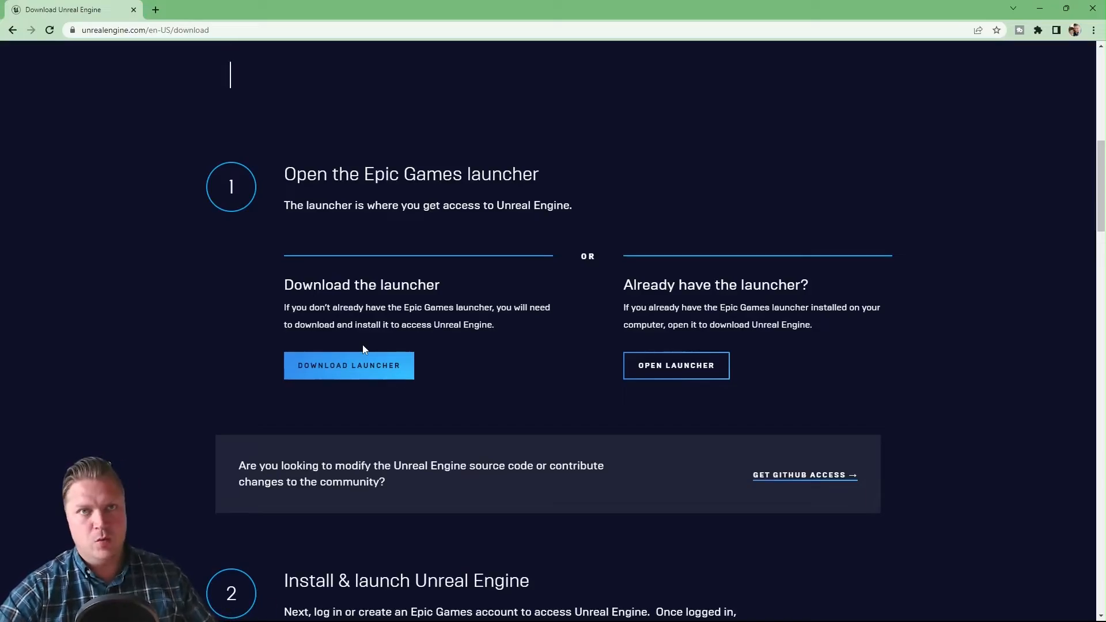
Step: Download the Epic Games launcher installer, keep the blocked EpicInstaller-15.5.0-unrealEngine (1).msi file and run it
left_click(356, 367)
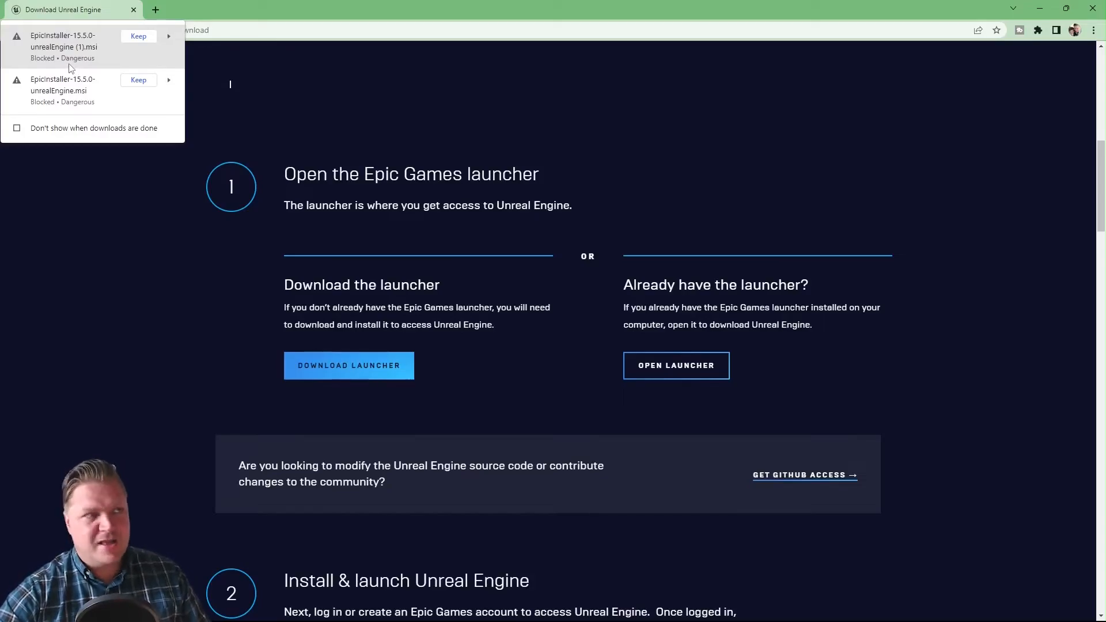
left_click(138, 36)
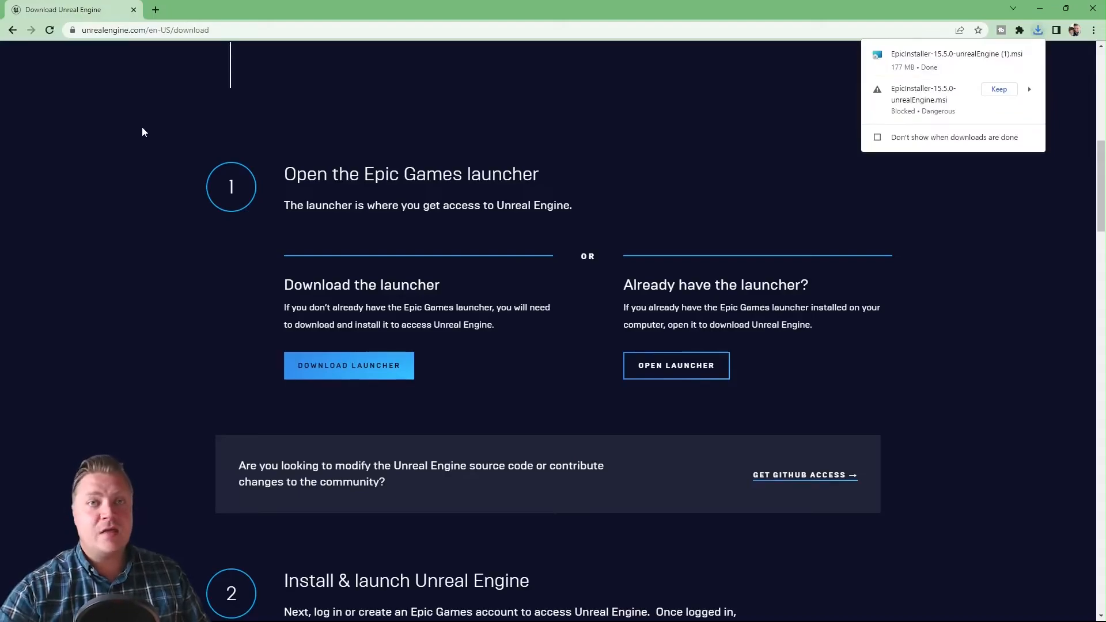
left_click(934, 60)
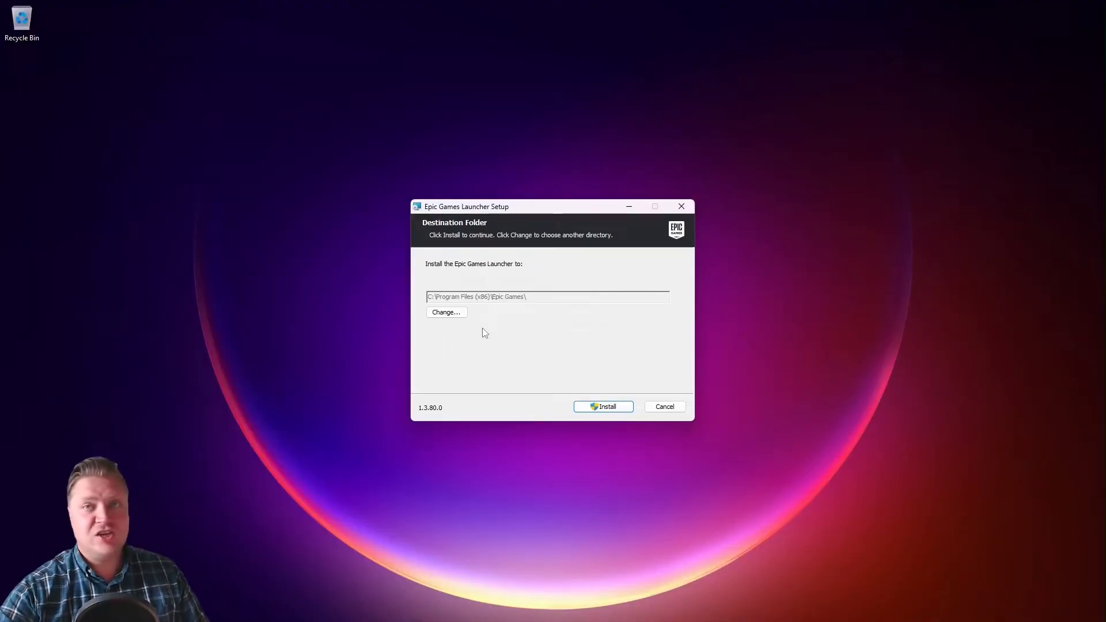
Step: Change the launcher's destination folder to D:\Program Files (x86)\ and start the installation
left_click(447, 313)
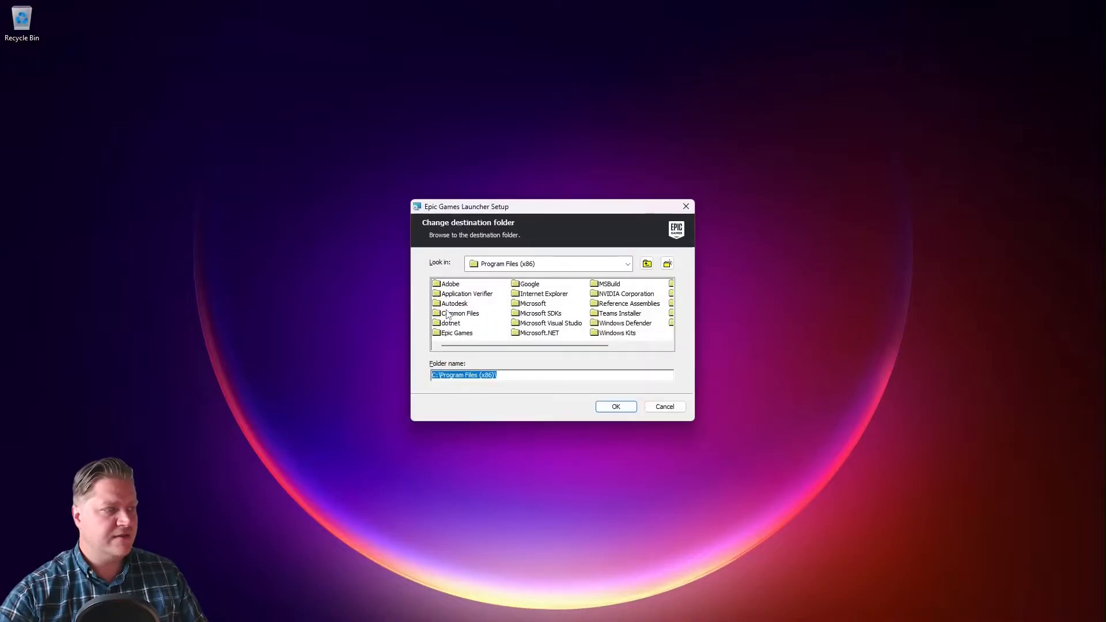
left_click(435, 375)
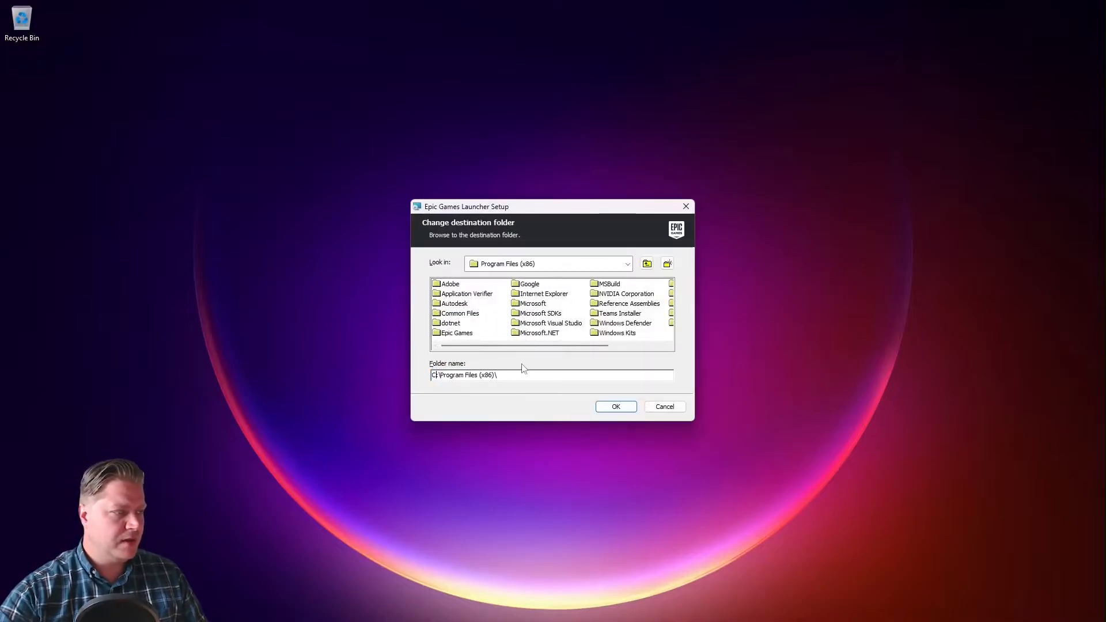
key("BackSpace")
type("D")
left_click(616, 407)
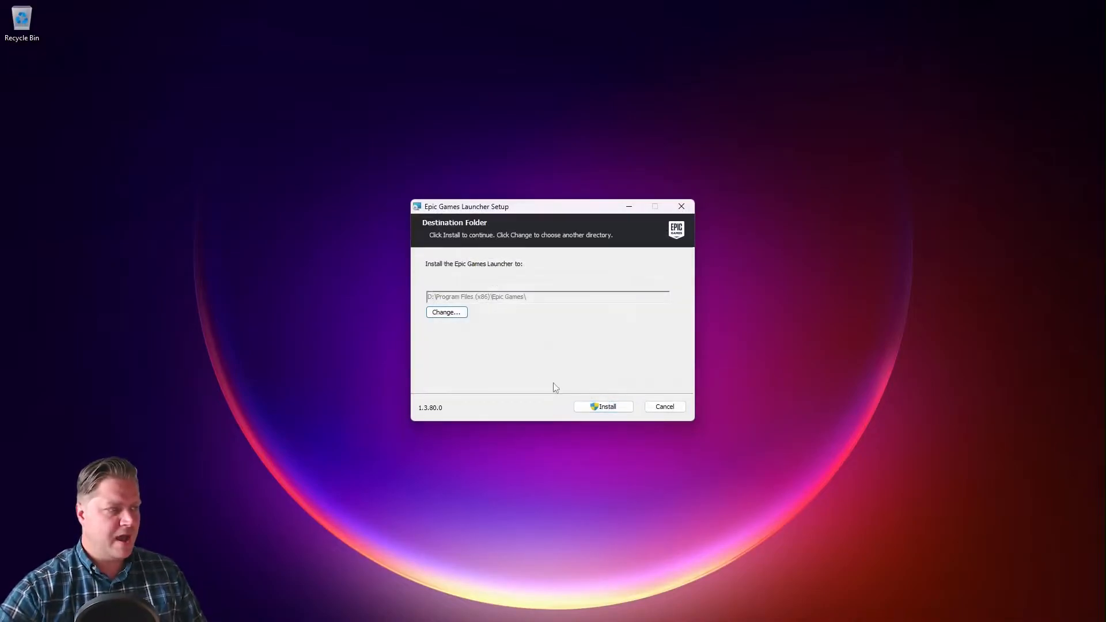
left_click(610, 407)
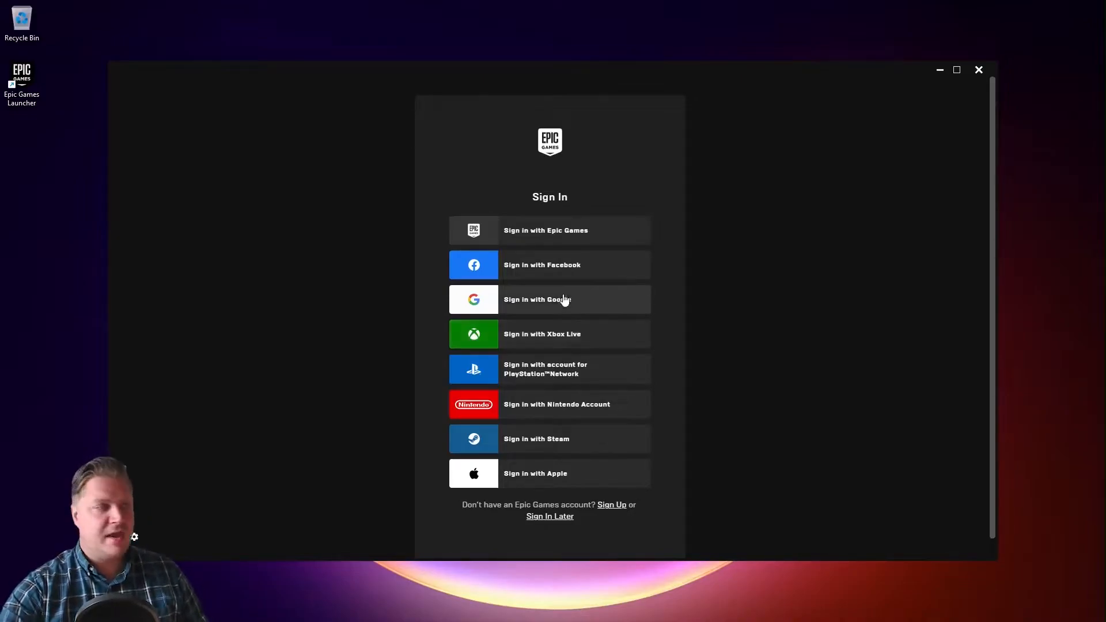
Step: Sign in with an Epic Games account, entering the account password and the security code sent to the phone
left_click(551, 230)
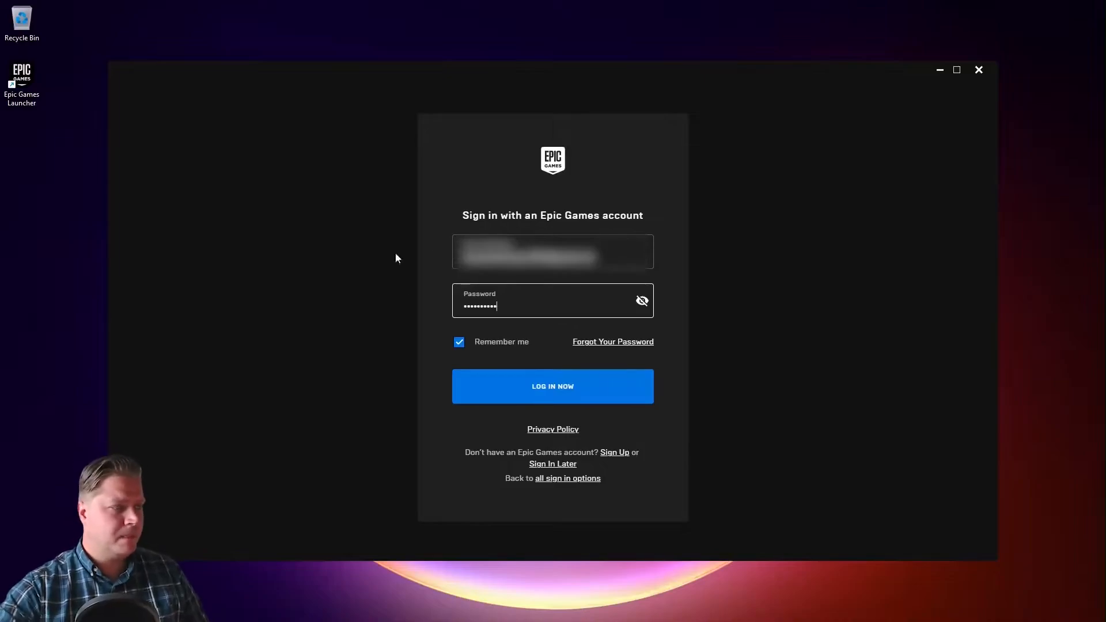
left_click(556, 393)
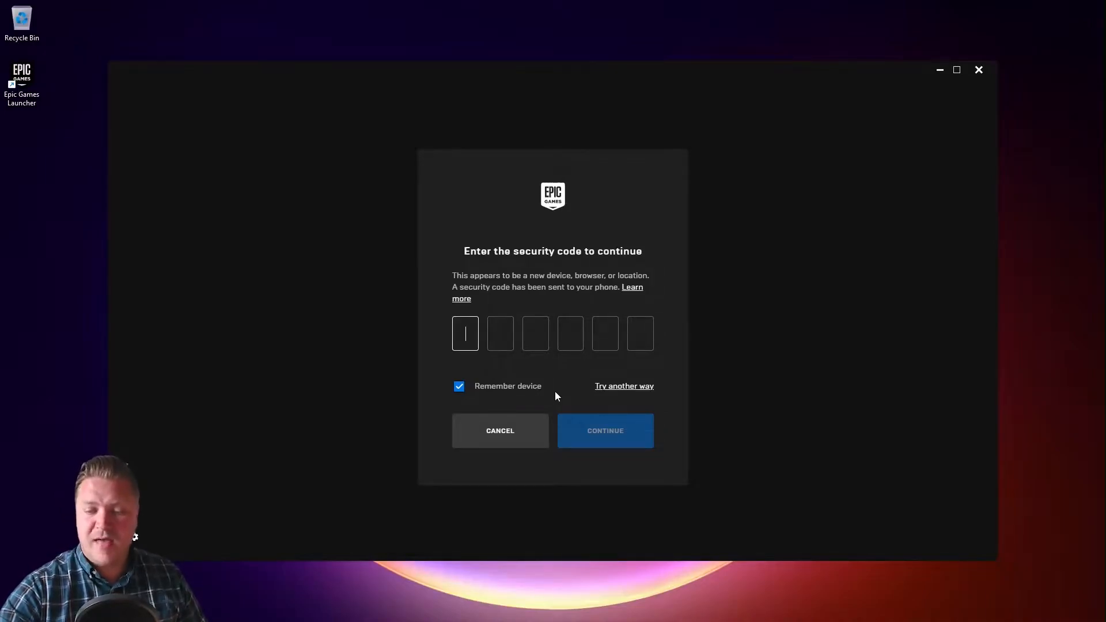
left_click(617, 437)
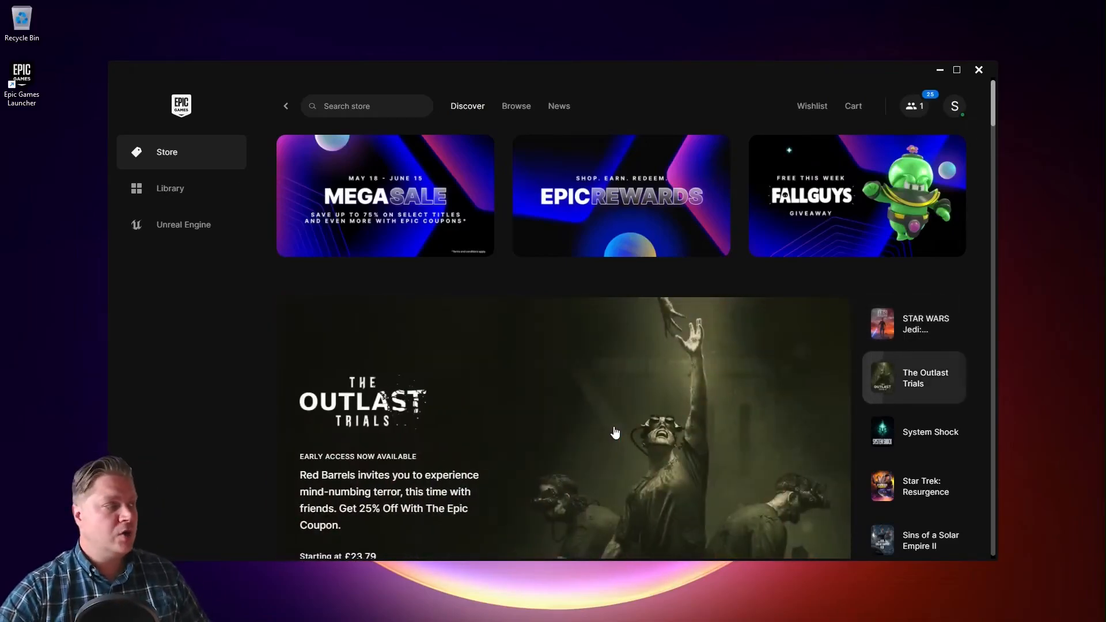
Step: Add an engine version slot in the Unreal Engine library and choose version 5.2.0 for it
left_click(180, 229)
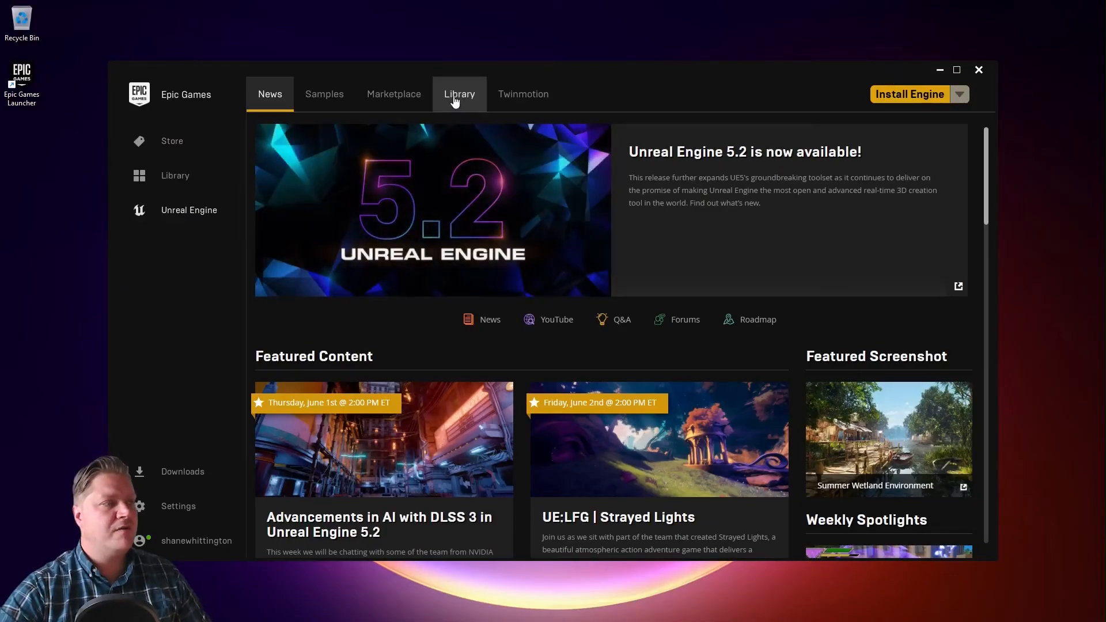
left_click(455, 101)
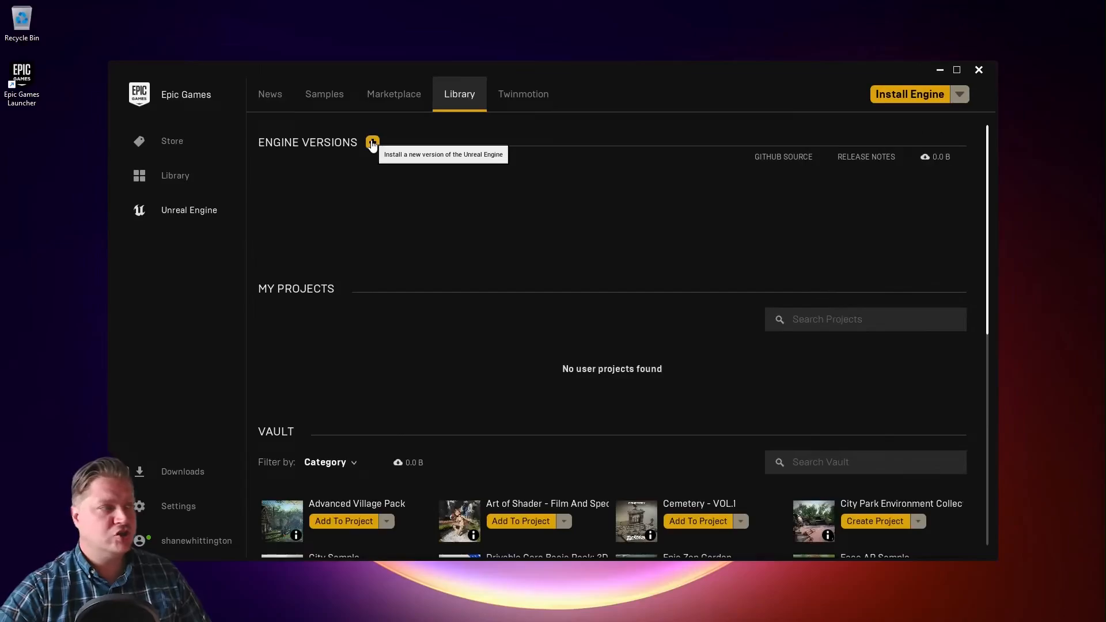
left_click(372, 142)
left_click(388, 185)
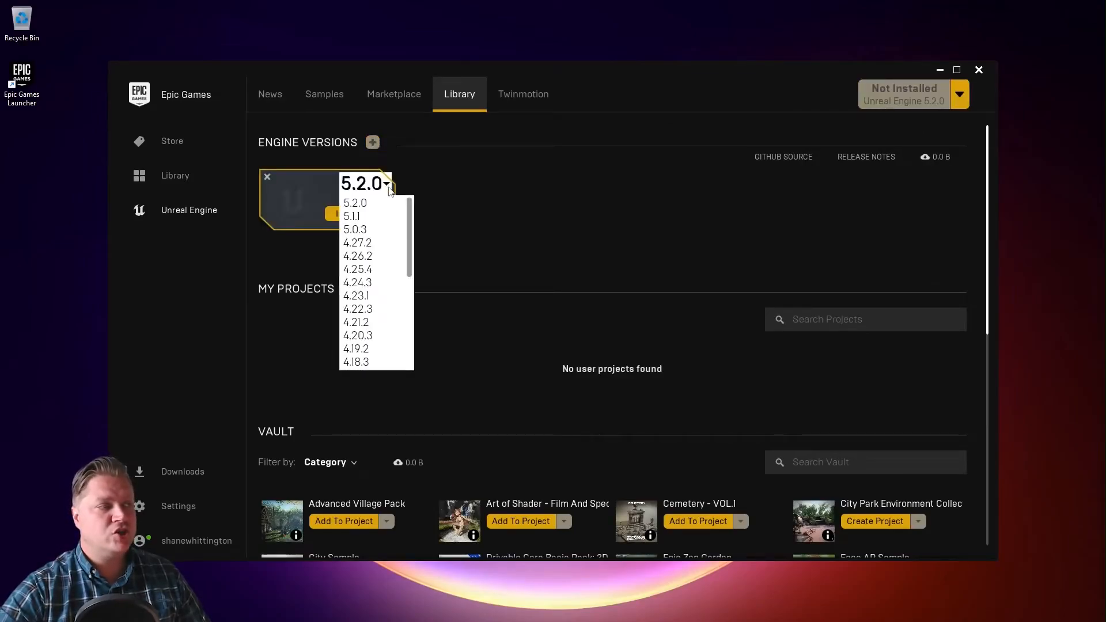
left_click(356, 204)
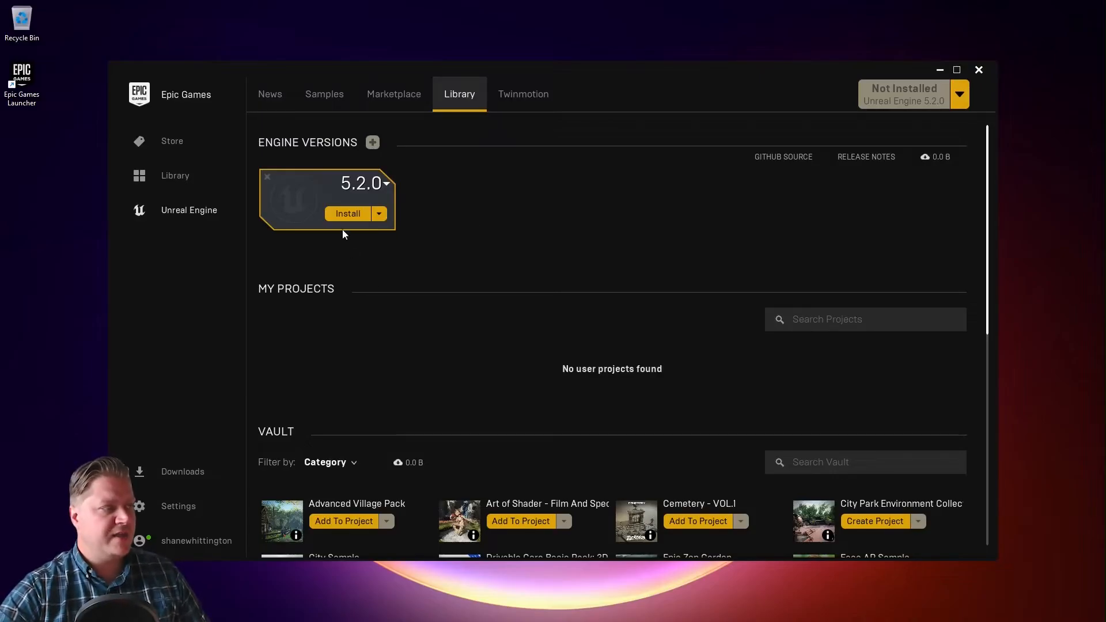
Step: Install Unreal Engine 5.2.0 into D:\Program Files\Epic Games and associate uproject files with the launcher
left_click(359, 214)
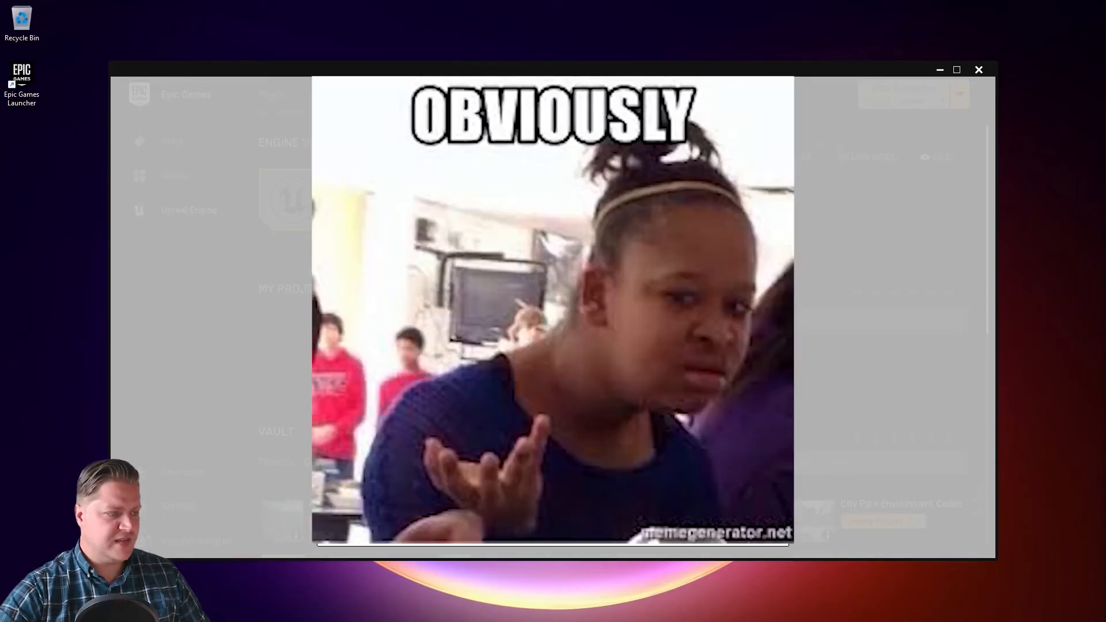
left_click(576, 480)
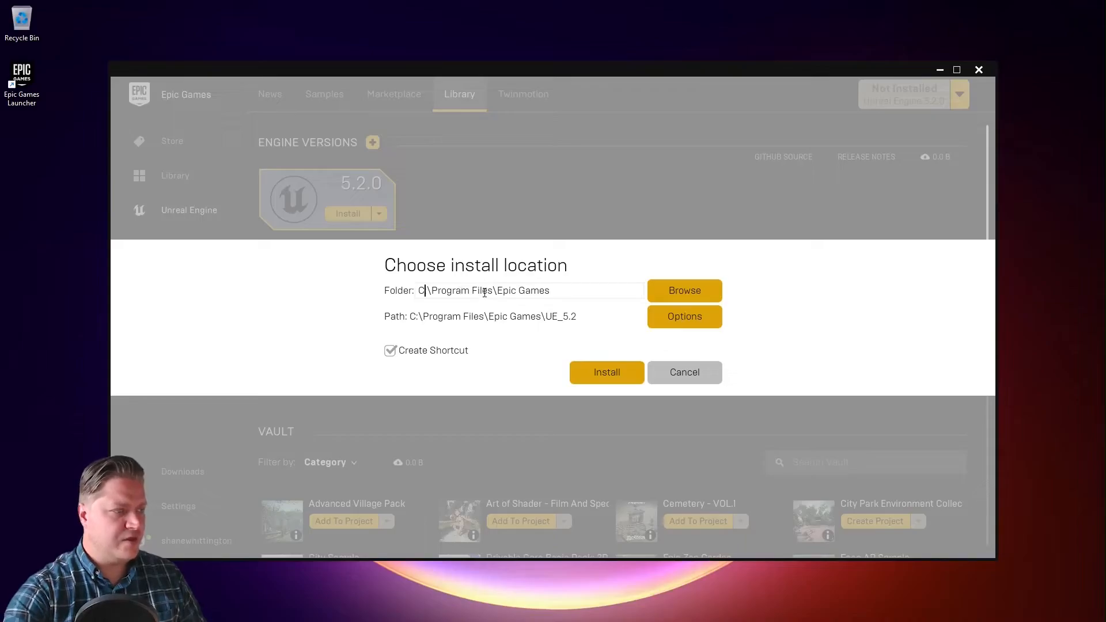
key("BackSpace")
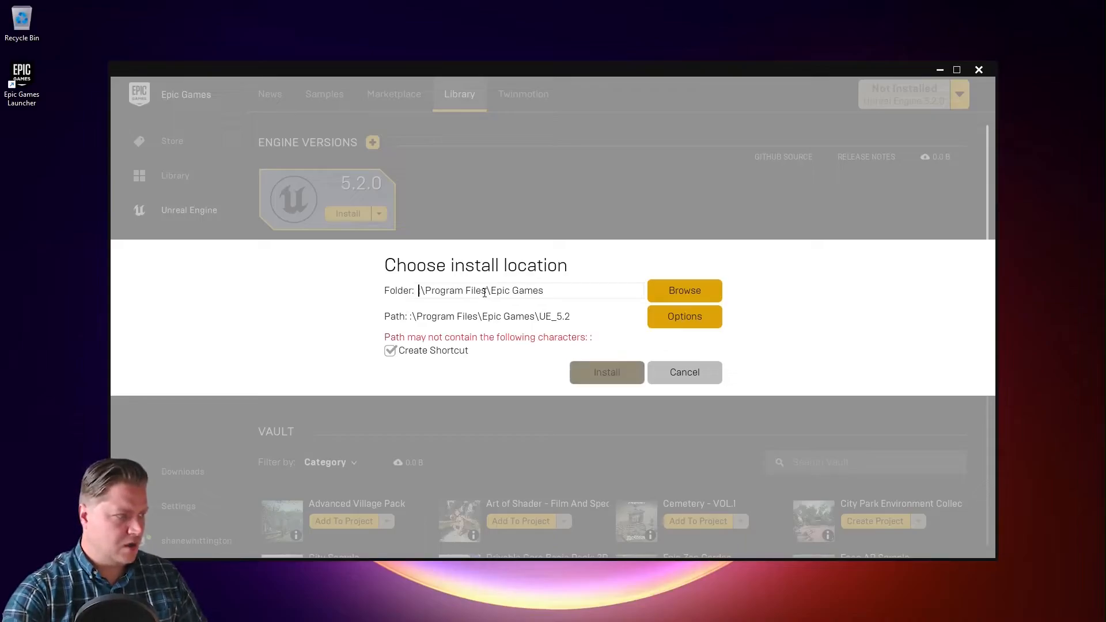
type("D:")
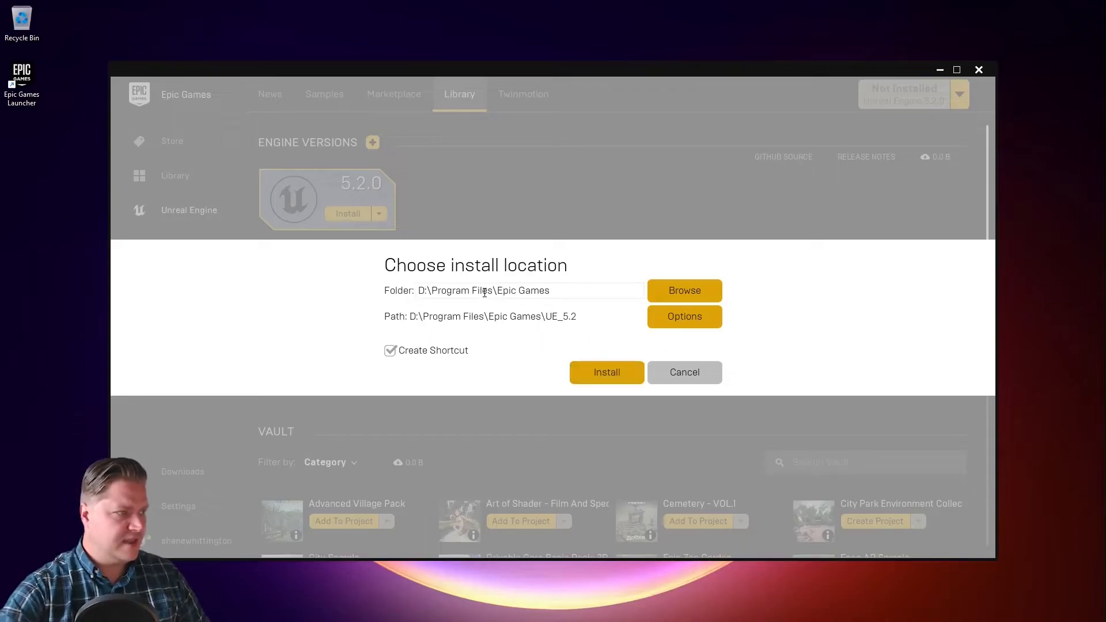
left_click(608, 374)
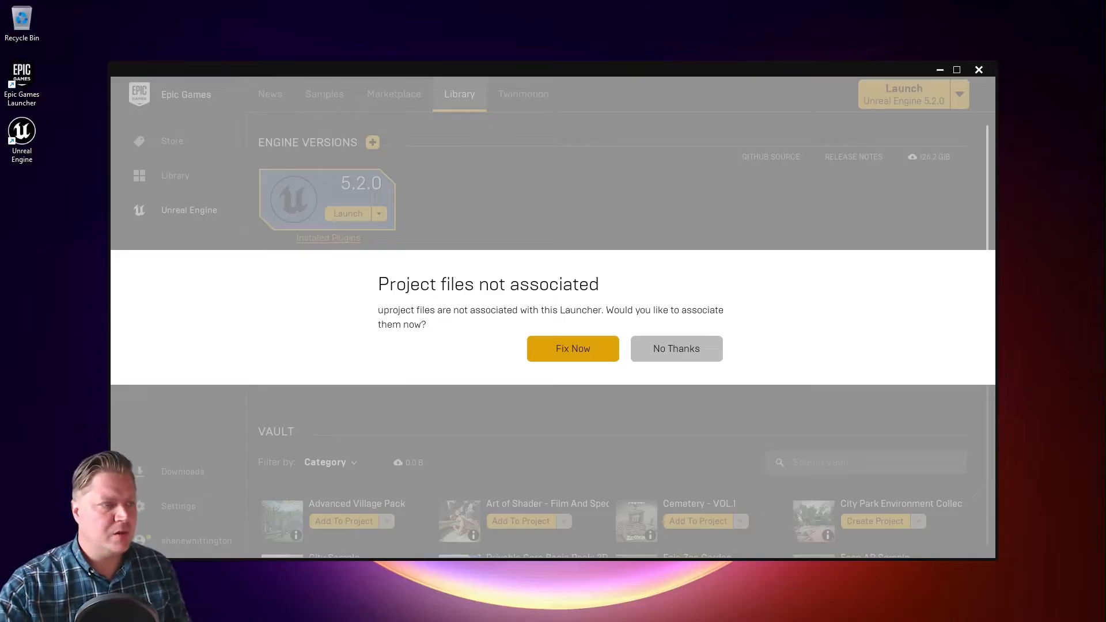
left_click(563, 348)
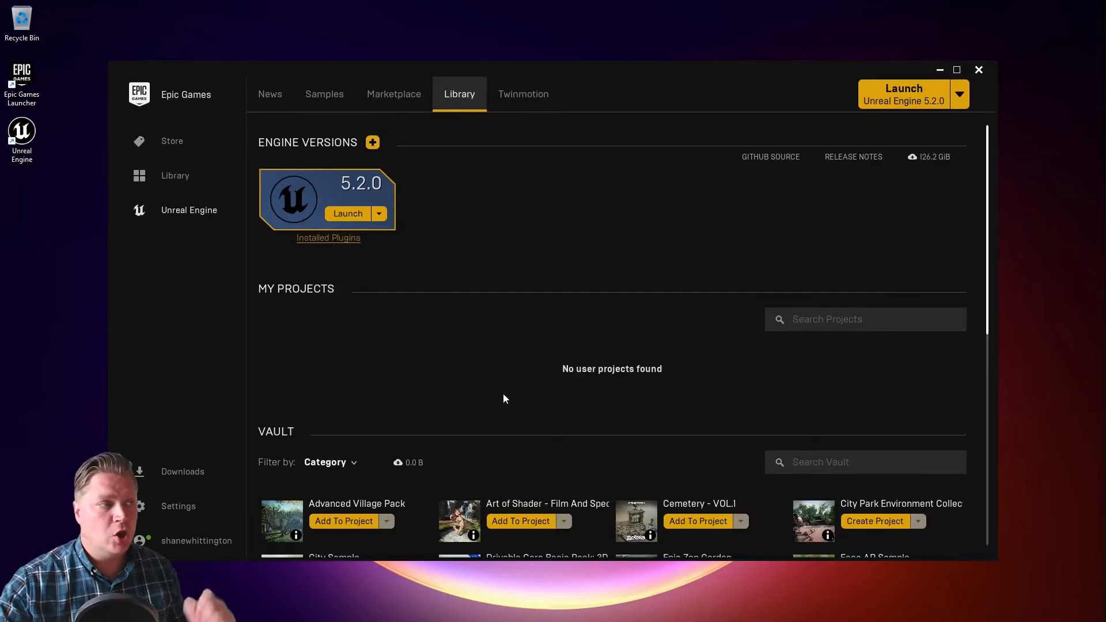
Step: Launch Unreal Engine 5.2.0 and choose the Third Person template from the Games category
left_click(349, 216)
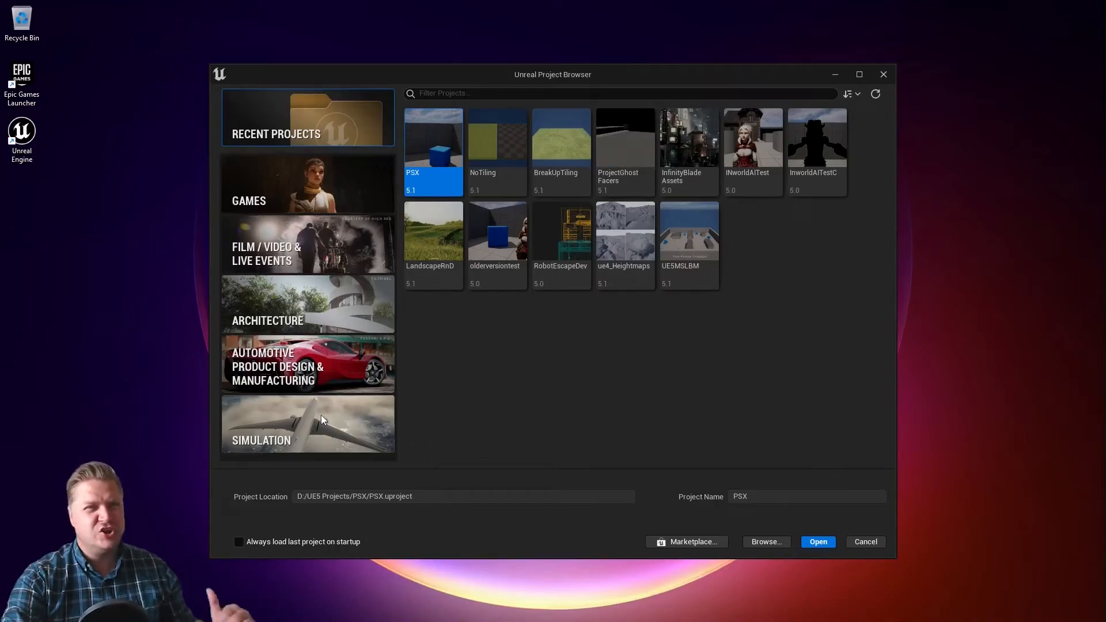
left_click(314, 184)
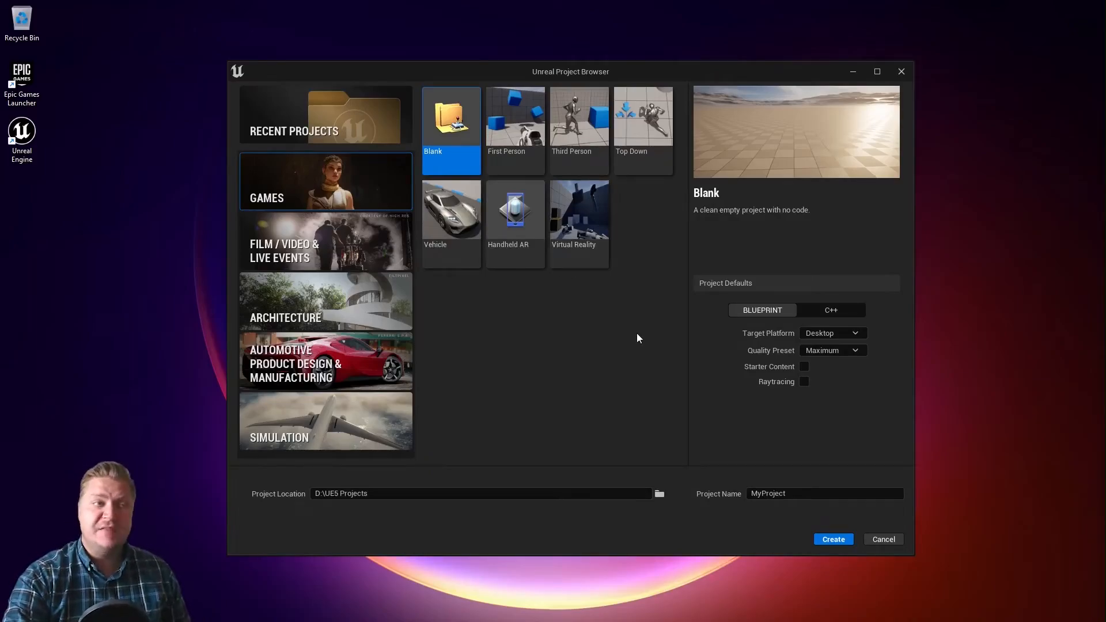
left_click(579, 173)
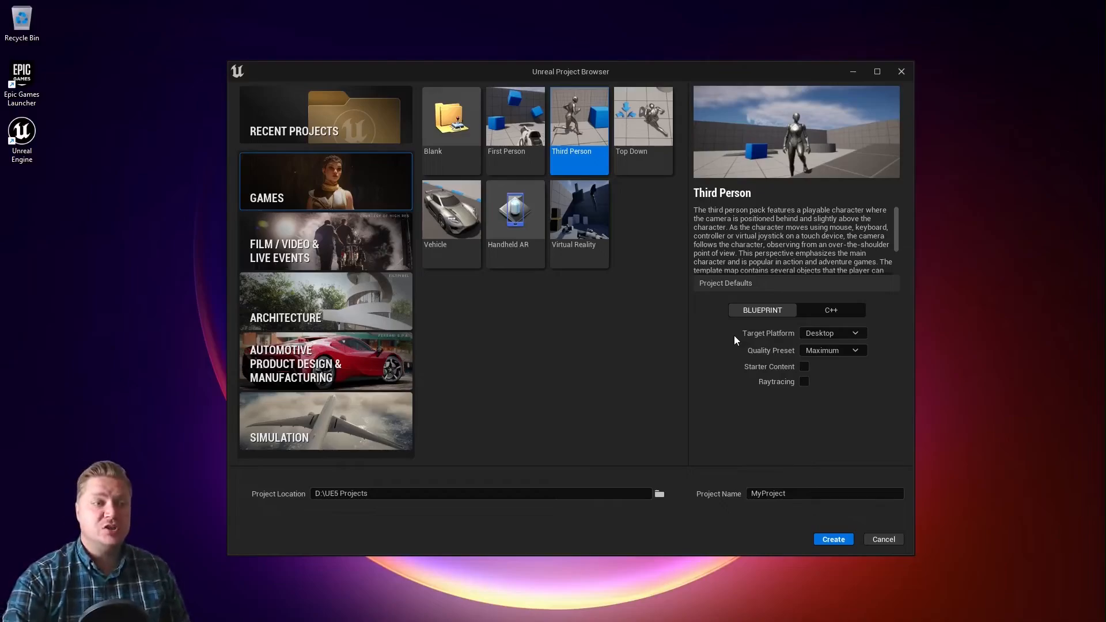
Step: Configure the project defaults with Desktop target platform, Maximum quality preset and Starter Content enabled
left_click(835, 334)
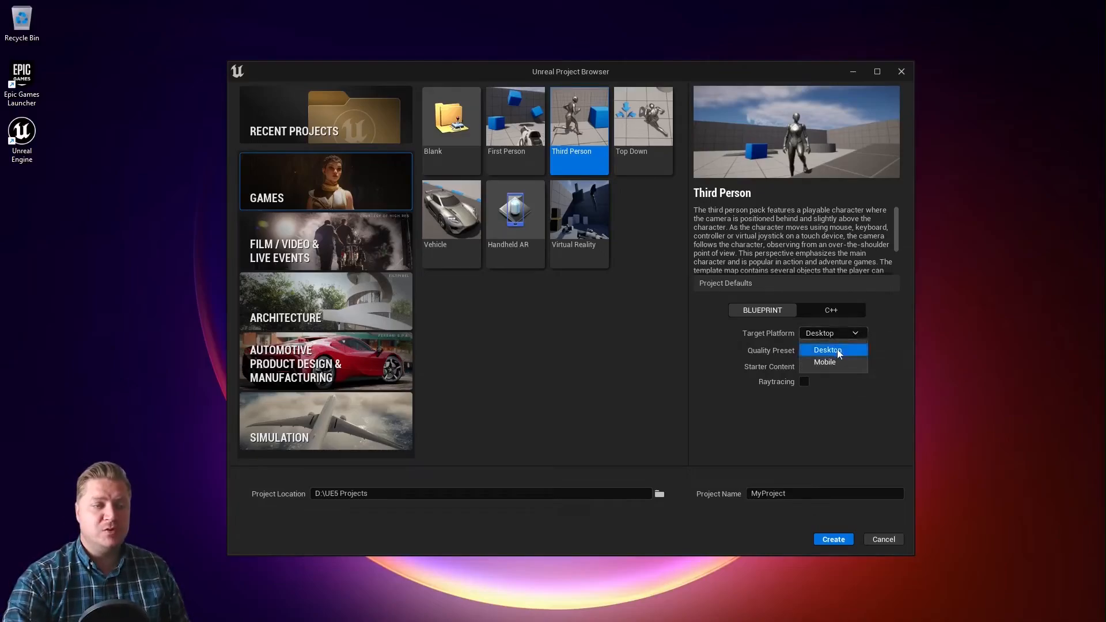
left_click(842, 354)
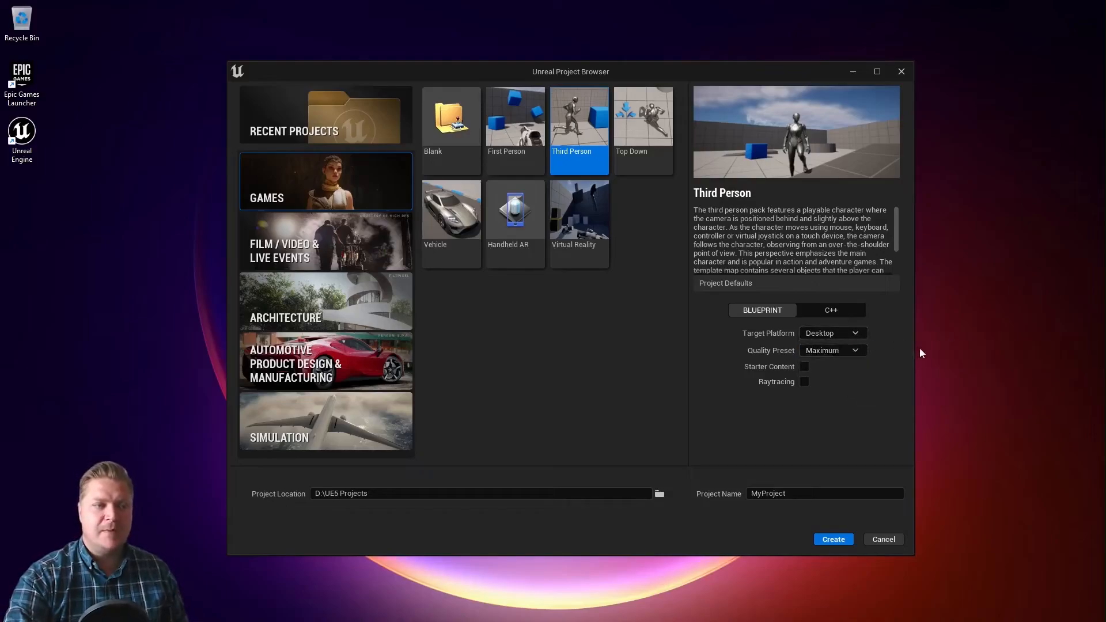
left_click(835, 351)
left_click(846, 371)
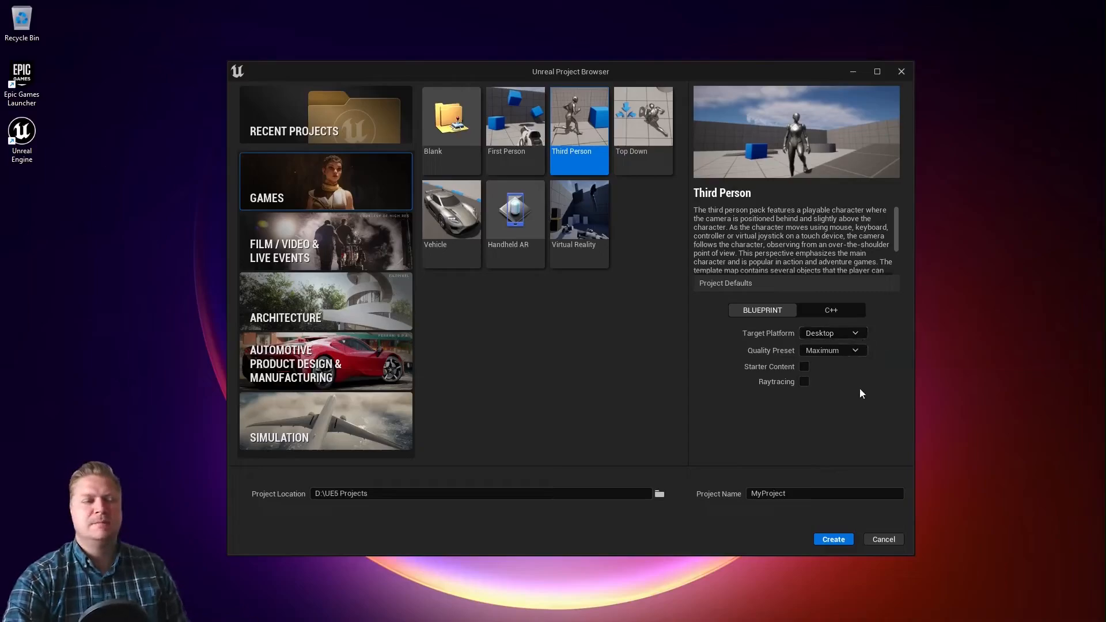
left_click(805, 367)
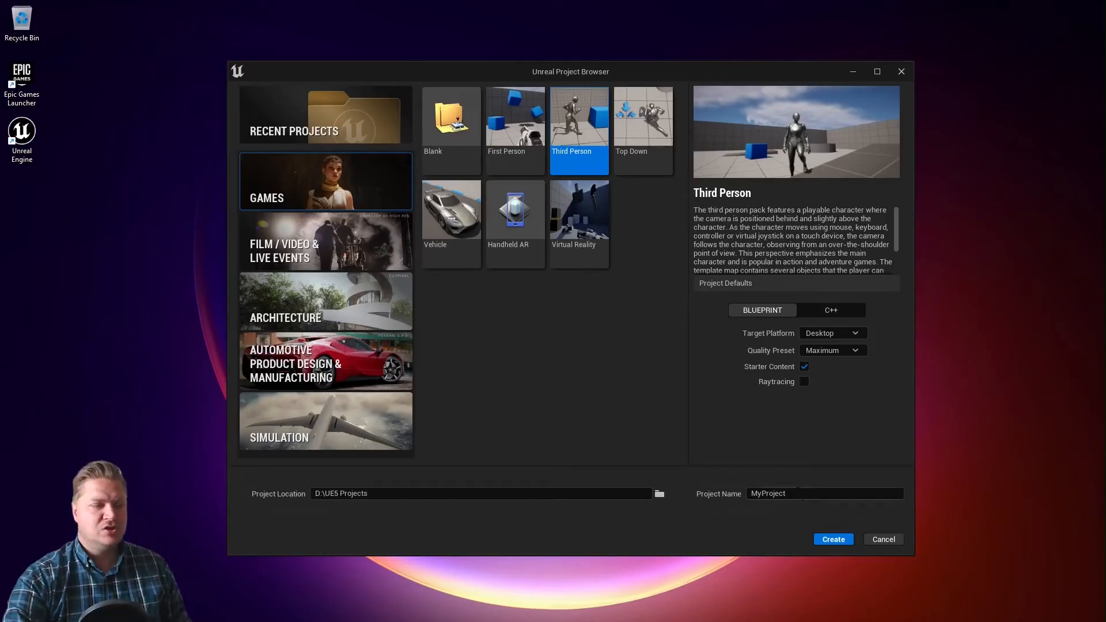
Step: Name the project RobotGame, choose D:\UE5 Projects as its location and create it
left_click(801, 494)
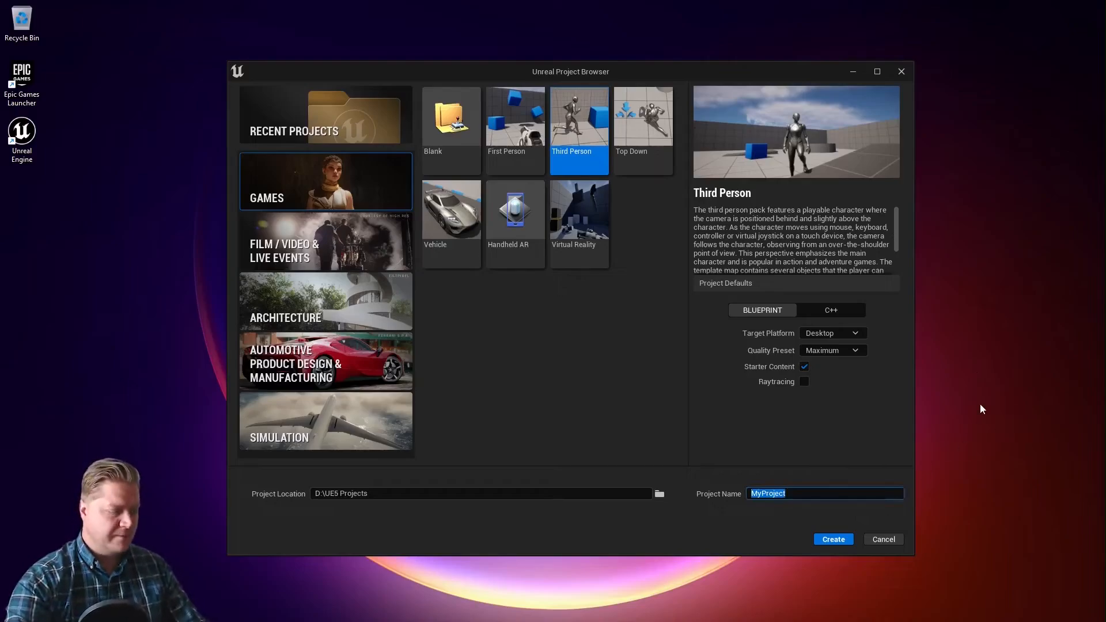
type("Rob")
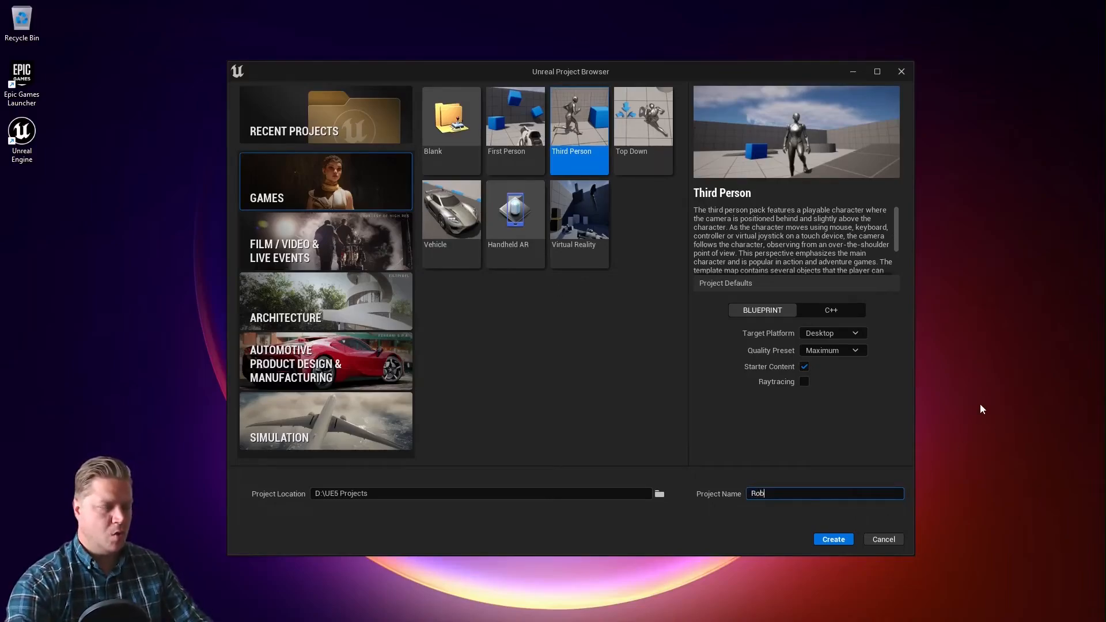
type("otGame")
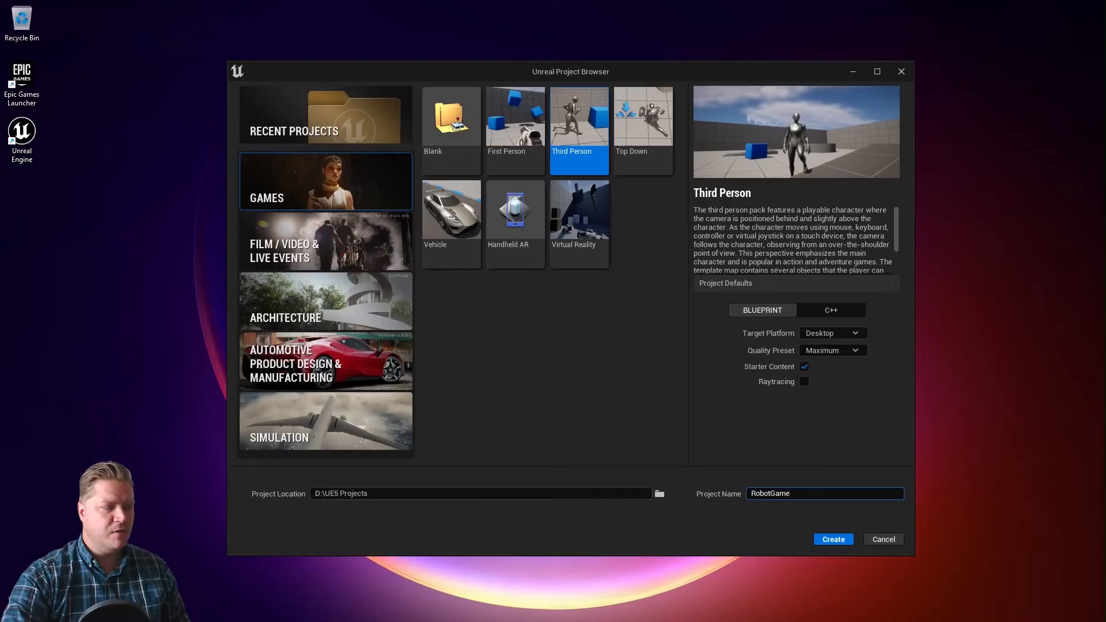
left_click(659, 494)
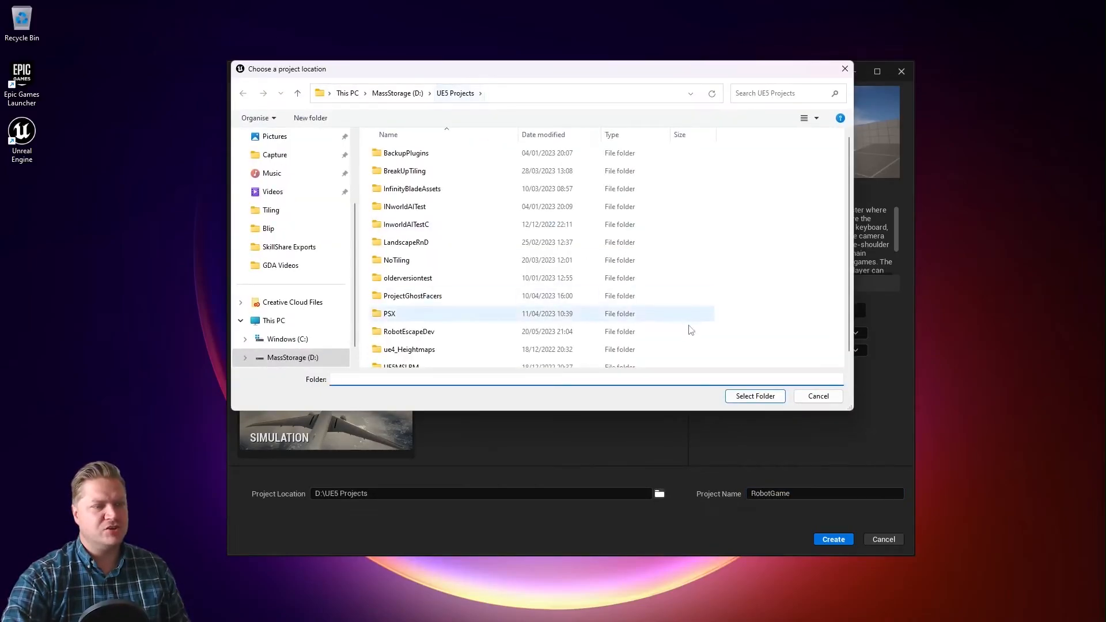
left_click(749, 397)
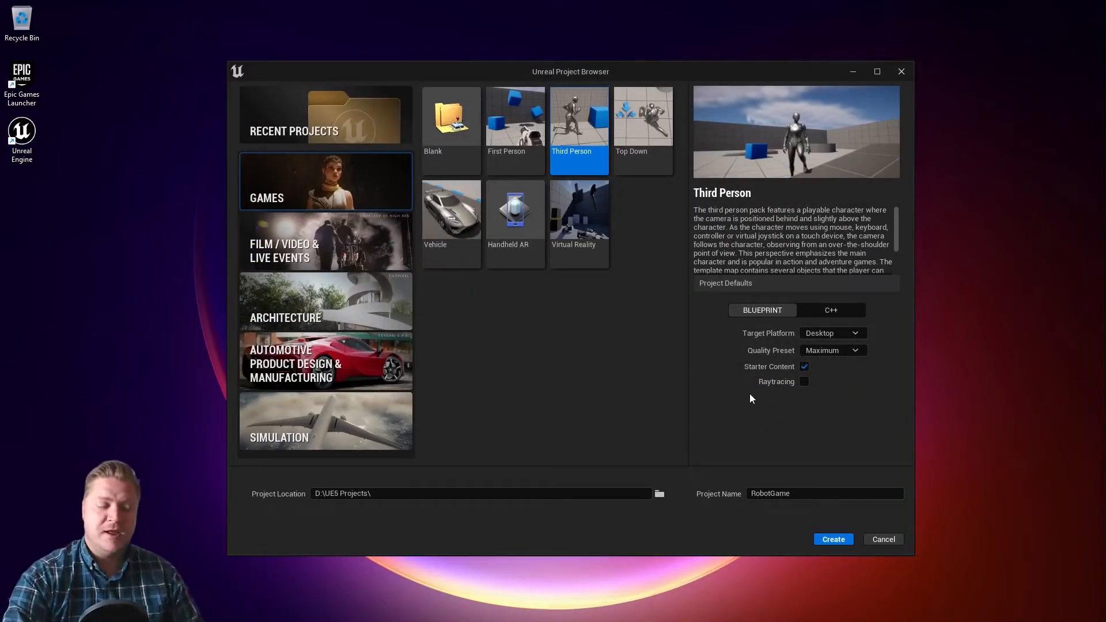
left_click(836, 542)
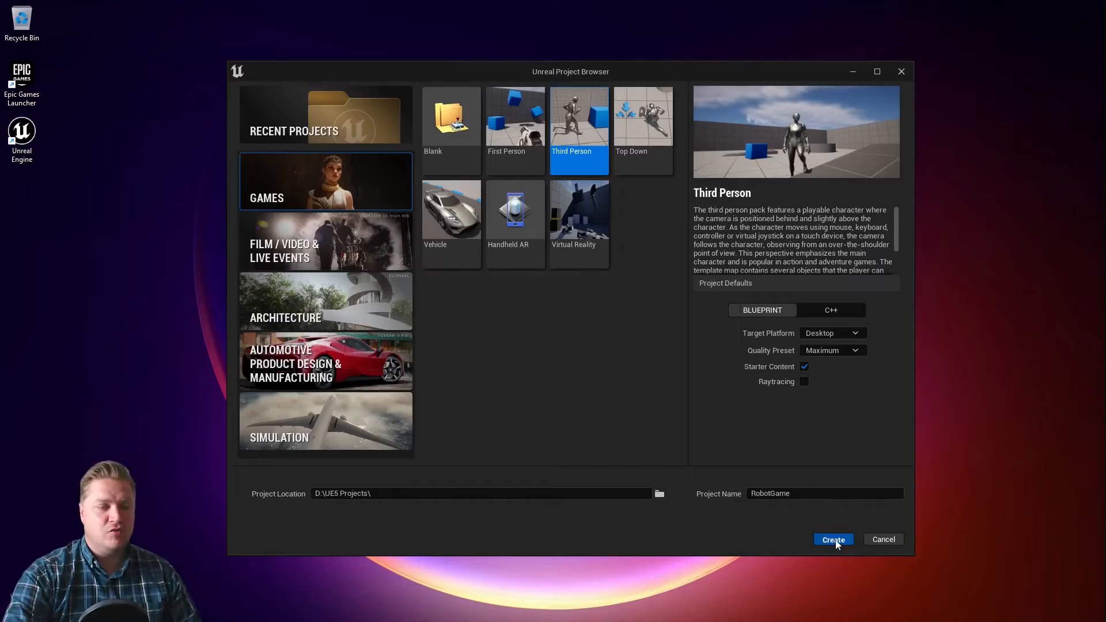
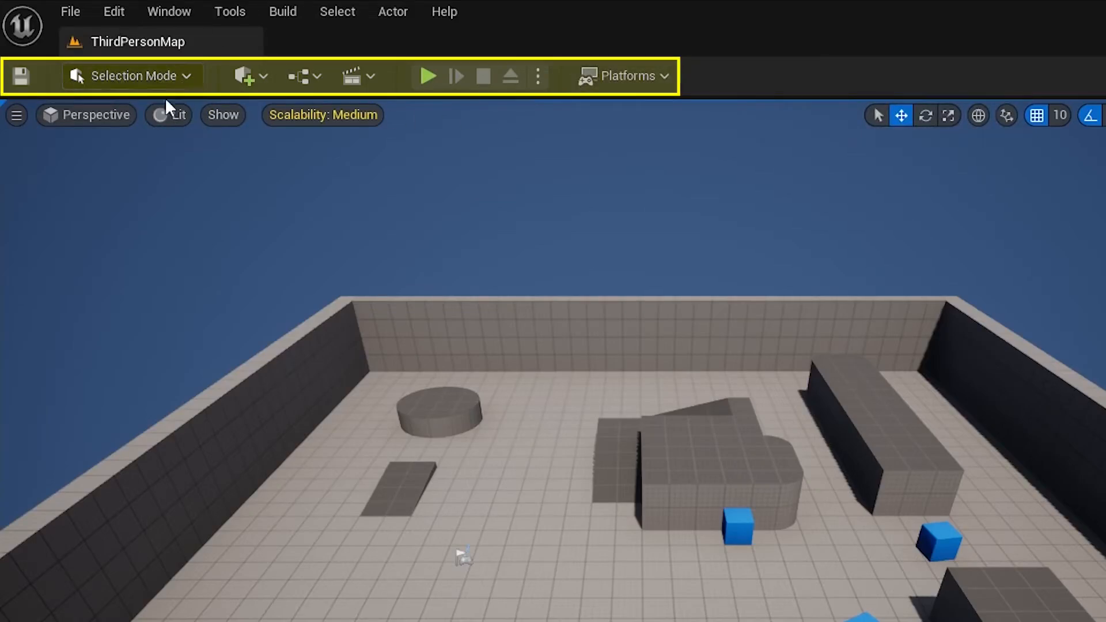
Step: Examine the available editor modes, content and actor placement options, Blueprint options, level sequence options and project and editor settings
left_click(185, 74)
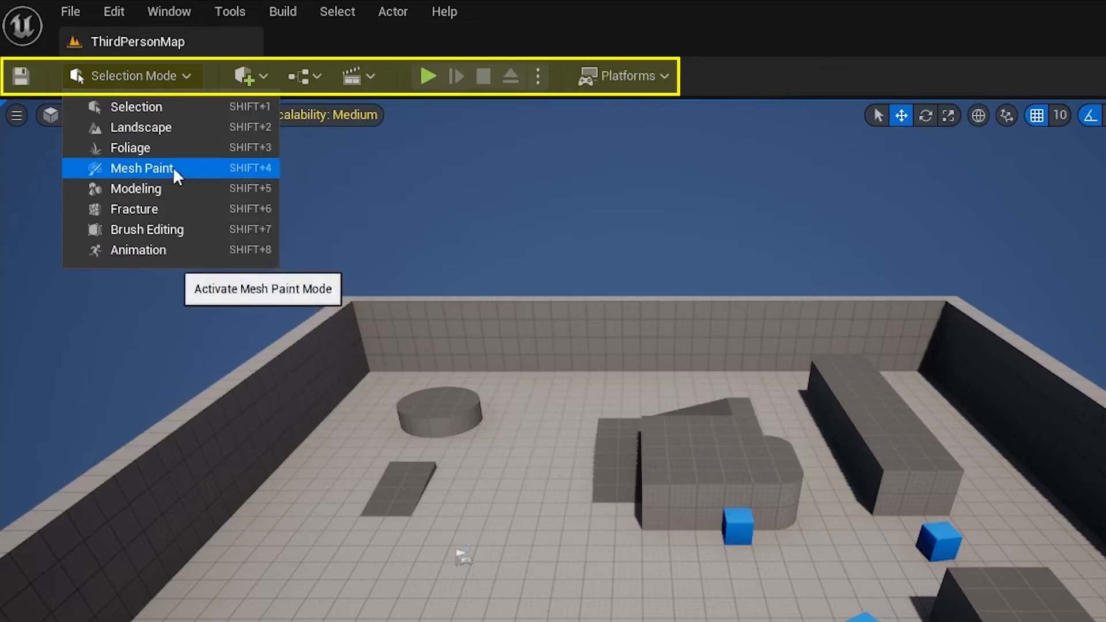
left_click(189, 74)
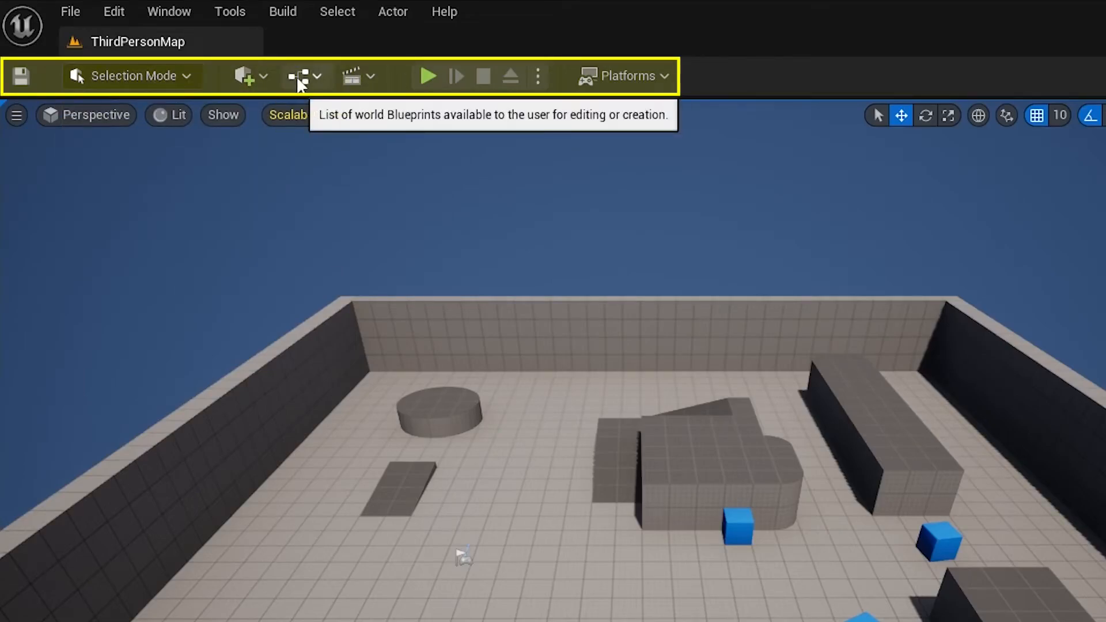
left_click(255, 73)
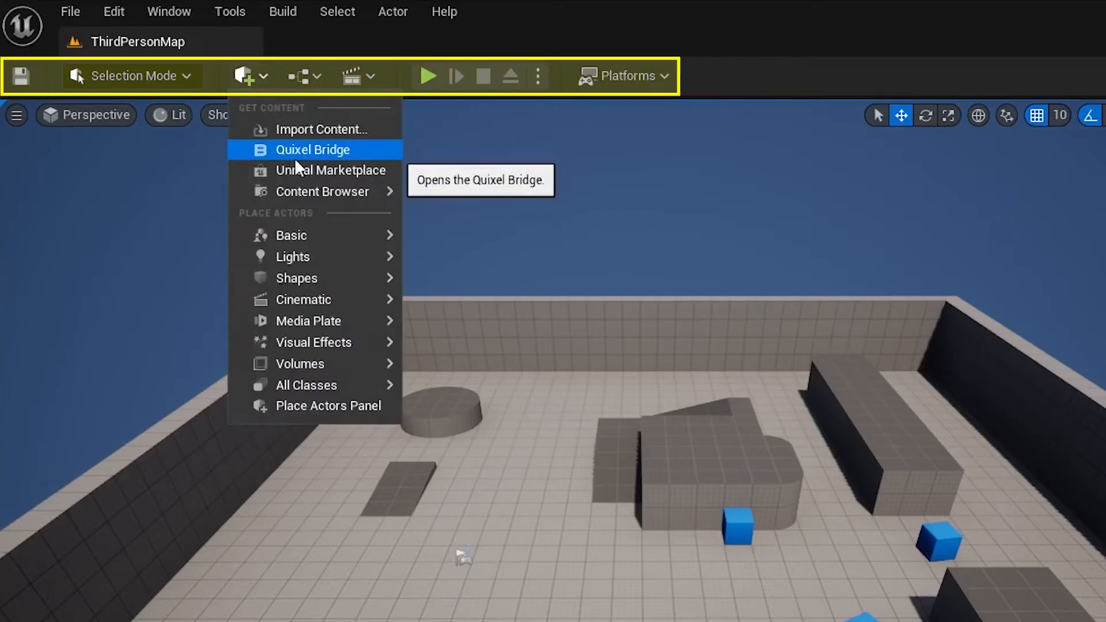
mouse_move(332, 282)
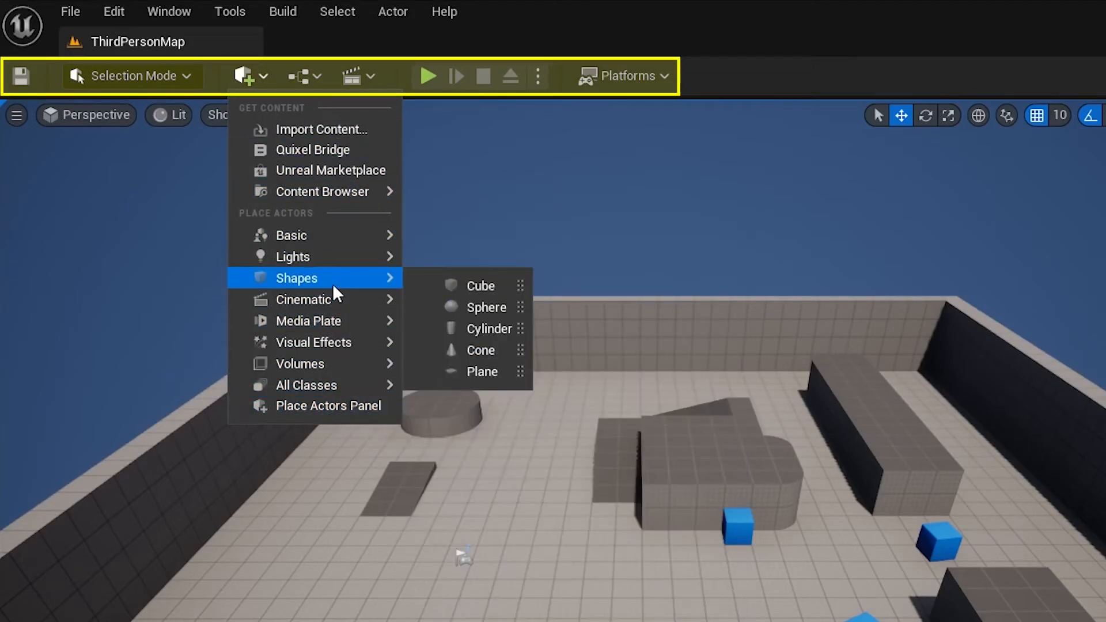
left_click(311, 75)
mouse_move(397, 183)
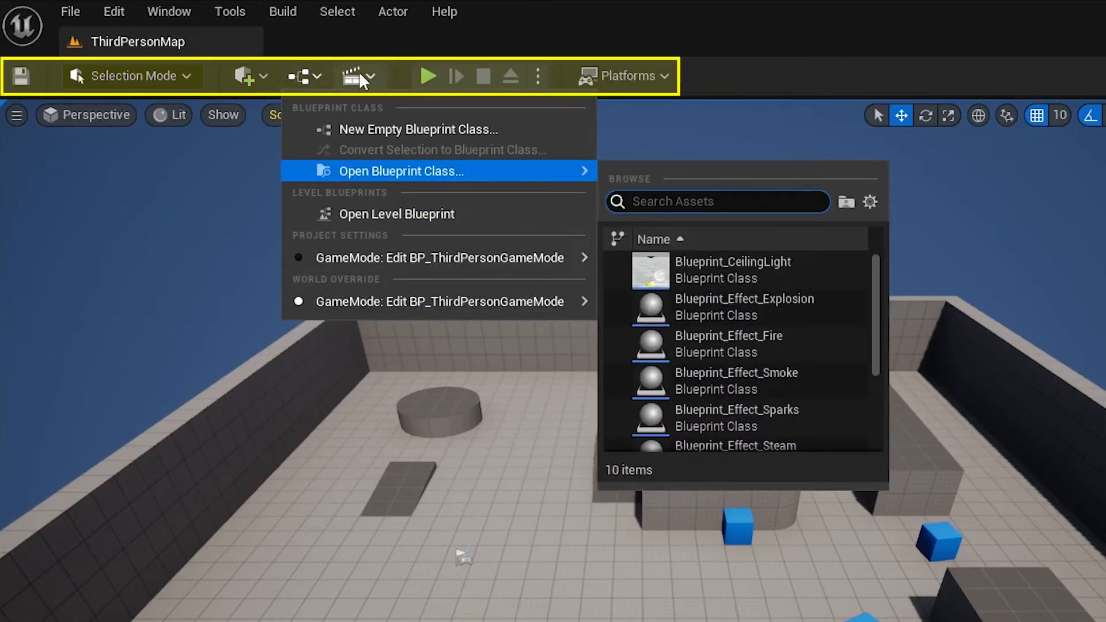
left_click(359, 73)
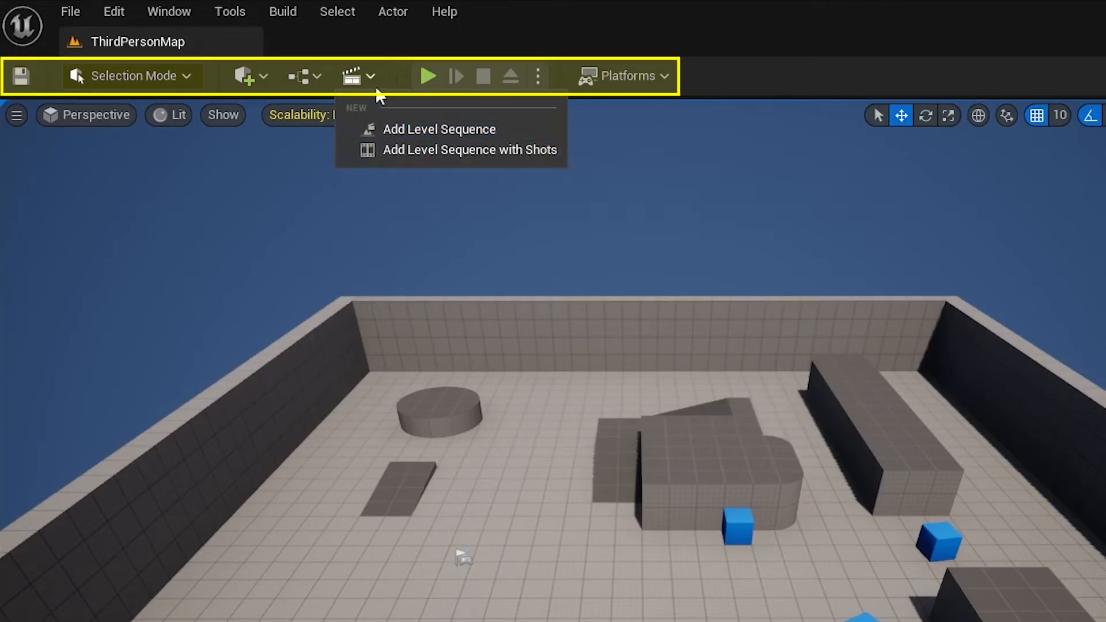
left_click(358, 74)
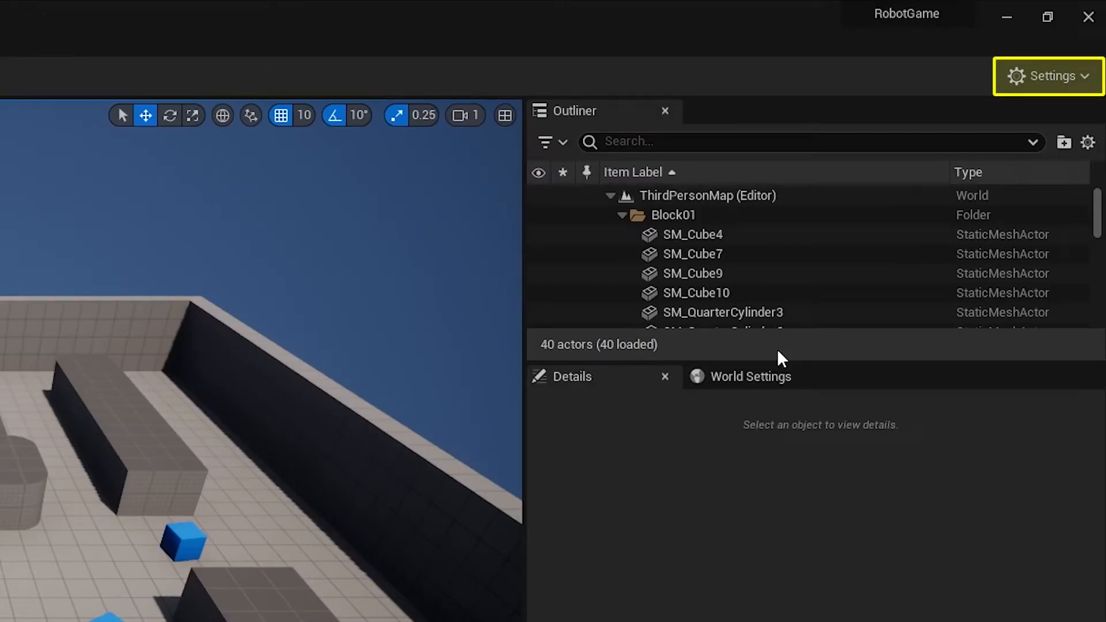
left_click(1046, 85)
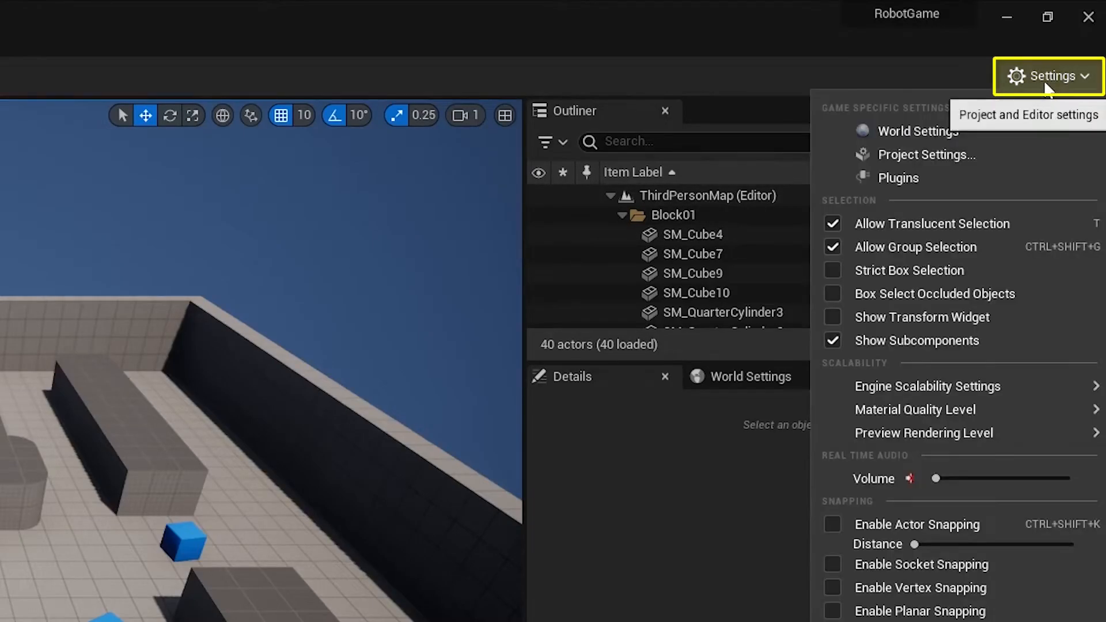
left_click(1046, 81)
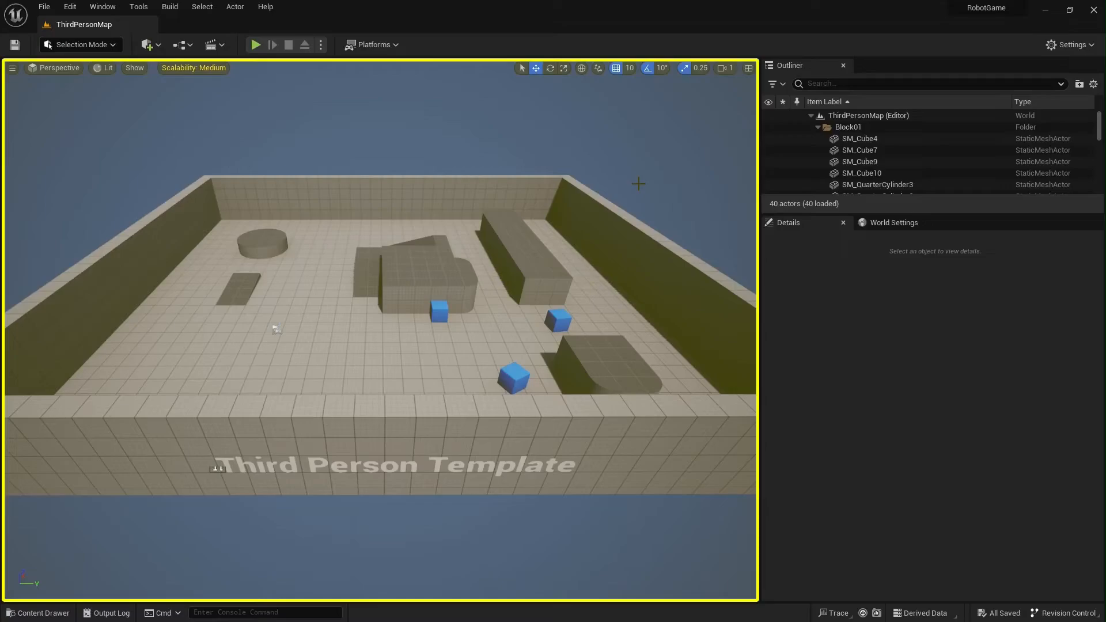
Step: View the level in the orthographic Top view, zoomed out to the whole arena, and return to the Perspective view
left_click(58, 68)
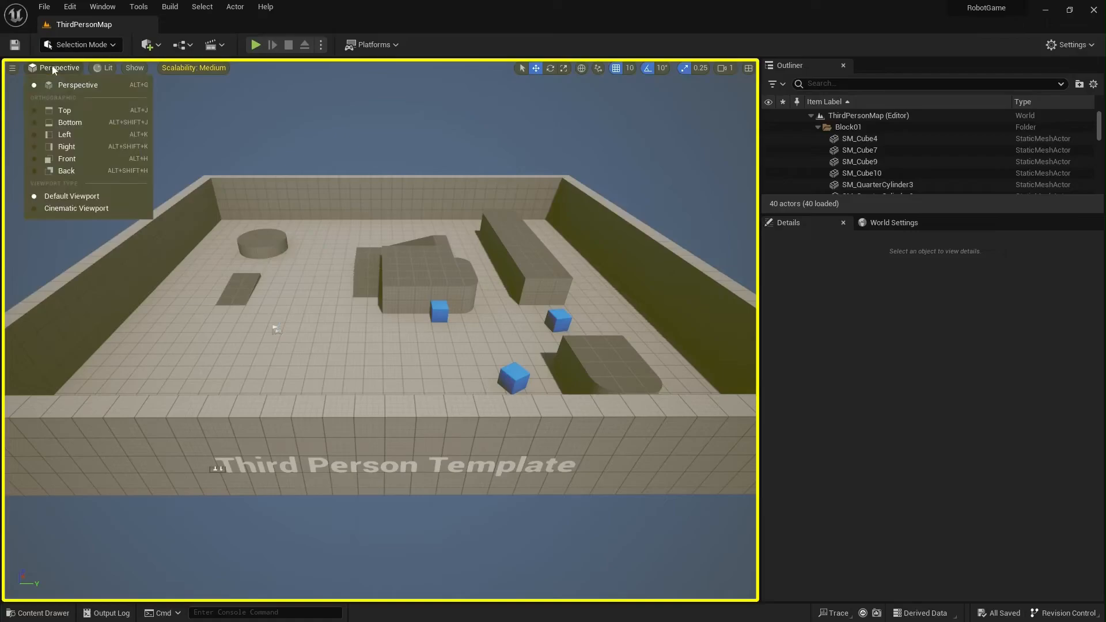
left_click(73, 110)
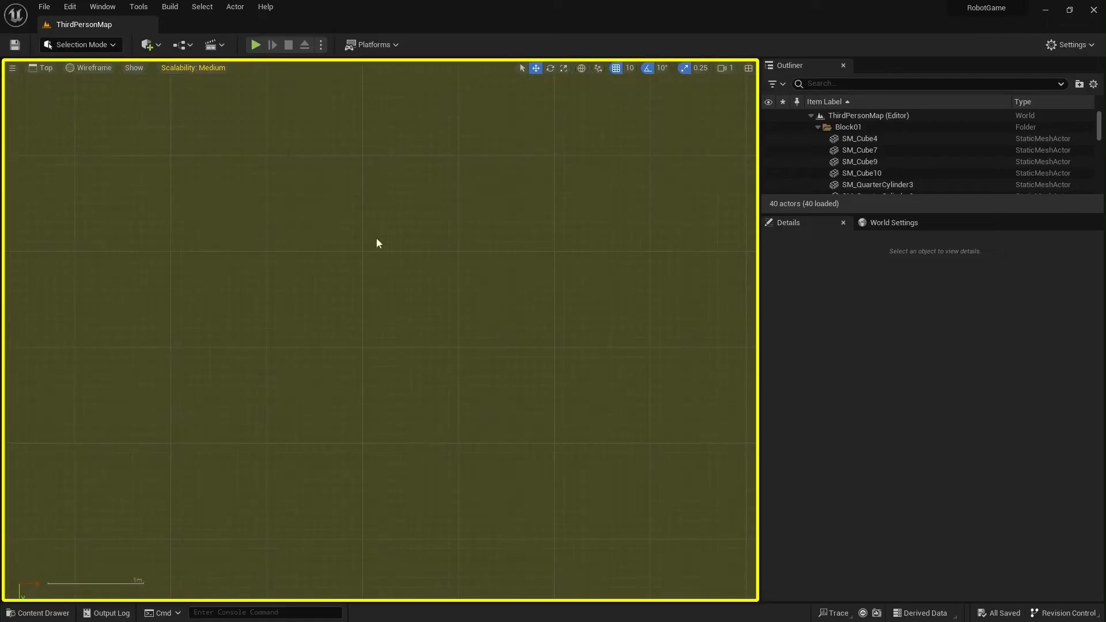
scroll(427, 255, "down", 6)
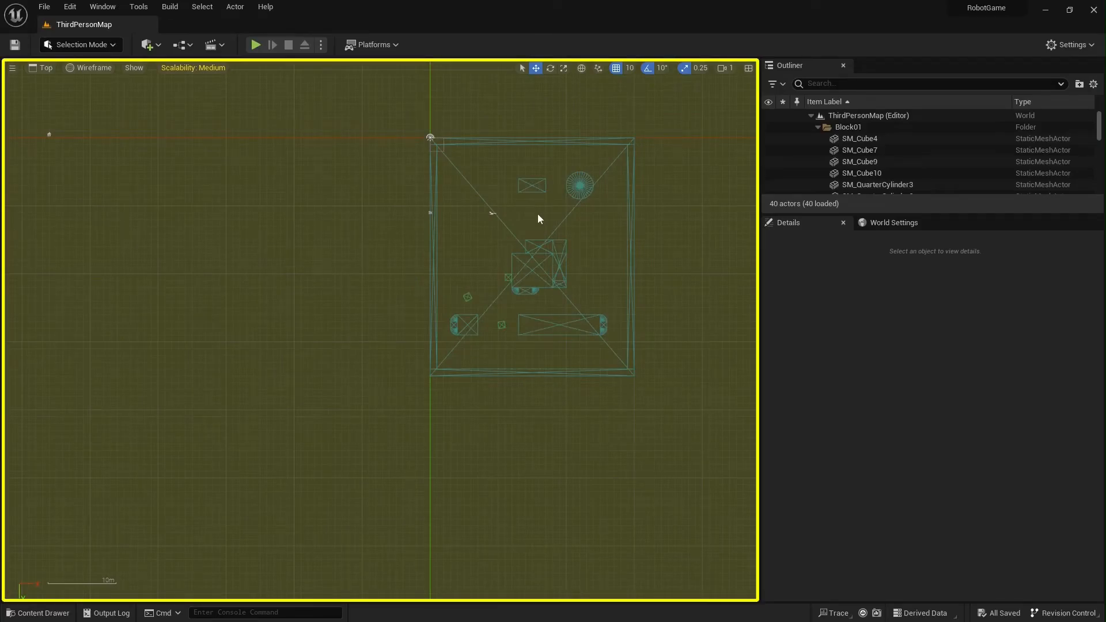
left_click(48, 72)
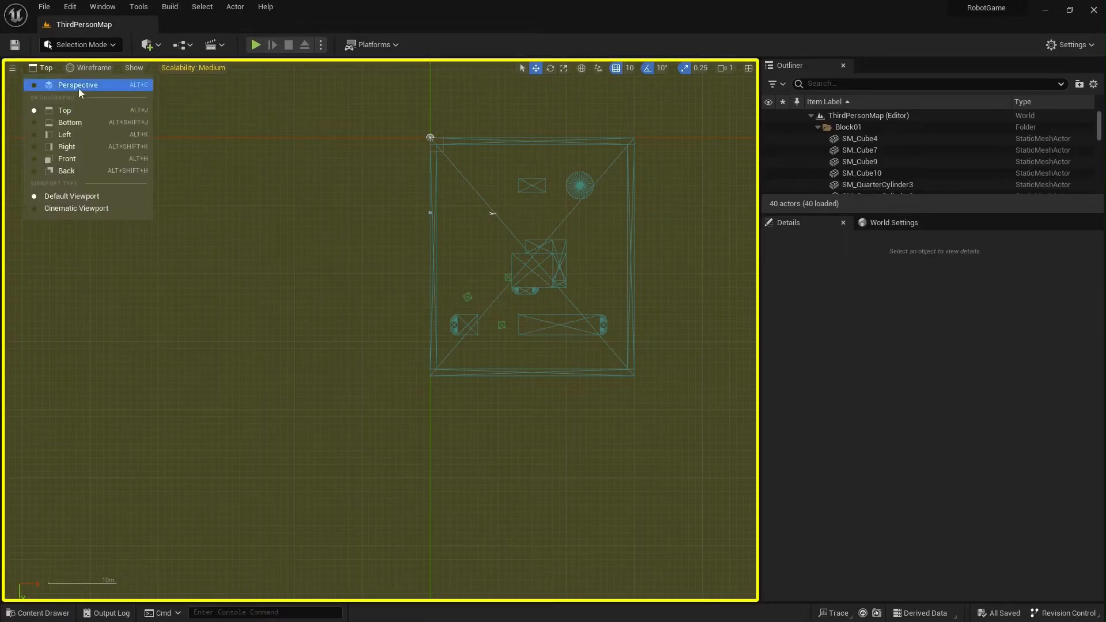
left_click(77, 85)
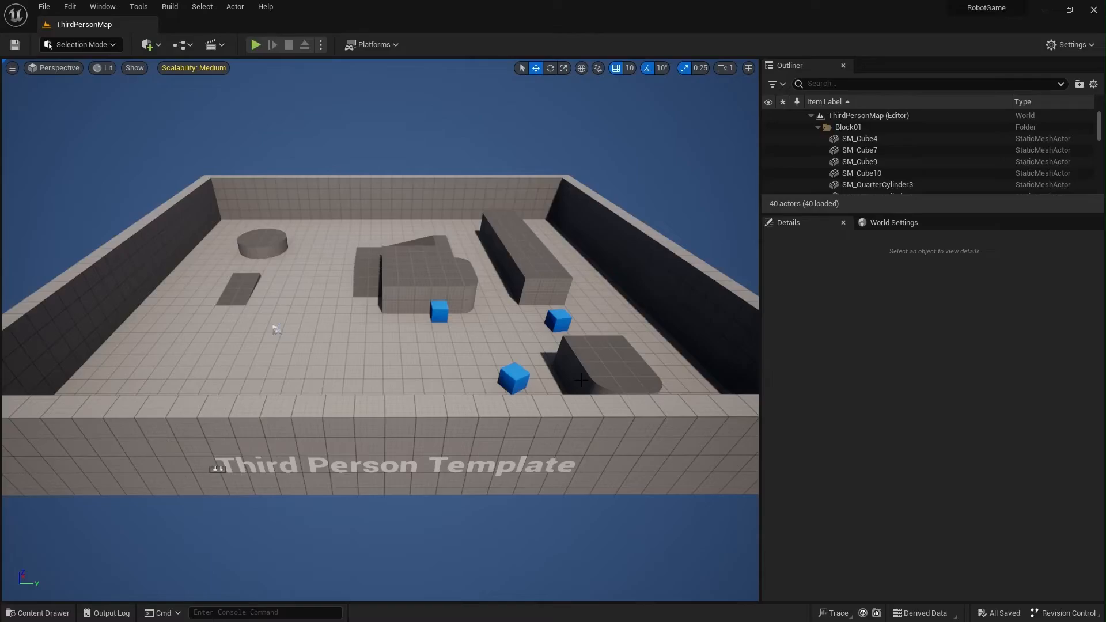
Step: Examine the project's top-level content folders in the Content Drawer and close it
key("ctrl+space")
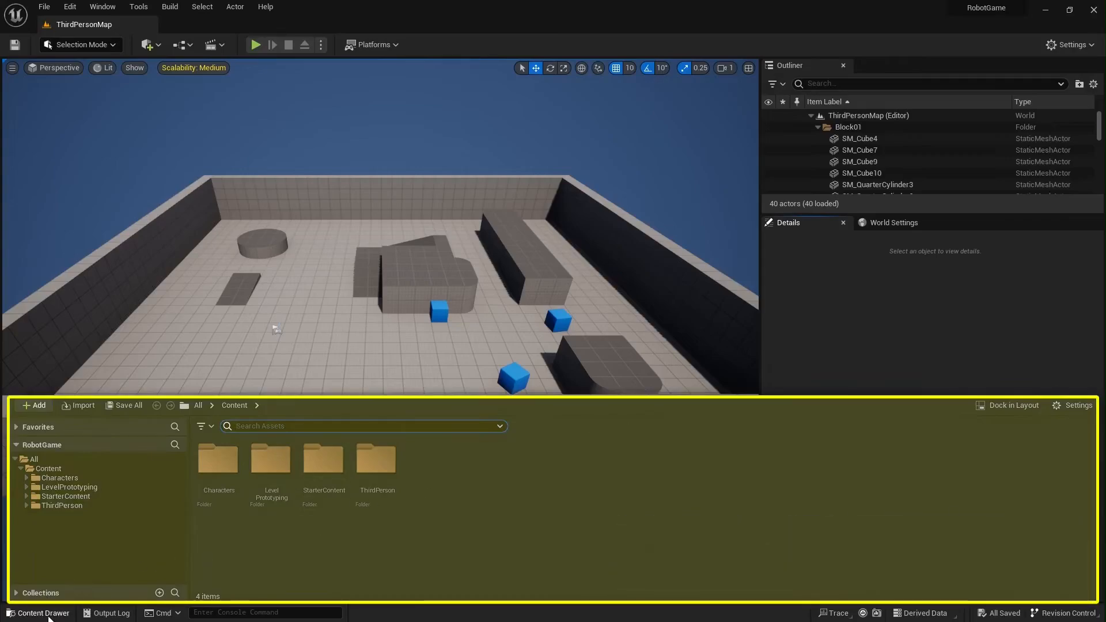
key("ctrl+space")
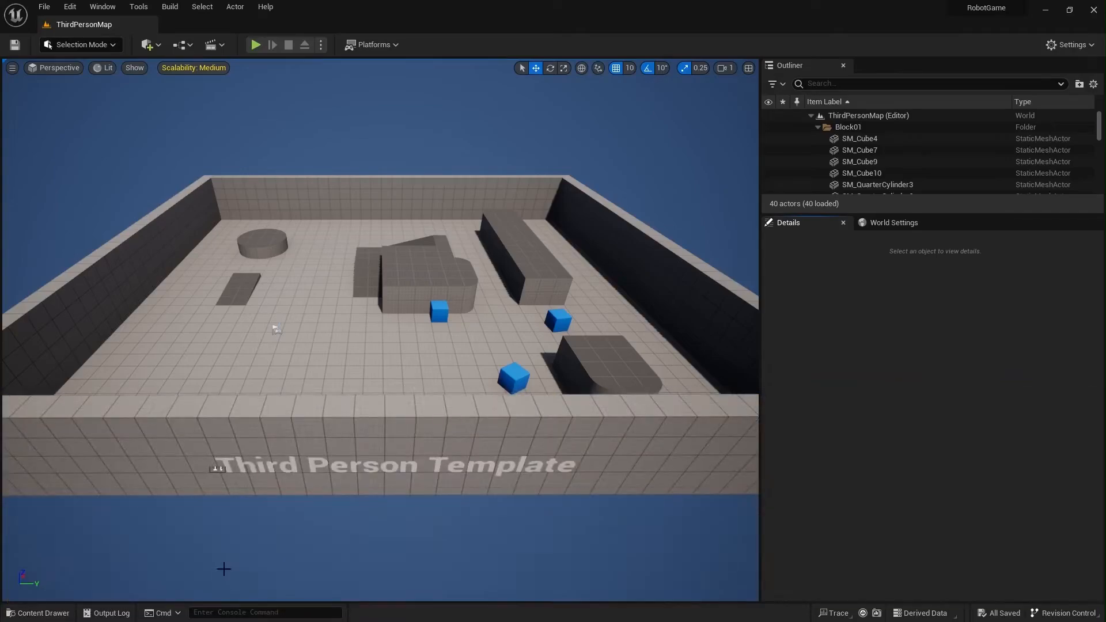
left_click(34, 613)
left_click(34, 613)
left_click(40, 614)
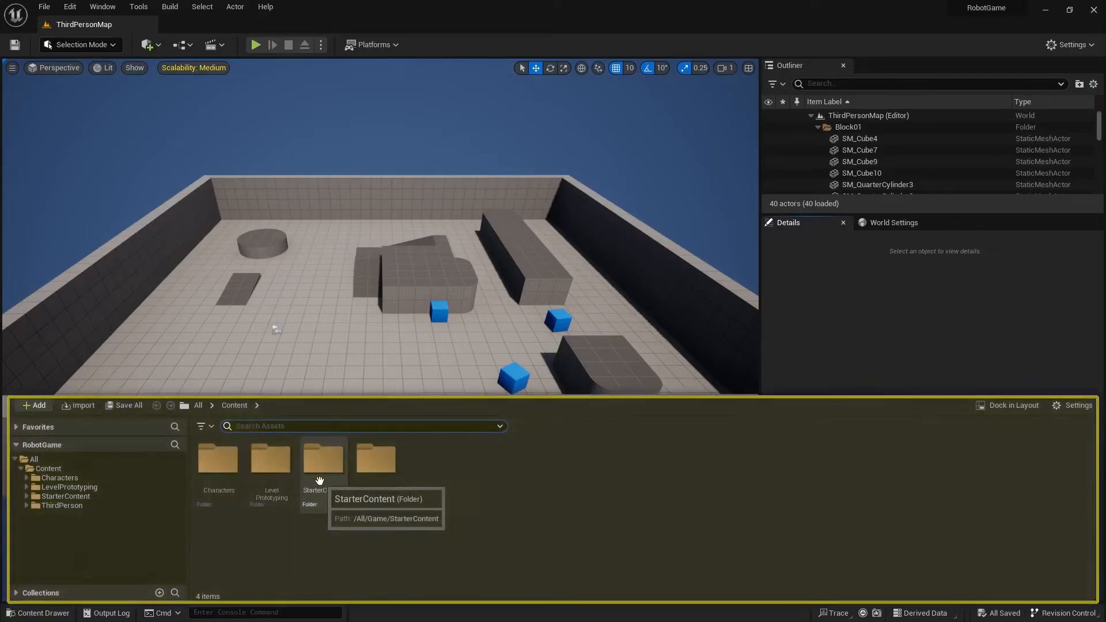
key("ctrl+space")
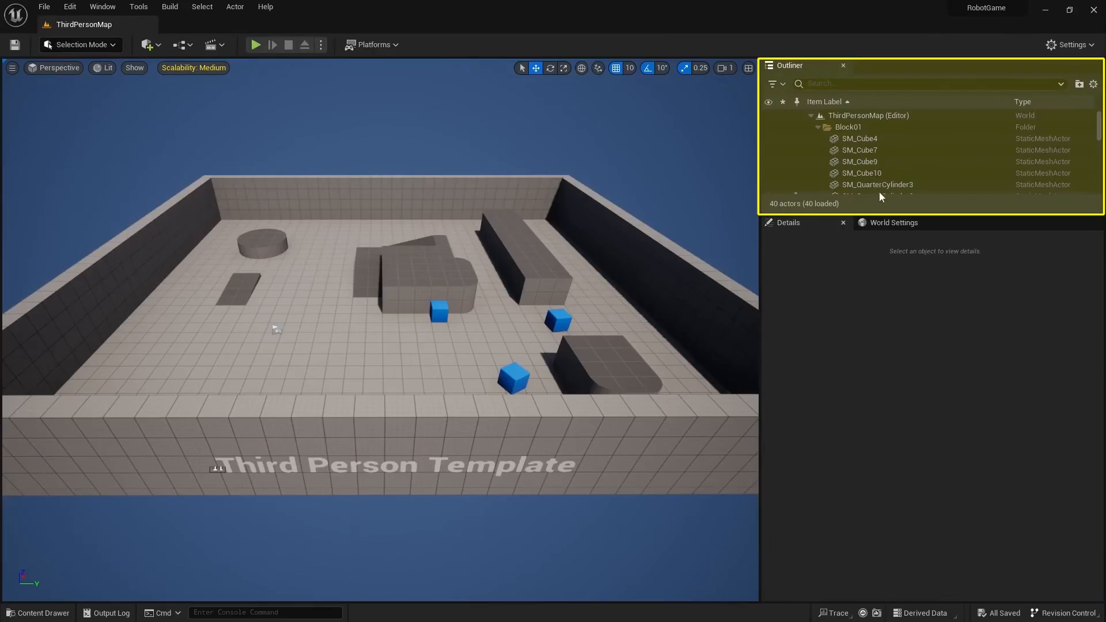
Step: Review the actor options available for SM_Cube4 in the Outliner, dismiss them and select the Block01 folder
right_click(859, 141)
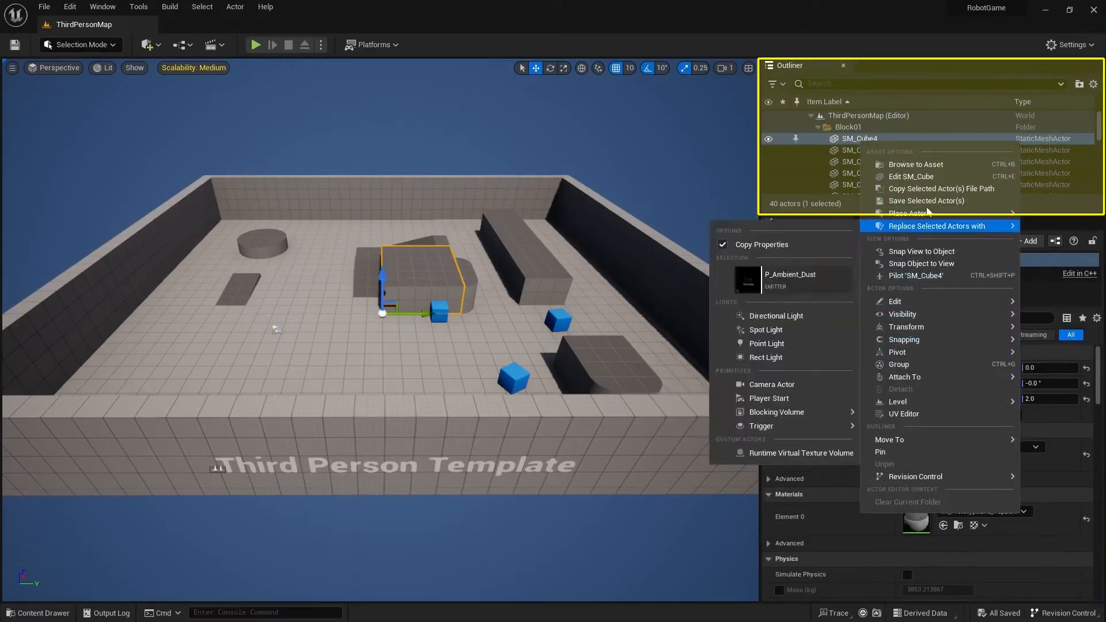
left_click(842, 141)
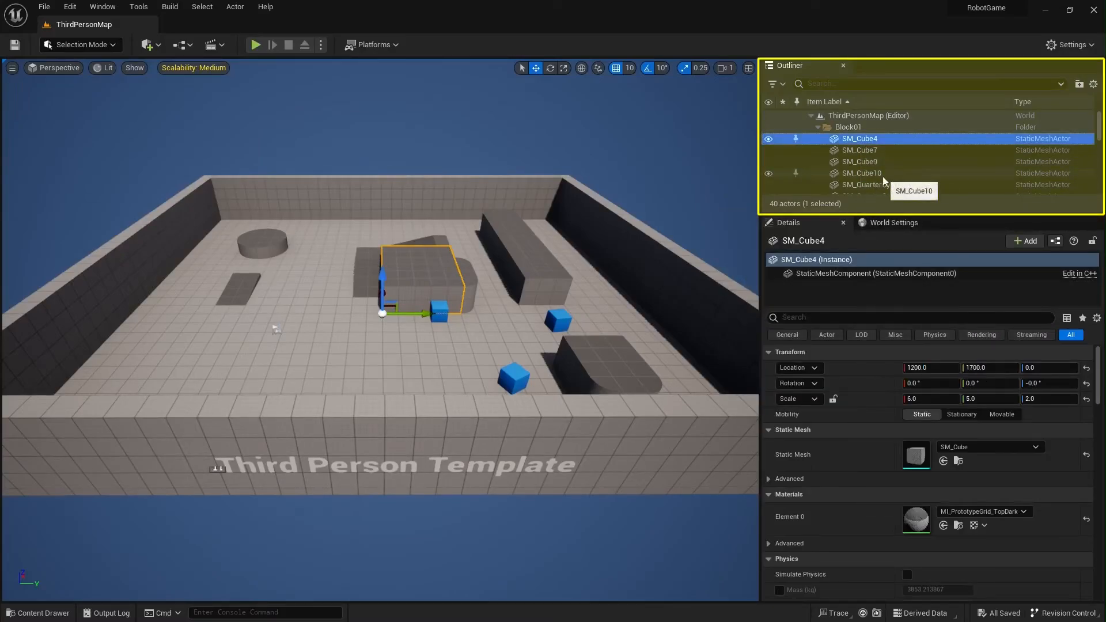
left_click(849, 128)
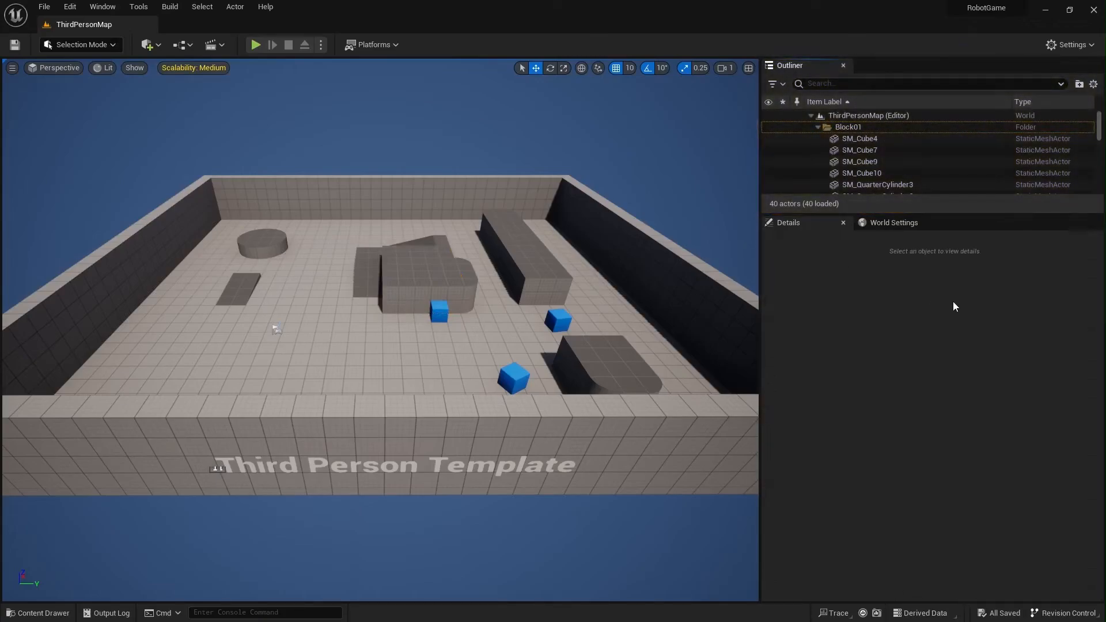
Step: Select SM_Cube4 and examine its transform, static mesh, material and physics properties
left_click(862, 139)
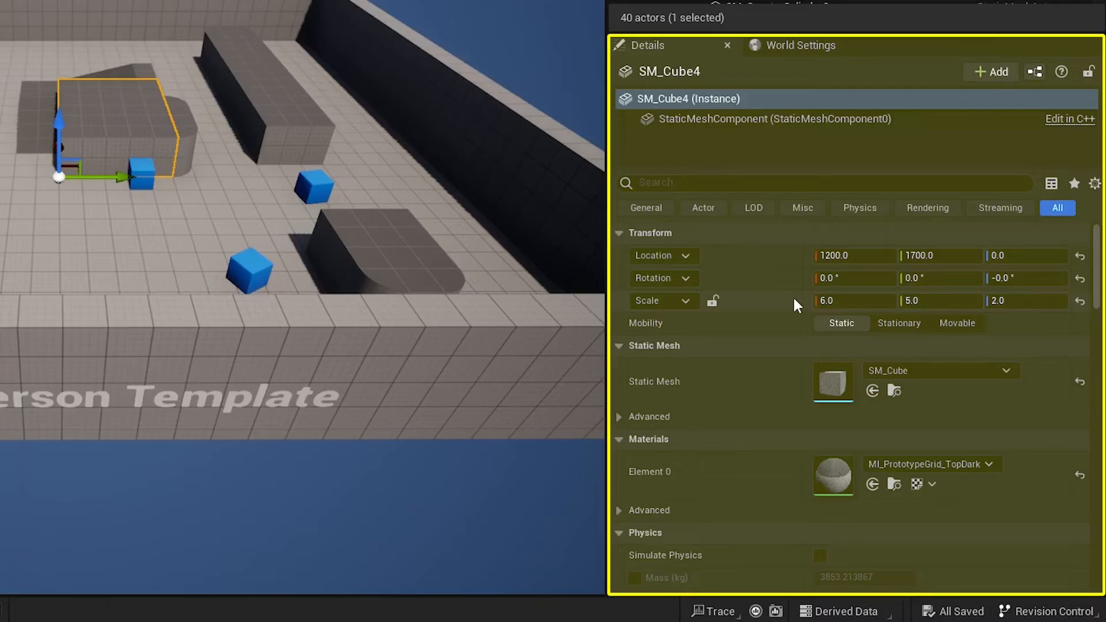
scroll(813, 308, "down", 7)
scroll(891, 311, "up", 4)
scroll(894, 306, "up", 4)
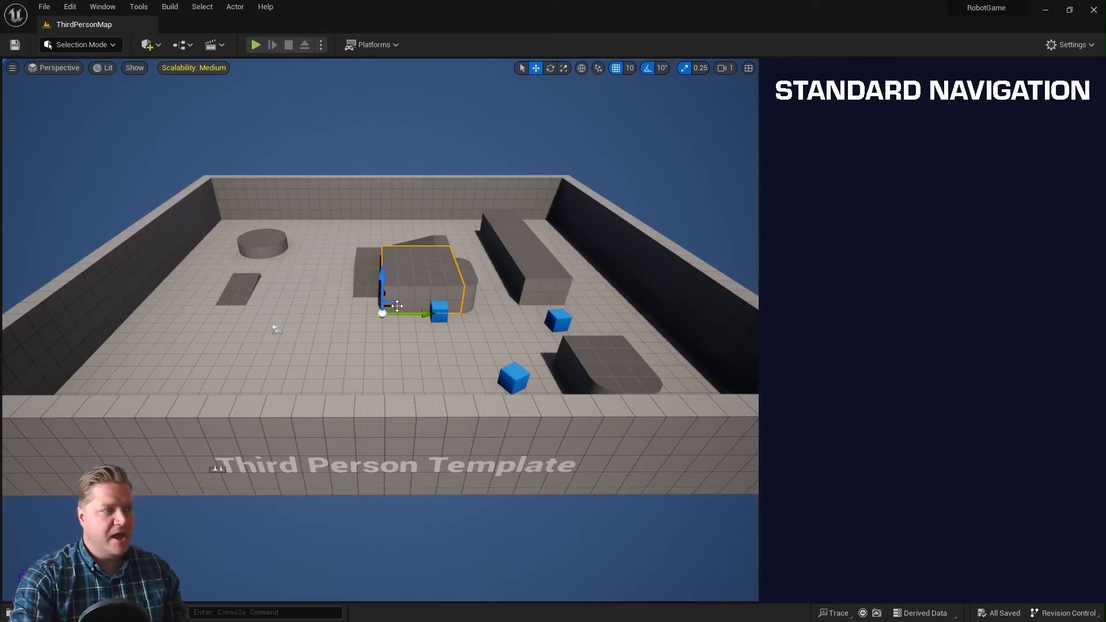
Step: Practise standard viewport navigation by moving, rotating and raising the camera over the level
mouse_move(403, 303)
left_mouse_down()
mouse_move(403, 245)
mouse_move(402, 271)
mouse_move(749, 256)
mouse_move(720, 282)
mouse_move(395, 289)
left_mouse_up()
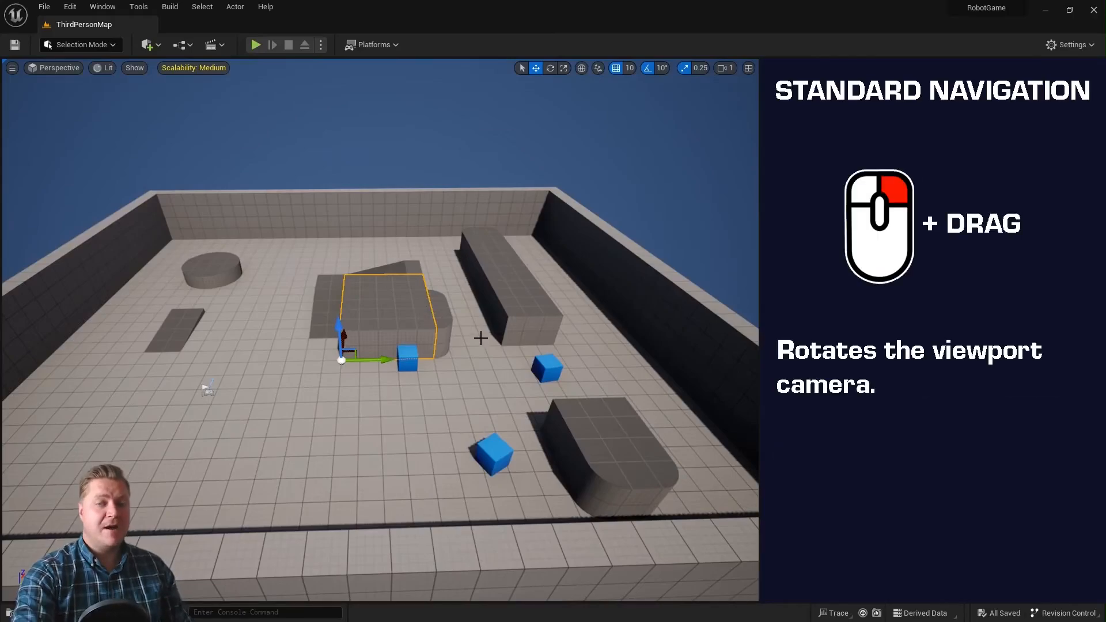
right_click_drag(558, 343, 265, 458)
right_click_drag(501, 375, 512, 398)
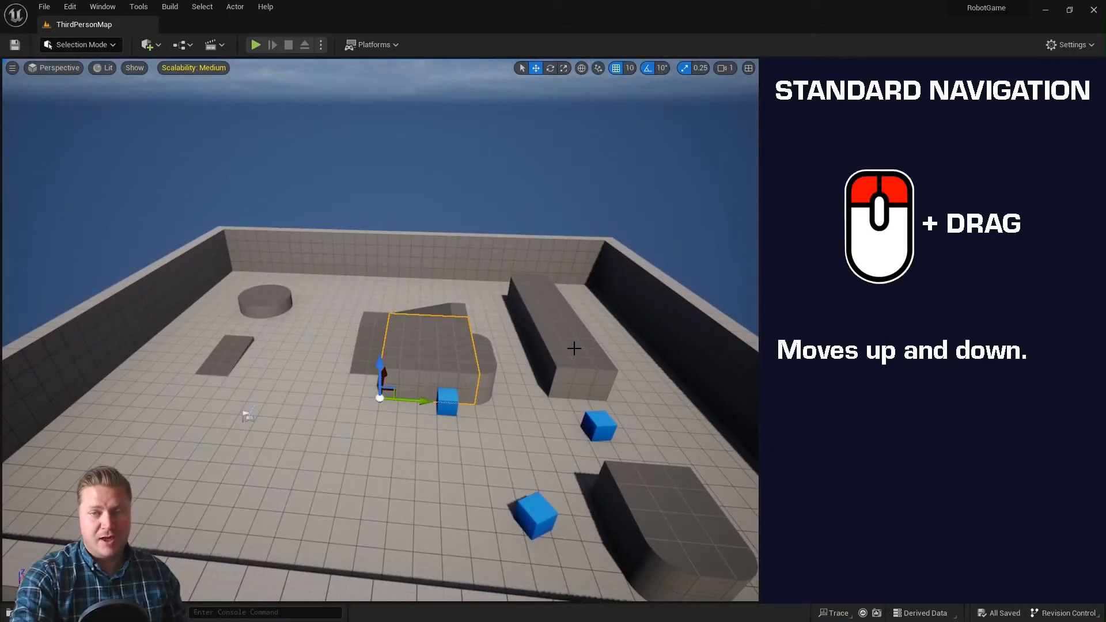
right_click_drag(575, 349, 578, 322)
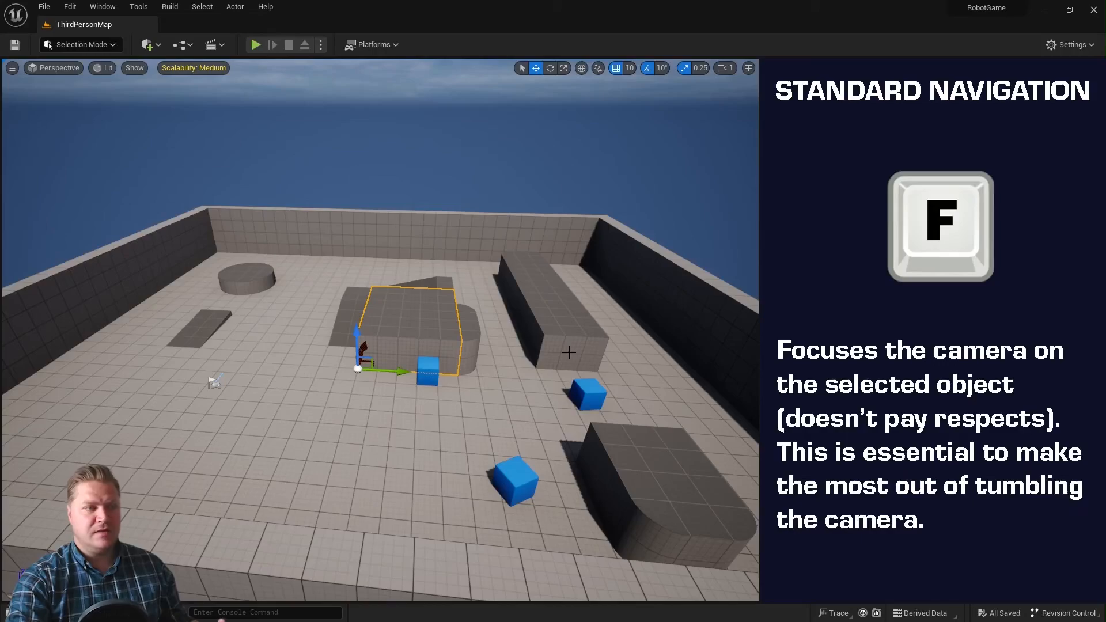
Step: Select the long rectangular block, focus the camera on it and pull the view back
left_click(521, 262)
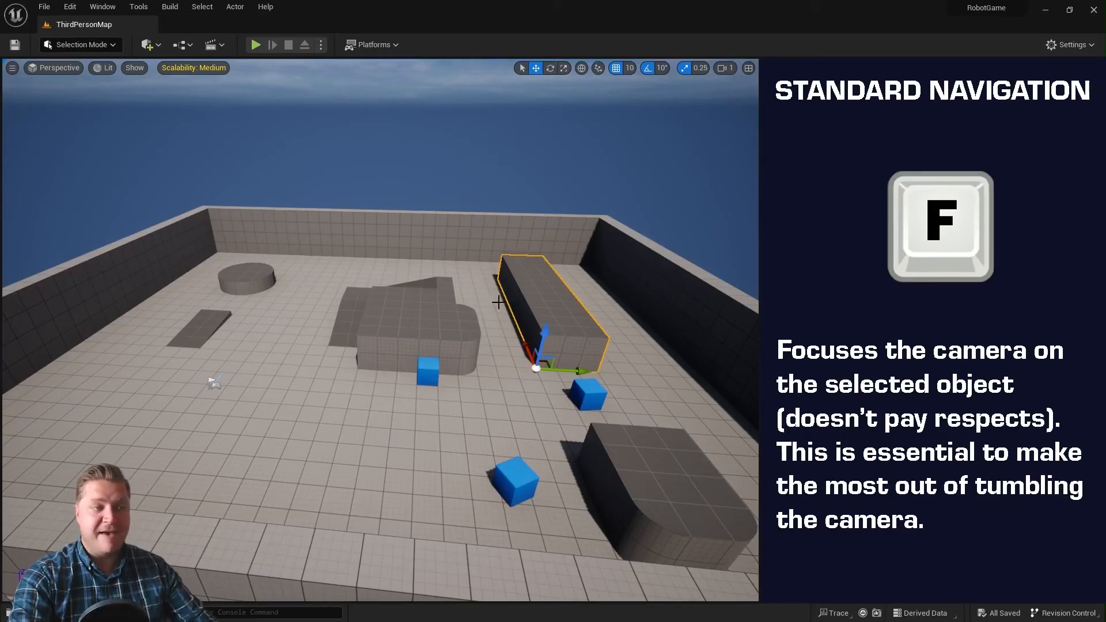
key("f")
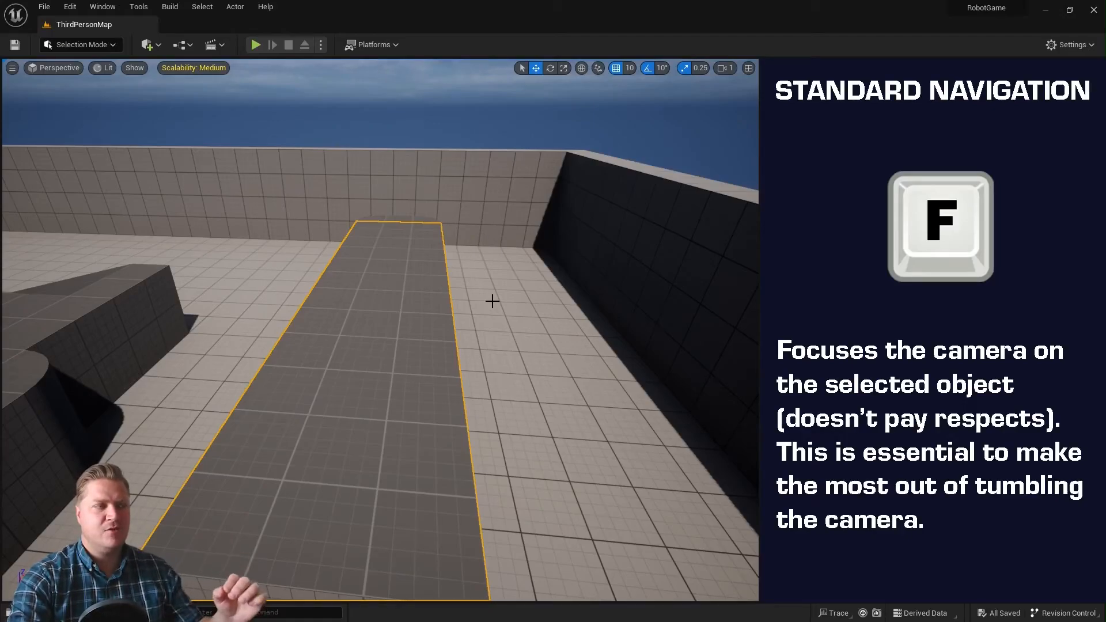
key("s")
mouse_move(489, 306)
right_mouse_down()
mouse_move(490, 322)
mouse_move(487, 301)
right_mouse_up()
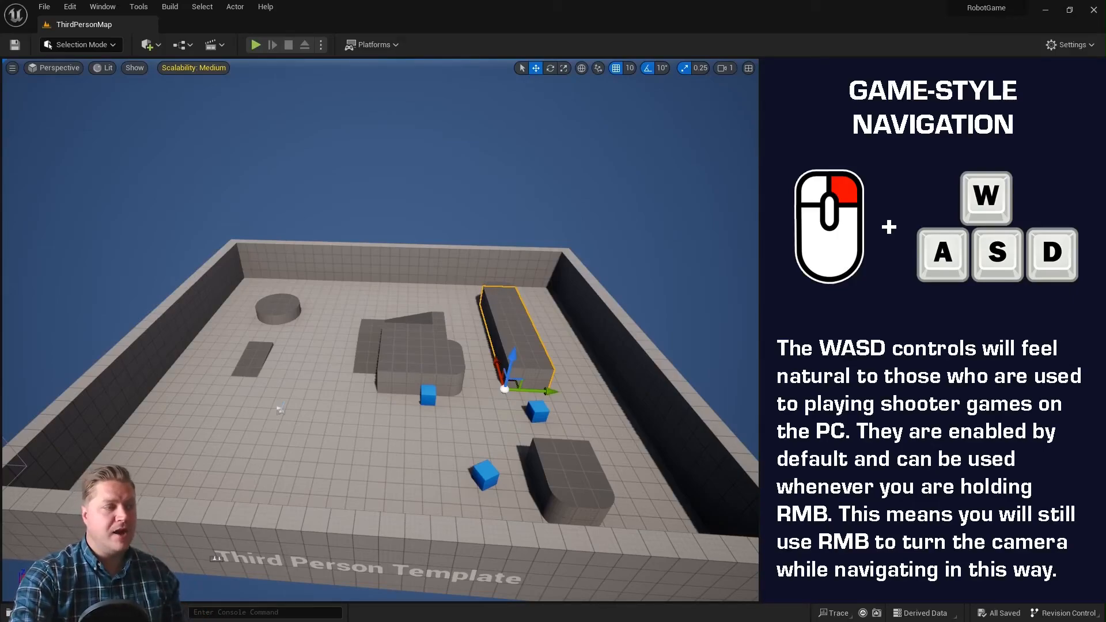
Step: Fly the camera forward, backward and sideways through the level with game-style navigation while turning the view
right_click_drag(381, 346, 415, 246)
key("w")
key("s")
key("a")
key("d")
key("s")
key("w")
key("w")
right_click_drag(381, 330, 415, 345)
key("w")
key("a")
key("s")
key("w")
key("d")
key("s")
key("a")
key("w")
key("s")
right_click_drag(442, 285, 394, 306)
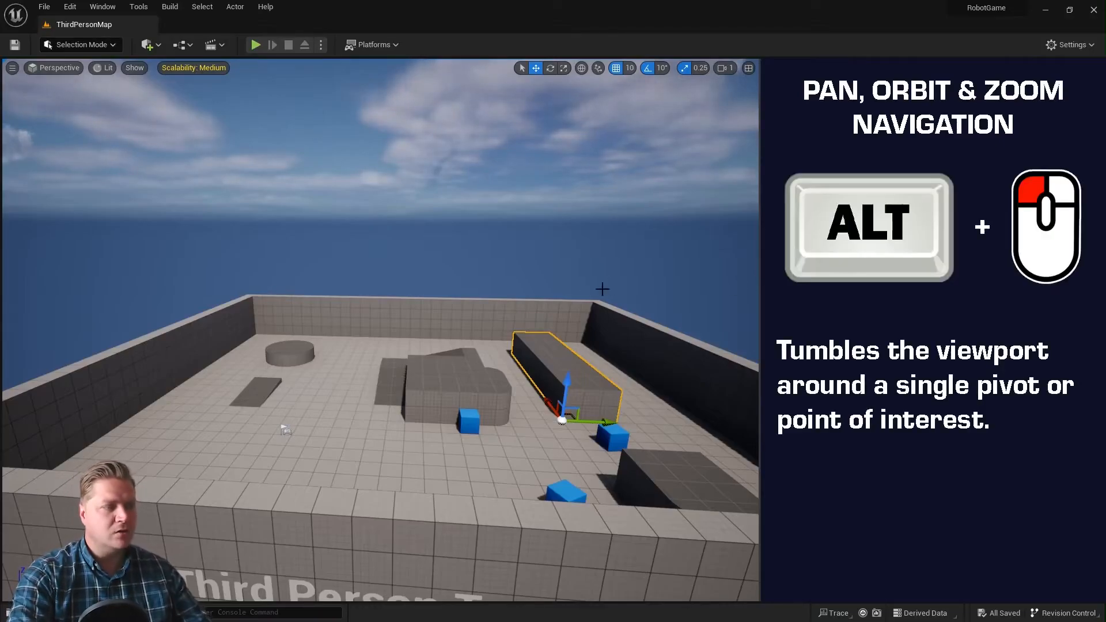
Step: Focus on the central block SM_Cube4 and practise orbiting, dollying and tracking the camera around it
left_click_drag(432, 349, 340, 403, "alt")
left_click_drag(384, 227, 281, 363, "alt")
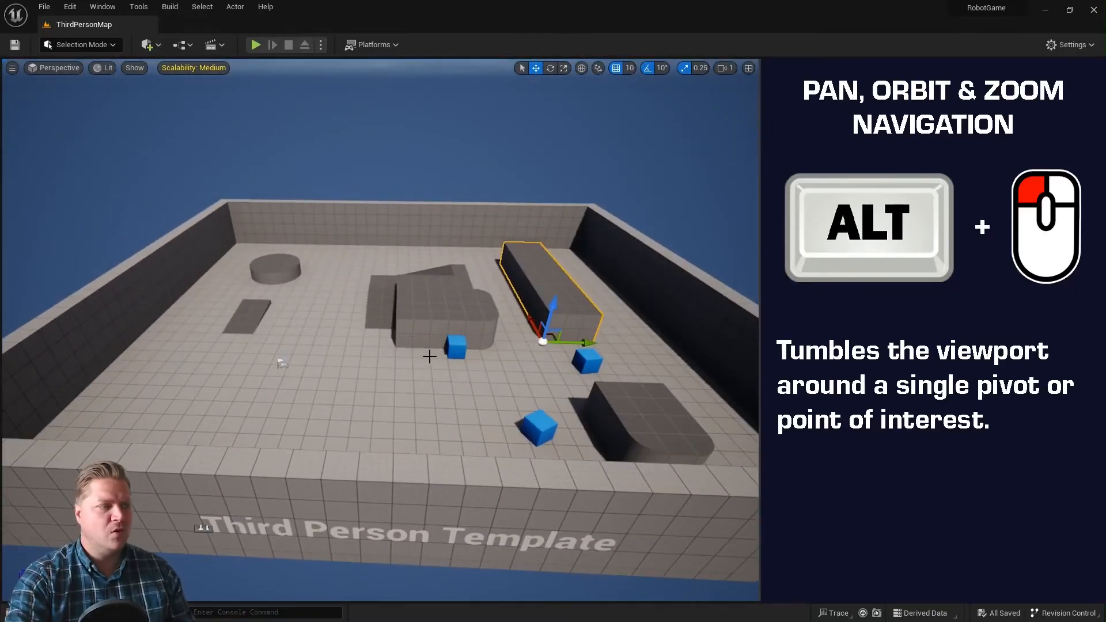
left_click(413, 315)
key("f")
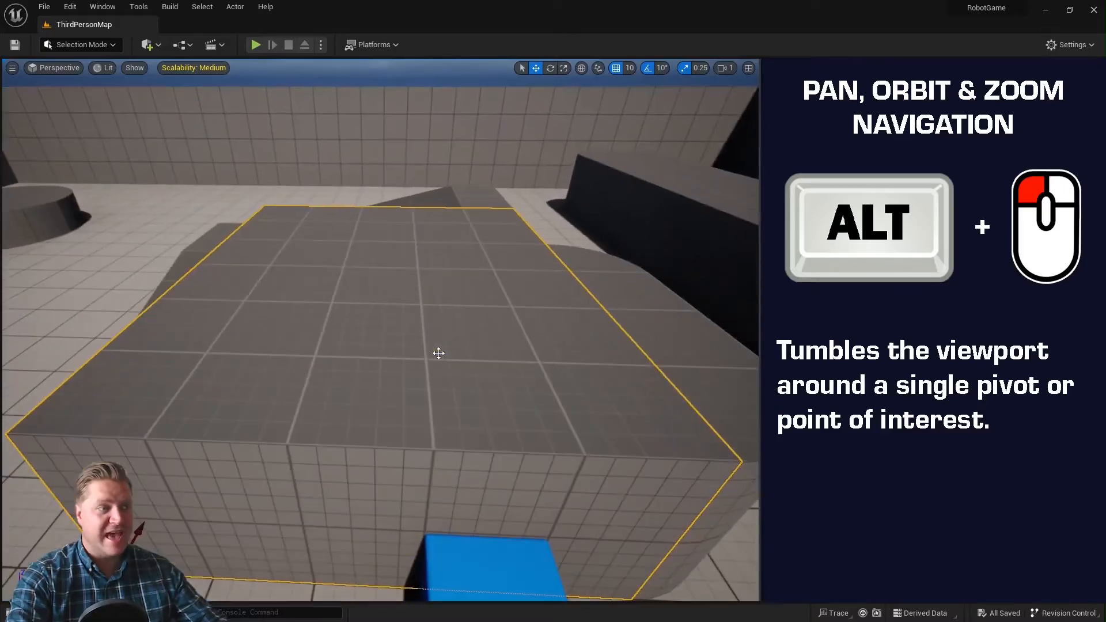
left_click_drag(428, 373, 375, 339, "alt")
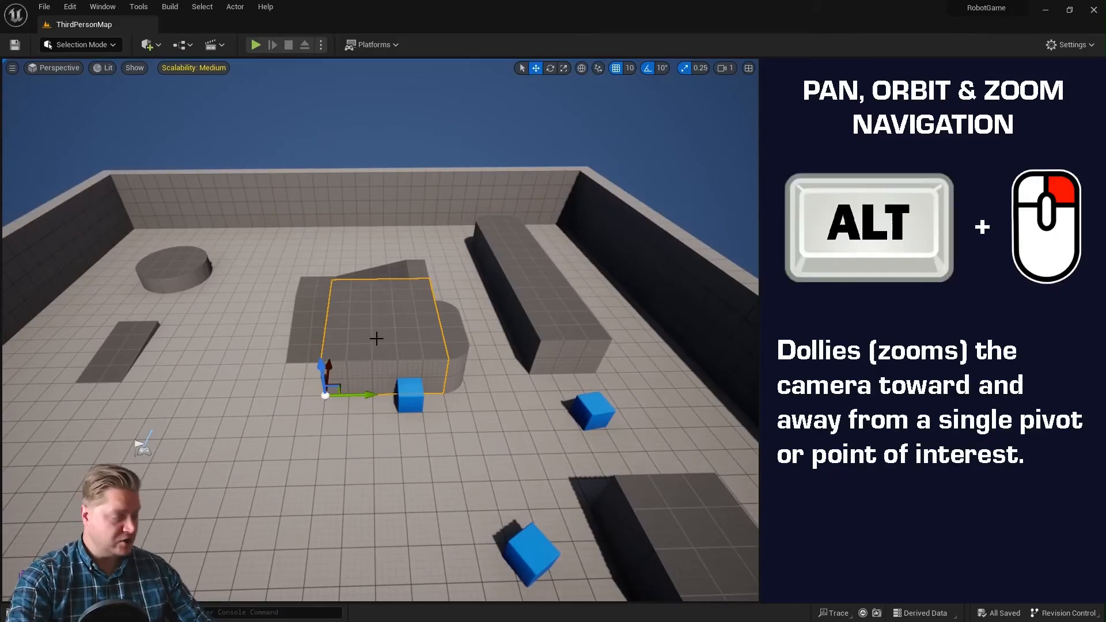
mouse_move(409, 352)
right_mouse_down("alt")
mouse_move(358, 386)
mouse_move(433, 334)
mouse_move(340, 398)
mouse_move(404, 357)
right_mouse_up("alt")
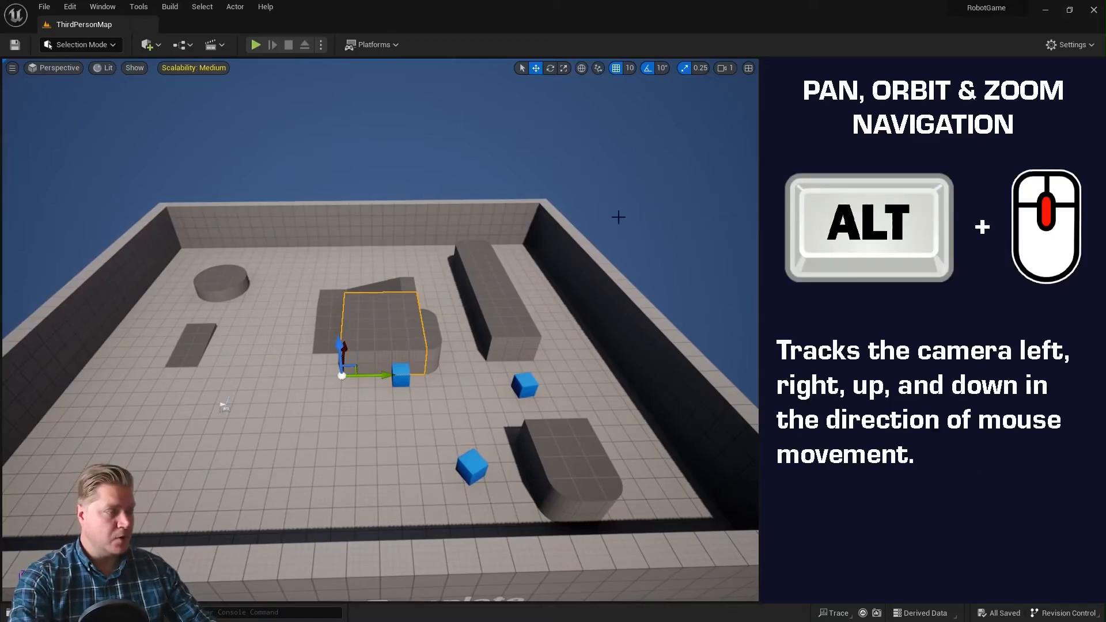
middle_click_drag(618, 216, 611, 144, "alt")
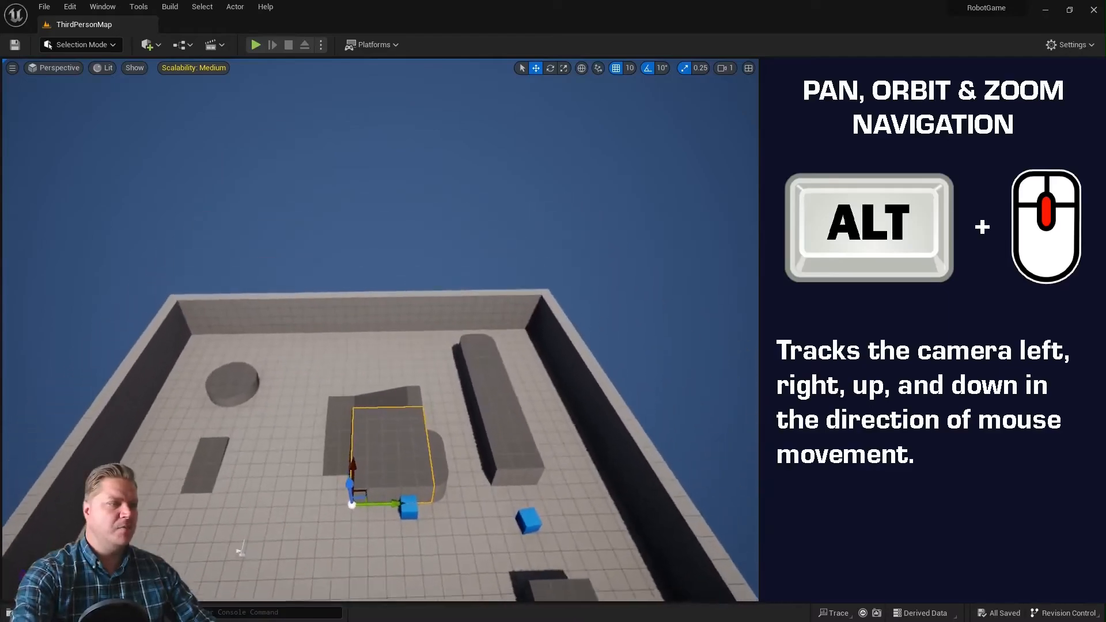
Step: Track the camera over the level, keeping the central block in view, and set the viewport camera speed to 8
middle_click_drag(402, 234, 393, 310, "alt")
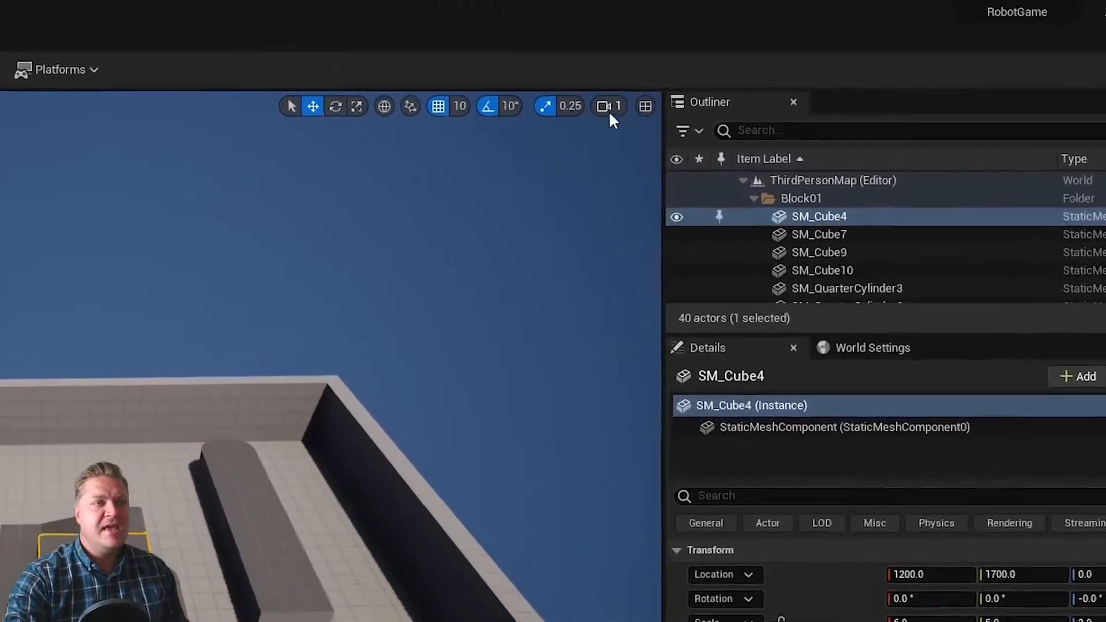
left_click(725, 70)
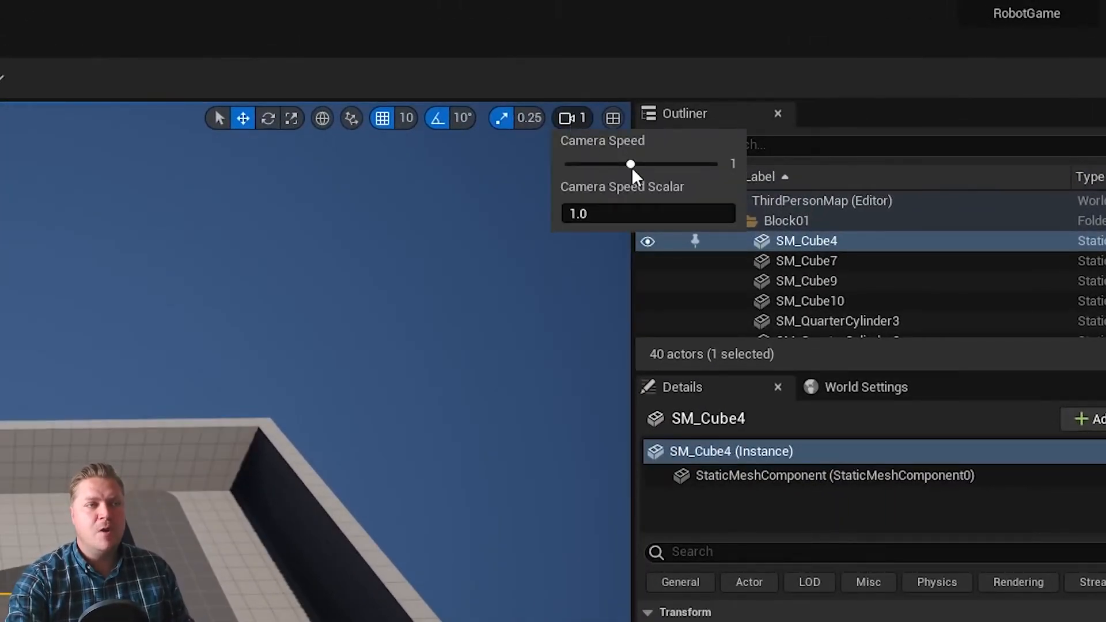
left_click_drag(631, 164, 680, 175)
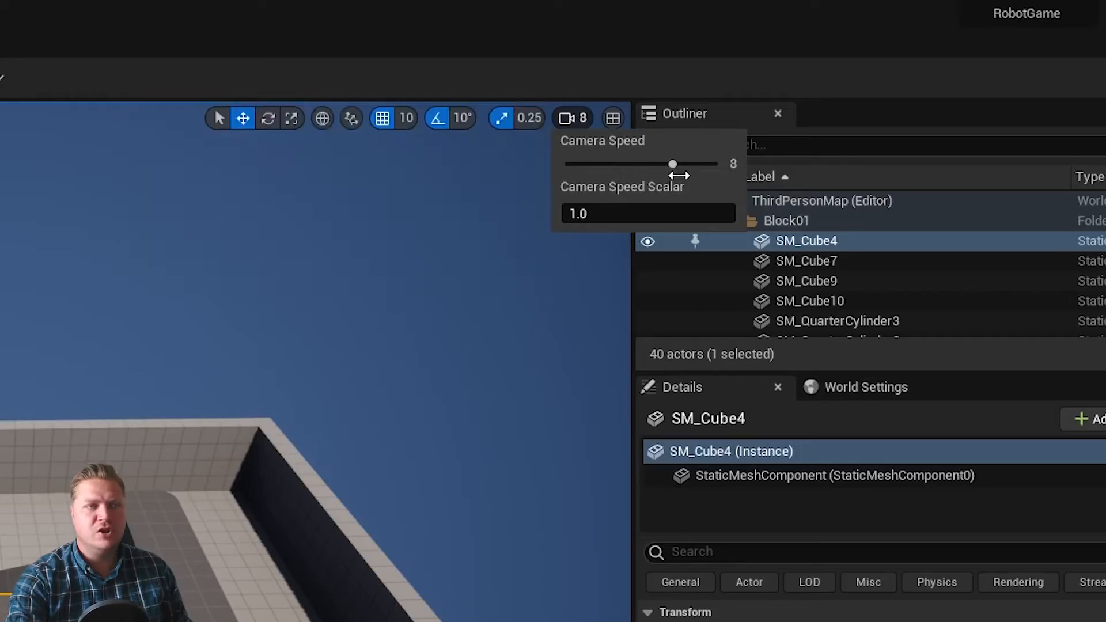
left_click(578, 48)
Step: Fly the camera backward, forward and sideways through the level at camera speed 8
right_click_drag(6, 475, 6, 475)
key("s")
key("w")
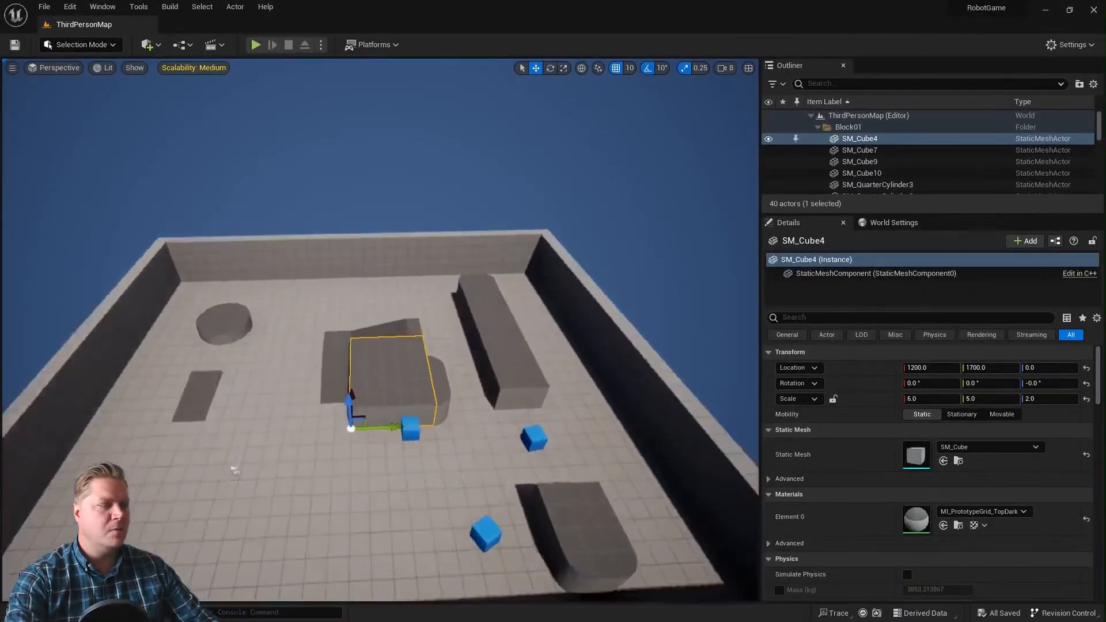
right_click_drag(380, 330, 413, 307)
key("s")
key("w")
key("s")
key("d")
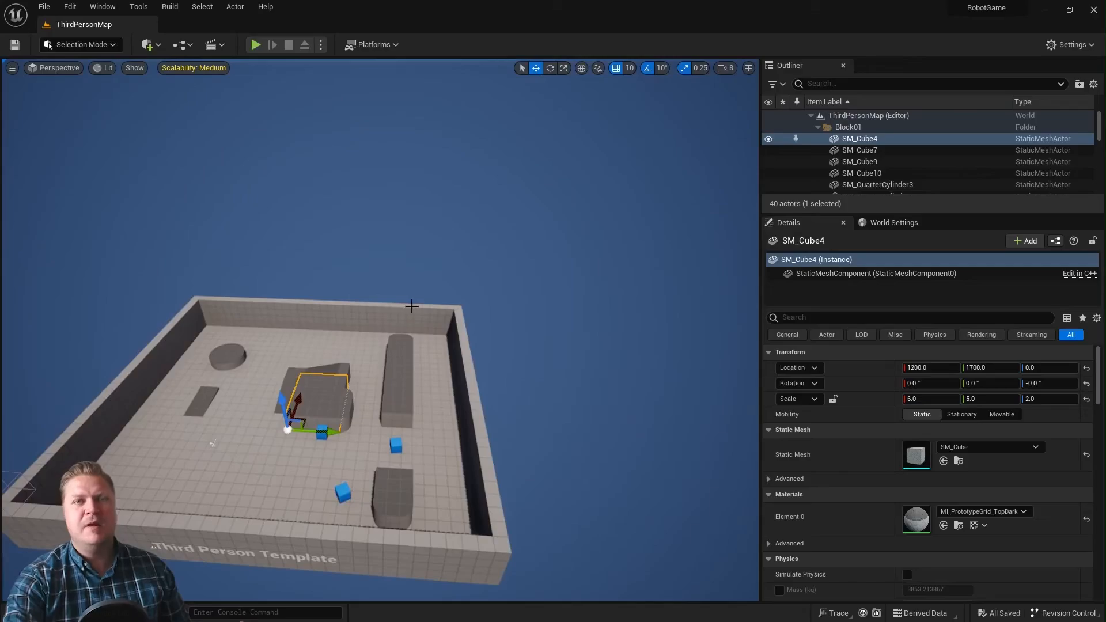
Step: Set the viewport camera speed back to 1 and frame the whole walled level from the front
left_click(727, 68)
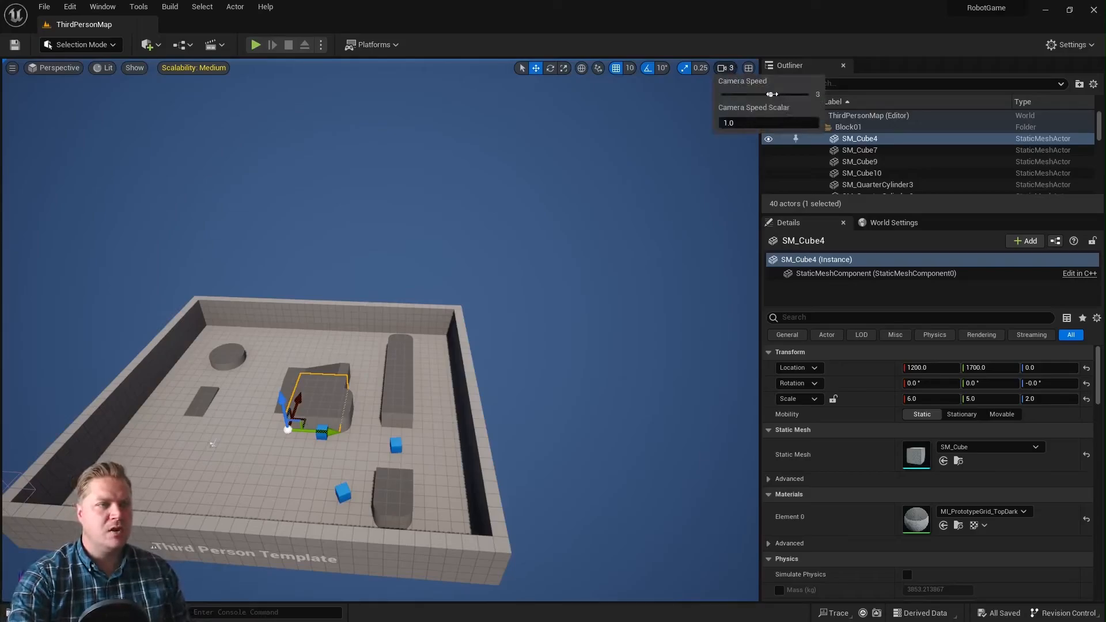
left_click(701, 15)
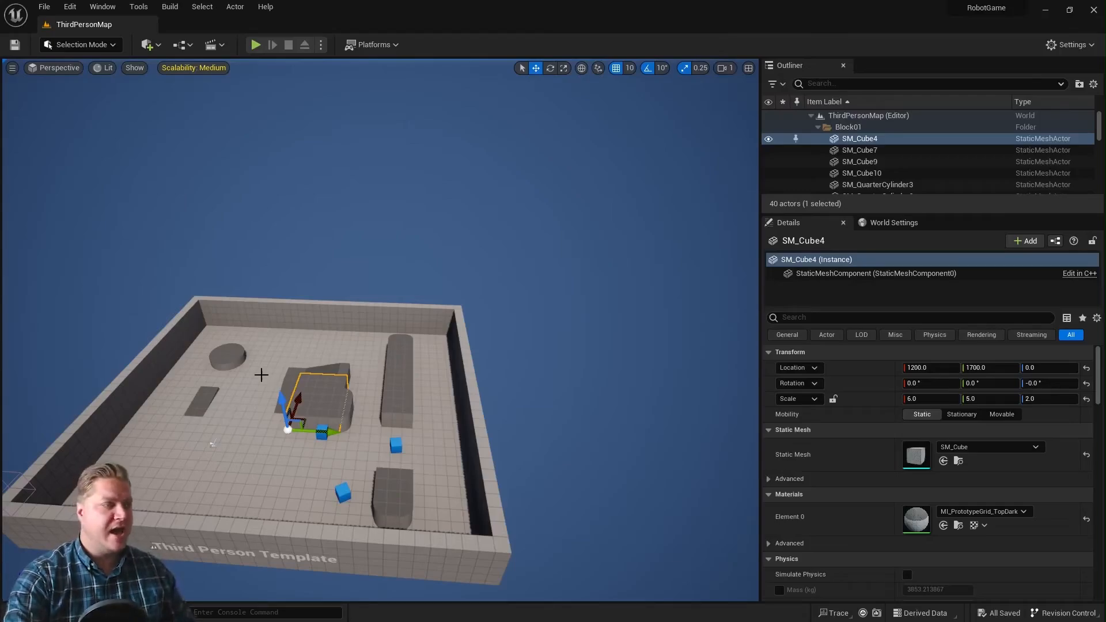
middle_click_drag(261, 375, 202, 412)
middle_click_drag(468, 272, 396, 296)
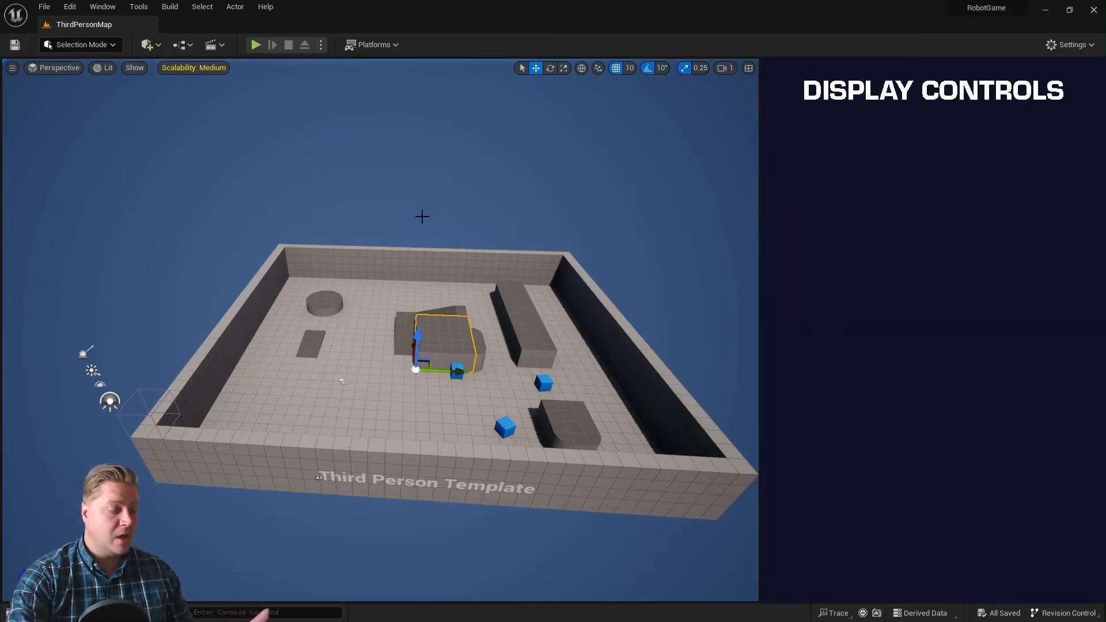
Step: Turn on game view to hide the editor icons, and toggle full-screen immersive mode on and off
key("g")
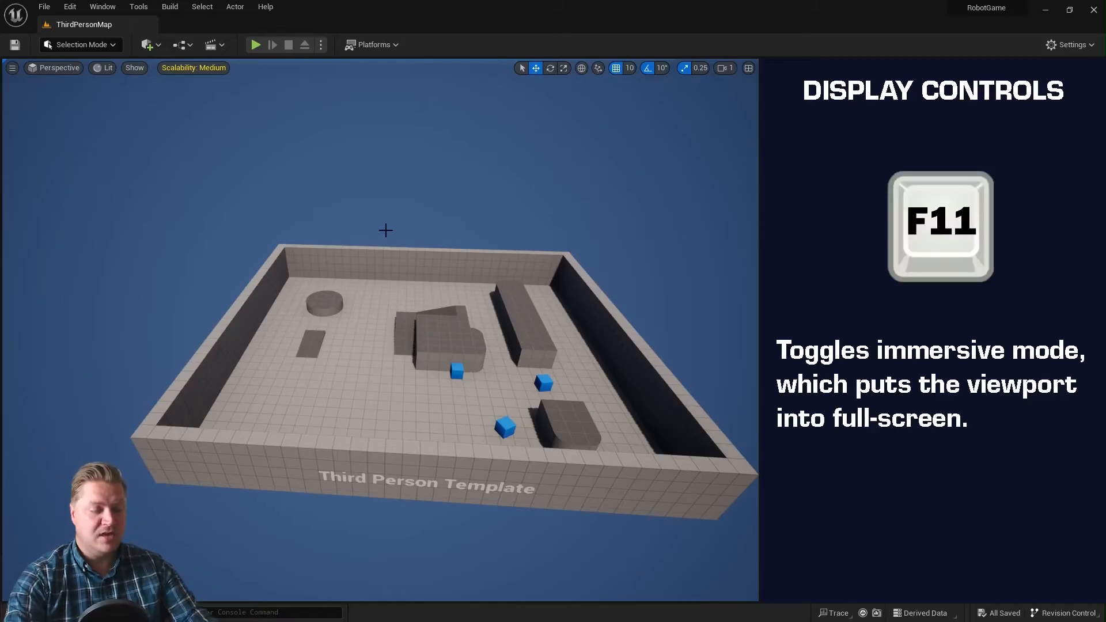
key("F11")
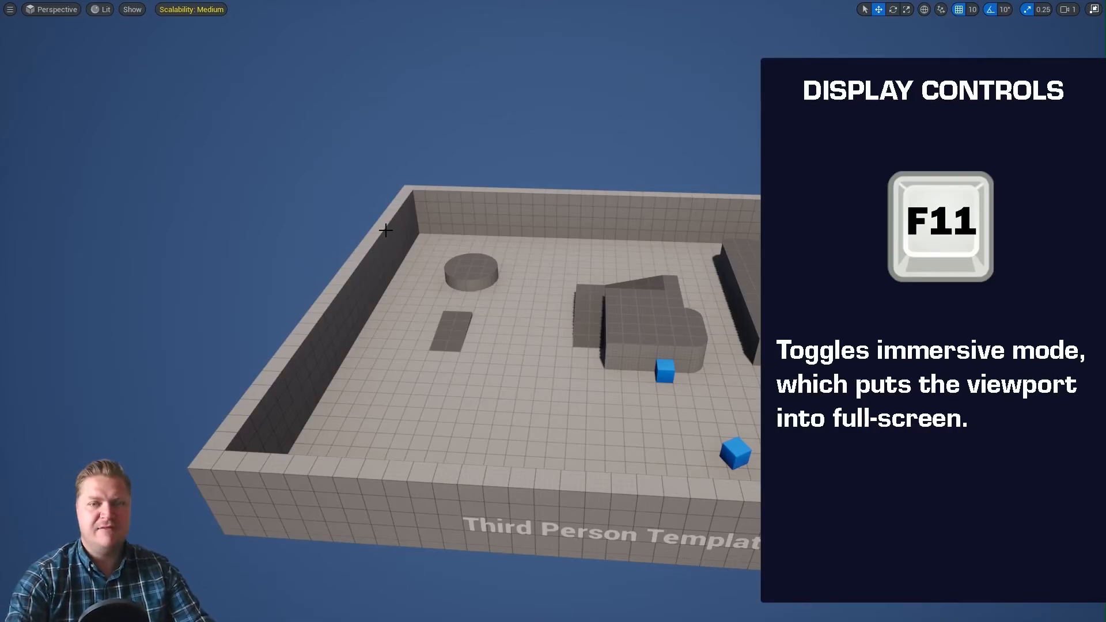
key("F11")
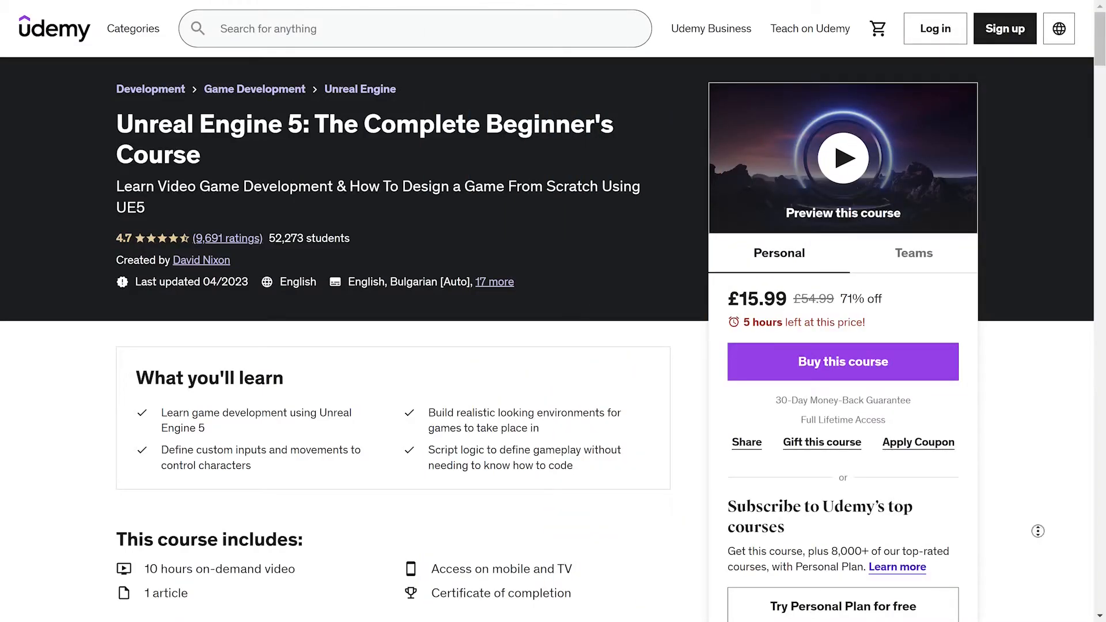
Step: Examine the Udemy page of Unreal Engine 5: The Complete Beginner's Course down to its course content list
scroll(1039, 565, "down", 1)
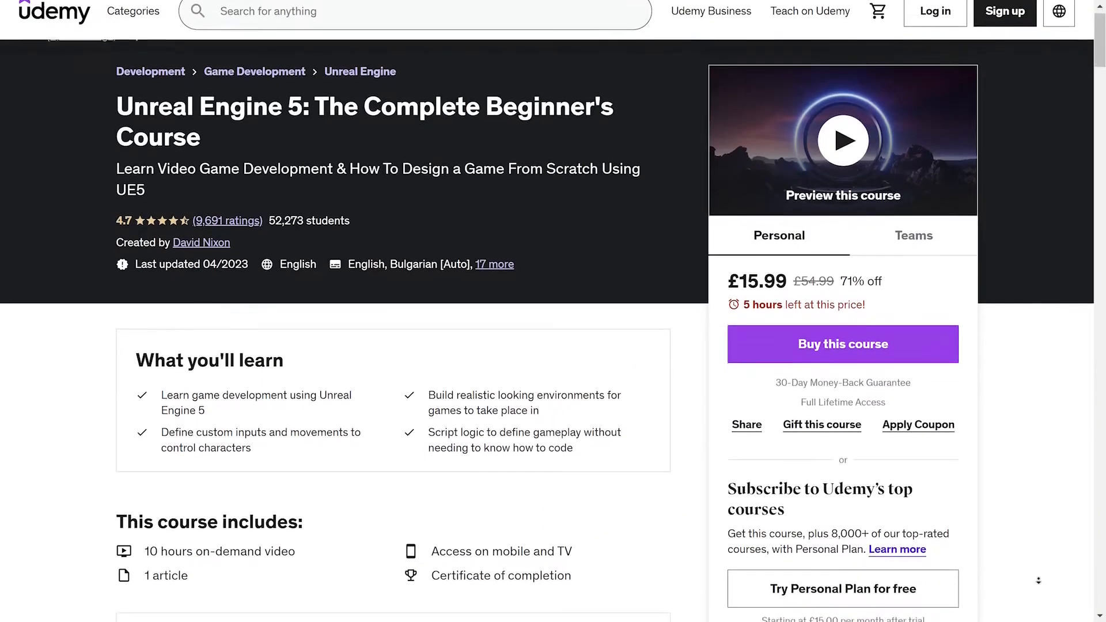
scroll(1038, 581, "down", 2)
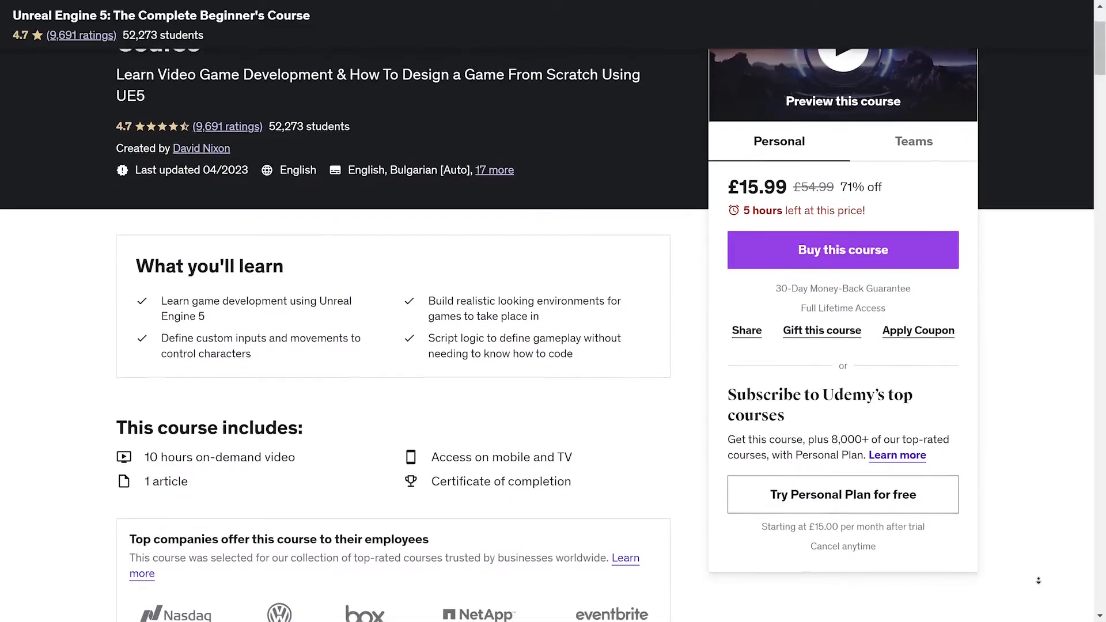
scroll(1039, 581, "down", 2)
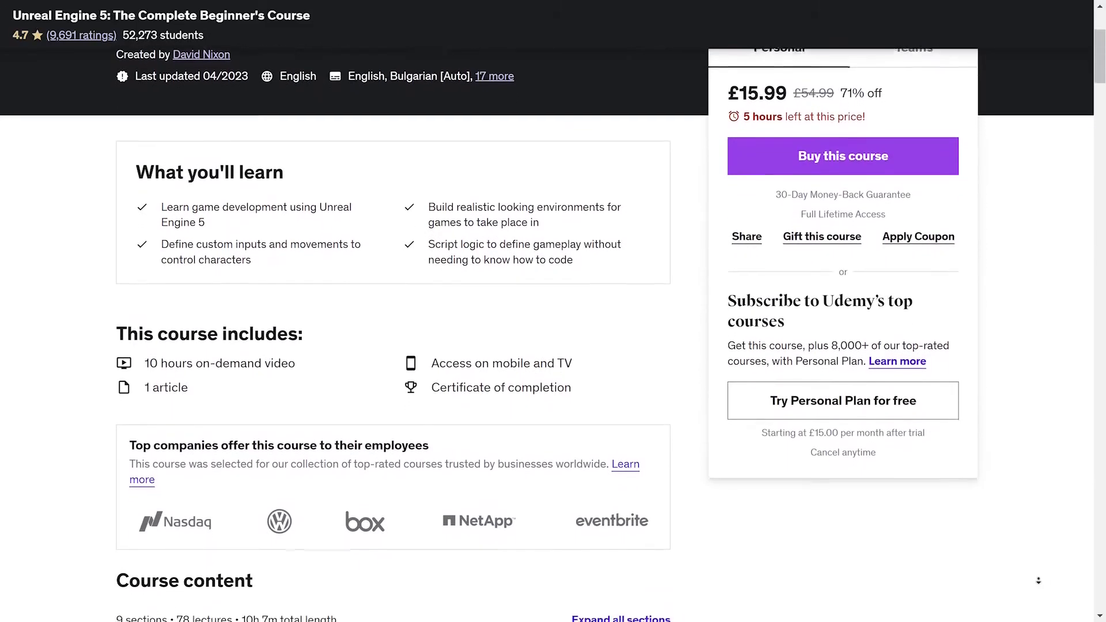
scroll(1038, 581, "down", 2)
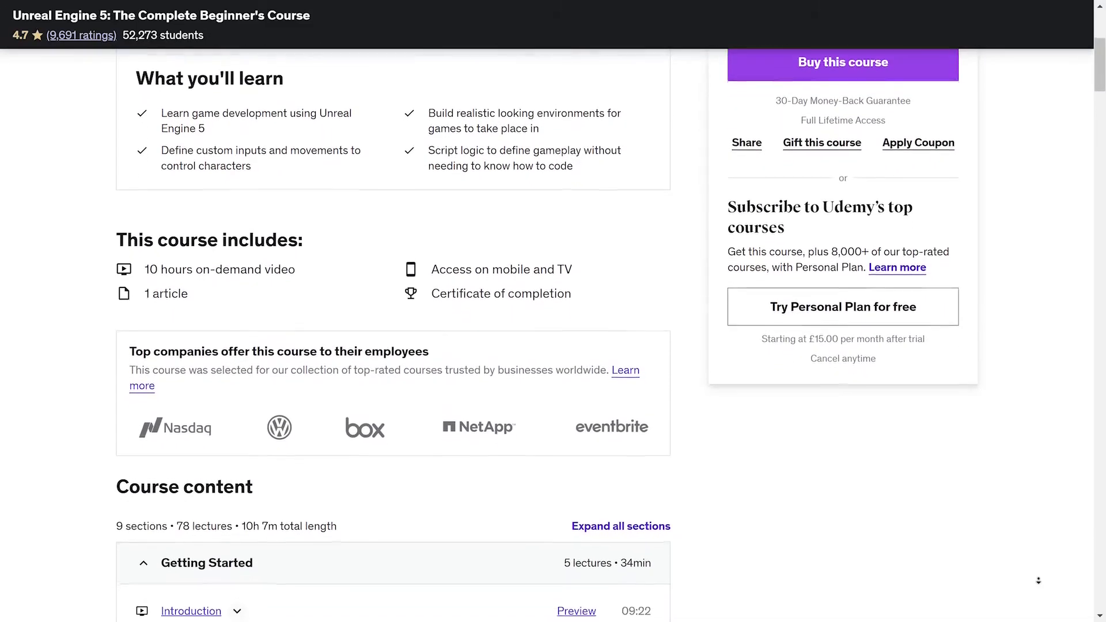
scroll(1039, 580, "down", 2)
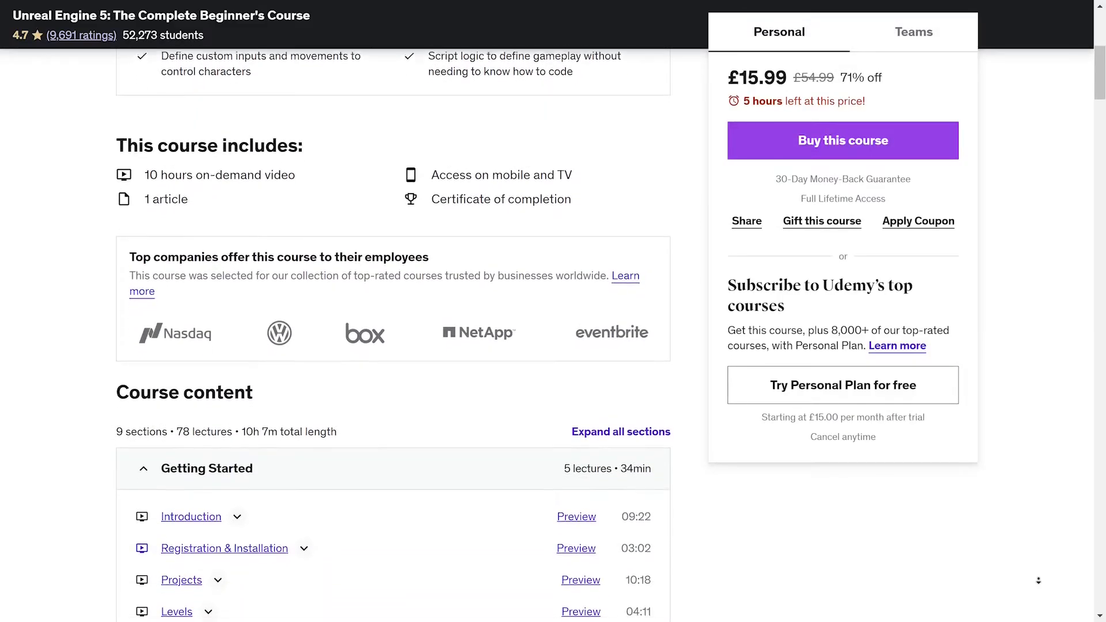
scroll(1038, 581, "down", 2)
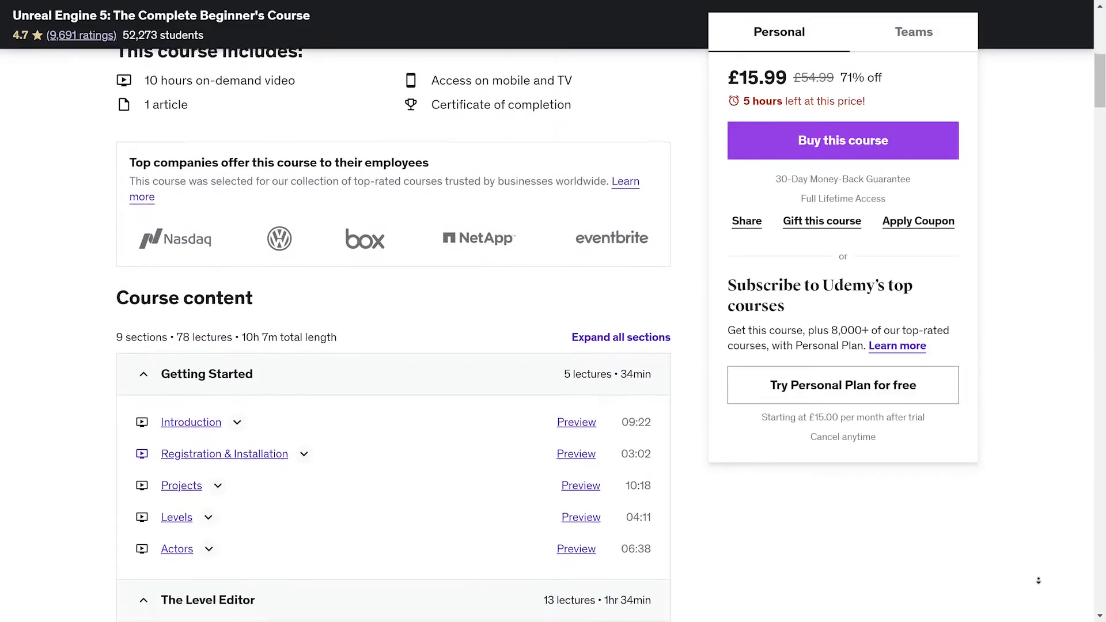
scroll(1038, 581, "down", 2)
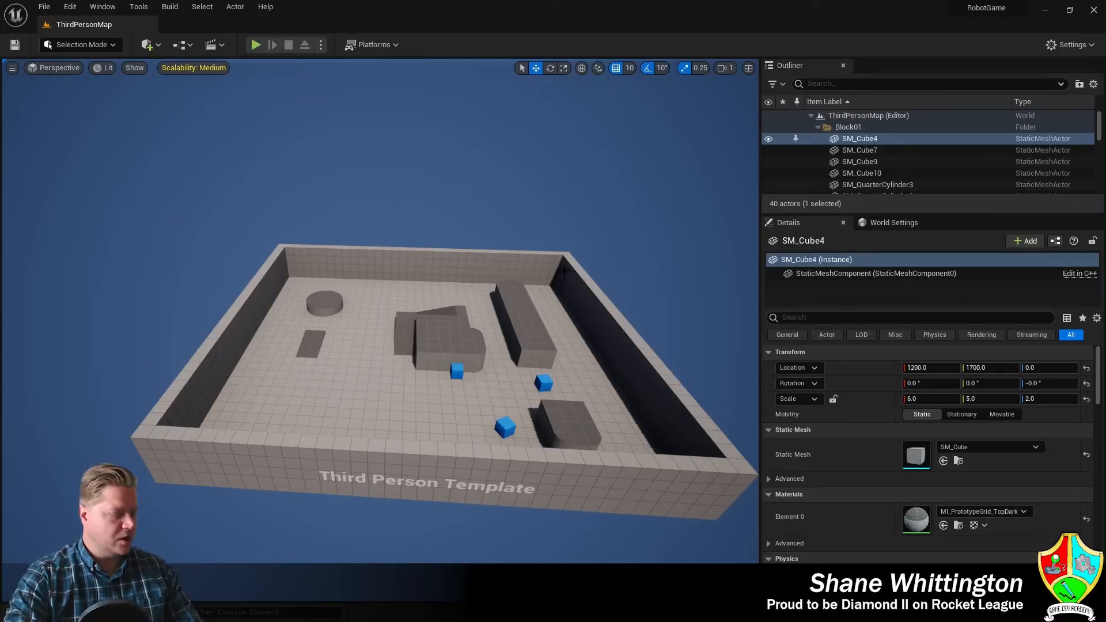
Step: In the Unreal Editor's Content Drawer, create a new folder named Levels inside the Content folder
key("ctrl+space")
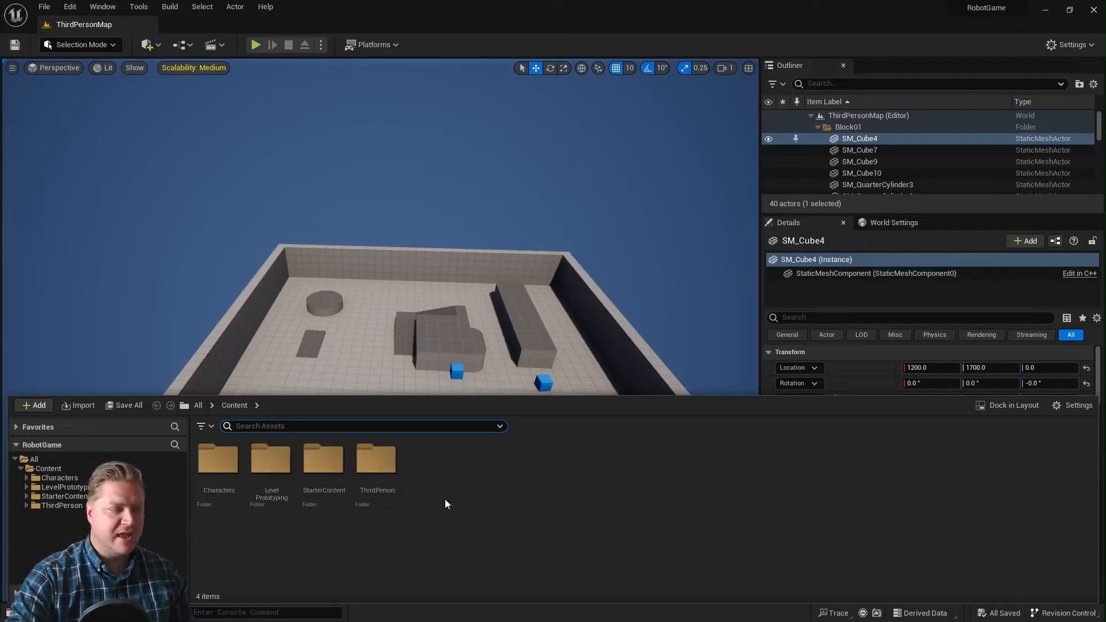
right_click(446, 483)
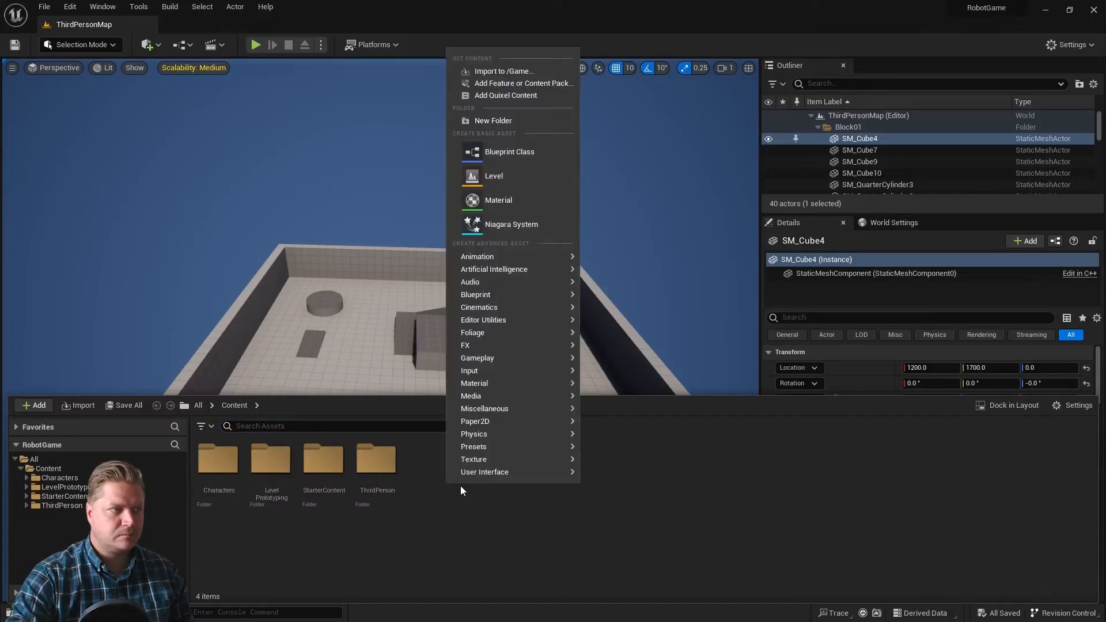
left_click(494, 121)
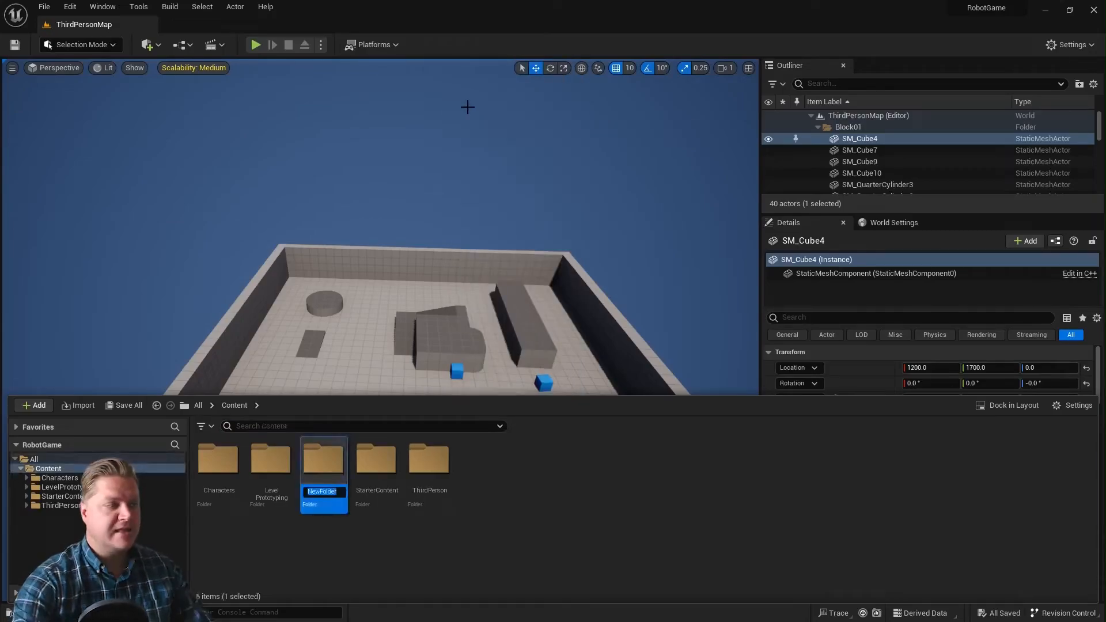
type("Level")
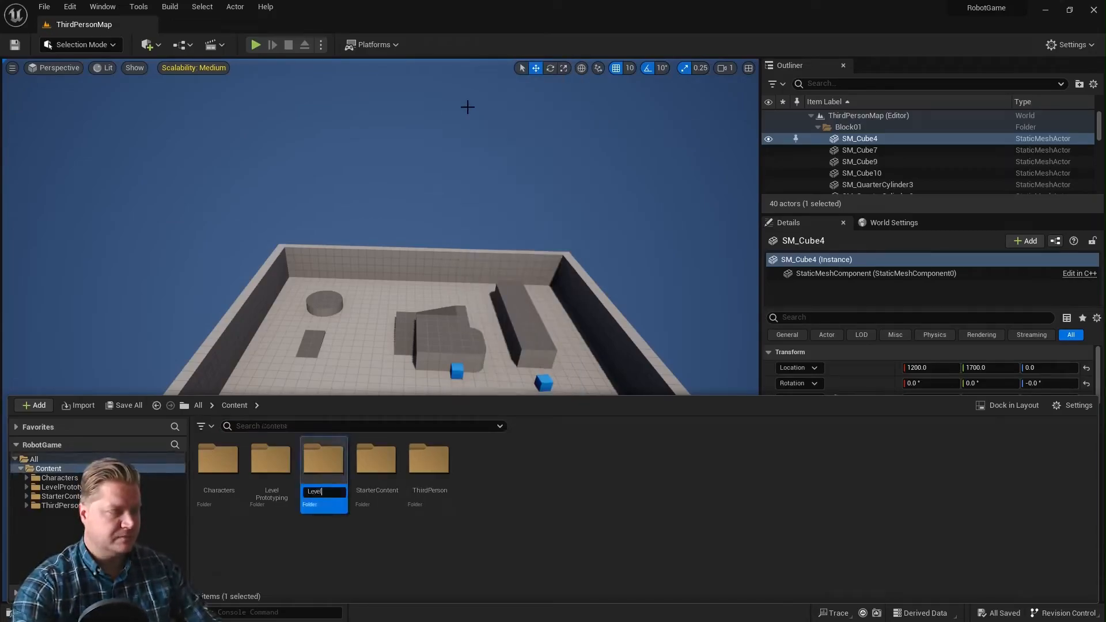
type("s")
key("Return")
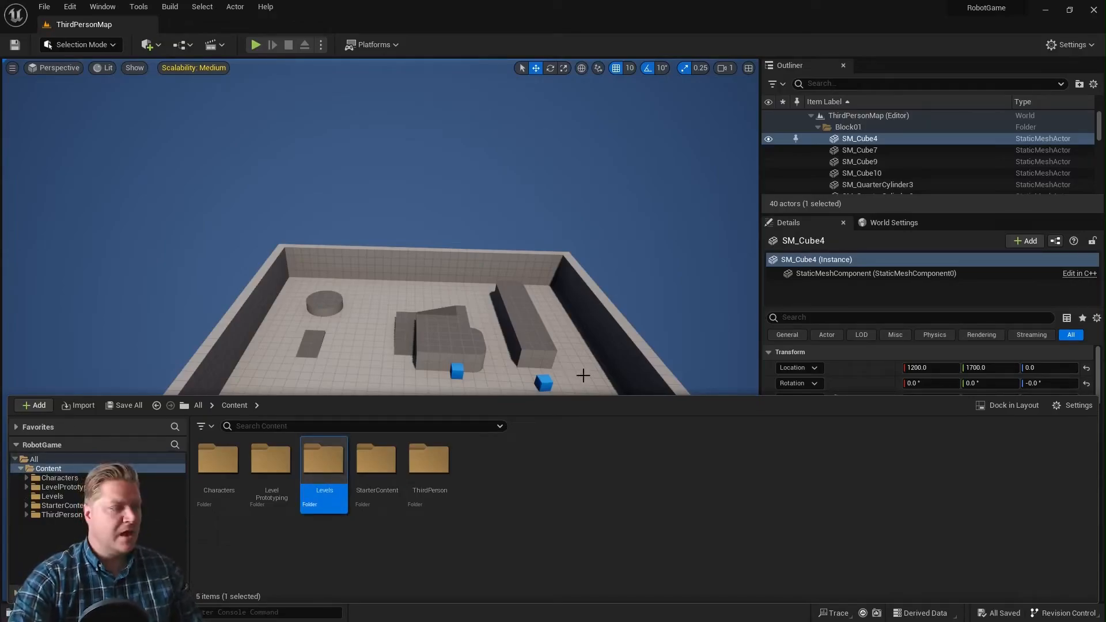
Step: Create a new level named DeleteMe inside the Levels folder
double_click(331, 466)
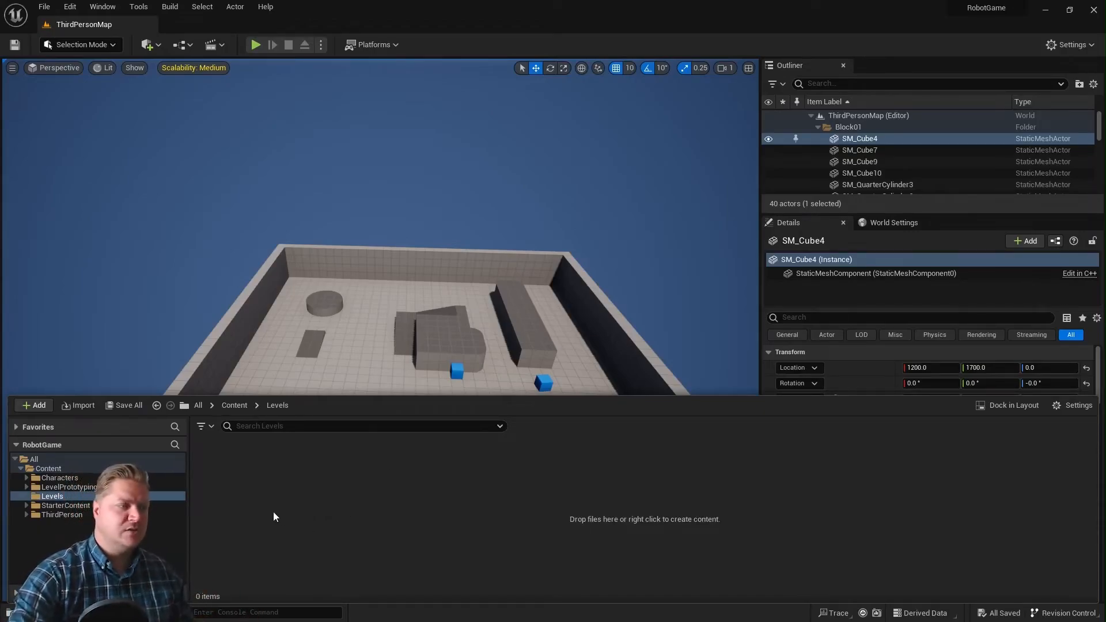
right_click(307, 493)
left_click(376, 181)
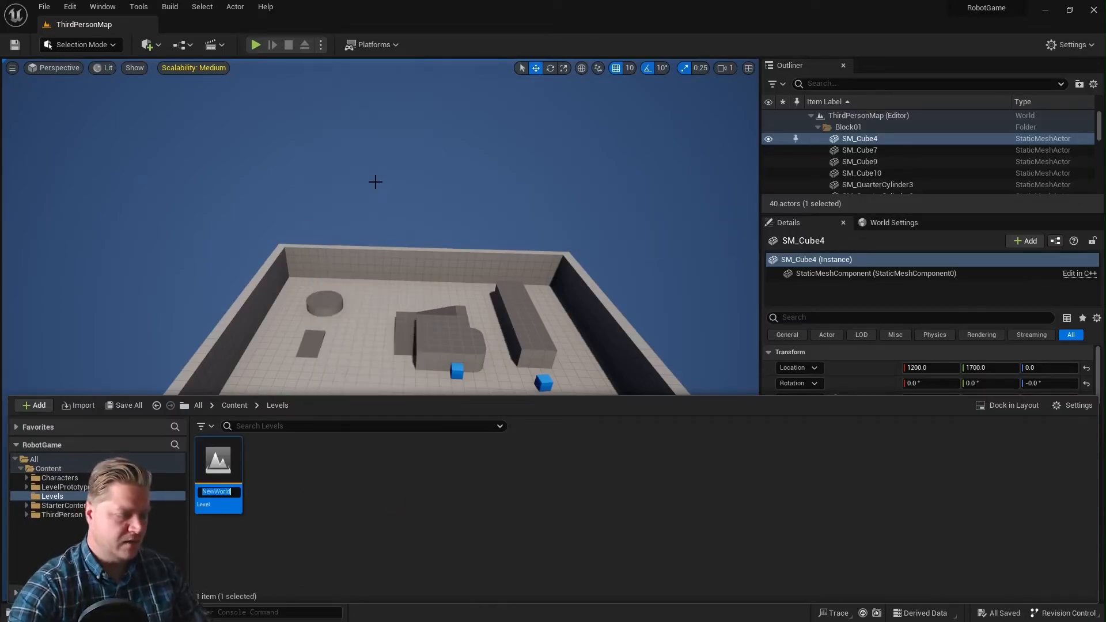
type("DeleteMe")
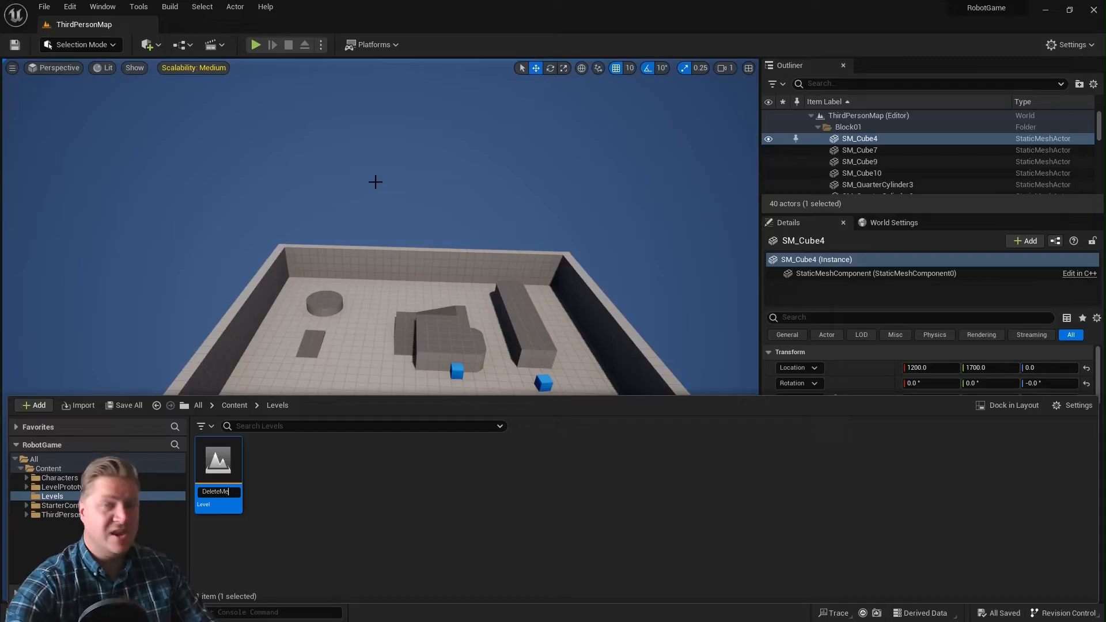
key("Return")
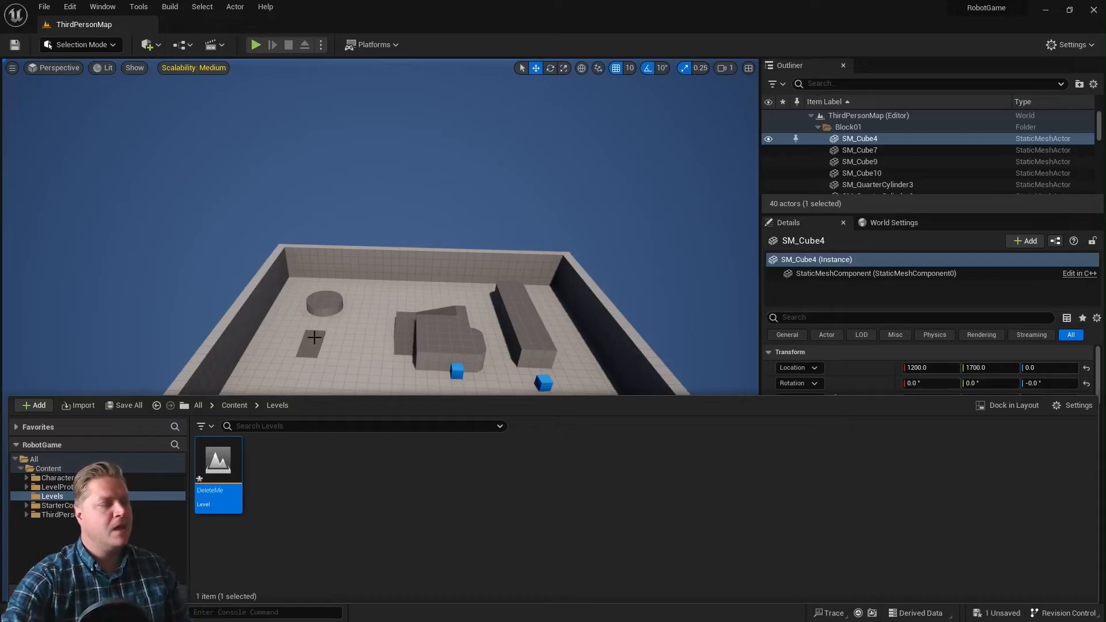
Step: Save all unsaved content and open the DeleteMe level
left_click(123, 405)
left_click(634, 447)
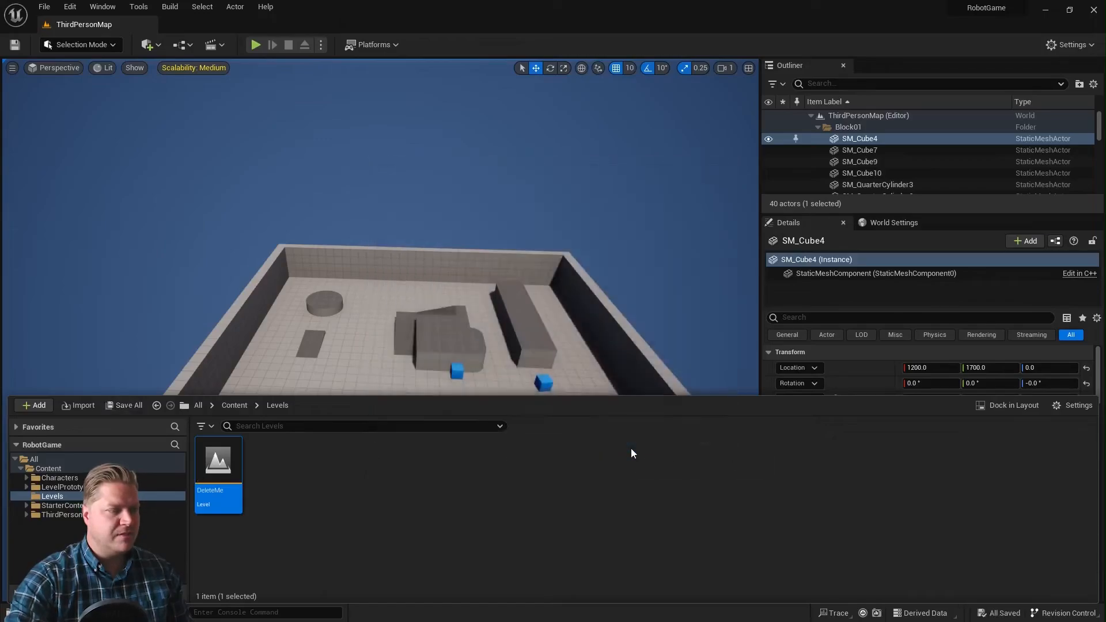
double_click(216, 456)
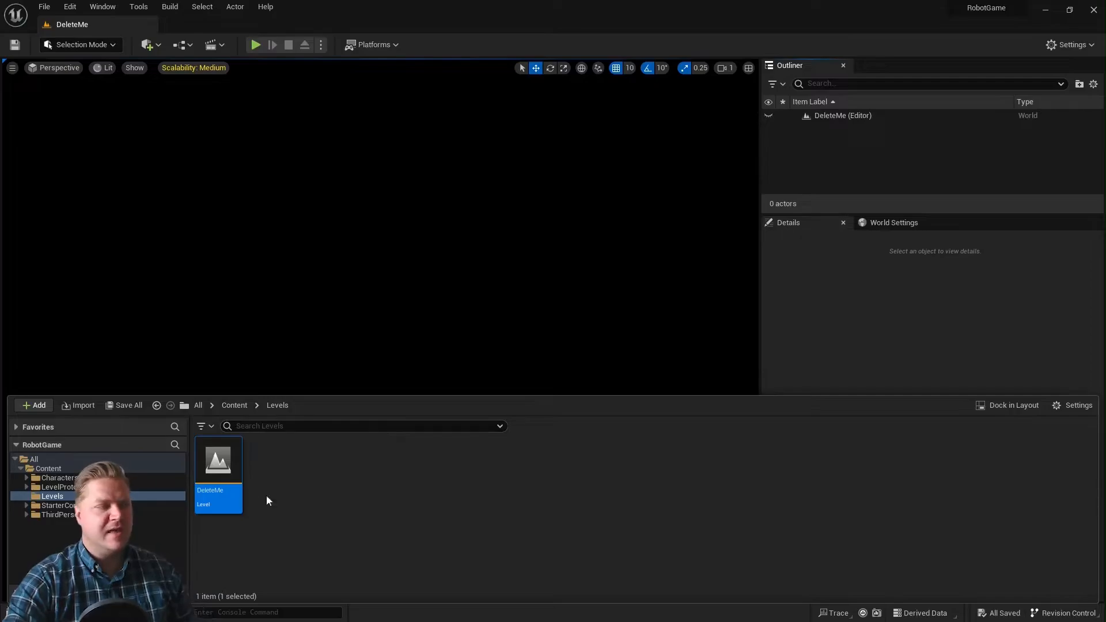
Step: Filter the Content folder to show only Level assets and open ThirdPersonMap
left_click(205, 428)
left_click(271, 321)
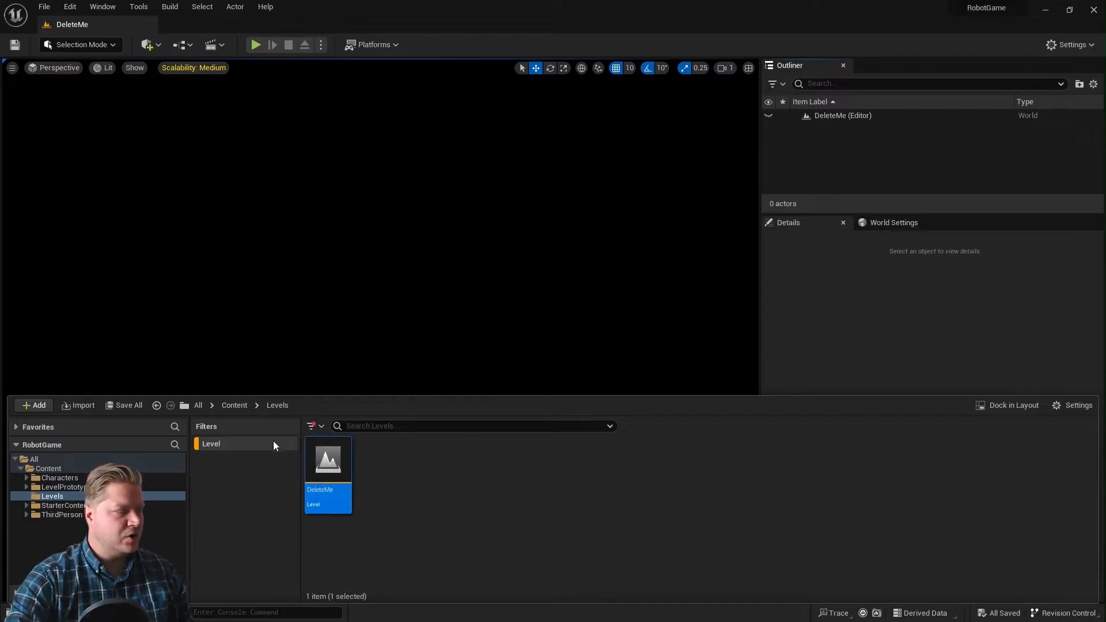
left_click(53, 468)
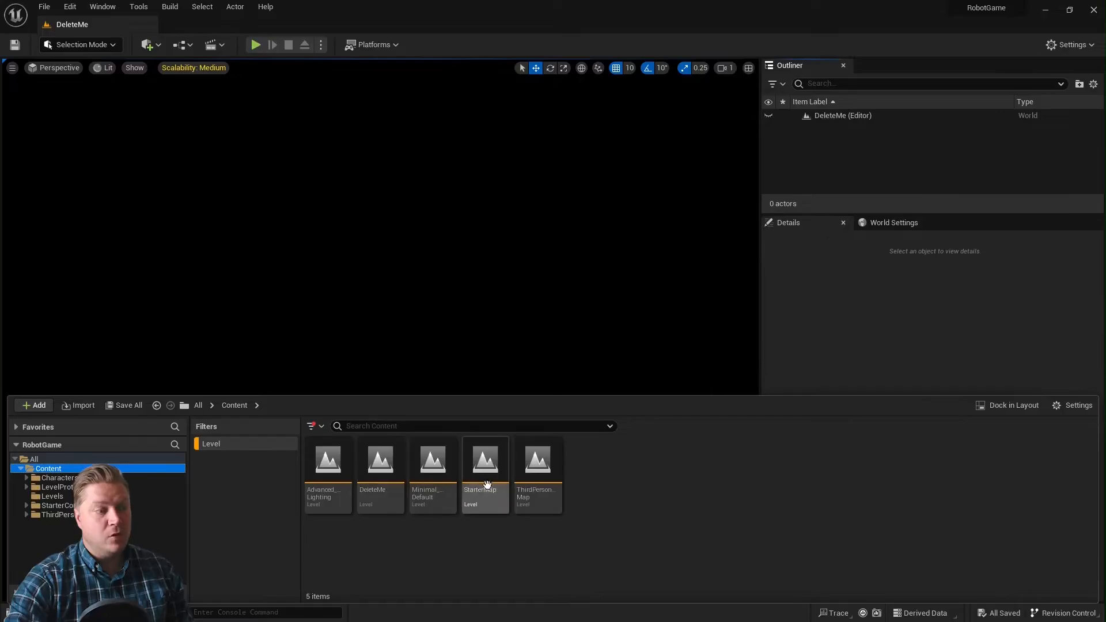
double_click(538, 464)
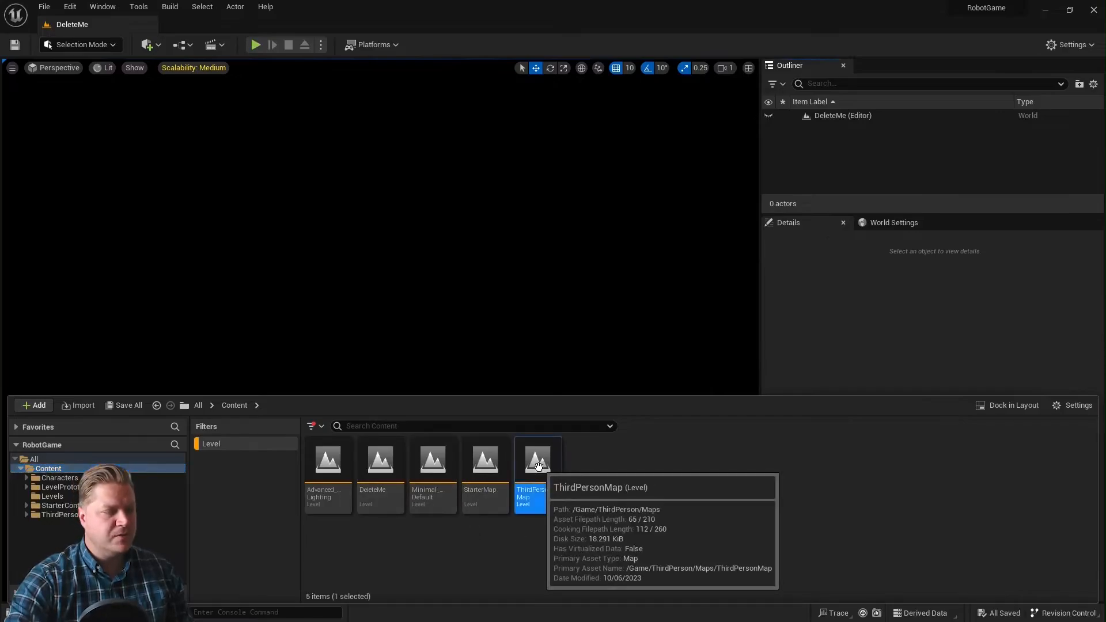
Step: Delete the DeleteMe level asset and confirm its deletion
left_click(381, 465)
right_click(381, 465)
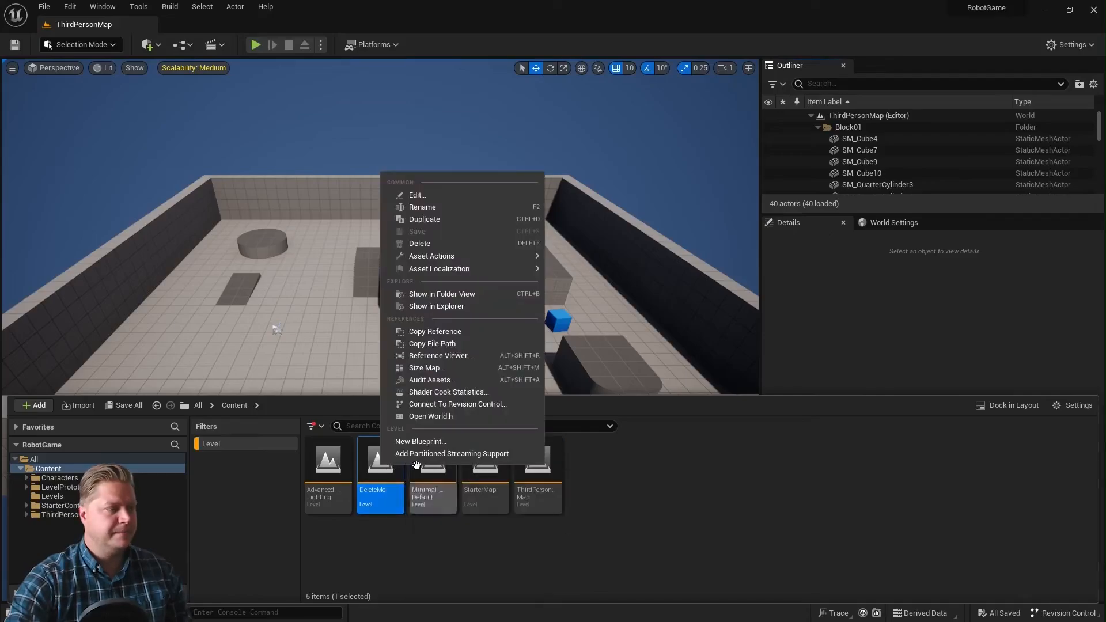
left_click(436, 243)
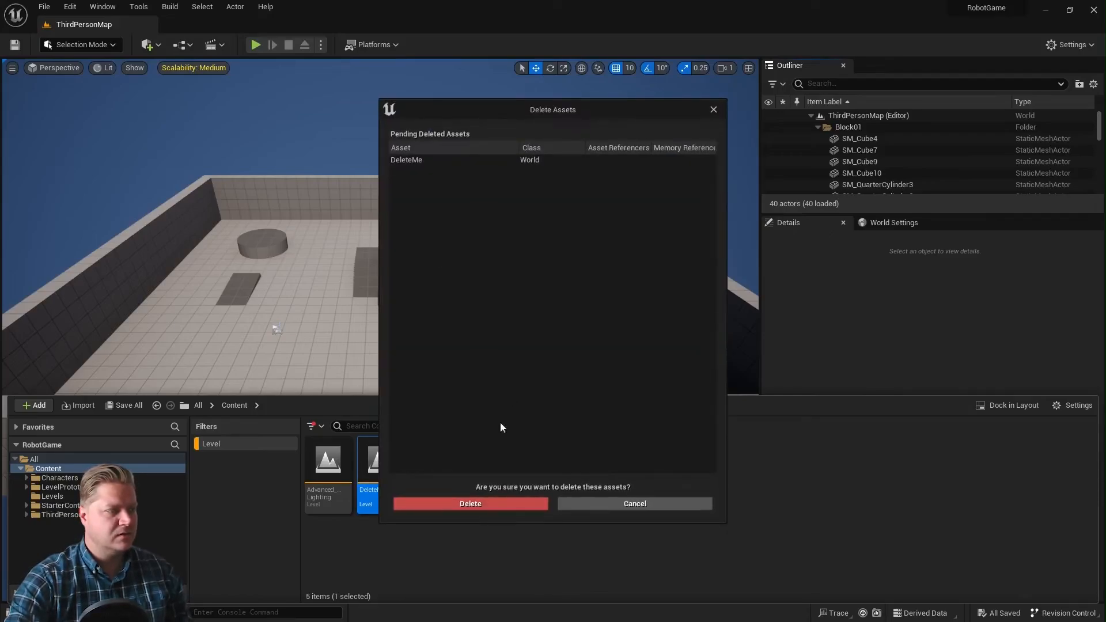
left_click(470, 504)
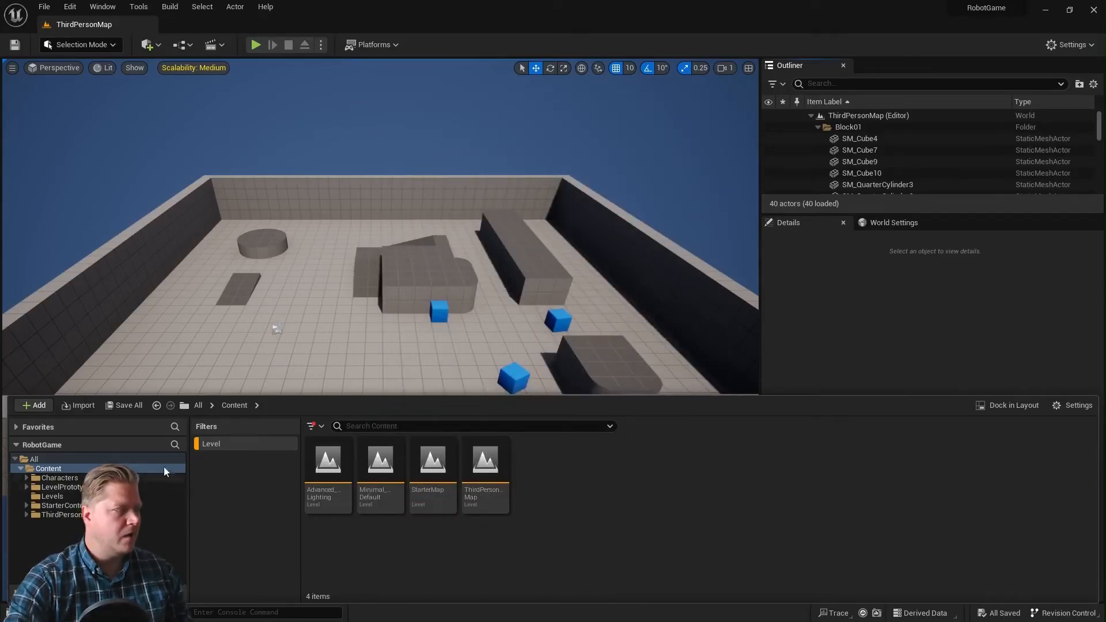
Step: Turn off and remove the Level asset filter so the Content folder shows all its folders
left_click(234, 443)
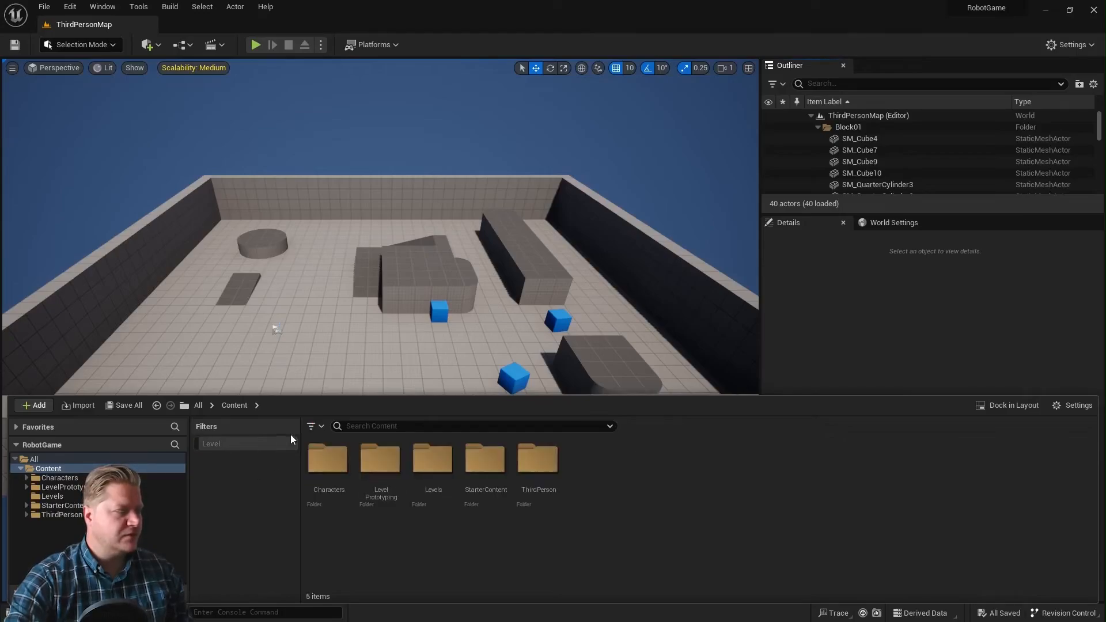
left_click(321, 426)
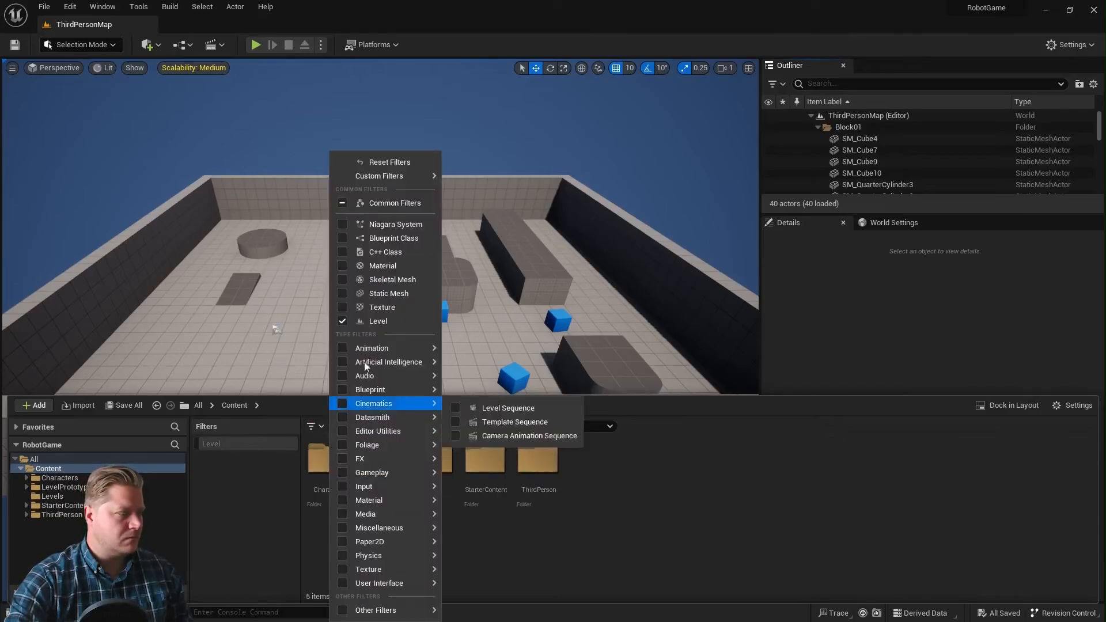
left_click(382, 320)
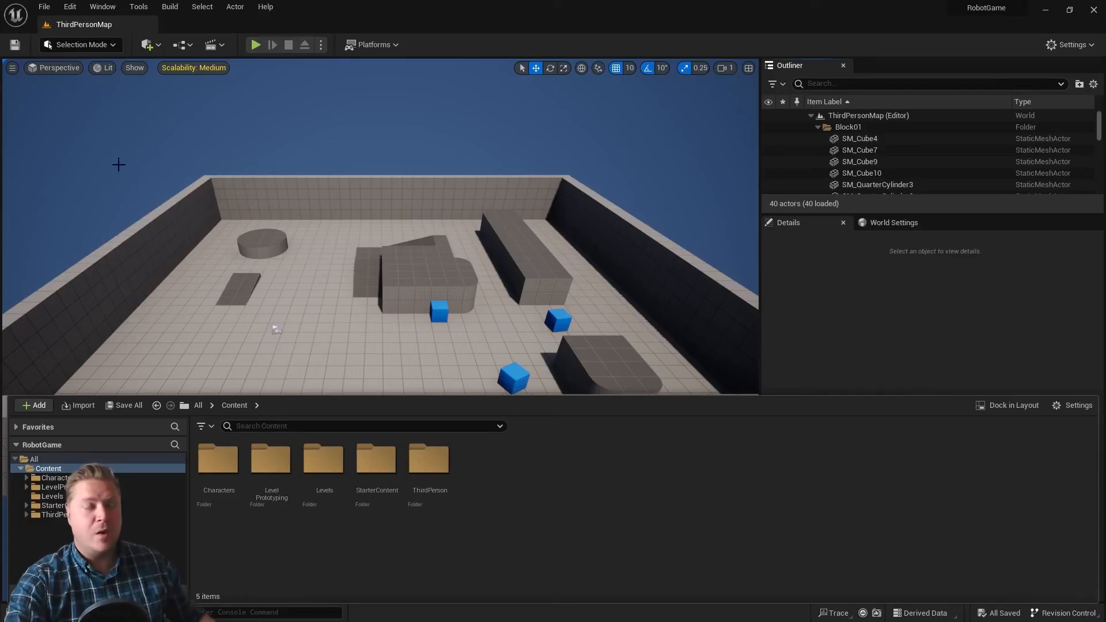
Step: Create a new level from the Empty Level template, looking over the Open World, Empty Open World and Basic templates first
left_click(50, 8)
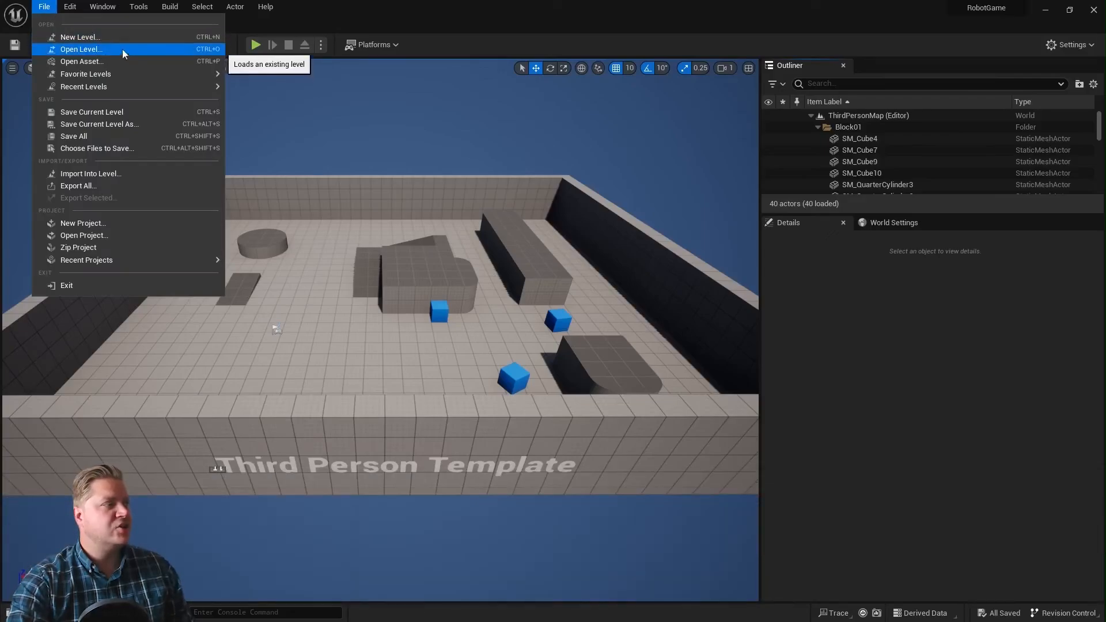
left_click(96, 36)
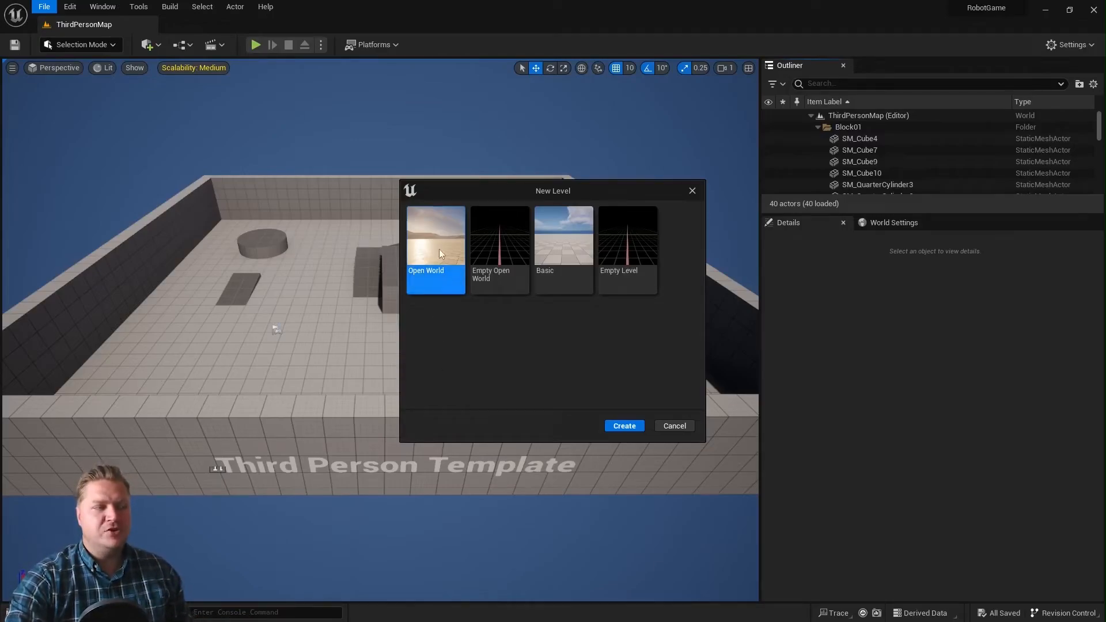
left_click(509, 250)
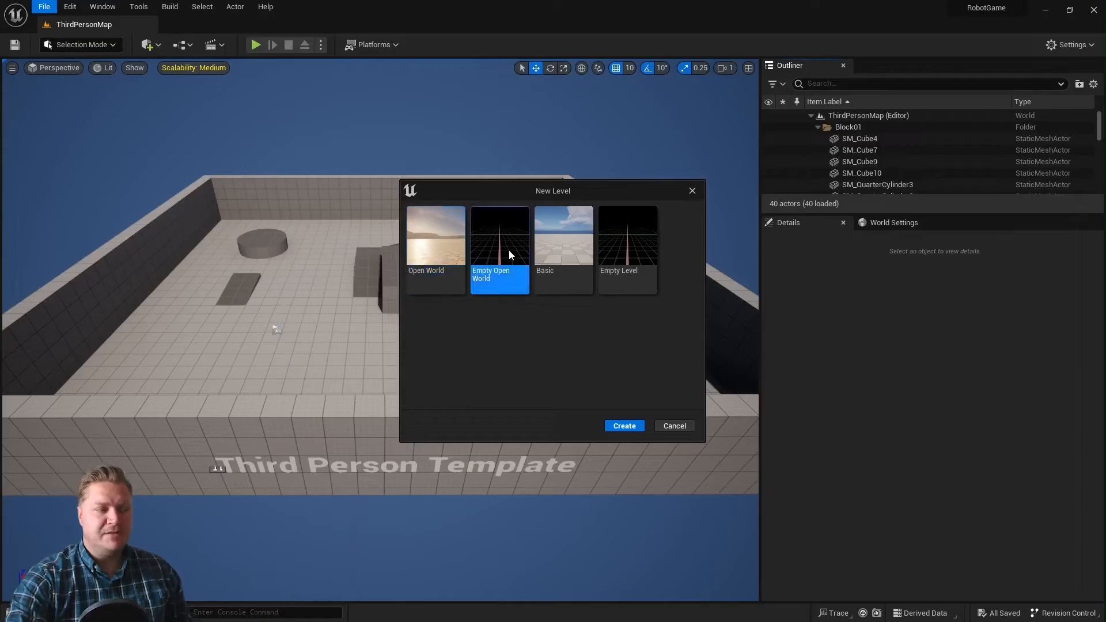
left_click(569, 252)
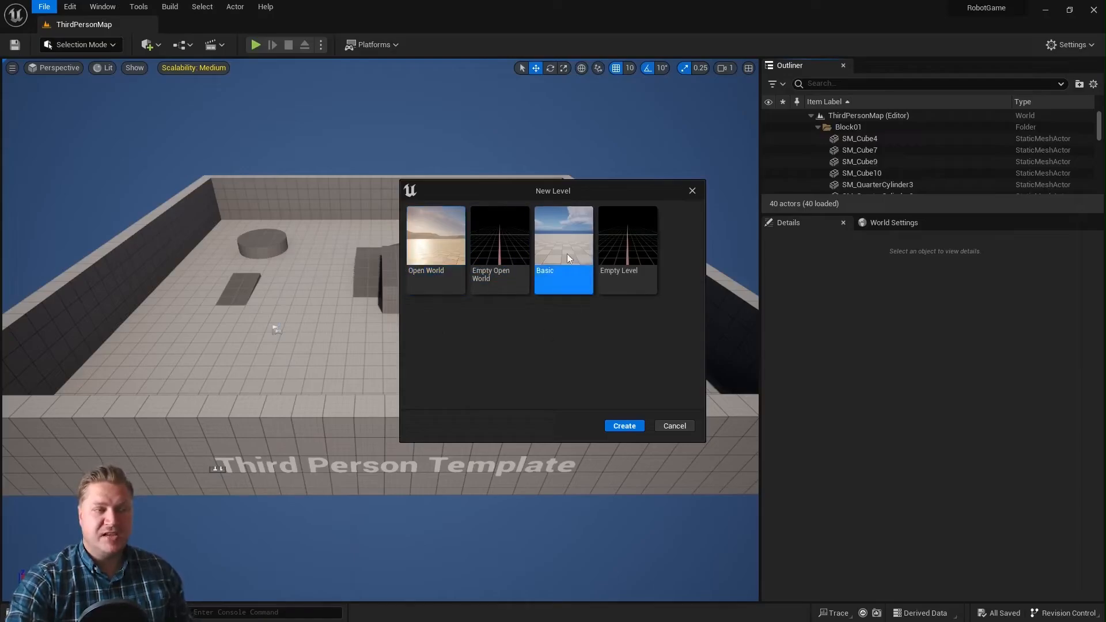
left_click(646, 247)
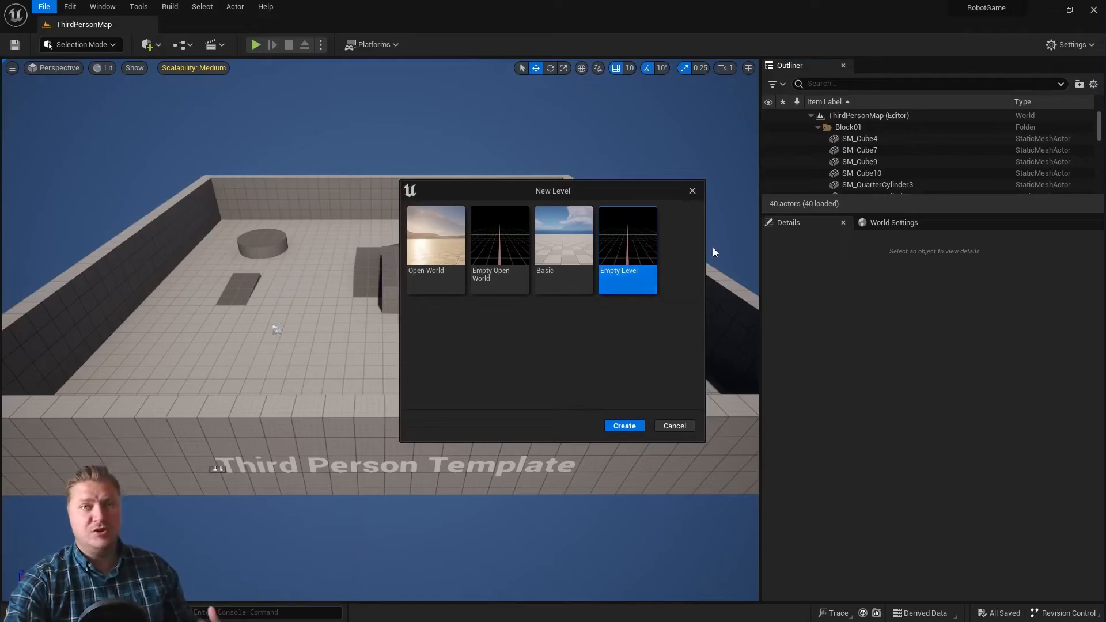
left_click(545, 245)
left_click(434, 239)
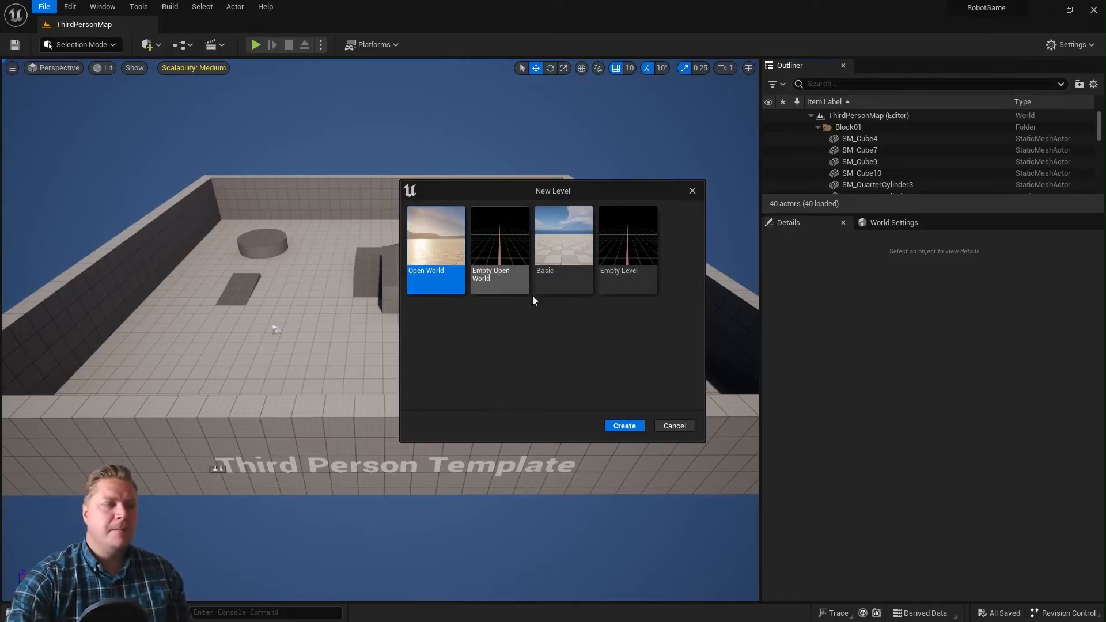
left_click(627, 242)
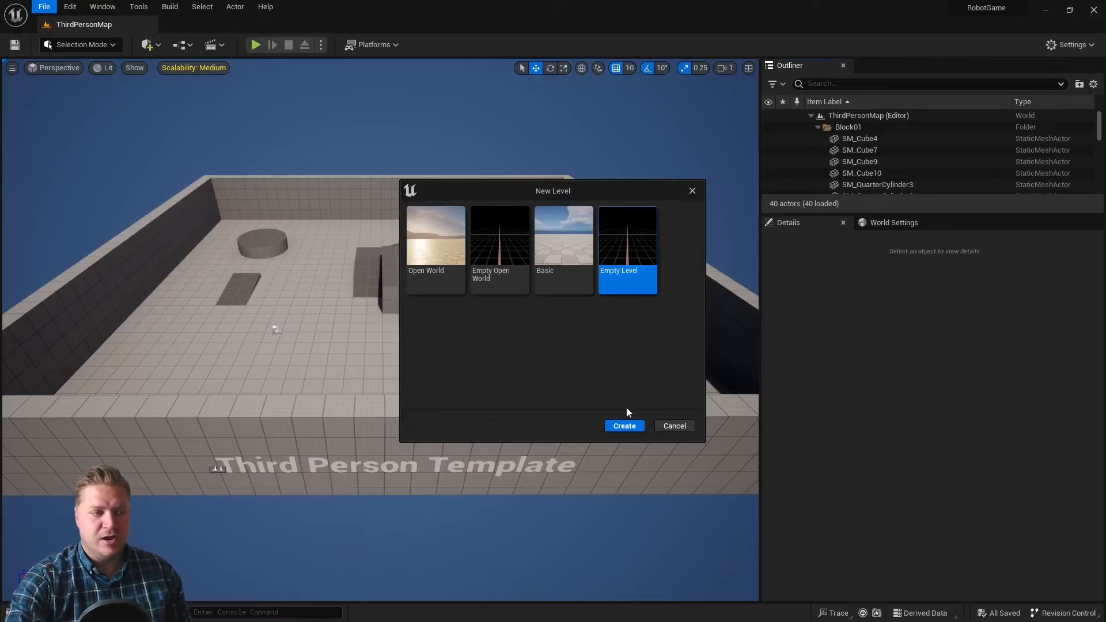
left_click(618, 427)
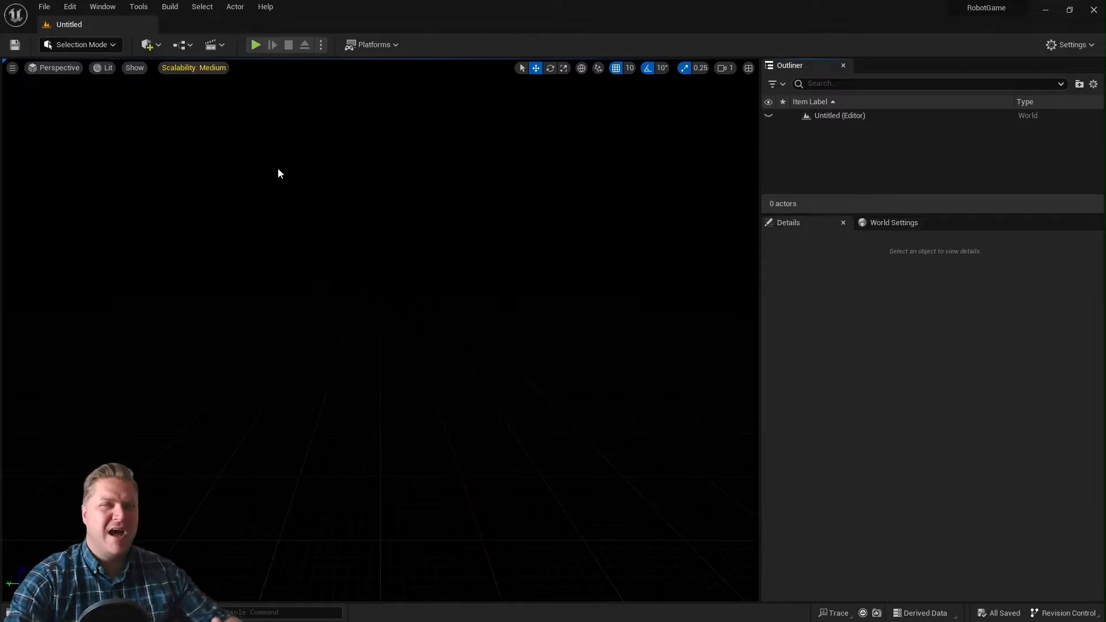
Step: Save the new empty level as Ship in the Levels folder
left_click(40, 7)
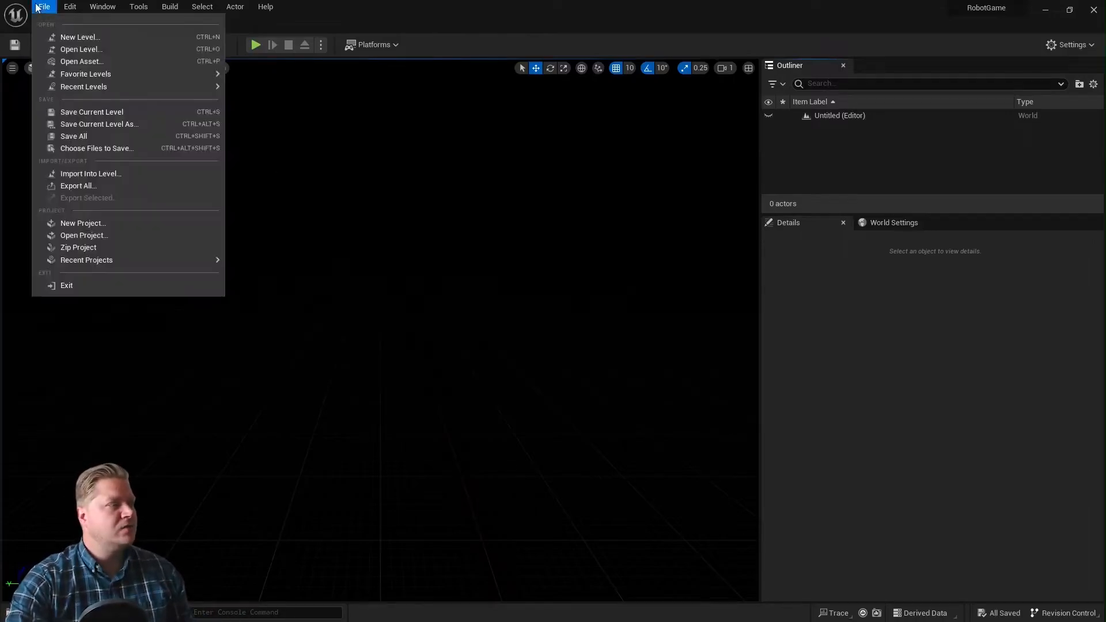
left_click(116, 124)
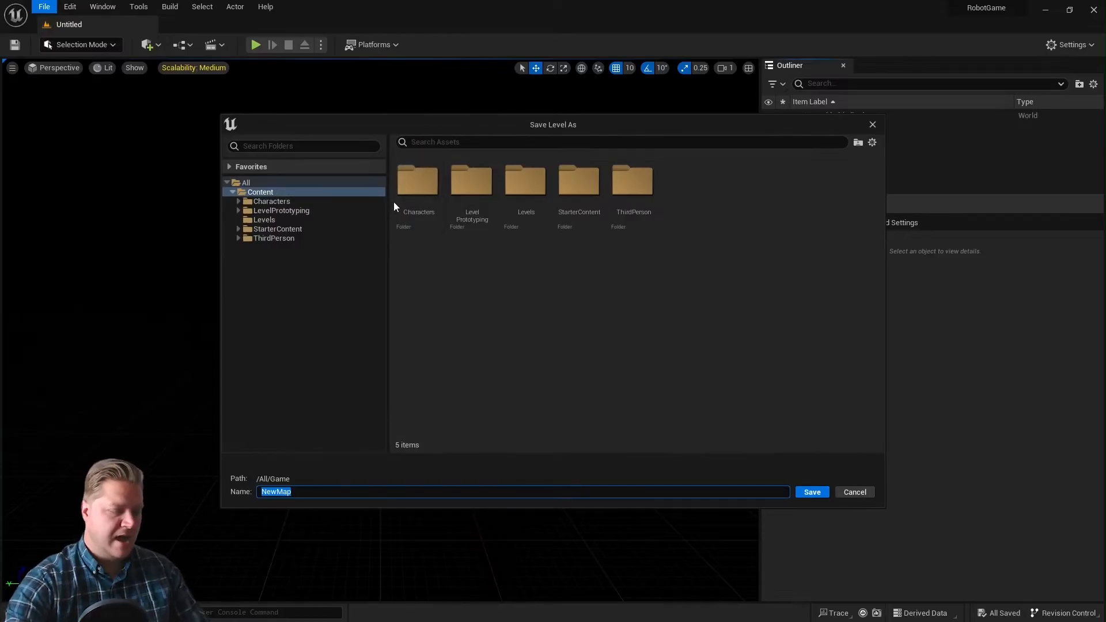
type("Ship")
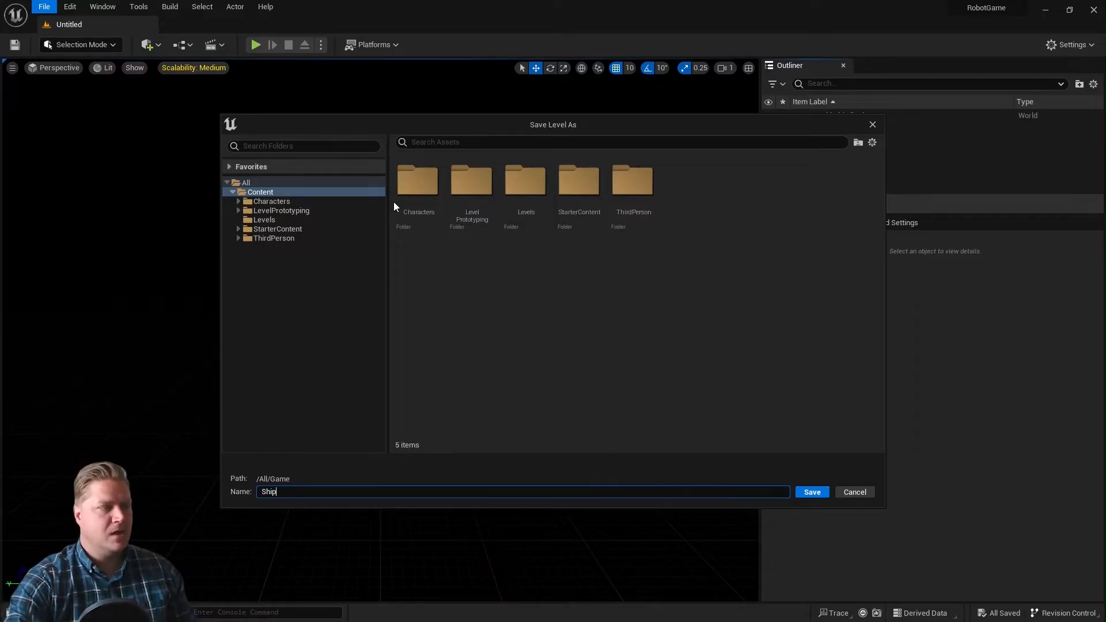
double_click(529, 177)
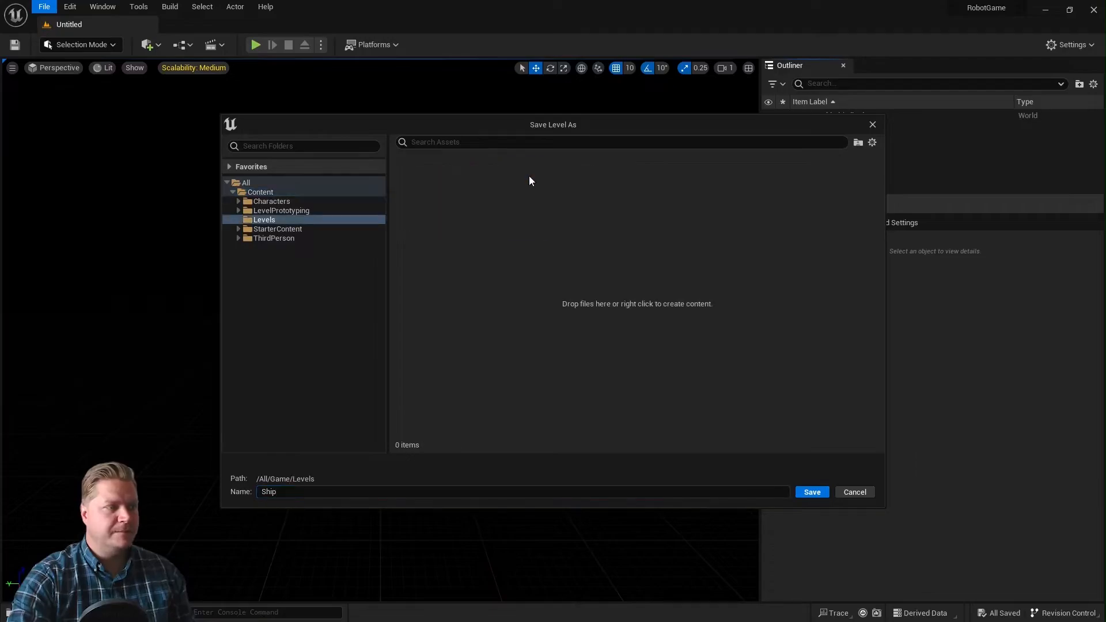
left_click(797, 492)
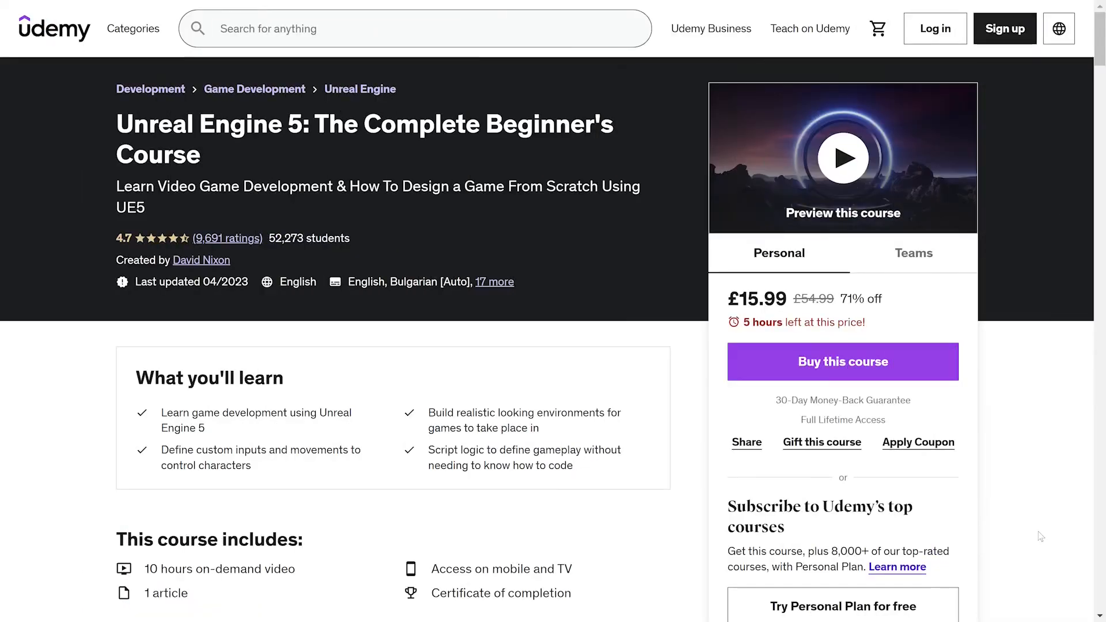
middle_click(1038, 531)
scroll(1039, 565, "down", 1)
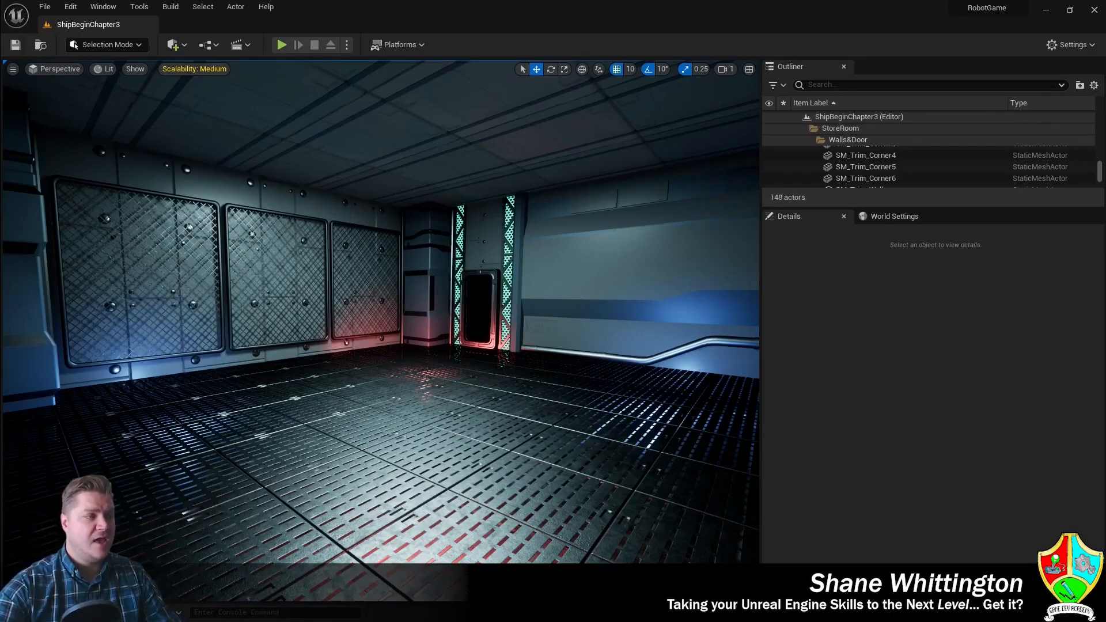
Step: Play the ShipBeginChapter3 level in the editor, run the character around the store room and end the play session
right_click_drag(380, 311, 340, 314)
left_click(282, 45)
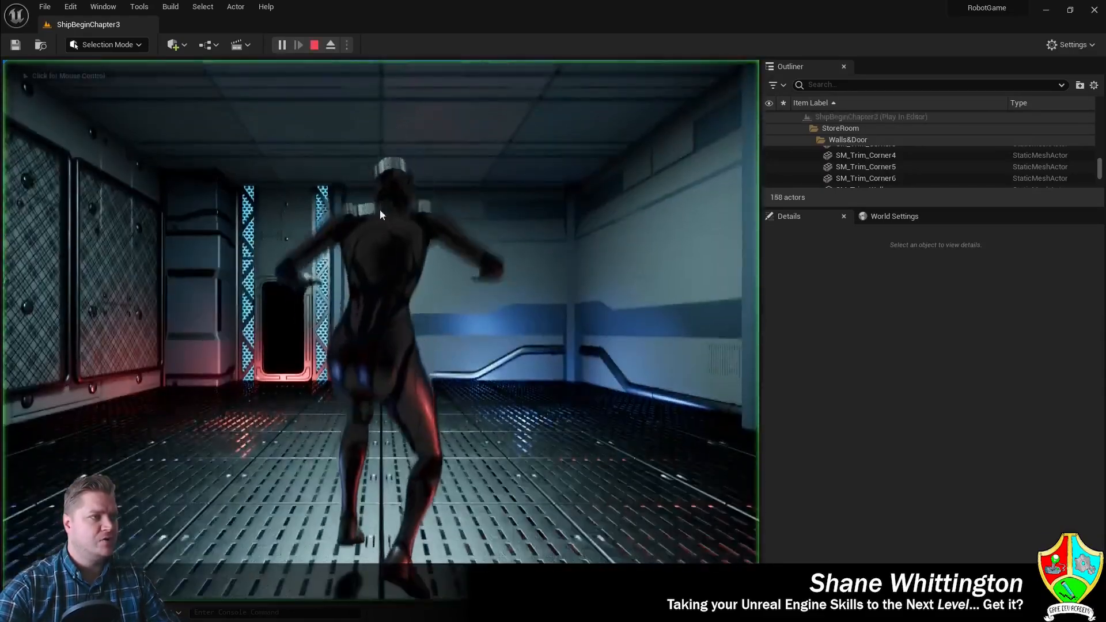
left_click(381, 214)
key("w")
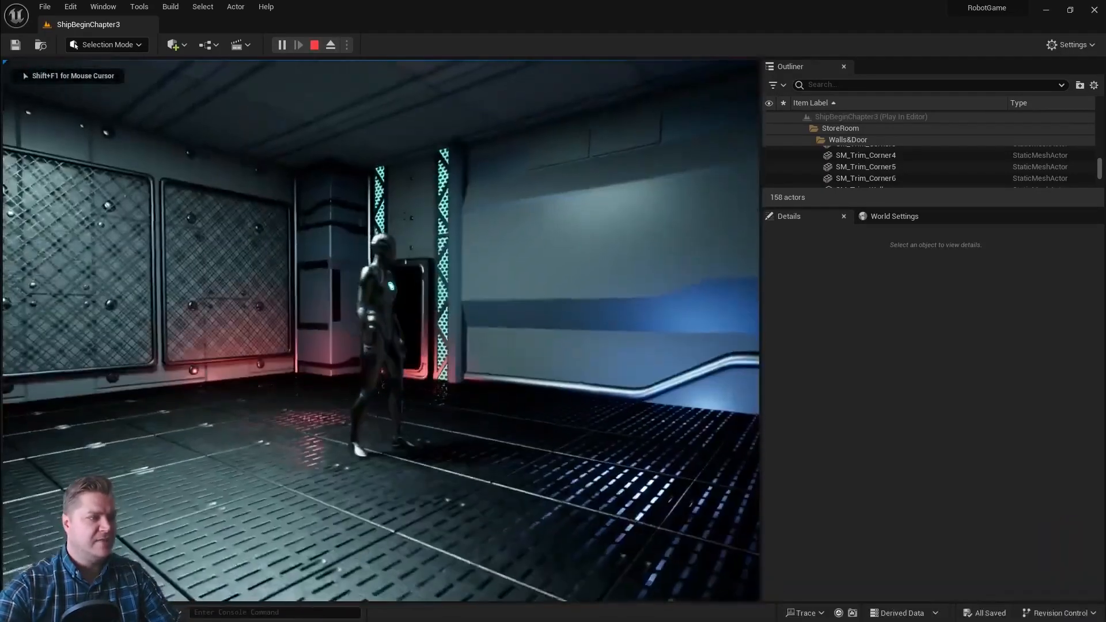
key("w")
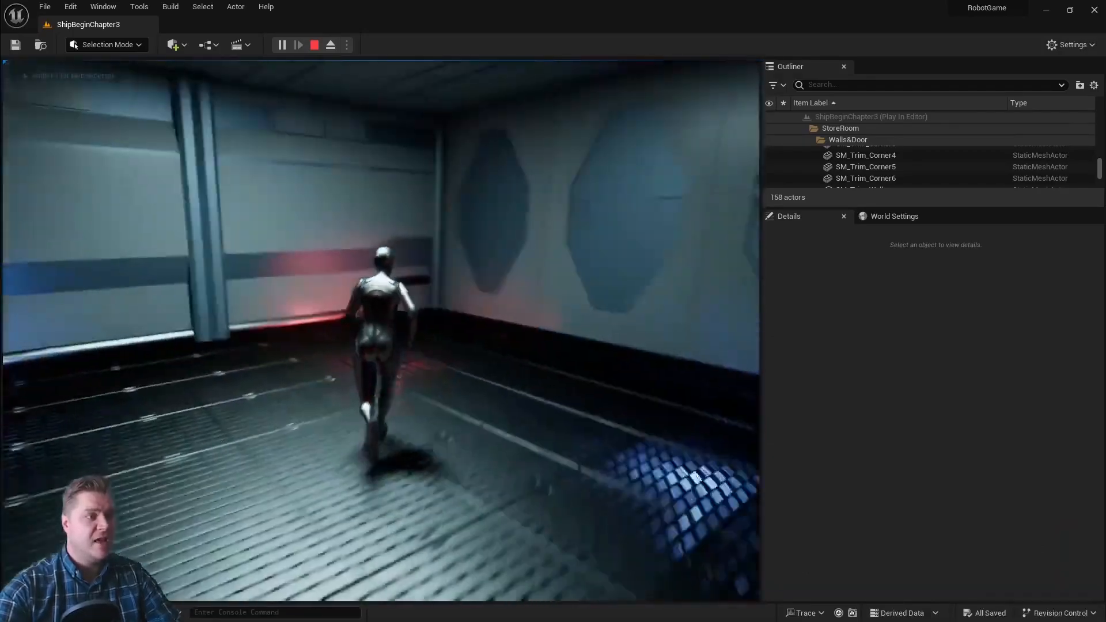
key("w")
key("d")
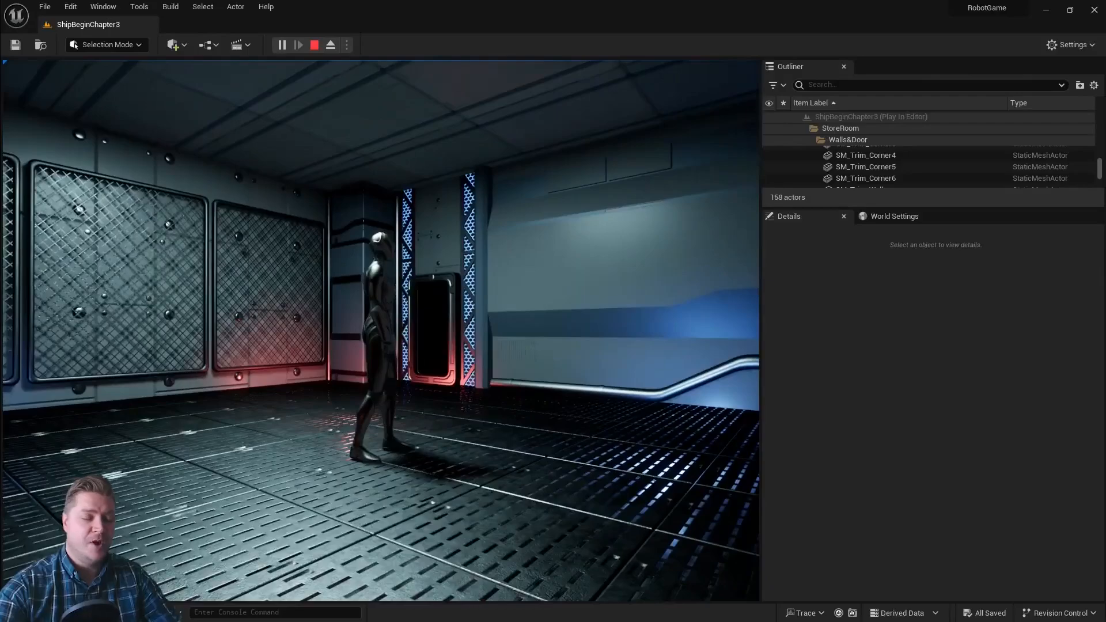
key("Escape")
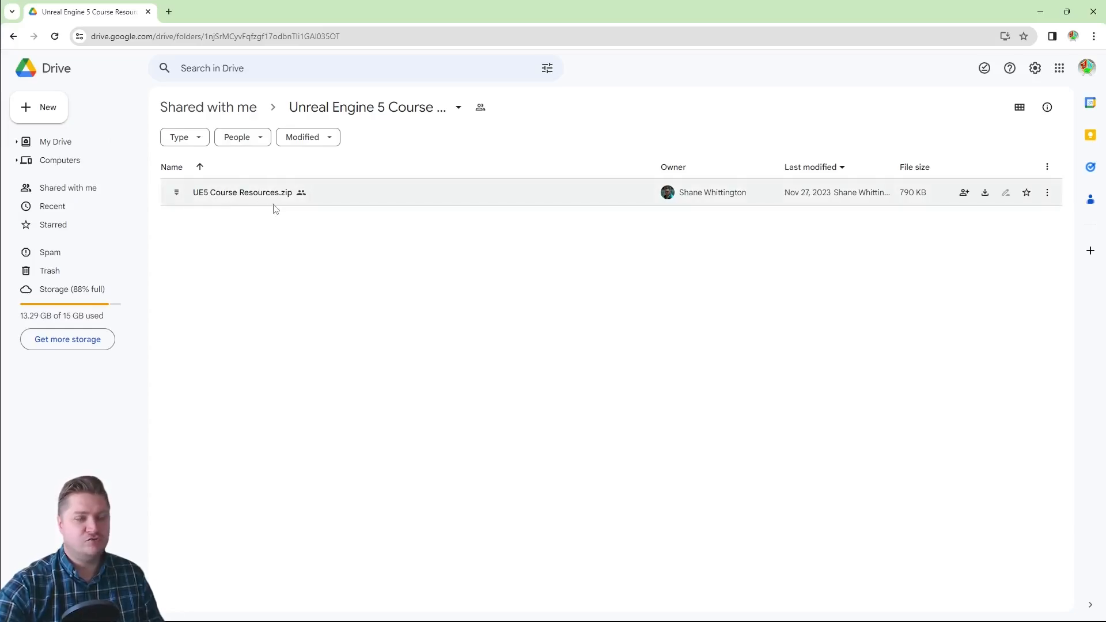
Step: Download UE5 Course Resources.zip from the shared Google Drive folder and minimize the browser
right_click(239, 194)
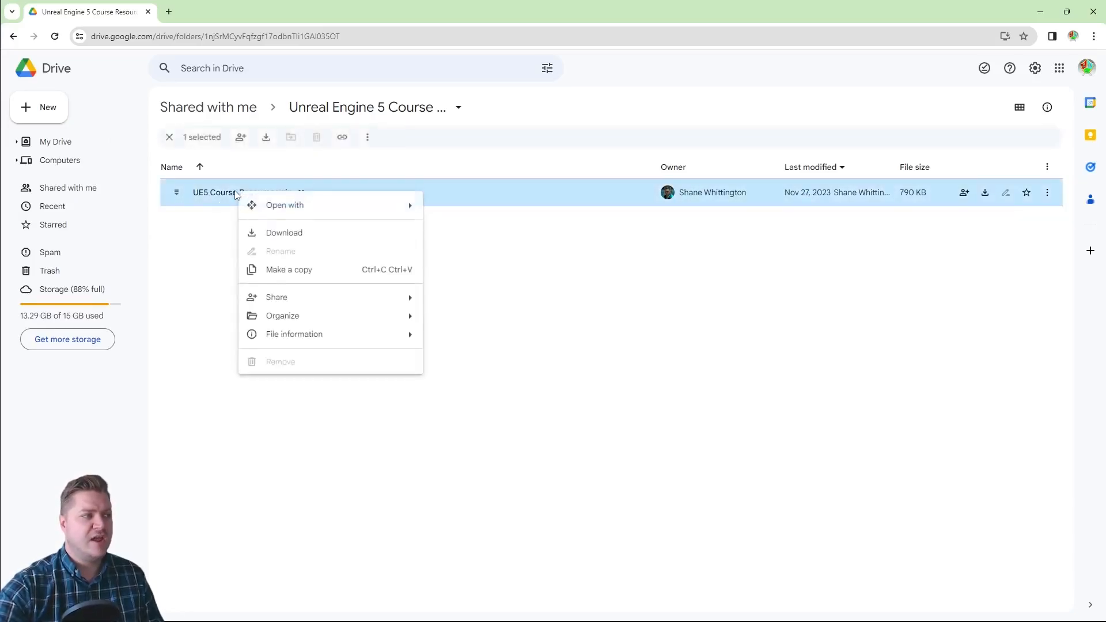
left_click(292, 233)
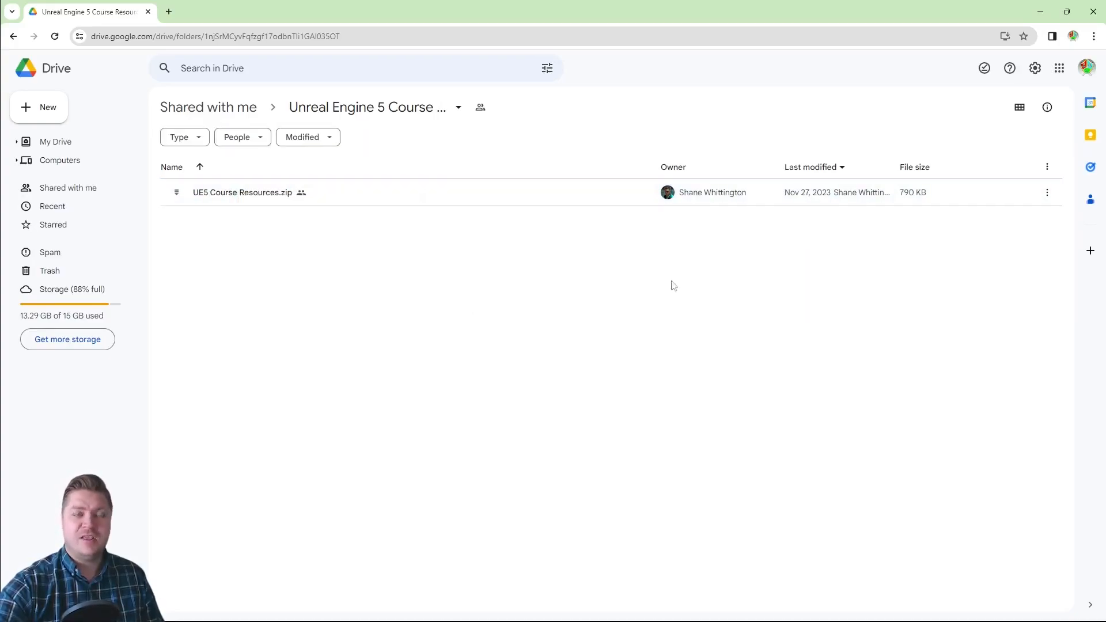
left_click(1040, 12)
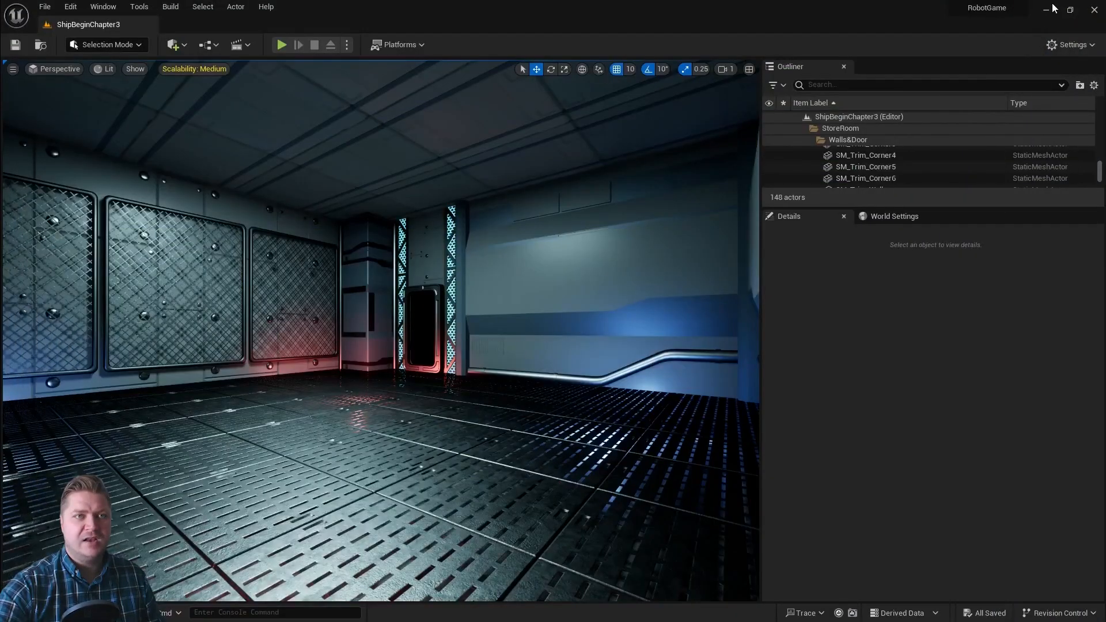
Step: Extract the UE5 Course Resources zip on the desktop into a folder of the same name
left_click(1052, 5)
left_click(24, 184)
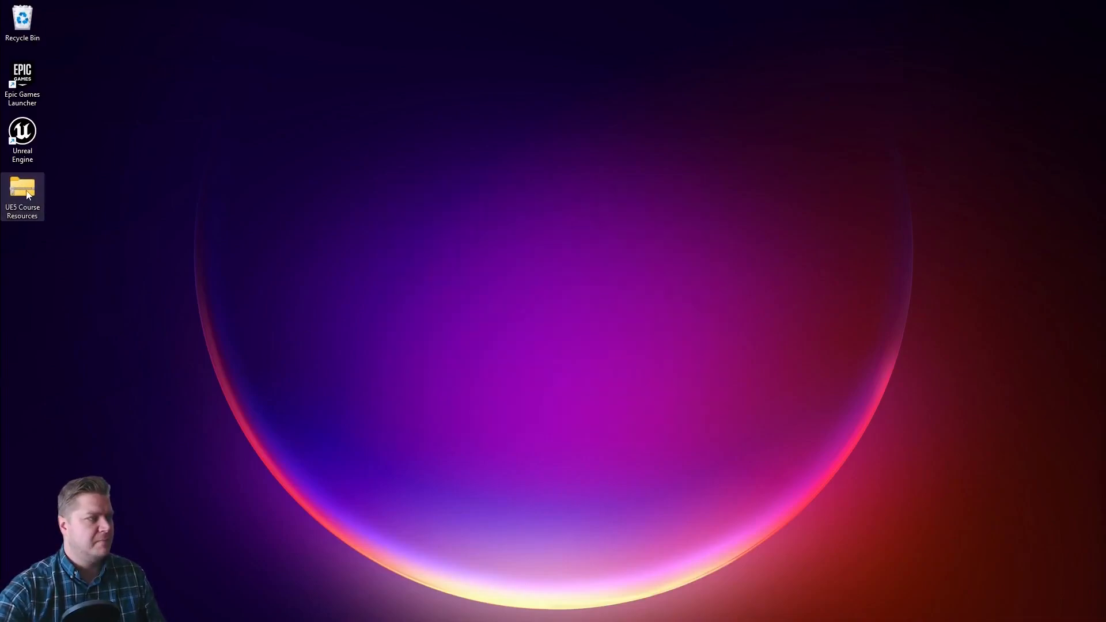
right_click(27, 194)
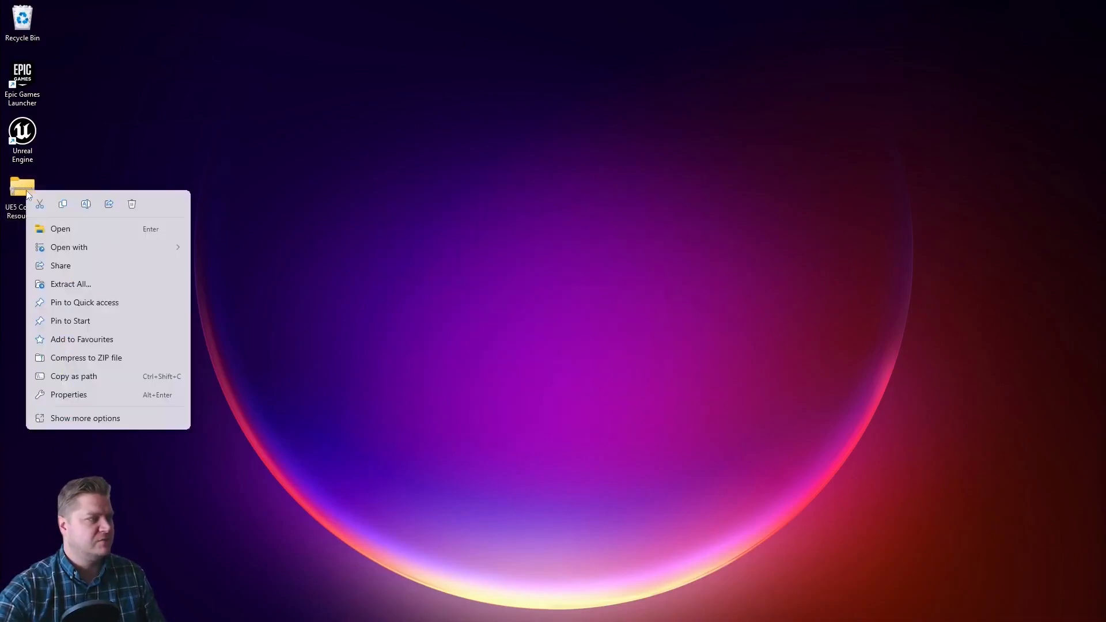
left_click(75, 284)
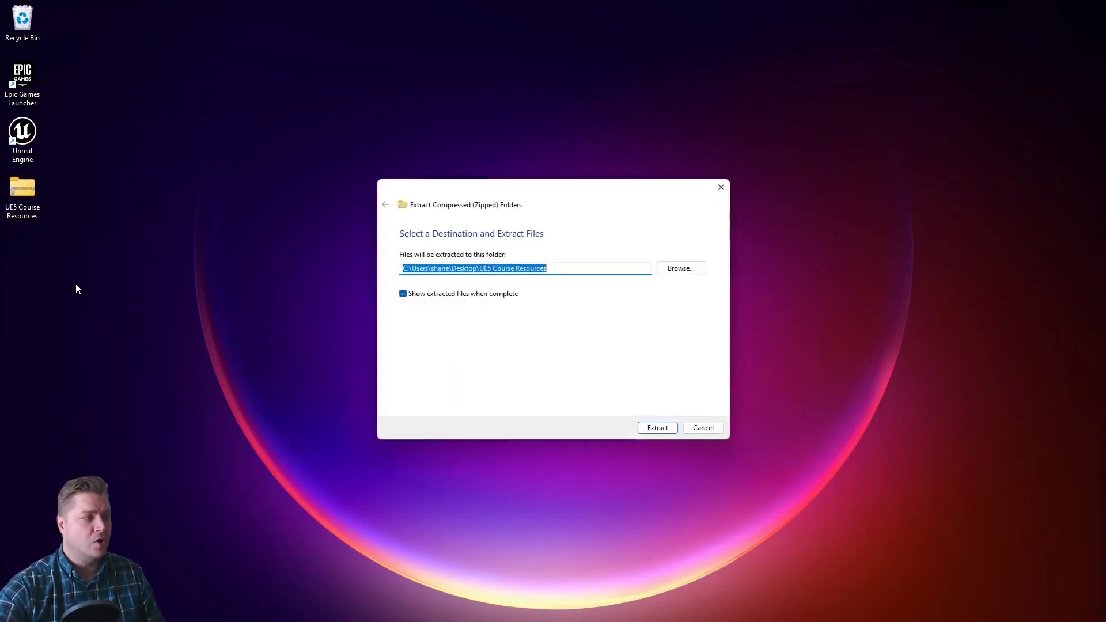
left_click(651, 428)
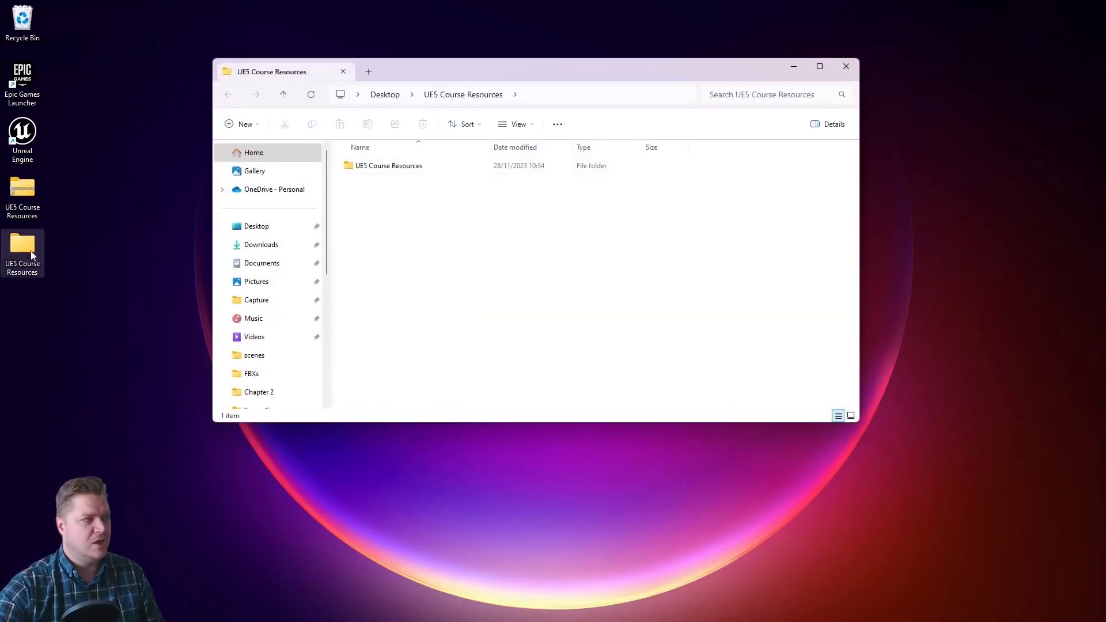
Step: Look over the FBX files in the Chapter 2 folder of the extracted UE5 Course Resources, then close the folder window
double_click(400, 169)
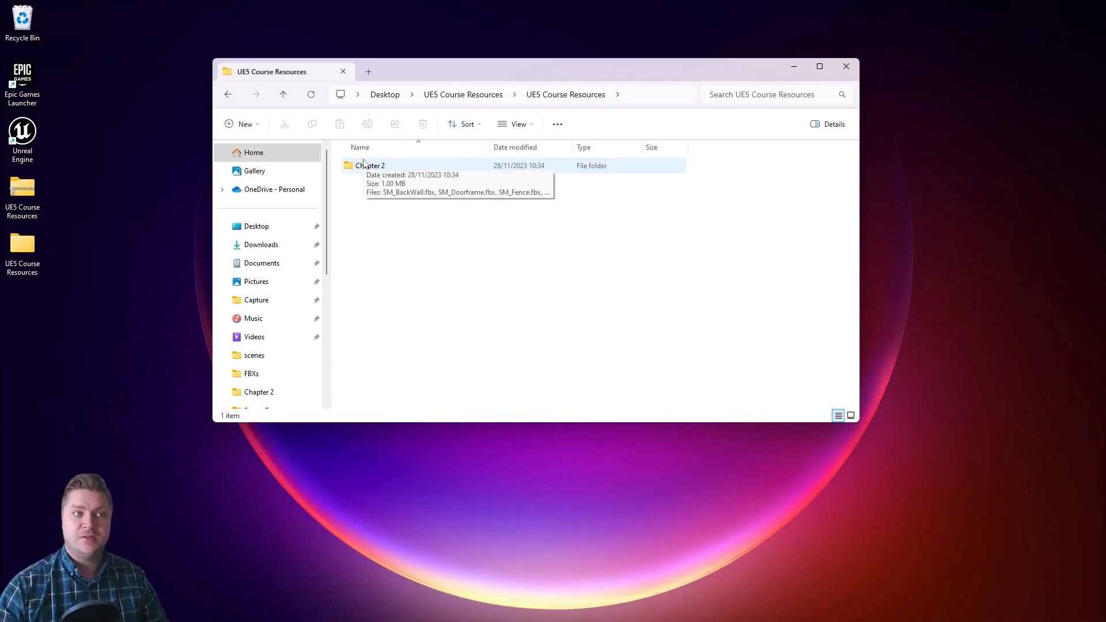
double_click(385, 172)
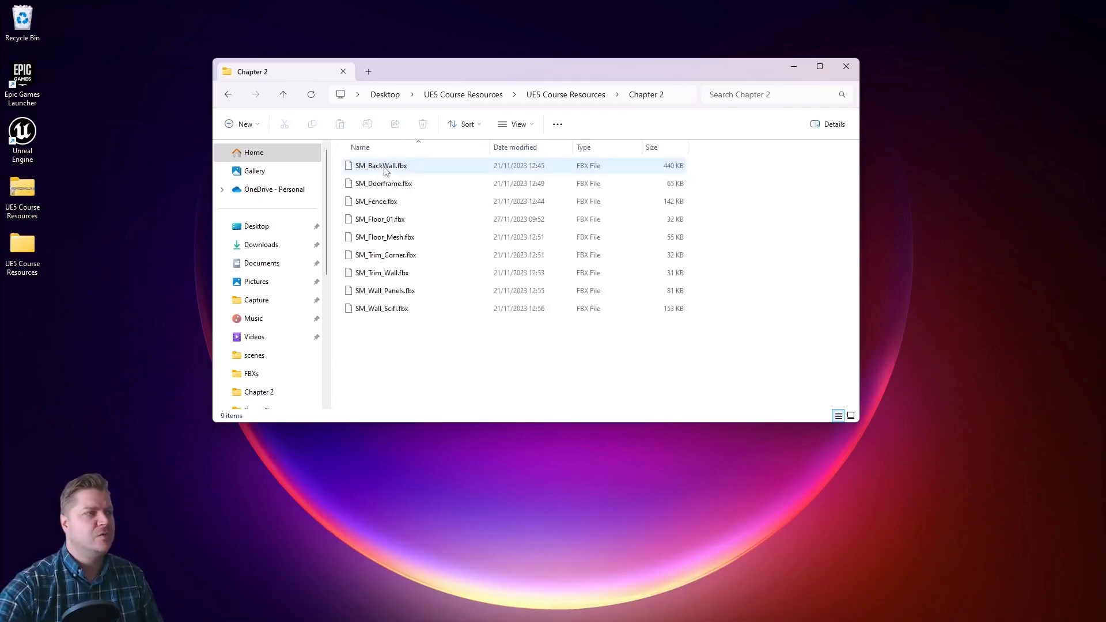
left_click_drag(382, 348, 369, 159)
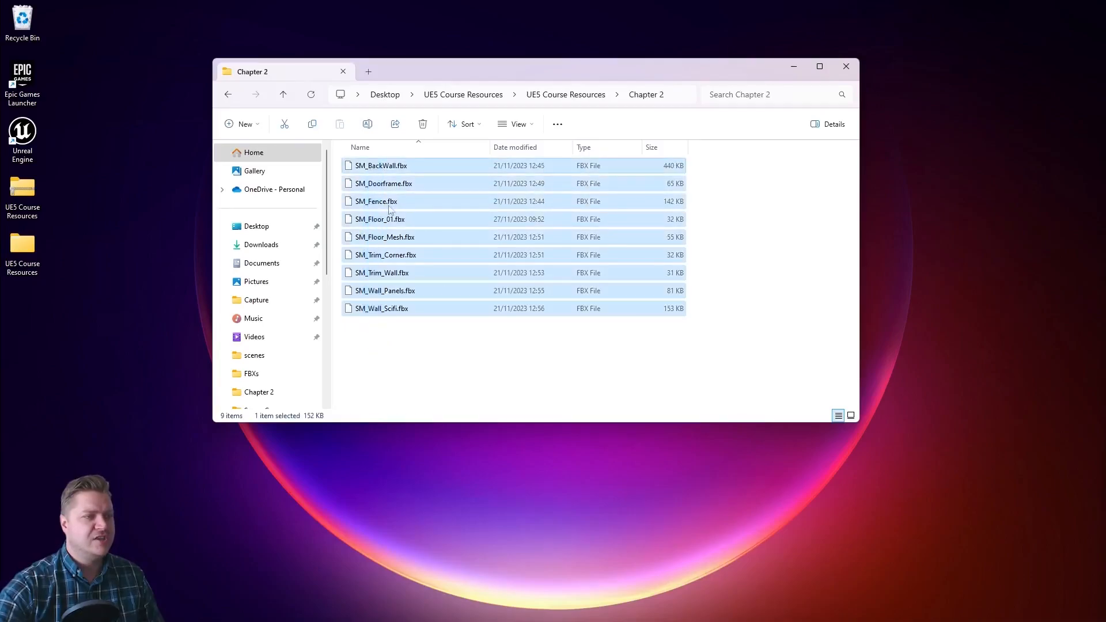
left_click(483, 344)
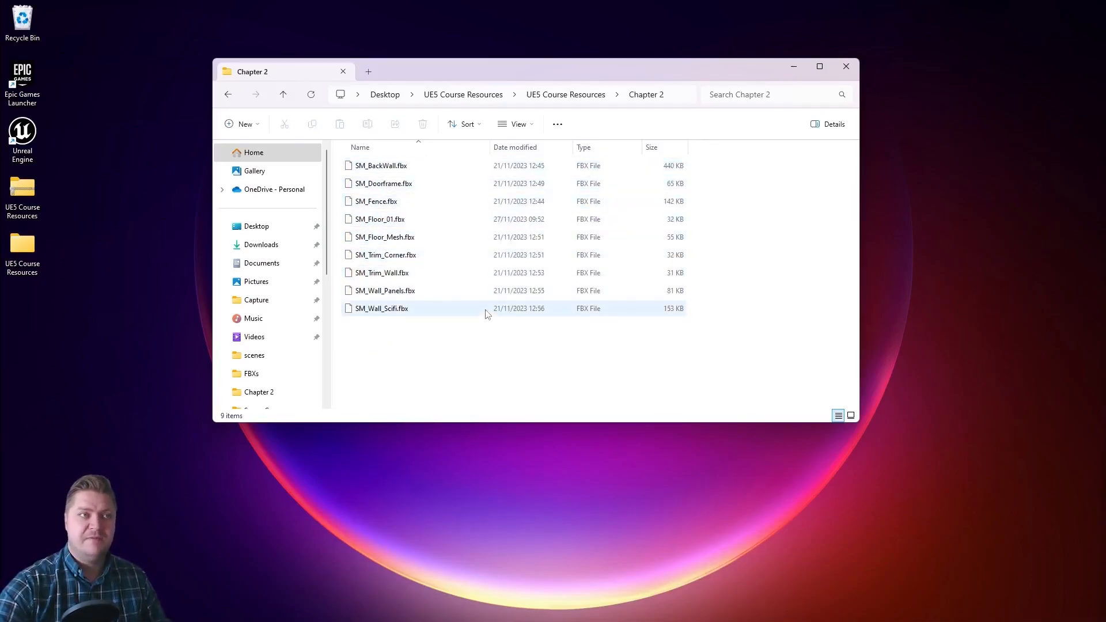
left_click(847, 66)
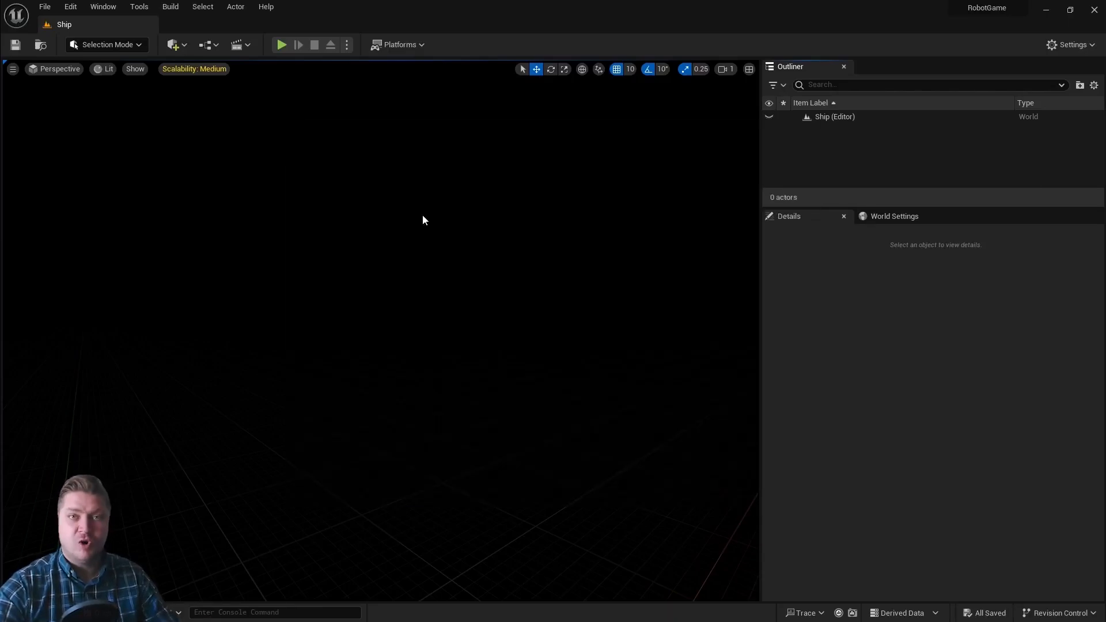
Step: Create a folder named Meshes directly inside the project's Content folder
key("ctrl+space")
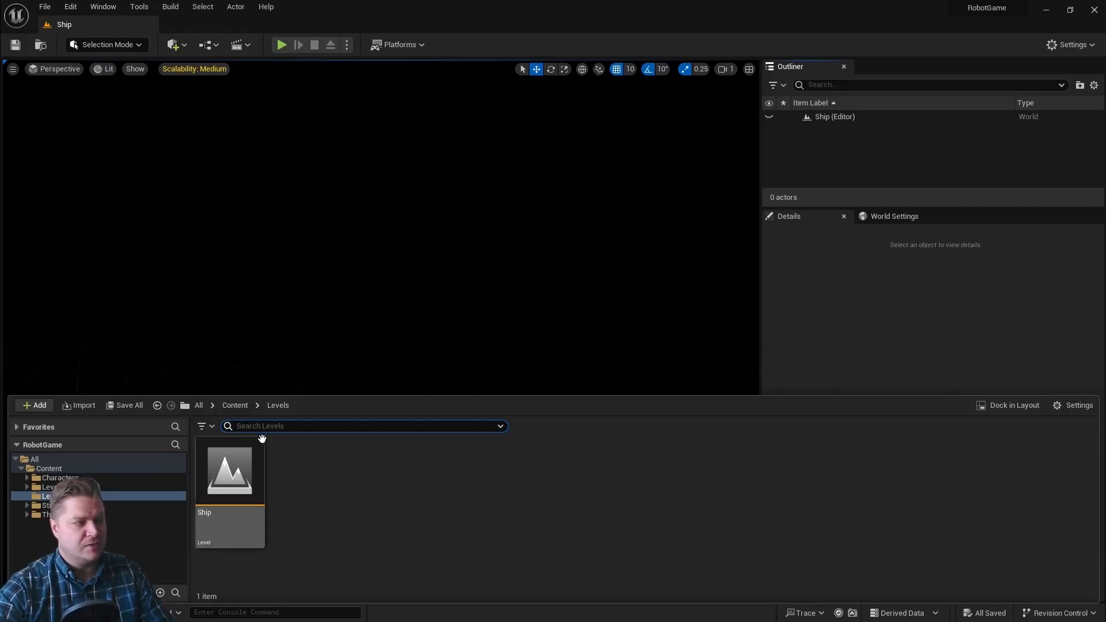
left_click(235, 406)
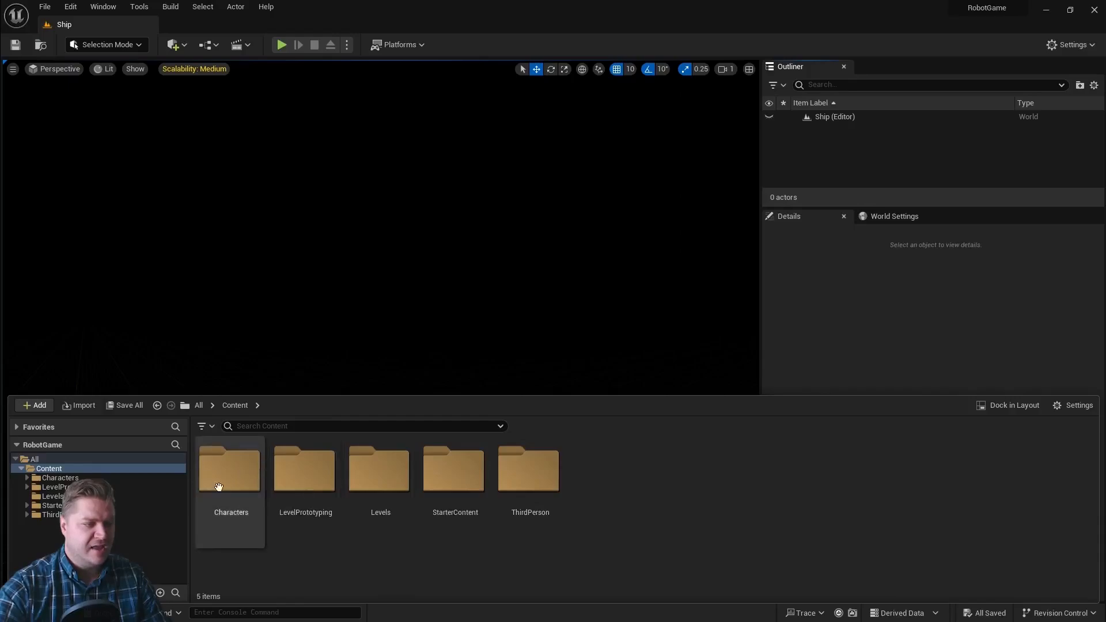
left_click(363, 466)
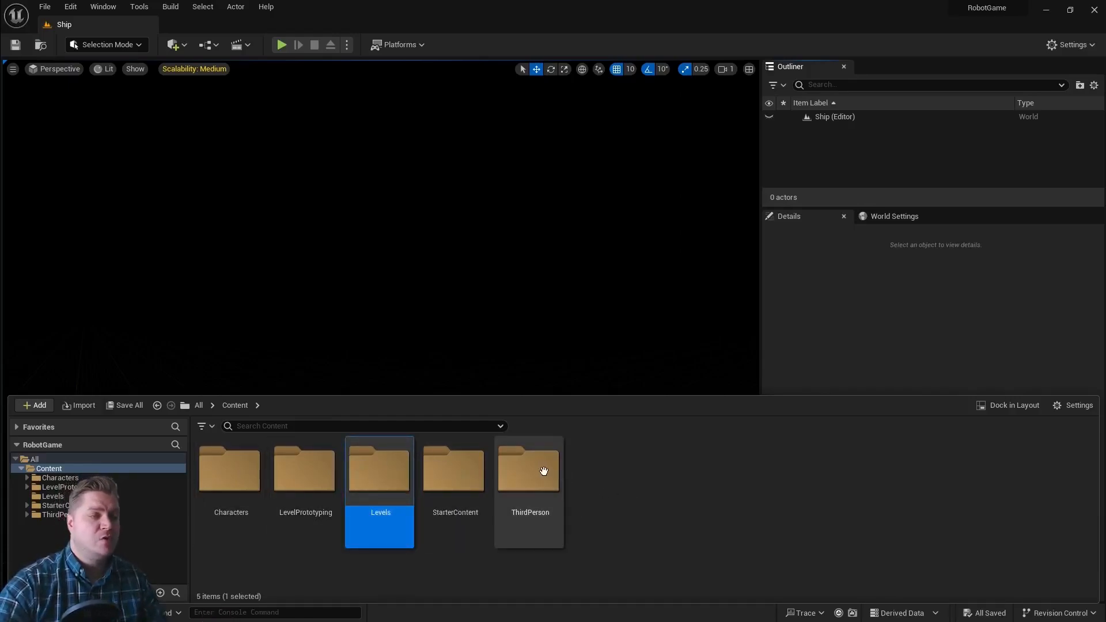
right_click(592, 480)
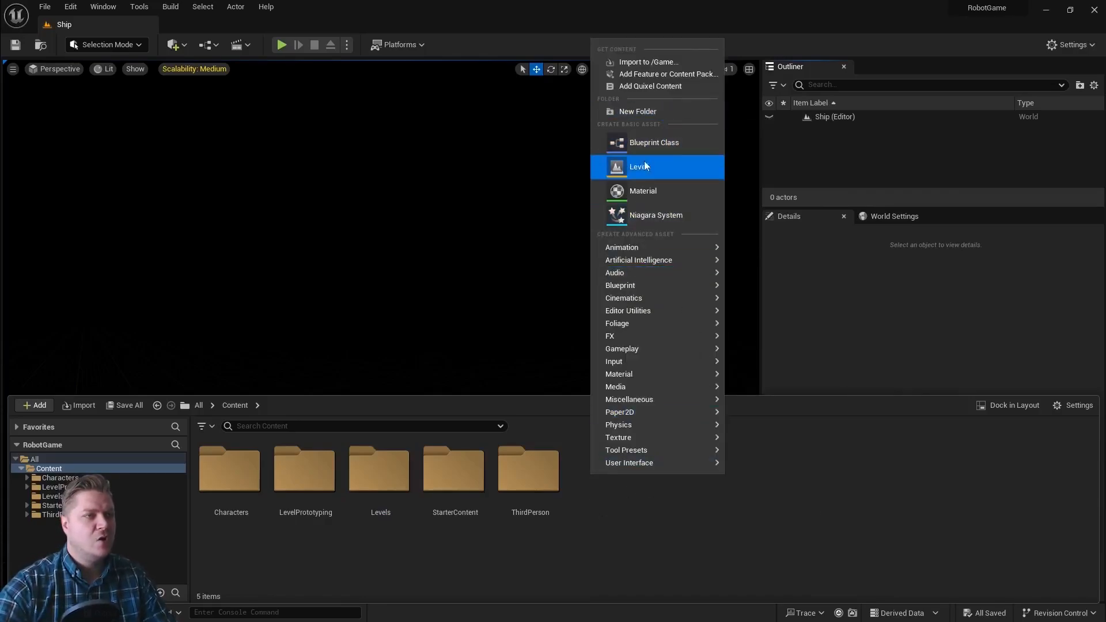
left_click(637, 112)
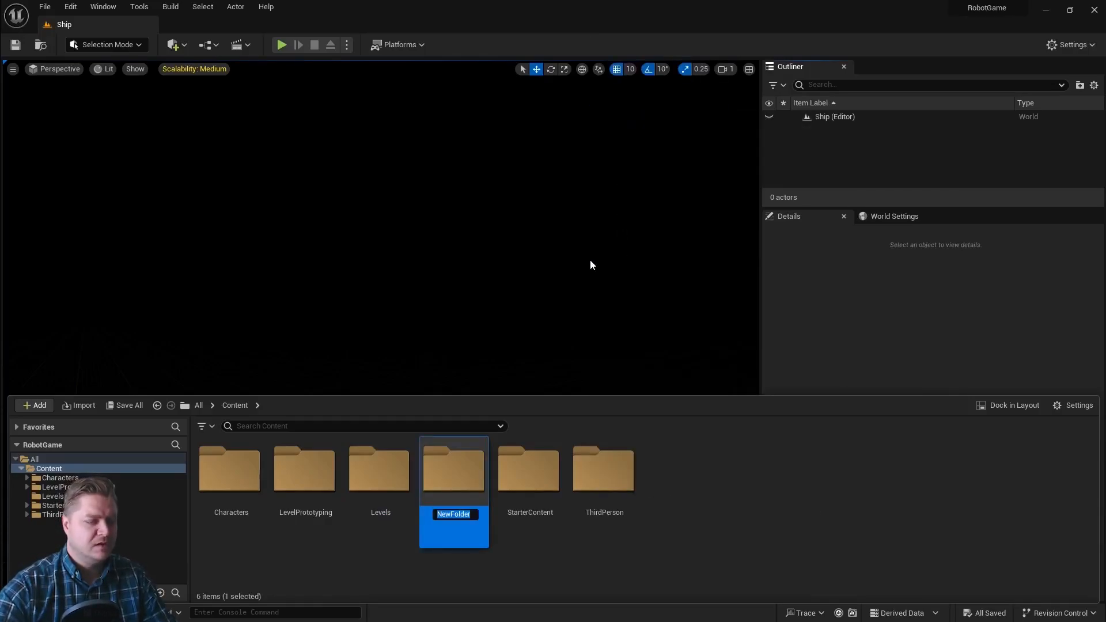
type("Me")
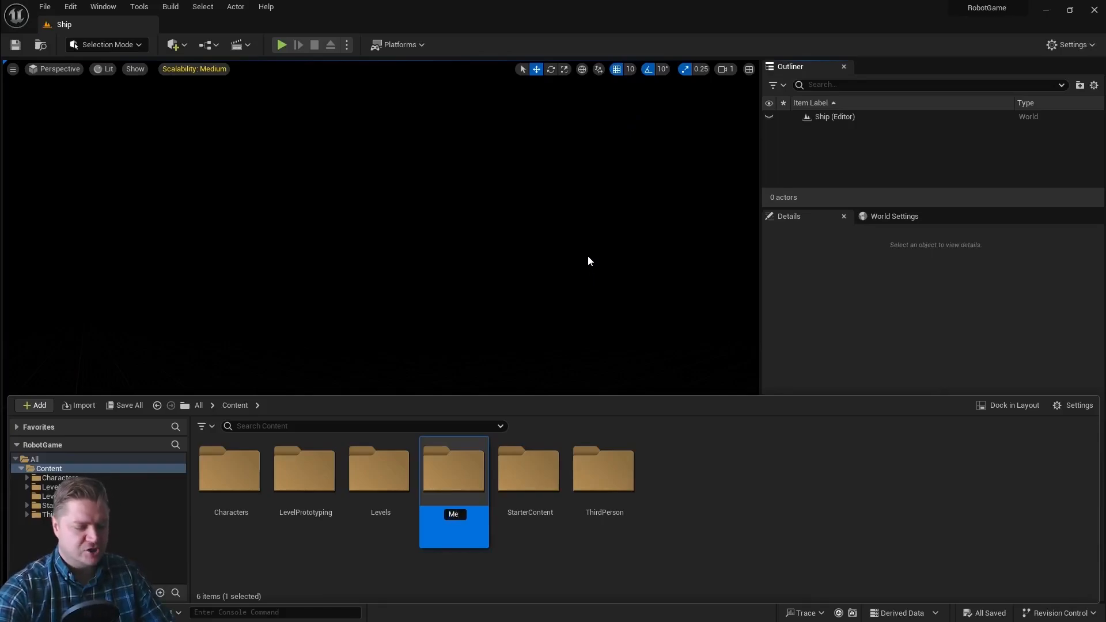
type("shes")
key("Return")
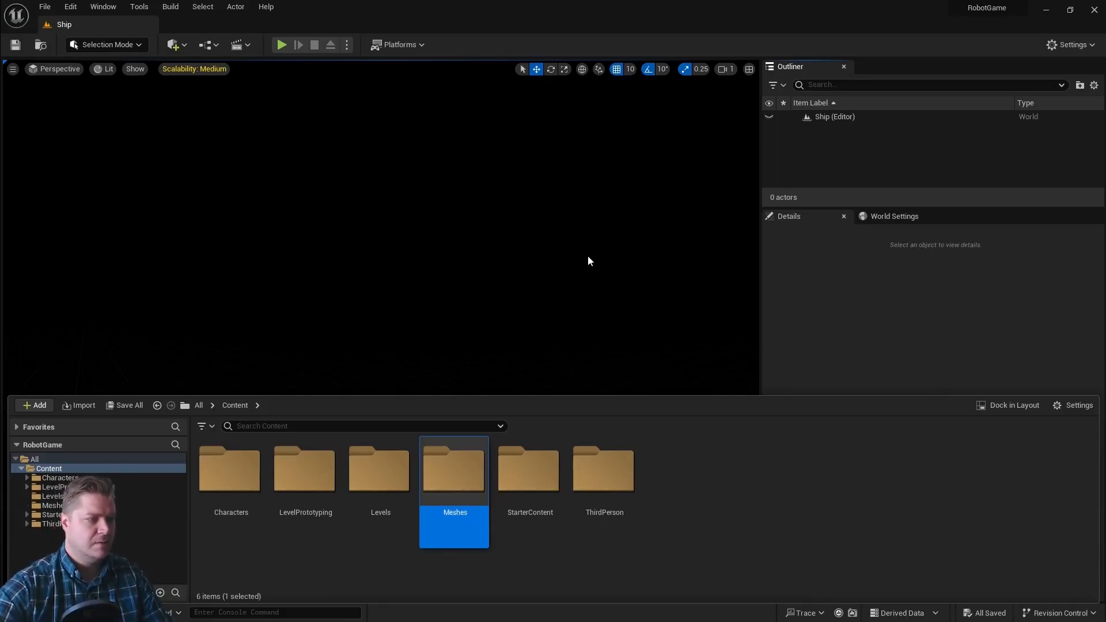
Step: Choose SM_Floor_01.fbx from the desktop's UE5 Course Resources Chapter 2 folder for import into the Meshes folder
double_click(451, 471)
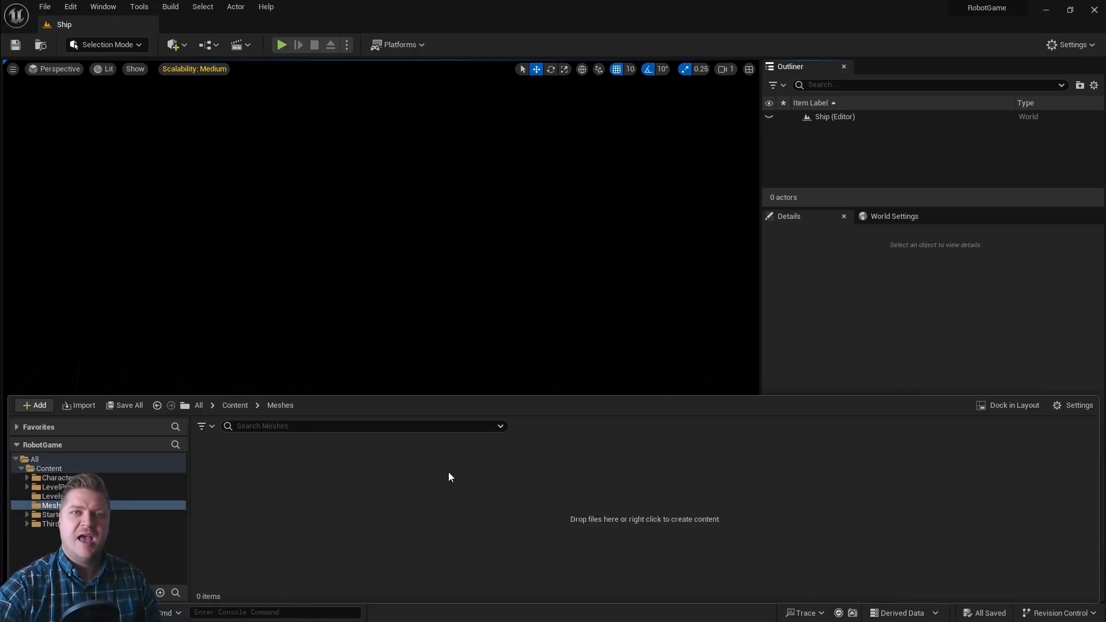
right_click(375, 489)
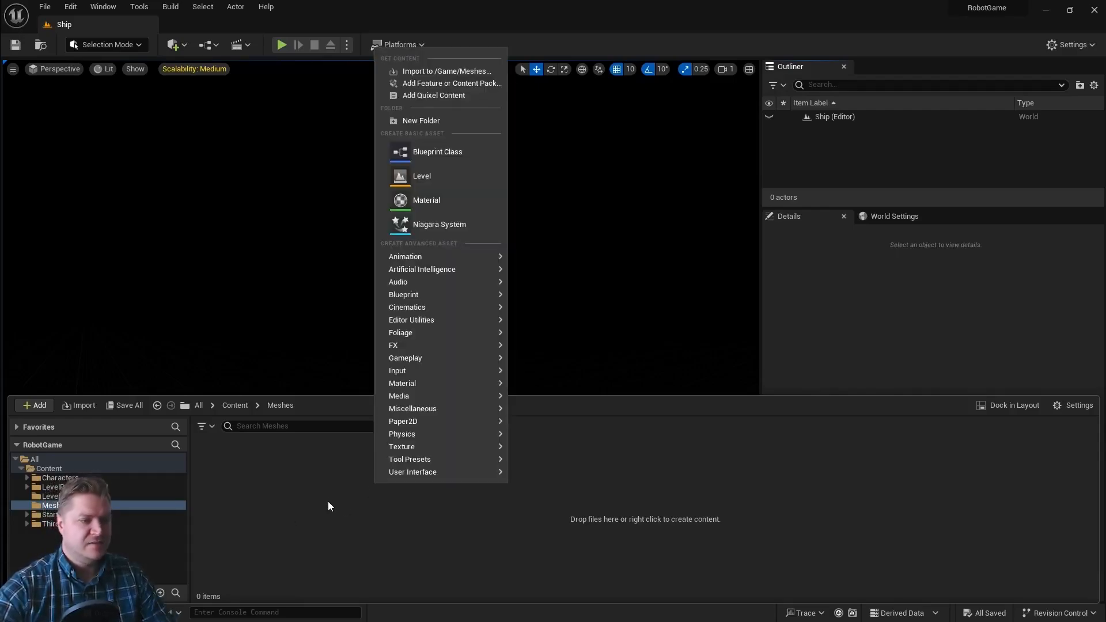
left_click(462, 72)
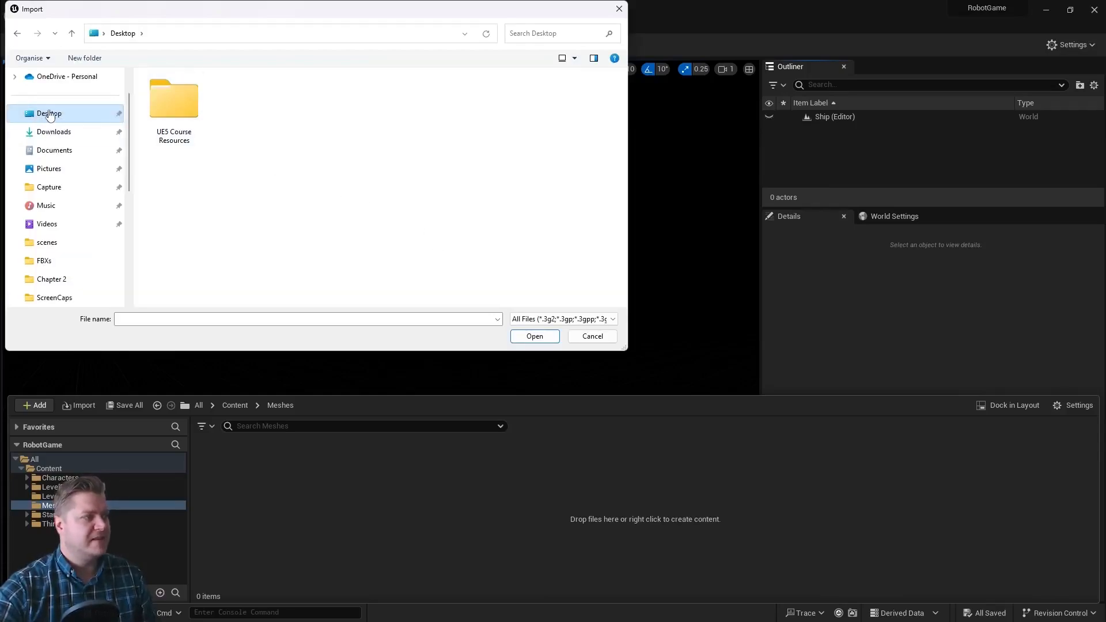
double_click(167, 99)
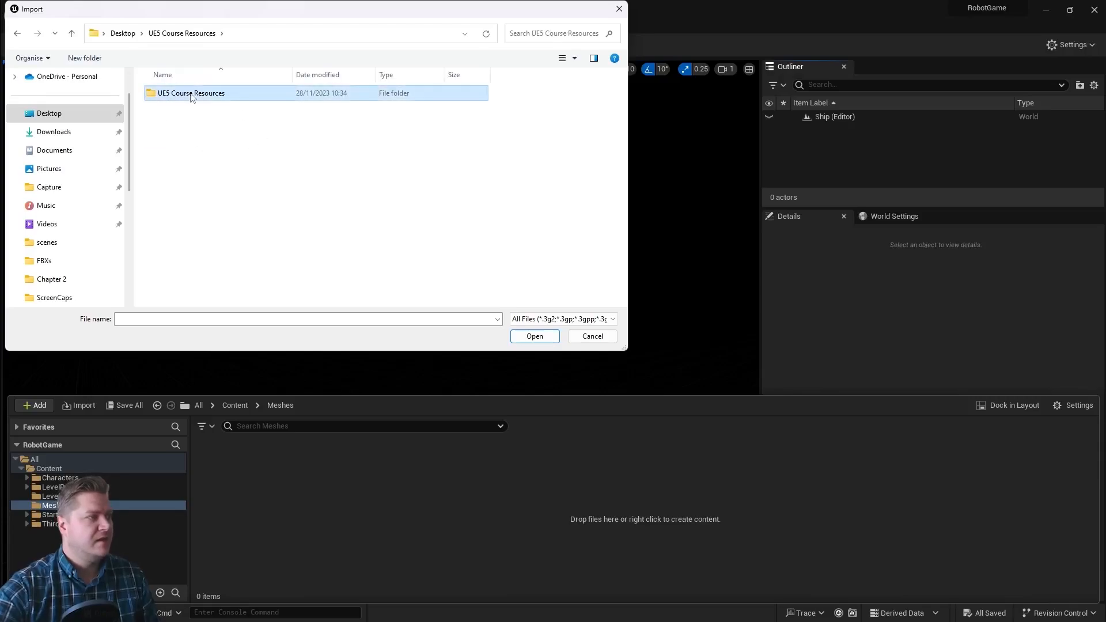
double_click(177, 96)
double_click(175, 95)
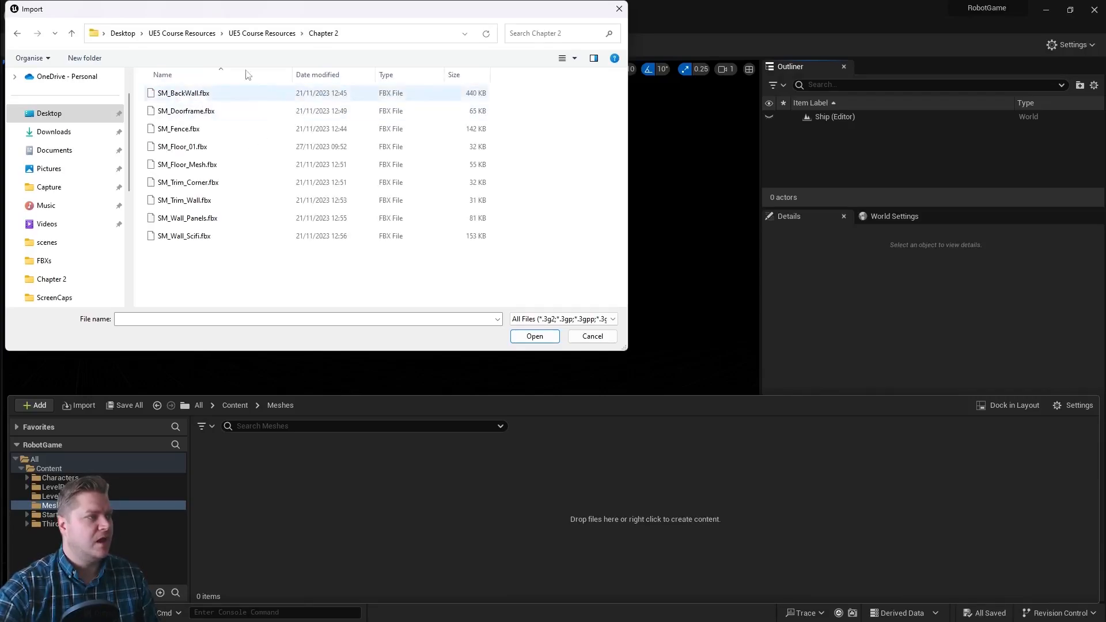
left_click(180, 149)
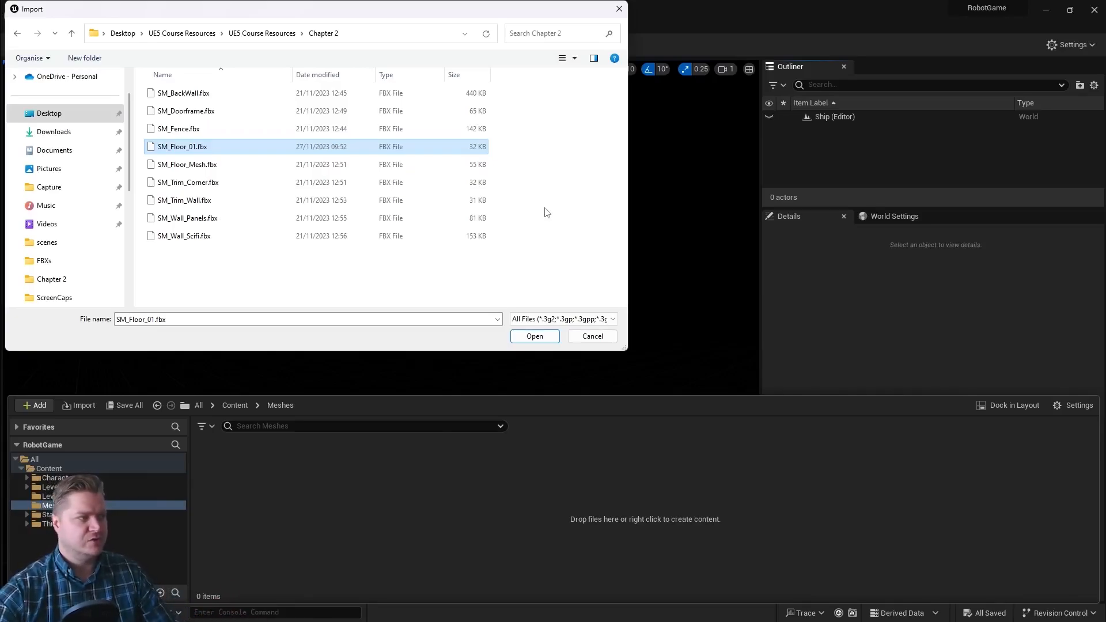
left_click(528, 336)
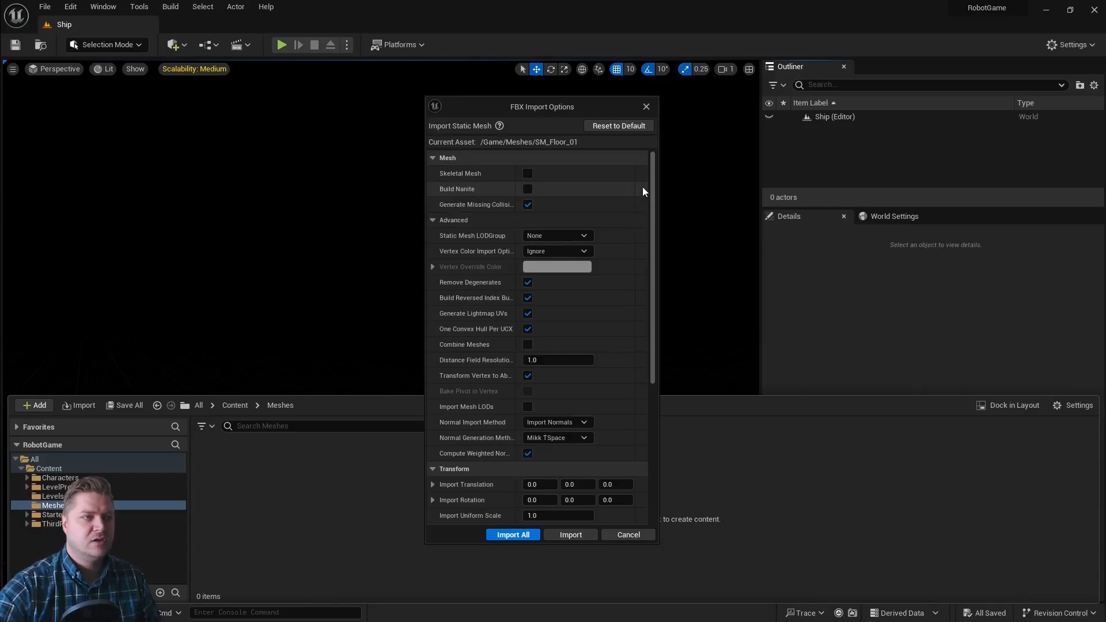
Step: Import the floor mesh with Combine Meshes enabled and the material import method set to Do Not Create Material, then show the Meshes folder
left_click(529, 346)
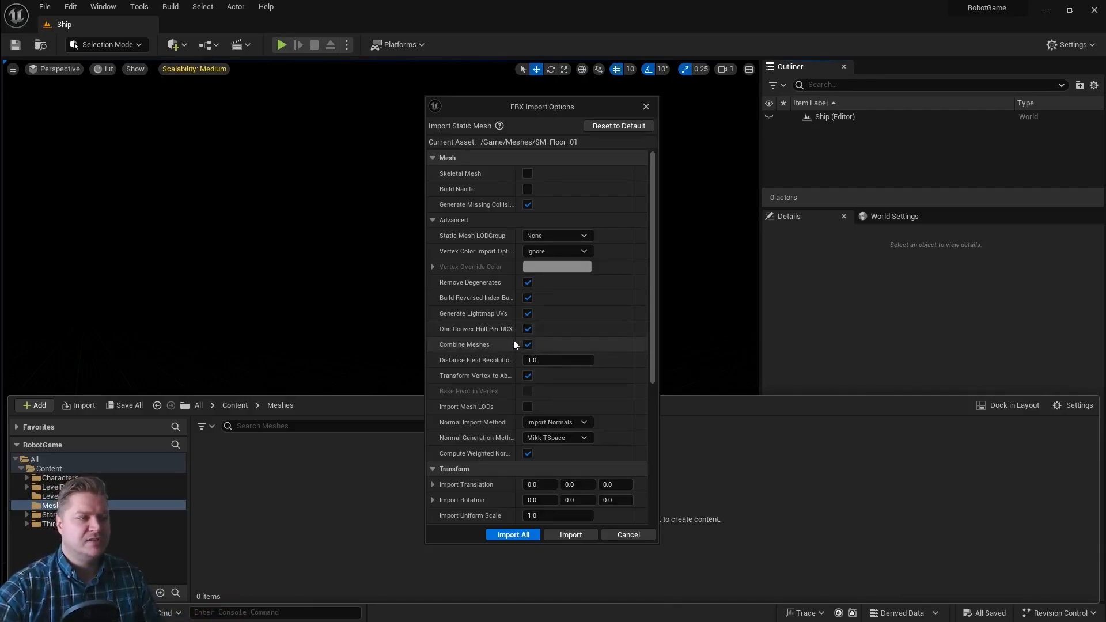
left_click_drag(654, 230, 634, 380)
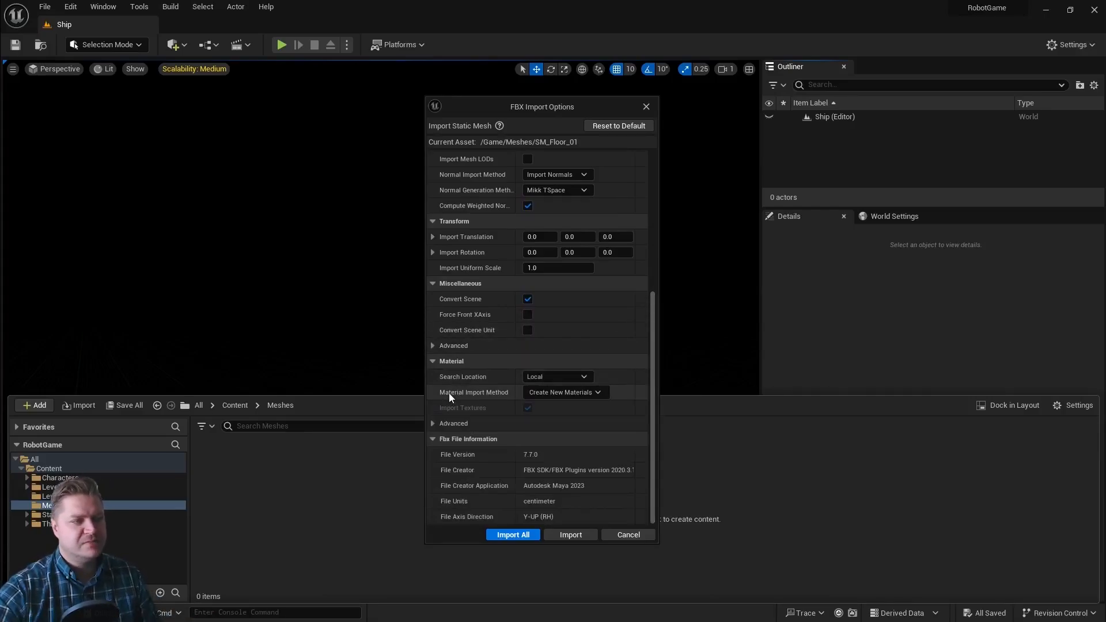
left_click(573, 395)
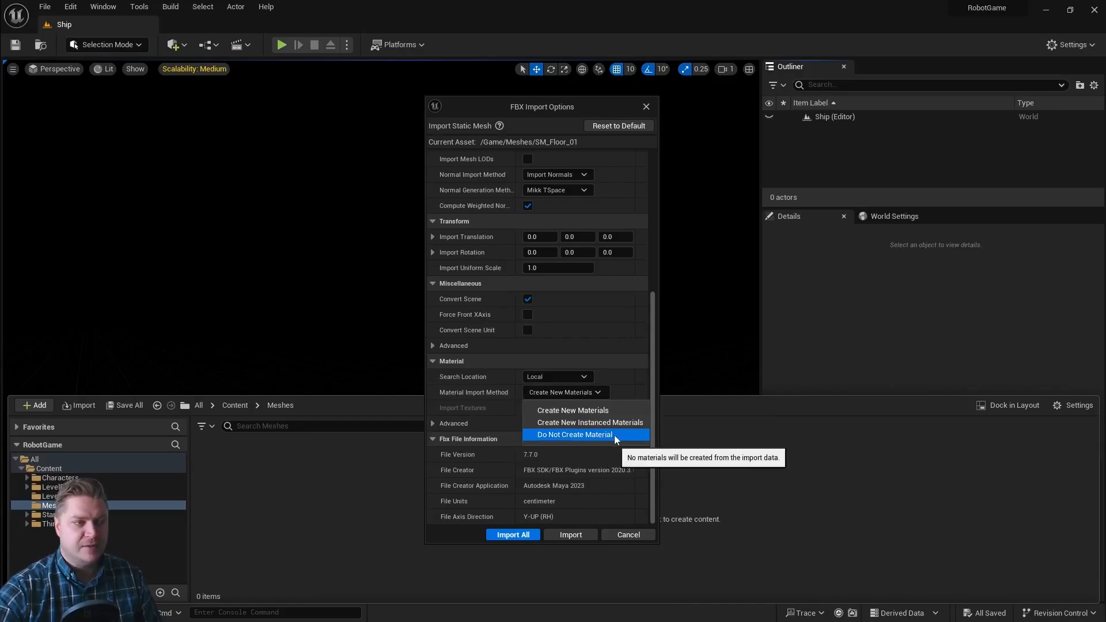
left_click(612, 436)
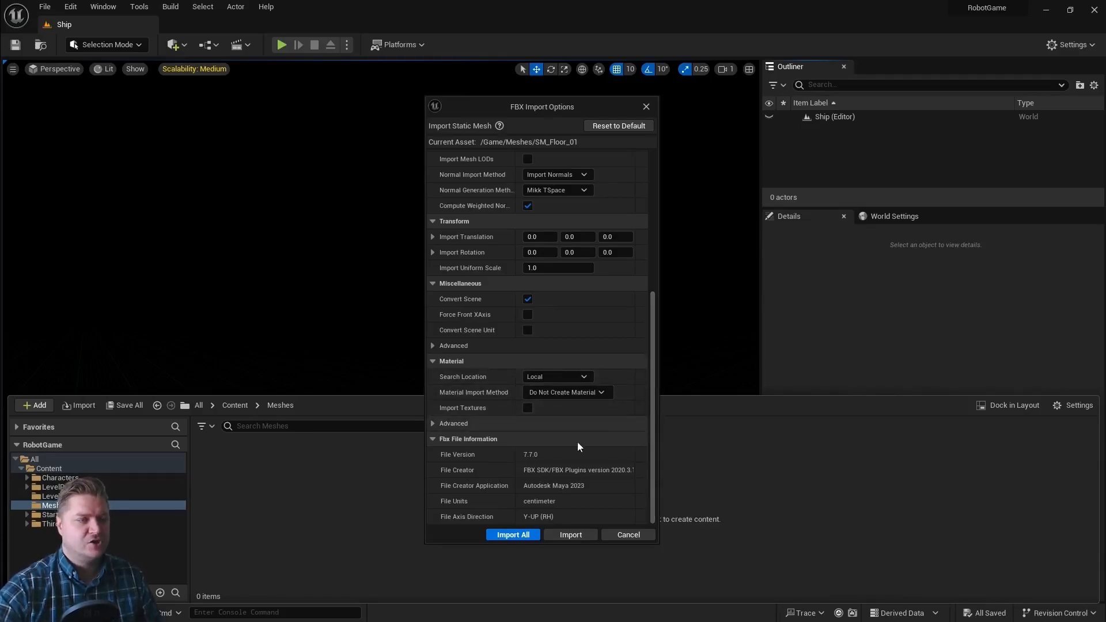
left_click(572, 534)
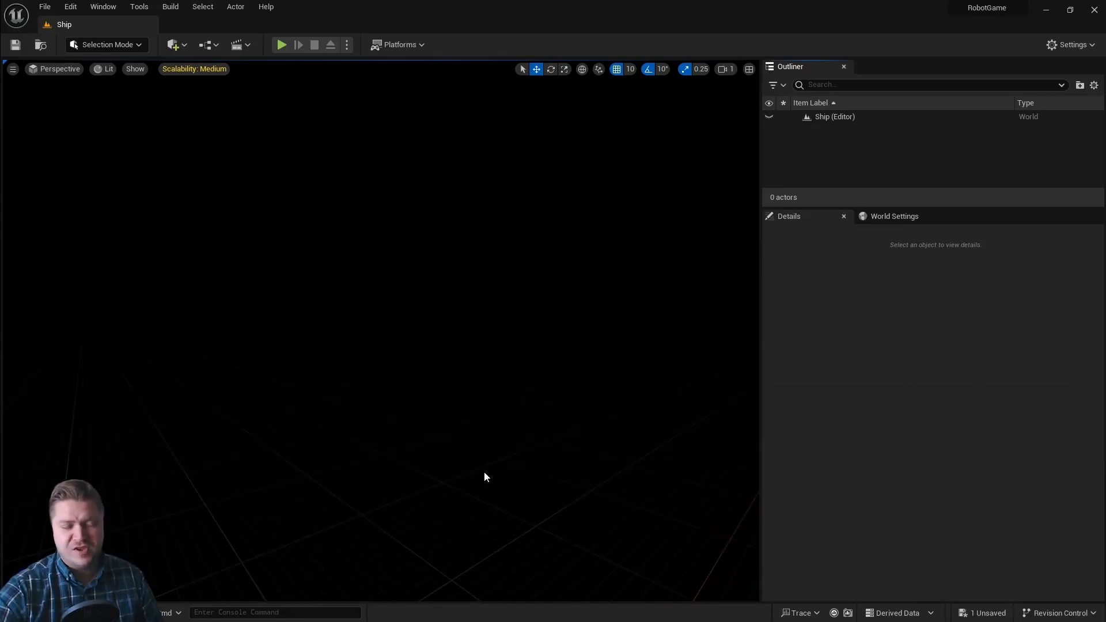
key("ctrl+space")
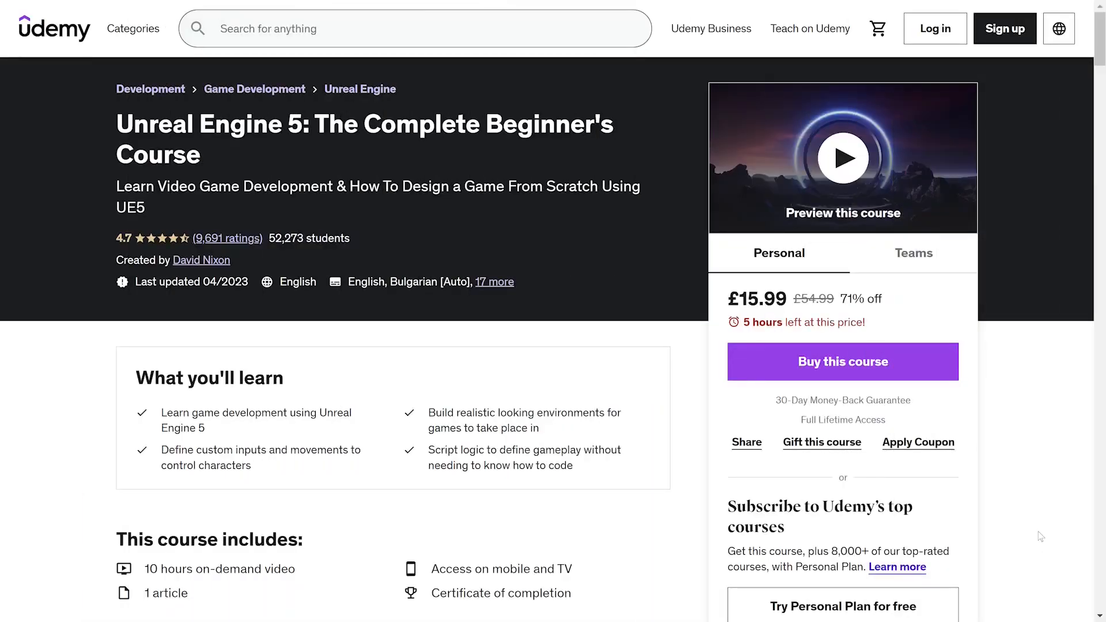
Step: Look through the Udemy page of Unreal Engine 5: The Complete Beginner's Course down to its course content
middle_click(1039, 532)
scroll(1039, 564, "down", 1)
scroll(1039, 580, "down", 2)
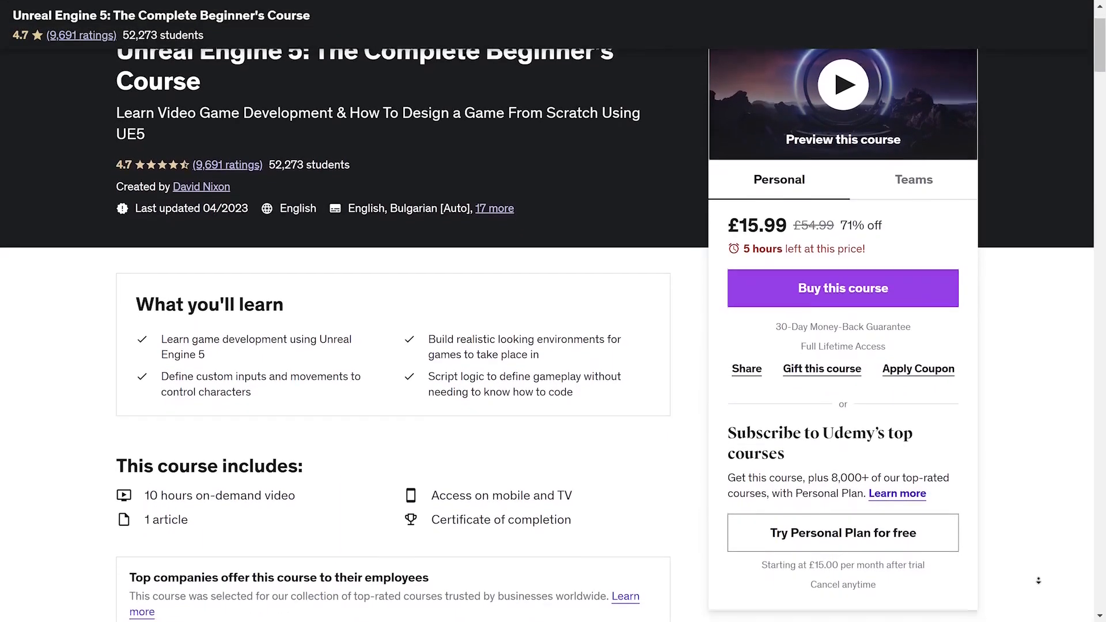
scroll(1039, 581, "down", 2)
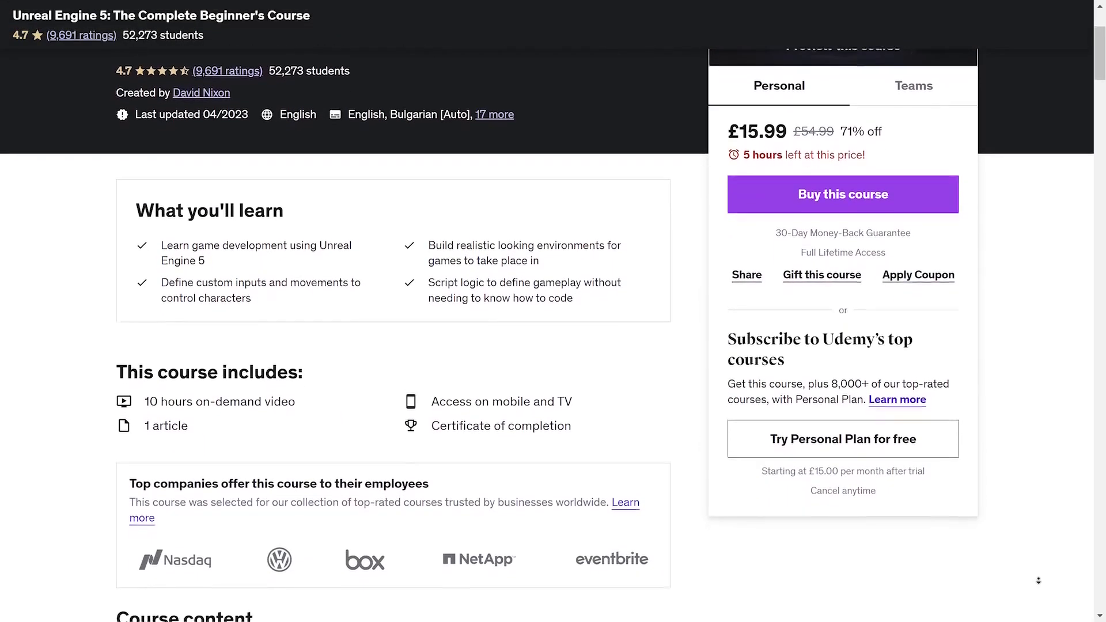
scroll(1038, 581, "down", 2)
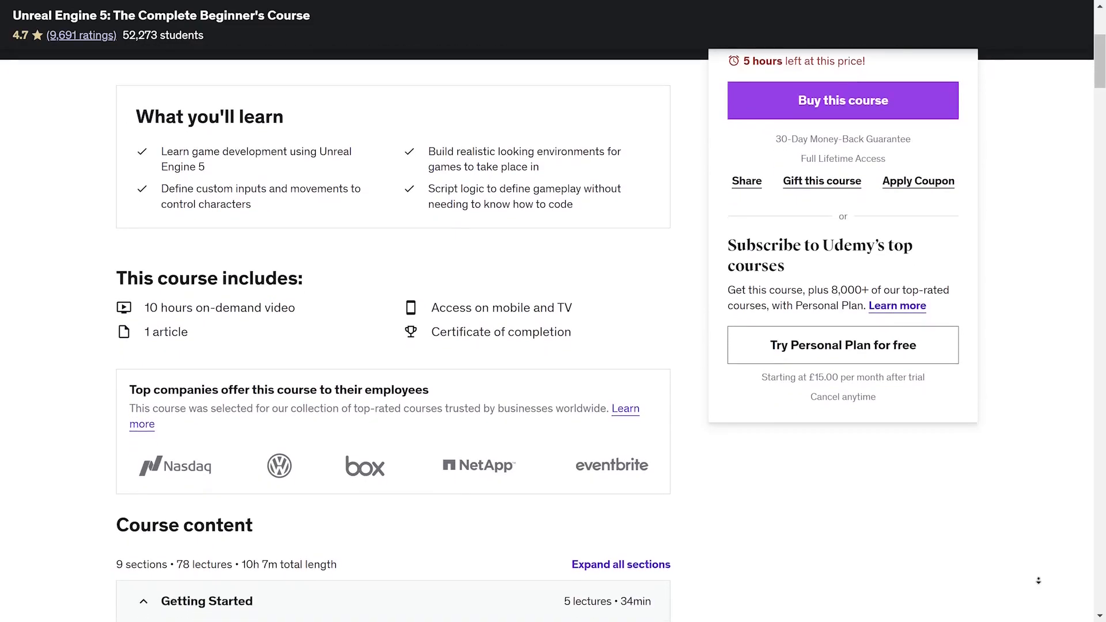
scroll(1039, 581, "down", 2)
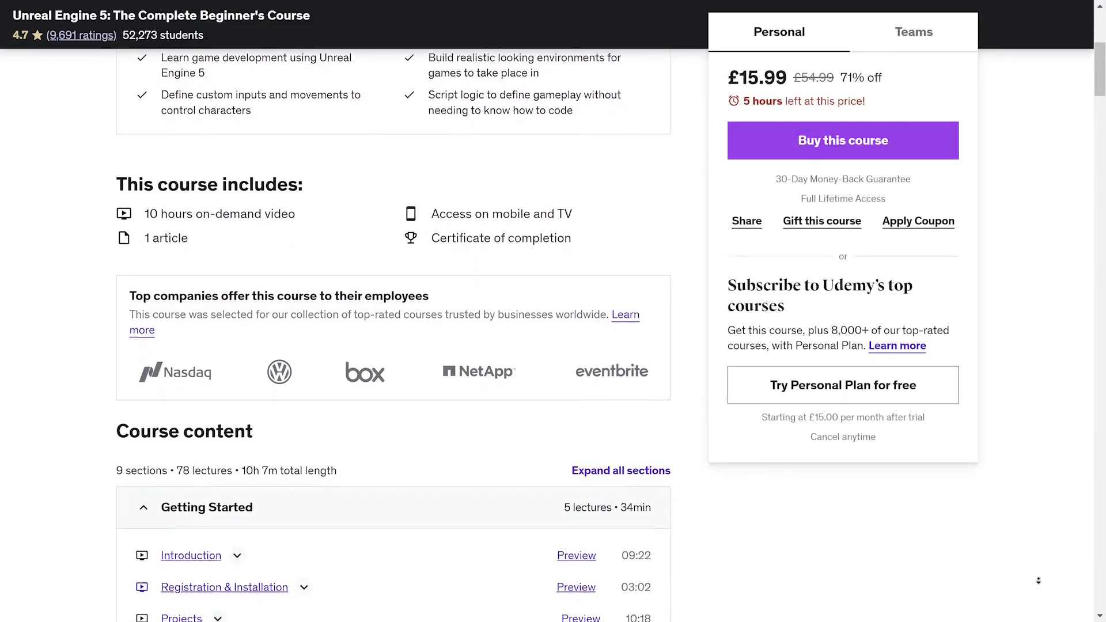
scroll(1039, 581, "down", 2)
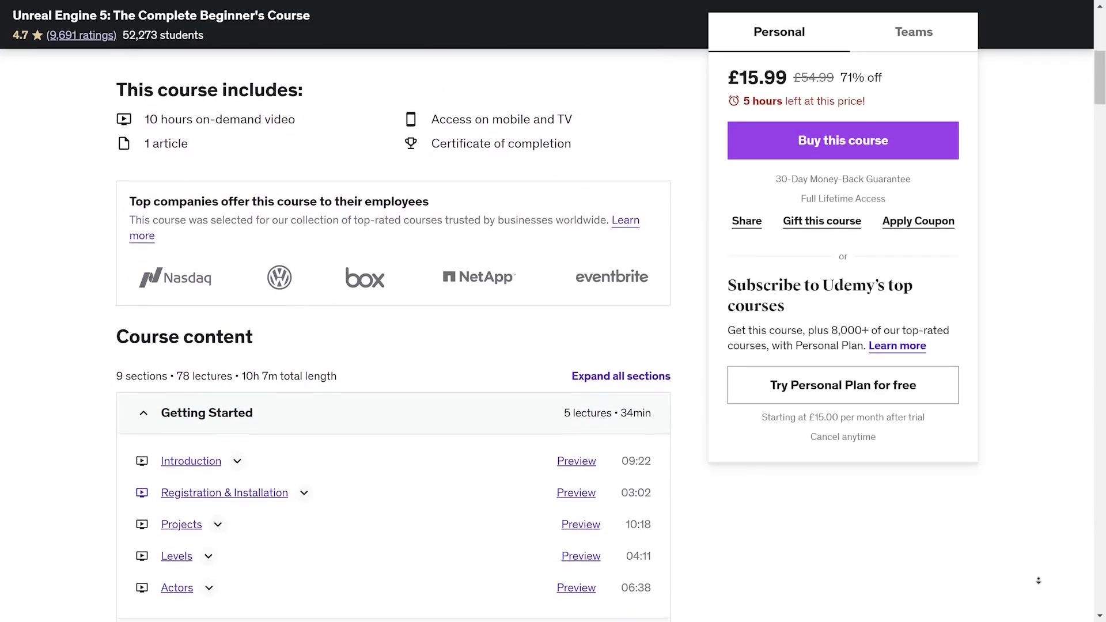
scroll(1039, 581, "down", 2)
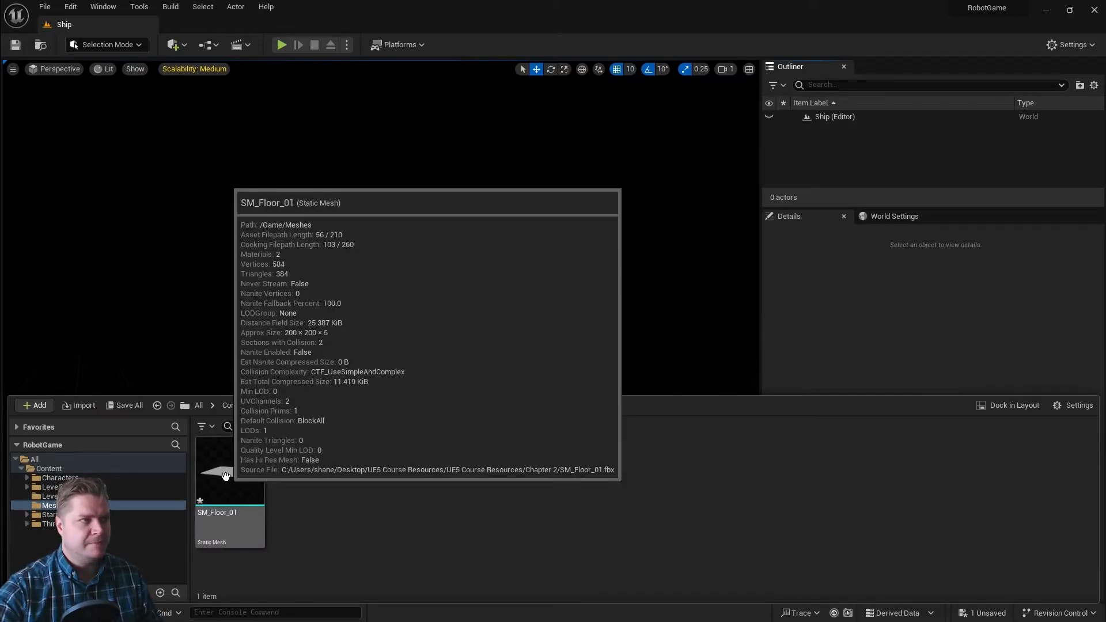
Step: Open the imported SM_Floor_01 static mesh in its editor and view the whole floor tile from above
double_click(225, 476)
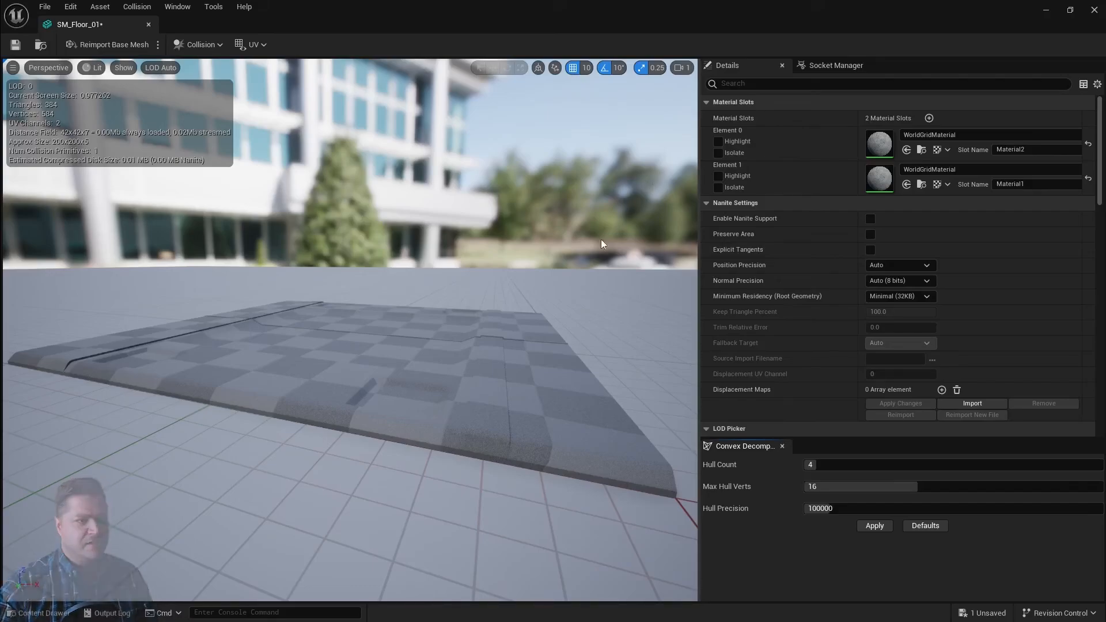
left_click(427, 355)
left_click_drag(427, 355, 447, 327, "alt")
scroll(387, 332, "down", 3)
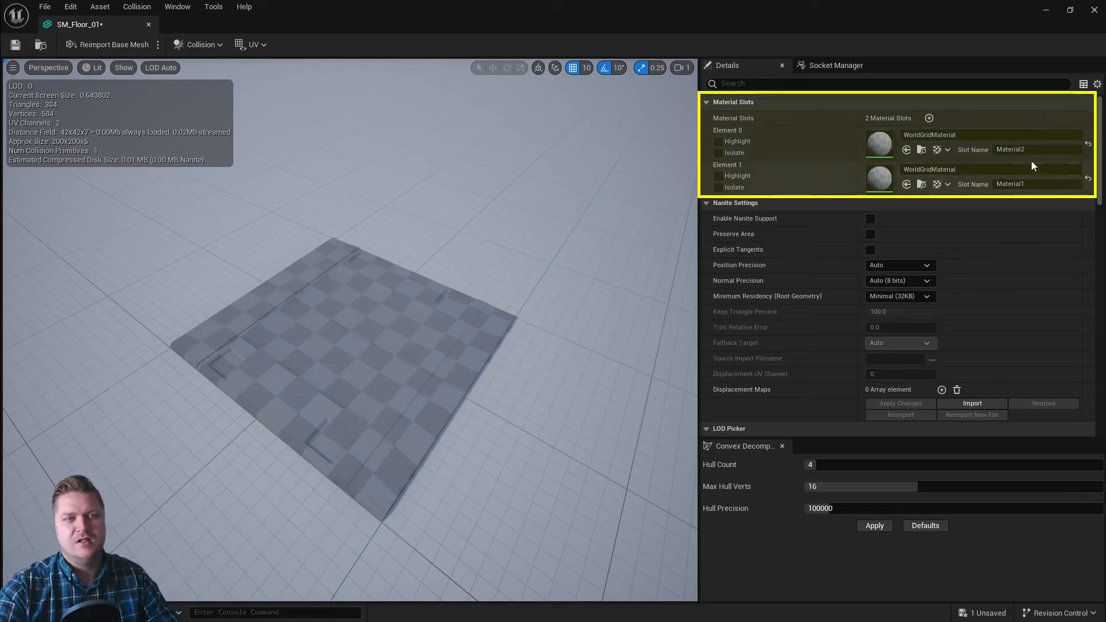
Step: Temporarily highlight Element 0 on the floor tile to examine which faces its material slot covers
left_click(1026, 184)
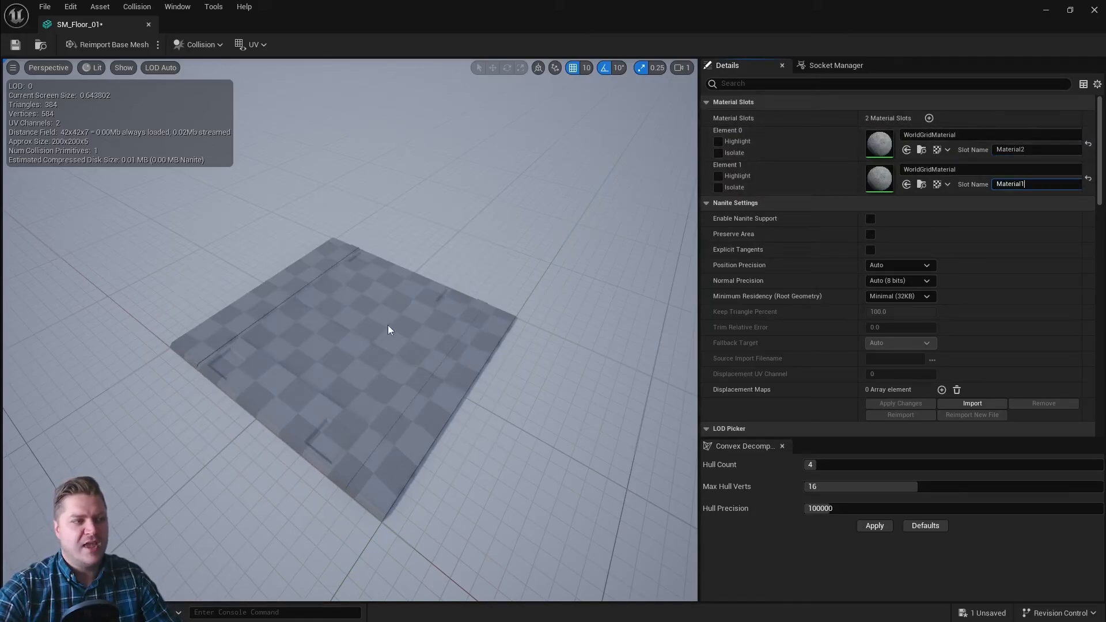
left_click(718, 142)
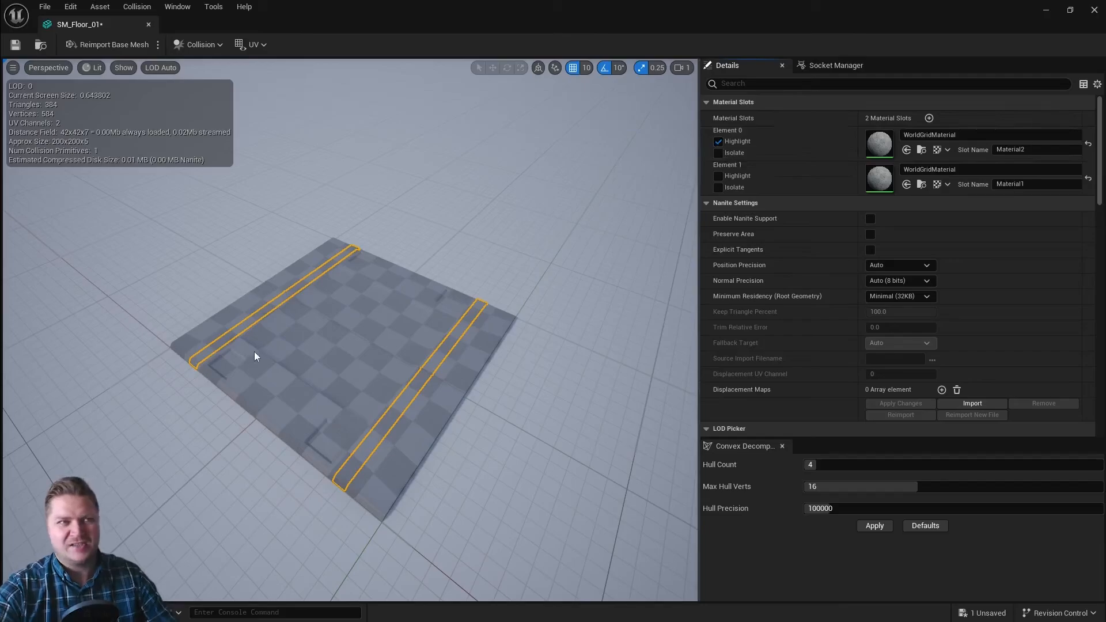
left_click(720, 141)
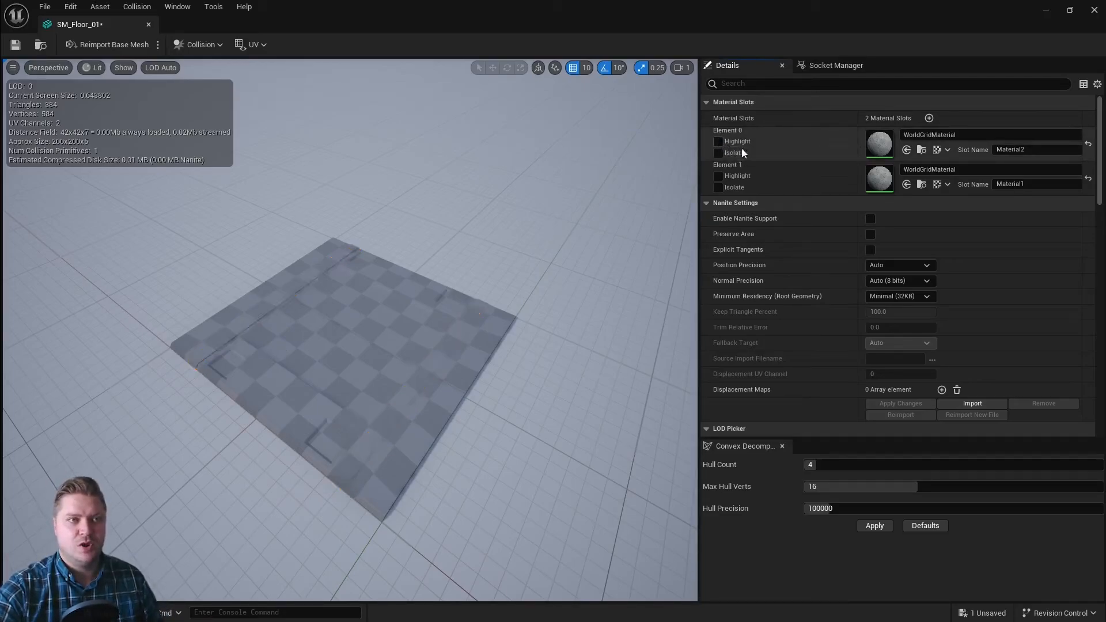
Step: Assign the M_Basic_Floor material to Element 0 of the floor mesh
left_click(962, 139)
scroll(988, 267, "down", 5)
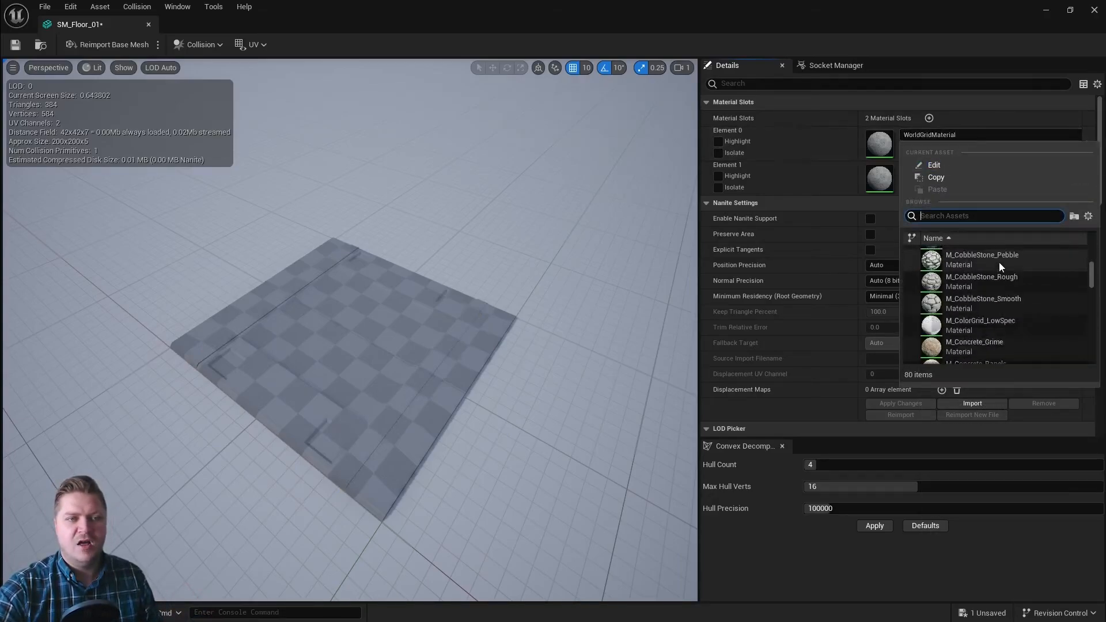
scroll(1003, 266, "up", 3)
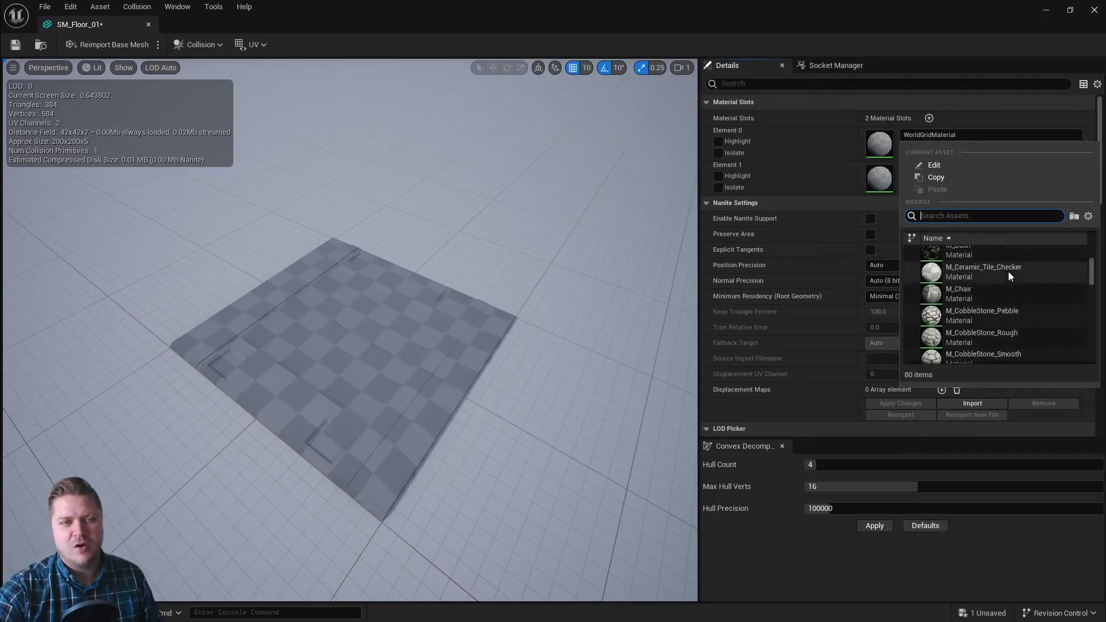
scroll(1015, 281, "up", 11)
scroll(1053, 294, "down", 7)
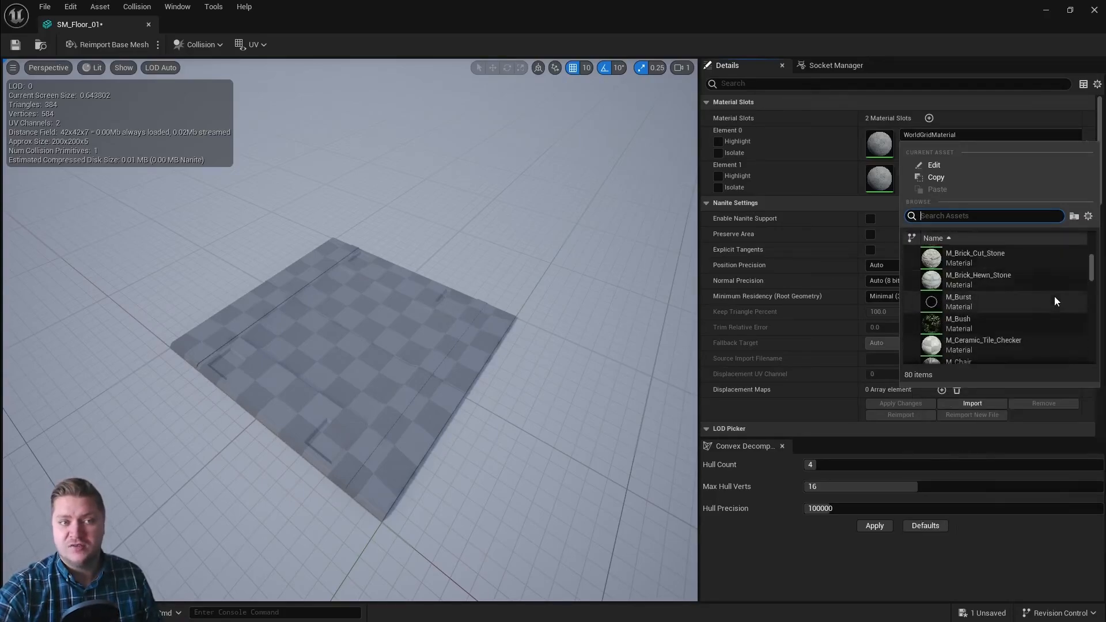
scroll(1055, 296, "up", 4)
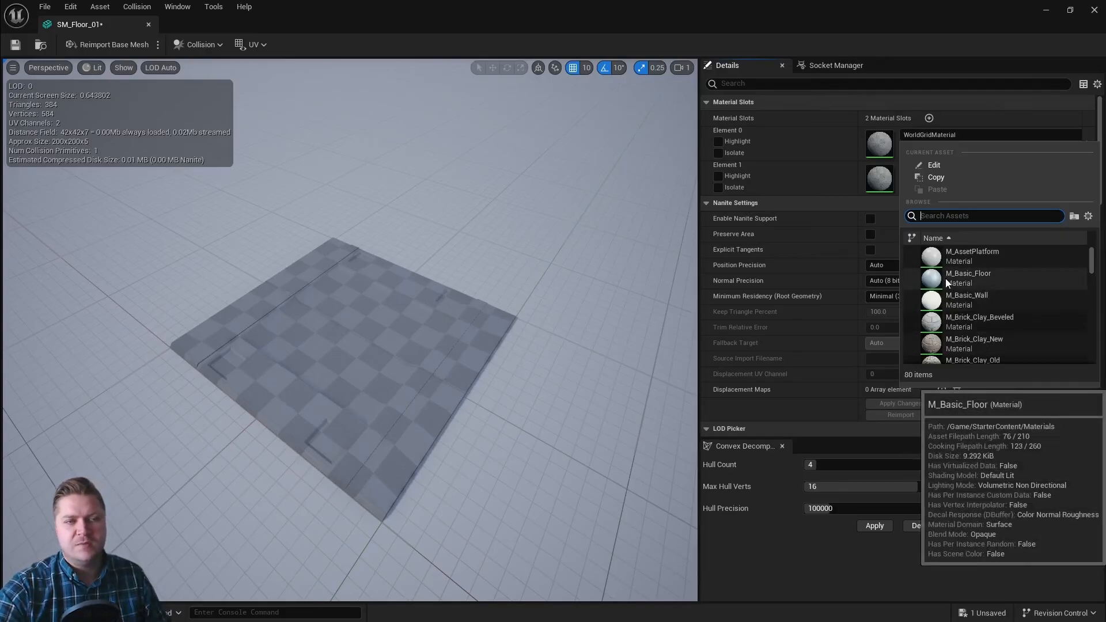
left_click(984, 278)
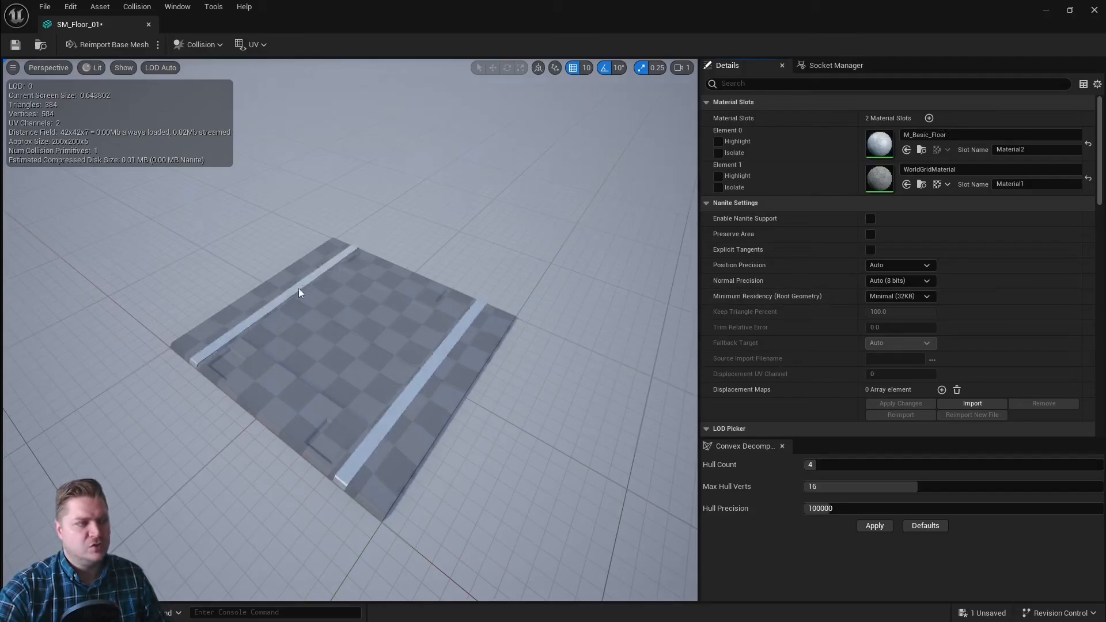
Step: Briefly highlight the faces of Element 1, and assign the M_AssetPlatform material to that slot
left_click(735, 176)
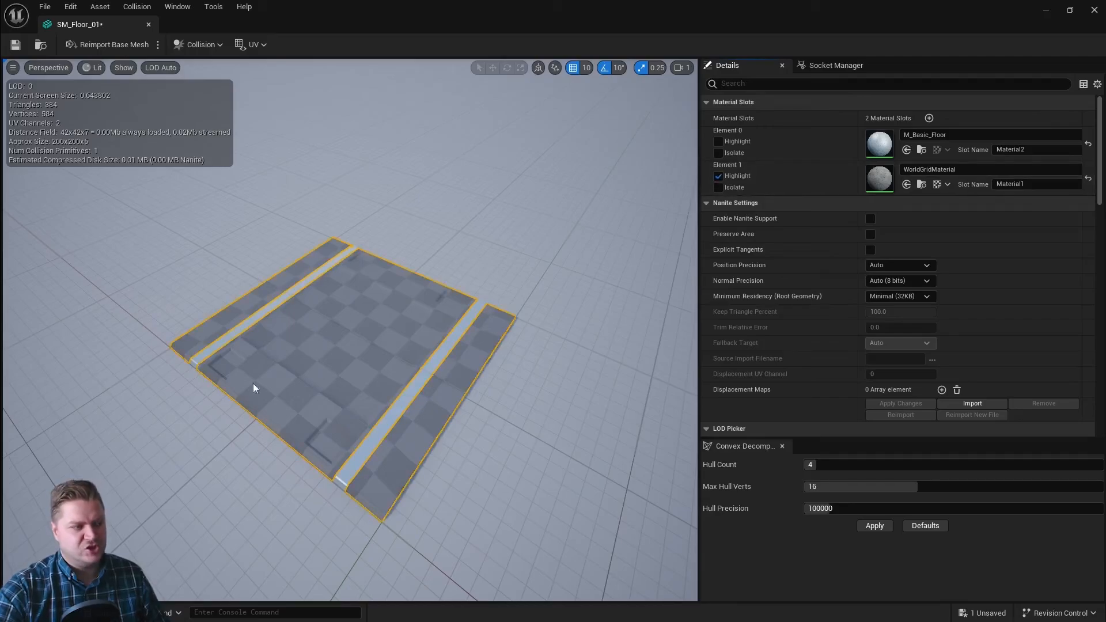
left_click(718, 177)
left_click(921, 175)
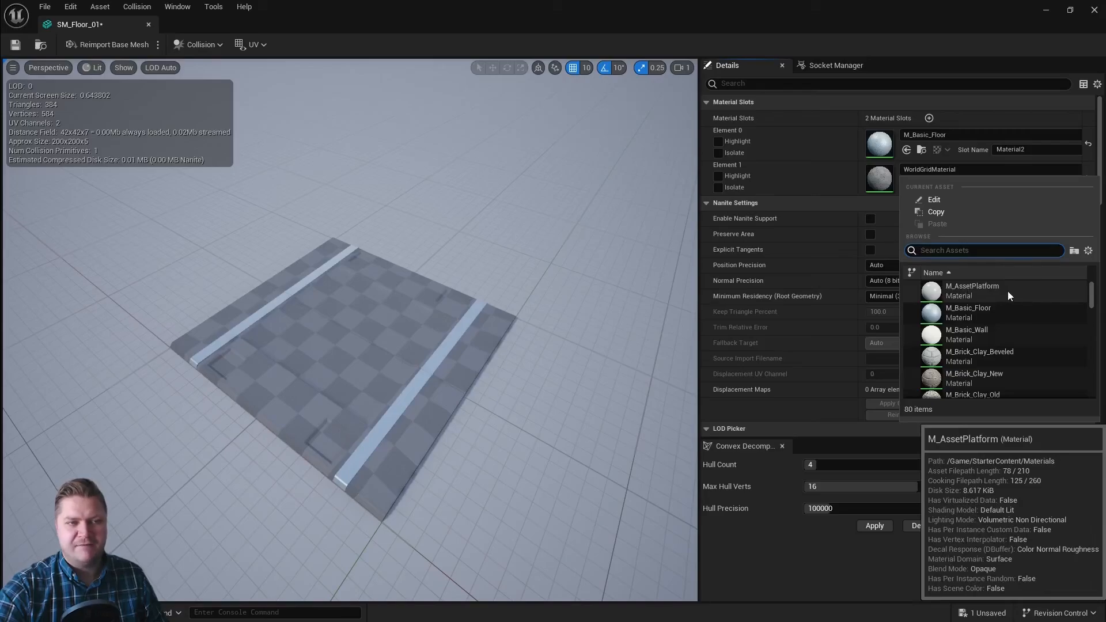
left_click(977, 287)
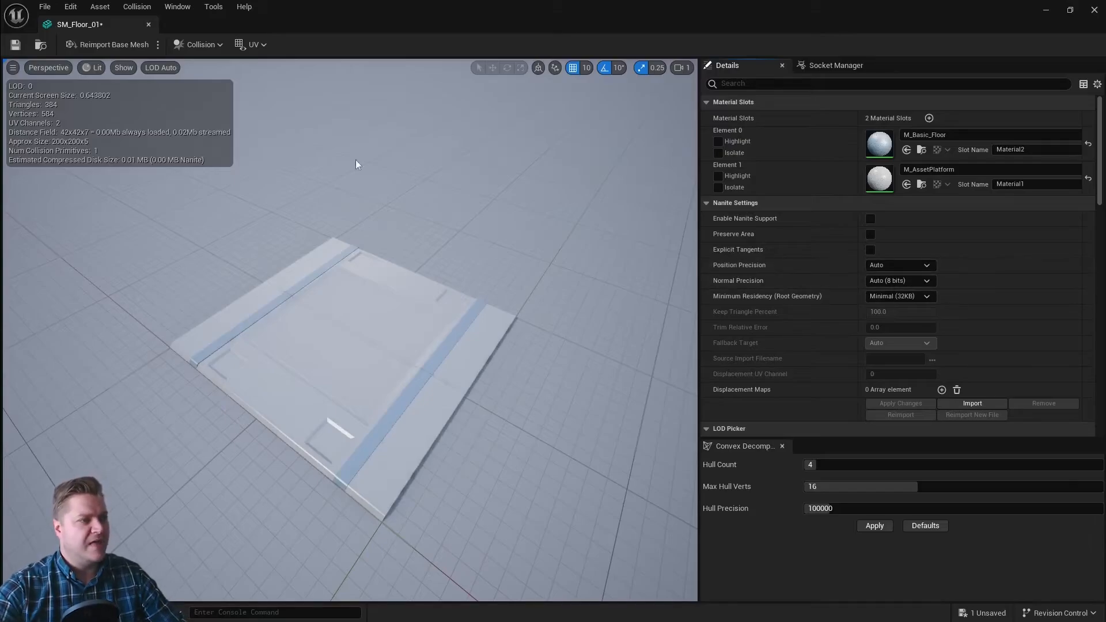
Step: Temporarily display the floor mesh's simple collision and examine its shape around the tile from different angles
mouse_move(600, 392)
left_mouse_down("alt")
mouse_move(640, 343)
mouse_move(689, 363)
mouse_move(646, 340)
mouse_move(611, 358)
mouse_move(600, 392)
left_mouse_up("alt")
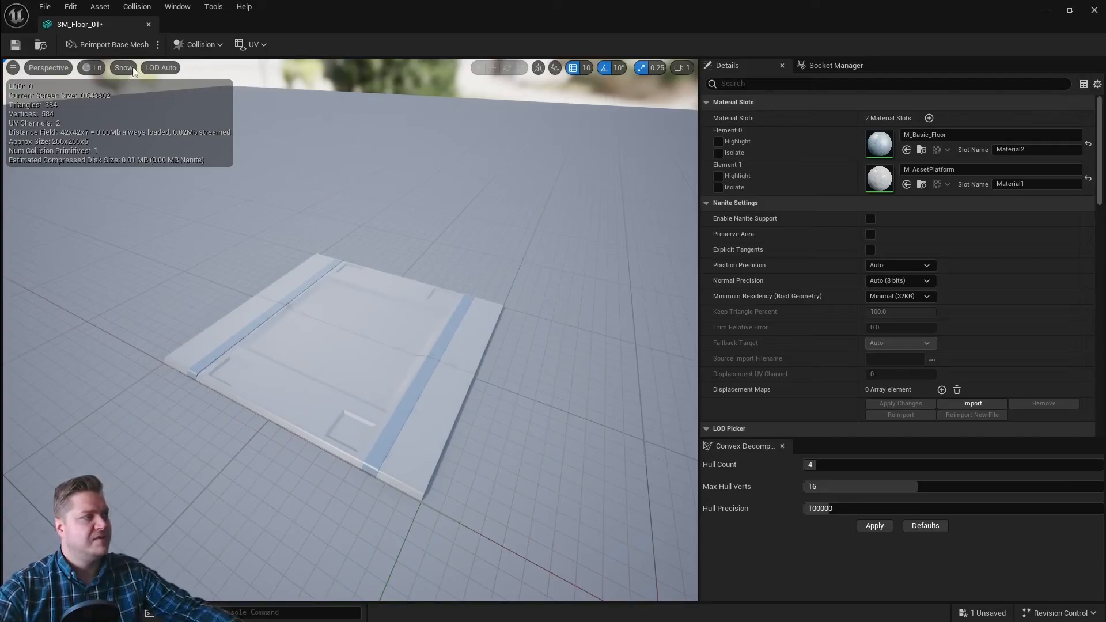
left_click(122, 69)
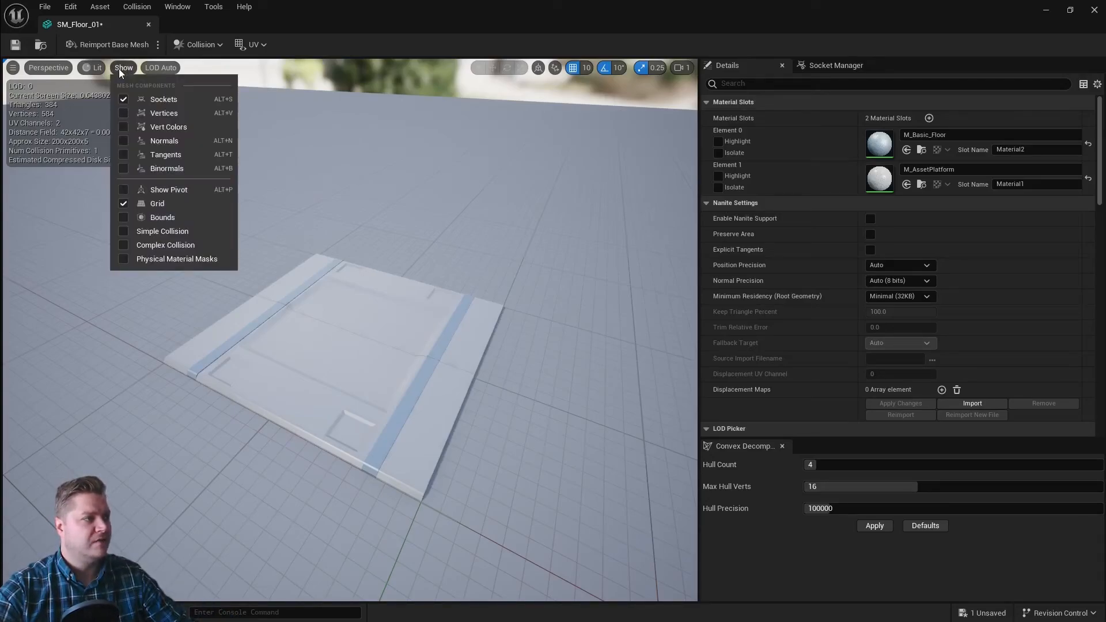
left_click(148, 232)
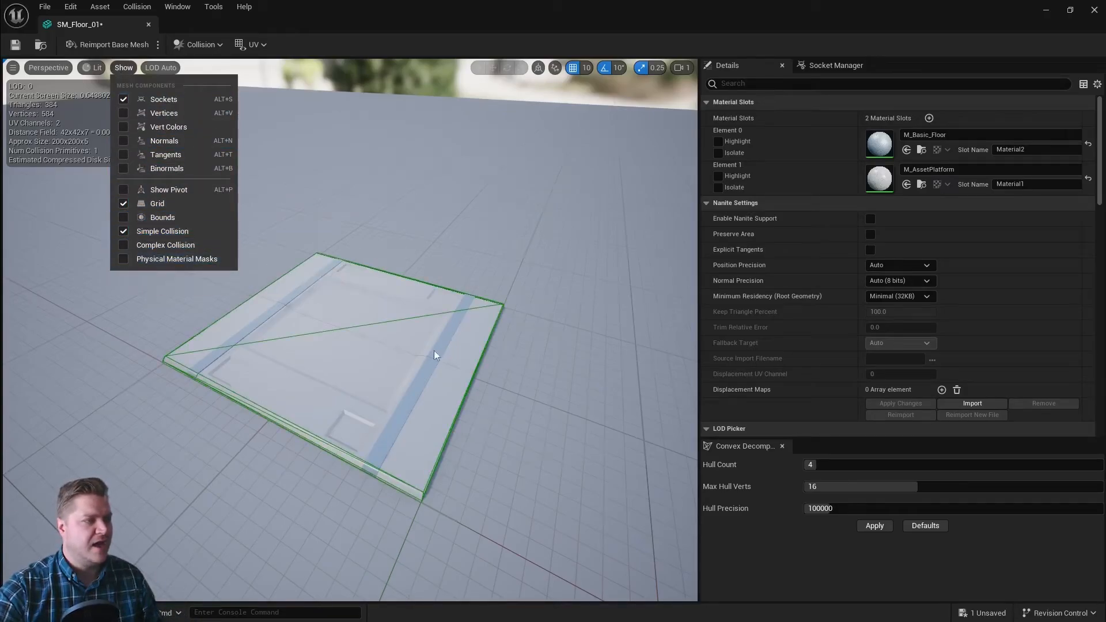
left_click(559, 364)
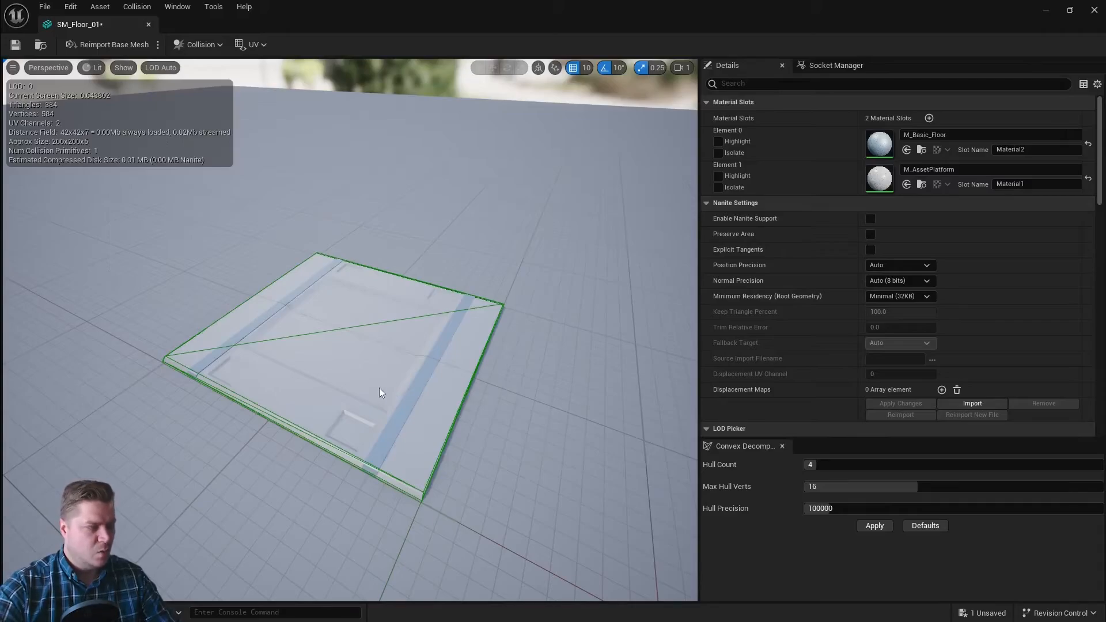
left_click_drag(380, 389, 371, 303, "alt")
mouse_move(605, 368)
left_mouse_down("alt")
mouse_move(662, 386)
mouse_move(662, 438)
mouse_move(634, 450)
mouse_move(607, 367)
left_mouse_up("alt")
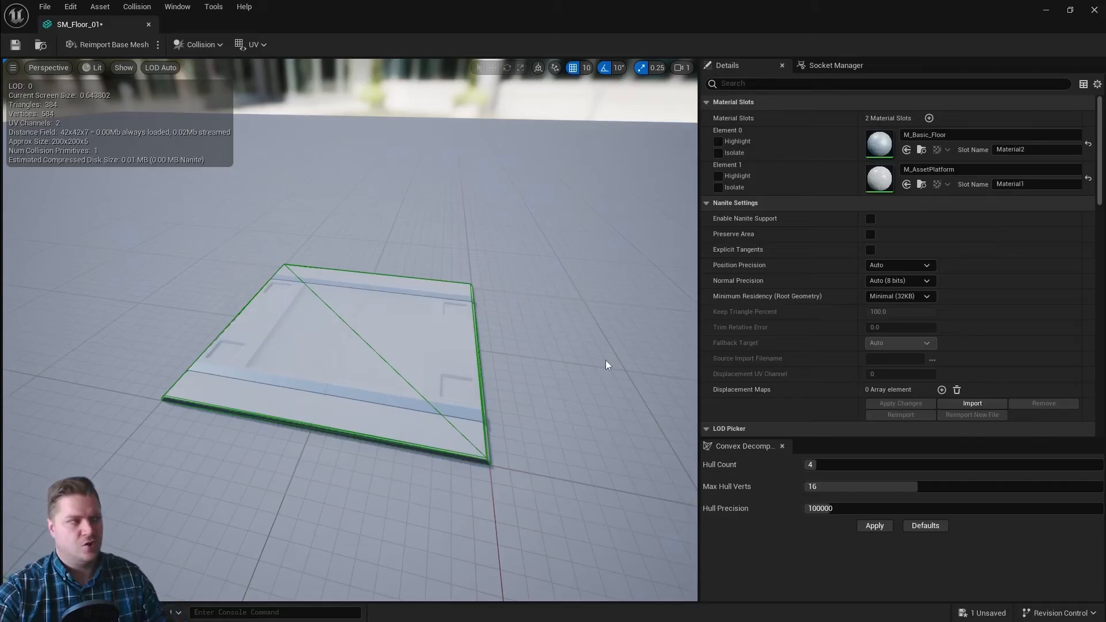
left_click(115, 68)
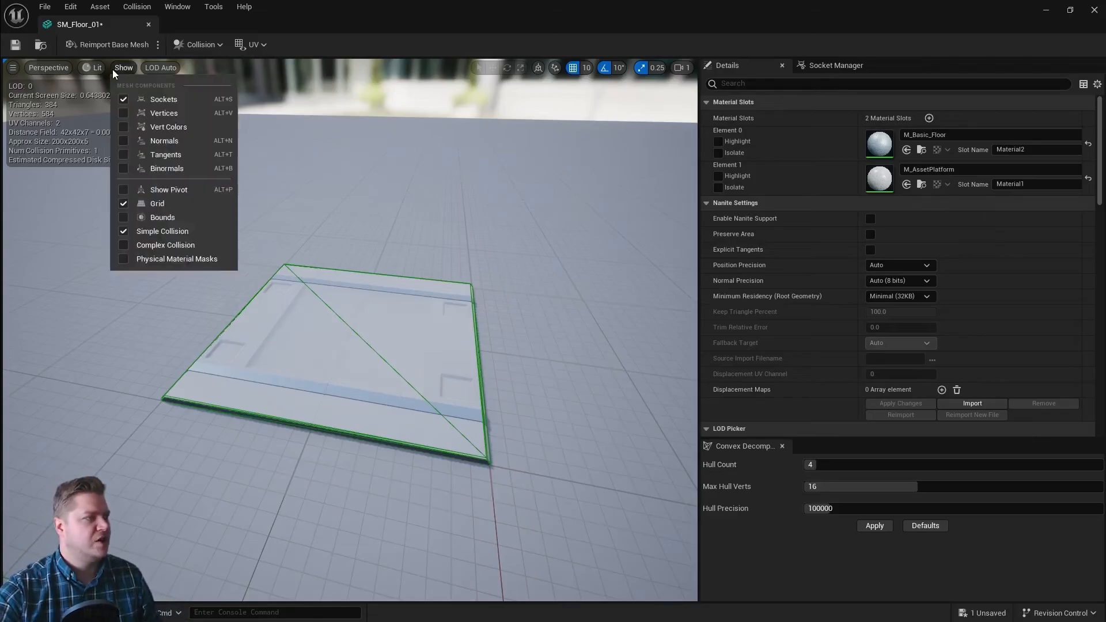
left_click(124, 231)
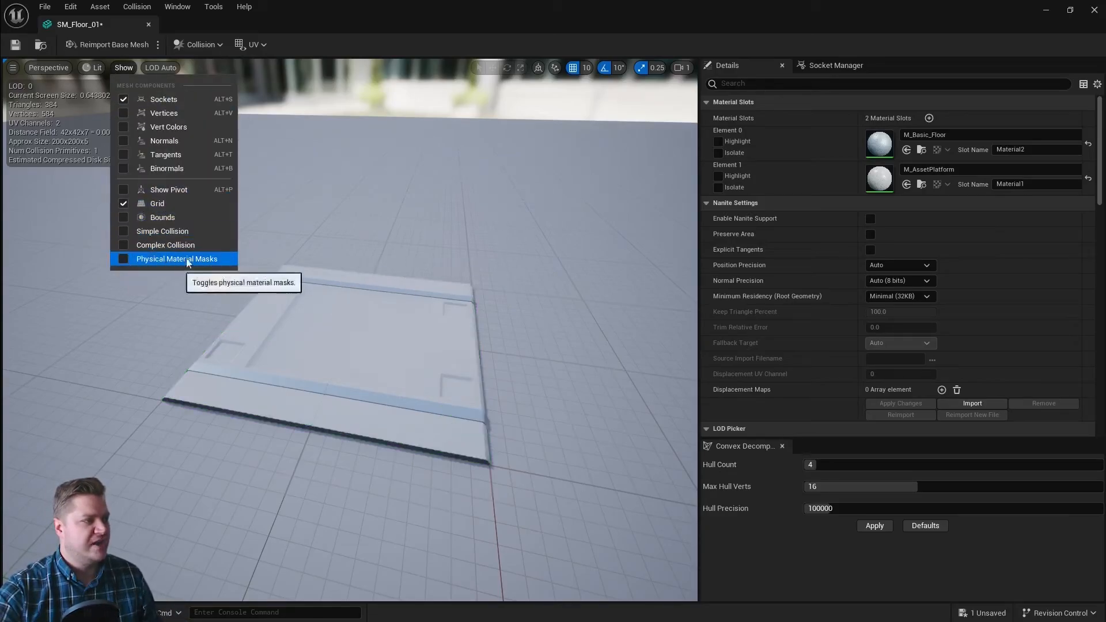
left_click(119, 68)
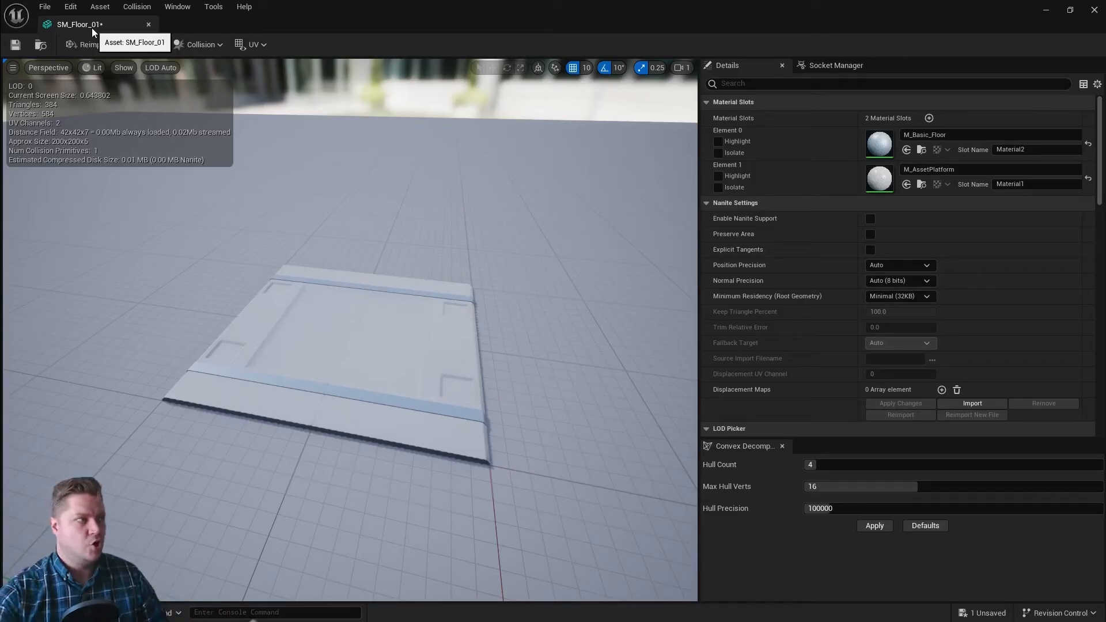
Step: Save the floor mesh, close its editor and show the Meshes folder in the Ship level's content browser
left_click(15, 46)
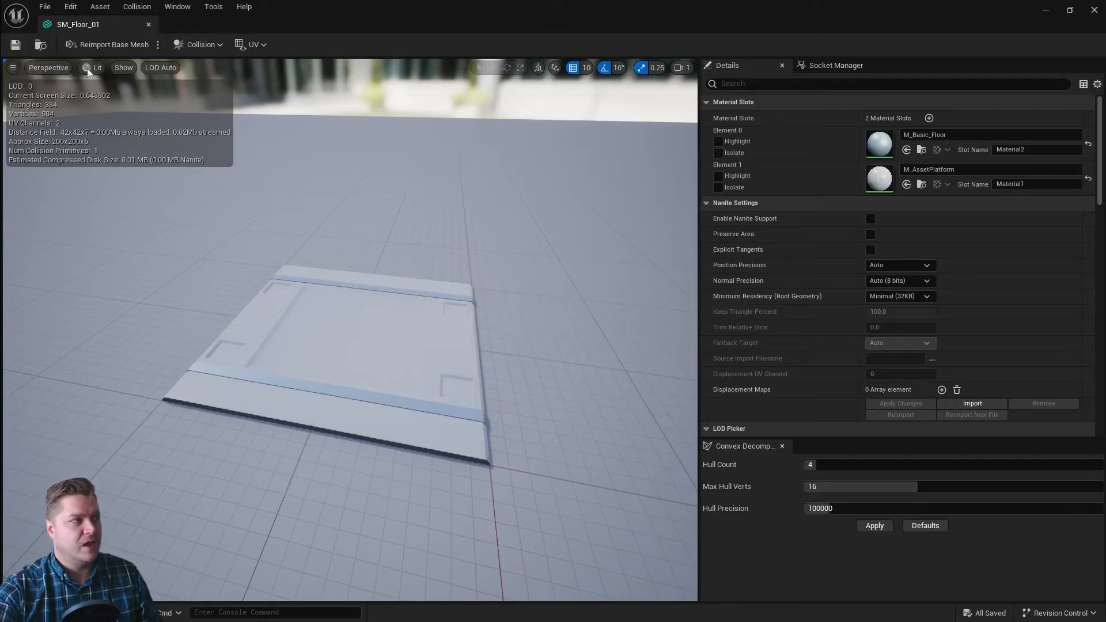
left_click(149, 26)
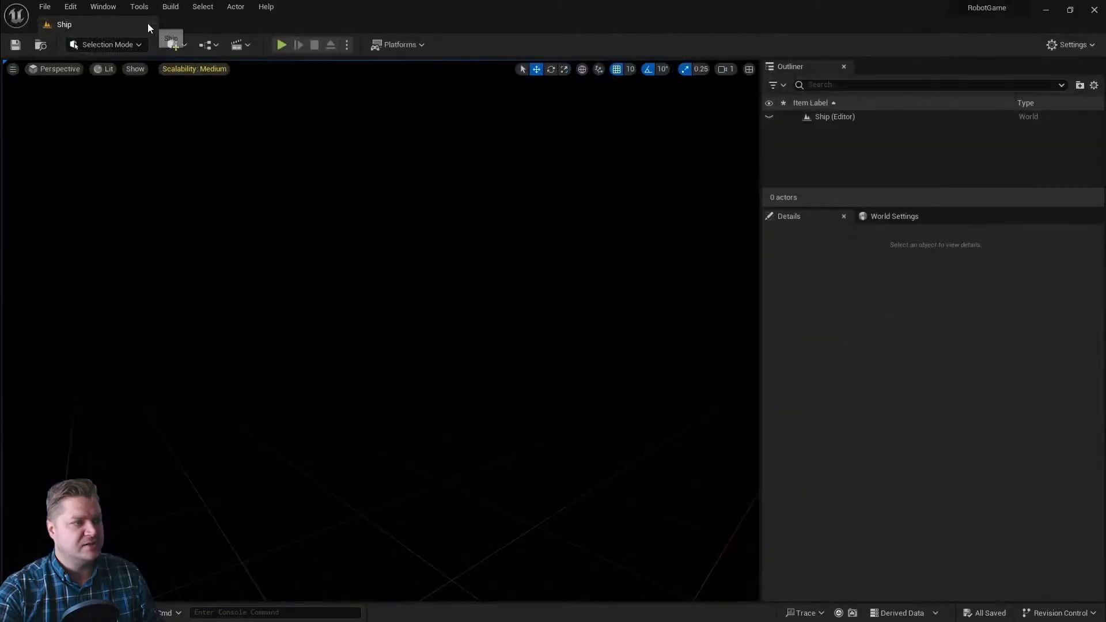
key("ctrl+space")
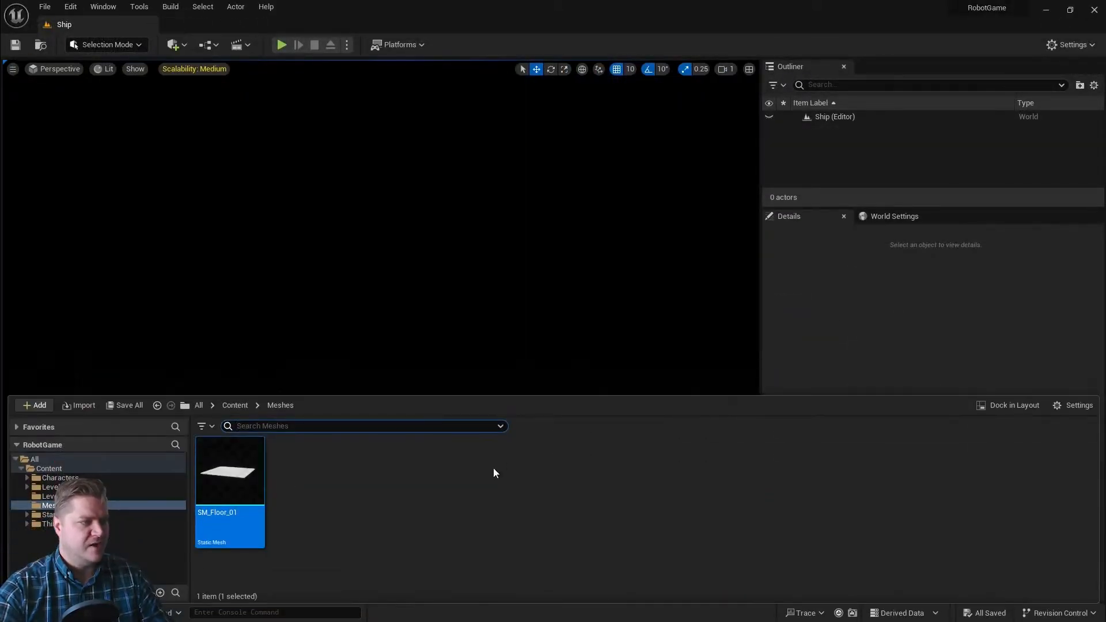
mouse_move(230, 469)
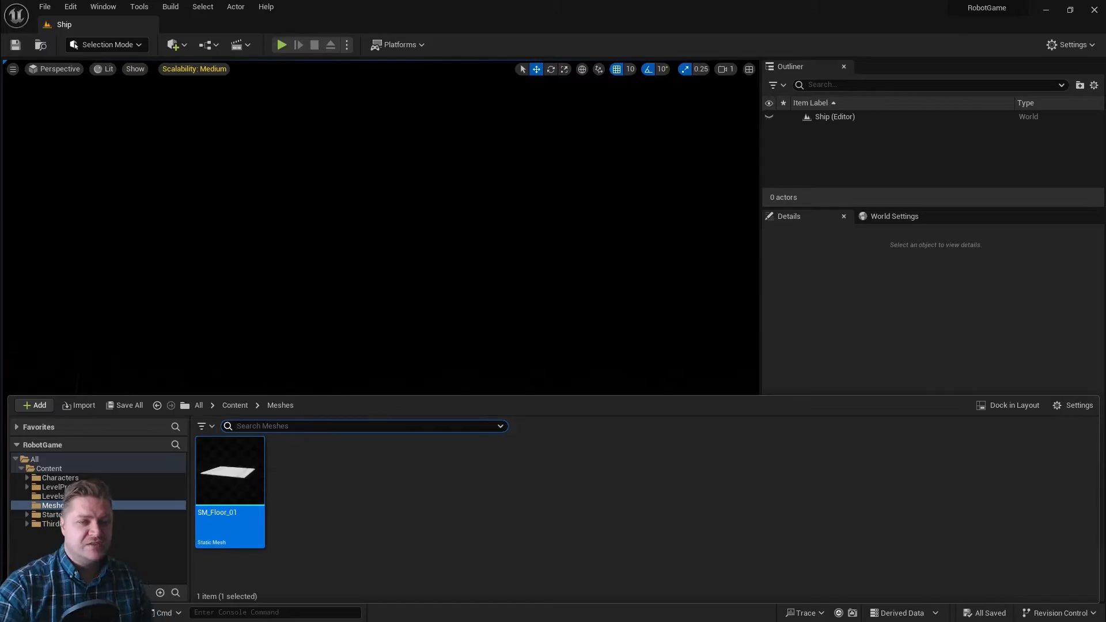
Step: Try the Medium thumbnail size for the assets in the content browser
left_click(1073, 406)
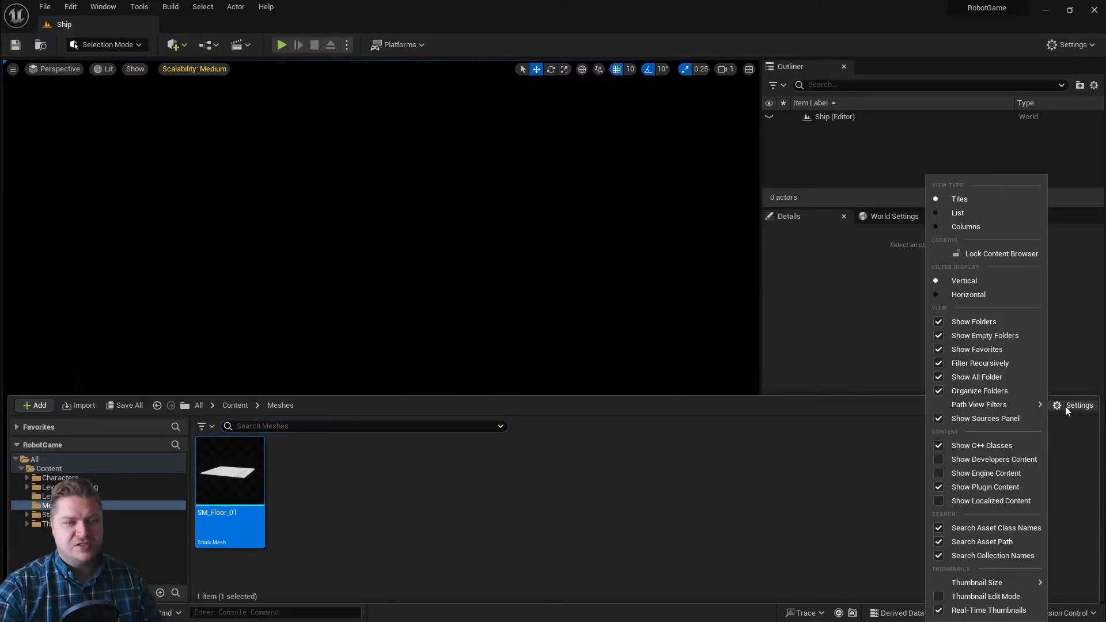
left_click(1075, 407)
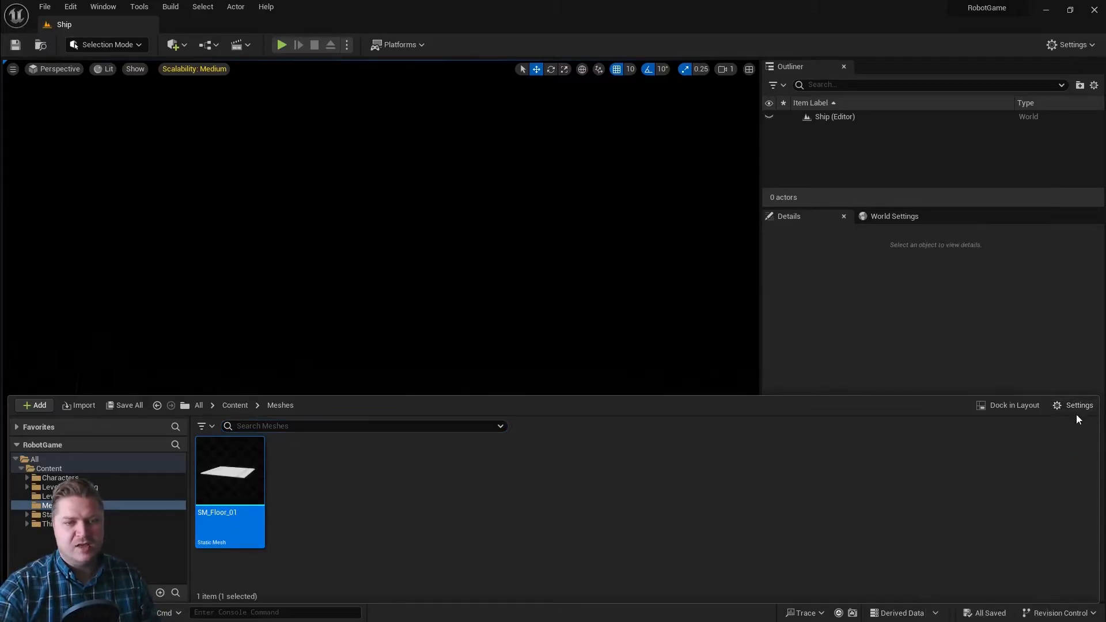
left_click(1074, 407)
mouse_move(979, 583)
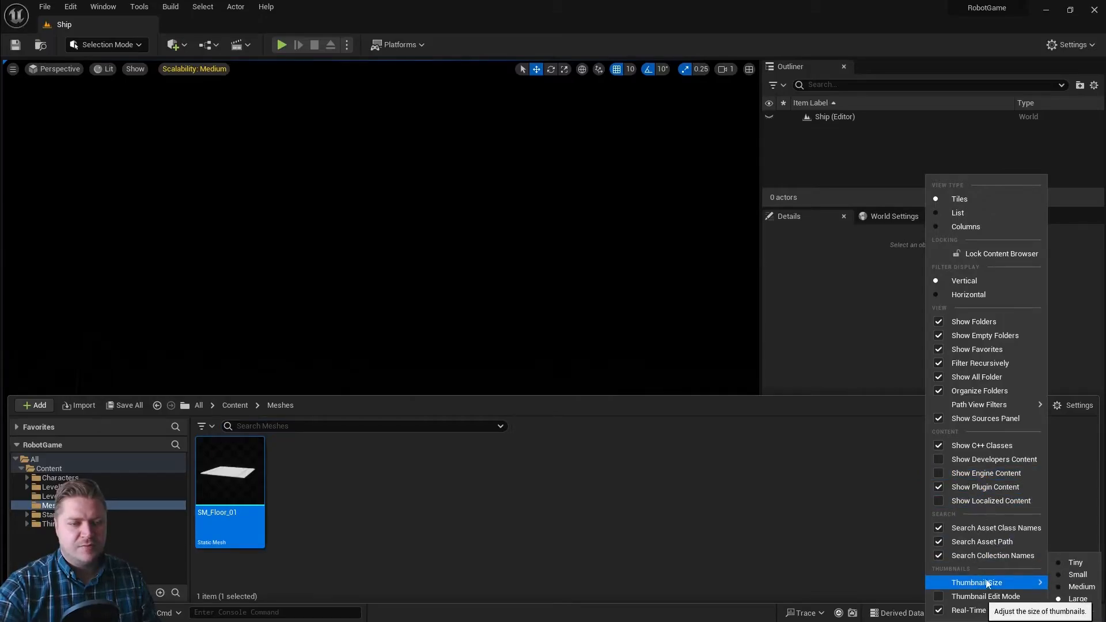
left_click(1076, 587)
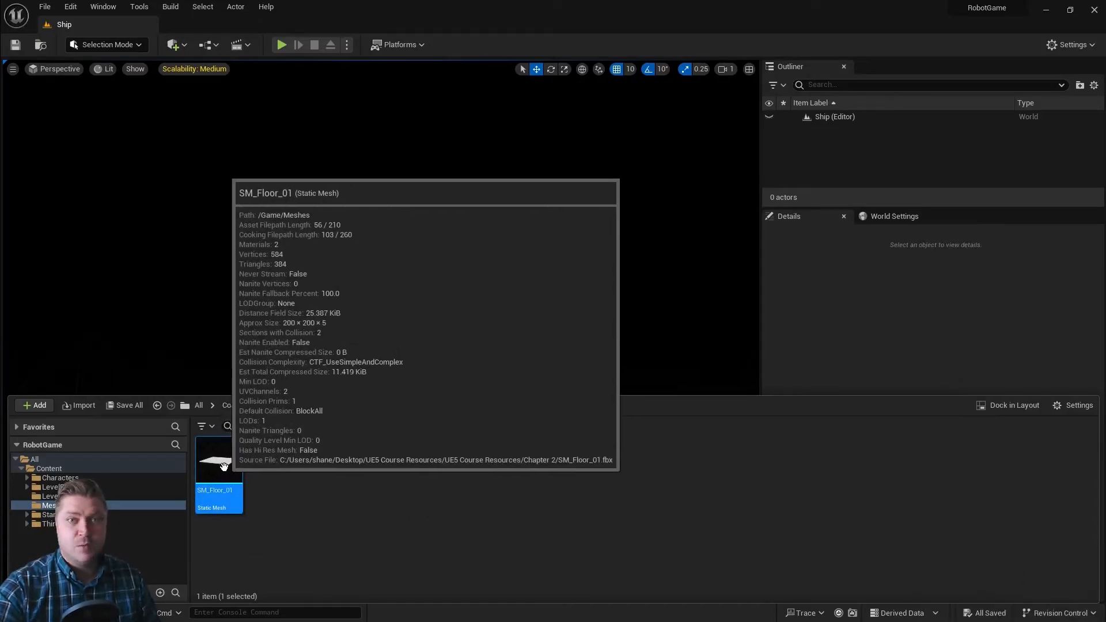
Step: Set the content browser's thumbnail size to Huge and deselect the floor mesh
left_click(1068, 406)
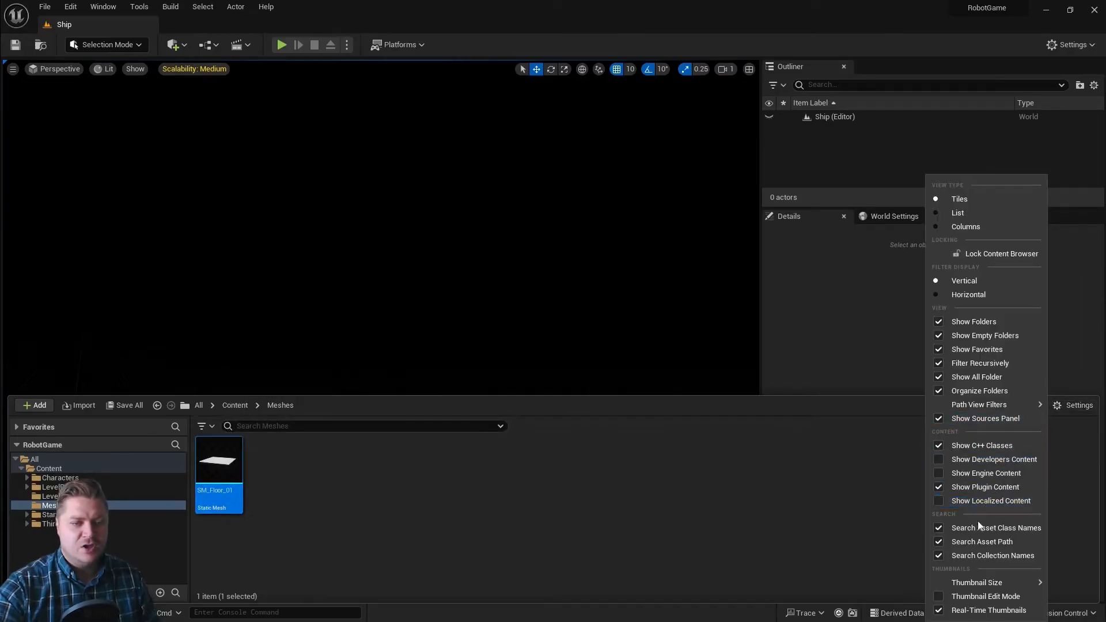
mouse_move(980, 582)
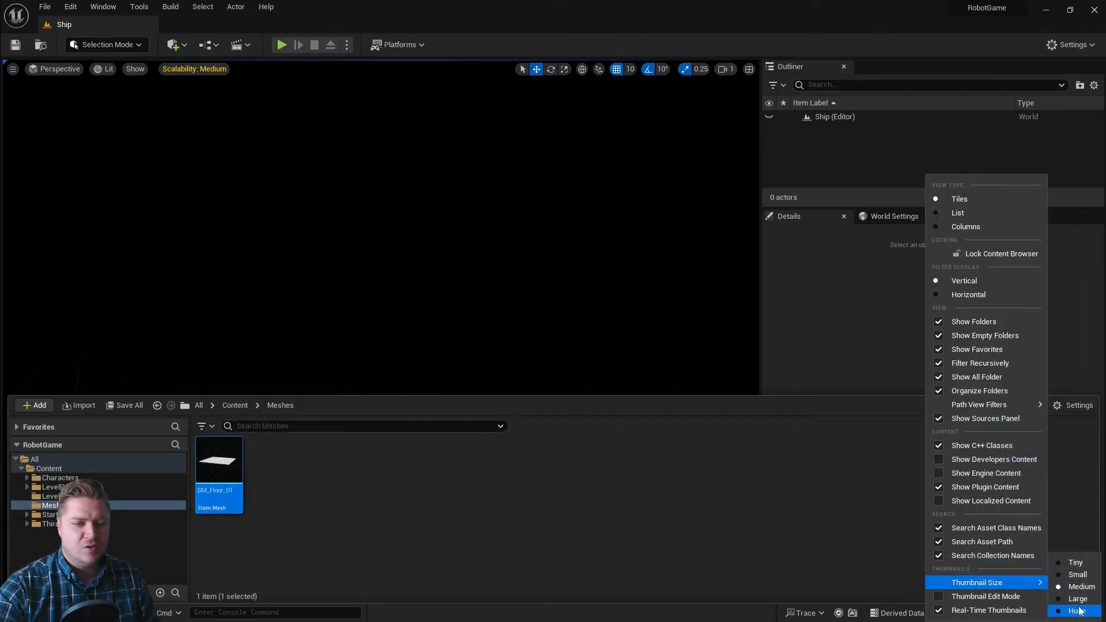
left_click(1079, 610)
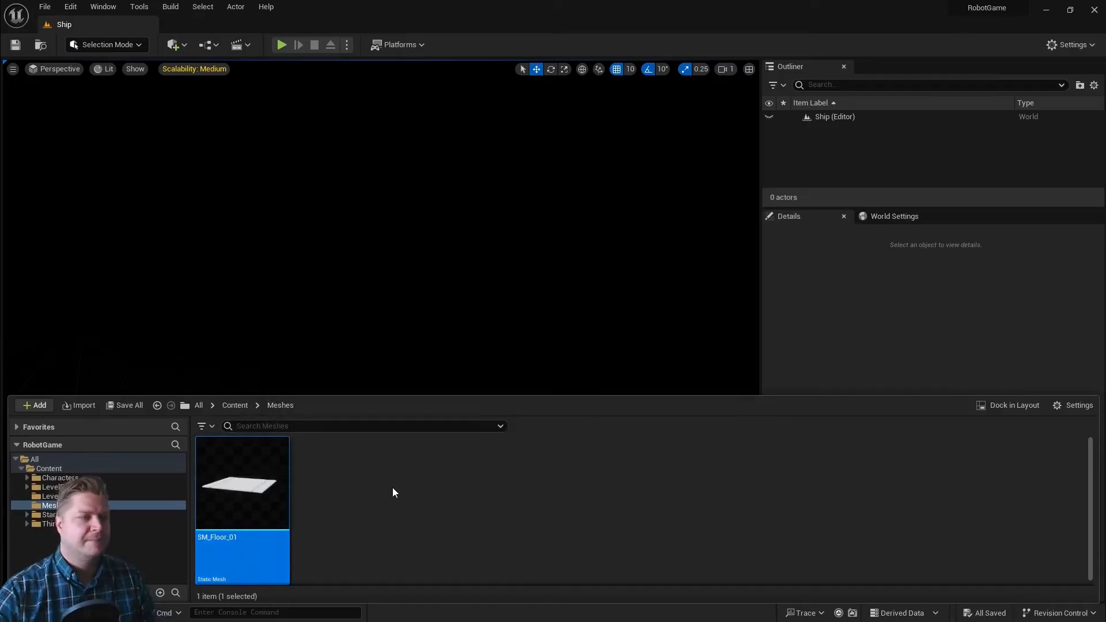
left_click(392, 490)
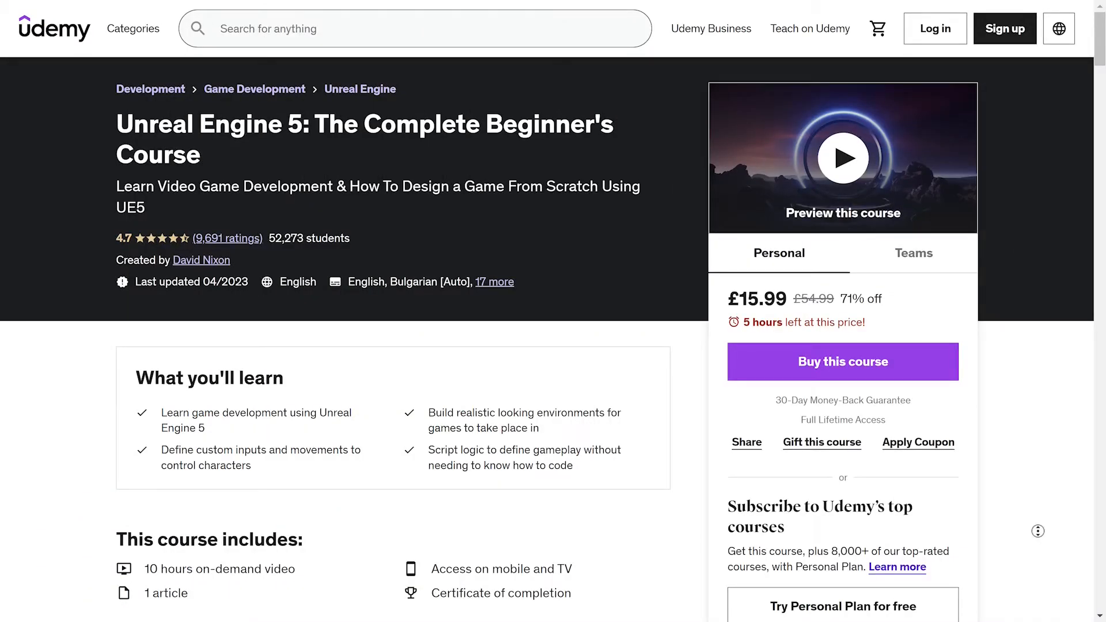
Step: Read the Udemy page of Unreal Engine 5: The Complete Beginner's Course, from its overview to the course content sections
scroll(1039, 579, "down", 1)
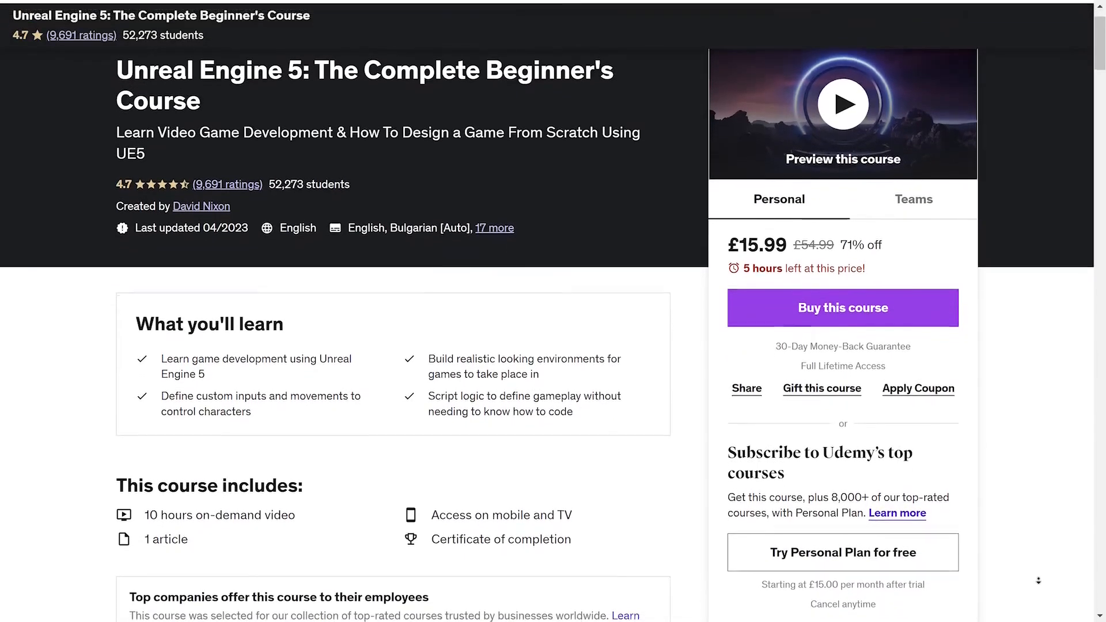
scroll(1039, 581, "down", 2)
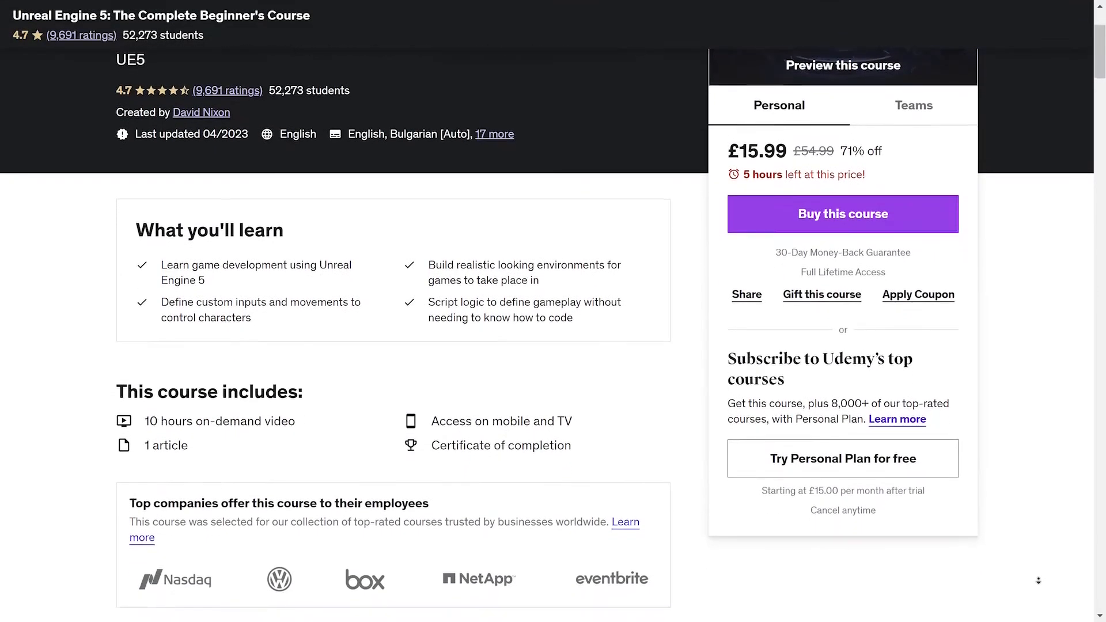
scroll(1039, 581, "down", 2)
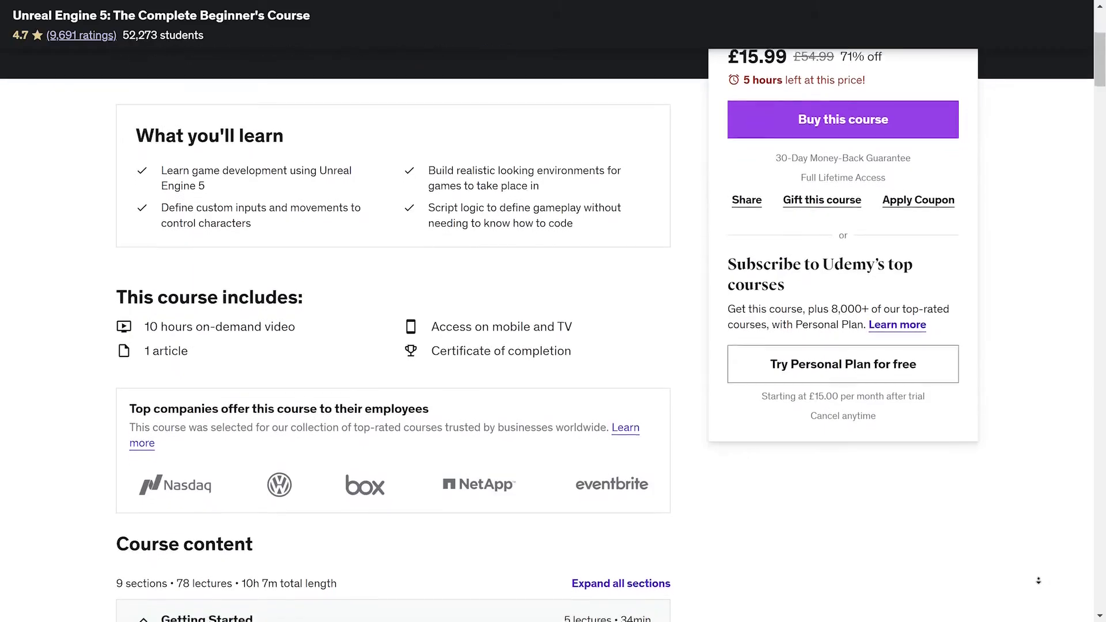
scroll(1040, 581, "down", 2)
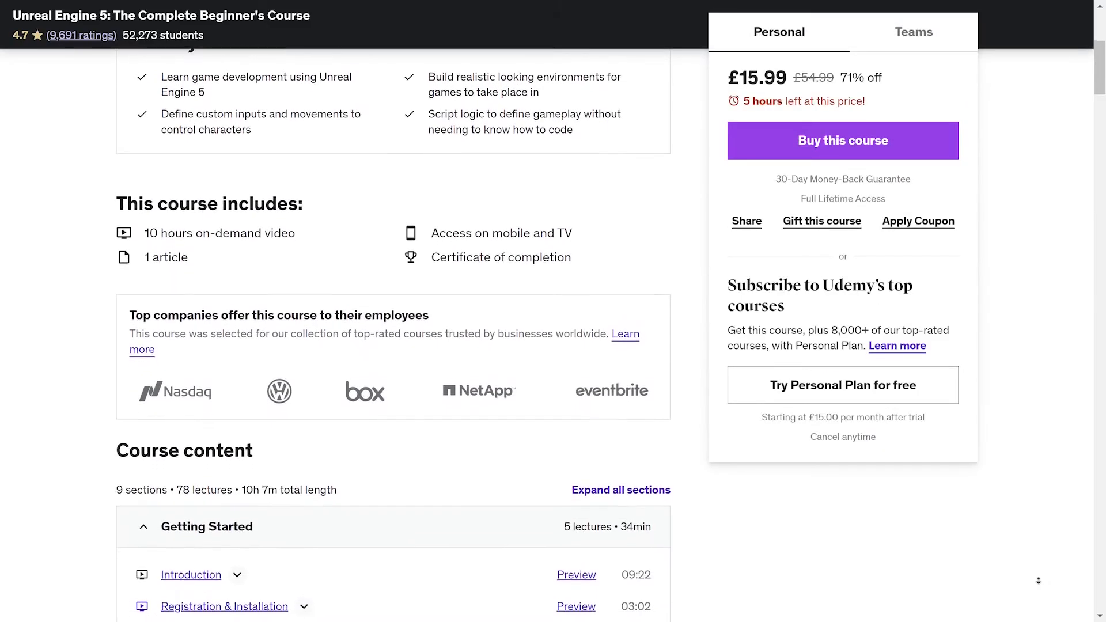
scroll(1039, 581, "down", 2)
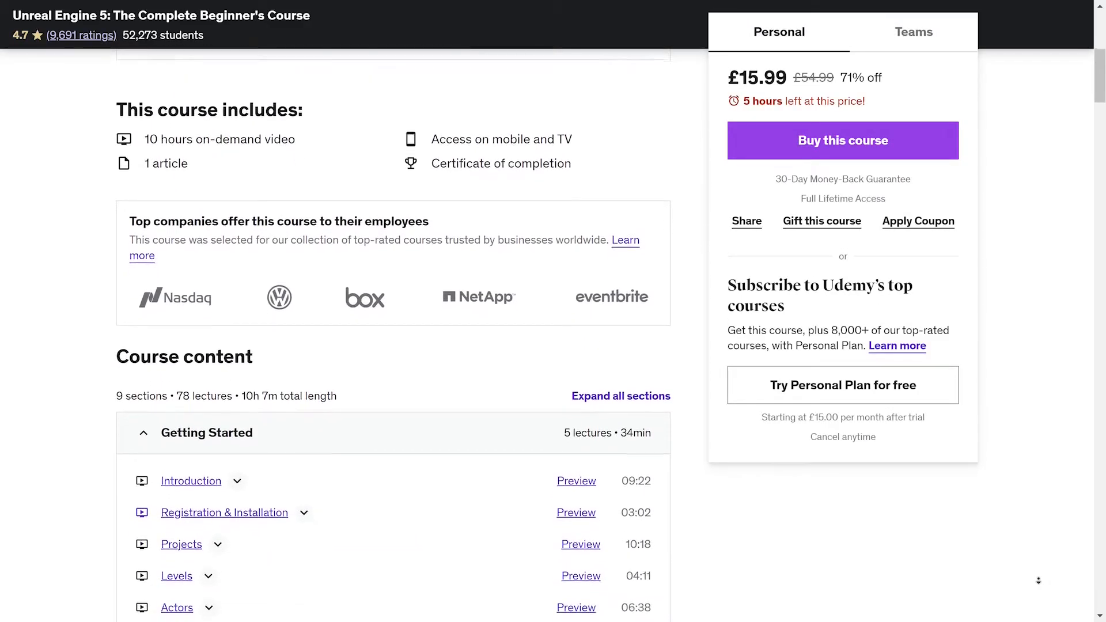
scroll(1039, 581, "down", 2)
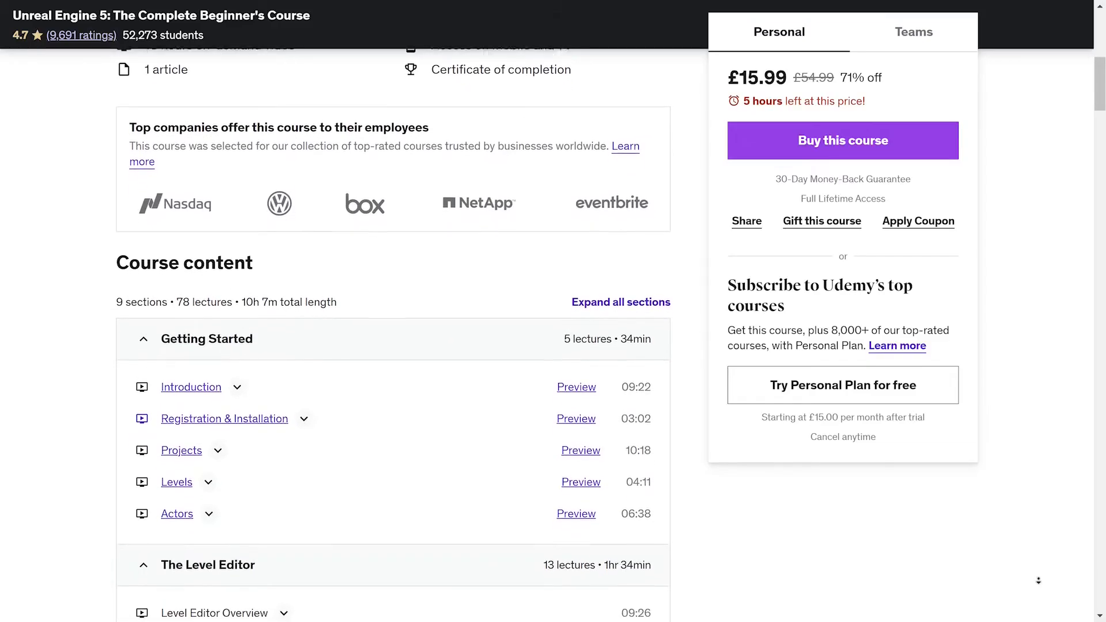
scroll(1039, 581, "down", 1)
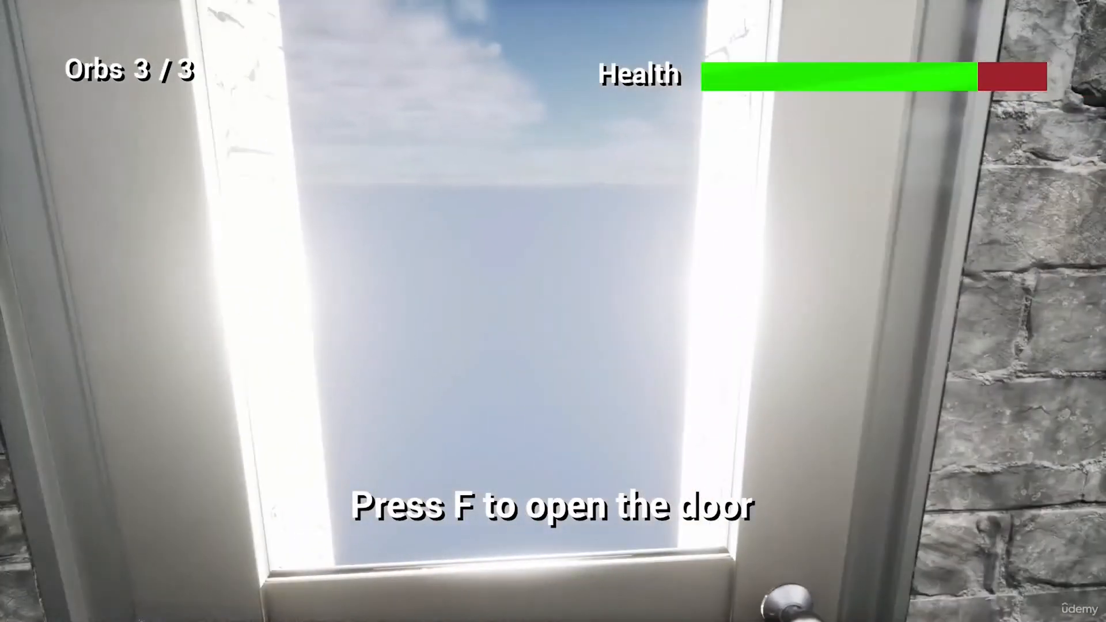
key("f")
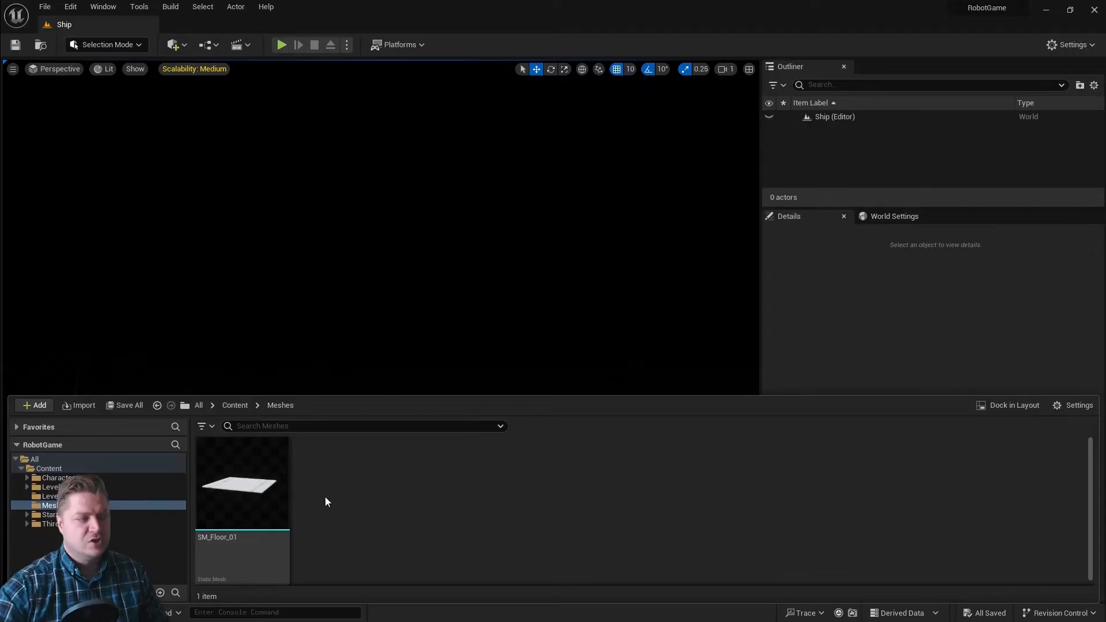
Step: Place the SM_Floor_01 mesh from the Meshes folder in the Ship level and select the new actor
mouse_move(277, 490)
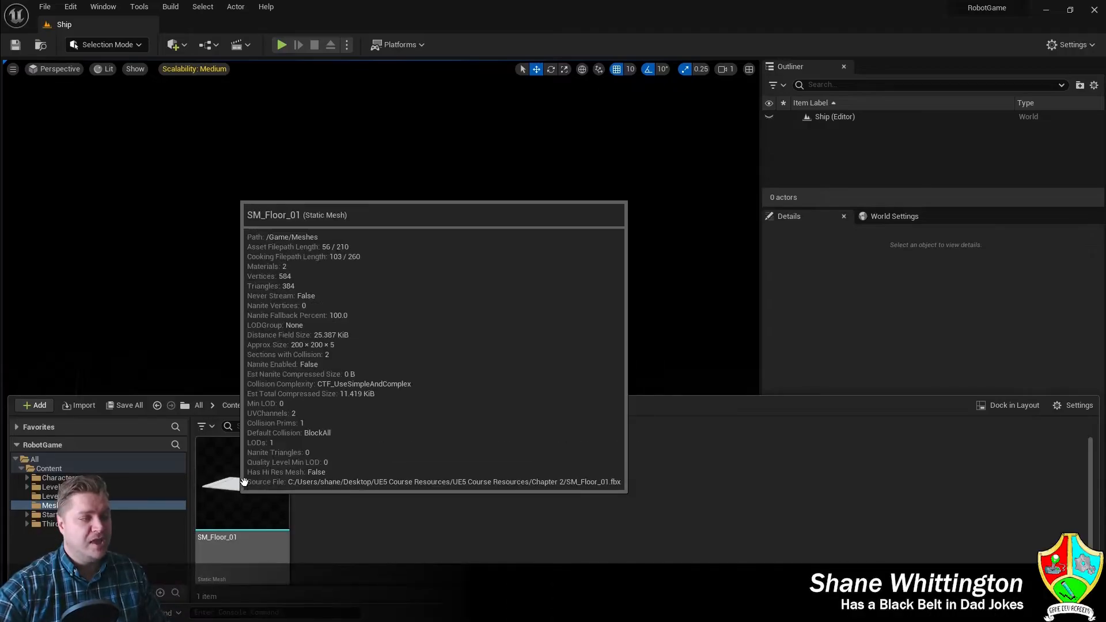
left_click_drag(238, 495, 410, 456)
left_click(230, 483)
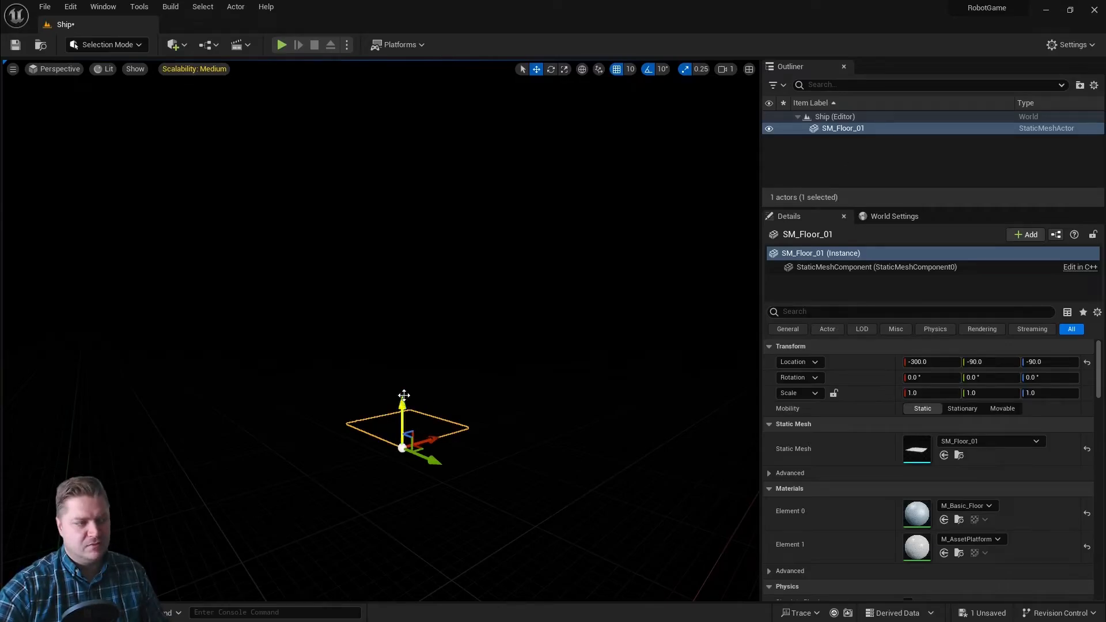
left_click(837, 129)
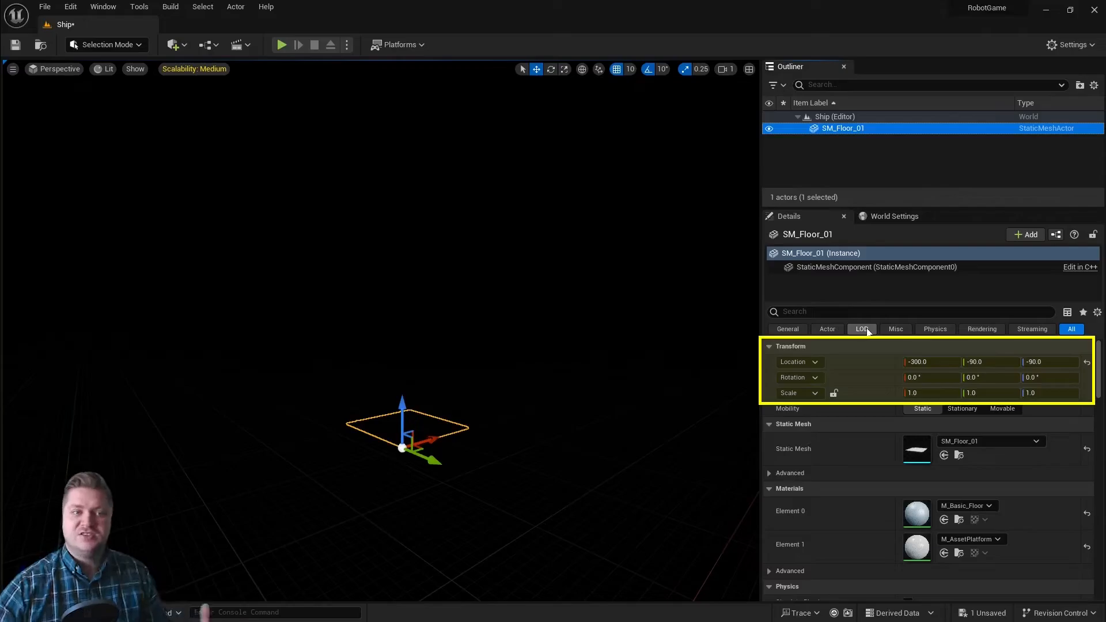
Step: Set the floor tile's location to 0, 0, 0 so it sits at the world origin
left_click(946, 362)
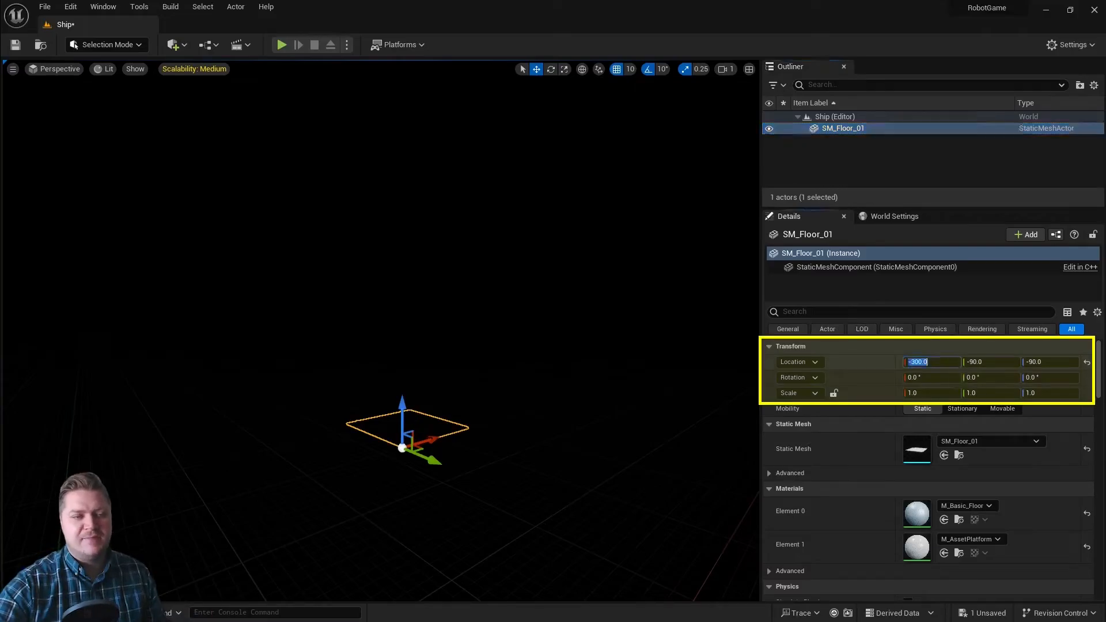
type("0")
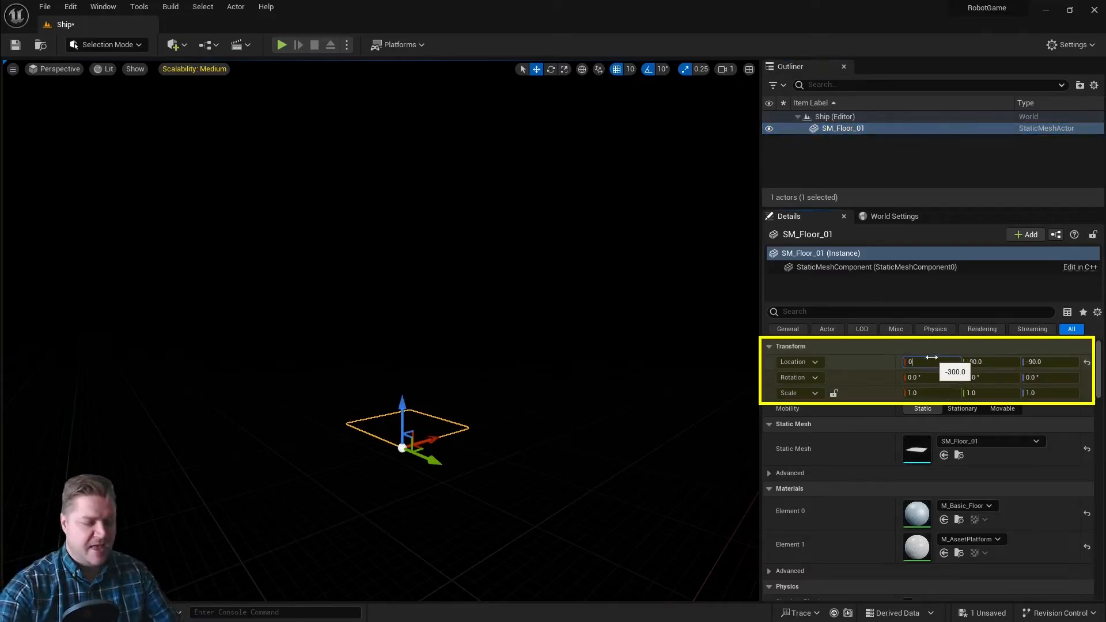
key("Tab")
type("0")
key("Tab")
type("0")
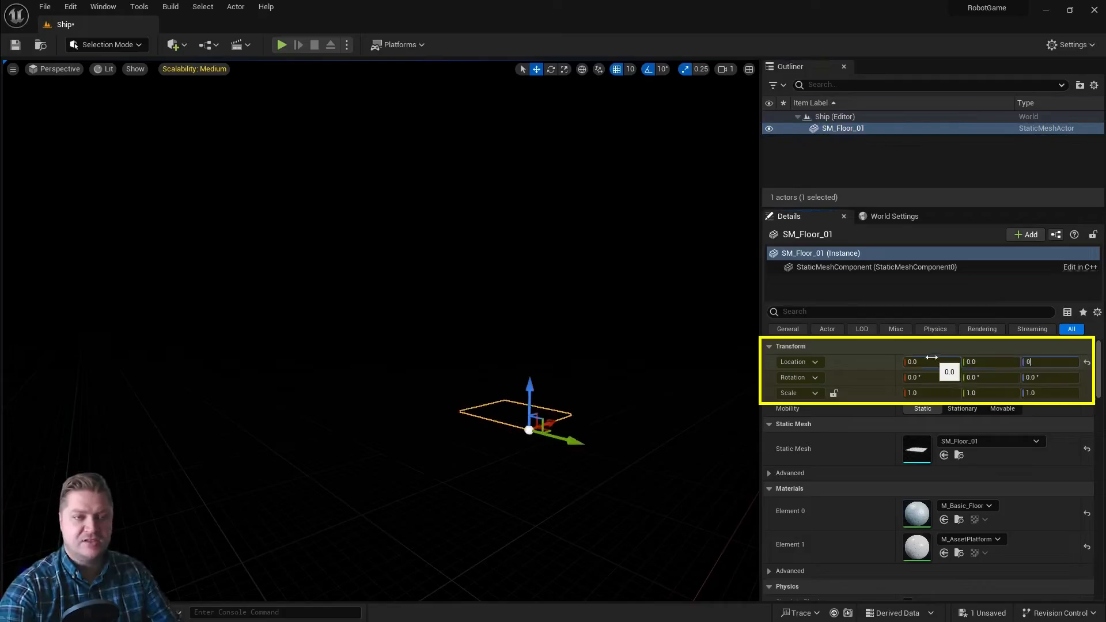
key("Return")
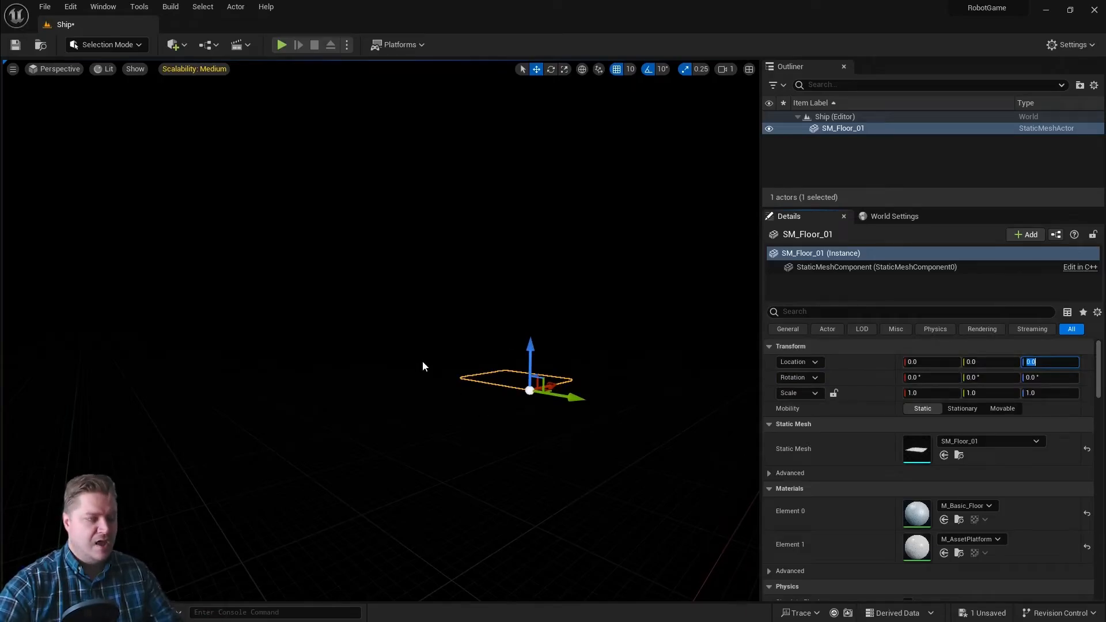
Step: Switch the viewport's view mode to Unlit to display the floor tile without lights
right_click_drag(414, 323, 417, 322)
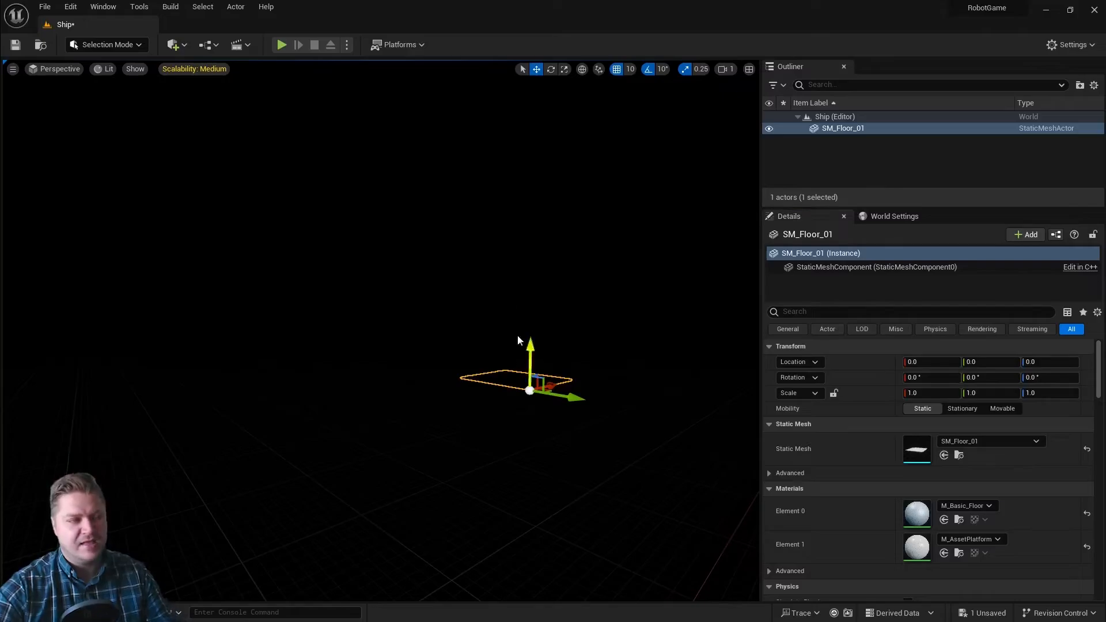
right_click_drag(506, 402, 506, 369)
scroll(487, 355, "down", 5)
scroll(482, 351, "up", 3)
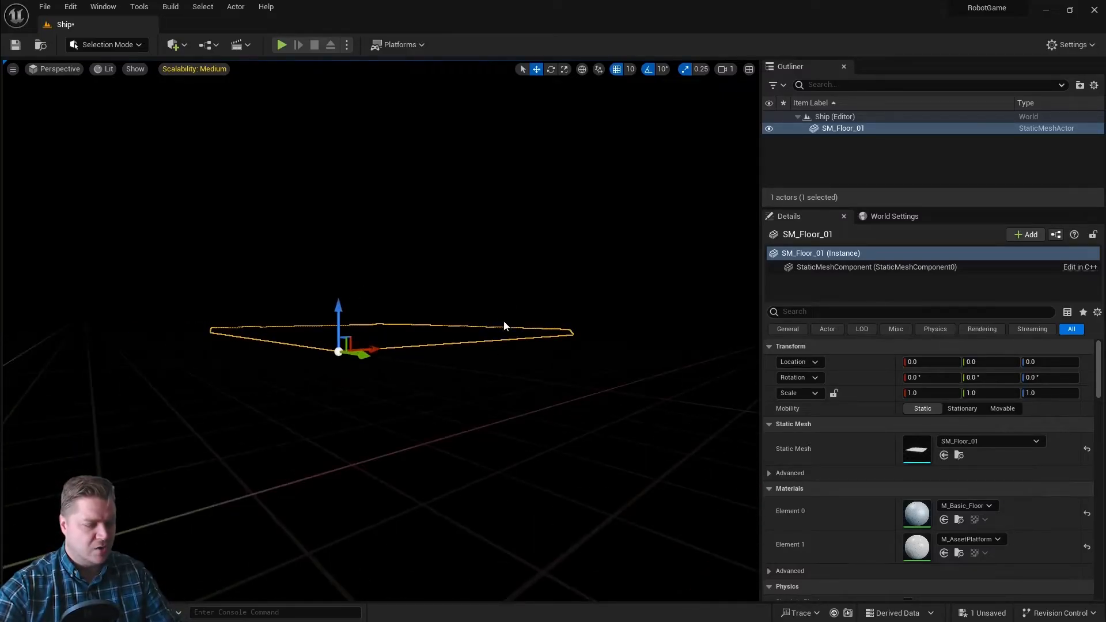
left_click_drag(504, 320, 530, 362, "alt")
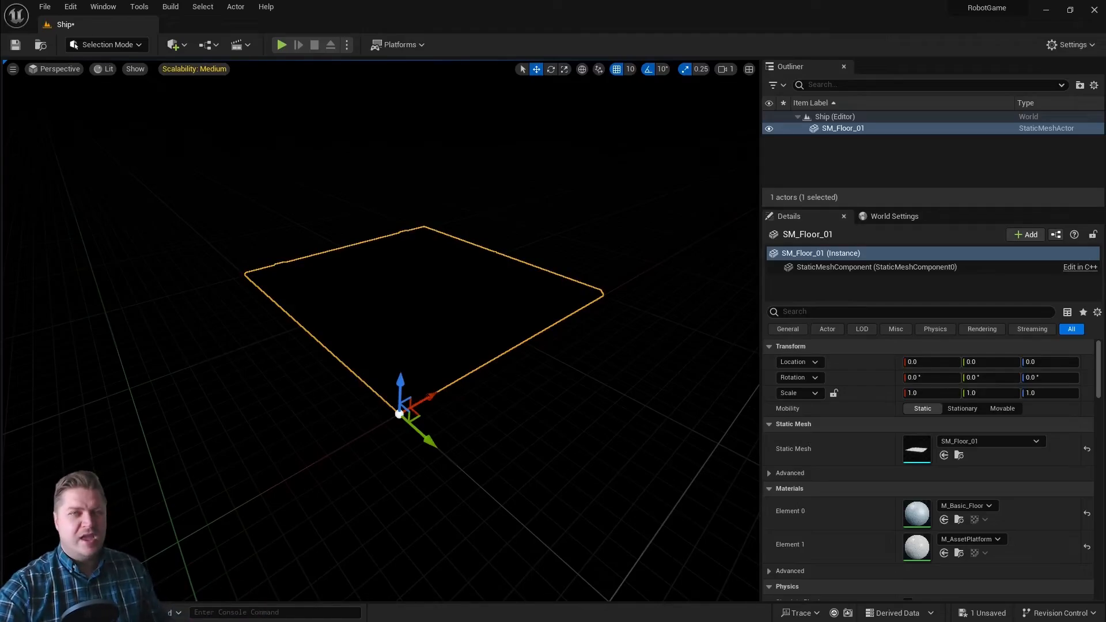
left_click(97, 70)
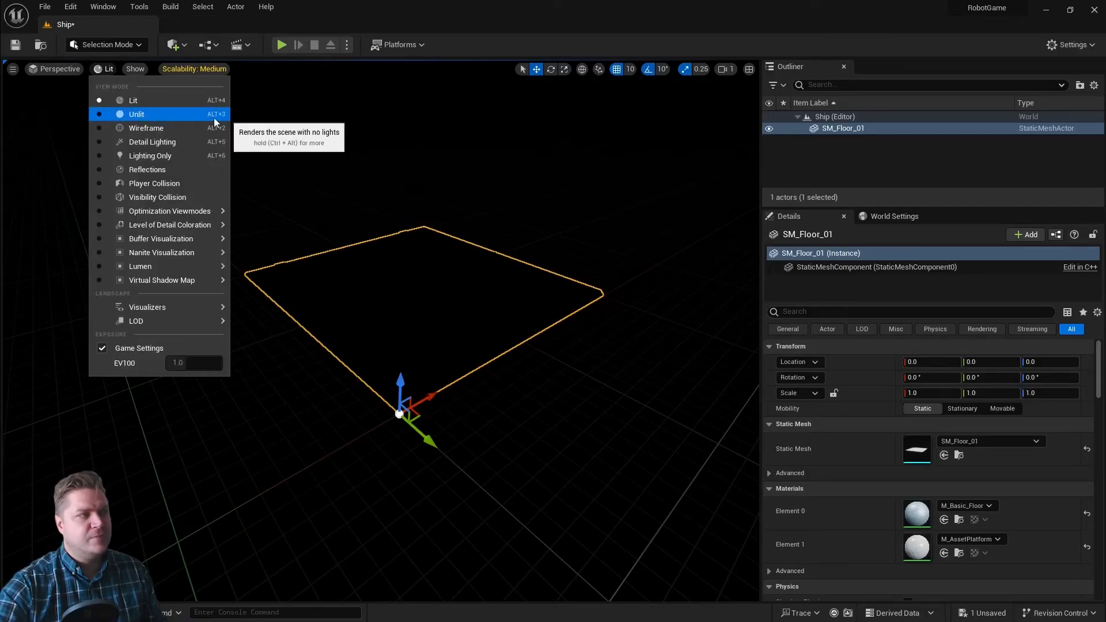
left_click(134, 112)
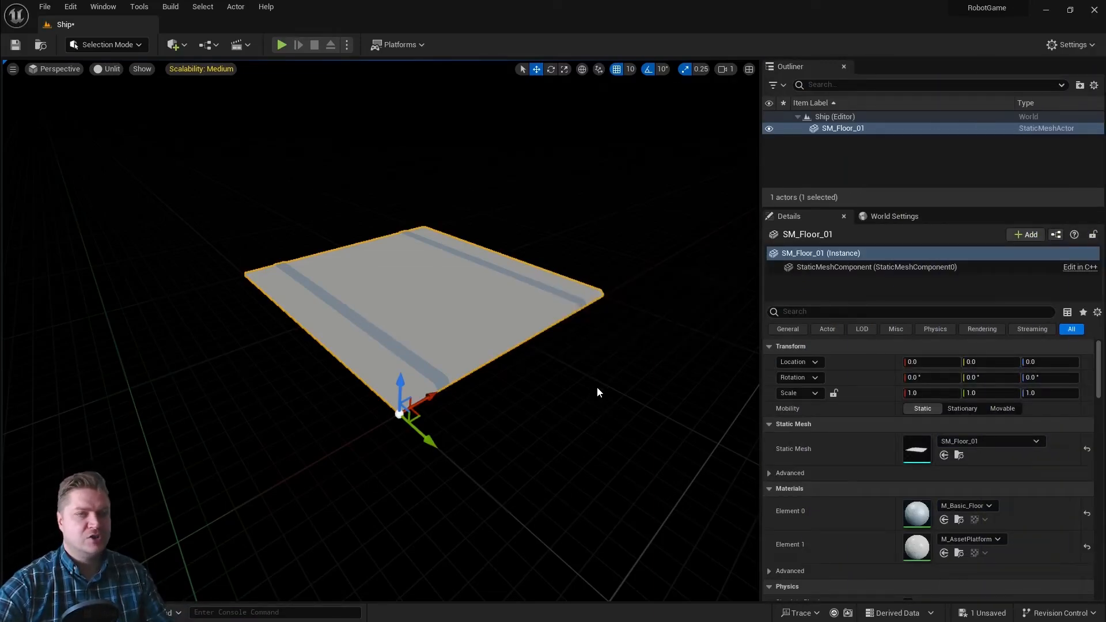
Step: Place a second copy of SM_Floor_01 in the level and set its location to 0, 0, 0
key("ctrl+space")
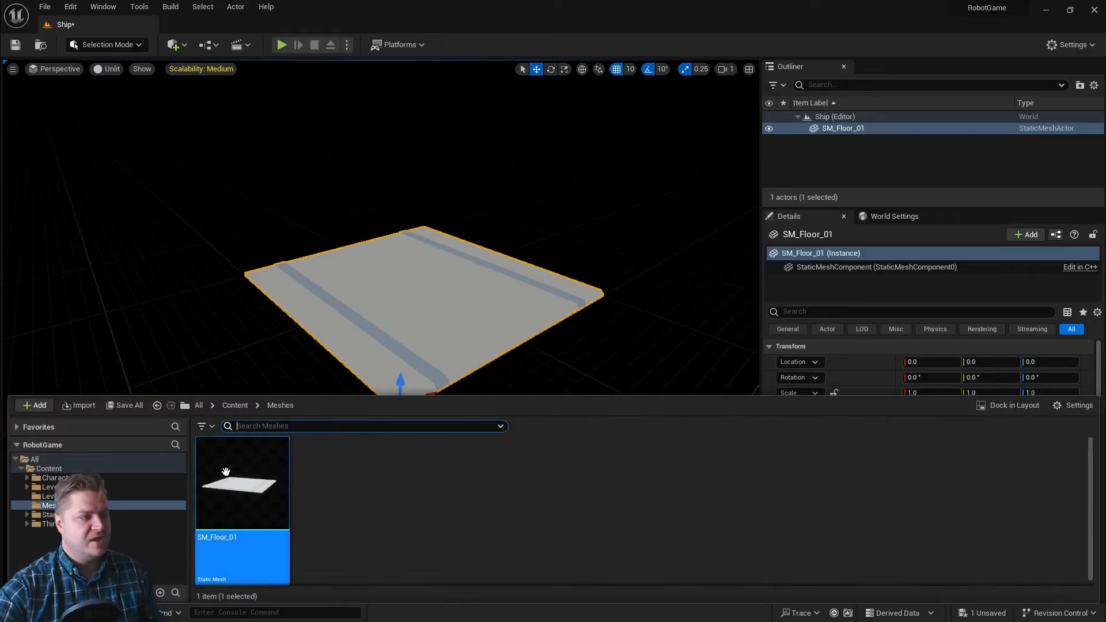
left_click_drag(235, 488, 608, 497)
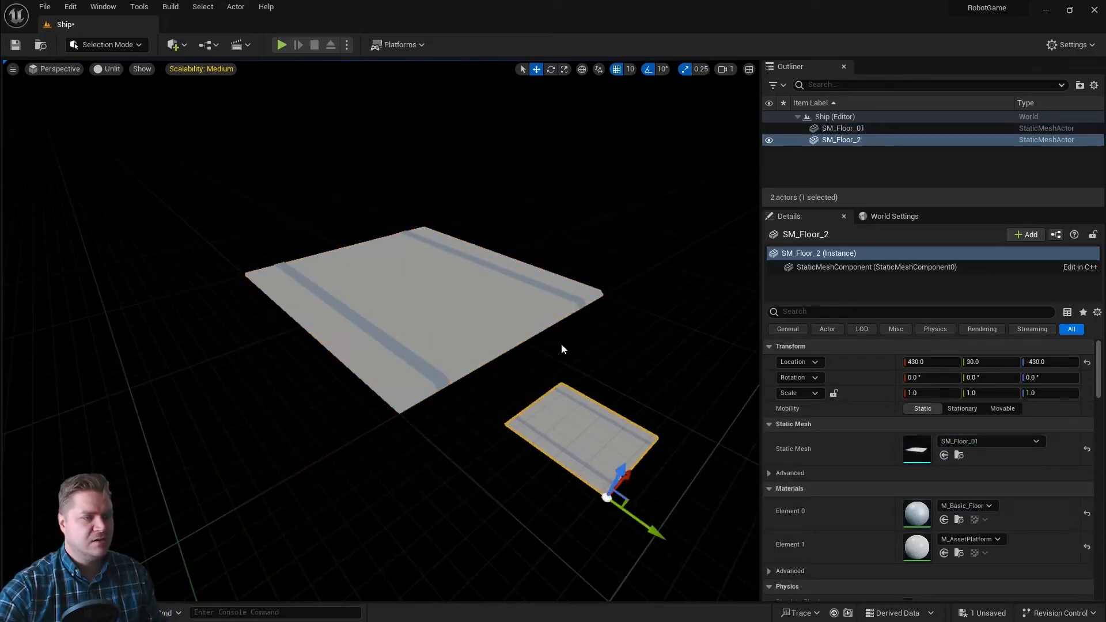
left_click(919, 362)
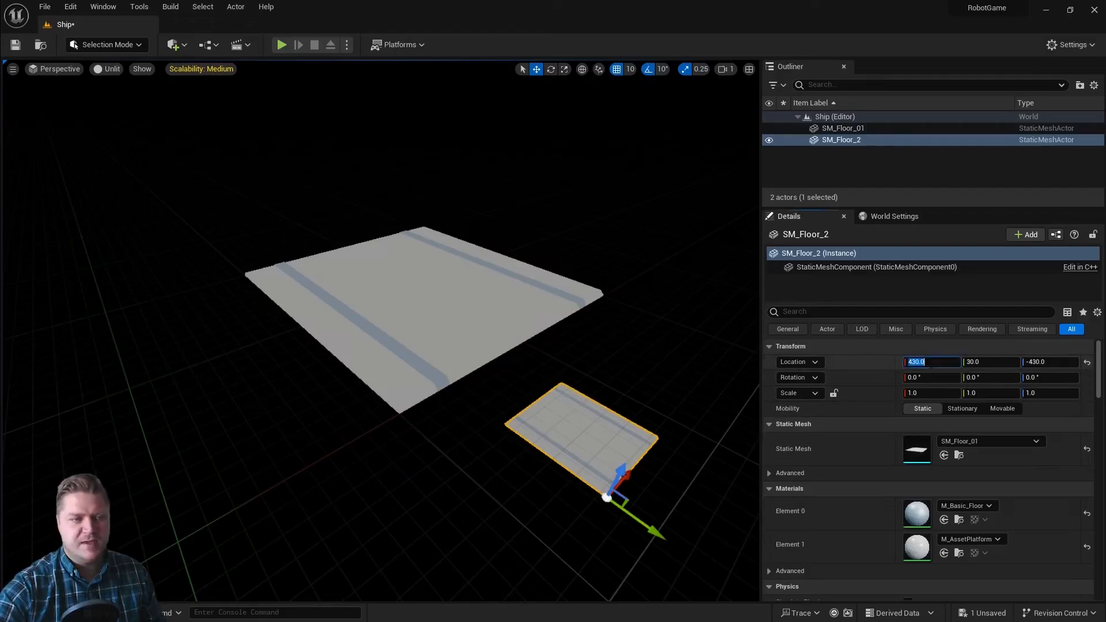
type("0")
key("Tab")
type("0")
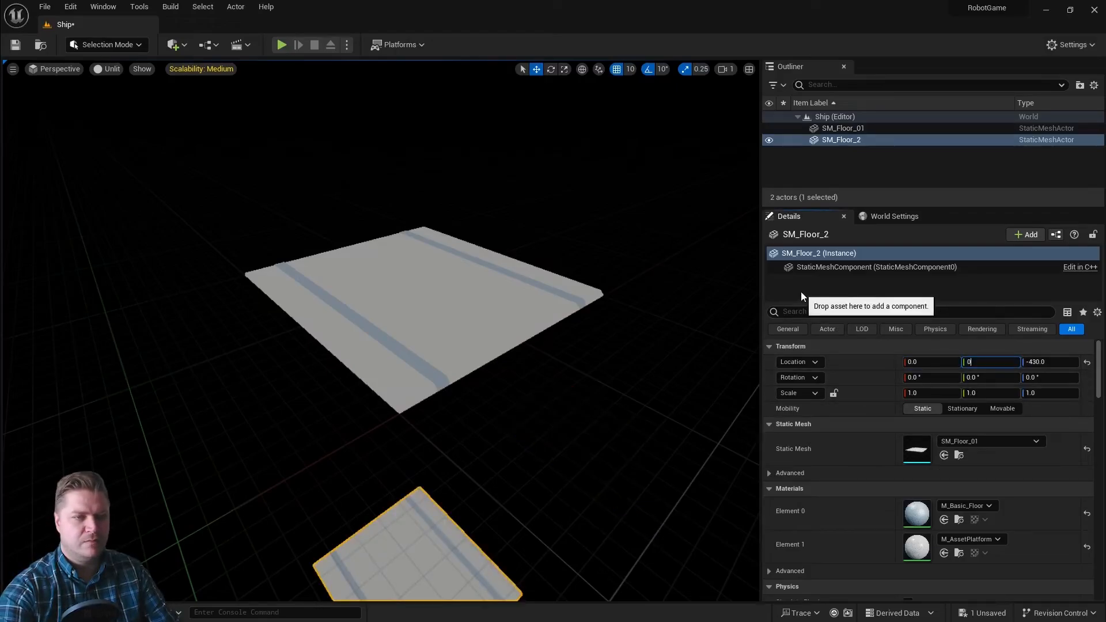
key("Tab")
type("0")
key("Return")
key("Return")
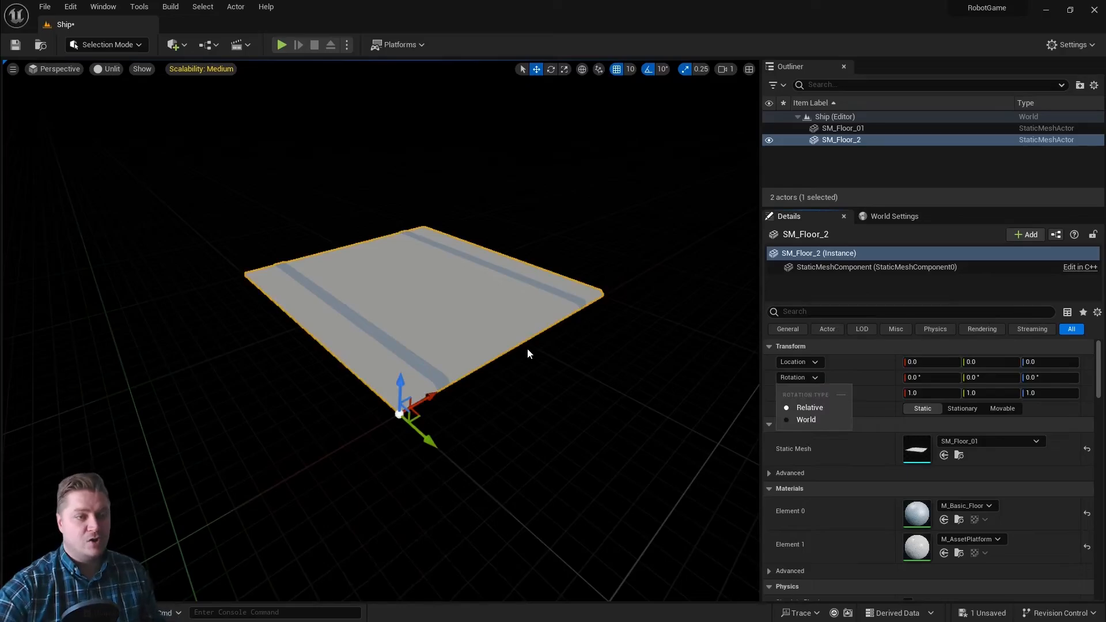
left_click(722, 322)
left_click(503, 327)
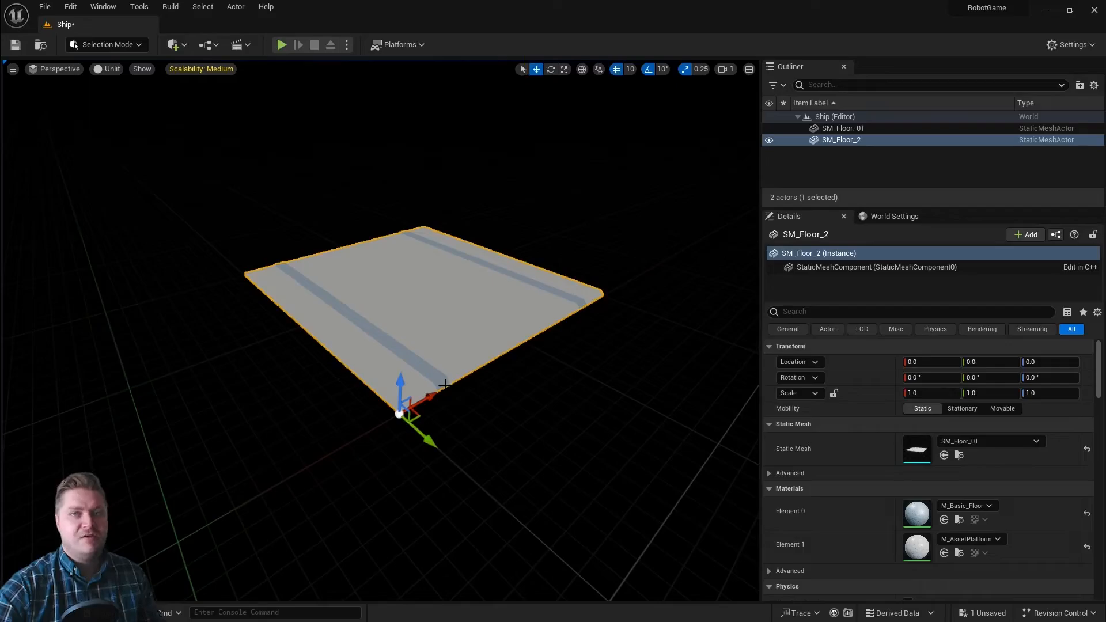
Step: Try the Select and Move tools, slide the second floor tile along Y to 200, and undo that move
left_click(522, 68)
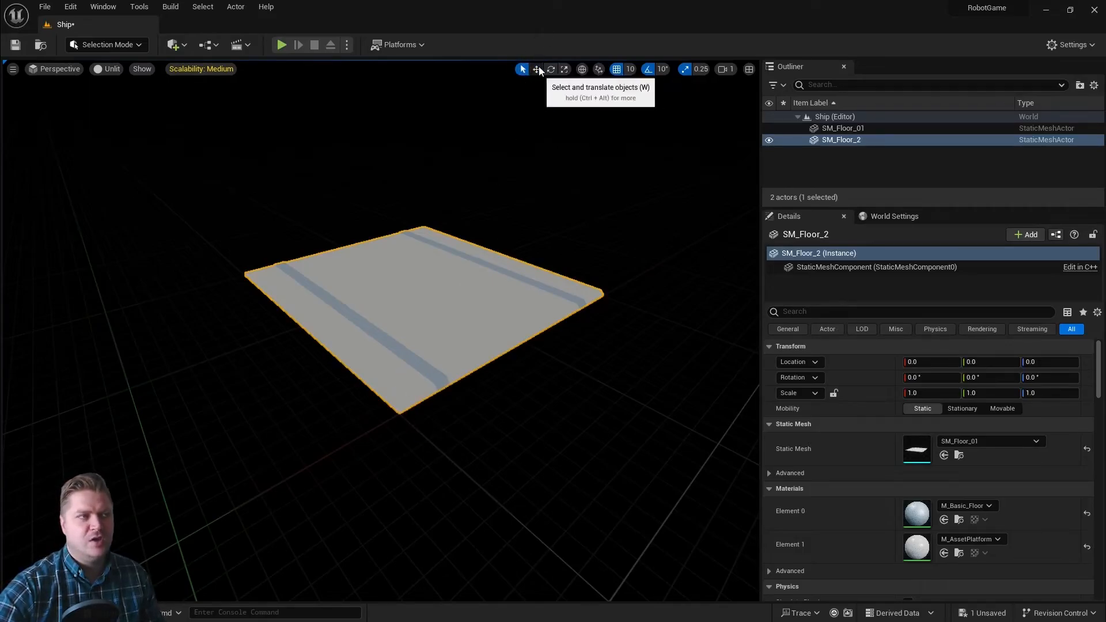
left_click(536, 69)
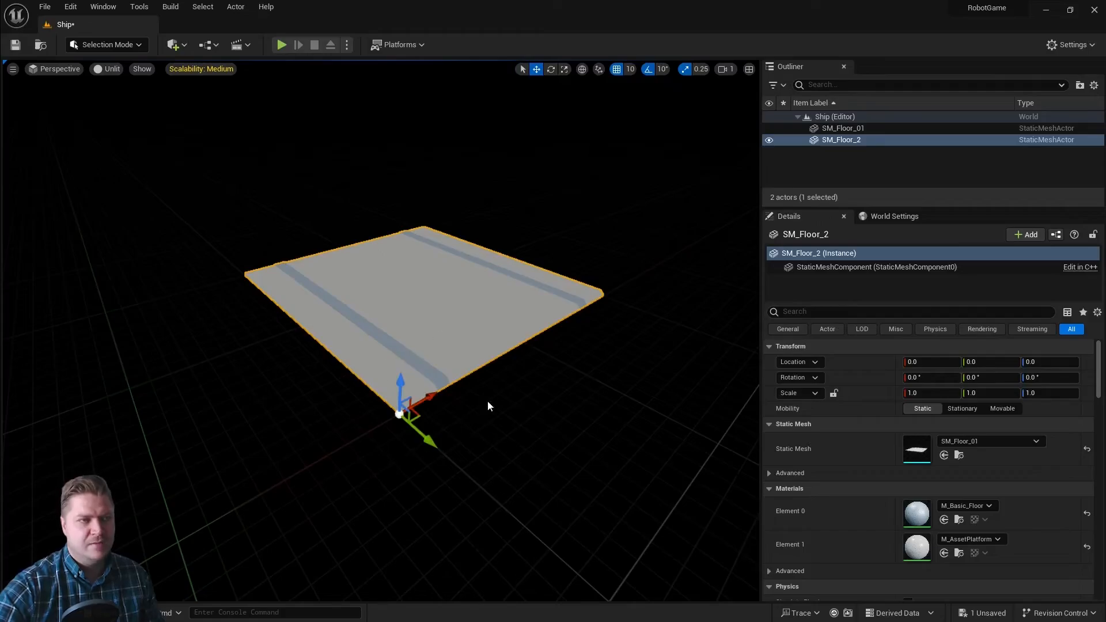
scroll(529, 355, "down", 4)
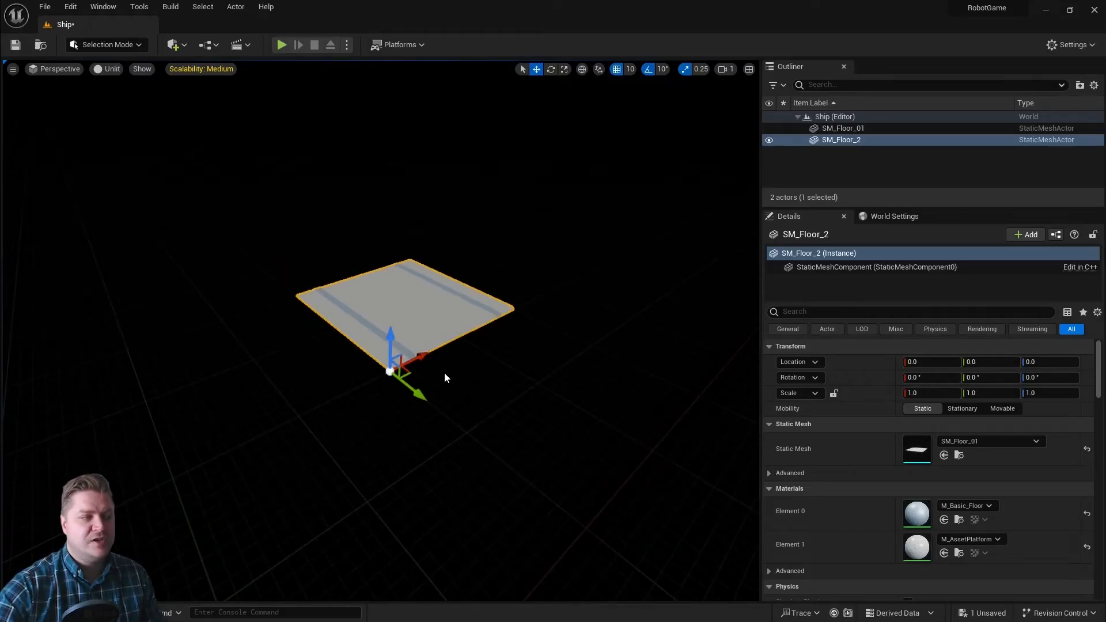
left_click_drag(420, 393, 680, 548)
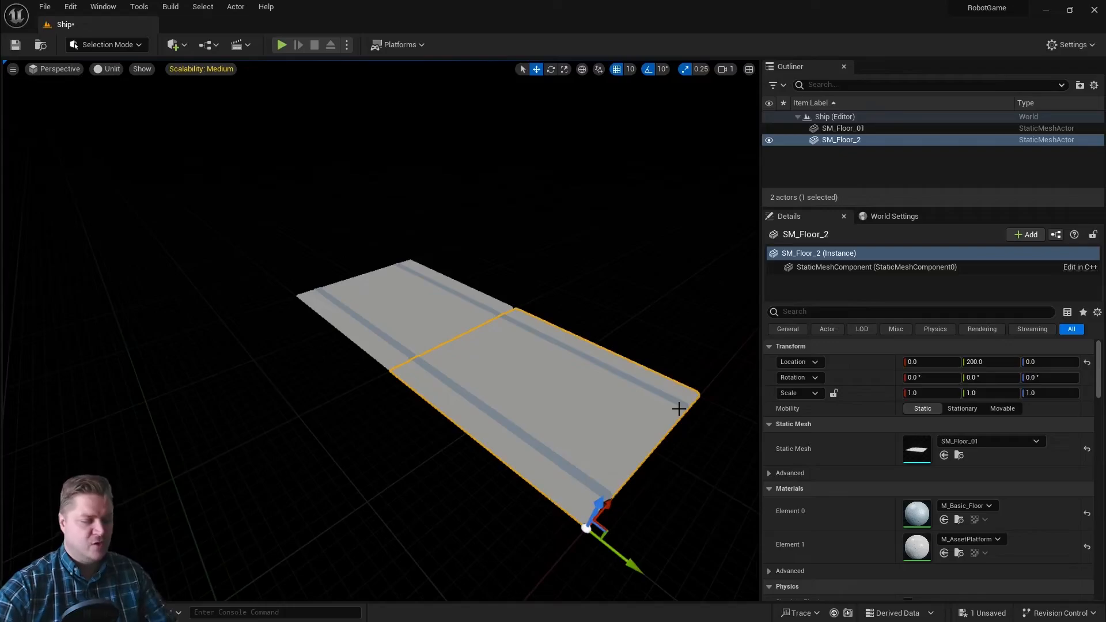
key("ctrl+z")
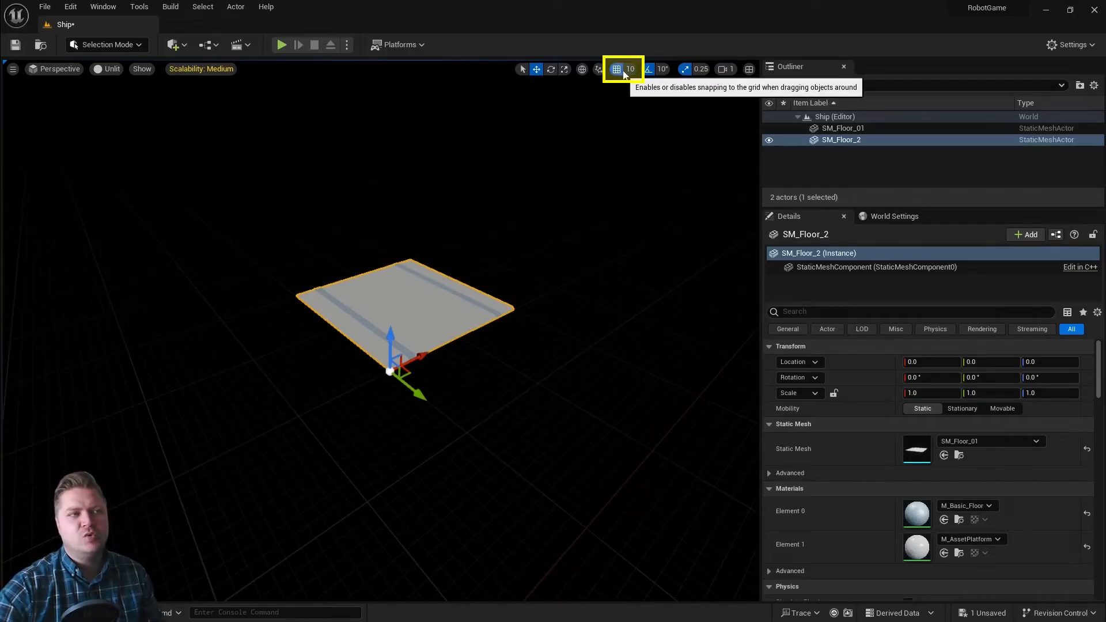
Step: Set the grid snap size to 50 and move the second floor tile along Y to 200, flush with the first tile
left_click(635, 74)
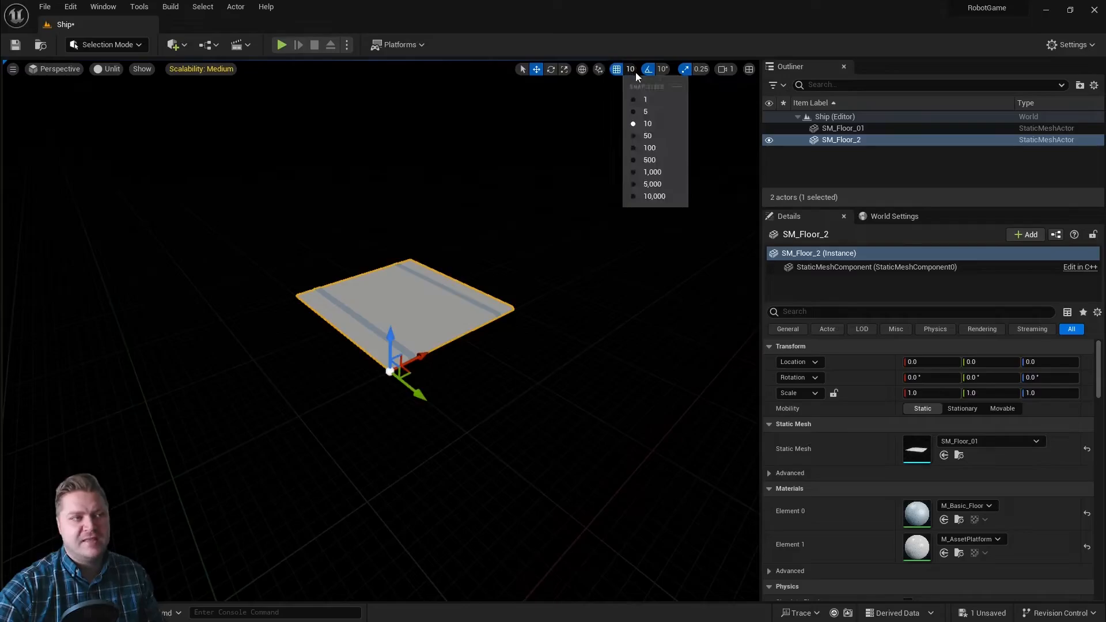
left_click(640, 136)
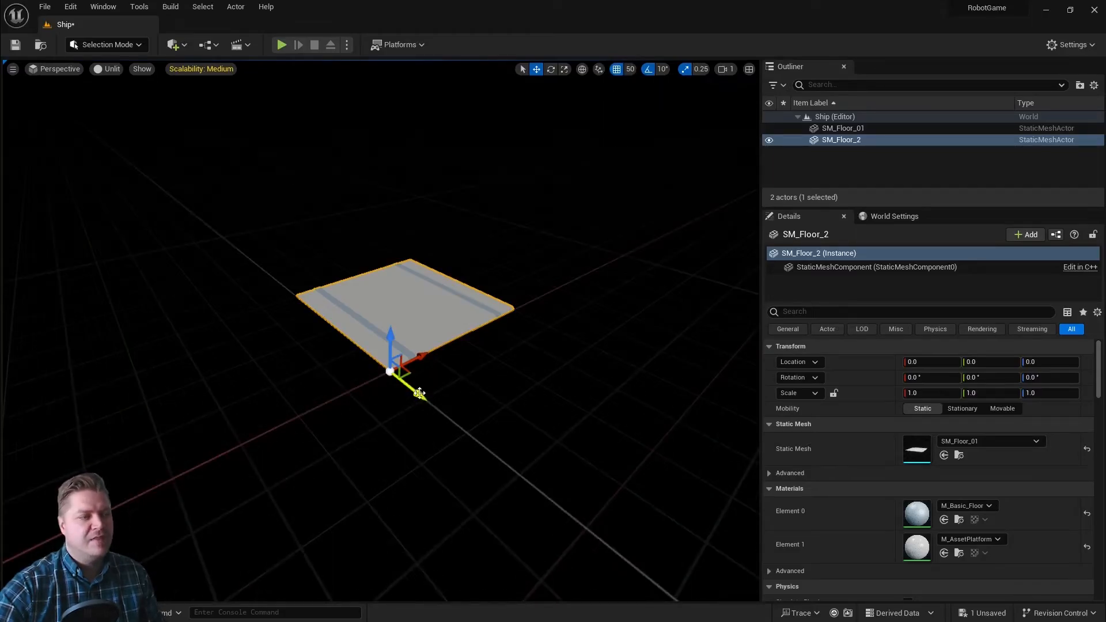
left_click_drag(420, 394, 641, 534)
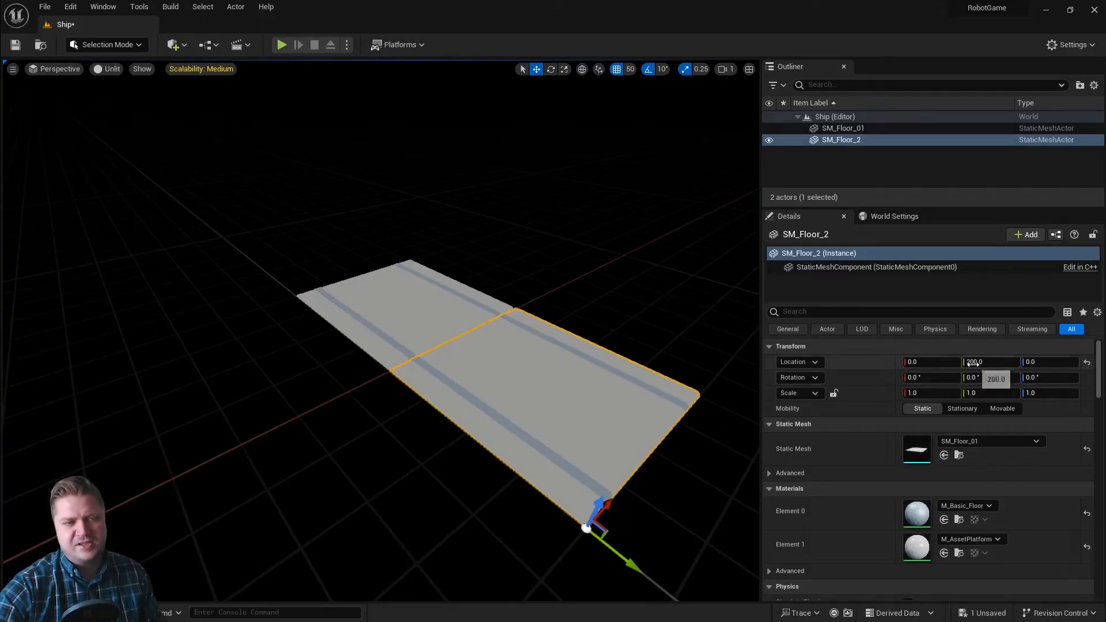
left_click_drag(637, 566, 284, 325)
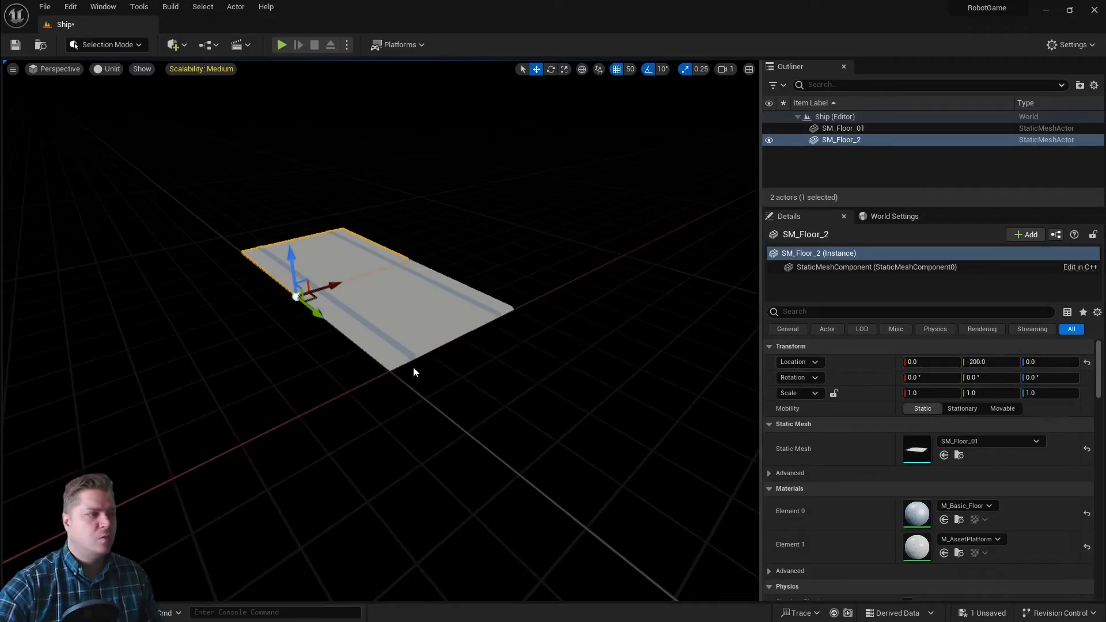
left_click_drag(312, 319, 663, 562)
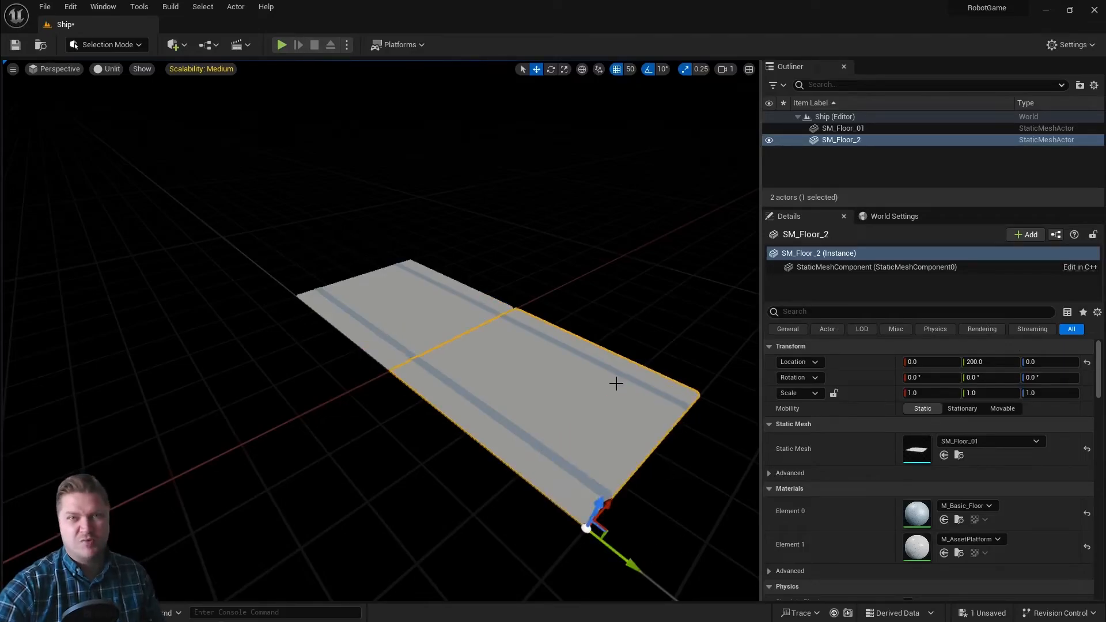
Step: Duplicate the second floor tile, move the copy along Y to extend the row, and reselect the middle tile
scroll(496, 351, "down", 3)
left_click_drag(459, 330, 680, 334, "alt")
left_click_drag(405, 233, 418, 233, "alt")
middle_click_drag(405, 233, 399, 220)
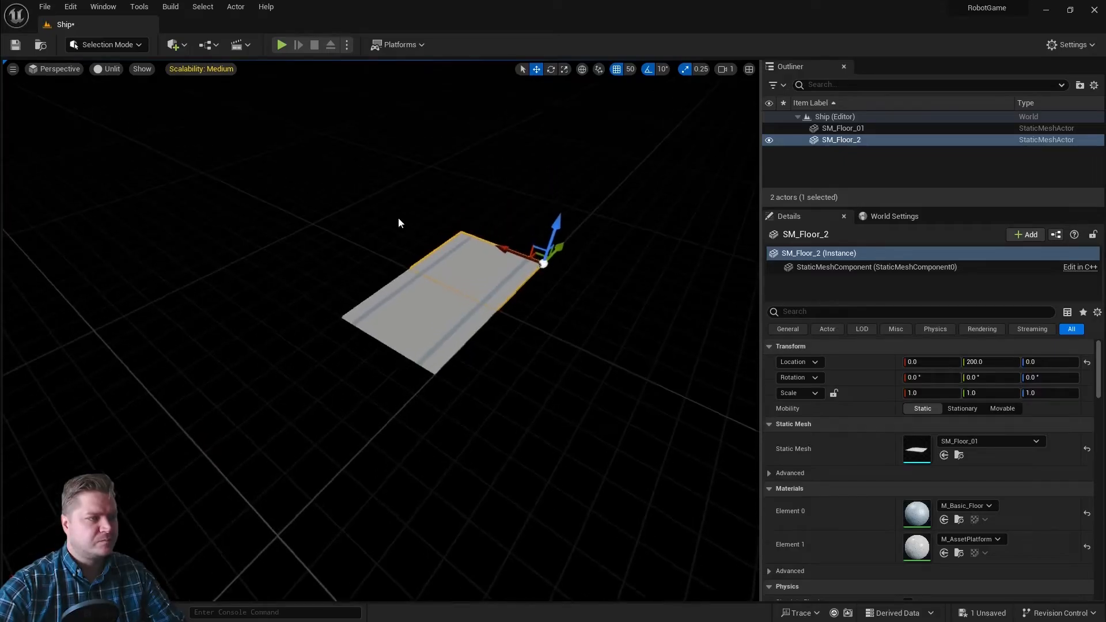
left_click_drag(398, 220, 519, 201, "alt")
mouse_move(388, 254)
middle_mouse_down()
mouse_move(426, 277)
mouse_move(384, 262)
middle_mouse_up()
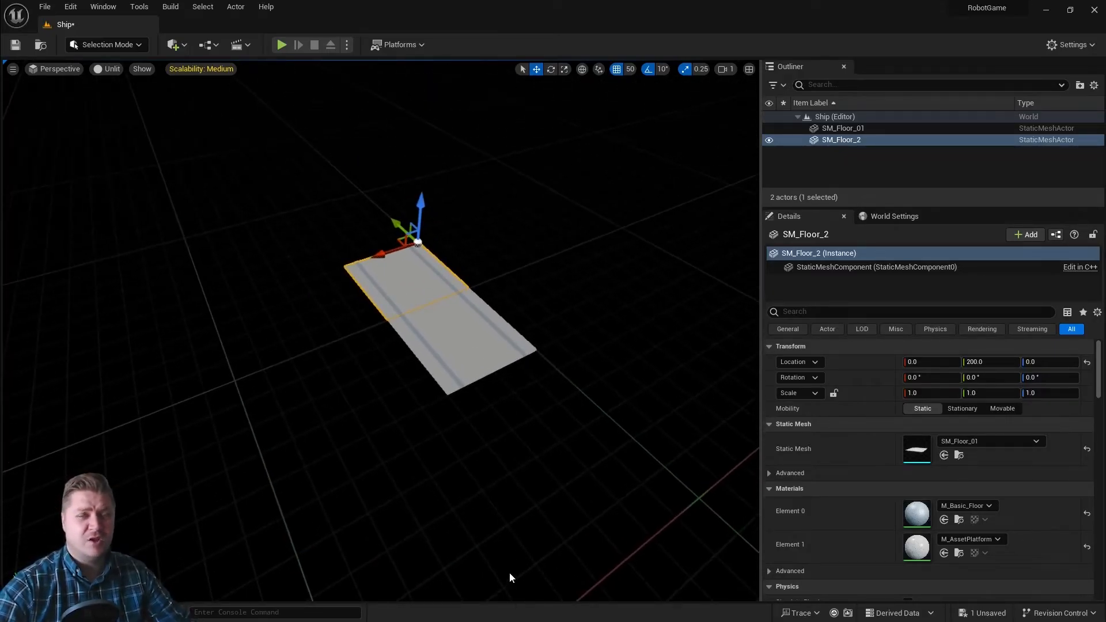
left_click_drag(328, 434, 429, 403, "alt")
right_click_drag(331, 431, 308, 415)
key("w")
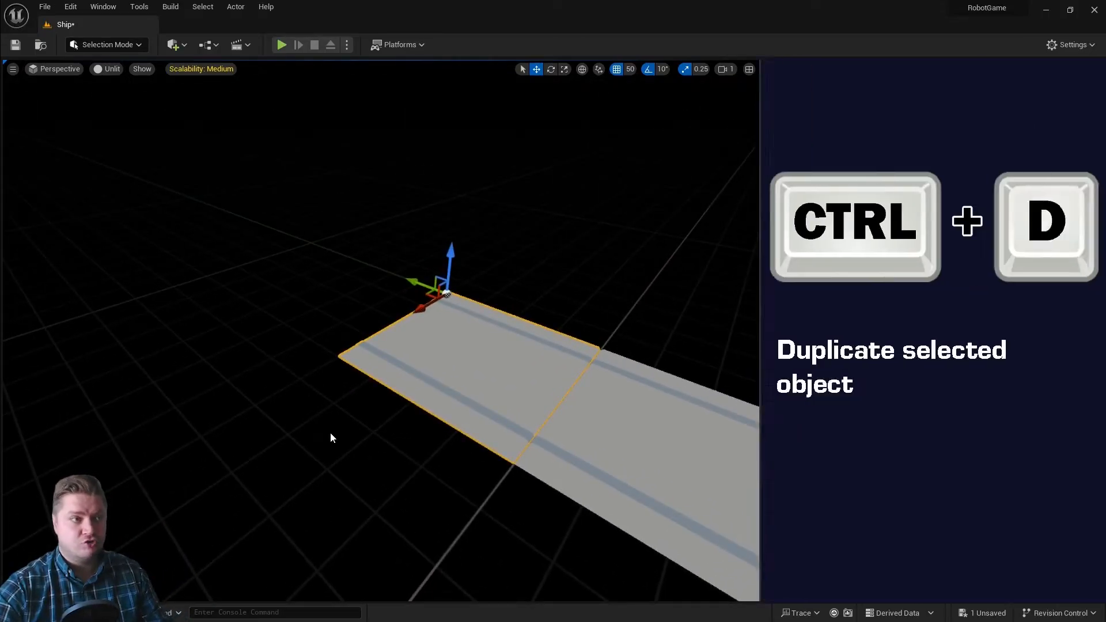
key("ctrl+d")
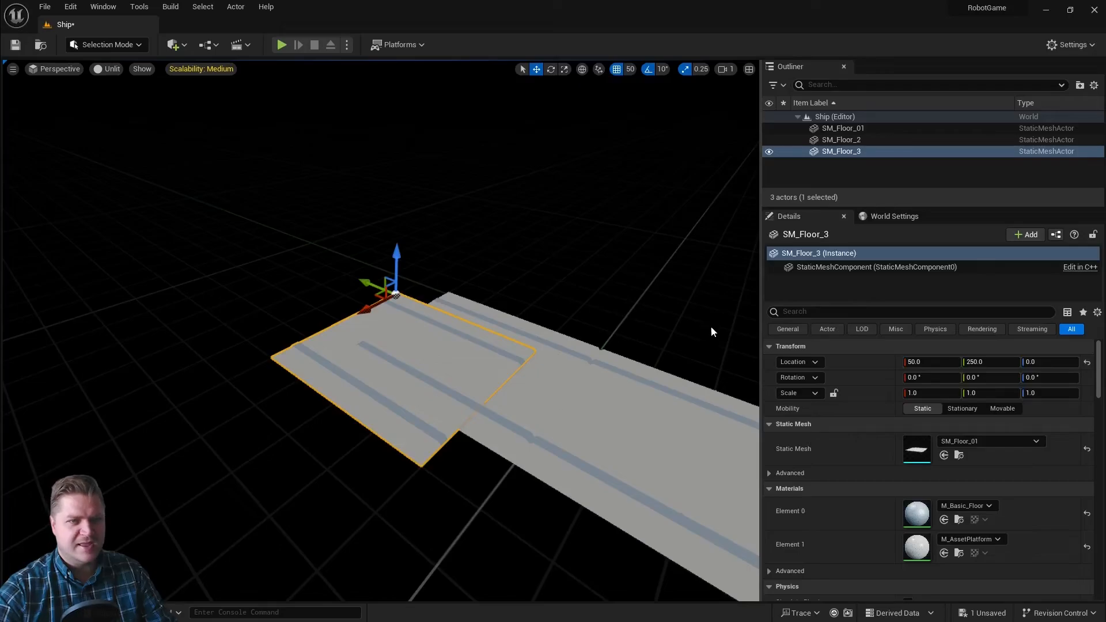
left_click_drag(372, 285, 386, 345, "shift")
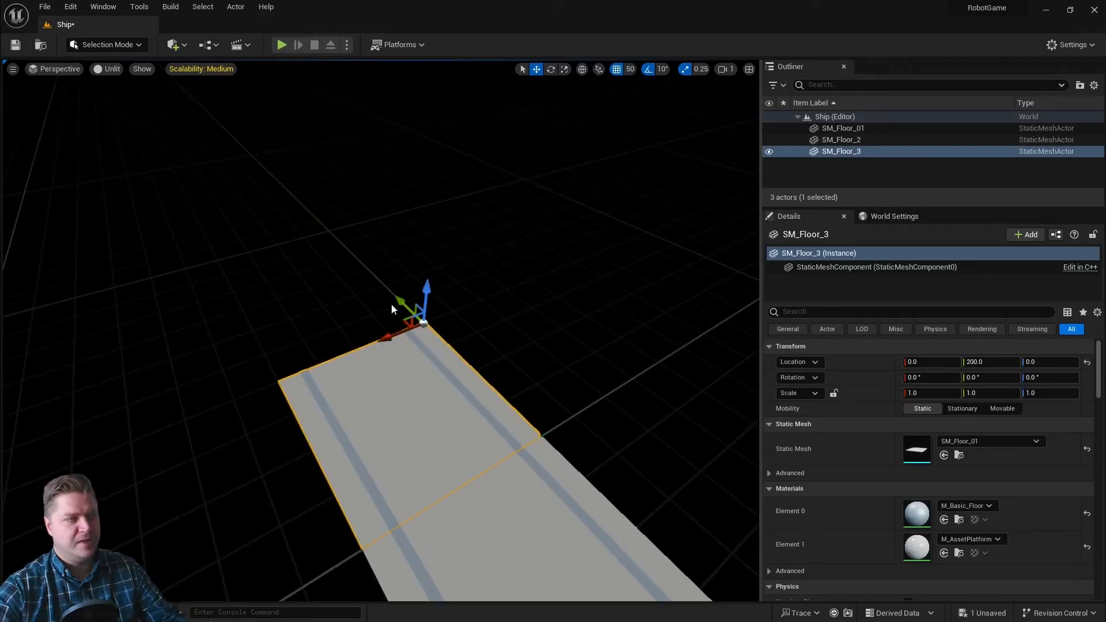
left_click_drag(397, 301, 327, 242, "shift")
scroll(402, 316, "down", 2)
left_click(473, 444)
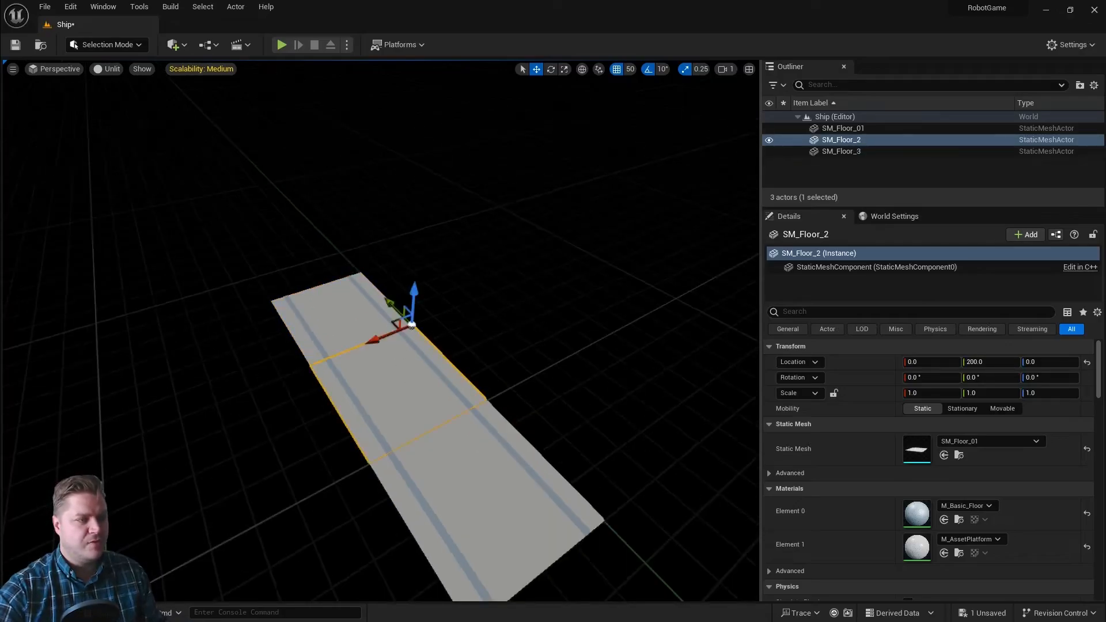
Step: Duplicate the third floor tile at the row's far end and move the copy along Y to 600
left_click(507, 461)
left_click(415, 375)
left_click(347, 321)
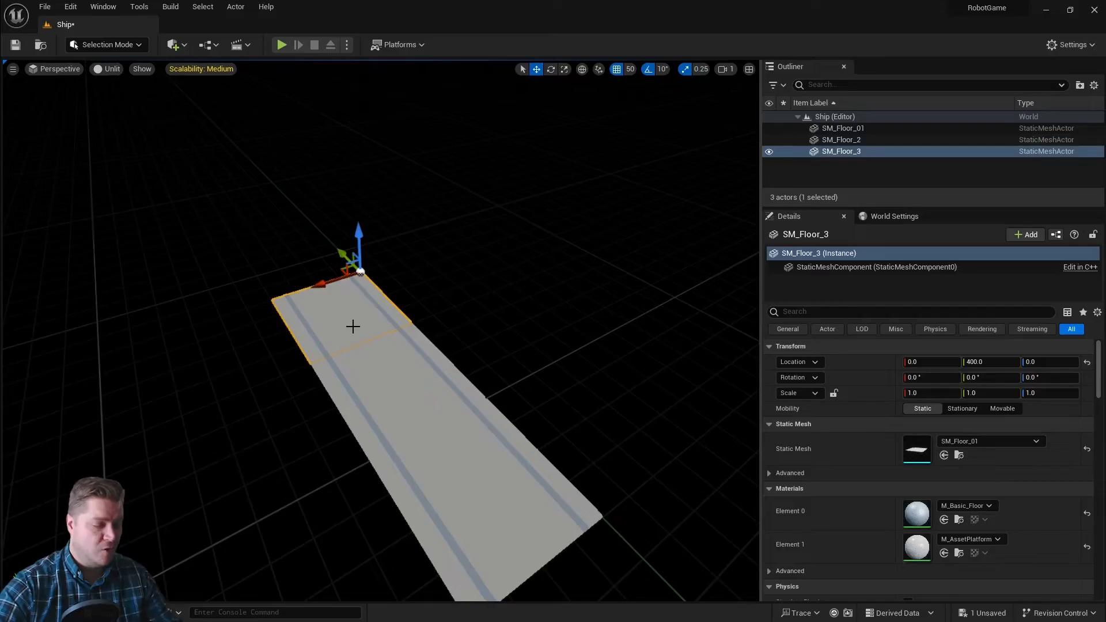
key("a")
mouse_move(369, 330)
right_mouse_down()
mouse_move(490, 306)
mouse_move(359, 328)
right_mouse_up()
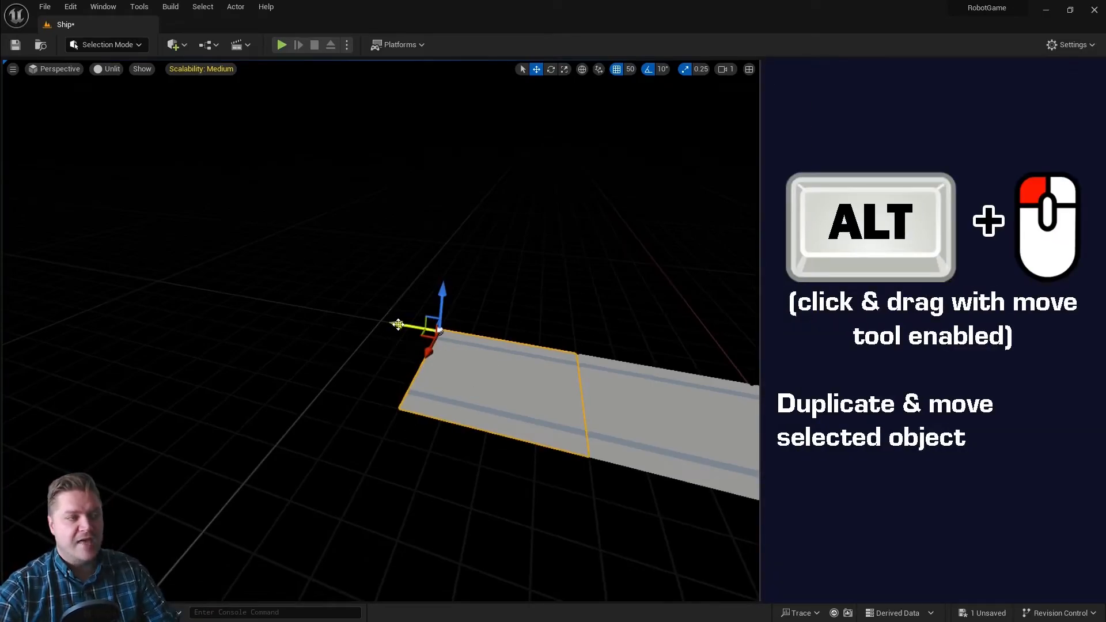
left_click_drag(398, 326, 291, 321, "alt")
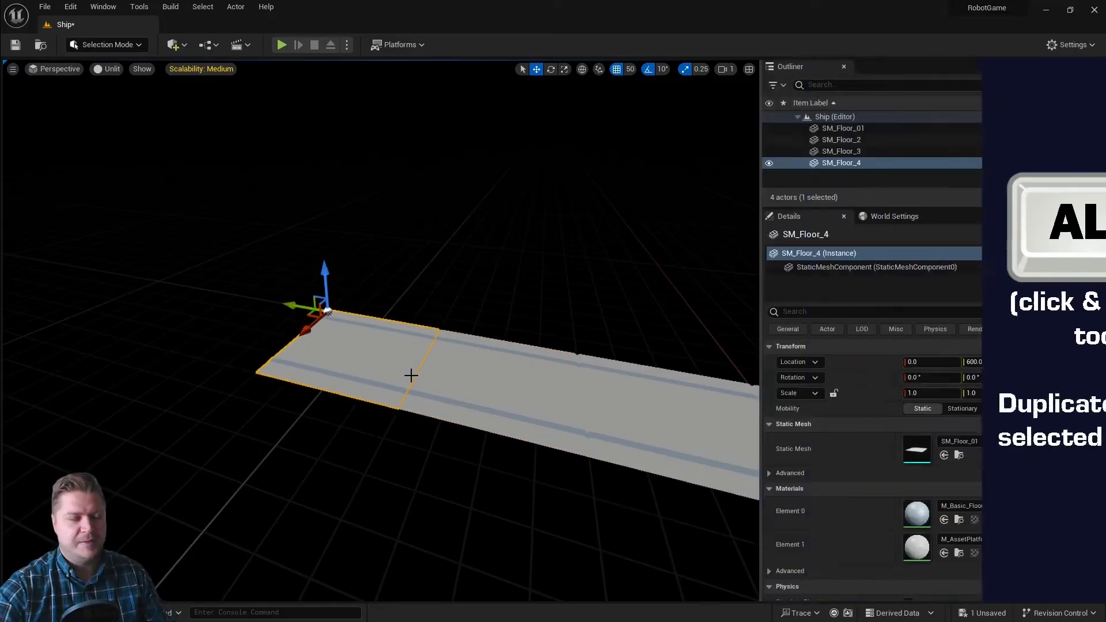
Step: Select SM_Floor_01, SM_Floor_2, SM_Floor_3 and SM_Floor_4 one after another in the Outliner to check their places in the row
scroll(580, 409, "down", 1)
middle_click_drag(513, 391, 653, 414)
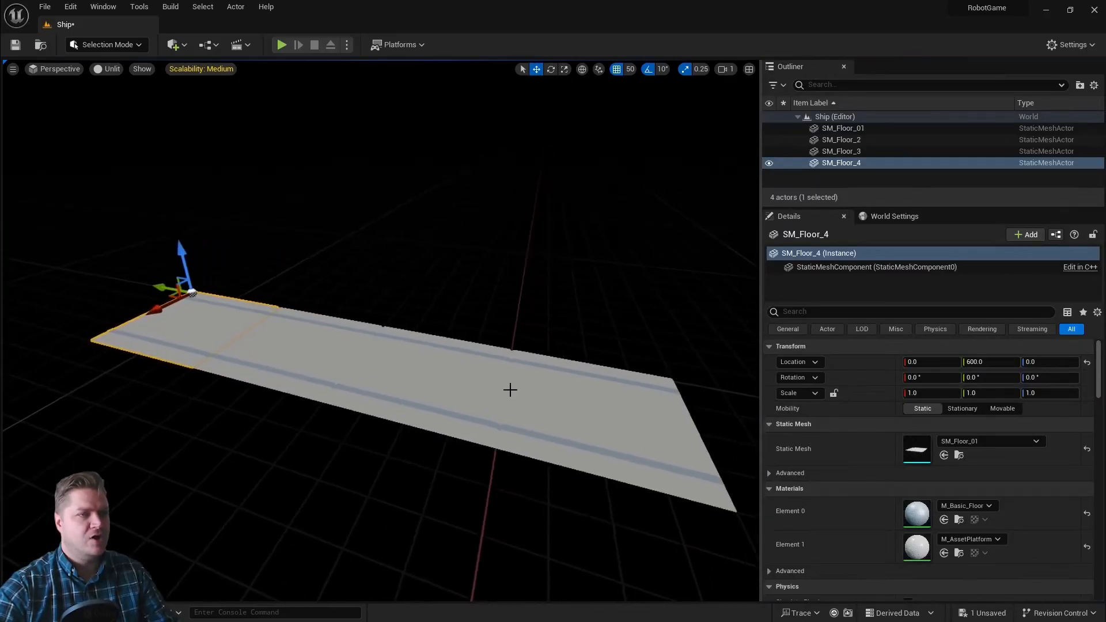
left_click(840, 131)
left_click(848, 143)
left_click(847, 153)
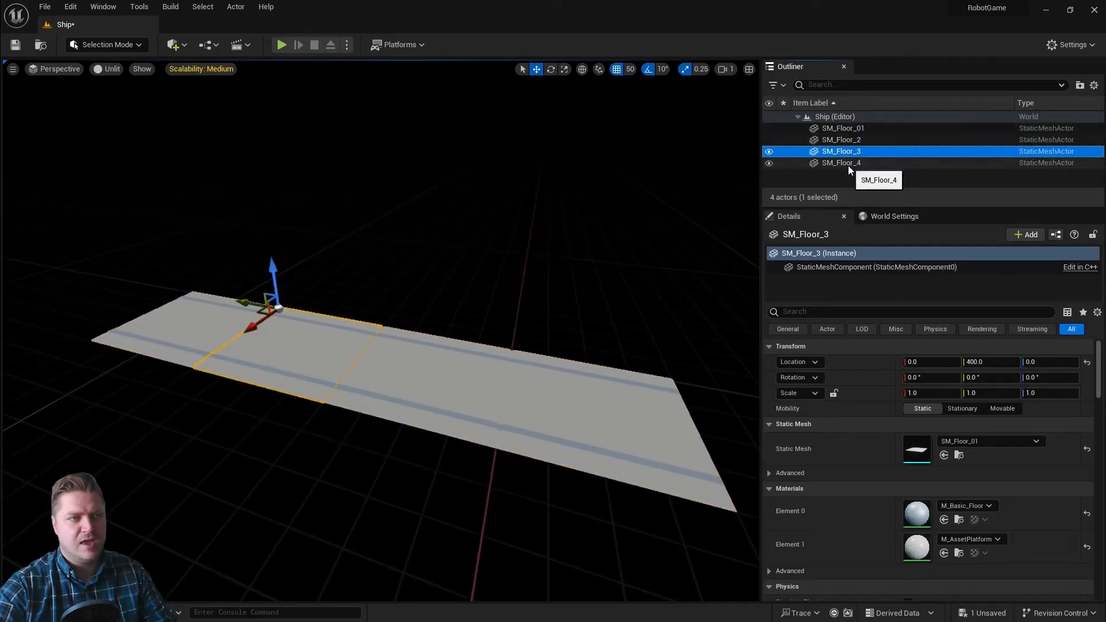
left_click(848, 164)
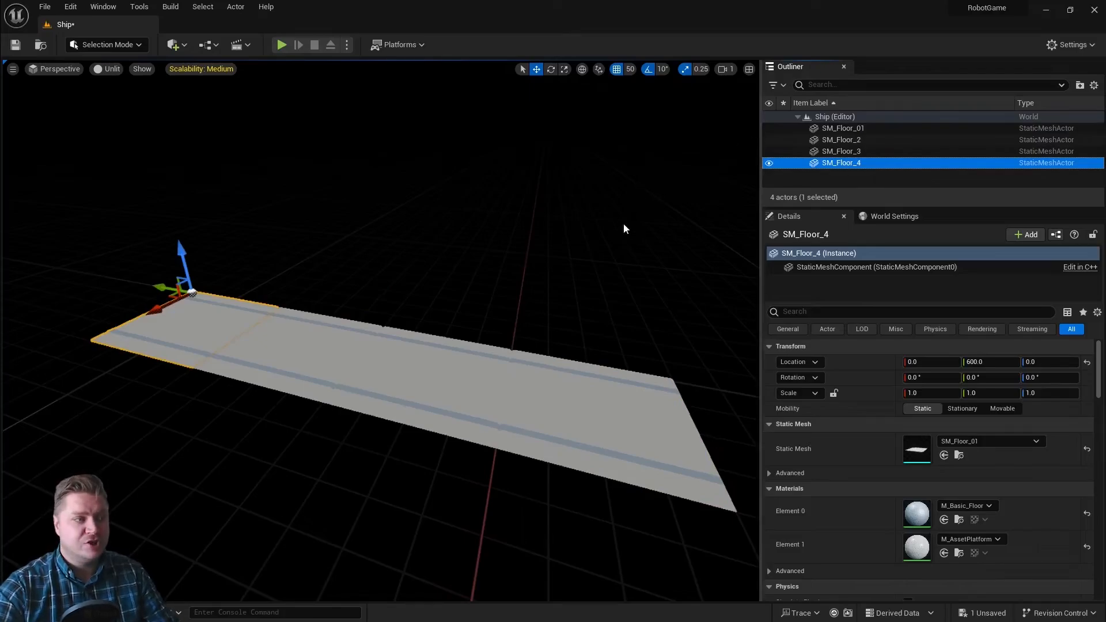
Step: Select all four floor tiles together and duplicate them along negative X, flush beside the original row
right_click_drag(640, 260, 643, 259)
scroll(641, 258, "down", 2)
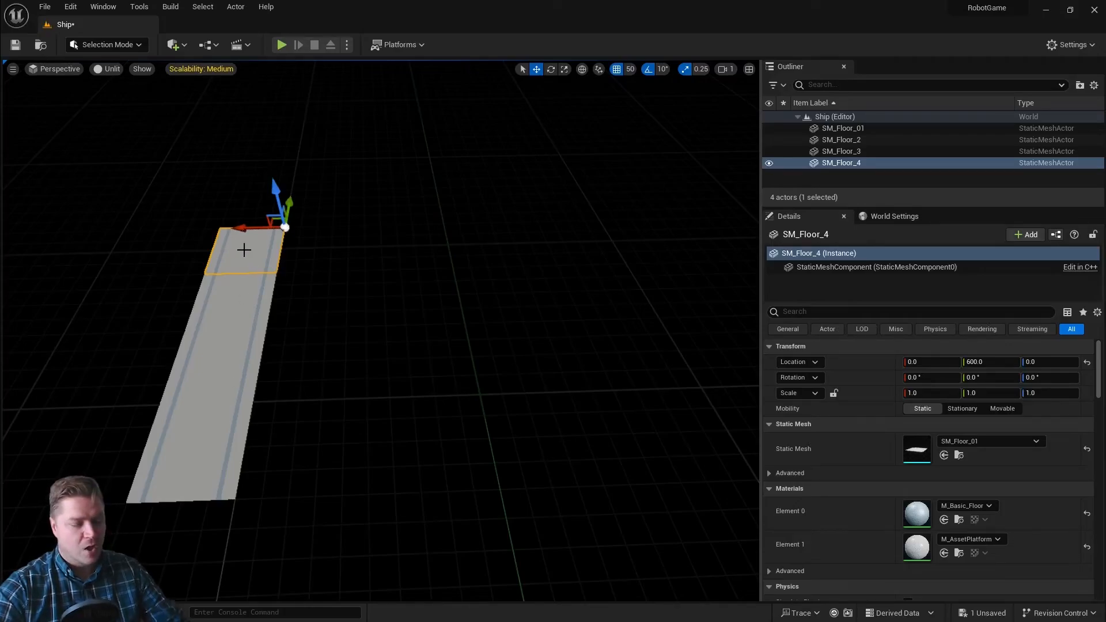
left_click(217, 311, "shift")
left_click(205, 381, "shift")
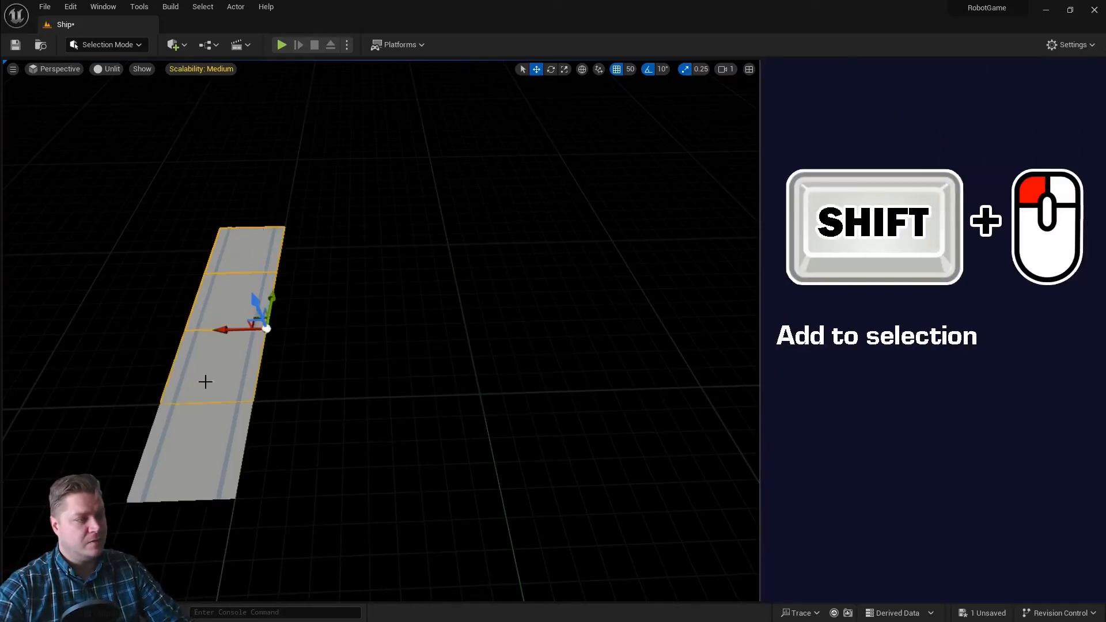
left_click(198, 446, "shift")
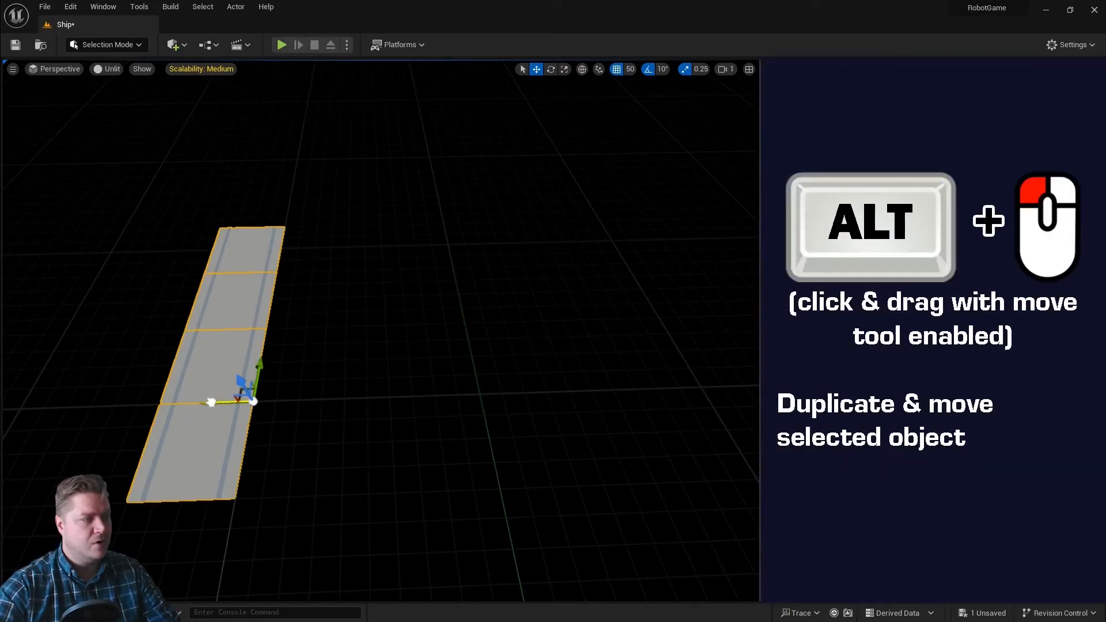
left_click_drag(211, 402, 293, 397, "alt")
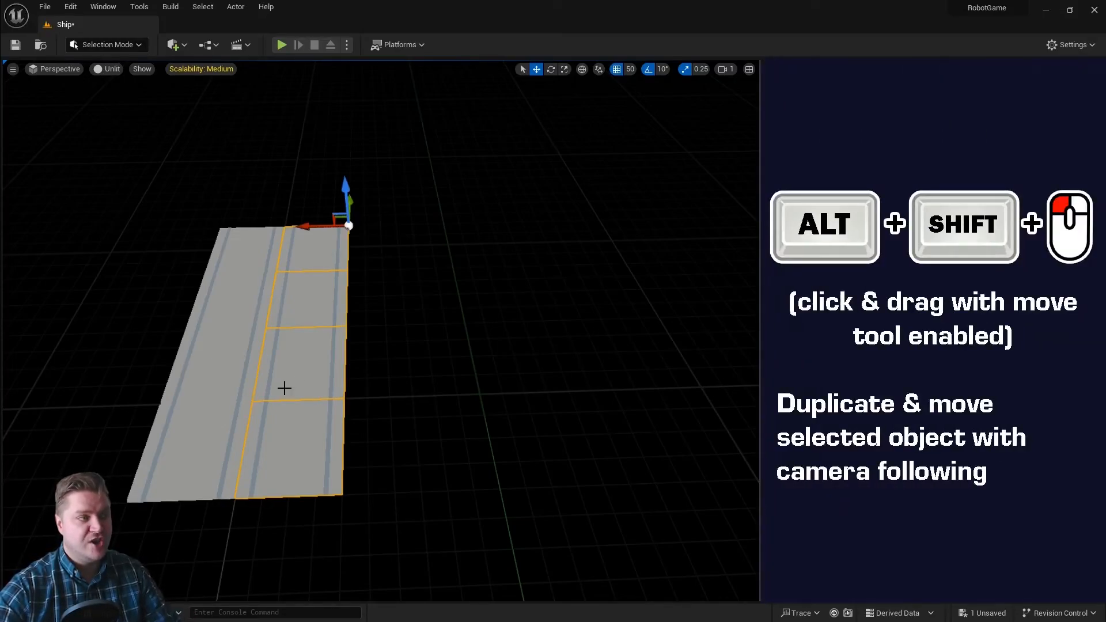
Step: Duplicate the selected four-tile row three more times along negative X with the camera following, ending at X -800, and deselect everything
mouse_move(306, 227)
left_mouse_down("alt+shift")
mouse_move(598, 220)
mouse_move(164, 230)
mouse_move(614, 219)
mouse_move(273, 227)
mouse_move(371, 225)
mouse_move(322, 228)
left_mouse_up("alt+shift")
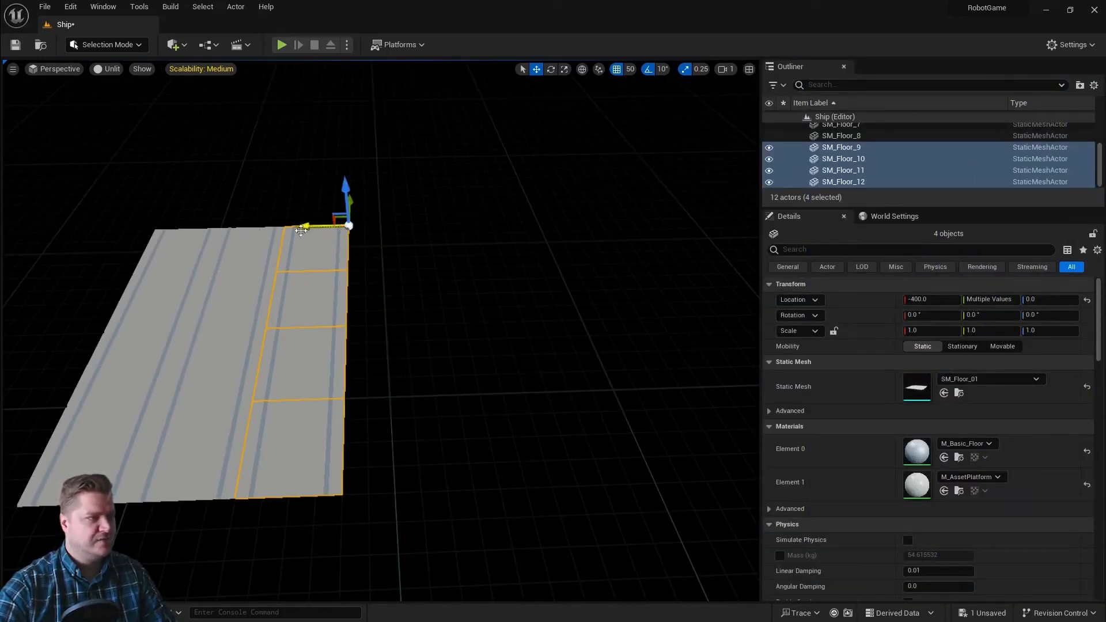
left_click_drag(323, 227, 304, 226, "alt+shift")
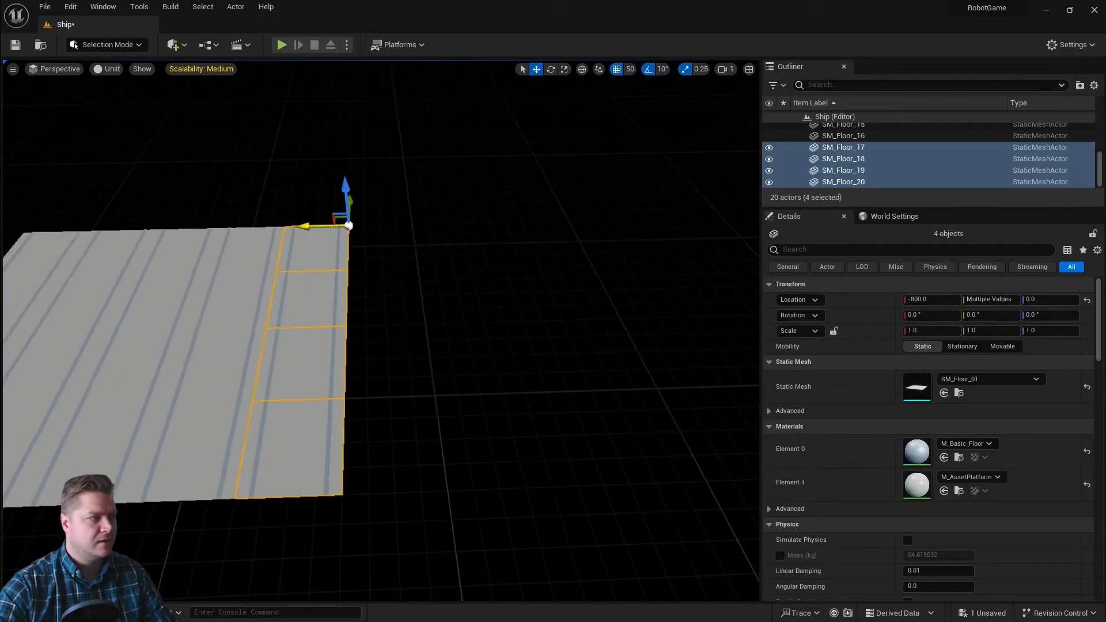
left_click(438, 248)
key("a")
right_click_drag(420, 269, 456, 224)
key("w")
key("d")
key("s")
right_click_drag(373, 218, 374, 218)
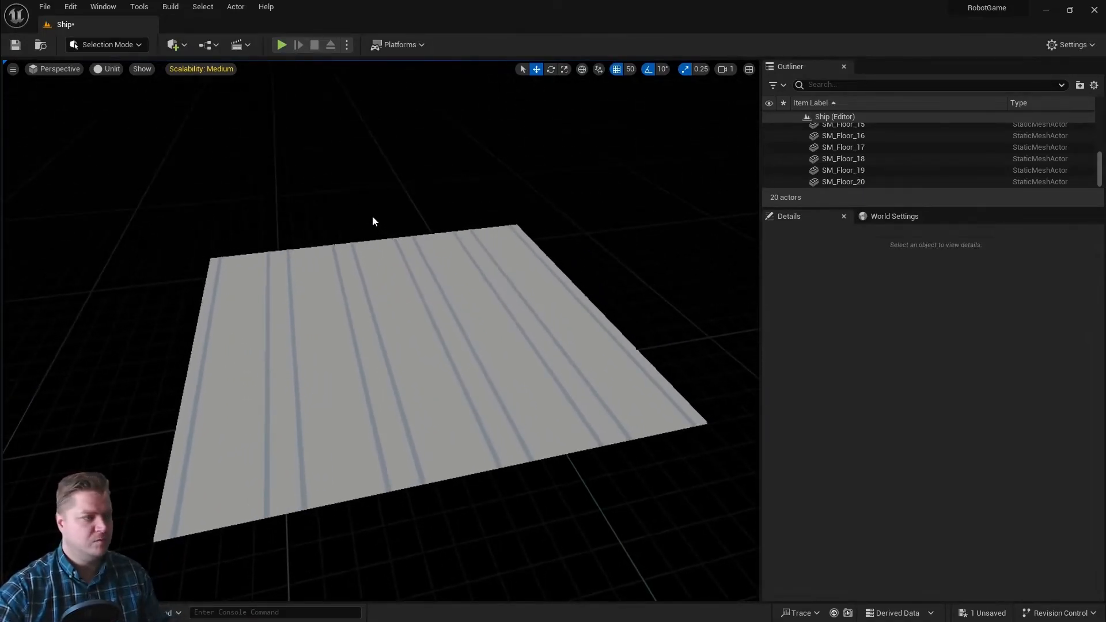
Step: Select the individual floor tiles along the first row and across the near edge to examine the floor's dimensions in tiles
left_click(222, 490)
left_click(223, 340)
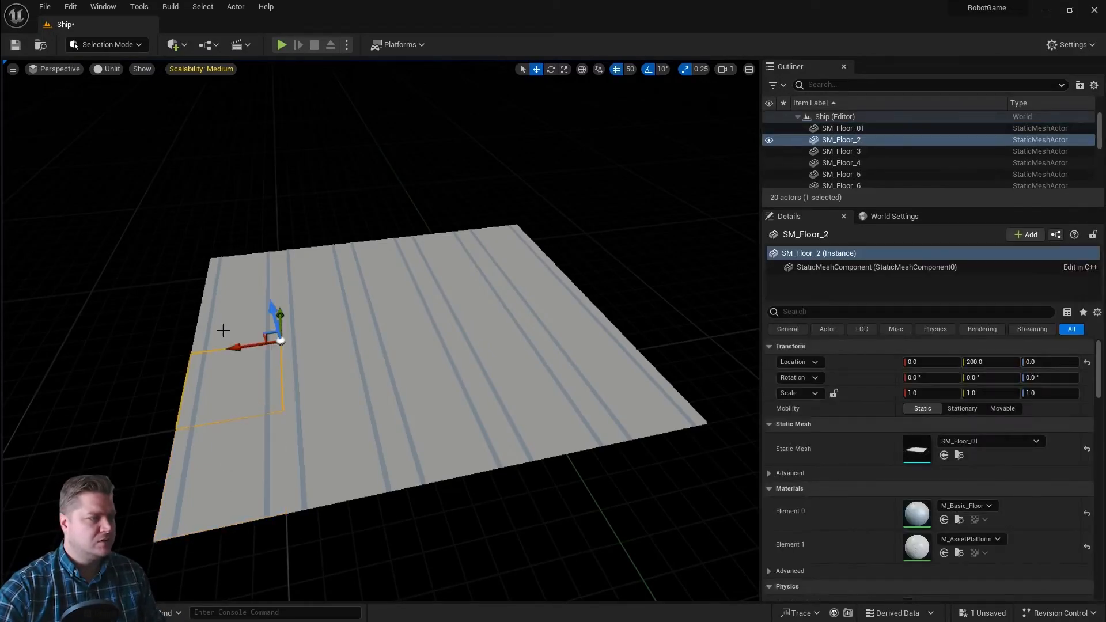
left_click(233, 288)
left_click(228, 279)
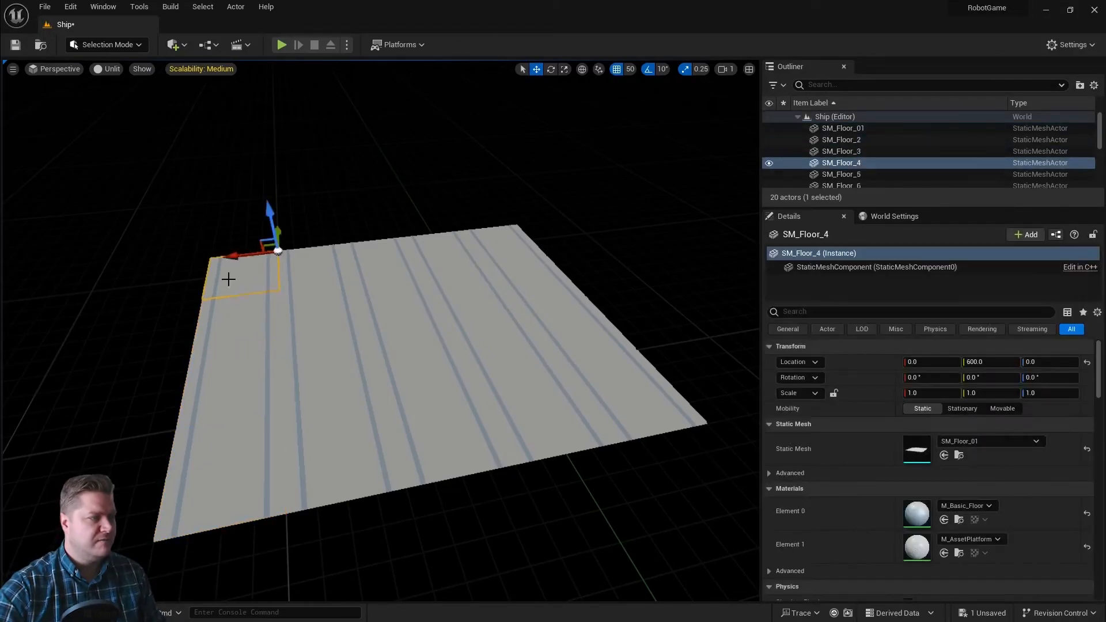
left_click(242, 455)
left_click(320, 463)
left_click(419, 447)
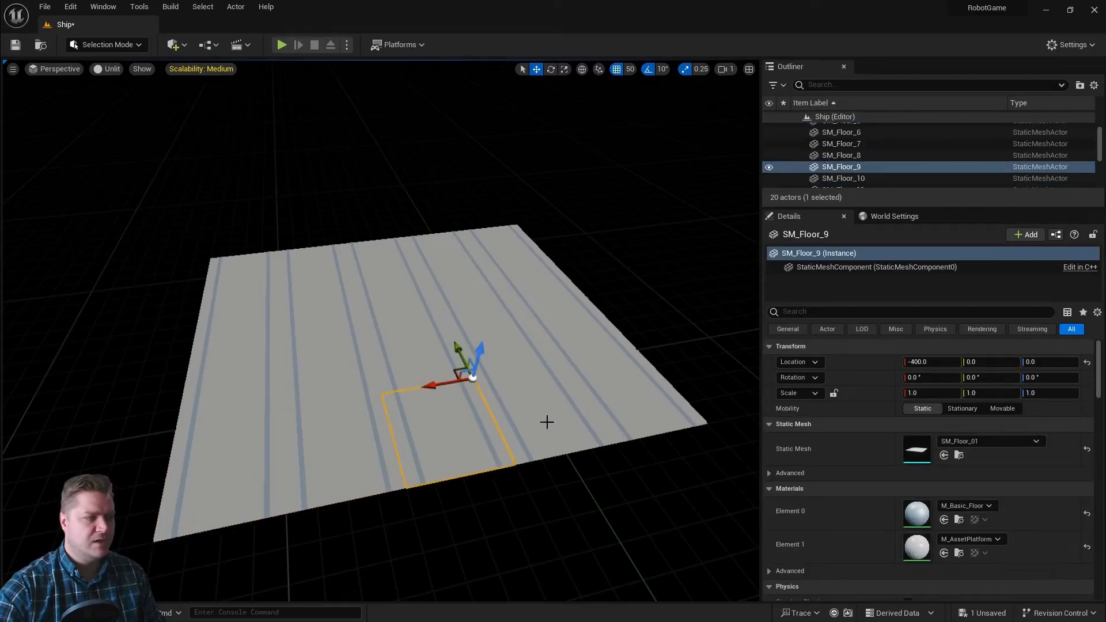
left_click(548, 422)
left_click(603, 407)
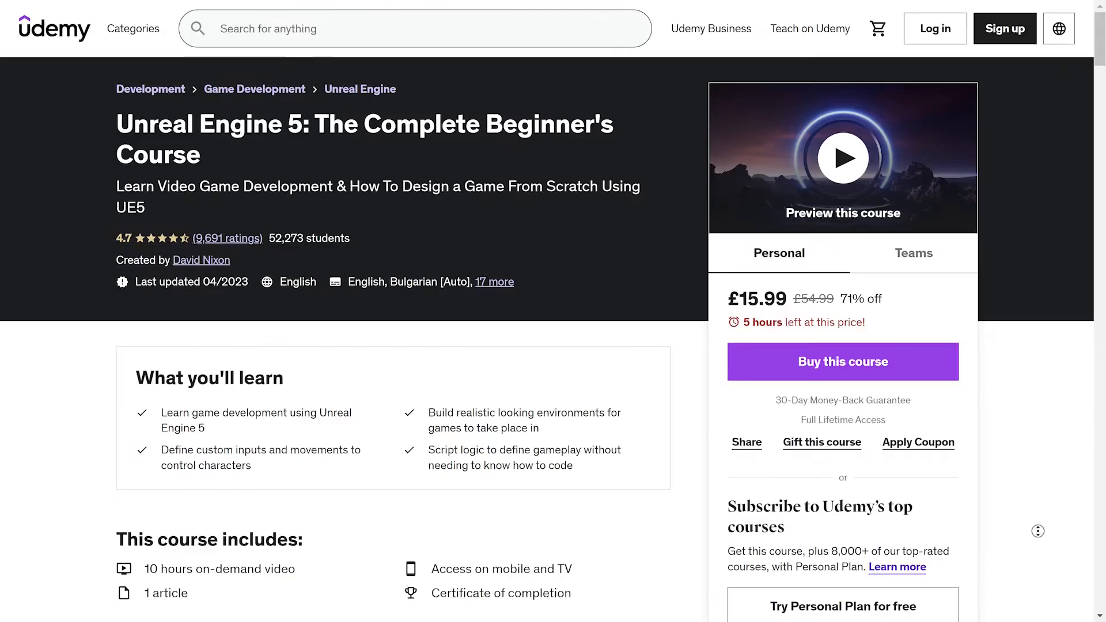
middle_click(1038, 554)
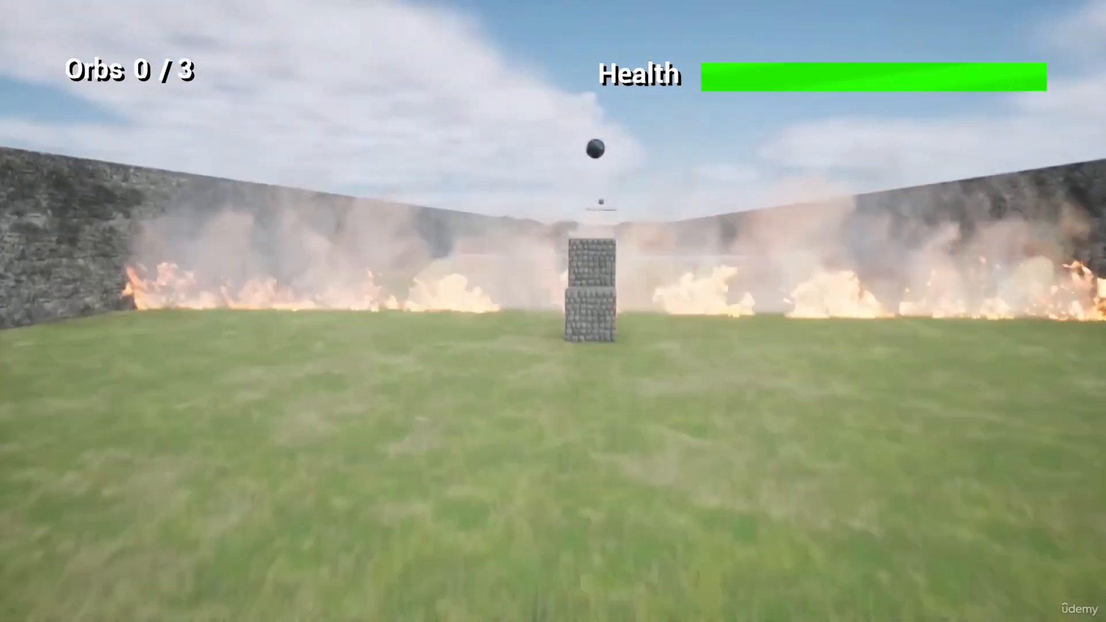
key("w")
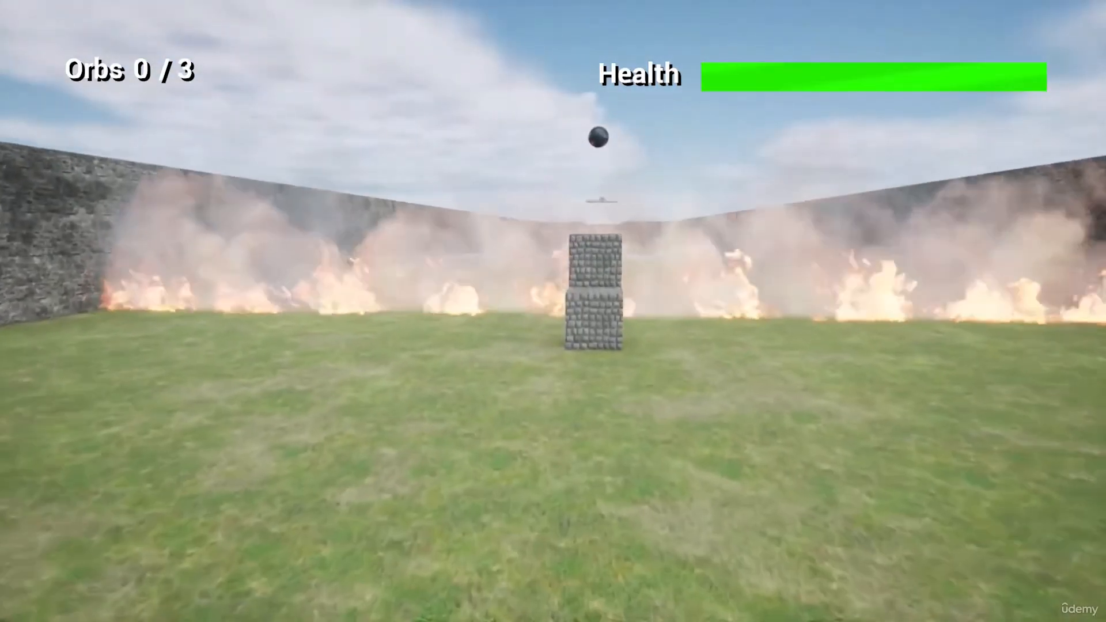
key("w")
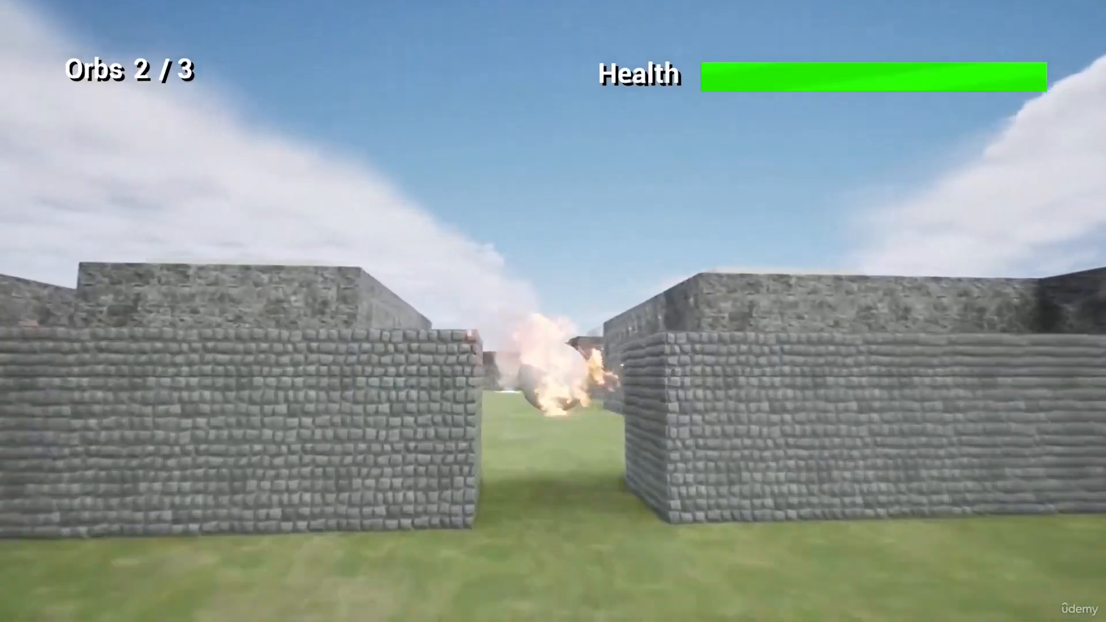
key("w")
key("w")
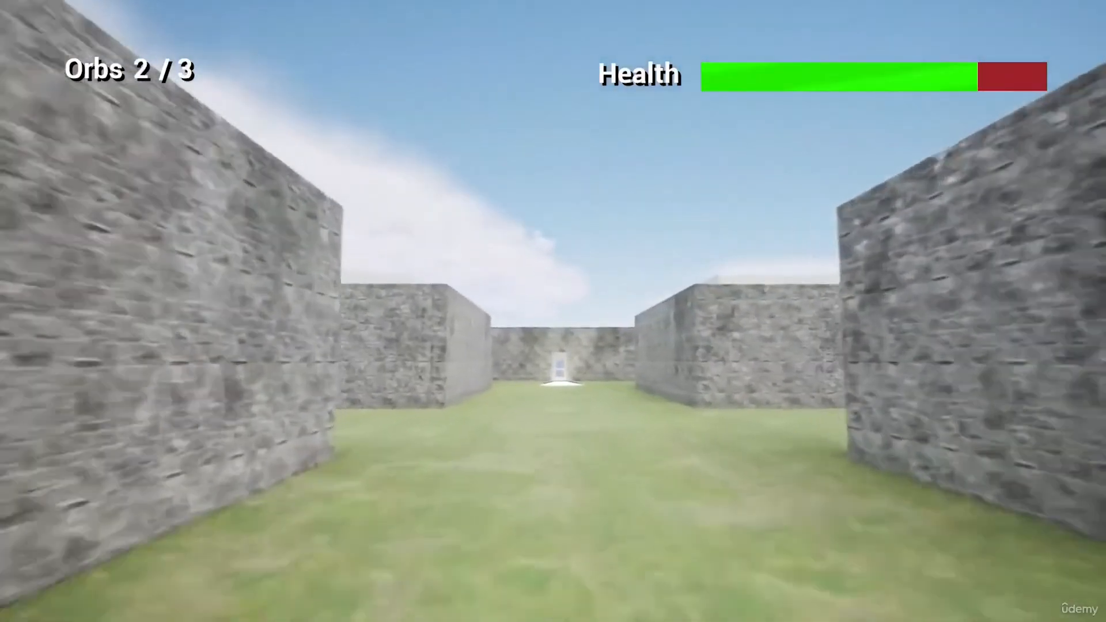
key("w")
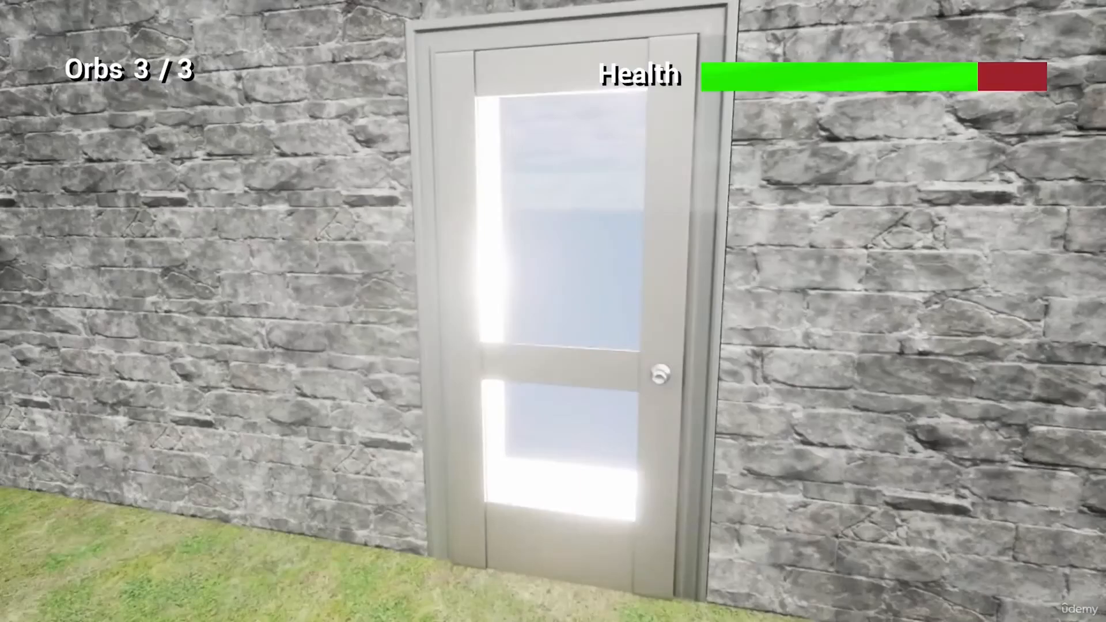
key("w")
key("w")
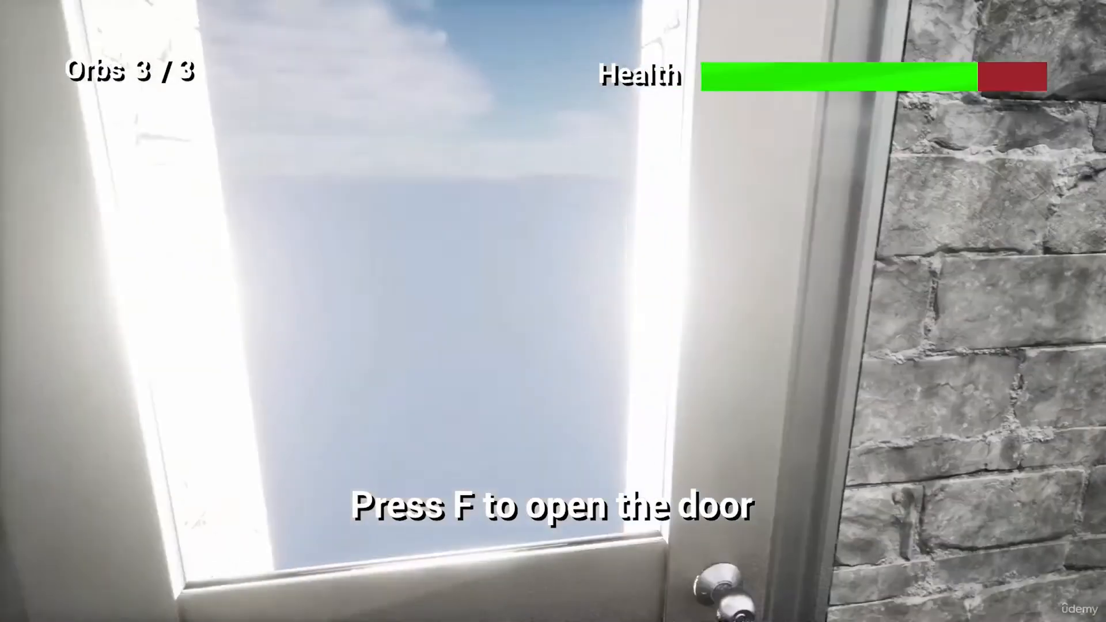
key("f")
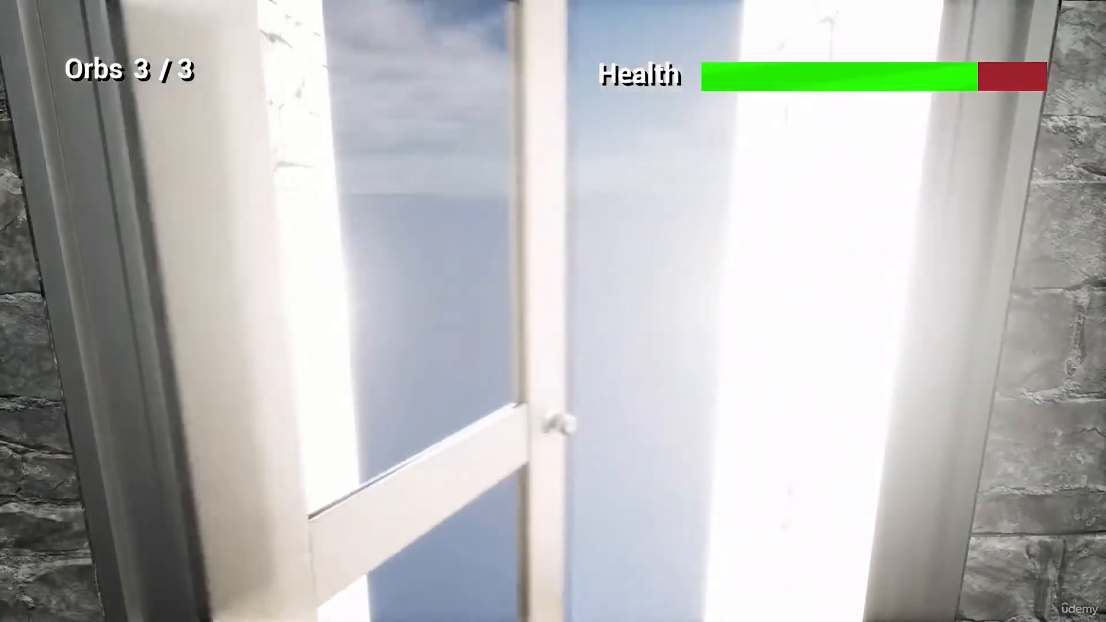
key("w")
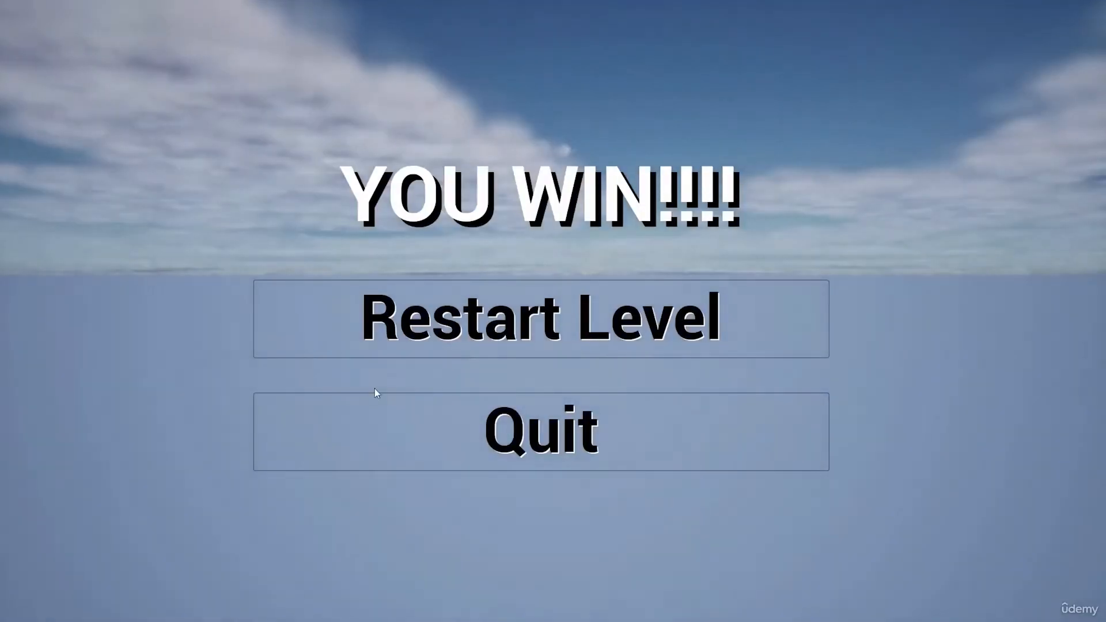
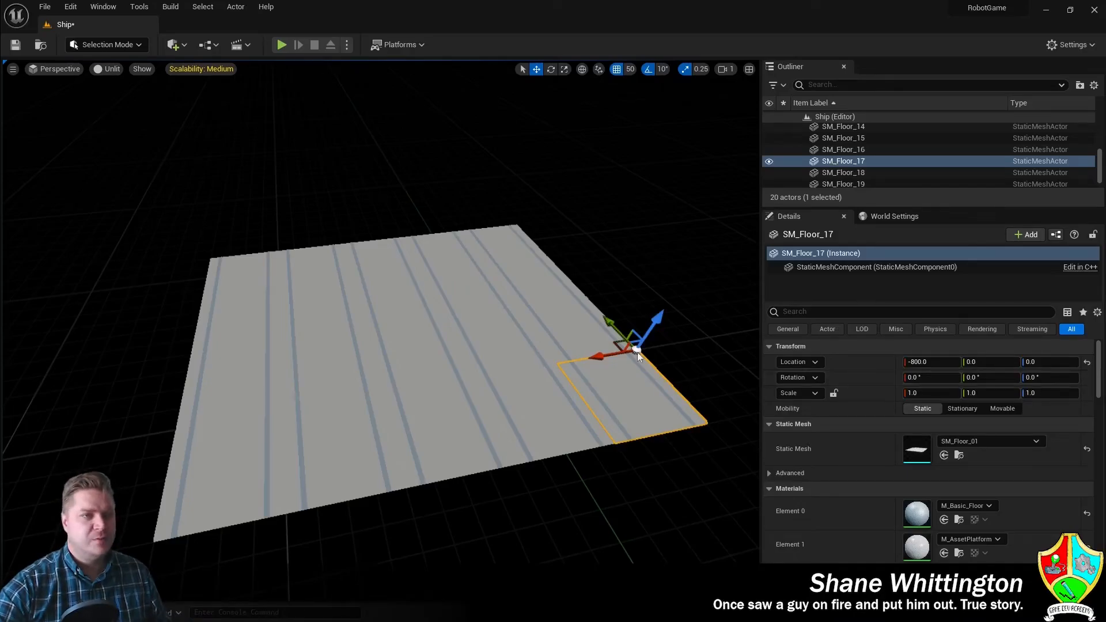
Step: Switch the viewport to Lit shading
left_click(104, 70)
left_click(137, 101)
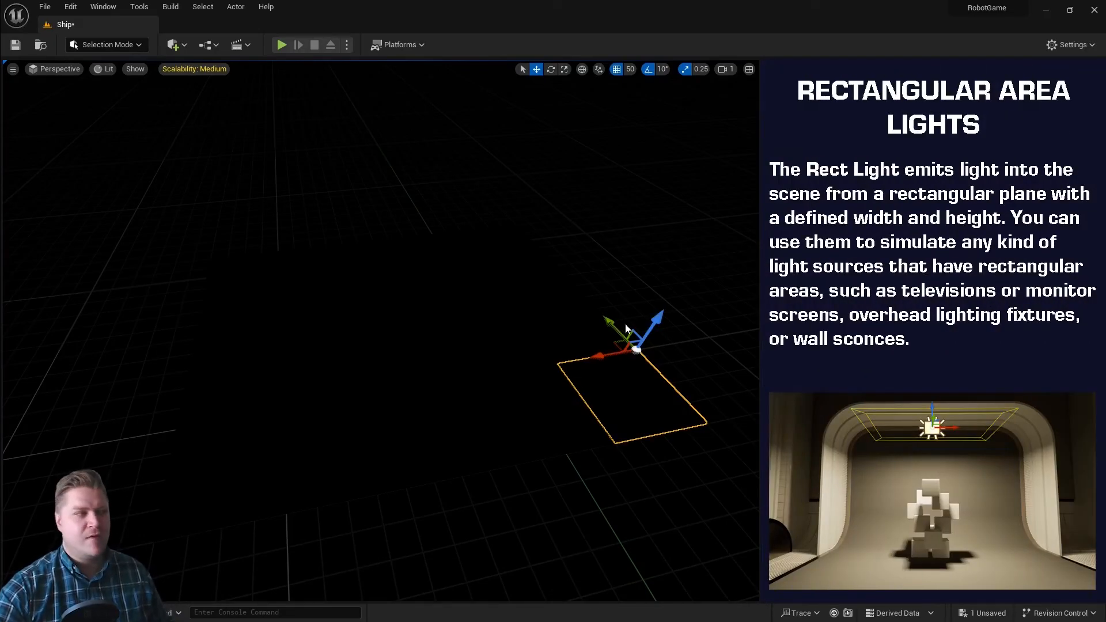
Step: Place a trial Rect Light in the level twice, removing it each time
left_click(181, 46)
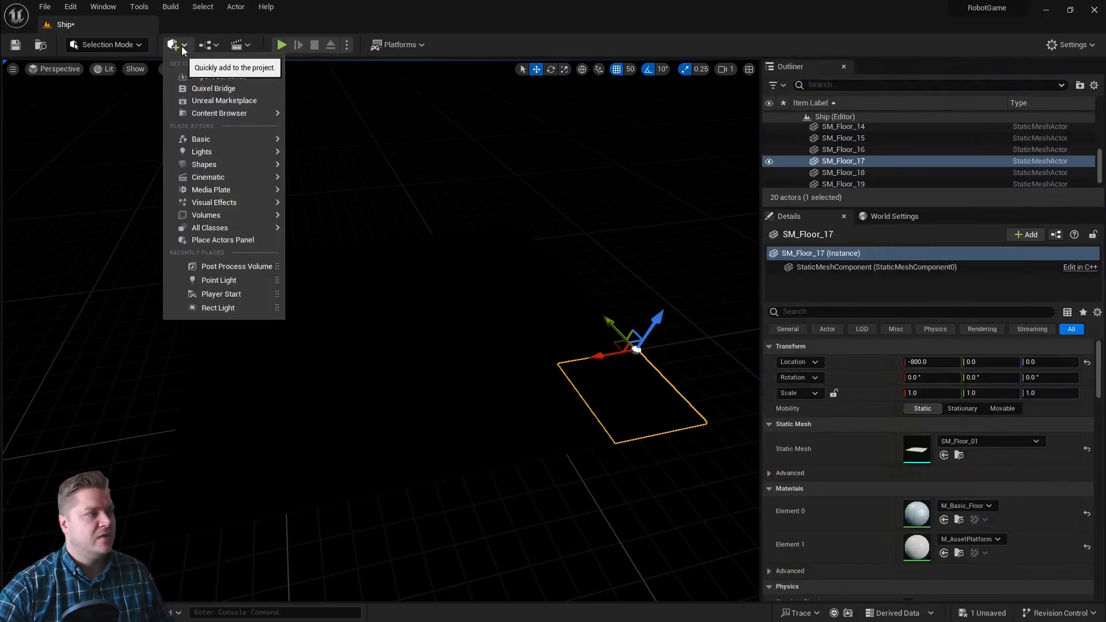
mouse_move(208, 151)
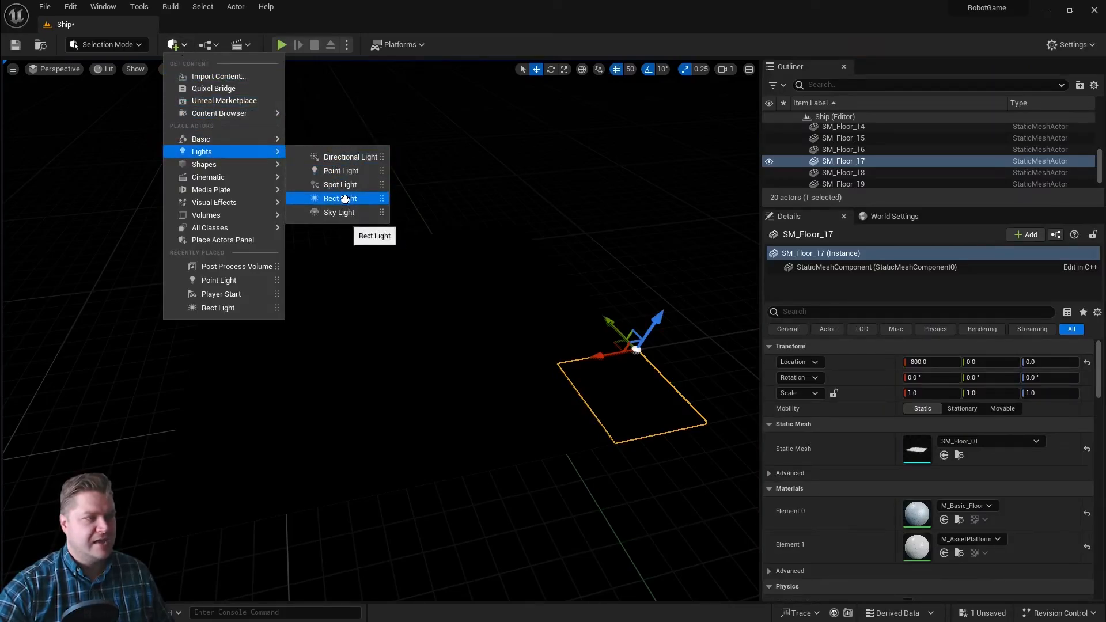
left_click(345, 199)
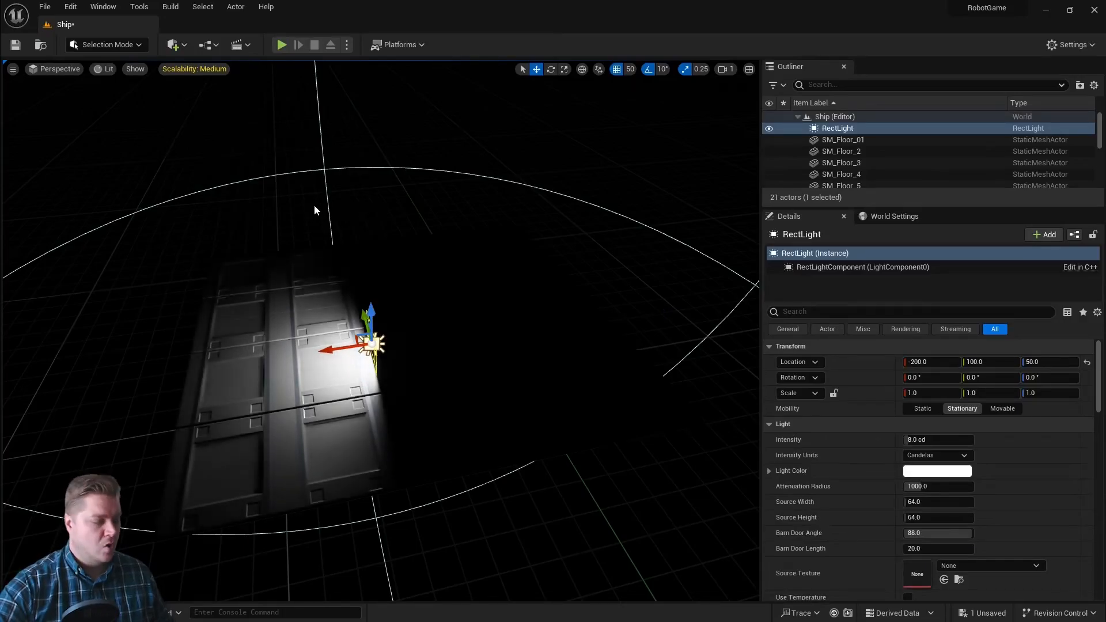
key("ctrl+z")
left_click(173, 44)
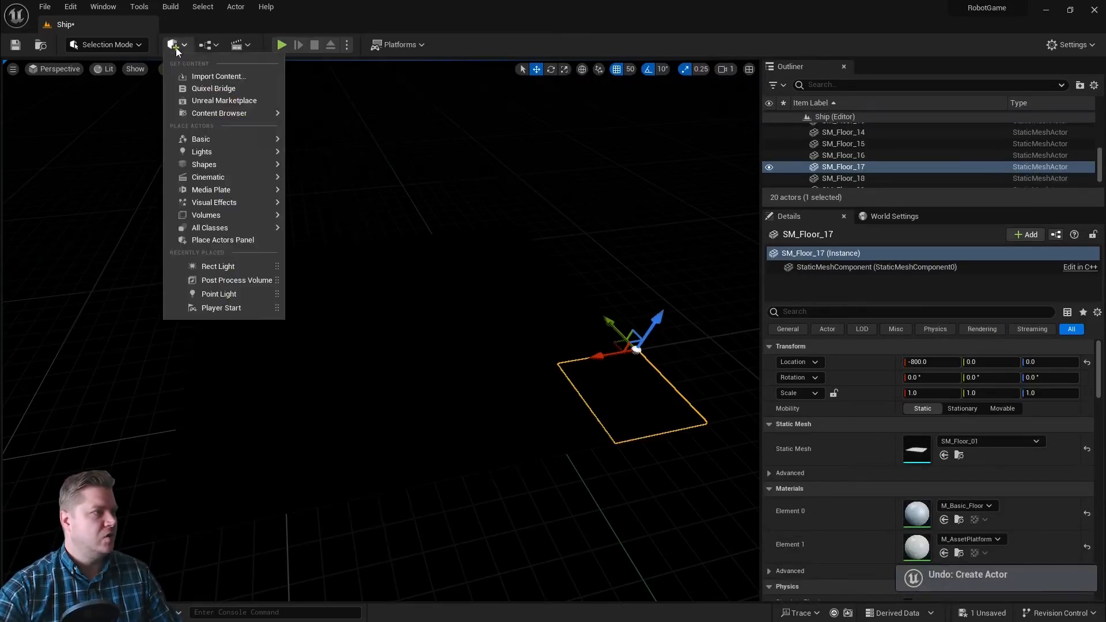
mouse_move(230, 152)
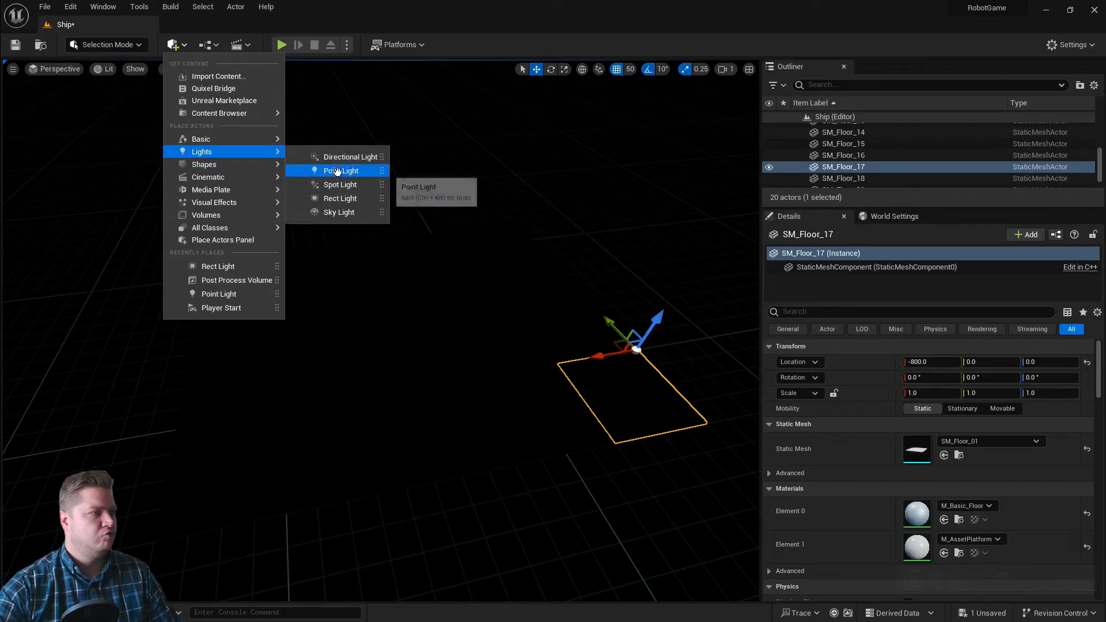
left_click_drag(354, 199, 444, 303)
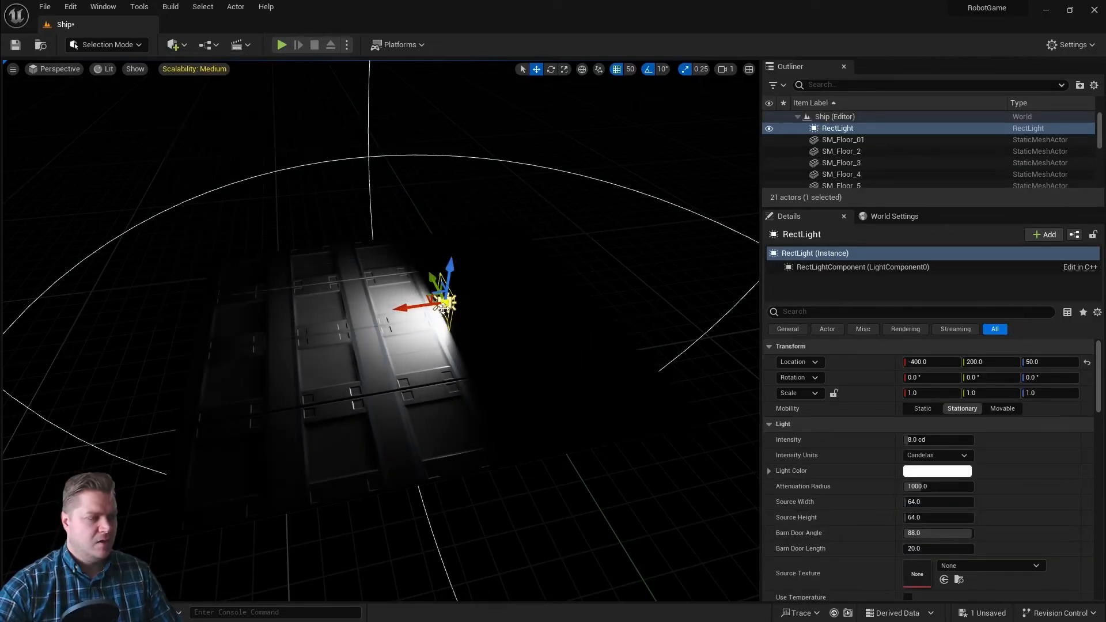
key("Delete")
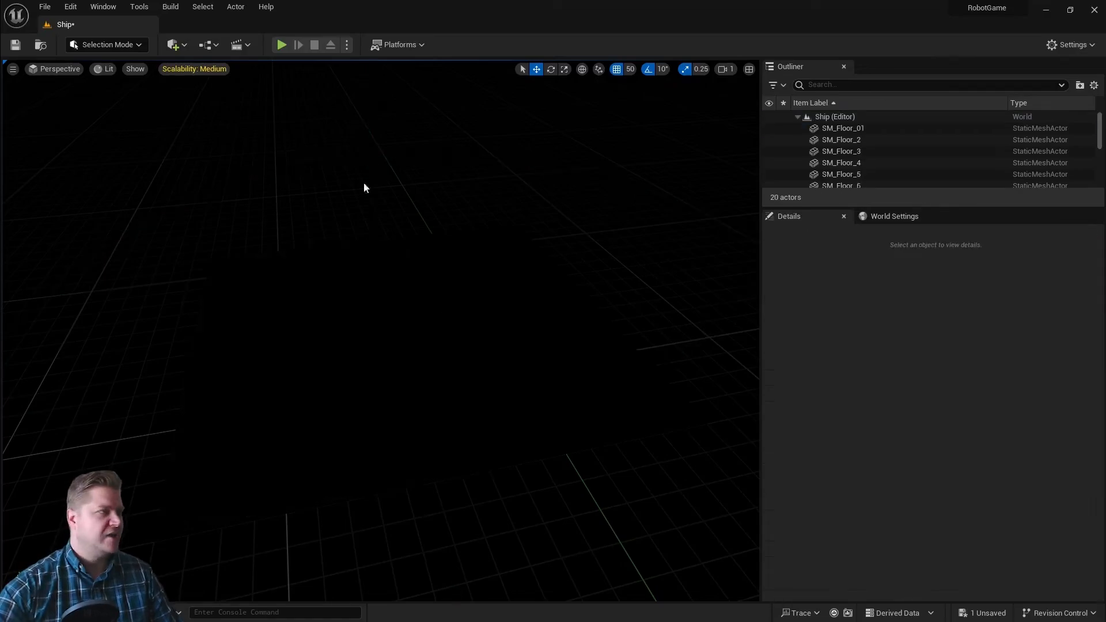
Step: Add a Rect Light to the level and rotate it -90° about Y so it shines down on the floor
left_click(177, 47)
mouse_move(248, 151)
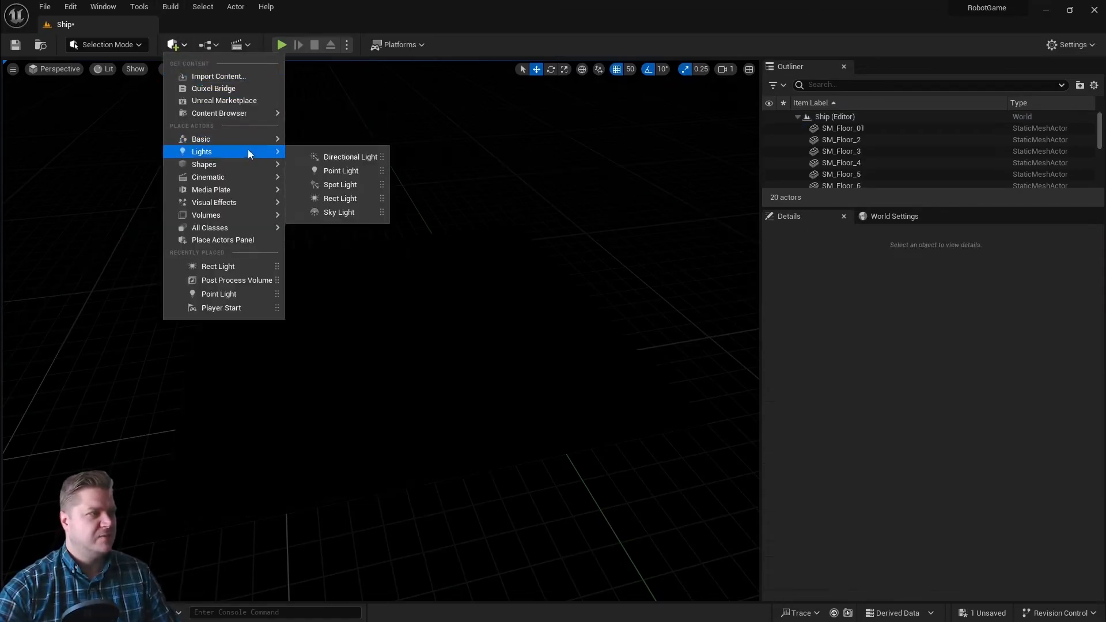
left_click(347, 198)
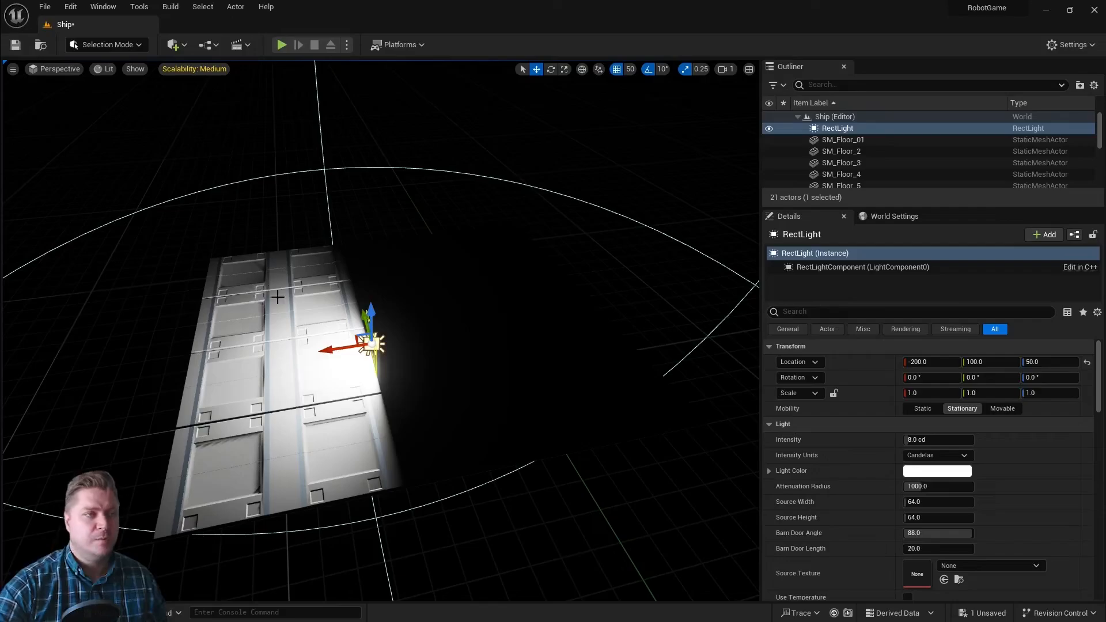
left_click(551, 70)
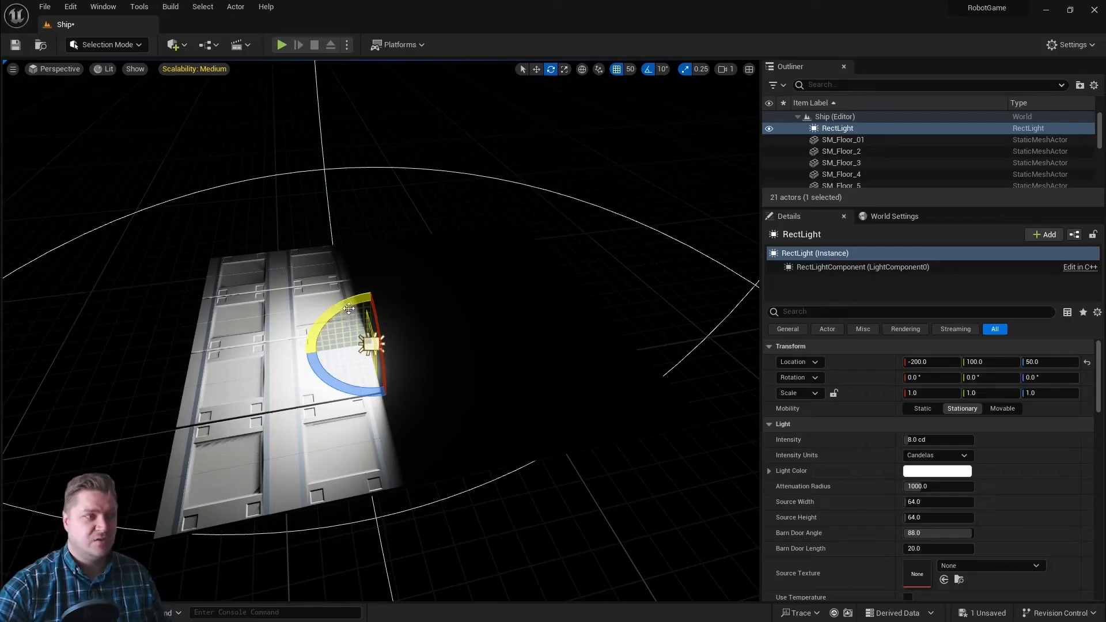
left_click_drag(357, 298, 323, 325)
left_click_drag(288, 370, 390, 353)
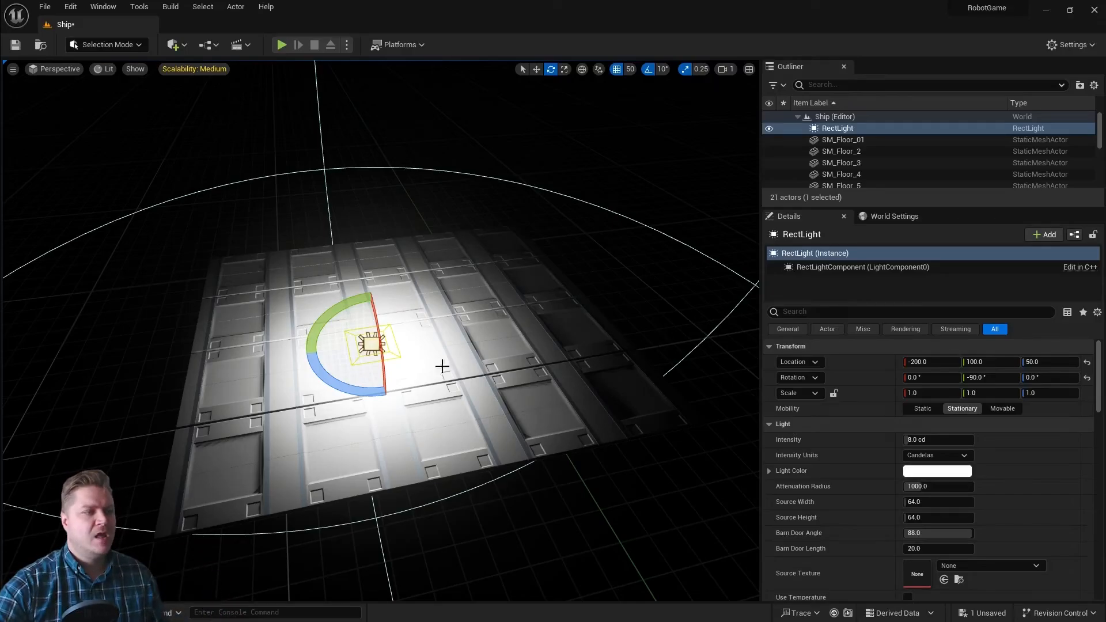
Step: Move the Rect Light above the middle of the floor, to X -300, Y 200, Z 450
right_click_drag(516, 332, 461, 383)
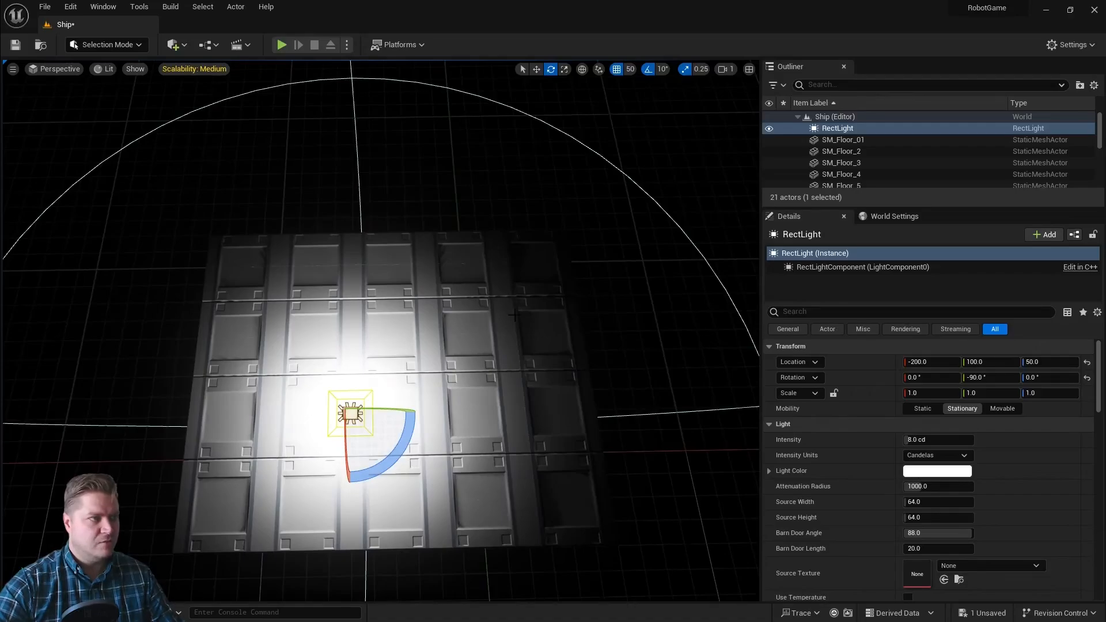
left_click(537, 69)
left_click_drag(325, 408, 408, 400)
right_click_drag(613, 373, 490, 369)
left_click_drag(341, 327, 375, 312)
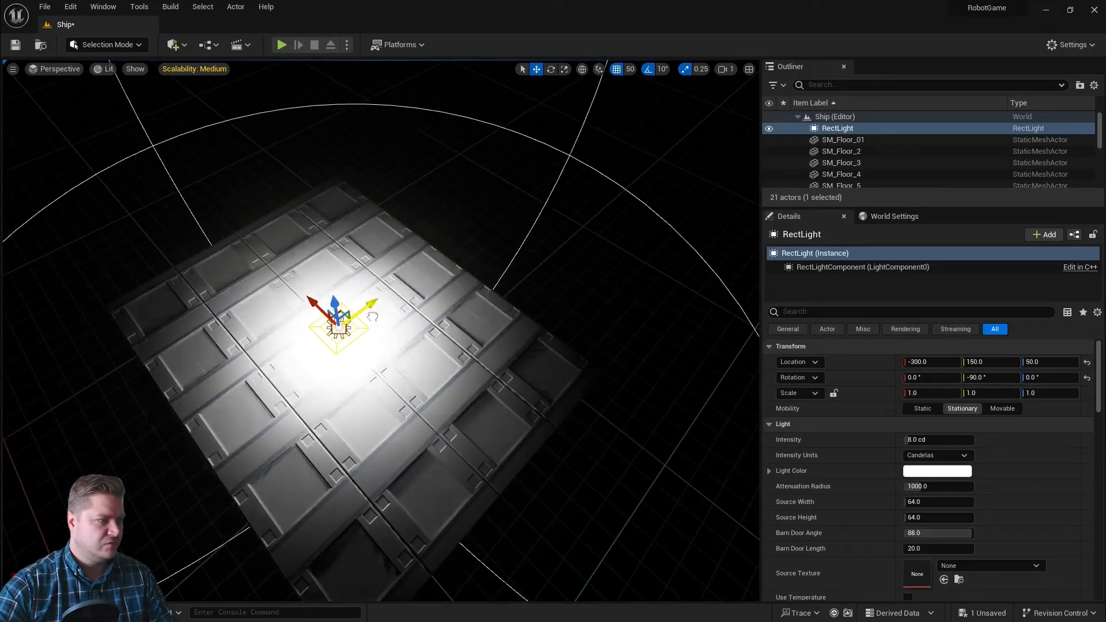
right_click_drag(363, 331, 484, 283)
left_click_drag(379, 254, 376, 188, "alt")
left_click_drag(411, 230, 411, 113)
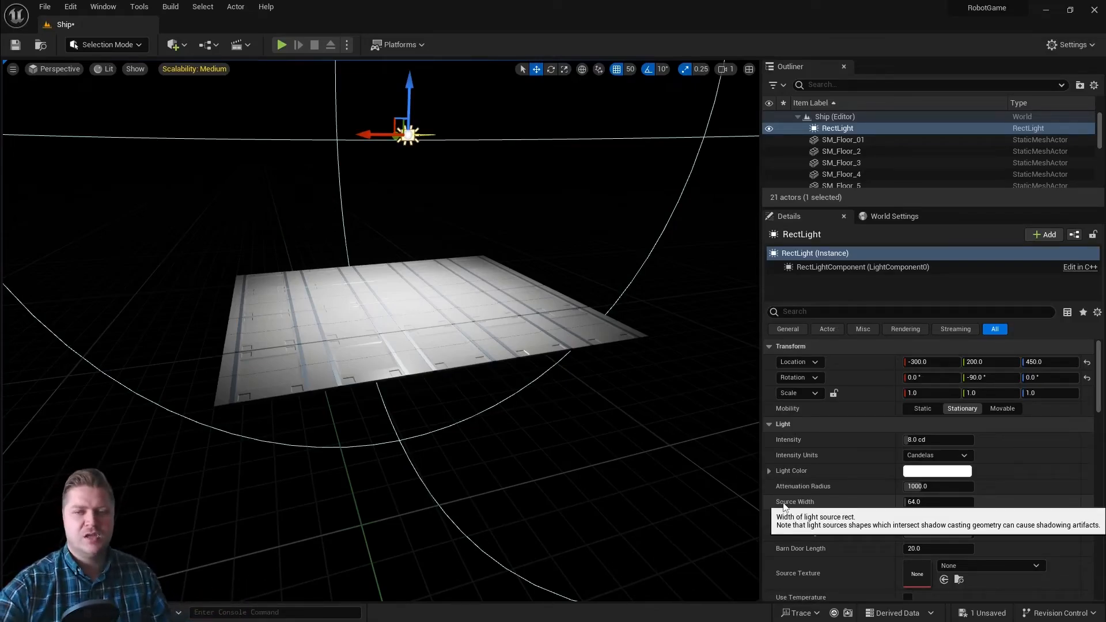
Step: Set the Rect Light's source width and source height to 200 each
left_click(921, 501)
type("200")
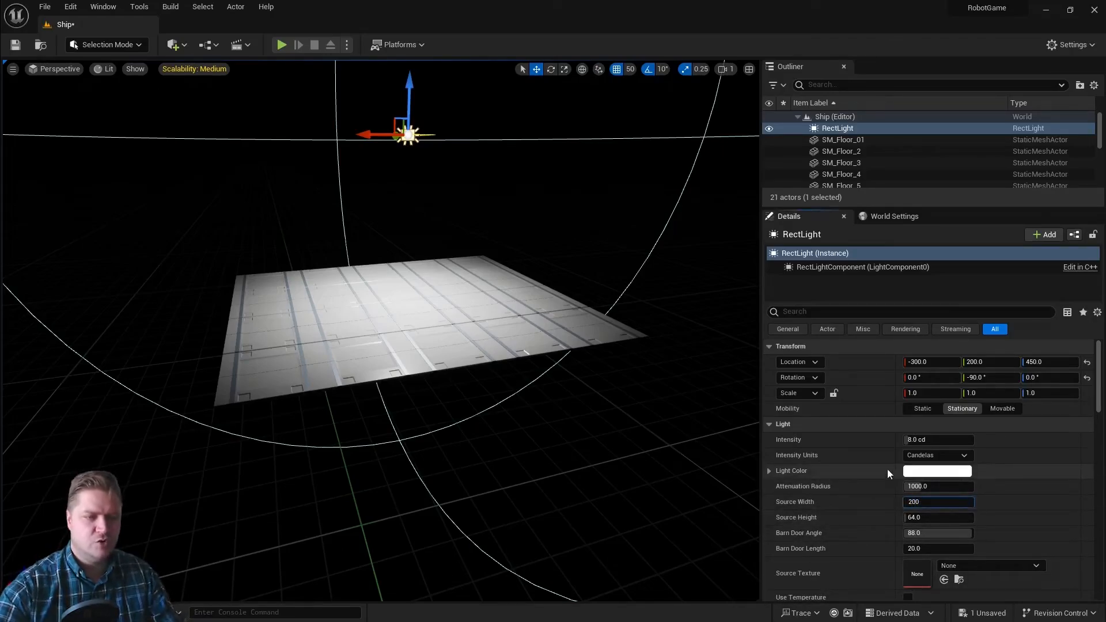
left_click(925, 517)
type("200")
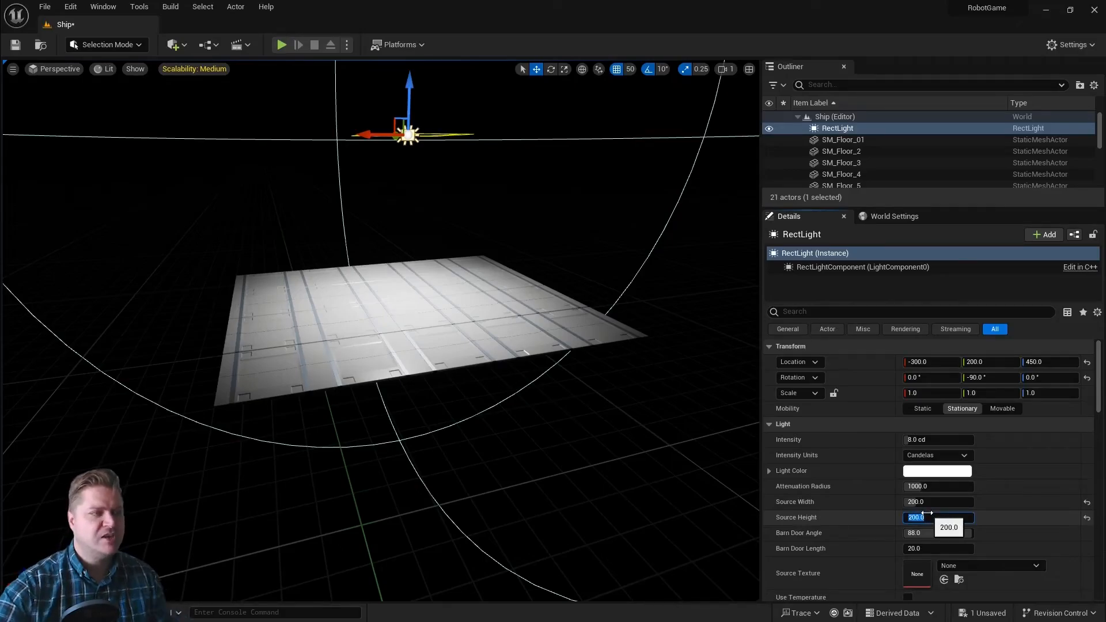
key("Return")
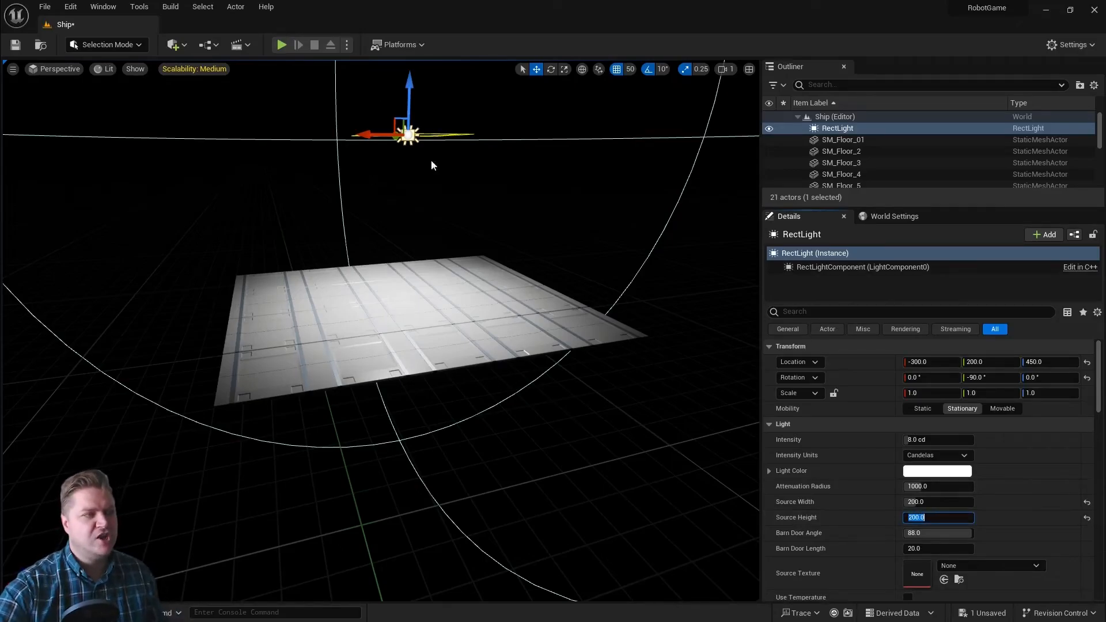
left_click_drag(407, 97, 430, 88)
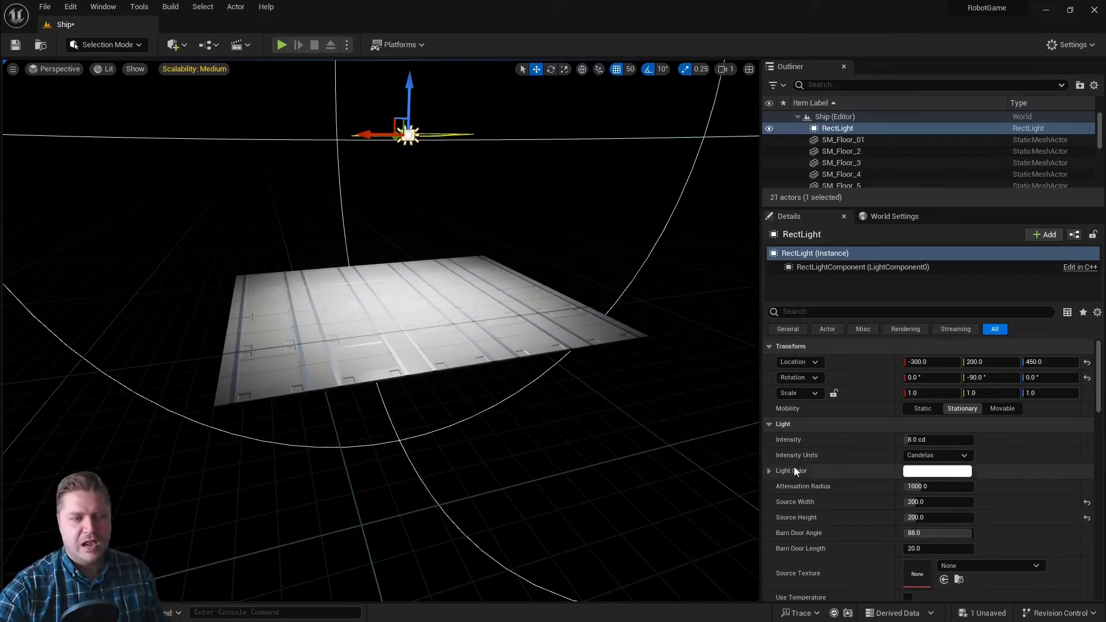
Step: Change the Rect Light's colour to a pale blue, hex sRGB D9E8FFFF
left_click(945, 476)
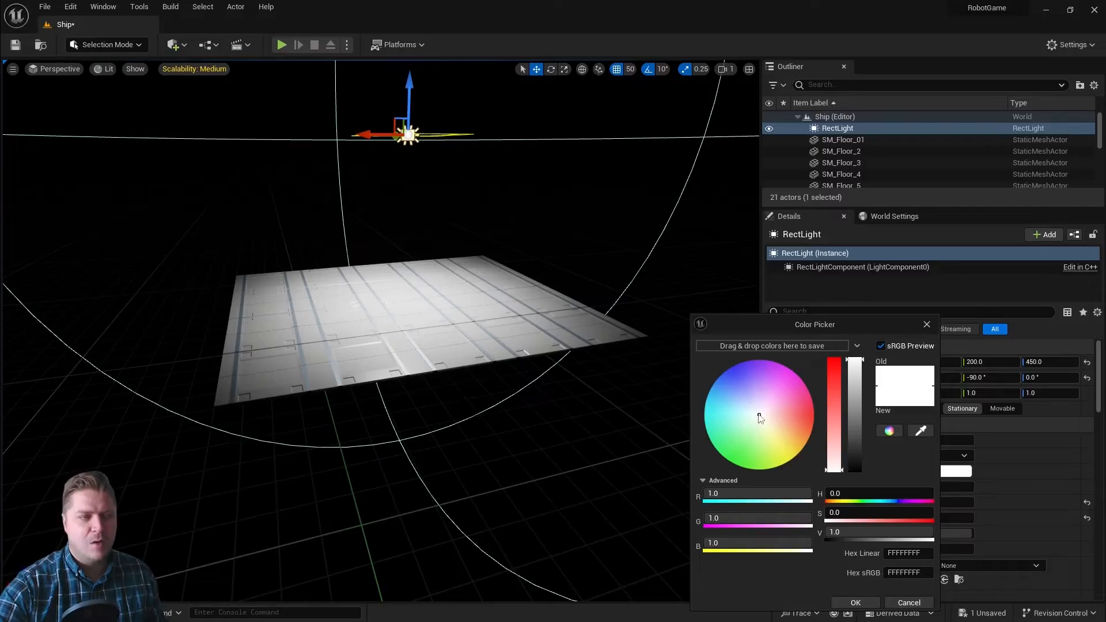
mouse_move(759, 419)
left_mouse_down()
mouse_move(740, 365)
mouse_move(729, 456)
mouse_move(791, 389)
mouse_move(808, 423)
mouse_move(787, 413)
mouse_move(773, 449)
mouse_move(756, 371)
mouse_move(720, 348)
mouse_move(764, 415)
mouse_move(717, 387)
mouse_move(766, 414)
mouse_move(747, 407)
left_mouse_up()
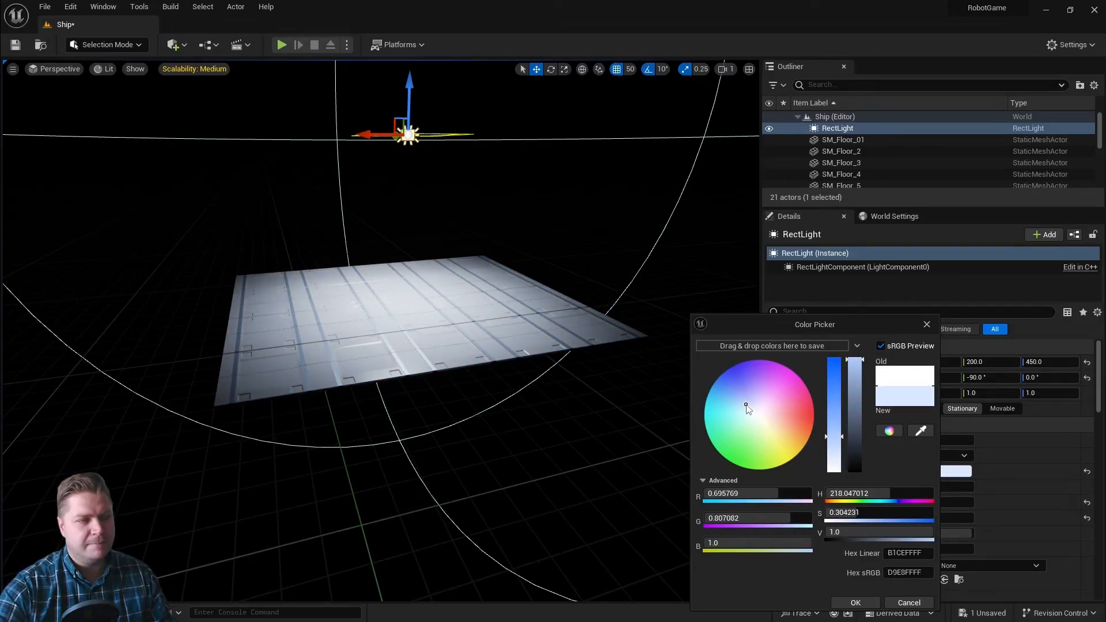
left_click(855, 601)
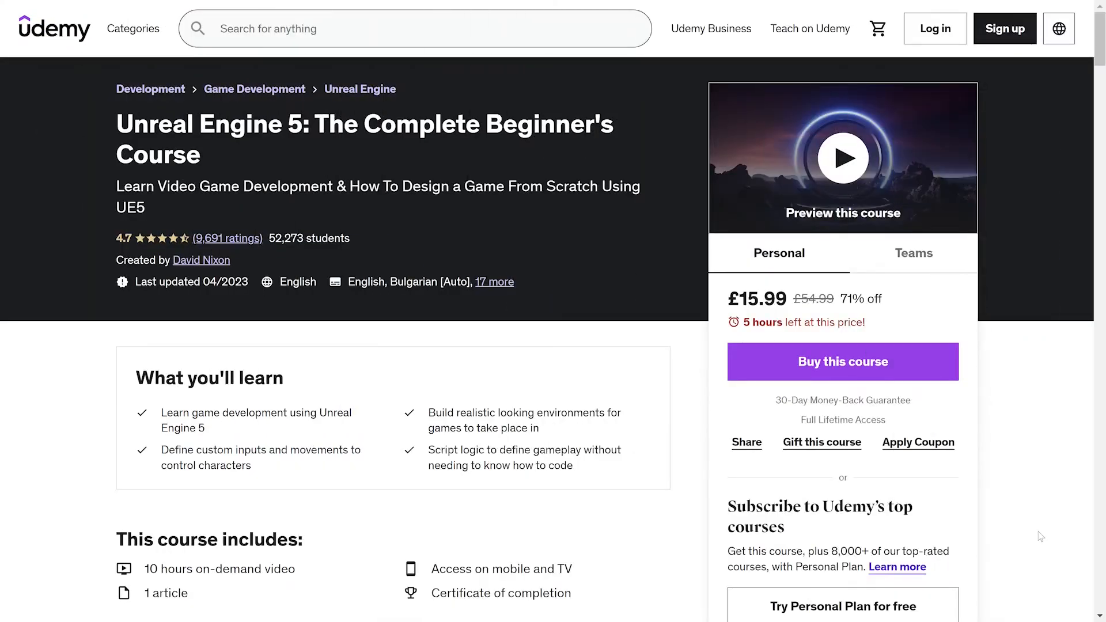
middle_click(1039, 532)
scroll(1039, 565, "down", 1)
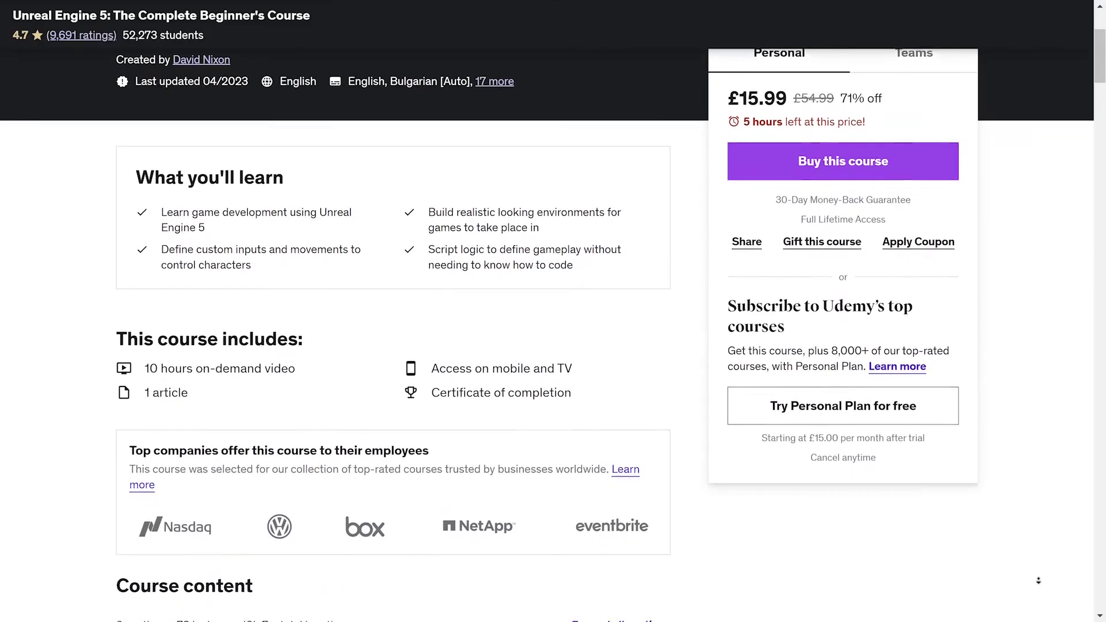
scroll(1038, 581, "down", 2)
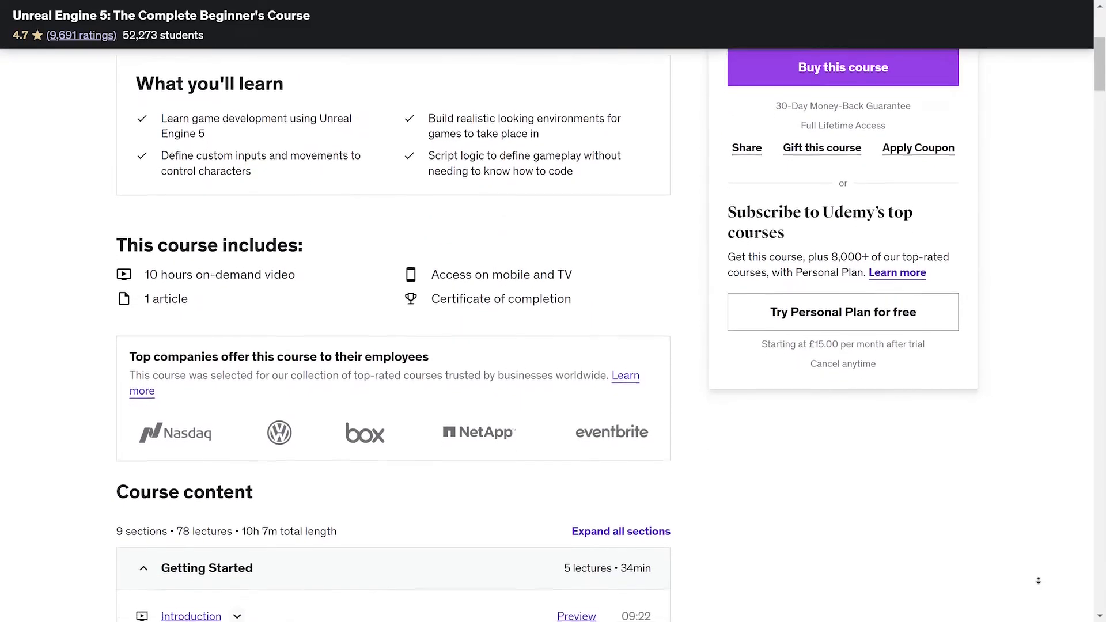
scroll(1039, 580, "down", 1)
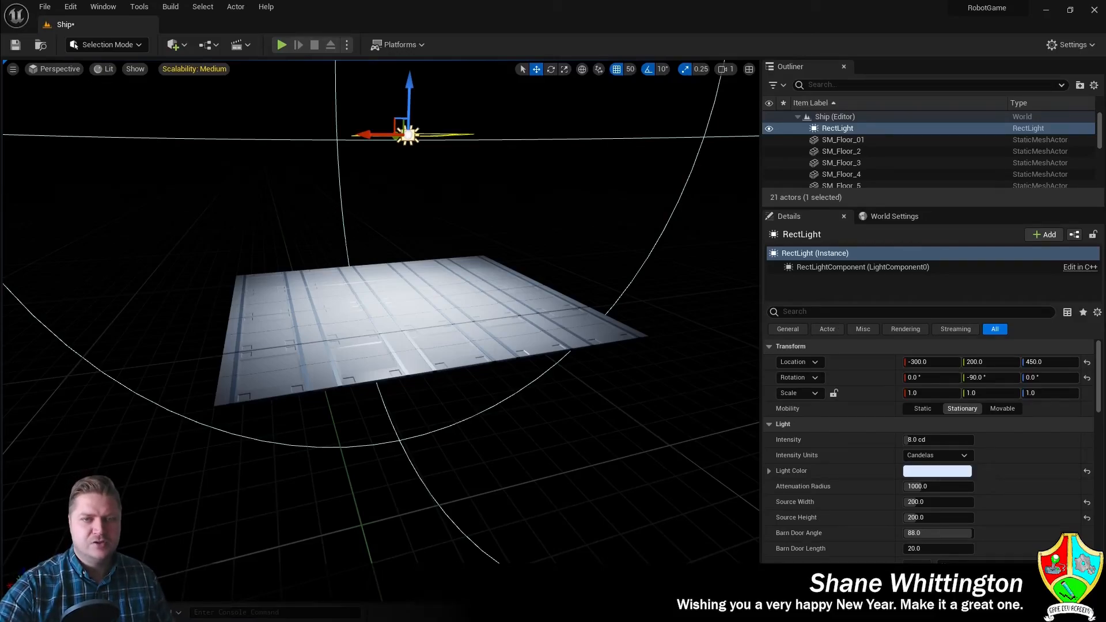
Step: Test-play the Ship level in the viewport, release the mouse from the game and stop the session
right_click_drag(547, 196, 588, 263)
right_click_drag(483, 235, 476, 254)
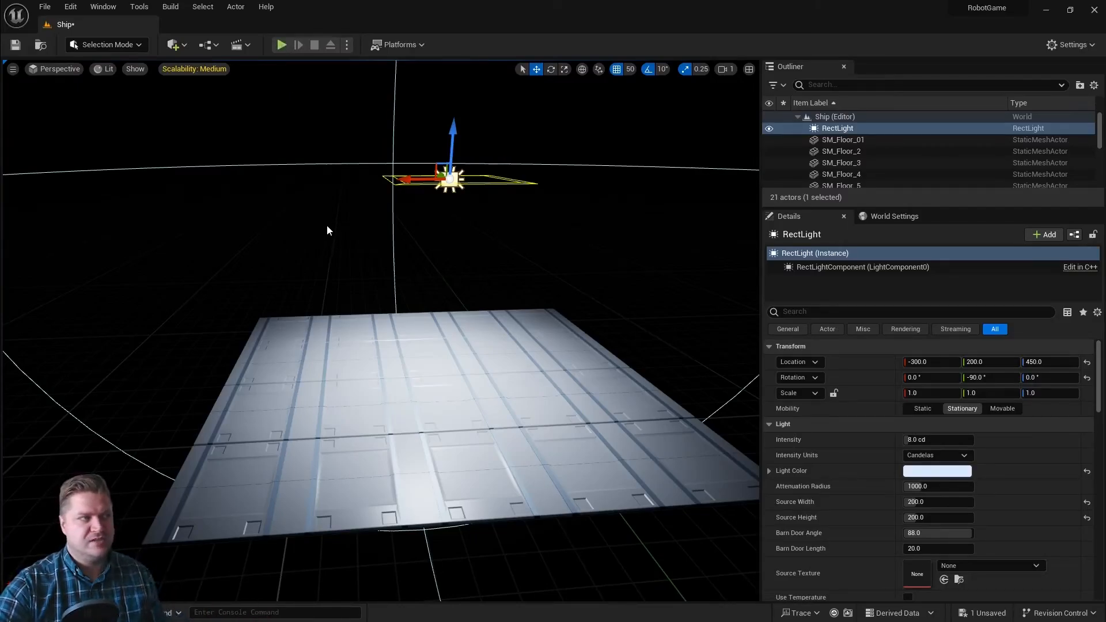
left_click(281, 46)
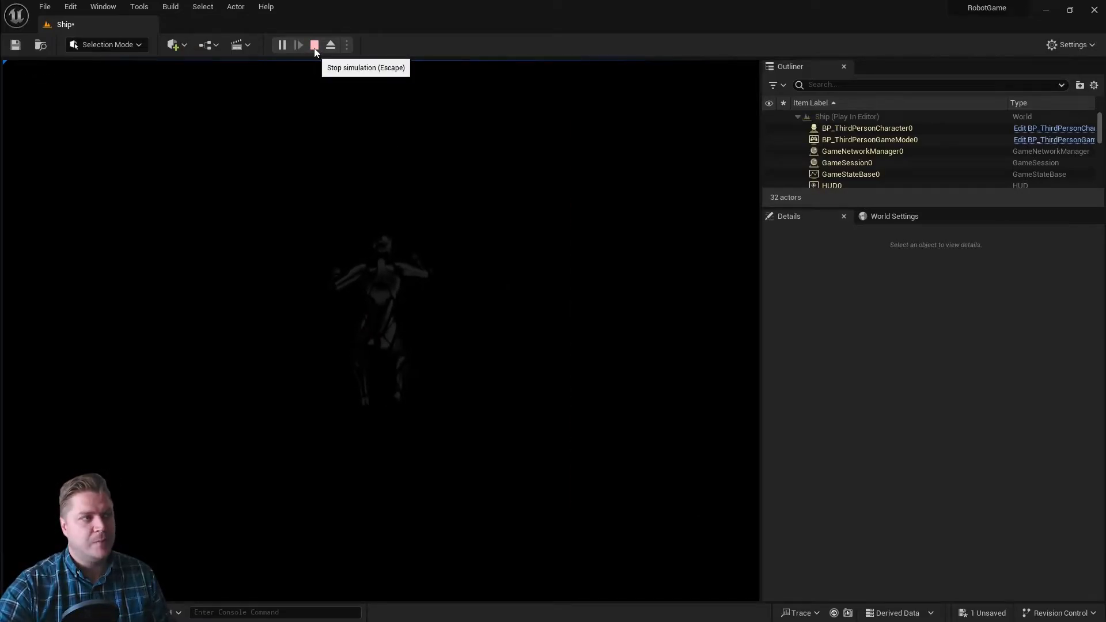
left_click(402, 217)
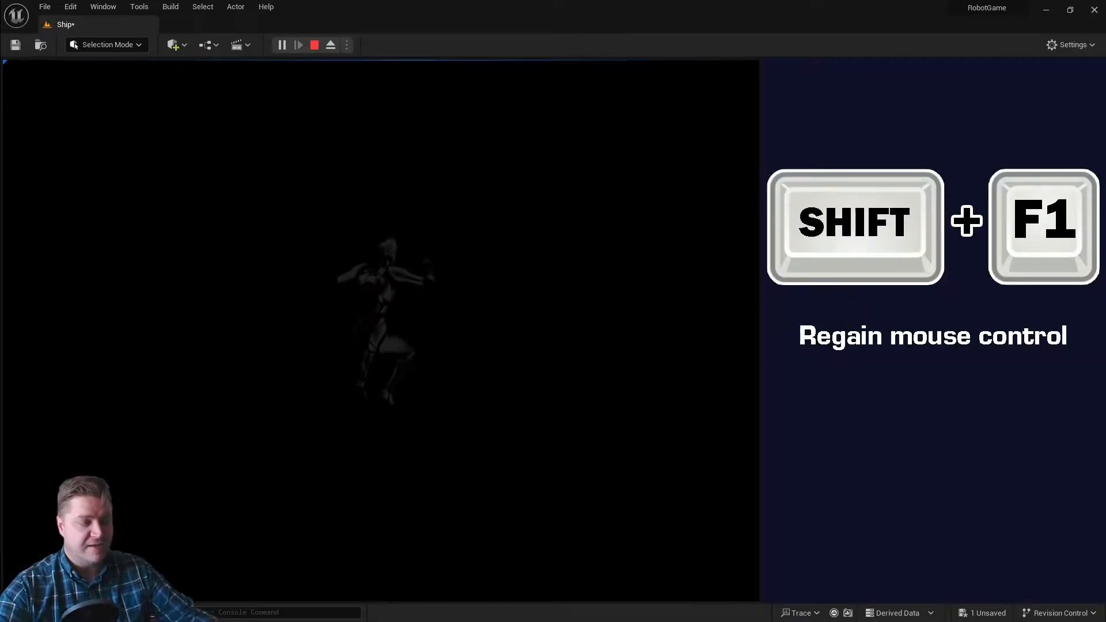
key("shift+F1")
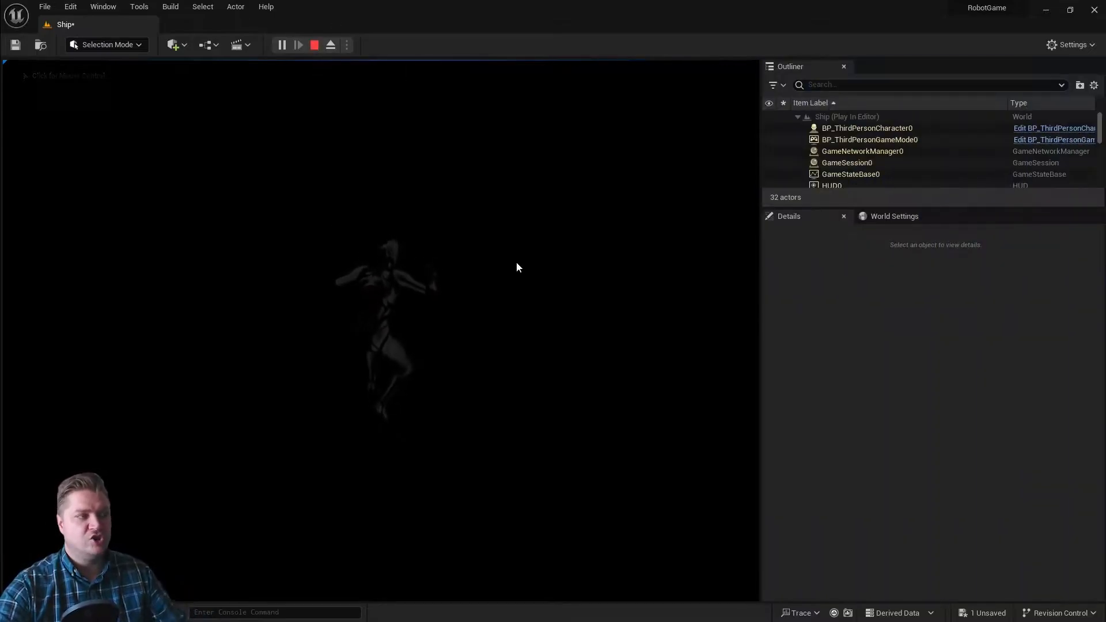
key("Escape")
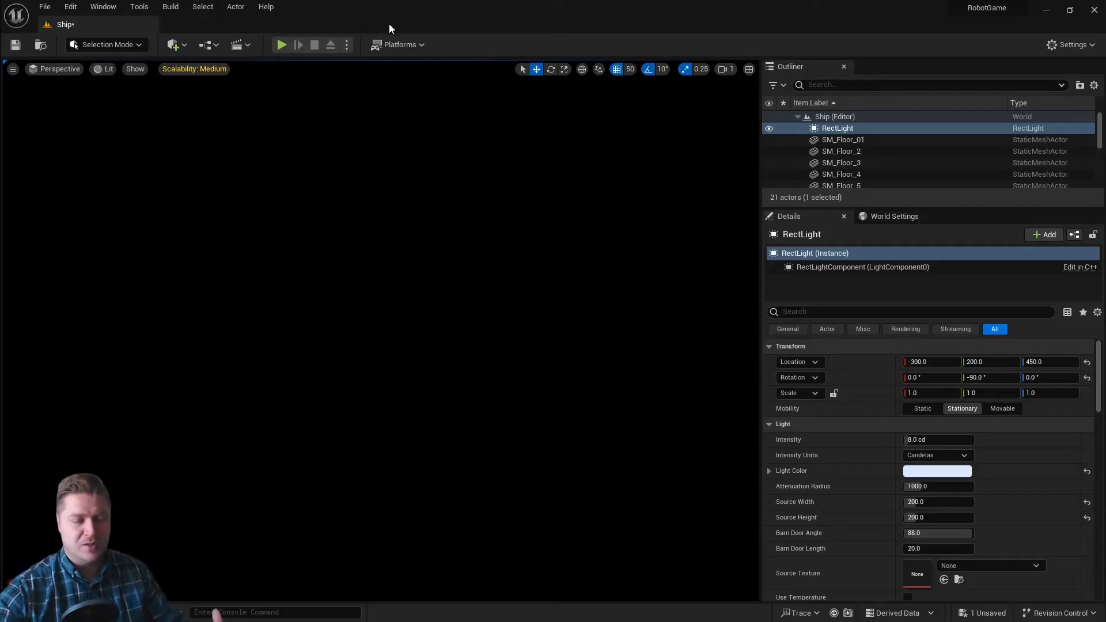
Step: Focus the view on the Rect Light and the lit floor, and check the player spawn location in the play settings
left_click(841, 129)
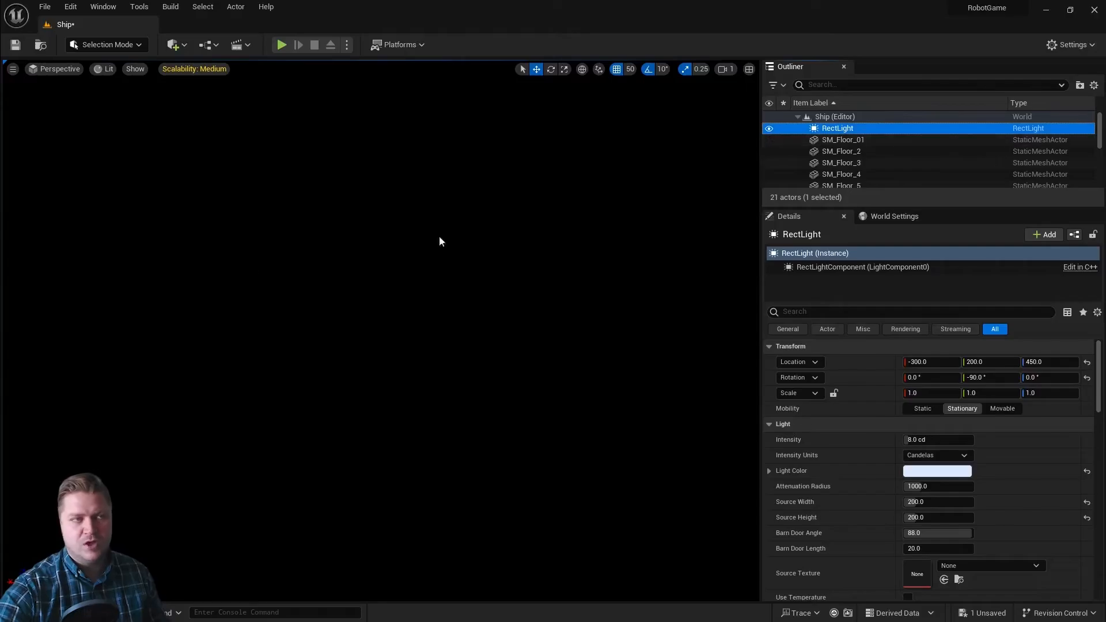
key("f")
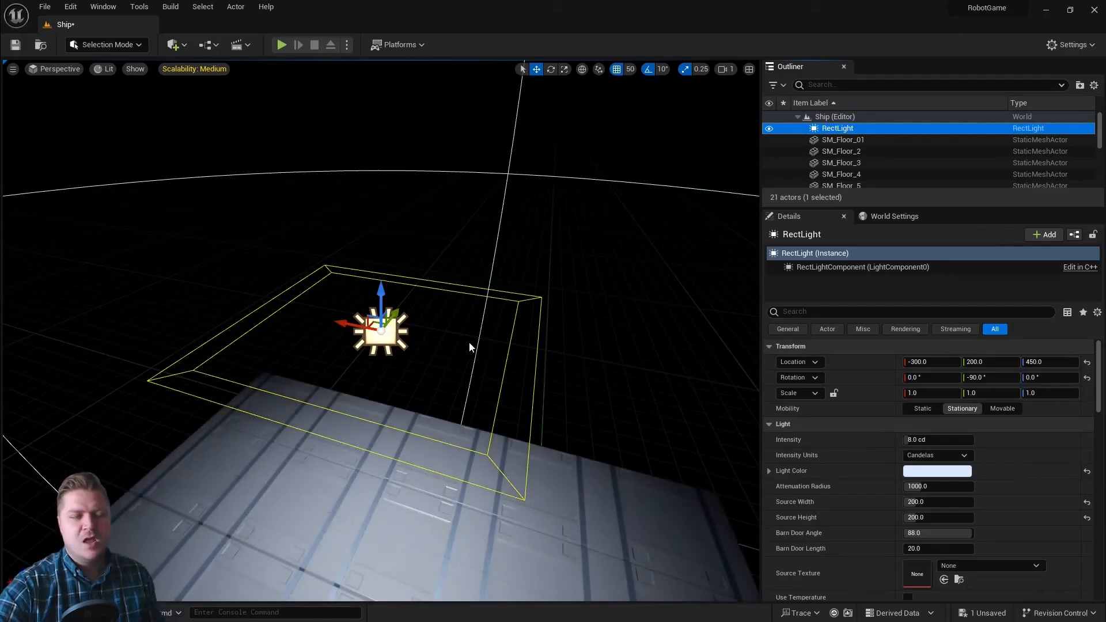
right_click_drag(330, 409, 190, 418)
right_click_drag(602, 254, 591, 215)
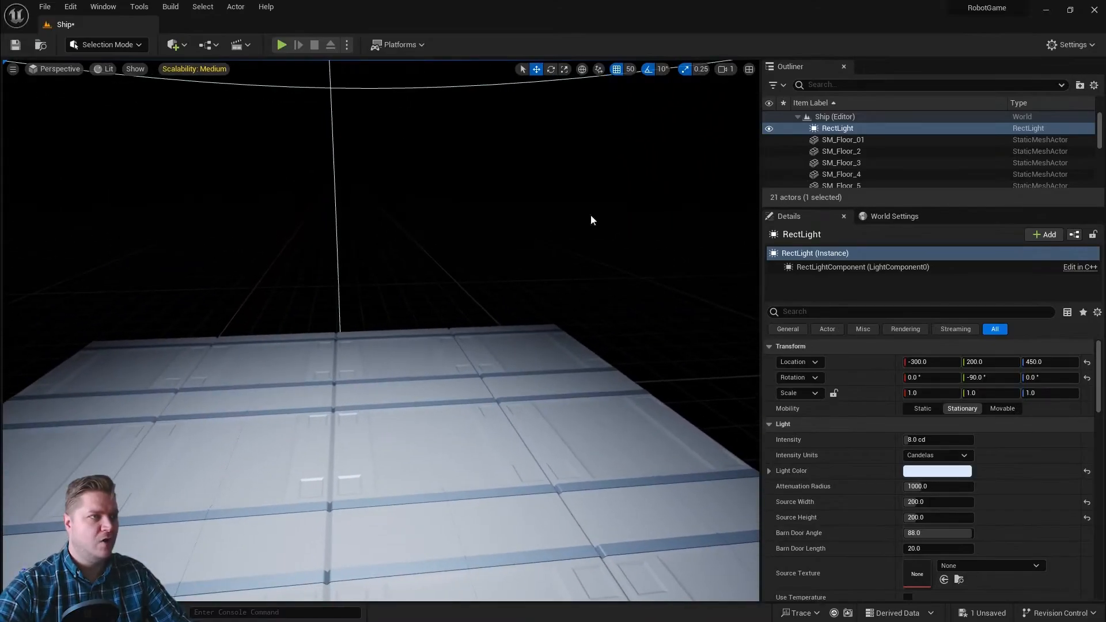
left_click(348, 45)
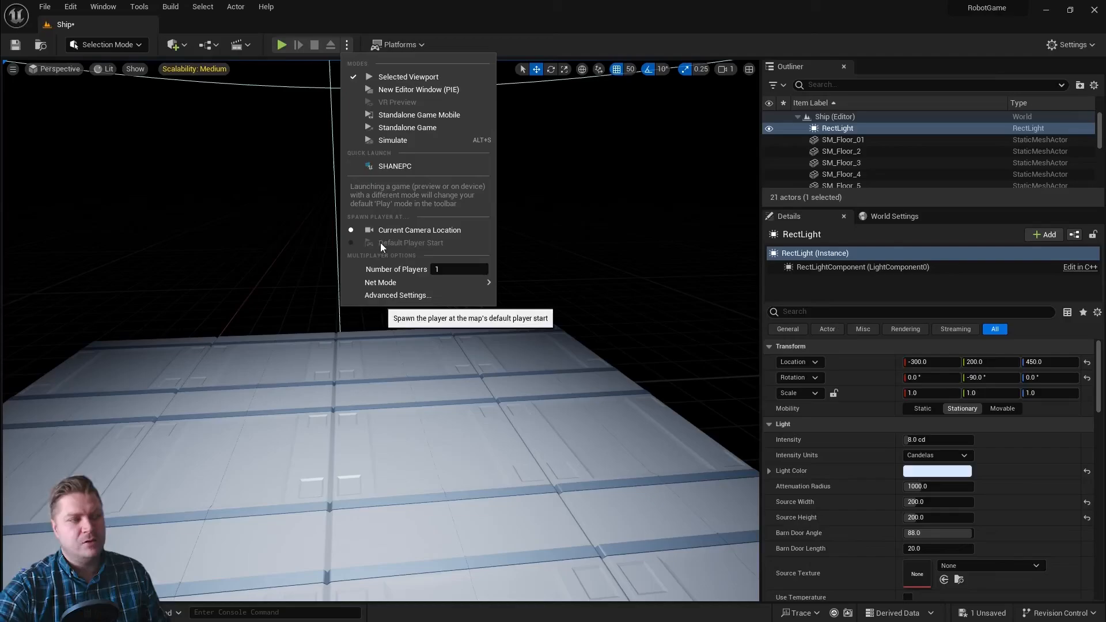
left_click(346, 44)
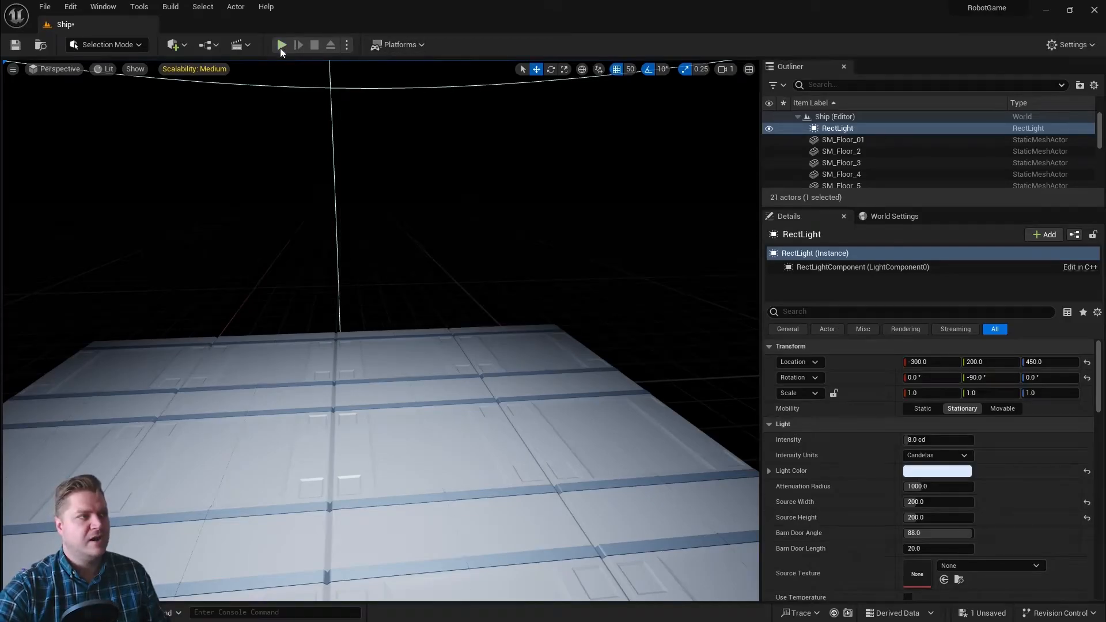
Step: Test-play the Ship level from the current camera location, run the character across the floor and stop the session
left_click(282, 45)
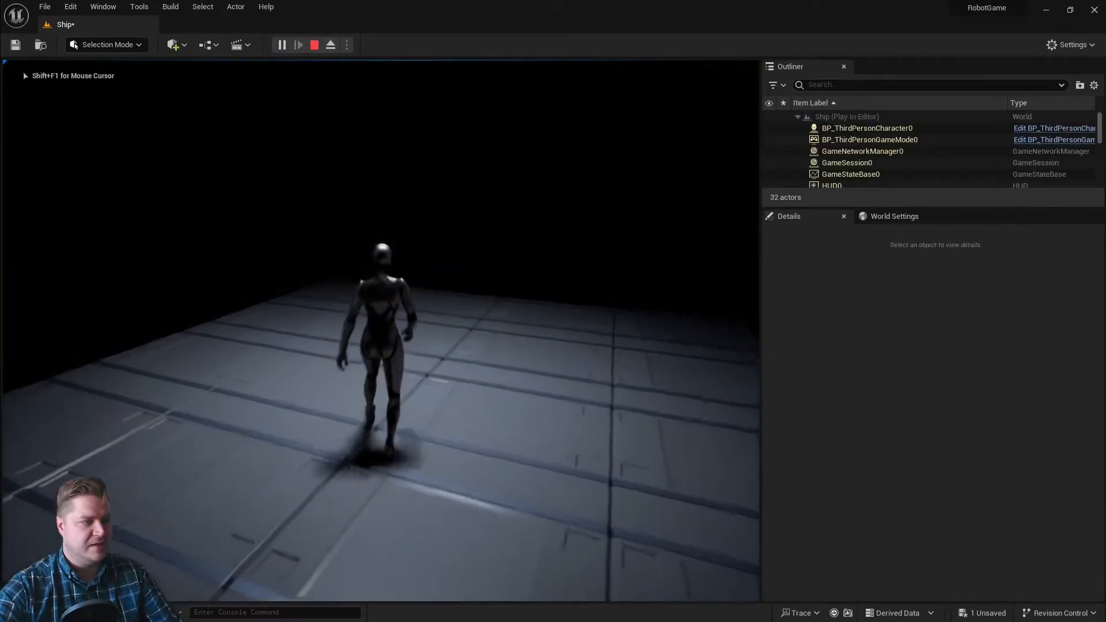
key("w")
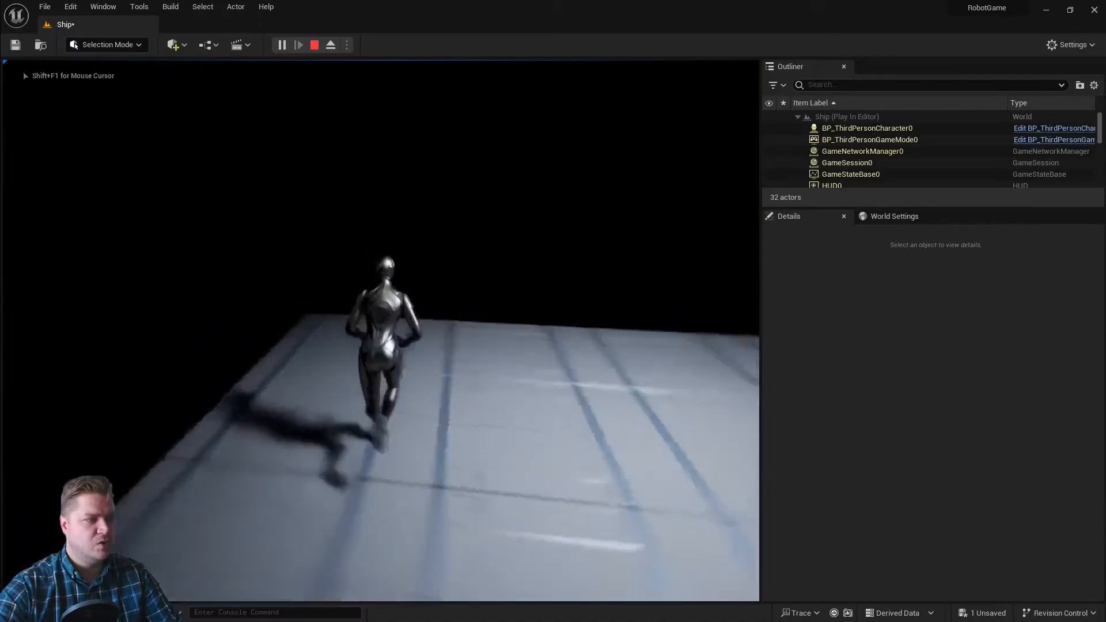
key("w")
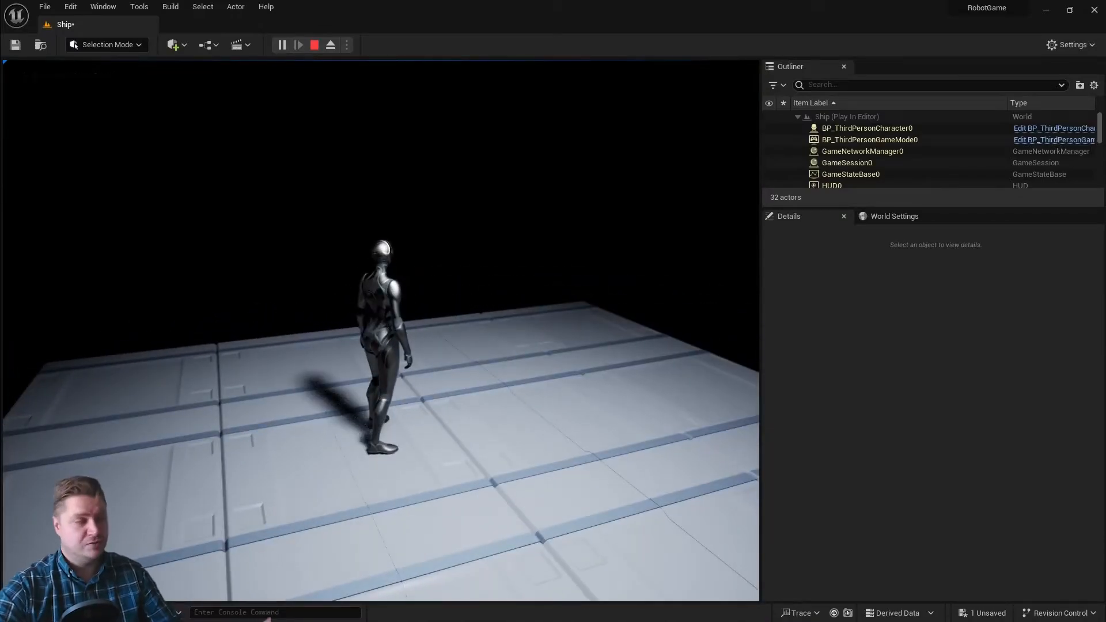
key("Escape")
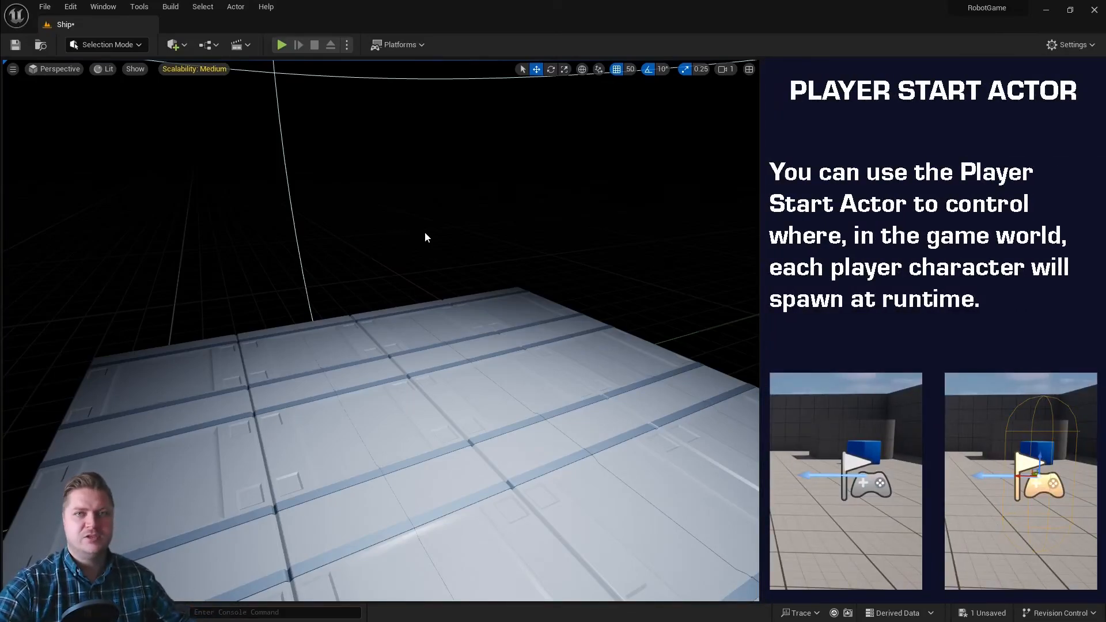
Step: Find the Player Start actor and place it on the floor at about X -400, Y 250
left_click(177, 45)
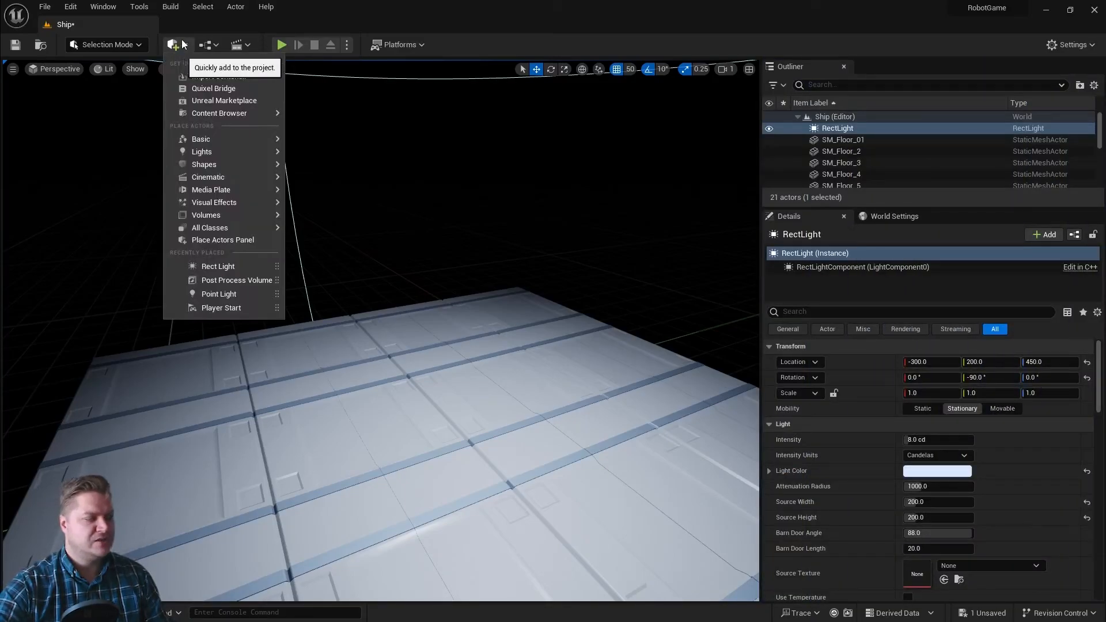
type("player")
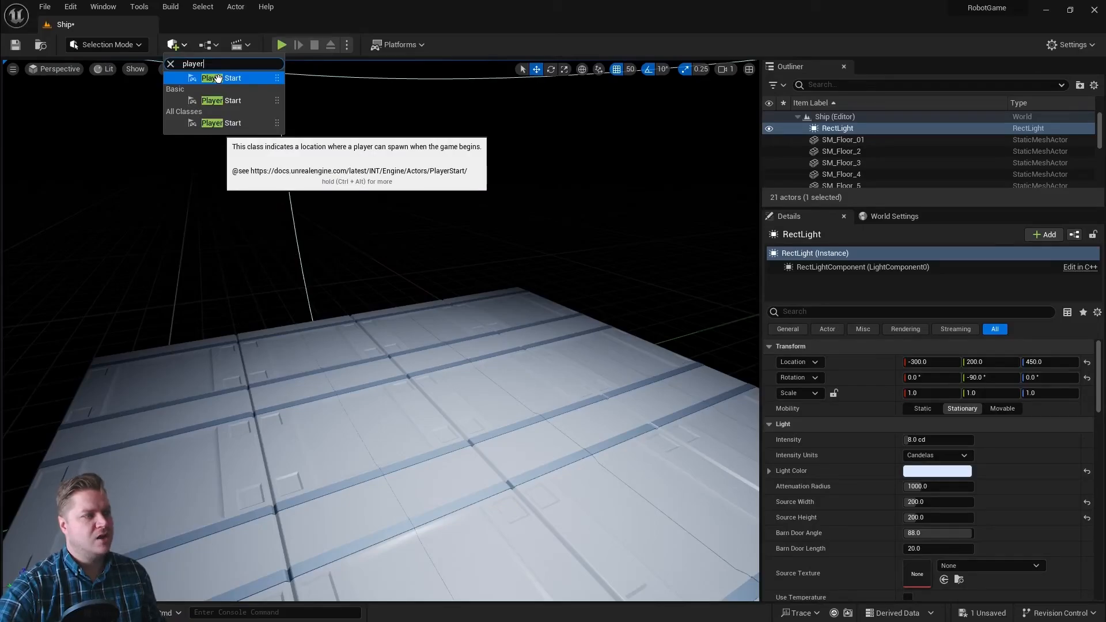
left_click_drag(219, 78, 443, 454)
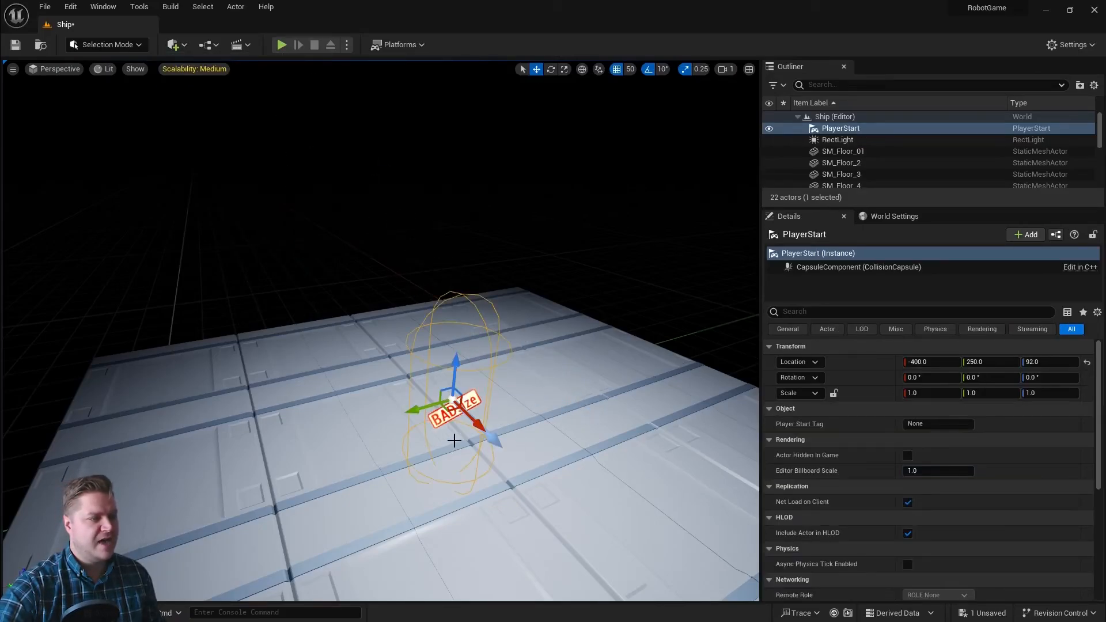
Step: Raise the Player Start to Z 142 so that its capsule clears the floor
scroll(469, 392, "down", 3)
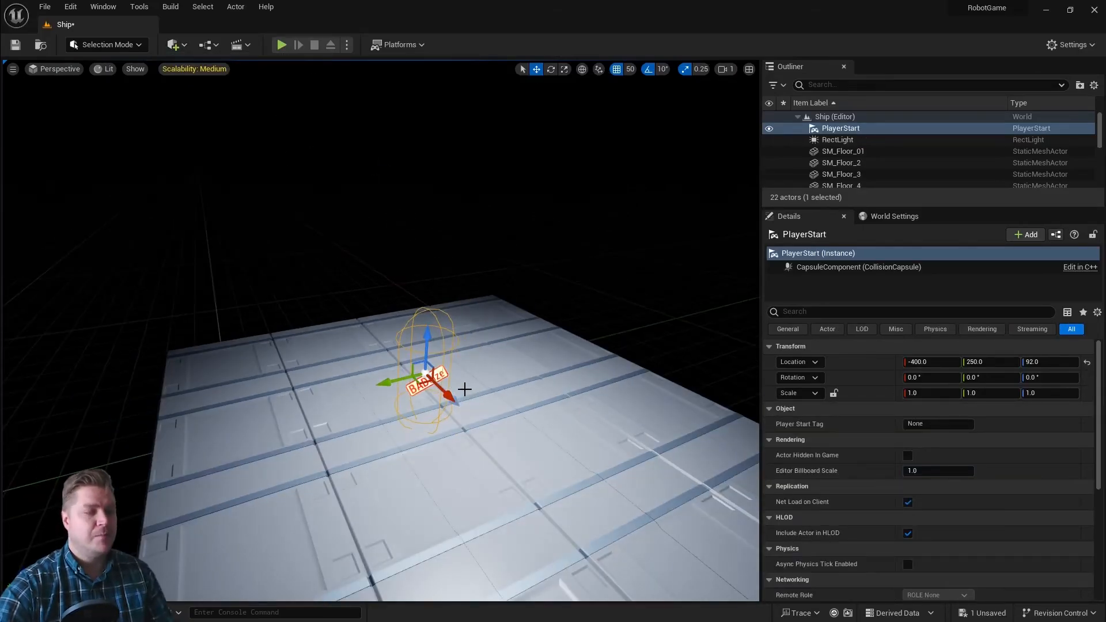
right_click_drag(410, 434, 473, 435)
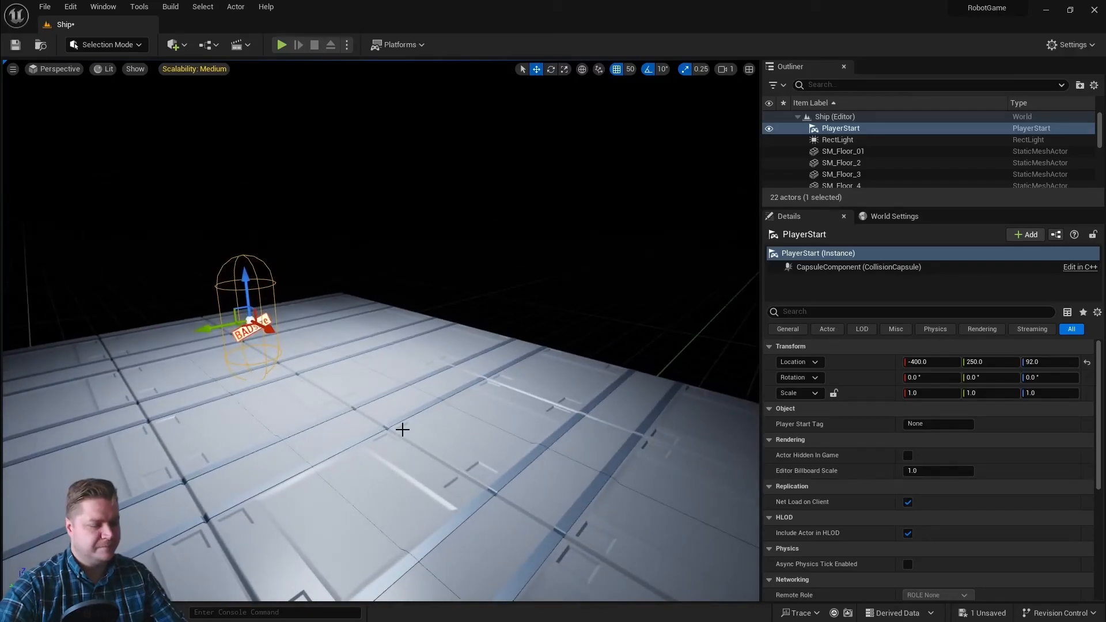
right_click_drag(403, 430, 421, 388)
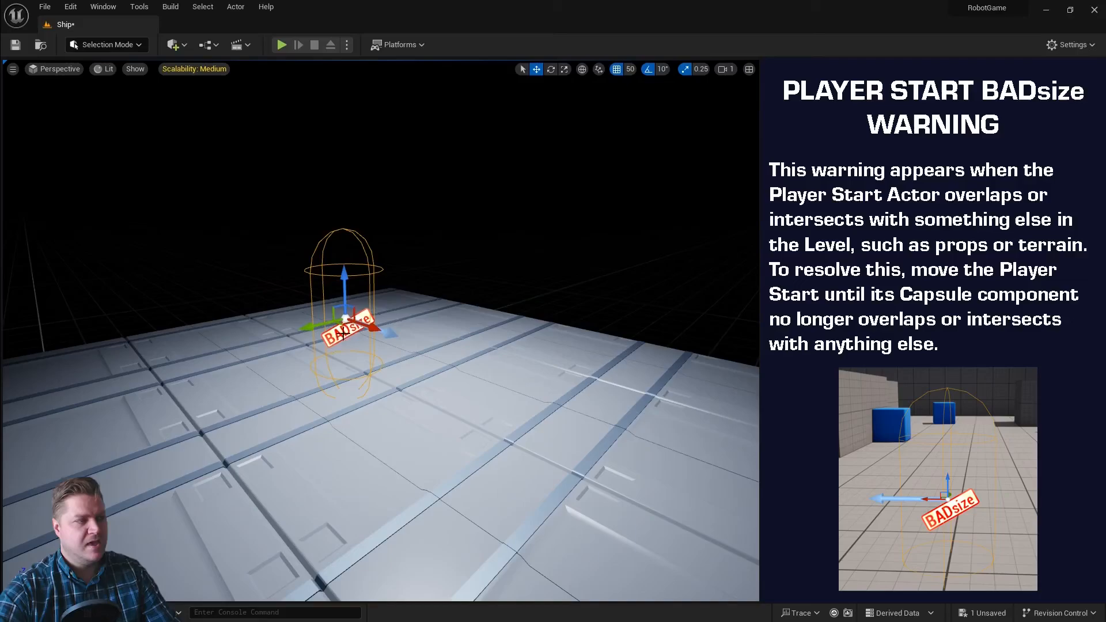
left_click_drag(349, 263, 355, 257)
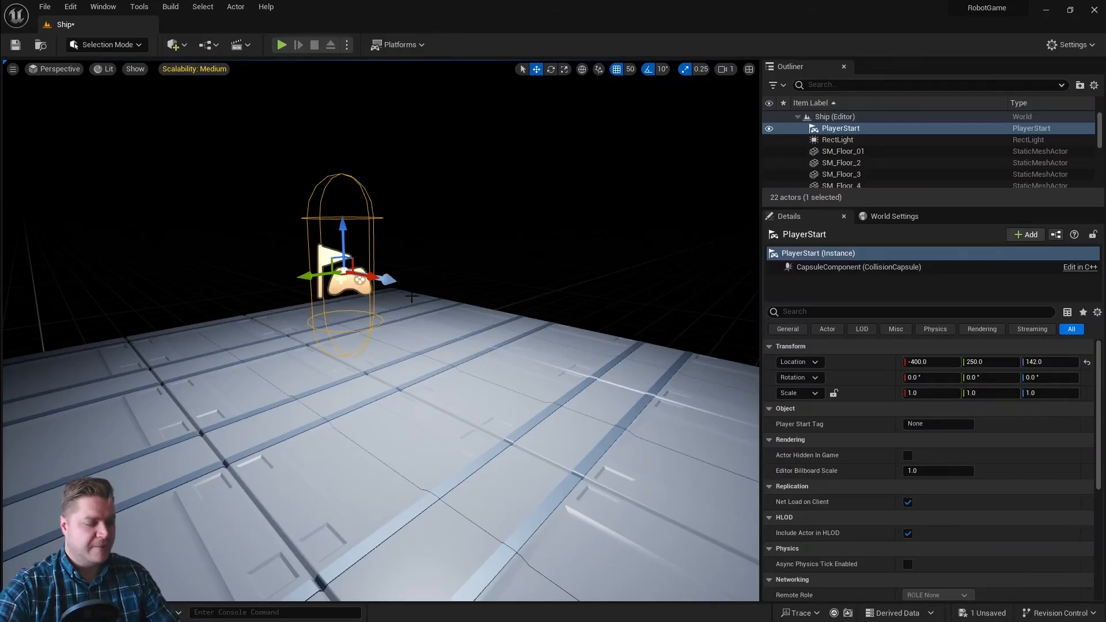
Step: Move the Player Start to the edge of the floor, centred at X -600, Y 200
left_click_drag(372, 338, 493, 403, "alt")
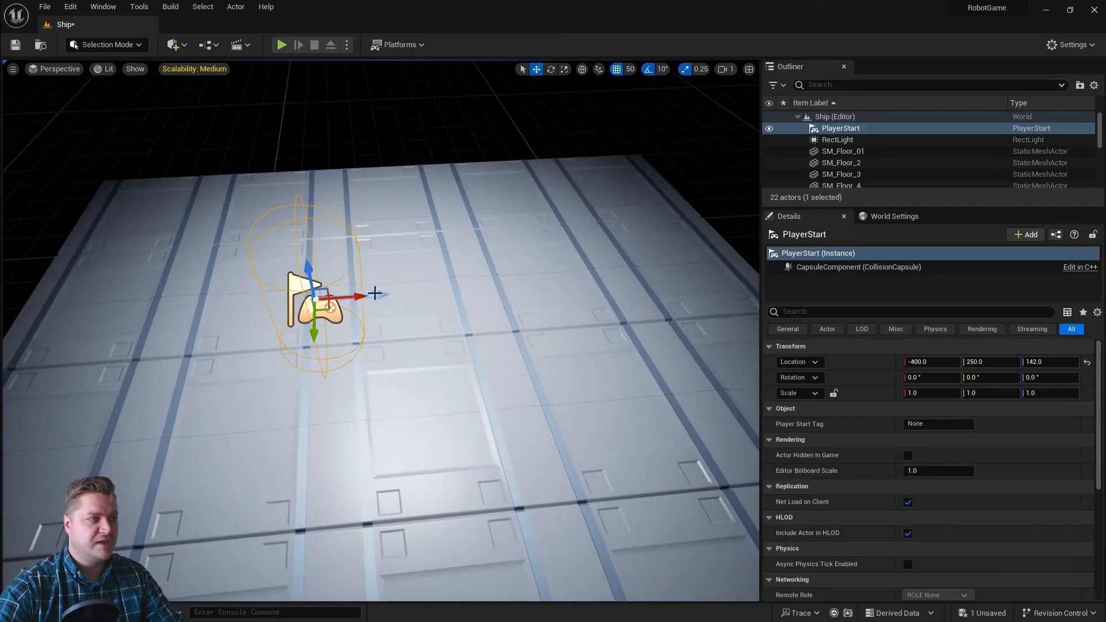
left_click(521, 69)
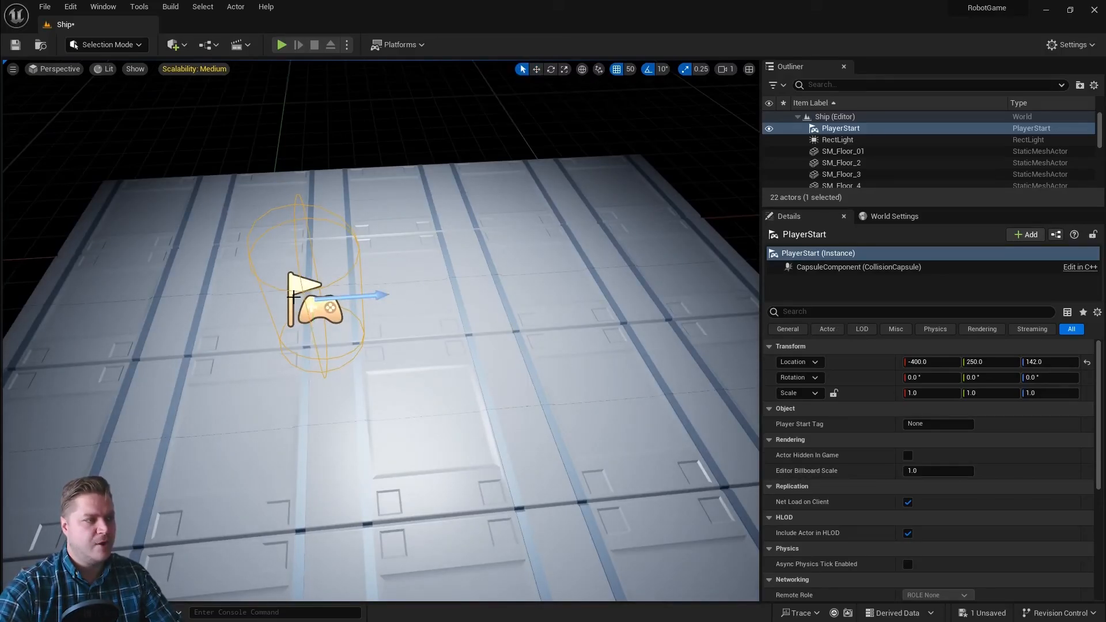
scroll(378, 294, "down", 4)
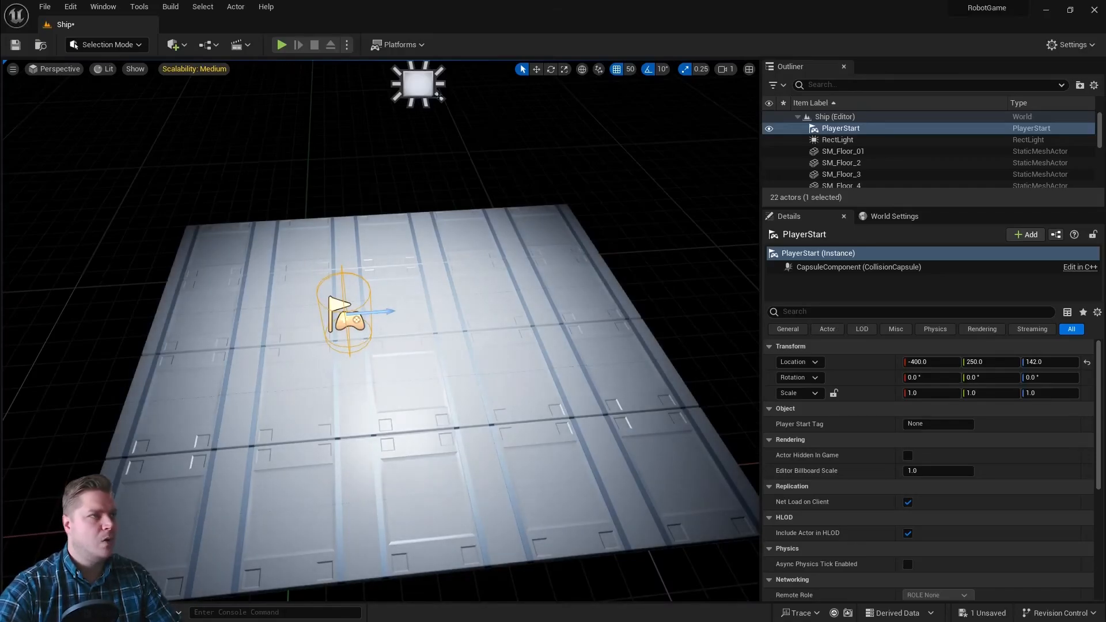
left_click(537, 70)
left_click_drag(390, 312, 249, 321)
key("f")
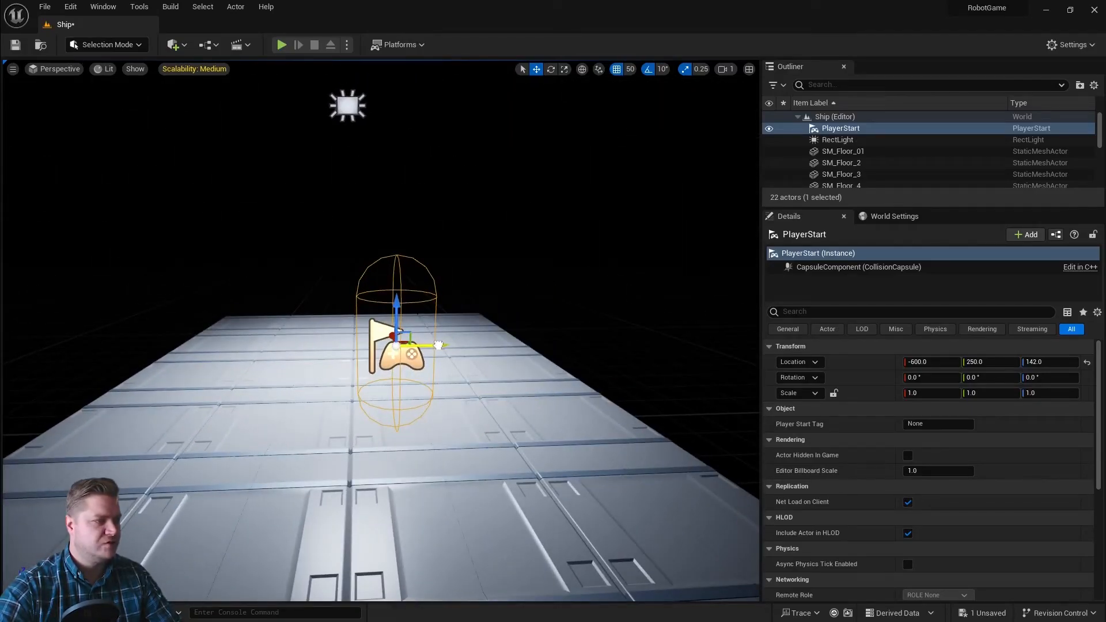
left_click_drag(419, 346, 405, 347)
Step: Test-play the level from the Player Start, move the character around the floor in all directions and stop the session
right_click_drag(482, 330, 352, 342)
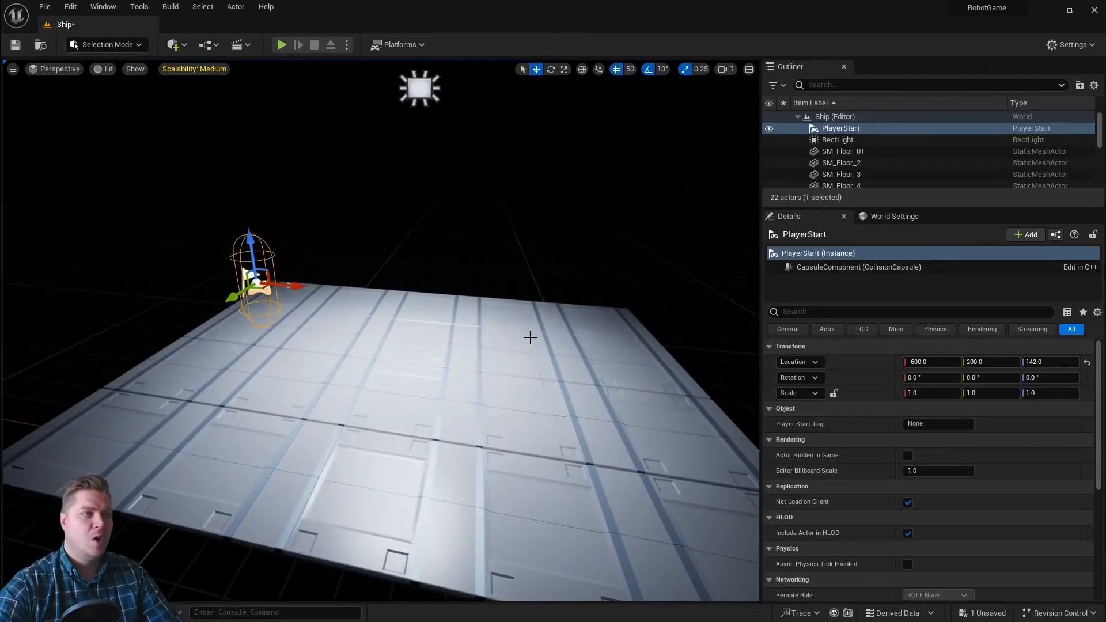
scroll(532, 325, "down", 6)
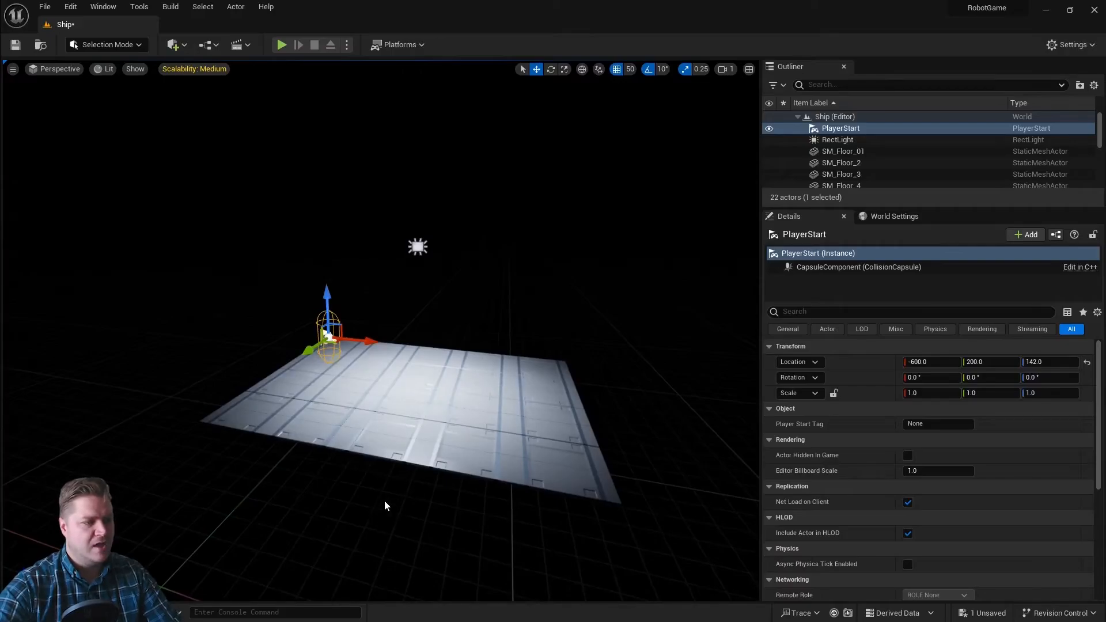
mouse_move(386, 503)
right_mouse_down()
mouse_move(340, 582)
mouse_move(383, 467)
mouse_move(382, 495)
right_mouse_up()
right_click_drag(272, 185, 267, 182)
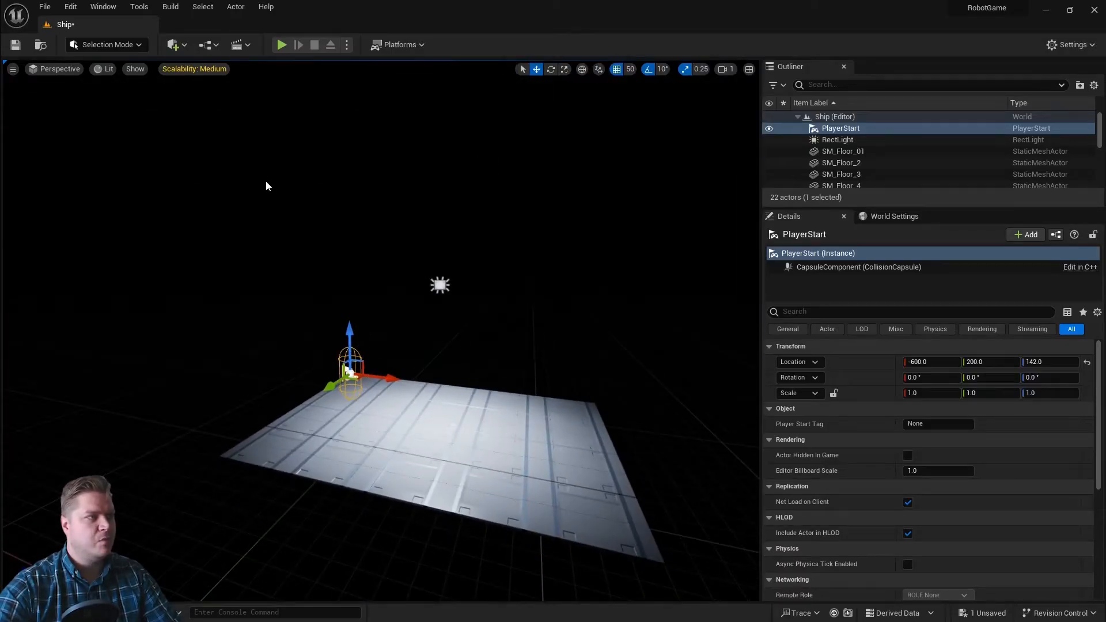
left_click(282, 45)
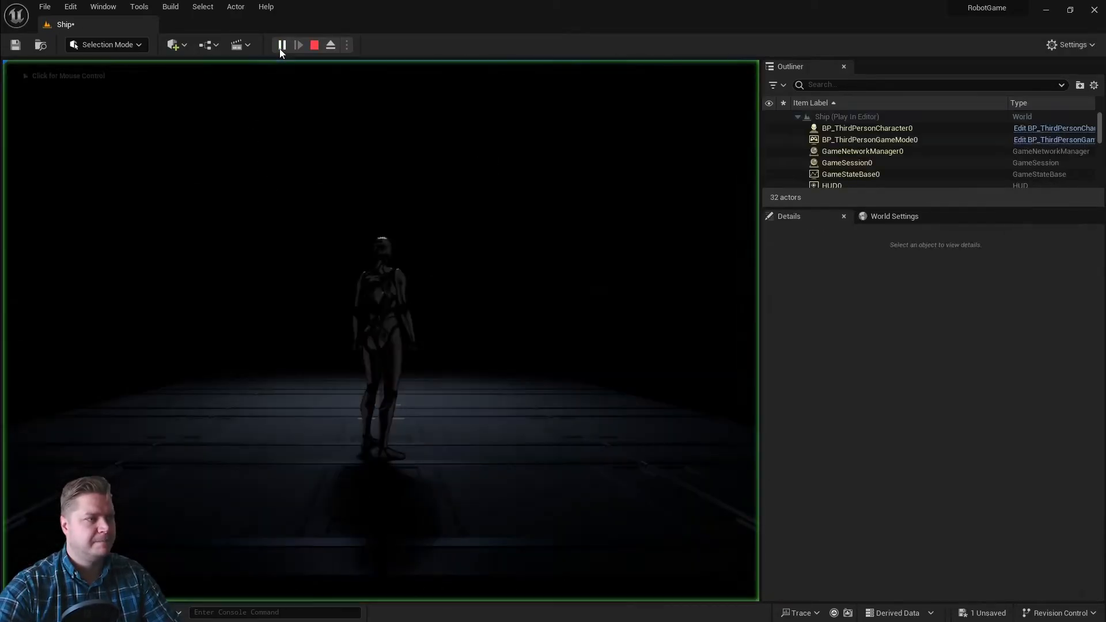
left_click(573, 299)
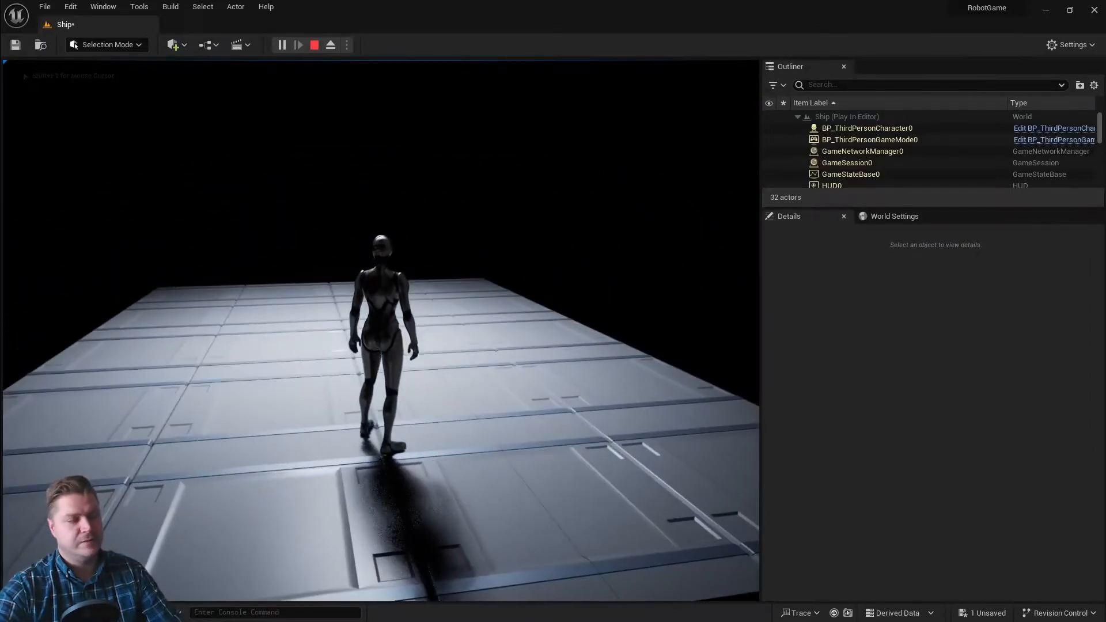
key("w")
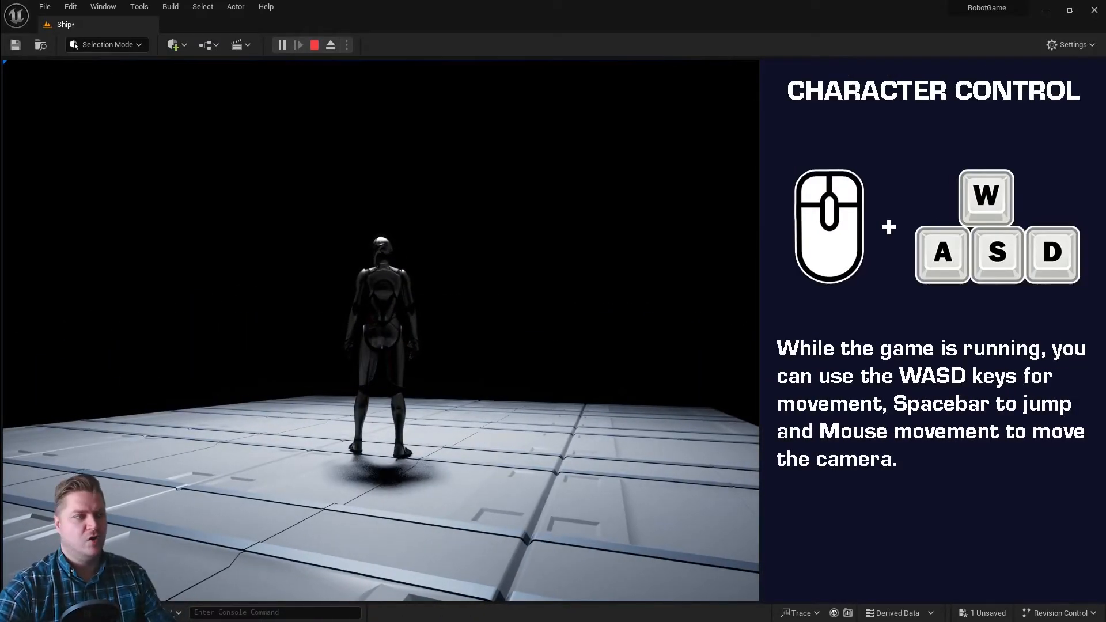
key("w")
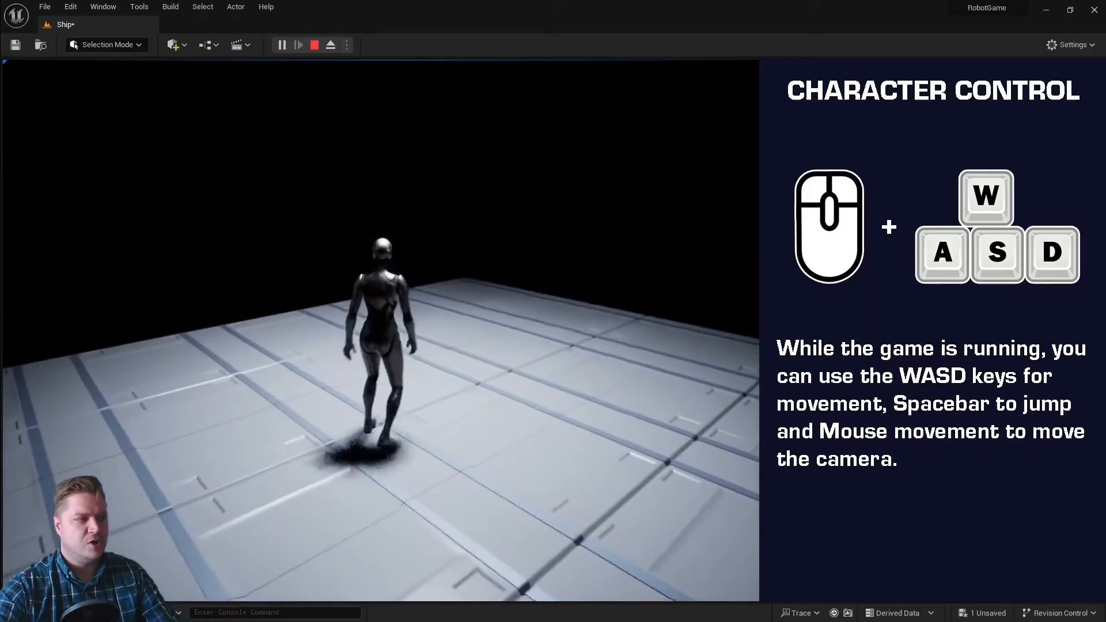
key("a")
key("s")
key("d")
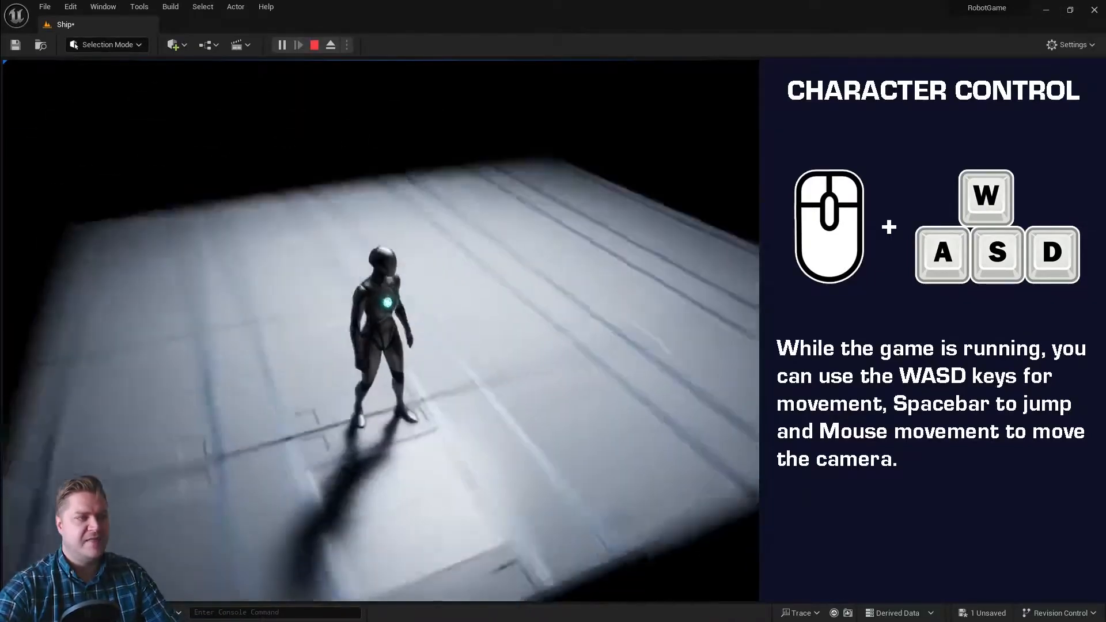
key("w")
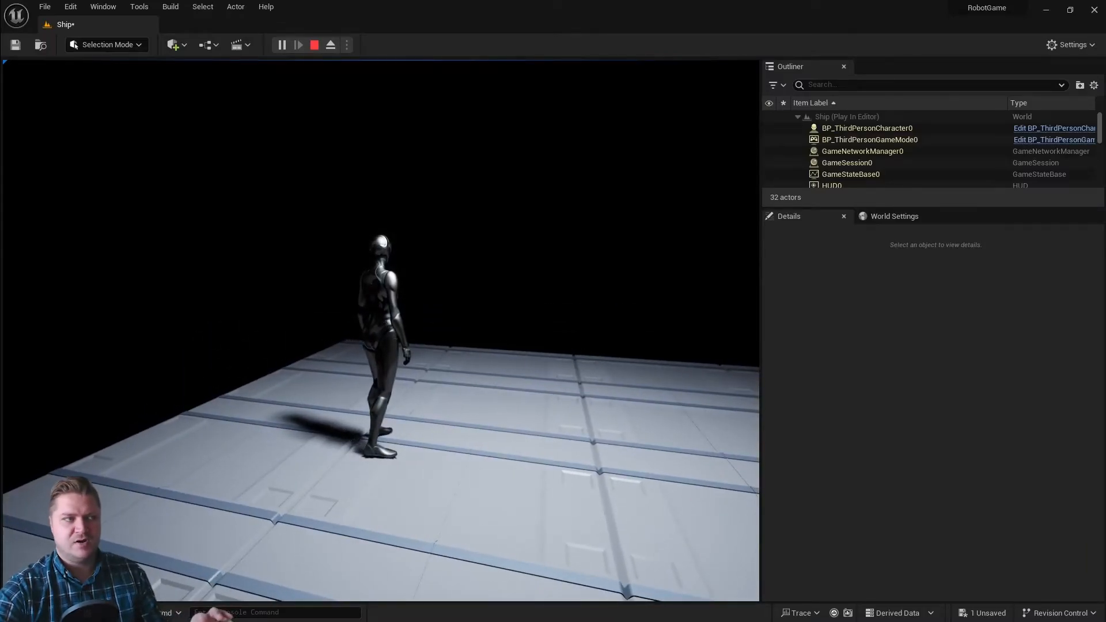
key("Escape")
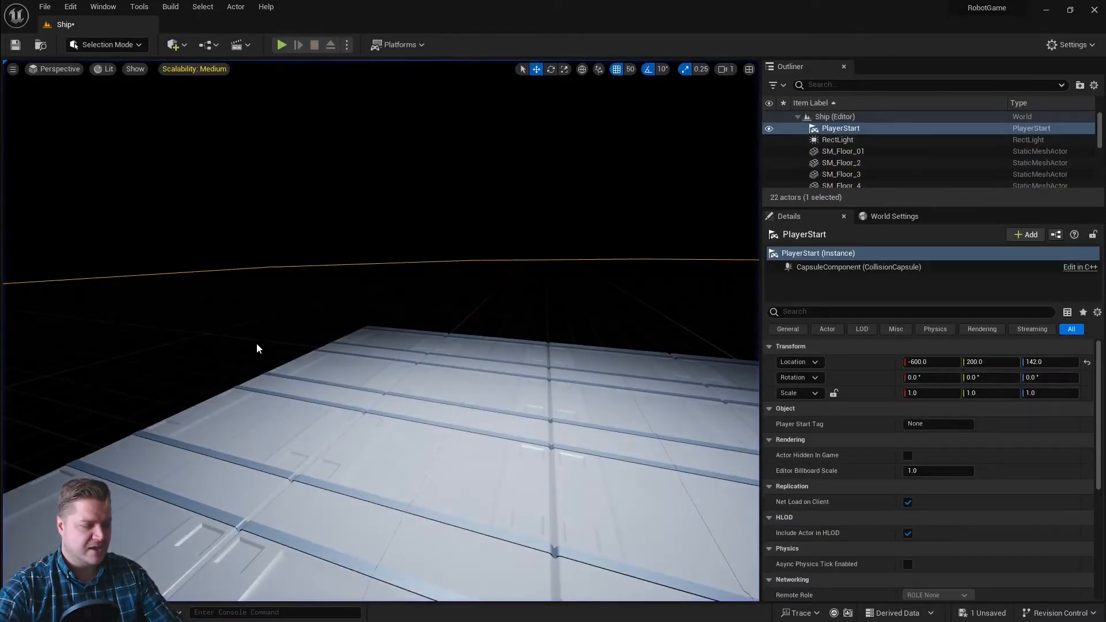
key("s")
mouse_move(257, 348)
right_mouse_down()
mouse_move(237, 368)
mouse_move(238, 348)
mouse_move(260, 347)
right_mouse_up()
key("d")
key("s")
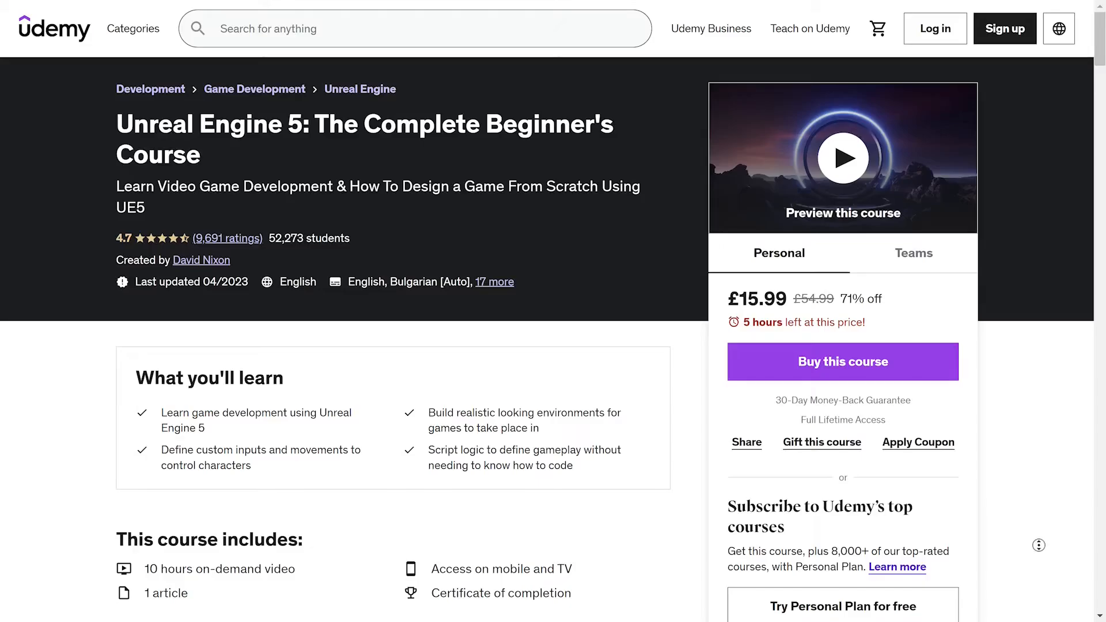
Step: On Udemy, look through the Unreal Engine 5: The Complete Beginner's Course page down to the course content
scroll(1039, 581, "down", 2)
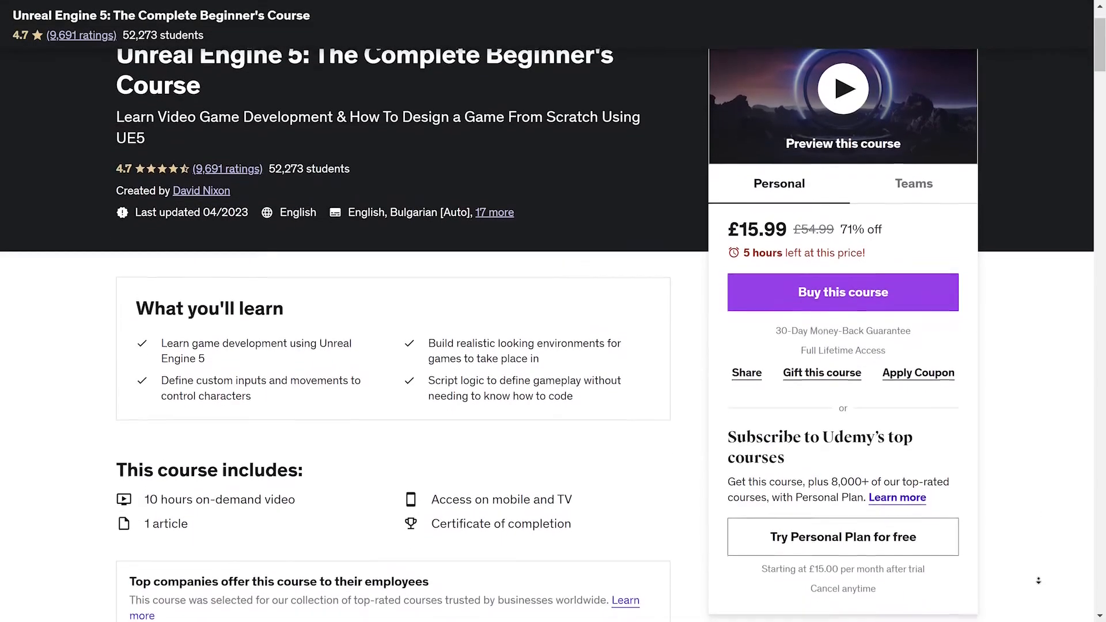
scroll(1039, 581, "down", 2)
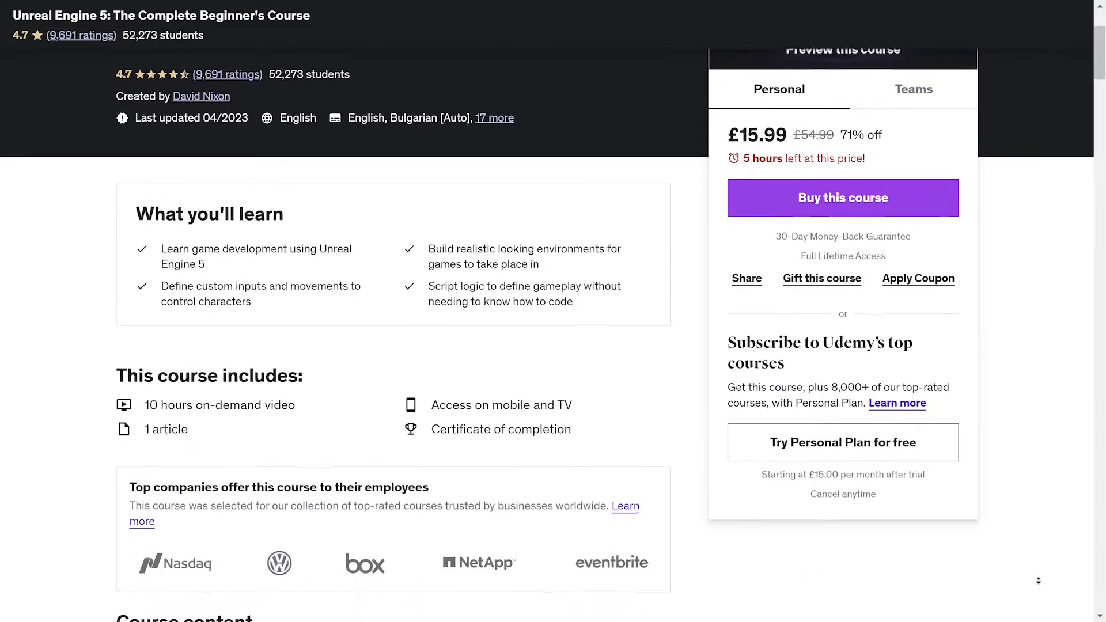
scroll(1039, 581, "down", 2)
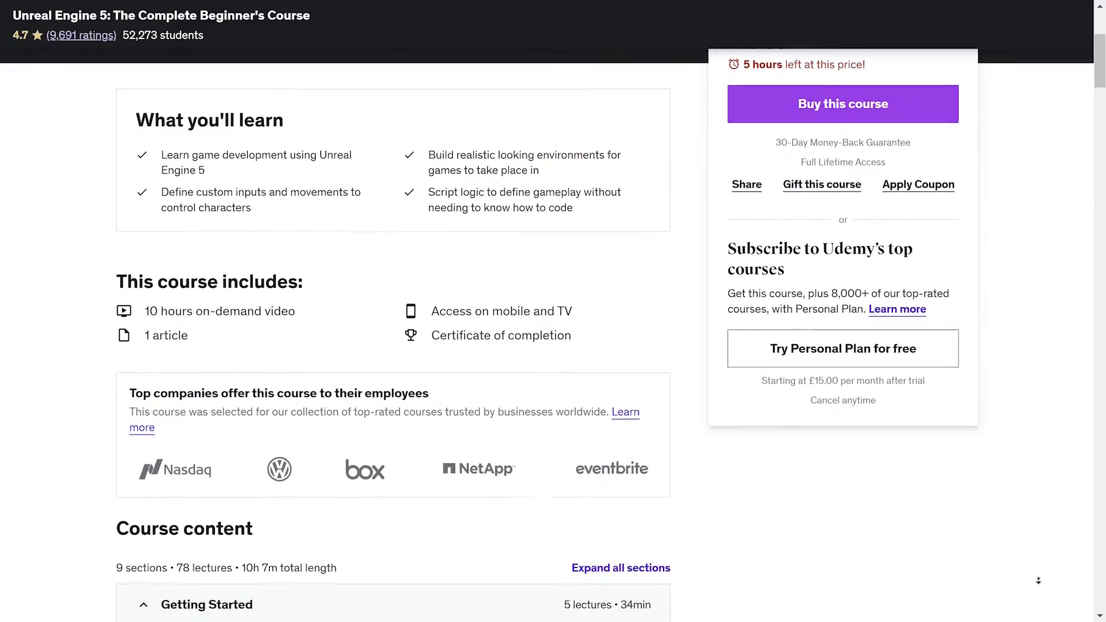
scroll(1039, 581, "down", 2)
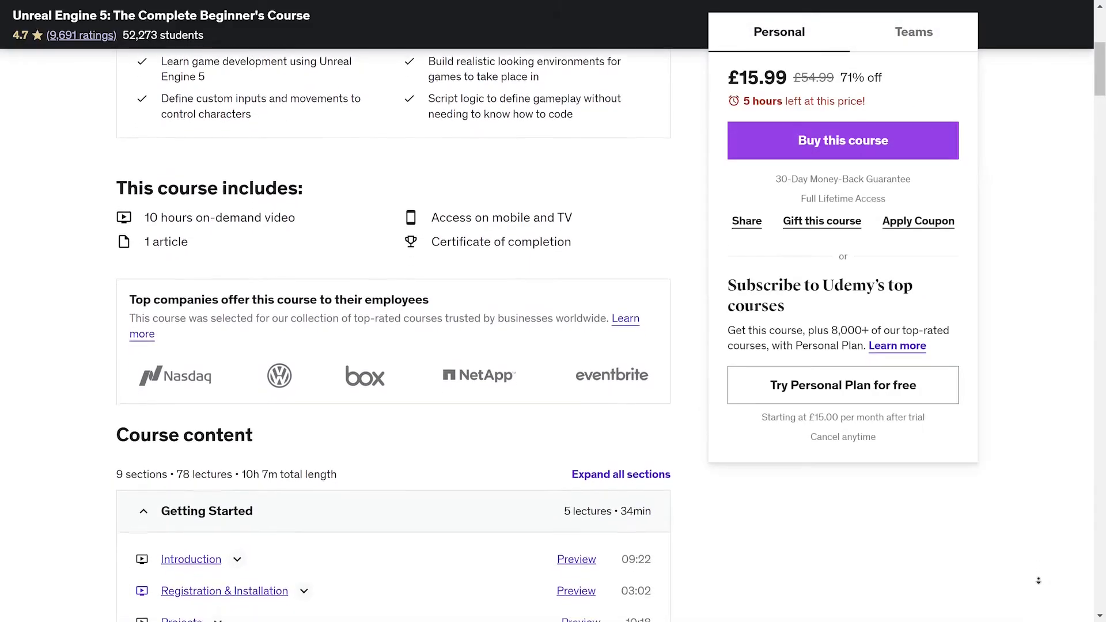
Step: Look through the Getting Started and The Level Editor lectures listed in the Udemy course content
scroll(1039, 581, "down", 2)
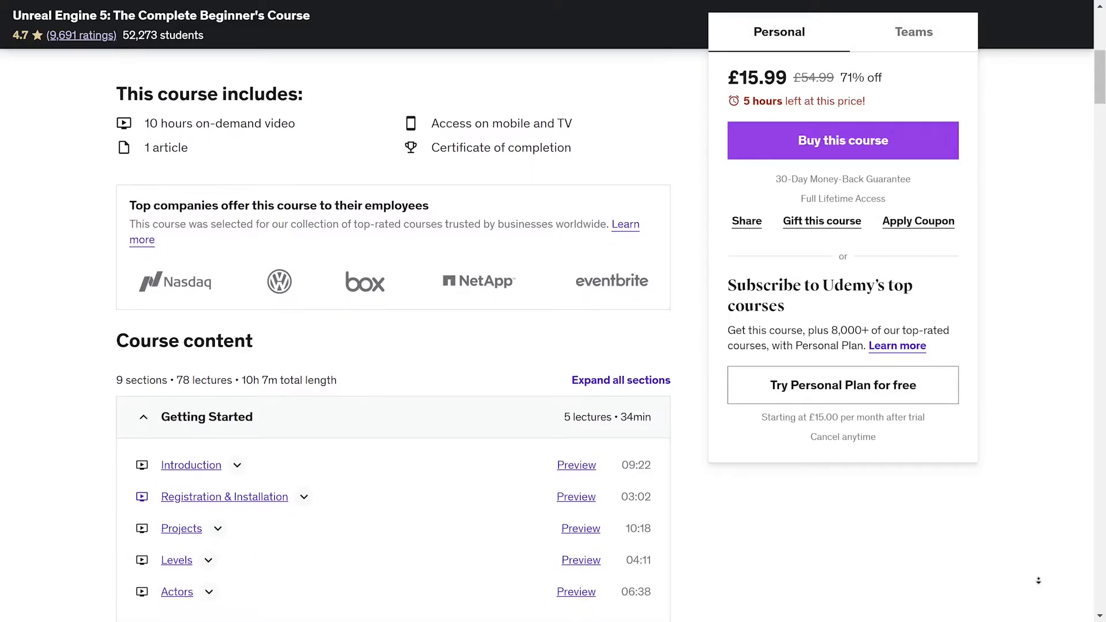
scroll(1039, 581, "down", 2)
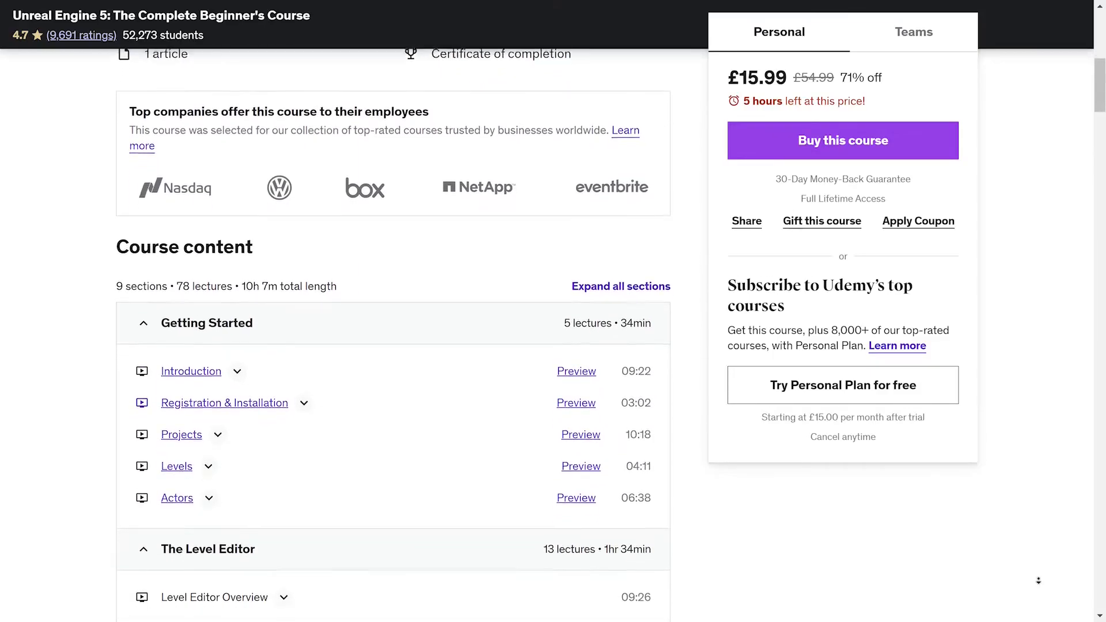
scroll(1039, 581, "down", 1)
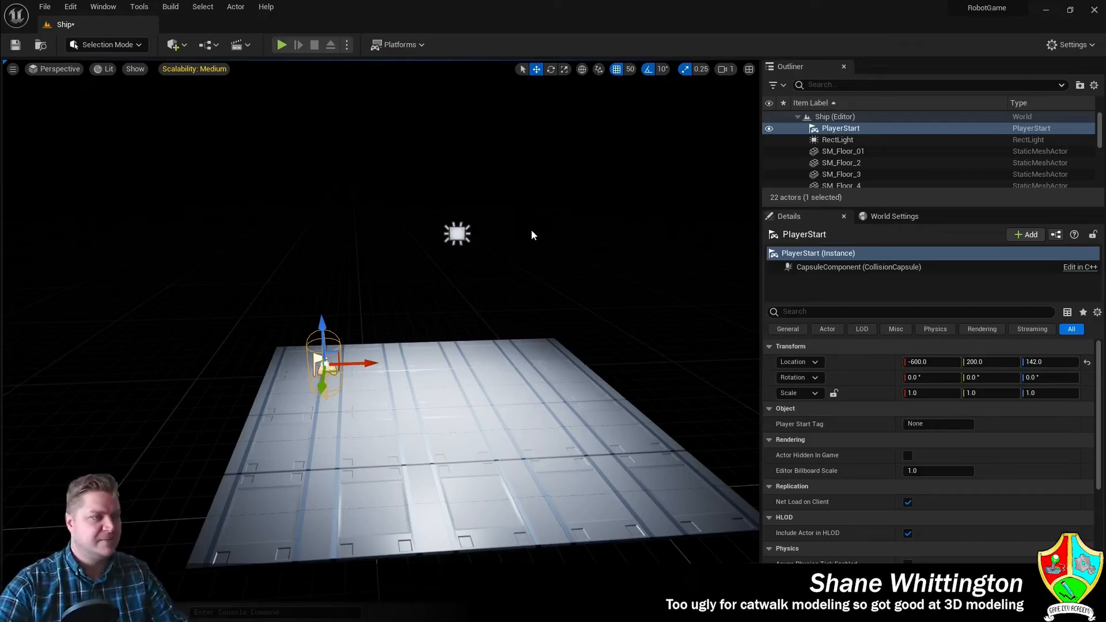
Step: In Unreal Editor, import SM_BackWall.fbx, SM_Wall_Panels.fbx and SM_Wall_Scifi.fbx from the Chapter 2 folder into Meshes, using the same import settings for all
key("ctrl+space")
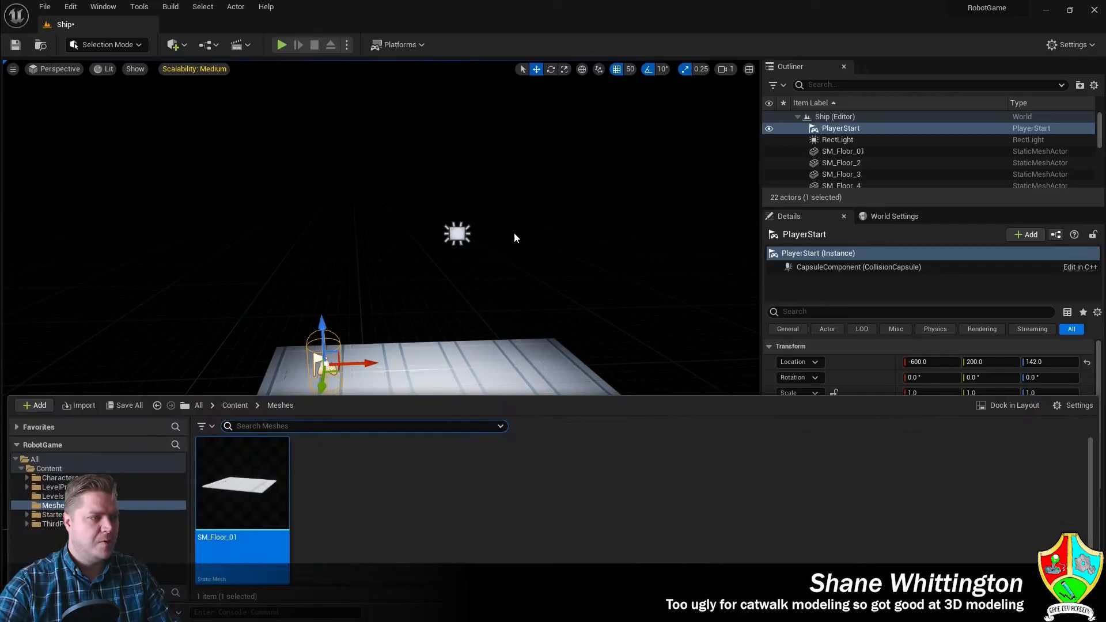
left_click(330, 504)
right_click(372, 485)
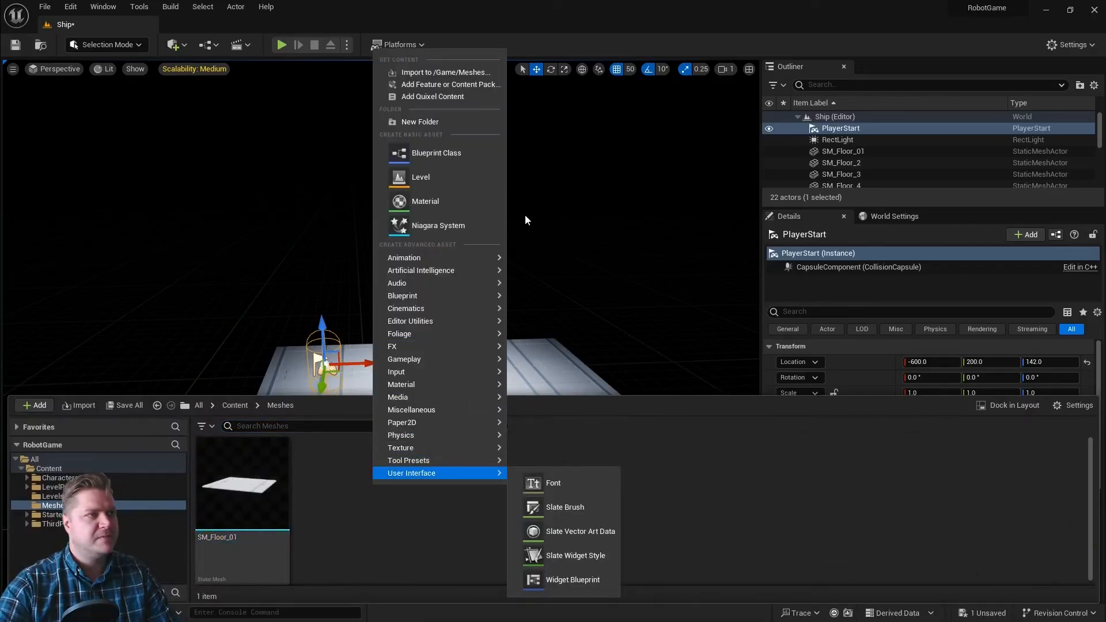
left_click(430, 71)
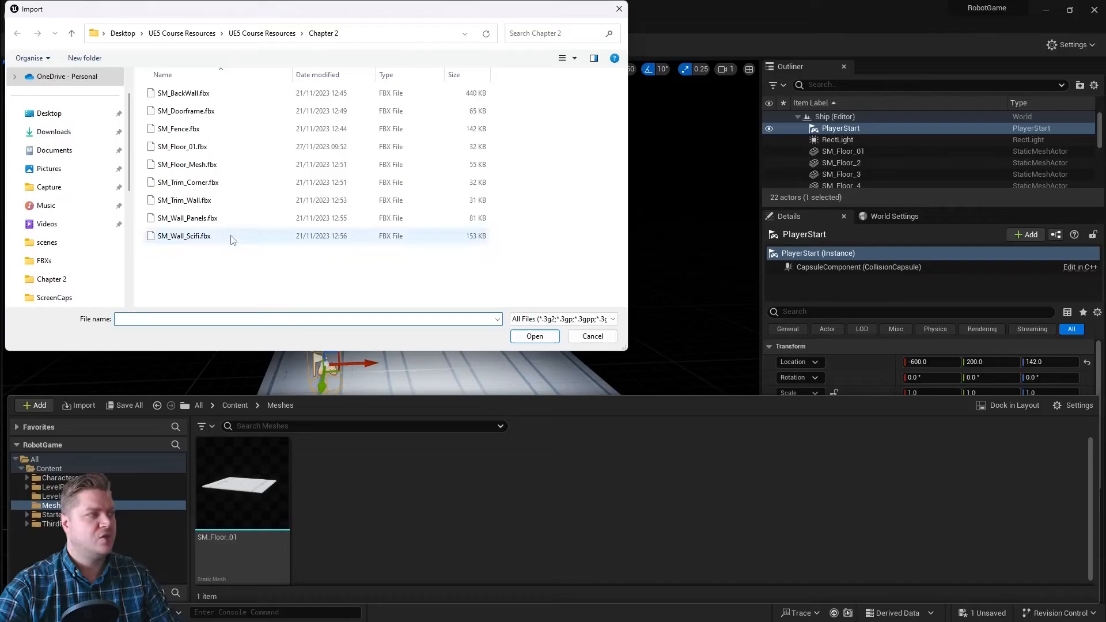
left_click(179, 95)
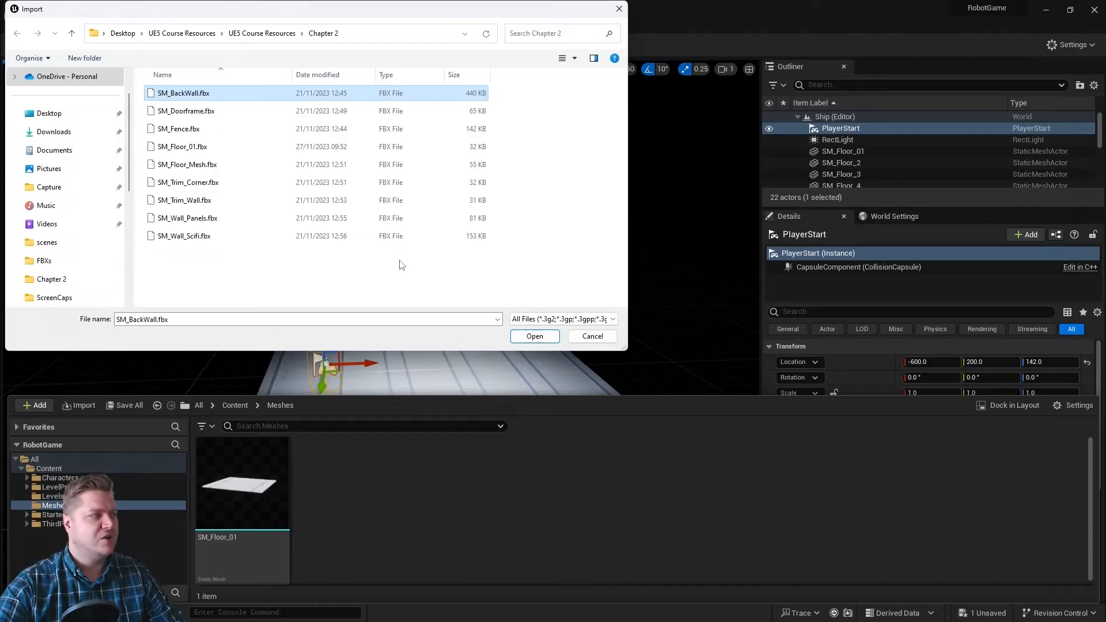
left_click(201, 219, "ctrl")
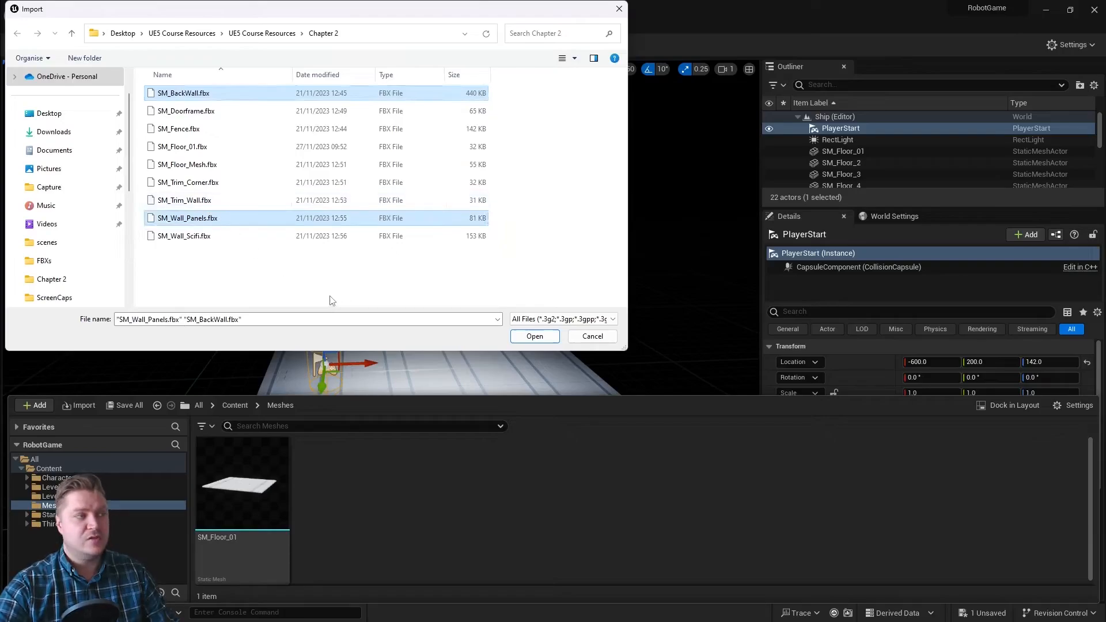
left_click(190, 237, "ctrl")
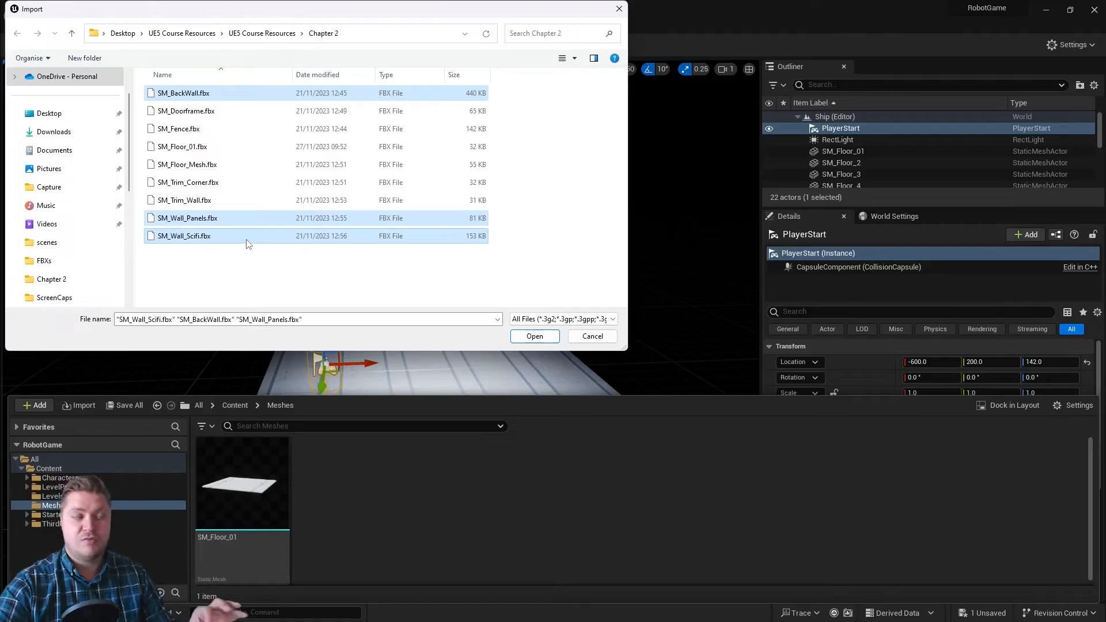
left_click(531, 336)
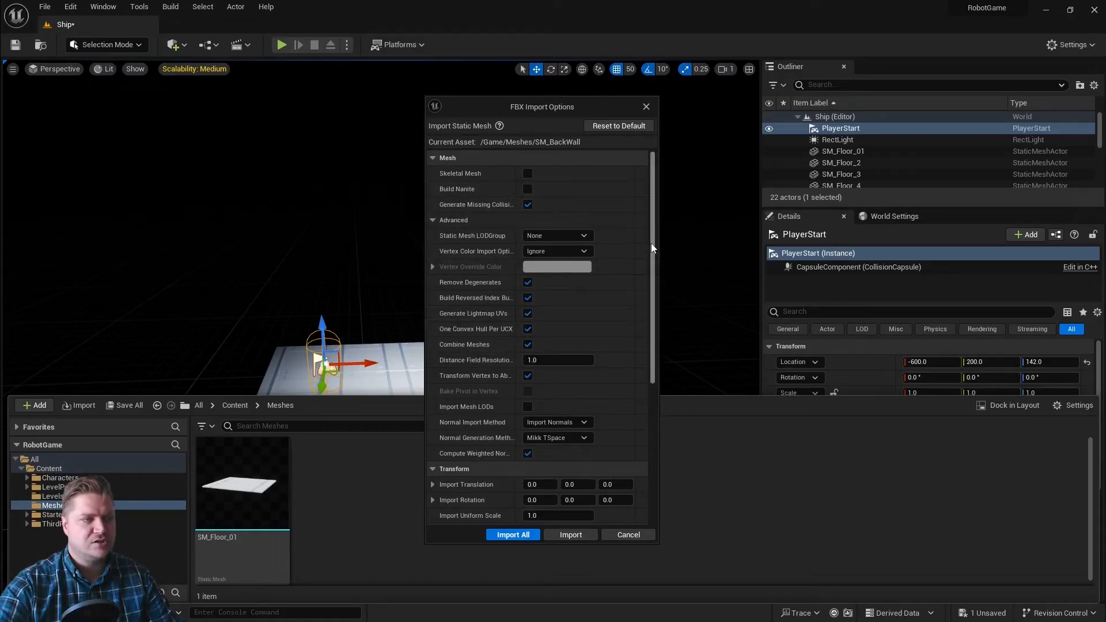
left_click_drag(652, 243, 641, 356)
scroll(641, 356, "down", 2)
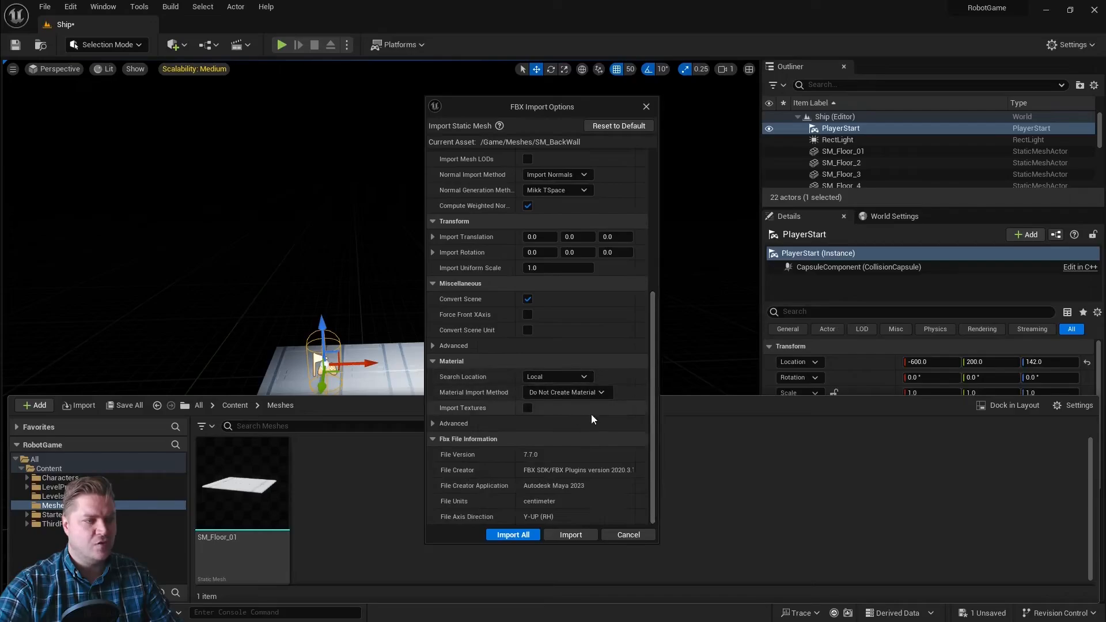
left_click(527, 533)
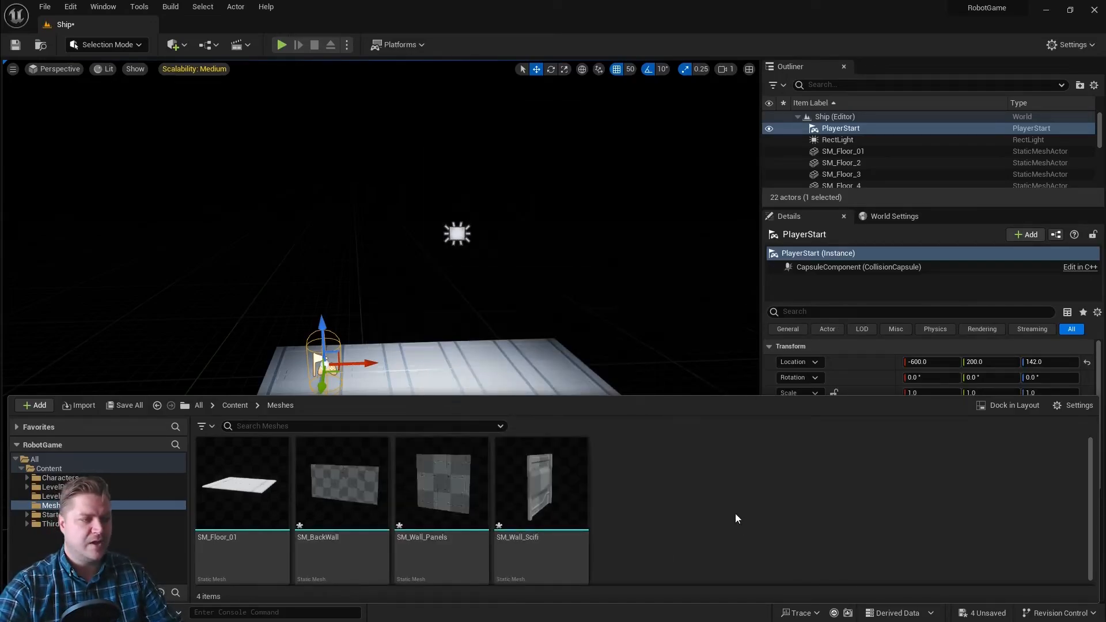
Step: Open the SM_BackWall mesh for editing and dock its editor beside the Ship level
left_click(374, 482)
left_click(461, 484)
left_click(544, 492)
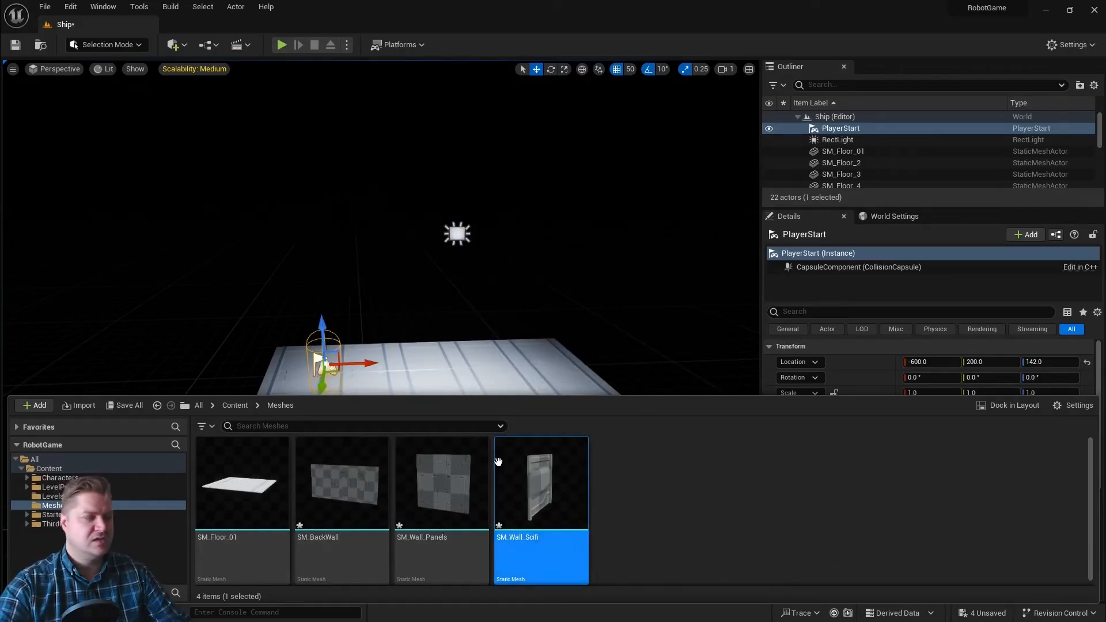
double_click(347, 483)
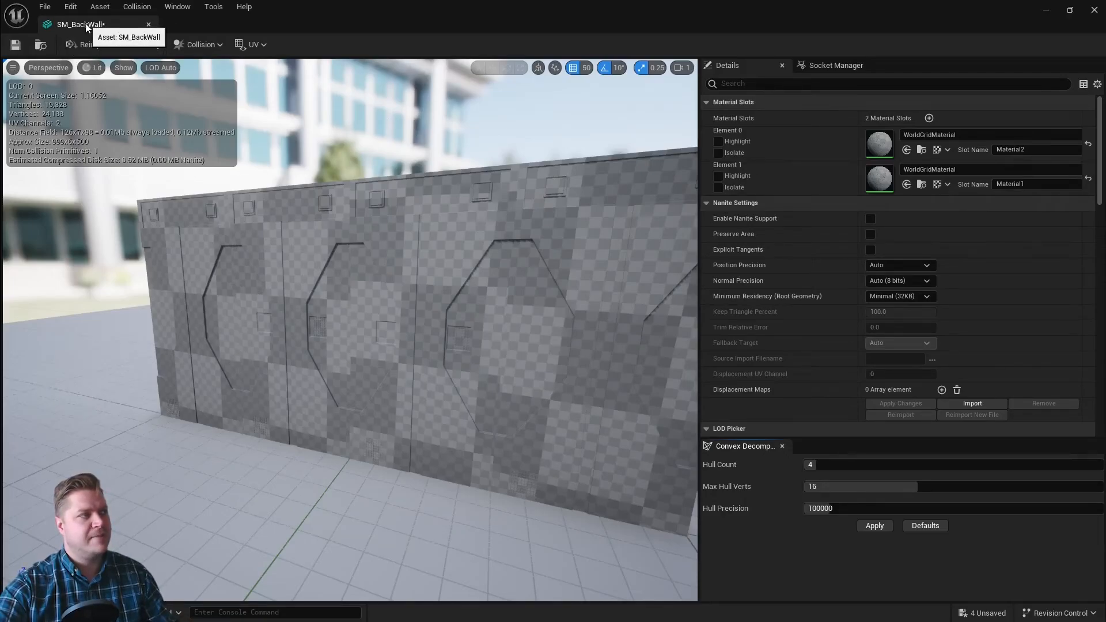
left_click_drag(99, 23, 210, 26)
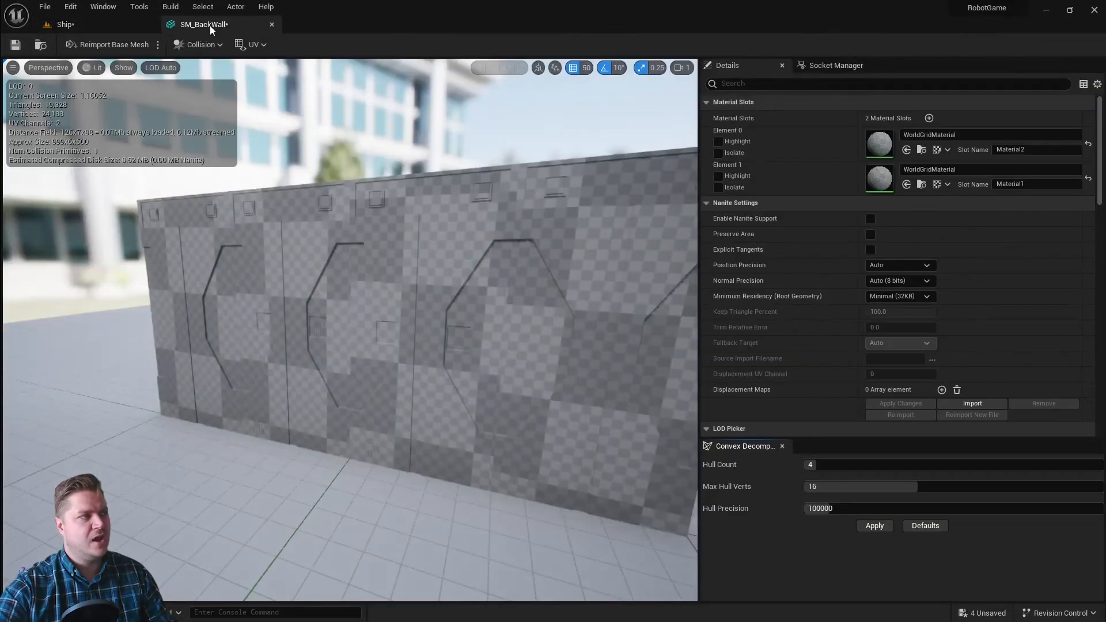
left_click(112, 23)
left_click(190, 28)
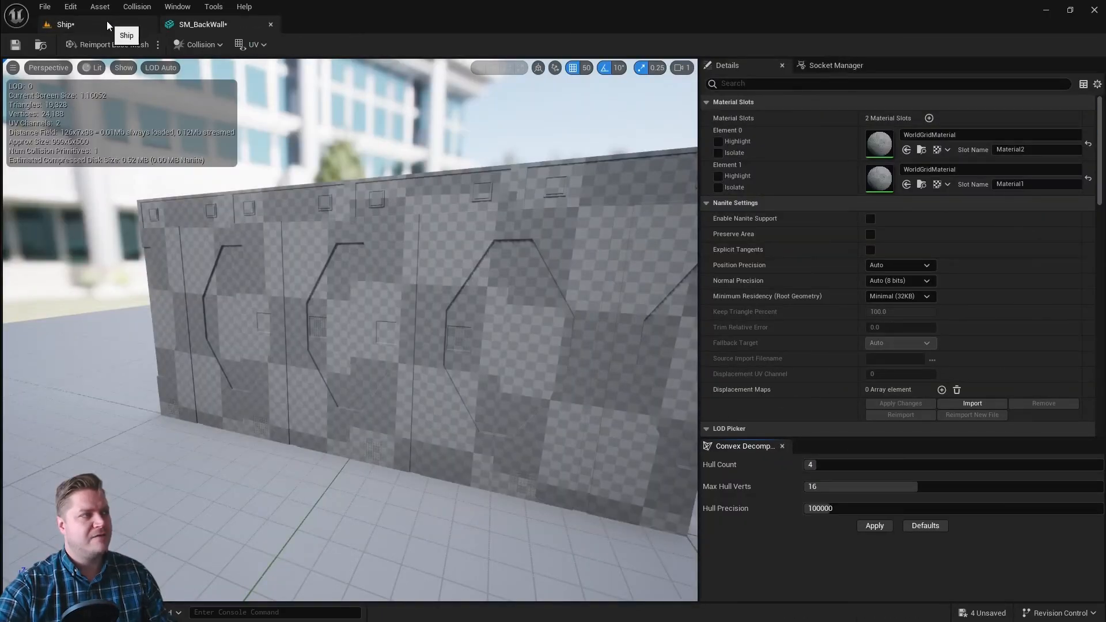
left_click(107, 23)
left_click(216, 25)
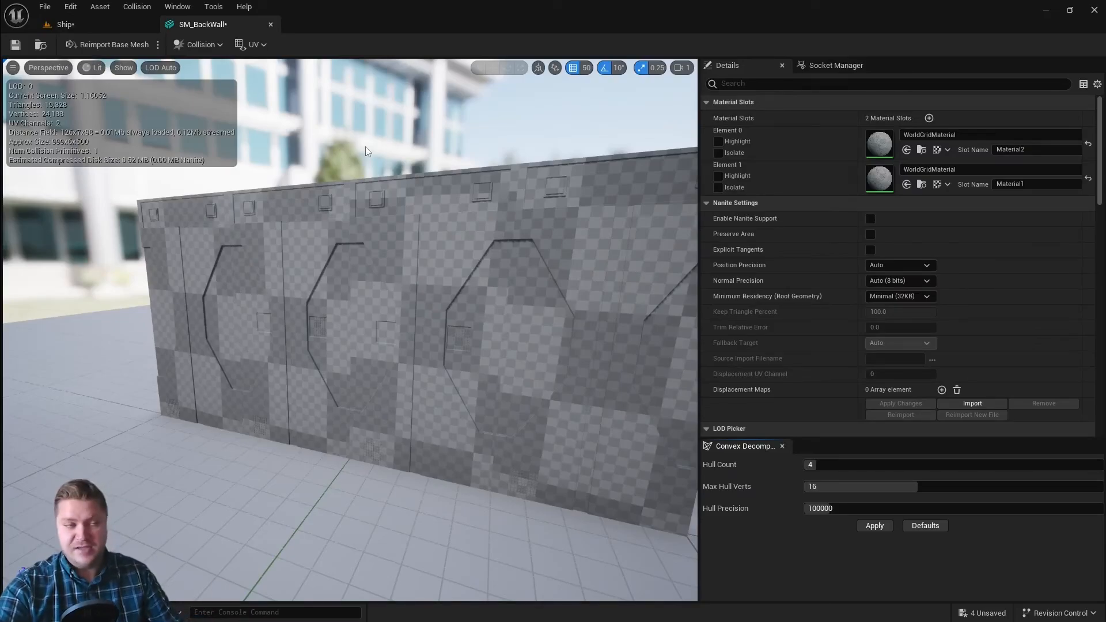
Step: Identify the area covered by SM_BackWall's Element 0 with a temporary highlight and assign M_Basic_Floor to that slot
left_click_drag(346, 241, 496, 242, "alt")
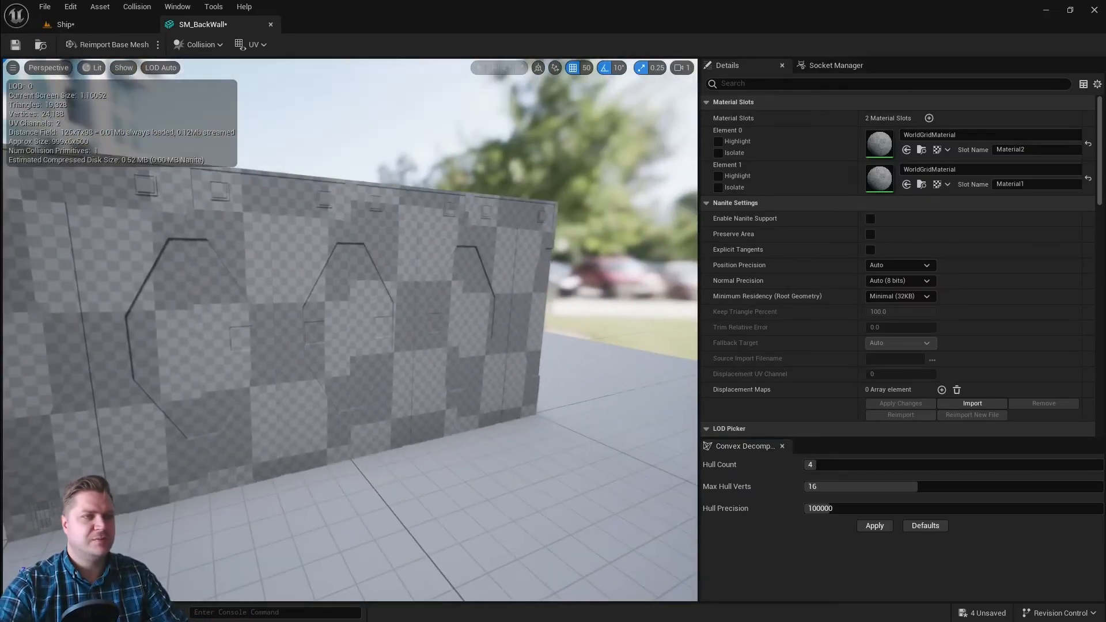
left_click(718, 142)
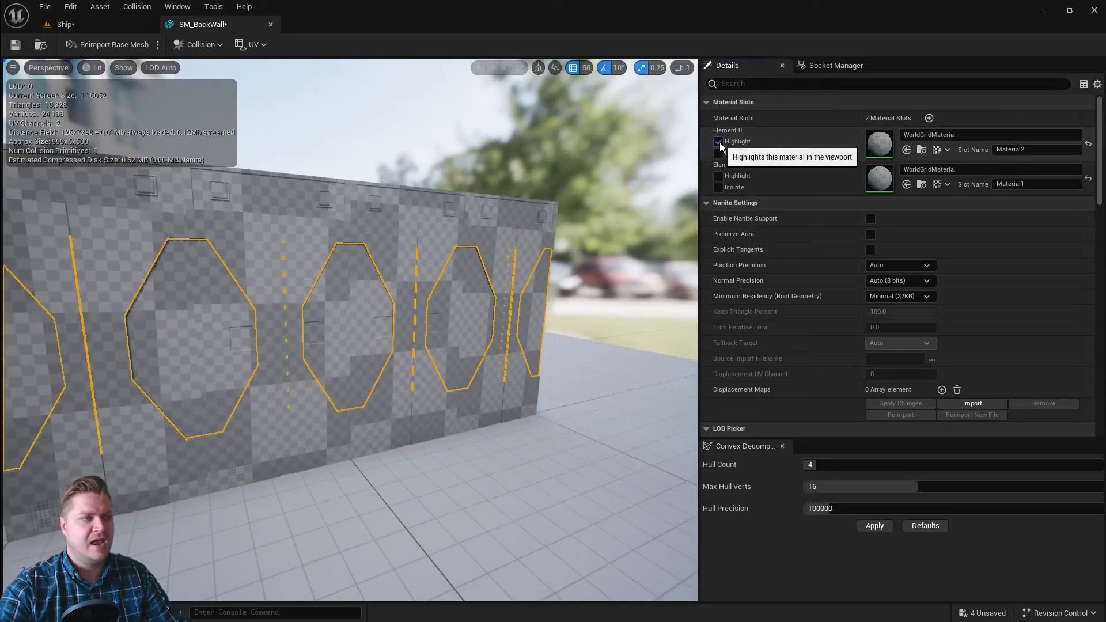
left_click_drag(332, 319, 337, 318, "alt")
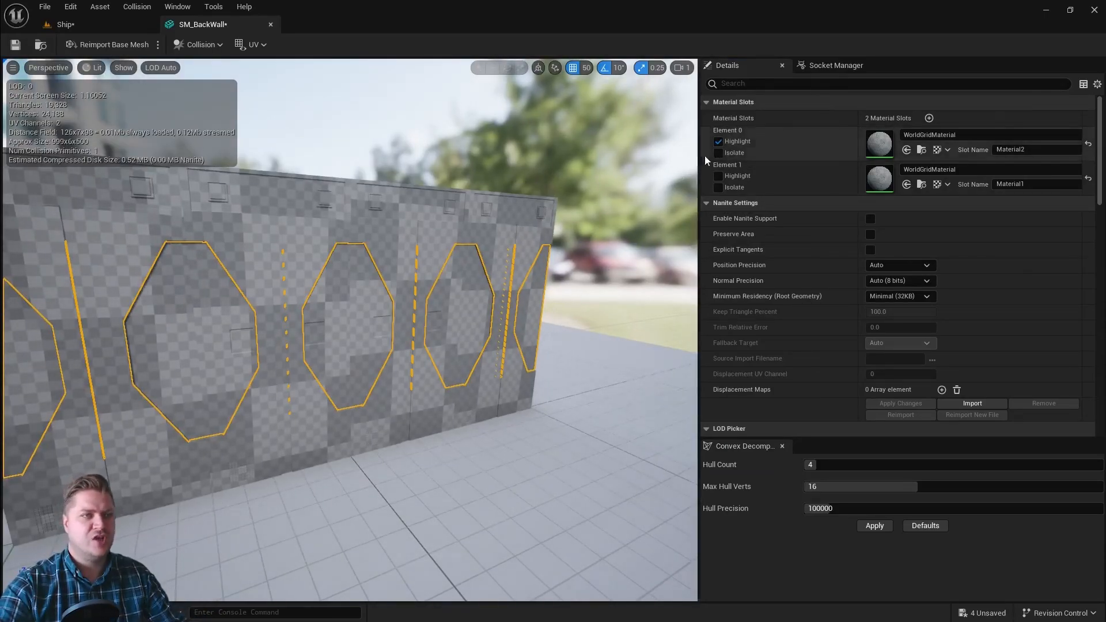
left_click(719, 141)
left_click(930, 135)
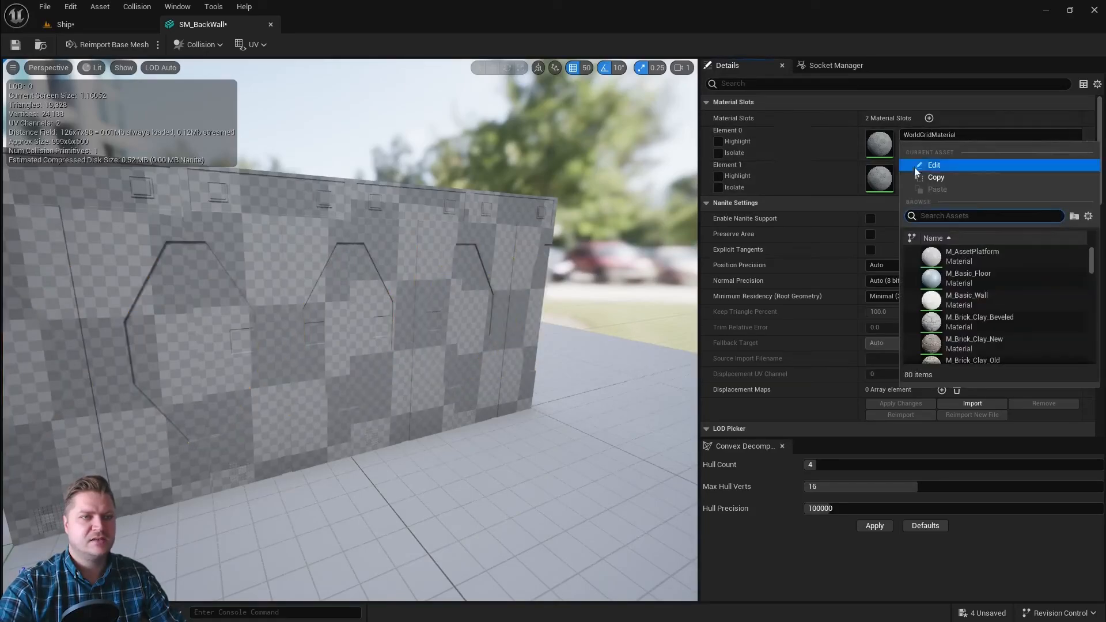
left_click(968, 281)
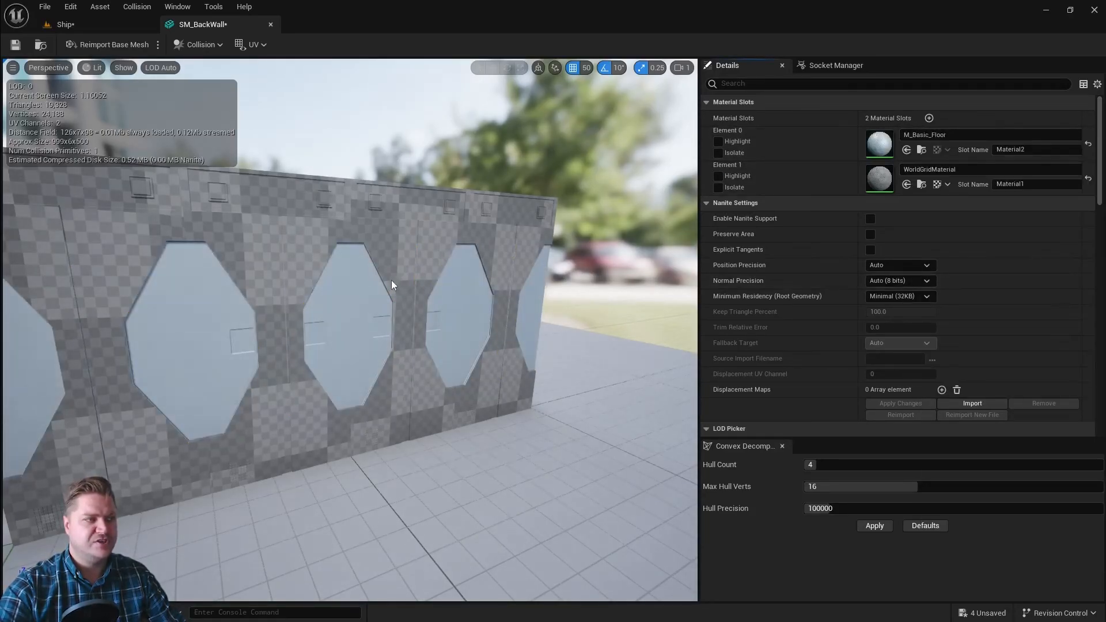
Step: Assign M_AssetPlatform to SM_BackWall's Element 1 and save the mesh
left_click(945, 169)
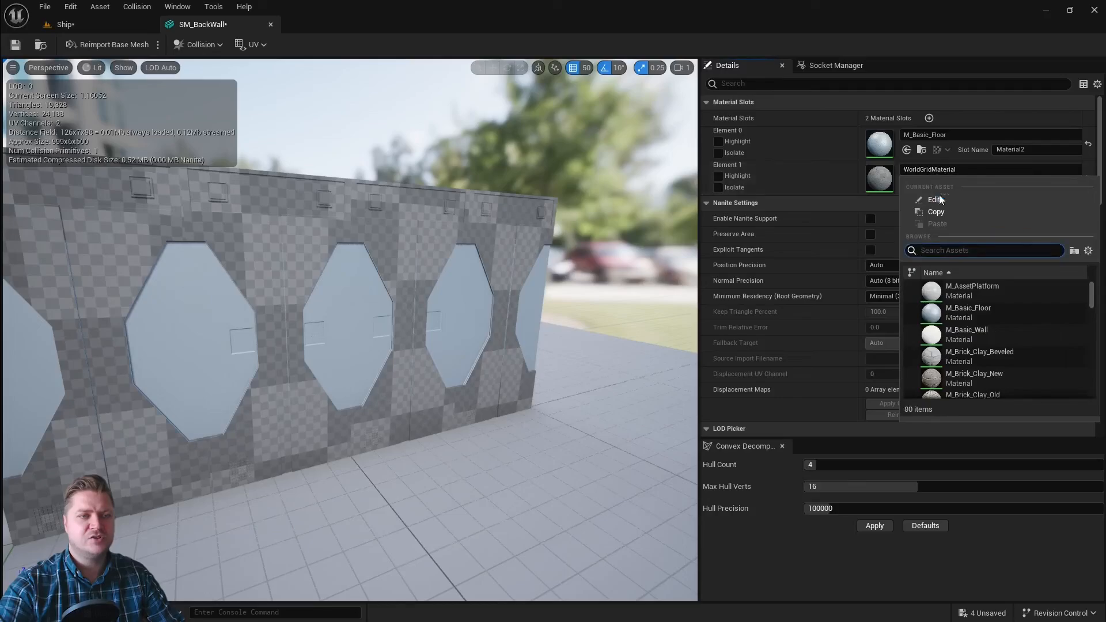
left_click(1003, 291)
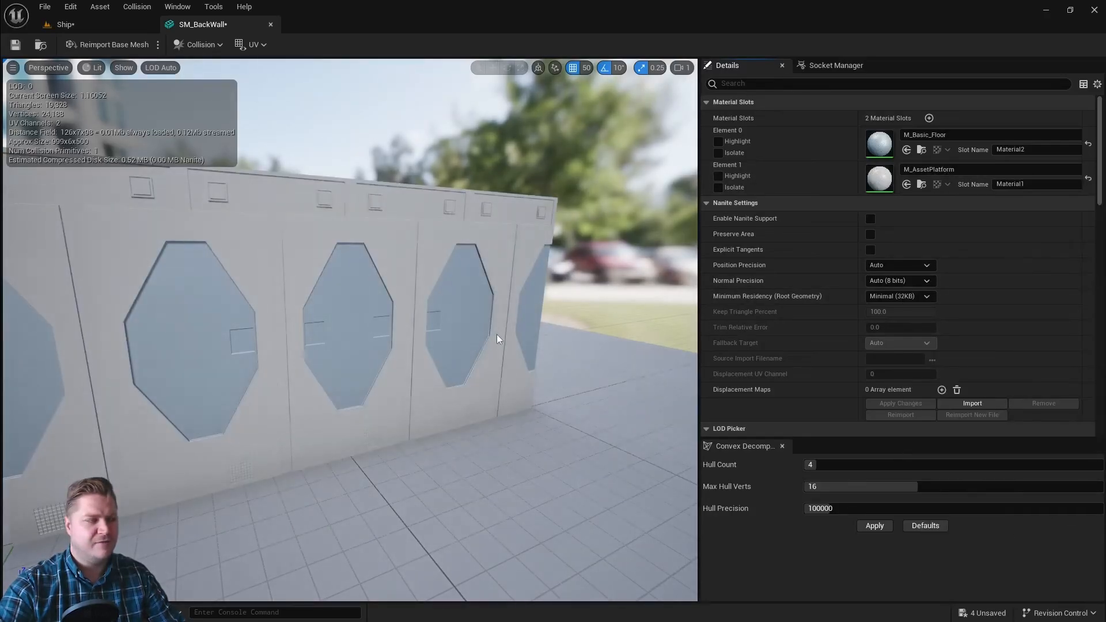
scroll(499, 339, "down", 3)
left_click_drag(540, 323, 386, 322)
left_click(15, 44)
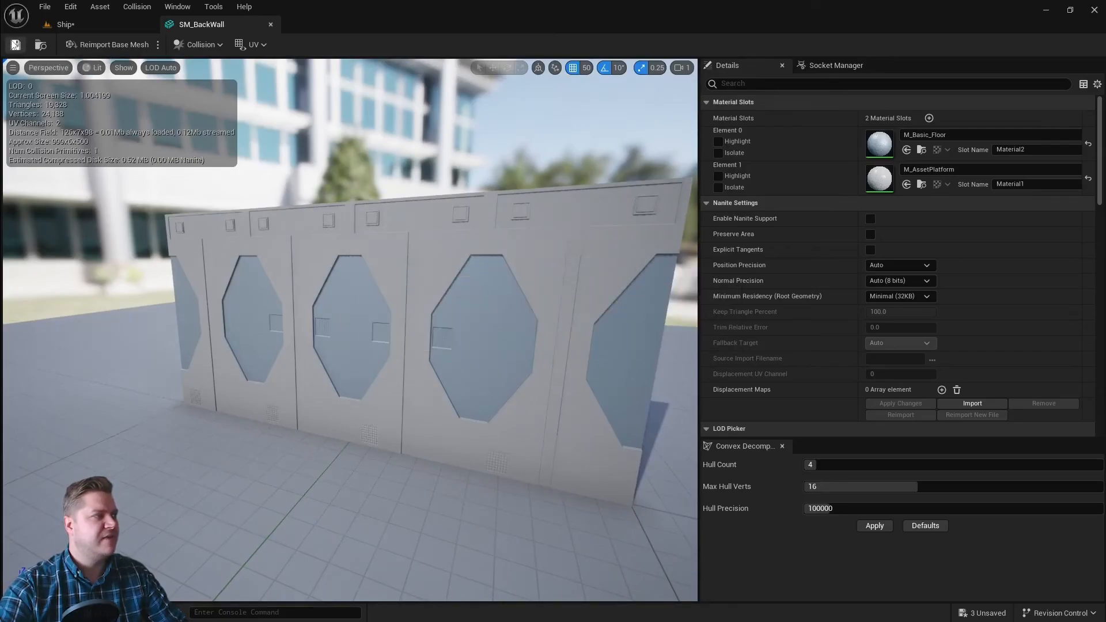
Step: Open the SM_Wall_Panels mesh for editing and temporarily highlight Element 0 to identify the parts it covers
left_click(117, 27)
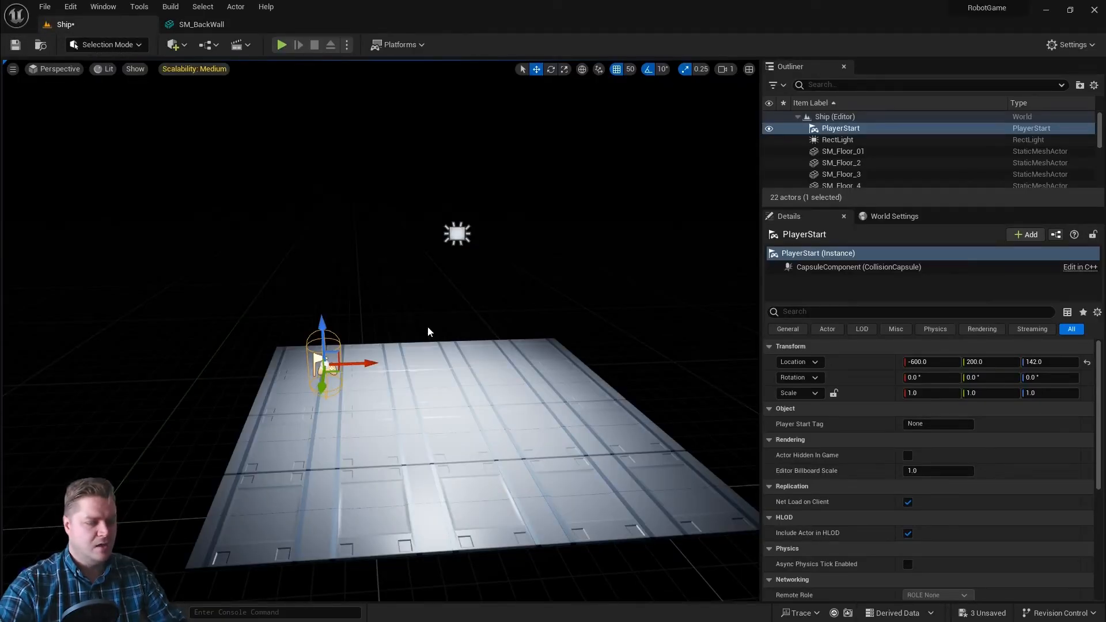
key("ctrl+space")
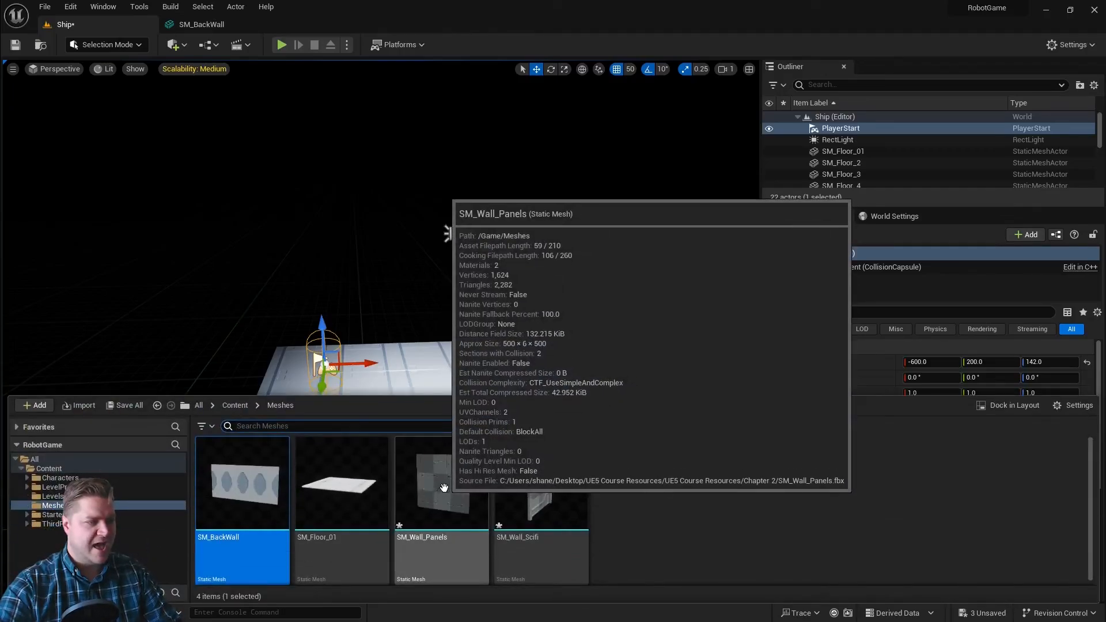
double_click(444, 488)
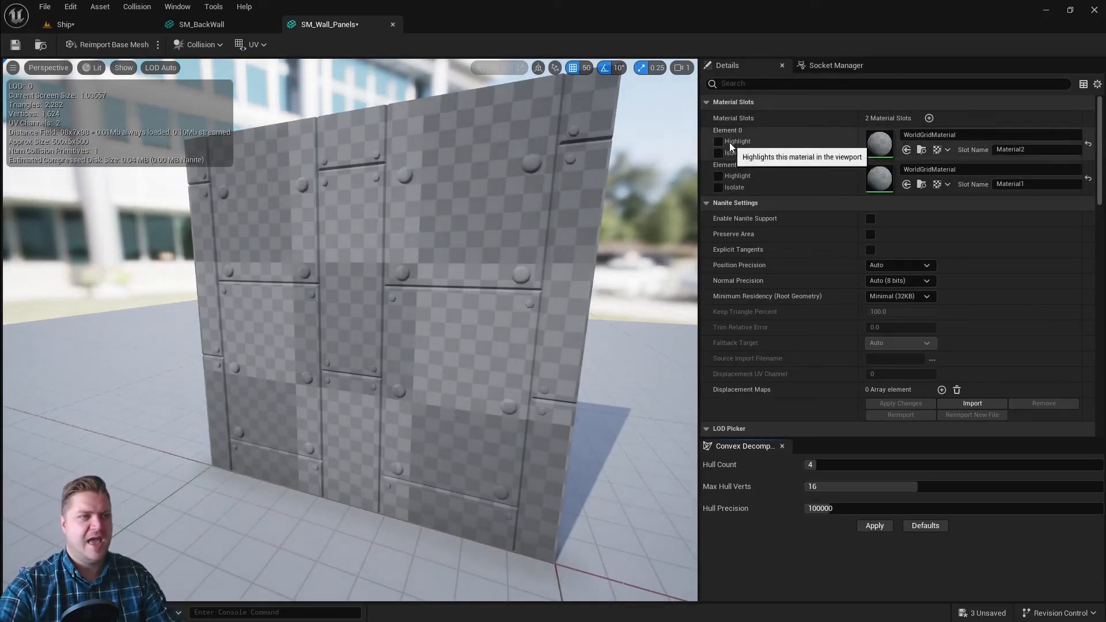
left_click(722, 141)
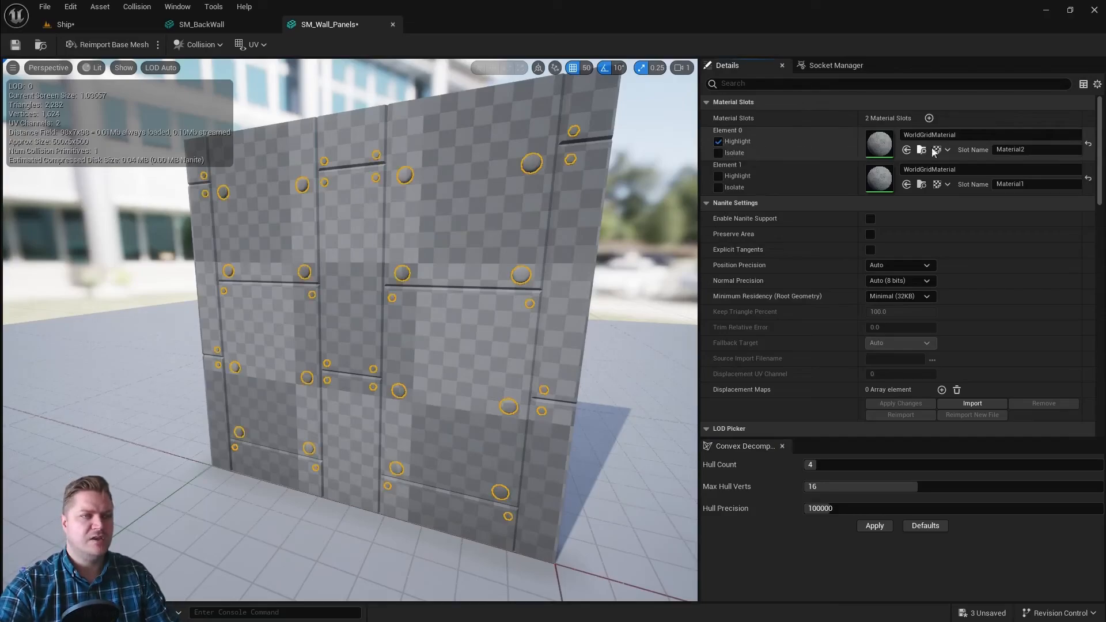
left_click(720, 141)
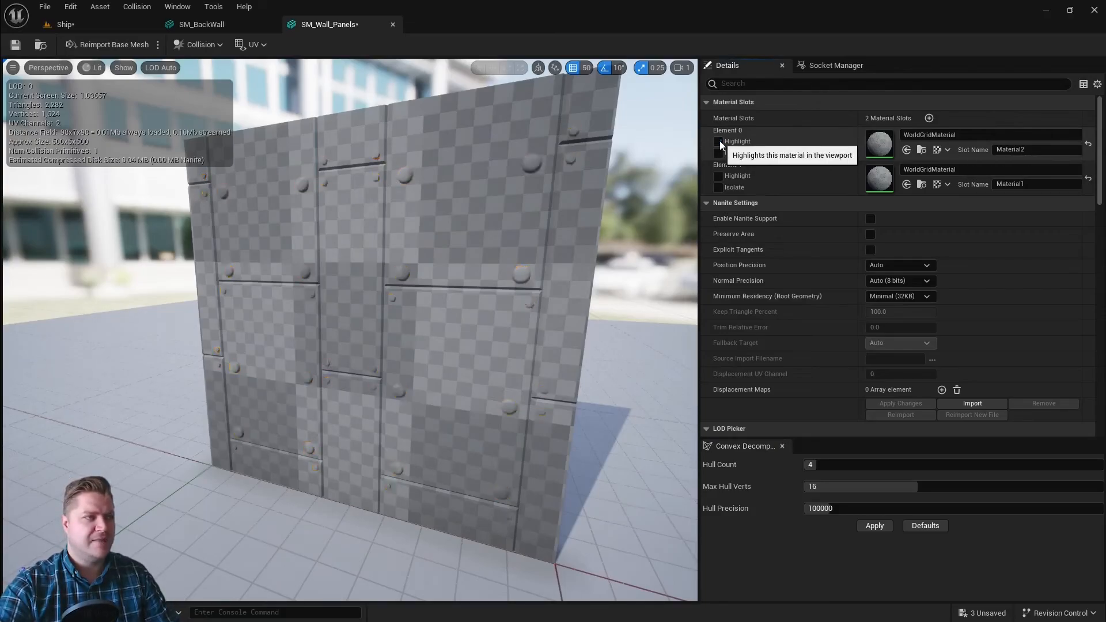
Step: Assign M_Metal_Chrome to SM_Wall_Panels' Element 0 and M_AssetPlatform to its Element 1
left_click(945, 136)
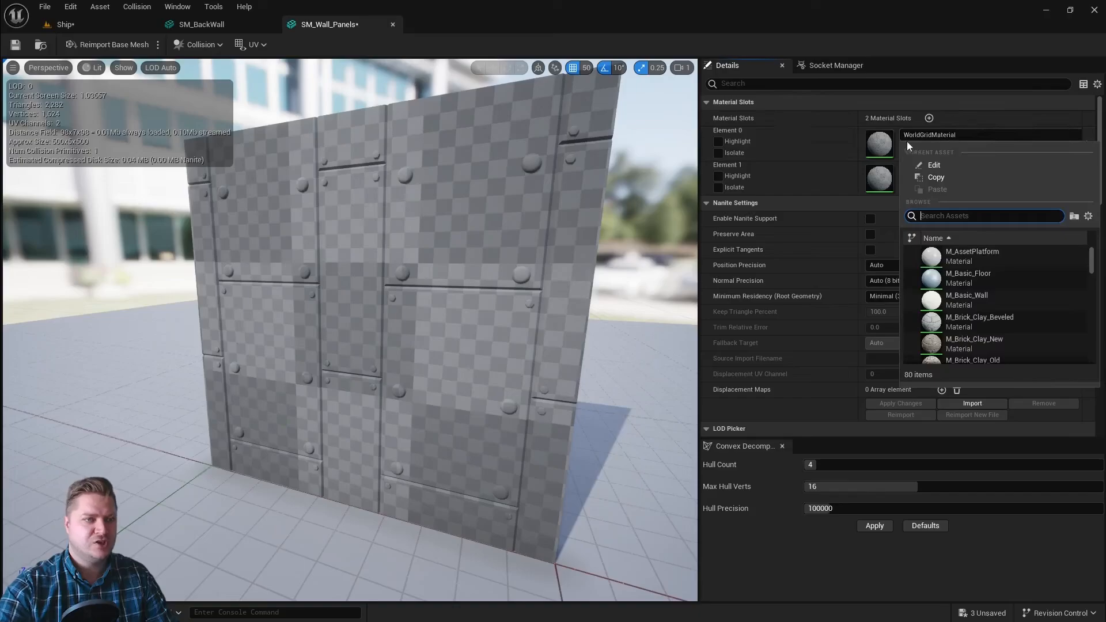
type("chrome")
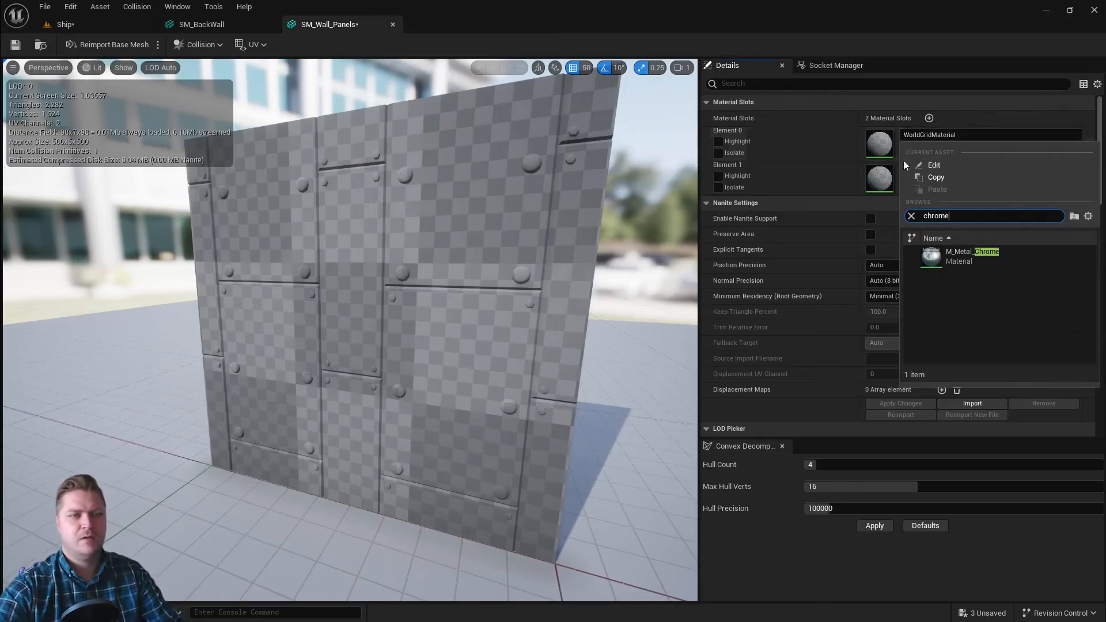
left_click(968, 260)
left_click_drag(457, 247, 478, 262)
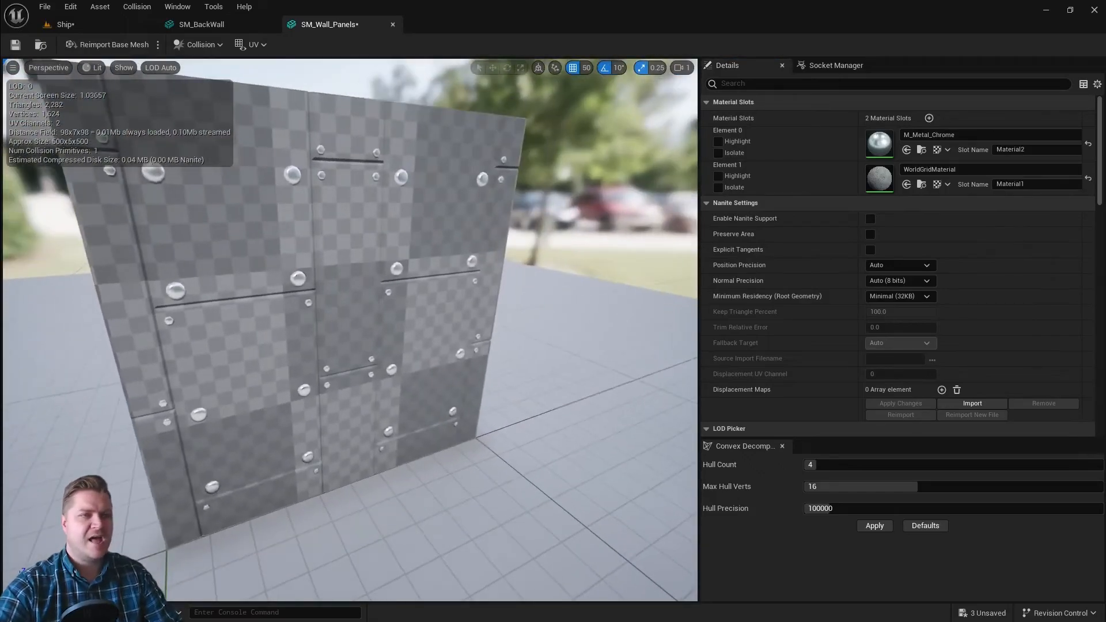
left_click(930, 169)
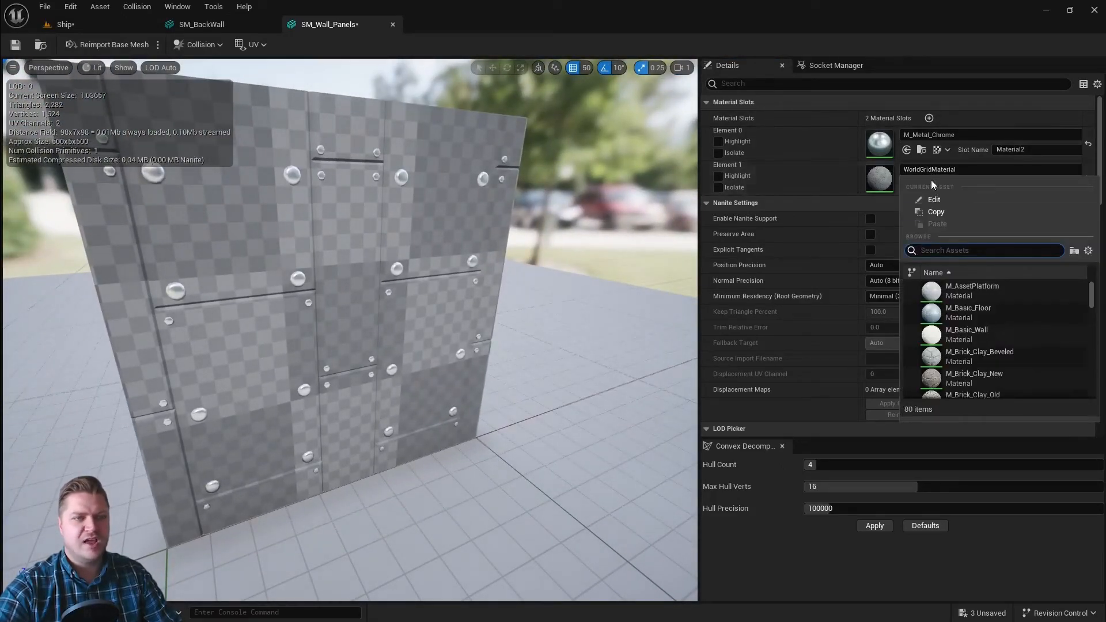
left_click(988, 287)
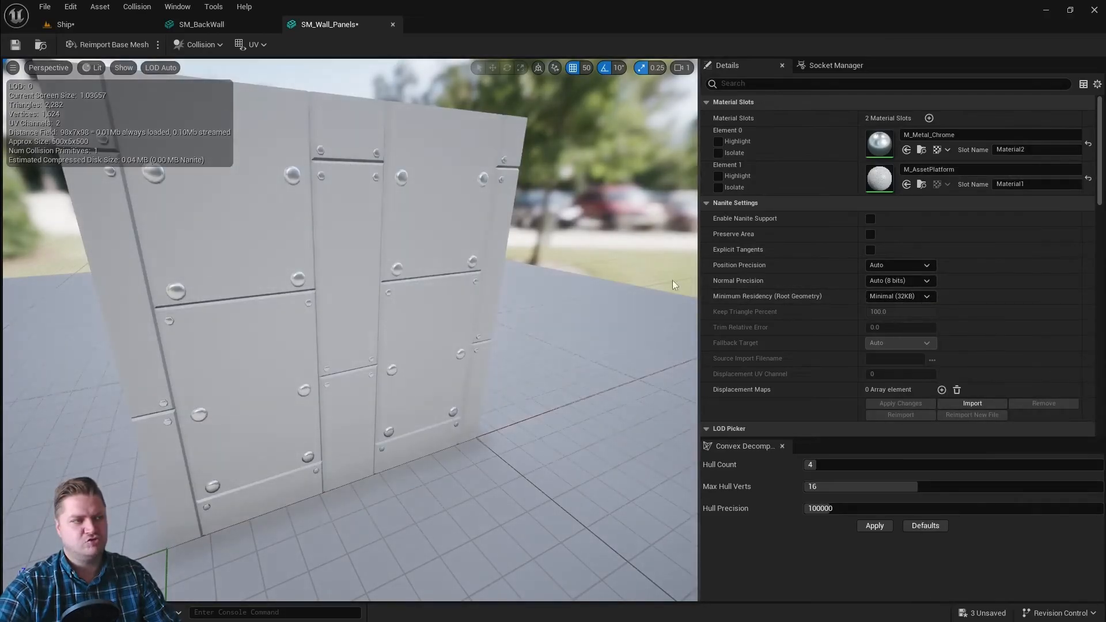
Step: Save the SM_Wall_Panels mesh and open the SM_Wall_Scifi mesh from the Meshes folder for editing
mouse_move(330, 129)
left_mouse_down()
mouse_move(196, 119)
mouse_move(330, 128)
left_mouse_up()
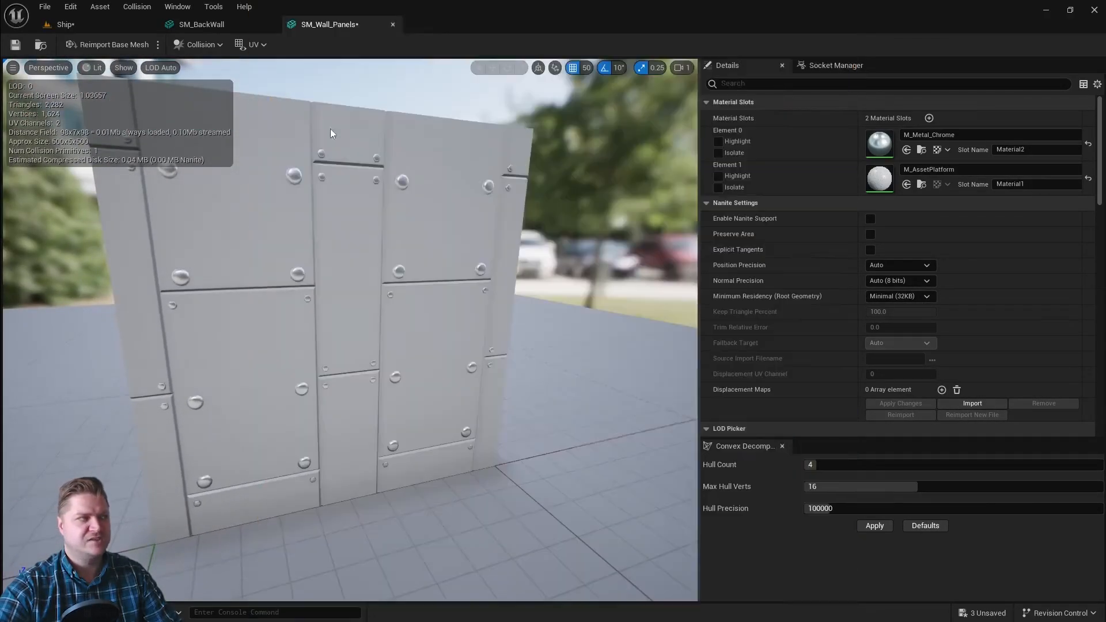
left_click(16, 45)
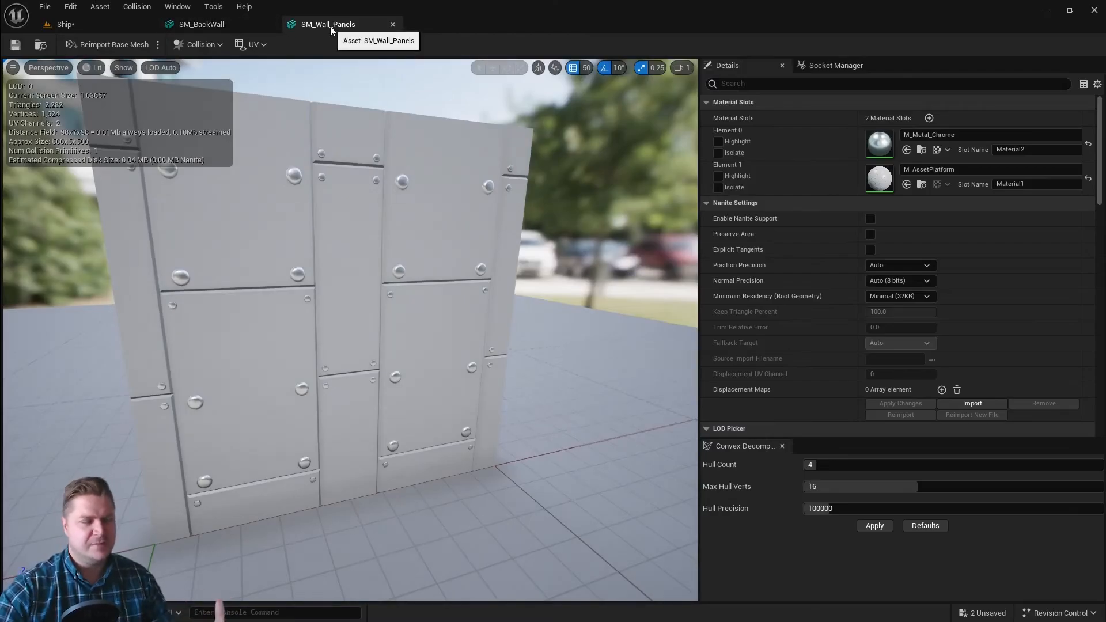
left_click(74, 26)
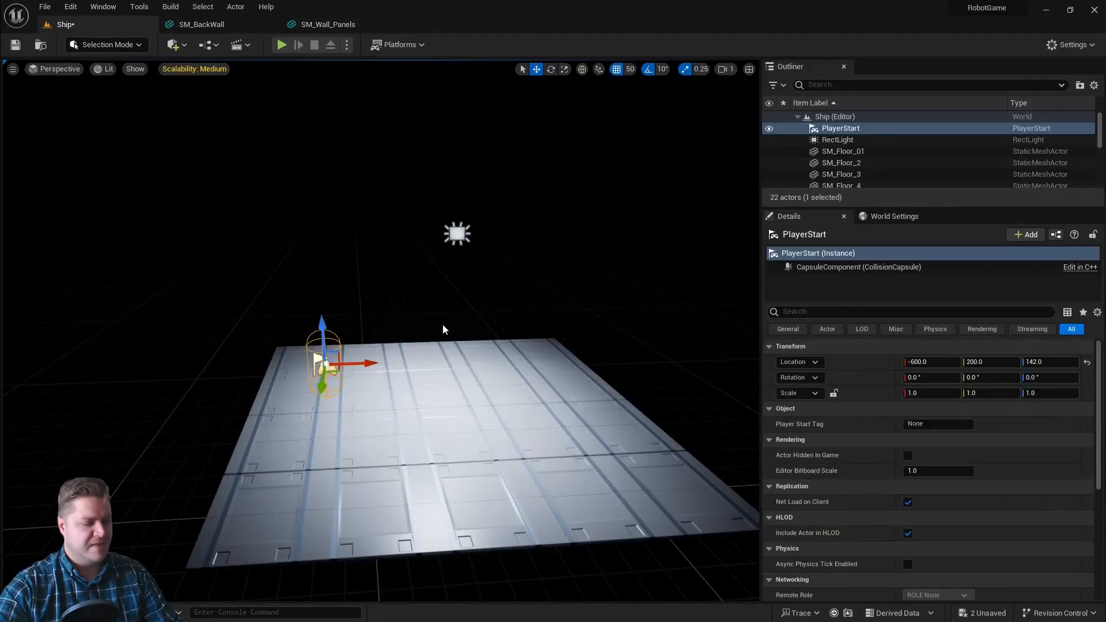
key("ctrl+space")
left_click(535, 476)
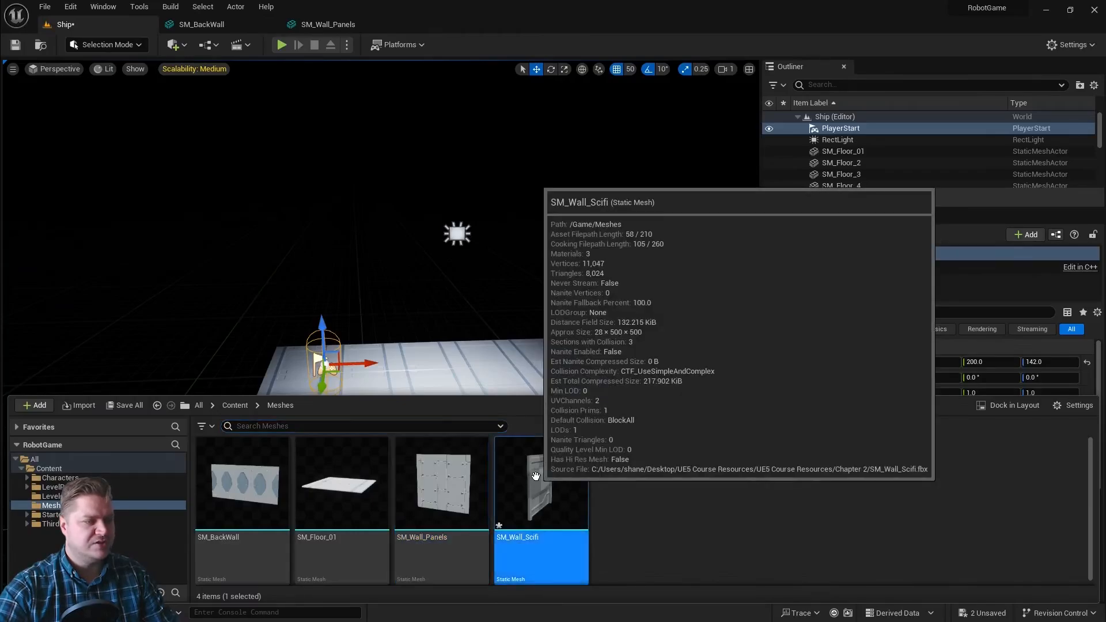
double_click(536, 476)
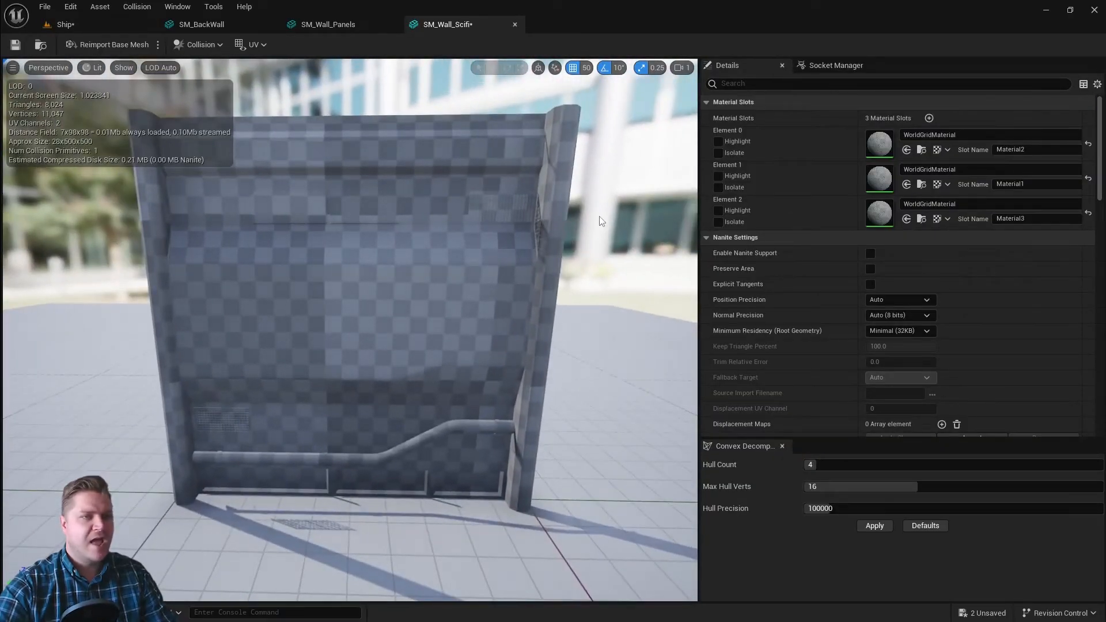
Step: Identify the area covered by SM_Wall_Scifi's Element 0 with a temporary highlight and assign M_Basic_Floor to that slot
left_click(719, 141)
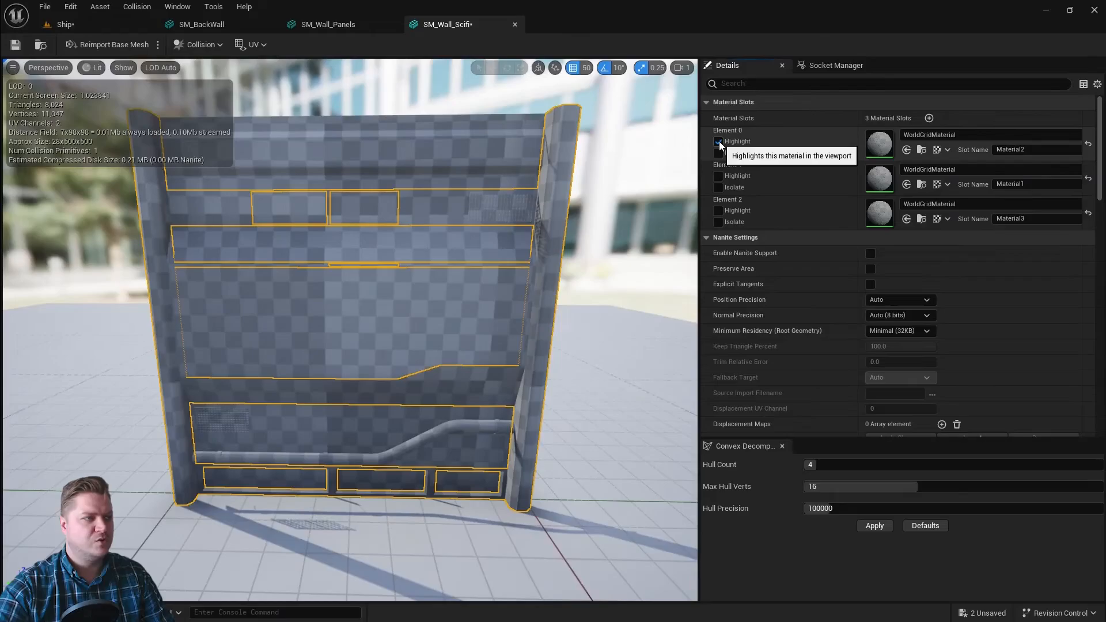
left_click_drag(490, 227, 404, 234)
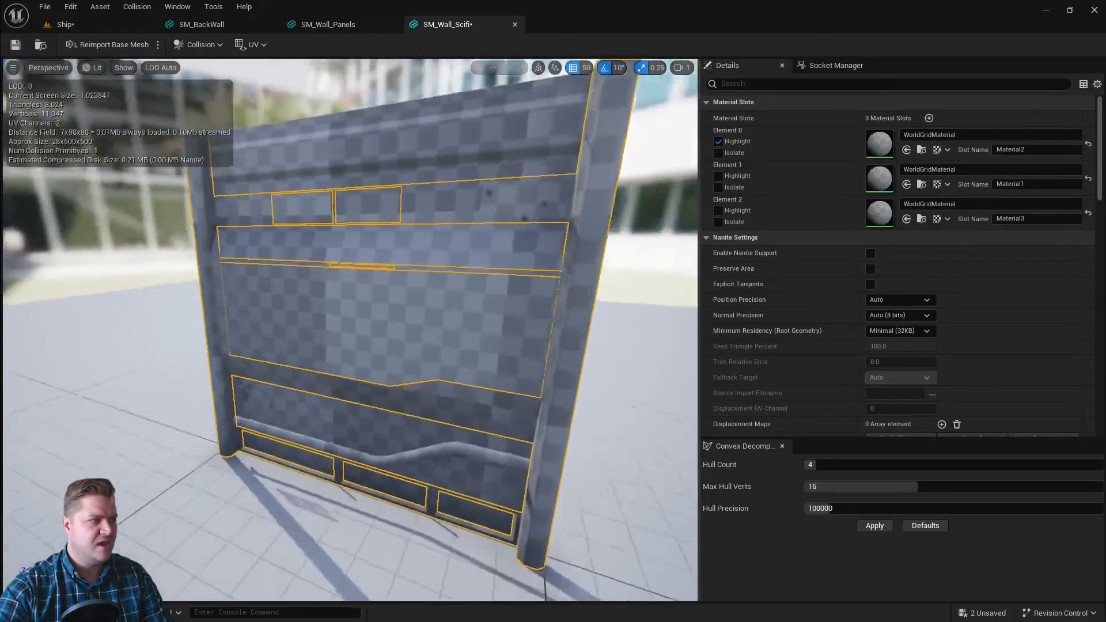
left_click_drag(599, 190, 624, 190)
left_click(950, 136)
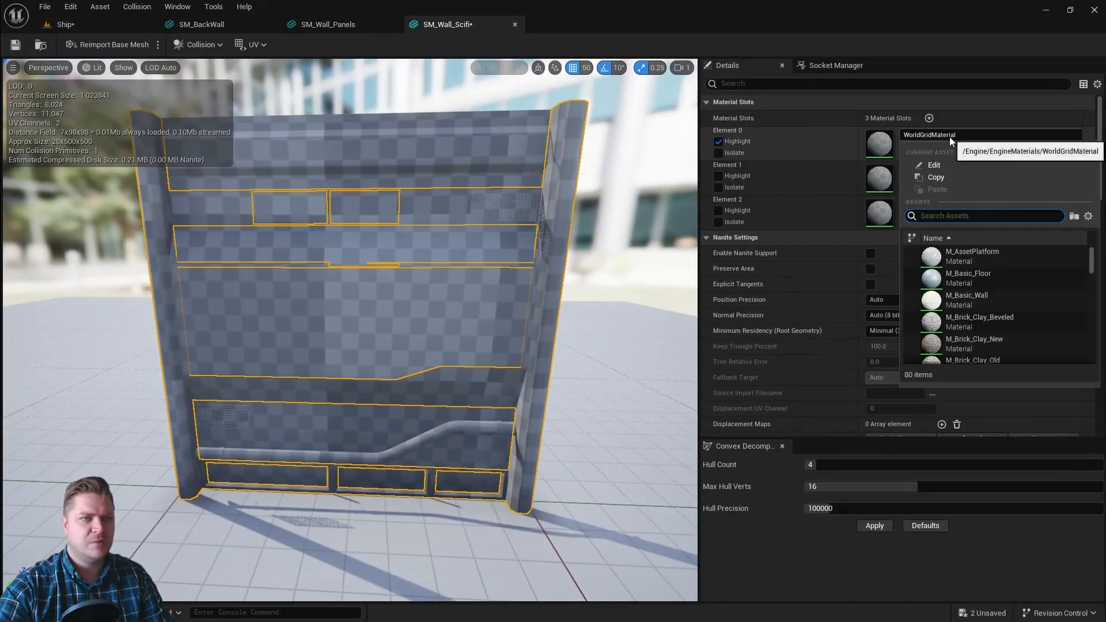
left_click(982, 274)
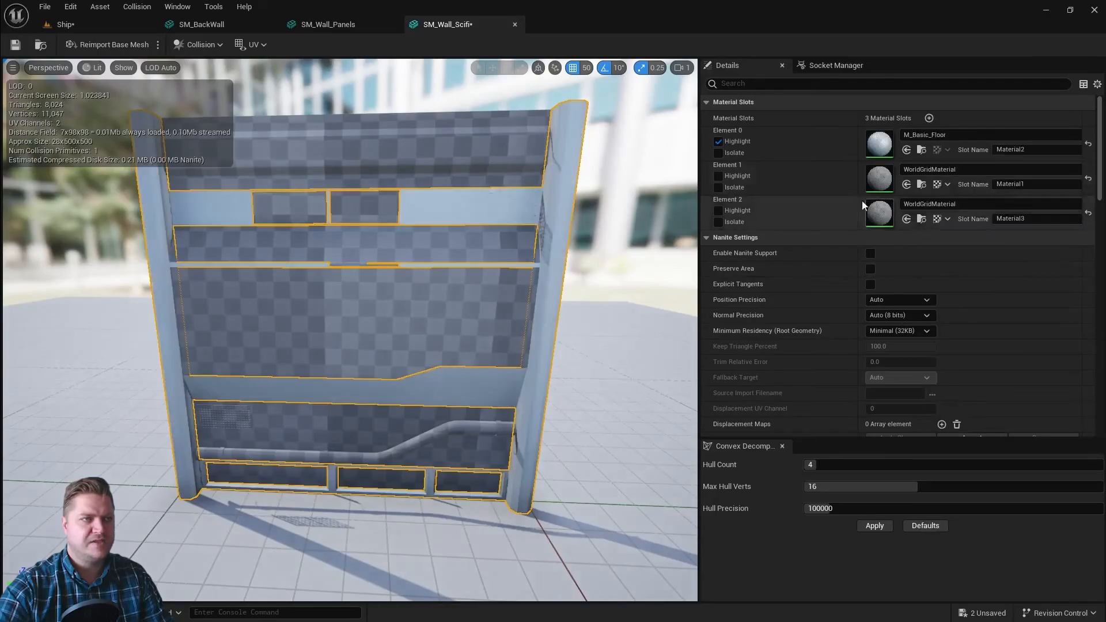
left_click(719, 141)
Step: Temporarily highlight SM_Wall_Scifi's Element 1 to identify its parts and assign M_AssetPlatform to that slot
left_click(719, 176)
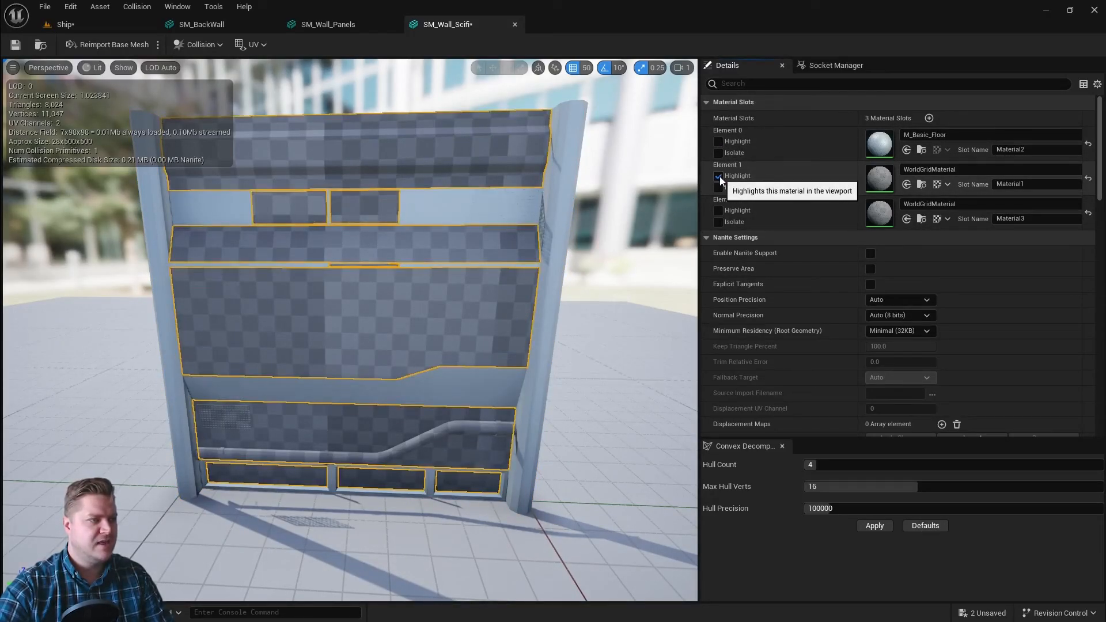
left_click(718, 176)
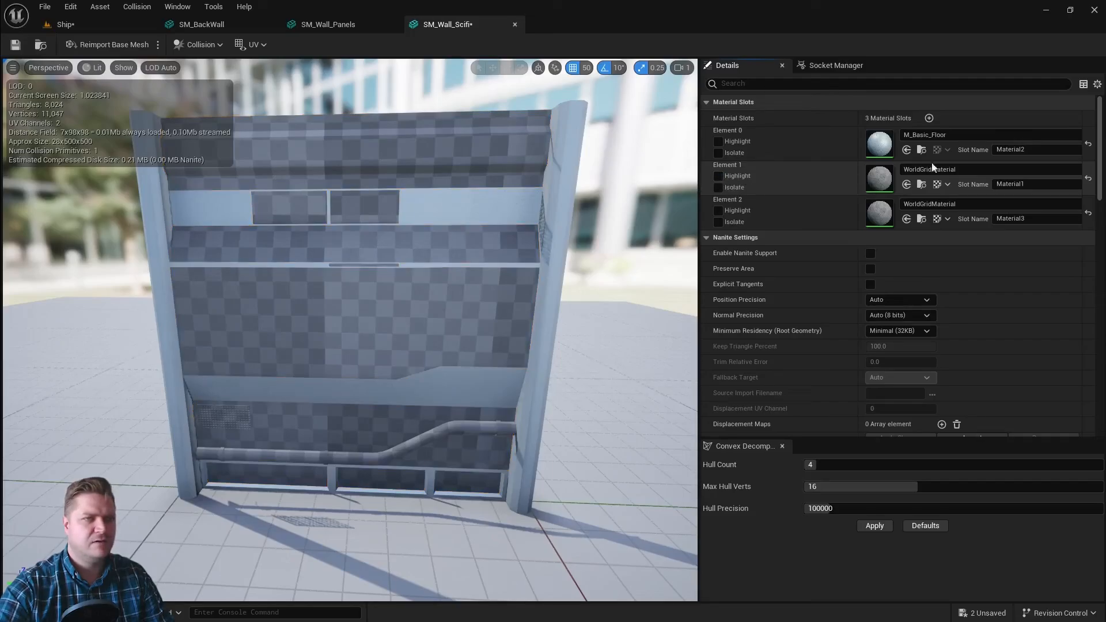
left_click(948, 170)
left_click(967, 287)
Step: Temporarily highlight SM_Wall_Scifi's Element 2 to identify its parts and assign M_Metal_Brushed_Nickel to that slot
scroll(545, 213, "down", 3)
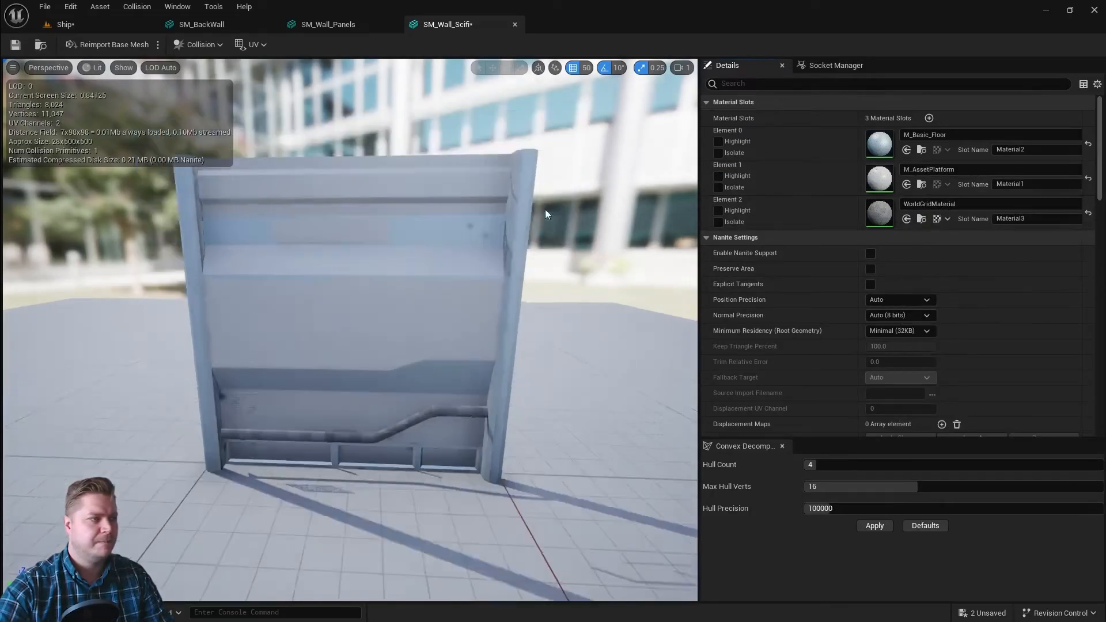
left_click_drag(546, 212, 631, 190, "alt")
left_click_drag(346, 329, 323, 329, "alt")
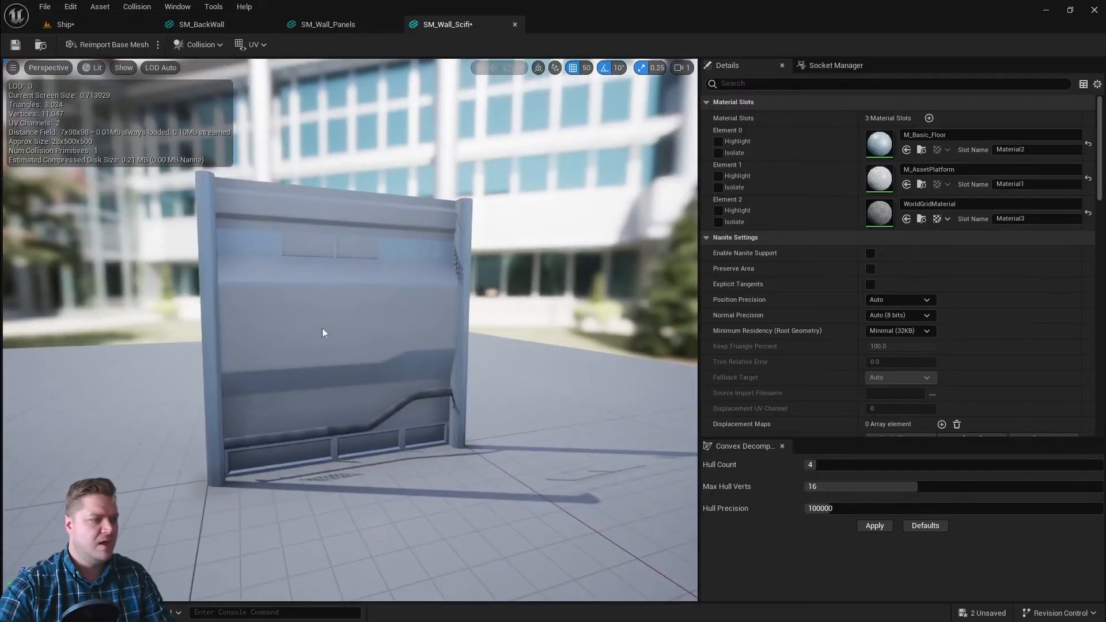
left_click(718, 210)
left_click(719, 209)
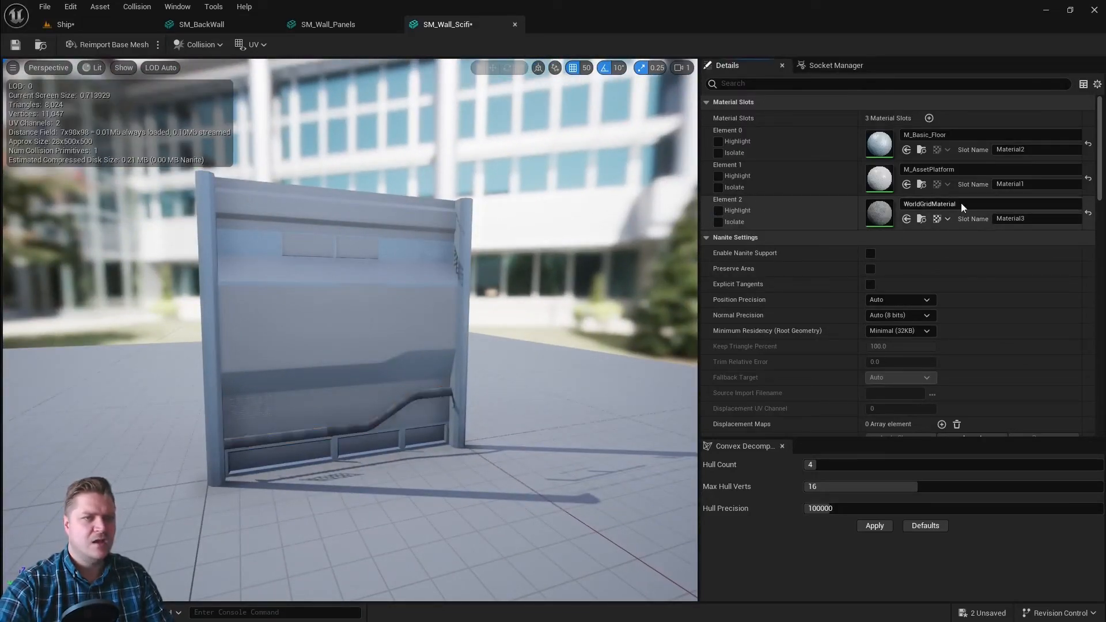
left_click(954, 205)
type("ni")
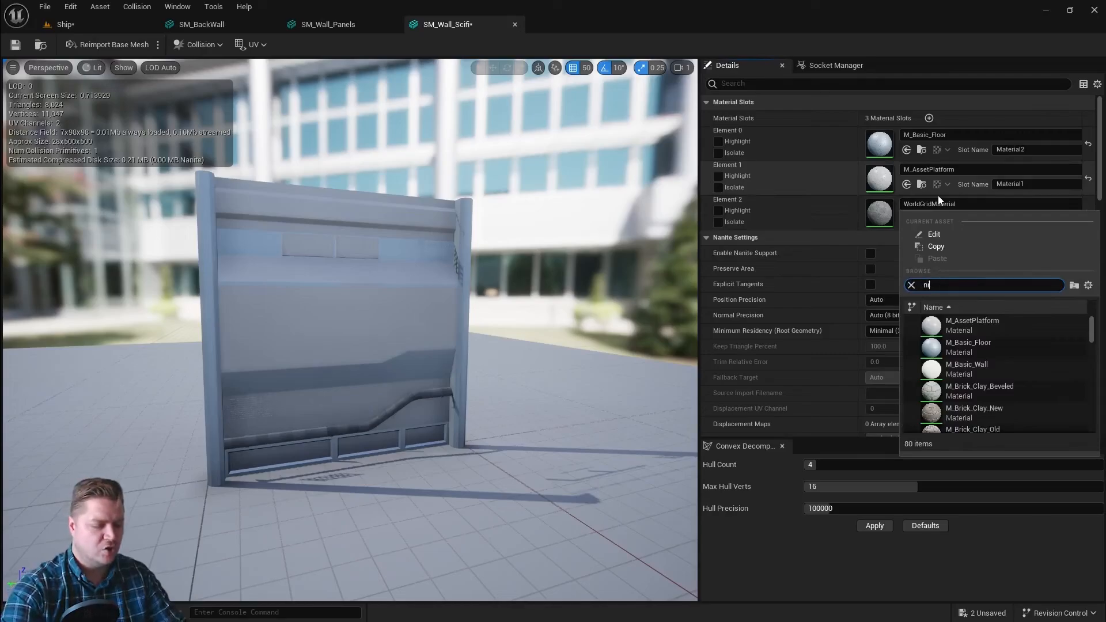
type("ckel")
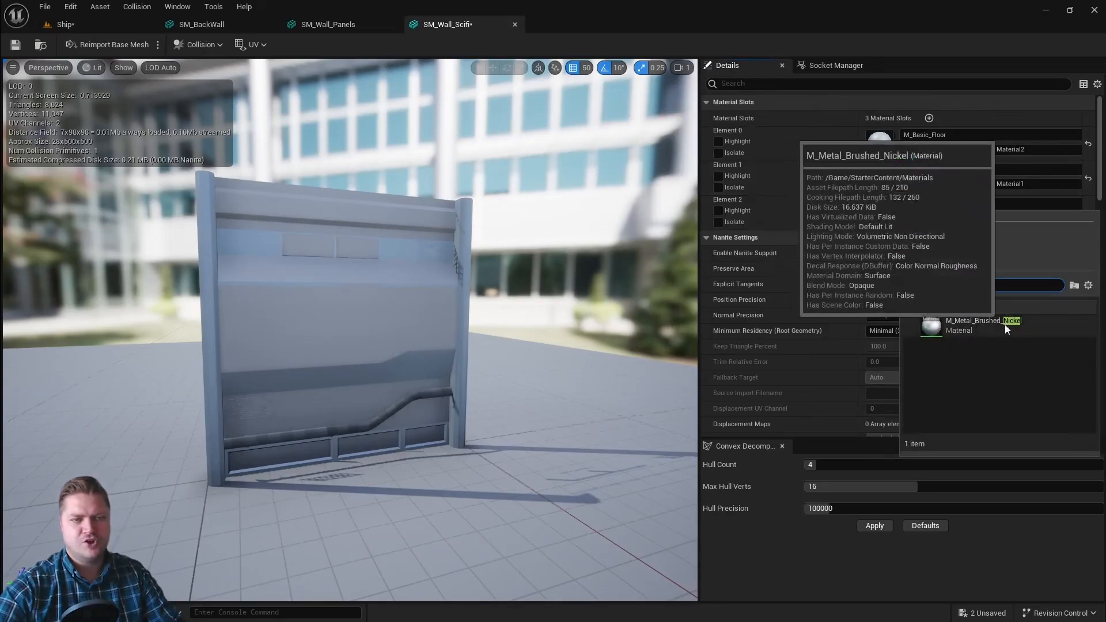
left_click(963, 325)
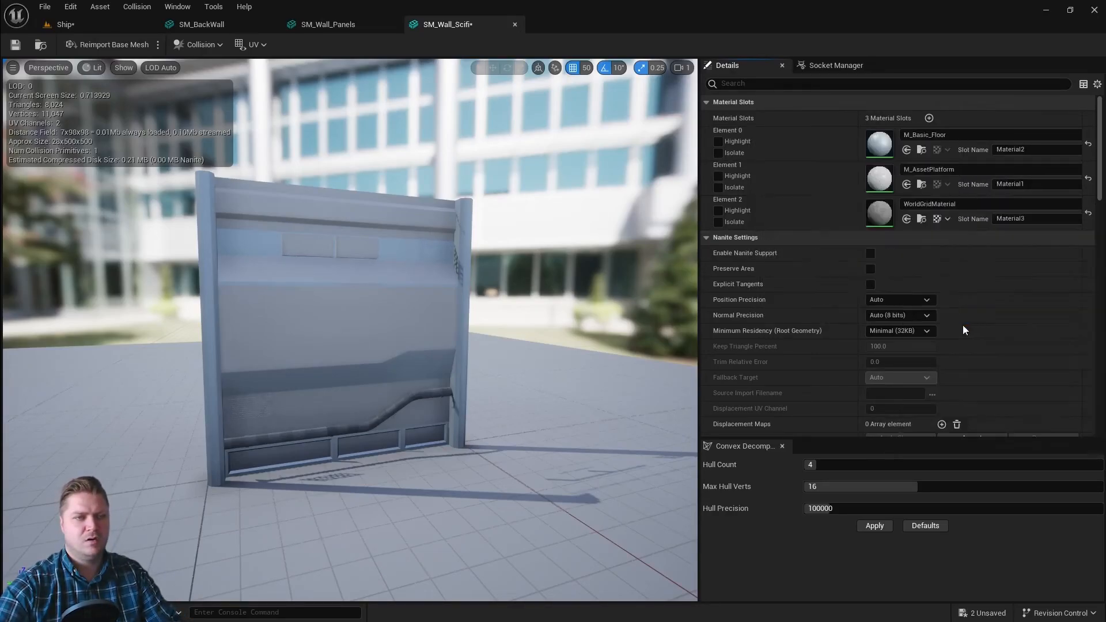
Step: Check the nickel pipe on SM_Wall_Scifi and save the mesh
mouse_move(450, 325)
left_mouse_down()
mouse_move(392, 326)
mouse_move(360, 345)
mouse_move(478, 322)
mouse_move(447, 340)
left_mouse_up()
mouse_move(500, 309)
left_mouse_down()
mouse_move(389, 305)
mouse_move(499, 308)
left_mouse_up()
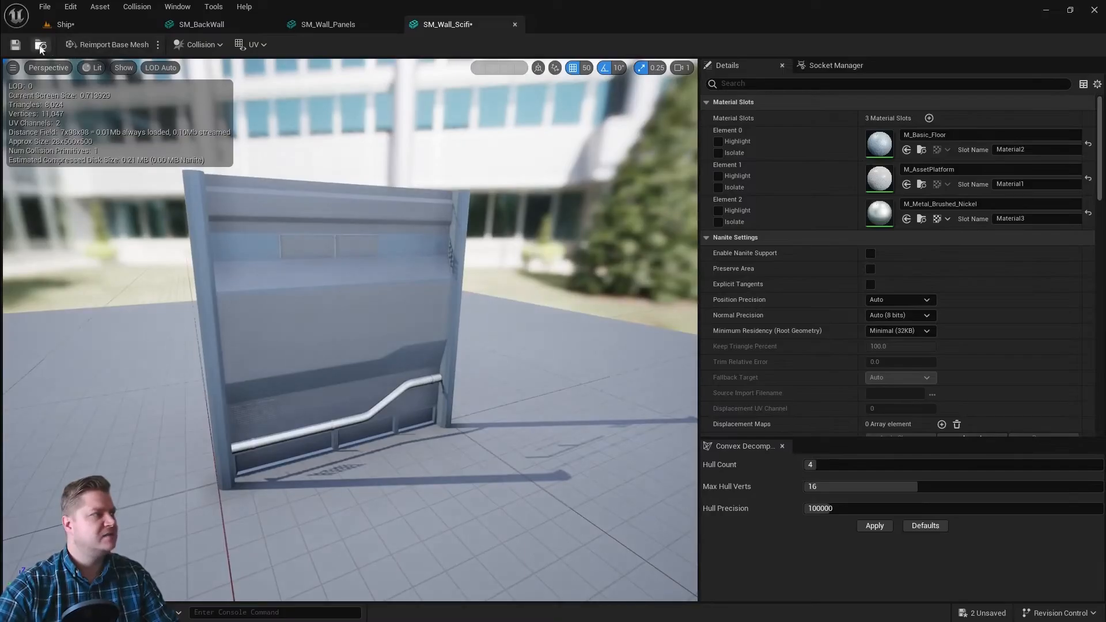
left_click(15, 44)
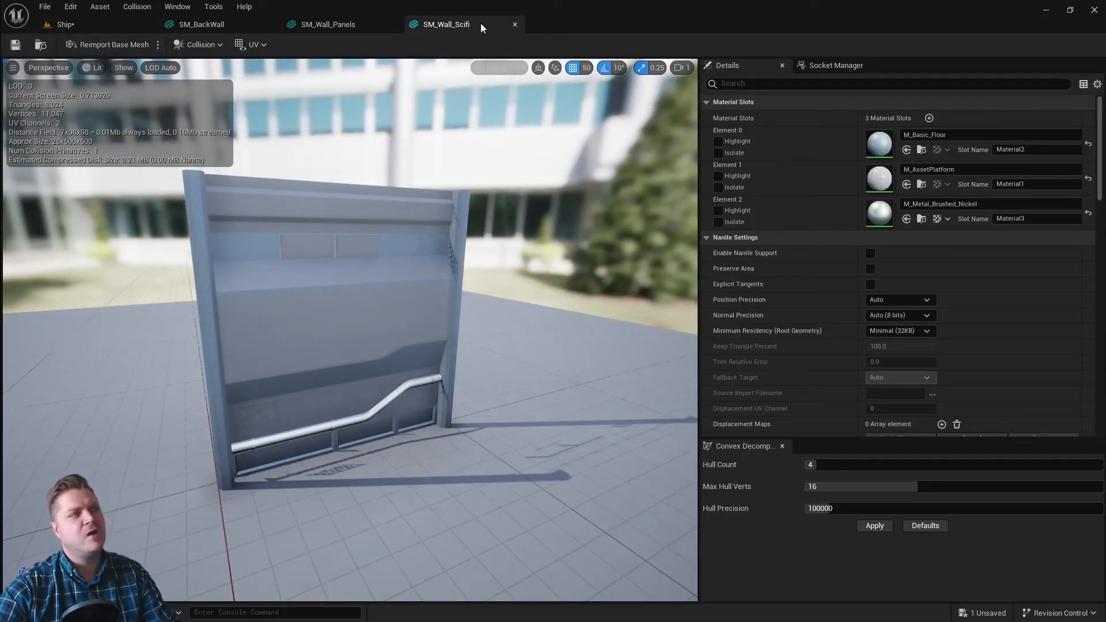
Step: Review the finished wall meshes and close the SM_Wall_Scifi, SM_Wall_Panels and SM_BackWall editors
left_click(333, 28)
left_click(236, 25)
left_click(333, 22)
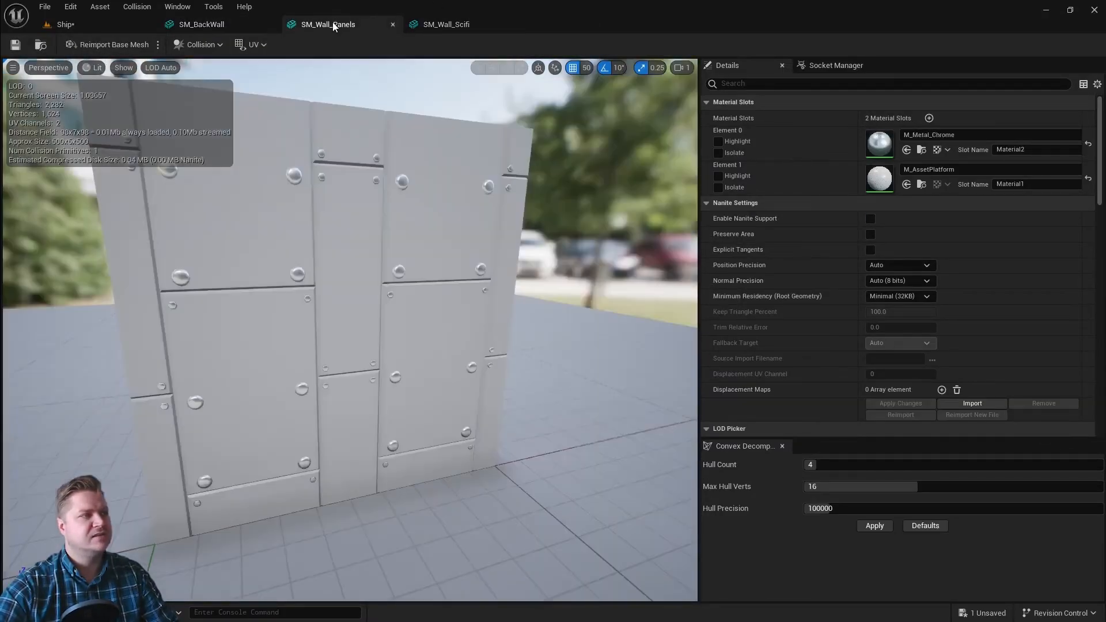
left_click(453, 25)
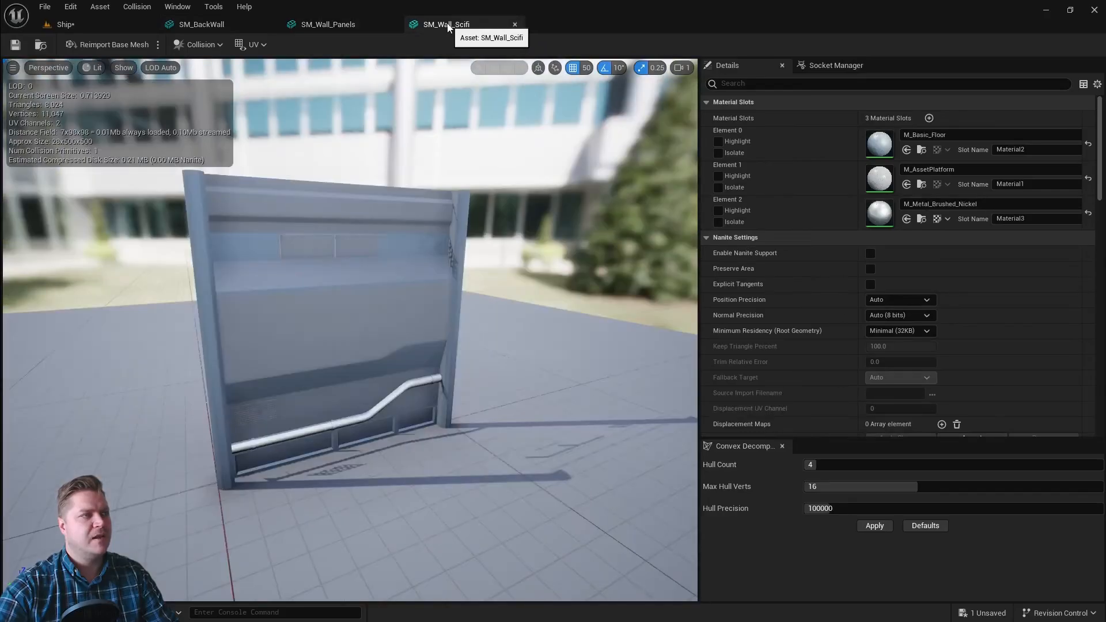
left_click(515, 25)
left_click(393, 24)
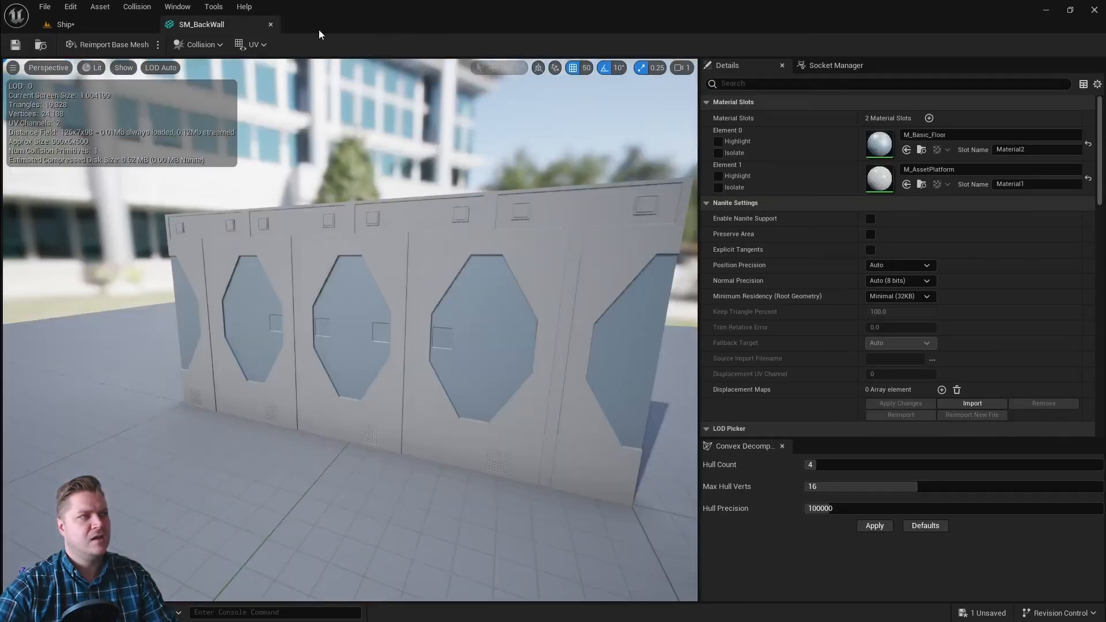
left_click(270, 24)
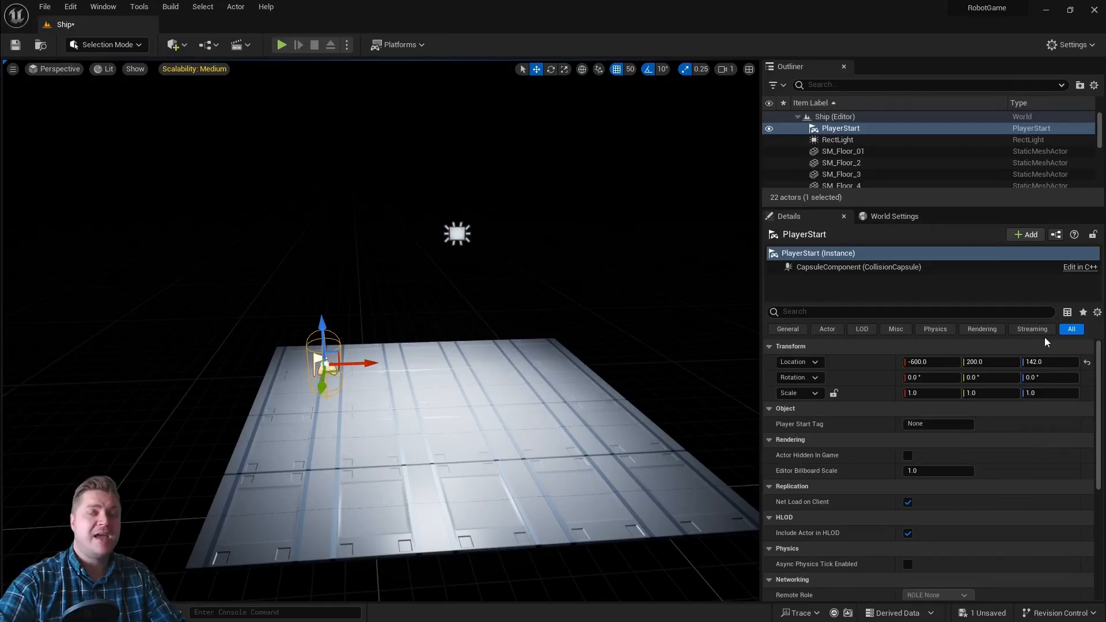
Step: Place the SM_BackWall mesh in the Ship level and set its X and Y location to 0
key("ctrl+space")
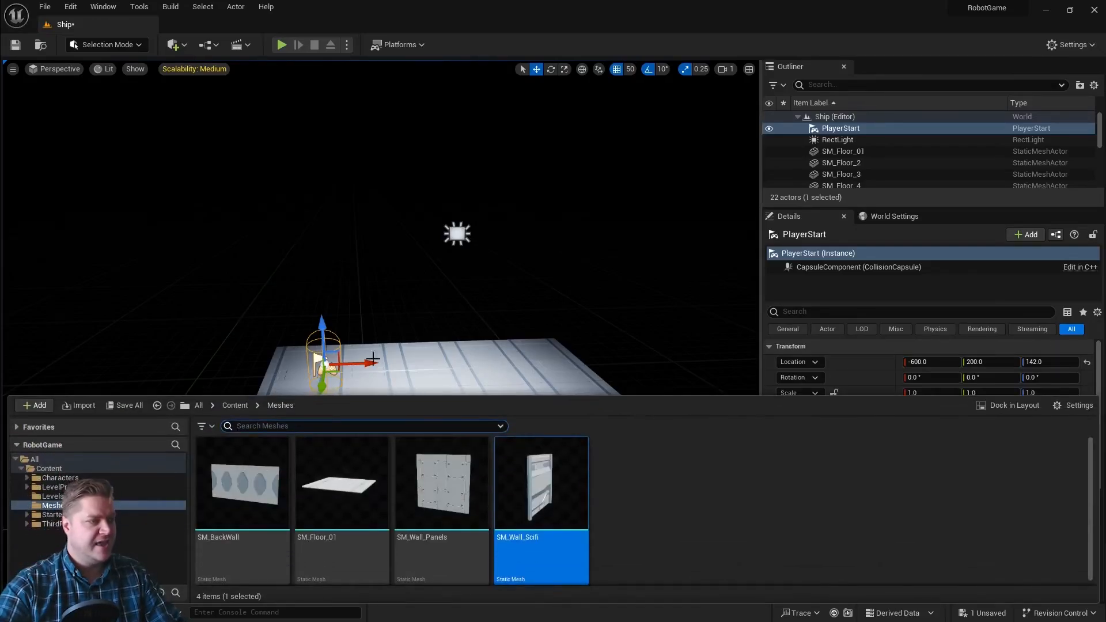
left_click(247, 487)
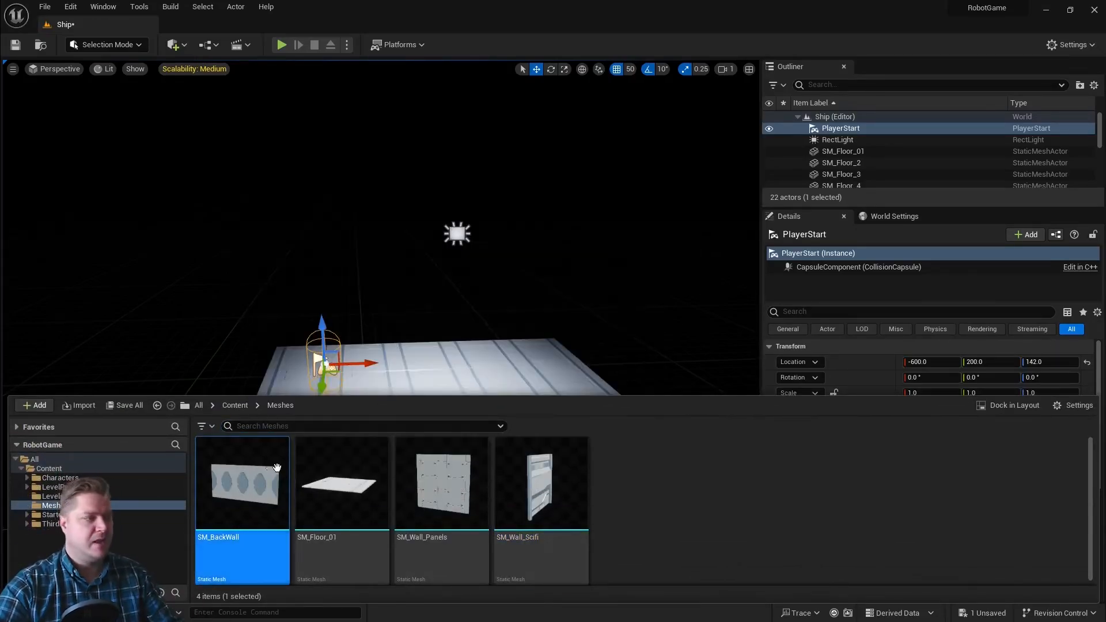
left_click_drag(248, 484, 344, 439)
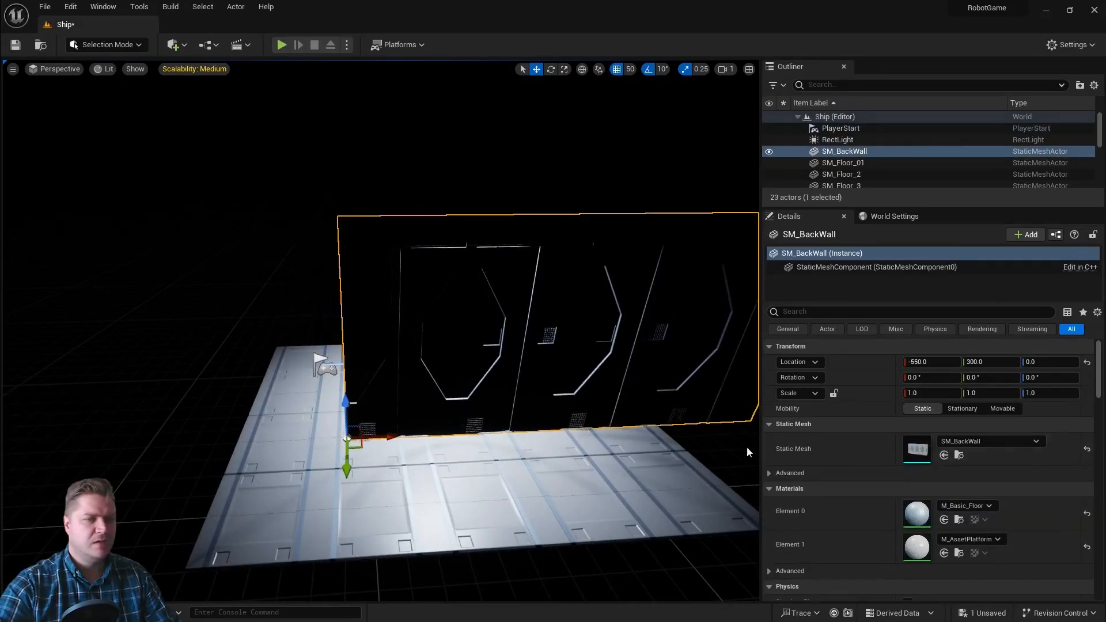
left_click(934, 362)
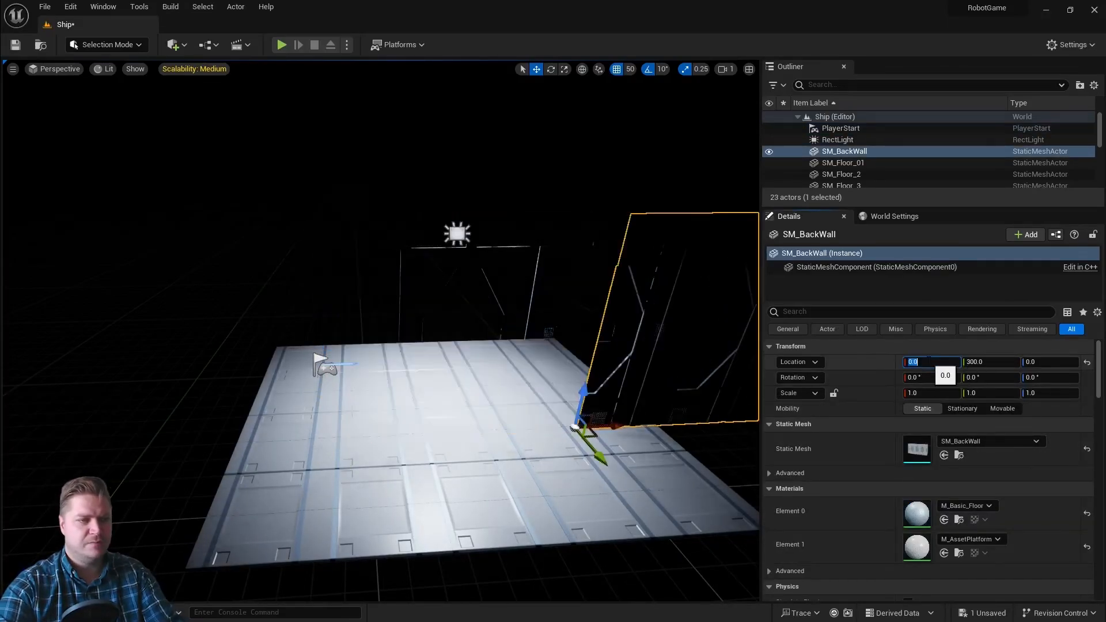
key("Tab")
type("0")
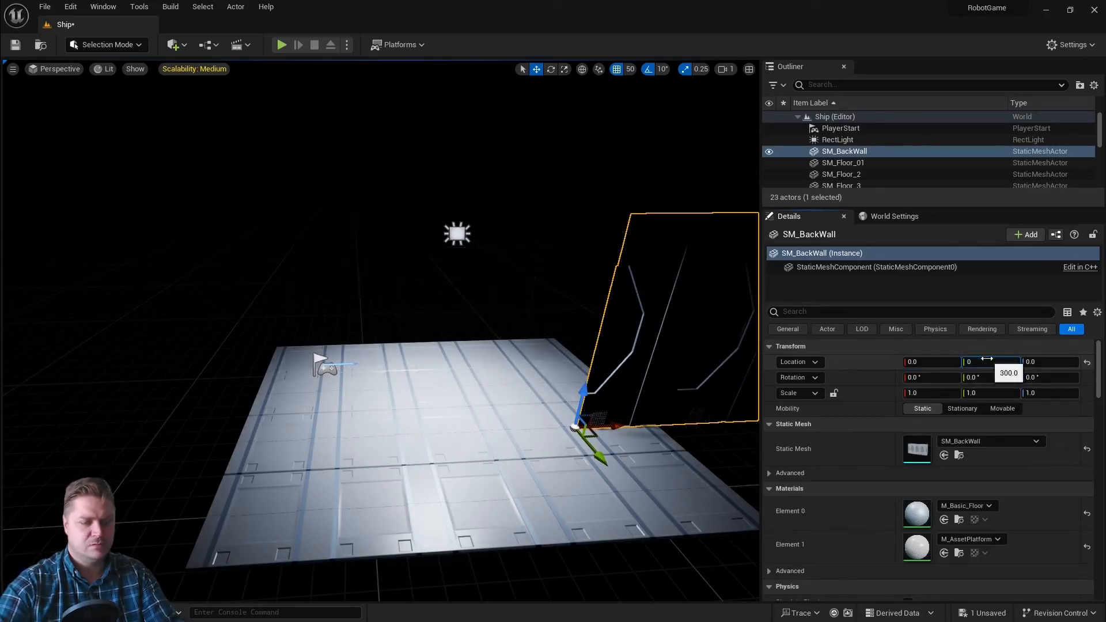
key("Return")
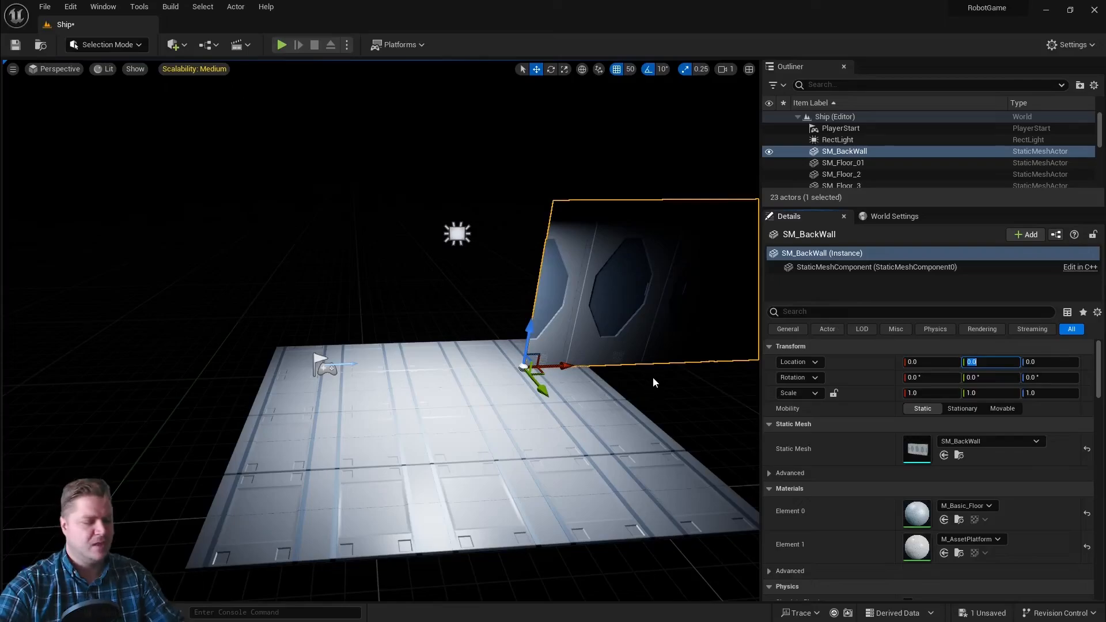
Step: Rotate SM_BackWall by -90° about the Z axis and move it along X to -800, behind the PlayerStart
left_click(552, 72)
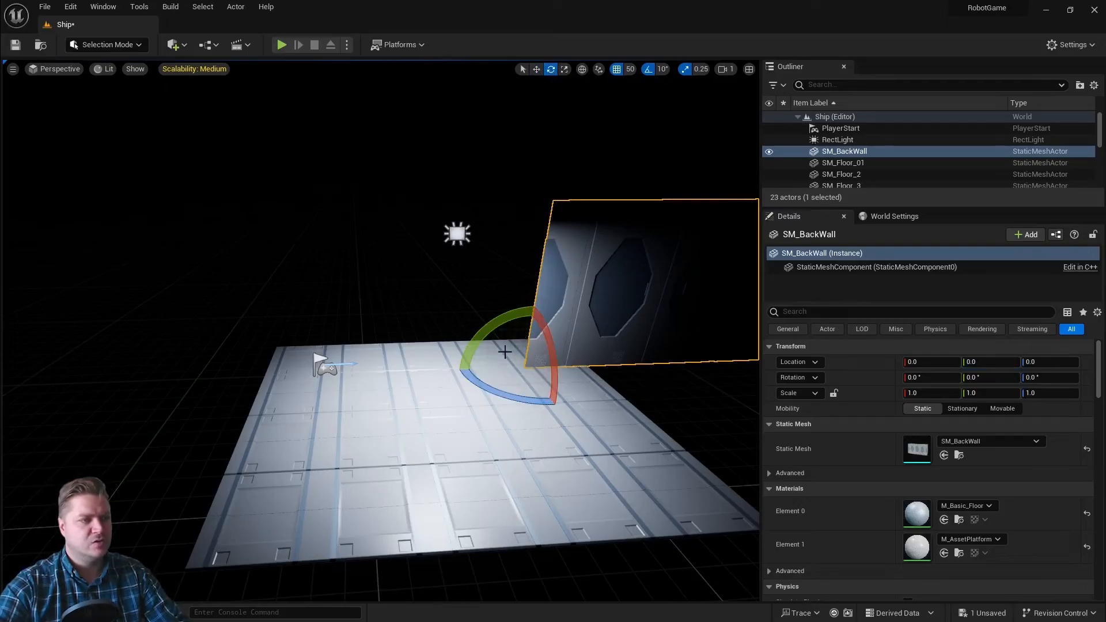
mouse_move(489, 381)
left_mouse_down()
mouse_move(547, 383)
mouse_move(503, 381)
left_mouse_up()
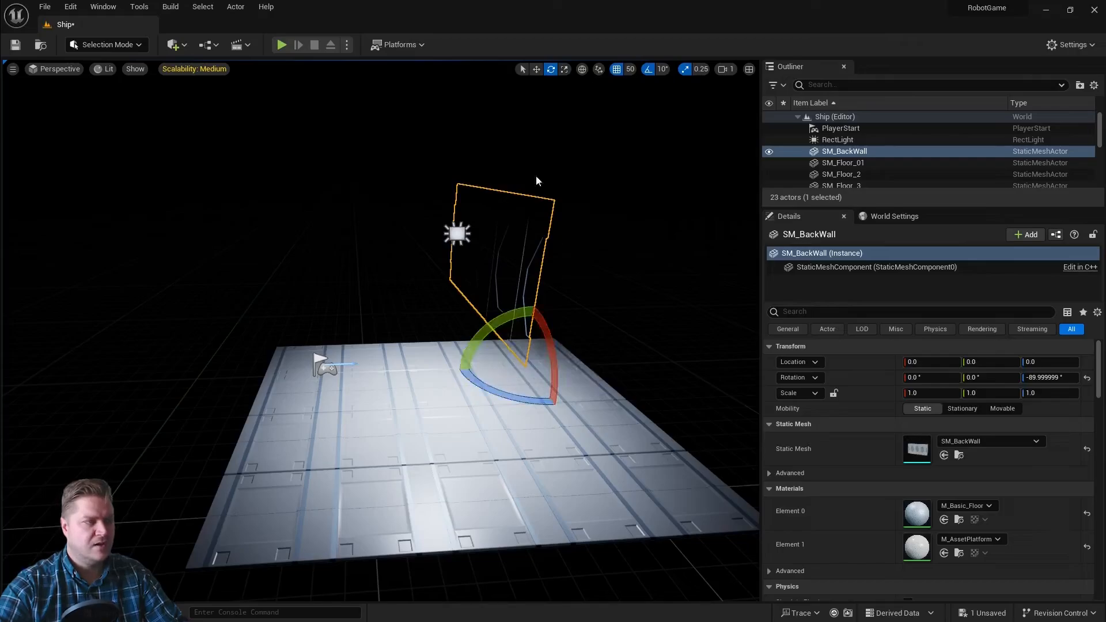
left_click(536, 69)
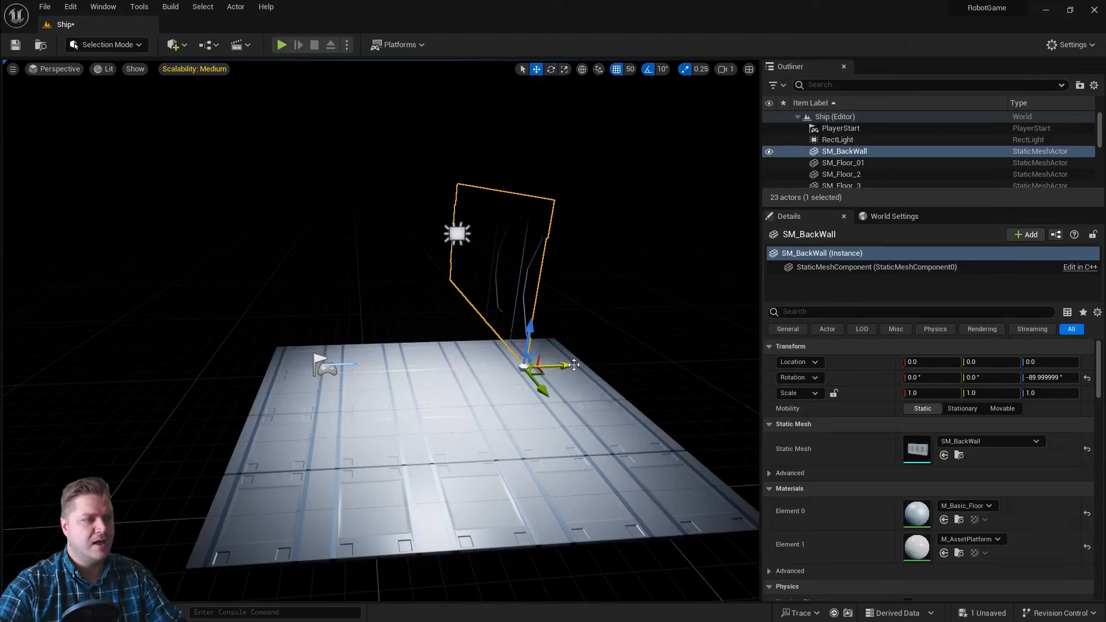
left_click_drag(575, 364, 320, 346)
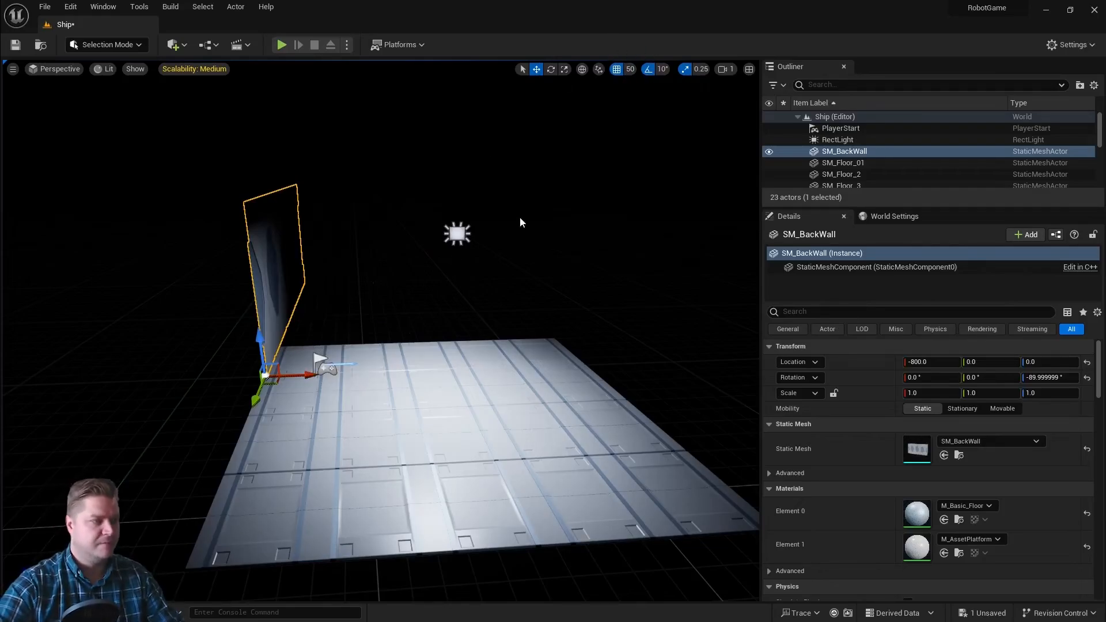
Step: Move SM_BackWall along the Y axis to 700 so it spans the back edge of the floor
right_click_drag(520, 219, 401, 231)
left_click_drag(435, 348, 212, 363)
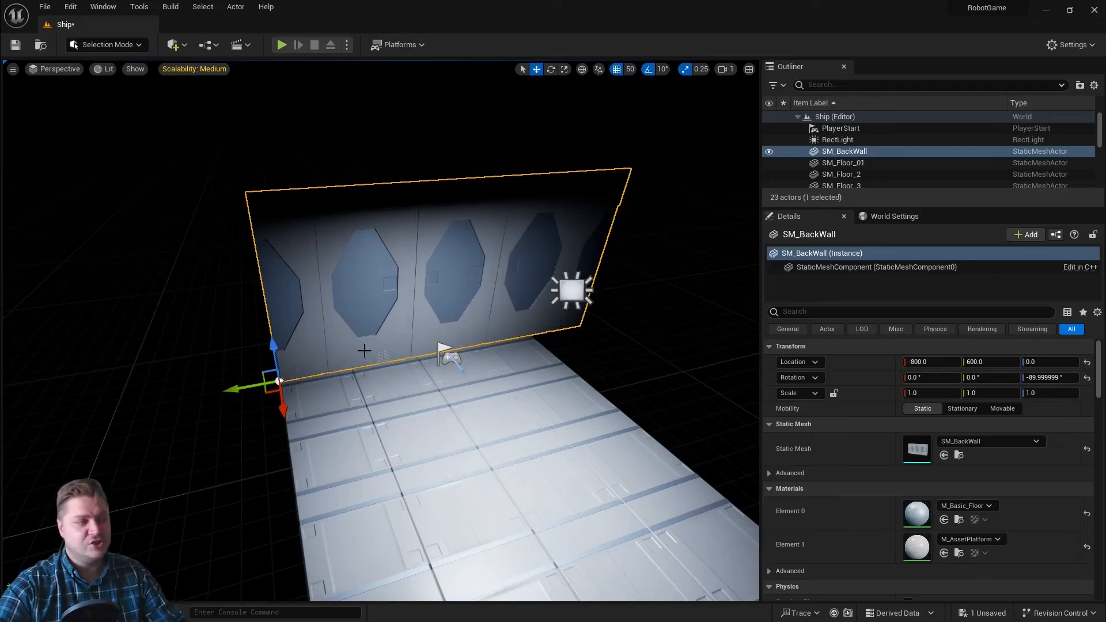
left_click_drag(233, 390, 200, 394)
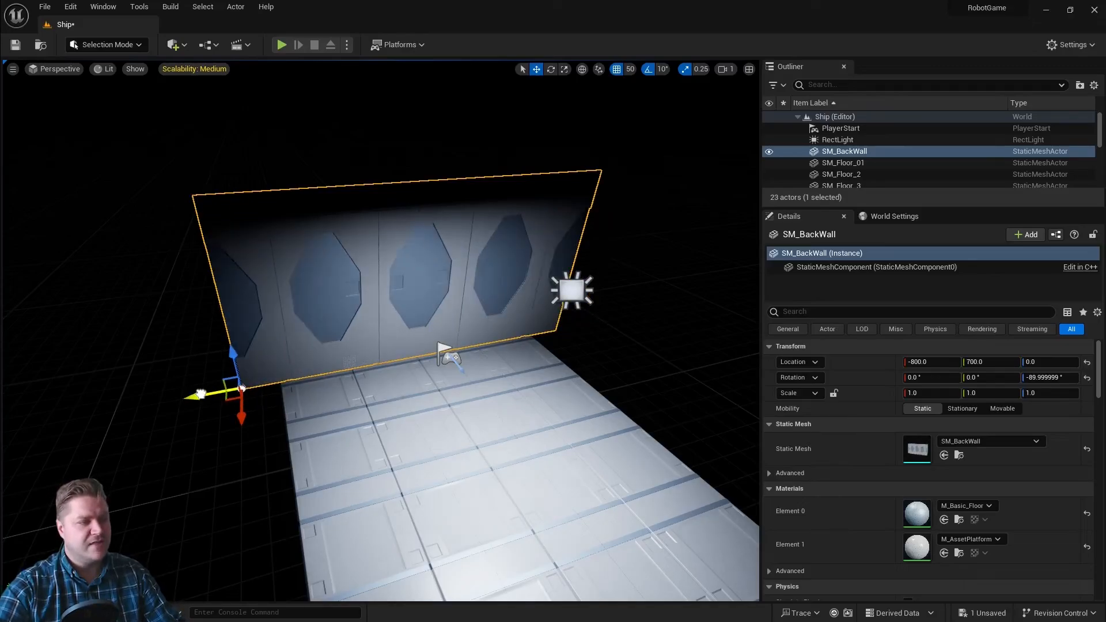
Step: Place the SM_Wall_Panels mesh on the floor and set its X, Y and Z location to 0
left_click_drag(555, 460, 497, 340, "alt")
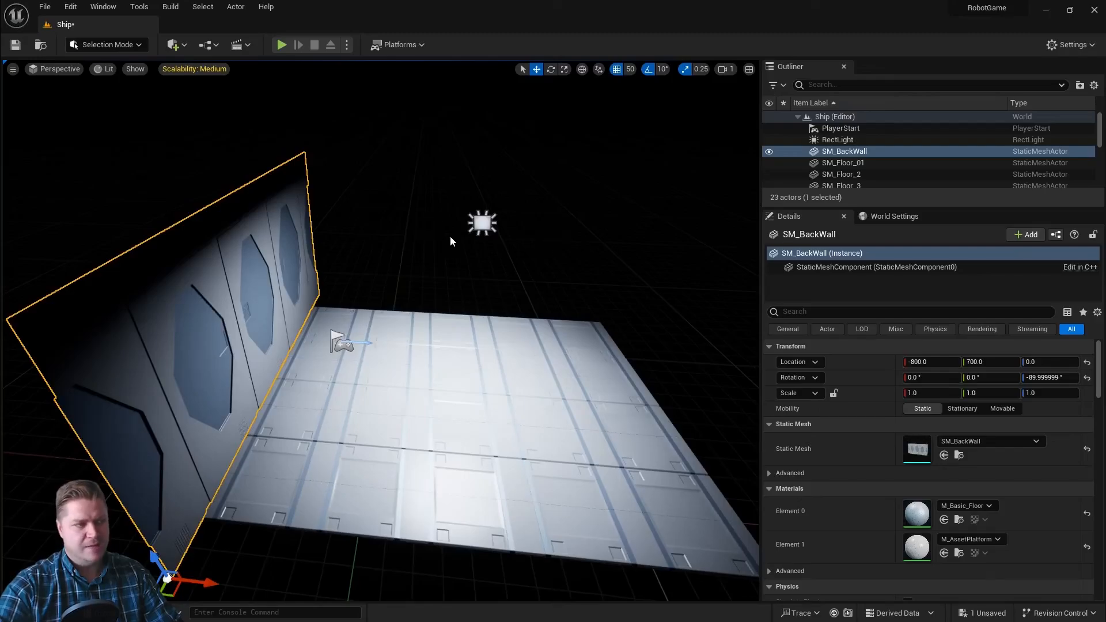
key("ctrl+space")
mouse_move(448, 478)
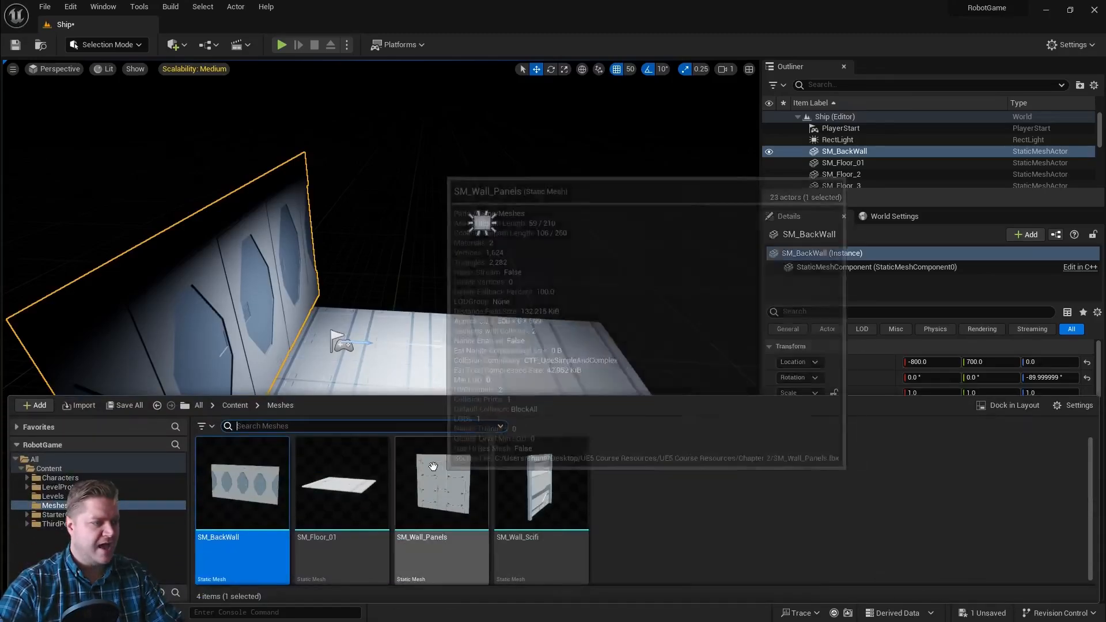
left_click_drag(448, 478, 423, 355)
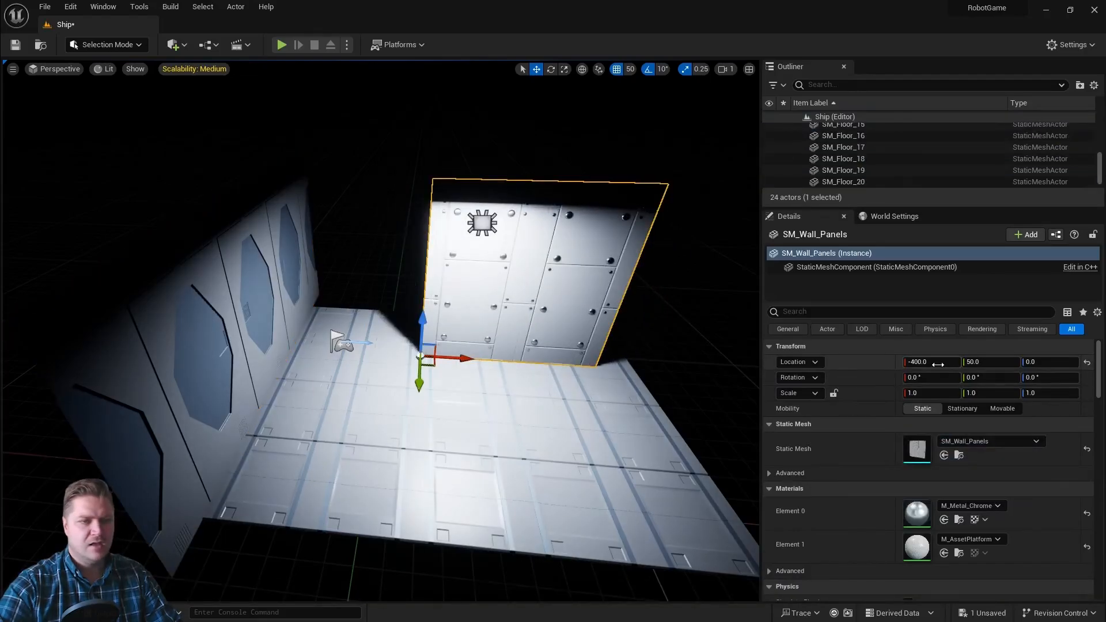
left_click(904, 359)
type("0")
key("Tab")
type("0")
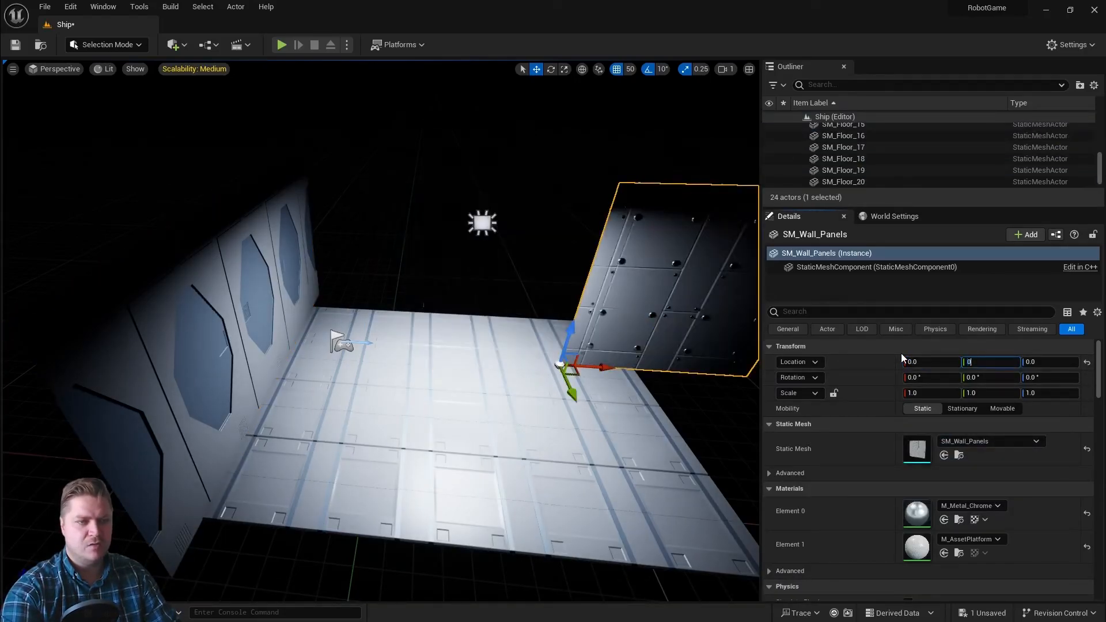
key("Tab")
type("0")
key("Return")
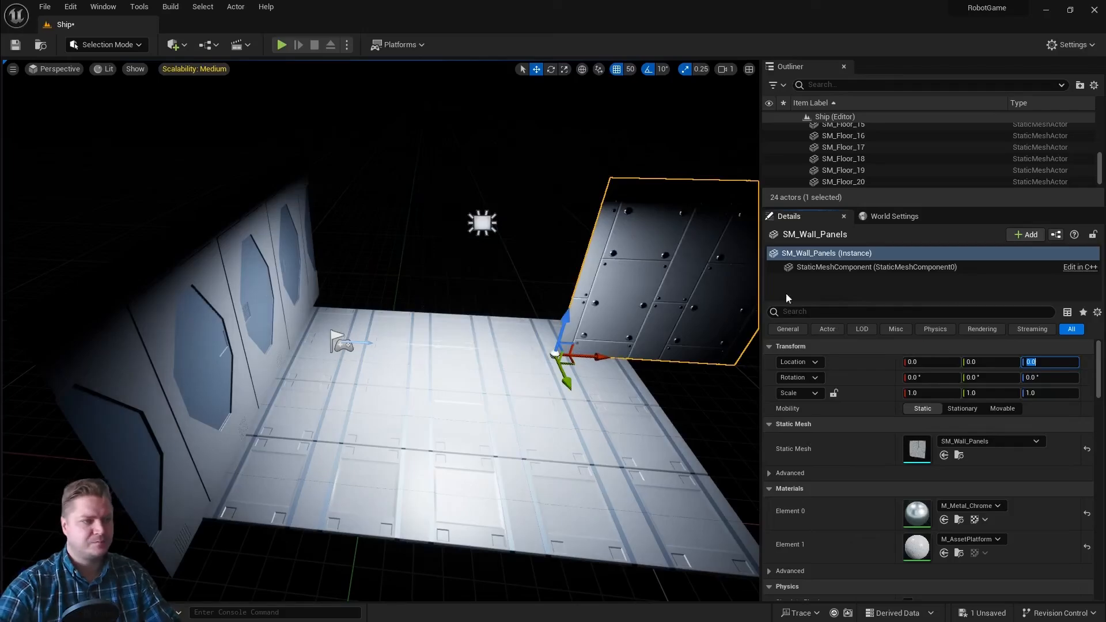
Step: Move SM_Wall_Panels to X -800, Y -200 and duplicate it along X to -300 to extend the side wall
left_click_drag(571, 384, 358, 315)
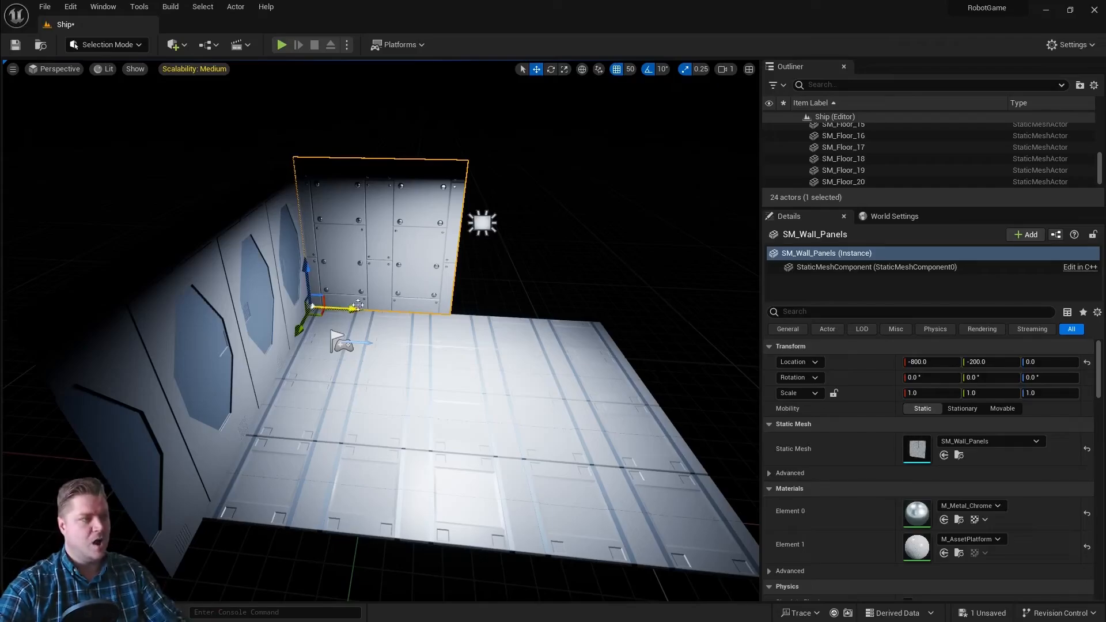
left_click_drag(351, 309, 491, 314, "alt")
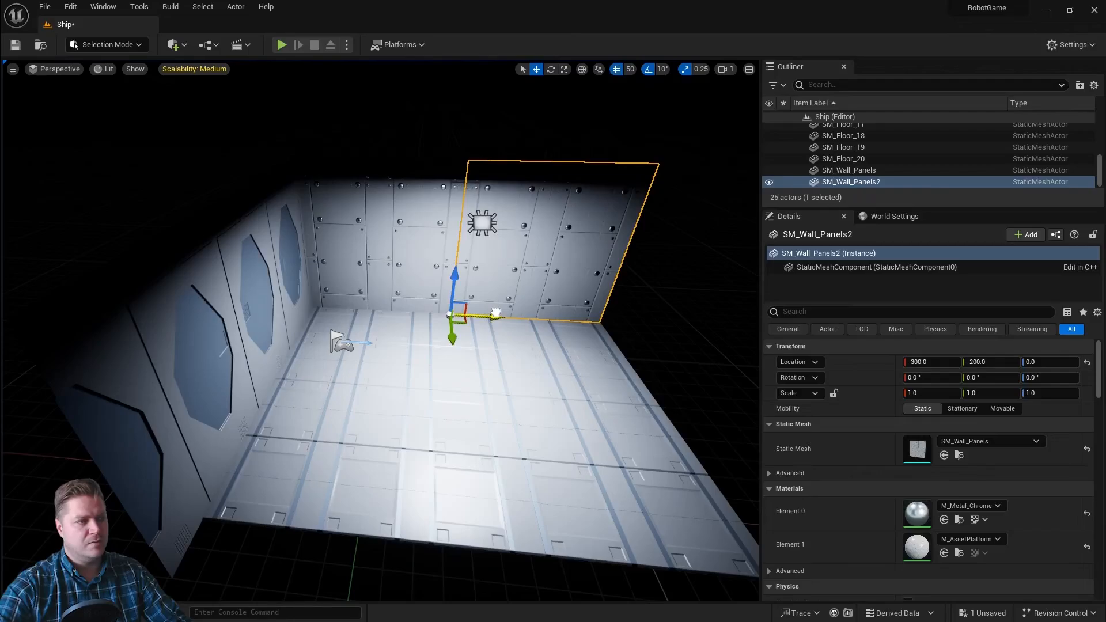
left_click(671, 315)
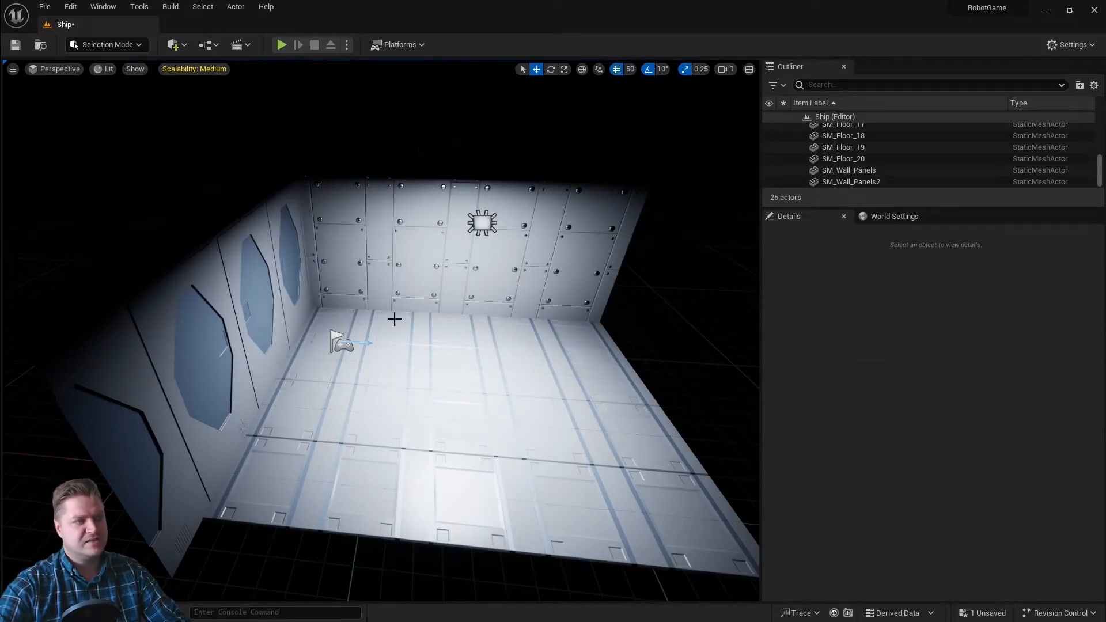
Step: Place the SM_Wall_Scifi mesh on the open side of the floor and rotate it by -90° about the Z axis
right_click_drag(517, 327, 506, 318)
left_click_drag(506, 318, 744, 317, "alt")
left_click_drag(230, 414, 229, 380, "alt")
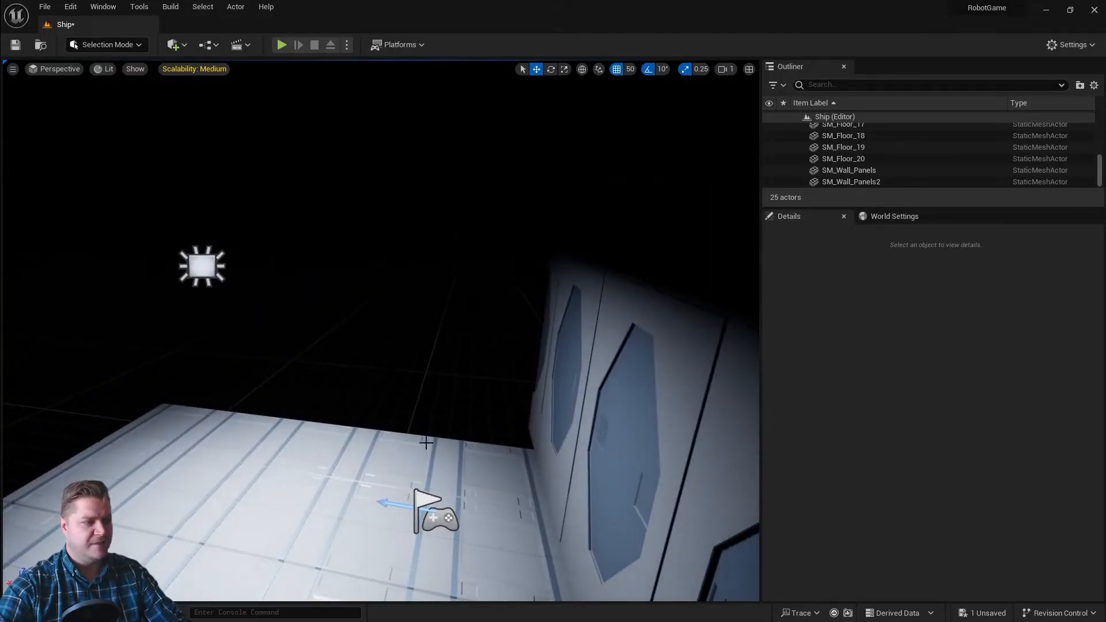
key("ctrl+space")
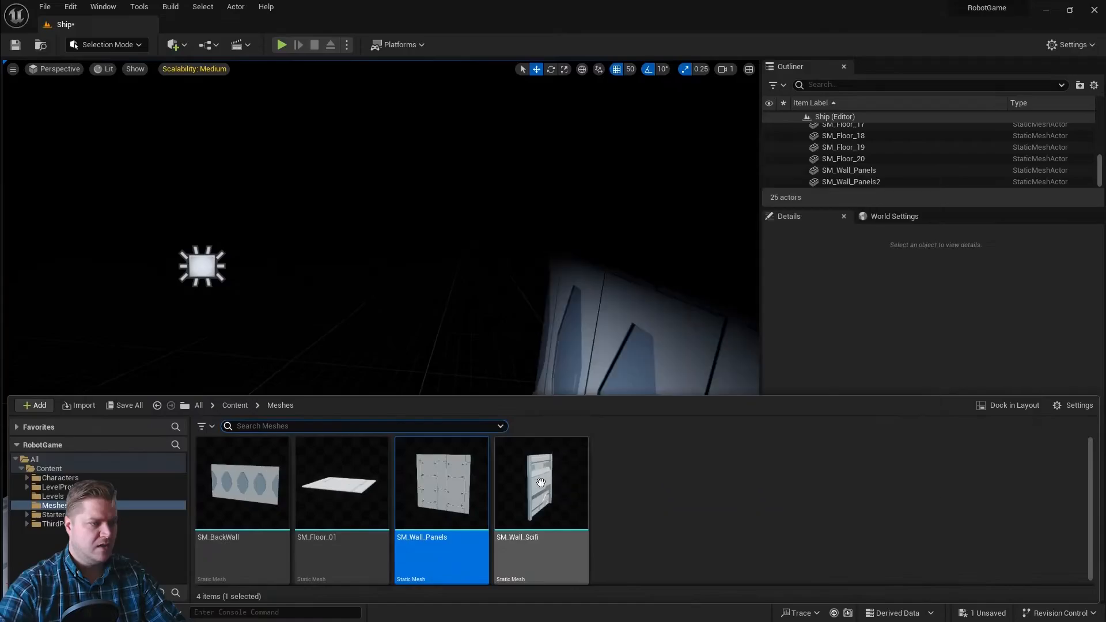
left_click_drag(541, 483, 304, 432)
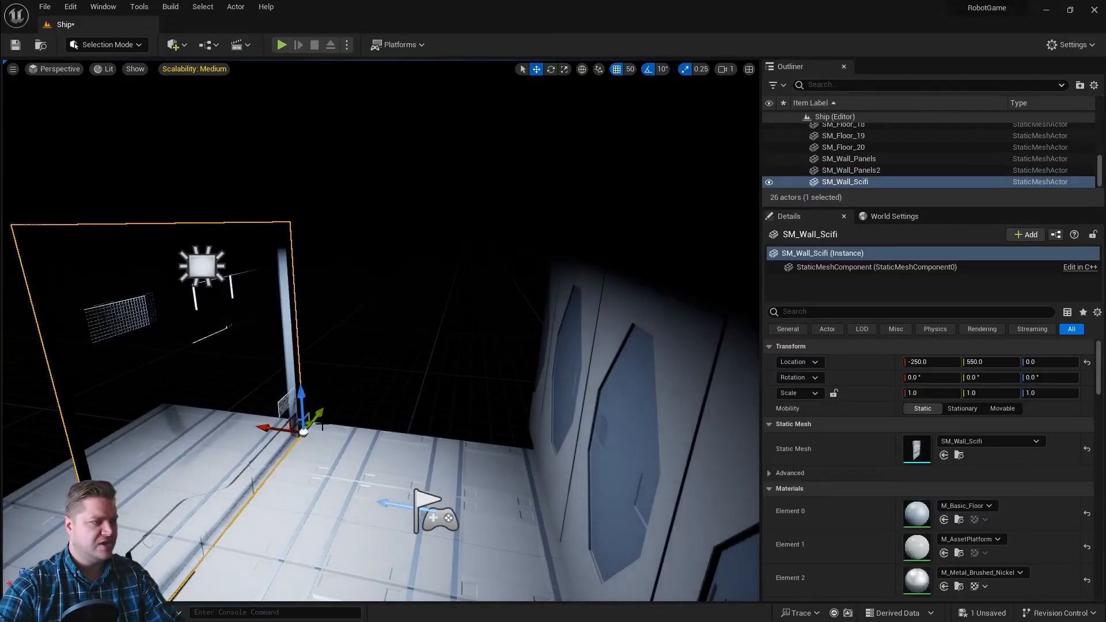
right_click_drag(367, 446, 426, 447)
key("f")
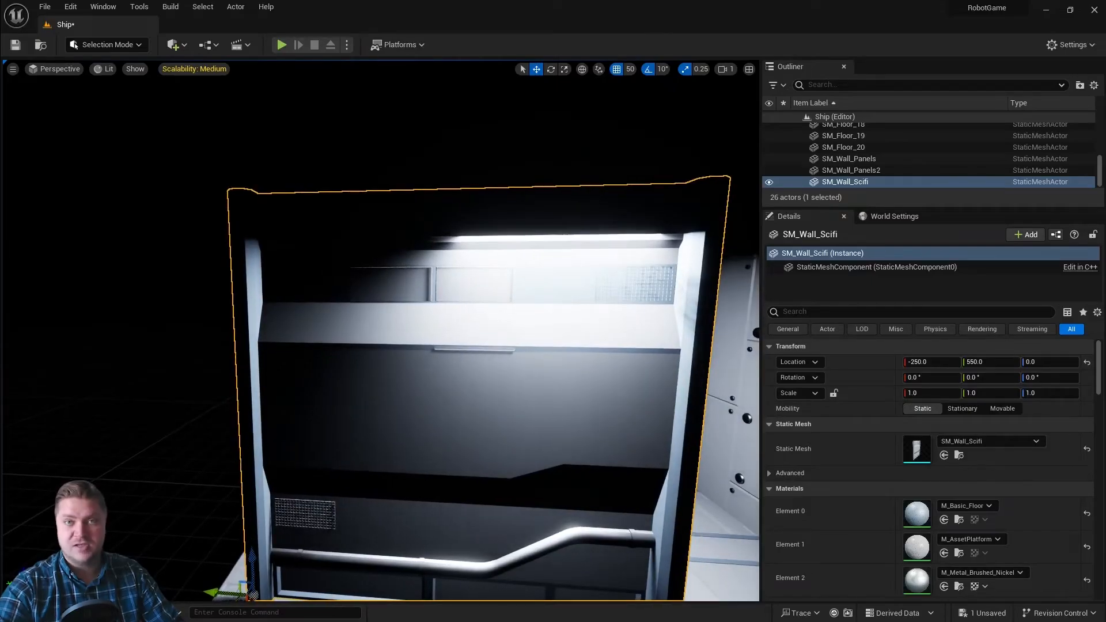
right_click_drag(426, 403, 242, 424)
right_click_drag(348, 447, 406, 428)
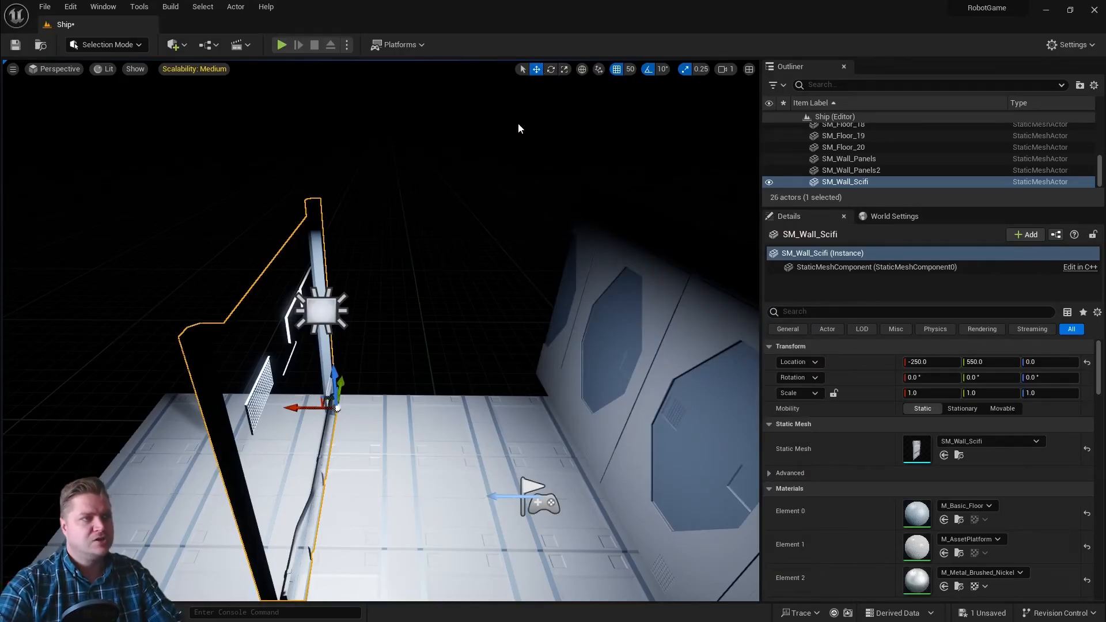
key("e")
left_click_drag(363, 433, 326, 481)
key("w")
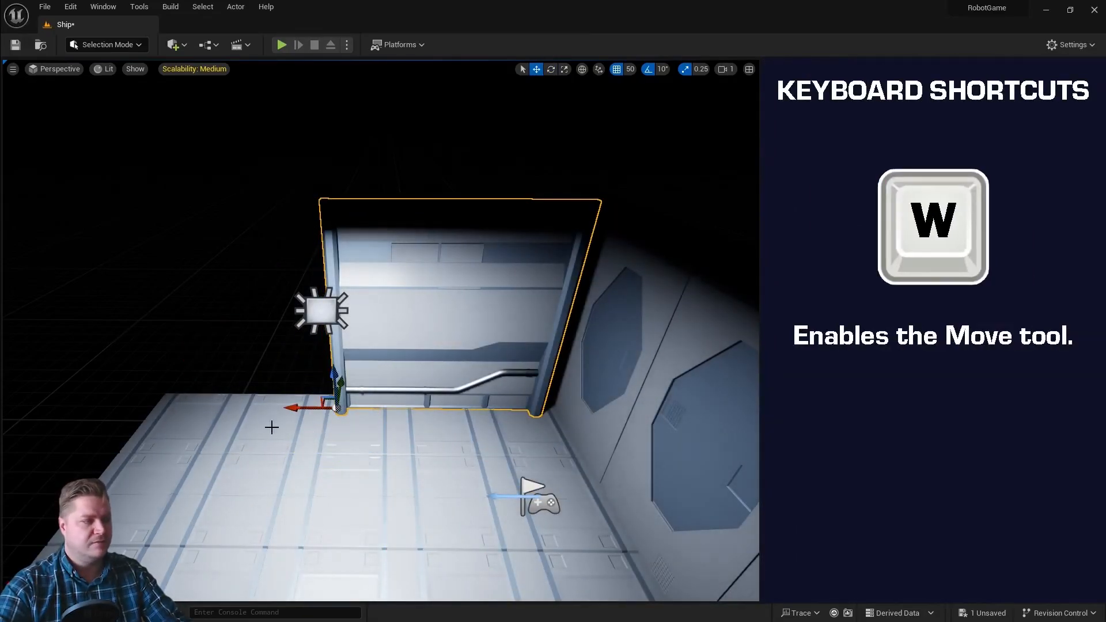
Step: Move SM_Wall_Scifi to X -300, Y 600 along the floor edge and duplicate it along X to 200
left_click_drag(345, 379, 316, 393)
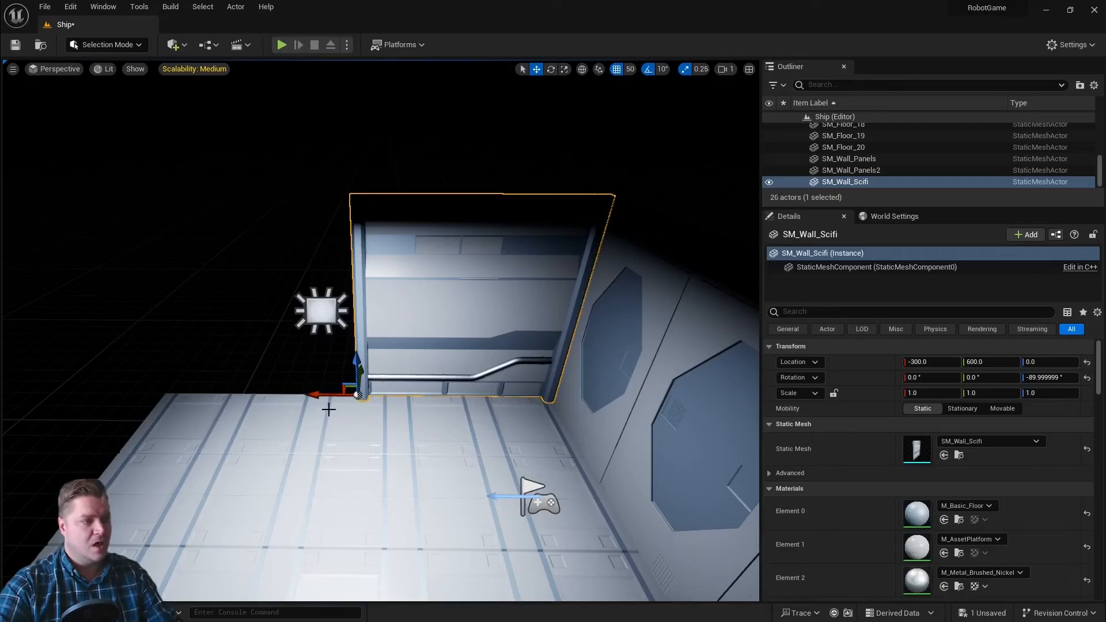
left_click_drag(315, 394, 122, 396, "alt")
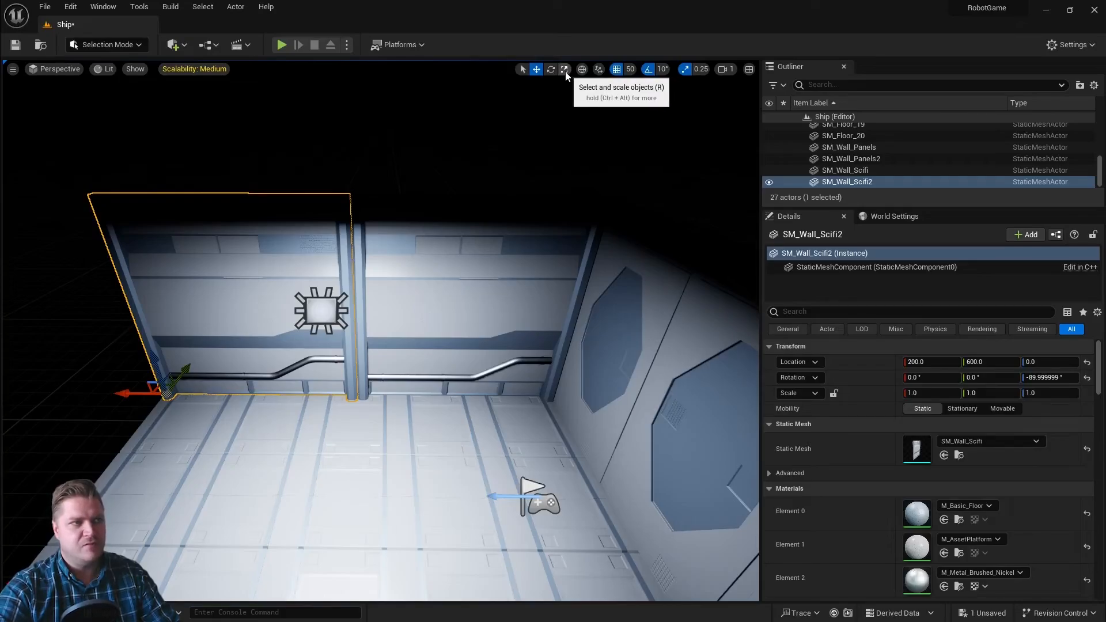
key("r")
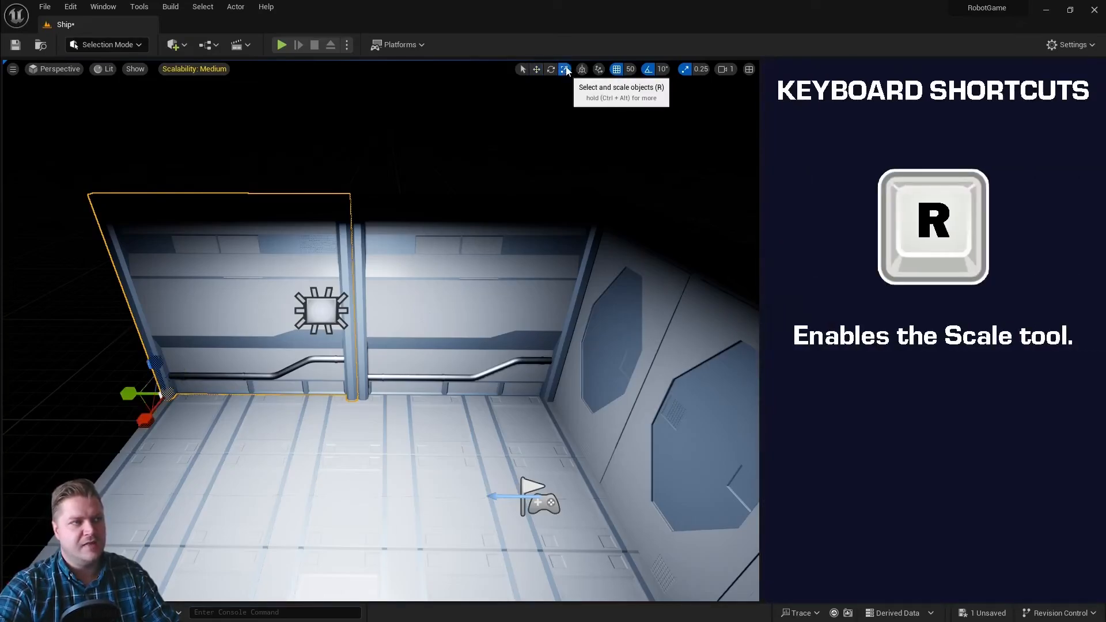
left_click_drag(134, 403, 113, 393)
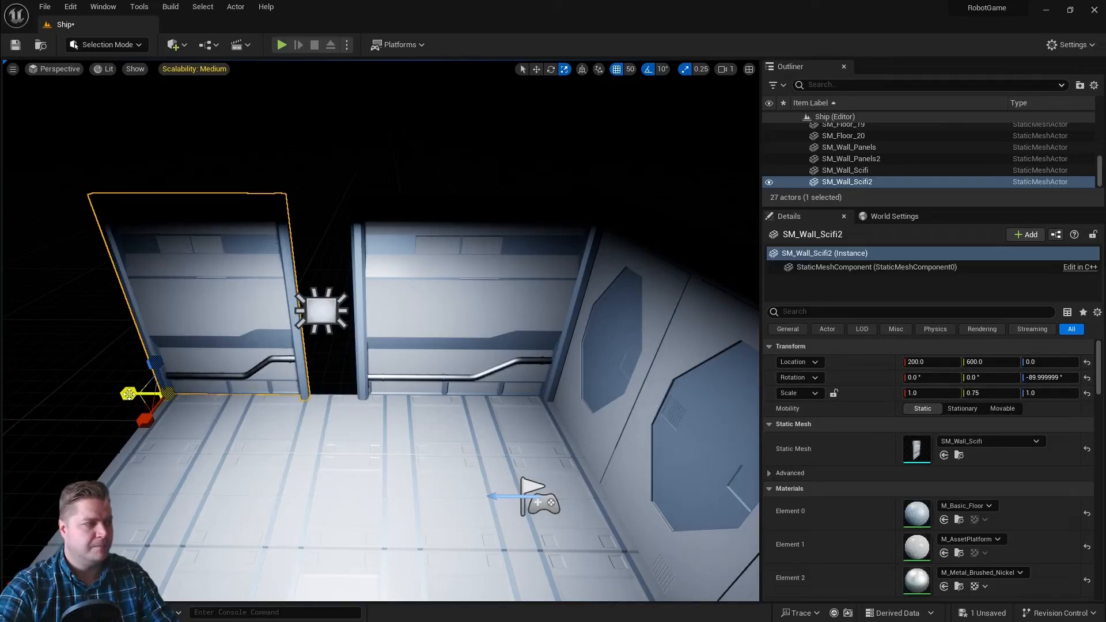
left_click_drag(127, 393, 113, 394)
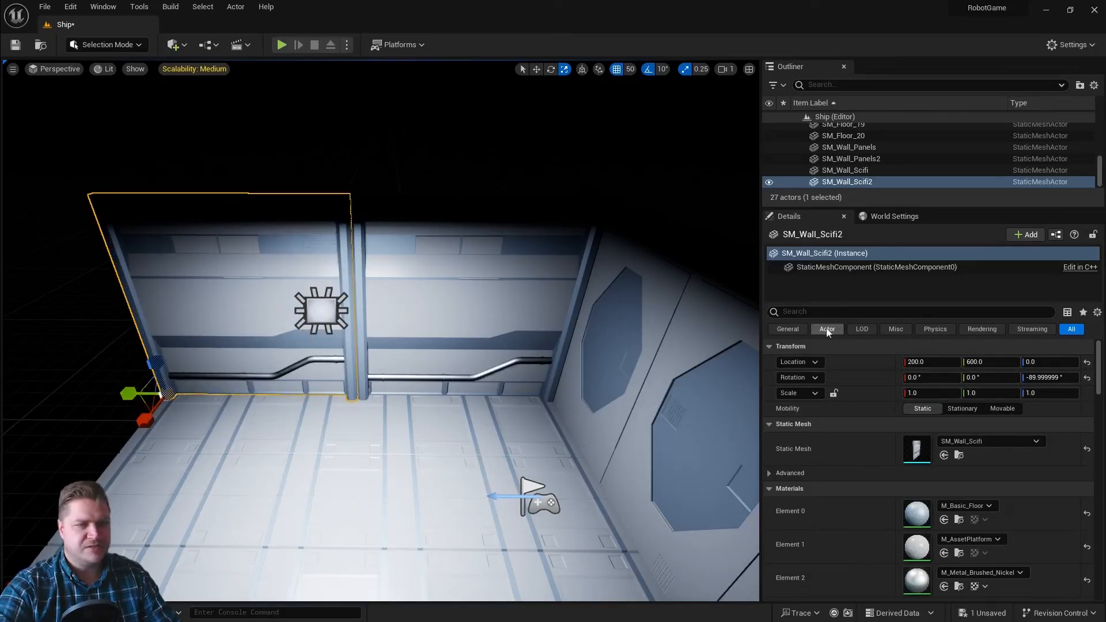
Step: Mirror the duplicated Scifi wall by setting its Y scale to -1, and move it along X back to -300
left_click(977, 394)
key("Left")
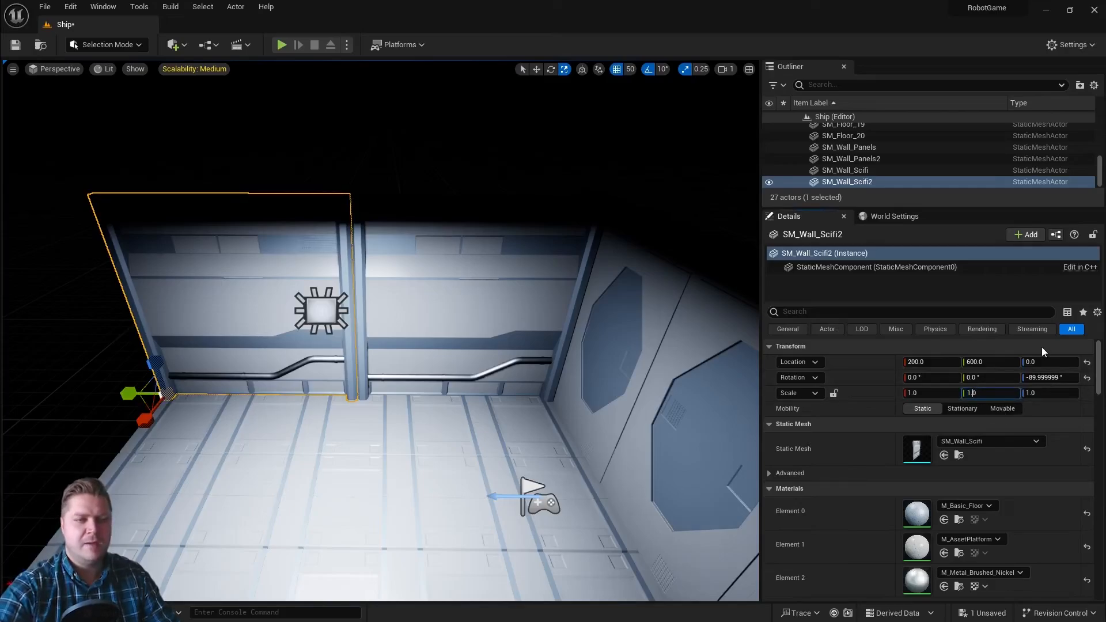
type("-")
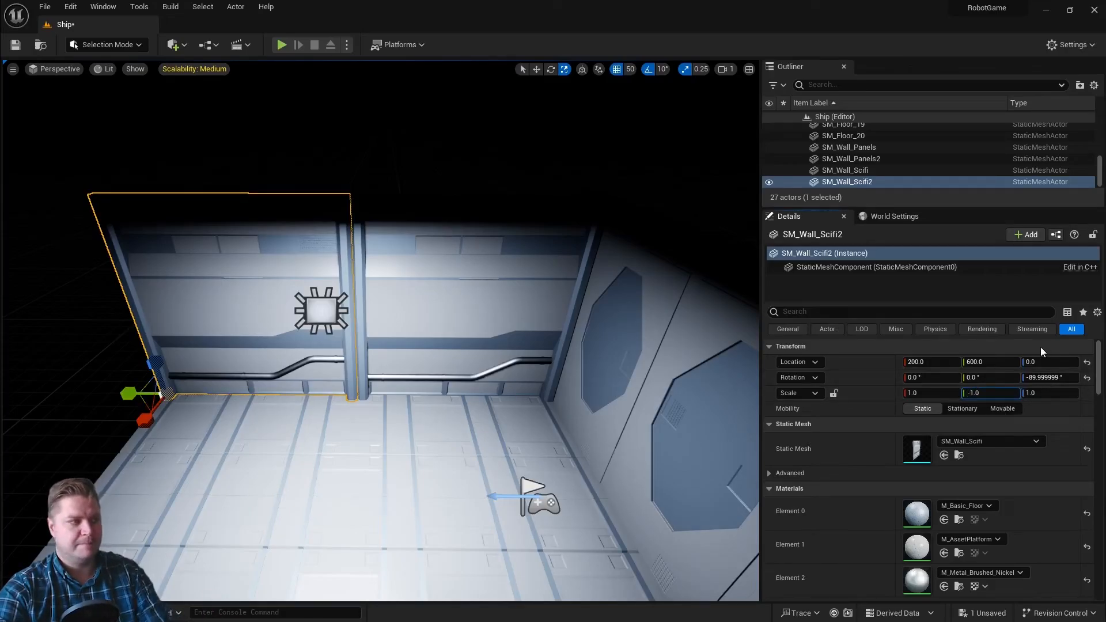
key("Return")
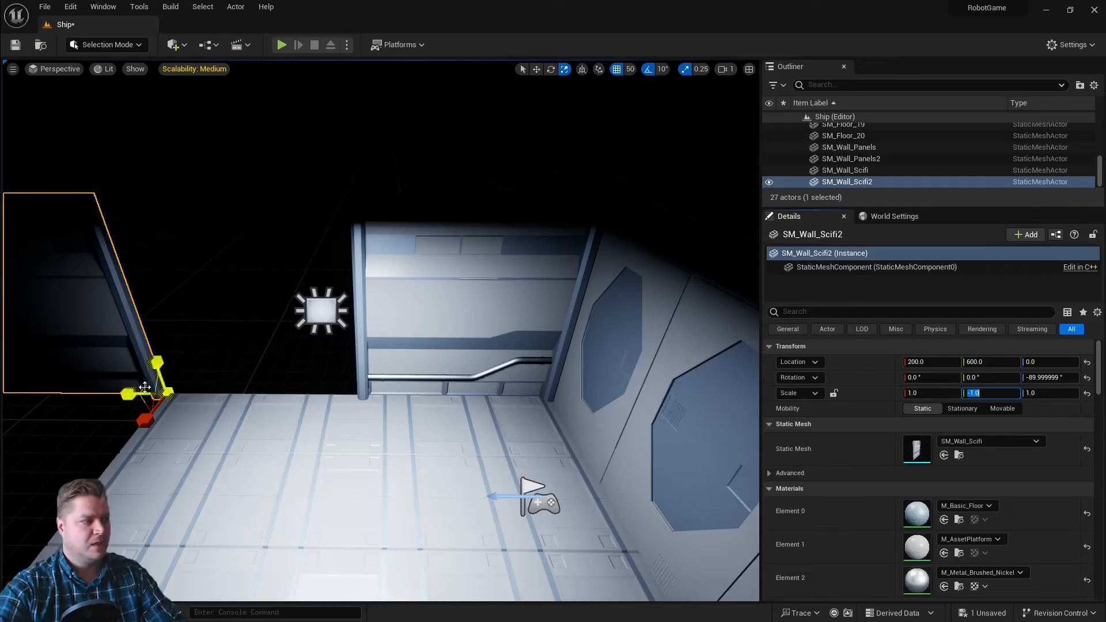
left_click(536, 69)
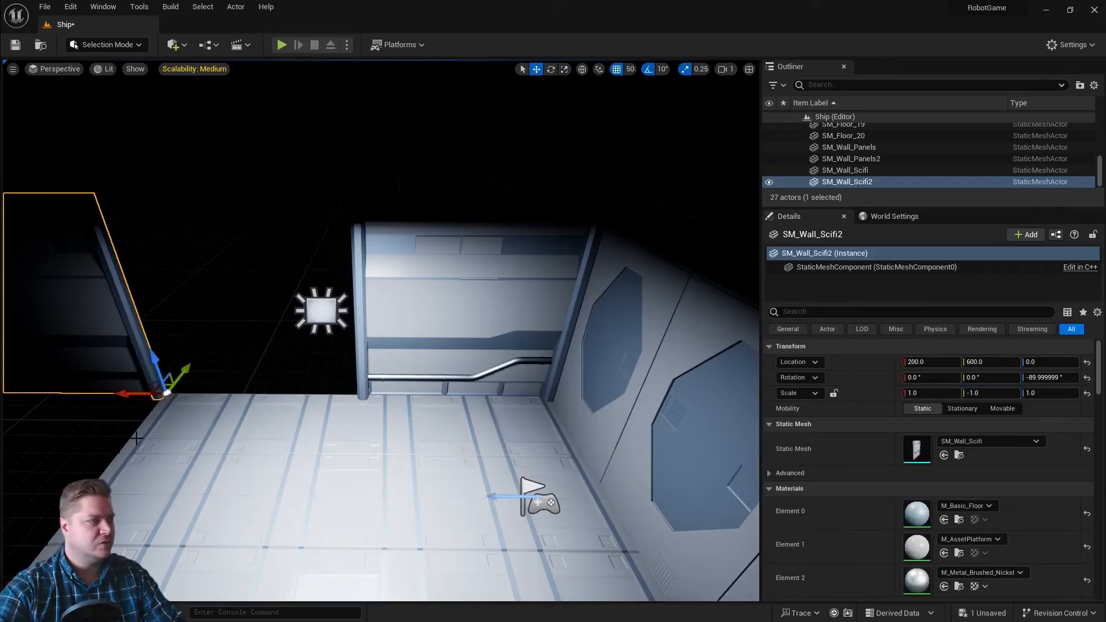
left_click_drag(118, 399, 317, 401)
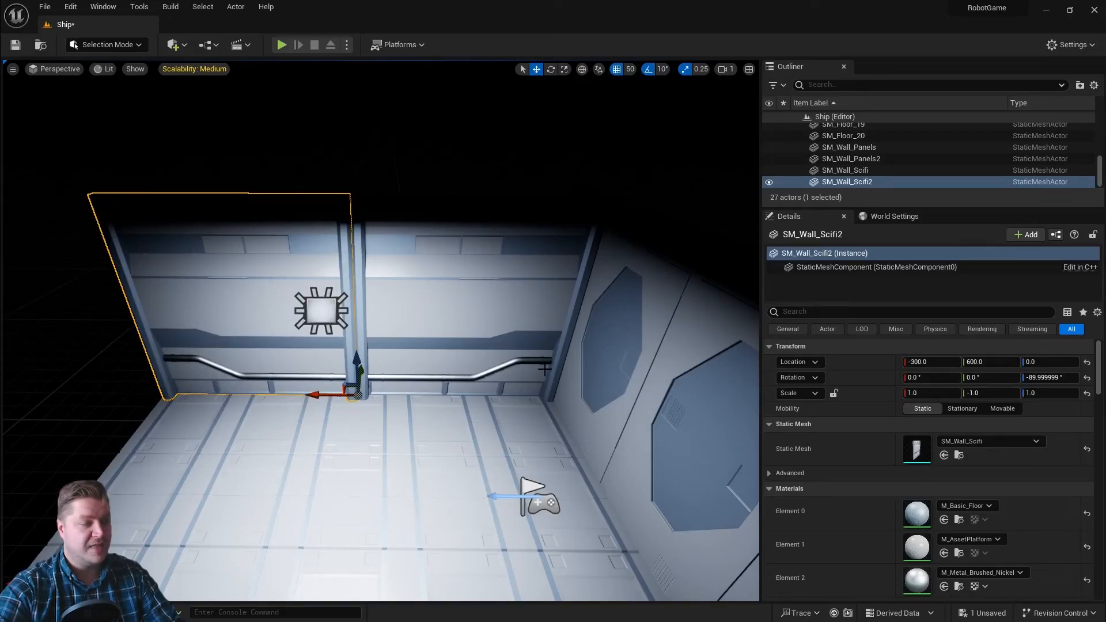
Step: Duplicate the mirrored Scifi wall with a -90° rotation about Z and move the copy along X to 200 as the front wall
left_click_drag(397, 336, 439, 339, "alt")
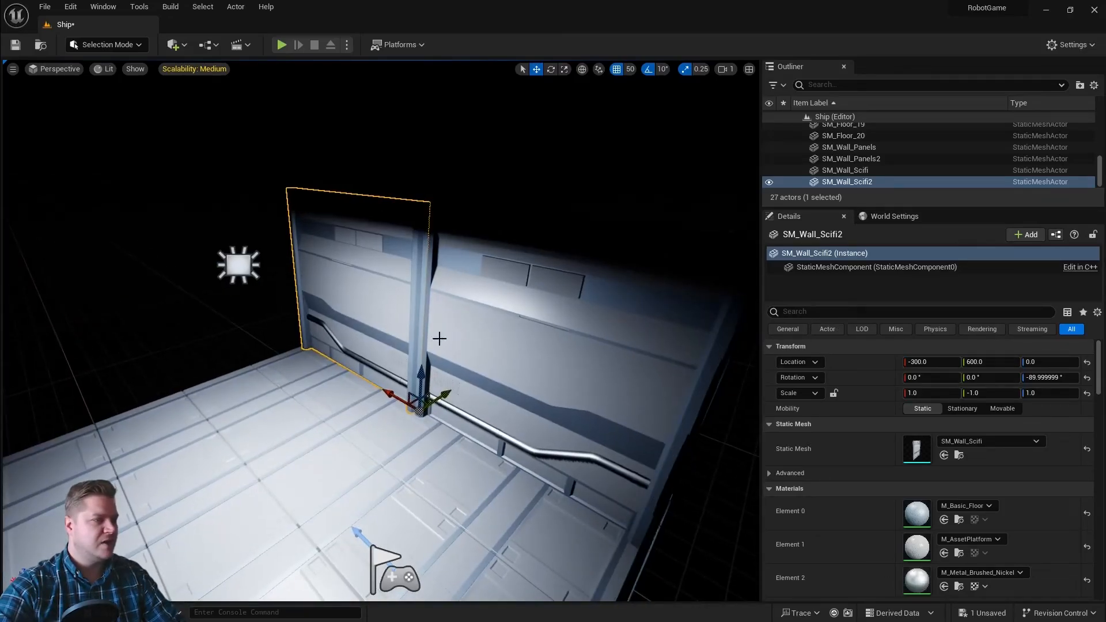
right_click_drag(279, 282, 271, 282)
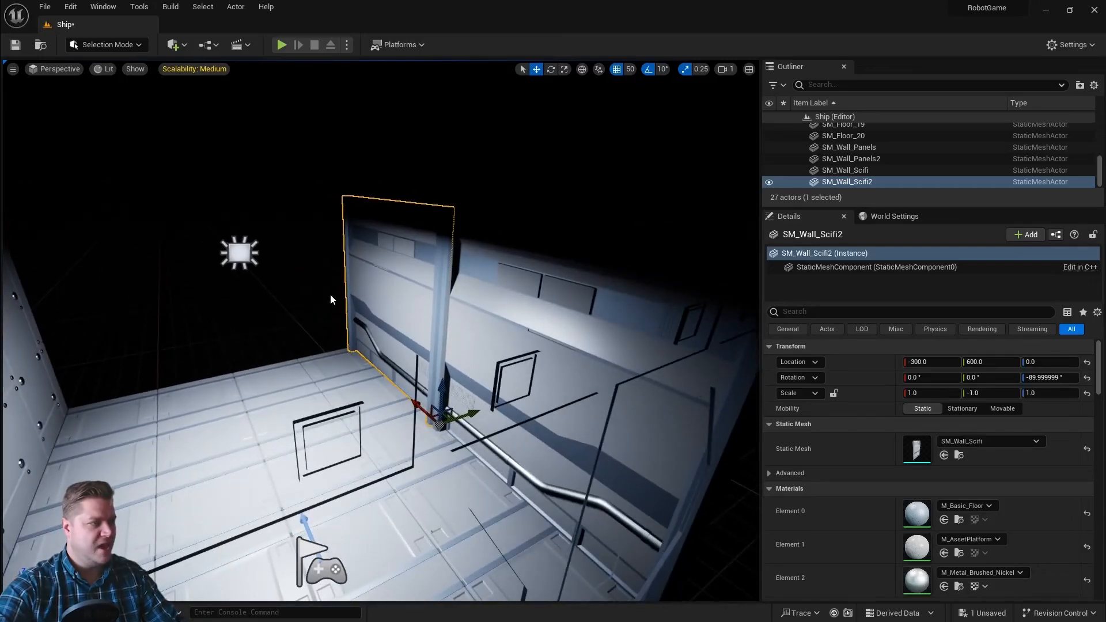
left_click_drag(418, 326, 461, 327, "alt")
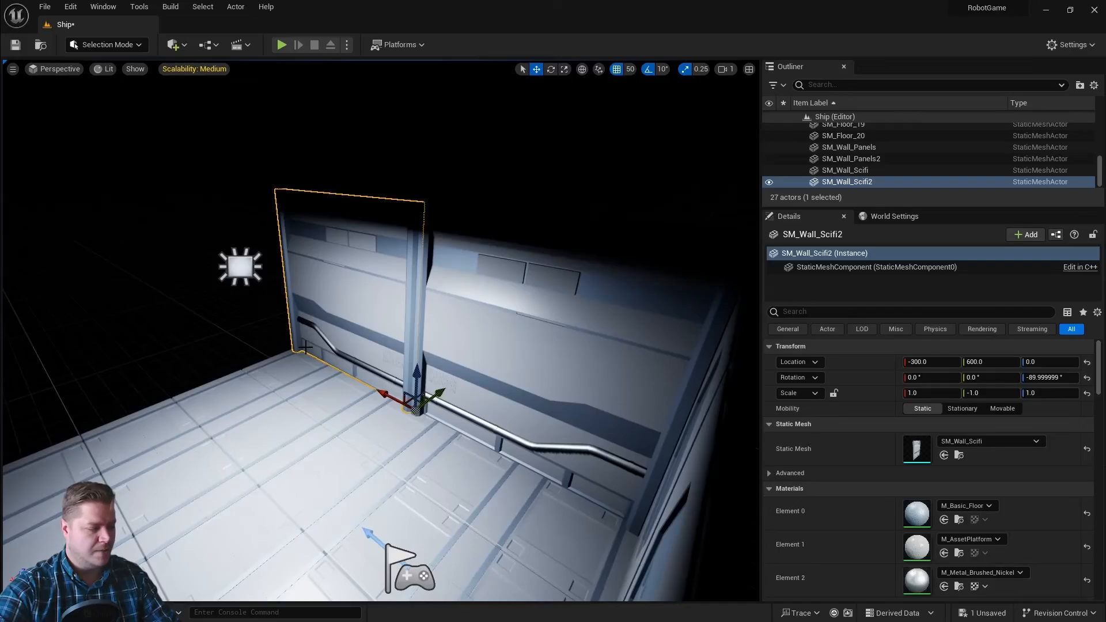
left_click(551, 69)
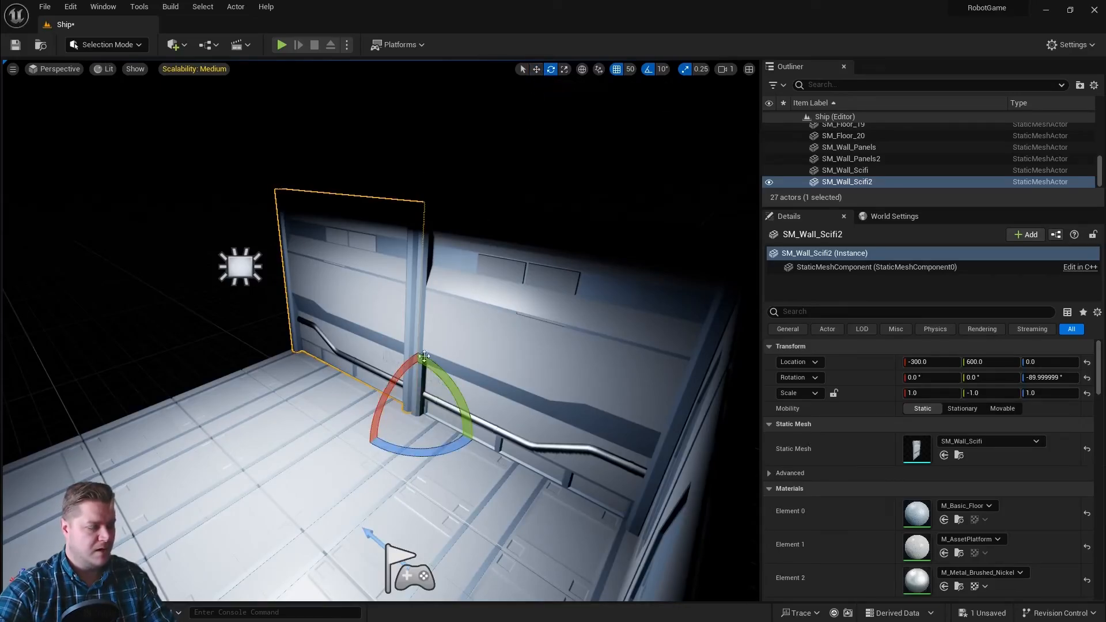
left_click_drag(397, 452, 353, 459, "alt")
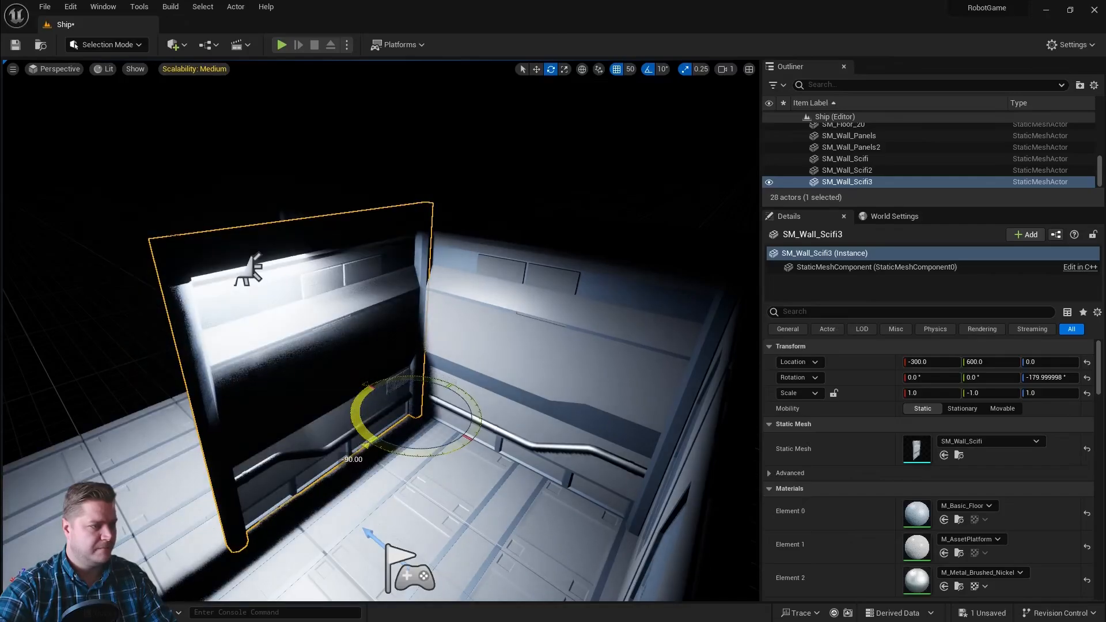
key("w")
left_click_drag(372, 402, 283, 365)
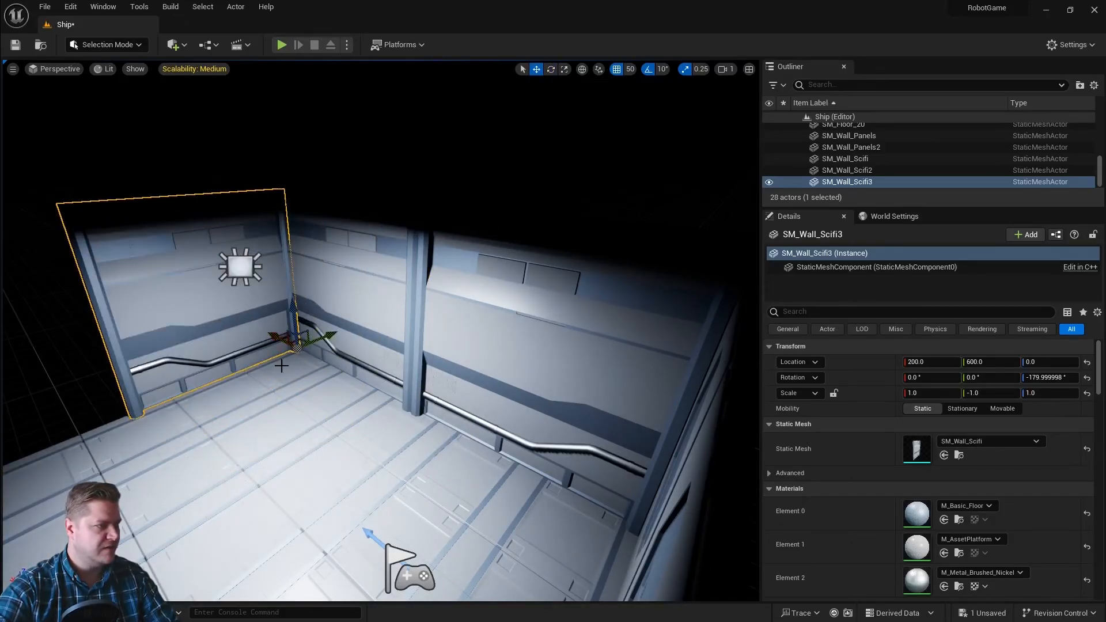
Step: Set the front wall copy's Y scale to 1.0, move it along Y to 100, and deselect it
right_click_drag(329, 366, 307, 354)
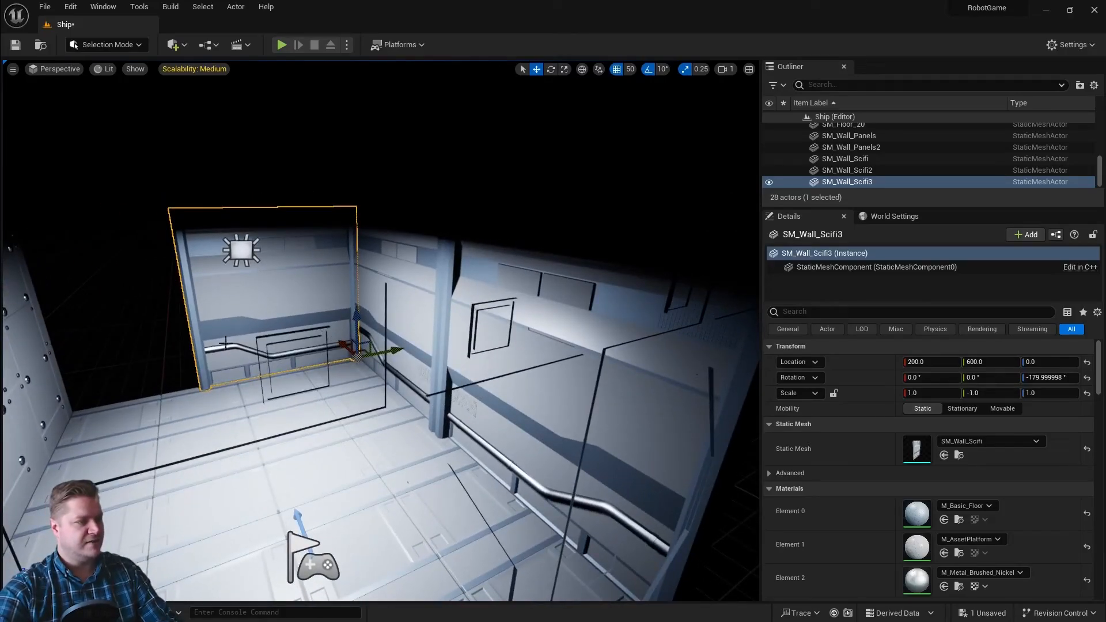
left_click(979, 393)
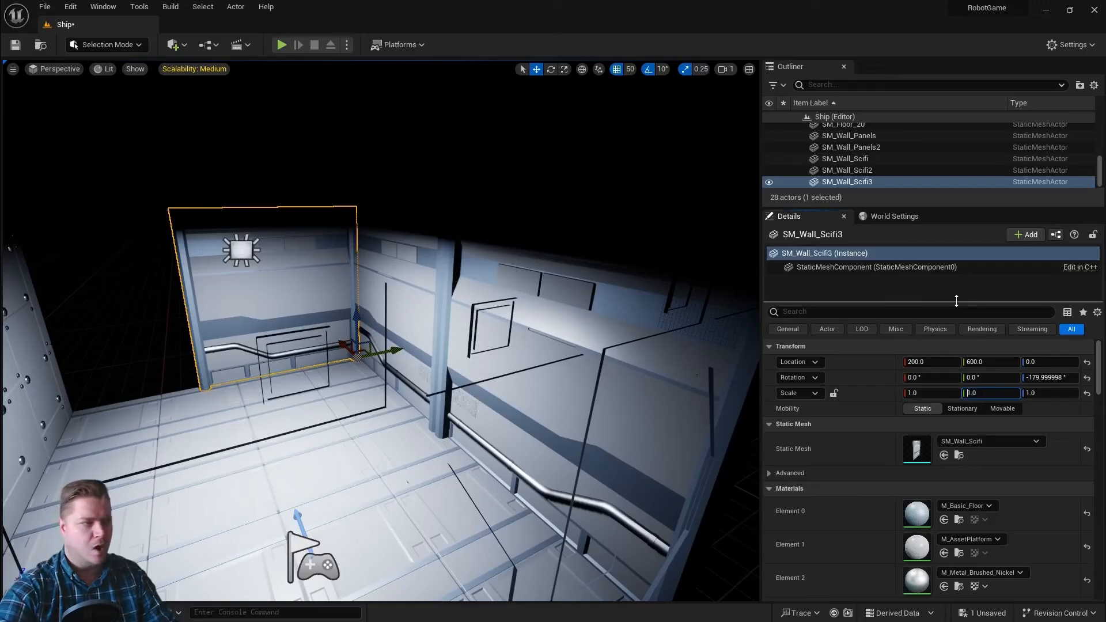
key("Return")
left_click_drag(383, 347, 247, 361)
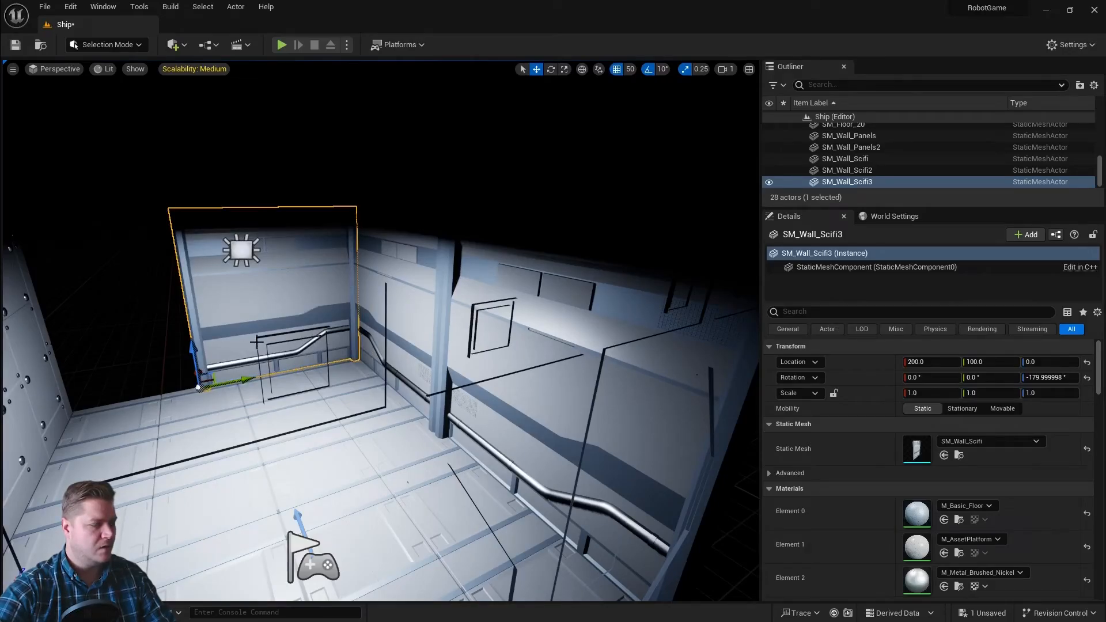
key("Escape")
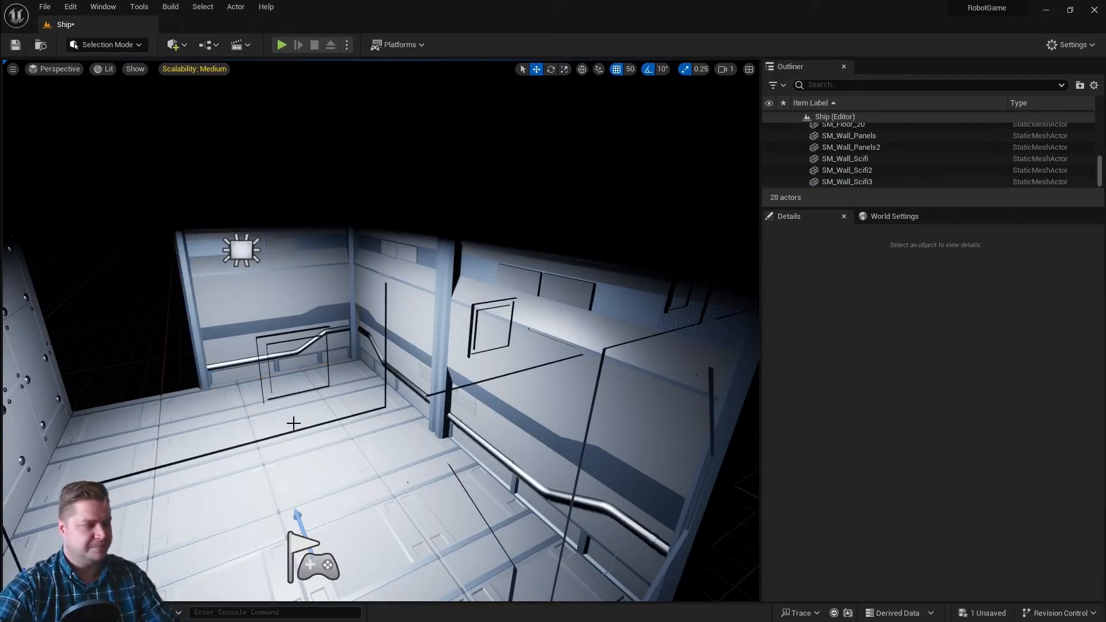
right_click_drag(294, 423, 483, 419)
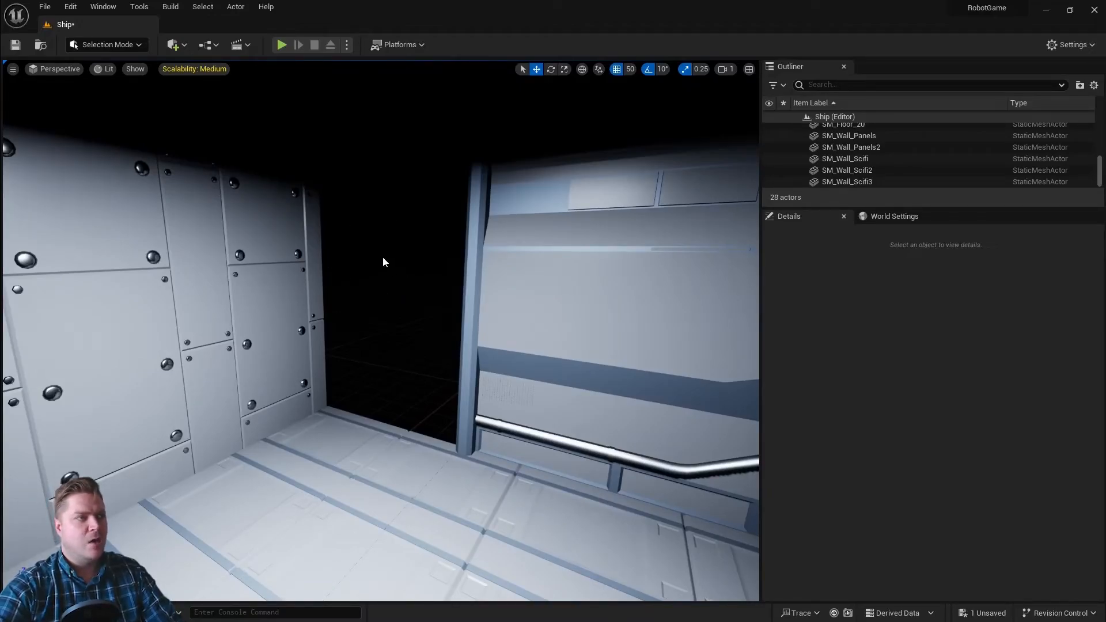
Step: Play-test the Ship level by running and jumping the character against the panel and Scifi walls, and end the session
left_click(276, 44)
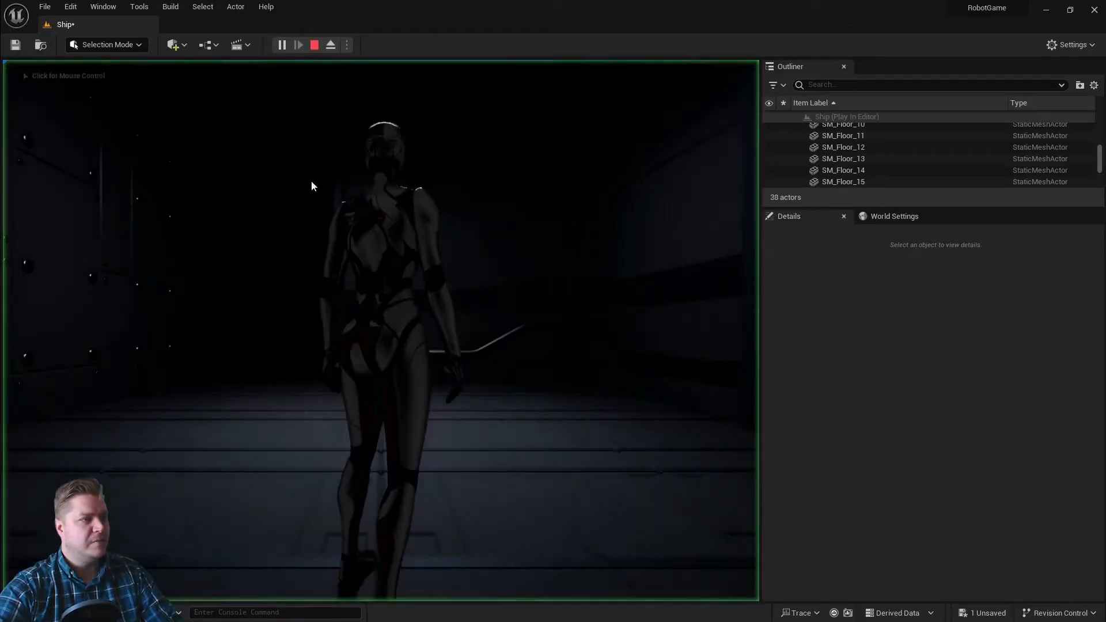
left_click(547, 312)
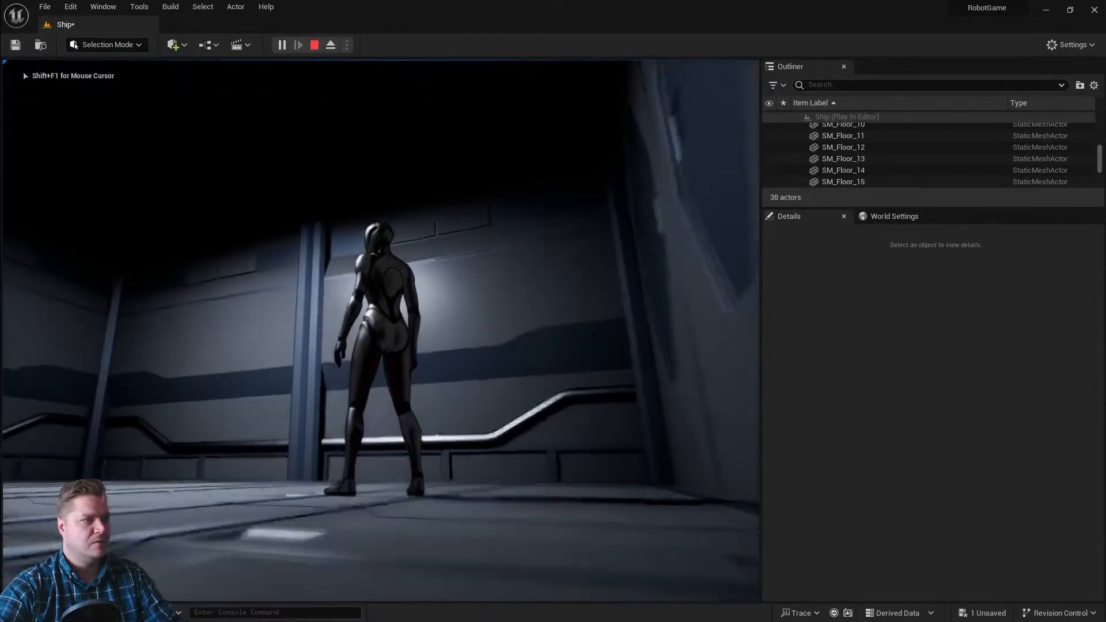
key("w")
key("space")
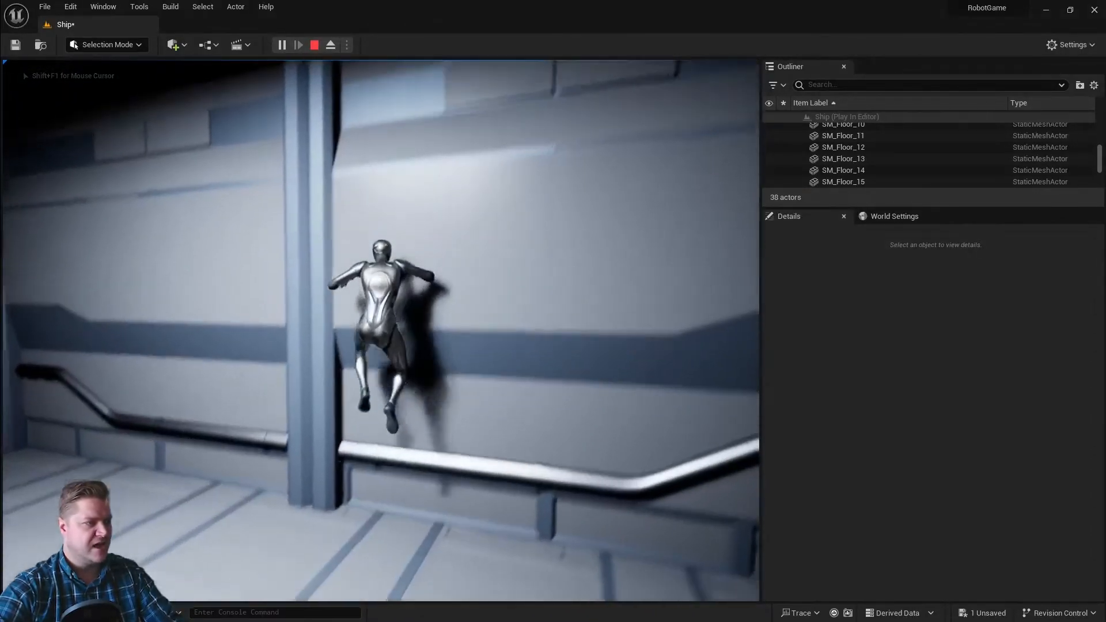
key("w")
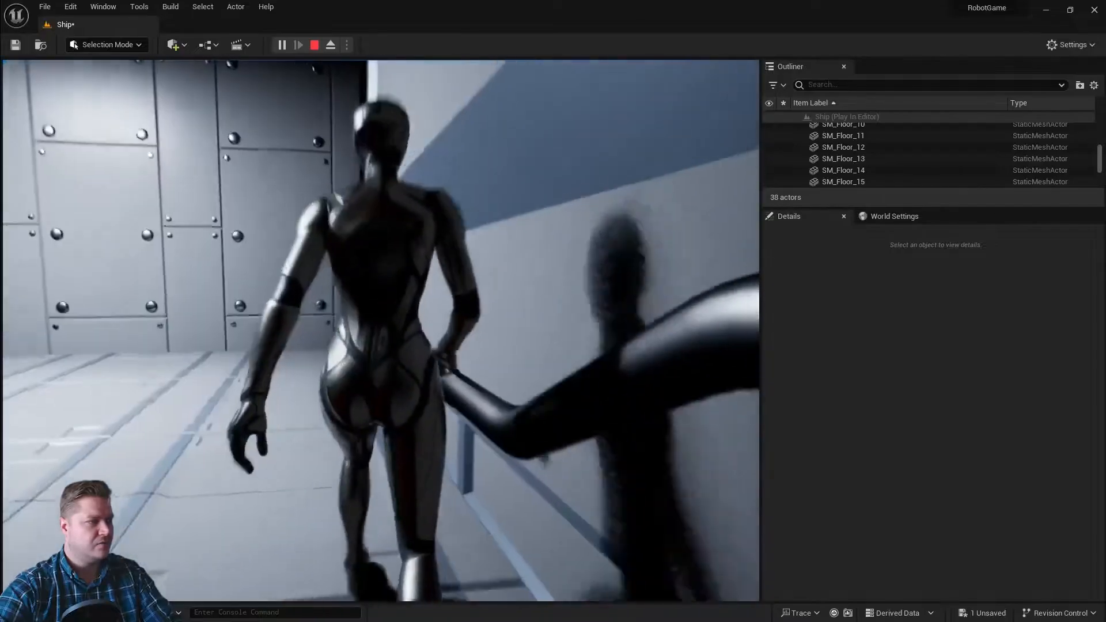
key("space")
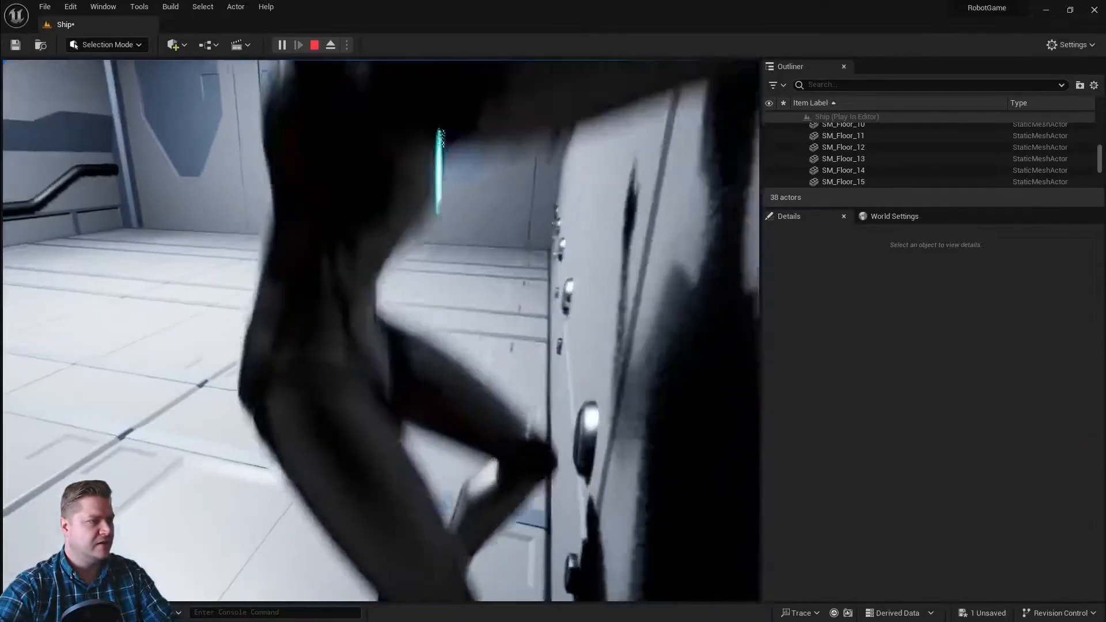
key("w")
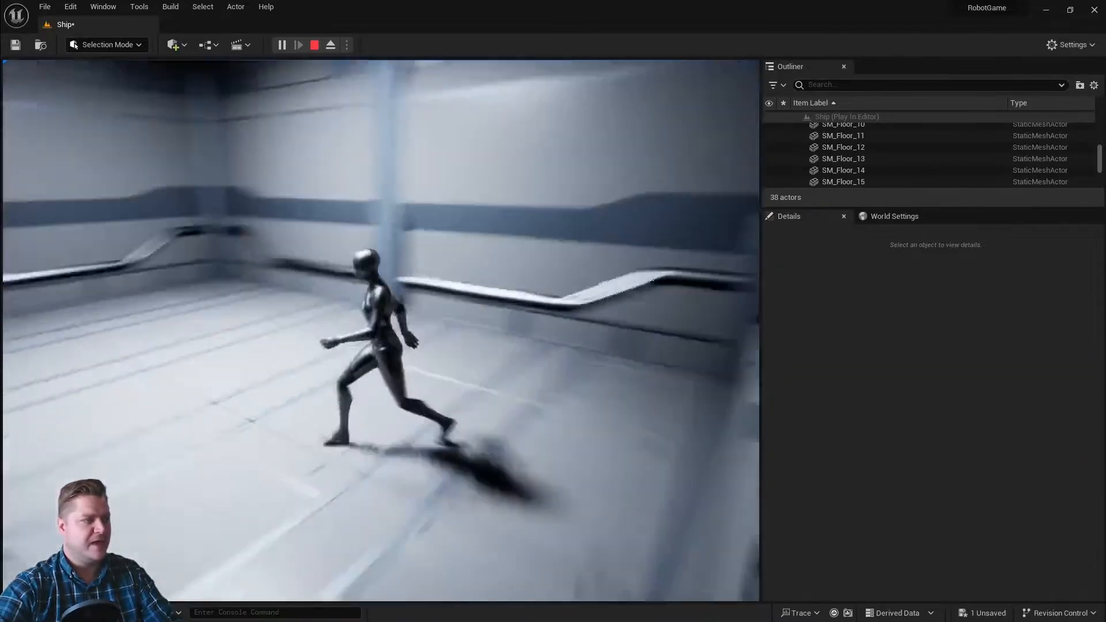
key("Escape")
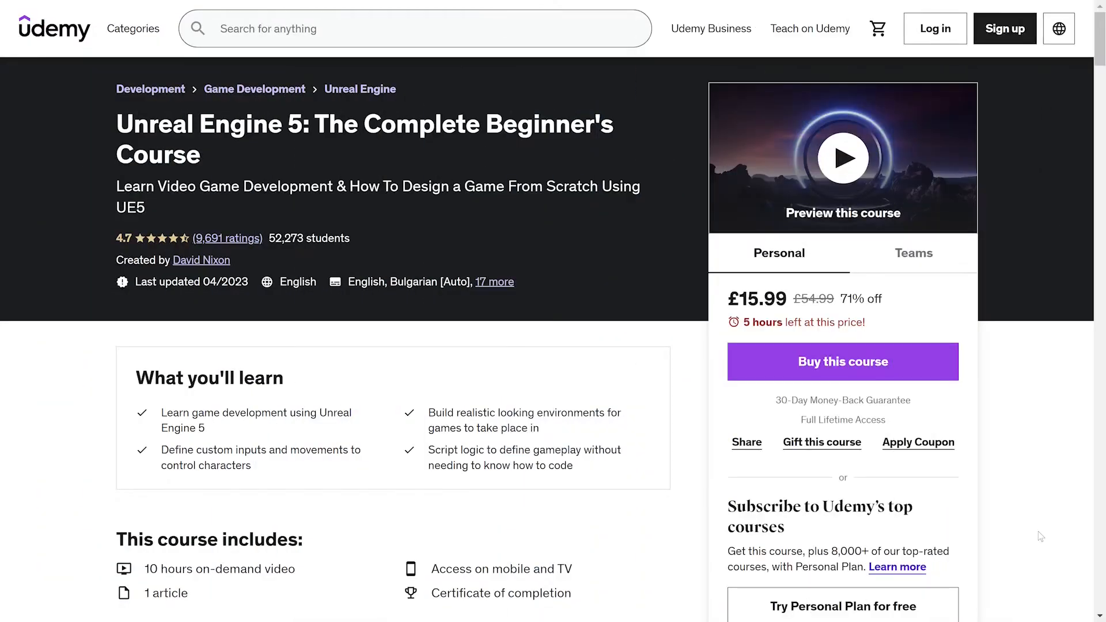
Step: Look through the Udemy page of Unreal Engine 5: The Complete Beginner's Course down to its course content
middle_click(1039, 531)
scroll(1039, 580, "down", 1)
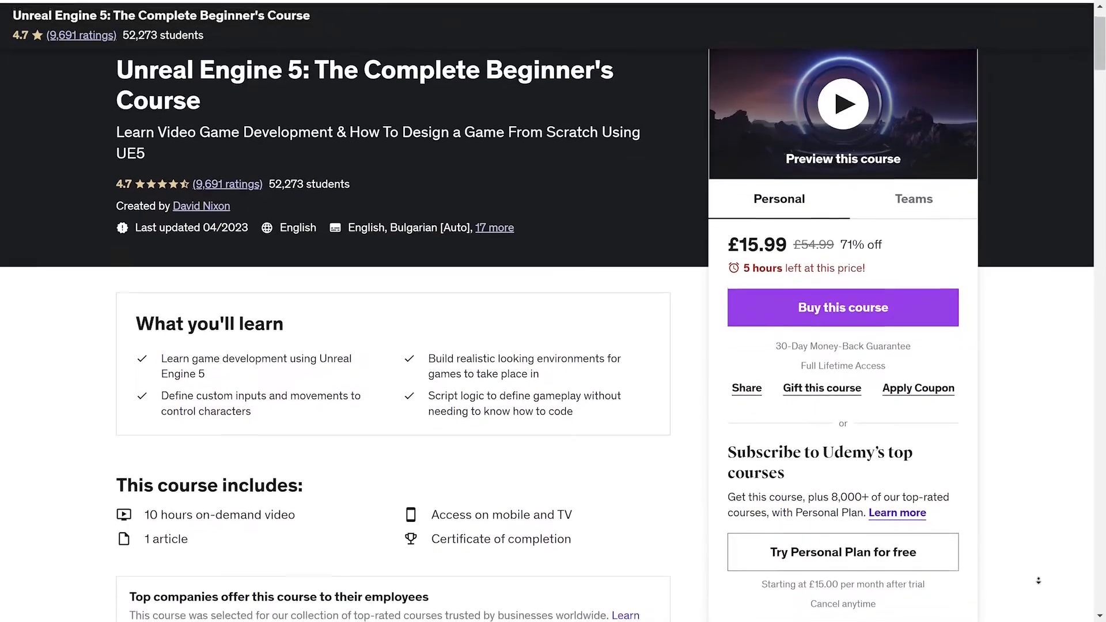
scroll(1039, 580, "down", 2)
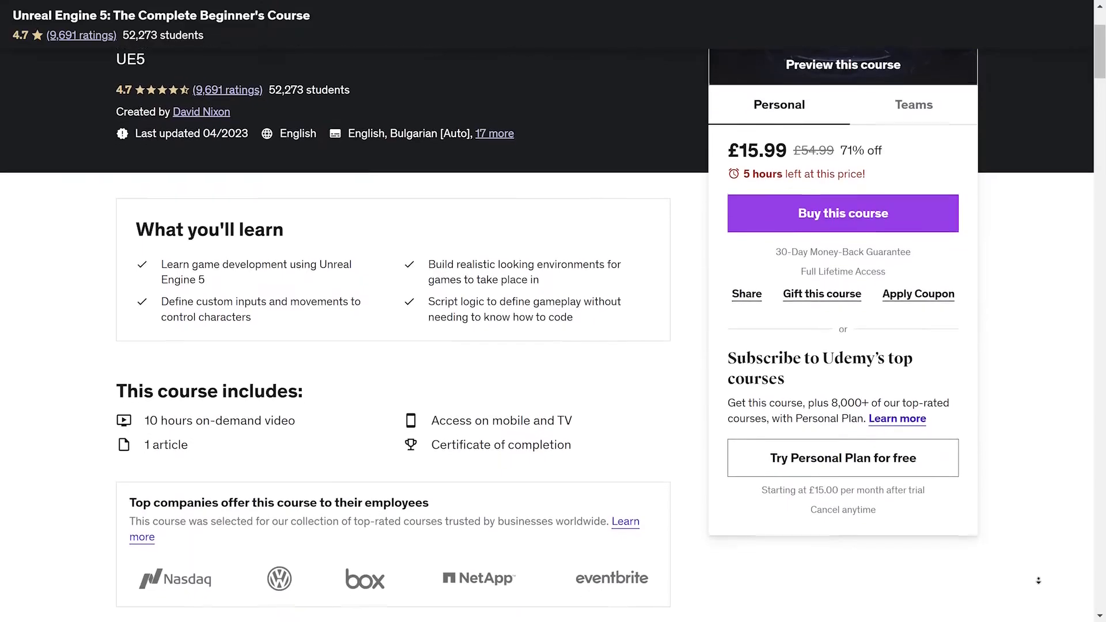
scroll(1039, 581, "down", 2)
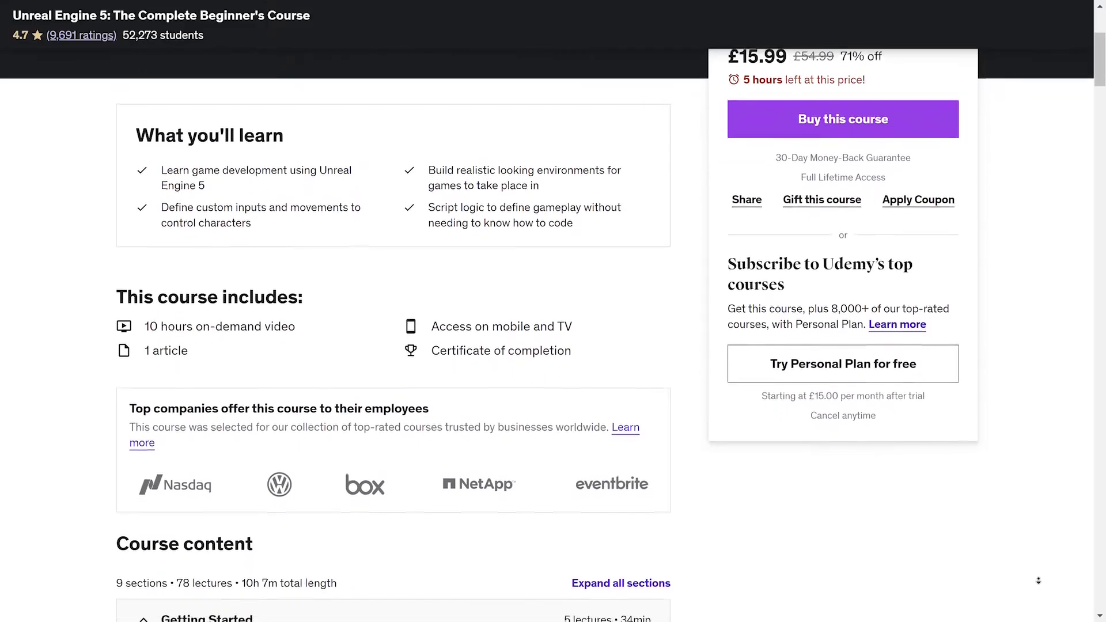
scroll(1039, 581, "down", 2)
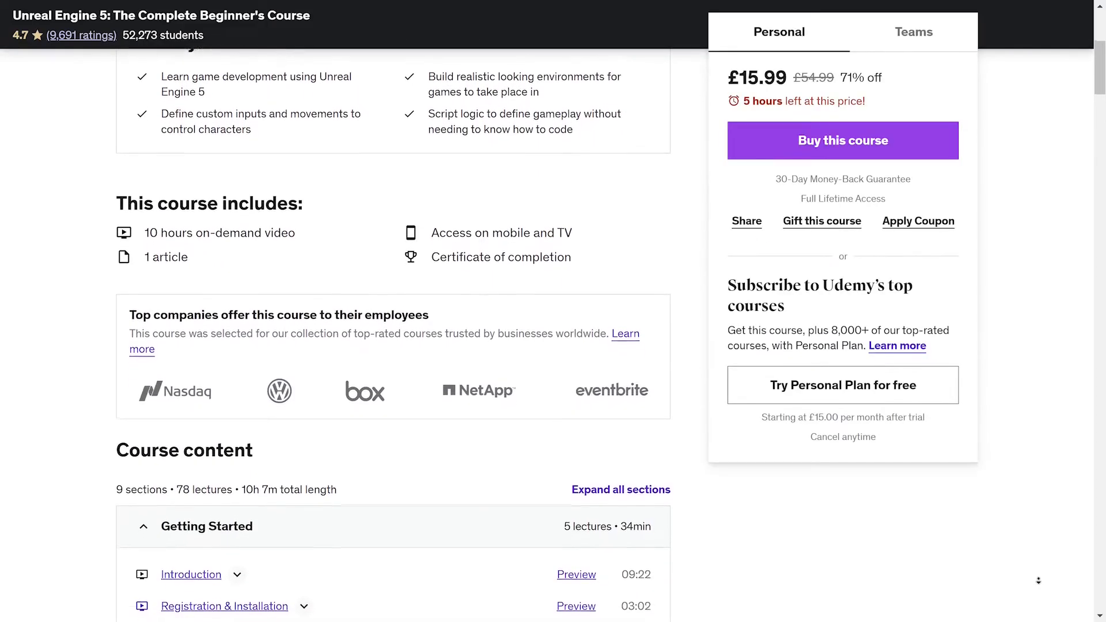
scroll(1039, 580, "down", 1)
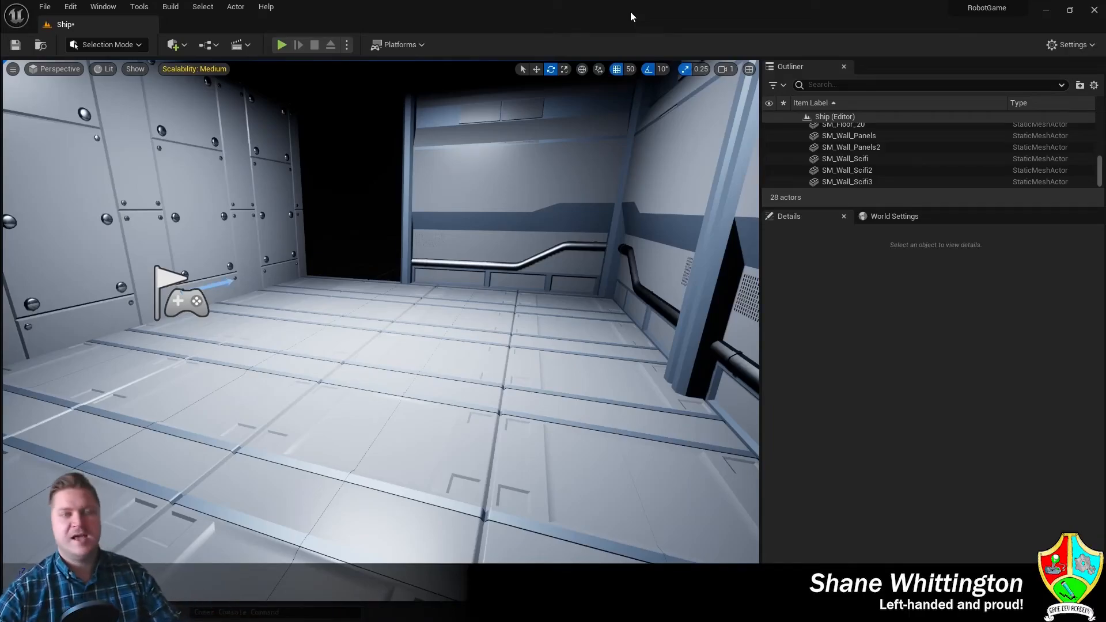
Step: Import SM_Floor_Mesh.fbx from the Chapter 2 resources into the Meshes folder with the default FBX import options
mouse_move(603, 274)
right_mouse_down()
mouse_move(579, 251)
mouse_move(639, 291)
mouse_move(602, 272)
right_mouse_up()
key("ctrl+space")
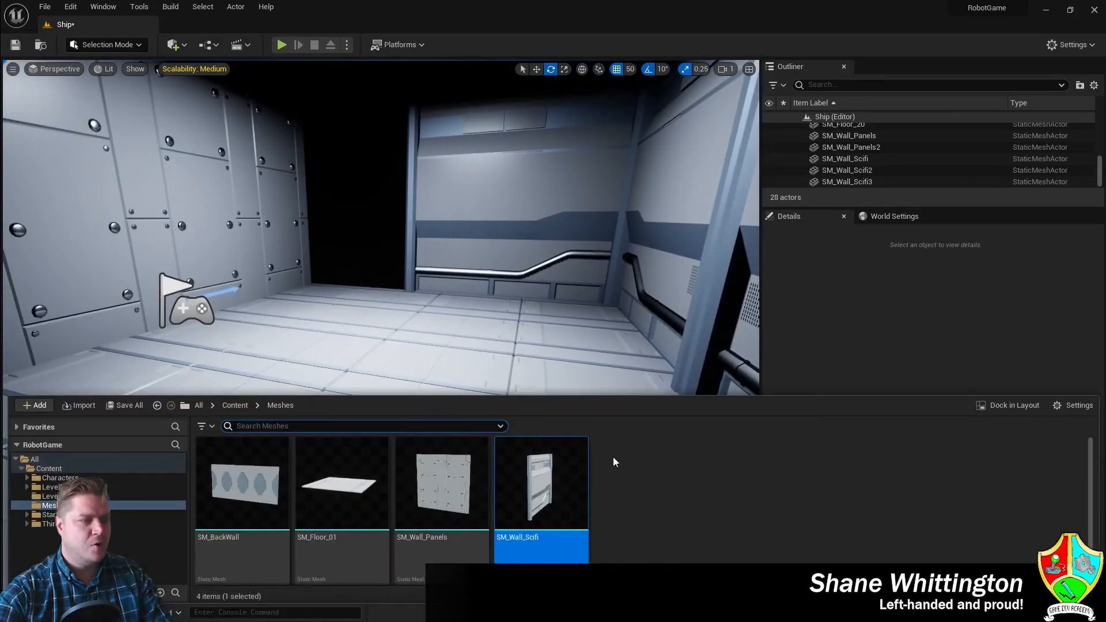
left_click(644, 472)
right_click(645, 472)
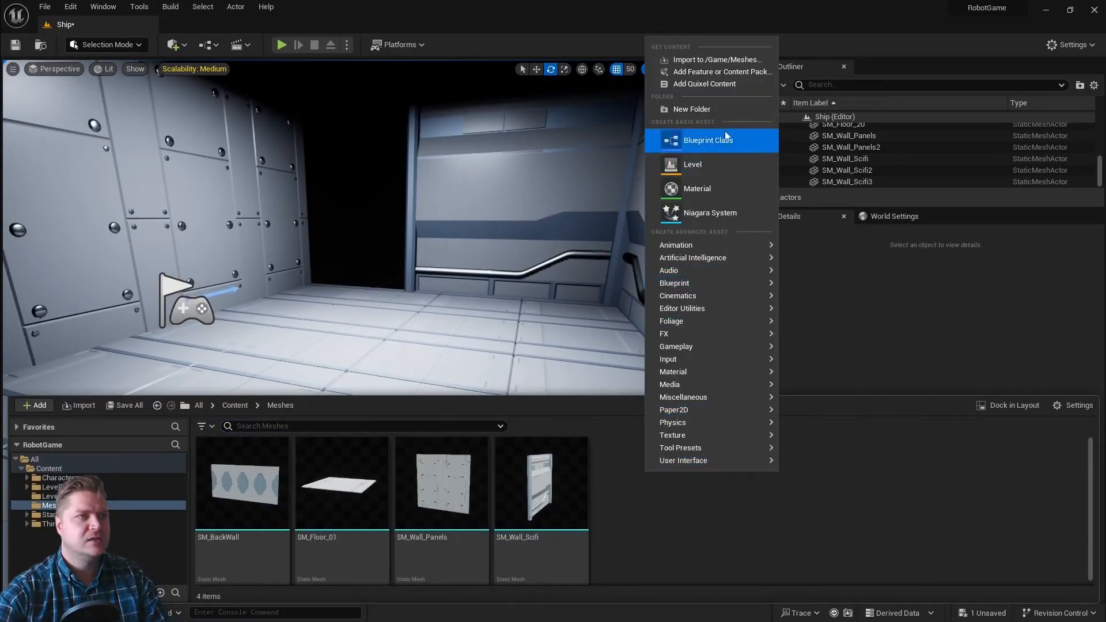
left_click(711, 61)
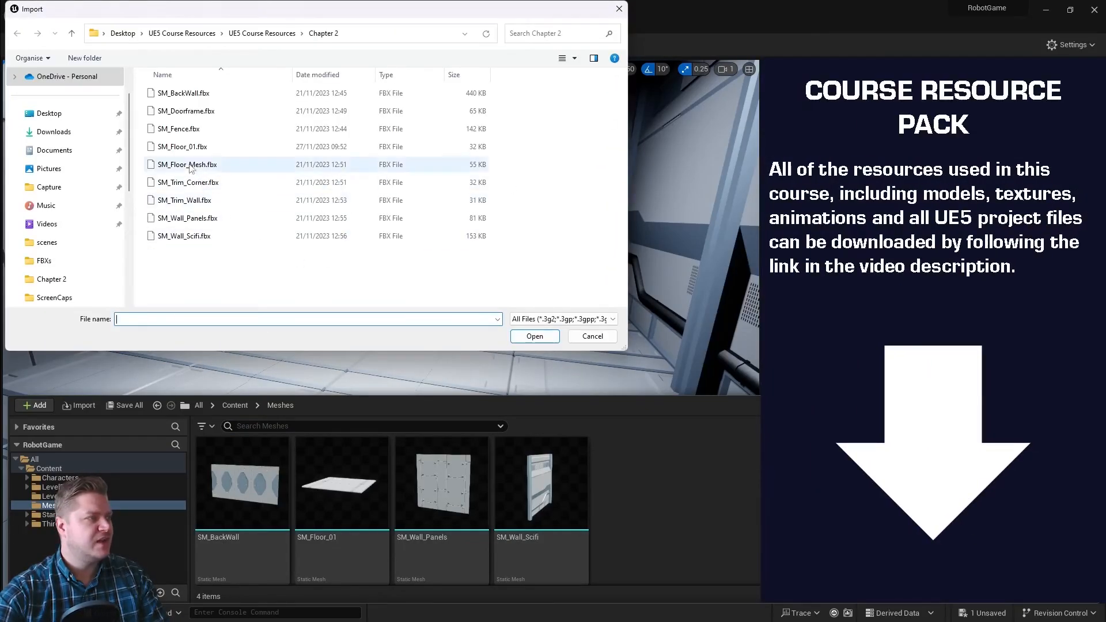
left_click(254, 165)
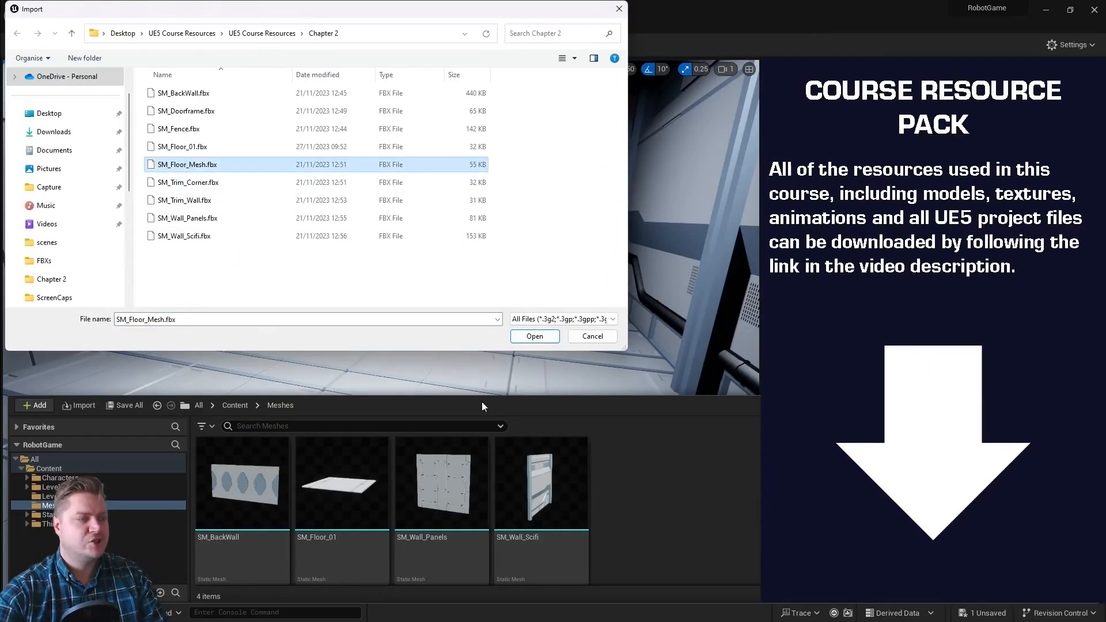
left_click(536, 337)
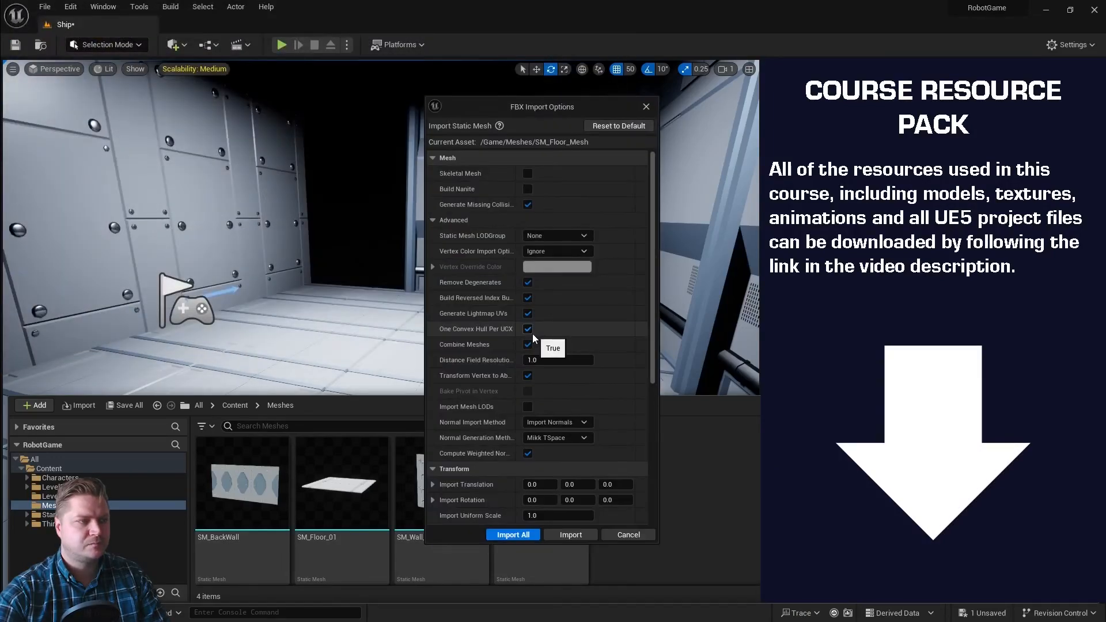
left_click(565, 531)
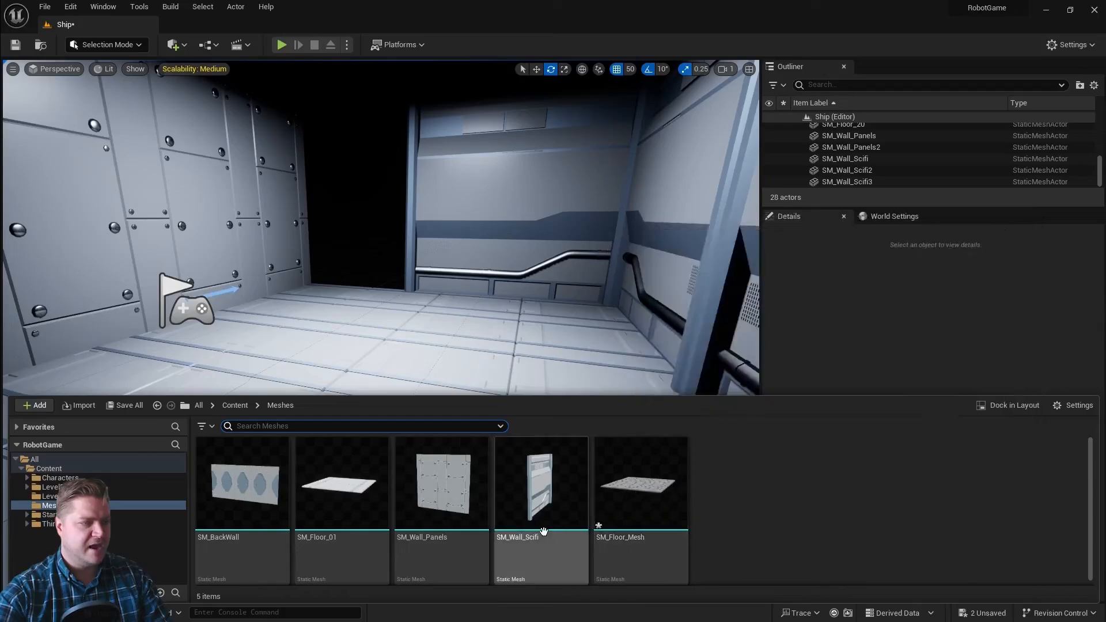
Step: Assign the M_Metal_Steel material to the SM_Floor_Mesh asset, save it, and close its editor
double_click(652, 496)
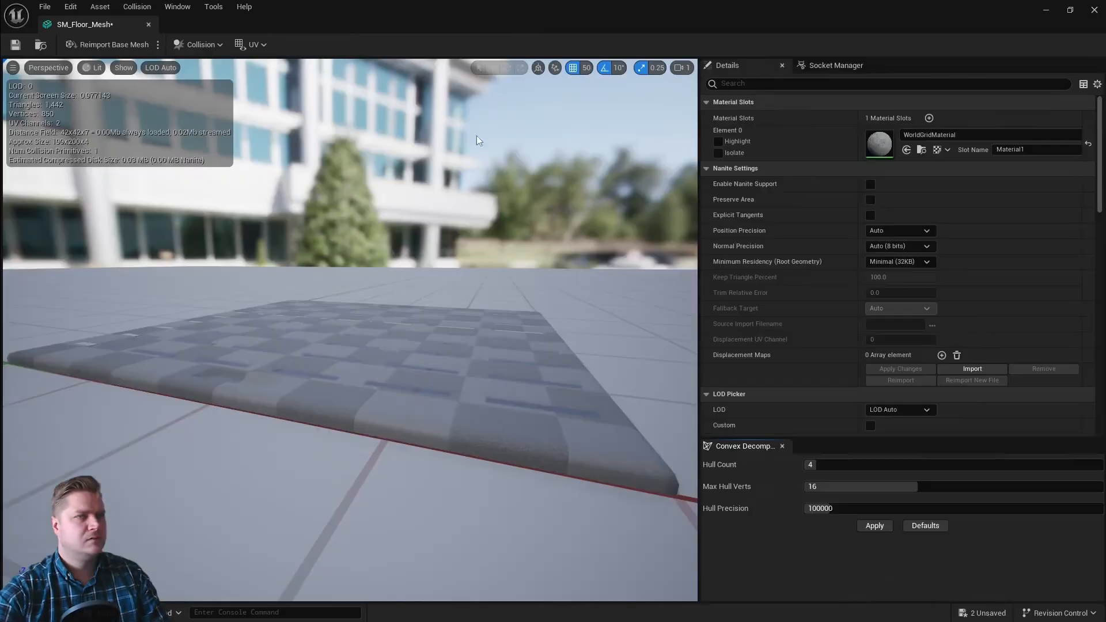
left_click_drag(85, 24, 210, 31)
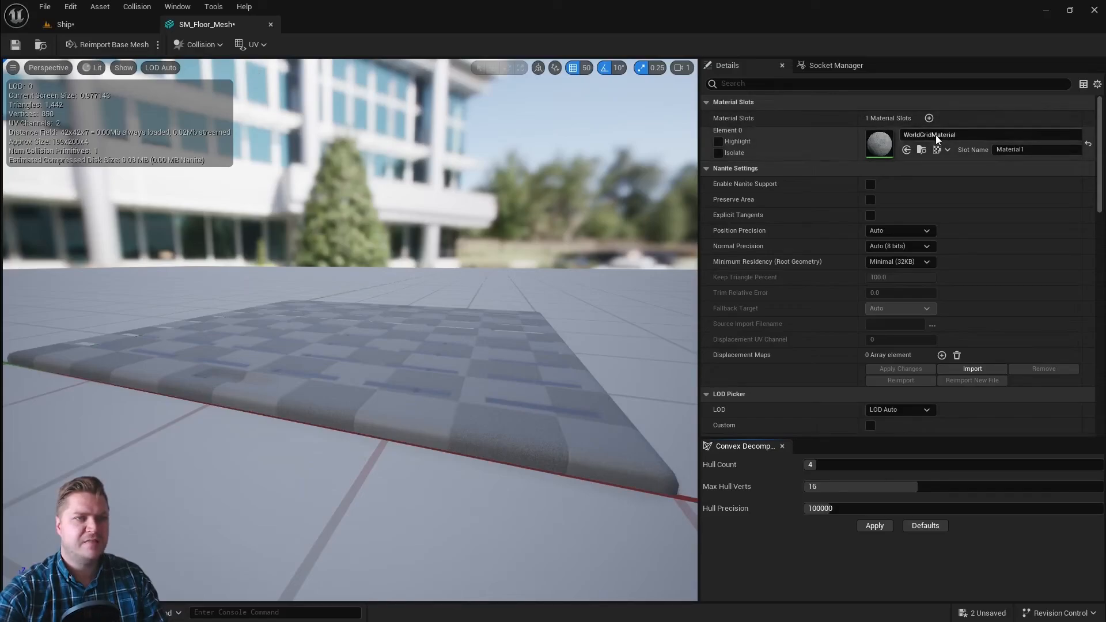
left_click(907, 134)
type("ste")
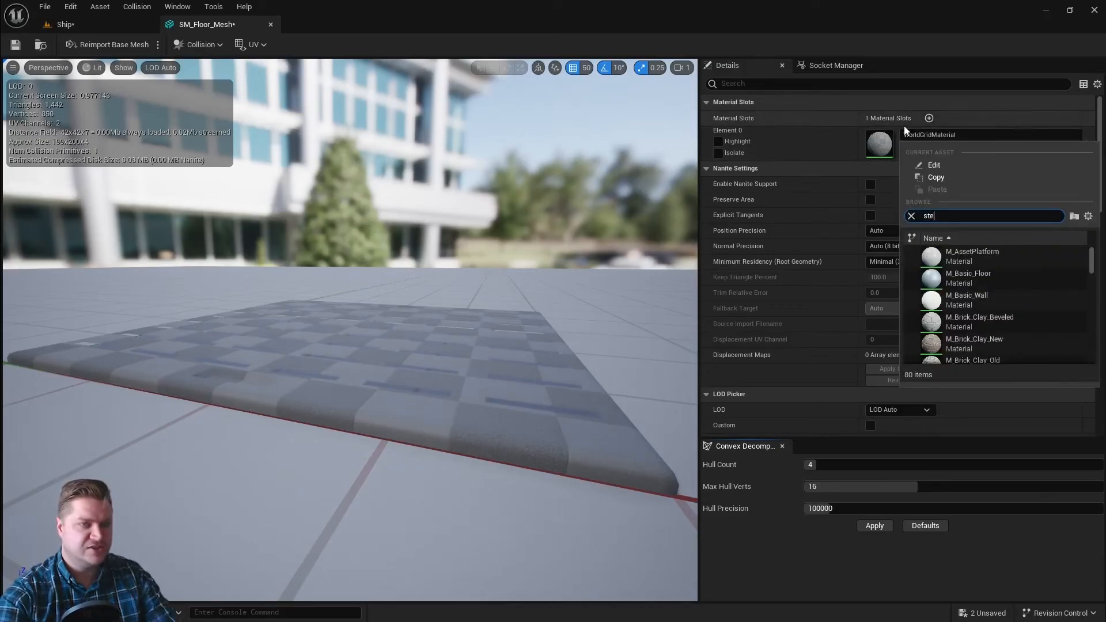
type("el")
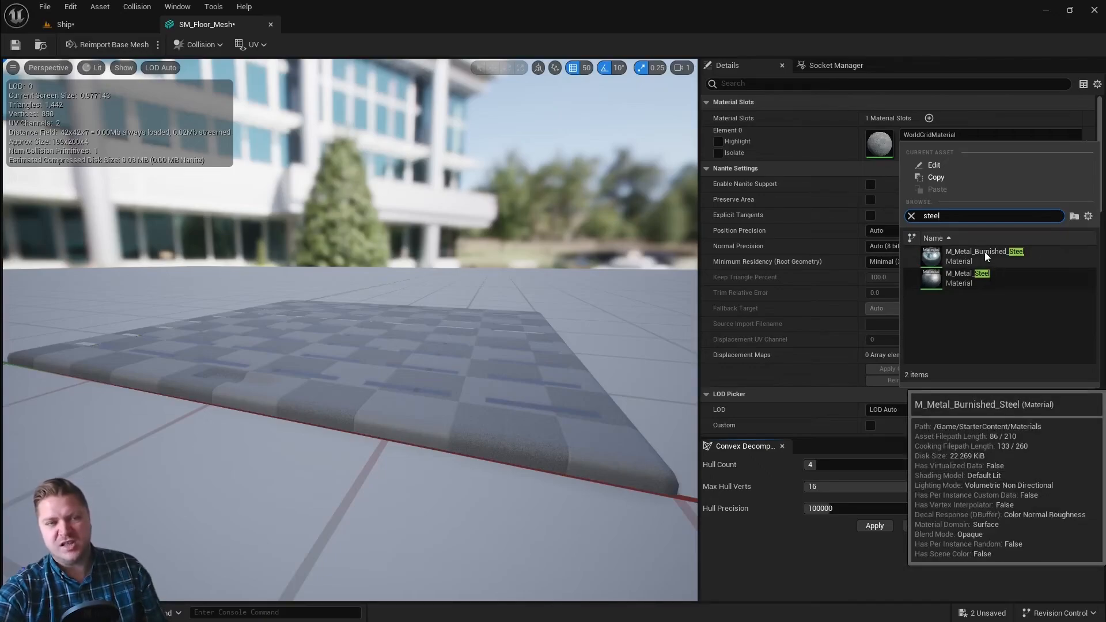
left_click(959, 282)
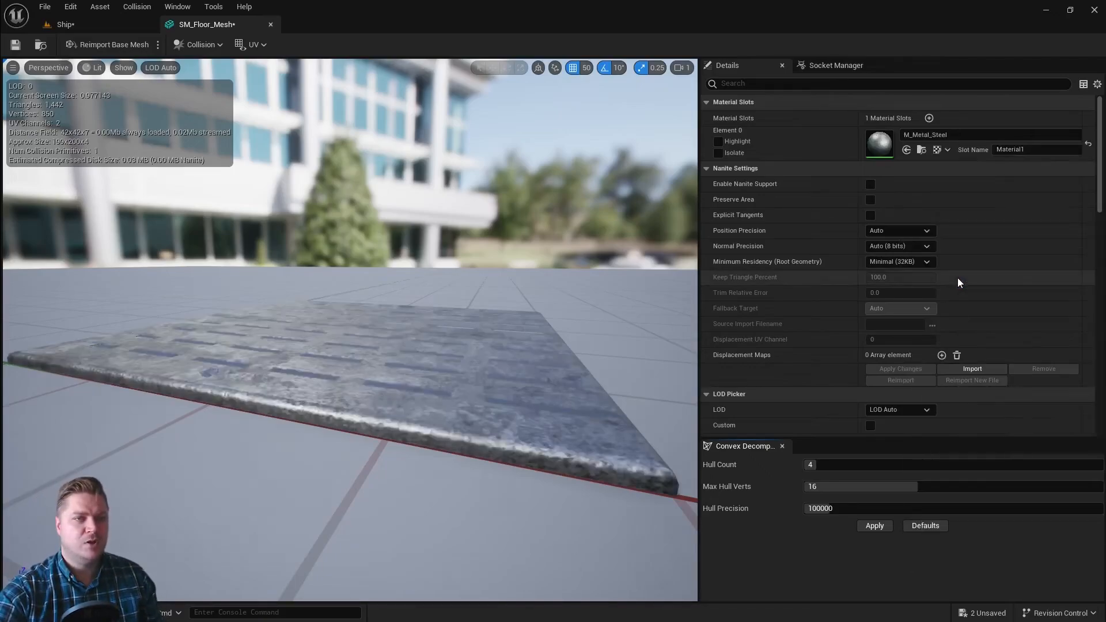
left_click_drag(539, 317, 500, 348, "alt")
left_click_drag(539, 317, 249, 199, "alt")
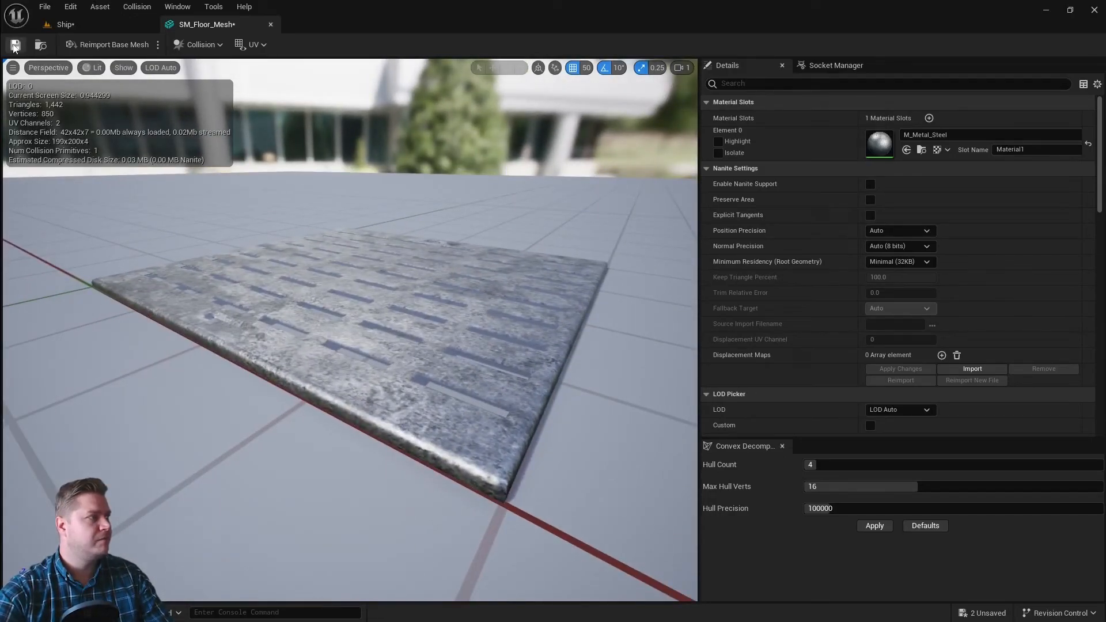
left_click(271, 24)
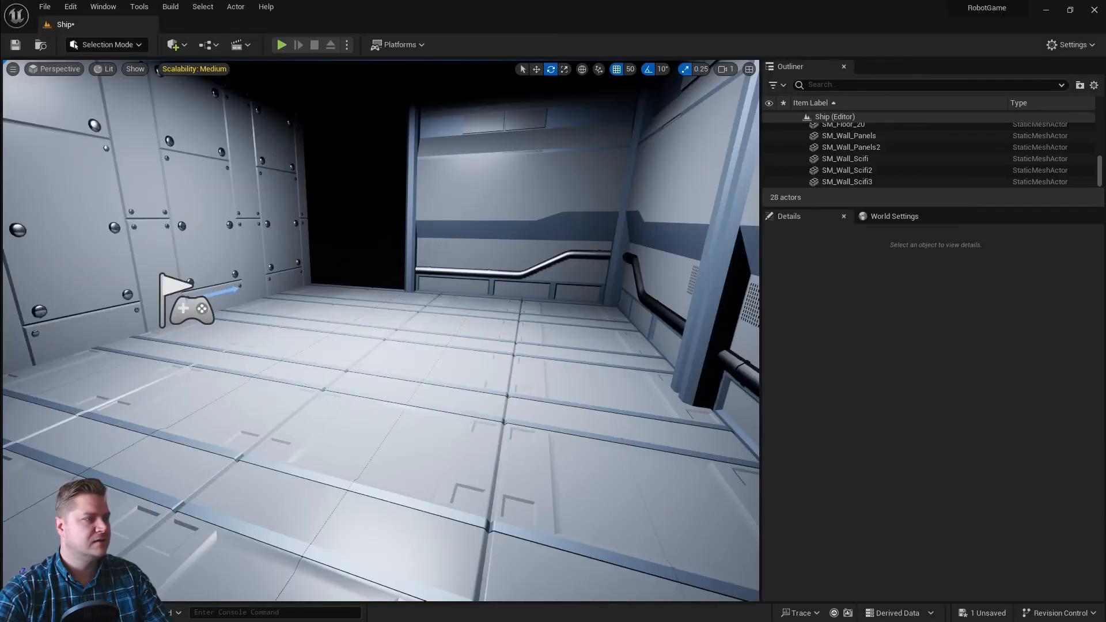
Step: Place SM_Floor_Mesh in the Ship level and set its location to X 0, Y 0, Z 0
scroll(467, 275, "up", 5)
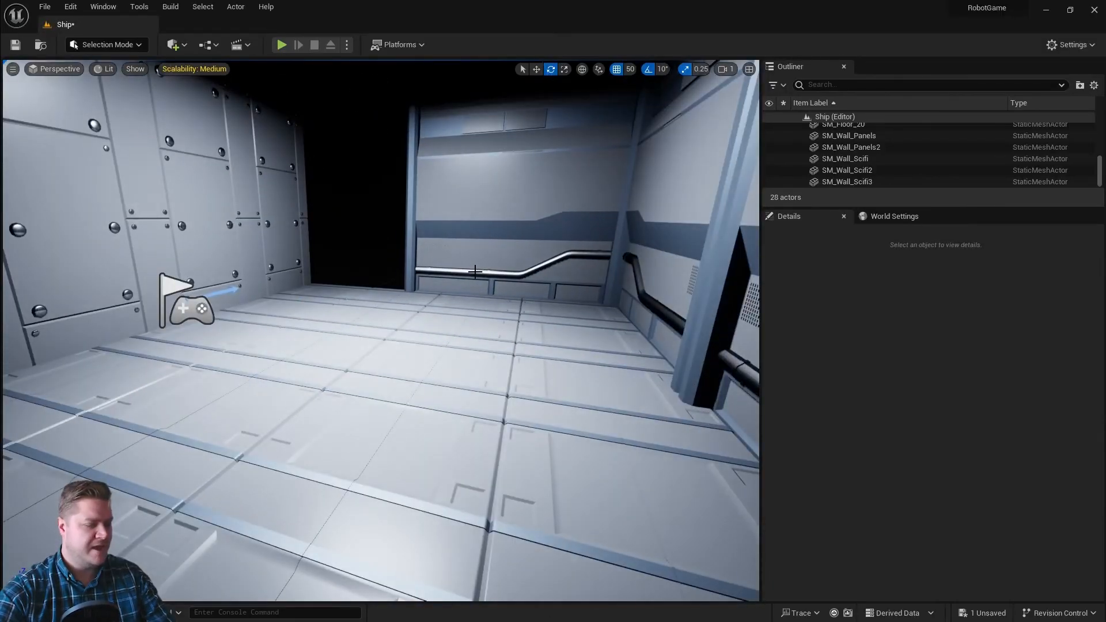
key("ctrl+space")
left_click_drag(440, 460, 386, 354)
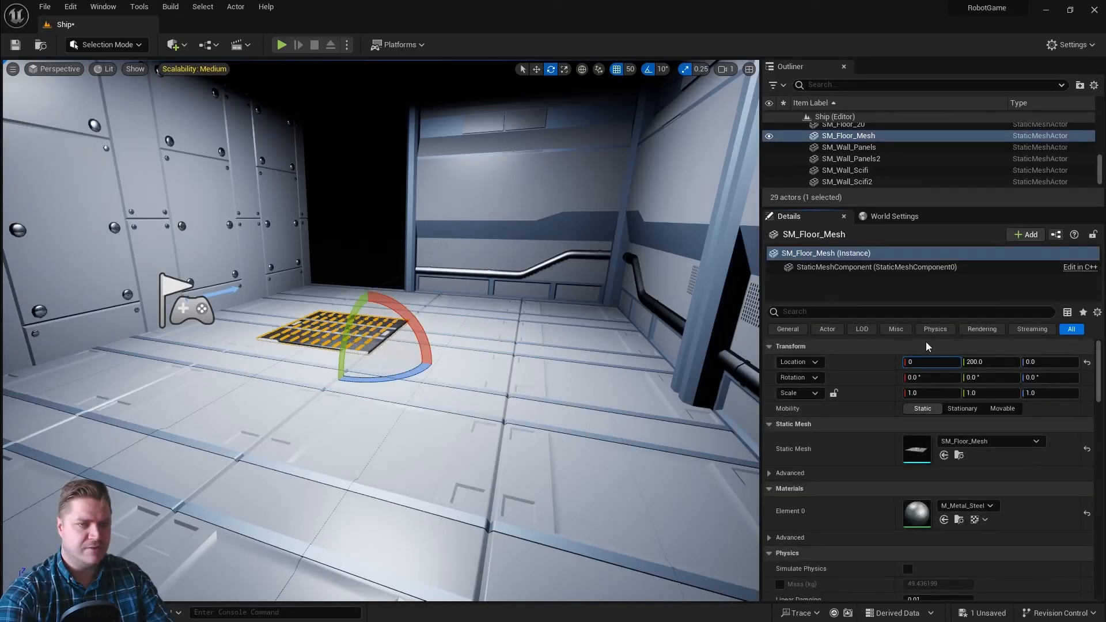
key("Tab")
type("0")
key("Tab")
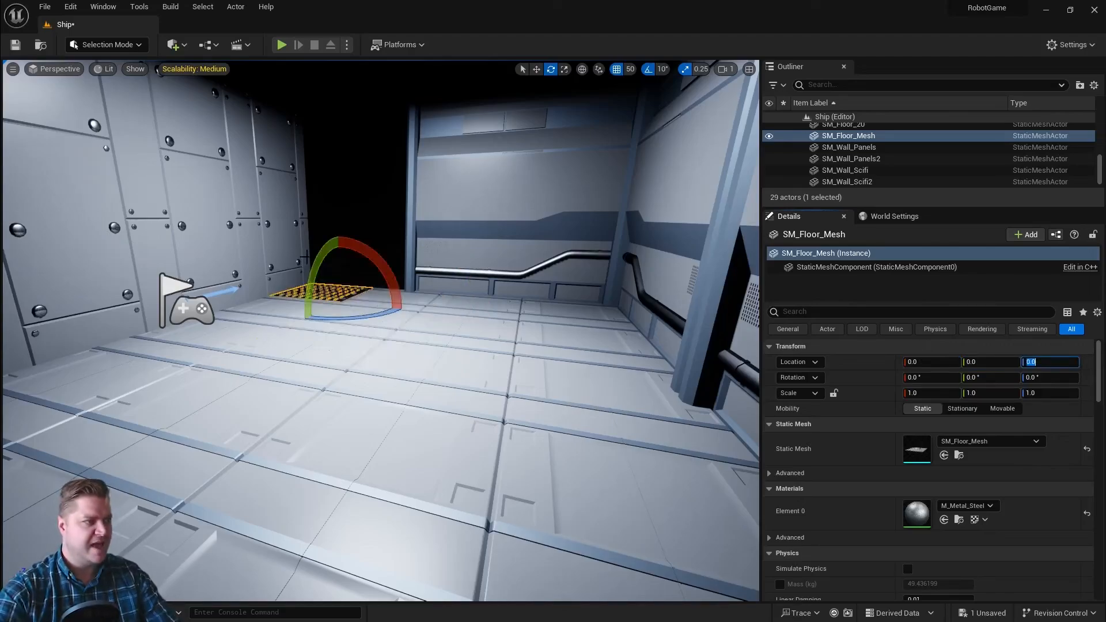
key("Return")
Step: Try scaling SM_Floor_Mesh uniformly to 0.5 at the floor corner, and undo the scaling
key("f")
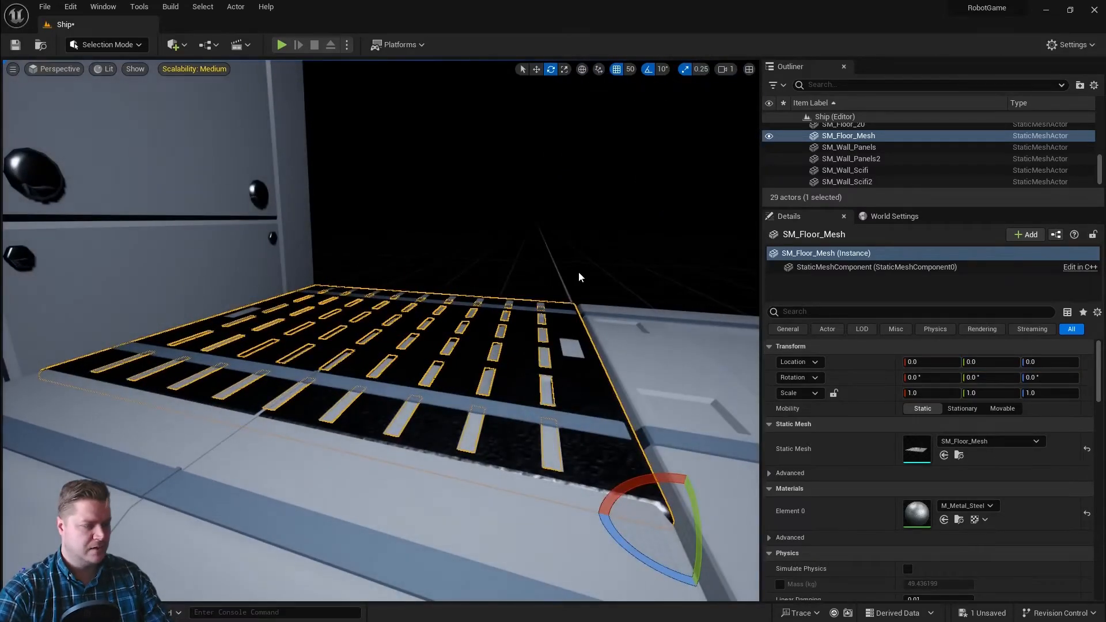
scroll(579, 277, "down", 6)
left_click_drag(579, 277, 340, 338, "alt")
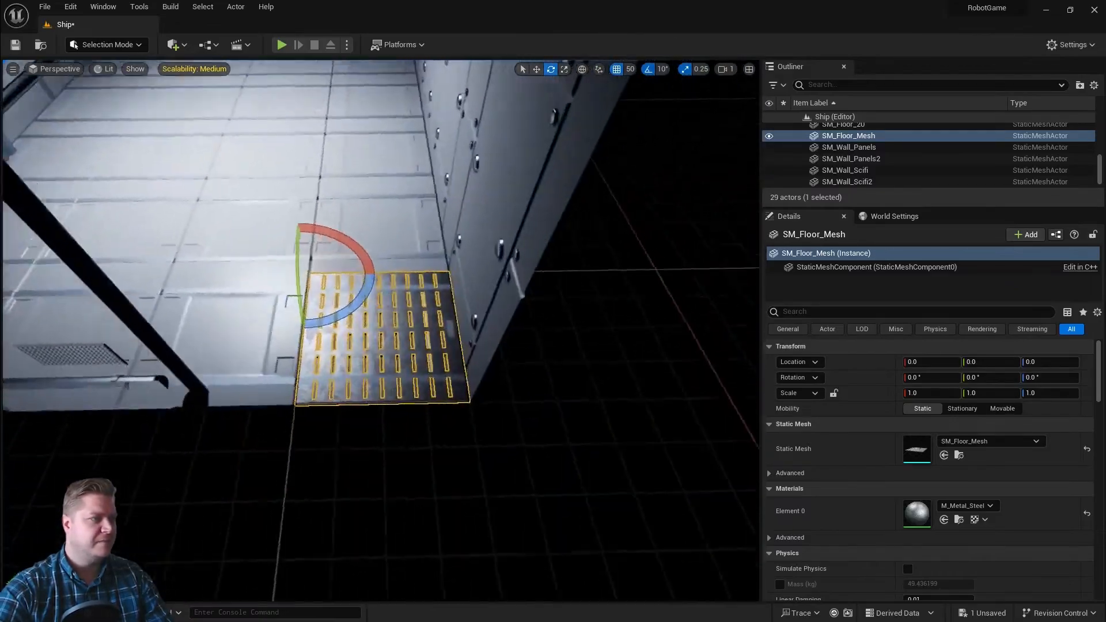
left_click_drag(568, 233, 657, 231, "alt")
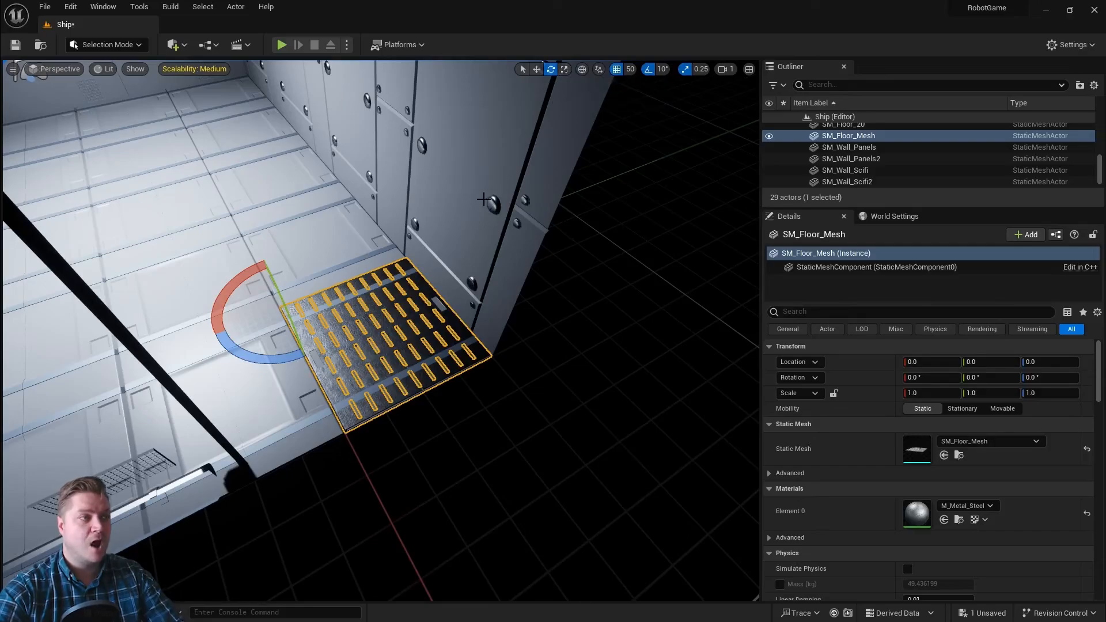
key("r")
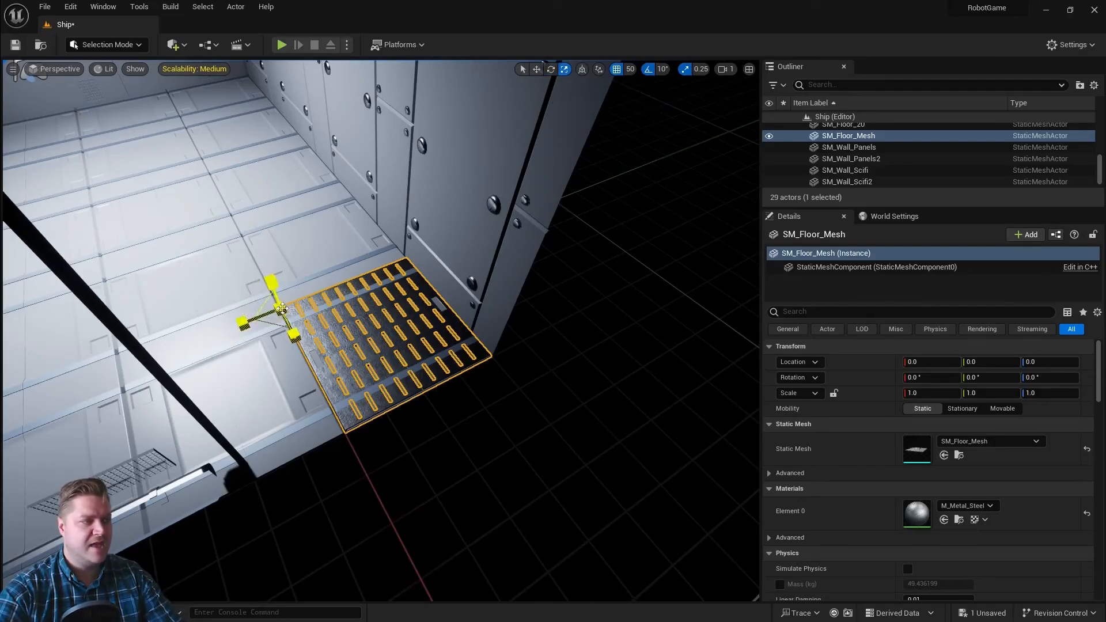
mouse_move(280, 309)
left_mouse_down()
mouse_move(272, 333)
mouse_move(279, 310)
left_mouse_up()
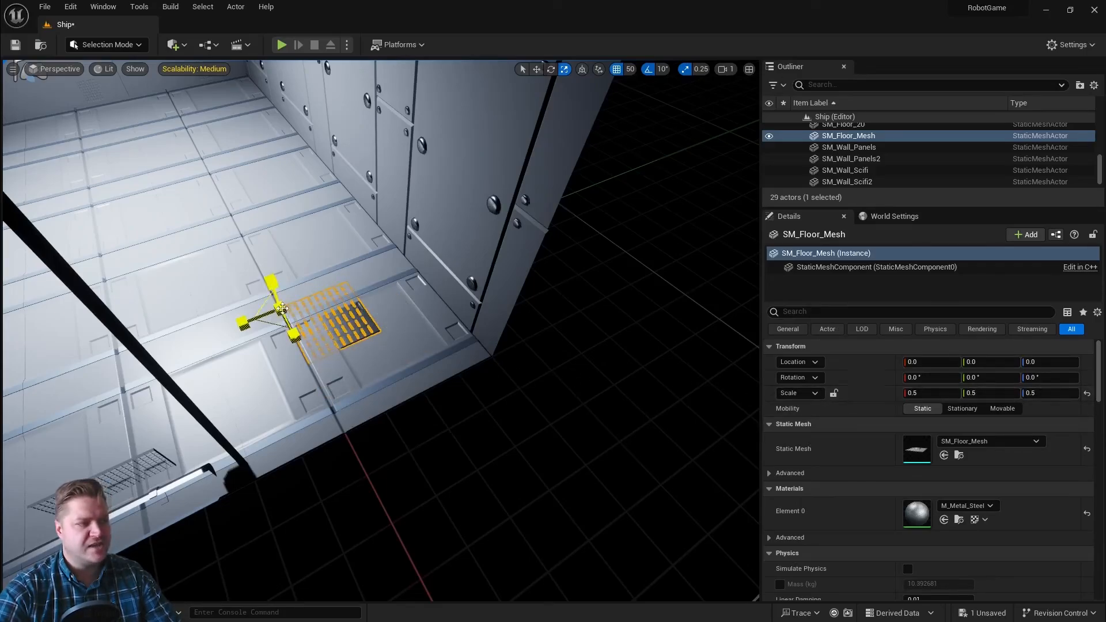
key("ctrl+z")
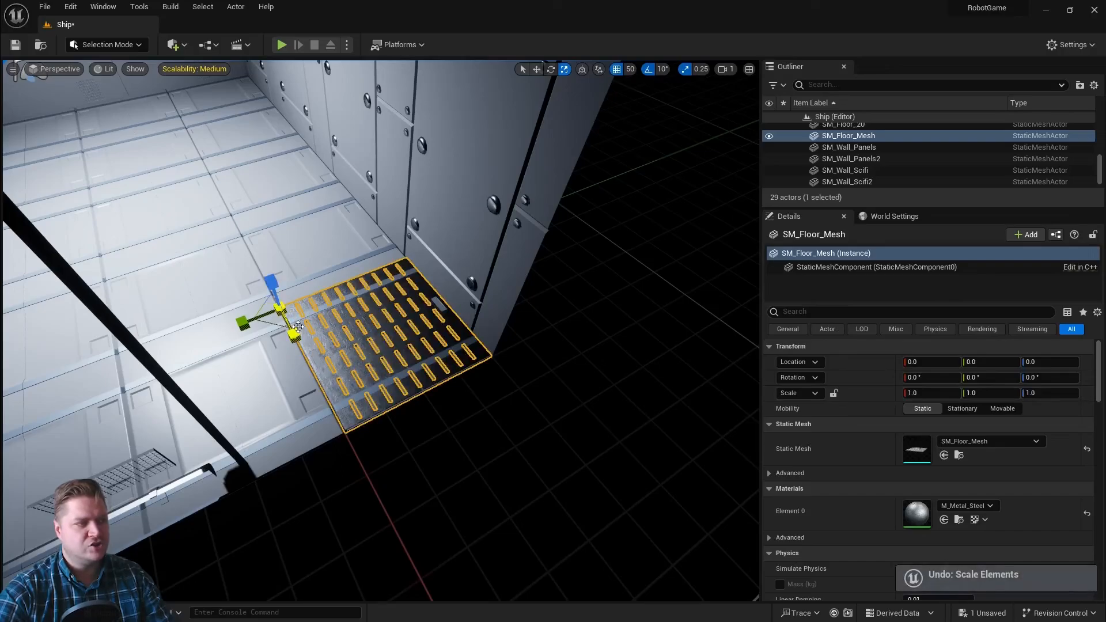
Step: Scale SM_Floor_Mesh uniformly to 0.5 and move it to X 100, Y -100, Z 50 at the floor corner
left_click_drag(295, 337, 293, 339)
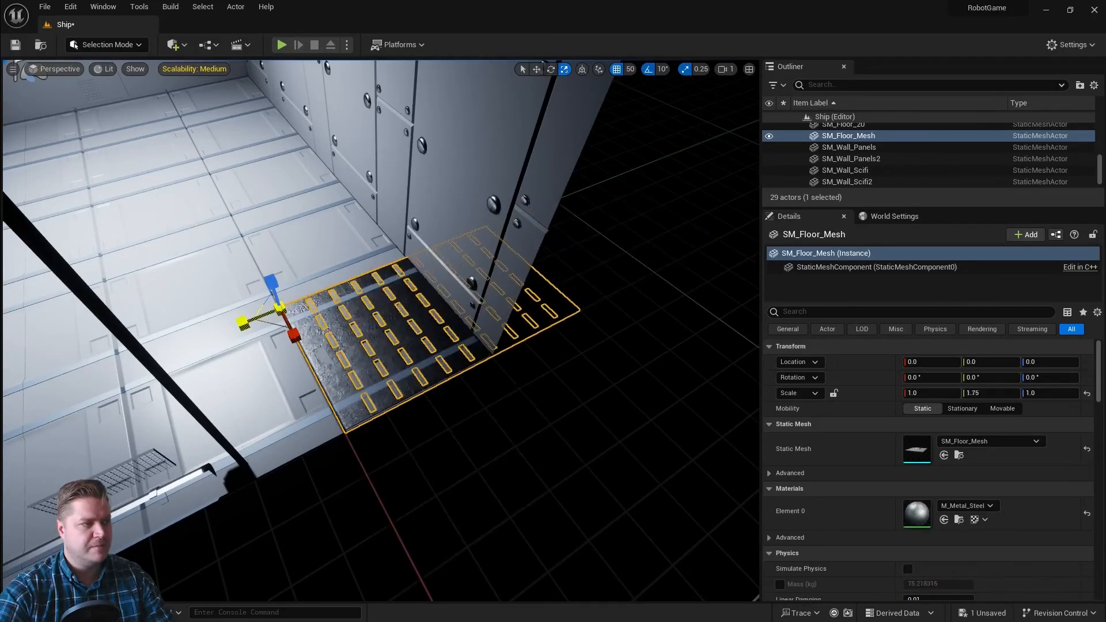
key("ctrl+z")
left_click_drag(271, 282, 399, 351)
key("w")
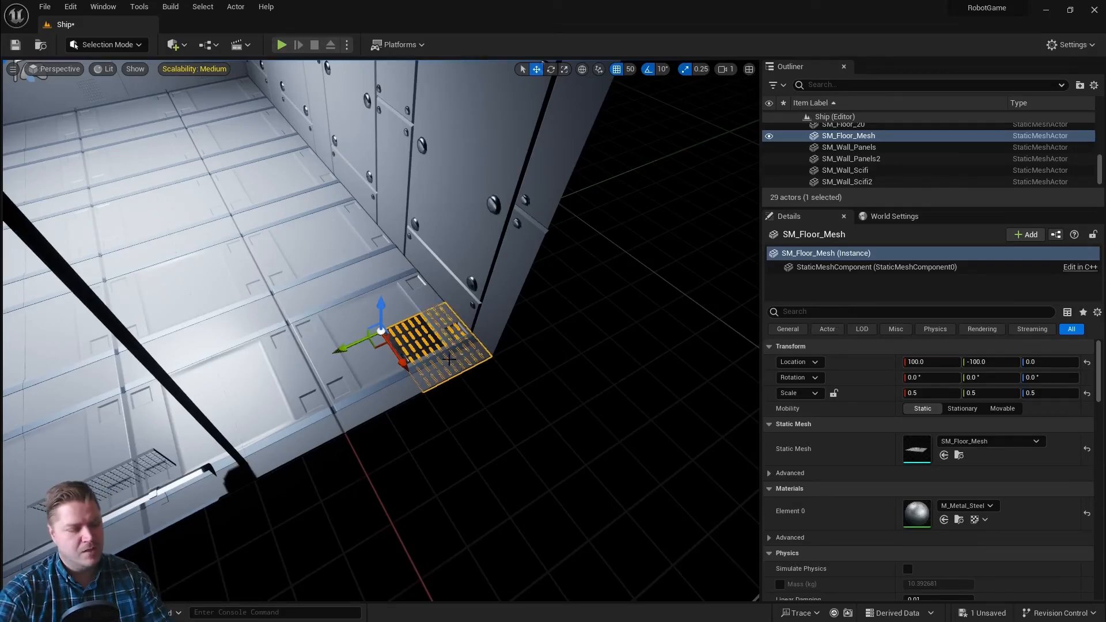
left_click_drag(460, 377, 418, 326, "alt")
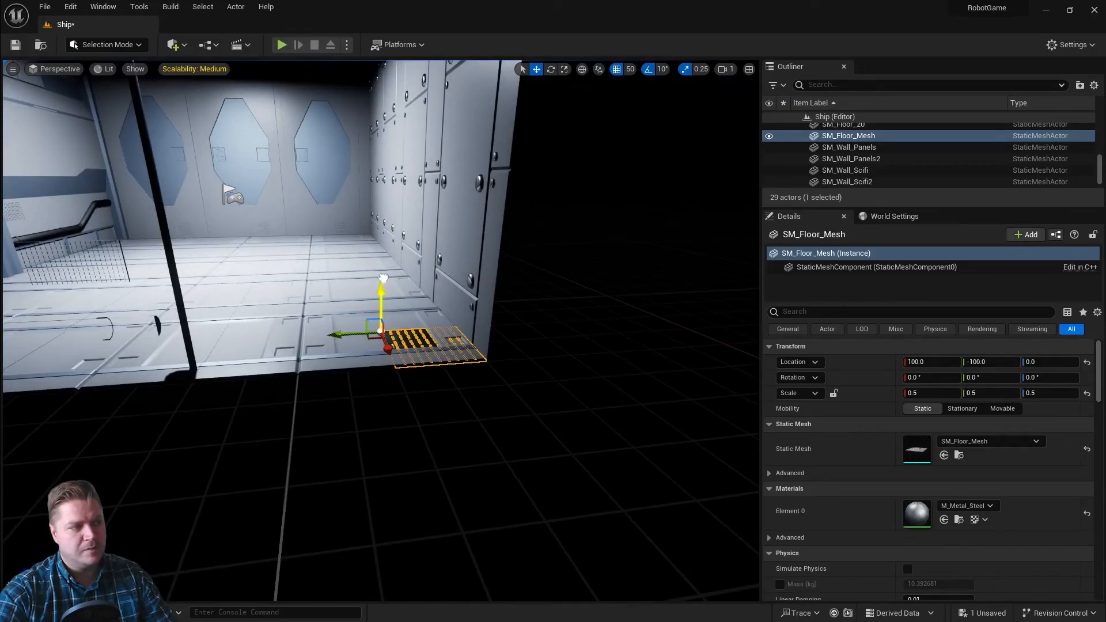
left_click_drag(383, 278, 386, 267)
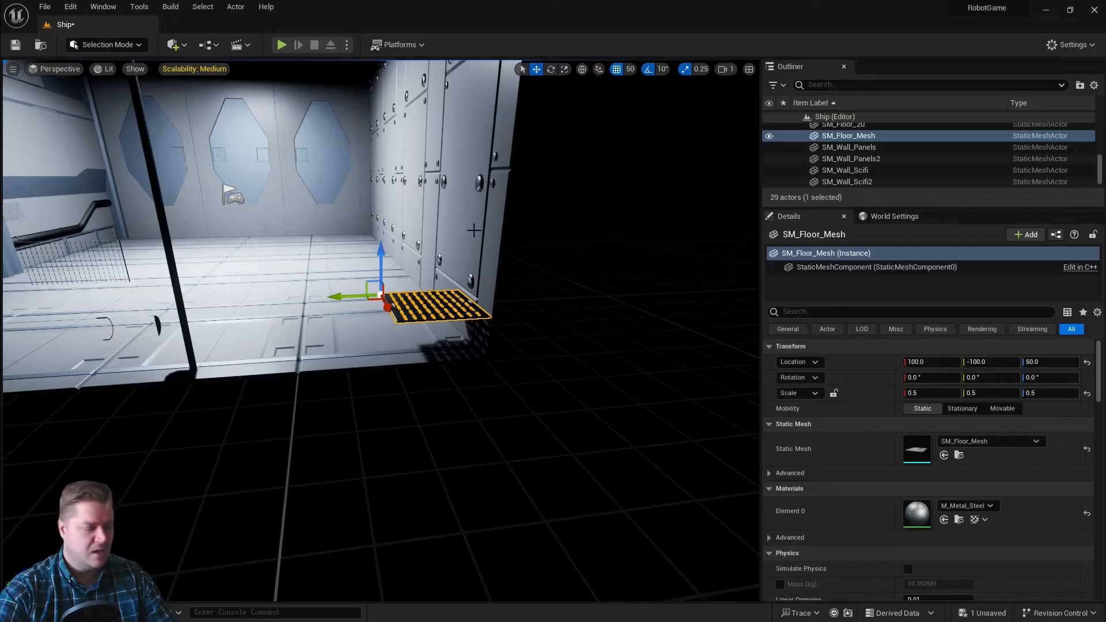
Step: Duplicate the scaled floor mesh along Y every 100 units up to Y 600, forming a row of eight tiles
left_click_drag(474, 230, 136, 274, "alt")
scroll(381, 330, "down", 2)
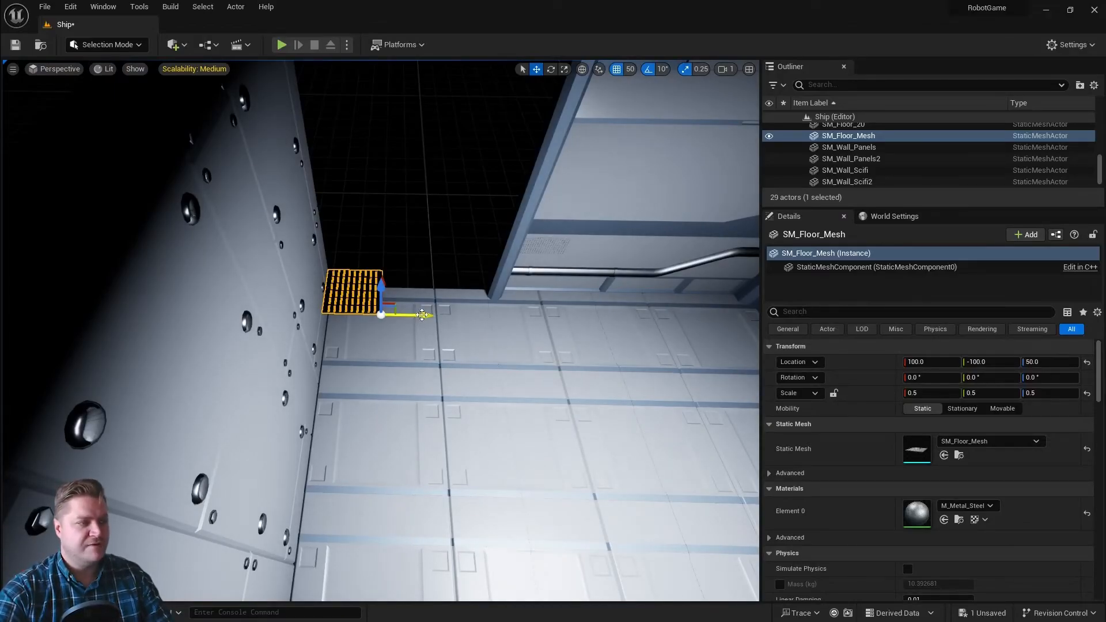
left_click_drag(422, 314, 428, 316, "alt+shift")
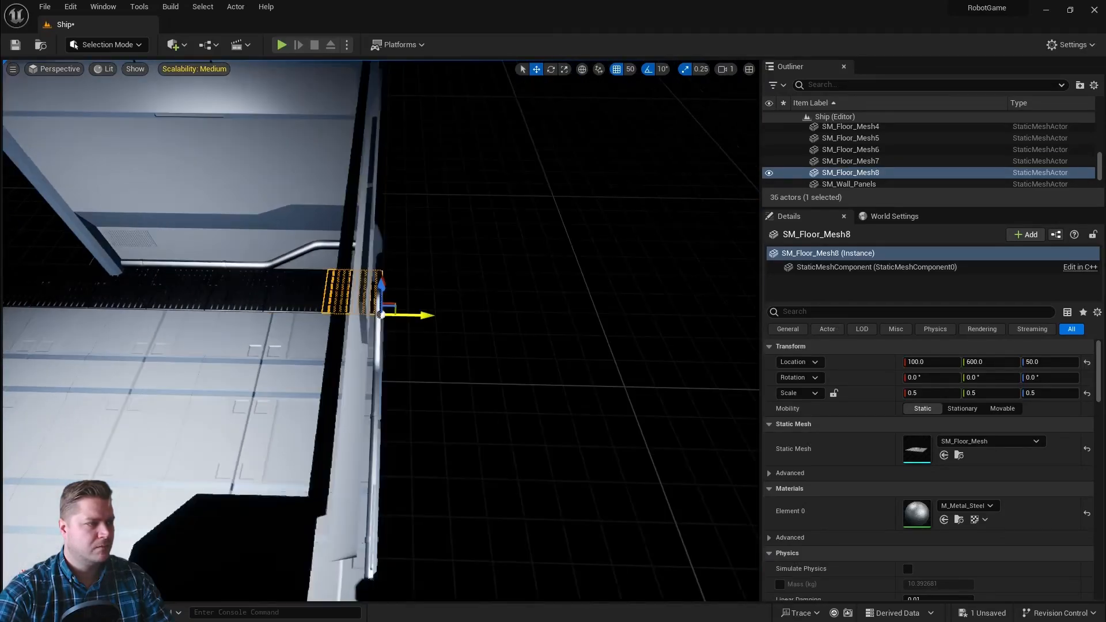
Step: Select all eight mesh tiles of the row, duplicate the row along X every 100 units to X -800, and clear the selection
right_click_drag(428, 315, 412, 262)
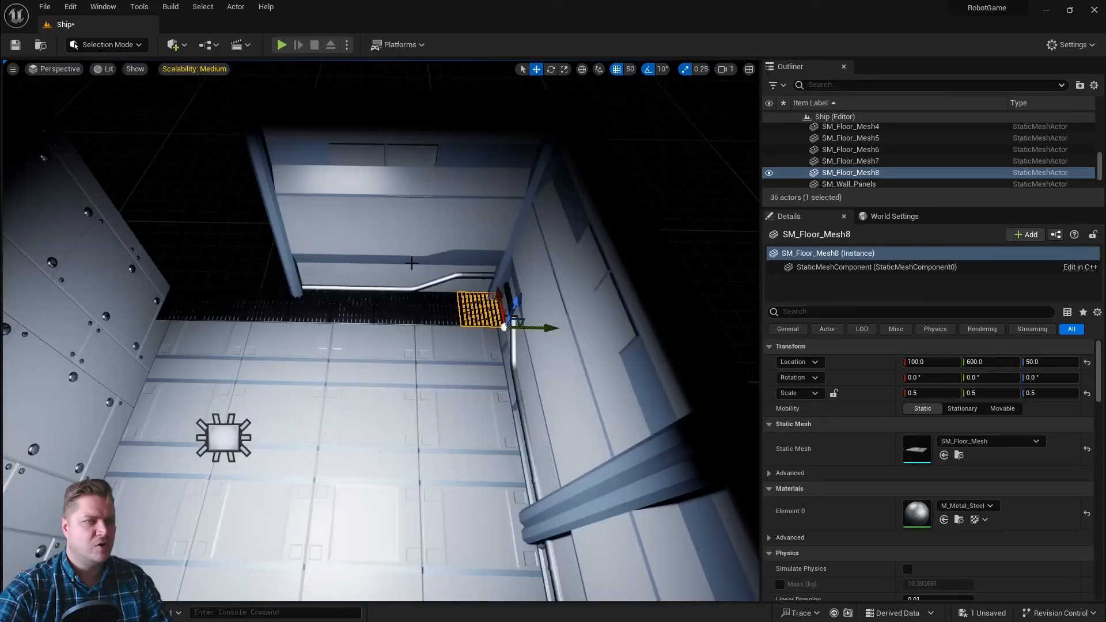
scroll(894, 164, "up", 3)
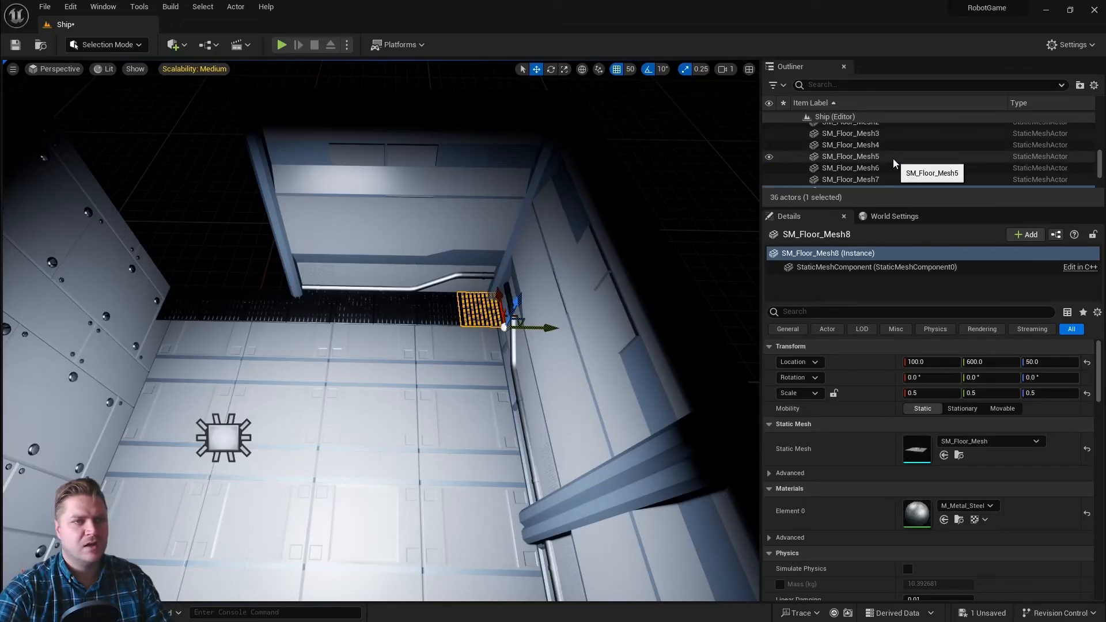
left_click(859, 130)
scroll(870, 161, "down", 3)
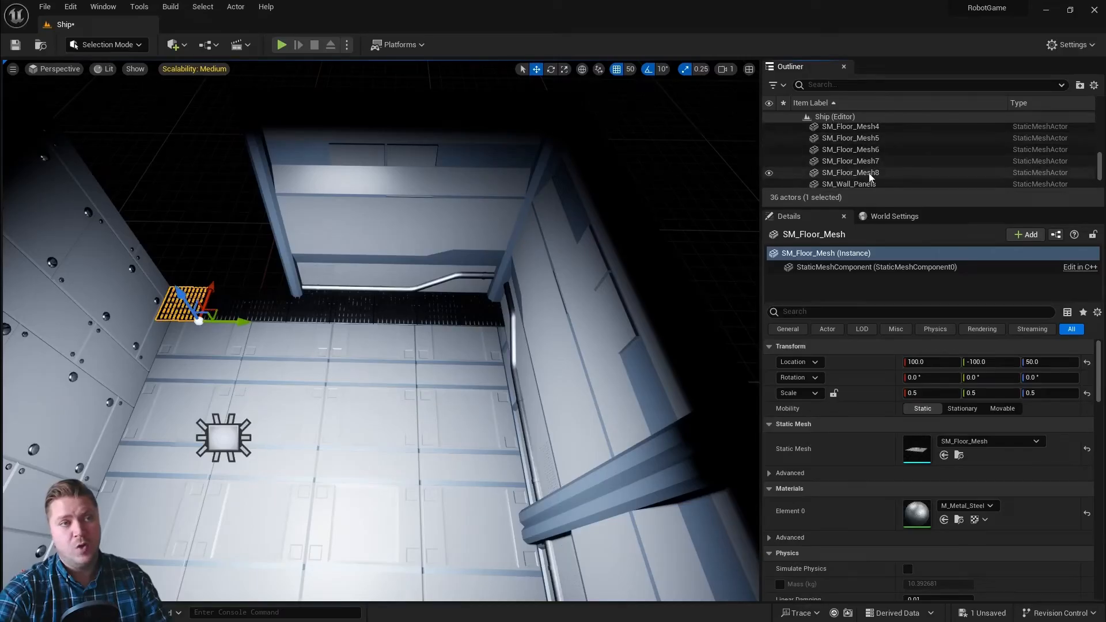
left_click(869, 173, "shift")
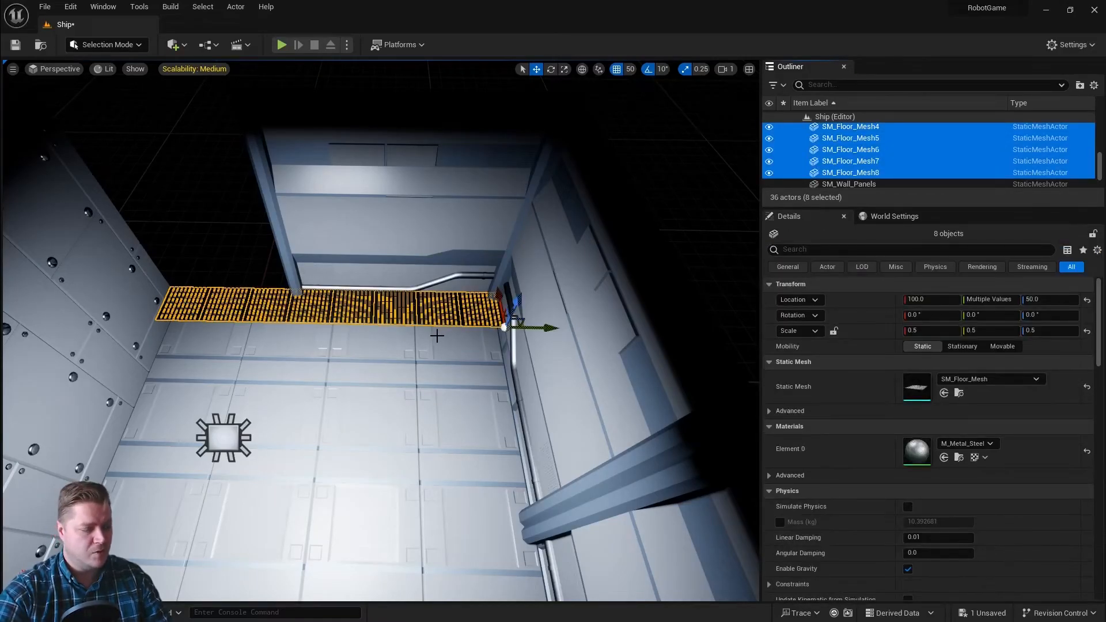
right_click_drag(437, 336, 441, 331)
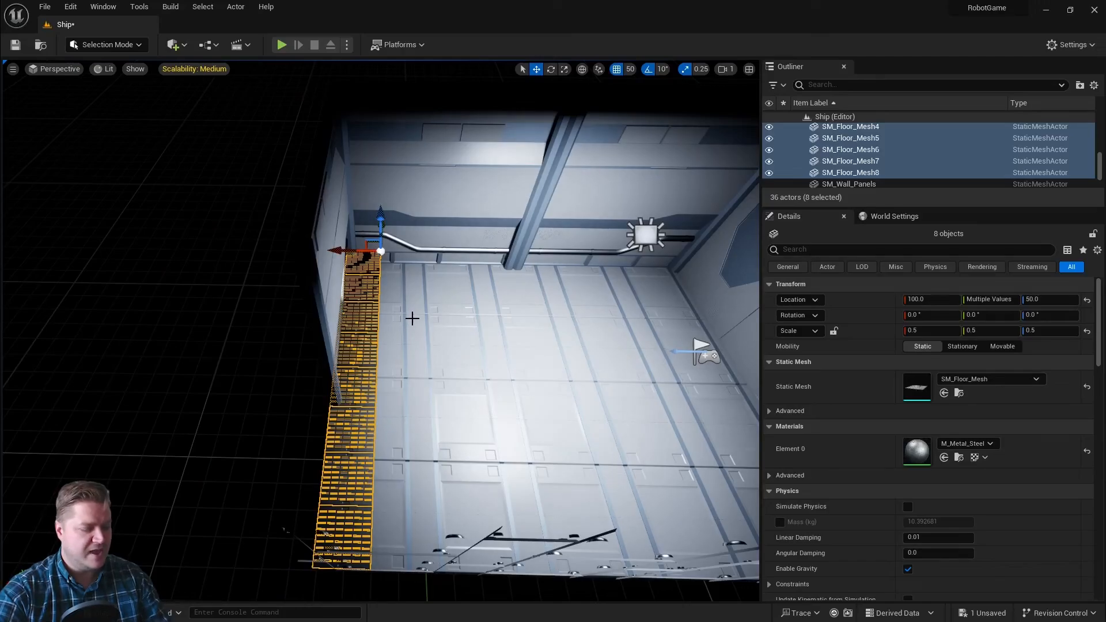
mouse_move(336, 250)
left_mouse_down("alt+shift")
mouse_move(314, 251)
mouse_move(371, 251)
mouse_move(336, 251)
left_mouse_up("alt+shift")
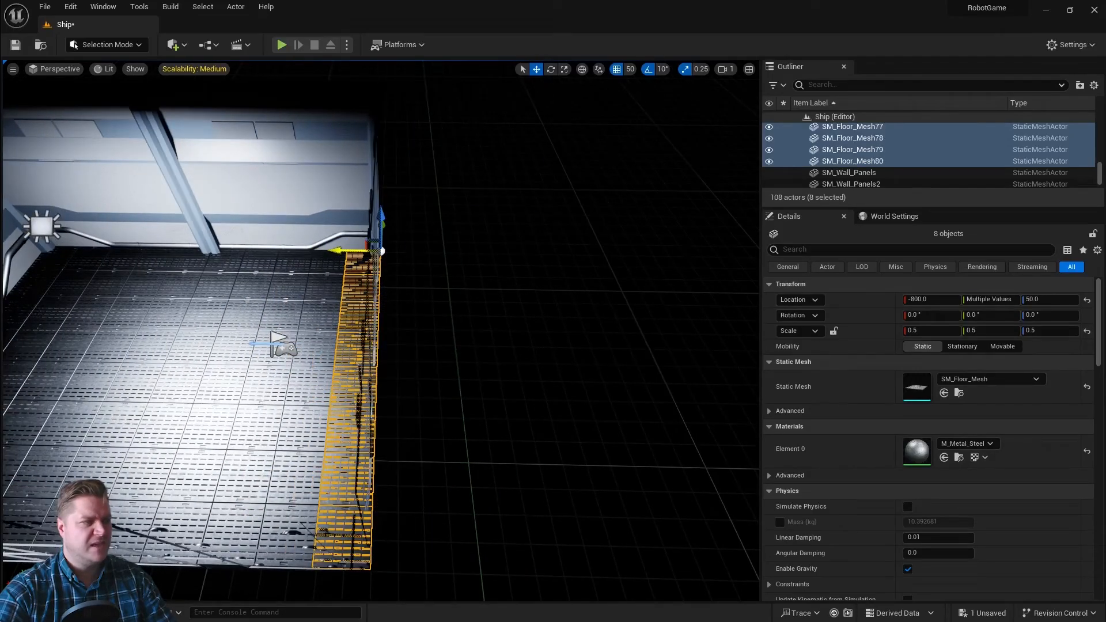
right_click_drag(269, 272, 276, 292)
key("Escape")
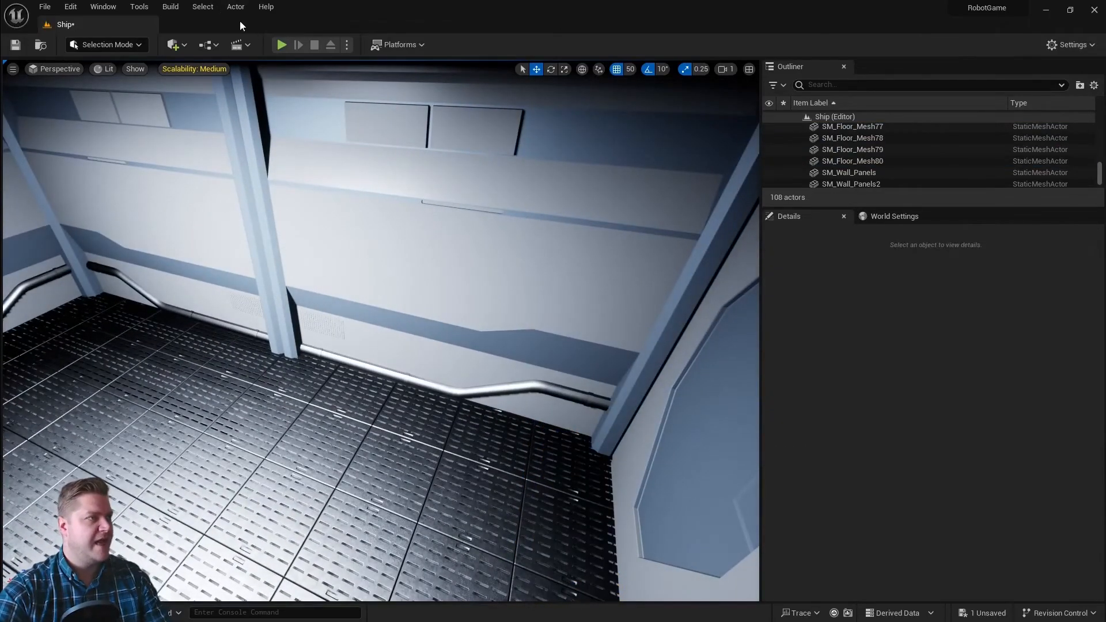
Step: Play the Ship level, walk the character across the mesh floor, and stop the play session
left_click(282, 45)
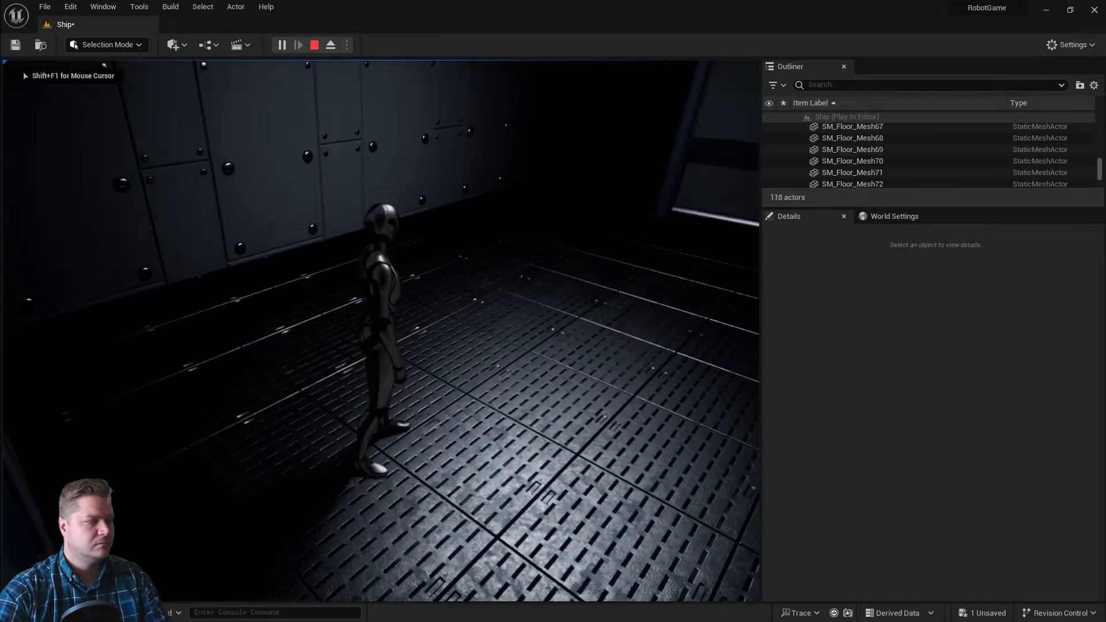
key("w")
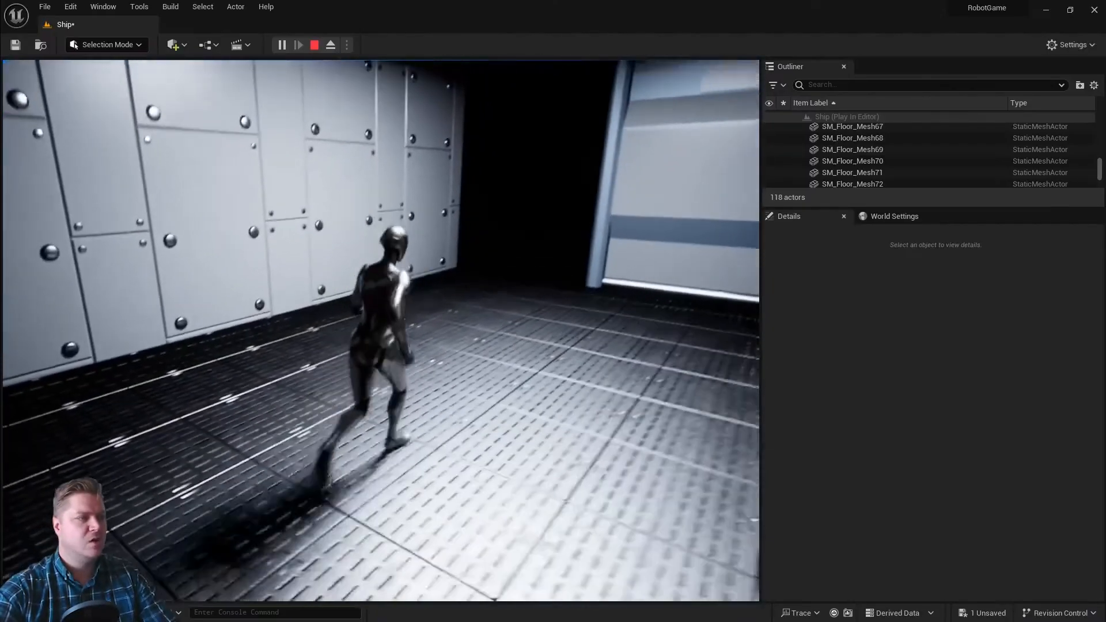
key("Escape")
Step: Add a Point Light to the level and move it to X -350, Y 200, Z 250 inside the room
right_click_drag(489, 348, 525, 301)
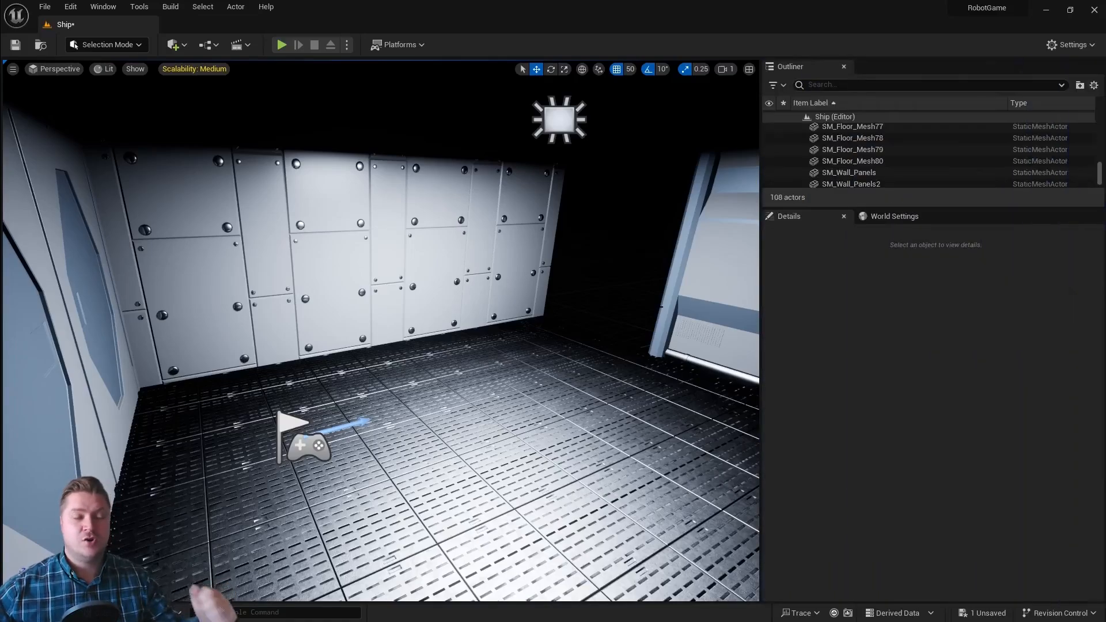
left_click(173, 45)
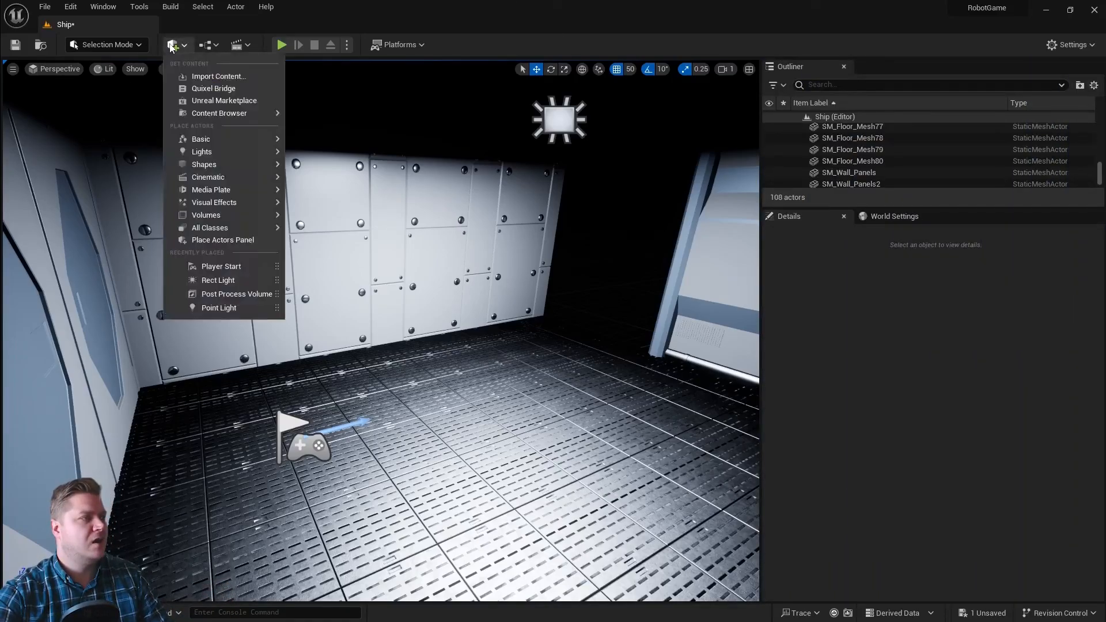
mouse_move(202, 152)
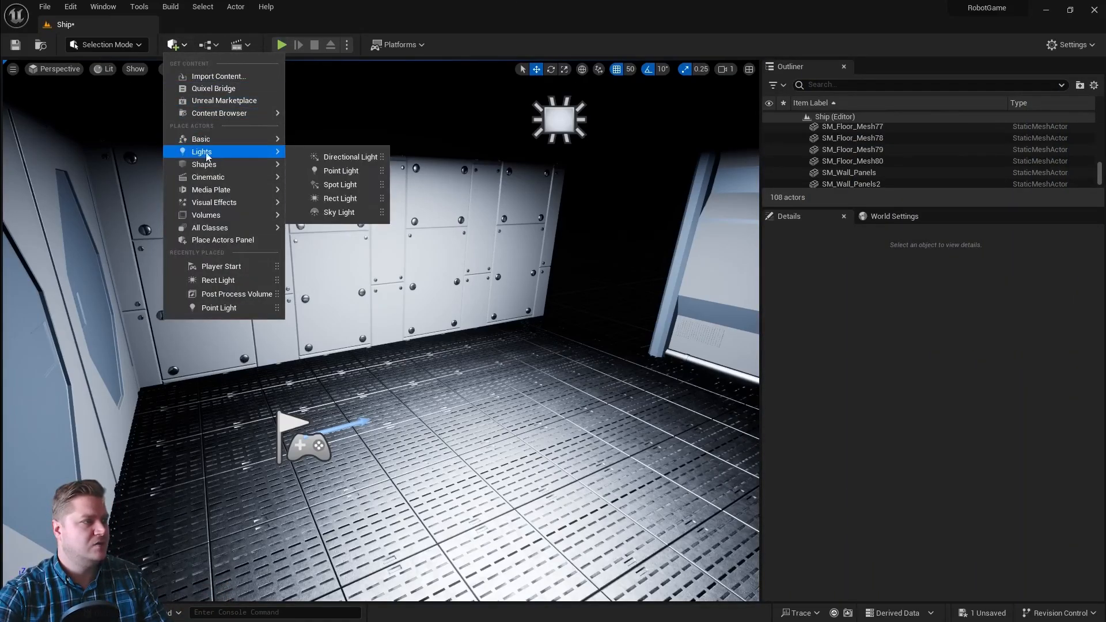
left_click(332, 169)
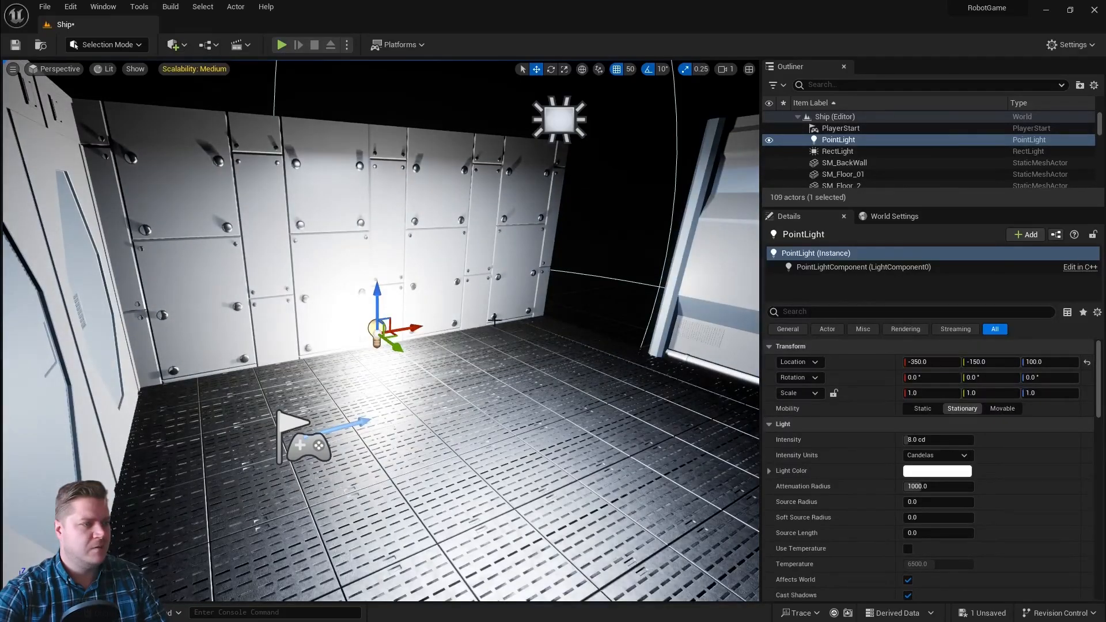
left_click_drag(397, 347, 538, 276)
scroll(544, 277, "down", 8)
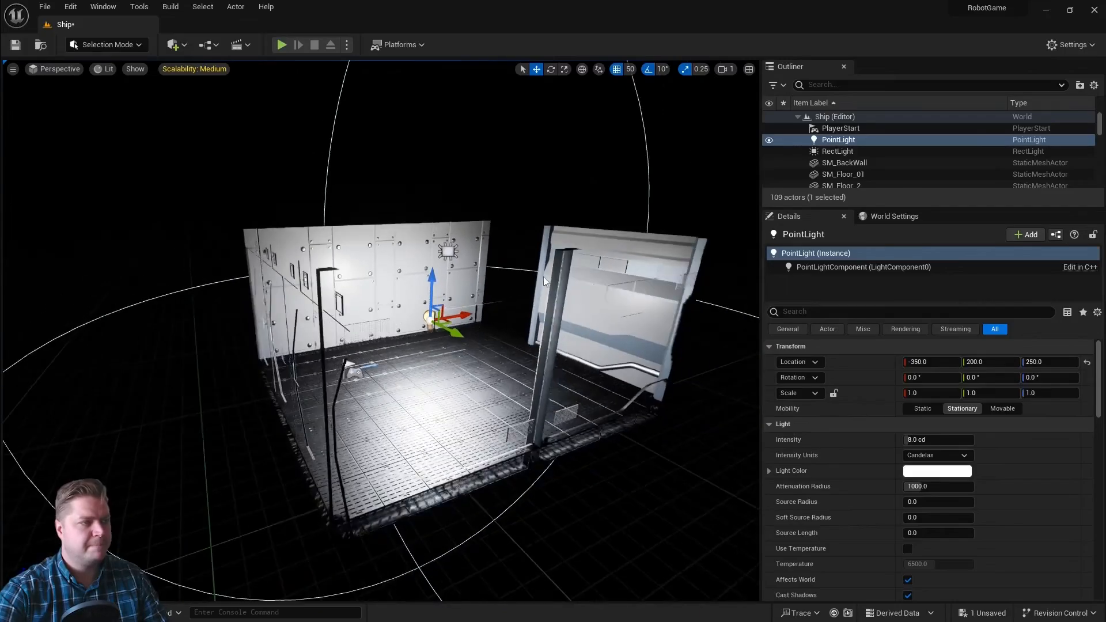
Step: Set the point light's attenuation radius to 350
left_click_drag(613, 281, 531, 317, "alt")
scroll(587, 277, "down", 4)
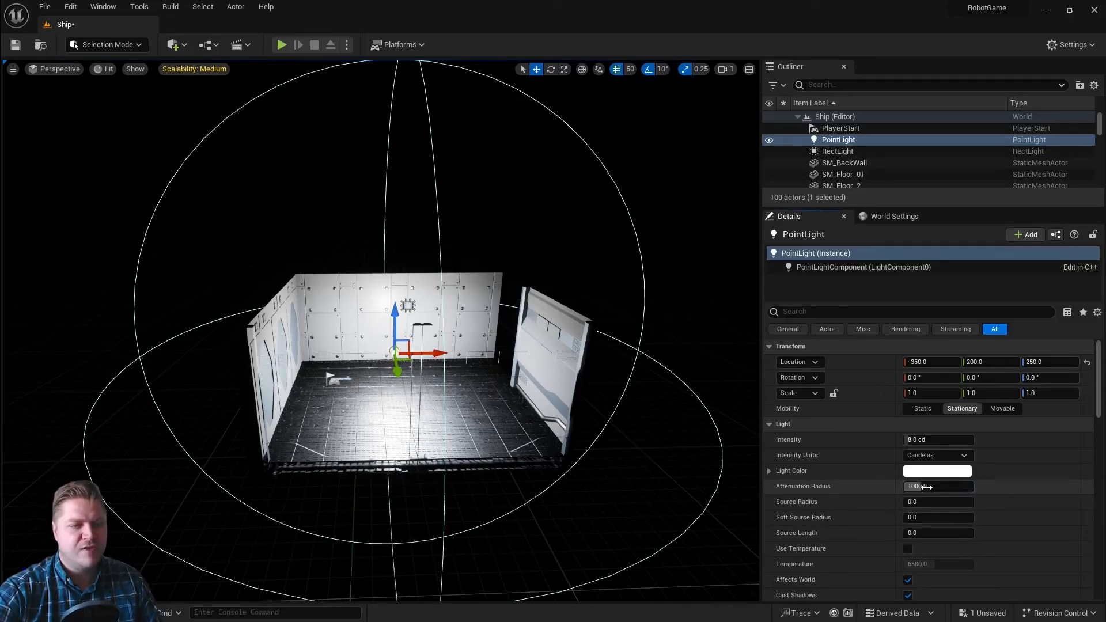
left_click_drag(922, 487, 885, 487)
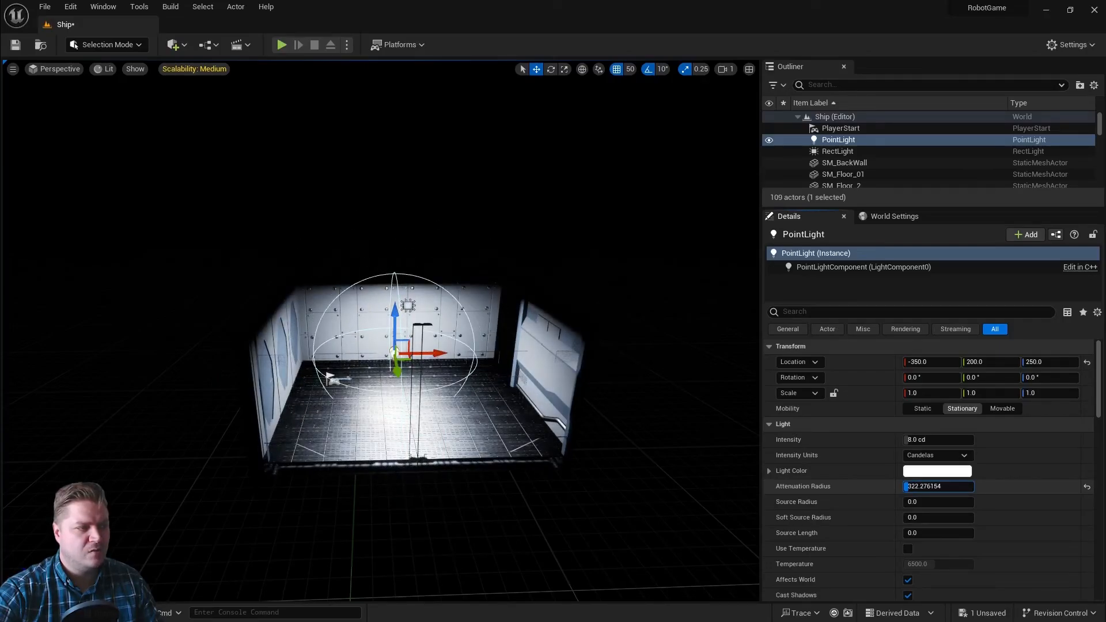
left_click(923, 487)
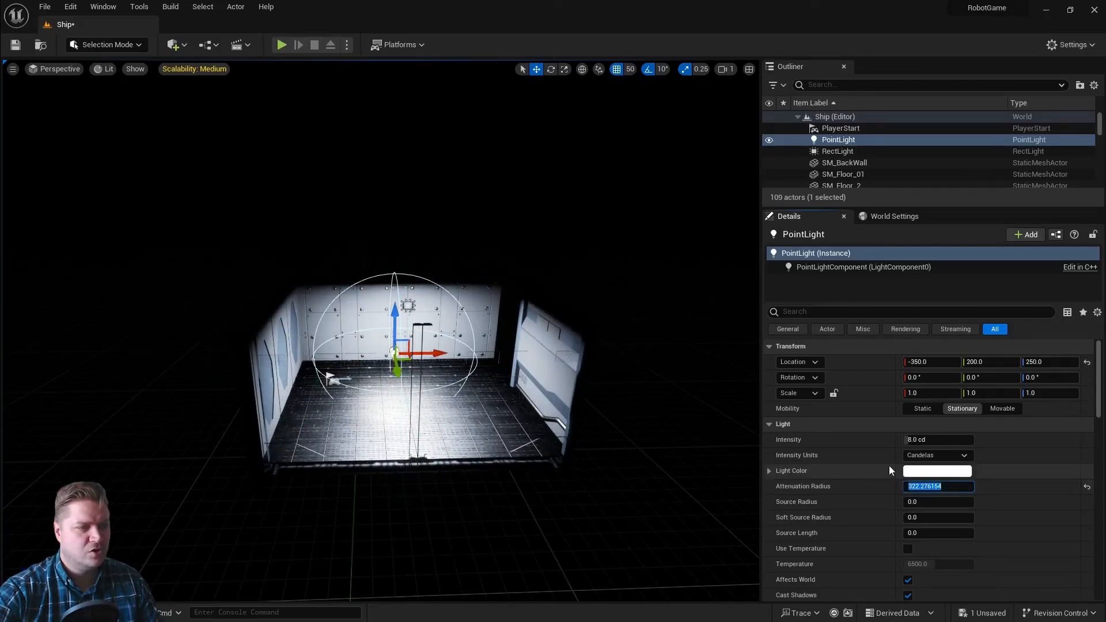
type("350")
key("Return")
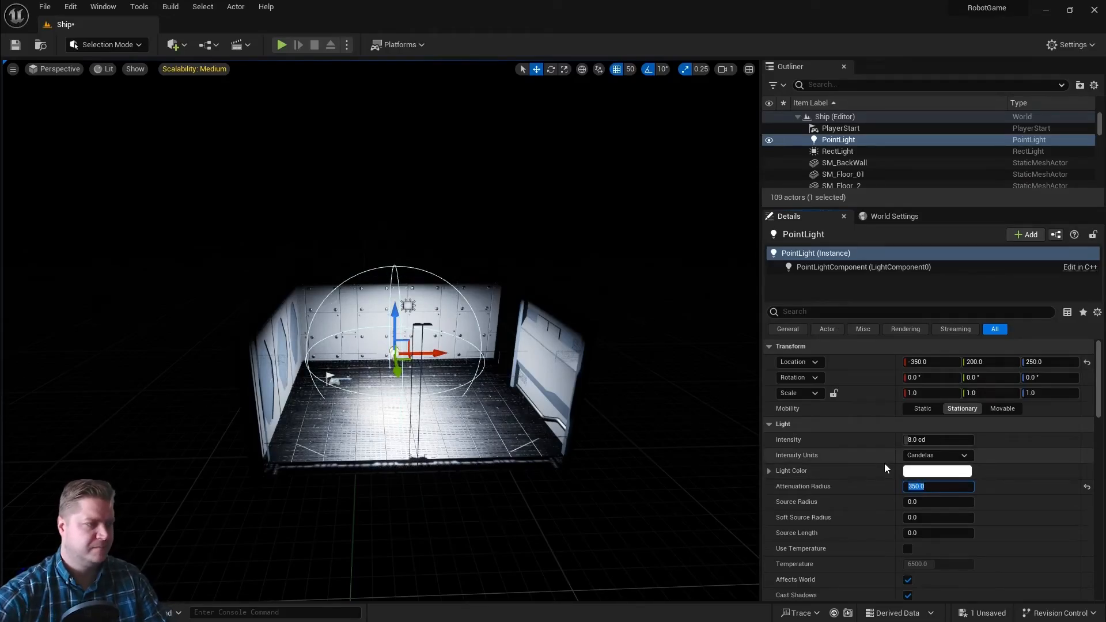
Step: Lower the point light to Z 50, level with the mesh floor
scroll(424, 377, "up", 6)
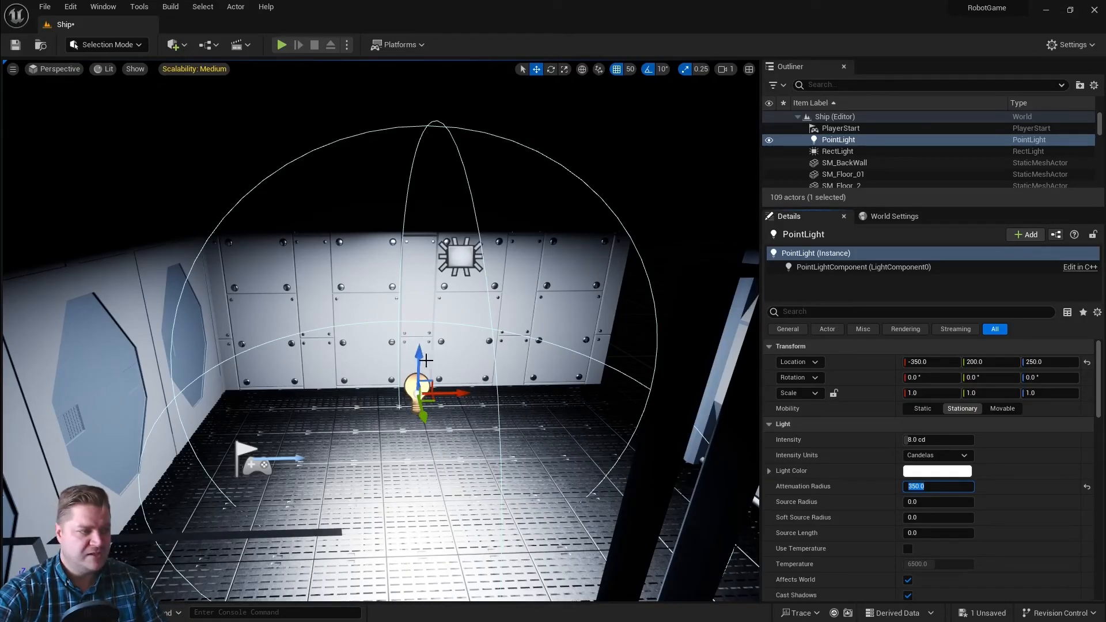
left_click_drag(418, 354, 413, 465)
right_click_drag(423, 439, 440, 426)
scroll(423, 427, "down", 1)
left_click_drag(380, 364, 385, 410)
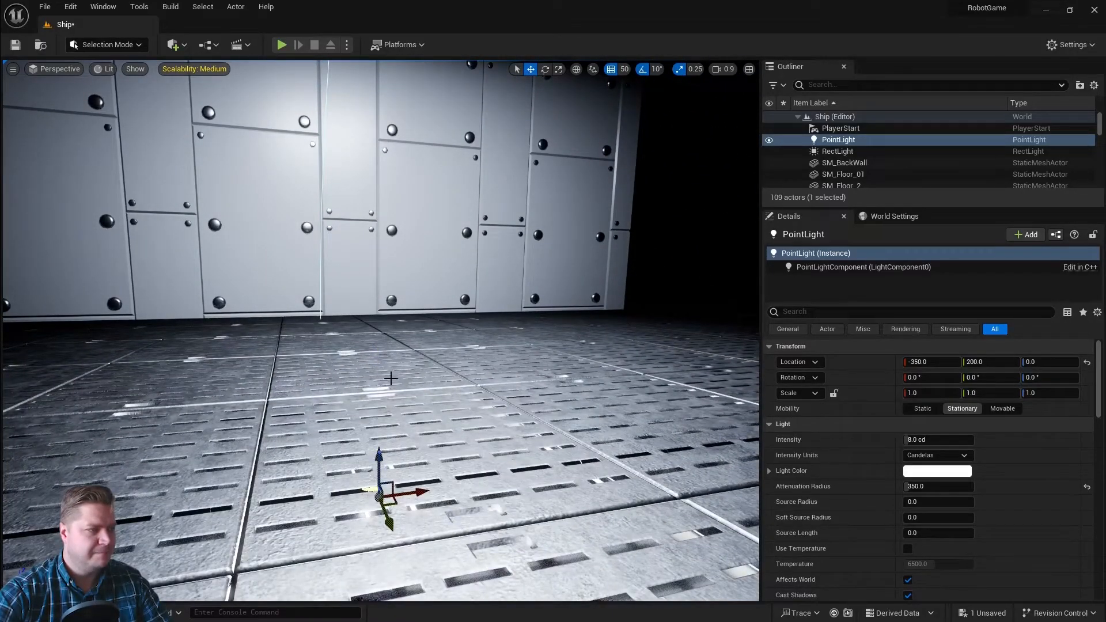
right_click_drag(390, 378, 388, 319)
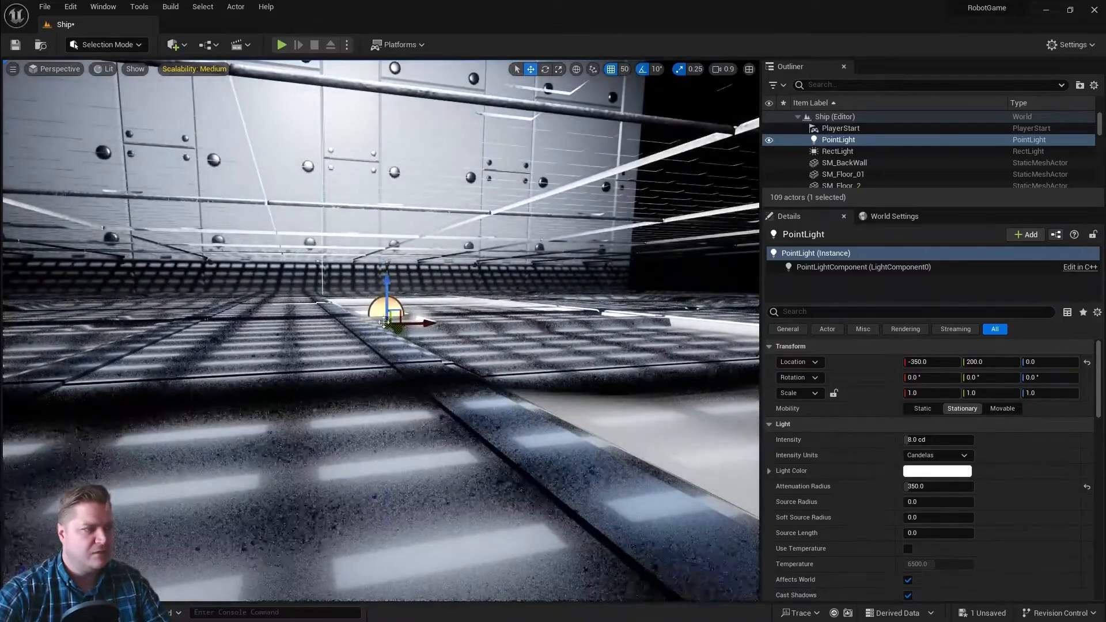
left_click_drag(388, 314, 395, 210)
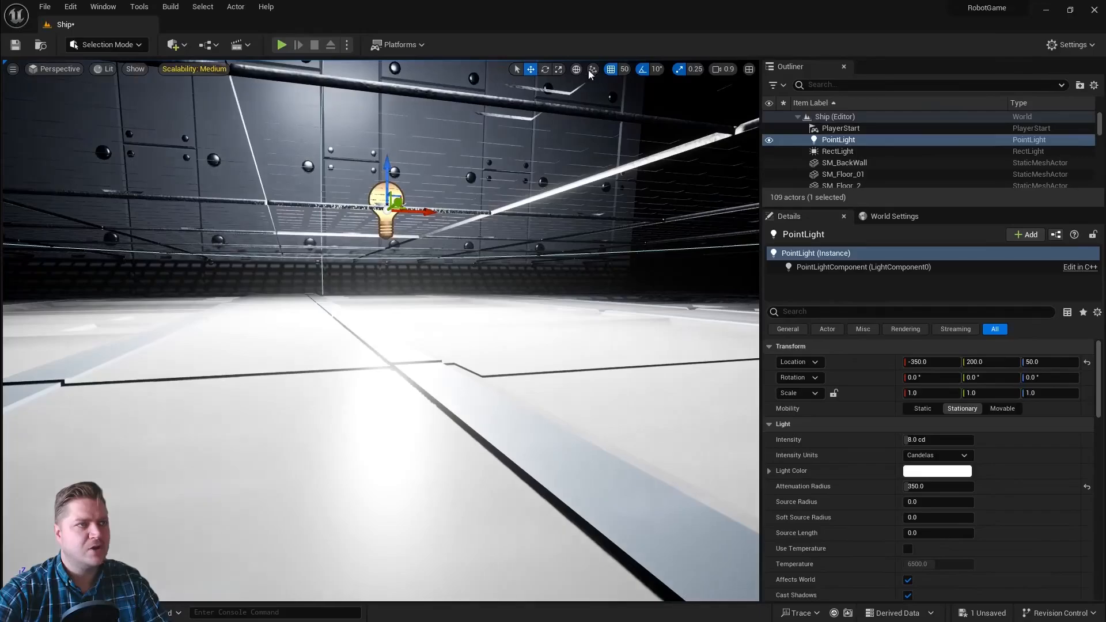
Step: Set the position grid snap to 10 and move the point light beneath the mesh floor to X -580, Y 40, Z 20
left_click(625, 69)
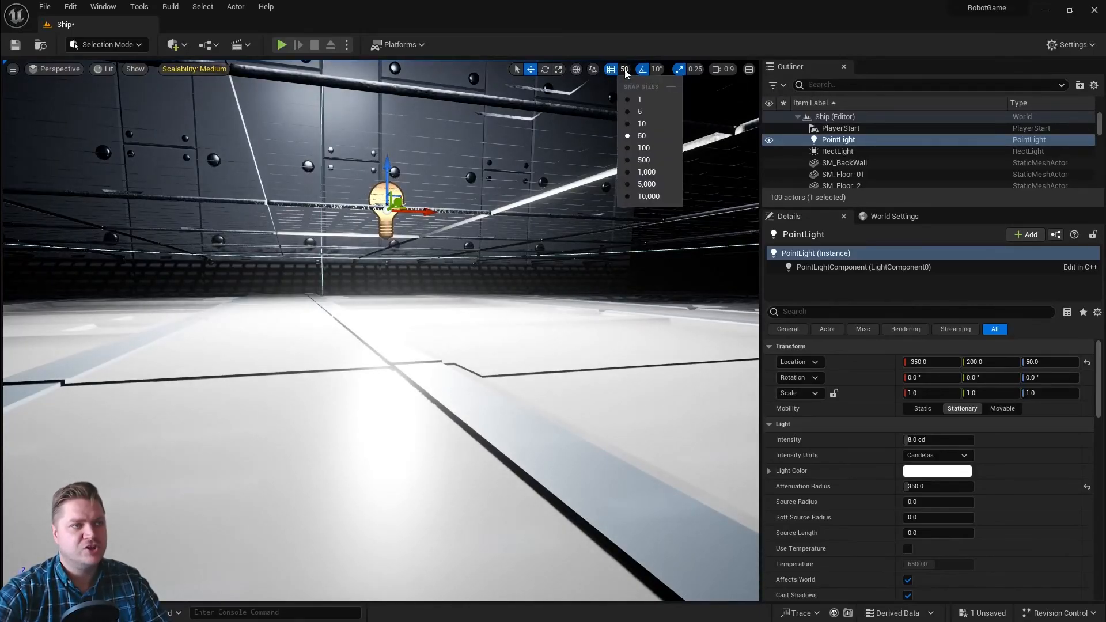
left_click(639, 123)
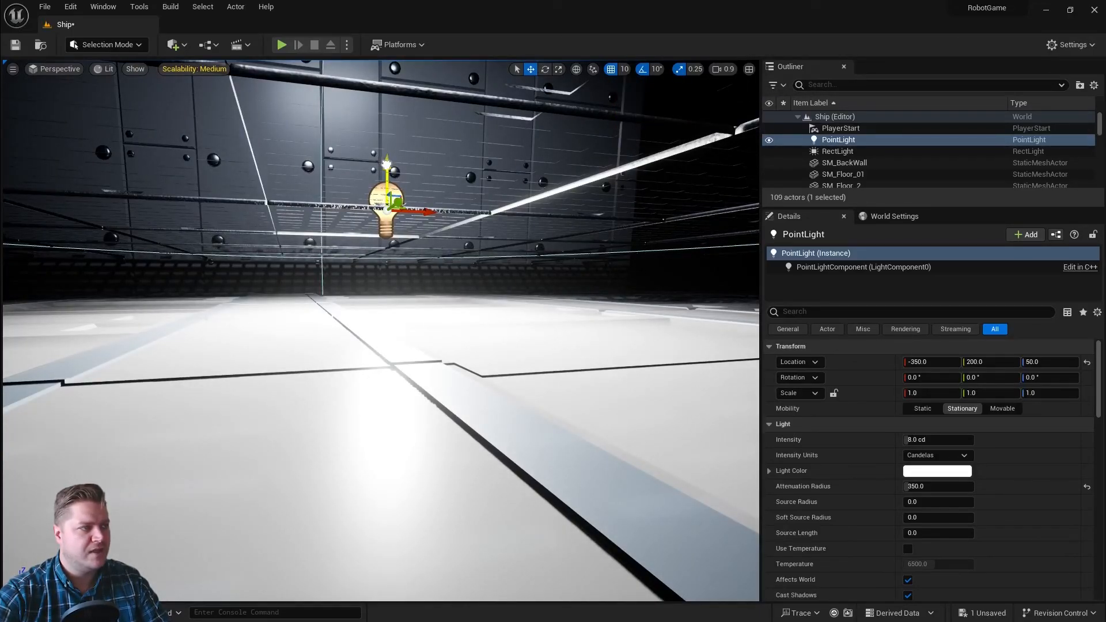
left_click_drag(387, 164, 389, 230)
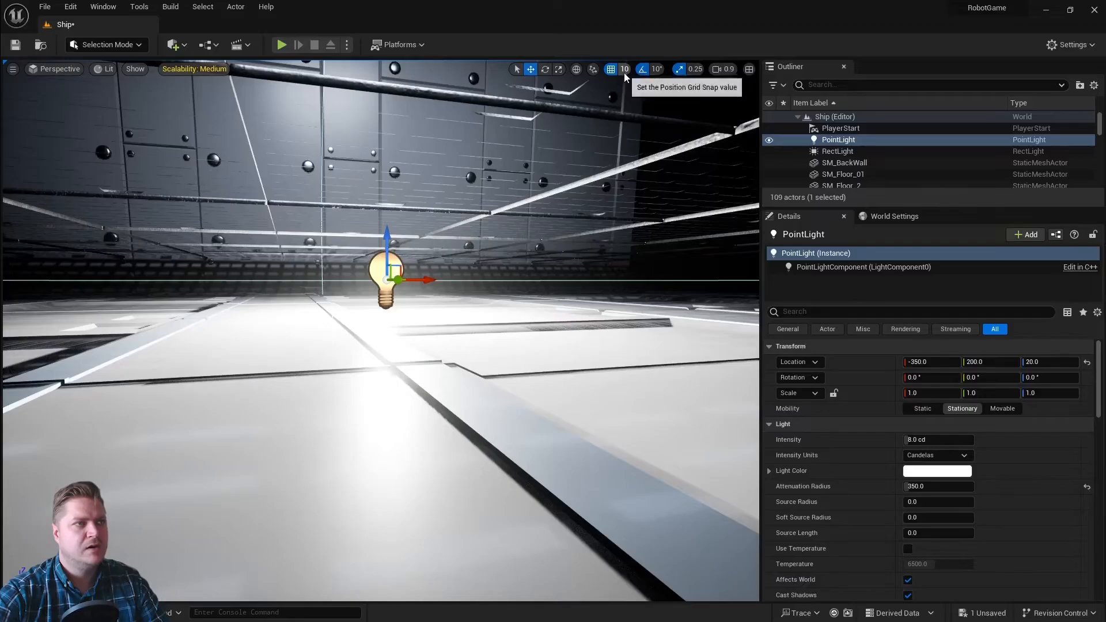
right_click_drag(489, 221, 466, 291)
left_click_drag(465, 291, 391, 189)
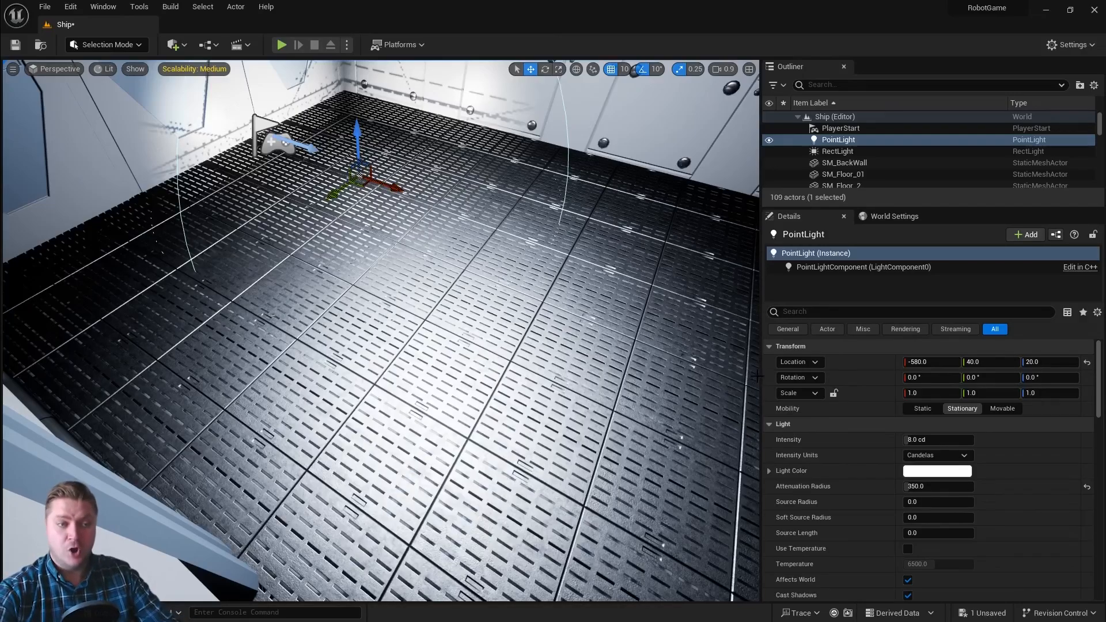
Step: Change the point light's colour from white to a light orange-red
left_click(906, 471)
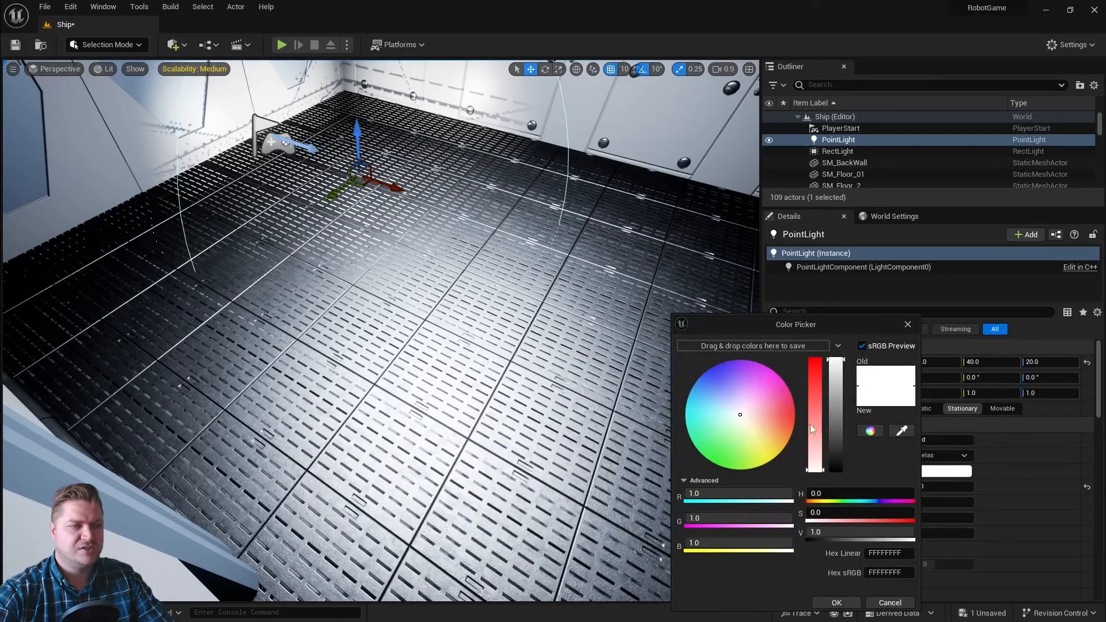
left_click_drag(814, 470, 816, 359)
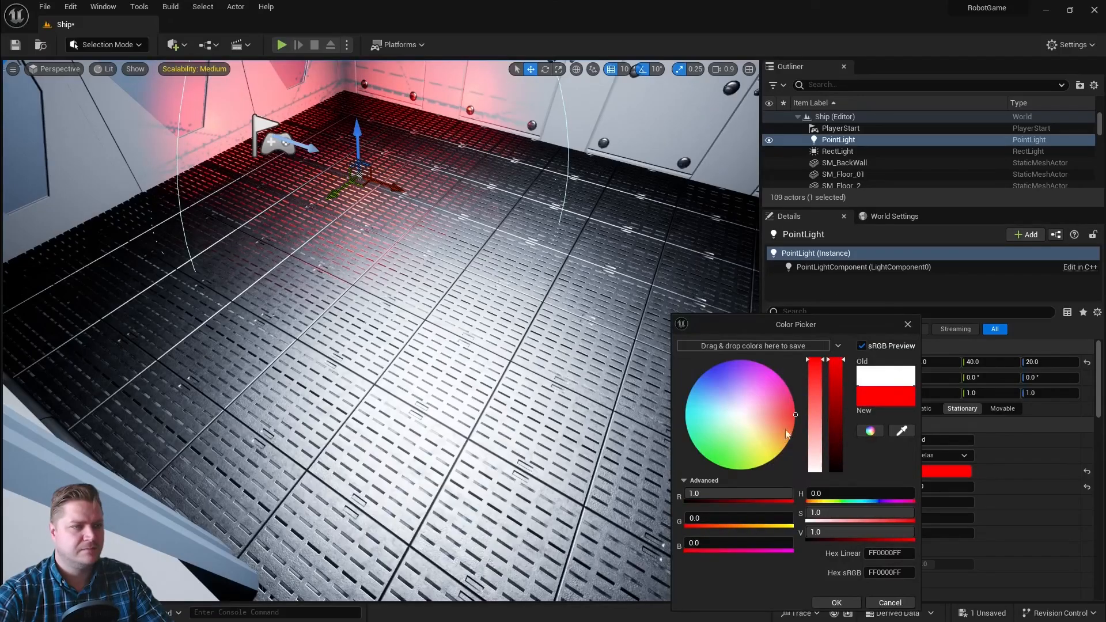
left_click_drag(794, 414, 790, 420)
left_click(926, 445)
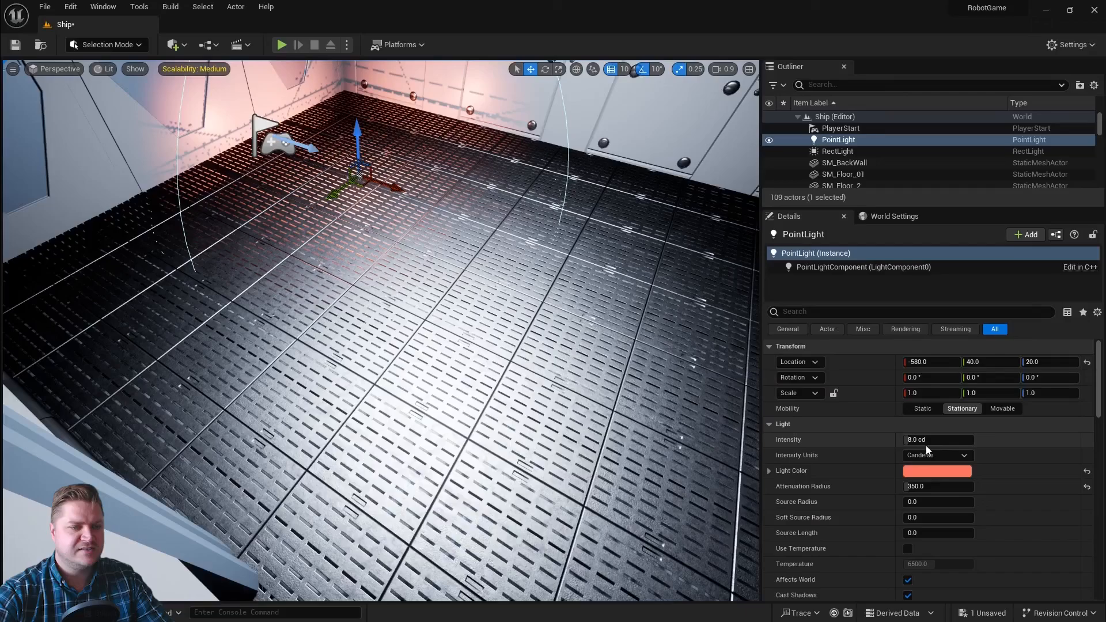
Step: Set the point light's intensity to 1.0 cd and check its glow through the mesh floor up close
left_click(931, 440)
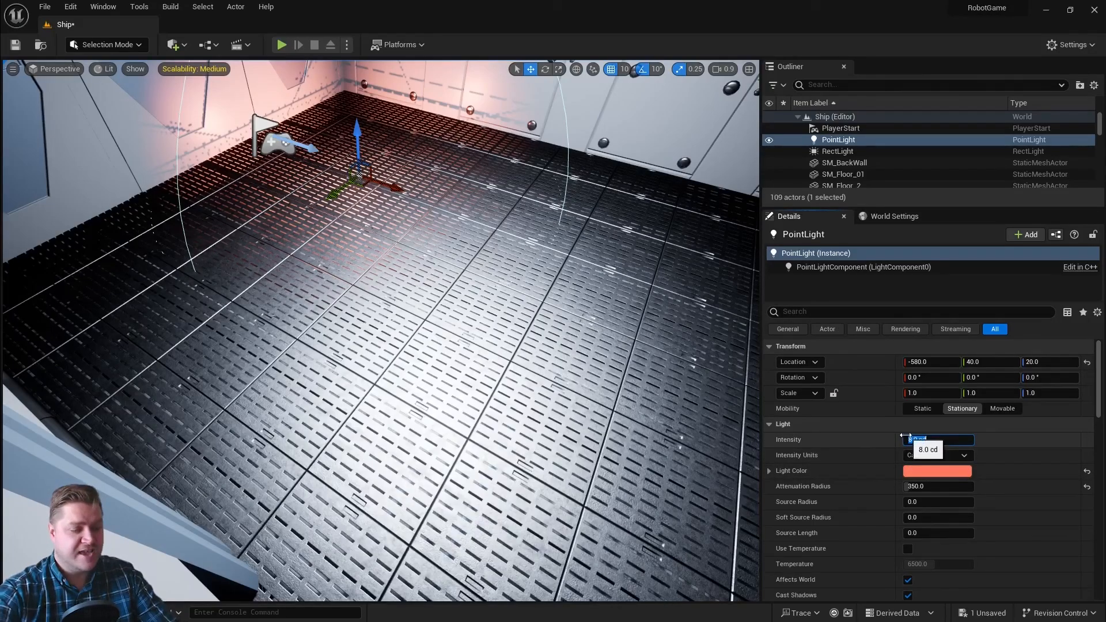
type("1")
key("Return")
mouse_move(227, 148)
right_mouse_down()
mouse_move(238, 119)
mouse_move(232, 129)
right_mouse_up()
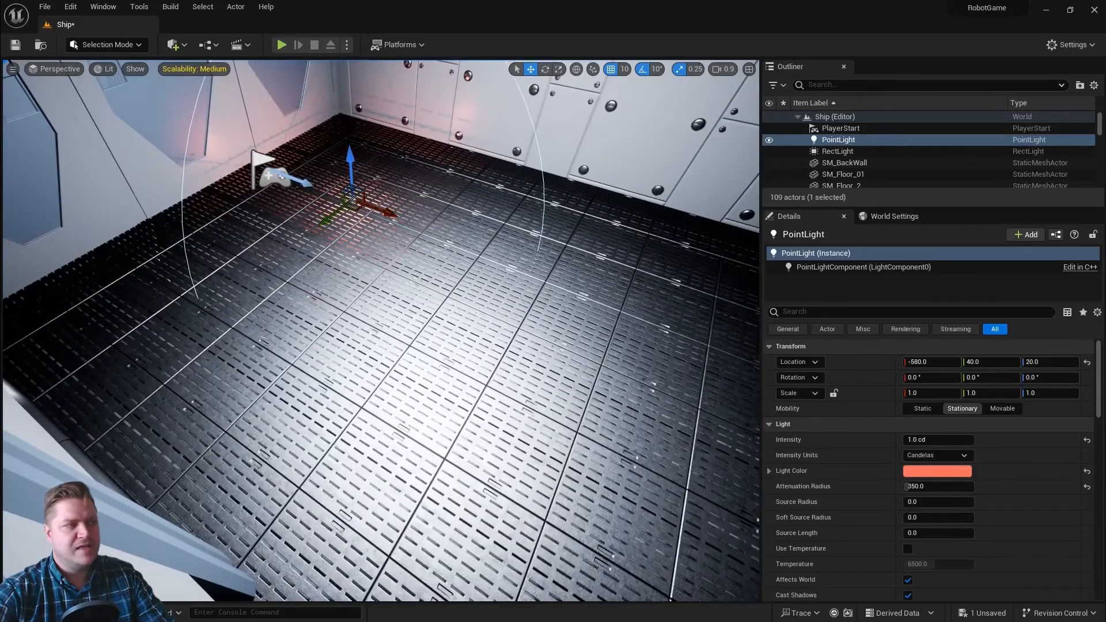
right_click_drag(477, 208, 460, 231)
key("w")
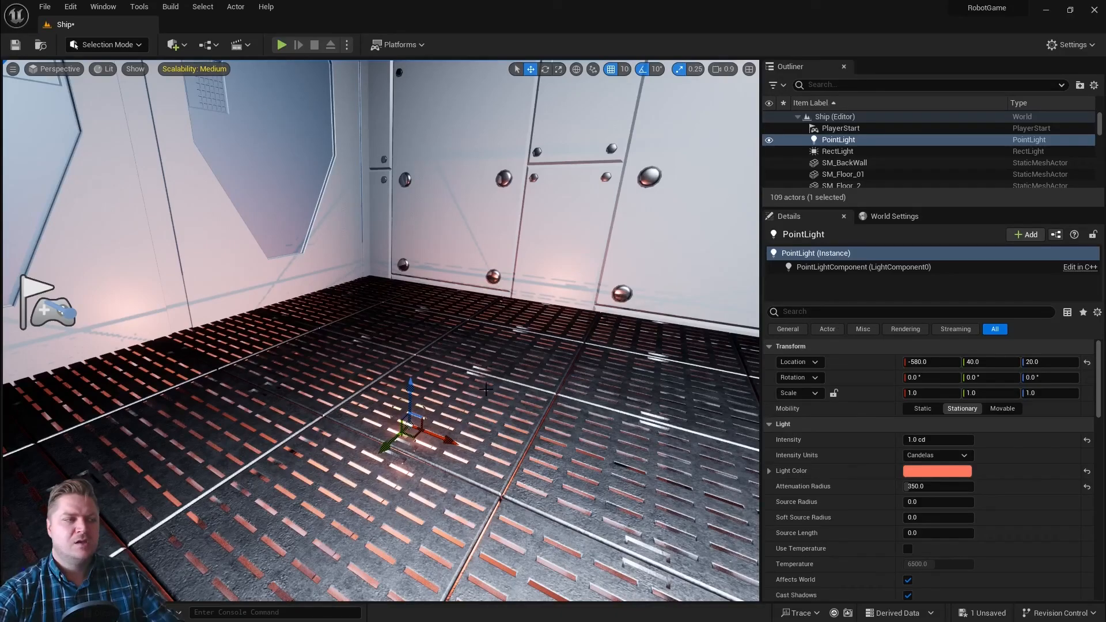
Step: Turn off Cast Shadows for the orange-red point light
scroll(1026, 458, "down", 3)
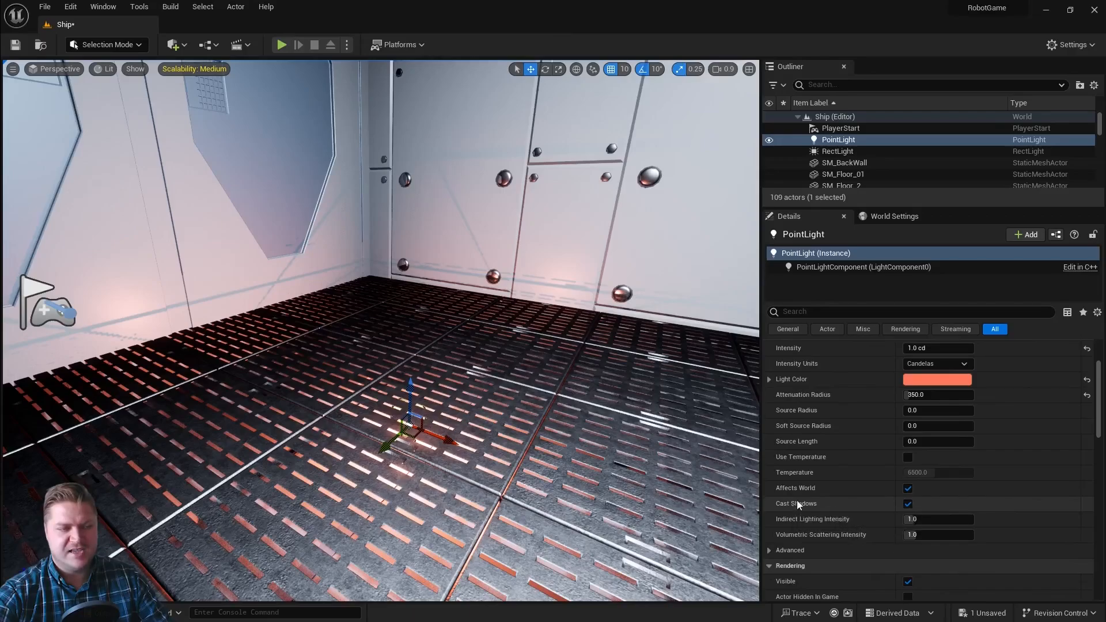
left_click(909, 504)
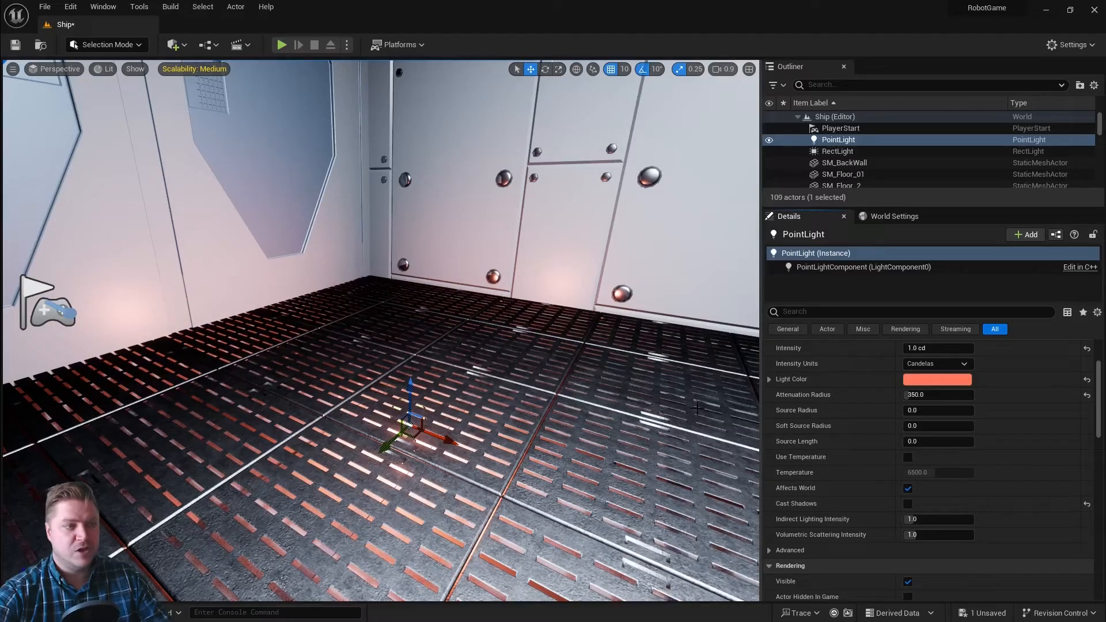
key("f")
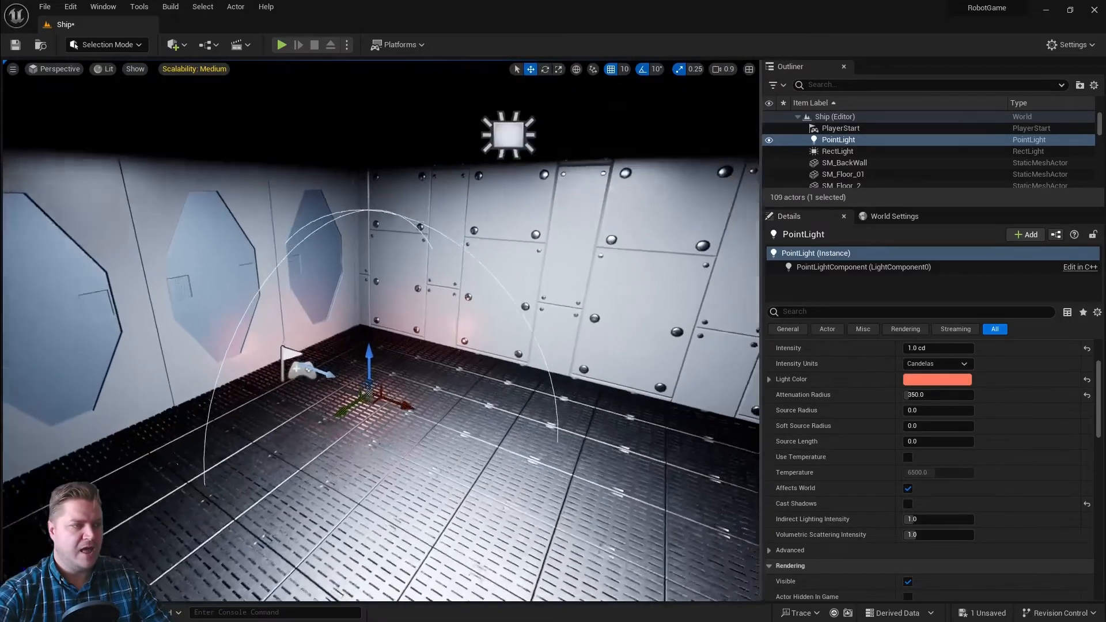
Step: Move the orange-red point light along Y, away from the riveted wall, to the other end of the octagonal-window wall
right_click_drag(381, 331, 278, 433)
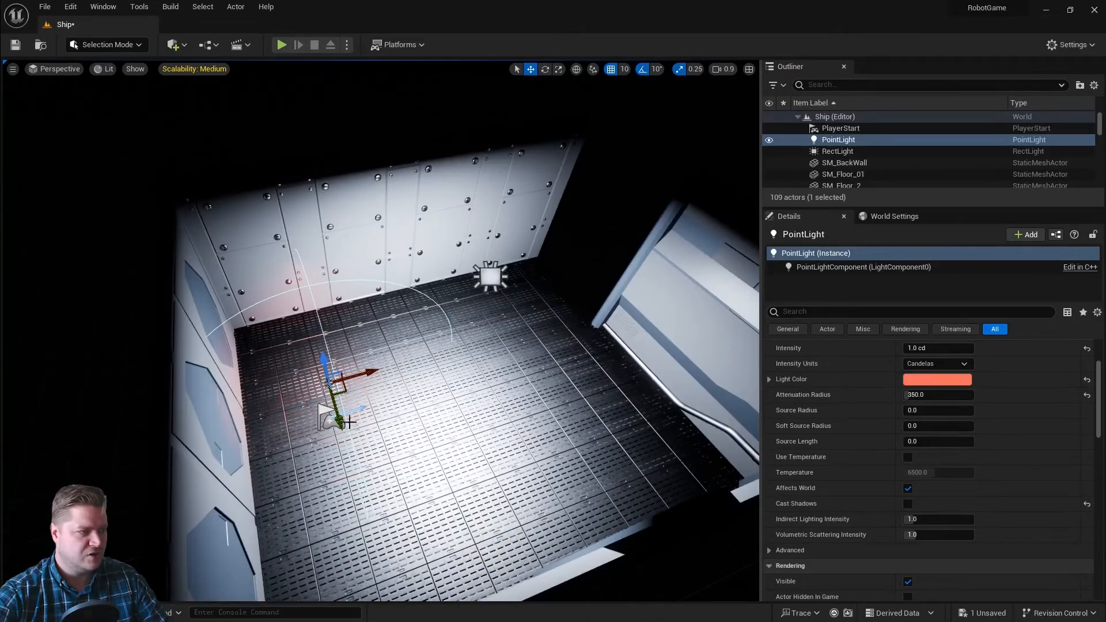
left_click_drag(339, 411, 412, 564)
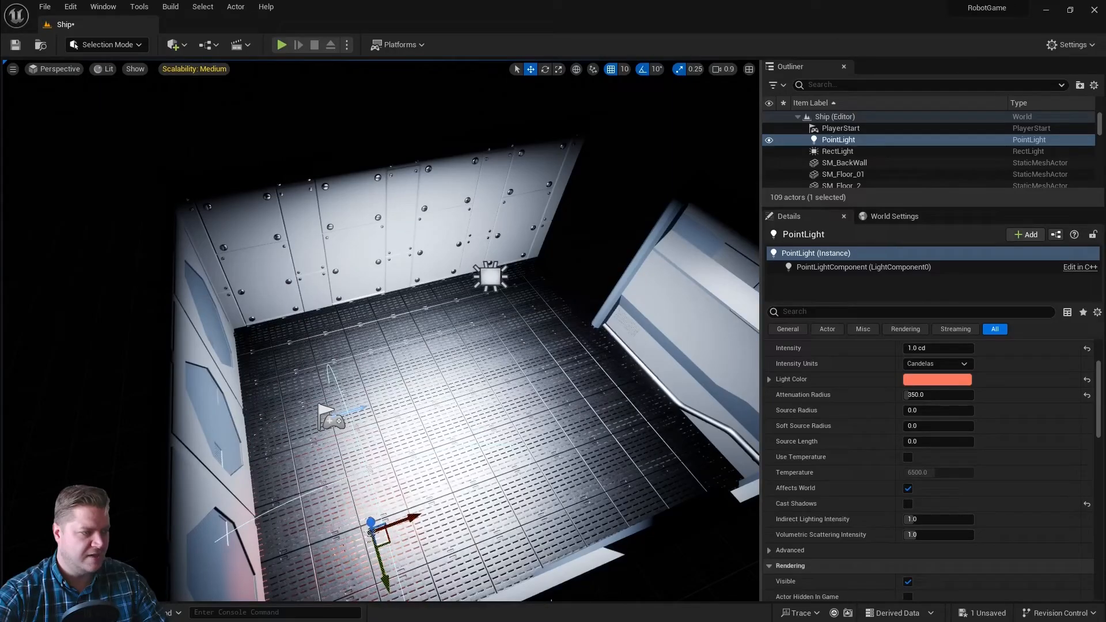
right_click_drag(438, 346, 345, 369)
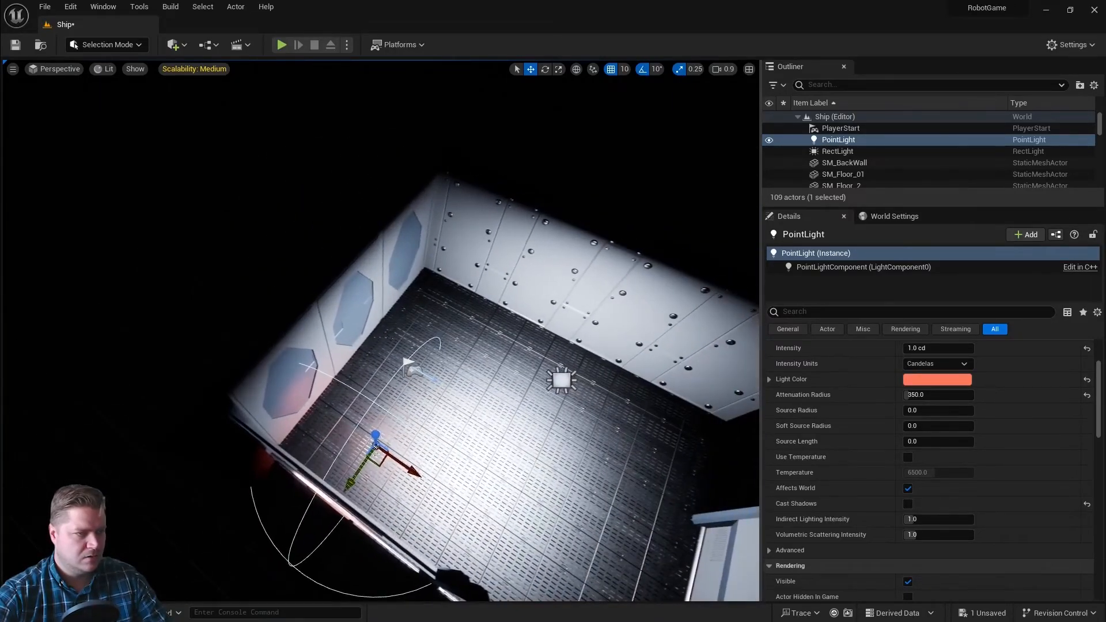
right_click_drag(655, 416, 664, 431)
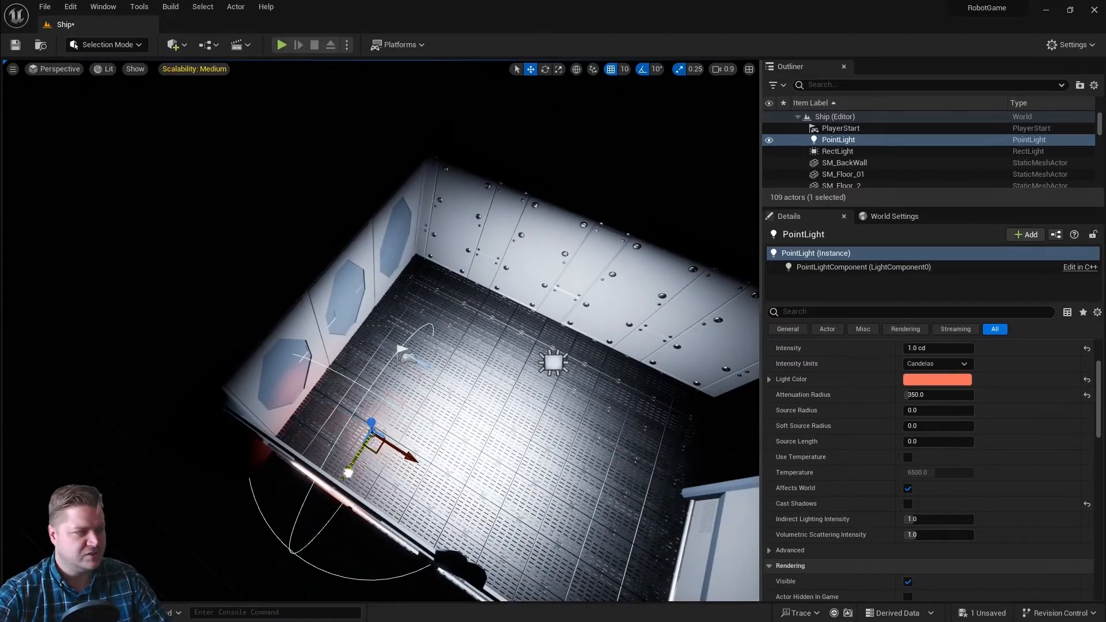
Step: Duplicate the orange-red point light and place the copy in the diagonally opposite corner, beside the riveted wall
left_click_drag(348, 473, 434, 362)
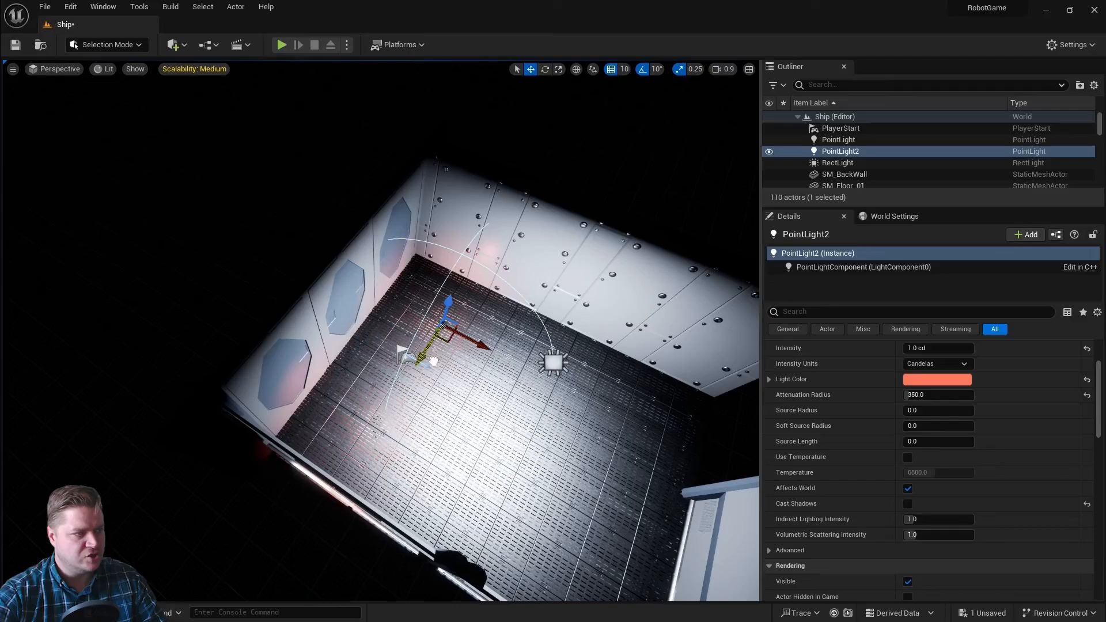
left_click_drag(487, 338, 694, 431)
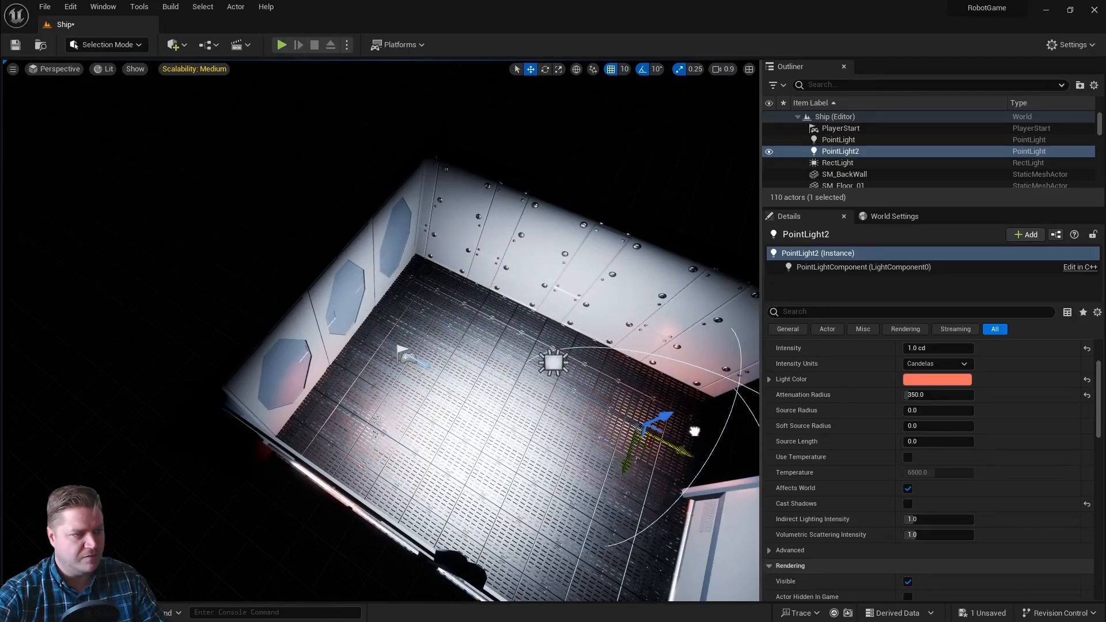
left_click_drag(626, 469, 625, 474)
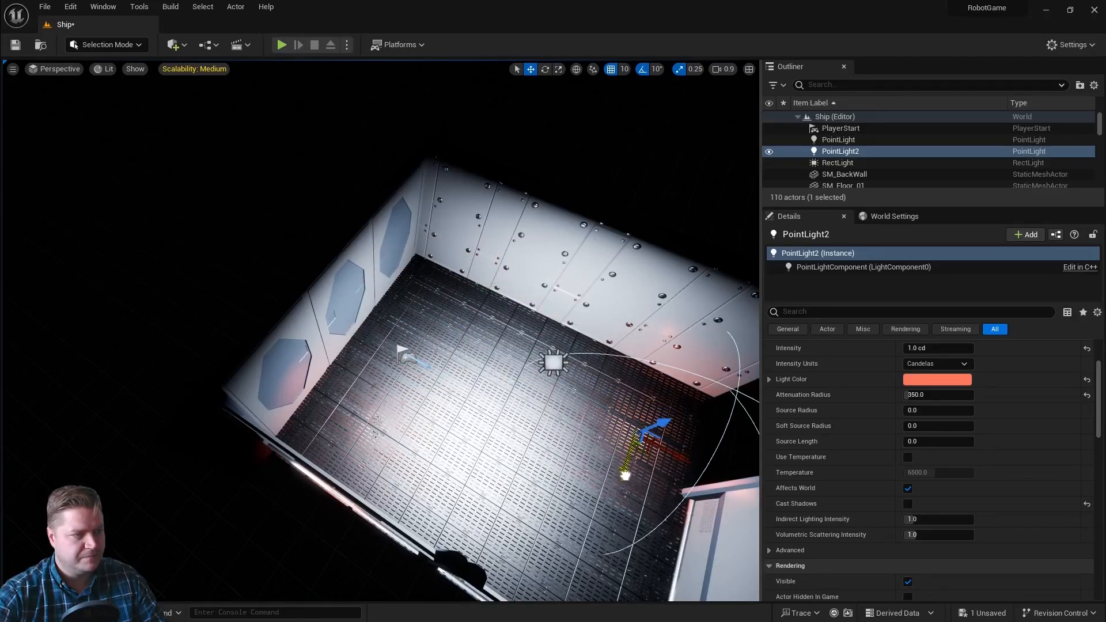
right_click_drag(523, 496, 691, 397)
right_click_drag(502, 467, 500, 487)
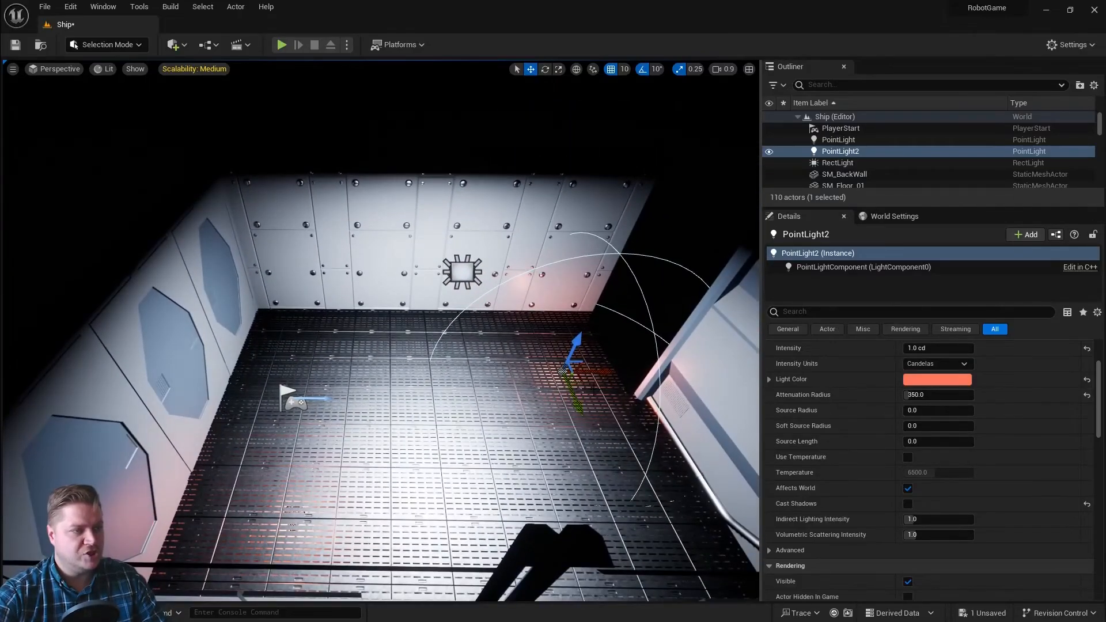
Step: Duplicate the light along X into the corner between the riveted and octagonal-window walls and colour the copy blue-violet
left_click_drag(607, 369, 354, 379, "alt")
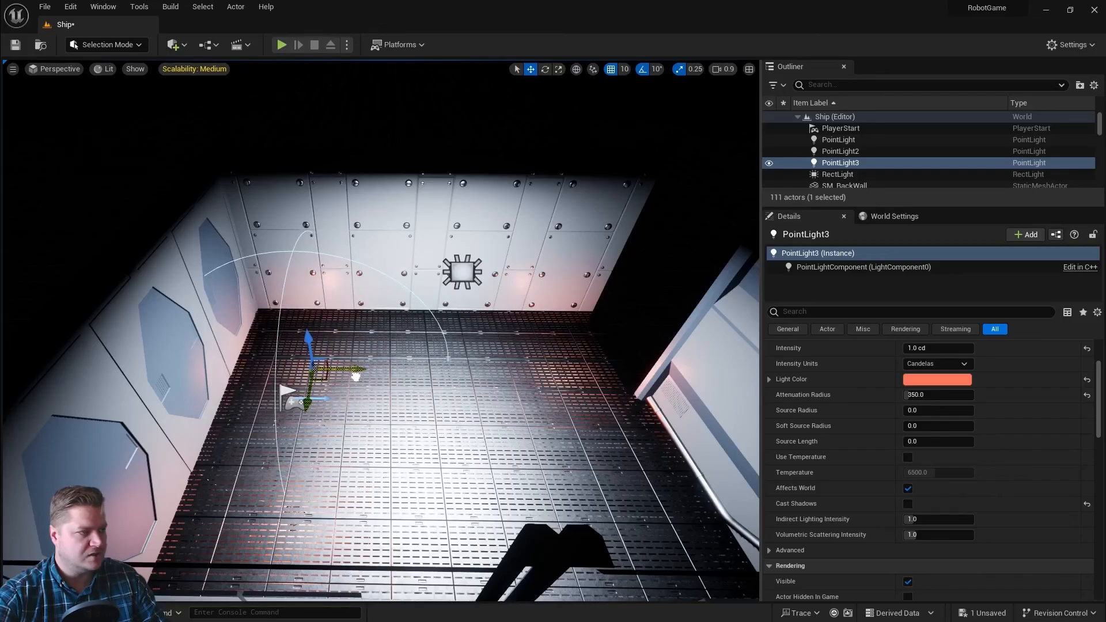
left_click(910, 380)
left_click_drag(779, 426, 704, 376)
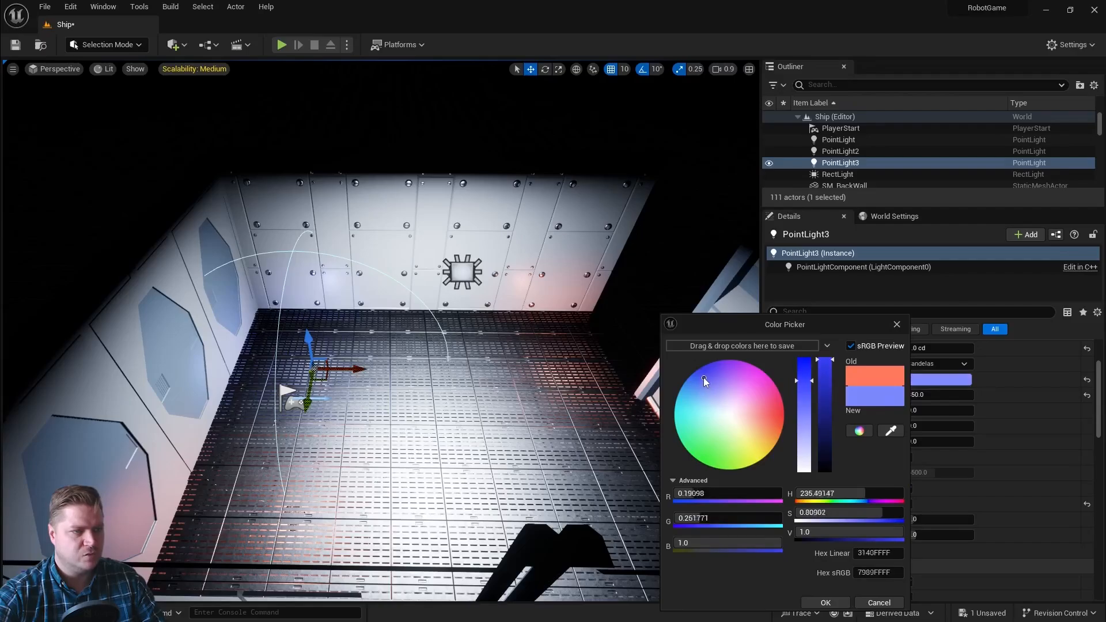
left_click(826, 603)
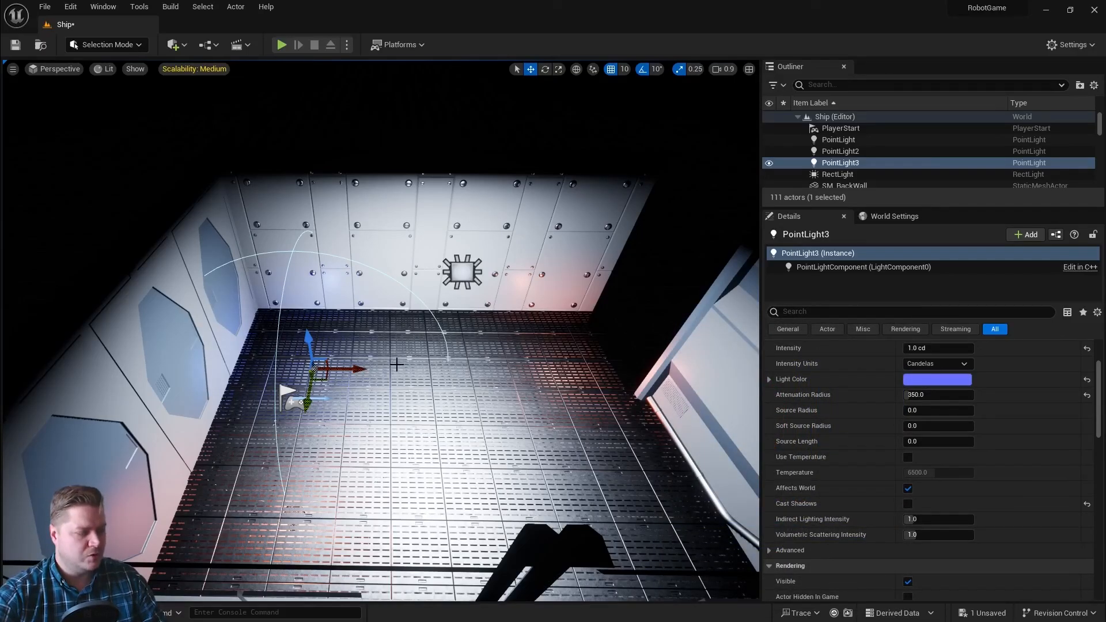
Step: Duplicate the blue light and place the copy in the diagonally opposite corner, beside the blue-striped wall
left_click_drag(357, 373, 618, 574, "alt")
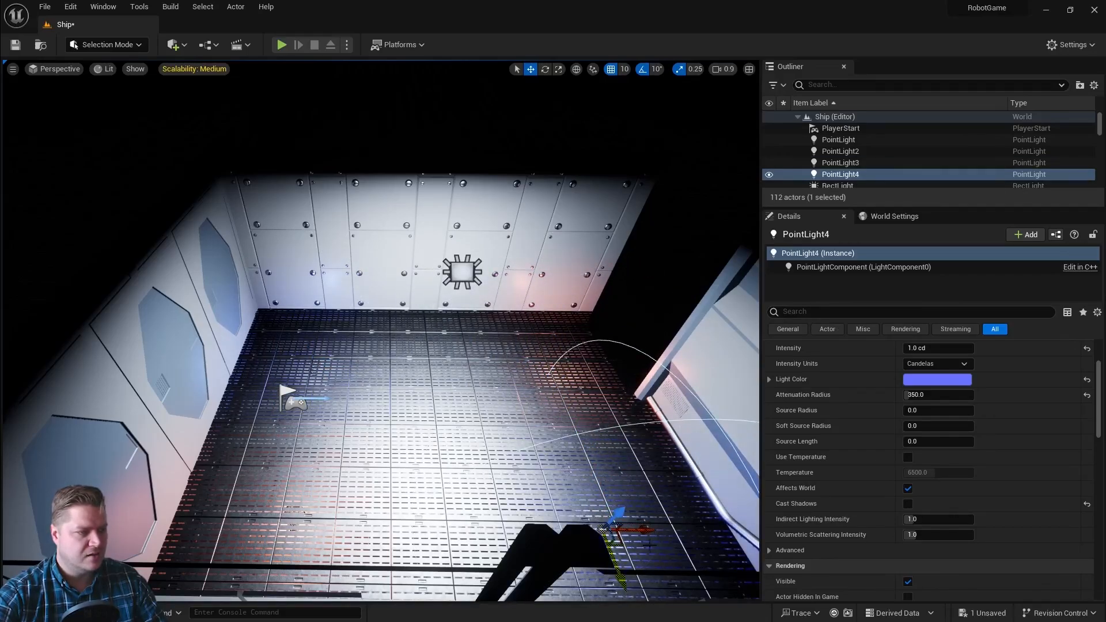
left_click_drag(649, 529, 623, 531)
left_click_drag(591, 589, 604, 594)
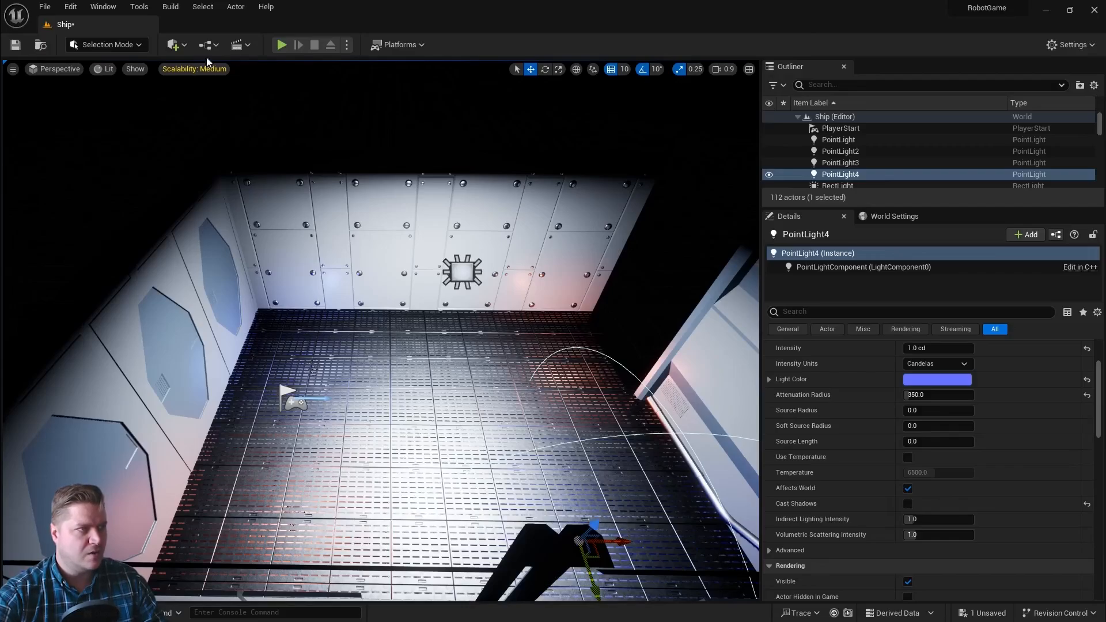
Step: Play-test the Ship level, running the character around the room to check the coloured underfloor lighting, and end the session
left_click(281, 45)
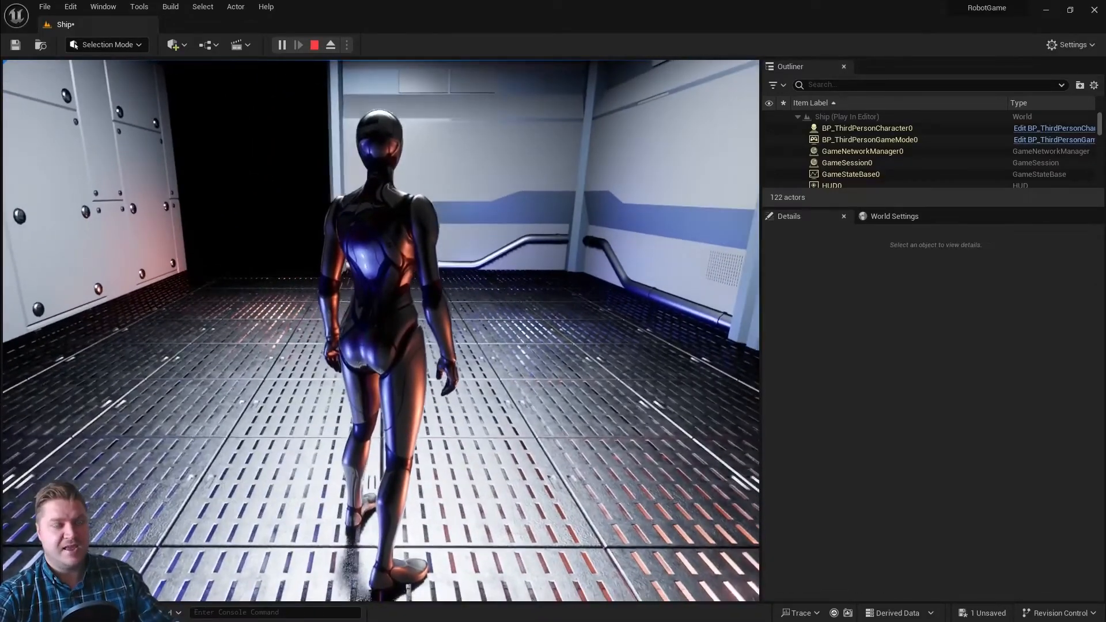
key("w")
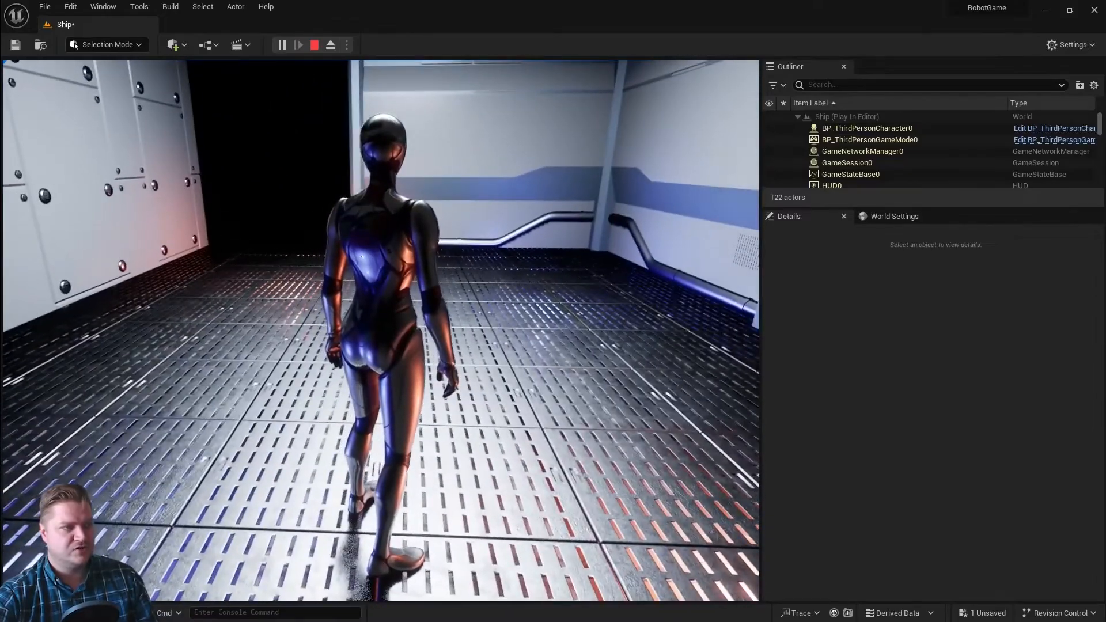
key("w")
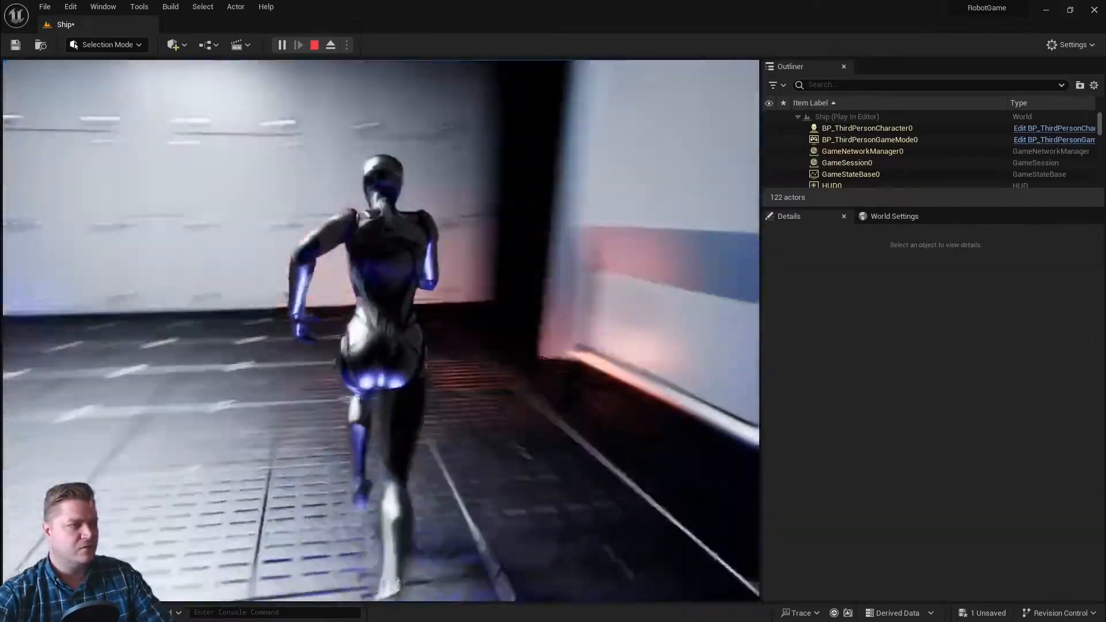
key("w")
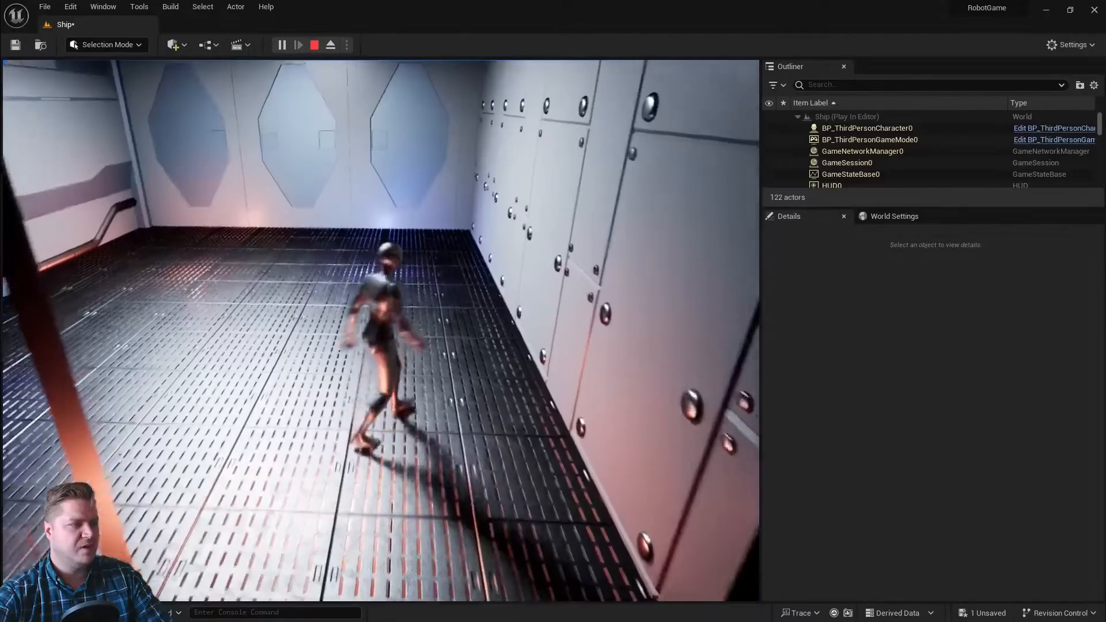
key("w")
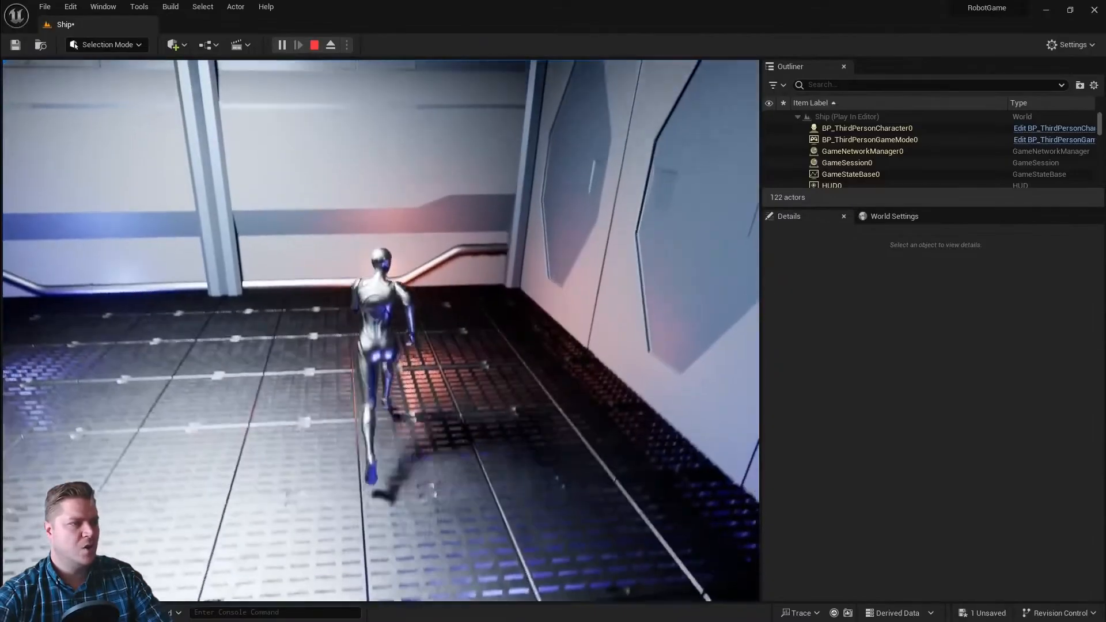
key("w")
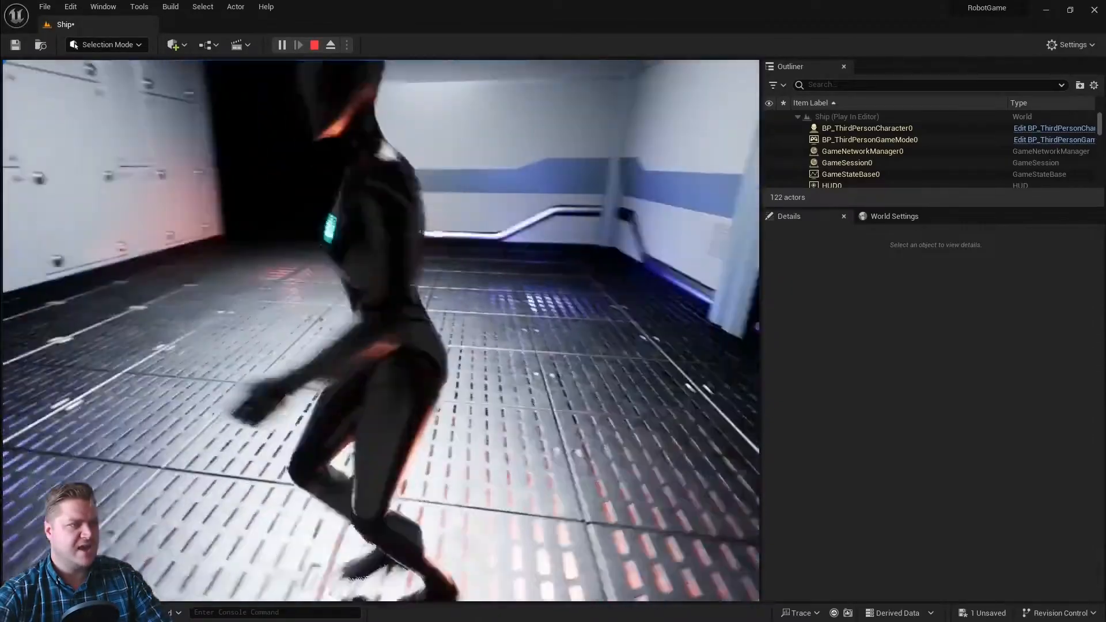
key("w")
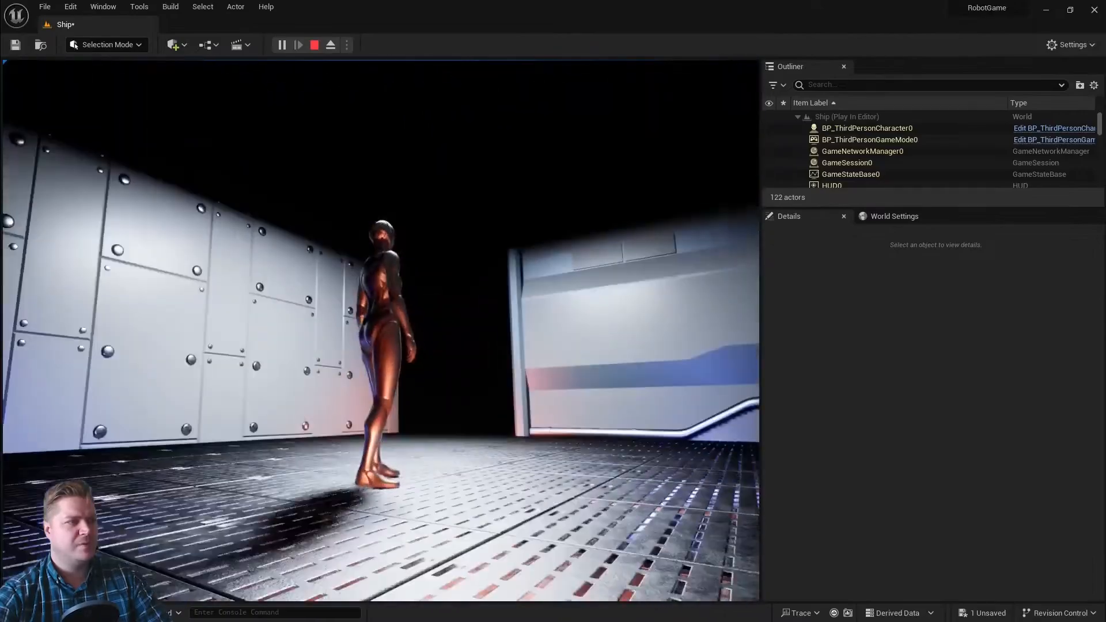
key("Escape")
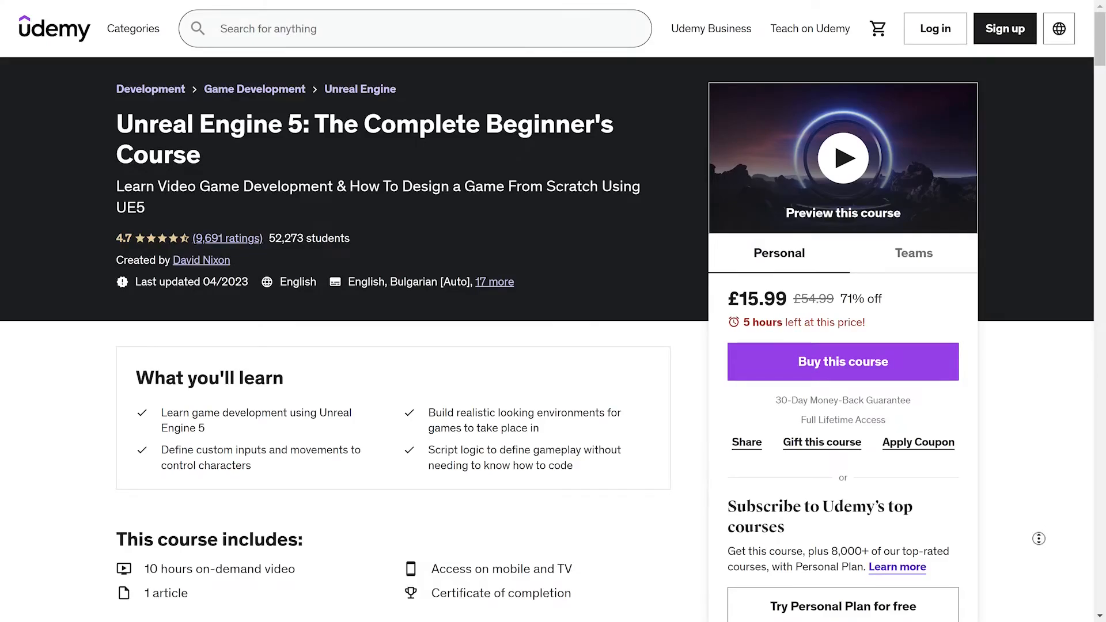
Step: Switch to the Udemy page for Unreal Engine 5: The Complete Beginner's Course and look through its overview and course content
scroll(1039, 565, "down", 1)
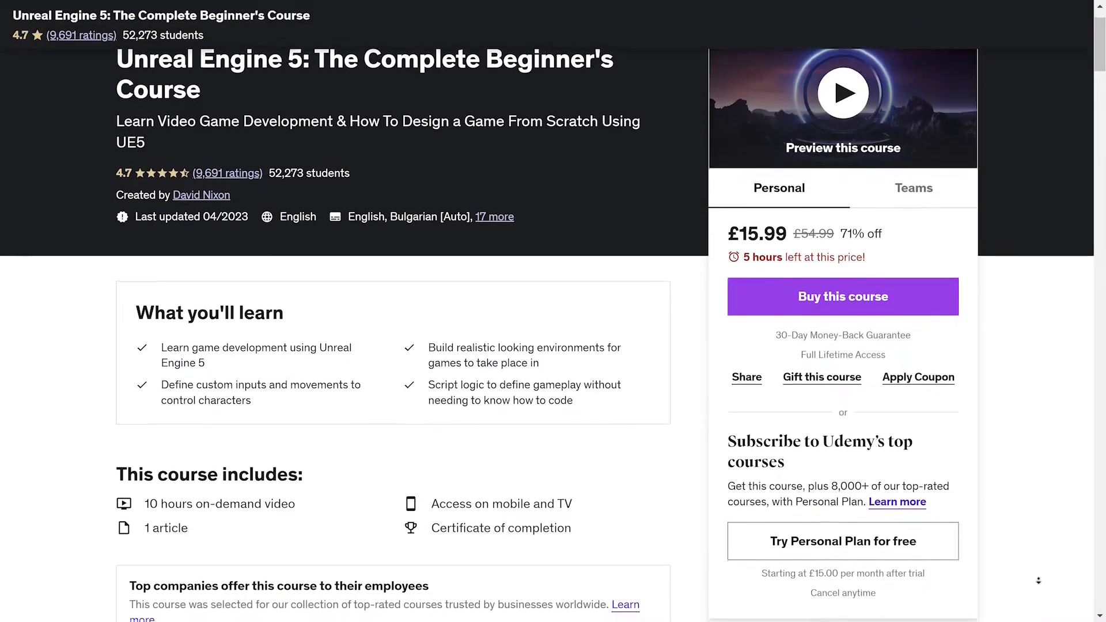
scroll(1039, 581, "down", 2)
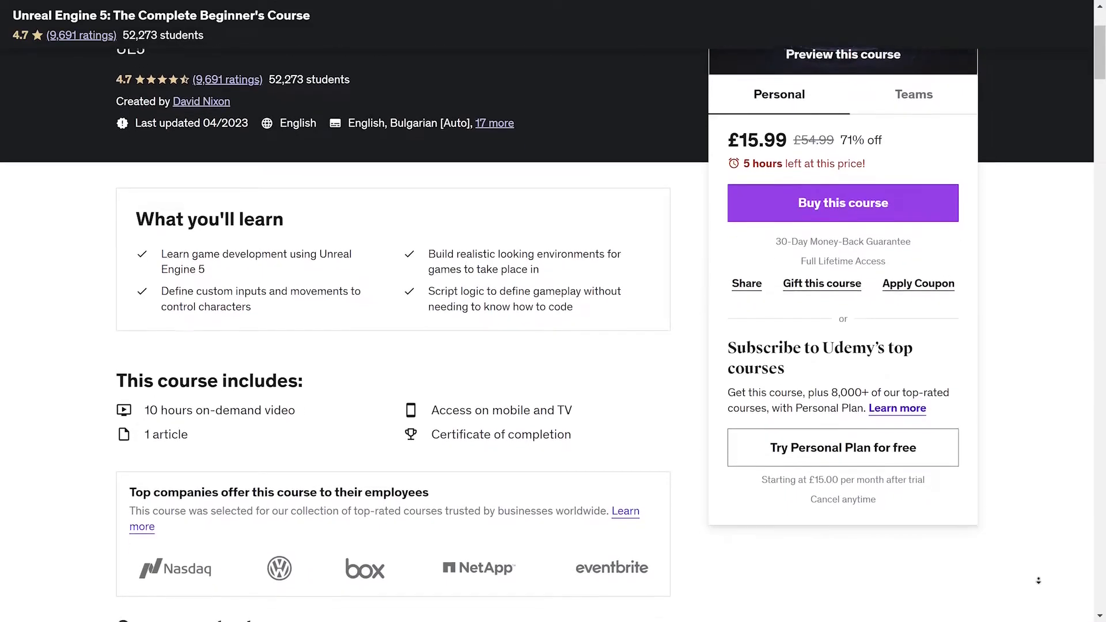
scroll(1039, 581, "down", 2)
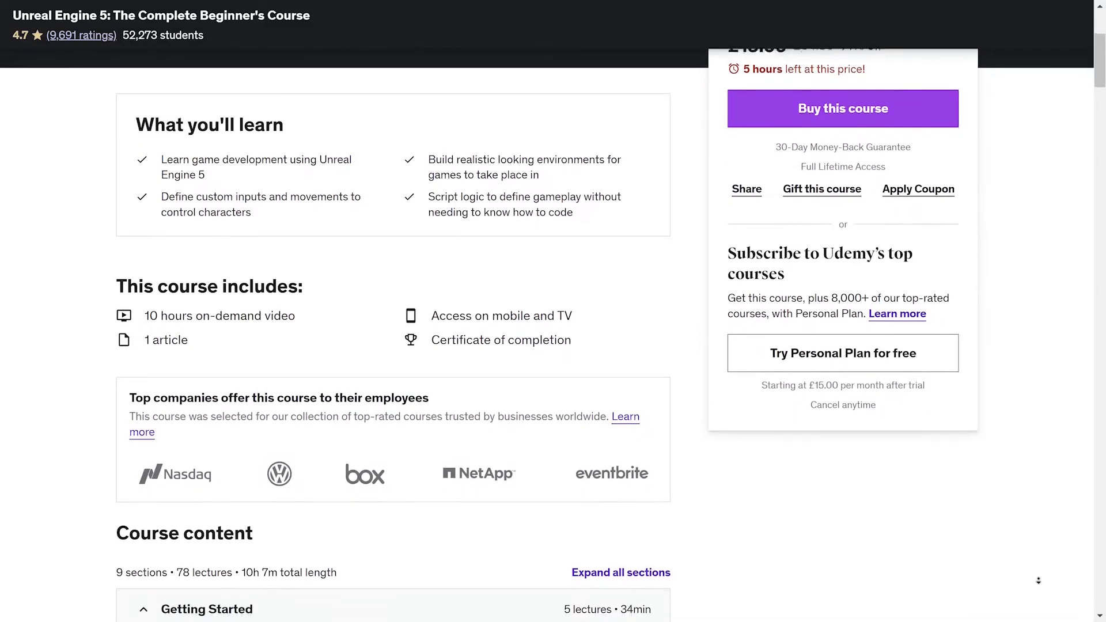
scroll(1039, 581, "down", 2)
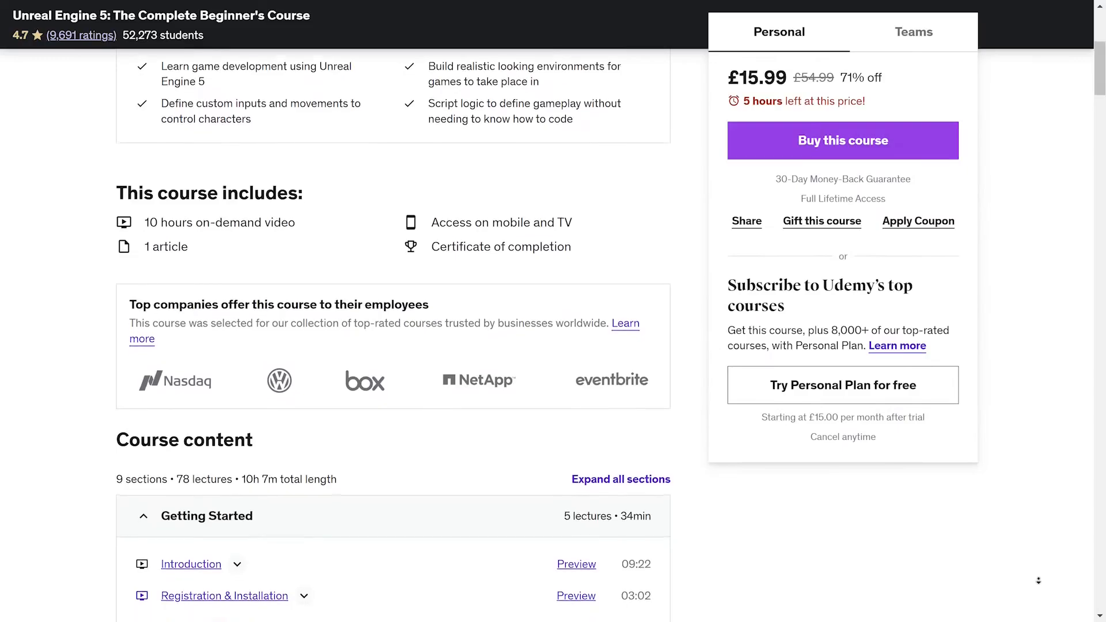
scroll(1039, 581, "down", 2)
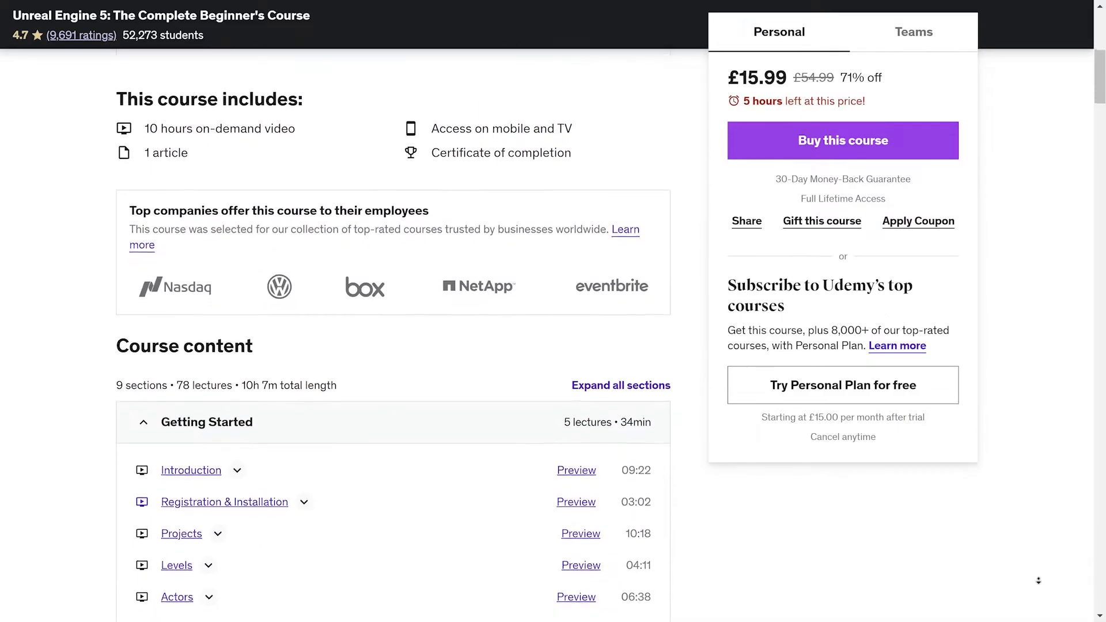
scroll(1039, 581, "down", 2)
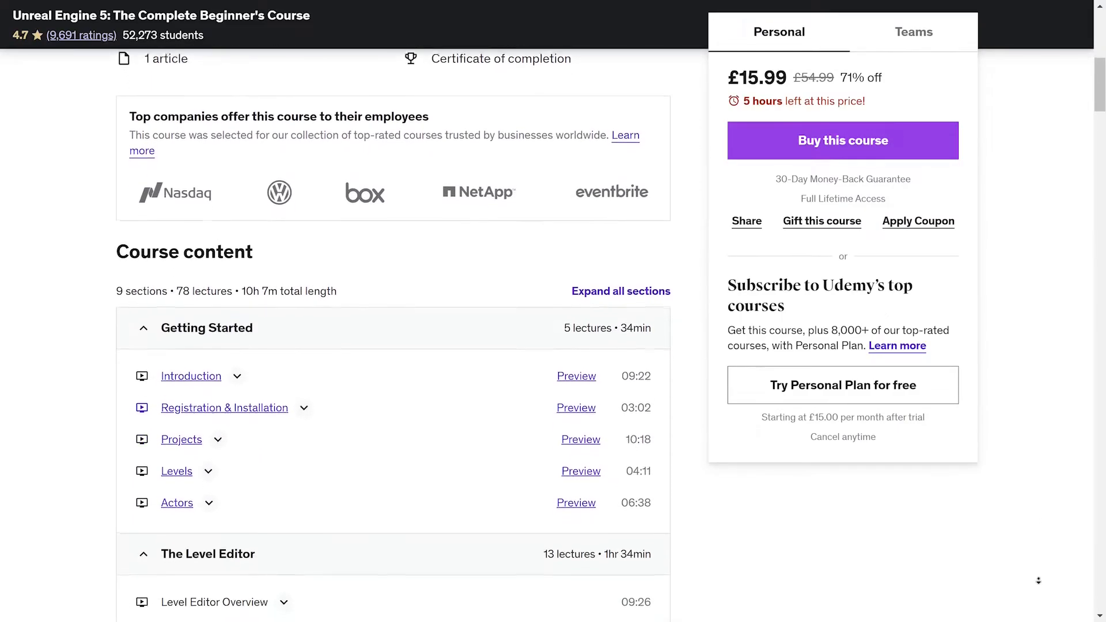
scroll(1039, 581, "down", 1)
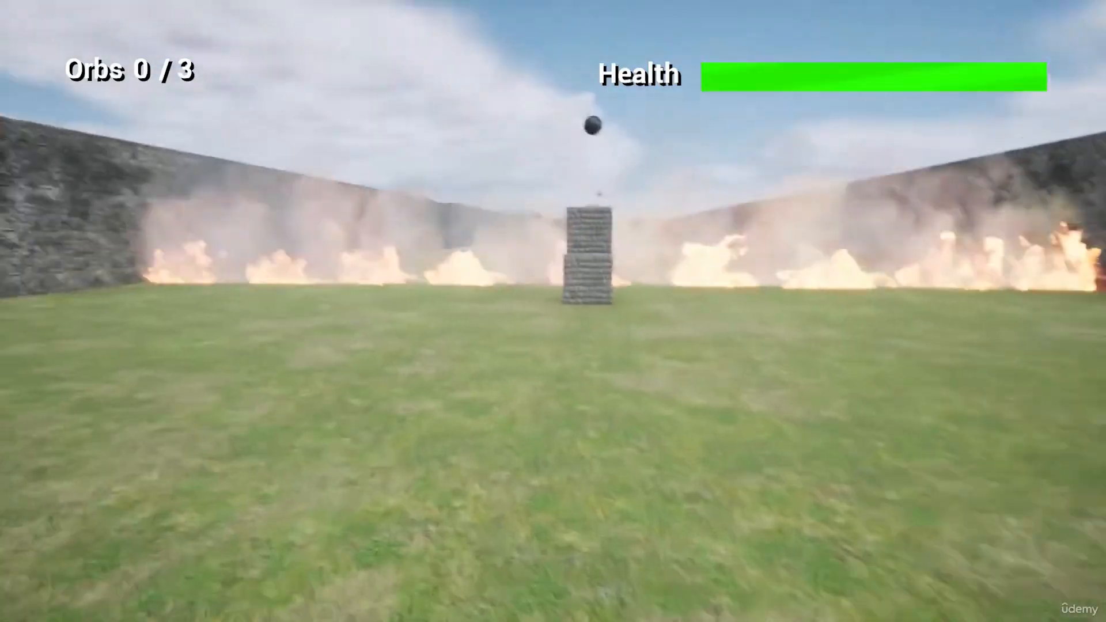
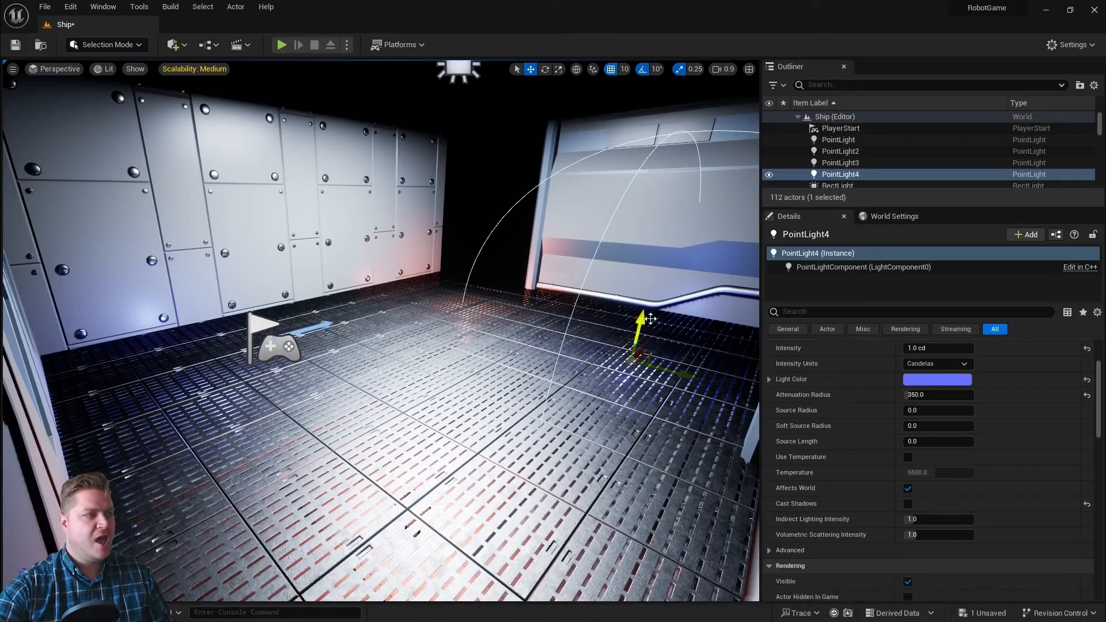
Step: Choose SM_Doorframe.fbx and SM_Trim_Wall.fbx from the Chapter 2 resources for import into the Meshes folder
key("ctrl+space")
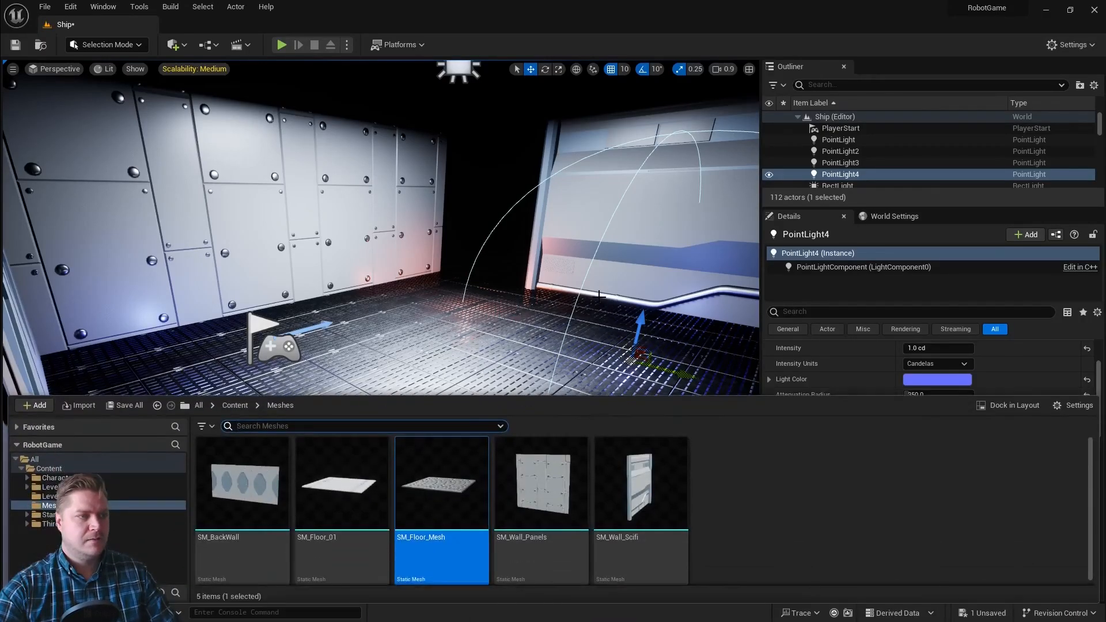
right_click(769, 463)
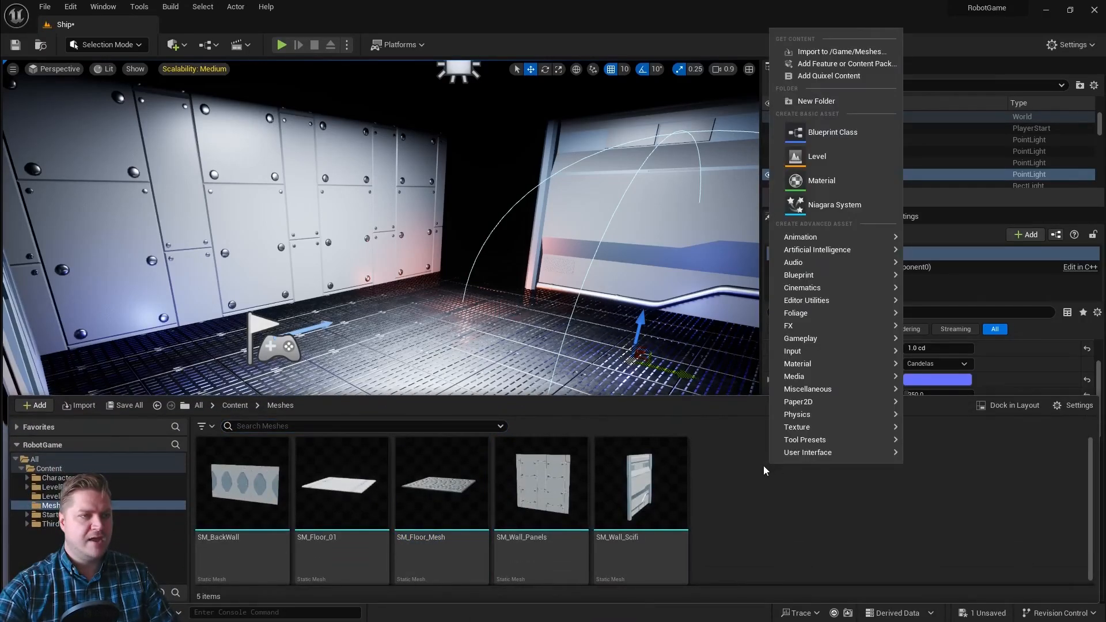
left_click(840, 51)
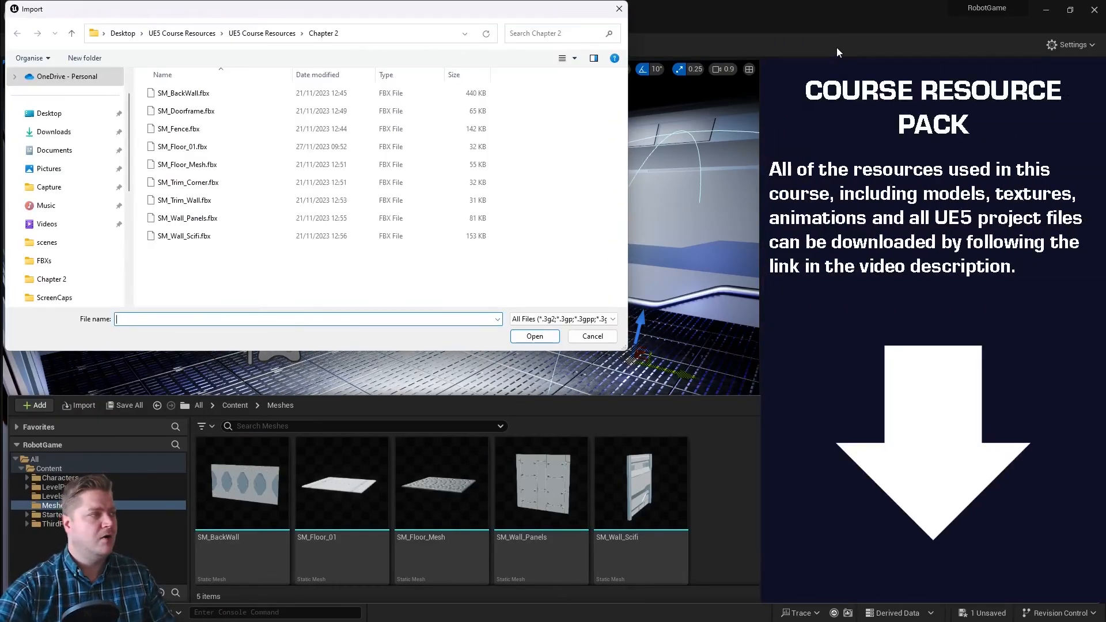
left_click(180, 112)
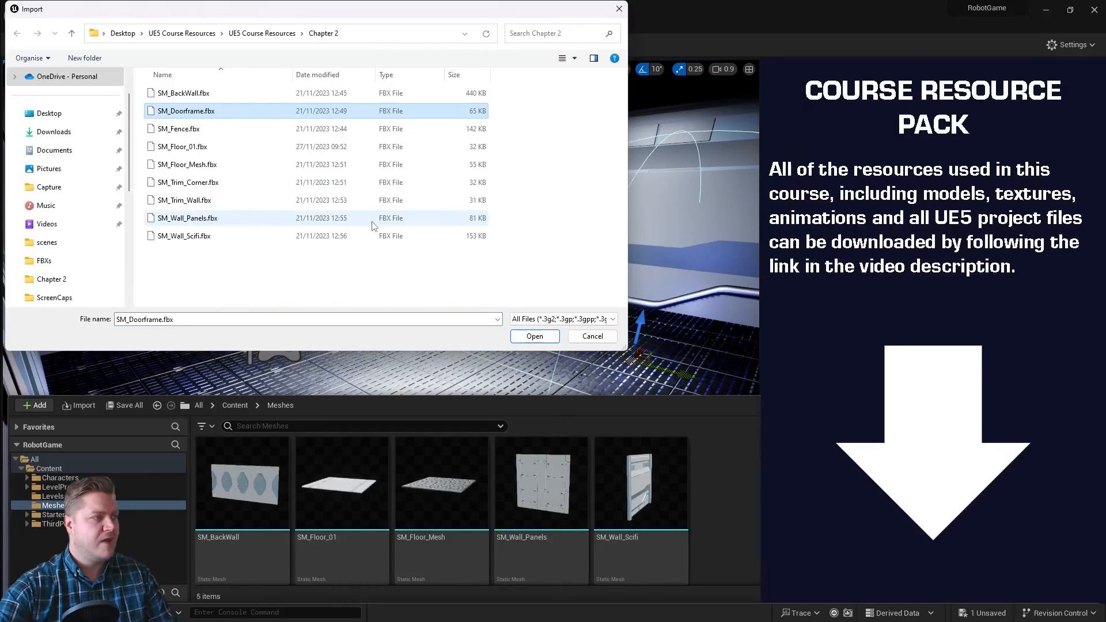
left_click(183, 201, "ctrl")
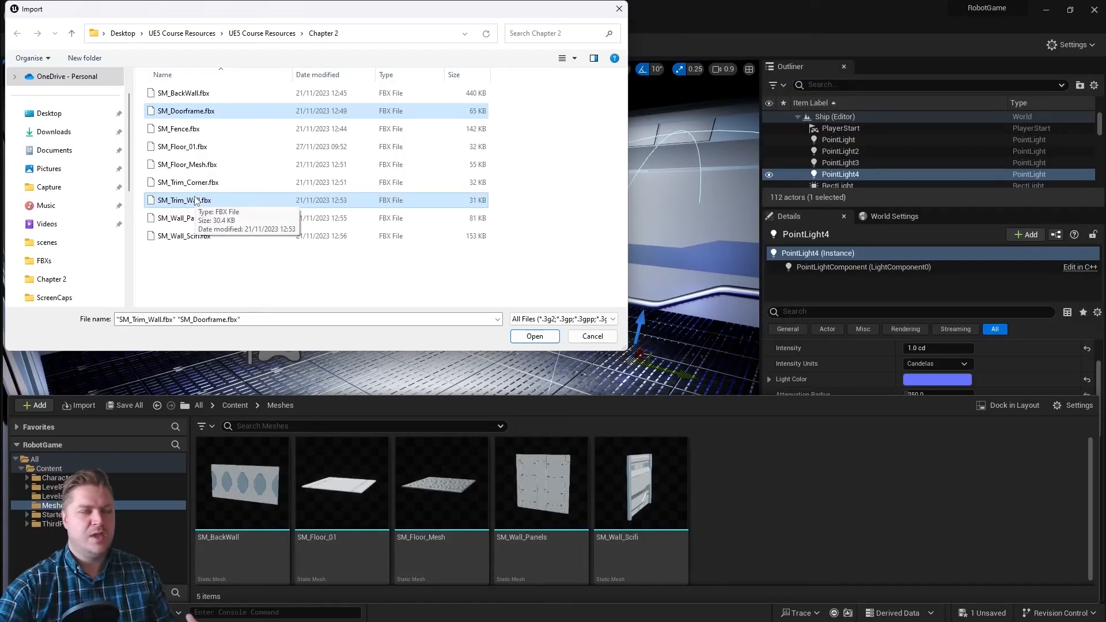
left_click(534, 337)
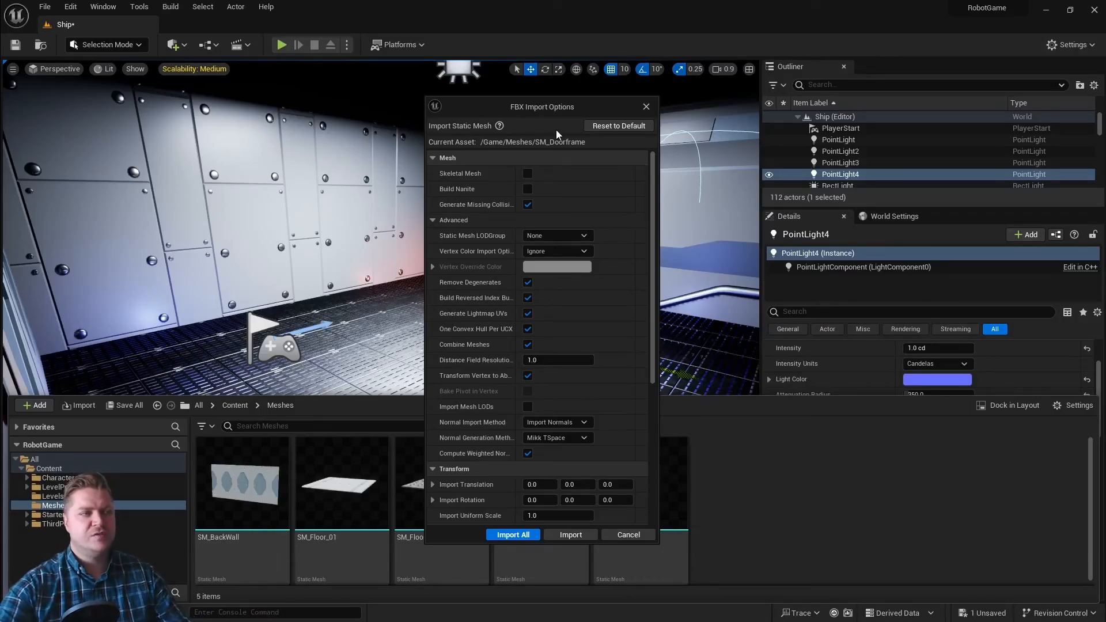
Step: Import SM_Doorframe with Generate Missing Collision and One Convex Hull Per UCX turned off
left_click(527, 205)
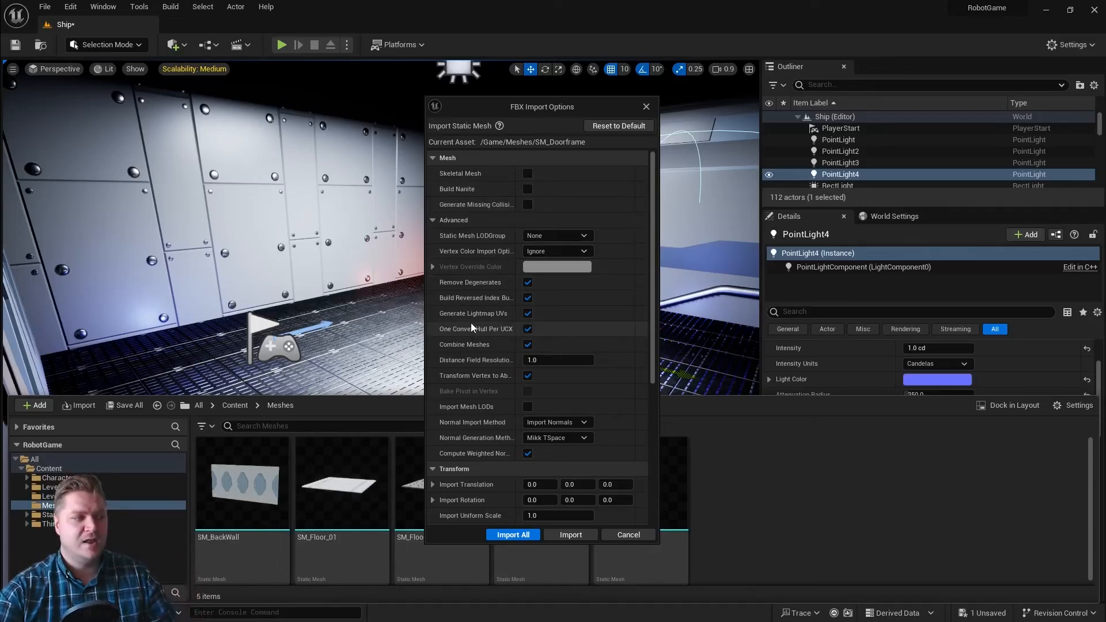
left_click(528, 329)
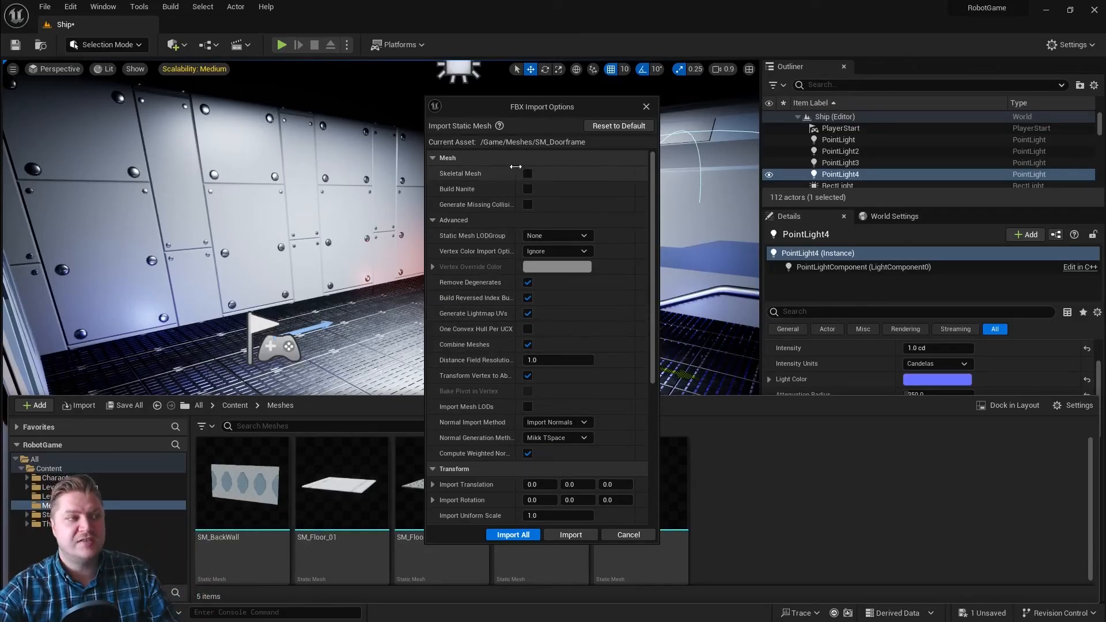
left_click(568, 535)
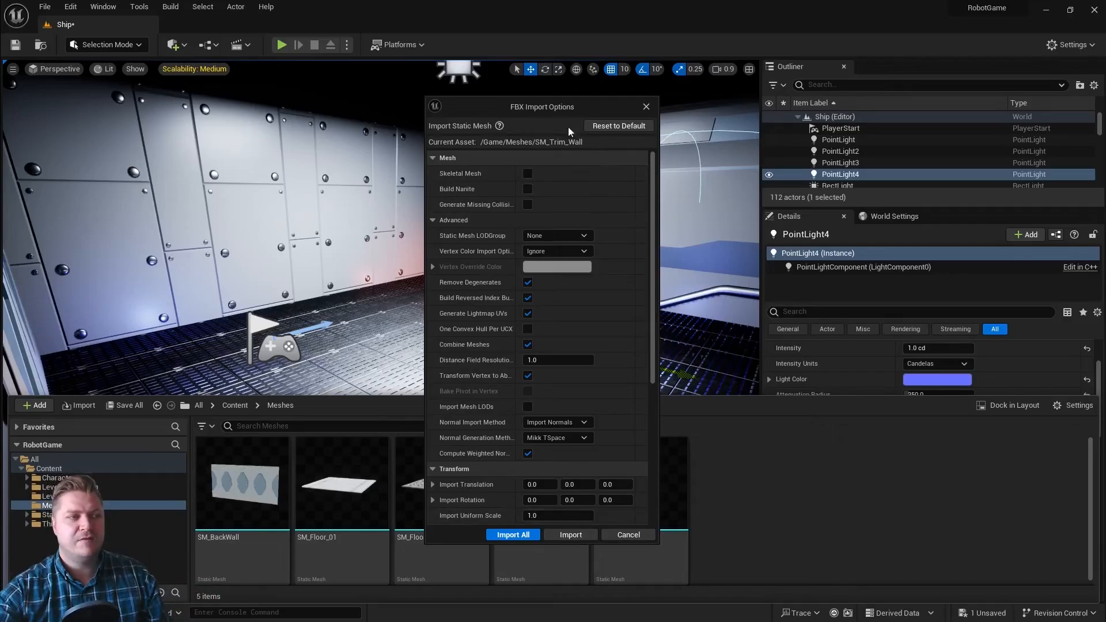
Step: Import SM_Trim_Wall with Generate Missing Collision and One Convex Hull Per UCX turned on
left_click(528, 206)
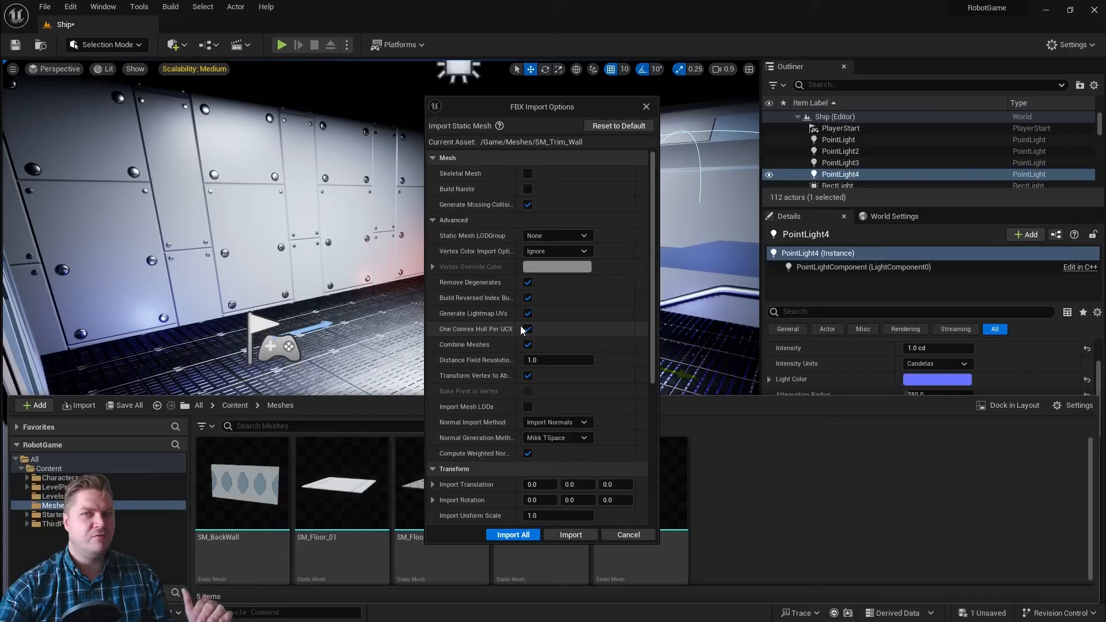
left_click(569, 537)
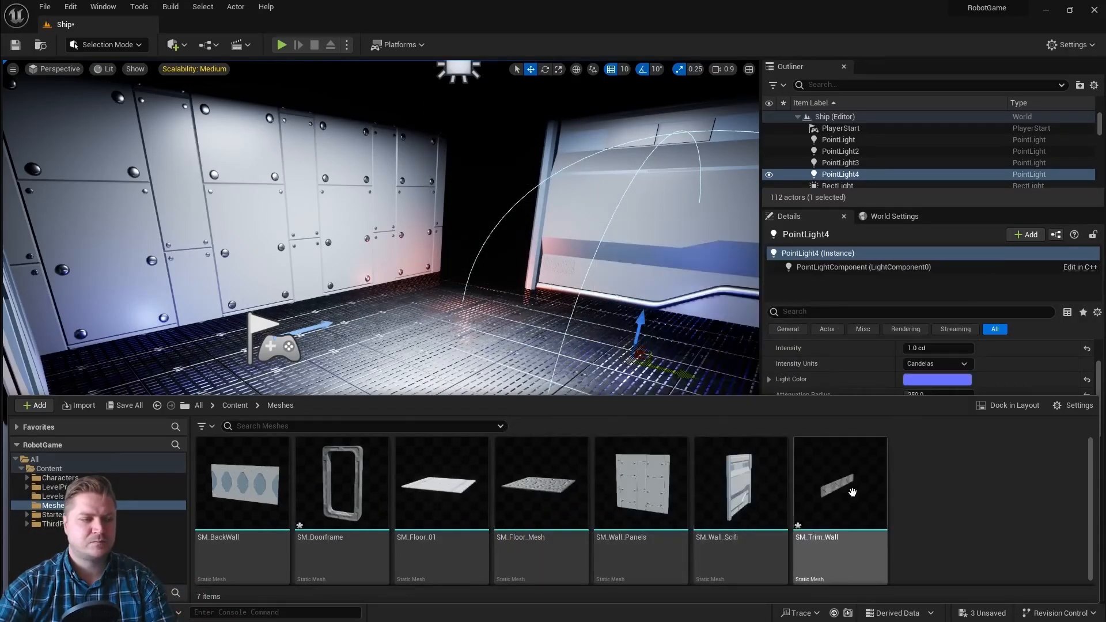
left_click_drag(866, 512, 871, 511)
Step: Open the SM_Doorframe mesh and assign M_Metal_Brushed_Nickel to its material slot
left_click(348, 481)
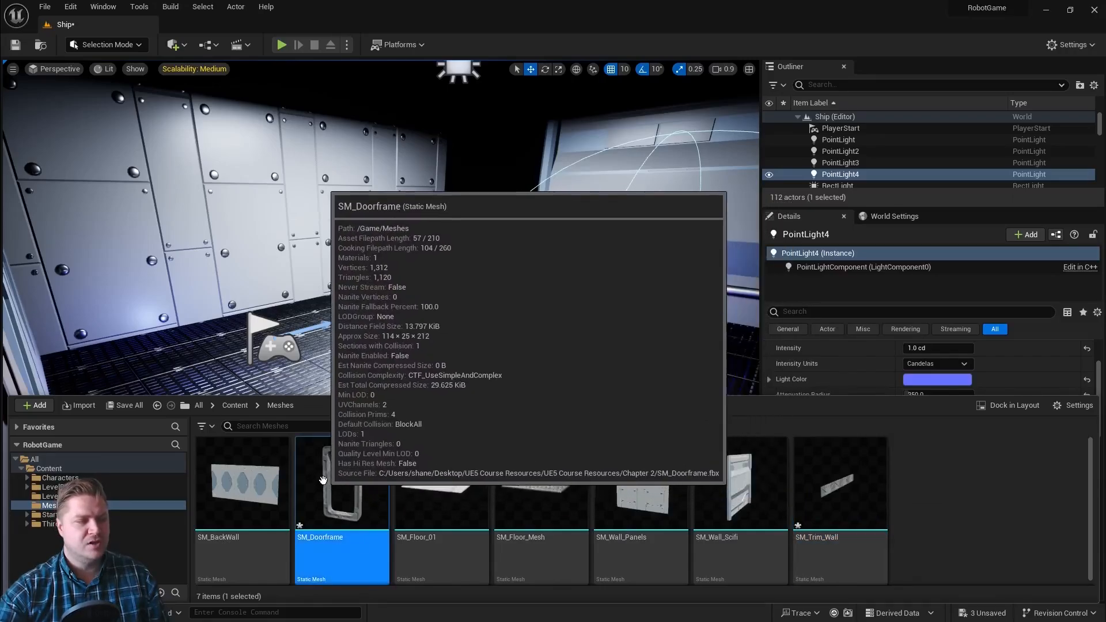
double_click(348, 481)
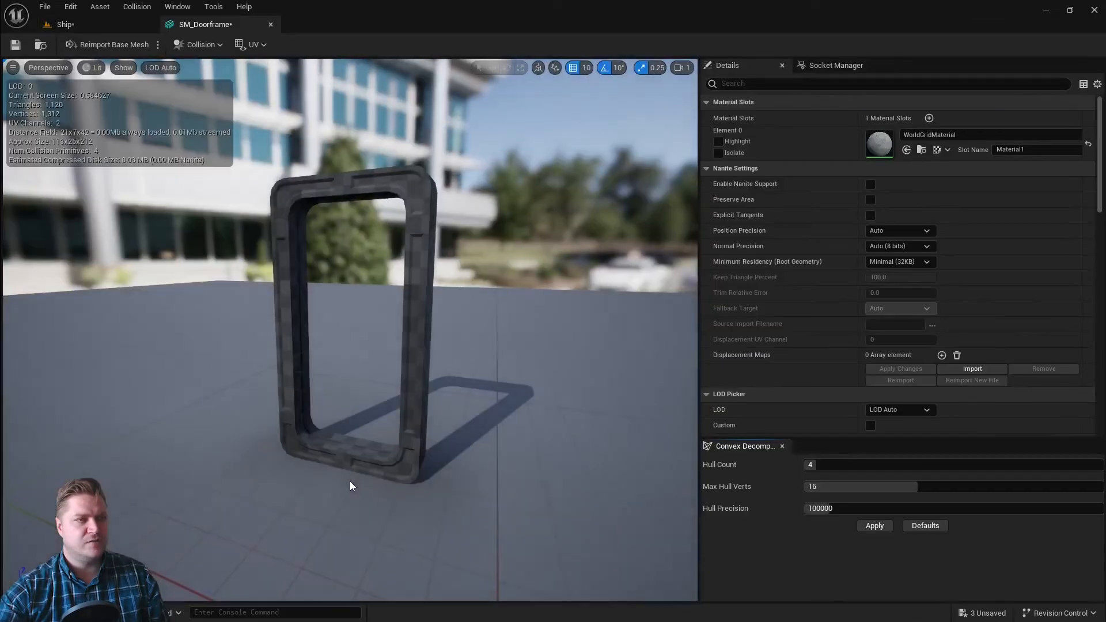
left_click(945, 134)
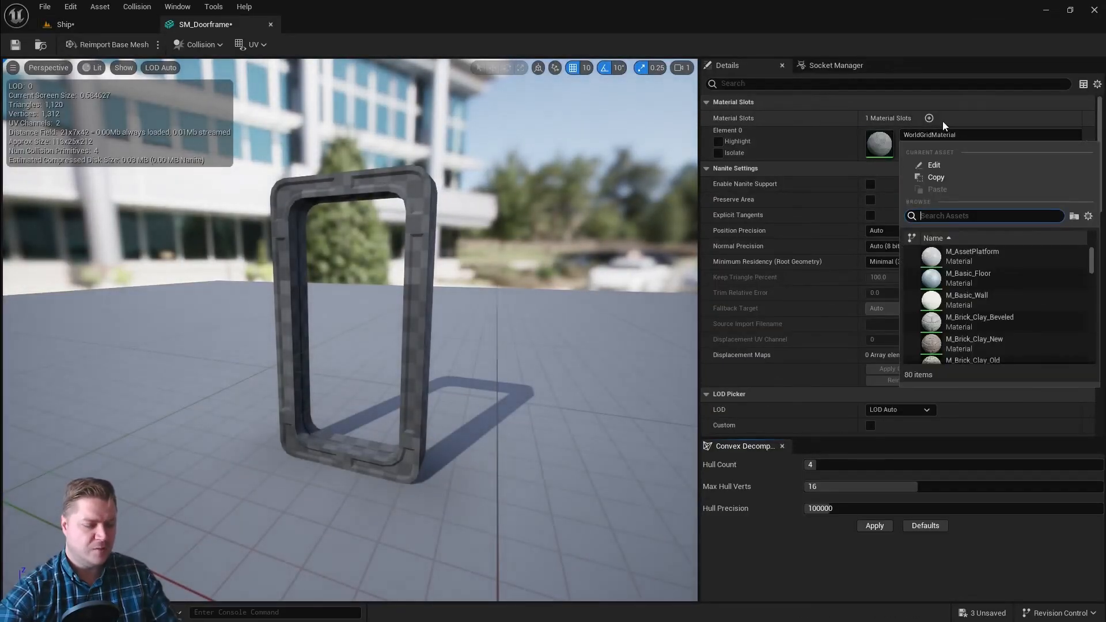
type("nickel")
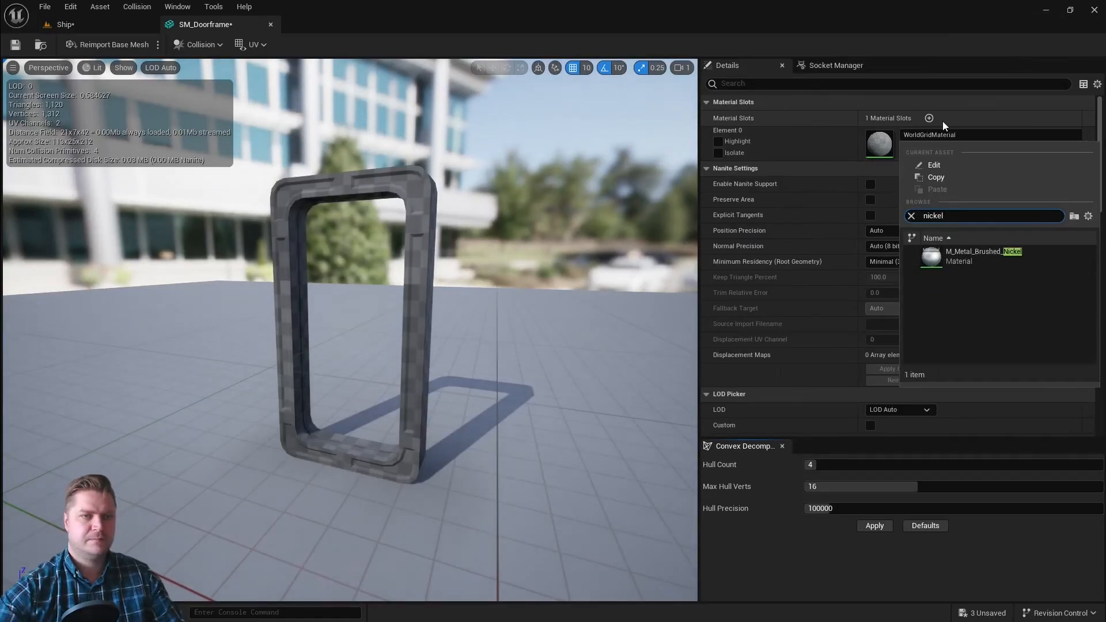
left_click(945, 255)
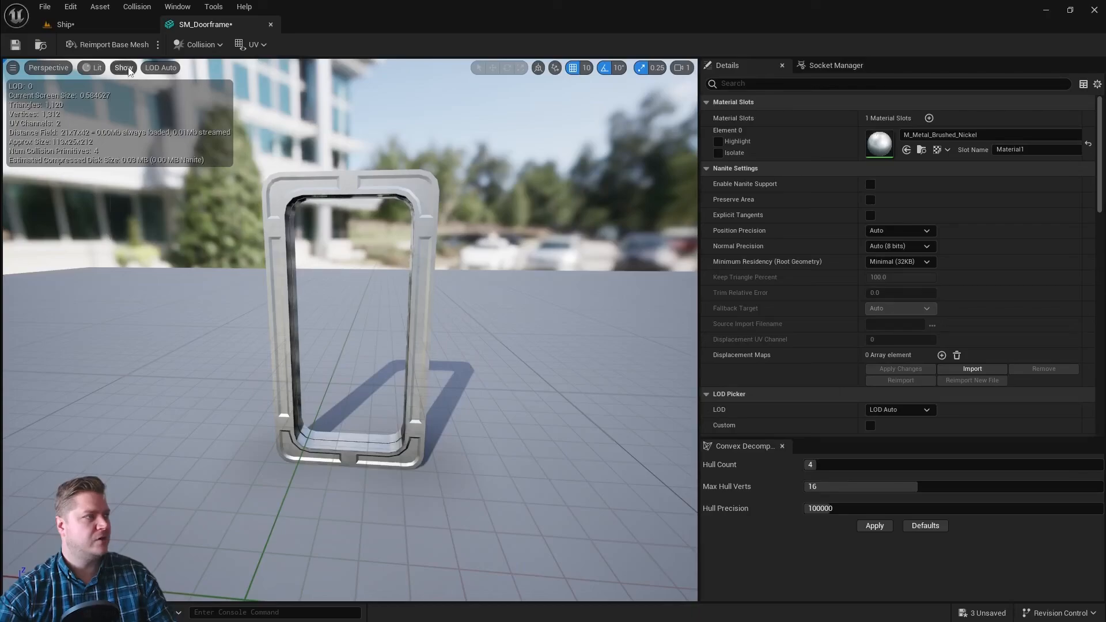
Step: Show the doorframe's collision outline to check it, hide it again, and save the SM_Doorframe mesh
left_click(124, 68)
left_click(161, 231)
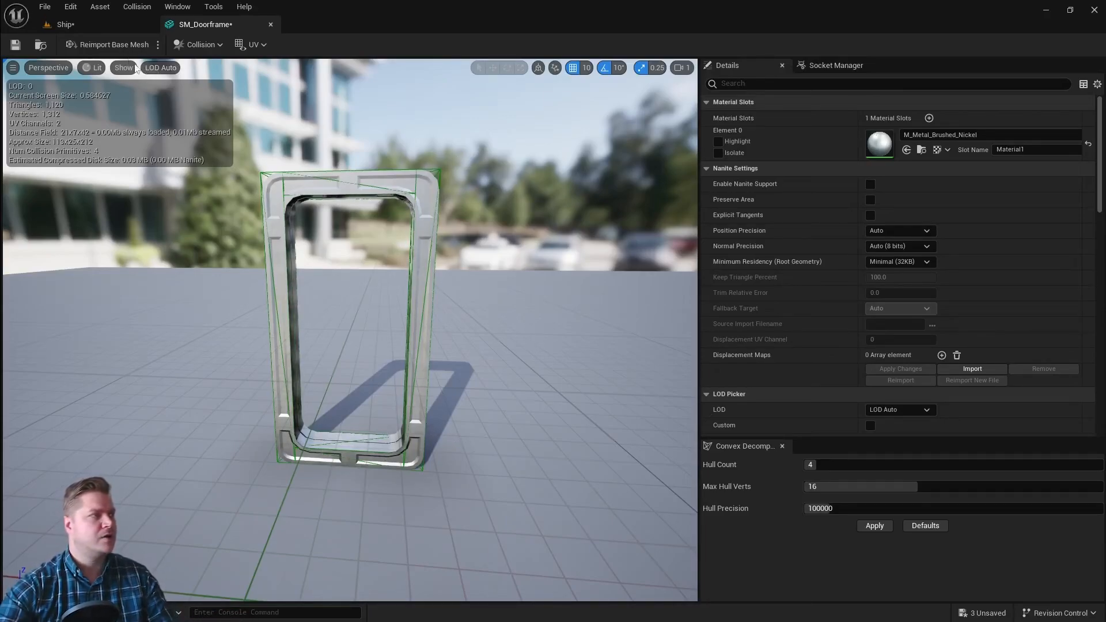
left_click(123, 67)
left_click(150, 232)
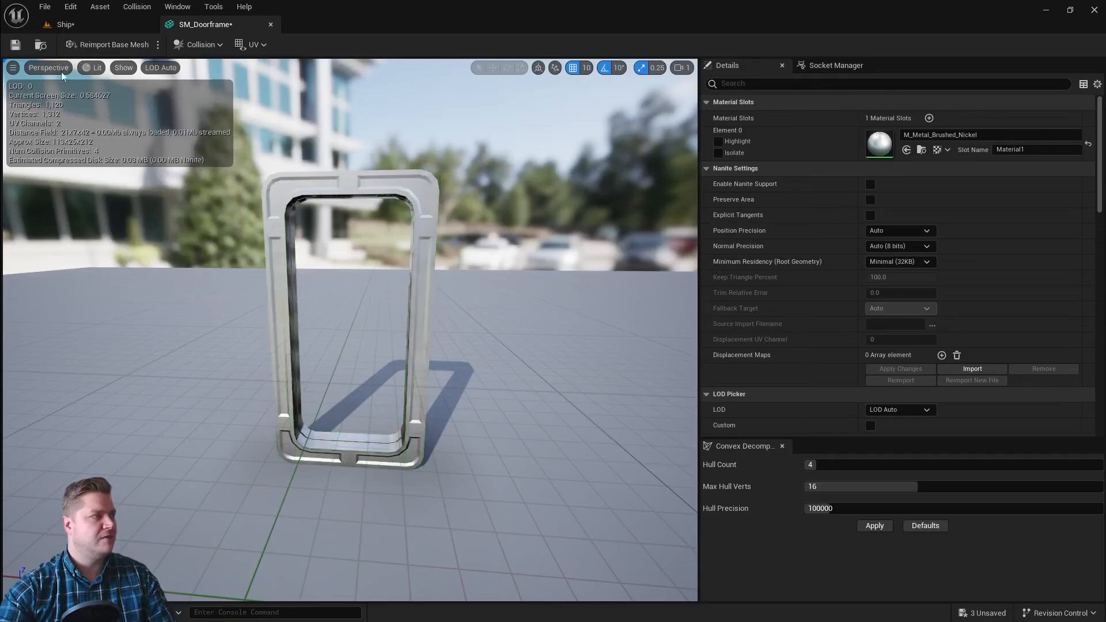
left_click(17, 45)
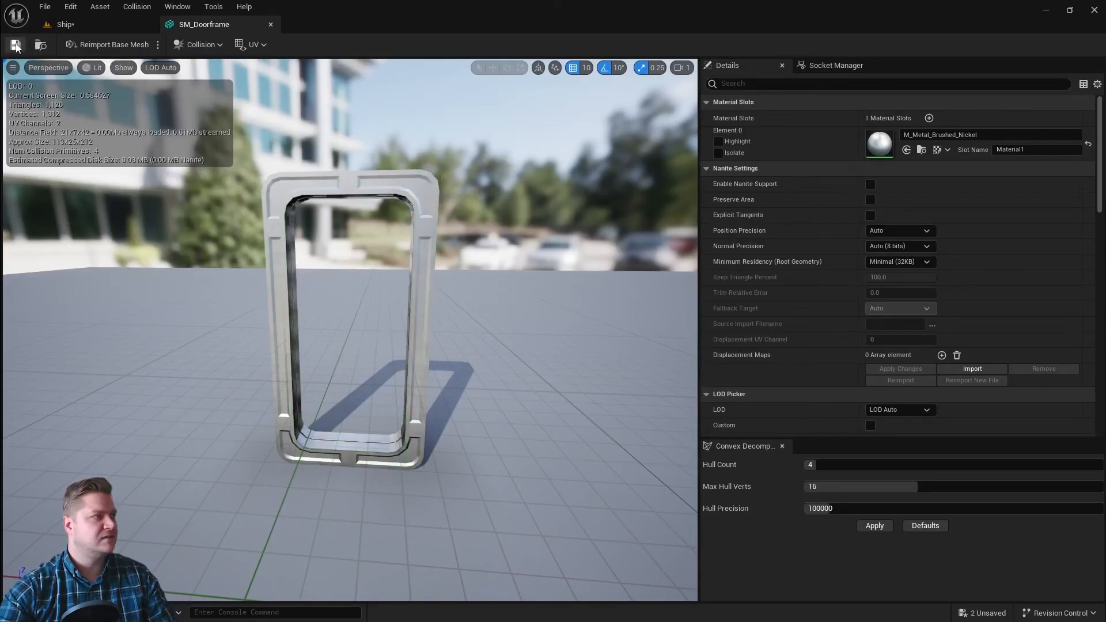
Step: Open the SM_Trim_Wall mesh and highlight Element 0 and Element 1 in turn to identify which parts they cover
left_click(90, 24)
key("ctrl+space")
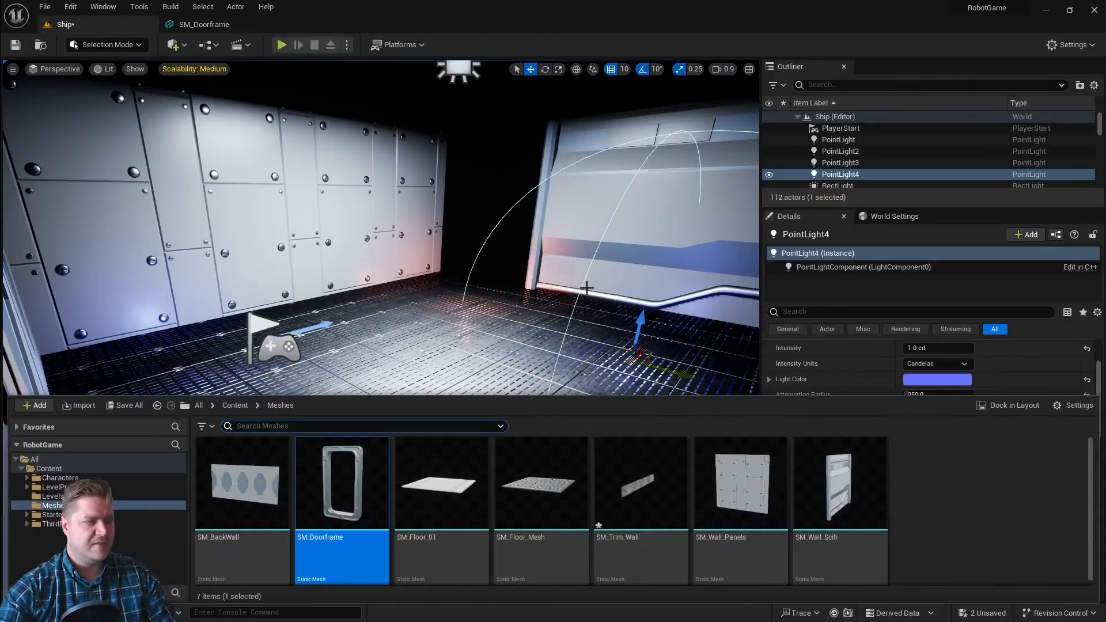
double_click(640, 490)
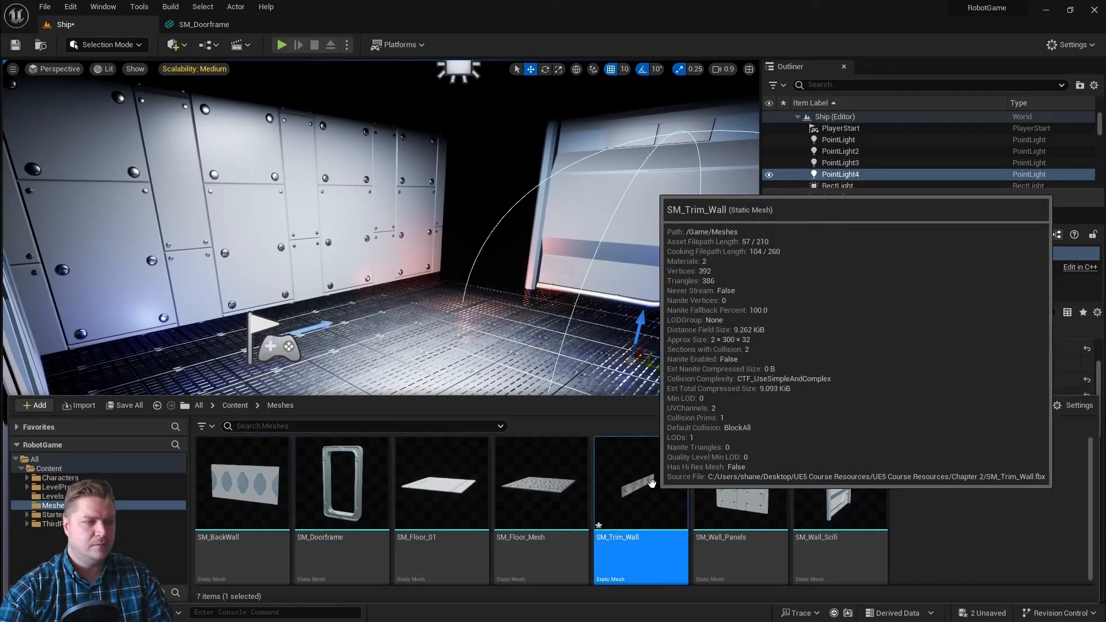
left_click(719, 142)
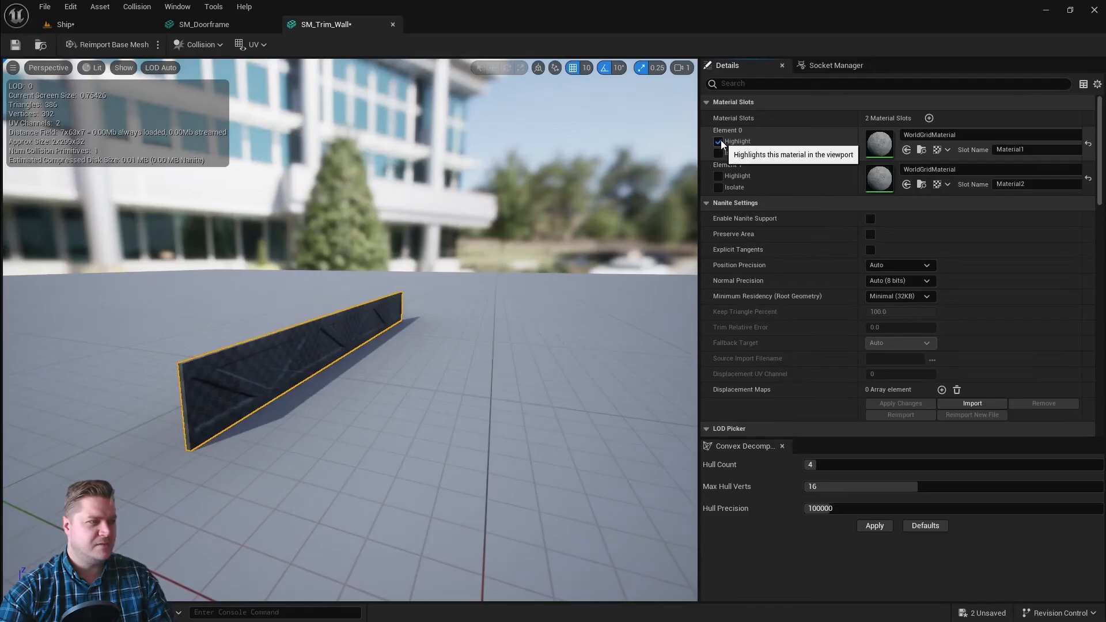
left_click(719, 141)
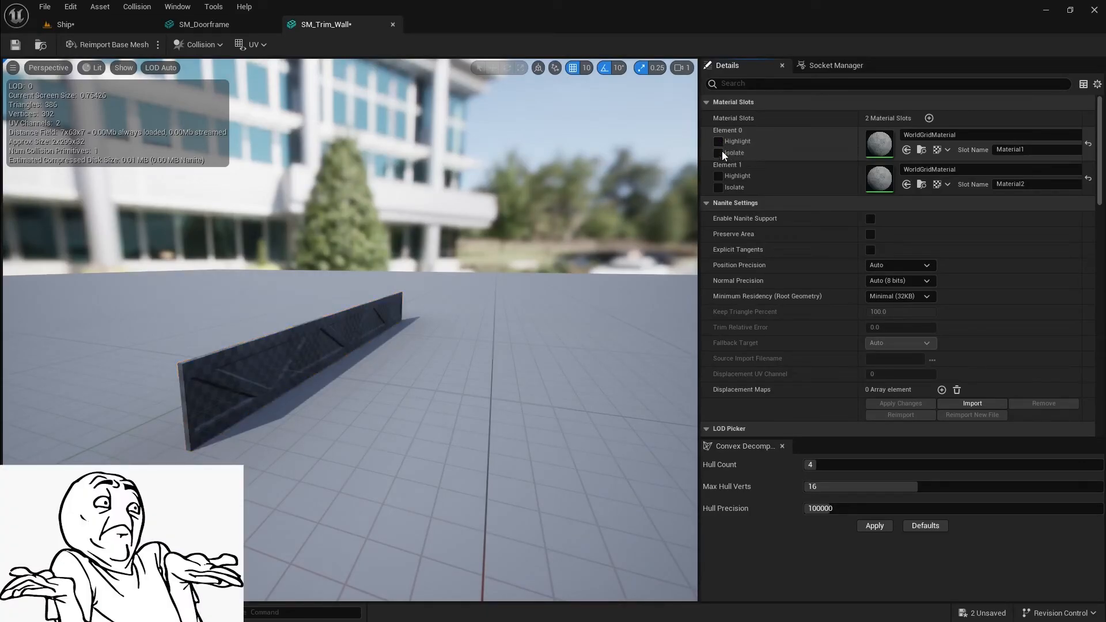
left_click(719, 176)
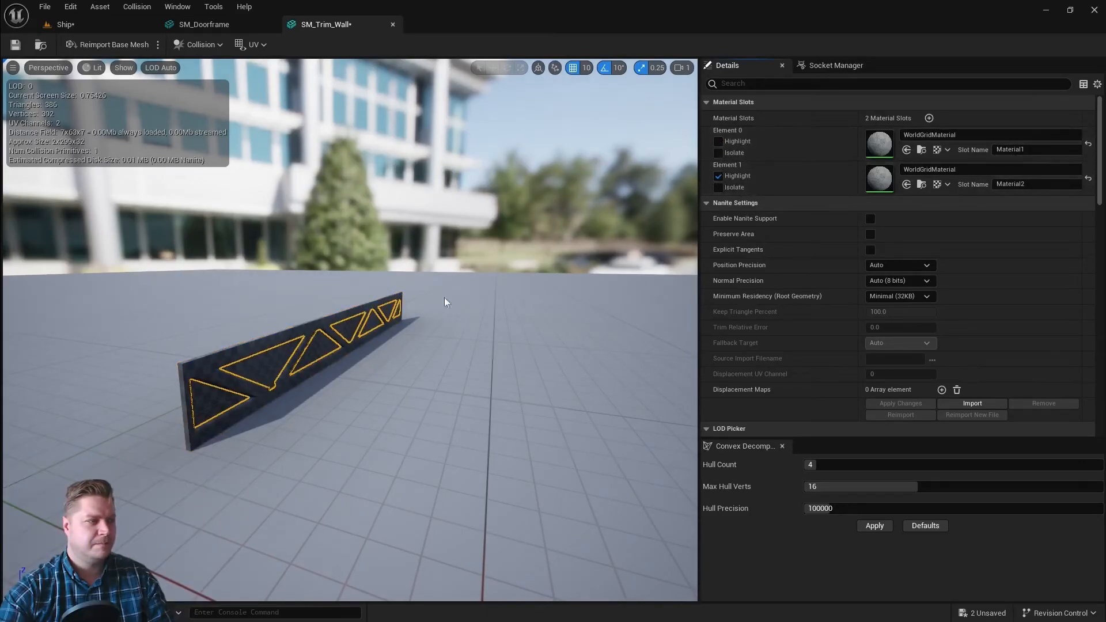
left_click(719, 176)
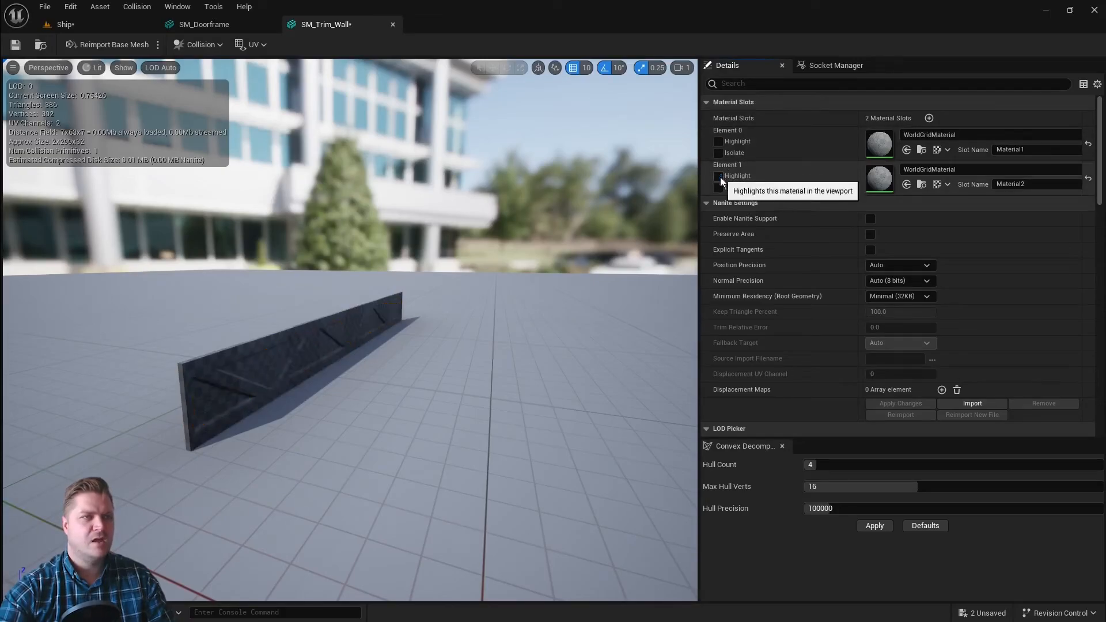
Step: Assign M_Metal_Brushed_Nickel to the trim wall's Element 0 material slot
left_click(957, 135)
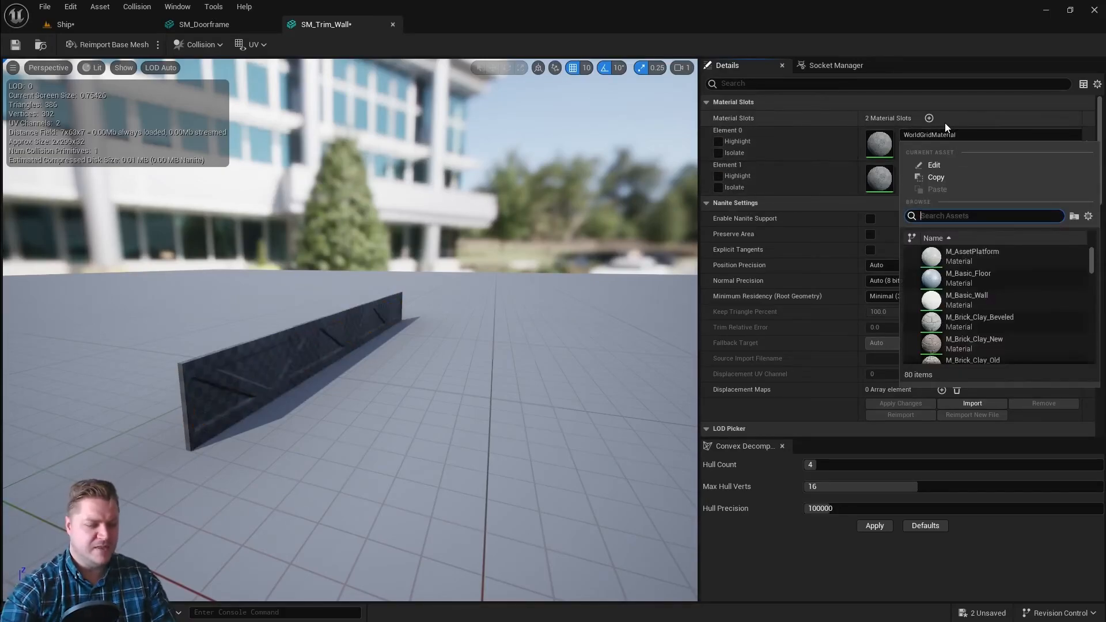
type("nickel")
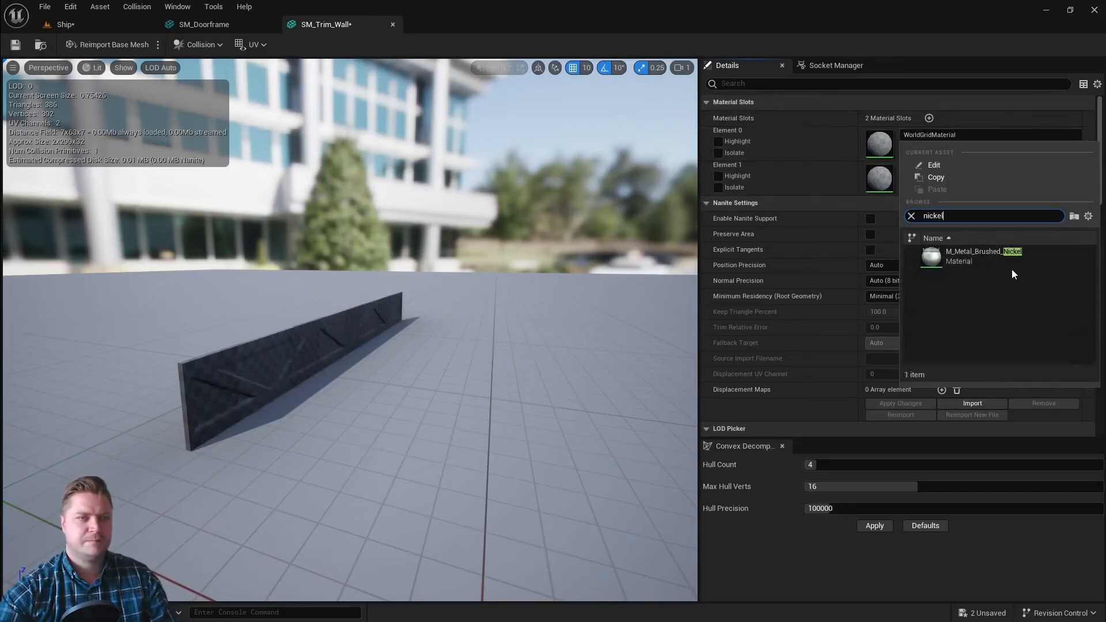
left_click(1003, 254)
left_click_drag(461, 298, 403, 292)
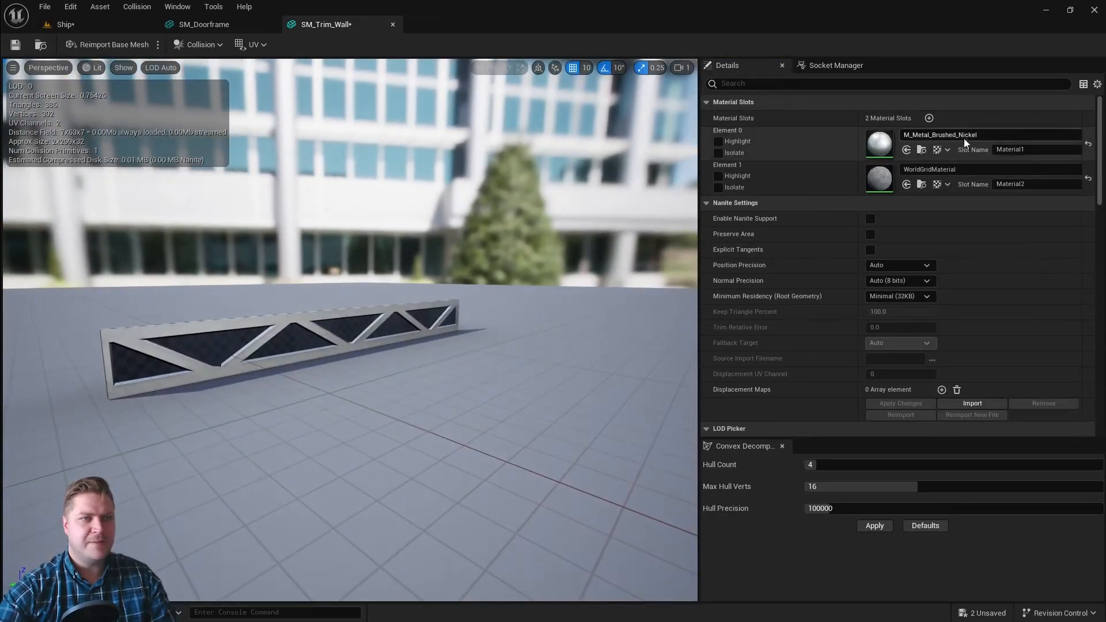
Step: Try M_Tech_Hex_Tile on the trim wall's Element 1 material slot and inspect the triangular insets up close
left_click(967, 176)
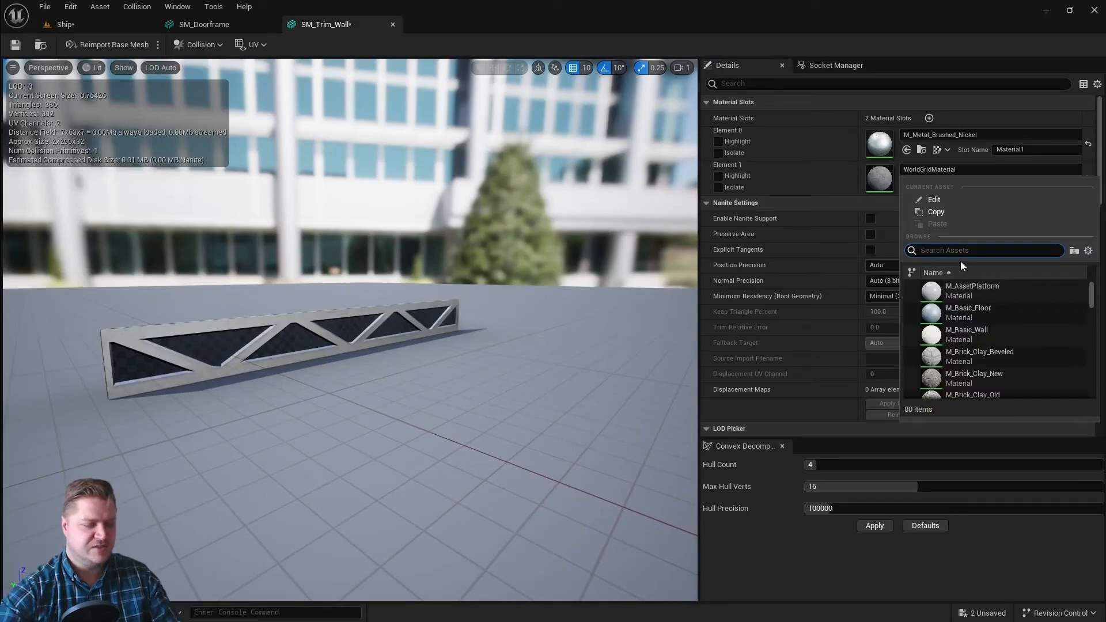
type("hex")
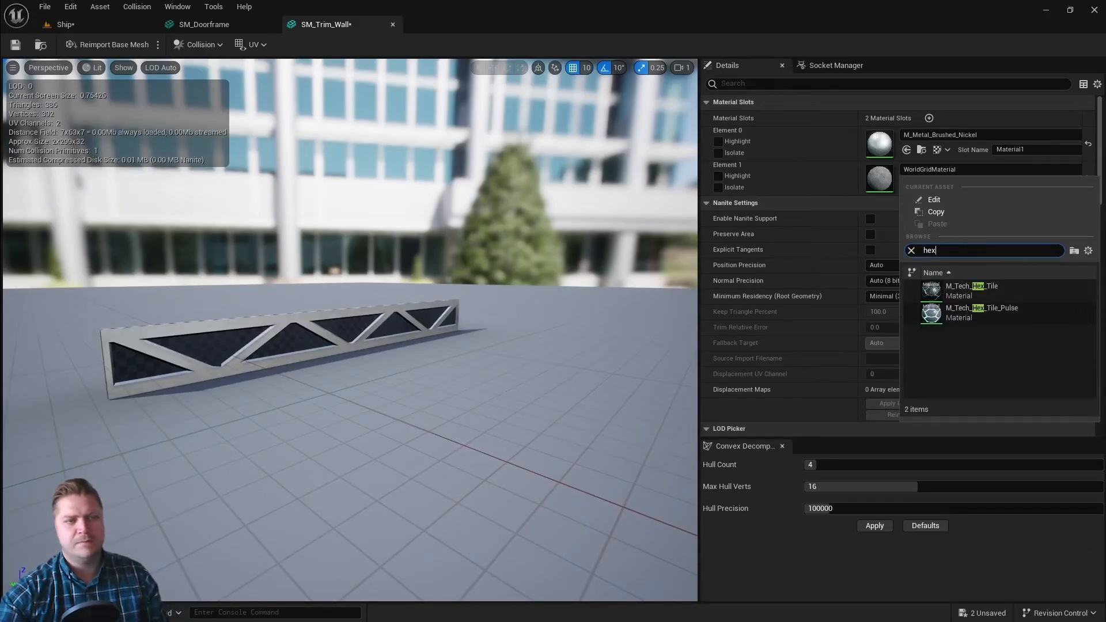
left_click(969, 290)
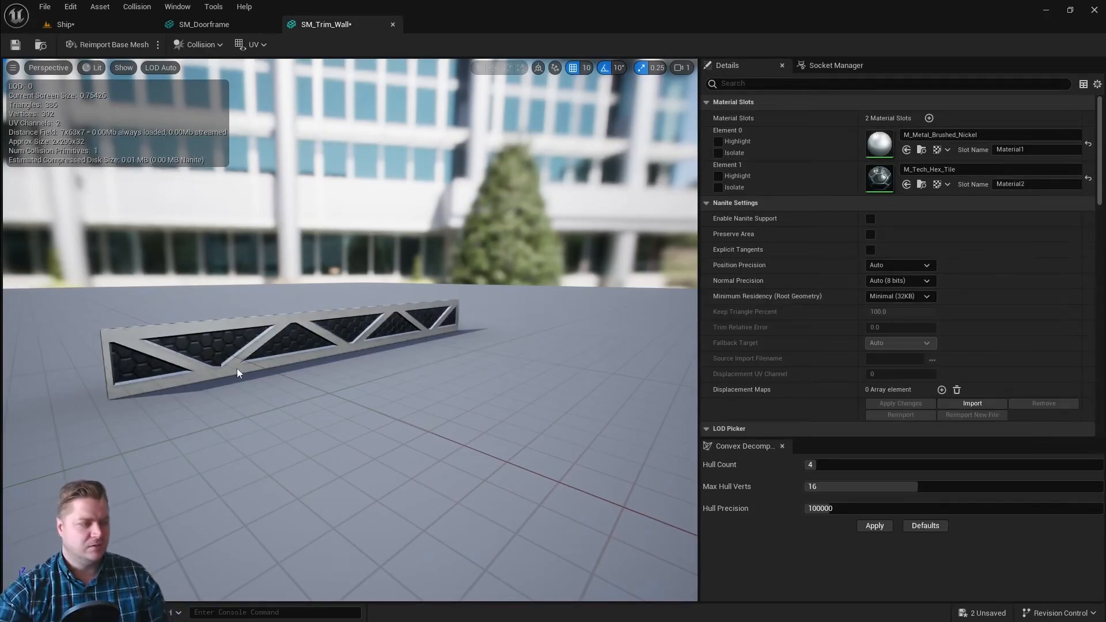
right_click_drag(238, 371, 175, 371)
key("s")
right_click_drag(297, 350, 314, 357)
key("w")
key("d")
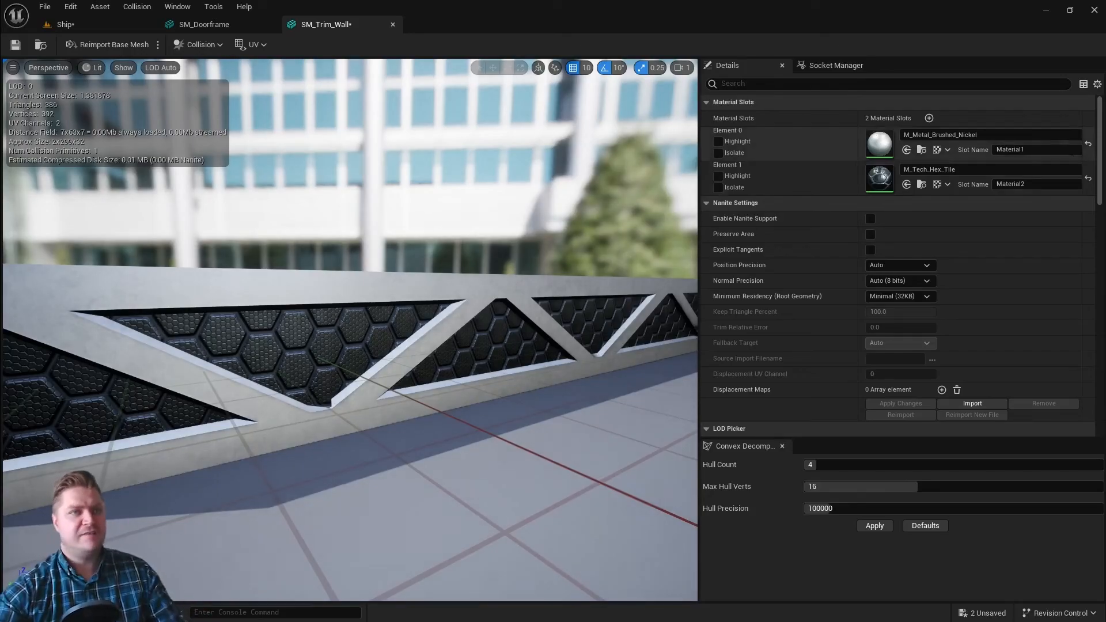
Step: Assign M_Tech_Hex_Tile_Pulse to the trim wall's Element 1 material slot and save the mesh
left_click(987, 170)
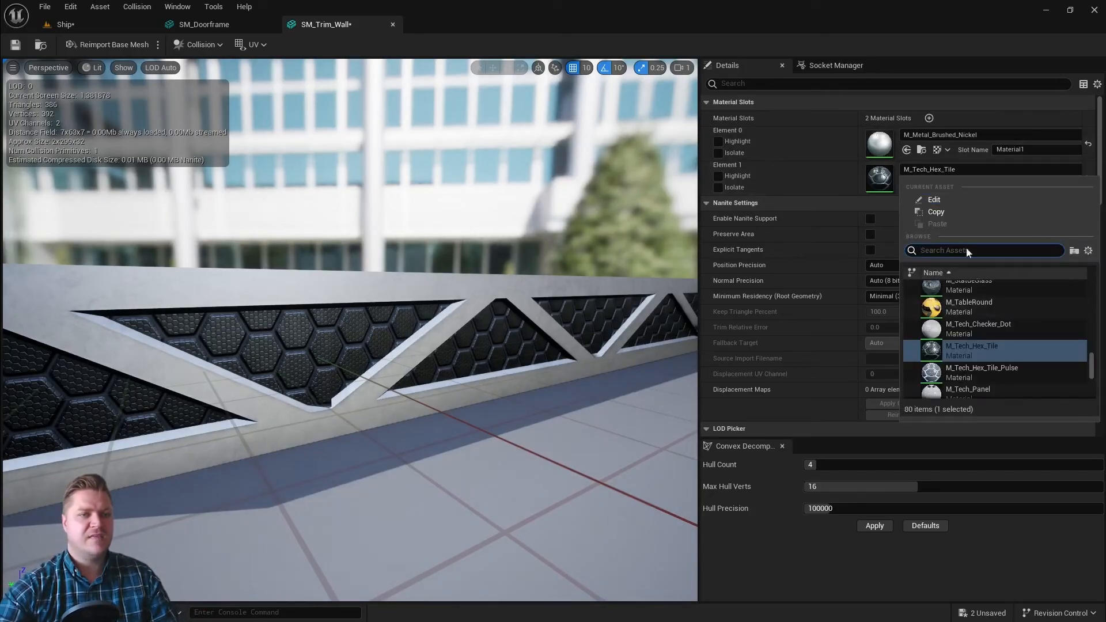
left_click(987, 368)
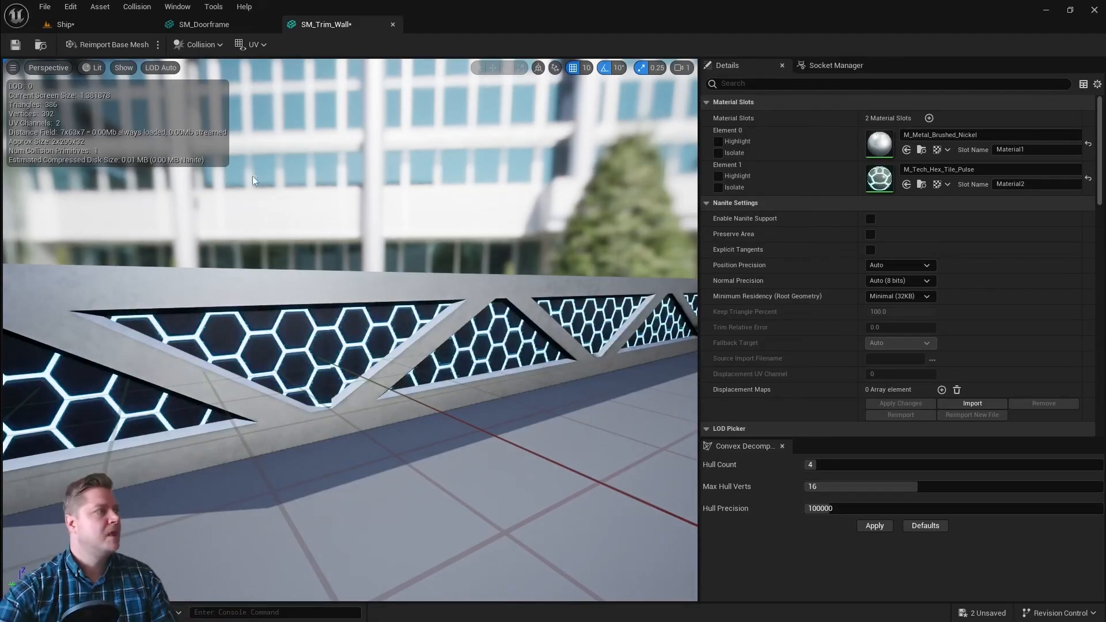
left_click(22, 49)
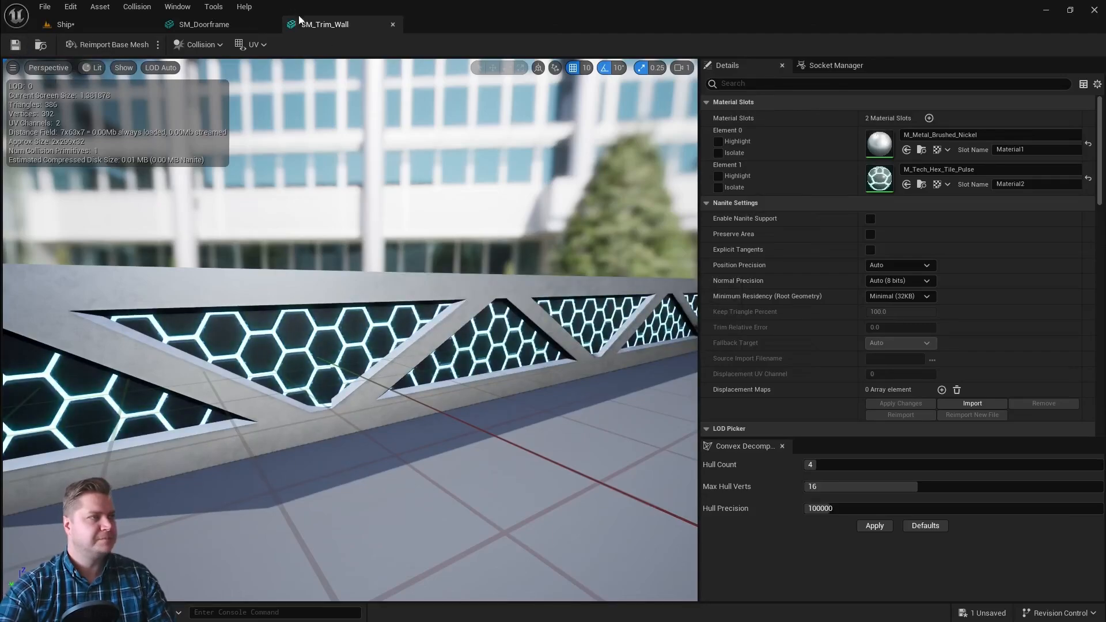
Step: Close the trim wall and doorframe mesh editors and place SM_Doorframe on the ship's floor
left_click(393, 24)
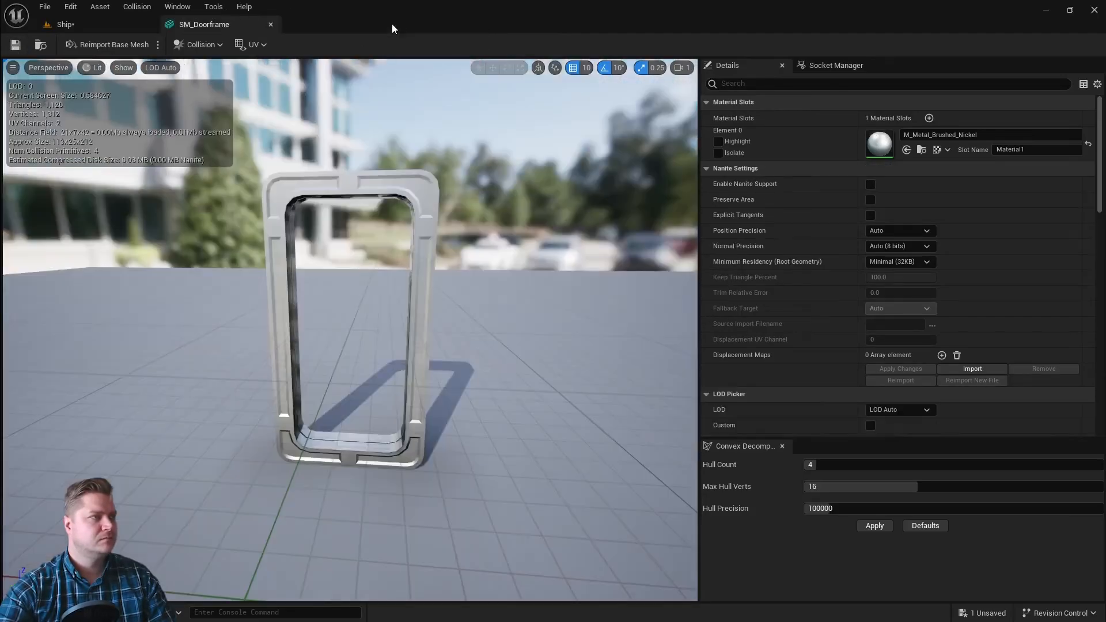
left_click(271, 24)
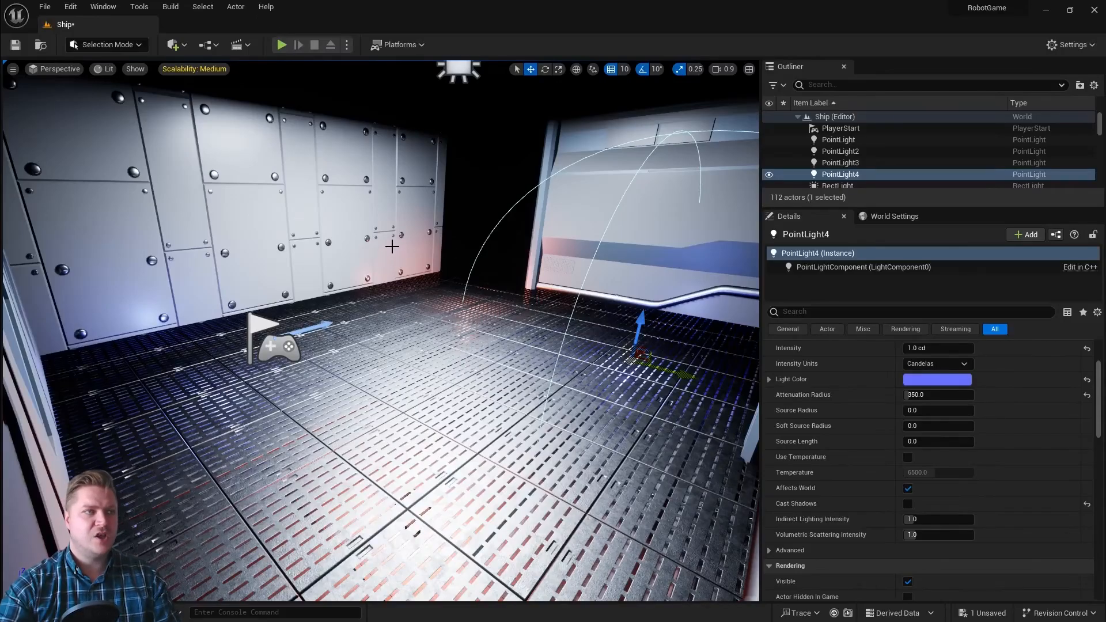
key("ctrl+space")
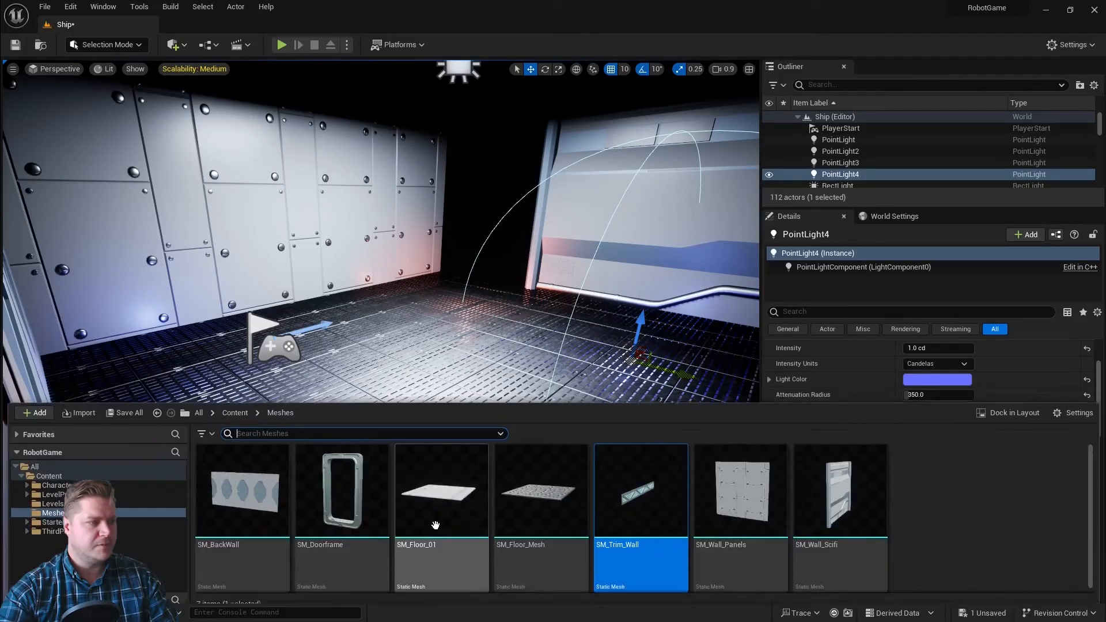
left_click(363, 475)
left_click_drag(363, 474, 415, 360)
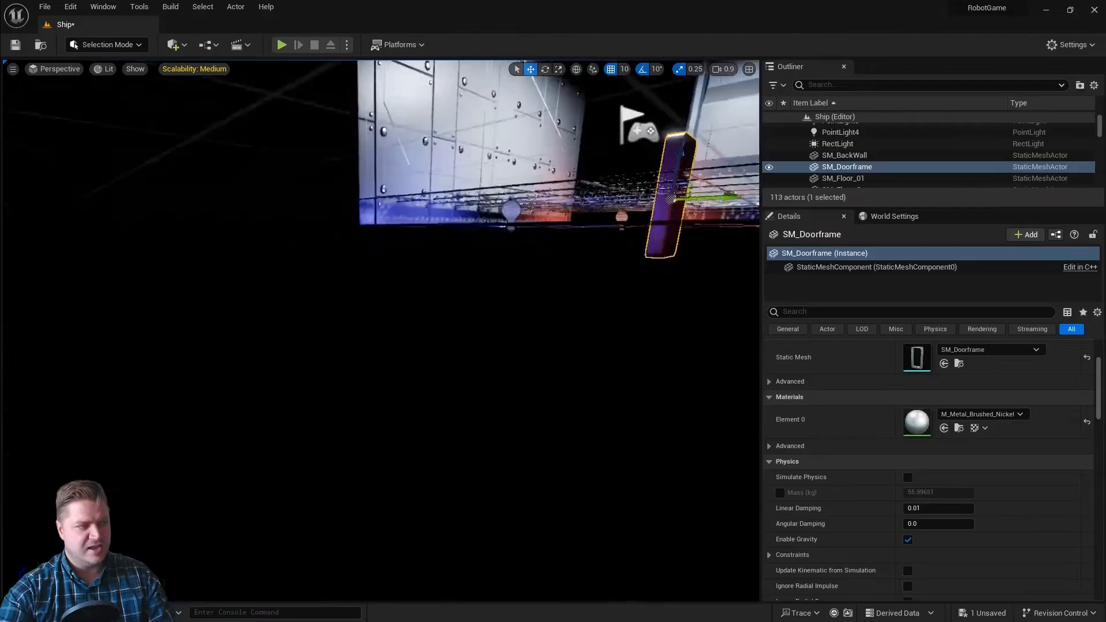
Step: Frame the placed doorframe and raise it until it is clear of the mesh floor
right_click_drag(486, 428, 536, 452)
left_click_drag(503, 407, 496, 452, "alt")
key("f")
scroll(494, 398, "down", 5)
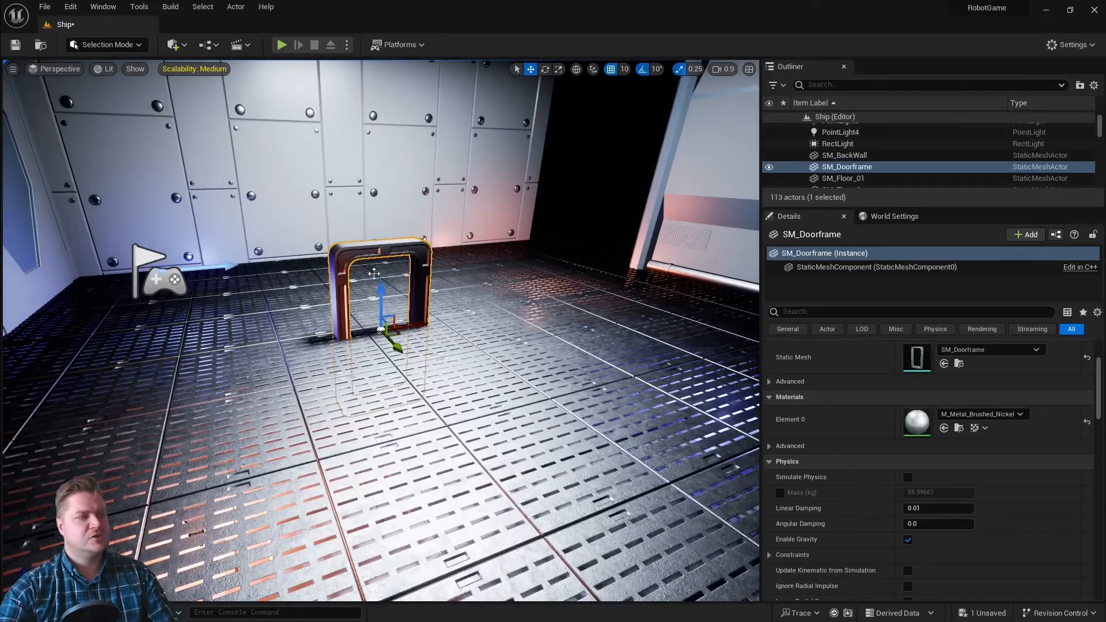
left_click_drag(380, 292, 407, 102)
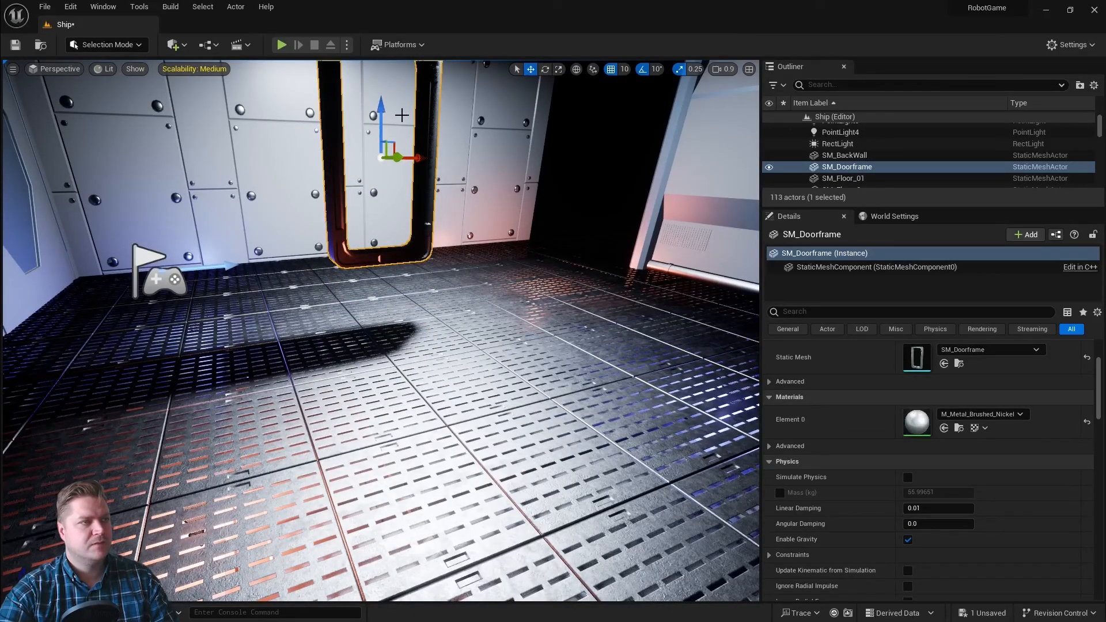
Step: Set the position snap size to 50, try the doorframe at different heights and snap it to the floor
left_click(625, 69)
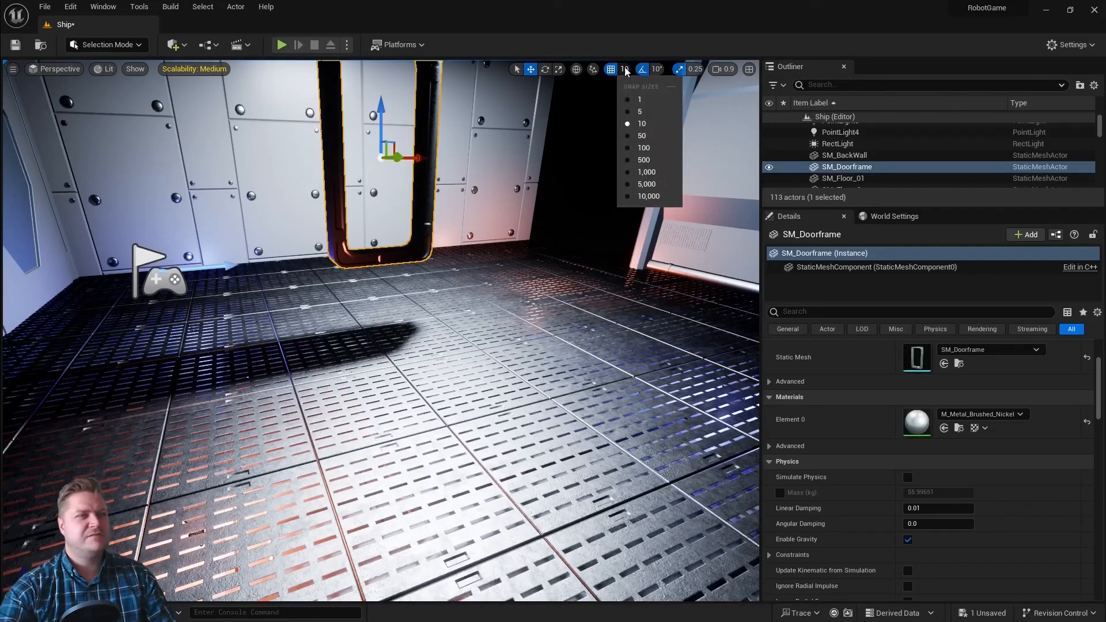
left_click(634, 141)
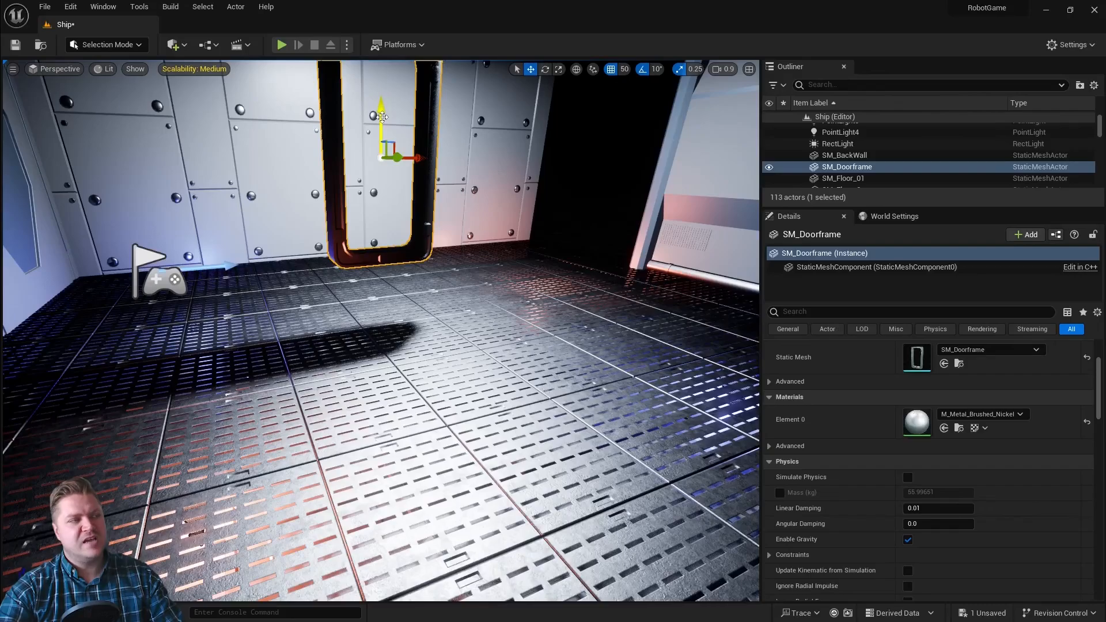
left_click_drag(385, 131, 403, 214)
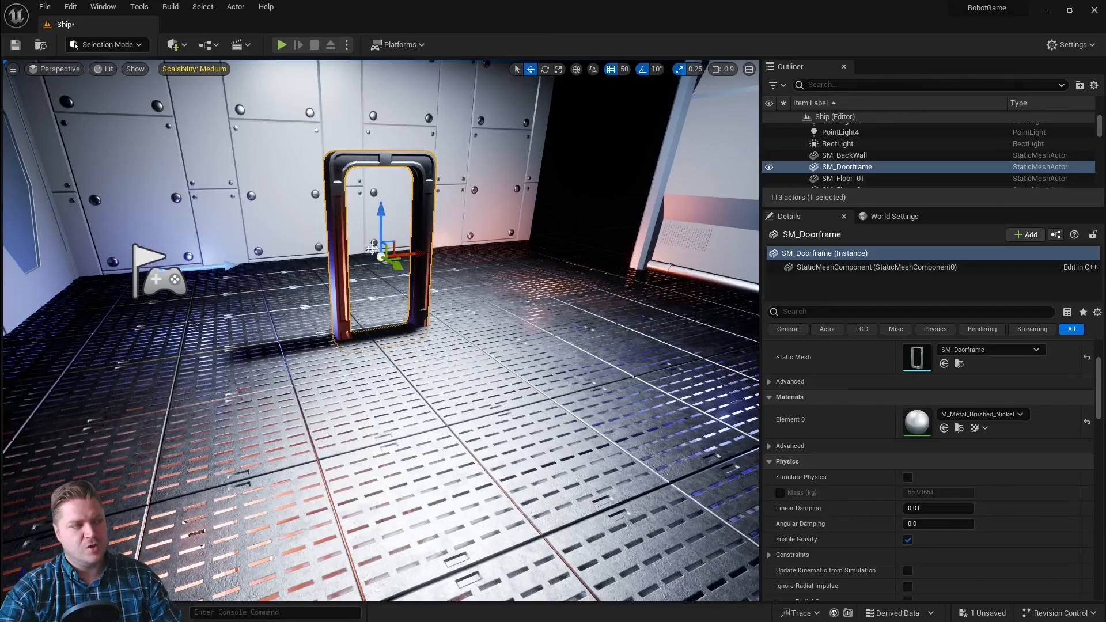
left_click_drag(372, 248, 393, 135)
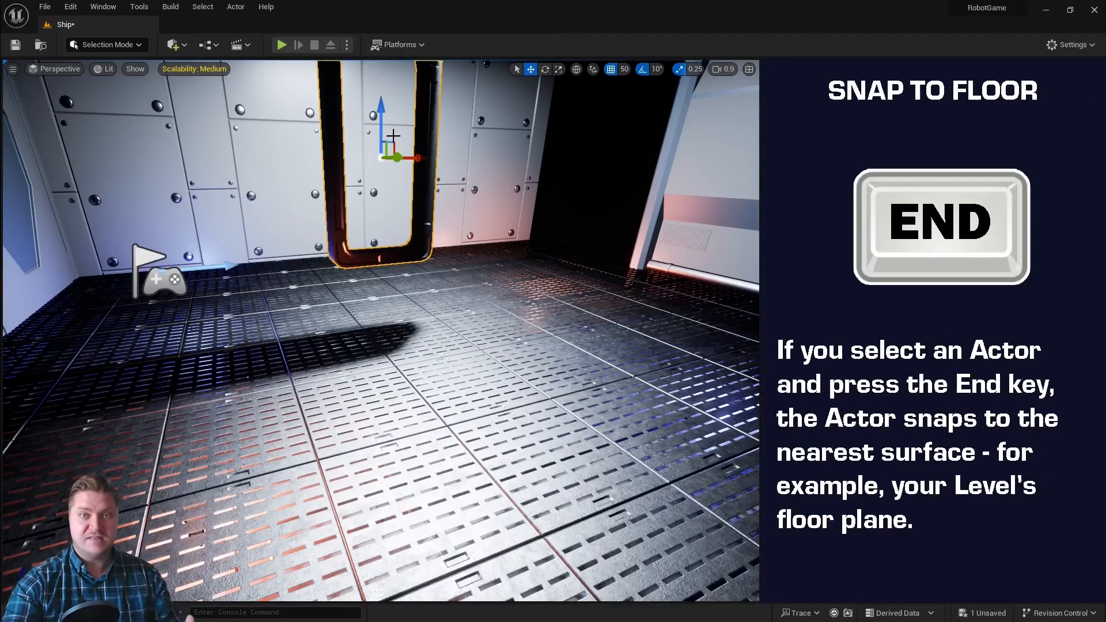
key("End")
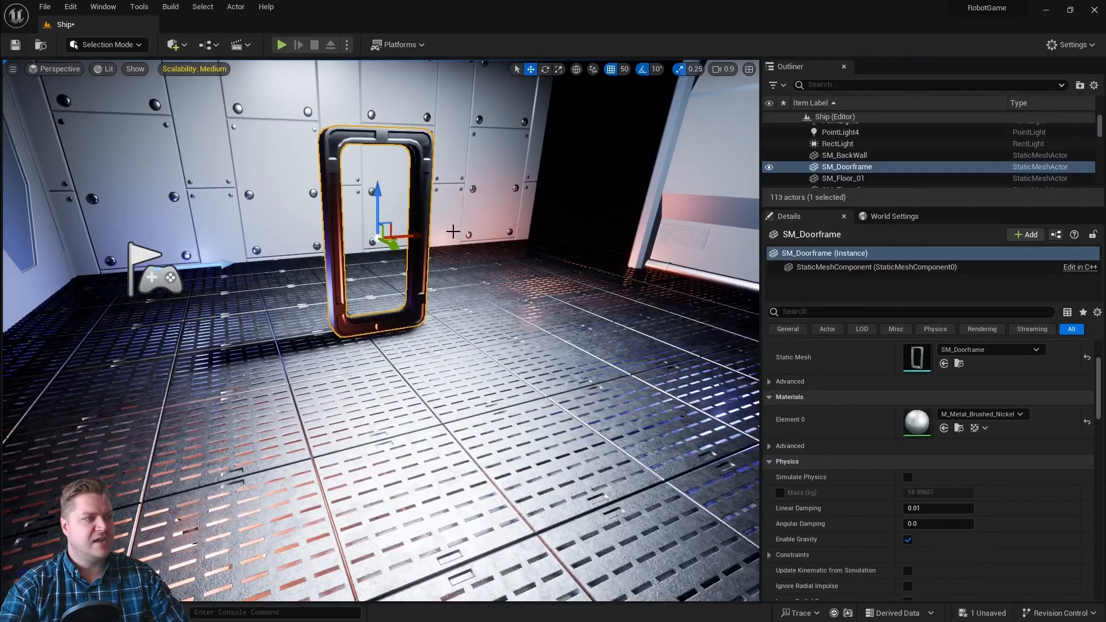
Step: Rotate the doorframe parallel to the sci-fi wall and move it into the gap between that wall and the riveted panels
key("e")
left_click_drag(435, 238, 733, 225)
key("w")
key("f")
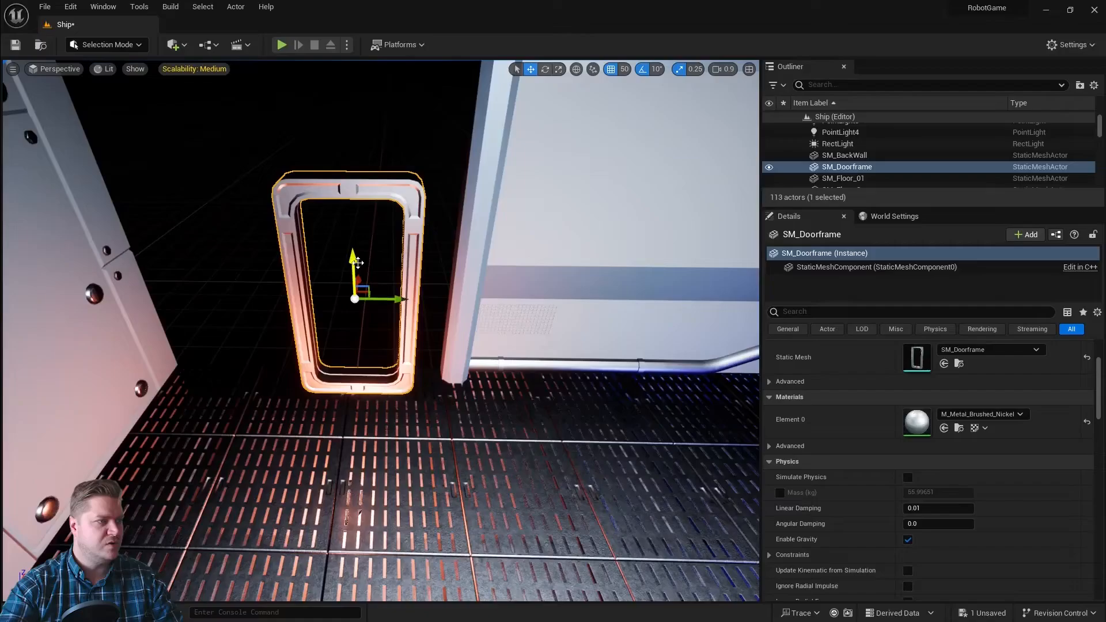
mouse_move(378, 294)
right_mouse_down()
mouse_move(441, 307)
mouse_move(376, 312)
right_mouse_up()
scroll(444, 311, "down", 6)
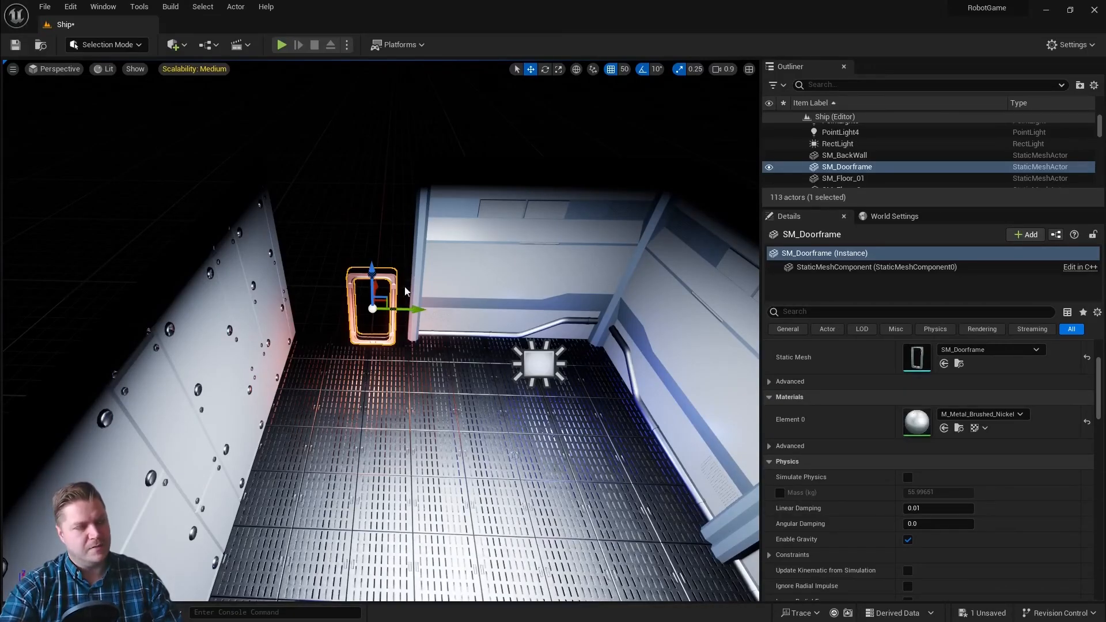
left_click_drag(378, 306, 272, 281, "alt")
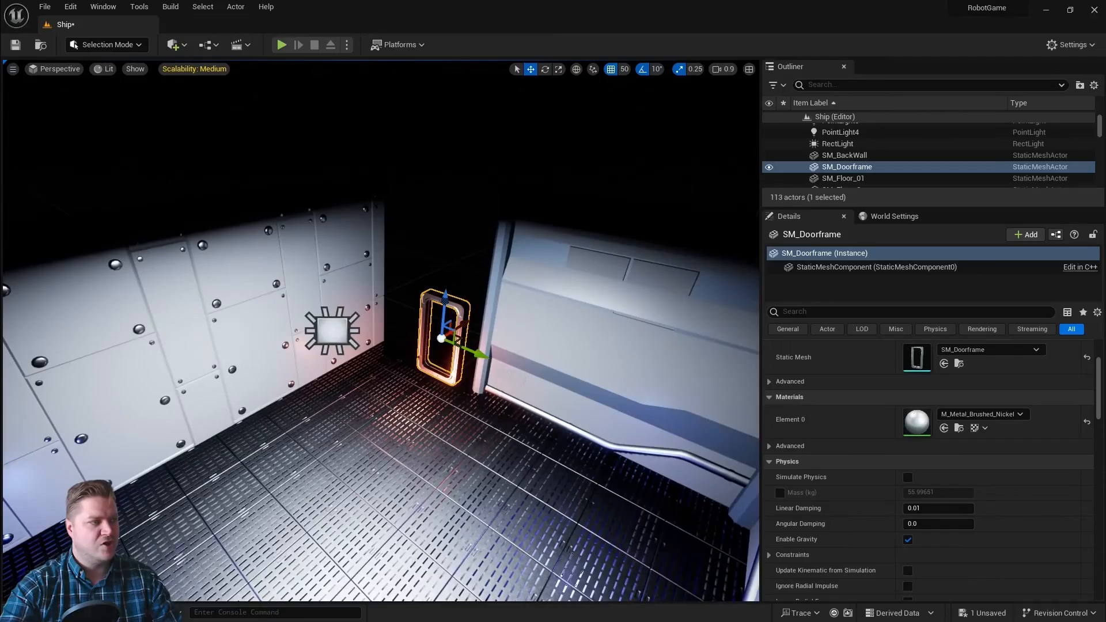
Step: Duplicate SM_Wall_Panels2, rotate the copy perpendicular to the original and align it across the gap behind the doorframe
left_click(313, 299)
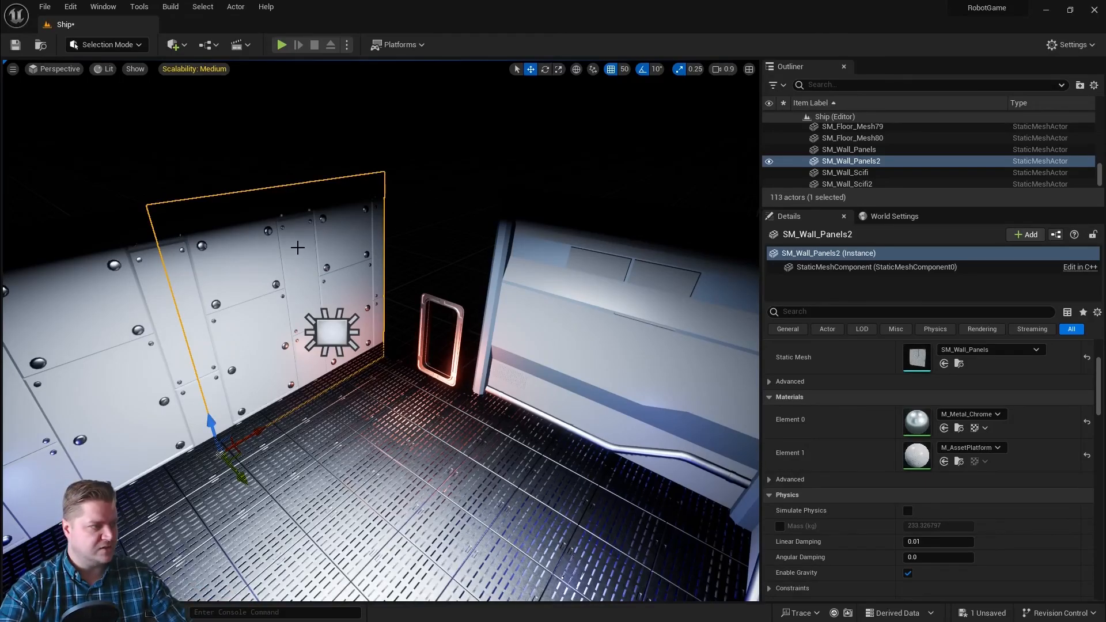
key("e")
left_click_drag(207, 510, 140, 514, "alt")
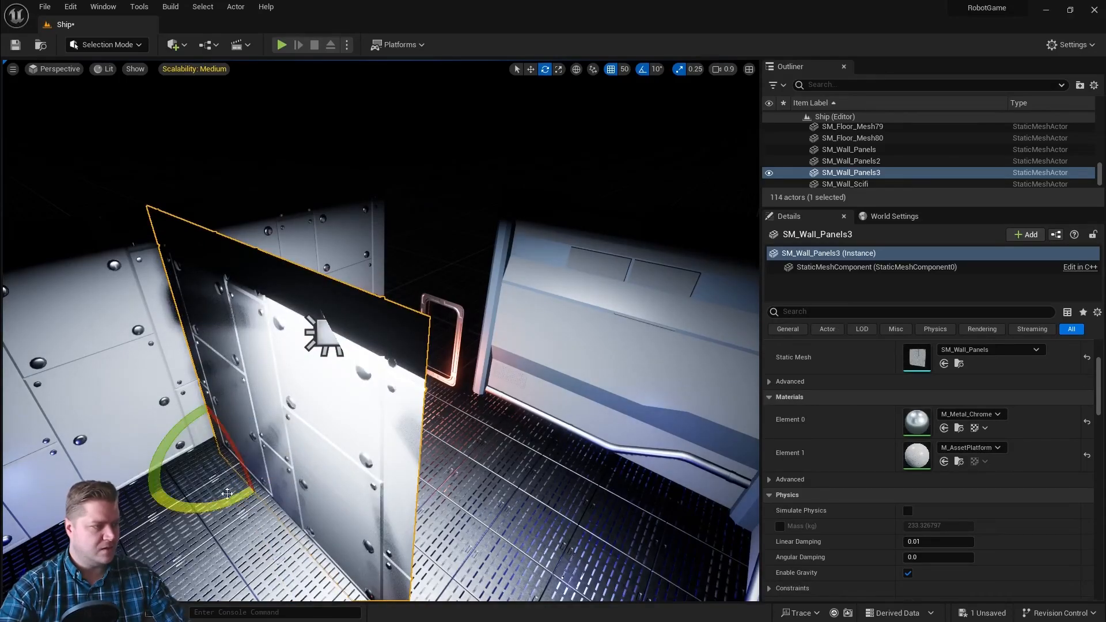
key("w")
left_click_drag(258, 432, 411, 367)
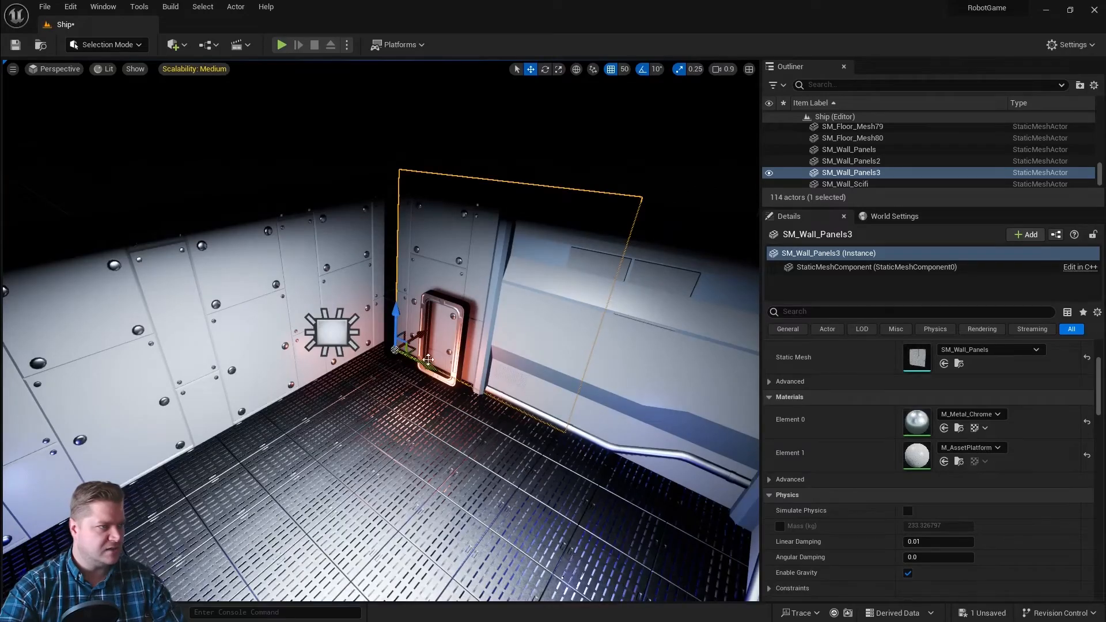
left_click_drag(428, 360, 386, 363, "alt")
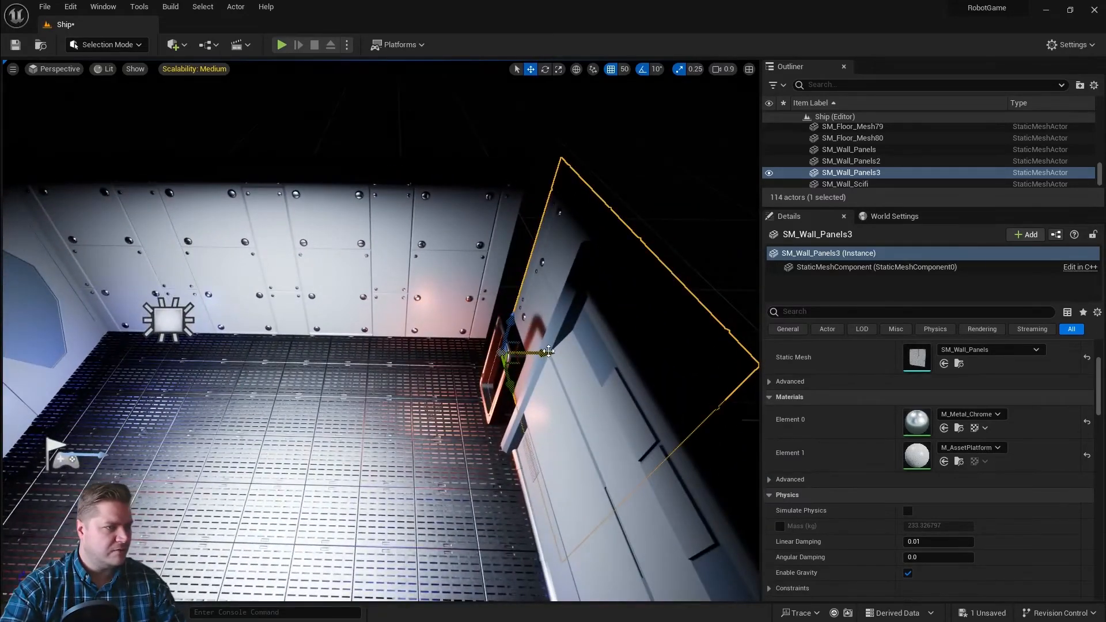
left_click_drag(549, 352, 668, 332)
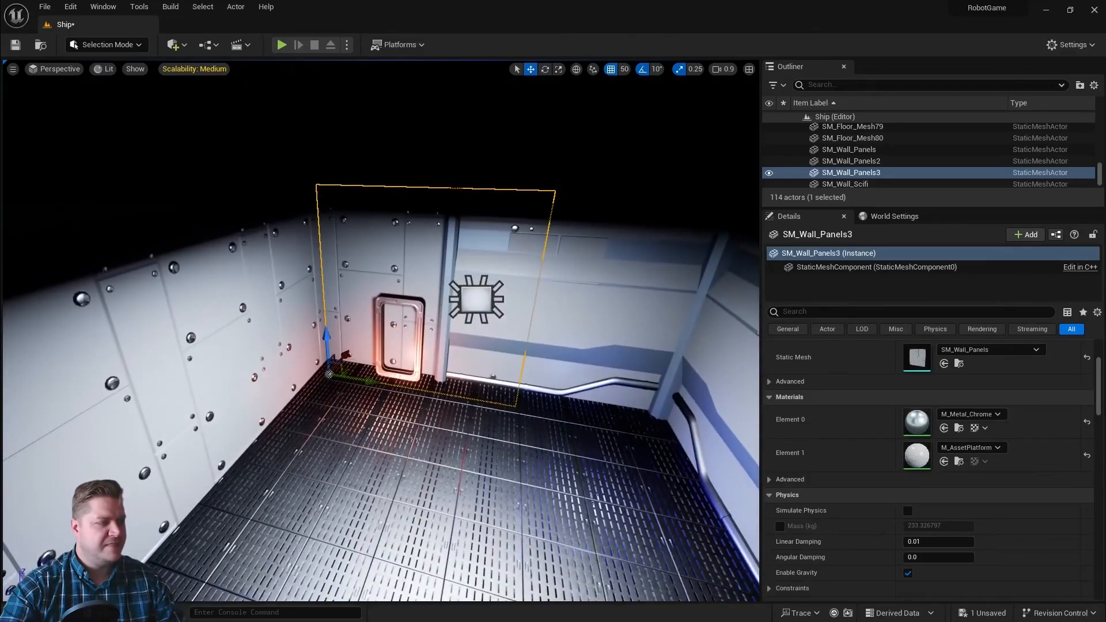
Step: Scale down the copied wall panel and position it directly above the doorframe, flush against the sci-fi wall
left_click_drag(329, 373, 352, 254)
key("w")
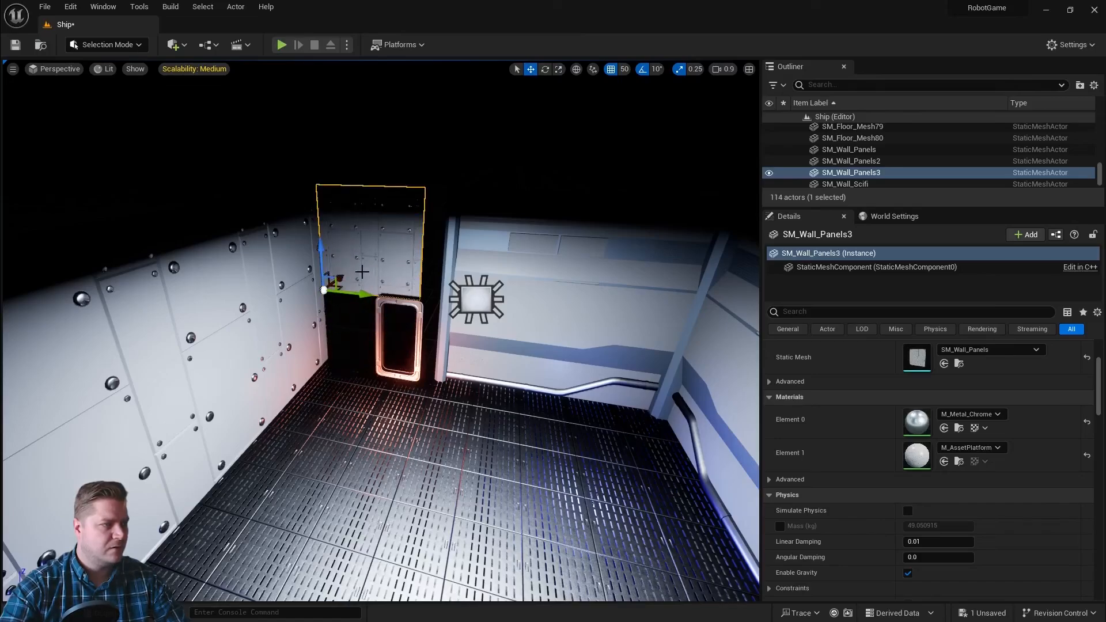
left_click_drag(361, 295, 380, 295)
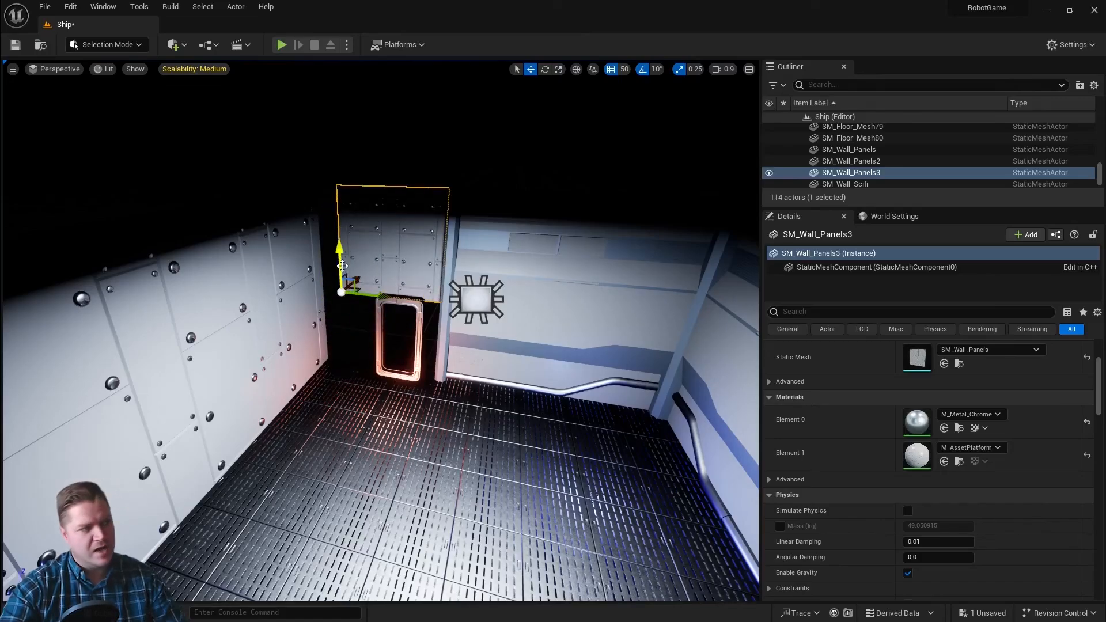
scroll(331, 257, "up", 6)
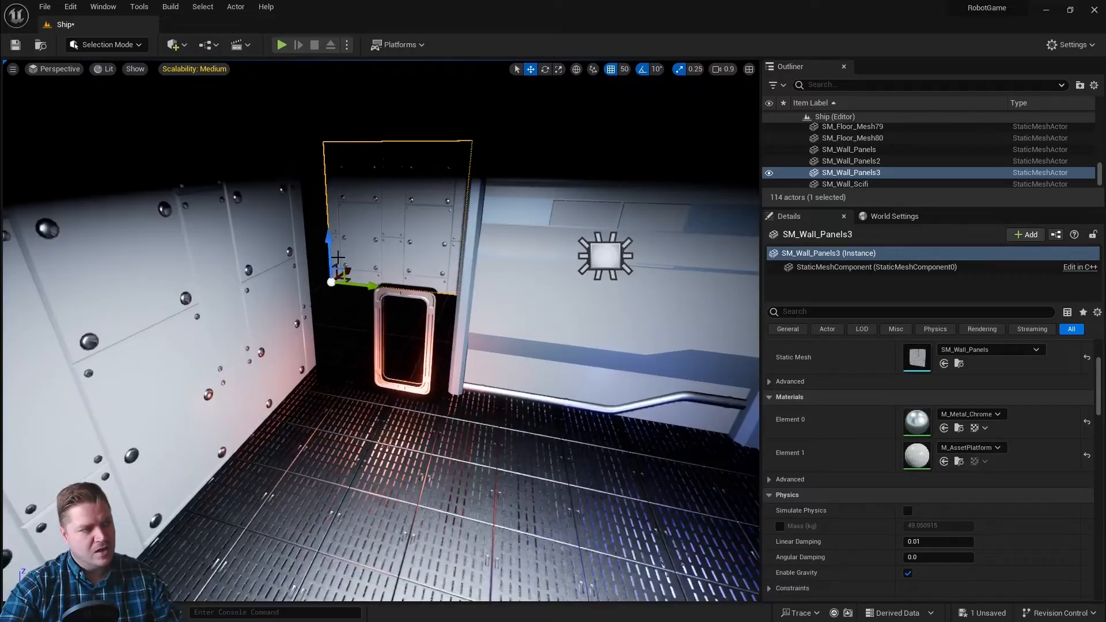
key("w")
right_click_drag(378, 257, 602, 256)
key("d")
key("a")
key("a")
key("a")
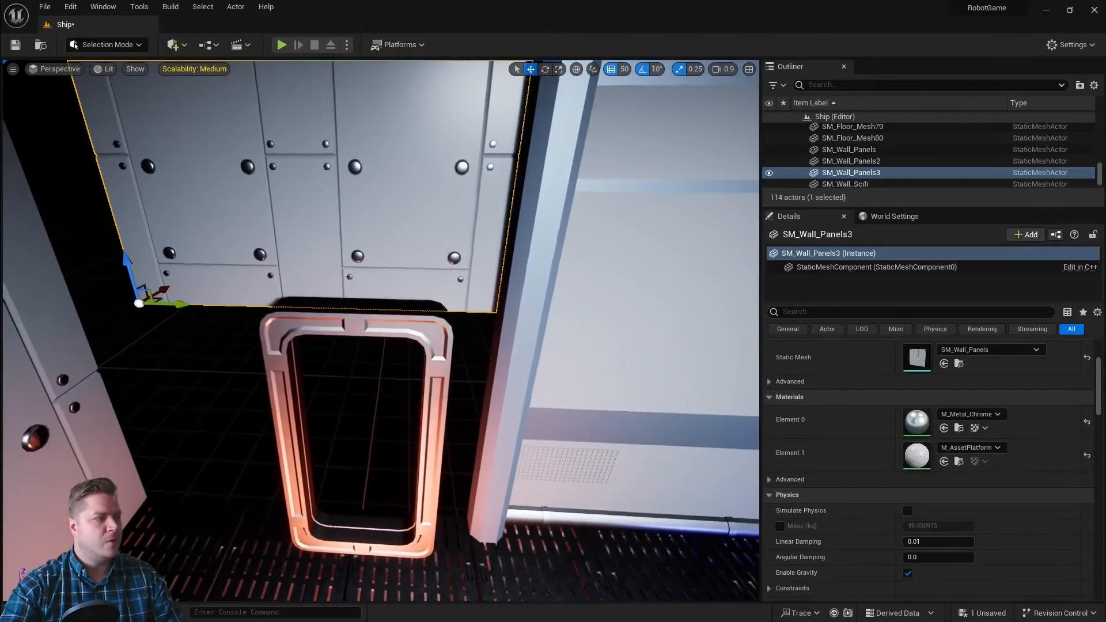
scroll(114, 215, "down", 4)
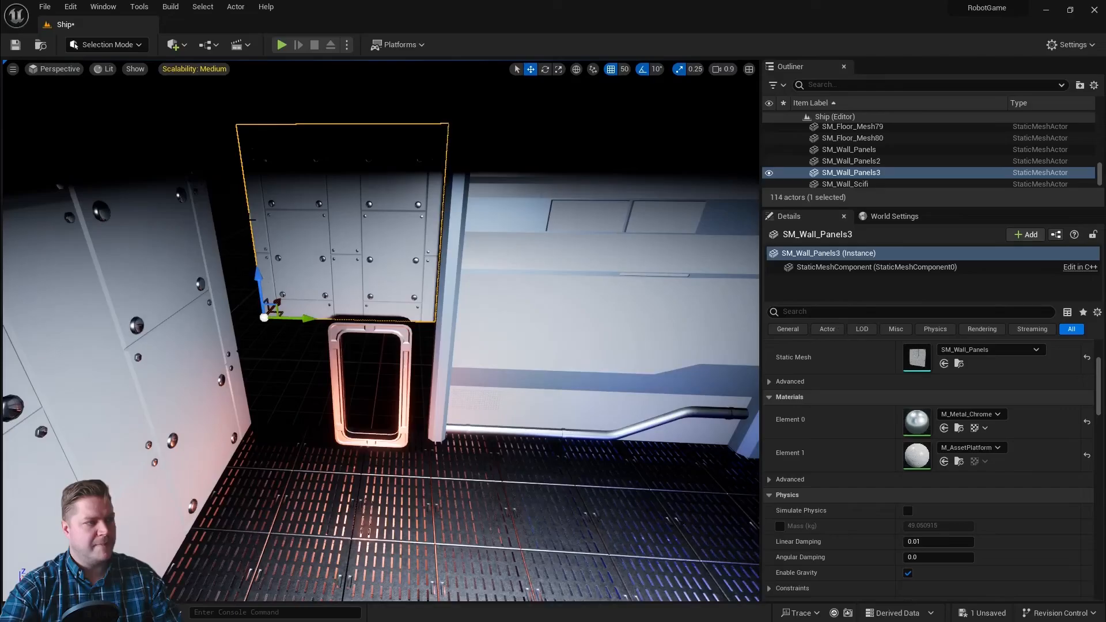
Step: Select the panel above the door together with SM_Wall_Scifi3, compare their edges and the remaining gaps, and clear the selection
right_click_drag(464, 223, 419, 214)
left_click(471, 139)
left_click(423, 158, "ctrl")
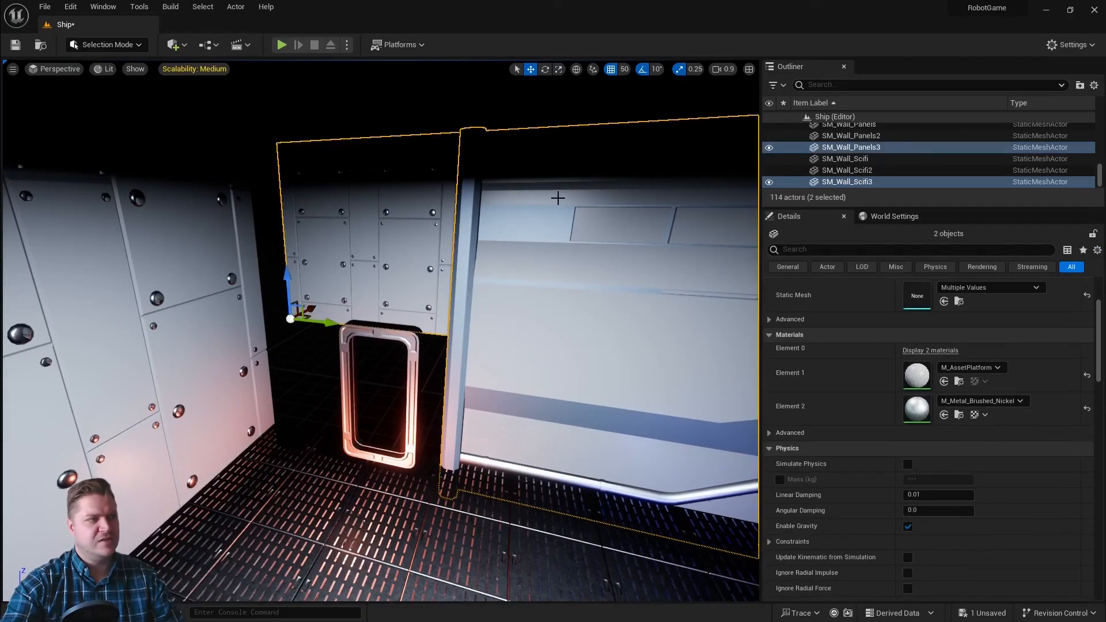
right_click_drag(523, 199, 527, 199)
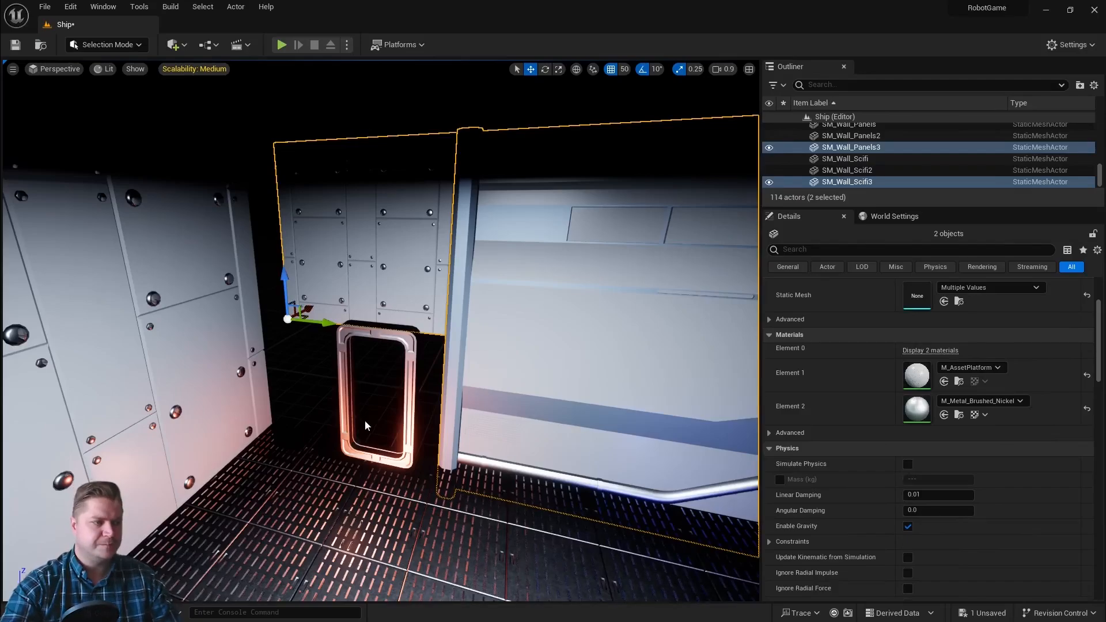
right_click_drag(365, 422, 423, 390)
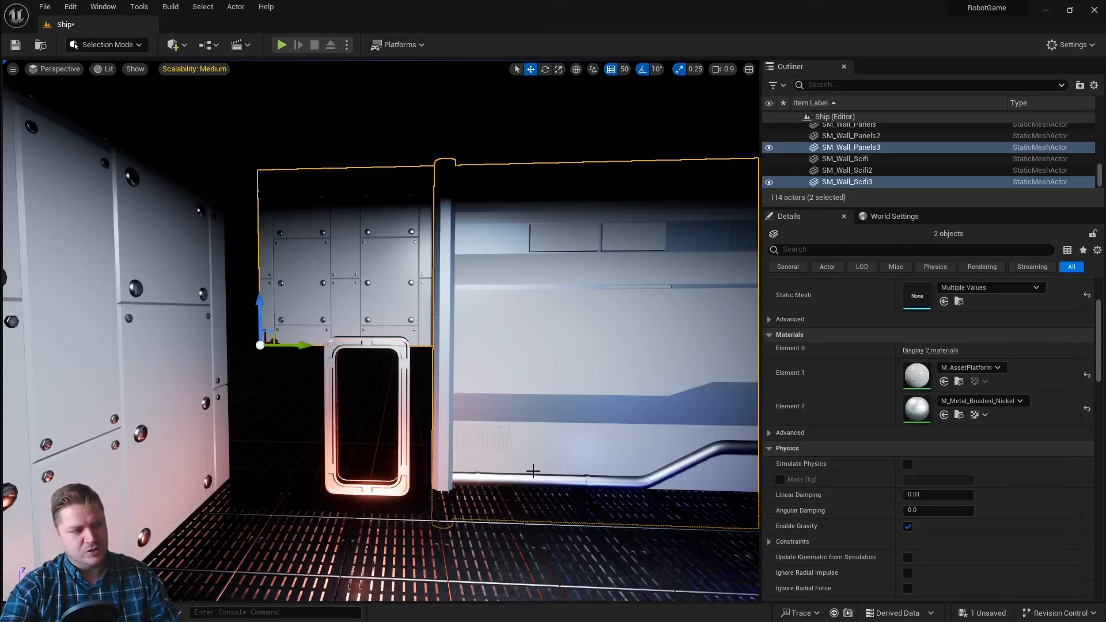
right_click_drag(533, 471, 306, 386)
left_click(363, 445)
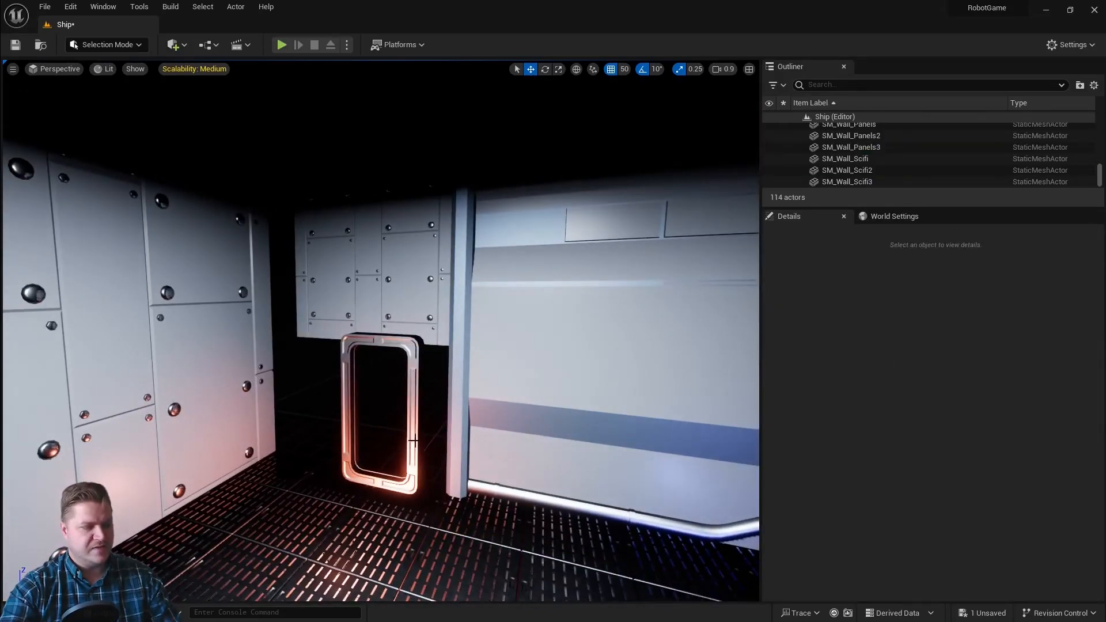
Step: Place SM_Trim_Wall in front of the doorframe and rotate it to stand vertically, facing into the room
key("ctrl+space")
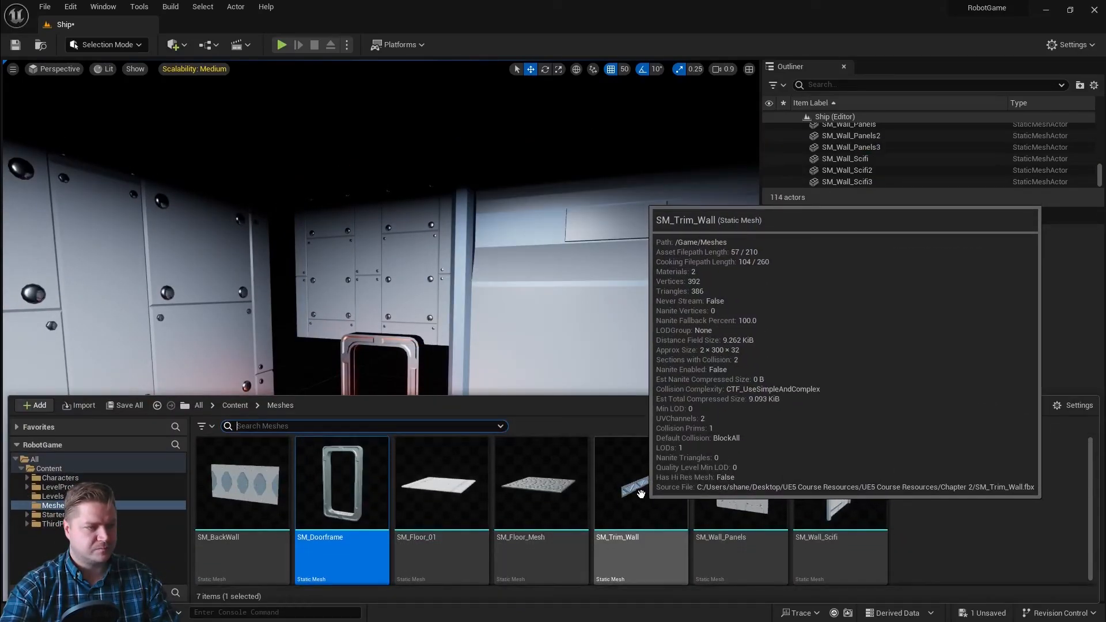
left_click_drag(641, 494, 346, 444)
key("e")
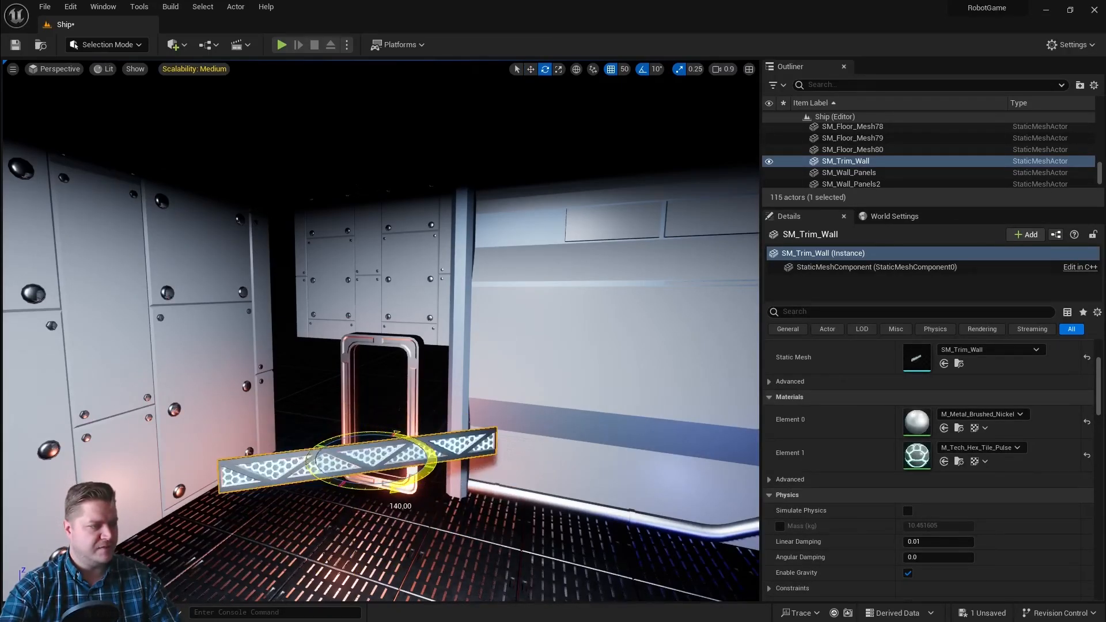
left_click_drag(437, 474, 398, 485)
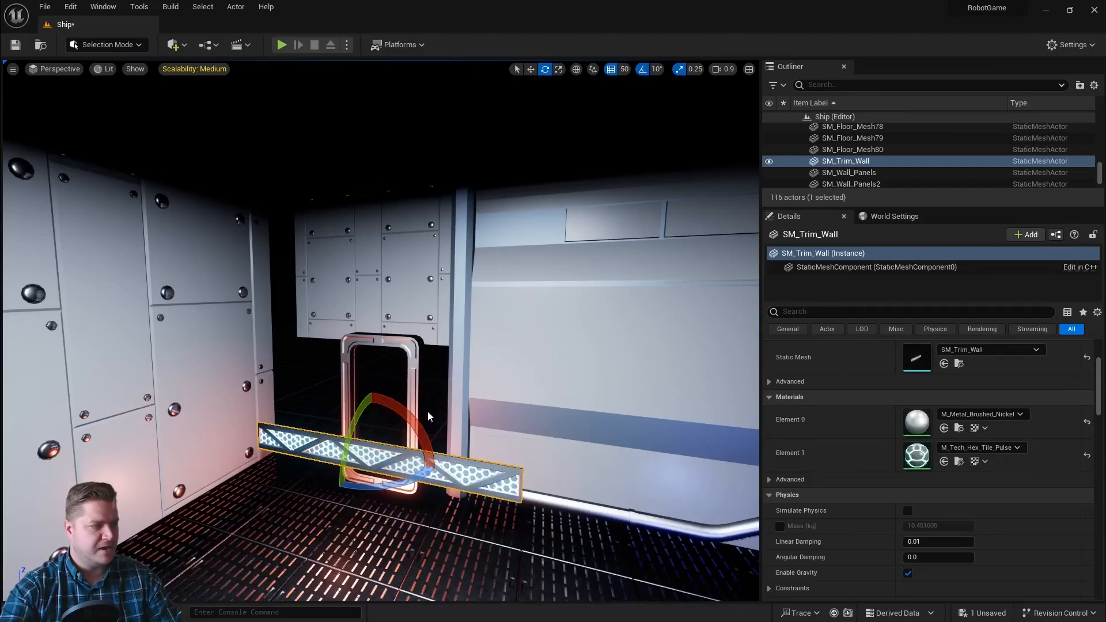
left_click_drag(428, 417, 444, 476)
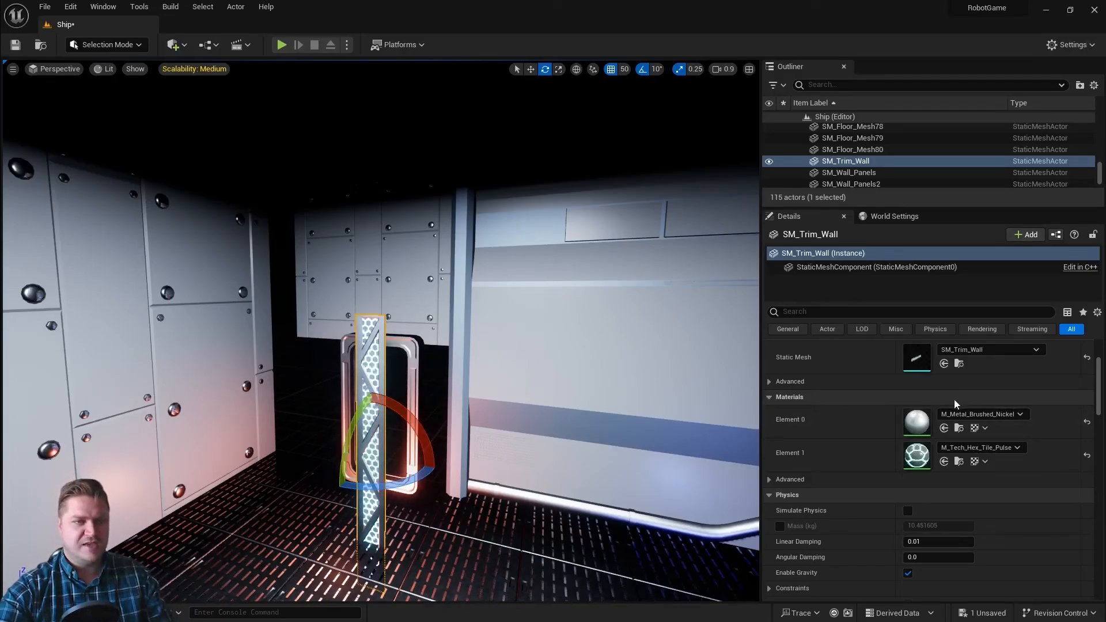
Step: Widen the upright wall trim by scaling it to 3.75 along its Z axis
scroll(954, 400, "up", 2)
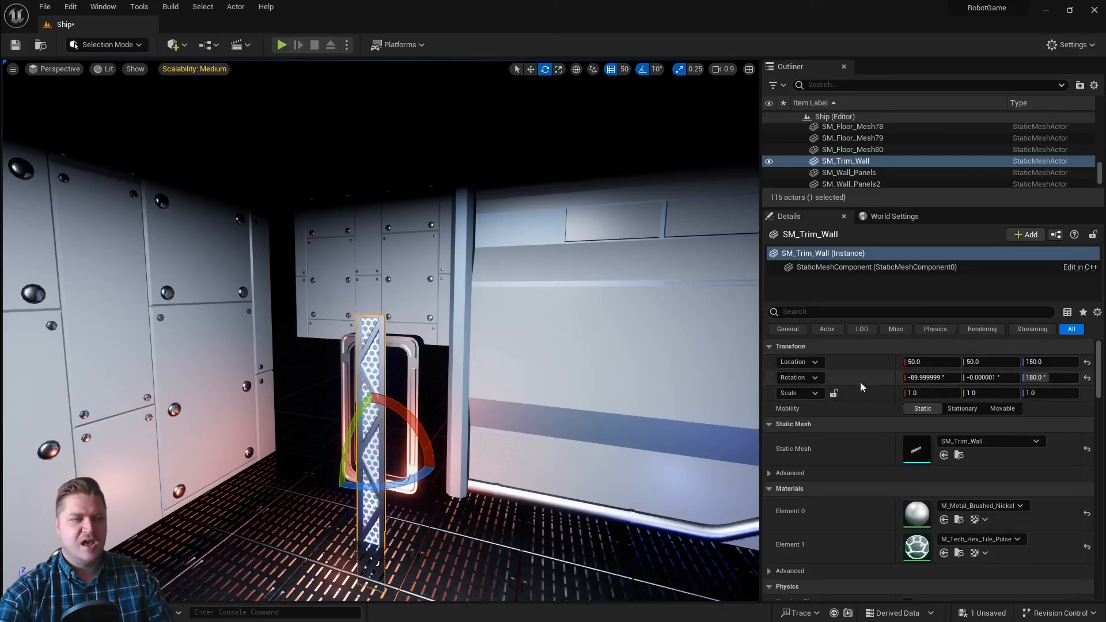
key("r")
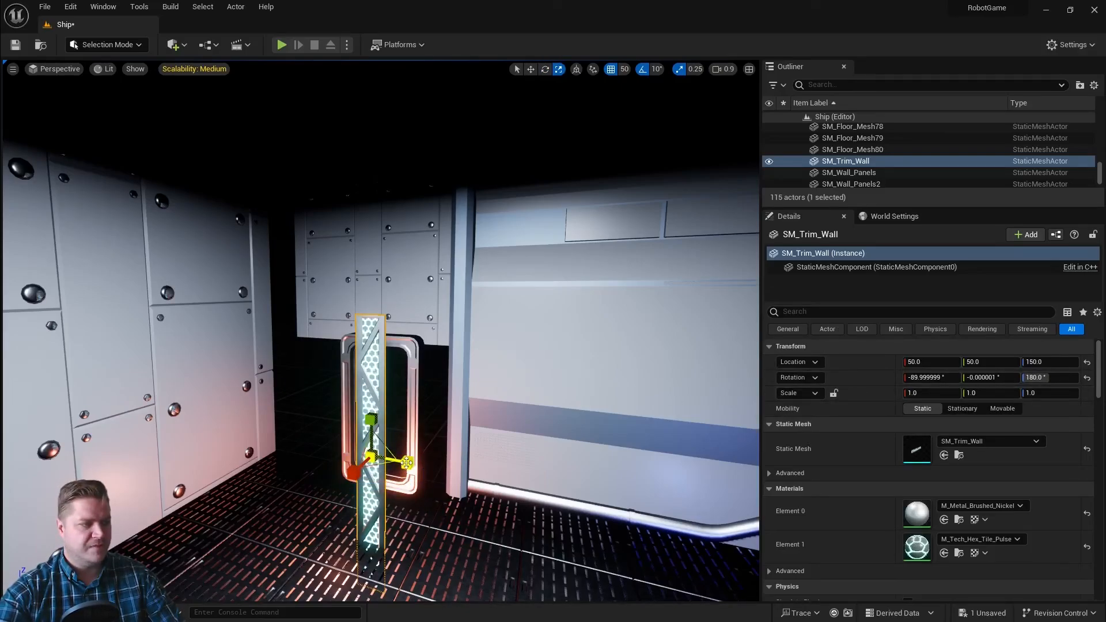
mouse_move(407, 461)
left_mouse_down()
mouse_move(455, 455)
mouse_move(409, 459)
left_mouse_up()
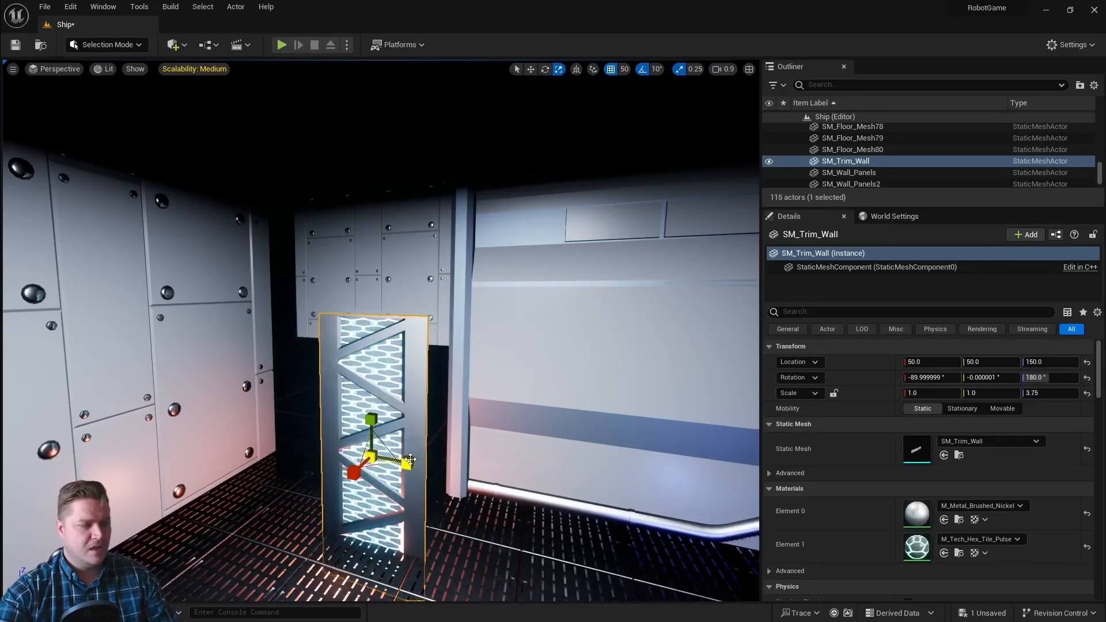
Step: Set the upright wall trim's Z scale to 1.25
left_click(1043, 393)
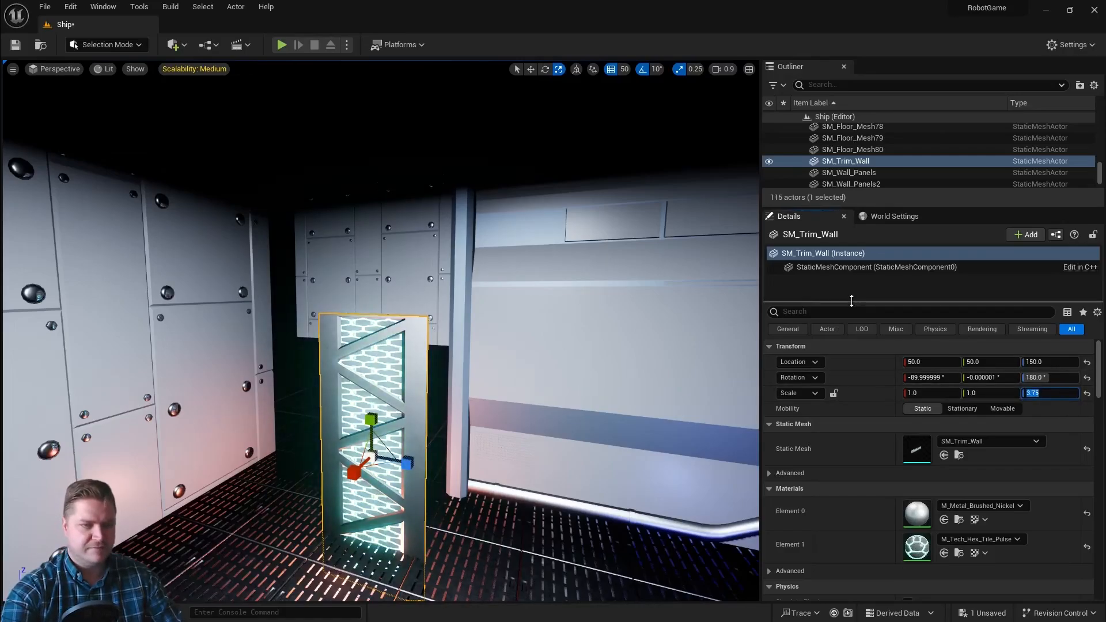
type("1.25")
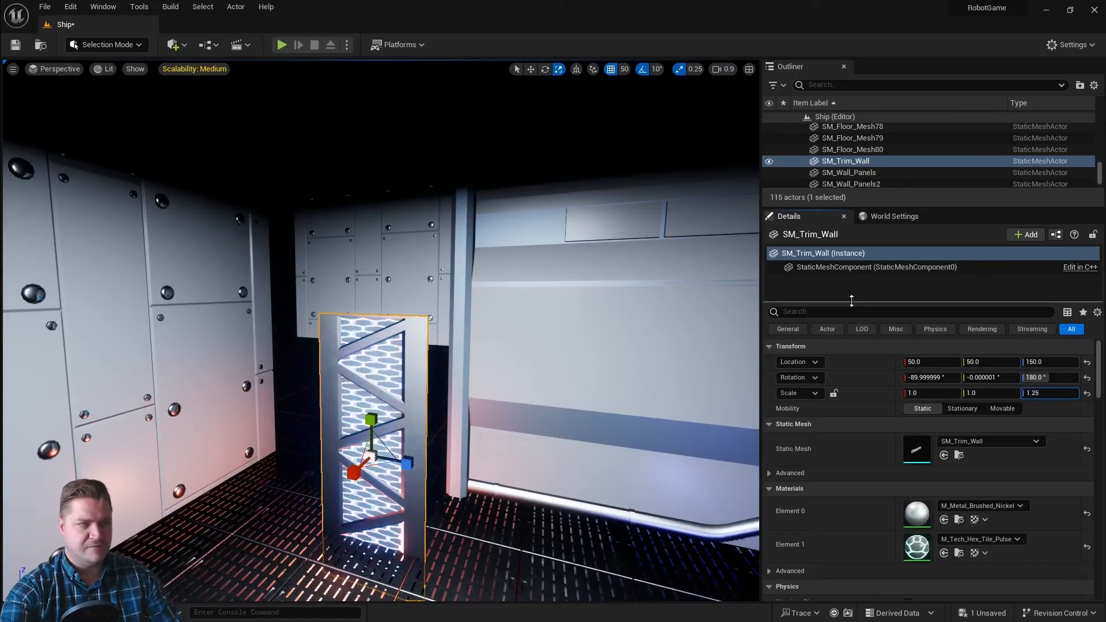
key("Return")
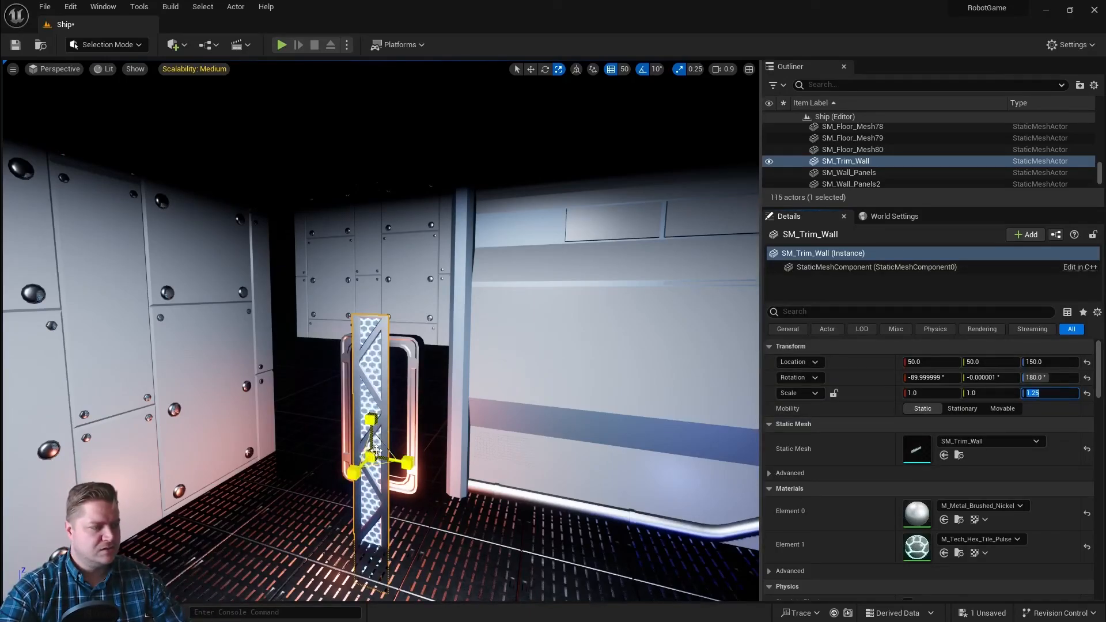
Step: Move the wall trim back beside the doorframe, to X 200 and Y 100, close to the sci-fi wall's edge
key("w")
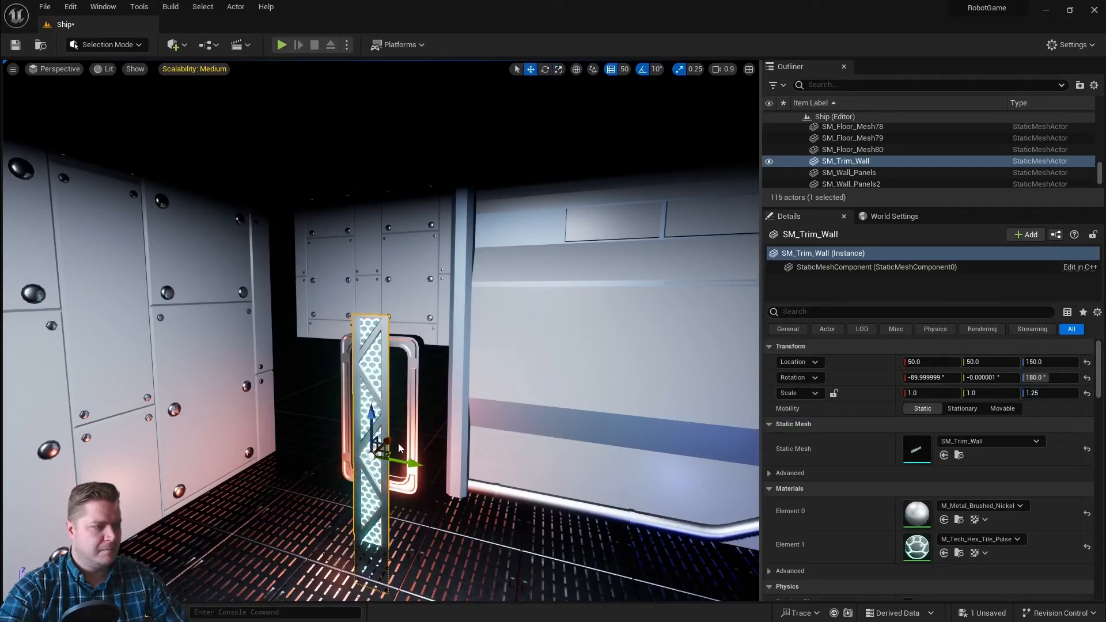
left_click_drag(399, 449, 439, 410)
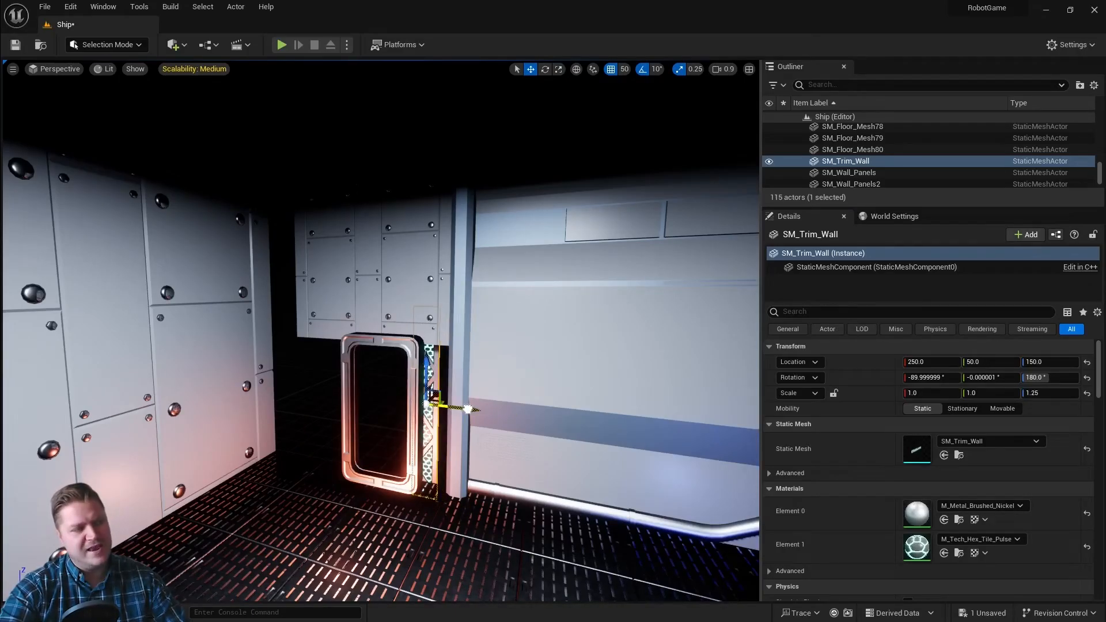
key("f")
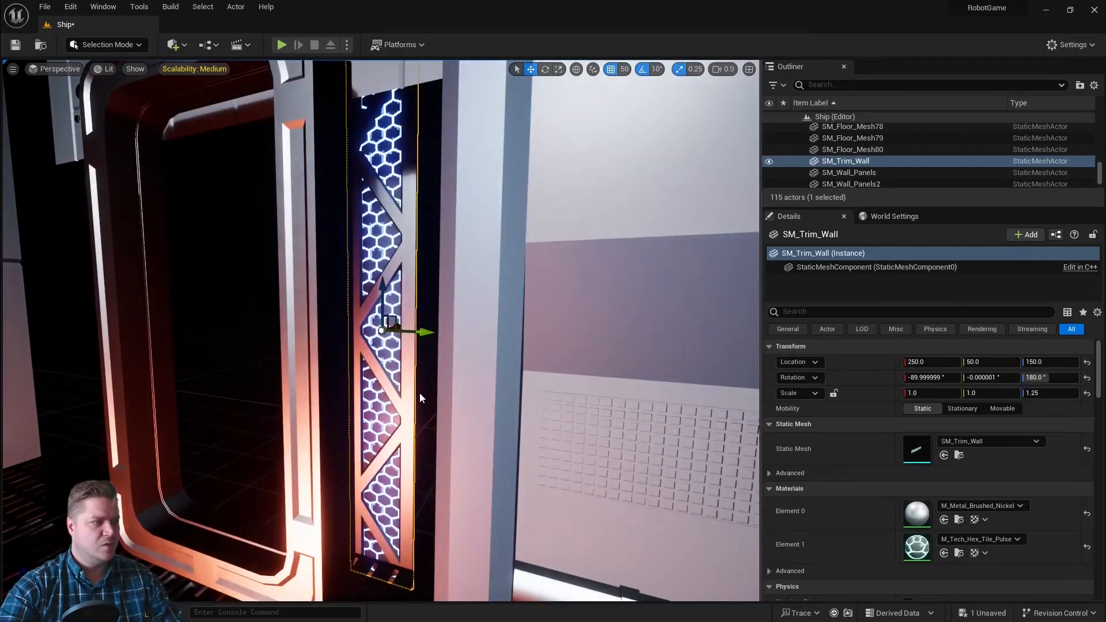
scroll(419, 395, "down", 5)
key("f")
left_click_drag(404, 399, 373, 332, "alt")
left_click_drag(300, 362, 554, 259, "alt")
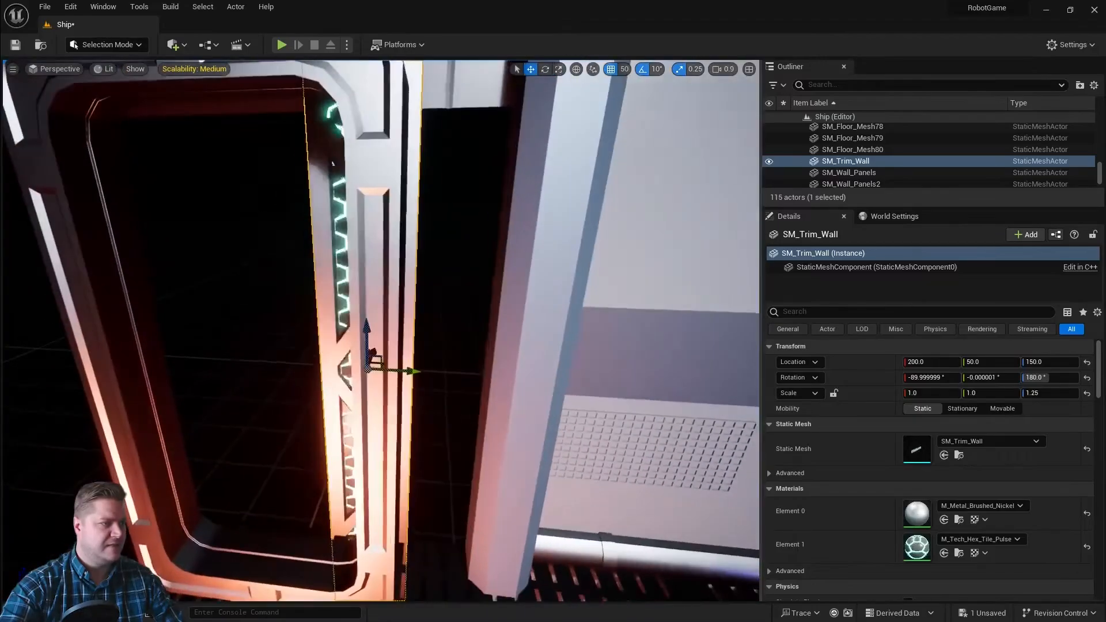
scroll(300, 361, "down", 5)
left_click_drag(436, 354, 455, 355)
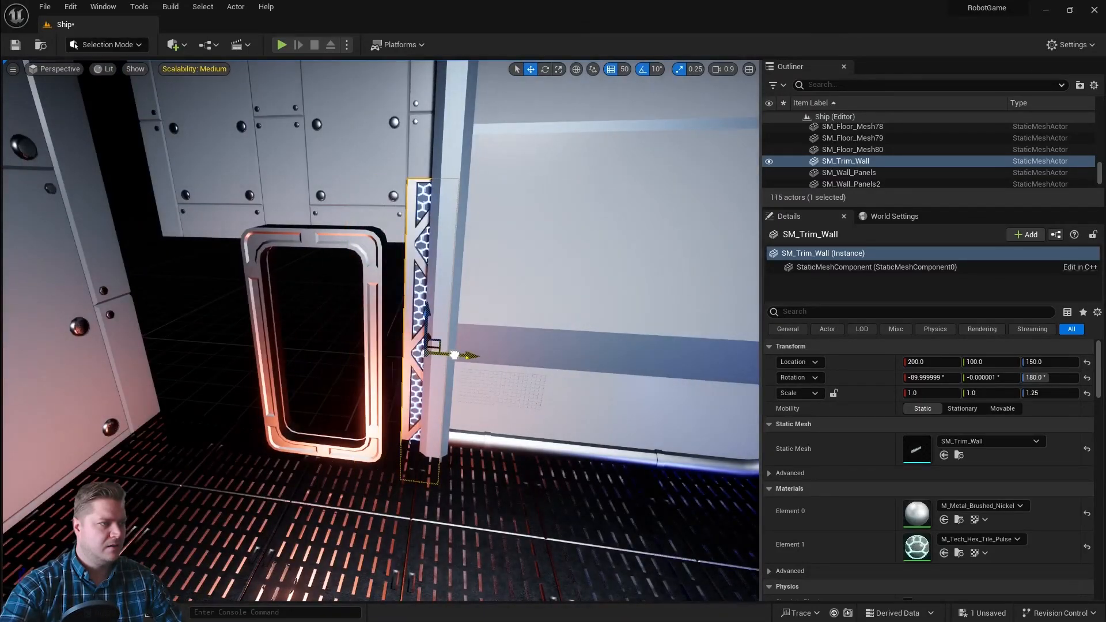
Step: Set the position grid snap to 5 and shift the wall trim to Y 80, between the doorframe and the sci-fi wall
left_click(622, 70)
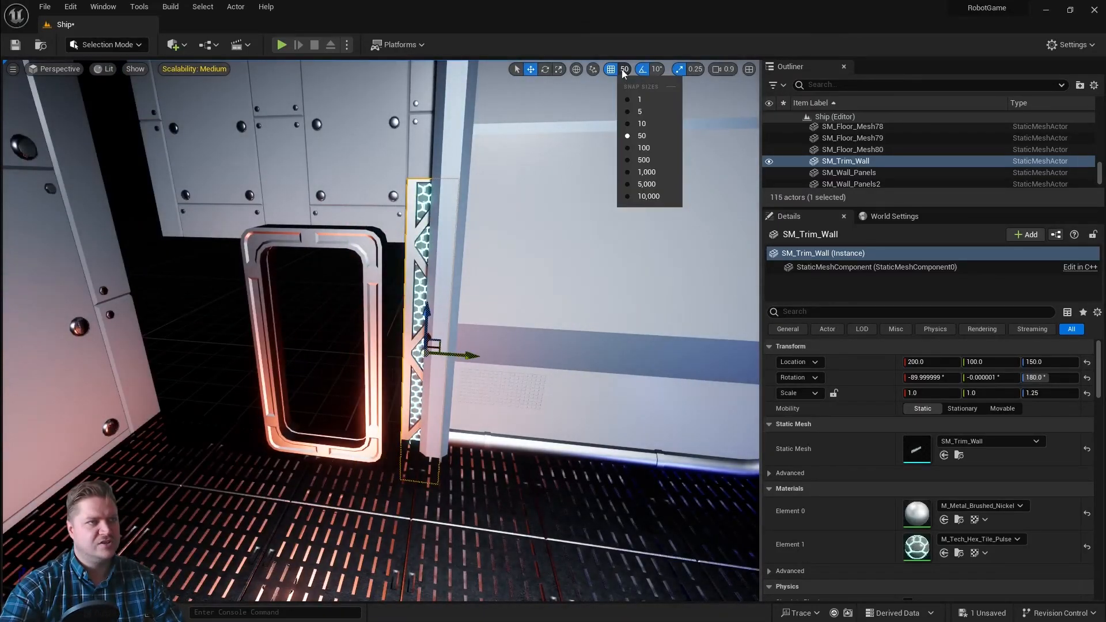
left_click(646, 114)
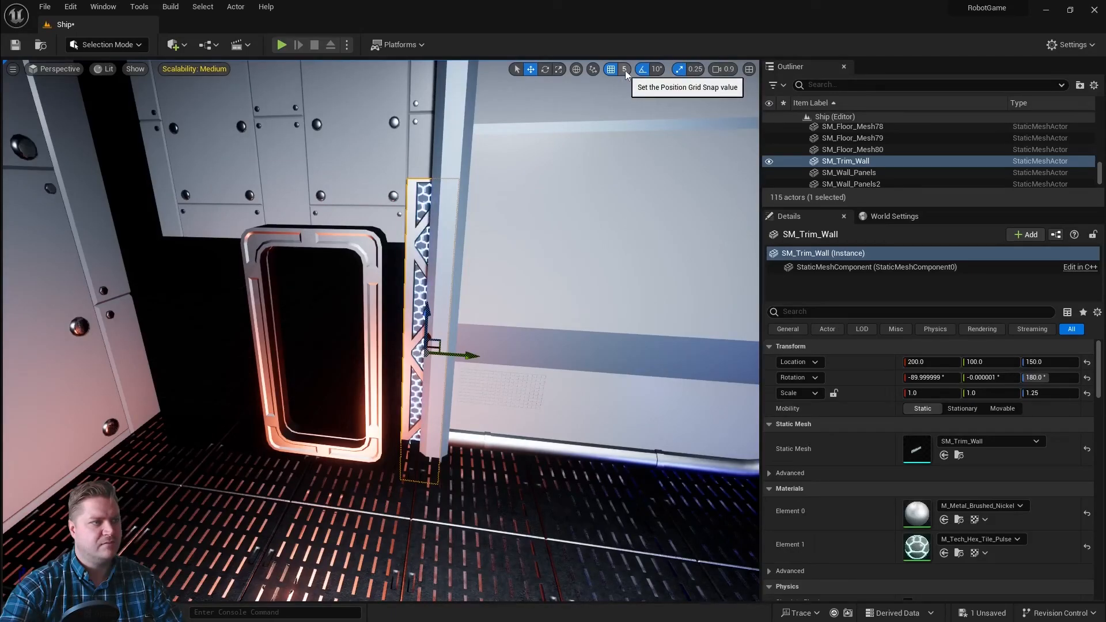
left_click_drag(474, 354, 453, 355)
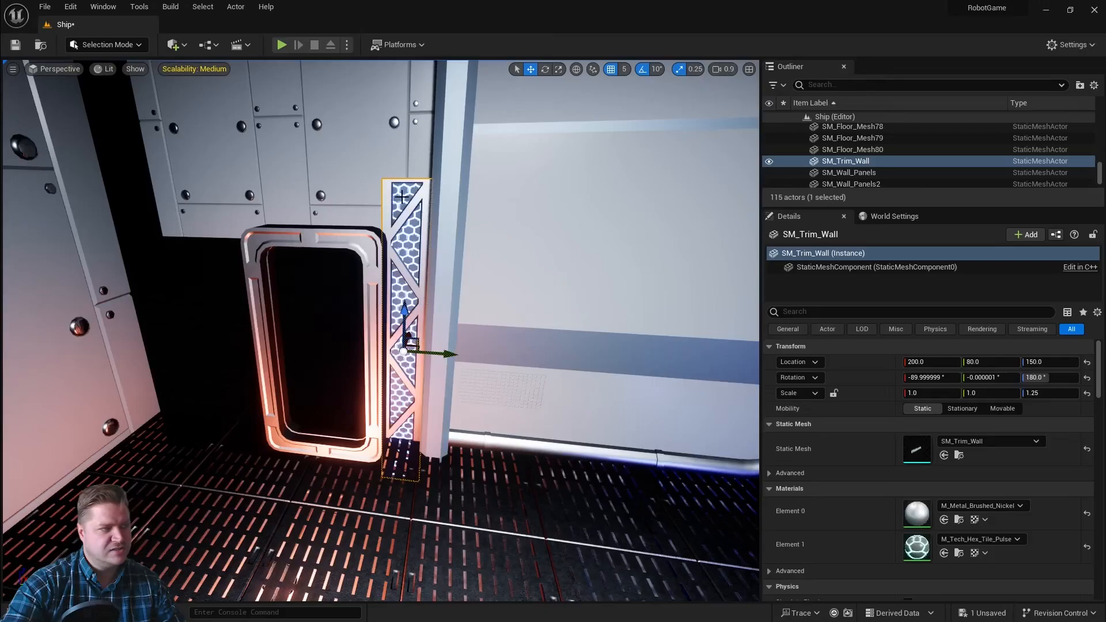
right_click_drag(391, 294, 513, 316)
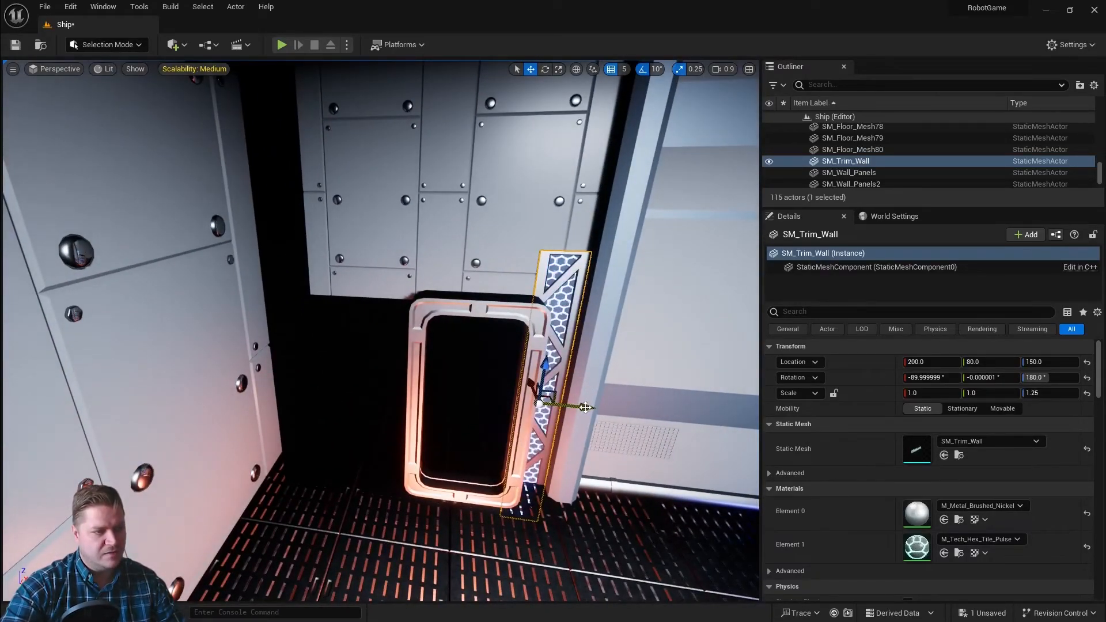
scroll(621, 443, "down", 5)
left_click_drag(623, 428, 613, 340, "alt")
left_click_drag(540, 522, 542, 597, "alt")
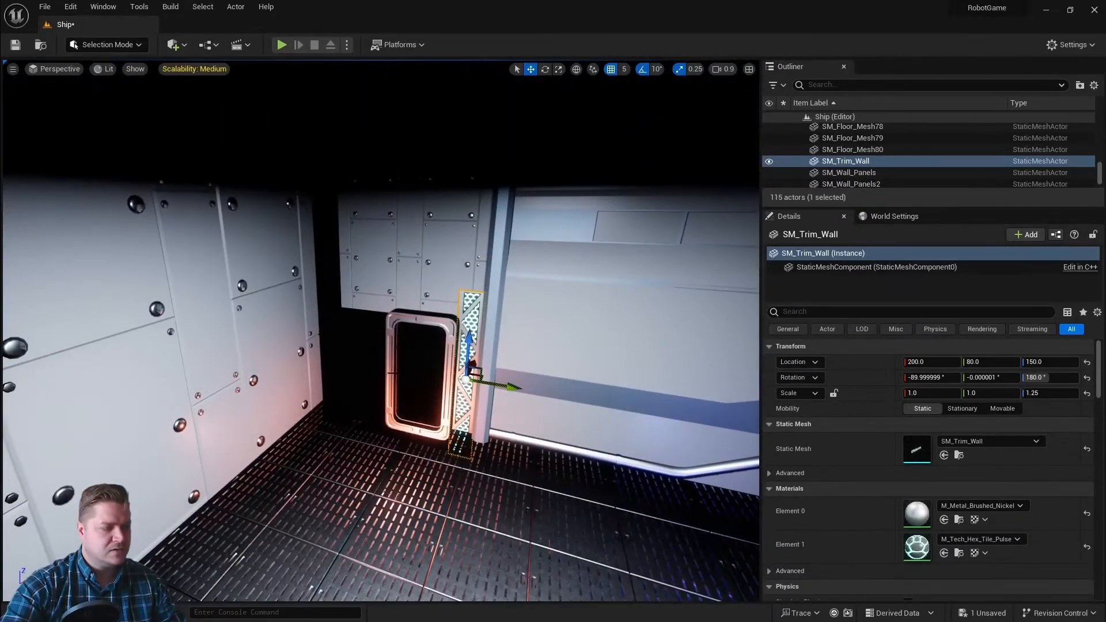
Step: Duplicate the wall trim to the opposite side of the doorframe, placing the copy at Y -70
left_click_drag(511, 387, 386, 393, "alt")
key("f")
key("Delete")
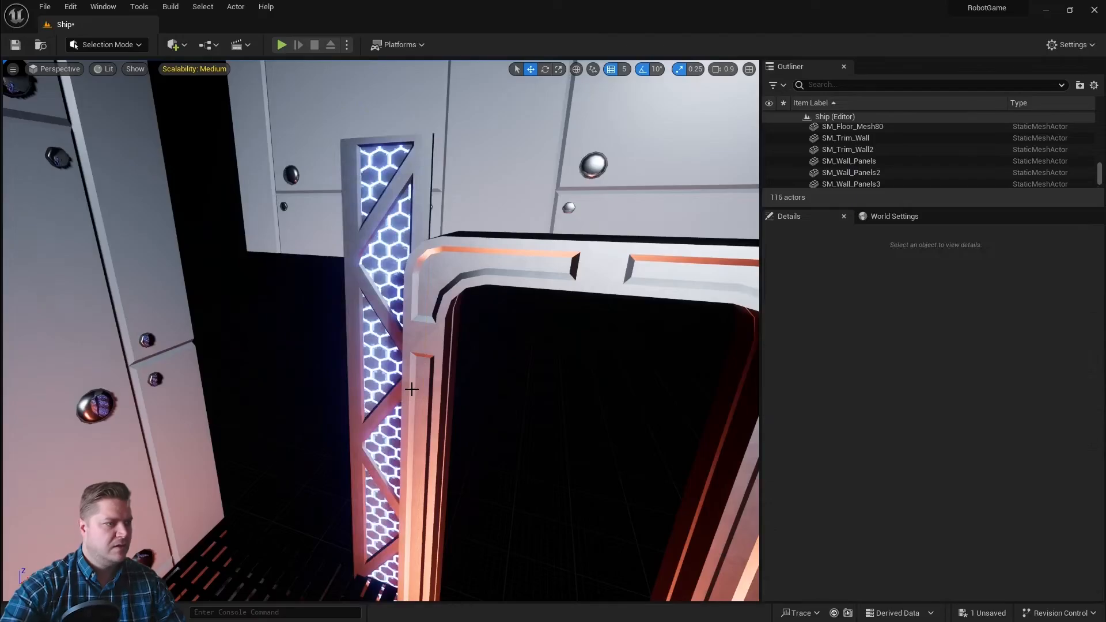
scroll(508, 435, "down", 4)
right_click_drag(507, 436, 398, 381)
left_click(396, 377)
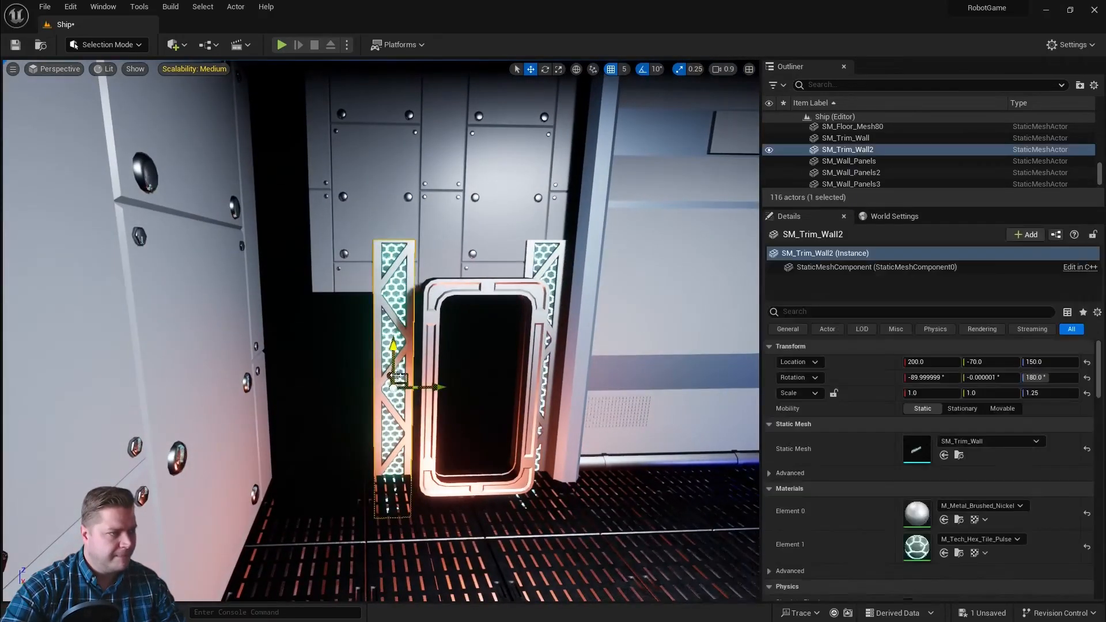
left_click_drag(435, 388, 471, 344)
Step: Move SM_Doorframe to X 190 and Y 0 so it sits between the two wall trims, and clear the selection
left_click(414, 404)
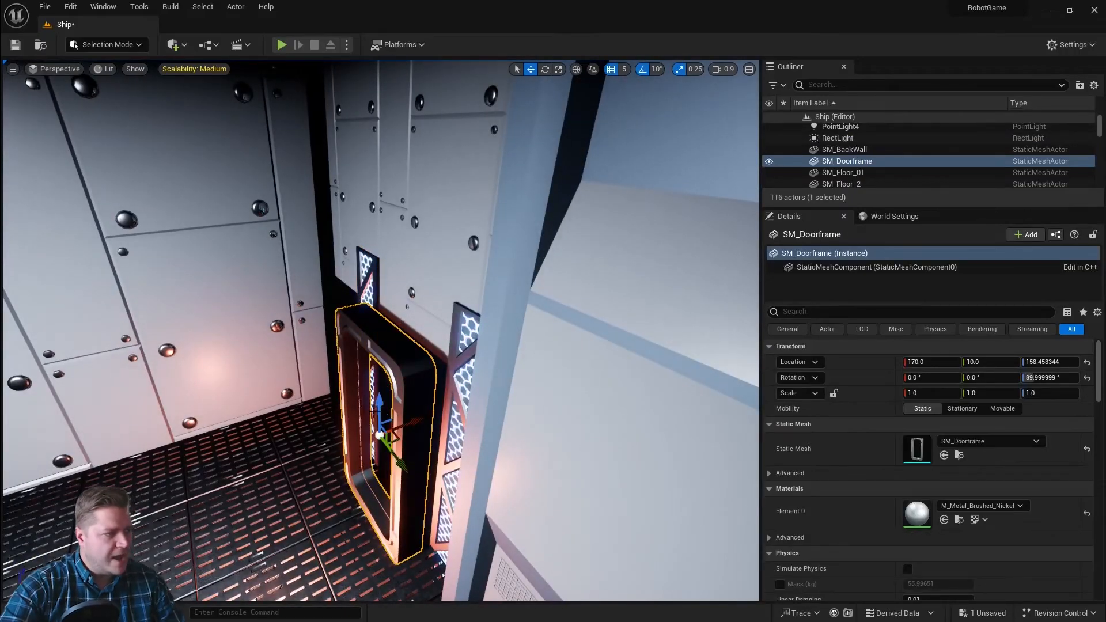
left_click_drag(409, 421, 536, 389)
left_click_drag(384, 361, 413, 347, "alt")
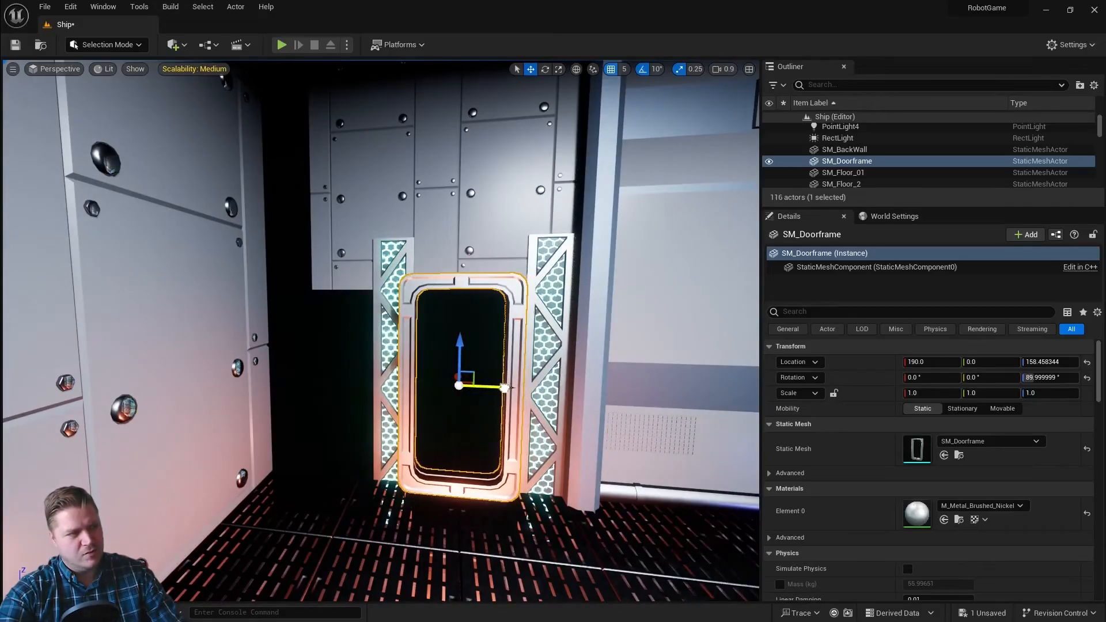
mouse_move(562, 383)
left_mouse_down("alt")
mouse_move(516, 385)
mouse_move(547, 383)
left_mouse_up("alt")
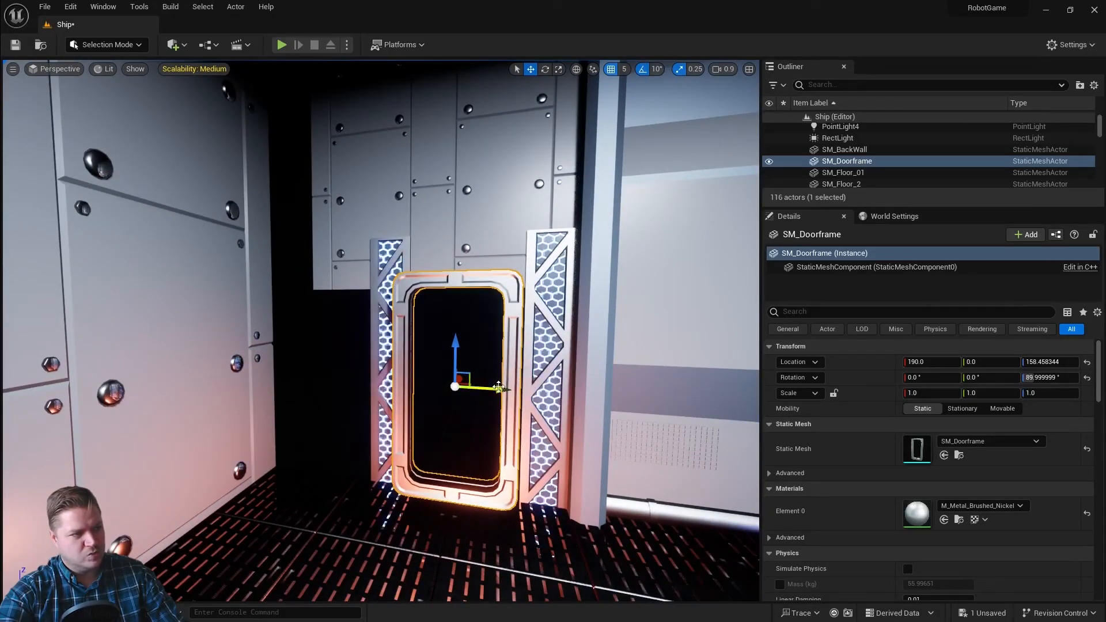
left_click_drag(414, 347, 424, 372, "alt")
left_click(411, 346)
left_click(469, 375)
scroll(488, 246, "down", 5)
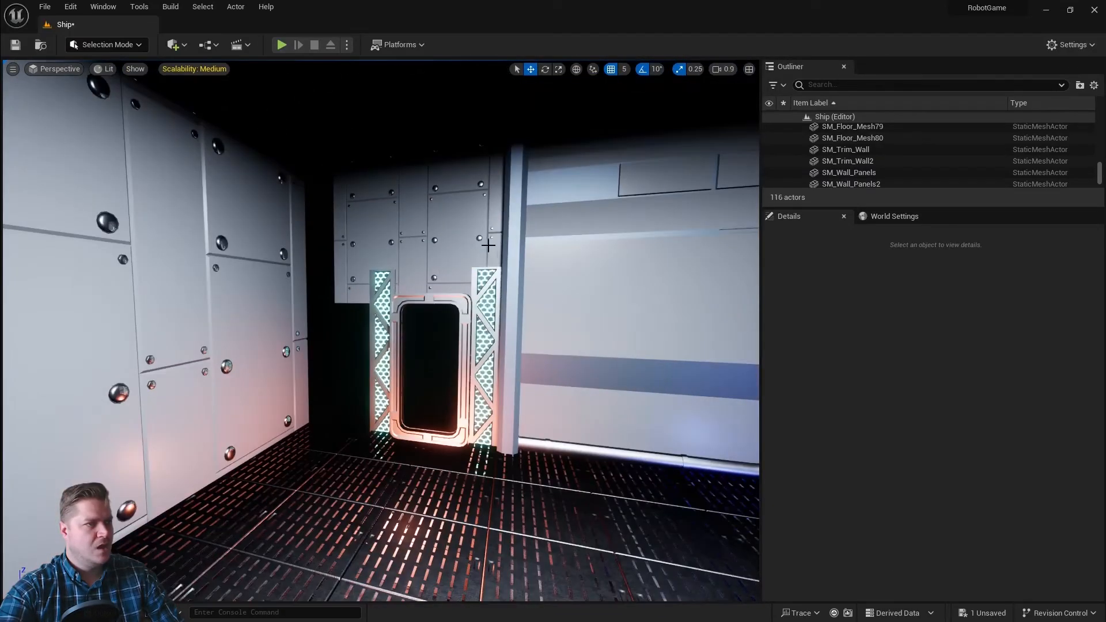
Step: Select both wall trims, set the position grid snap to 50, and duplicate them upwards to Z 450 above the originals
left_click(388, 281)
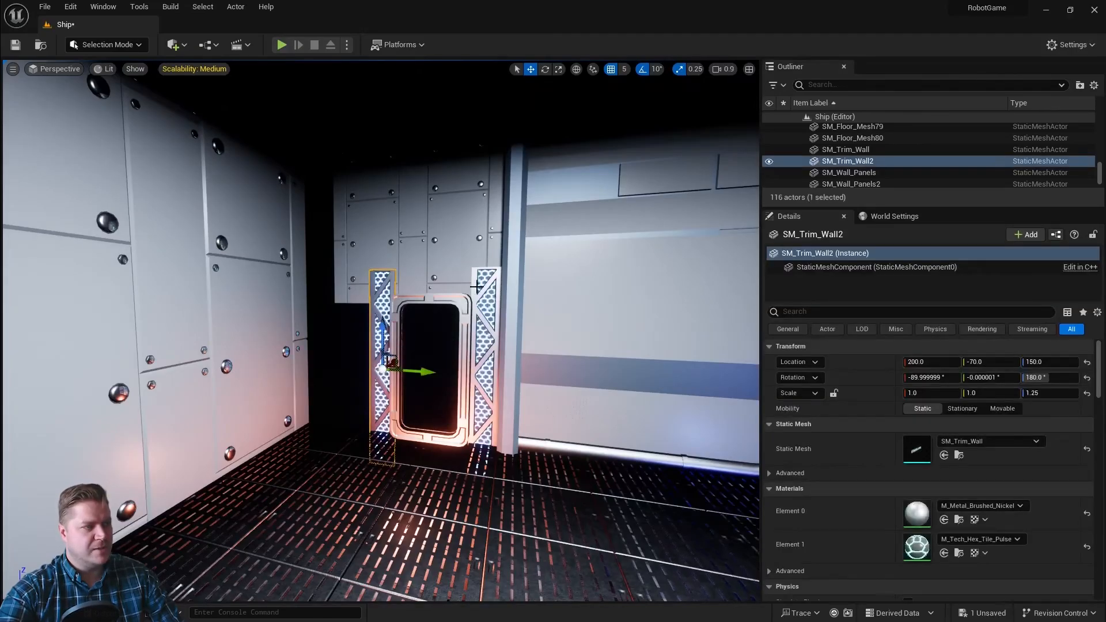
left_click(486, 286, "ctrl")
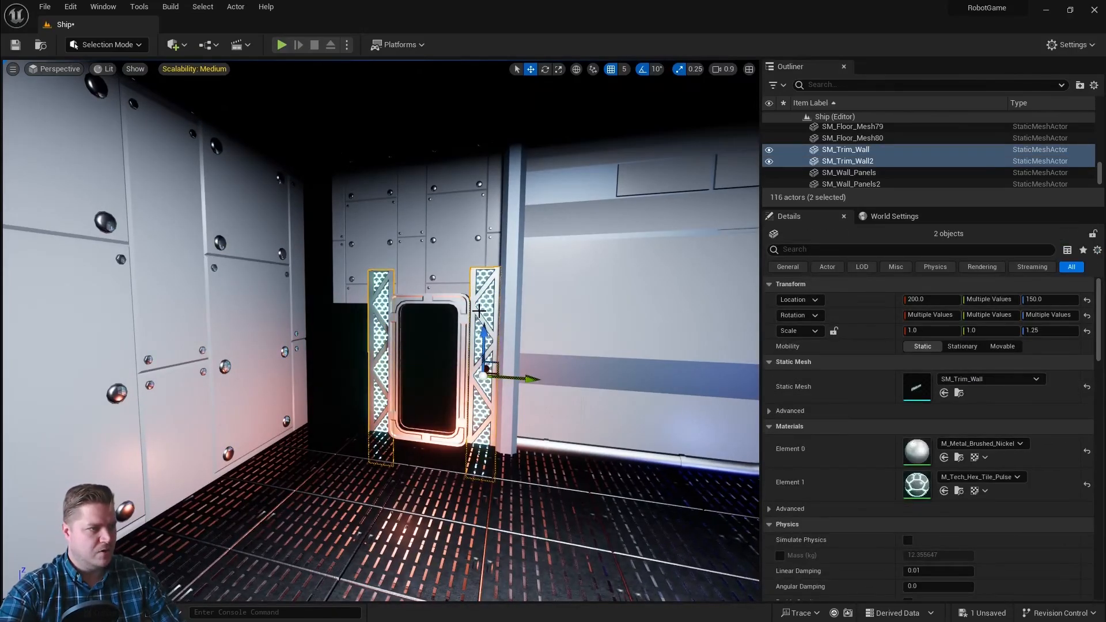
left_click(624, 69)
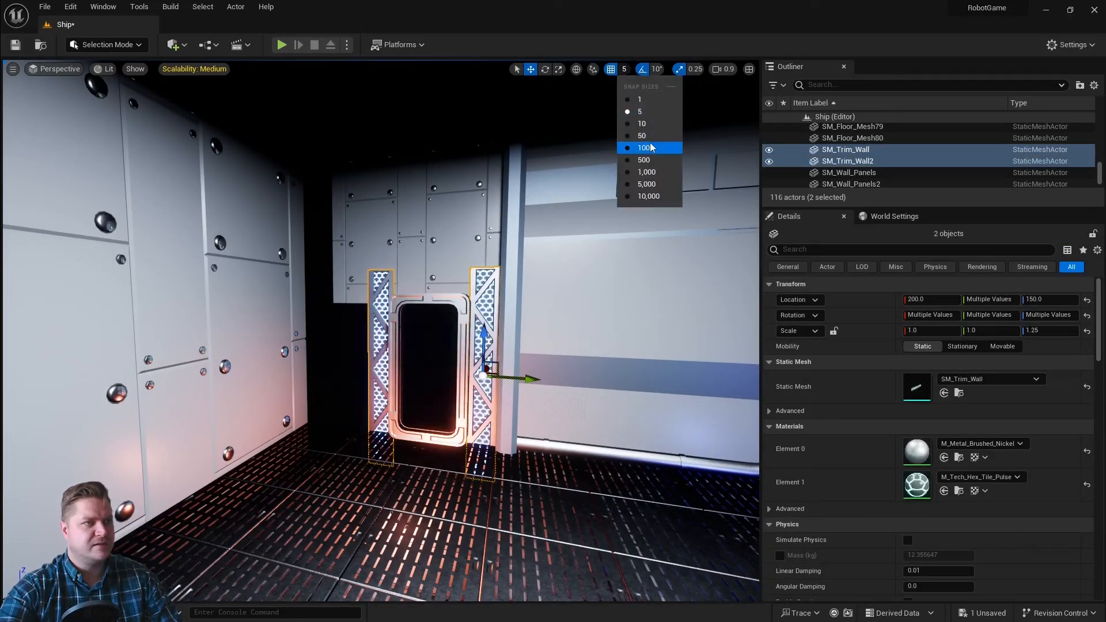
left_click(631, 144)
left_click_drag(485, 334, 499, 186, "alt")
right_click_drag(449, 214, 449, 214)
key("s")
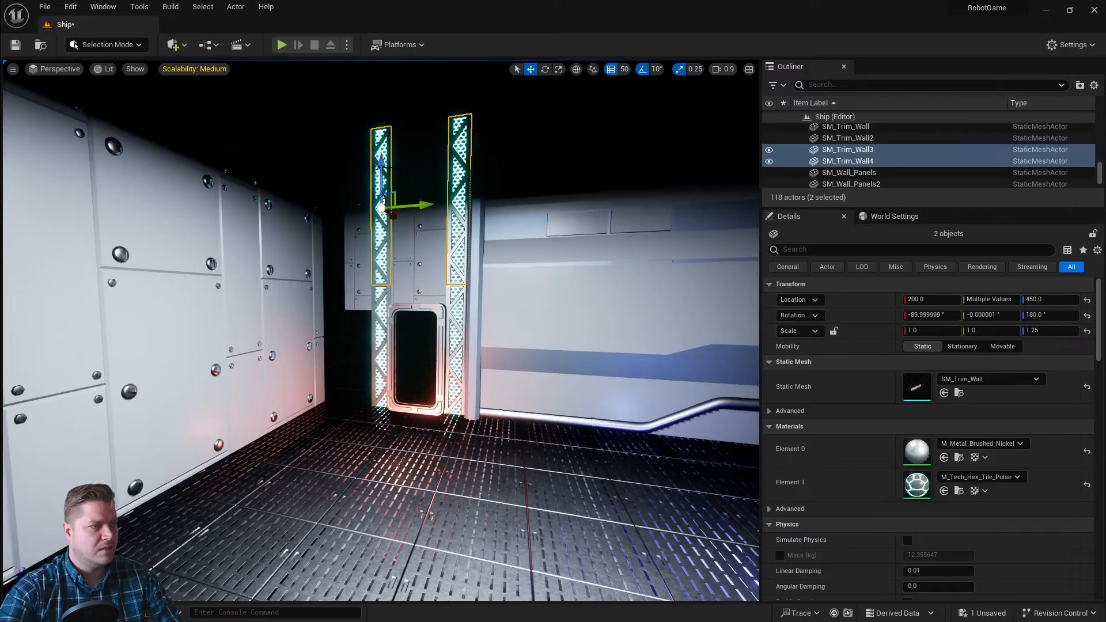
left_click(410, 343)
key("a")
mouse_move(410, 344)
right_mouse_down()
mouse_move(528, 344)
mouse_move(399, 338)
right_mouse_up()
key("a")
key("d")
key("q")
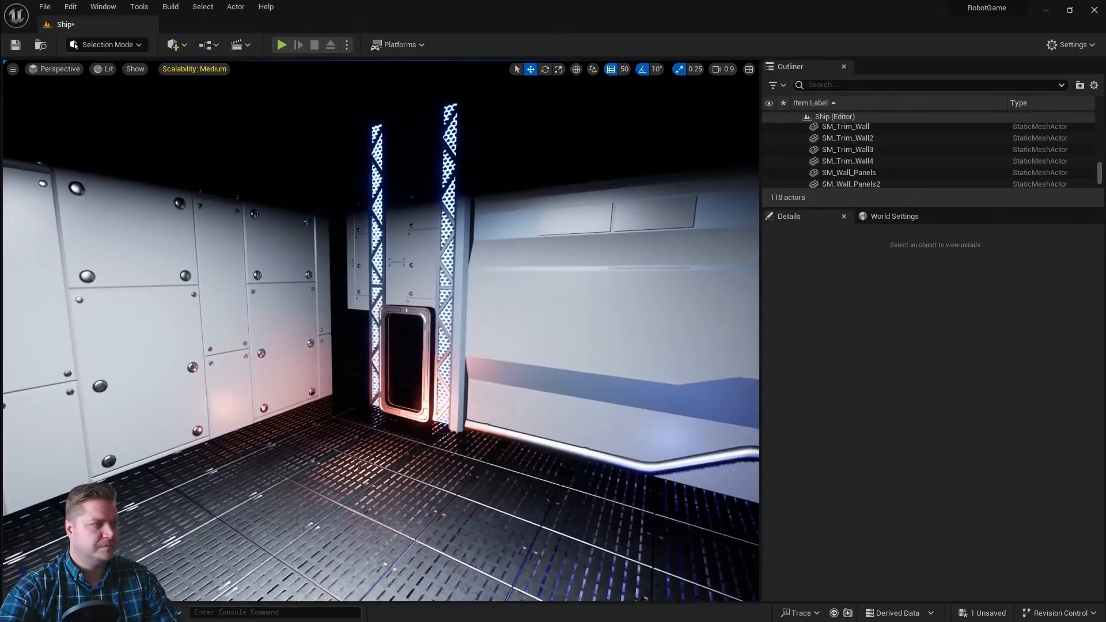
Step: Playtest the level by running the character through and around the new doorway and trims, and end the play session
left_click(282, 45)
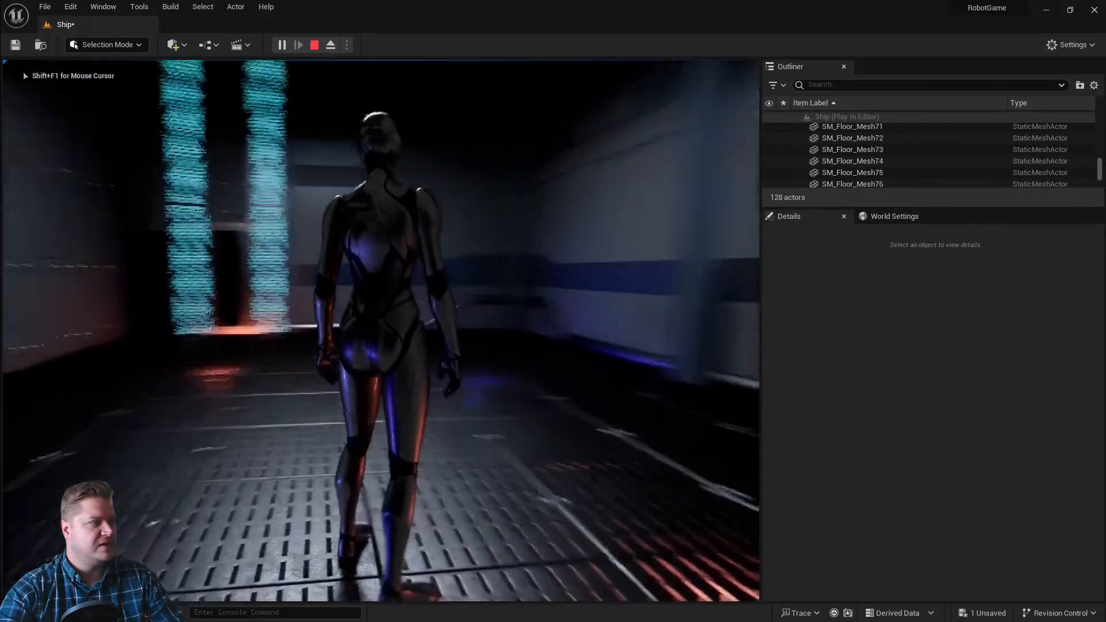
key("w")
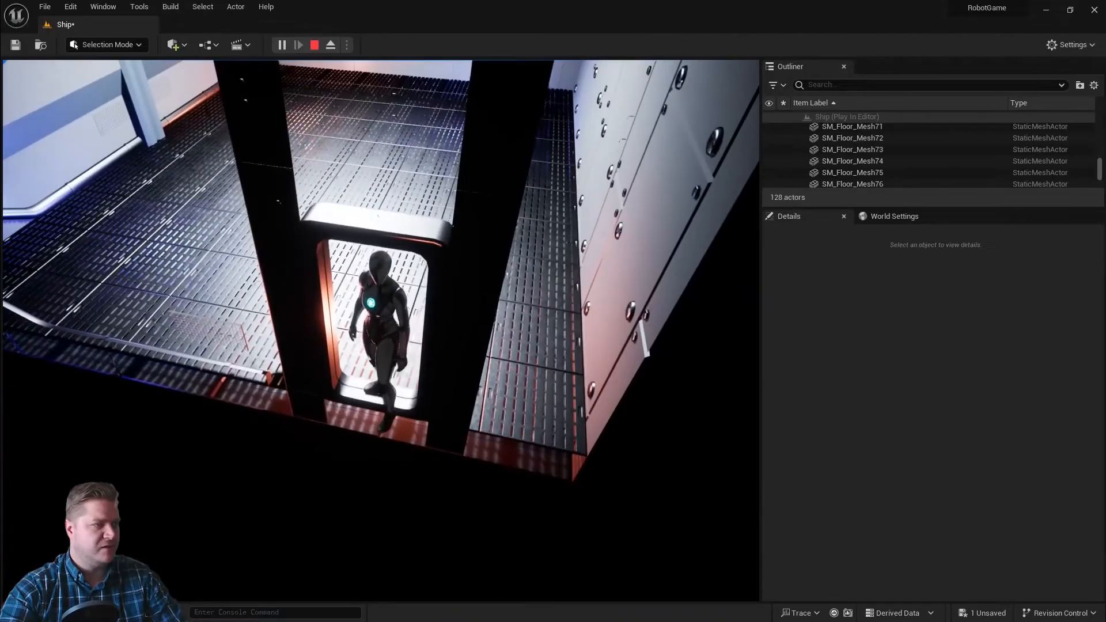
key("s")
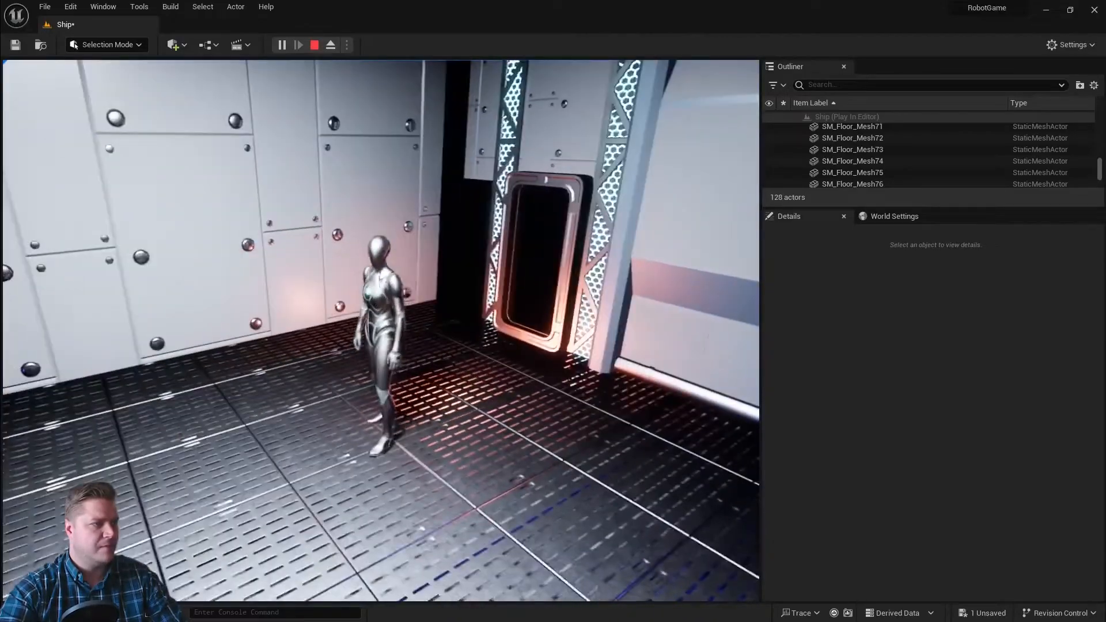
key("d")
key("w")
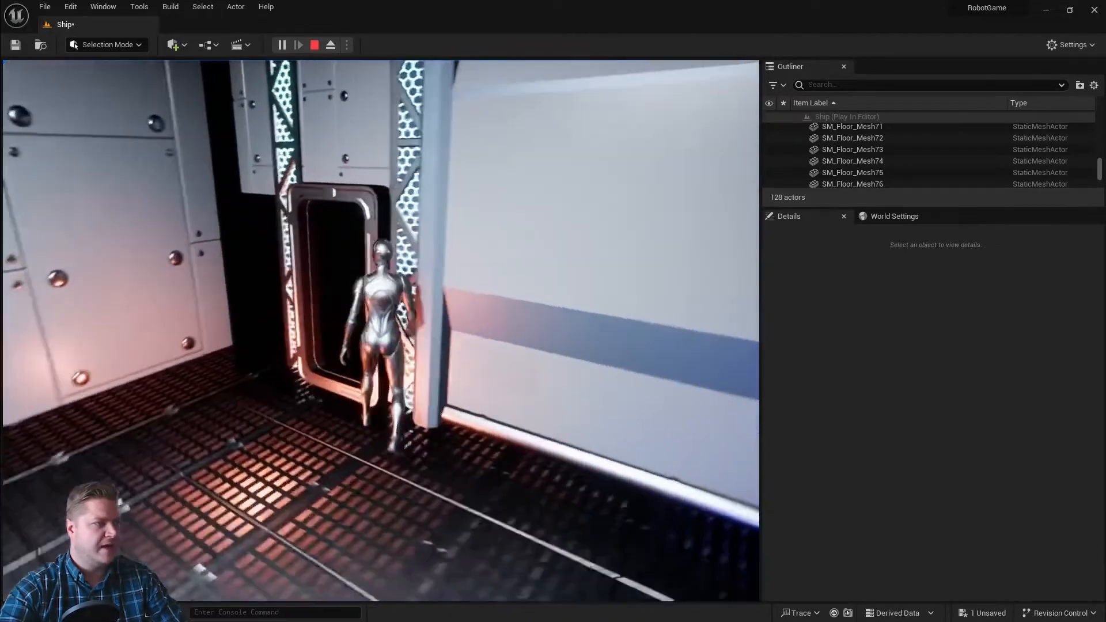
key("space")
key("a")
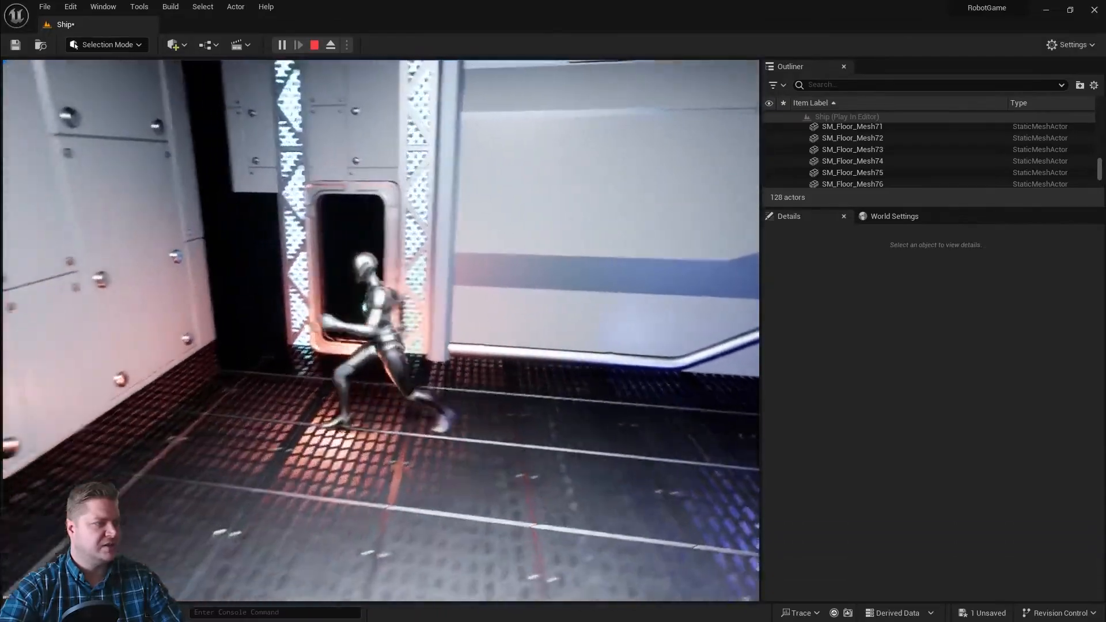
key("w")
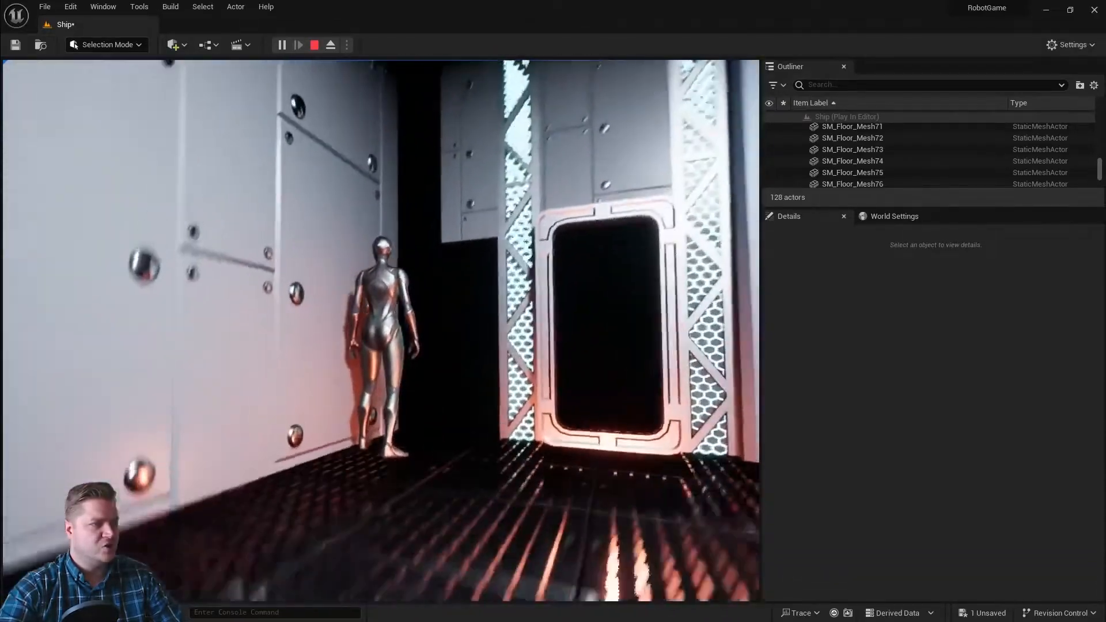
key("s")
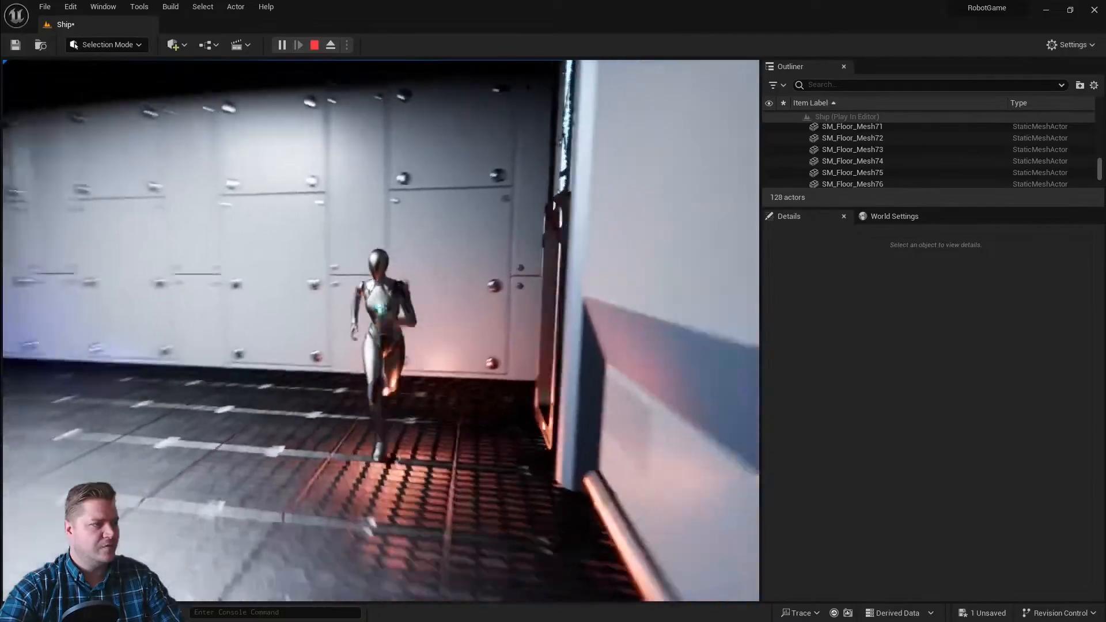
key("a")
key("w")
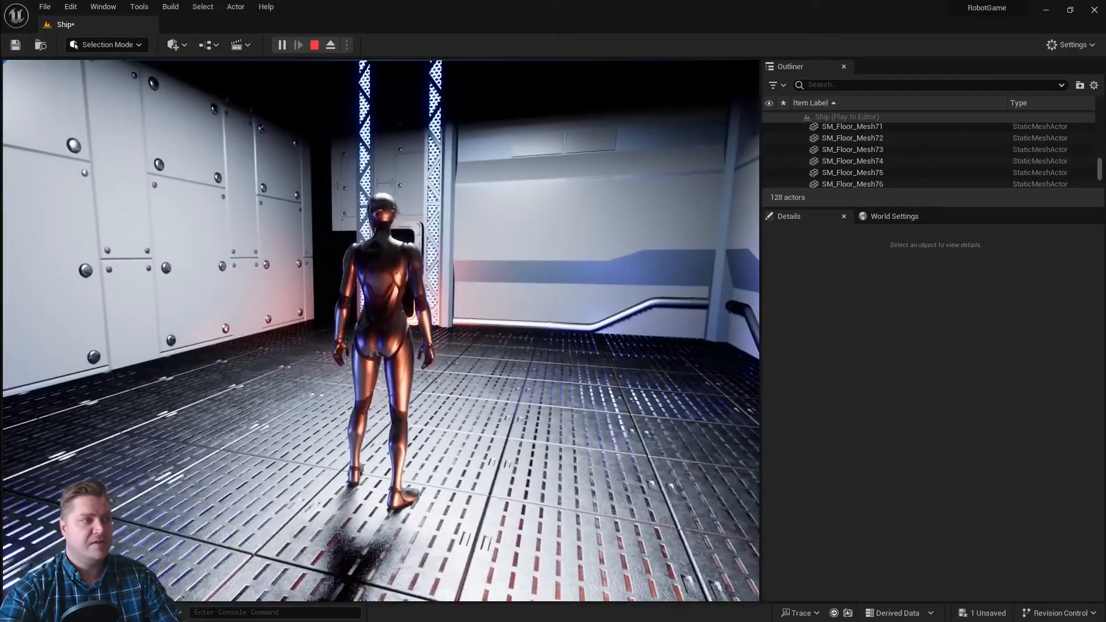
key("Escape")
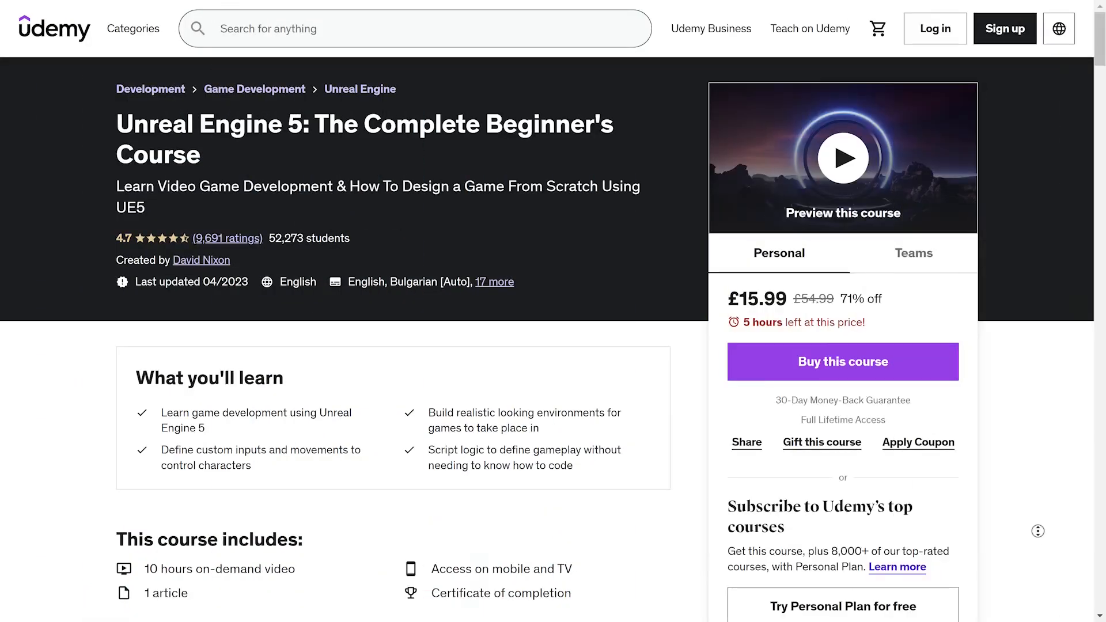
Step: Switch to the Udemy page for Unreal Engine 5: The Complete Beginner's Course and look over its course overview
scroll(1039, 572, "down", 1)
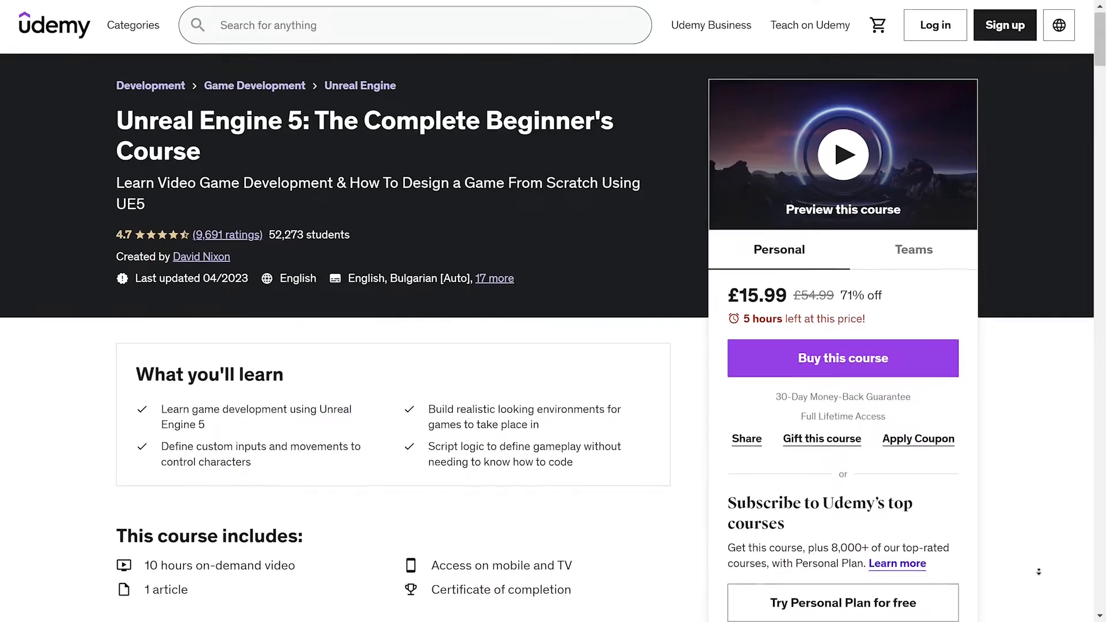
scroll(1039, 581, "down", 2)
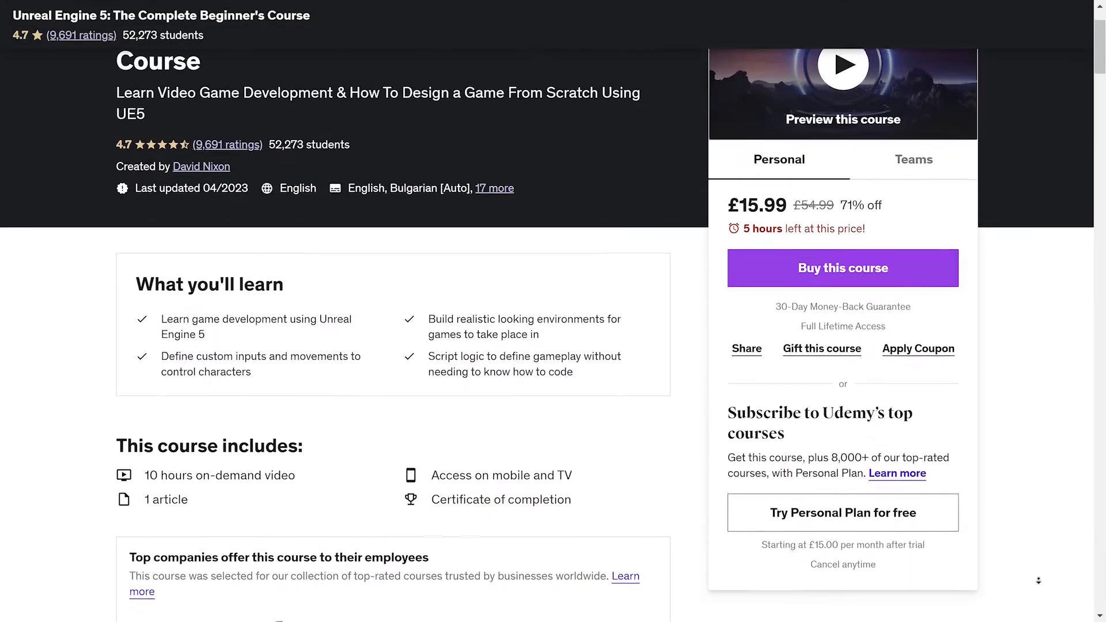
Step: Read through the course's learning outcomes and included materials down to the course content section, and view the gameplay preview
scroll(1039, 581, "down", 2)
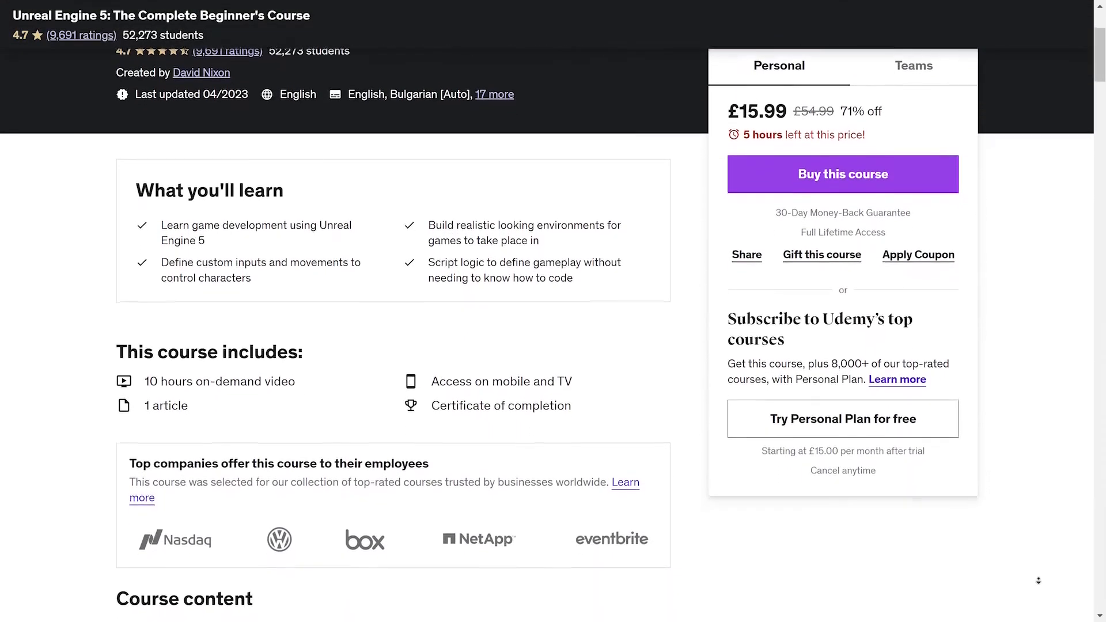
scroll(1039, 581, "down", 2)
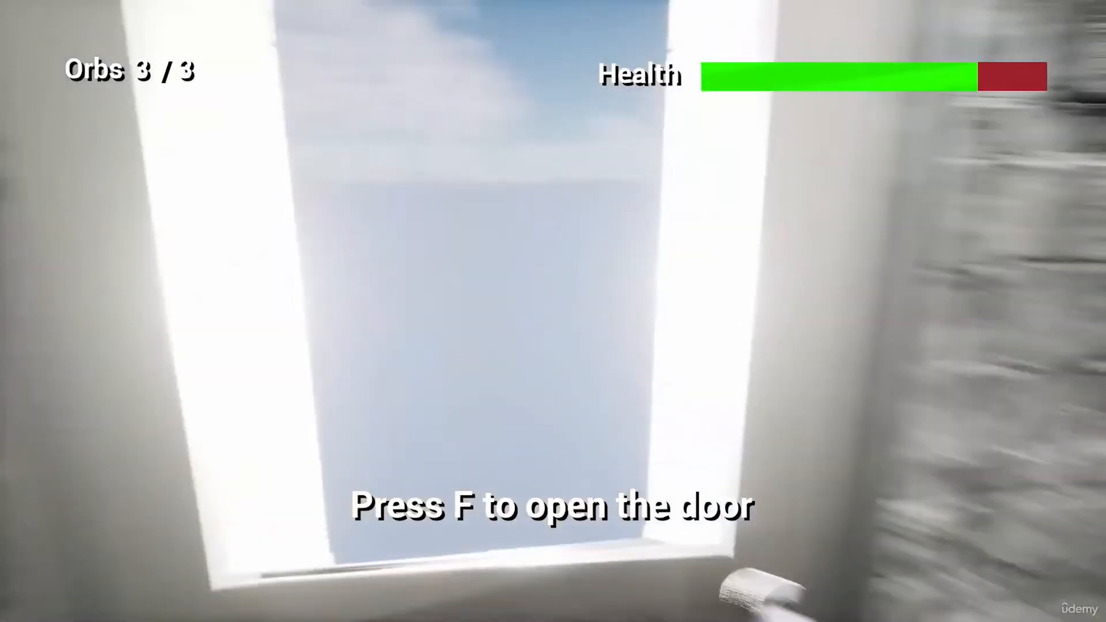
key("f")
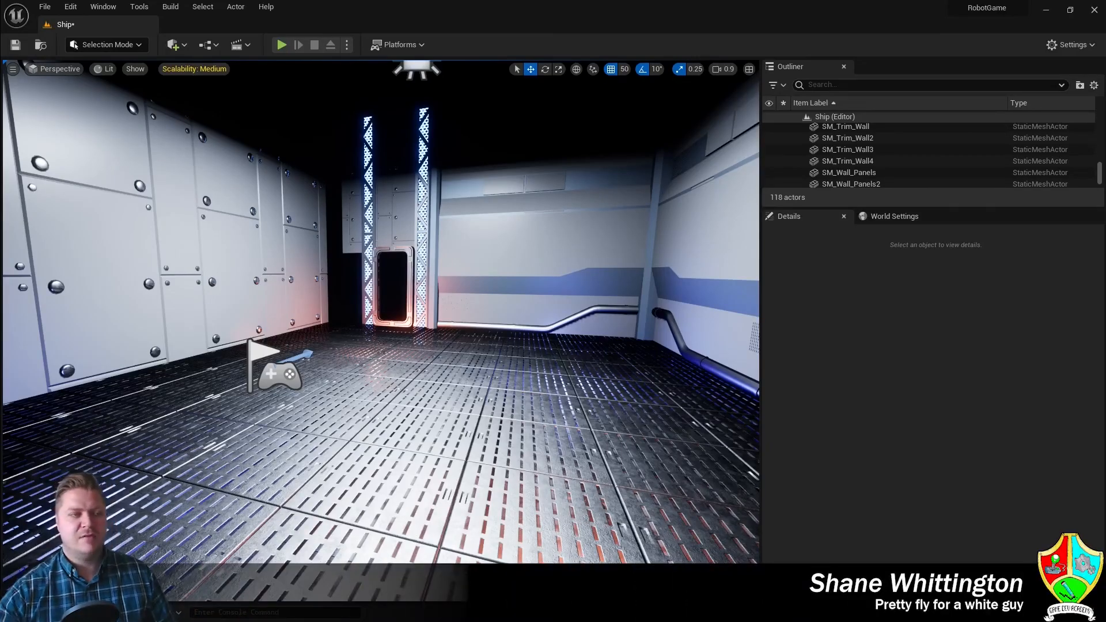
Step: Import SM_Fence.fbx and SM_Trim_Corner.fbx from the Chapter 2 resources into the Meshes folder, applying the same import options to both
right_click_drag(410, 258, 347, 264)
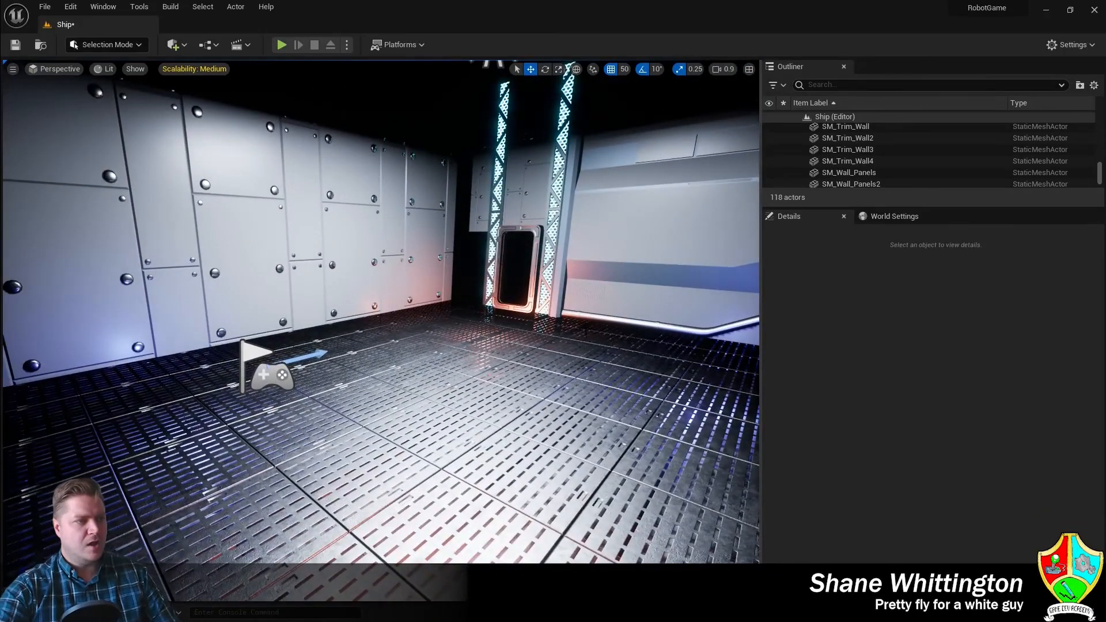
key("ctrl+space")
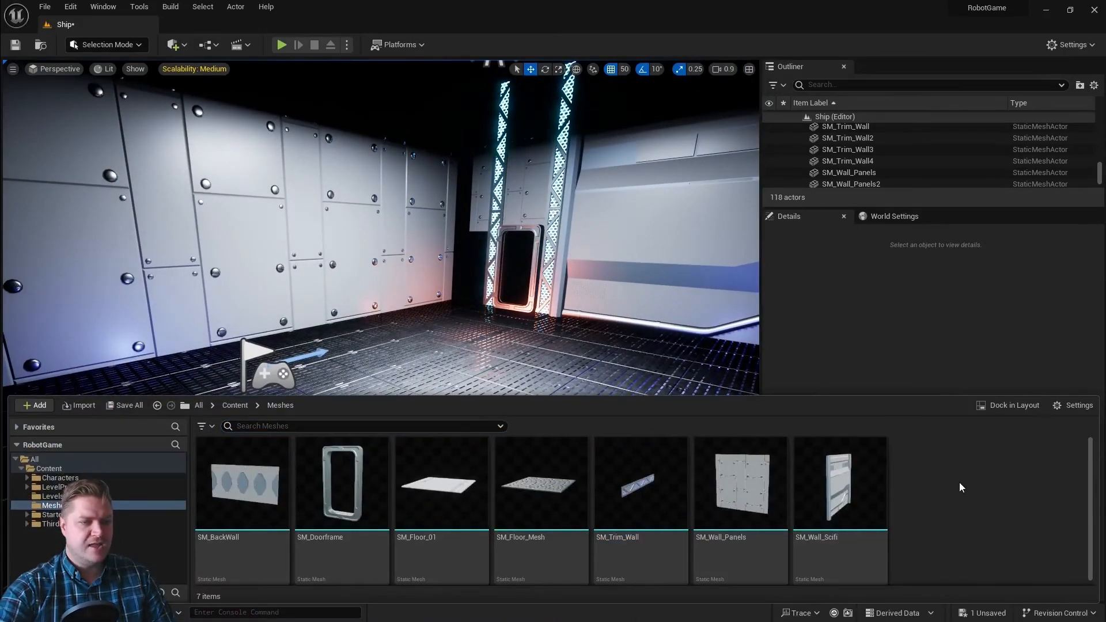
right_click(961, 487)
key("Escape")
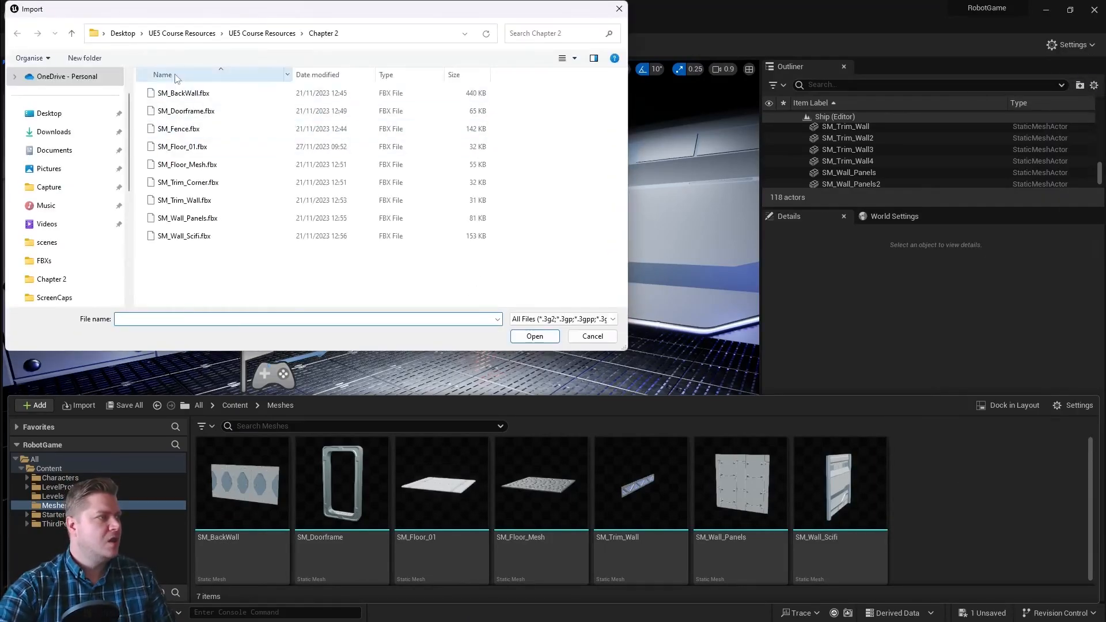
left_click(297, 129)
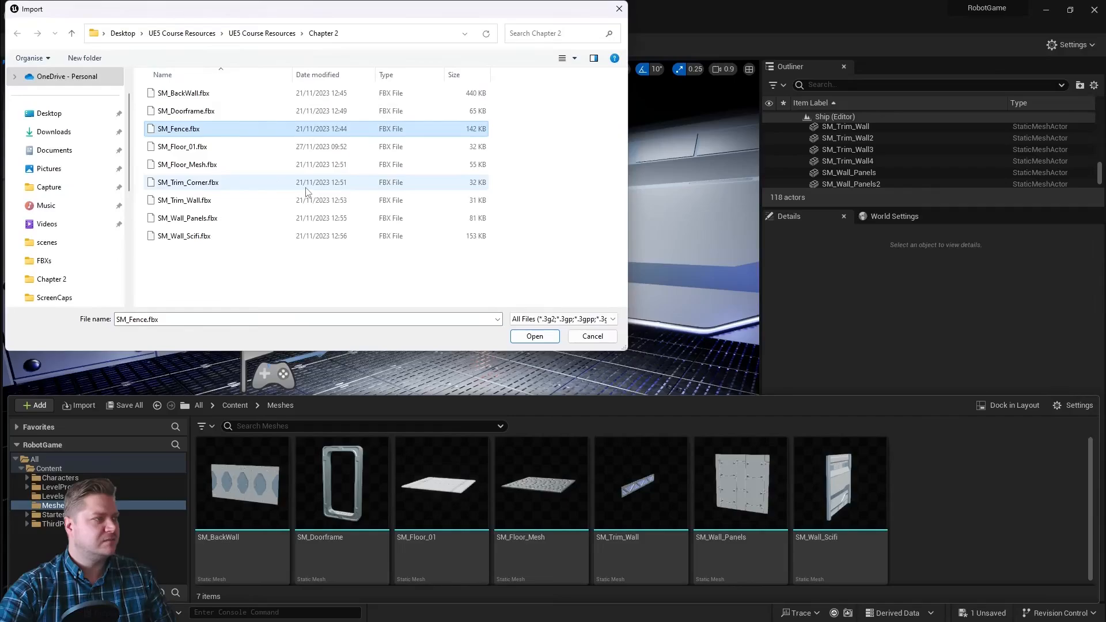
left_click(196, 183, "ctrl")
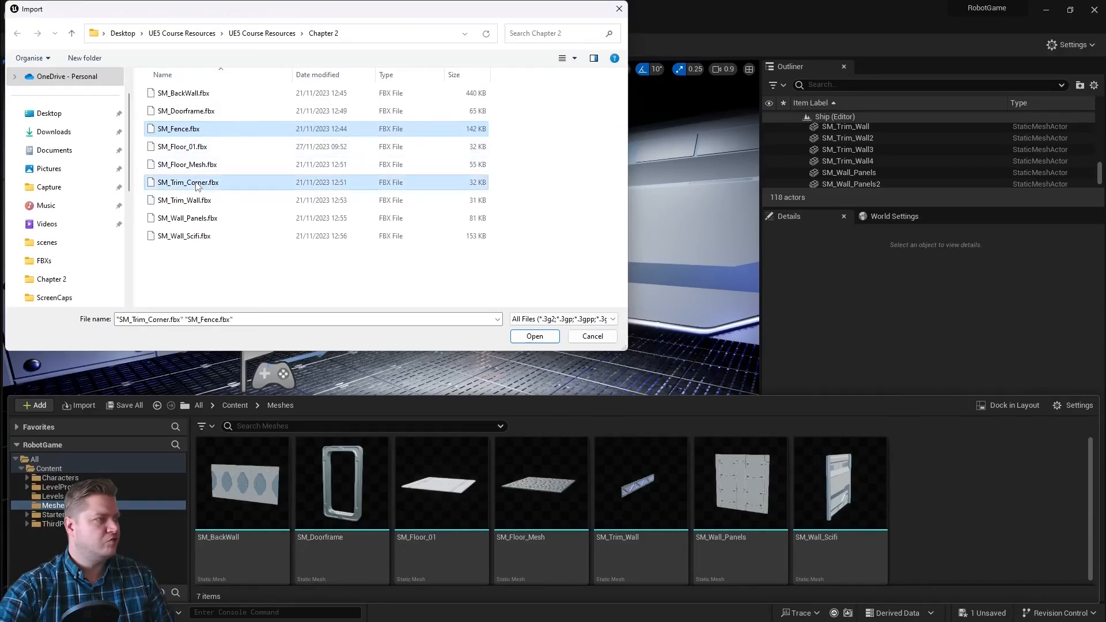
left_click(546, 342)
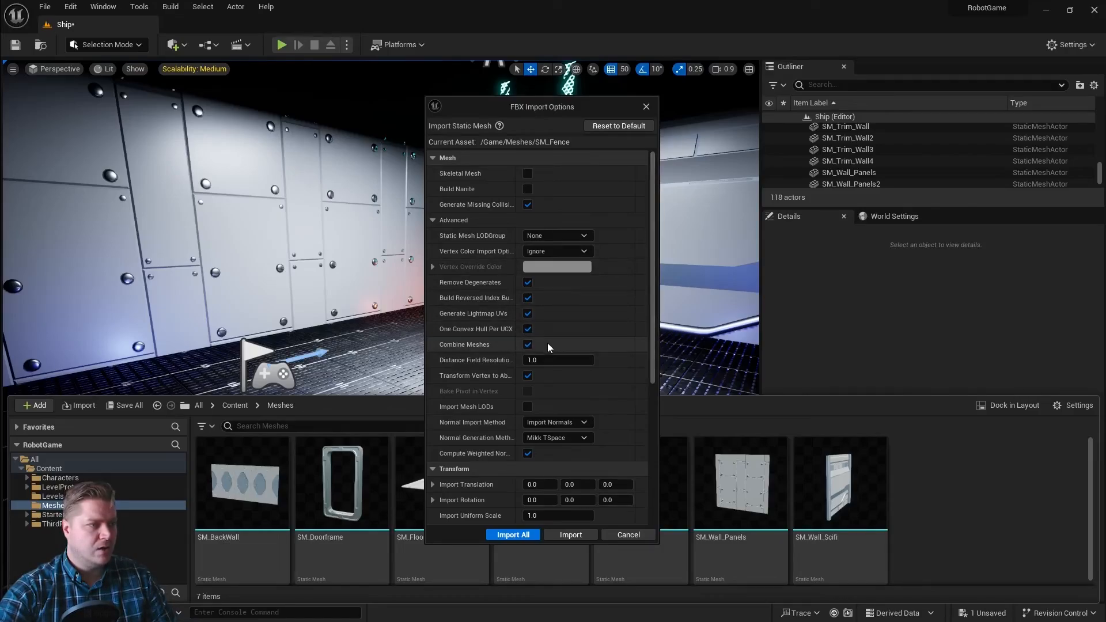
left_click_drag(654, 264, 610, 395)
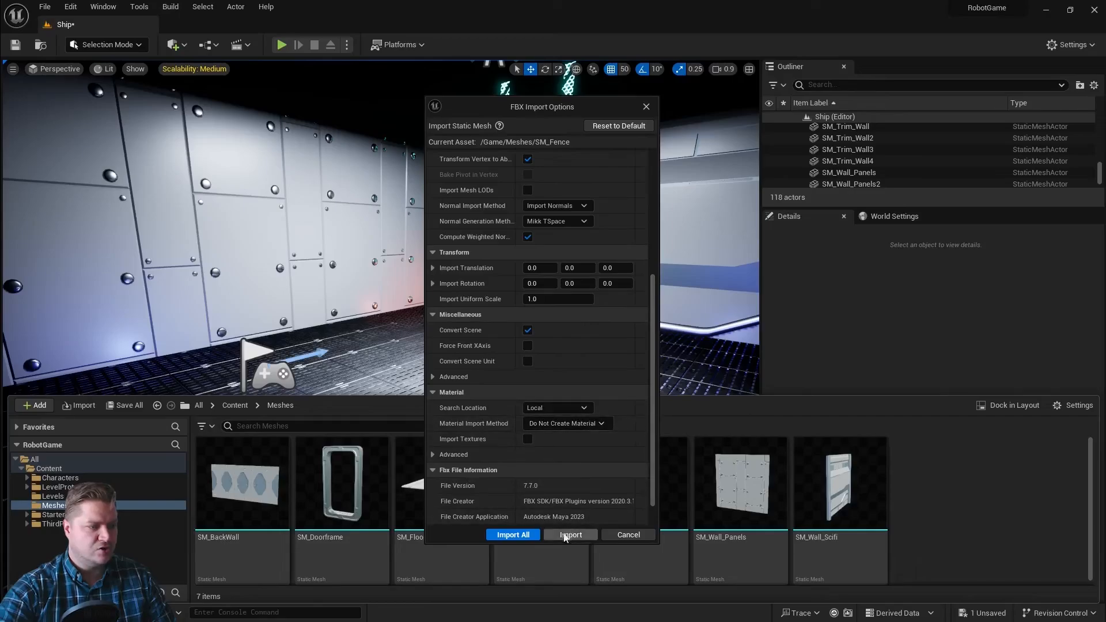
left_click(513, 535)
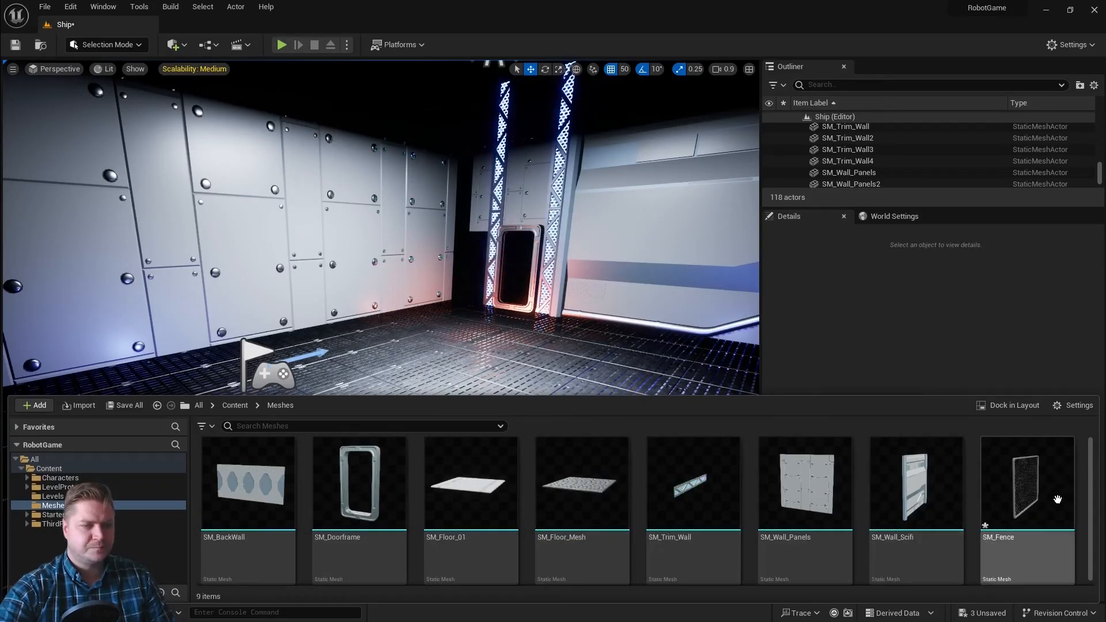
Step: Open the SM_Fence mesh, assign M_Metal_Steel to its material slot, and save it
mouse_move(985, 486)
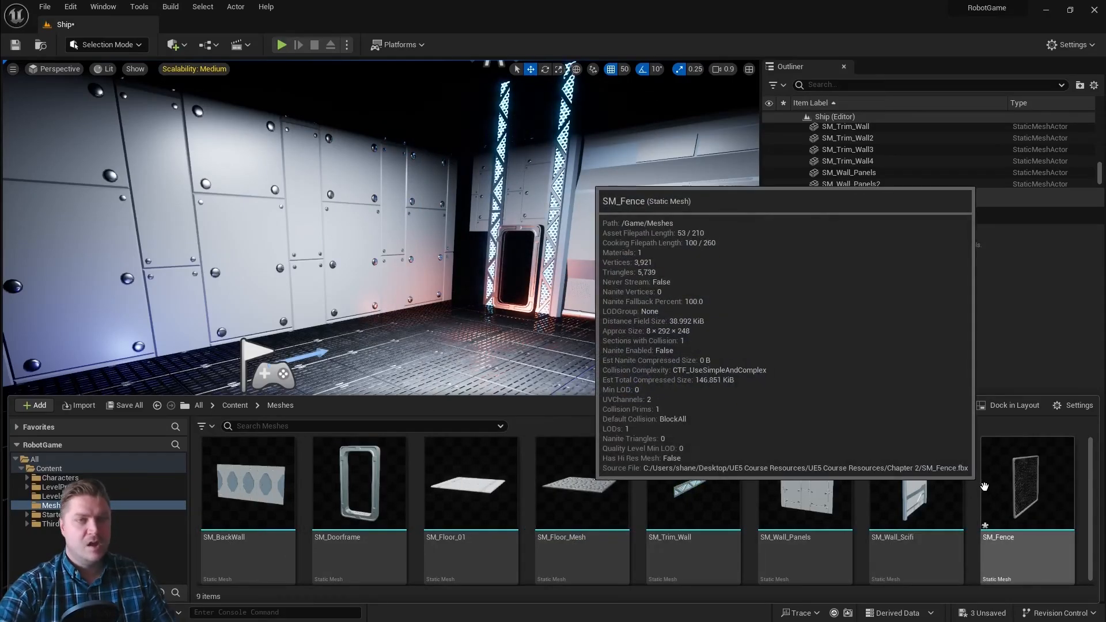
double_click(1026, 485)
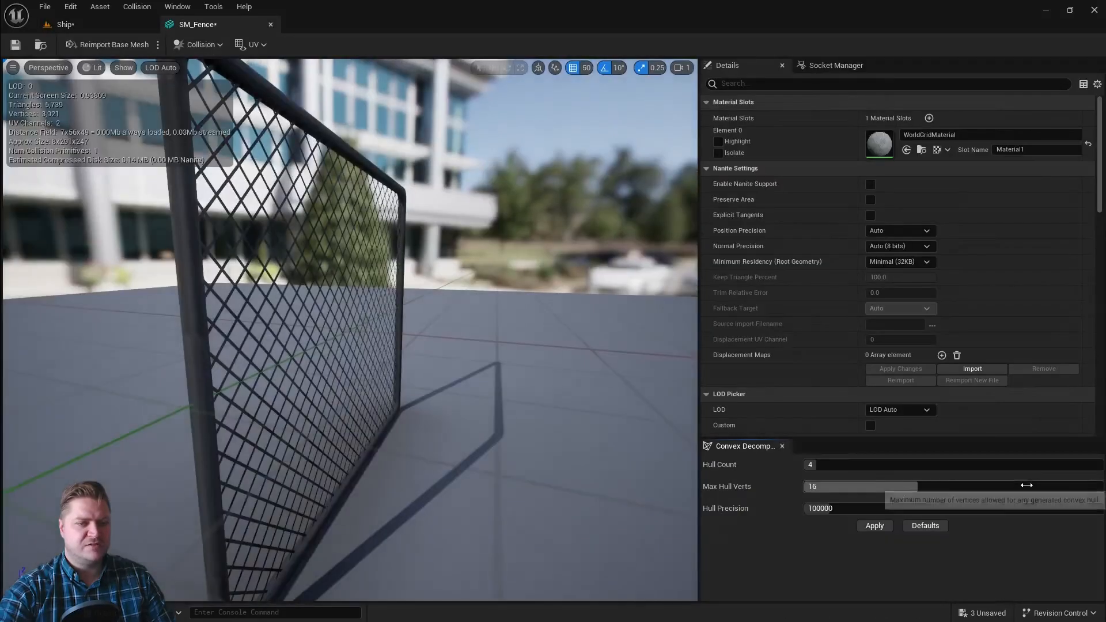
left_click(940, 137)
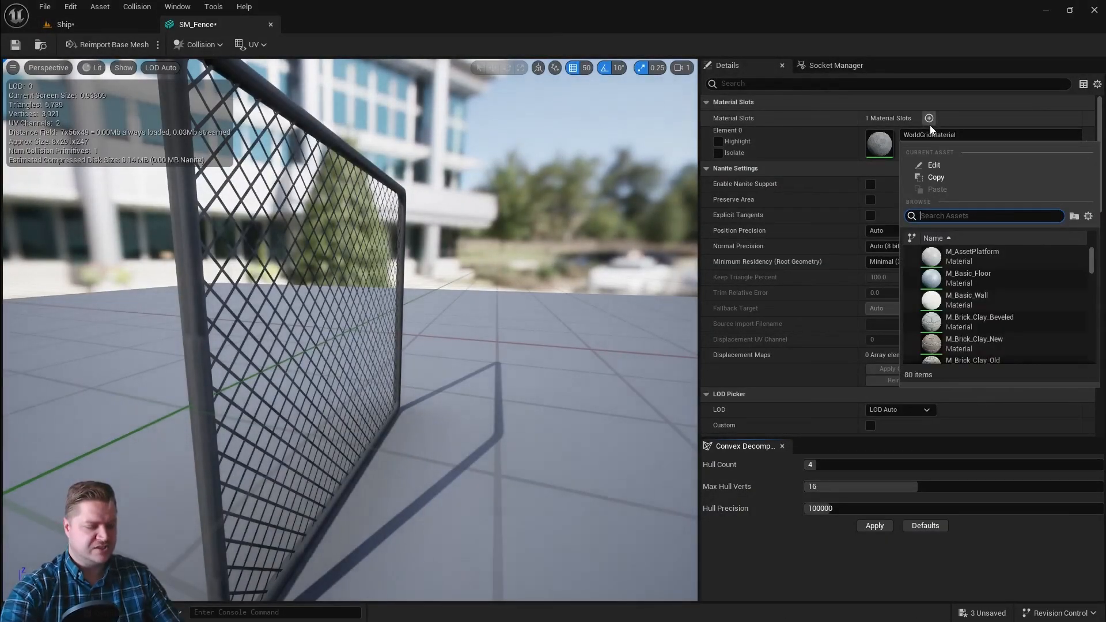
type("steel")
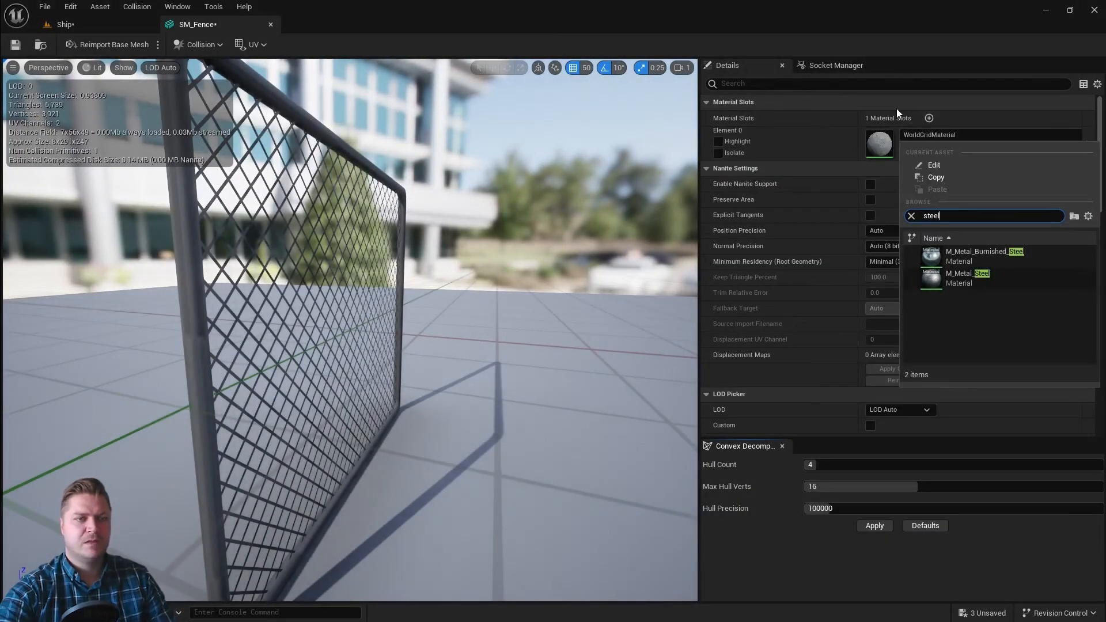
left_click(968, 274)
left_click(15, 45)
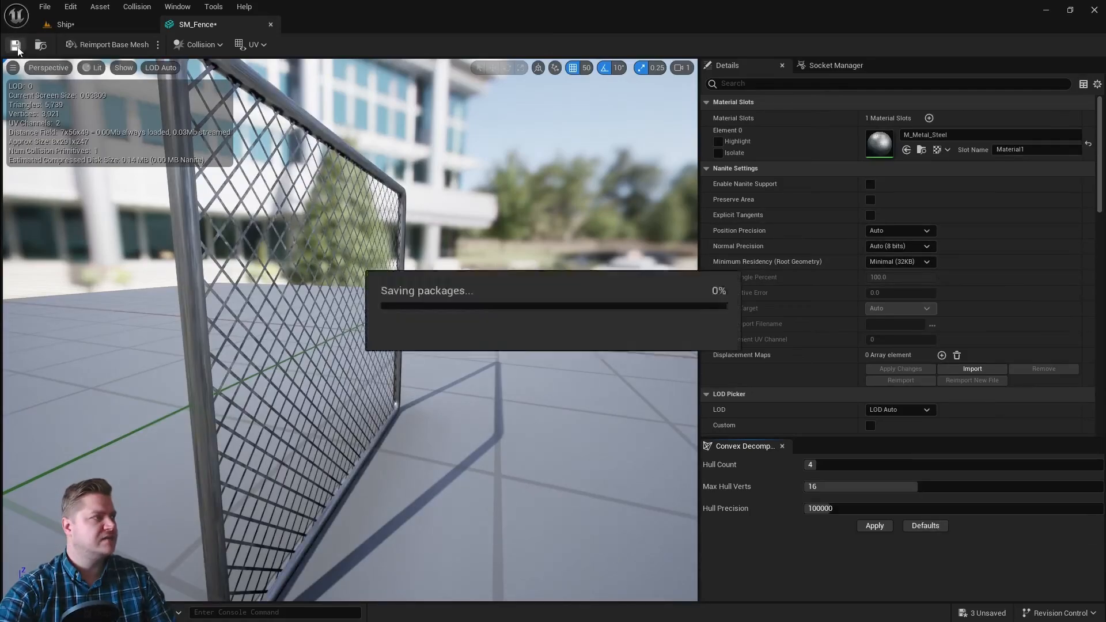
Step: Open the SM_Trim_Corner mesh from the Meshes folder, check which parts Element 0 covers, and assign M_AssetPlatform to that element
left_click(73, 25)
key("ctrl+space")
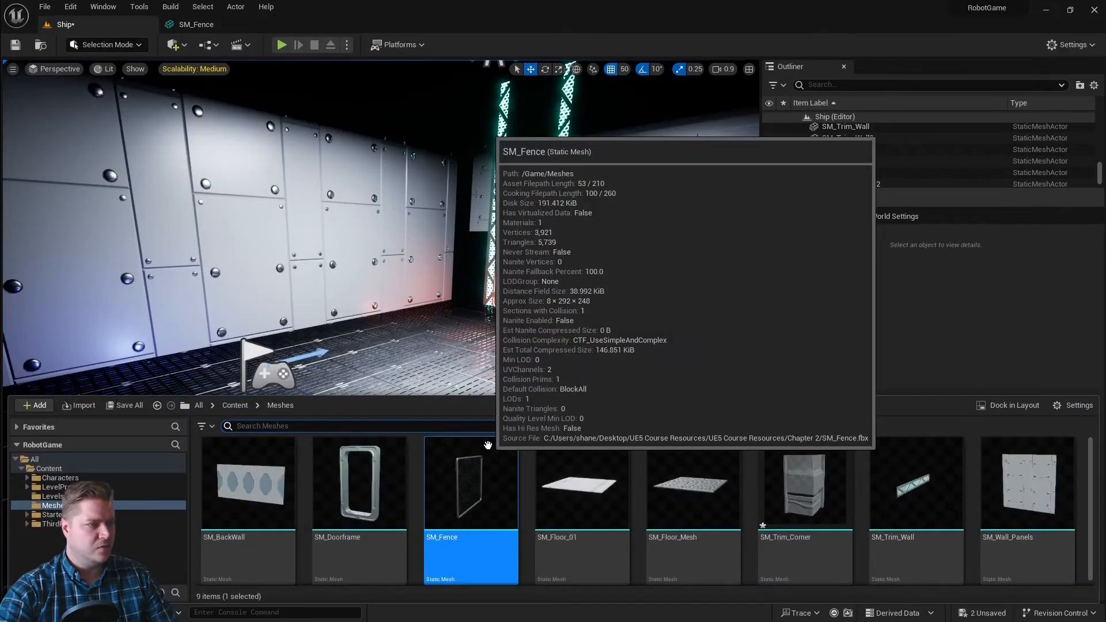
left_click(816, 494)
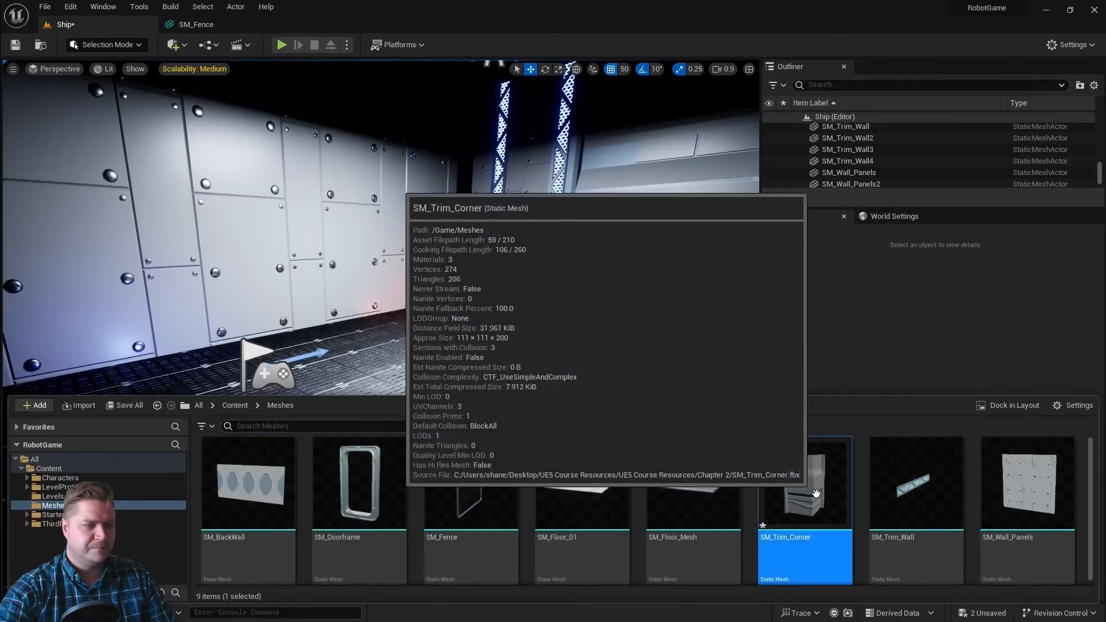
double_click(816, 494)
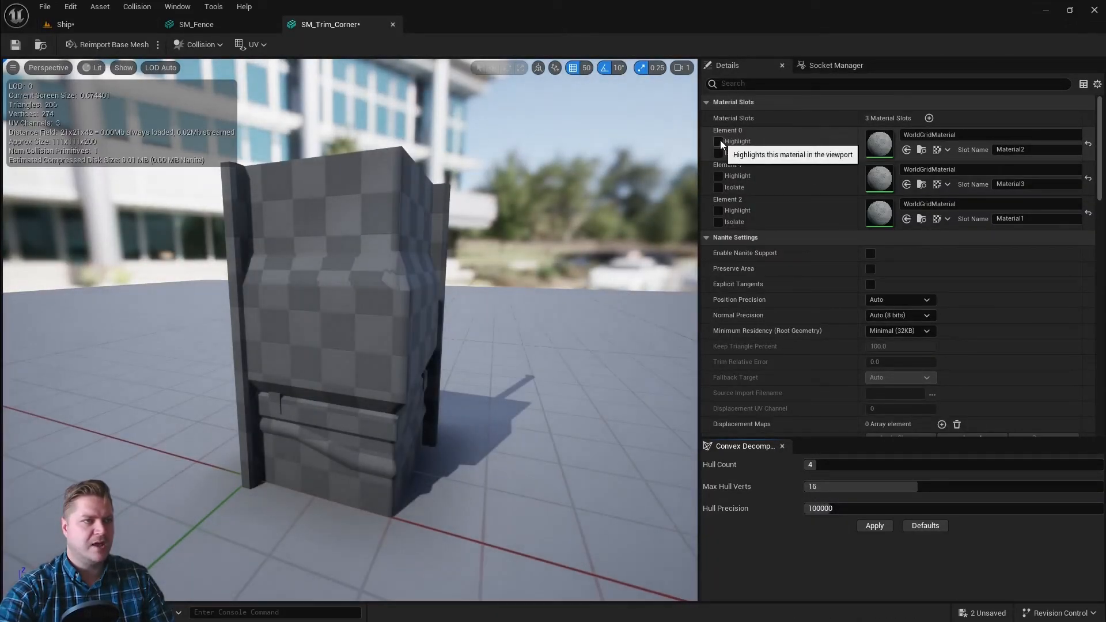
left_click(719, 142)
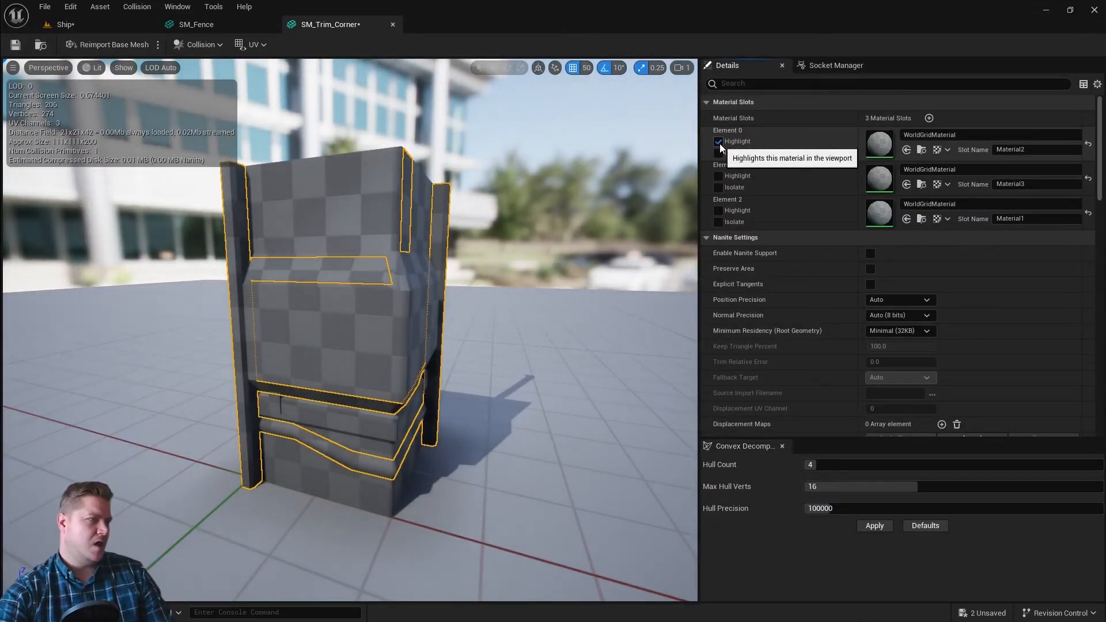
left_click(719, 141)
left_click(946, 138)
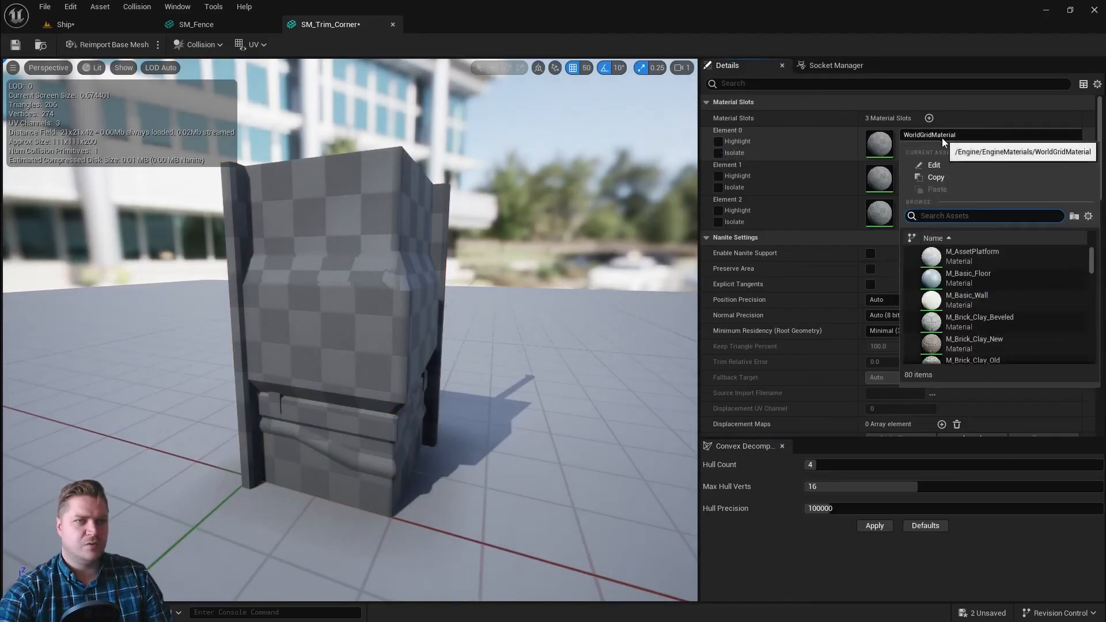
left_click(968, 277)
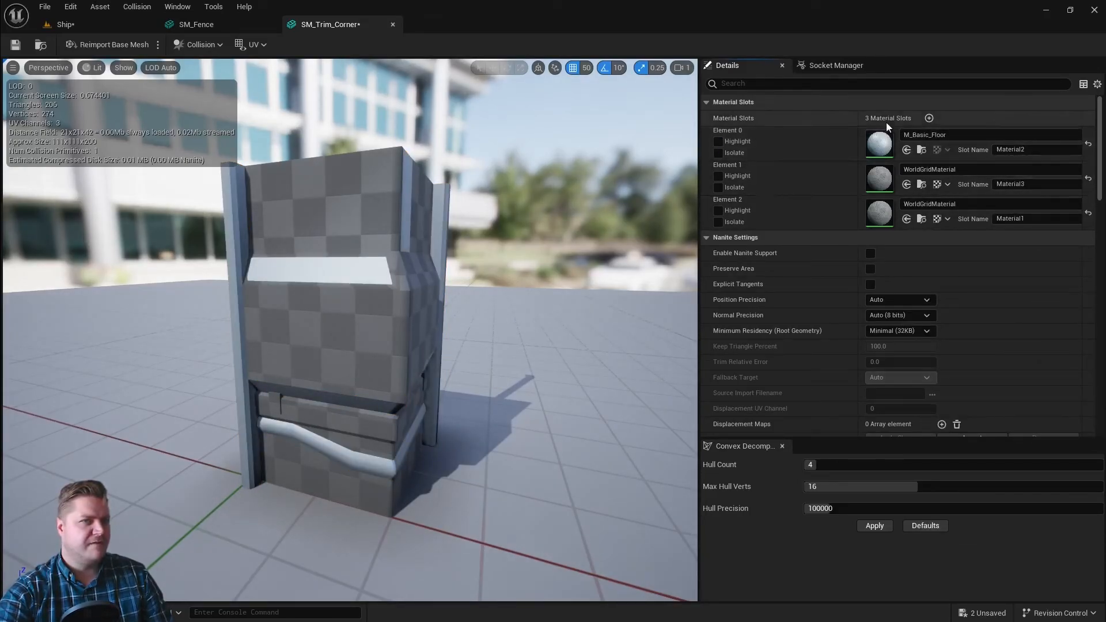
left_click(925, 138)
left_click(963, 254)
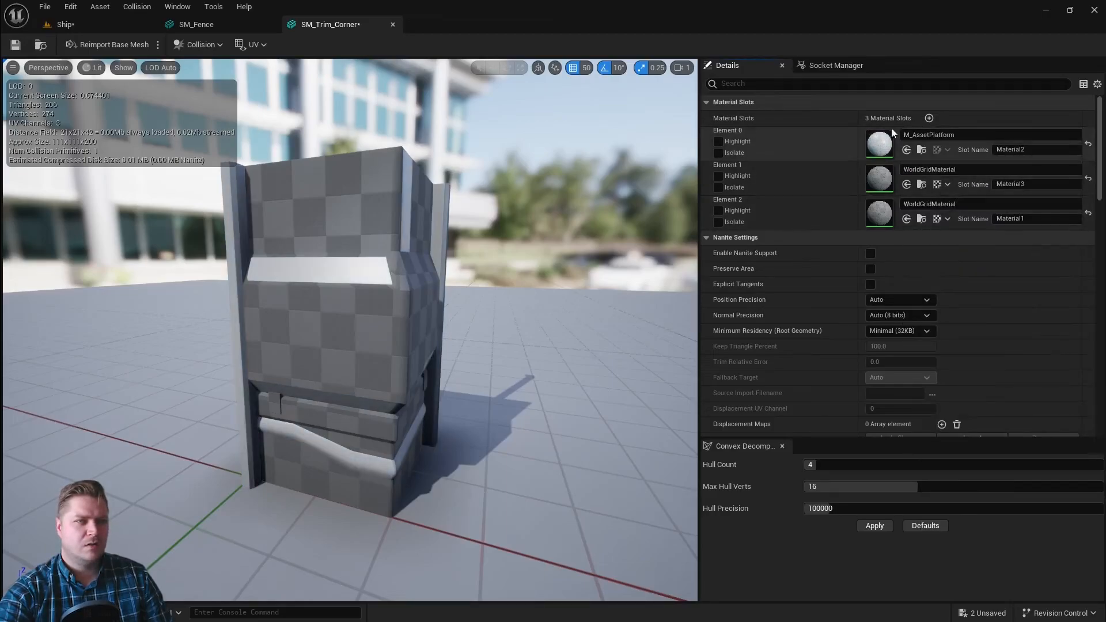
Step: Assign M_Metal_Chrome to Element 1 of SM_Trim_Corner
left_click(922, 169)
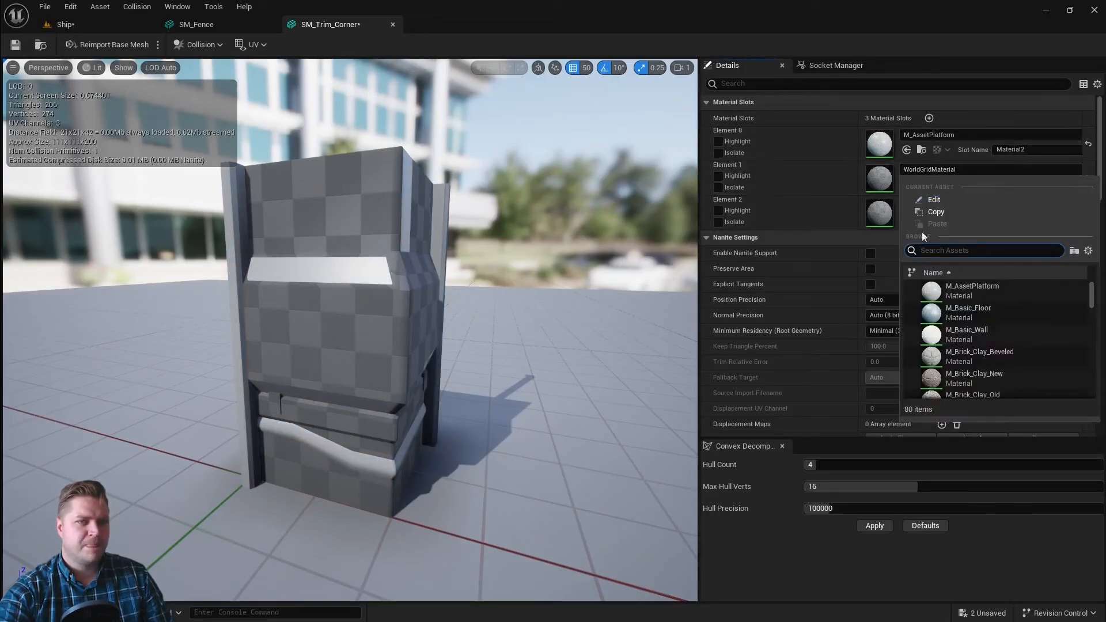
left_click(971, 313)
left_click(928, 169)
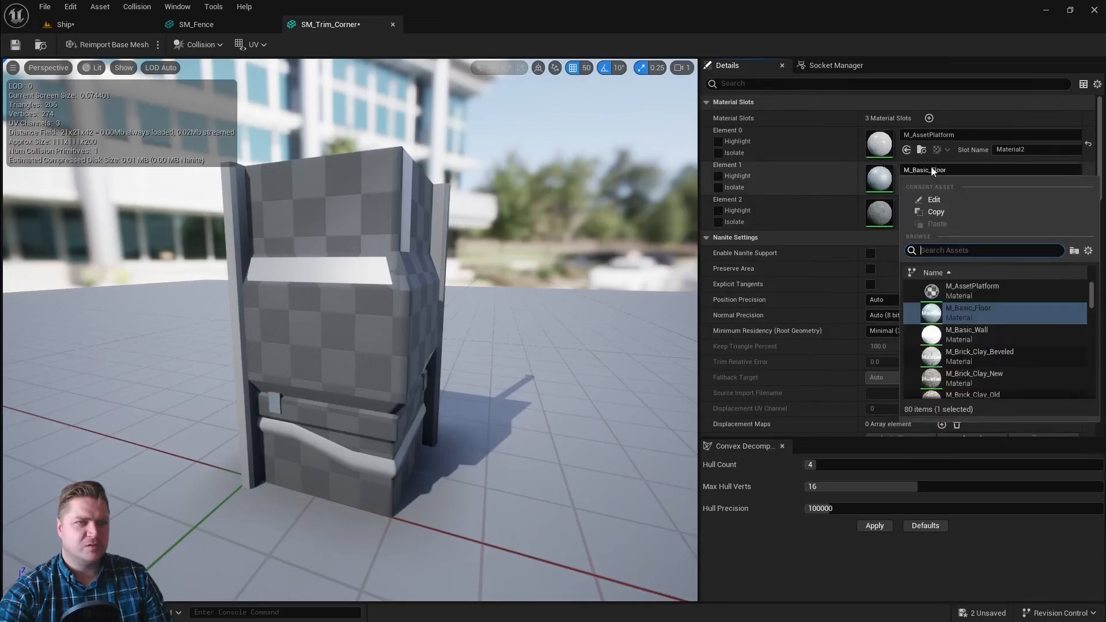
type("chrome")
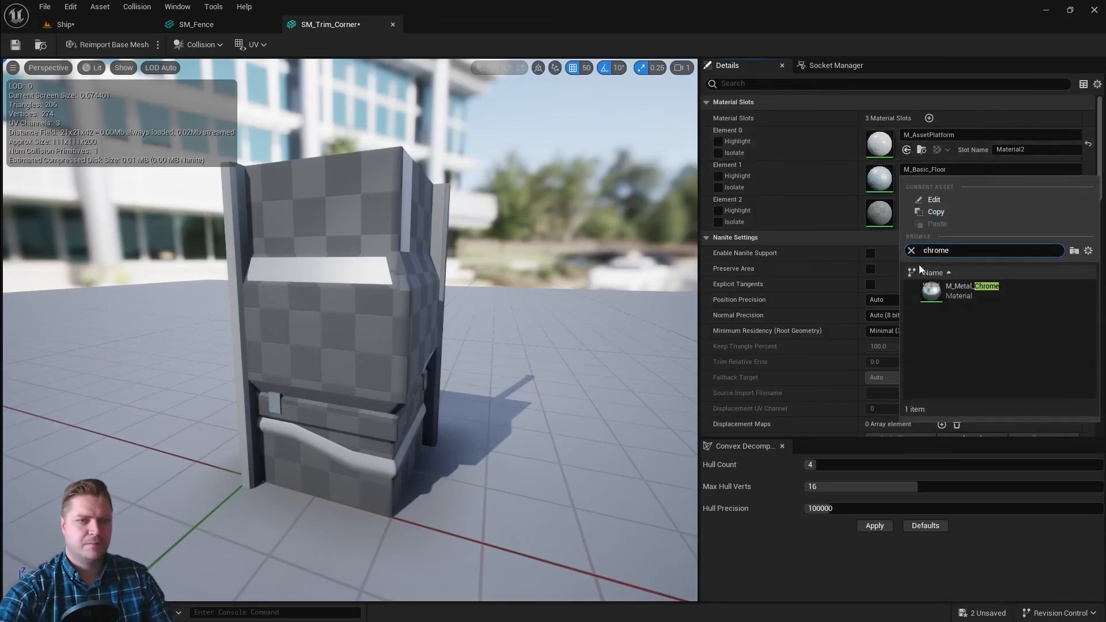
left_click(987, 289)
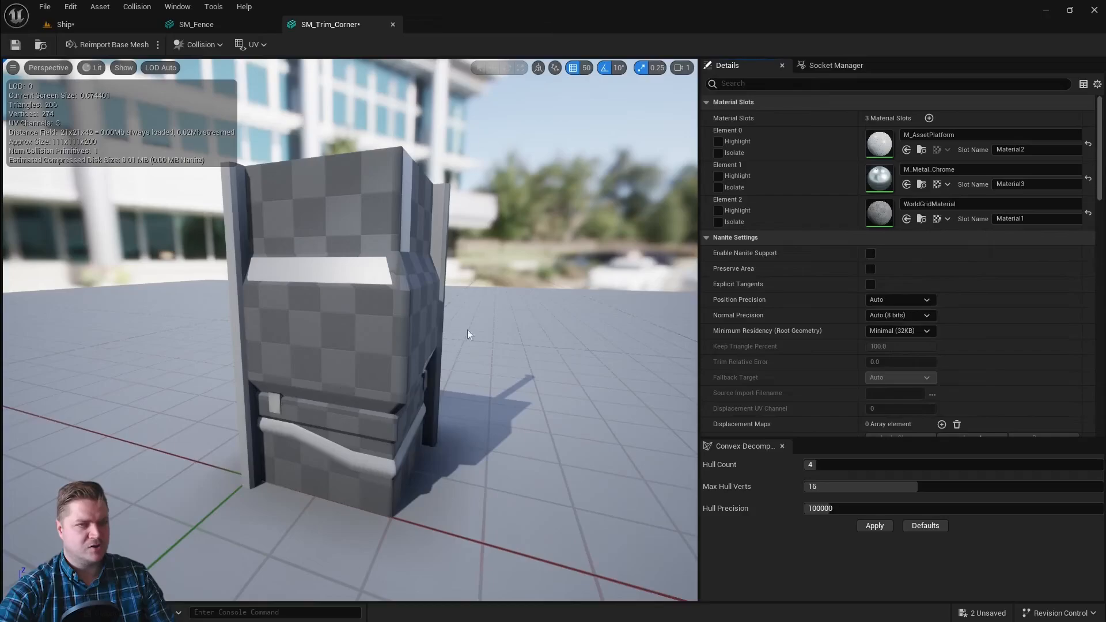
Step: Assign M_Basic_Floor to Element 2 of SM_Trim_Corner, inspect the mesh from another side, and save it
left_click(956, 204)
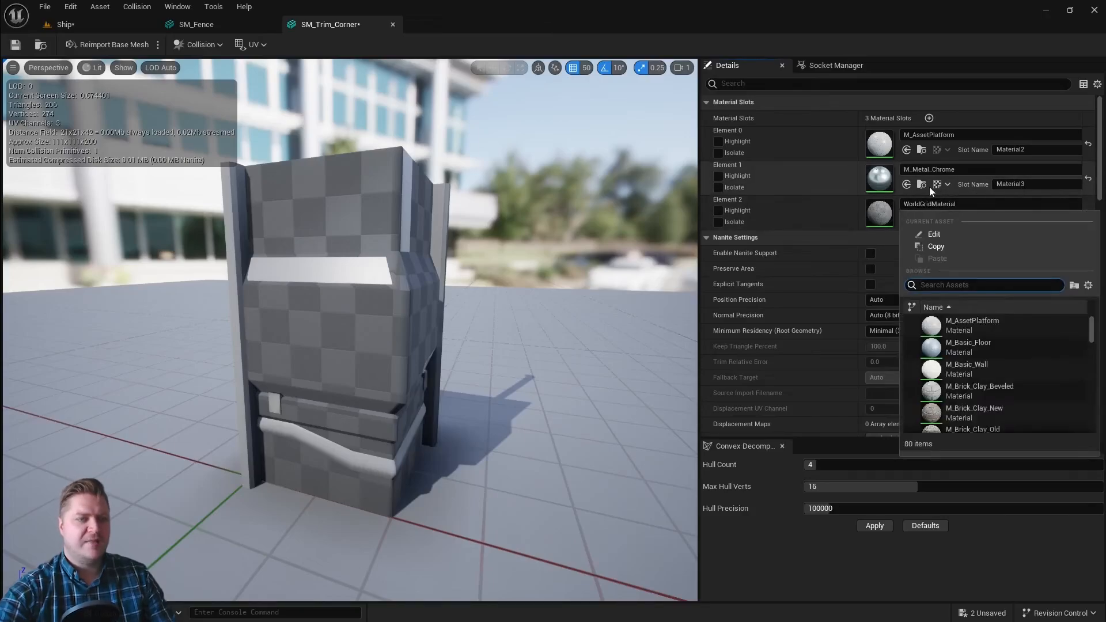
left_click(979, 345)
scroll(465, 276, "down", 3)
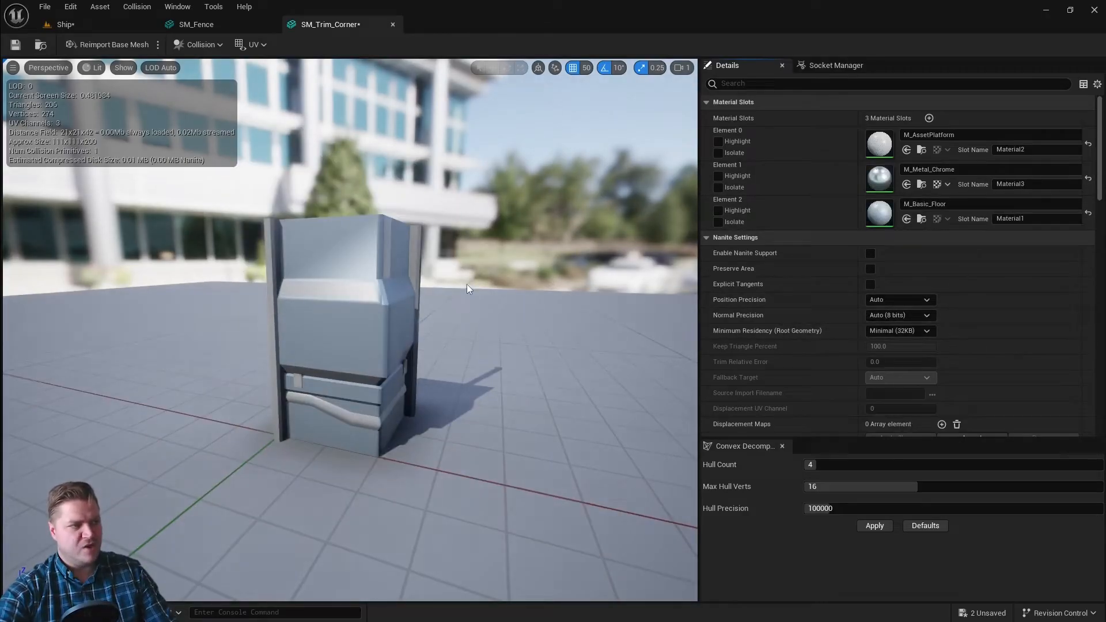
left_click_drag(499, 298, 392, 331, "alt")
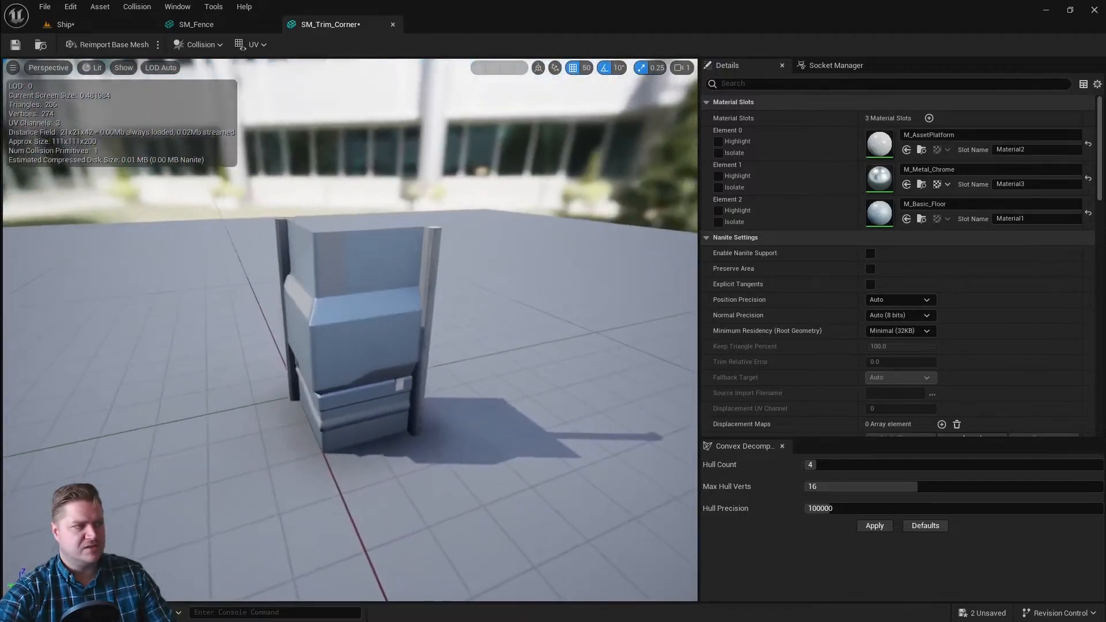
left_click(20, 46)
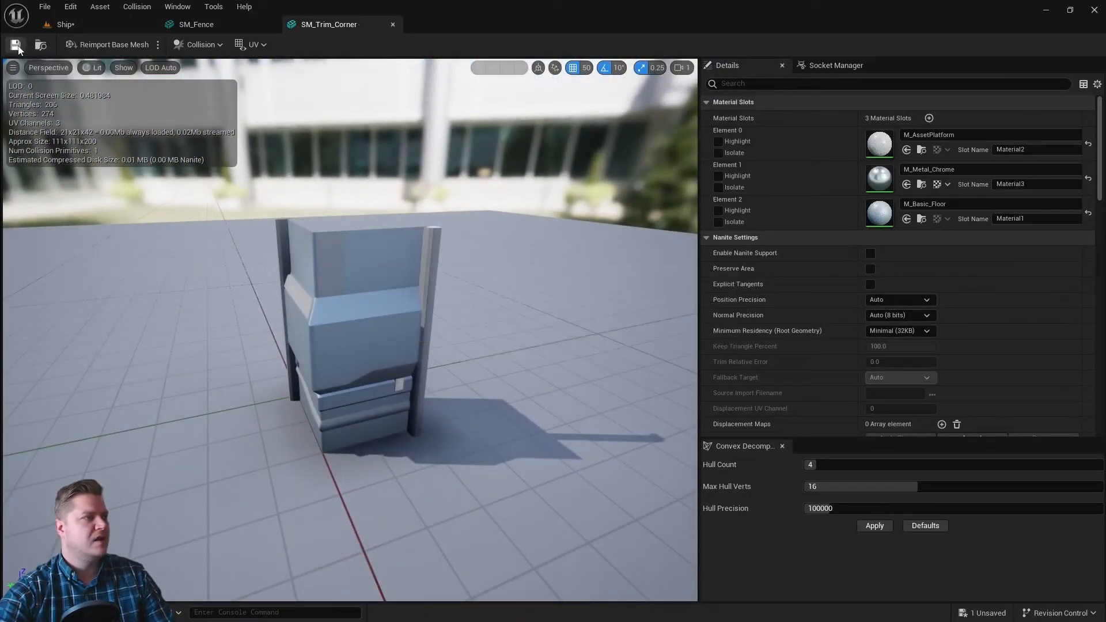
Step: Place SM_Trim_Corner on the floor of the Ship level and rotate it 90° about Z
left_click(91, 22)
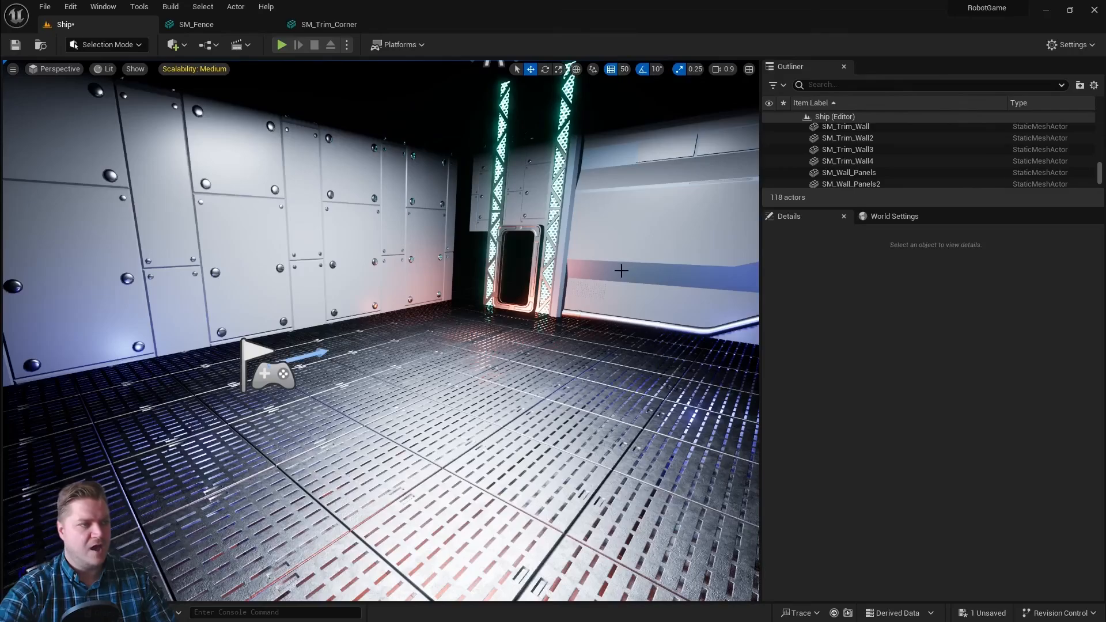
key("ctrl+space")
left_click_drag(805, 484, 515, 416)
key("e")
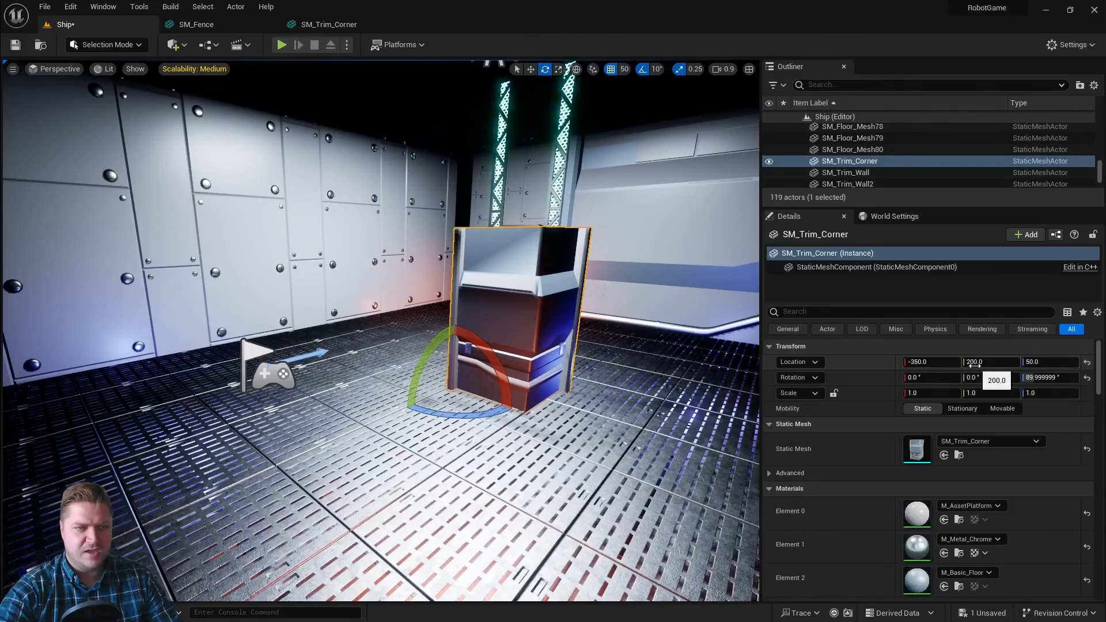
key("w")
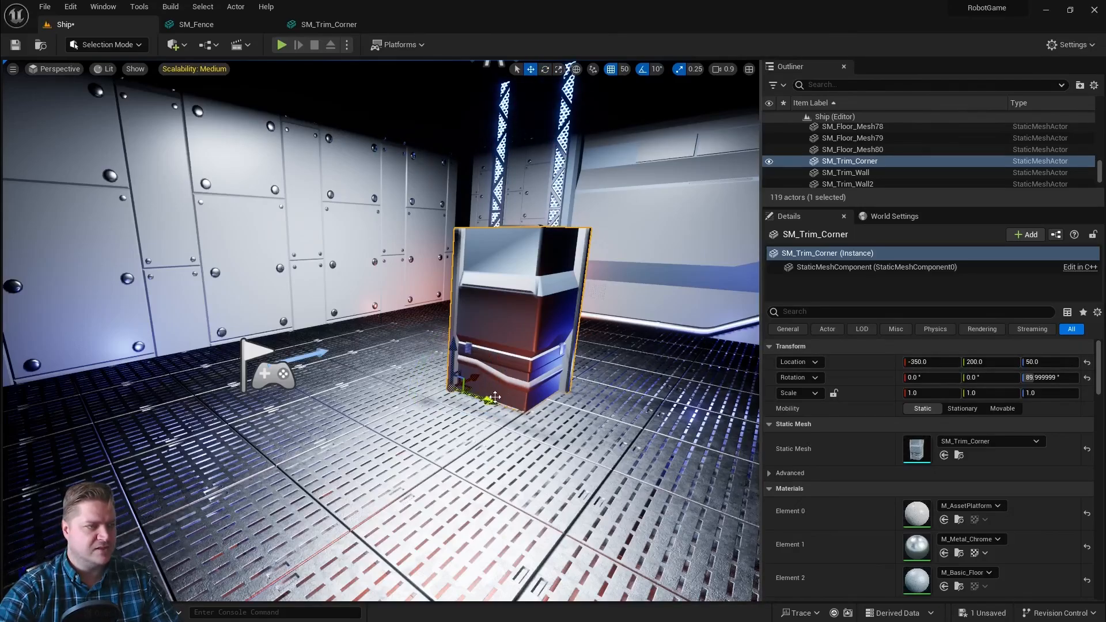
Step: Move the corner trim into the room corner beside the doorway at X 100, Y -200, Z 0, deleting the stray duplicate
left_click_drag(495, 397, 357, 376)
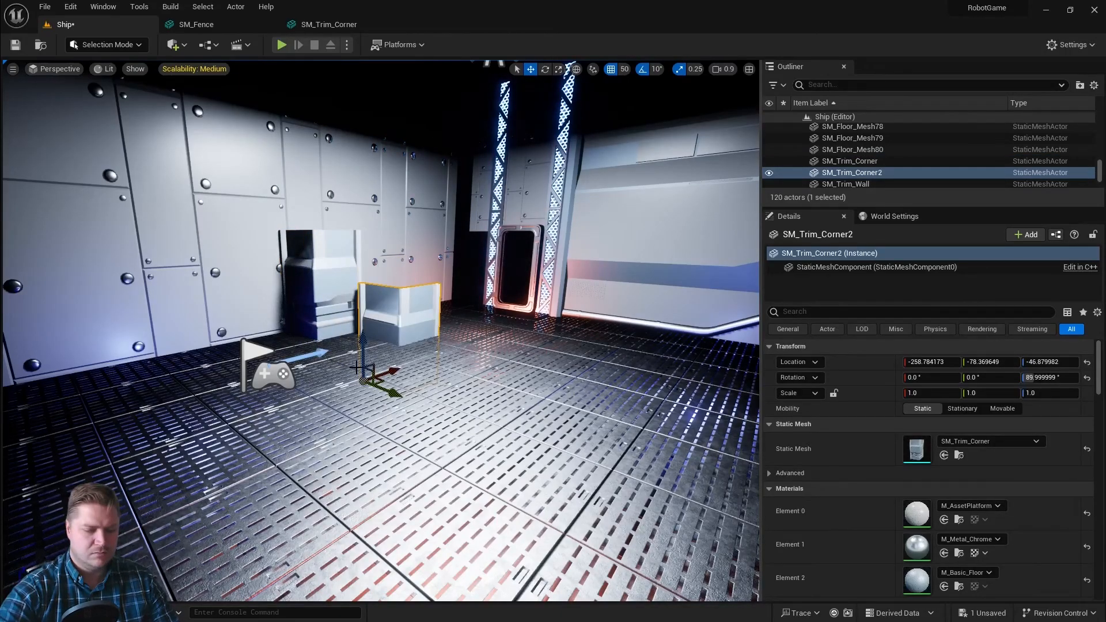
key("Delete")
right_click_drag(341, 315, 345, 378)
left_click(333, 385)
left_click_drag(319, 393, 473, 305)
right_click_drag(474, 305, 470, 254)
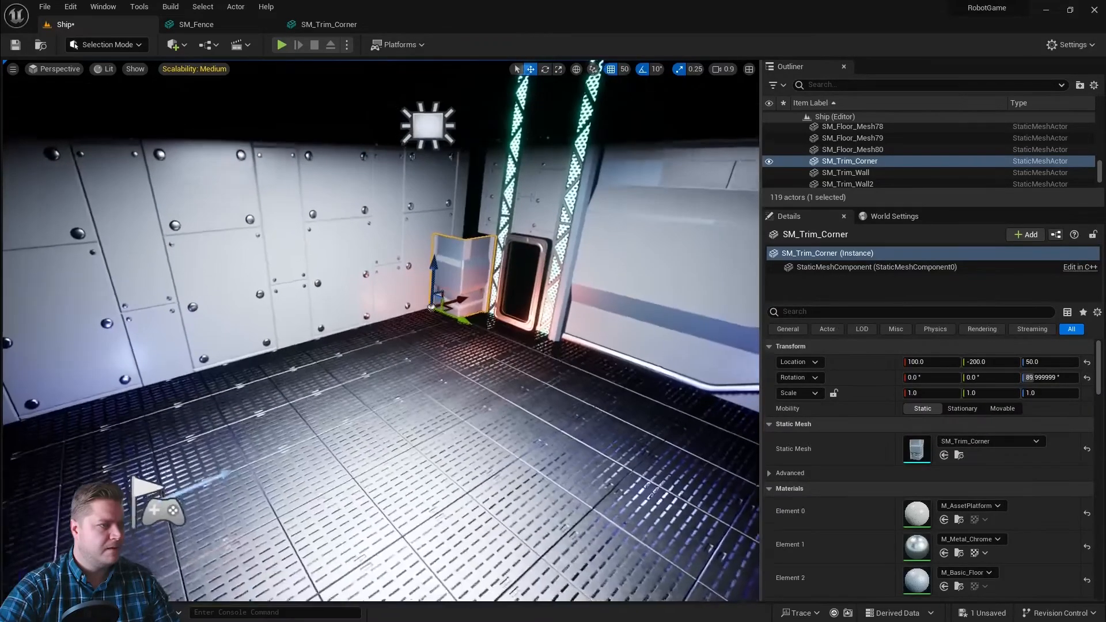
left_click_drag(470, 253, 425, 194, "alt")
left_click_drag(427, 261, 449, 240)
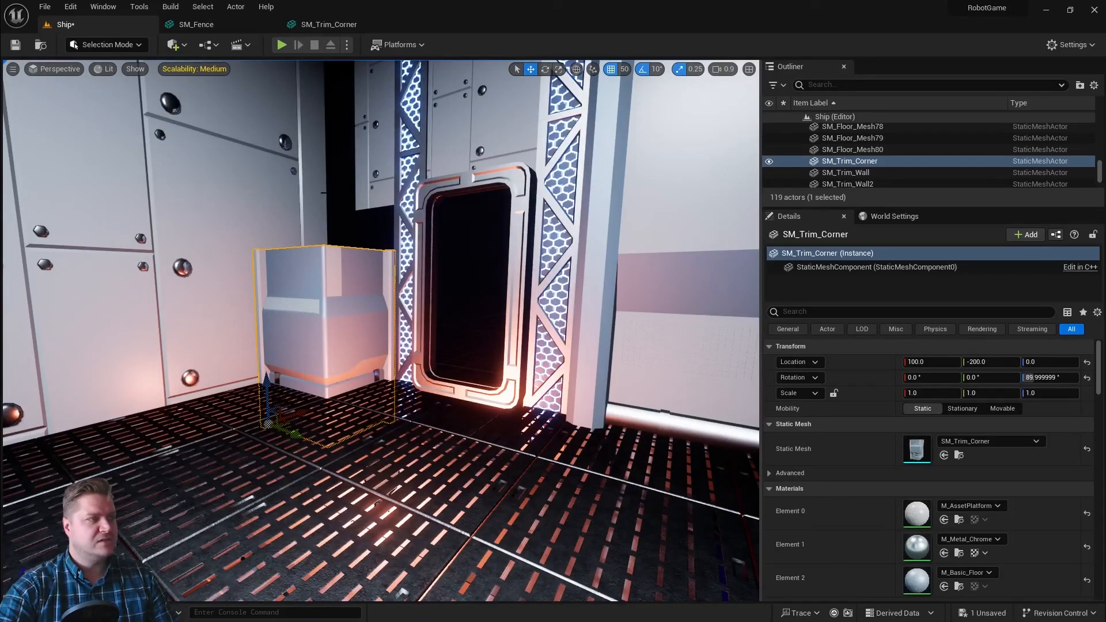
left_click_drag(450, 240, 442, 237, "alt")
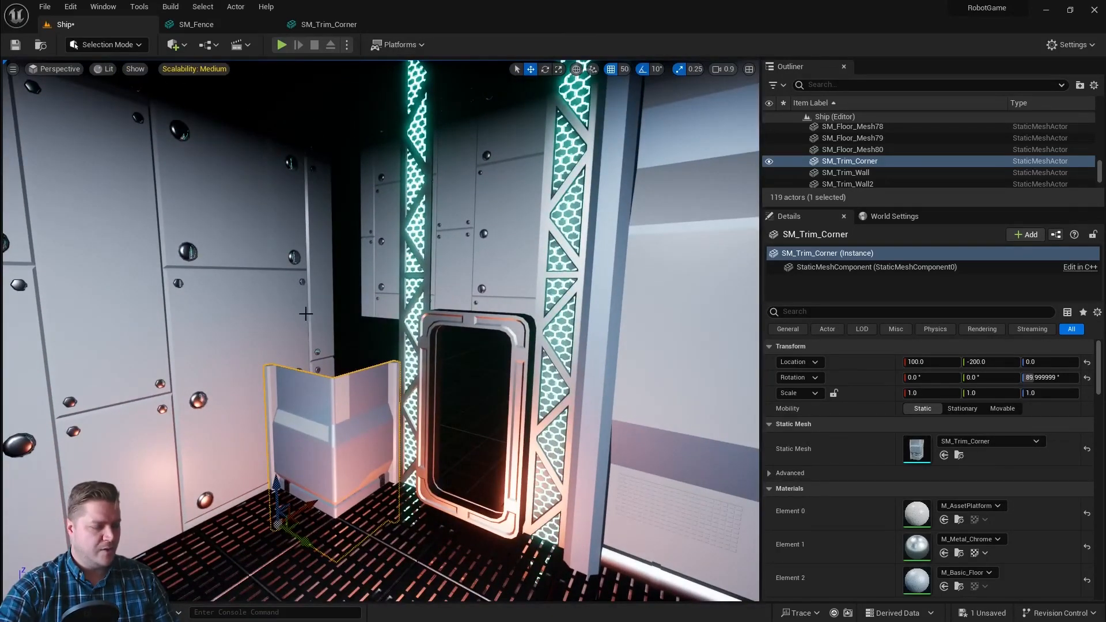
Step: Duplicate the corner trim directly above the first one, at Z 200
left_click_drag(275, 483, 290, 326, "alt")
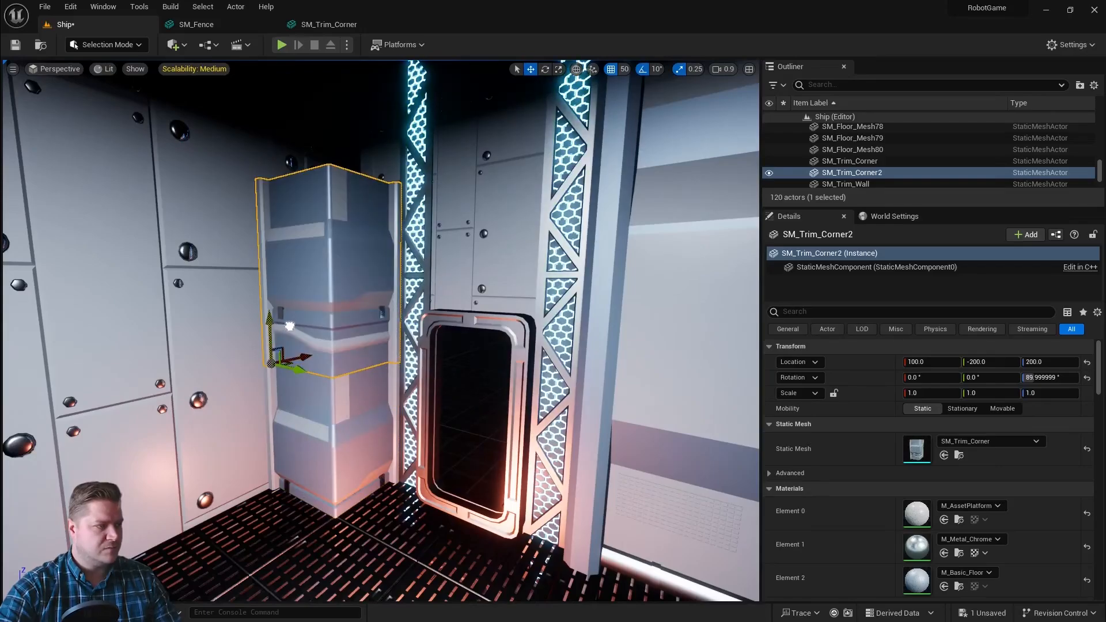
left_click(472, 389)
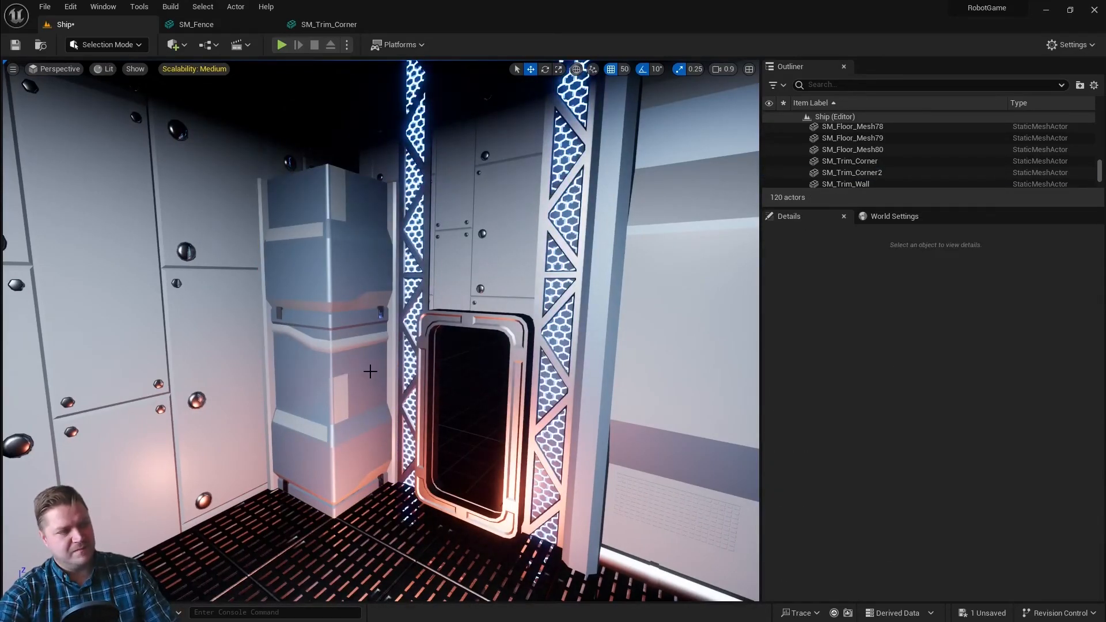
right_click_drag(298, 392, 315, 384)
Step: Flip the upper corner trim vertically with a Z scale of -1 and raise it to Z 400
left_click(366, 248)
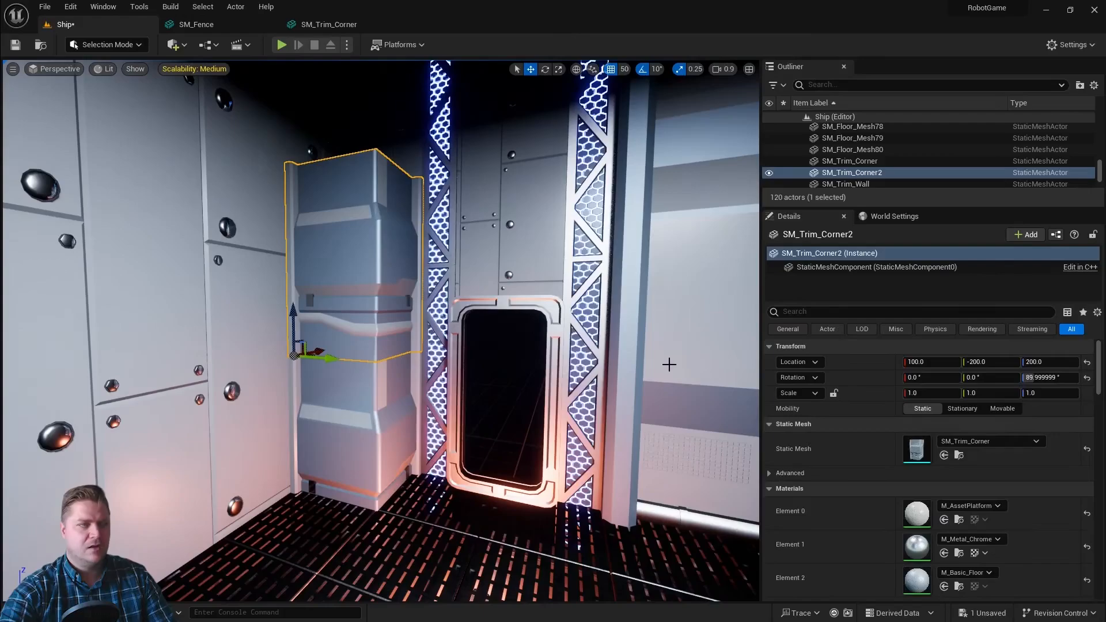
left_click_drag(292, 318, 293, 367)
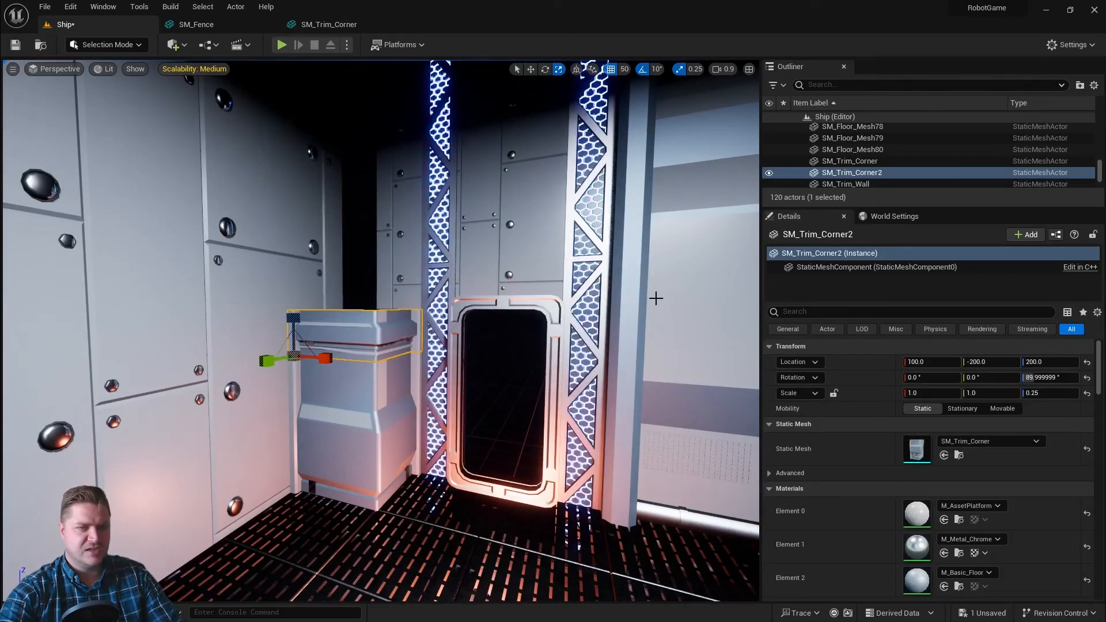
left_click(1043, 395)
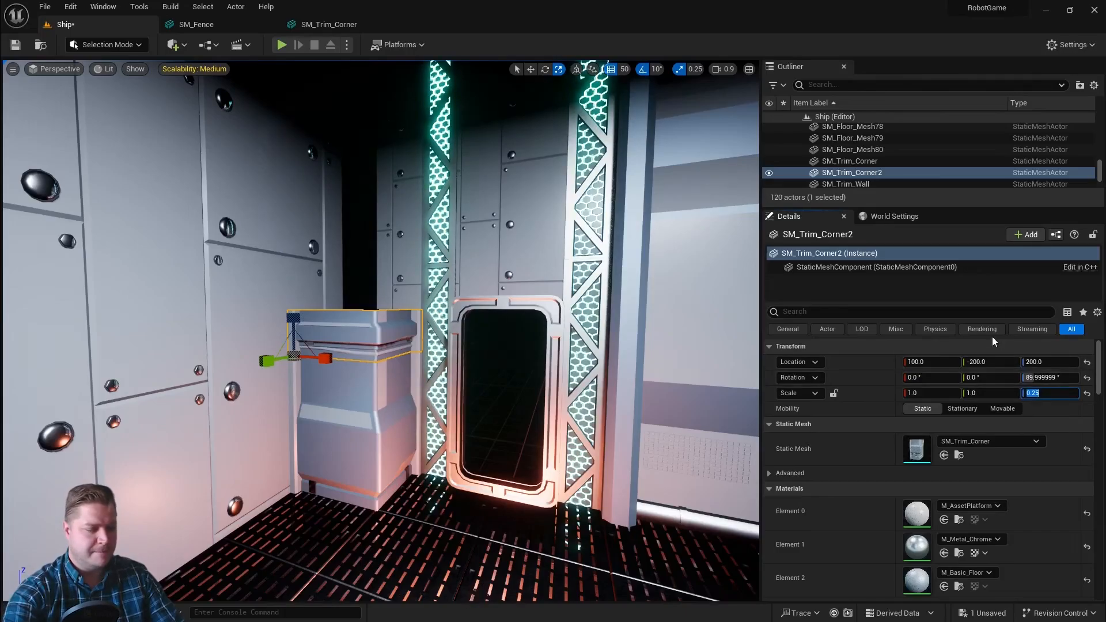
type("-1")
key("Return")
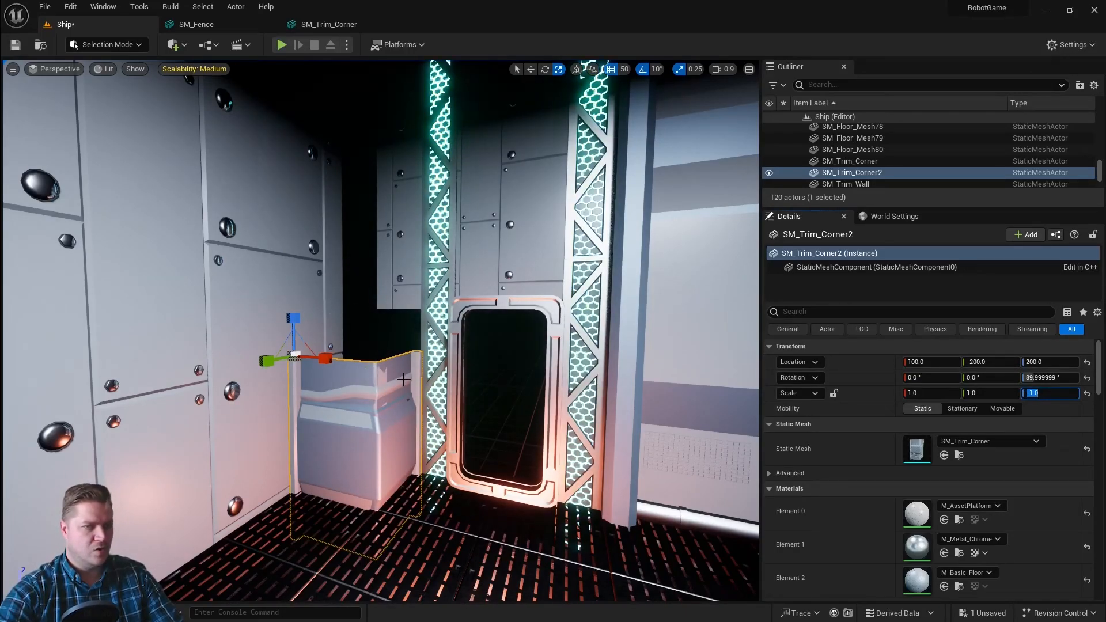
key("w")
left_click_drag(299, 311, 296, 140)
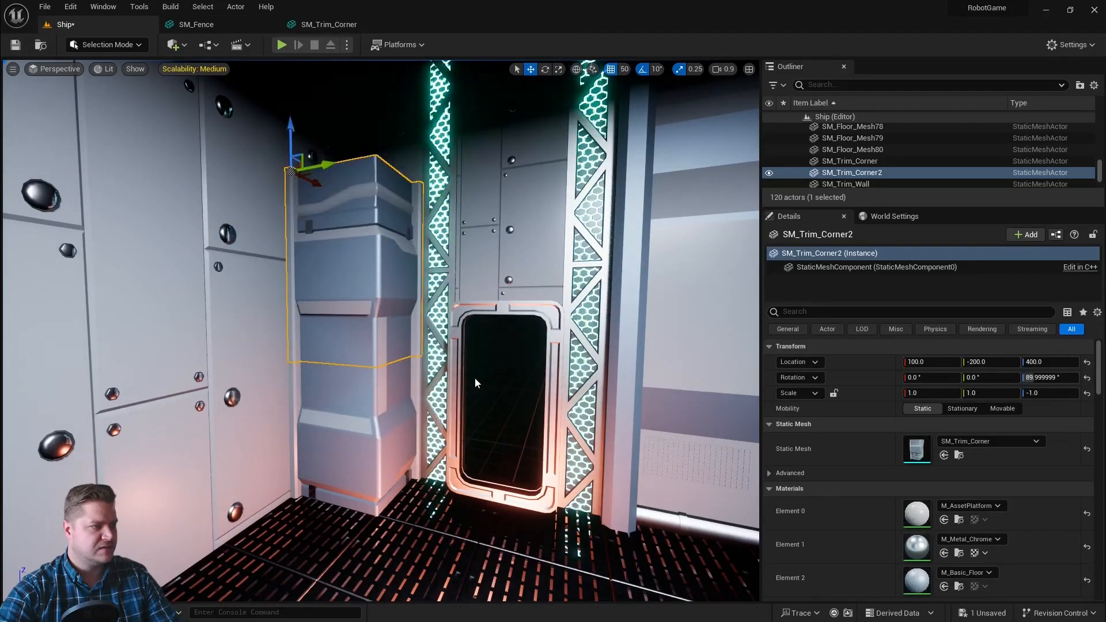
key("Escape")
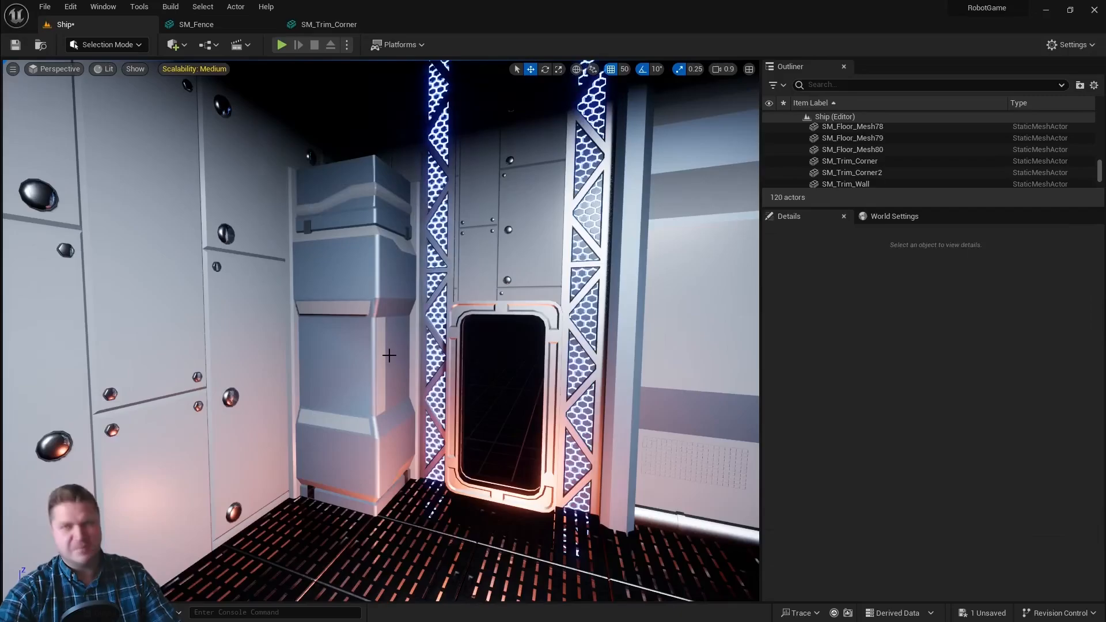
Step: Duplicate the flipped corner trim upward to add a third section on top of the stack
mouse_move(444, 348)
right_mouse_down()
mouse_move(458, 335)
mouse_move(455, 346)
mouse_move(436, 332)
right_mouse_up()
left_click(403, 346)
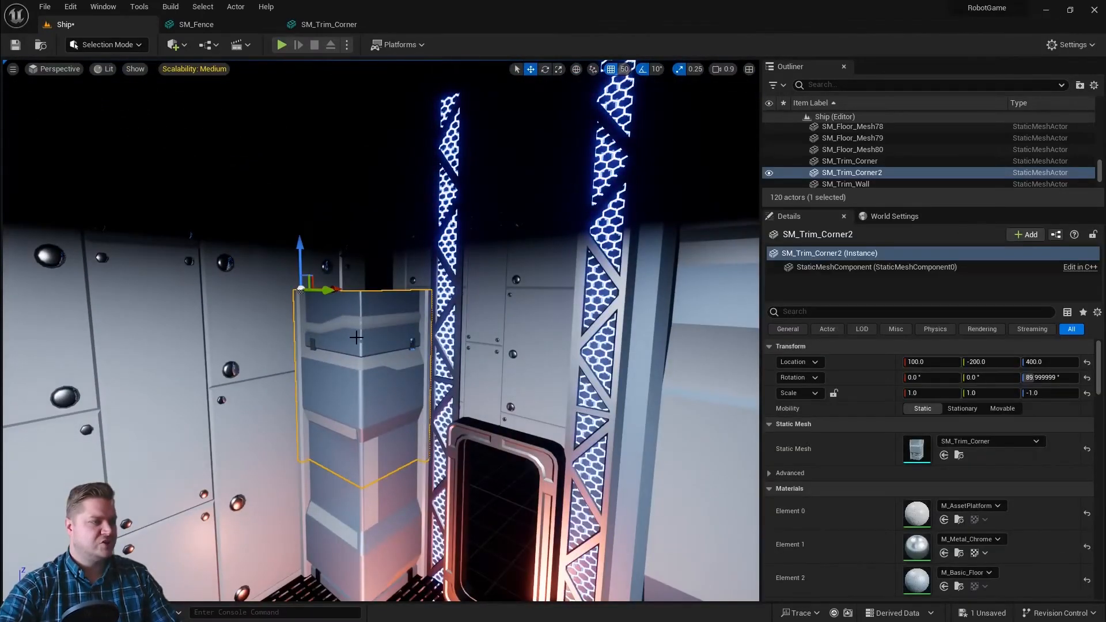
left_click_drag(301, 254, 338, 128, "alt")
scroll(307, 196, "down", 4)
scroll(338, 128, "down", 3)
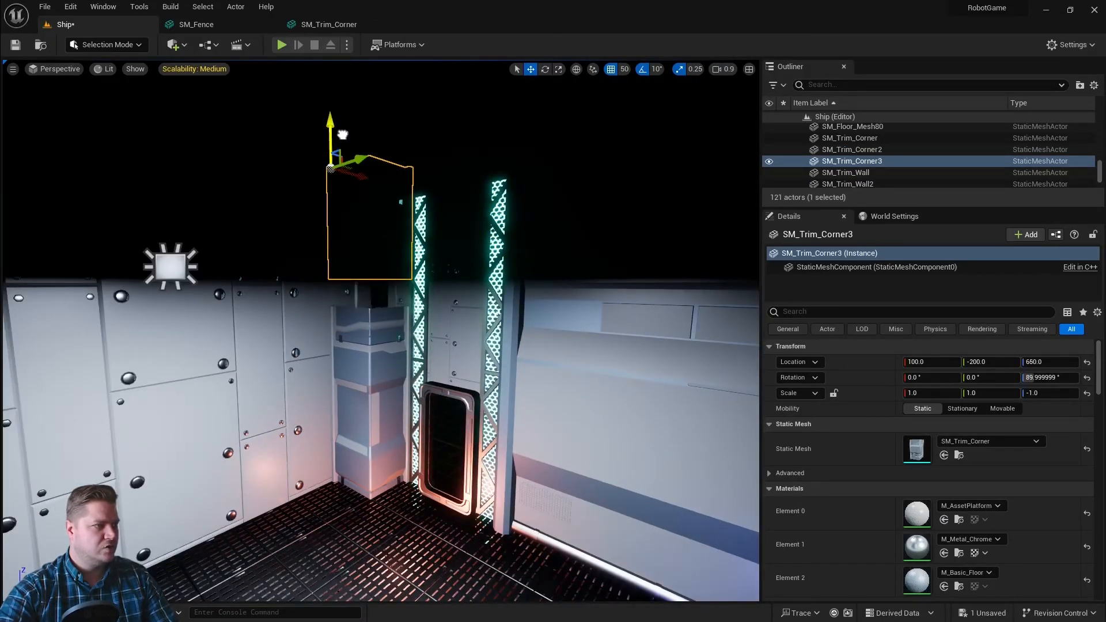
left_click(595, 213)
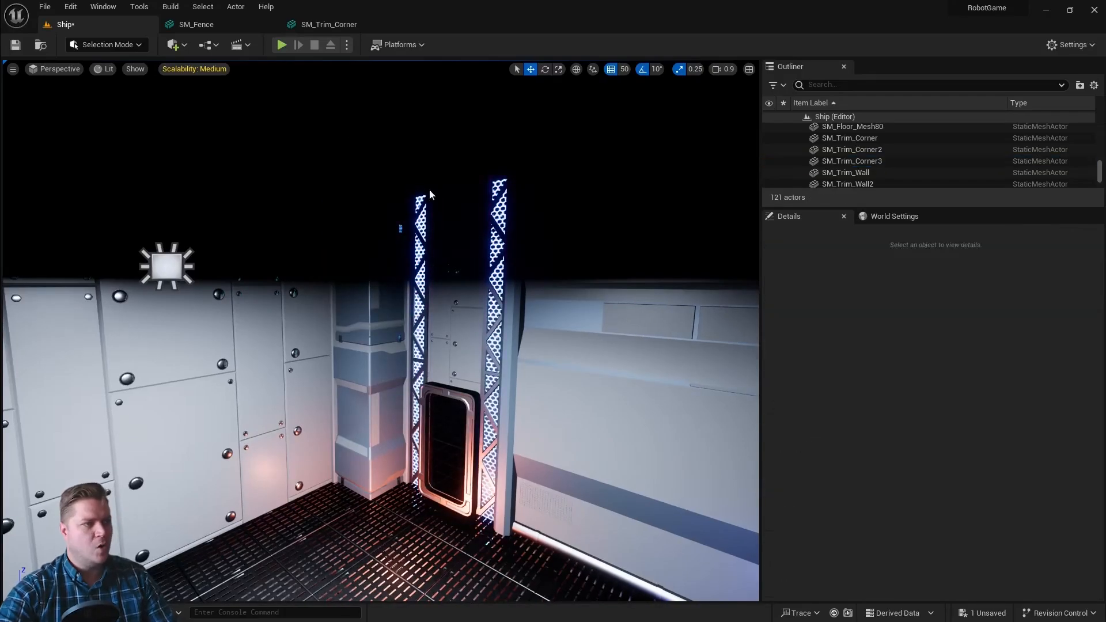
right_click_drag(429, 191, 440, 188)
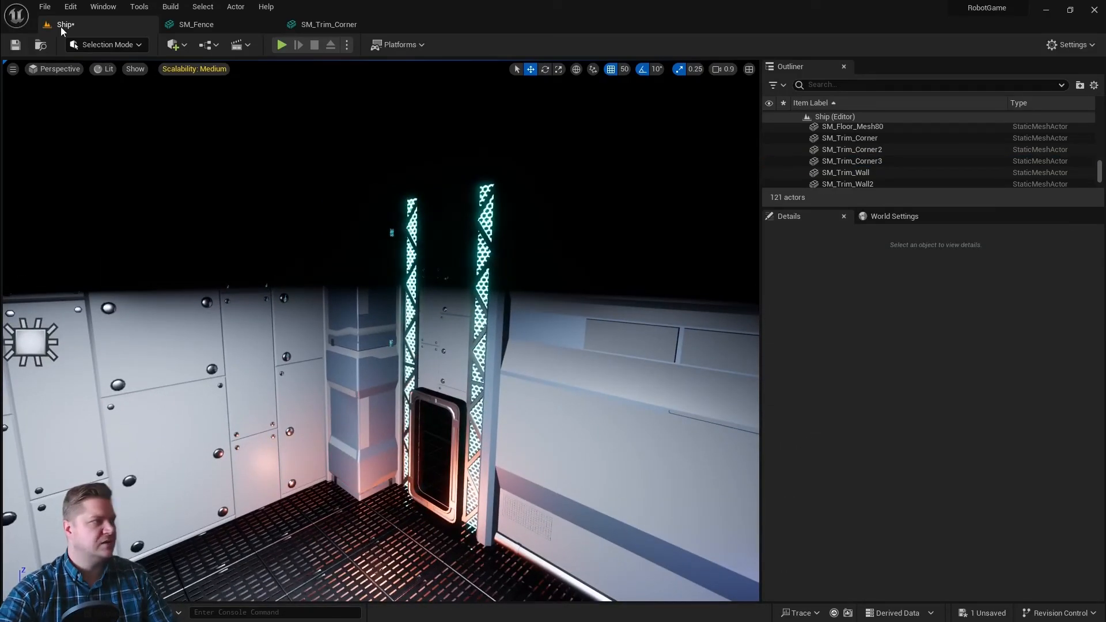
Step: Check the height of the stacked corner trims in Unlit view mode and return the viewport to Lit
left_click(107, 69)
left_click(140, 115)
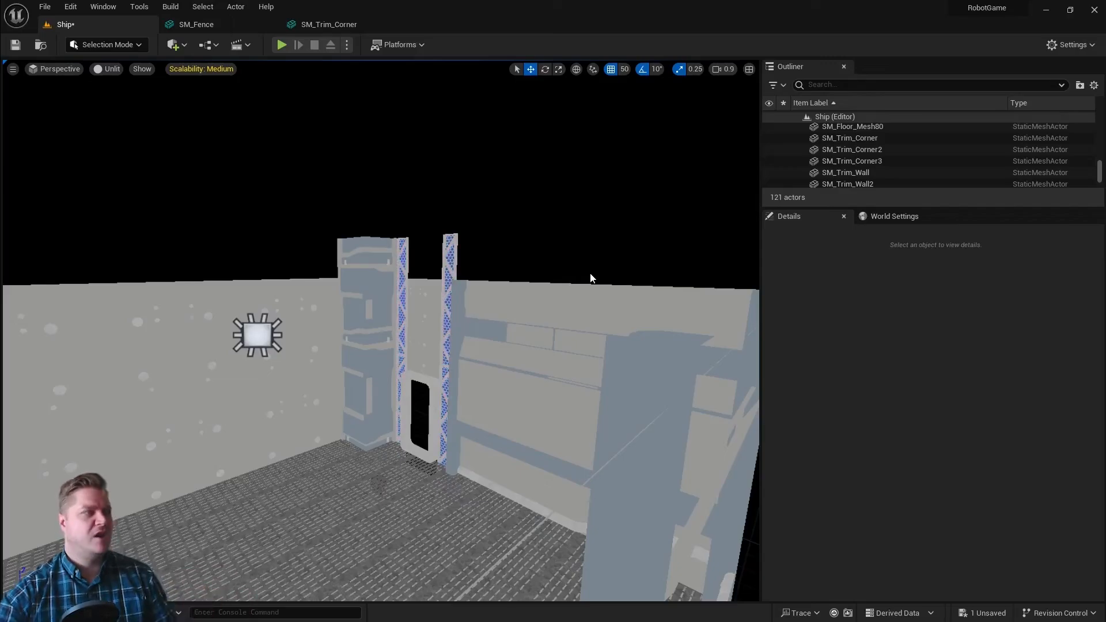
left_click(119, 73)
left_click(125, 99)
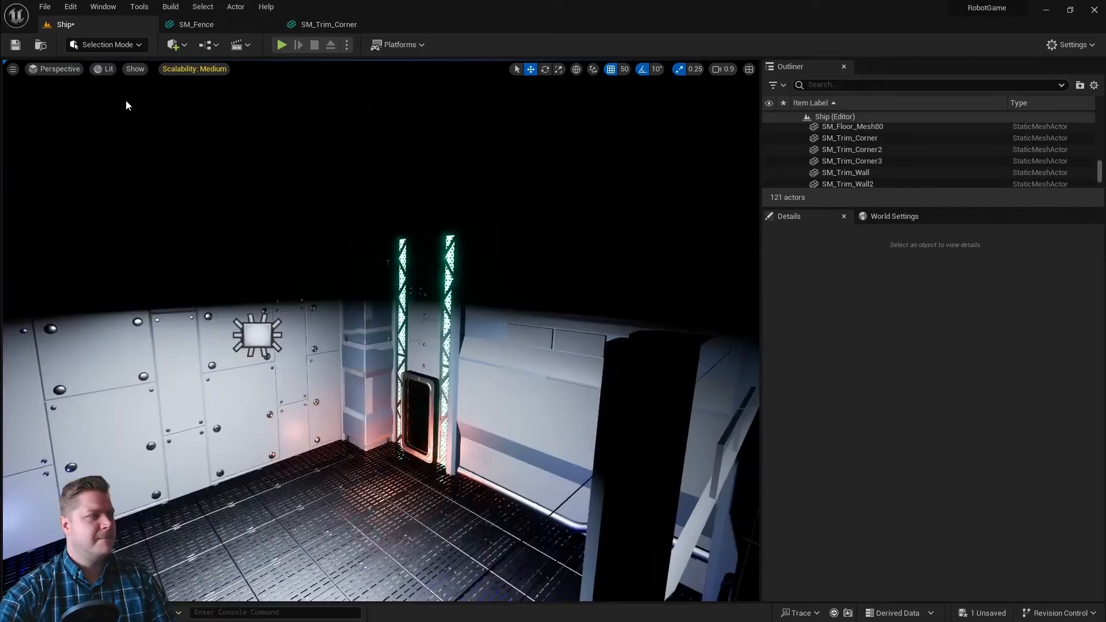
middle_click_drag(452, 243, 442, 218)
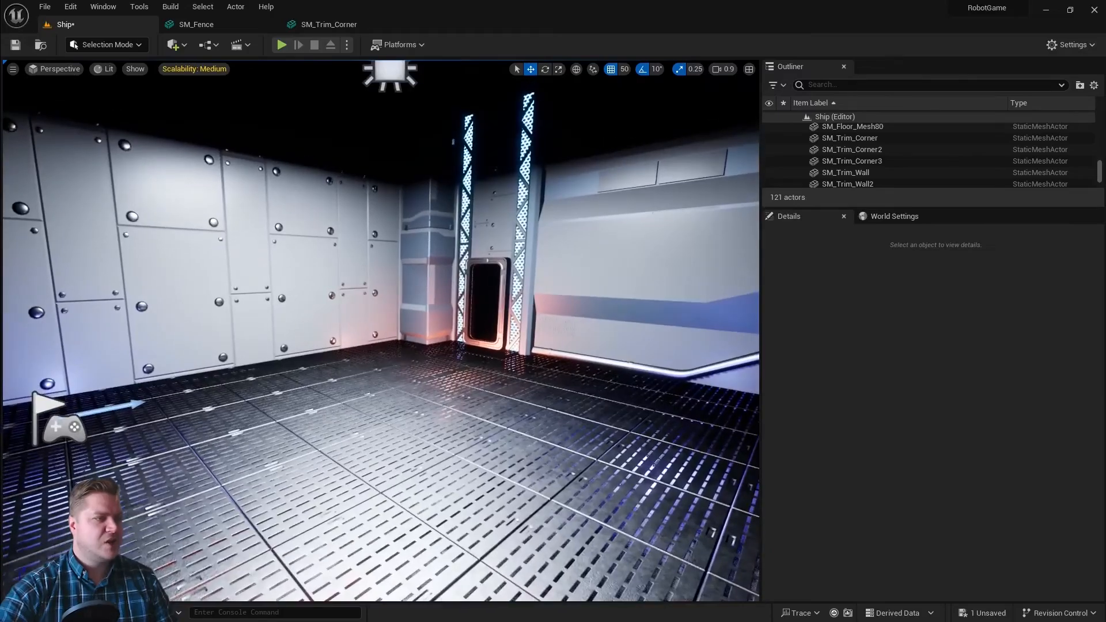
Step: Select all three stacked corner trims and duplicate them along the wall to X -800 at the opposite corner
left_click(430, 185)
left_click(434, 232, "shift")
left_click(431, 301, "shift")
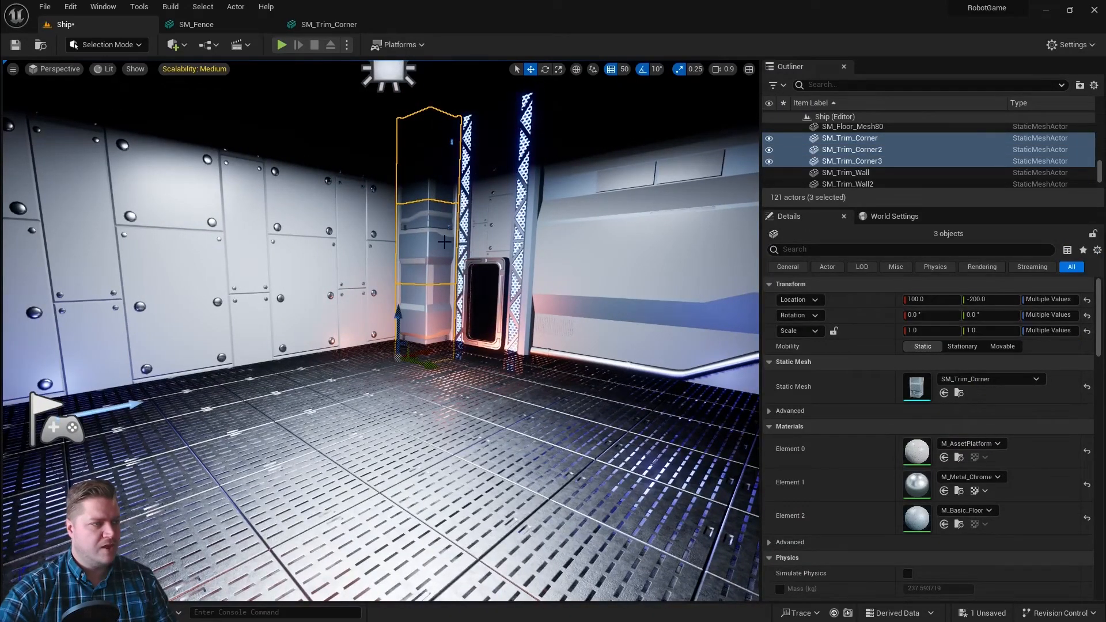
right_click_drag(432, 301, 375, 323)
right_click_drag(477, 235, 450, 238)
left_click_drag(511, 361, 240, 318, "alt")
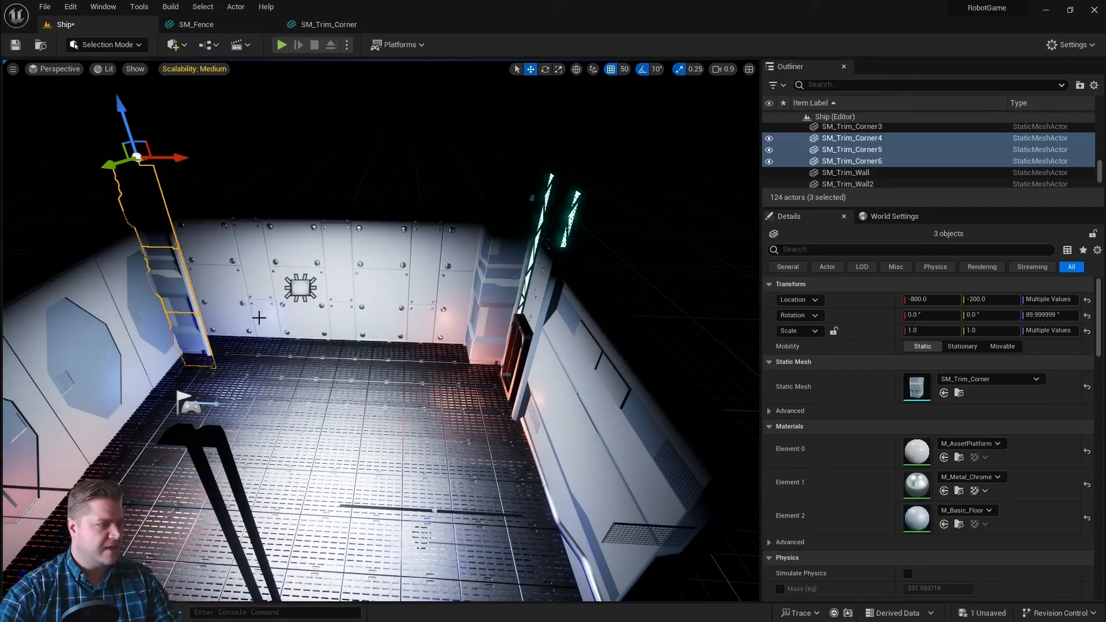
Step: Rotate the duplicated trim stack to 0° about Z and move it to Y -100 so it fits the corner
key("e")
mouse_move(131, 171)
left_mouse_down()
mouse_move(185, 169)
mouse_move(129, 178)
left_mouse_up()
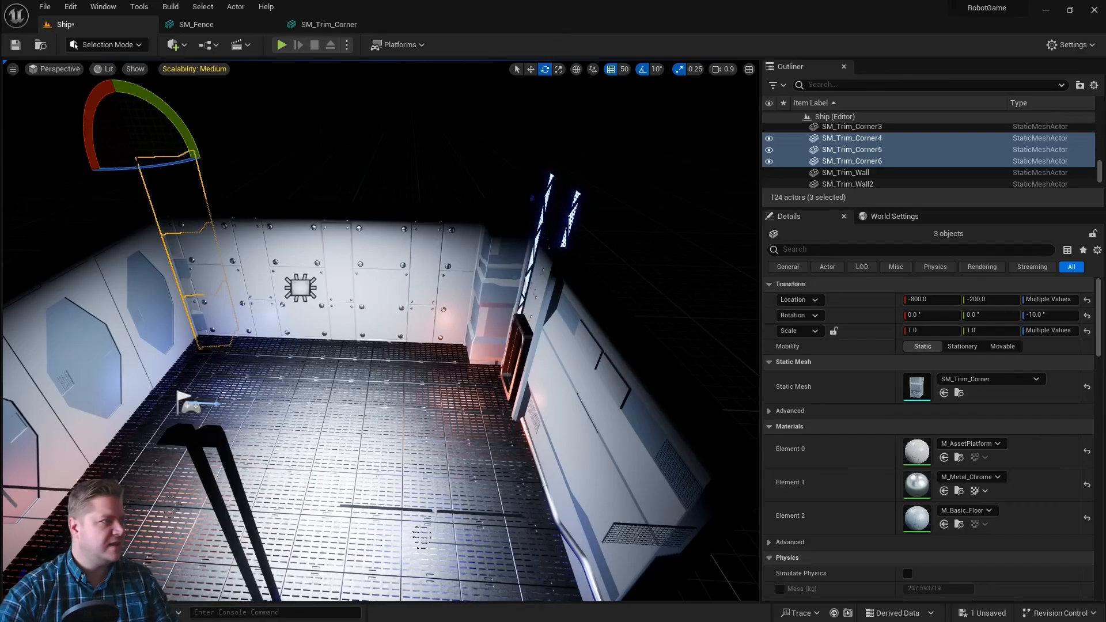
left_click_drag(145, 165, 173, 168)
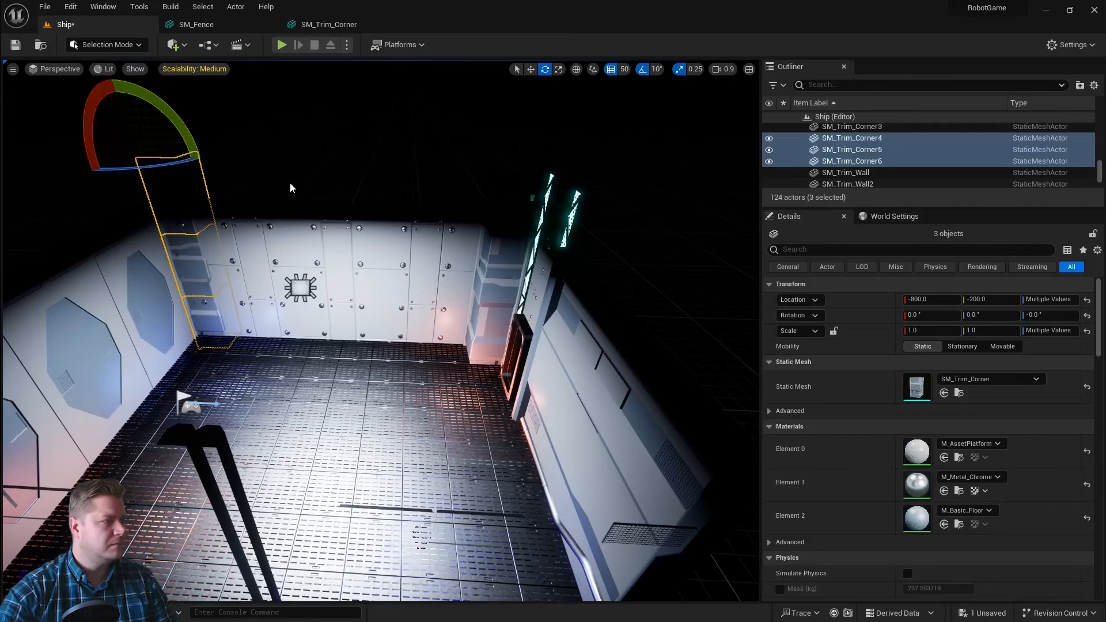
right_click_drag(357, 184, 378, 148)
key("w")
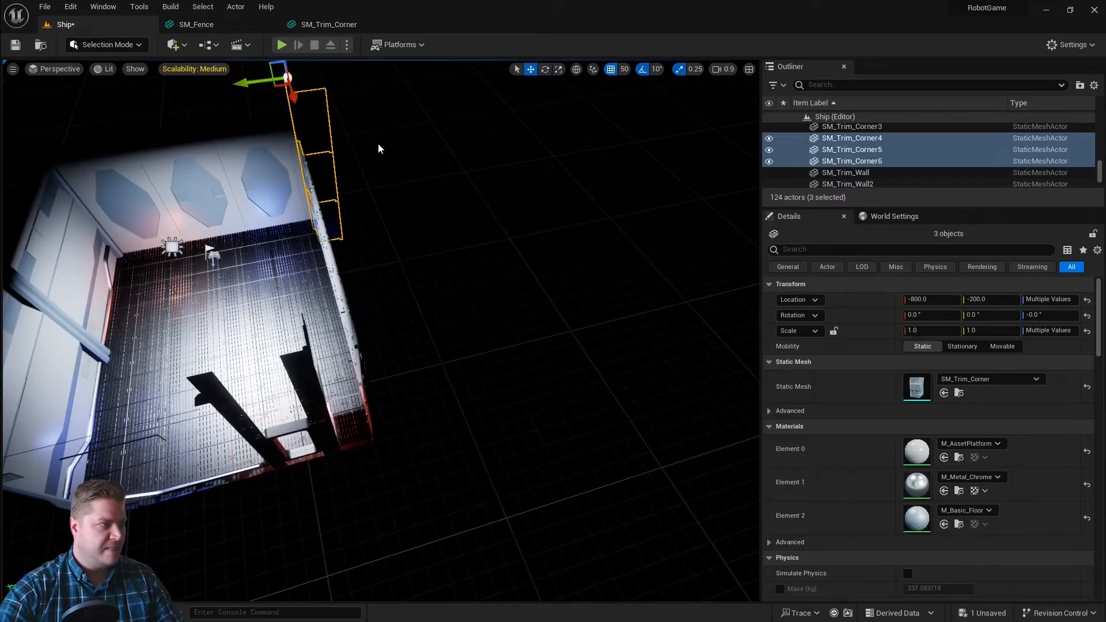
left_click_drag(237, 80, 209, 87)
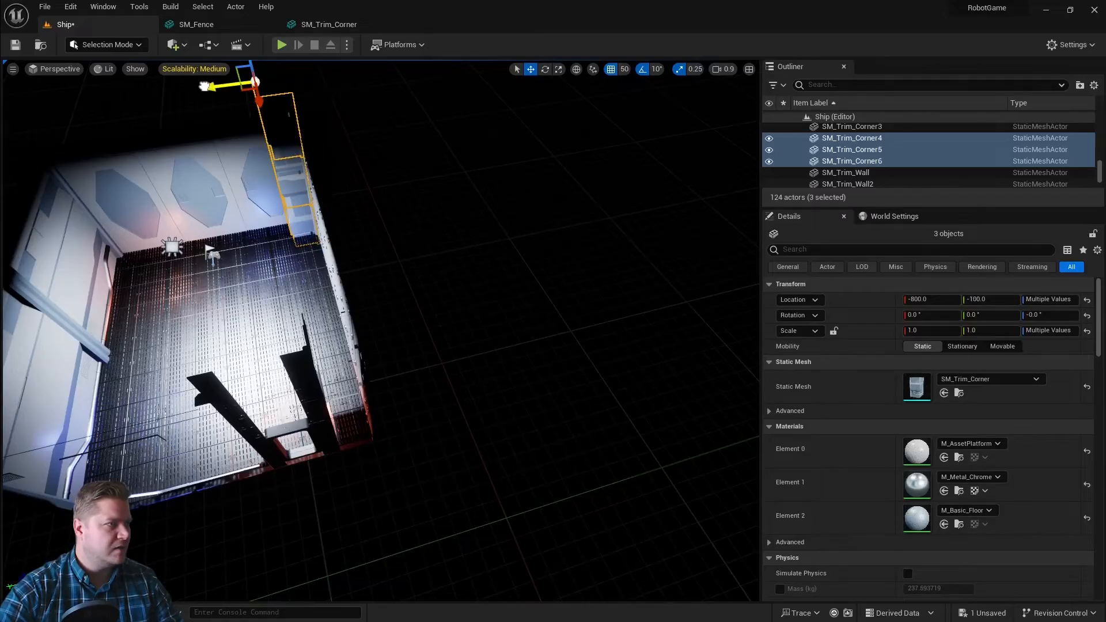
left_click_drag(237, 235, 137, 33, "alt")
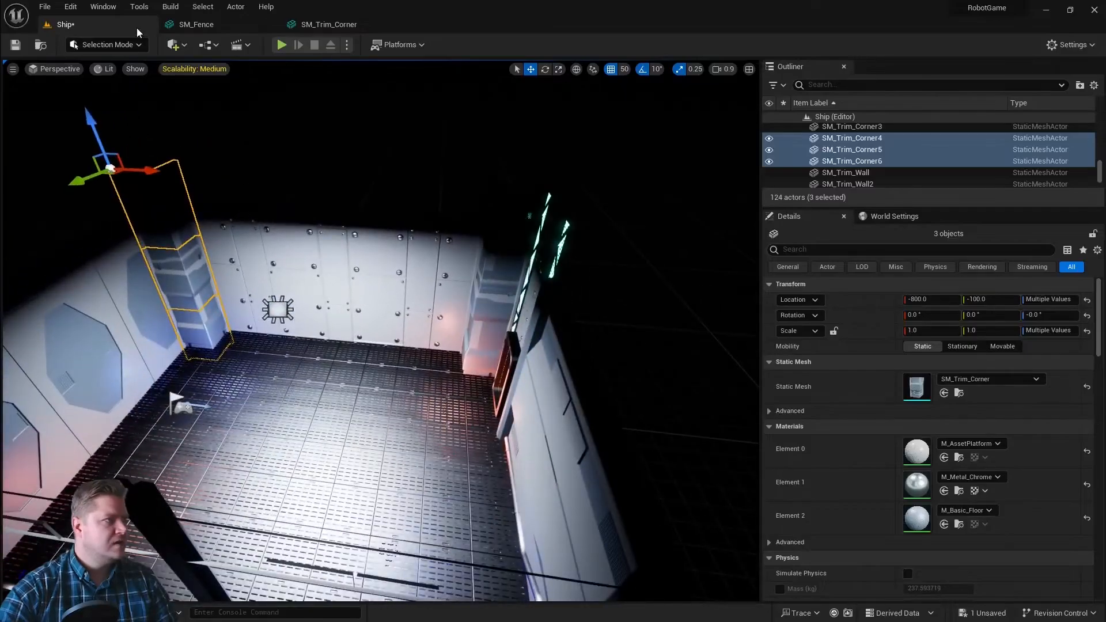
Step: Play the level and run and jump the robot around the room to examine both corner trims and the doorway
left_click(281, 45)
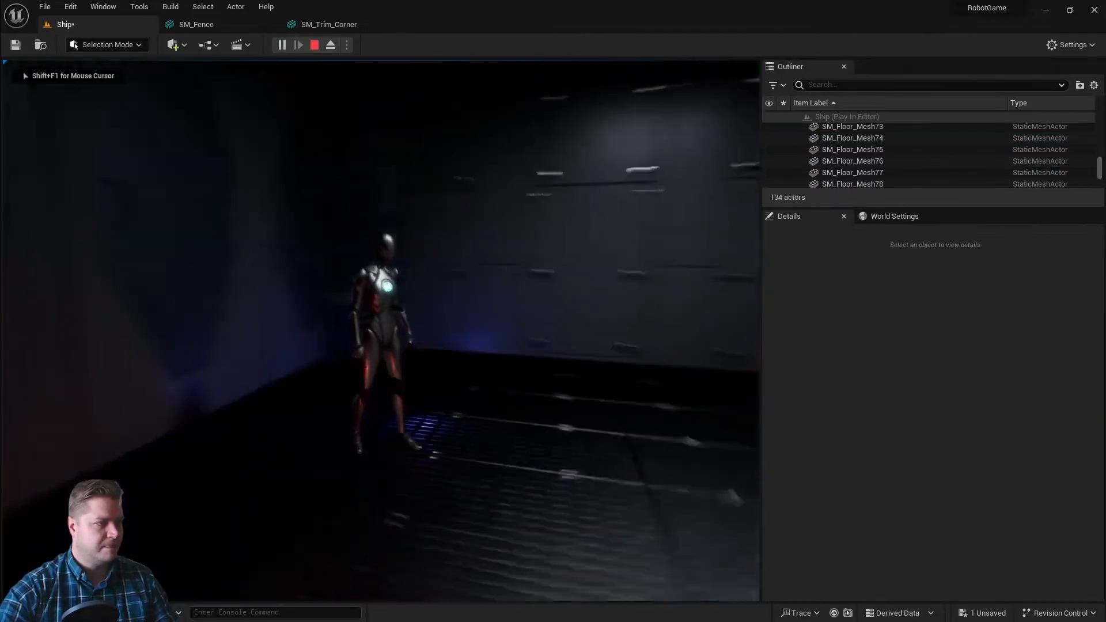
key("w")
key("space")
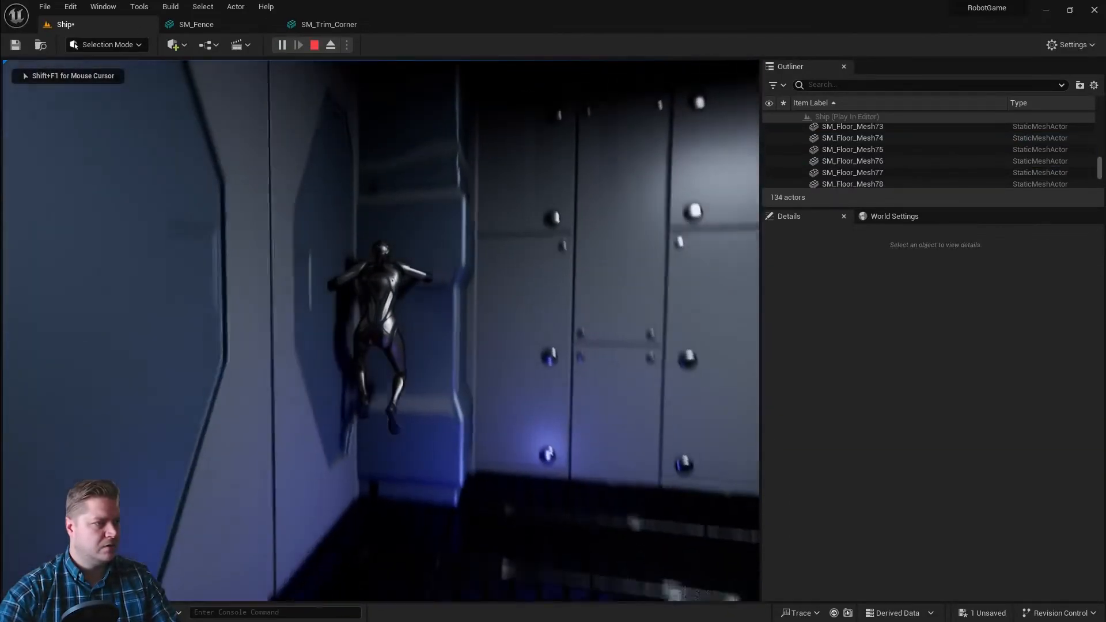
key("d")
key("w")
key("space")
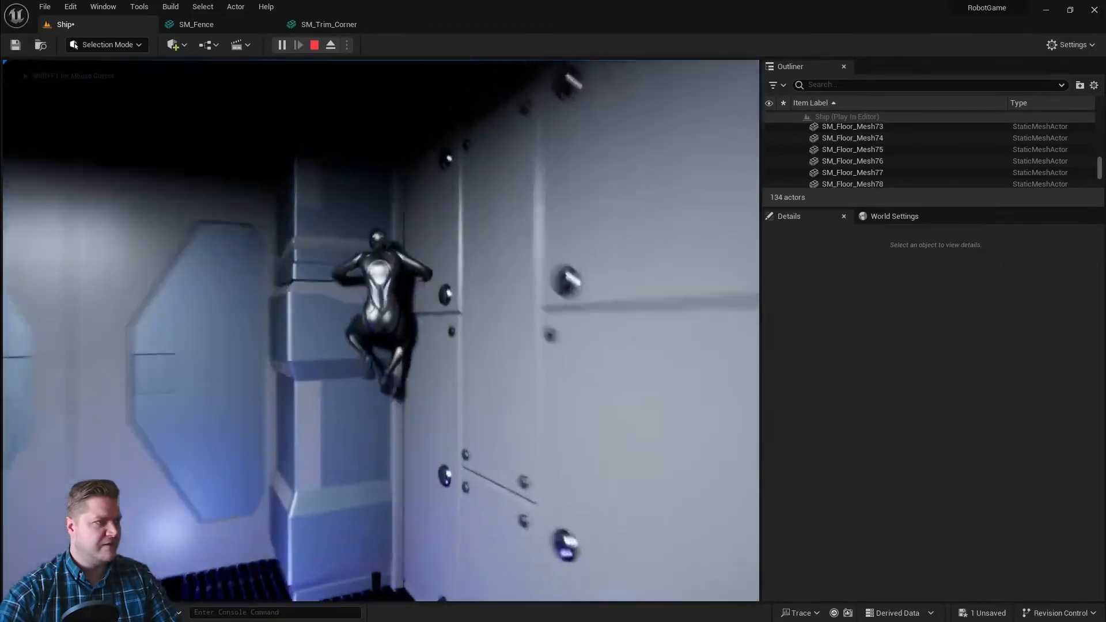
key("w")
key("space")
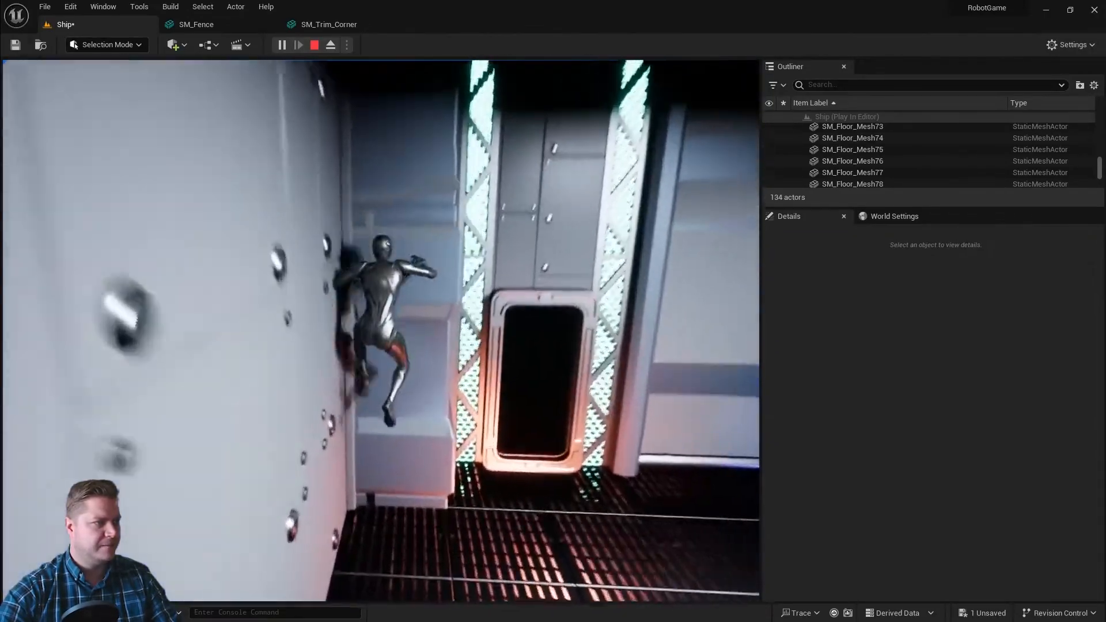
key("s")
key("w")
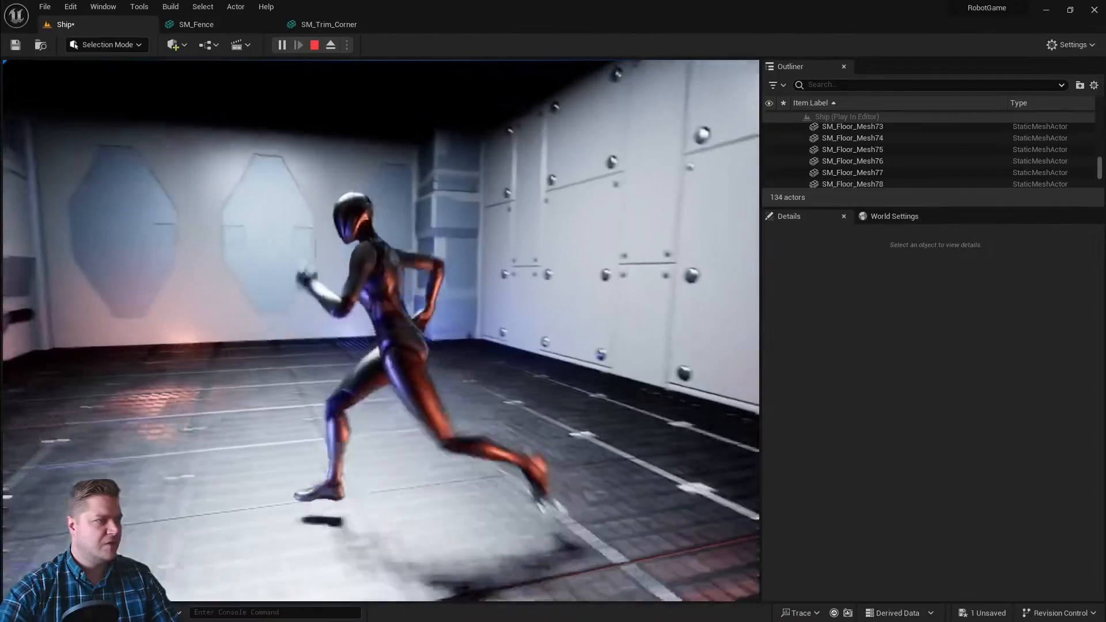
key("w")
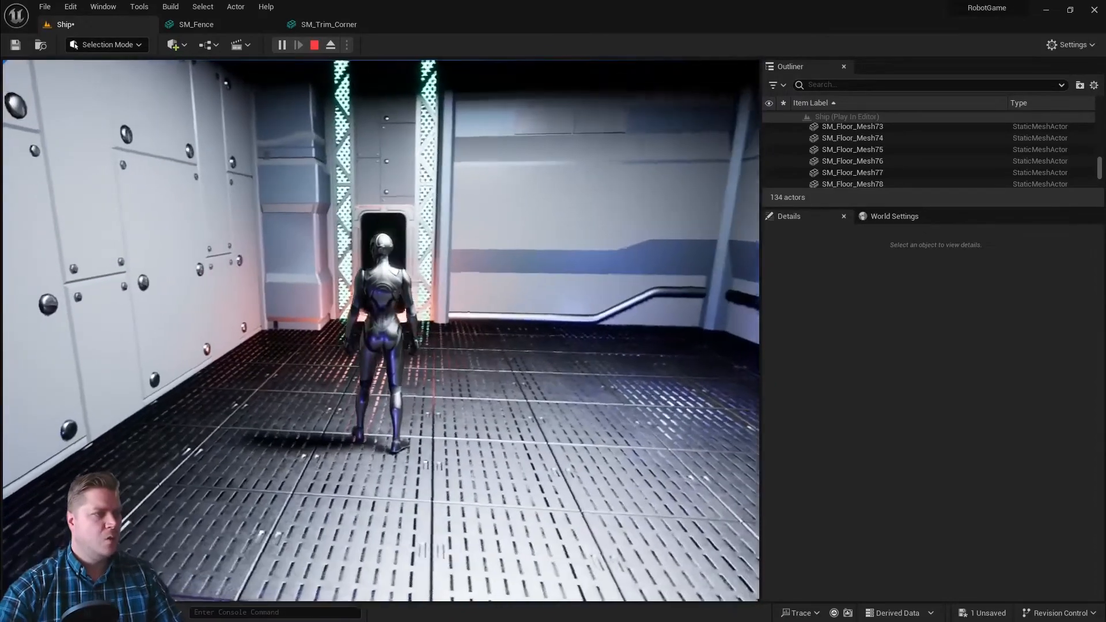
Step: Stop the play session and pick a floor panel in the room to locate the floor panels in the actor list
key("Escape")
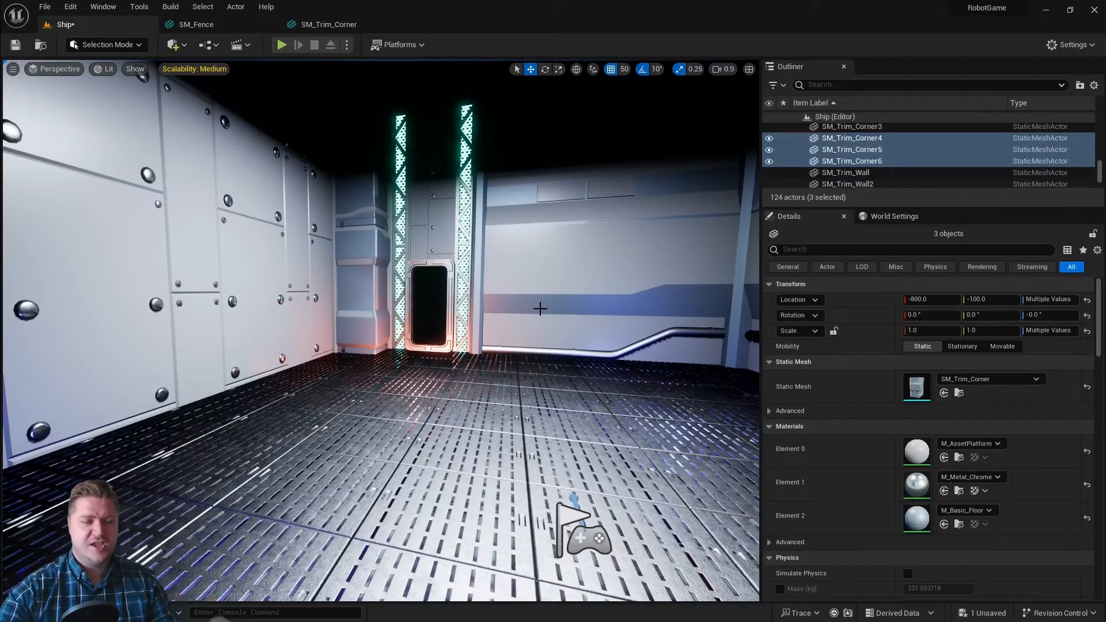
middle_click_drag(412, 424, 453, 425)
left_click(453, 425)
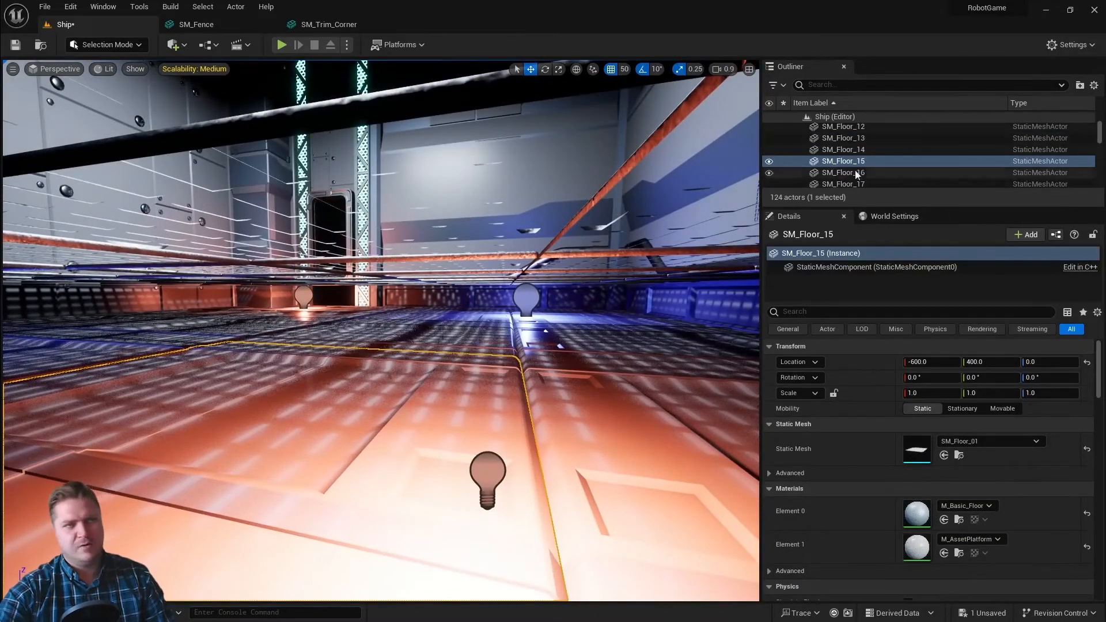
middle_click_drag(315, 398, 334, 300)
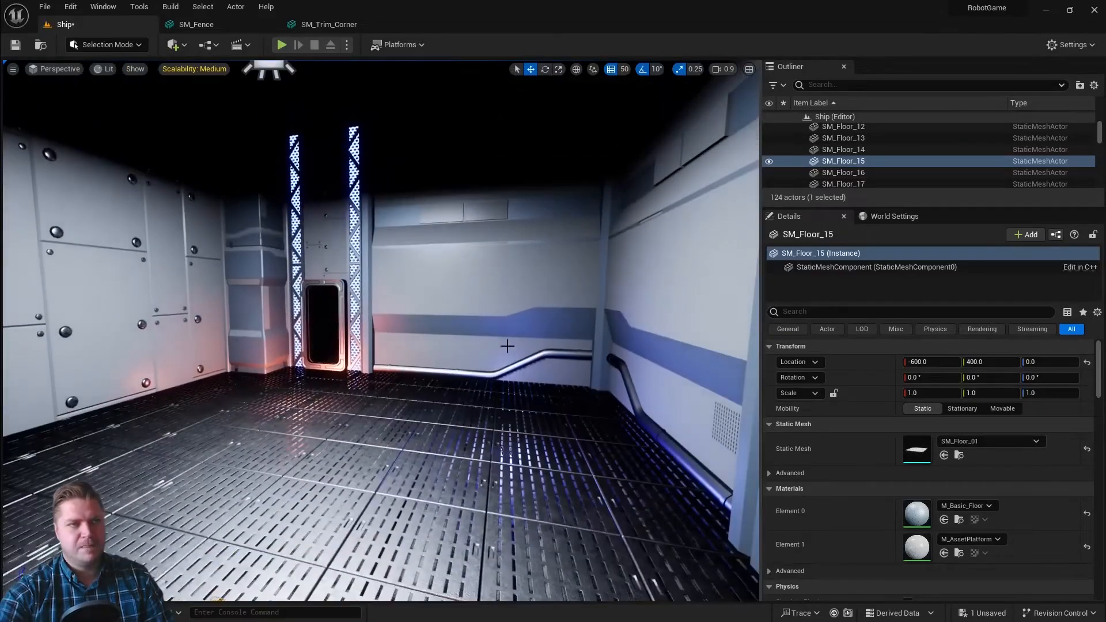
Step: Duplicate the 20 floor panels SM_Floor_01 to SM_Floor_20 and raise the copies to Z 450 as the room's ceiling
scroll(864, 154, "up", 1)
scroll(865, 156, "up", 5)
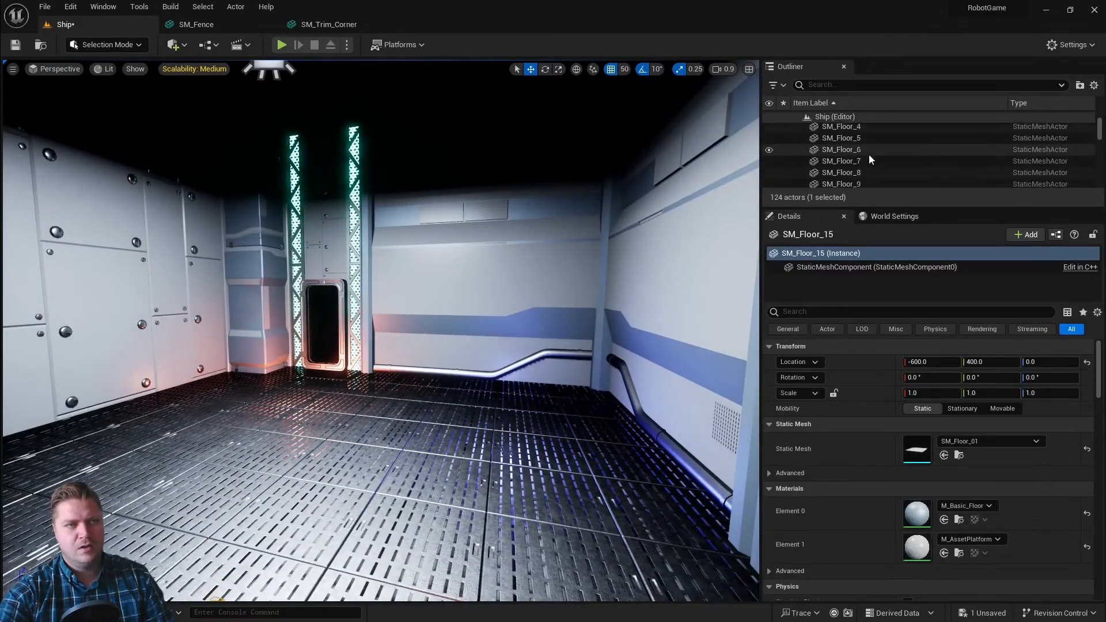
left_click(849, 147)
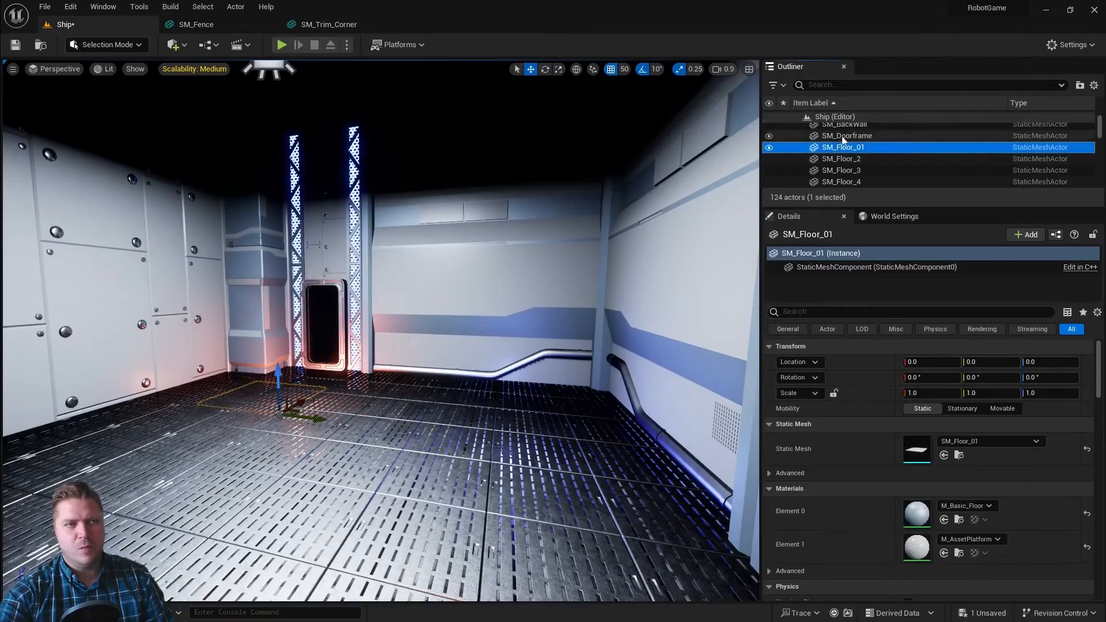
scroll(861, 151, "down", 5)
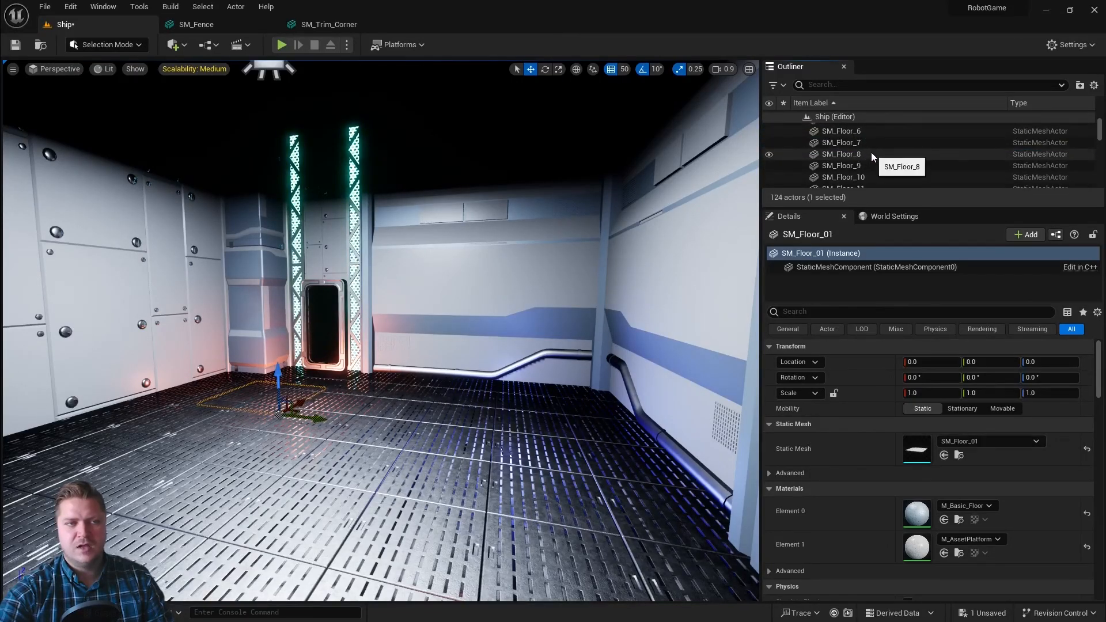
scroll(868, 150, "down", 3)
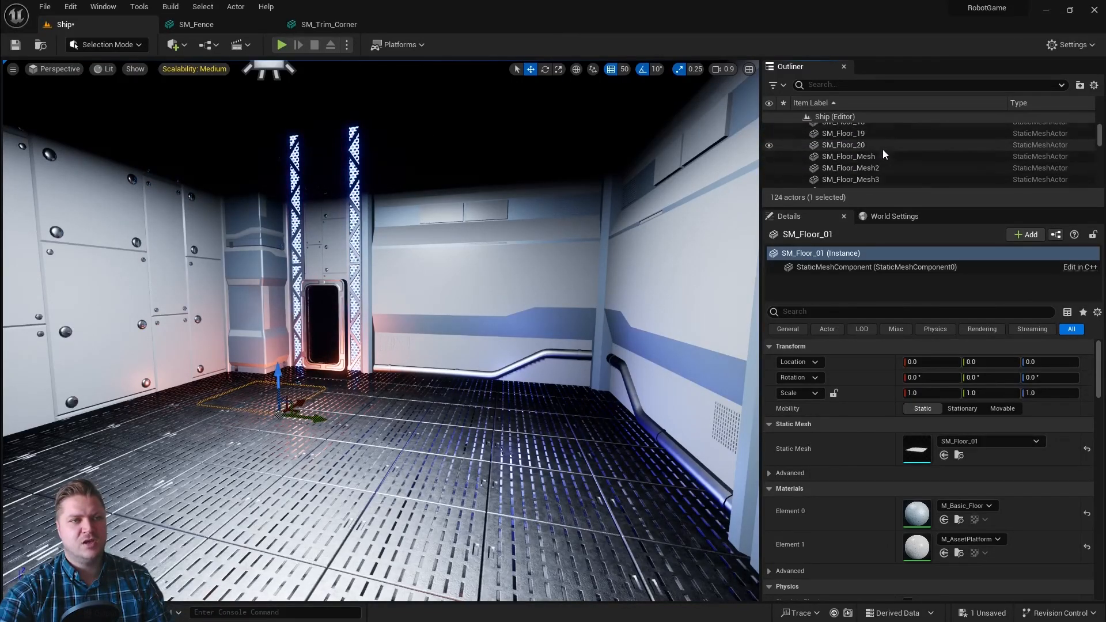
left_click(850, 146, "shift")
scroll(463, 404, "down", 5)
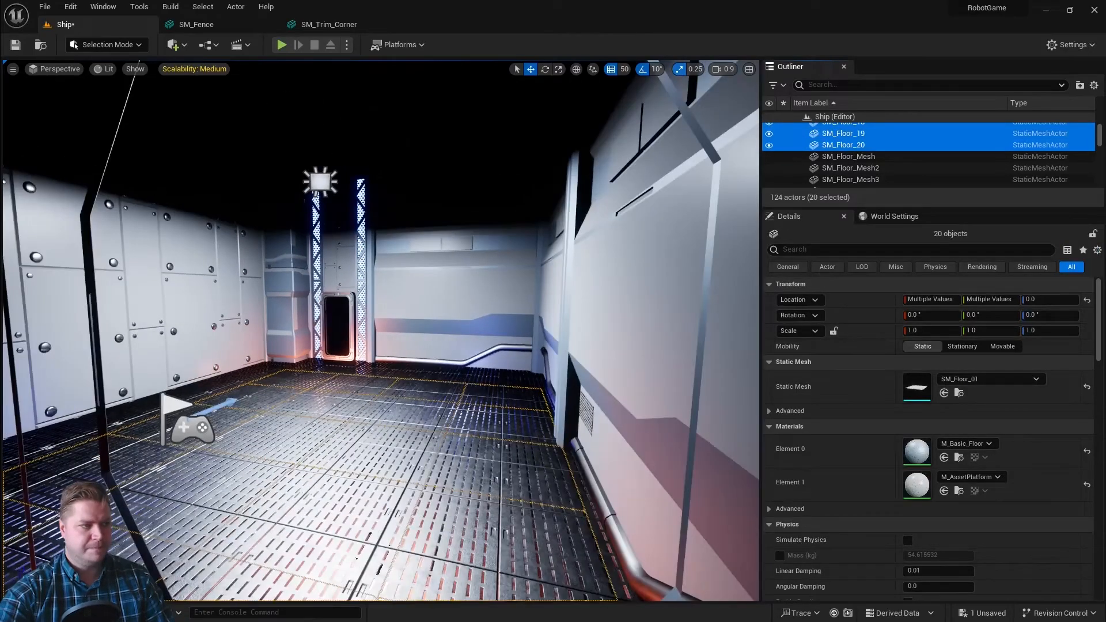
mouse_move(501, 373)
right_mouse_down()
mouse_move(468, 385)
mouse_move(456, 374)
mouse_move(494, 367)
right_mouse_up()
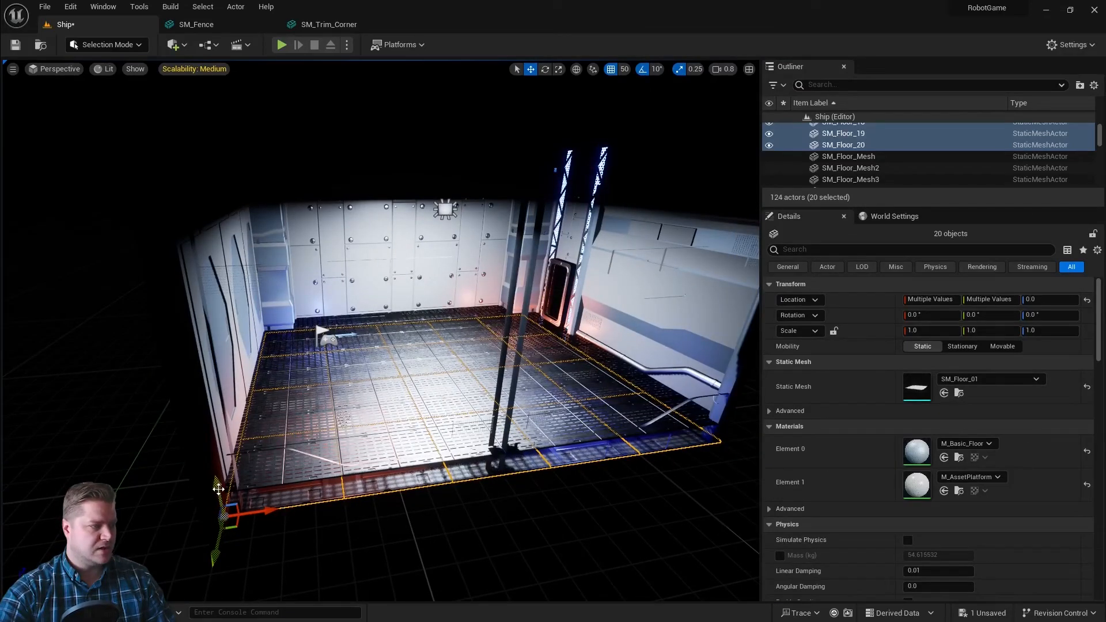
left_click_drag(218, 489, 155, 199, "alt")
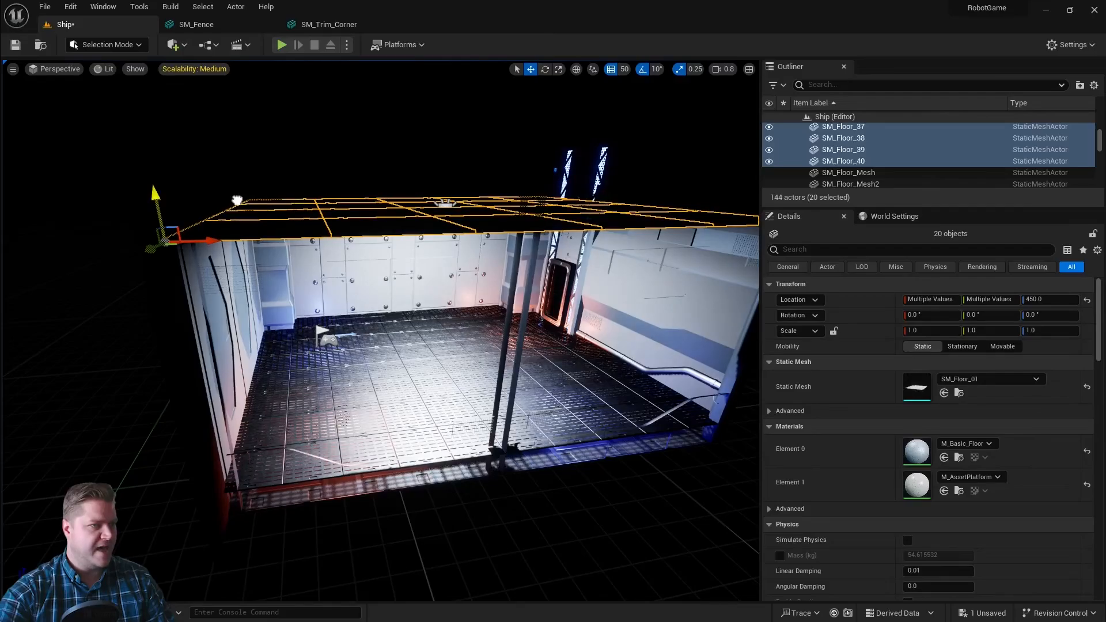
right_click_drag(394, 303, 433, 269)
key("w")
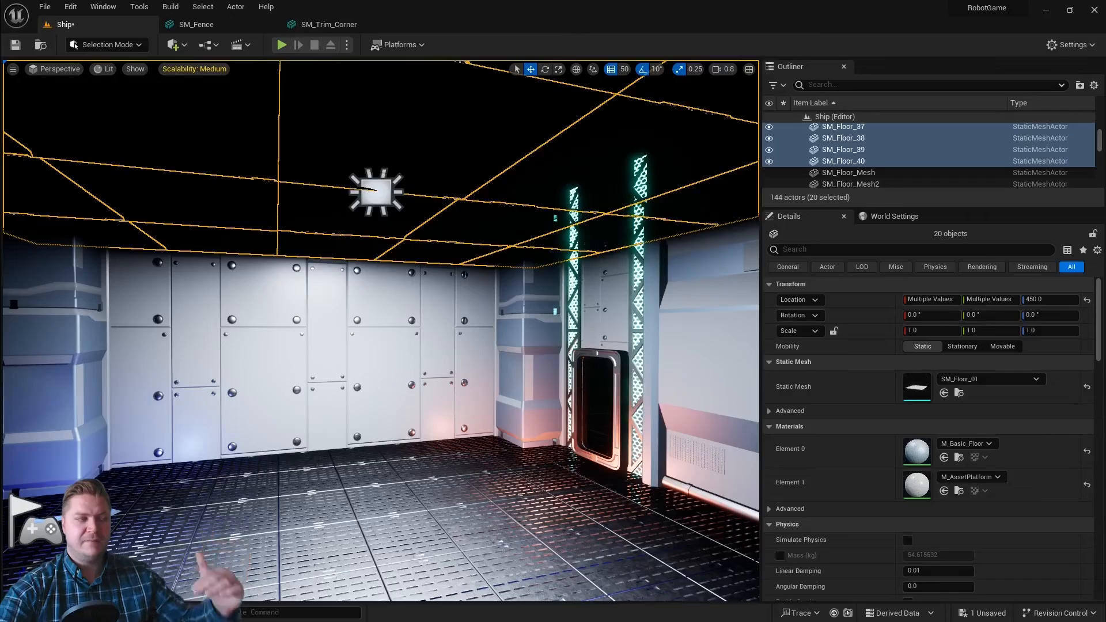
Step: Flip the ceiling panels to face into the room by setting their Z scale to -1
scroll(427, 226, "down", 5)
right_click_drag(427, 226, 338, 117)
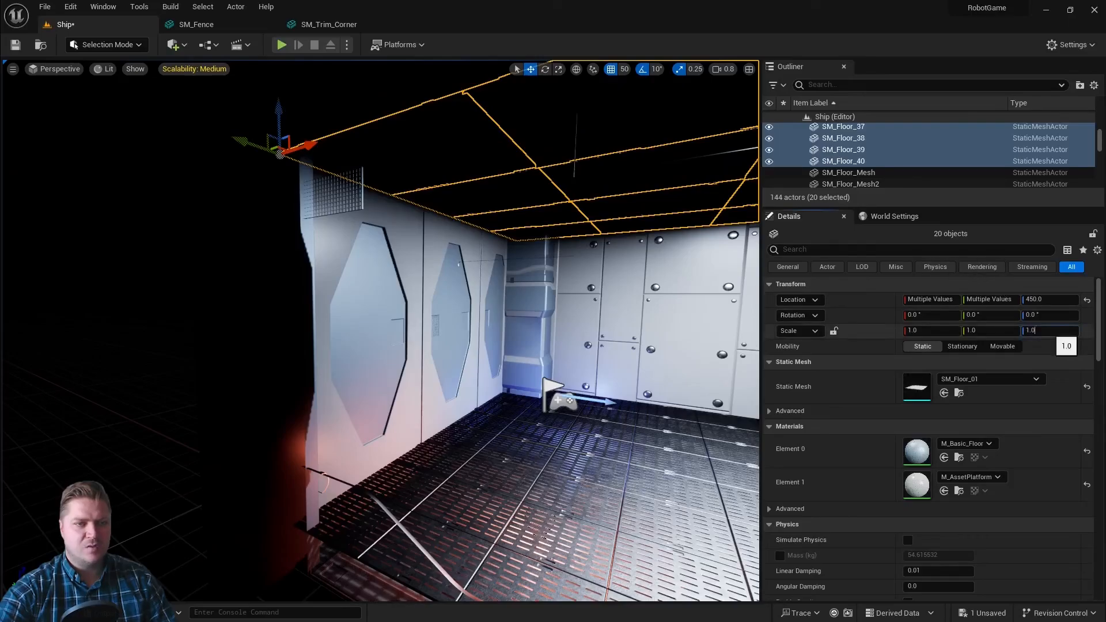
left_click(1050, 331)
type("-1")
key("Return")
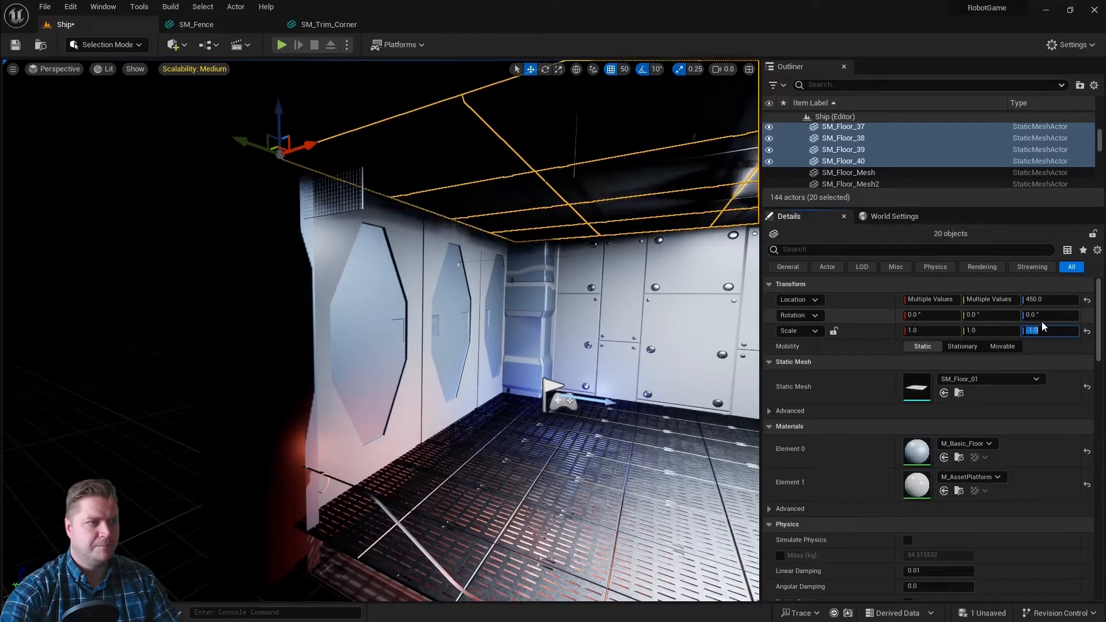
right_click_drag(553, 299, 759, 300)
key("w")
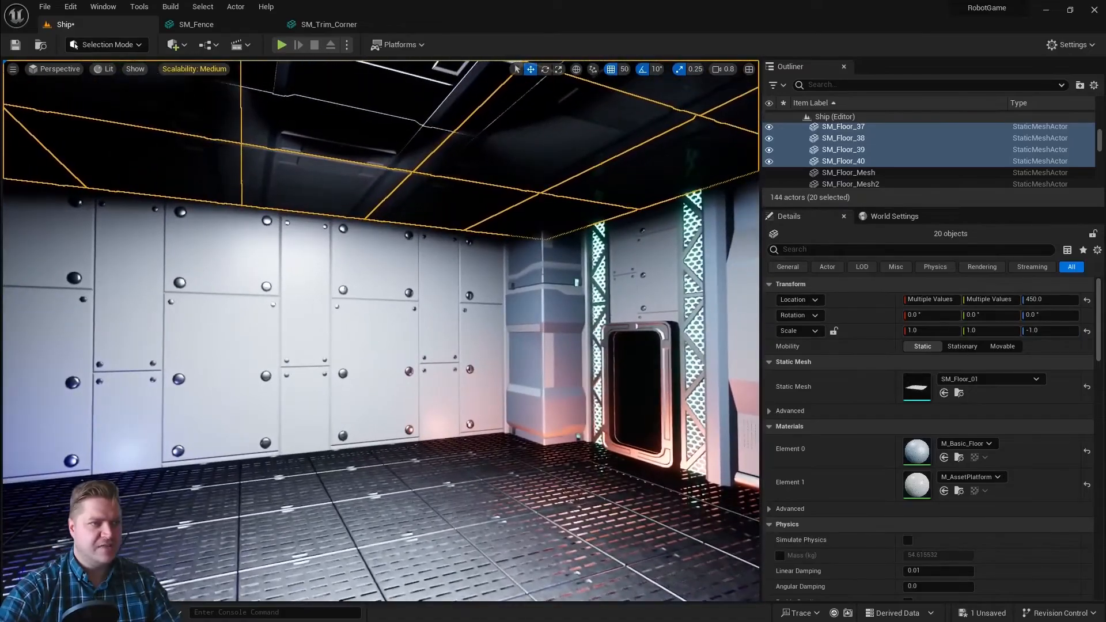
right_click_drag(635, 242, 497, 265)
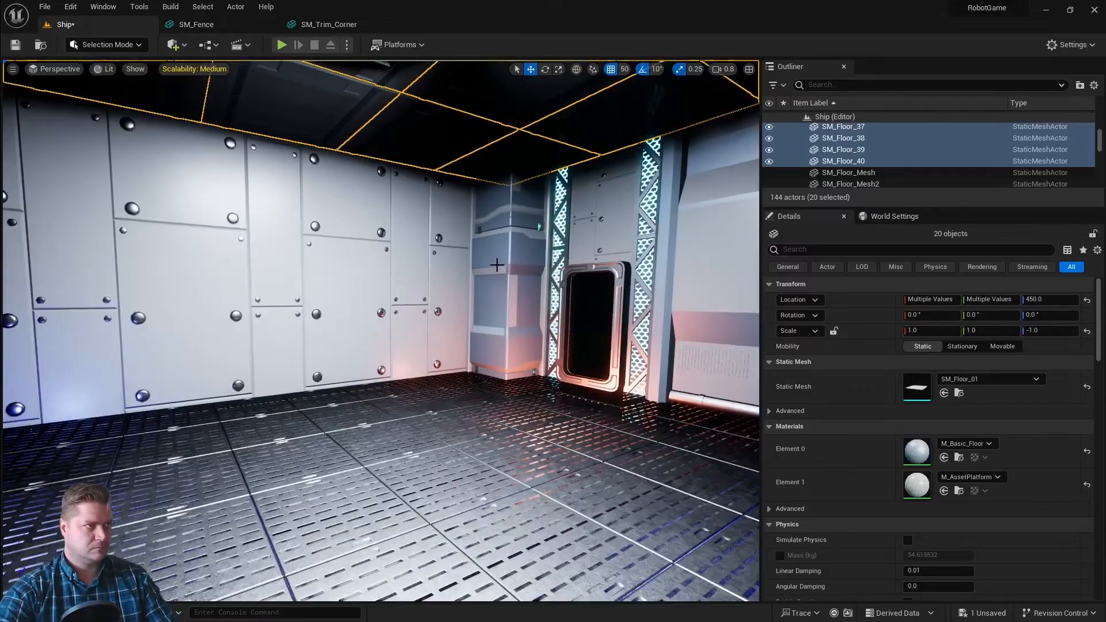
Step: Play the level and run the robot around the room to examine the new ceiling, walls and lighting, then stop playing
left_click(282, 44)
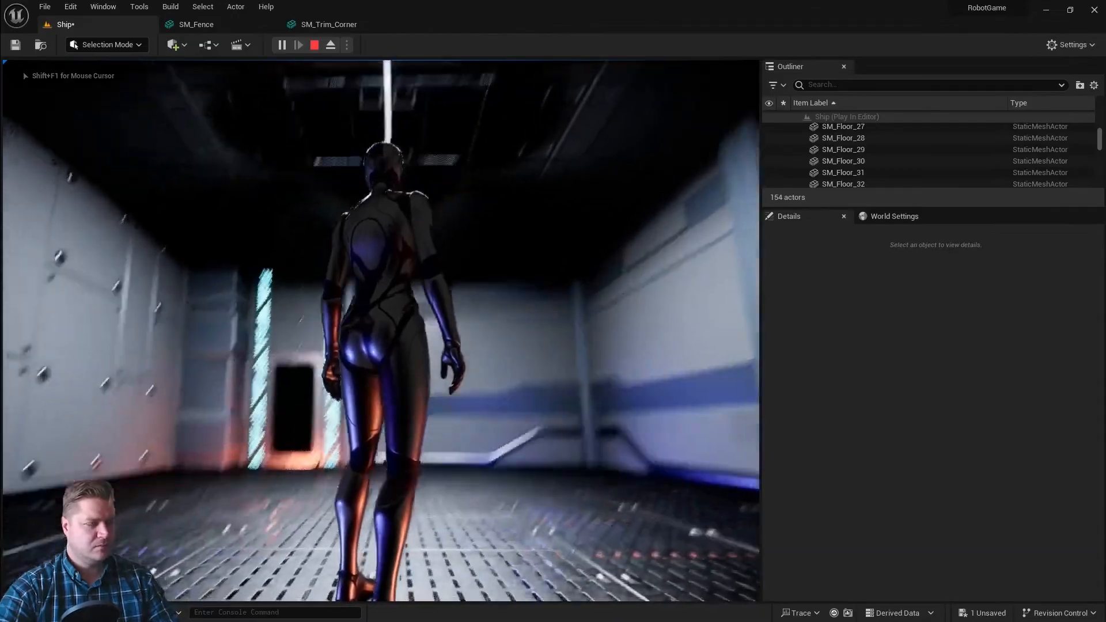
key("w")
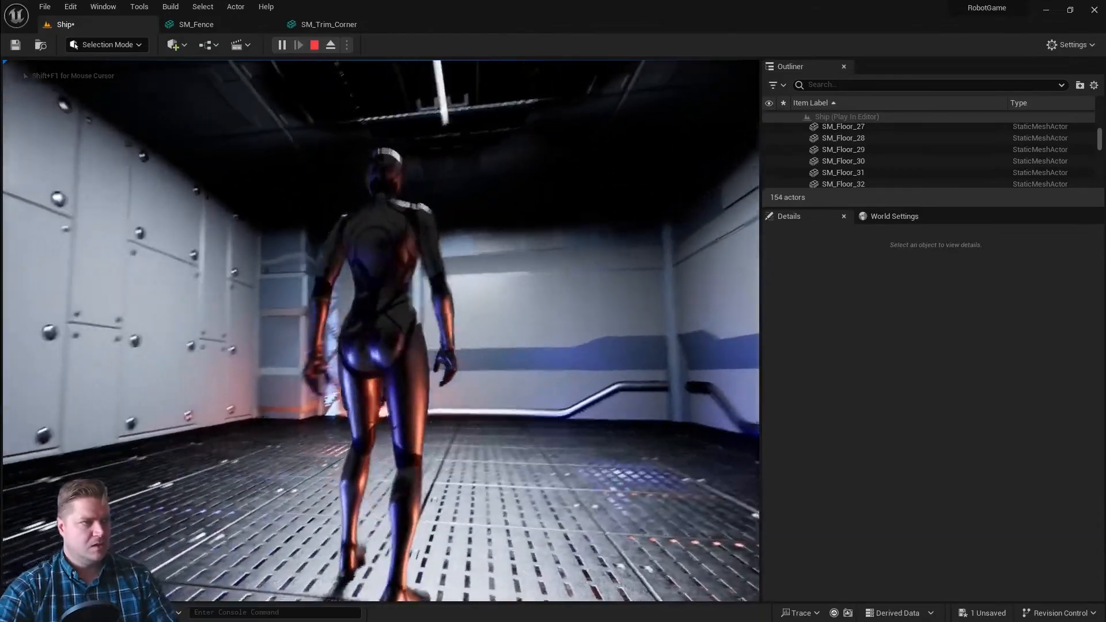
key("d")
key("s")
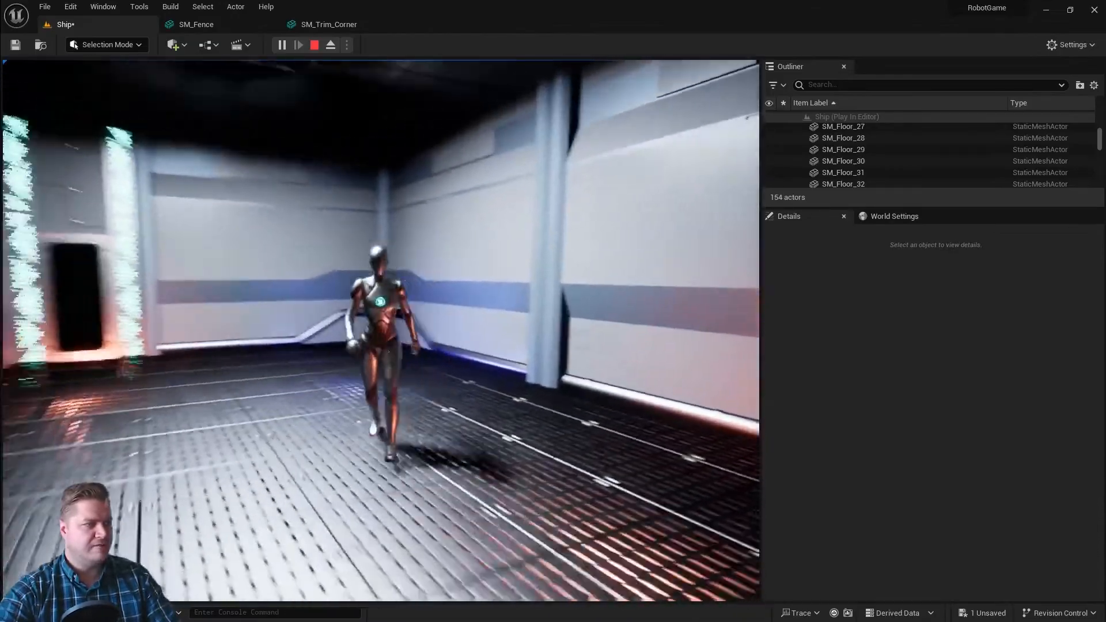
key("w")
key("d")
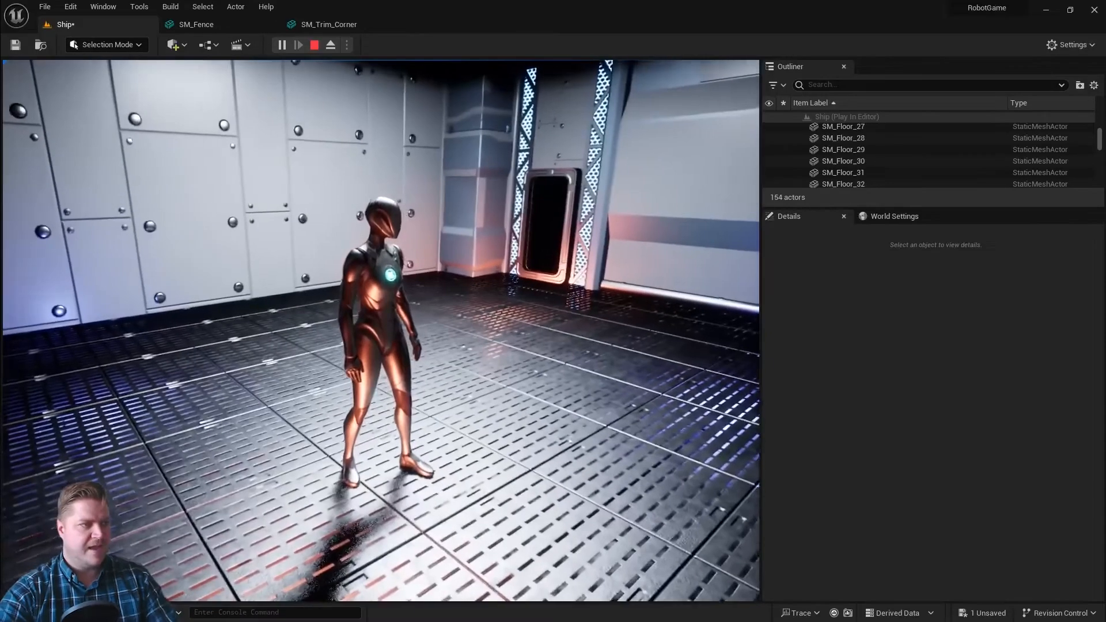
key("w")
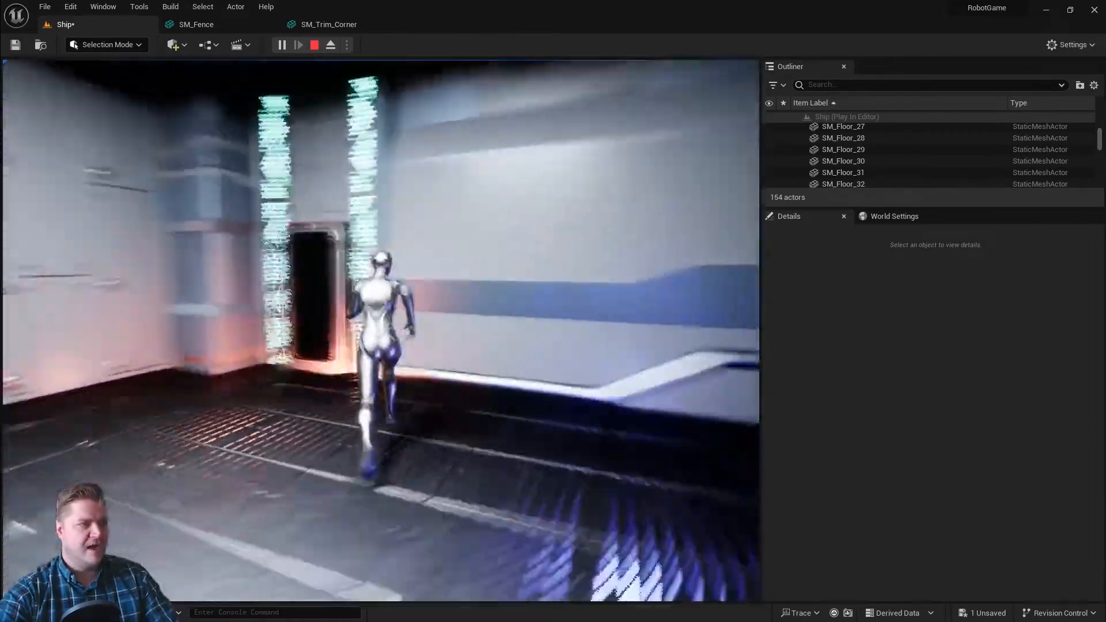
key("w")
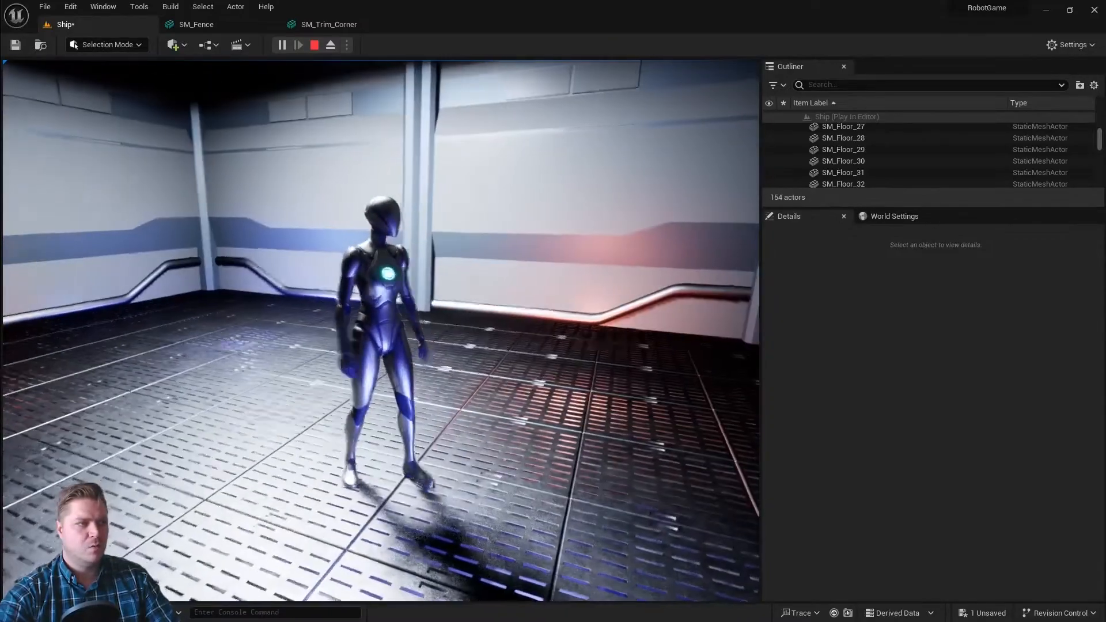
key("d")
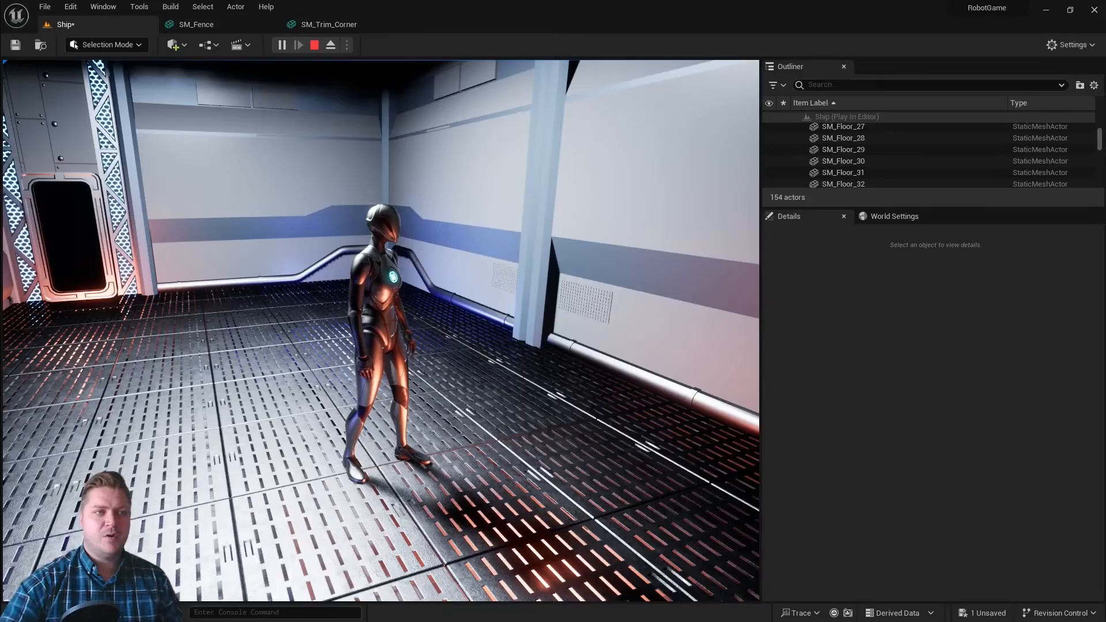
key("Escape")
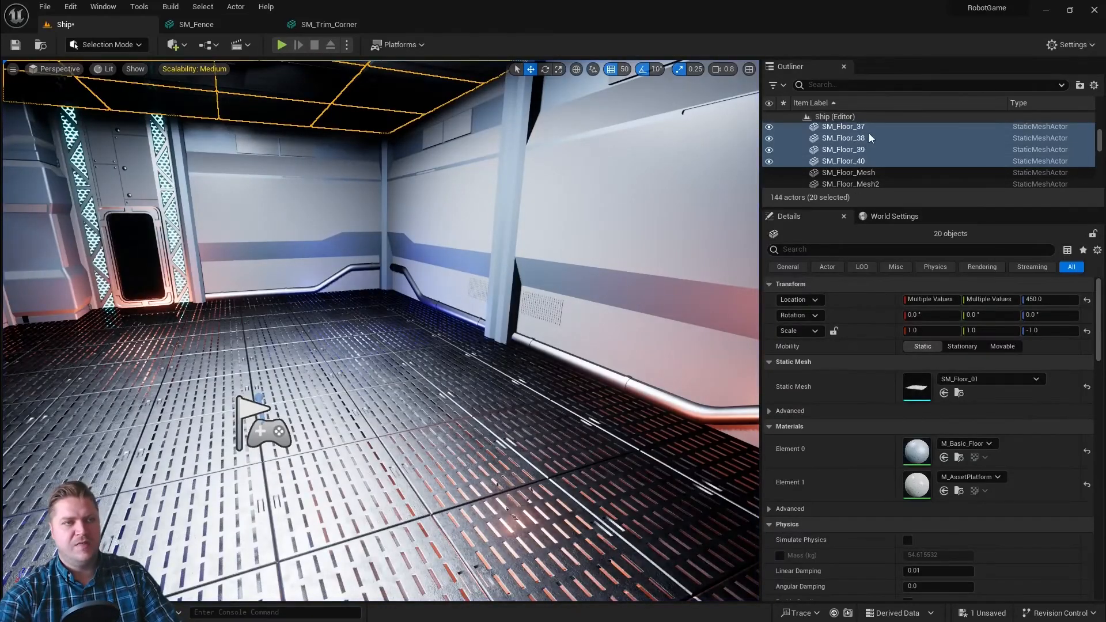
Step: Return to the start of the Outliner's actor list and enlarge the Outliner to show more actors
scroll(871, 137, "down", 5)
left_click_drag(1100, 147, 1101, 117)
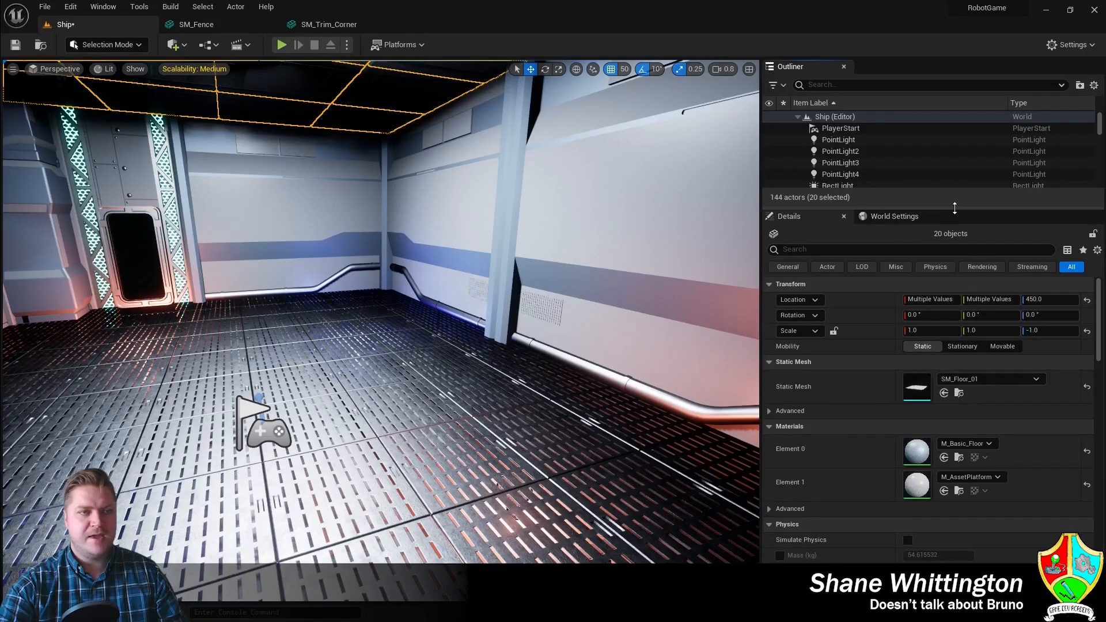
left_click_drag(955, 209, 961, 334)
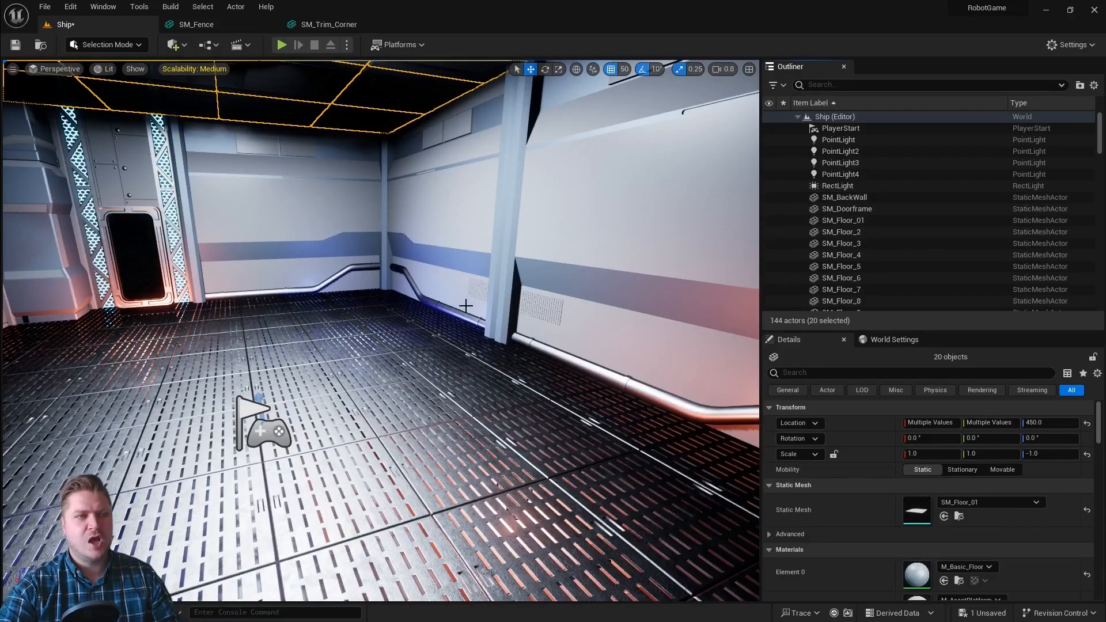
Step: Put the floor panels SM_Floor_01 to SM_Floor_20 into a new Outliner folder and collapse the folder
left_click(857, 221)
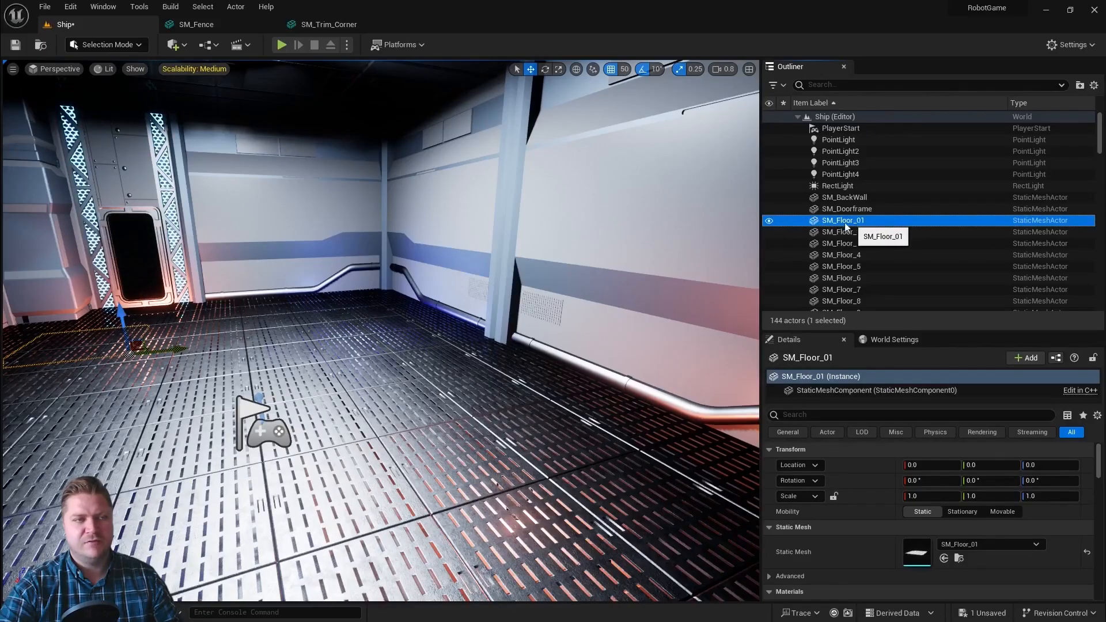
key("f")
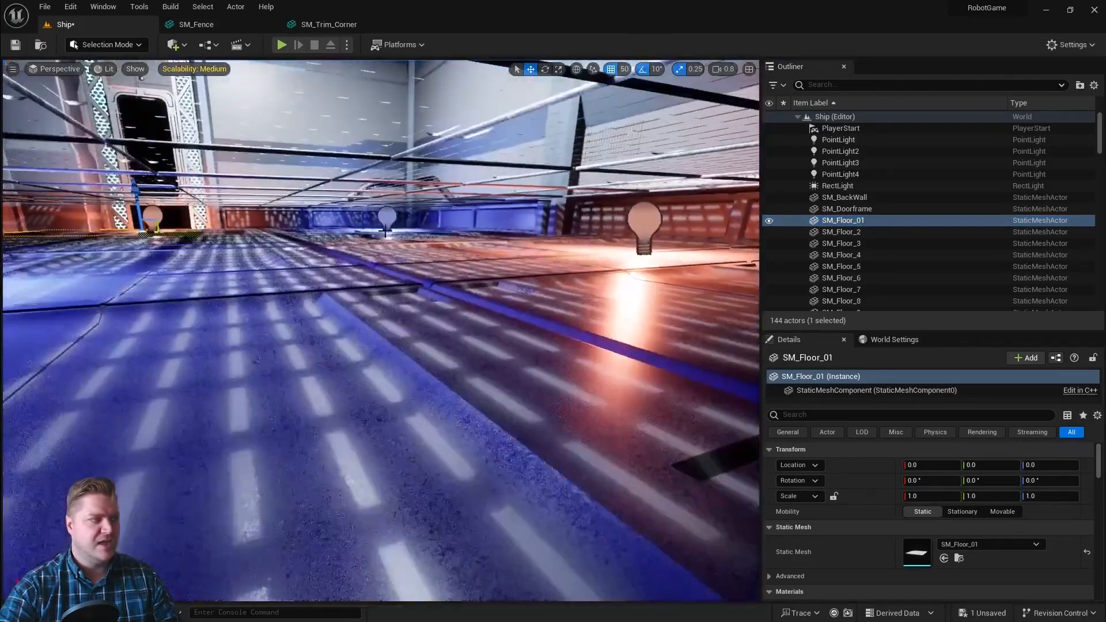
right_click_drag(385, 230, 323, 236)
key("f")
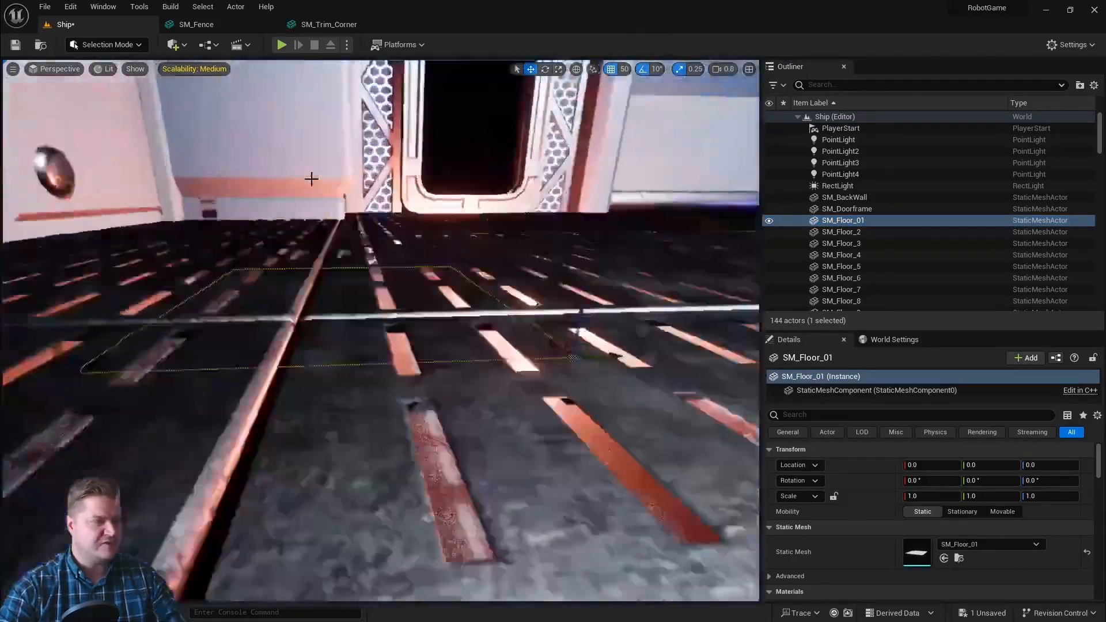
left_click_drag(516, 212, 496, 133, "alt")
scroll(899, 223, "down", 5)
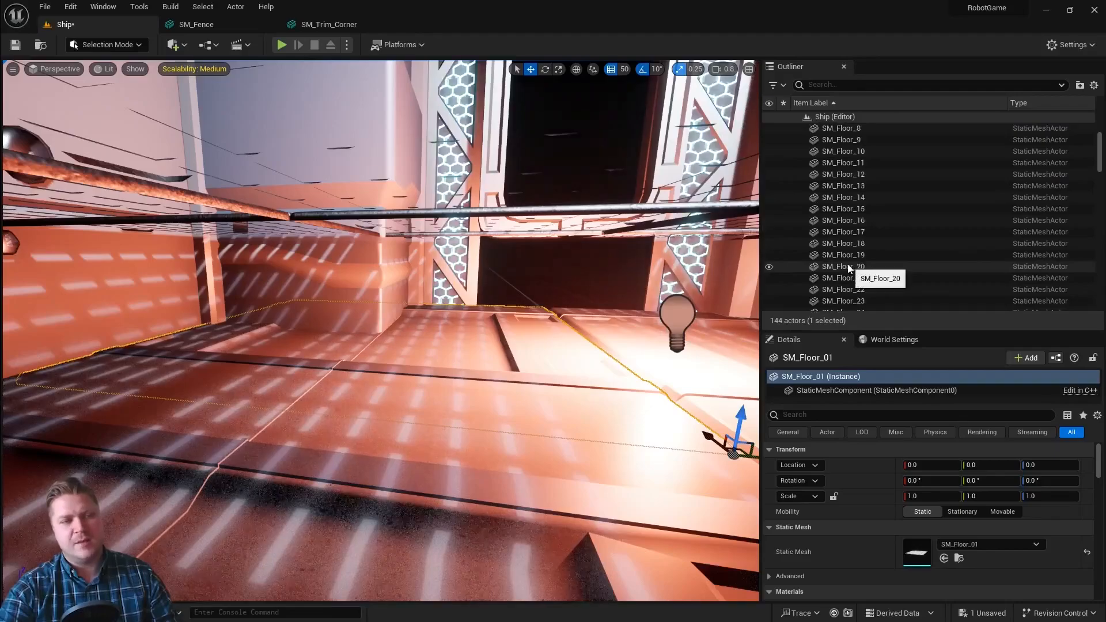
scroll(849, 276, "down", 3)
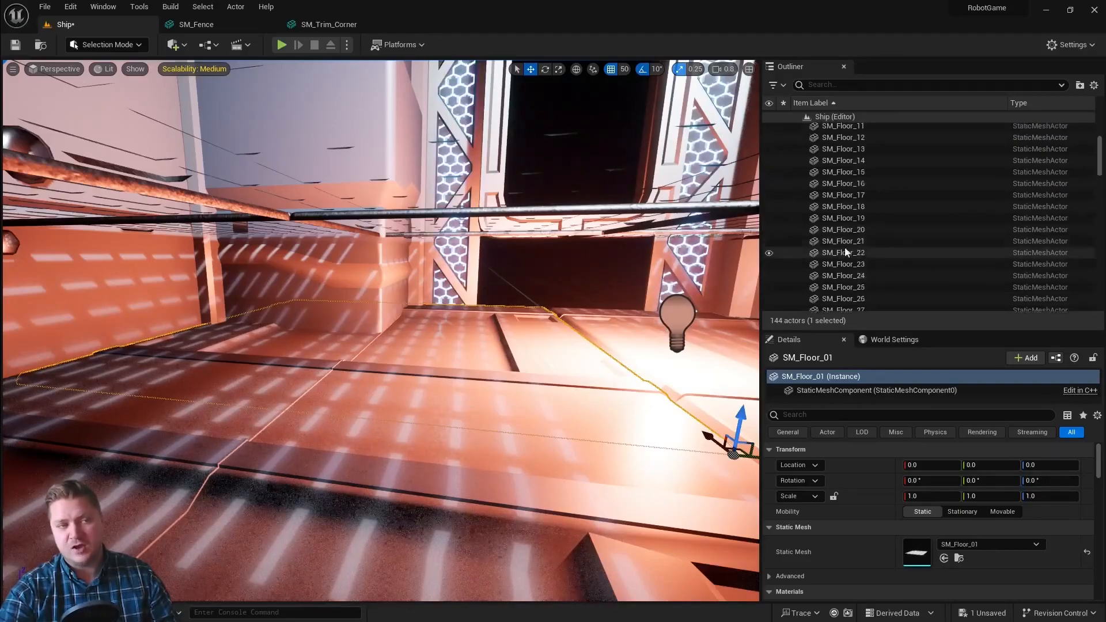
left_click(843, 233, "shift")
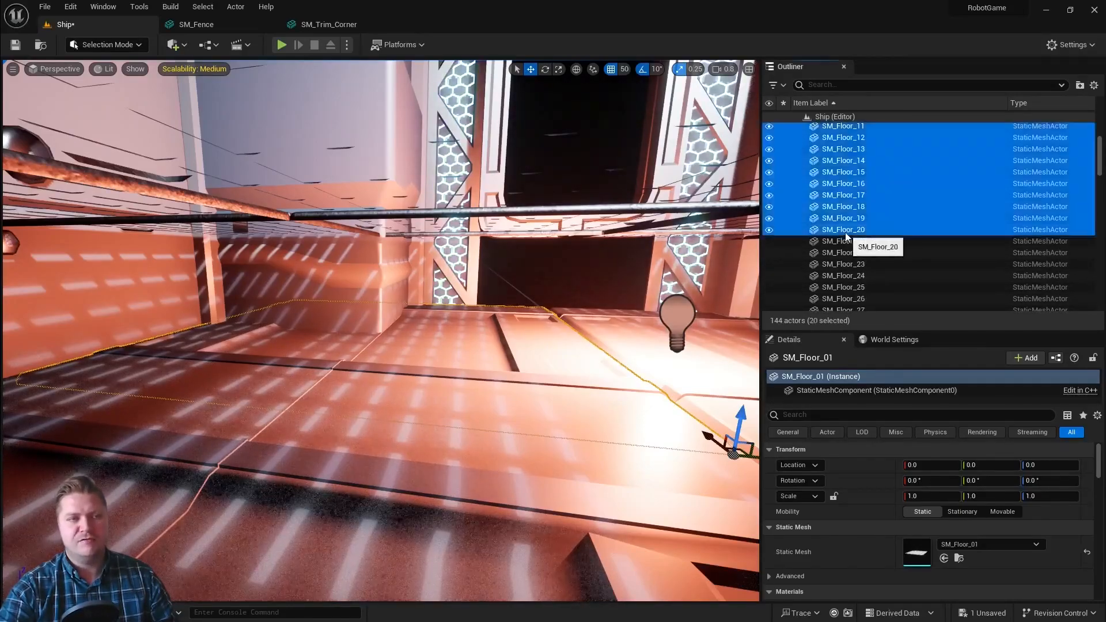
scroll(880, 206, "up", 5)
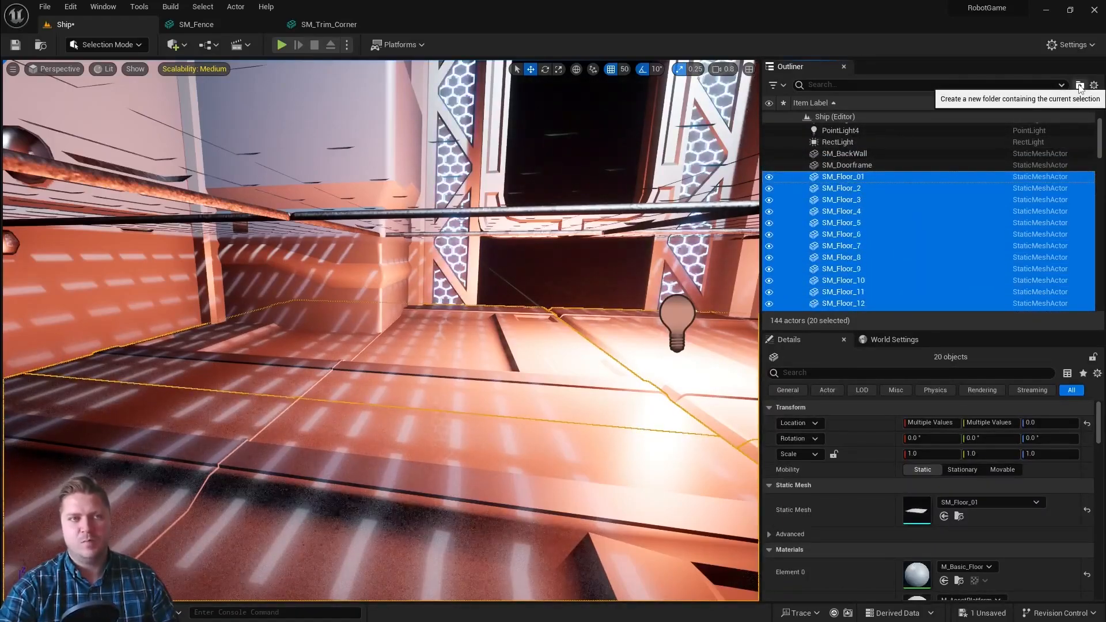
left_click(1080, 86)
scroll(801, 174, "up", 4)
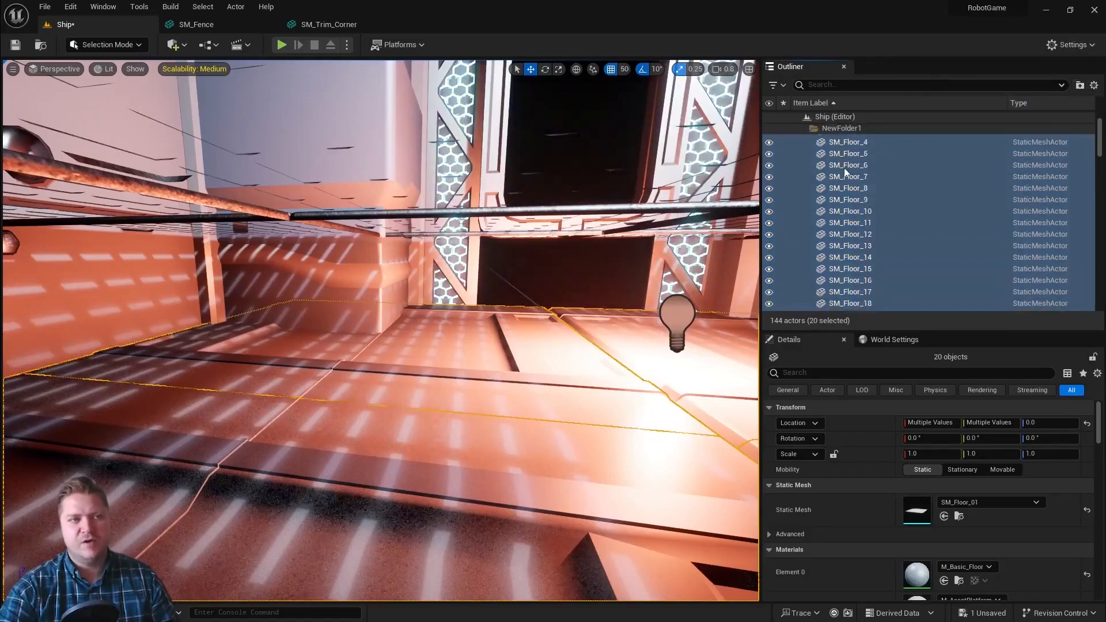
left_click(806, 128)
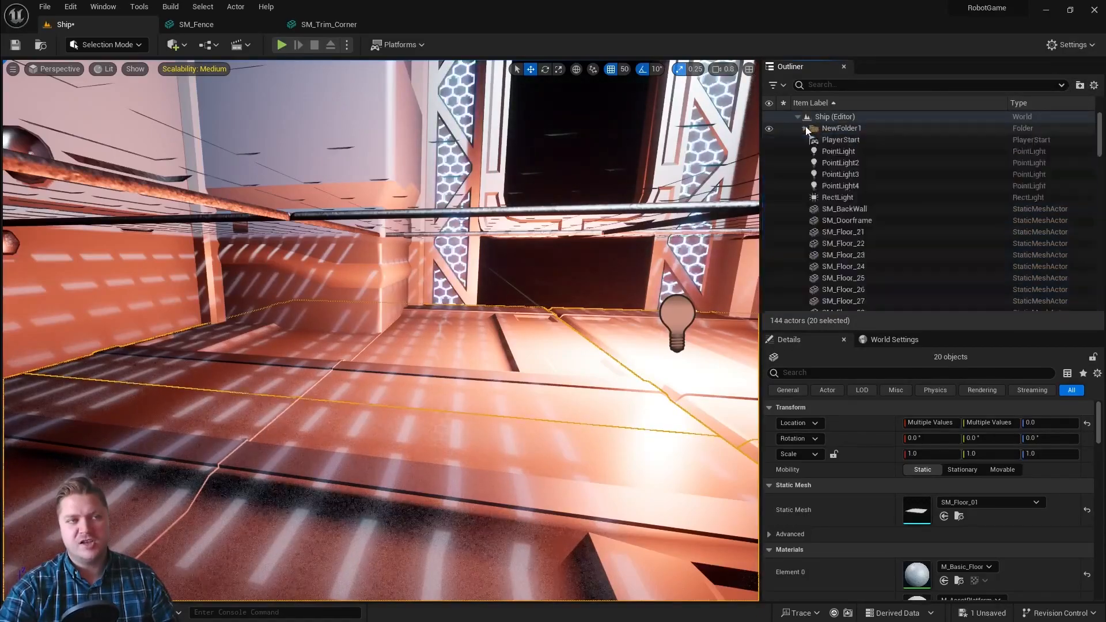
left_click(803, 128)
Step: Rename the new Outliner folder holding floor panels SM_Floor_01 to SM_Floor_20 as SubFloor
left_click(804, 128)
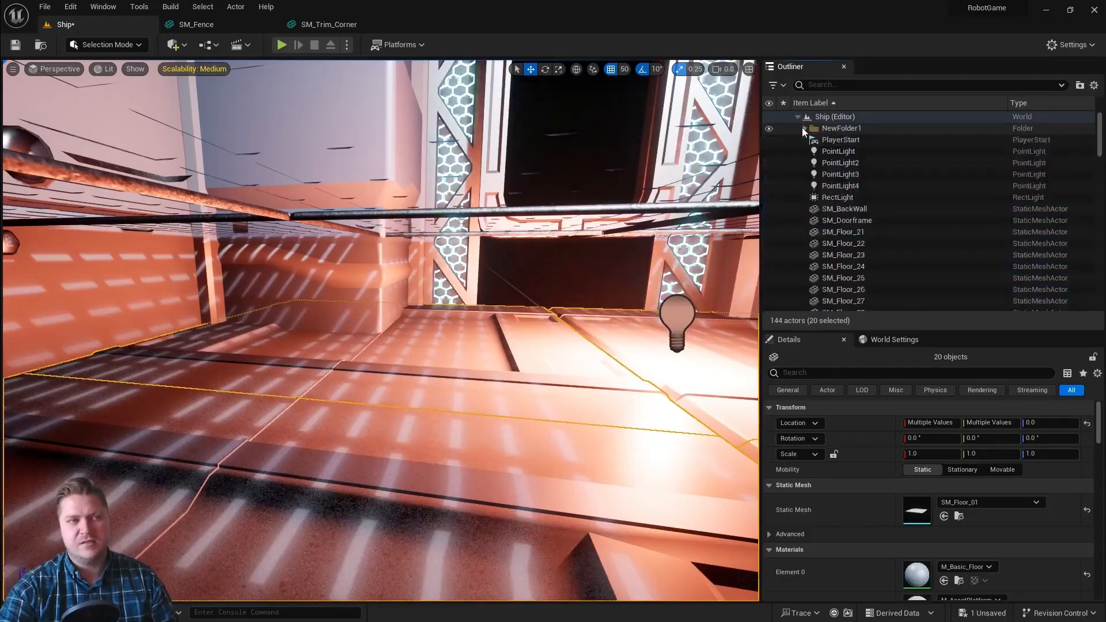
left_click(804, 128)
left_click(804, 128)
left_click(841, 128)
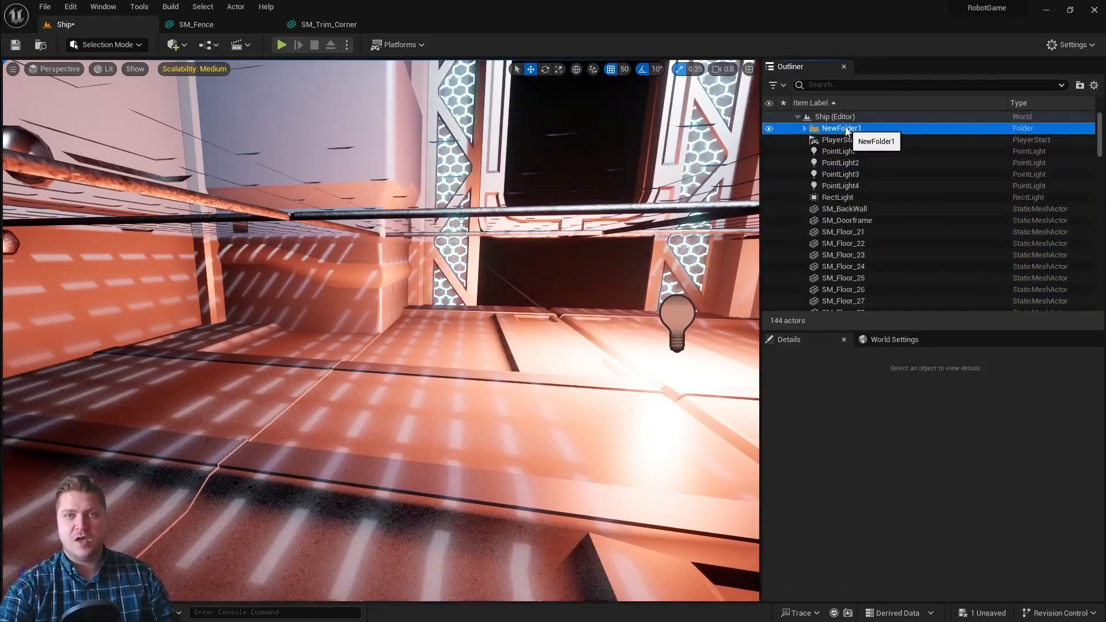
right_click(839, 130)
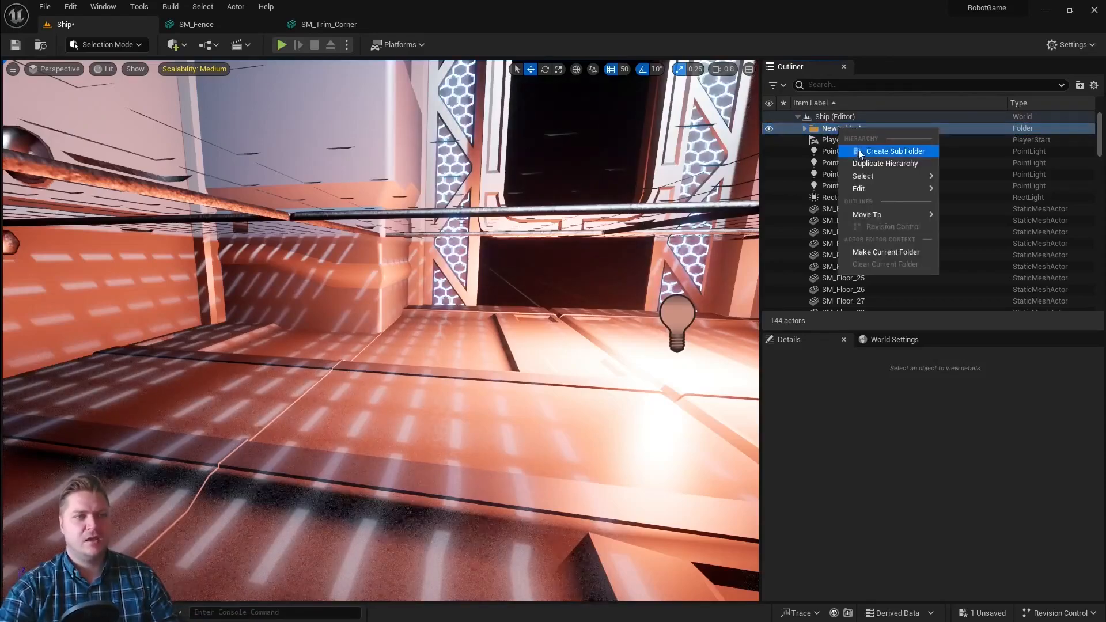
mouse_move(877, 189)
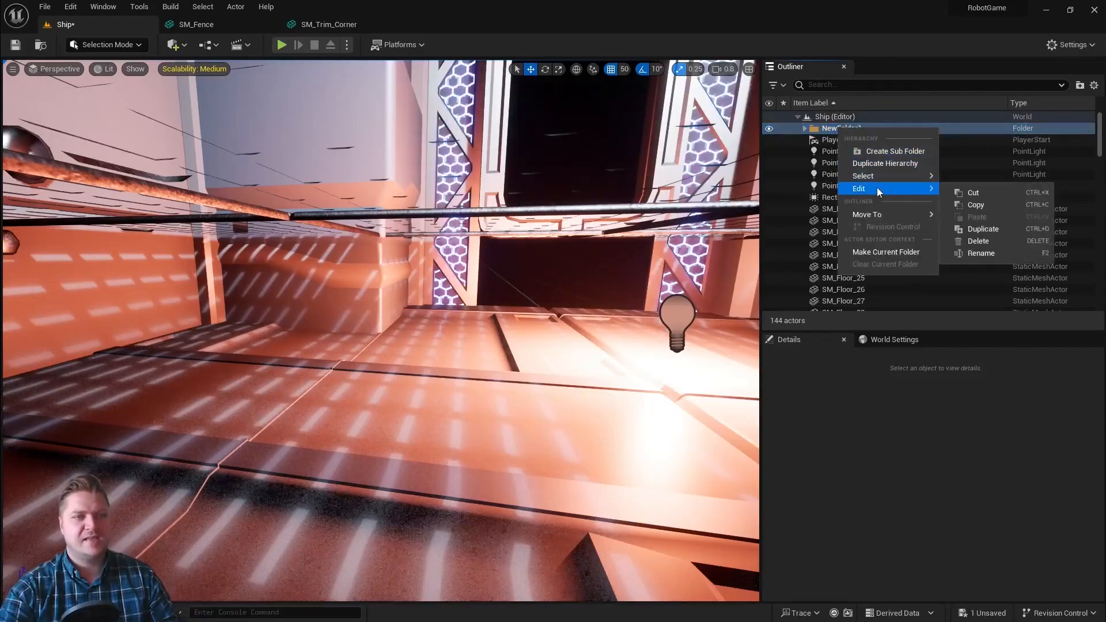
left_click(986, 253)
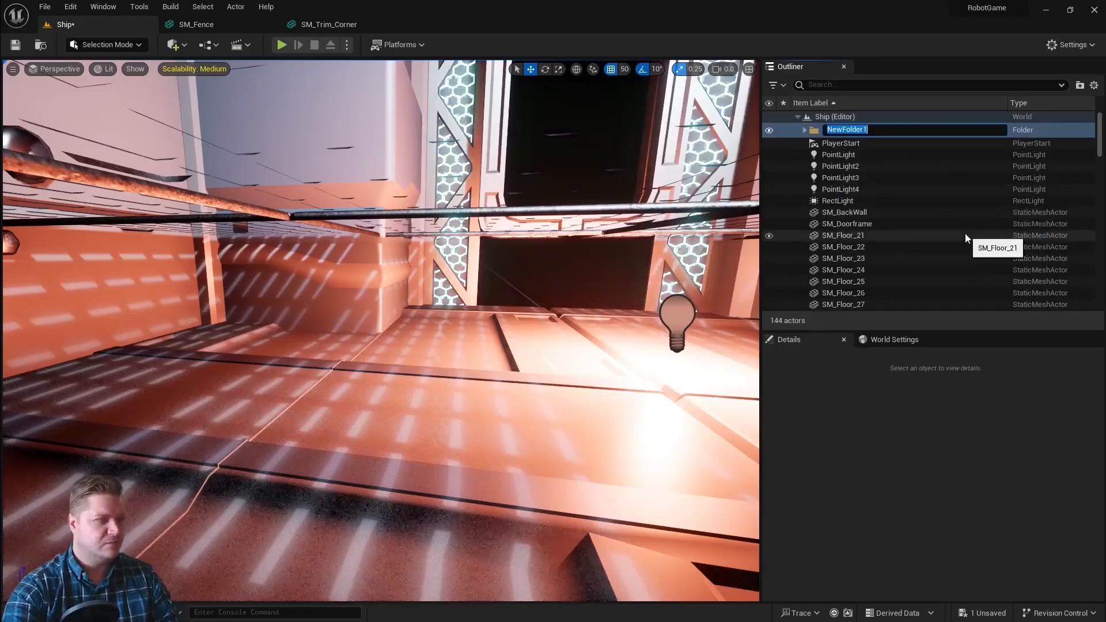
type("Sub")
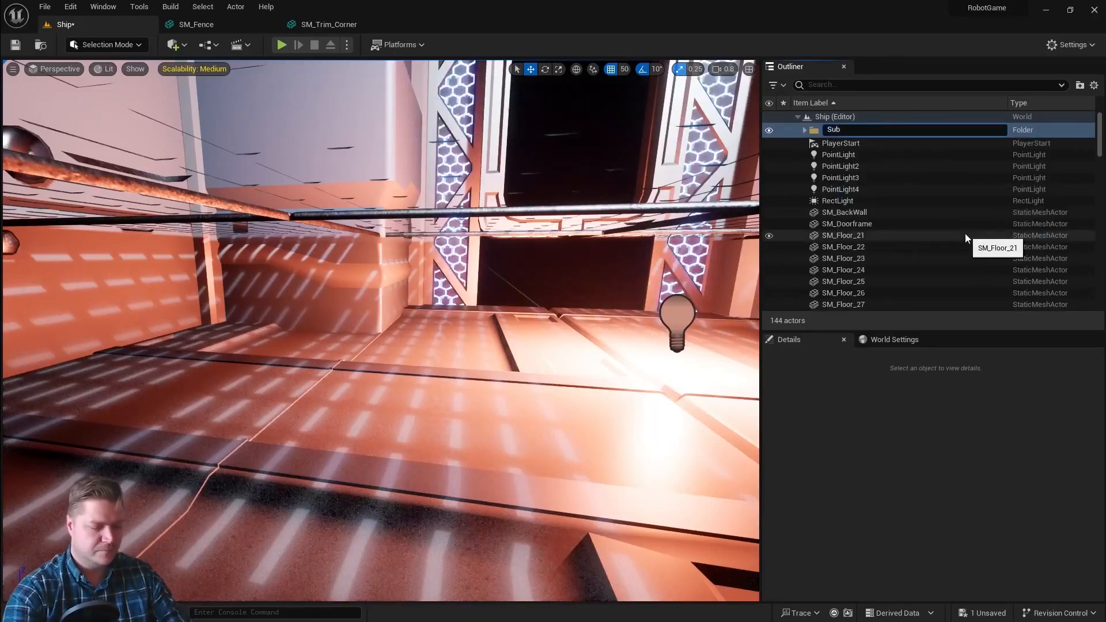
type("Floor")
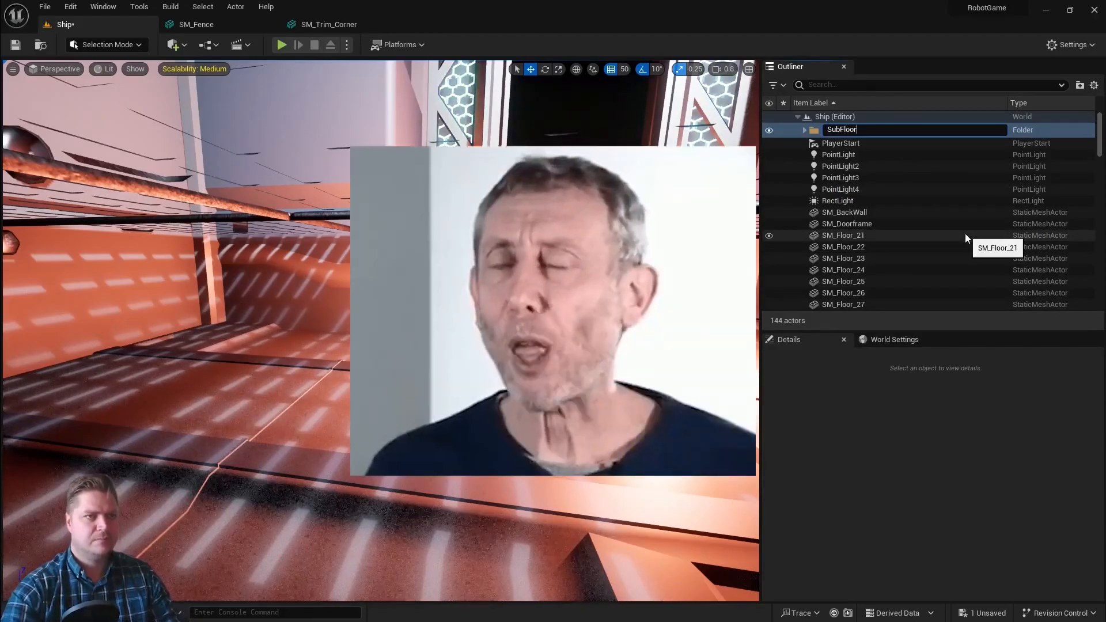
key("Return")
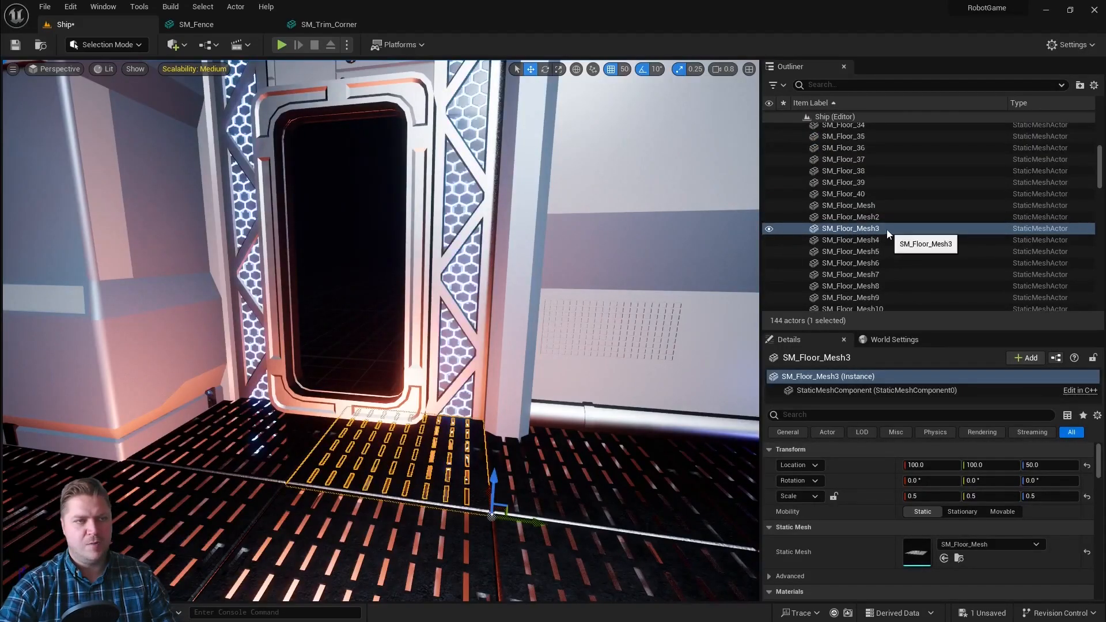
Step: Select all grate actors from SM_Floor_Mesh to SM_Floor_Mesh80 and put them into a new Outliner folder
left_click(863, 205)
scroll(922, 210, "down", 7)
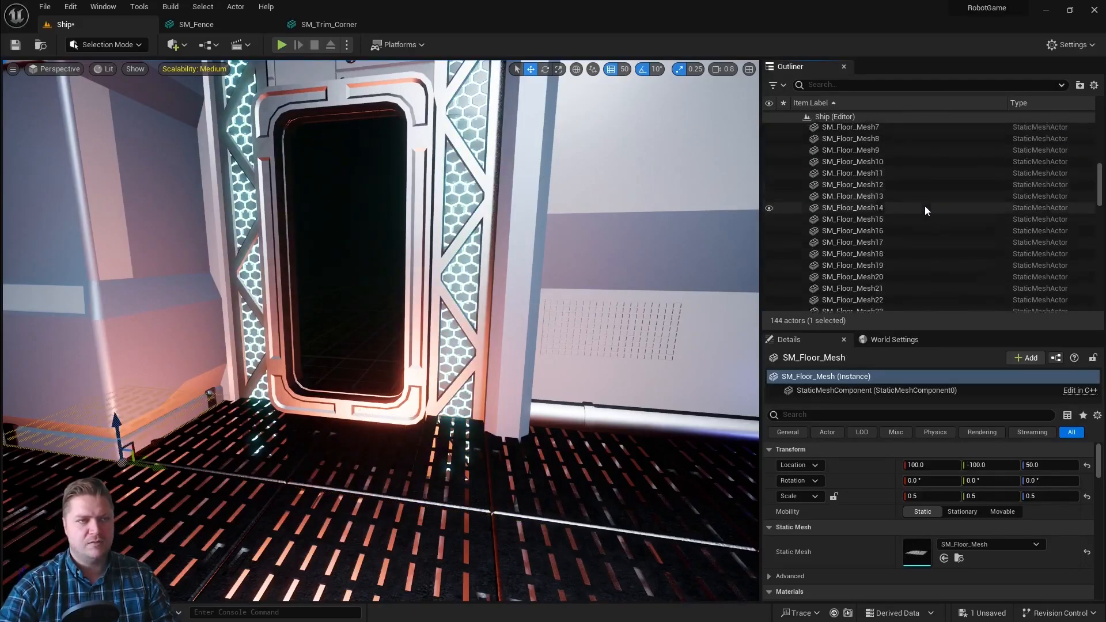
scroll(921, 208, "down", 8)
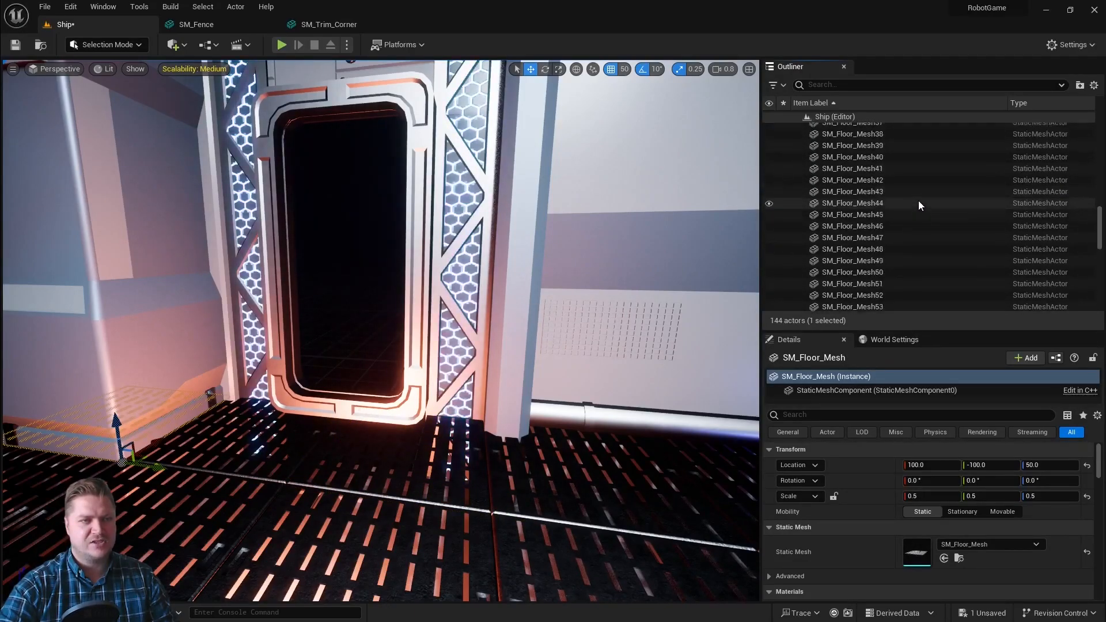
scroll(919, 197, "down", 9)
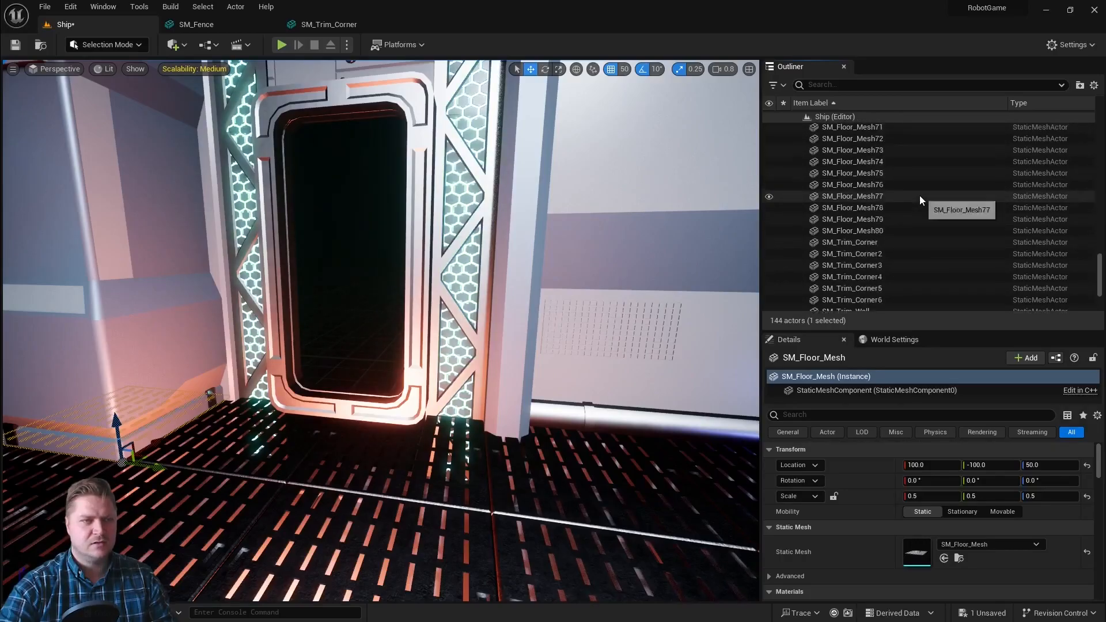
left_click(853, 230, "shift")
right_click_drag(519, 248, 727, 253)
right_click_drag(752, 197, 649, 185)
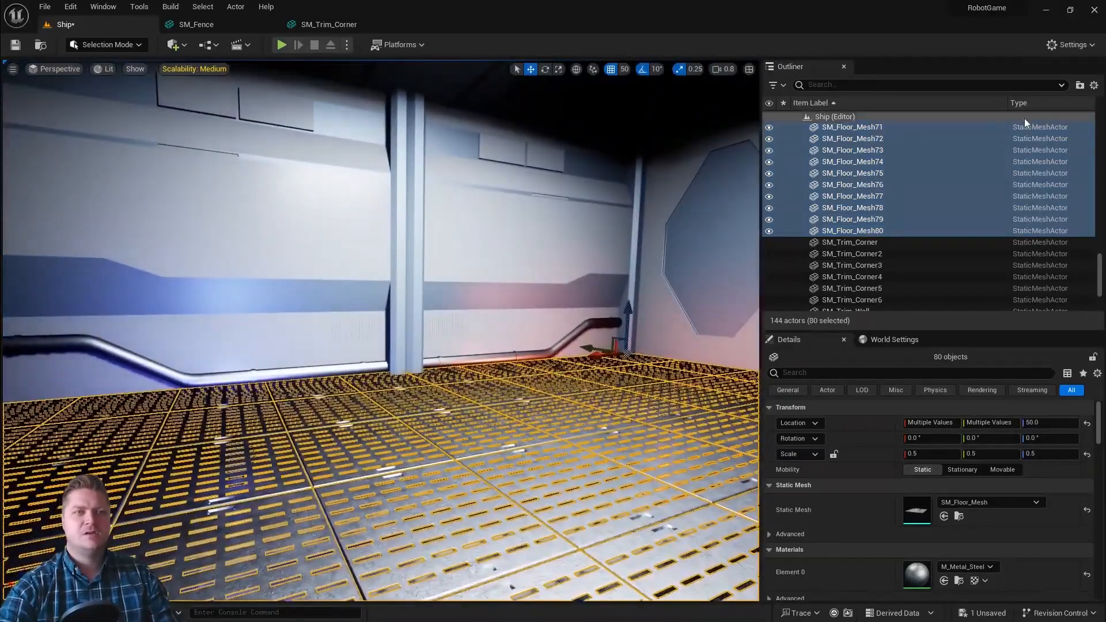
left_click(1081, 87)
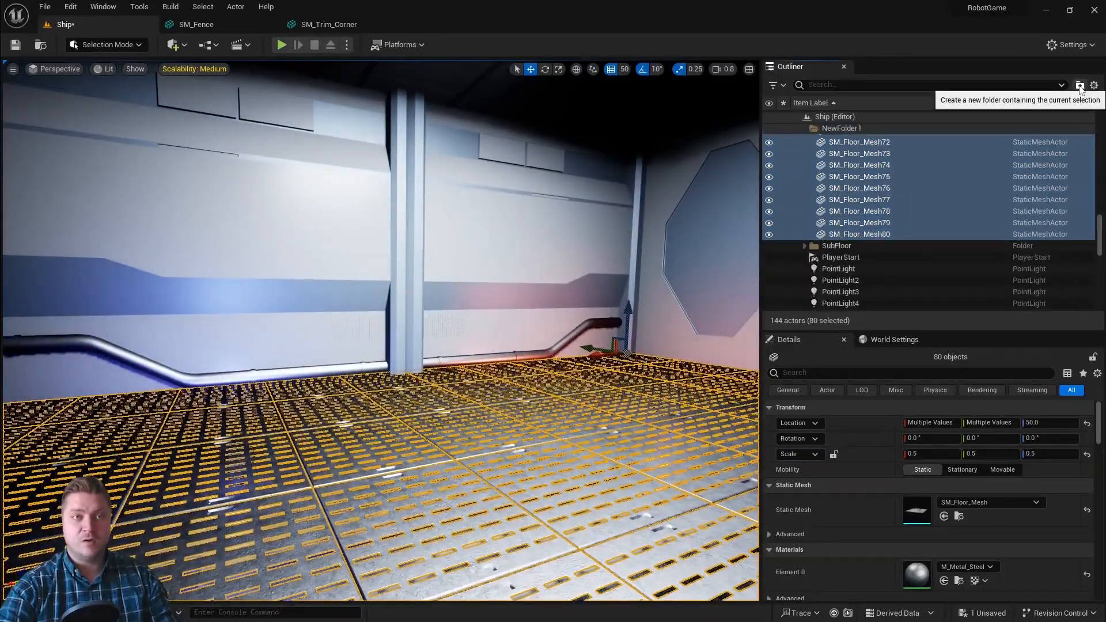
Step: Rename the folder containing the SM_Floor_Mesh actors as Floor and collapse it
right_click(843, 129)
left_click(843, 129)
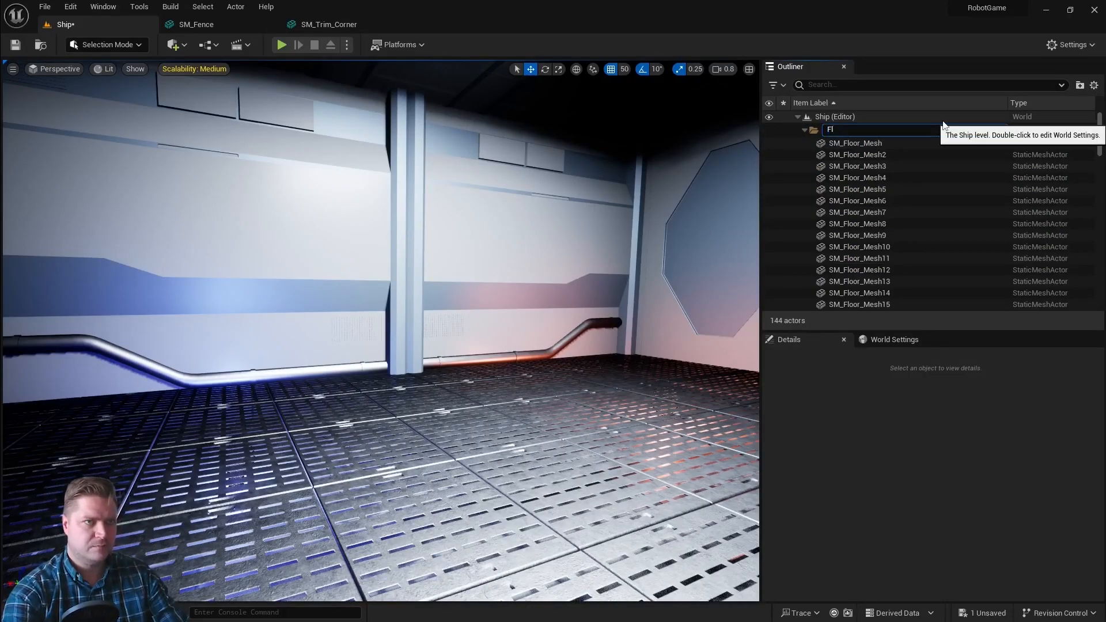
key("Return")
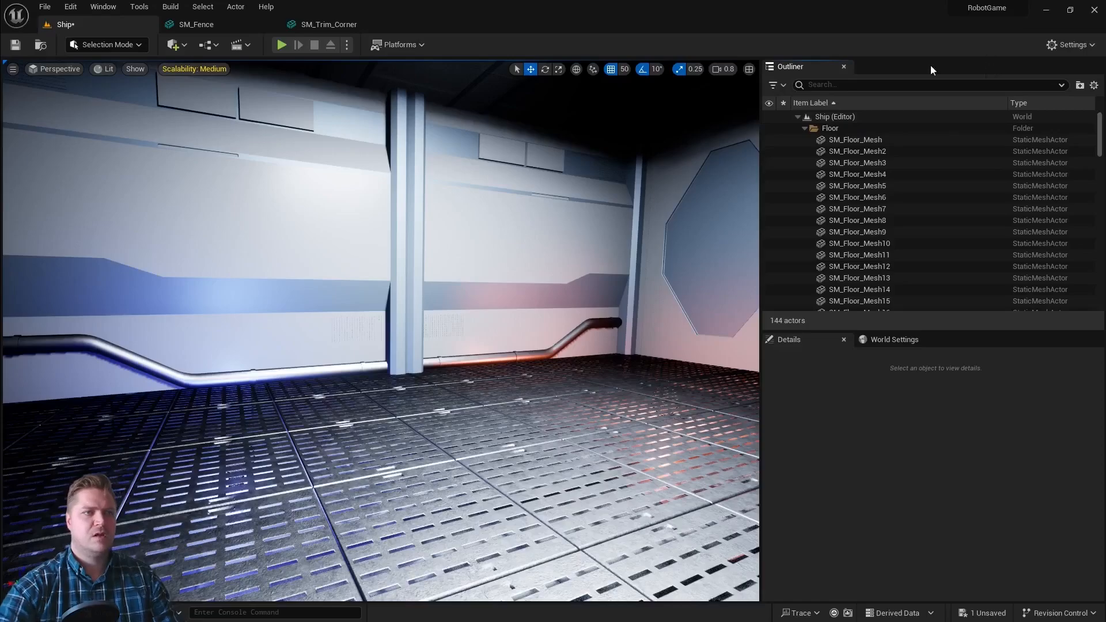
left_click(805, 128)
left_click(805, 140)
left_click(805, 140)
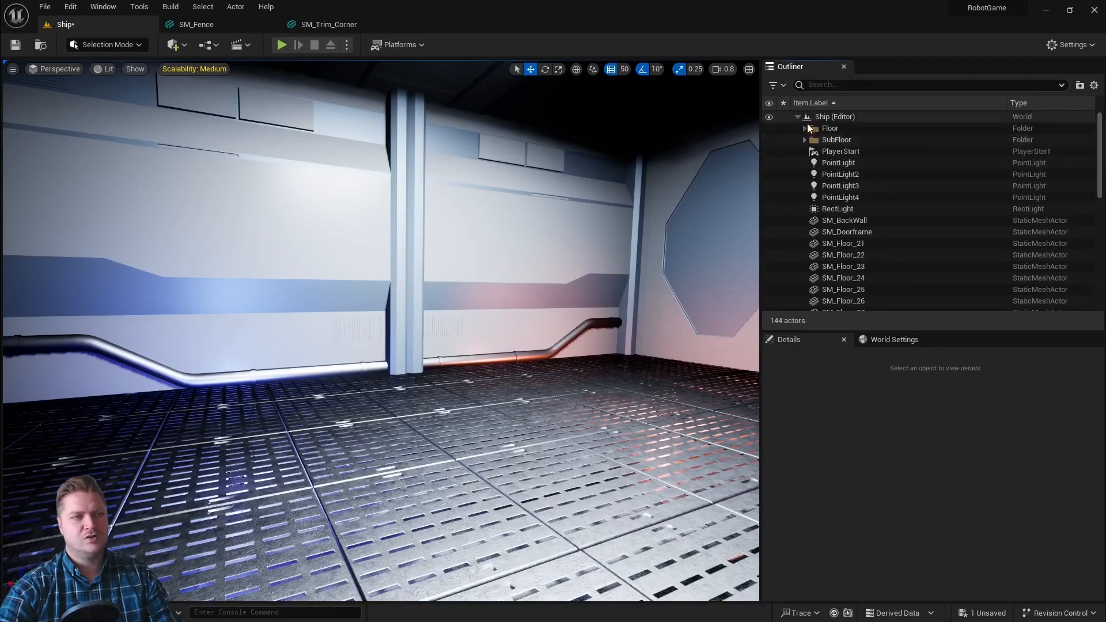
Step: Select the ceiling panels SM_Floor_21 to SM_Floor_40 and put them into a new Outliner folder
scroll(922, 214, "down", 5)
scroll(935, 205, "down", 3)
scroll(937, 199, "up", 10)
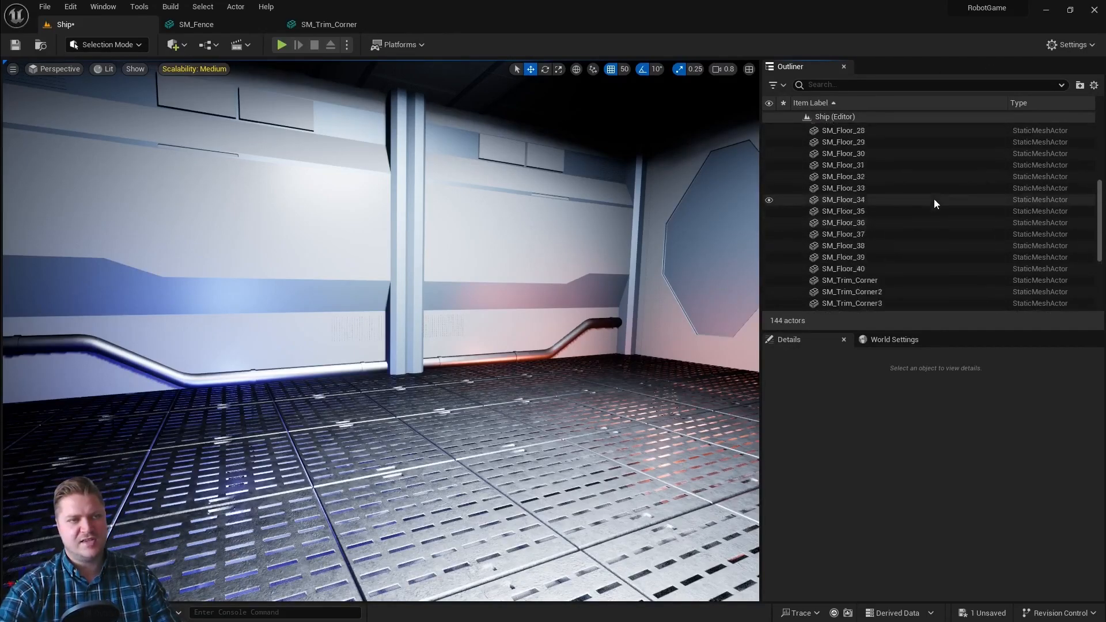
scroll(941, 195, "down", 1)
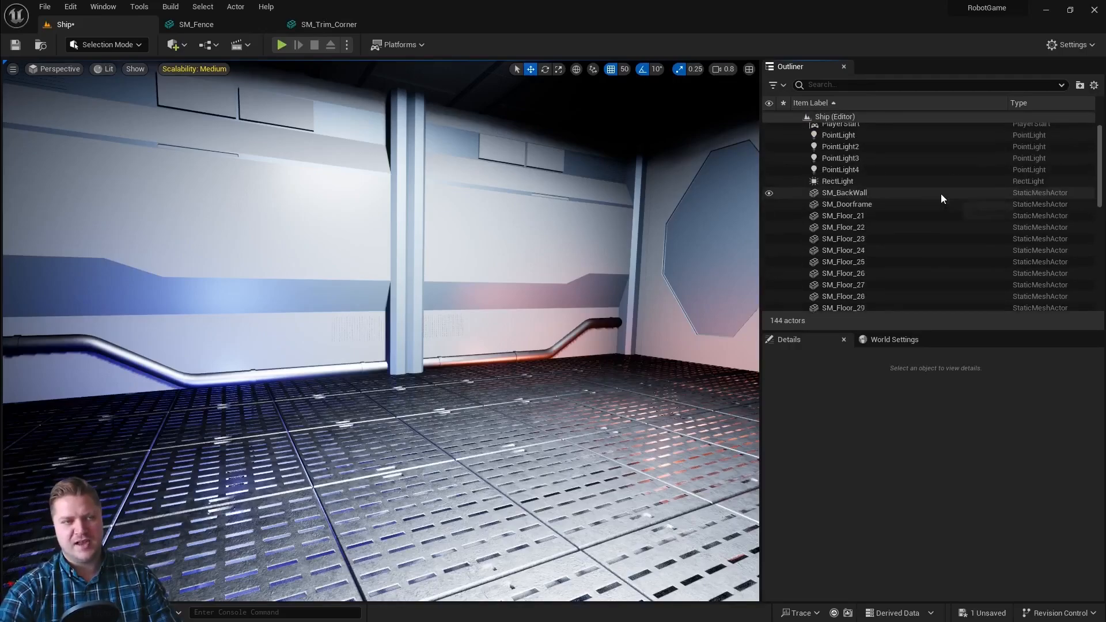
left_click(842, 216)
key("f")
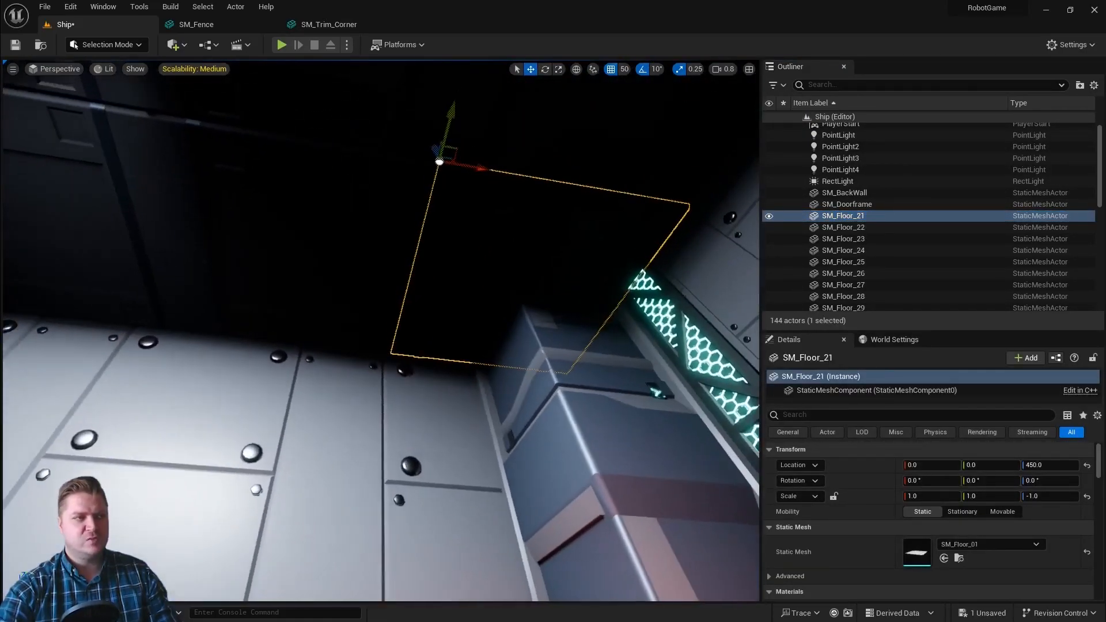
scroll(867, 244, "down", 6)
left_click(873, 247, "shift")
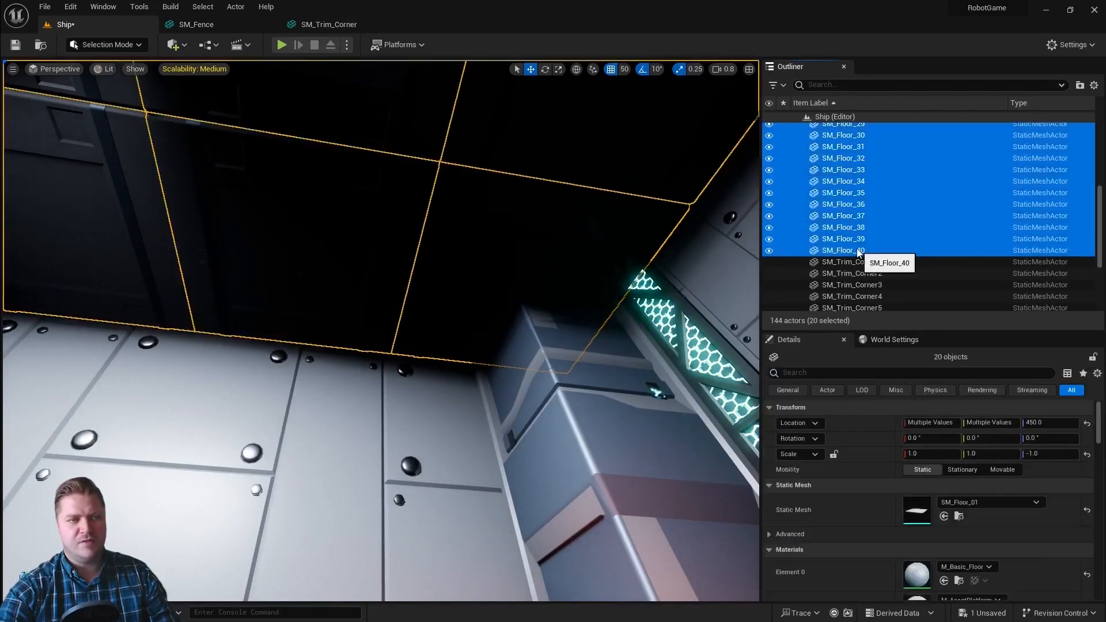
left_click(1080, 85)
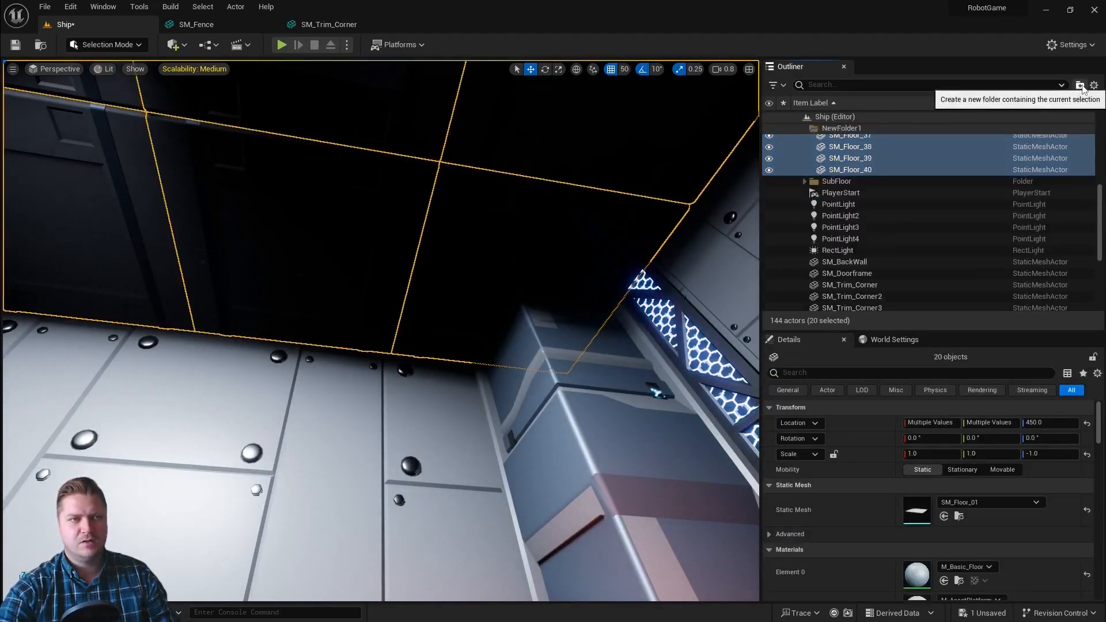
Step: Rename the ceiling panels' new folder as Ceiling and collapse it
scroll(830, 185, "up", 5)
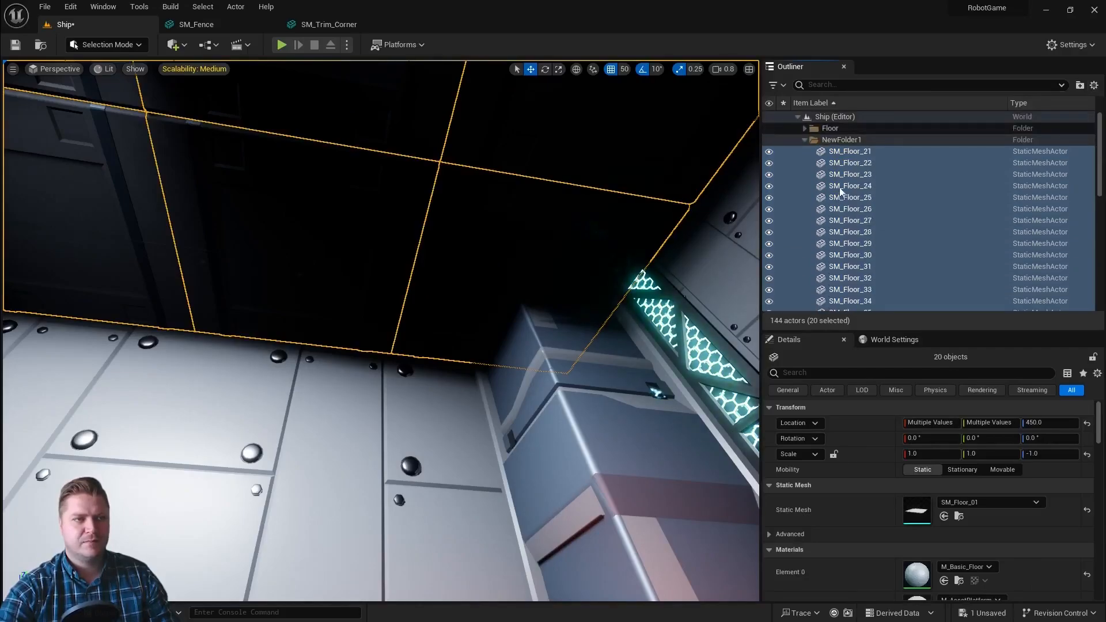
double_click(841, 140)
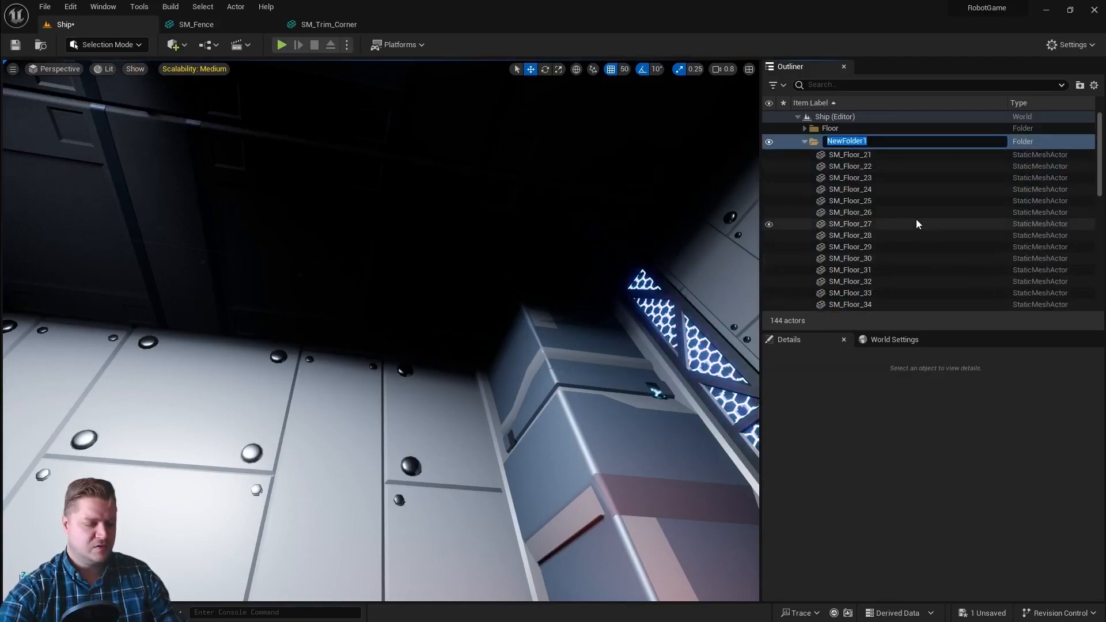
type("Ceiling")
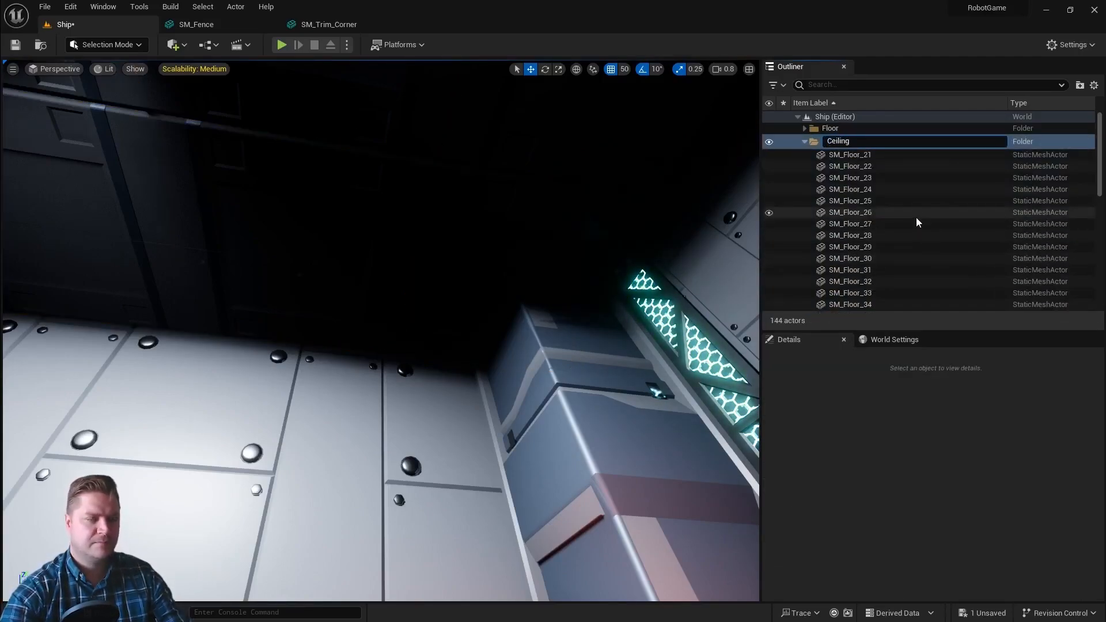
key("Return")
left_click(805, 128)
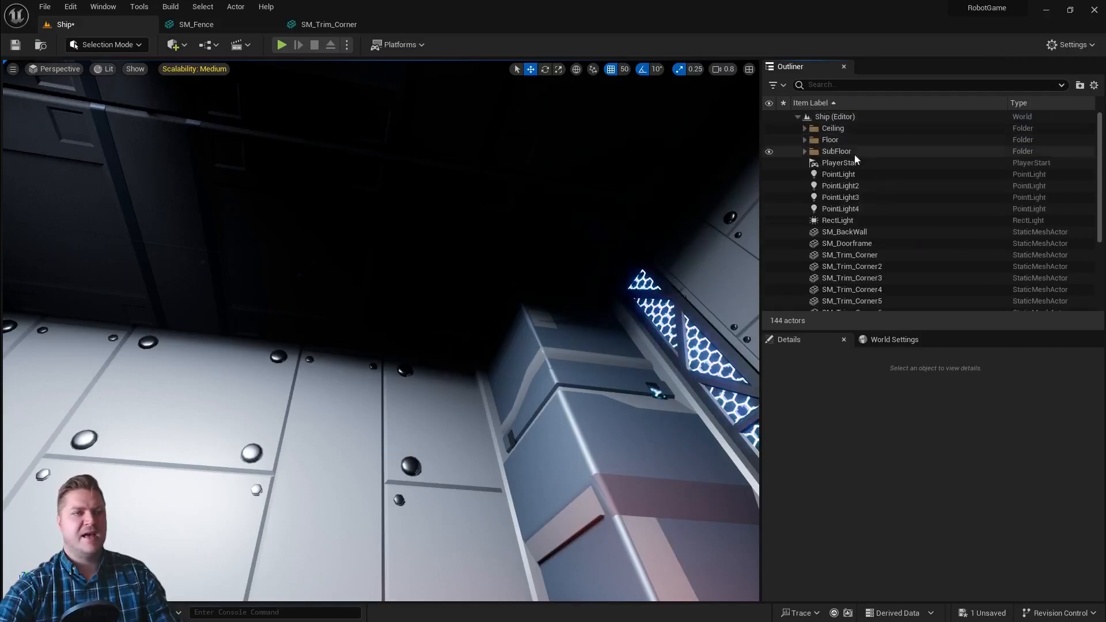
Step: Put the back wall, doorframe, trim corners, trim walls, wall panels and sci-fi walls, SM_BackWall to SM_Wall_Scifi3, into a new Outliner folder
scroll(914, 214, "down", 1)
scroll(916, 213, "down", 3)
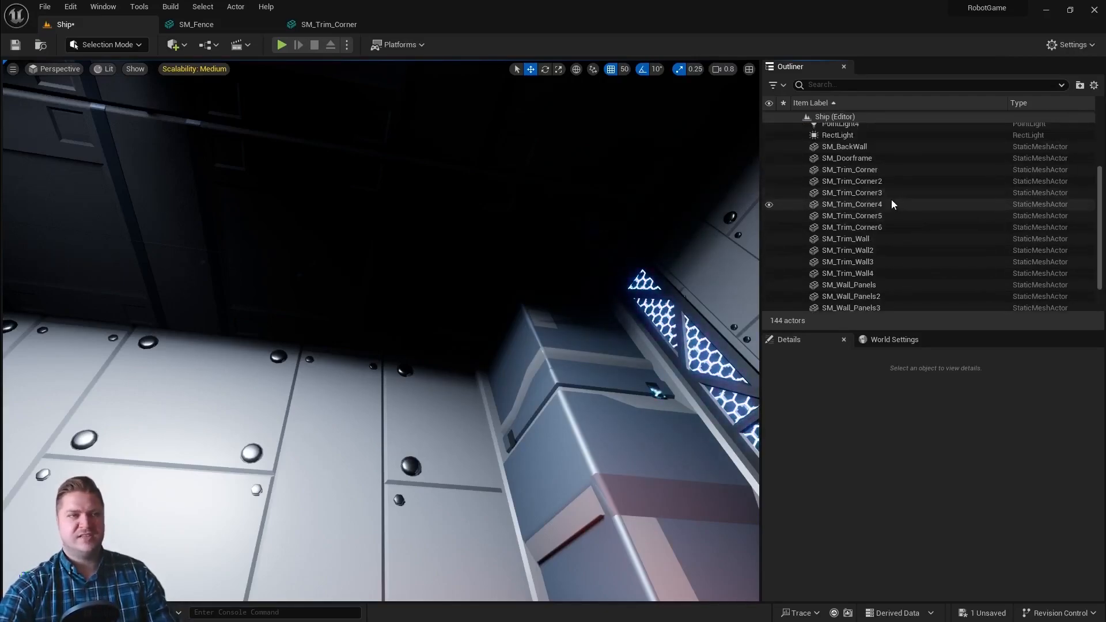
scroll(891, 200, "up", 1)
left_click(853, 165)
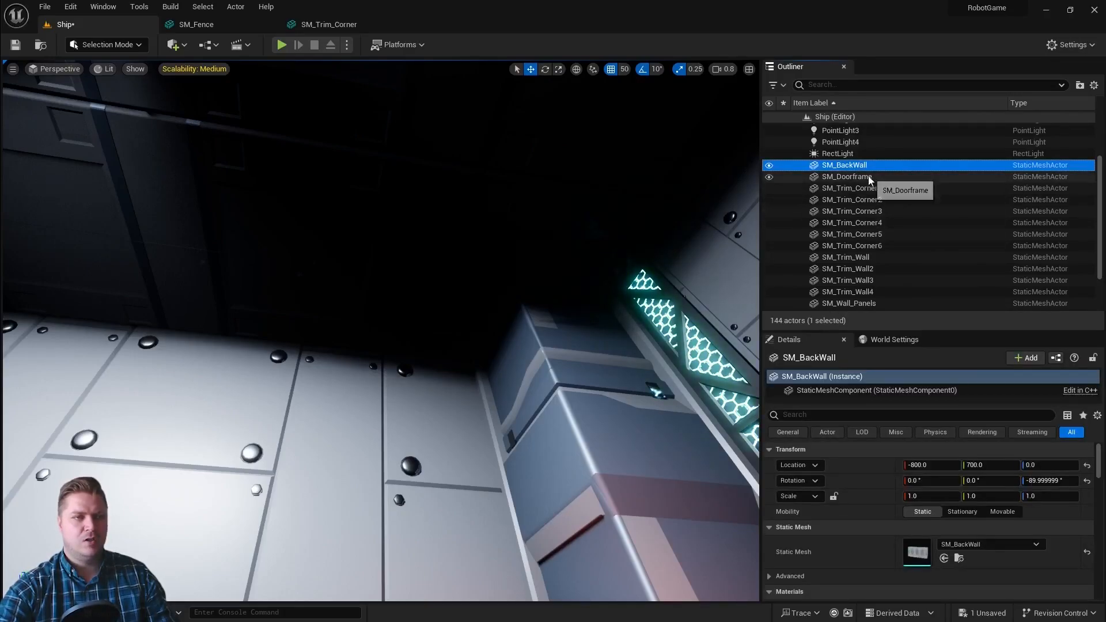
left_click(927, 176, "ctrl")
left_click(869, 188, "ctrl")
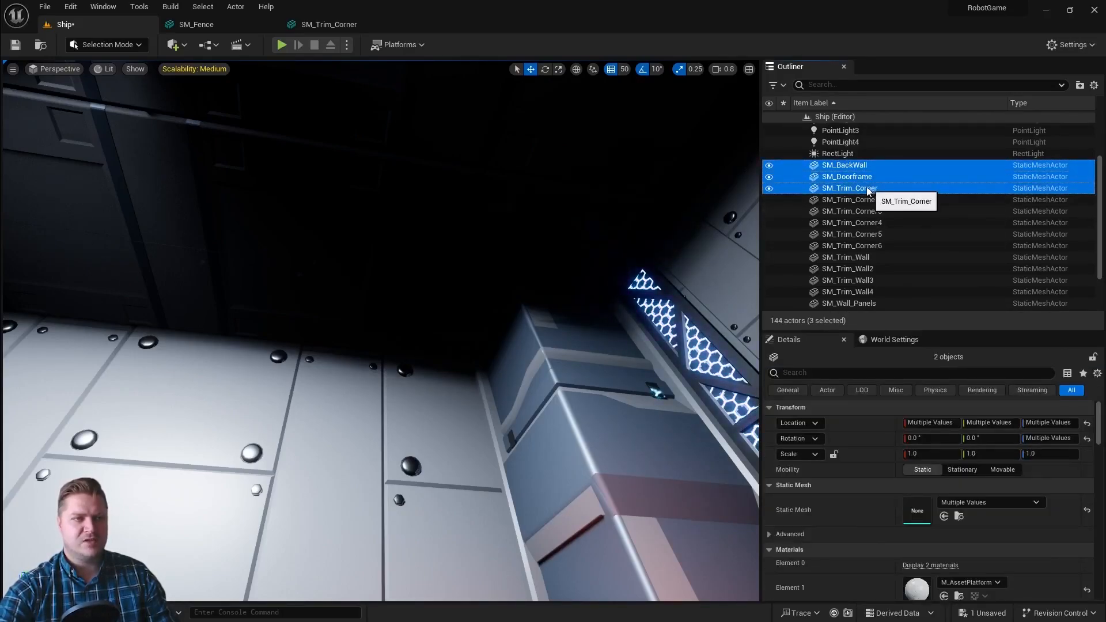
left_click(868, 200, "ctrl")
left_click(864, 211, "ctrl")
left_click(869, 222, "ctrl")
left_click(869, 234, "ctrl")
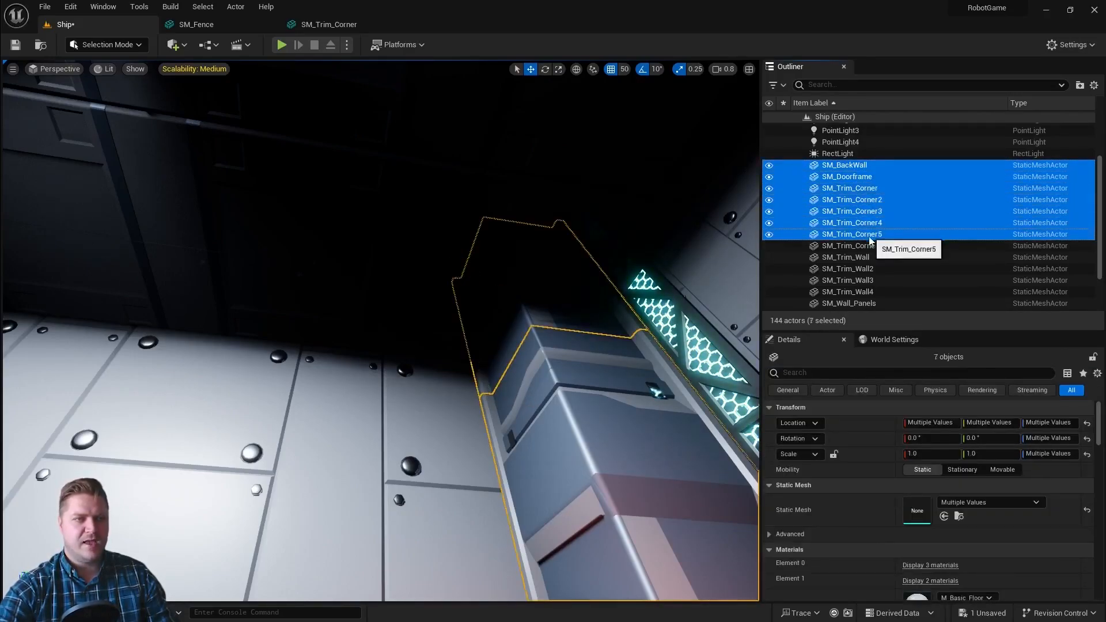
left_click(870, 246, "ctrl")
scroll(862, 230, "down", 2)
left_click(859, 202, "ctrl")
left_click(861, 213, "ctrl")
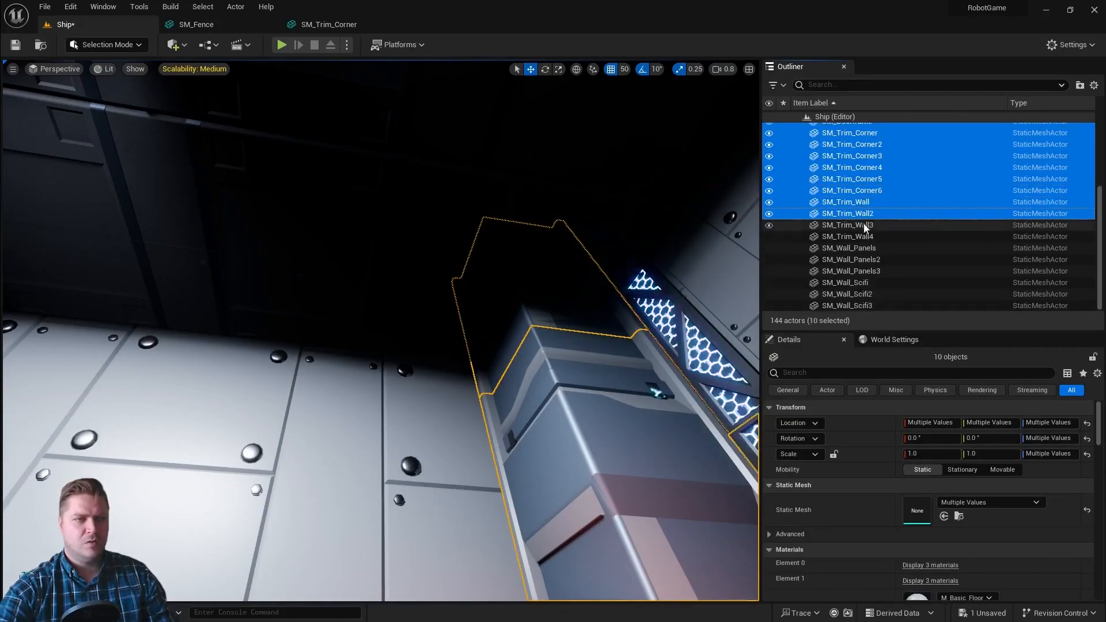
left_click(865, 225, "ctrl")
left_click(869, 237, "ctrl")
left_click(876, 249, "ctrl")
left_click(876, 259, "ctrl")
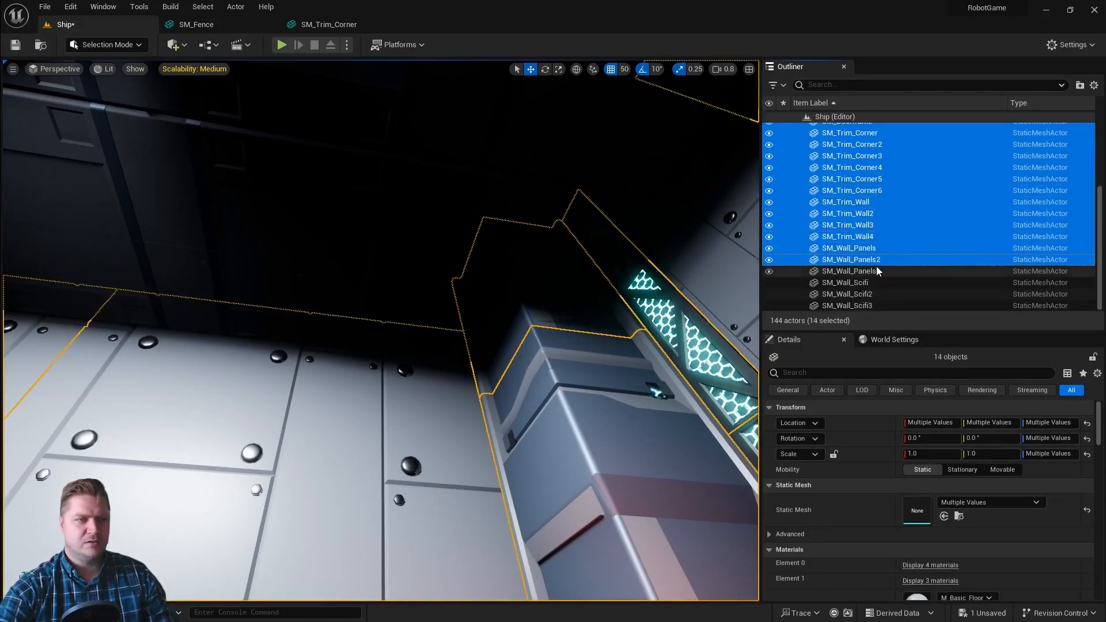
left_click(876, 271, "ctrl")
left_click(862, 281, "ctrl")
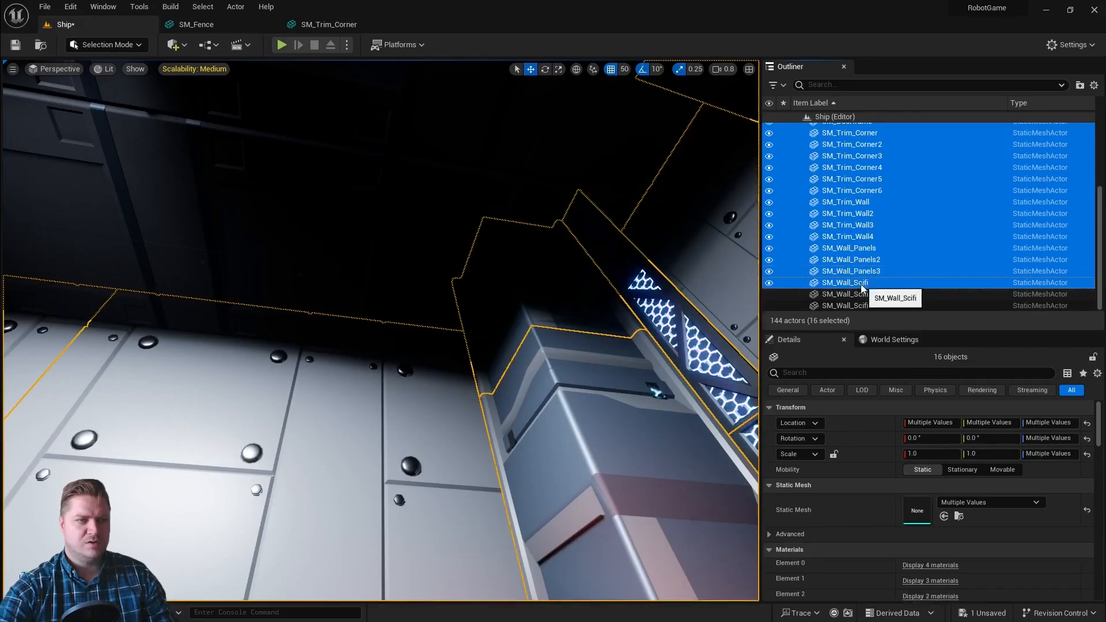
left_click(861, 294, "ctrl")
left_click(860, 306, "ctrl")
scroll(906, 237, "up", 3)
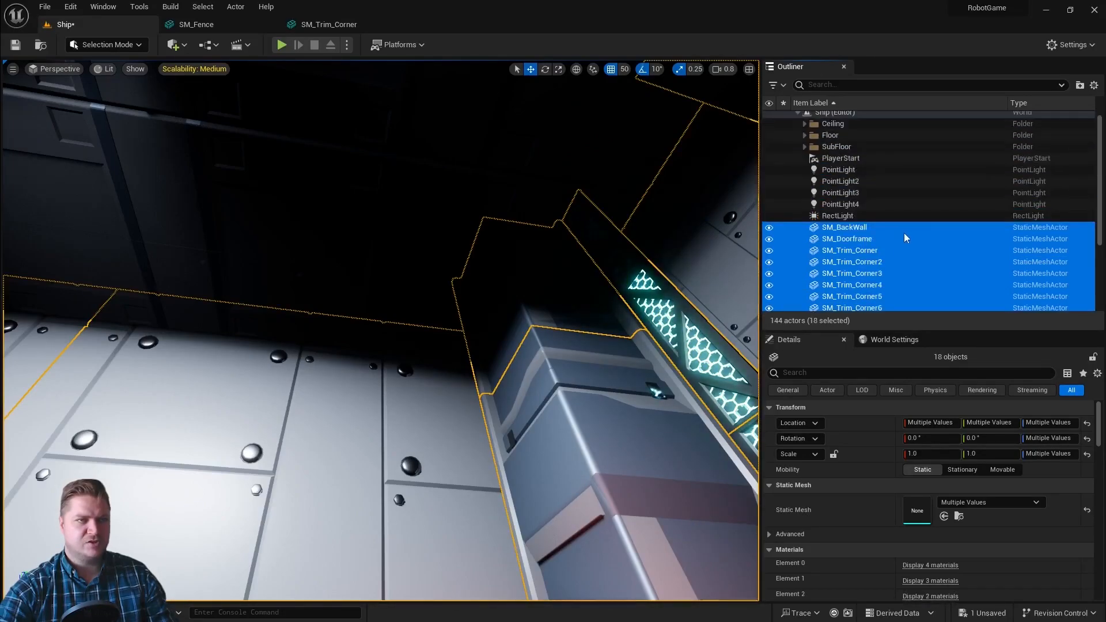
scroll(909, 225, "down", 2)
scroll(914, 215, "up", 3)
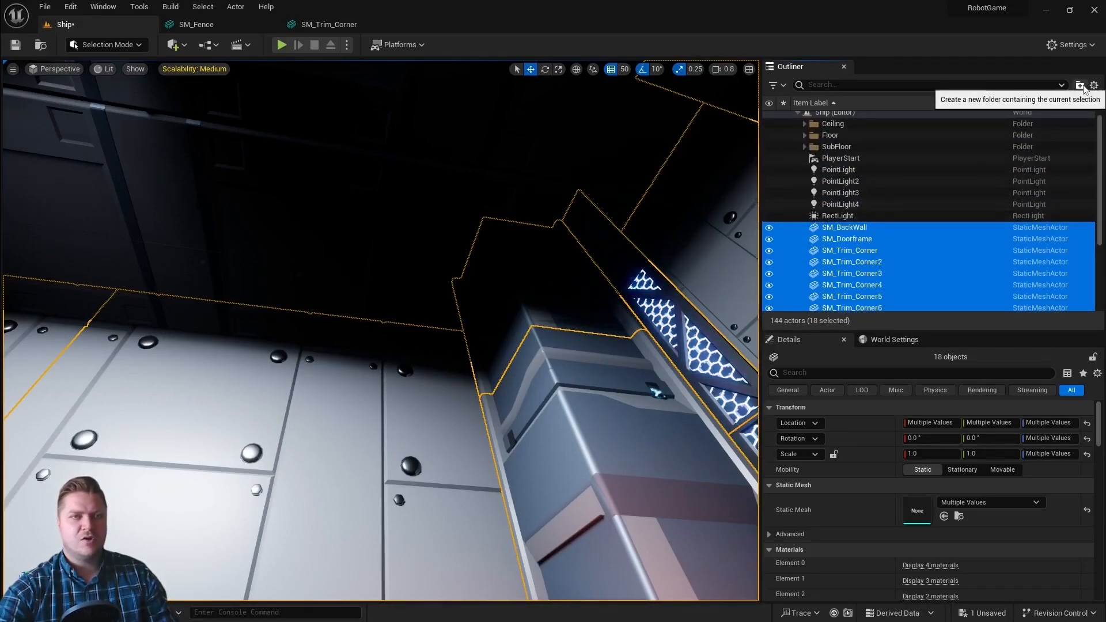
left_click(1080, 85)
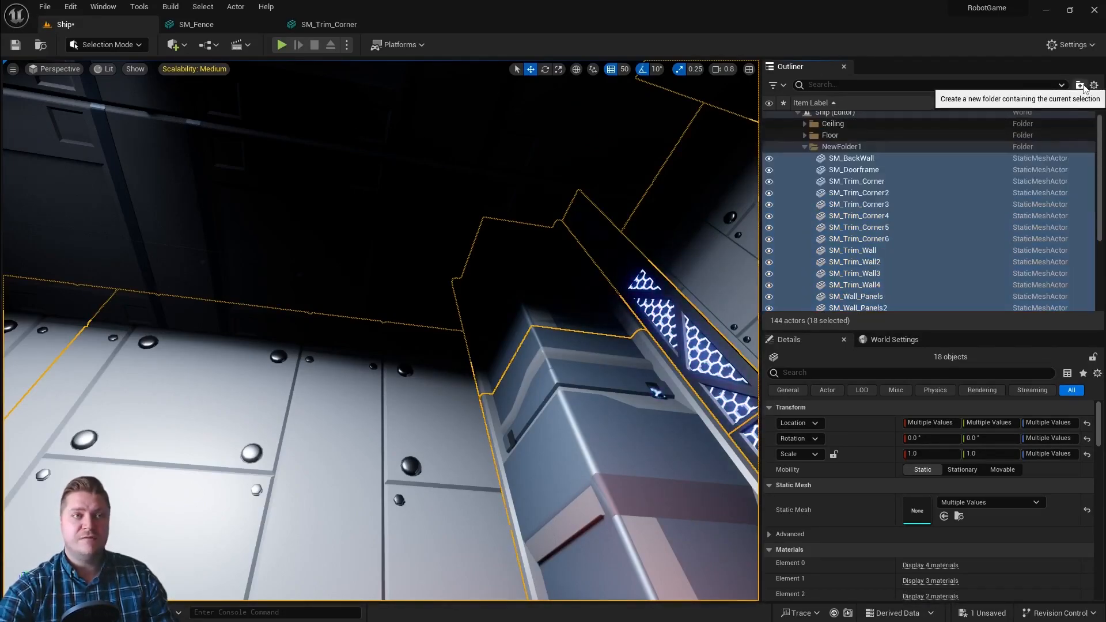
Step: Rename the new folder holding the wall, trim and doorframe actors as Walls&Door and collapse it
left_click(839, 146)
right_click(839, 148)
mouse_move(873, 208)
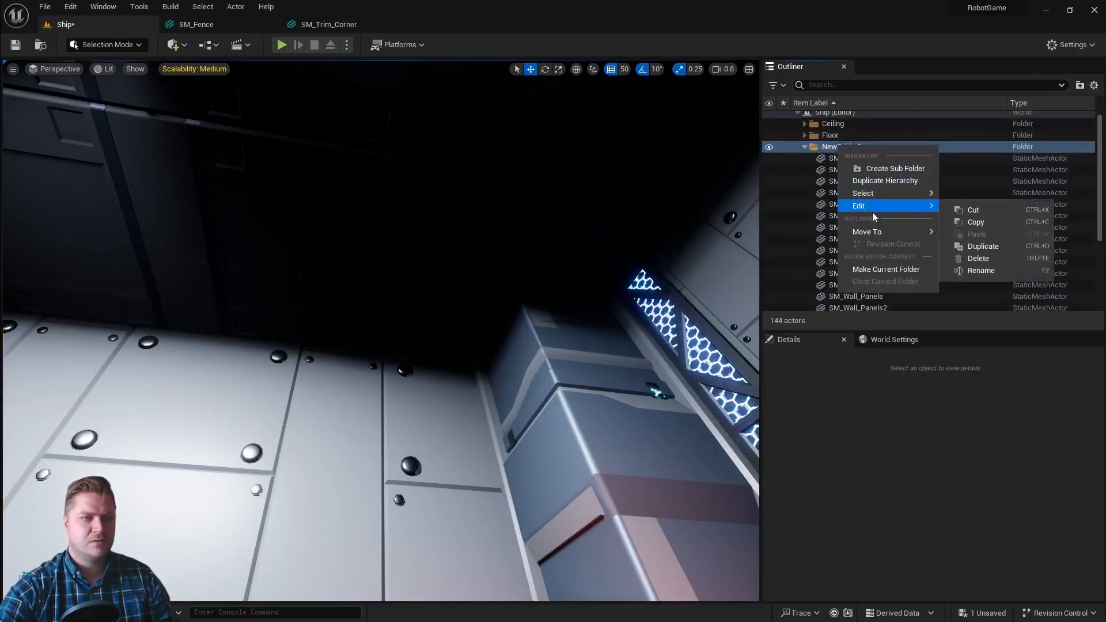
left_click(980, 270)
type("Walls")
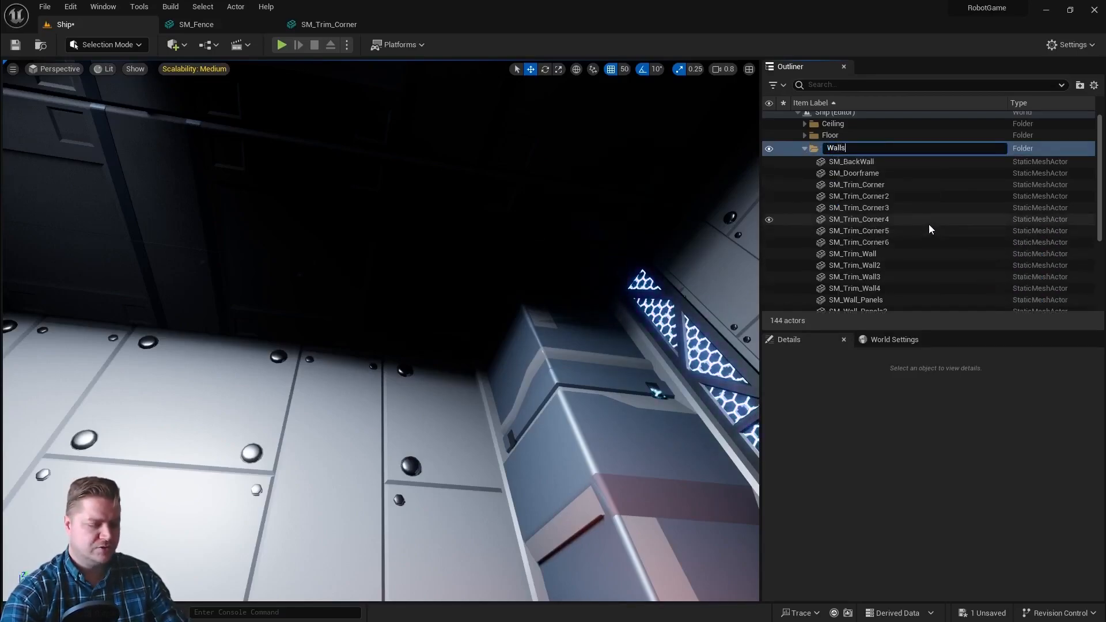
type("&Door")
key("Return")
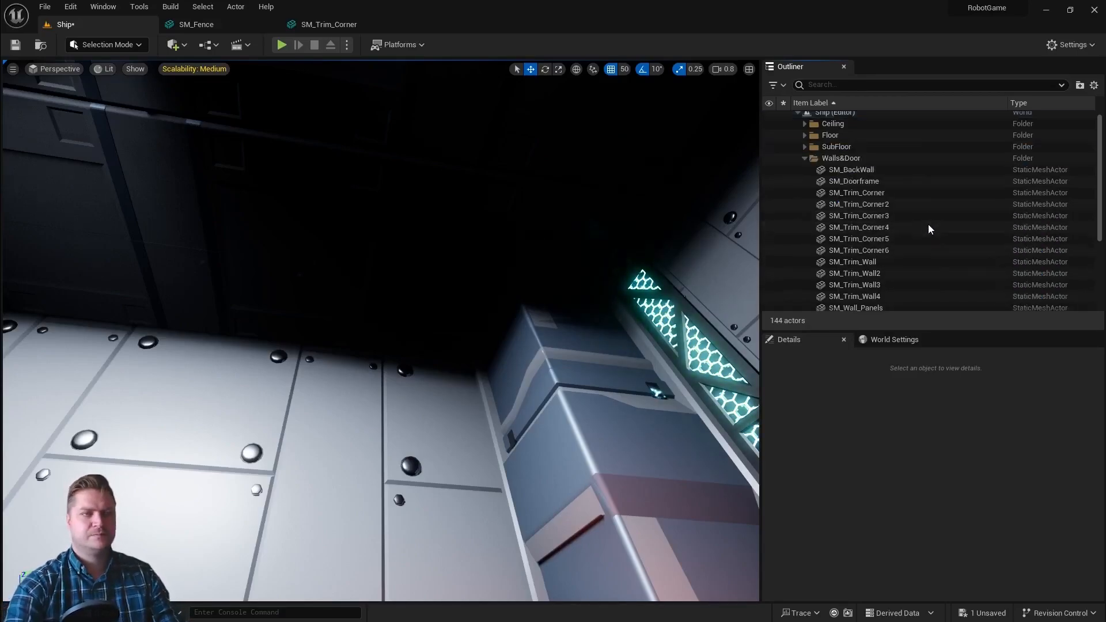
left_click(805, 158)
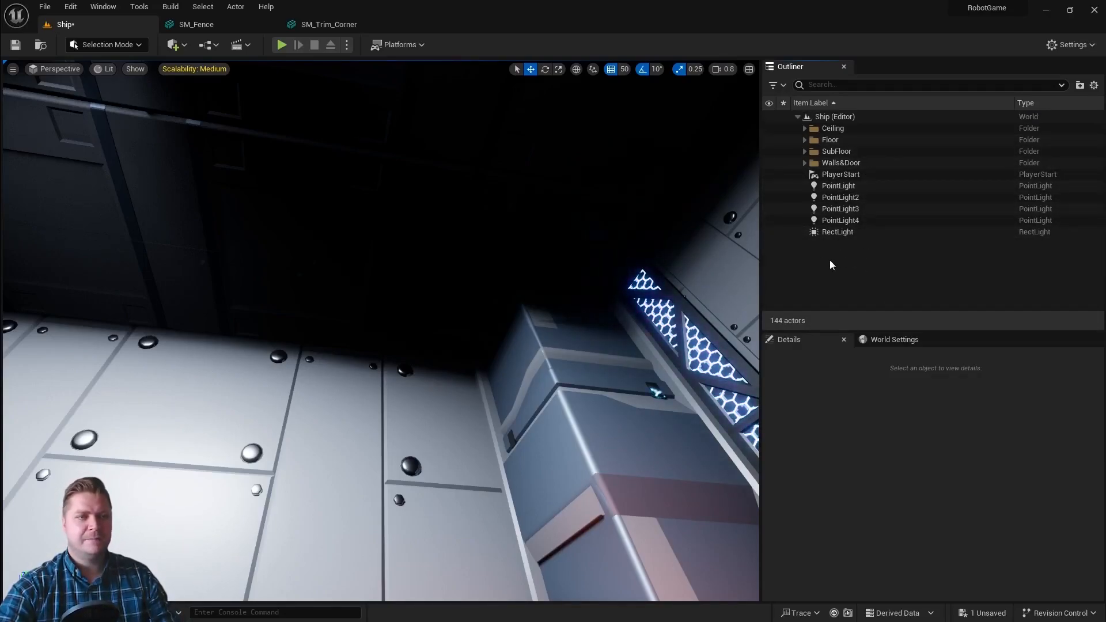
Step: Put the four point lights and the RectLight into a new Outliner folder
left_click(846, 232)
left_click(850, 186, "shift")
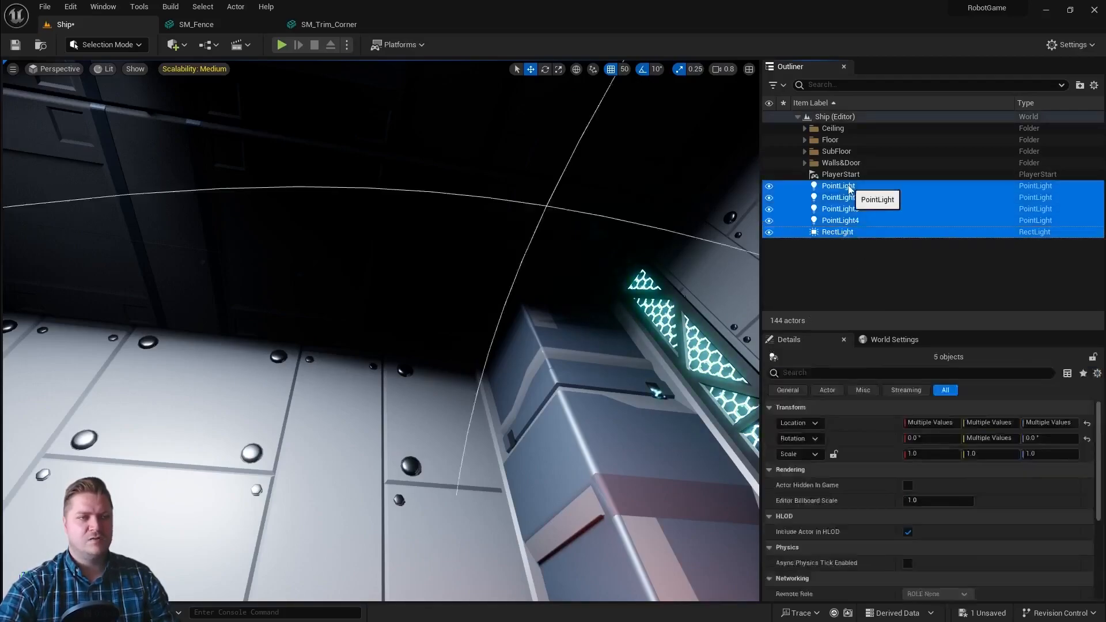
left_click(1080, 85)
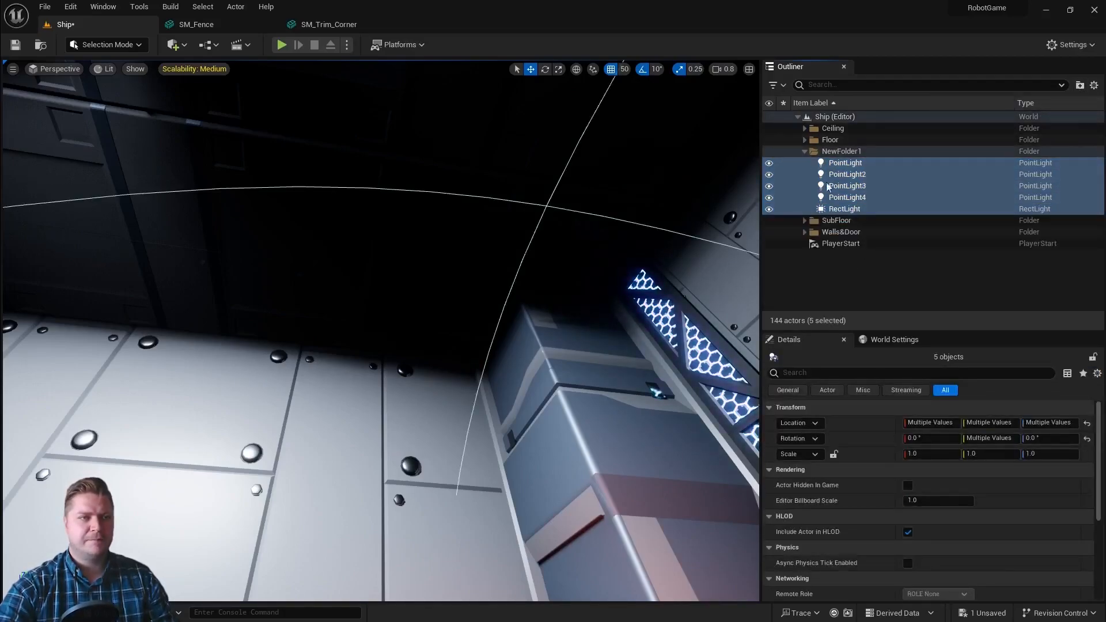
Step: Rename the lights' new folder as Lights&Effects and collapse it
left_click(844, 151)
right_click(842, 151)
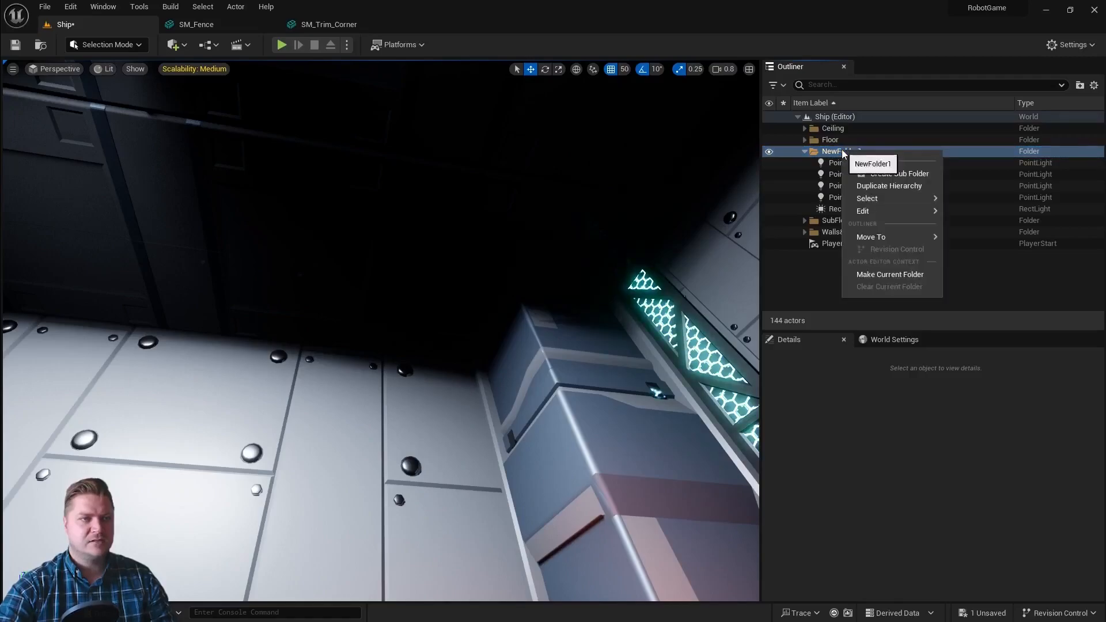
mouse_move(890, 211)
left_click(986, 274)
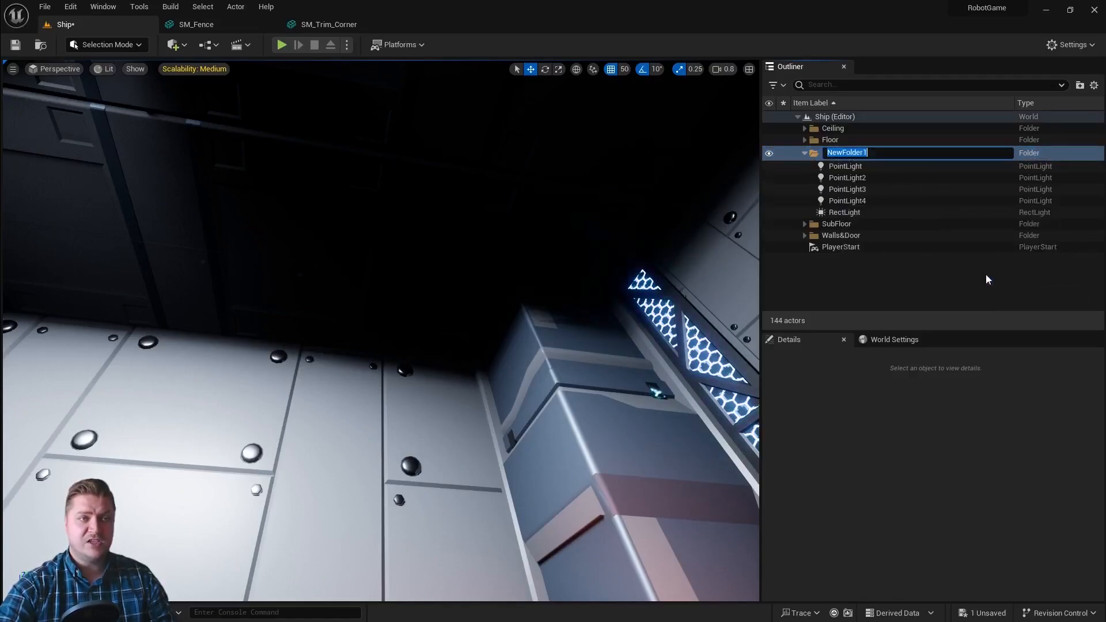
type("Light")
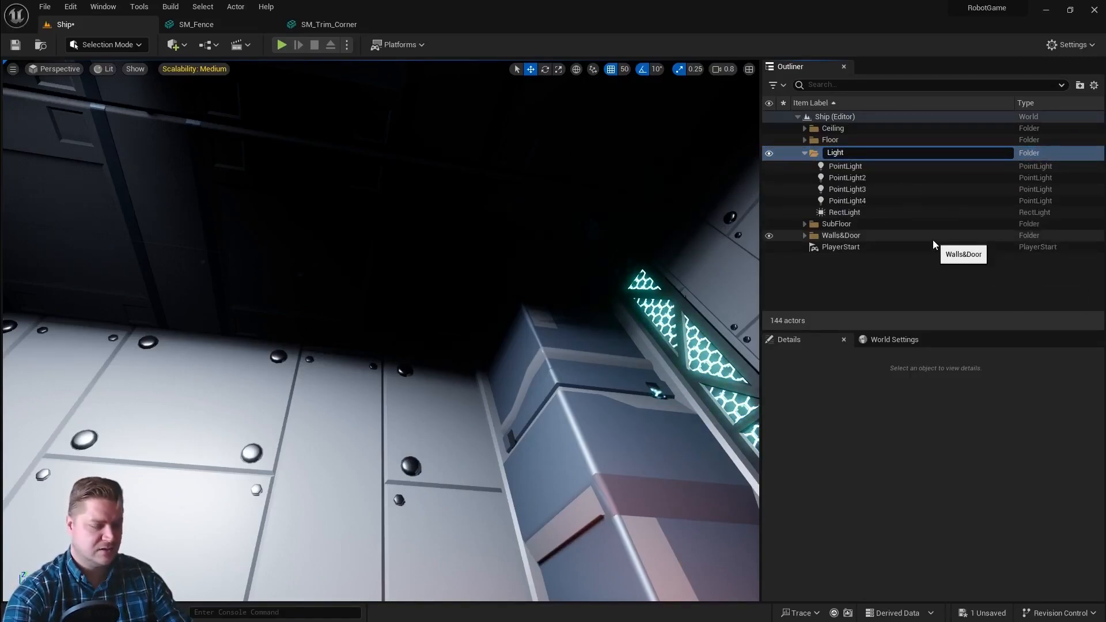
type("s&Effects")
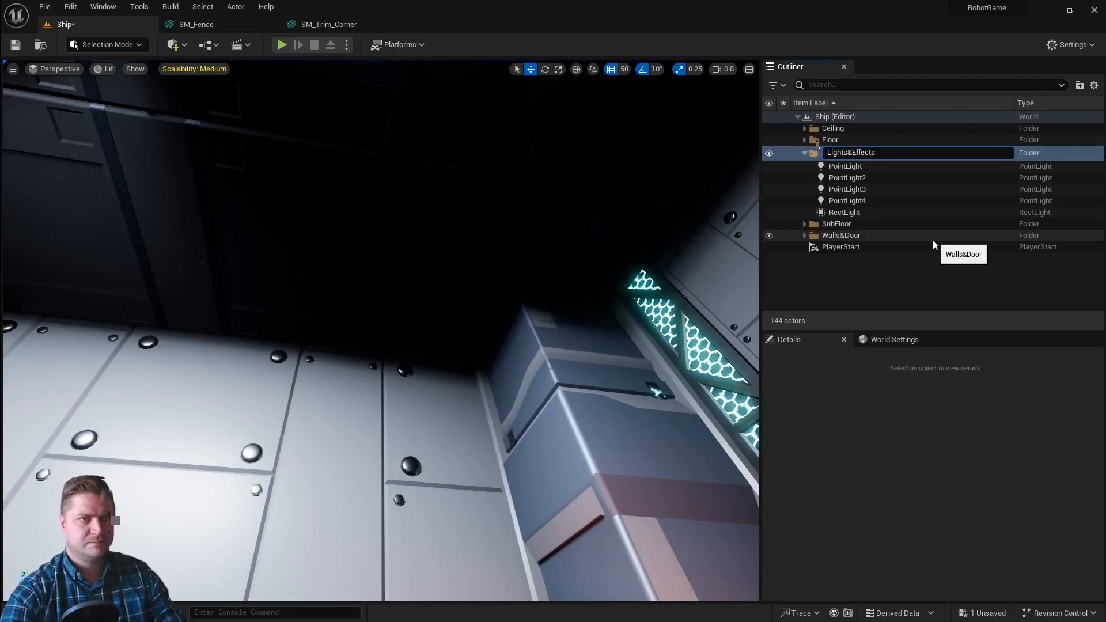
key("Return")
left_click(805, 153)
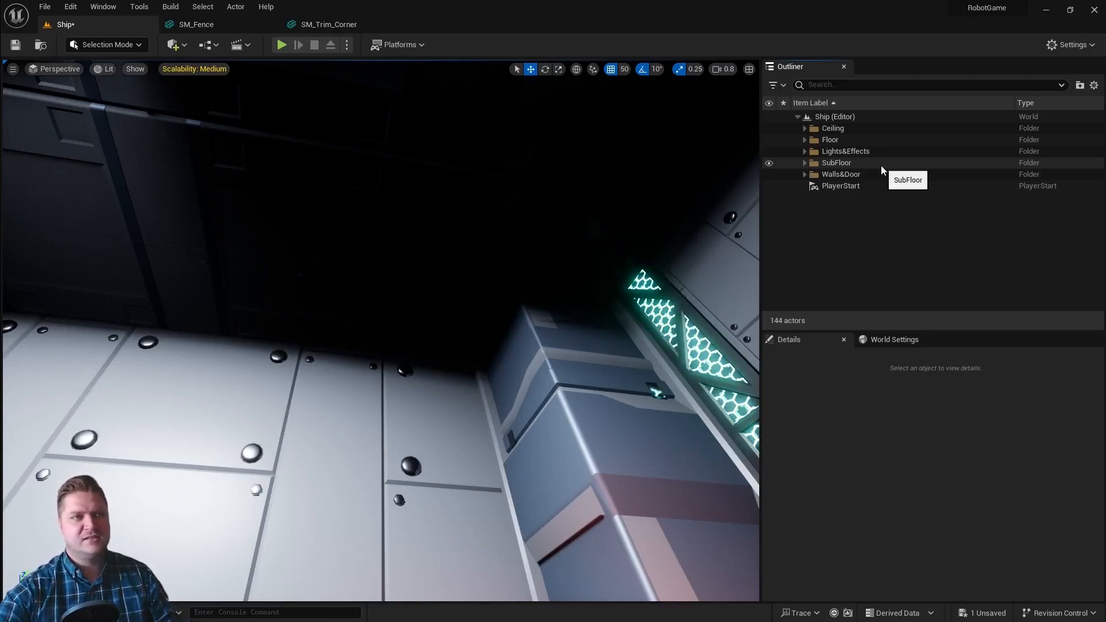
Step: Group the Ceiling, Floor, Lights&Effects, SubFloor and Walls&Door folders into a new parent folder named StoreRoom and collapse it
left_click(836, 128)
left_click(839, 176, "shift")
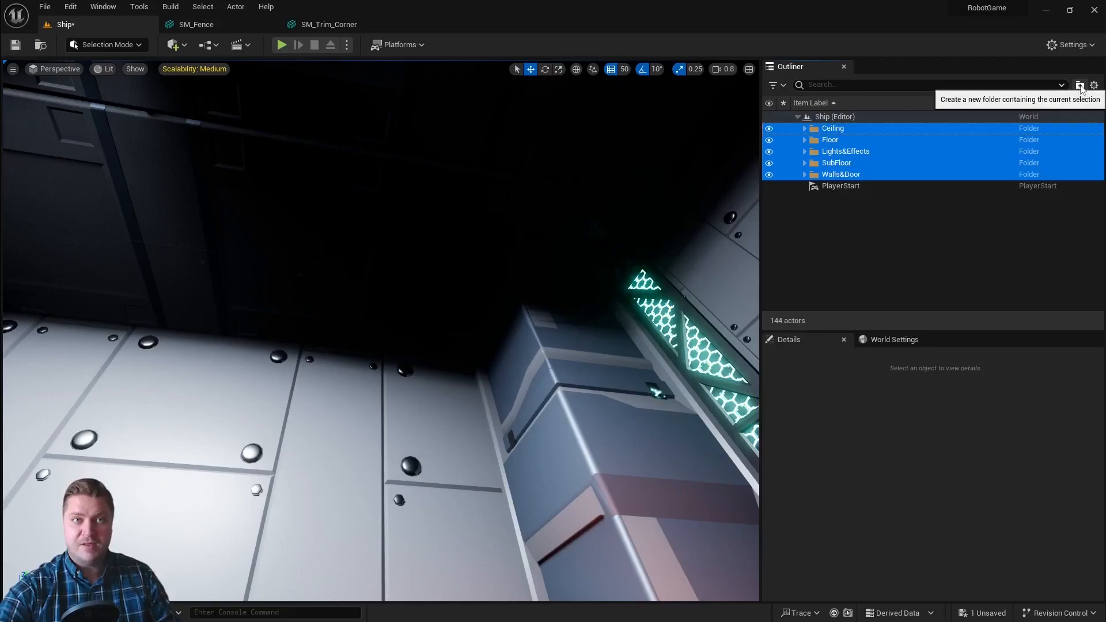
left_click(1080, 86)
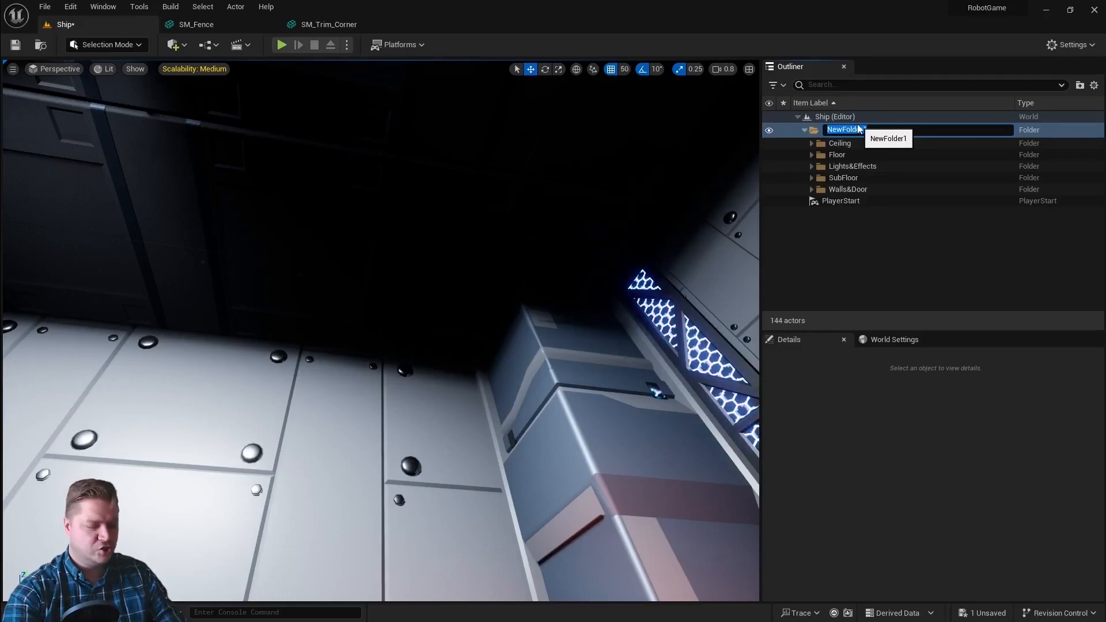
type("StoreRoom")
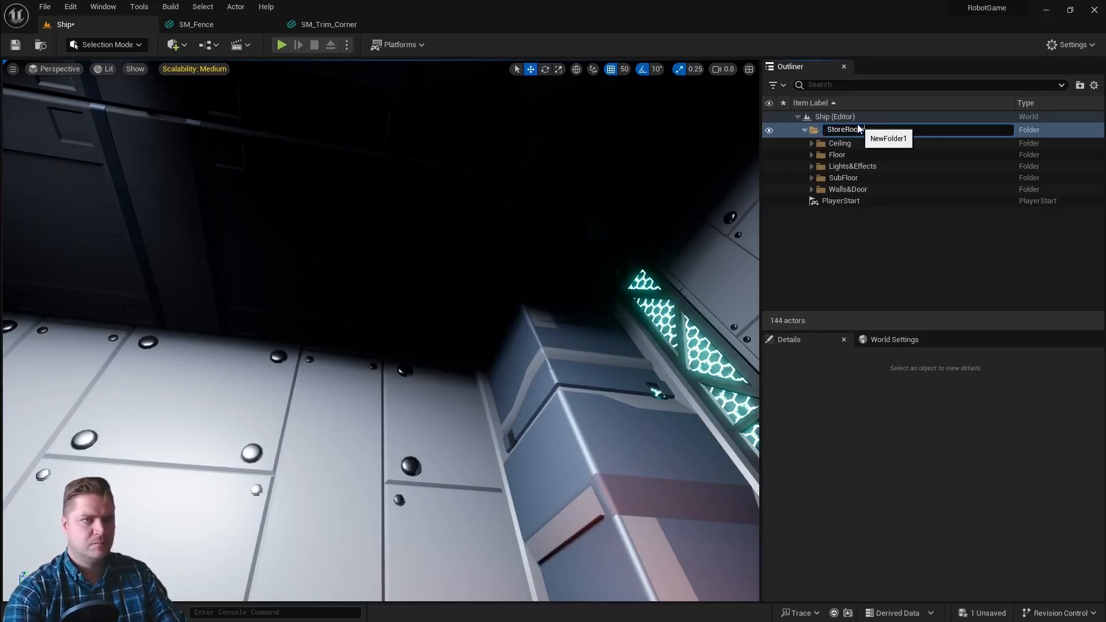
key("Return")
left_click(805, 128)
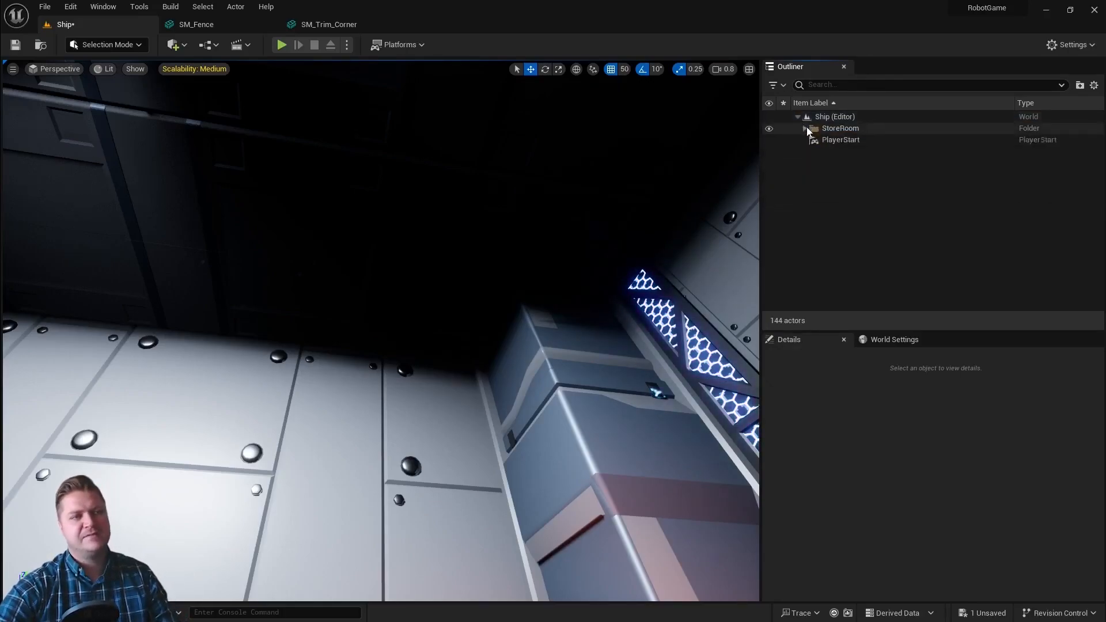
left_click(846, 130)
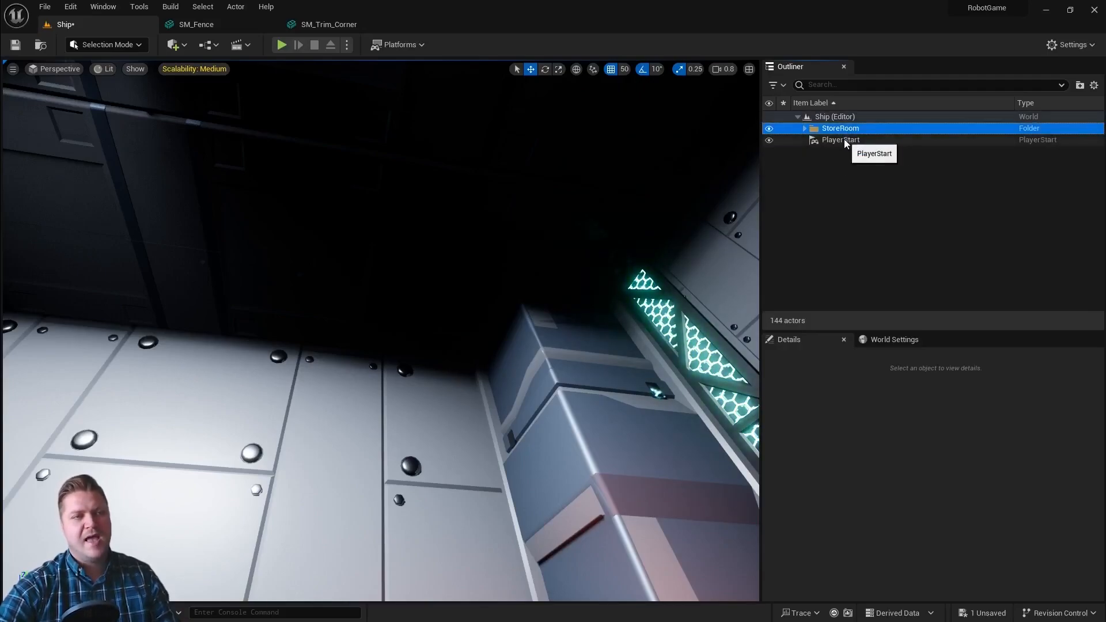
left_click(844, 139)
left_click(848, 172)
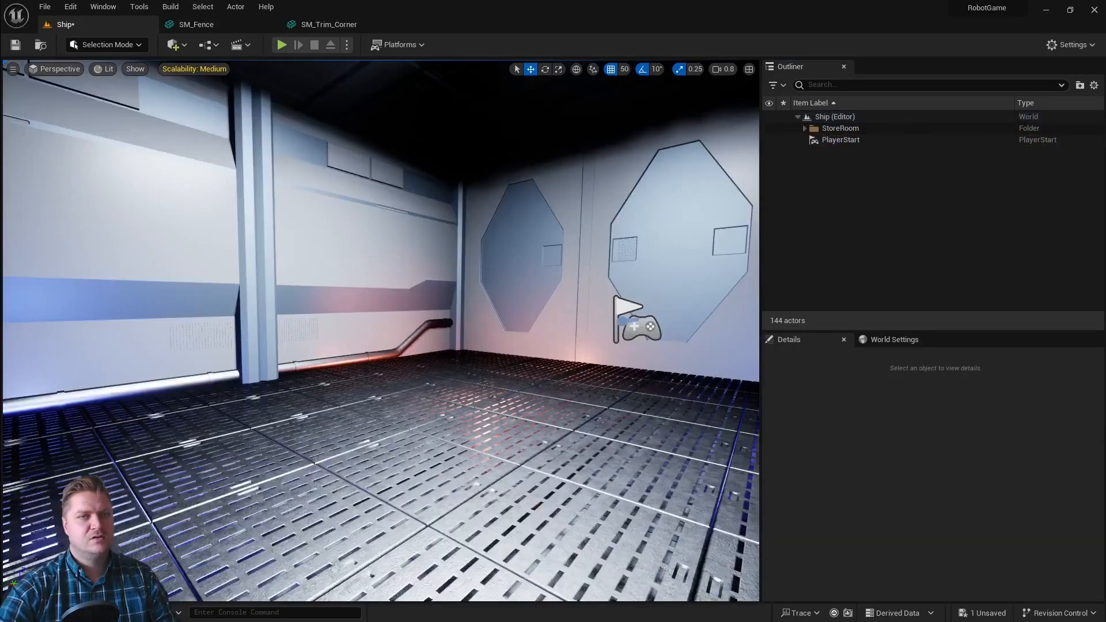
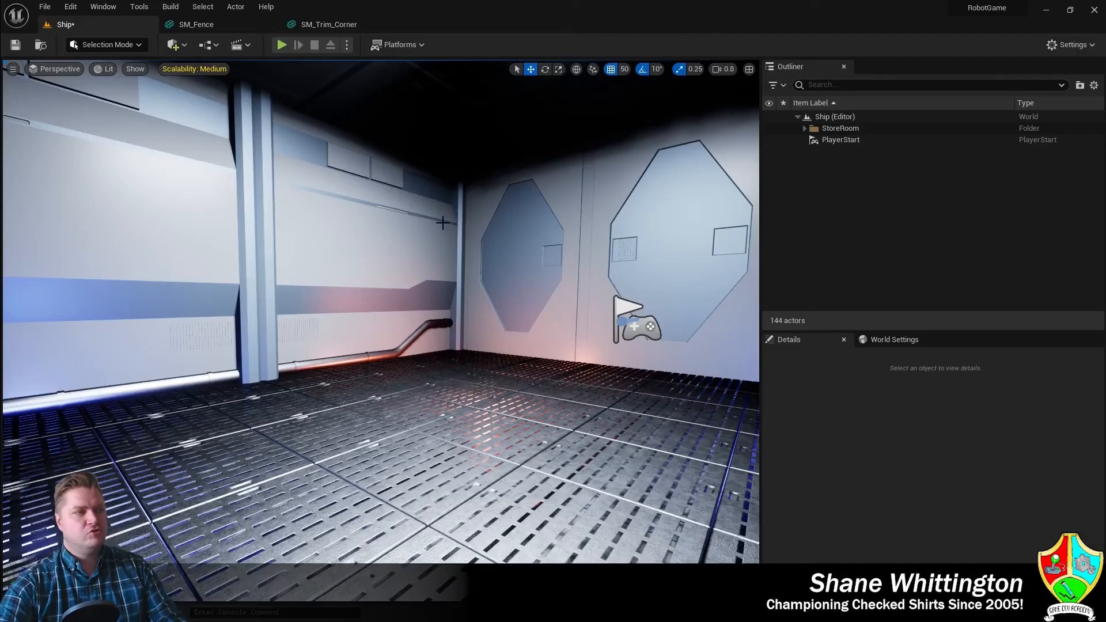
Step: Look back and forth between the dark area outside and the lit storeroom to examine how the automatic exposure adapts
right_click_drag(373, 235, 490, 234)
key("d")
right_click_drag(338, 240, 478, 240)
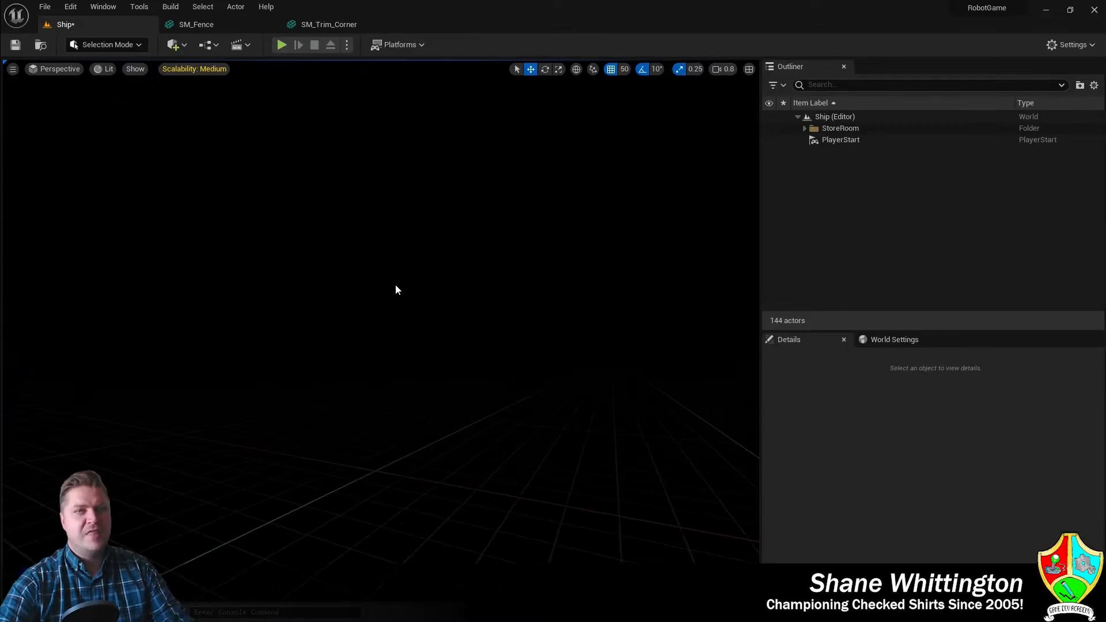
right_click_drag(454, 301, 309, 299)
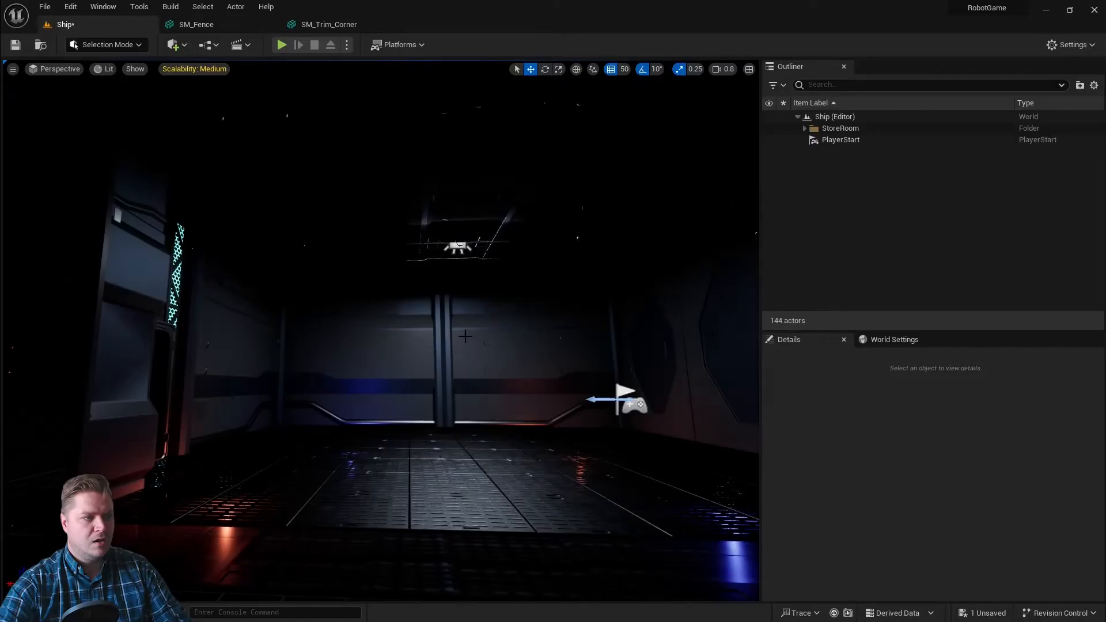
right_click_drag(450, 305, 588, 304)
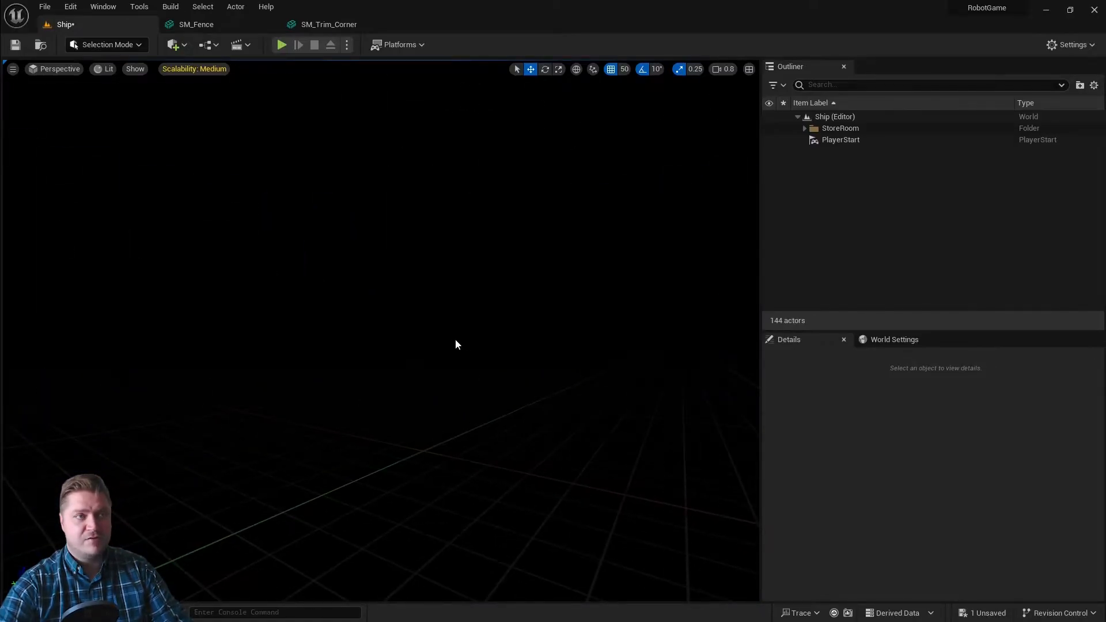
right_click_drag(455, 345, 317, 344)
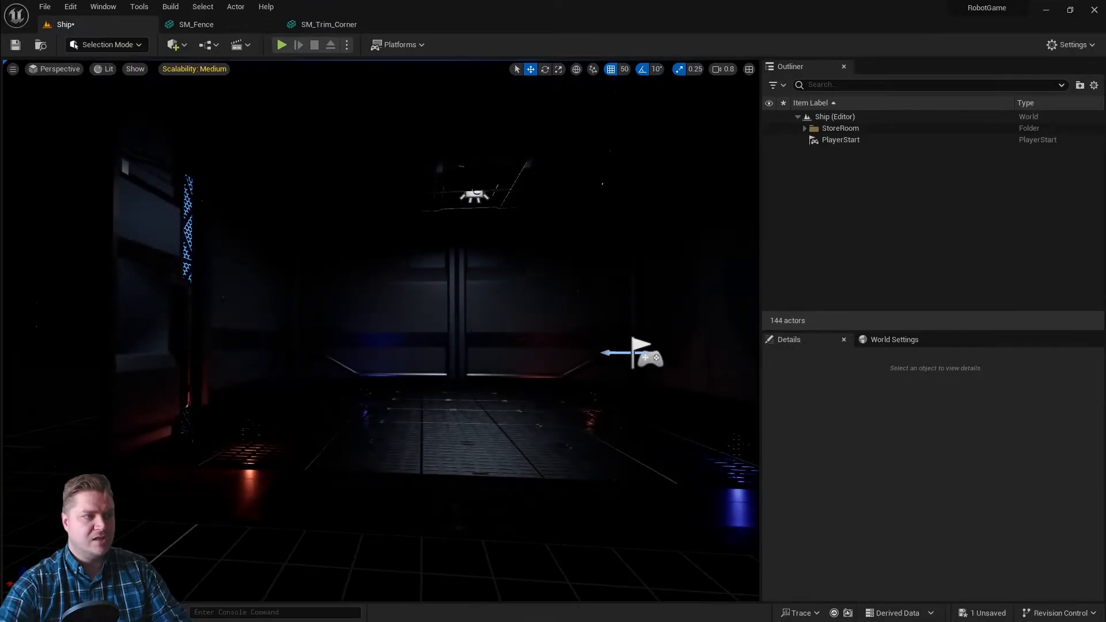
key("w")
right_click_drag(381, 331, 449, 317)
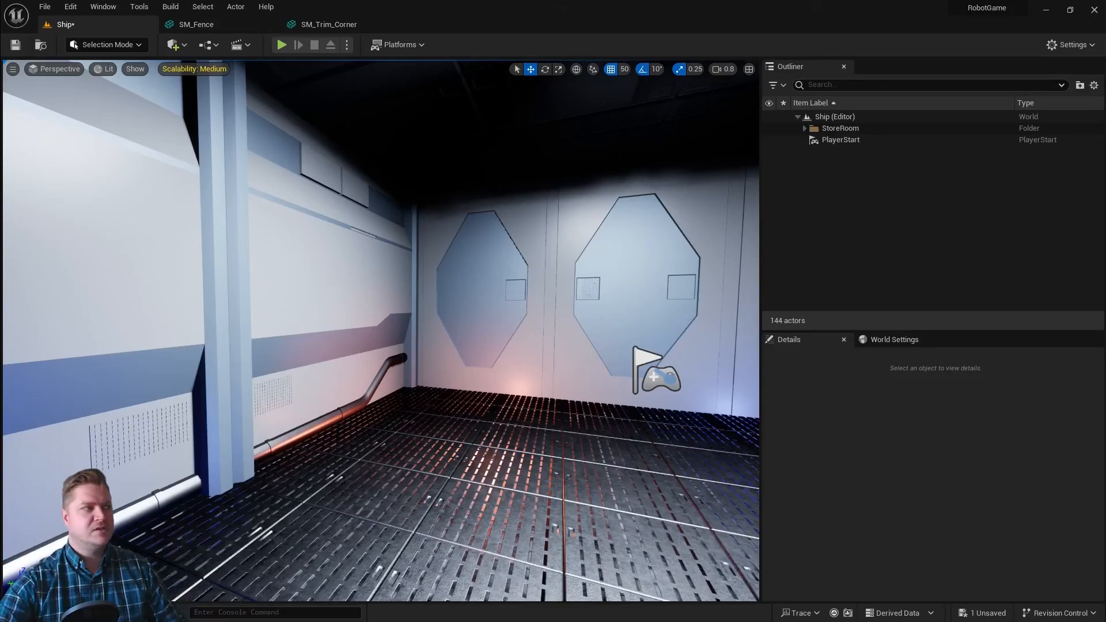
Step: Turn off the viewport's Game Settings exposure, look around the storeroom, and turn it back on
left_click(100, 71)
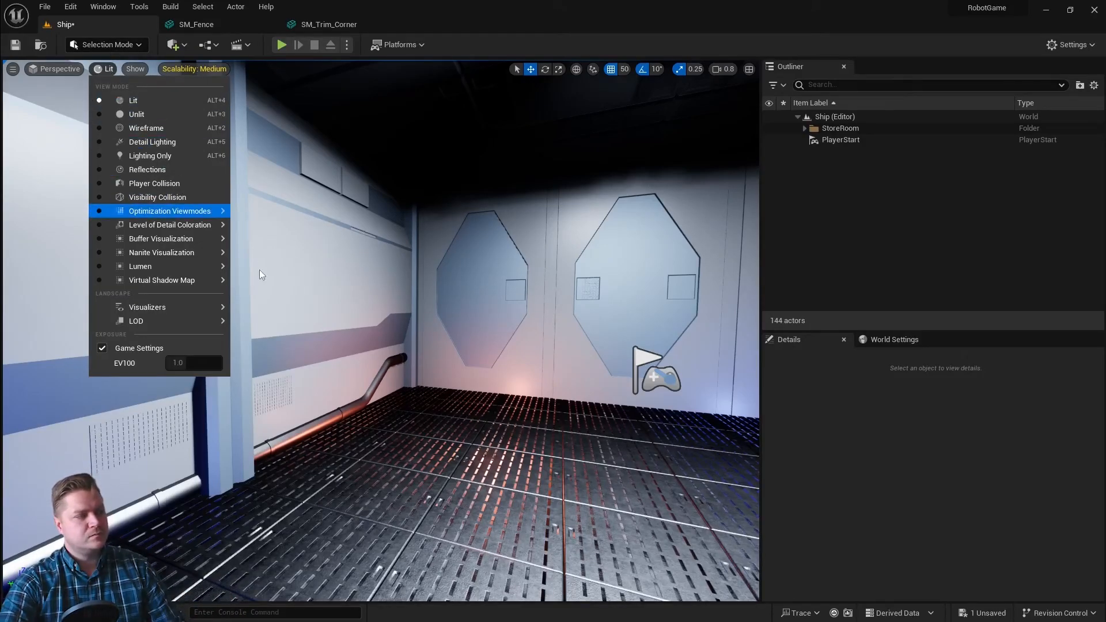
left_click(142, 349)
right_click_drag(381, 332, 568, 334)
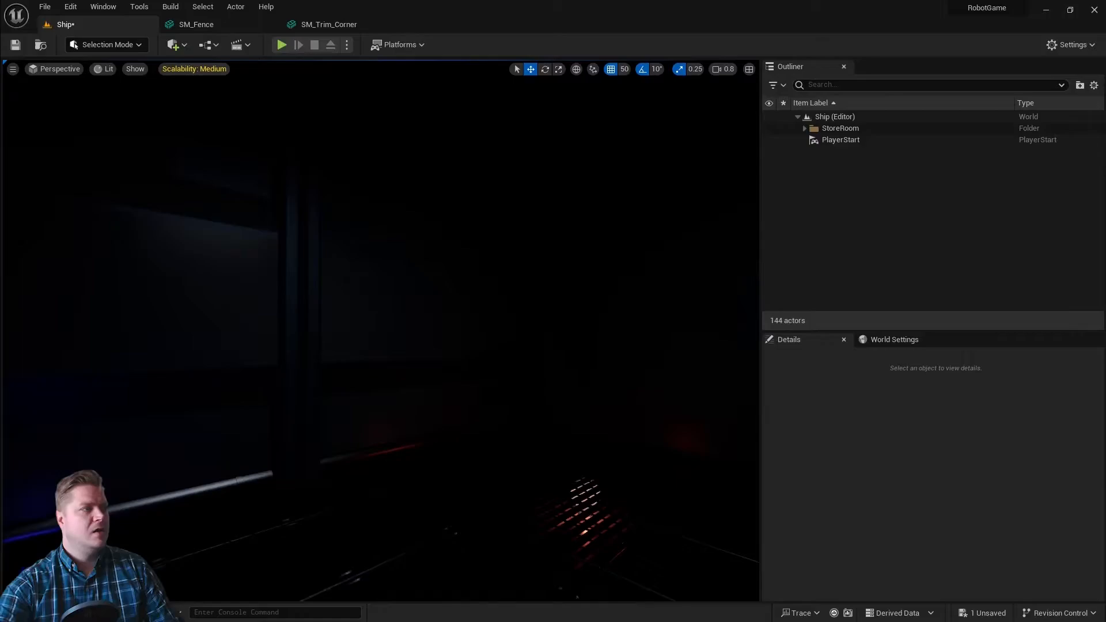
left_click(108, 70)
left_click(138, 350)
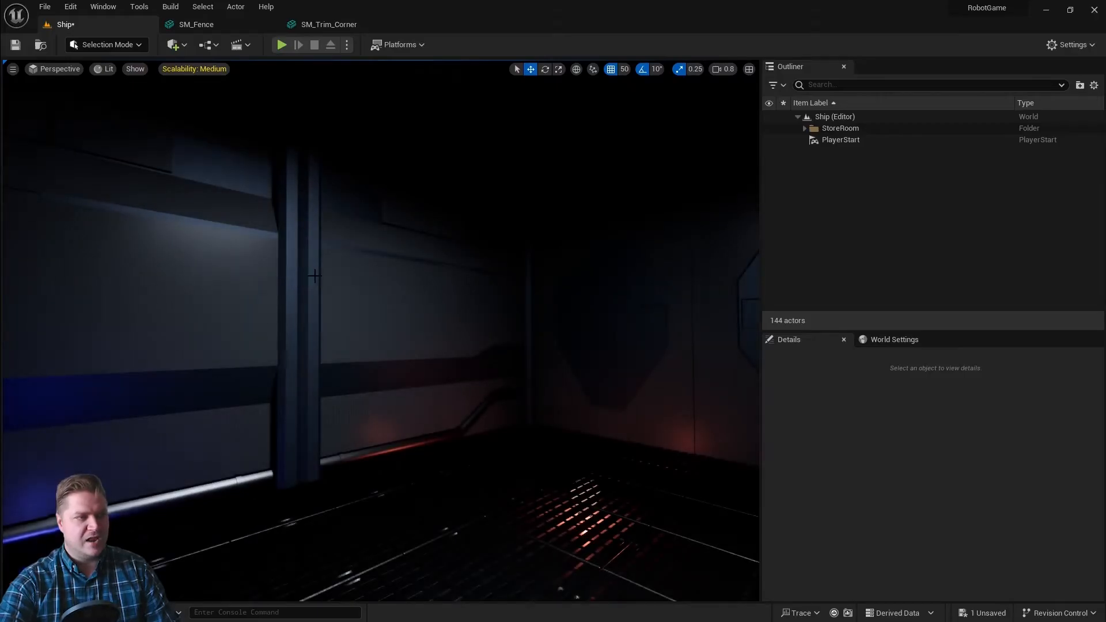
Step: Add a Post Process Volume to the Ship level inside the storeroom
right_click_drag(314, 276, 369, 268)
key("s")
key("d")
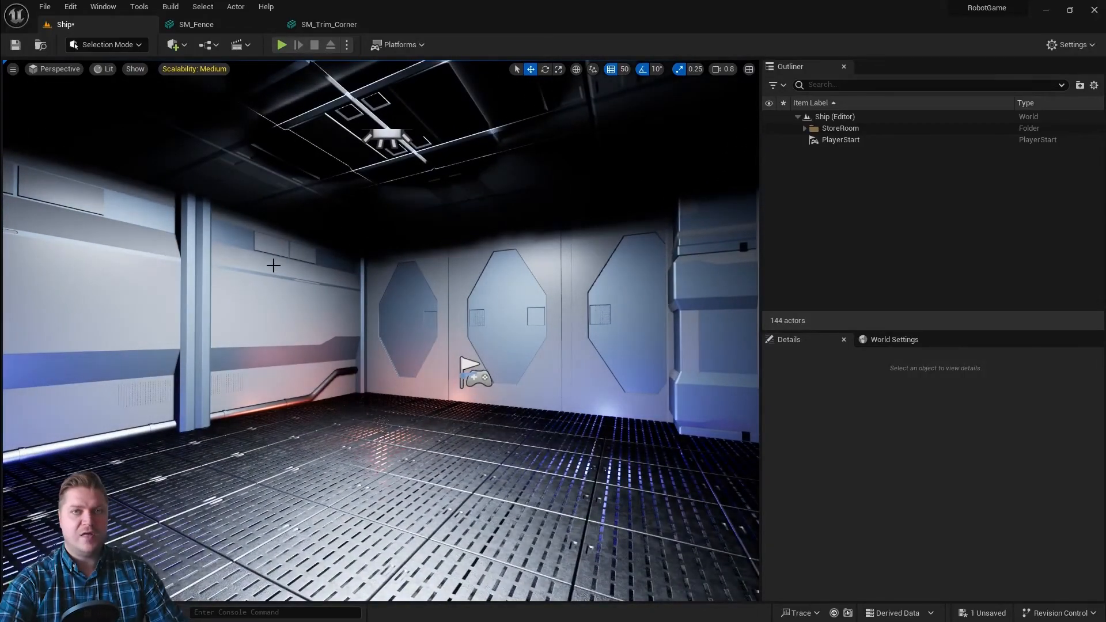
left_click(174, 45)
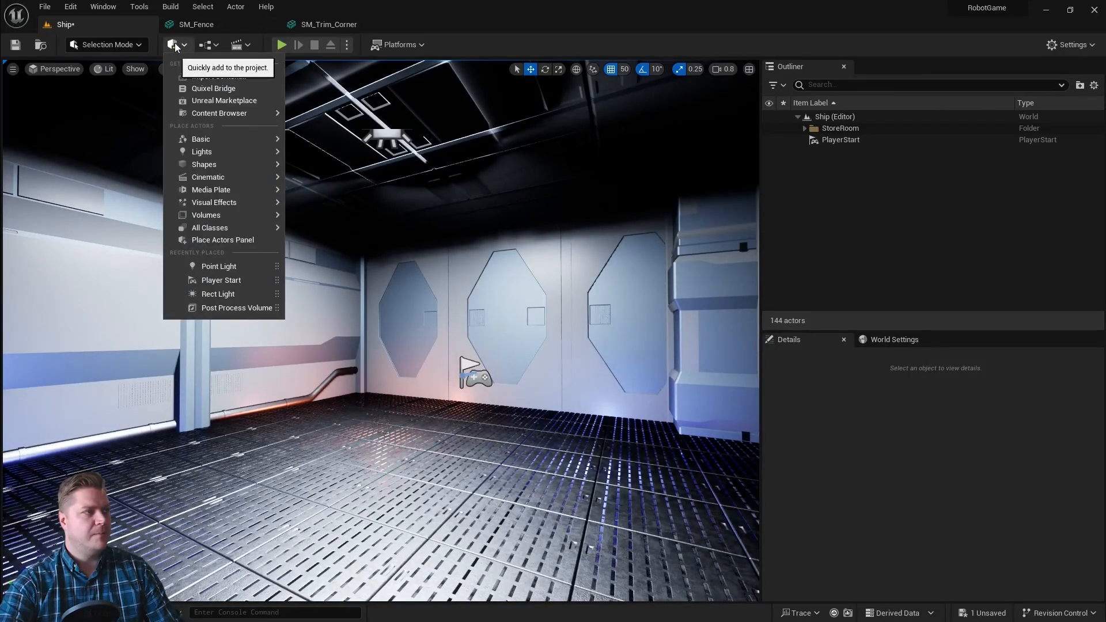
mouse_move(214, 217)
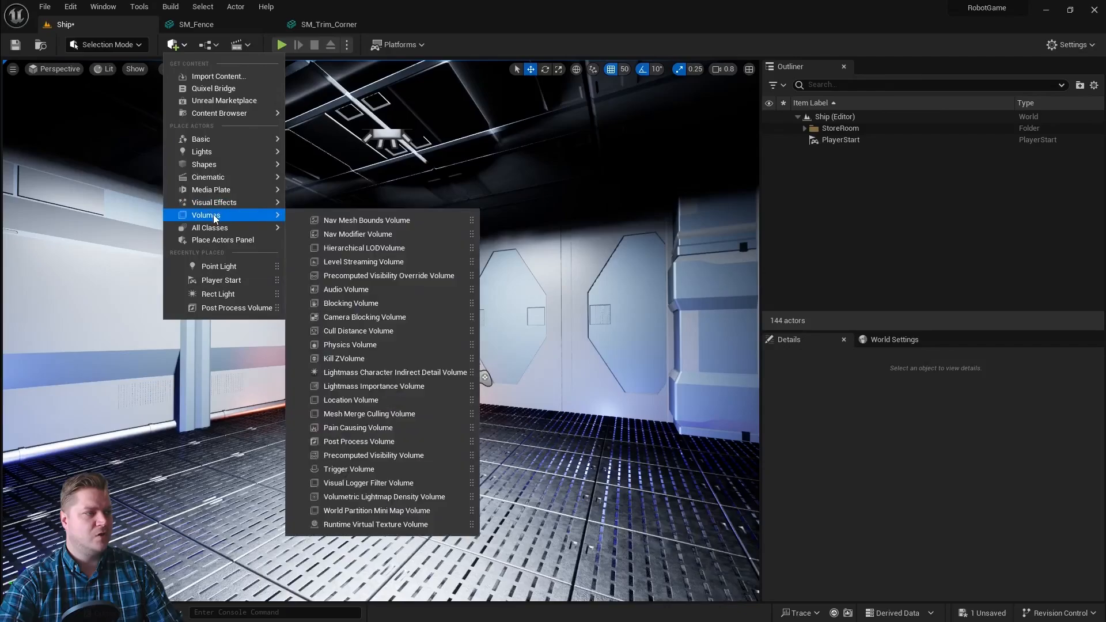
left_click(380, 441)
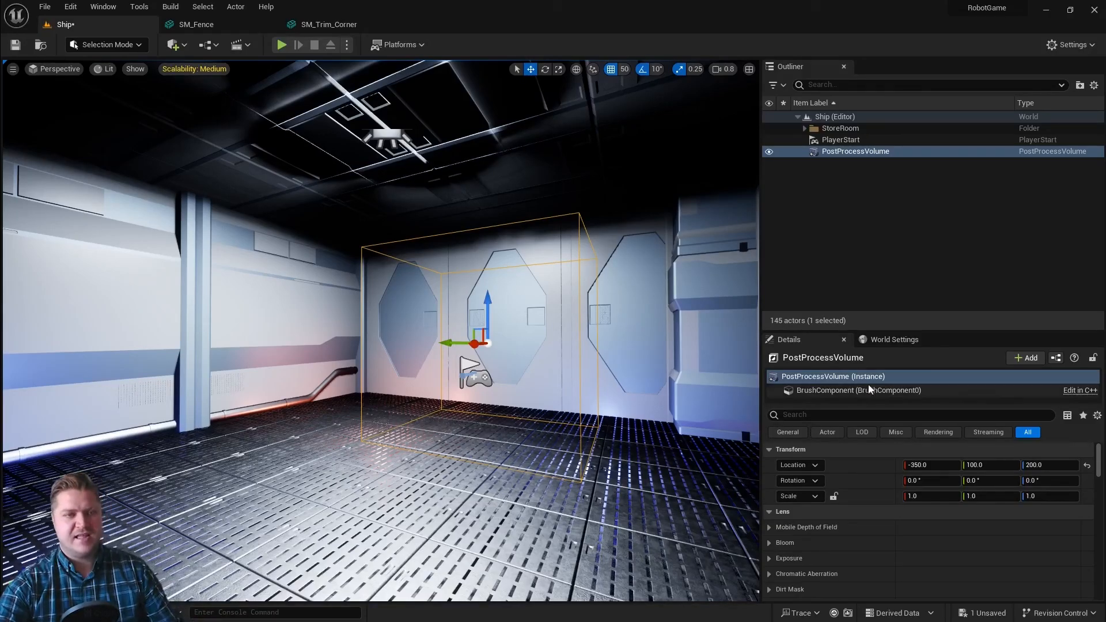
Step: Enlarge the Details area and enable Infinite Extent (Unbound) for the PostProcessVolume
left_click_drag(967, 333, 968, 189)
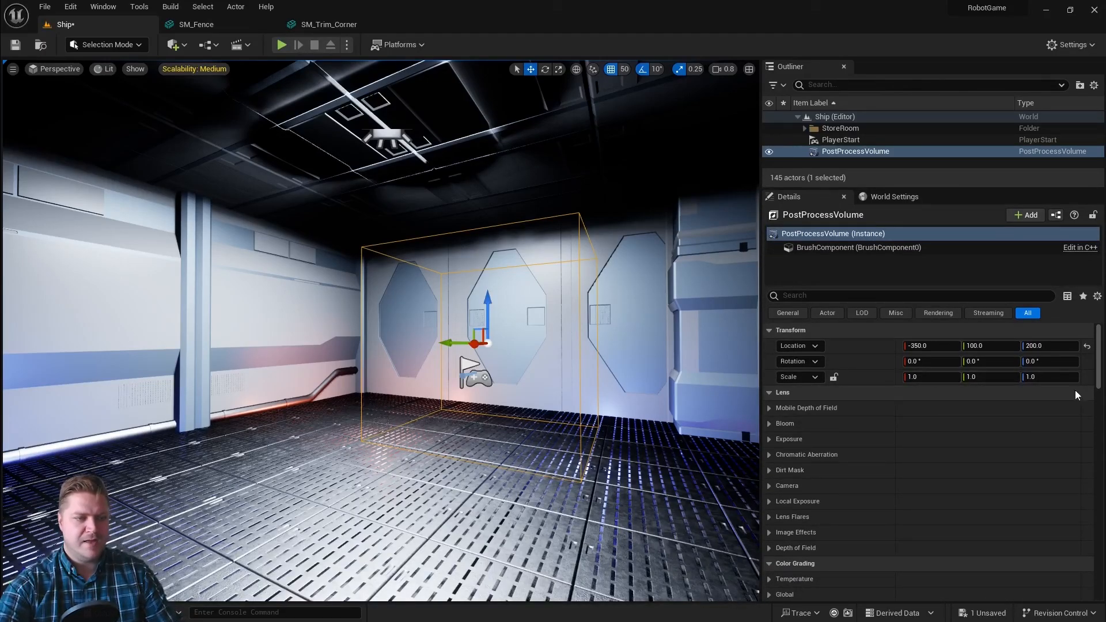
left_click_drag(1098, 352, 1091, 498)
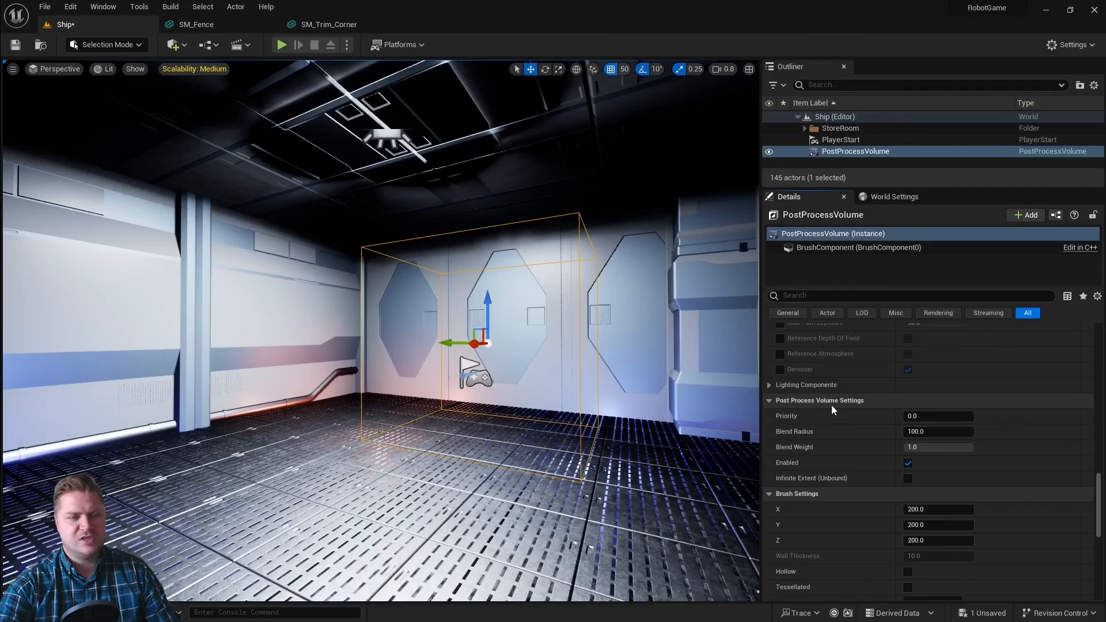
left_click(908, 480)
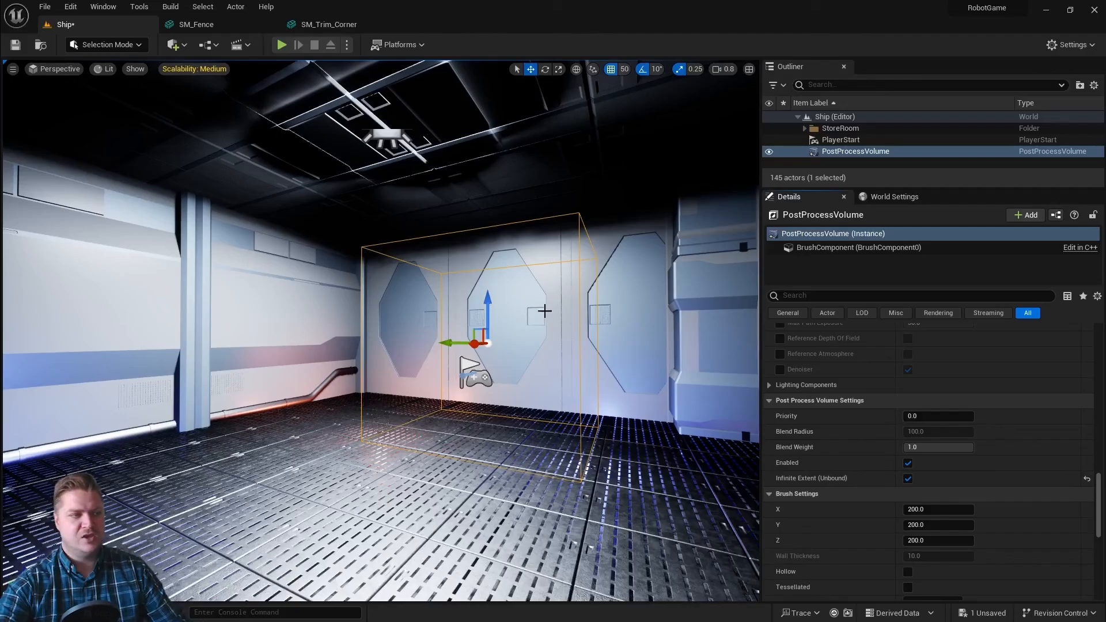
Step: Move the PostProcessVolume along the Y axis to -450, outside the storeroom, and return the view to the interior
scroll(530, 302, "down", 5)
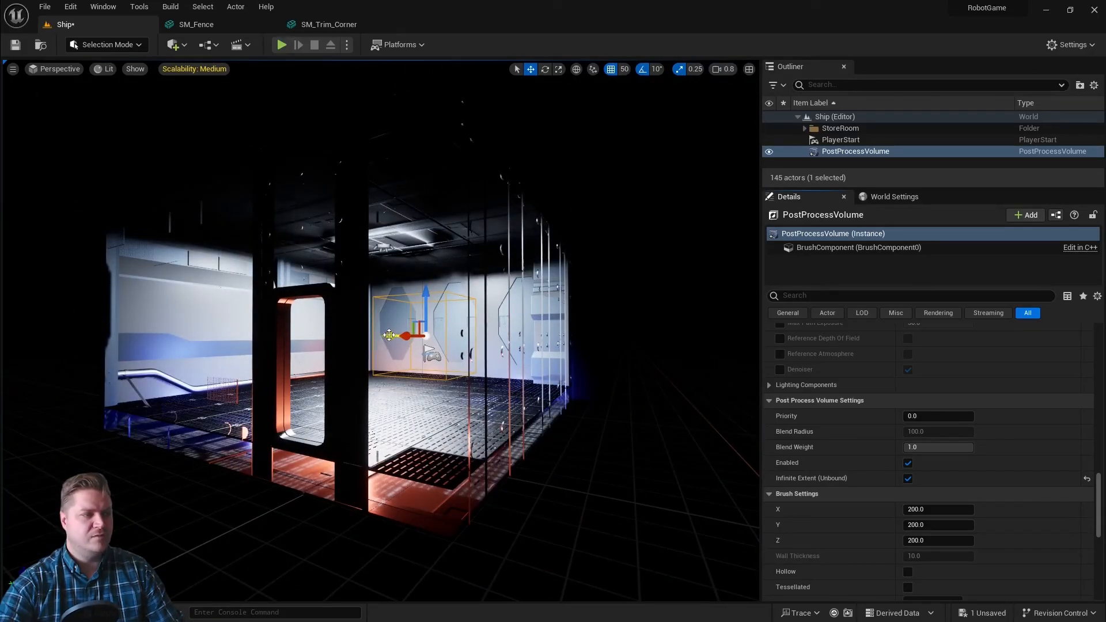
left_click_drag(390, 336, 610, 357)
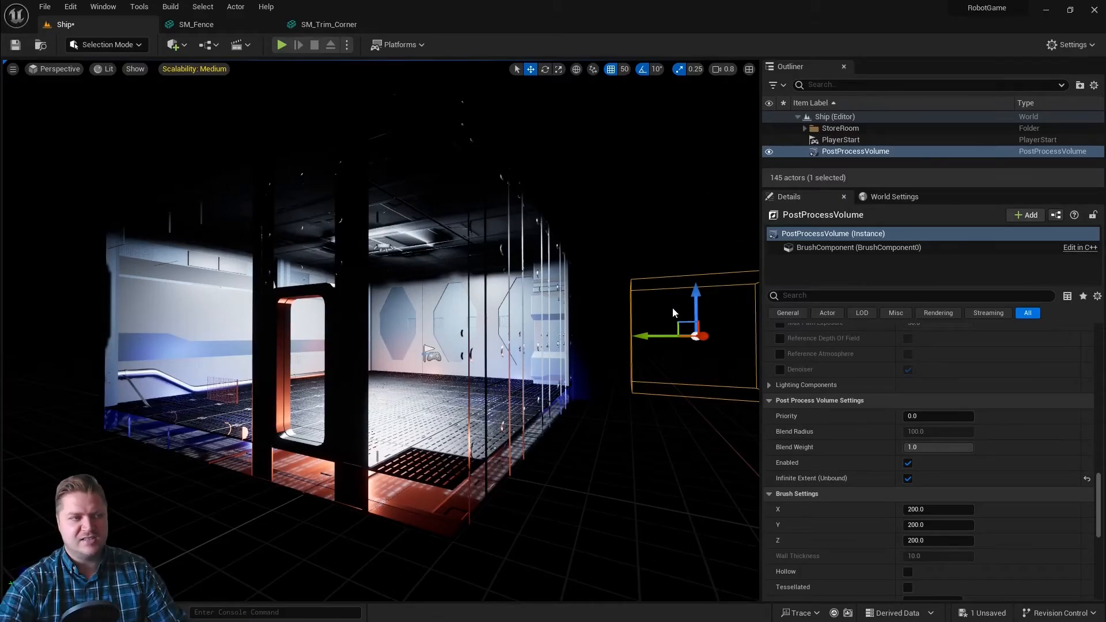
mouse_move(556, 338)
right_mouse_down()
mouse_move(519, 339)
mouse_move(556, 339)
right_mouse_up()
key("w")
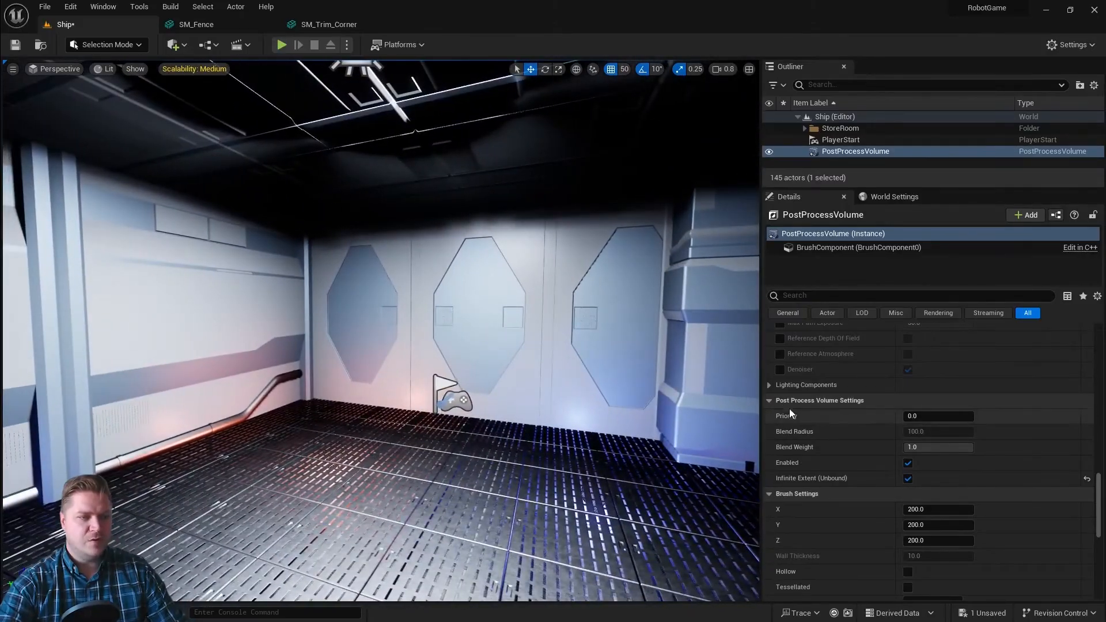
Step: Collapse the PostProcessVolume's Lens, Color Grading, Film, Global Illumination, Reflections, Rendering Features, Film Grain, Path Tracing, Post Process Volume Settings and Brush Settings categories
scroll(879, 416, "up", 3)
scroll(841, 422, "up", 5)
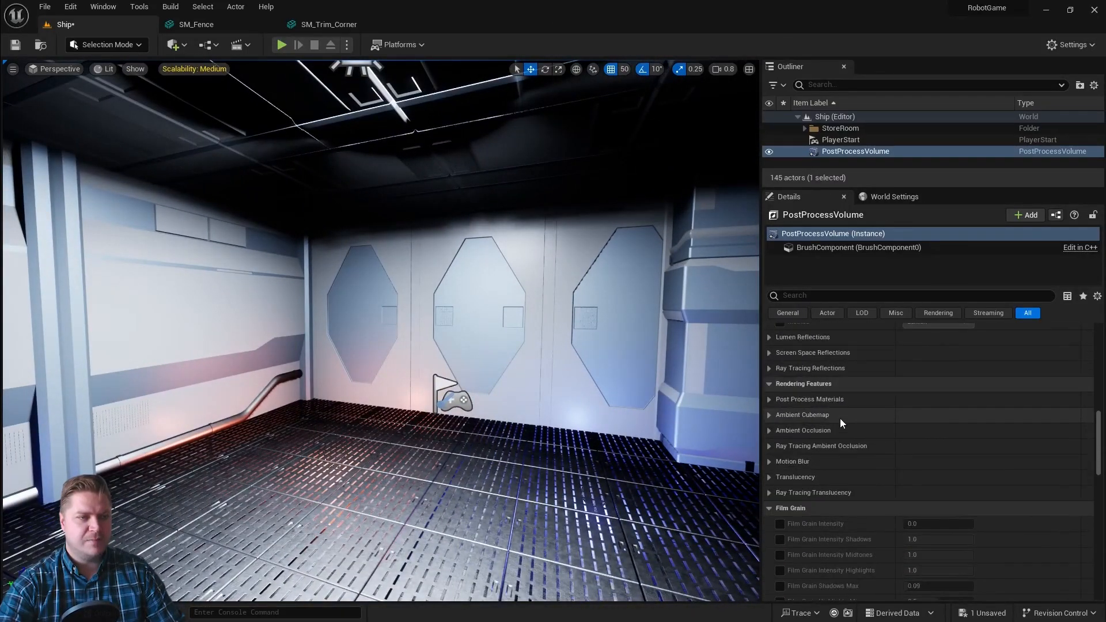
scroll(842, 420, "up", 10)
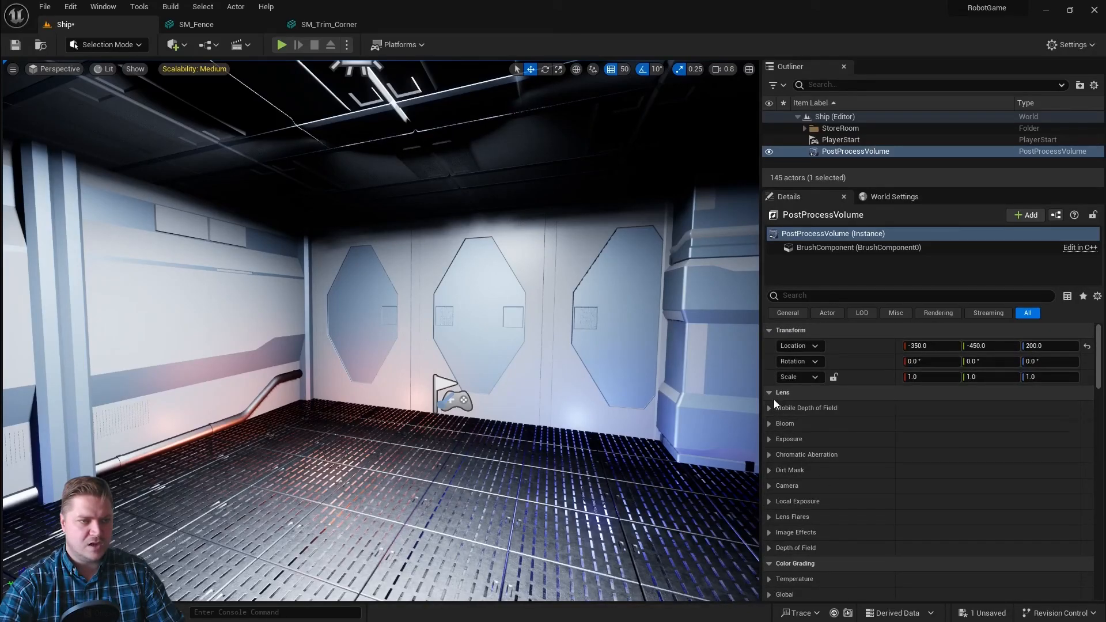
left_click(770, 392)
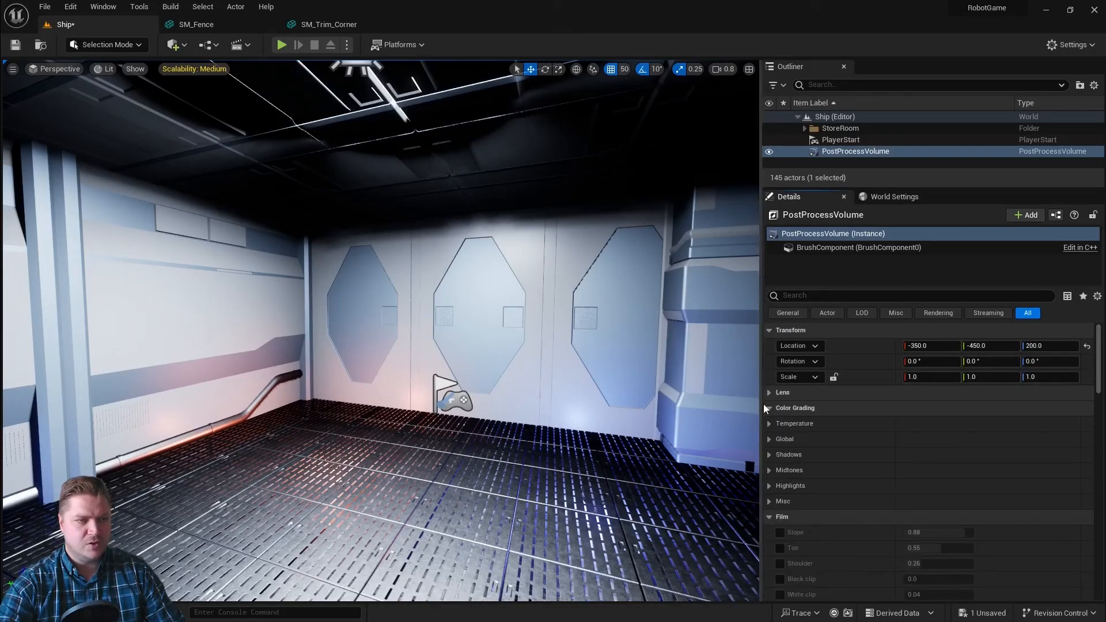
left_click(770, 407)
left_click(771, 423)
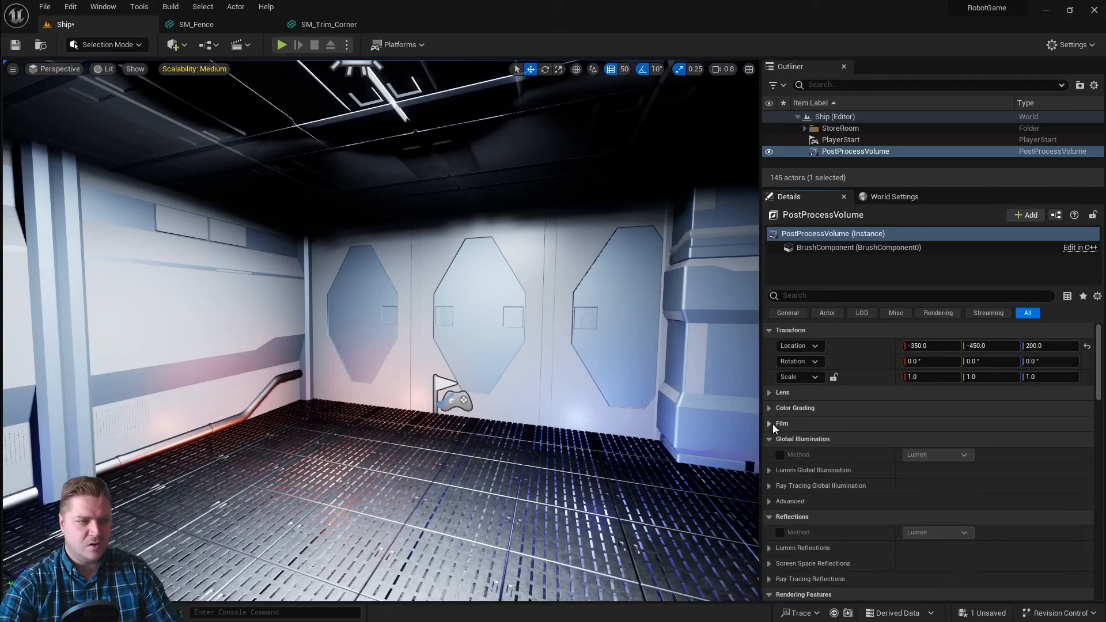
left_click(771, 439)
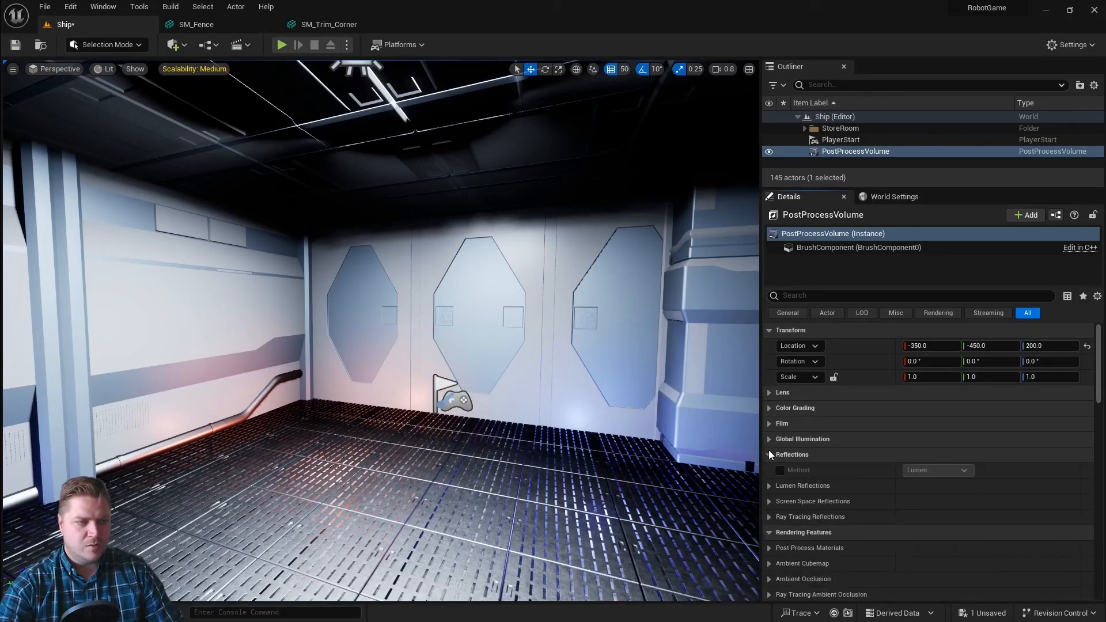
left_click(769, 455)
left_click(771, 471)
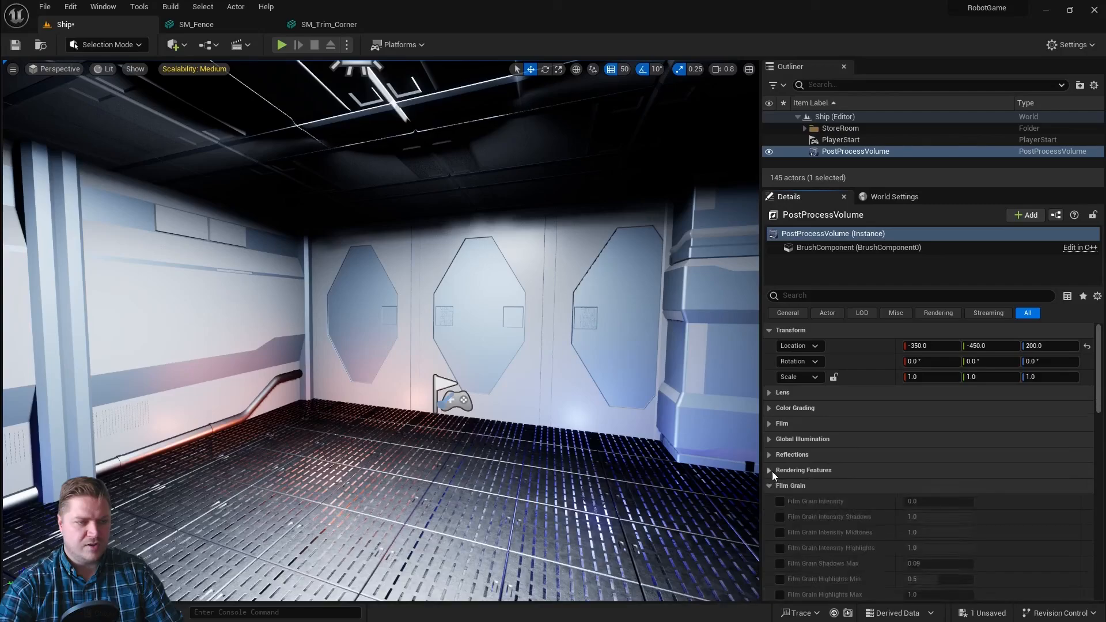
left_click(770, 486)
scroll(831, 477, "down", 2)
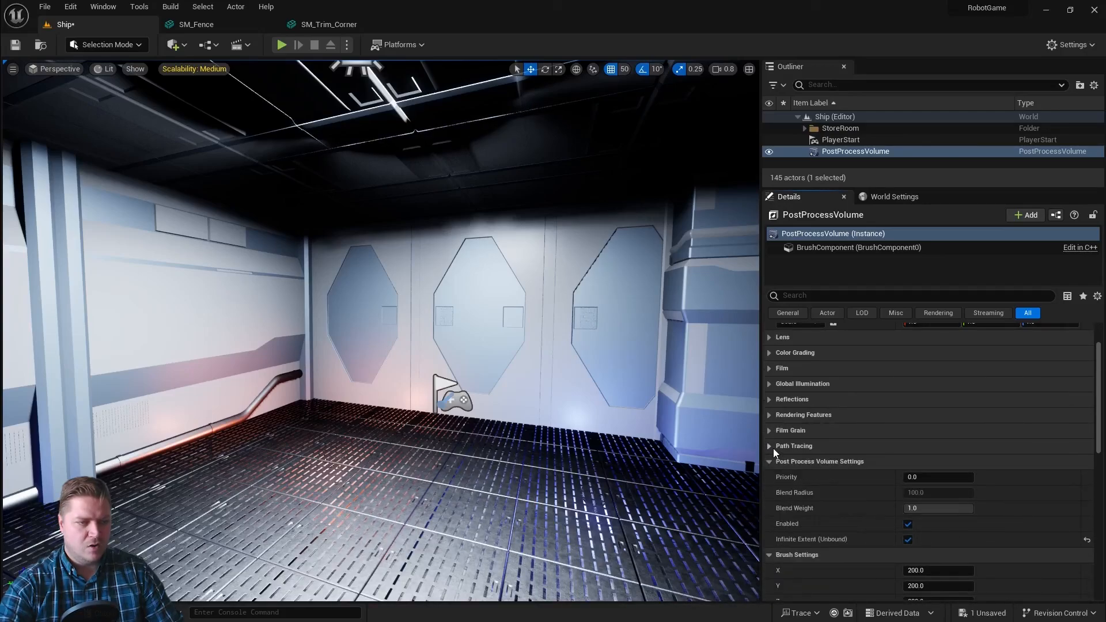
left_click(771, 462)
left_click(770, 477)
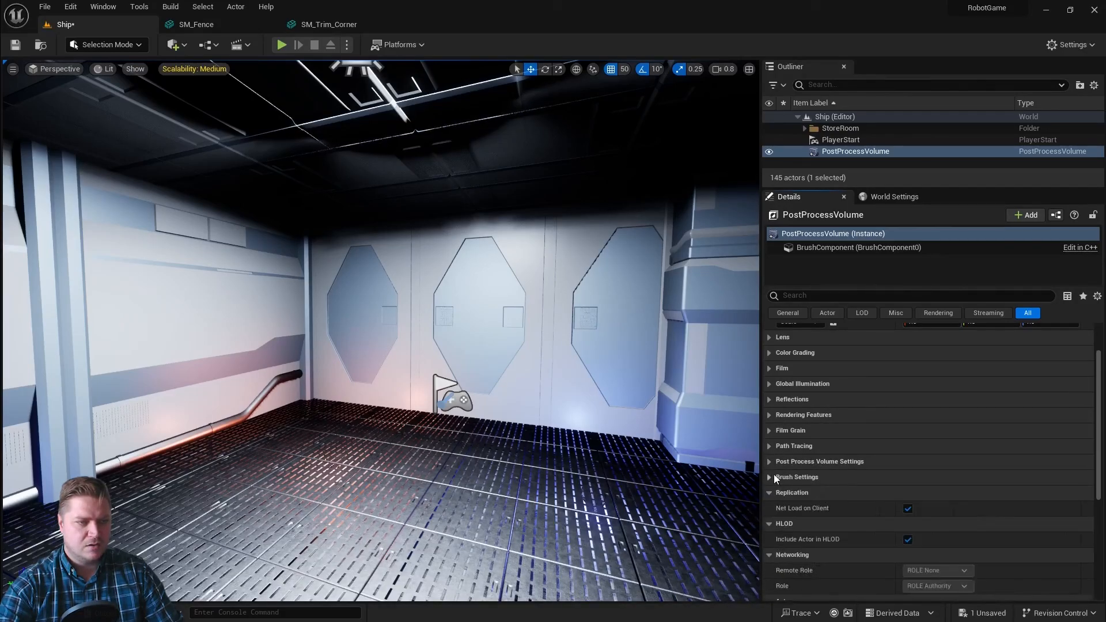
scroll(791, 469, "down", 2)
scroll(792, 470, "down", 1)
scroll(804, 458, "up", 5)
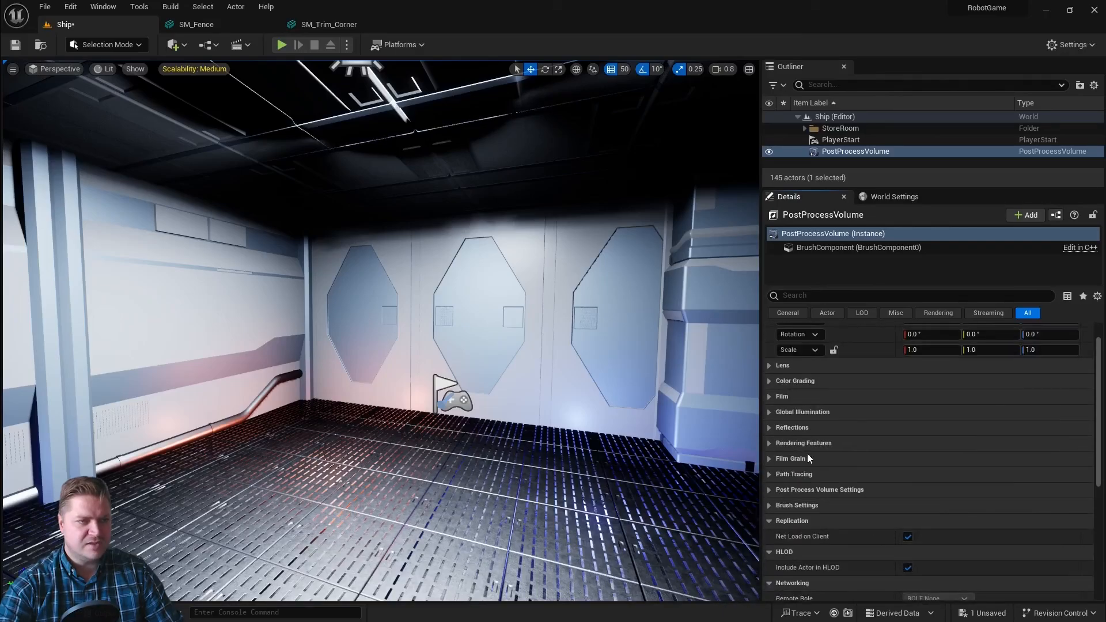
Step: Expand the Exposure settings within the PostProcessVolume's Lens category
left_click(826, 395)
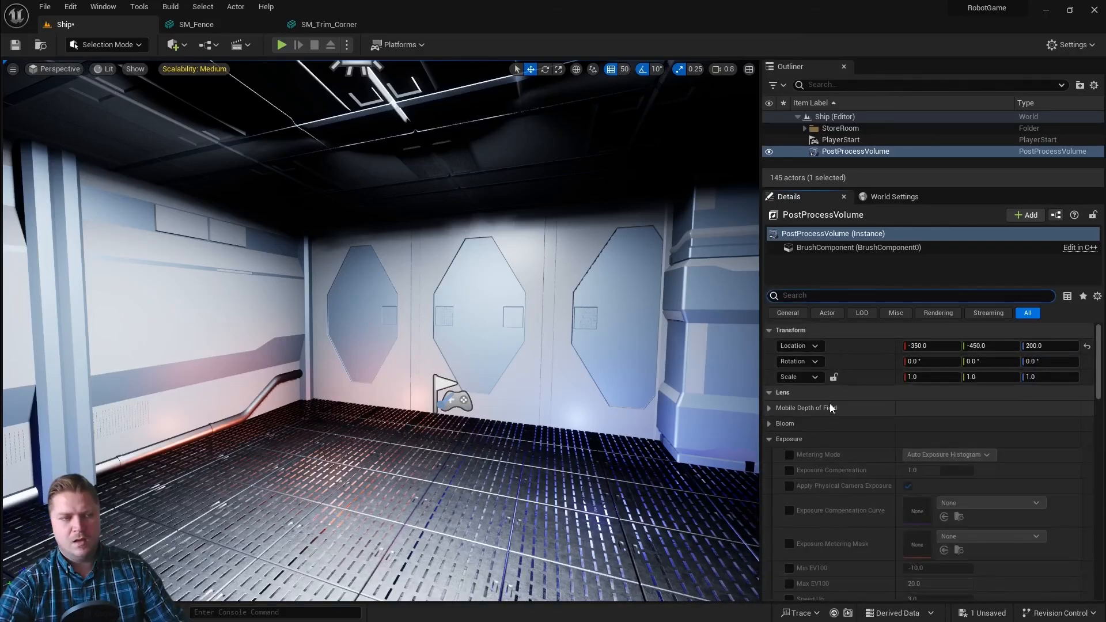
left_click(769, 392)
left_click(770, 394)
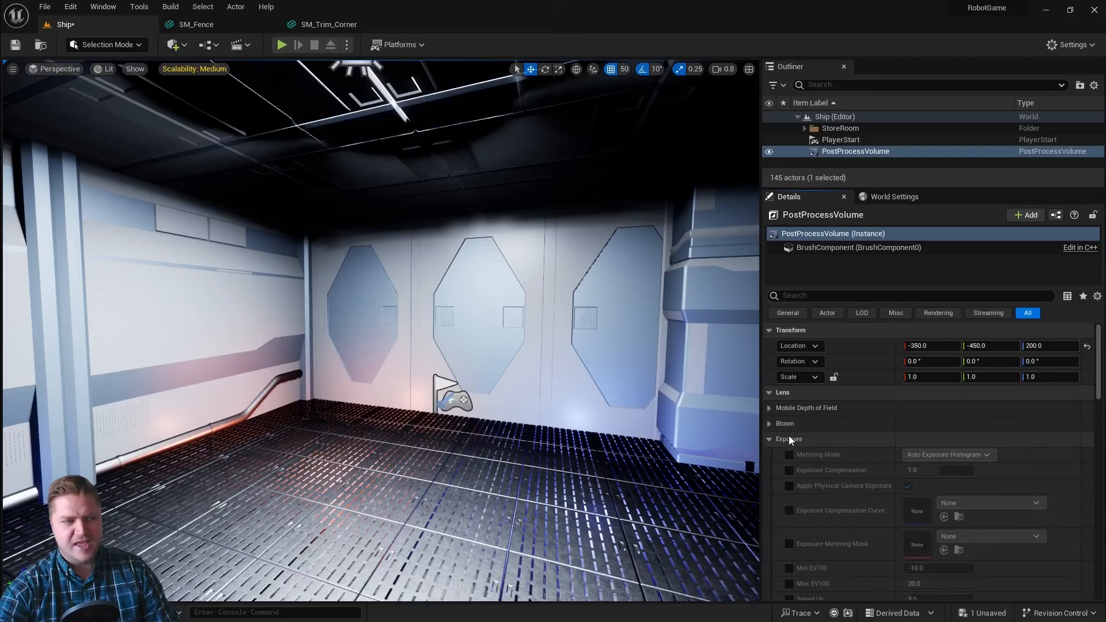
left_click(769, 440)
left_click(771, 441)
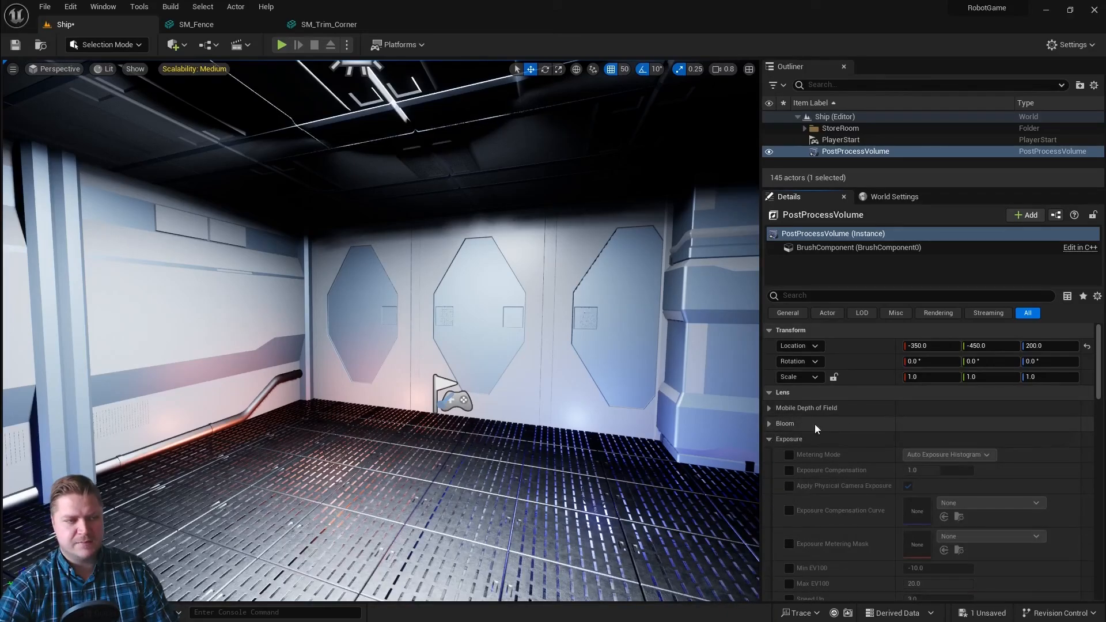
Step: Enable the Min EV100 and Max EV100 exposure overrides and set Min EV100 to 1.0
scroll(861, 423, "down", 1)
scroll(861, 423, "down", 5)
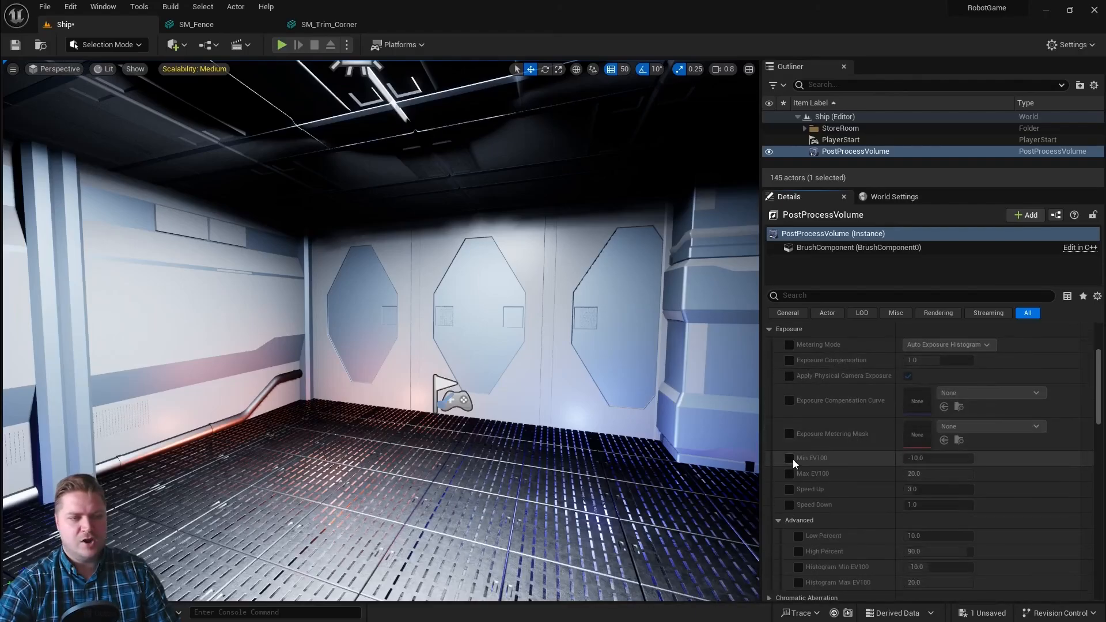
left_click(790, 459)
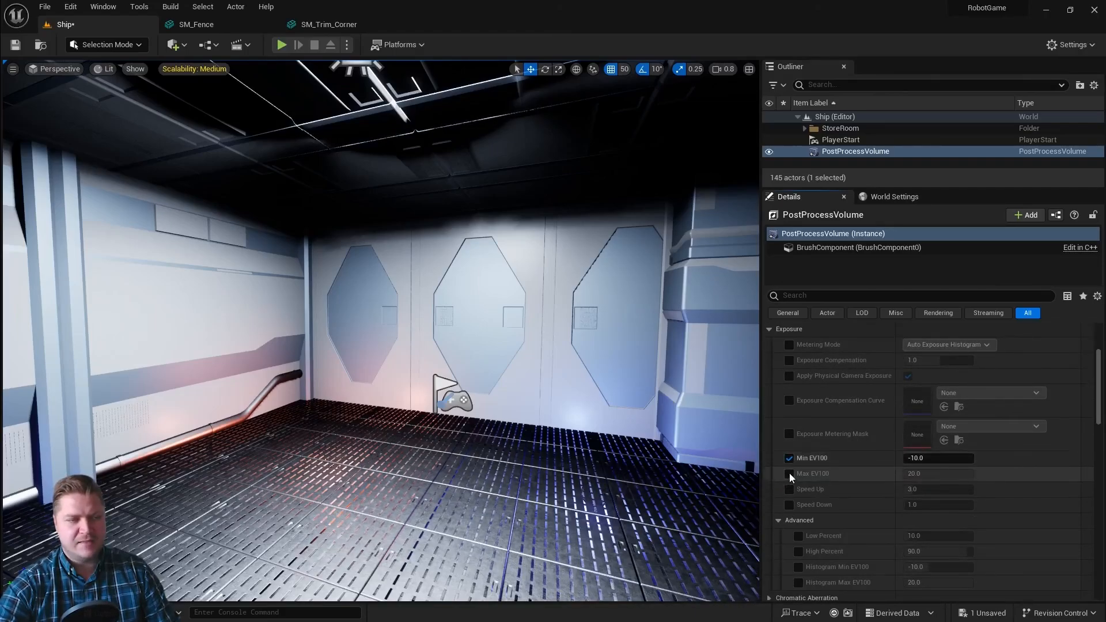
left_click(790, 474)
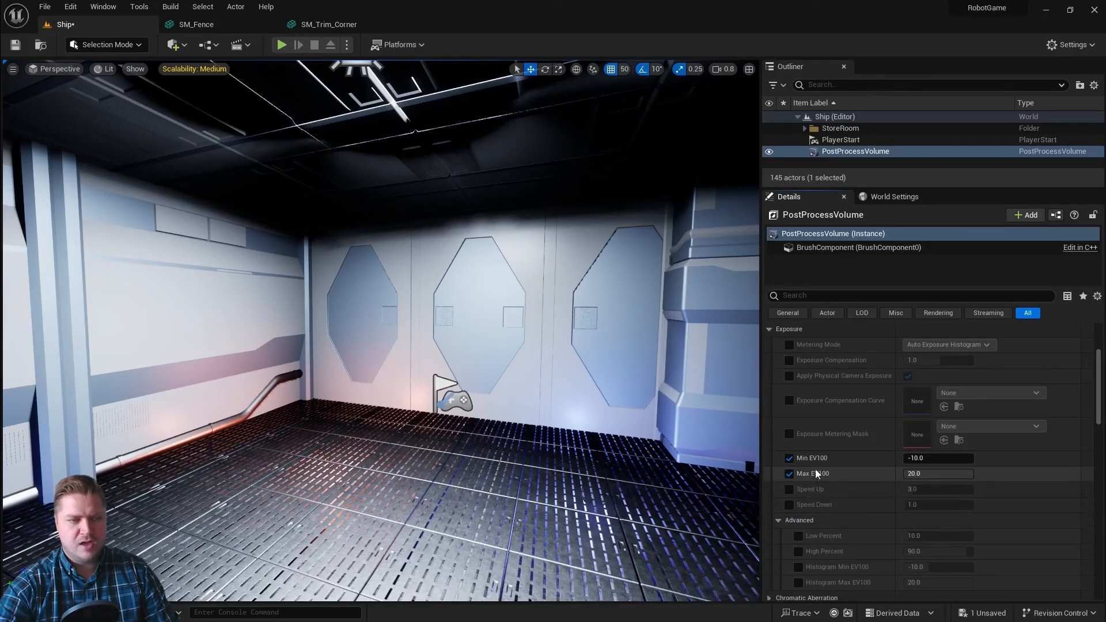
left_click(937, 459)
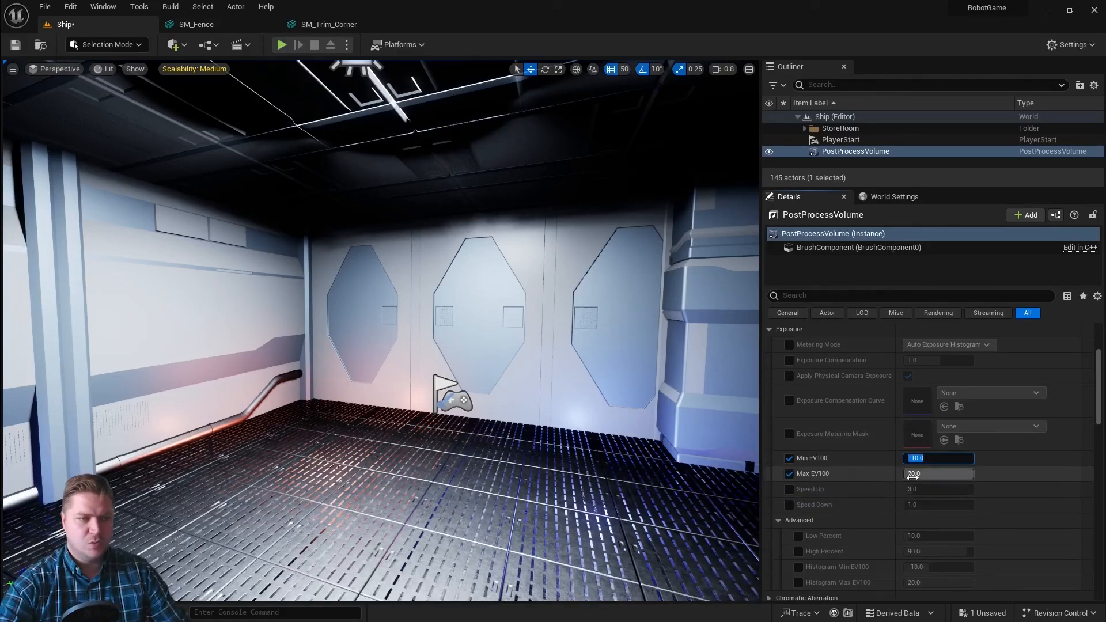
type("1")
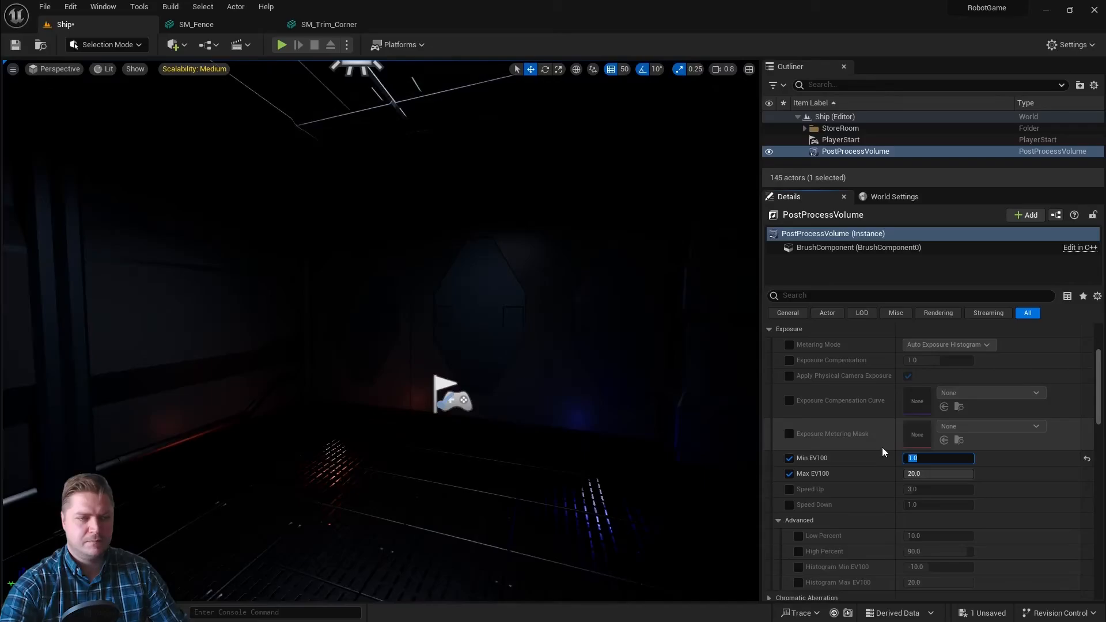
Step: Set the PostProcessVolume's Max EV100 to 0.0 and check the storeroom's brightness from different angles
key("Tab")
type("0")
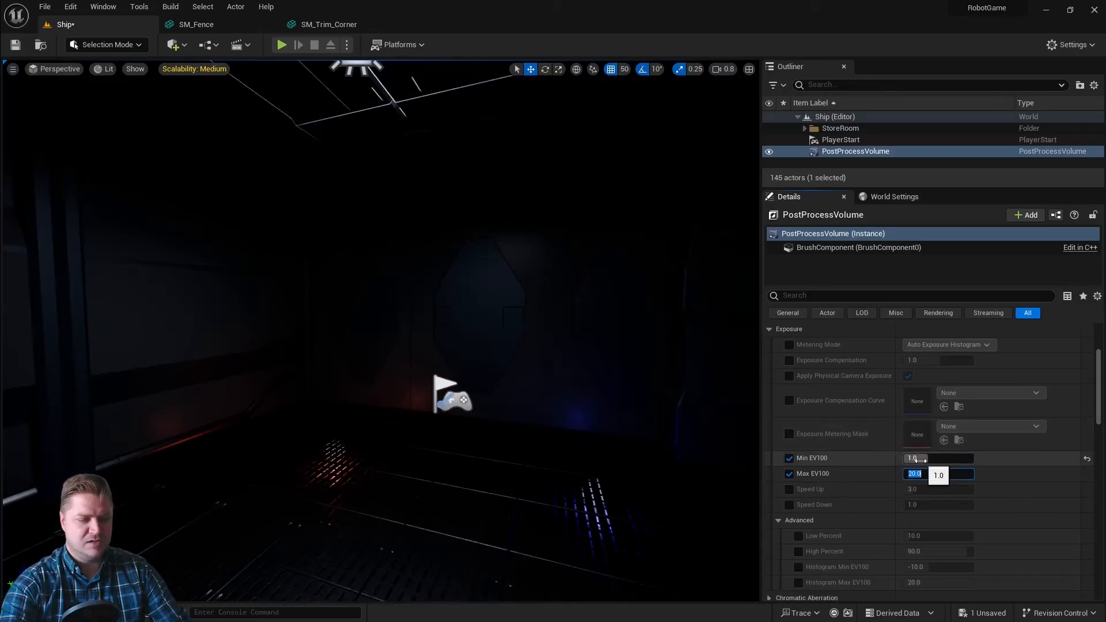
key("Return")
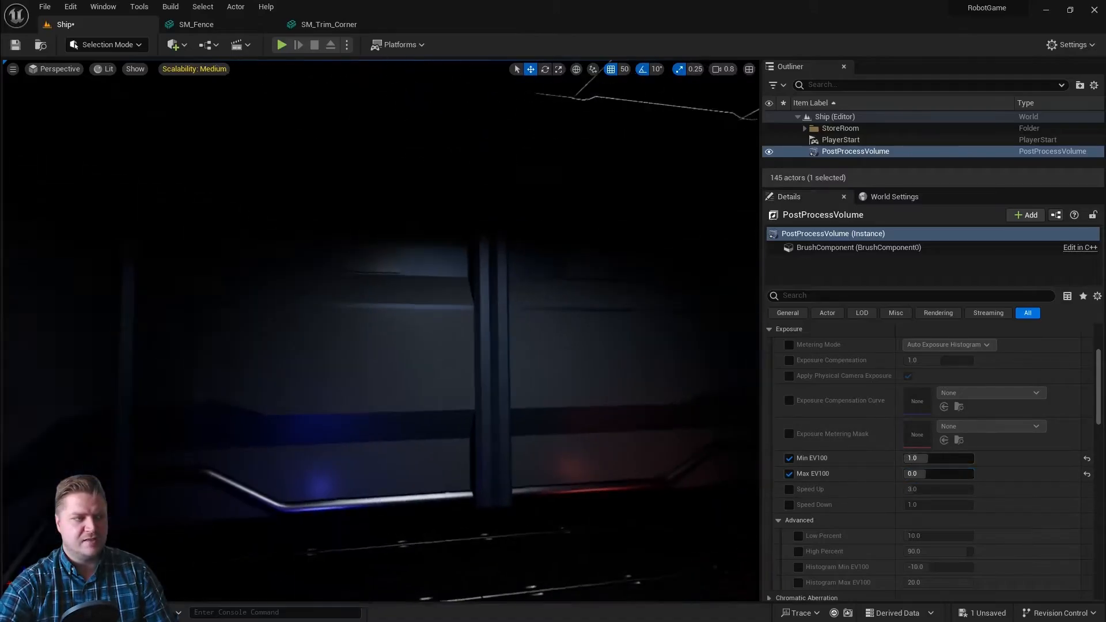
right_click_drag(380, 332, 611, 331)
right_click_drag(442, 348, 436, 355)
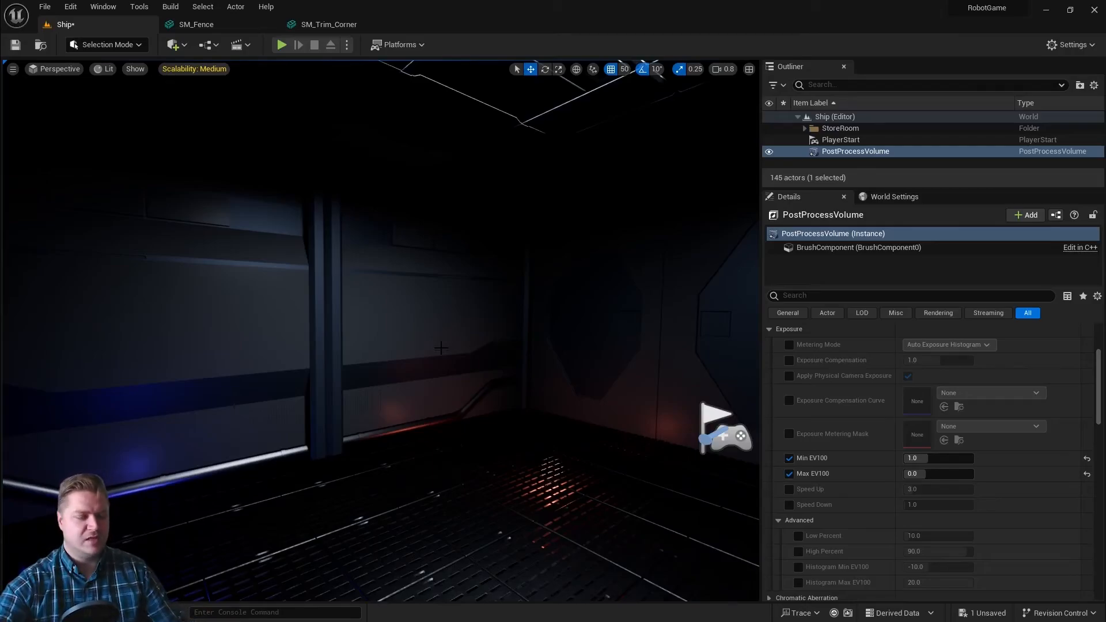
right_click_drag(434, 339, 487, 341)
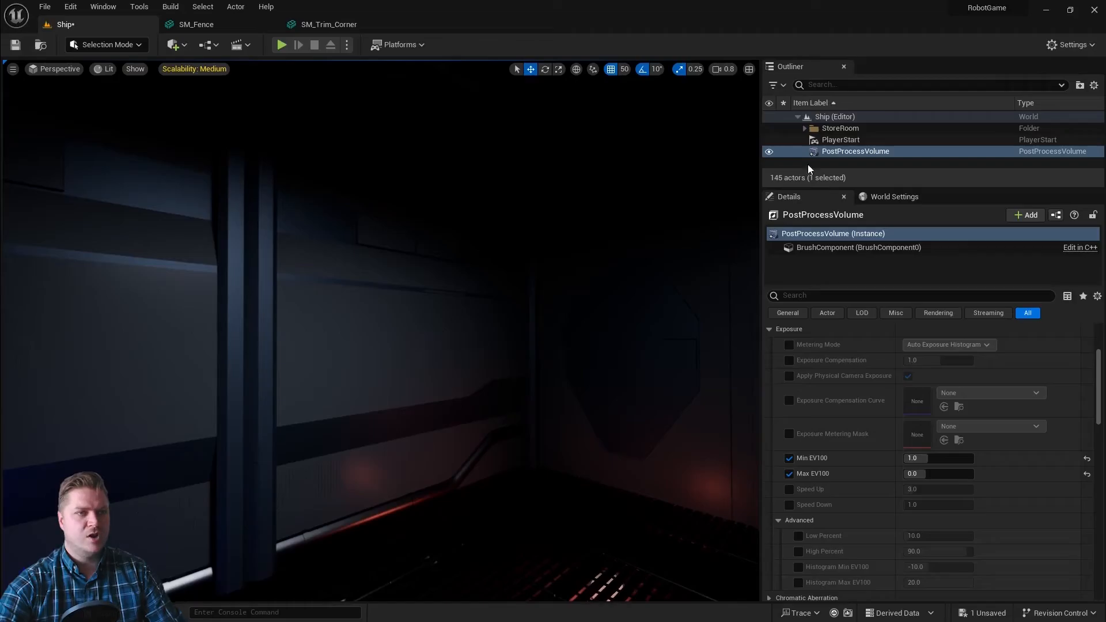
Step: Enlarge the Outliner, expand the StoreRoom and Lights&Effects folders, and select the RectLight, framing it in the viewport
left_click(806, 128)
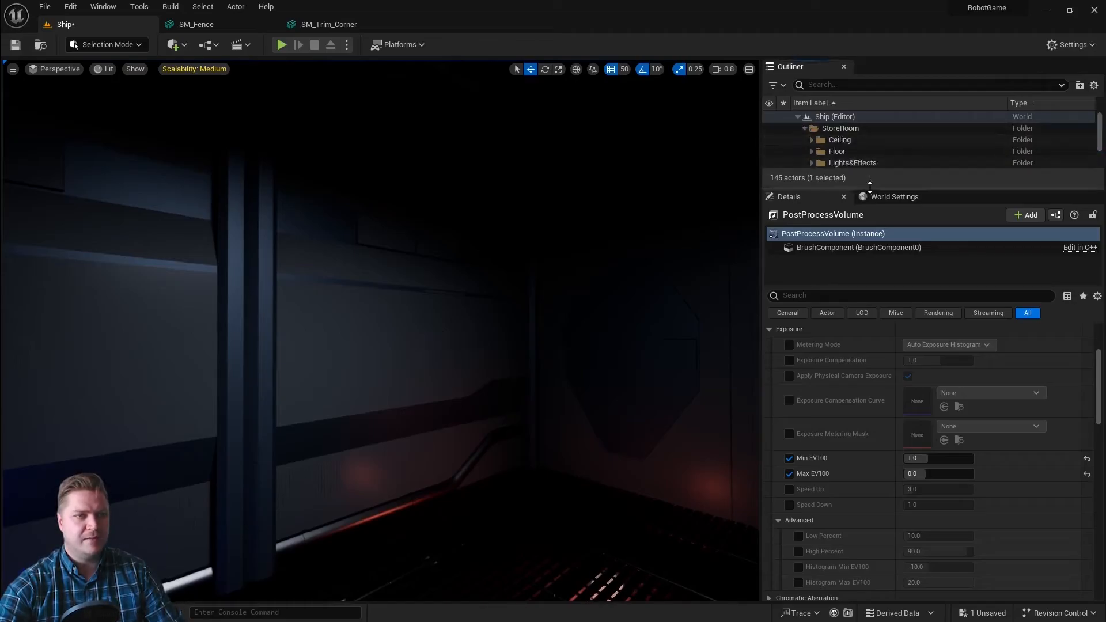
left_click_drag(893, 189, 894, 245)
left_click(812, 162)
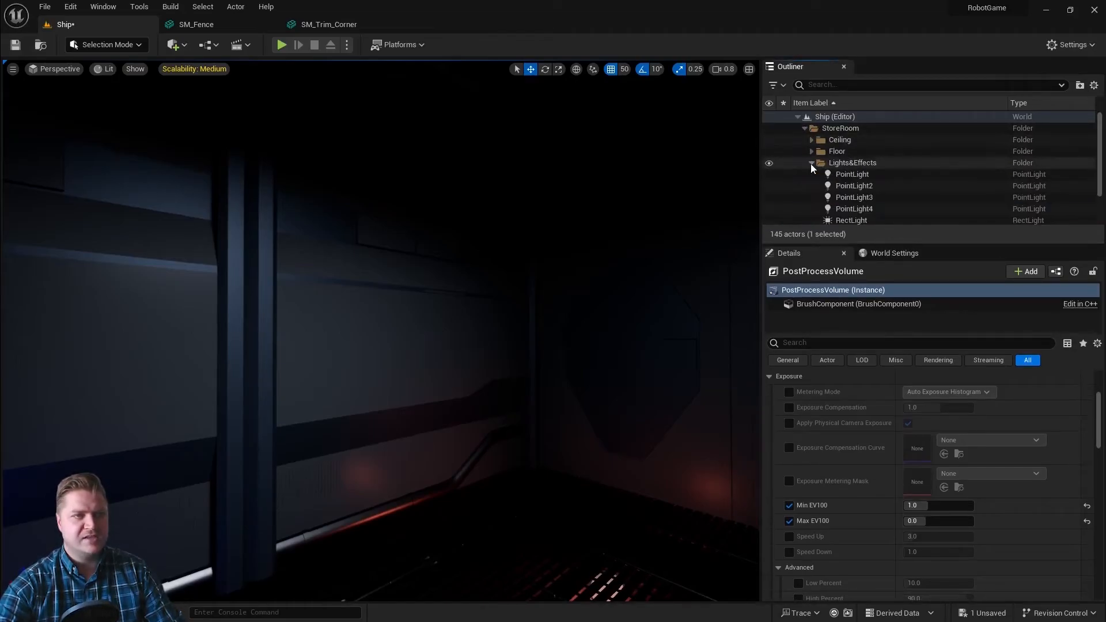
scroll(866, 178, "down", 1)
left_click(859, 213)
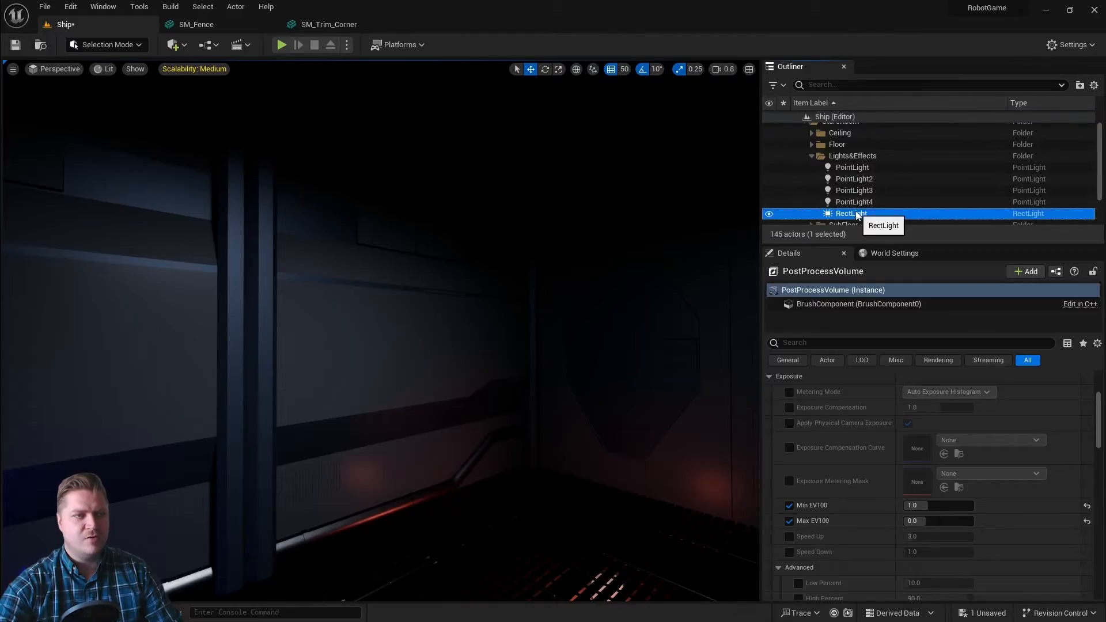
key("f")
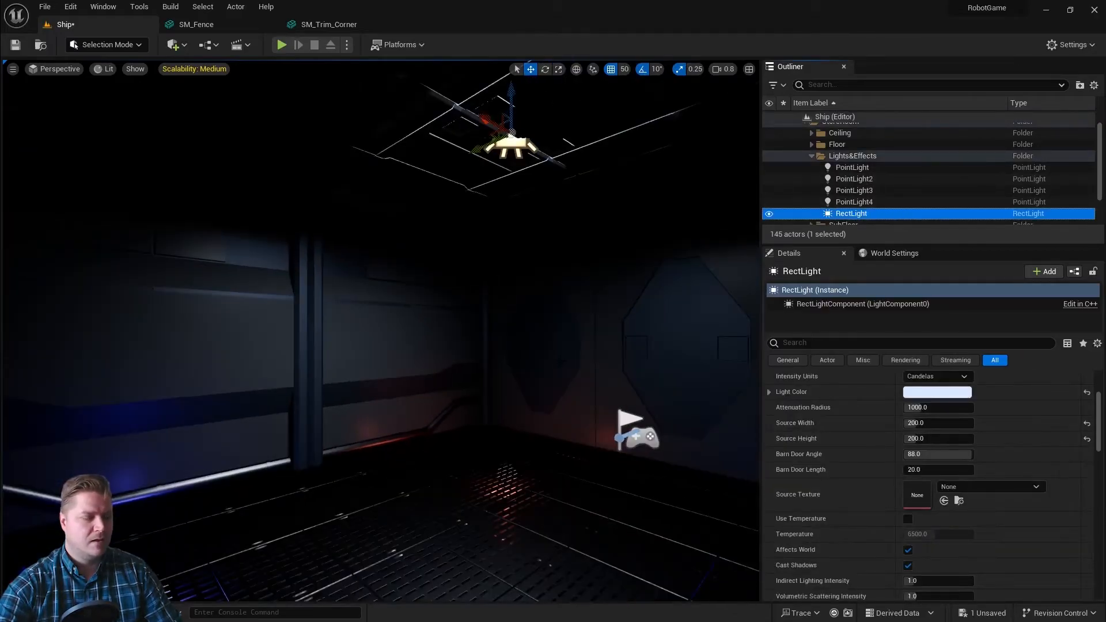
right_click_drag(438, 323, 478, 331)
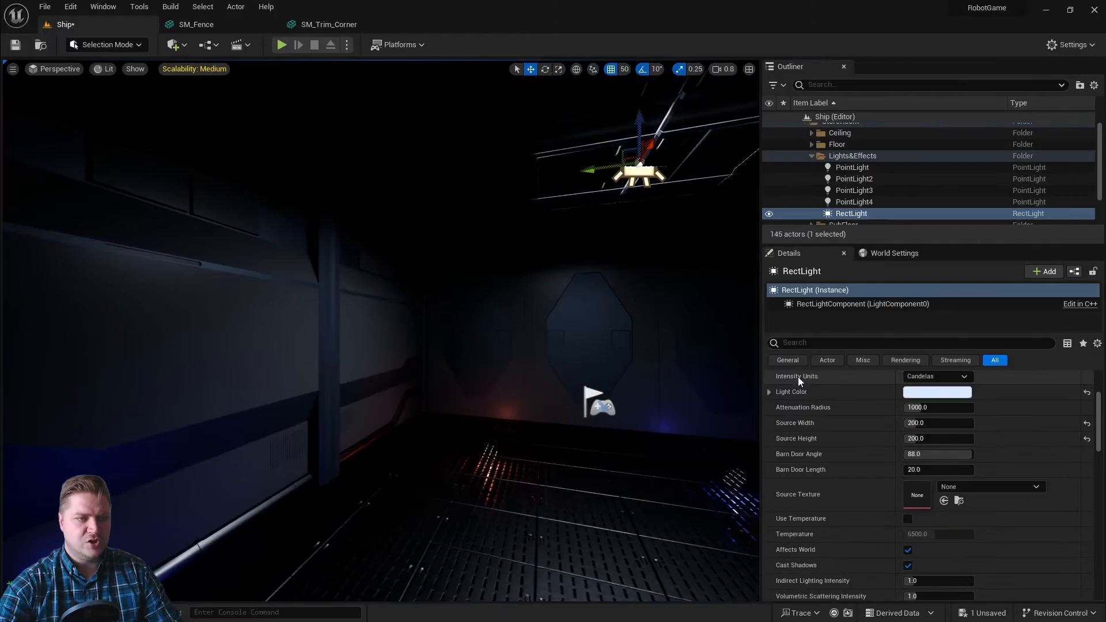
Step: Raise the RectLight's intensity to 28 cd
scroll(864, 425, "up", 2)
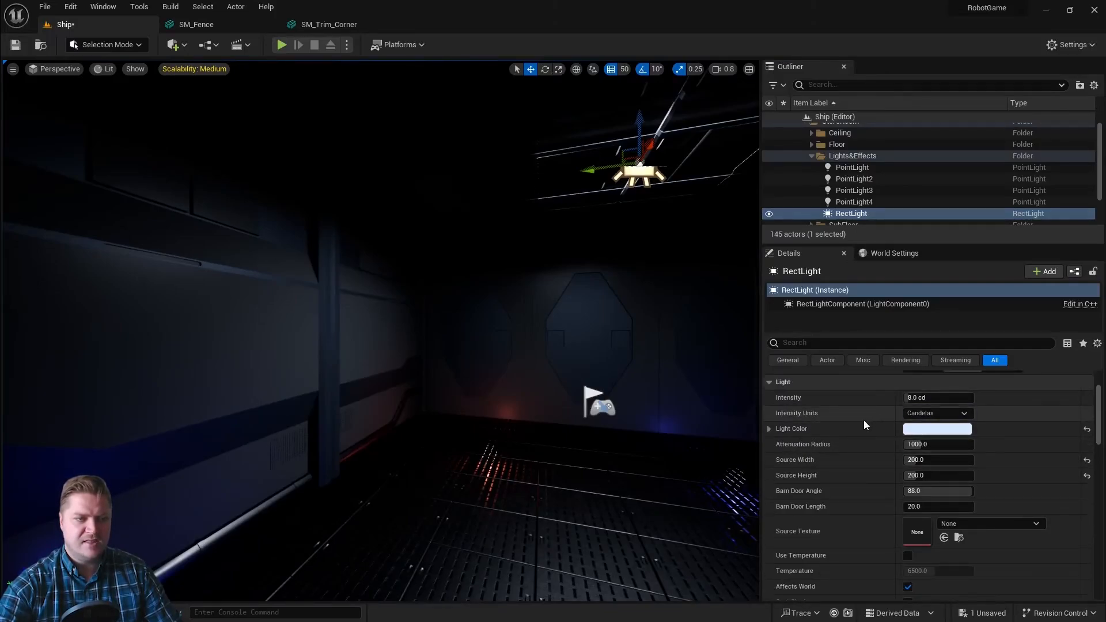
left_click_drag(922, 397, 994, 398)
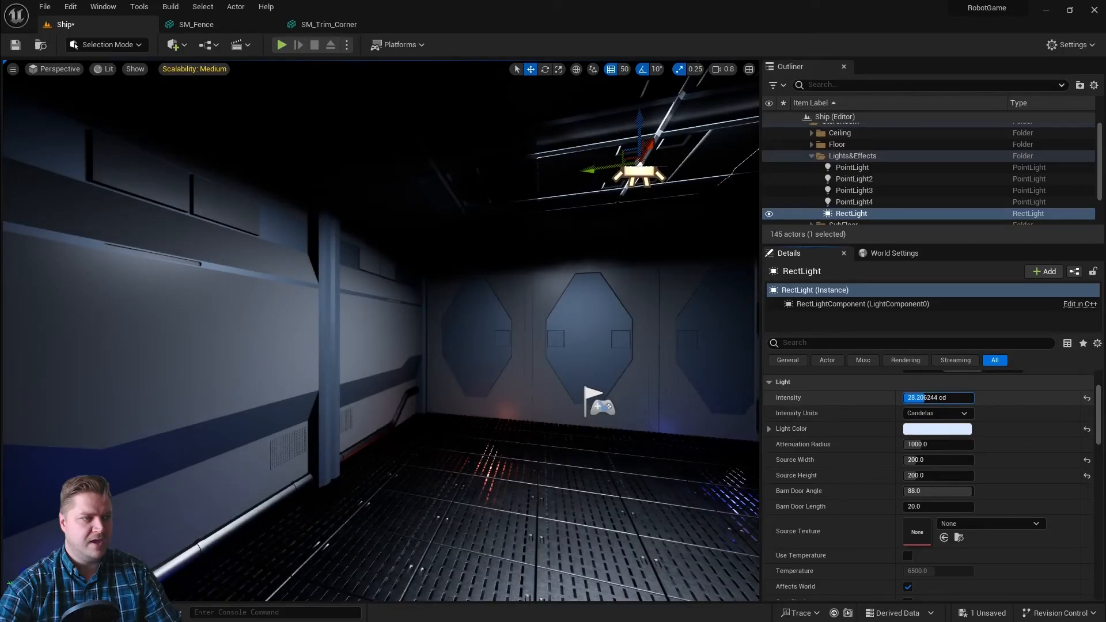
left_click(938, 397)
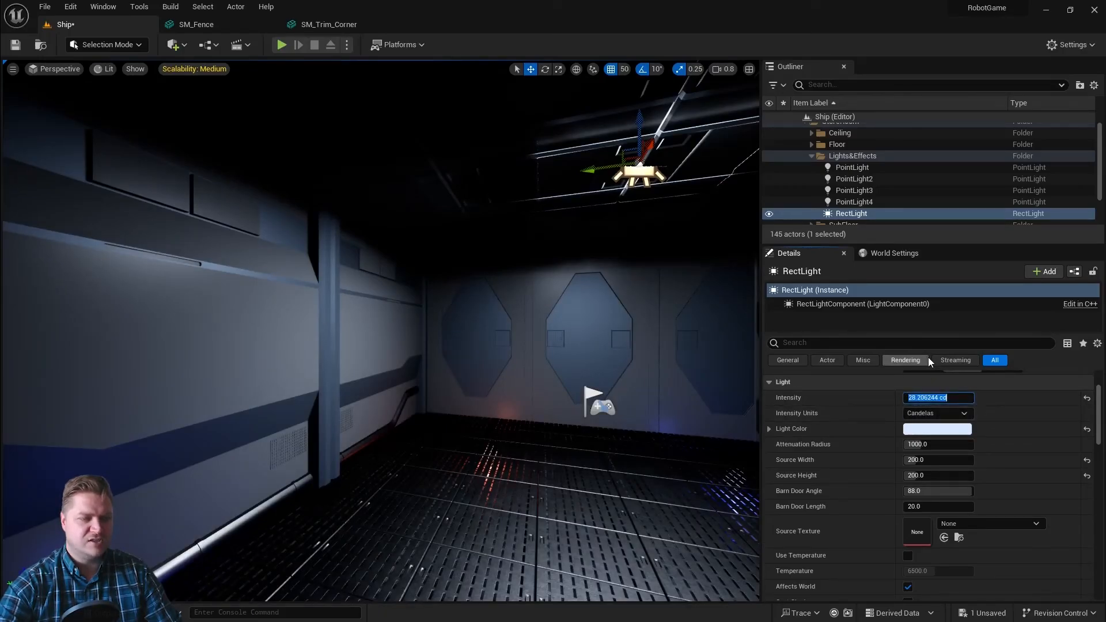
type("28")
key("Return")
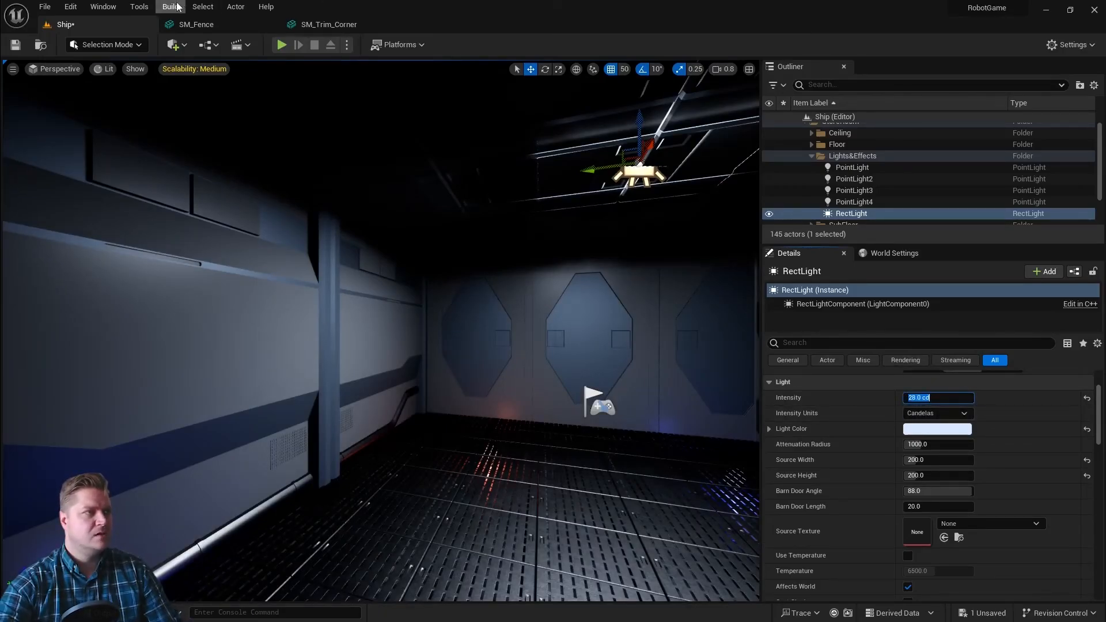
Step: Play the level and run the character around the storeroom to judge the brightness, ending the play session
left_click(281, 44)
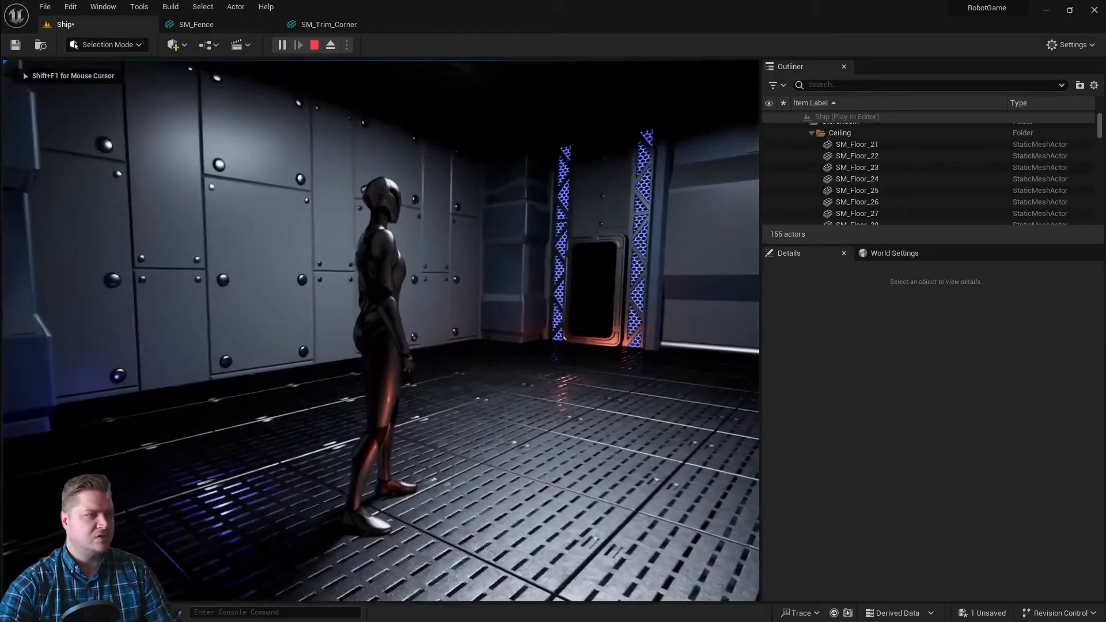
key("w")
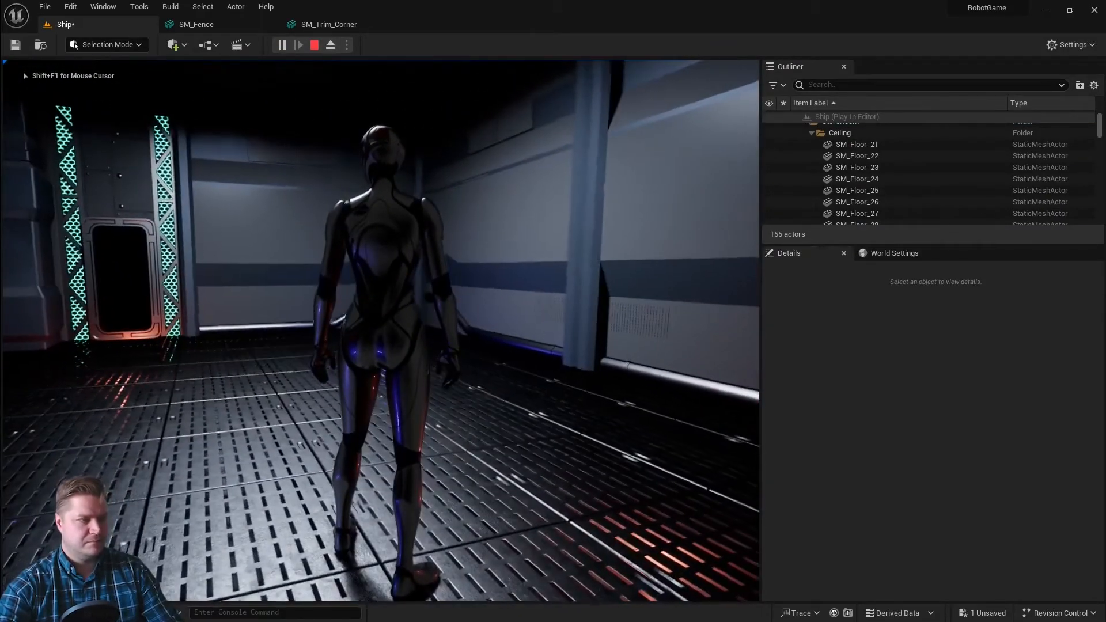
key("d")
key("d")
key("a")
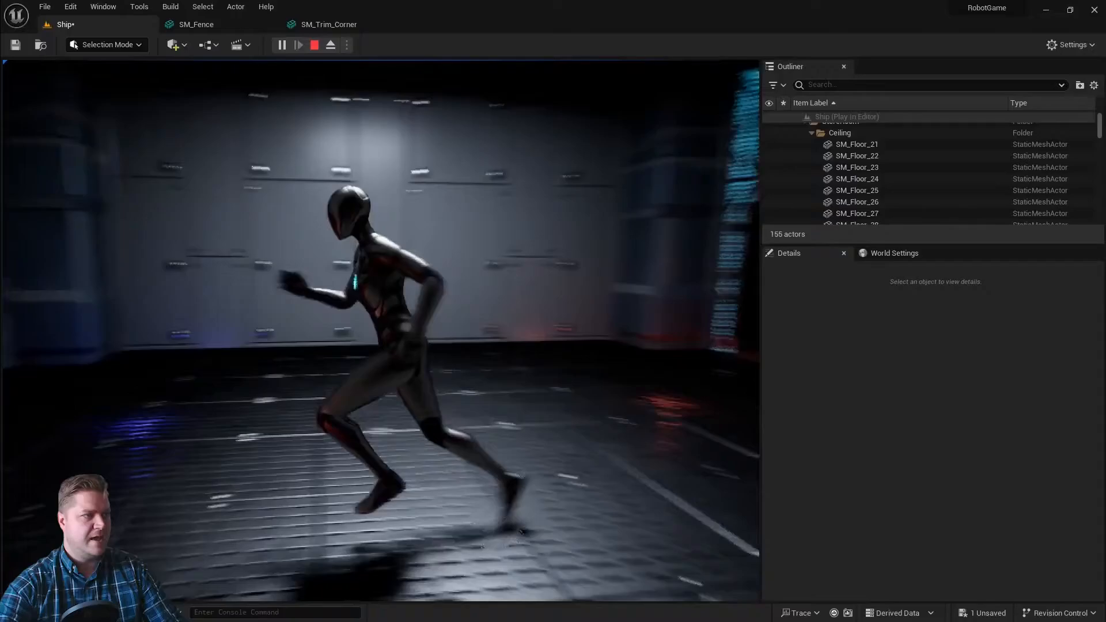
key("w")
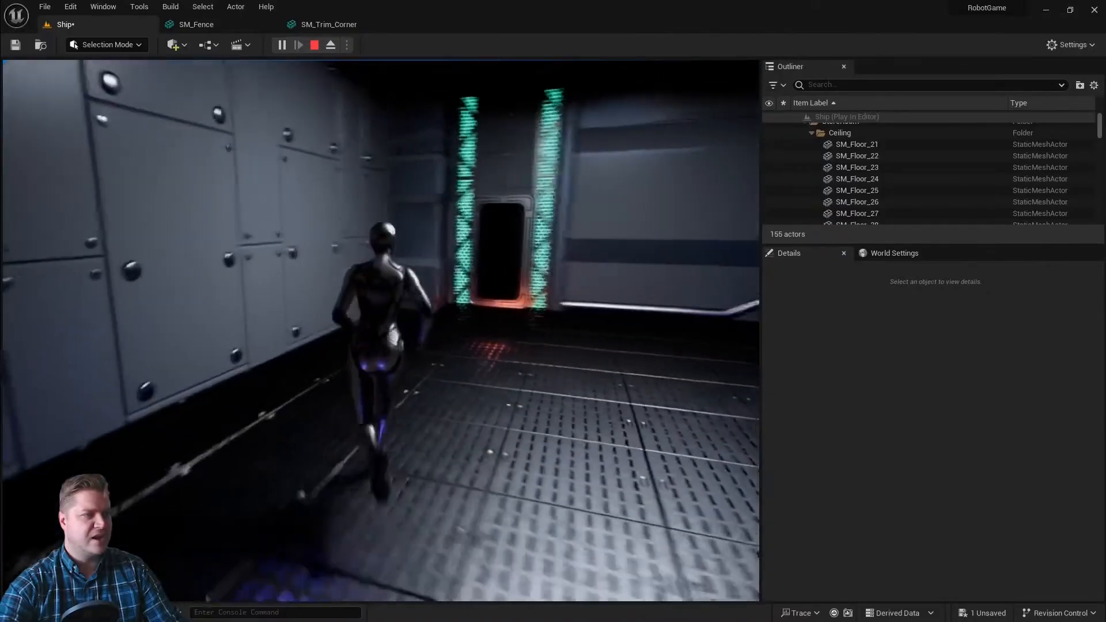
key("w")
key("d")
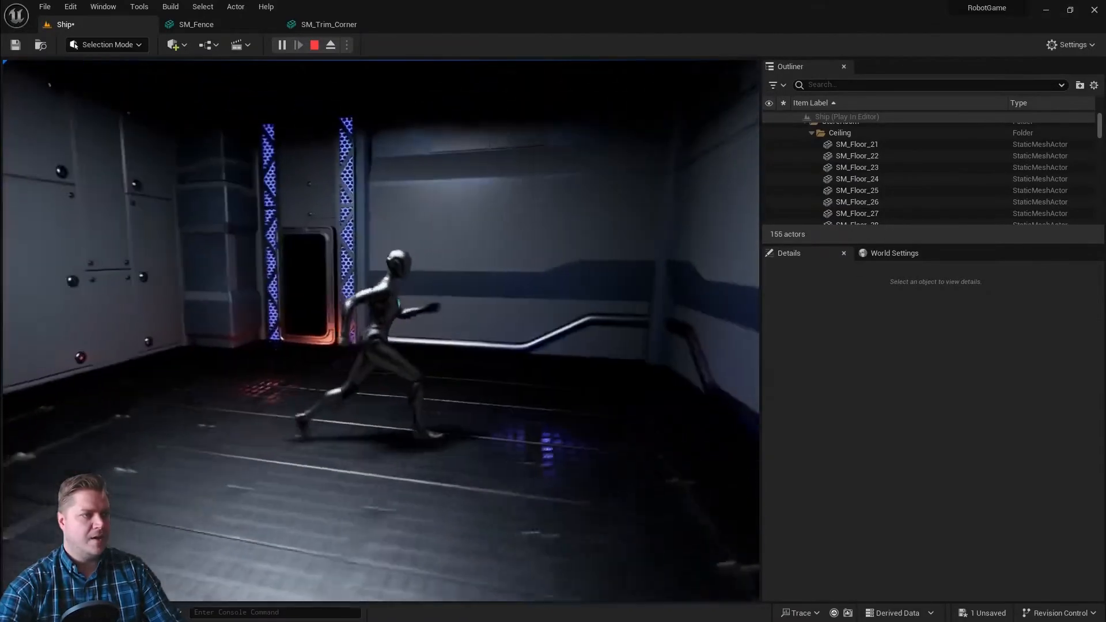
key("Escape")
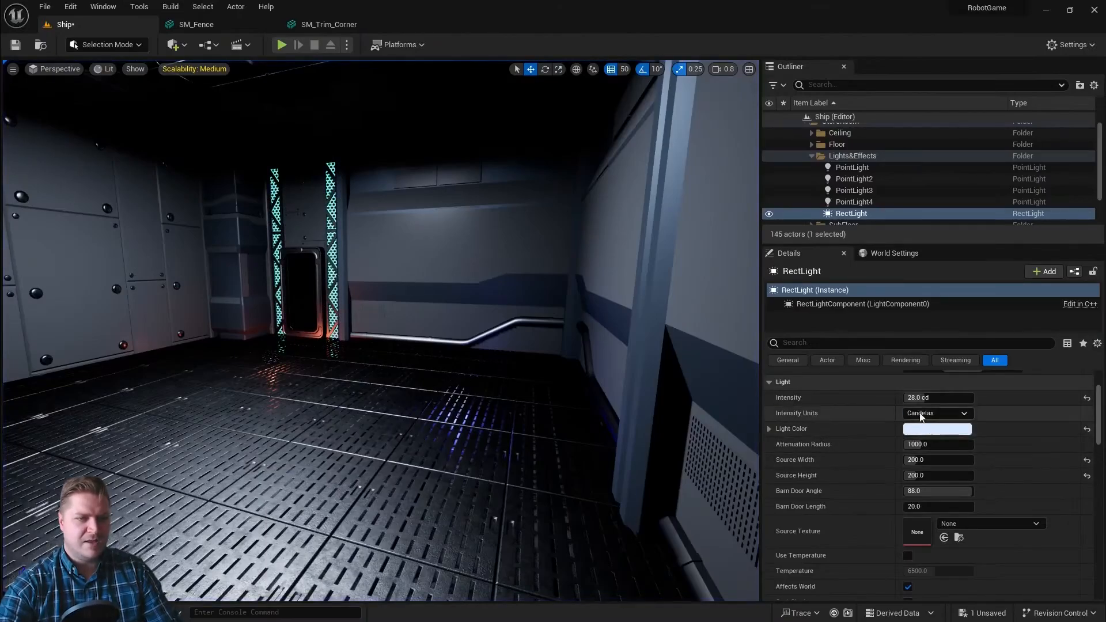
Step: Set the RectLight's intensity to 25 cd
left_click(926, 398)
type("25")
key("Return")
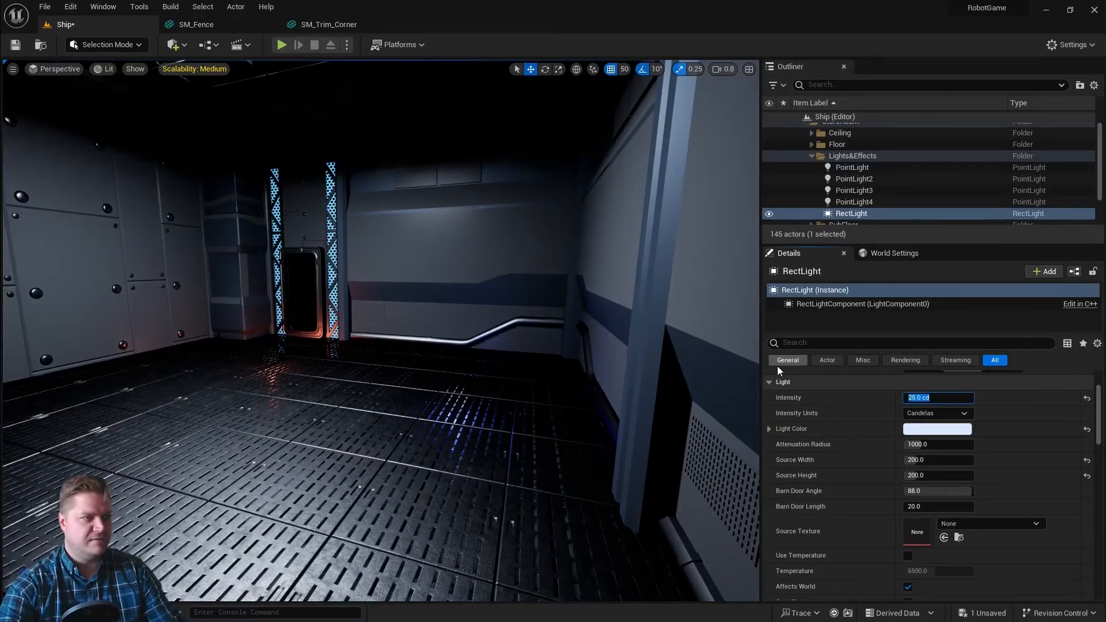
Step: Play the level again to examine the storeroom under the dimmer ceiling light, ending the session after a short run
left_click(281, 44)
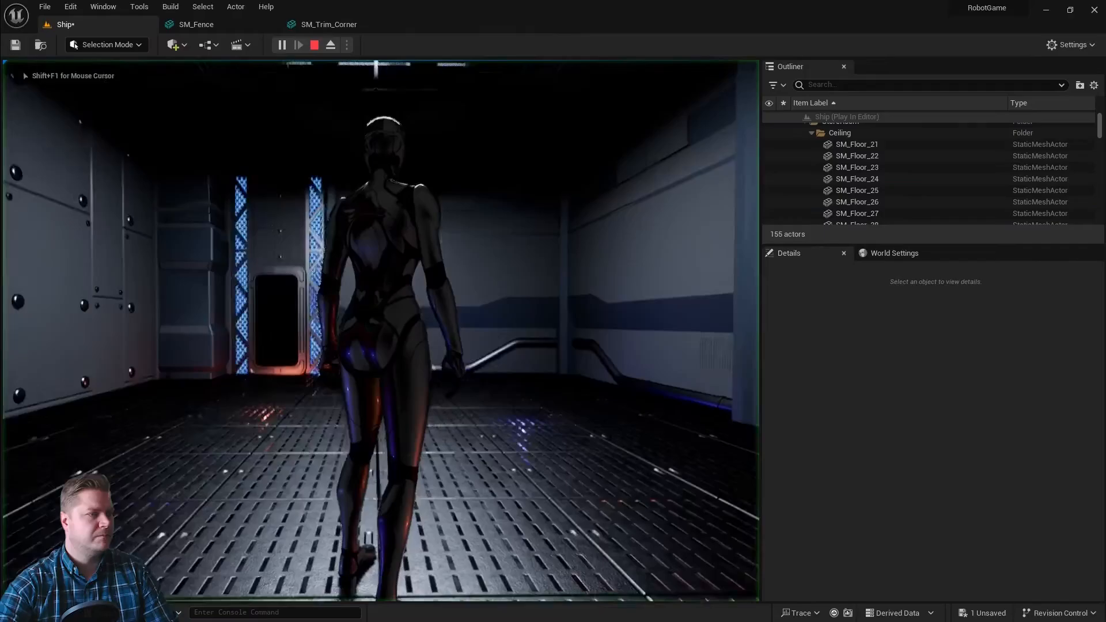
key("w")
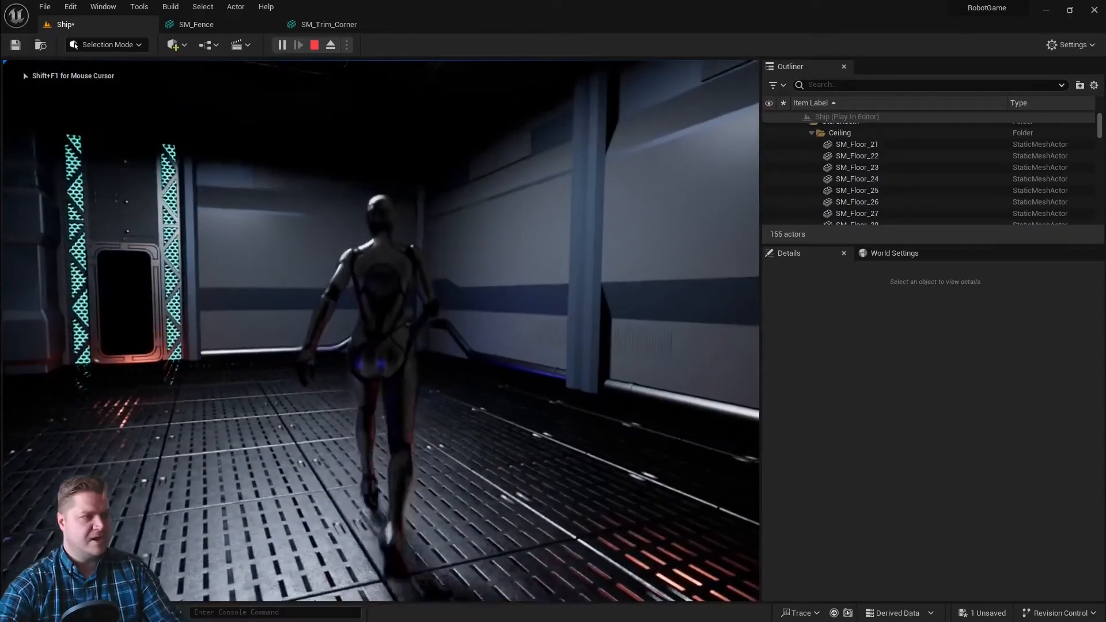
key("a")
key("w")
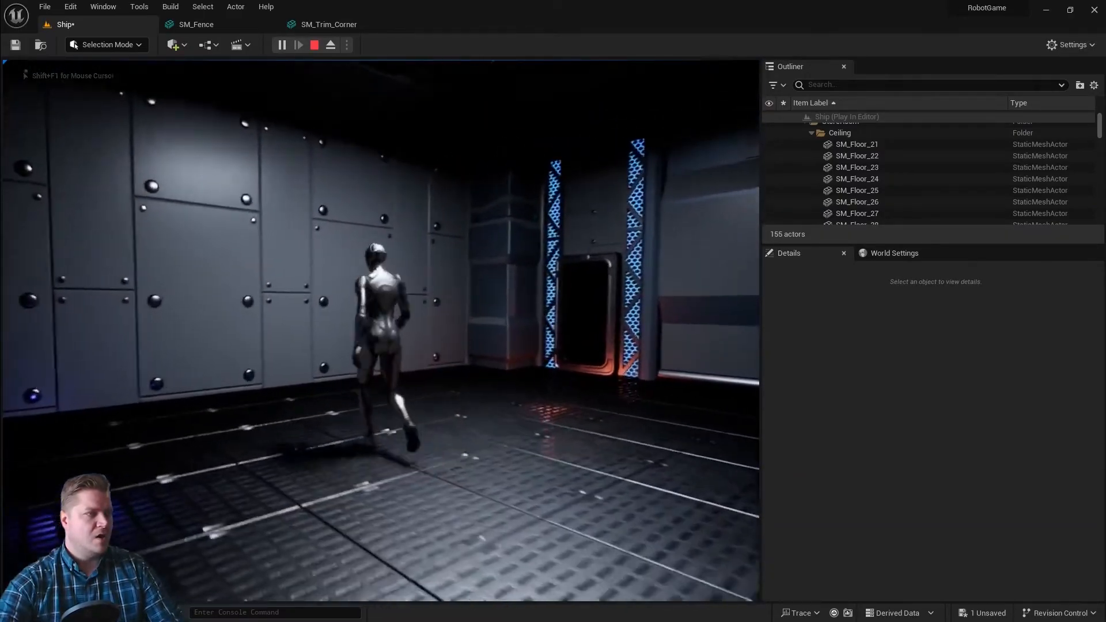
key("Escape")
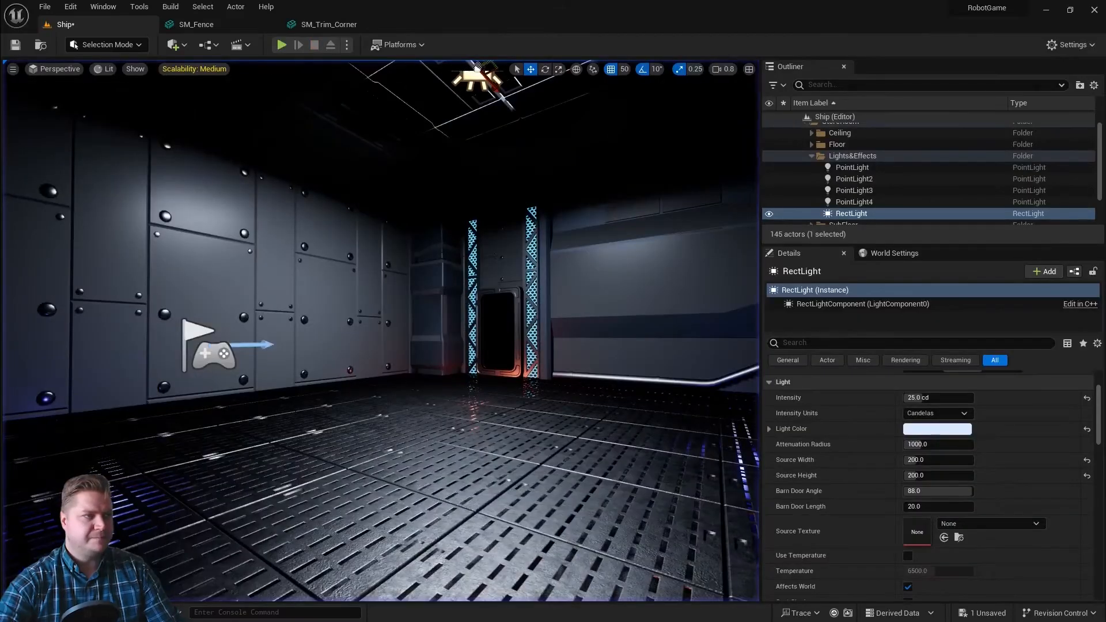
Step: Set the grid snap size to 10 and lower the RectLight slightly below the ceiling panels, leaving nothing selected
middle_click_drag(438, 169, 438, 160)
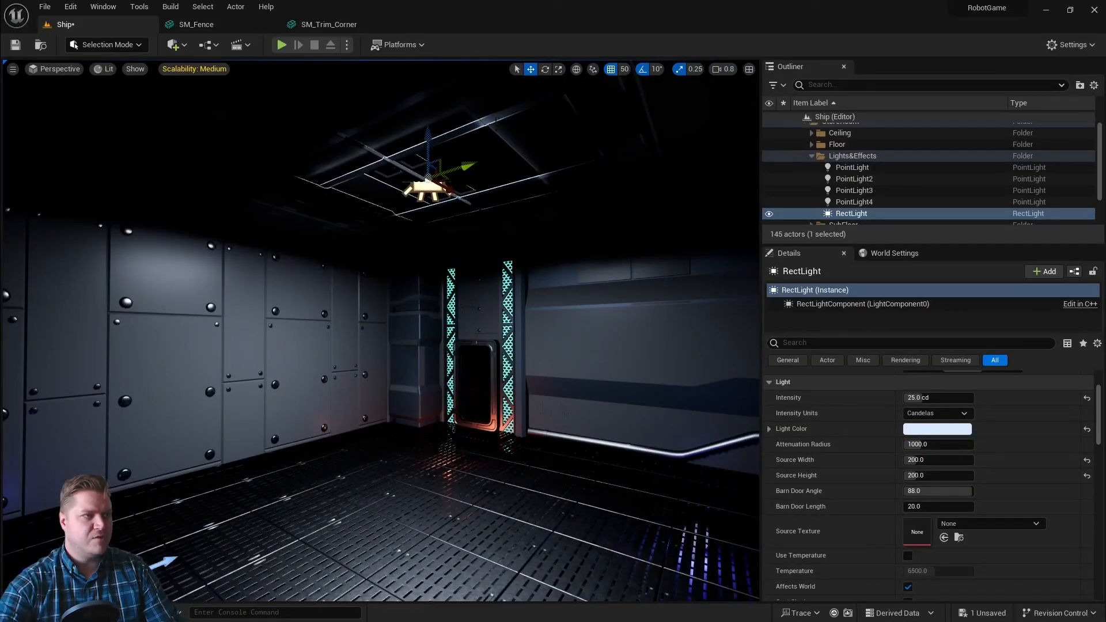
left_click(624, 69)
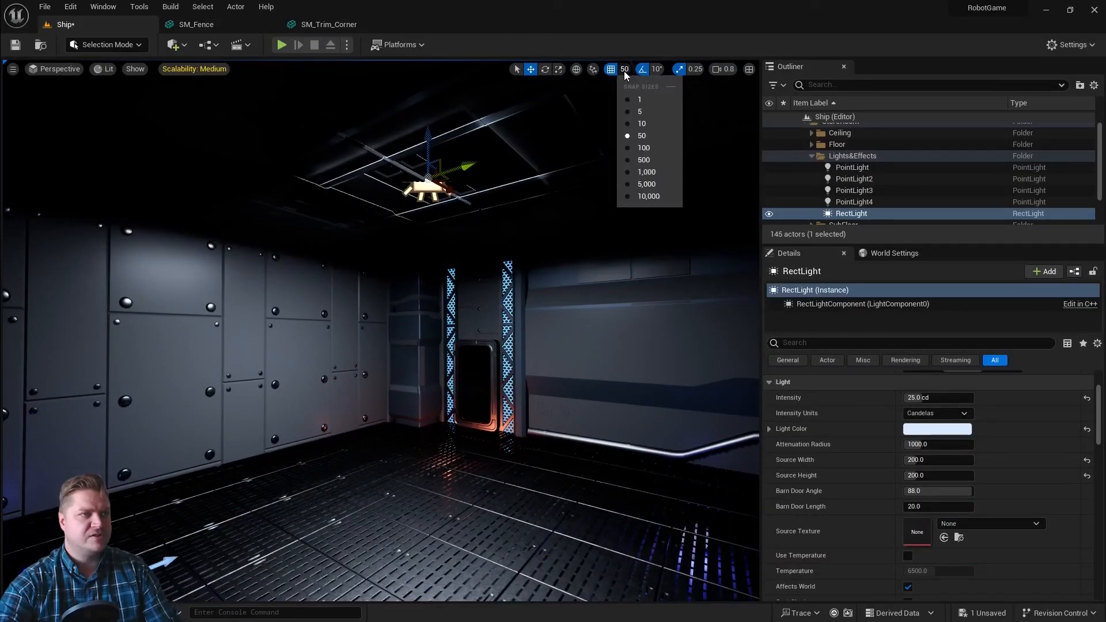
left_click(634, 125)
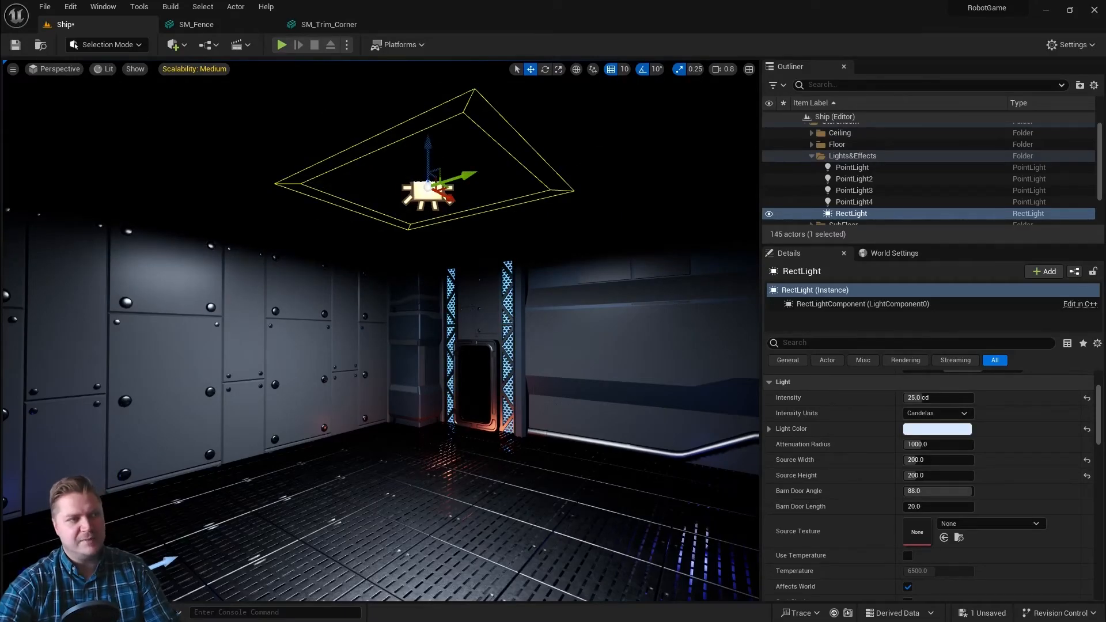
right_click_drag(382, 331, 404, 355)
key("Escape")
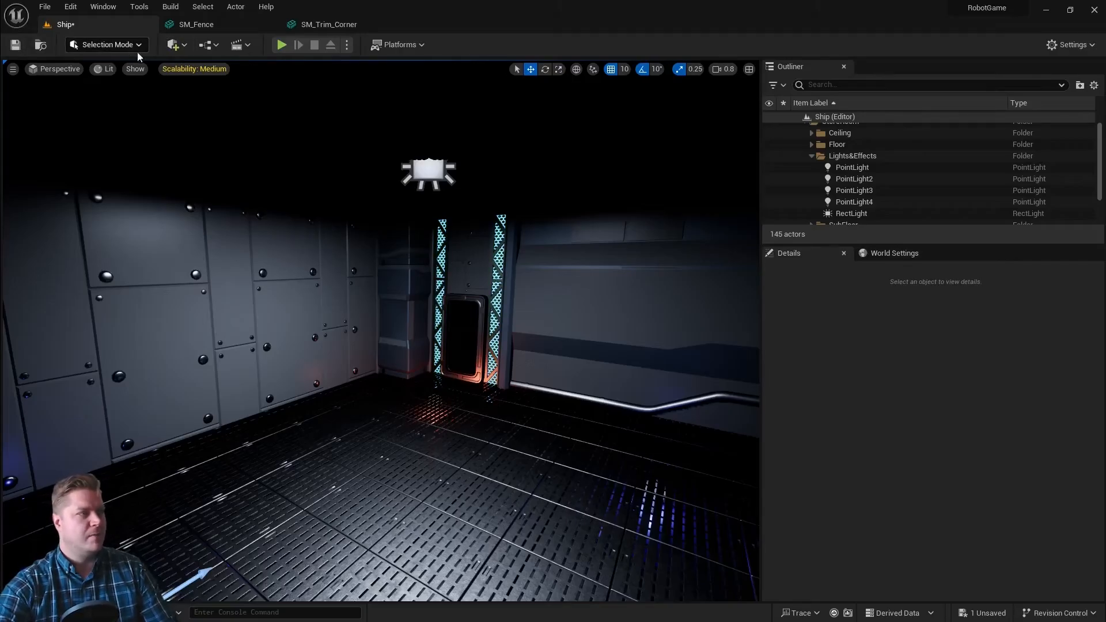
Step: Check the storeroom in a brief play session and build only the lighting for the level
left_click(282, 44)
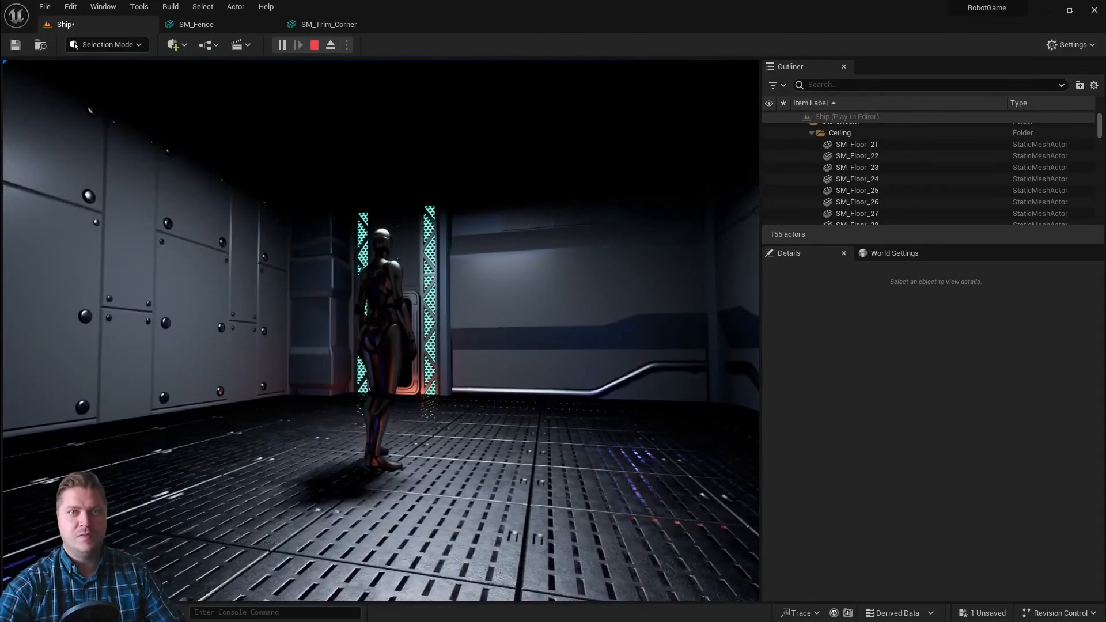
key("Escape")
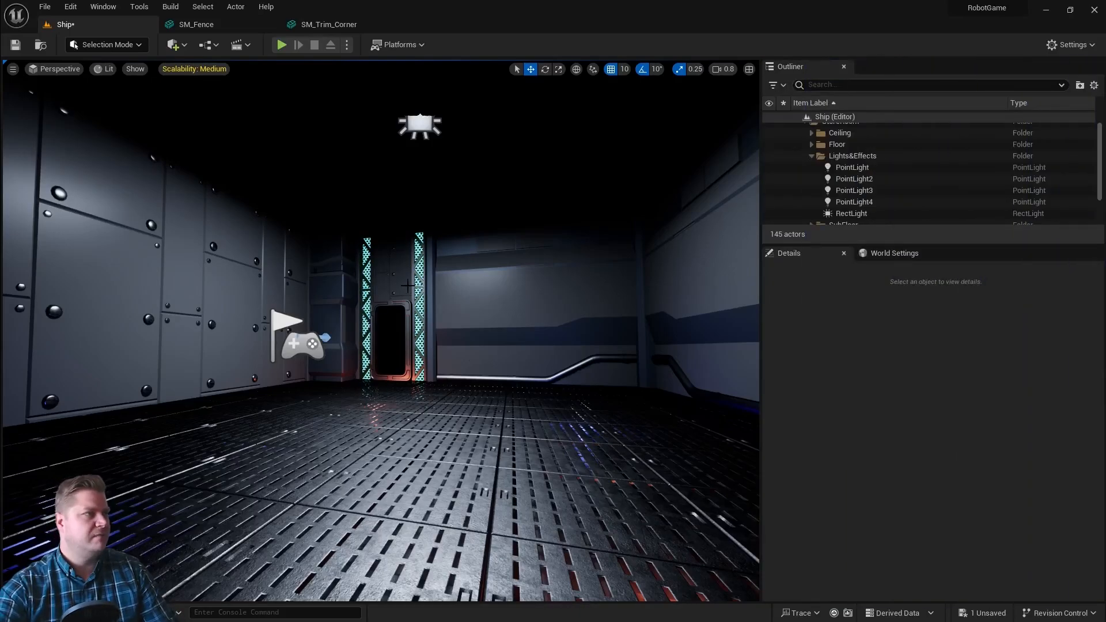
left_click(175, 7)
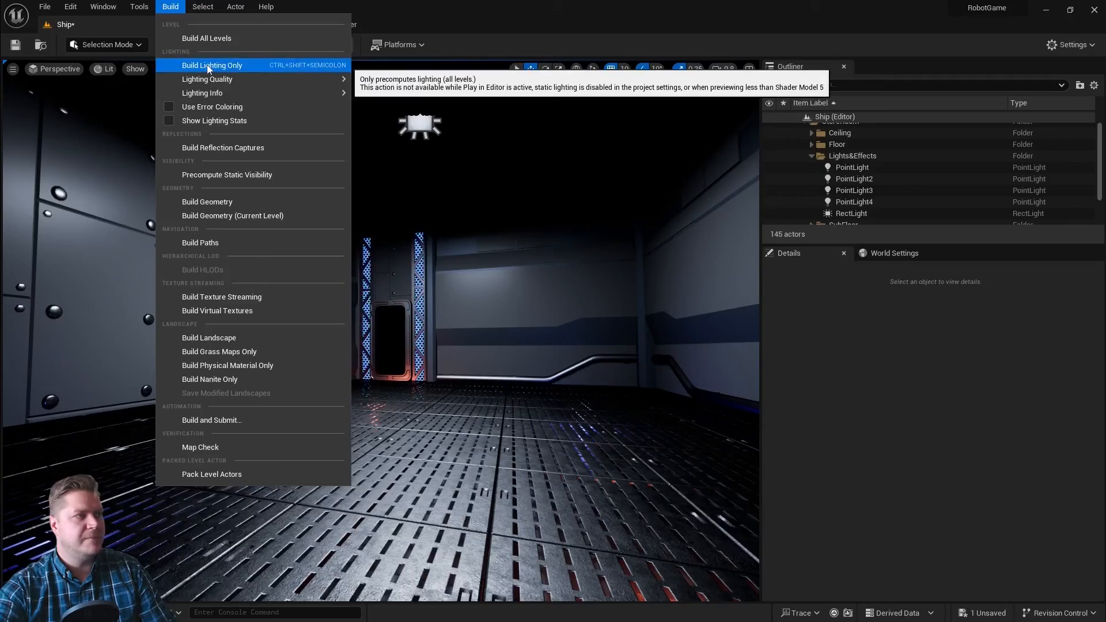
left_click(205, 65)
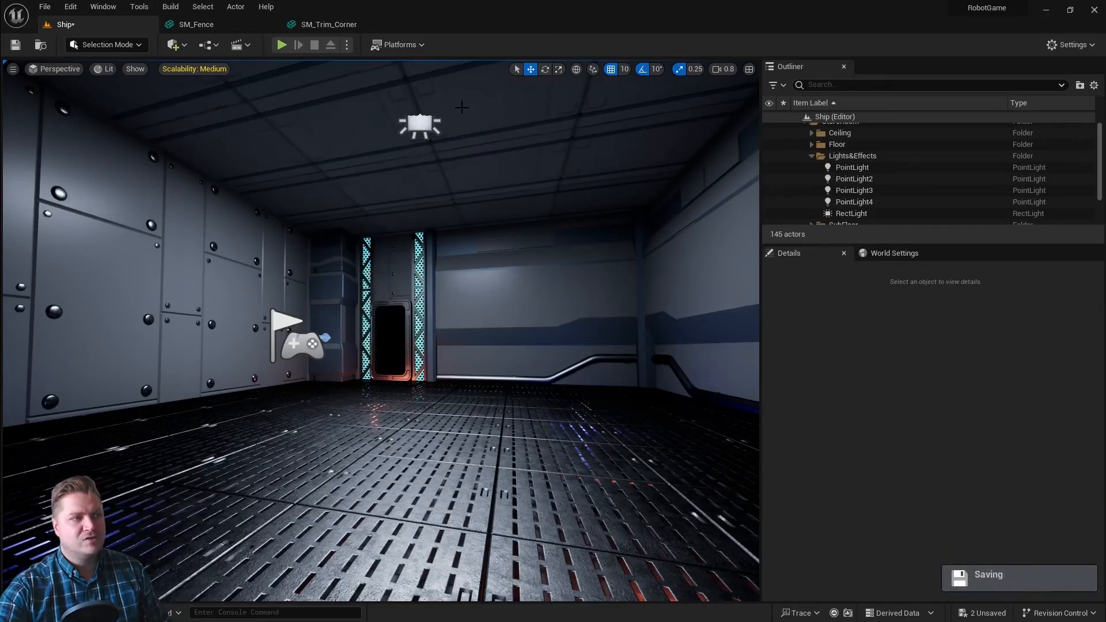
Step: Play the level and run through the storeroom to inspect the built lighting on the walls and ceiling
left_click(279, 45)
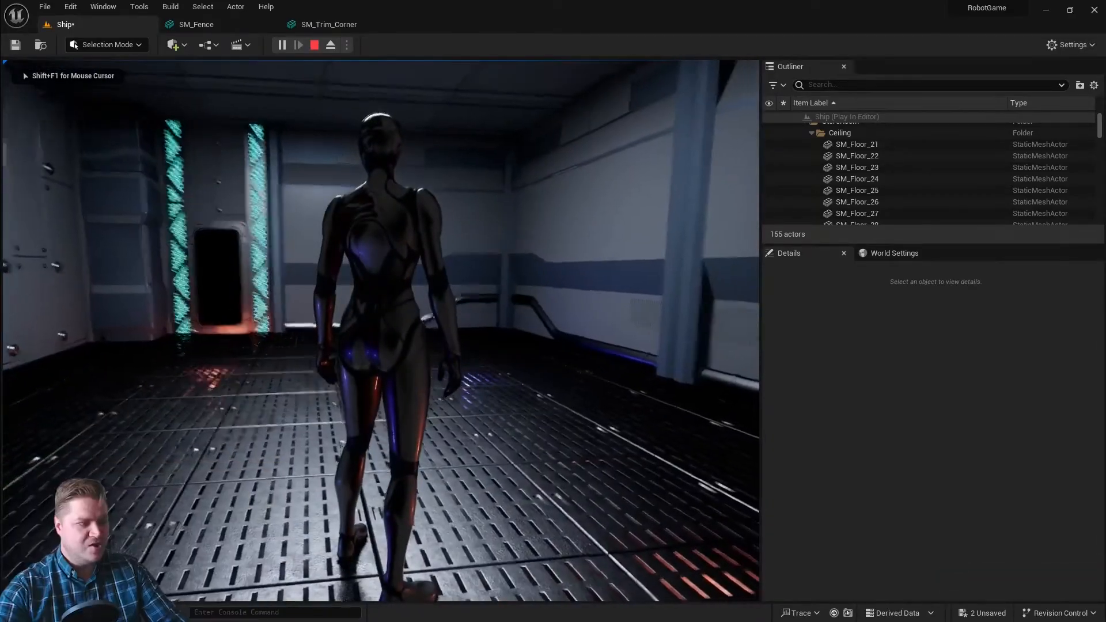
key("w")
key("w")
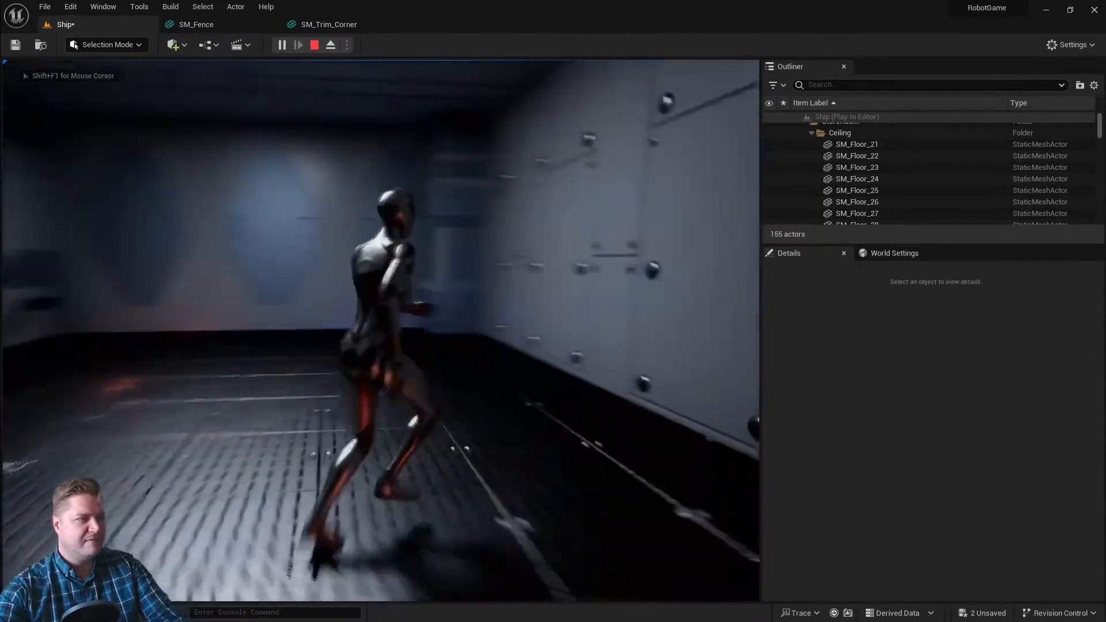
key("w")
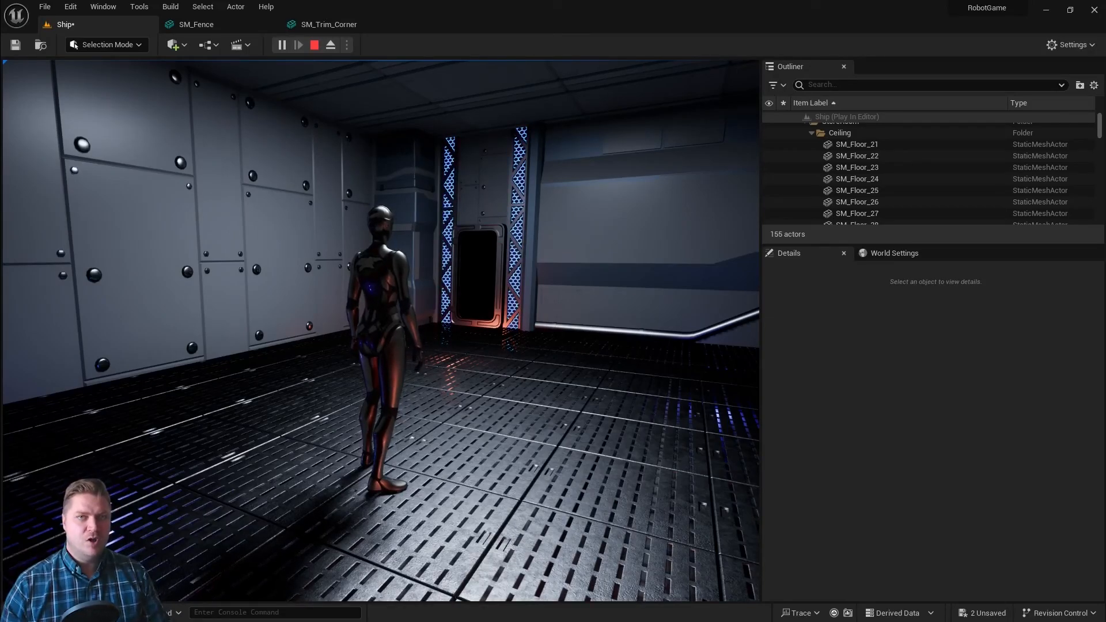
Step: End the play session and save the current level as a copy named ShipChapter3Begin in the Levels folder
key("Escape")
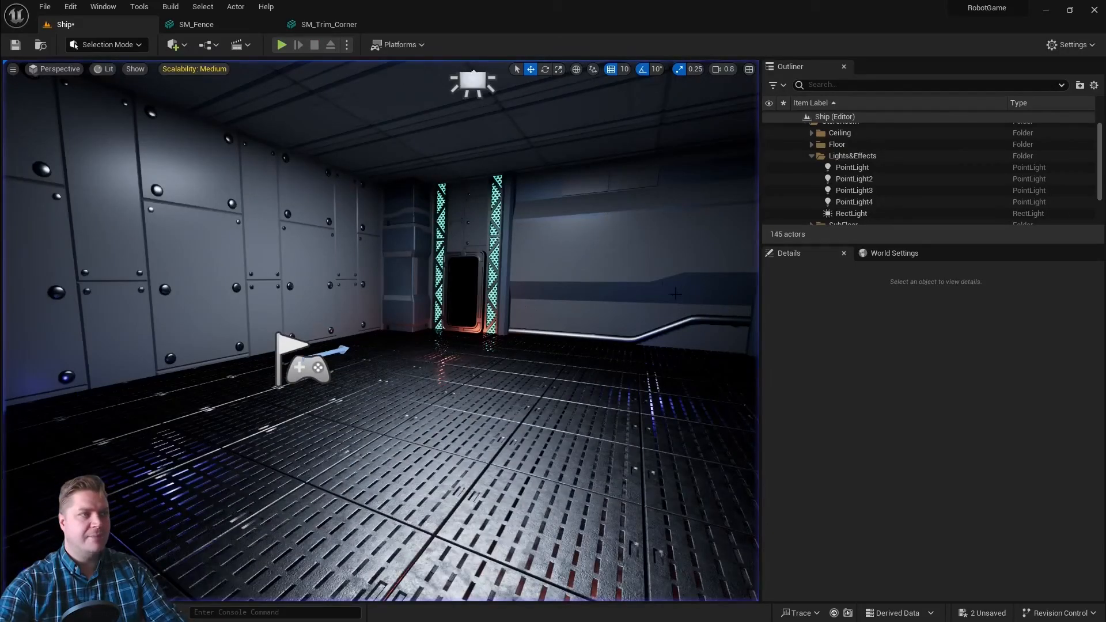
left_click(36, 8)
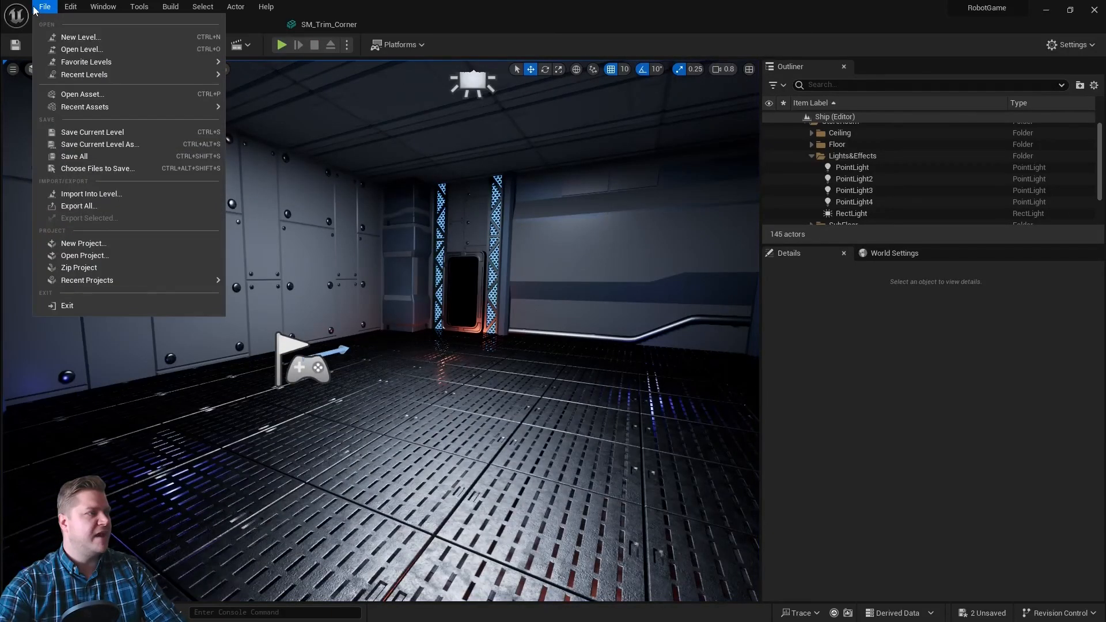
left_click(100, 145)
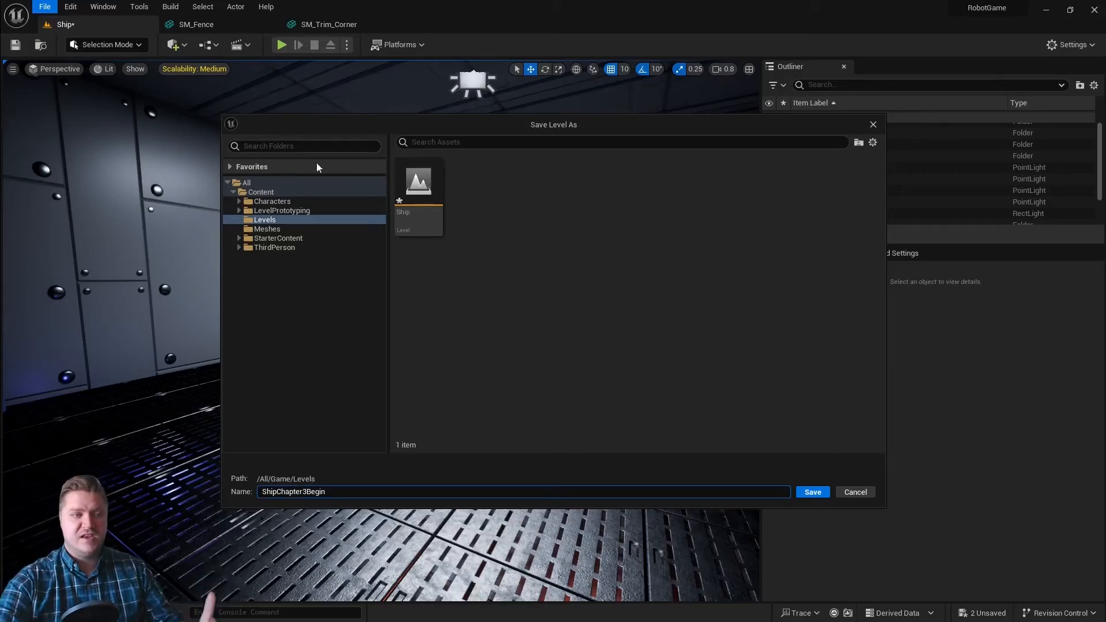
left_click(811, 493)
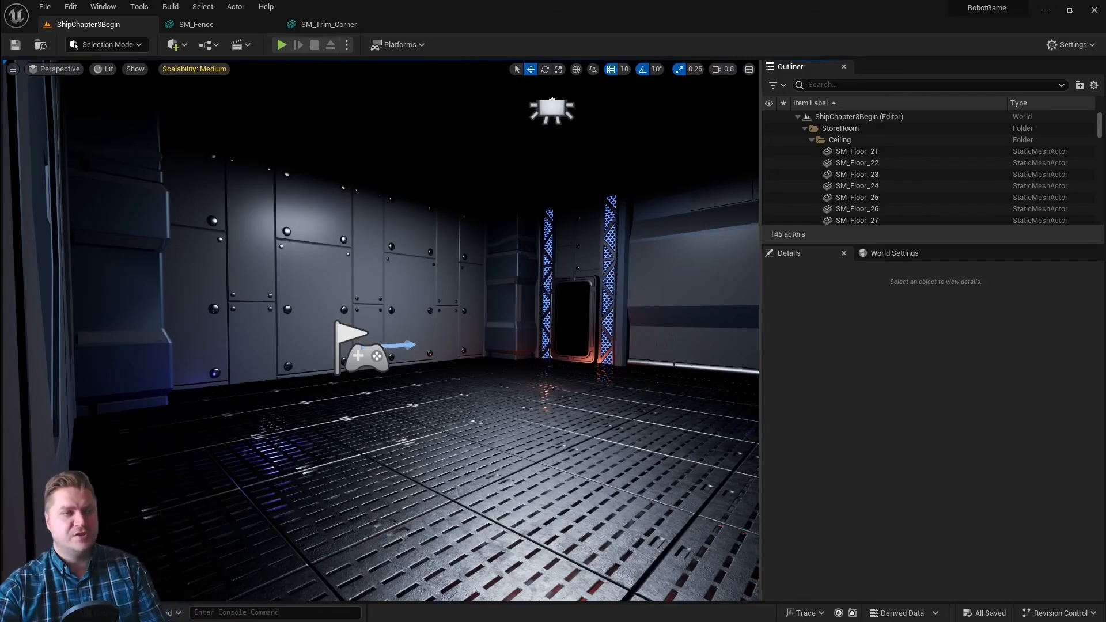
Step: Check the storeroom in the ShipChapter3Begin level and build only its lighting
middle_click_drag(381, 331, 478, 279)
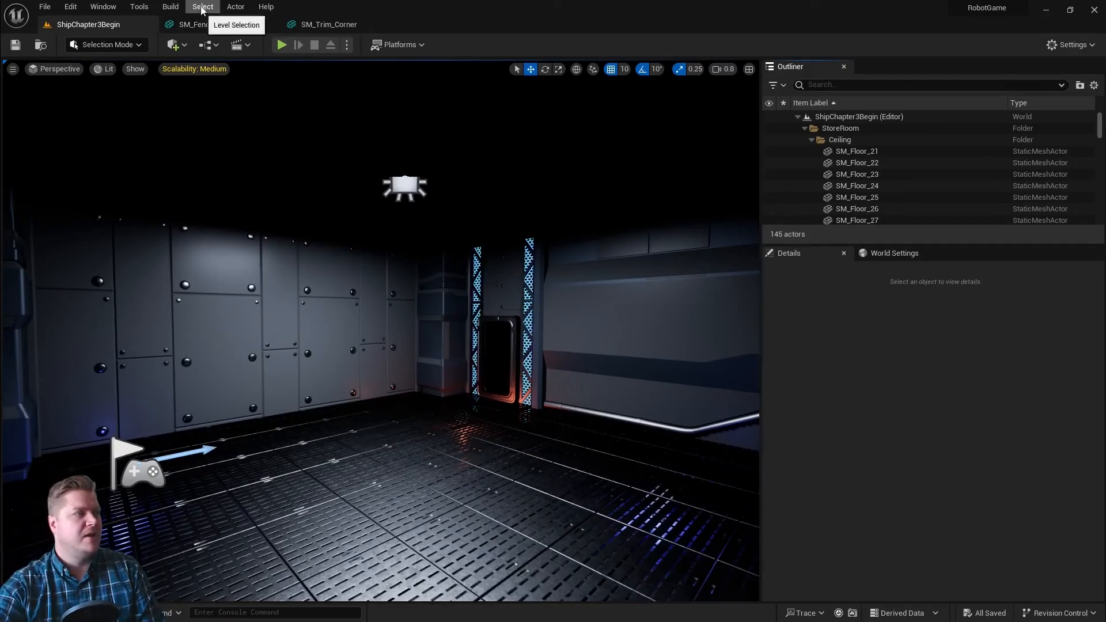
left_click(171, 6)
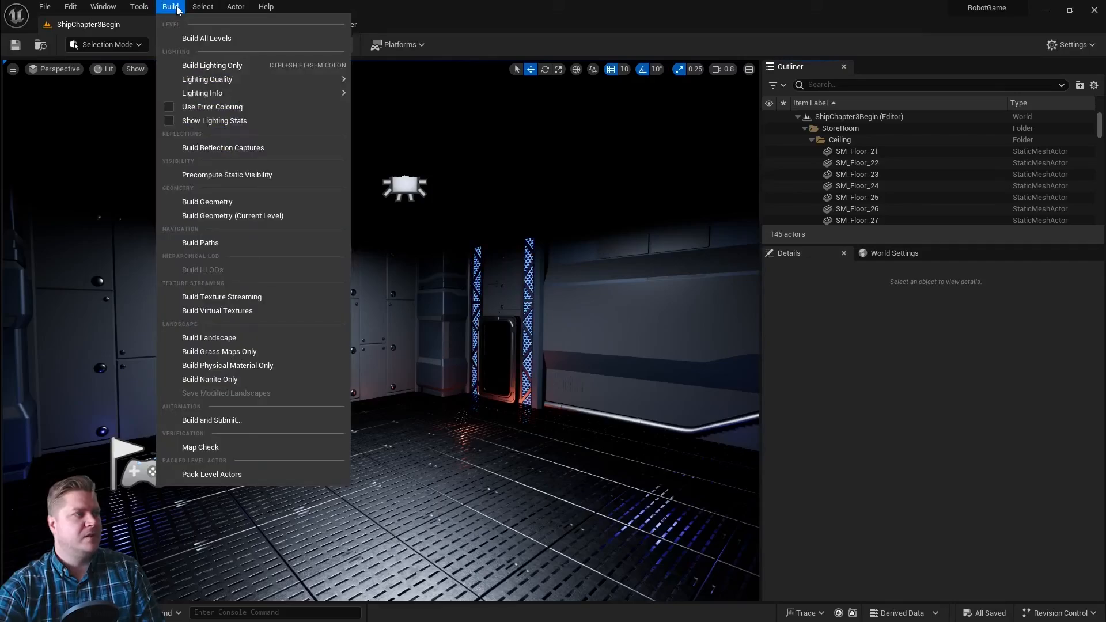
left_click(220, 65)
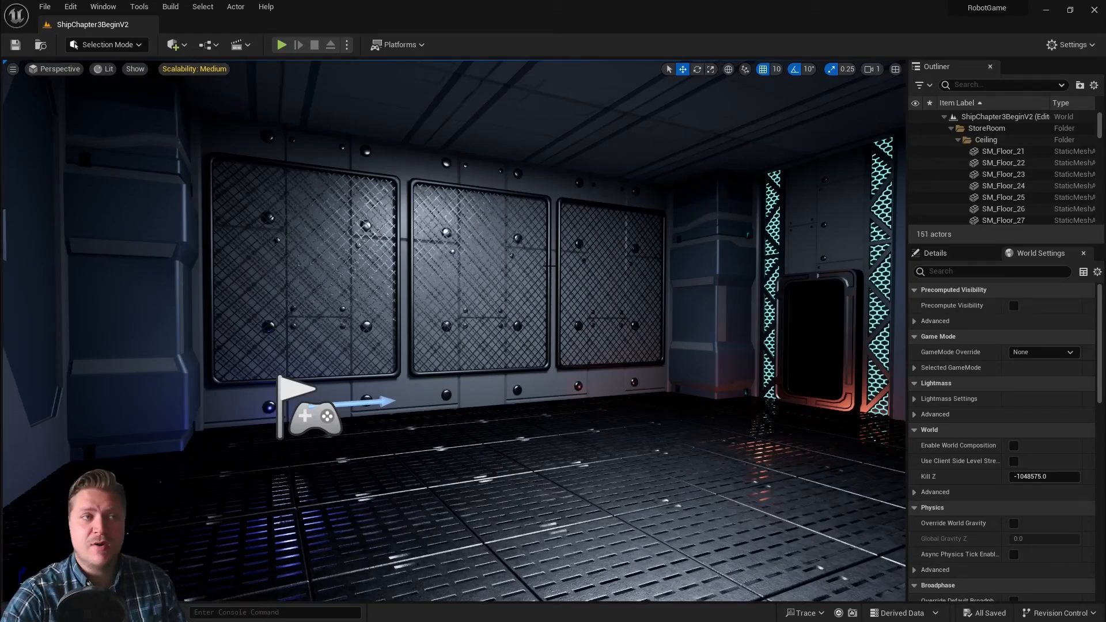
mouse_move(590, 278)
right_mouse_down()
mouse_move(450, 280)
mouse_move(592, 279)
right_mouse_up()
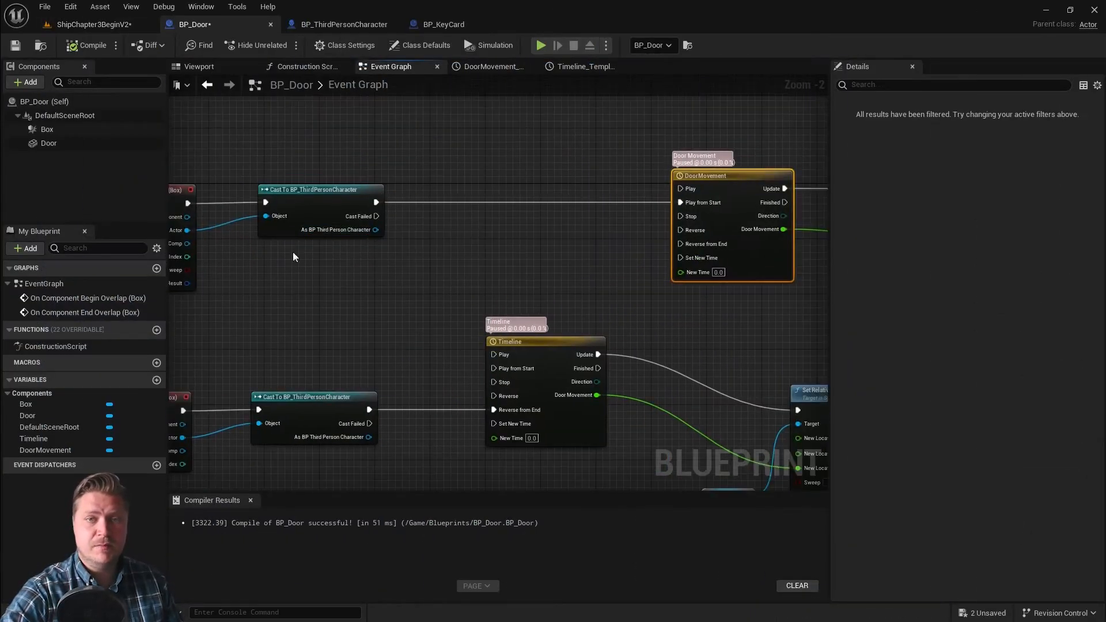
Step: In BP_Door's event graph, branch on the cast character's Has Key? before DoorMovement and print "Door Locked! Key Card Required" when False
left_click_drag(376, 230, 413, 264)
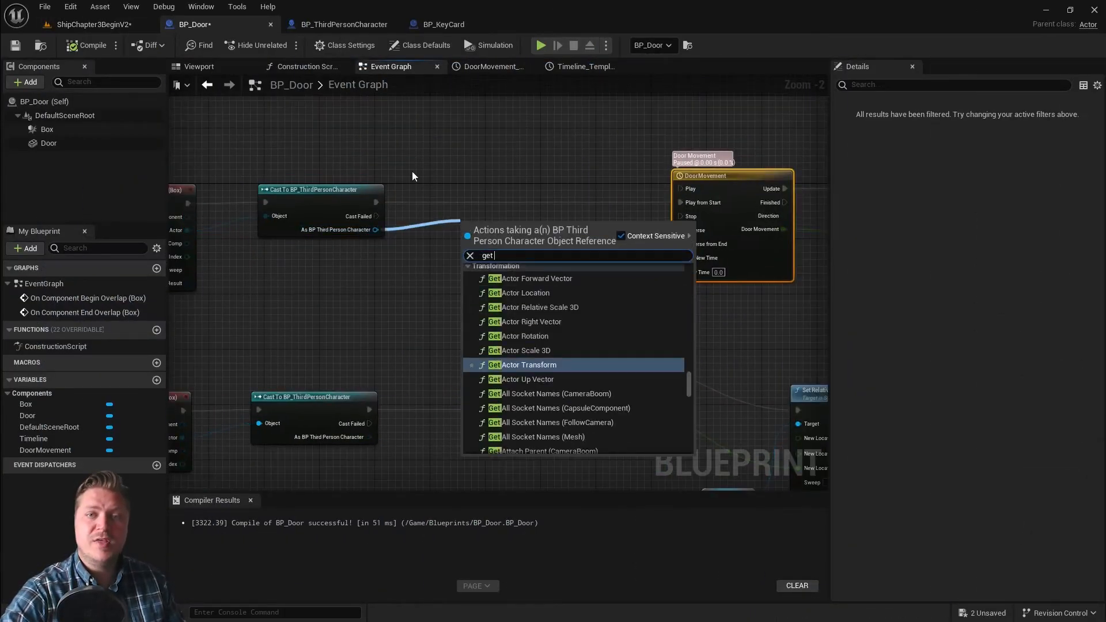
left_click(495, 248)
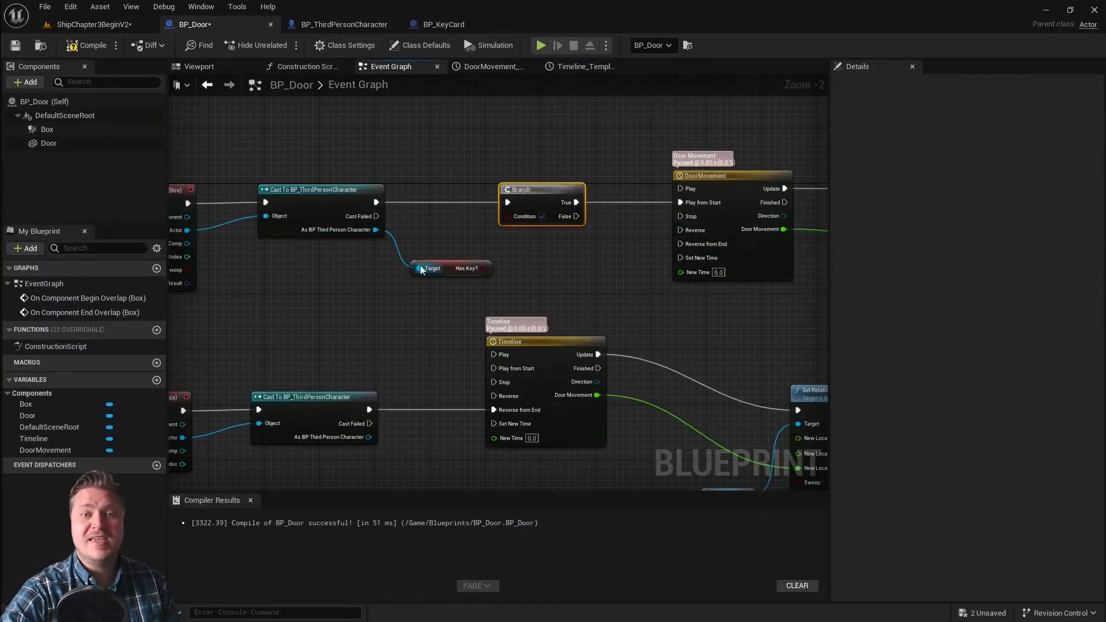
left_click(473, 269)
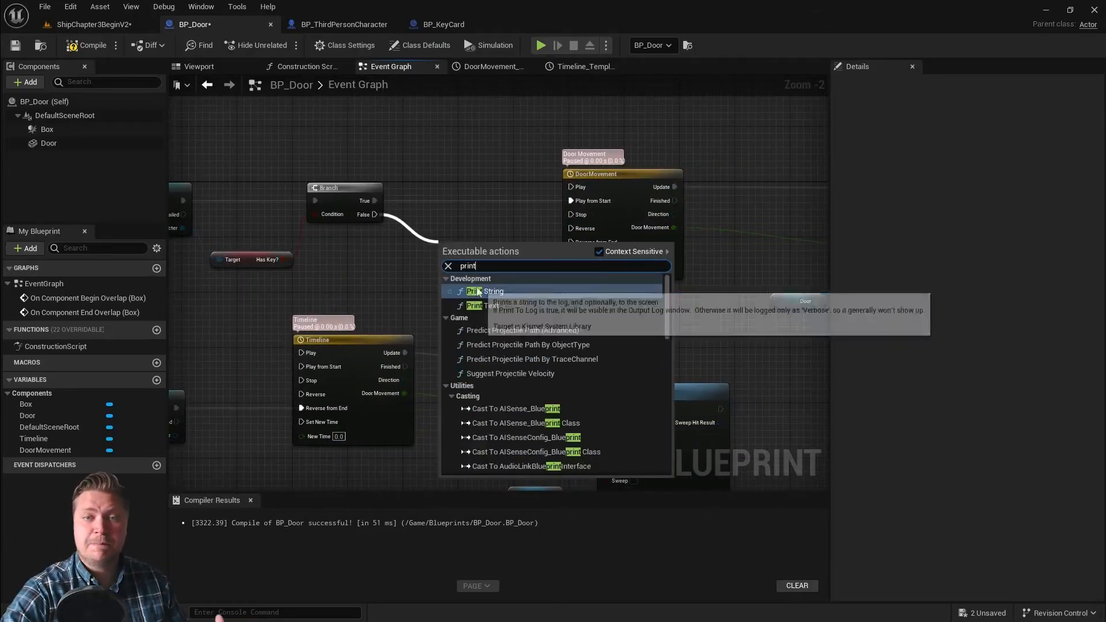
left_click(518, 293)
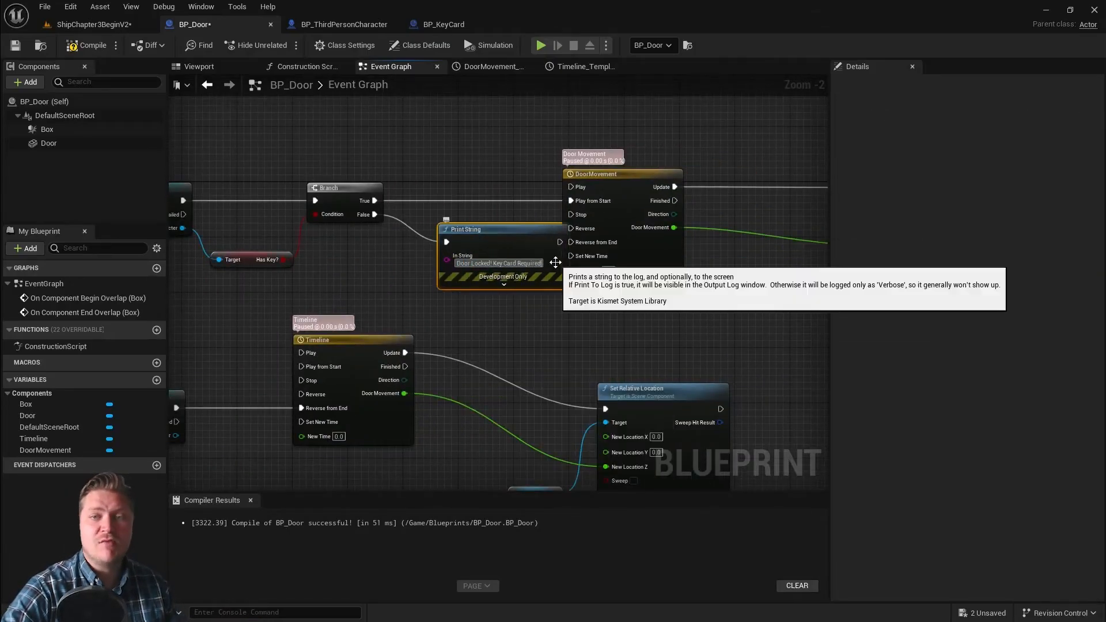
scroll(324, 230, "down", 2)
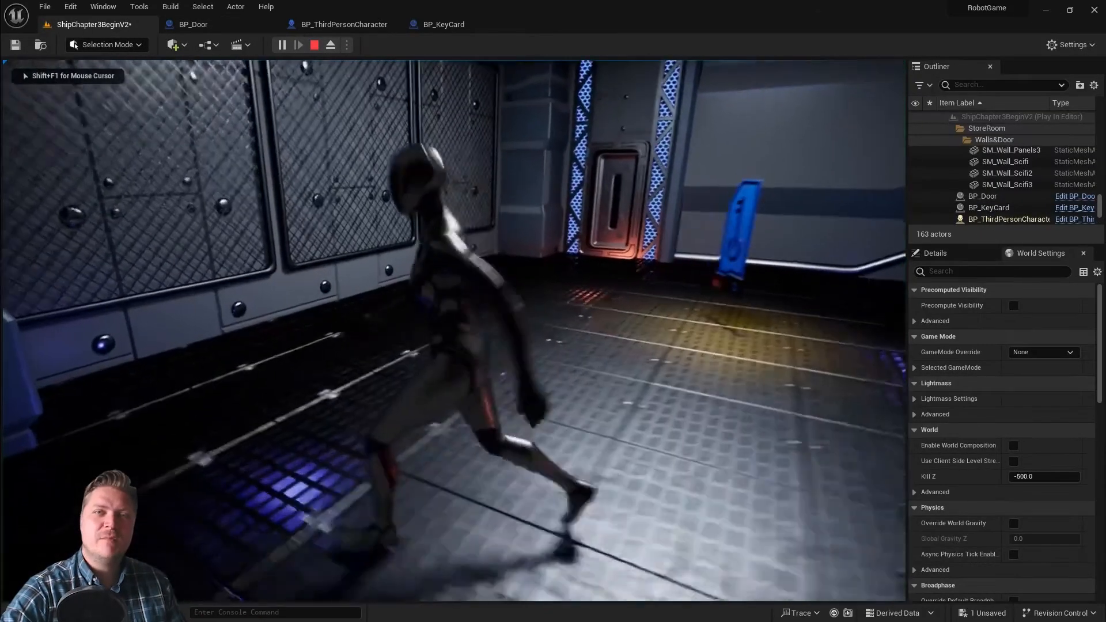
Step: Play the level and run the character up to the storeroom door to test it without the key card
key("w")
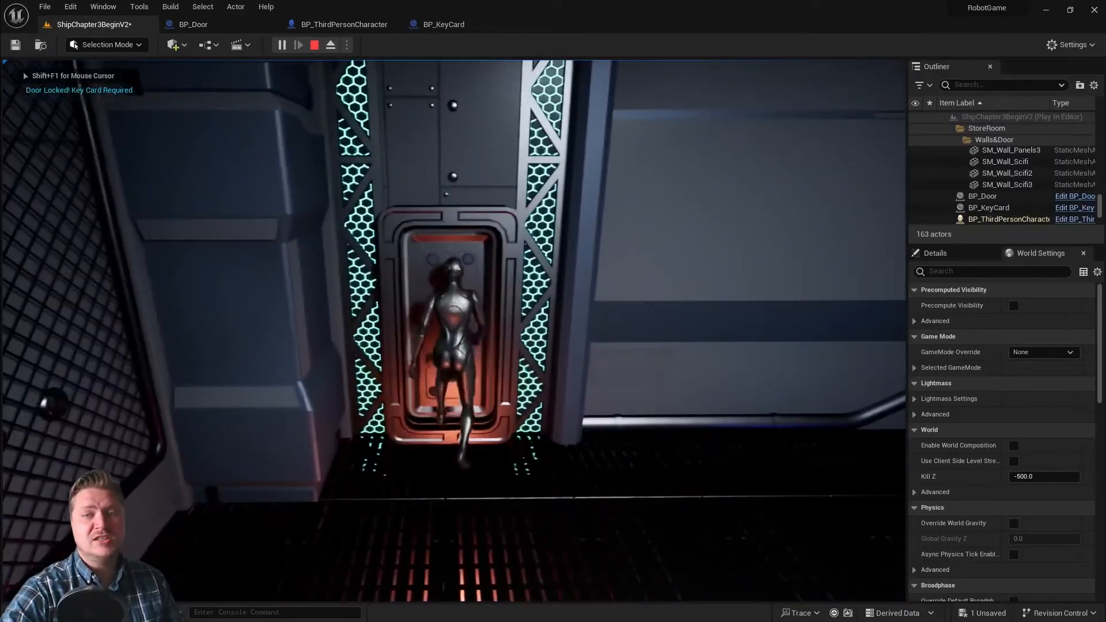
key("s")
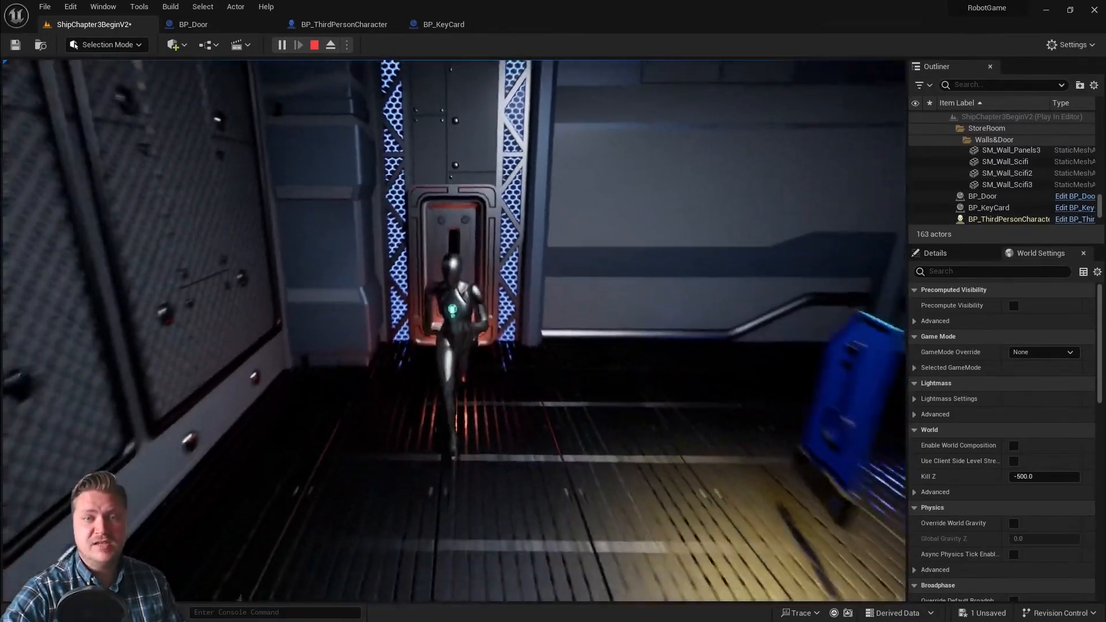
key("a")
key("w")
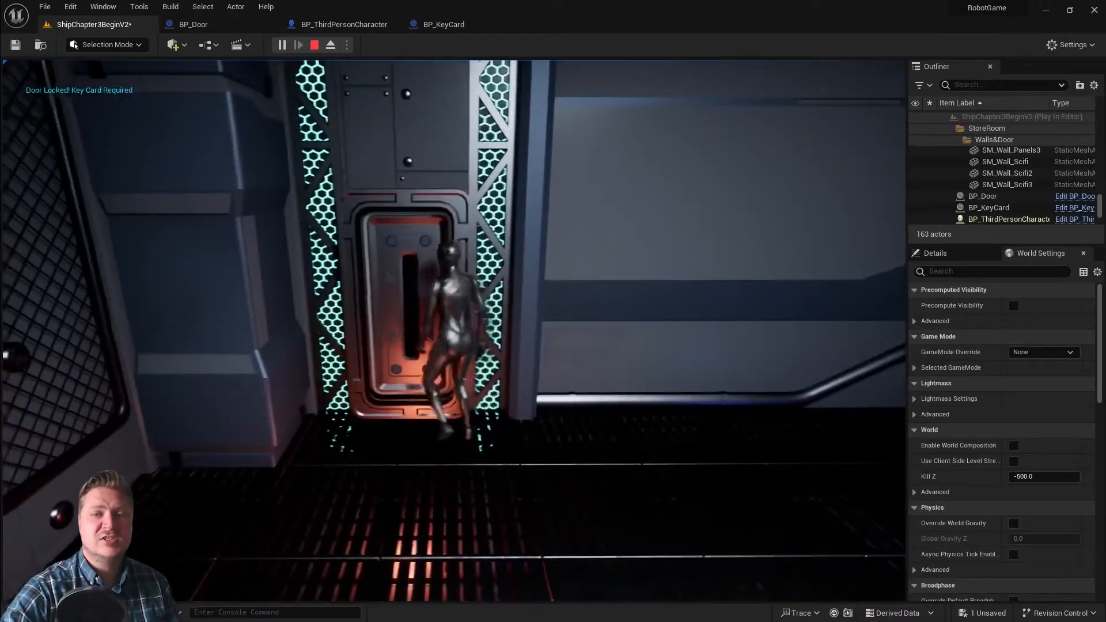
key("s")
Step: Collect the blue key card in the storeroom and run back to the door to test it with the card
key("w")
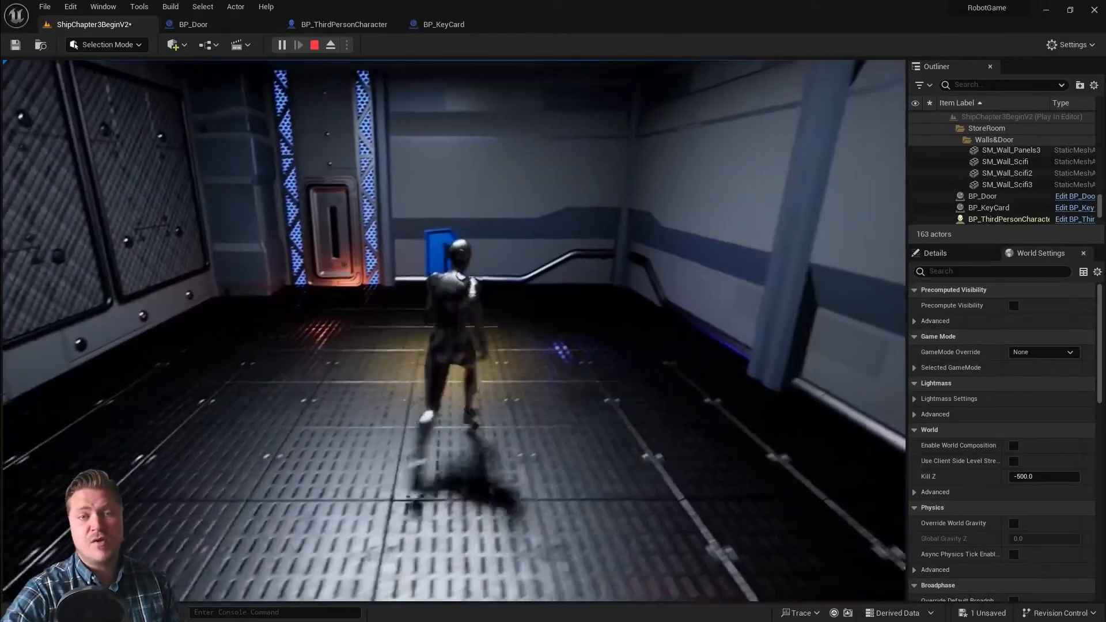
key("a")
key("w")
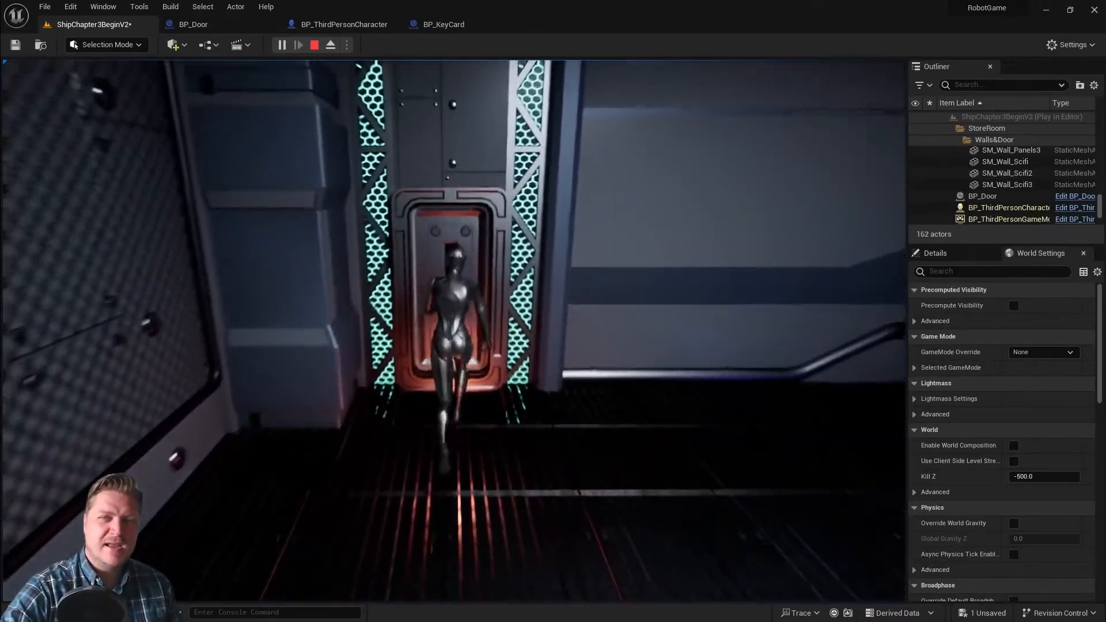
key("w")
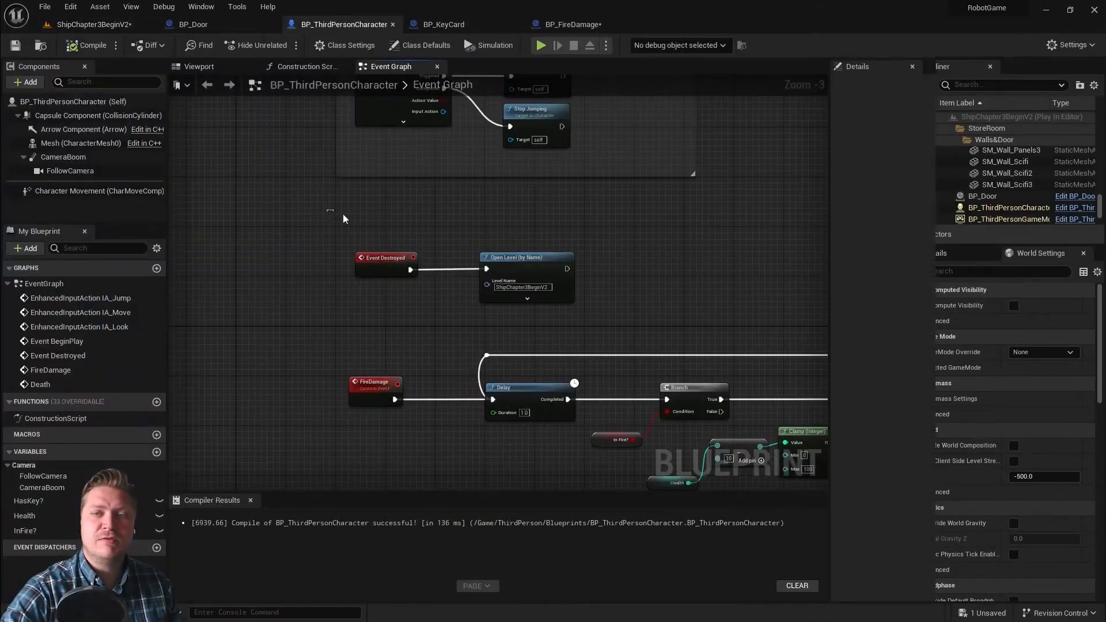
Step: In BP_ThirdPersonCharacter's event graph, wrap the Event Destroyed and Open Level nodes in a comment titled "Destroy&Reset"
key("c")
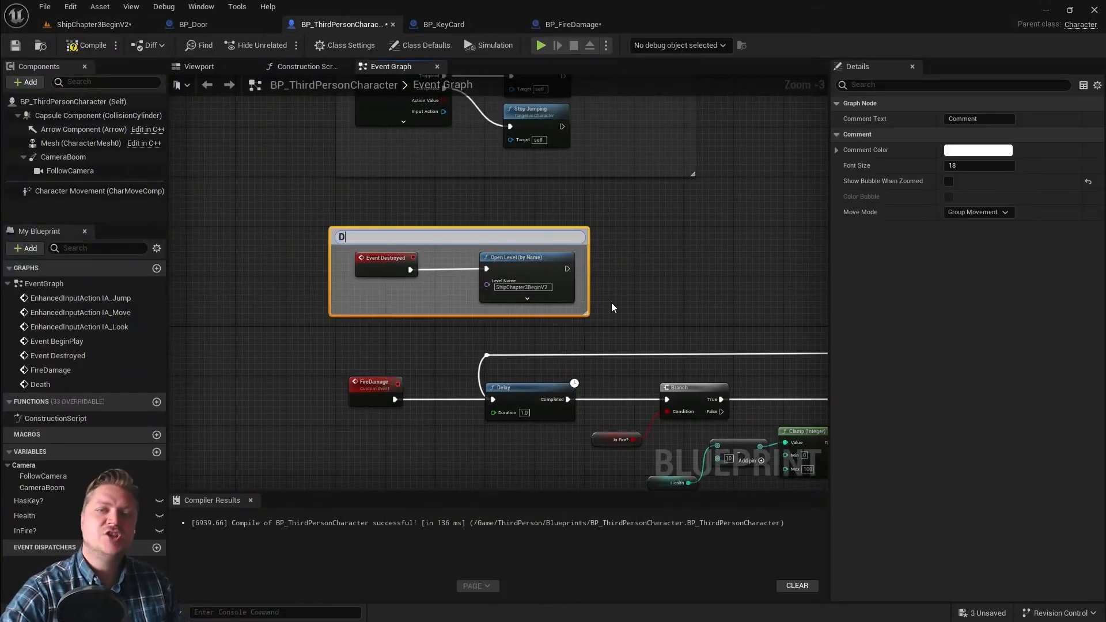
type("Destroy&")
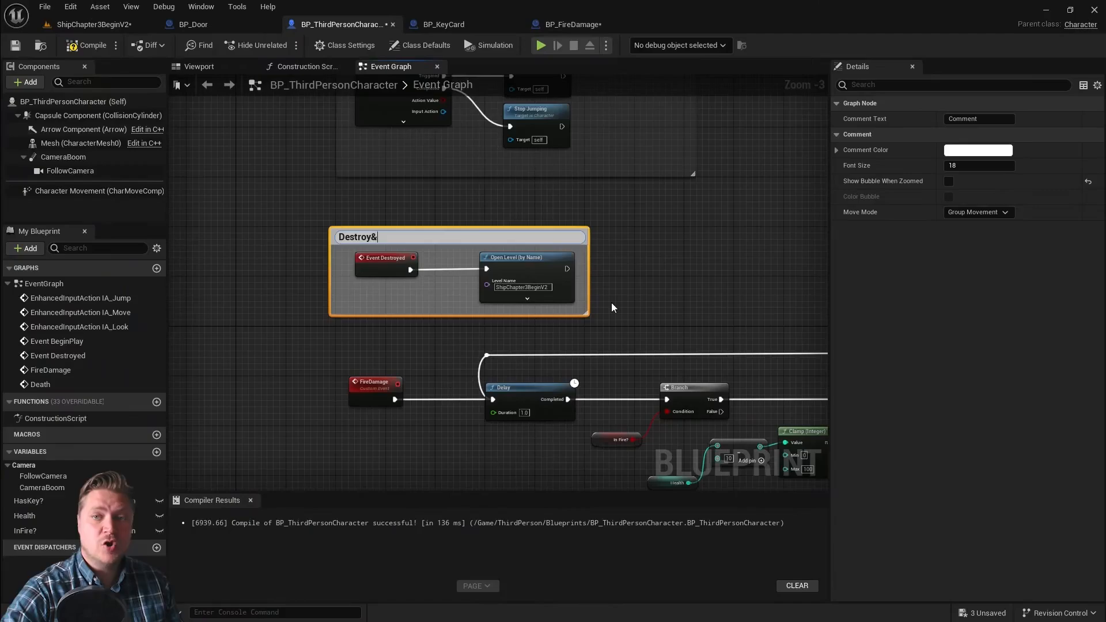
type("Reset")
key("Return")
Step: Wrap the whole FireDamage event chain in a comment titled "FireDamage"
right_click_drag(680, 345, 568, 229)
scroll(231, 295, "down", 2)
left_click_drag(230, 257, 770, 348)
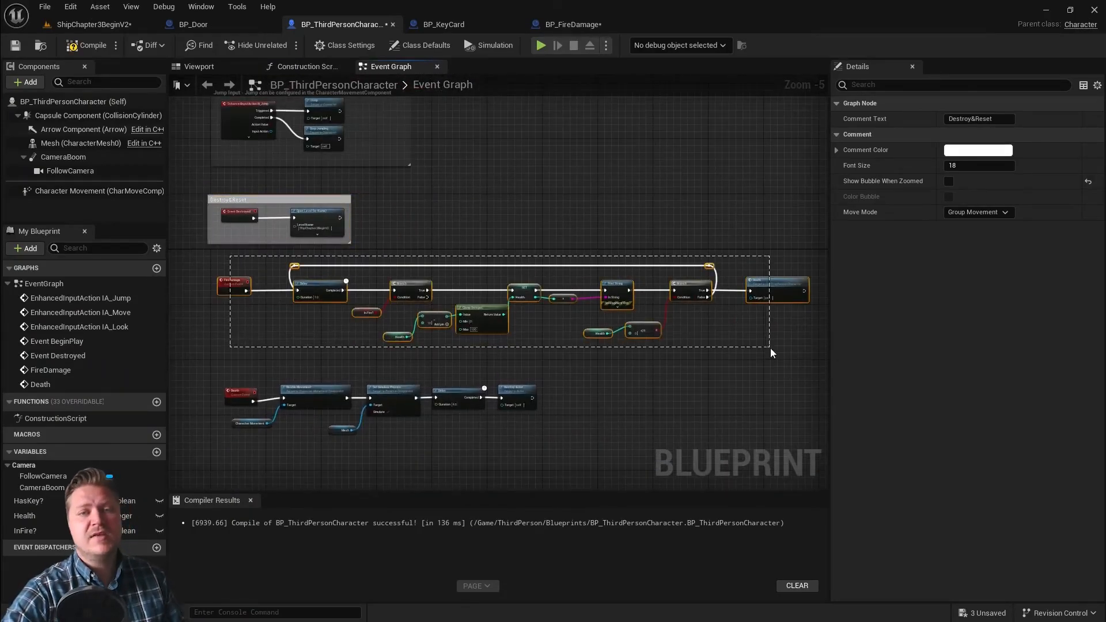
type("c")
type("FireDamage")
key("Return")
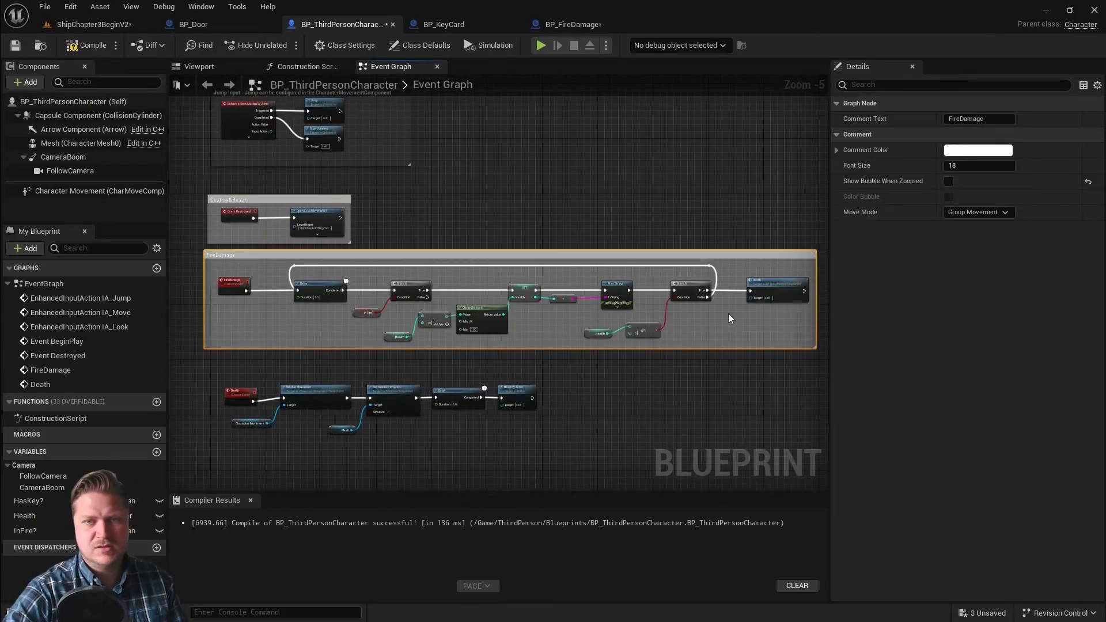
Step: Wrap the Death event chain, from the custom event through Destroy Actor, in a comment titled "Death"
right_click_drag(753, 423, 701, 312)
scroll(503, 351, "up", 2)
right_click_drag(504, 351, 796, 359)
left_click_drag(230, 207, 744, 335)
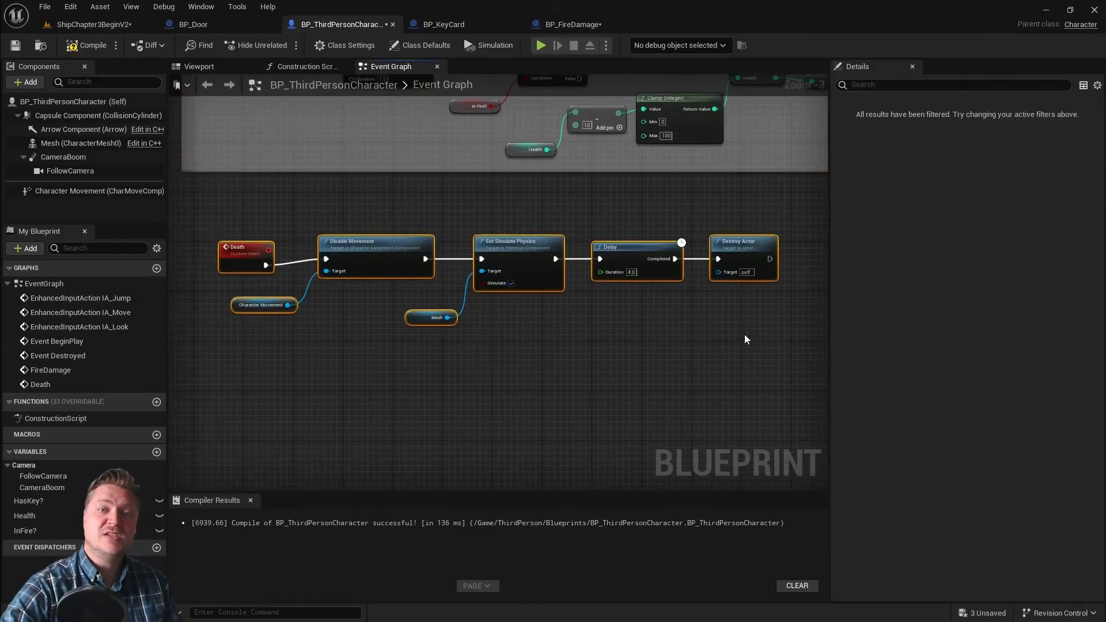
type("cDeath")
key("Return")
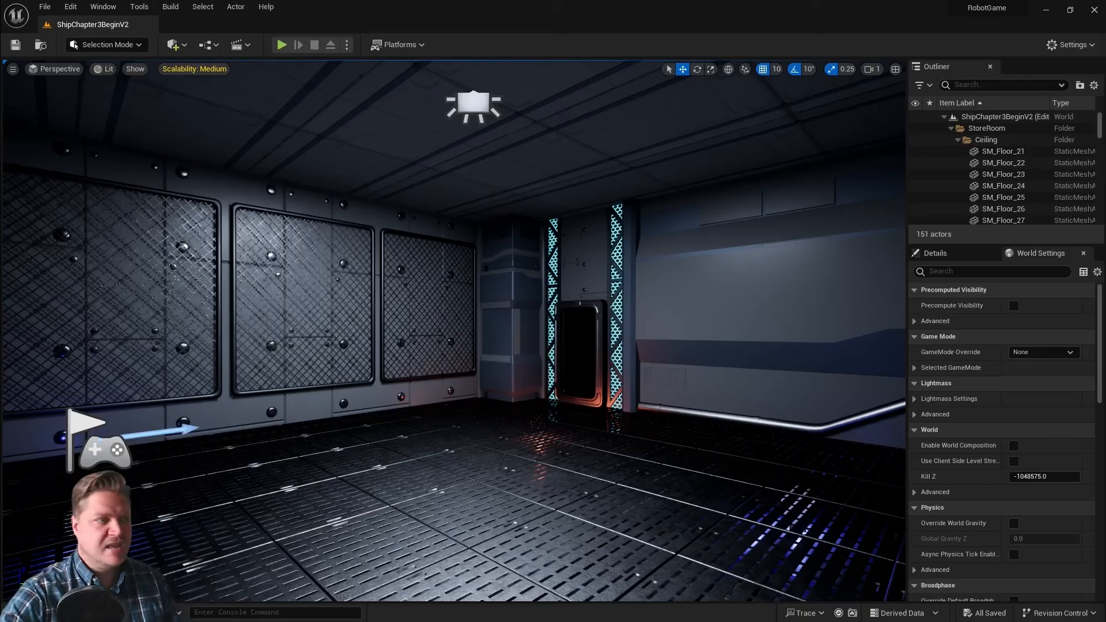
Step: Open the BP_ThirdPersonCharacter blueprint from Content/ThirdPerson/Blueprints and dock its editor beside the ShipChapter3BeginV2 level
key("ctrl+space")
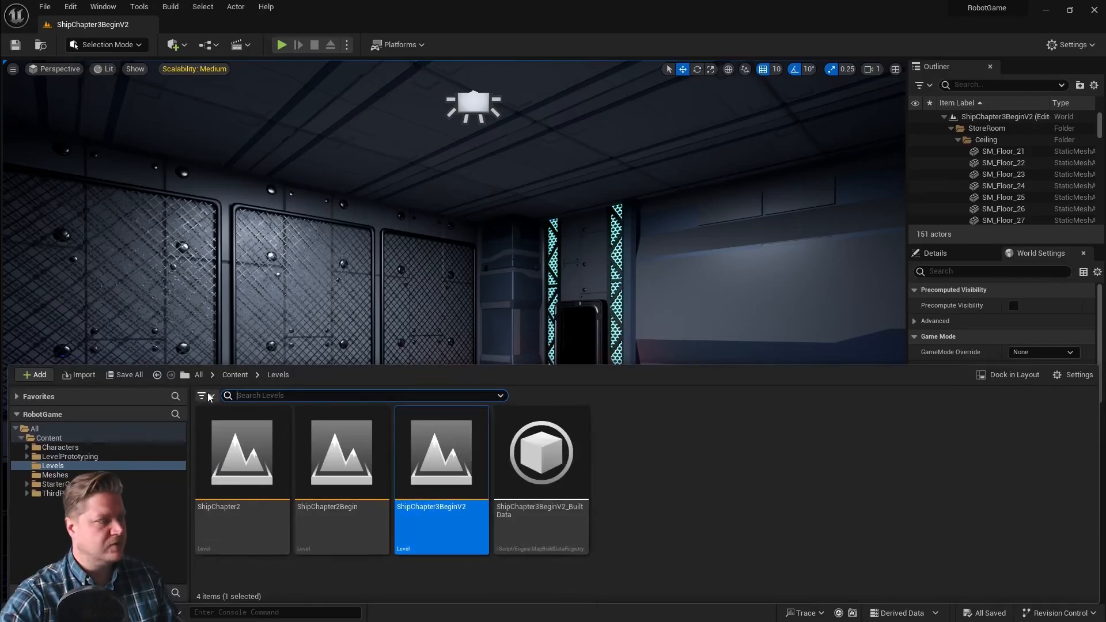
left_click(234, 376)
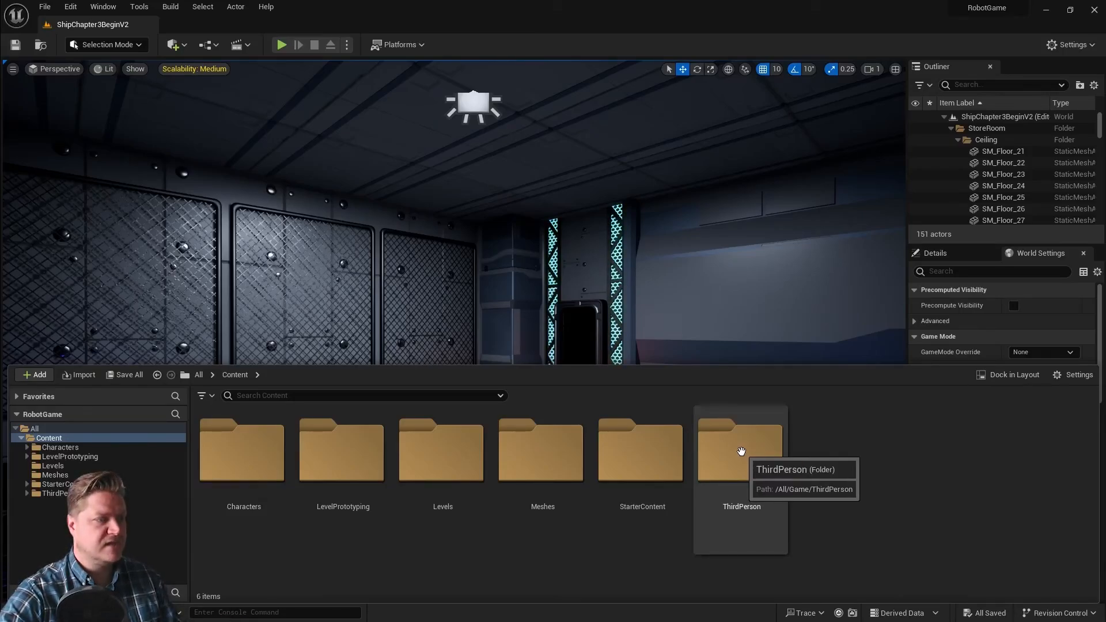
double_click(742, 451)
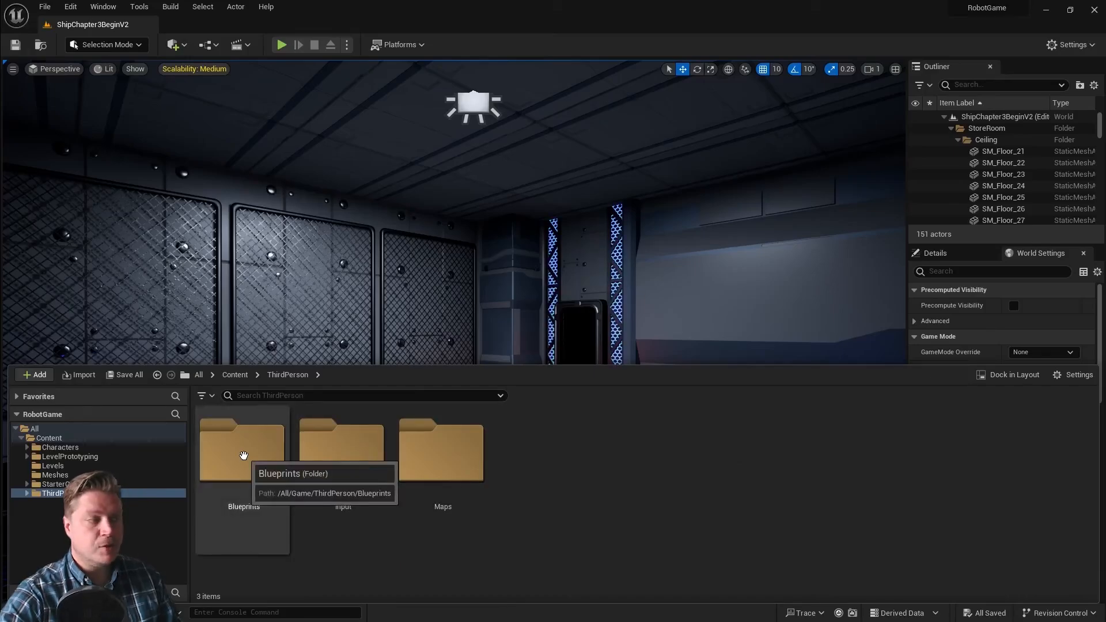
double_click(243, 456)
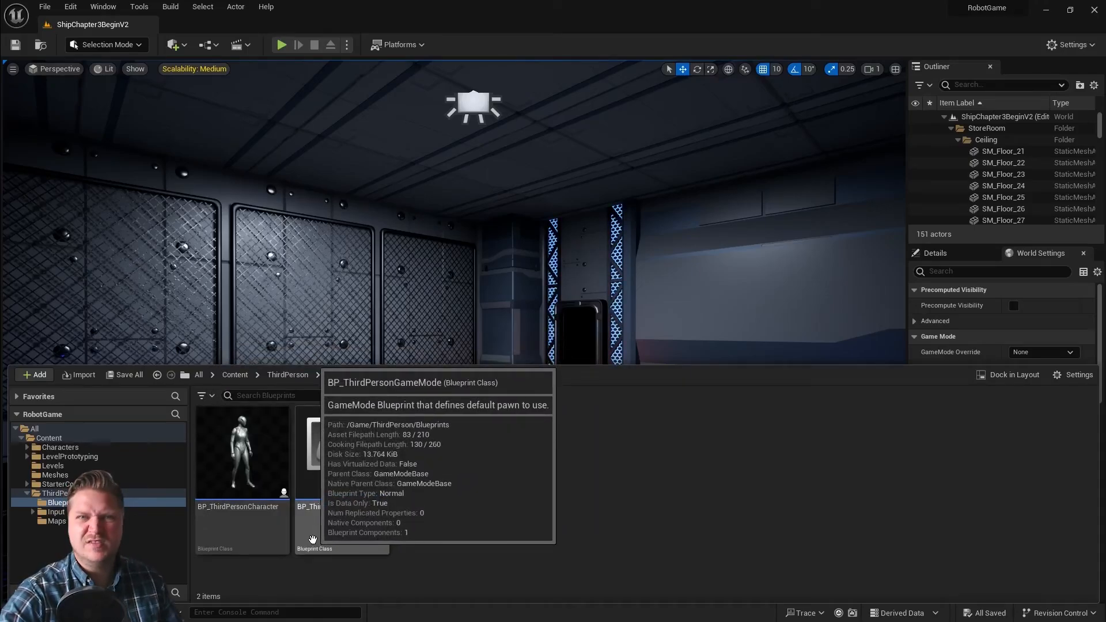
left_click(252, 459)
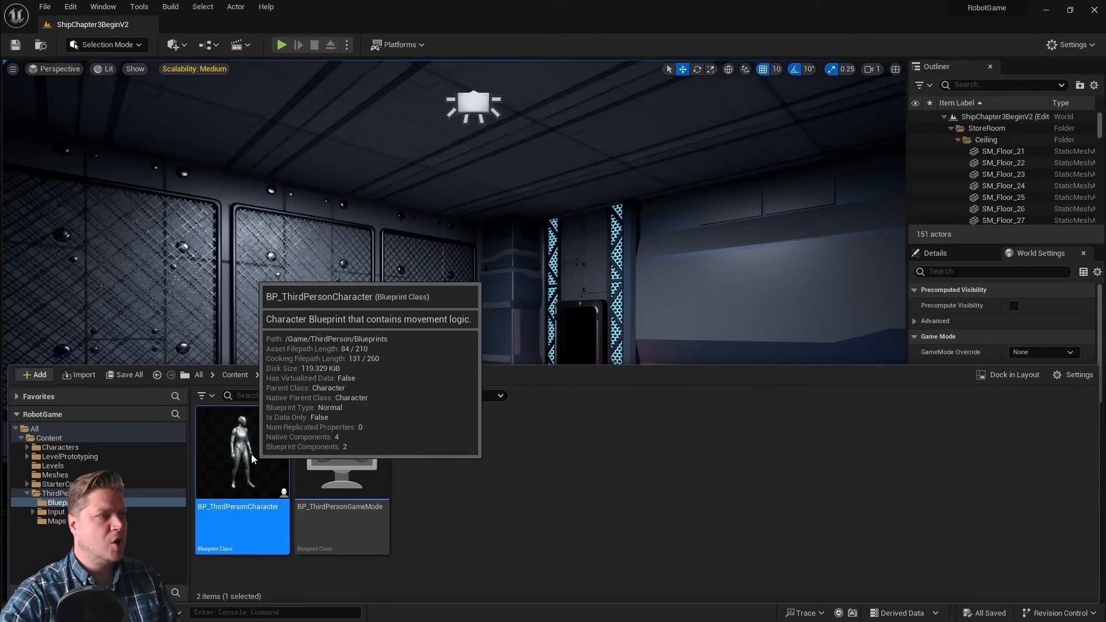
double_click(253, 460)
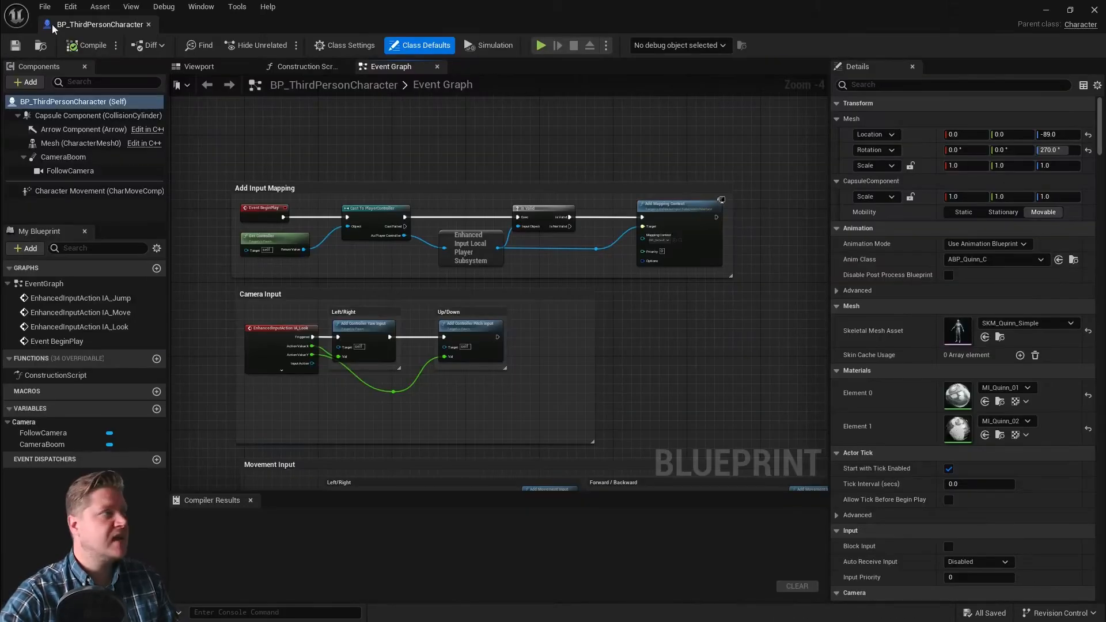
left_click_drag(52, 23, 199, 27)
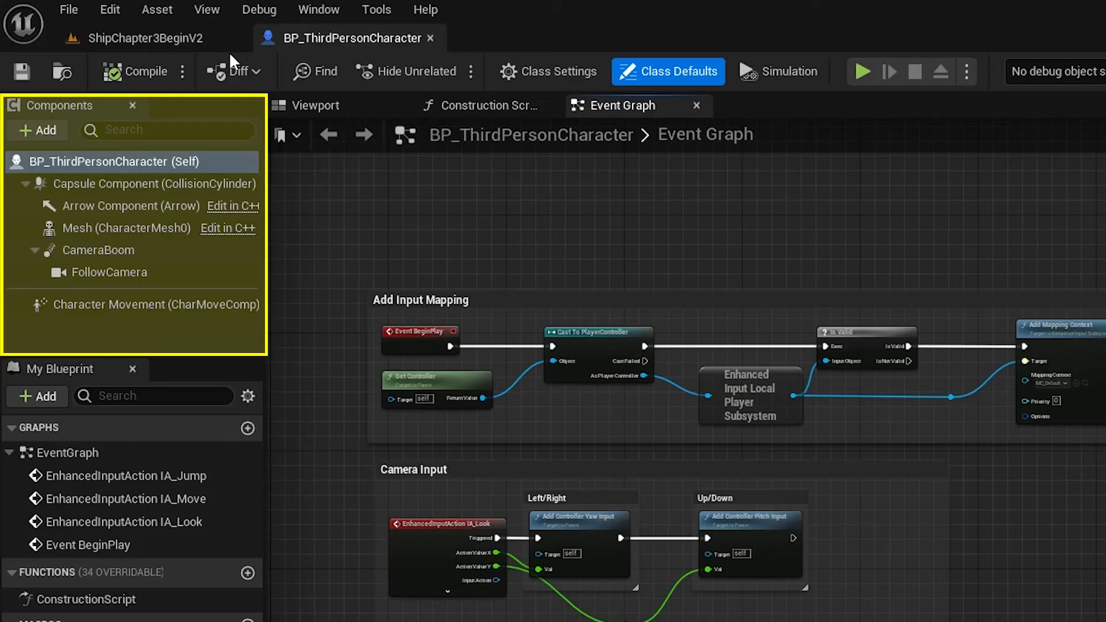
Step: Review the character's components one by one: capsule, arrow, mesh, CameraBoom, FollowCamera and Character Movement
left_click(100, 185)
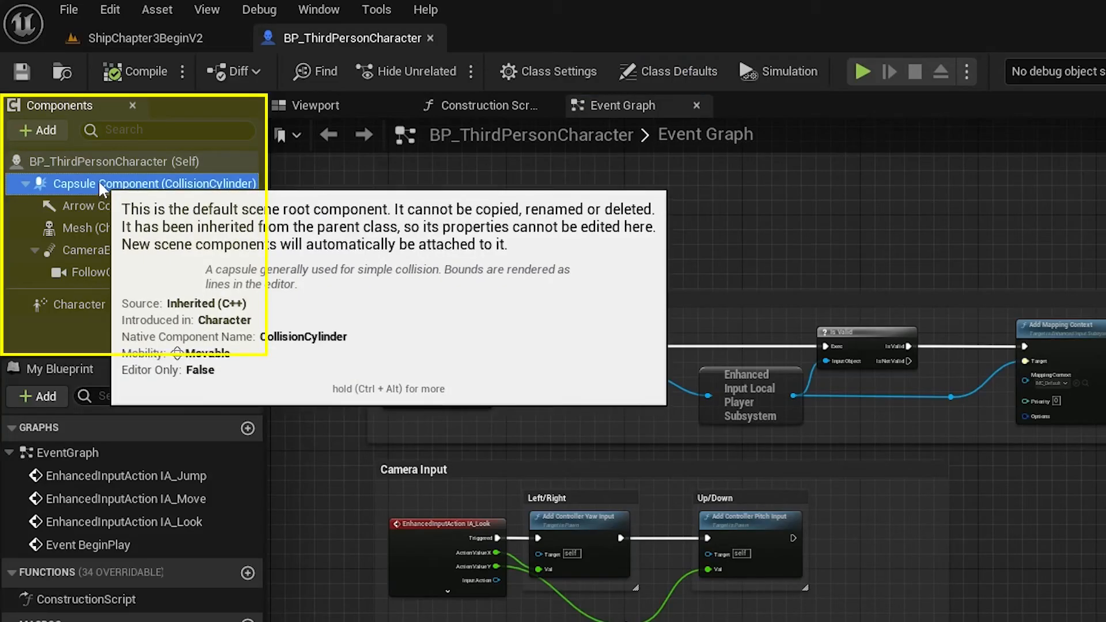
key("Down")
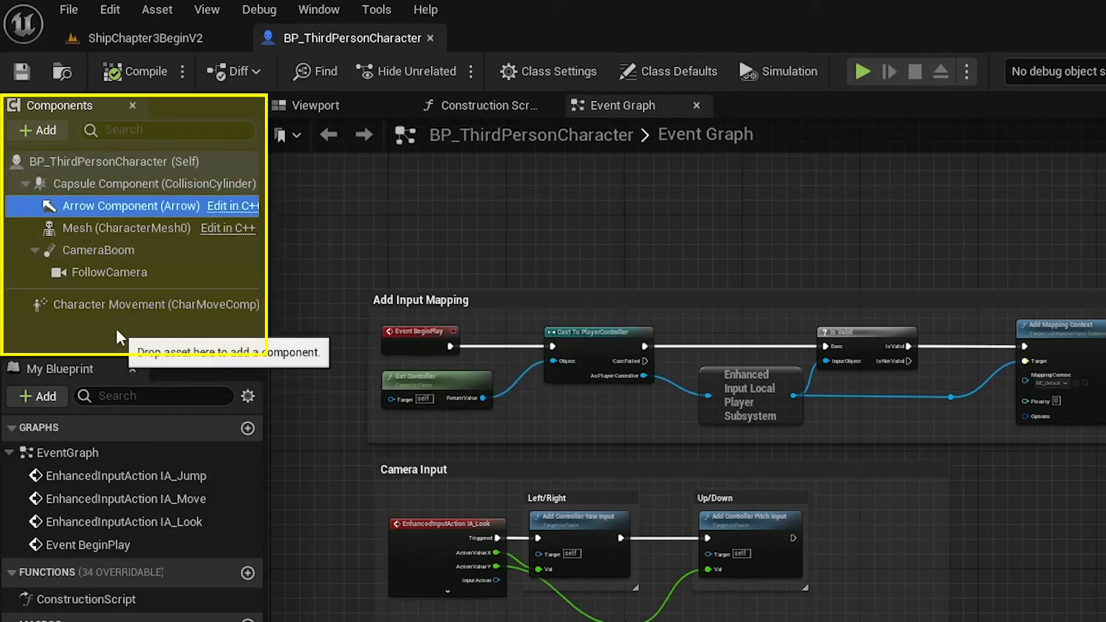
left_click(113, 230)
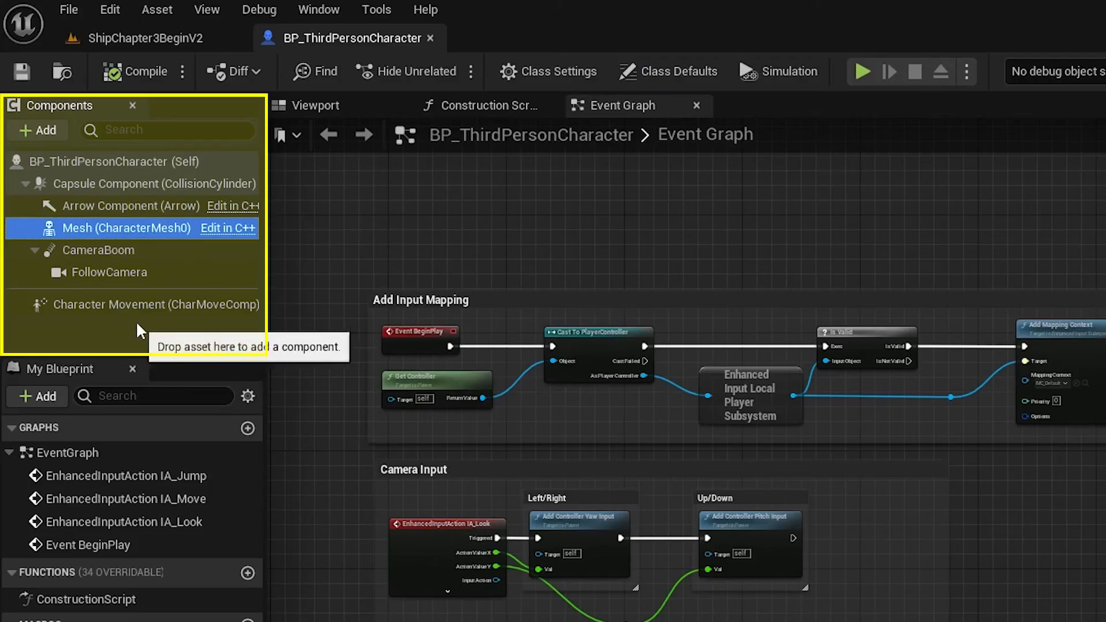
left_click(115, 249)
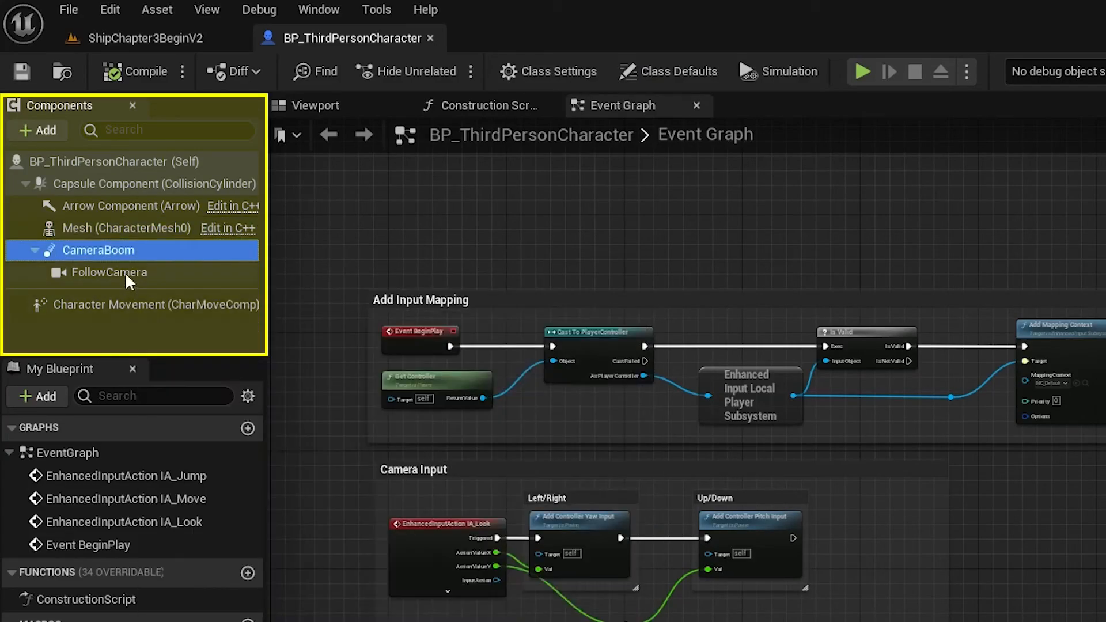
left_click(126, 272)
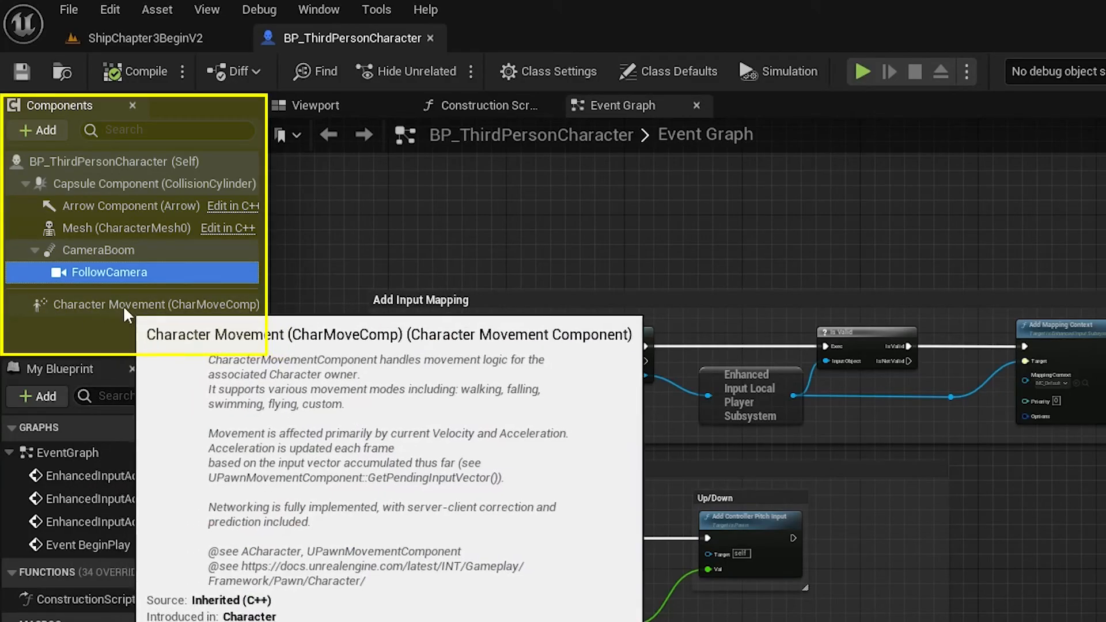
left_click(123, 305)
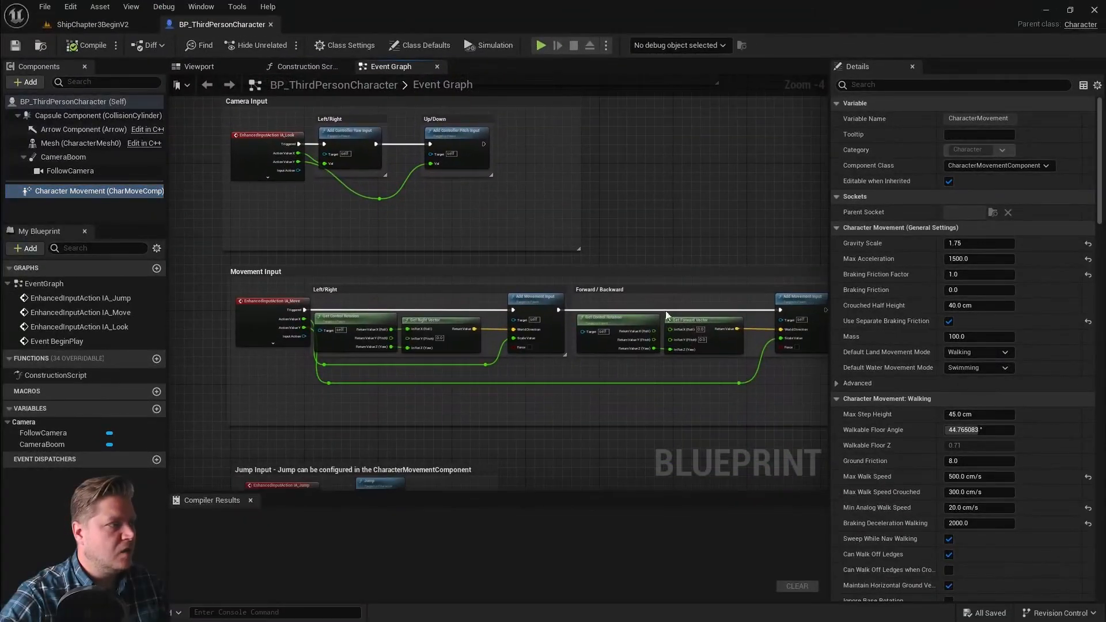
Step: Examine the character's event graph from the input mapping and camera nodes down to the Jump Input section
right_click_drag(667, 315, 687, 148)
scroll(542, 229, "up", 2)
right_click_drag(528, 202, 648, 222)
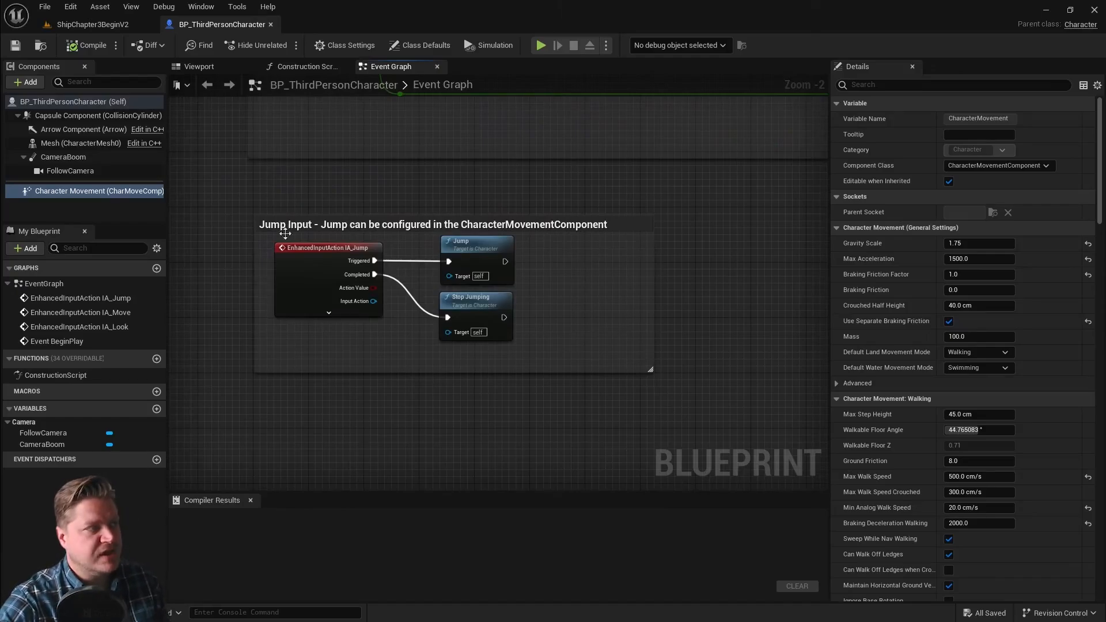
mouse_move(316, 254)
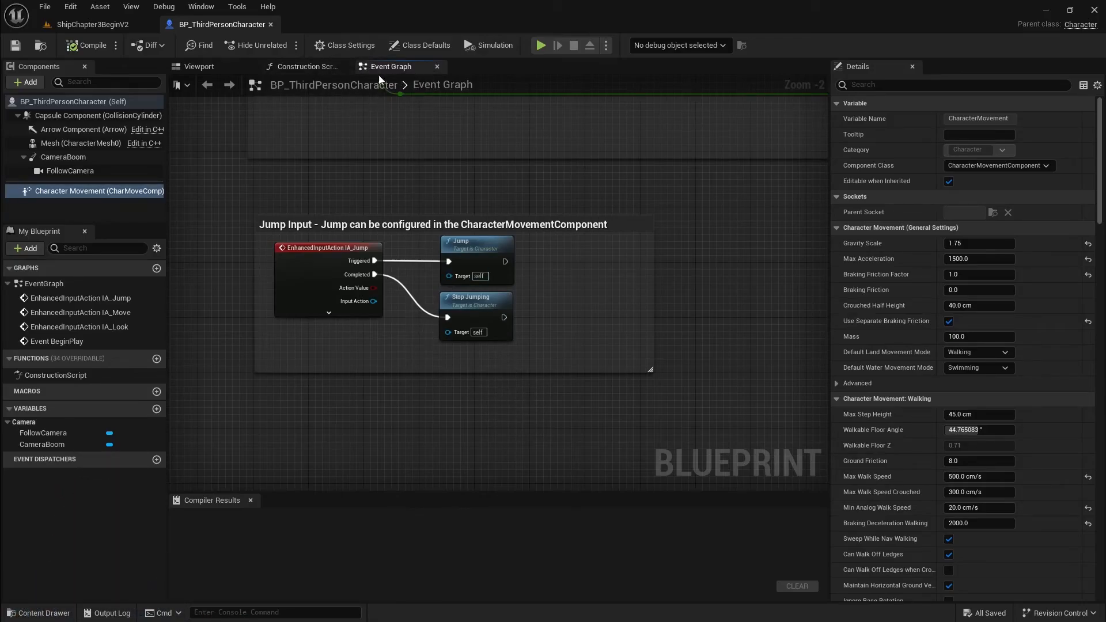
Step: Show the character in the blueprint's viewport and inspect its mesh, capsule, FollowCamera and CameraBoom there
left_click(204, 68)
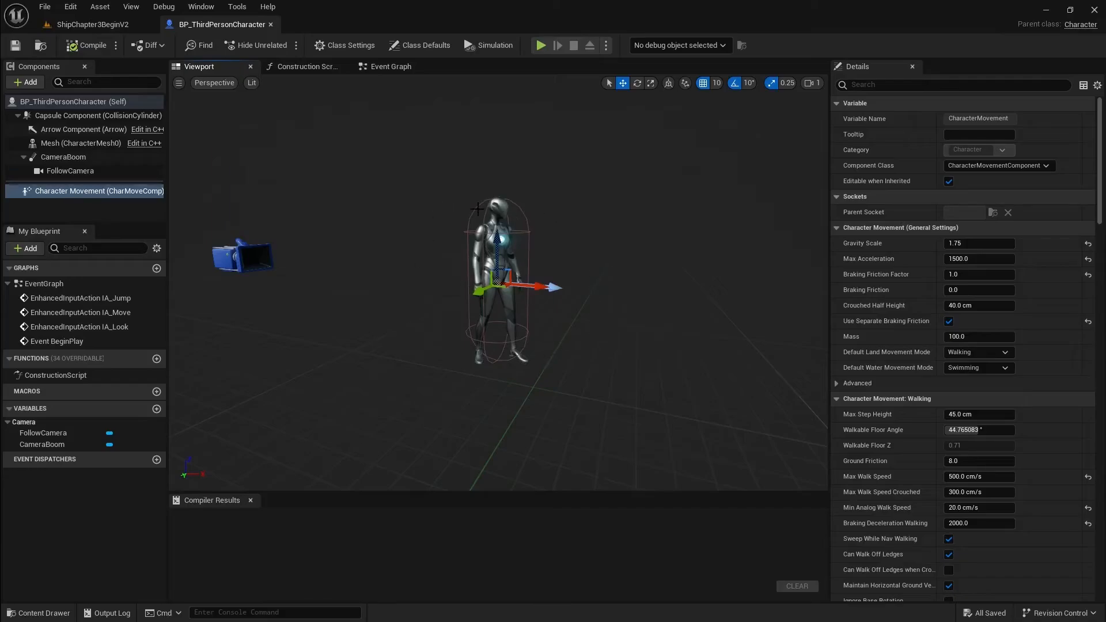
left_click(81, 143)
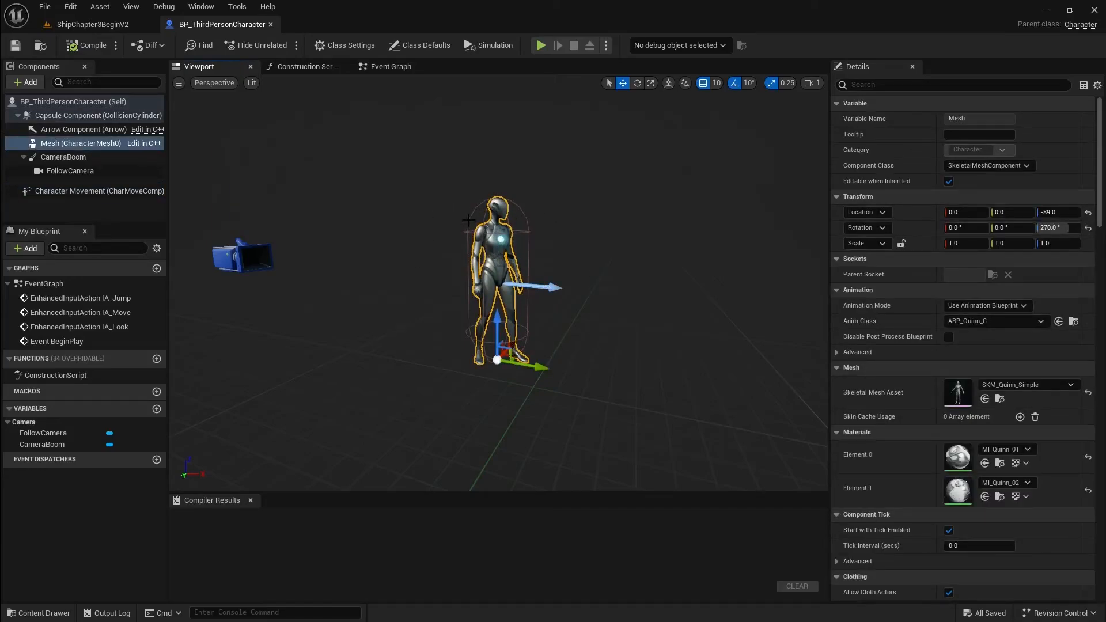
left_click(96, 116)
left_click(69, 171)
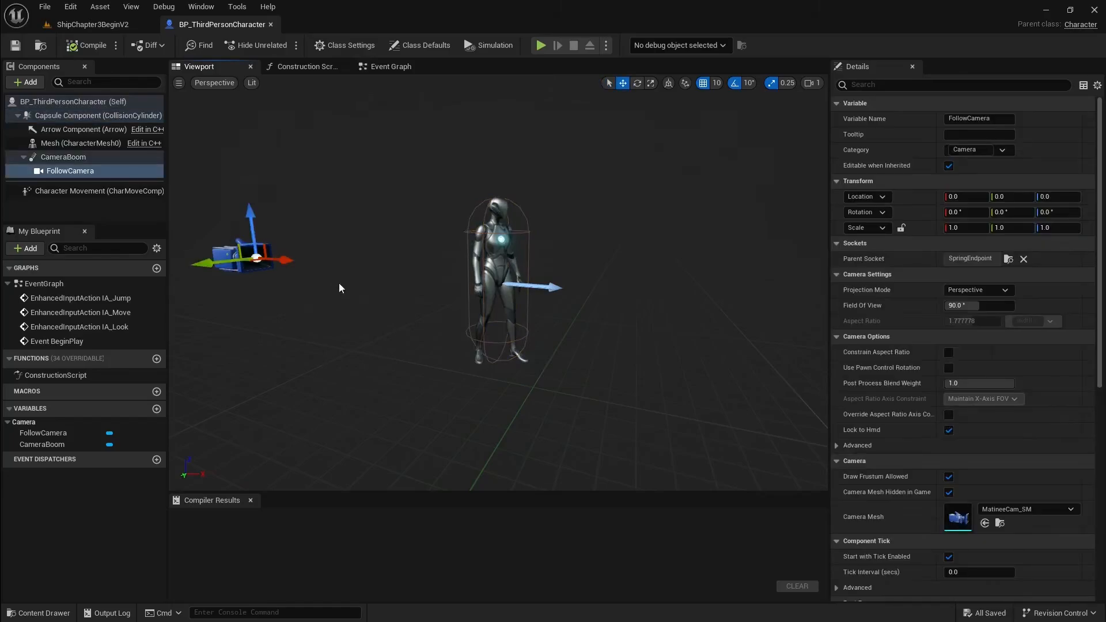
left_click(64, 158)
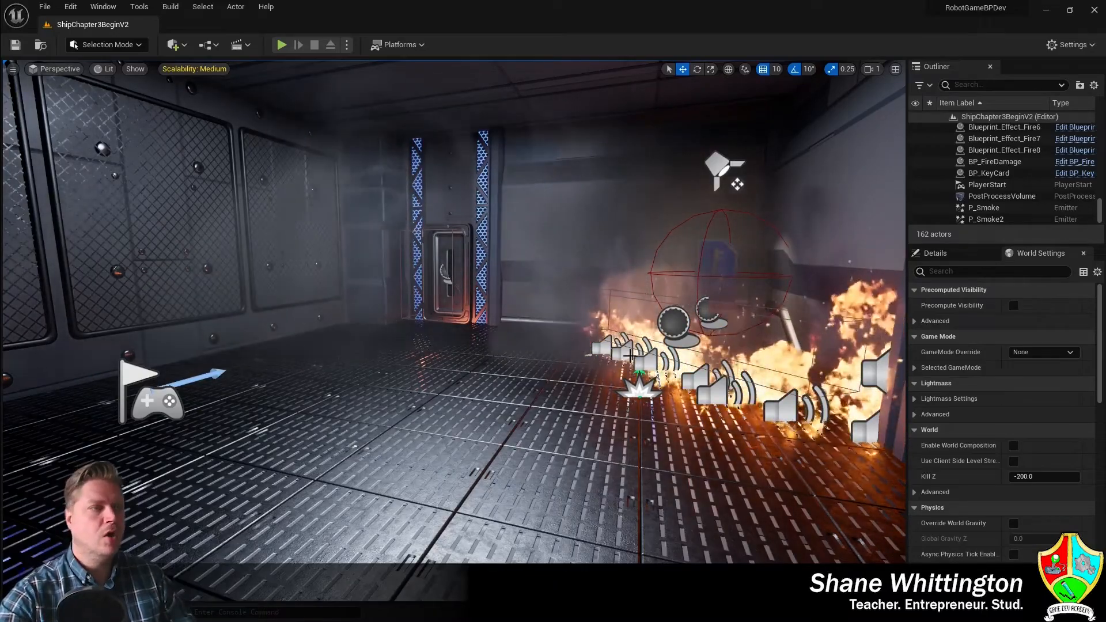
Step: Play-test the finished ShipChapter3BeginV2 level and walk the character up to the closed door without the key card
left_click(281, 45)
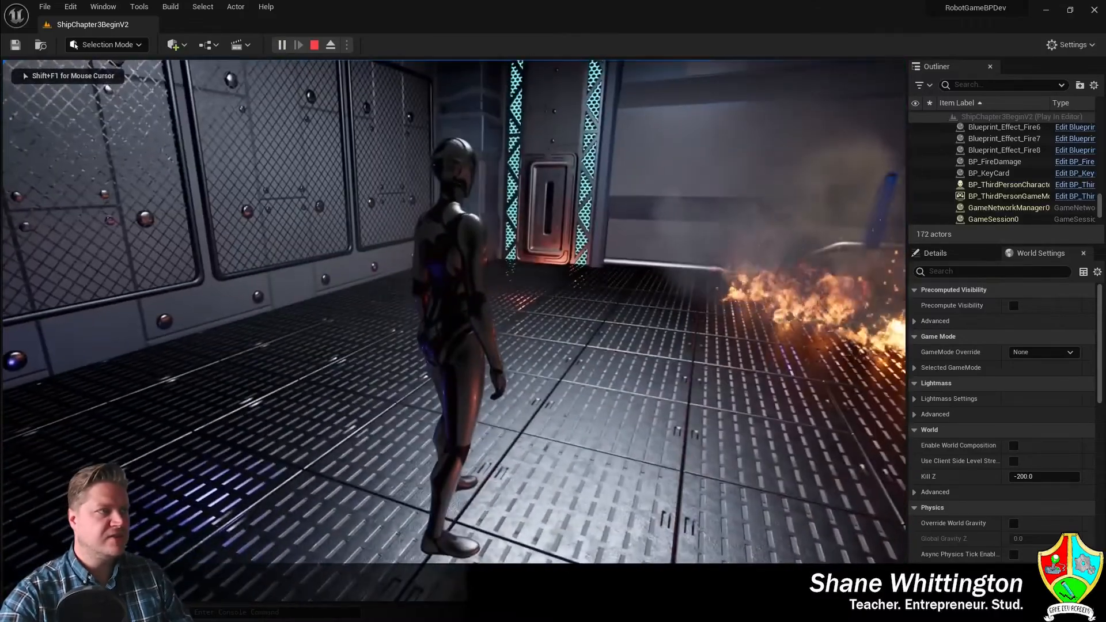
key("w")
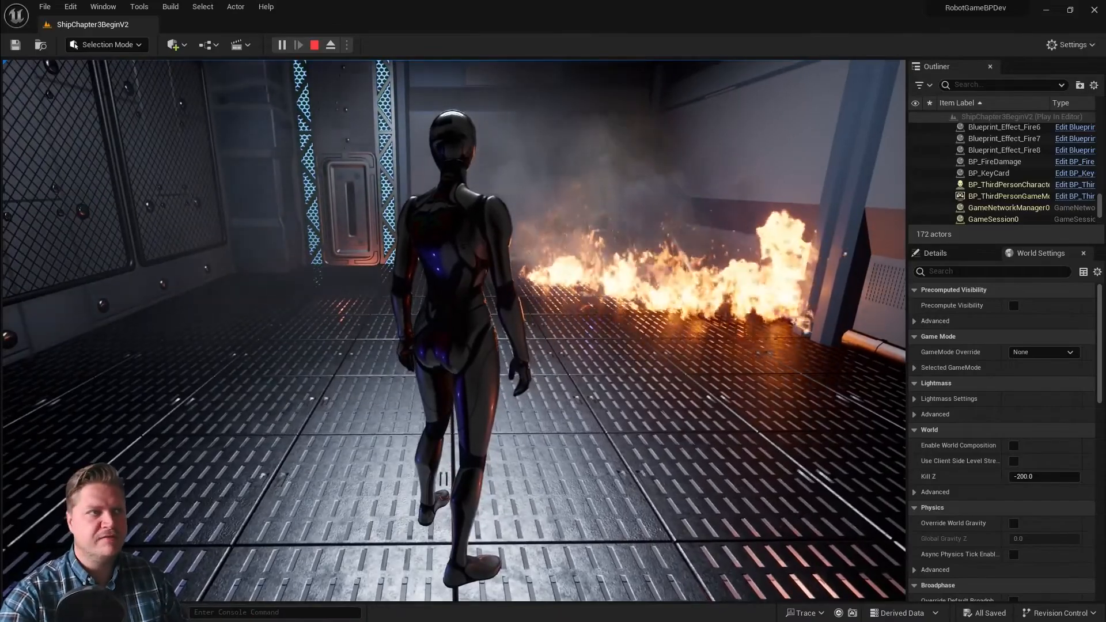
key("w")
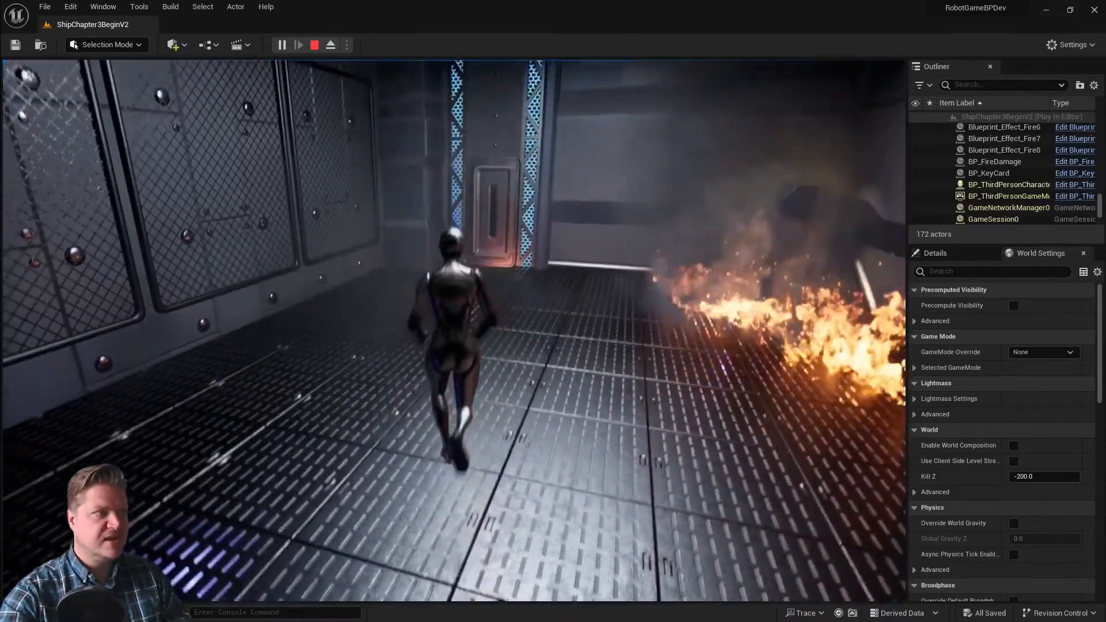
key("w")
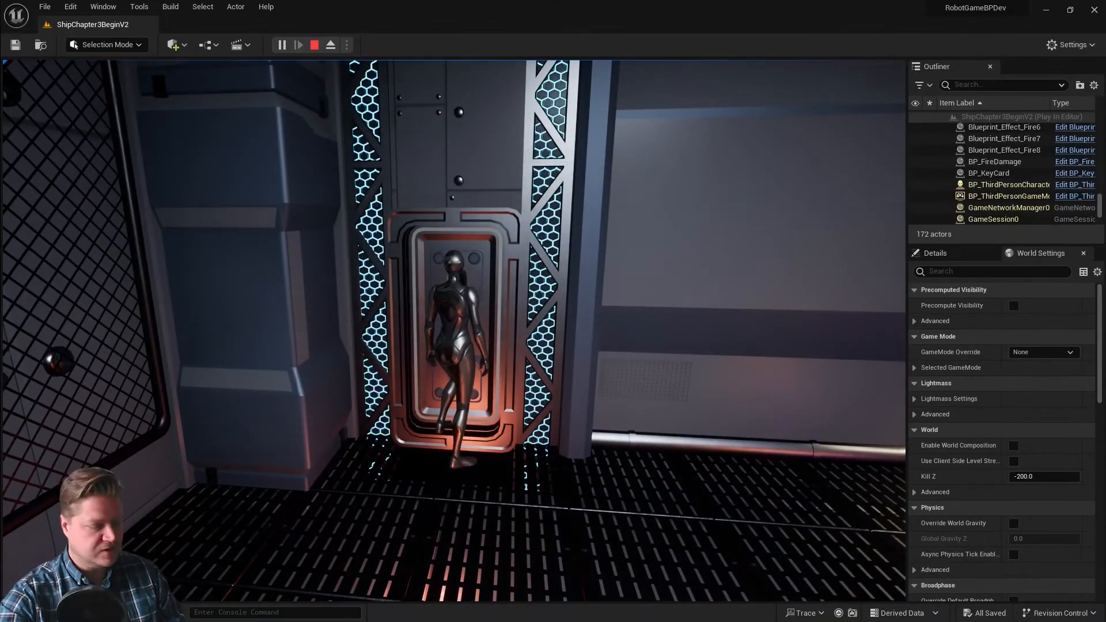
key("s")
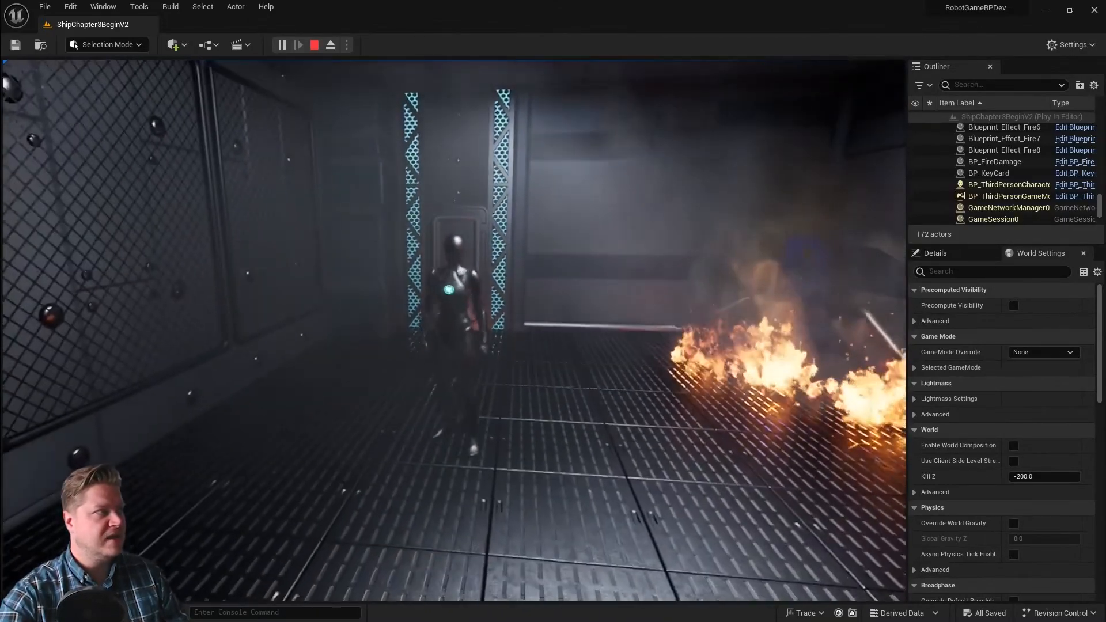
key("w")
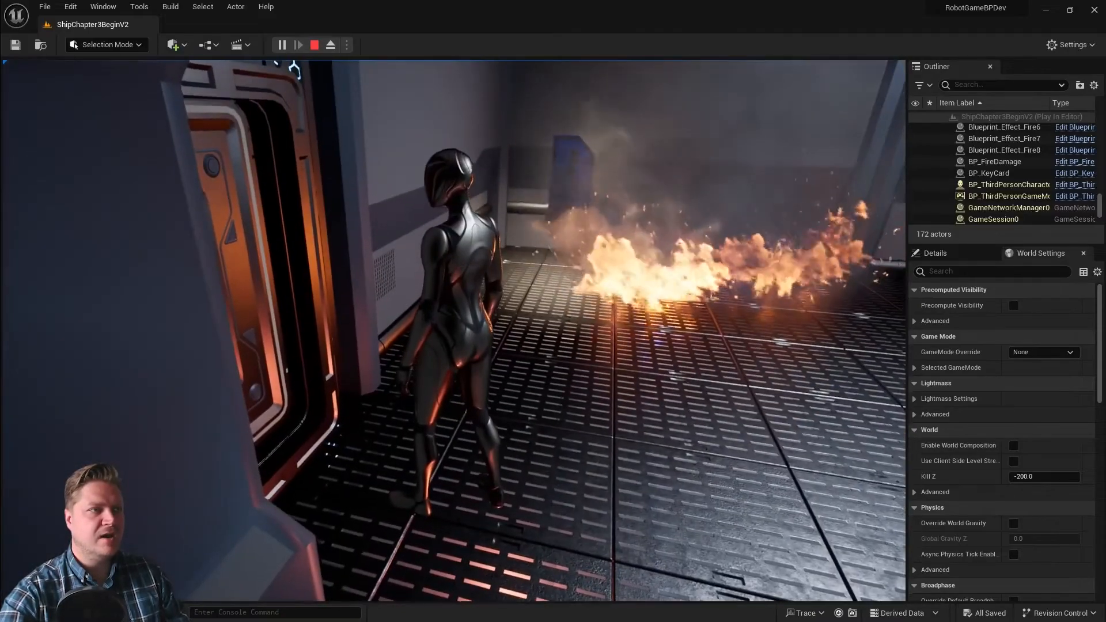
Step: Test the fire damage, then collect the key card behind the flames and walk the character through the door
key("w")
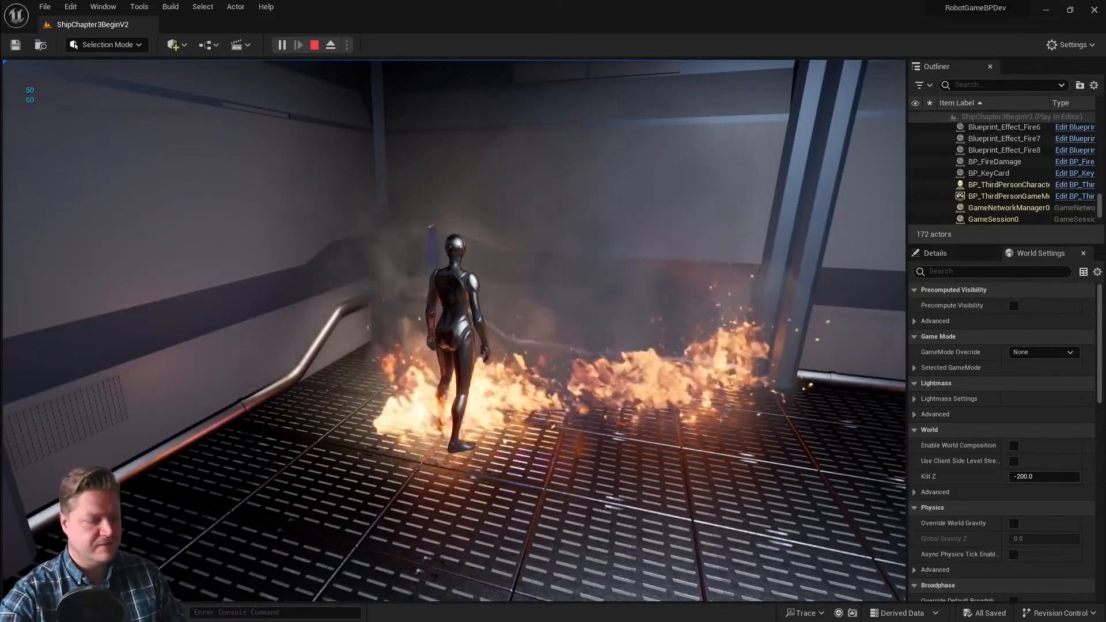
key("a")
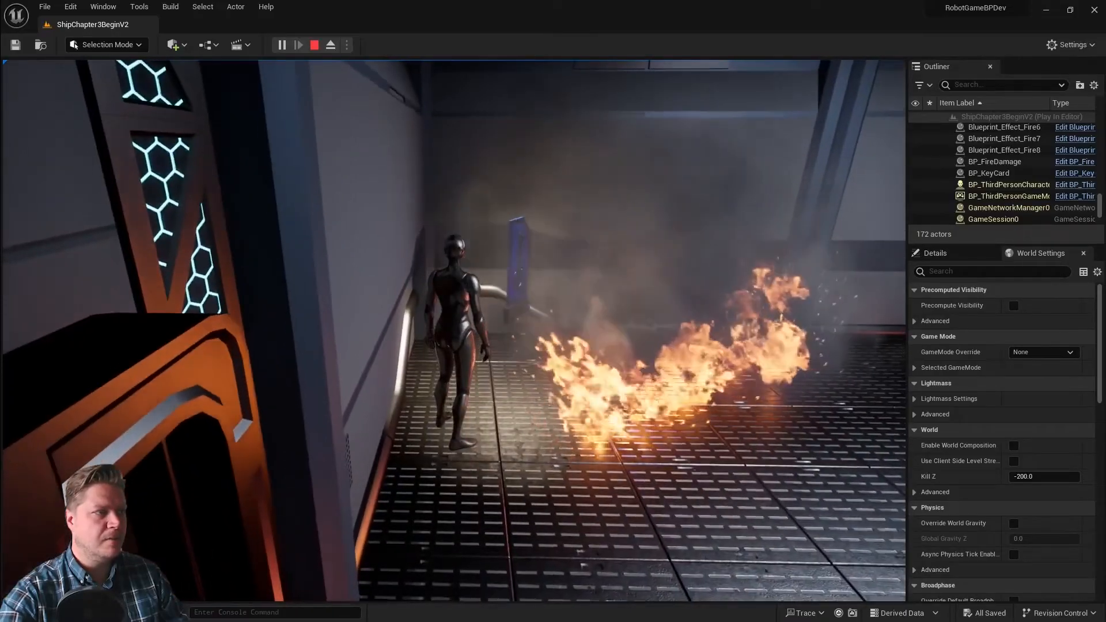
key("w")
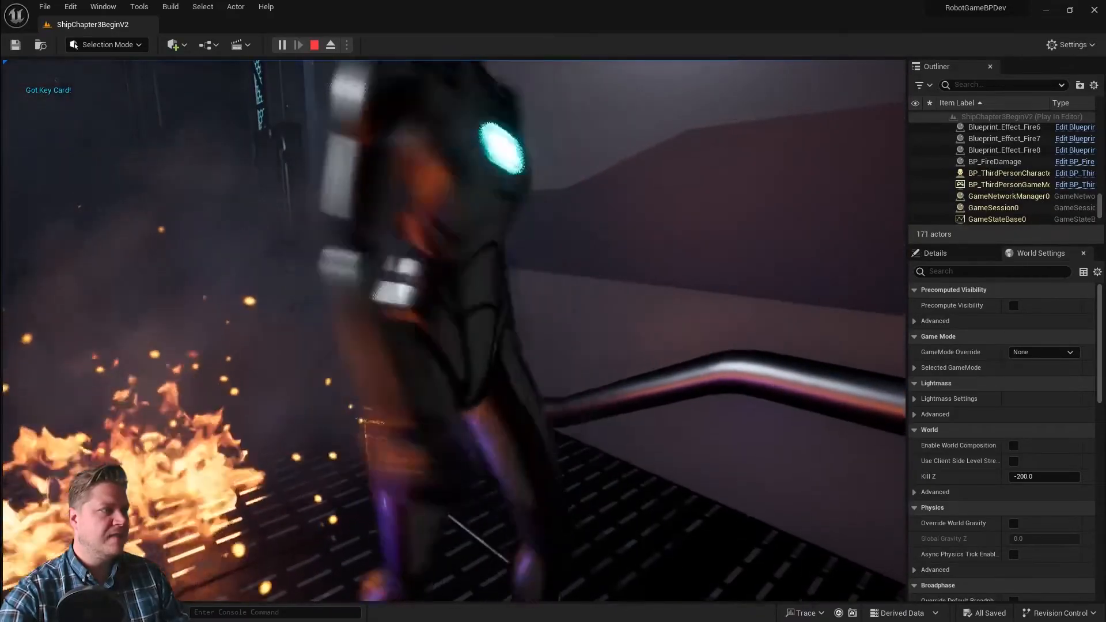
key("w")
key("w")
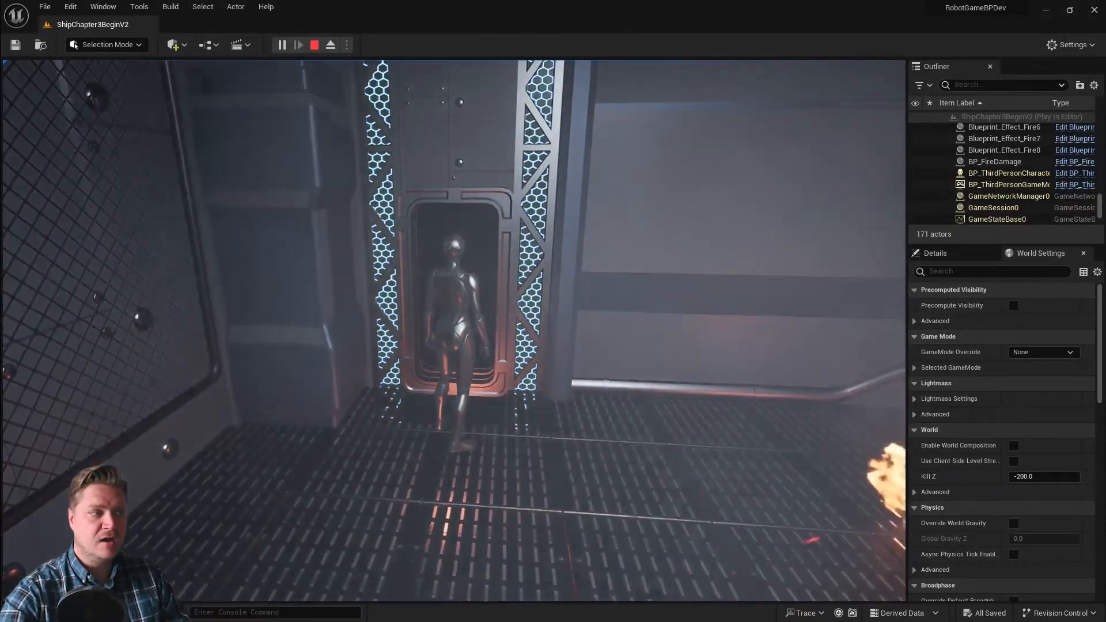
key("w")
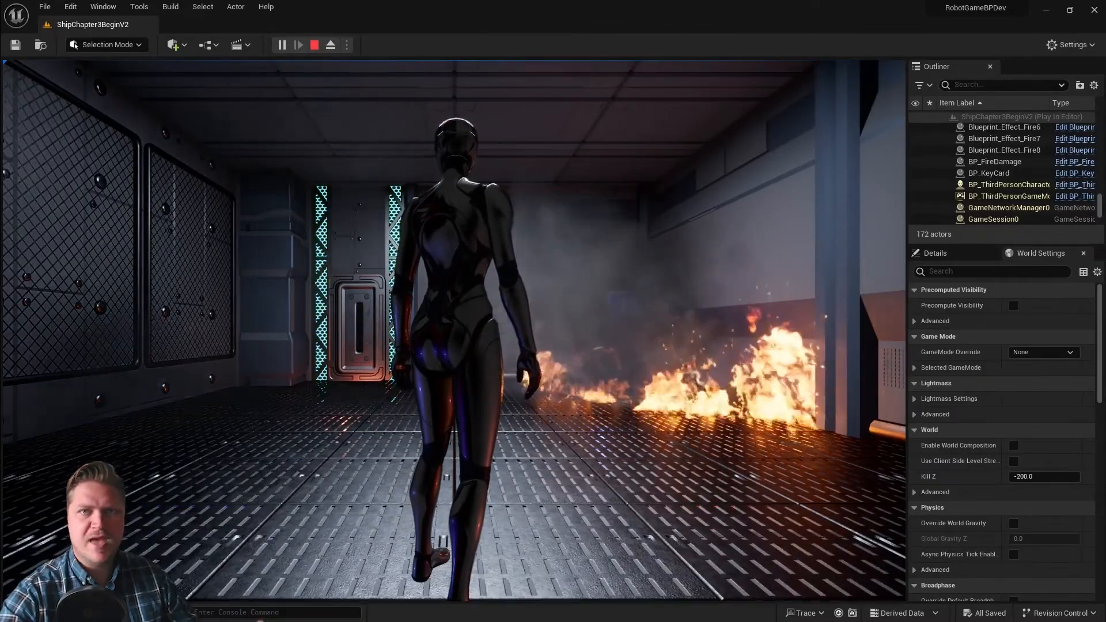
Step: Run the character into the fire to test its death and the level reset, then stop the play session
key("w")
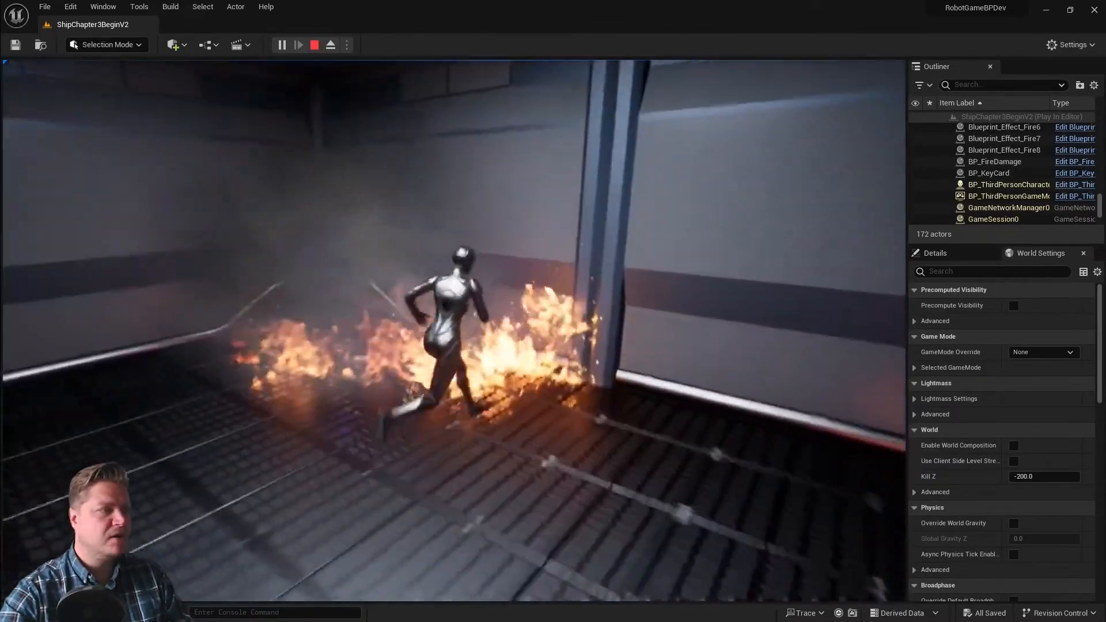
key("w")
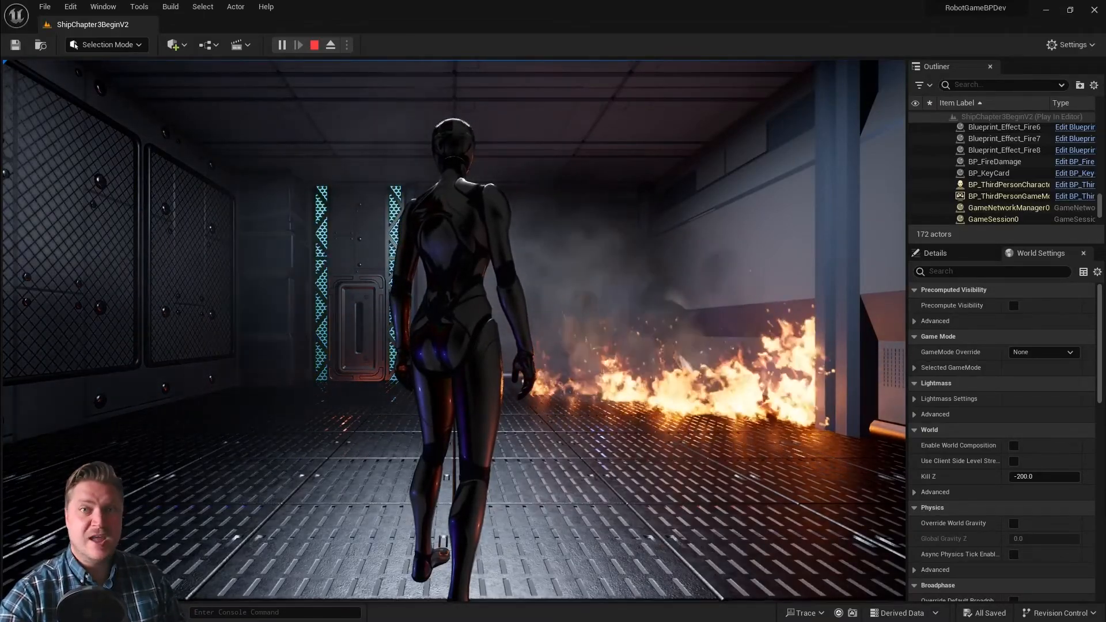
key("Escape")
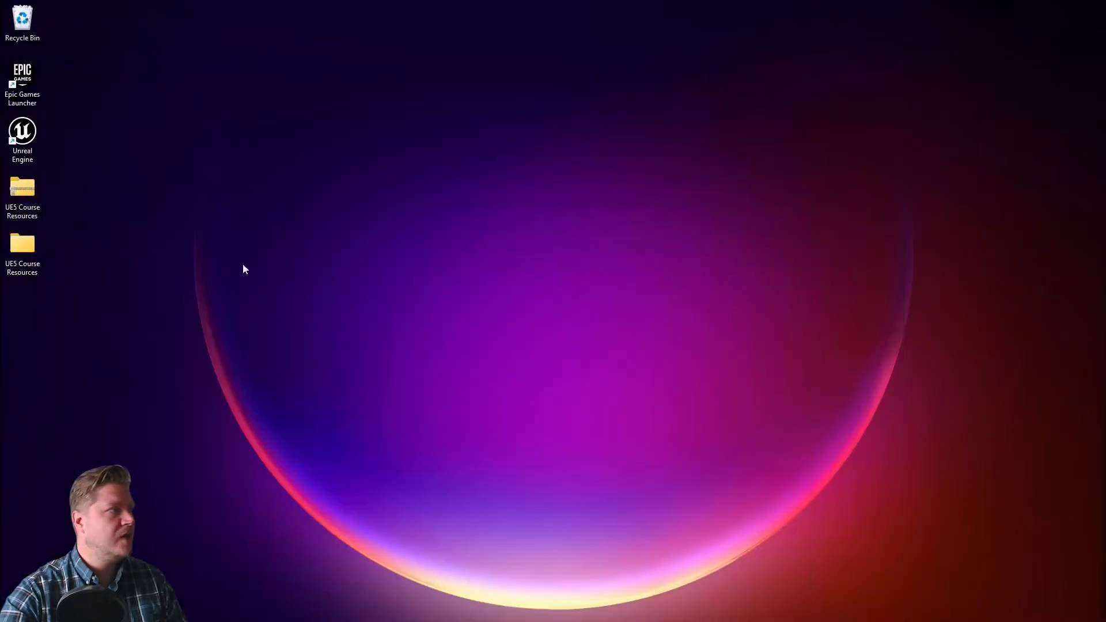
Step: Locate SM_Door_Small.fbx and SM_KeyCard.fbx in the Chapter 3 folder of UE5 Course Resources, then close the folder window
double_click(25, 249)
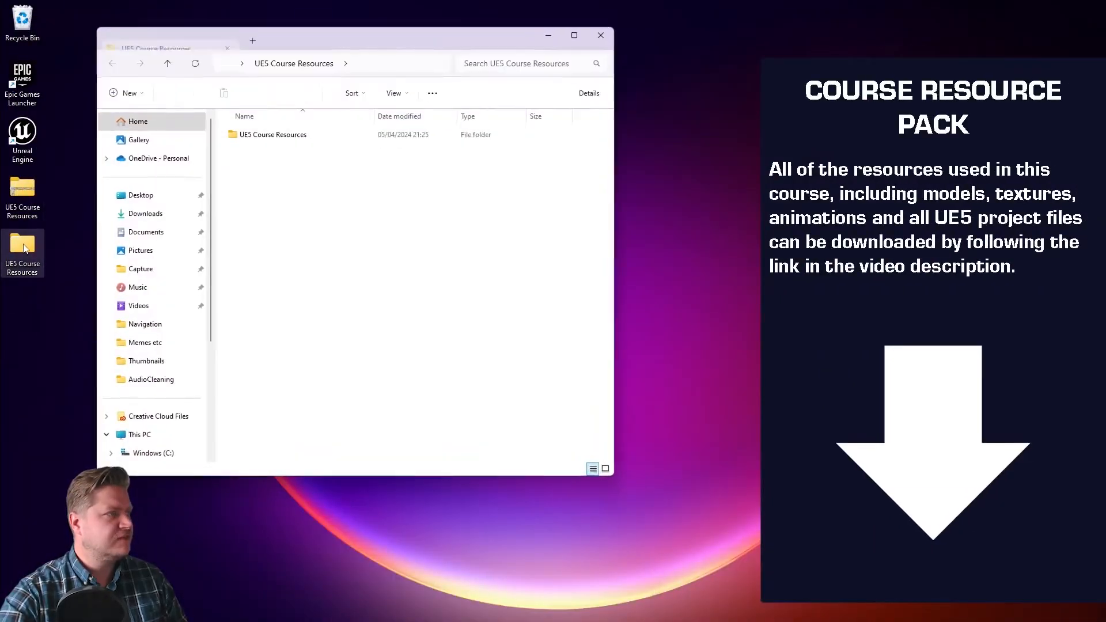
left_click(278, 138)
double_click(279, 138)
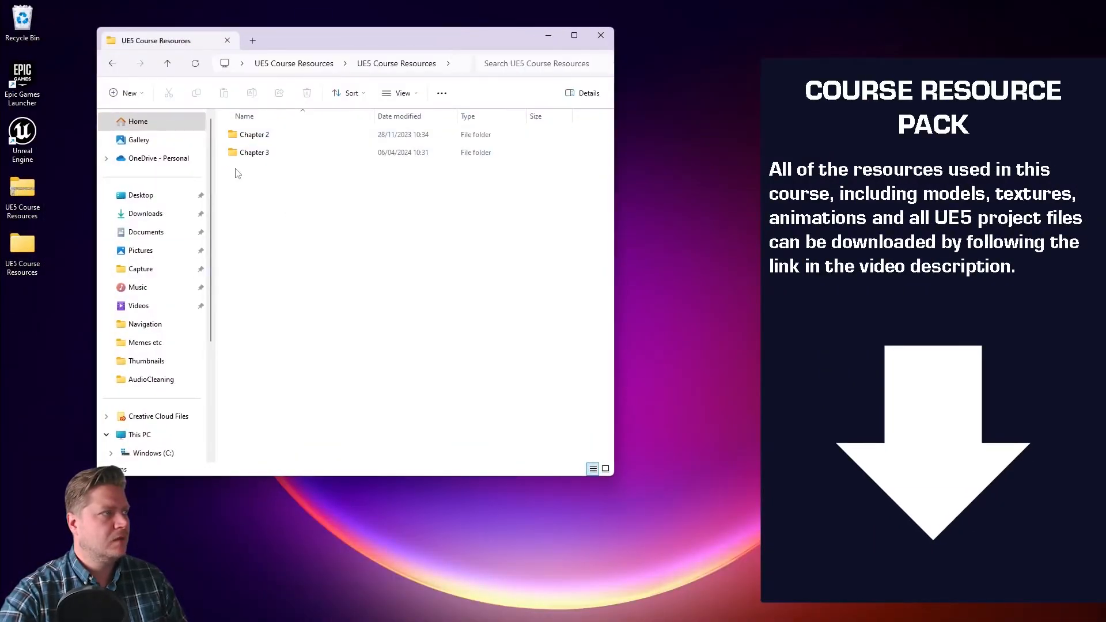
double_click(271, 152)
left_click(268, 135)
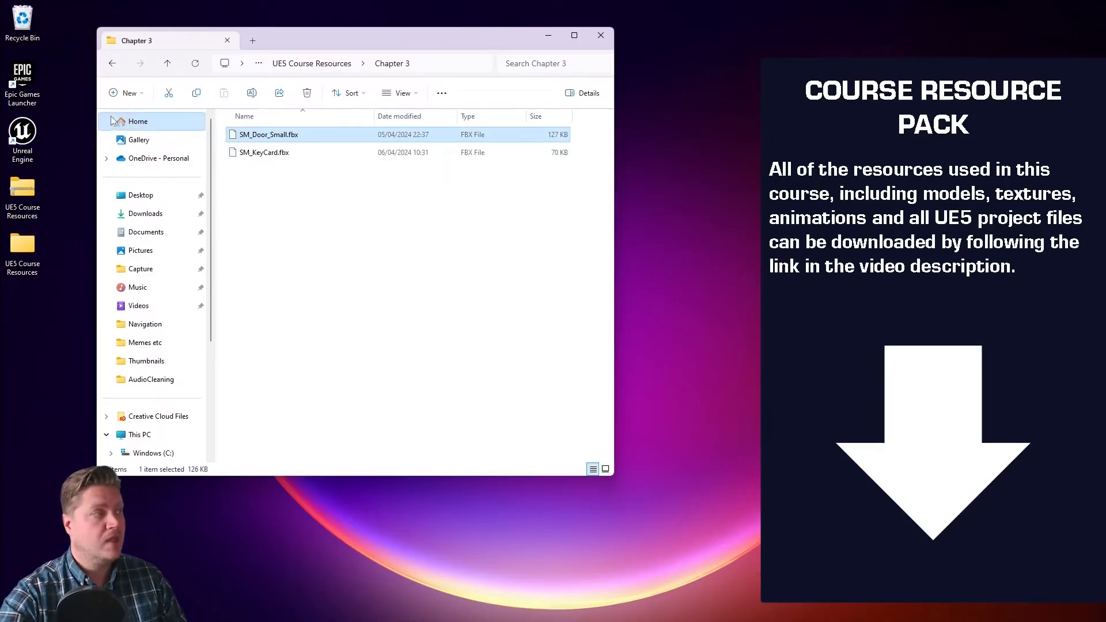
left_click(266, 153)
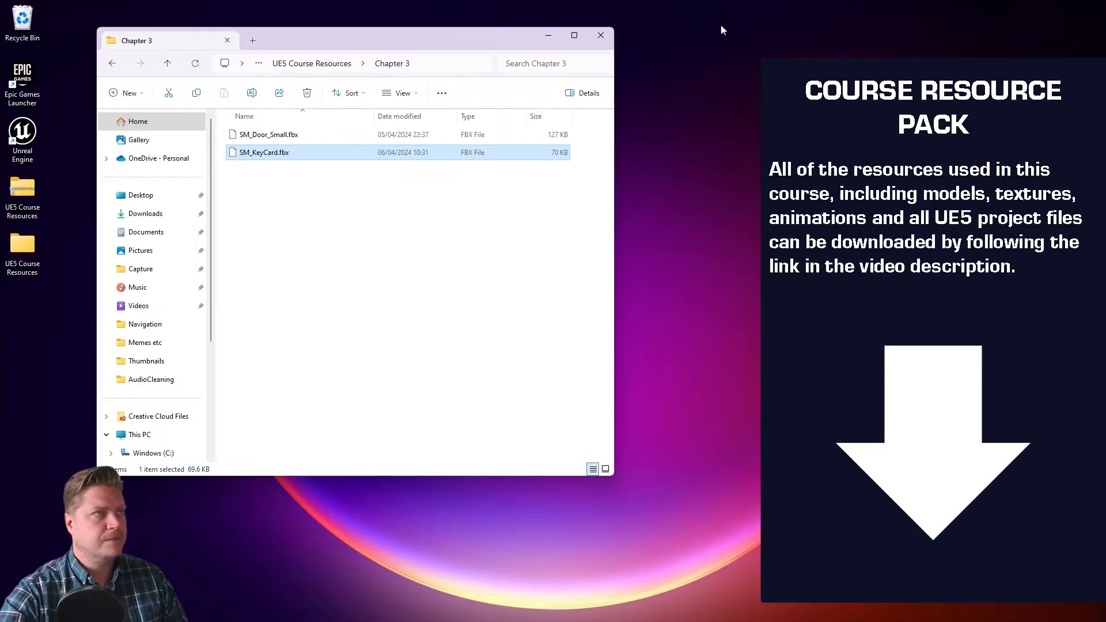
left_click(601, 36)
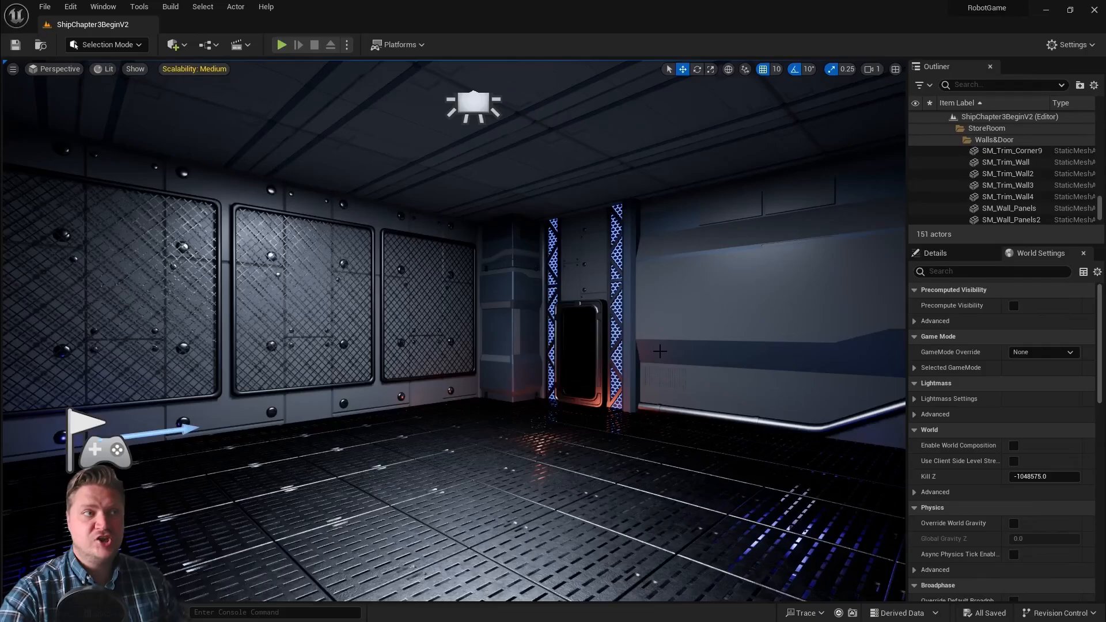
Step: Browse the project content to the Meshes folder
key("ctrl+space")
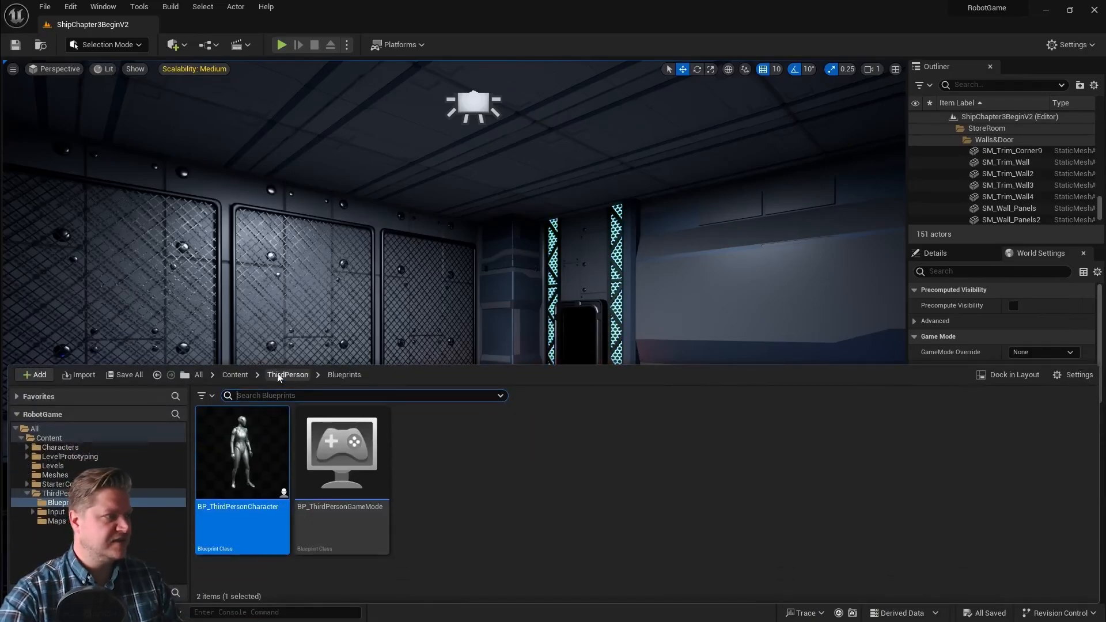
left_click(278, 378)
left_click(235, 375)
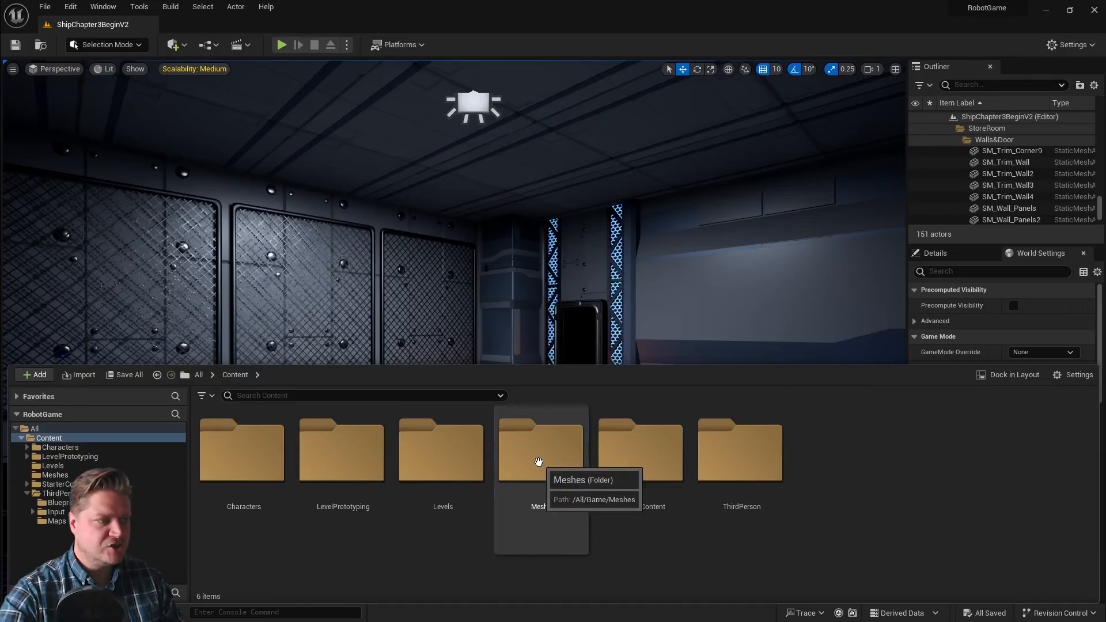
double_click(539, 462)
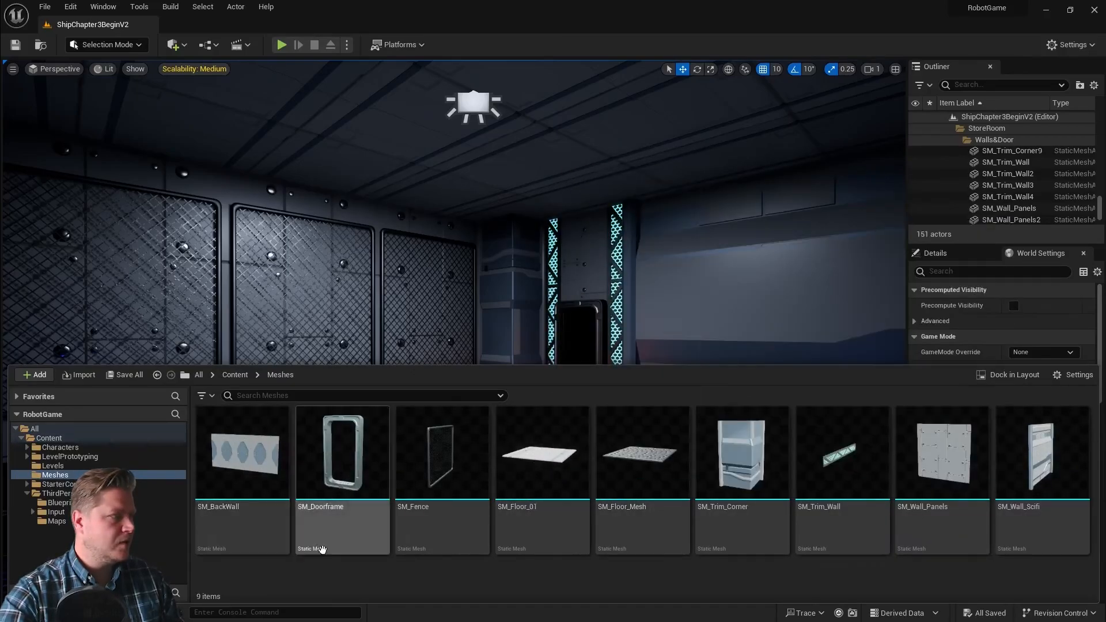
Step: Import SM_Door_Small.fbx from the Chapter 3 folder into Meshes, keeping the FBX import options with Do Not Create Material
right_click(387, 578)
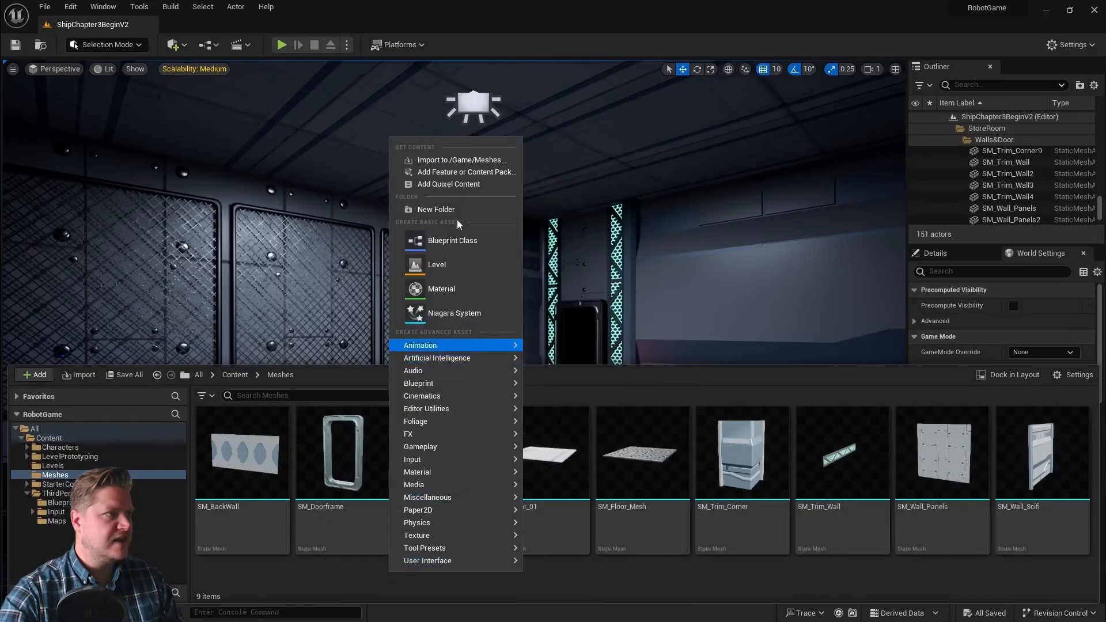
left_click(452, 161)
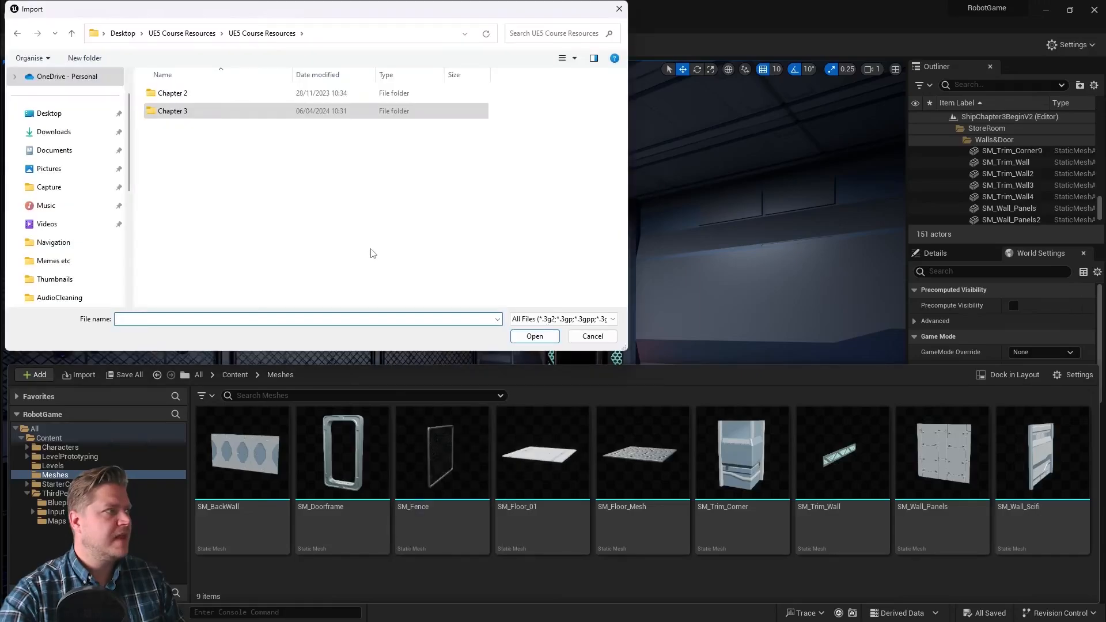
double_click(174, 113)
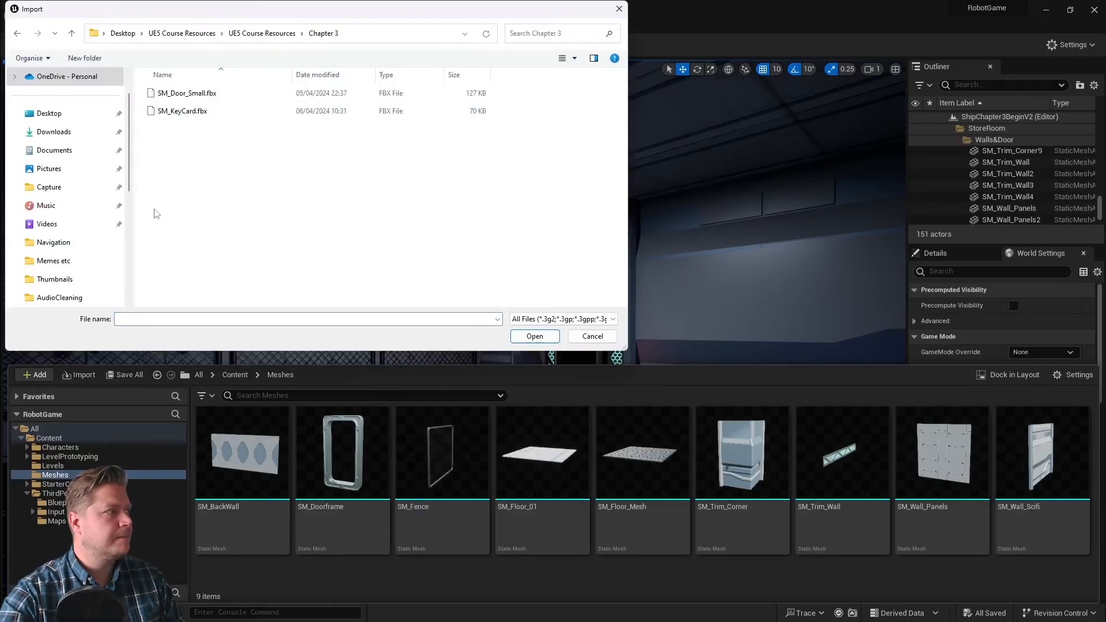
left_click(190, 93)
left_click(534, 336)
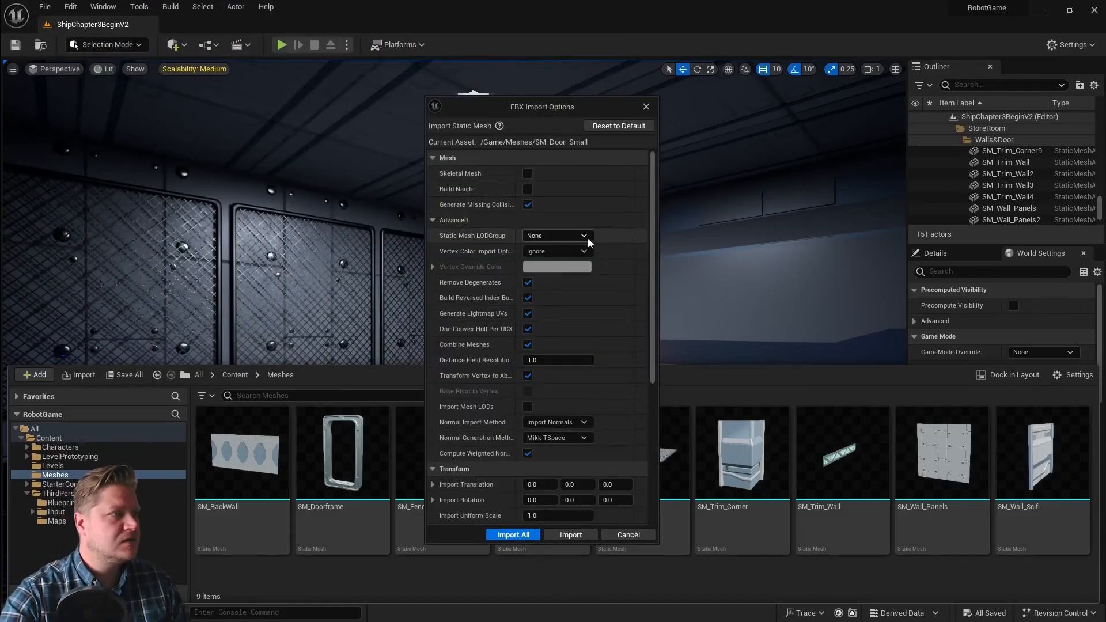
scroll(588, 242, "down", 8)
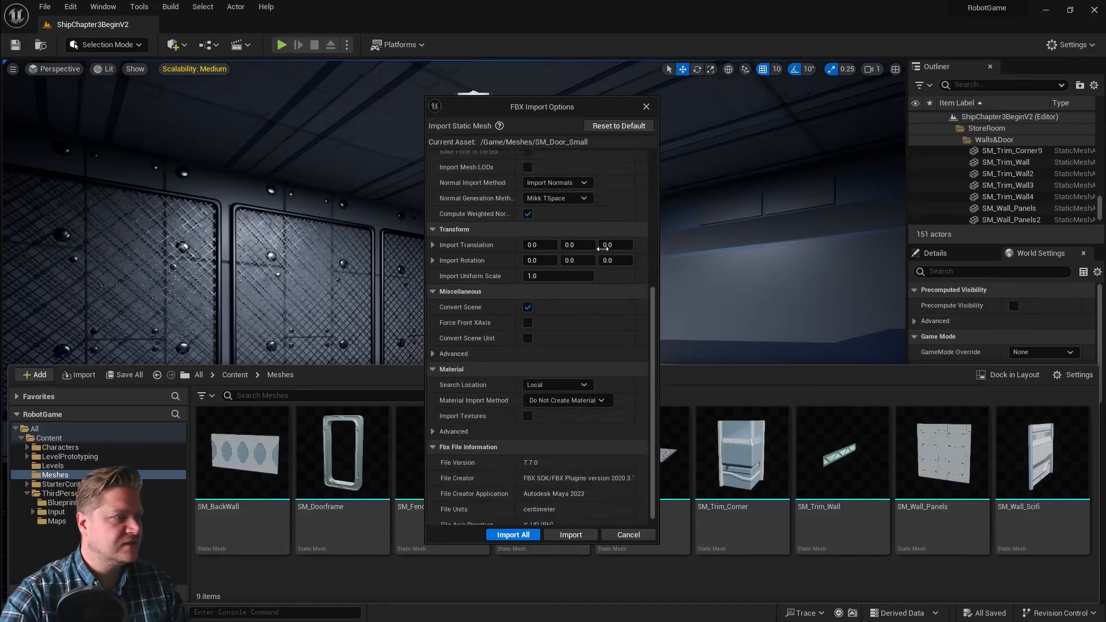
scroll(602, 249, "down", 1)
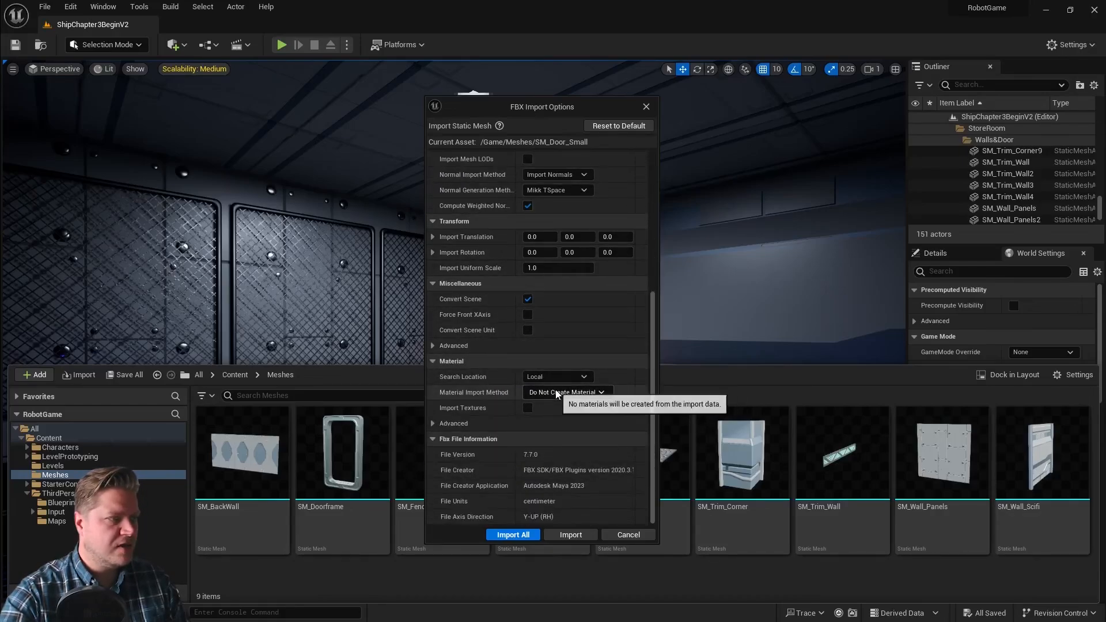
scroll(625, 314, "up", 6)
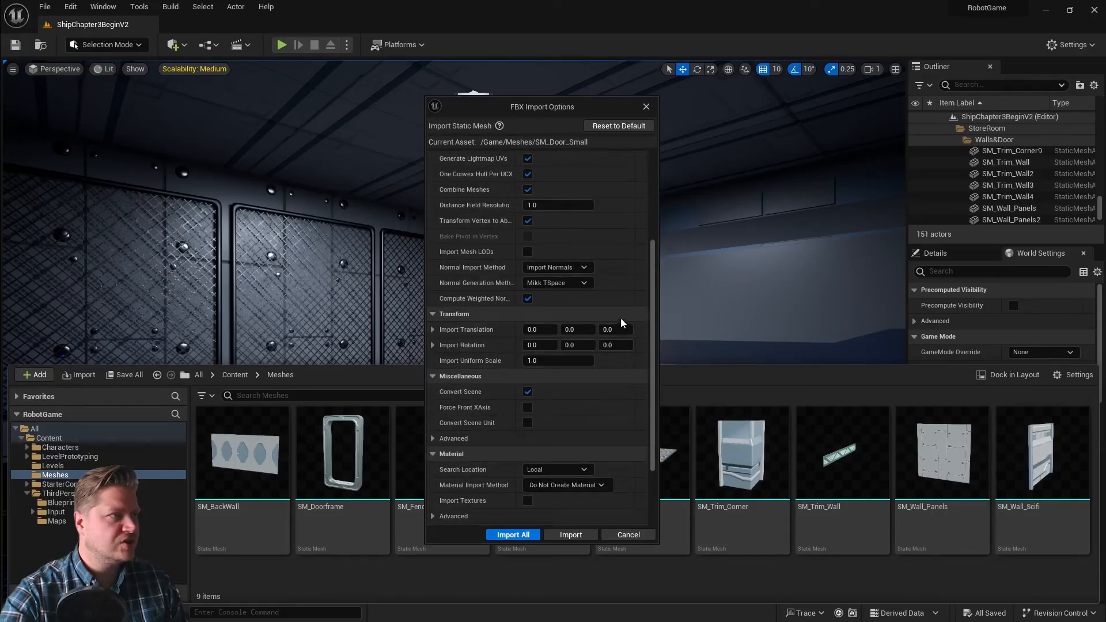
scroll(626, 307, "up", 2)
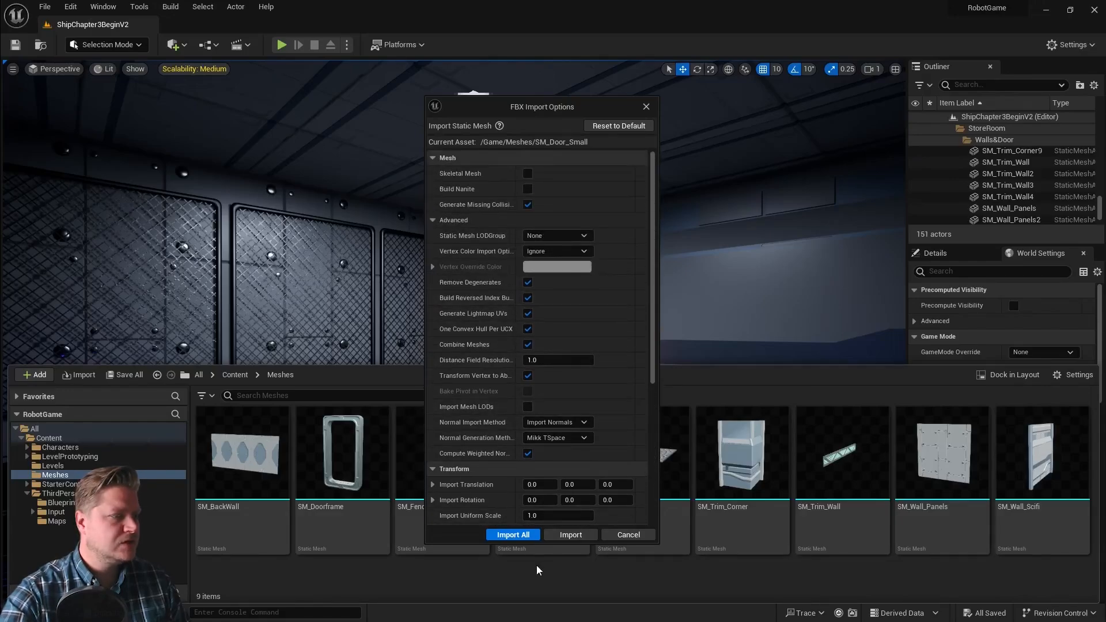
left_click(570, 536)
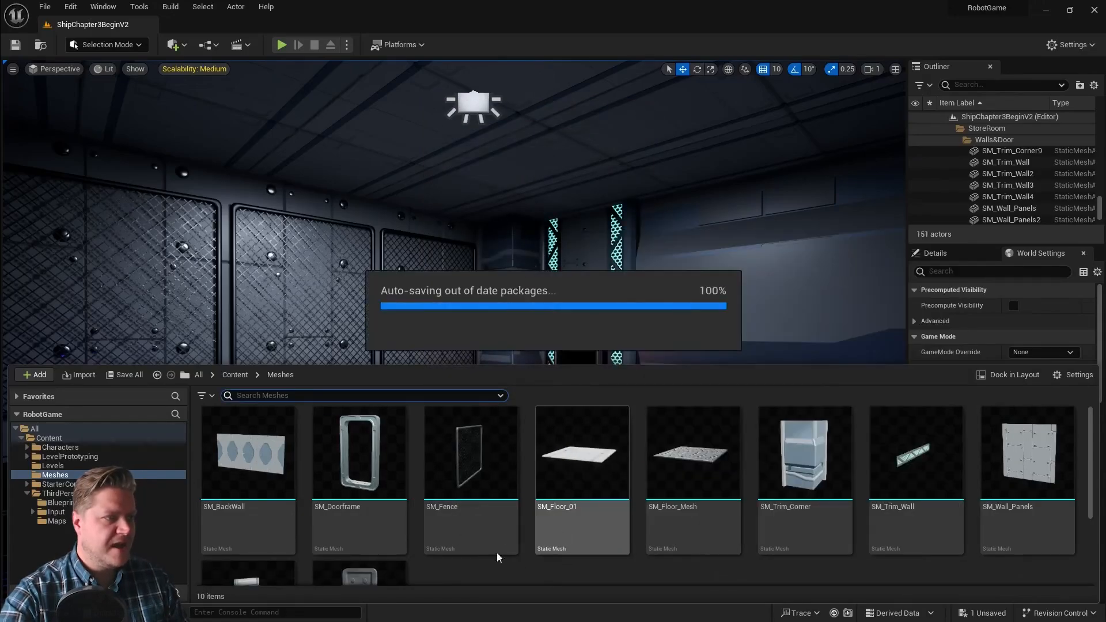
Step: Open the imported SM_Door_Small mesh and assign M_Basic_Floor to its Element 0 material slot
scroll(623, 569, "down", 2)
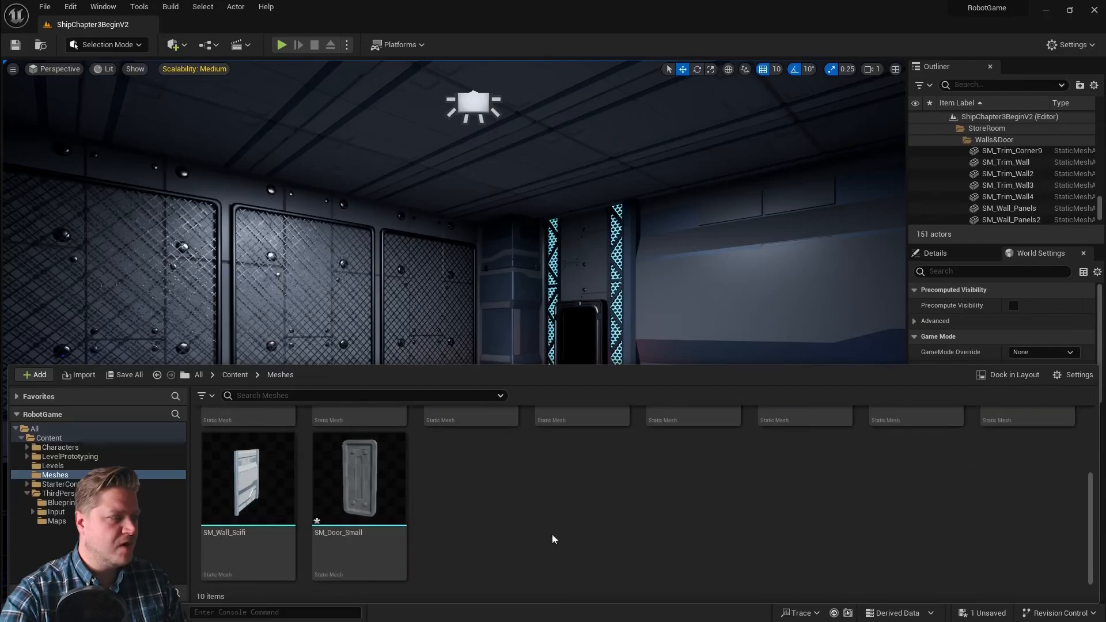
left_click(370, 479)
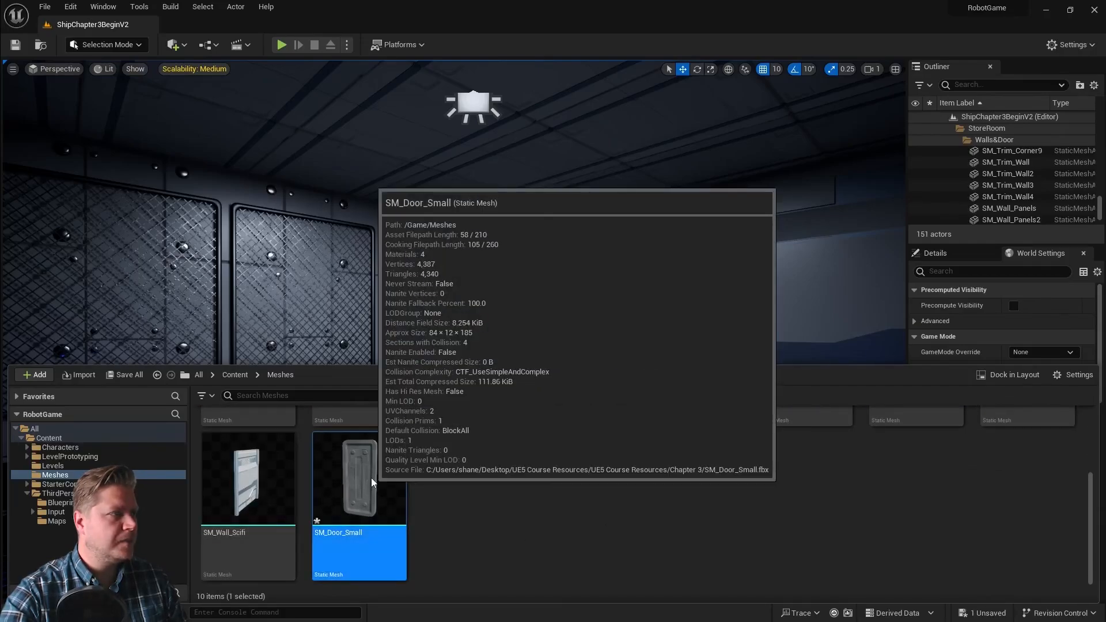
double_click(371, 483)
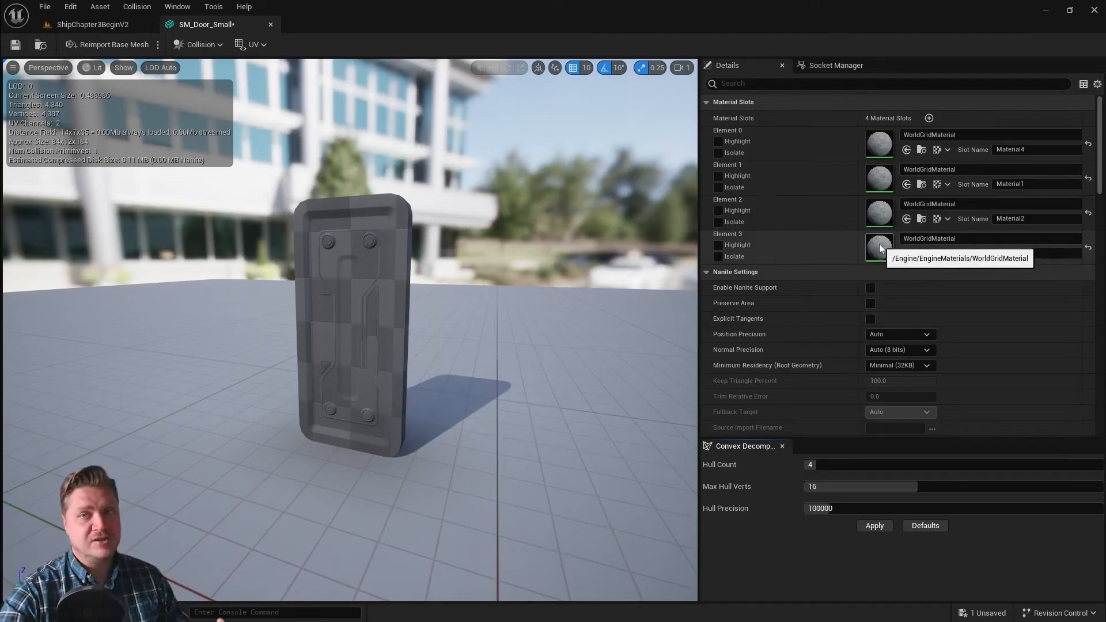
left_click(940, 134)
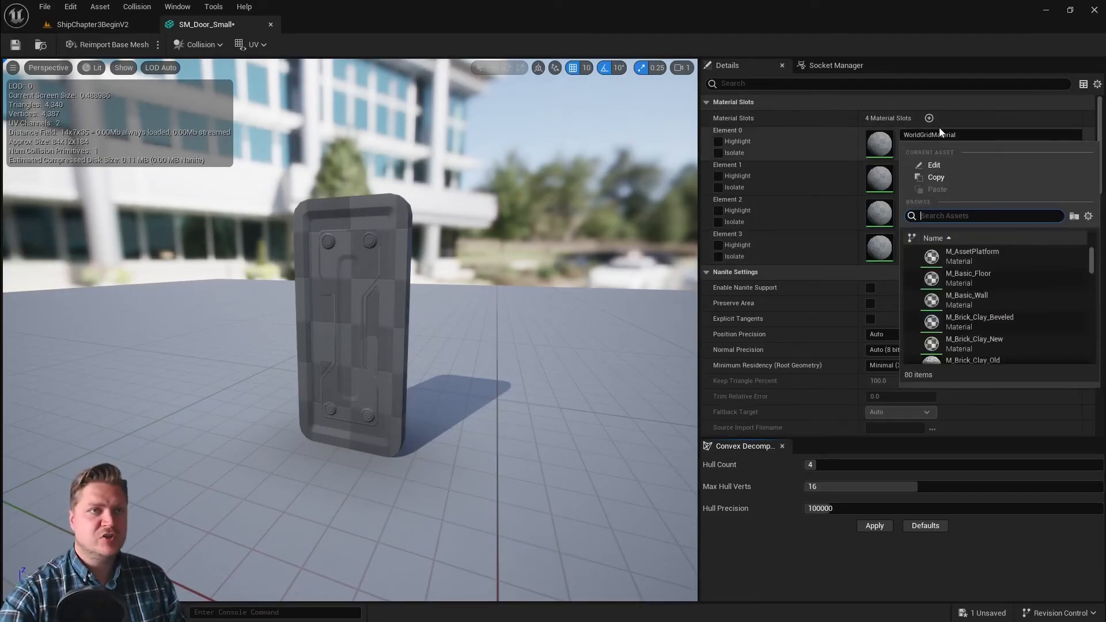
type("fl")
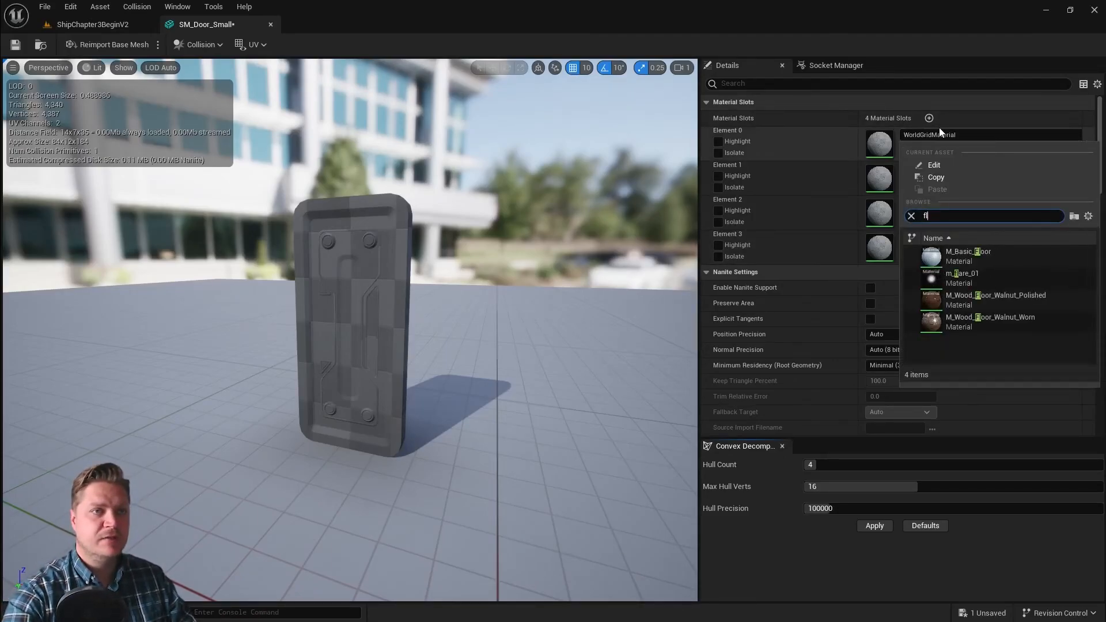
left_click(977, 255)
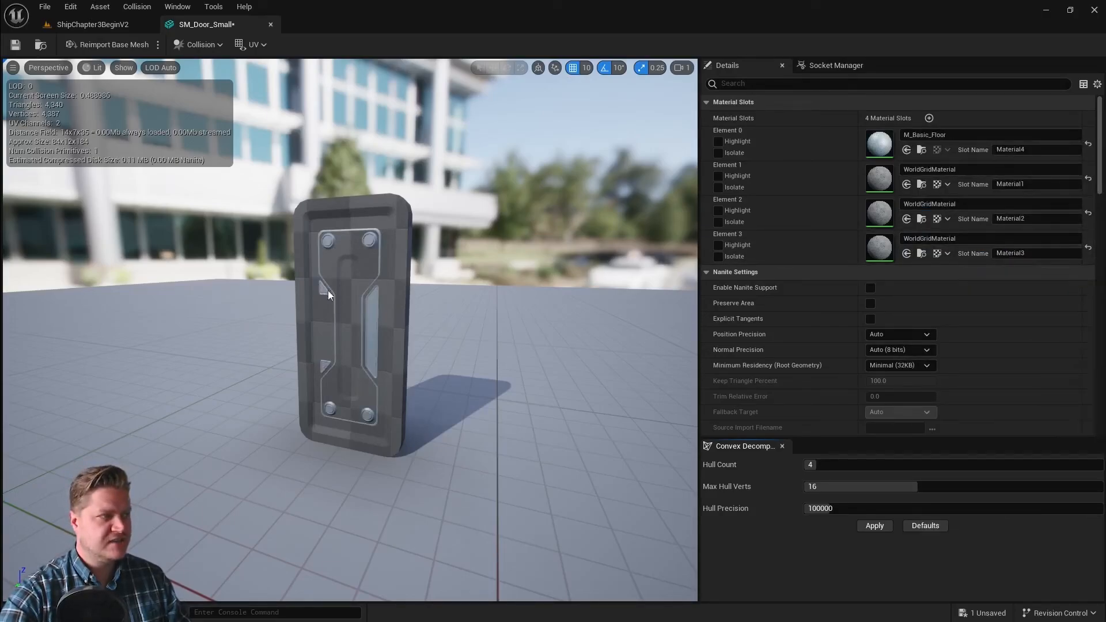
Step: Assign M_Metal_Brushed_Nickel to the door's Element 1 slot and M_LightStage_Skybox_Black to Element 2
left_click(988, 170)
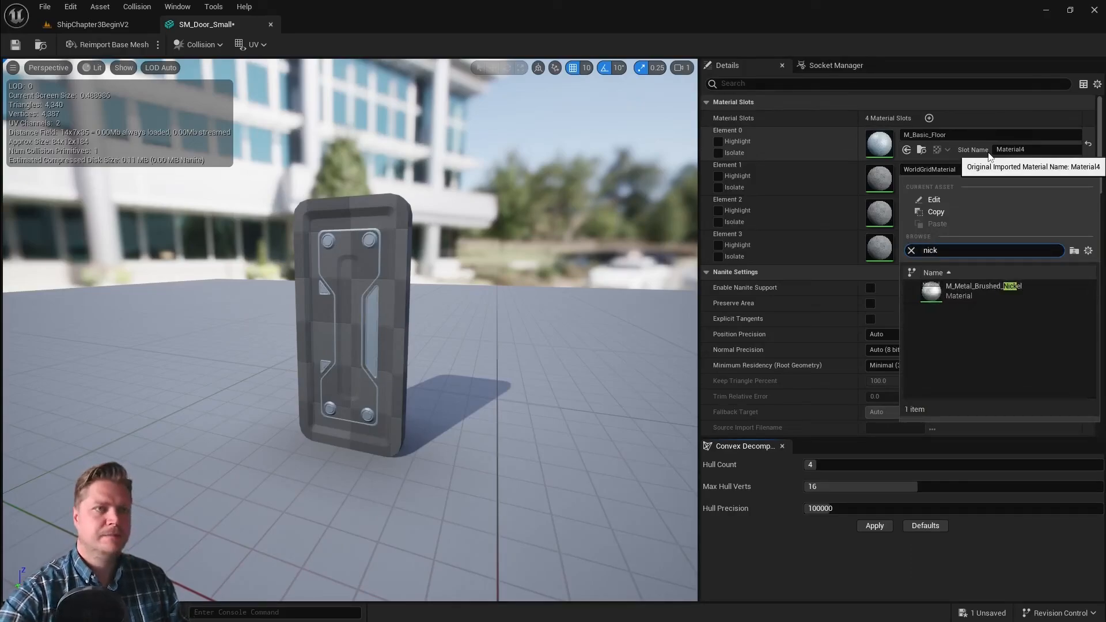
left_click(975, 291)
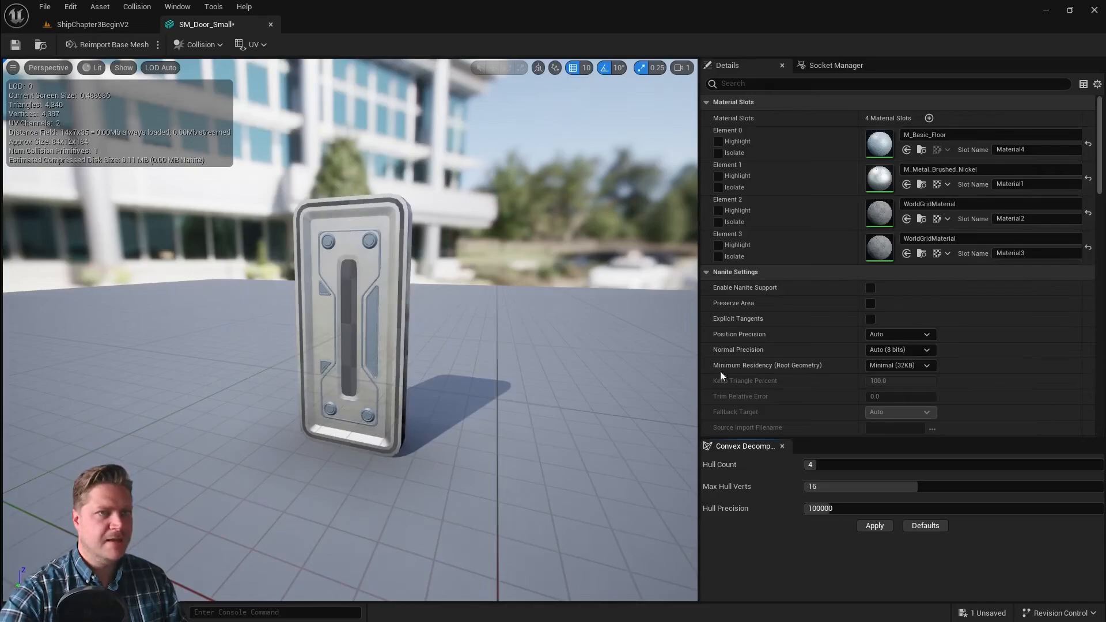
left_click(954, 204)
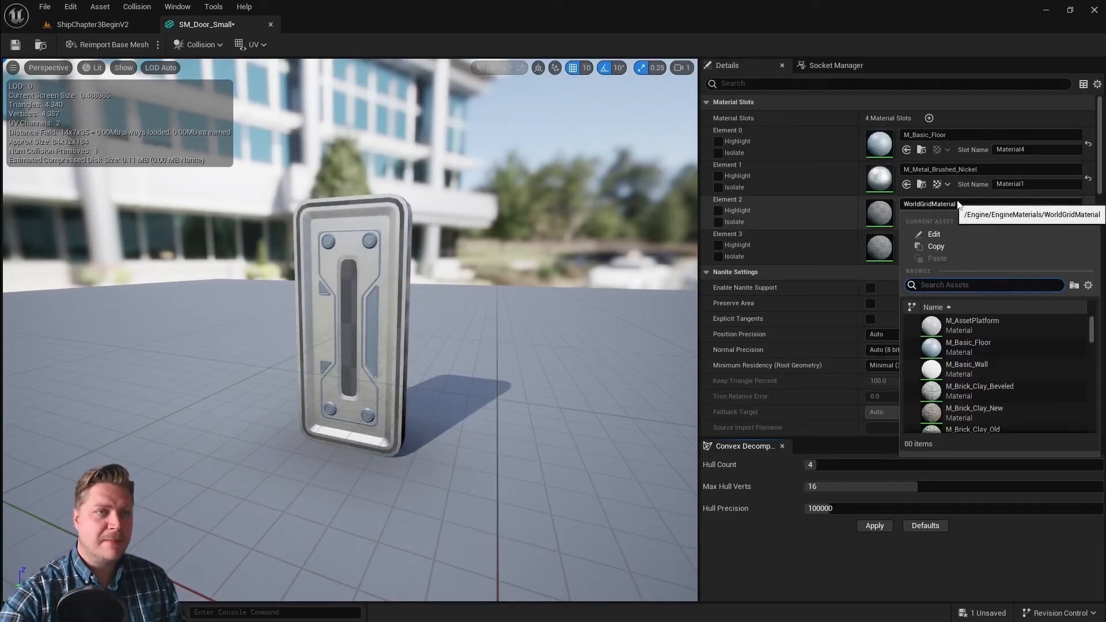
type("black")
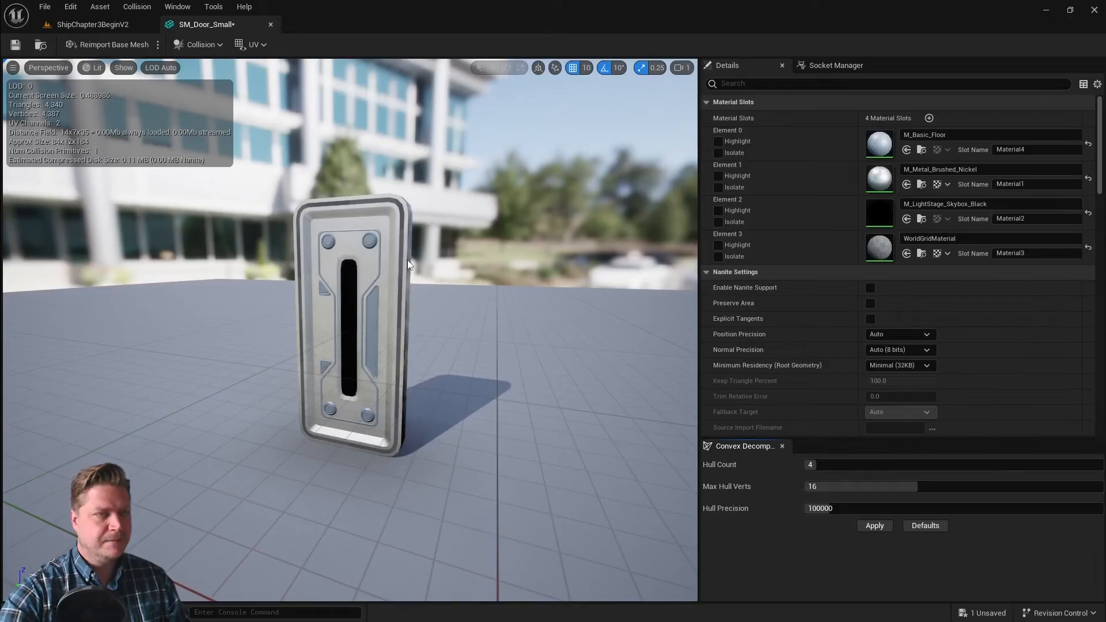
Step: Assign M_Basic_Wall to the door's Element 3 slot, then save and close the mesh asset
left_click(935, 240)
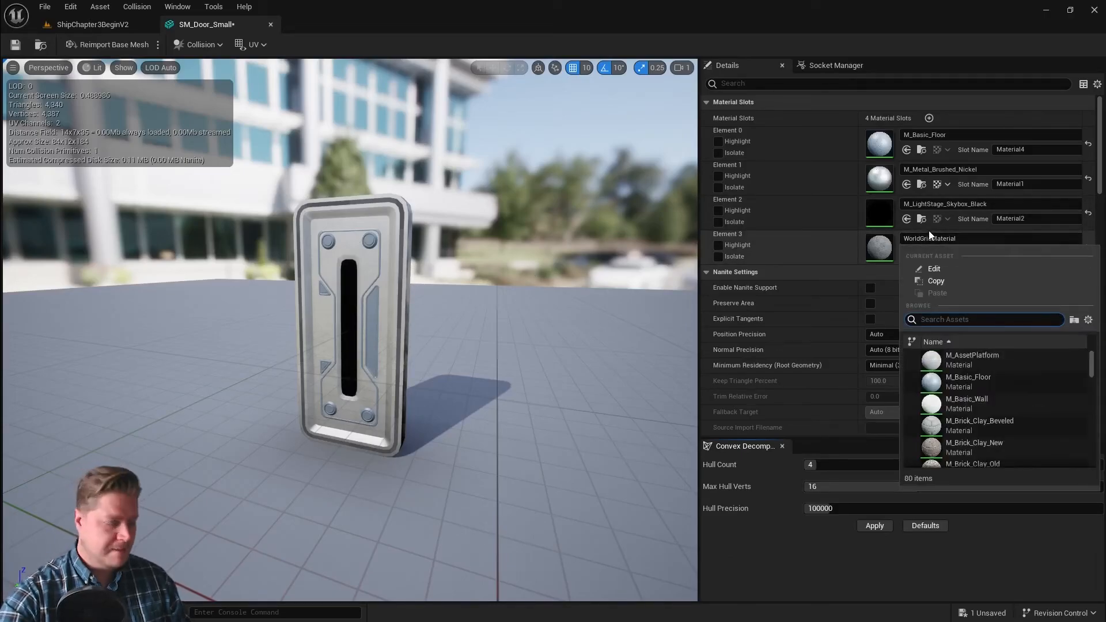
type("basic")
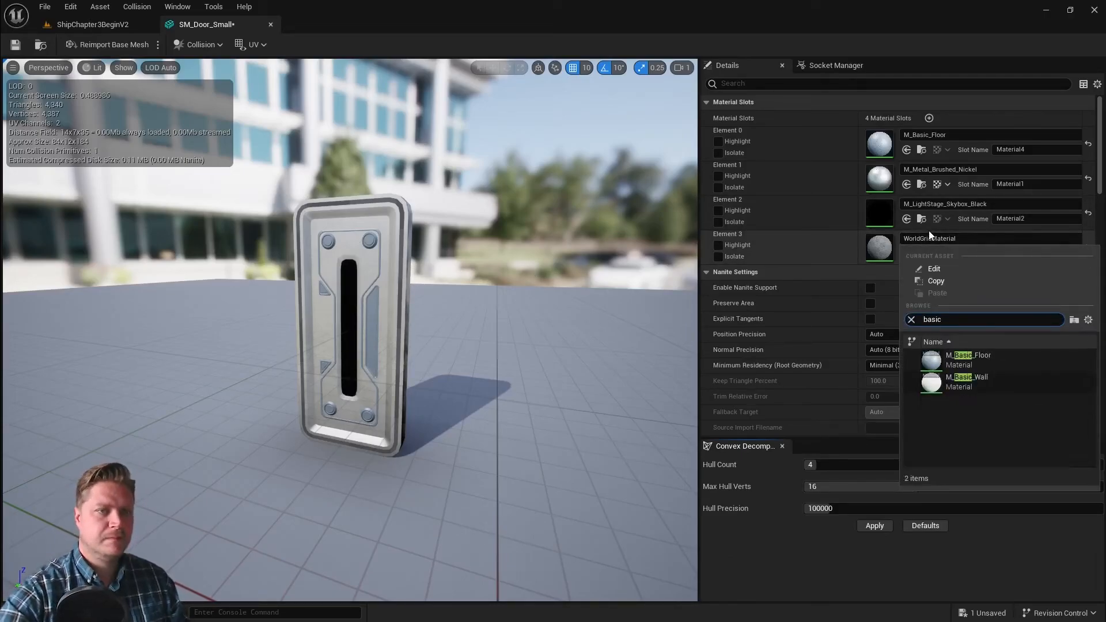
left_click(974, 376)
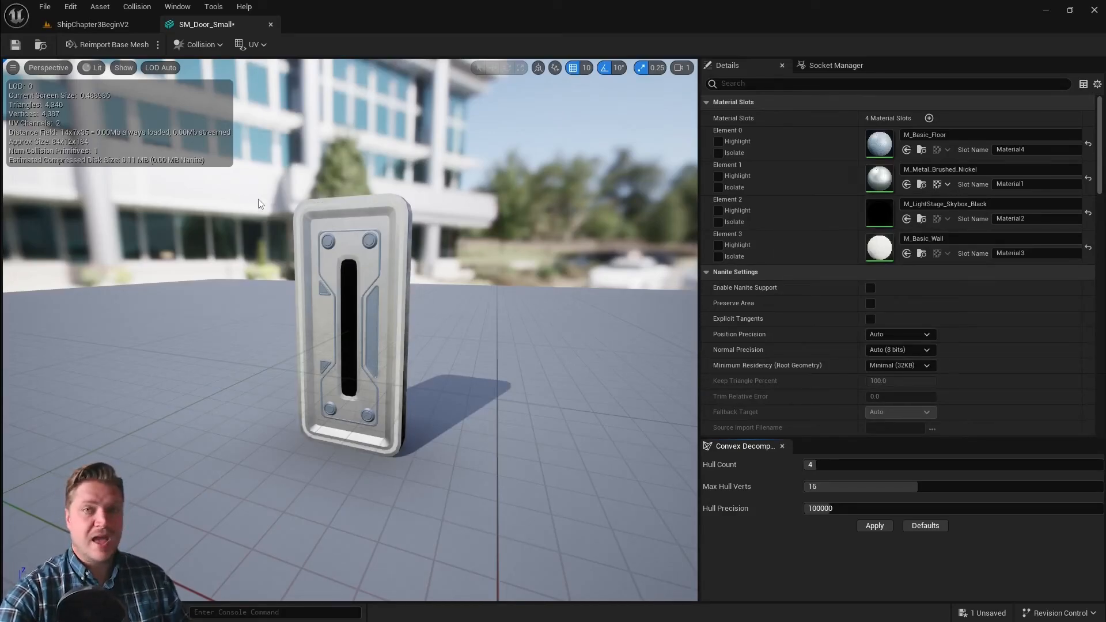
left_click(15, 46)
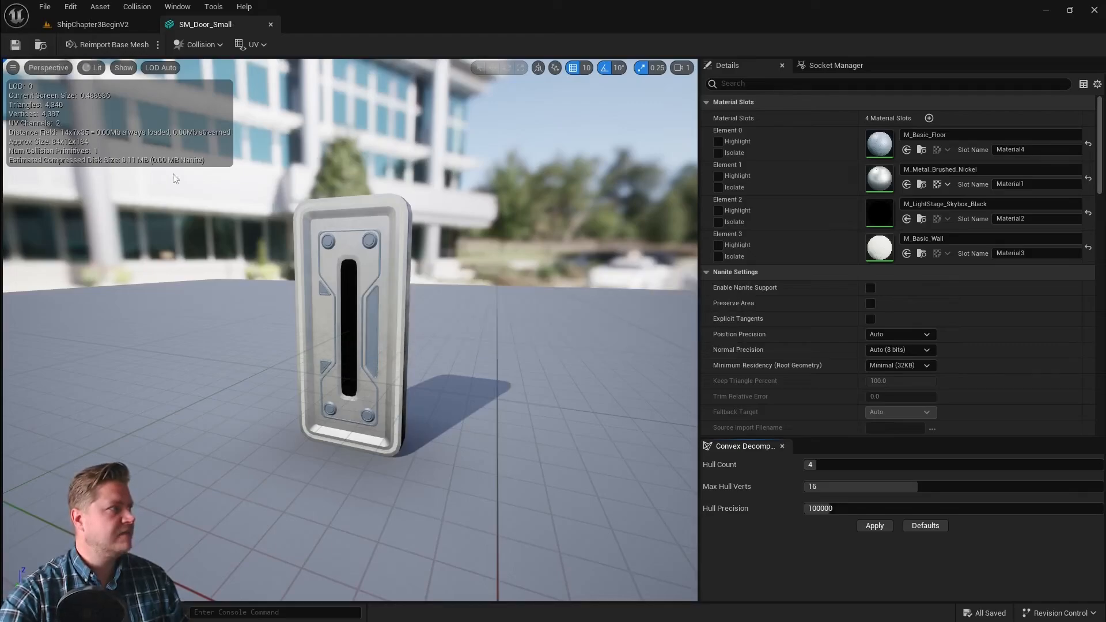
left_click(271, 25)
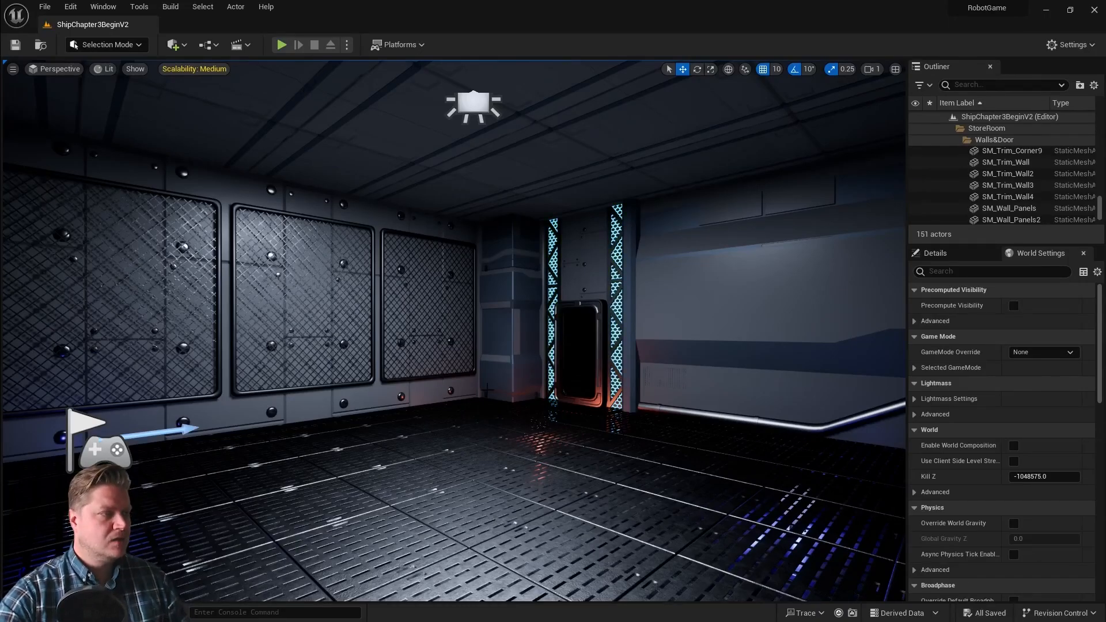
Step: Create a new folder named Blueprints directly under Content
key("ctrl+space")
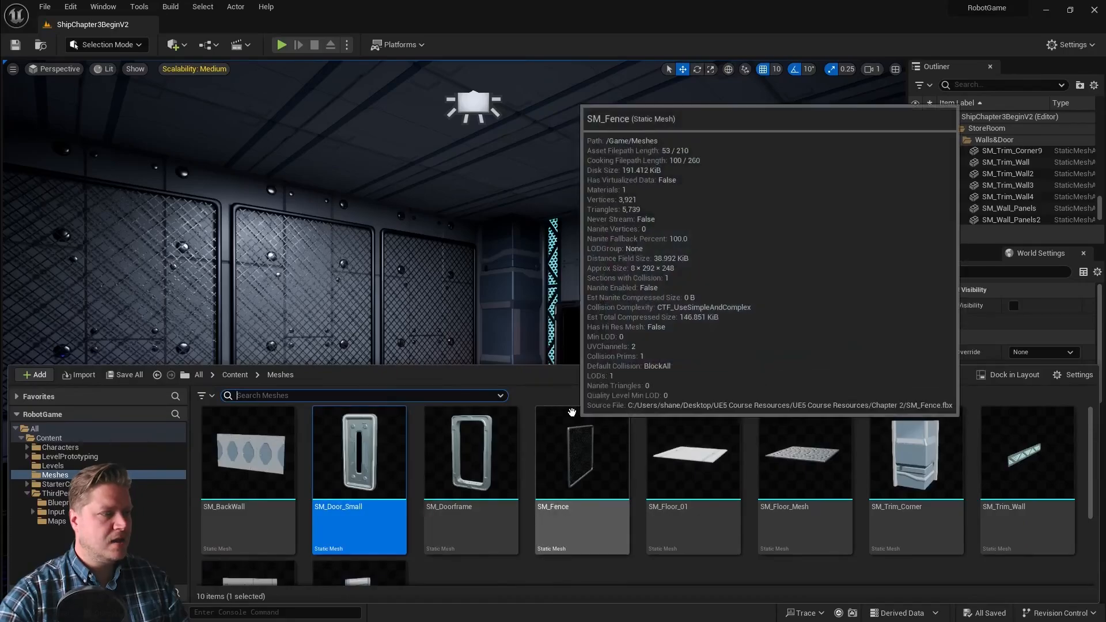
left_click(233, 376)
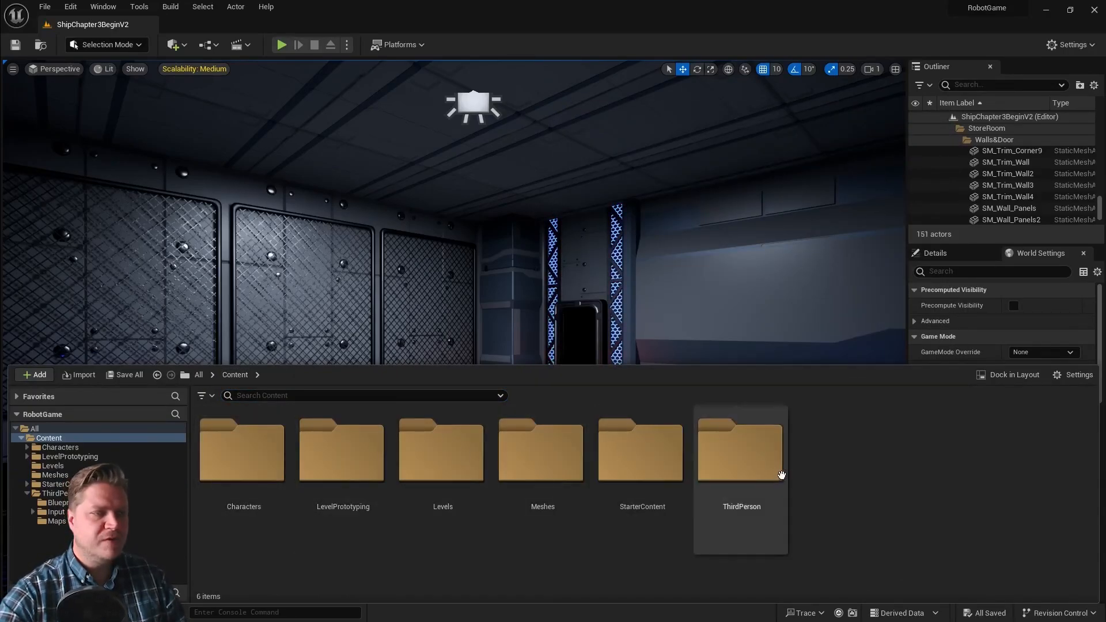
right_click(869, 466)
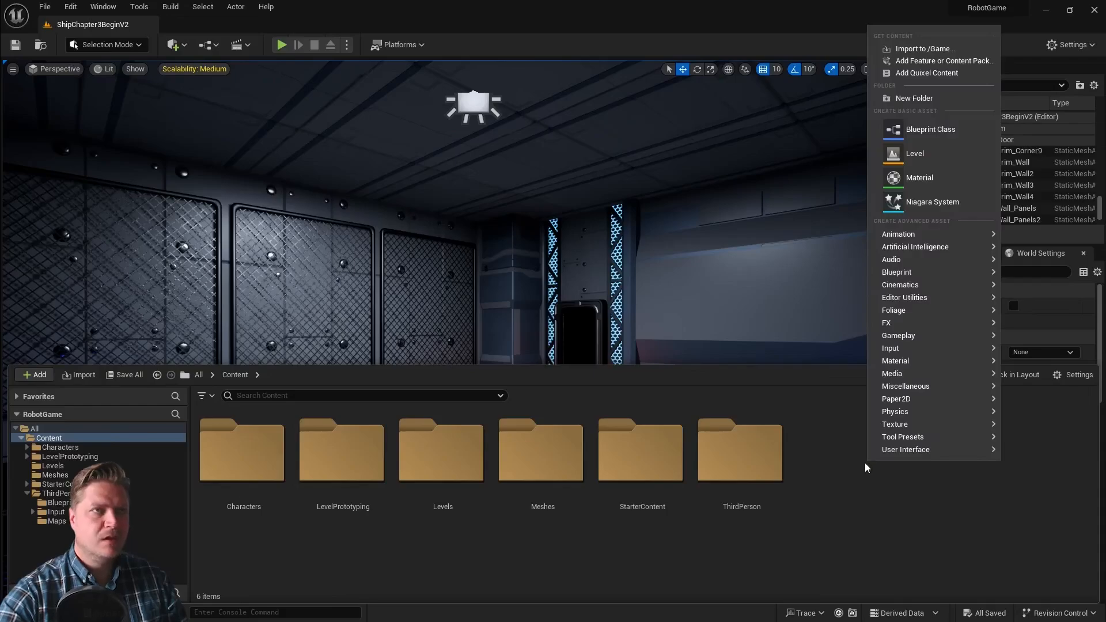
left_click(915, 99)
type("Blu")
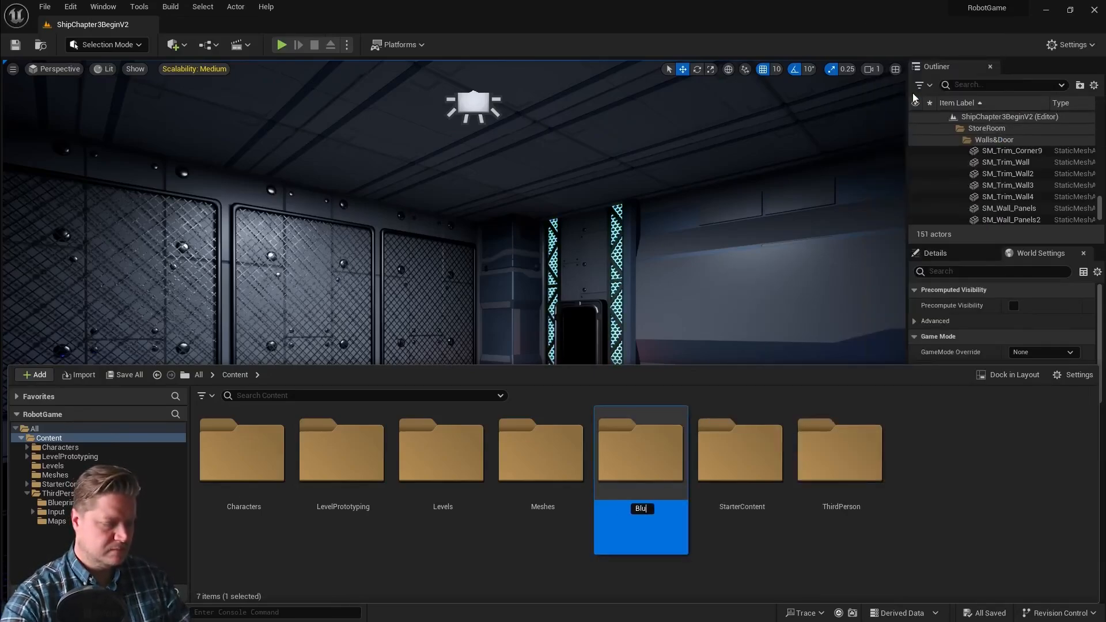
type("eprints")
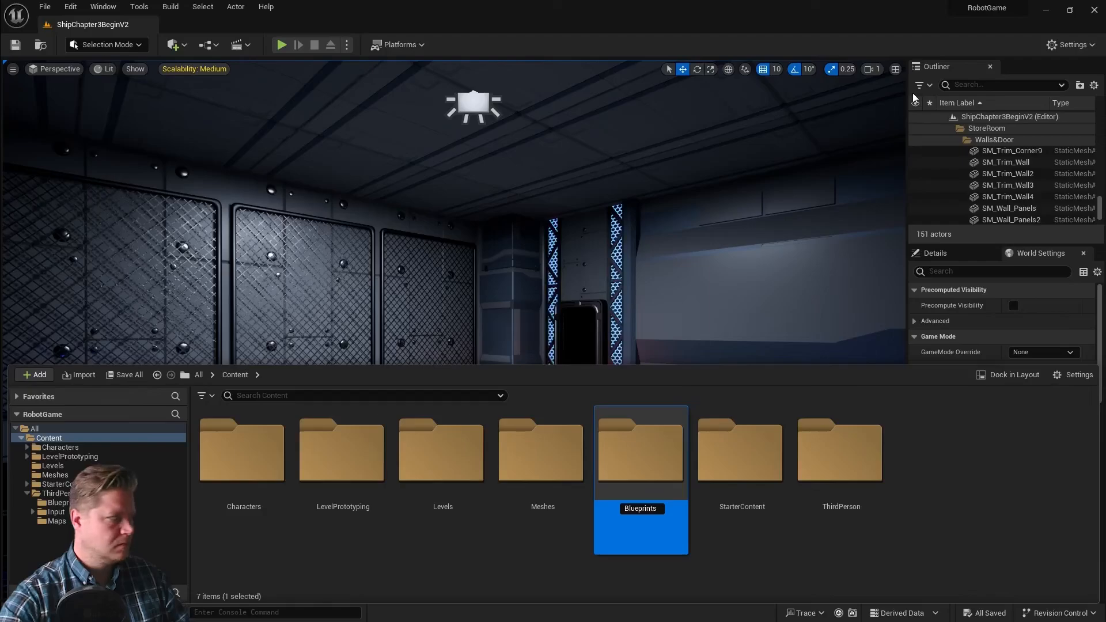
key("Return")
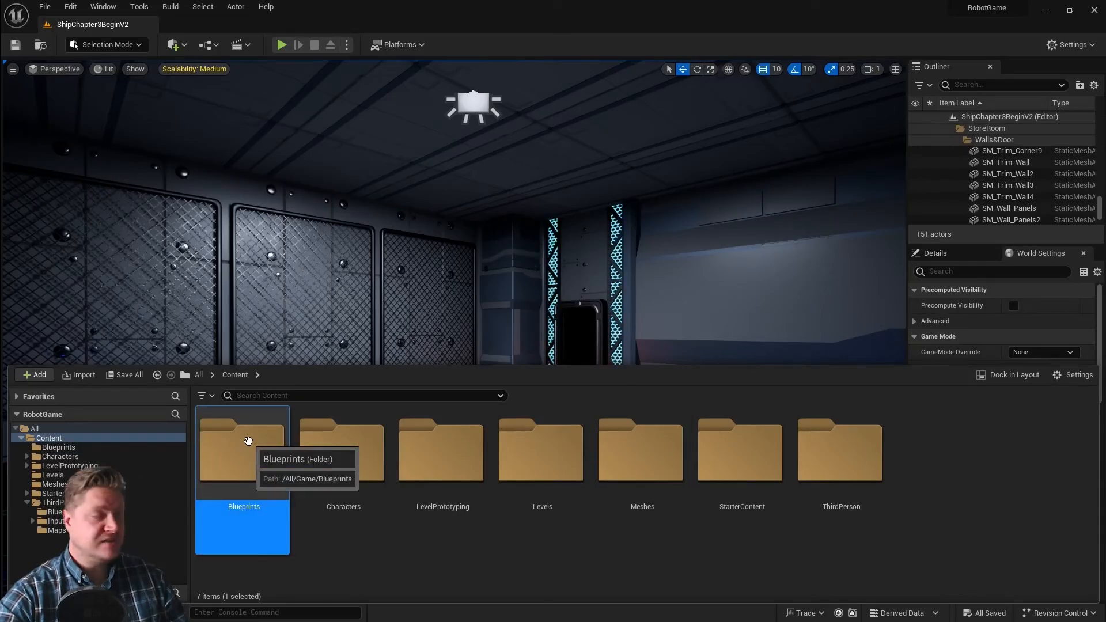
Step: Create an Actor-based Blueprint Class named BP_Door inside the Blueprints folder
double_click(248, 441)
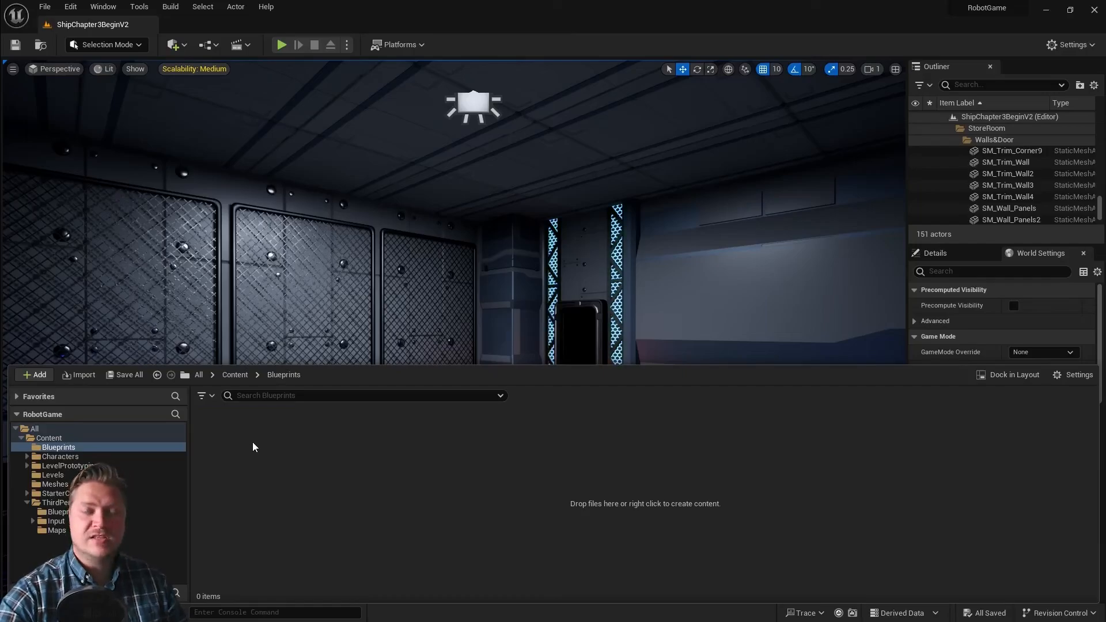
right_click(302, 476)
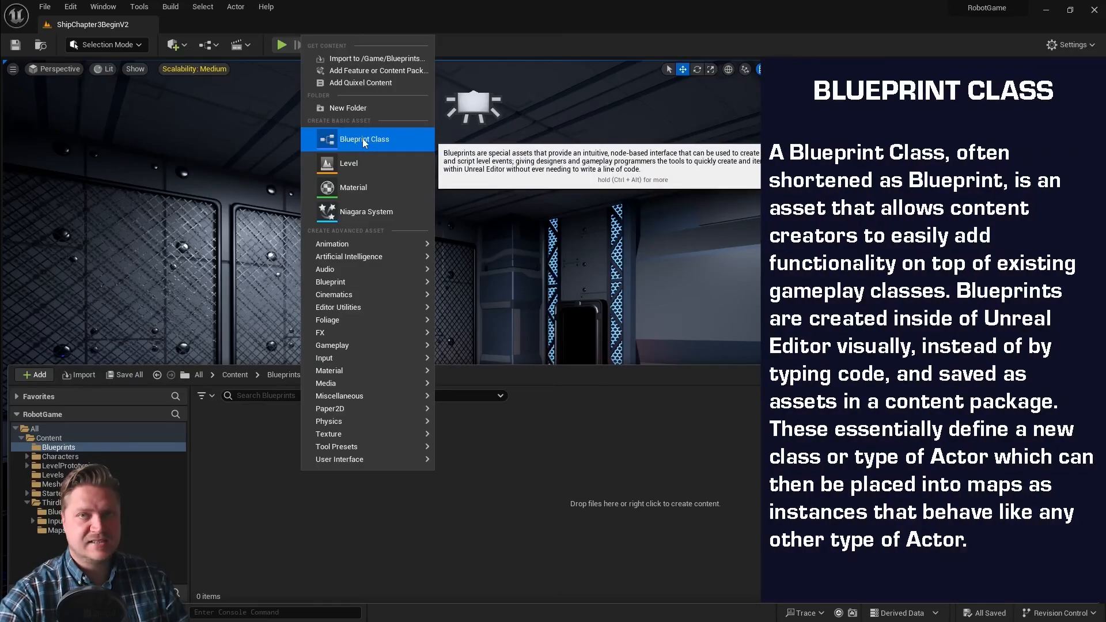
left_click(362, 140)
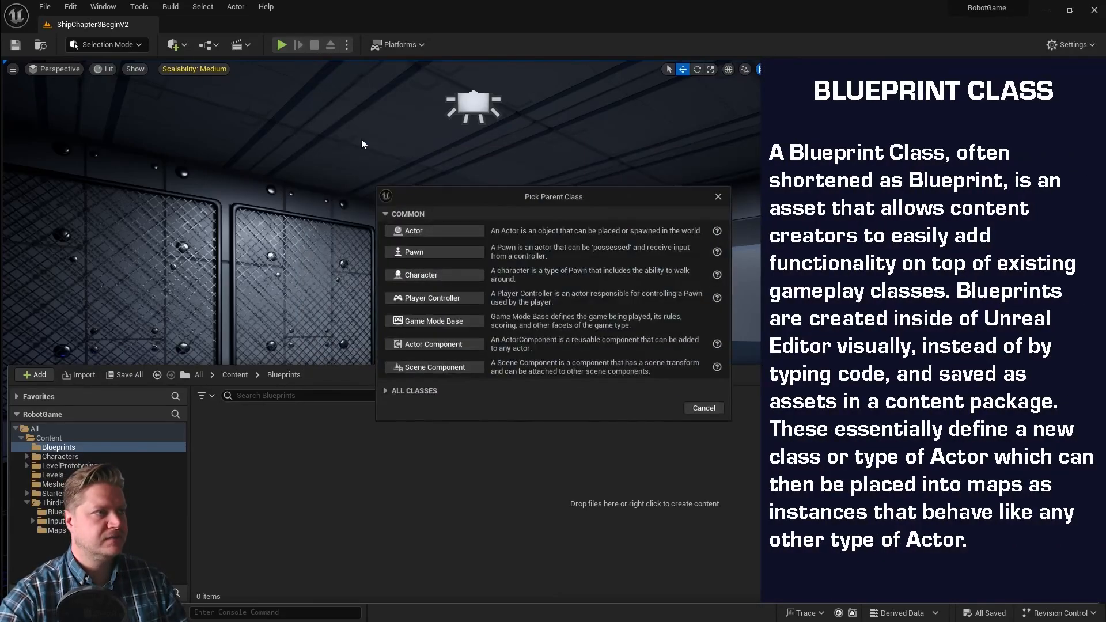
left_click_drag(513, 199, 486, 154)
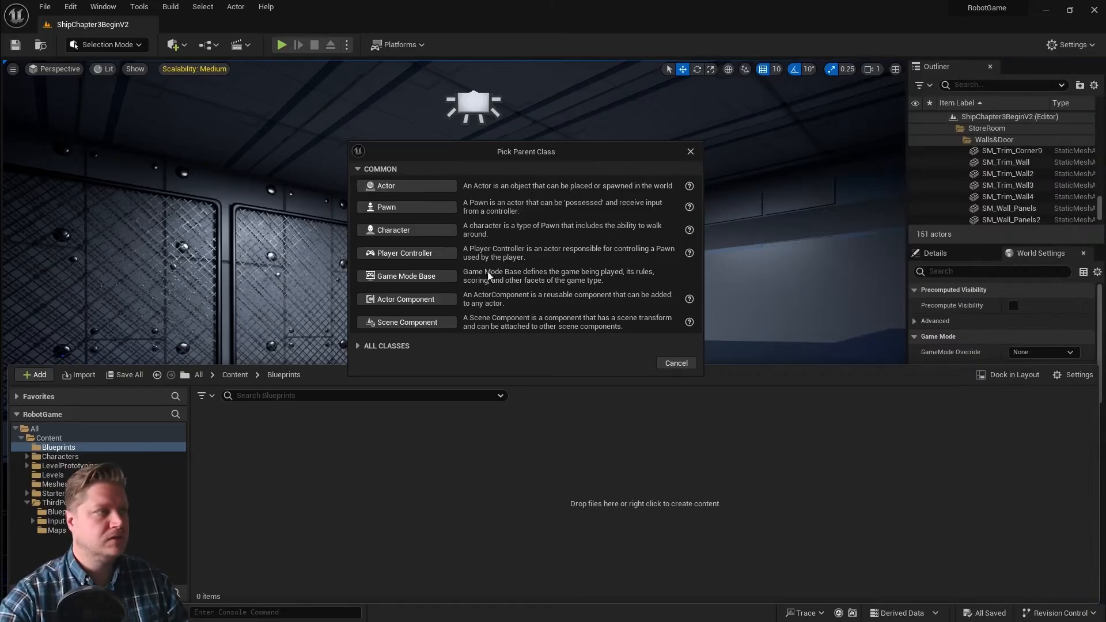
left_click(408, 185)
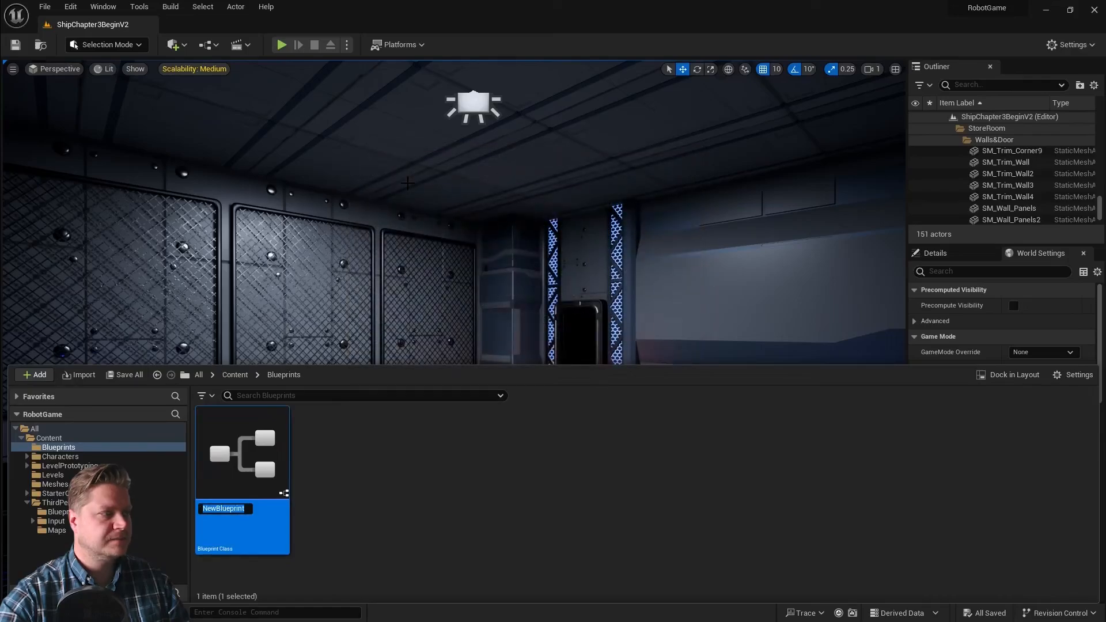
type("B")
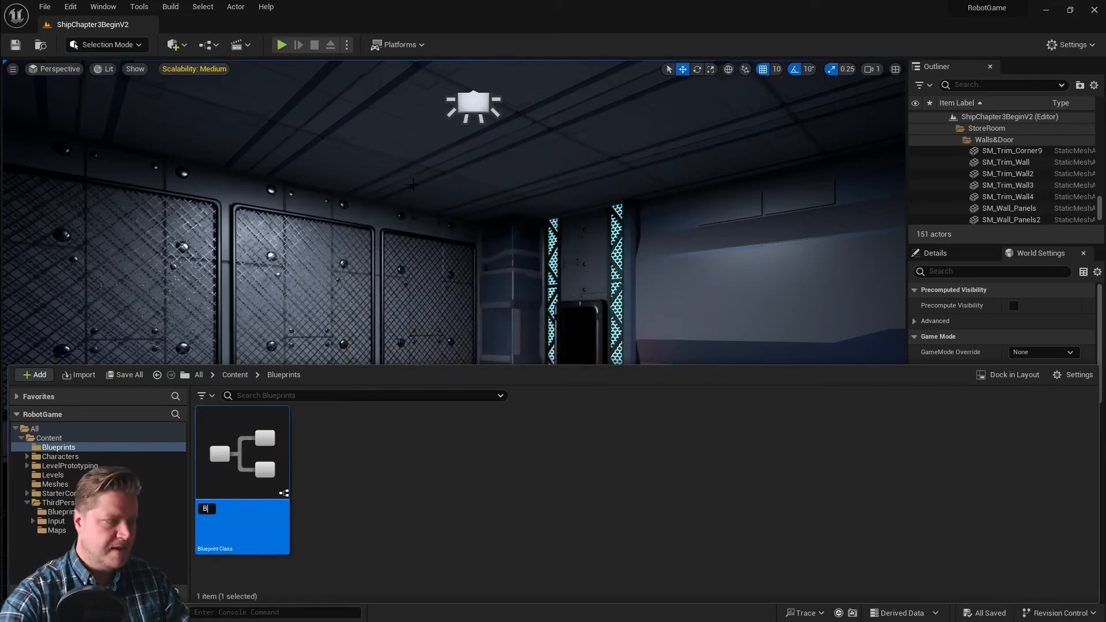
type("P_")
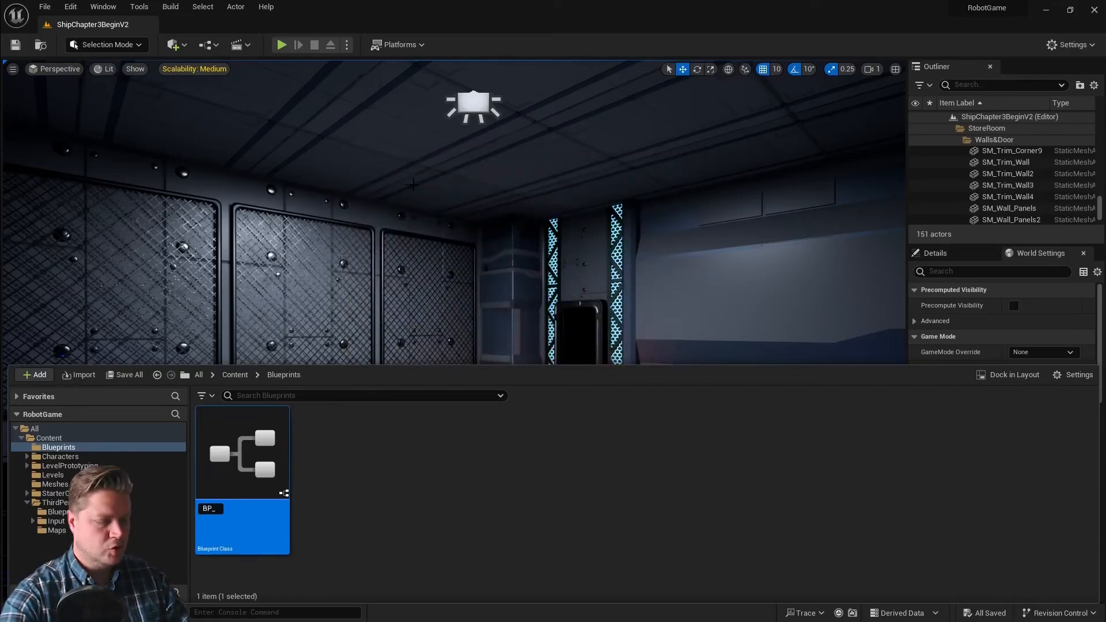
type("Door")
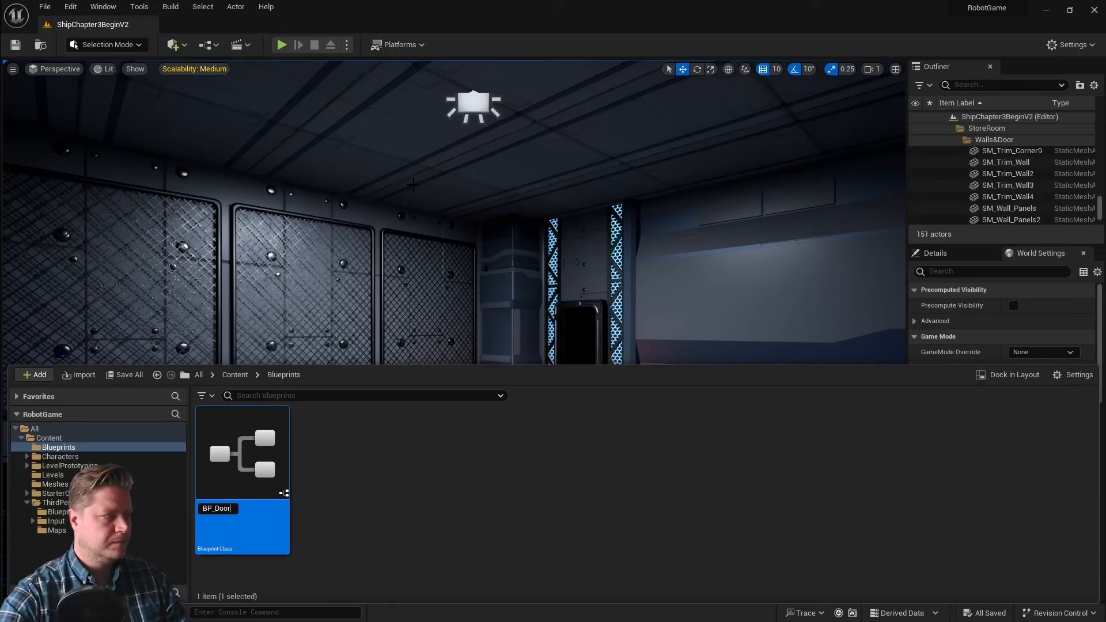
key("Return")
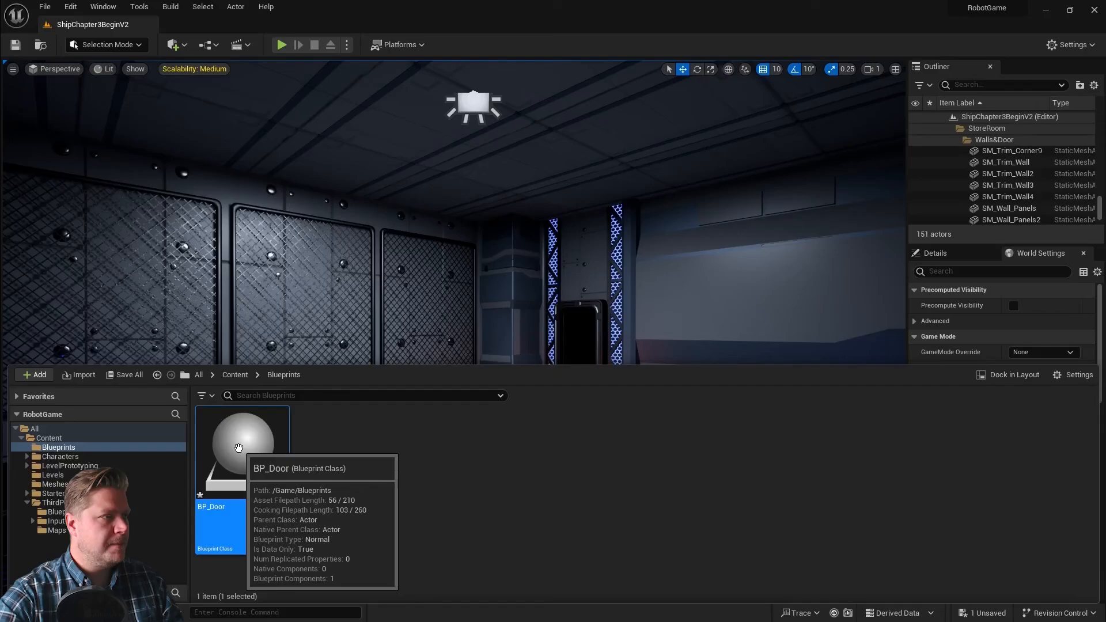
Step: Open BP_Door for editing and add a Static Mesh component named Door
double_click(238, 448)
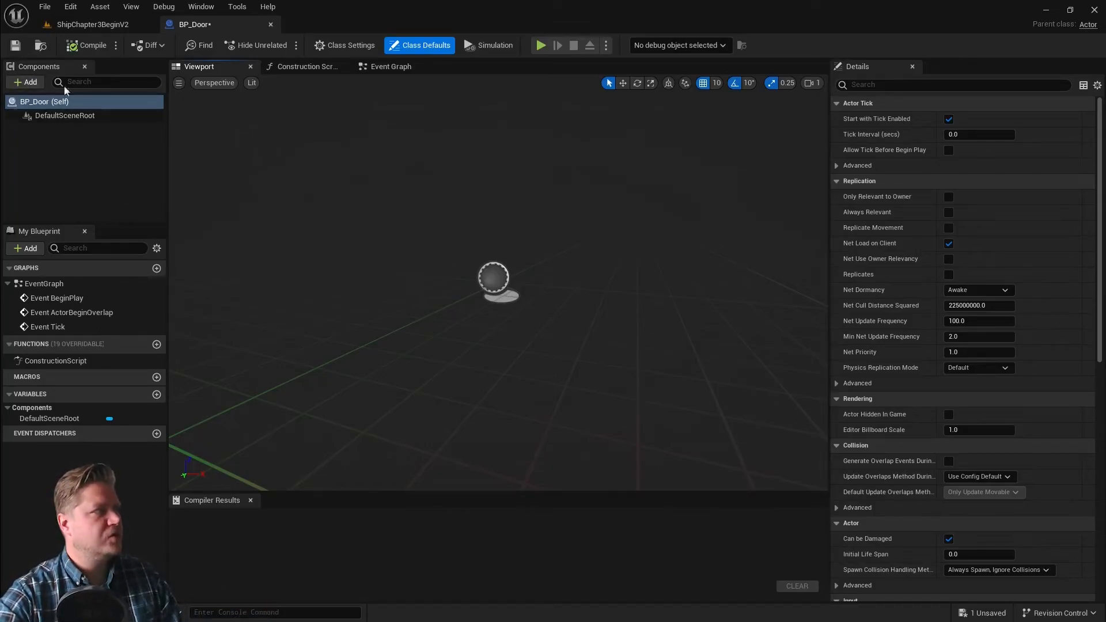
left_click(28, 83)
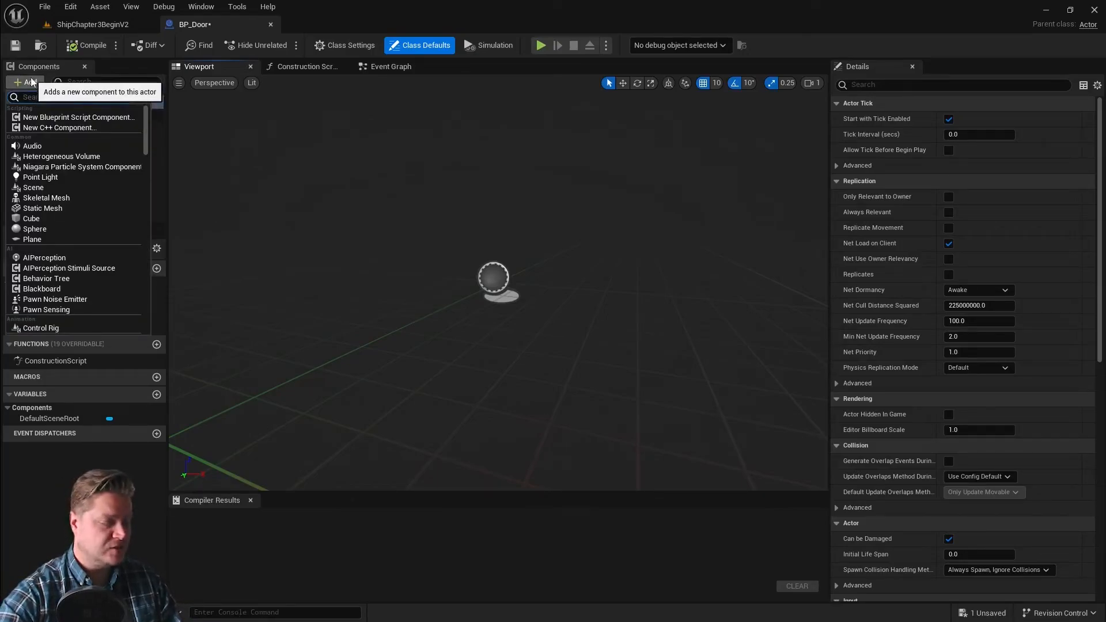
type("stat")
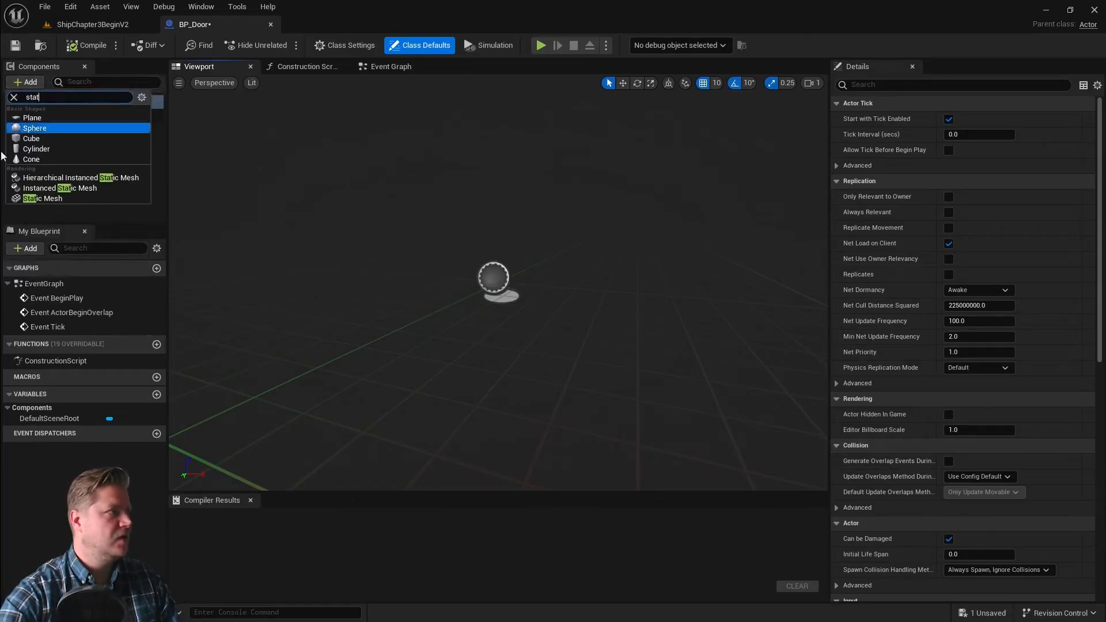
left_click(45, 202)
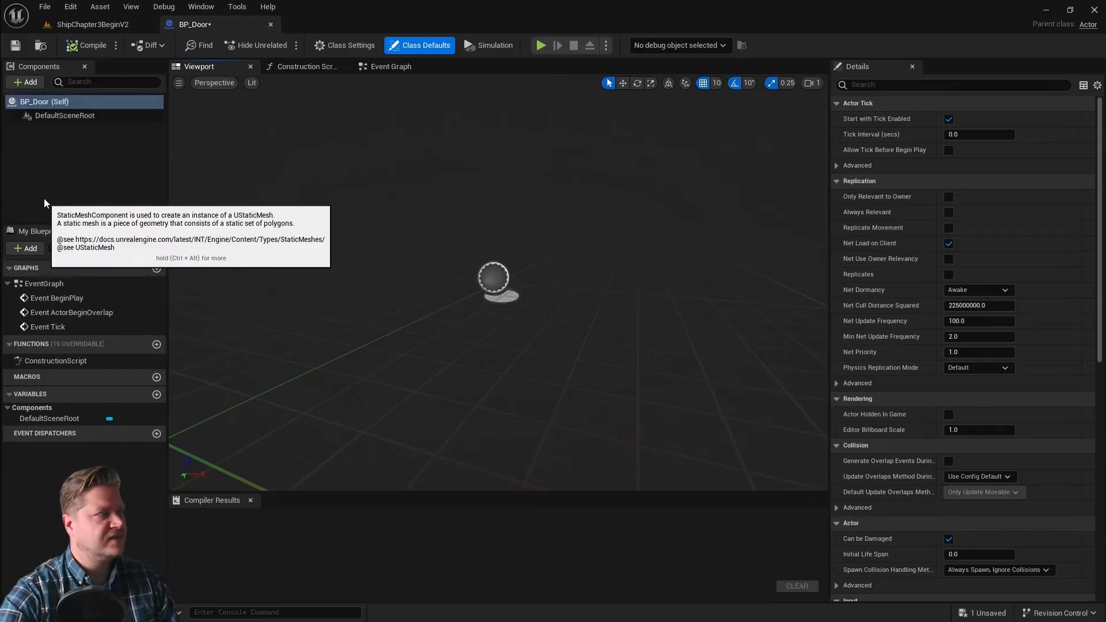
type("D")
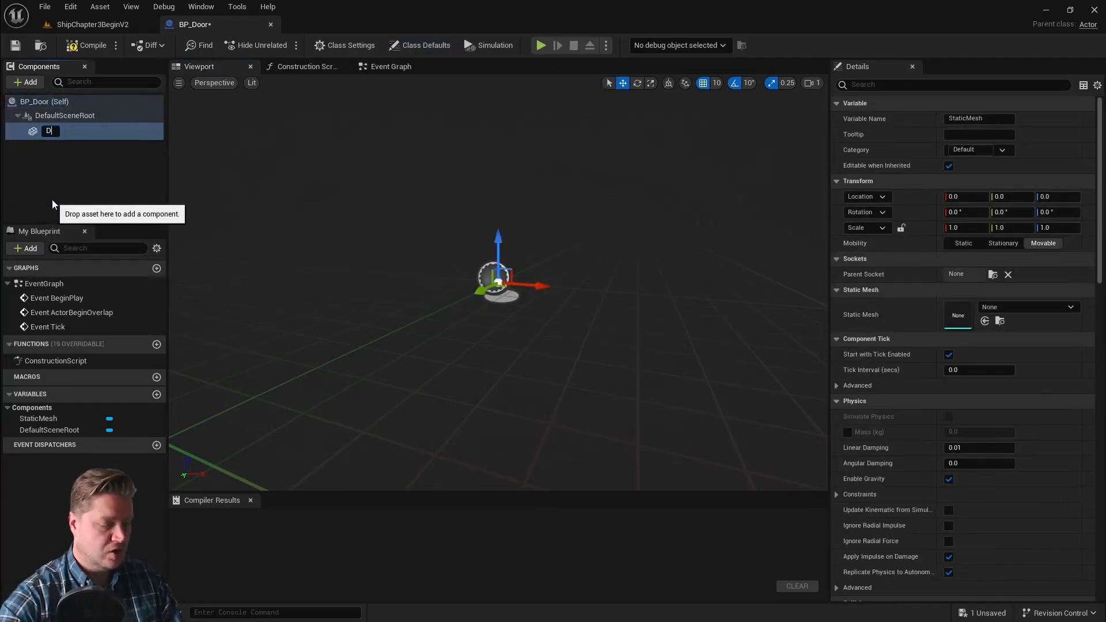
type("oor")
key("Return")
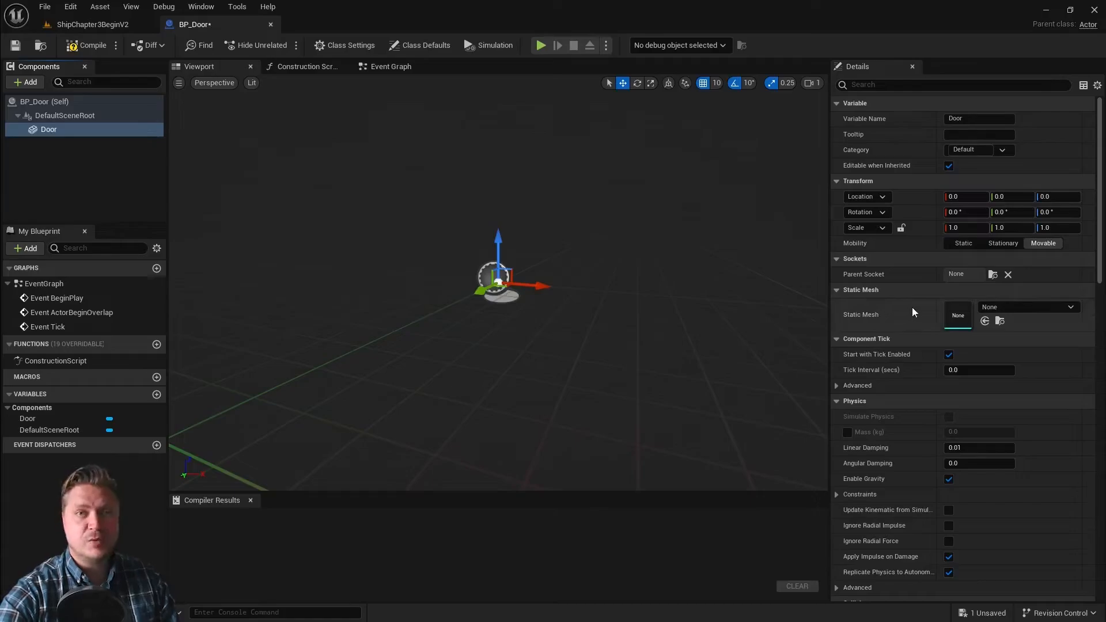
Step: Assign the SM_Door_Small mesh to the Door component
left_click(1000, 310)
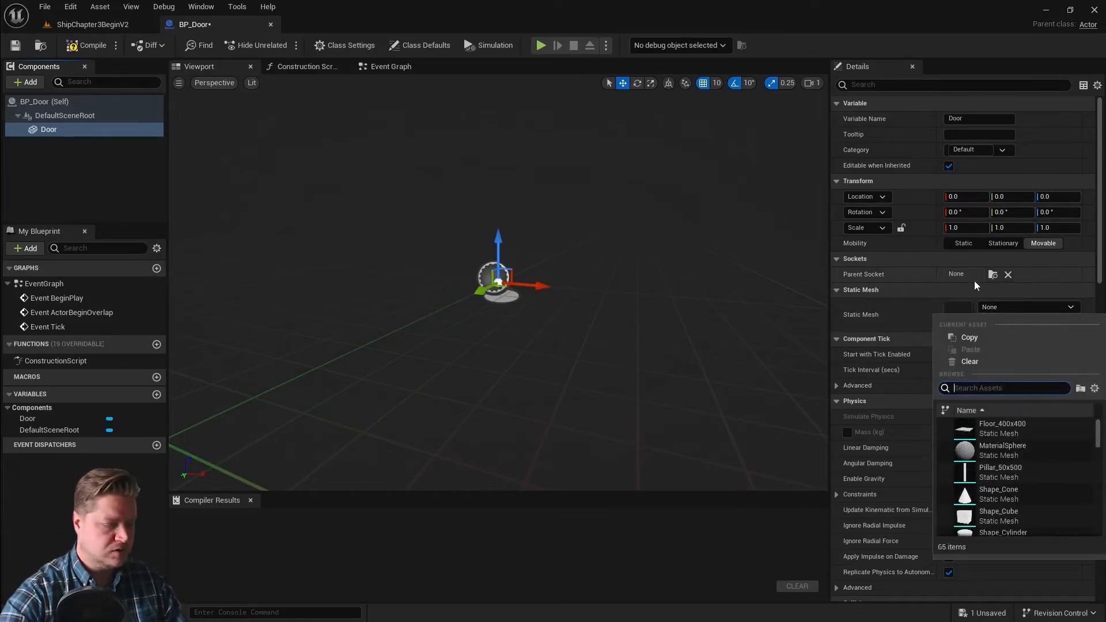
type("door")
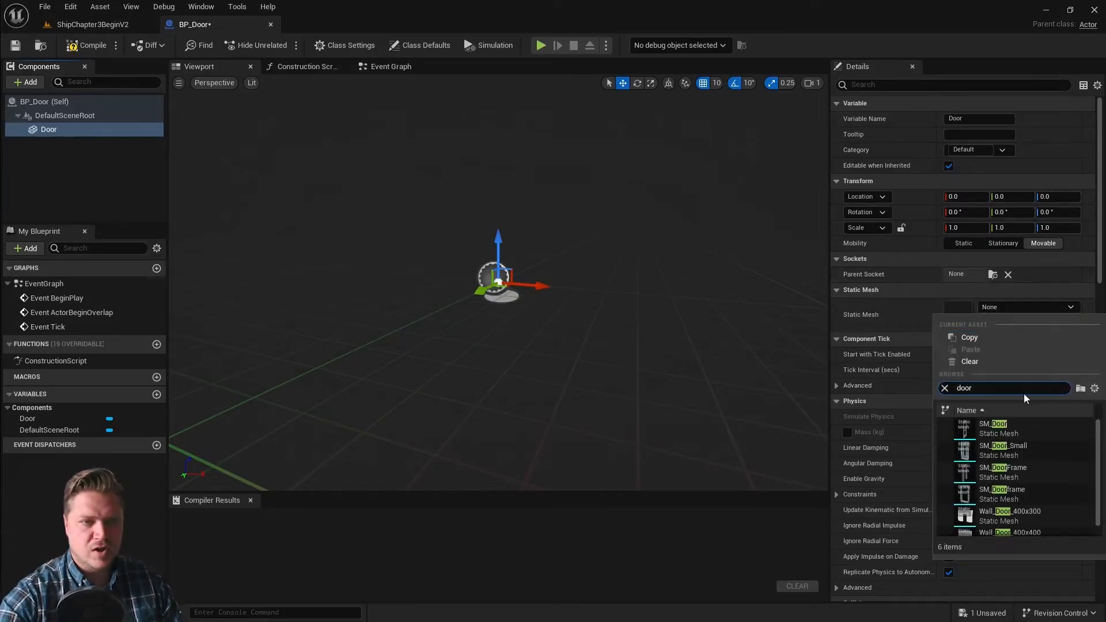
left_click(1003, 454)
scroll(506, 306, "down", 5)
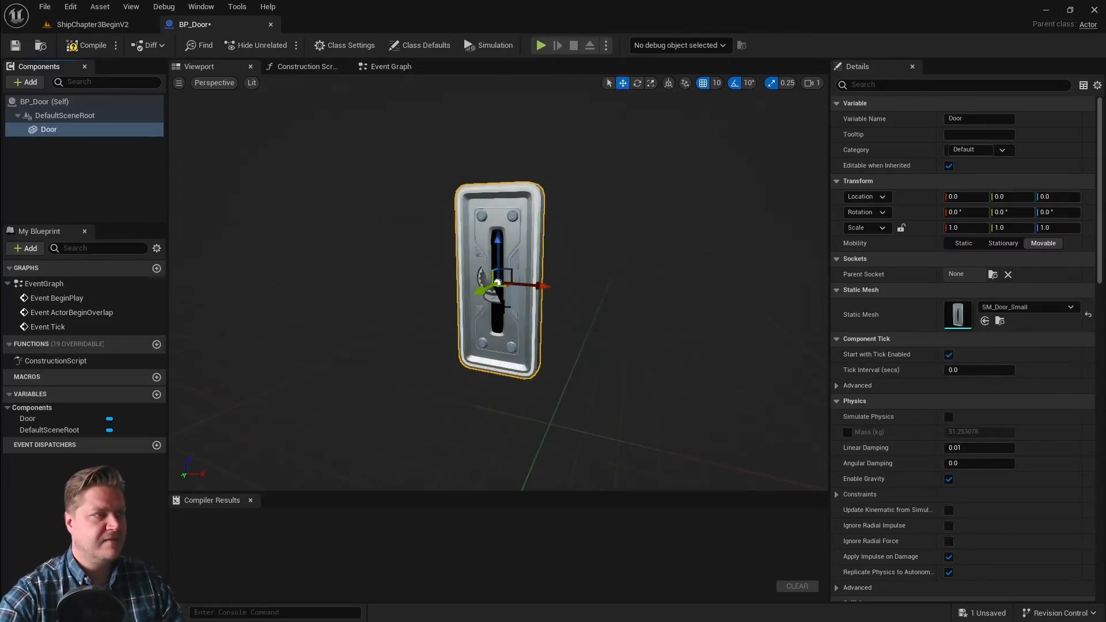
left_click(86, 130)
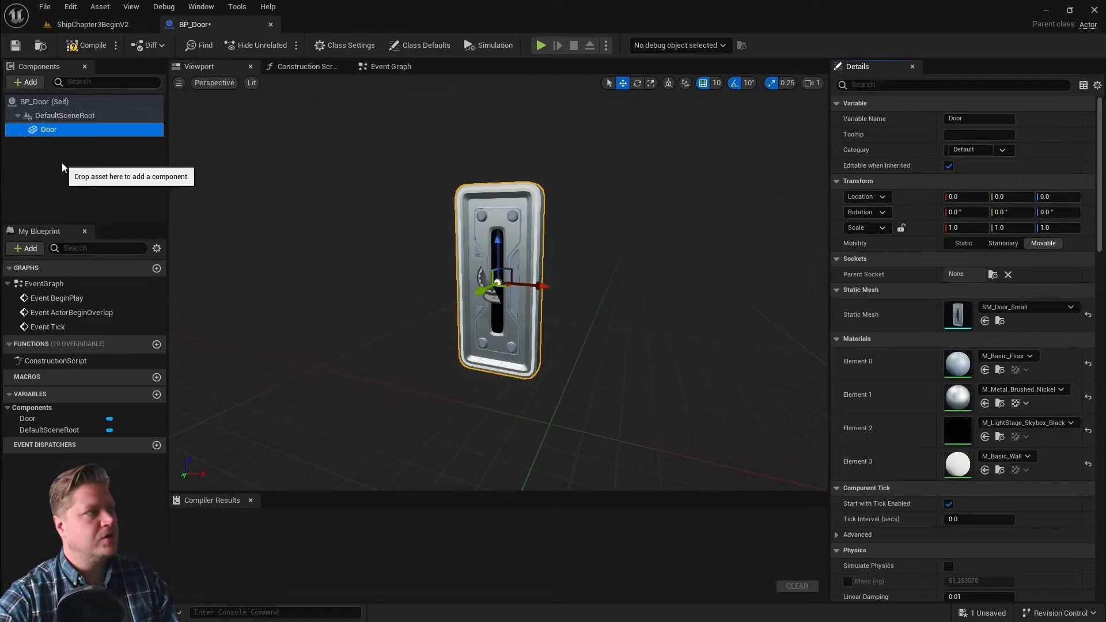
Step: Add a Box Collision component to BP_Door, keeping the default name Box
left_click(40, 103)
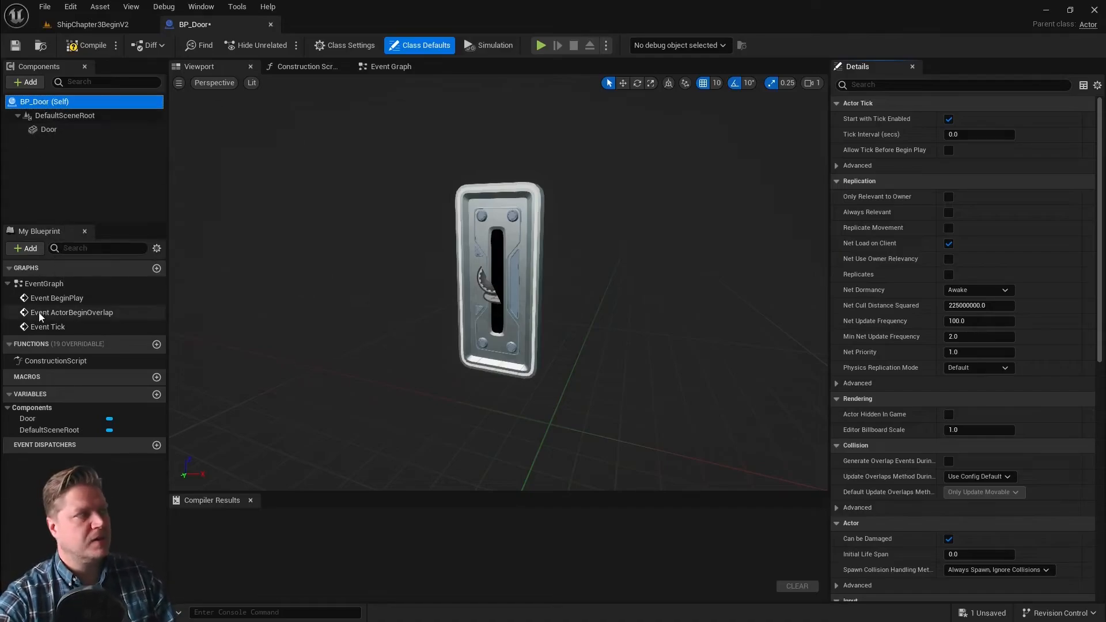
left_click(25, 83)
type("box")
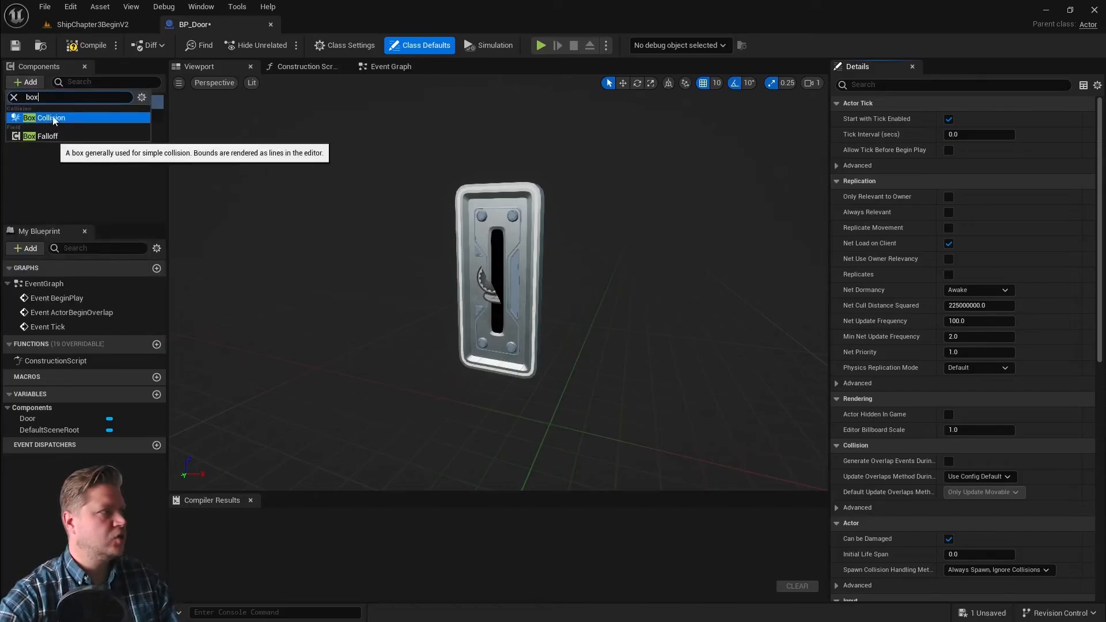
left_click(37, 122)
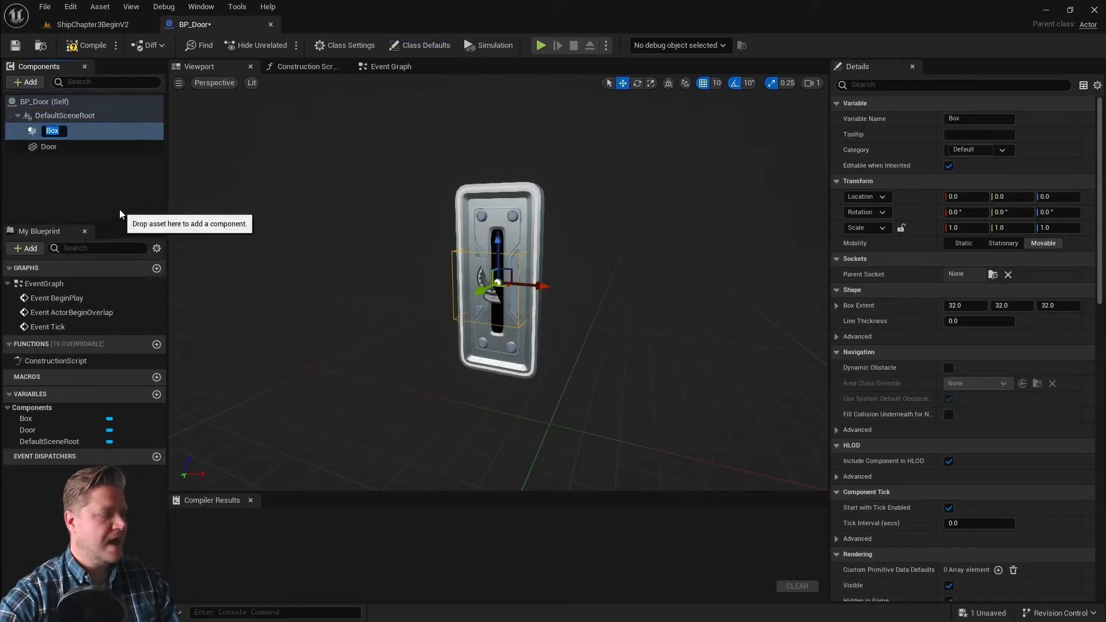
key("Return")
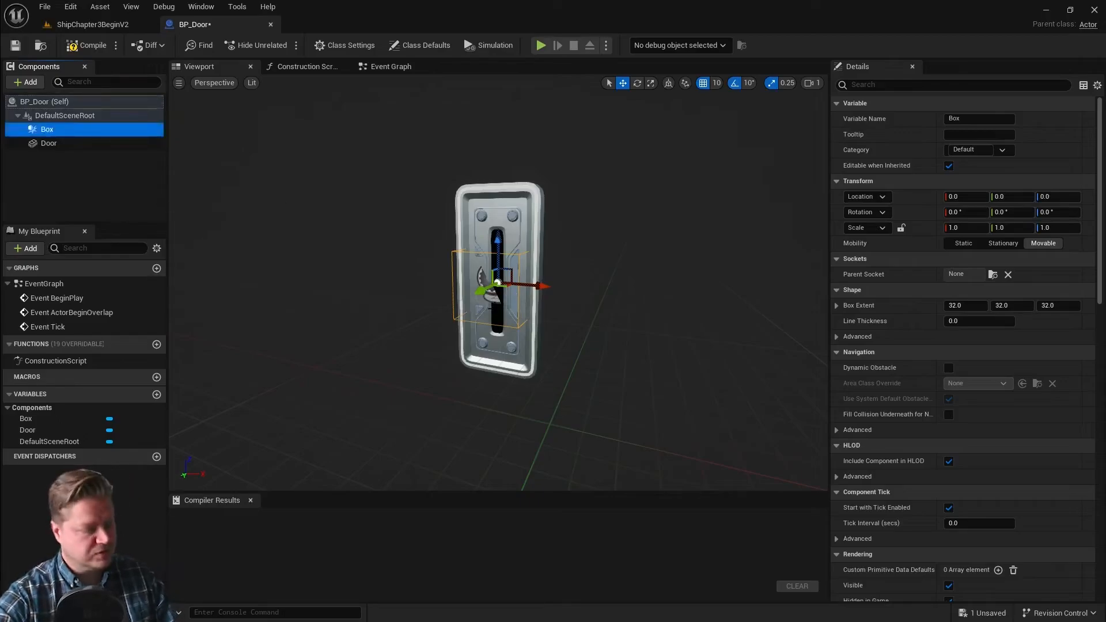
Step: Scale the Box collision to 1.25 in X, 3.5 in Y and 2.75 in Z so it surrounds the door
left_click_drag(438, 323, 605, 323, "alt")
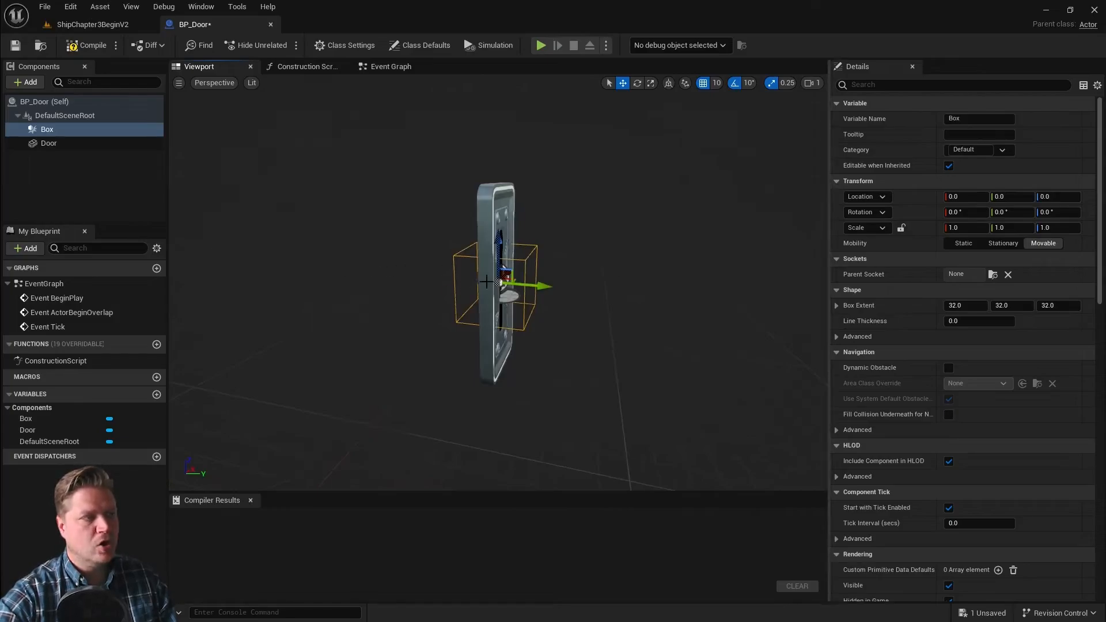
key("r")
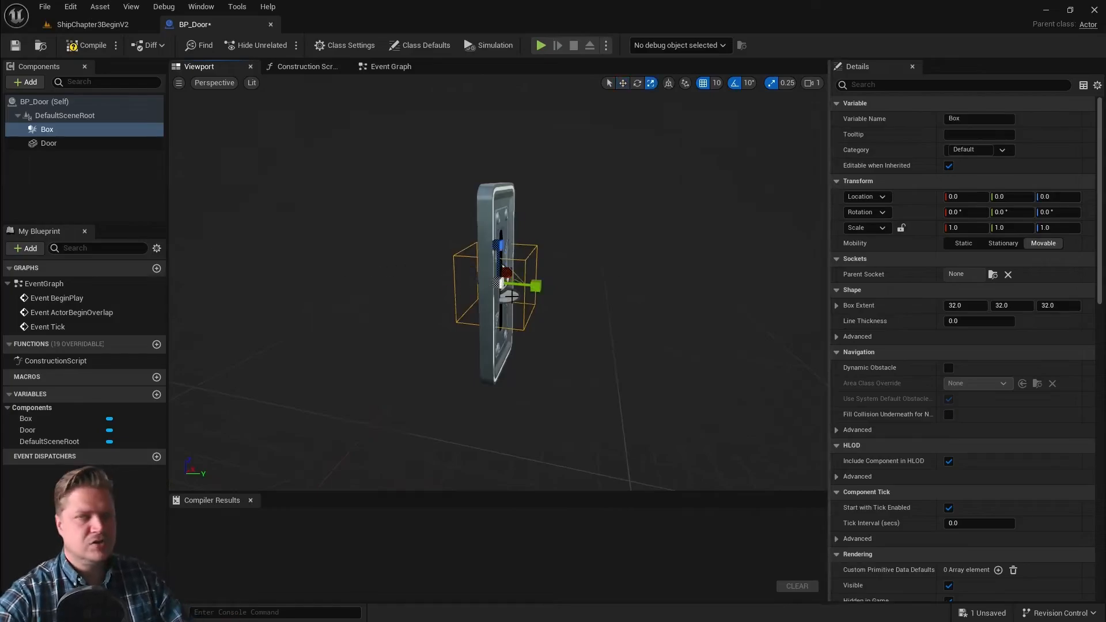
left_click_drag(536, 286, 568, 286)
left_click_drag(500, 246, 500, 192)
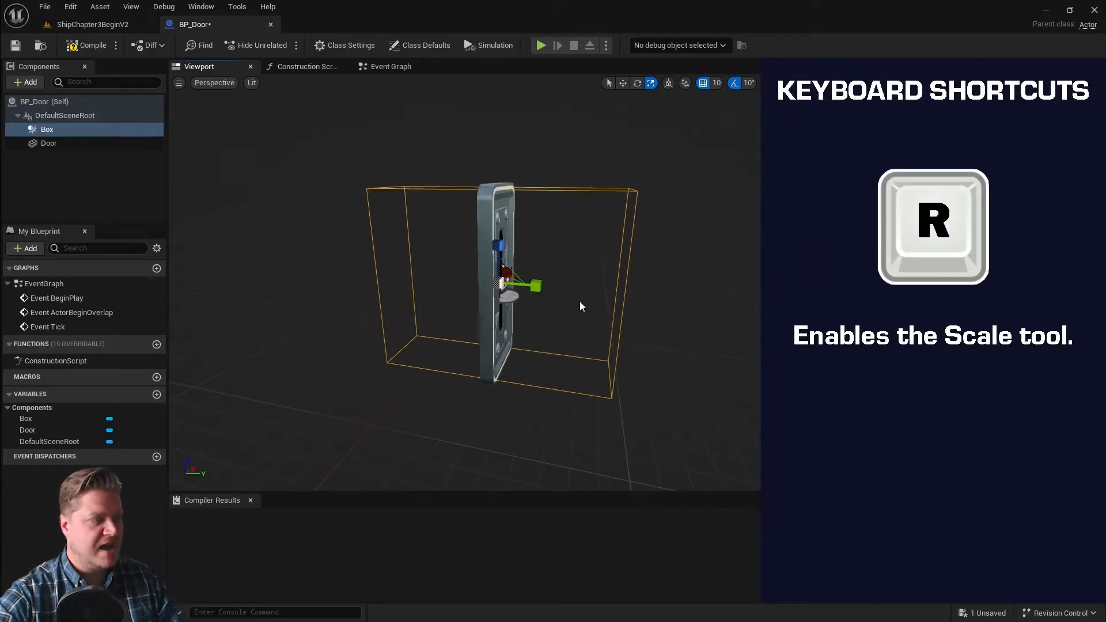
left_click_drag(620, 291, 458, 292, "alt")
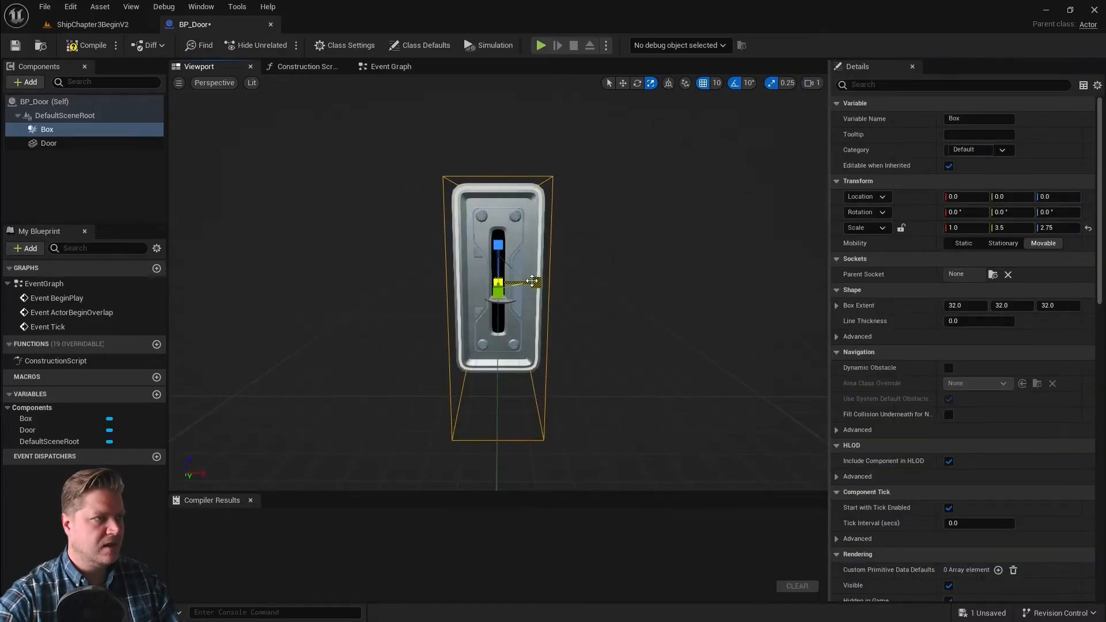
left_click_drag(533, 280, 552, 279)
left_click_drag(432, 325, 392, 338, "alt")
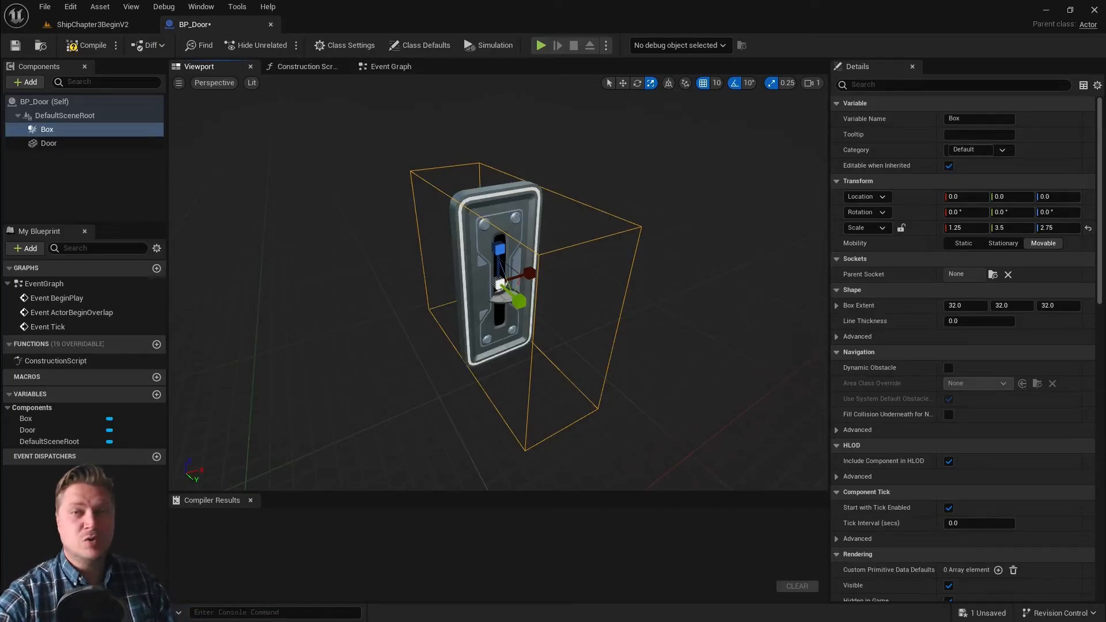
Step: Delete the default BeginPlay, ActorBeginOverlap and Tick event nodes from BP_Door's Event Graph
left_click(375, 67)
right_click_drag(471, 282, 214, 264)
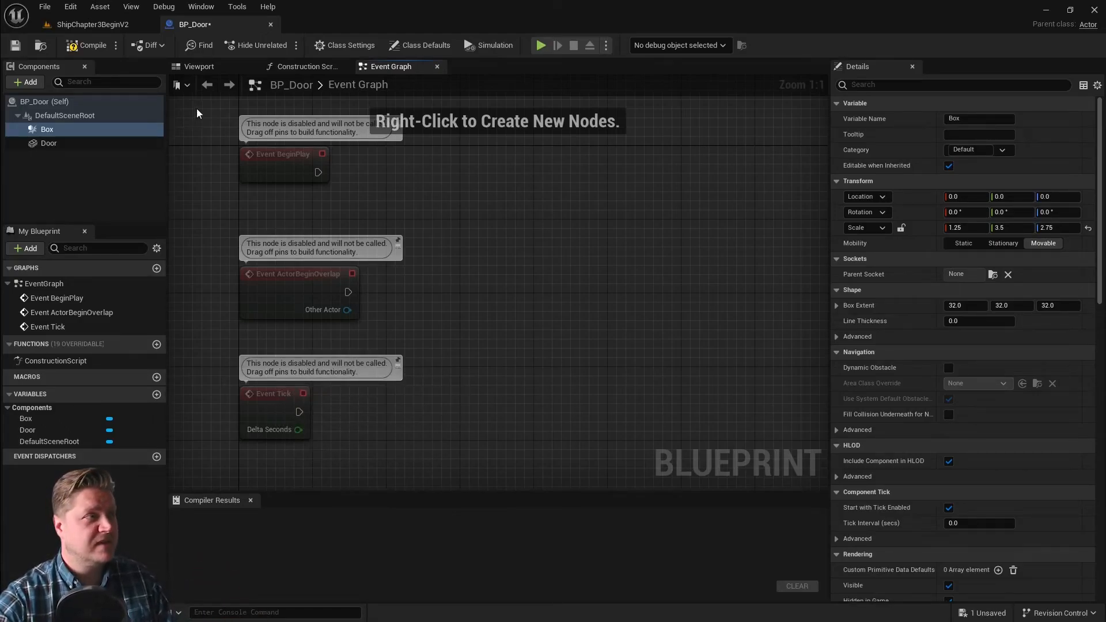
left_click_drag(197, 113, 423, 433)
key("Delete")
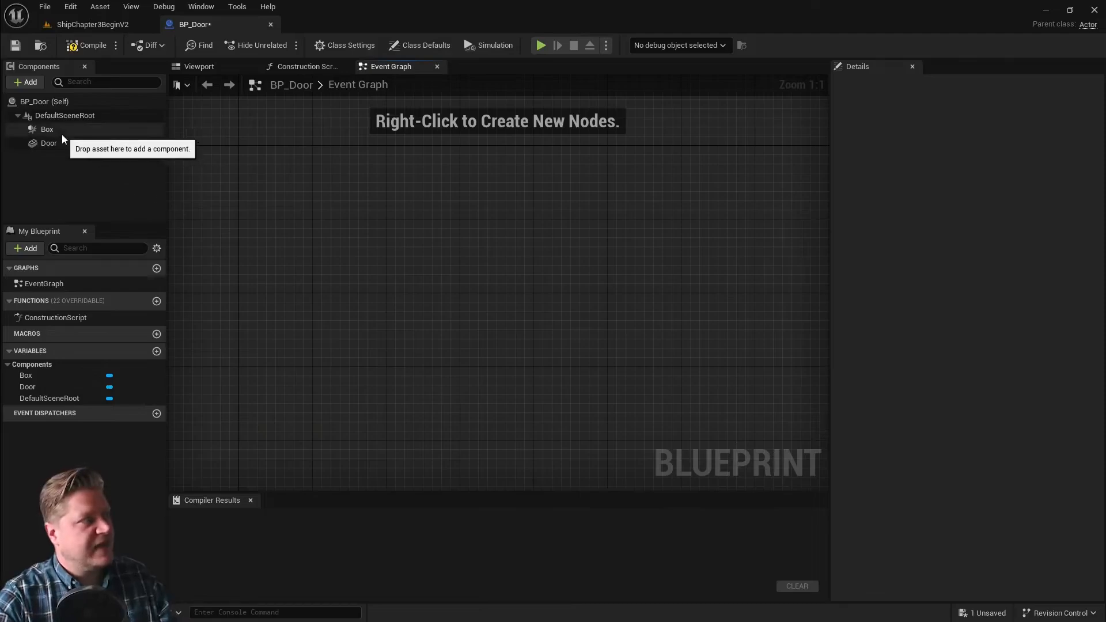
Step: Add an On Component Begin Overlap event for the Box component to BP_Door's Event Graph
left_click(34, 128)
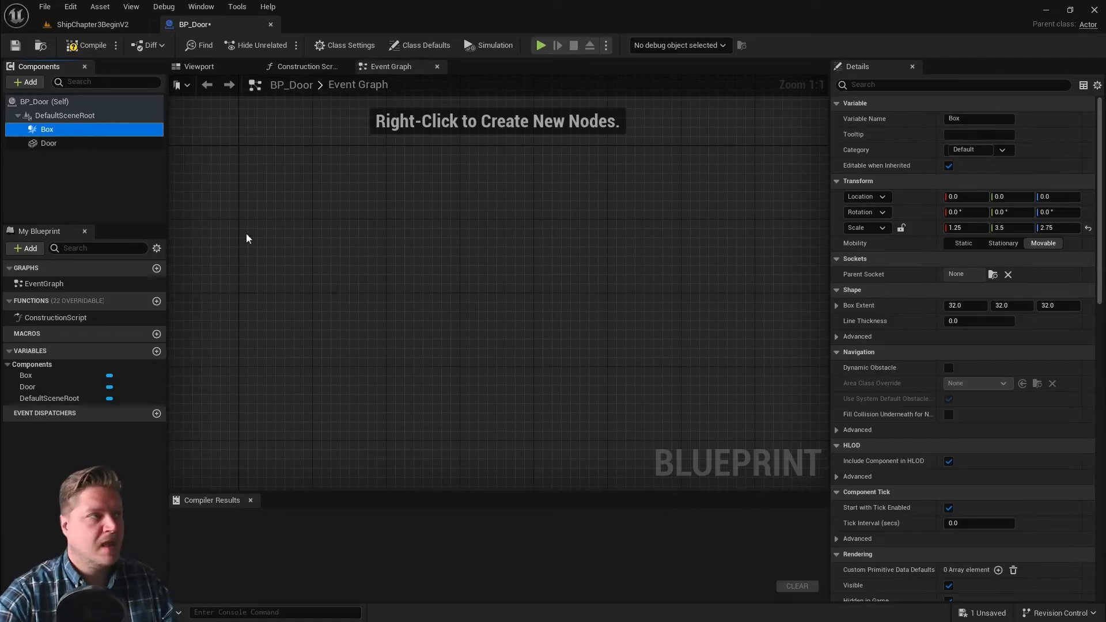
right_click(273, 185)
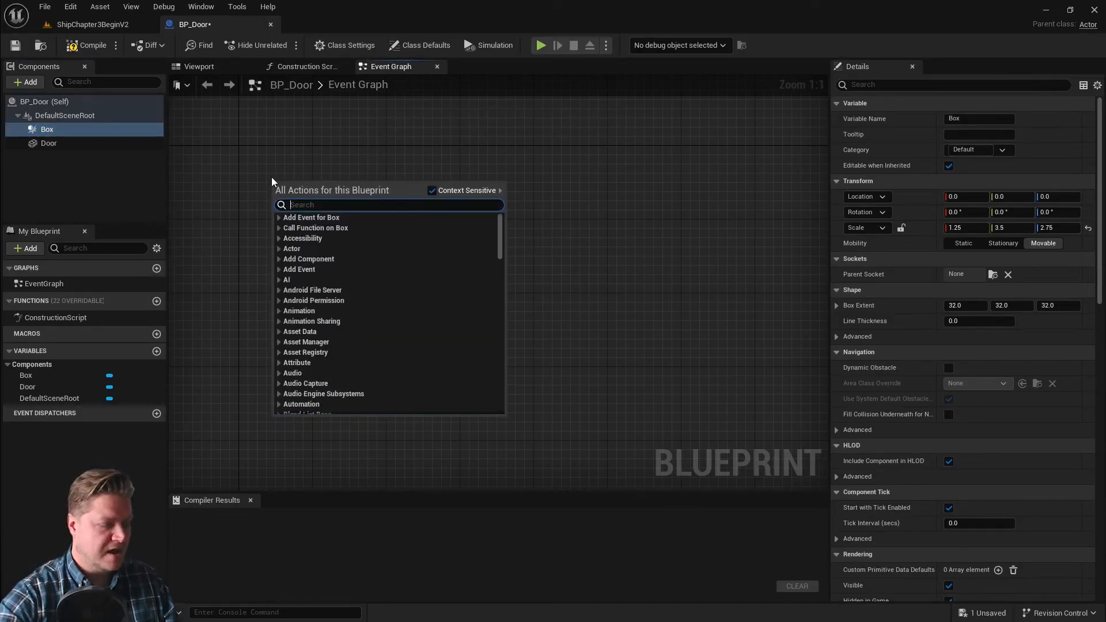
type("oncomp")
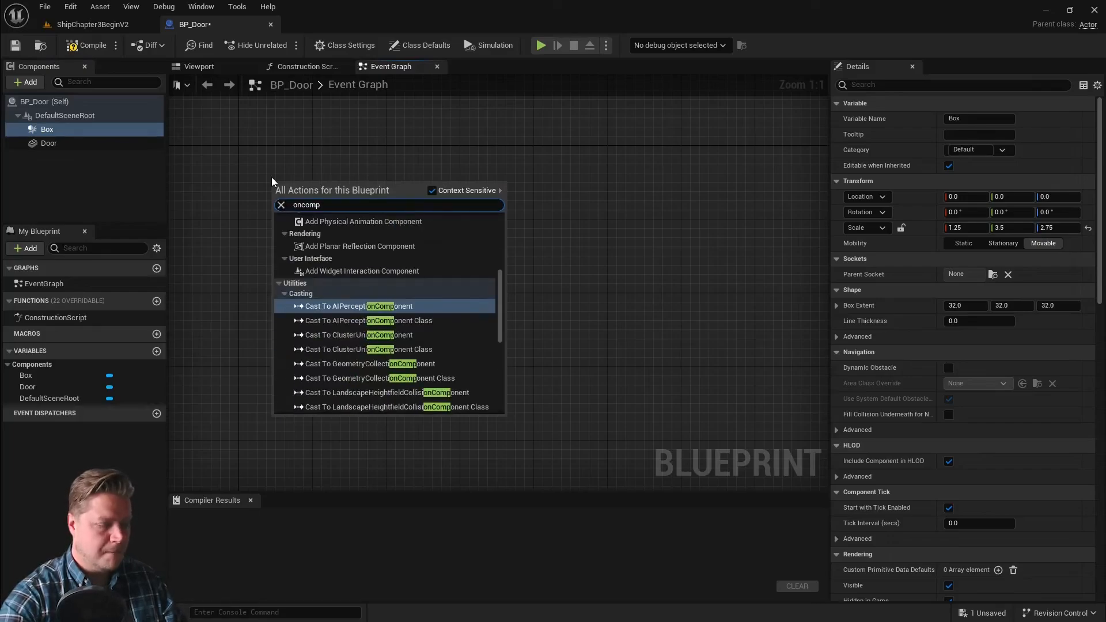
type("onent")
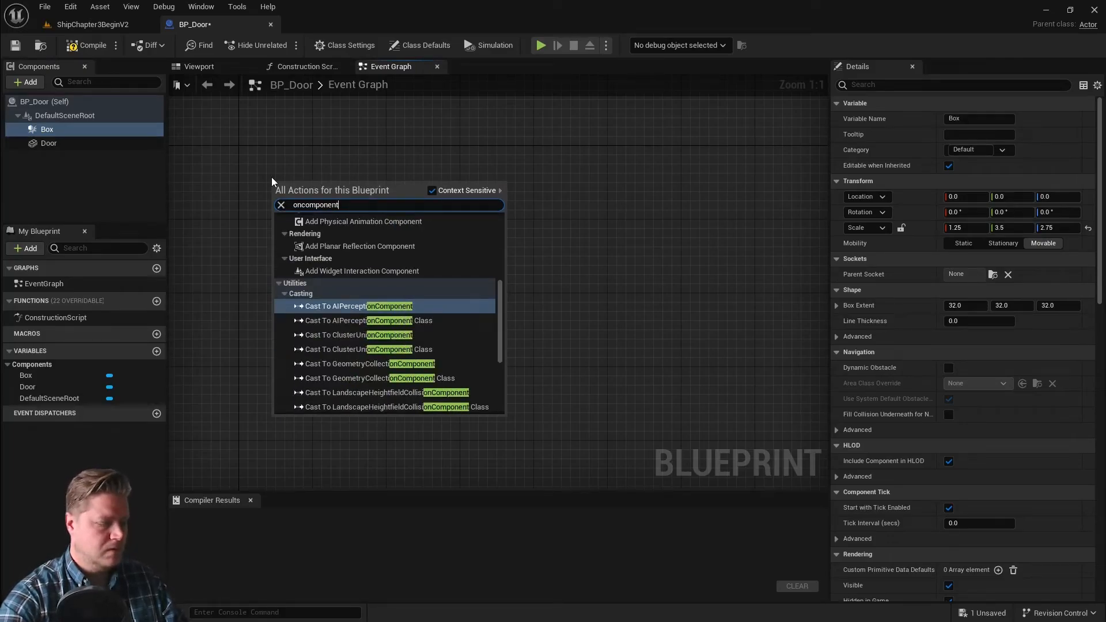
type("begin")
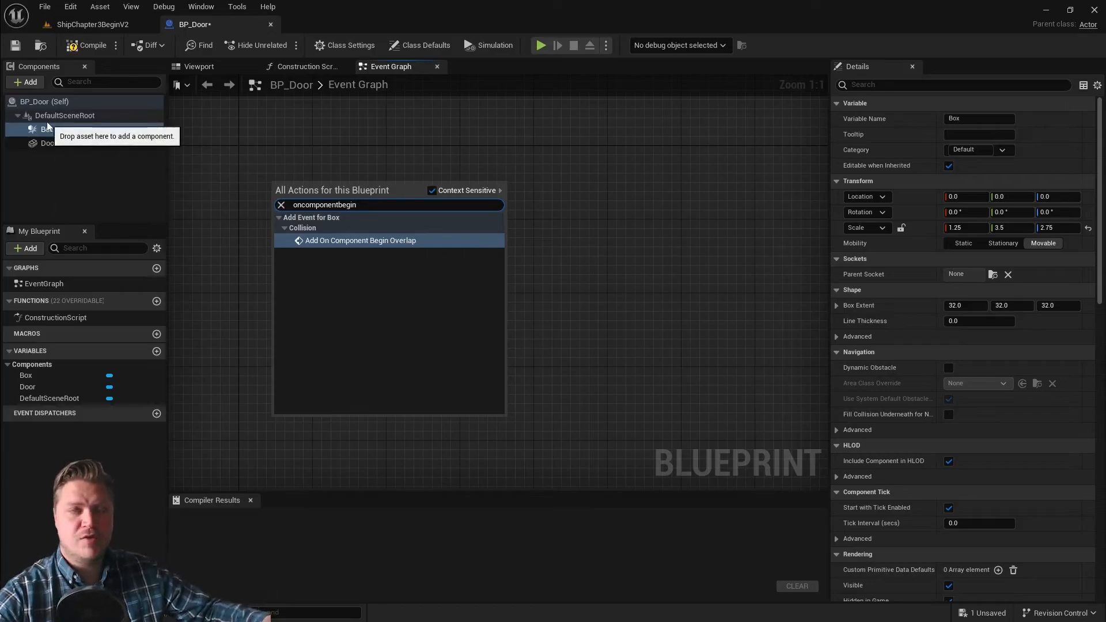
left_click(360, 240)
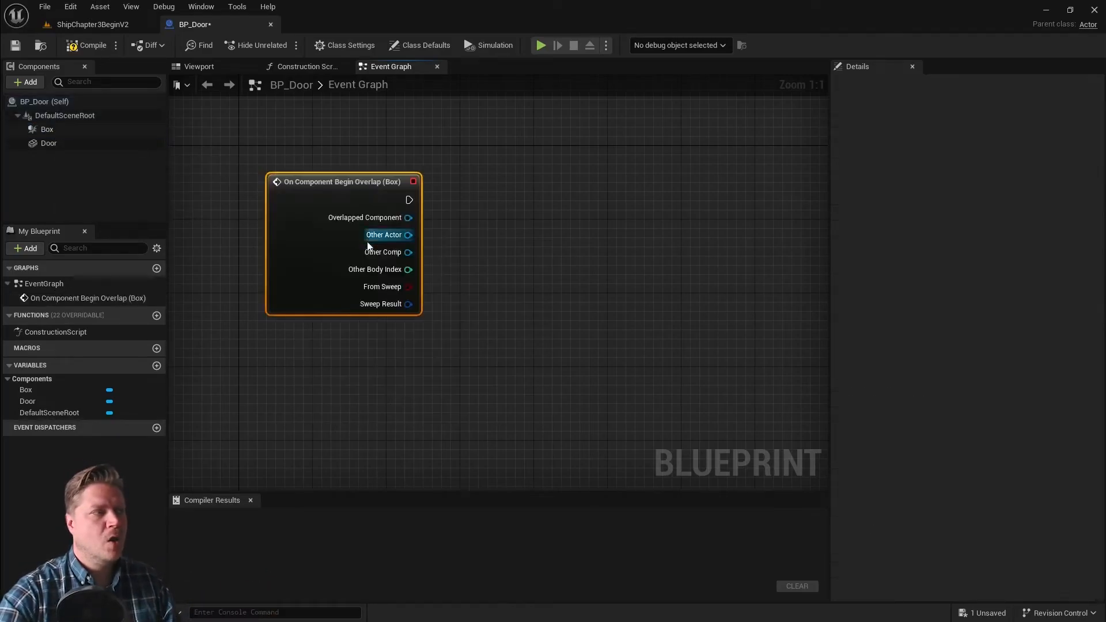
left_click_drag(351, 186, 296, 159)
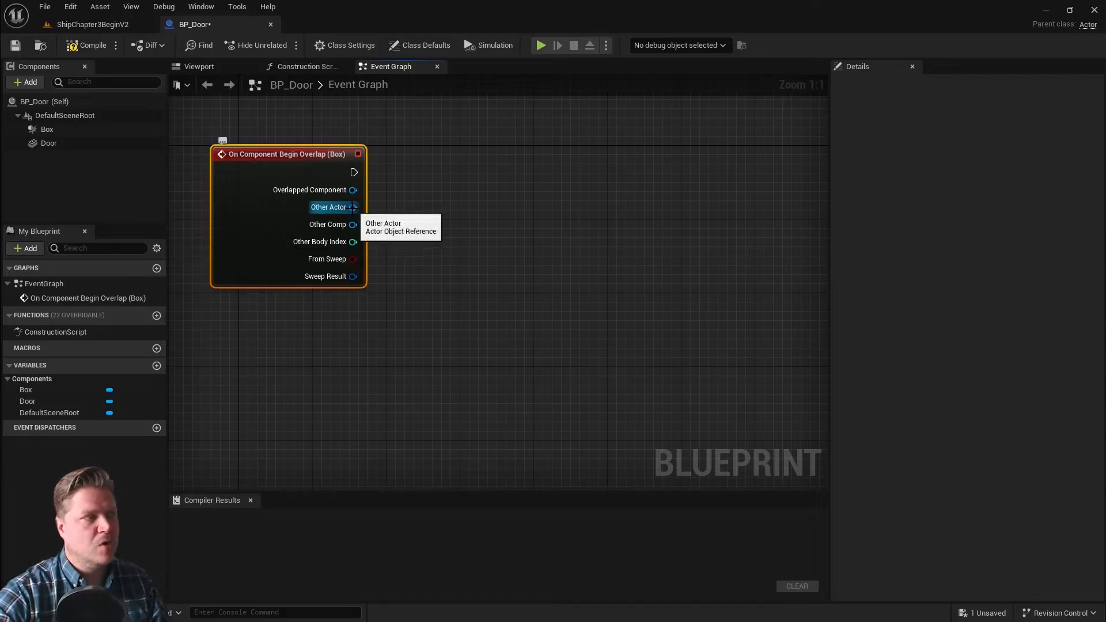
Step: Add a Cast To BP_ThirdPersonCharacter node from the overlap event's Other Actor output and position it beside the event
left_click_drag(352, 208, 476, 180)
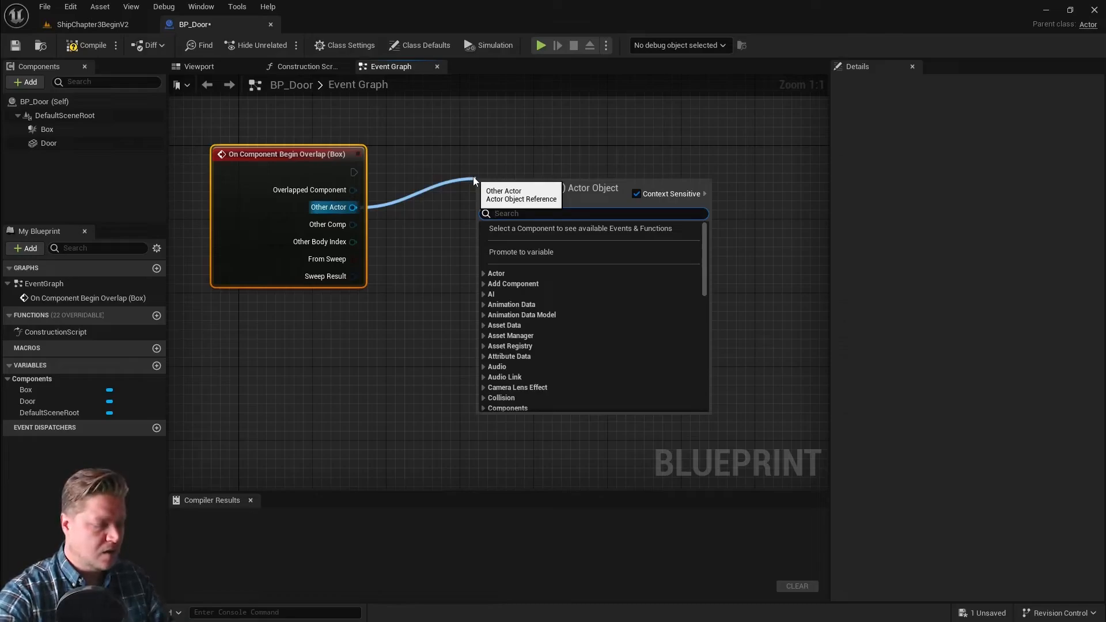
type("cas")
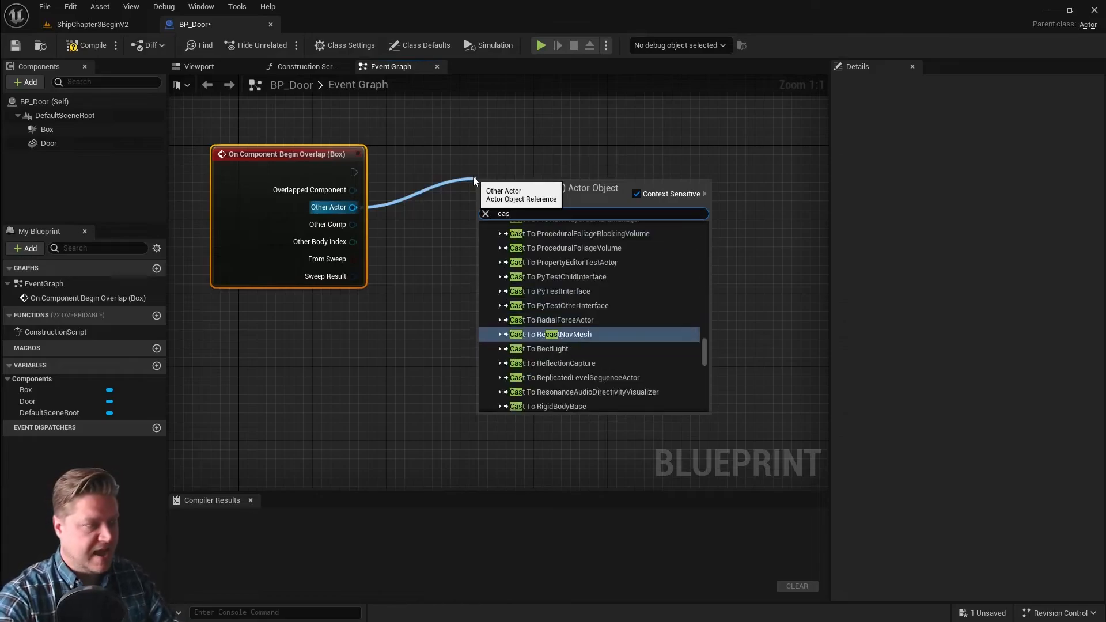
type("t to thir")
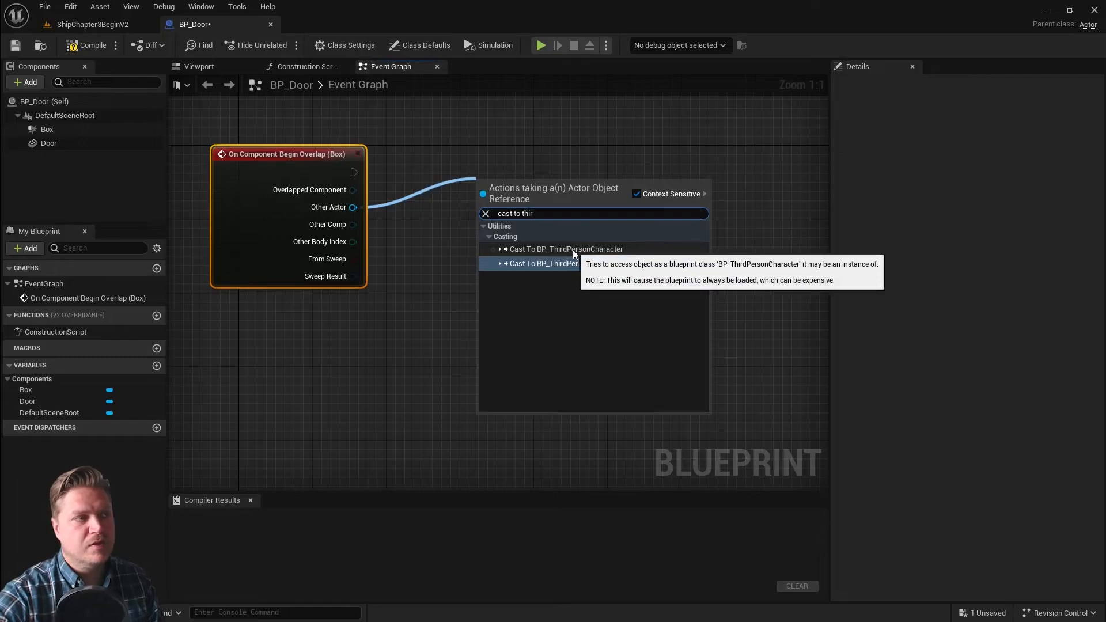
left_click(573, 250)
left_click_drag(539, 184, 537, 157)
right_click_drag(537, 156, 504, 164)
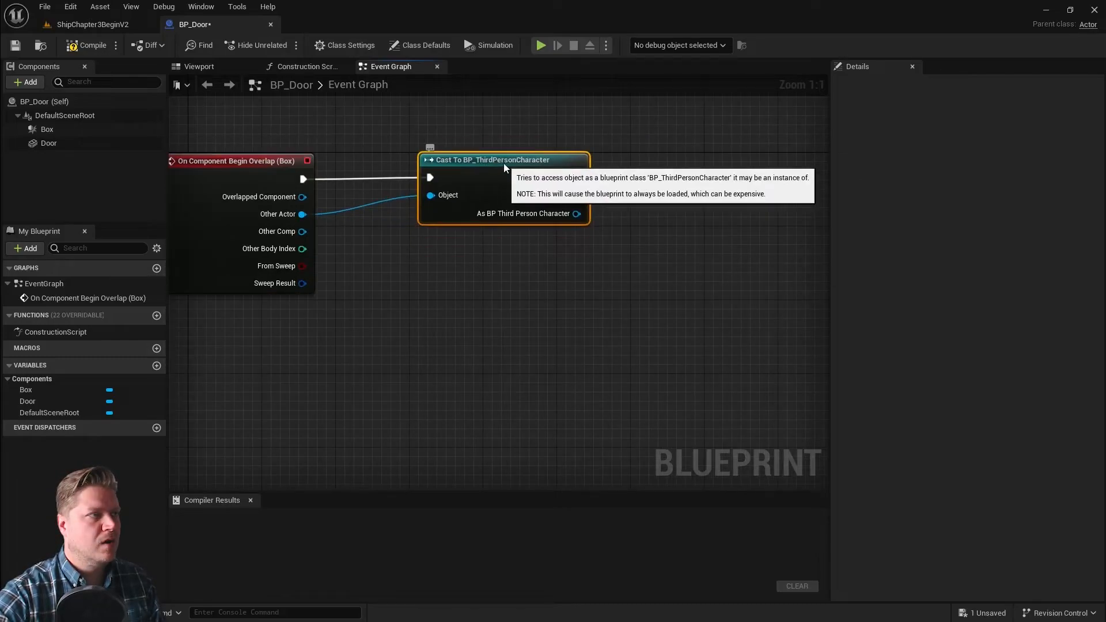
left_click_drag(504, 164, 488, 164)
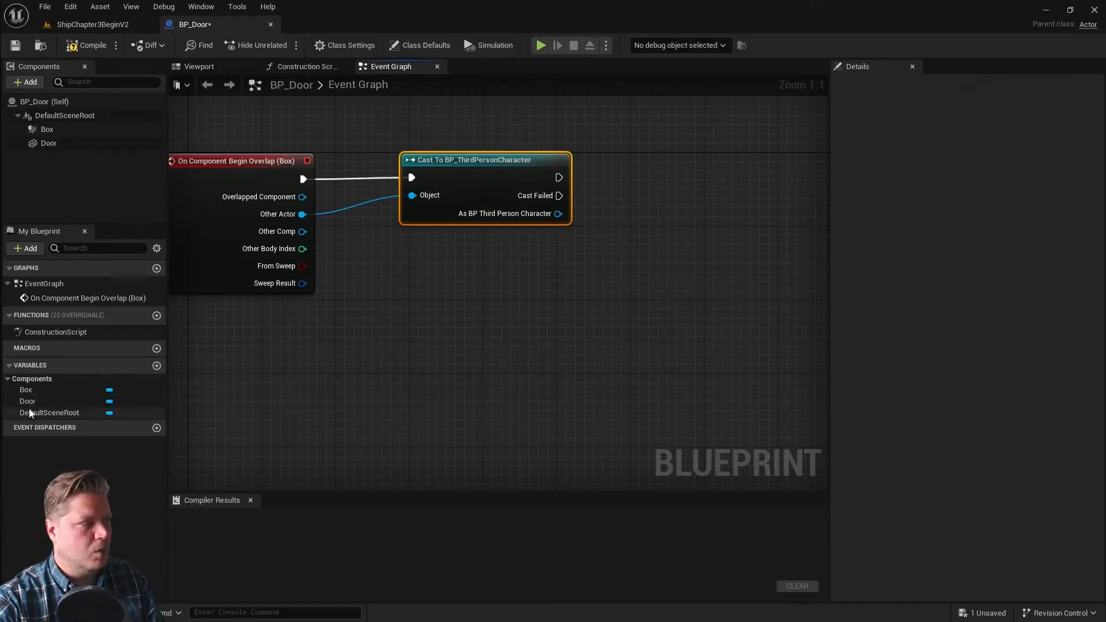
Step: Add a getter for the Door component and create a Set Relative Location node that targets it
left_click(86, 401)
left_click_drag(87, 401, 630, 259)
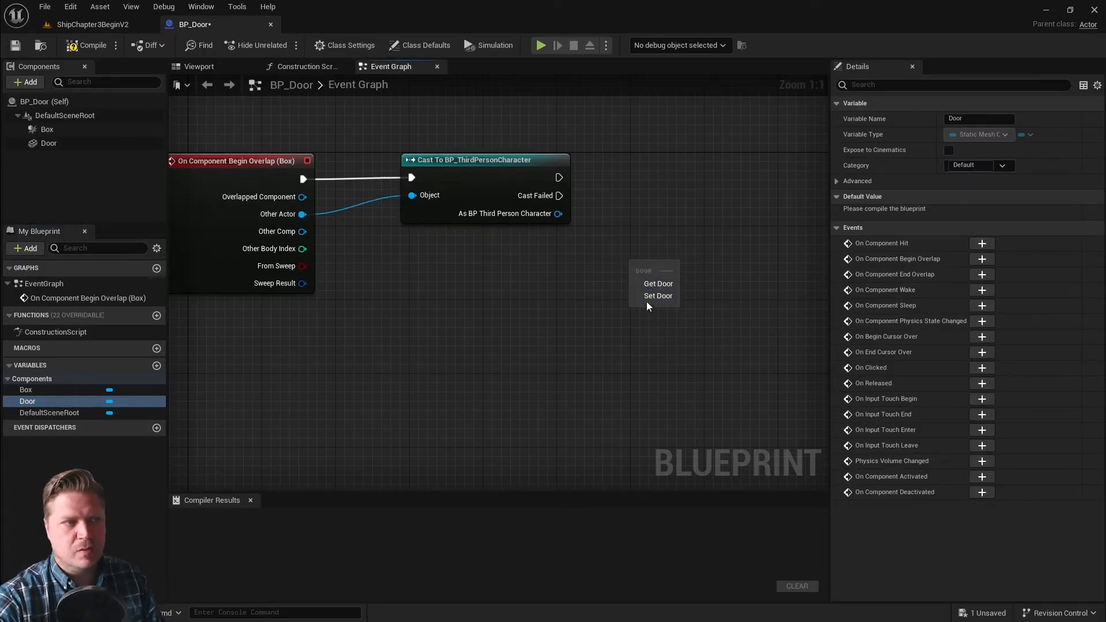
left_click(654, 282)
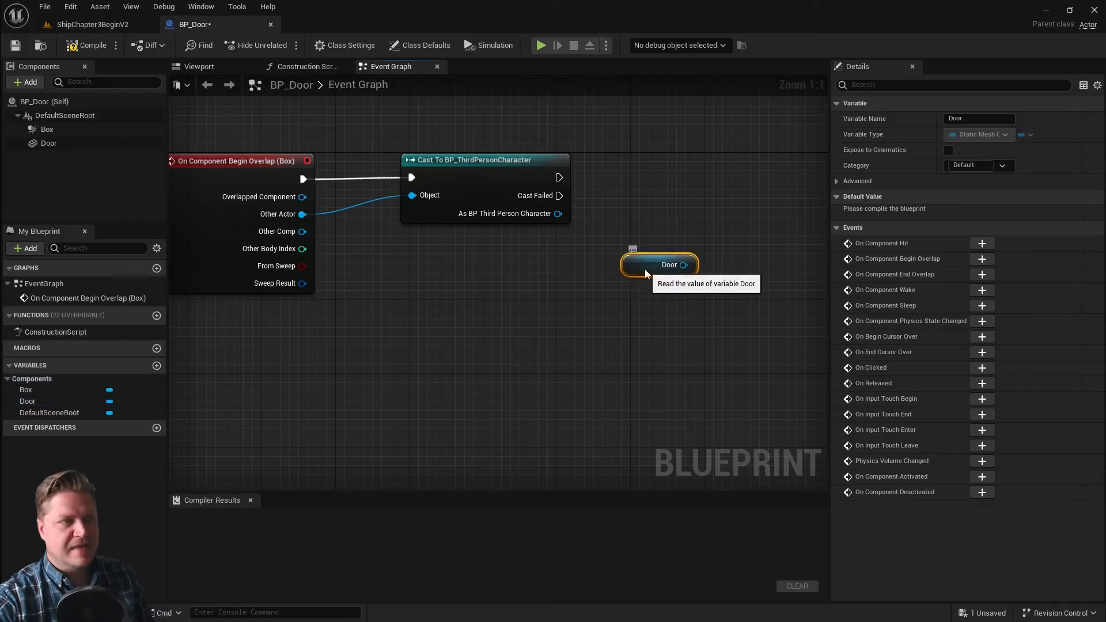
left_click_drag(645, 268, 689, 239)
type("set relat")
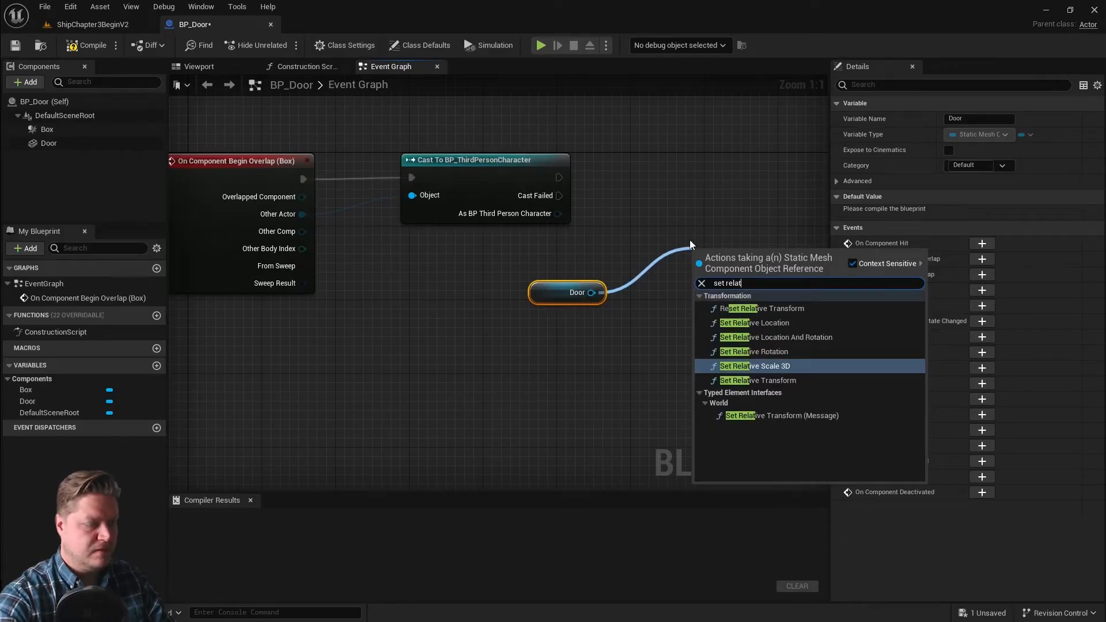
type("ive location")
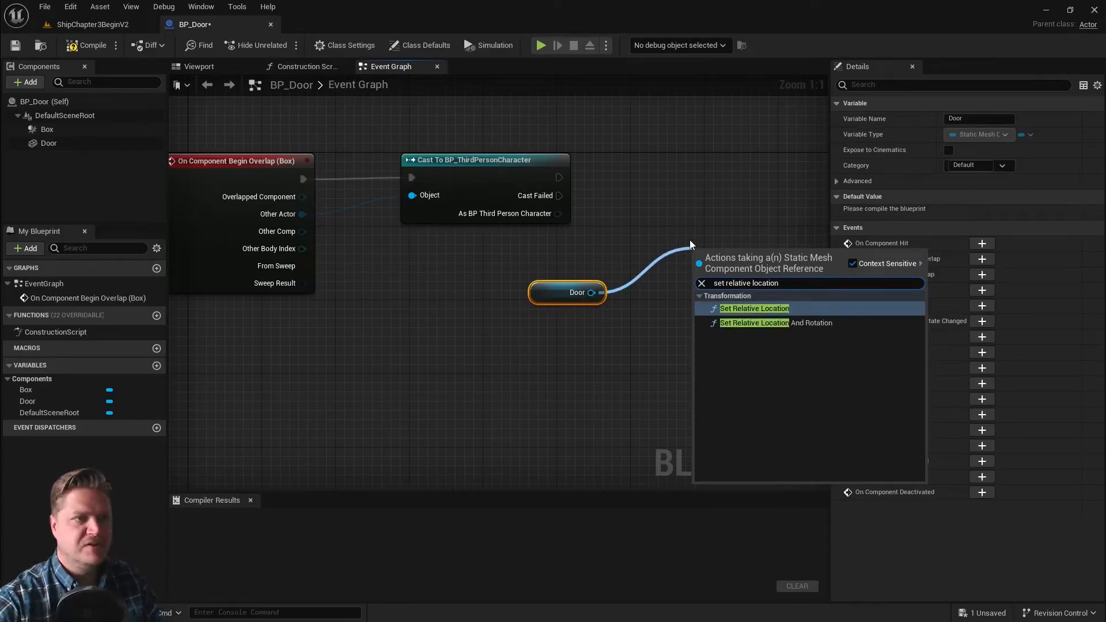
left_click(771, 308)
left_click_drag(745, 219, 729, 164)
right_click_drag(721, 338, 644, 348)
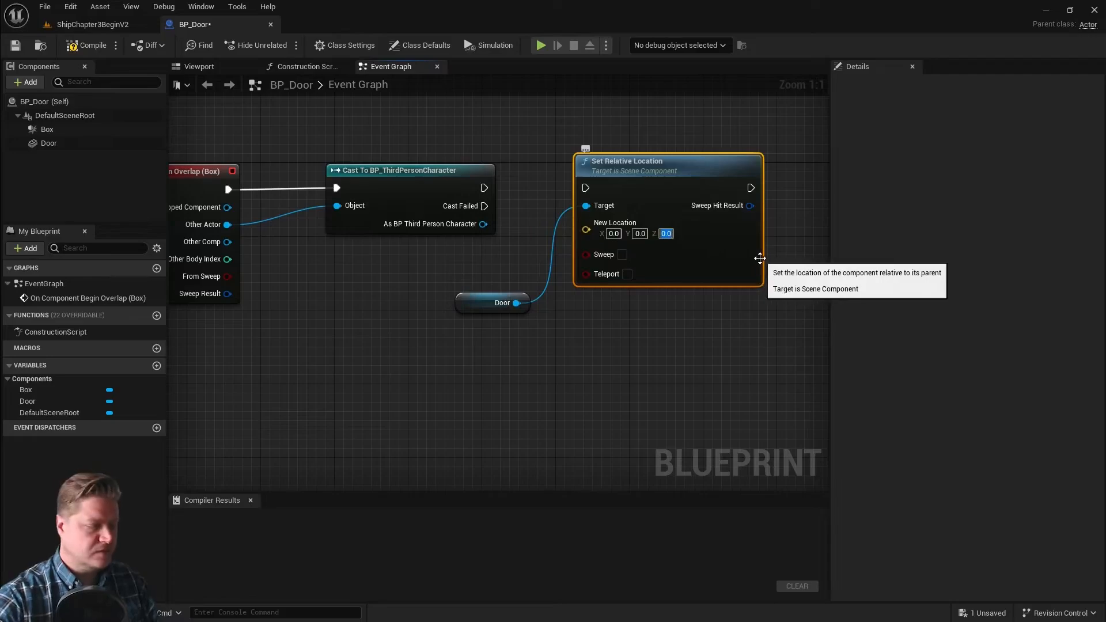
Step: Set the Set Relative Location node's New Location Z to 200 and connect the cast's success execution output to it
type("200")
key("Return")
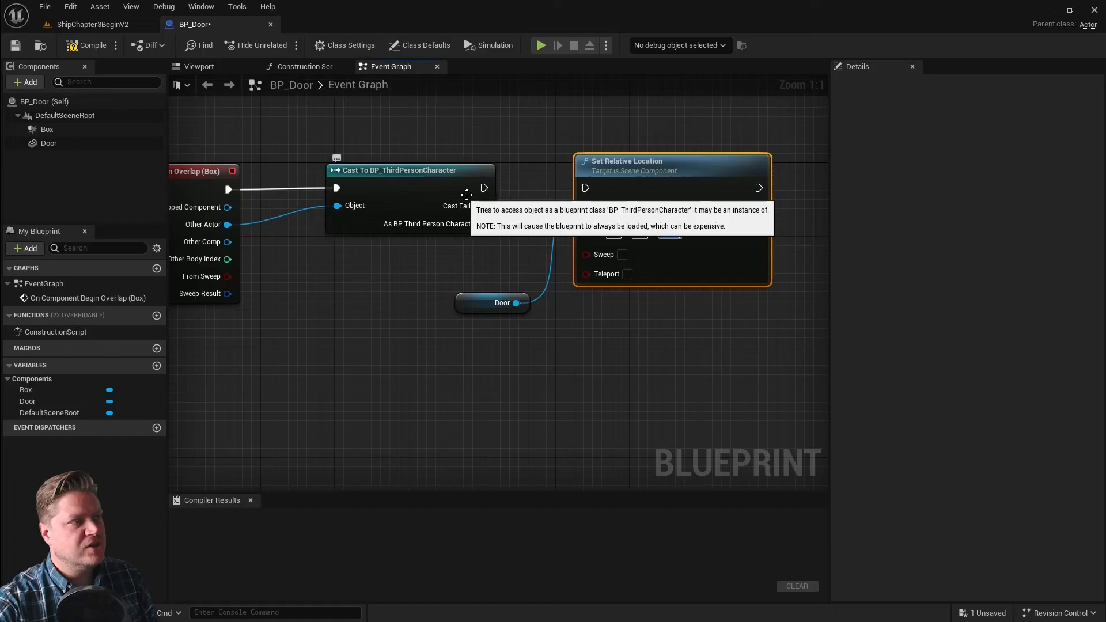
left_click_drag(484, 187, 585, 187)
Step: Save and compile the BP_Door Blueprint
right_click_drag(429, 266, 527, 253)
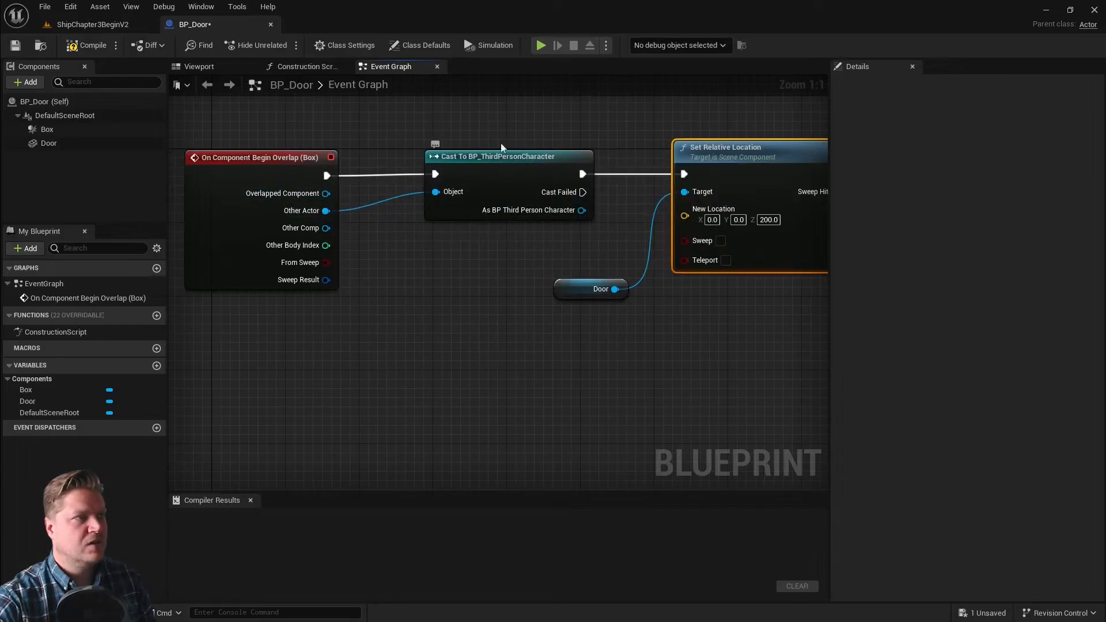
right_click_drag(494, 174, 416, 149)
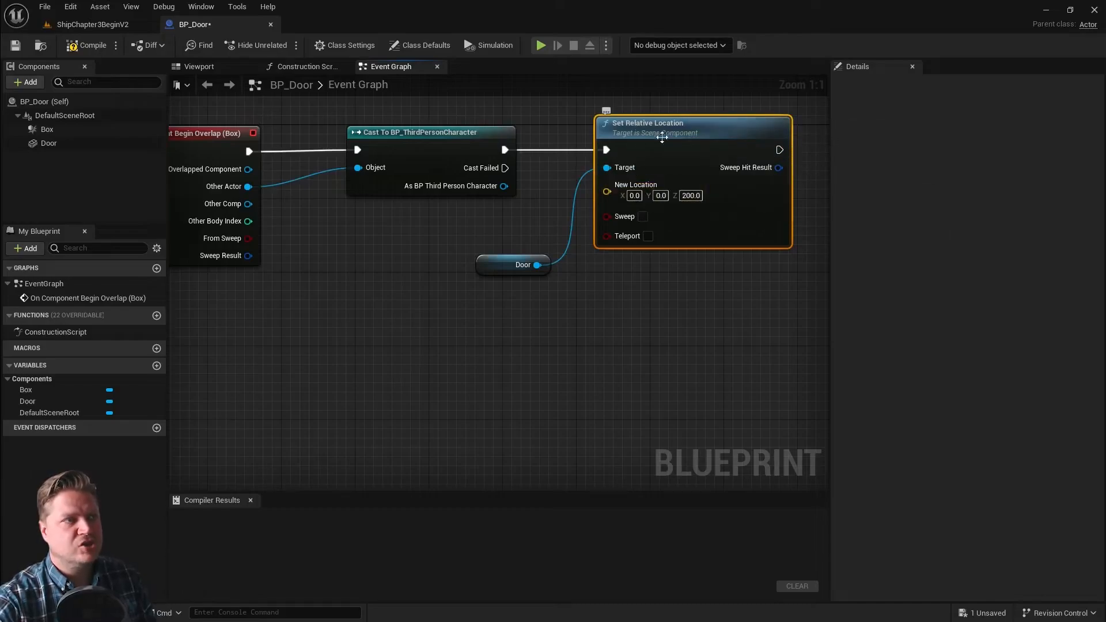
right_click_drag(745, 275, 639, 306)
scroll(652, 304, "down", 1)
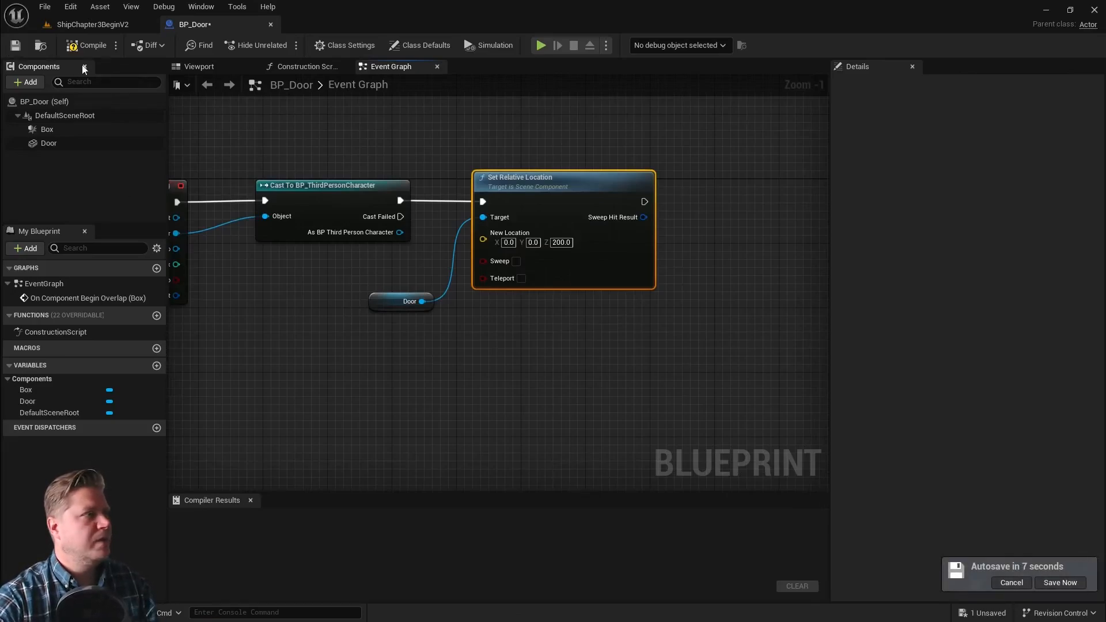
left_click(14, 46)
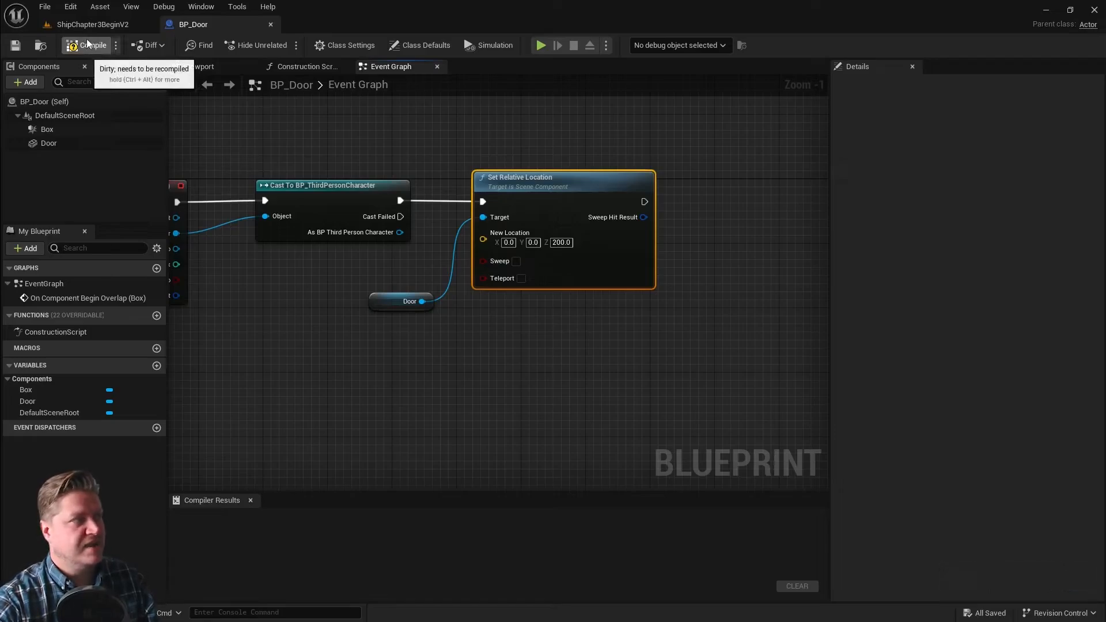
left_click(86, 45)
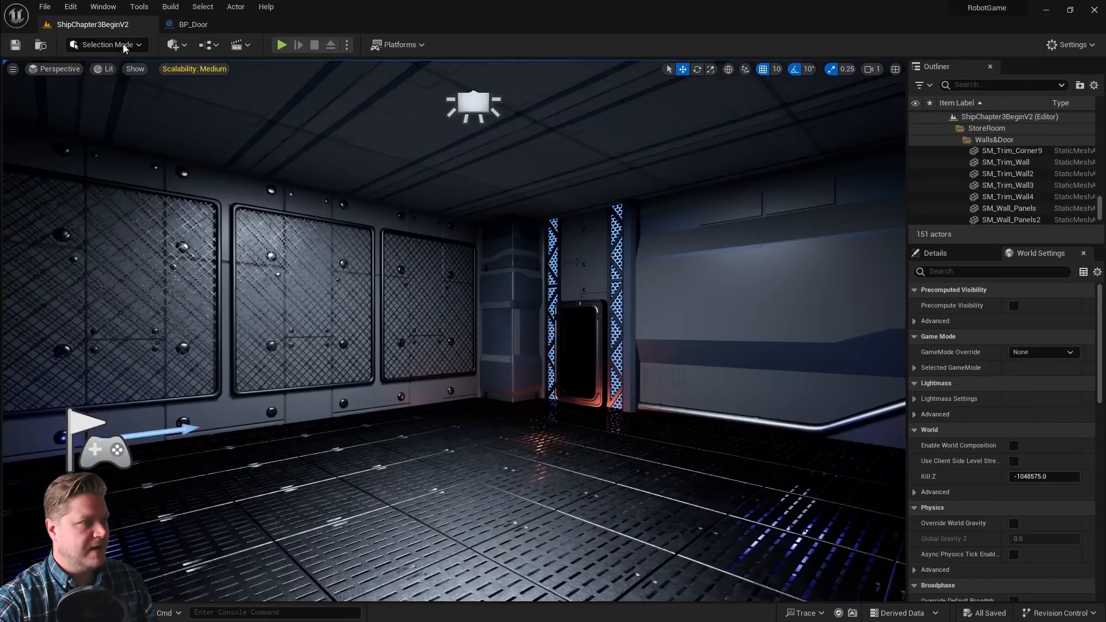
Step: Place BP_Door in the ShipChapter3BeginV2 level near the storeroom doorway and rotate it to face the same way as the door frame
key("ctrl+space")
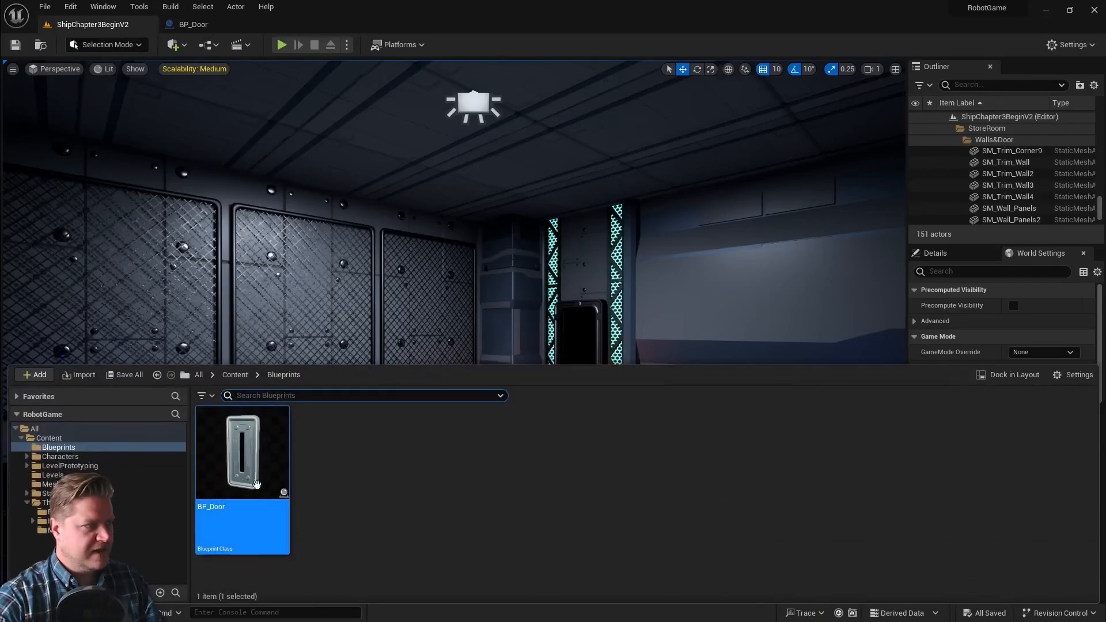
left_click_drag(238, 456, 539, 304)
key("e")
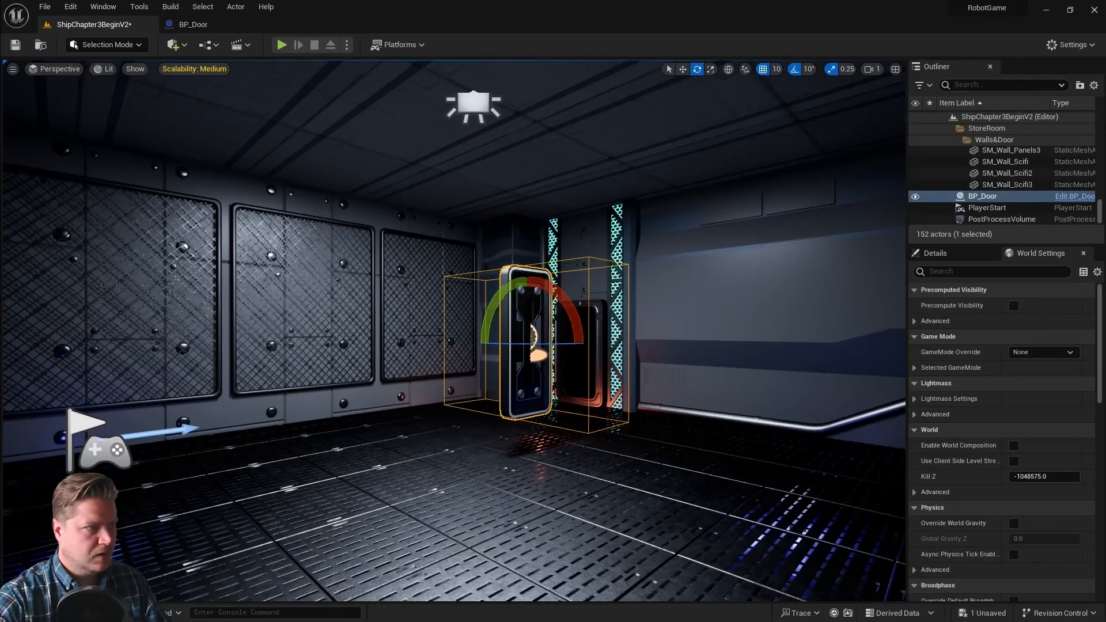
left_click_drag(556, 344, 612, 346)
Step: Move BP_Door into the opening of the storeroom door frame
key("w")
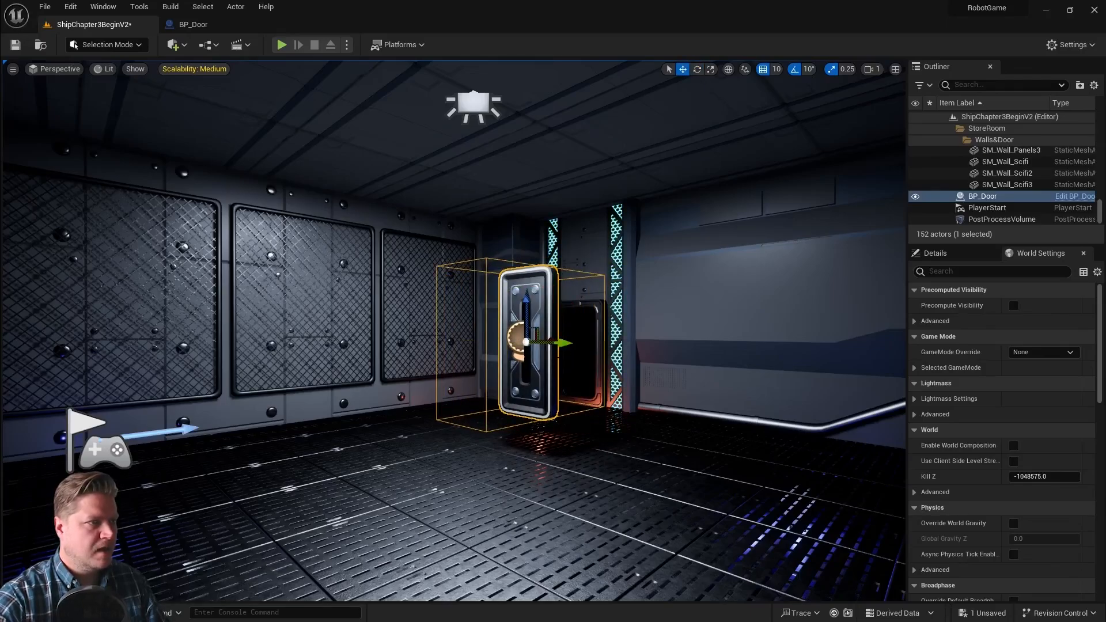
right_click_drag(630, 346, 611, 369)
left_click_drag(489, 396, 599, 355)
key("f")
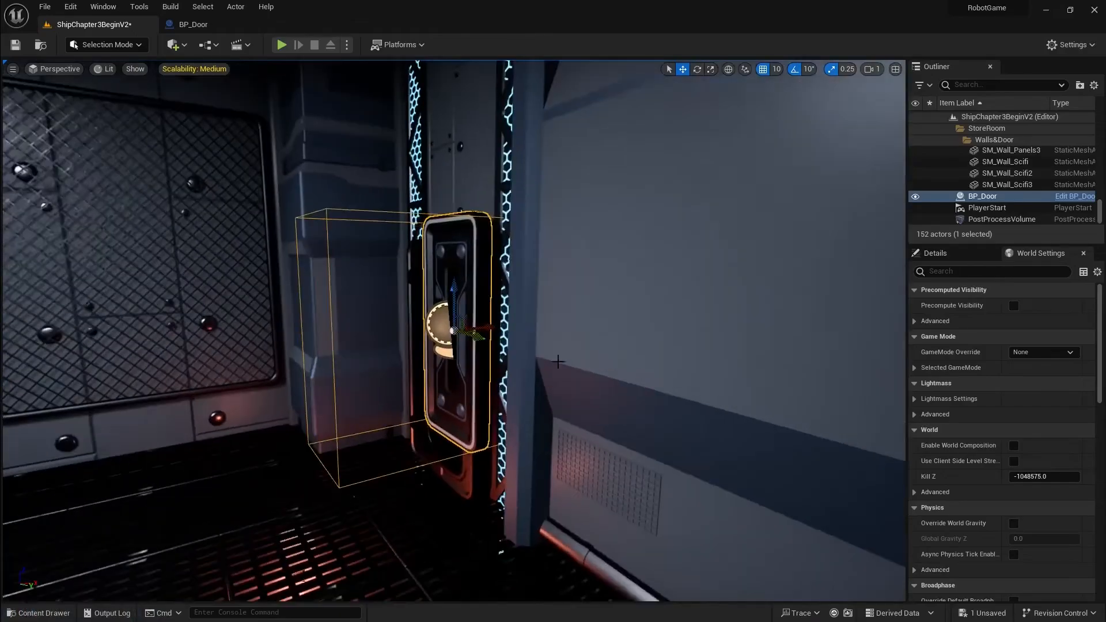
left_click_drag(498, 332, 462, 330)
left_click_drag(417, 289, 417, 324)
key("f")
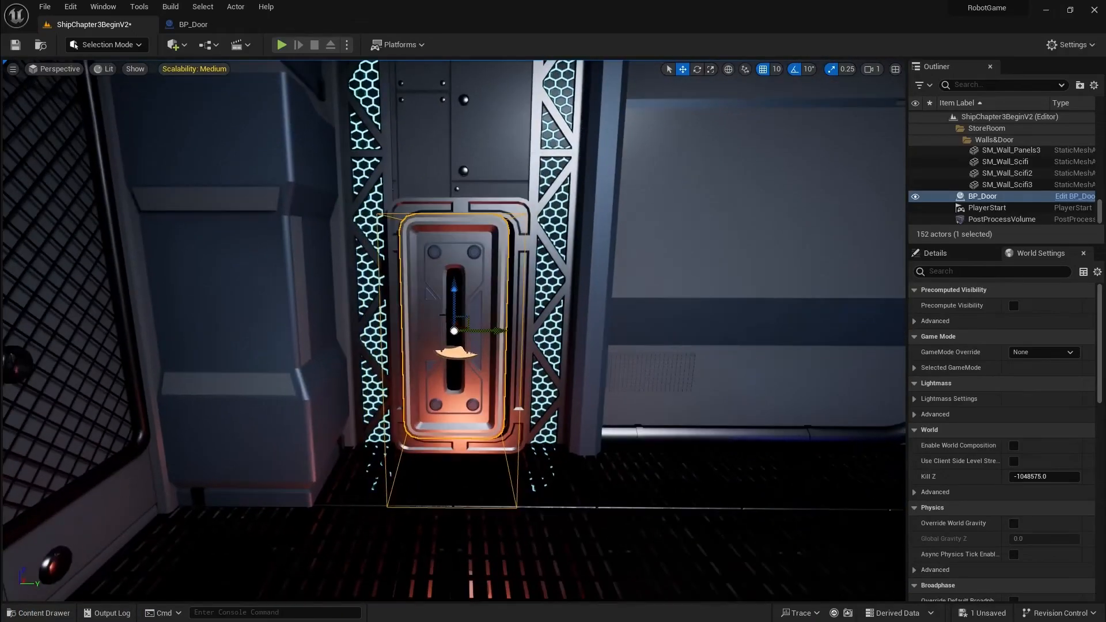
mouse_move(499, 329)
left_mouse_down("alt")
mouse_move(490, 325)
mouse_move(514, 324)
left_mouse_up("alt")
left_click_drag(514, 324, 527, 329, "alt")
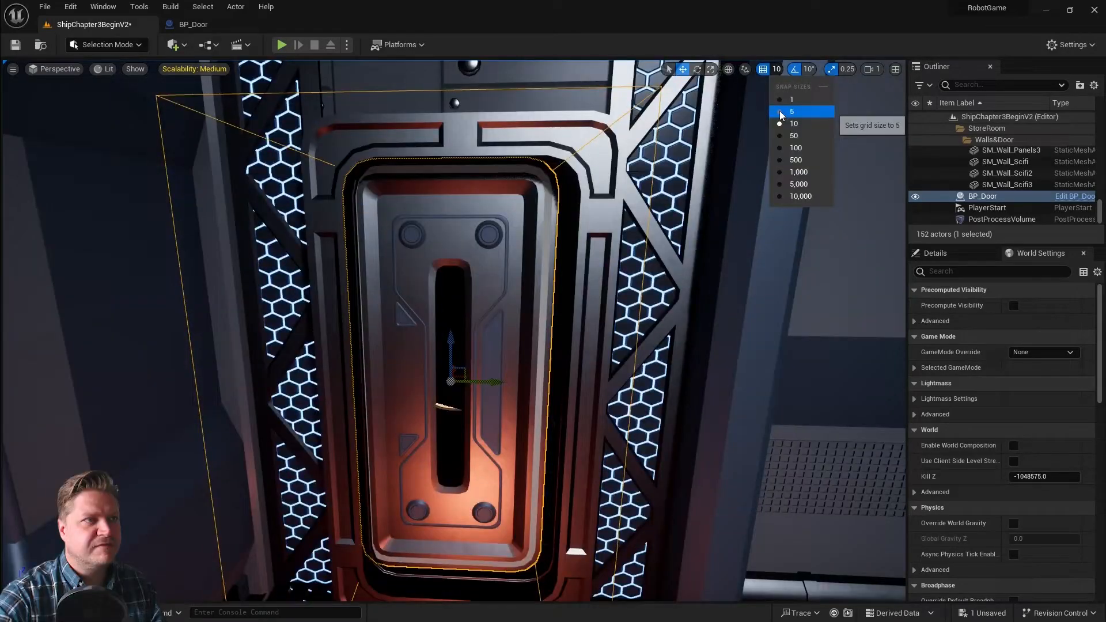
Step: Set the position grid snap size to 5 and nudge BP_Door sideways to centre it within its frame
left_click(792, 112)
left_click_drag(499, 387, 461, 382)
key("f")
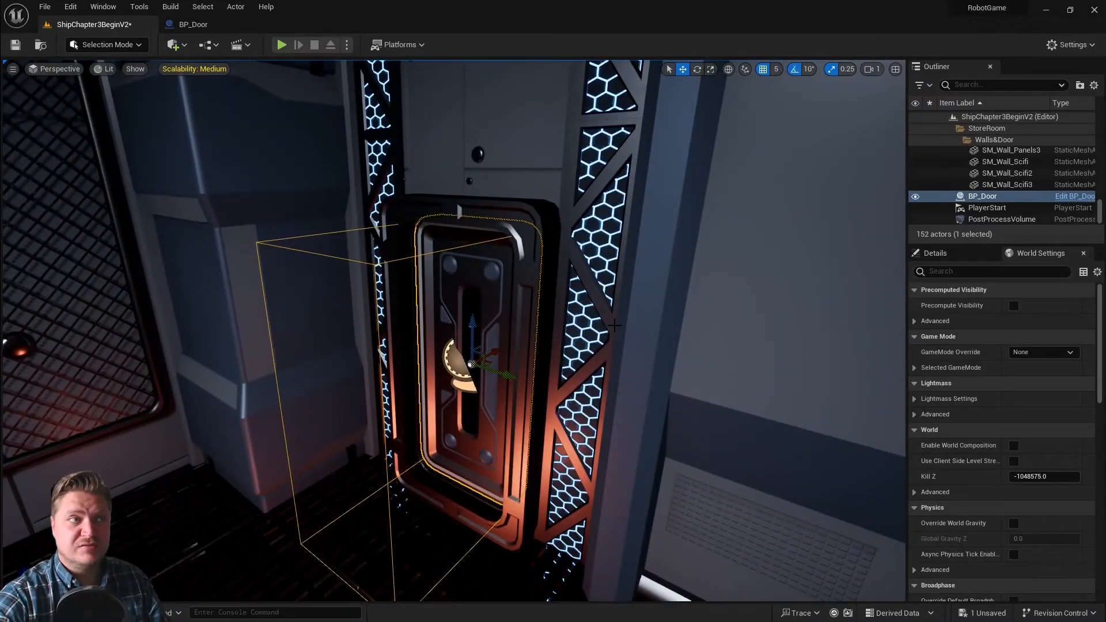
Step: Play-test the level by running the character up to the storeroom door and away from it, ending the session after checking the door's movement
left_click(282, 45)
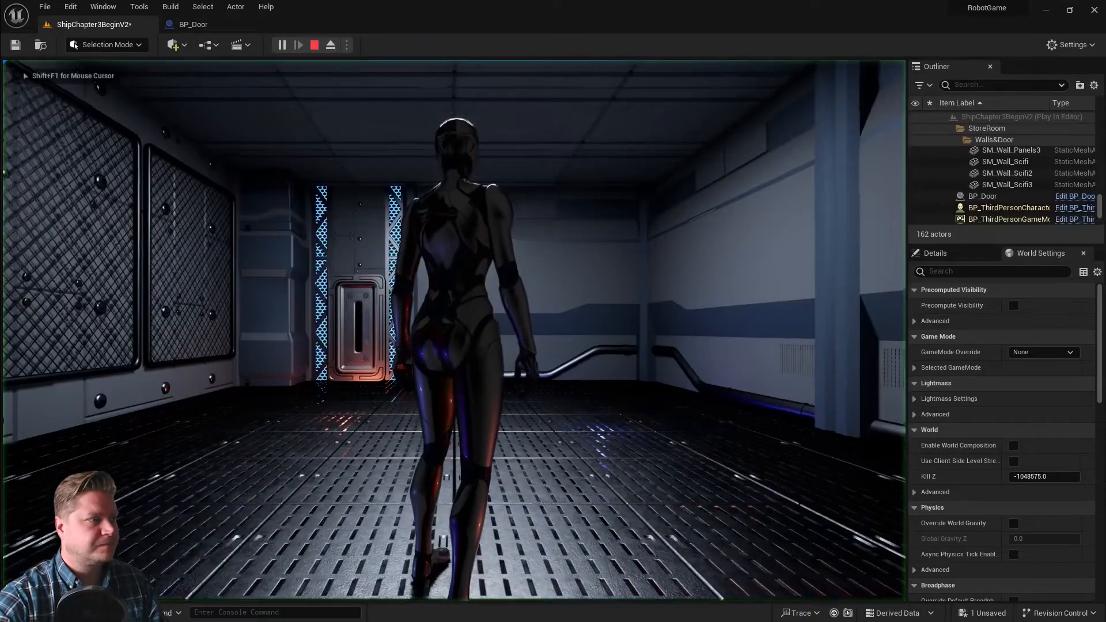
key("w")
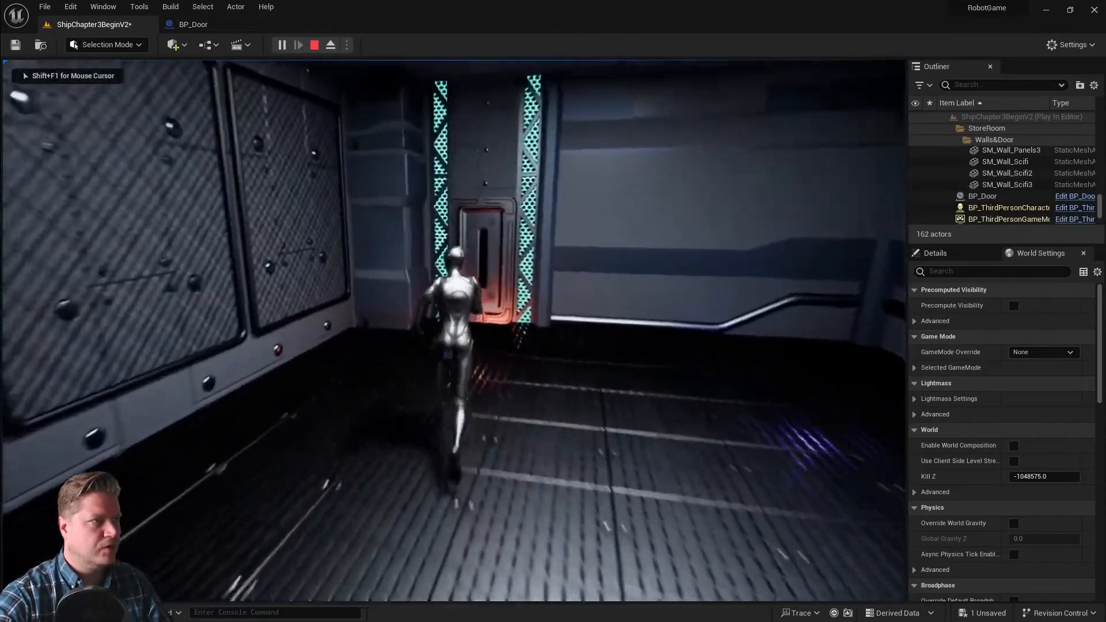
key("w")
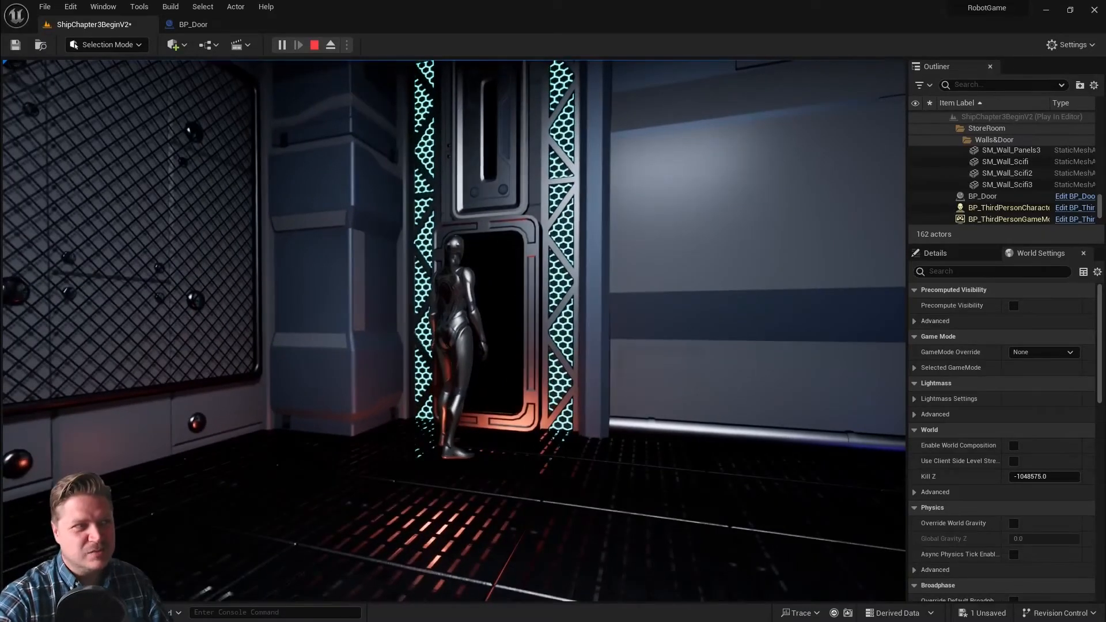
key("w")
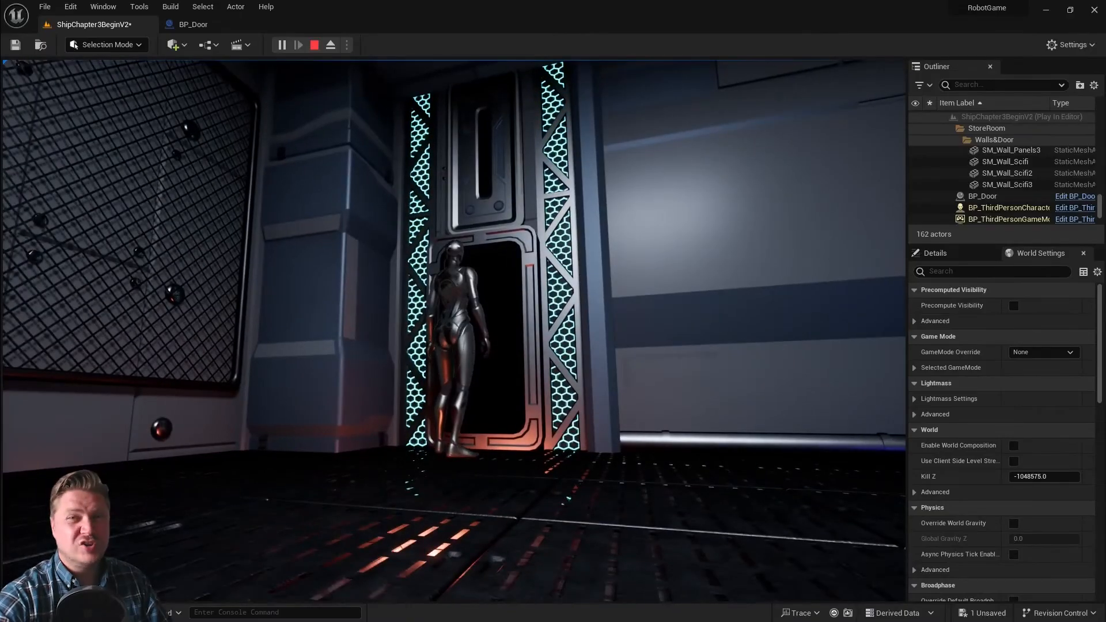
key("s")
key("d")
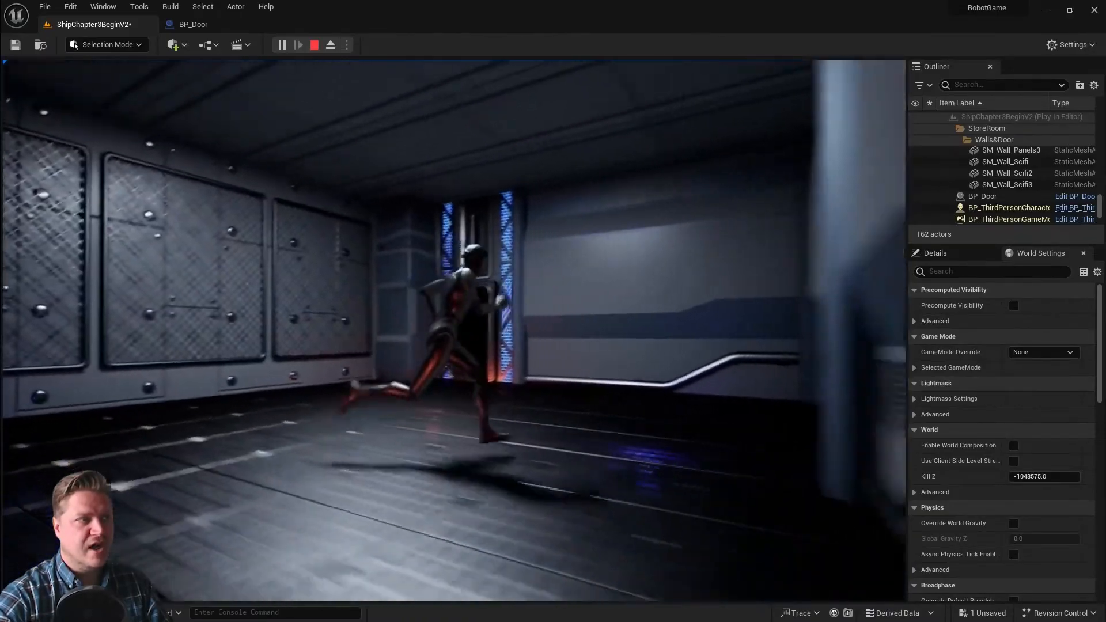
key("s")
key("w")
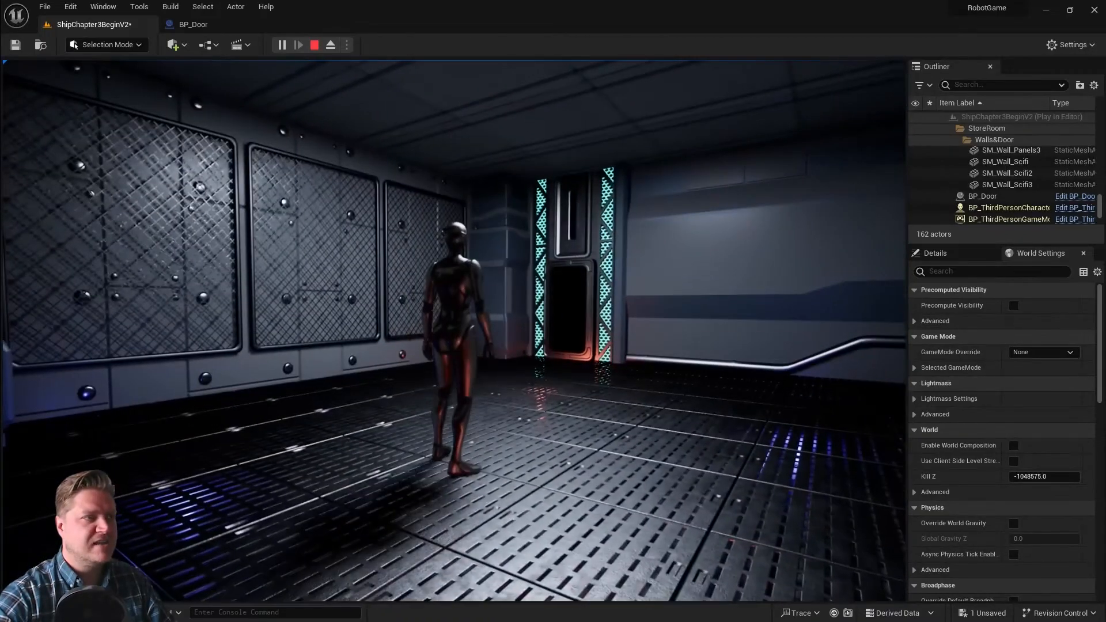
key("Escape")
Step: Move BP_Door deeper into the storeroom door frame so that the raised door sits behind the wall panel
key("w")
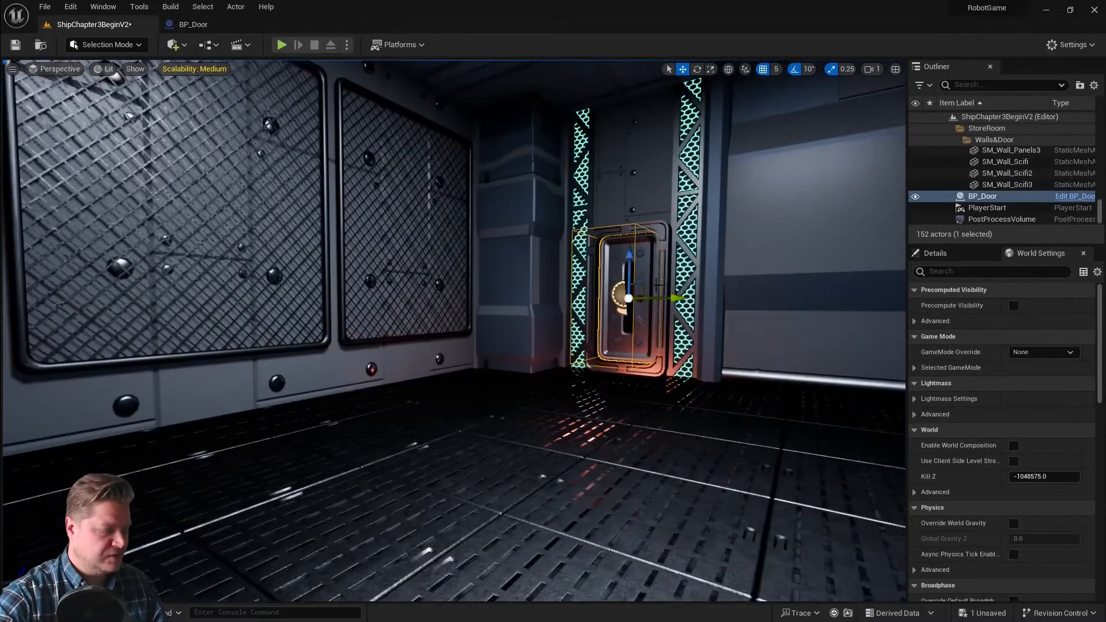
key("d")
right_click_drag(553, 297, 539, 304)
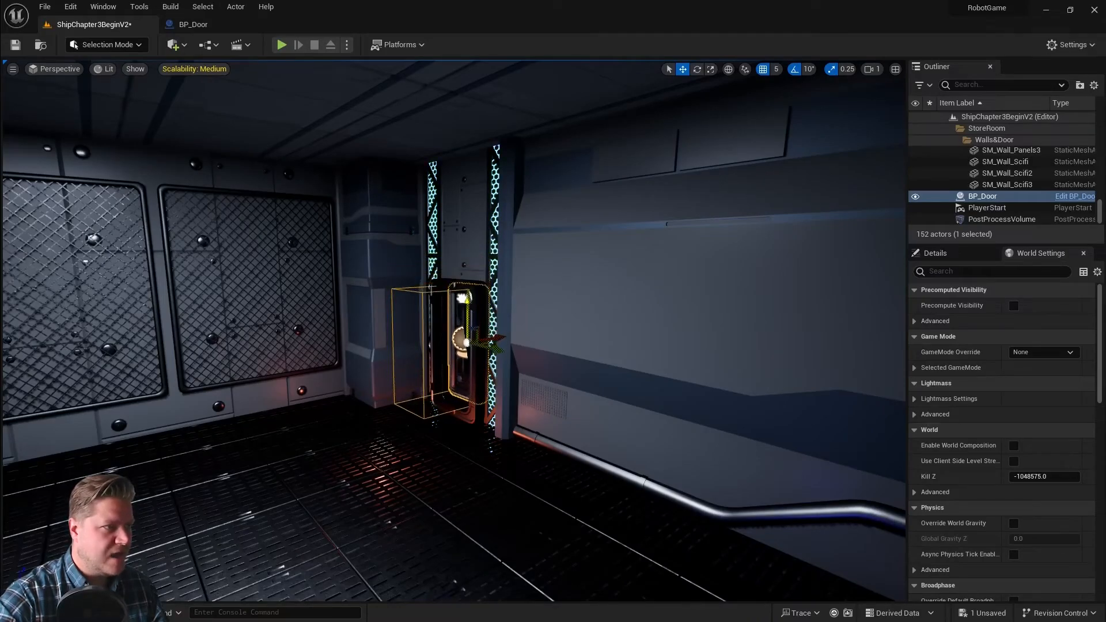
key("f")
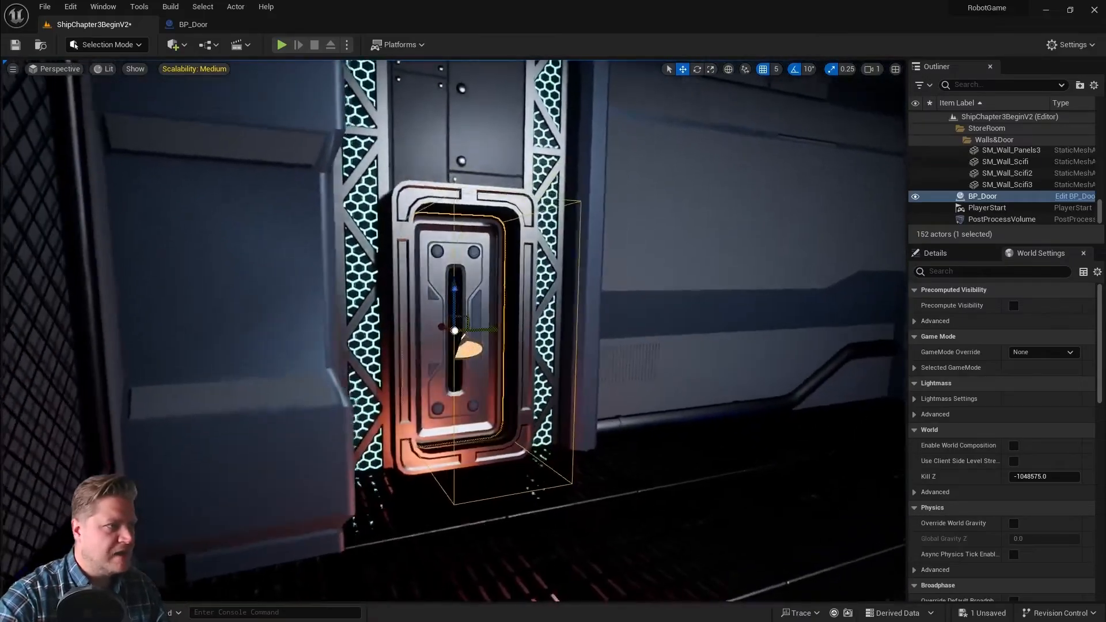
left_click_drag(455, 331, 349, 333, "alt")
Step: Play-test the repositioned door by running the character up to the storeroom doorway, and end the session
left_click(282, 44)
key("w")
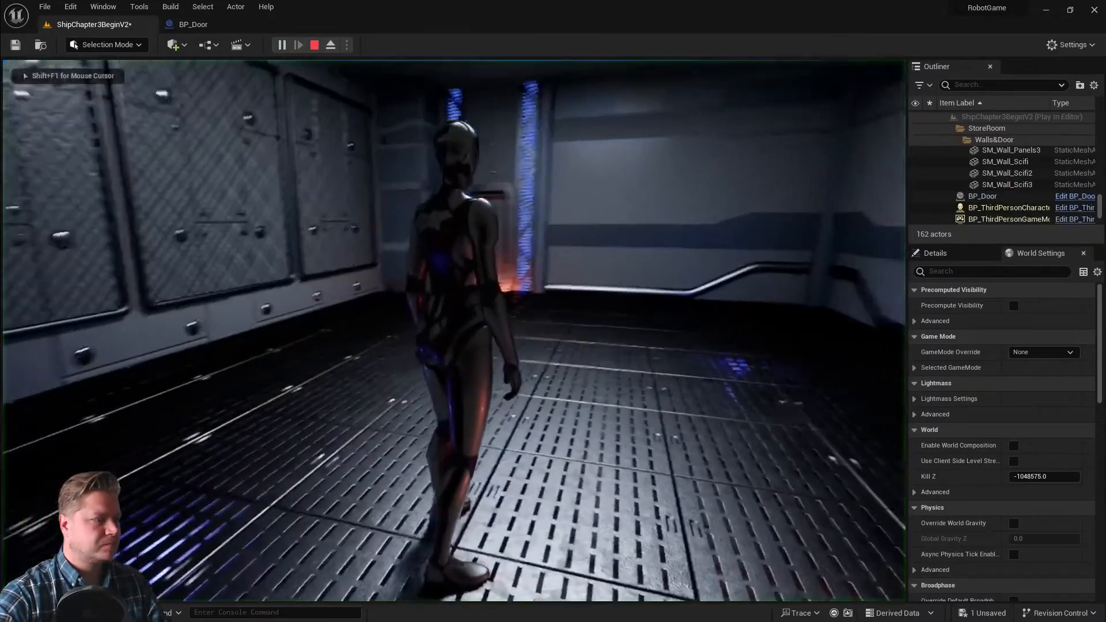
key("w")
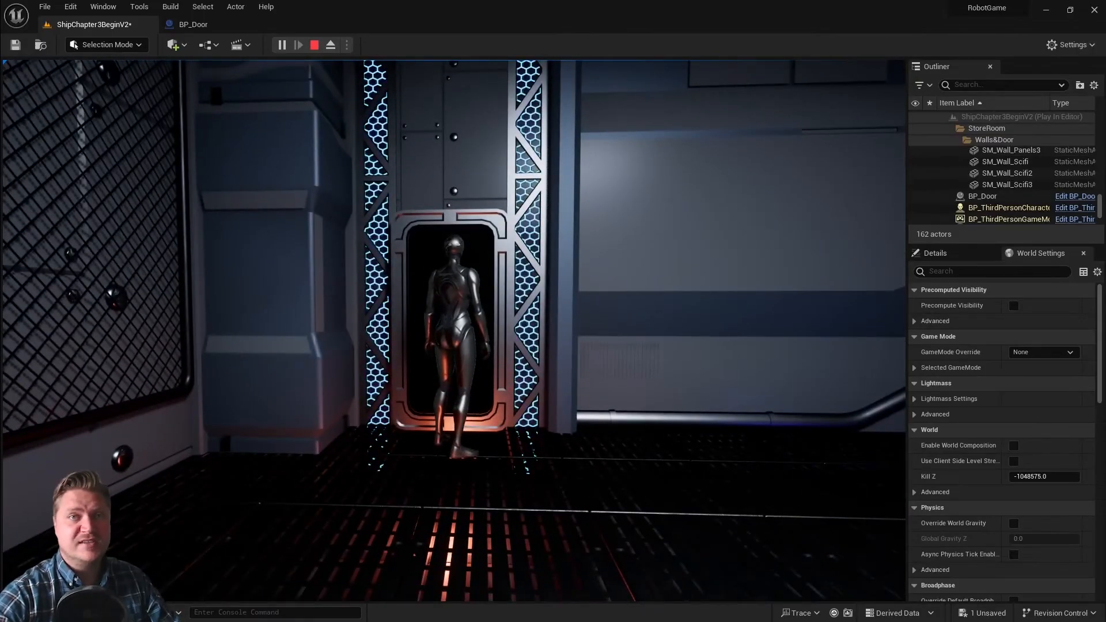
key("Escape")
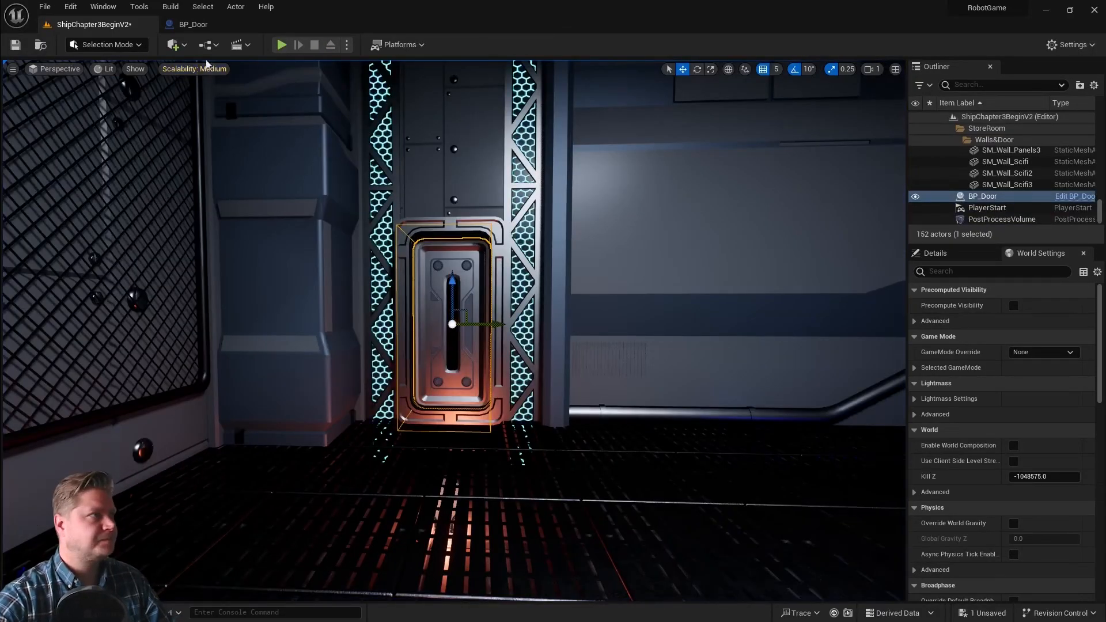
Step: Add an On Component End Overlap event for the Box component to BP_Door's Event Graph, placed below the begin-overlap event
left_click(202, 22)
scroll(378, 355, "up", 3)
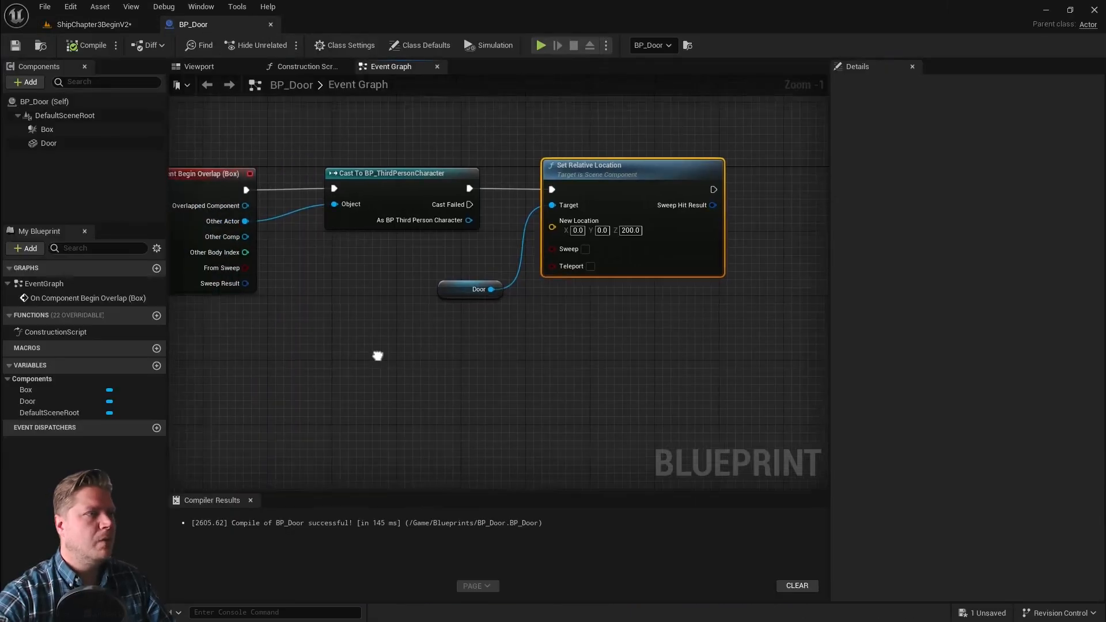
right_click_drag(378, 356, 439, 345)
scroll(455, 353, "down", 1)
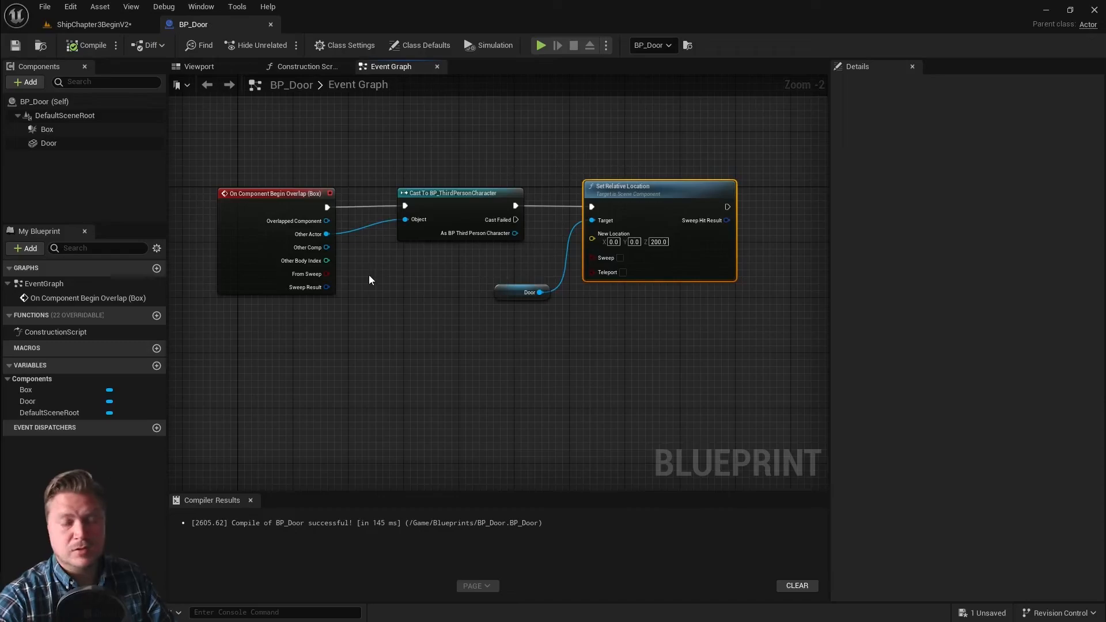
left_click(46, 129)
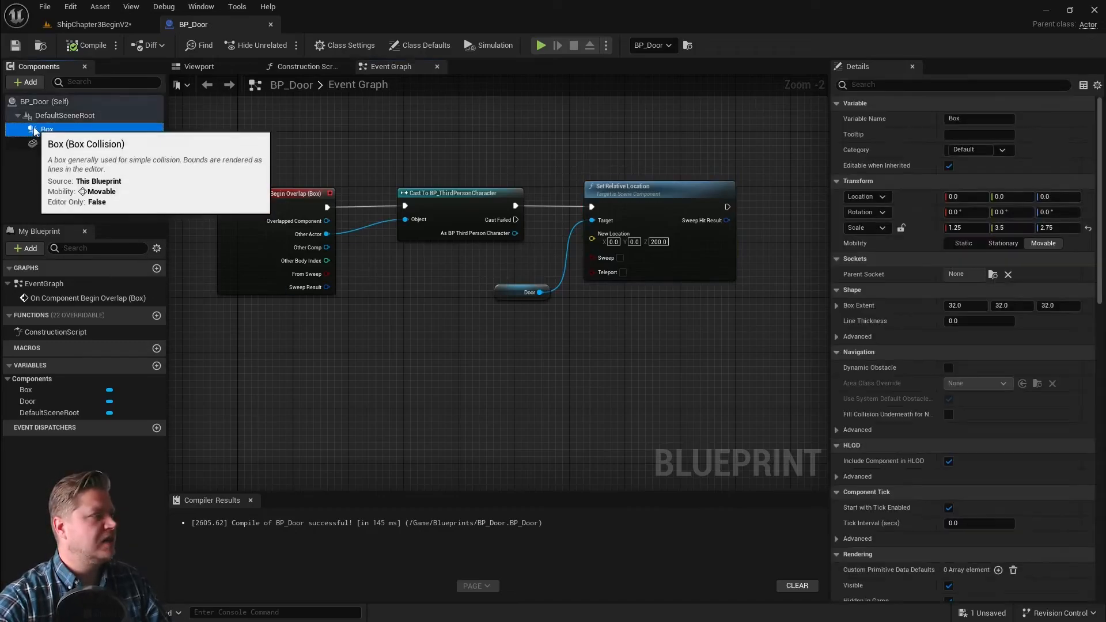
right_click(225, 382)
type("on ")
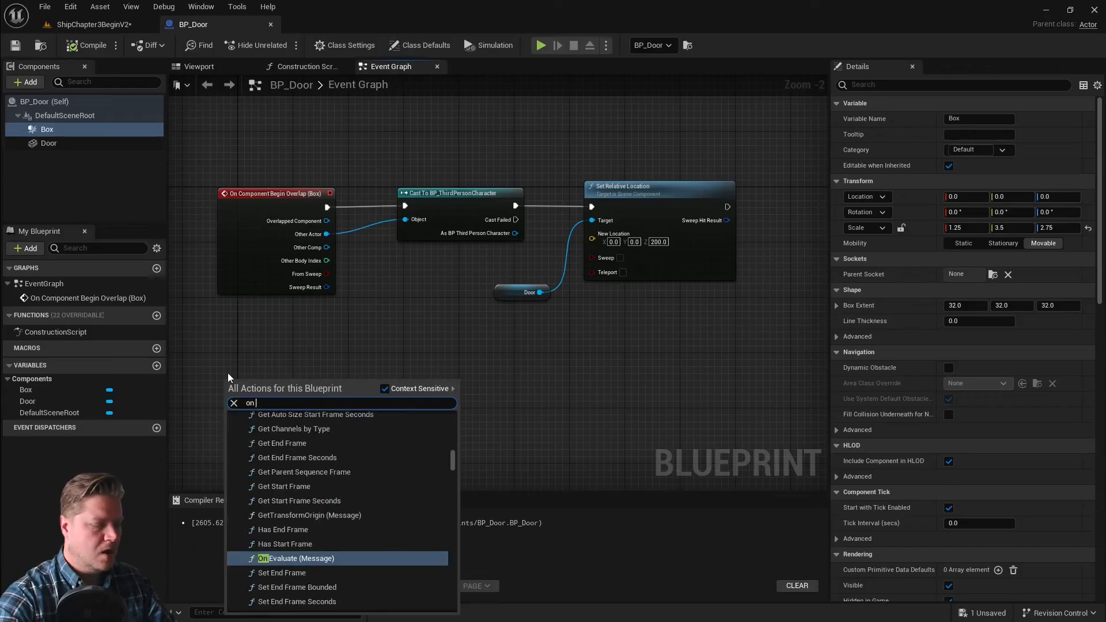
type("component end")
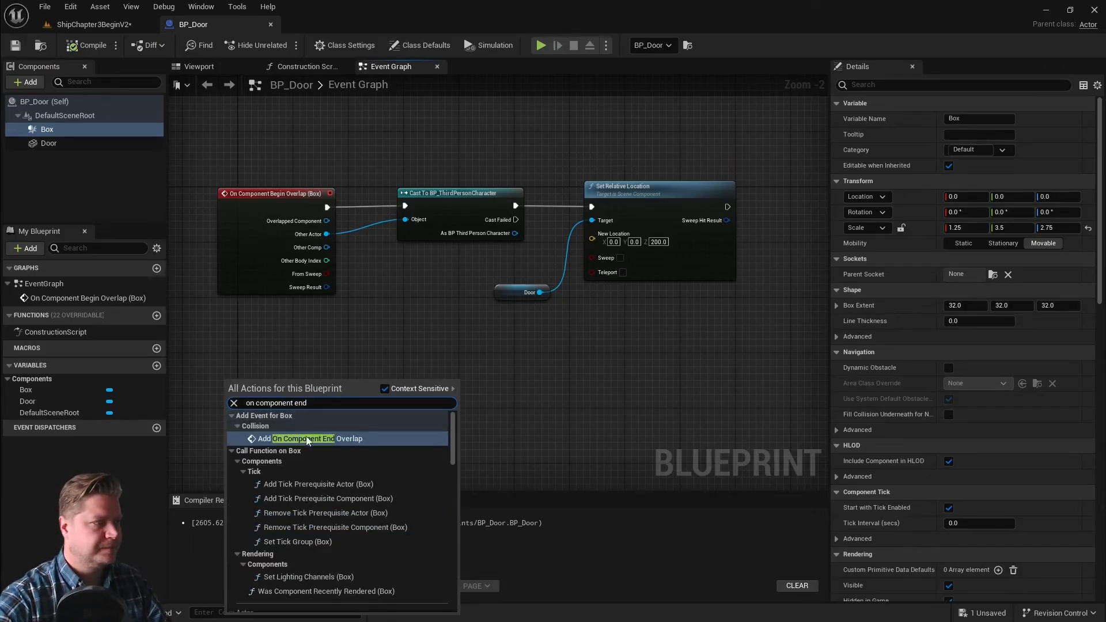
left_click(308, 440)
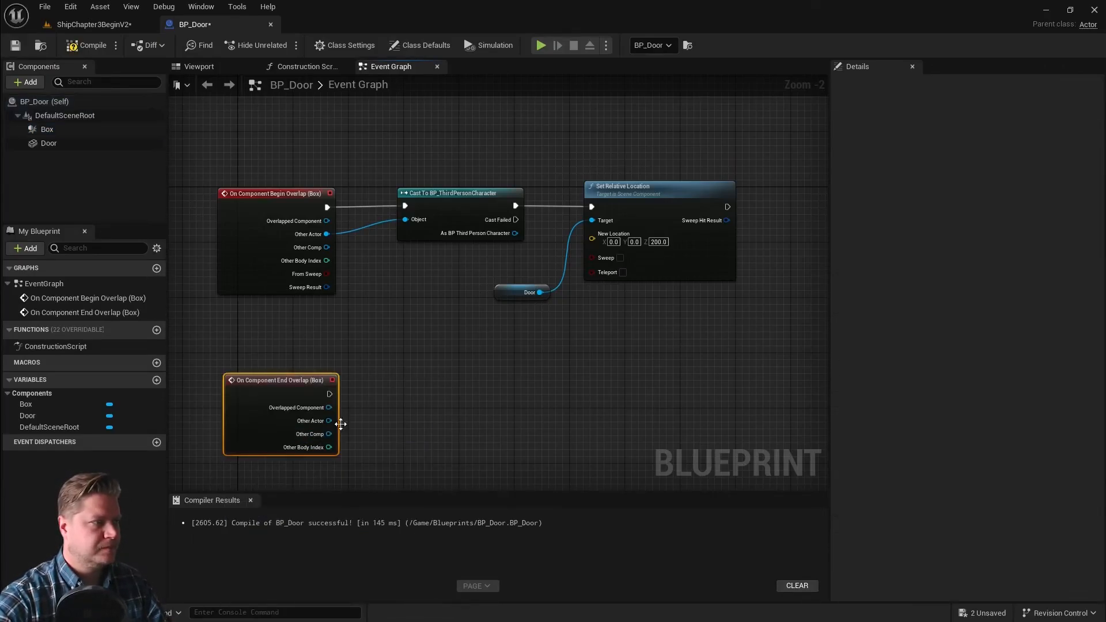
right_click_drag(285, 379, 346, 335)
left_click_drag(346, 335, 339, 356)
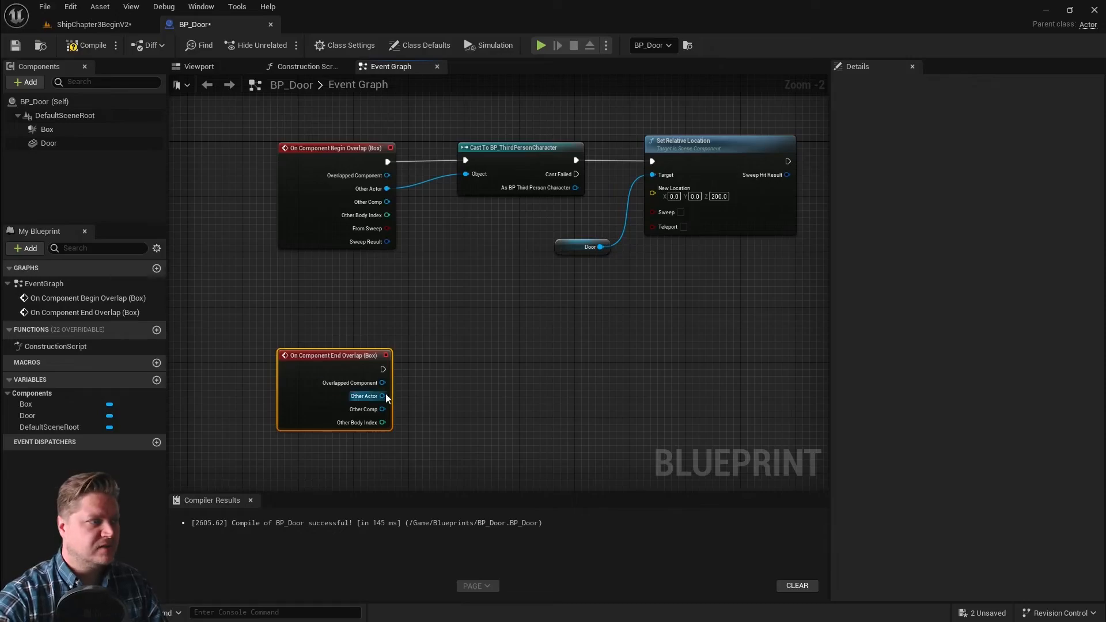
Step: Add a Cast To BP_ThirdPersonCharacter node fed by the end-overlap event's Other Actor and line it up with the event
left_click_drag(386, 398, 458, 362)
type("cas")
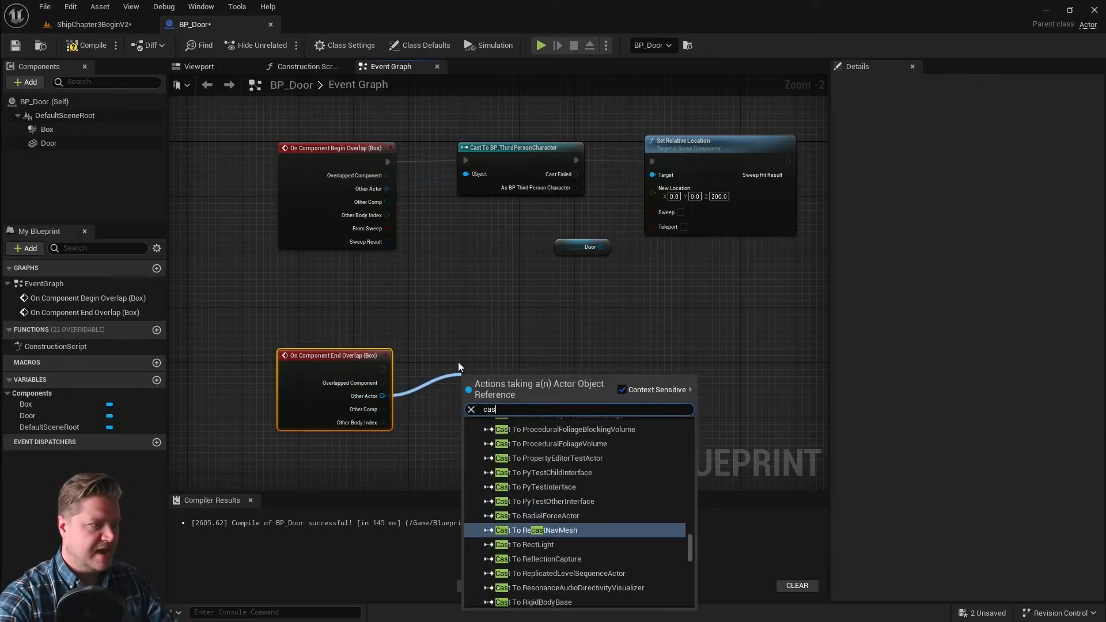
type("t to third")
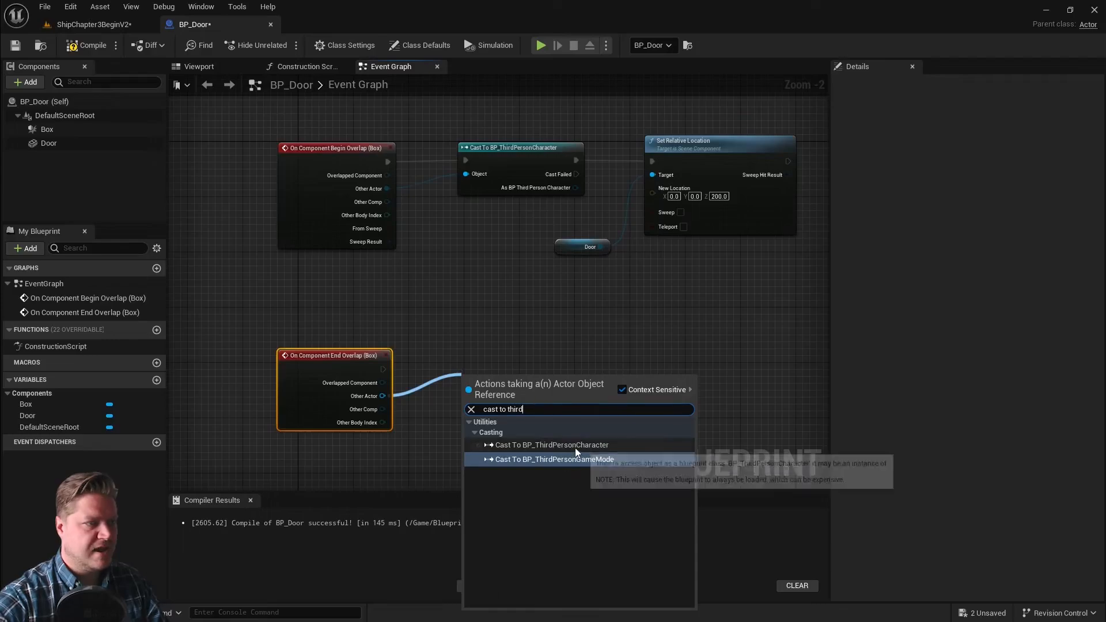
left_click(571, 445)
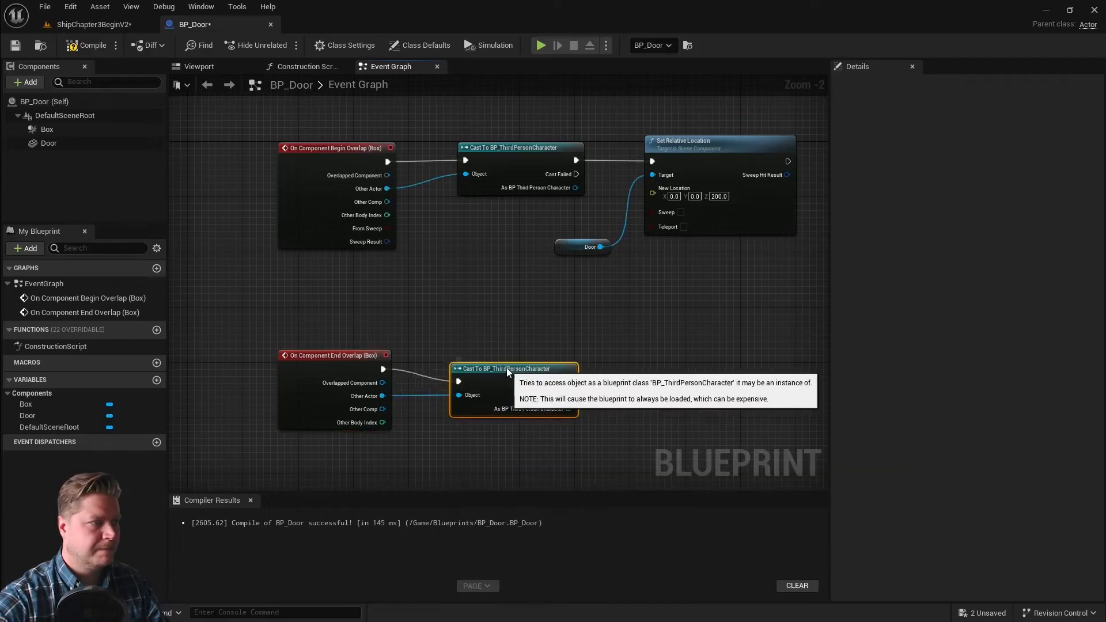
right_click_drag(639, 442, 571, 438)
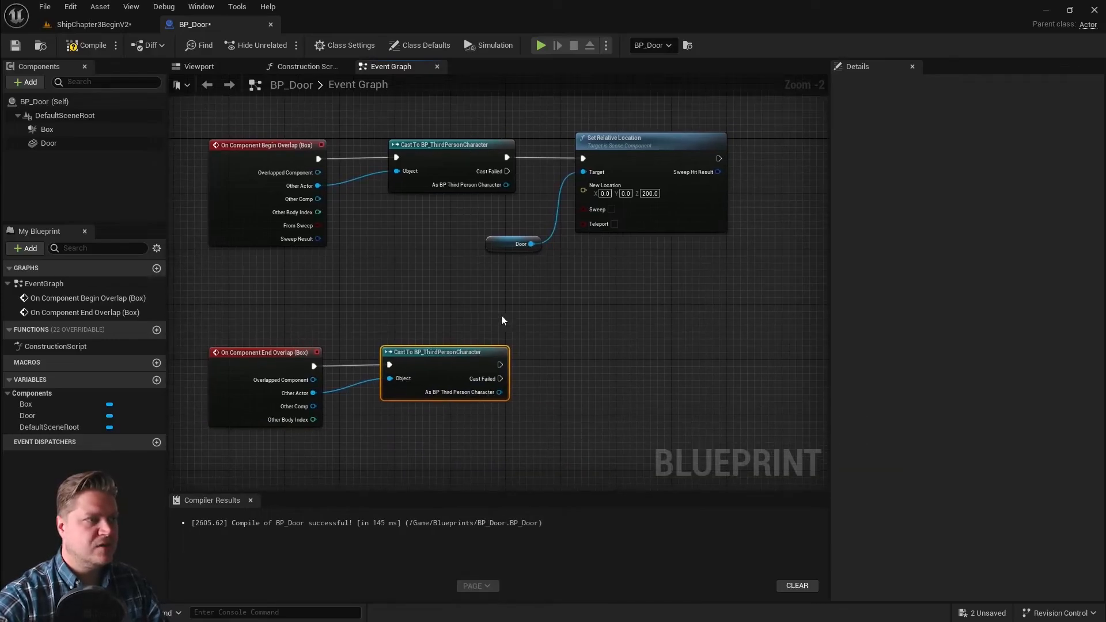
Step: Duplicate the Set Relative Location node with its Door reference and connect the copy to the end-overlap cast's execution output
left_click(630, 141)
left_click(512, 243, "ctrl")
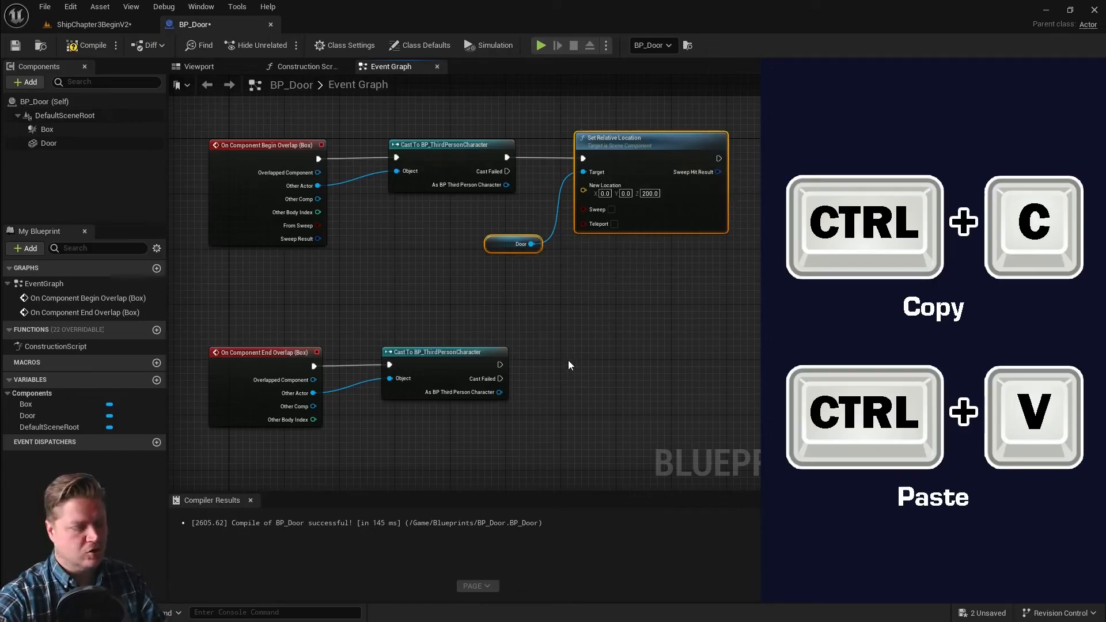
key("ctrl+v")
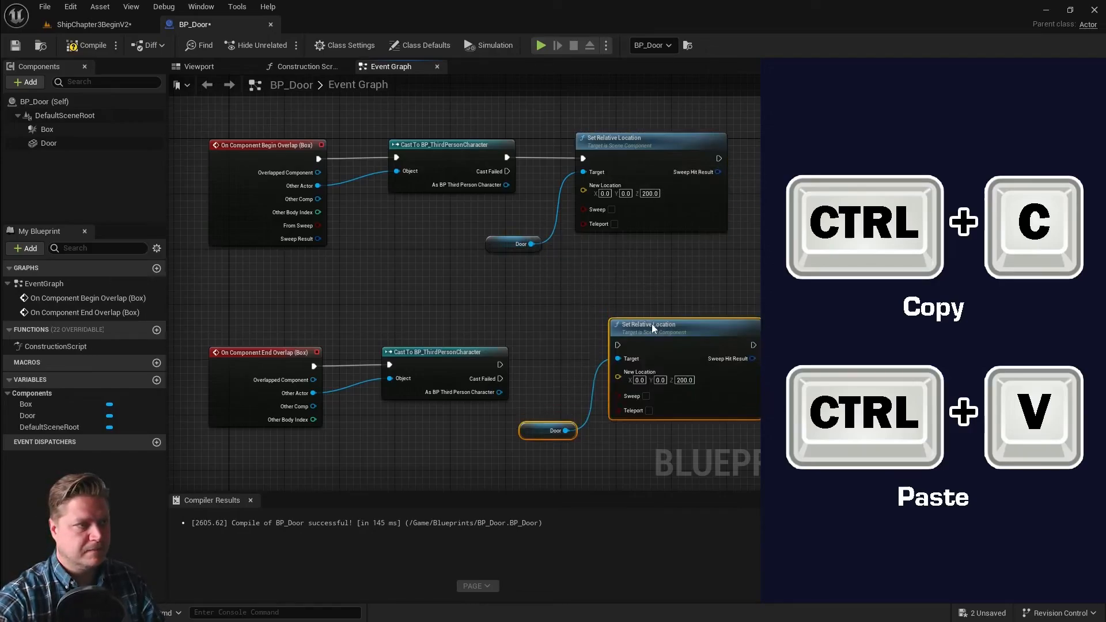
left_click_drag(652, 323, 620, 344)
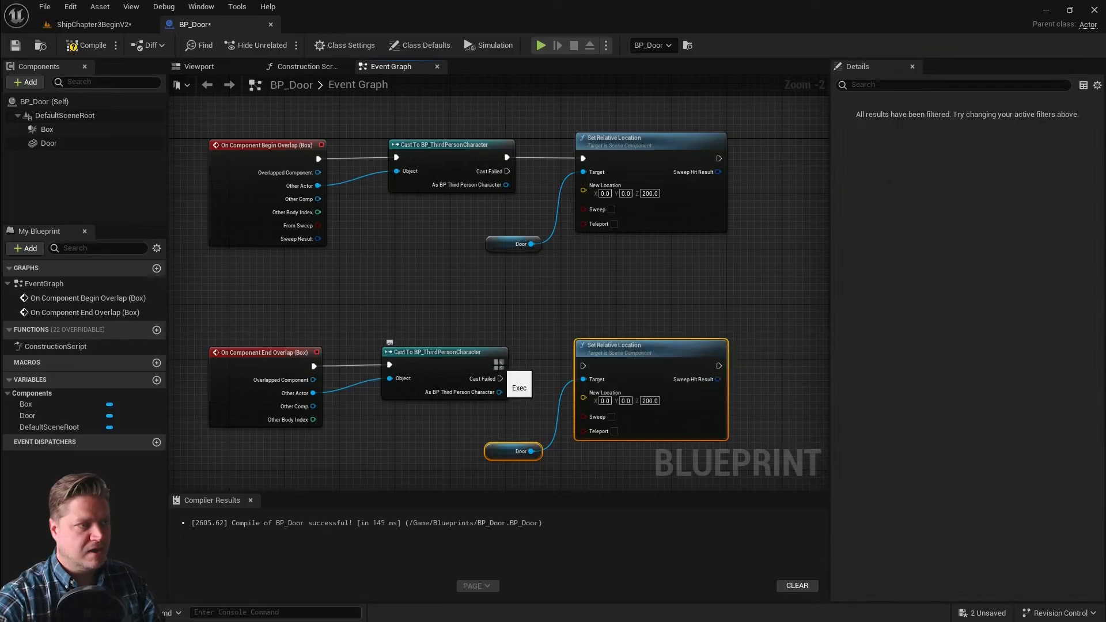
left_click_drag(500, 364, 583, 366)
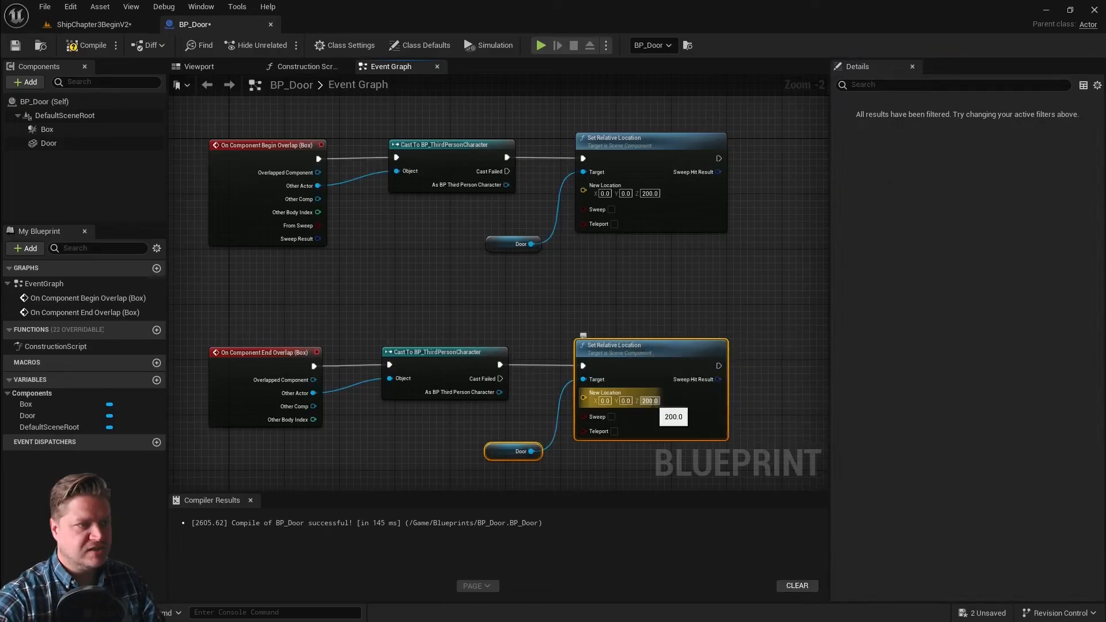
Step: Set the copied Set Relative Location node's New Location Z to 0, and compile and save BP_Door
left_click(651, 401)
type("0")
key("Return")
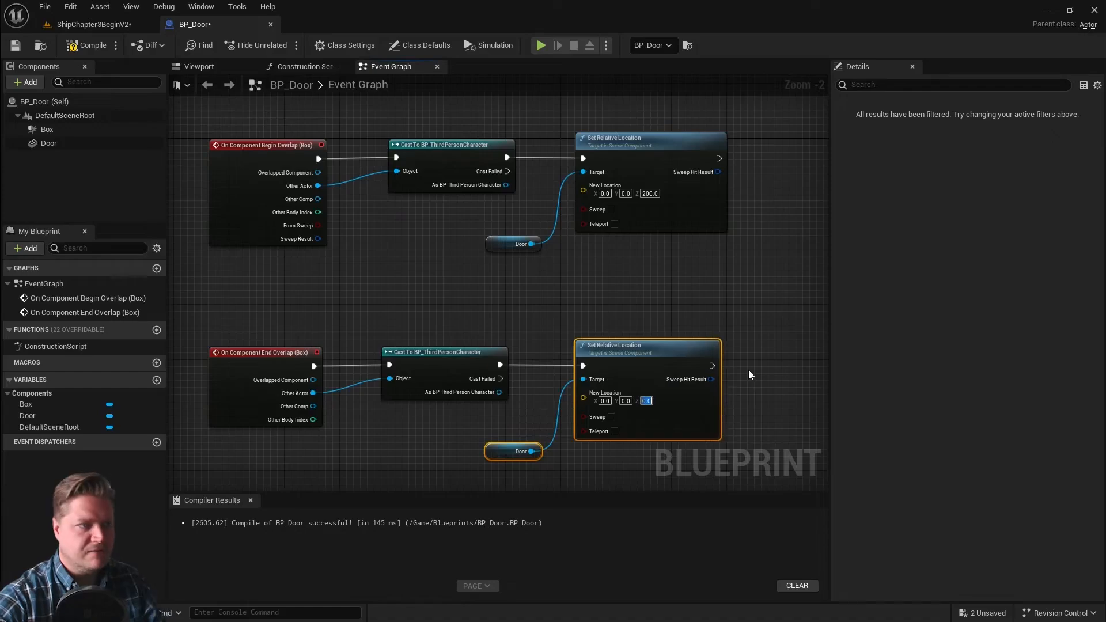
left_click(499, 272)
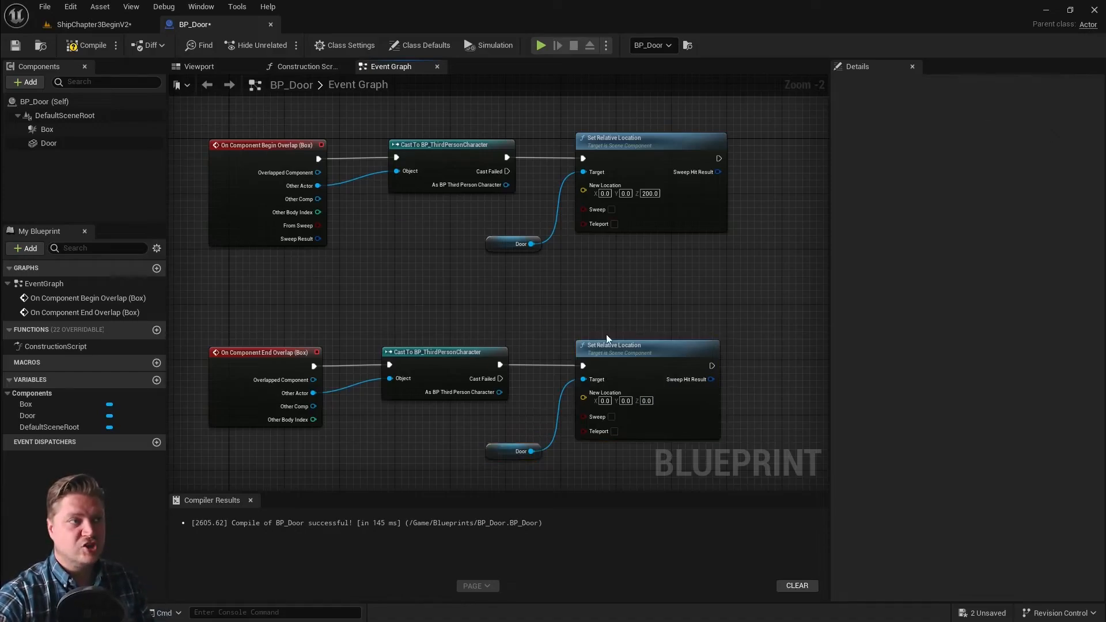
left_click(88, 46)
left_click(15, 45)
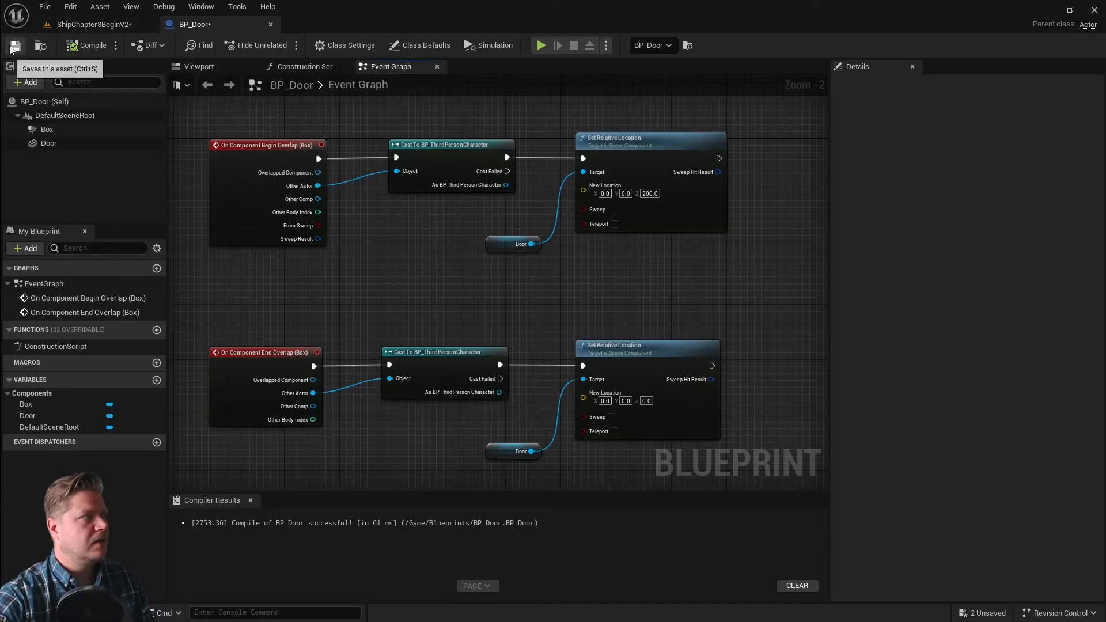
Step: Play-test the ShipChapter3BeginV2 level by running the character repeatedly to and from the storeroom door to check its opening and closing
left_click(97, 23)
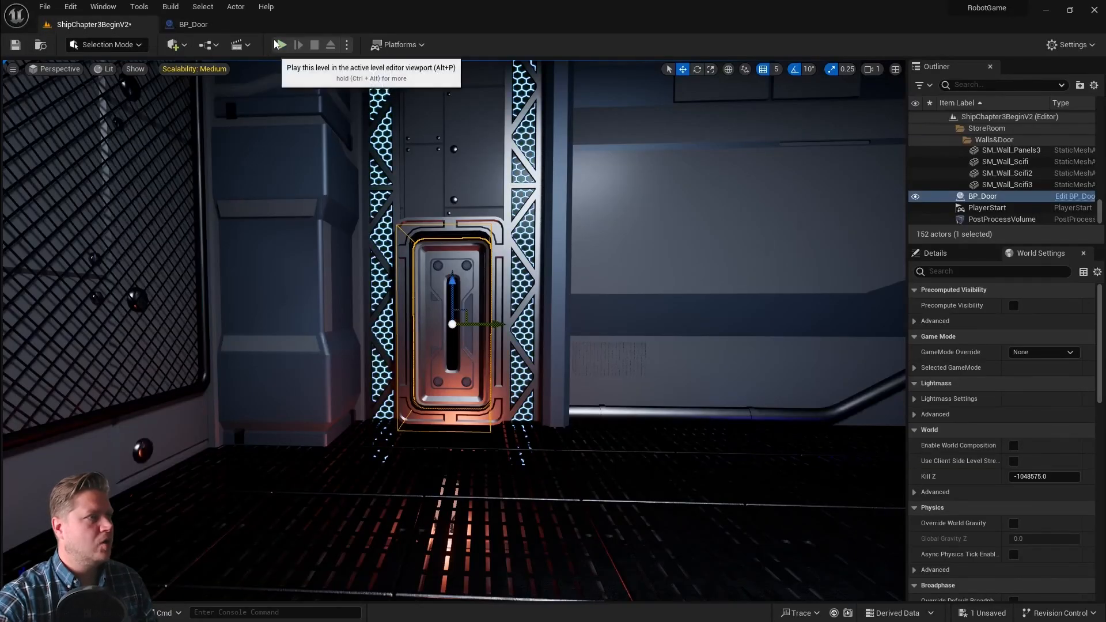
left_click(279, 44)
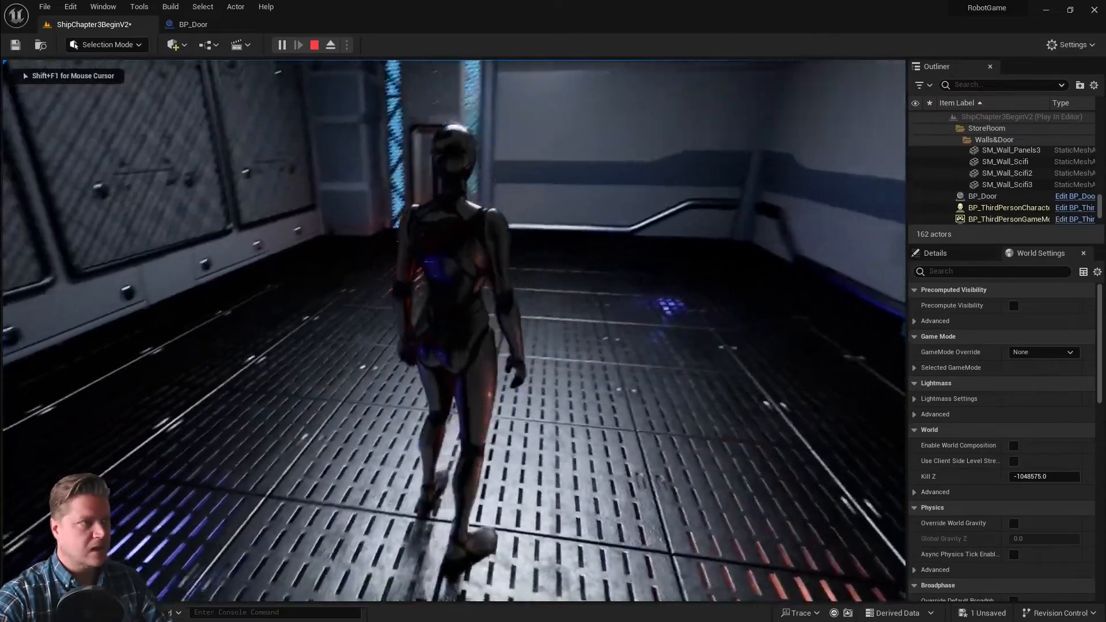
key("w")
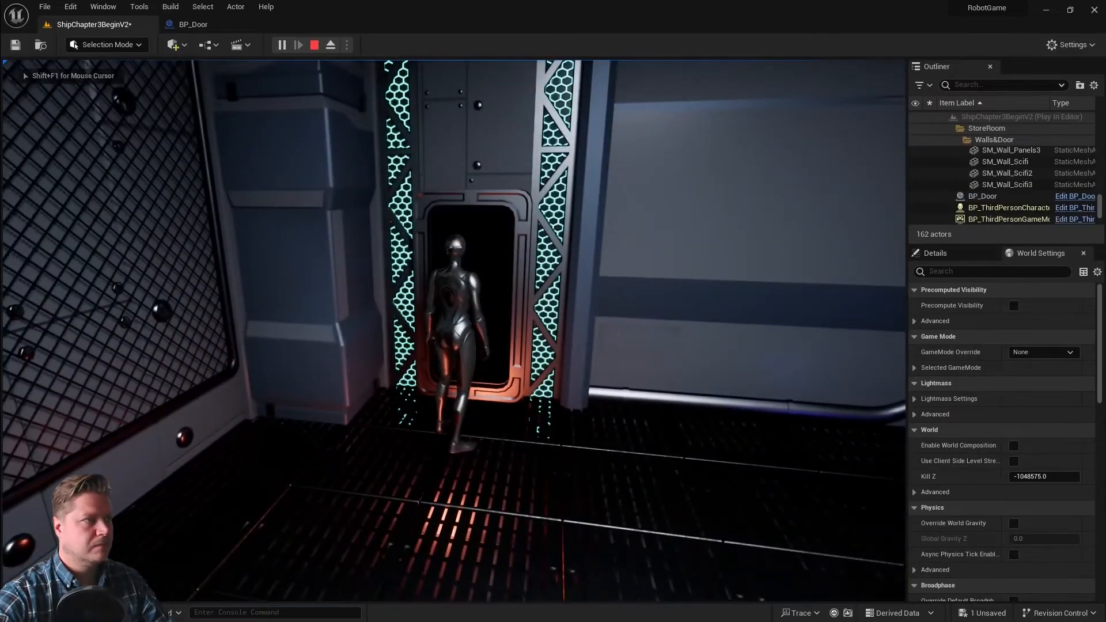
key("s")
key("w")
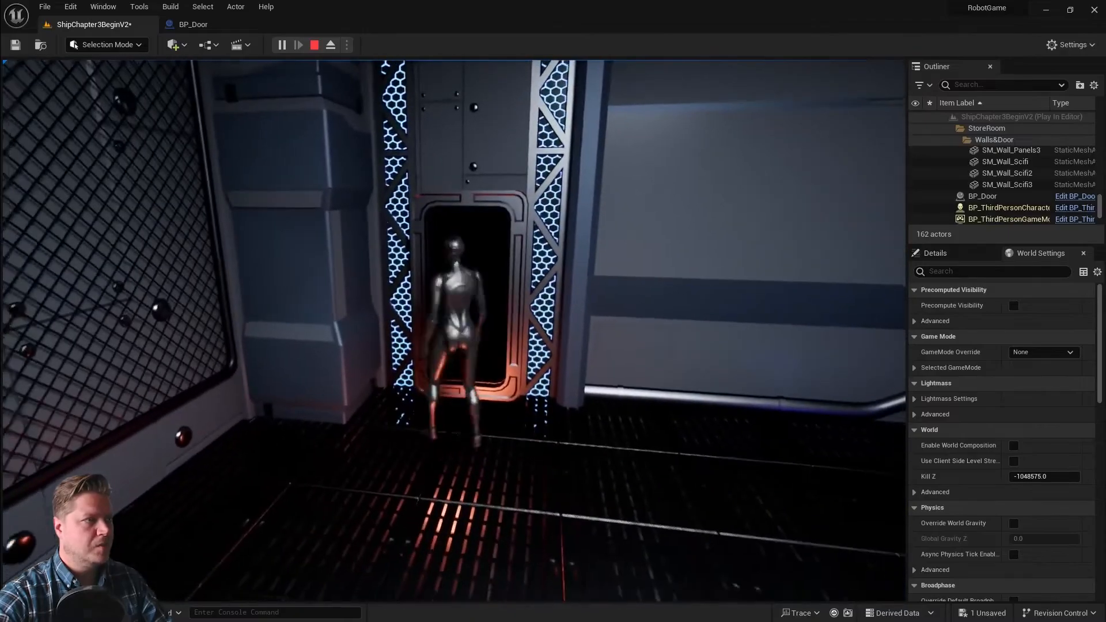
key("s")
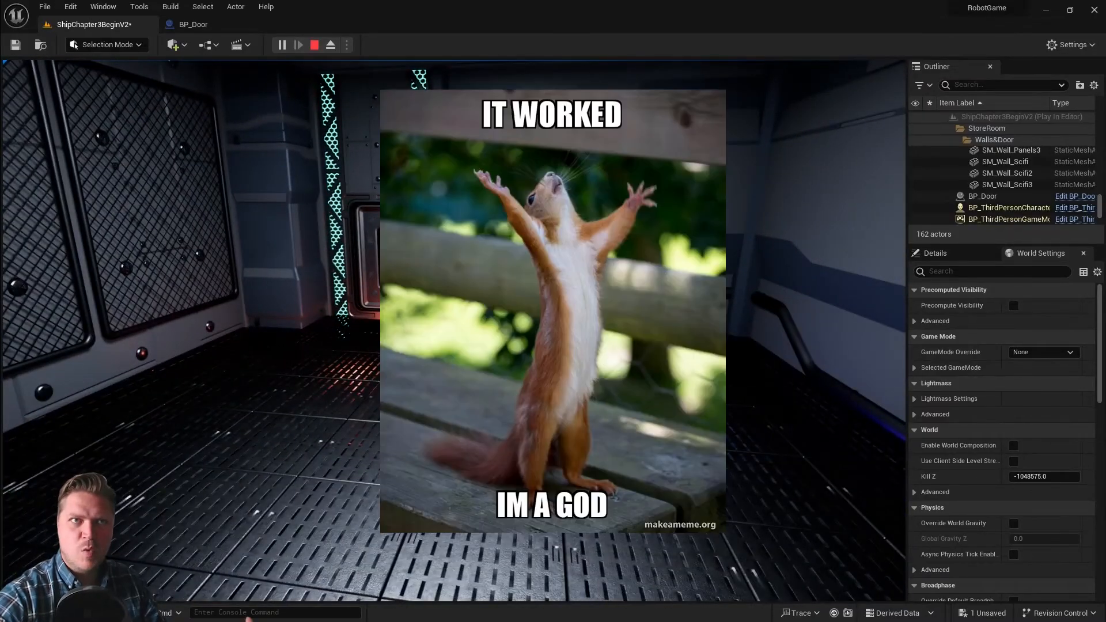
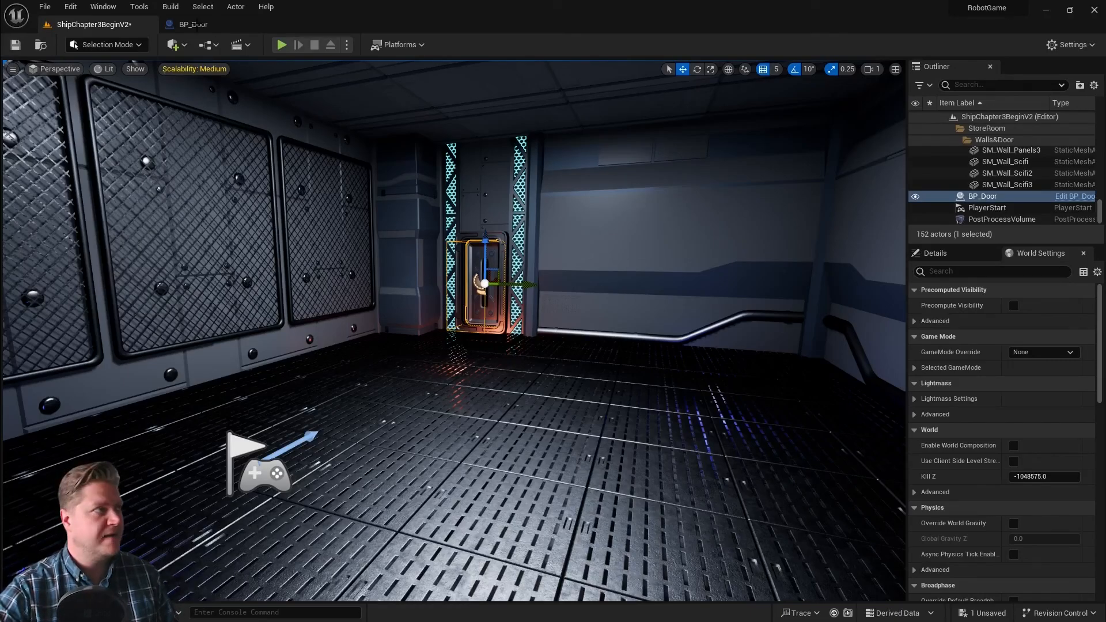
Step: In the BP_Door event graph, move the Begin Overlap chain's Set Relative Location and Door nodes together farther right, leaving a wide gap after the cast
left_click(210, 24)
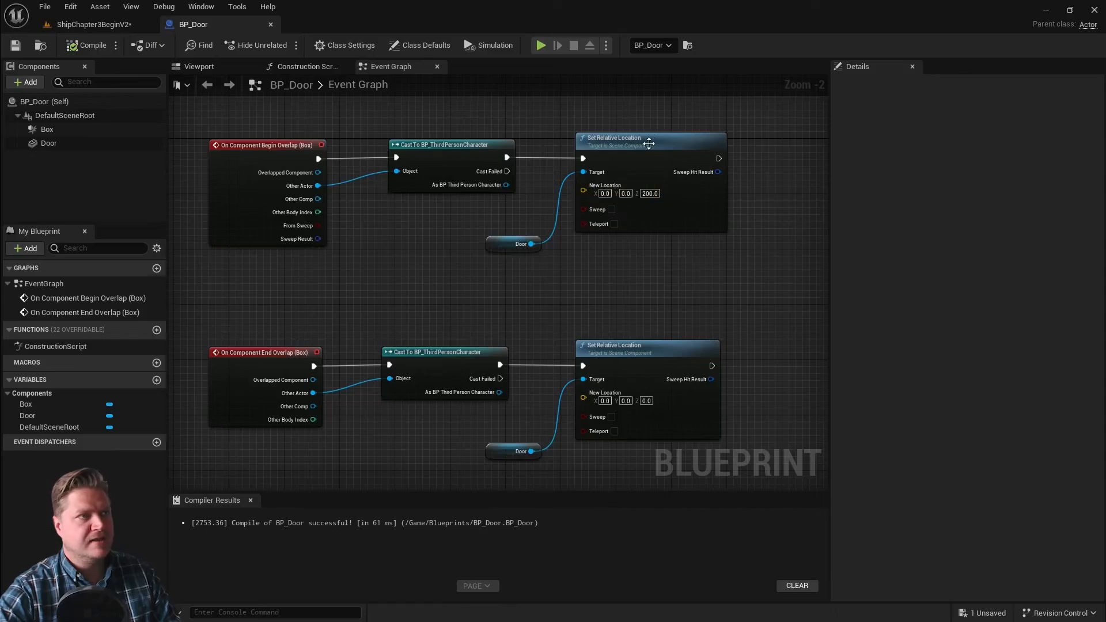
scroll(658, 304, "down", 2)
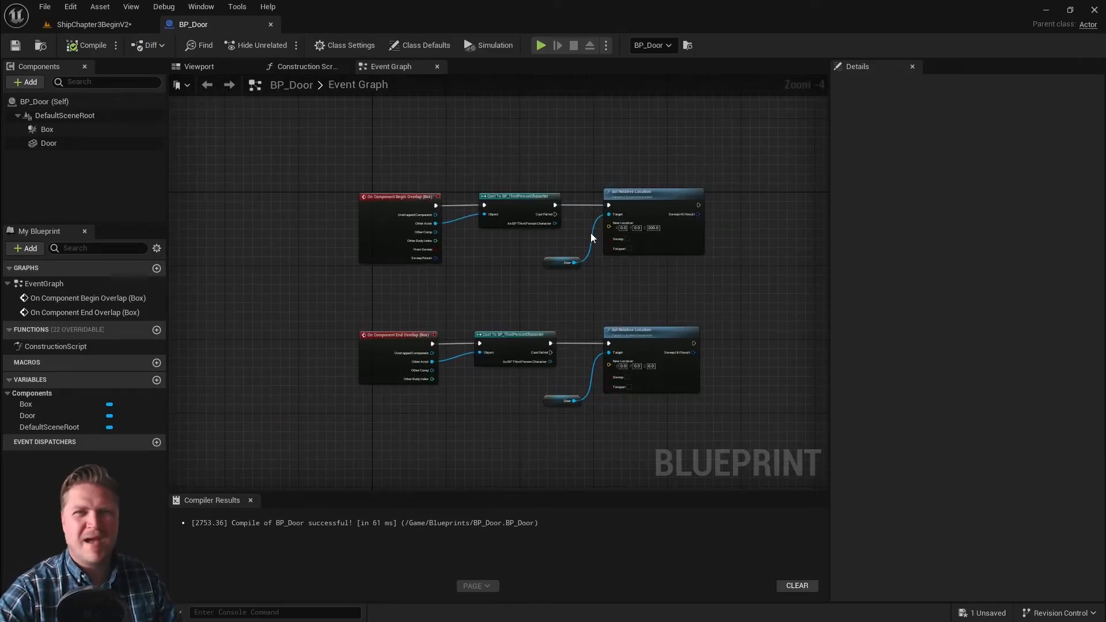
left_click(555, 262)
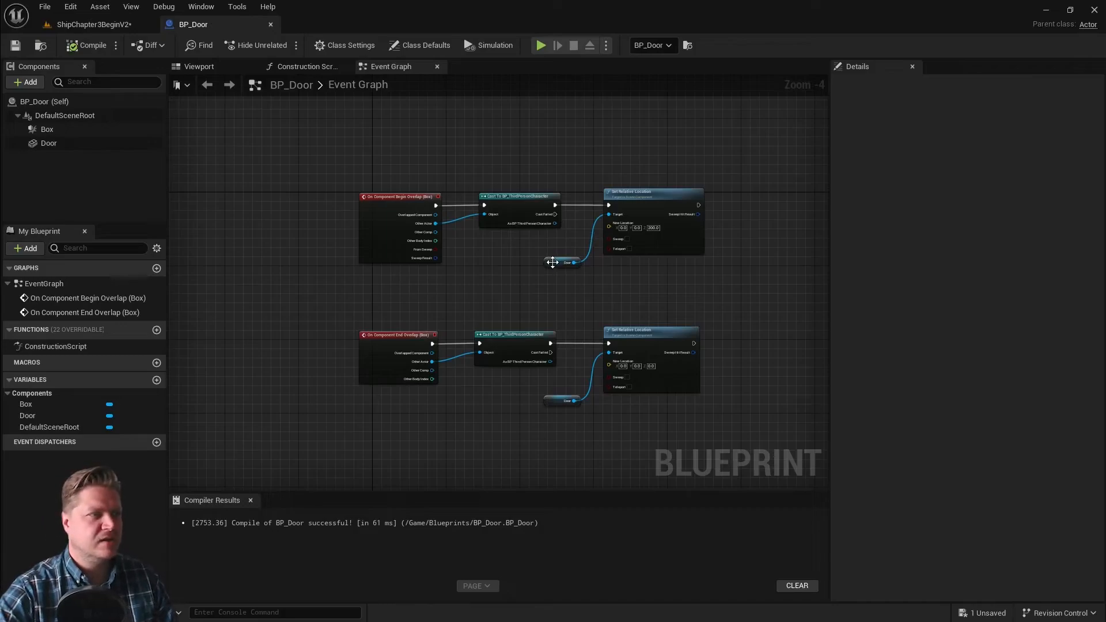
left_click(647, 199, "ctrl")
right_click_drag(714, 296, 552, 309)
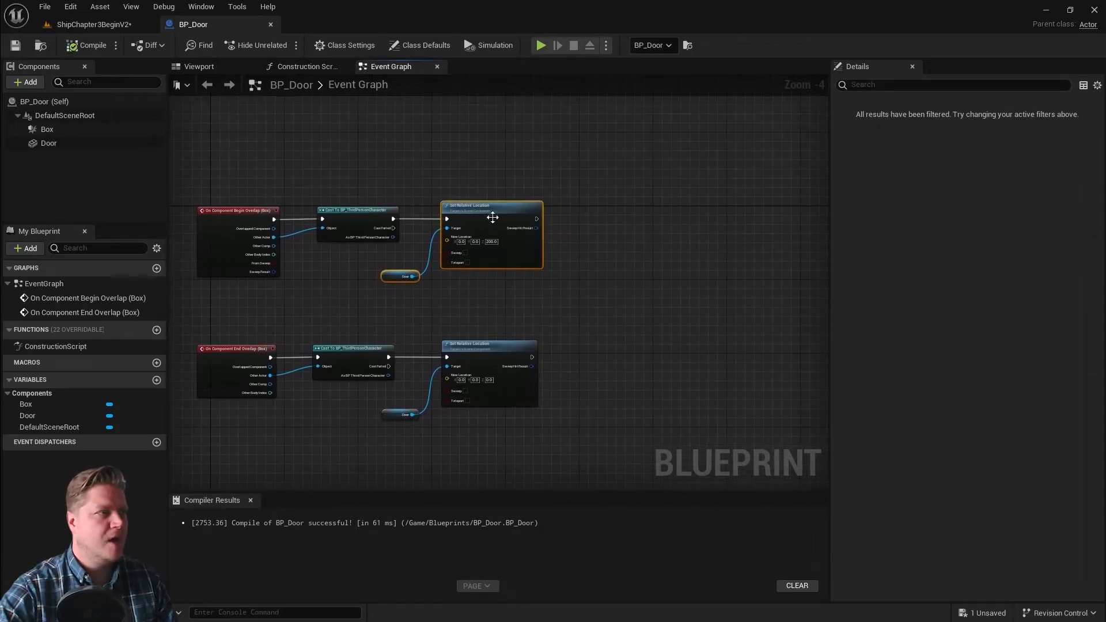
left_click_drag(488, 206, 788, 205)
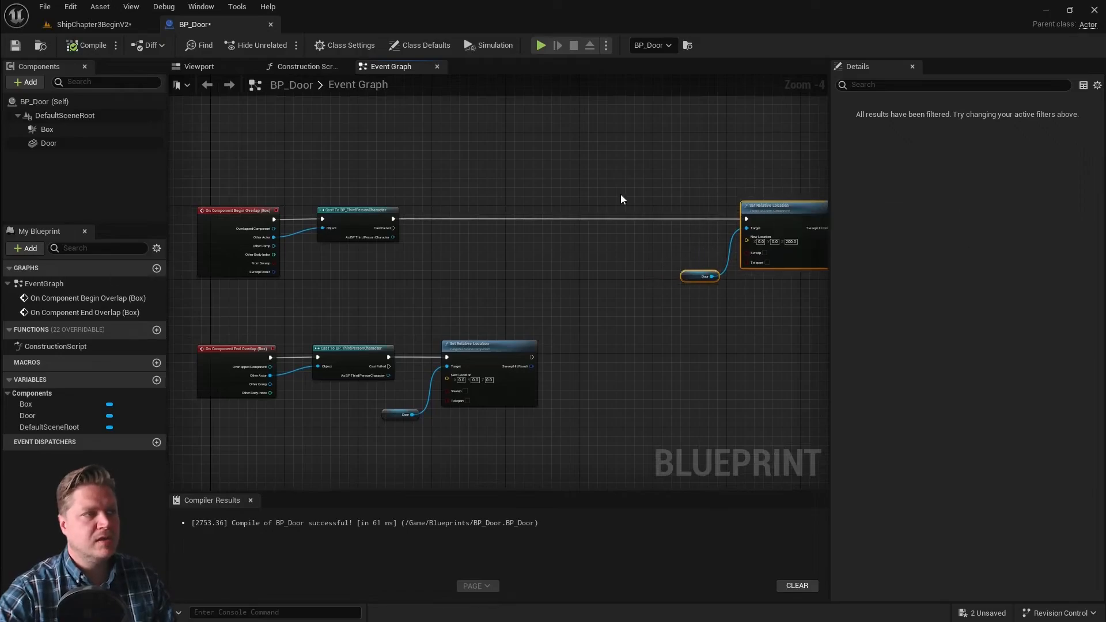
Step: Set the New Location Z value of the Begin Overlap chain's Set Relative Location node to 0
scroll(665, 278, "up", 2)
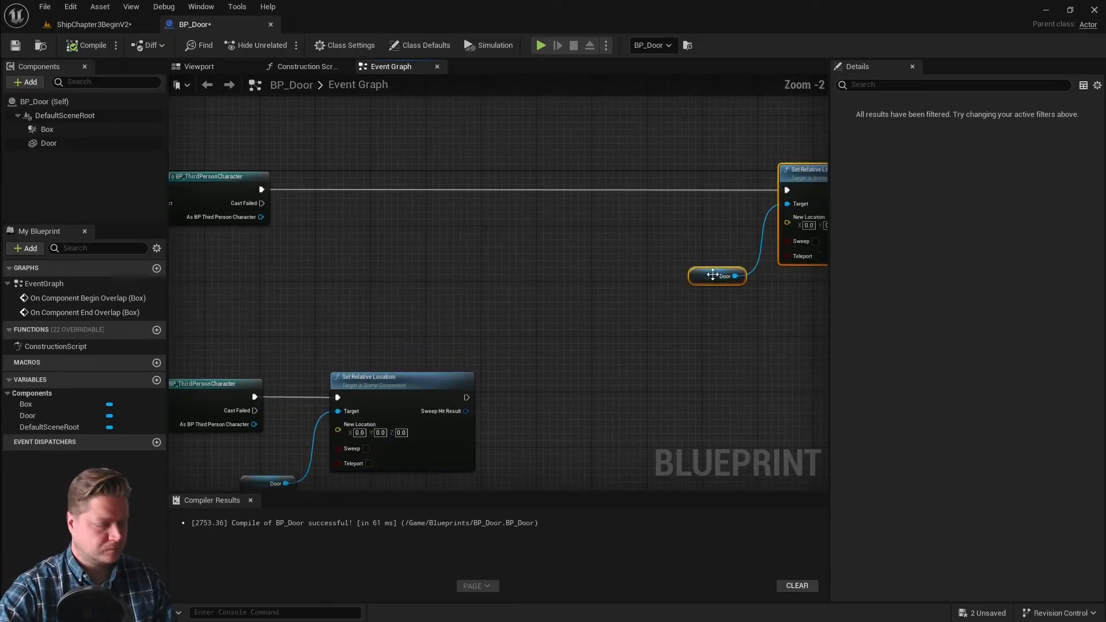
right_click_drag(770, 265, 578, 319)
left_click(642, 262)
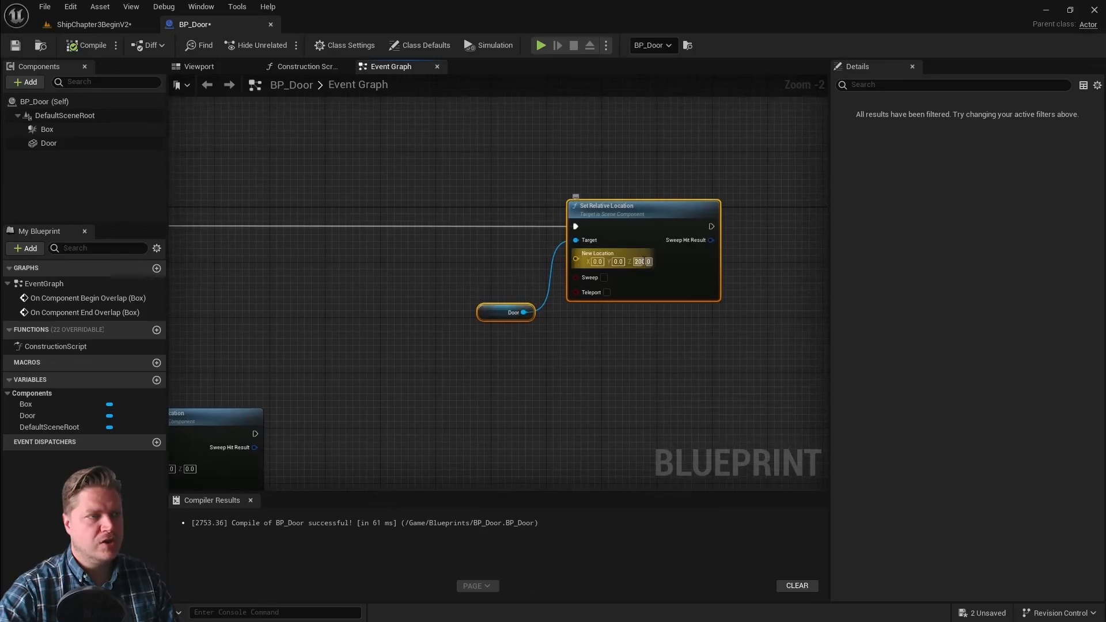
type("0")
key("Return")
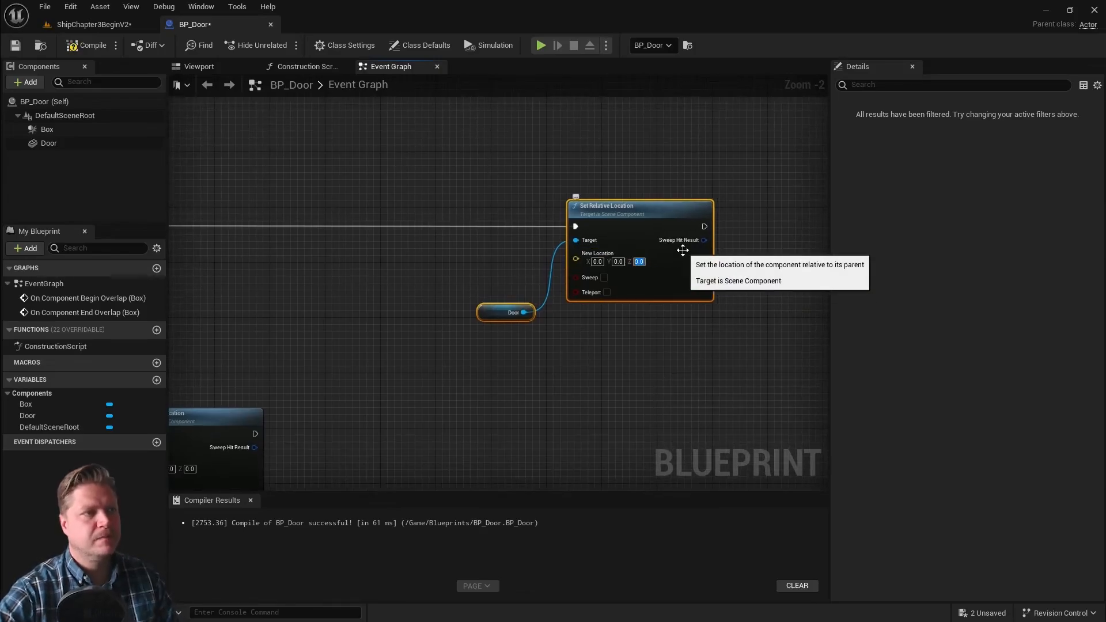
Step: Split the New Location struct pin into separate X, Y and Z pins and shift the connected Door node slightly down
right_click(576, 259)
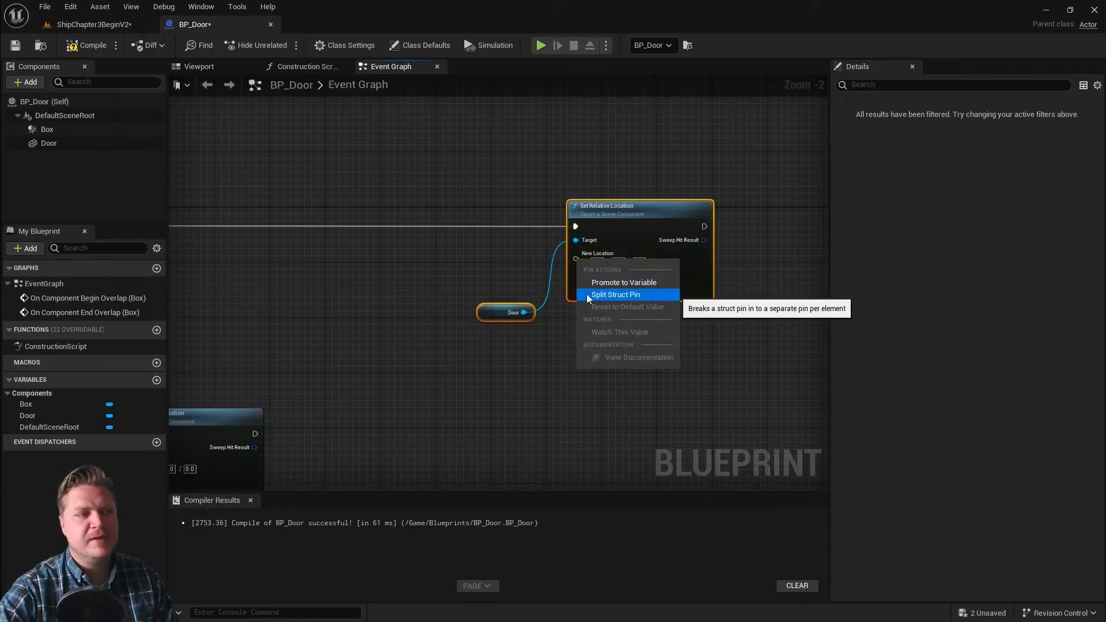
left_click(636, 295)
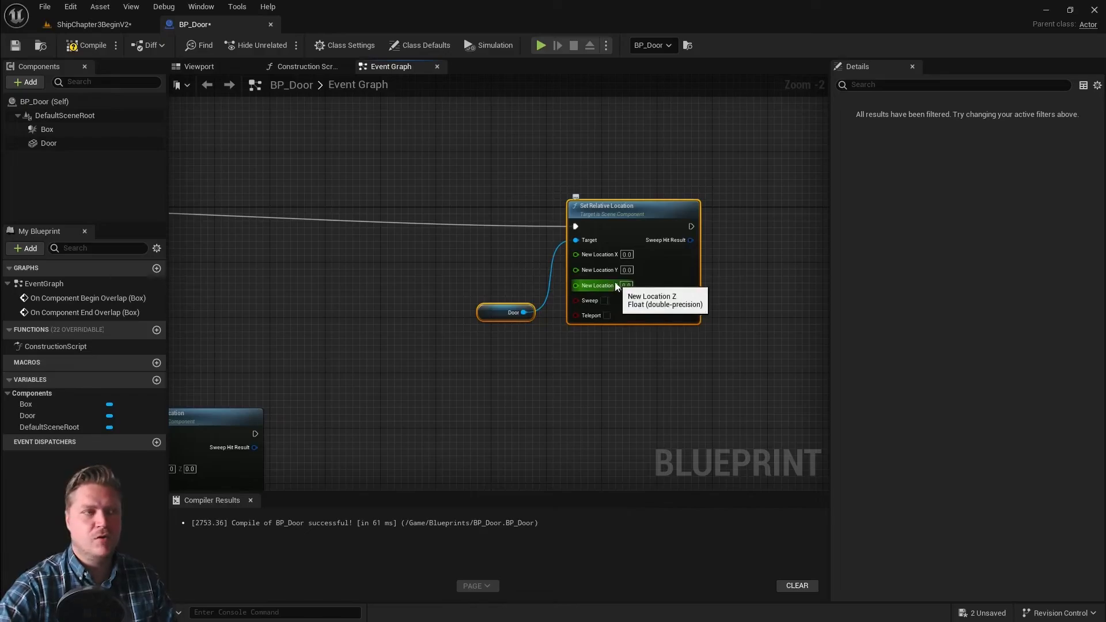
left_click_drag(503, 312, 496, 340)
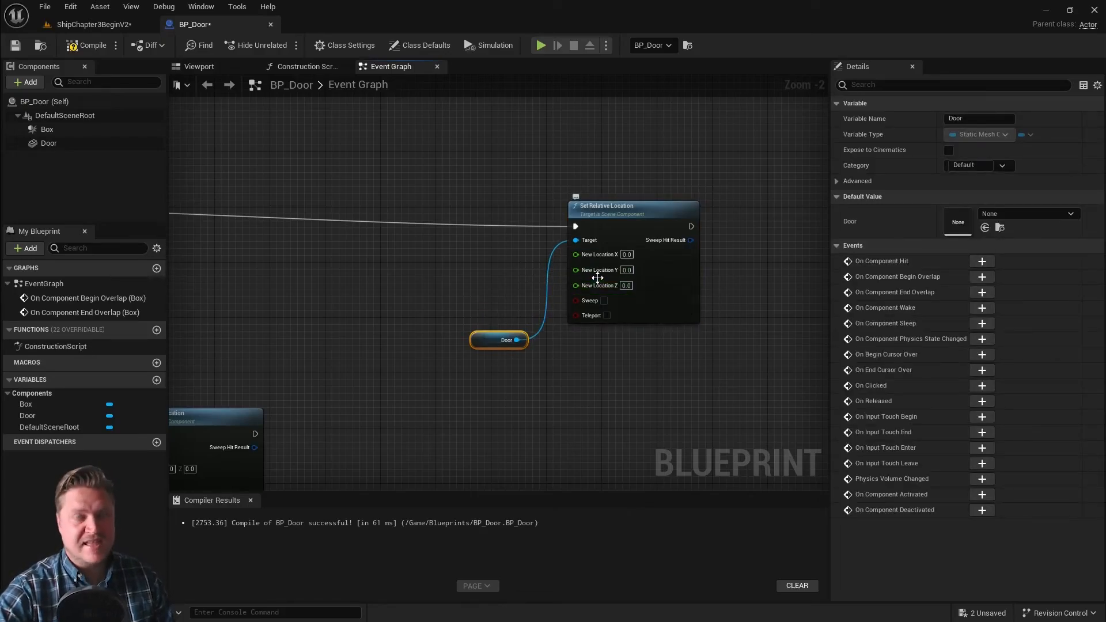
Step: Add a timeline node named DoorMovement in the gap between the Begin Overlap cast and its Set Relative Location node
right_click_drag(402, 271, 506, 273)
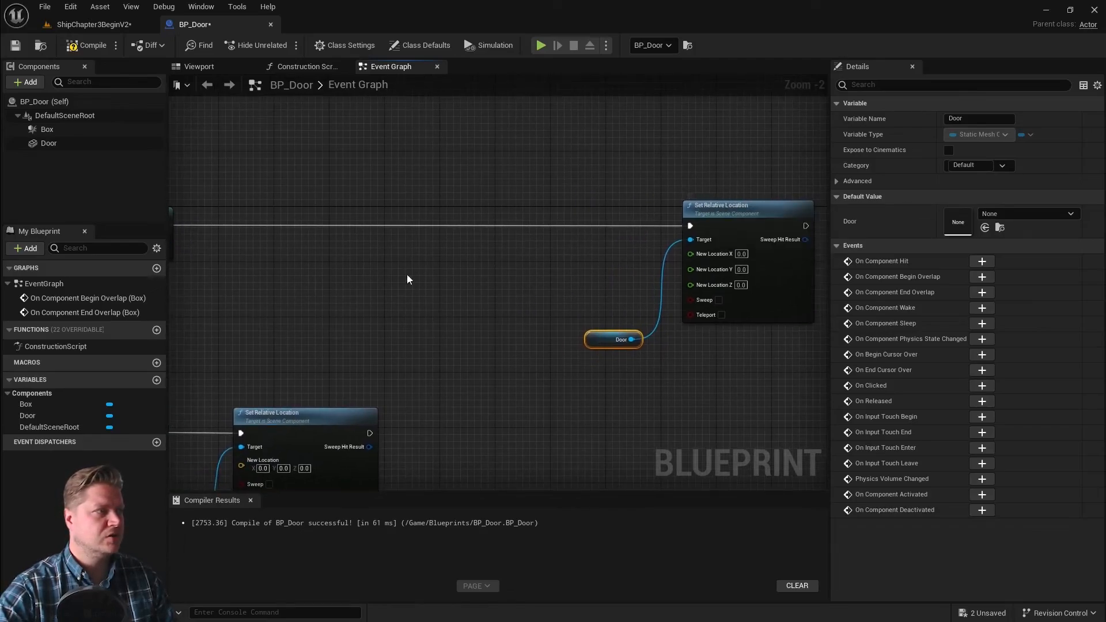
right_click_drag(407, 274, 520, 266)
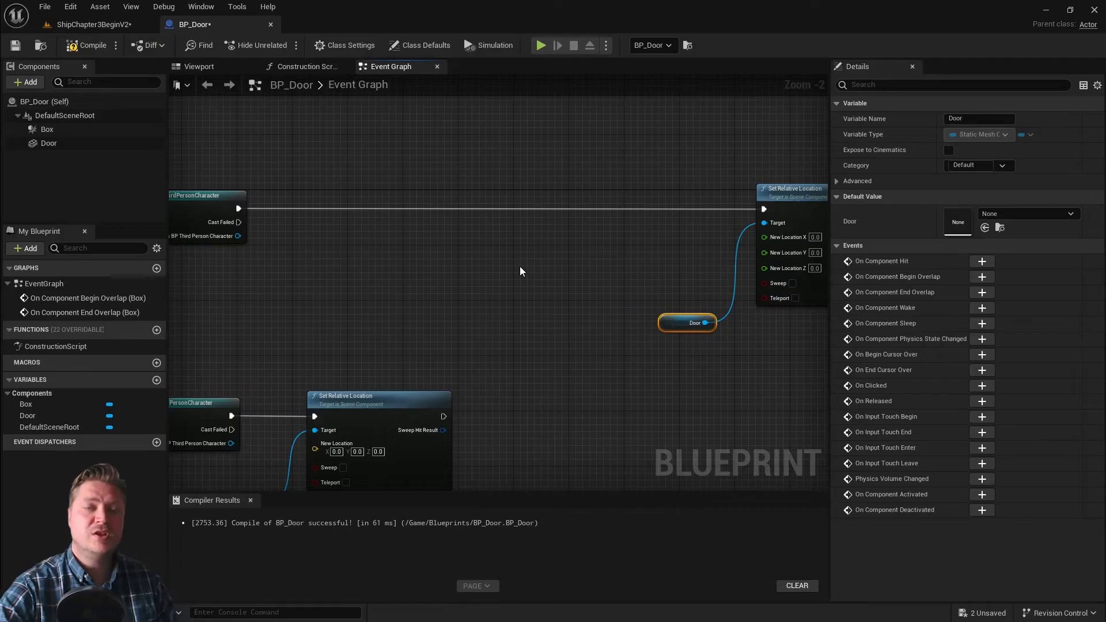
right_click(369, 167)
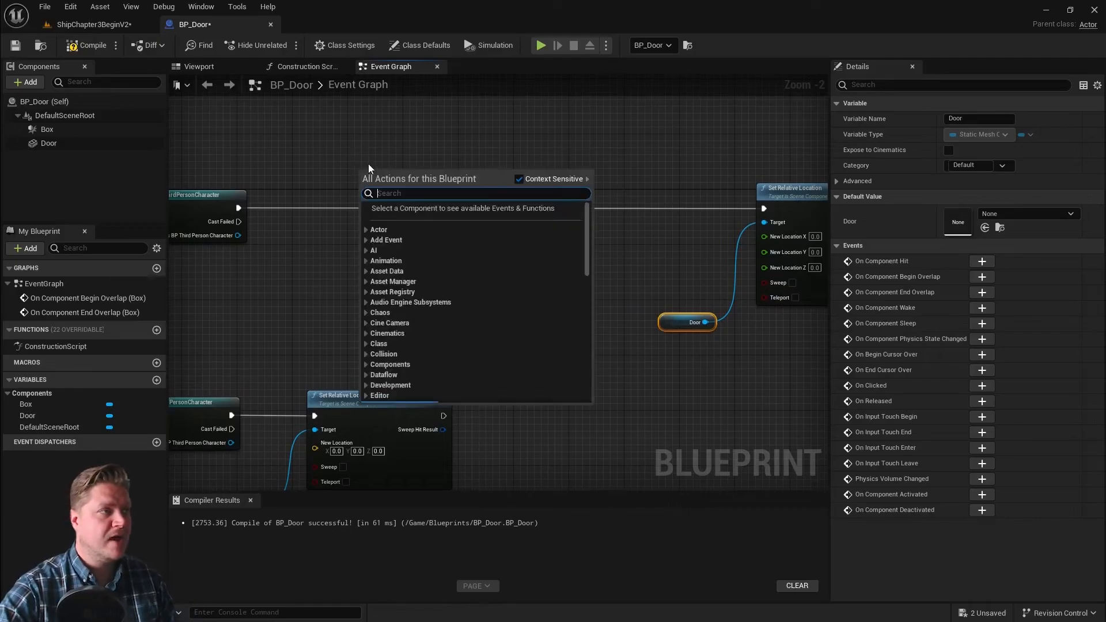
type("timeline")
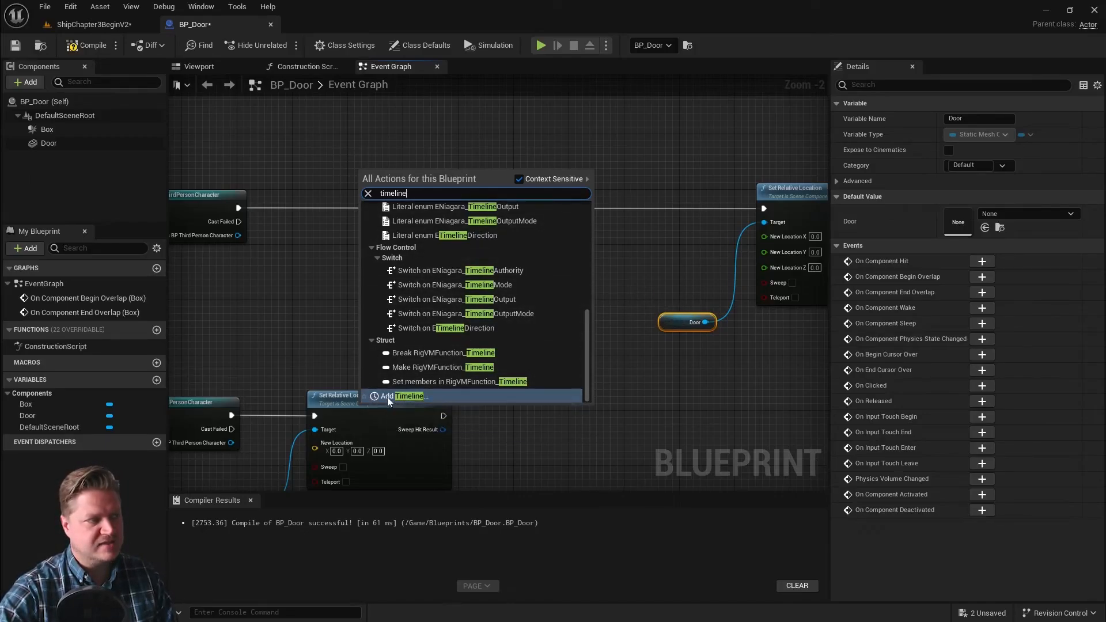
left_click(409, 396)
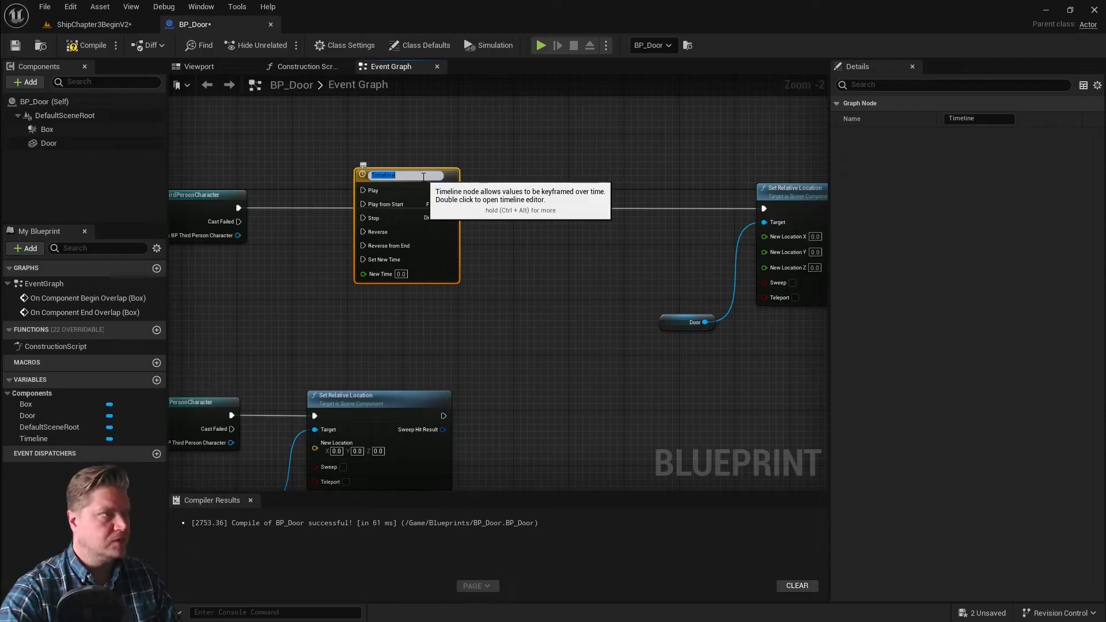
type("DoorMovement")
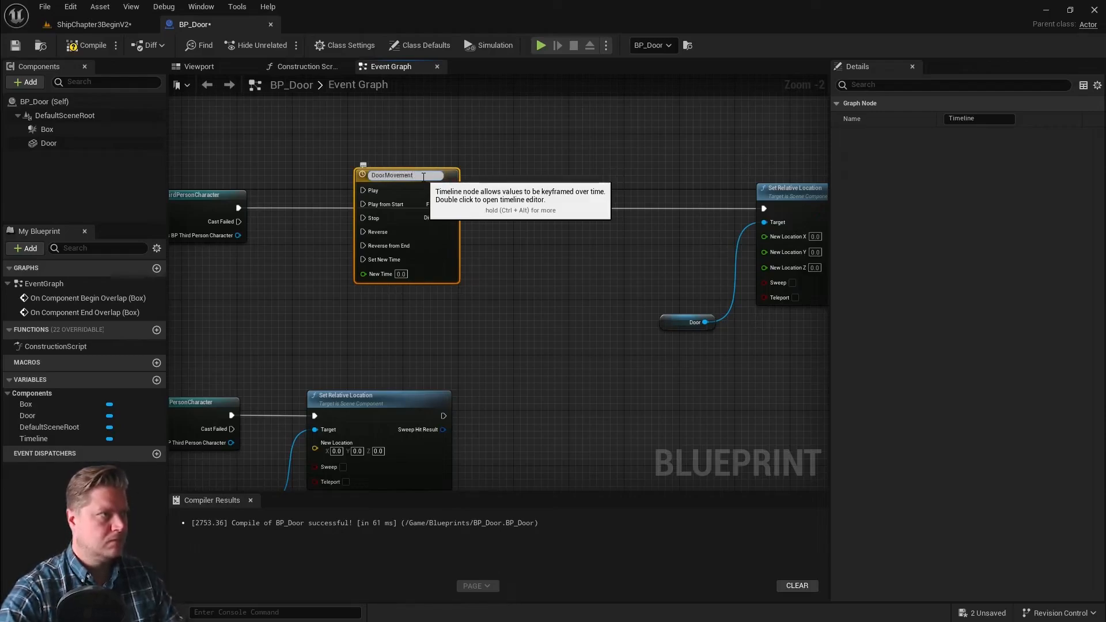
key("Return")
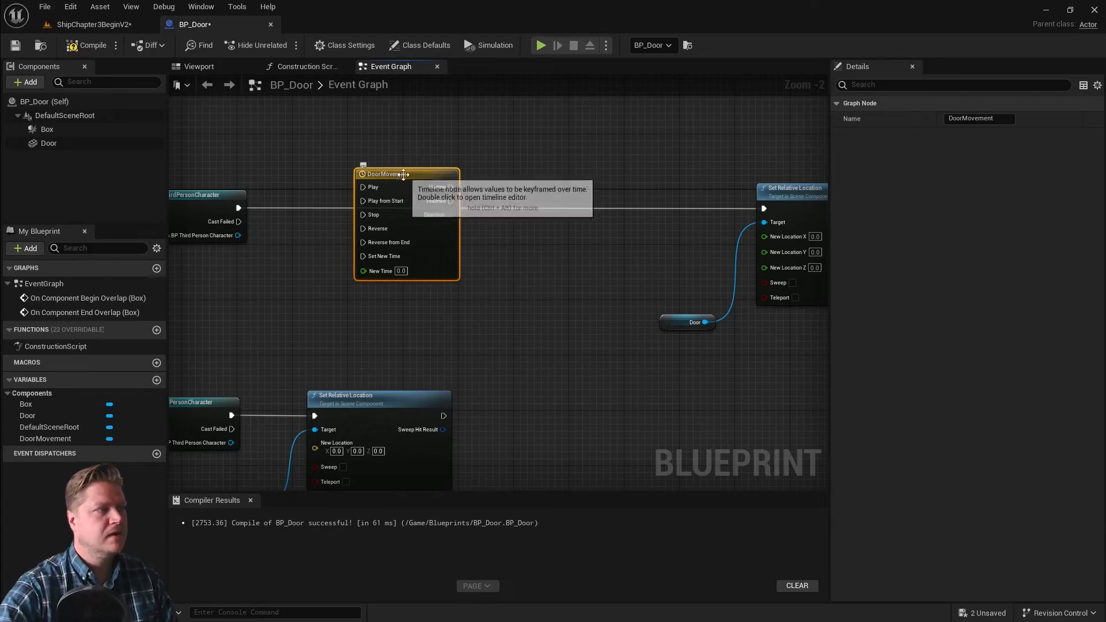
mouse_move(408, 178)
left_mouse_down()
mouse_move(422, 184)
mouse_move(401, 171)
left_mouse_up()
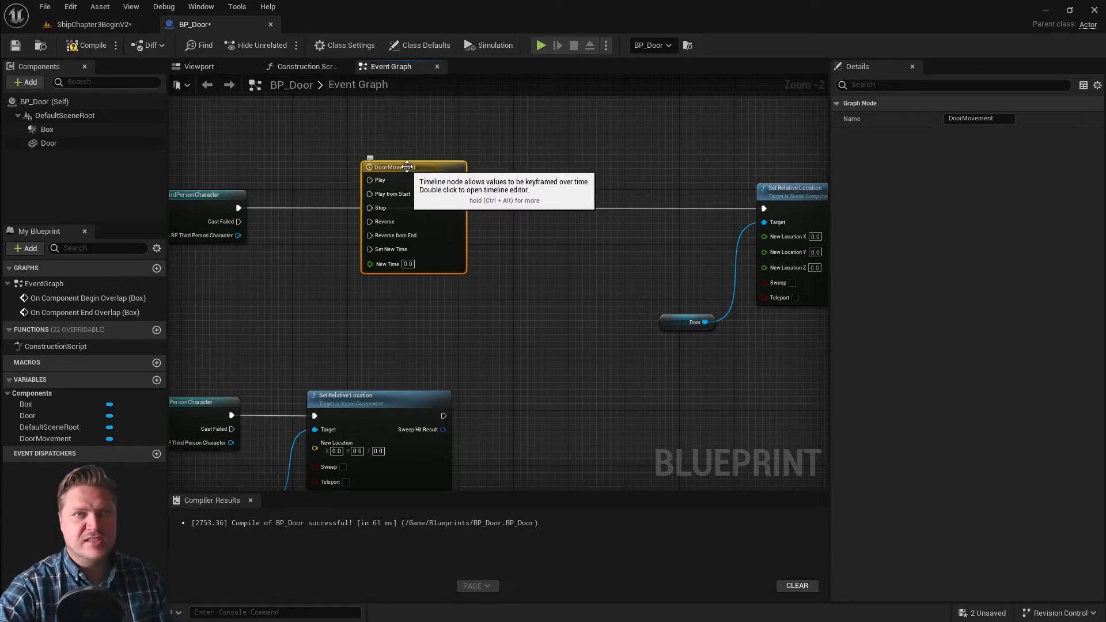
Step: Open the DoorMovement timeline and add a float track named DoorMovement
double_click(408, 168)
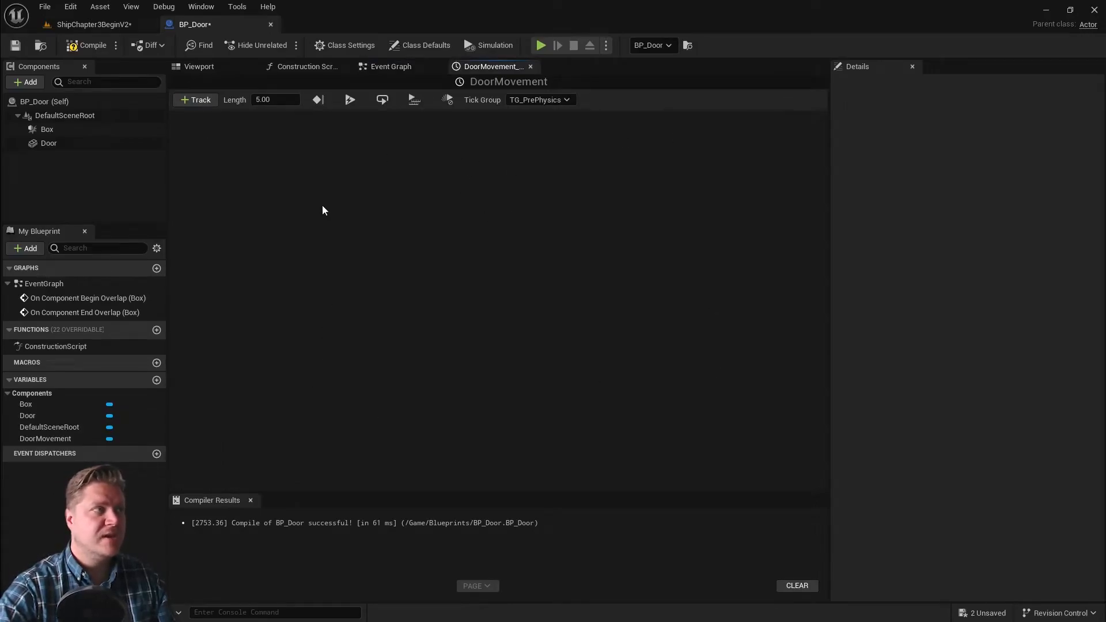
left_click(195, 101)
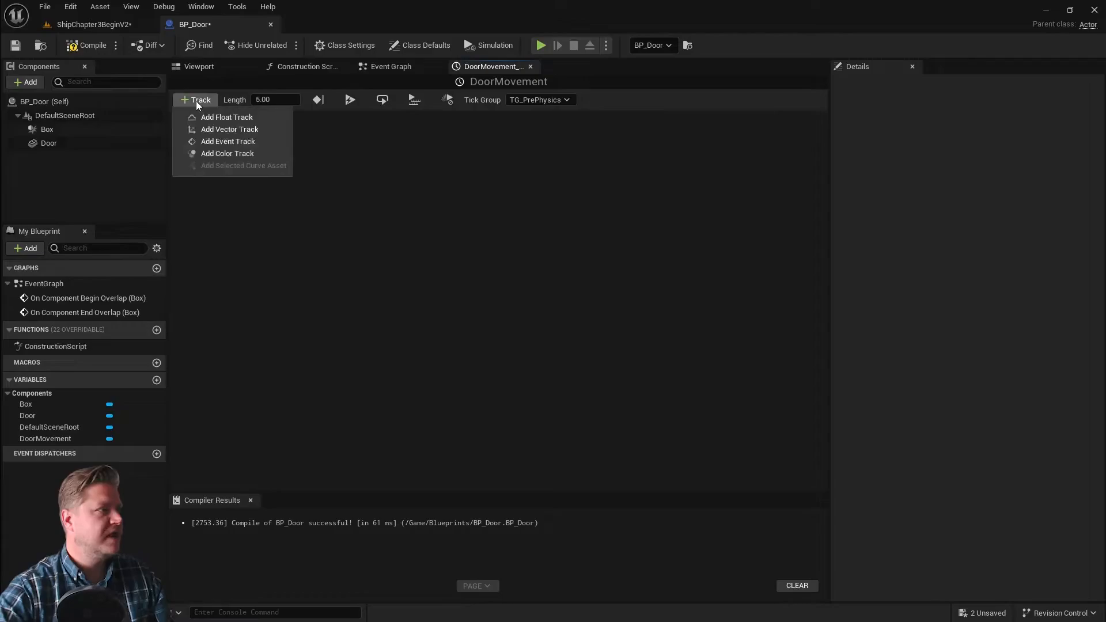
left_click(234, 115)
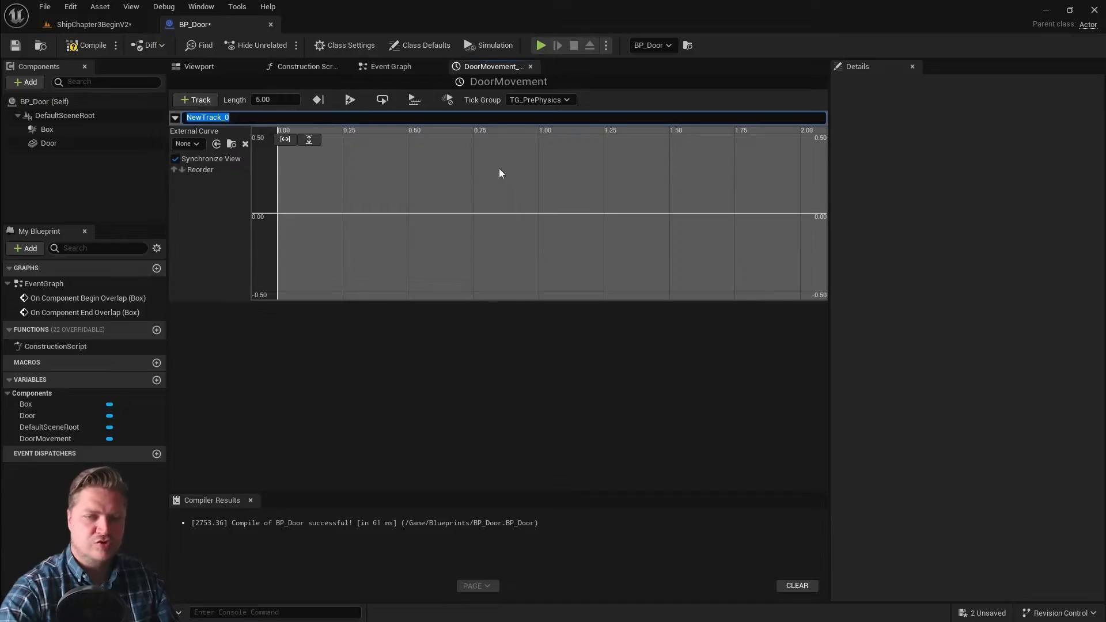
type("DoorMovement")
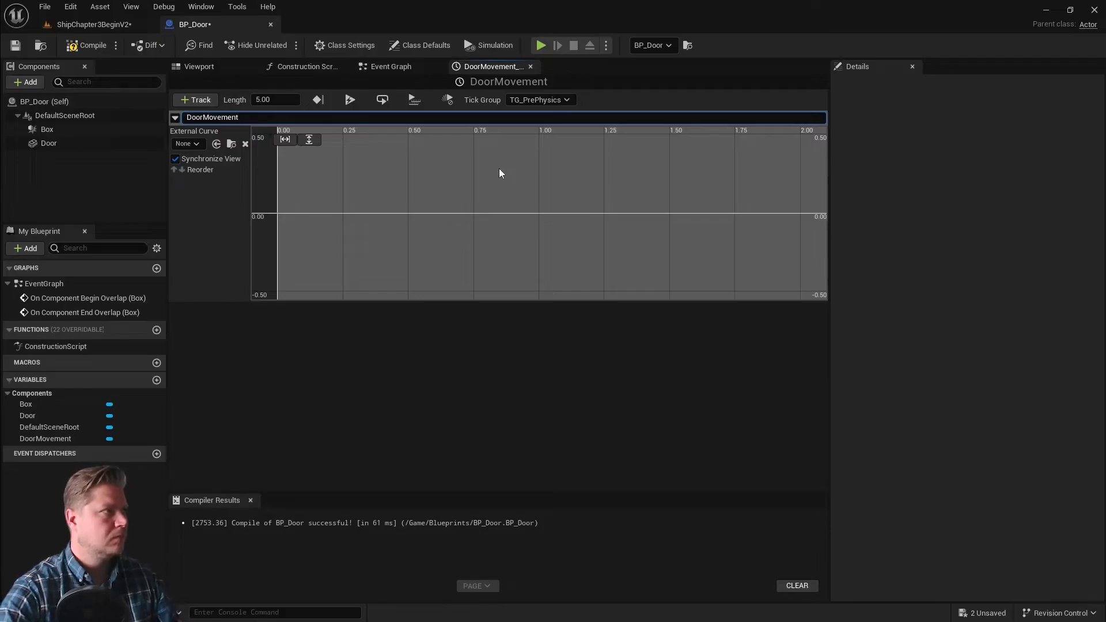
key("Return")
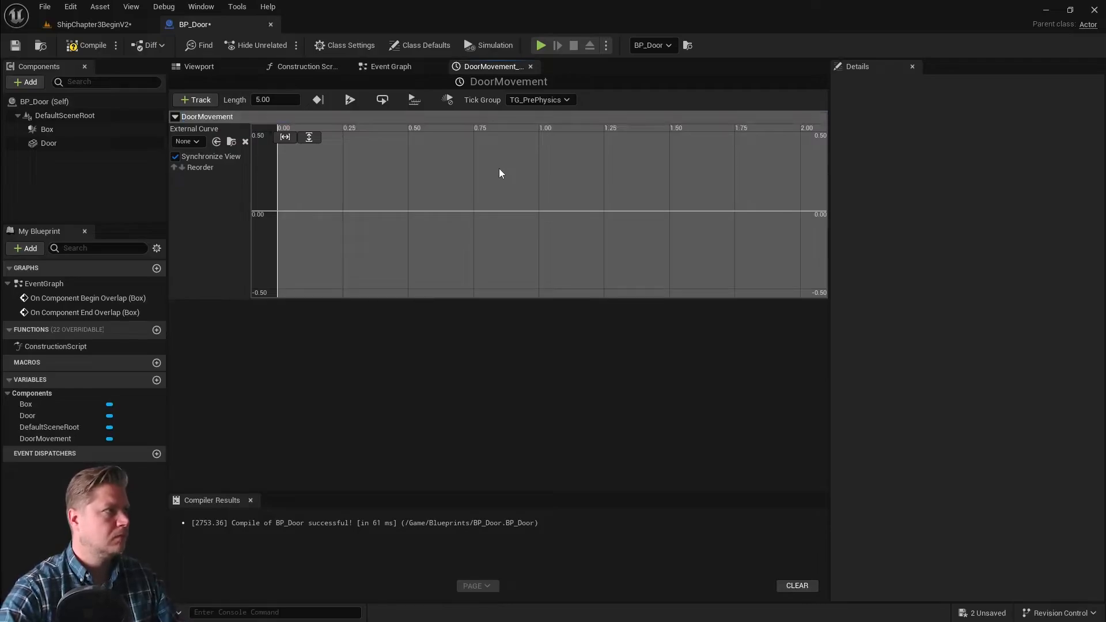
Step: Set the DoorMovement timeline's length to 0.75
left_click(275, 99)
type("0.75")
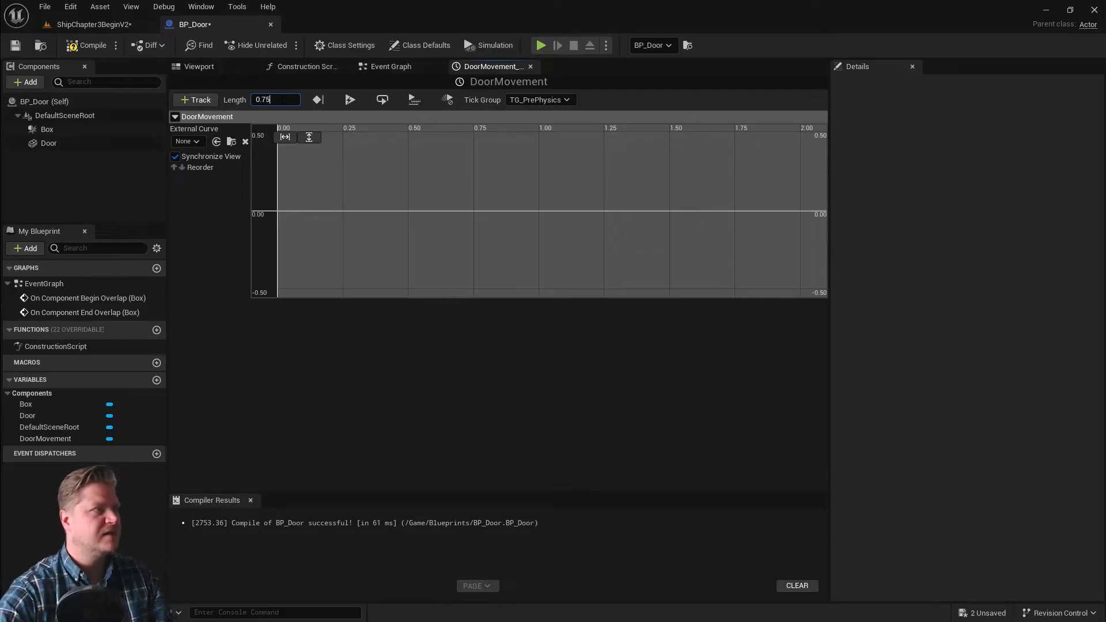
key("Return")
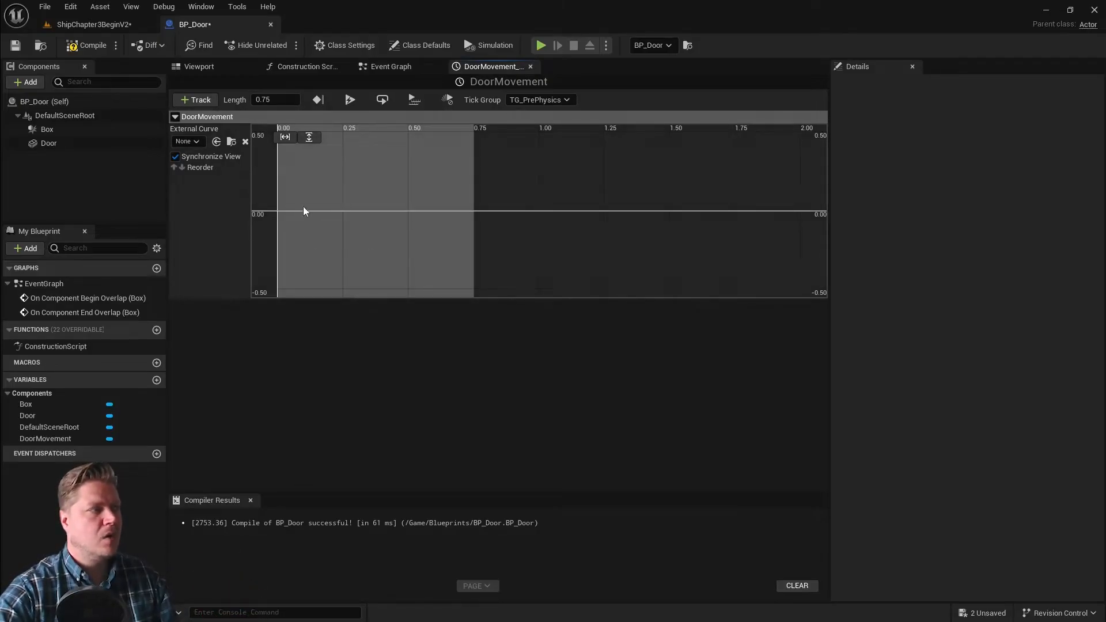
Step: Add a first key to the DoorMovement float curve at time 0 with value 0
right_click(283, 203)
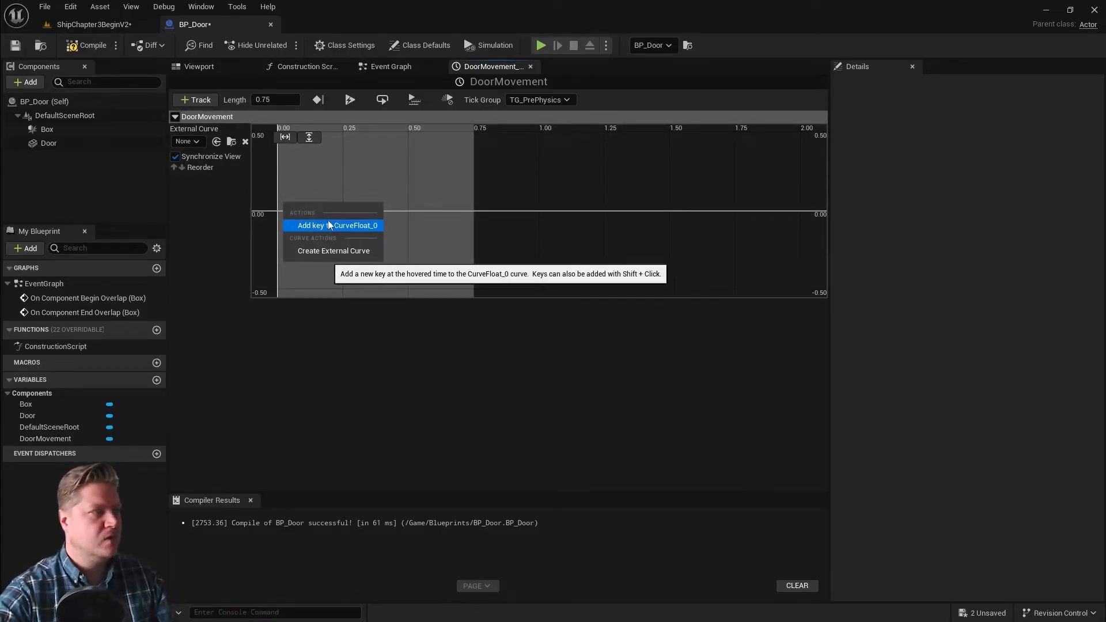
left_click(329, 224)
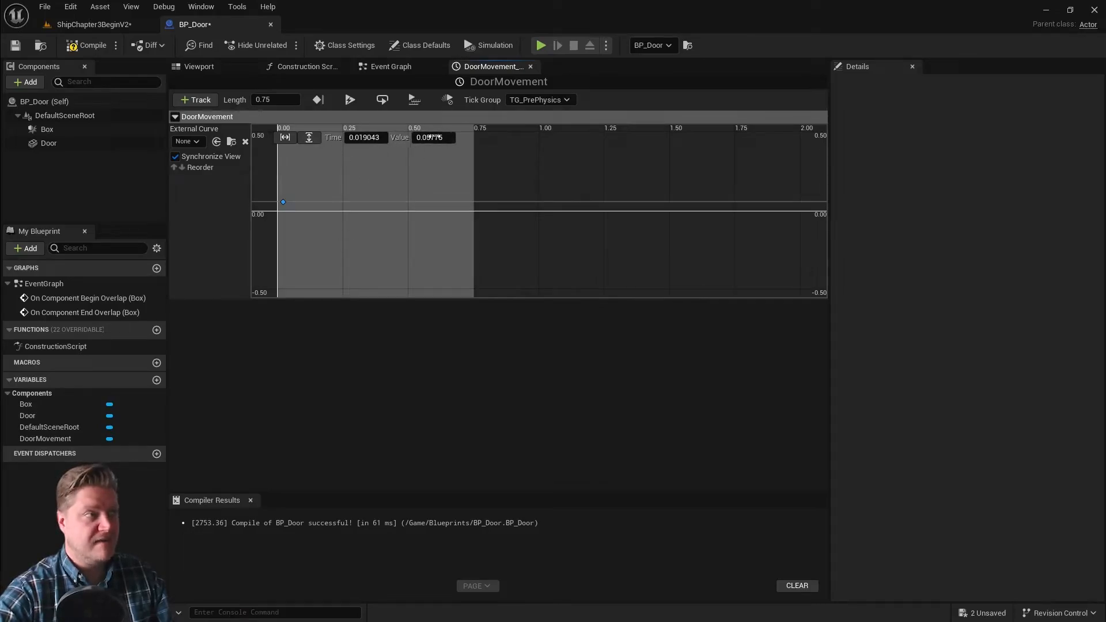
left_click(374, 137)
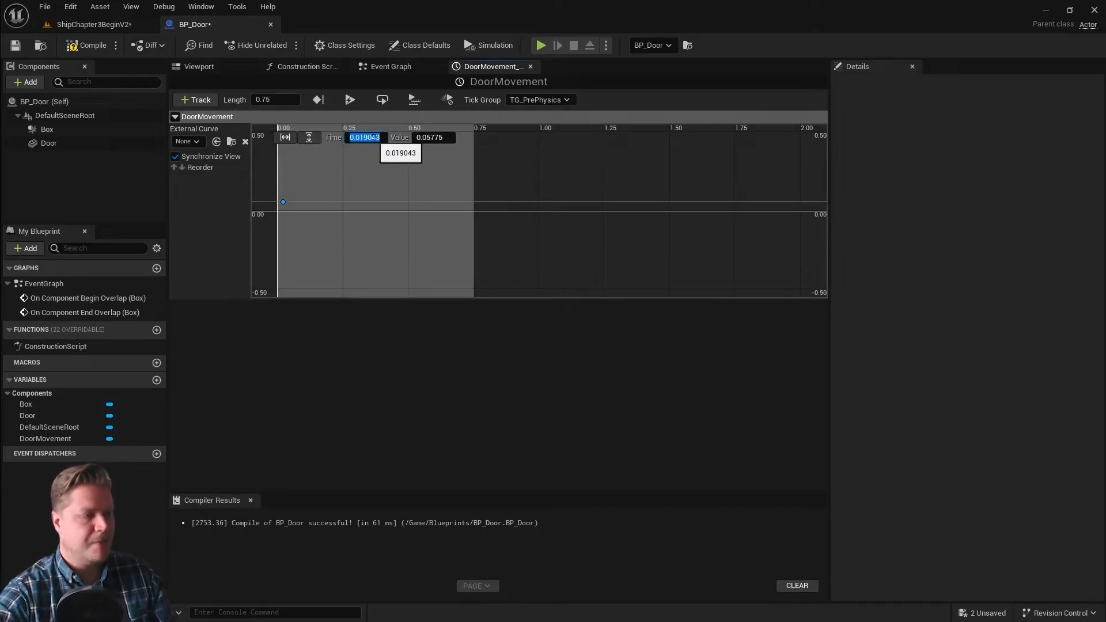
type("0")
left_click(433, 138)
type("0")
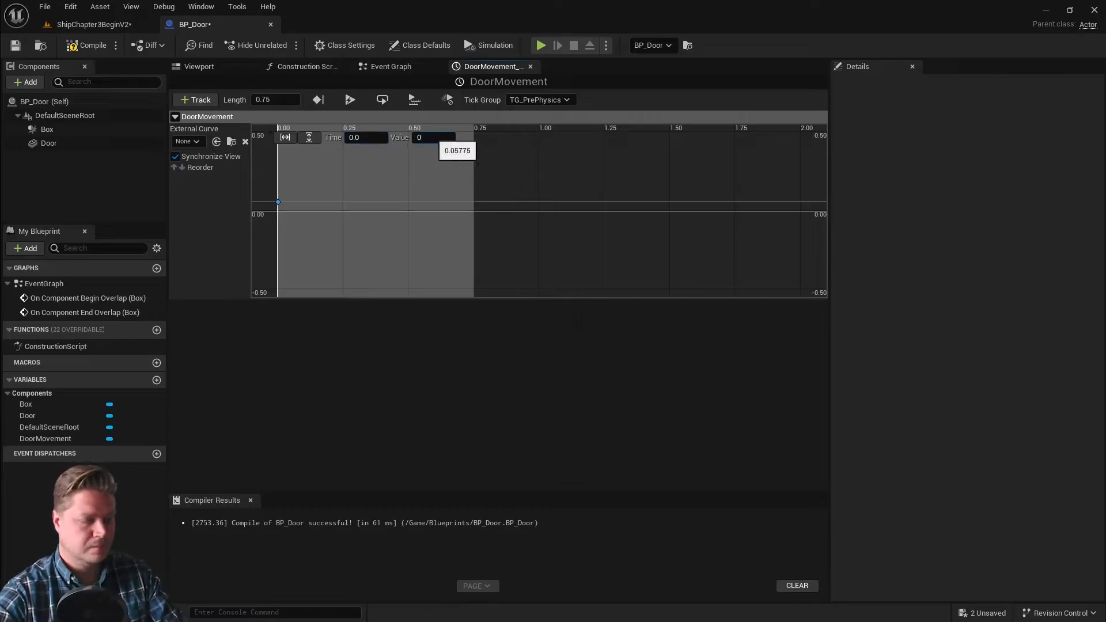
key("Return")
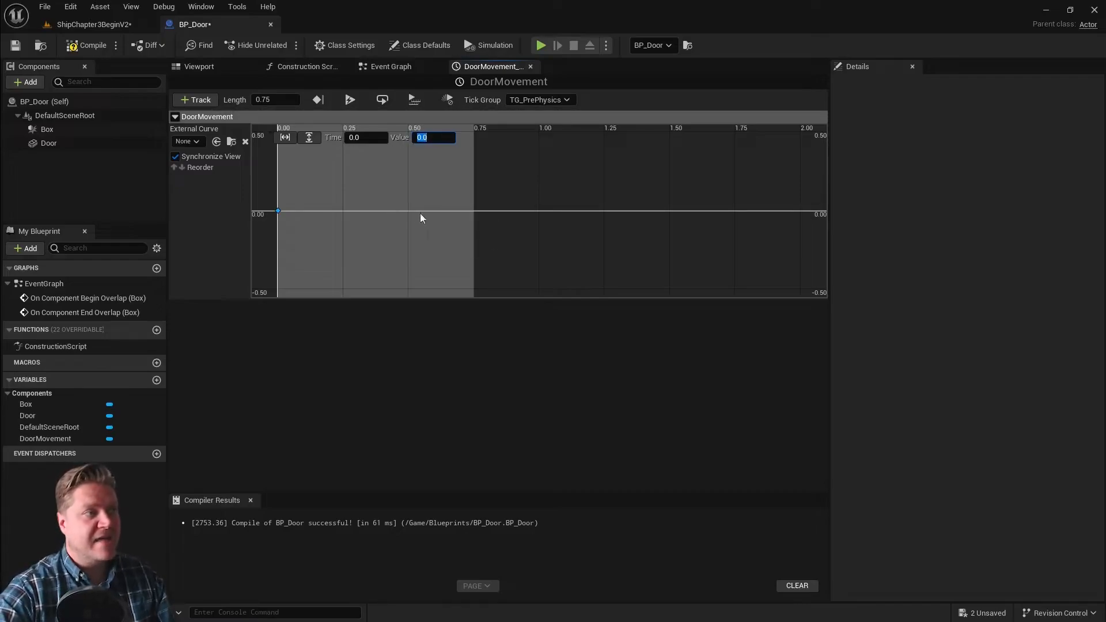
Step: Add a second key to the DoorMovement float curve at time 0.75 with value 200
right_click(403, 198)
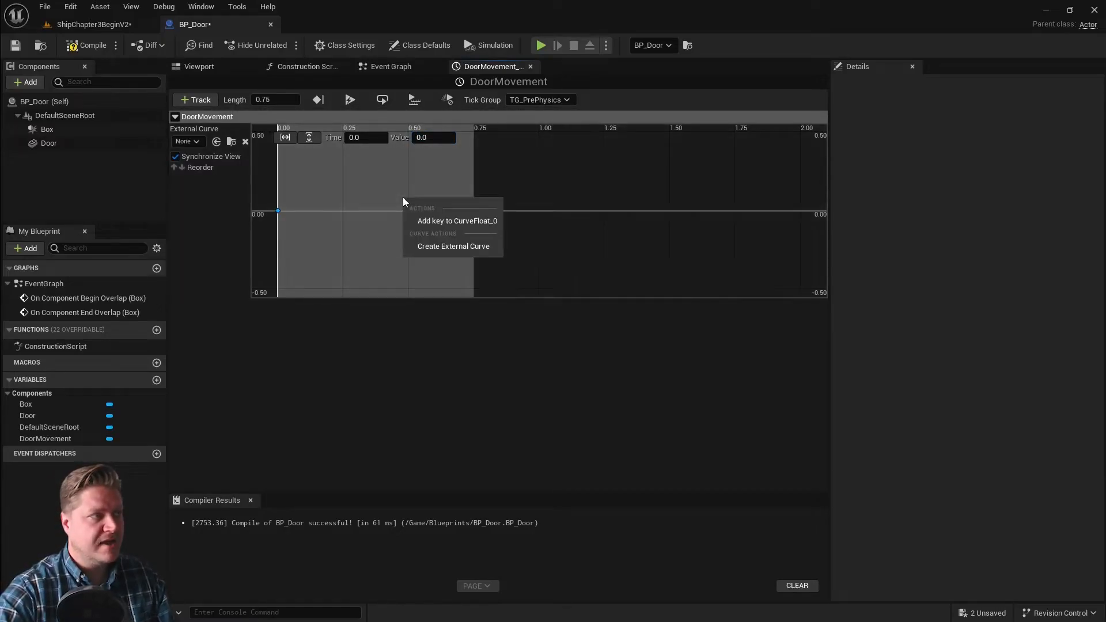
left_click(448, 222)
left_click(363, 137)
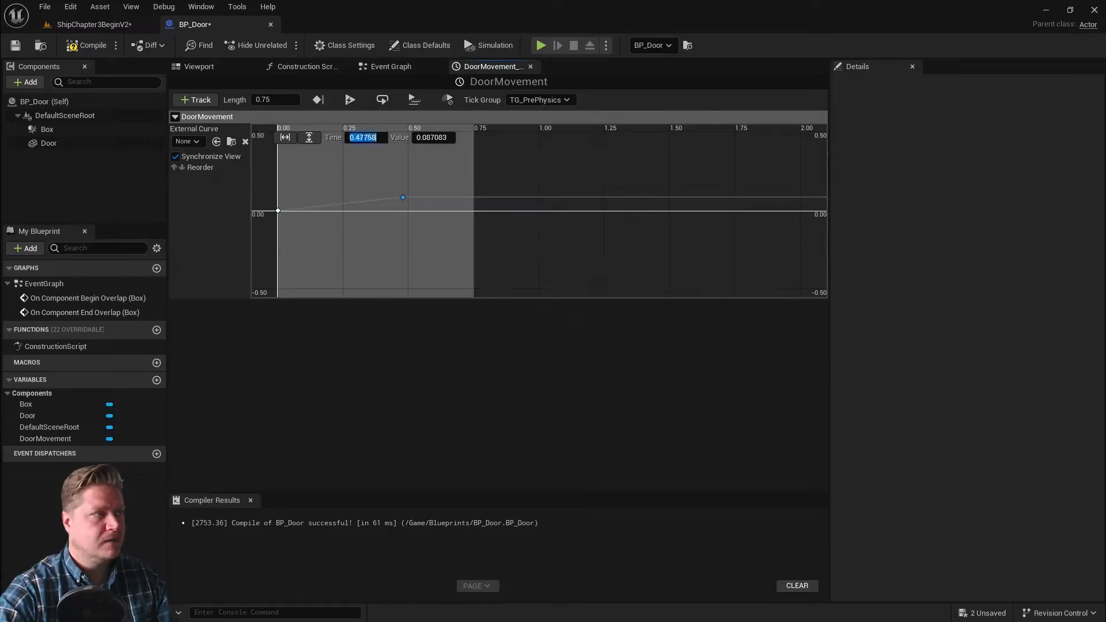
type("0.75")
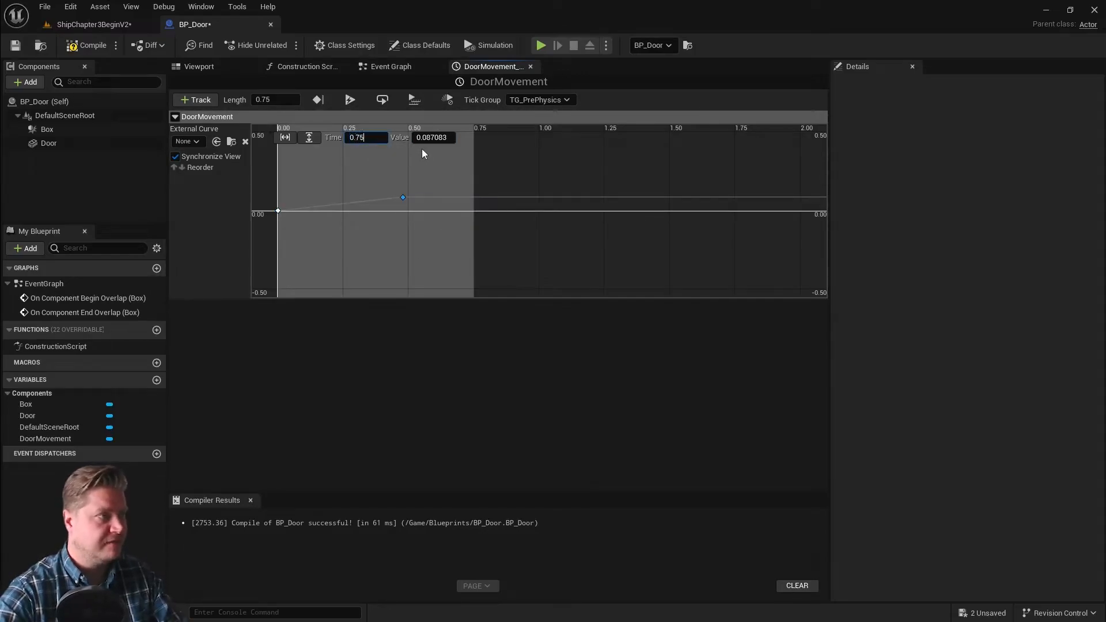
key("Return")
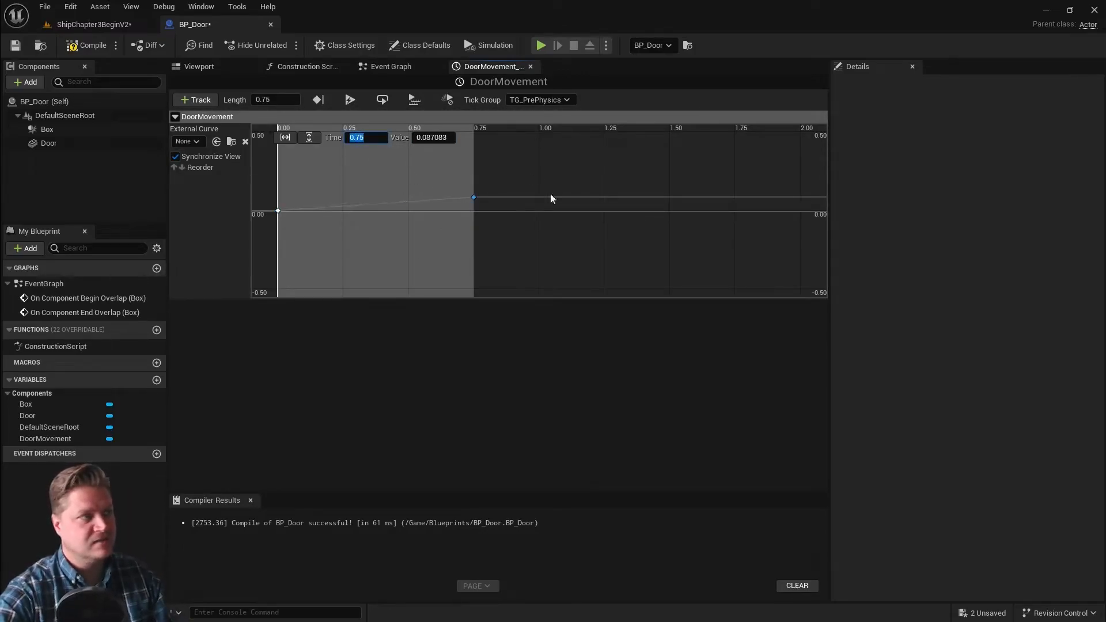
left_click(432, 138)
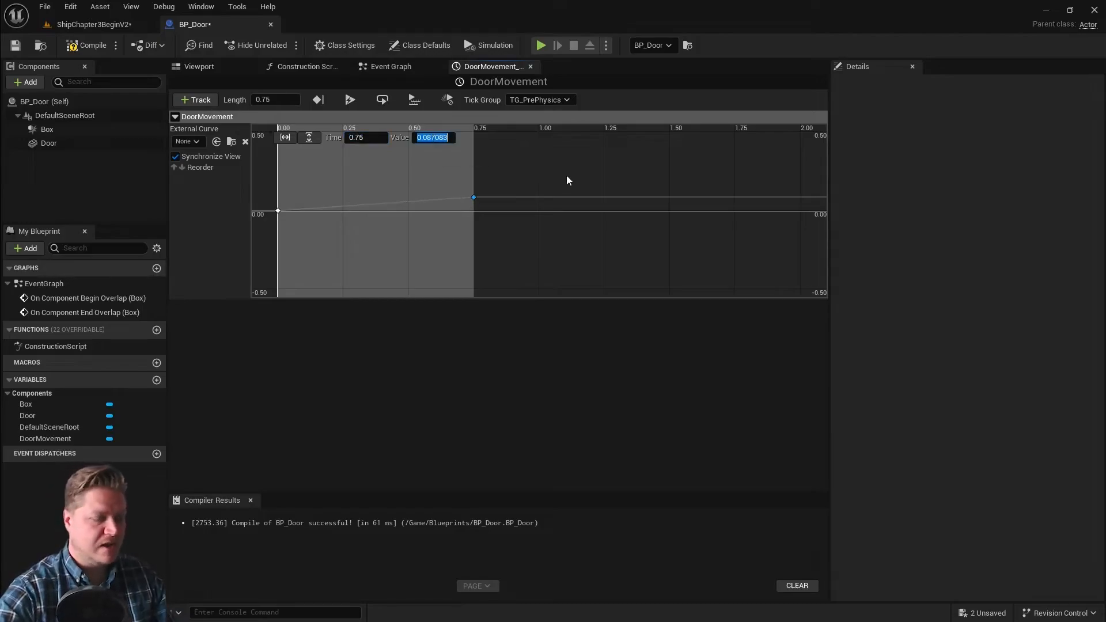
type("200")
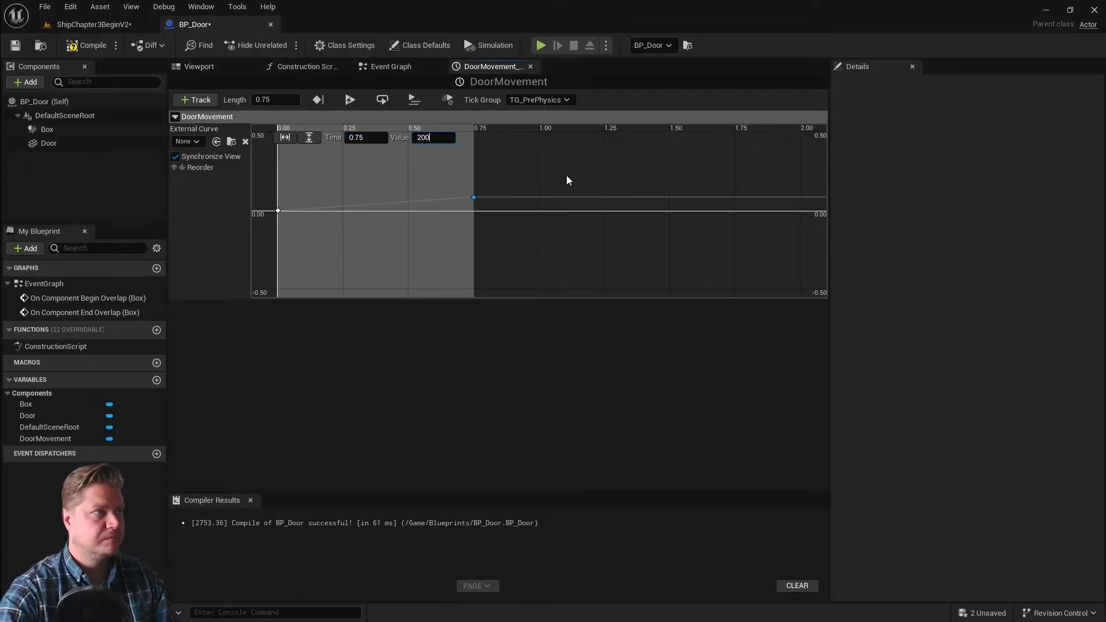
key("Return")
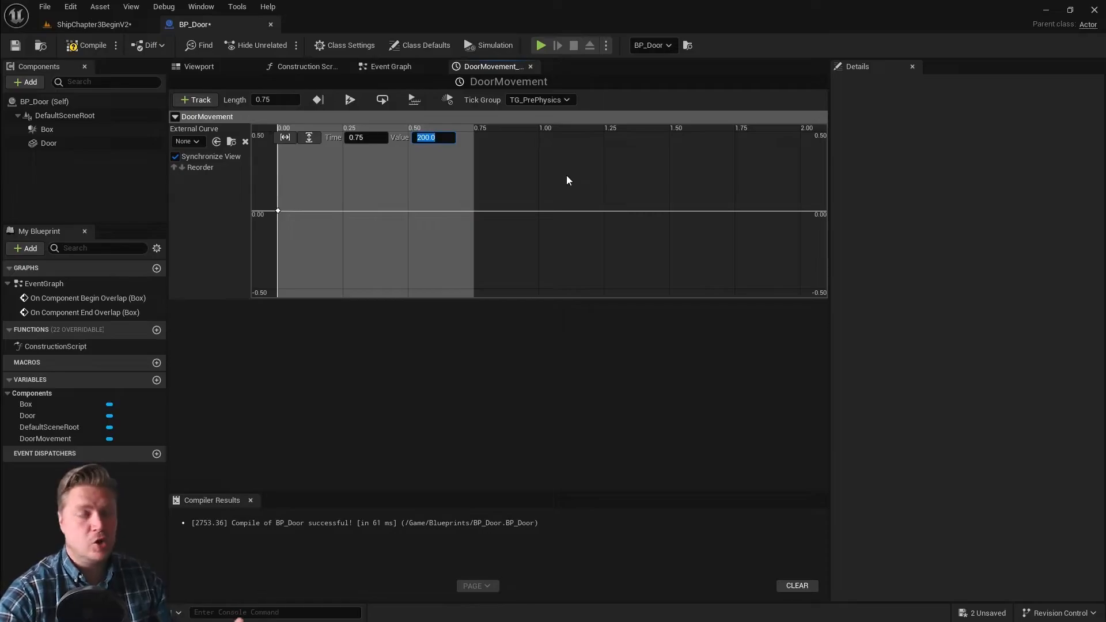
left_click(392, 182)
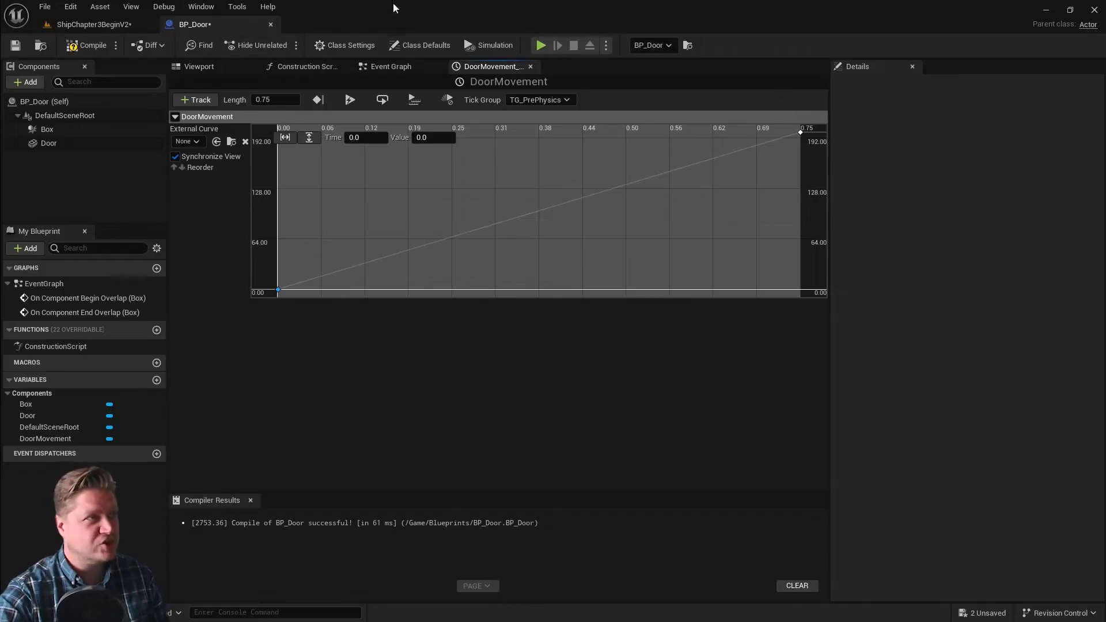
Step: In the Event Graph, line up the DoorMovement node and connect the Begin Overlap cast's execution output to its Play from Start input
left_click(392, 67)
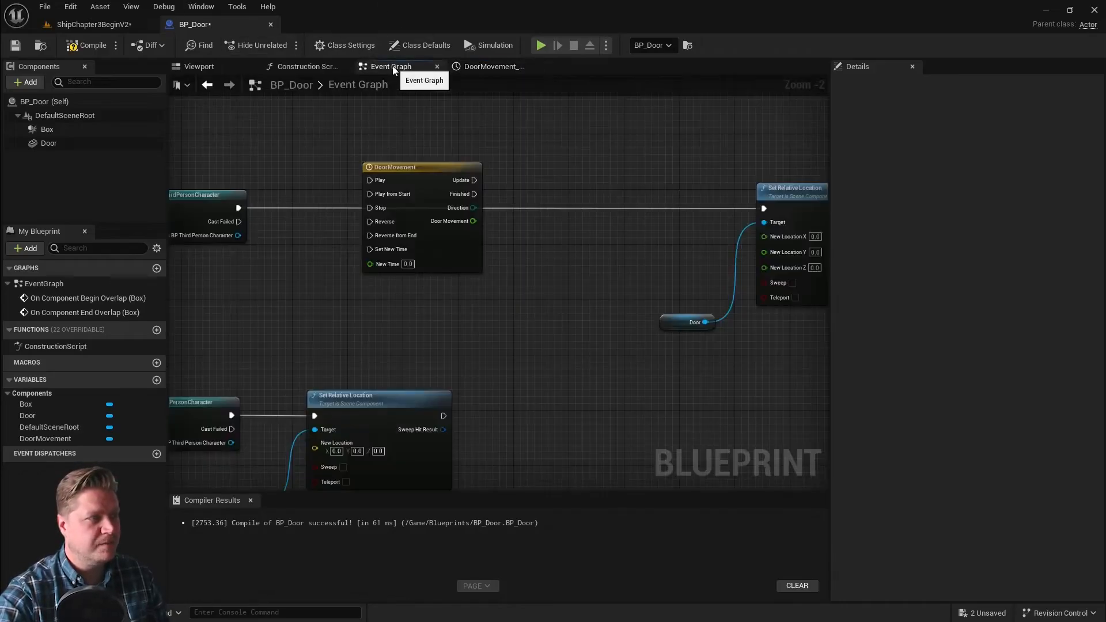
left_click_drag(434, 171, 421, 192)
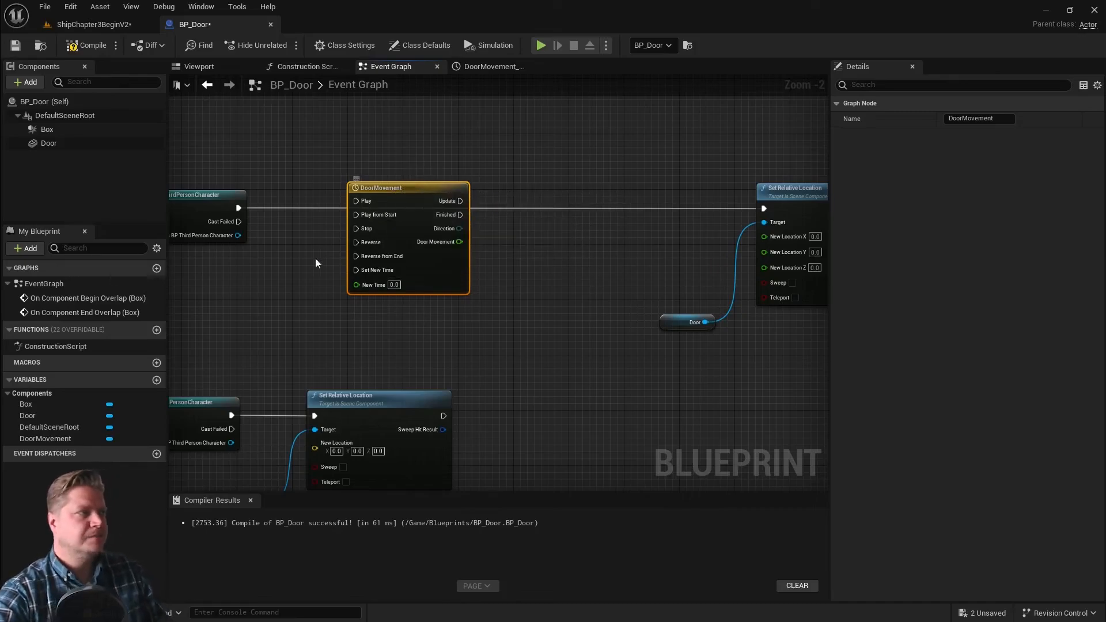
right_click_drag(314, 257, 445, 239)
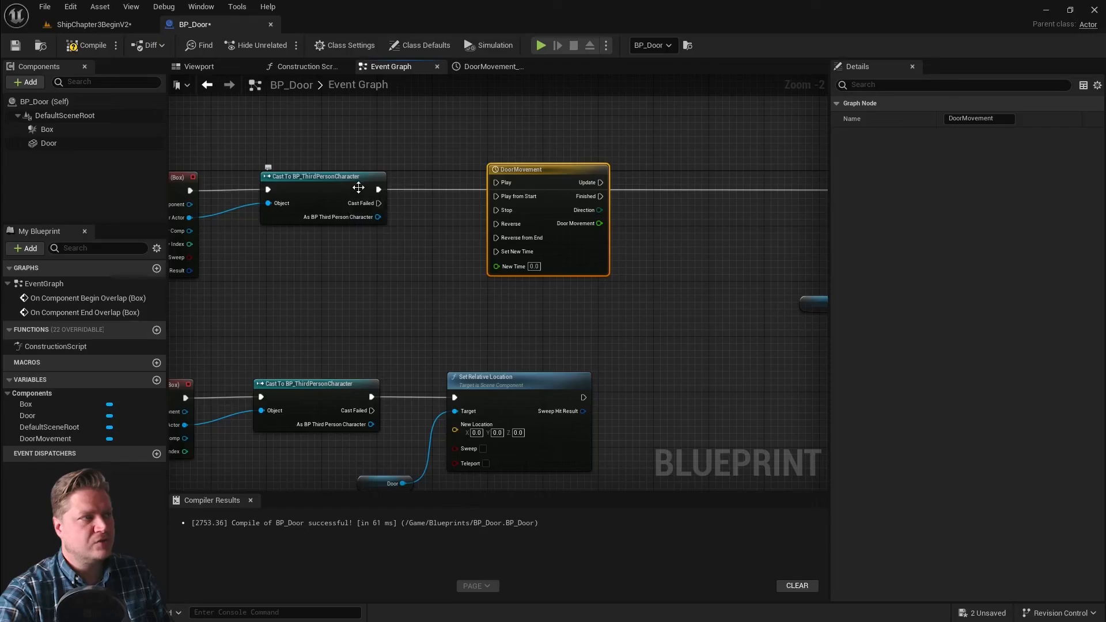
left_click_drag(379, 189, 496, 196)
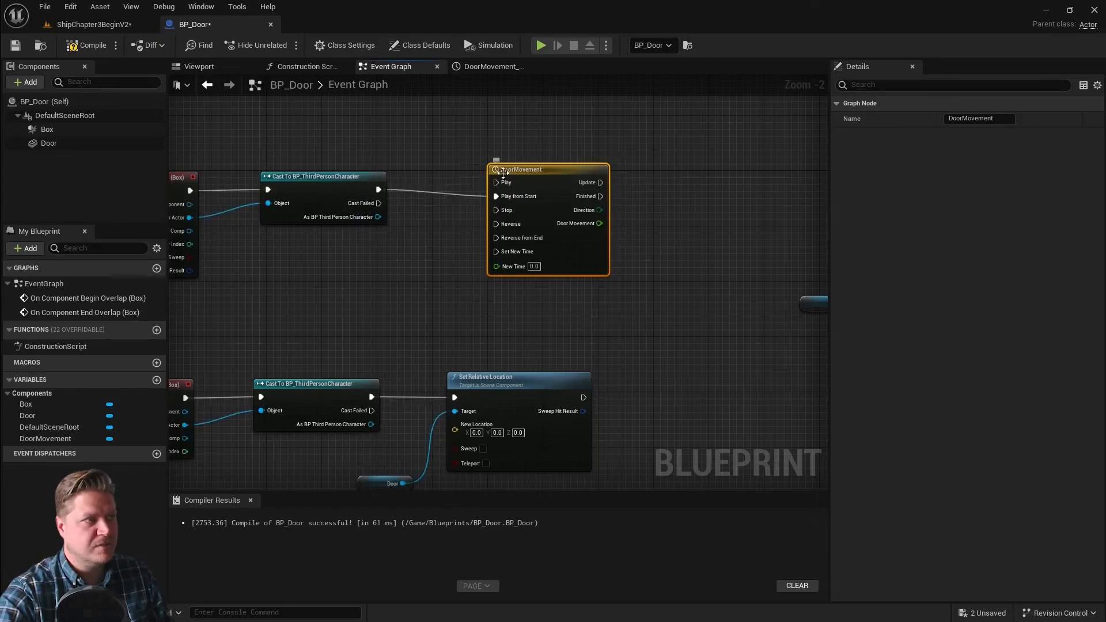
Step: Move the Begin Overlap Set Relative Location and Door nodes closer to the timeline, and connect the timeline's Update output to Set Relative Location
right_click_drag(676, 224, 526, 235)
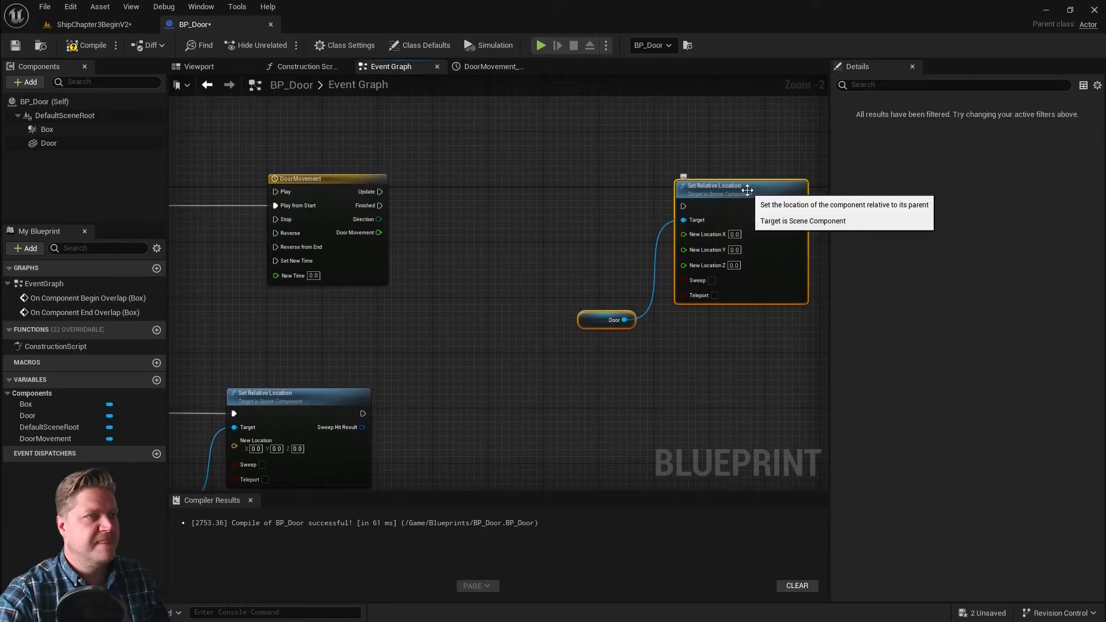
left_click_drag(747, 190, 643, 190)
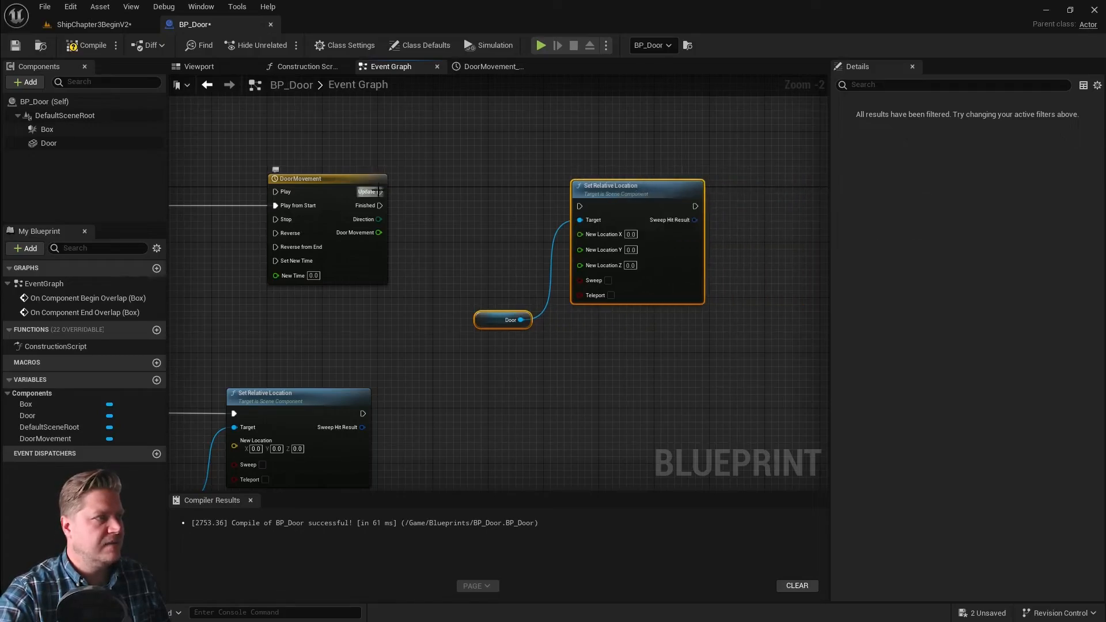
left_click_drag(379, 192, 475, 189)
left_click_drag(566, 203, 609, 179)
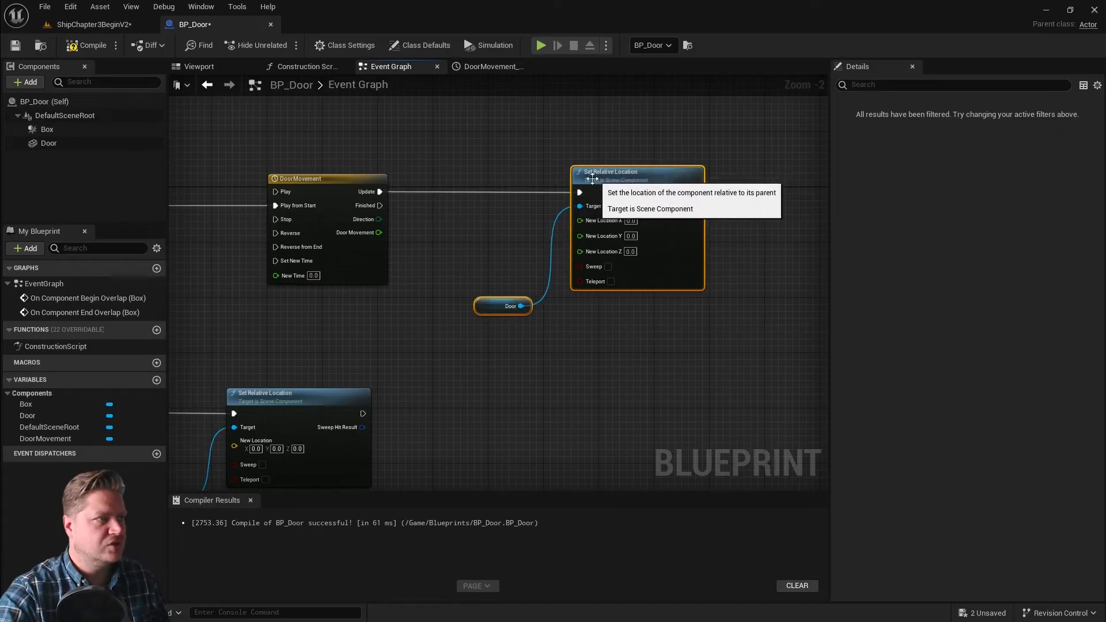
left_click(472, 235)
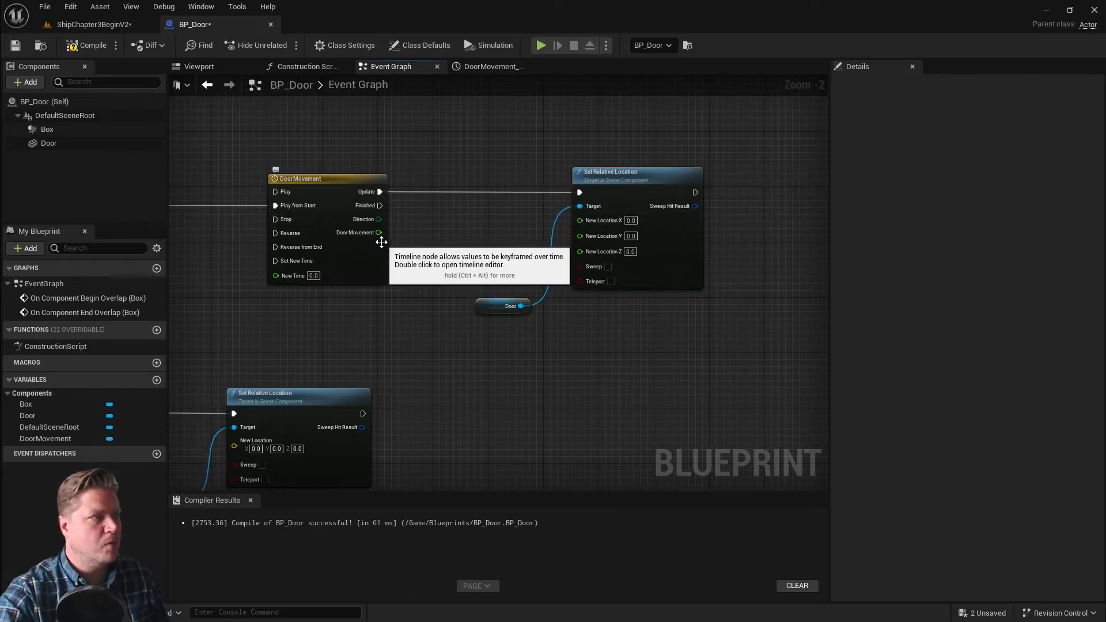
Step: Connect the timeline's Door Movement output to the Begin Overlap node's New Location Z, and compile and save BP_Door
left_click_drag(379, 233, 379, 236)
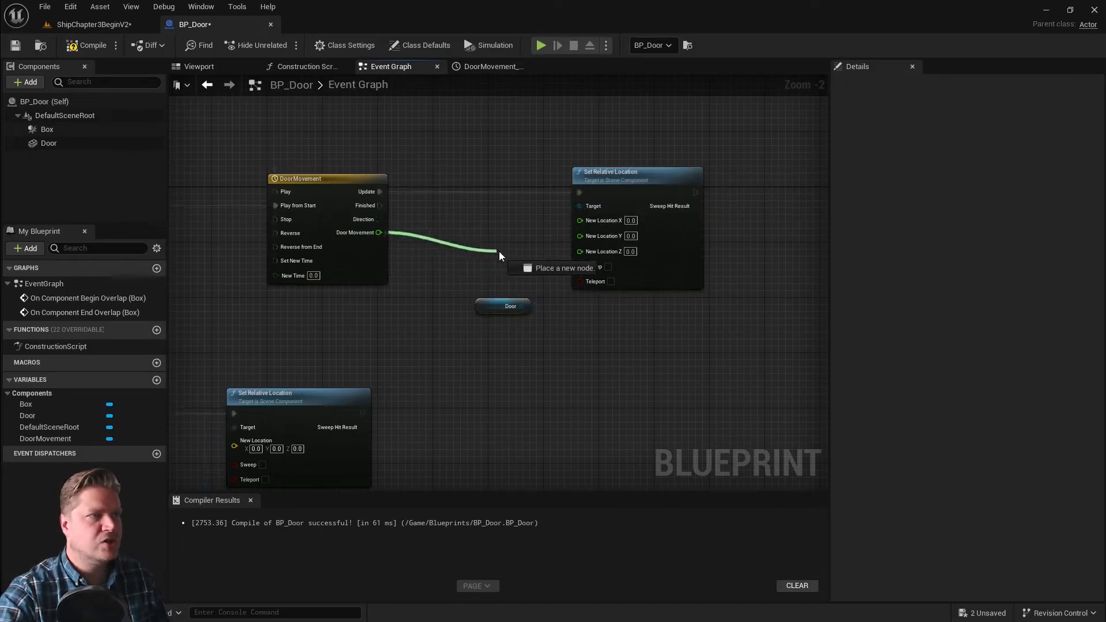
left_click_drag(547, 252, 580, 251)
right_click_drag(438, 323, 563, 296)
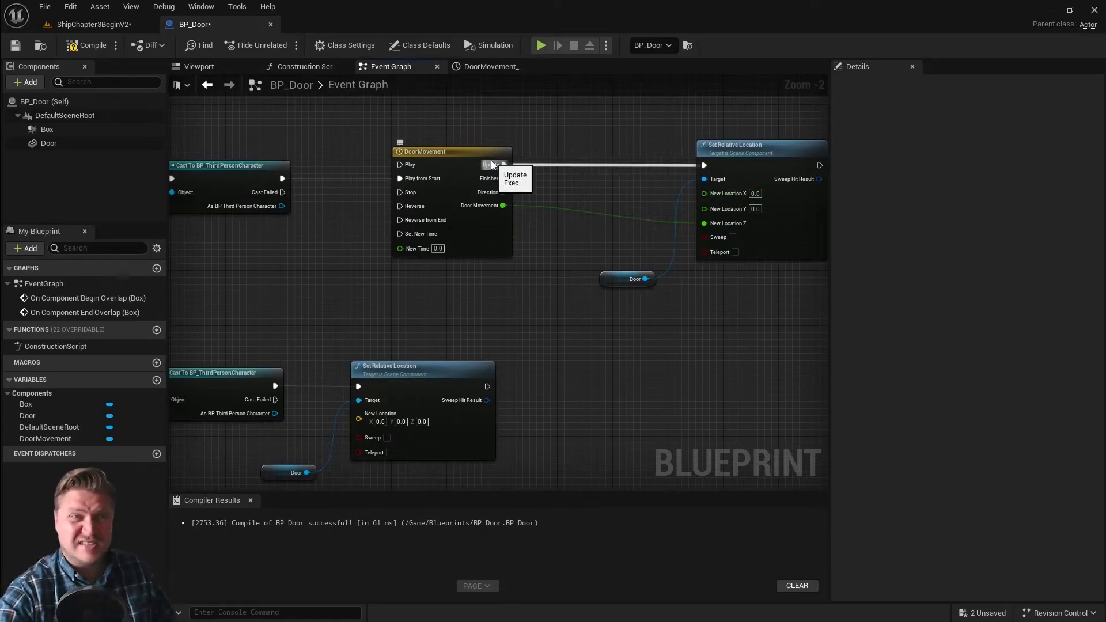
left_click(87, 46)
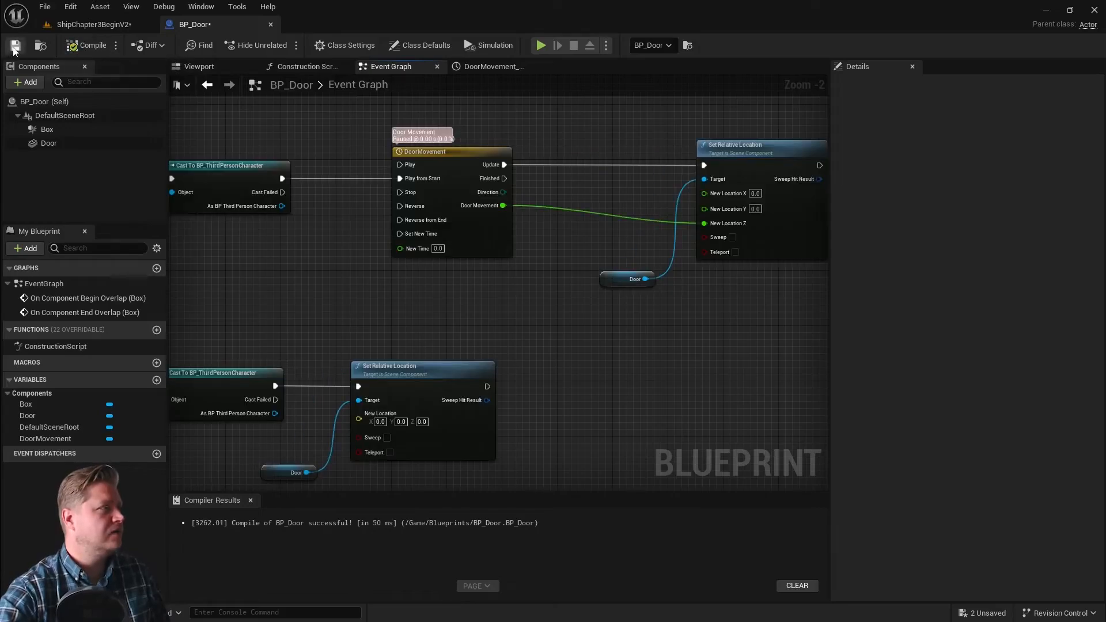
left_click(15, 45)
Step: Play-test the ShipChapter3BeginV2 level by walking the character up to the door and away from it to check its movement
left_click(92, 24)
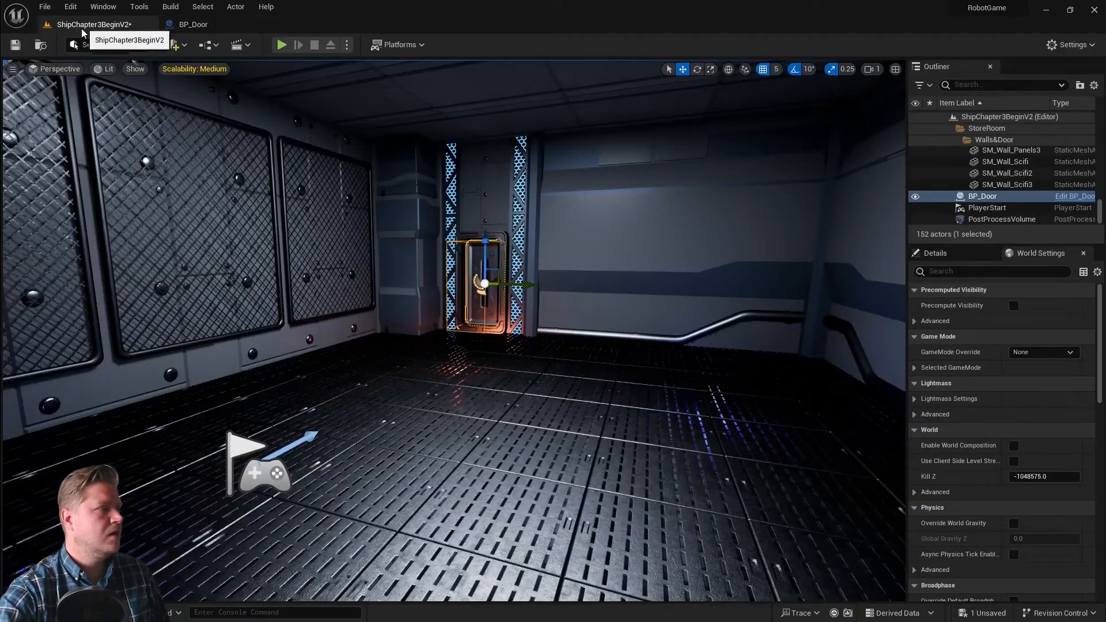
left_click(282, 45)
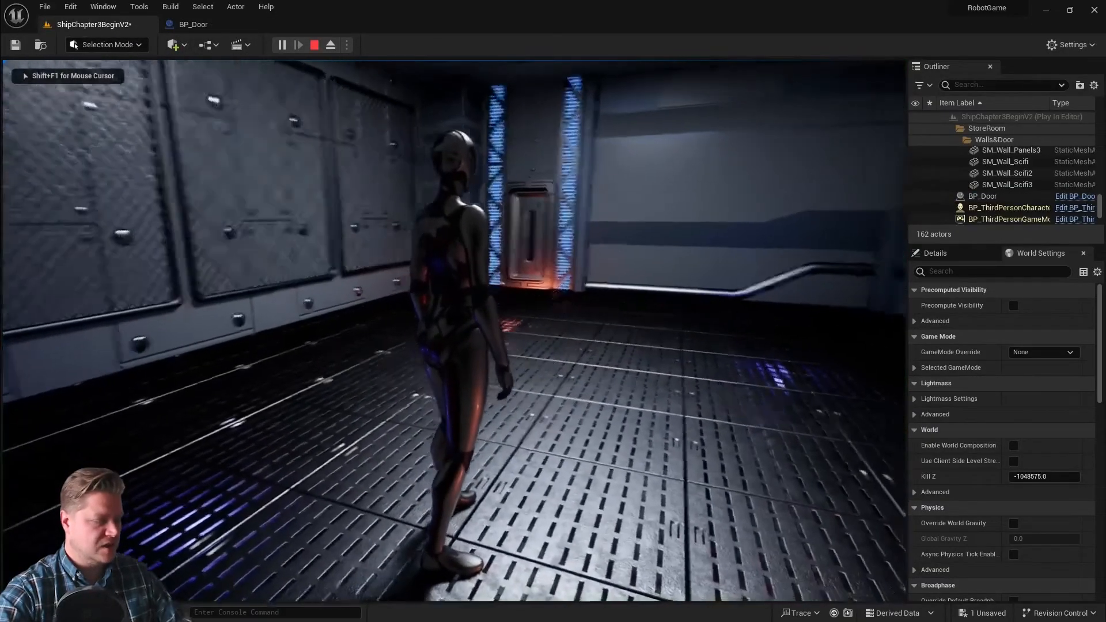
key("w")
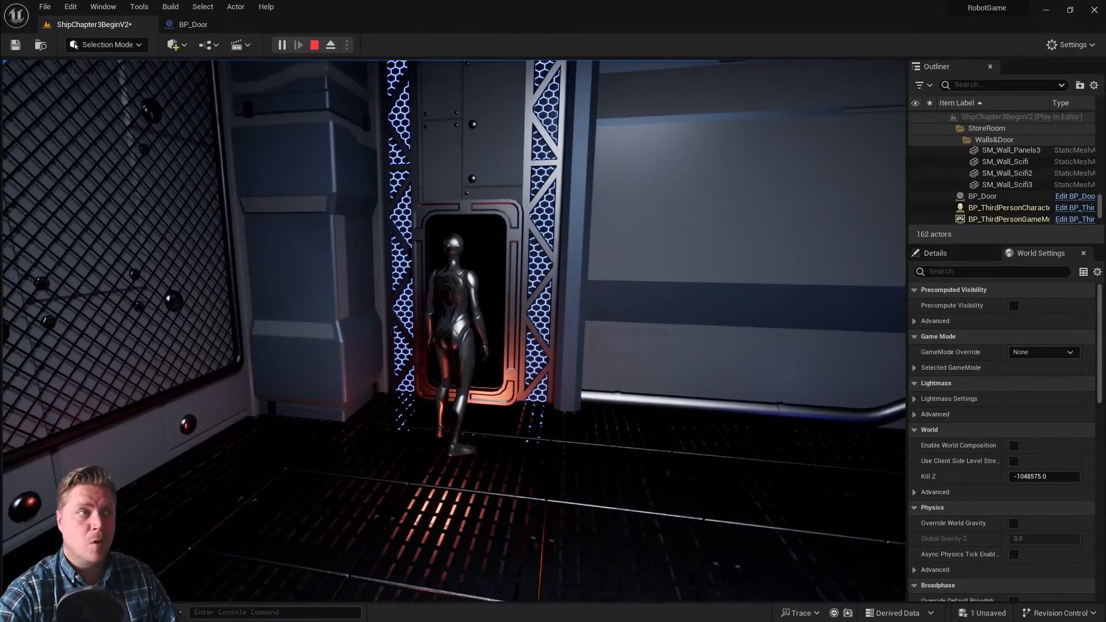
key("s")
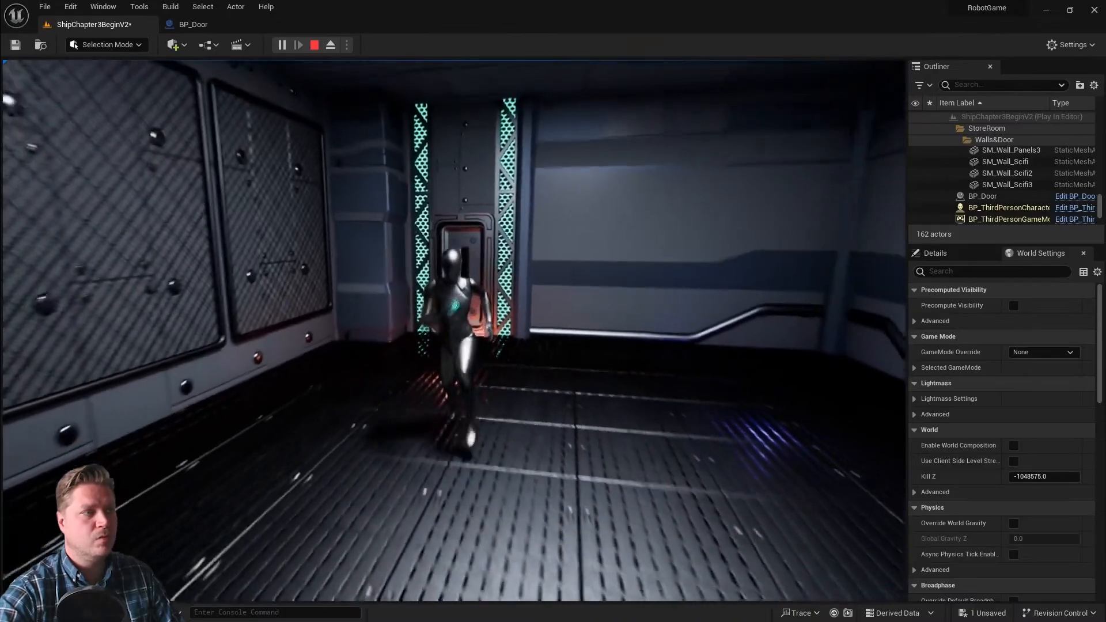
key("d")
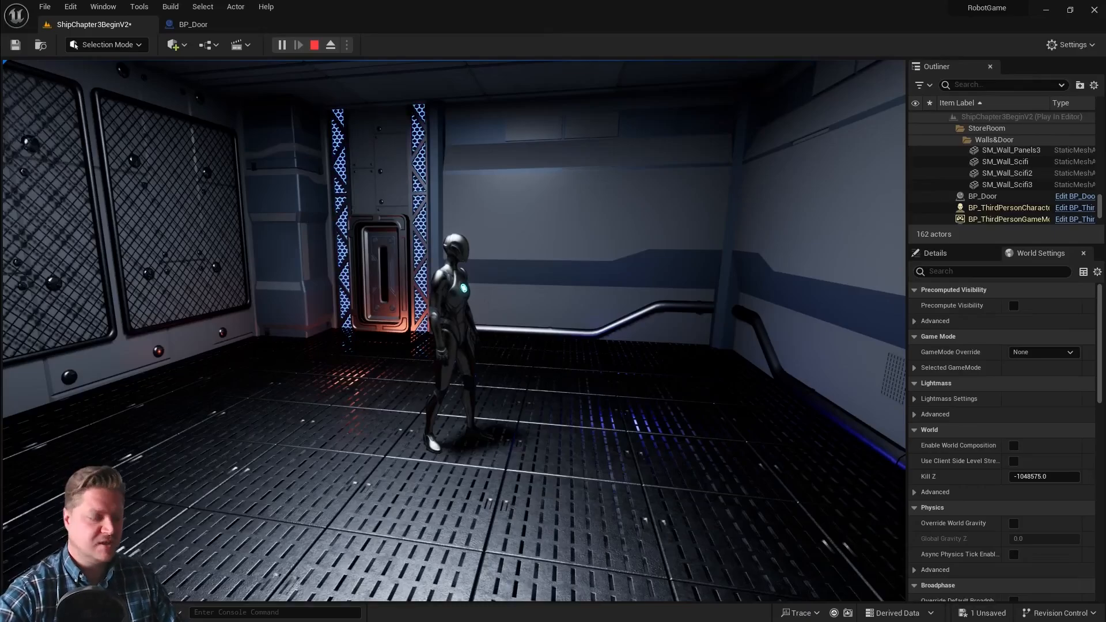
key("Escape")
Step: In BP_Door, move the End Overlap Set Relative Location and Door nodes beneath the upper pair, and split the New Location struct pin
left_click(217, 23)
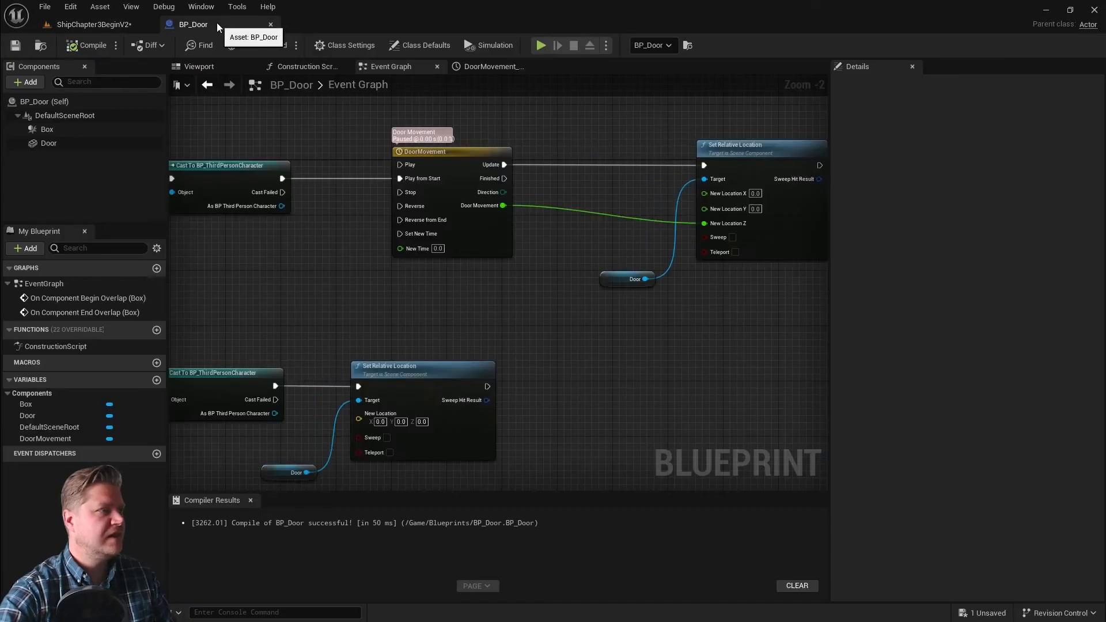
left_click_drag(290, 327, 485, 338)
scroll(484, 339, "down", 1)
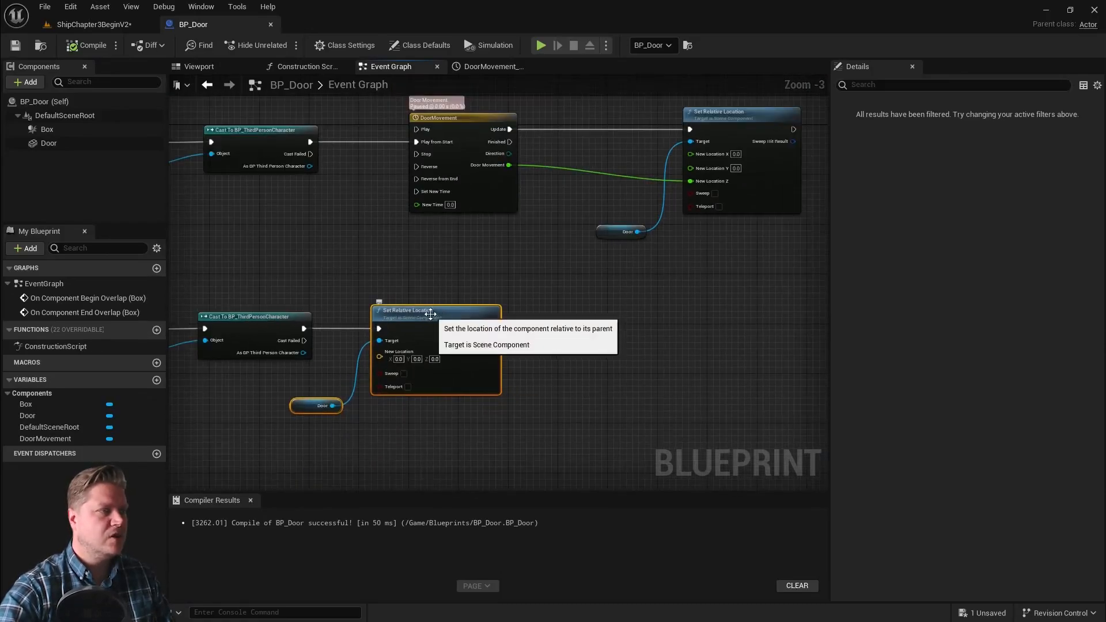
left_click_drag(430, 316, 738, 315)
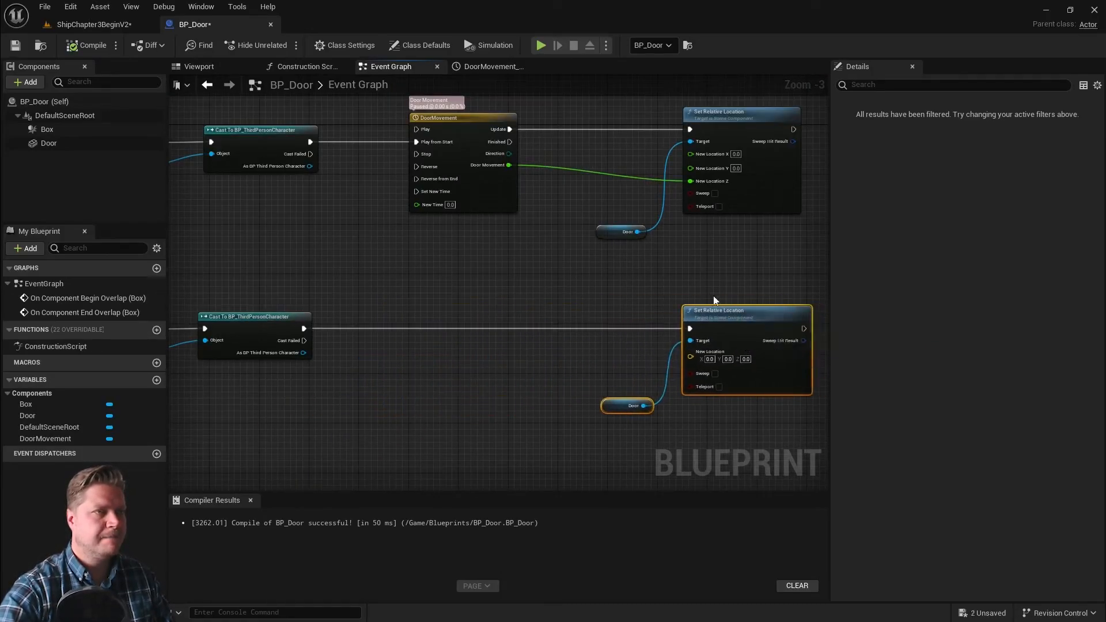
left_click(637, 373)
right_click(691, 358)
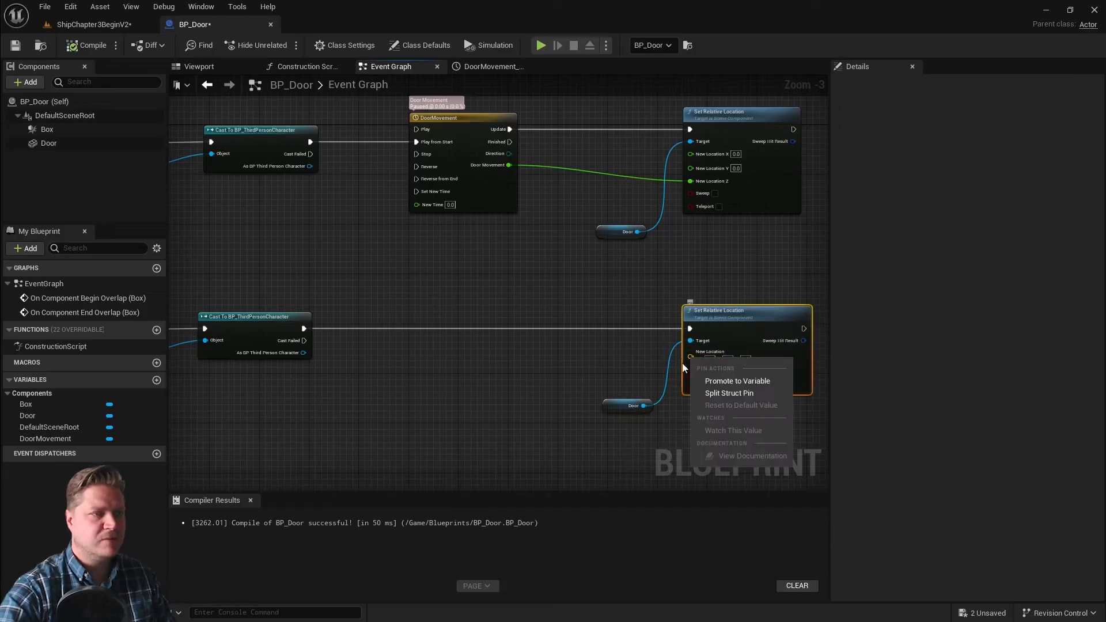
left_click(718, 394)
Step: Duplicate the DoorMovement timeline node and place the copy between the End Overlap cast and its Set Relative Location node
scroll(542, 363, "down", 2)
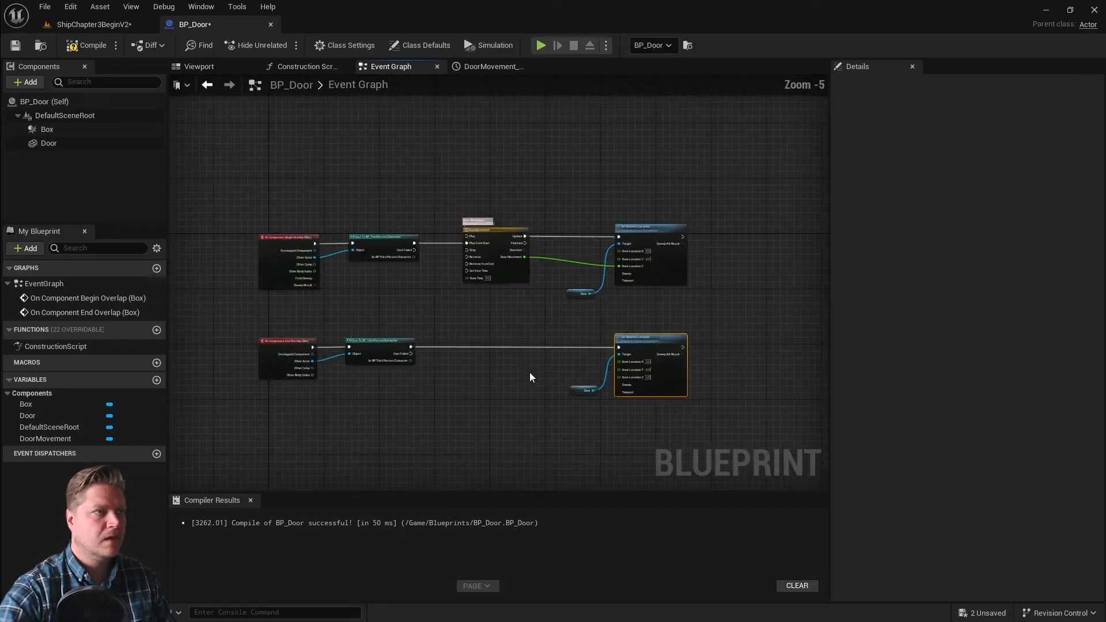
scroll(518, 378, "up", 2)
right_click_drag(511, 380, 580, 468)
scroll(570, 403, "up", 2)
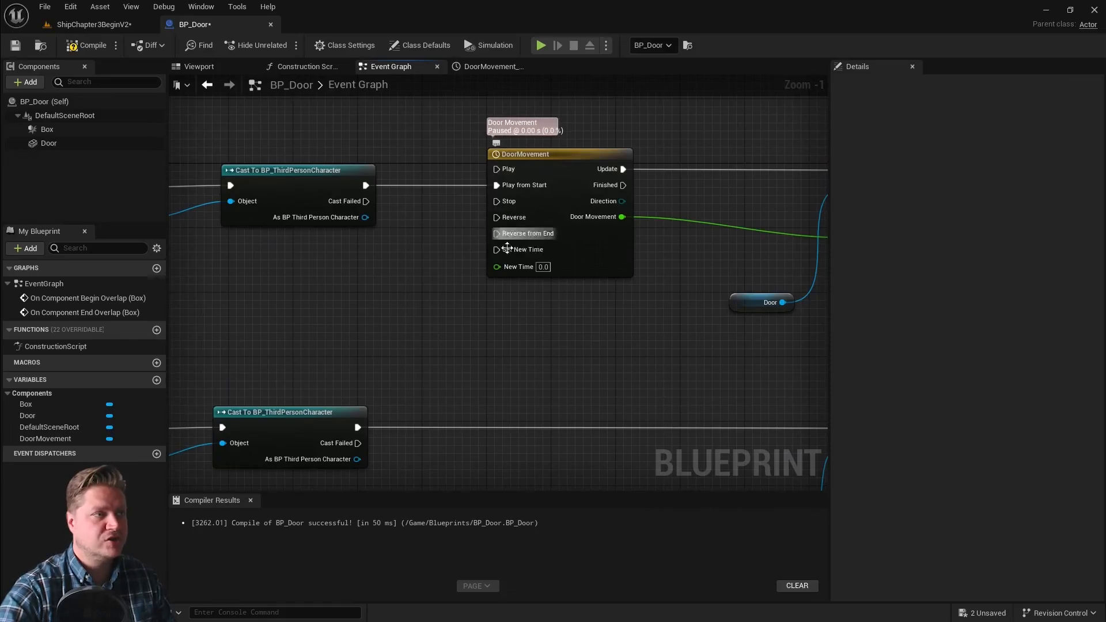
scroll(614, 331, "down", 1)
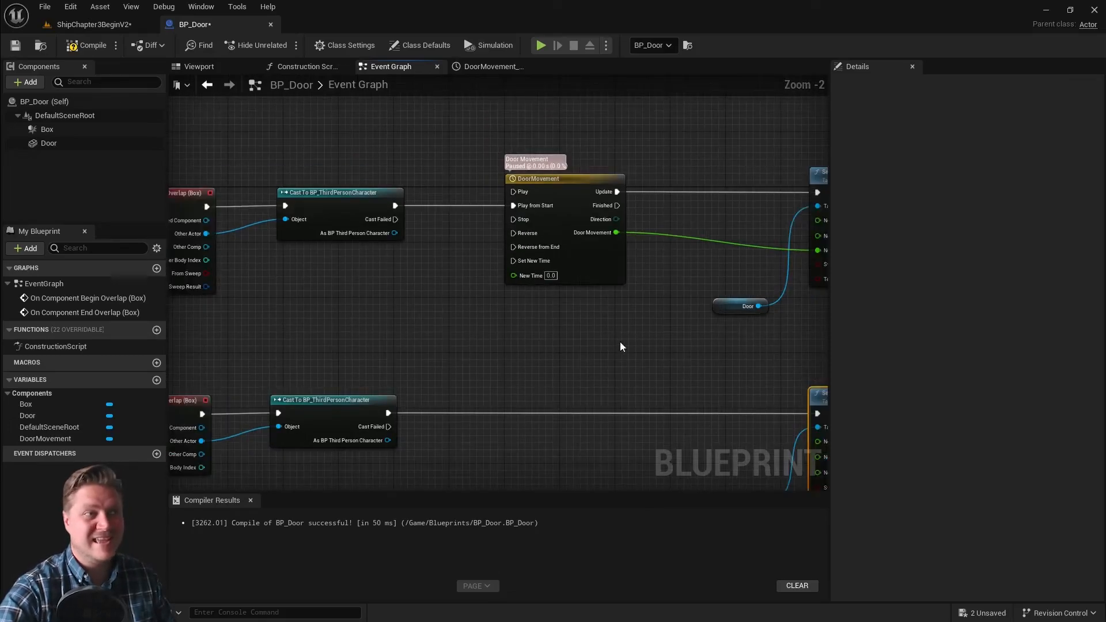
right_click_drag(620, 345, 538, 321)
left_click(481, 160)
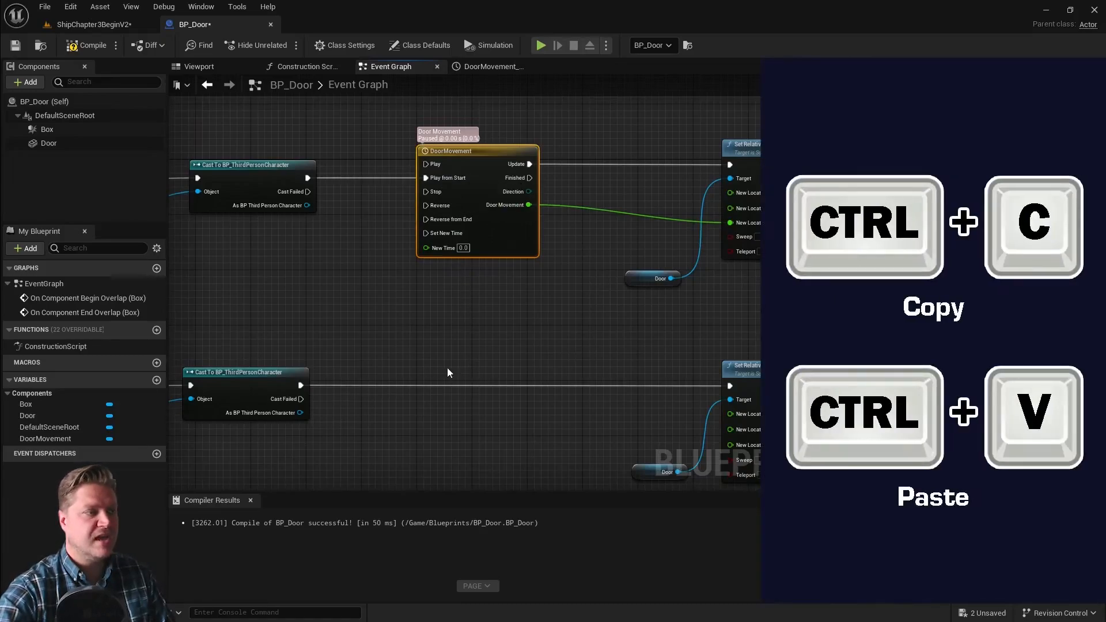
key("ctrl+v")
left_click_drag(490, 373, 460, 320)
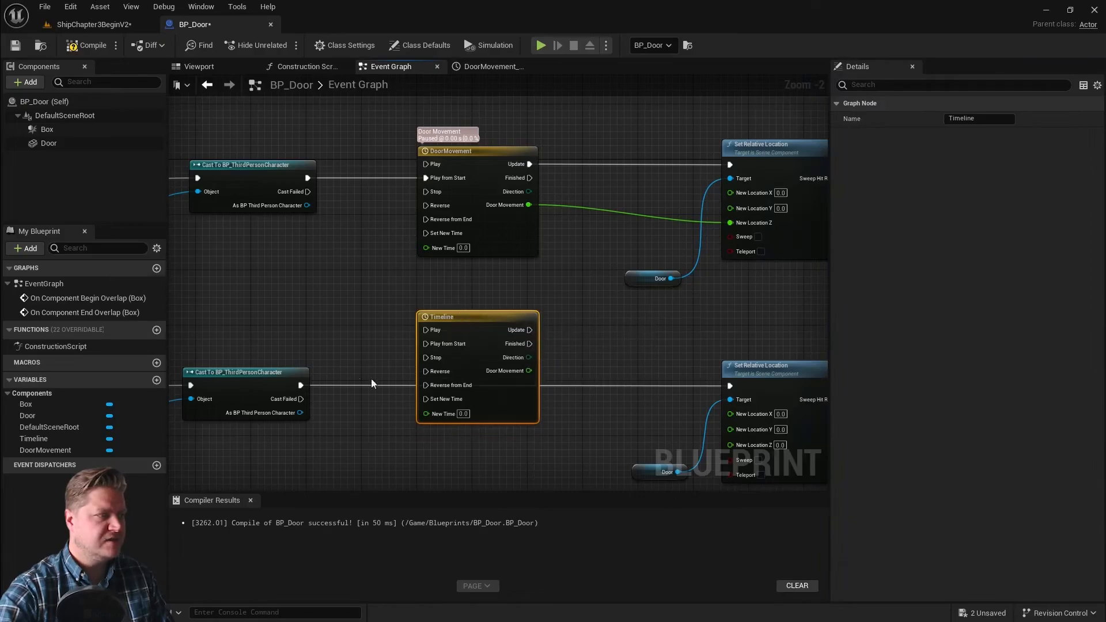
Step: Connect the End Overlap cast's execution output to the copied timeline's Reverse from End input
left_click_drag(300, 385, 426, 384)
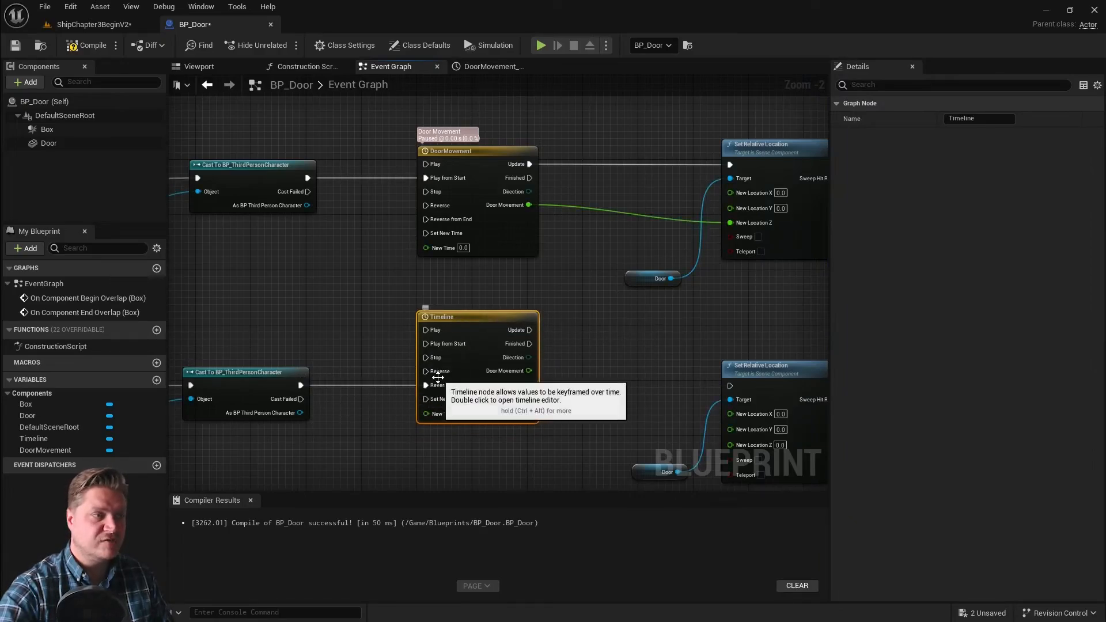
right_click_drag(617, 385, 484, 332)
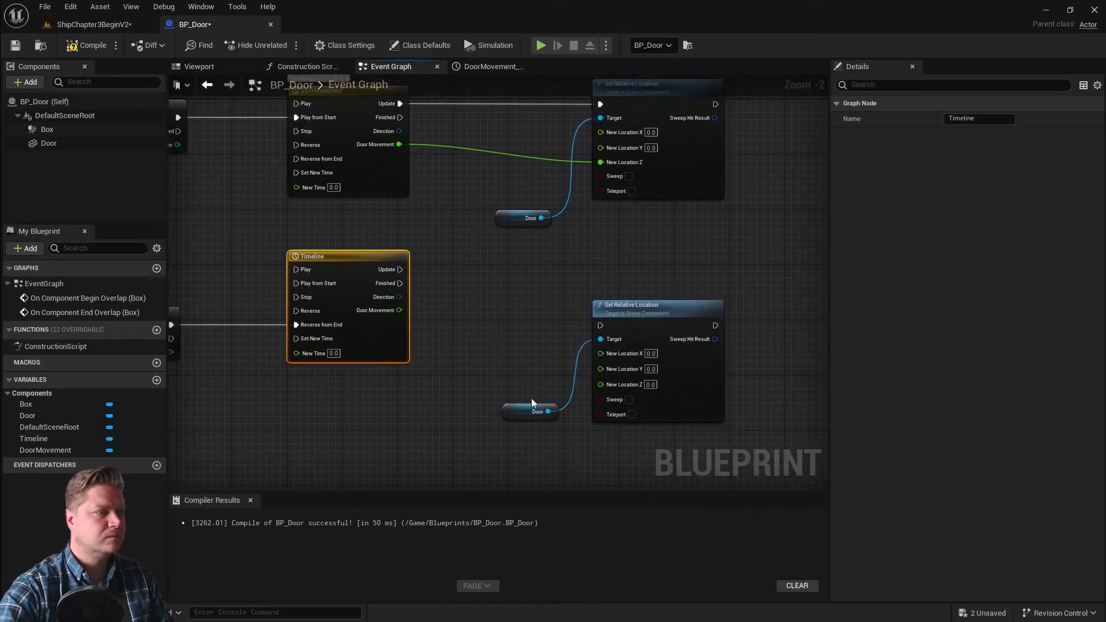
Step: Connect the copied timeline's Update and Door Movement outputs to the End Overlap Set Relative Location node's execution input and New Location Z
left_click_drag(399, 269, 599, 325)
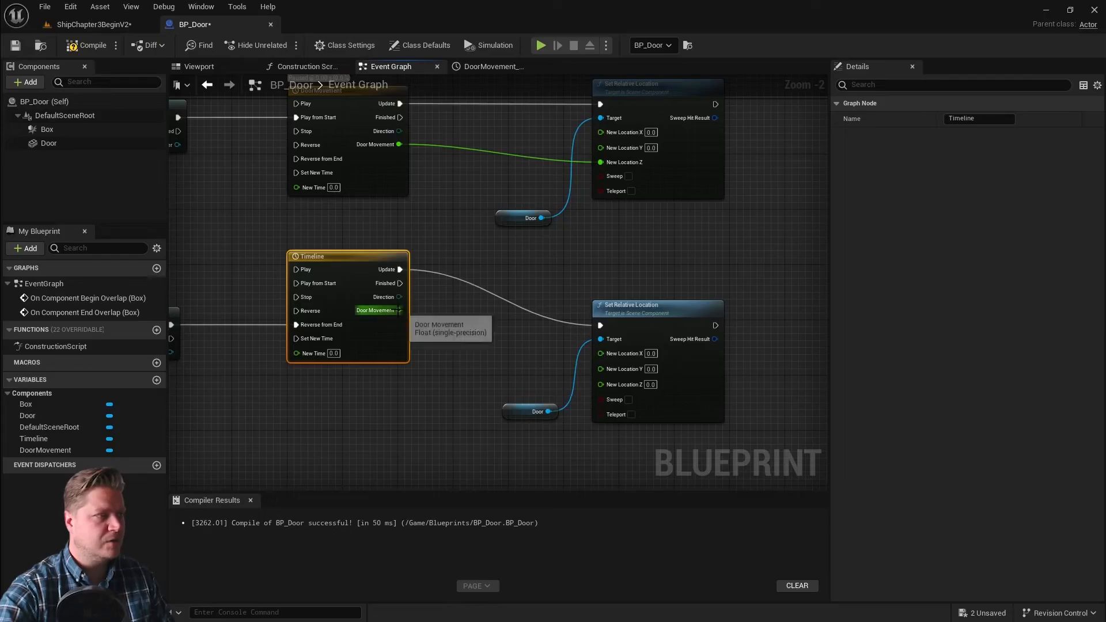
left_click_drag(399, 310, 600, 385)
scroll(427, 411, "down", 2)
right_click_drag(456, 410, 622, 373)
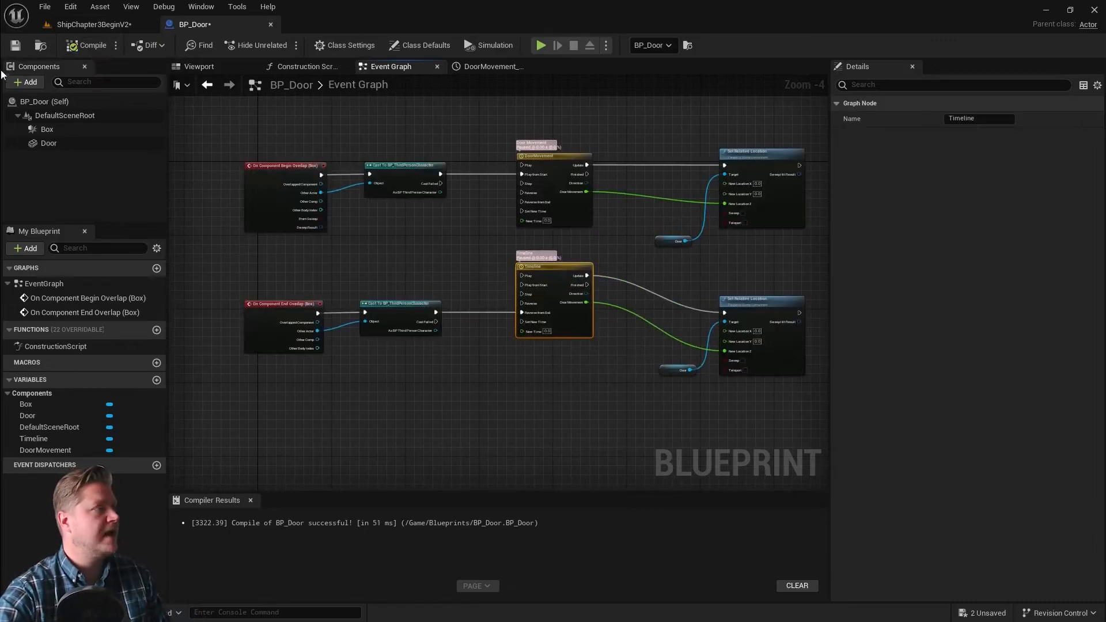
Step: Play-test ShipChapter3BeginV2 by walking the character to the door and away twice to check that it opens and closes
left_click(94, 24)
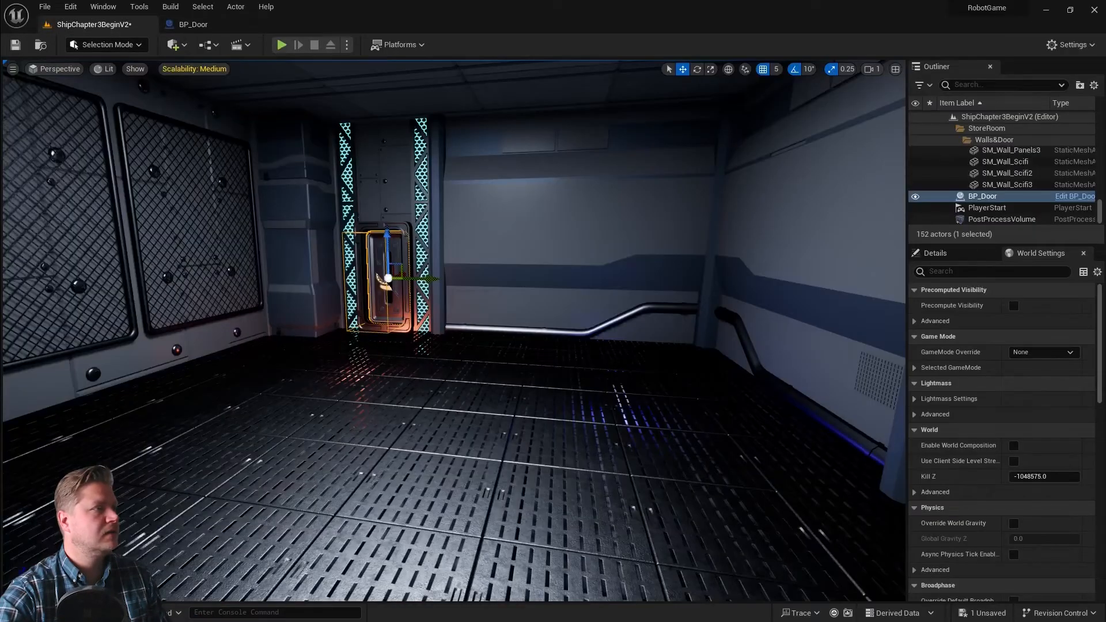
left_click(281, 46)
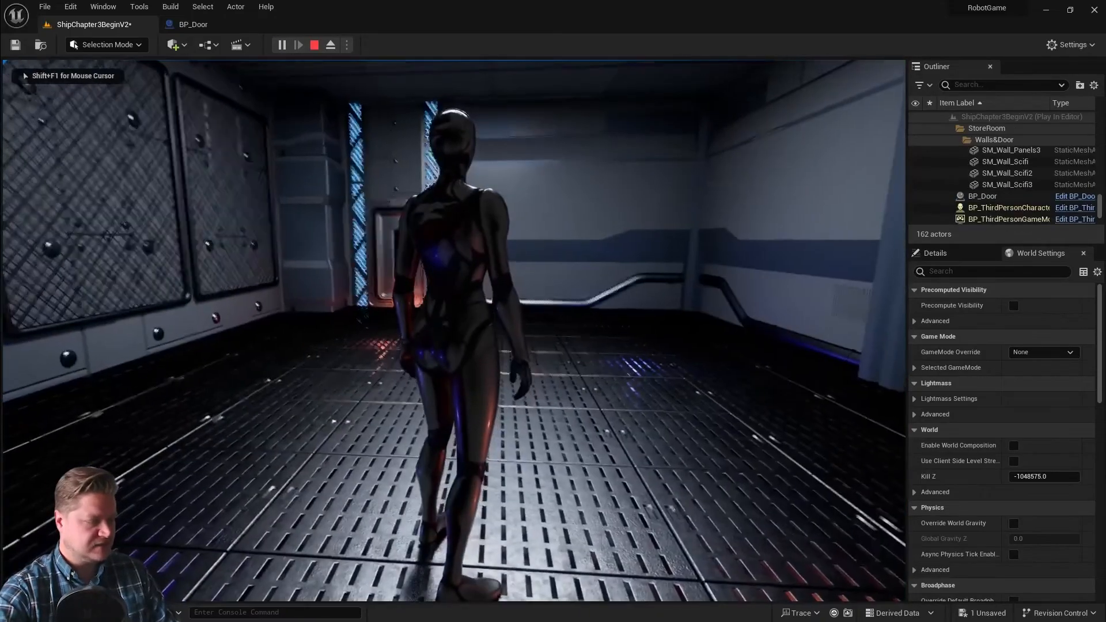
key("w")
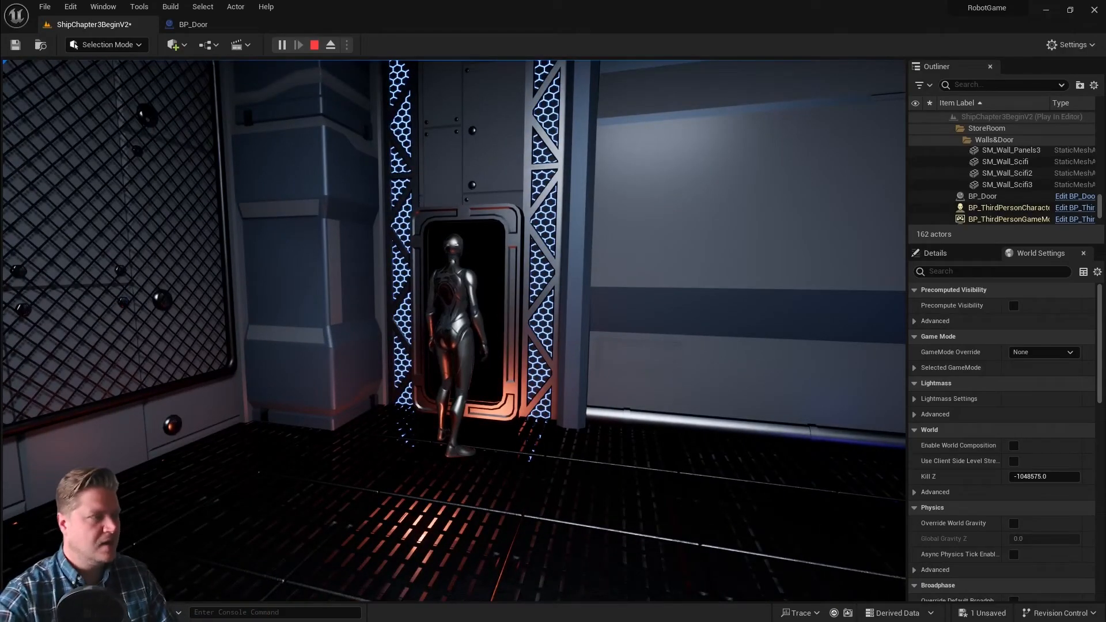
key("s")
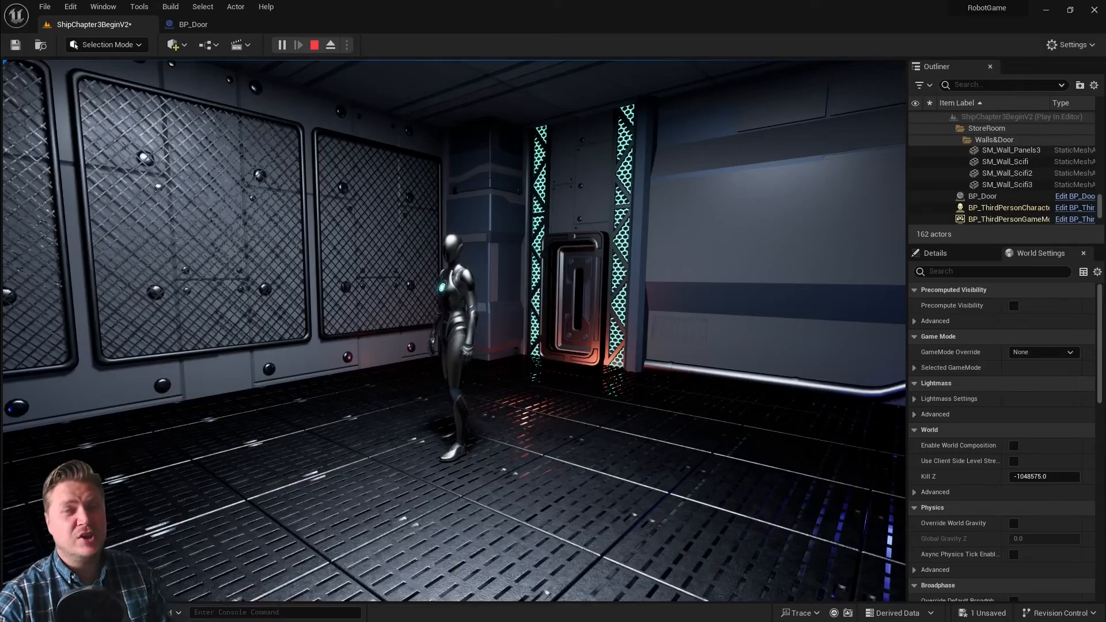
key("w")
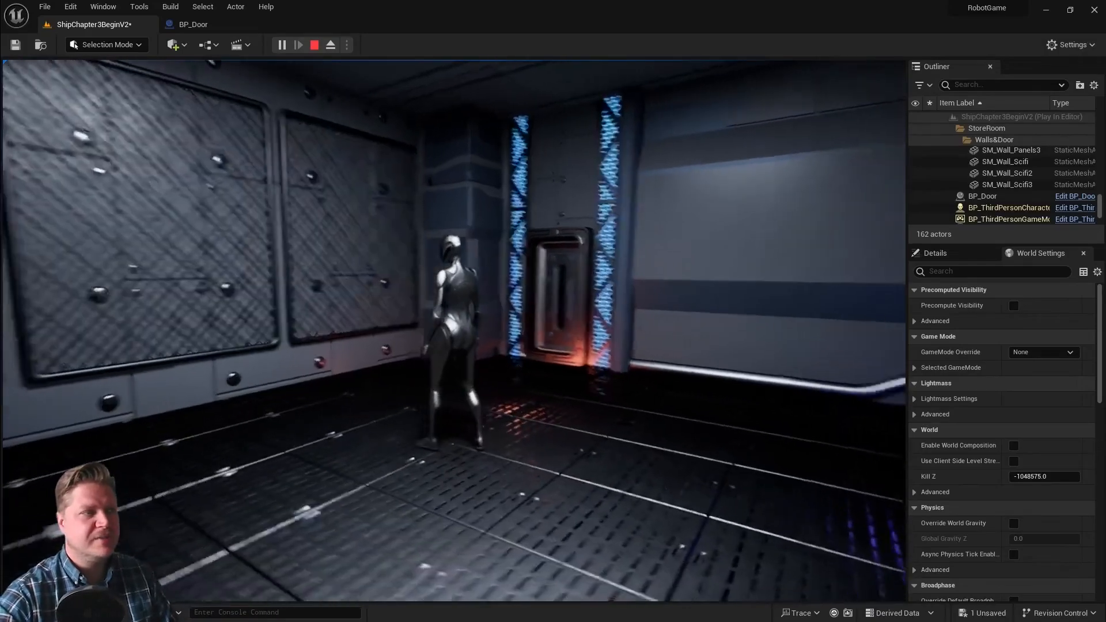
key("w")
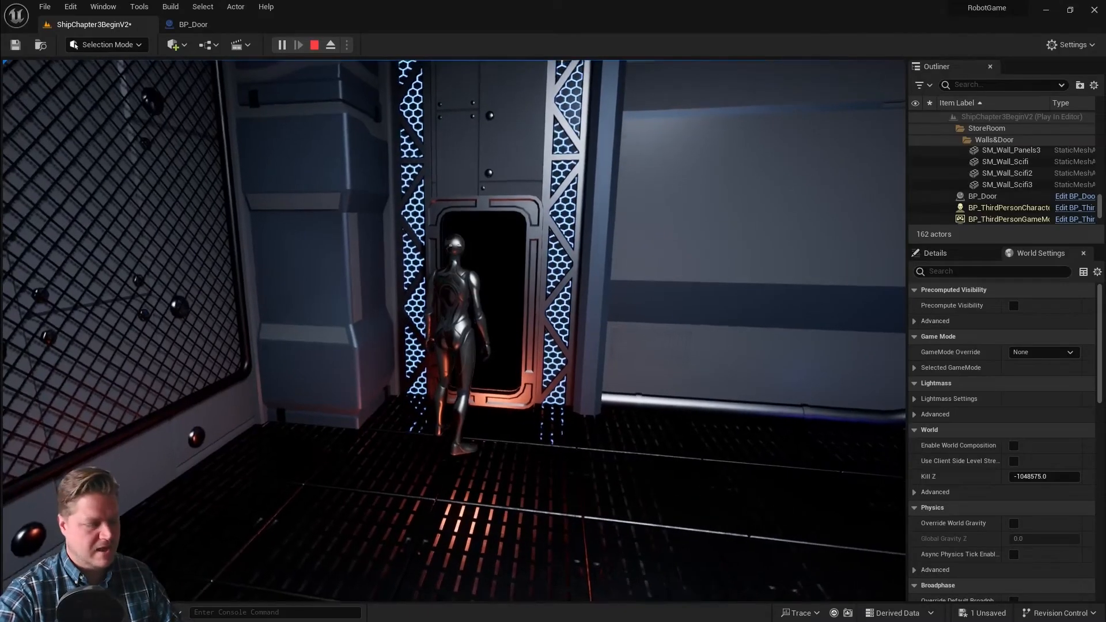
key("s")
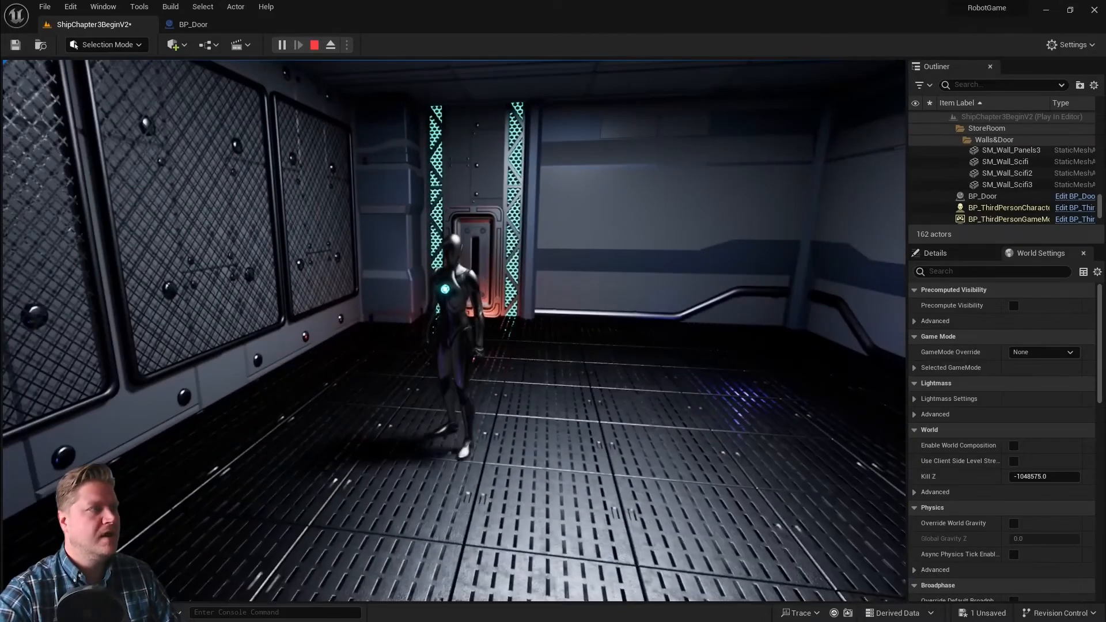
key("Escape")
Step: In BP_Door's DoorMovement timeline, set the key interpolation of both the start and end curve keys to Auto
left_click(193, 24)
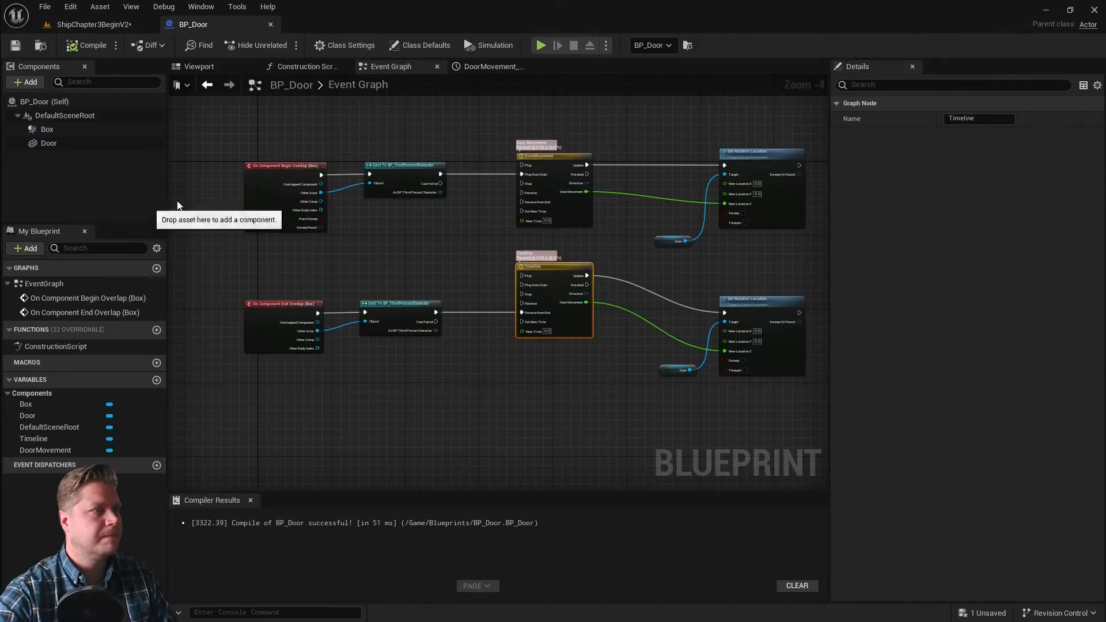
scroll(471, 222, "up", 3)
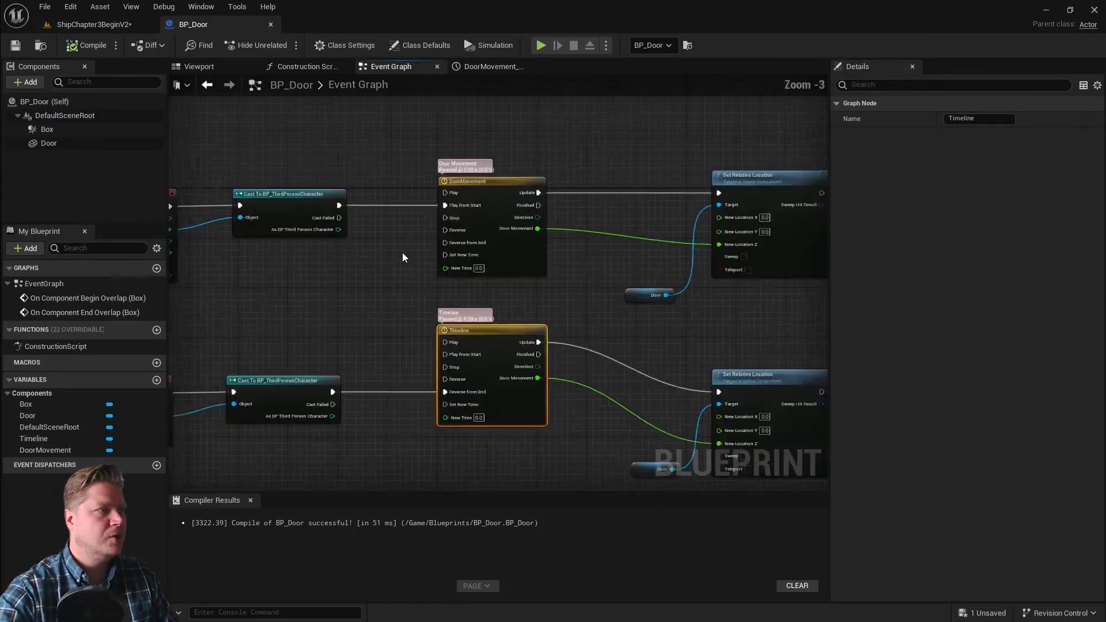
double_click(506, 176)
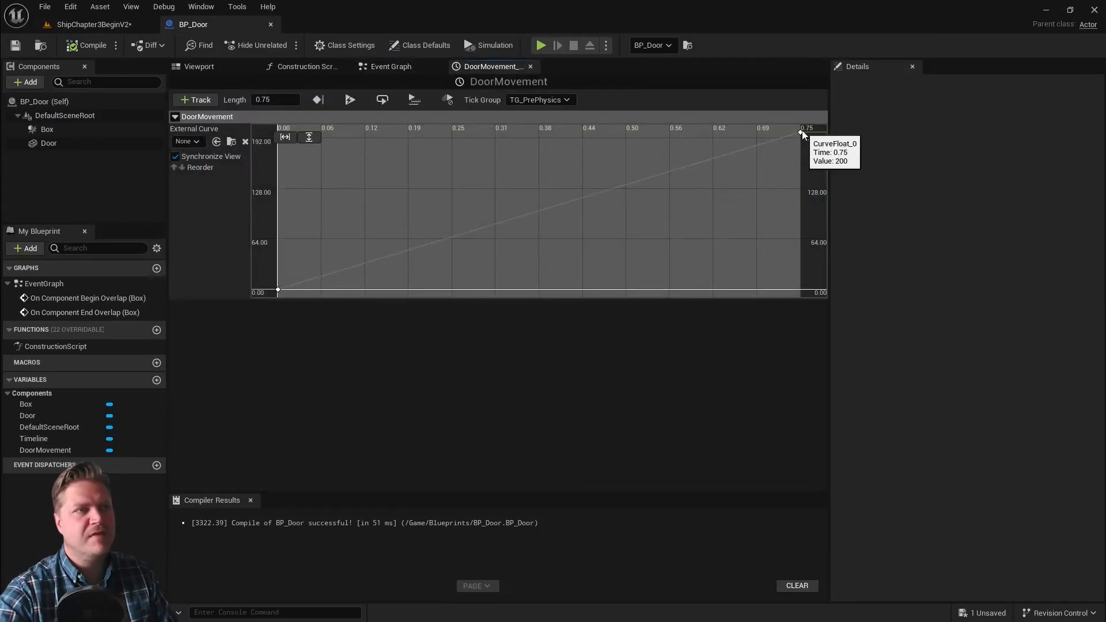
right_click(279, 292)
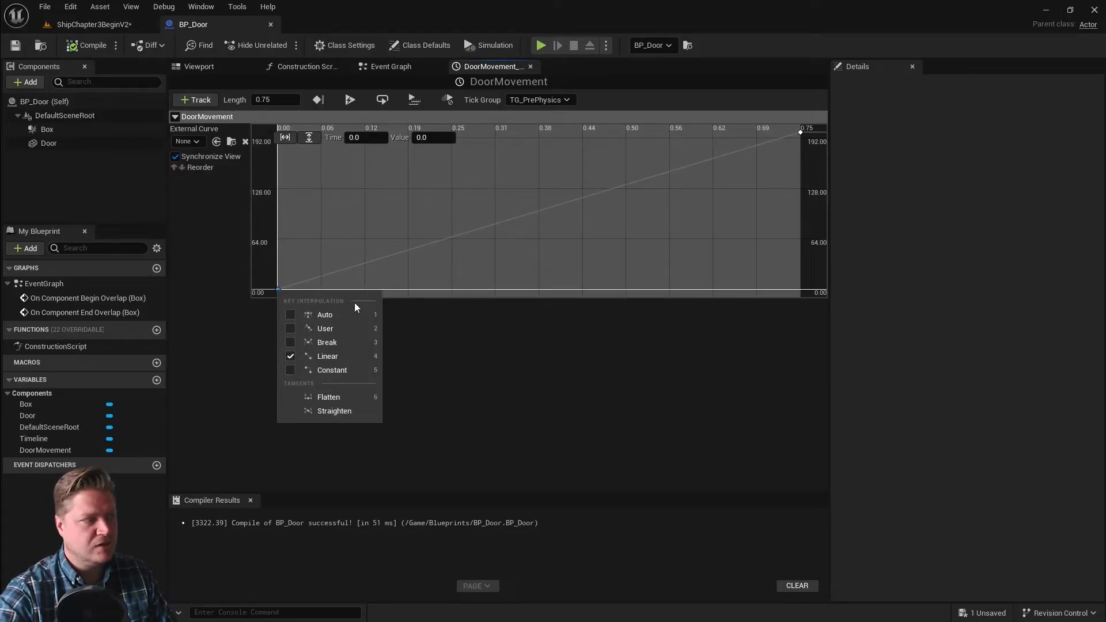
left_click(330, 316)
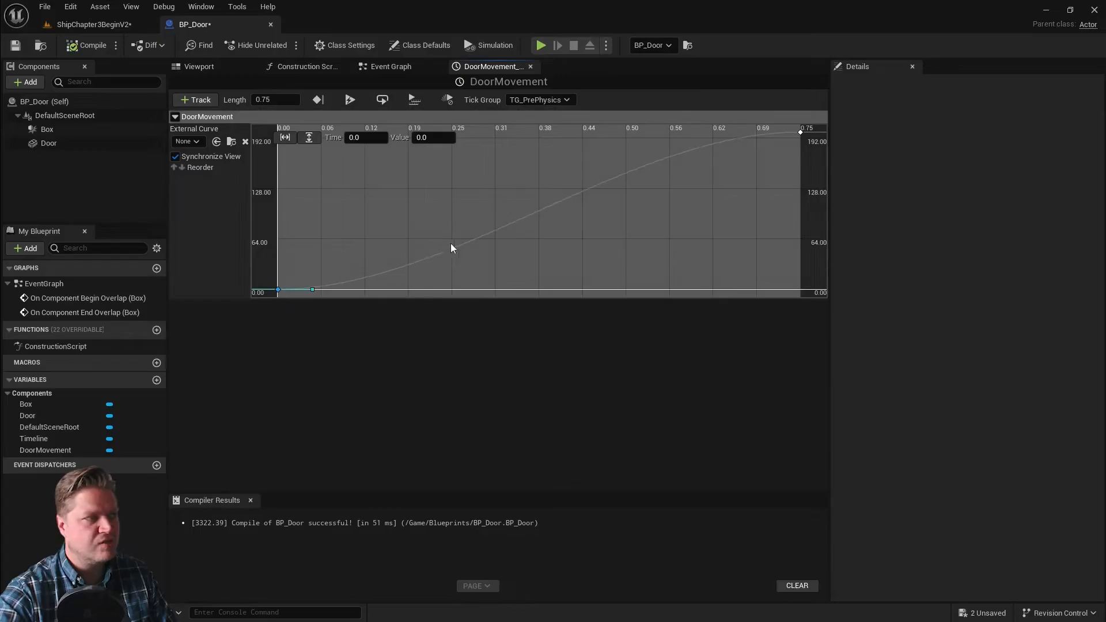
mouse_move(802, 134)
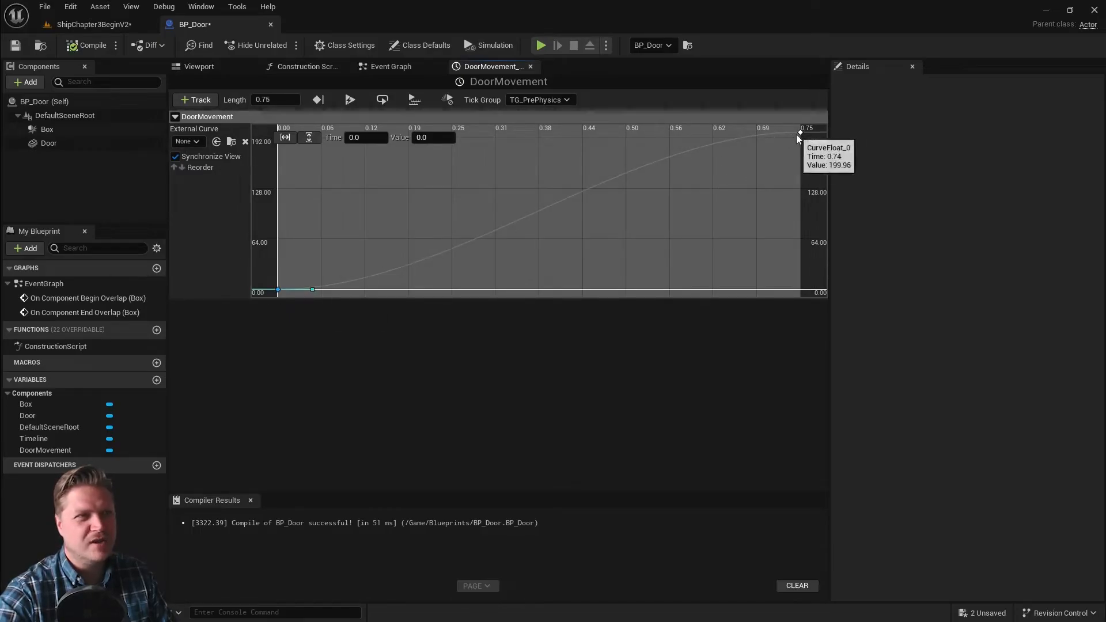
left_click(801, 133)
right_click(801, 132)
left_click(843, 156)
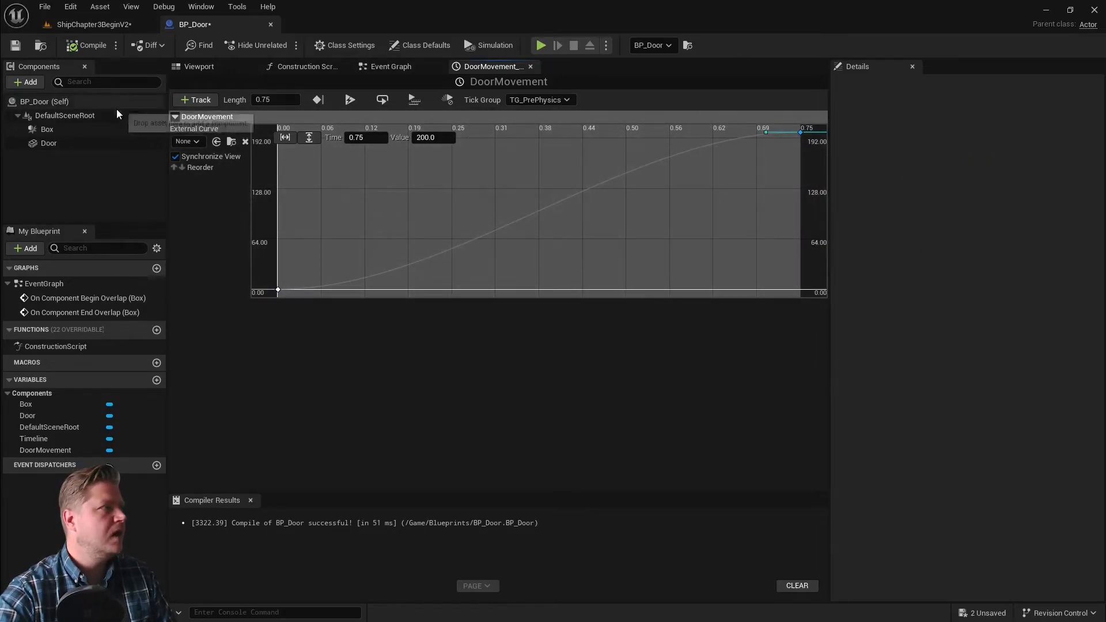
Step: Set both curve keys of the copied End Overlap timeline to Auto interpolation and save BP_Door
left_click(385, 68)
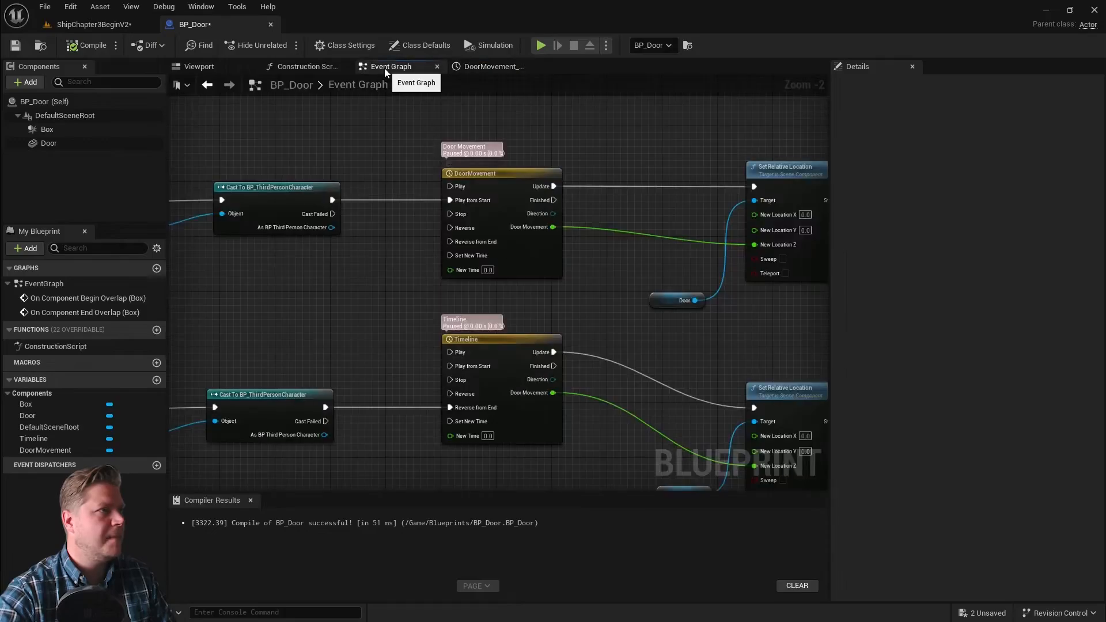
left_click(513, 341)
double_click(510, 340)
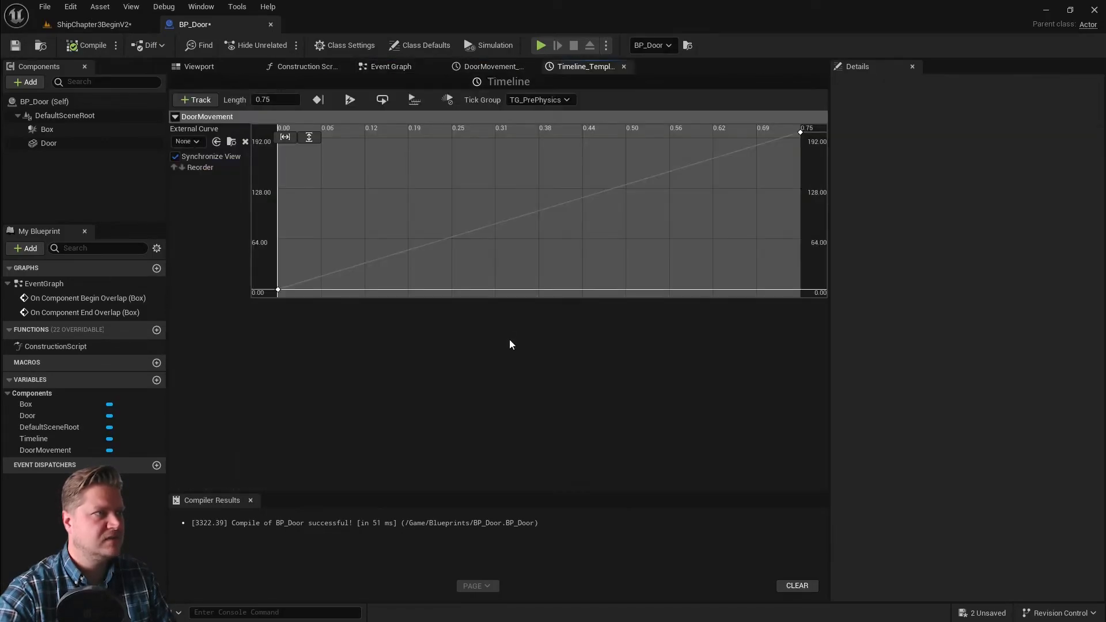
left_click(278, 290)
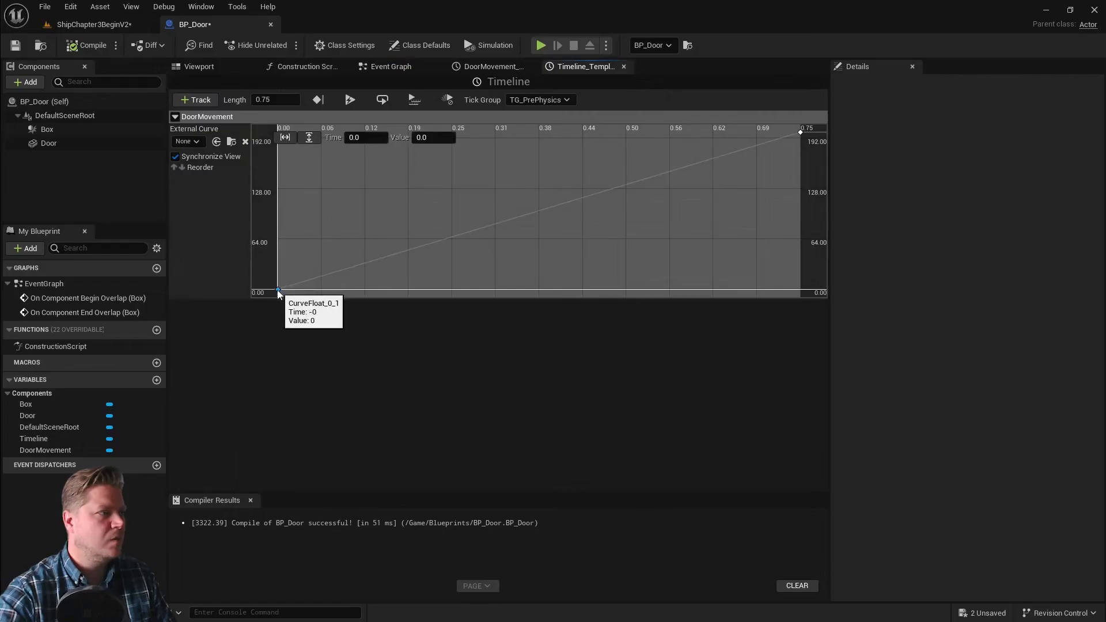
right_click(278, 291)
left_click(323, 316)
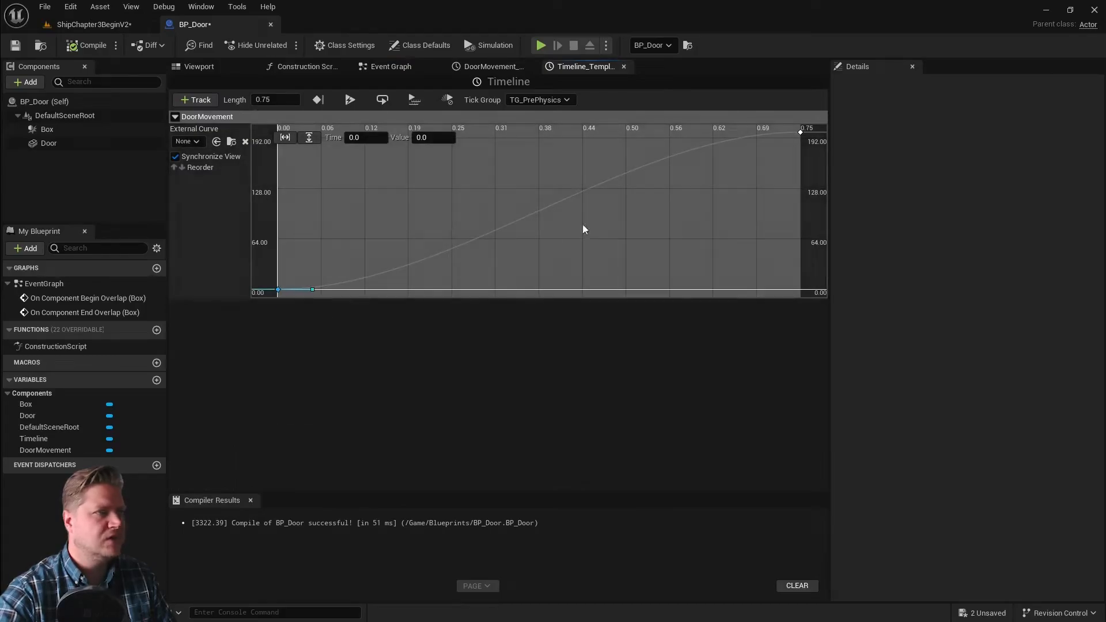
right_click(801, 133)
left_click(845, 159)
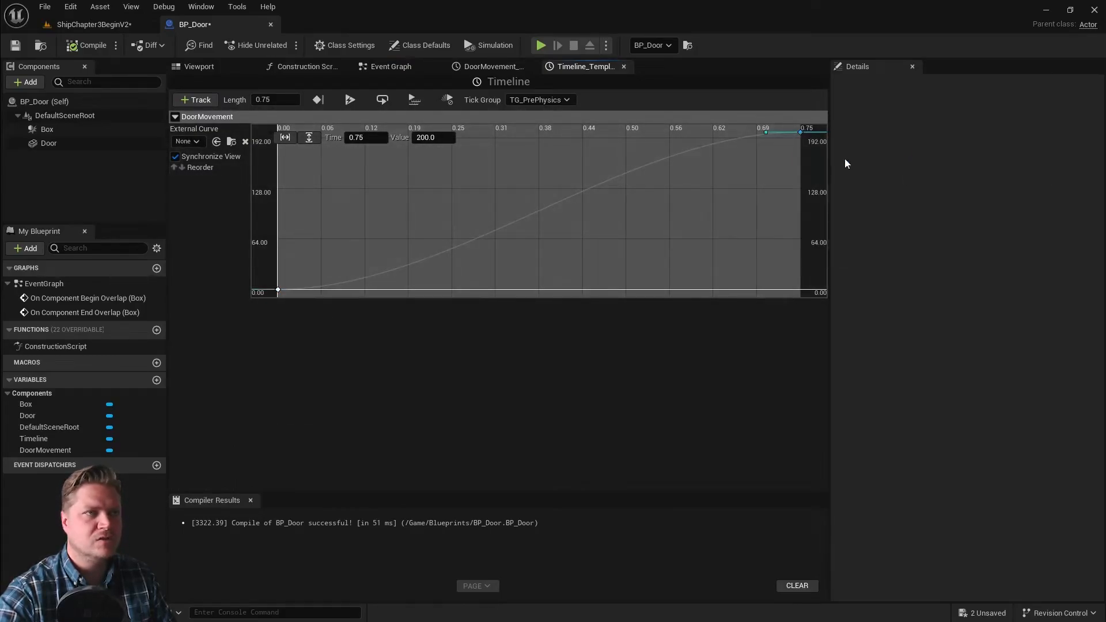
left_click(16, 45)
Step: Play-test the smoothed door movement in ShipChapter3BeginV2, approaching and leaving repeatedly before walking out through the doorway
left_click(94, 25)
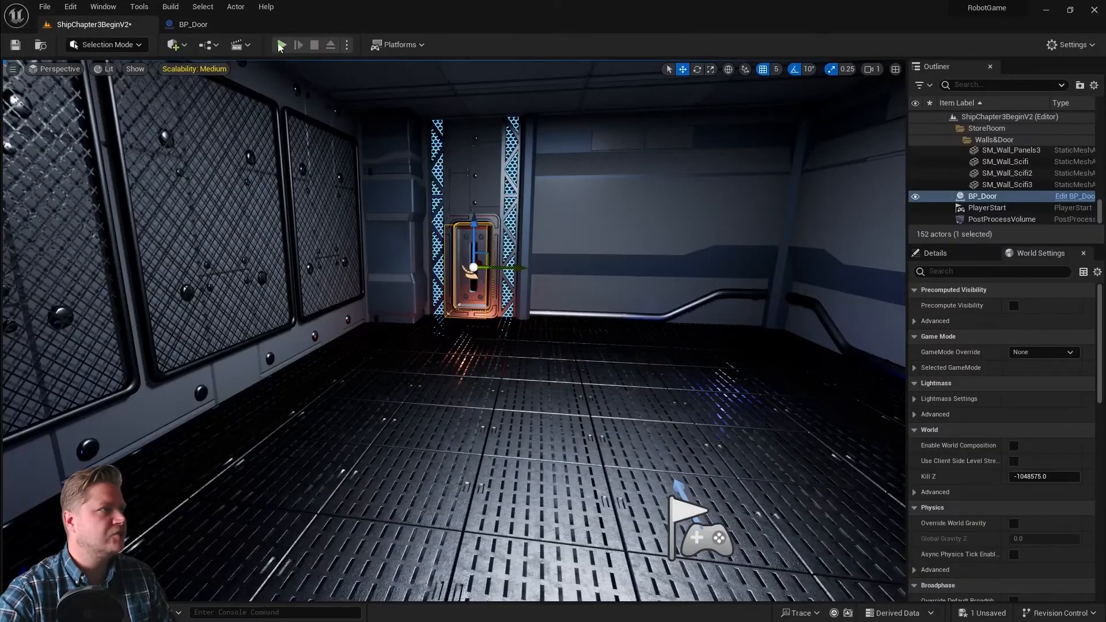
left_click(281, 45)
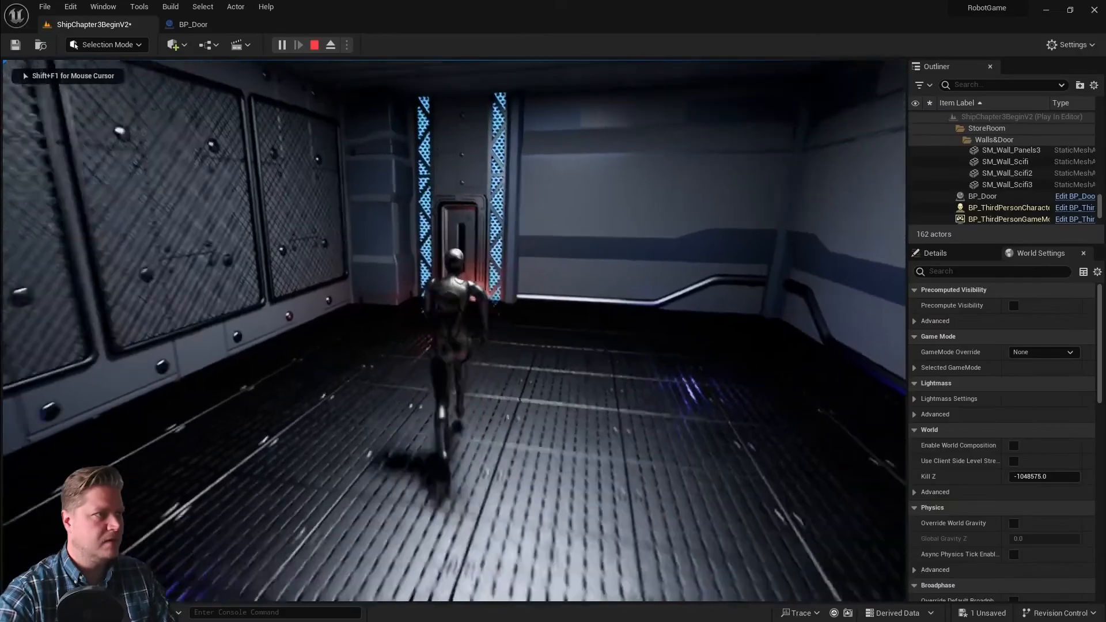
key("w")
key("w")
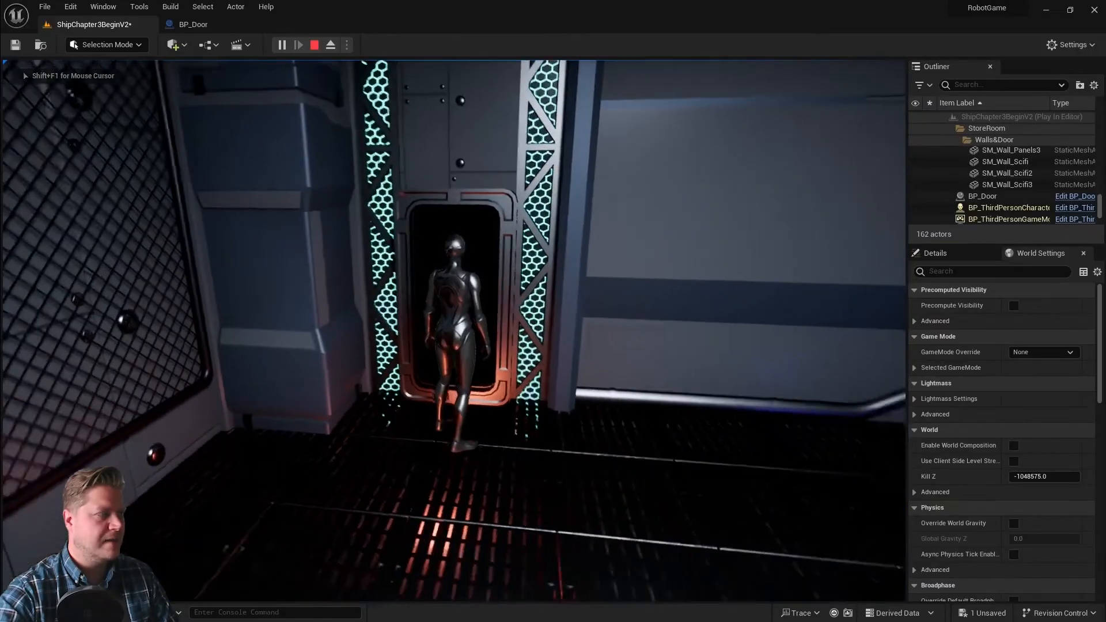
key("s")
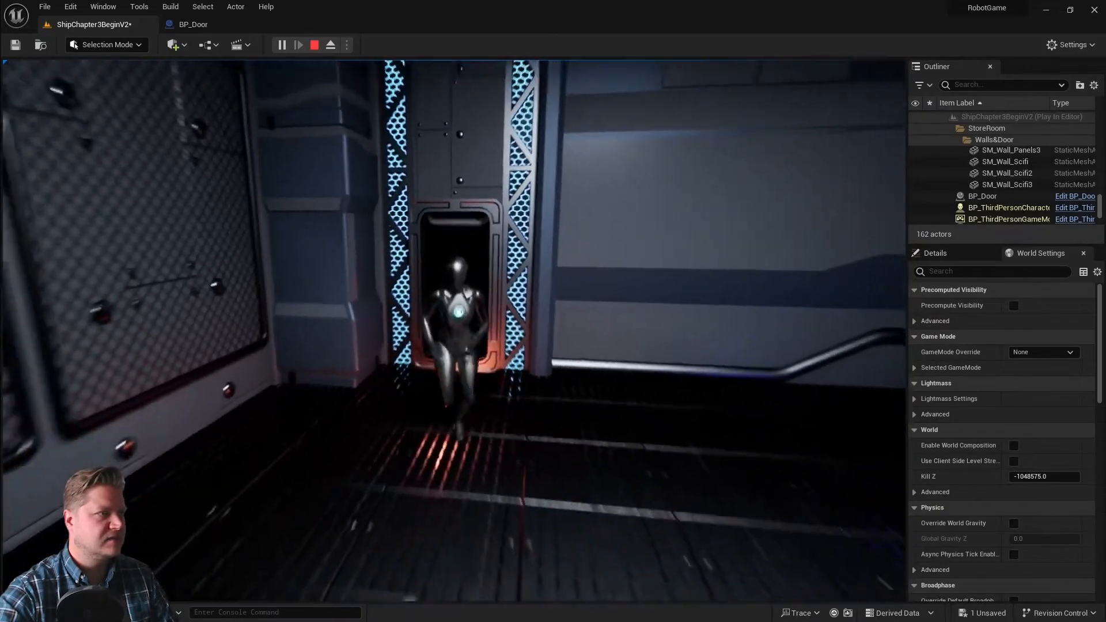
key("w")
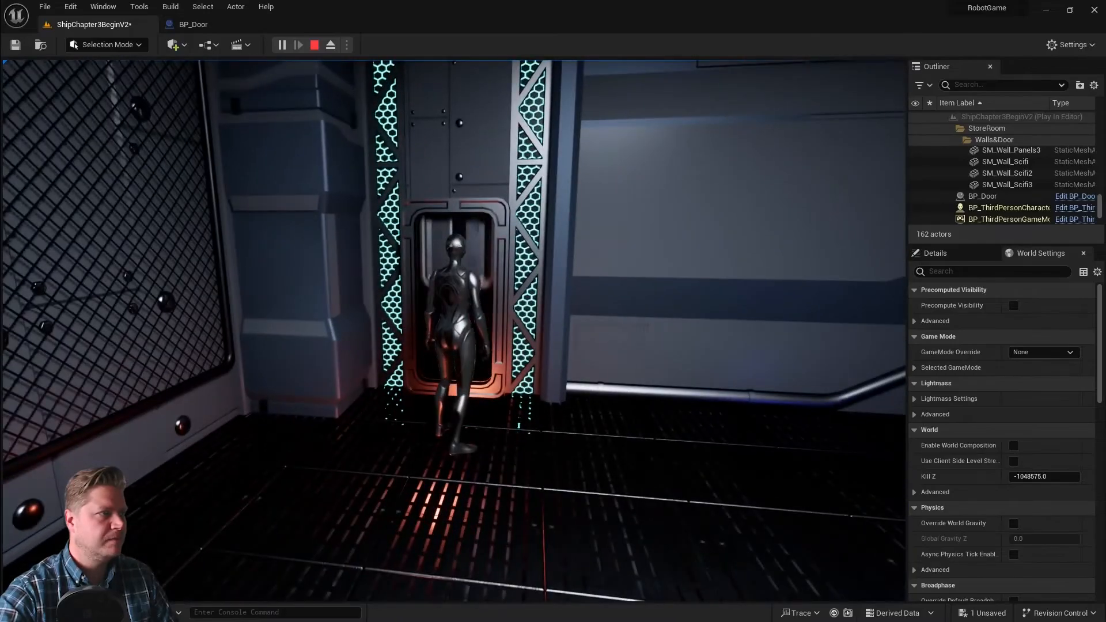
key("s")
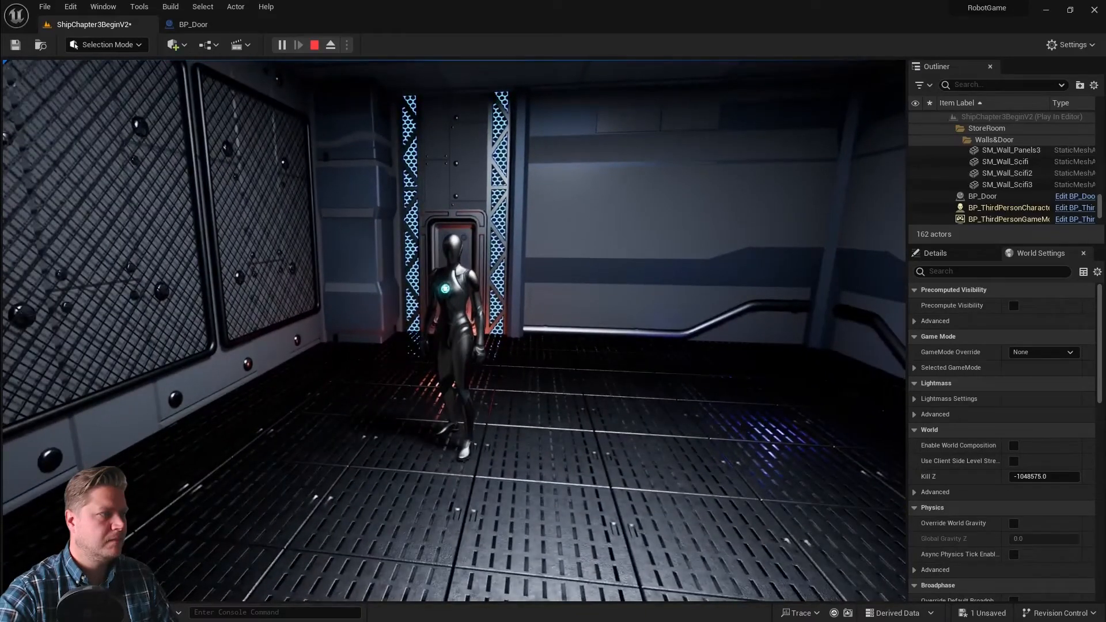
key("w")
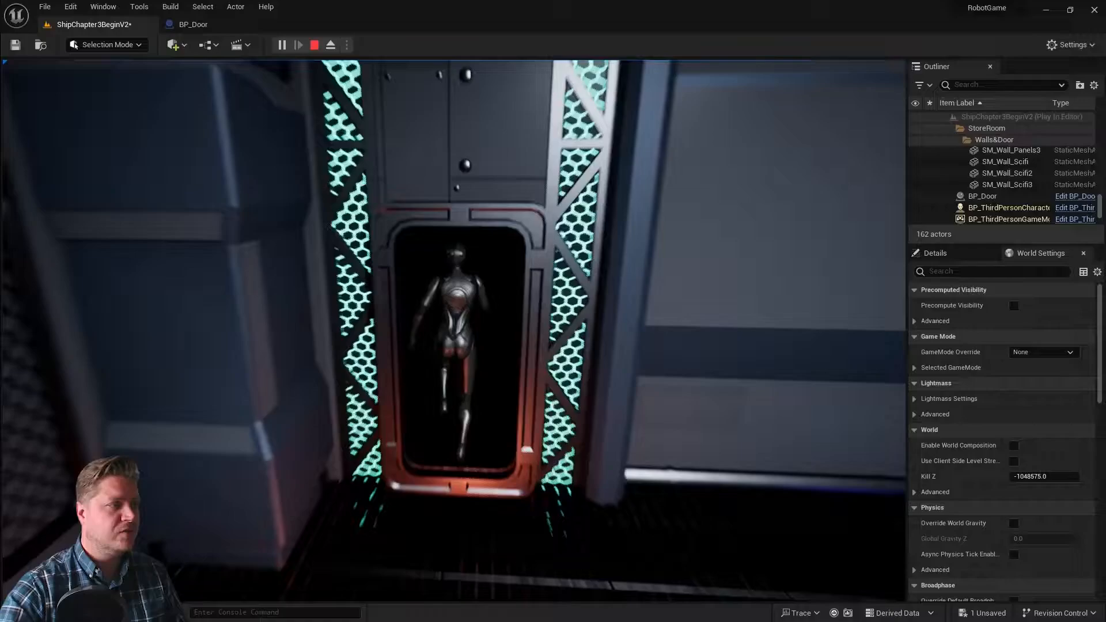
key("w")
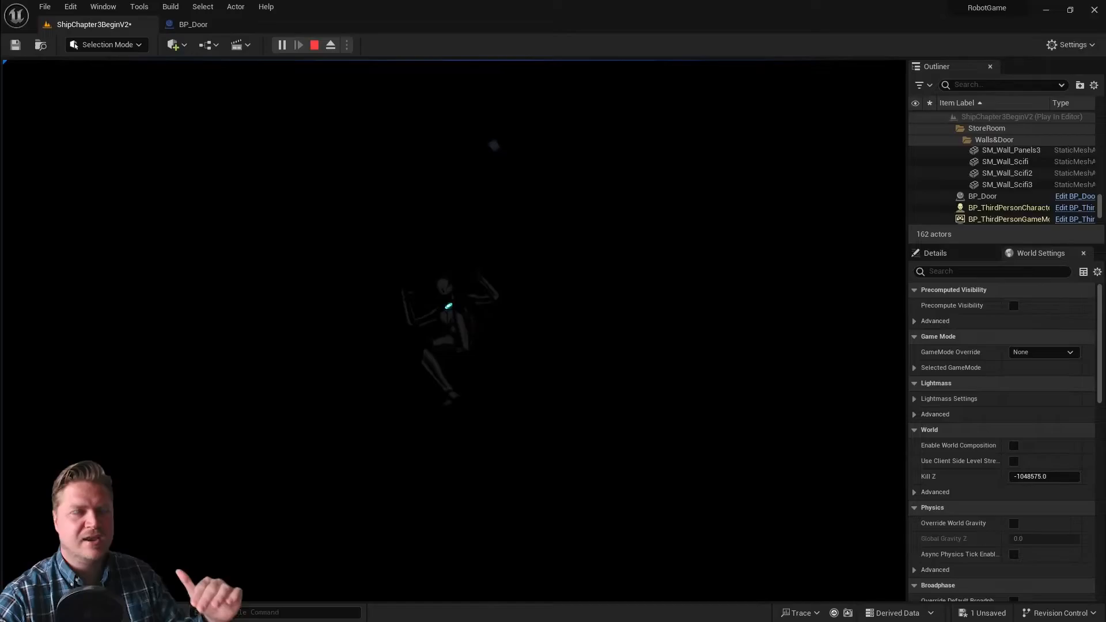
key("Escape")
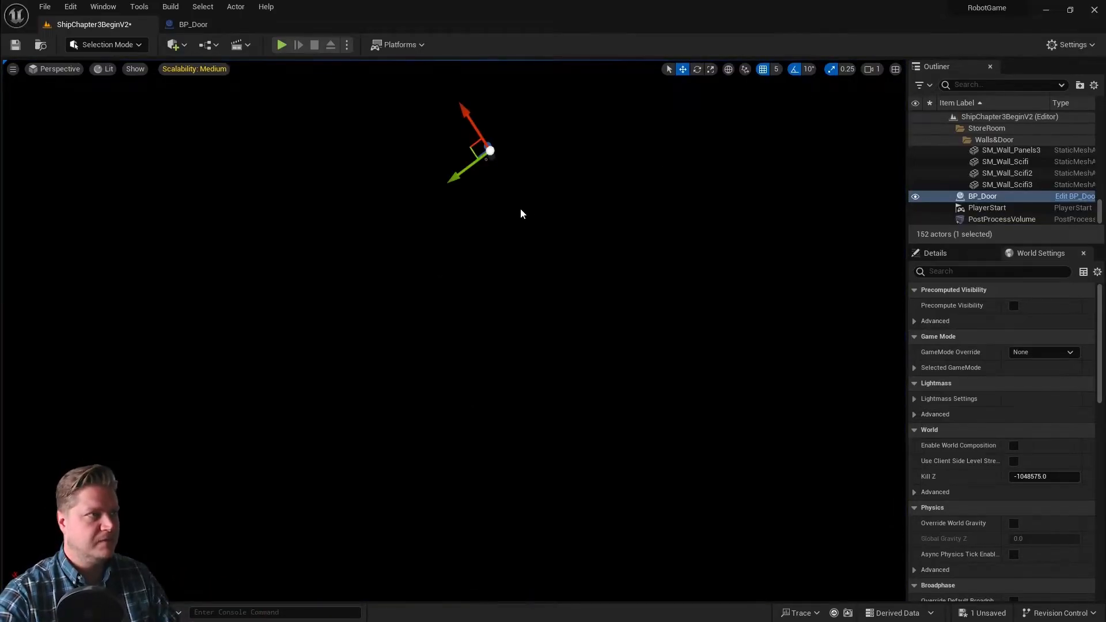
Step: Frame BP_Door in the level viewport and examine the Kill Z setting in the World Settings
key("f")
left_click_drag(773, 190, 758, 248, "alt")
scroll(758, 248, "down", 4)
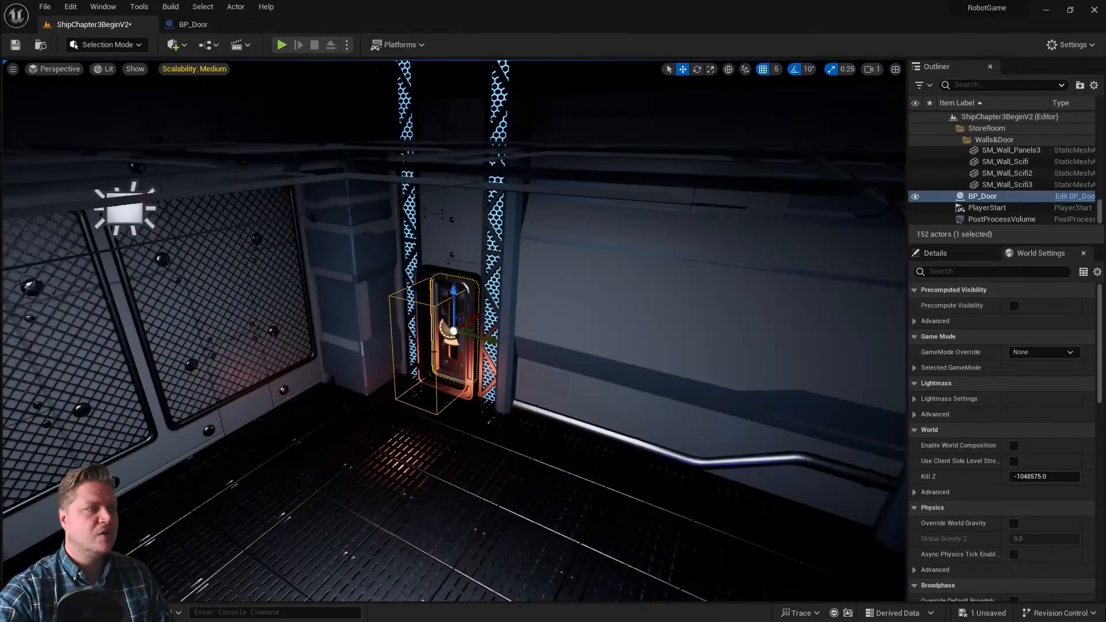
right_click_drag(758, 247, 744, 269)
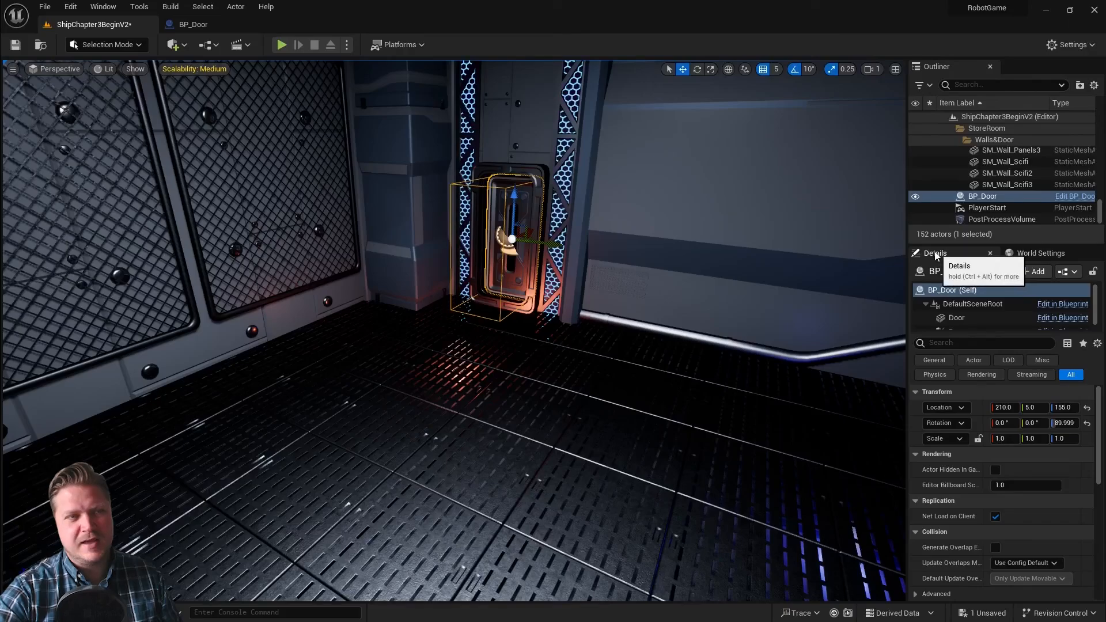
left_click(1020, 257)
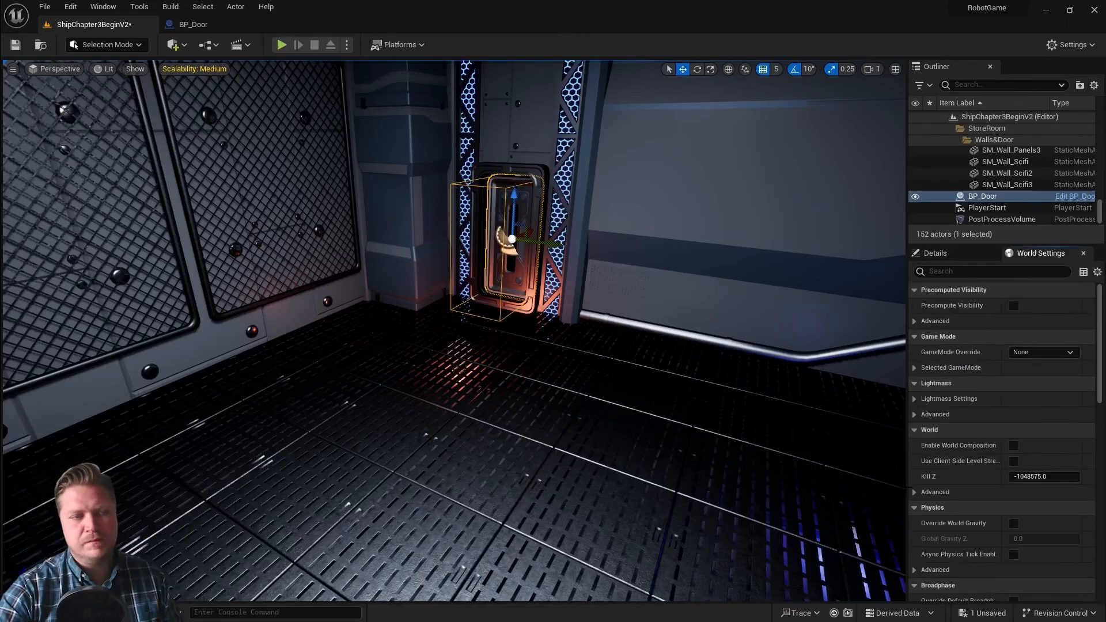
mouse_move(928, 485)
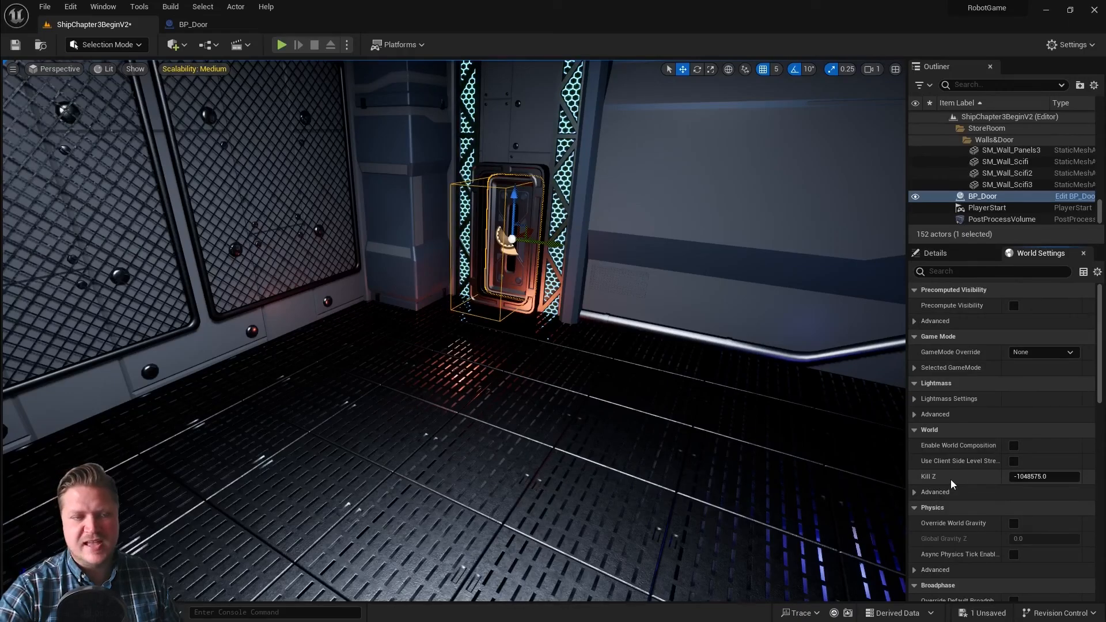
mouse_move(990, 469)
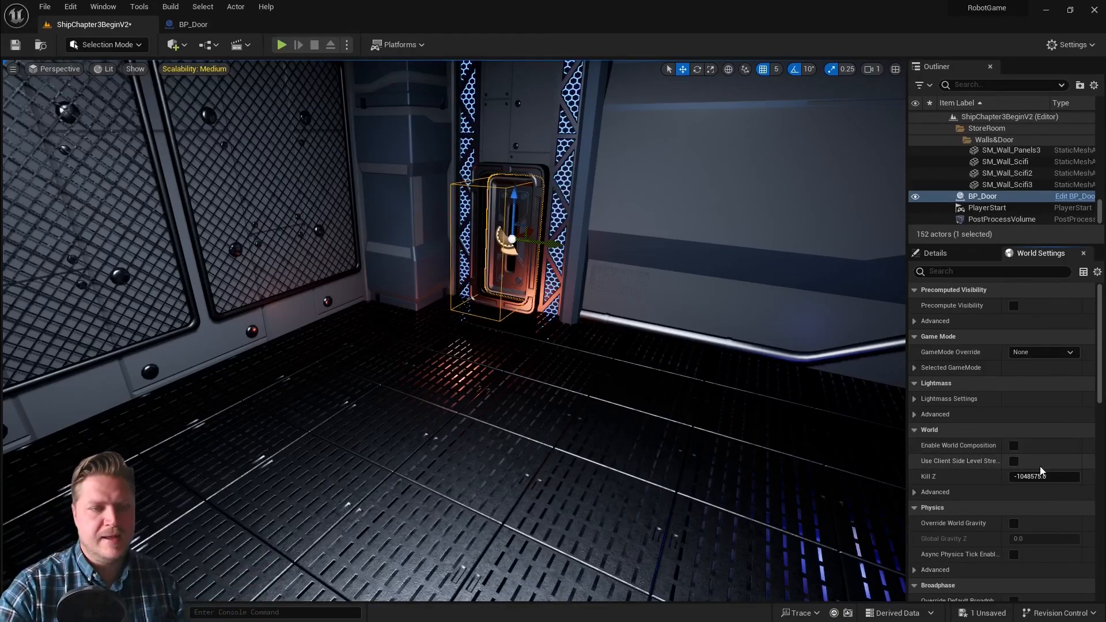
Step: Set the level's Kill Z value to -500 in the World Settings
left_click(1027, 477)
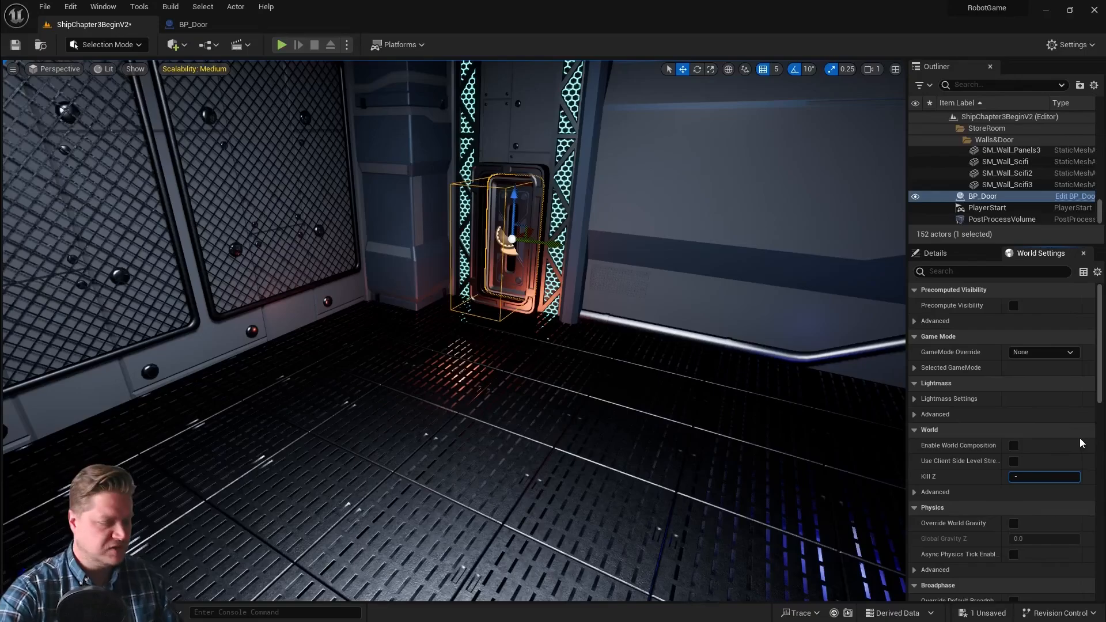
type("-500")
key("Return")
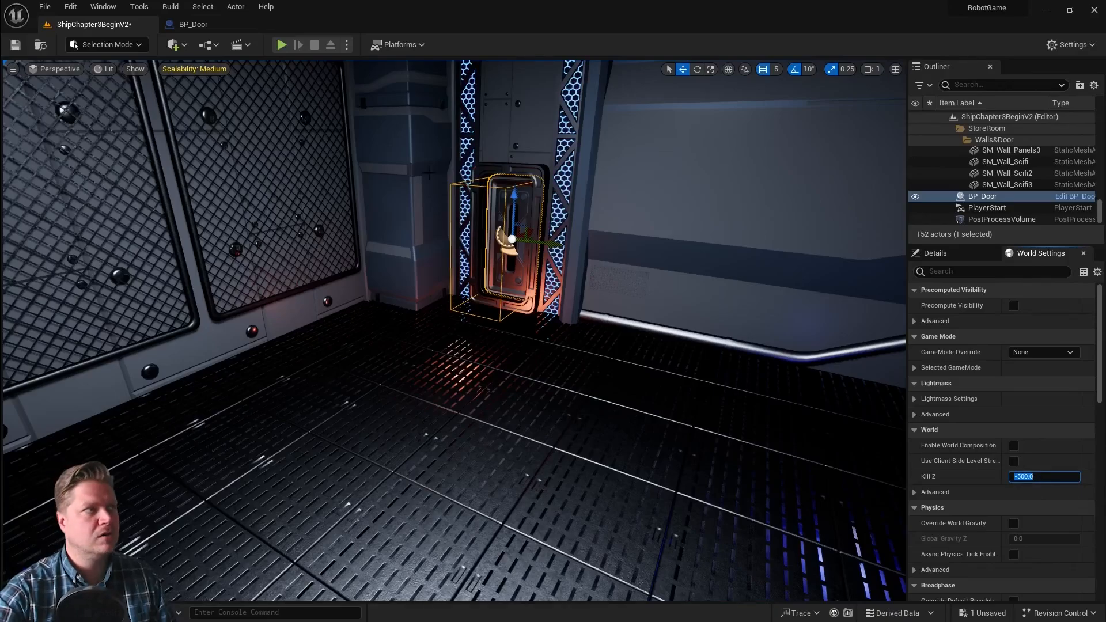
Step: Play-test the level by walking the character out through the doorway and letting it fall, then end the session
left_click(282, 45)
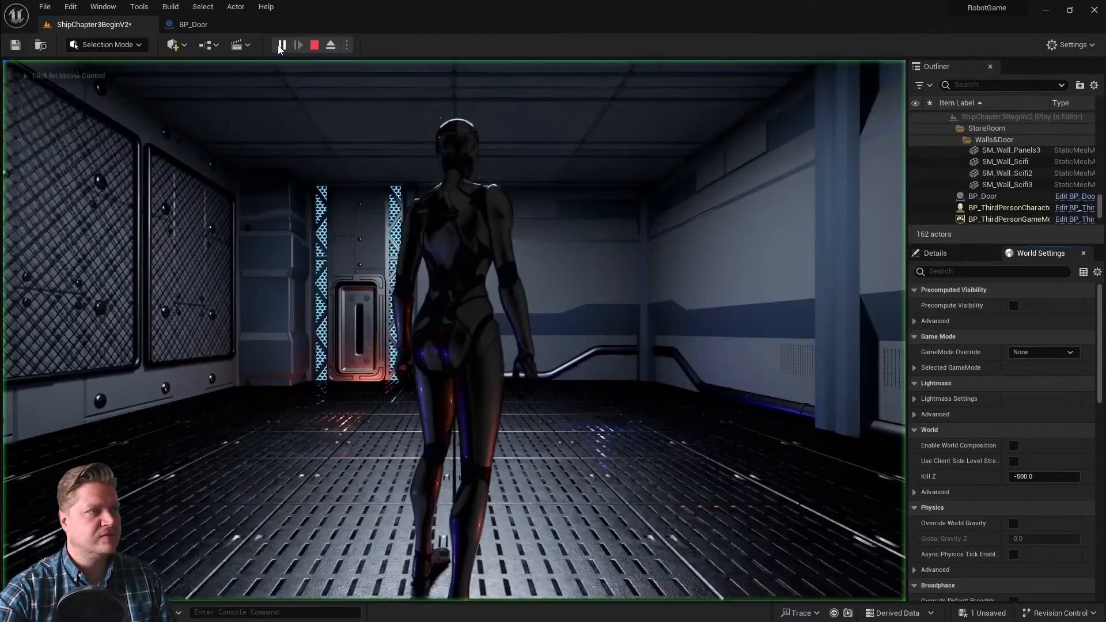
key("w")
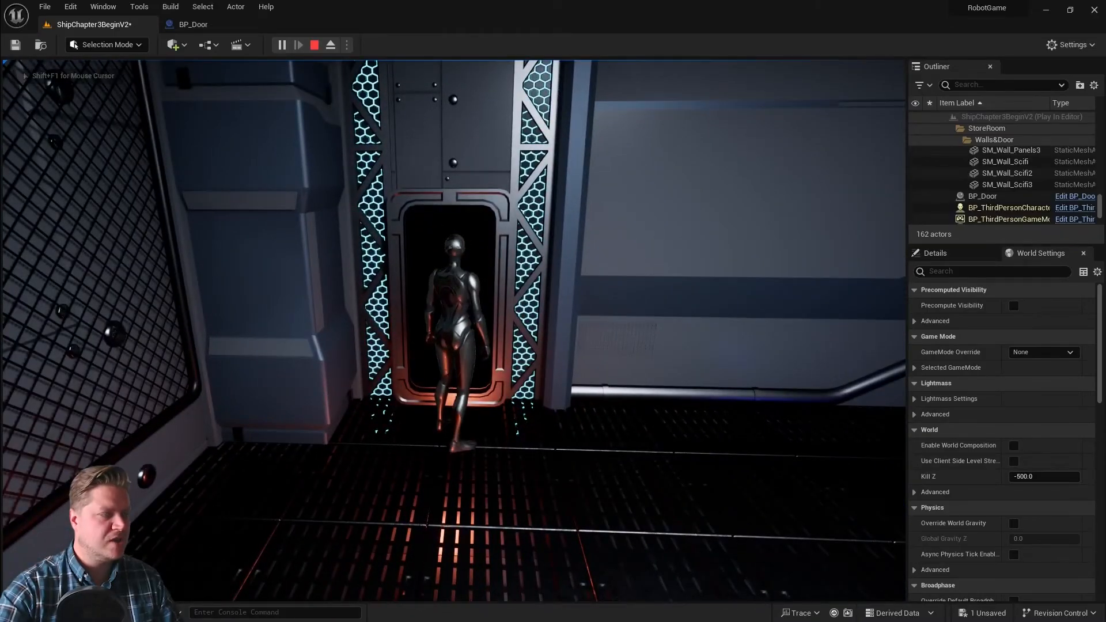
key("w")
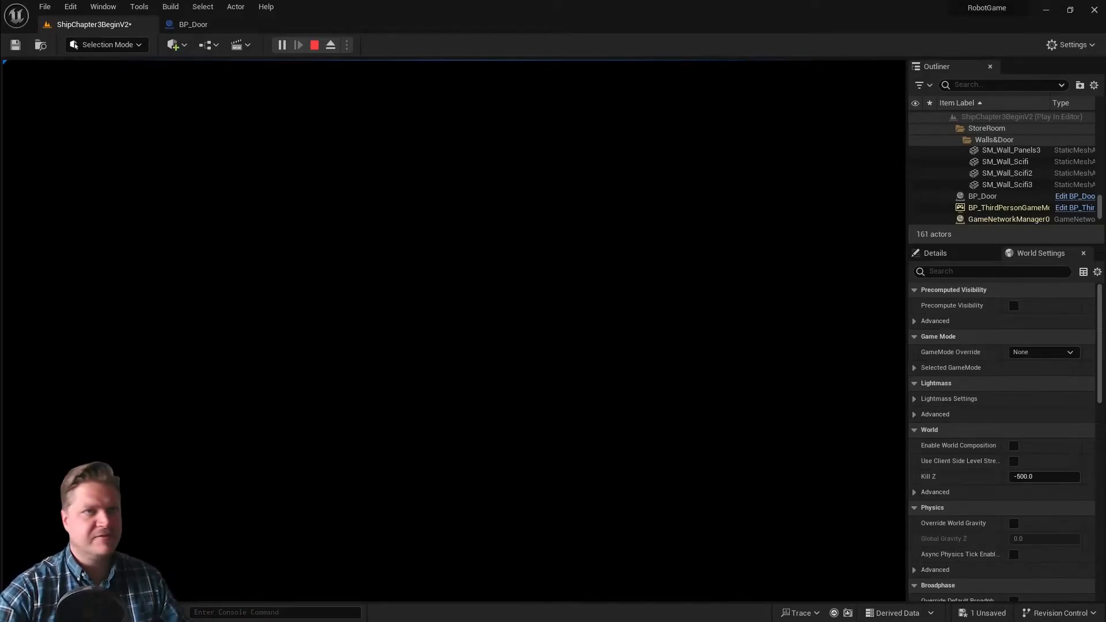
key("Escape")
right_click_drag(349, 465, 414, 439)
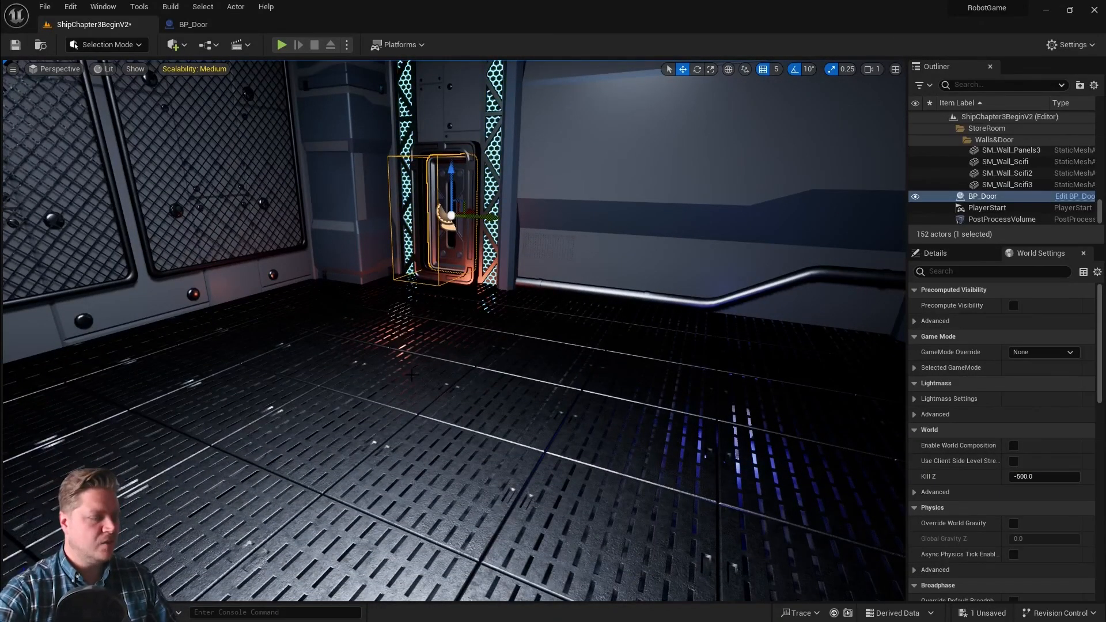
Step: Open the BP_ThirdPersonCharacter blueprint from the ThirdPerson content's Blueprints folder
key("ctrl+space")
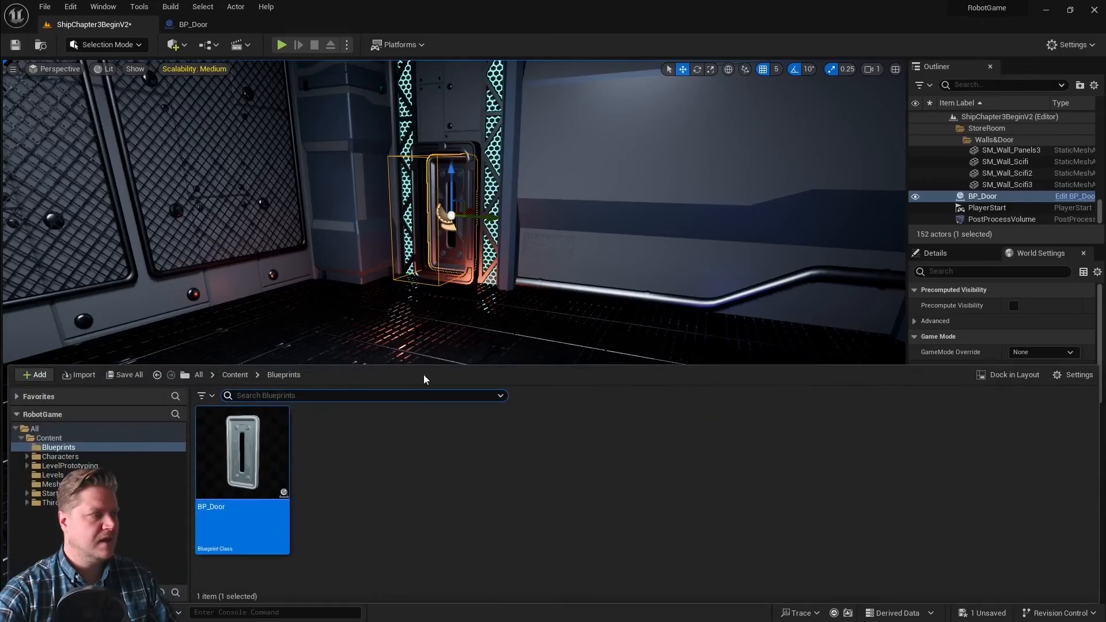
left_click(229, 375)
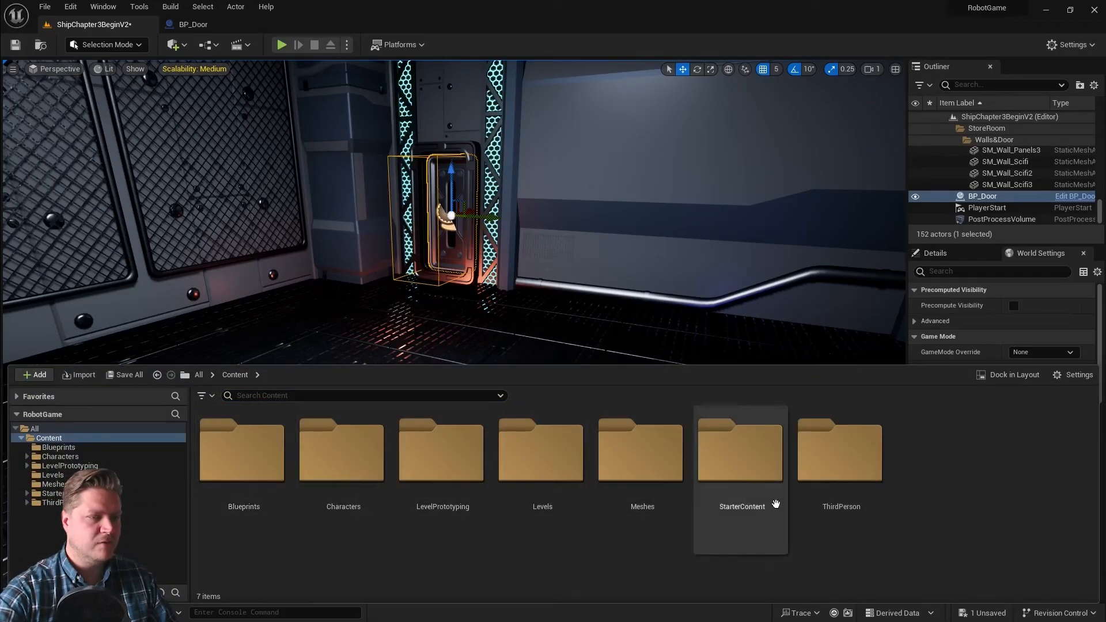
double_click(841, 469)
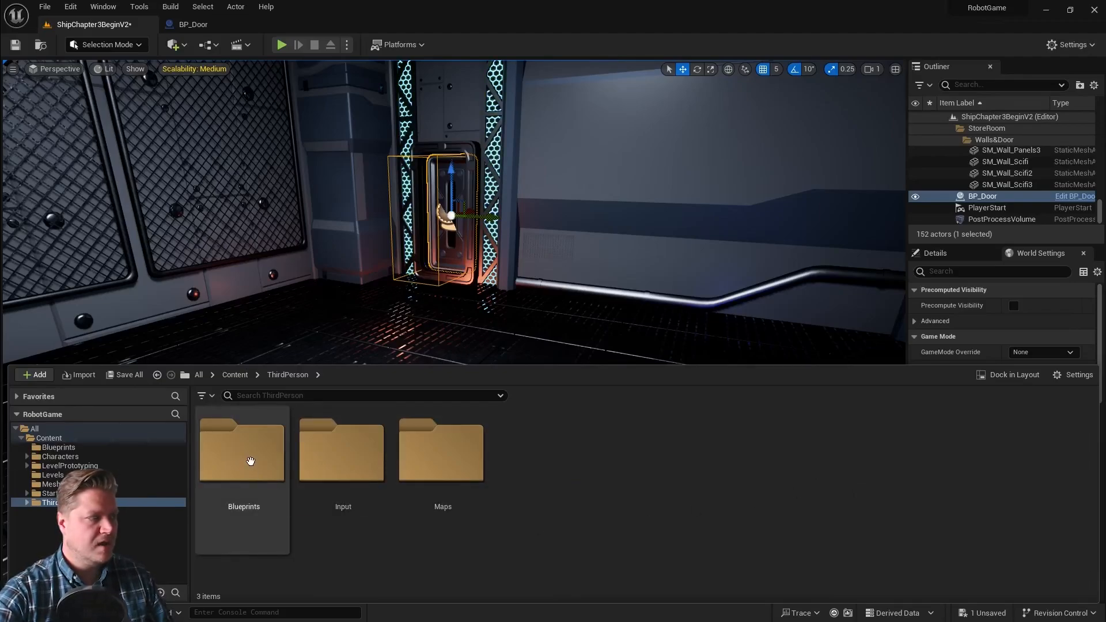
left_click(251, 461)
double_click(250, 462)
double_click(233, 458)
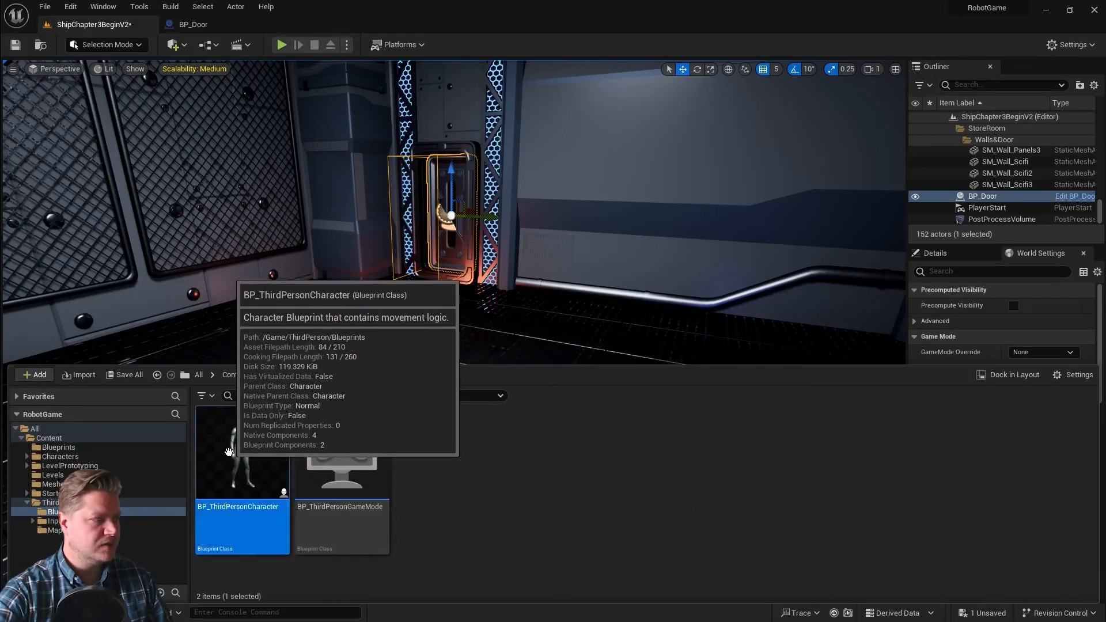
Step: Add an Event Destroyed node in the empty space below the Jump Input section of the Event Graph
scroll(330, 434, "down", 3)
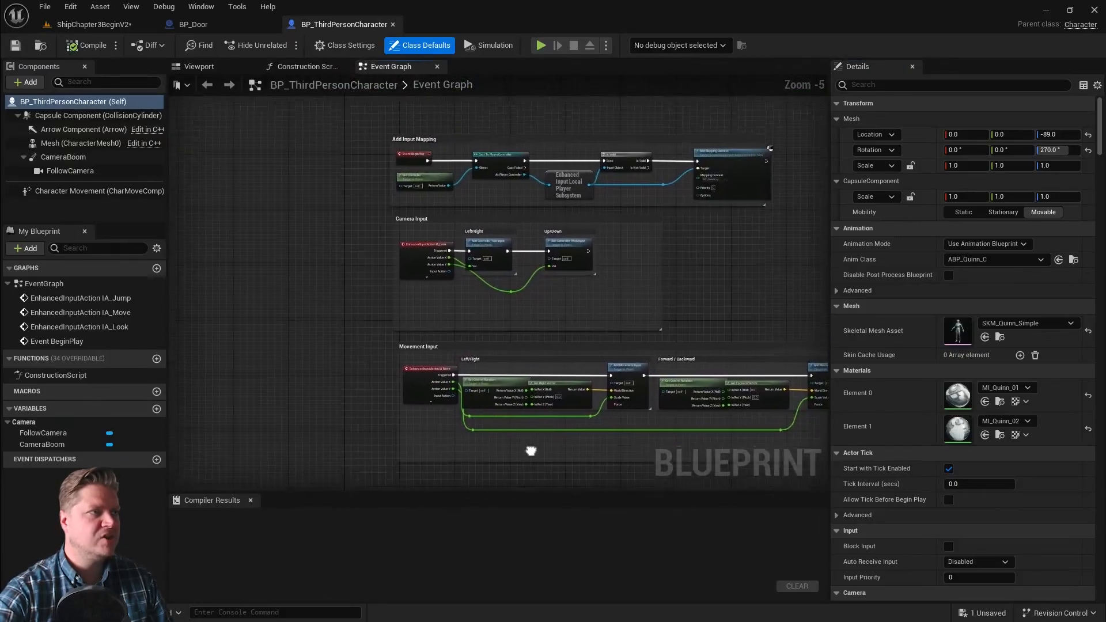
scroll(369, 391, "up", 2)
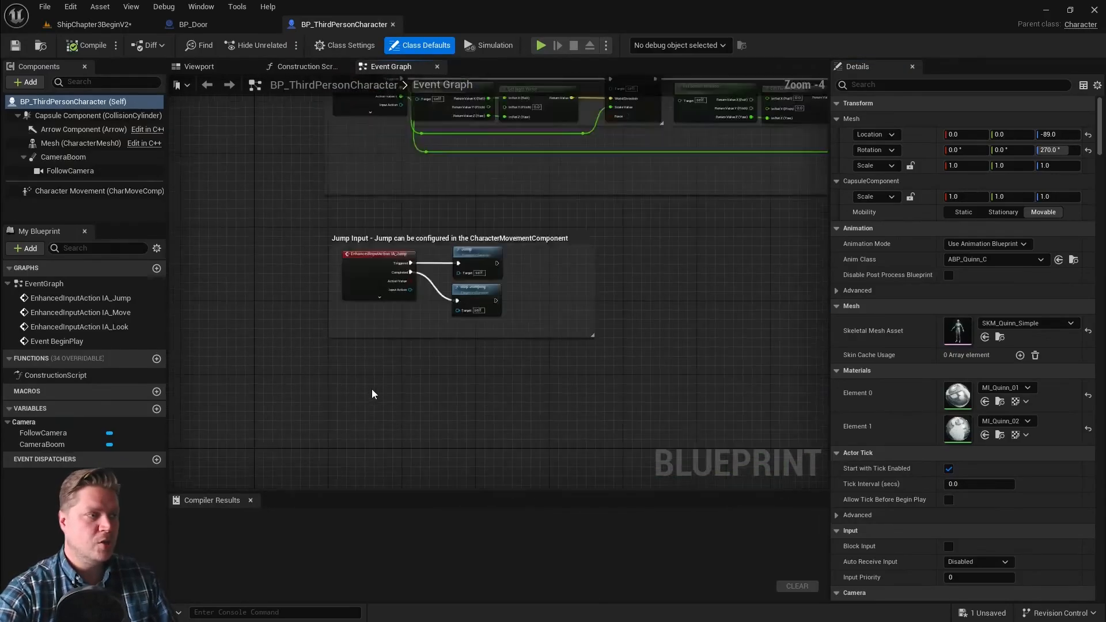
right_click(360, 321)
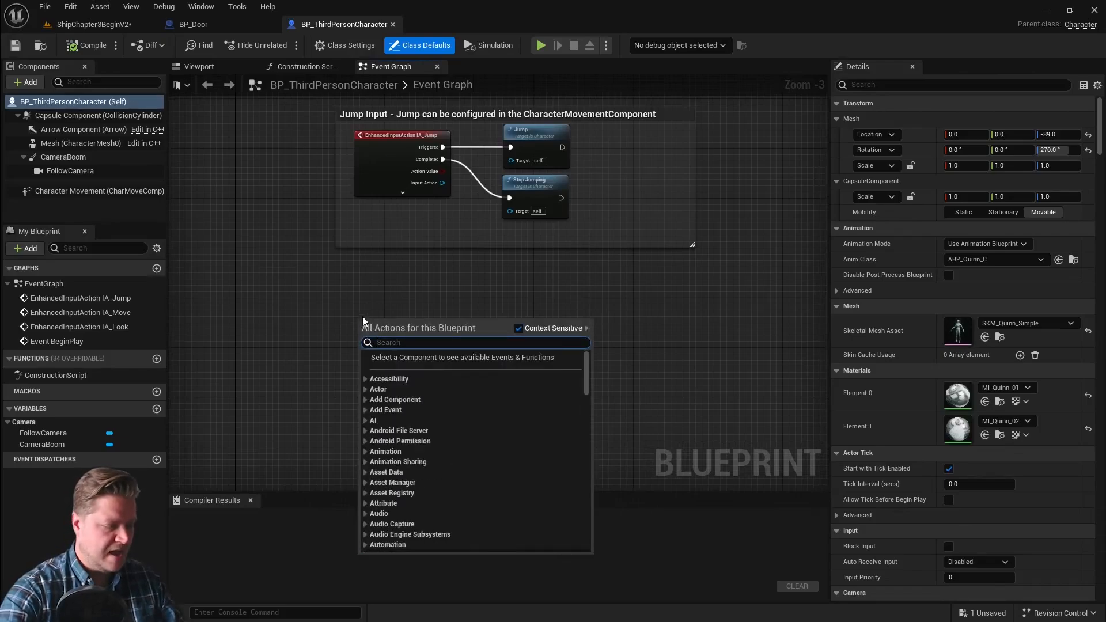
type("destroyed")
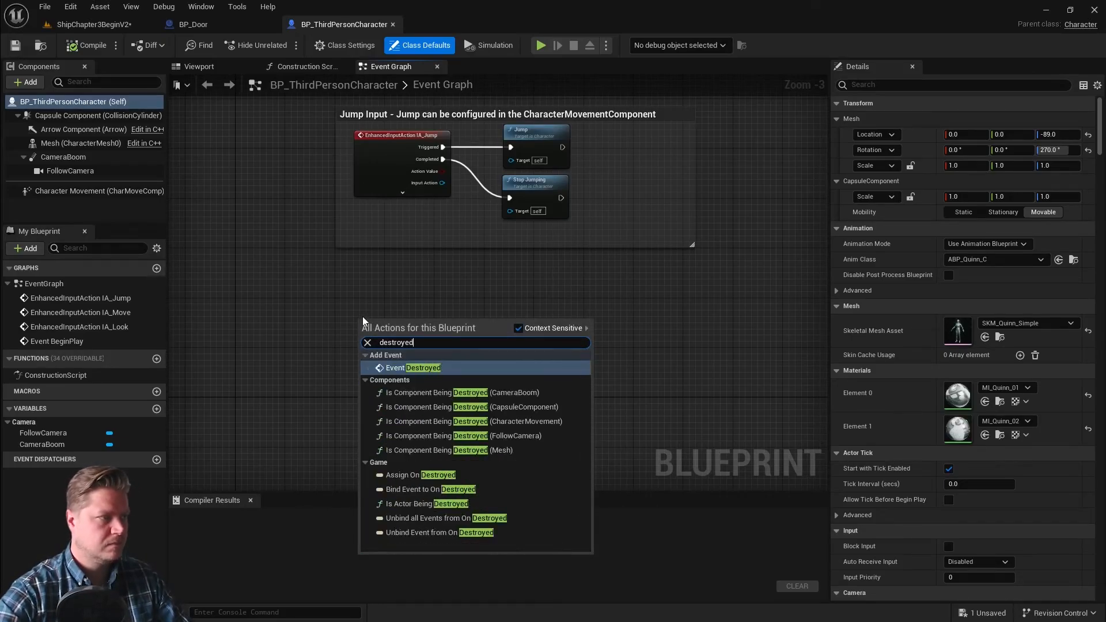
left_click(406, 368)
mouse_move(379, 326)
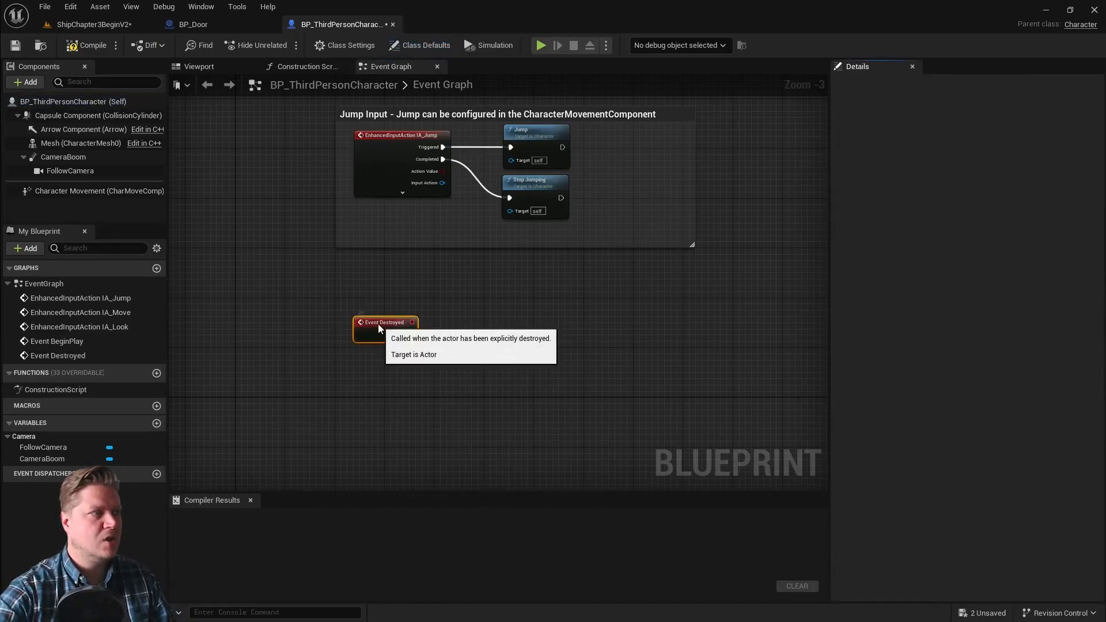
left_click_drag(379, 327, 384, 326)
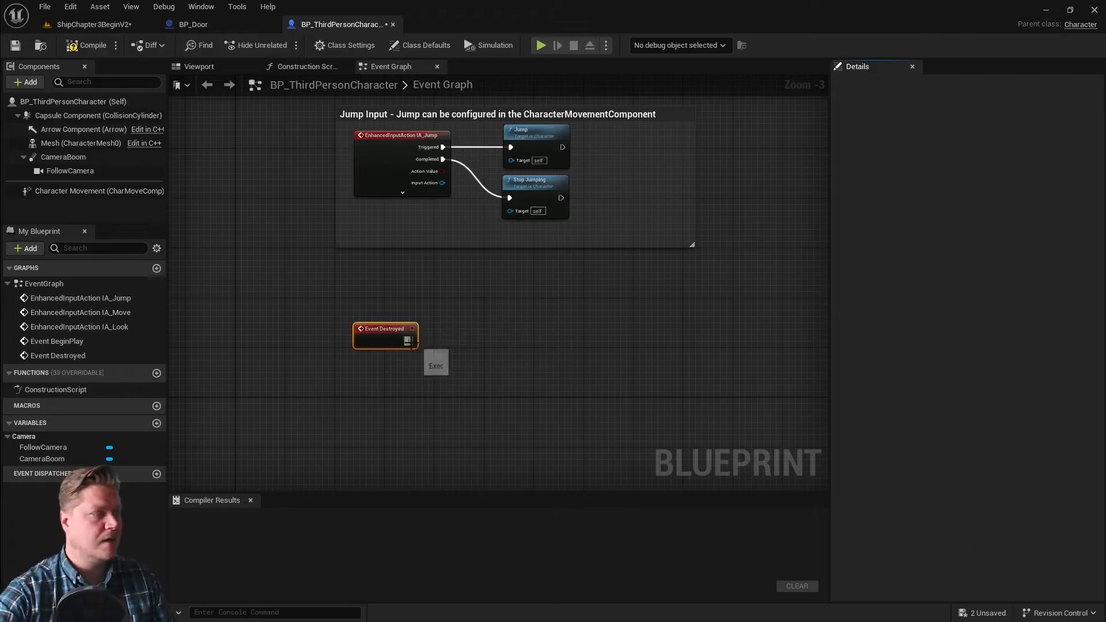
Step: Connect an Open Level (by Name) node to Event Destroyed's execution output and align it beside the event
left_click_drag(409, 341, 490, 340)
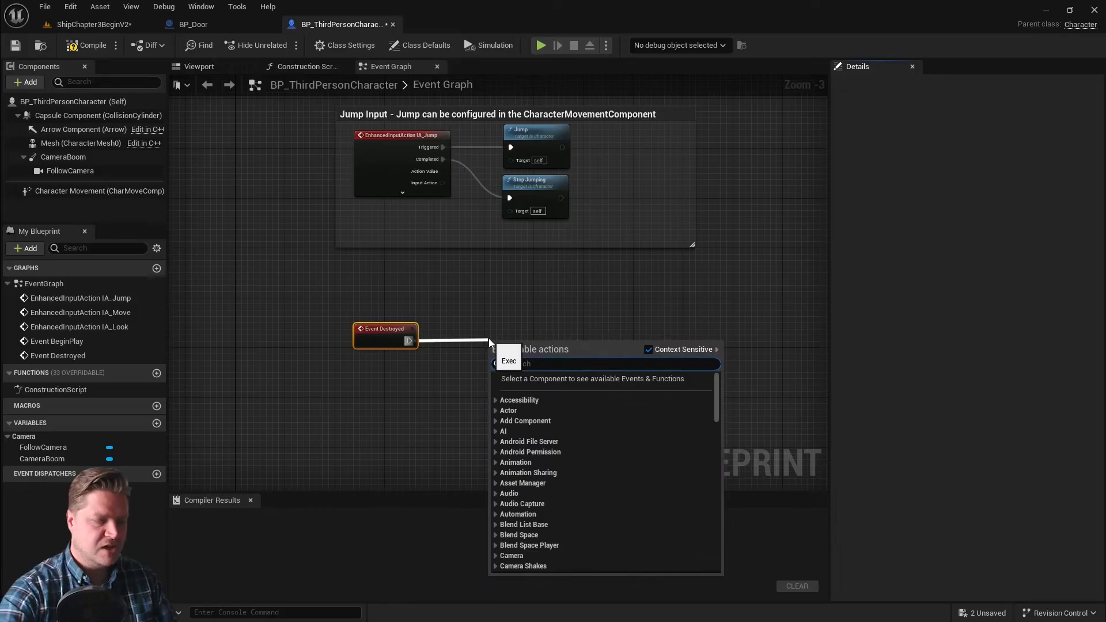
type("openlevel")
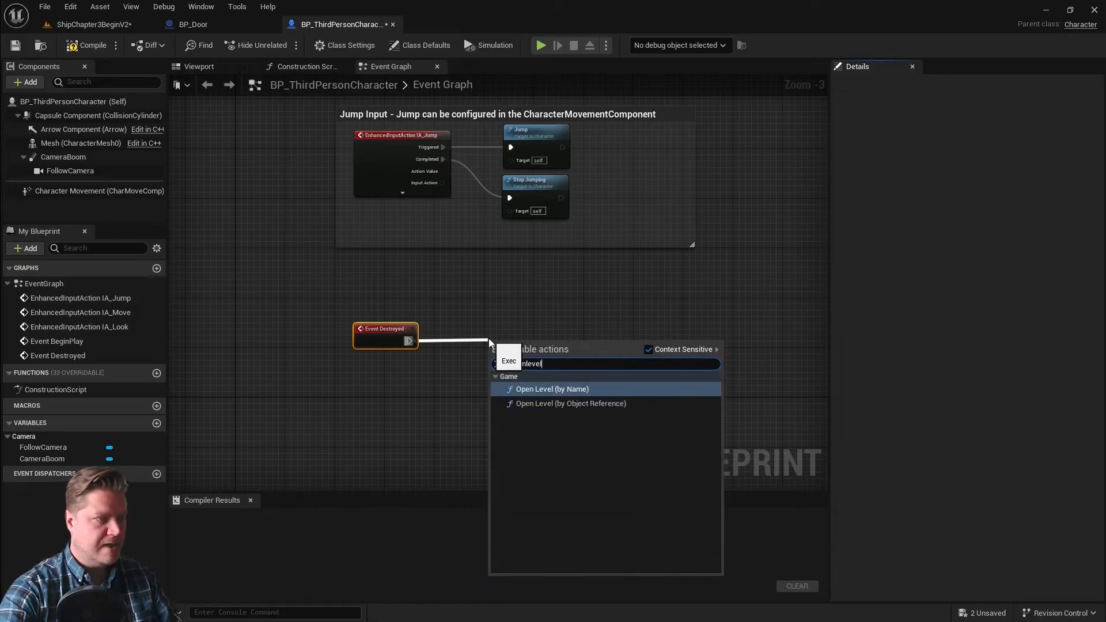
left_click(550, 390)
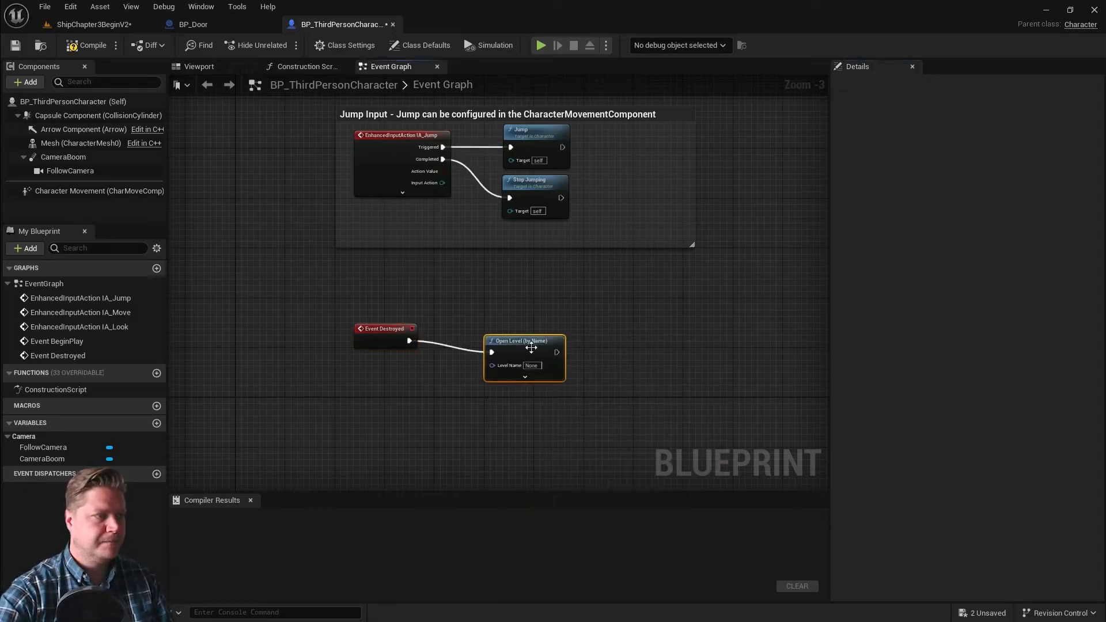
left_click_drag(520, 343, 522, 327)
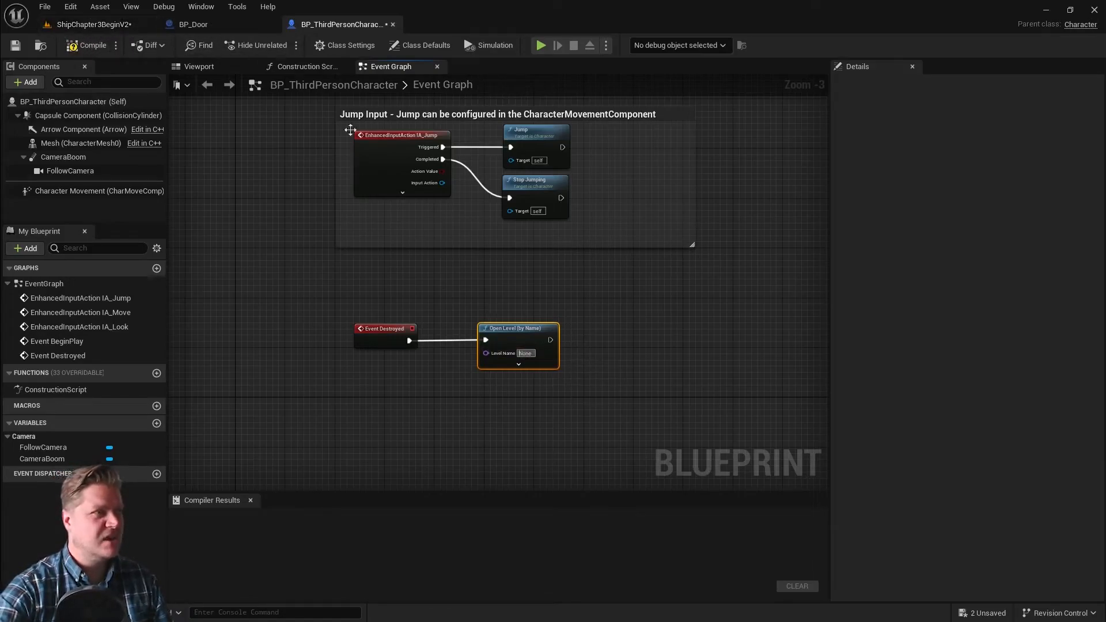
Step: Set the Open Level node's Level Name to ShipChapter3BeginV2 and compile BP_ThirdPersonCharacter
type("Ship")
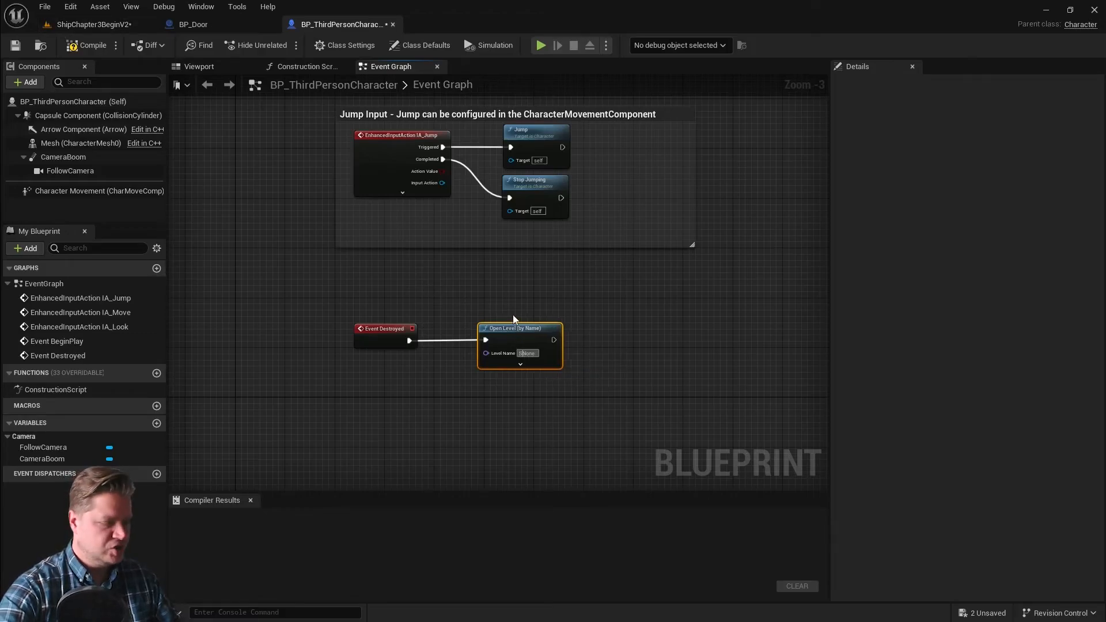
key("Delete")
key("Delete")
key("Delete")
key("Delete")
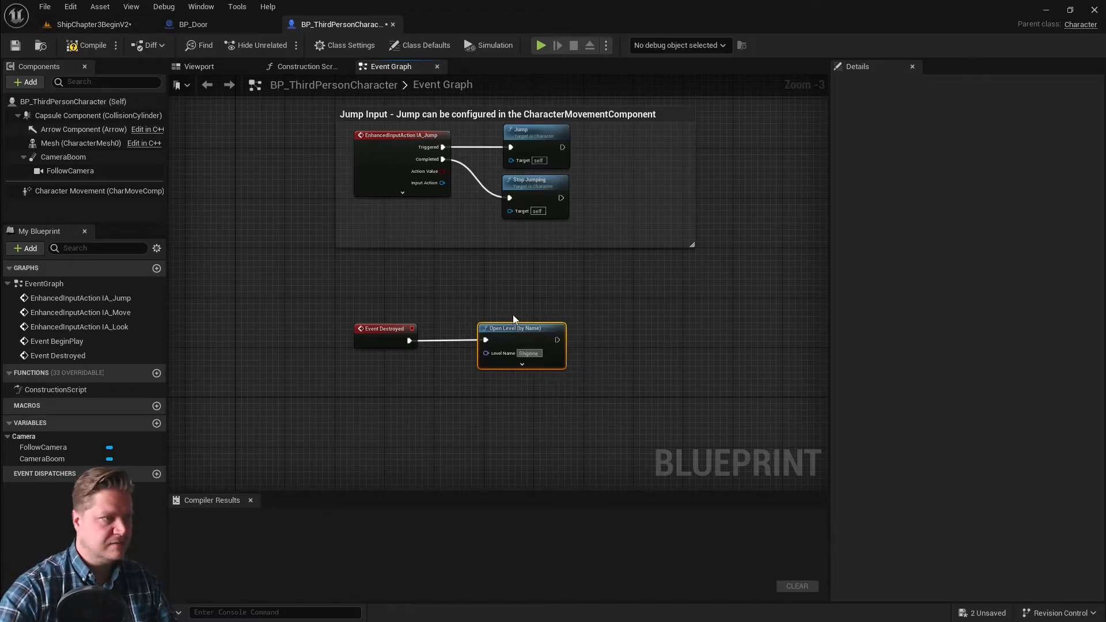
scroll(513, 314, "up", 3)
right_click_drag(500, 340, 412, 259)
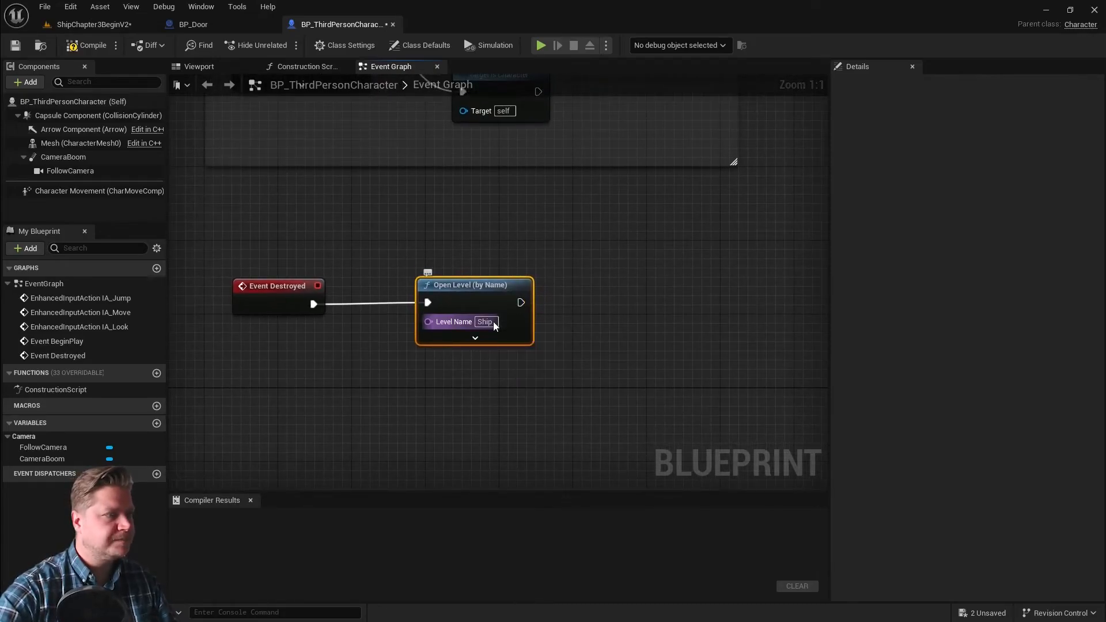
type("apter")
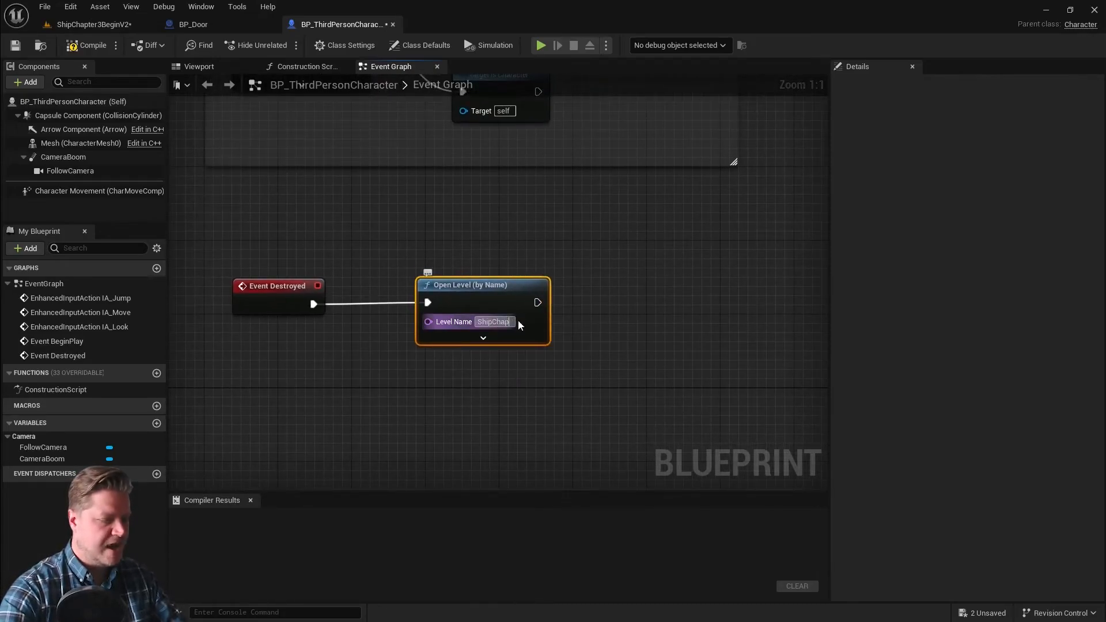
key("Return")
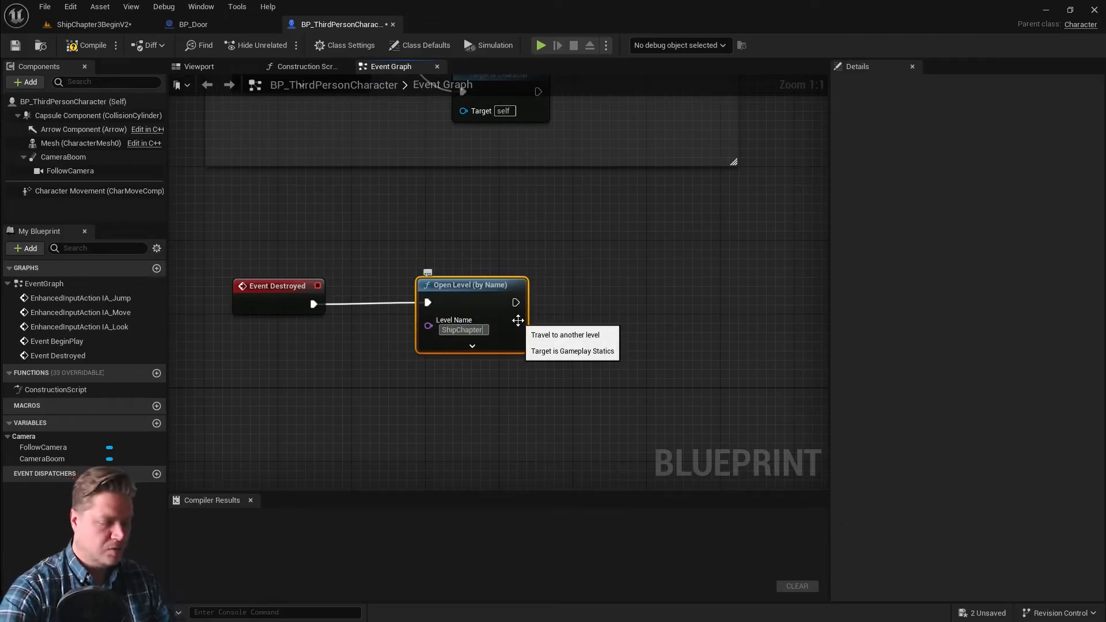
type("3Begin")
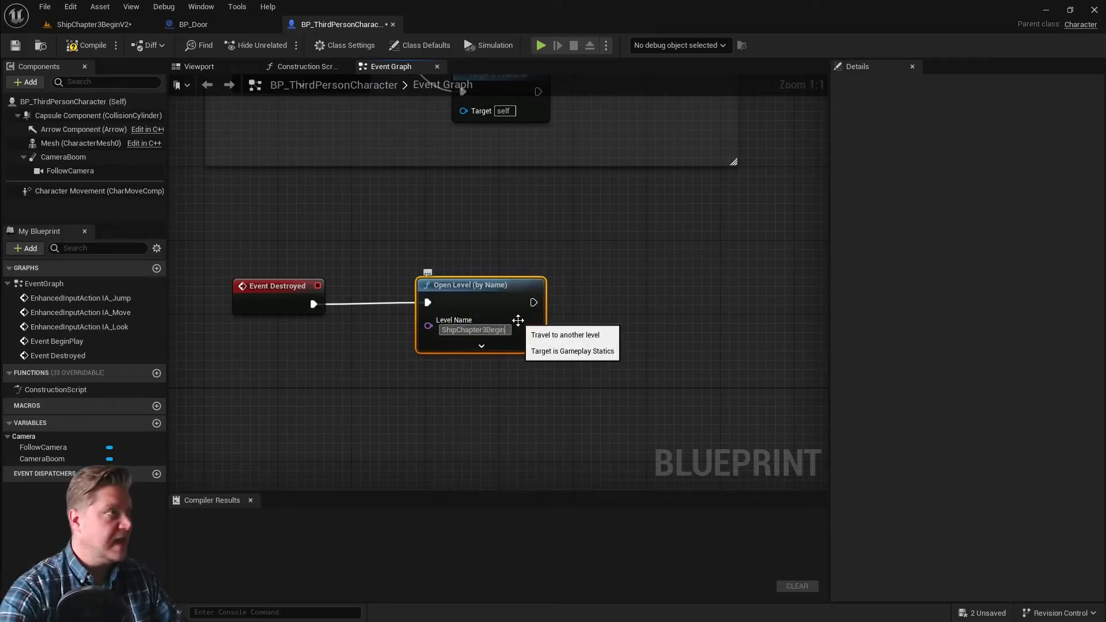
type("V2")
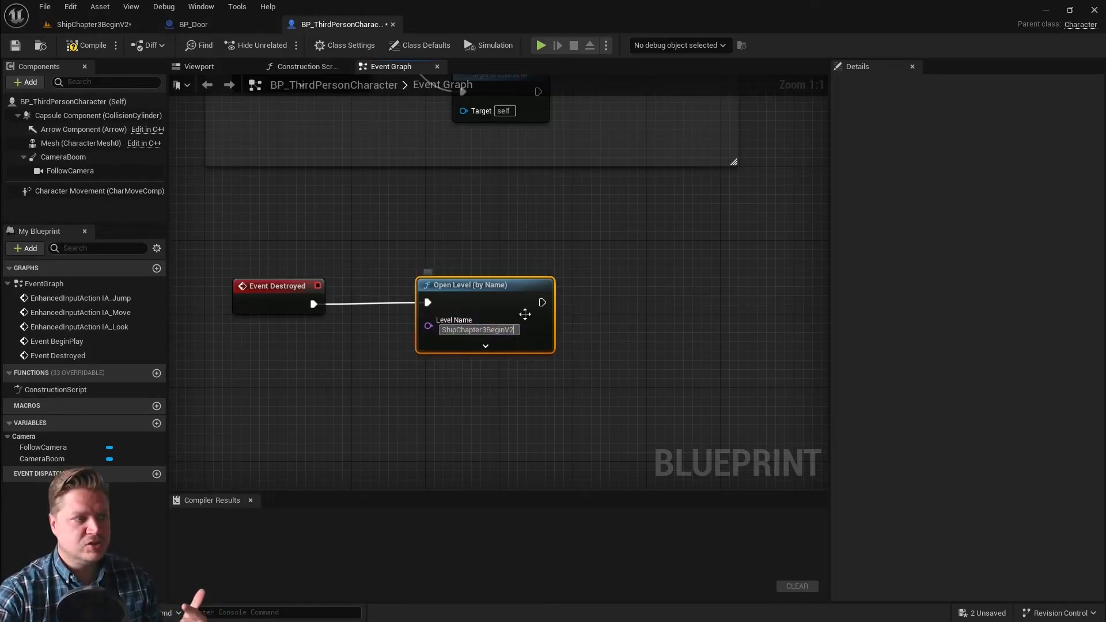
left_click(83, 46)
Step: Play-test ShipChapter3BeginV2, falling out through the doorway to check that the level restarts, and end the session
left_click(93, 24)
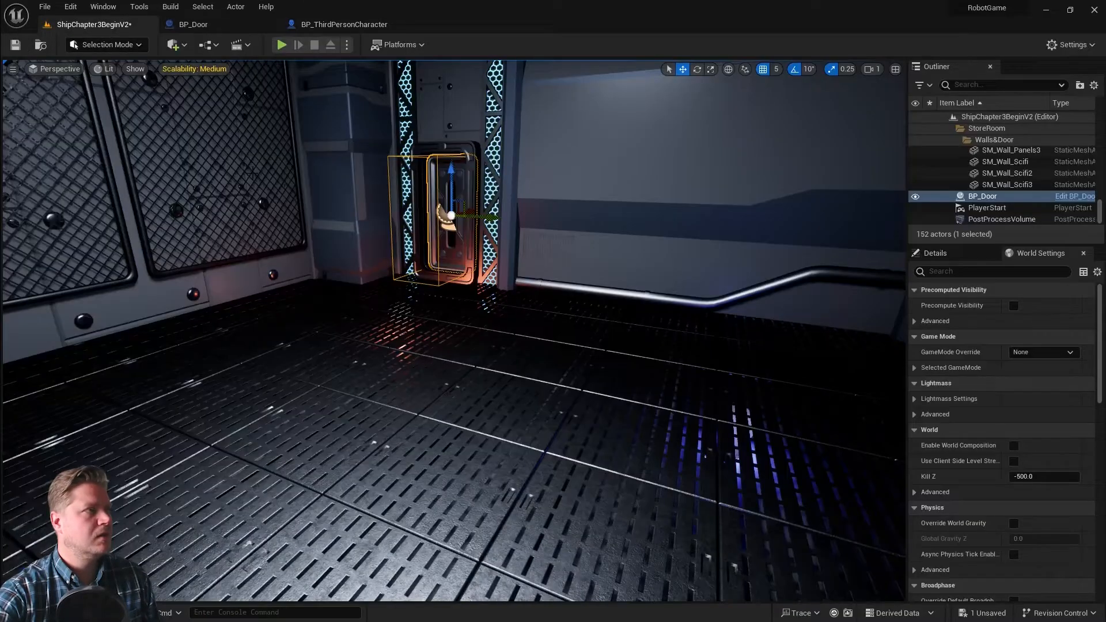
left_click(281, 44)
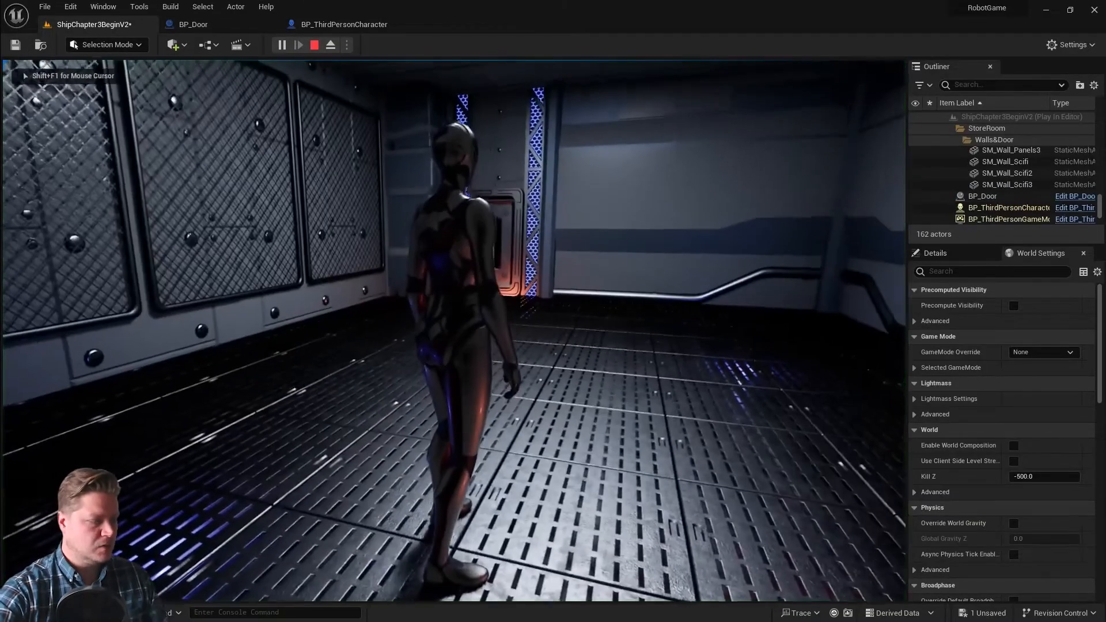
key("w")
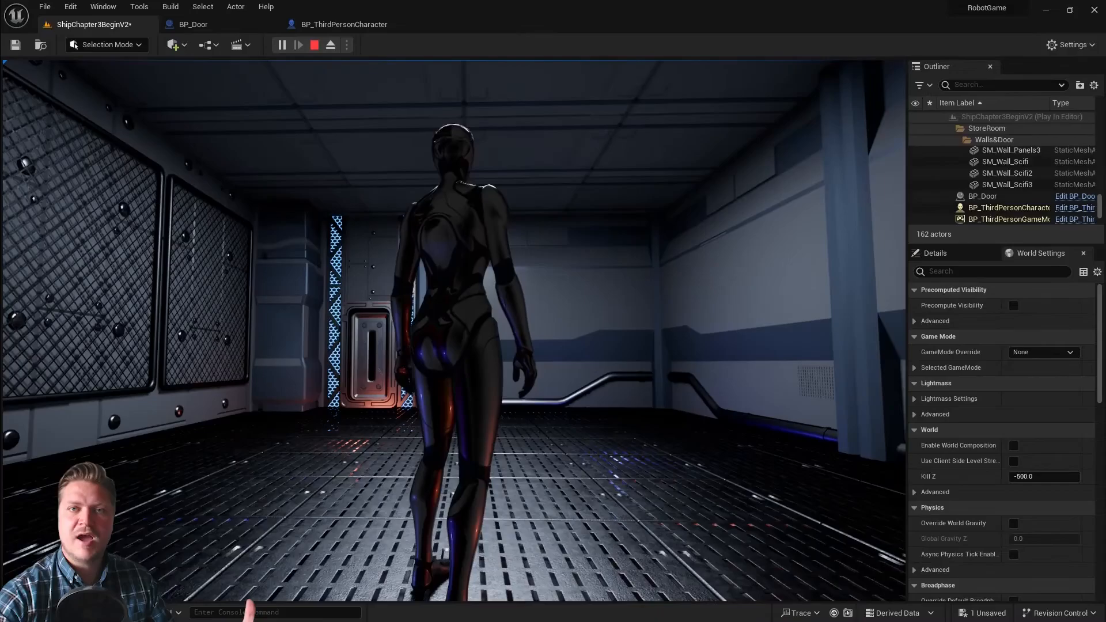
key("w")
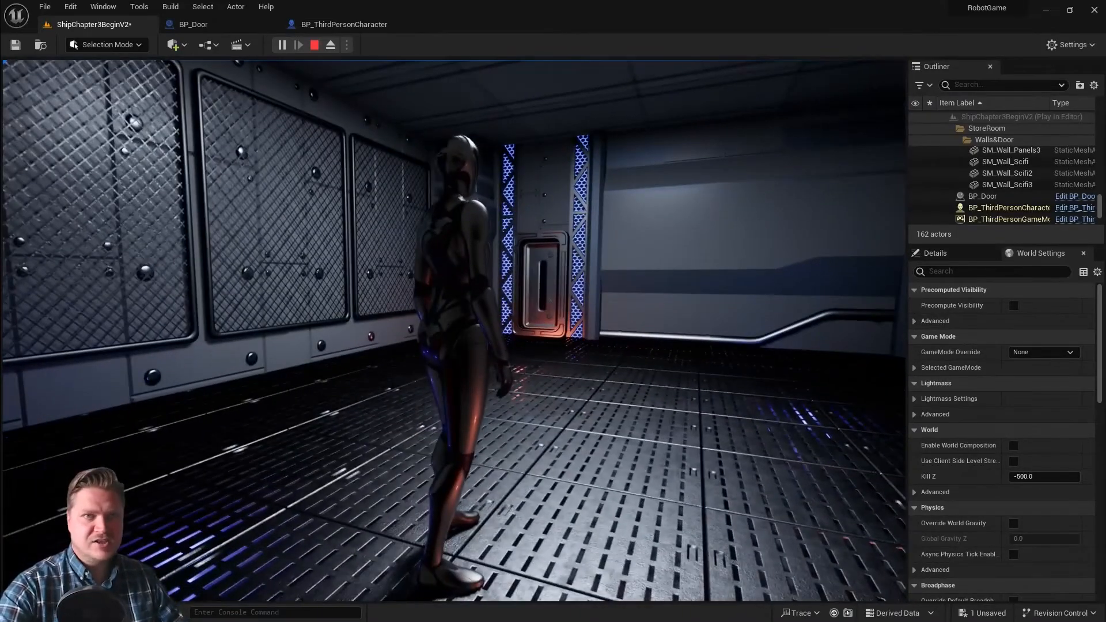
key("Escape")
left_click(541, 295)
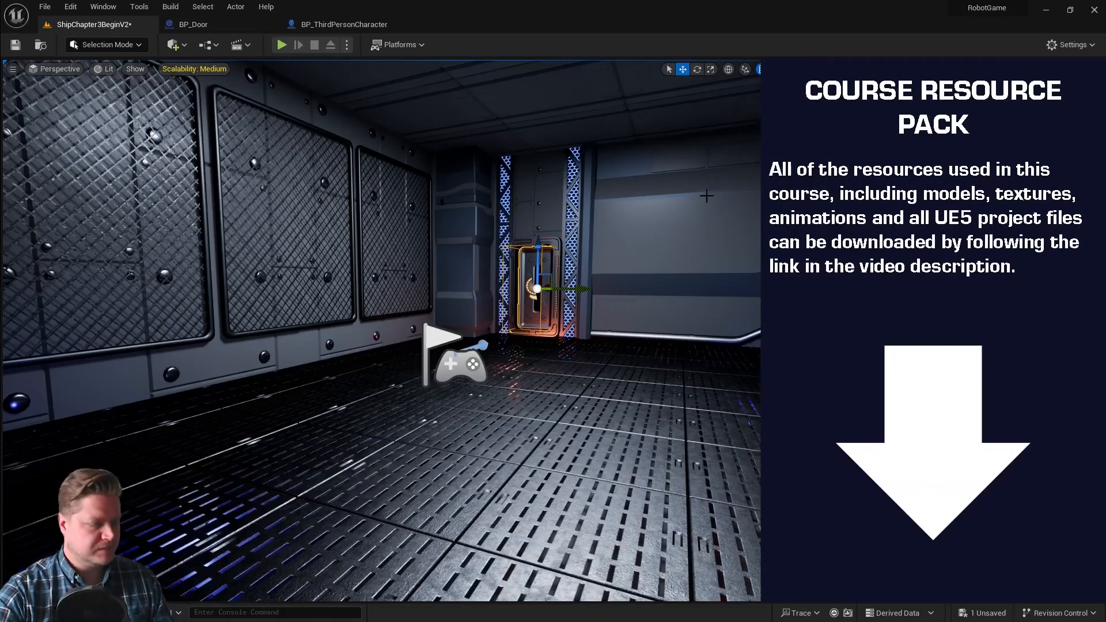
Step: Import SM_KeyCard.fbx from the Chapter 3 resources into the Content/Meshes folder with the default FBX import options
key("ctrl+space")
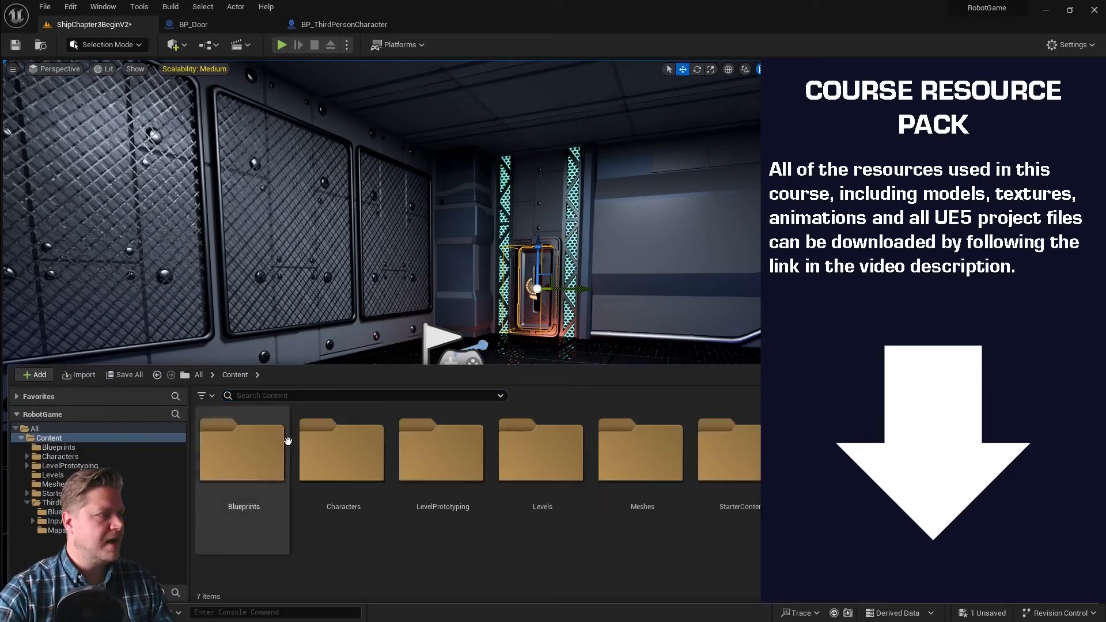
double_click(645, 455)
scroll(414, 495, "down", 3)
right_click(460, 494)
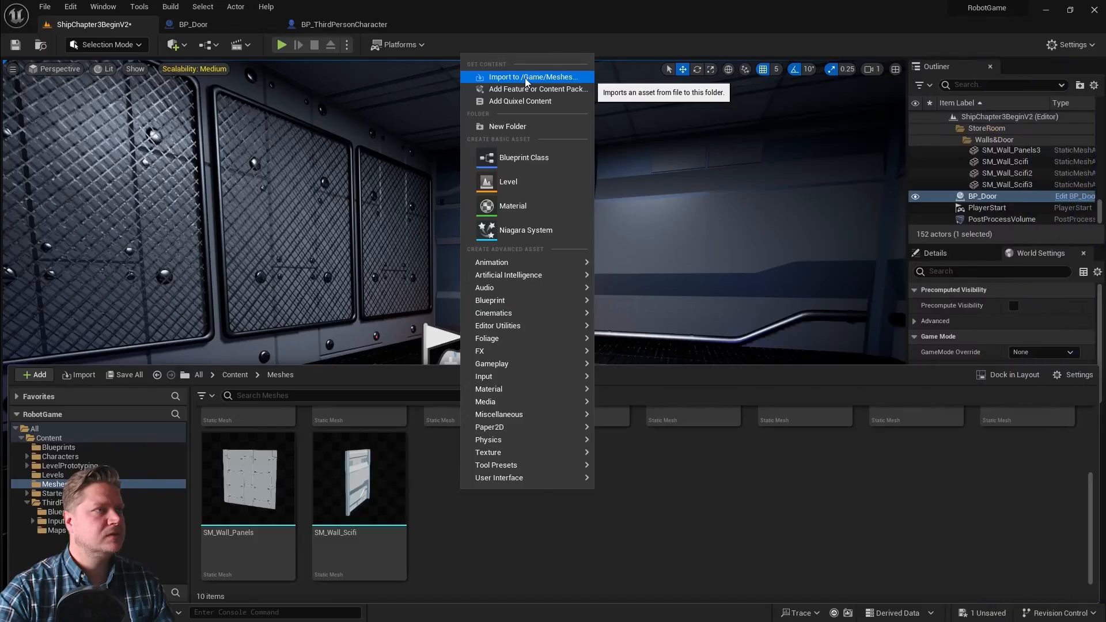
left_click(526, 78)
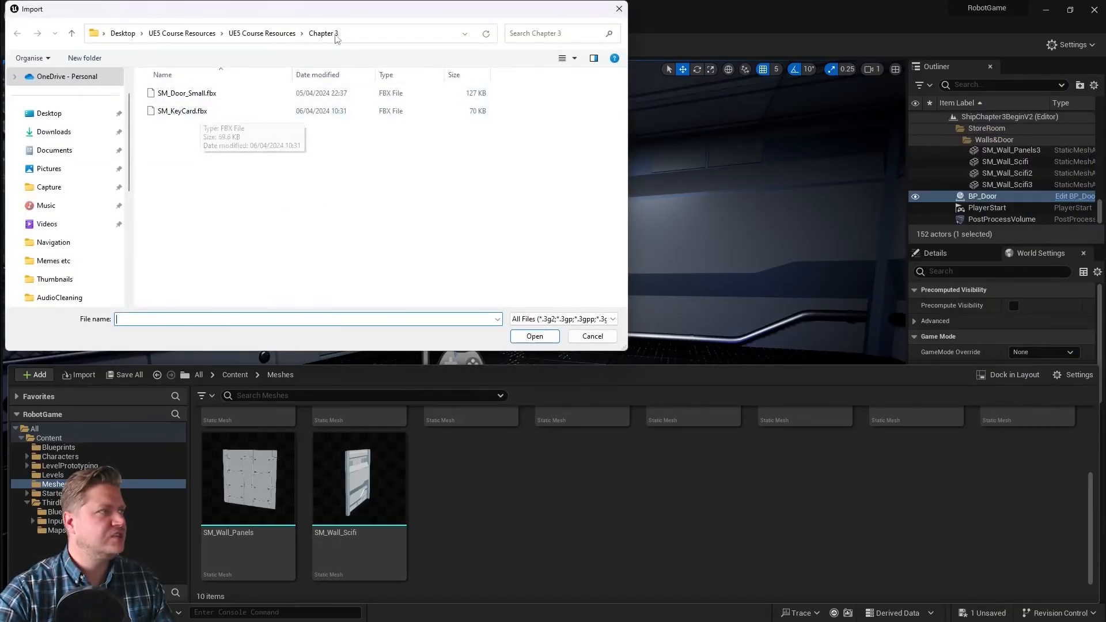
double_click(179, 112)
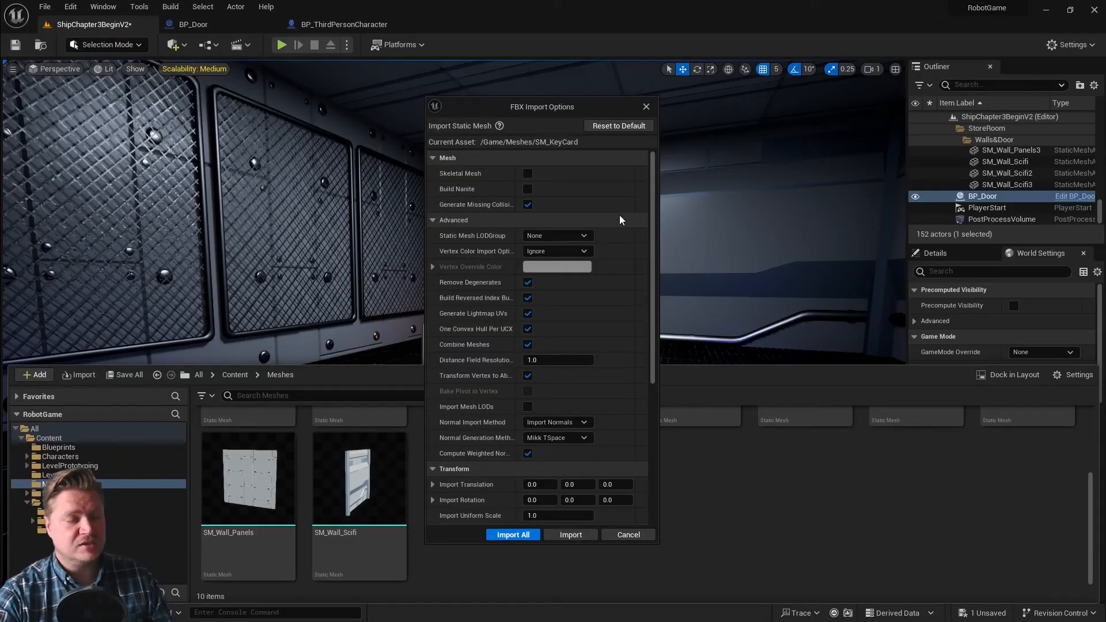
scroll(623, 217, "down", 6)
scroll(566, 482, "up", 6)
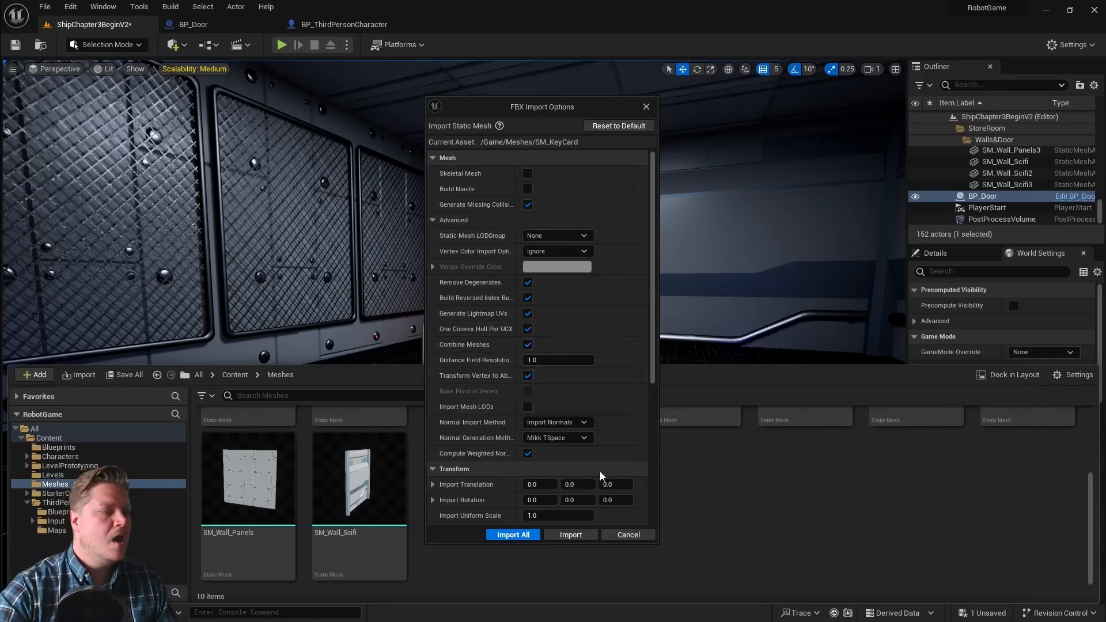
left_click(570, 536)
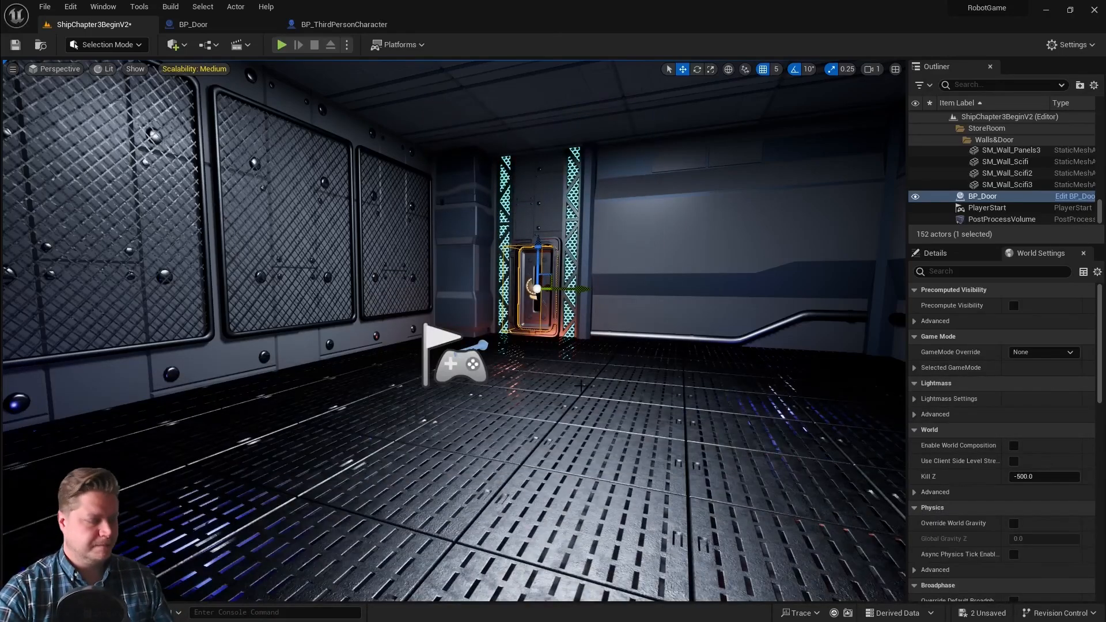
Step: Open the SM_KeyCard mesh and assign M_Metal_Chrome to its Element 0 material slot
key("ctrl+space")
left_click(471, 483)
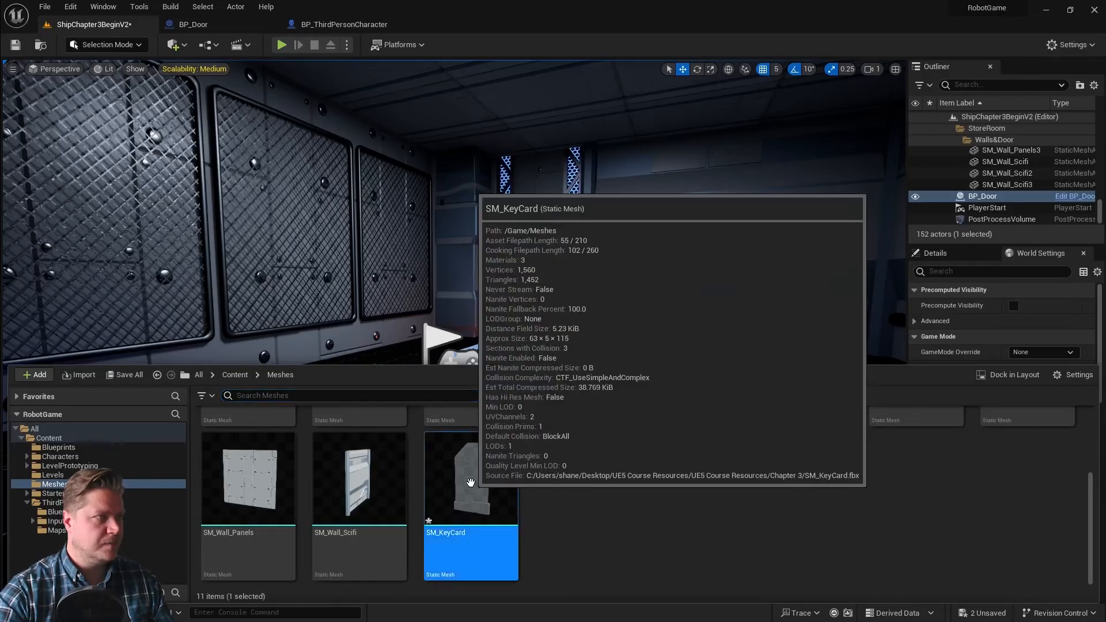
double_click(471, 483)
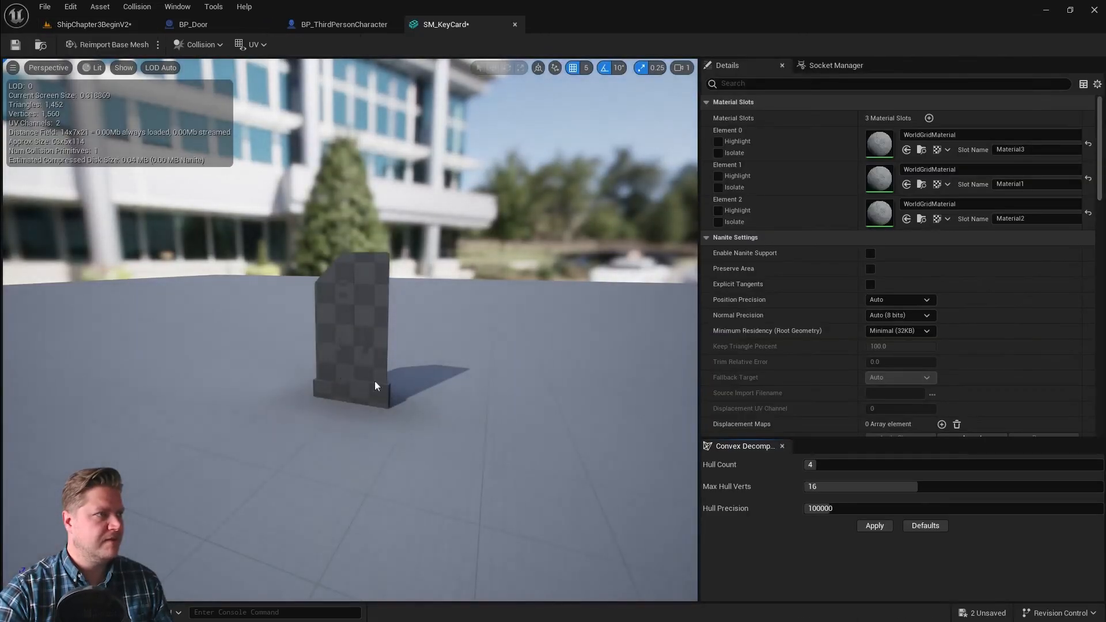
left_click_drag(309, 375, 335, 374)
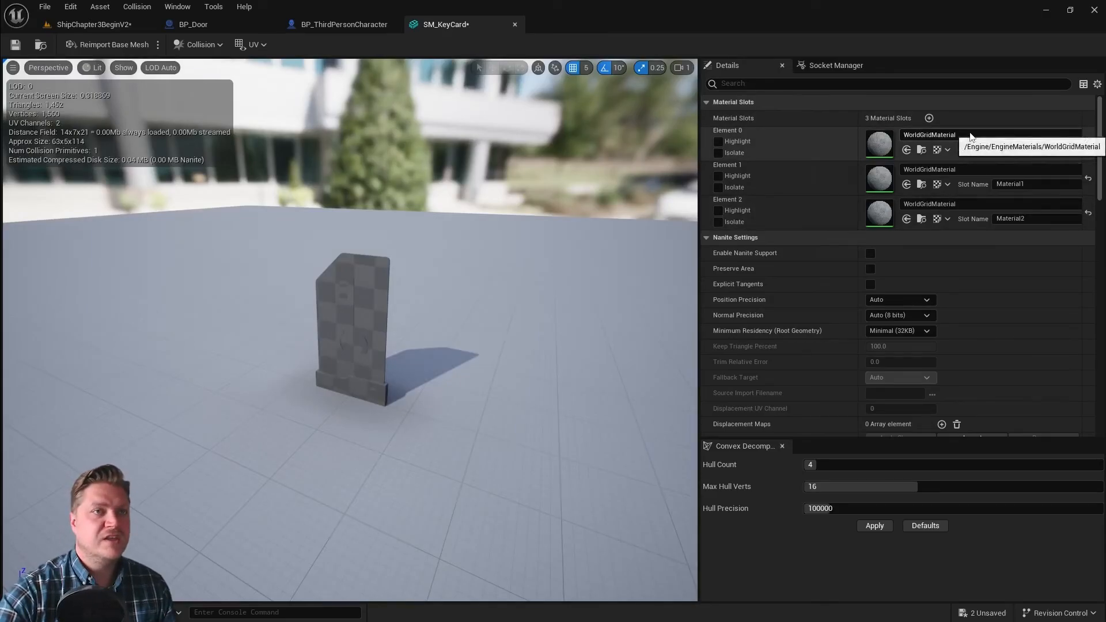
left_click(905, 135)
type("chrom")
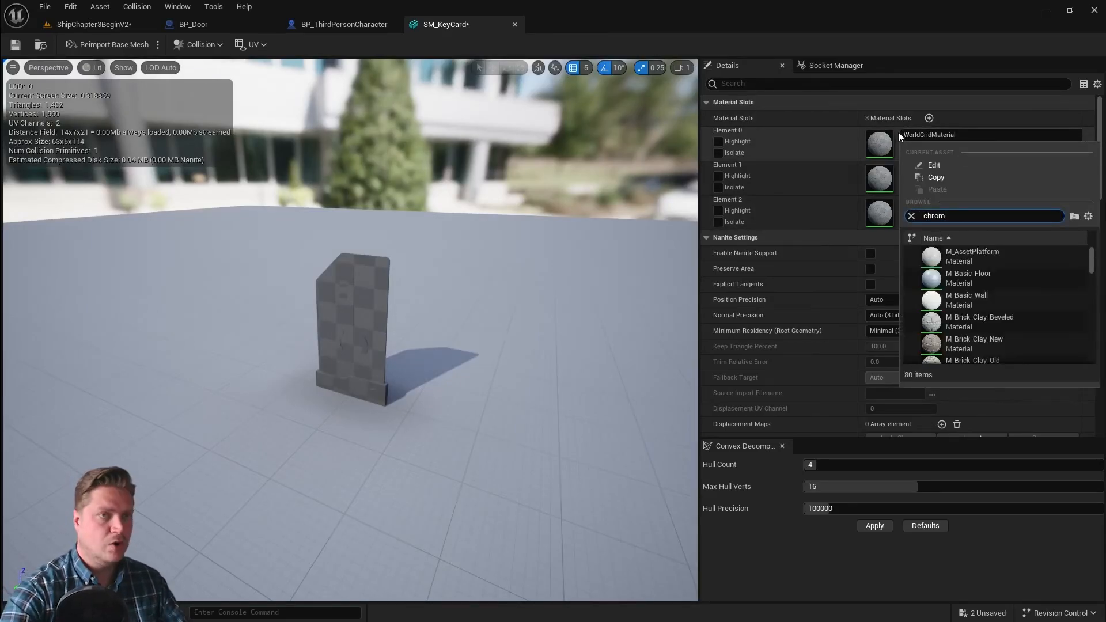
left_click(987, 259)
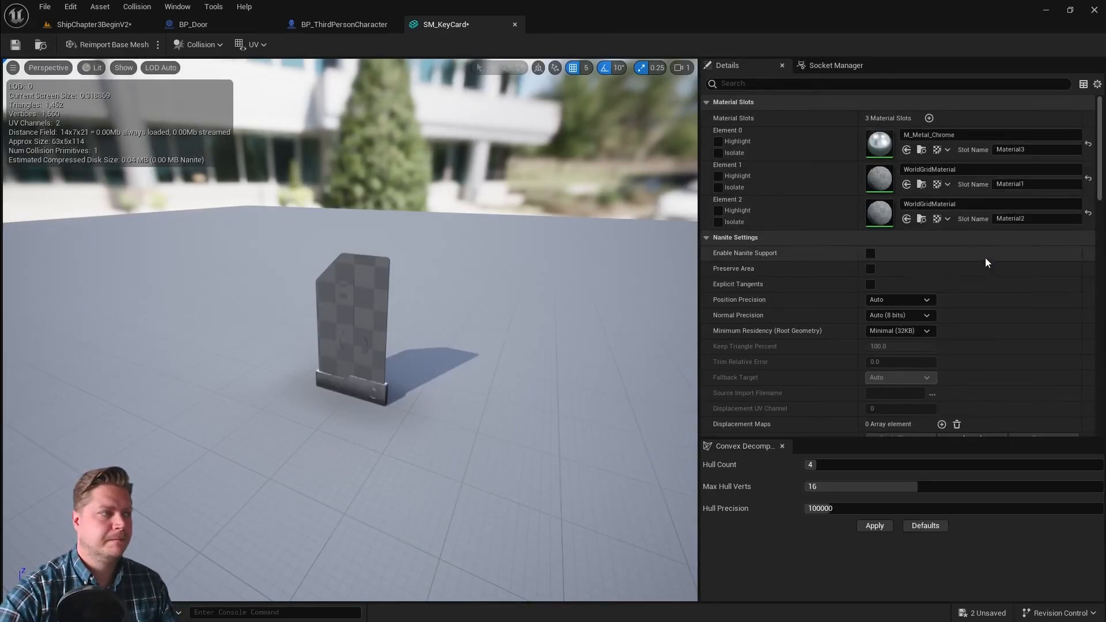
Step: Assign MI_Solid_Blue to the Element 1 material slot of SM_KeyCard
scroll(385, 366, "up", 3)
left_click_drag(388, 363, 364, 402)
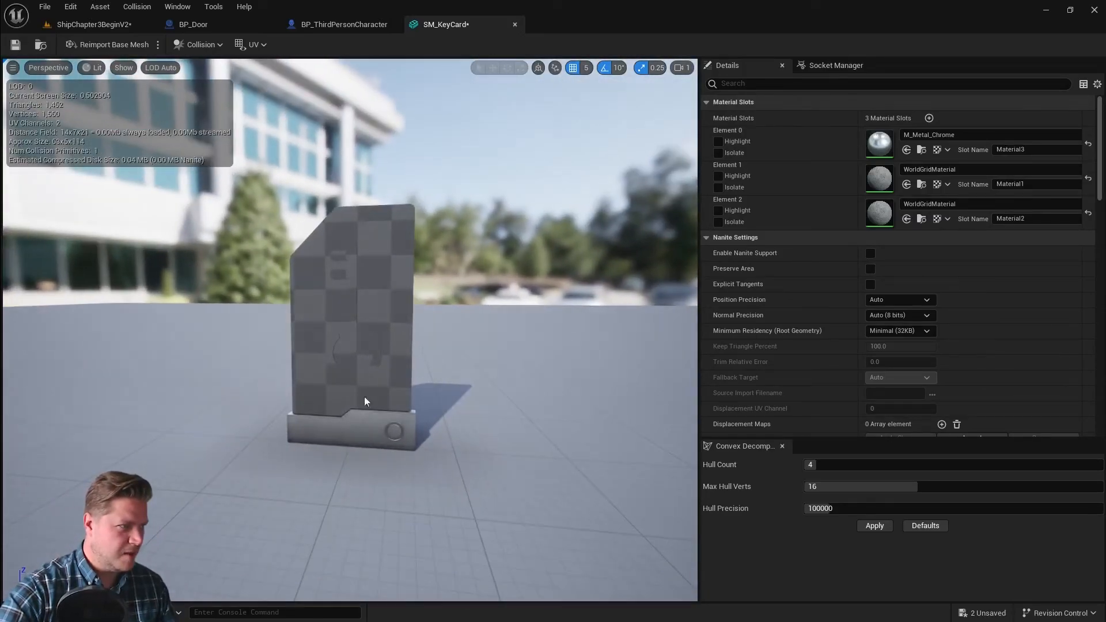
left_click(933, 170)
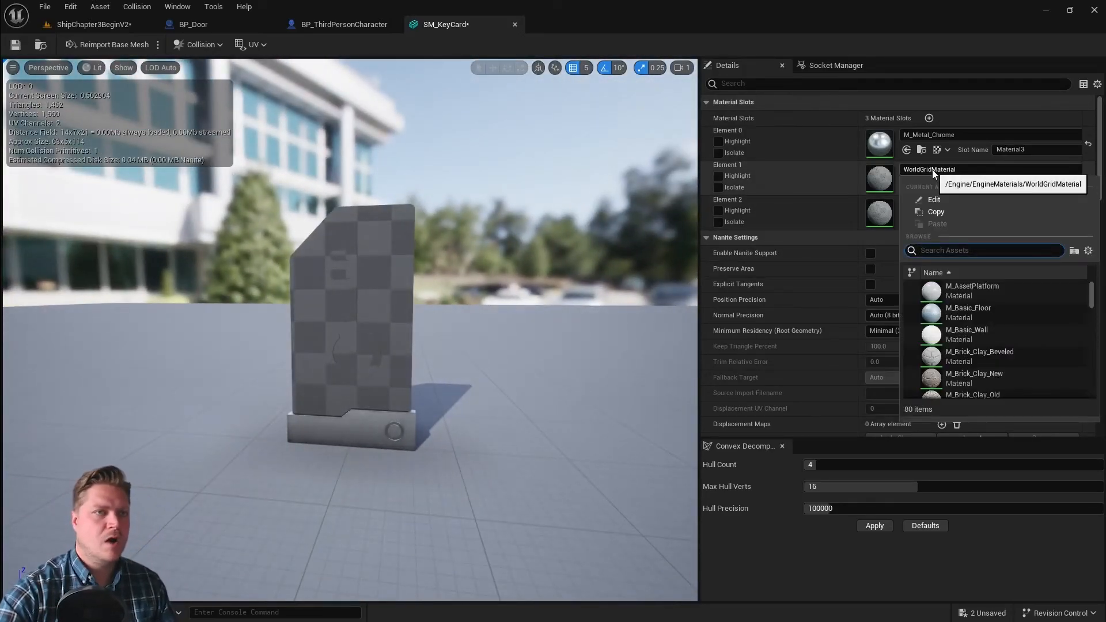
type("blue")
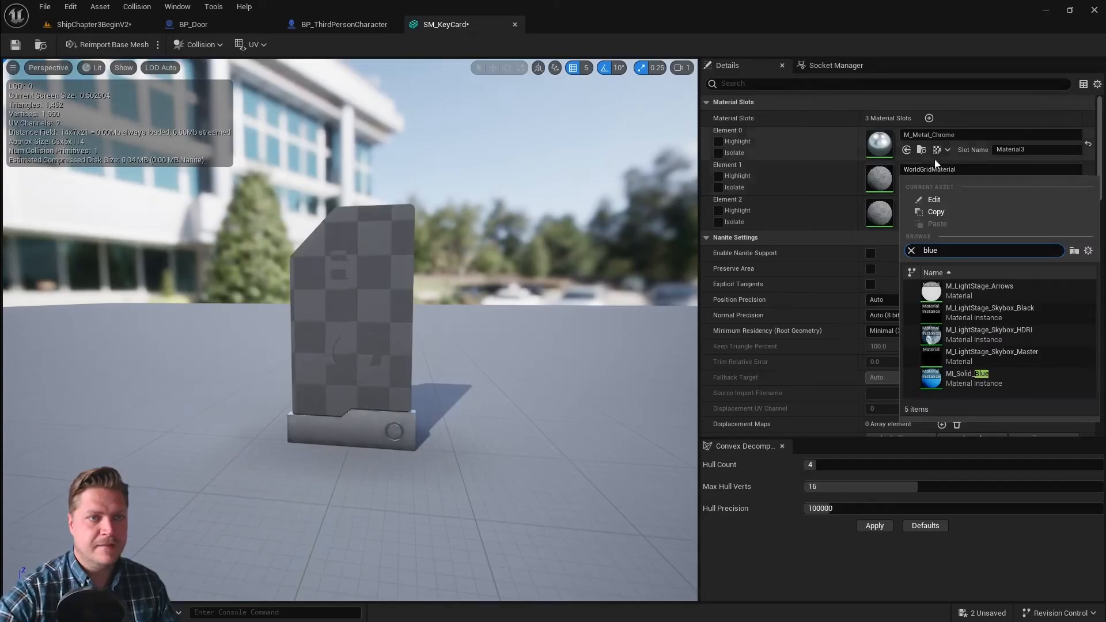
left_click(971, 377)
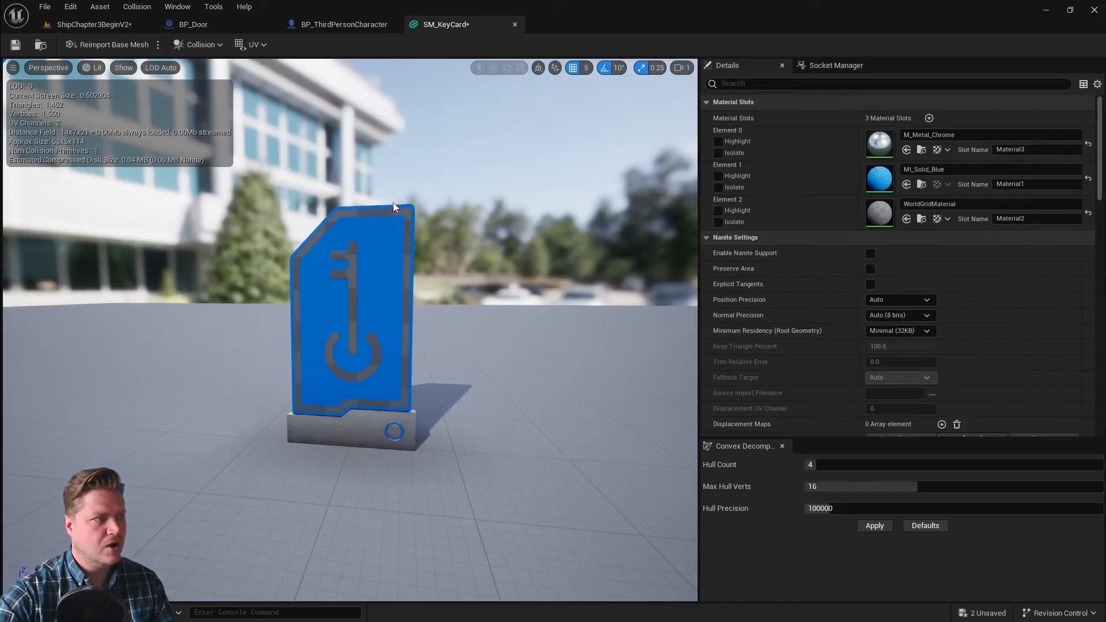
Step: Assign M_Metal_Gold to the Element 2 material slot of SM_KeyCard, and save and close the mesh
left_click(937, 203)
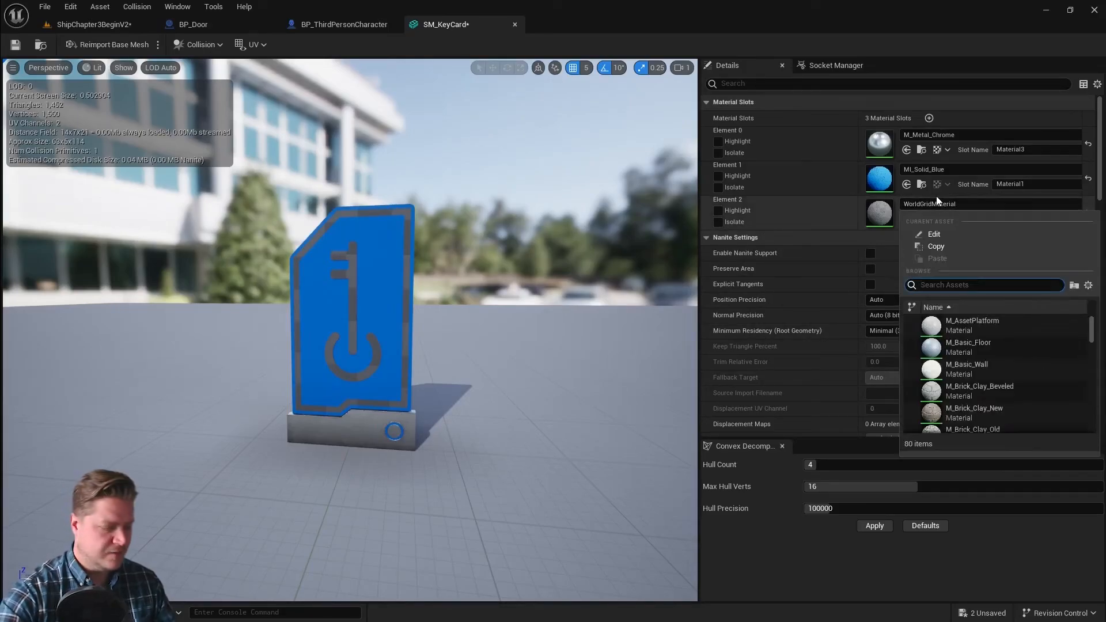
type("gold")
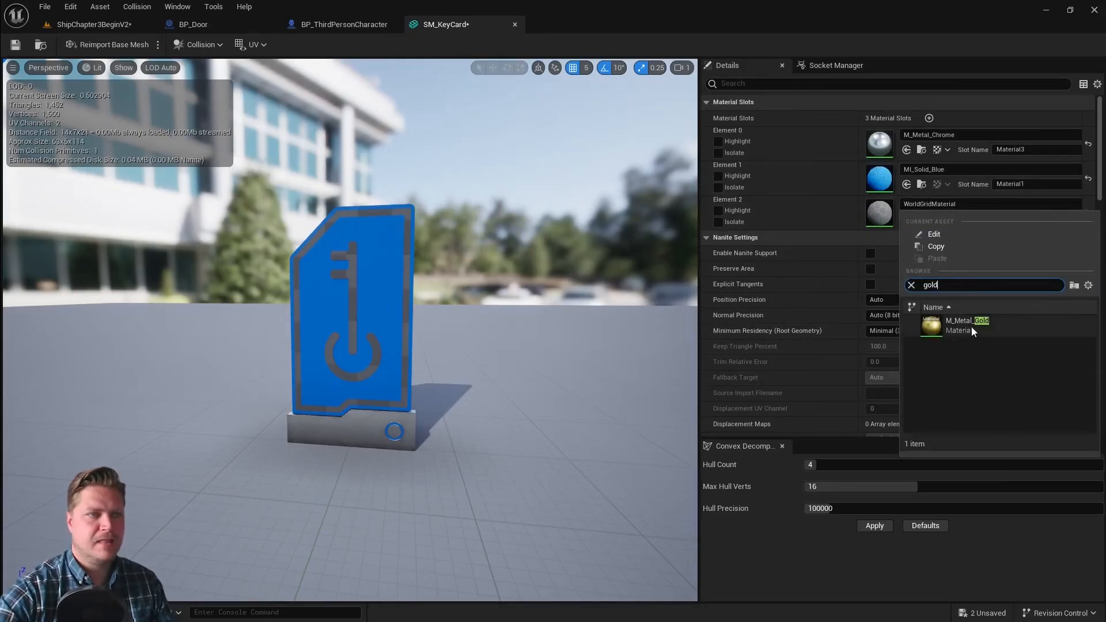
left_click(971, 324)
mouse_move(521, 328)
left_mouse_down()
mouse_move(490, 329)
mouse_move(536, 335)
mouse_move(502, 335)
mouse_move(521, 336)
mouse_move(517, 324)
left_mouse_up()
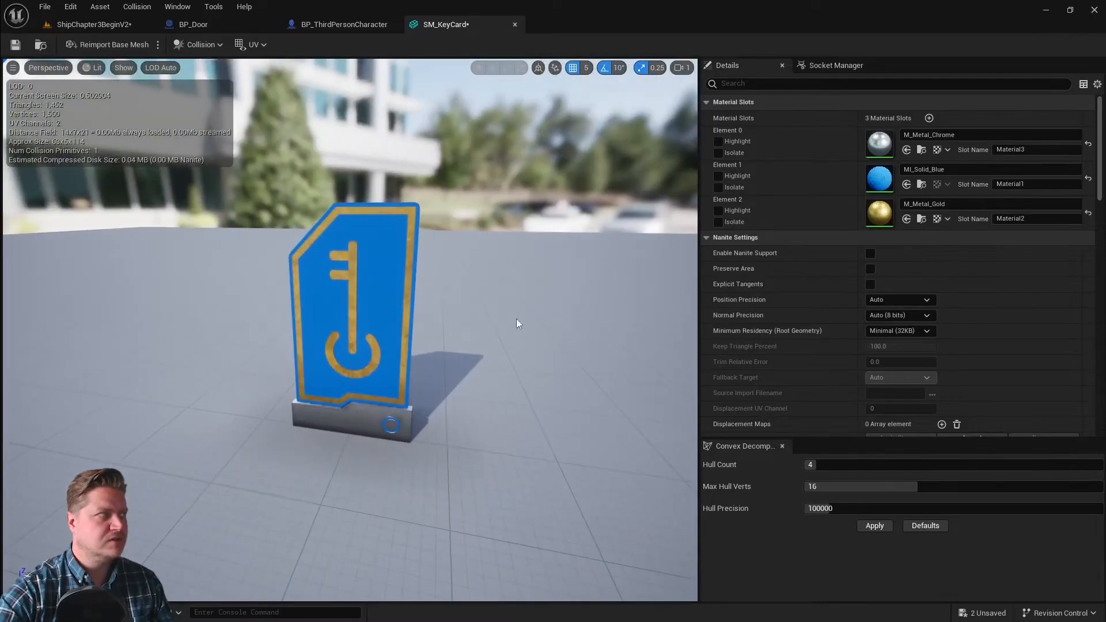
left_click(15, 45)
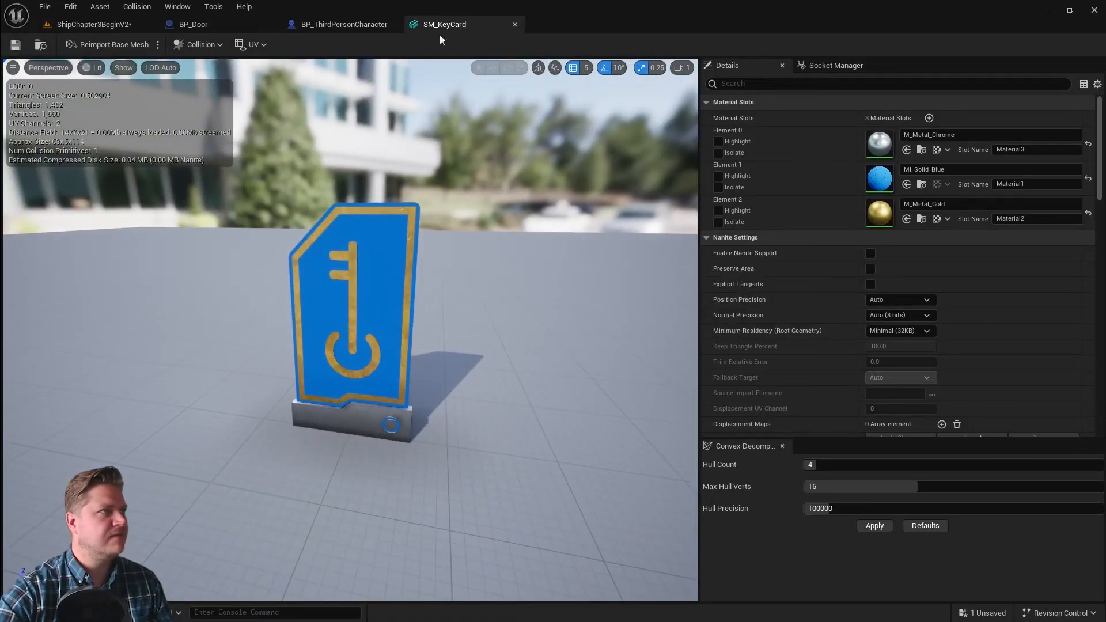
left_click(514, 24)
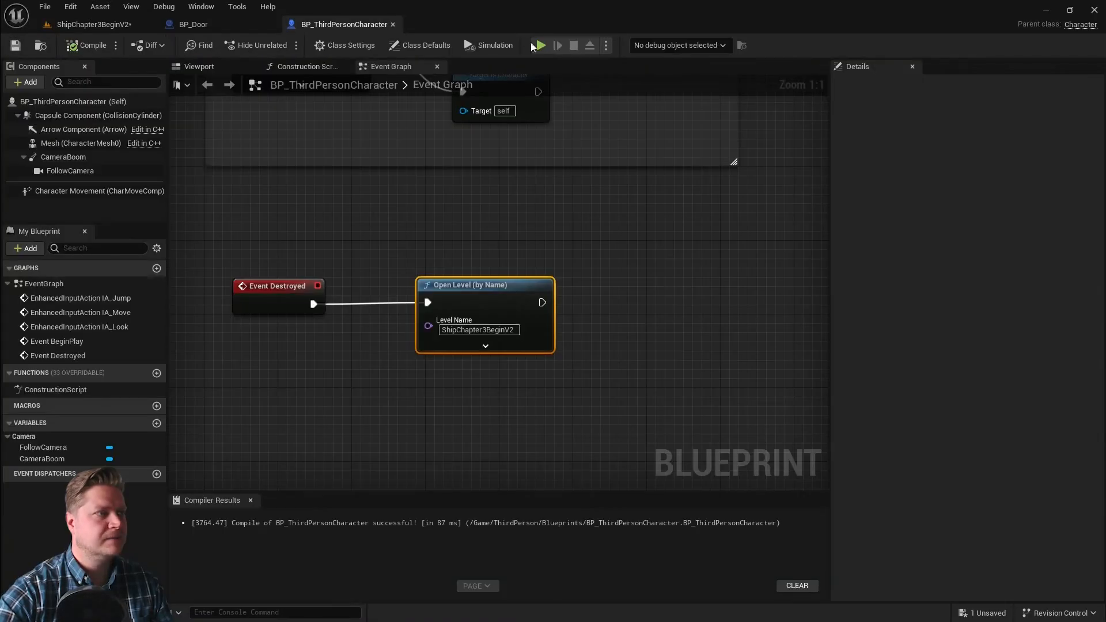
Step: Return to the ShipChapter3BeginV2 level and create a Blueprint Class with parent Actor in the Content/Blueprints folder
left_click(109, 24)
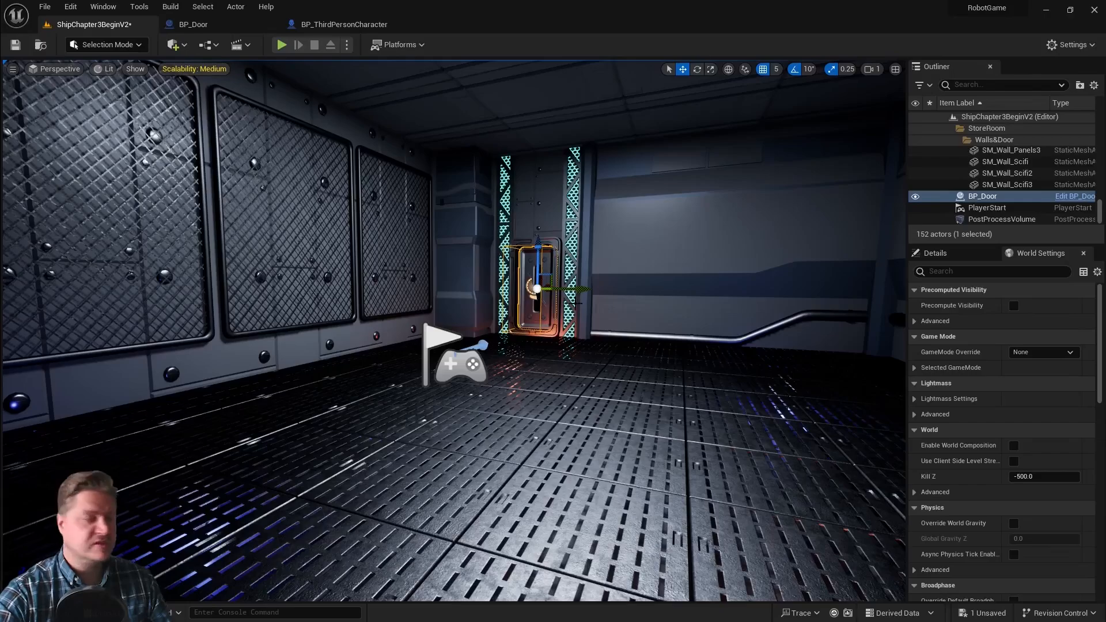
key("ctrl+space")
left_click(235, 375)
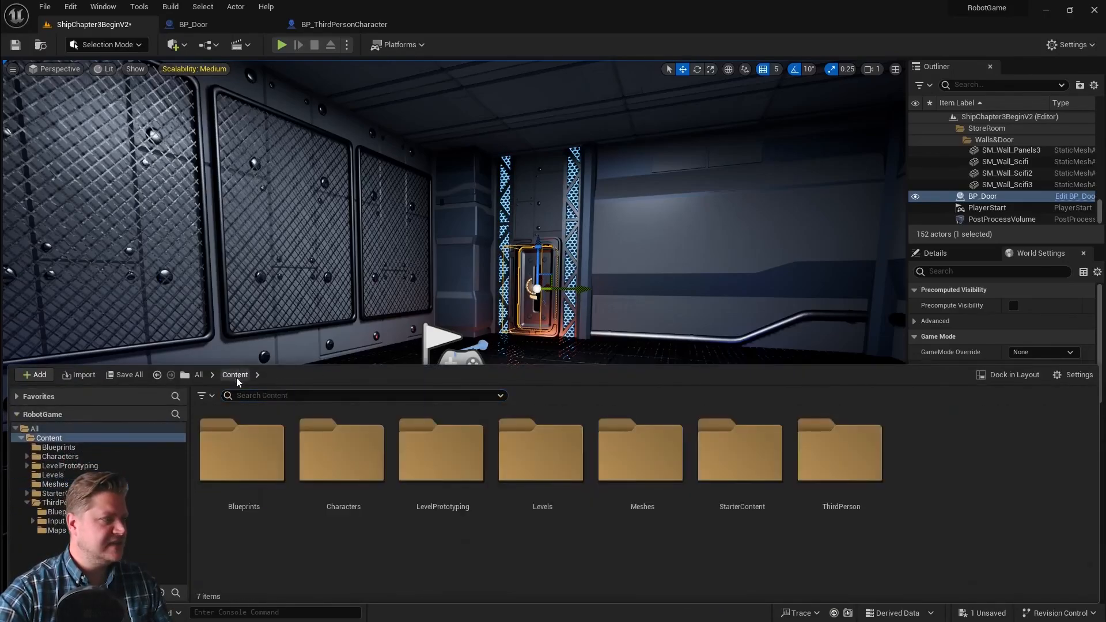
double_click(230, 451)
right_click(393, 453)
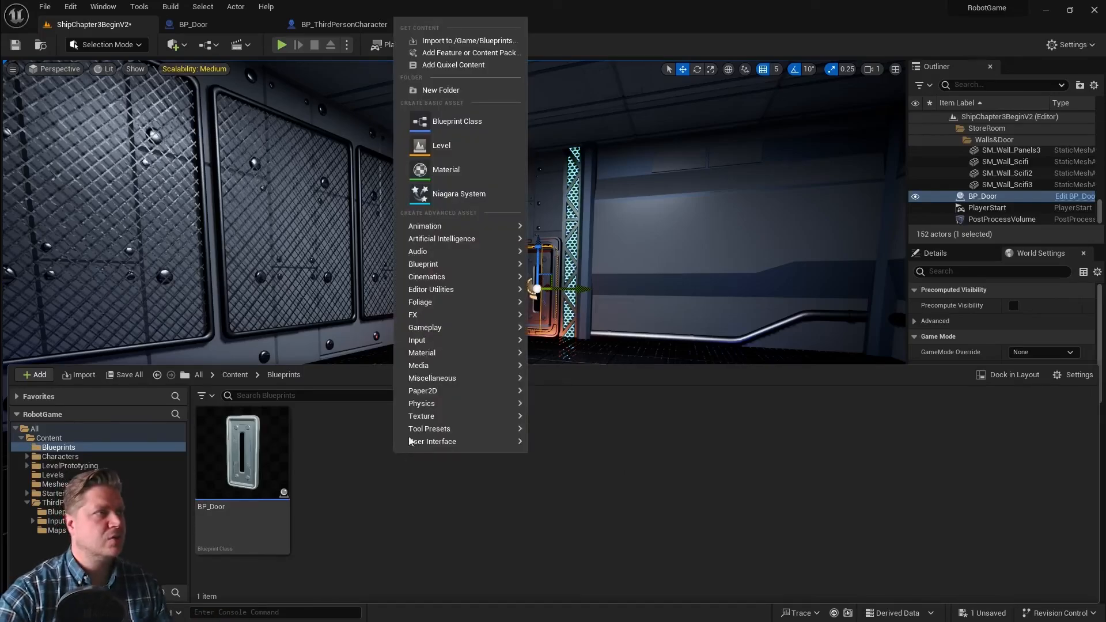
left_click(464, 128)
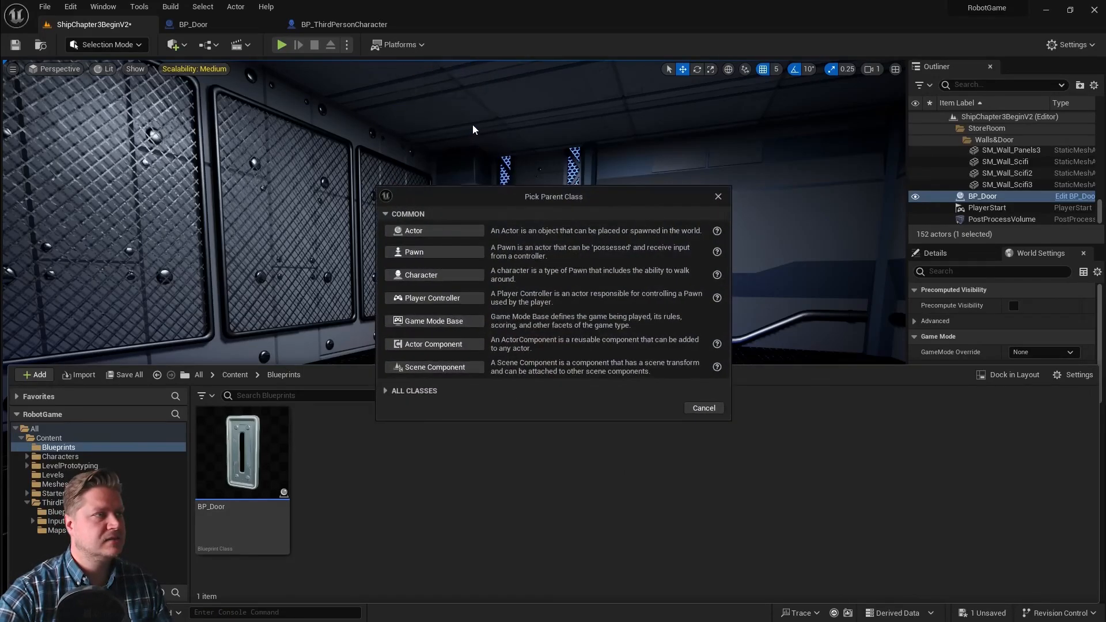
left_click(423, 230)
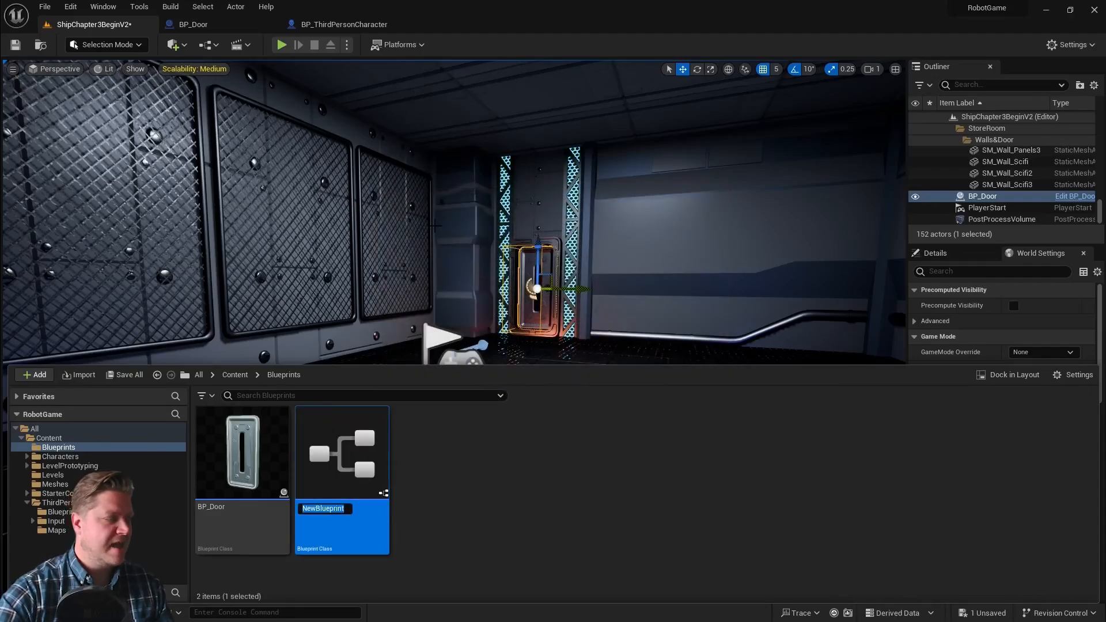
Step: Name the new blueprint BP_KeyCard
type("M_")
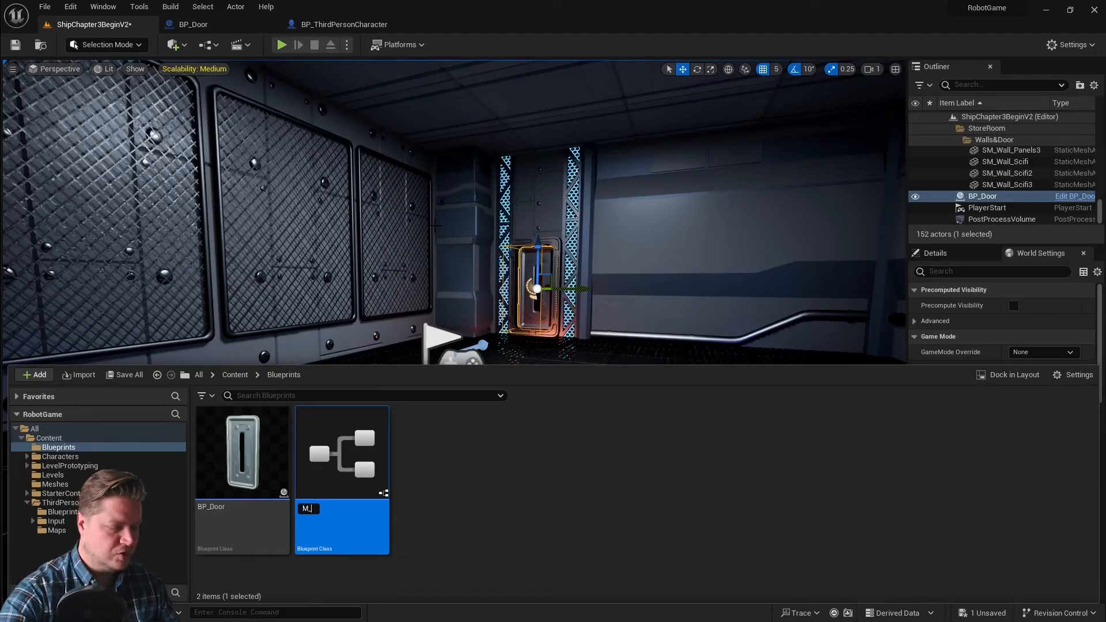
type("KeyCard")
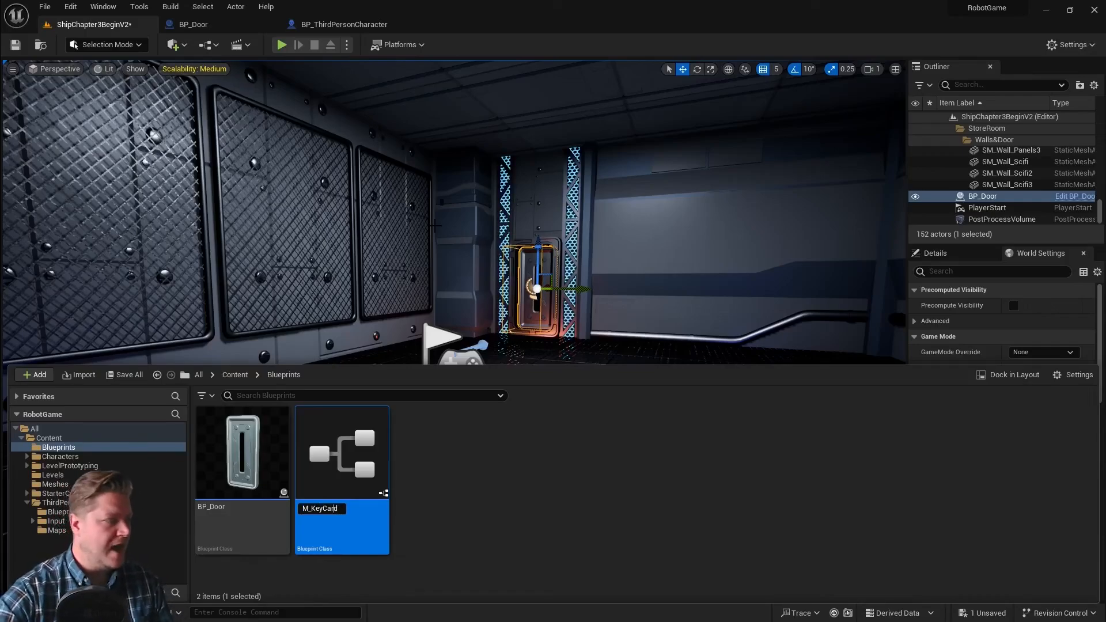
key("Left")
key("Left")
key("Left")
key("Home")
key("Delete")
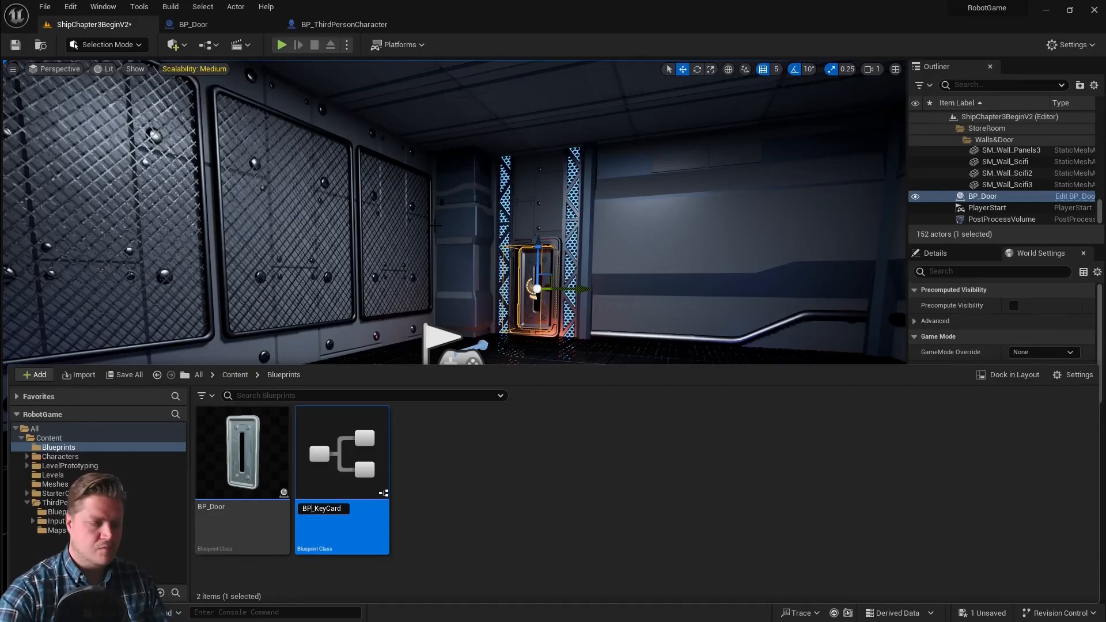
key("Return")
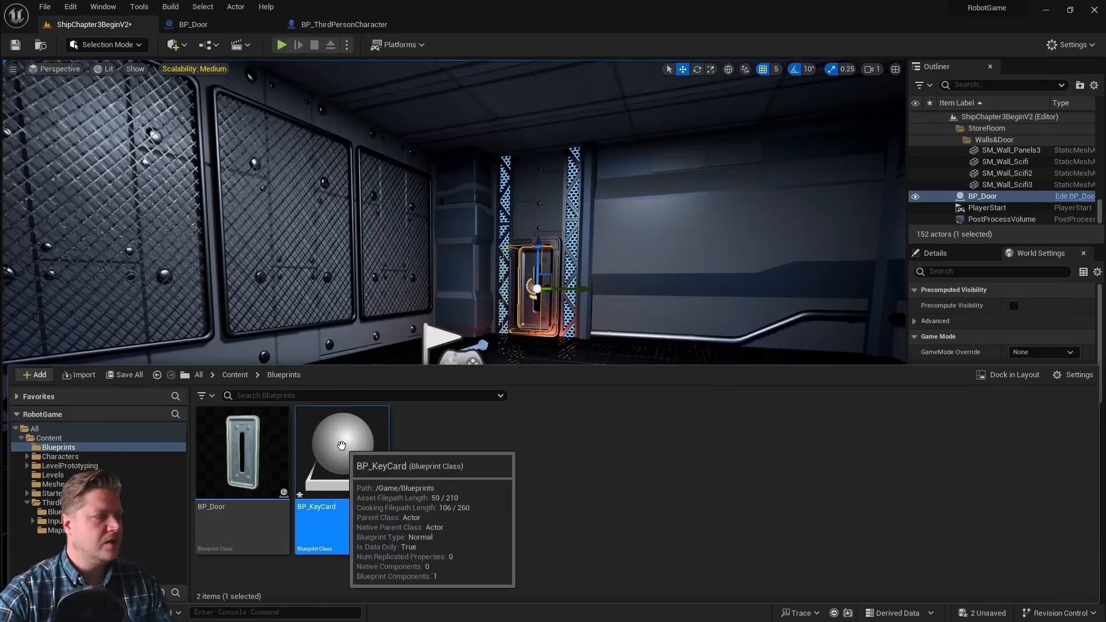
Step: Open BP_KeyCard and add a Static Mesh component named Card under DefaultSceneRoot
double_click(342, 445)
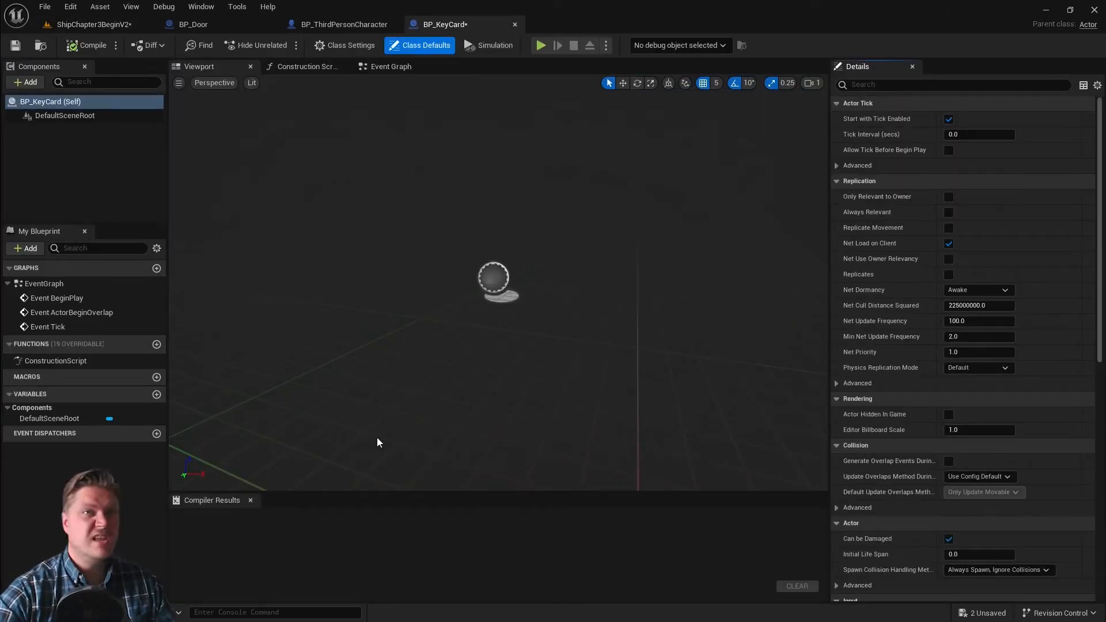
left_click(30, 84)
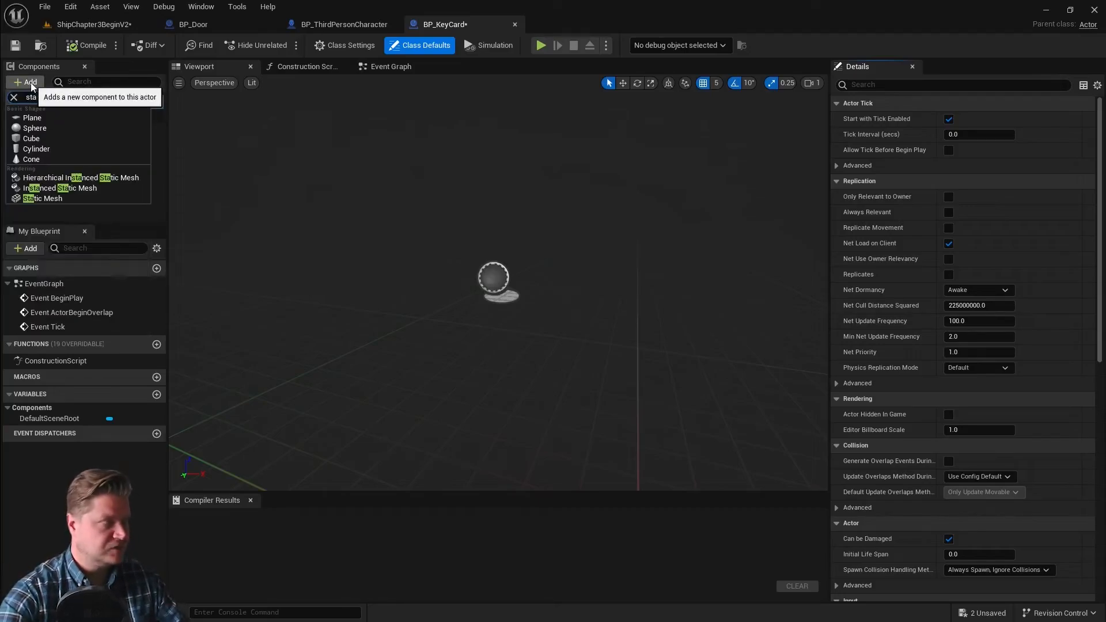
left_click(45, 199)
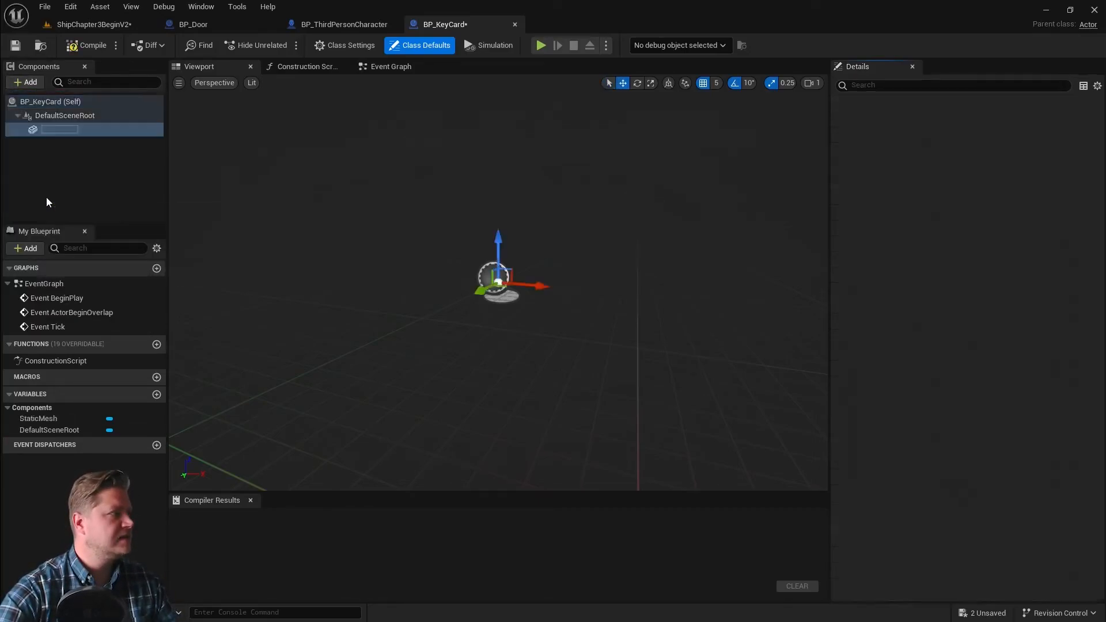
type("Card")
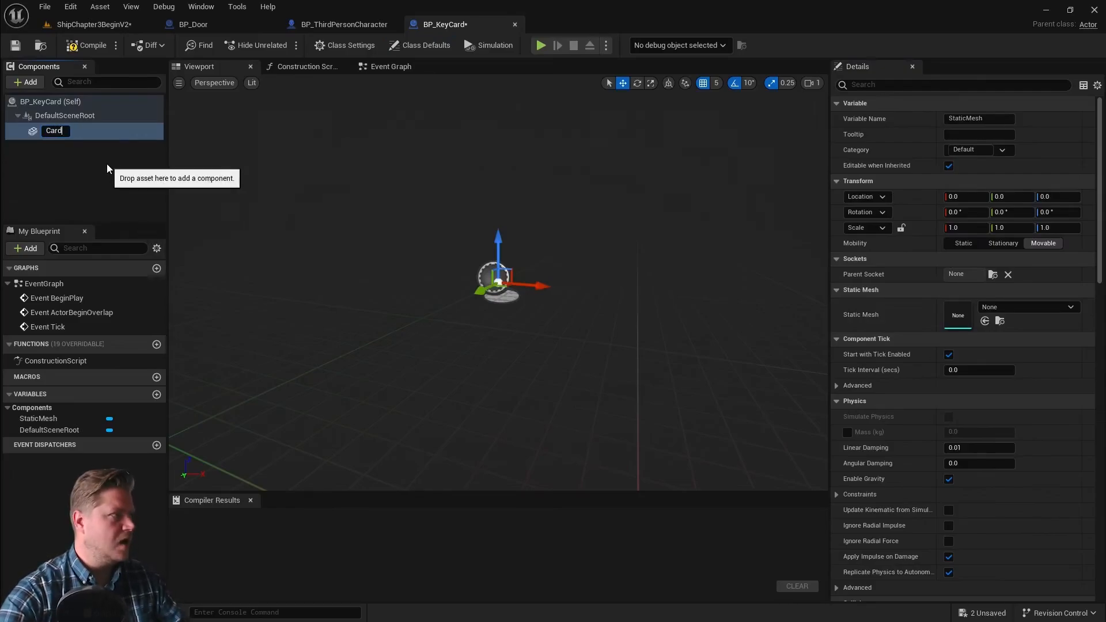
key("Return")
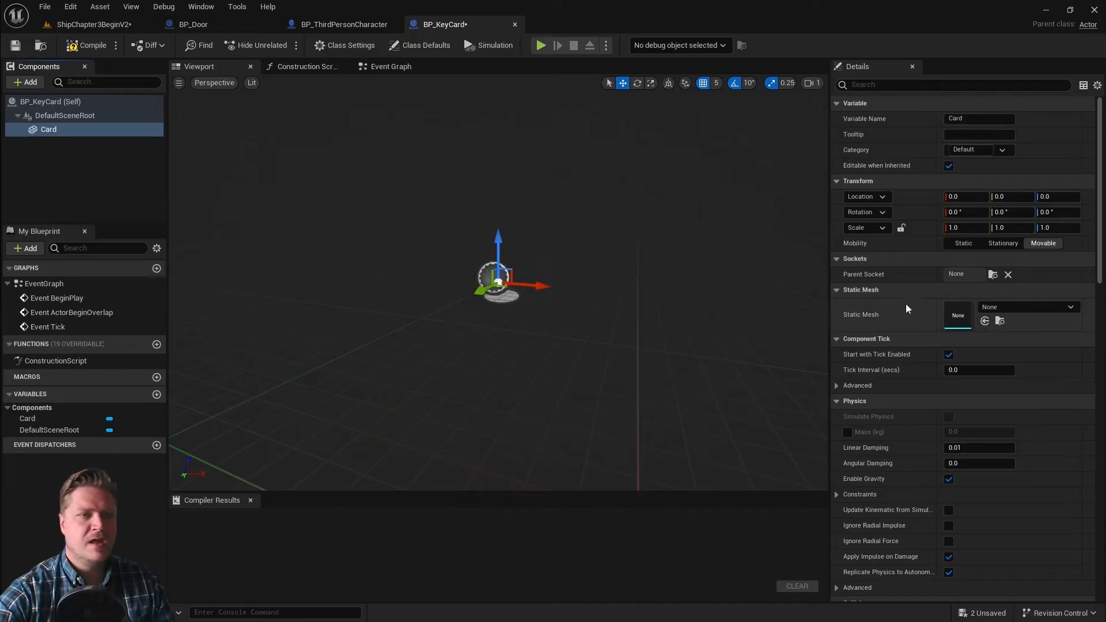
Step: Assign the SM_KeyCard static mesh to the Card component
left_click(1002, 307)
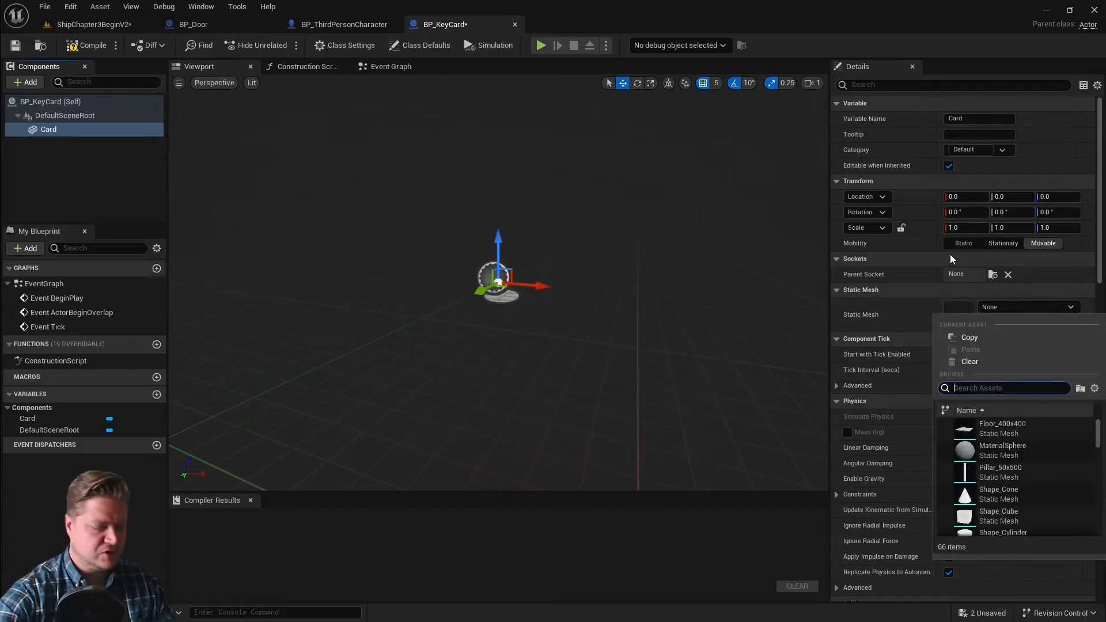
type("key")
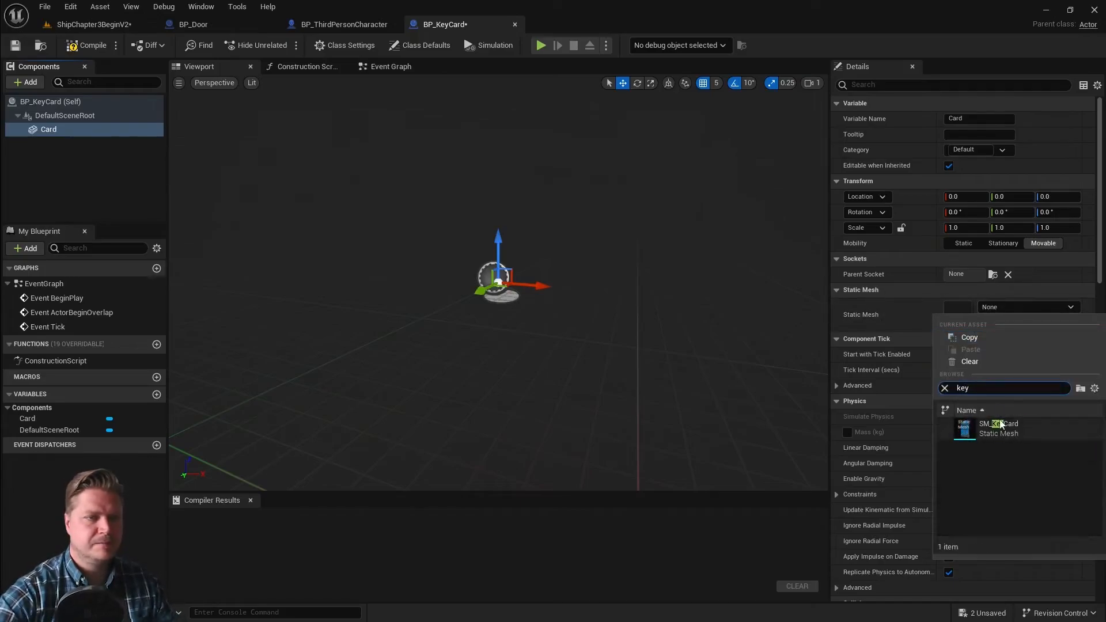
left_click(1014, 429)
mouse_move(605, 242)
right_mouse_down()
mouse_move(623, 188)
mouse_move(605, 243)
right_mouse_up()
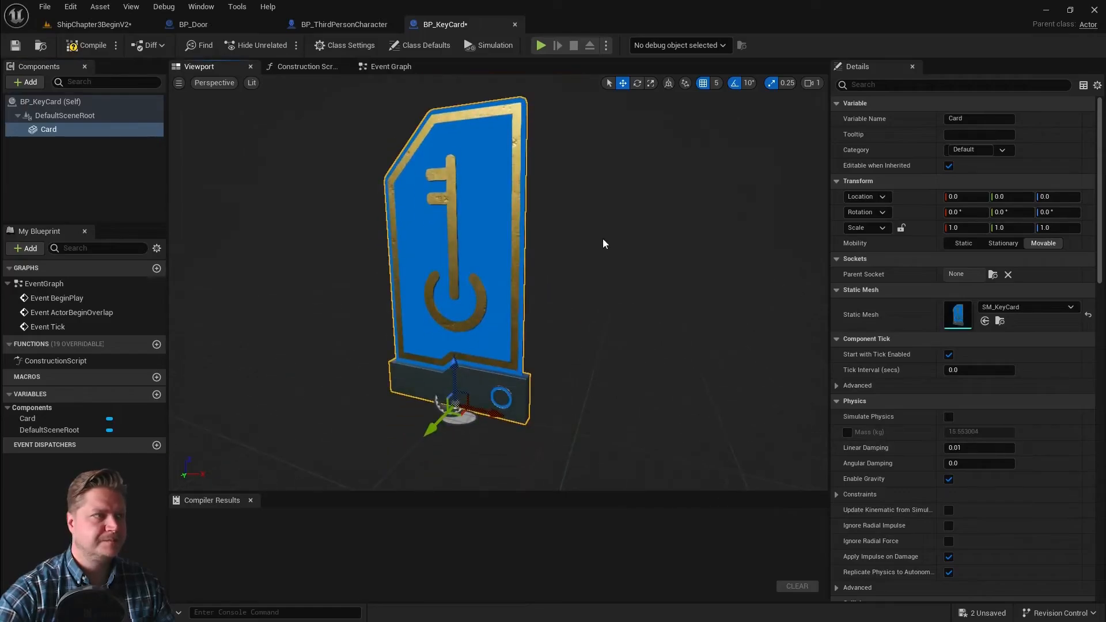
scroll(605, 242, "down", 4)
left_click_drag(605, 242, 662, 243, "alt")
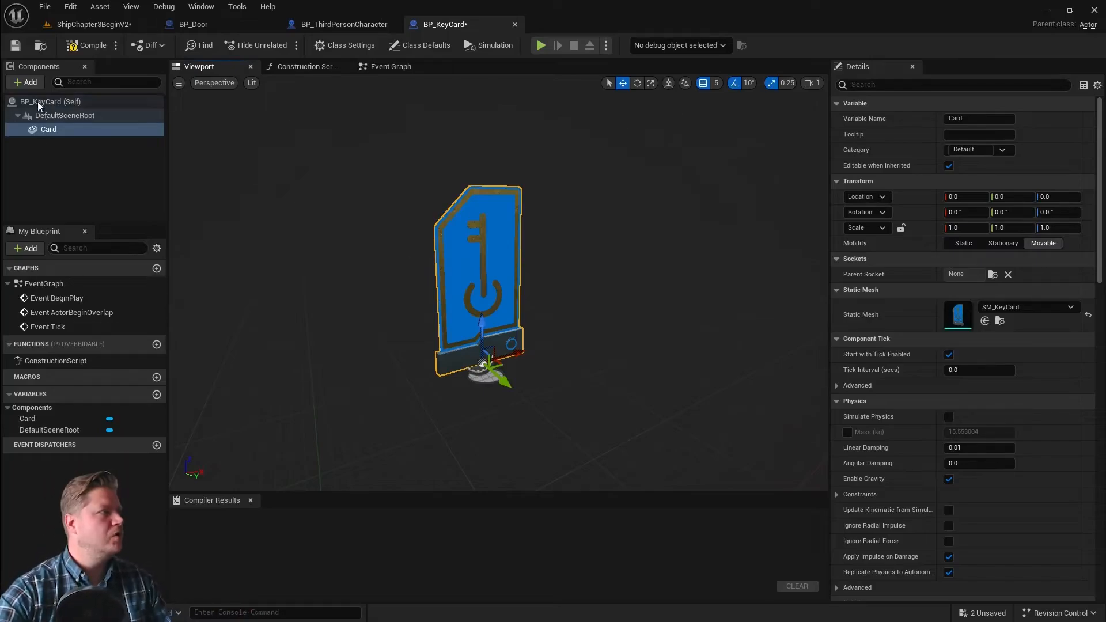
Step: Add a Rotating Movement component to BP_KeyCard and set its Z rotation rate to 100
left_click(28, 82)
type("rota")
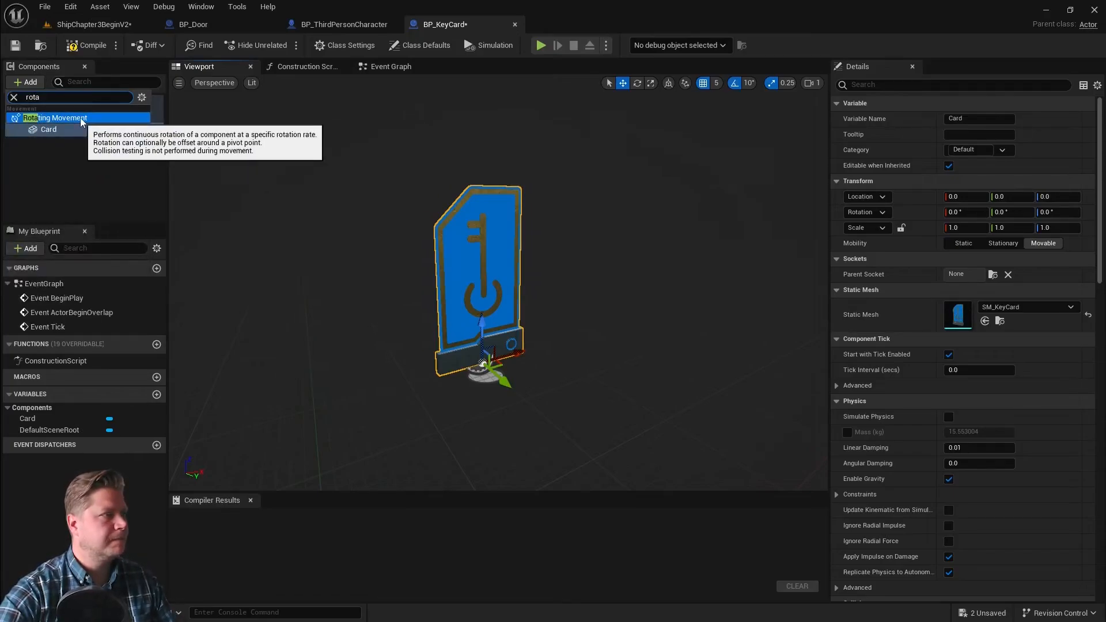
left_click(96, 124)
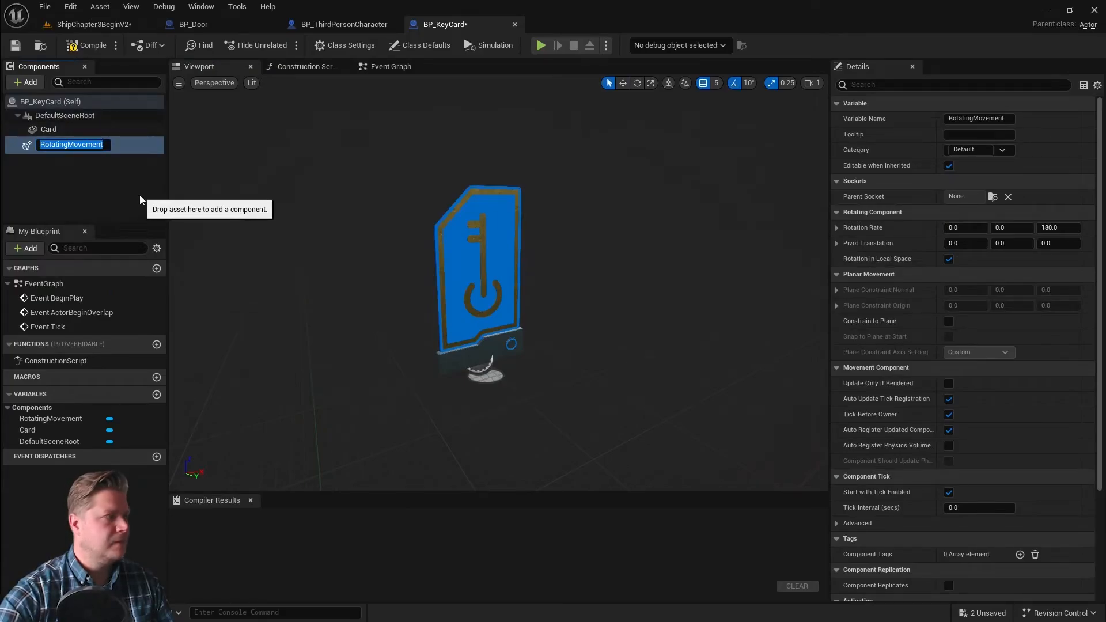
key("Return")
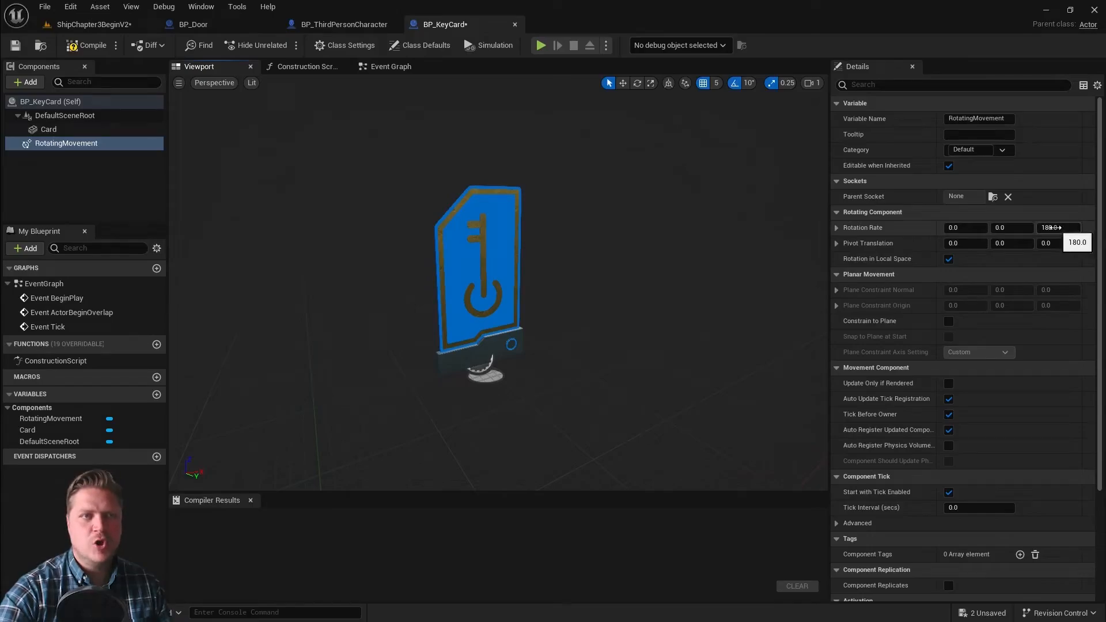
left_click(1050, 228)
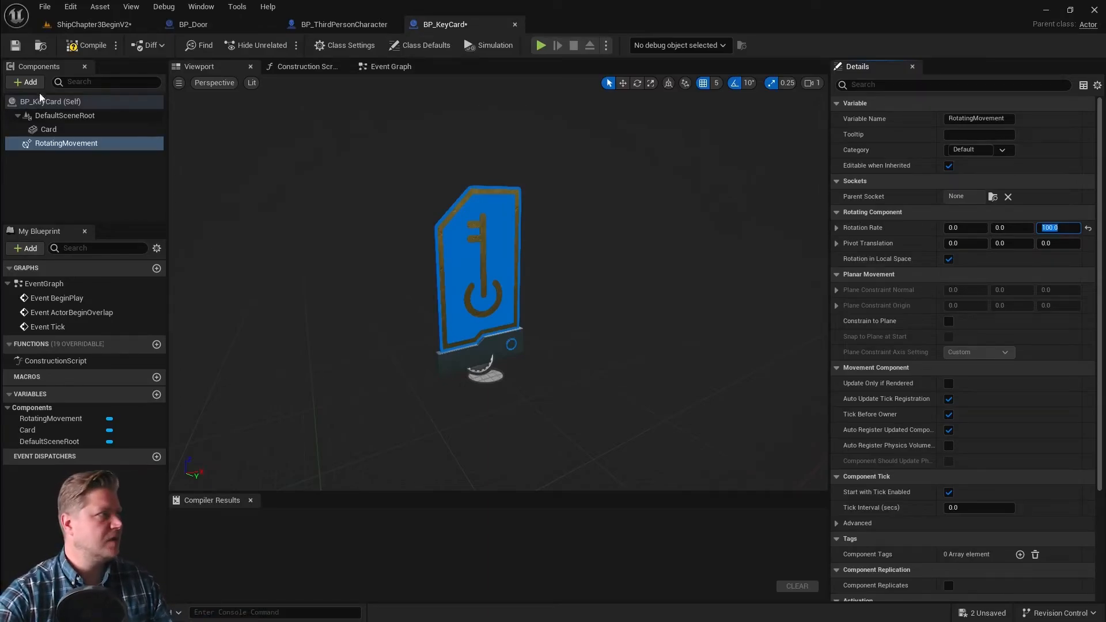
Step: Add a Sphere Collision component to BP_KeyCard under DefaultSceneRoot, keeping the name Sphere
left_click(26, 82)
left_click(26, 83)
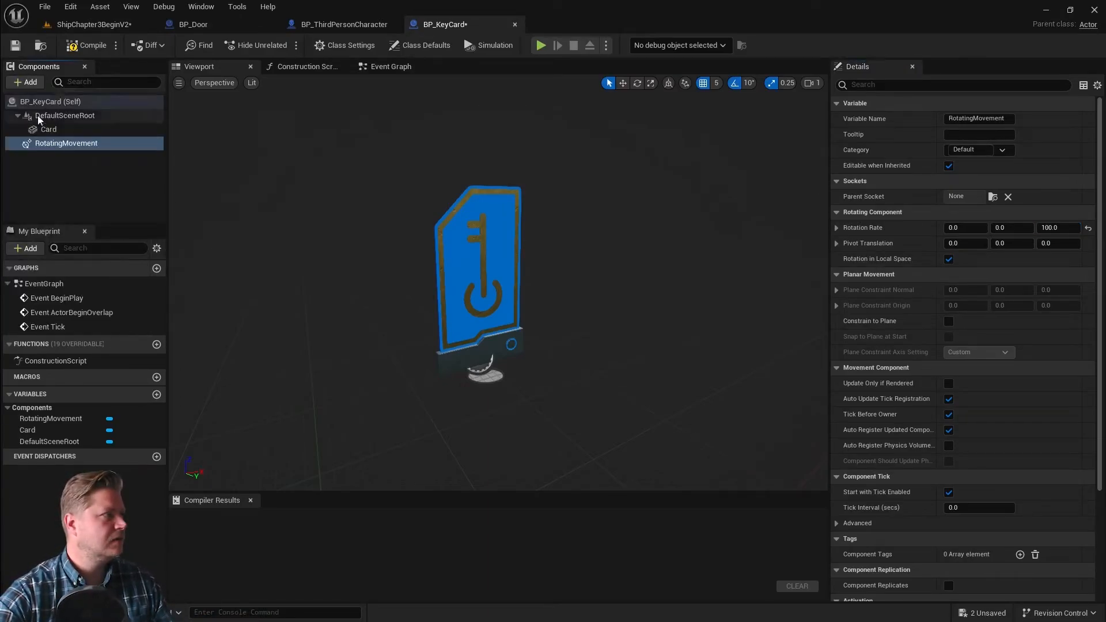
left_click(14, 102)
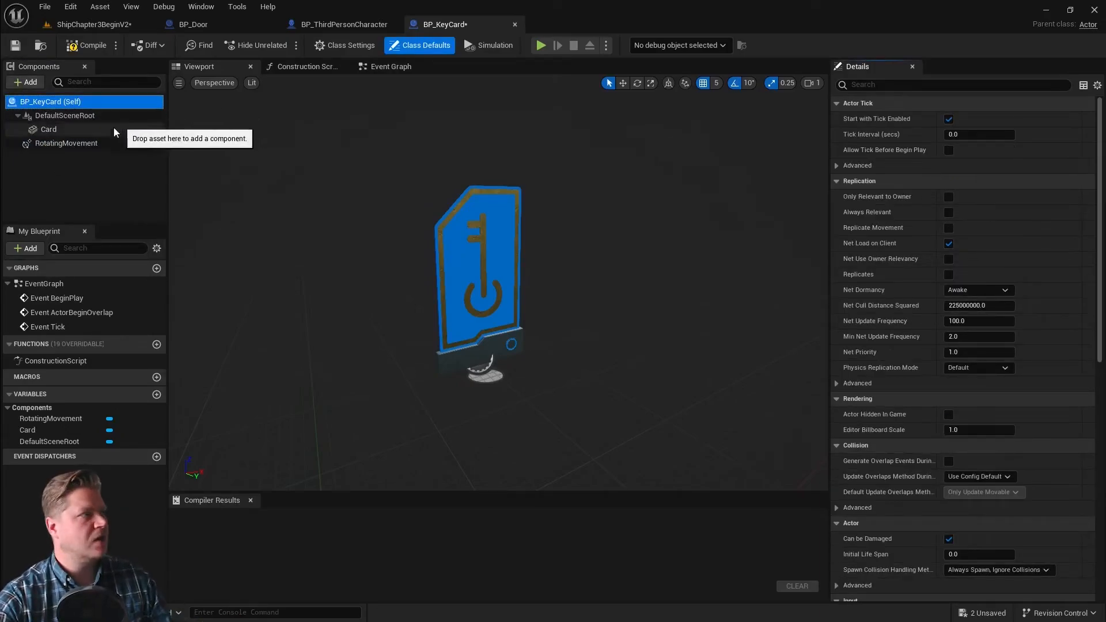
left_click(24, 83)
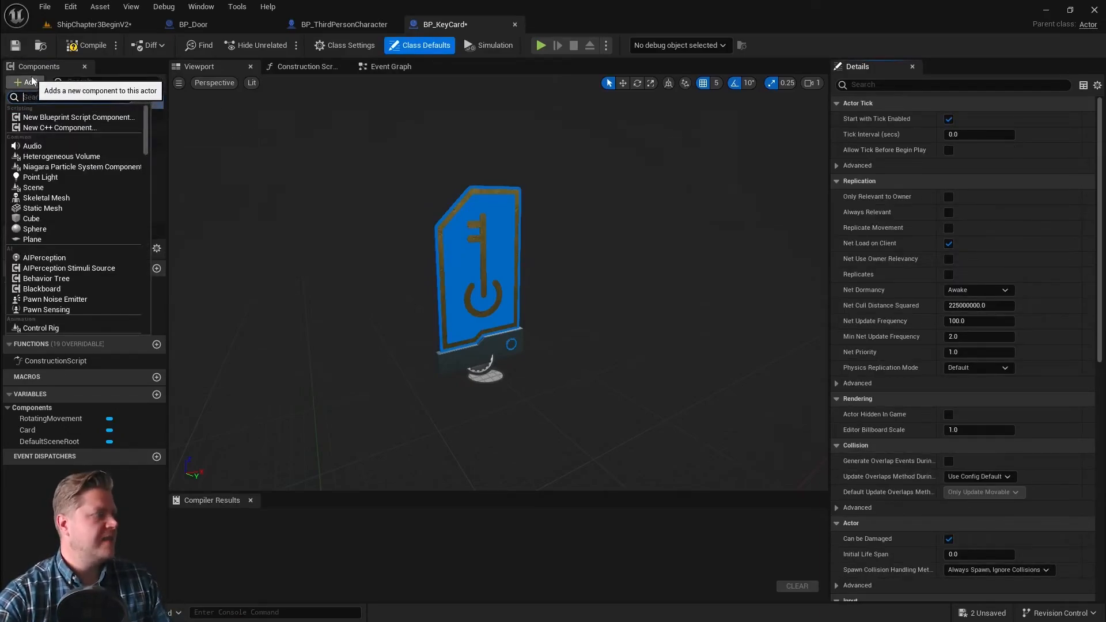
type("spher")
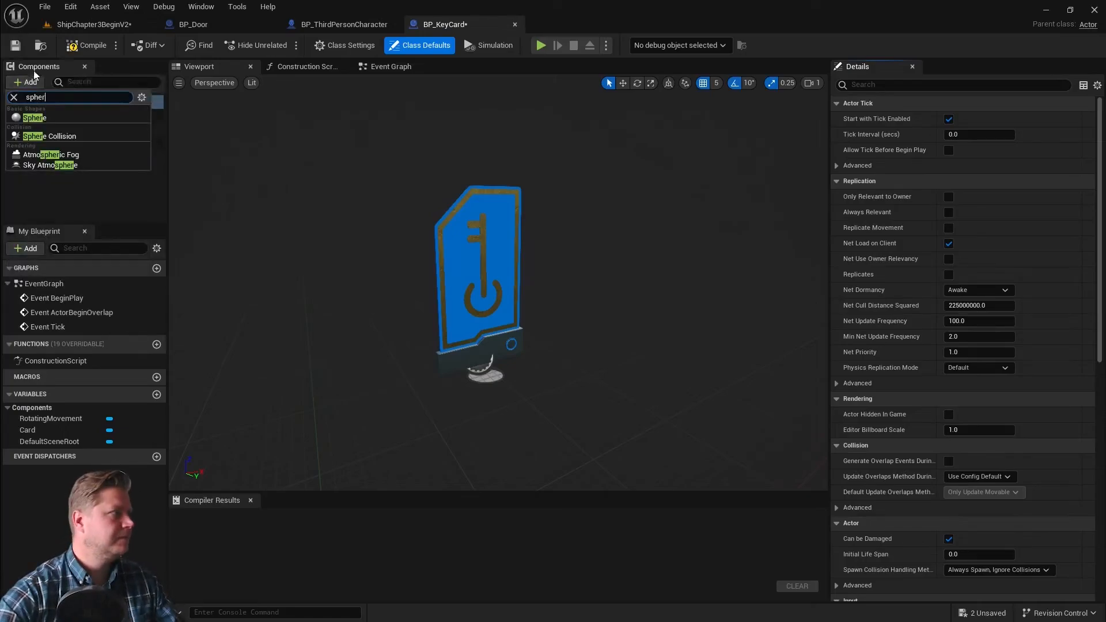
left_click(49, 136)
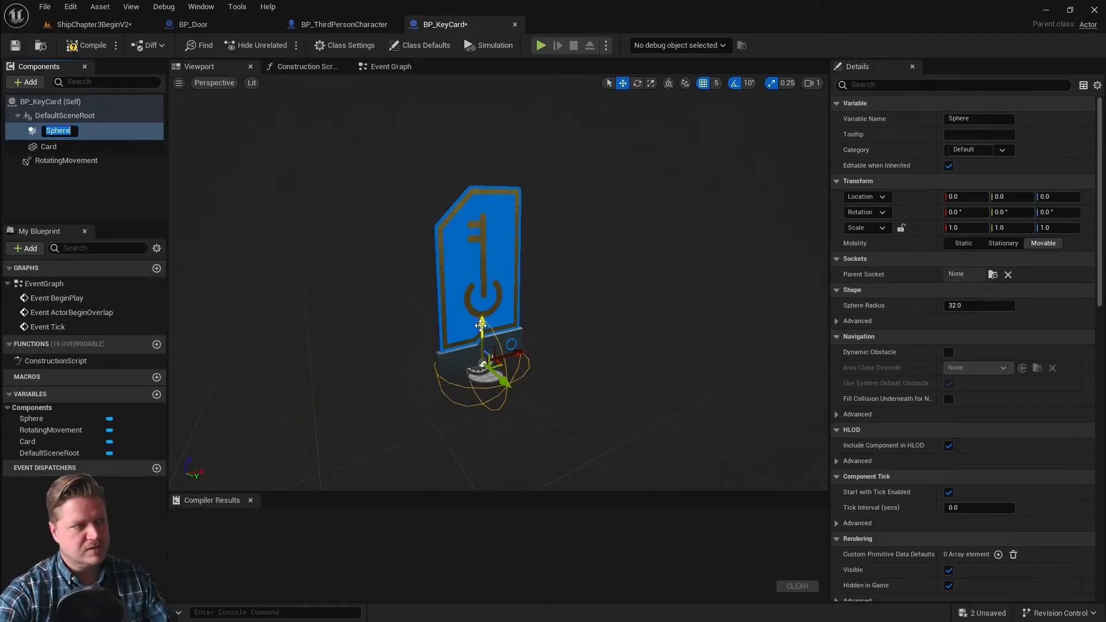
key("Return")
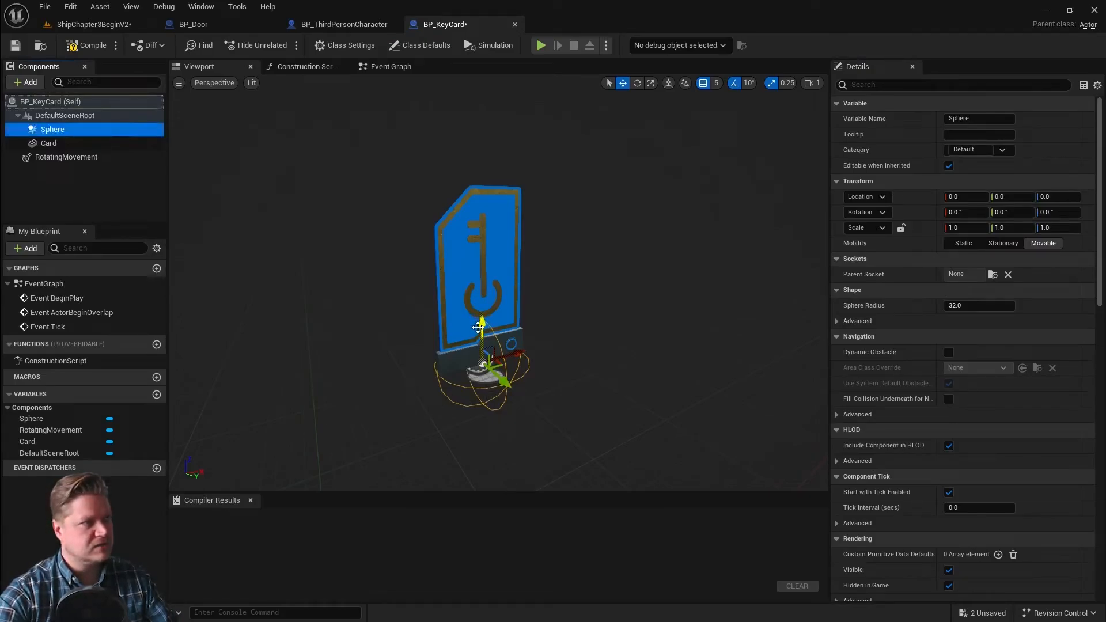
Step: Raise the Sphere collision to Z 60 and scale it uniformly to 2.0 so it surrounds the card
left_click_drag(478, 328, 488, 240)
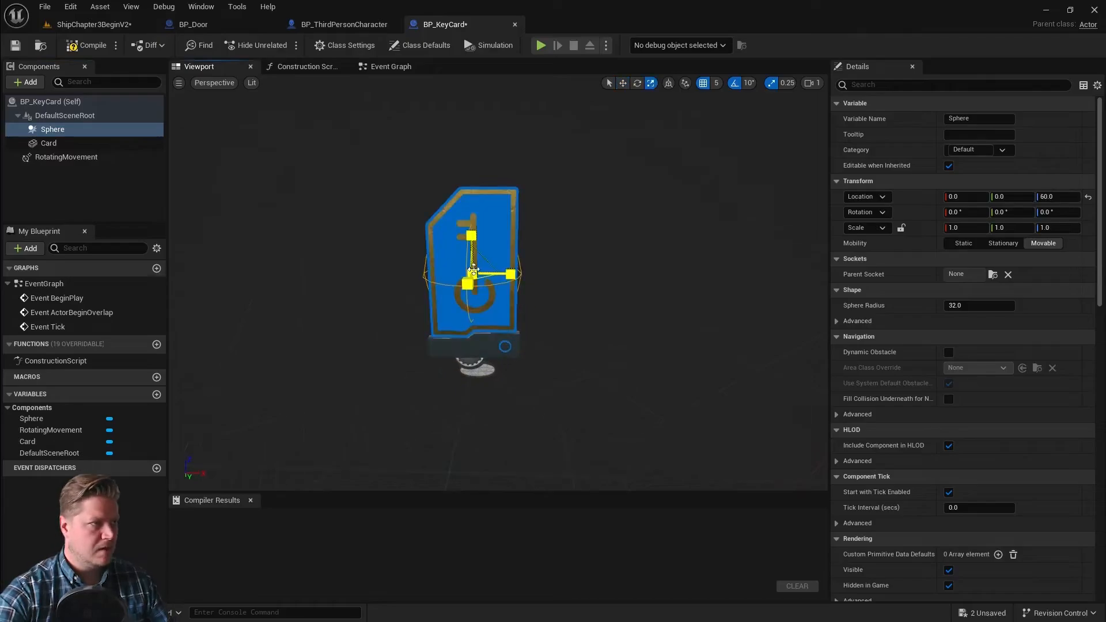
left_click_drag(473, 273, 490, 245)
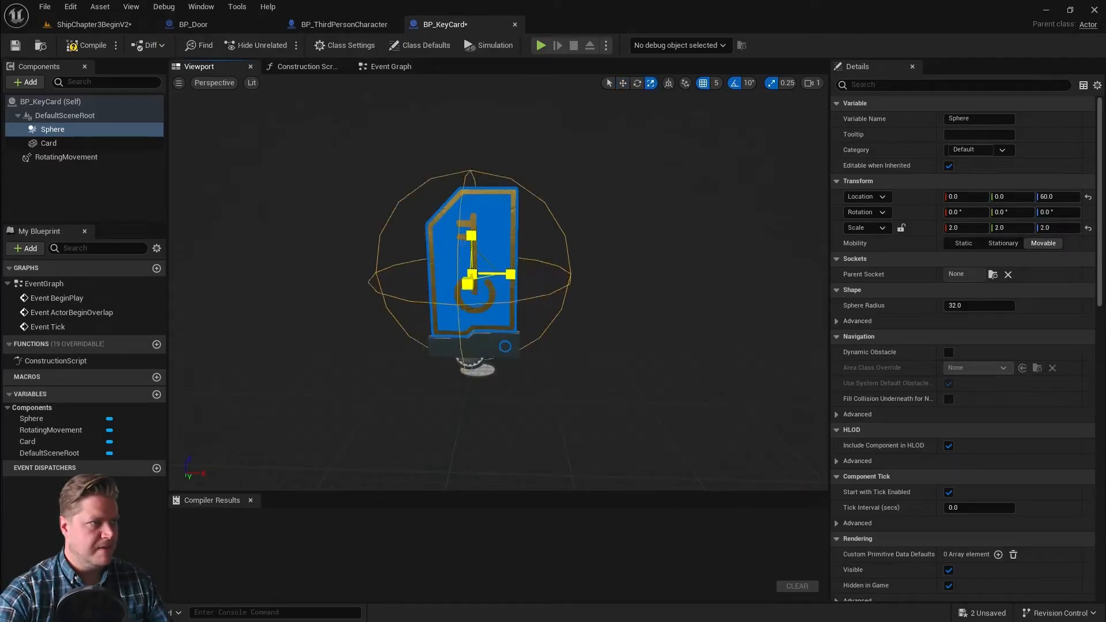
left_click_drag(363, 328, 479, 311, "alt")
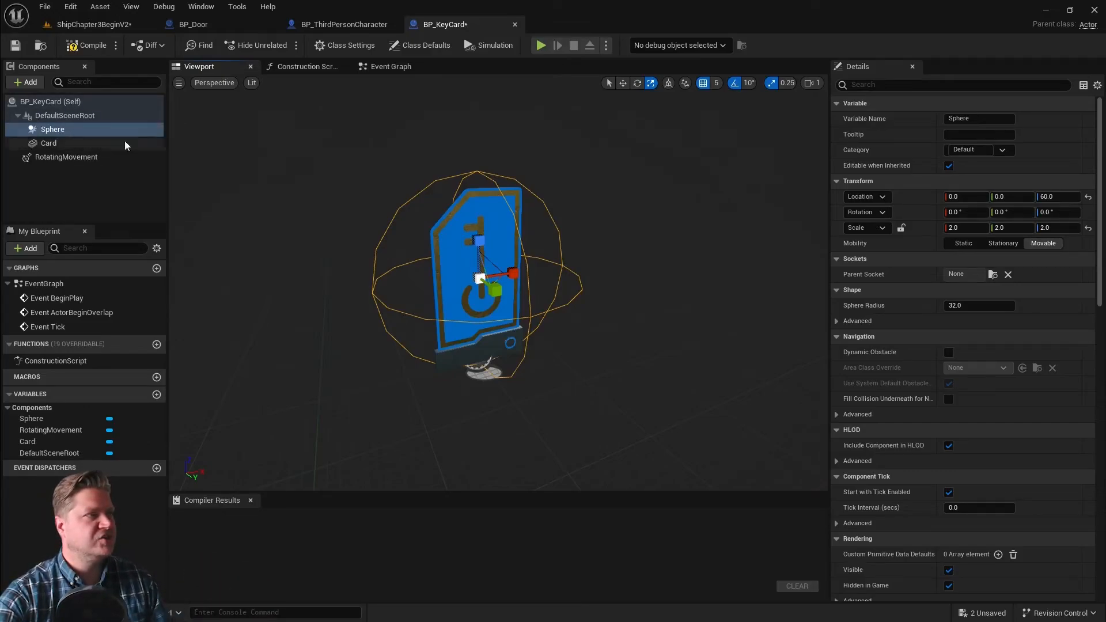
Step: Delete the default BeginPlay, ActorBeginOverlap and Tick event nodes from BP_KeyCard's Event Graph
left_click(394, 66)
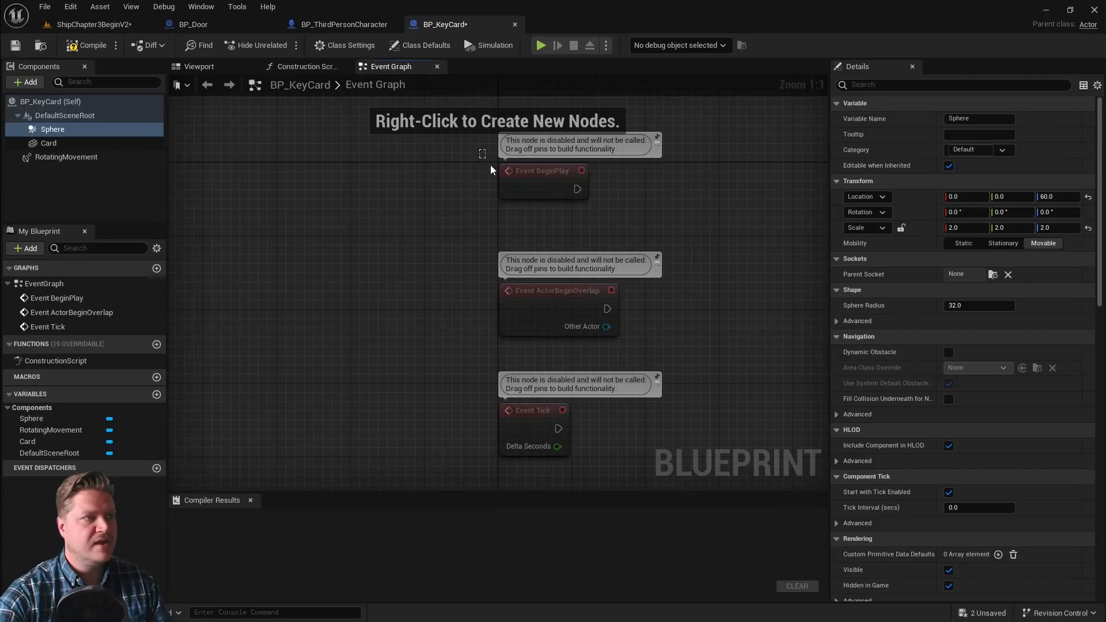
left_click_drag(491, 170, 636, 439)
key("Delete")
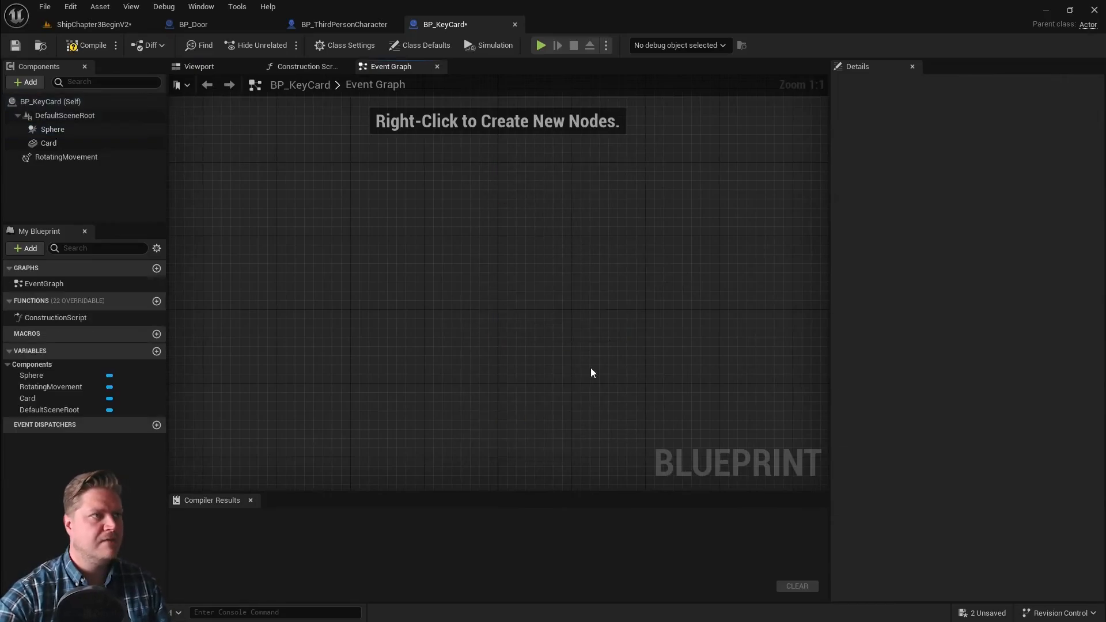
right_click(267, 175)
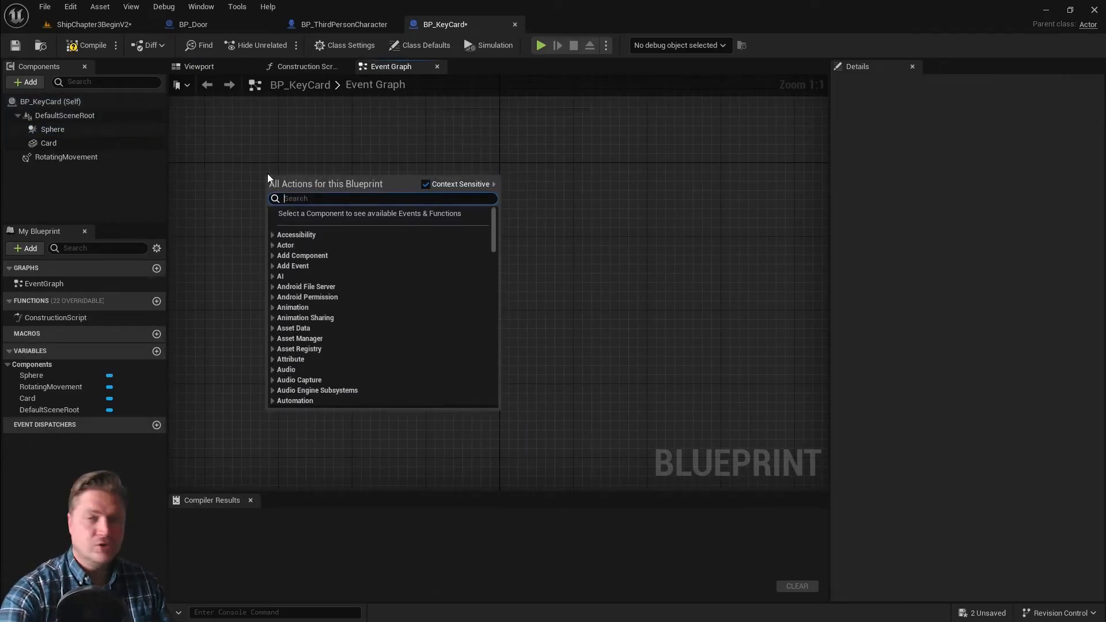
type("oncomp")
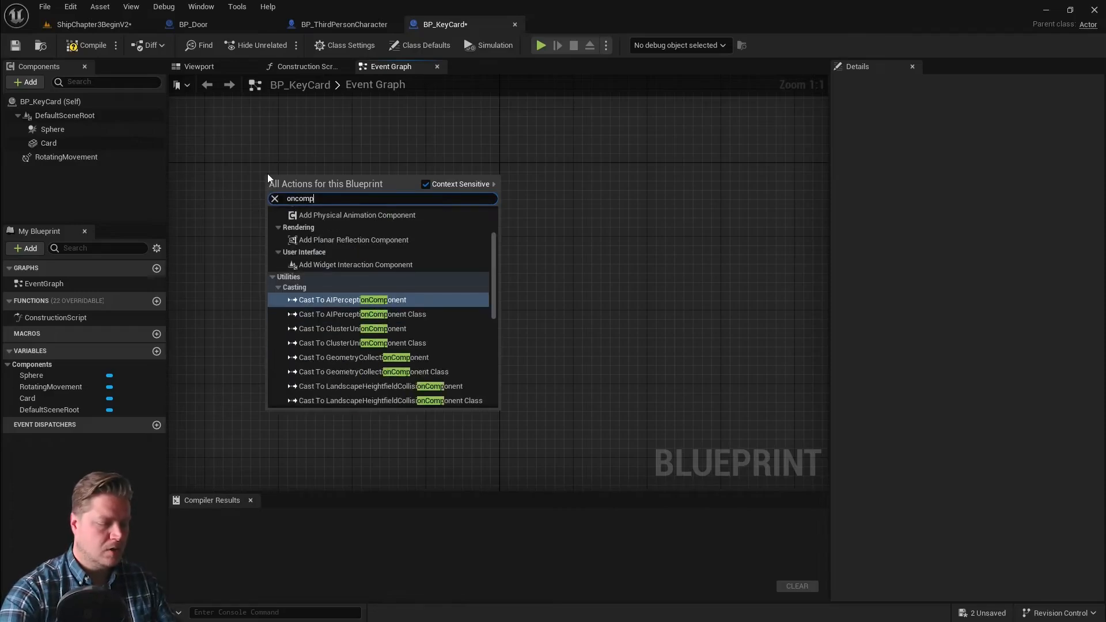
type("onentbegin")
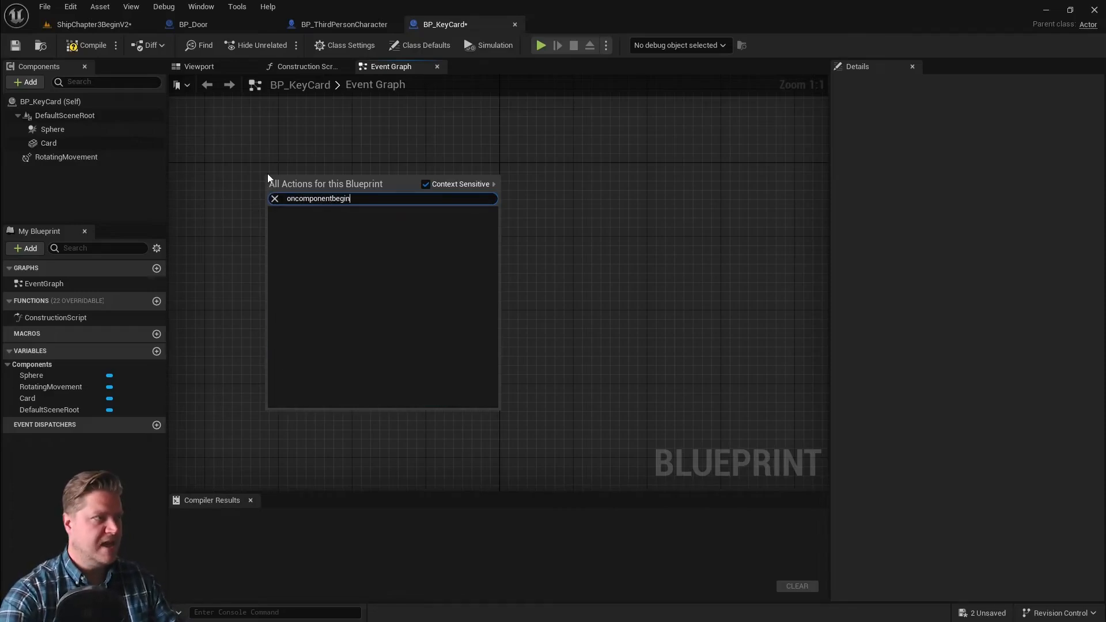
key("Escape")
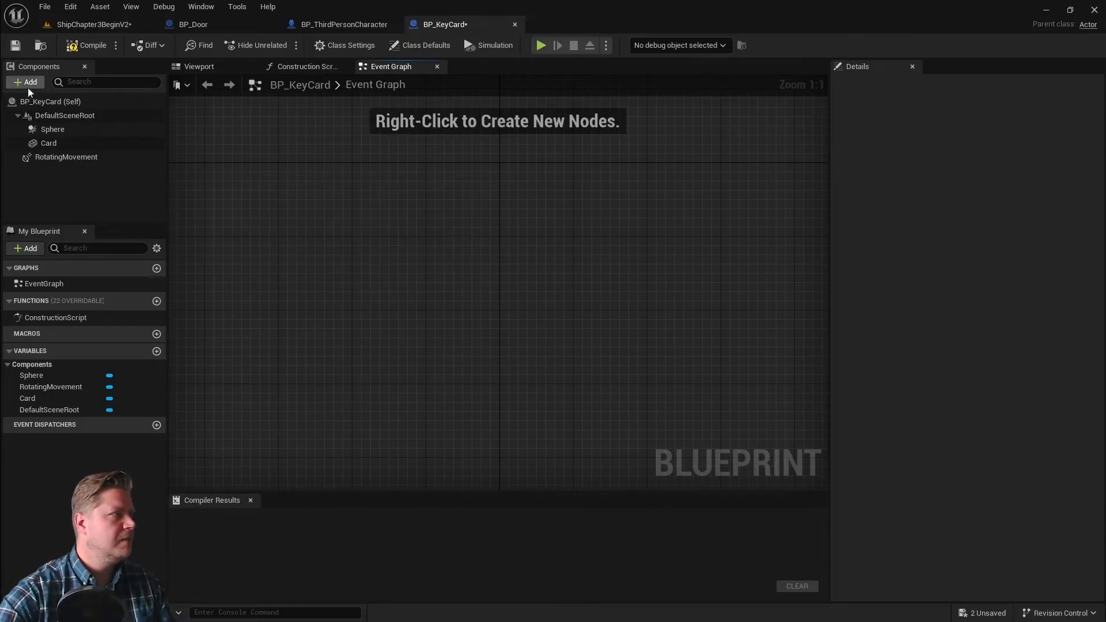
Step: Add an On Component Begin Overlap event for the Sphere component near the upper left of the Event Graph
left_click(34, 129)
right_click(259, 183)
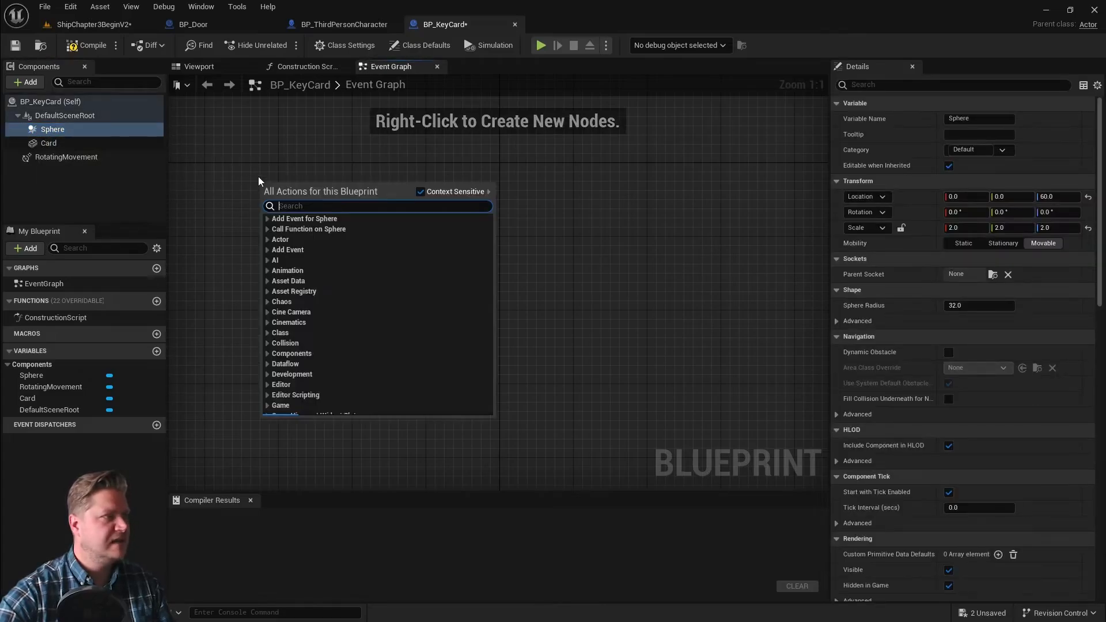
type("oncompo")
key("BackSpace")
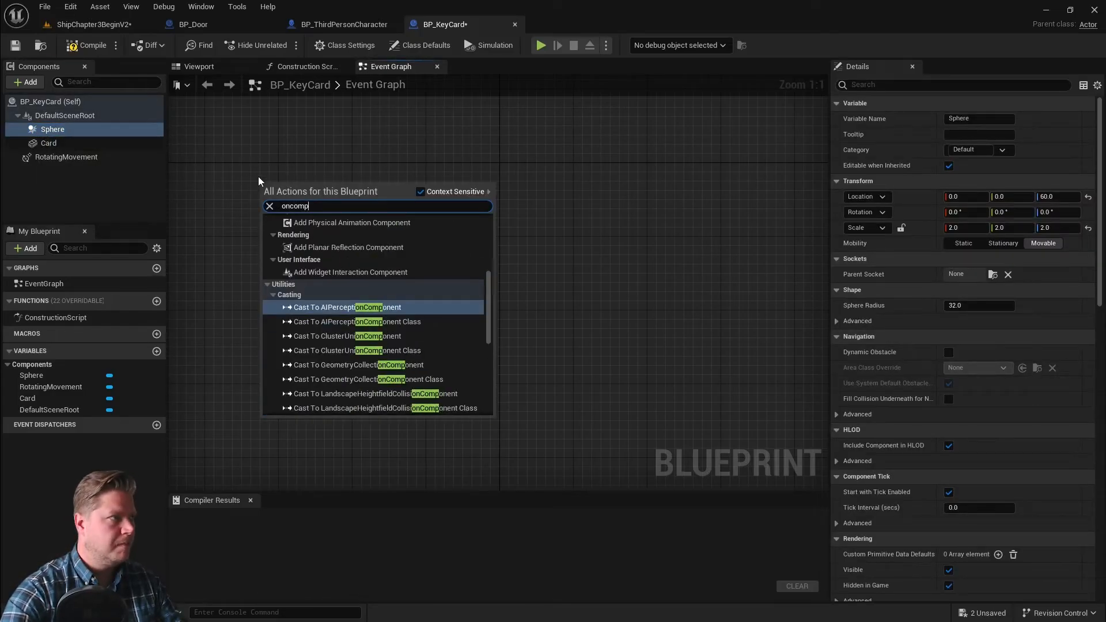
type("onent")
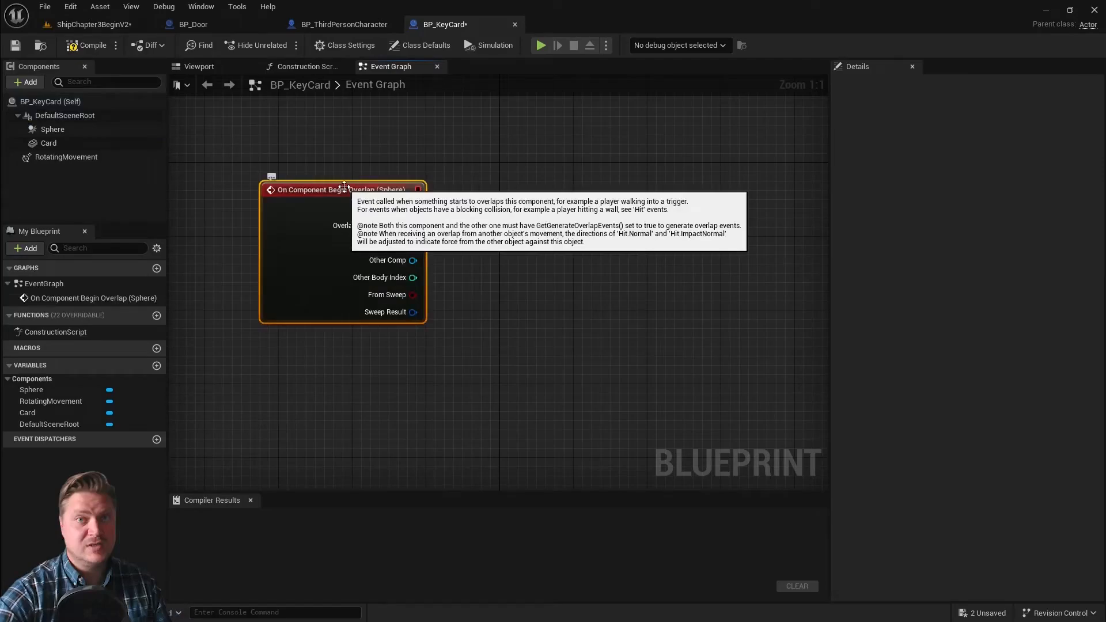
left_click_drag(344, 188, 317, 161)
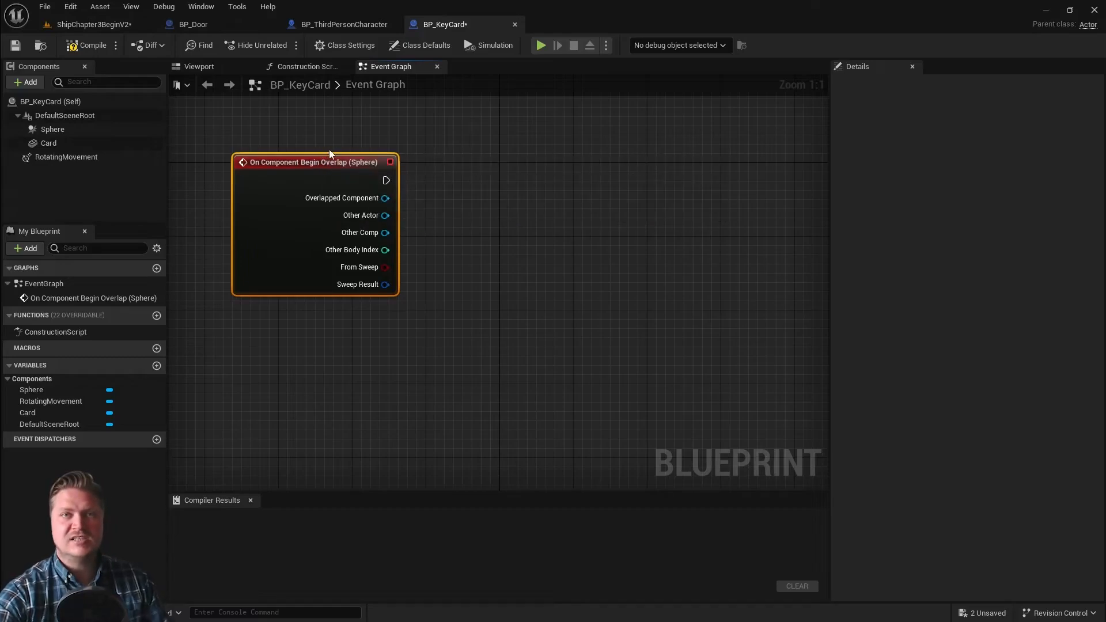
Step: Connect the overlap event's Other Actor to a new Cast To BP_ThirdPersonCharacter node
left_click_drag(385, 216, 466, 213)
type("cast")
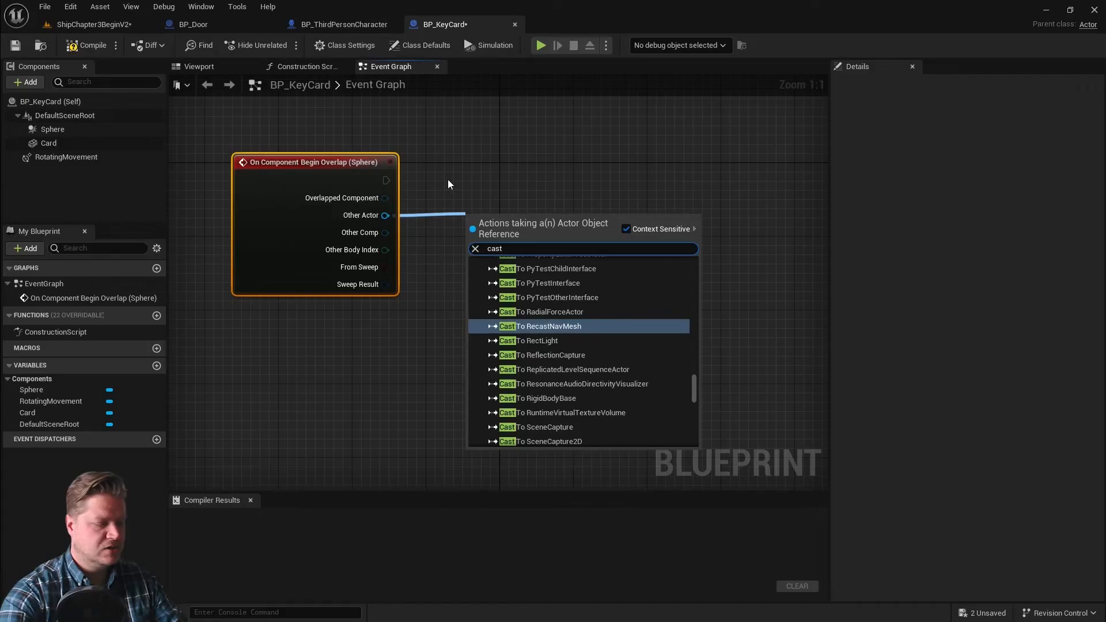
type(" to thir")
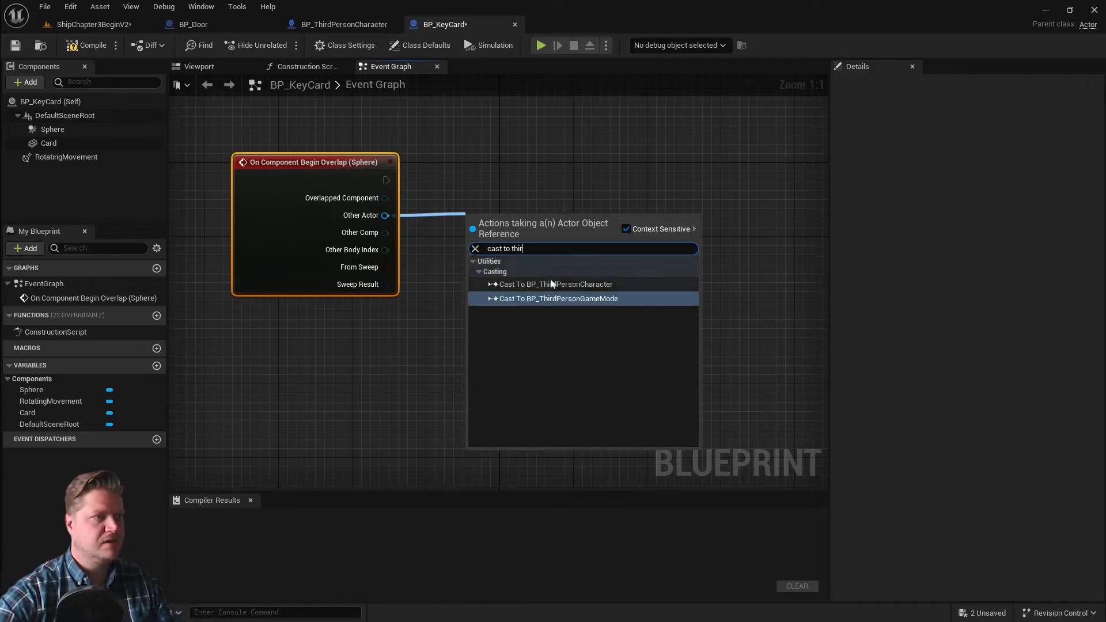
left_click(551, 284)
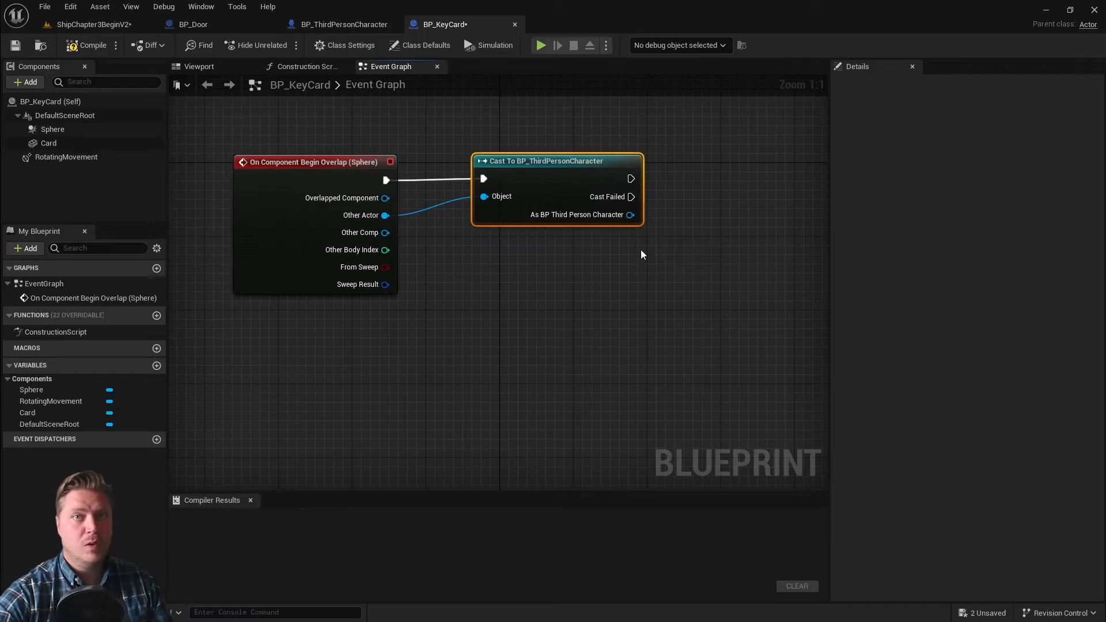
Step: Add a Destroy Actor node targeting self after the successful cast and compile BP_KeyCard
right_click_drag(643, 253, 543, 259)
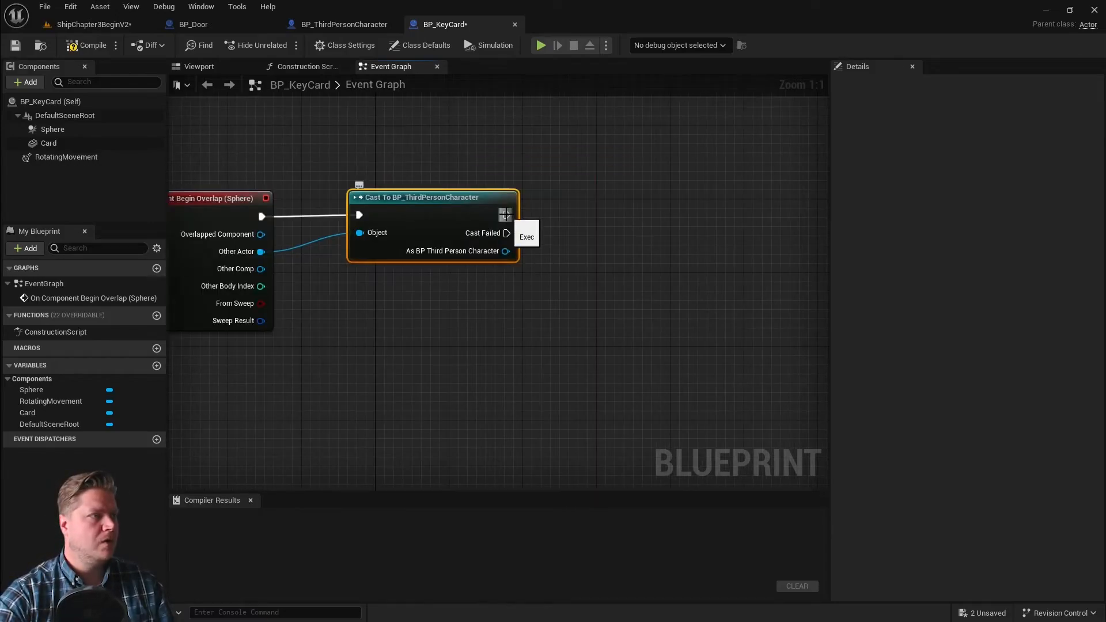
left_click_drag(505, 215, 640, 206)
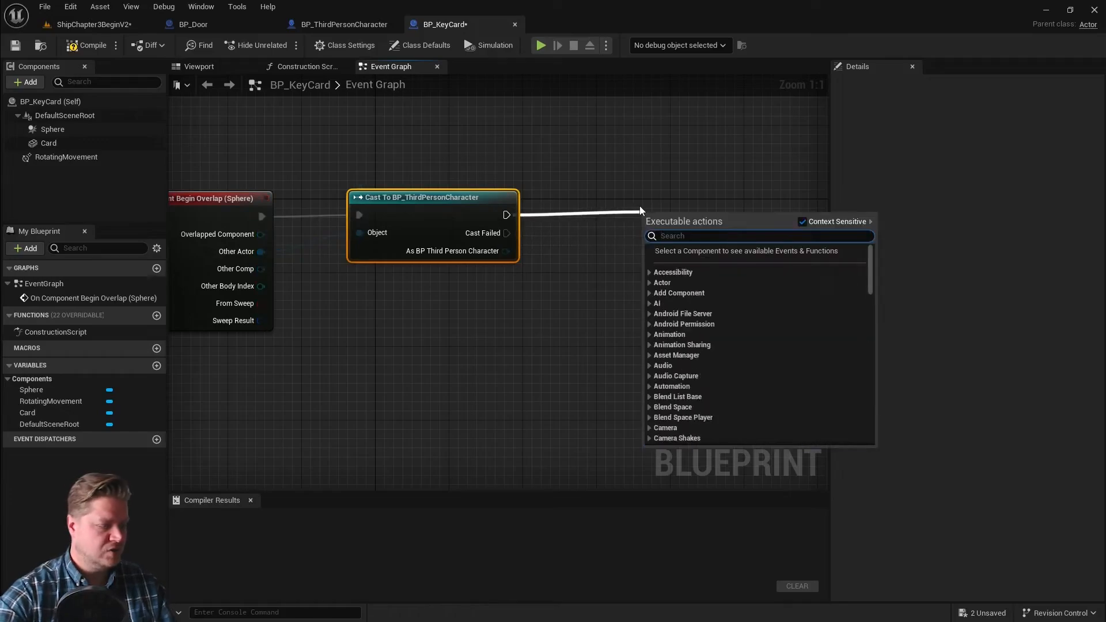
type("destr")
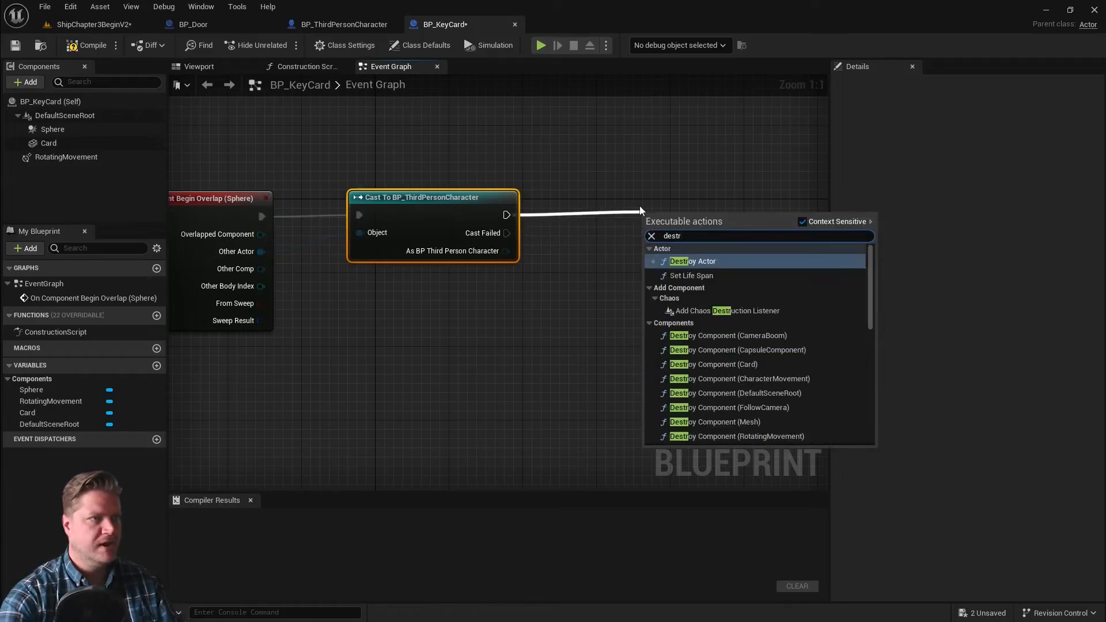
left_click(716, 262)
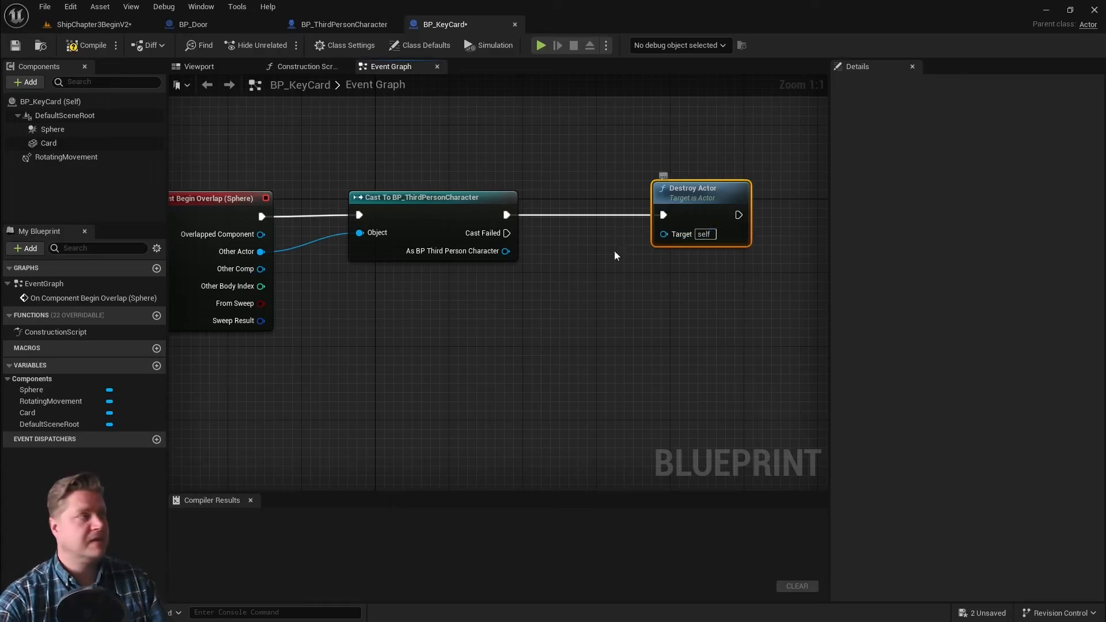
left_click(85, 46)
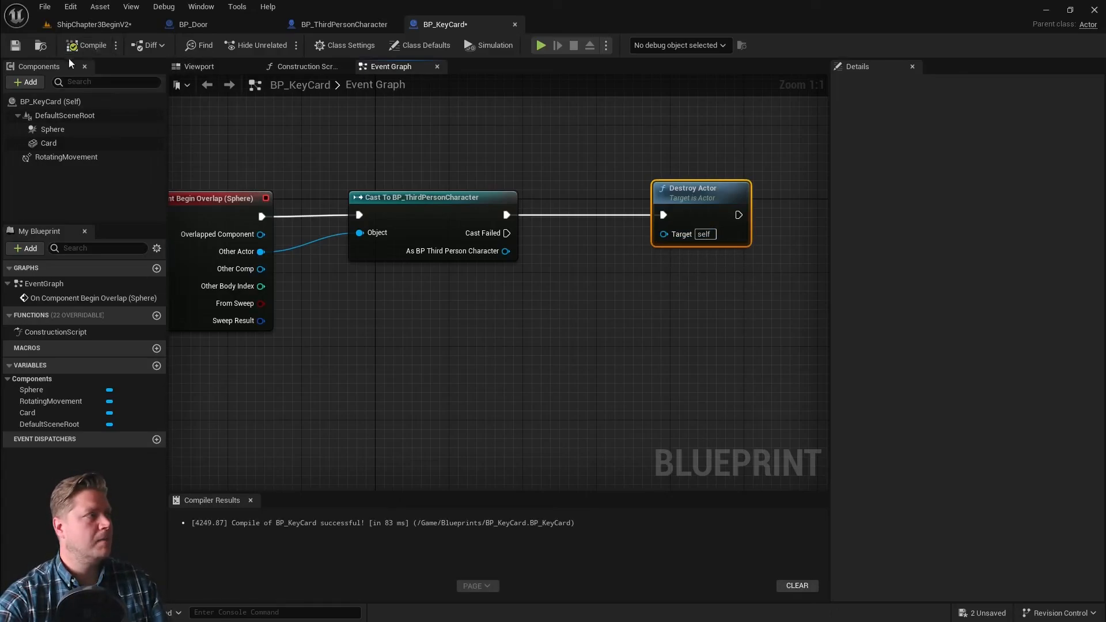
Step: Save BP_KeyCard and place an instance of it on the storeroom floor of ShipChapter3BeginV2, near the door
left_click(15, 45)
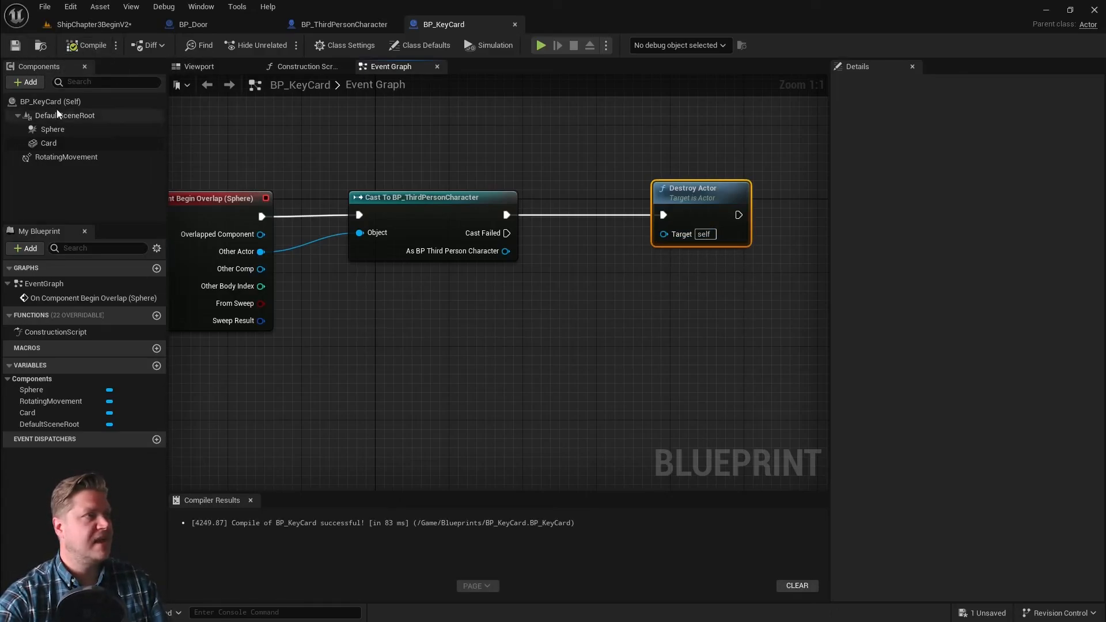
left_click(81, 24)
key("ctrl+space")
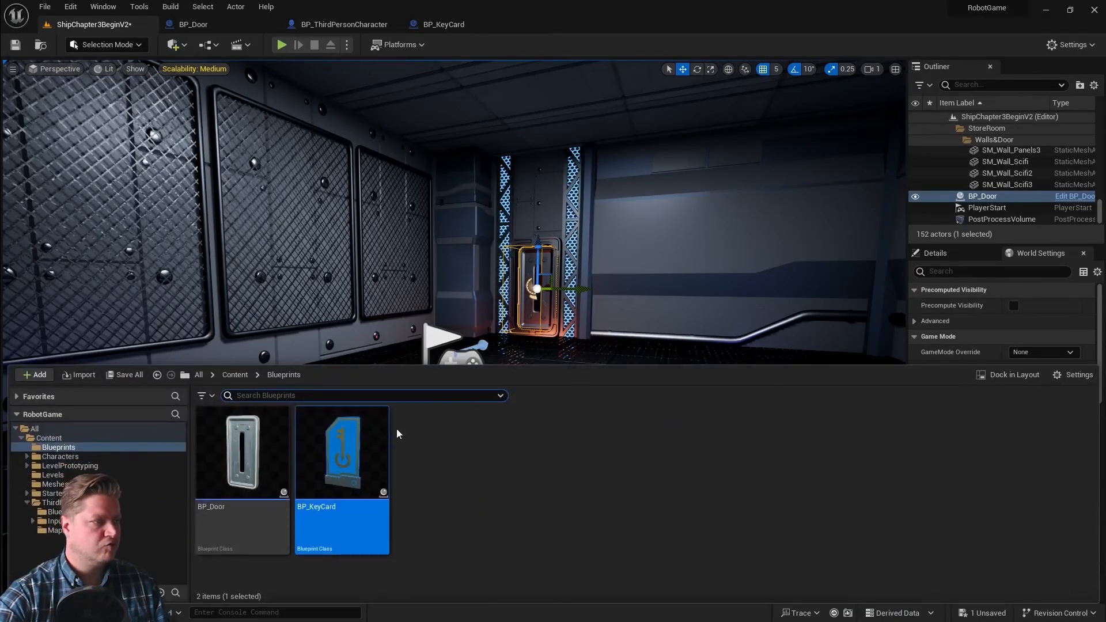
left_click_drag(342, 455, 601, 414)
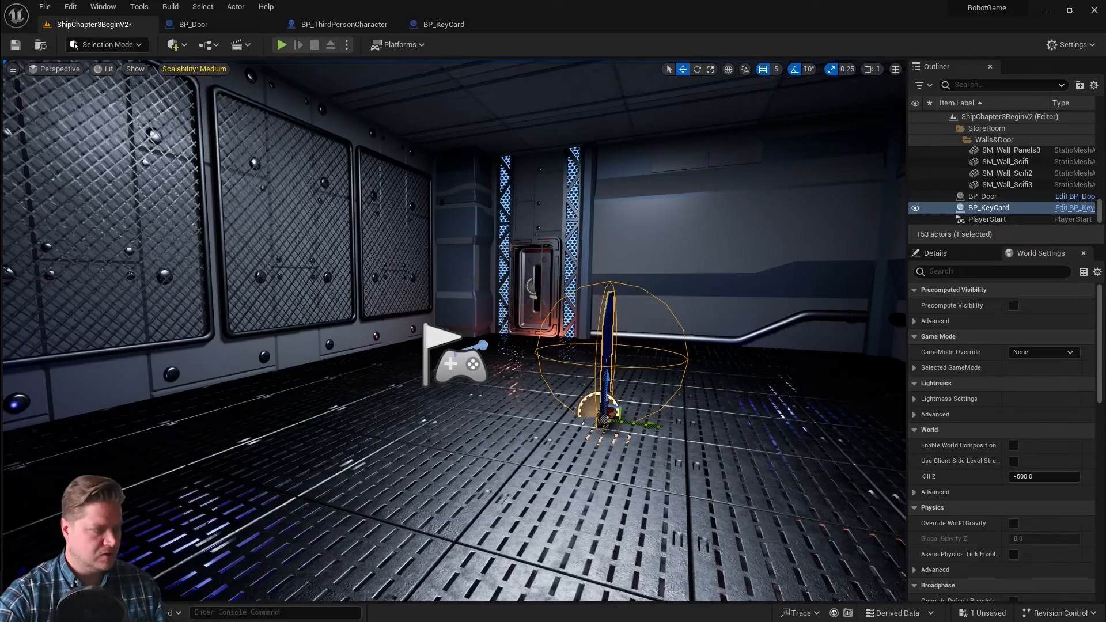
right_click_drag(448, 407, 449, 407)
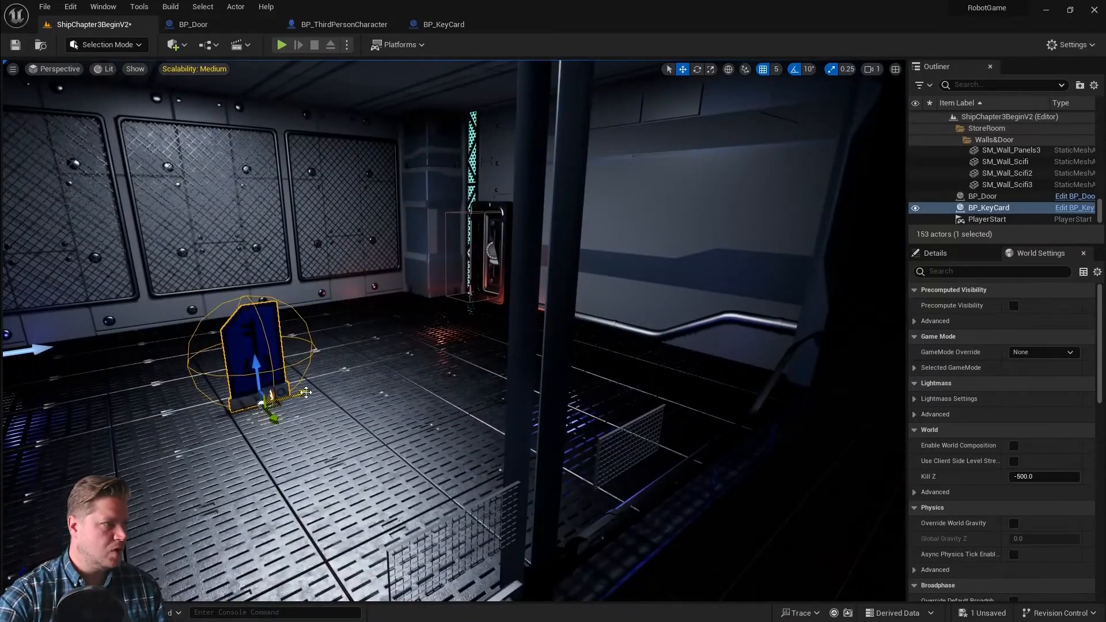
left_click_drag(306, 393, 430, 362)
Step: Play the level, run the character into the key card and around the door to test the pickup, and stop playing
left_click(282, 44)
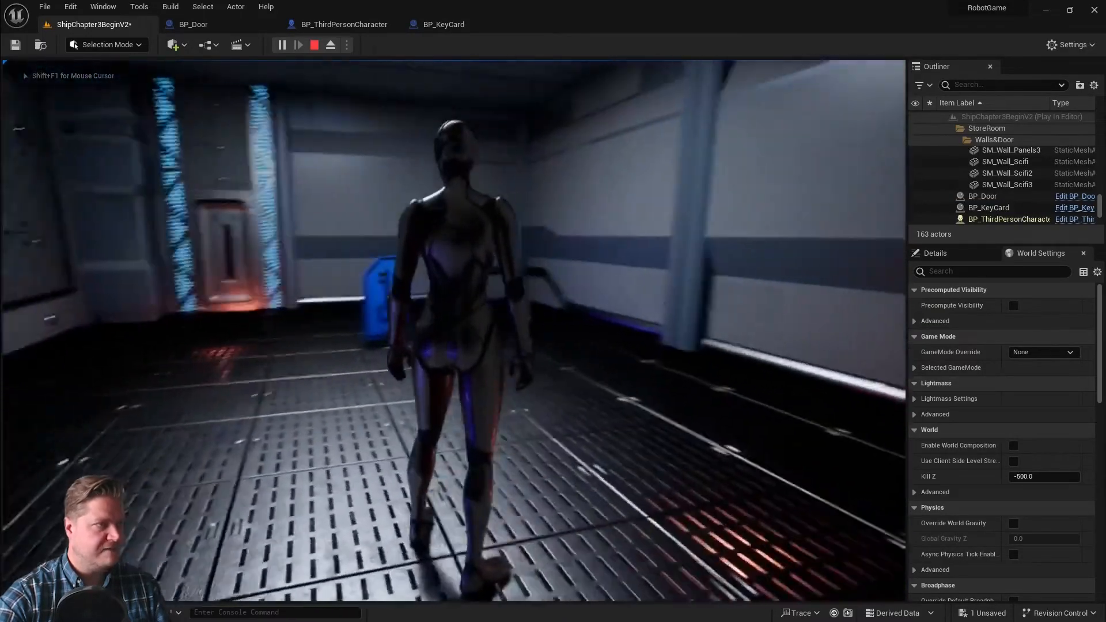
key("w")
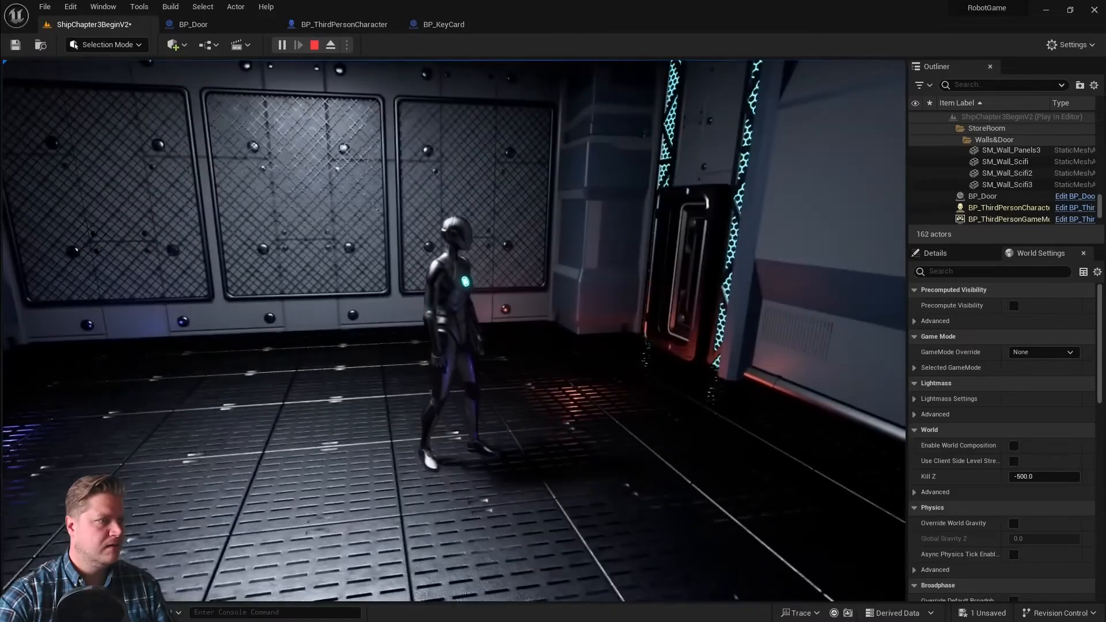
key("s")
key("w")
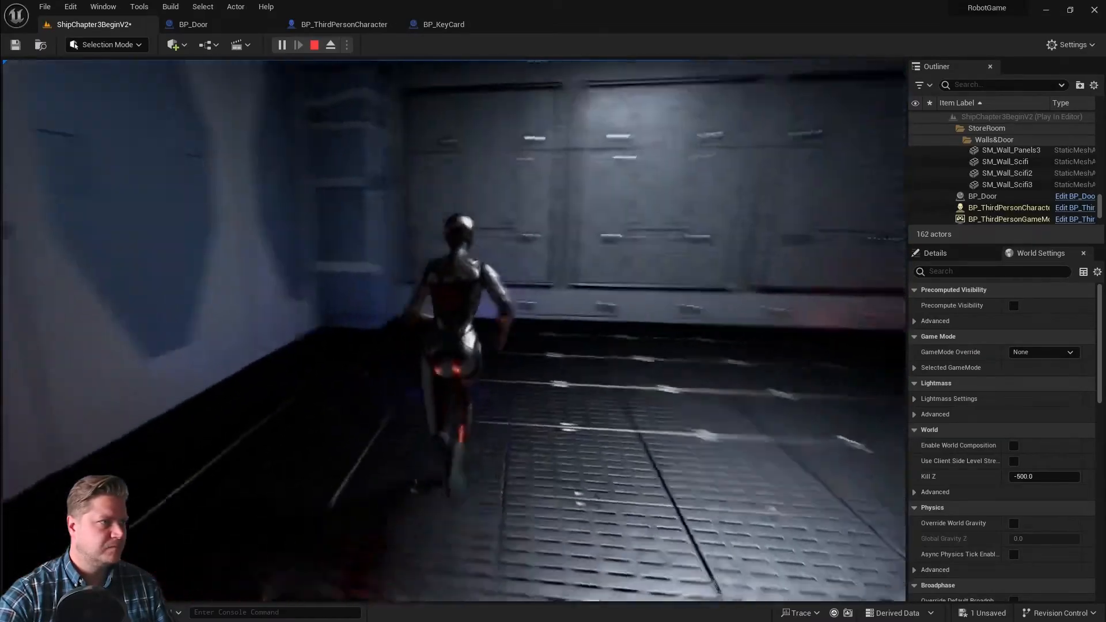
key("w")
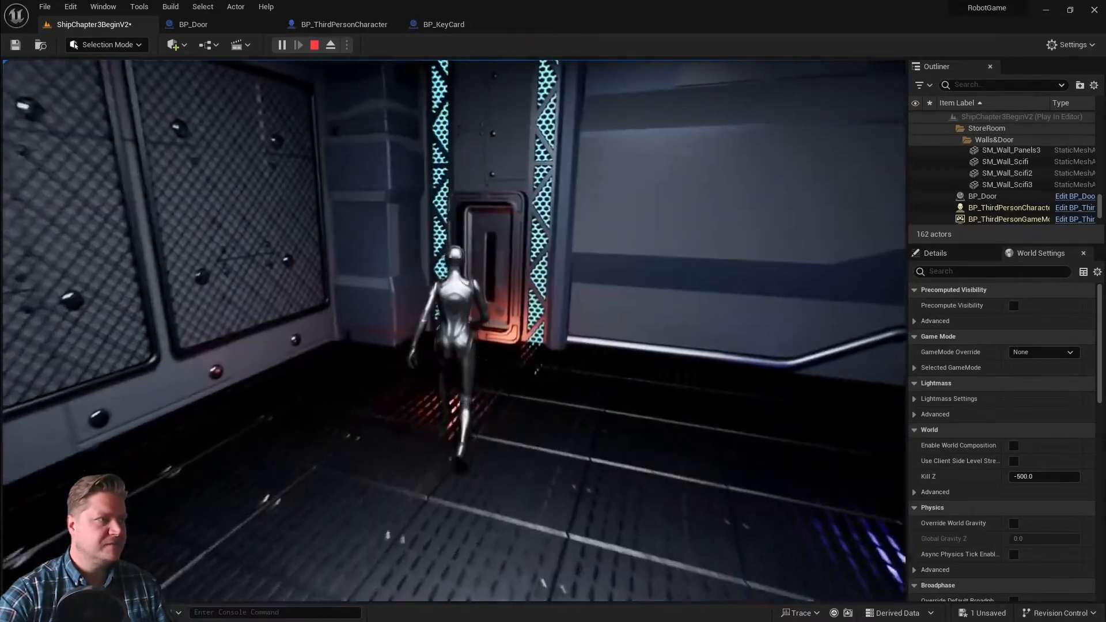
key("s")
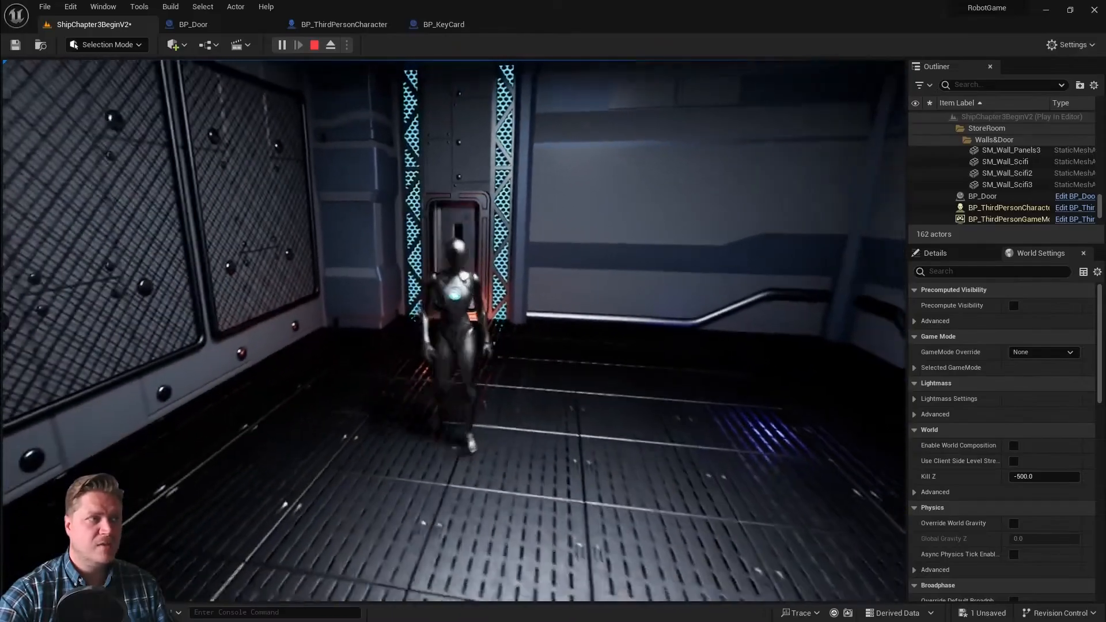
key("d")
key("a")
key("w")
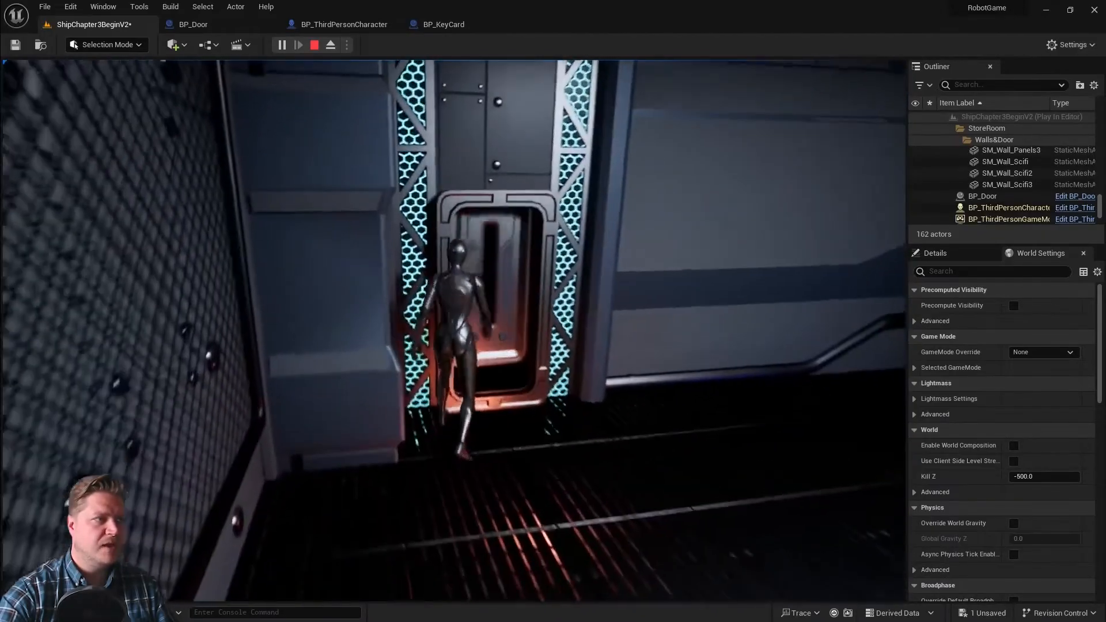
key("d")
key("s")
key("d")
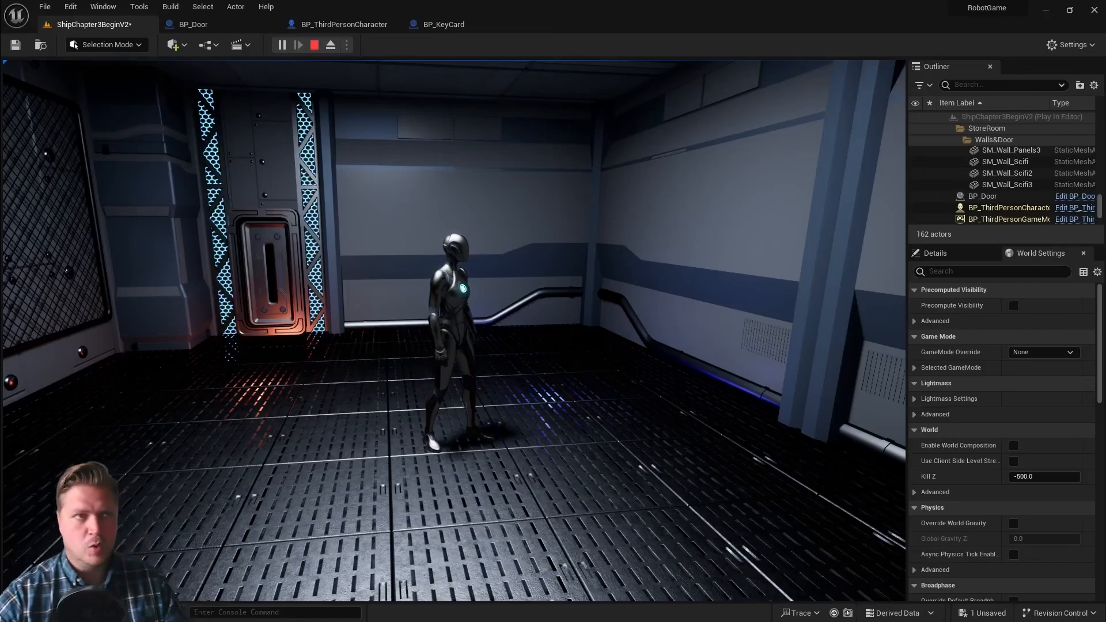
key("Escape")
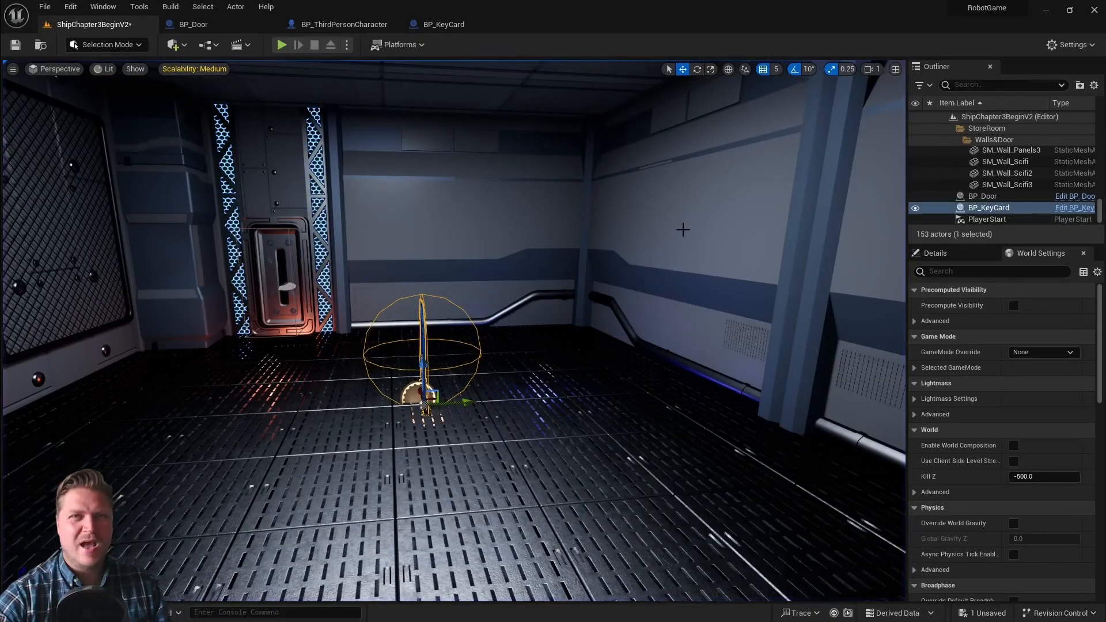
Step: Raise the placed BP_KeyCard slightly so it hovers above the storeroom floor
left_click_drag(425, 364, 494, 353, "alt")
key("Delete")
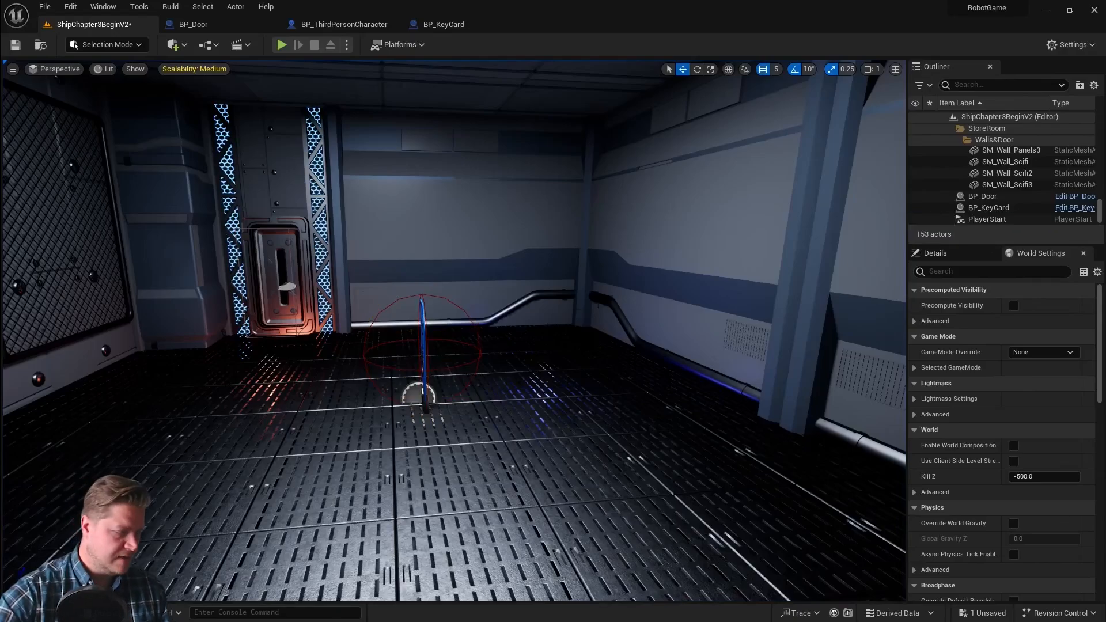
right_click_drag(494, 353, 415, 368)
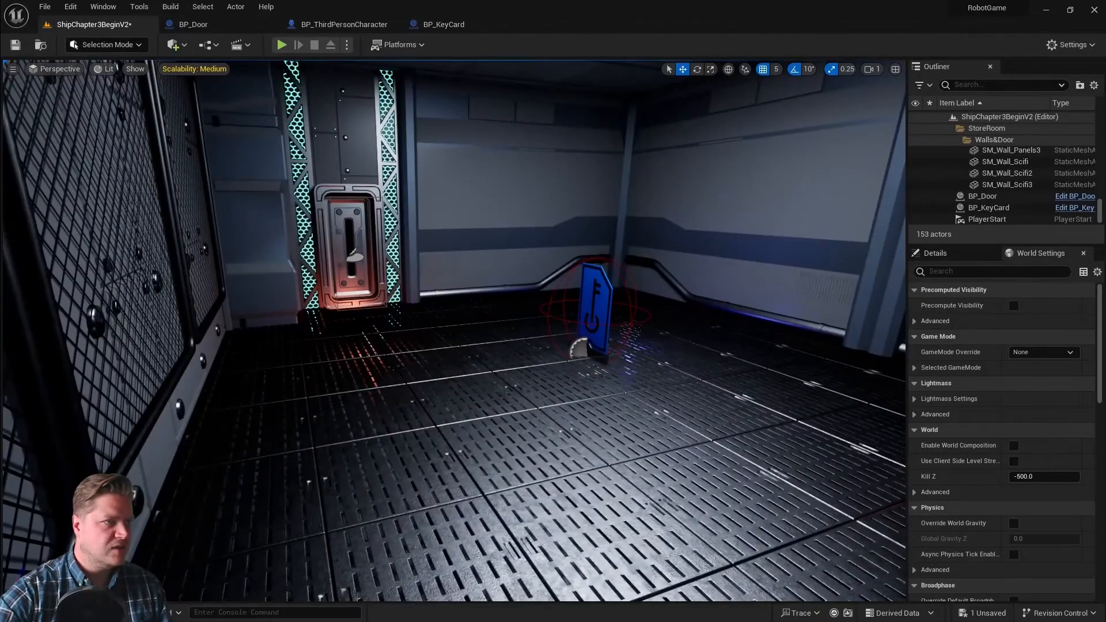
left_click(597, 305)
left_click_drag(597, 305, 571, 279)
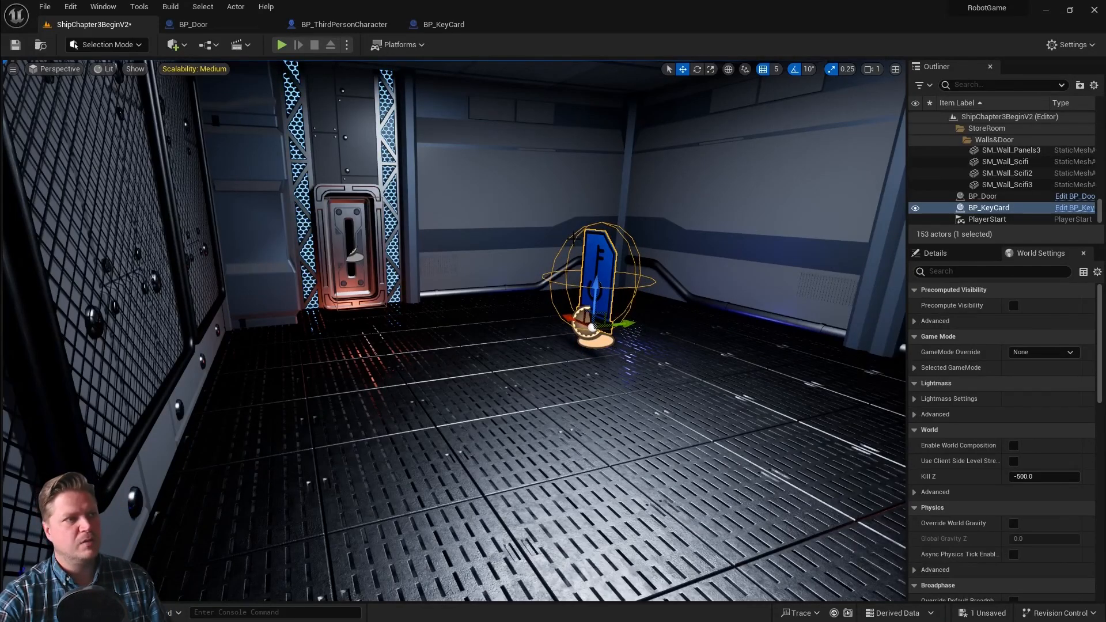
Step: Add a Spot Light component to BP_KeyCard
left_click(444, 26)
left_click(218, 68)
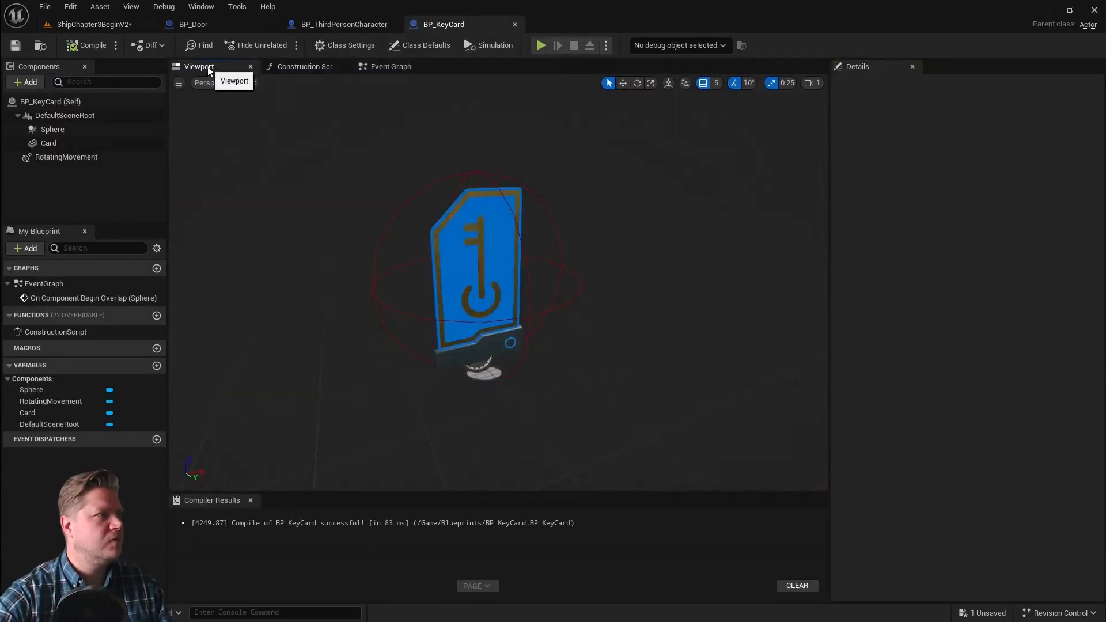
left_click(25, 81)
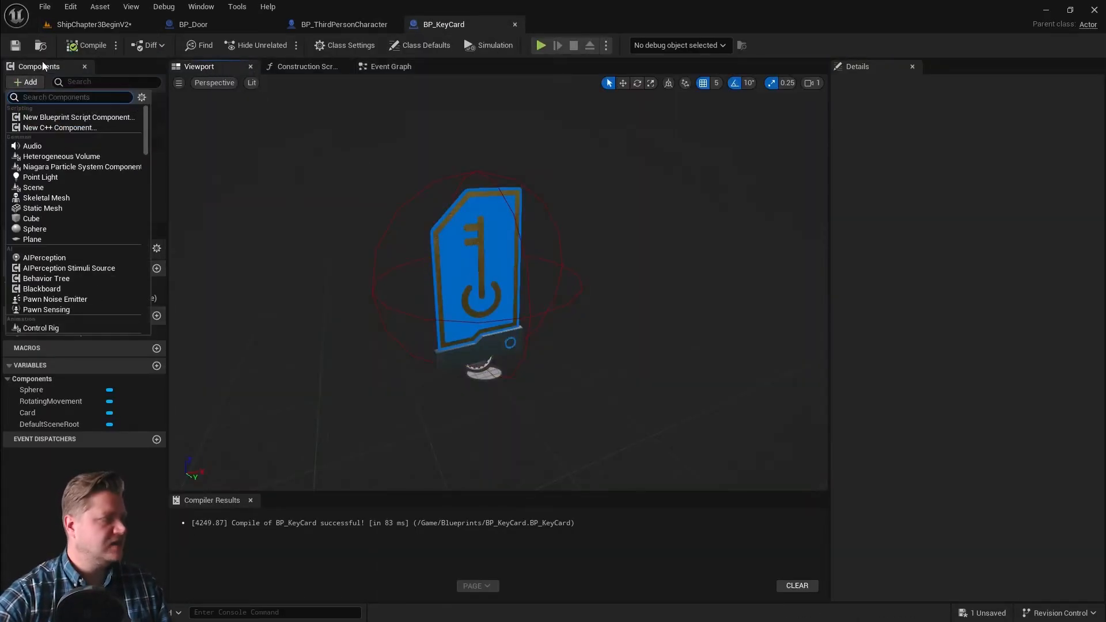
type("spot")
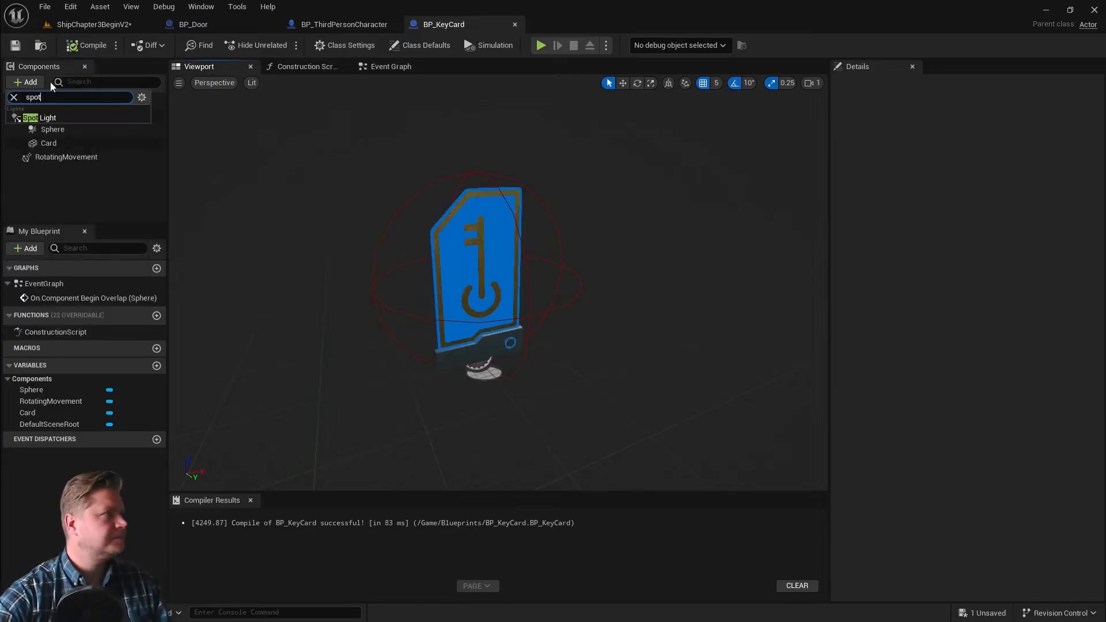
left_click(32, 118)
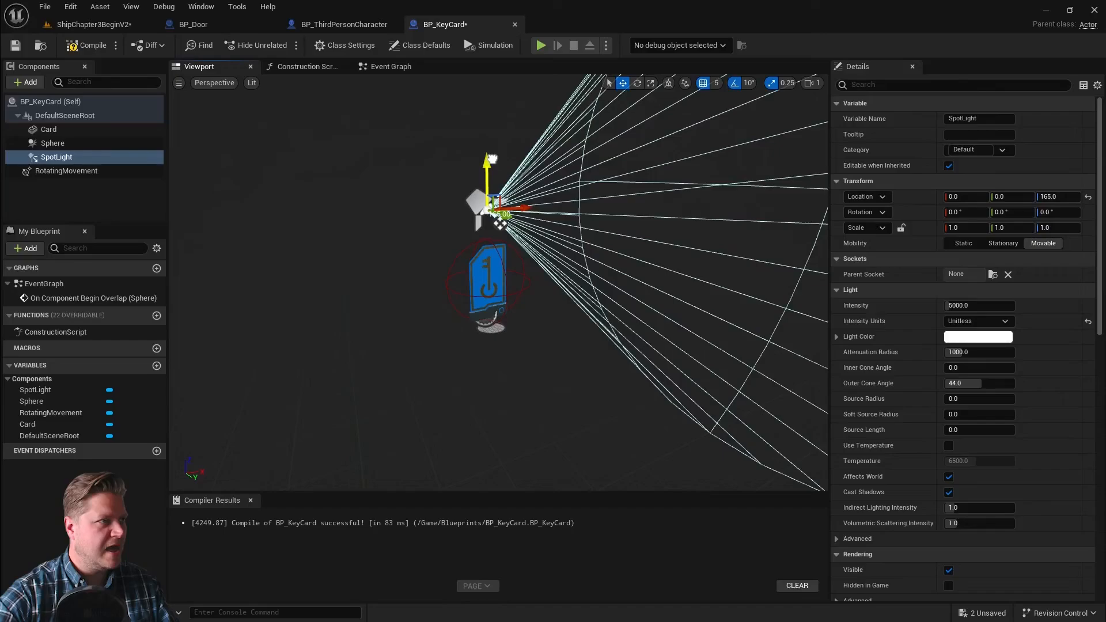
Step: Raise the spot light above the card to Z 185 and rotate it to -90° on Y so it points straight down
left_click_drag(493, 159, 494, 145)
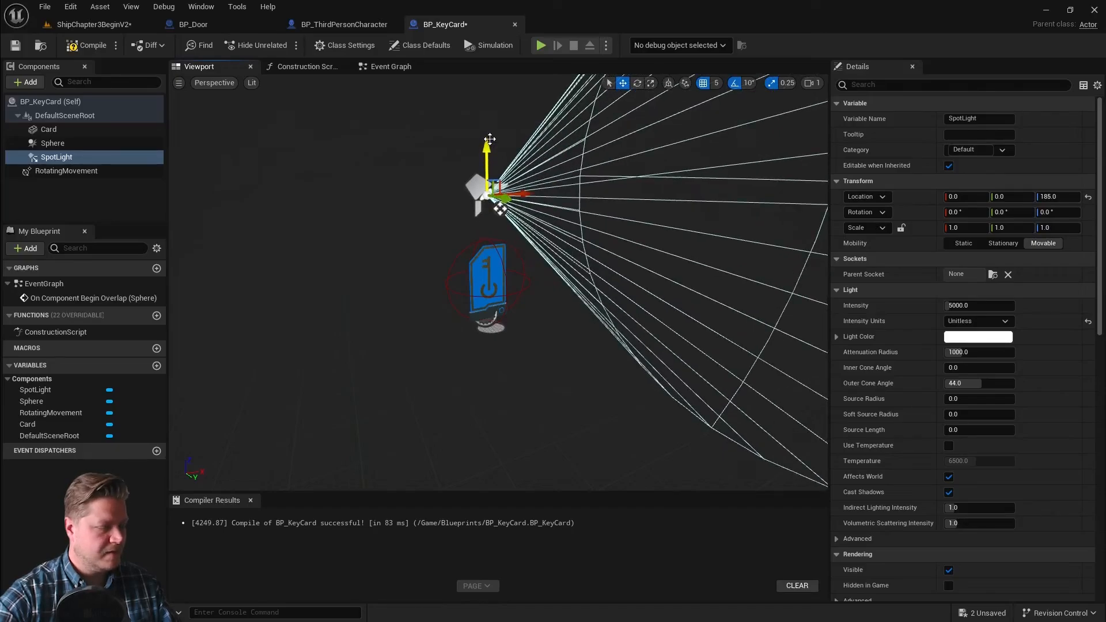
left_click_drag(588, 208, 647, 203, "alt")
key("e")
left_click_drag(493, 143, 512, 125)
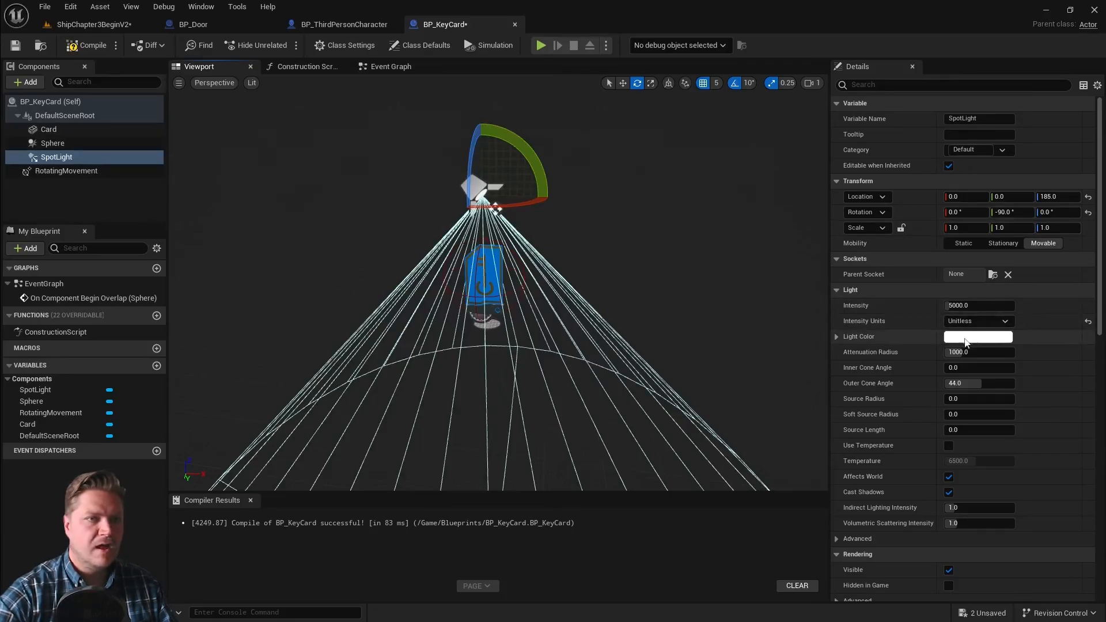
Step: Set the spot light's intensity to about 13368.6 and its color to warm yellow, hex sRGB FFD456FF
left_click_drag(950, 307, 997, 307)
left_click(969, 338)
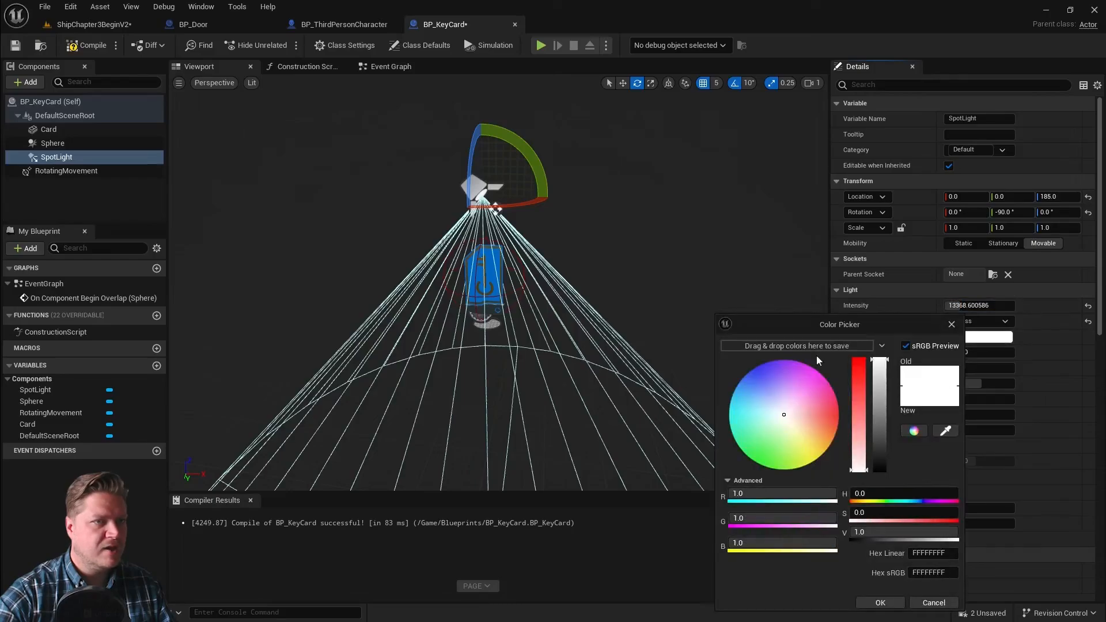
left_click_drag(784, 416, 820, 443)
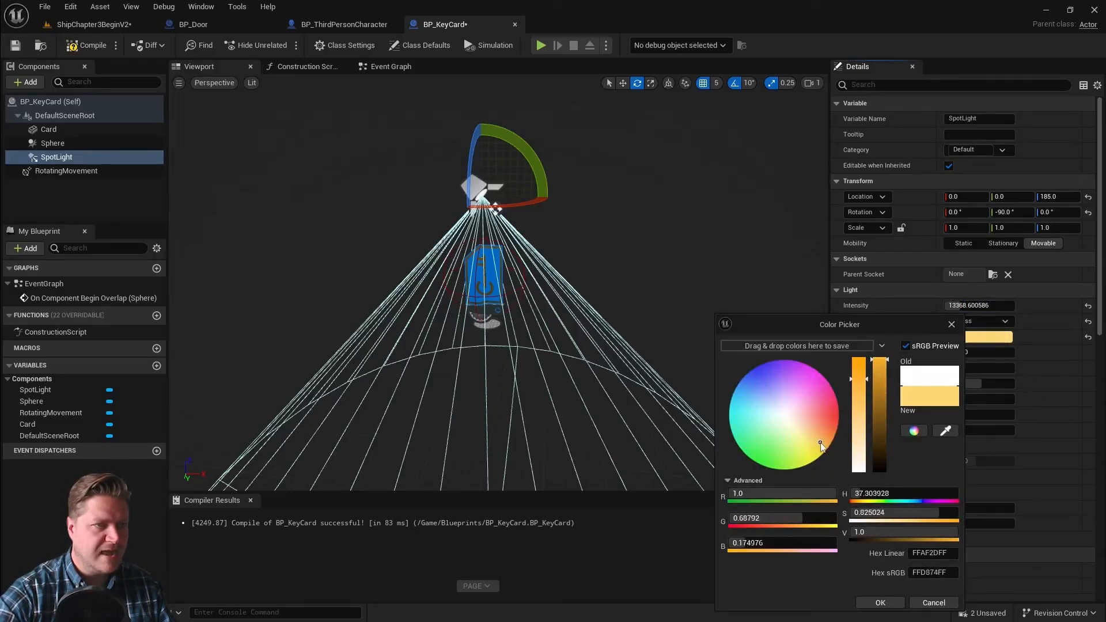
left_click(859, 370)
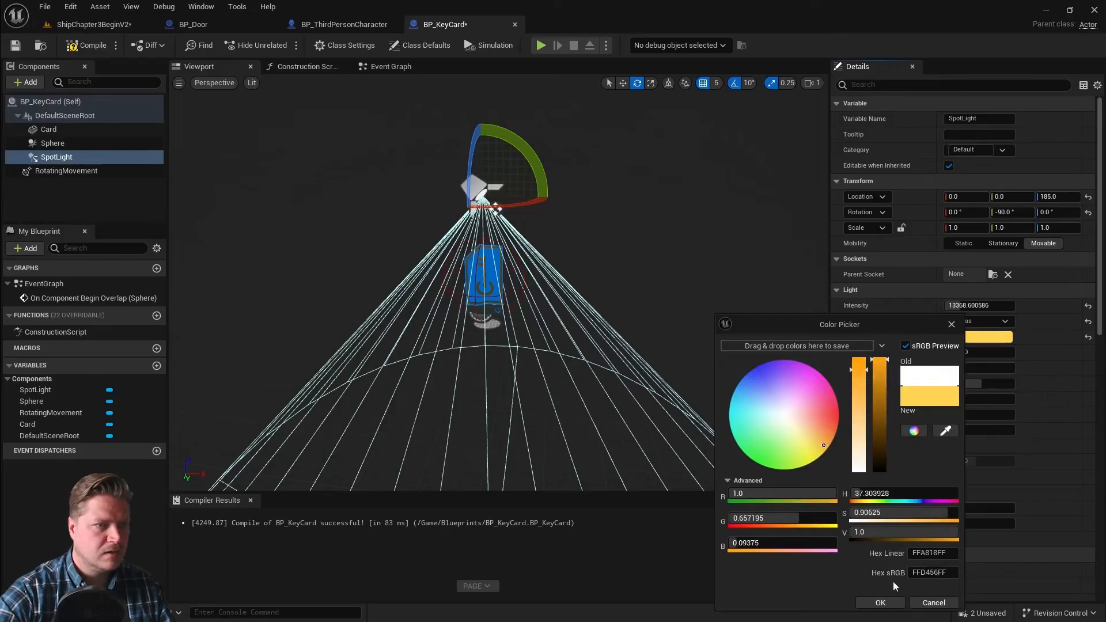
left_click(881, 603)
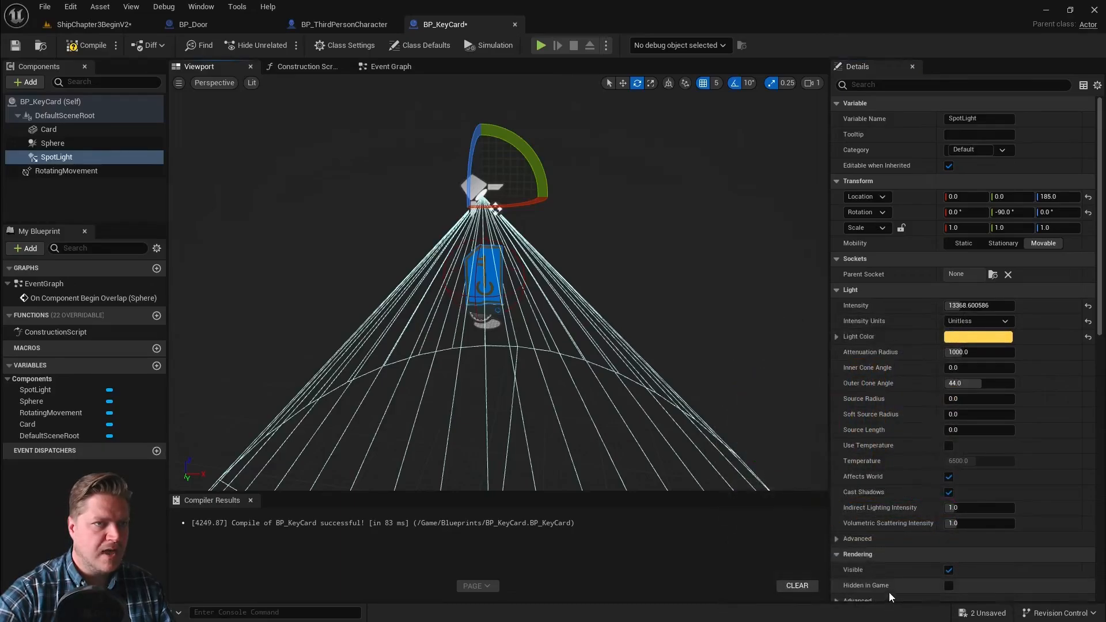
Step: Play the level briefly to check the key card's light, and compile and save BP_KeyCard
left_click(540, 46)
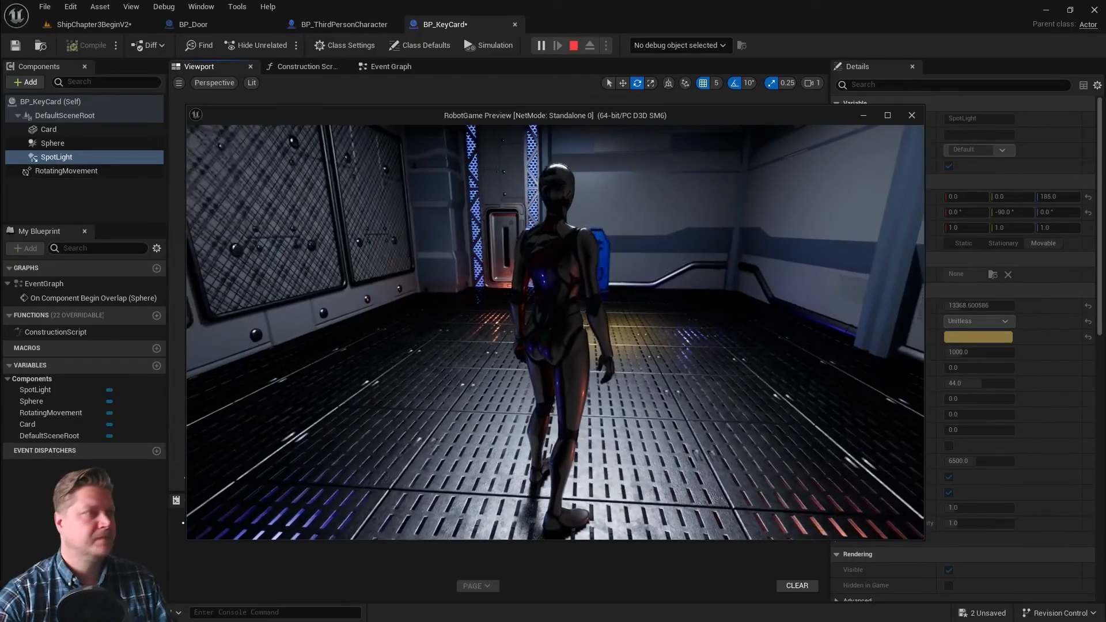
key("Escape")
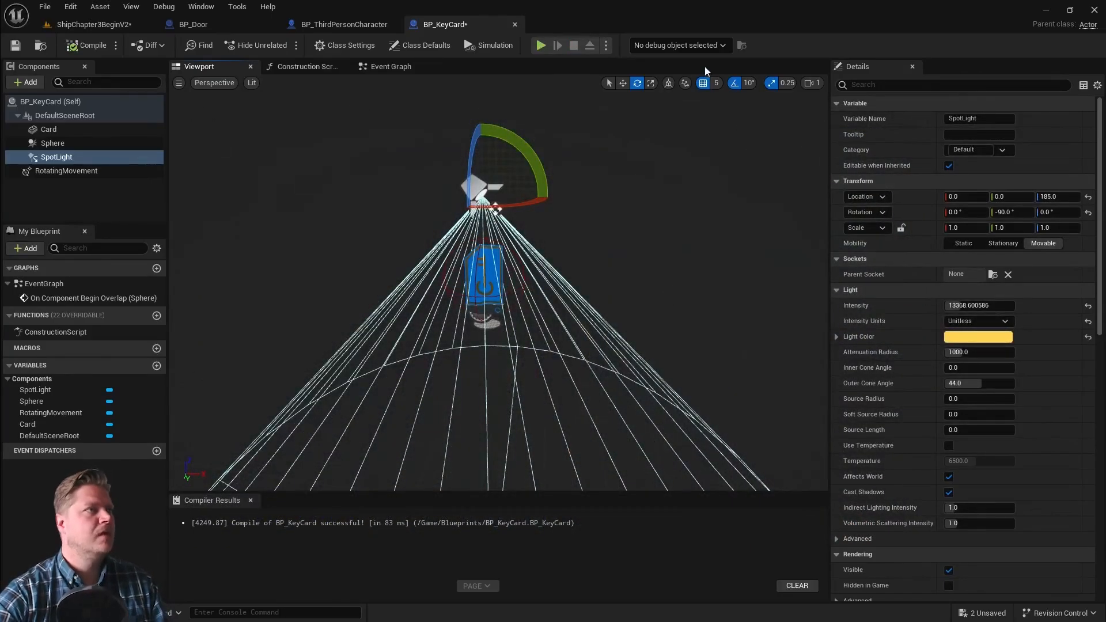
left_click(84, 49)
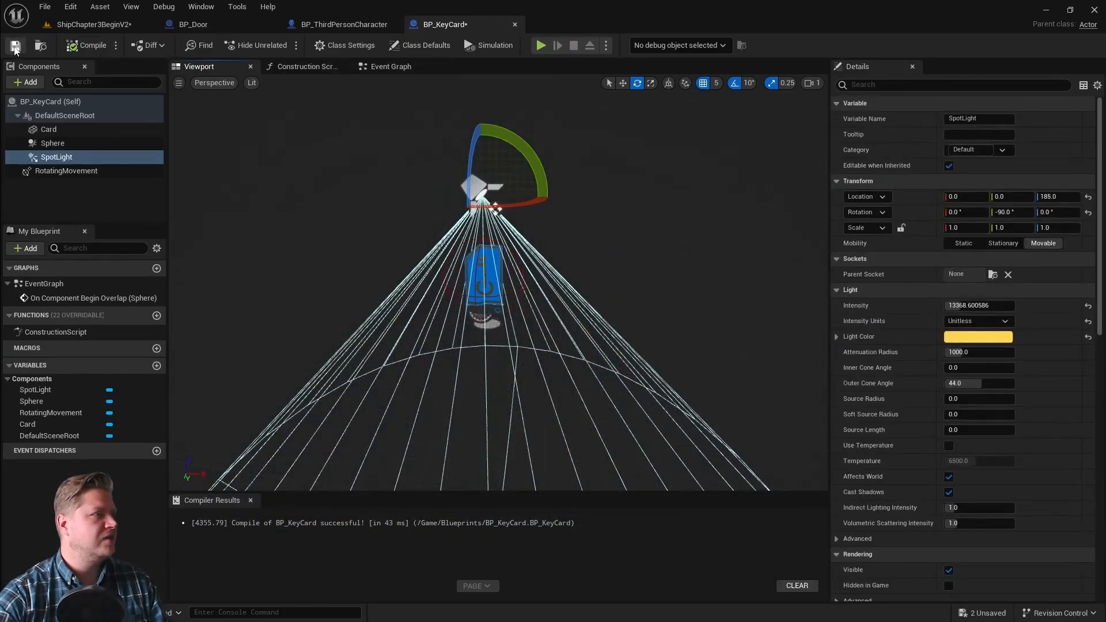
left_click(15, 47)
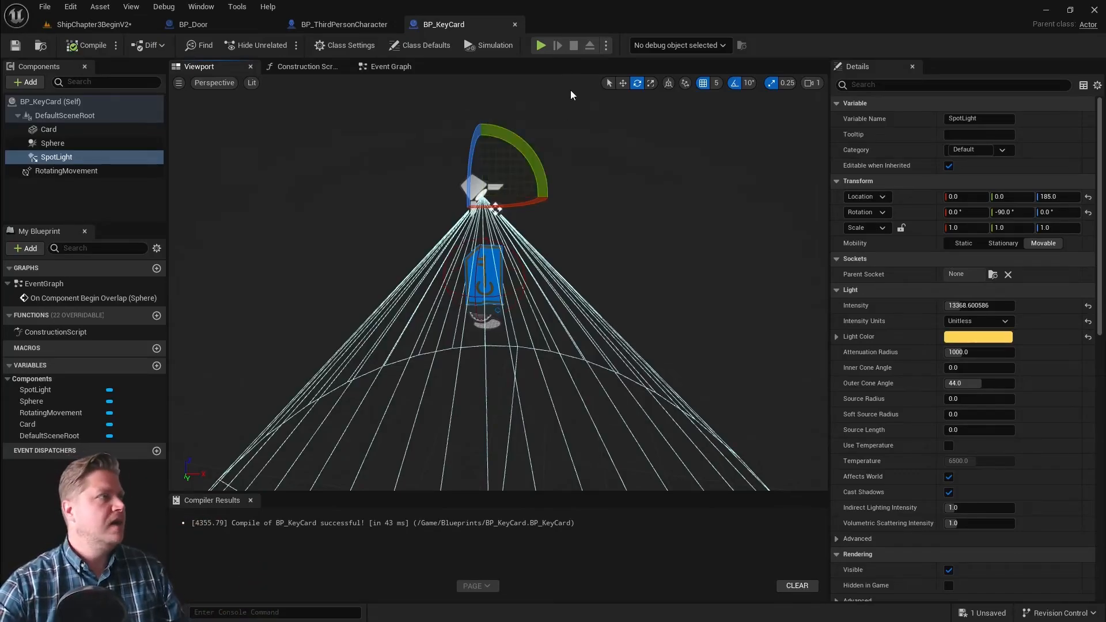
Step: Open BP_ThirdPersonCharacter's Event Graph at the empty area around the Event Destroyed nodes
left_click(341, 25)
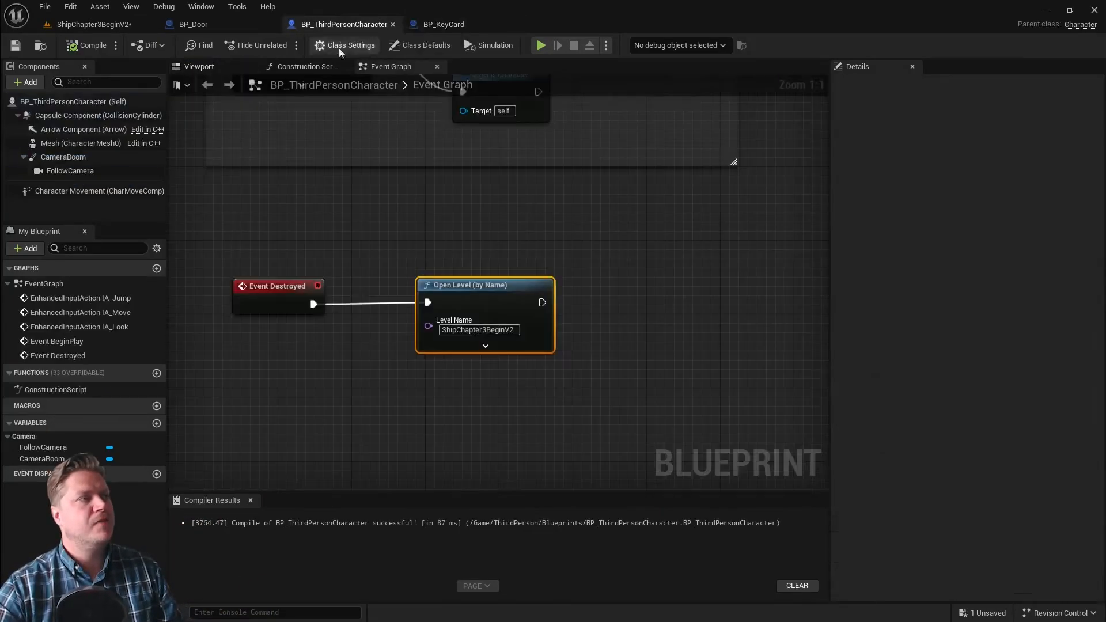
scroll(535, 247, "down", 3)
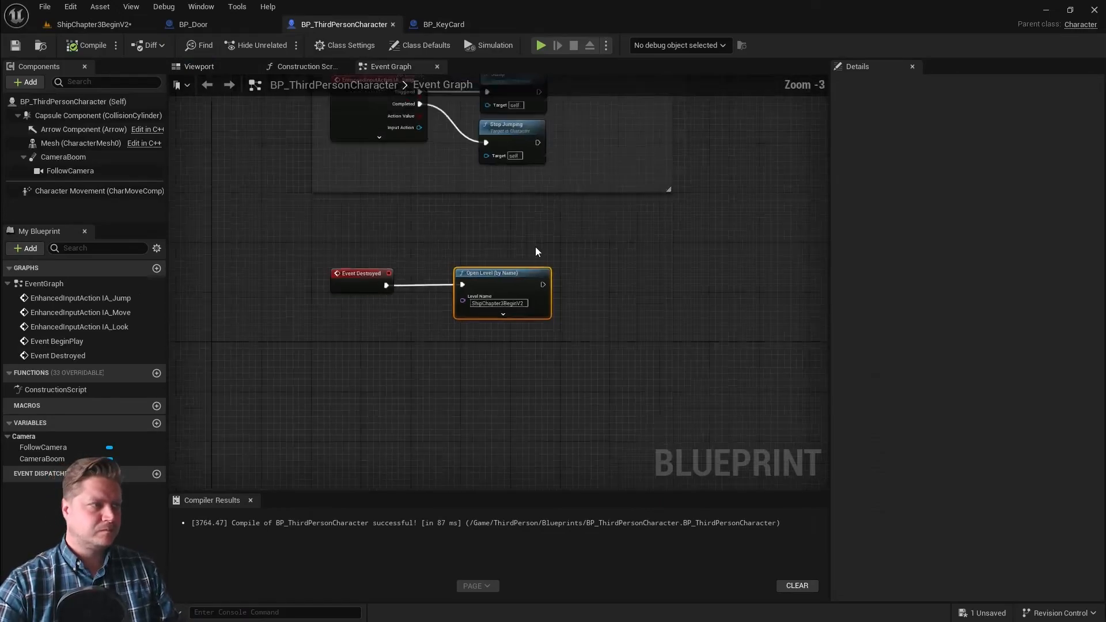
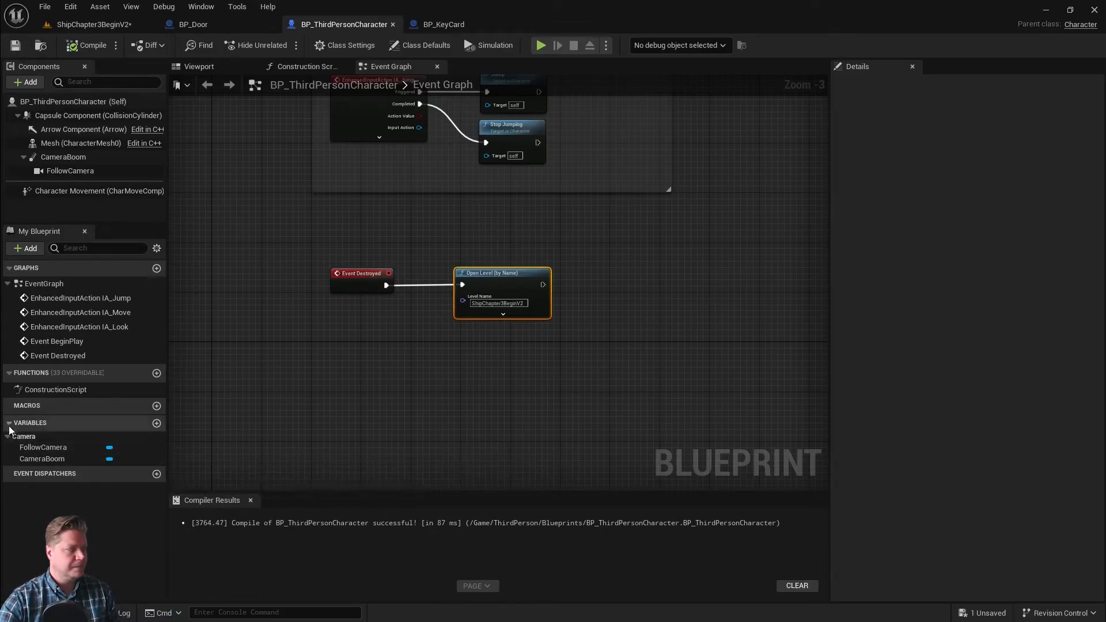
Step: Add a Boolean variable named HasKey? to BP_ThirdPersonCharacter, and compile and save the blueprint
left_click(156, 423)
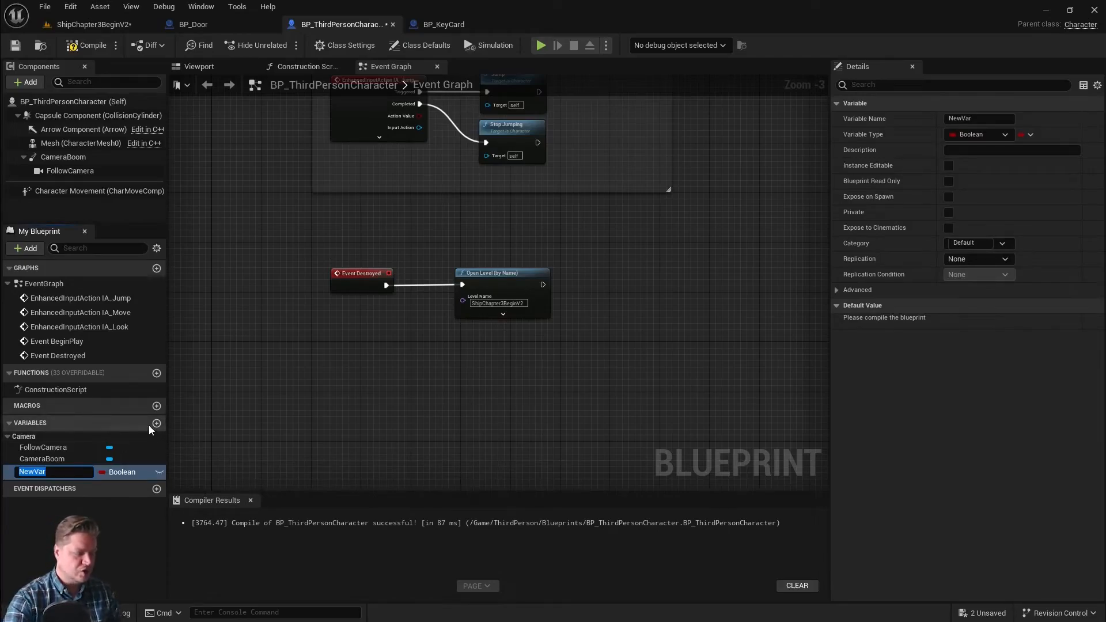
type("HasKey?")
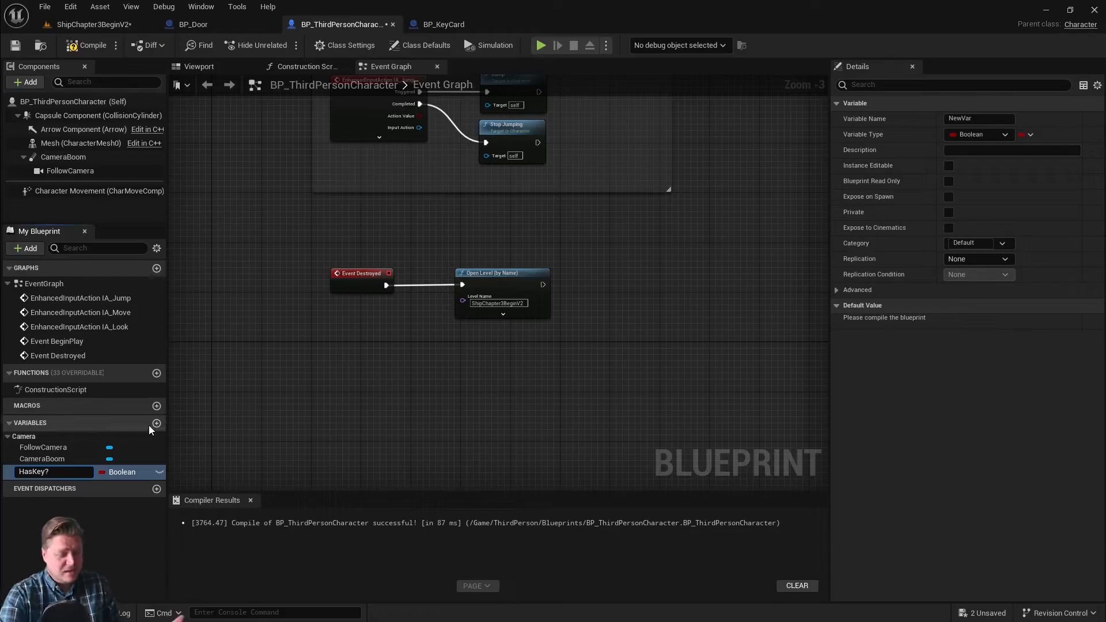
key("Return")
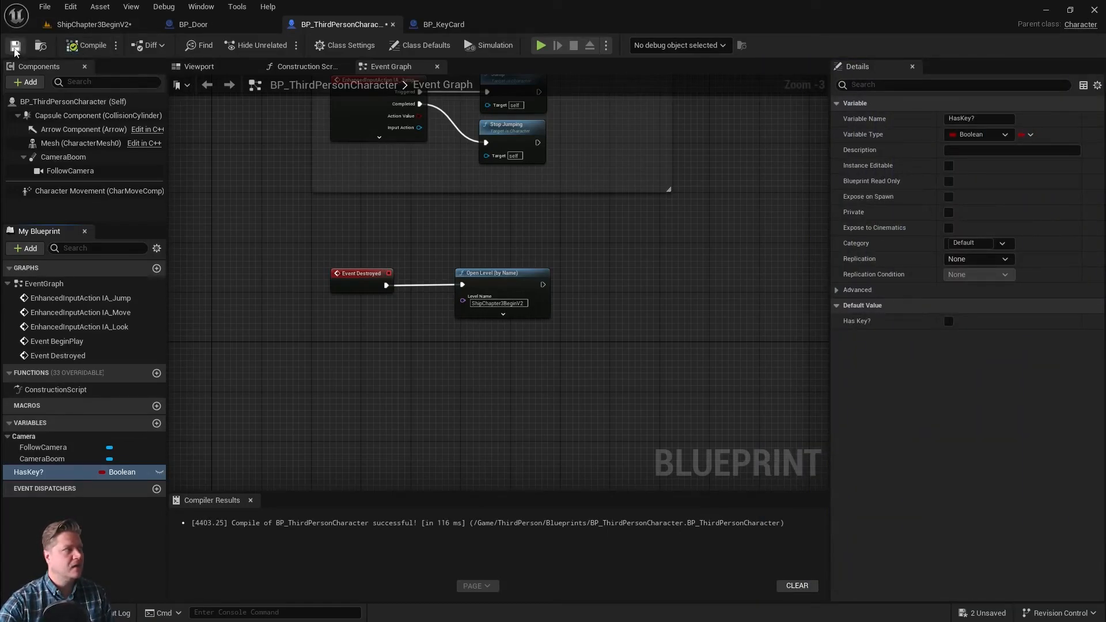
left_click(15, 45)
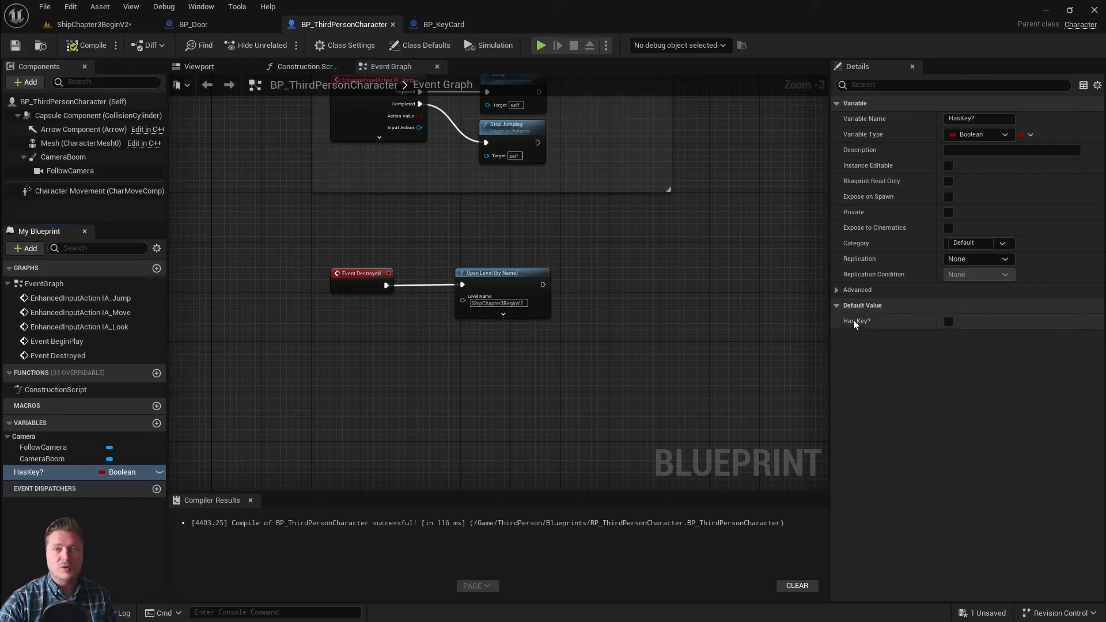
Step: Switch the HasKey? default value on and back off, and compile and save BP_ThirdPersonCharacter
left_click(950, 321)
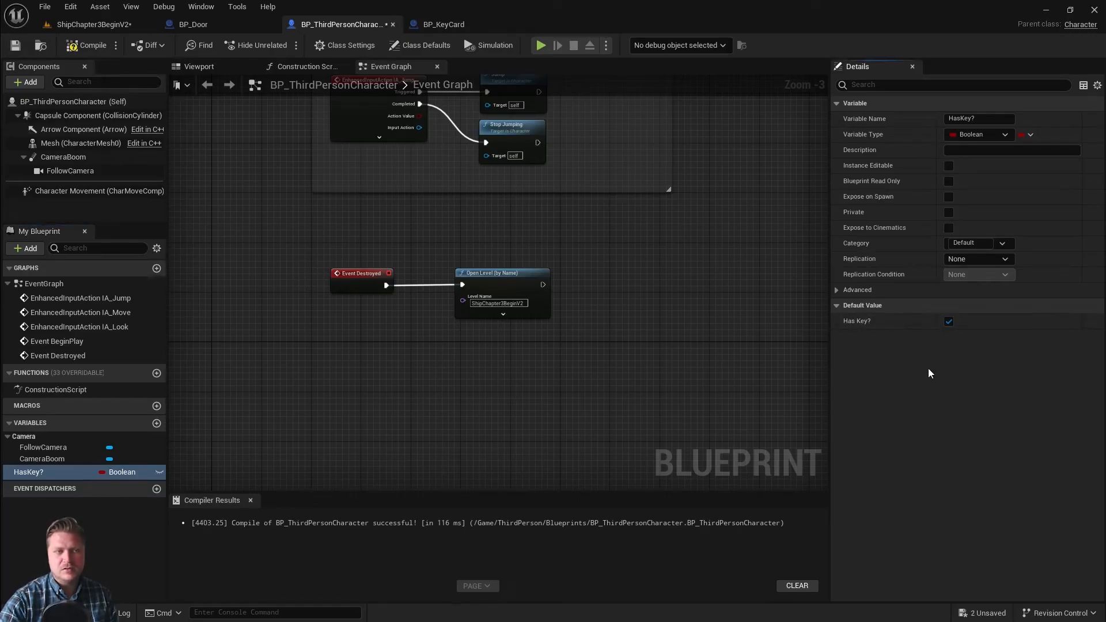
left_click(949, 321)
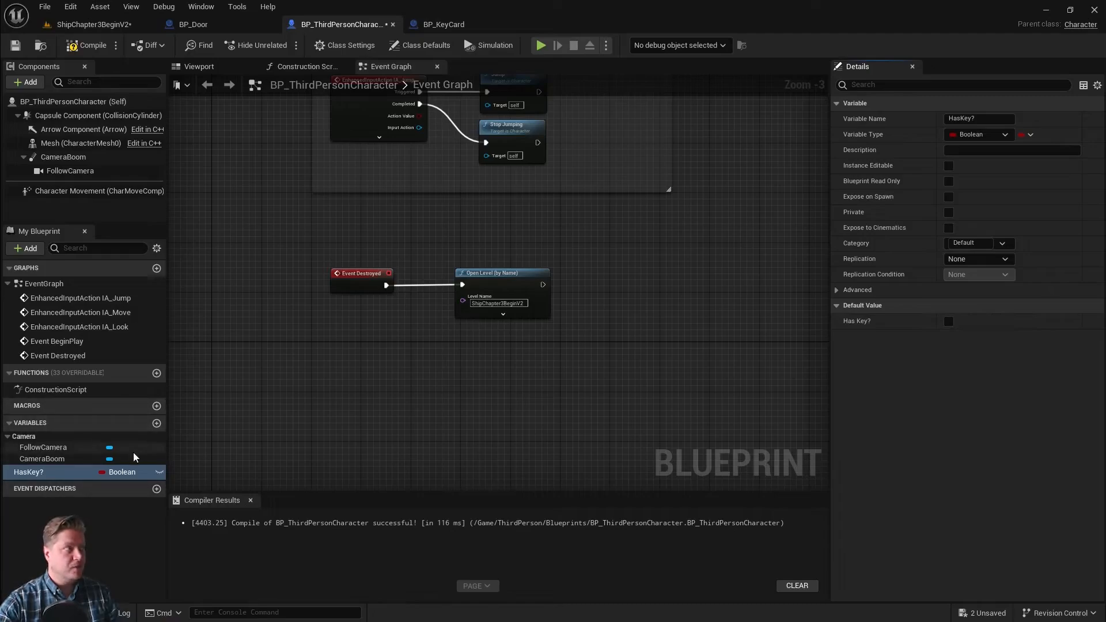
left_click(86, 45)
left_click(15, 45)
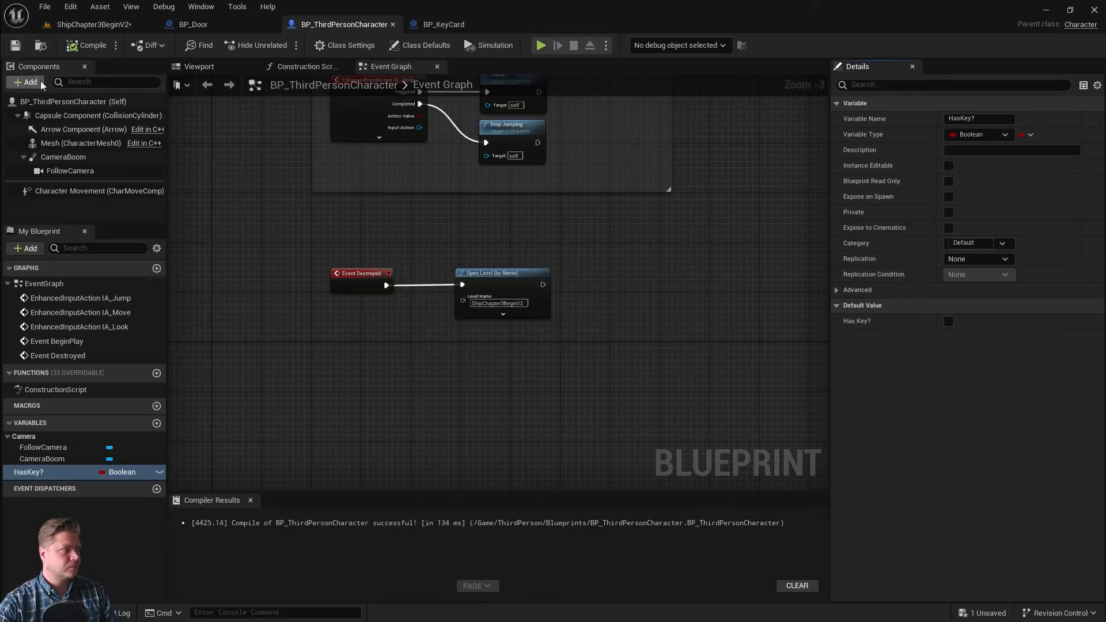
Step: In BP_KeyCard's Event Graph, move the Destroy Actor node farther from the Cast To BP_ThirdPersonCharacter node to make room between them
left_click(443, 25)
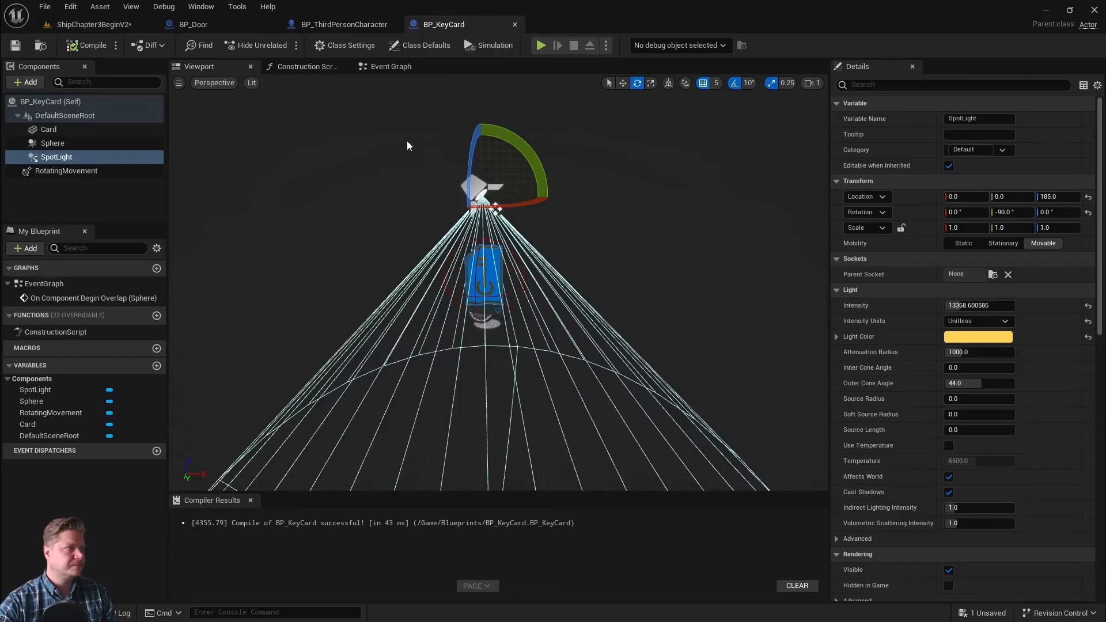
left_click(392, 66)
right_click_drag(563, 247, 488, 245)
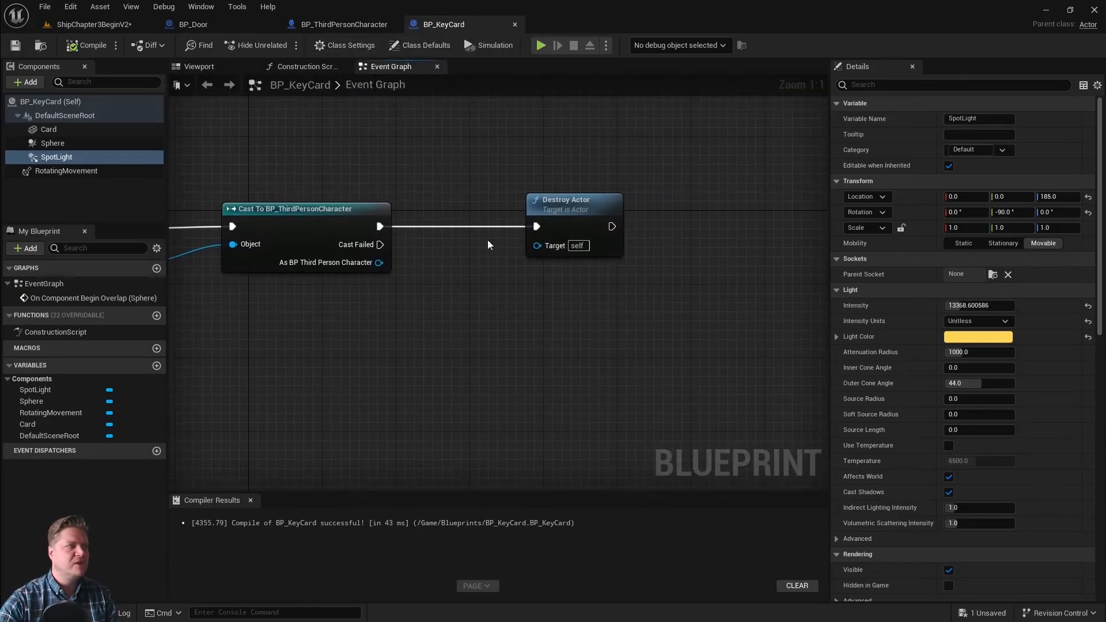
left_click_drag(563, 209, 727, 209)
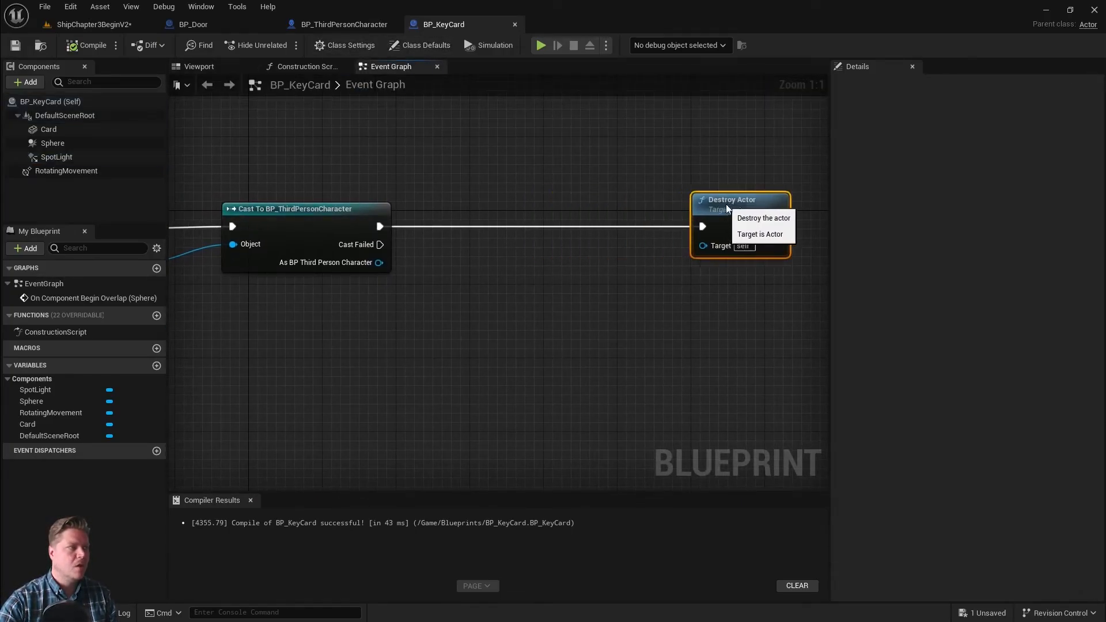
right_click_drag(467, 291, 540, 251)
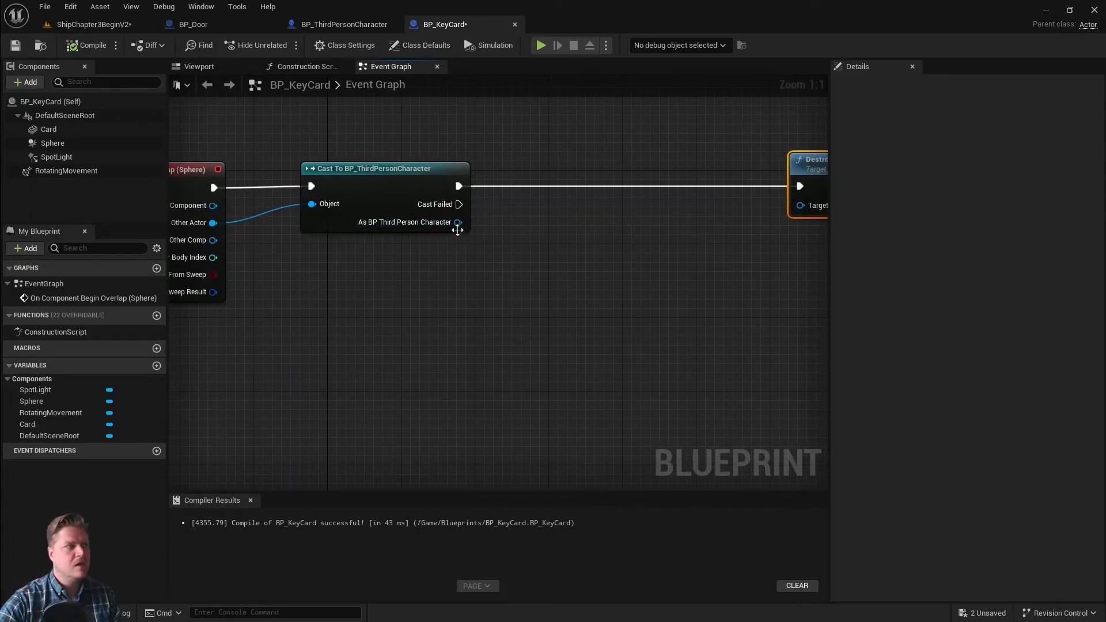
Step: Add a Set Has Key? node from the cast's As BP Third Person Character output and align it with the execution line
left_click_drag(458, 223, 570, 230)
type("se")
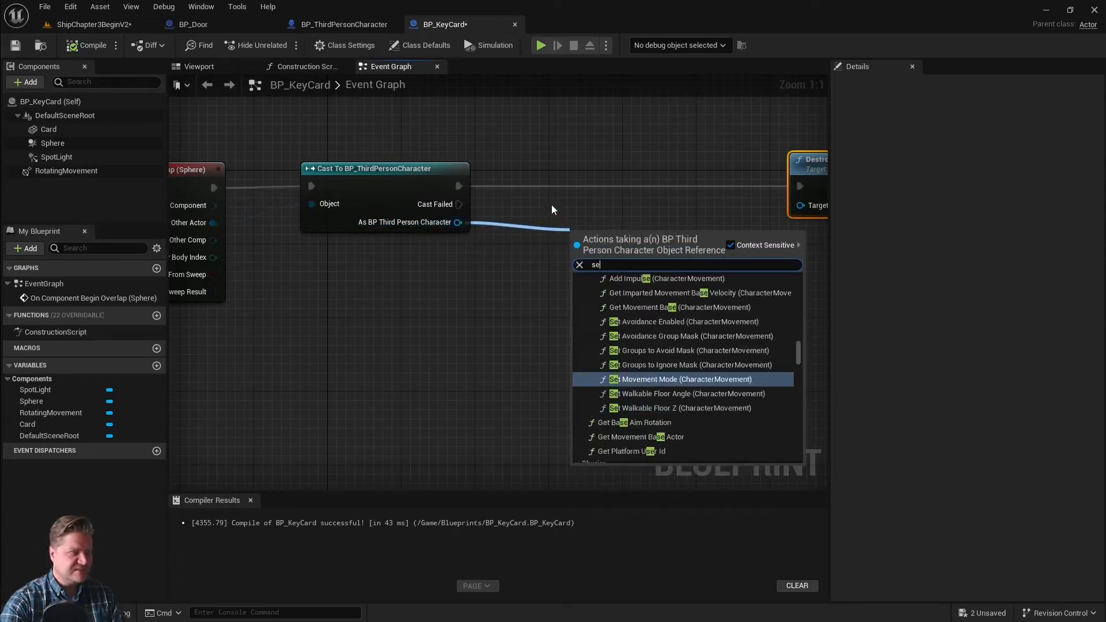
type("t")
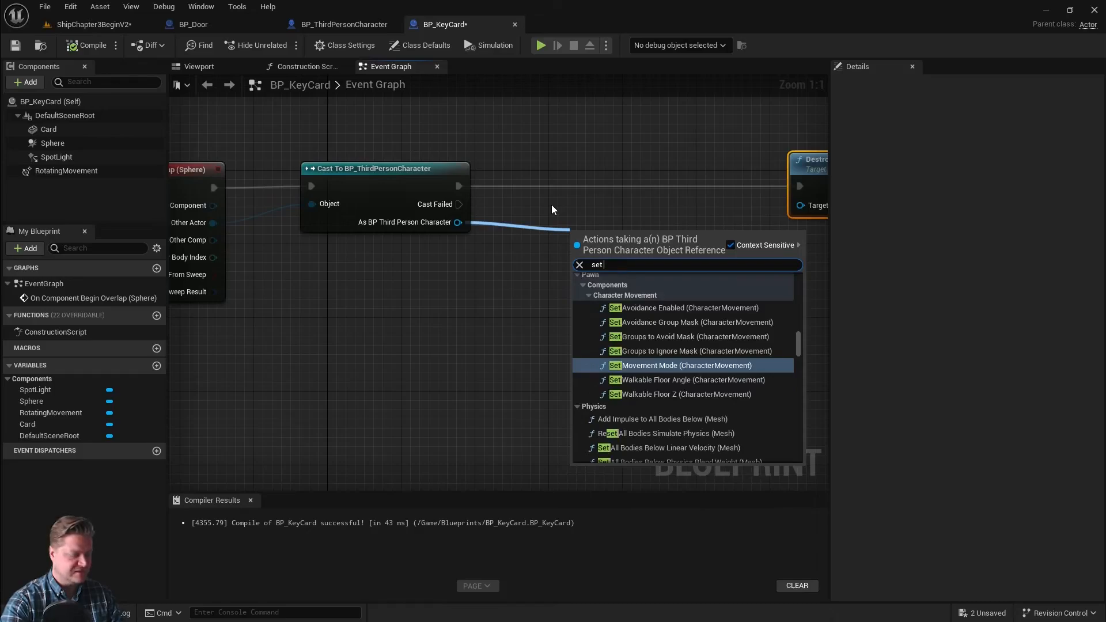
type(" has")
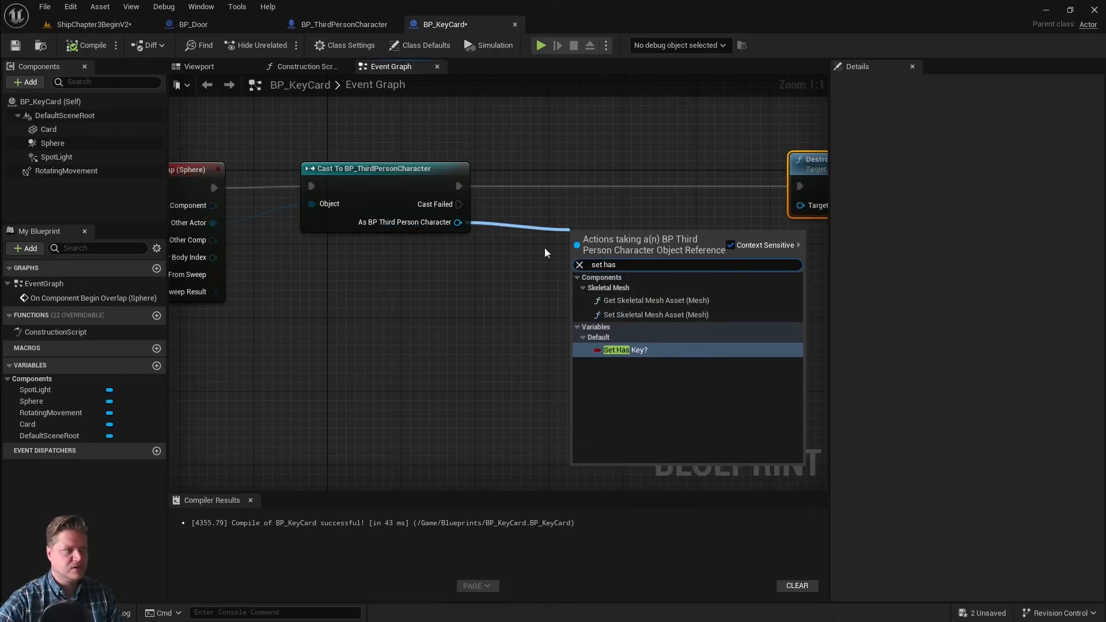
left_click(626, 350)
left_click_drag(627, 229, 636, 184)
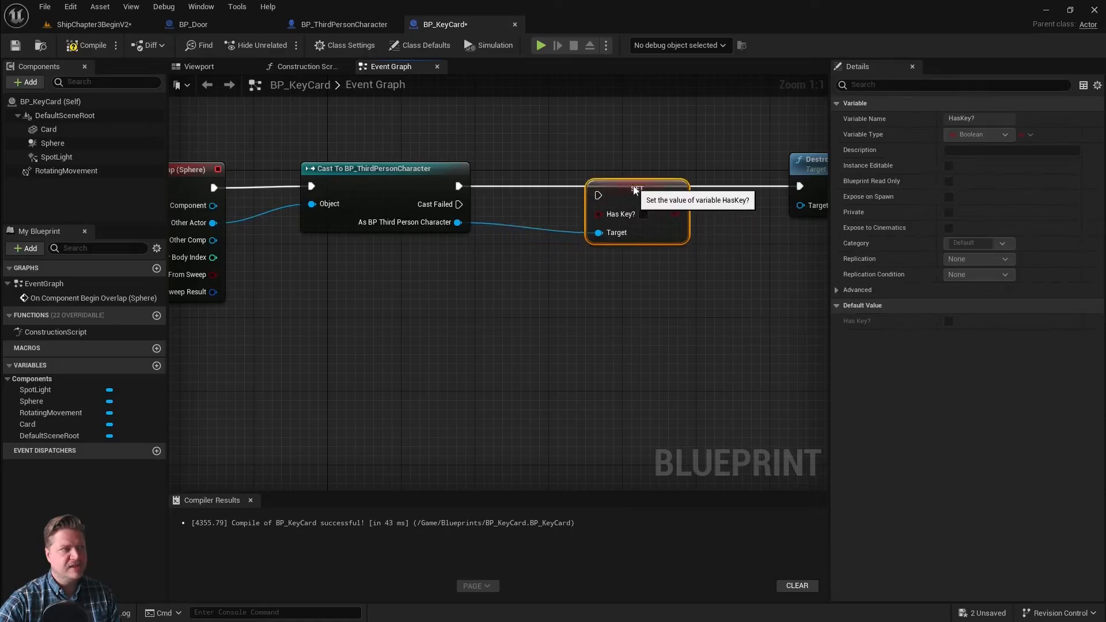
Step: Wire the Set Has Key? node between the cast and Destroy Actor, and set its Has Key? value to true
left_click_drag(457, 185, 527, 192)
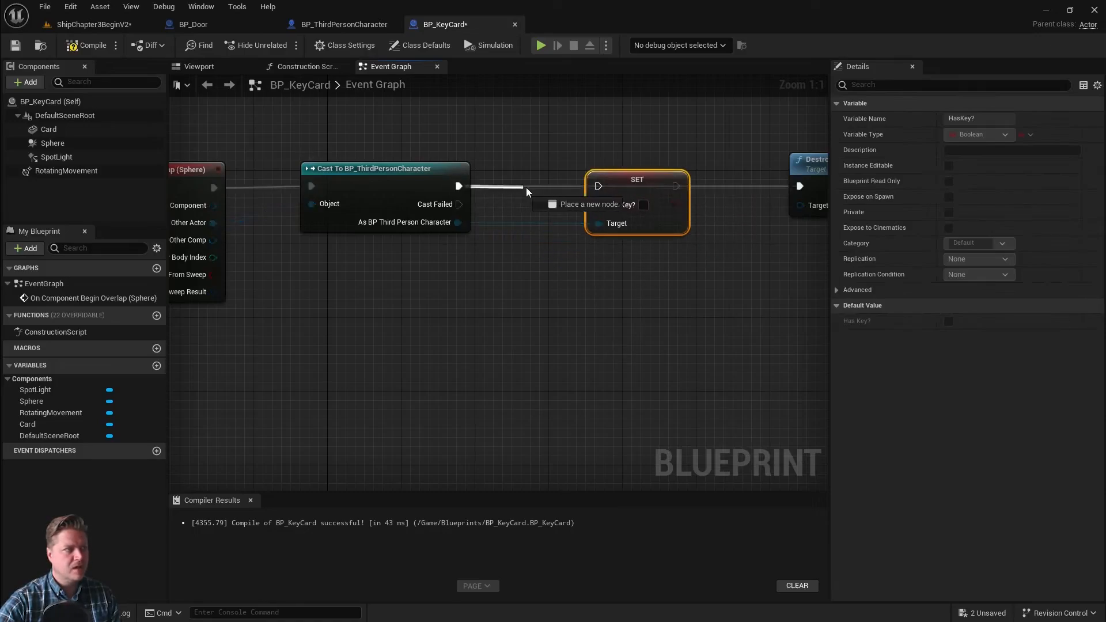
left_click_drag(595, 190, 597, 186)
left_click_drag(676, 186, 799, 189)
right_click_drag(717, 274, 570, 271)
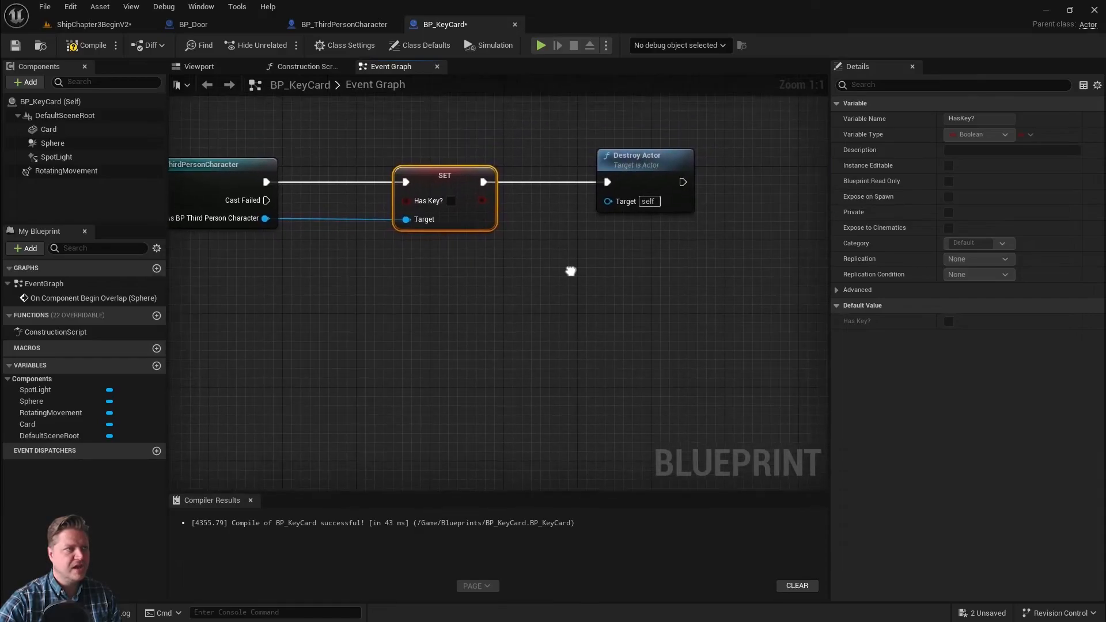
left_click(451, 201)
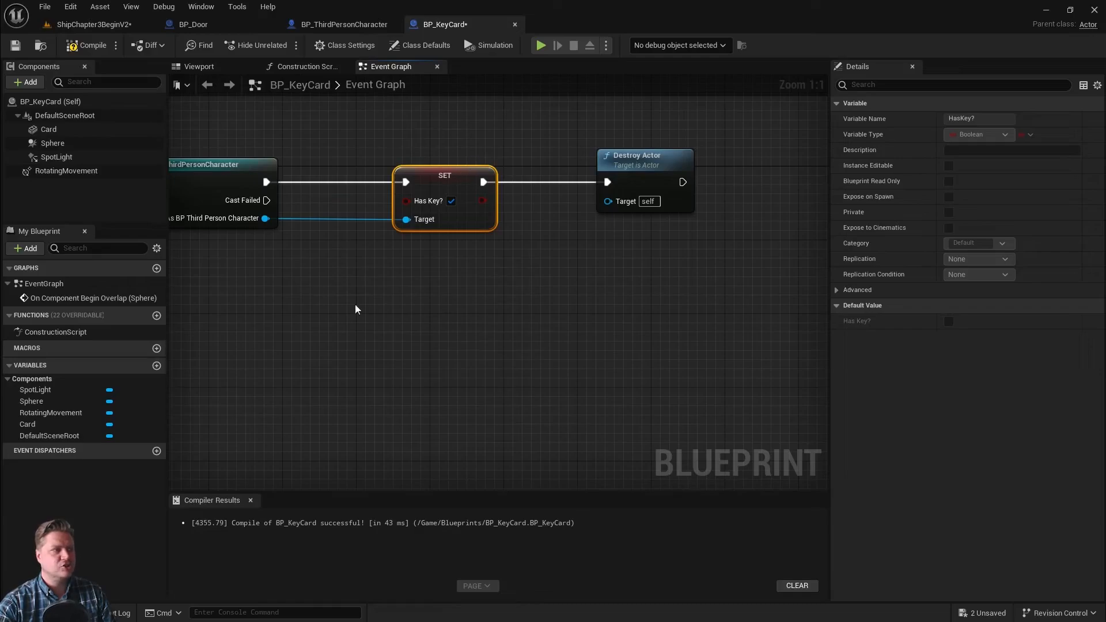
Step: Compile and save BP_KeyCard with its completed overlap logic
right_click_drag(410, 306, 654, 343)
scroll(655, 343, "down", 1)
scroll(622, 335, "down", 2)
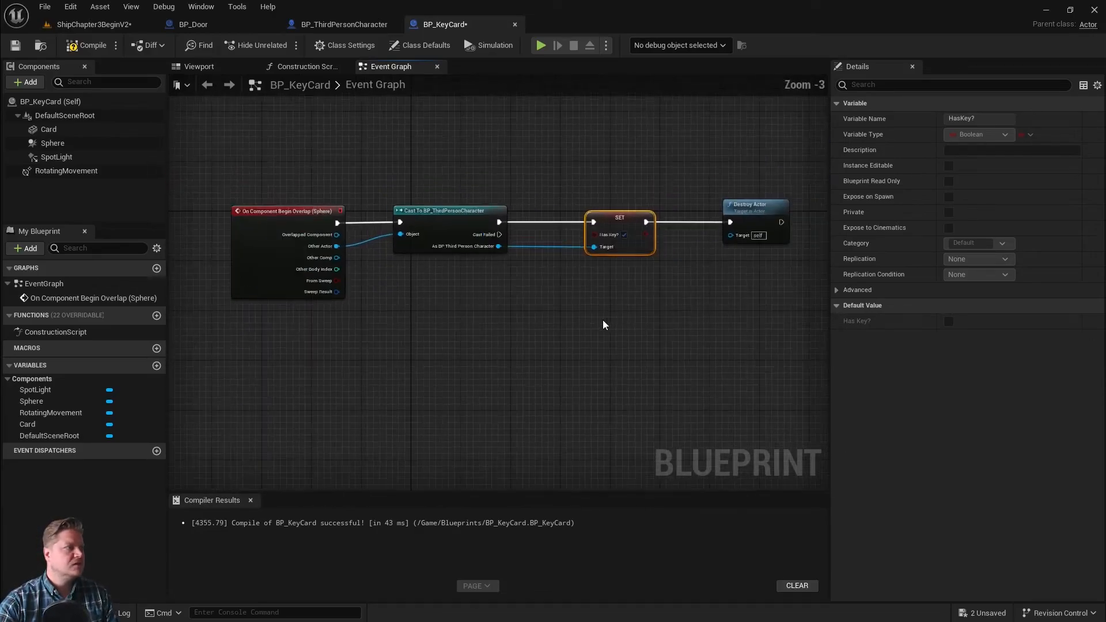
right_click(560, 326)
left_click(81, 45)
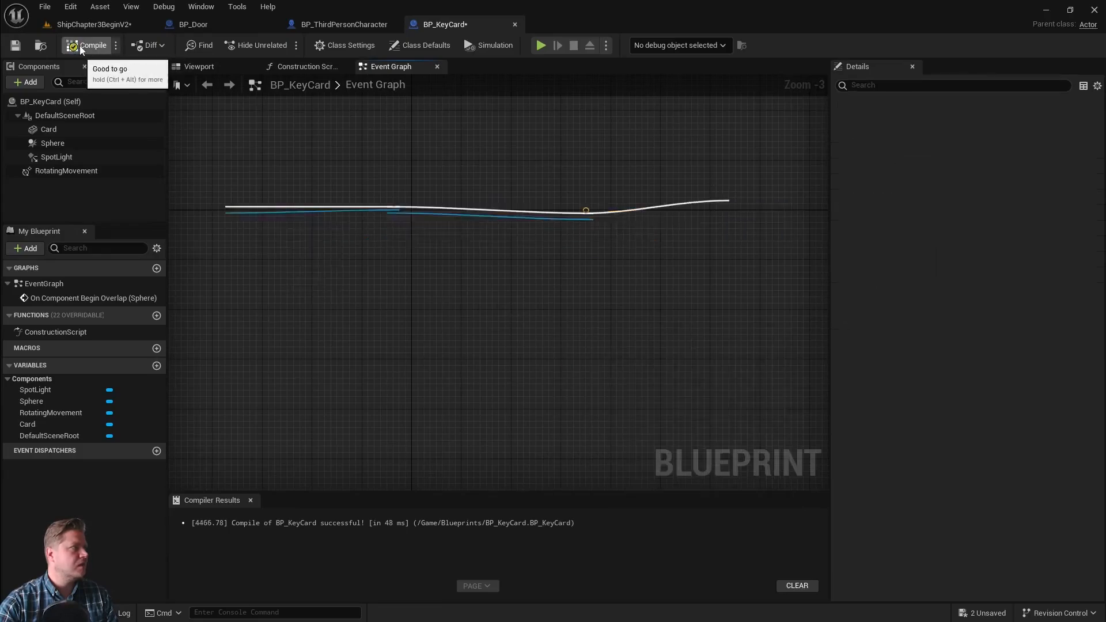
left_click(15, 45)
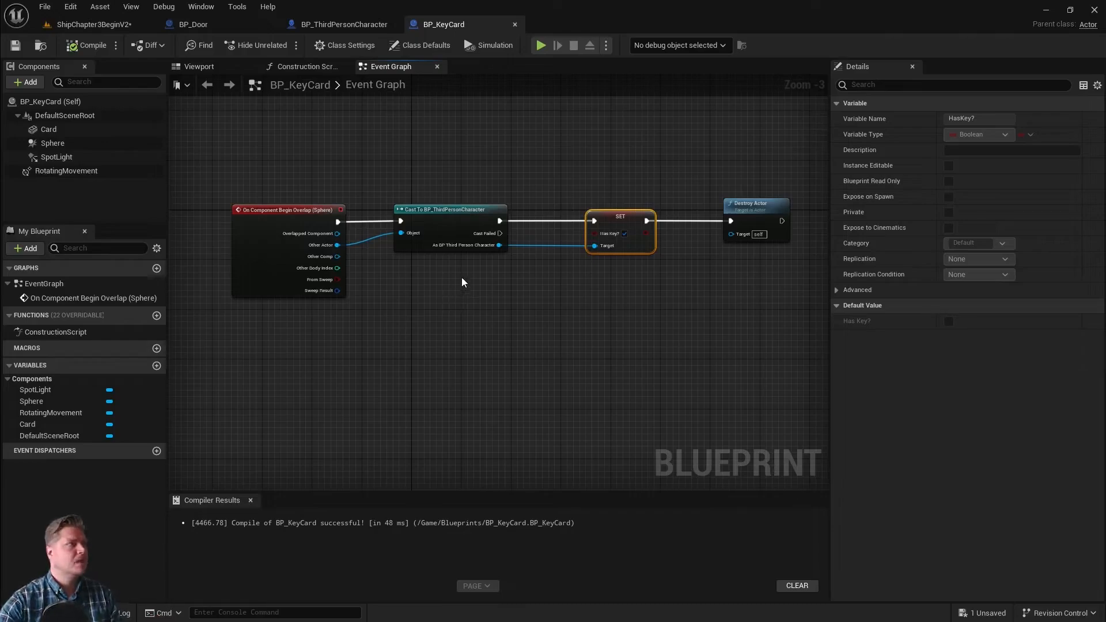
Step: In BP_Door's Event Graph, move the begin-overlap chain's DoorMovement timeline and the nodes after it away from the cast to make room
left_click(192, 25)
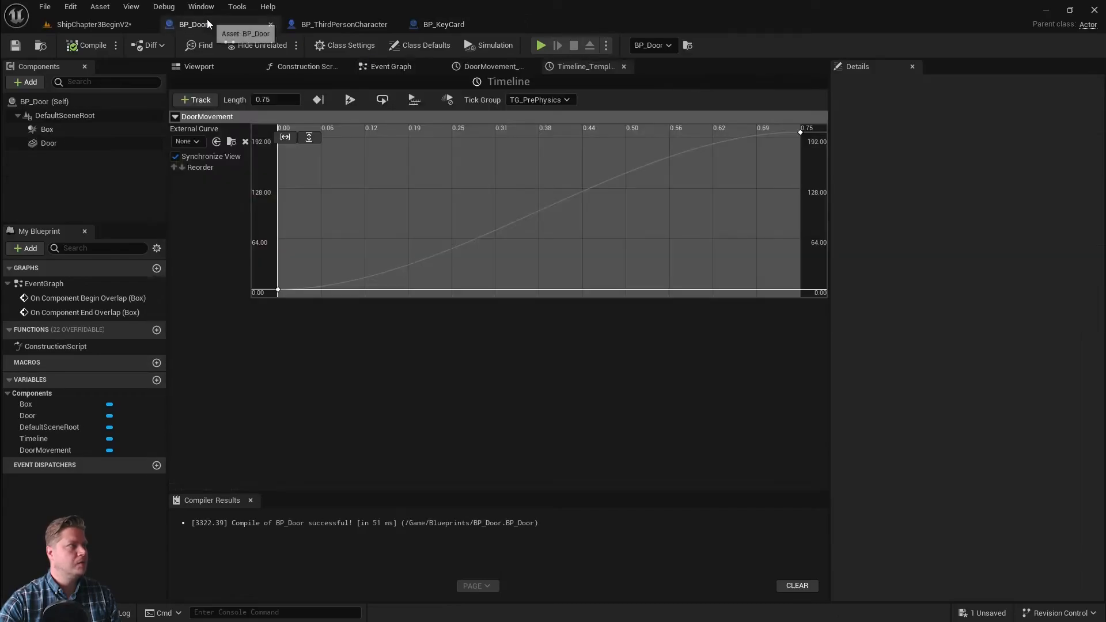
left_click(407, 68)
scroll(403, 265, "down", 3)
right_click_drag(395, 277, 404, 315)
scroll(589, 267, "up", 2)
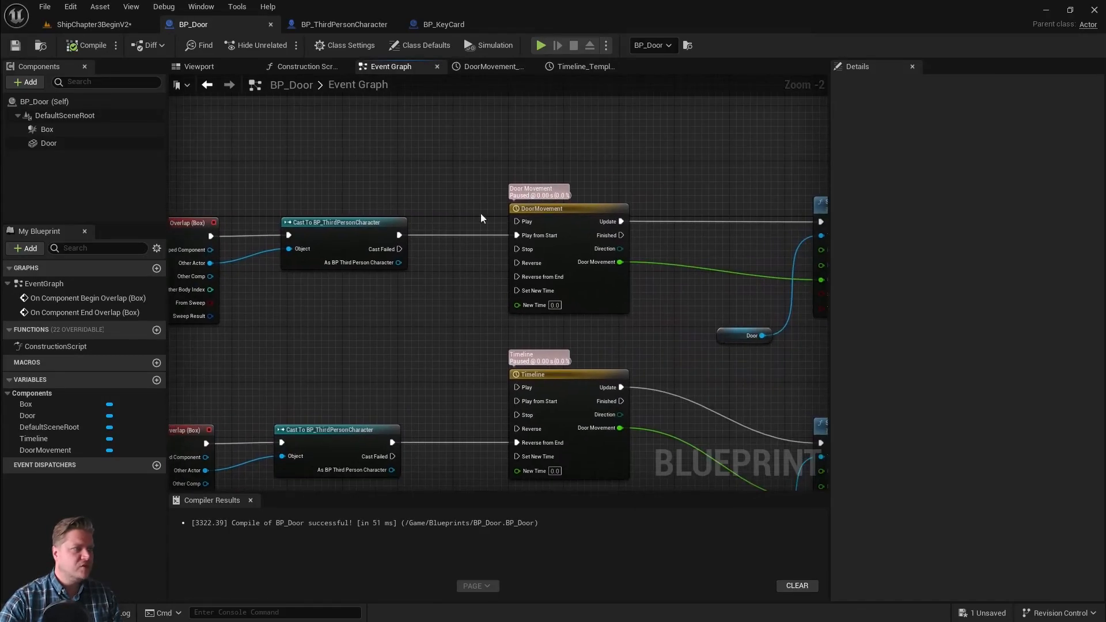
right_click_drag(559, 305, 395, 285)
left_click_drag(345, 132, 726, 312)
left_click_drag(429, 194, 601, 190)
right_click_drag(336, 260, 476, 246)
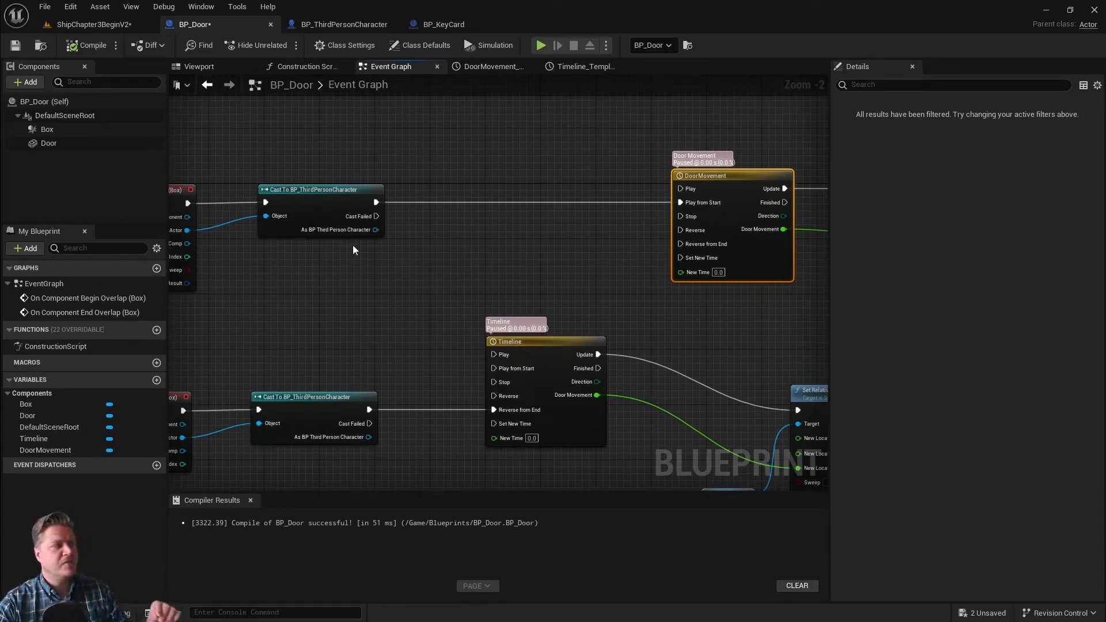
Step: Add a Get Has Key? node from the begin-overlap cast's As BP Third Person Character output and place it below the execution line
left_click_drag(375, 229, 461, 221)
type("get")
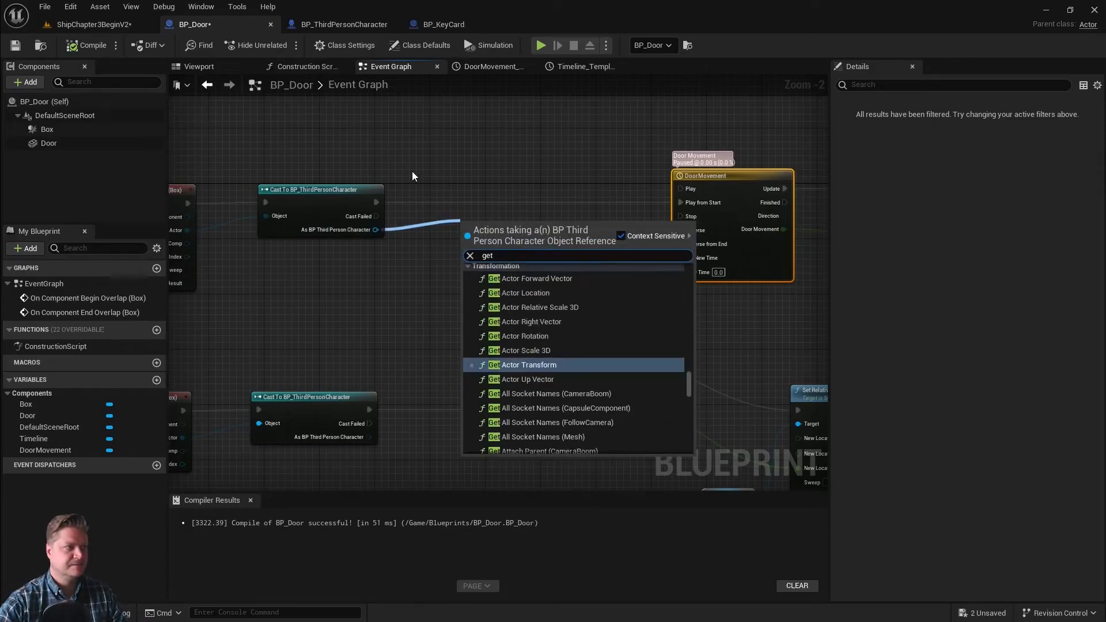
type(" has")
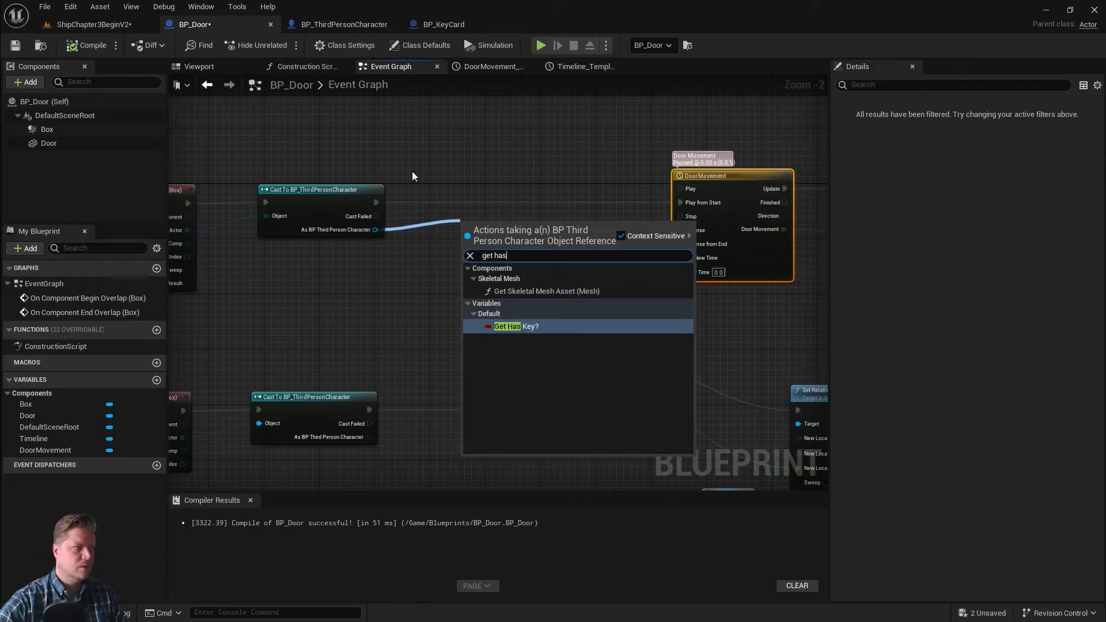
left_click(529, 327)
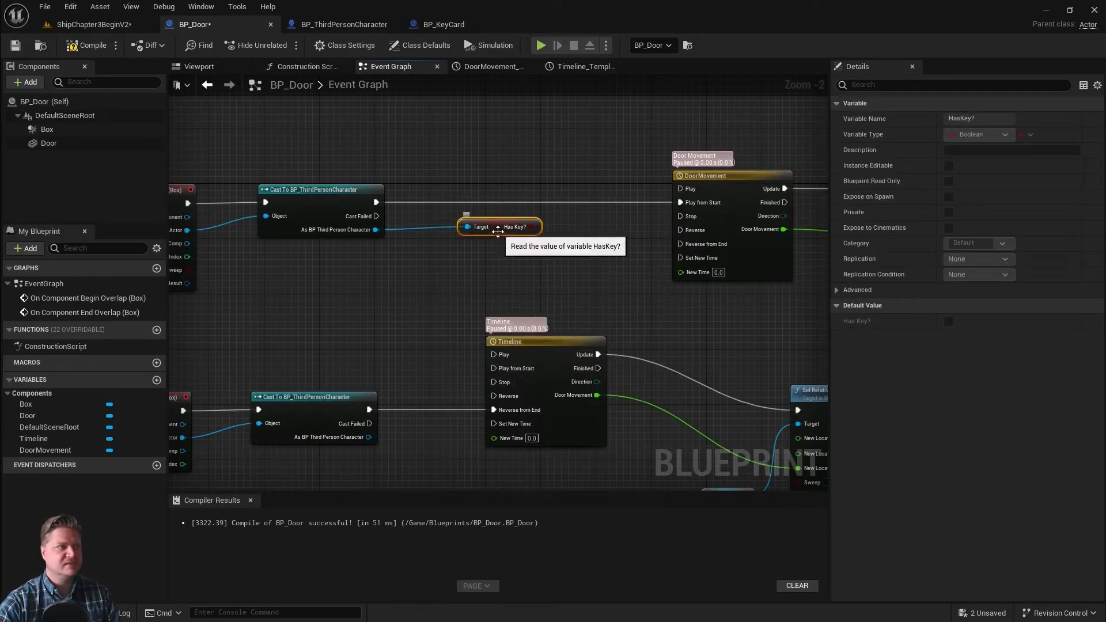
left_click_drag(496, 228, 448, 274)
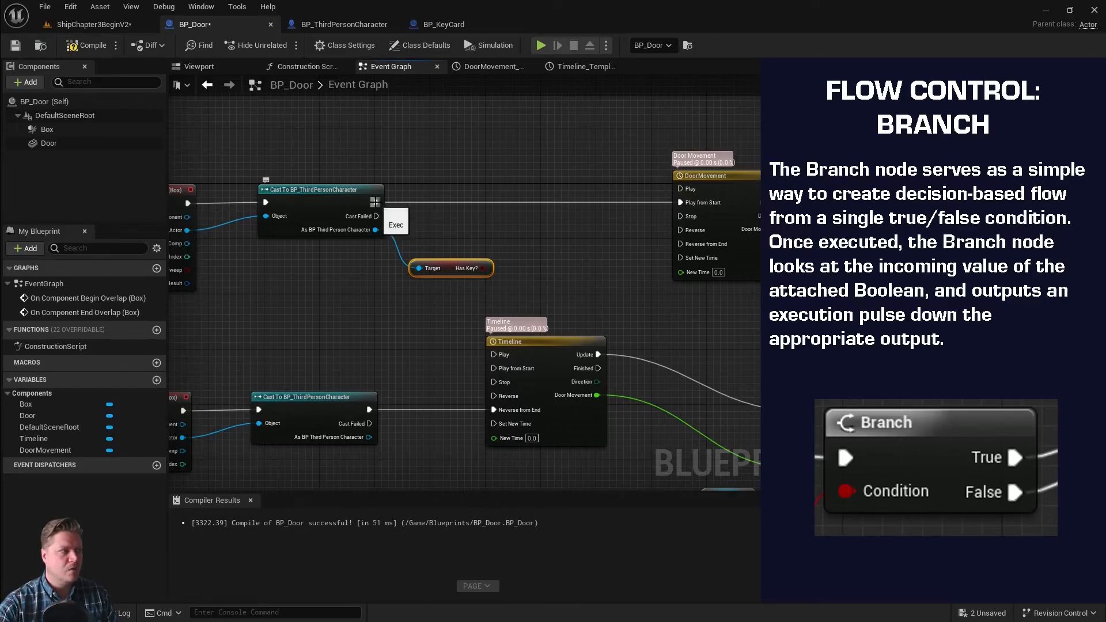
Step: Insert a Branch between the begin-overlap cast and the DoorMovement timeline, using Has Key? as its Condition
left_click_drag(375, 202, 510, 192)
type("branch")
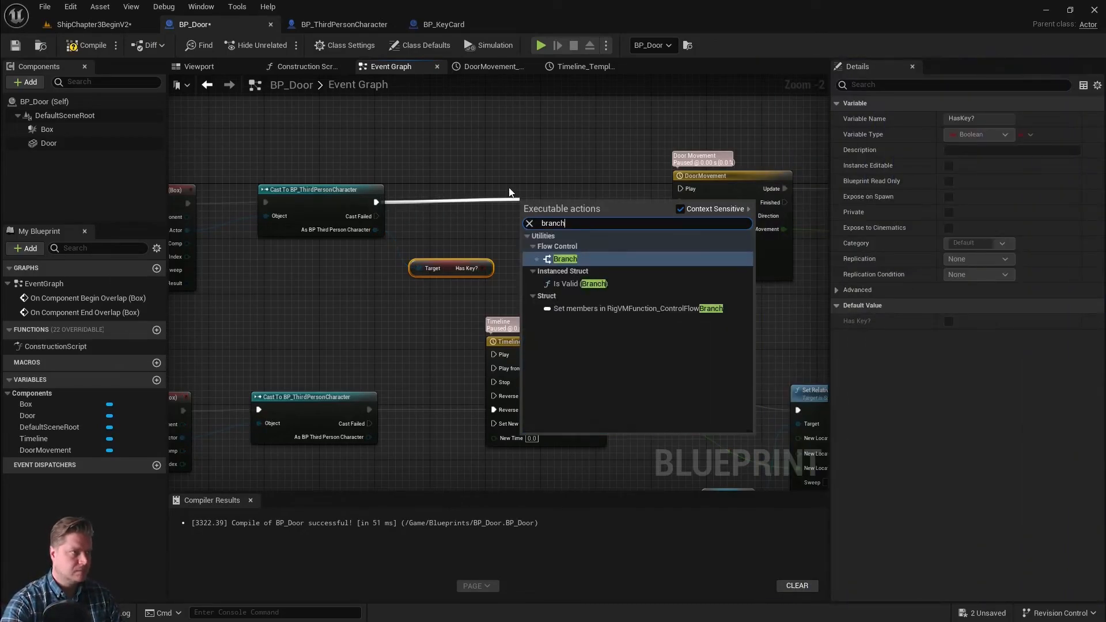
key("Return")
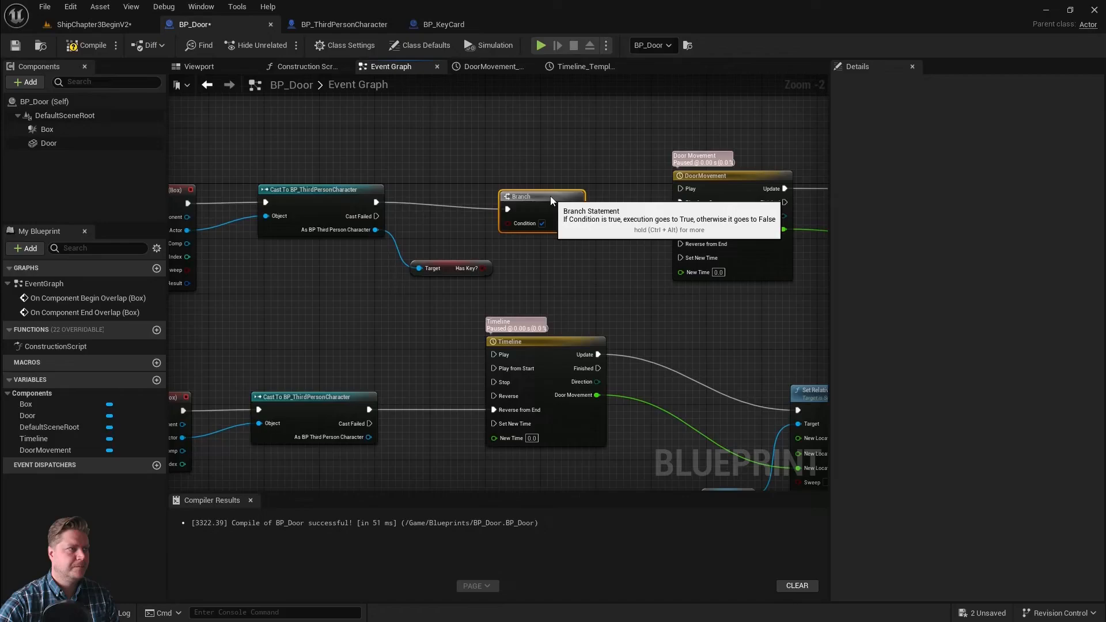
left_click_drag(551, 196, 545, 191)
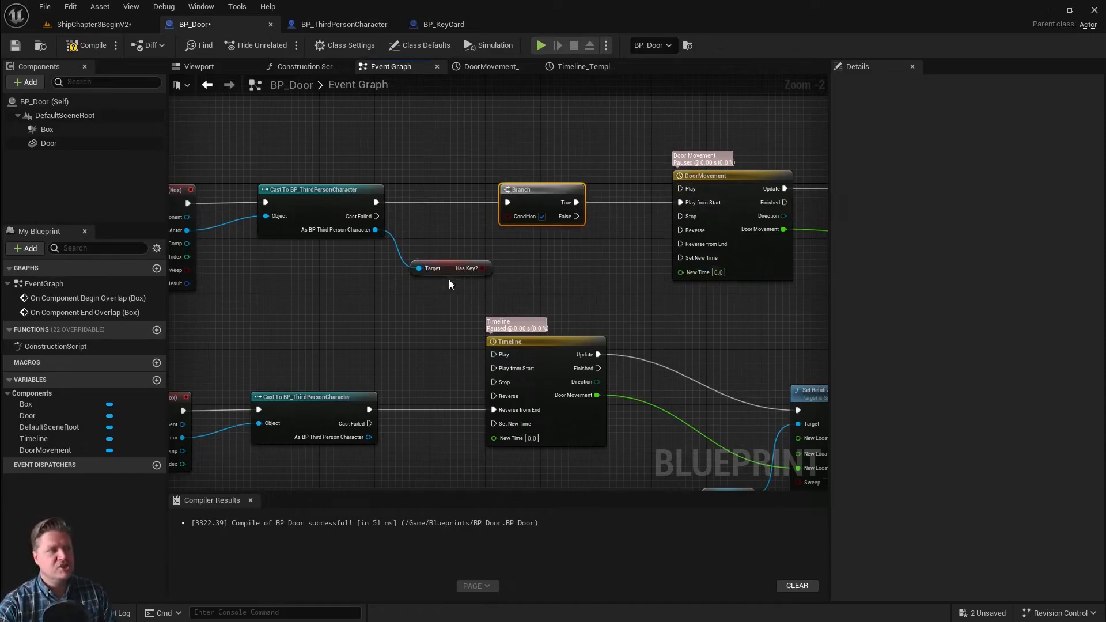
left_click_drag(483, 268, 507, 216)
left_click_drag(452, 272, 445, 265)
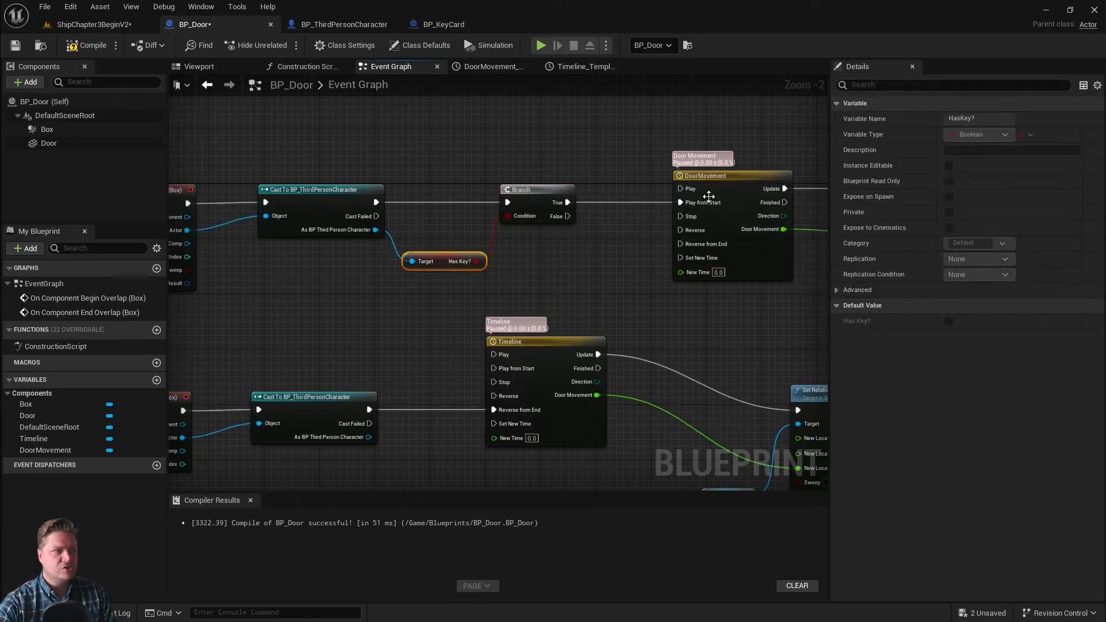
Step: Shift the DoorMovement timeline, Door reference and Set Relative Location nodes farther from the Branch to free space after it
right_click_drag(426, 216, 332, 246)
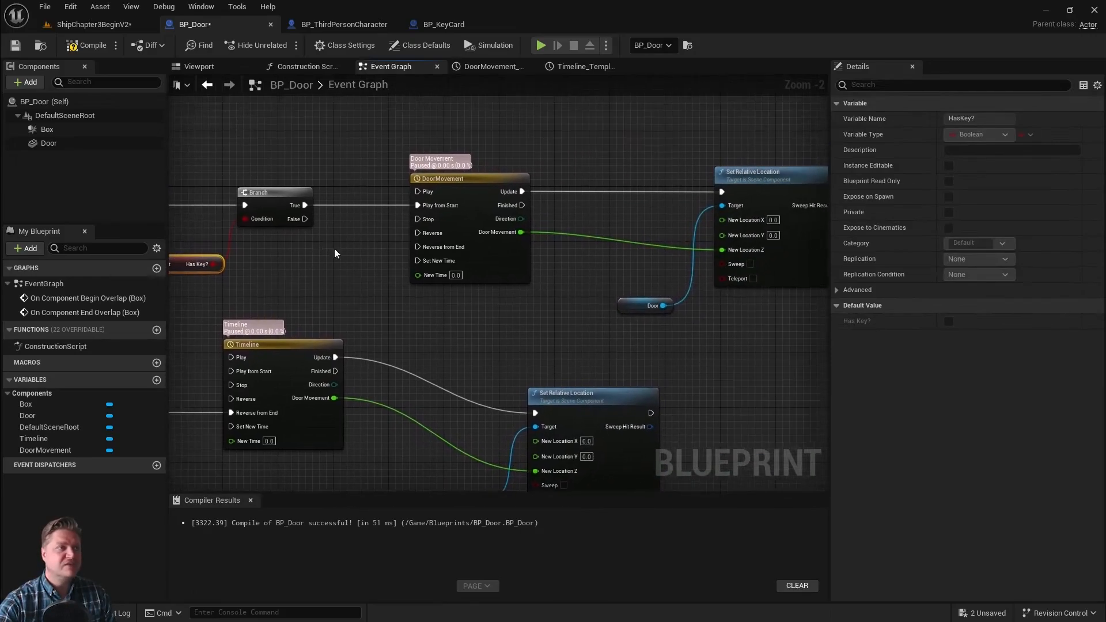
scroll(480, 311, "down", 2)
right_click_drag(480, 310, 436, 309)
left_click_drag(409, 189, 671, 324)
left_click_drag(438, 219, 489, 219)
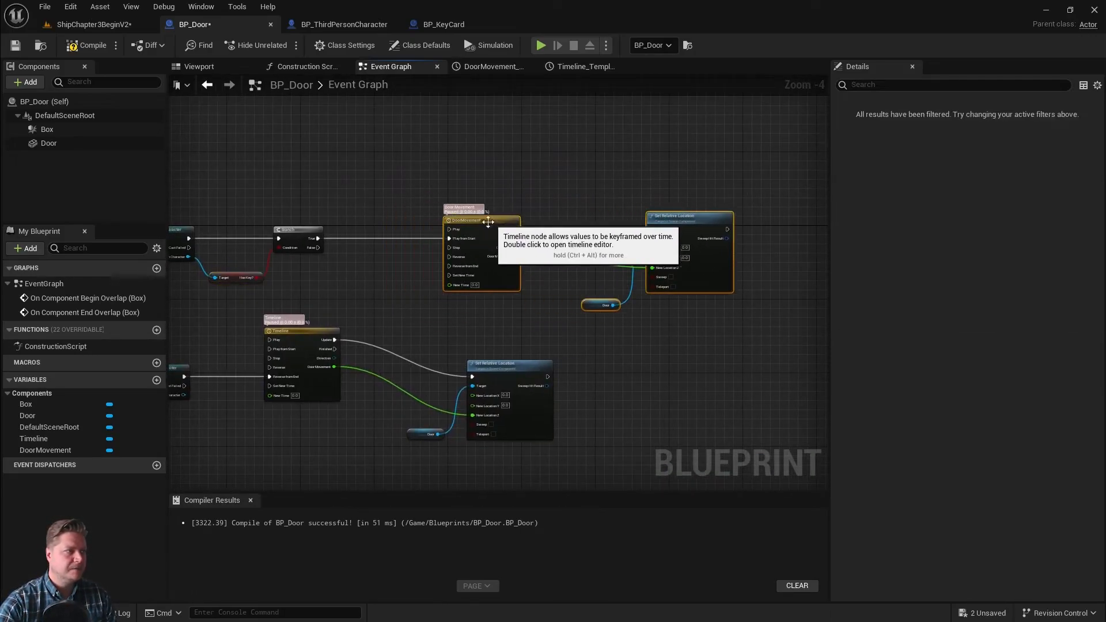
scroll(364, 268, "up", 2)
right_click_drag(365, 268, 465, 240)
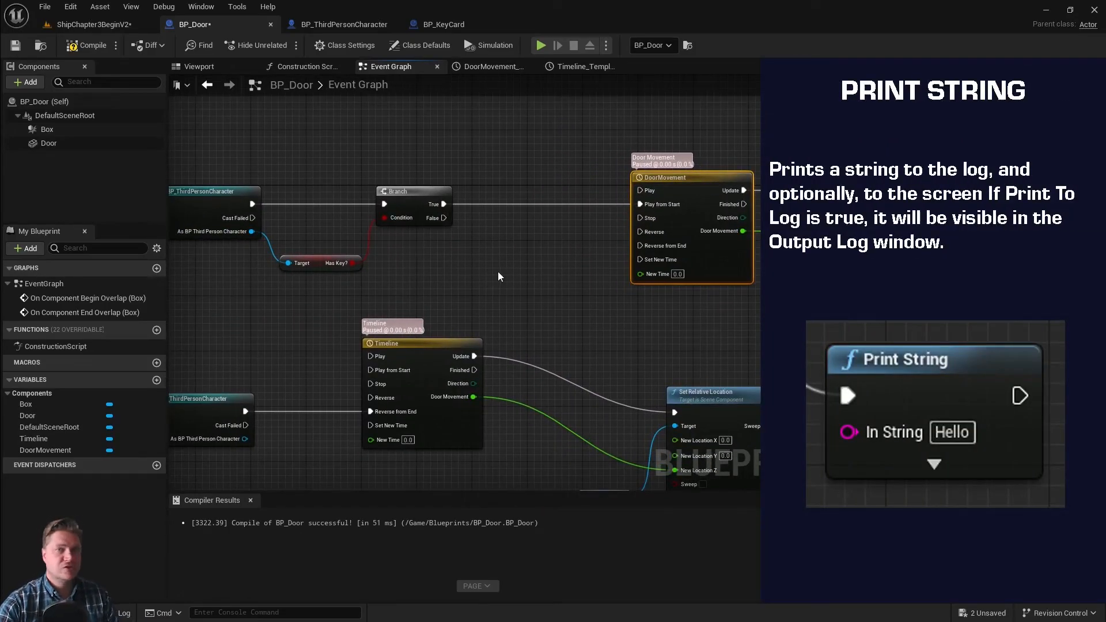
Step: Add a Print String node from the False output of the begin-overlap chain's Branch
left_click(499, 277)
right_click_drag(452, 223, 382, 219)
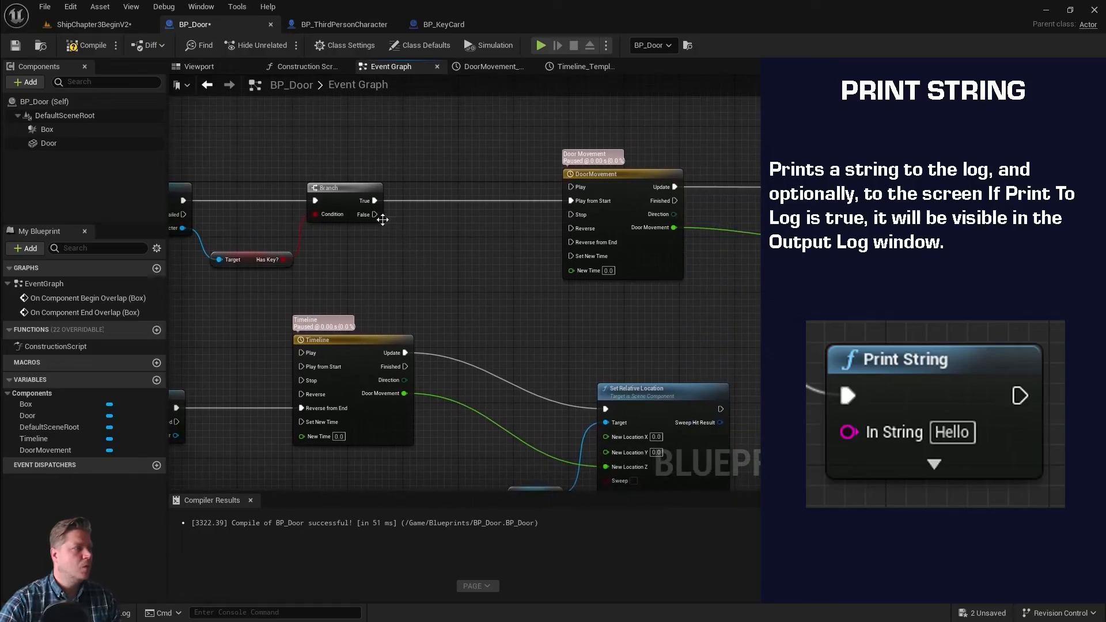
left_click_drag(375, 214, 450, 234)
type("prin")
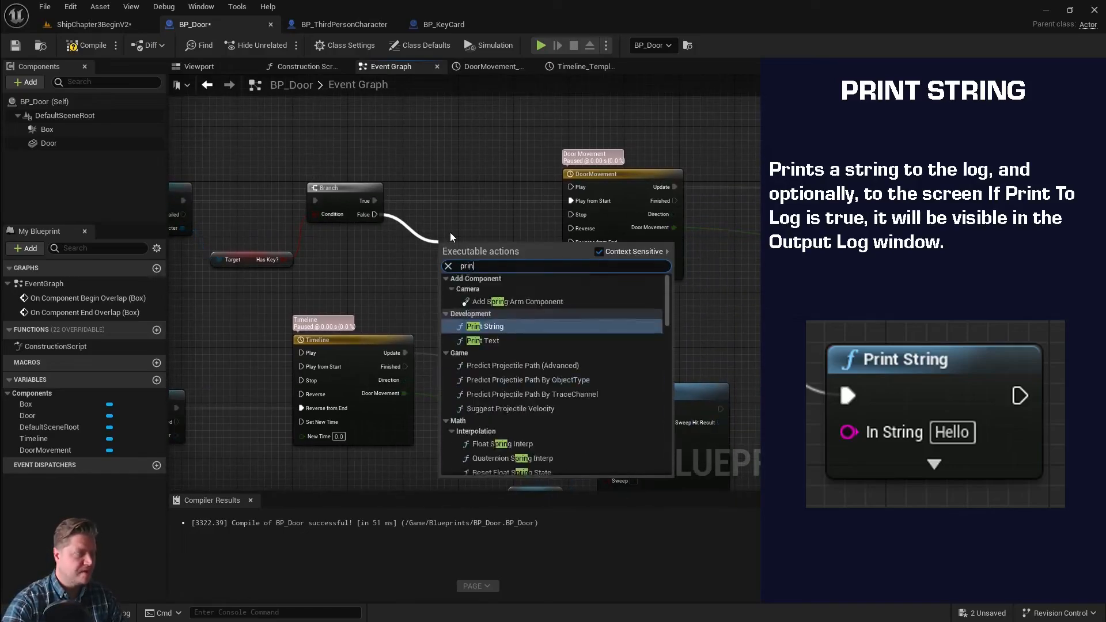
type("t")
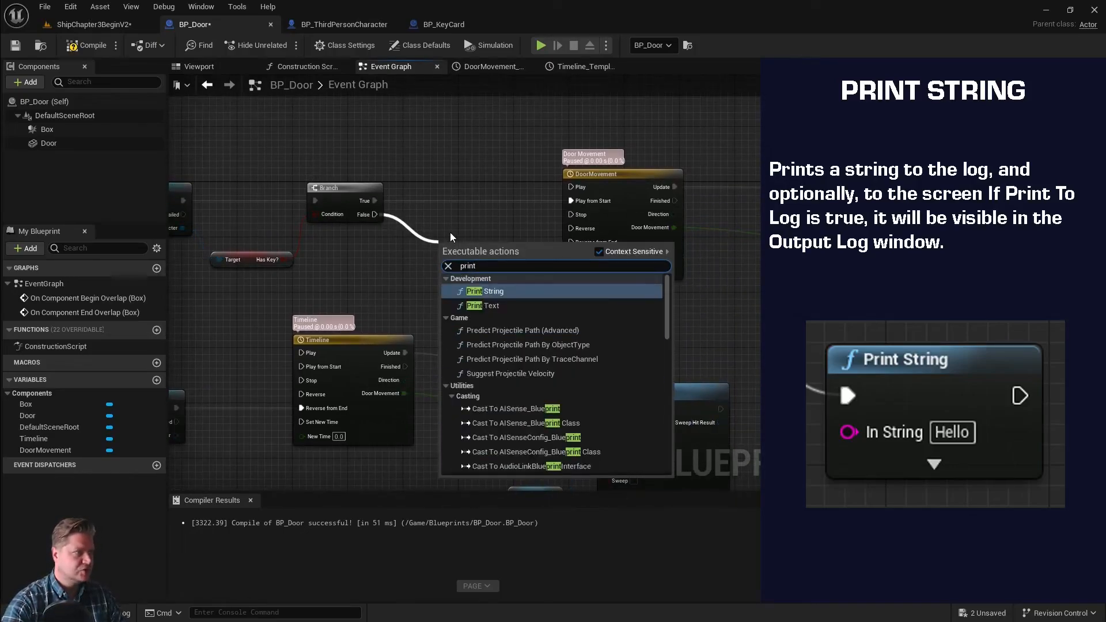
left_click(472, 292)
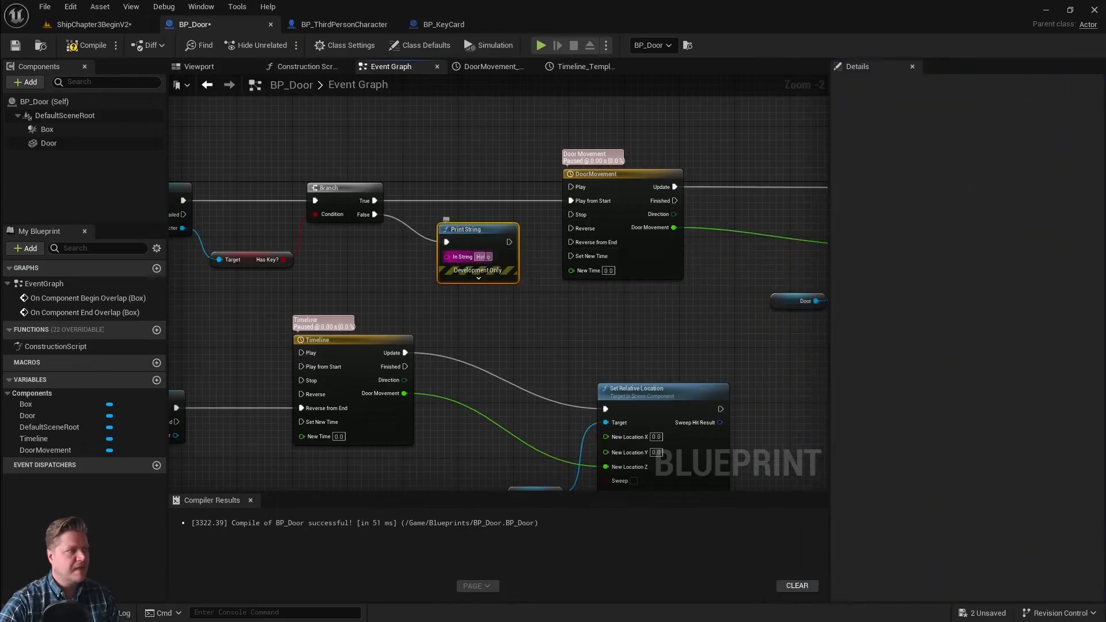
Step: Set the Print String's In String to "Door Locked! Key Card Required" and move the node clear of the DoorMovement timeline
left_click(485, 257)
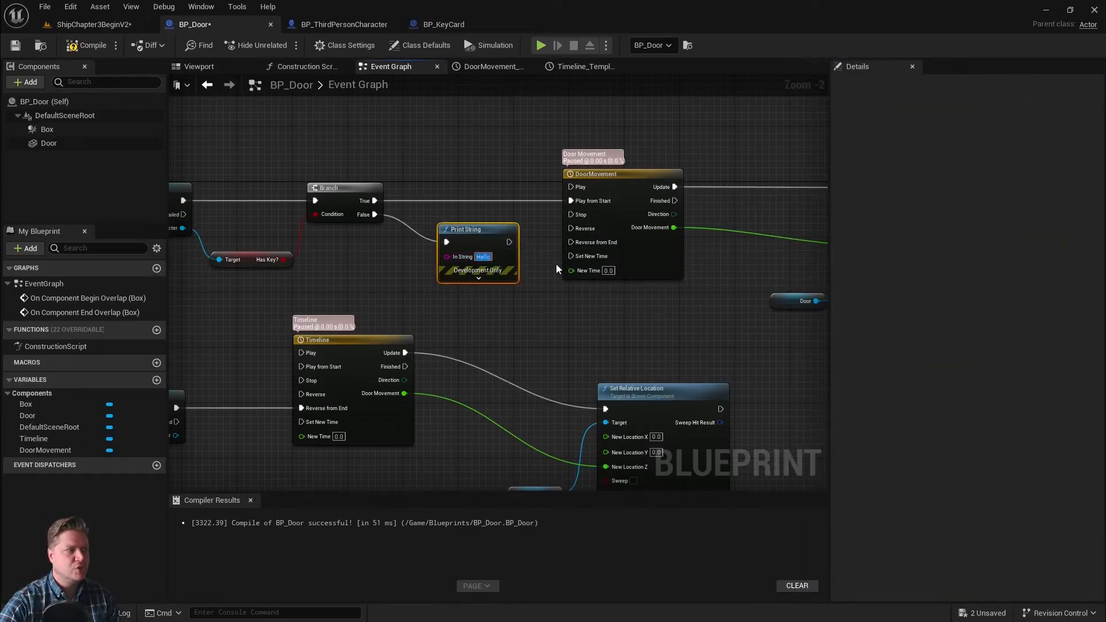
type("D")
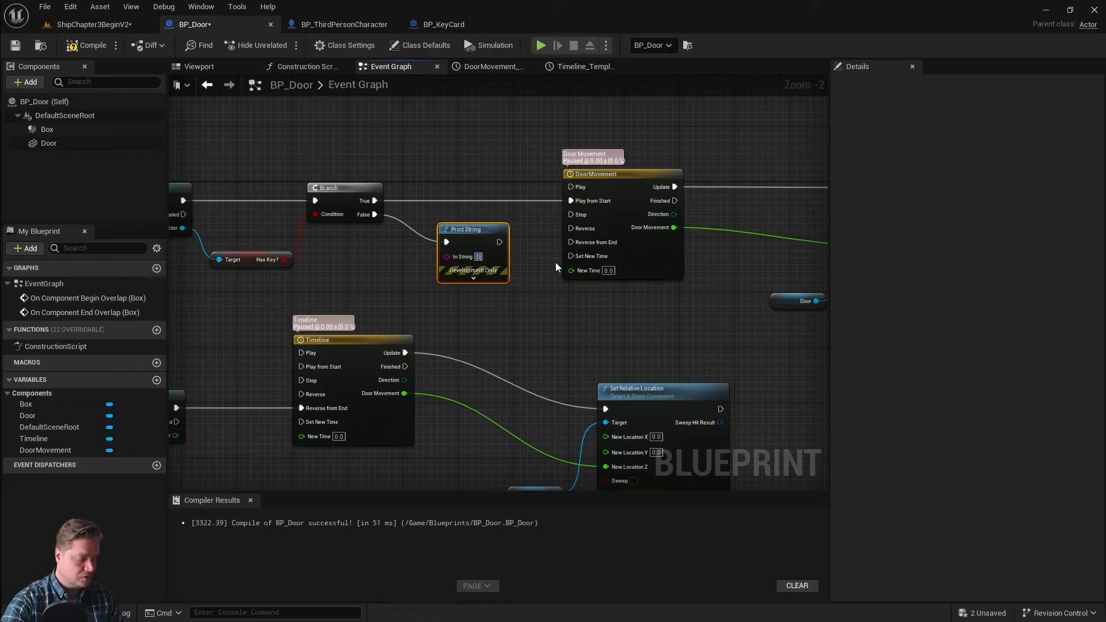
type("oor Locked!")
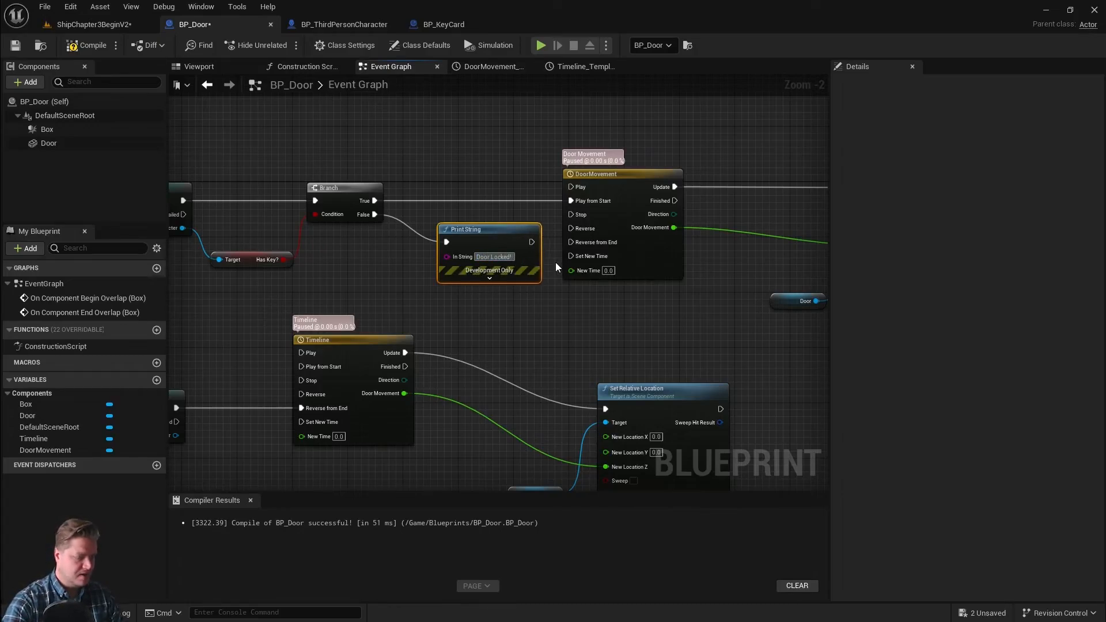
type(" Key Card Required")
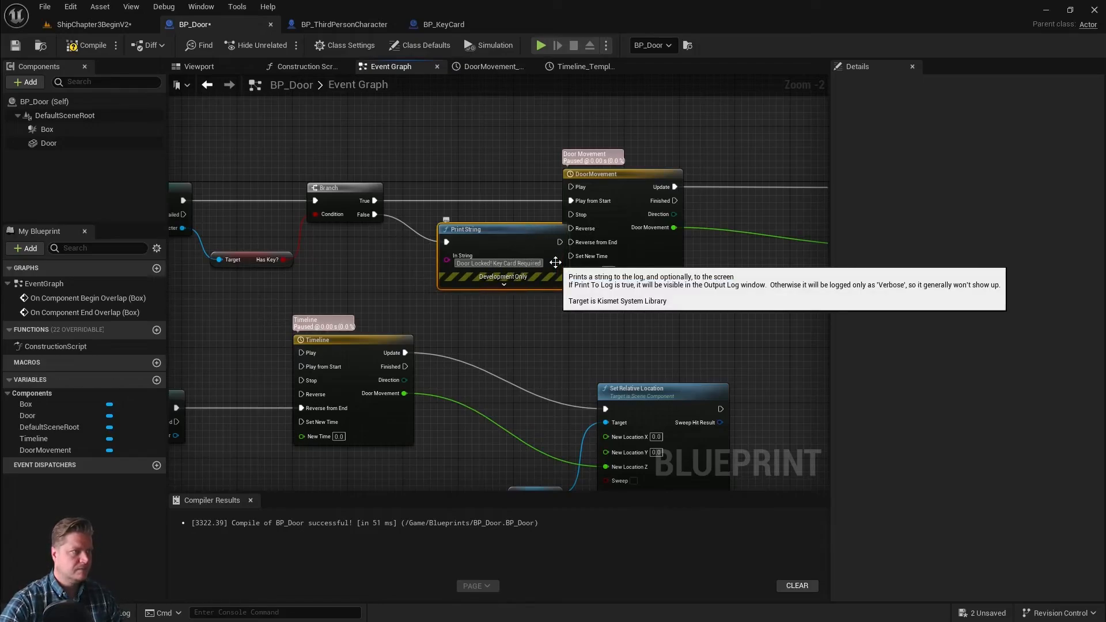
left_click_drag(528, 232, 492, 255)
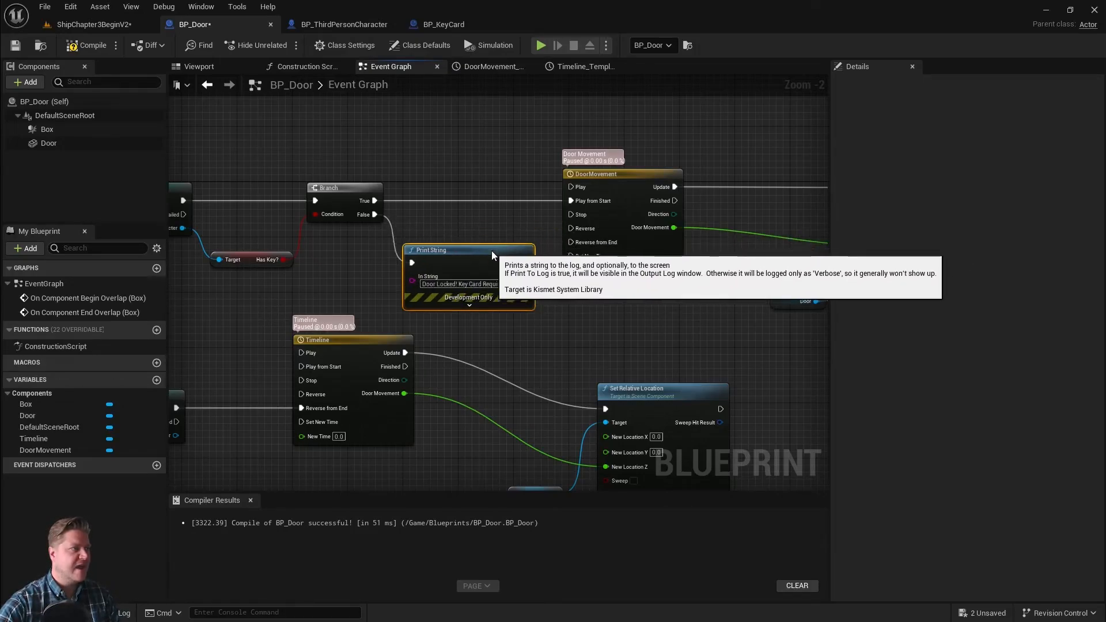
Step: Look over the begin-overlap and end-overlap chains and compile BP_Door
scroll(502, 218, "down", 2)
right_click_drag(178, 197, 332, 214)
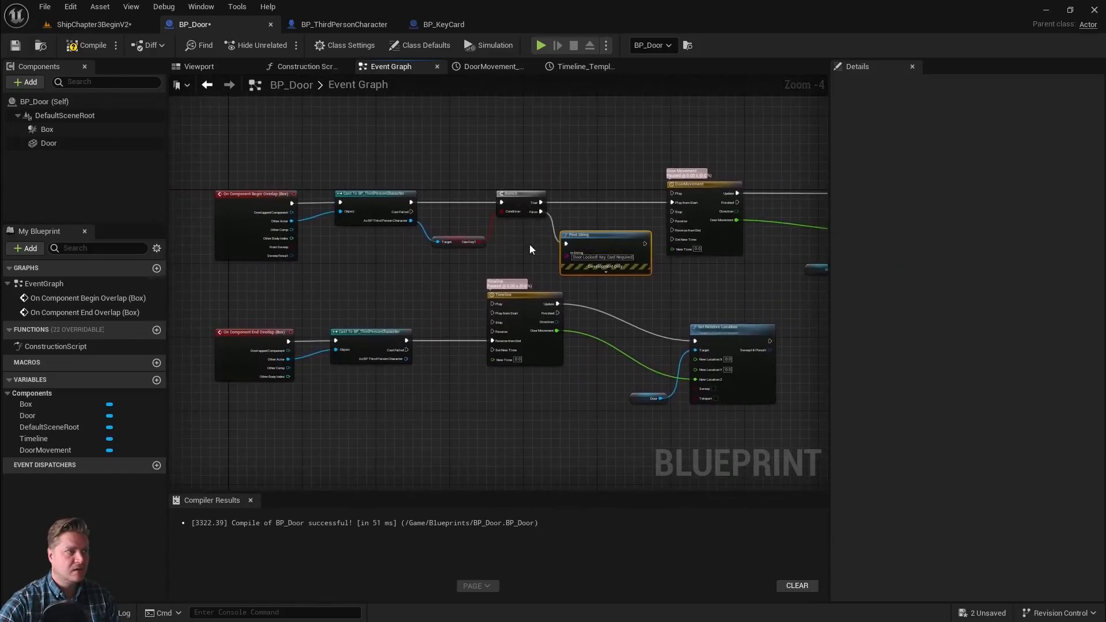
right_click_drag(531, 245, 483, 191)
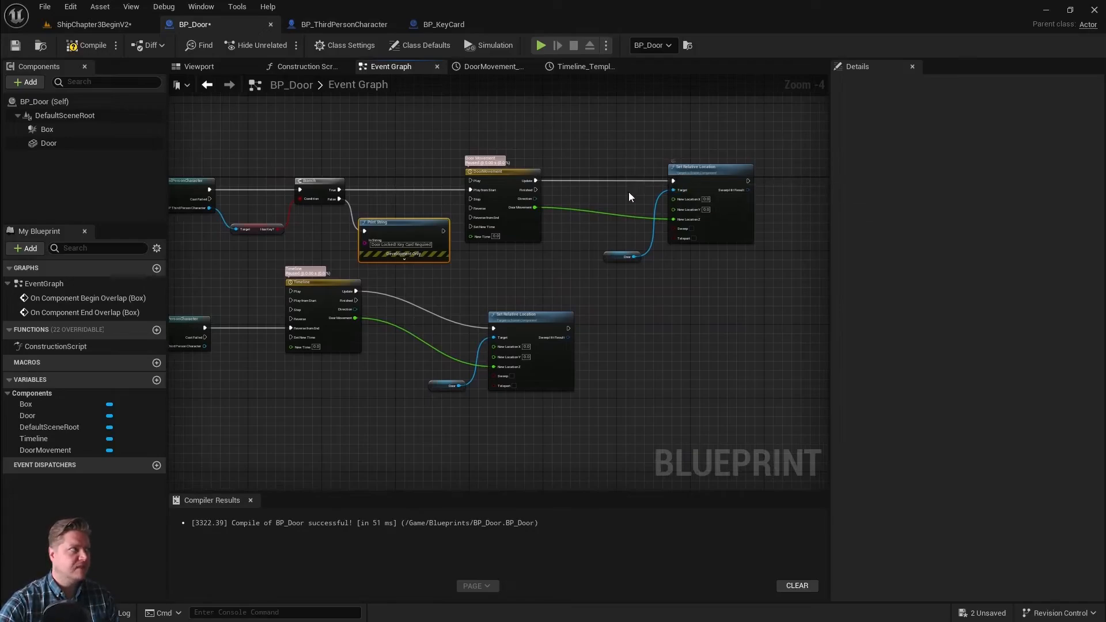
left_click(86, 45)
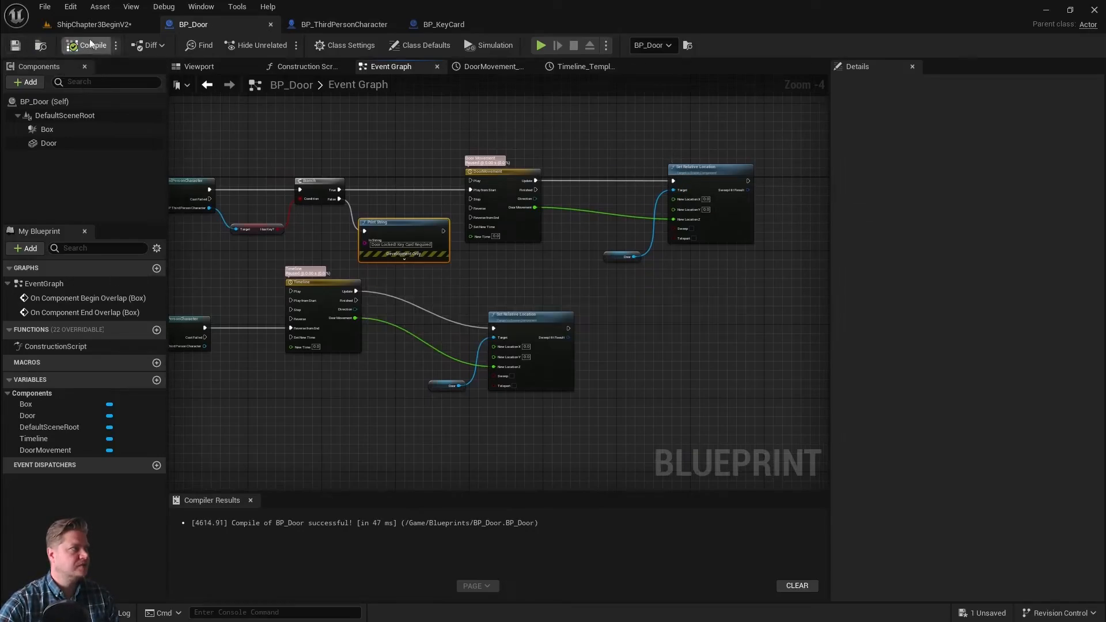
Step: Play the ShipChapter3BeginV2 level and walk the character up to the door without the key card, backing away and approaching again
left_click(98, 27)
left_click(282, 45)
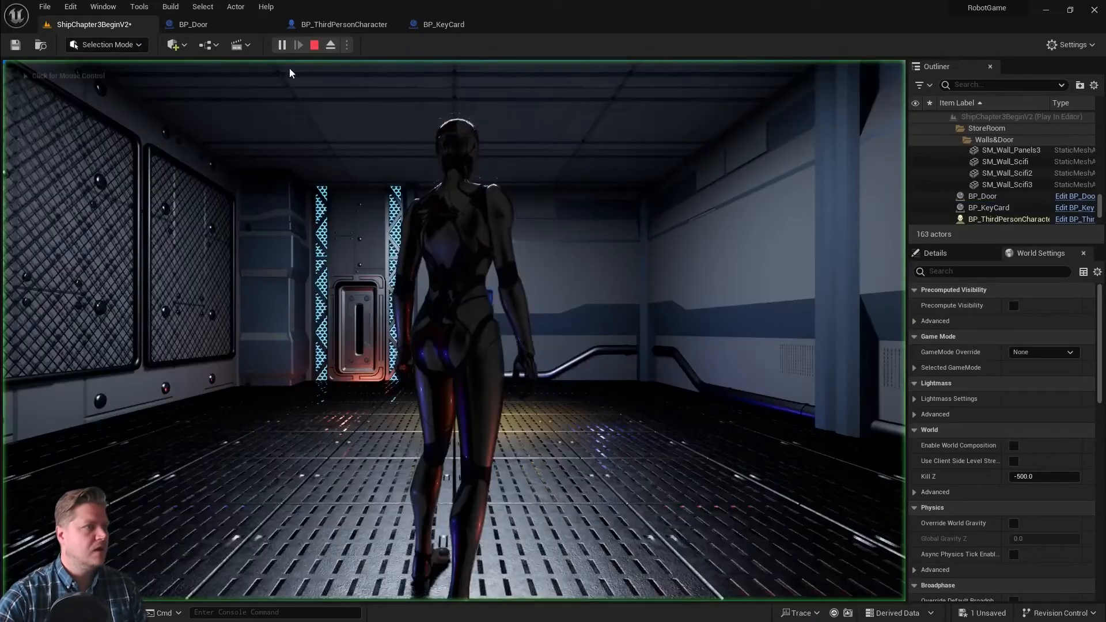
left_click(290, 72)
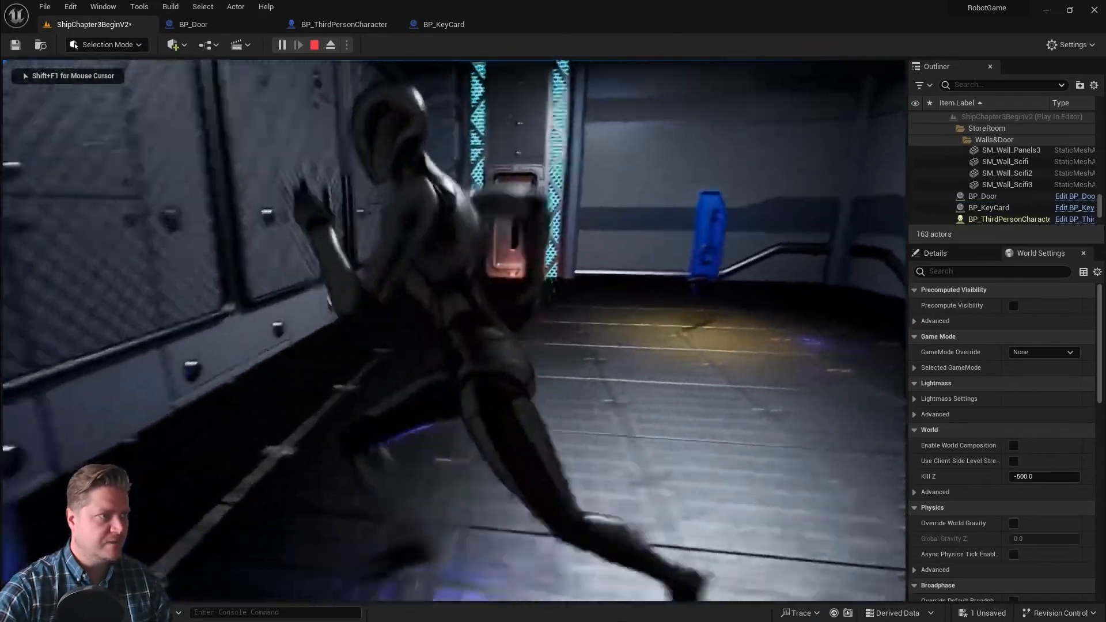
key("w")
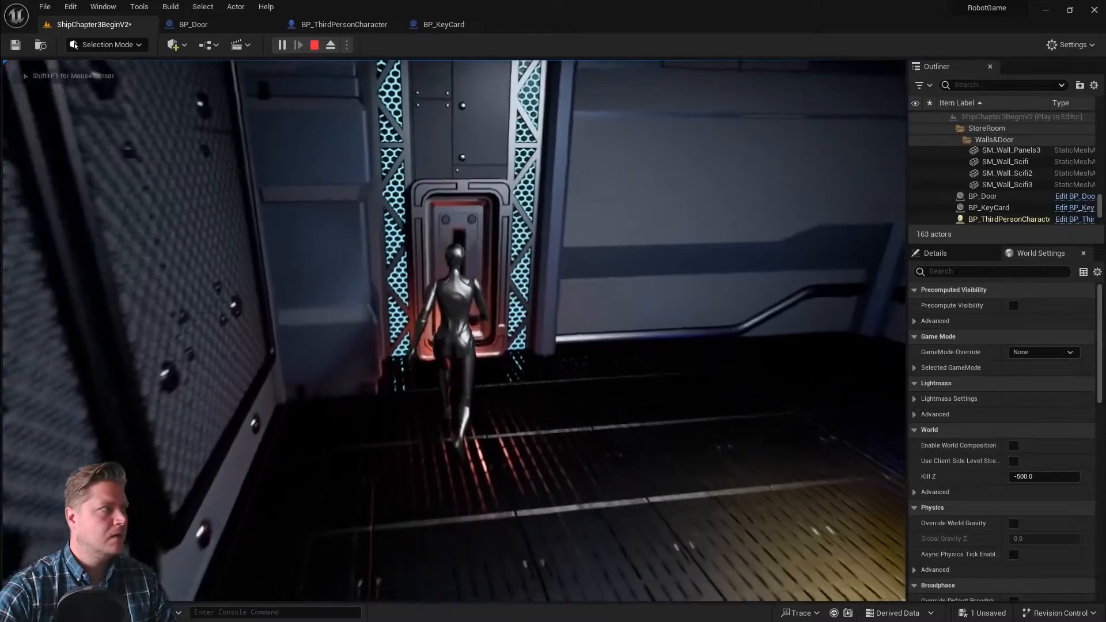
key("w")
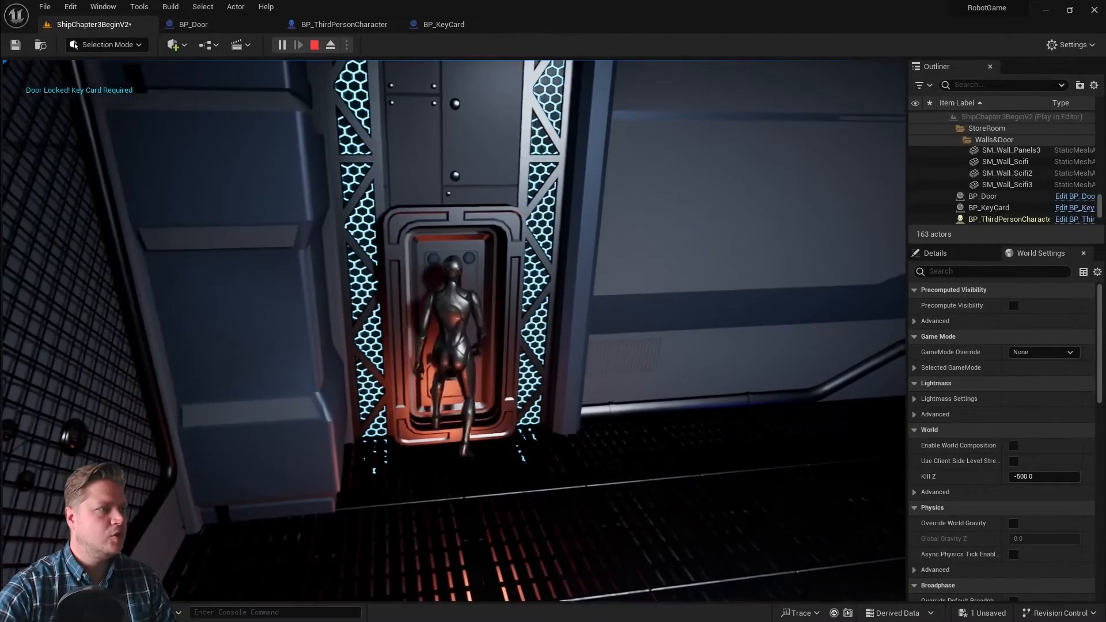
key("w")
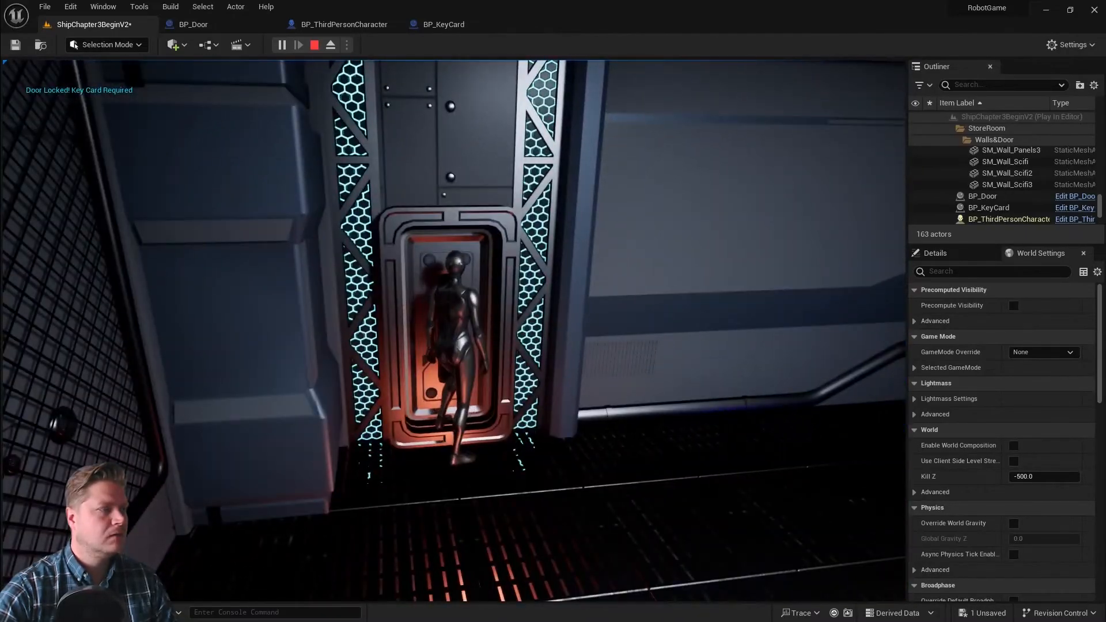
key("s")
key("w")
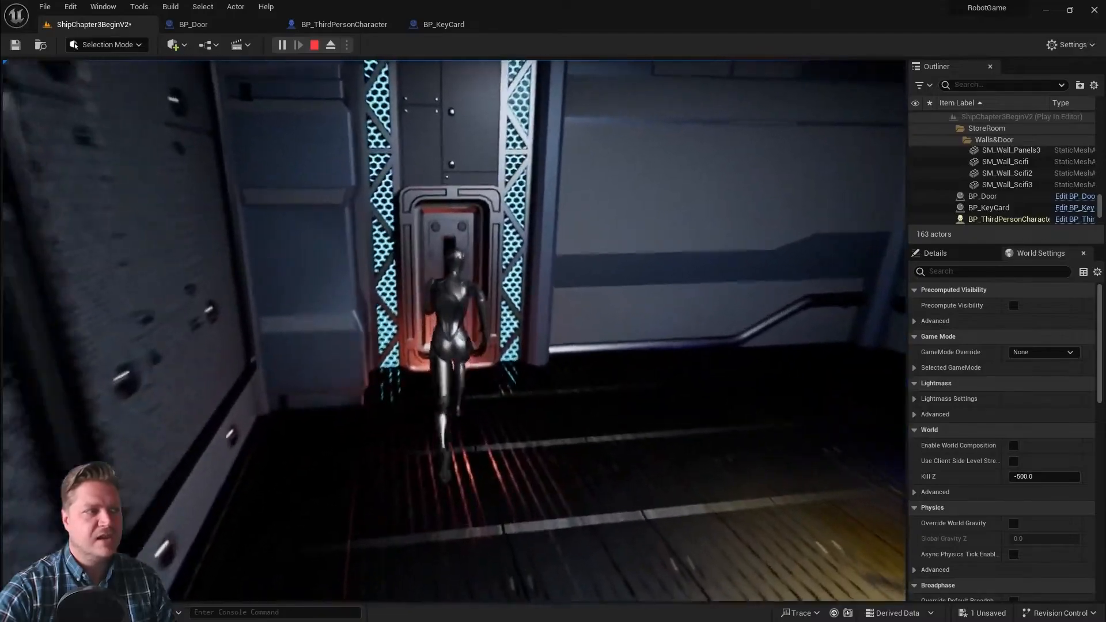
key("s")
key("w")
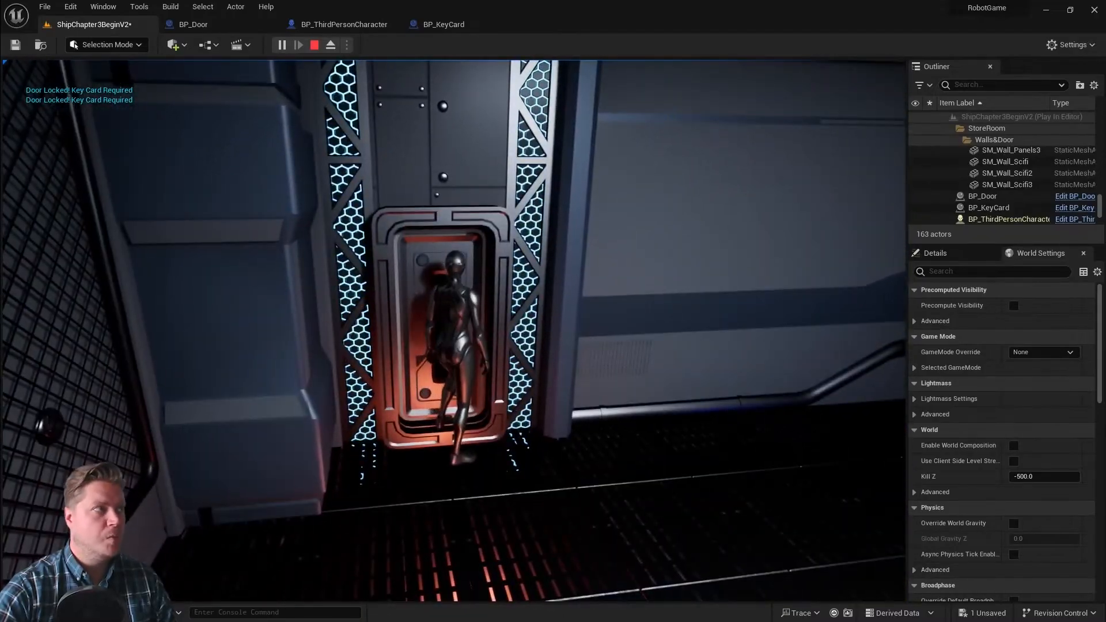
Step: Pick up the key card, walk the character back to the door, end the play session and clear the selection
key("s")
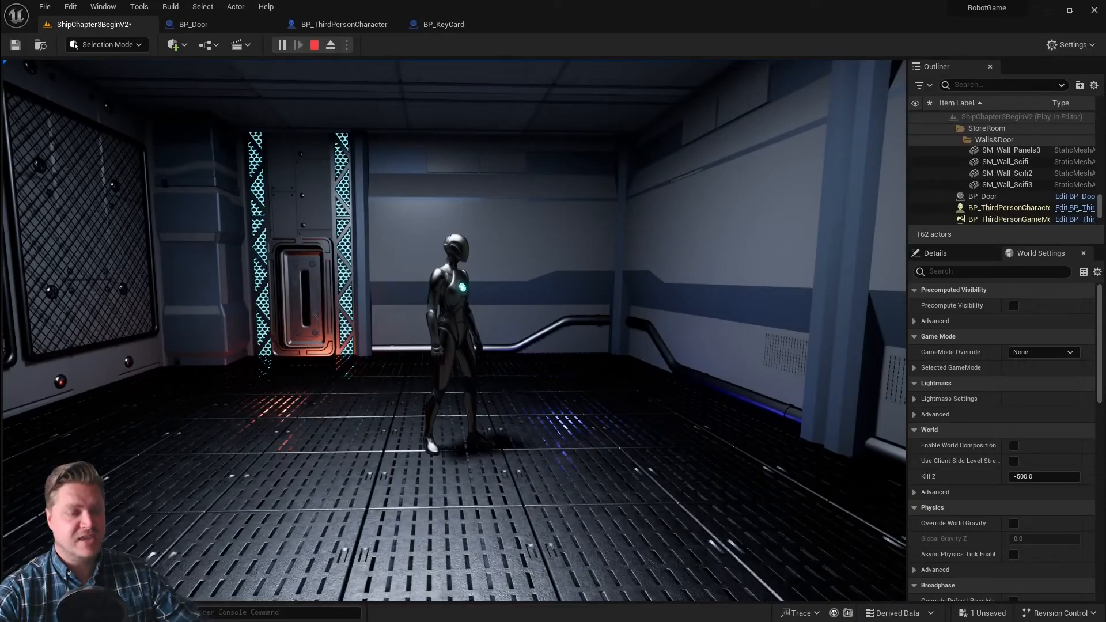
key("w")
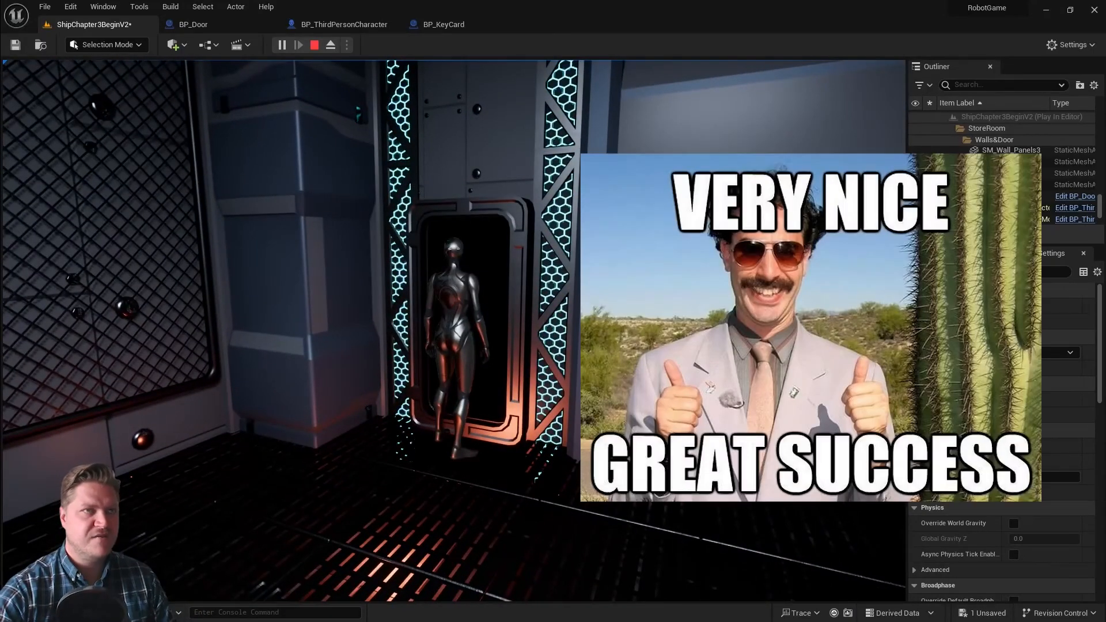
key("Escape")
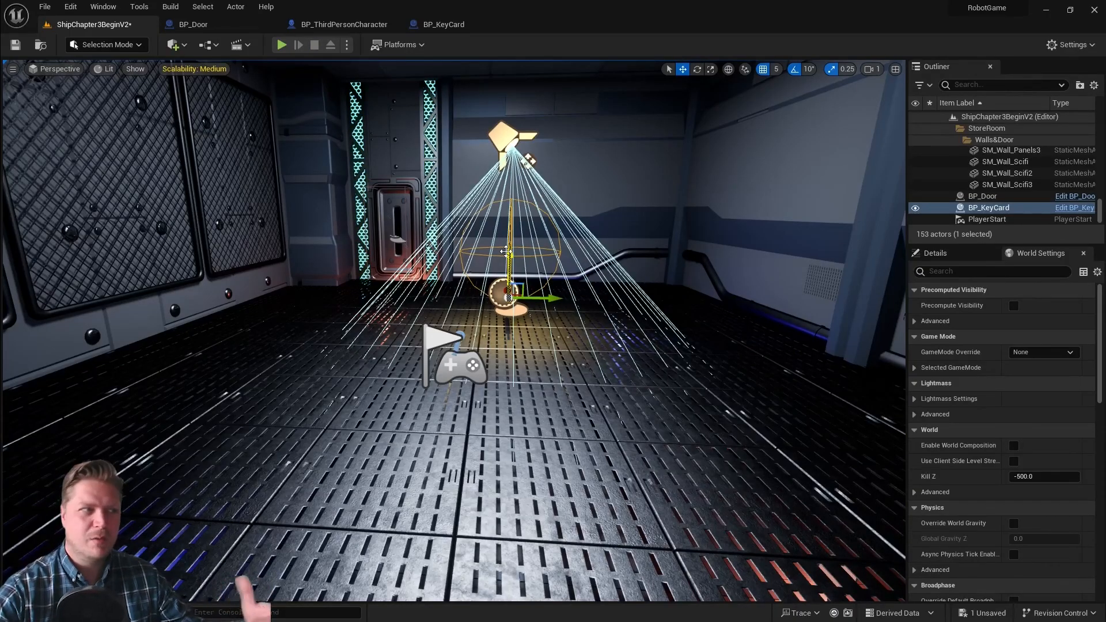
key("Escape")
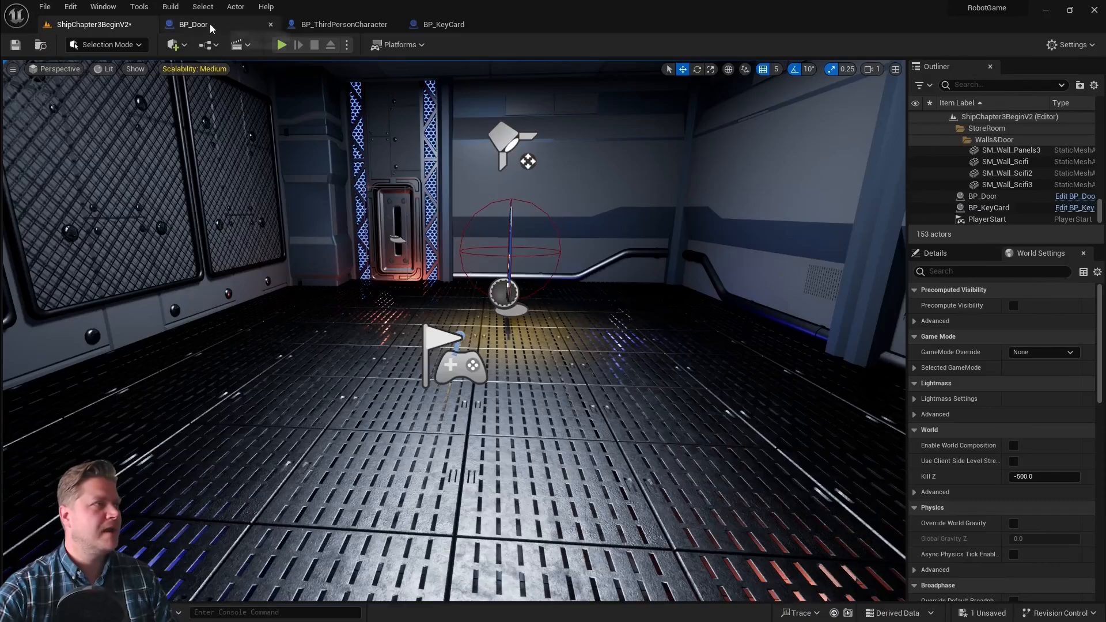
Step: In BP_Door's Event Graph, move the end-overlap chain's Timeline, Door reference and Set Relative Location nodes away from the cast to make room
left_click(193, 24)
right_click_drag(300, 388, 460, 377)
scroll(463, 391, "up", 2)
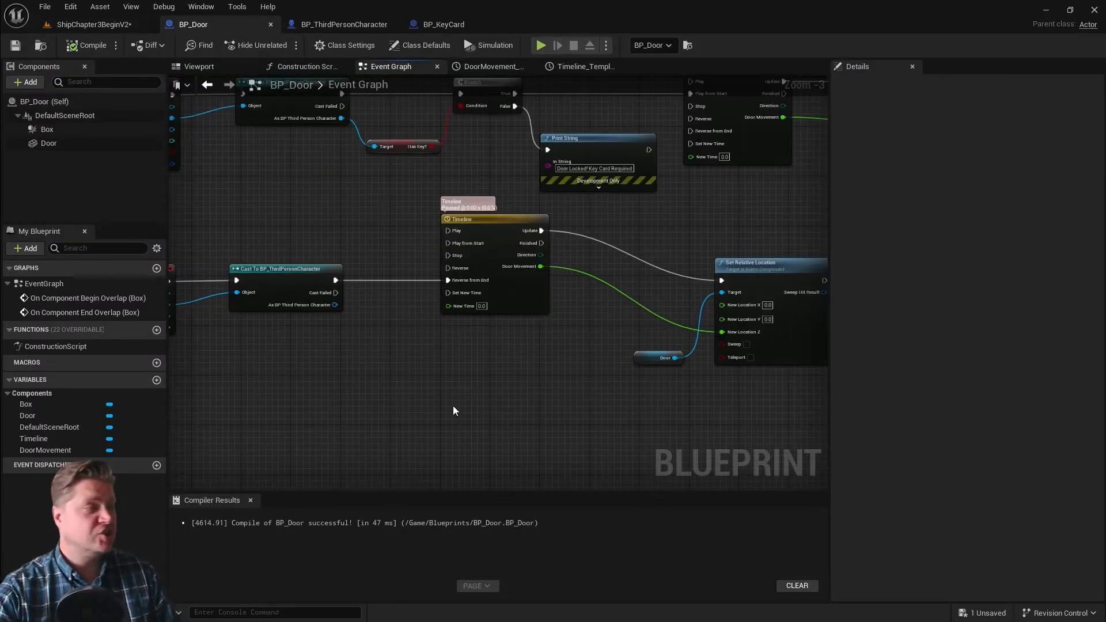
scroll(458, 398, "up", 1)
scroll(455, 399, "down", 3)
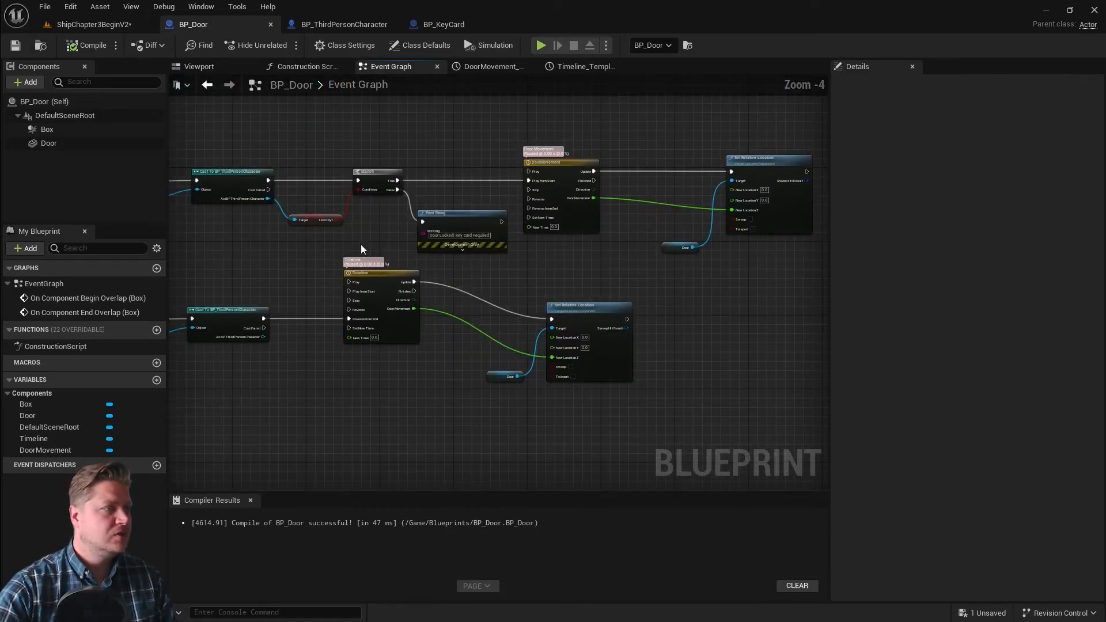
left_click_drag(361, 249, 384, 289)
left_click_drag(304, 357, 642, 320)
left_click_drag(573, 307, 716, 307)
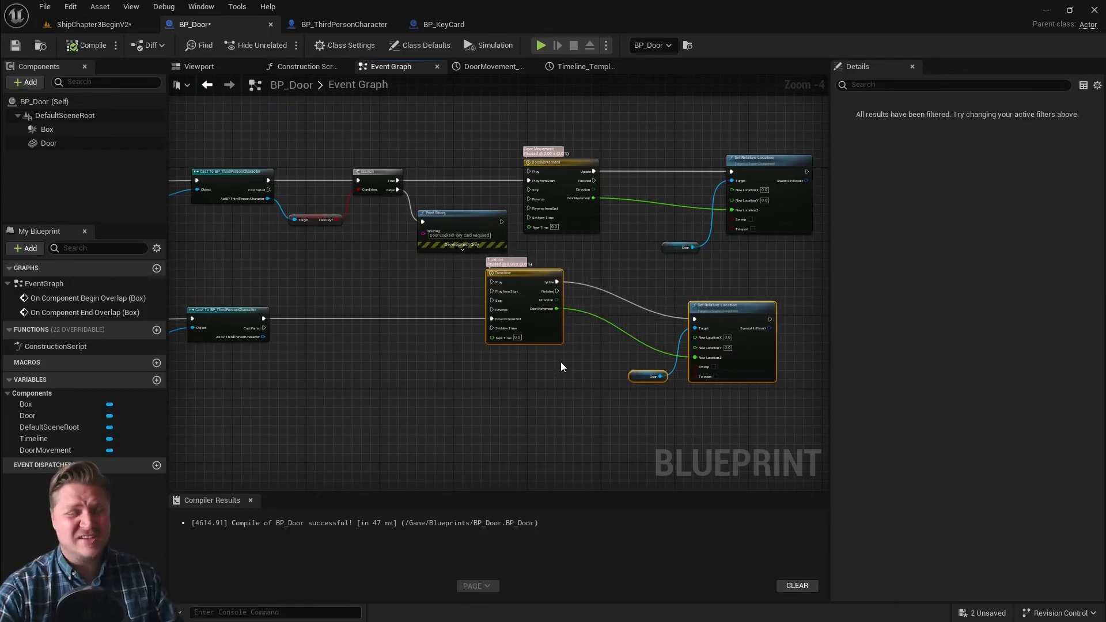
Step: Insert a Branch between the end-overlap cast and its Timeline, with True running Reverse from End
right_click_drag(299, 385, 437, 406)
scroll(436, 404, "up", 2)
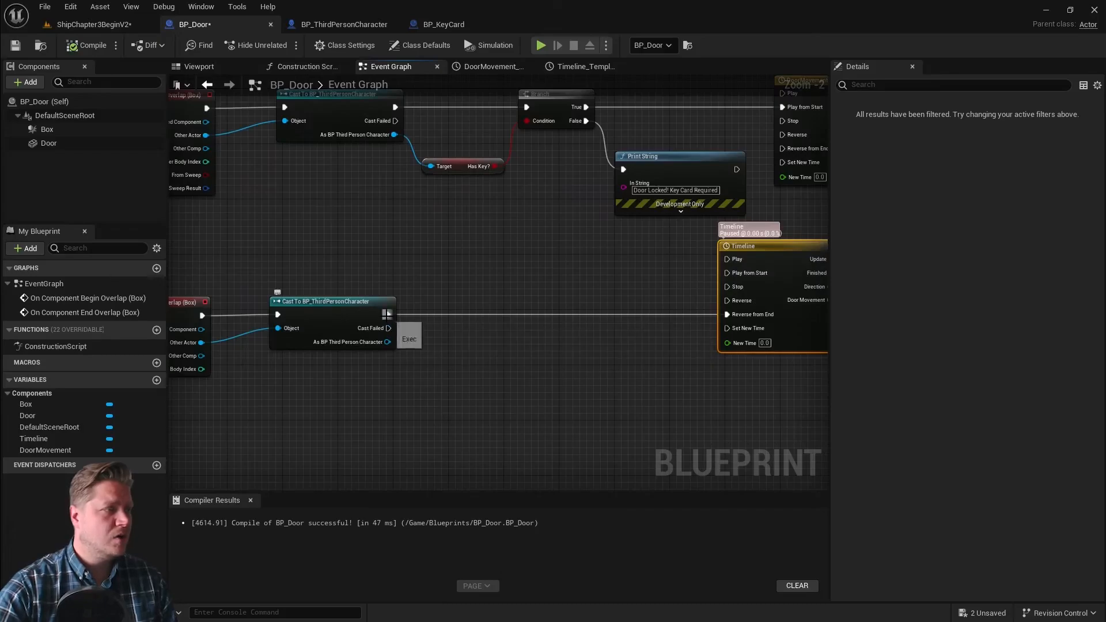
left_click_drag(388, 314, 483, 304)
type("branch")
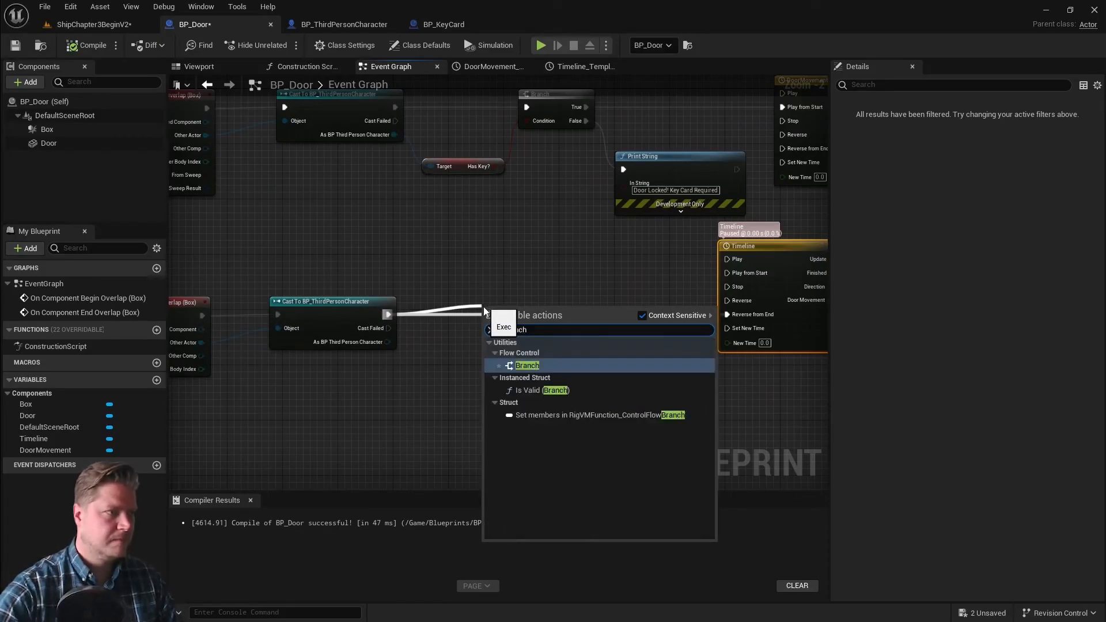
left_click(525, 366)
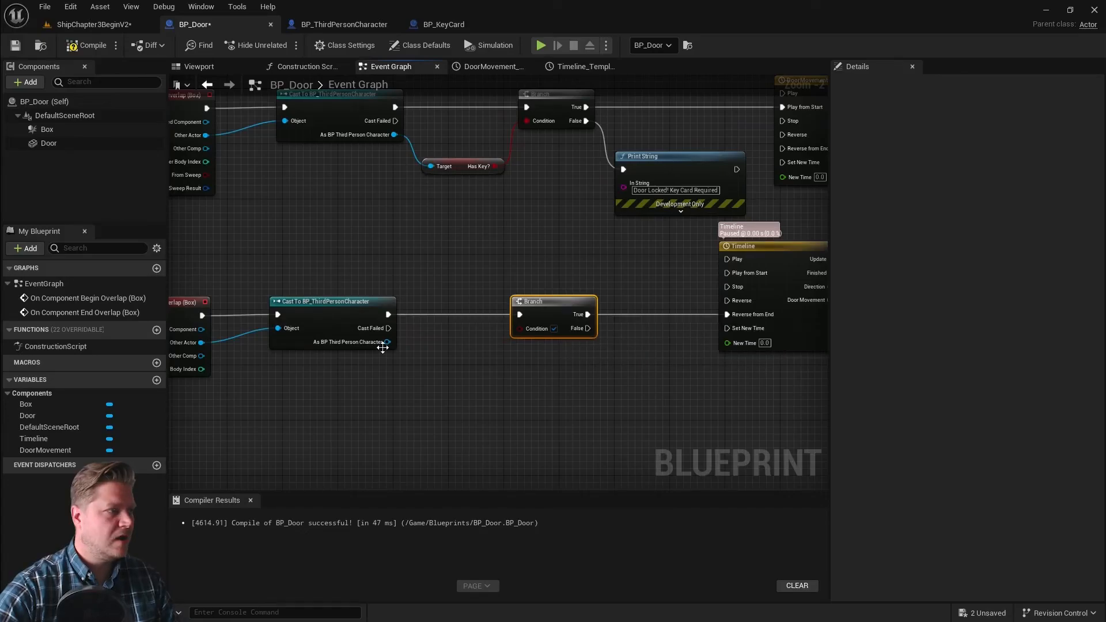
Step: Add a Get Has Key? node from the end-overlap cast's As BP Third Person Character output and use it as the new Branch's Condition
left_click_drag(388, 343, 446, 364)
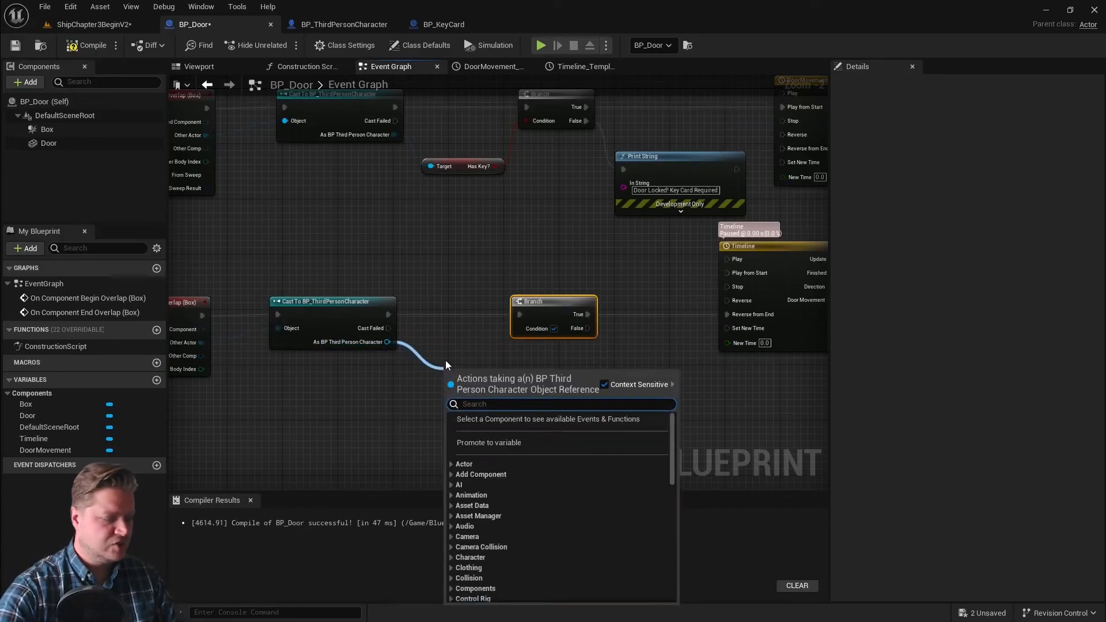
type("get has")
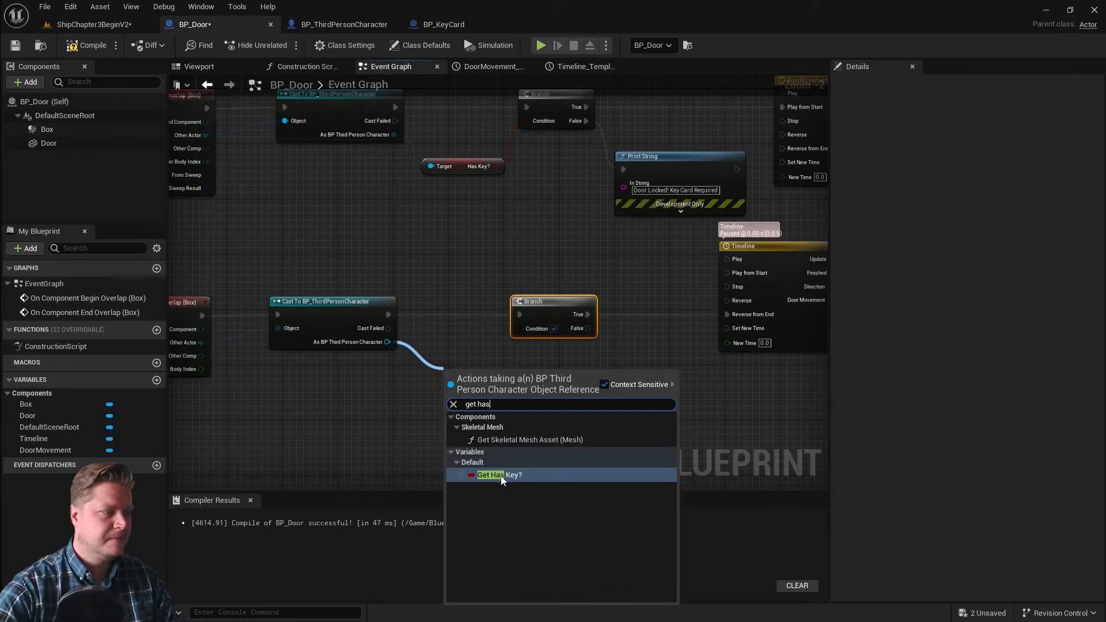
left_click(501, 476)
left_click_drag(512, 375, 599, 302)
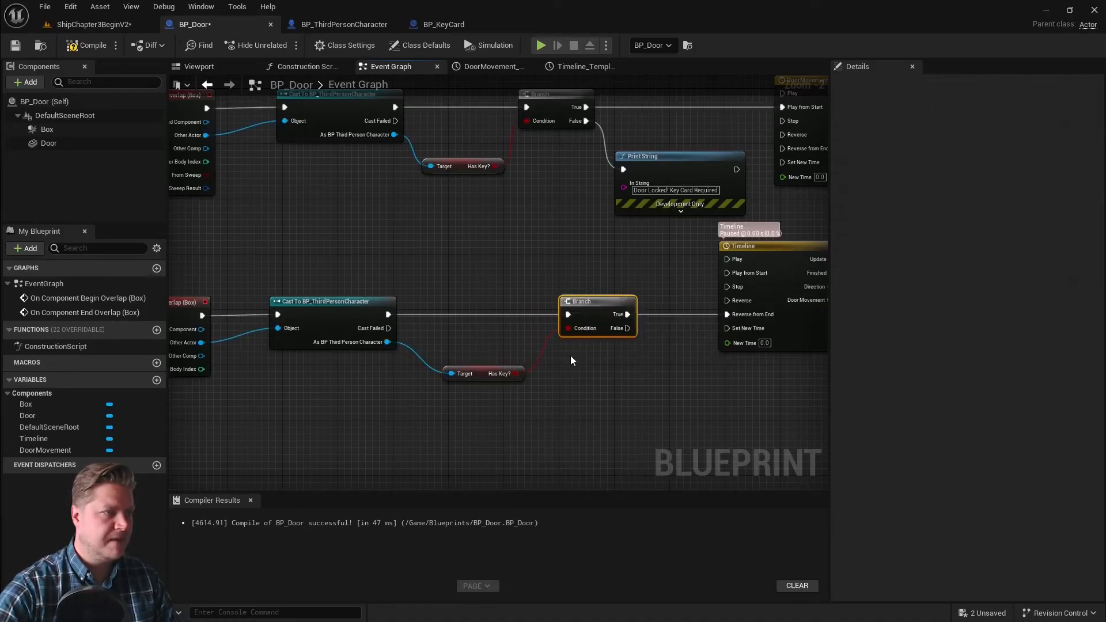
Step: Compile and save BP_Door, and return to the ShipChapter3BeginV2 level
right_click_drag(623, 380, 467, 322)
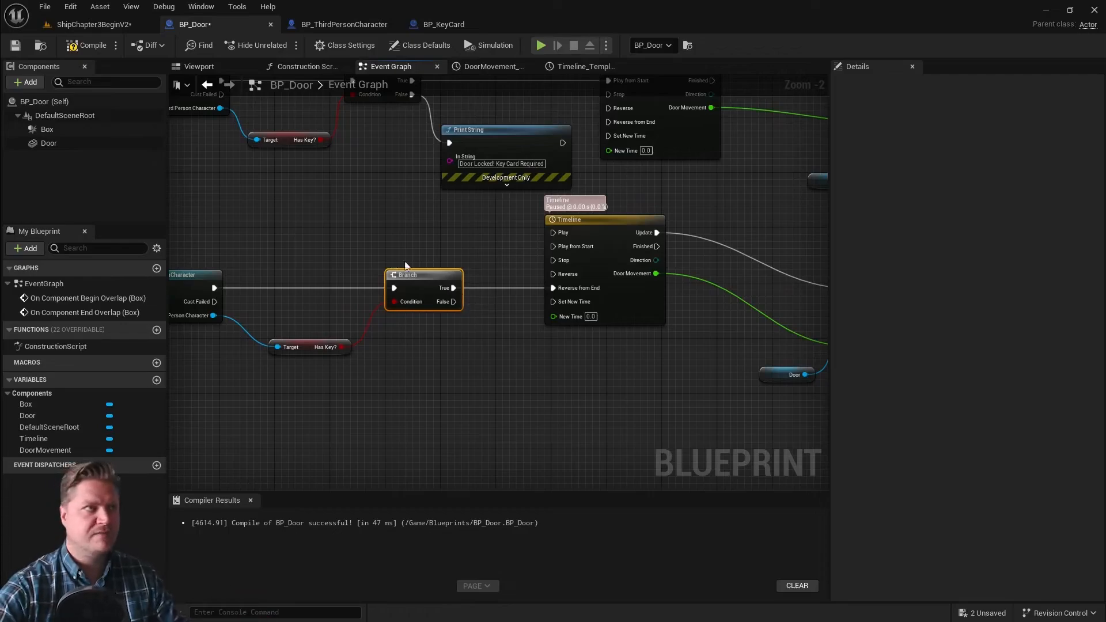
left_click(90, 46)
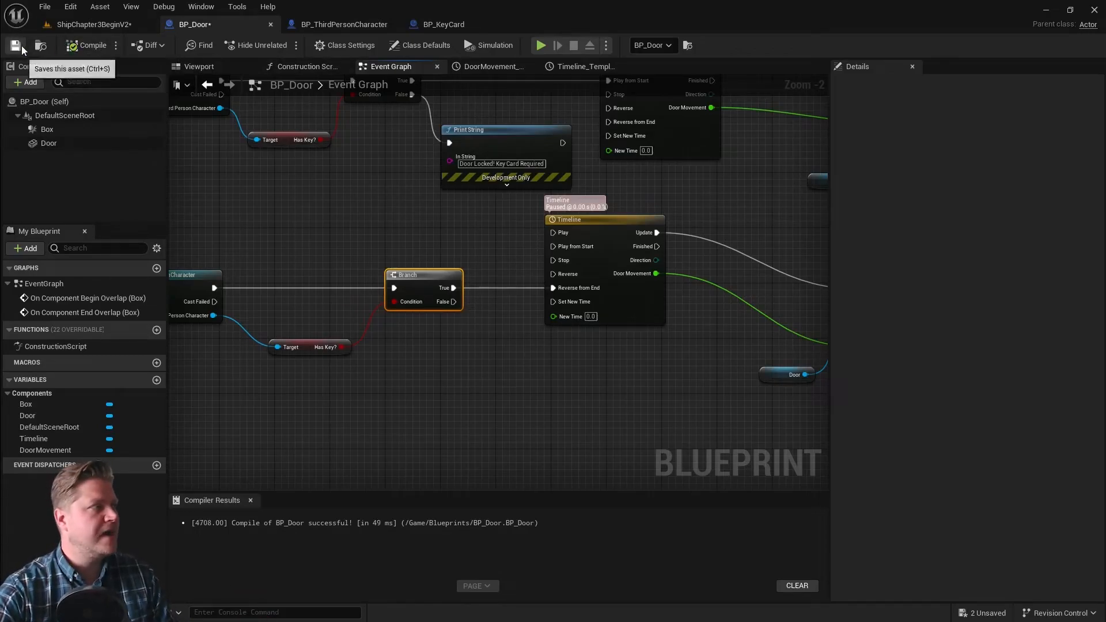
left_click(94, 24)
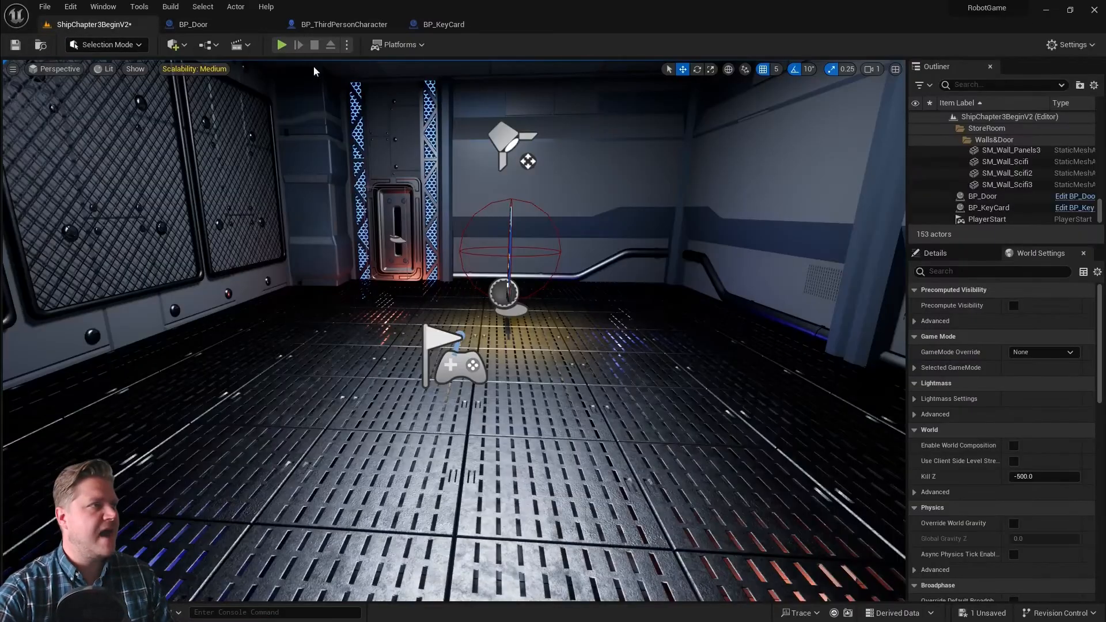
Step: Play-test the level, walking the character up to the door and back away repeatedly without picking up the key card
left_click(282, 45)
key("w")
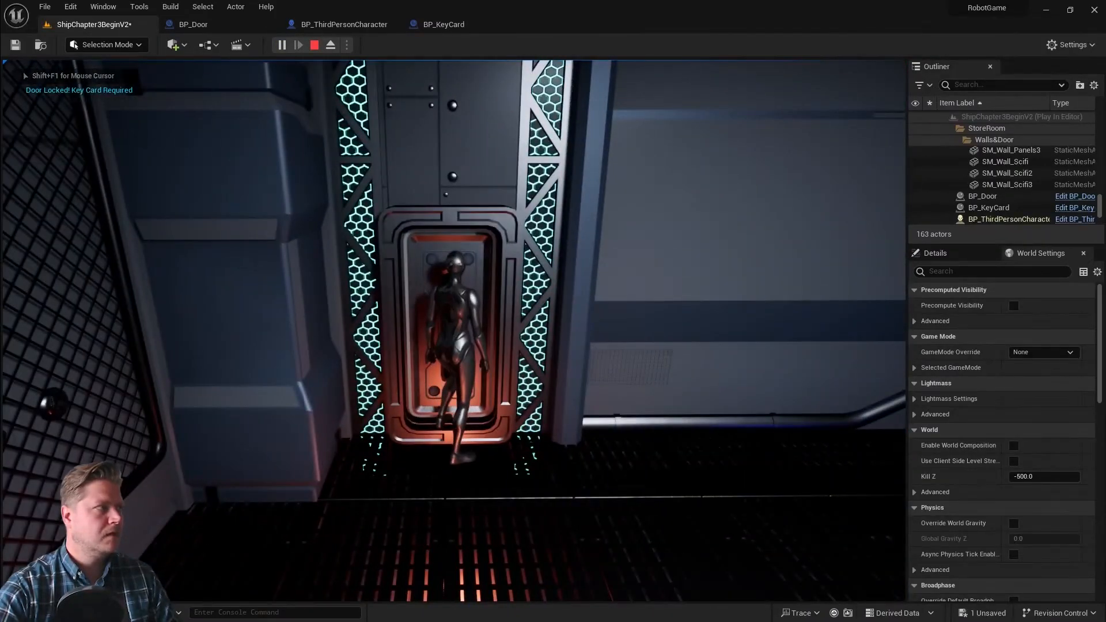
key("s")
key("w")
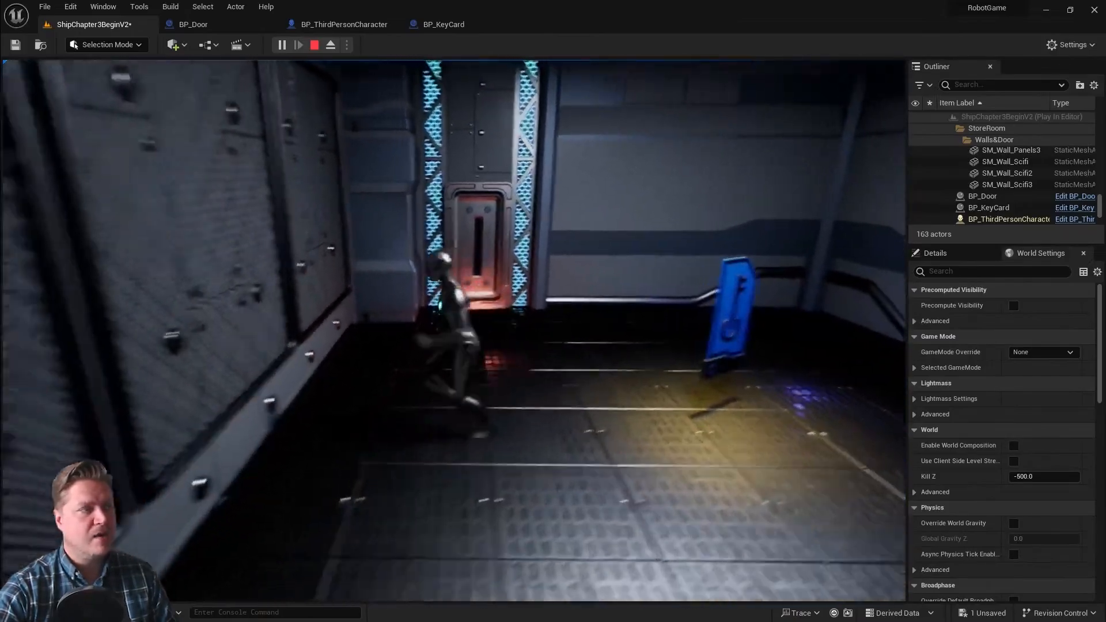
key("s")
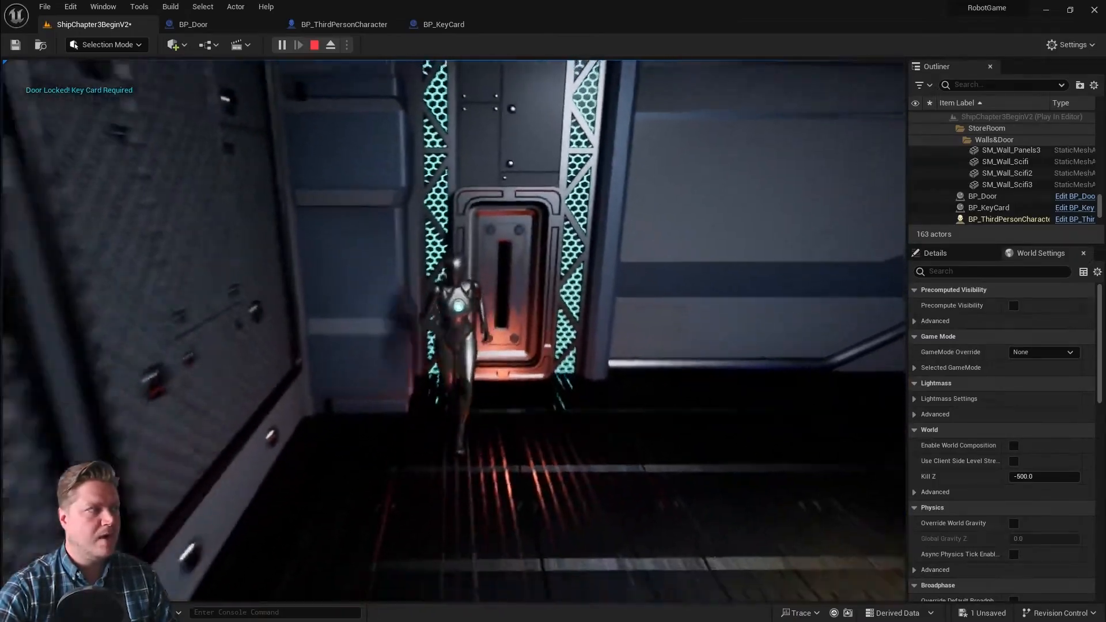
key("w")
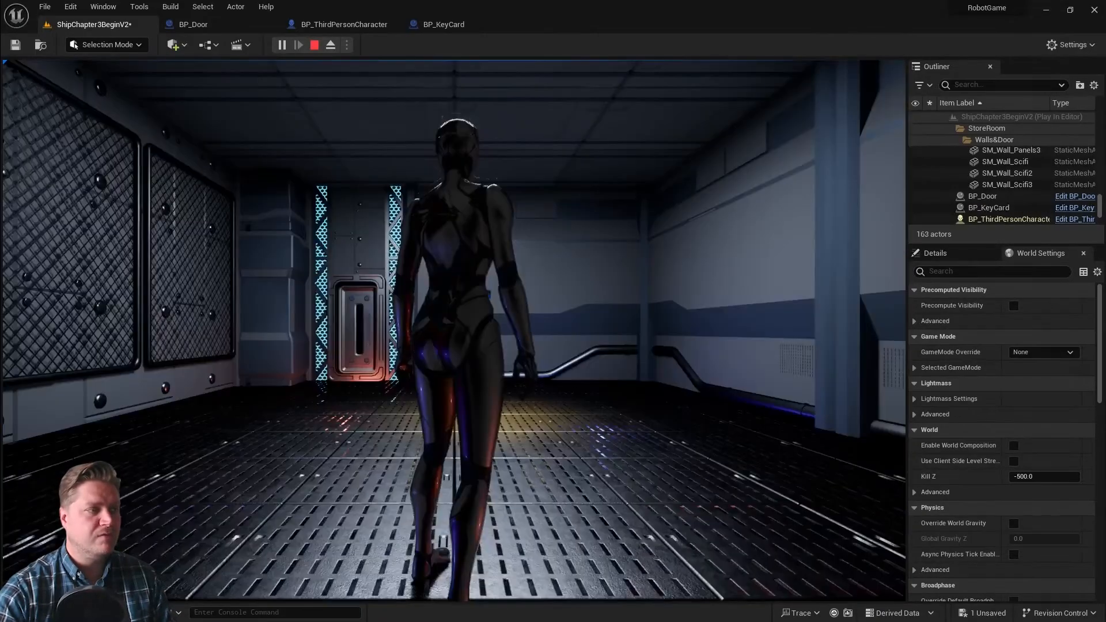
key("w")
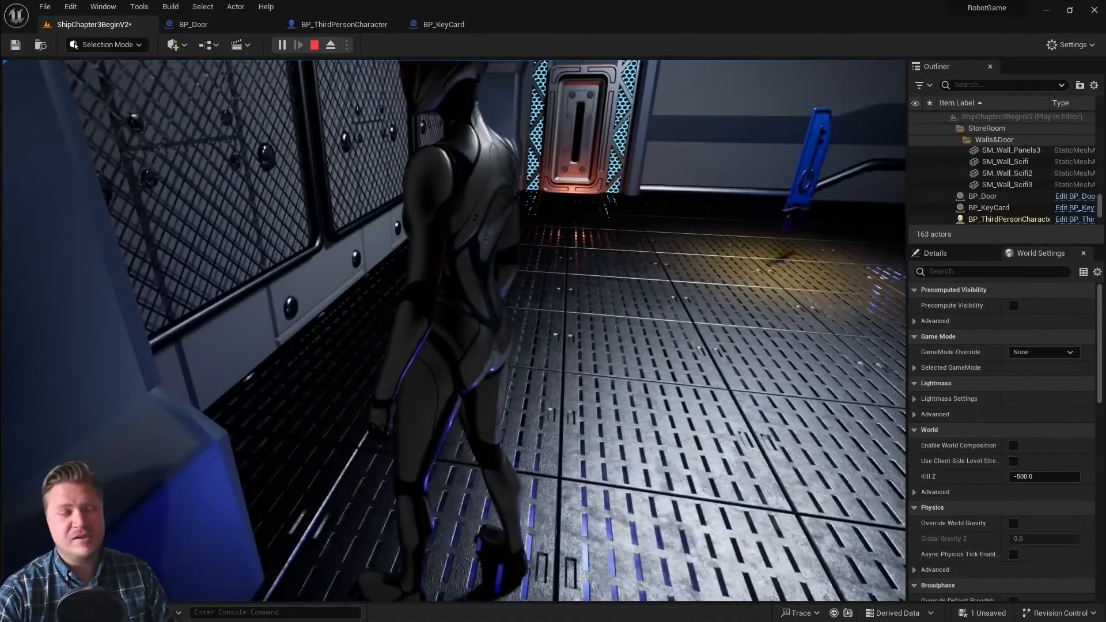
key("w")
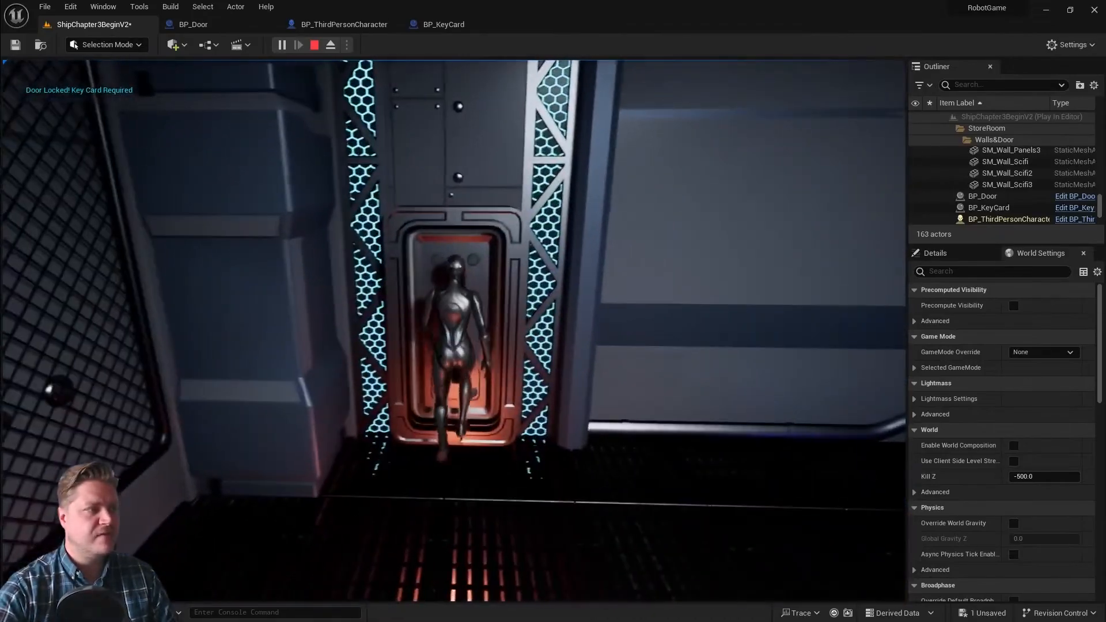
key("s")
key("w")
key("s")
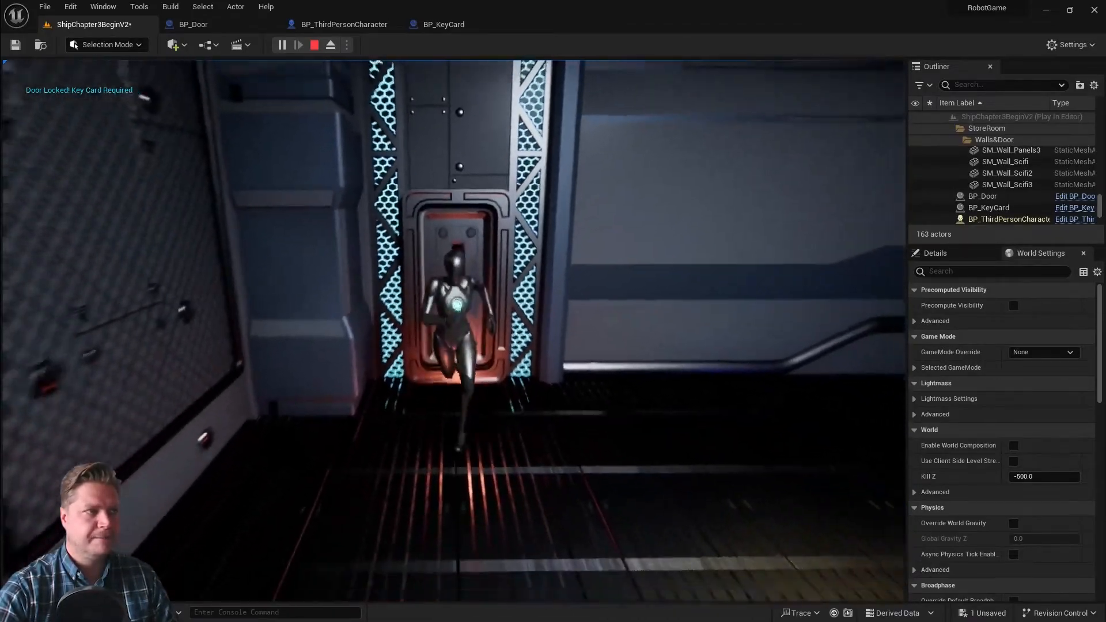
Step: Collect the key card, run the character through the door, and end the play session
key("d")
key("a")
key("w")
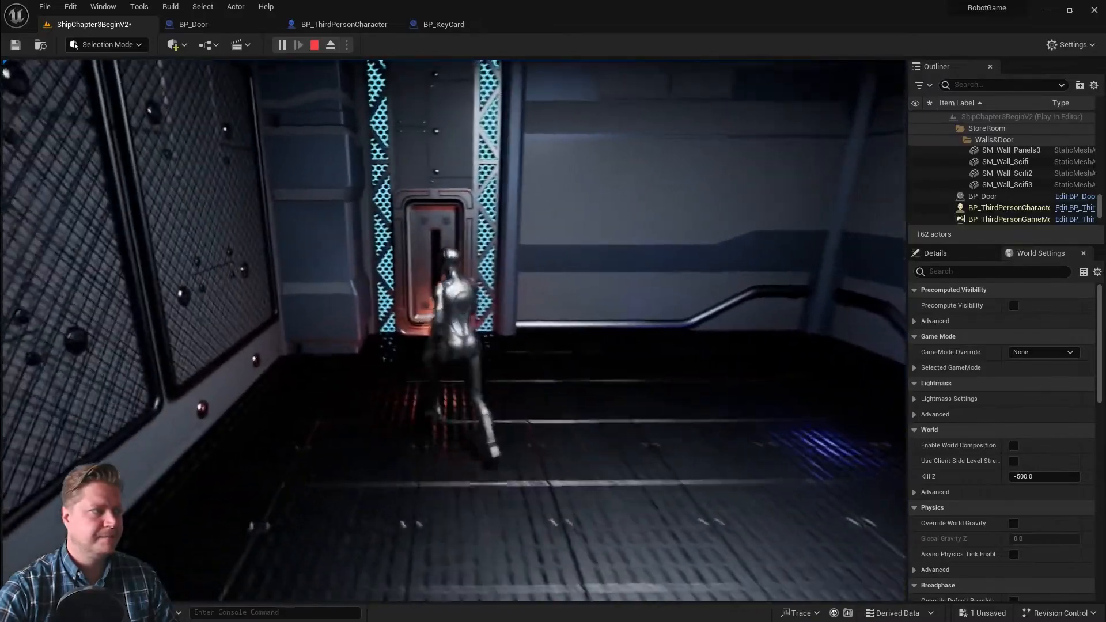
key("w")
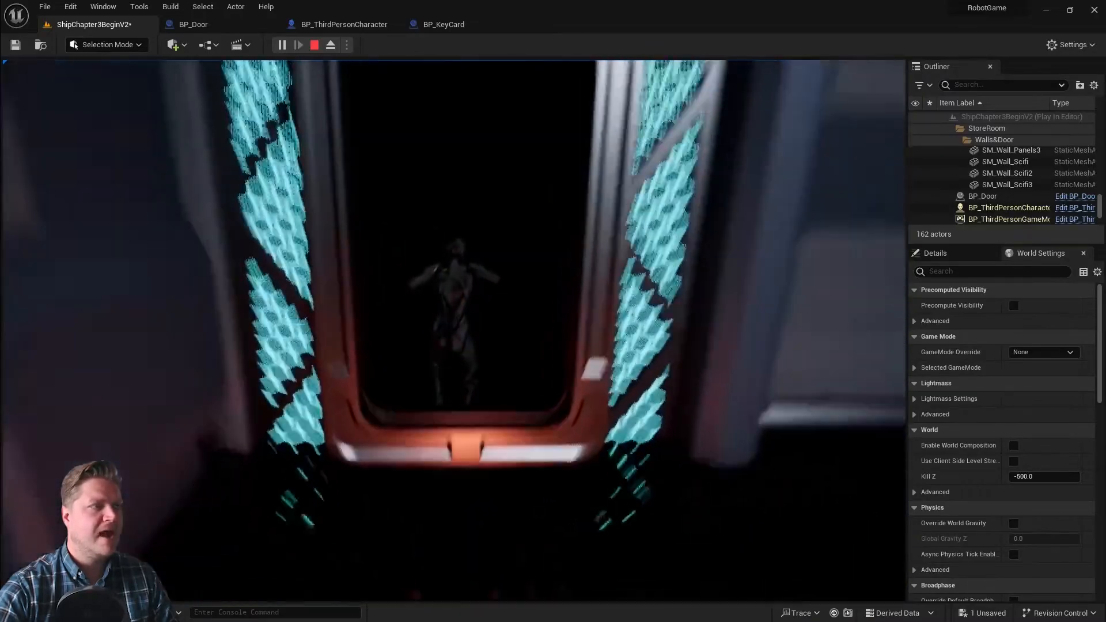
key("Escape")
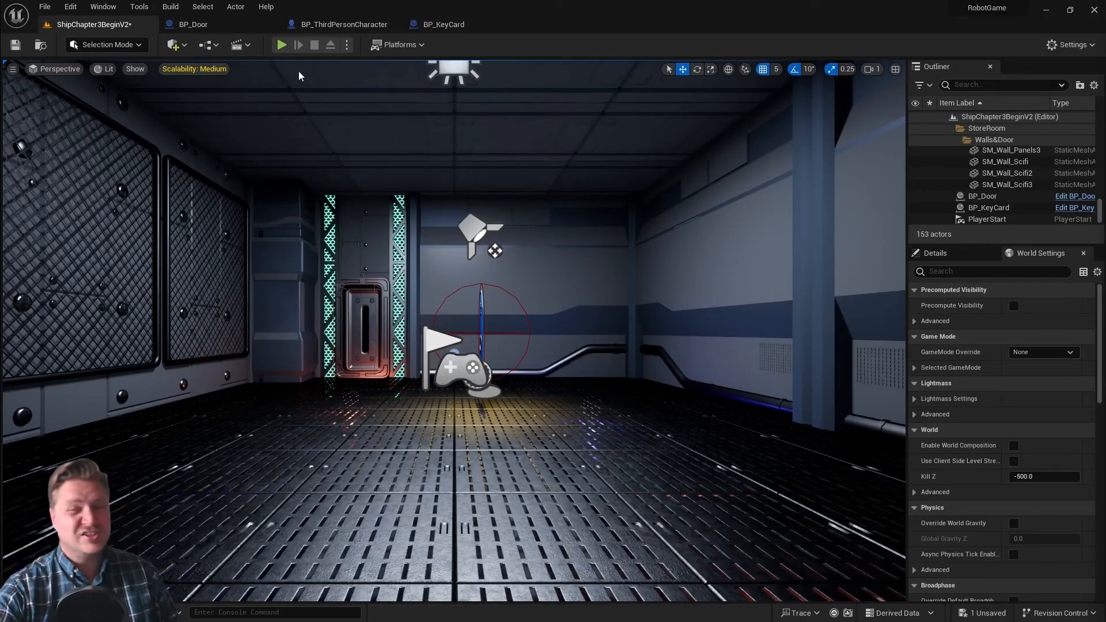
Step: In BP_Door's Event Graph, move the whole end-overlap chain farther below the begin-overlap chain
left_click(193, 24)
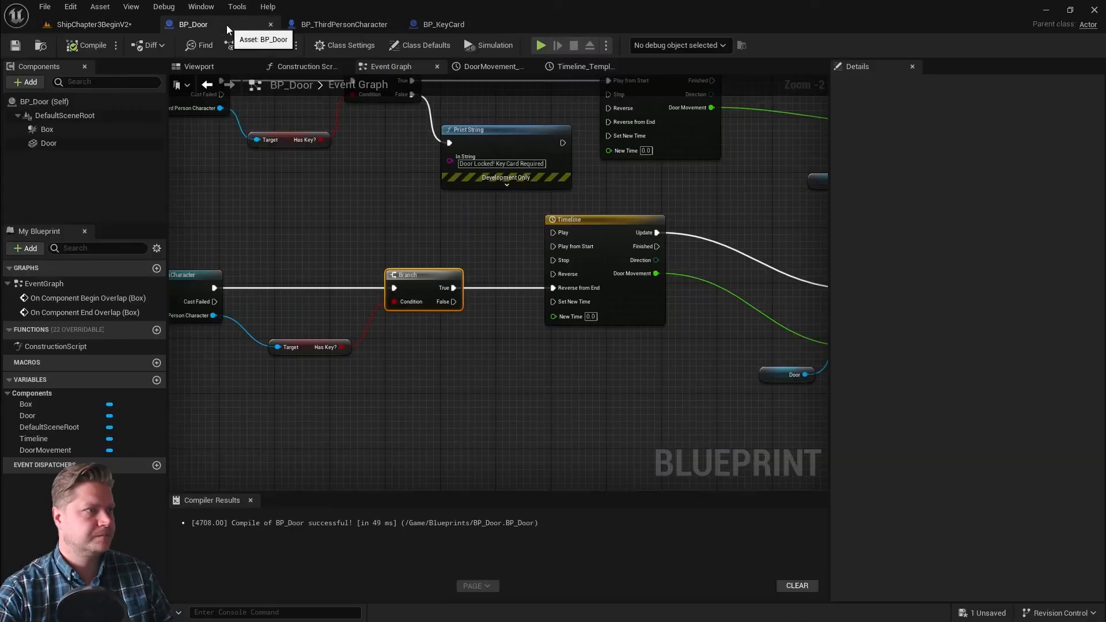
scroll(422, 248, "down", 2)
scroll(484, 267, "down", 3)
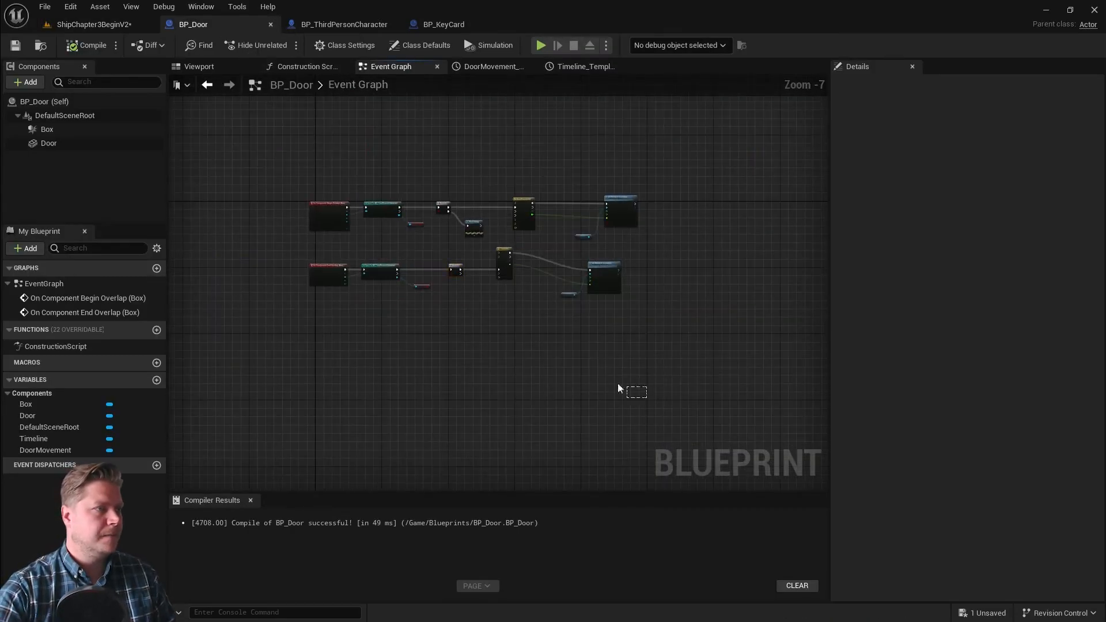
left_click_drag(641, 396, 323, 306)
scroll(375, 256, "up", 3)
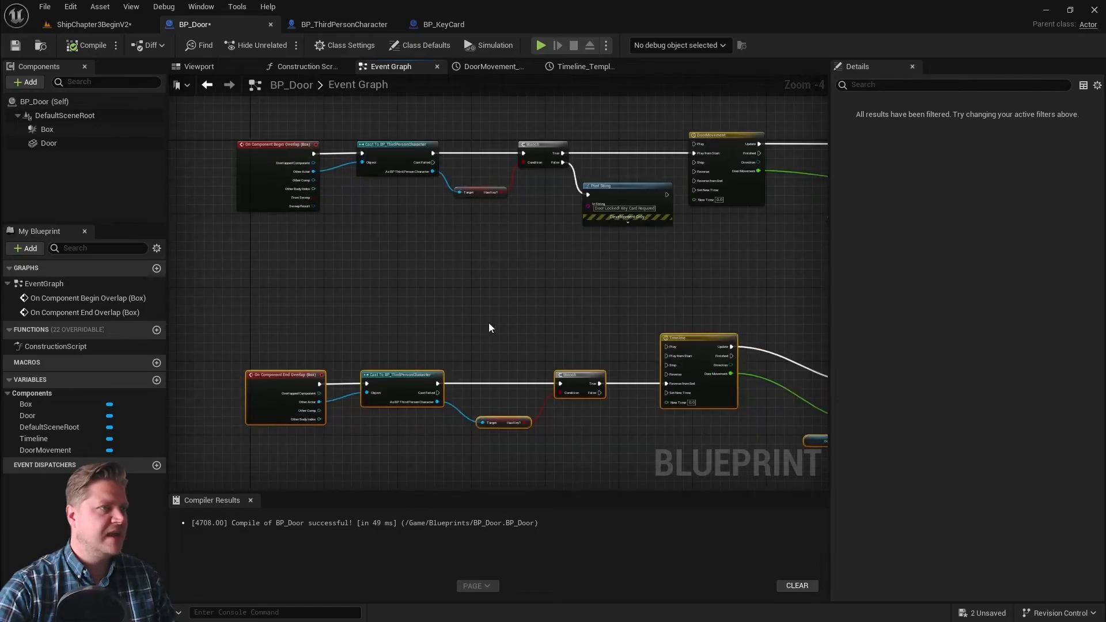
right_click_drag(556, 264, 476, 320)
scroll(476, 320, "down", 1)
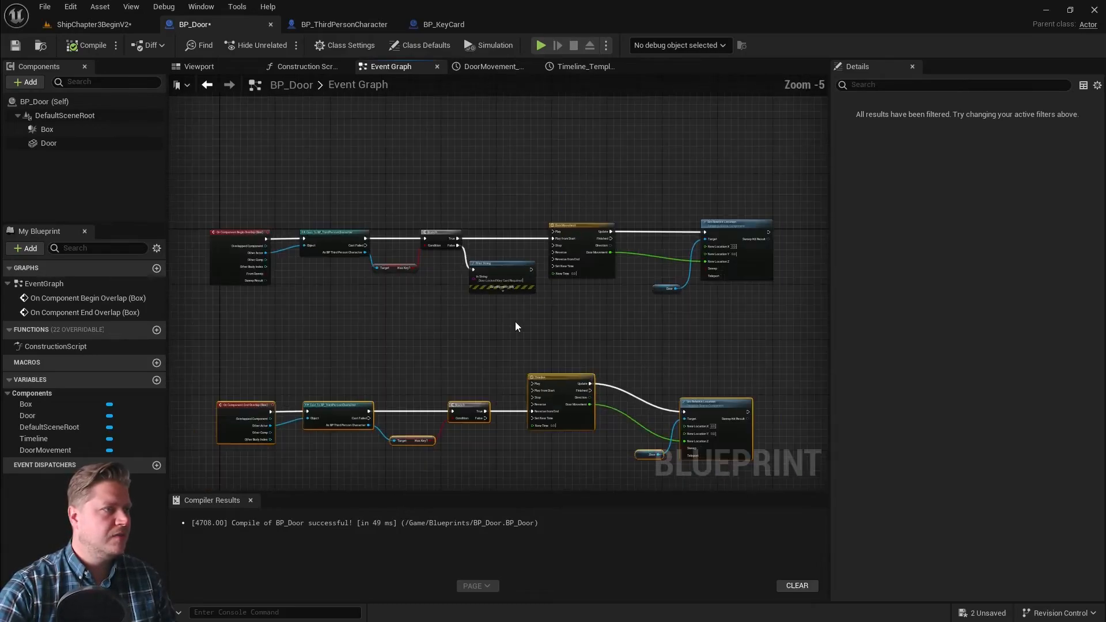
Step: Tighten the begin-overlap chain by shifting its cast, Branch, Print String, Timeline, Door and Set Relative Location nodes closer to the event
left_click_drag(303, 190, 716, 310)
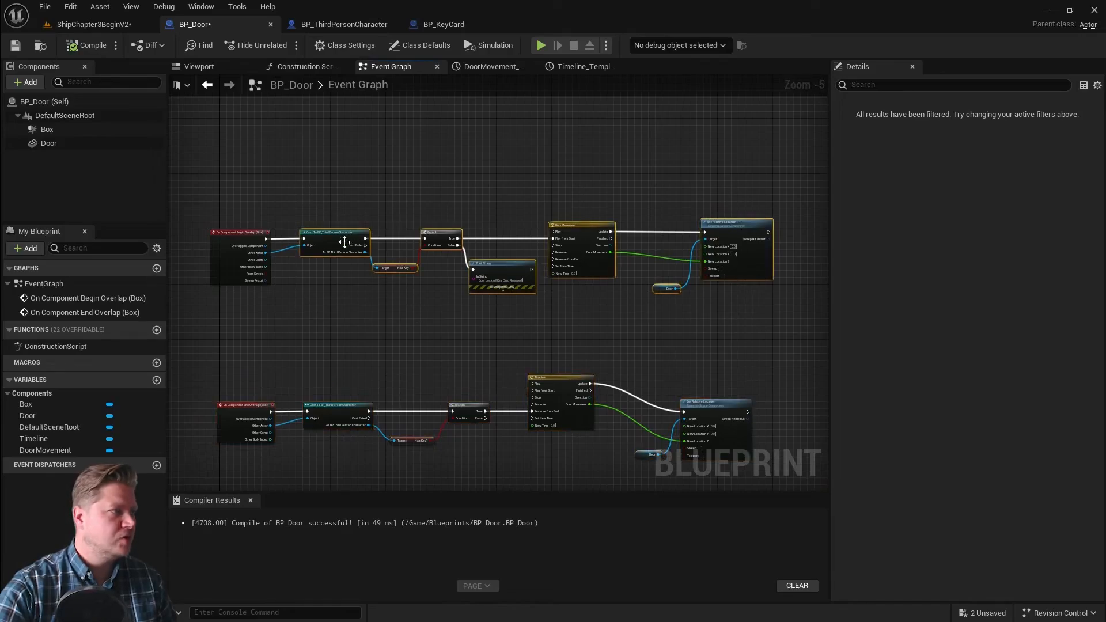
left_click_drag(340, 239, 327, 240)
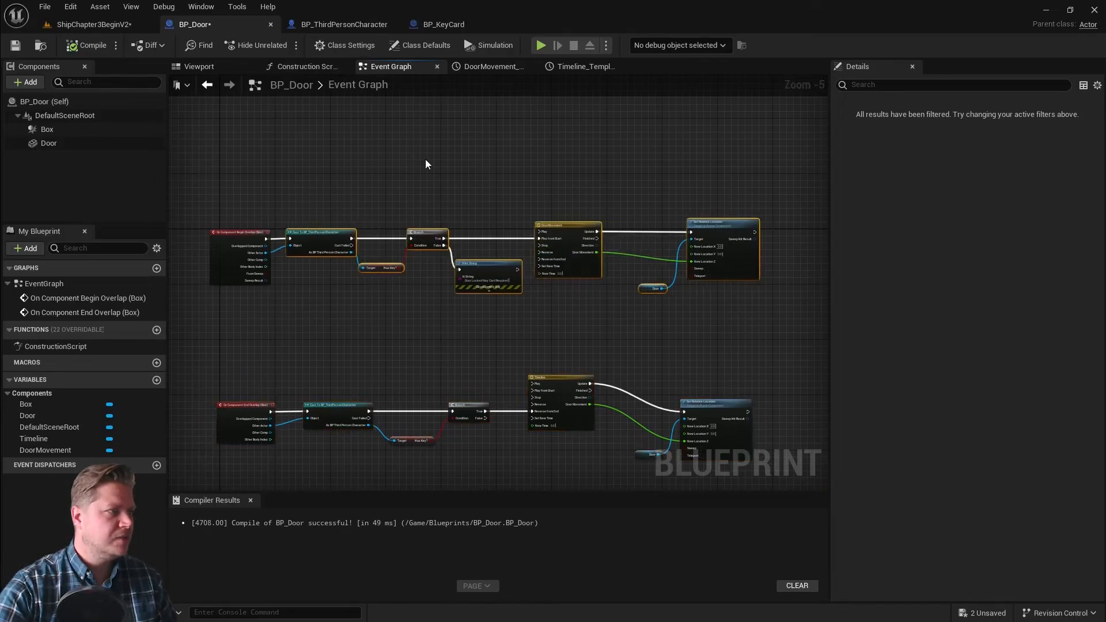
left_click_drag(554, 157, 738, 291)
left_click_drag(576, 223, 570, 223)
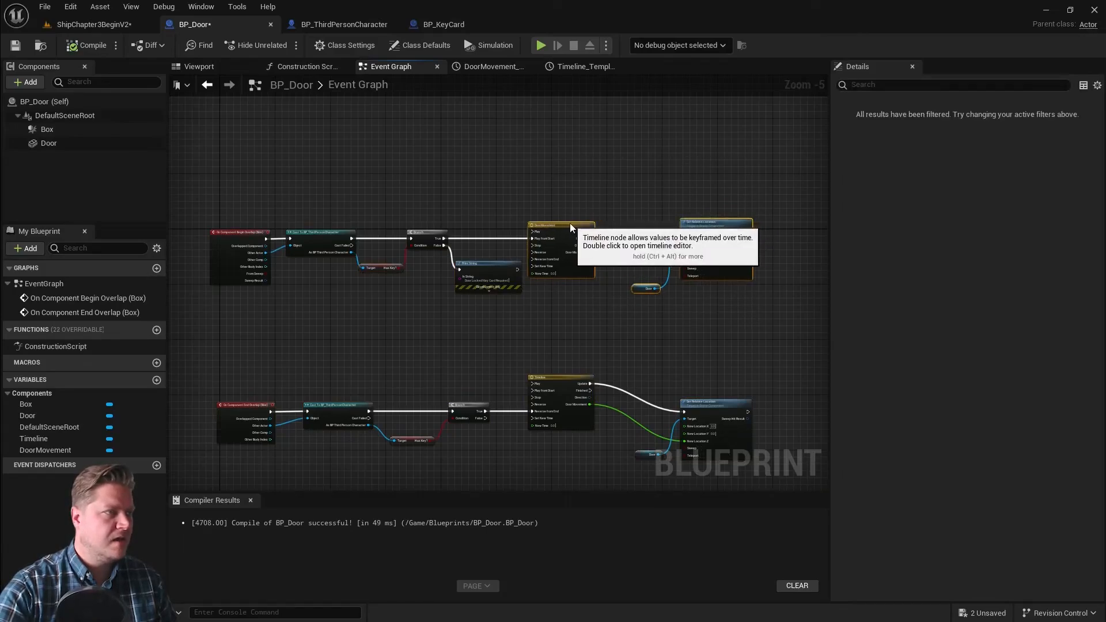
left_click_drag(627, 182, 759, 309)
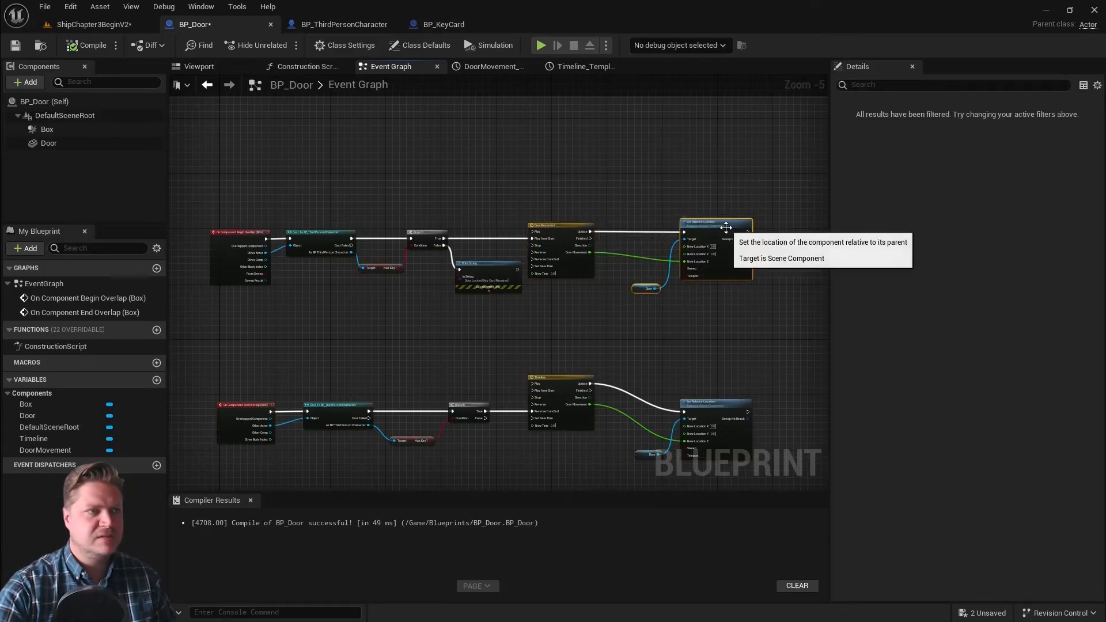
left_click_drag(727, 227, 703, 230)
Step: Wrap the entire begin-overlap chain in a comment box named OpenDoor
left_click_drag(206, 154, 751, 324)
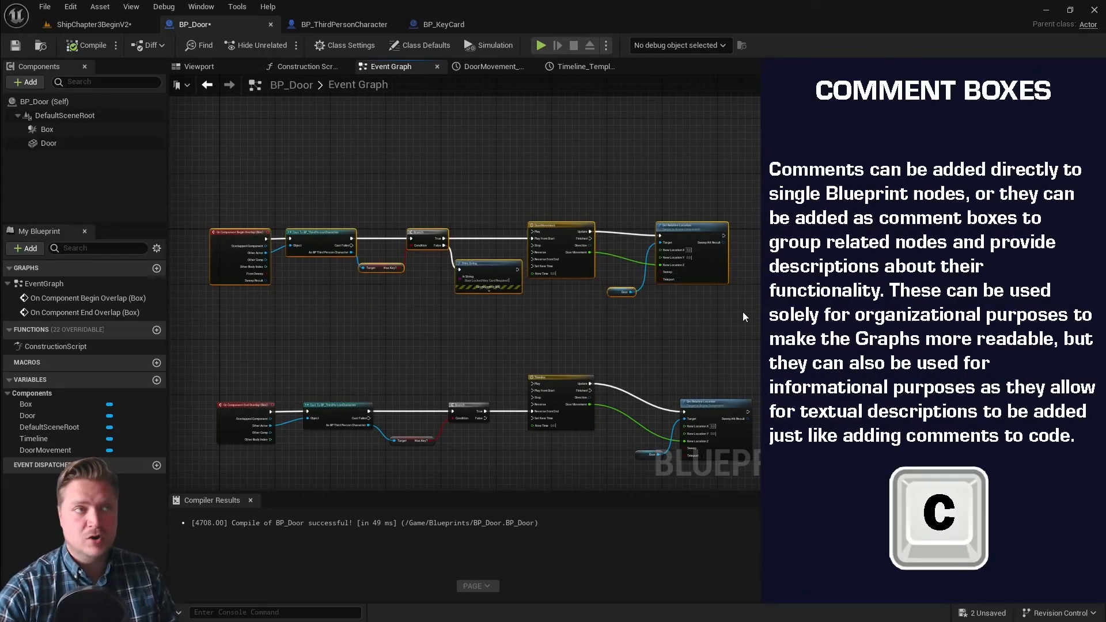
key("c")
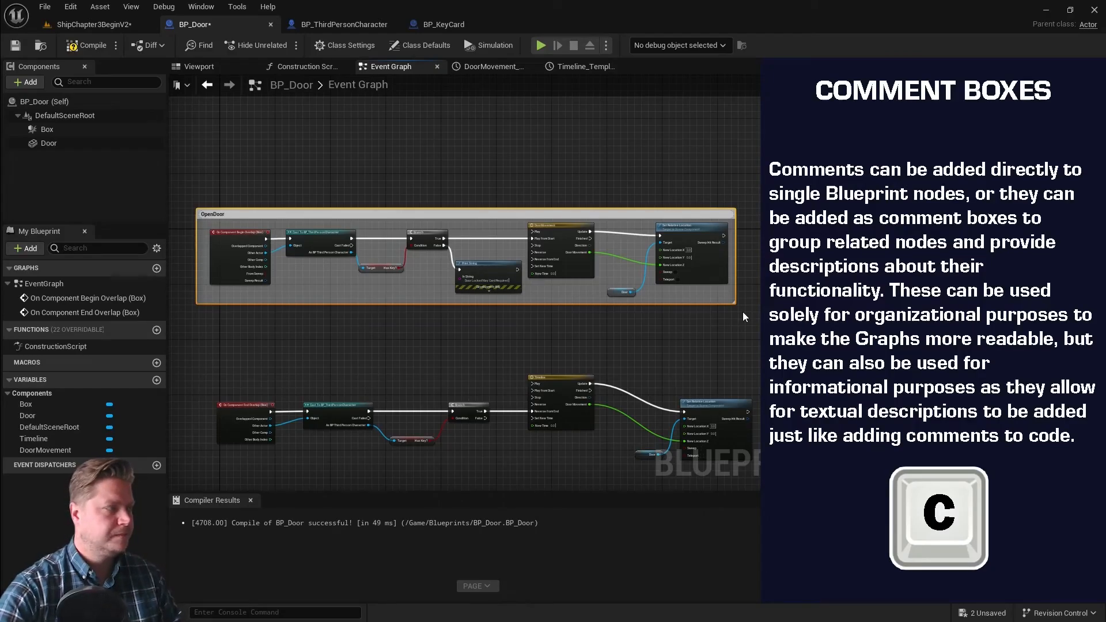
key("Return")
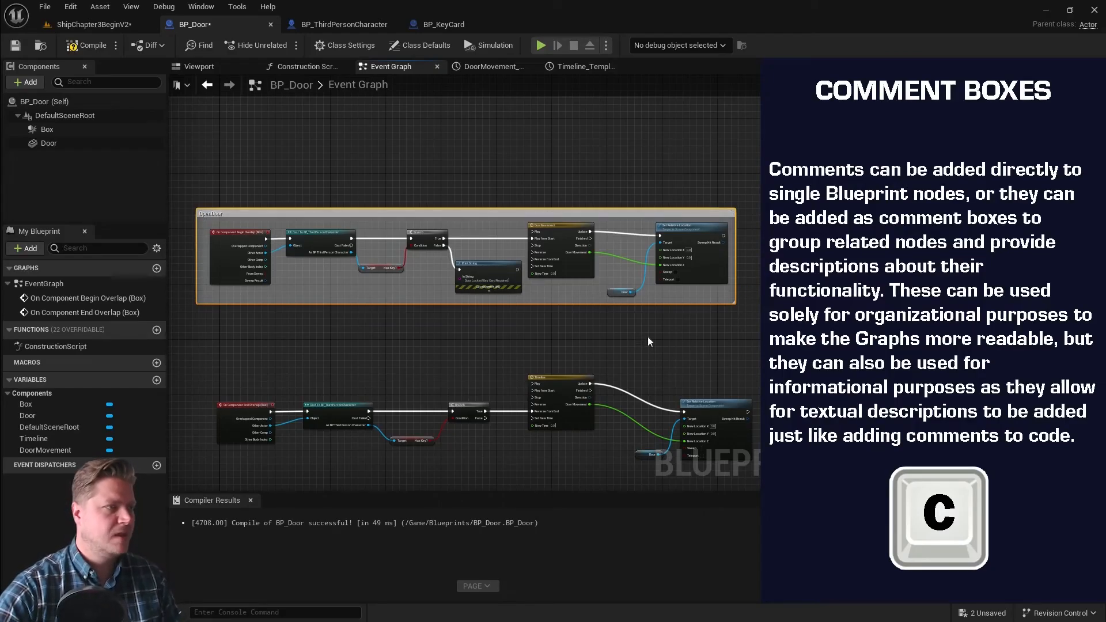
Step: Wrap the begin-overlap chain's Get Has Key? and Branch nodes in a nested comment box named CheckHasKey
scroll(492, 283, "up", 4)
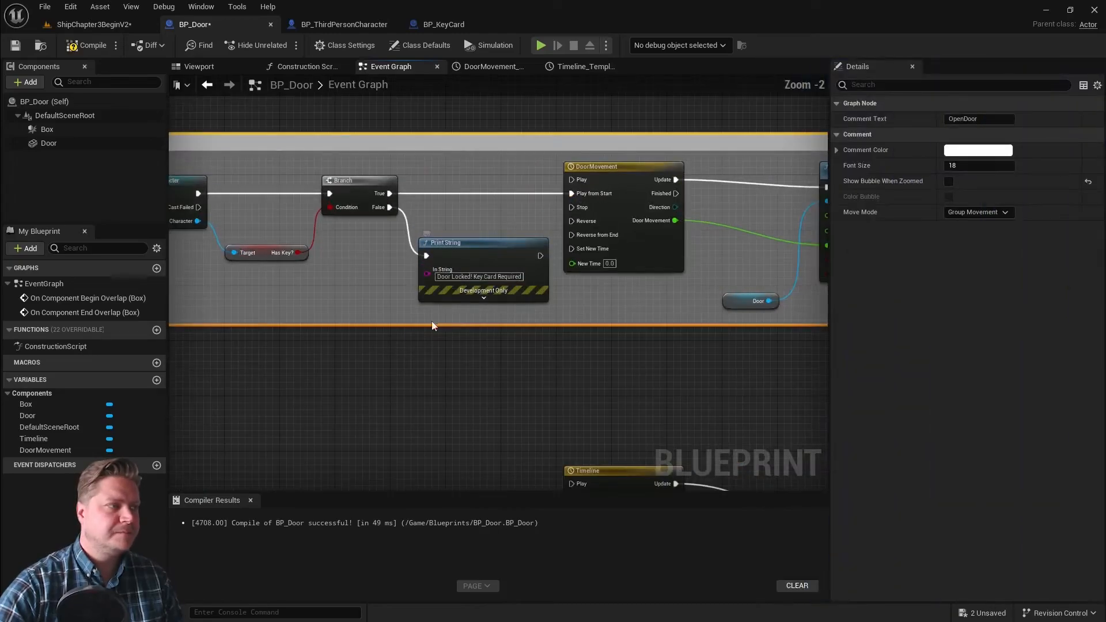
right_click_drag(403, 357, 627, 383)
scroll(627, 383, "down", 1)
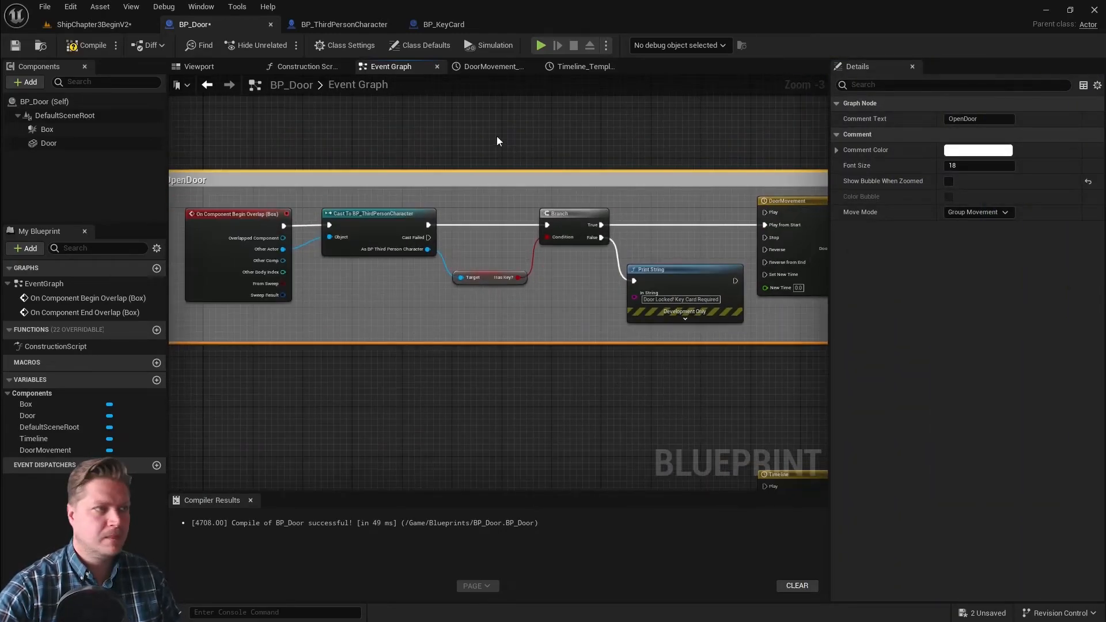
left_click(484, 271)
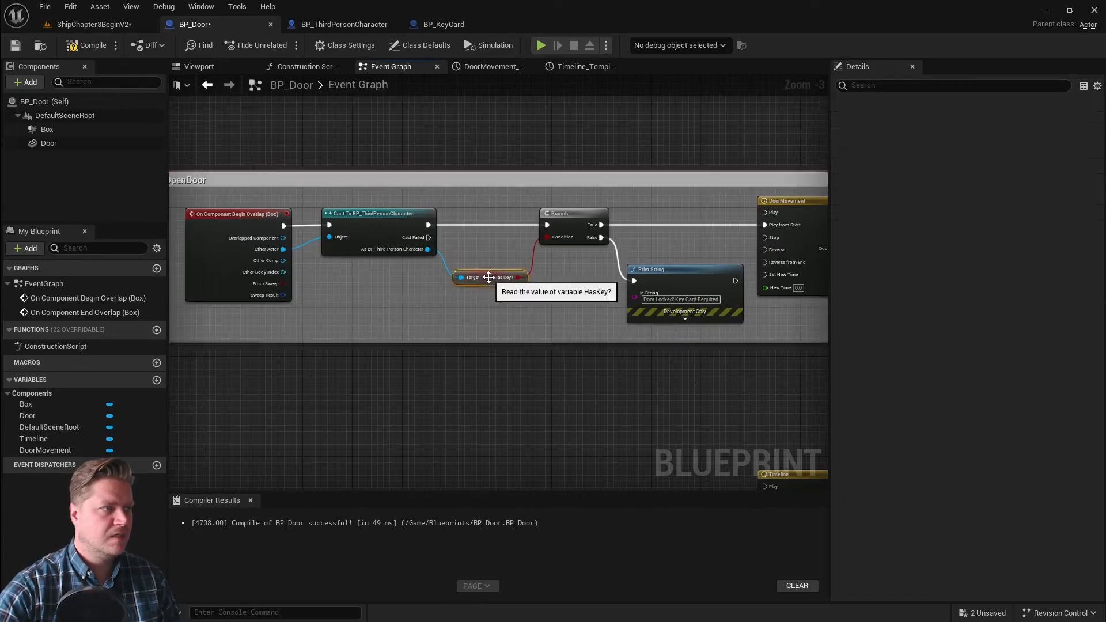
left_click(579, 213, "ctrl")
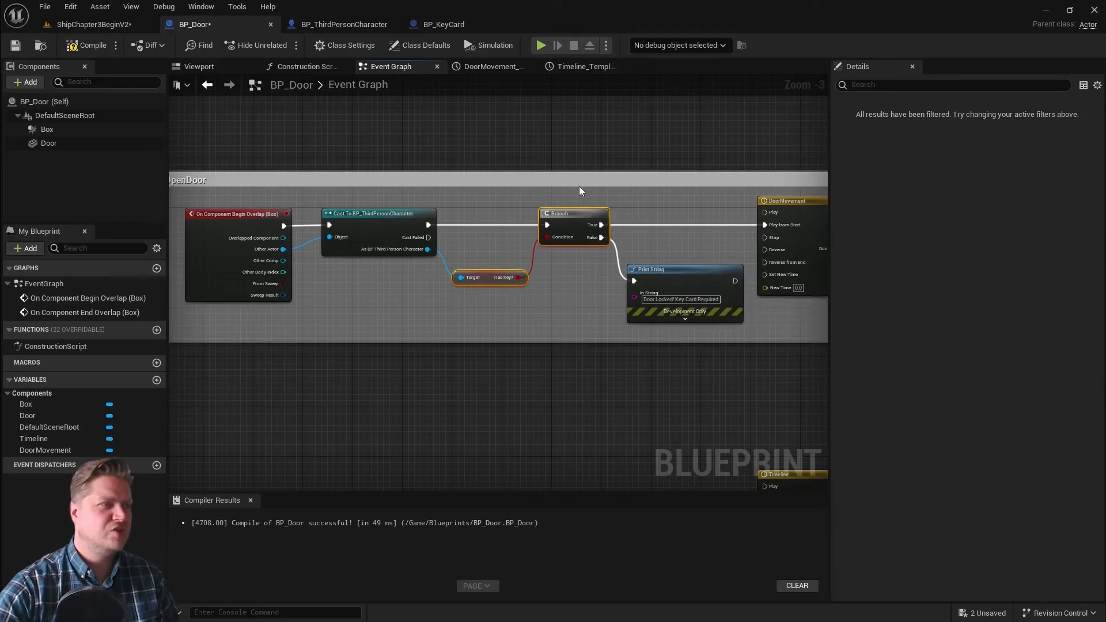
key("c")
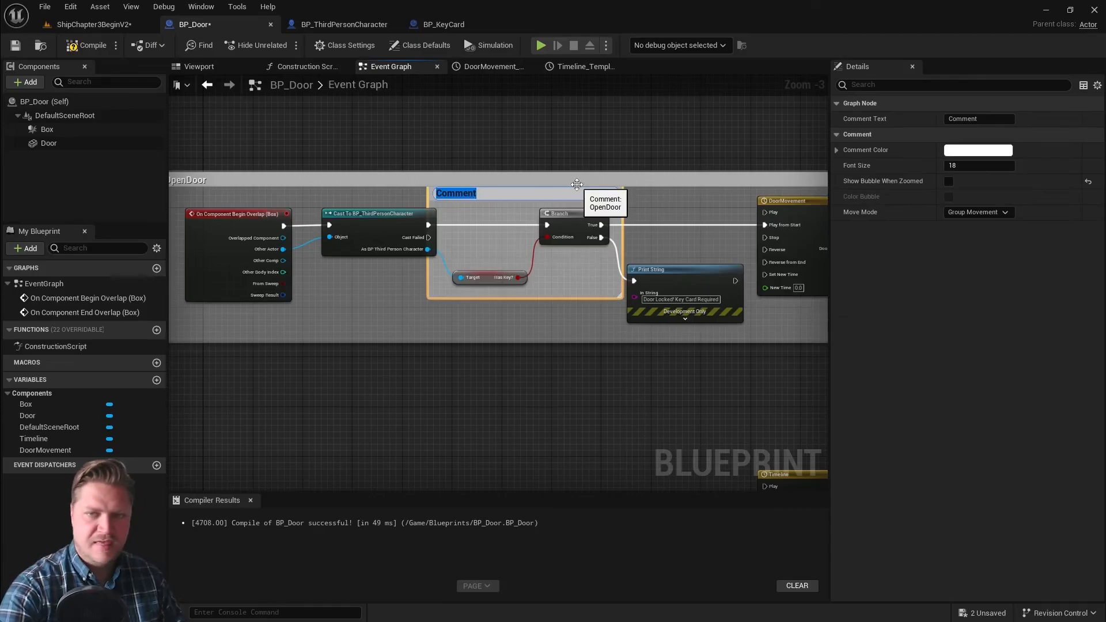
type("Check")
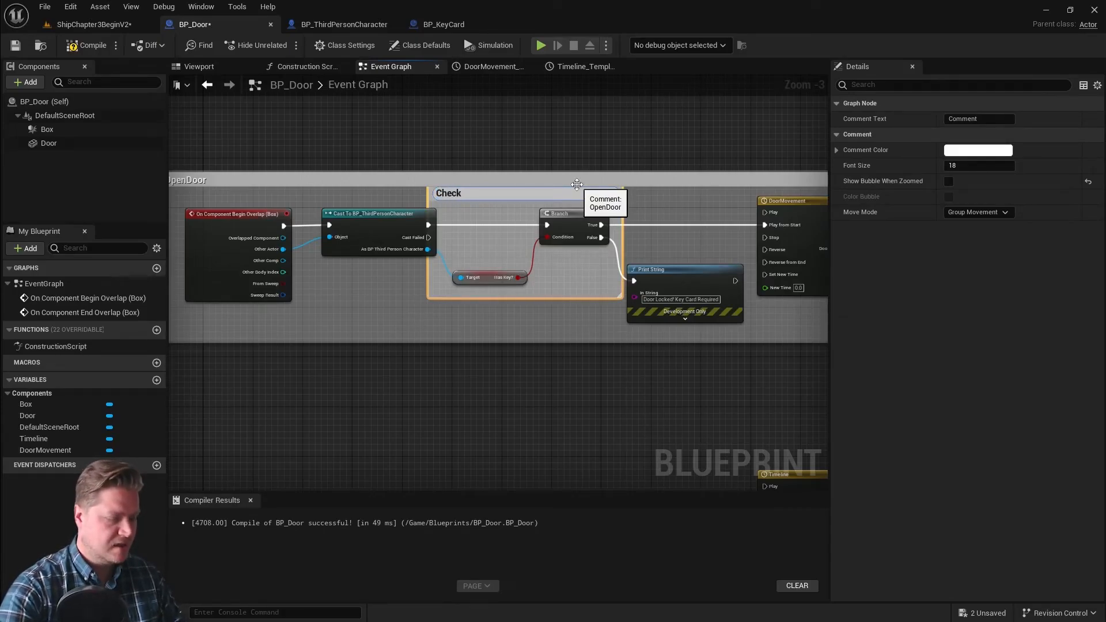
type("HasKey")
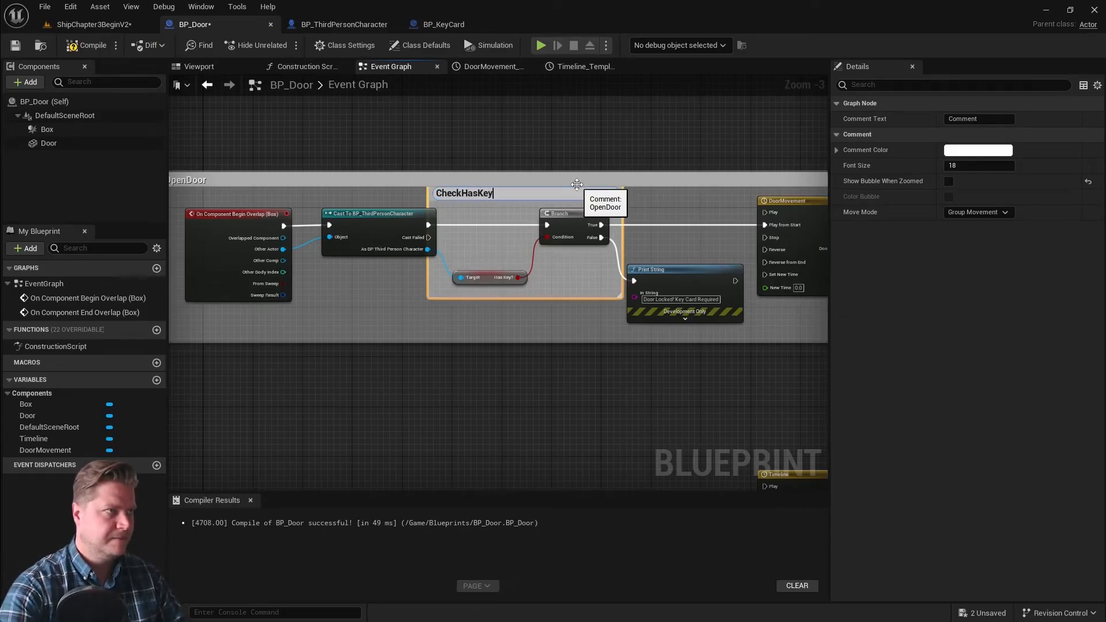
key("Return")
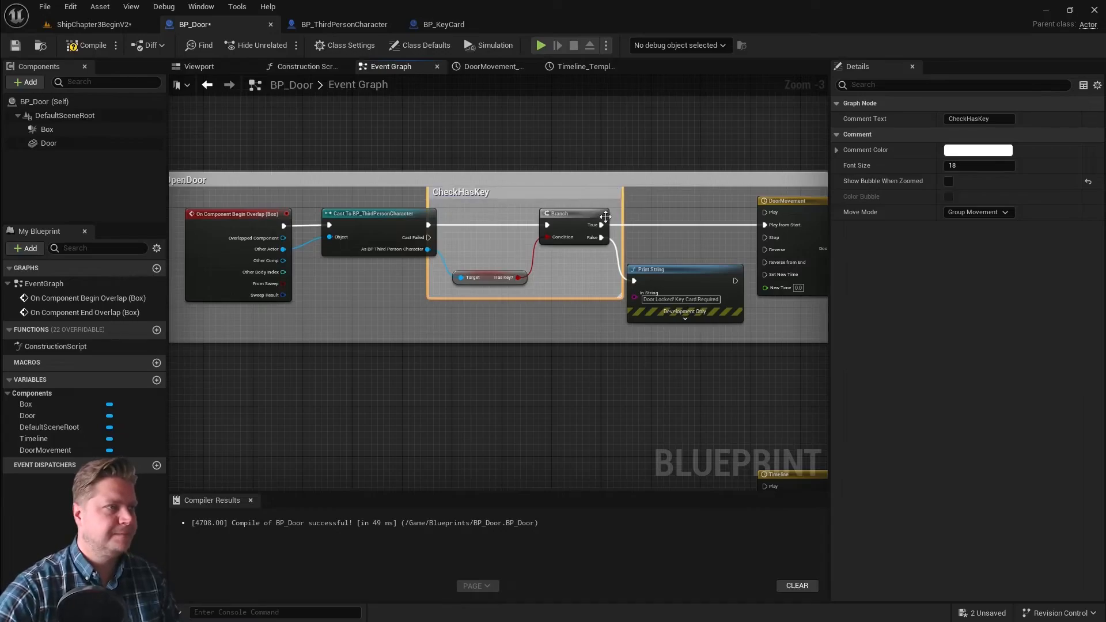
Step: Move the begin-overlap event and cast nodes clear of the CheckHasKey box, and extend the OpenDoor comment's upper edge upward
scroll(565, 234, "down", 2)
scroll(565, 234, "up", 1)
scroll(322, 206, "up", 1)
left_click_drag(321, 206, 427, 255)
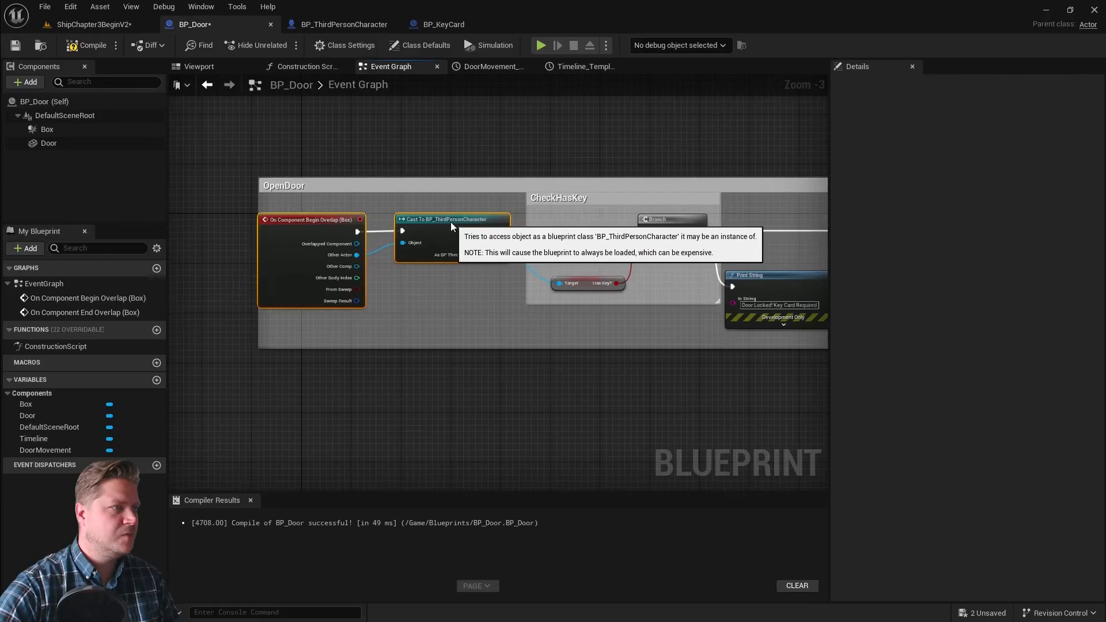
left_click(635, 200)
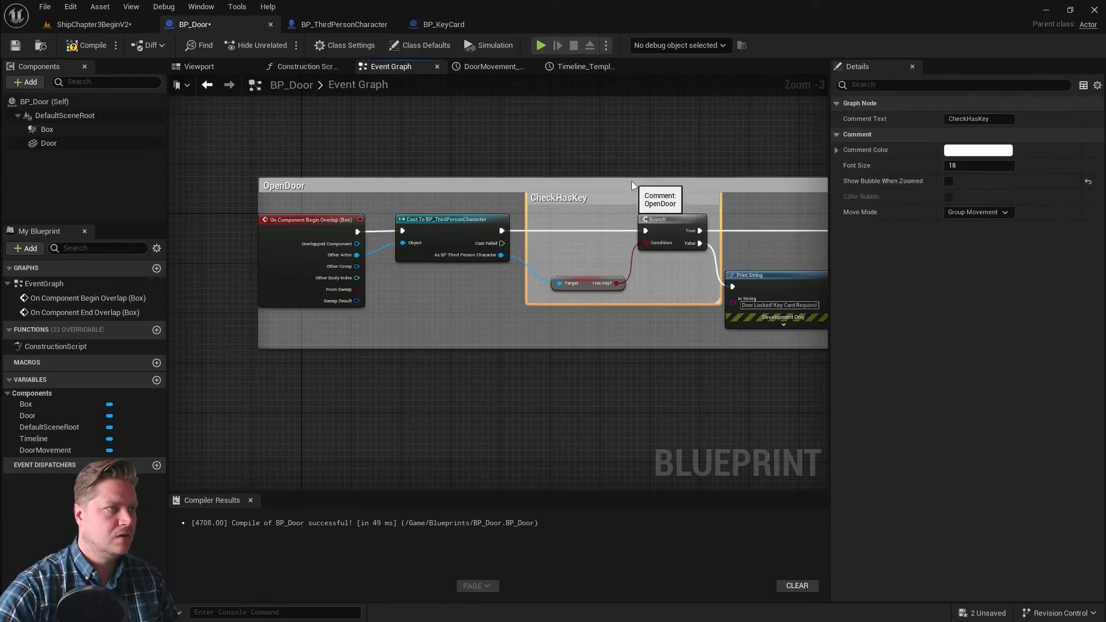
left_click_drag(632, 181, 632, 175)
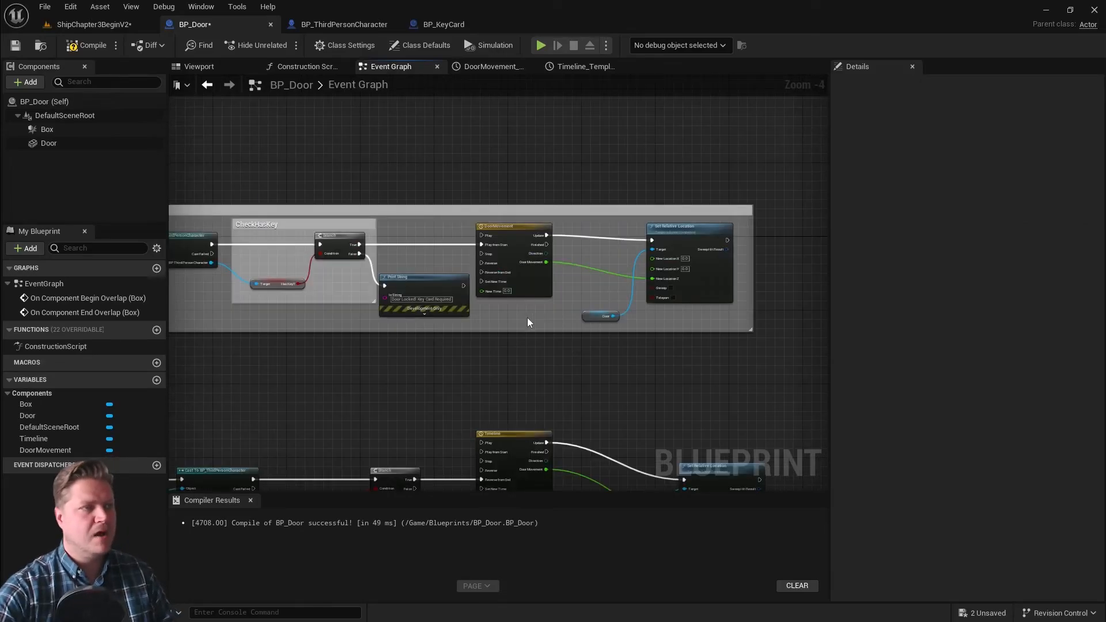
Step: Shift the end-overlap chain's cast, Has Key?, Branch, Timeline, Door and Set Relative Location nodes slightly closer to its event
scroll(499, 348, "down", 1)
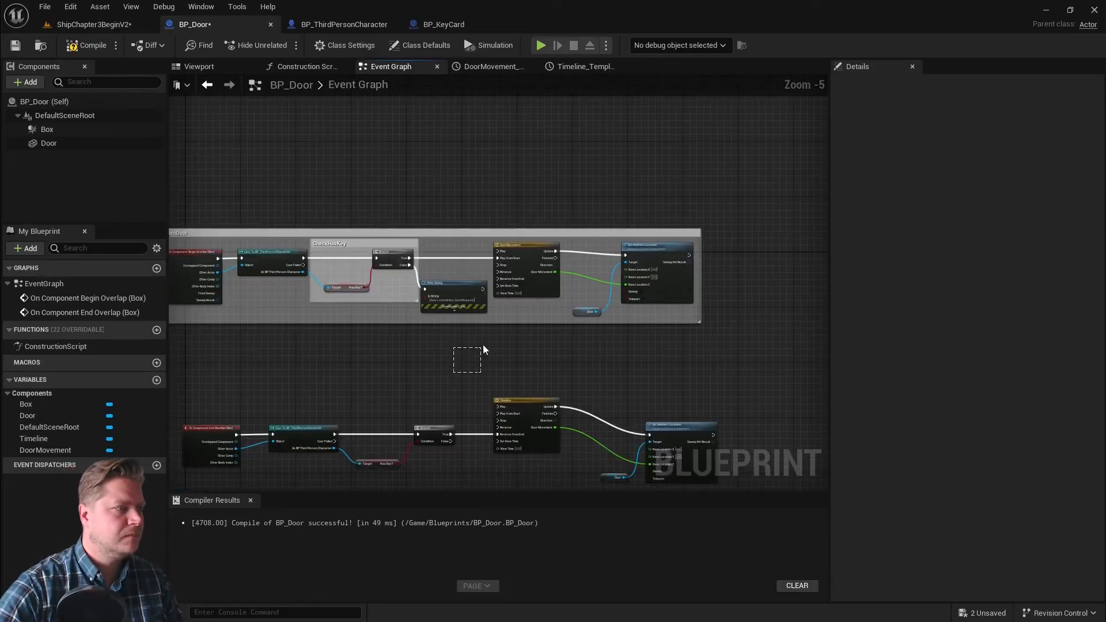
right_click_drag(464, 365, 468, 254)
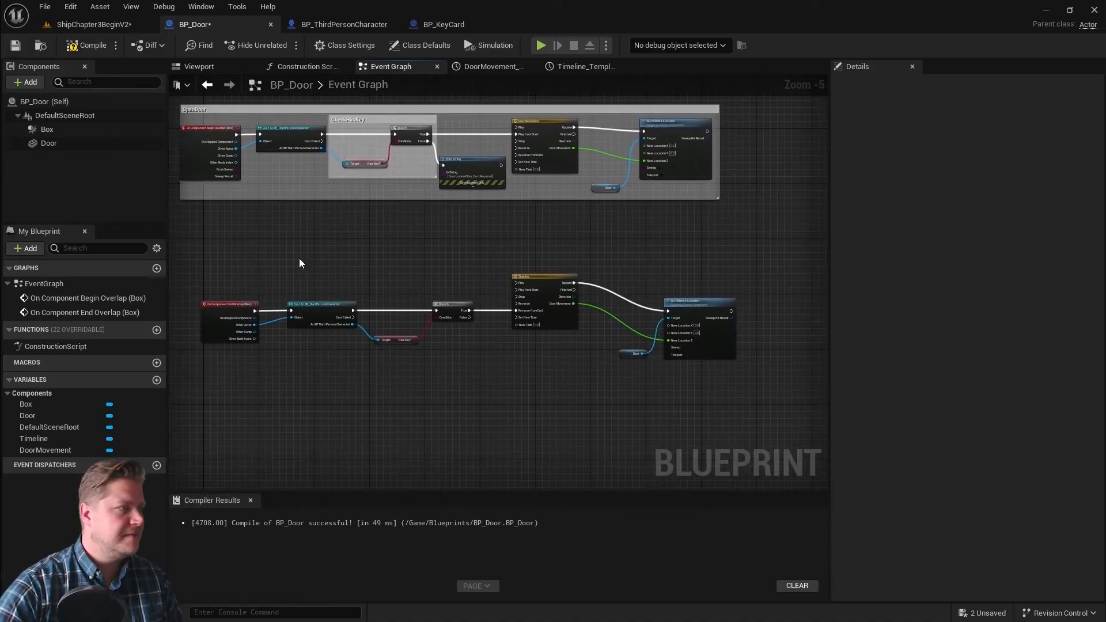
left_click_drag(299, 264, 606, 364)
left_click_drag(326, 306, 319, 305)
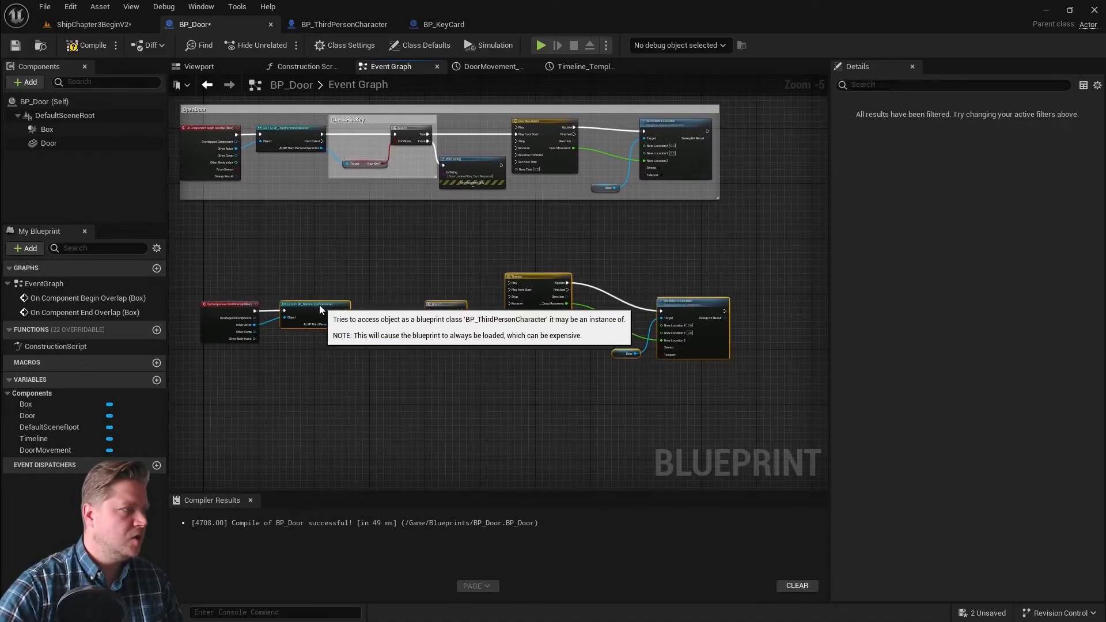
Step: Move the end-overlap chain's Timeline, Door and Set Relative Location nodes closer to the Branch, with Set Relative Location level with the Timeline
left_click_drag(427, 256, 724, 390)
left_click_drag(545, 278, 503, 274)
left_click(442, 305, "ctrl")
left_click(503, 276, "ctrl")
left_click_drag(650, 300, 616, 273)
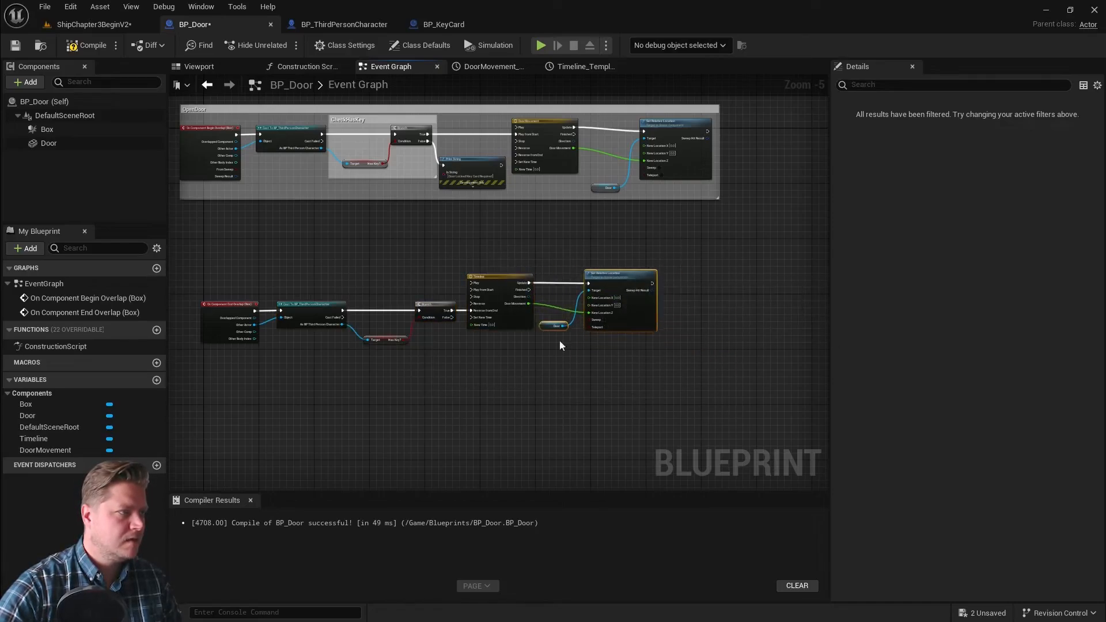
Step: Wrap the end-overlap chain's Has Key? and Branch nodes in a comment box named CheckHasKey, and the whole chain in one named CloseDoor
right_click_drag(452, 394, 523, 409)
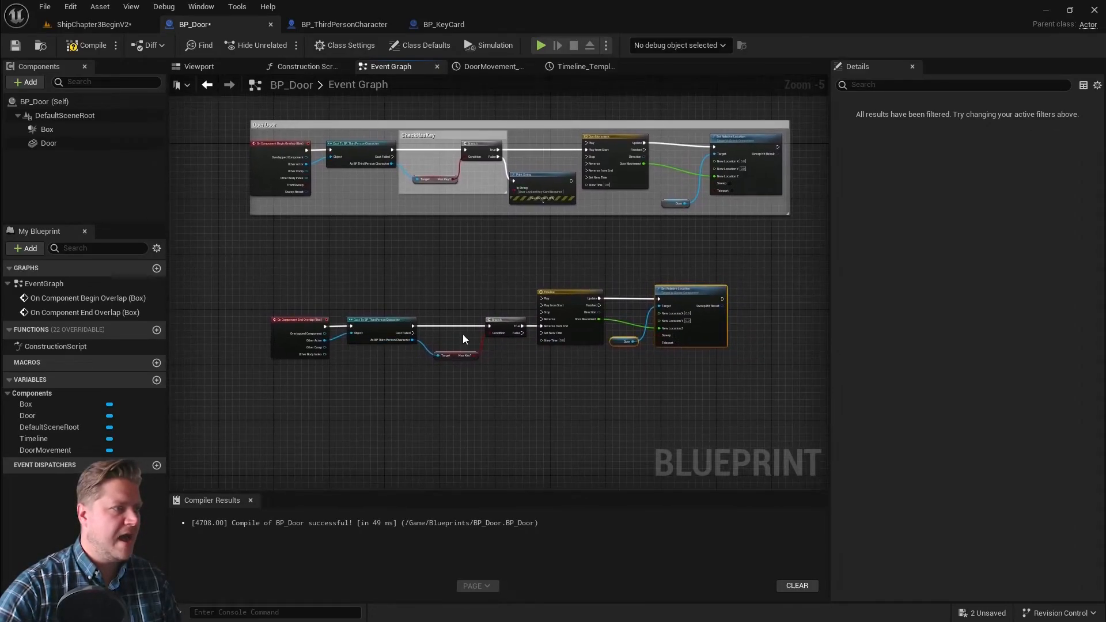
left_click_drag(437, 266, 507, 371)
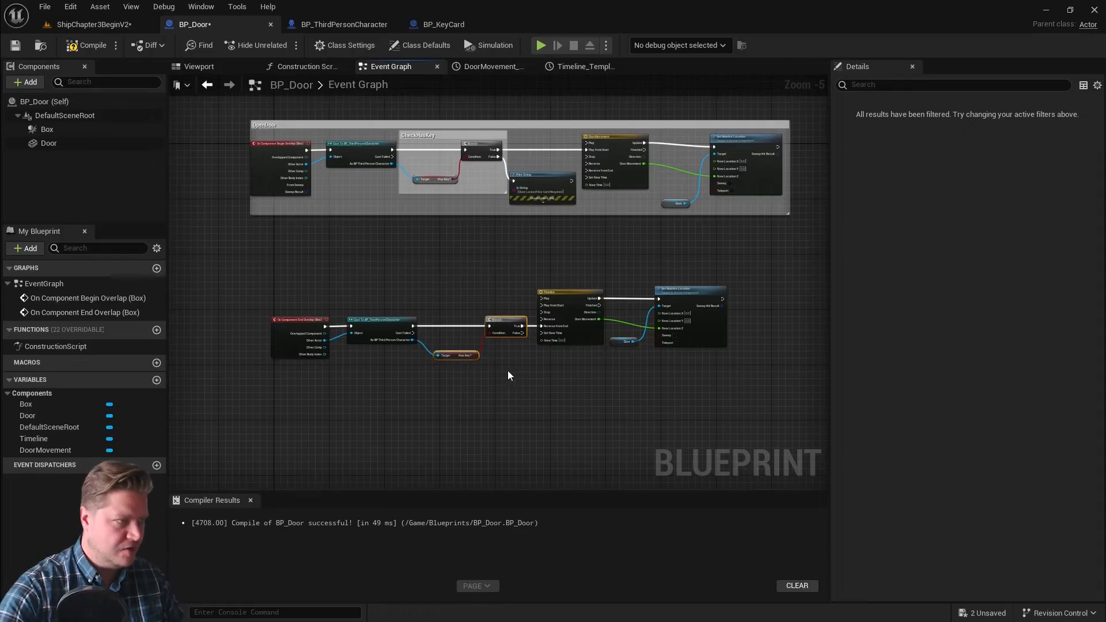
type("cCheckHas")
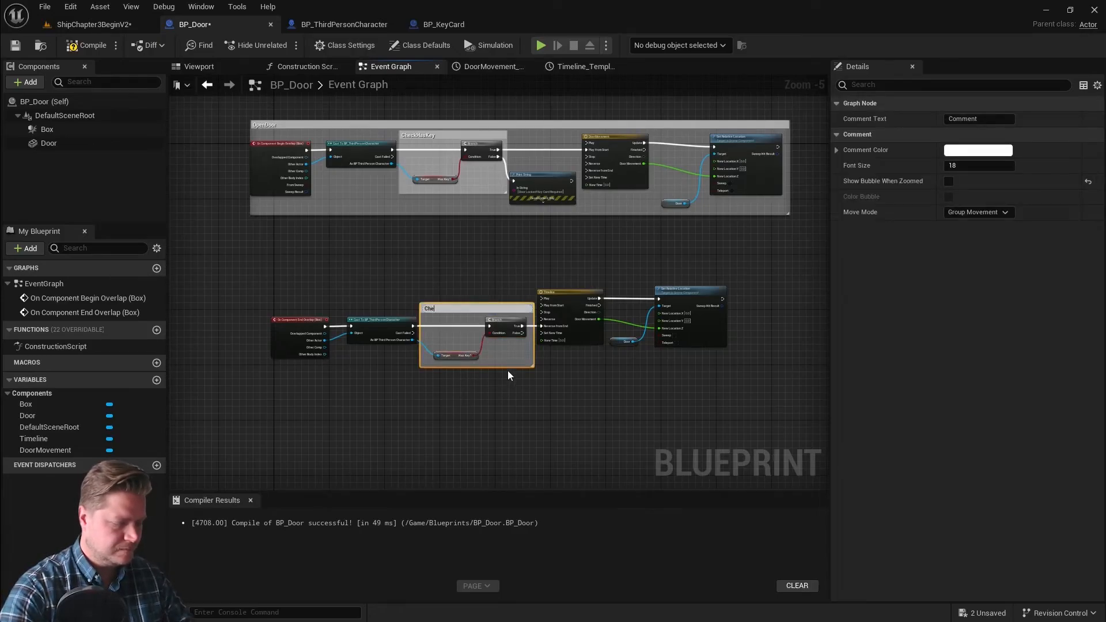
type("Key")
type("c")
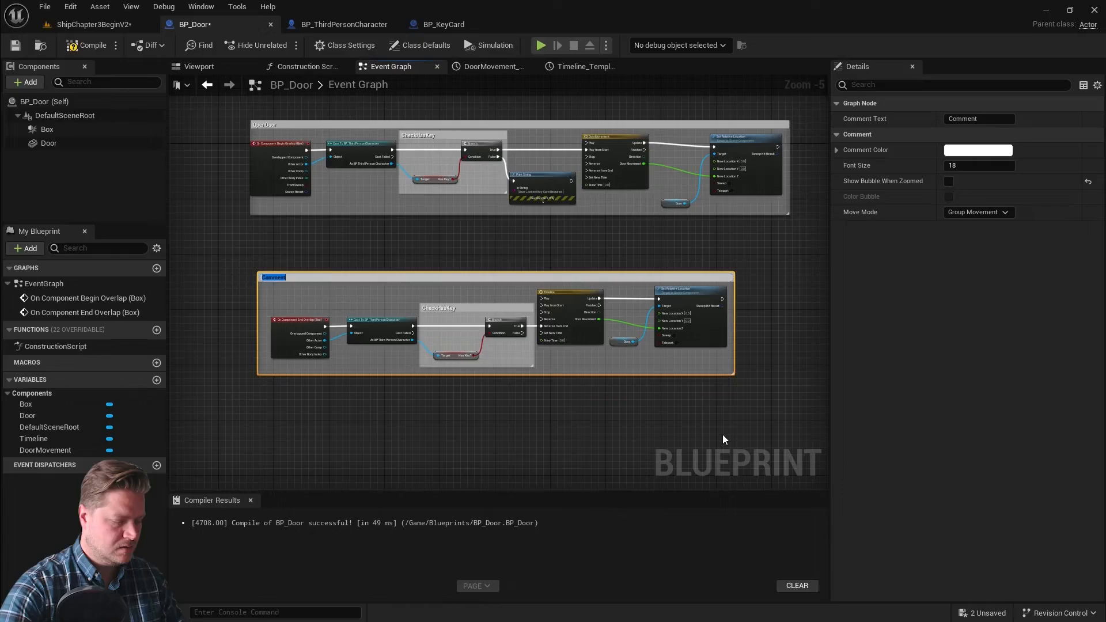
type("CloseDoor")
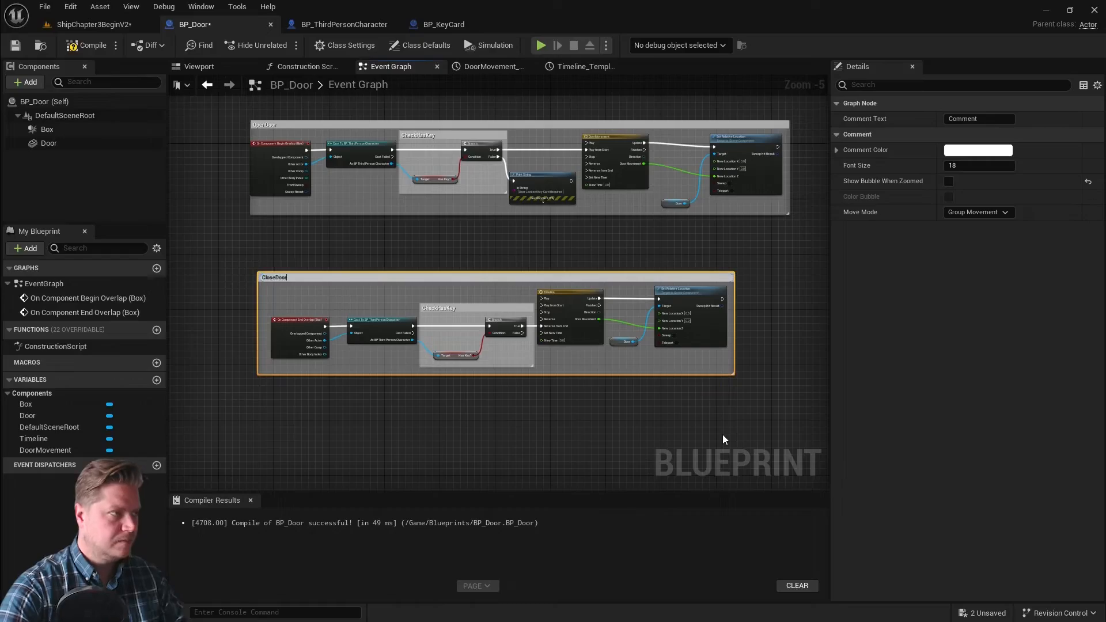
key("Return")
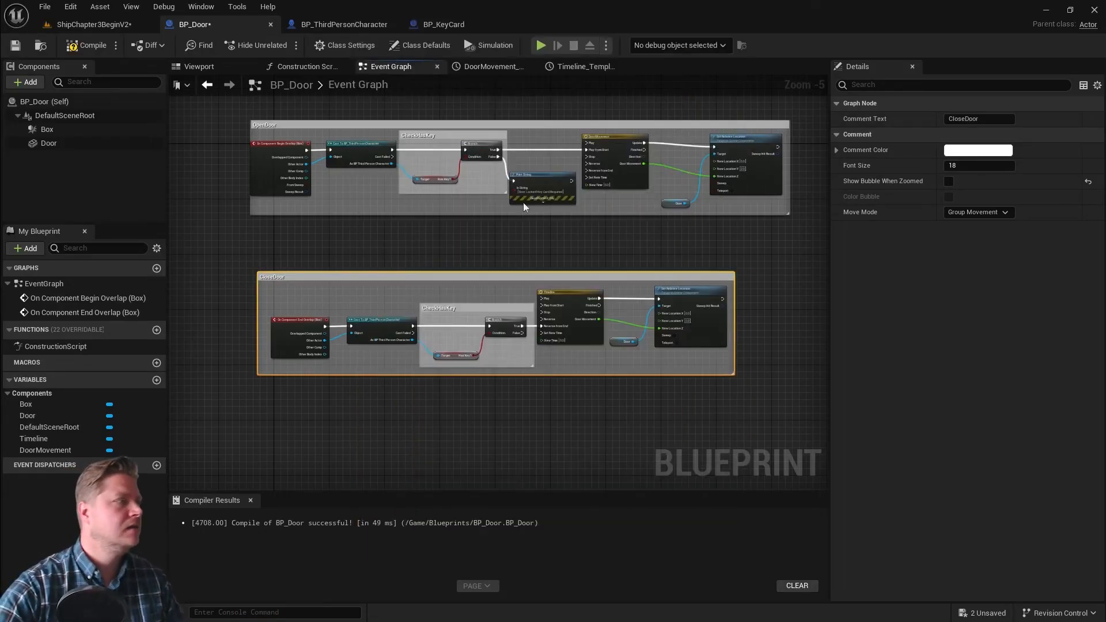
Step: Extend the OpenDoor comment's left edge slightly outward and move the CloseDoor comment directly beneath it, aligning their left edges
left_click_drag(250, 134, 243, 134)
left_click(417, 234)
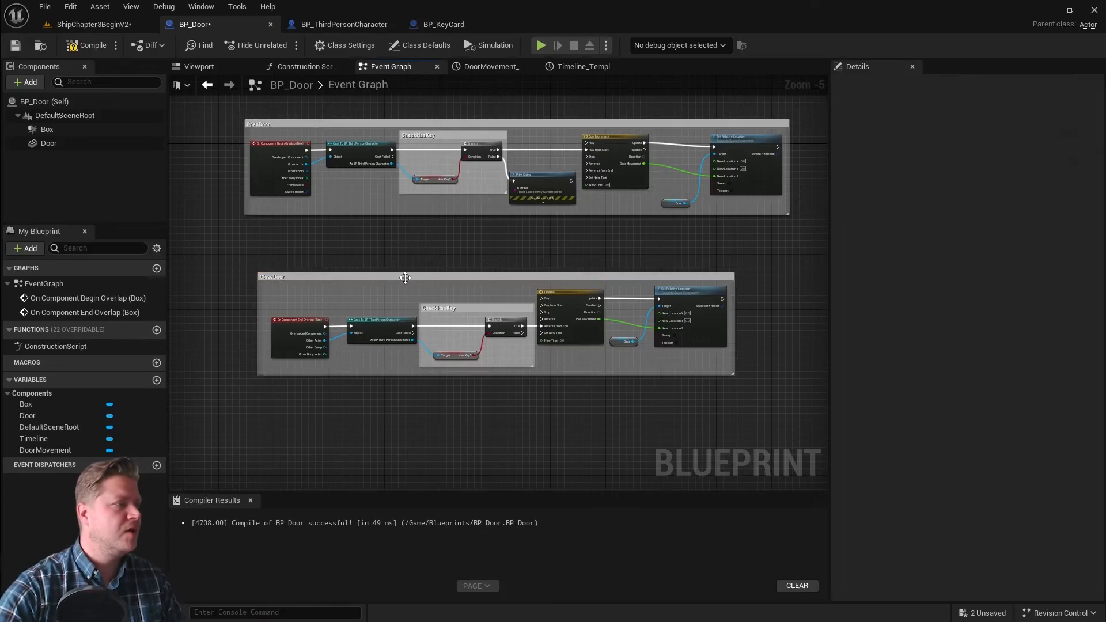
left_click_drag(405, 278, 393, 237)
left_click(552, 395)
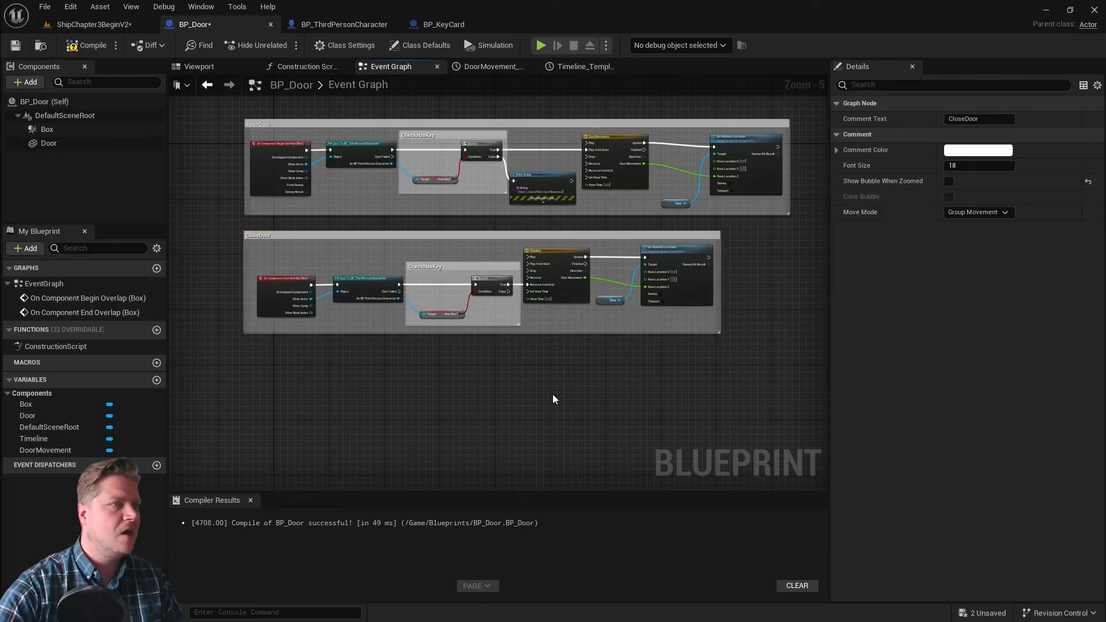
scroll(552, 369, "up", 1)
scroll(553, 370, "down", 1)
right_click_drag(555, 372, 538, 396)
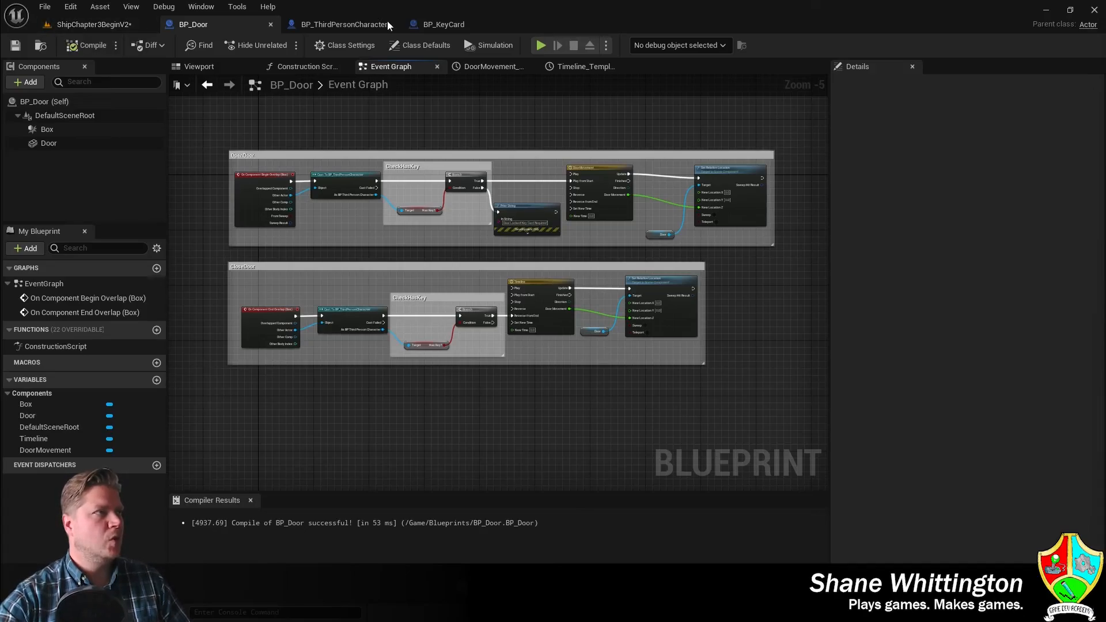
Step: Add an Integer variable named Health to BP_ThirdPersonCharacter
left_click(340, 24)
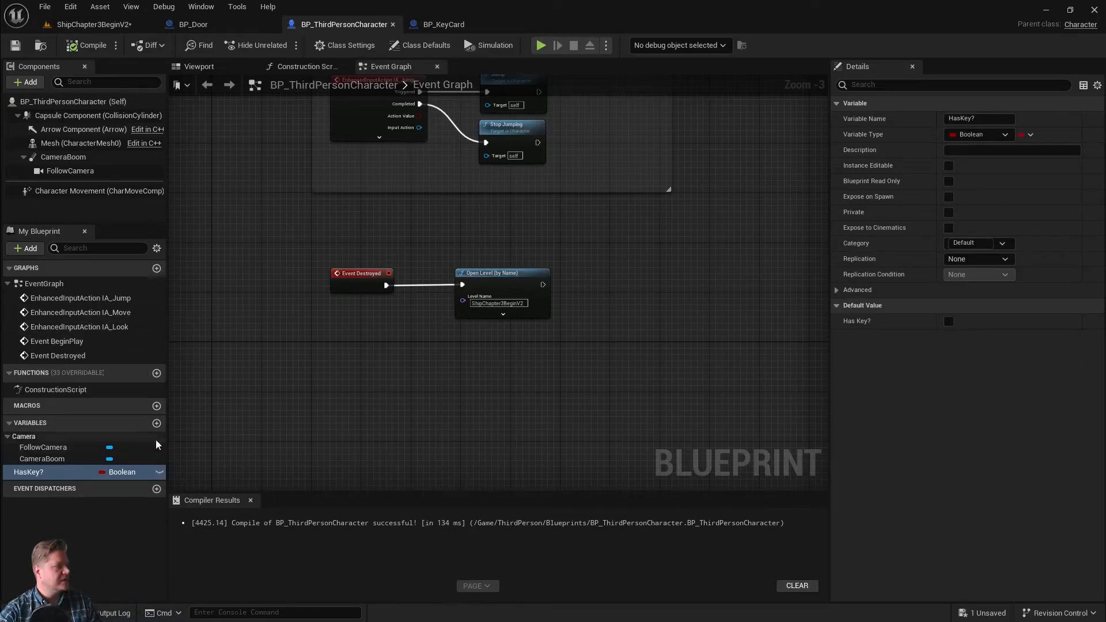
left_click(156, 424)
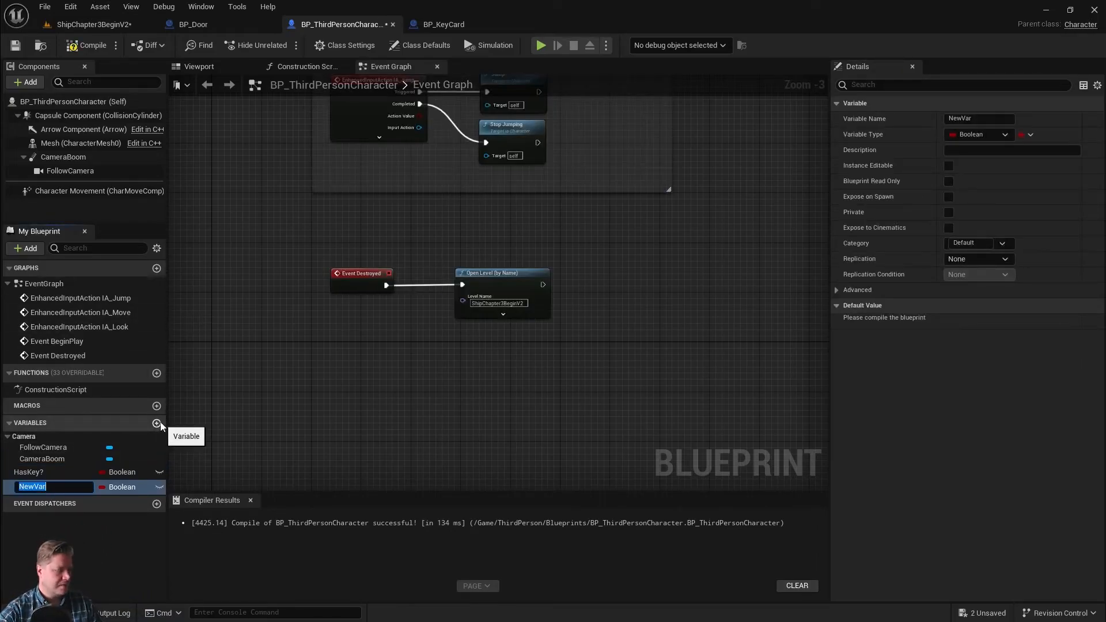
type("Healt")
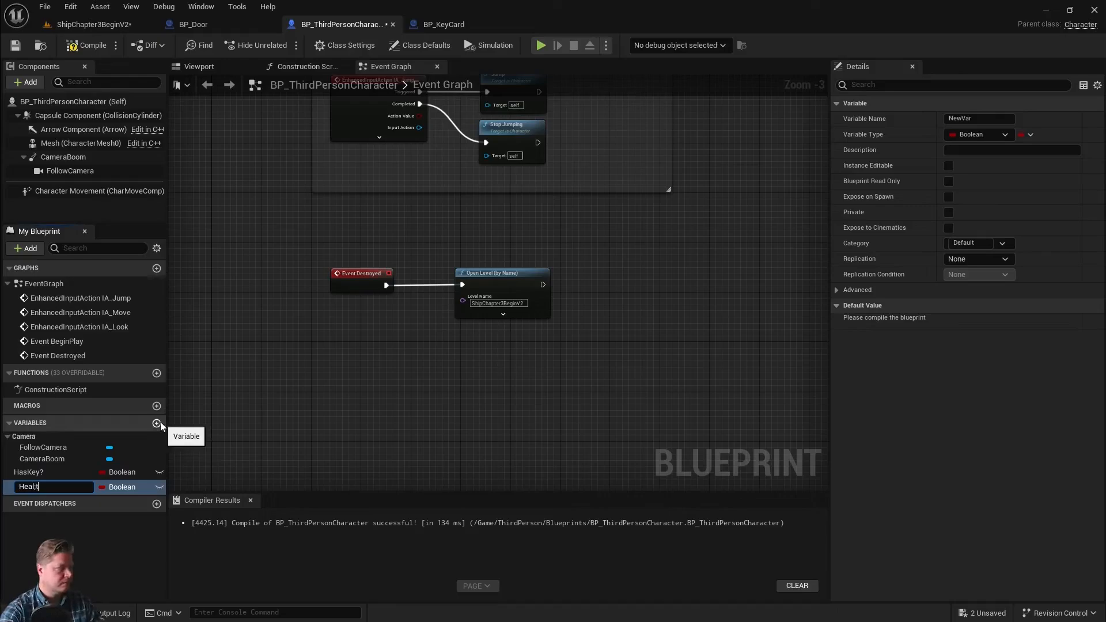
type("h")
key("Return")
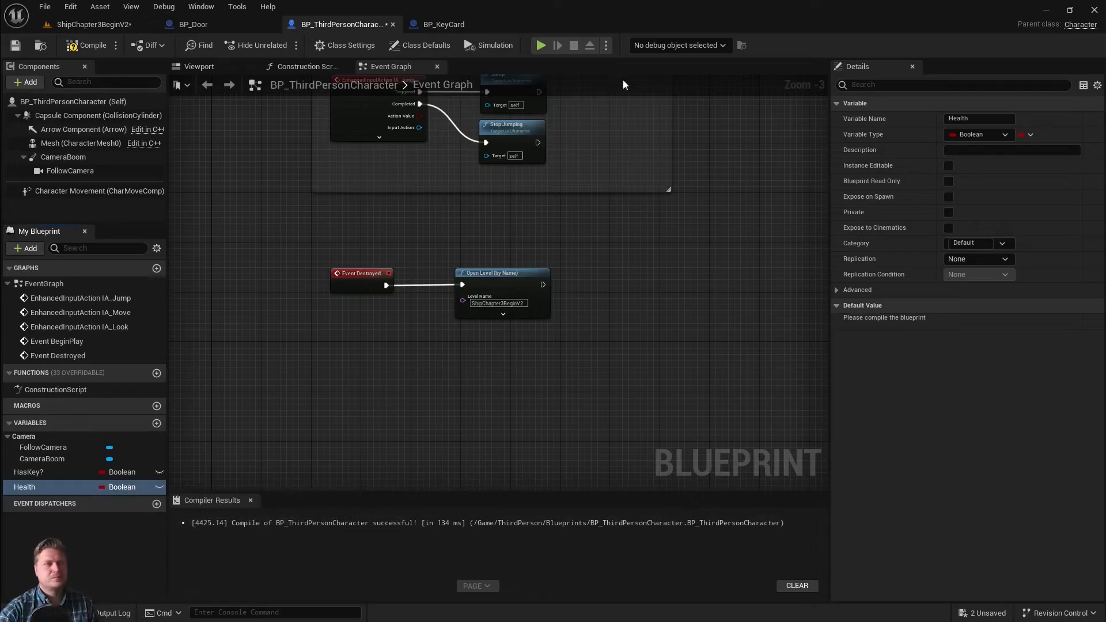
left_click(997, 135)
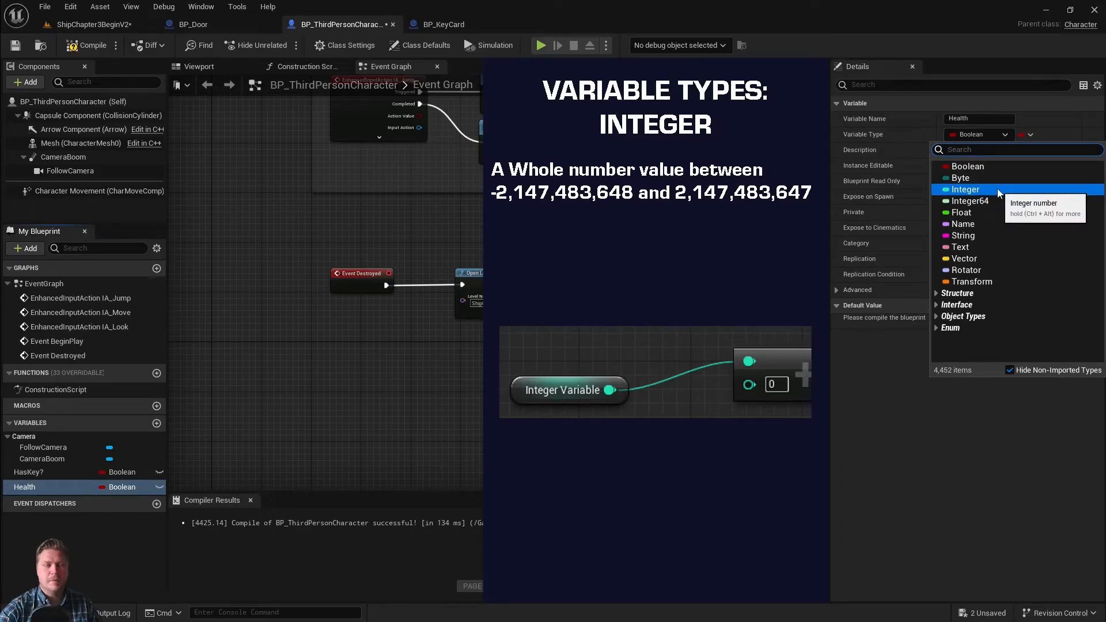
left_click(997, 189)
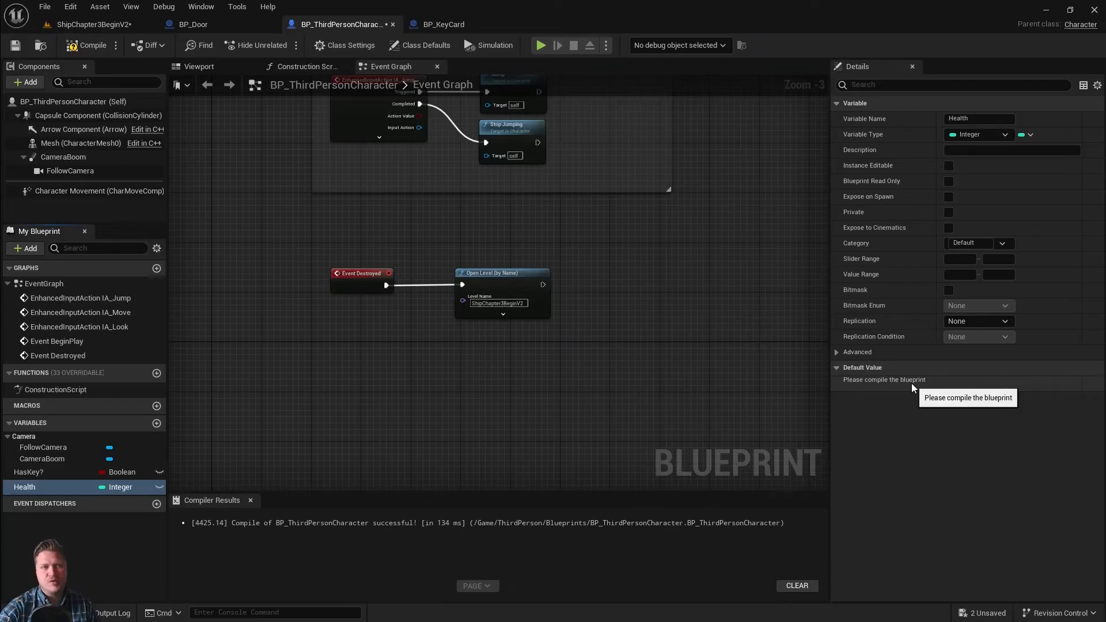
Step: Compile the character blueprint, set Health's default value to 100, and compile and save again
left_click(83, 45)
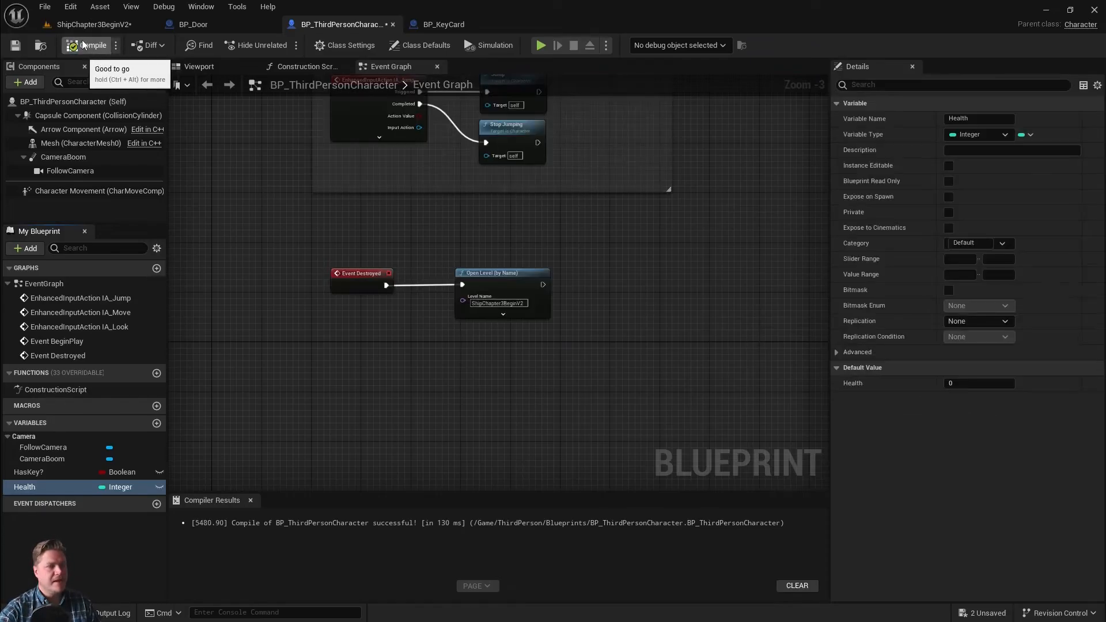
left_click(973, 383)
key("BackSpace")
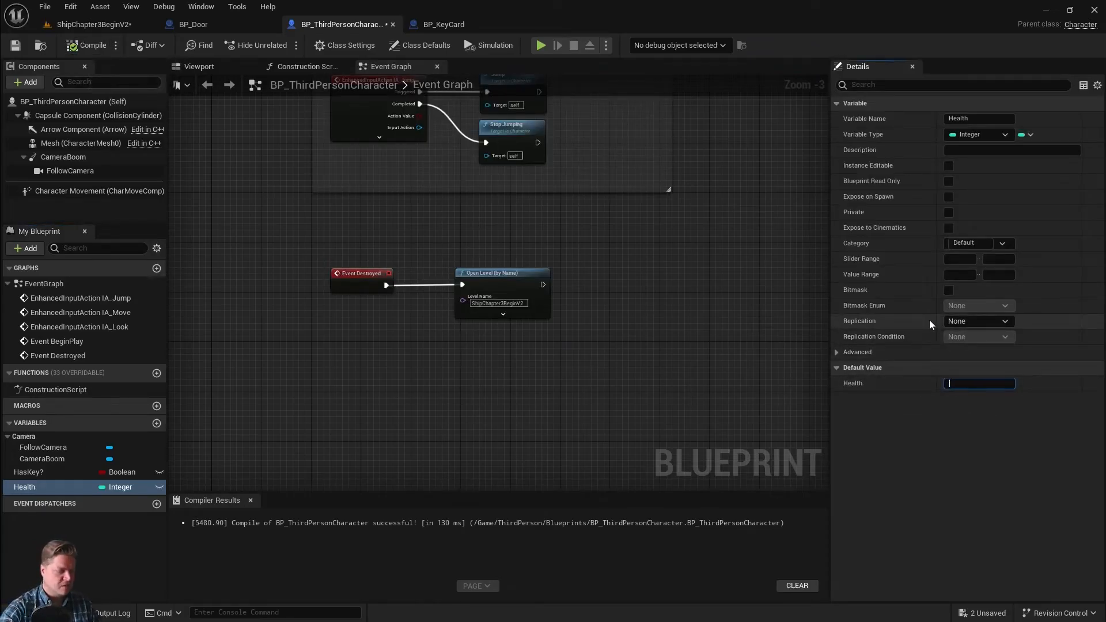
type("100")
key("Return")
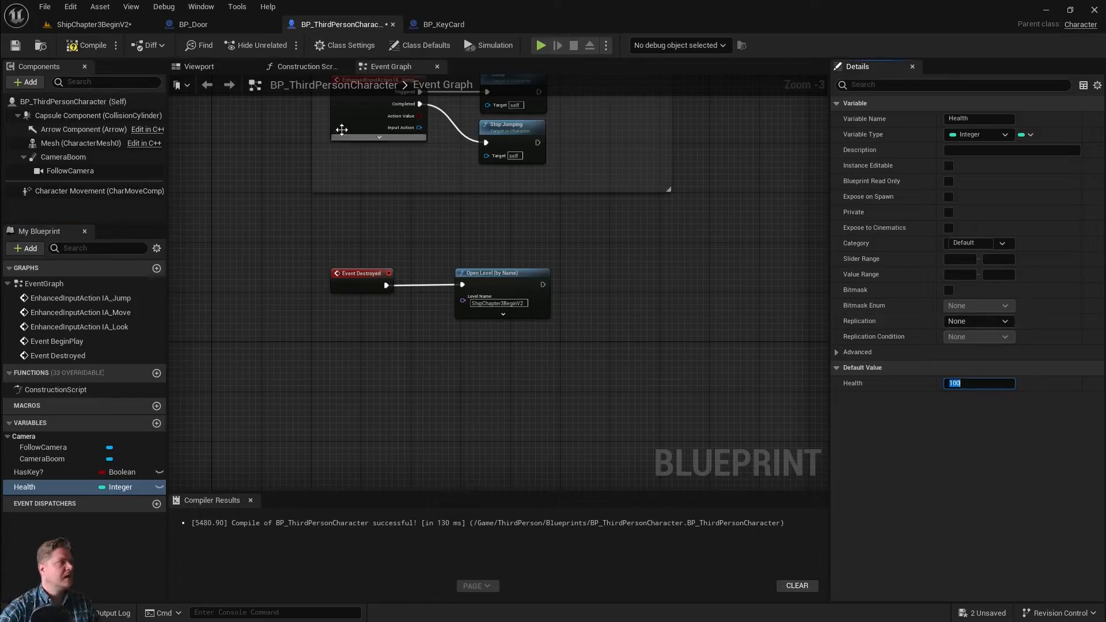
left_click(84, 45)
left_click(17, 46)
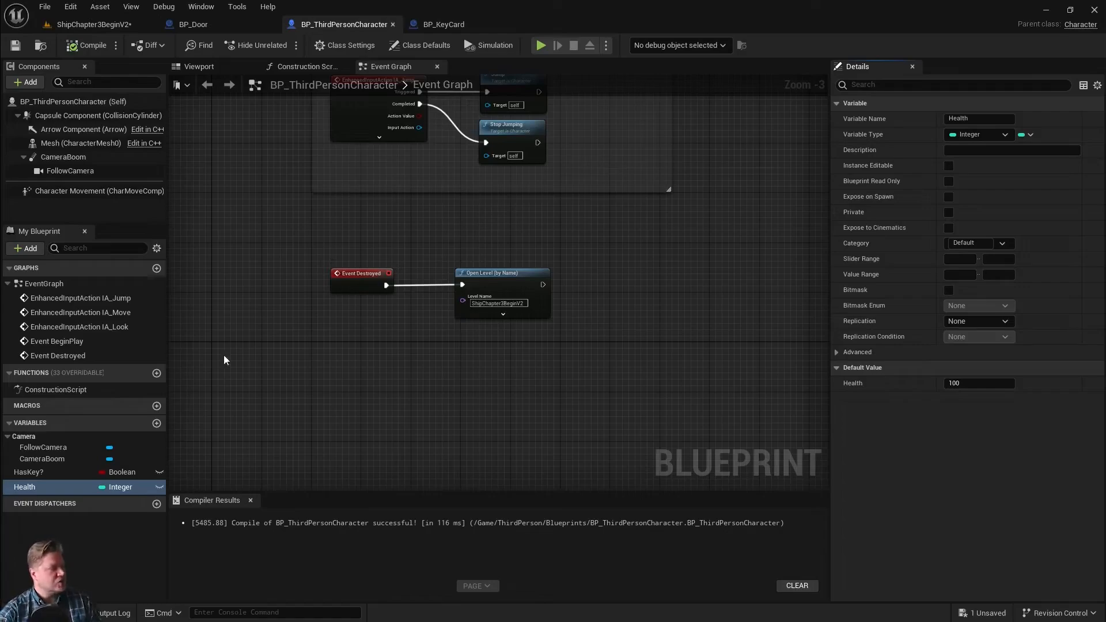
Step: Add a Boolean variable named InFire? to the character blueprint and compile it
left_click(156, 423)
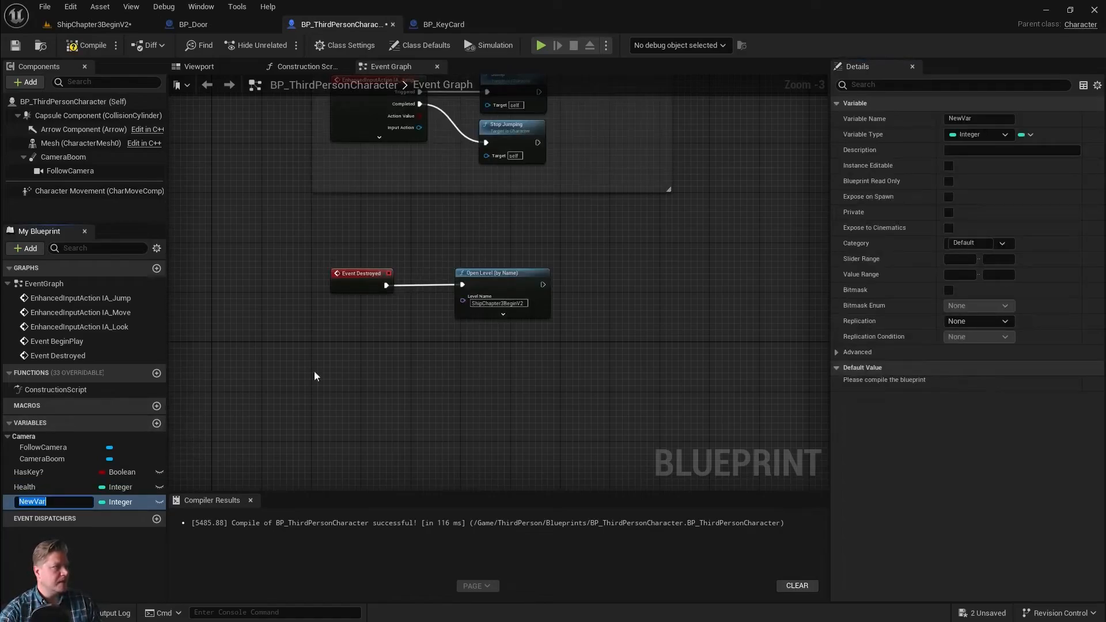
type("InFir")
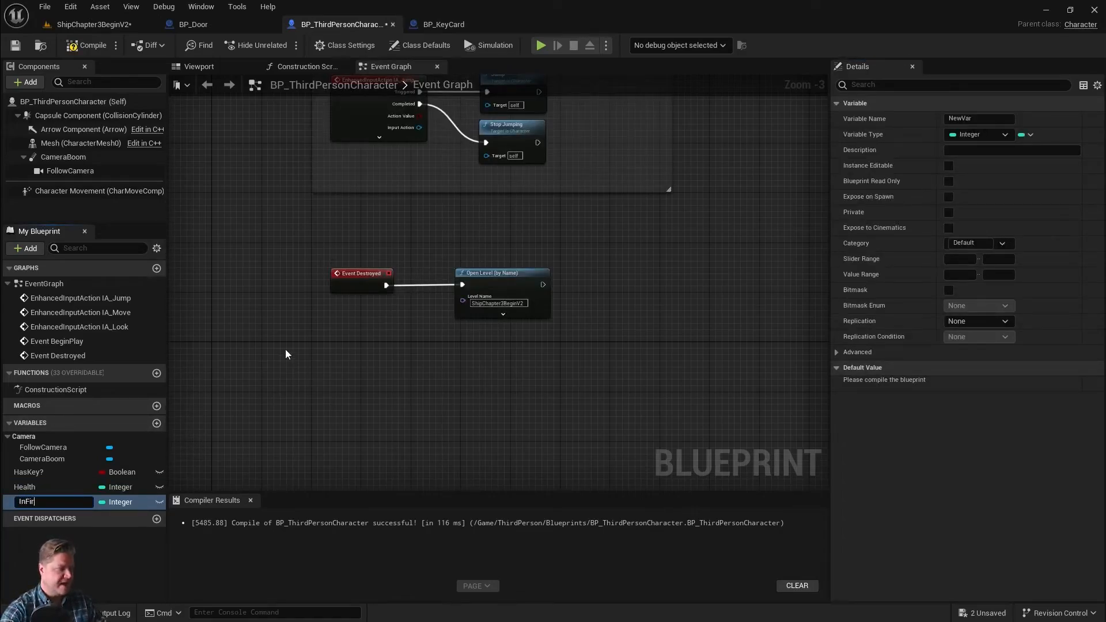
key("Return")
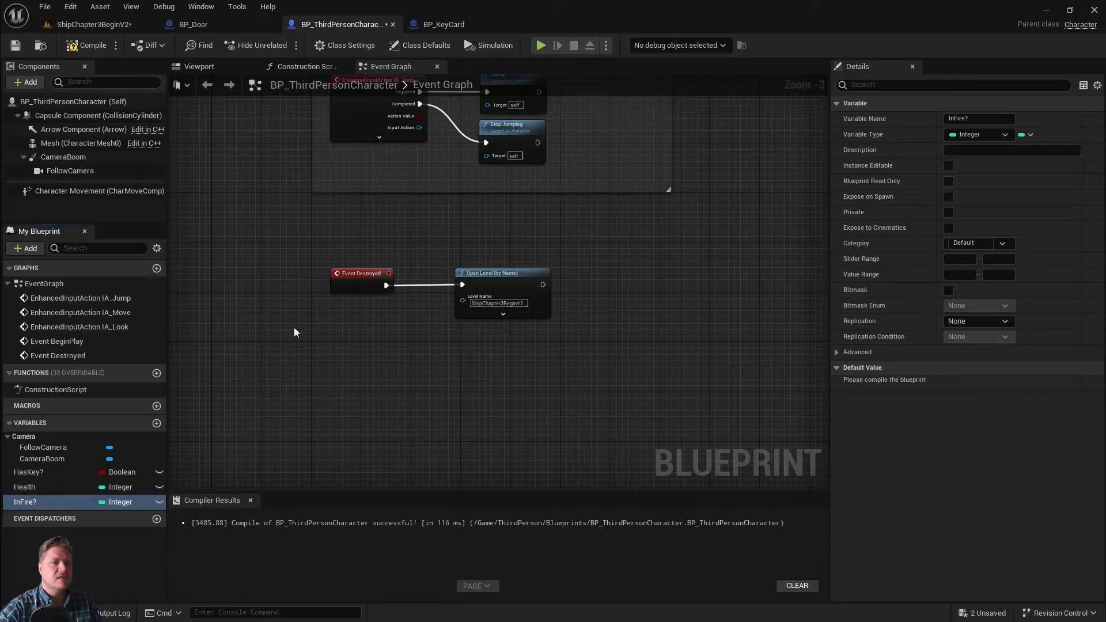
left_click(994, 133)
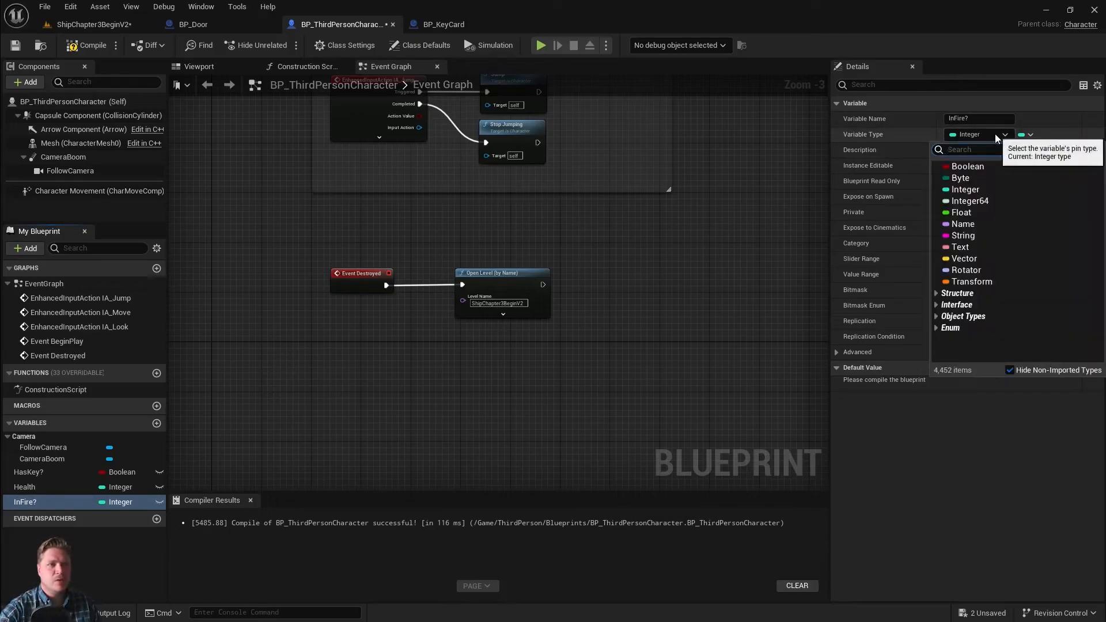
left_click(968, 168)
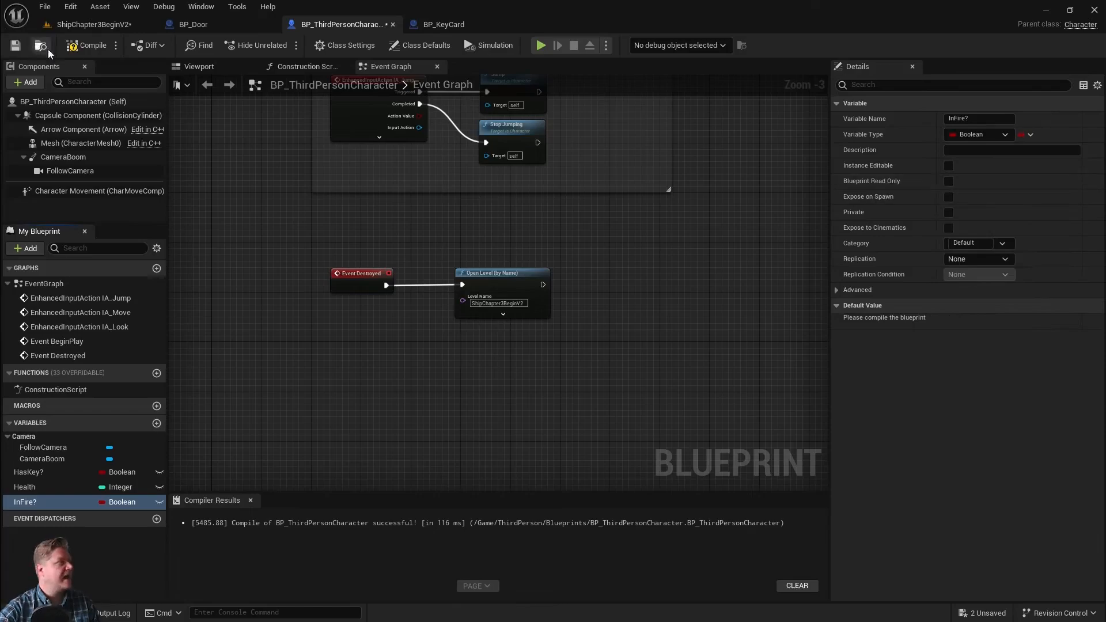
left_click(89, 46)
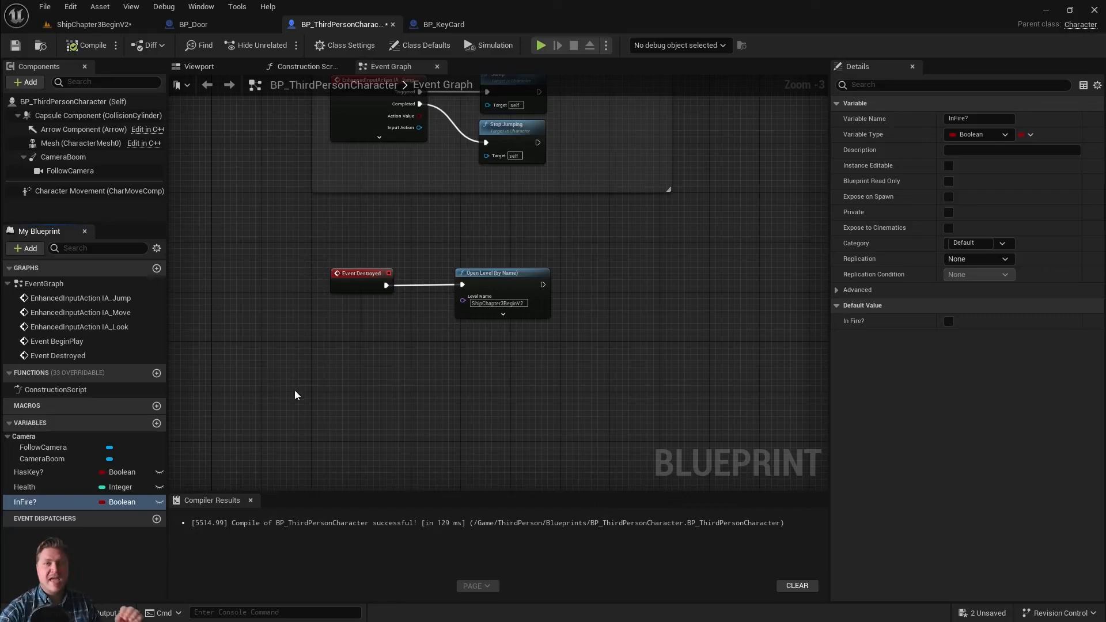
Step: Add a custom event named FireDamage in the empty graph area below the Event Destroyed node
right_click_drag(349, 407, 363, 314)
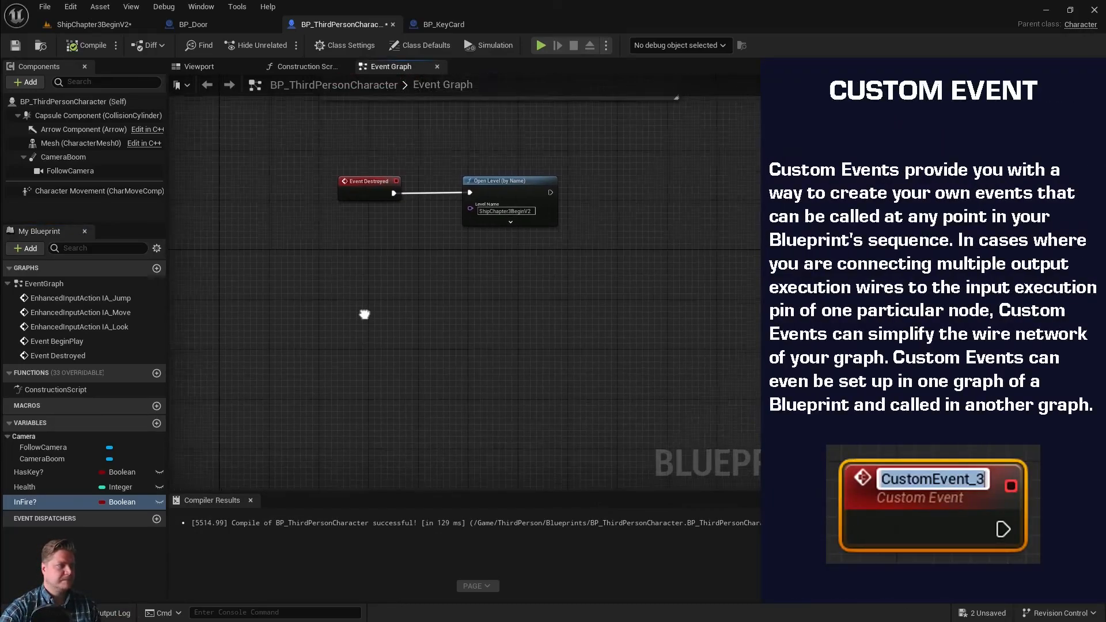
right_click(331, 302)
type("cu")
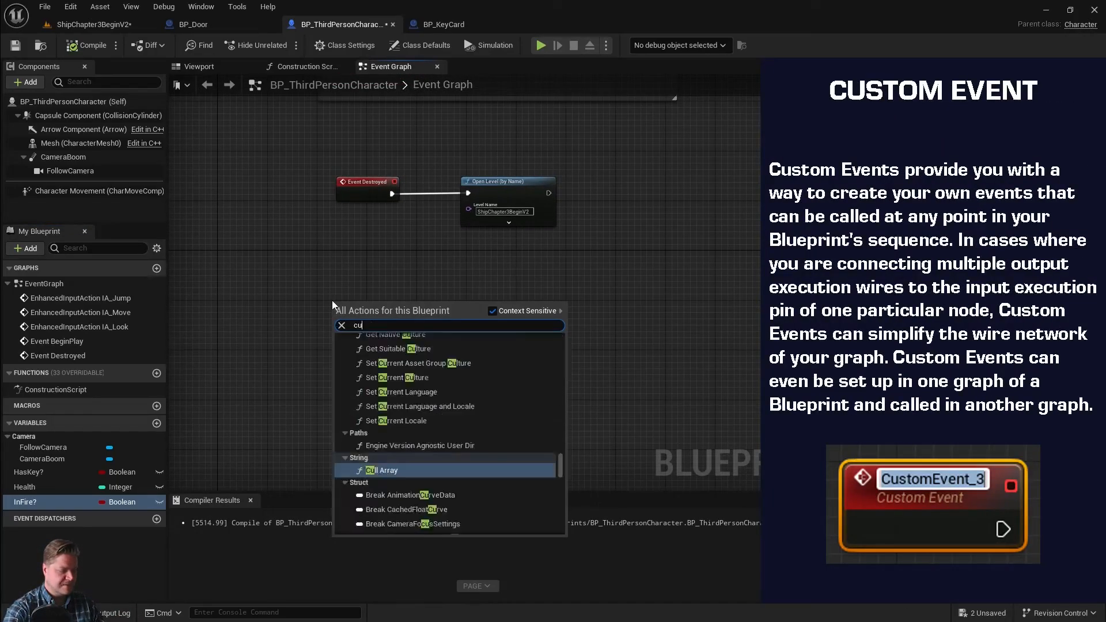
type("stom")
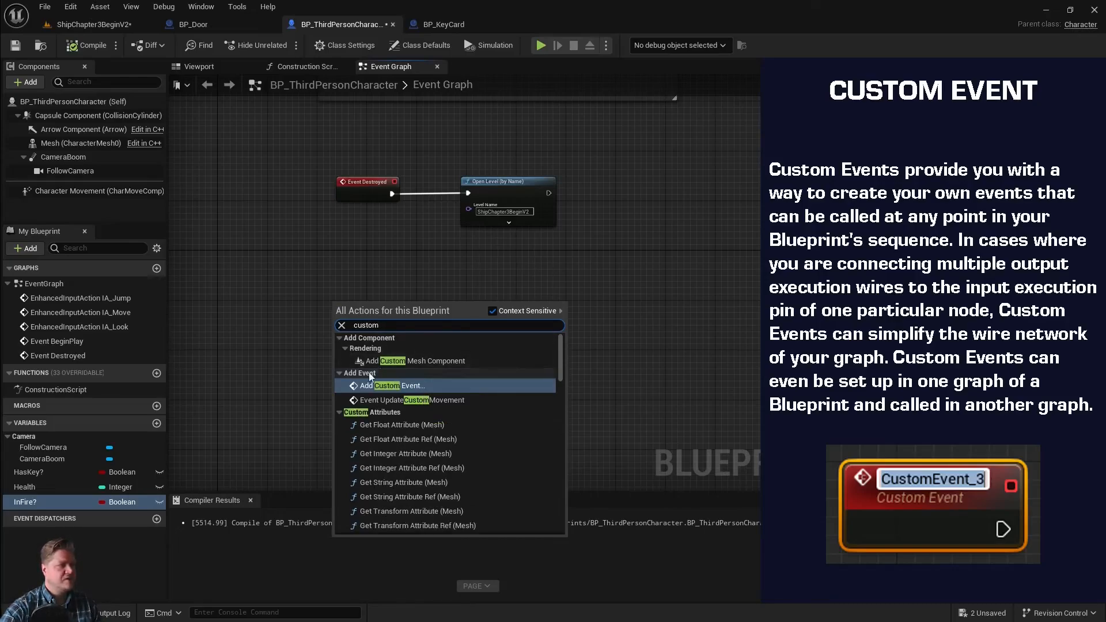
left_click(394, 386)
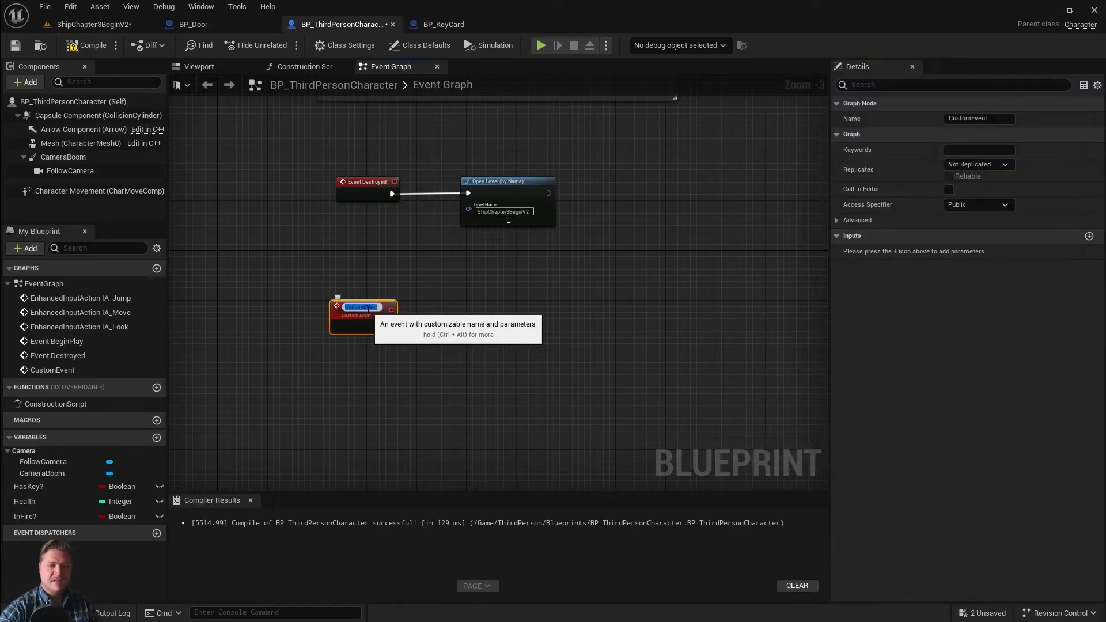
type("Fire")
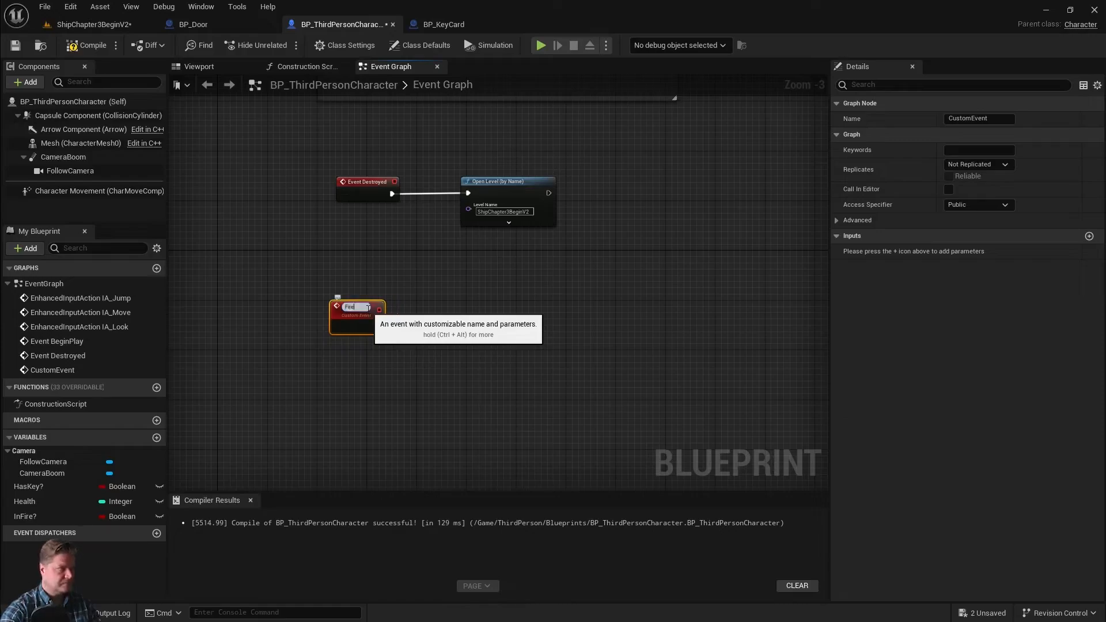
type("Damage")
key("Return")
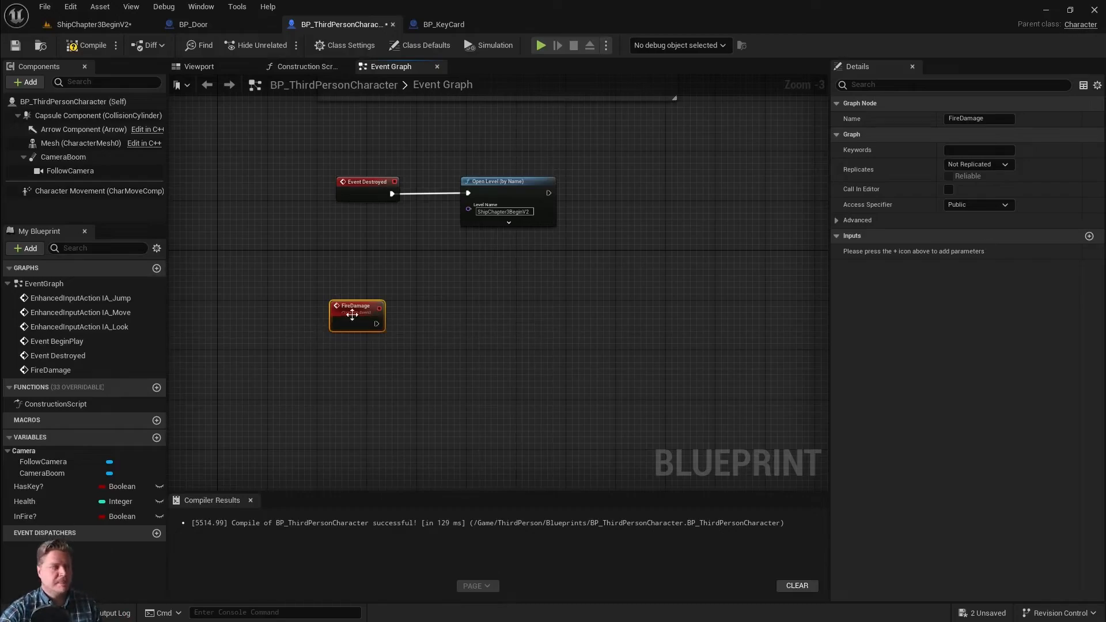
Step: Add a Delay node connected to the FireDamage event's execution output
left_click_drag(376, 323, 441, 323)
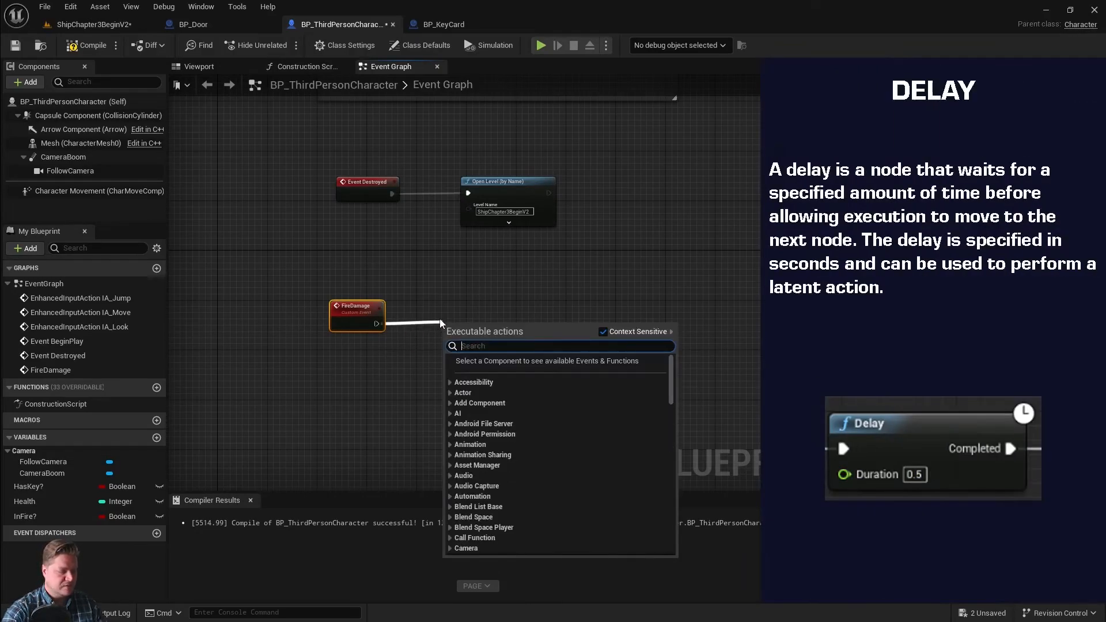
type("delay")
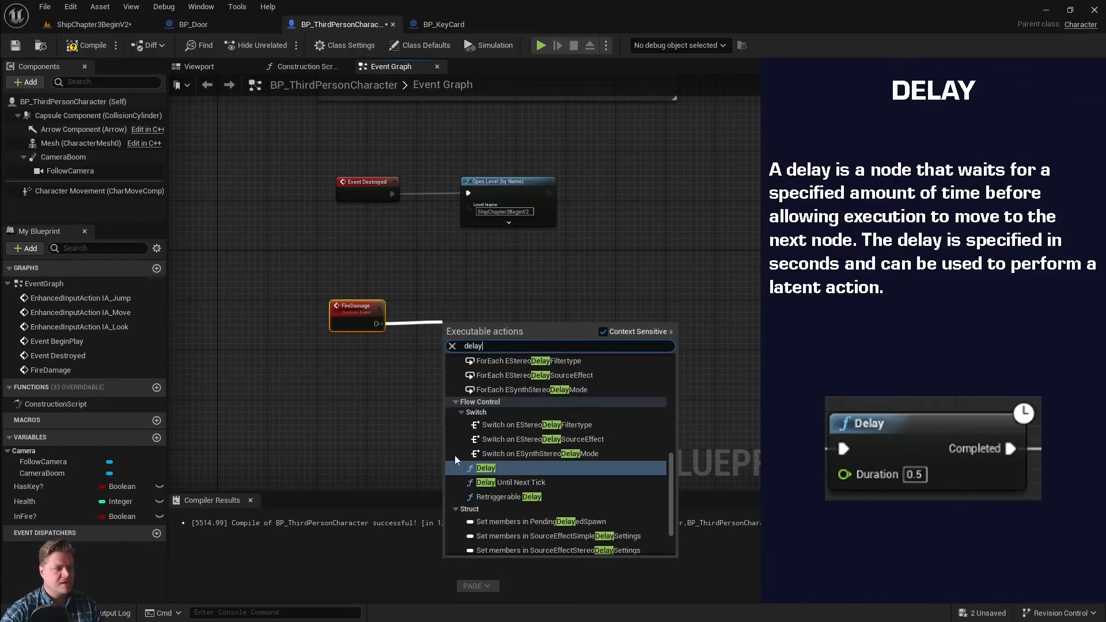
left_click(493, 468)
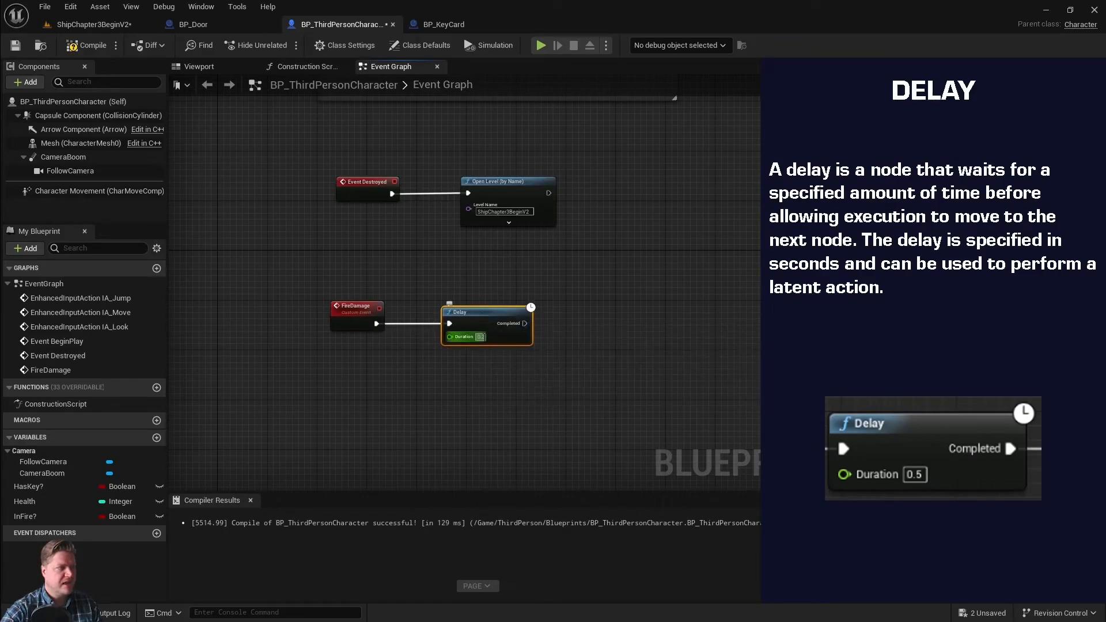
Step: Set the Delay node's duration to 1.0 and move the node slightly farther from the FireDamage event
left_click(481, 336)
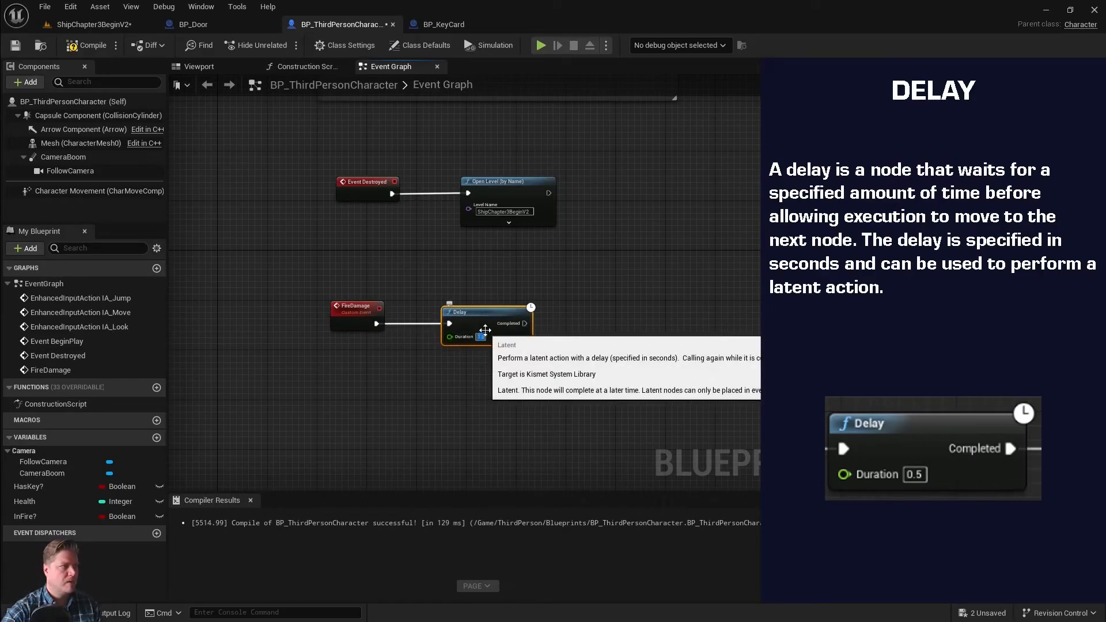
left_click_drag(474, 312, 499, 311)
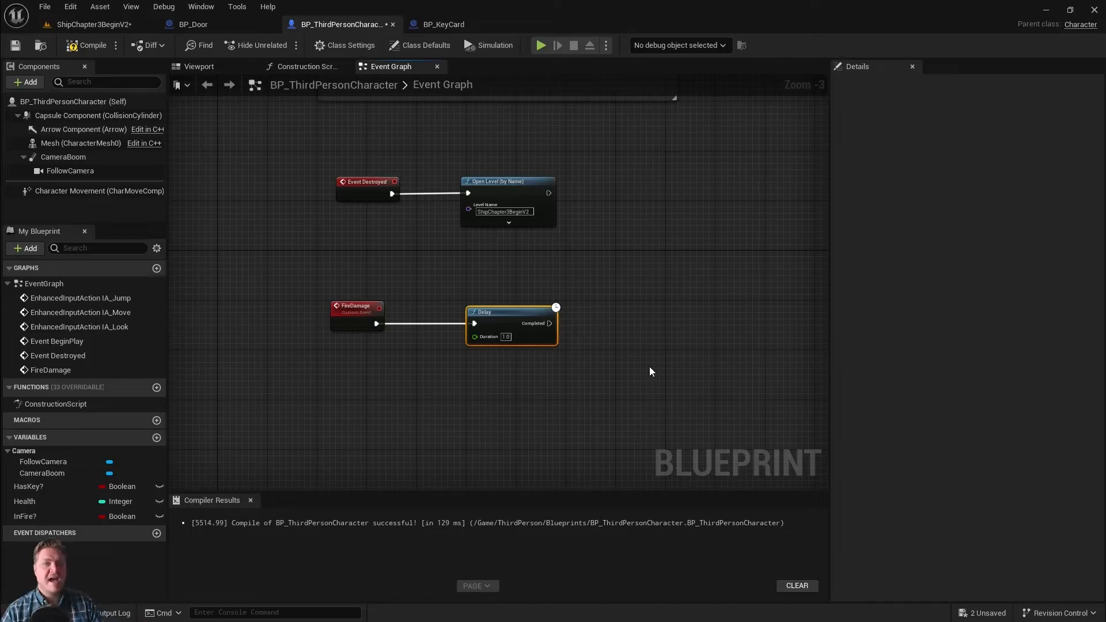
Step: Add a Branch node connected to the Delay's Completed output and align it in the FireDamage chain
right_click_drag(707, 339, 628, 330)
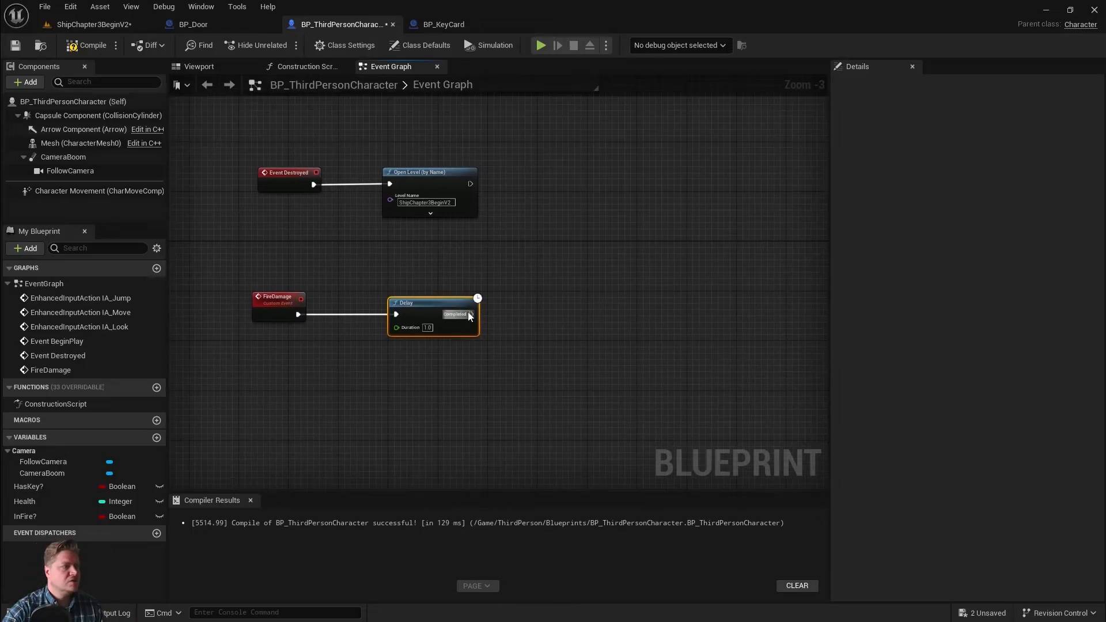
left_click_drag(471, 314, 538, 303)
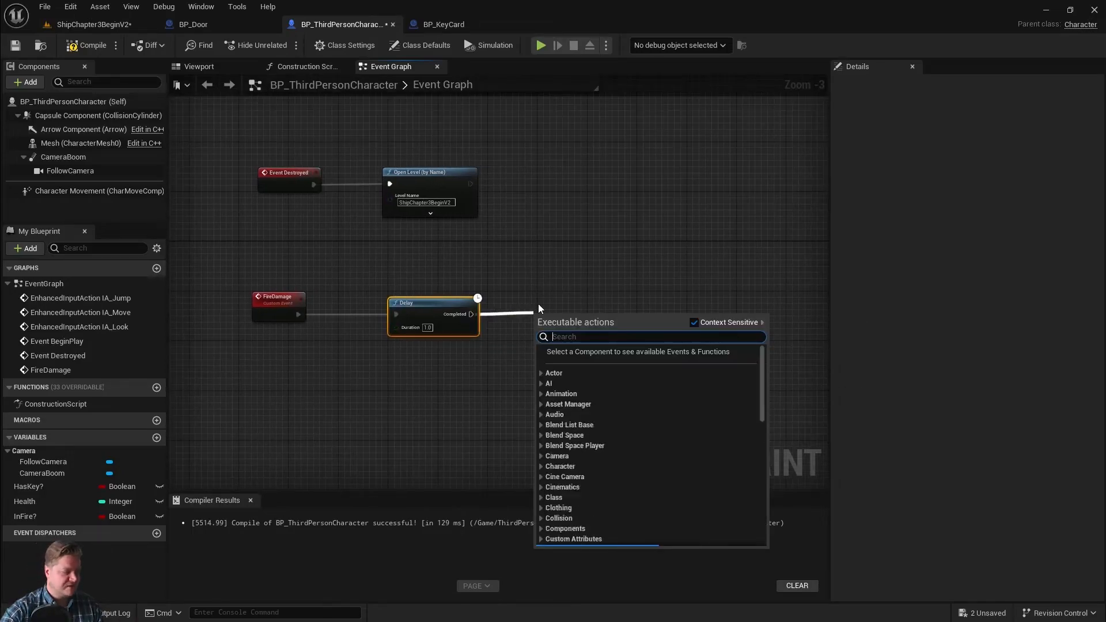
type("branch")
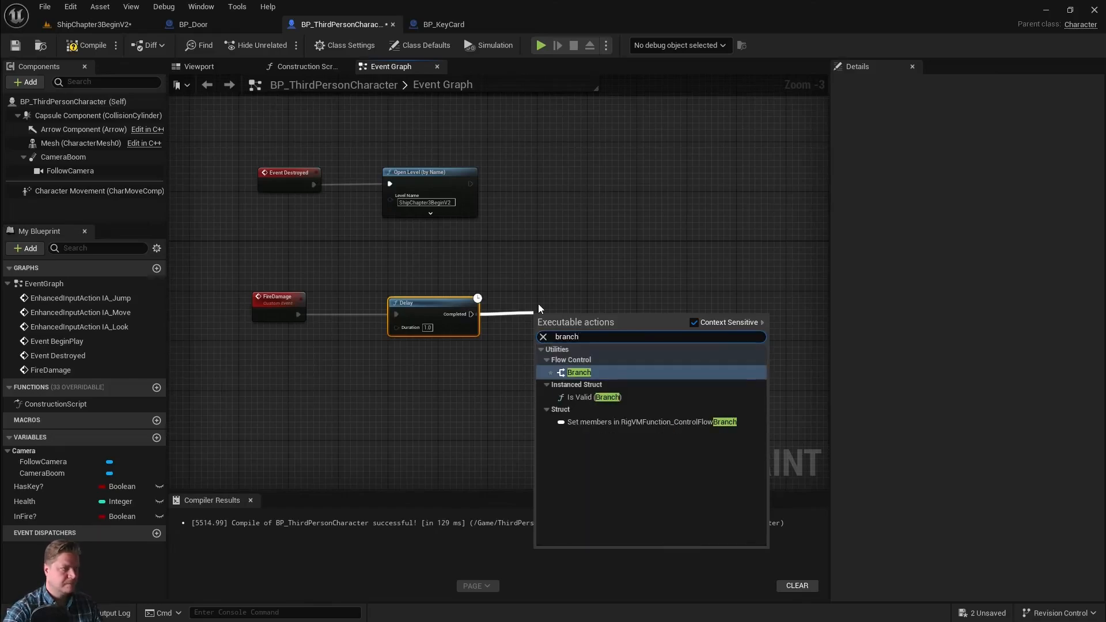
left_click(578, 372)
left_click_drag(579, 317, 610, 304)
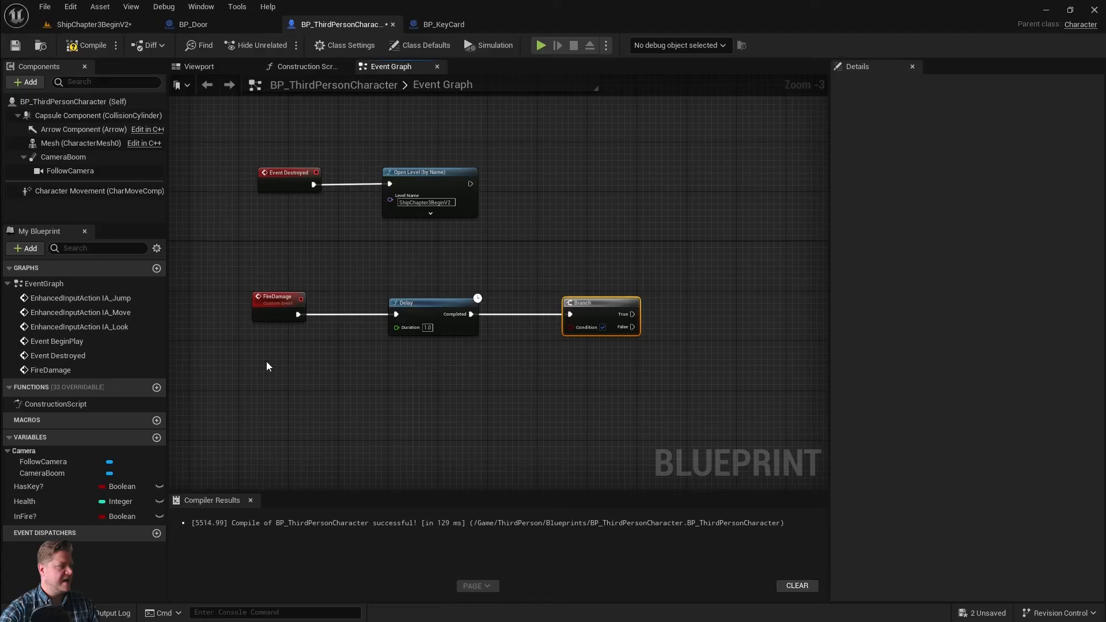
Step: Connect a getter for InFire? to the Branch's Condition and place it just below the execution line
left_click_drag(26, 516, 570, 326)
left_click(505, 392)
left_click_drag(495, 380, 508, 363)
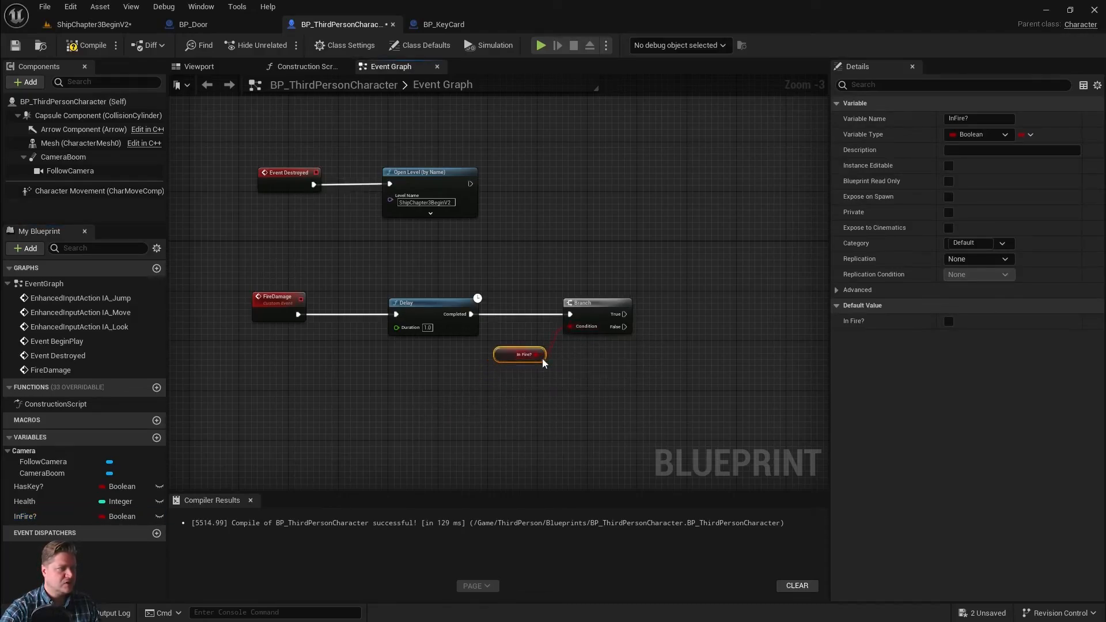
Step: Add a Set Health node and connect it to the Branch's True output
right_click_drag(600, 366, 512, 378)
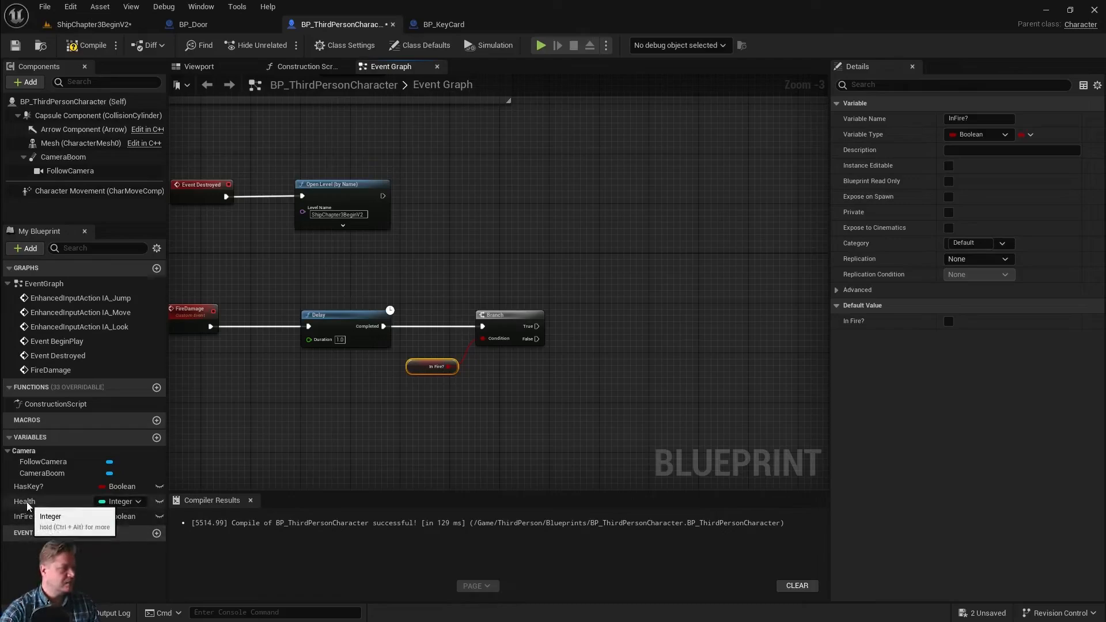
mouse_move(28, 503)
left_mouse_down()
mouse_move(411, 441)
mouse_move(656, 342)
mouse_move(635, 330)
left_mouse_up()
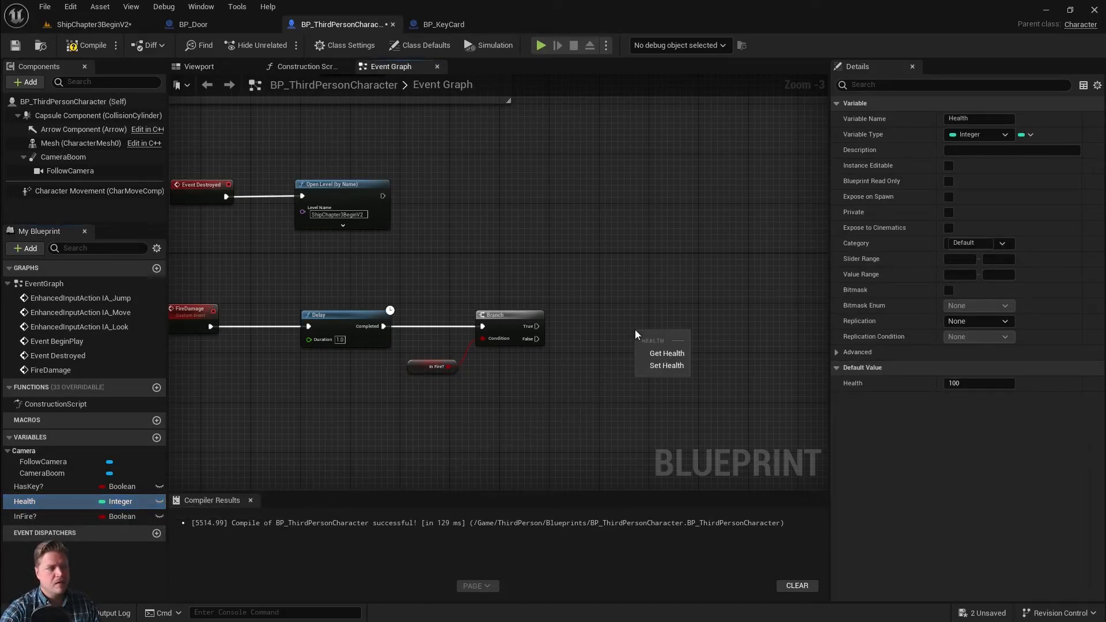
left_click(658, 367)
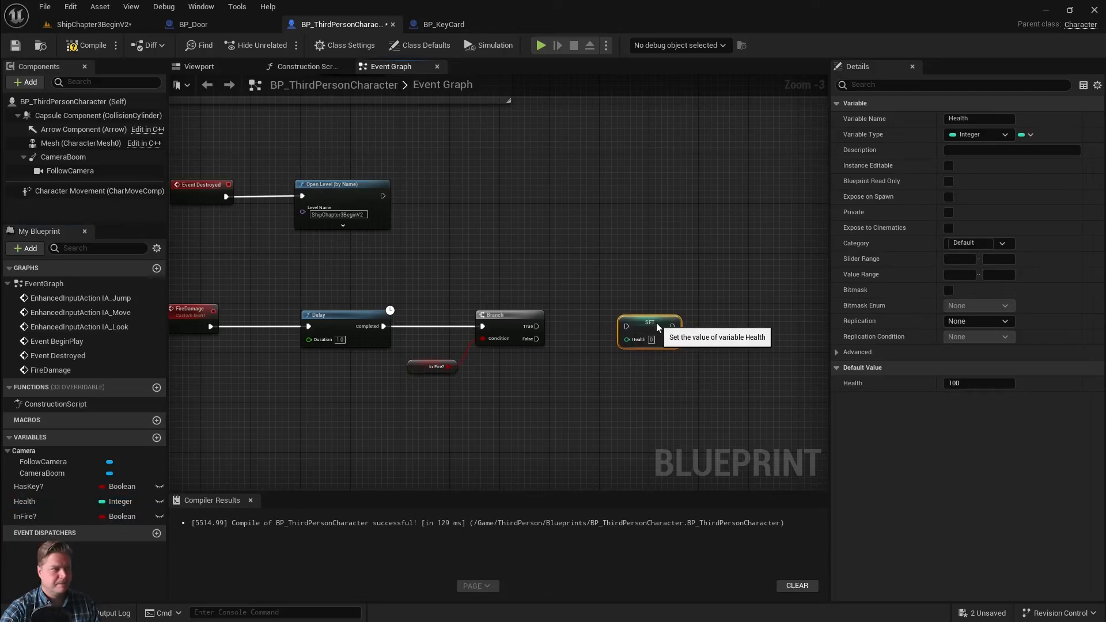
mouse_move(537, 327)
left_mouse_down()
mouse_move(550, 337)
mouse_move(626, 326)
left_mouse_up()
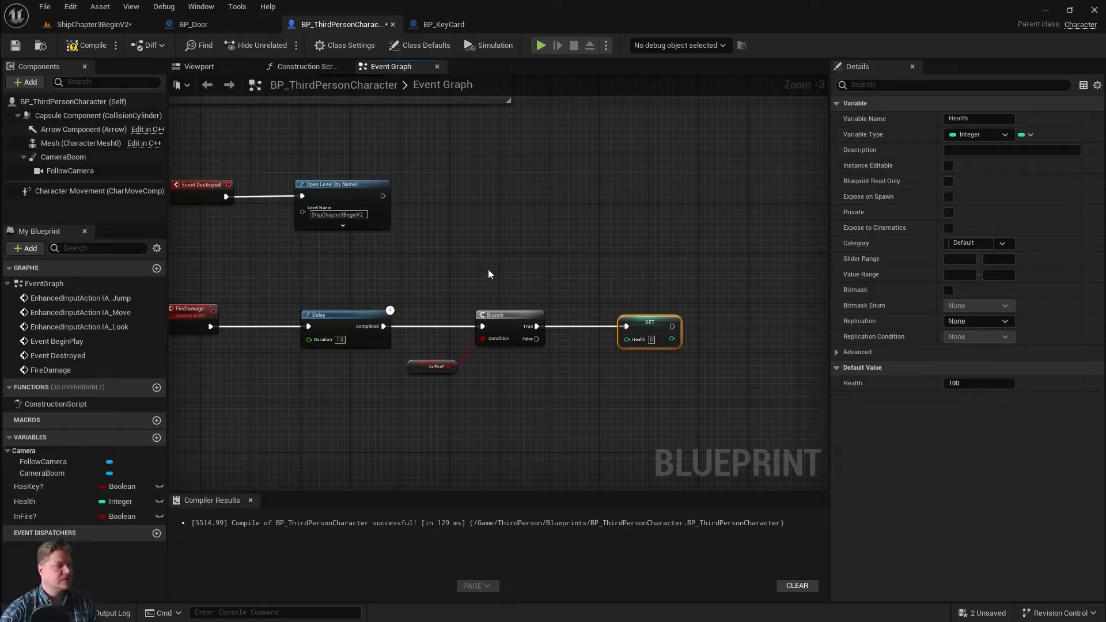
Step: Add a Get Health node below the Branch and connect it to a new Subtract node
mouse_move(25, 503)
left_mouse_down()
mouse_move(437, 403)
mouse_move(499, 400)
left_mouse_up()
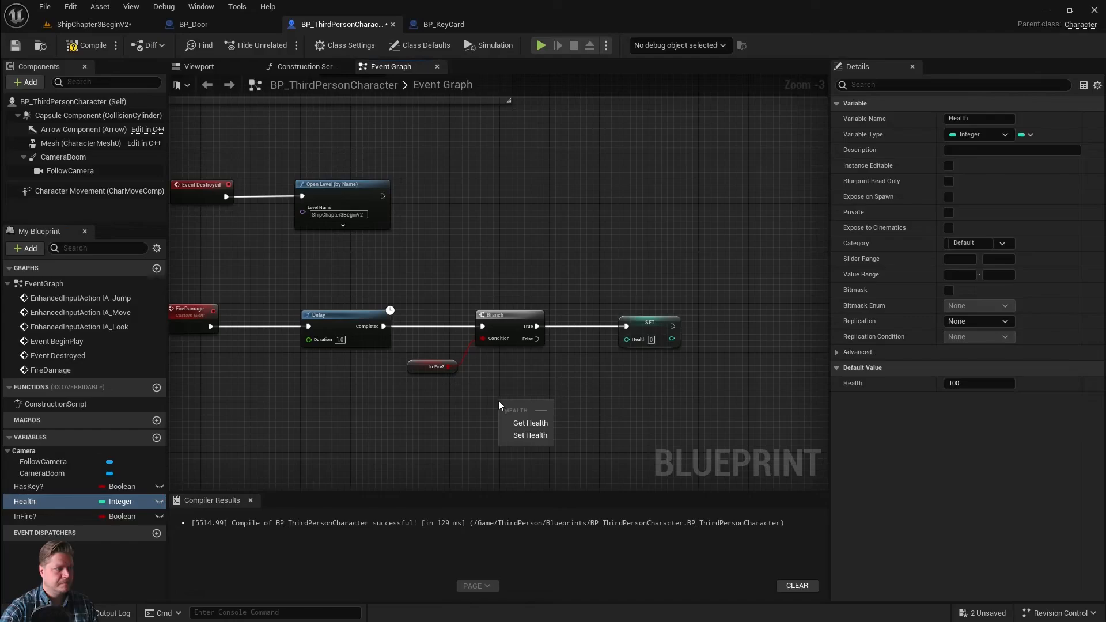
left_click(520, 424)
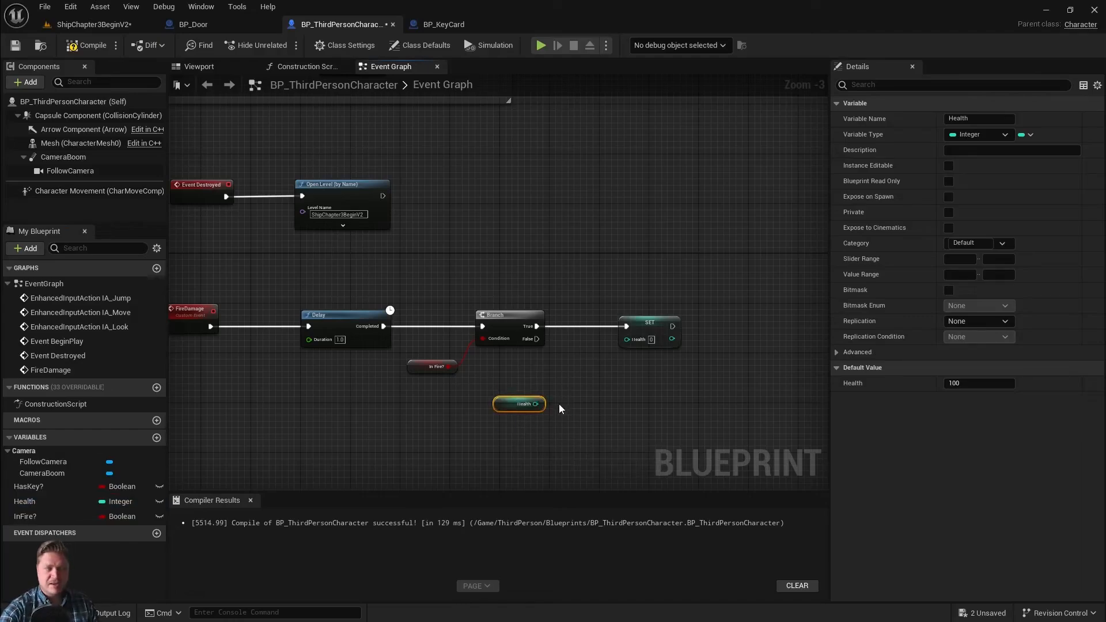
left_click(562, 424)
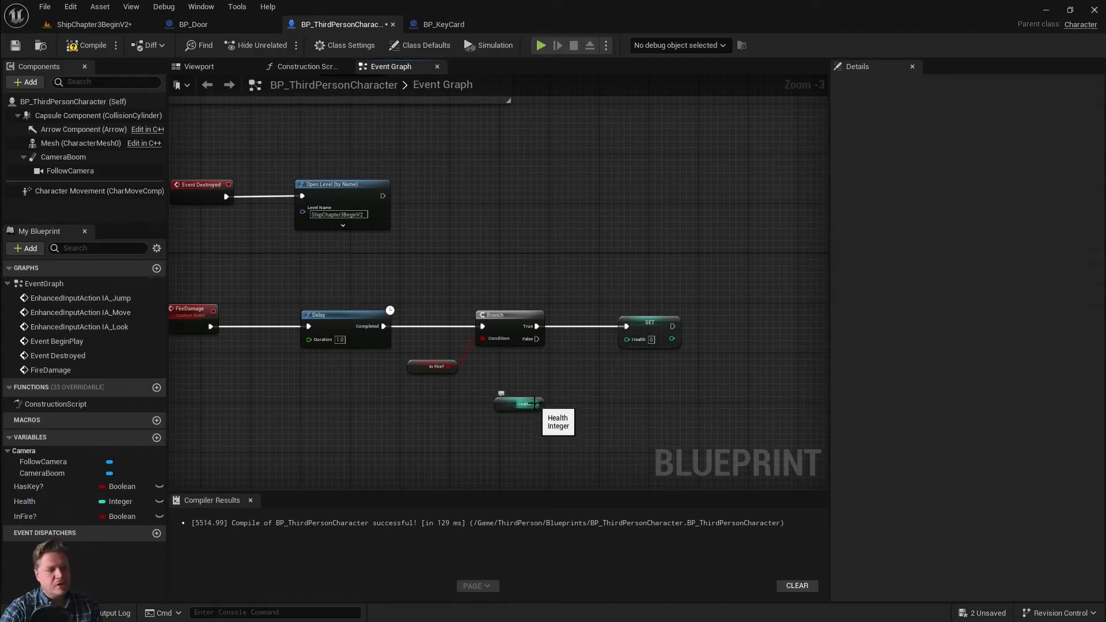
left_click_drag(535, 403, 572, 375)
type("sub")
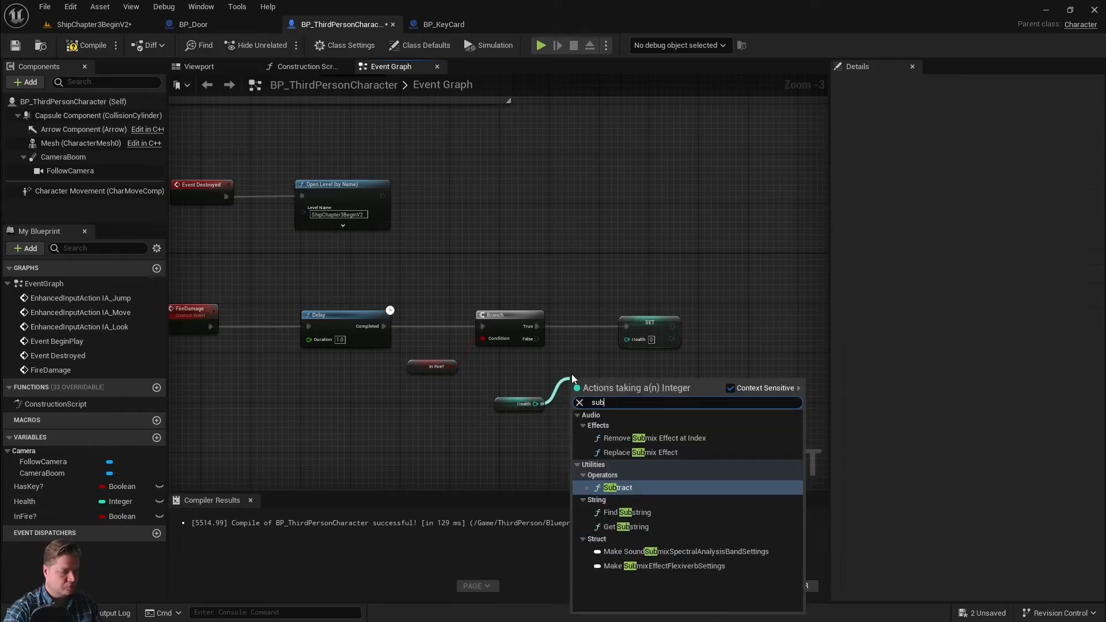
type("s")
key("BackSpace")
type("tr")
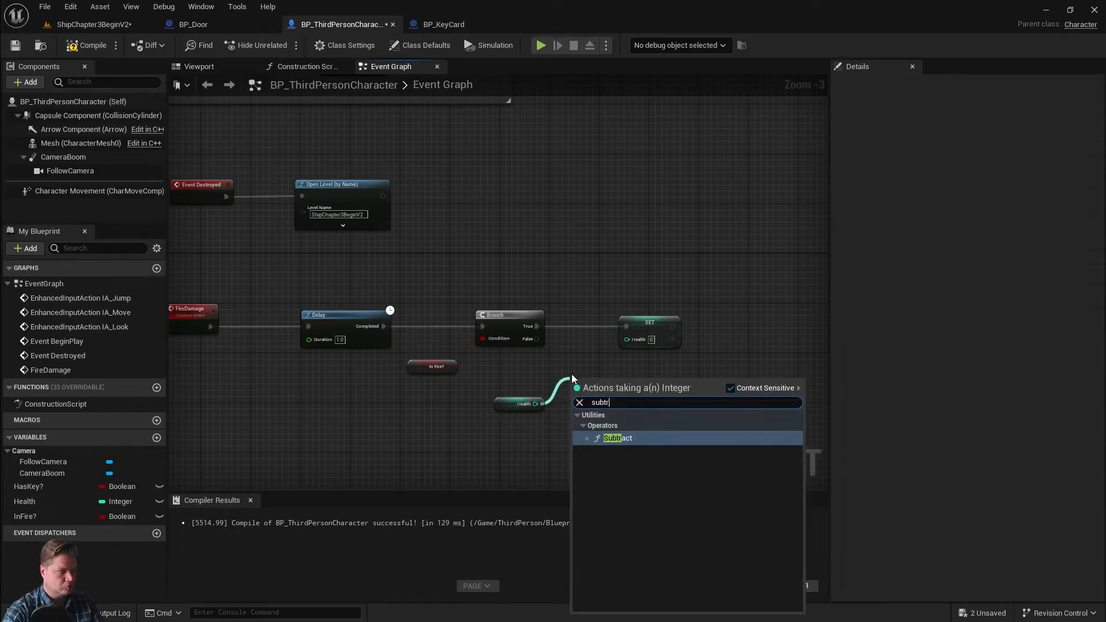
type("a")
left_click(620, 439)
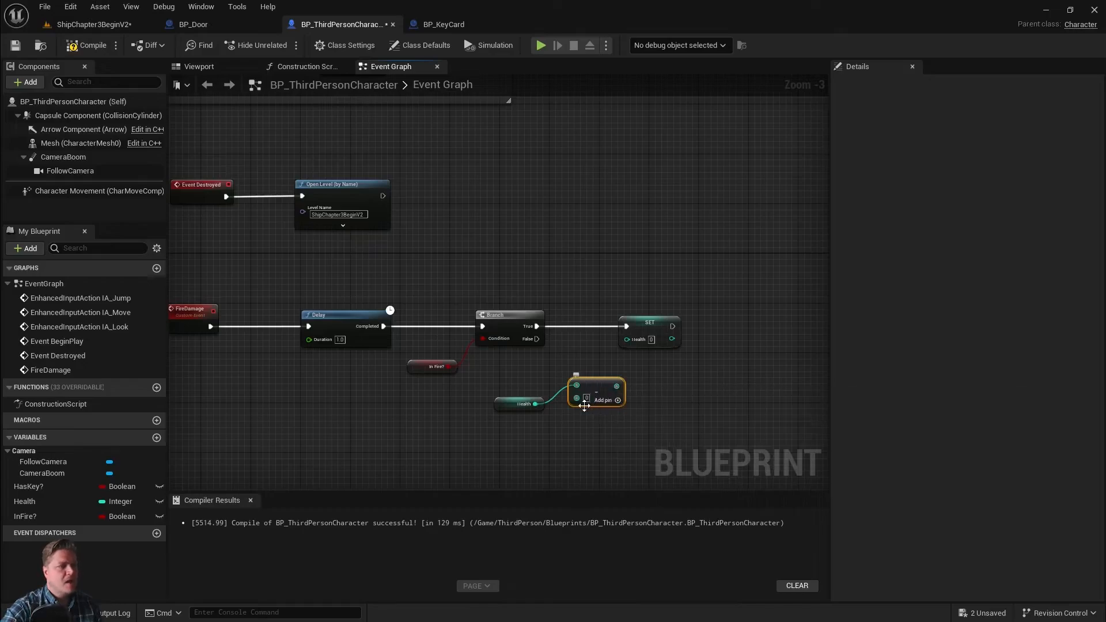
Step: Set the subtracted amount to 10, connect the result to Set Health's input, and reposition the Health getter and Subtract nodes
left_click(587, 399)
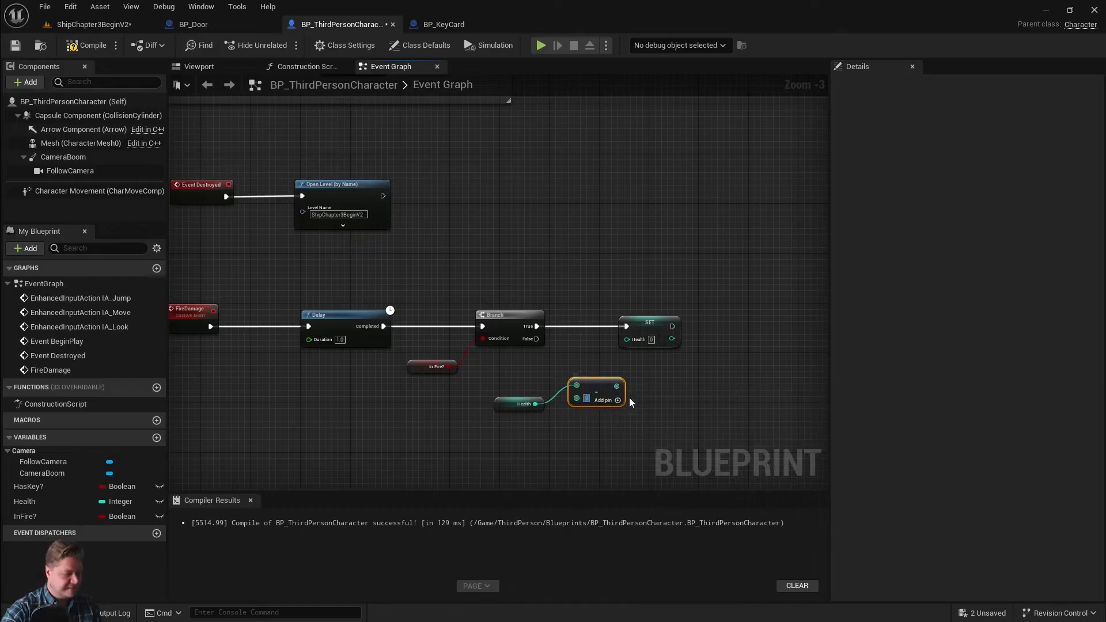
type("10")
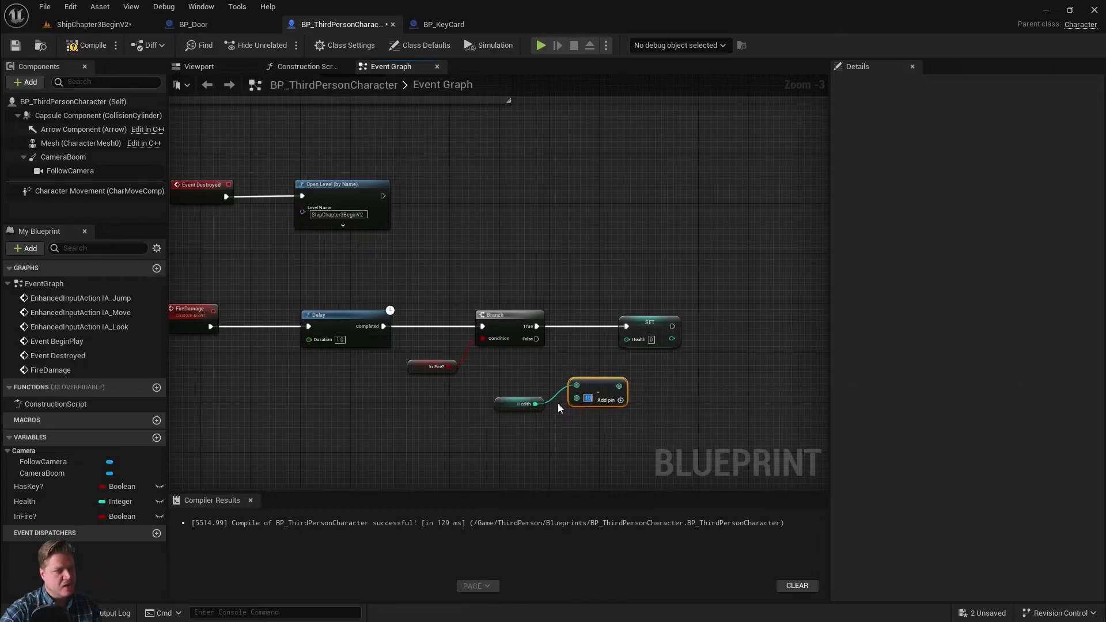
mouse_move(618, 387)
left_mouse_down()
mouse_move(631, 369)
mouse_move(627, 339)
left_mouse_up()
mouse_move(560, 390)
left_mouse_down()
mouse_move(576, 404)
mouse_move(564, 378)
left_mouse_up()
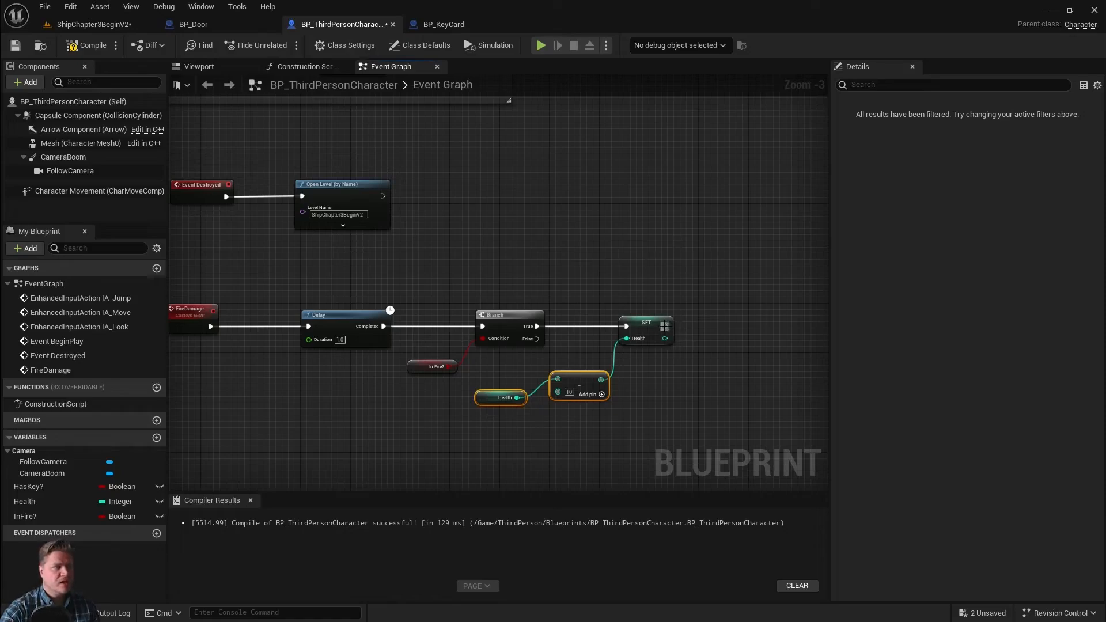
Step: Add a Print String node connected to Set Health's execution output and align it with the chain
left_click_drag(666, 326, 738, 323)
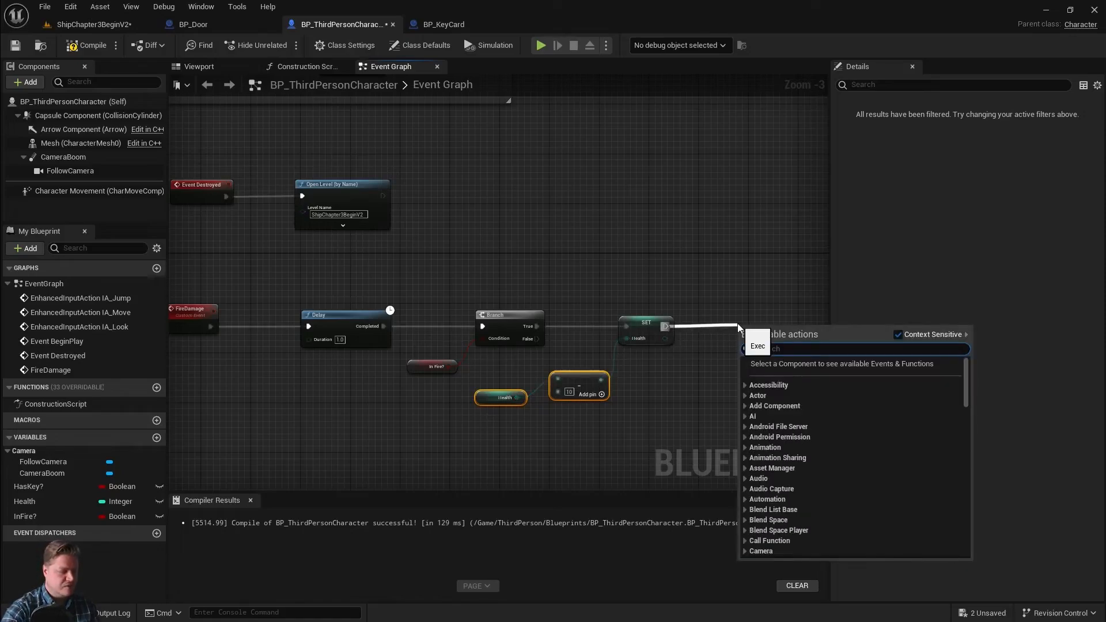
type("print")
left_click(789, 431)
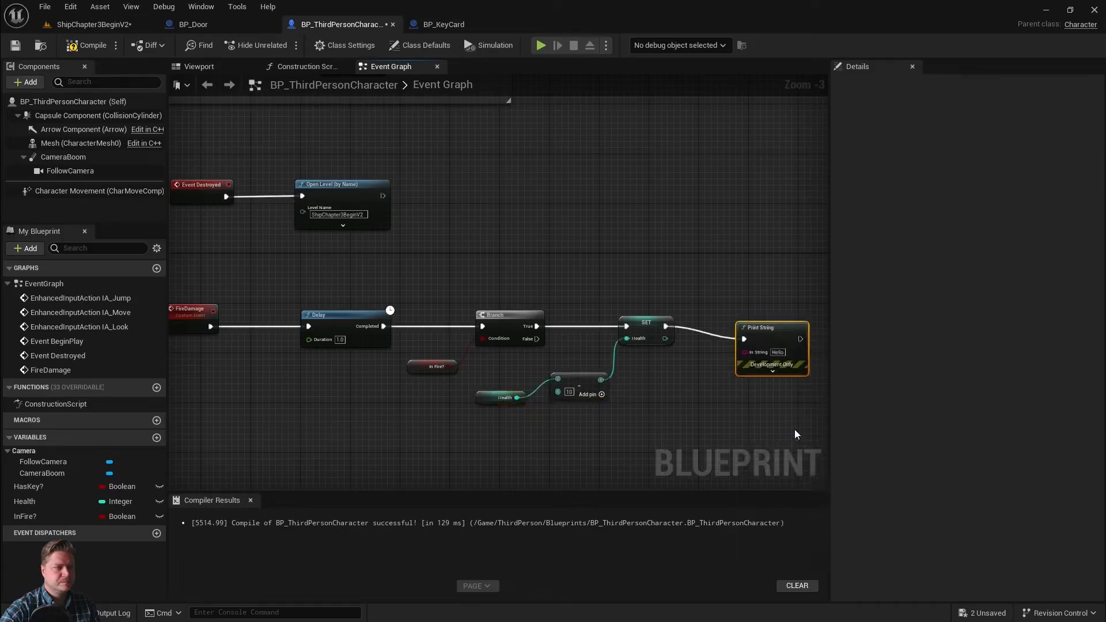
left_click_drag(765, 338, 759, 326)
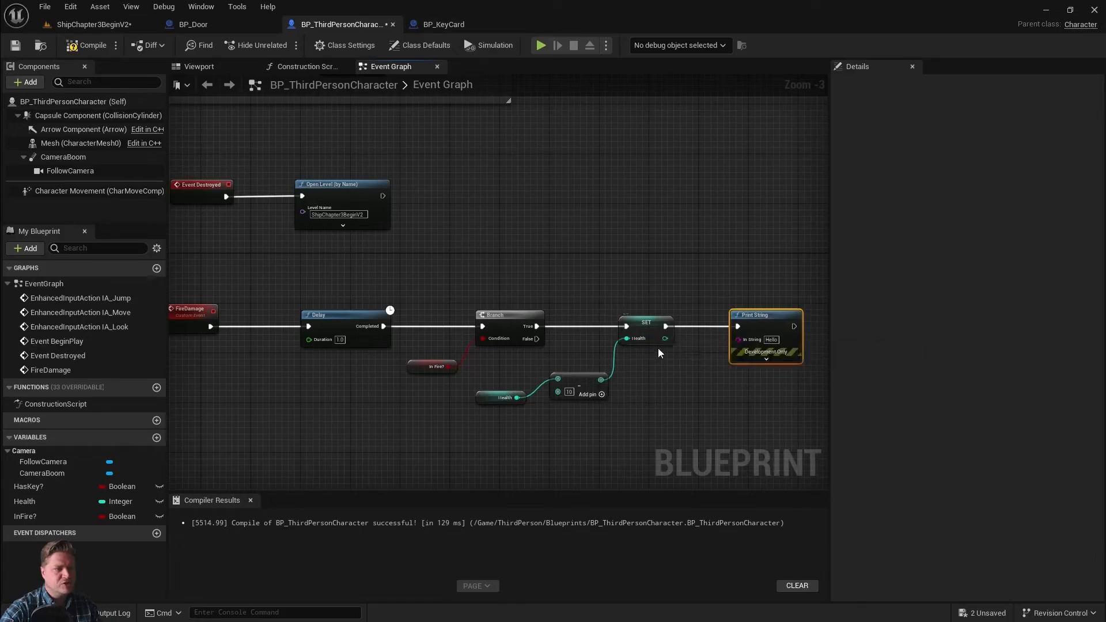
Step: Connect Set Health's value output to Print String's In String through an integer-to-string conversion, and space out the nodes
left_click_drag(664, 340, 738, 341)
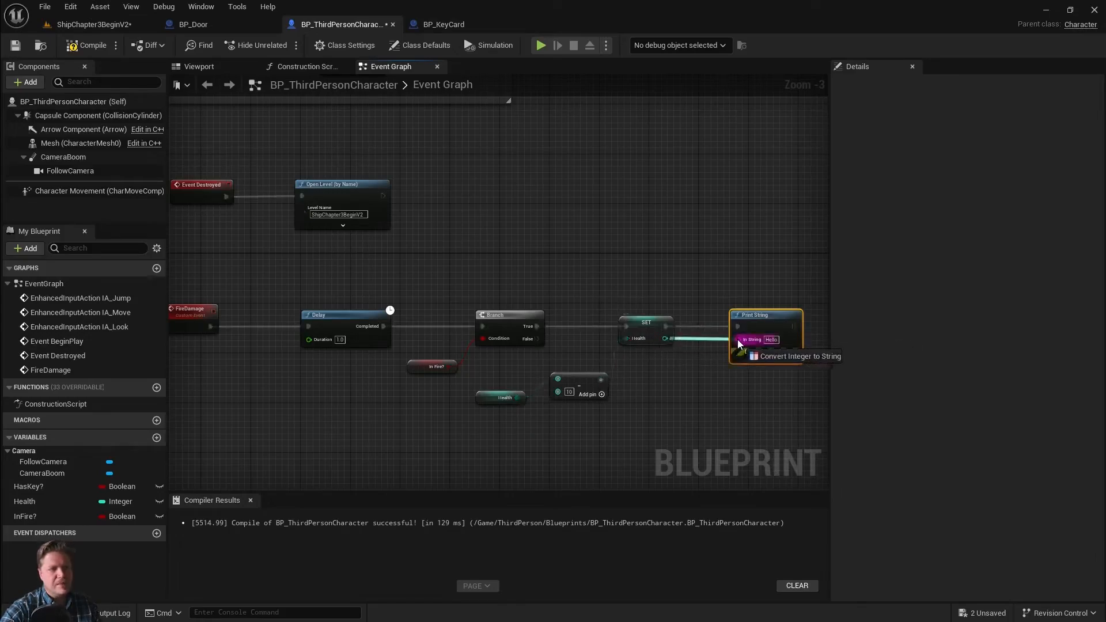
left_click_drag(737, 340, 738, 340)
left_click(700, 314)
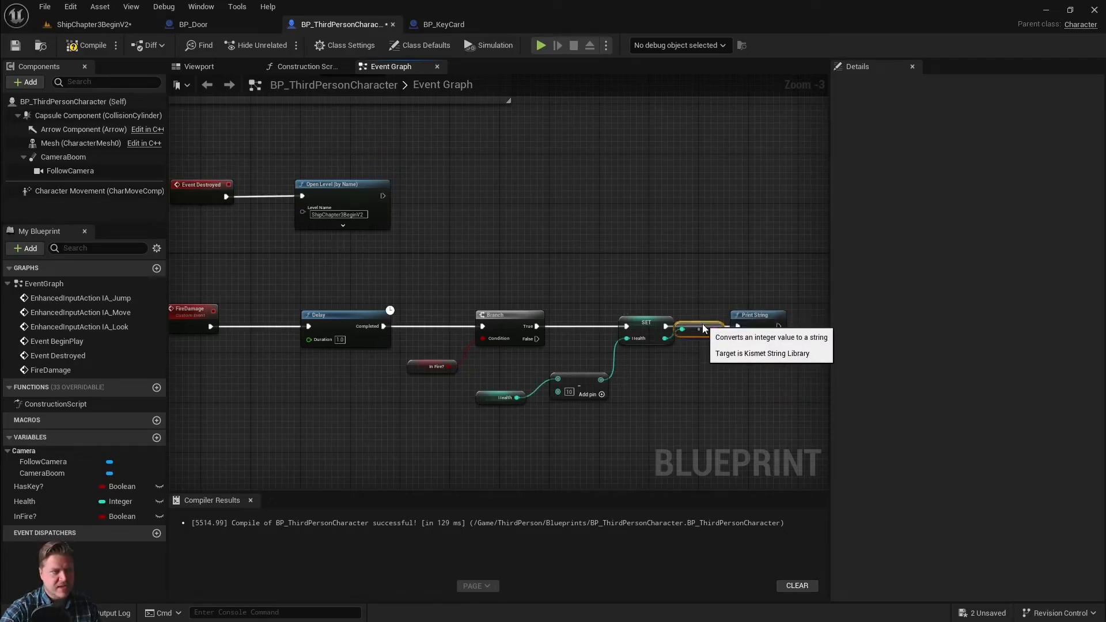
left_click_drag(753, 317, 785, 319)
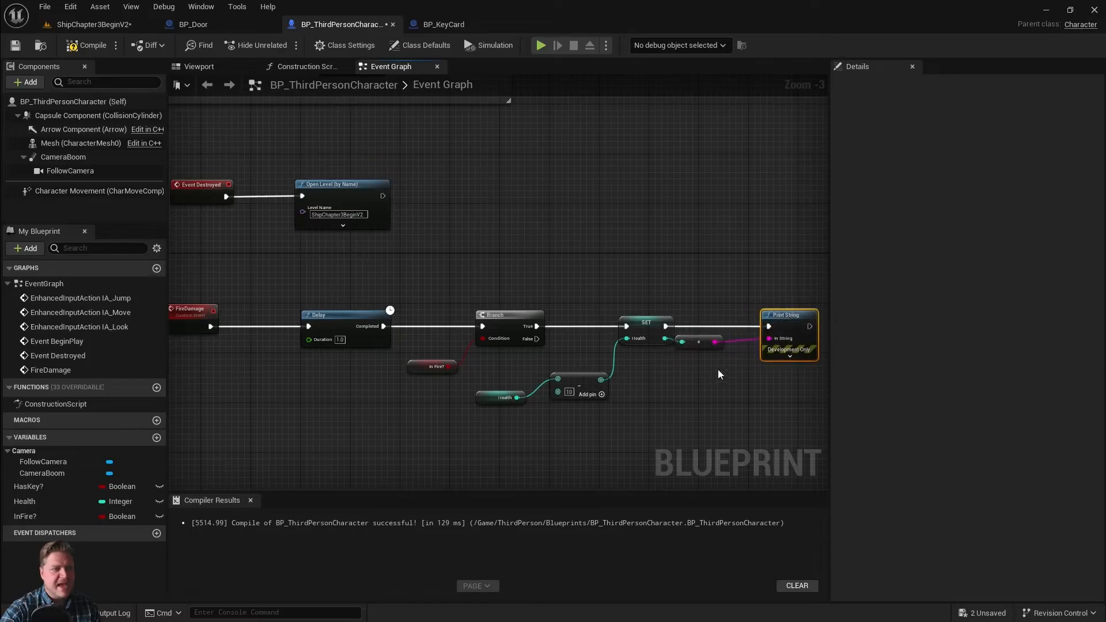
left_click(711, 346)
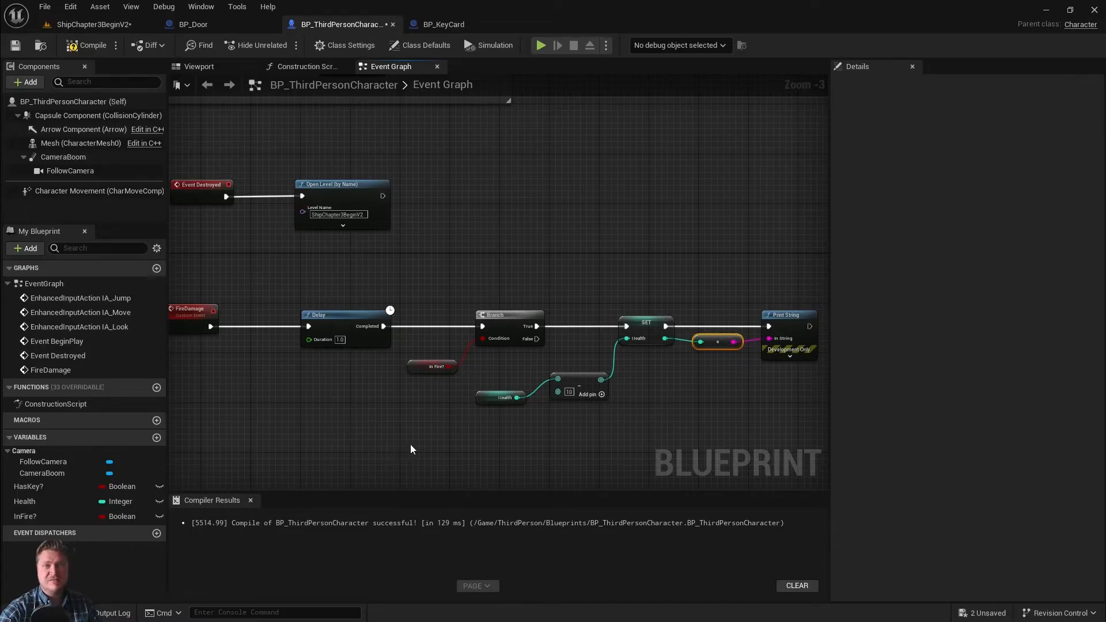
Step: Compile and save the character blueprint
scroll(412, 445, "down", 2)
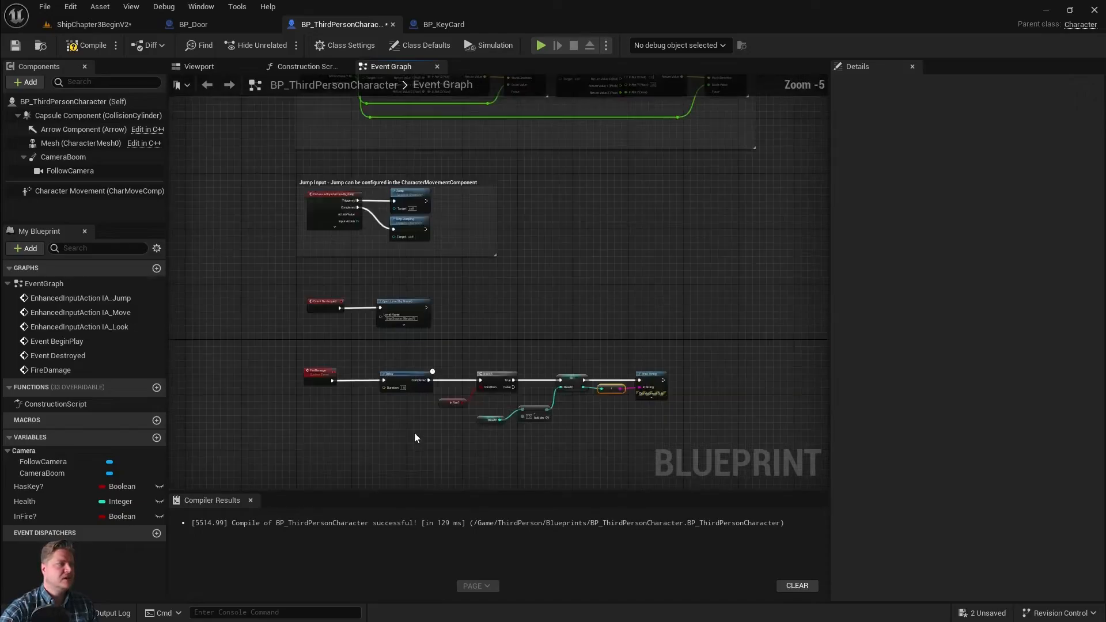
left_click(86, 45)
left_click(15, 45)
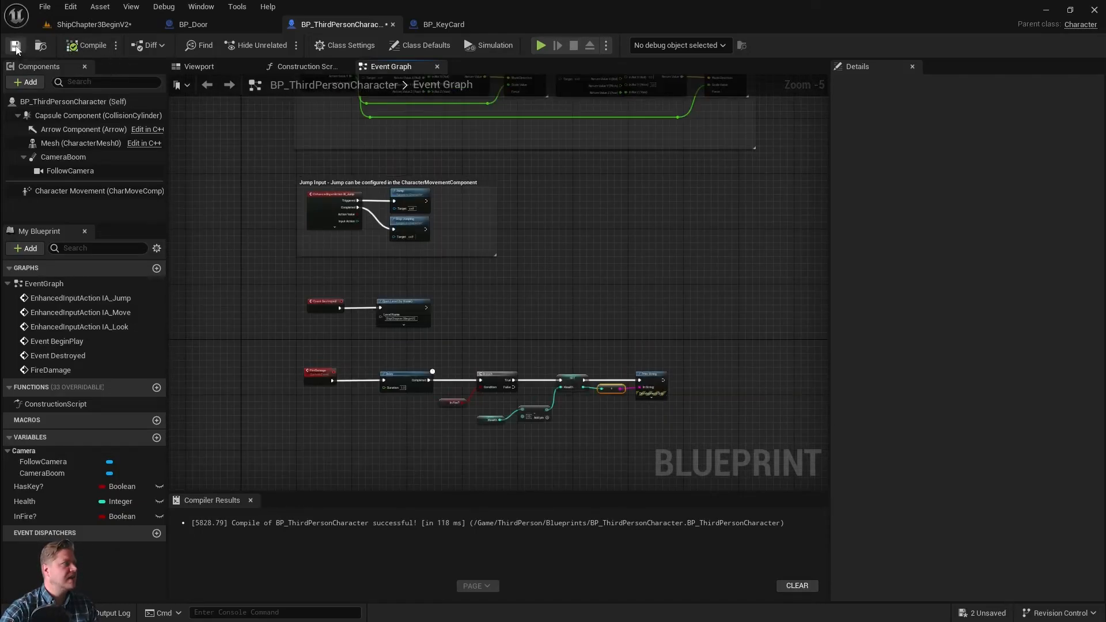
Step: Create an Actor blueprint class named BP_FireDamage in the level's Blueprints content folder
left_click(98, 24)
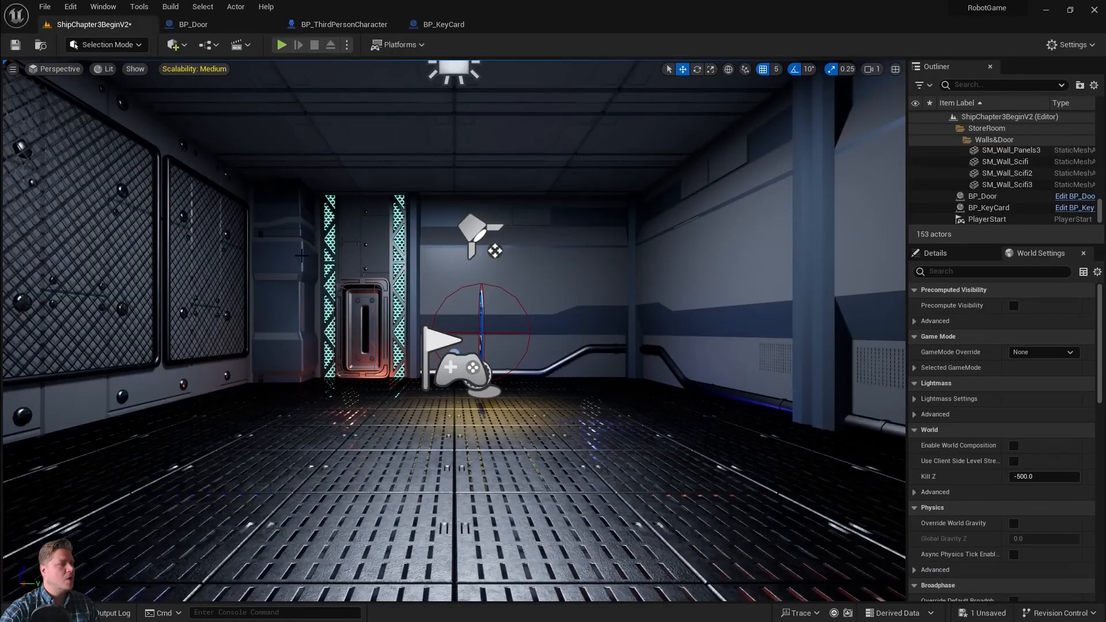
key("ctrl+space")
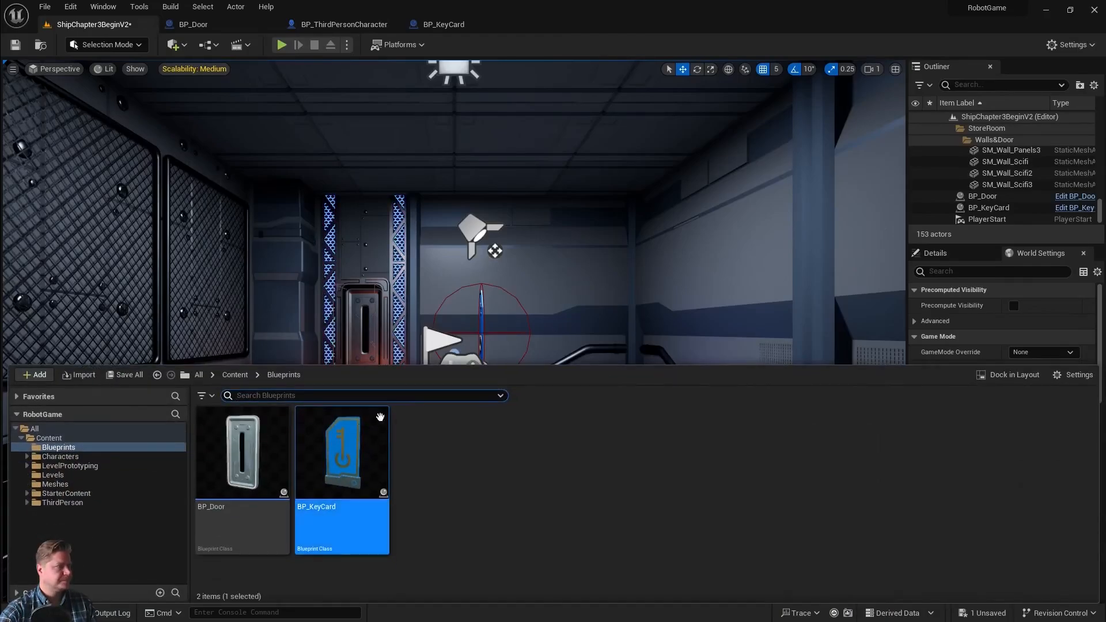
left_click(481, 471)
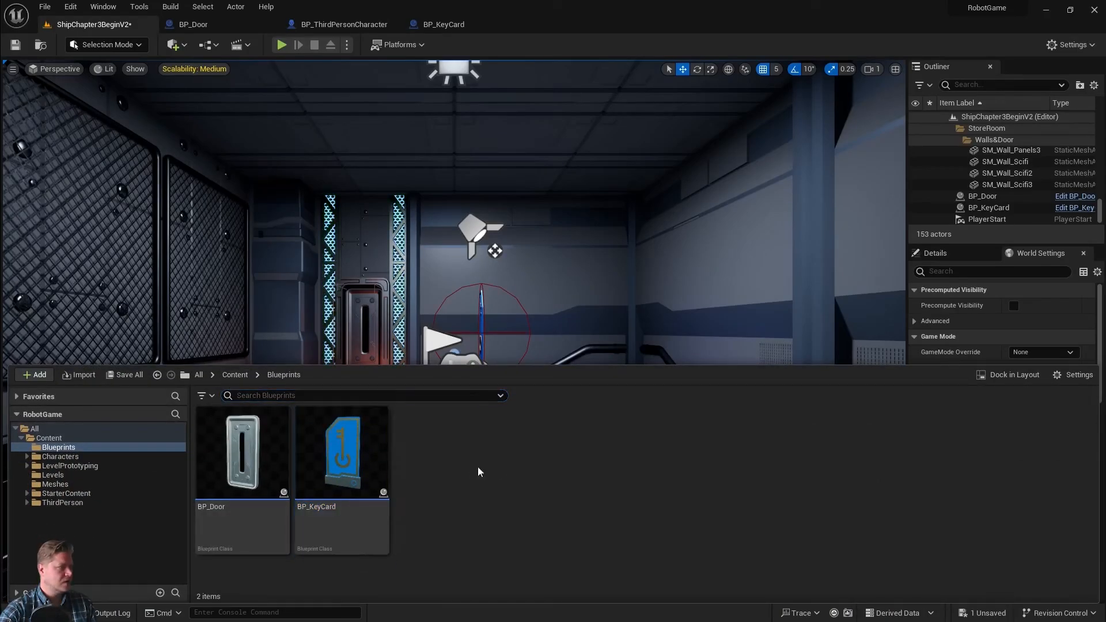
right_click(444, 466)
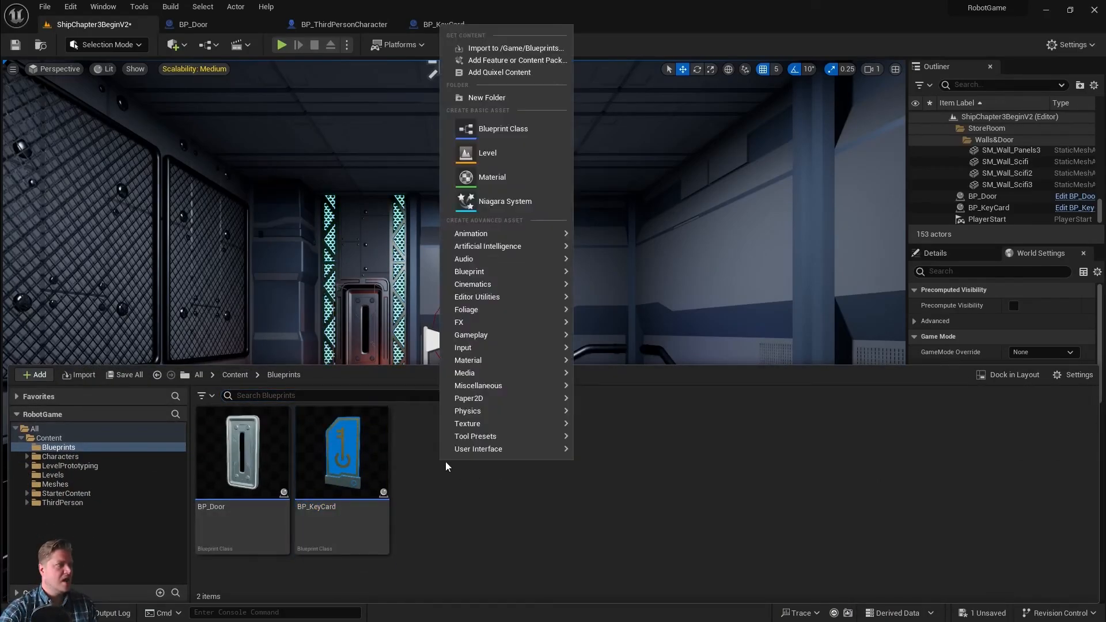
left_click(495, 129)
left_click(455, 232)
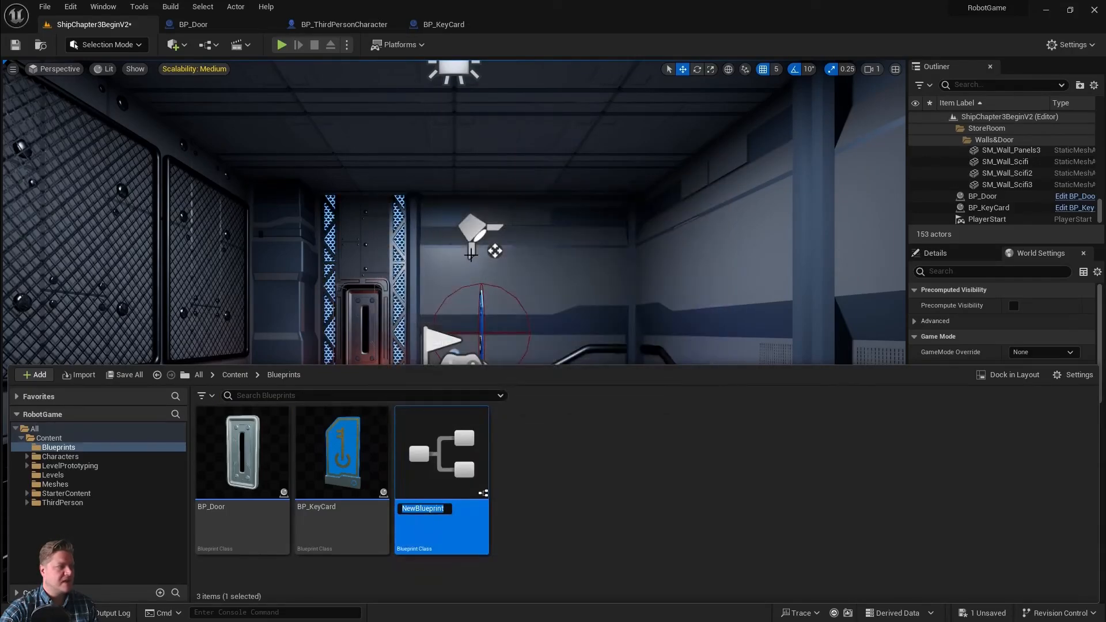
type("BP")
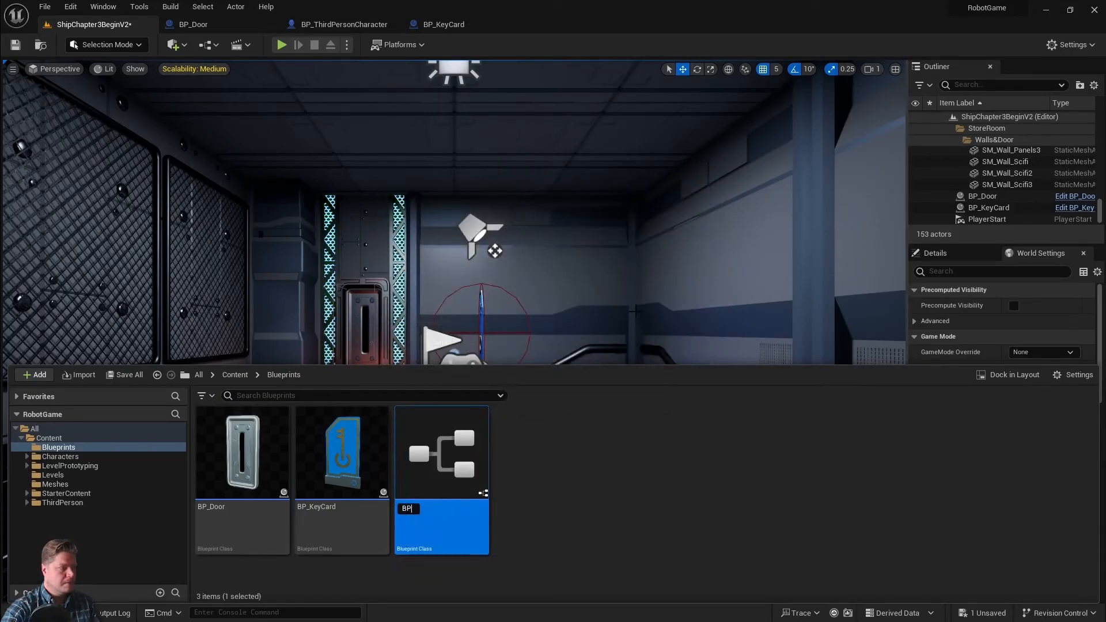
type("_FireDama")
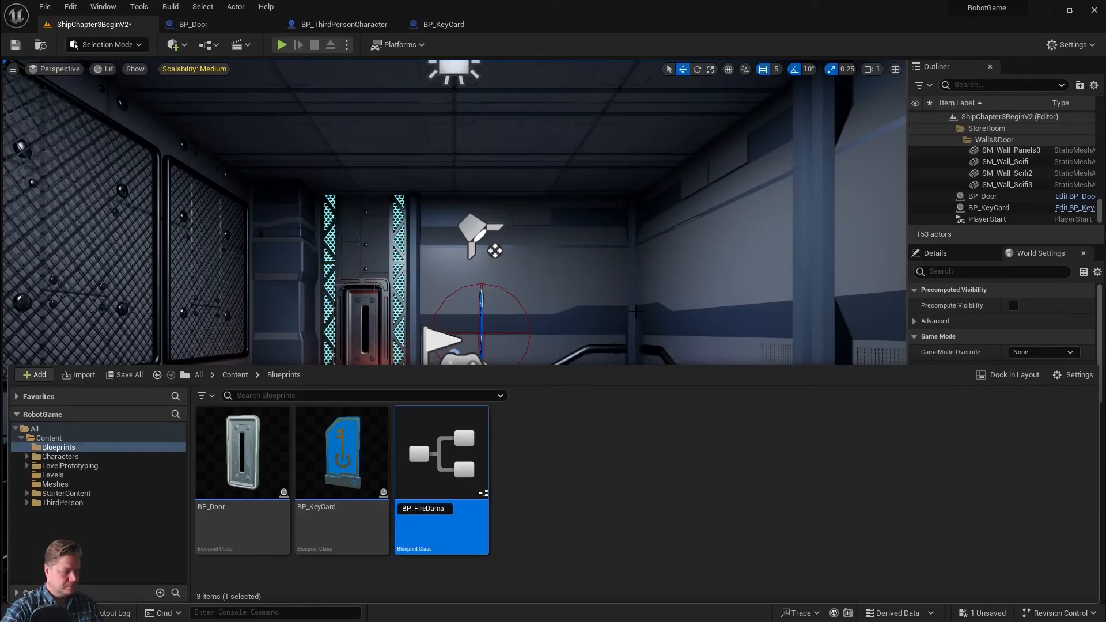
type("ge")
key("Return")
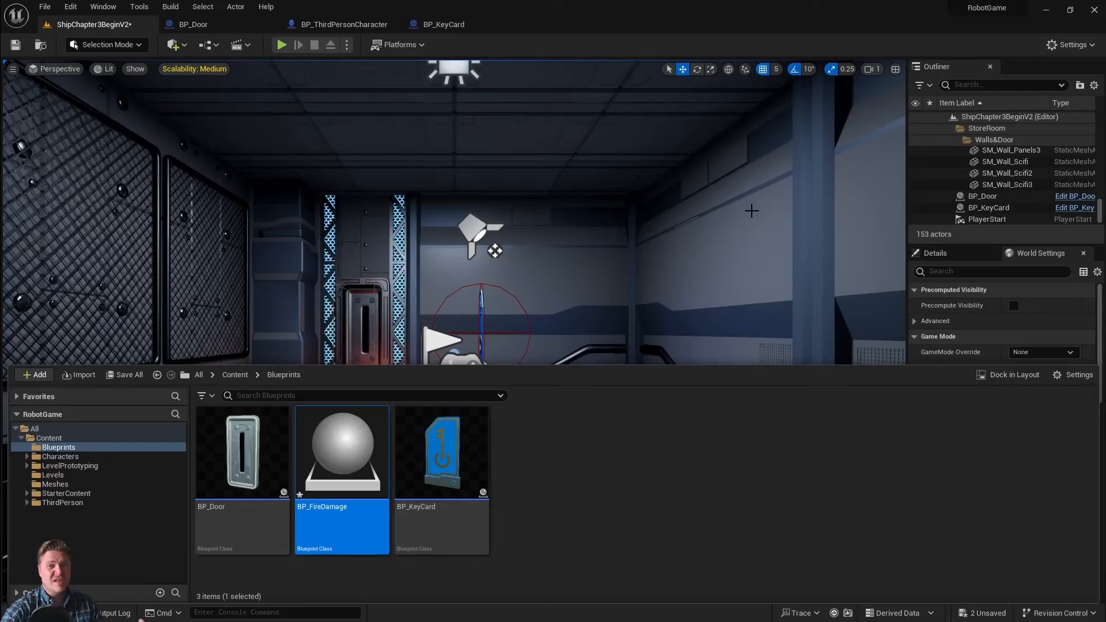
Step: Open BP_FireDamage for editing and add a Box Collision component under its DefaultSceneRoot
double_click(337, 452)
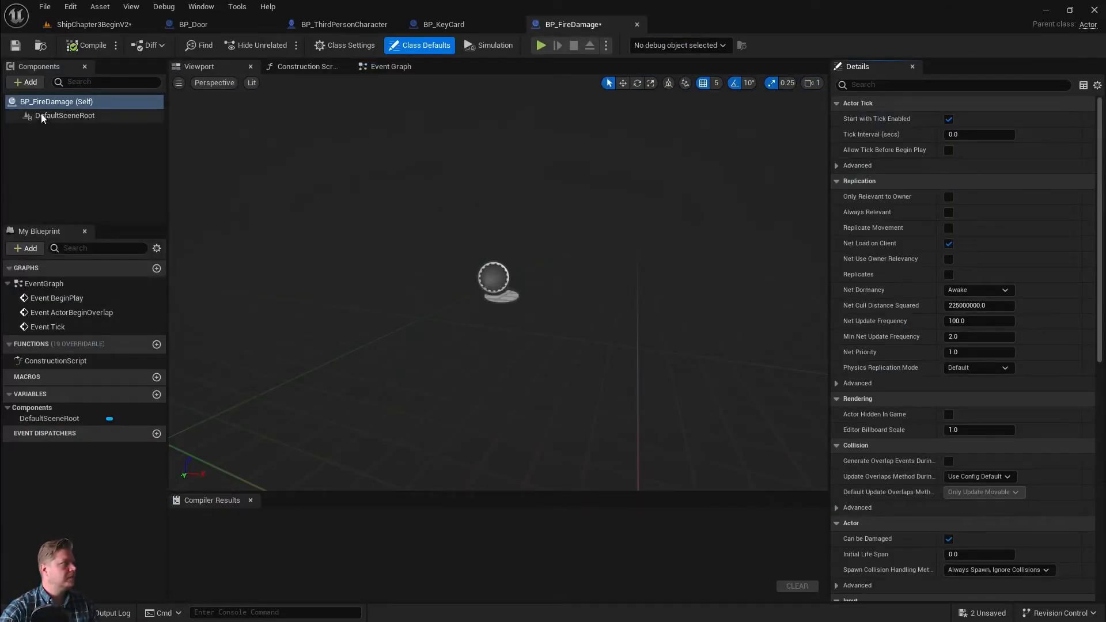
left_click(30, 82)
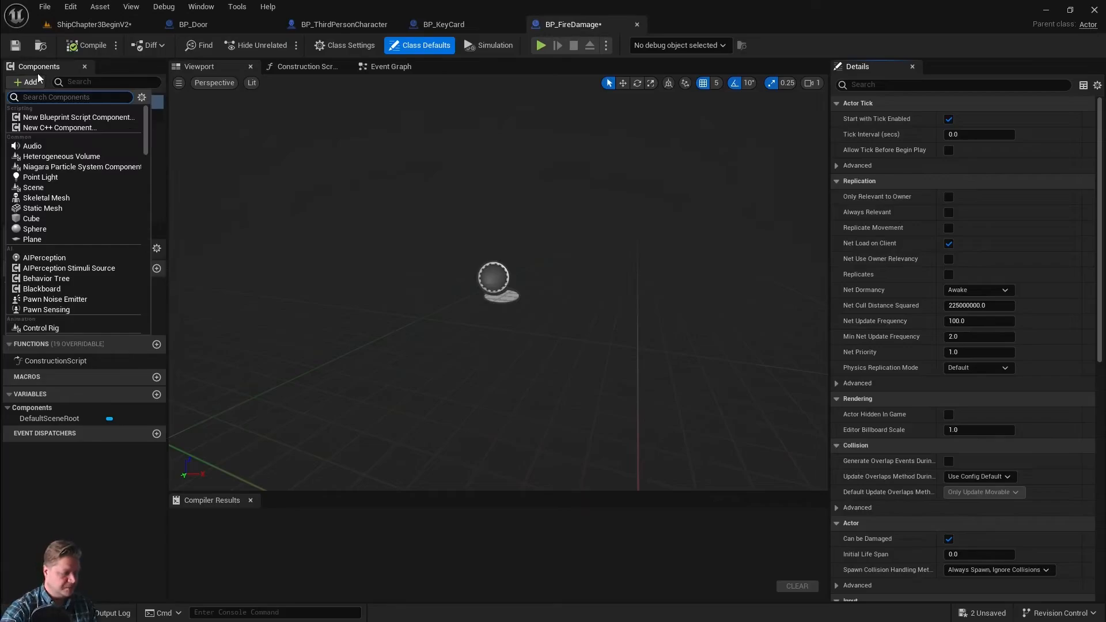
type("box")
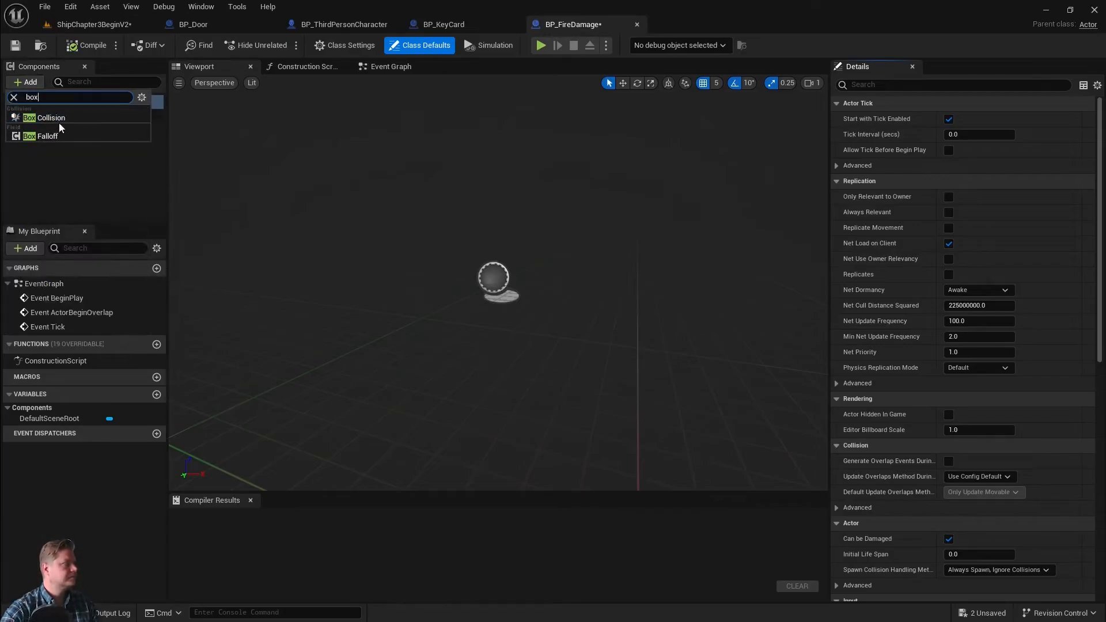
left_click(49, 117)
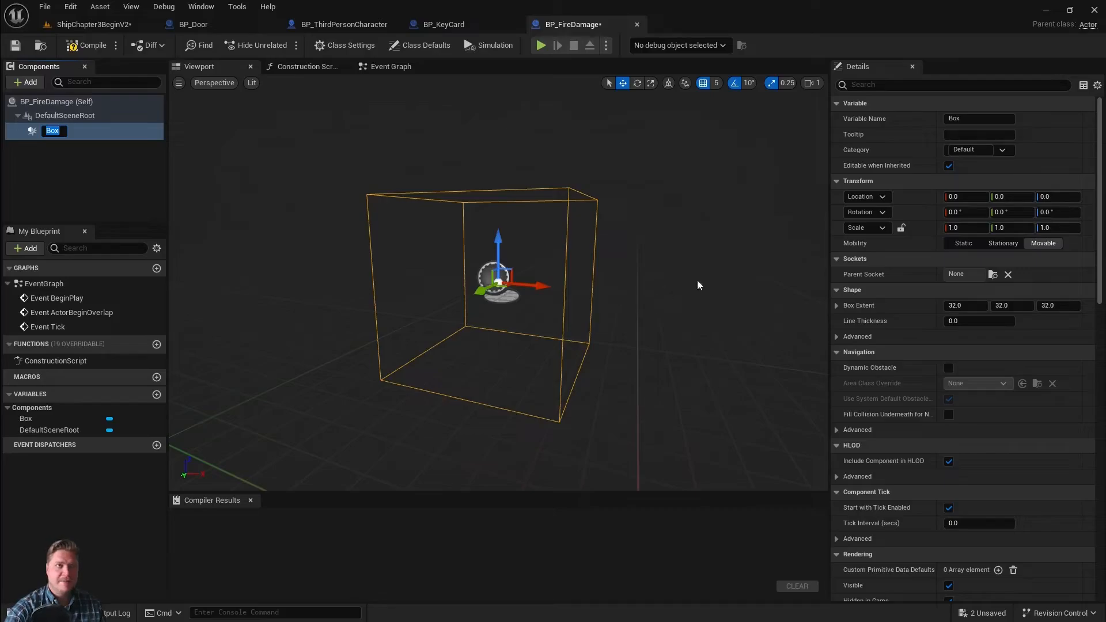
Step: Turn off Hidden in Game for the Box component, and compile and save BP_FireDamage
left_click(857, 88)
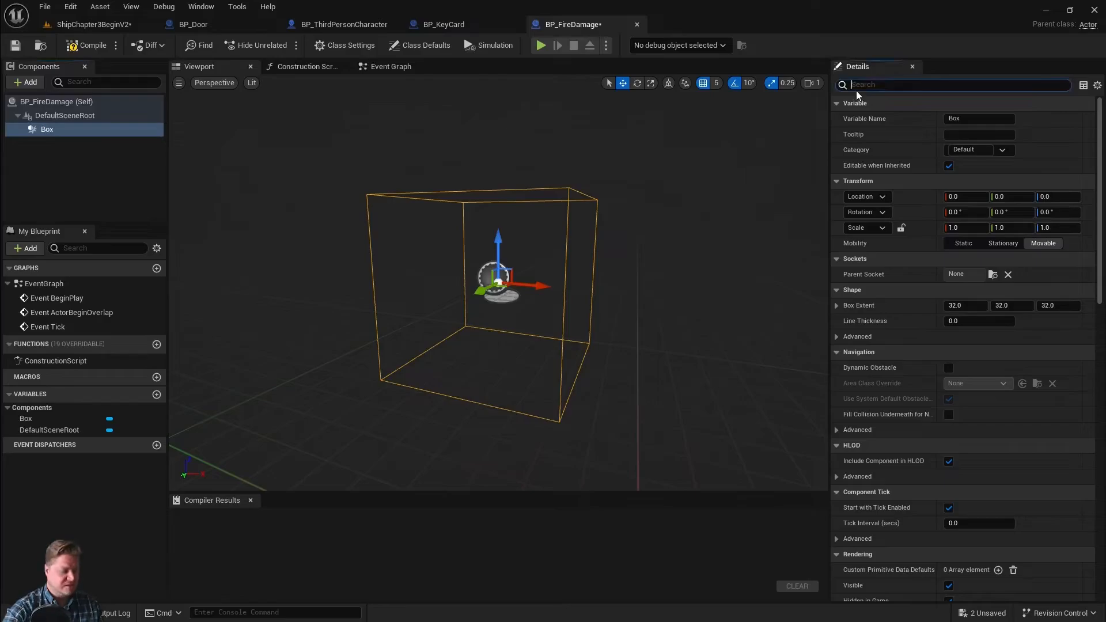
type("hid")
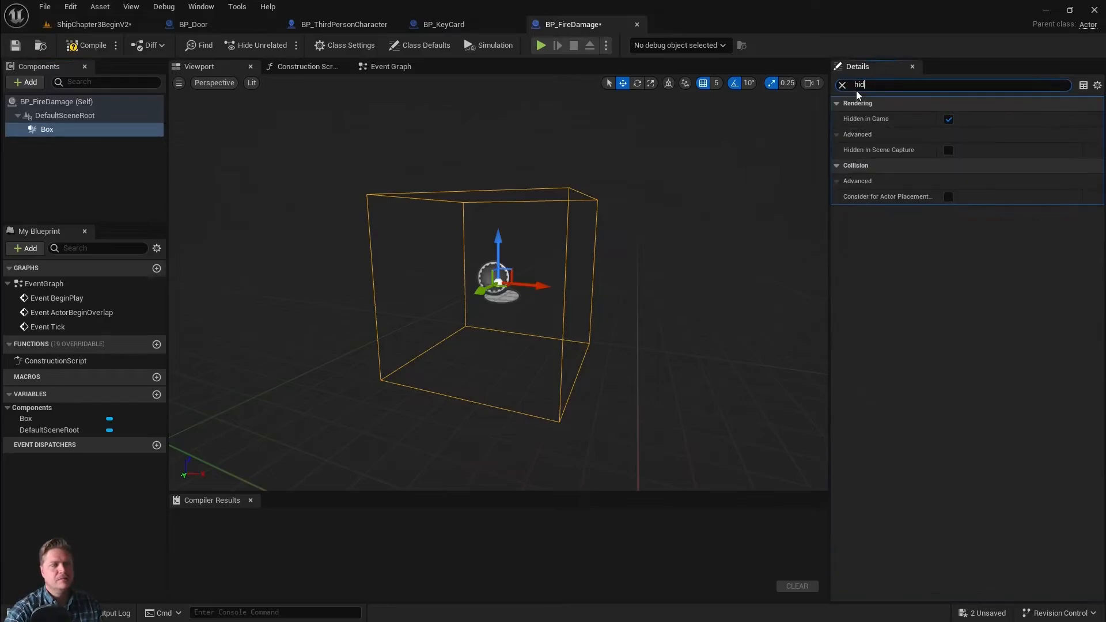
left_click(948, 119)
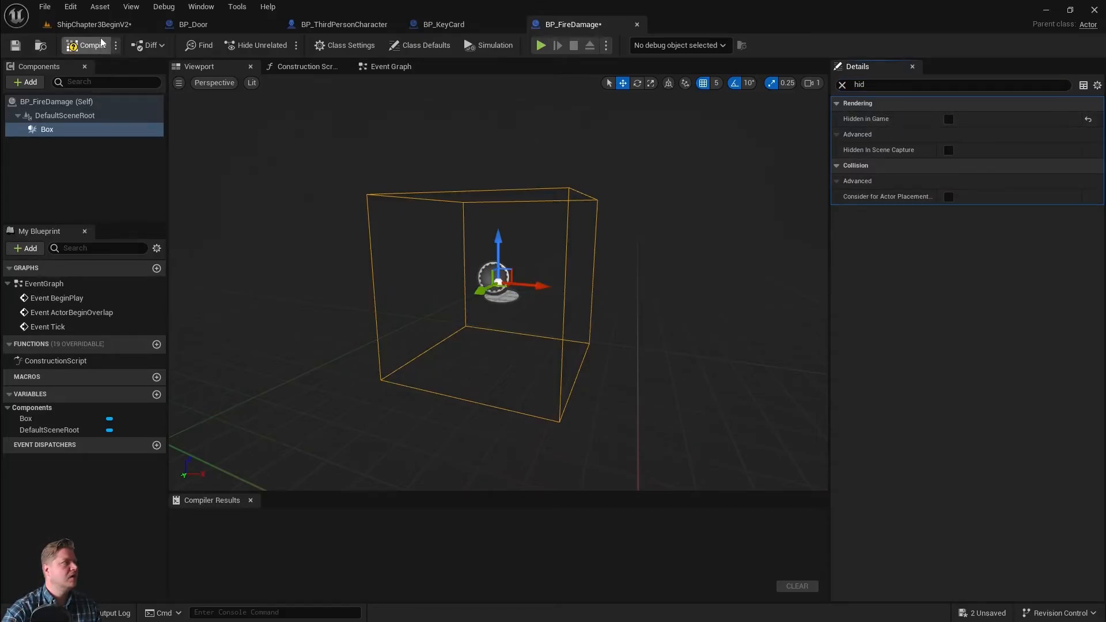
left_click(87, 45)
Step: Place a BP_FireDamage instance on the ShipChapter3BeginV2 level's floor, beside the key card near the back wall
left_click(84, 26)
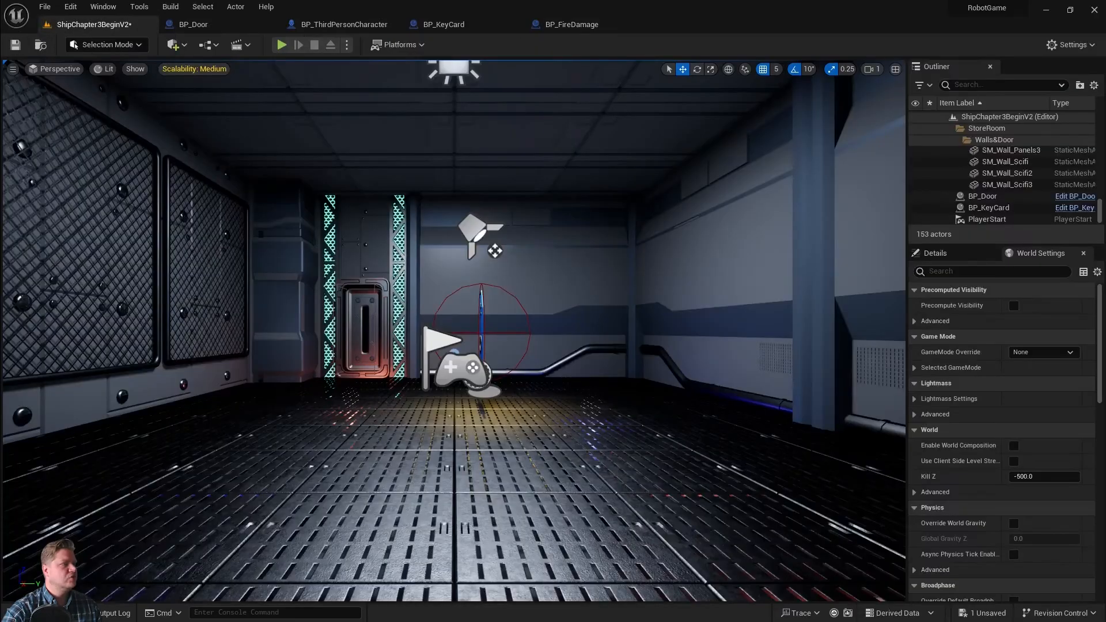
key("ctrl+space")
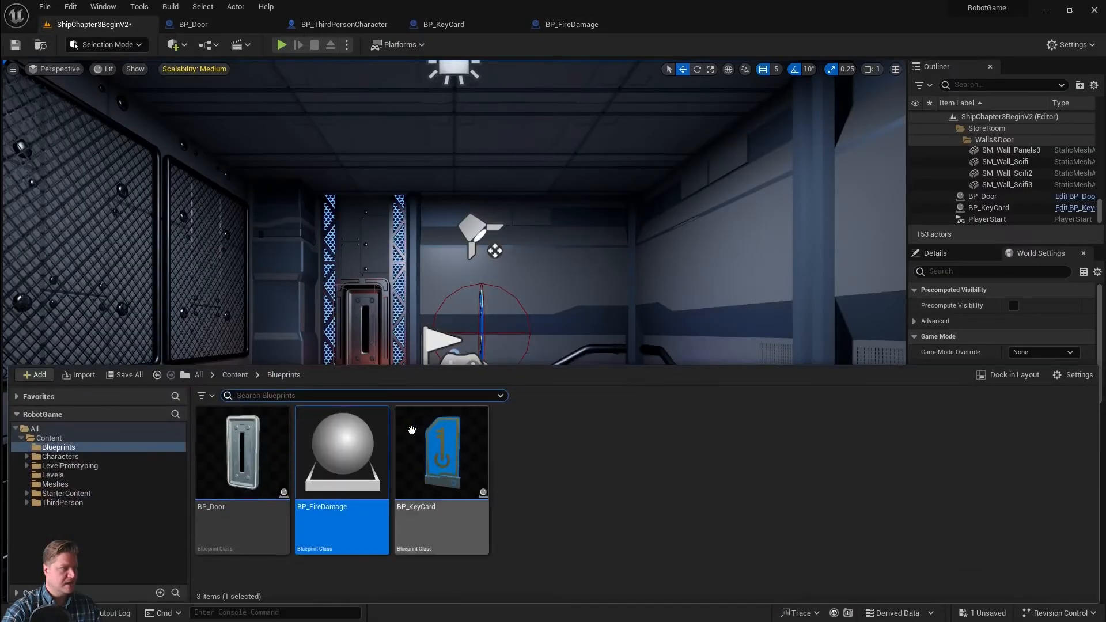
left_click_drag(423, 467, 597, 337)
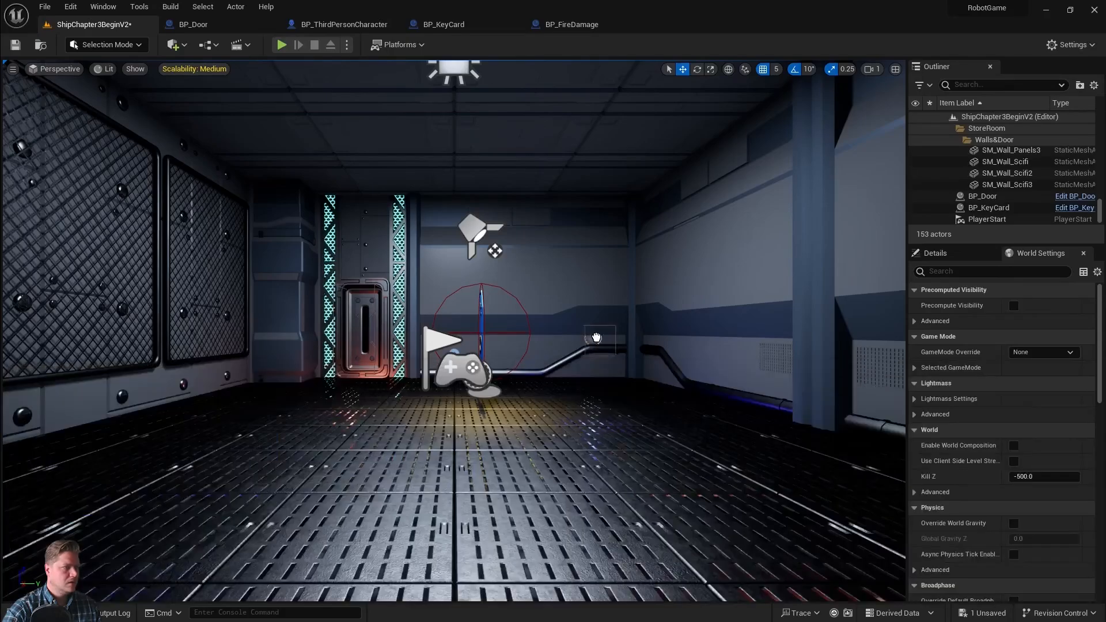
left_click_drag(586, 376, 590, 384)
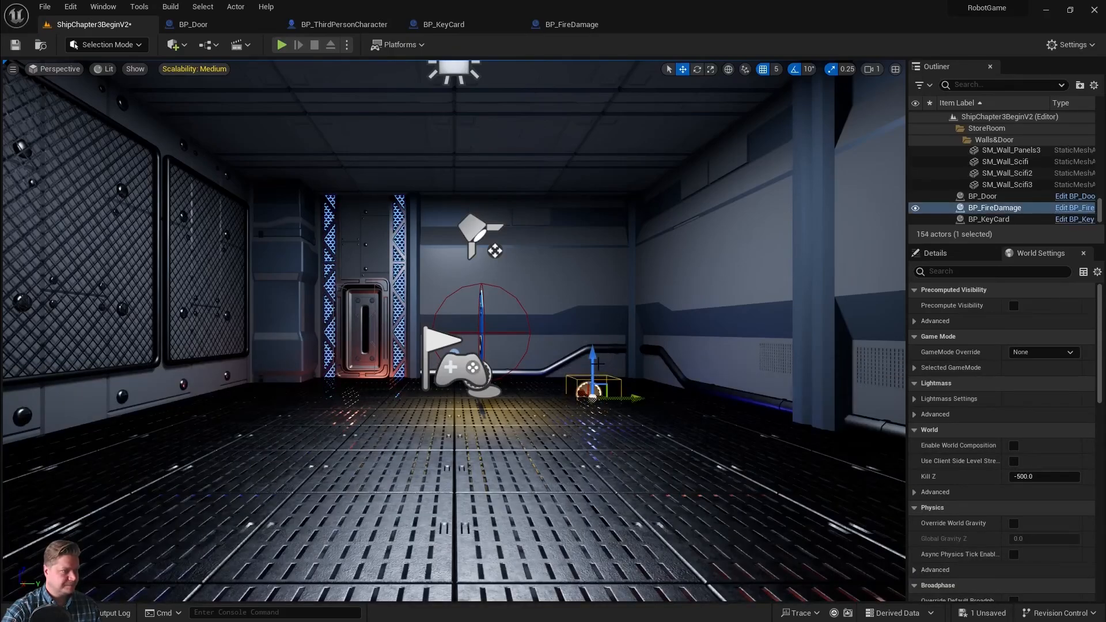
Step: Raise the placed BP_FireDamage actor and scale it taller vertically so its box stands on the floor
left_click_drag(595, 344, 594, 310)
key("r")
key("w")
key("r")
key("w")
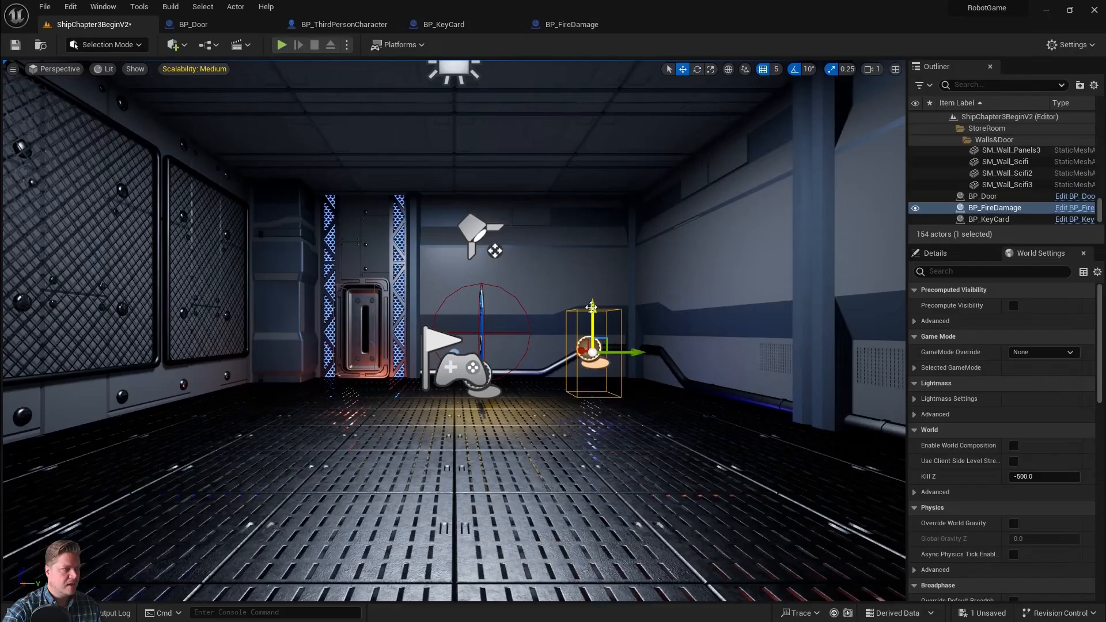
Step: Scale the BP_FireDamage box much wider along its Y axis across the room's corner and fine-tune its height
key("e")
left_click_drag(594, 355, 668, 349)
right_click_drag(668, 349, 707, 407)
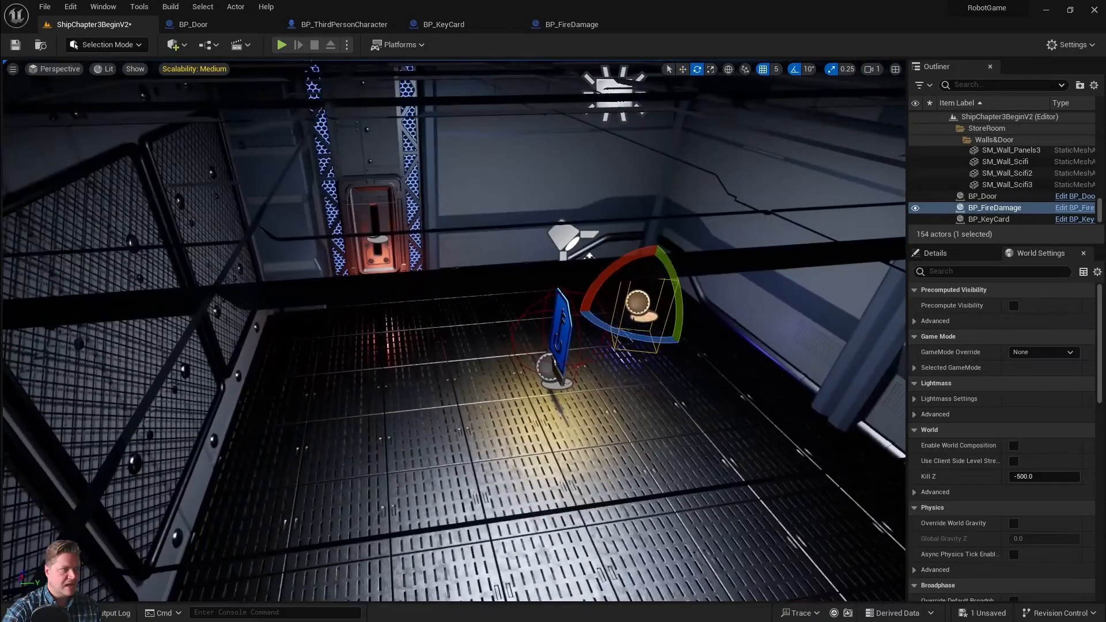
left_click_drag(626, 336, 724, 316)
key("r")
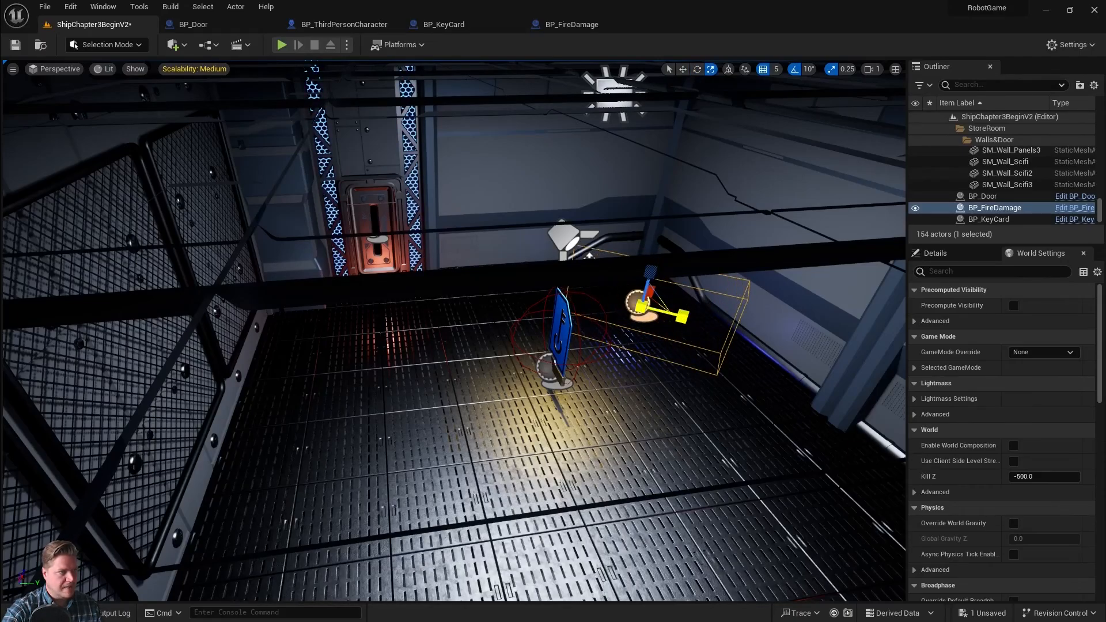
left_click_drag(651, 269, 649, 277)
key("w")
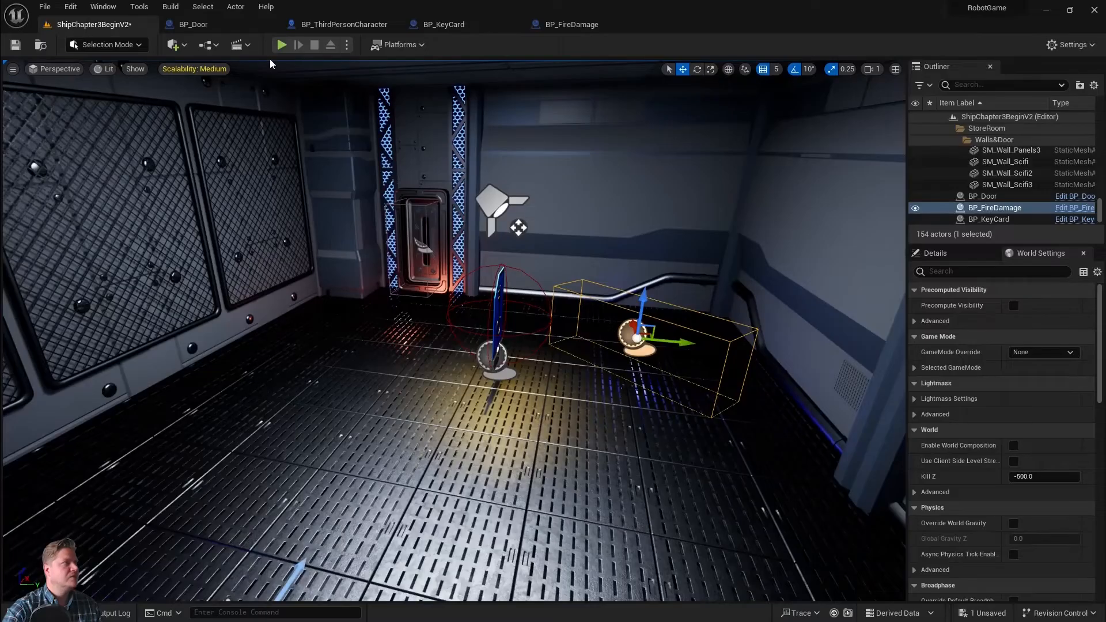
Step: Play-test the level by running the character through the fire damage box, and end the session
left_click(281, 46)
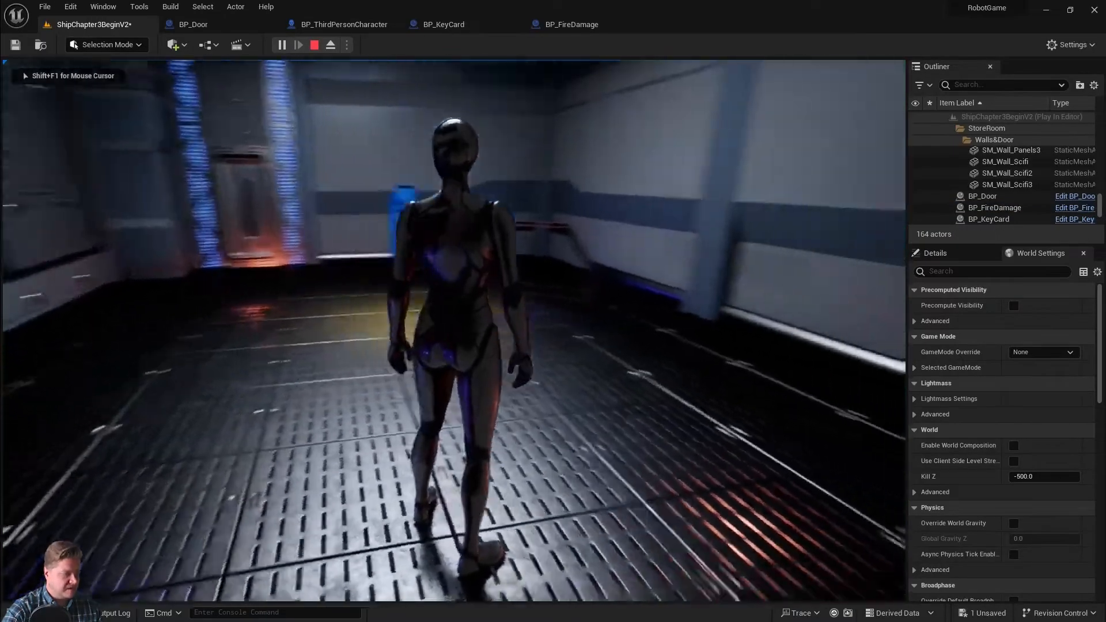
key("w")
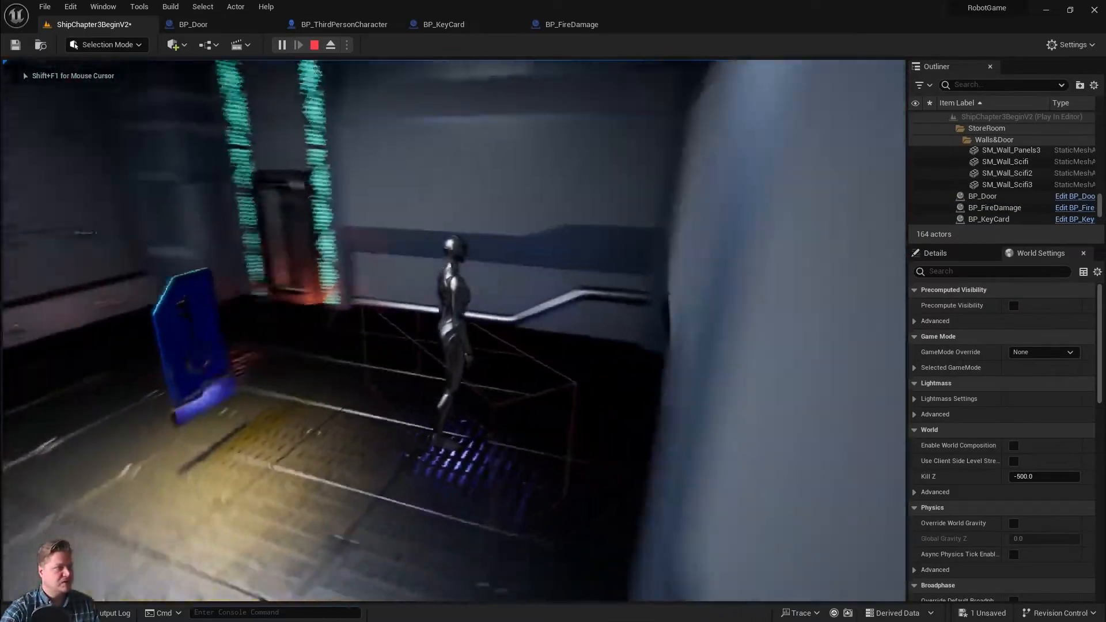
key("w")
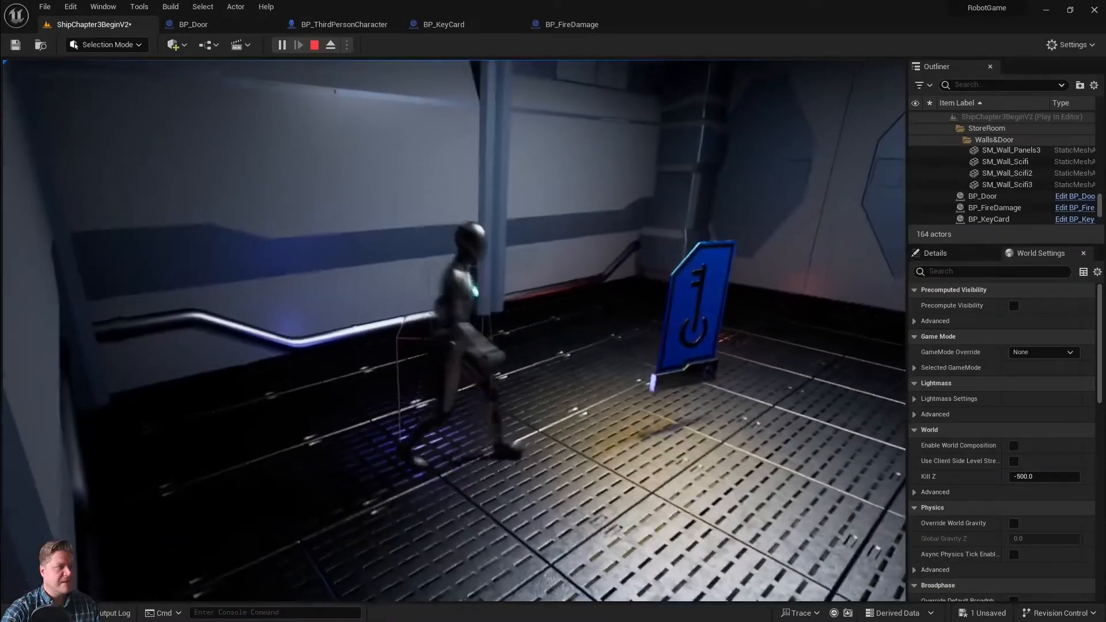
key("s")
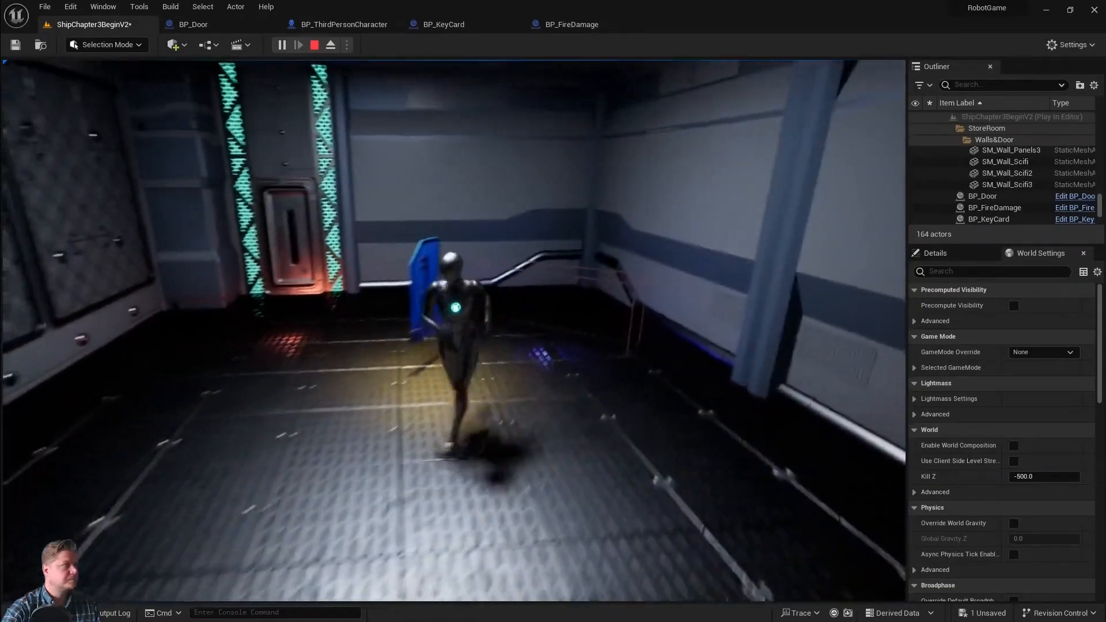
key("Escape")
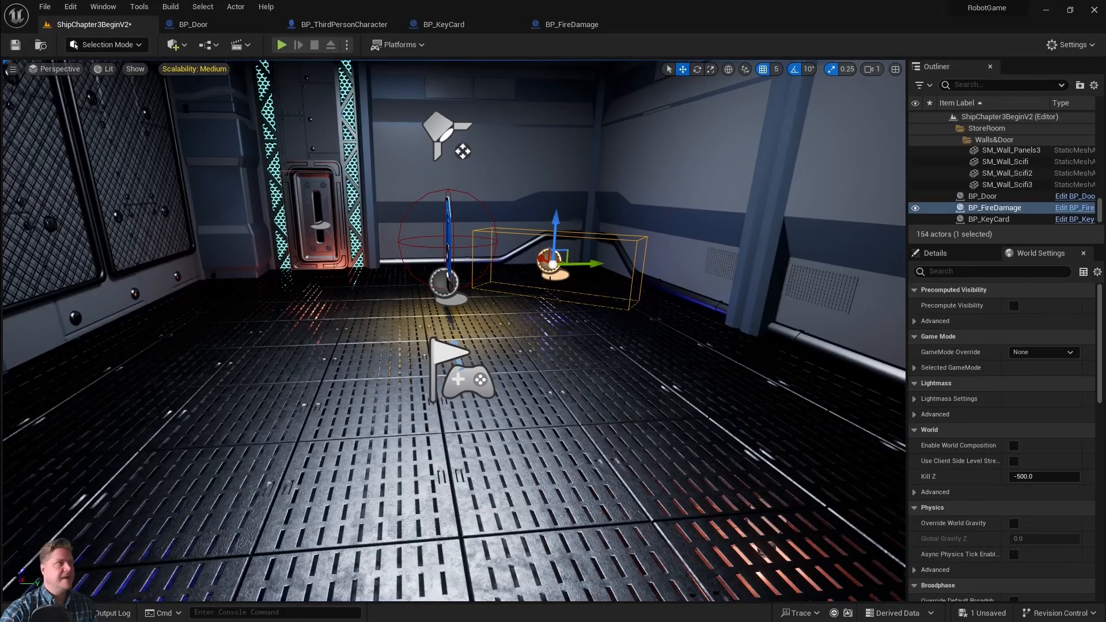
Step: Delete the default BeginPlay, ActorBeginOverlap and Tick event nodes from BP_FireDamage's event graph
left_click(569, 27)
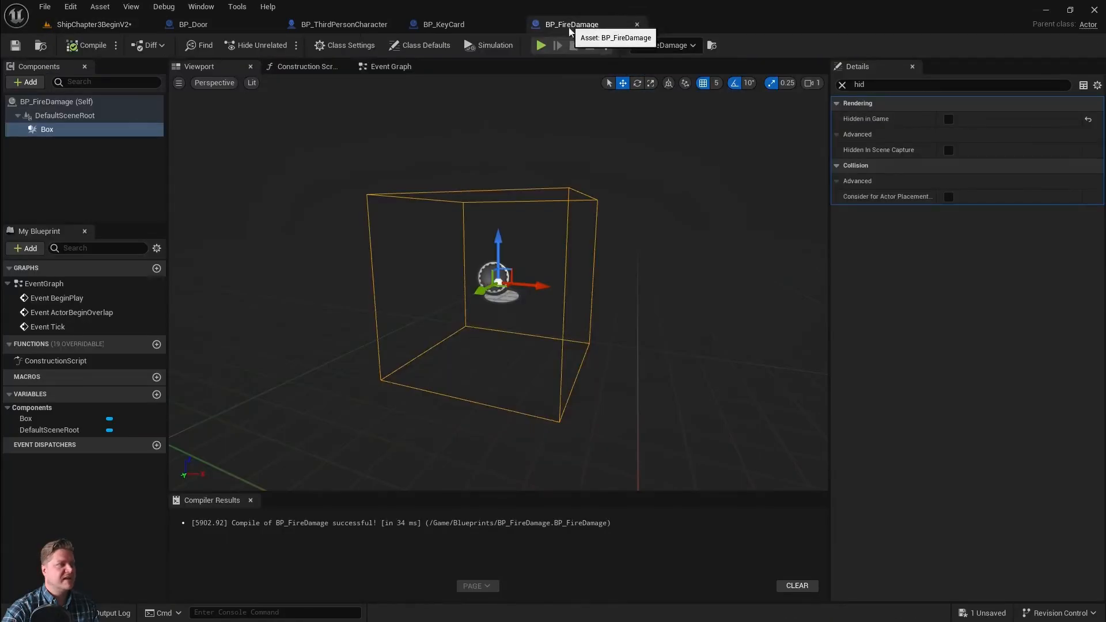
left_click(387, 66)
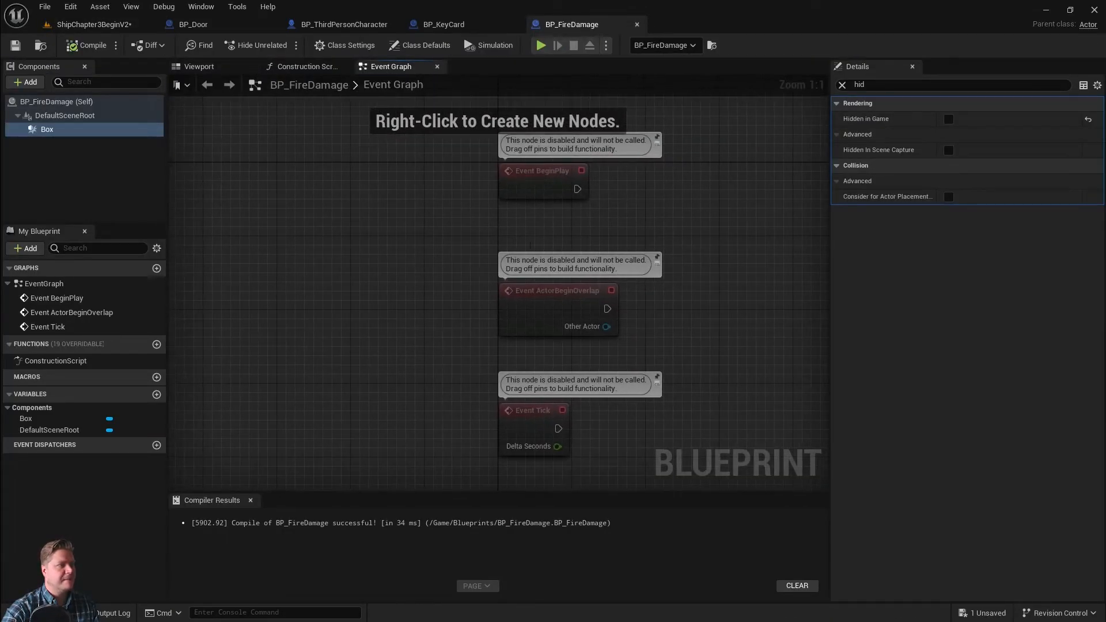
left_click_drag(590, 449, 520, 158)
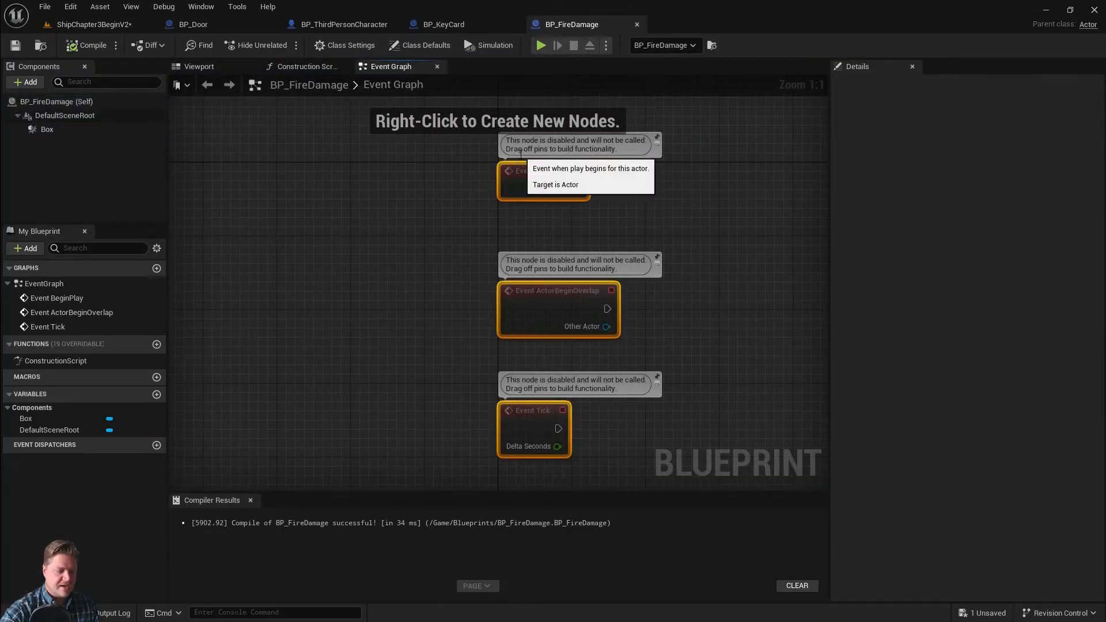
key("Delete")
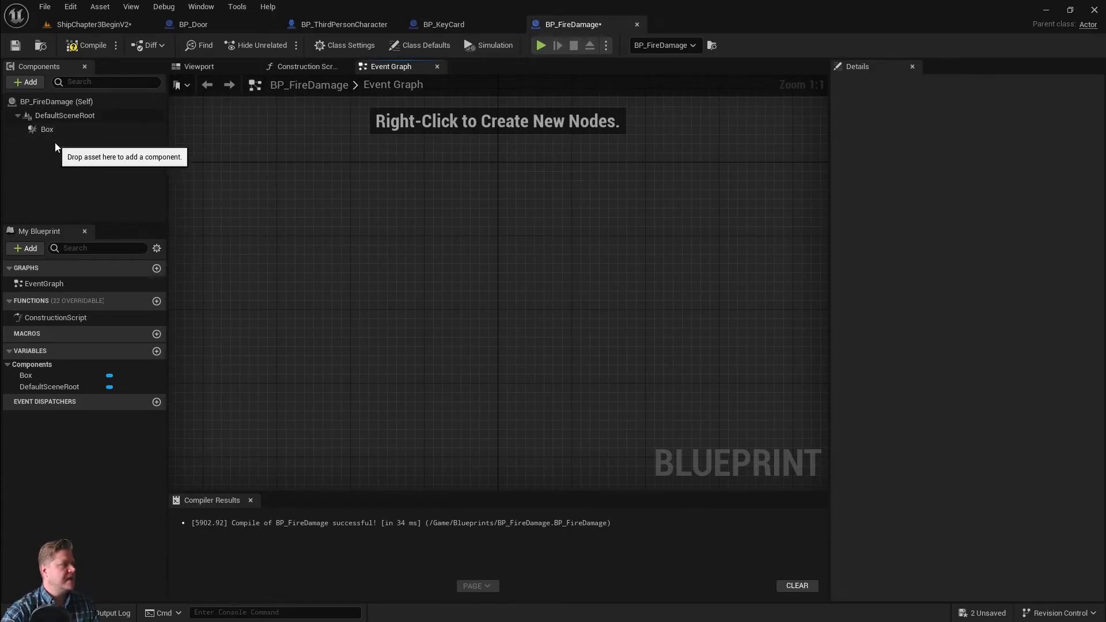
Step: Add an On Component Begin Overlap event for the Box component to BP_FireDamage's event graph and position its node
left_click(47, 129)
right_click(316, 248)
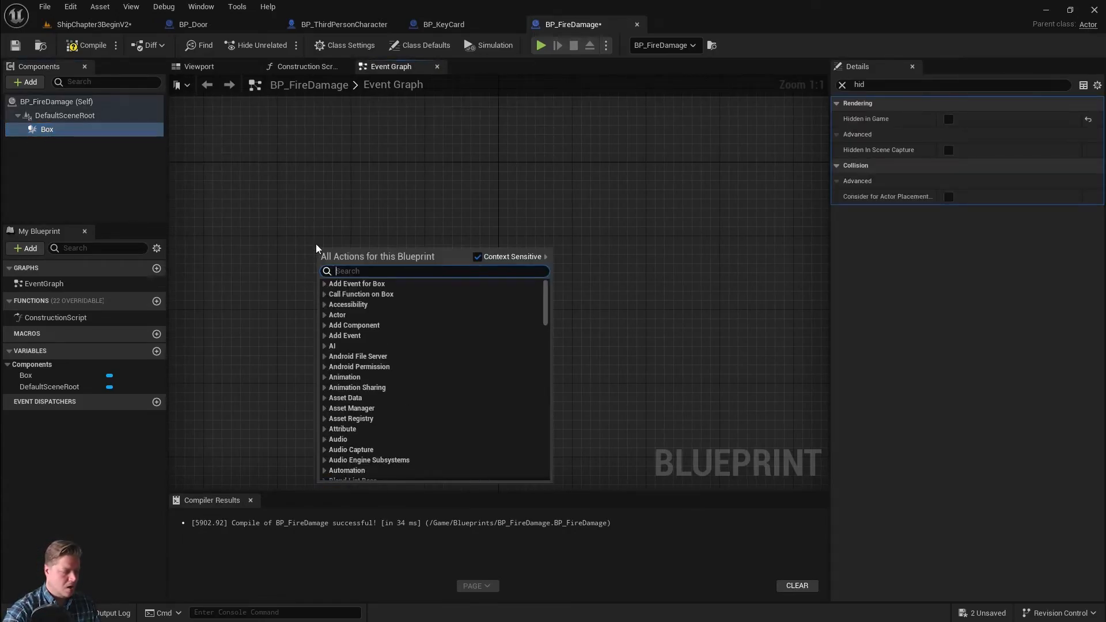
type("oncomp")
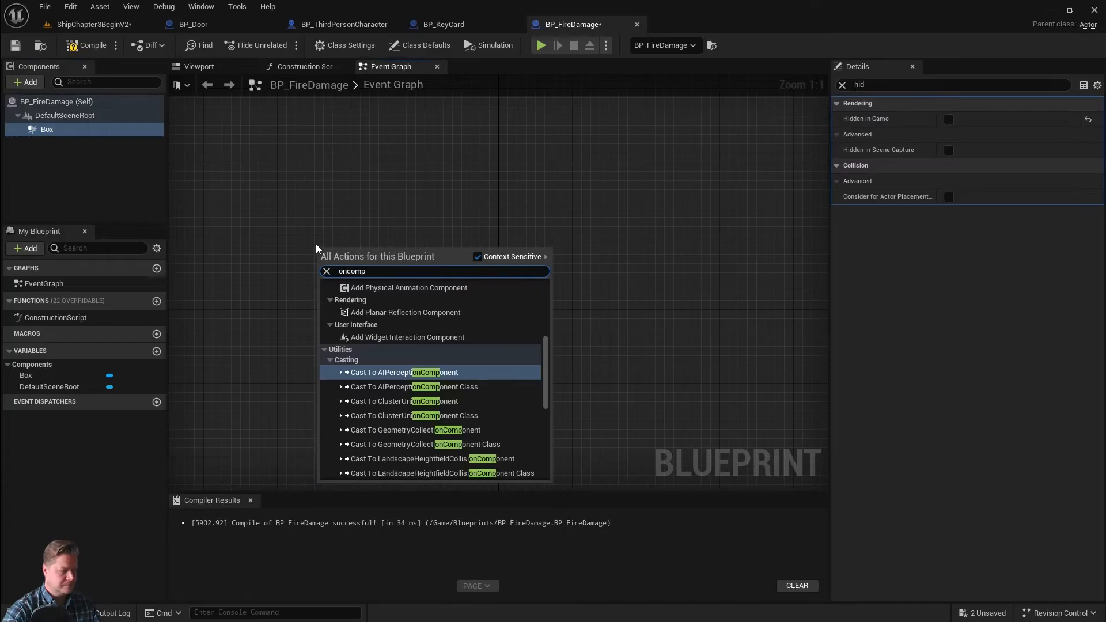
type("onentbegin")
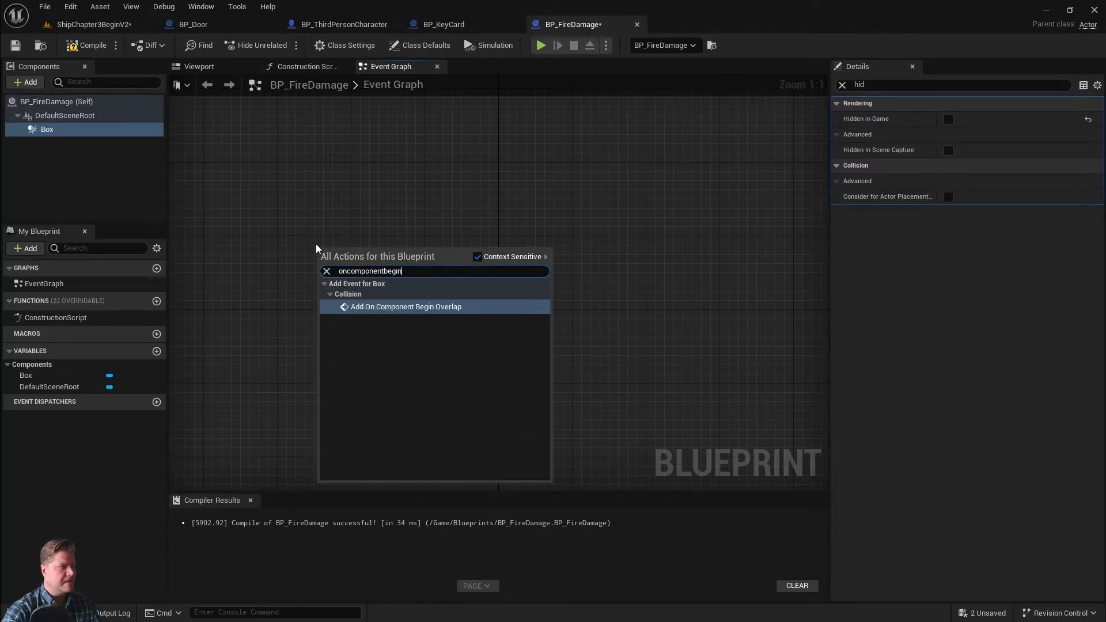
left_click(409, 308)
left_click_drag(419, 254, 352, 199)
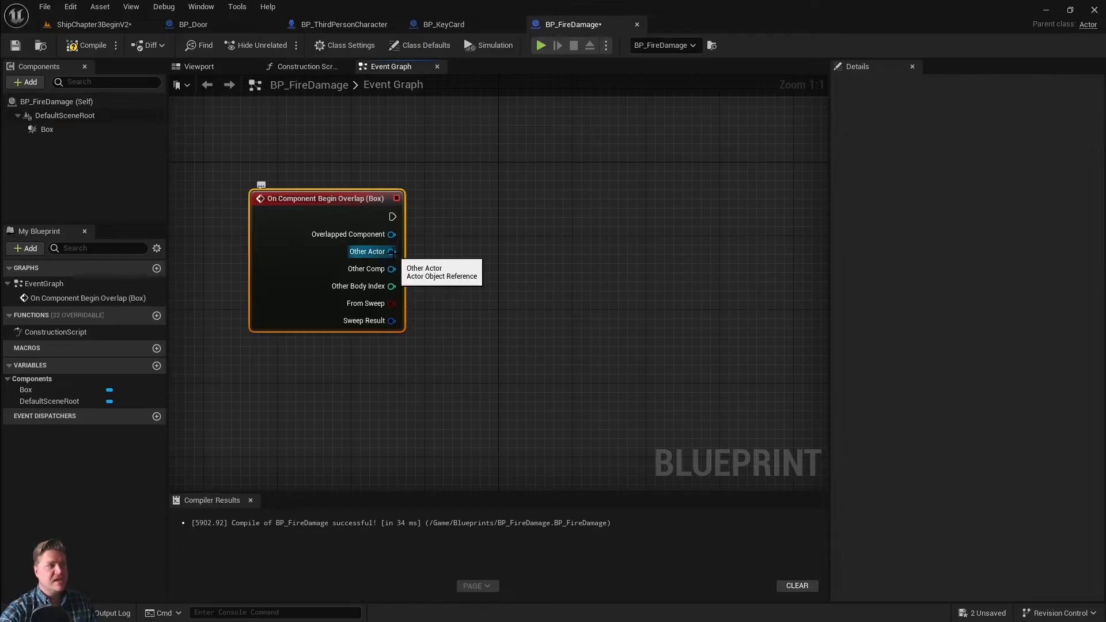
Step: Cast the overlap event's Other Actor to BP_ThirdPersonCharacter and align the cast node beside the event
left_click_drag(392, 252, 496, 227)
type("third")
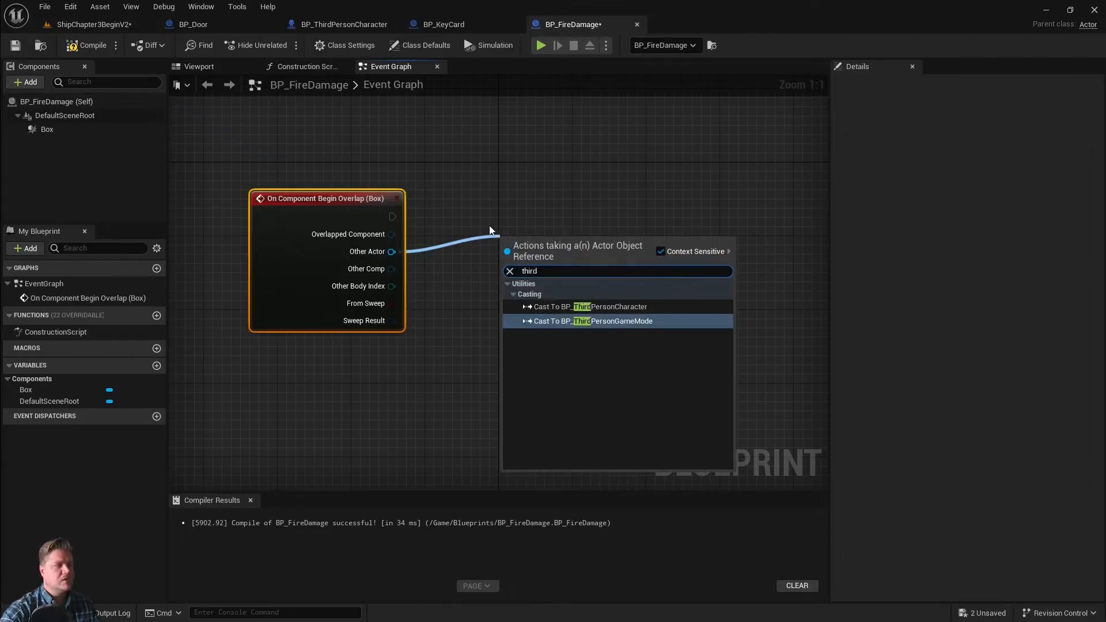
left_click(601, 307)
left_click_drag(562, 242, 549, 206)
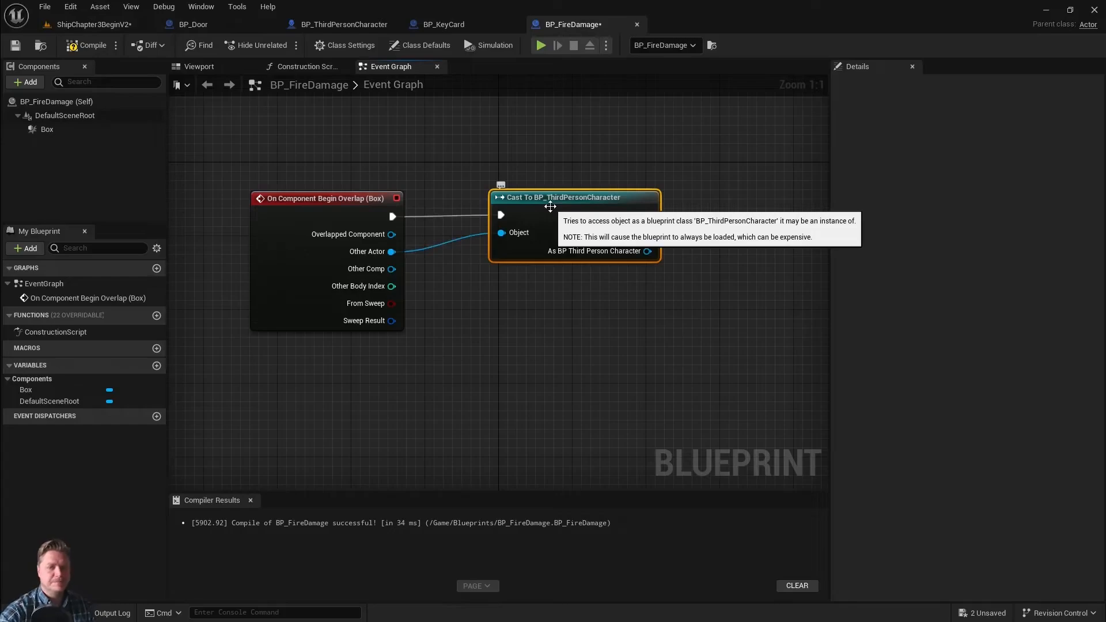
Step: Add a Set In Fire? node from the cast character, connect it to the cast's success execution, and enable In Fire?
right_click_drag(550, 207, 508, 208)
left_click_drag(605, 253, 670, 249)
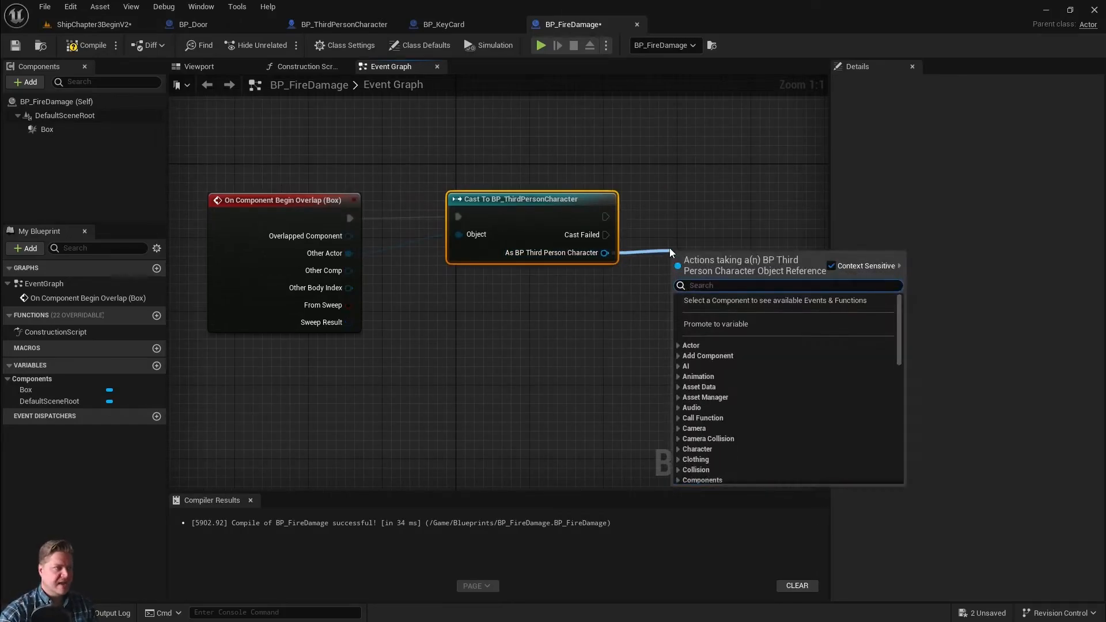
type("set inf")
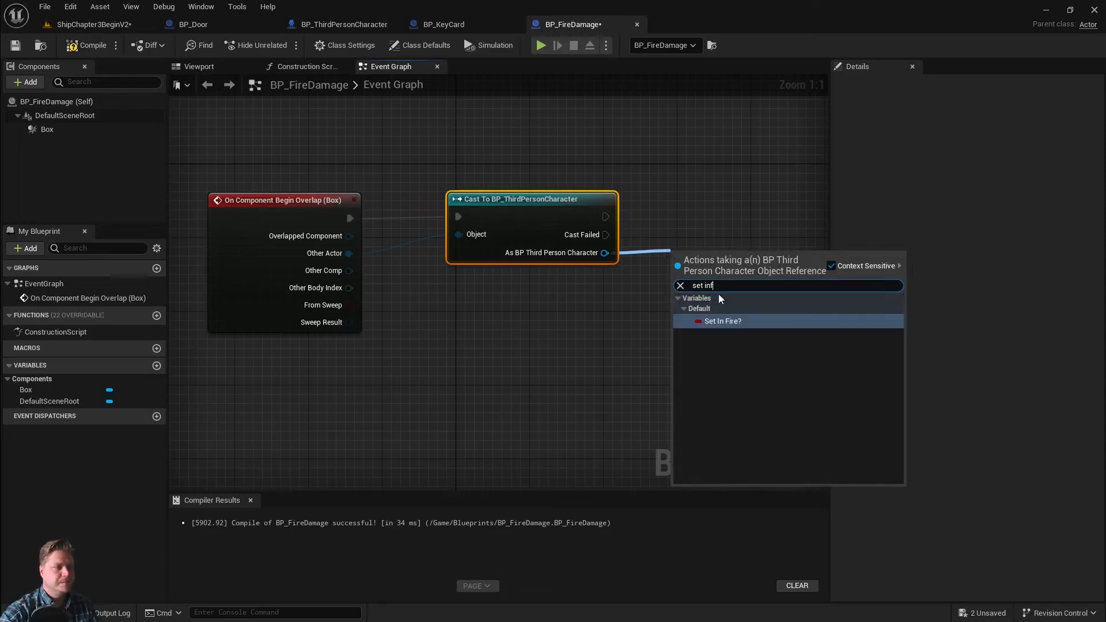
left_click(727, 321)
left_click_drag(720, 260, 729, 214)
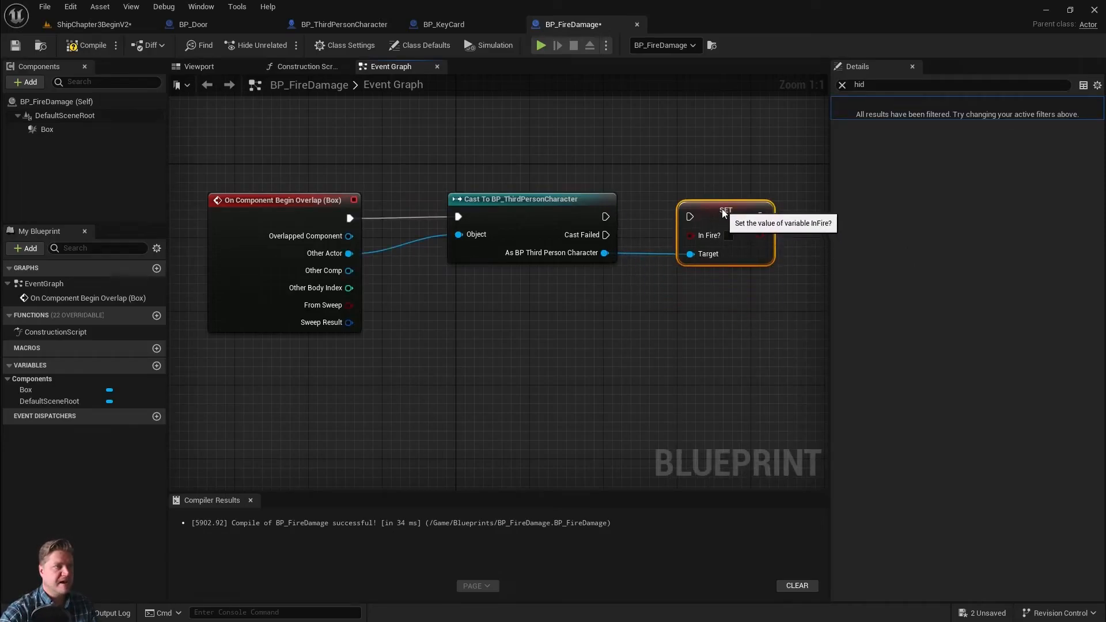
left_click_drag(606, 217, 616, 220)
left_click_drag(691, 217, 691, 218)
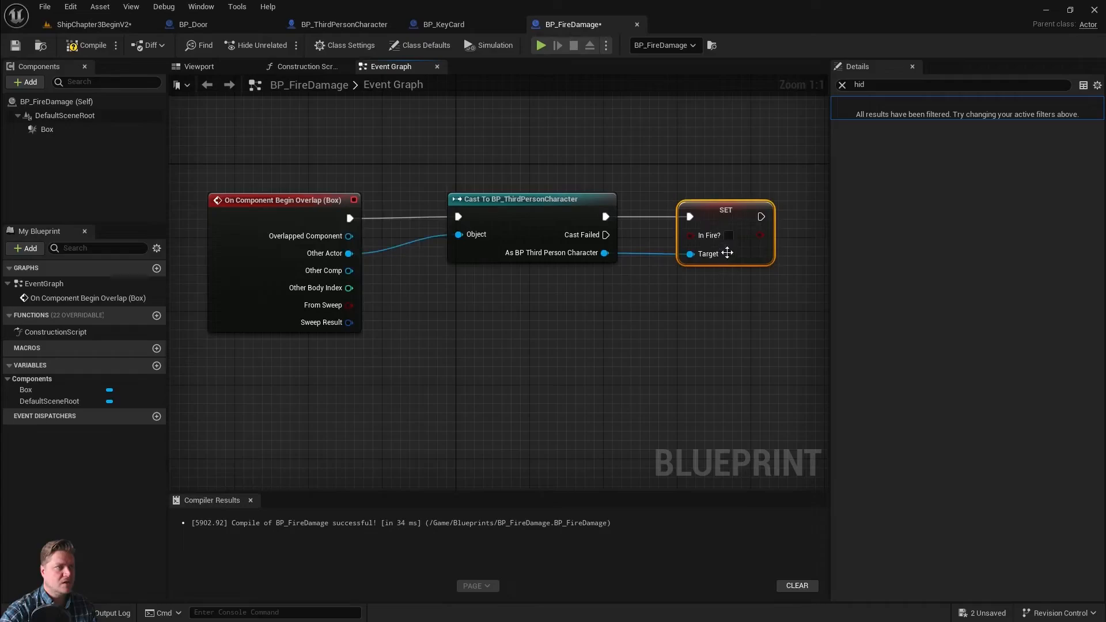
left_click(729, 235)
Step: Call Fire Damage on the cast character and run it after the Set In Fire? node
right_click_drag(702, 324, 633, 316)
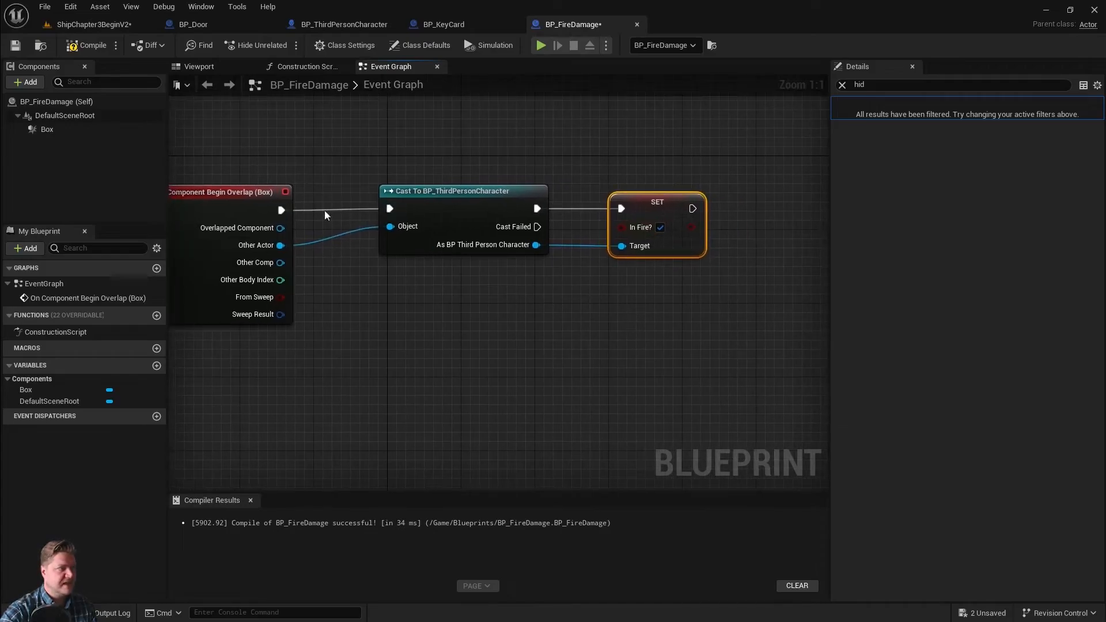
right_click_drag(703, 353, 504, 376)
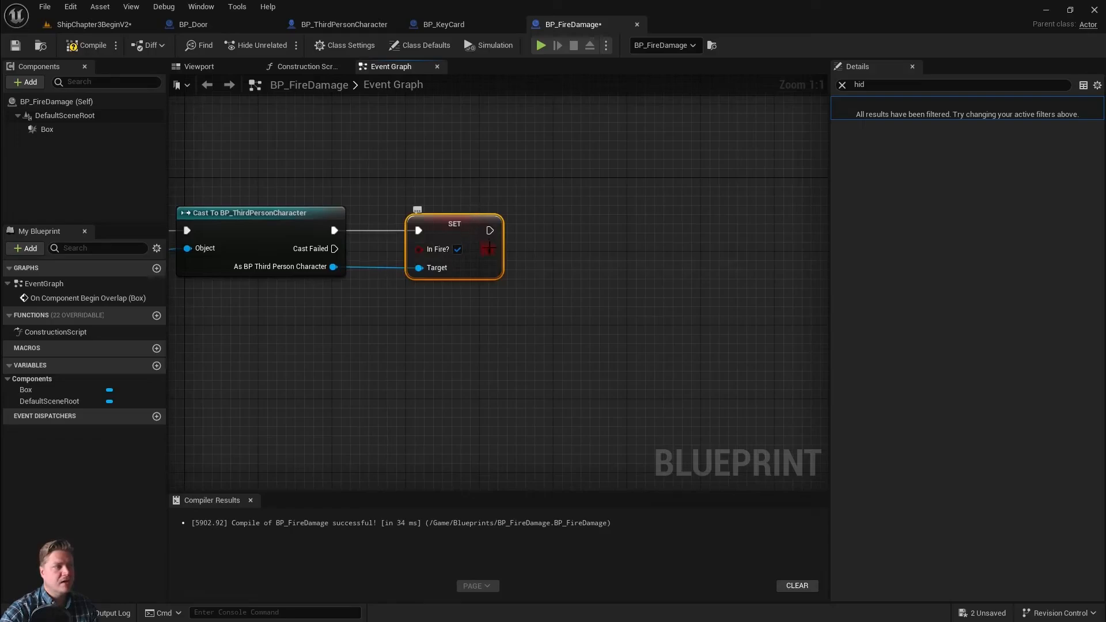
left_click_drag(334, 267, 517, 345)
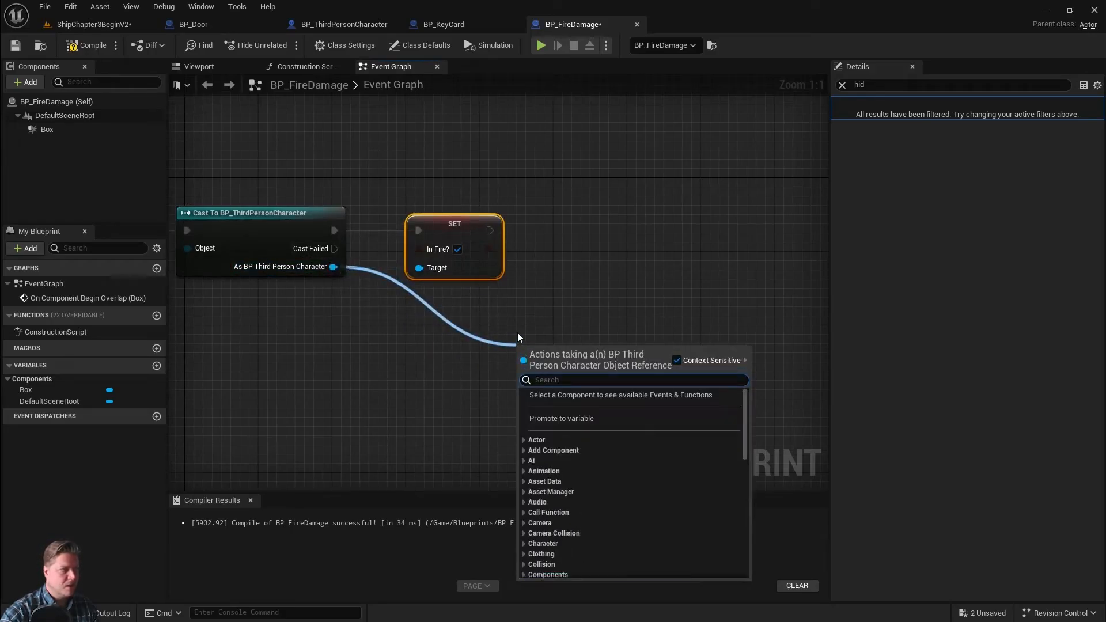
type("fire")
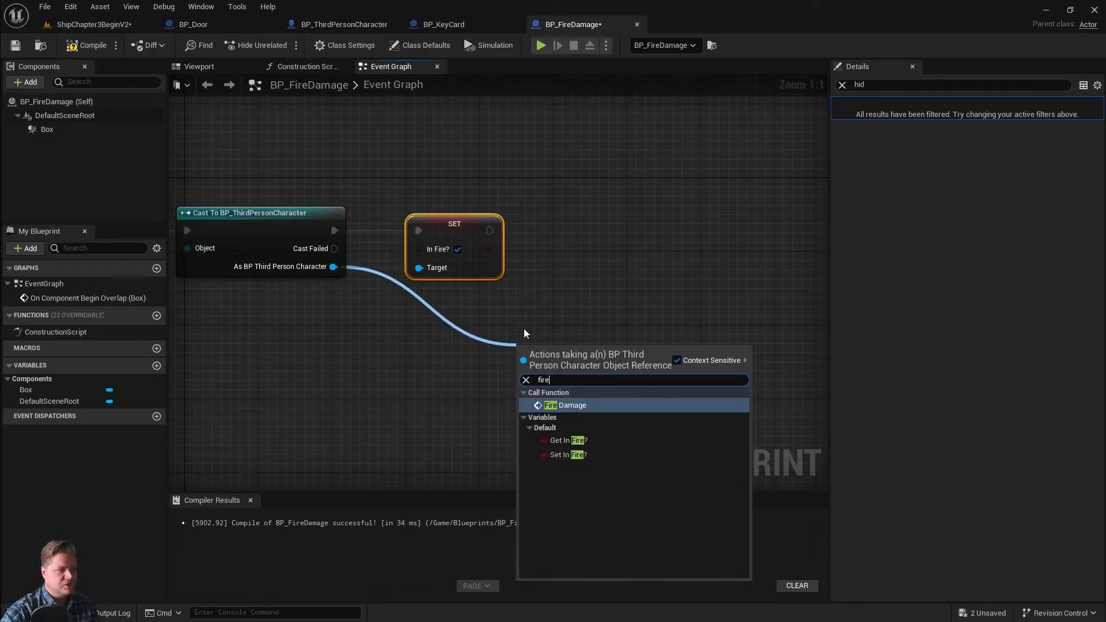
left_click(561, 406)
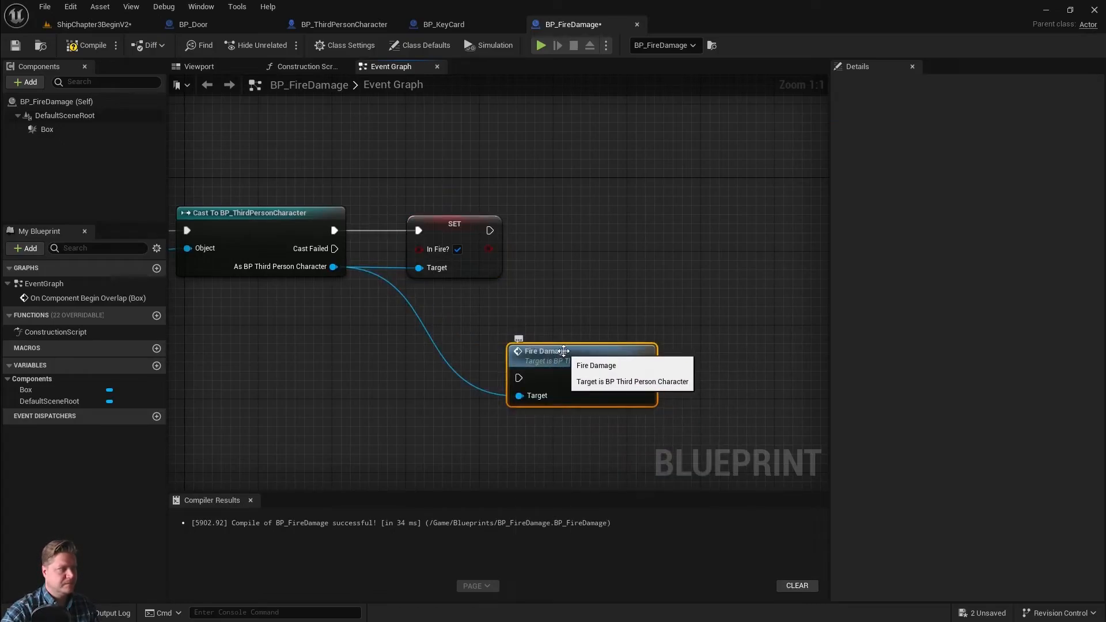
left_click_drag(563, 351, 669, 210)
left_click_drag(490, 230, 630, 232)
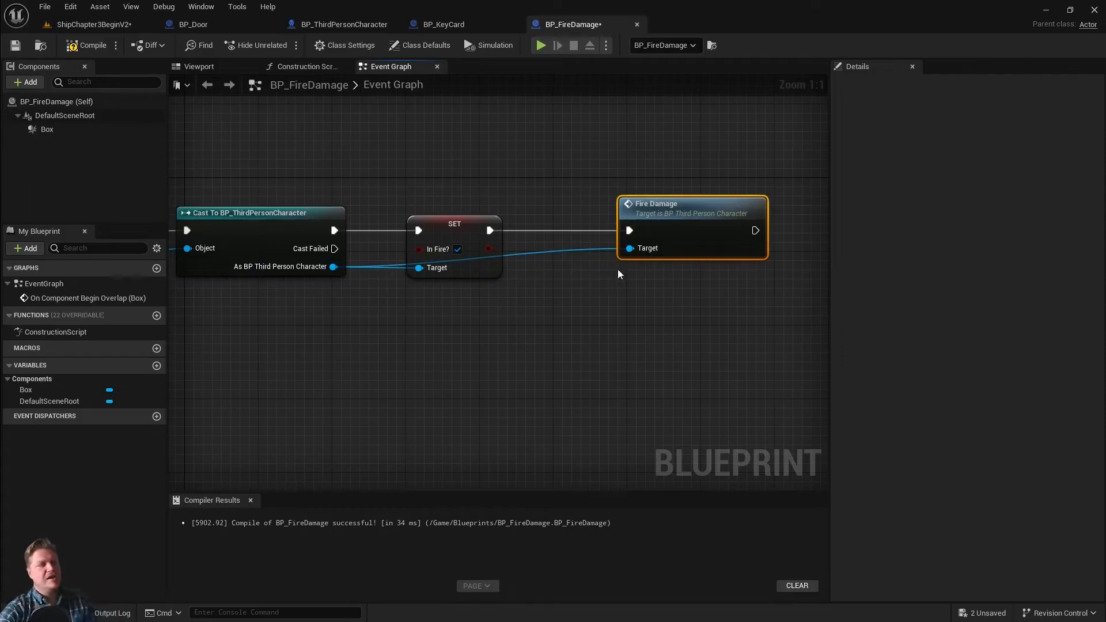
Step: Add two reroute points to the Fire Damage target wire so it runs neatly beneath the Set In Fire? node
double_click(569, 249)
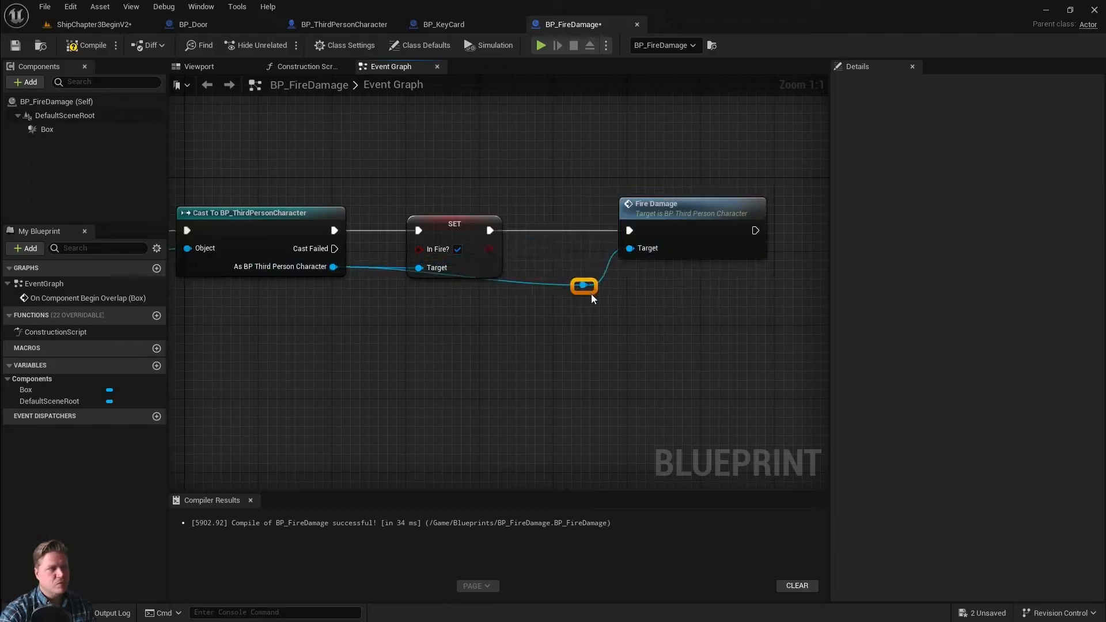
left_click_drag(592, 295, 597, 299)
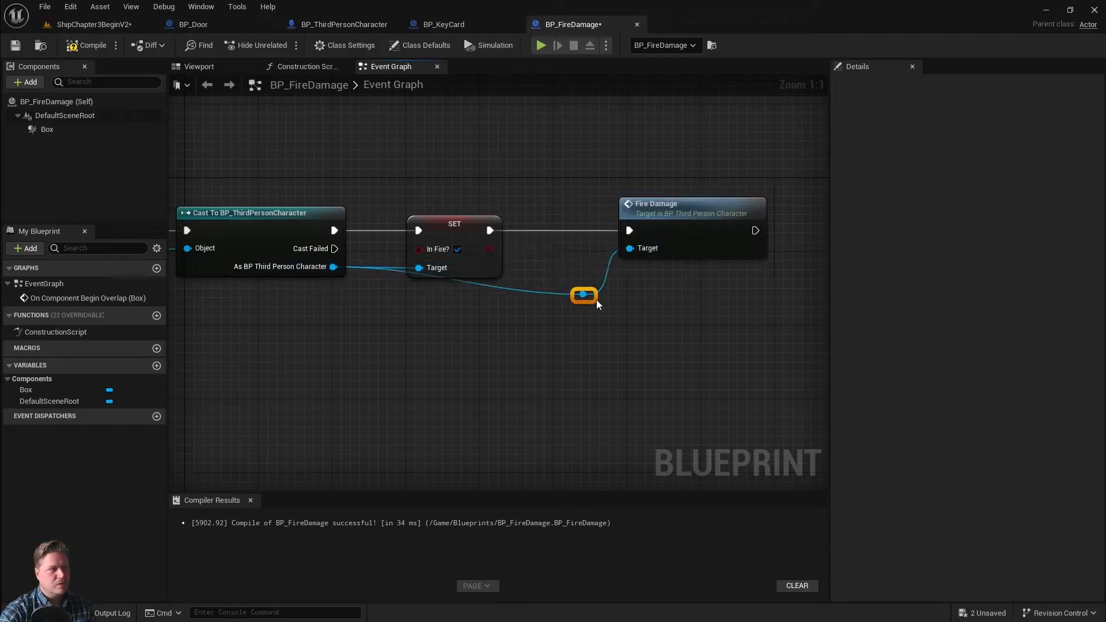
double_click(505, 289)
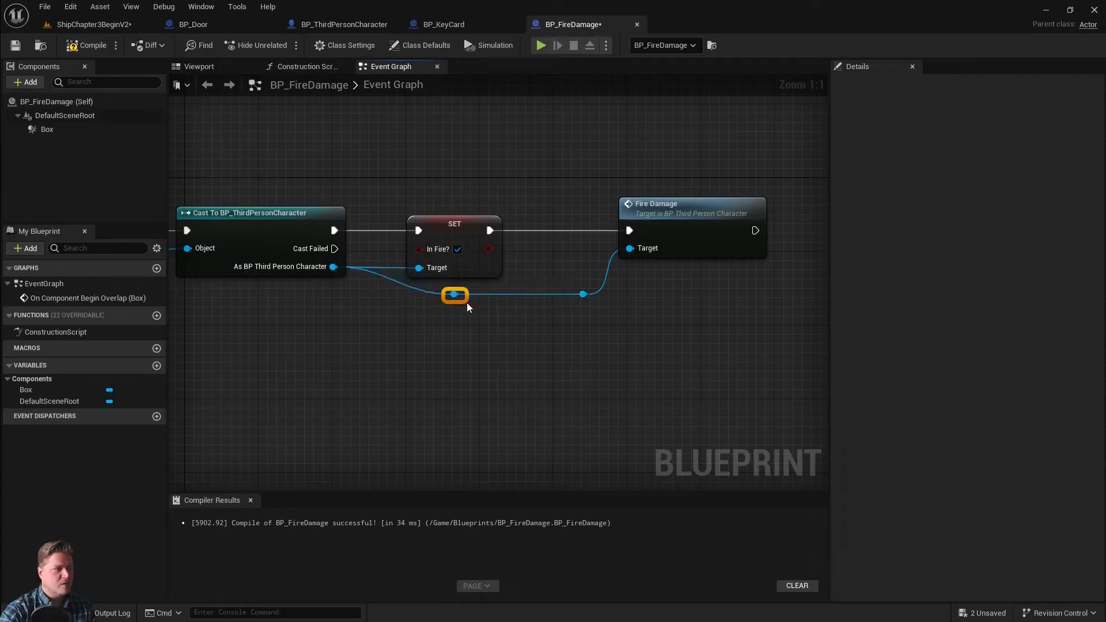
left_click_drag(413, 306, 404, 301)
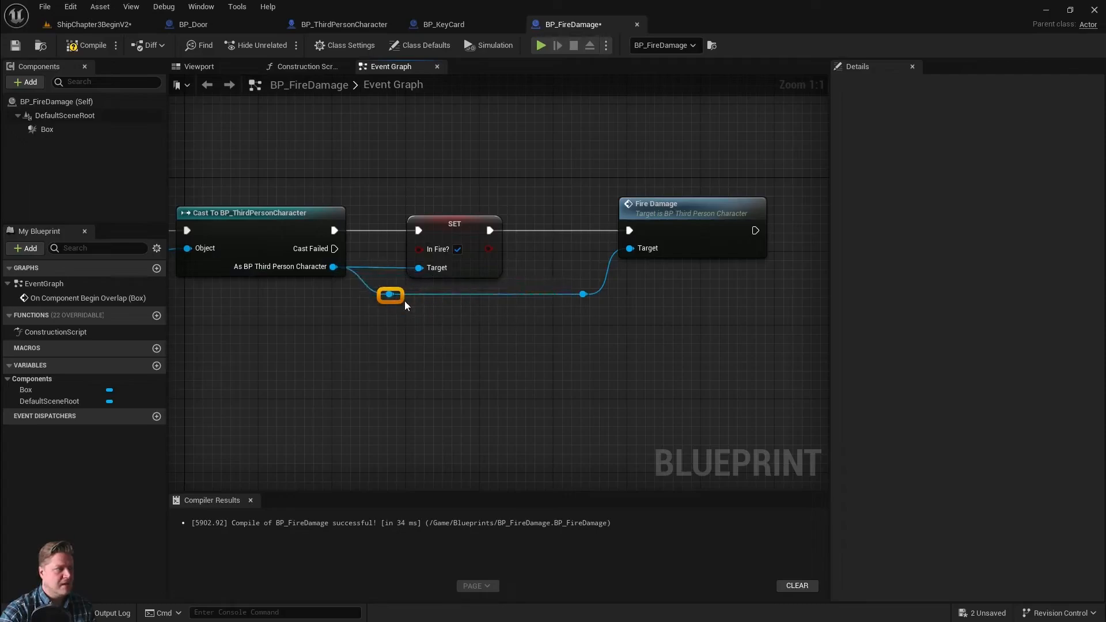
left_click(446, 310)
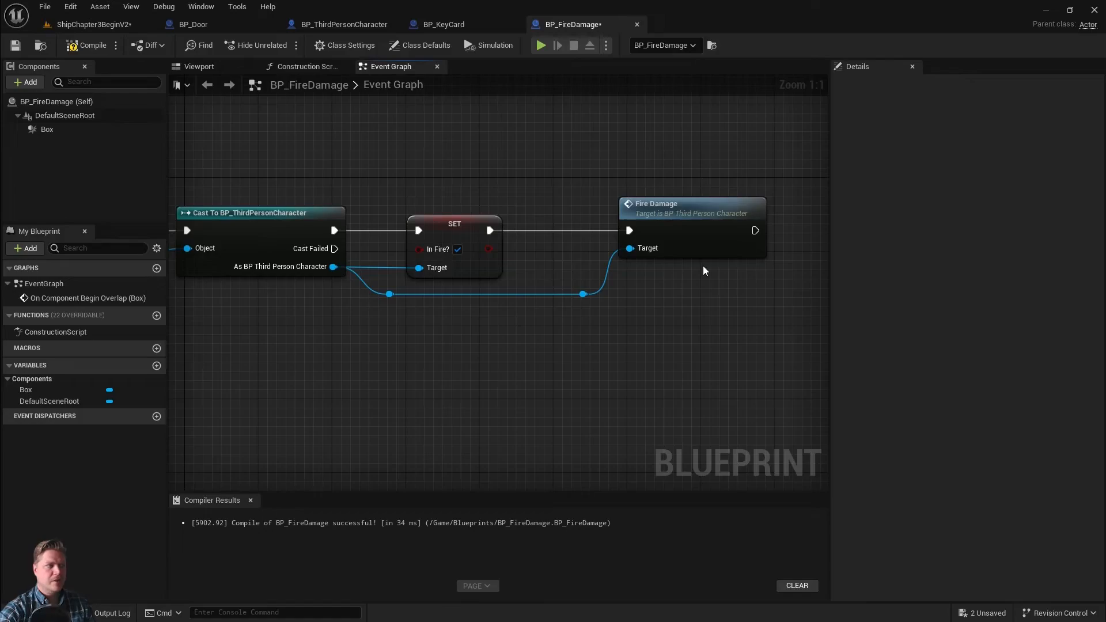
Step: Compile and save the BP_FireDamage blueprint
right_click_drag(267, 329, 439, 317)
scroll(449, 315, "down", 2)
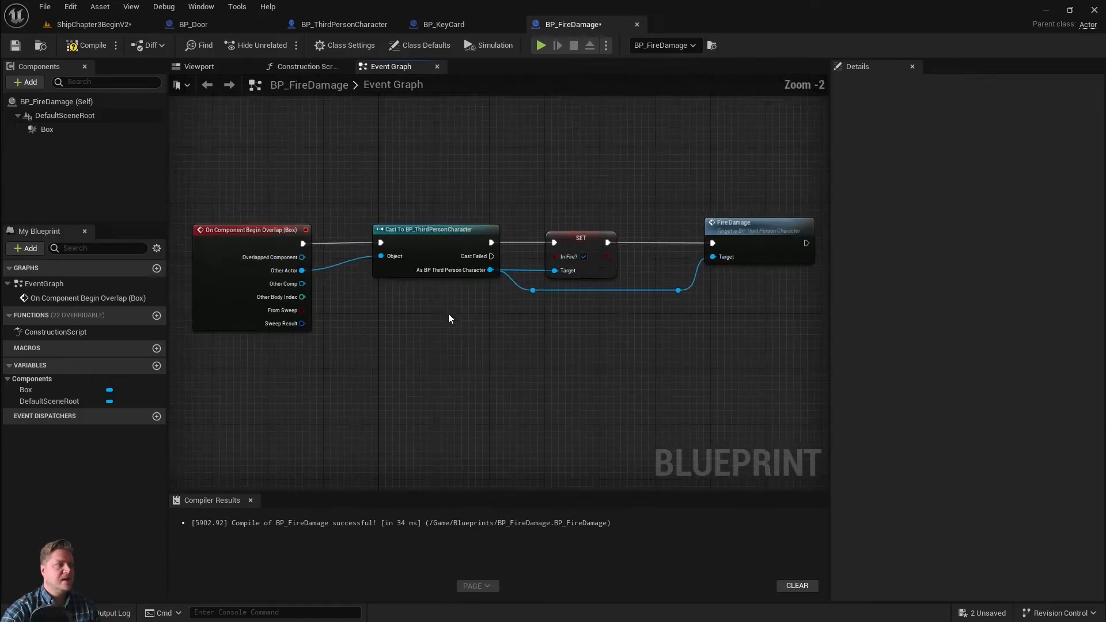
mouse_move(615, 369)
right_mouse_down()
mouse_move(583, 368)
mouse_move(617, 368)
right_mouse_up()
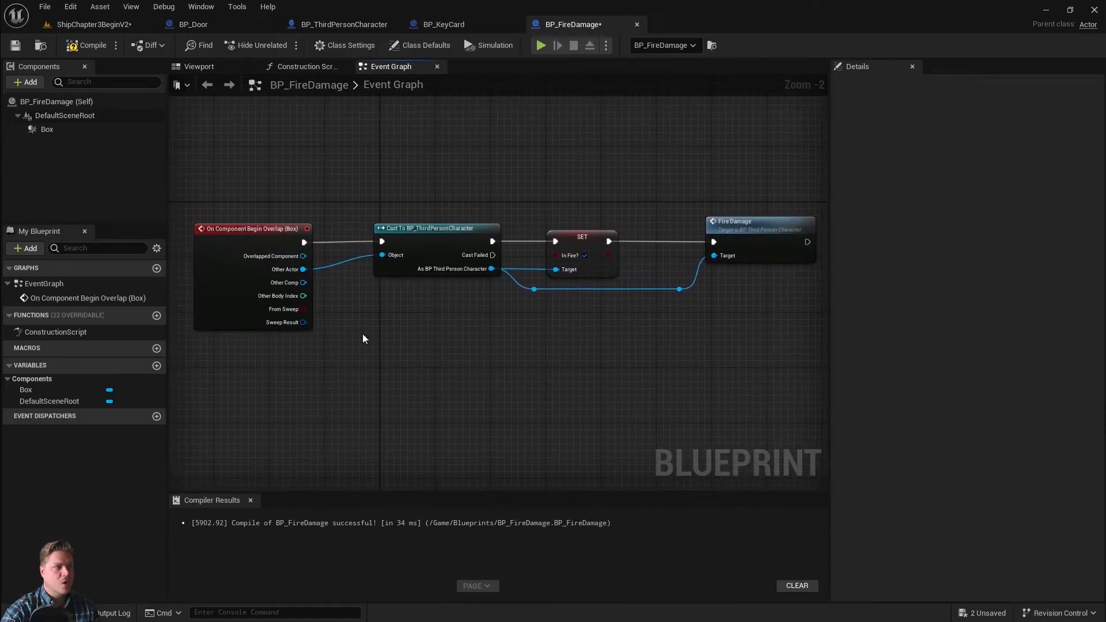
left_click(86, 45)
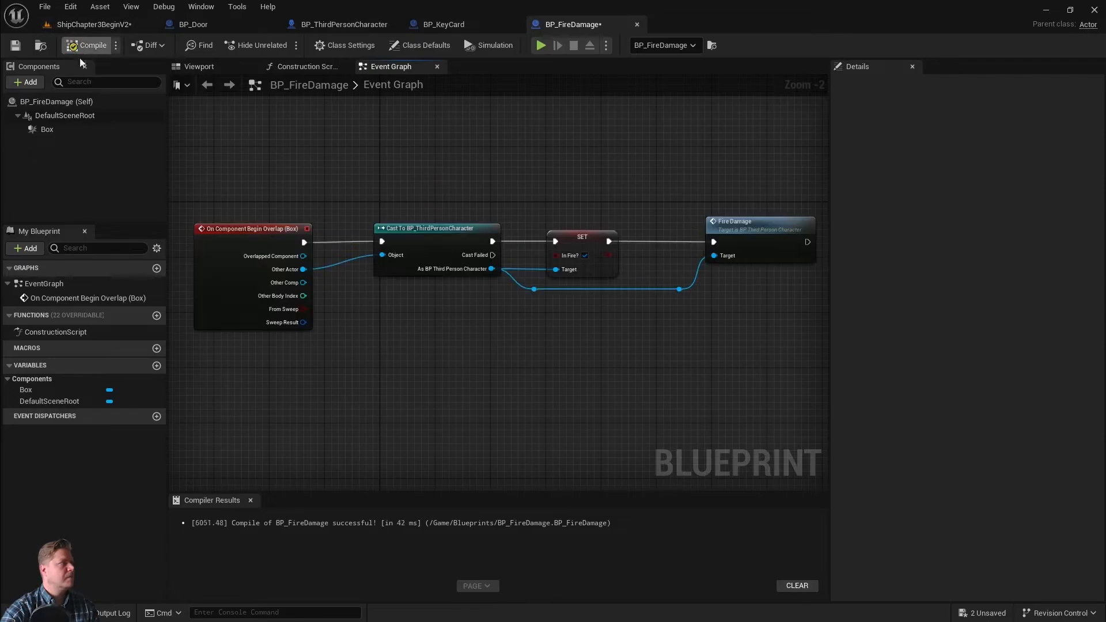
left_click(14, 46)
Step: Play-test ShipChapter3BeginV2 by moving the character in and out of the fire damage box, and end the session
left_click(92, 24)
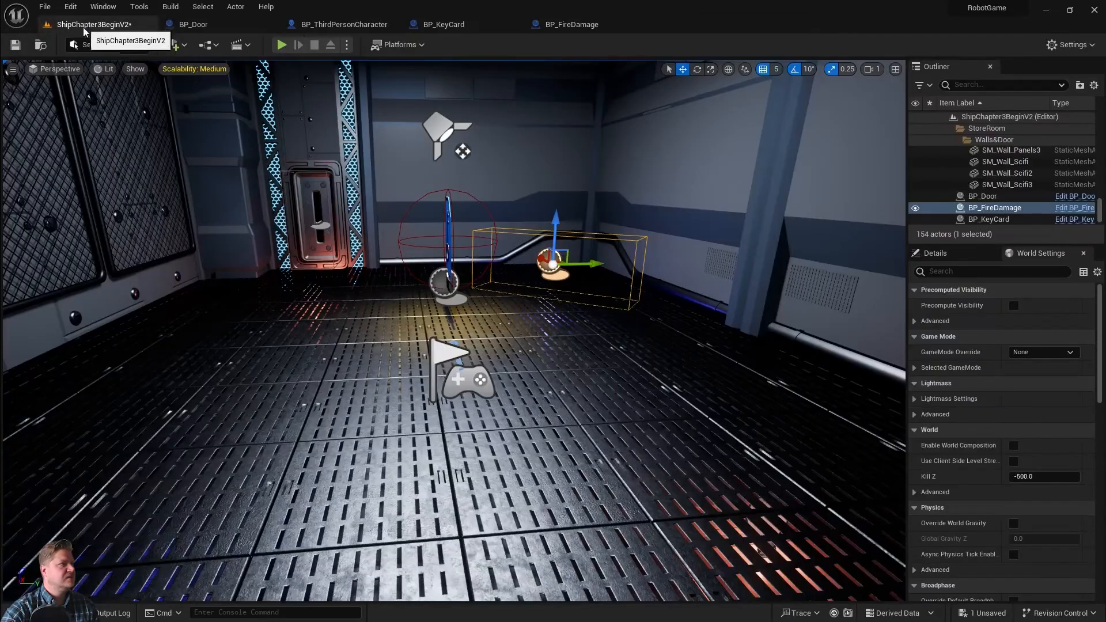
left_click(282, 45)
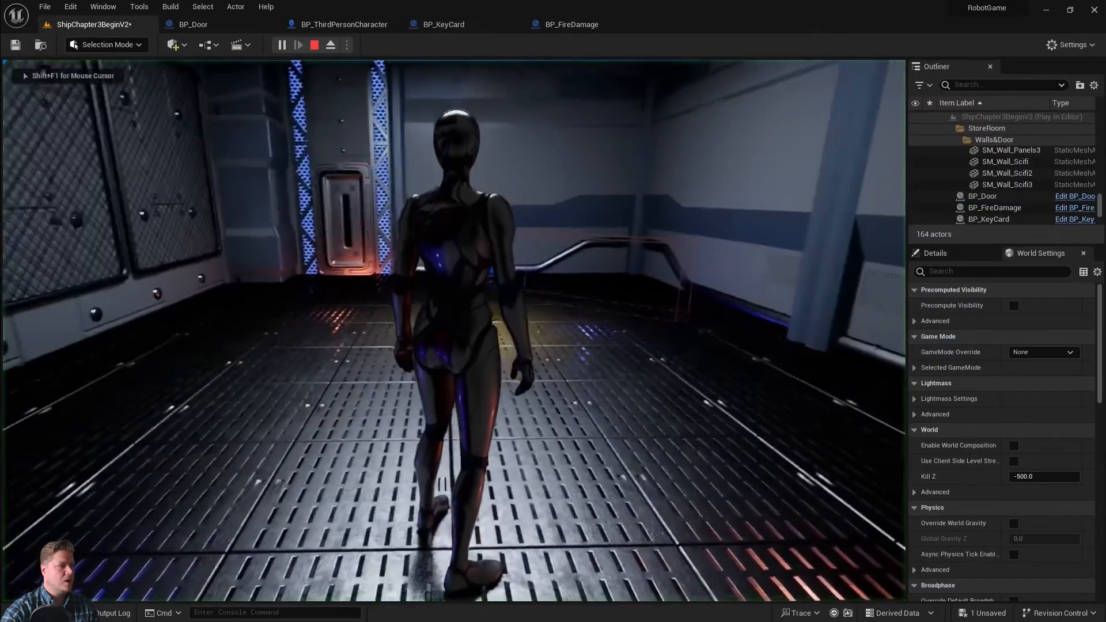
key("w")
key("w")
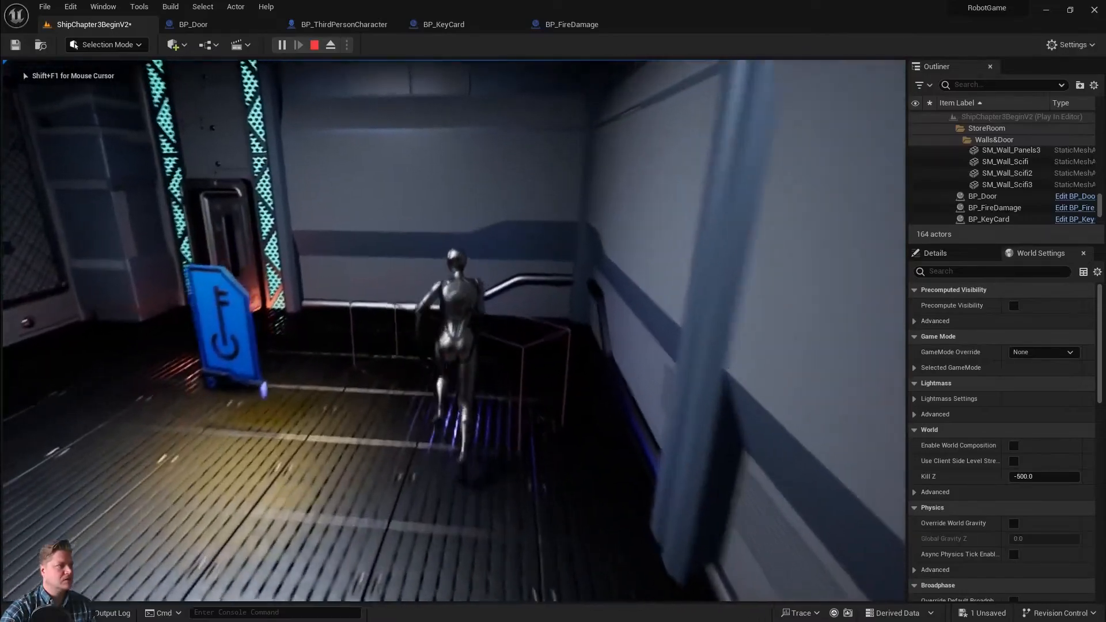
key("w")
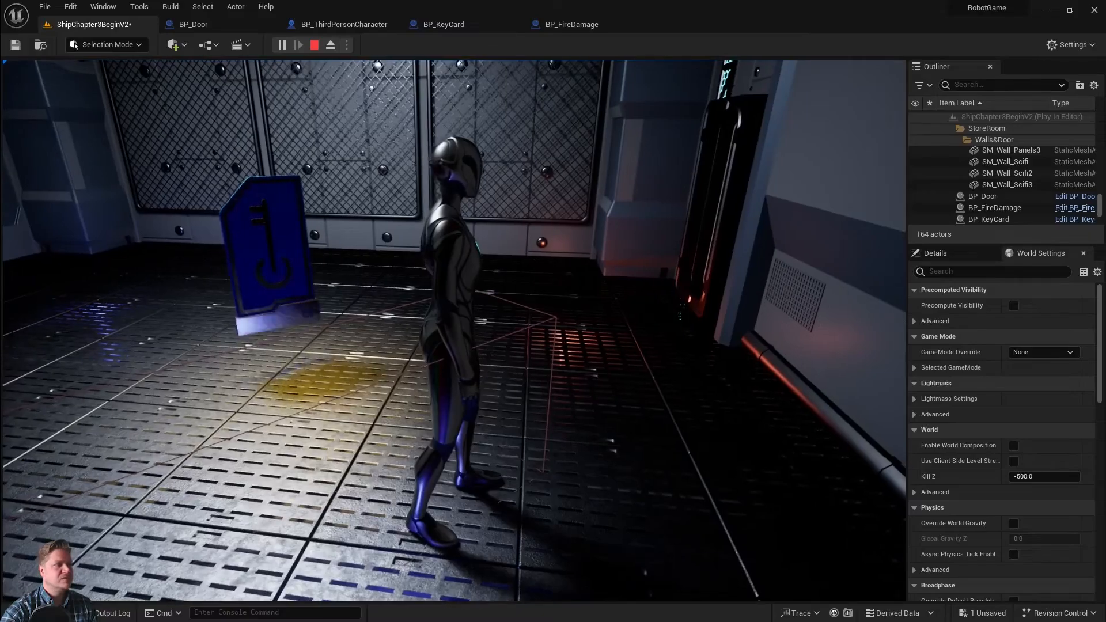
key("a")
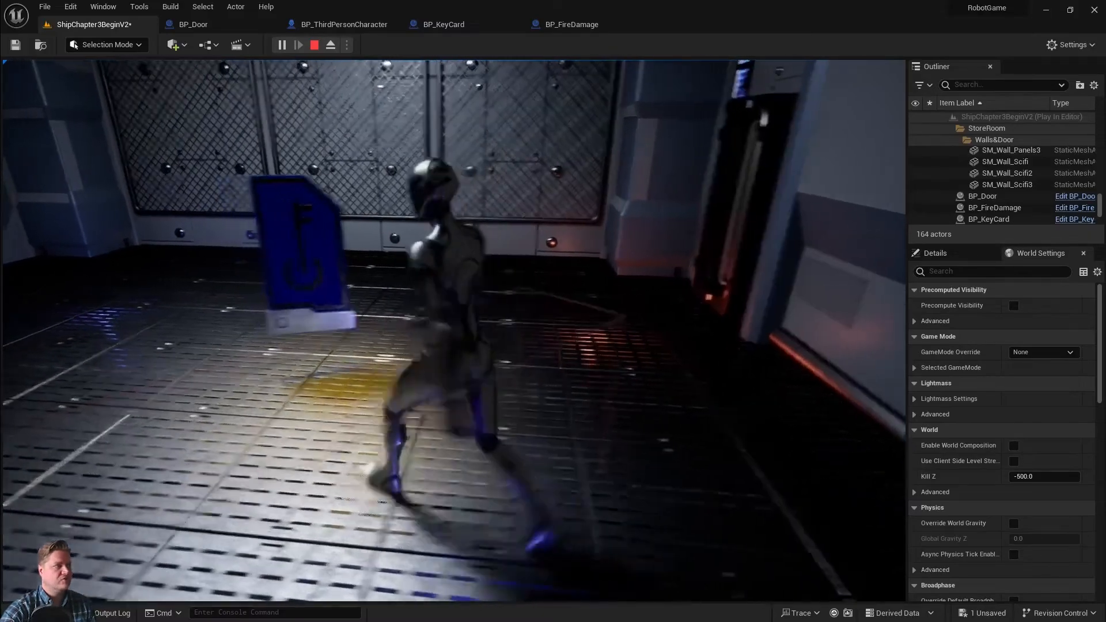
key("s")
key("d")
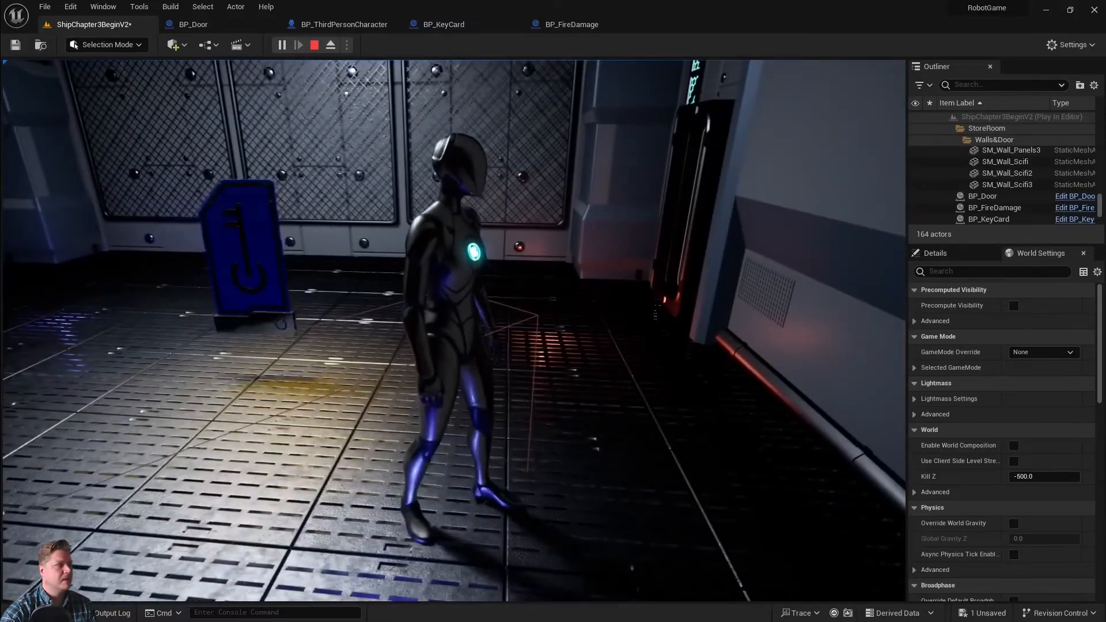
key("a")
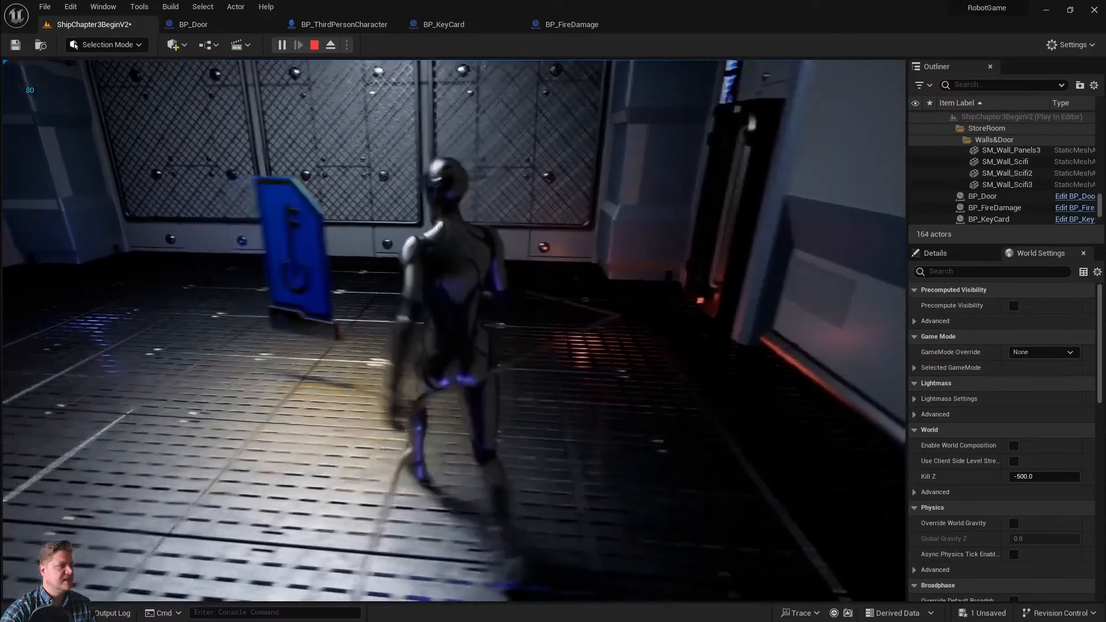
key("d")
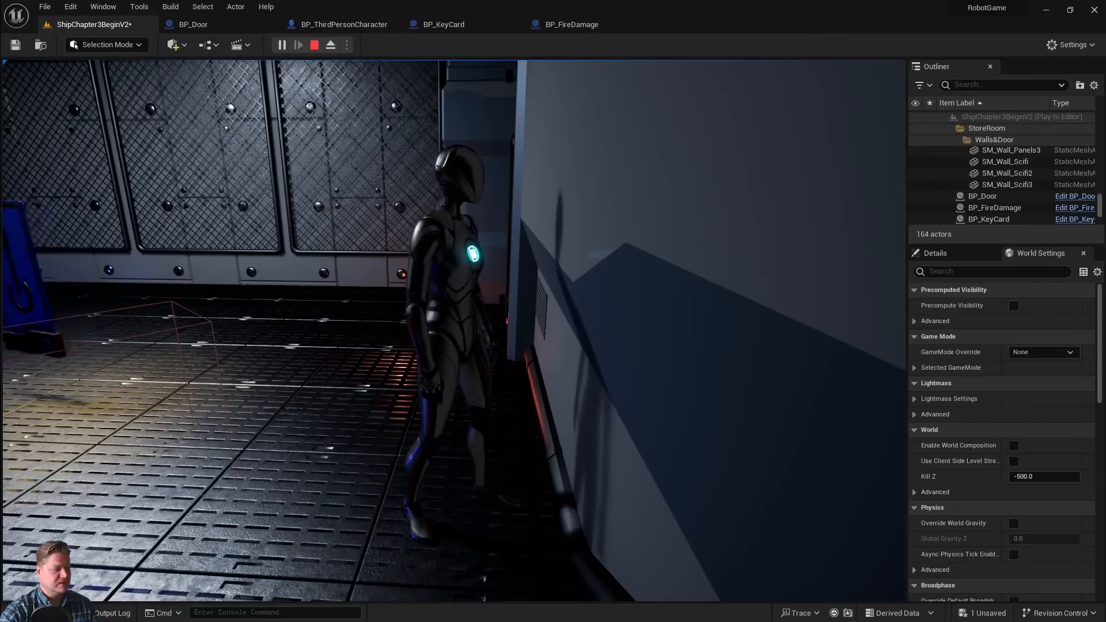
key("Escape")
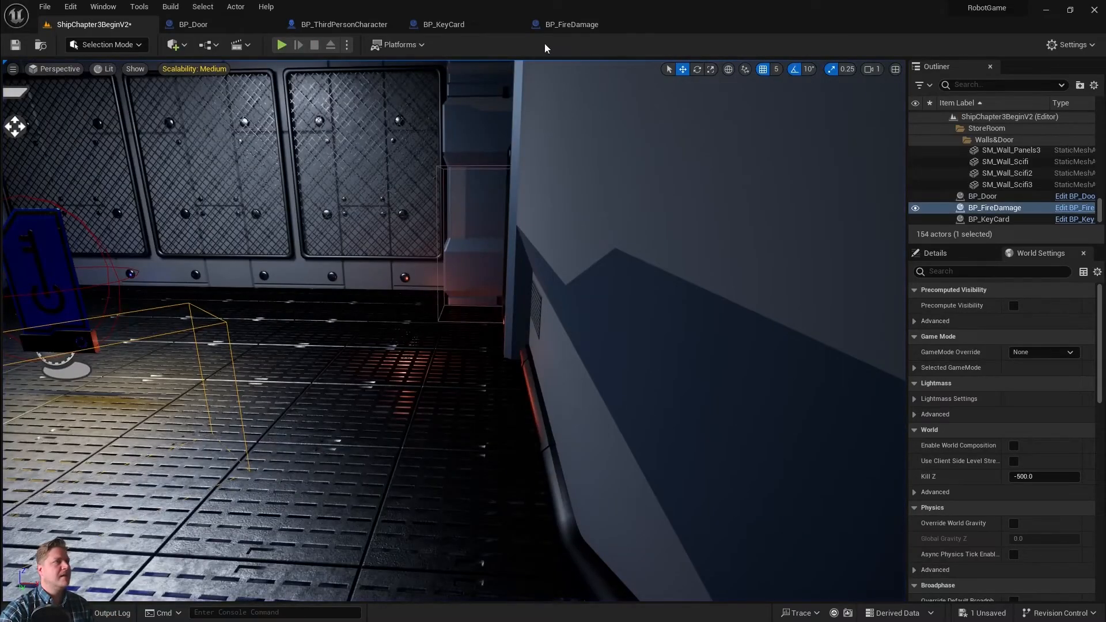
Step: Add an On Component End Overlap event for the Box component below the begin-overlap chain in BP_FireDamage
left_click(571, 24)
scroll(449, 369, "down", 1)
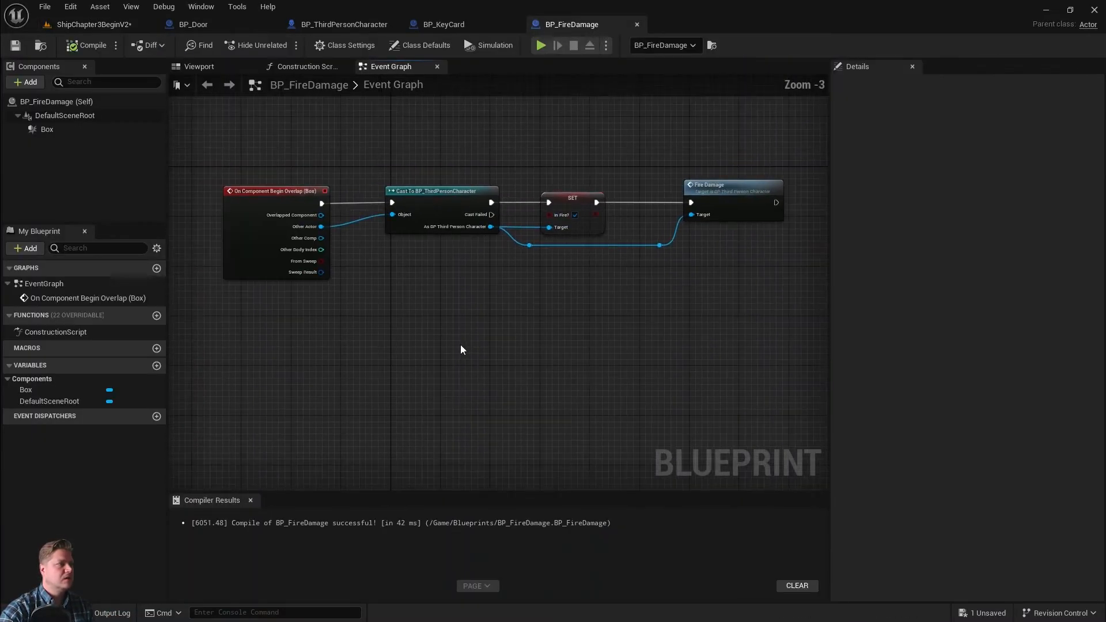
right_click_drag(461, 346, 478, 355)
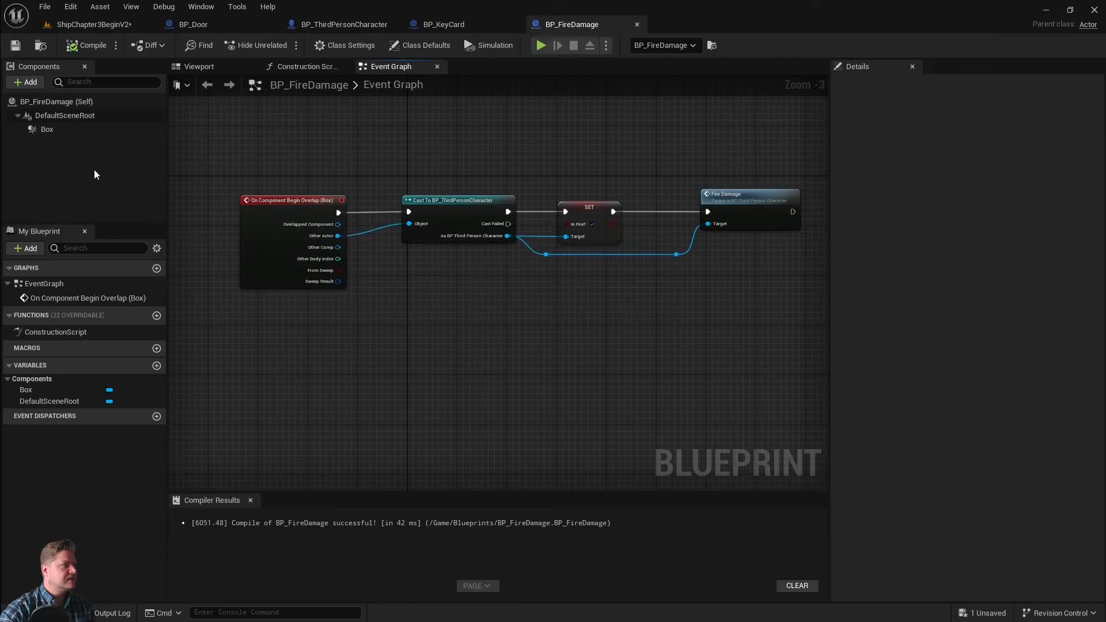
left_click(44, 130)
right_click(240, 313)
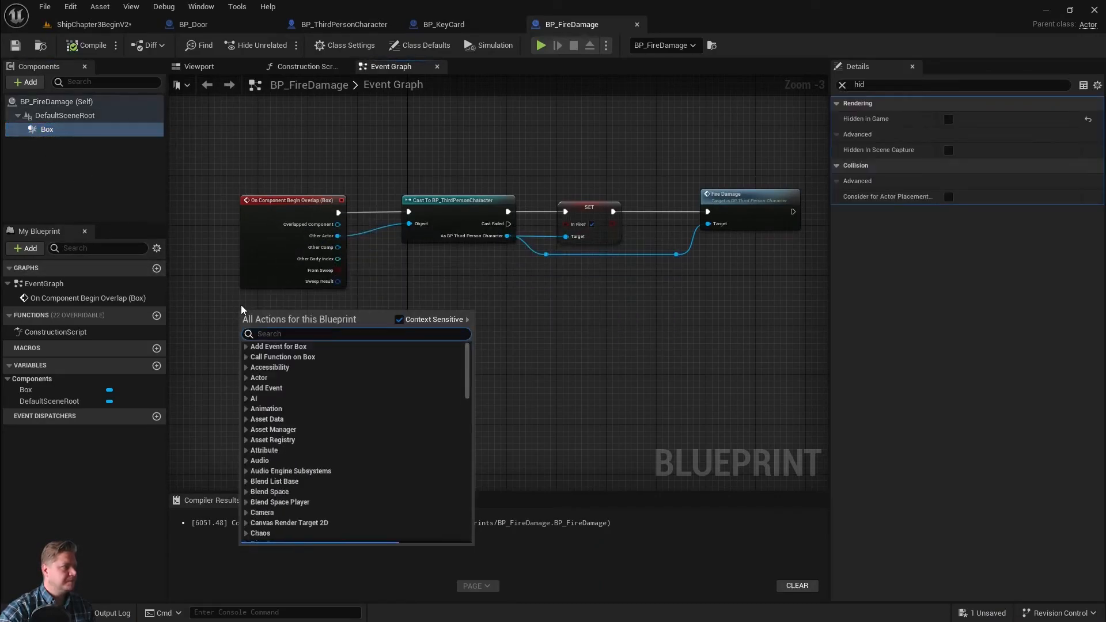
type("oncom")
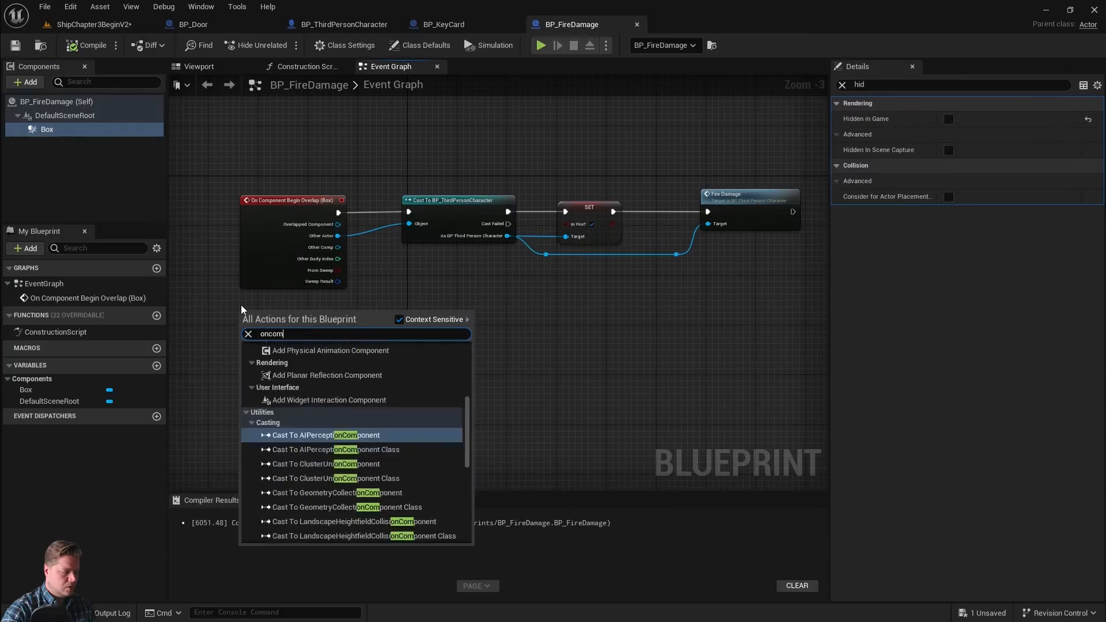
type("ponentend")
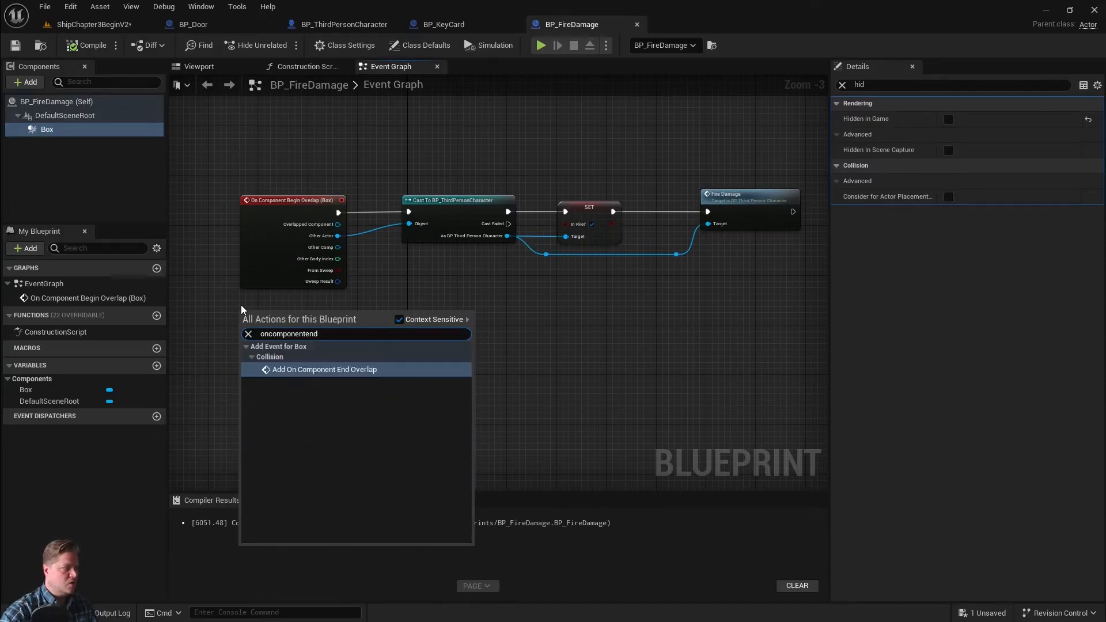
left_click(312, 370)
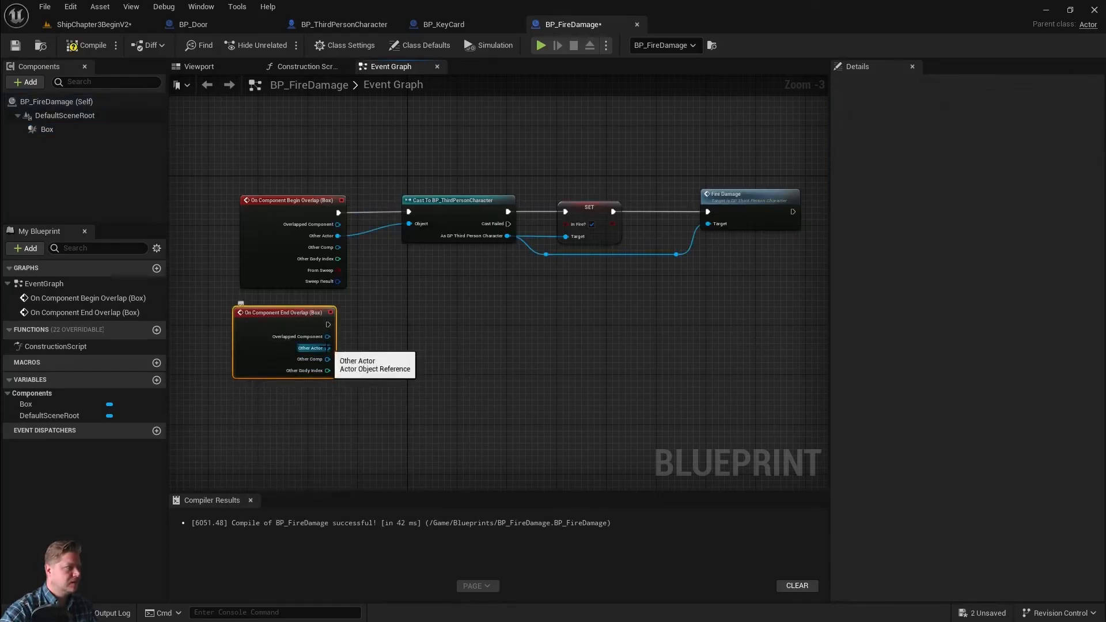
Step: Cast the end-overlap event's Other Actor to BP_ThirdPersonCharacter and align the cast node beside the event
left_click_drag(327, 349, 406, 332)
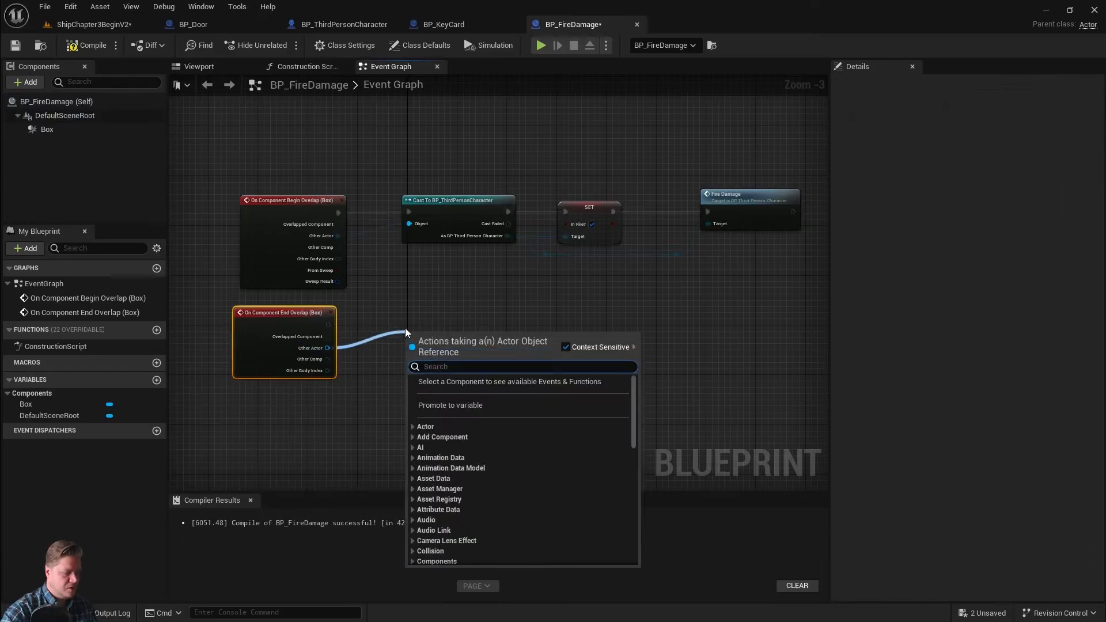
type("third")
left_click(496, 402)
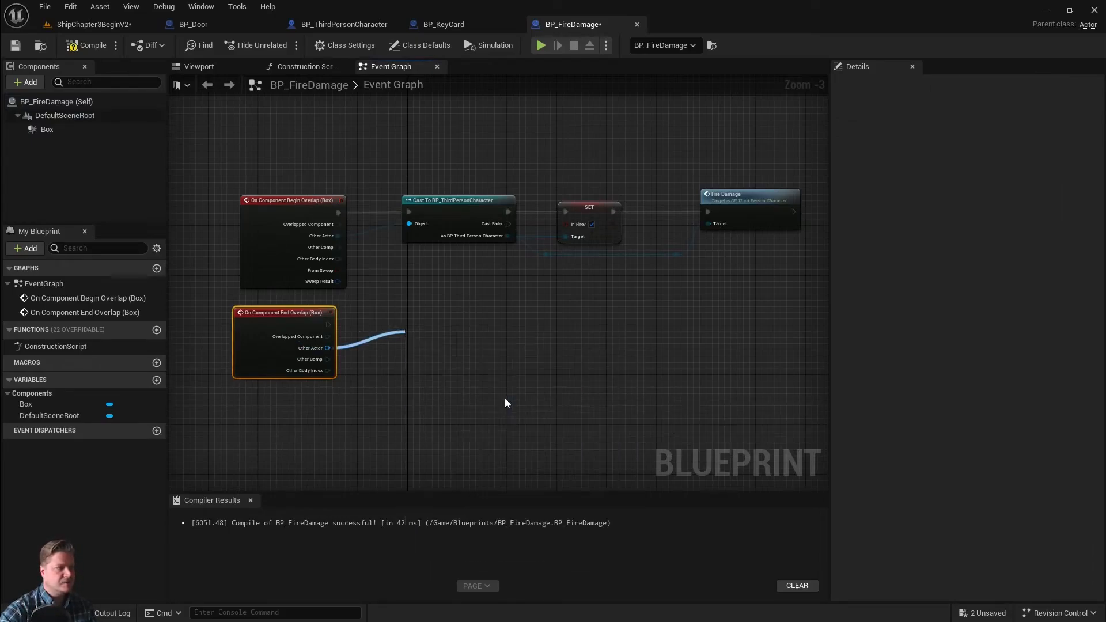
left_click_drag(452, 333, 440, 311)
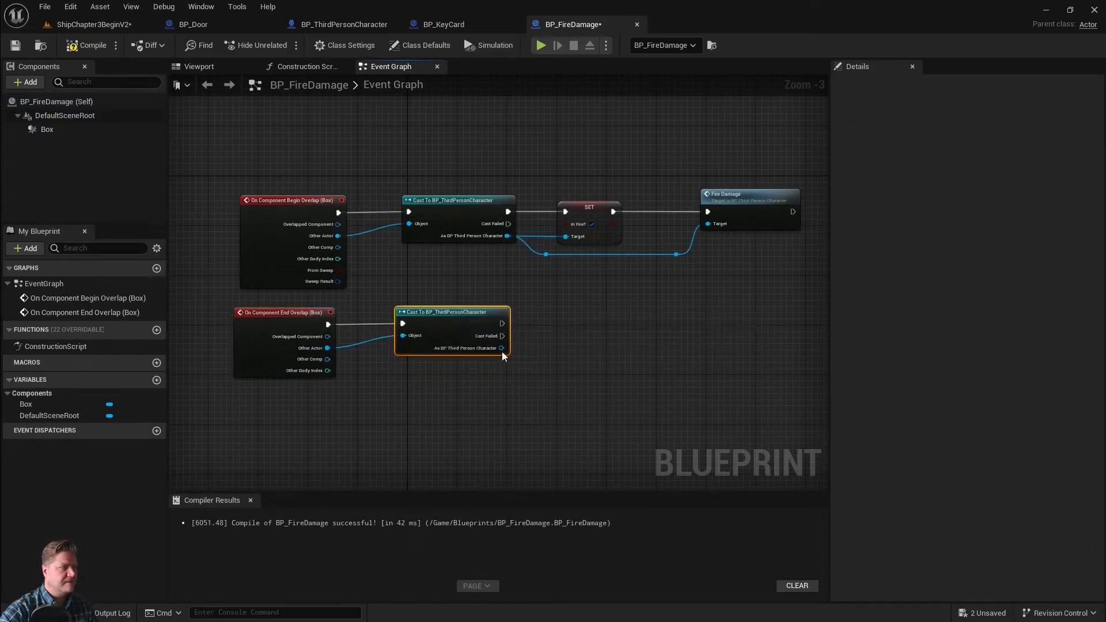
Step: Set In Fire? to false on the cast character after the end-overlap cast, and compile and save BP_FireDamage
left_click_drag(502, 348, 572, 324)
type("set")
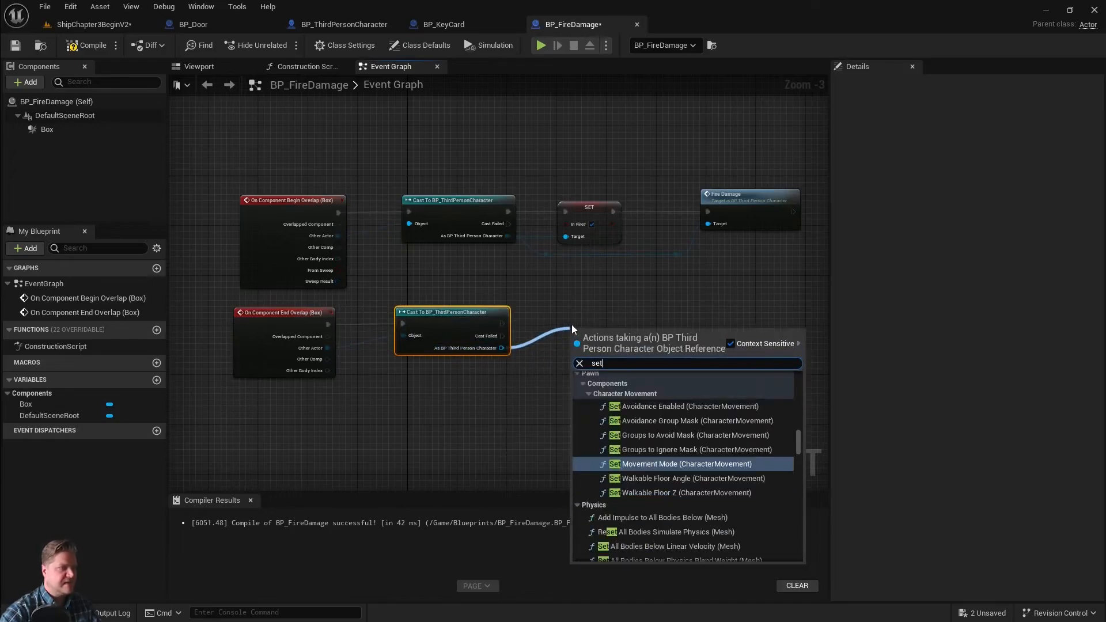
type(" in fire")
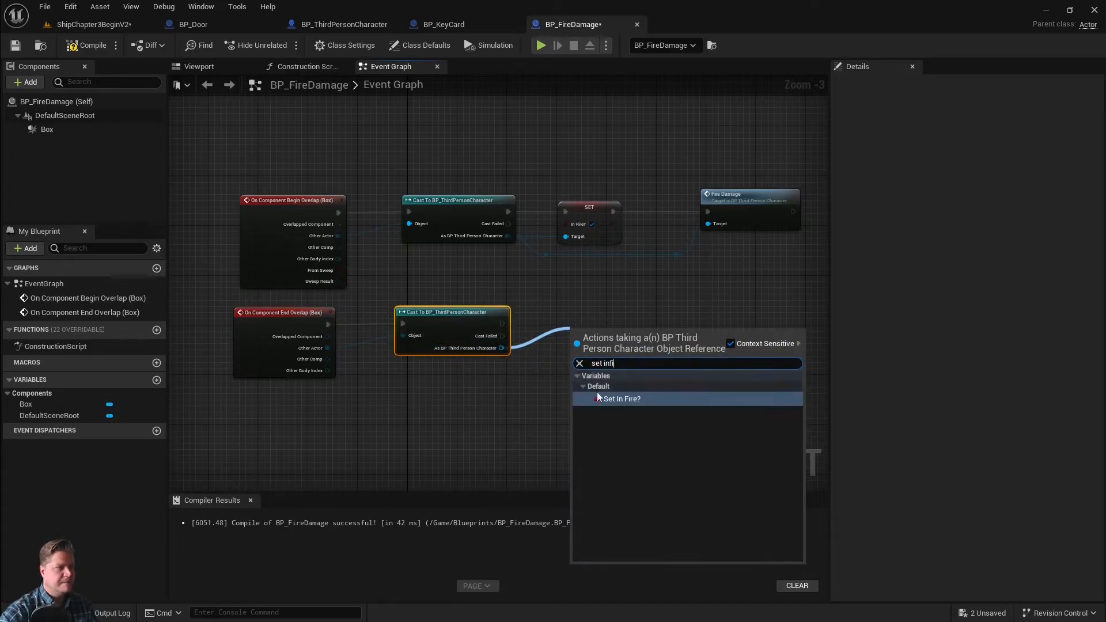
left_click(616, 396)
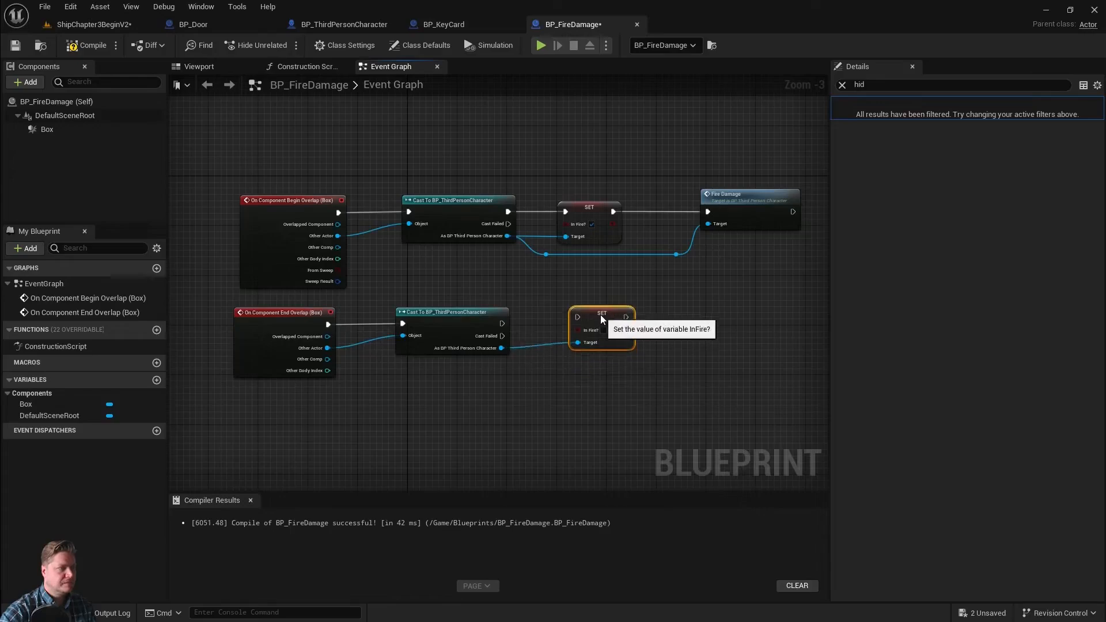
left_click_drag(503, 323, 578, 323)
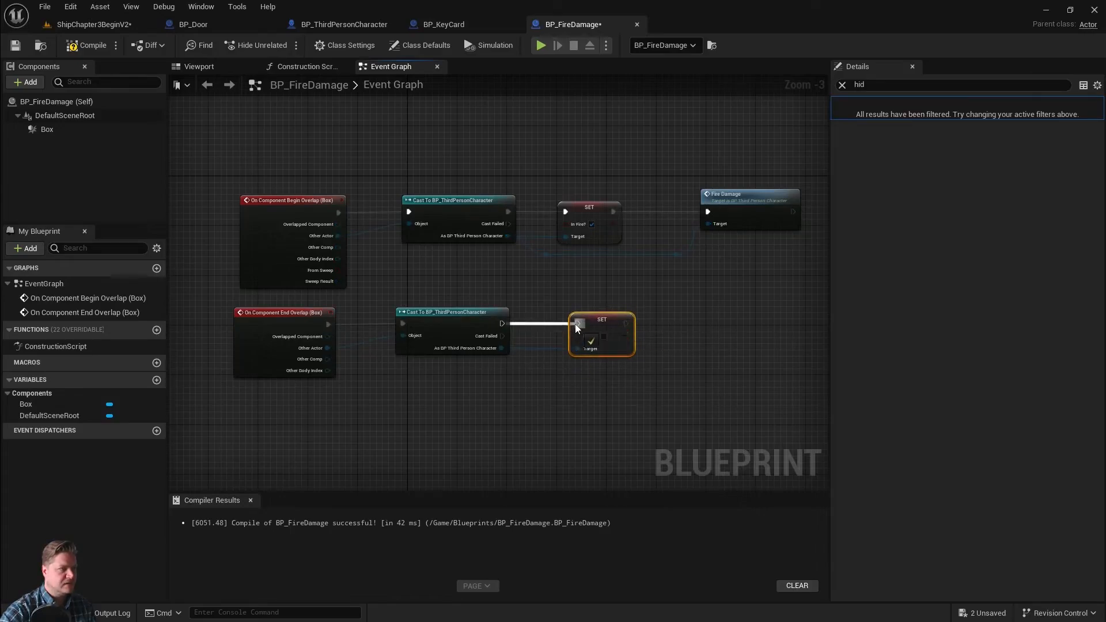
left_click(652, 332)
left_click(15, 45)
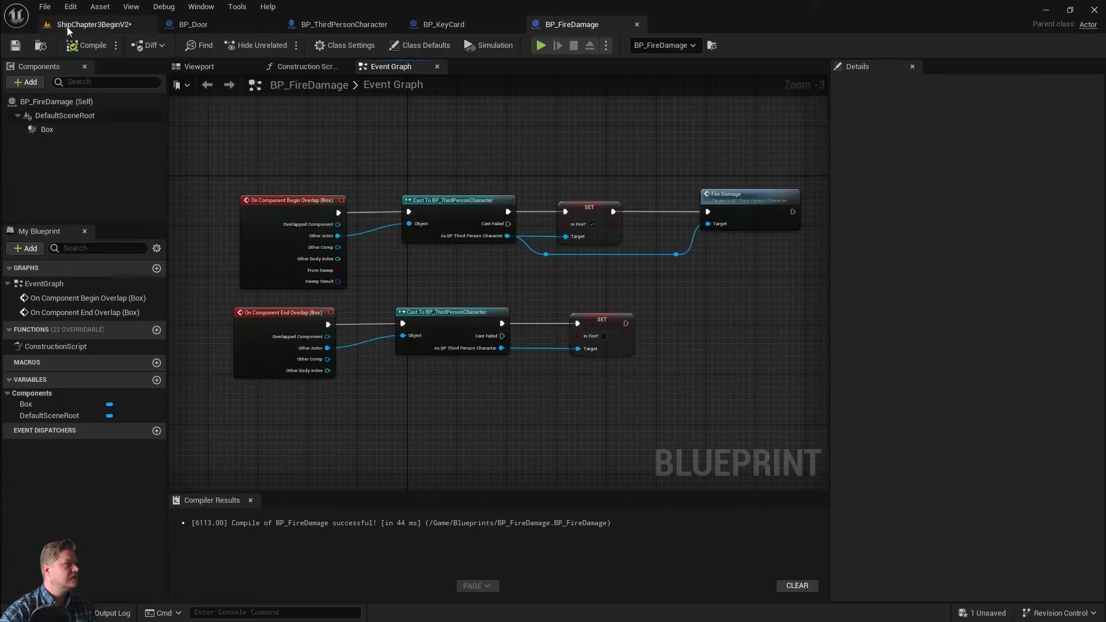
Step: Play-test ShipChapter3BeginV2 by walking the character into and out of the fire damage box, and end the session
left_click(94, 25)
left_click(282, 45)
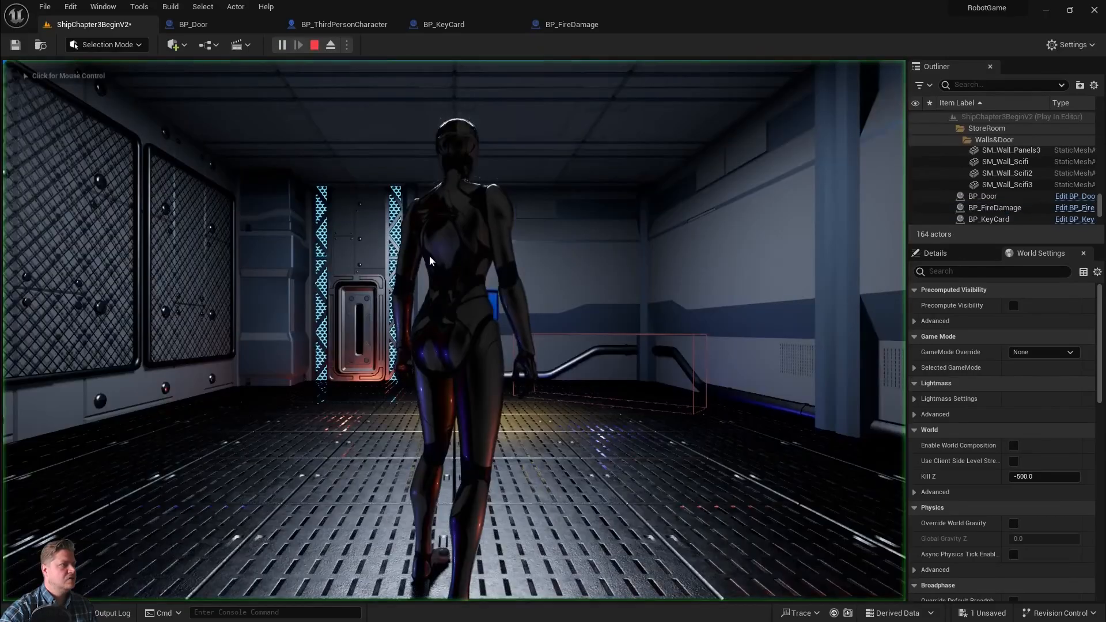
key("w")
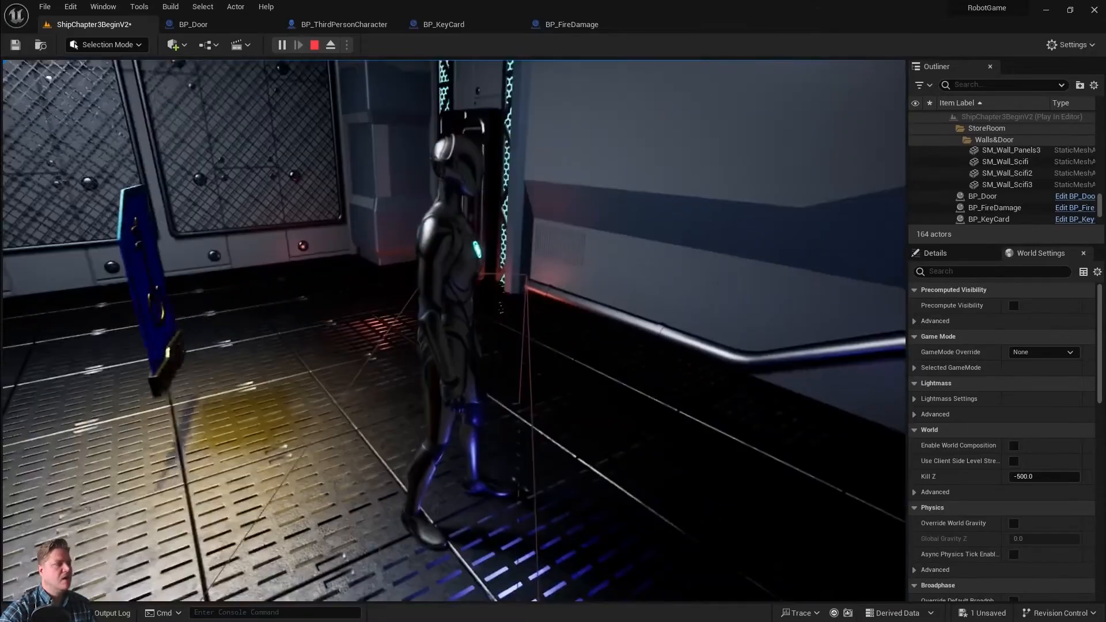
key("a")
key("d")
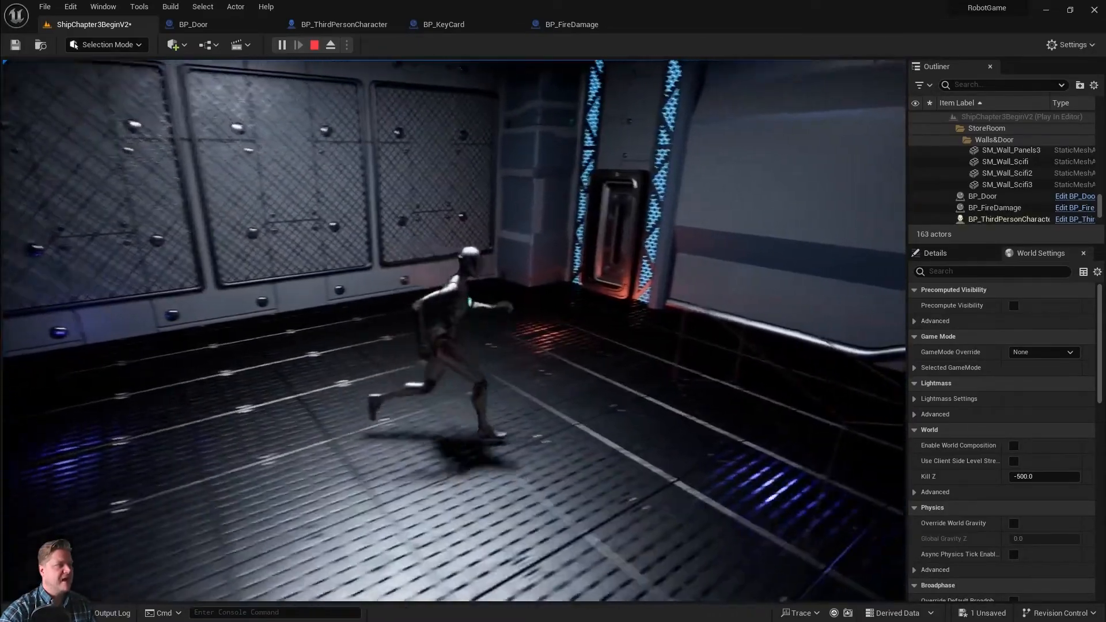
key("s")
key("w")
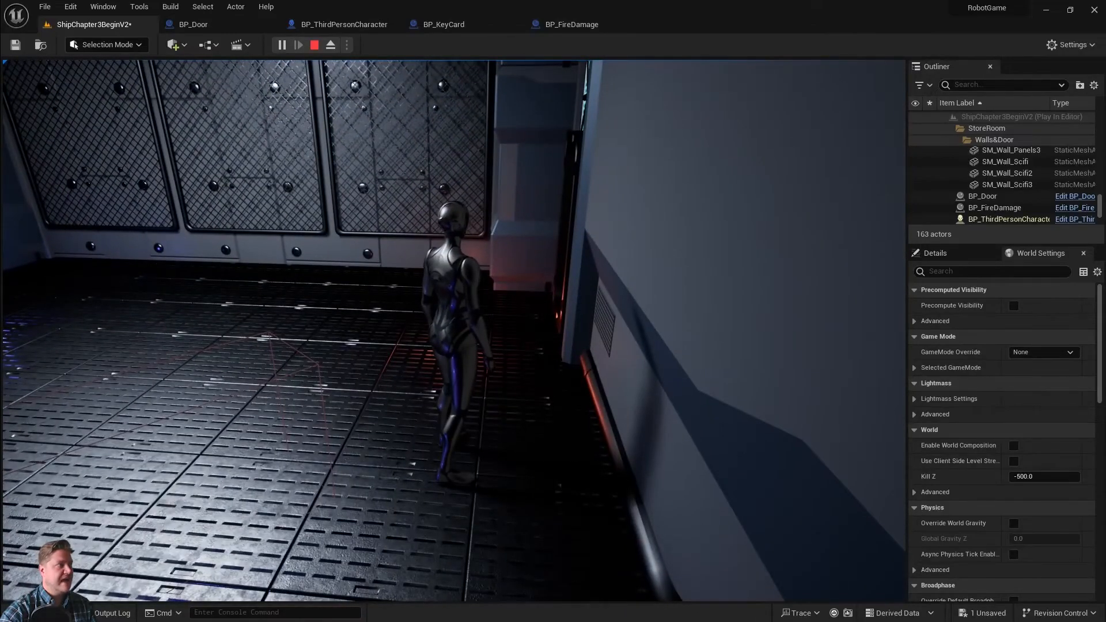
key("a")
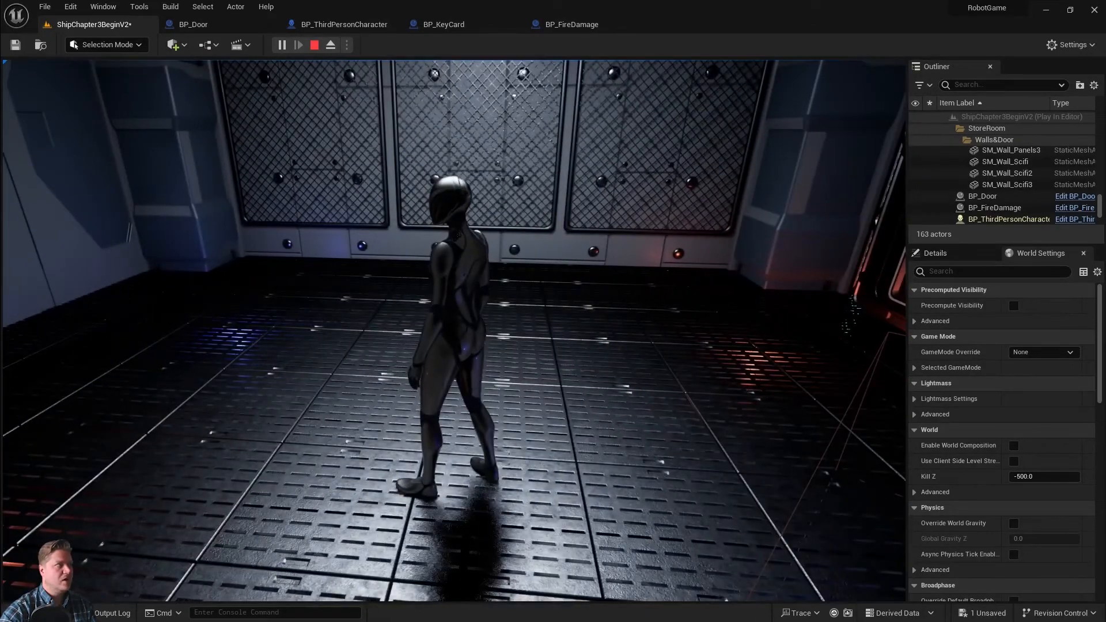
key("s")
key("d")
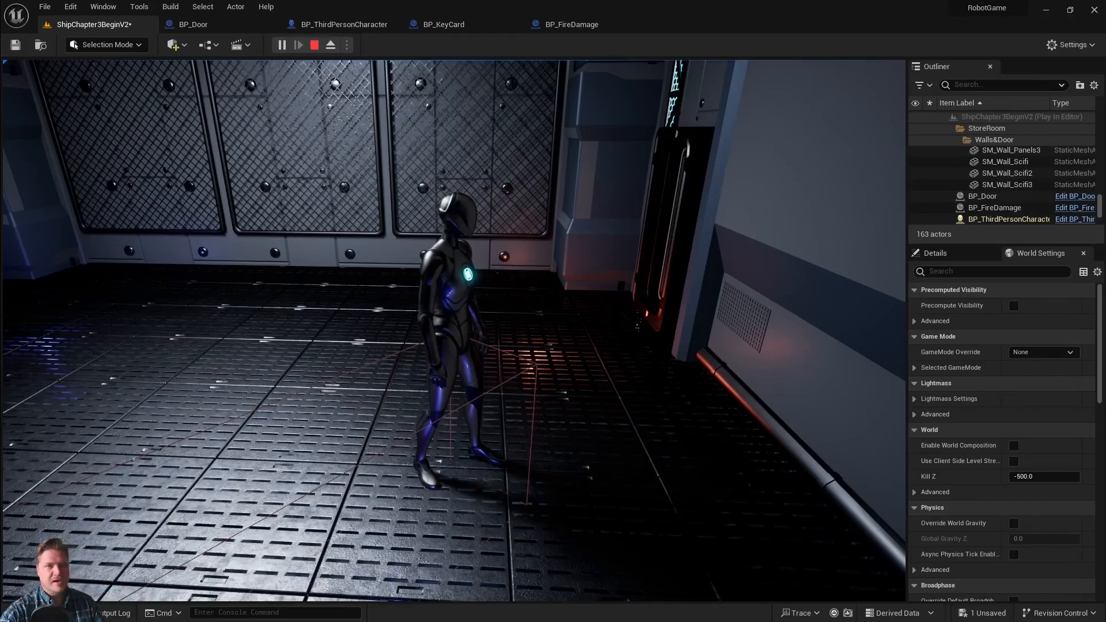
key("Escape")
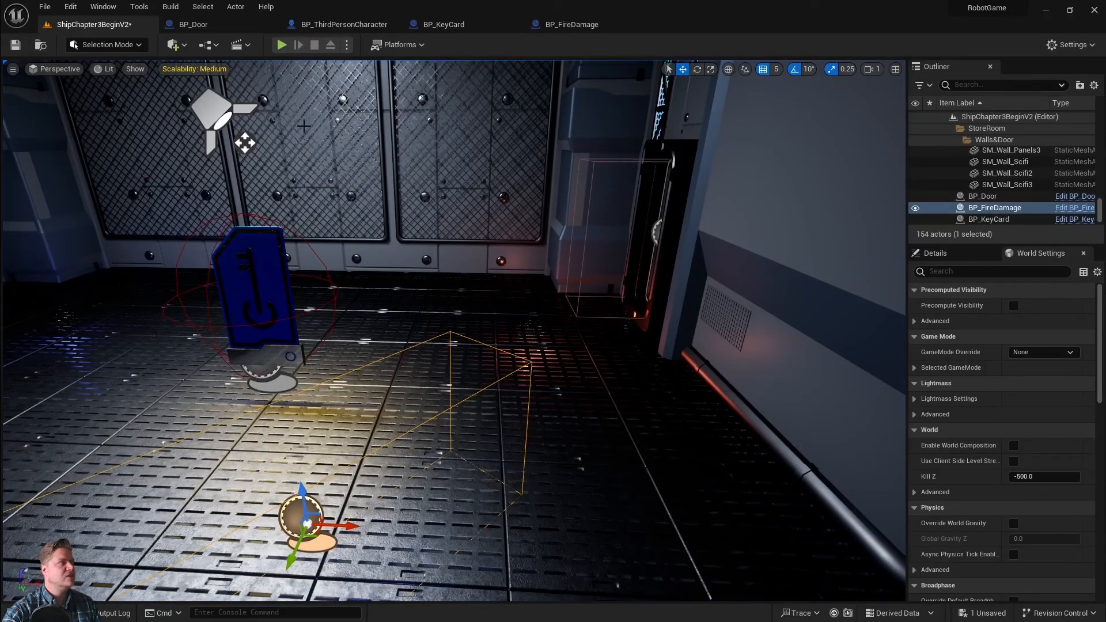
Step: In BP_ThirdPersonCharacter's FireDamage chain, loop the Print String execution output back into the Delay node
left_click(344, 25)
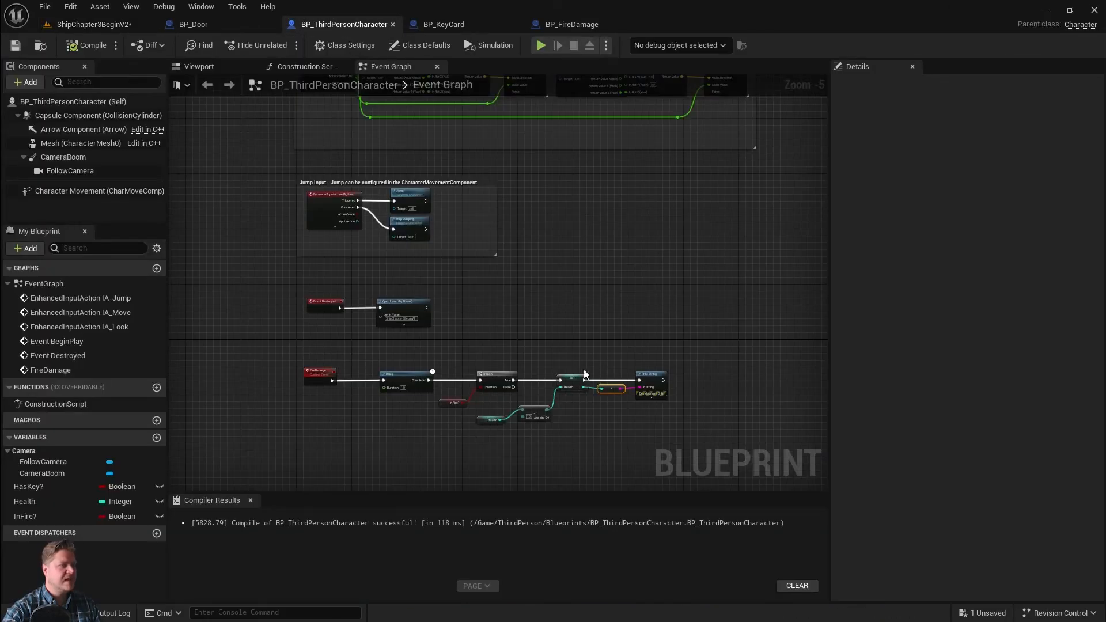
right_click_drag(563, 346, 546, 264)
scroll(454, 294, "up", 1)
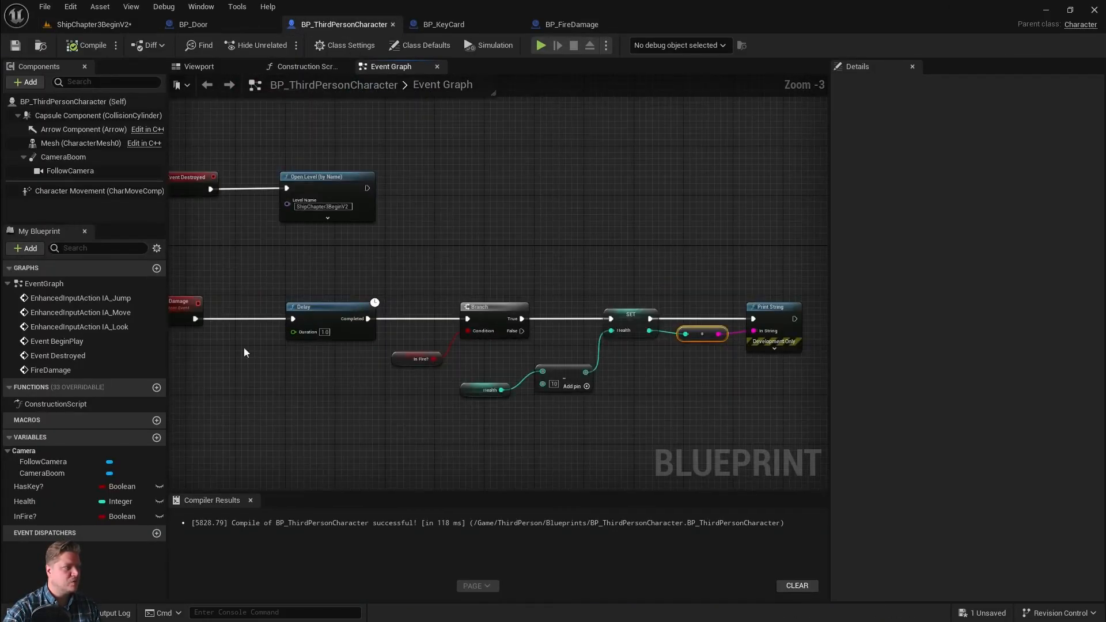
right_click_drag(760, 377, 696, 287)
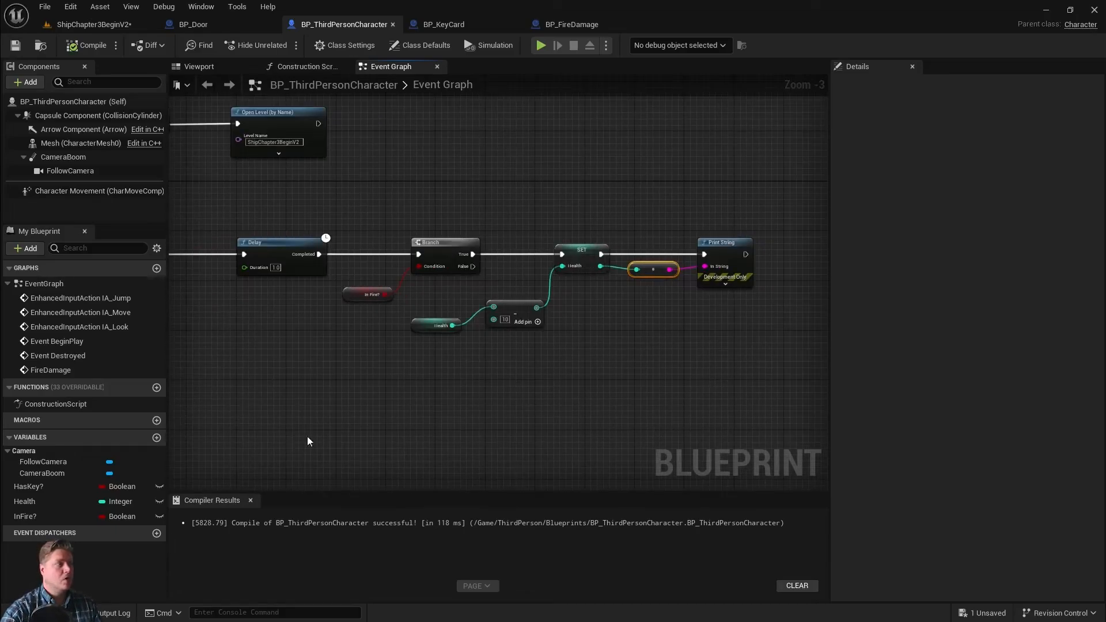
mouse_move(309, 442)
right_mouse_down()
mouse_move(413, 415)
mouse_move(307, 427)
right_mouse_up()
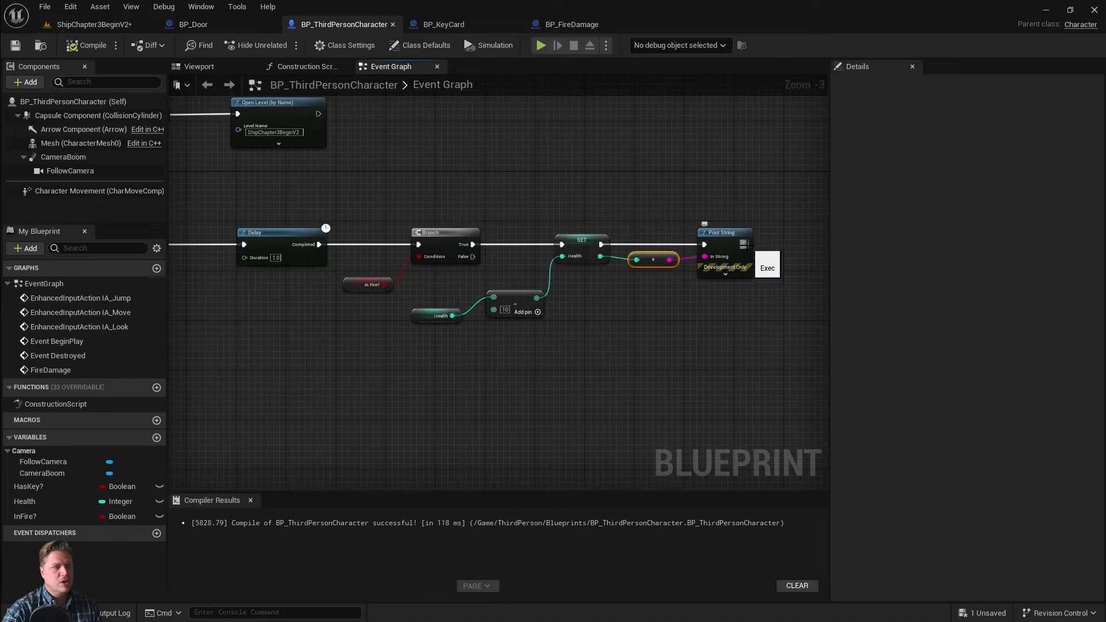
left_click_drag(744, 245, 244, 245)
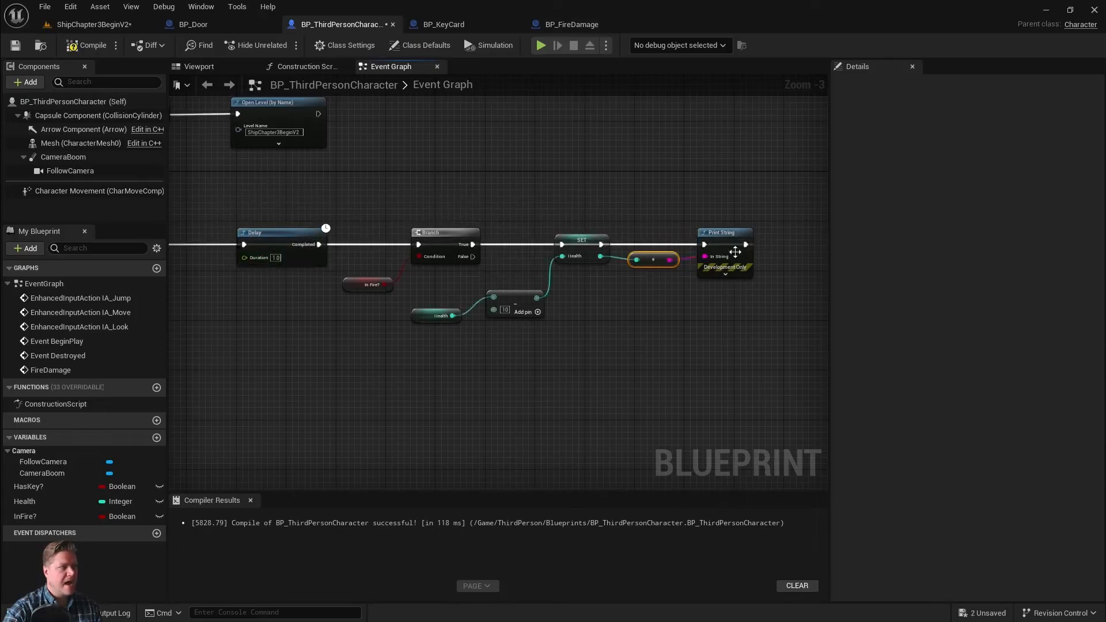
Step: Shift Print String slightly away from the Health nodes and route the loop wire above the chain through two reroute points
left_click_drag(726, 230, 746, 196)
double_click(630, 213)
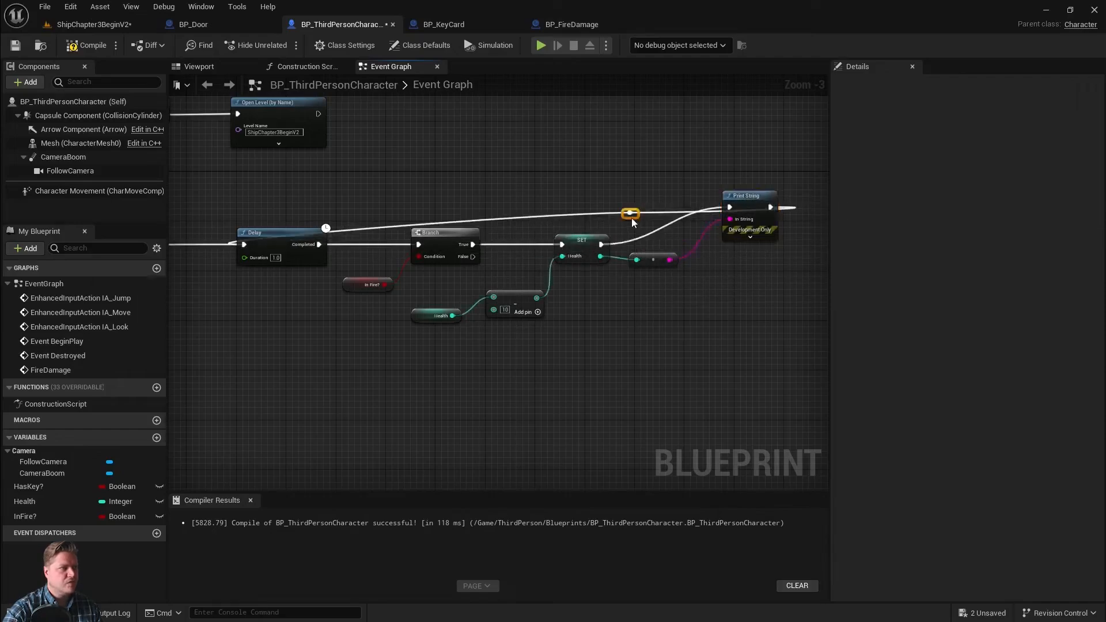
left_click_drag(637, 219, 749, 230)
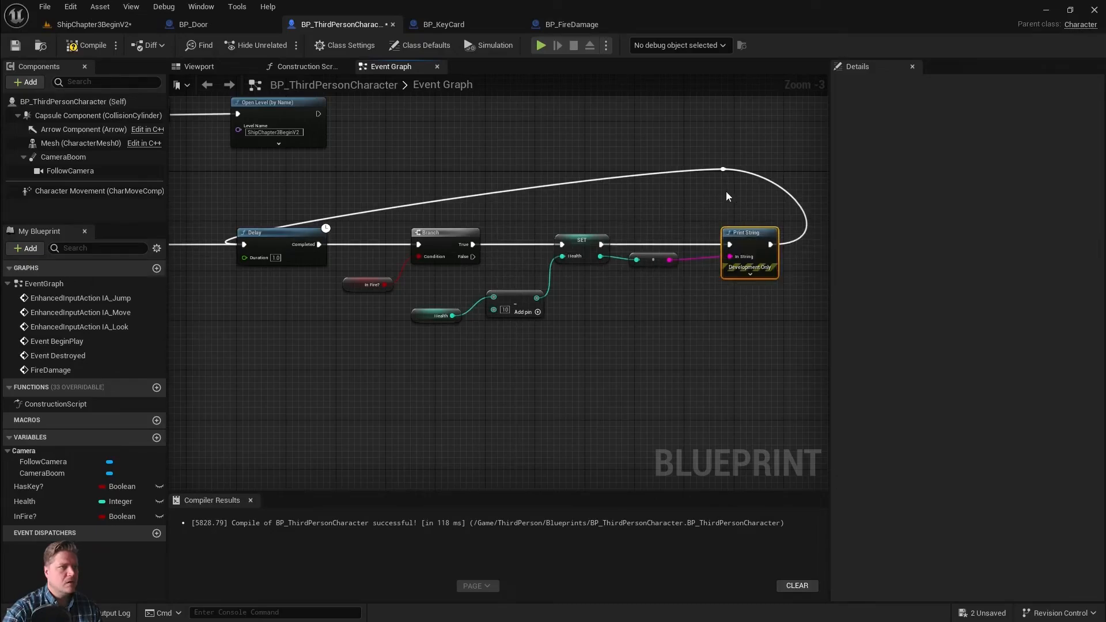
left_click_drag(729, 174, 782, 210)
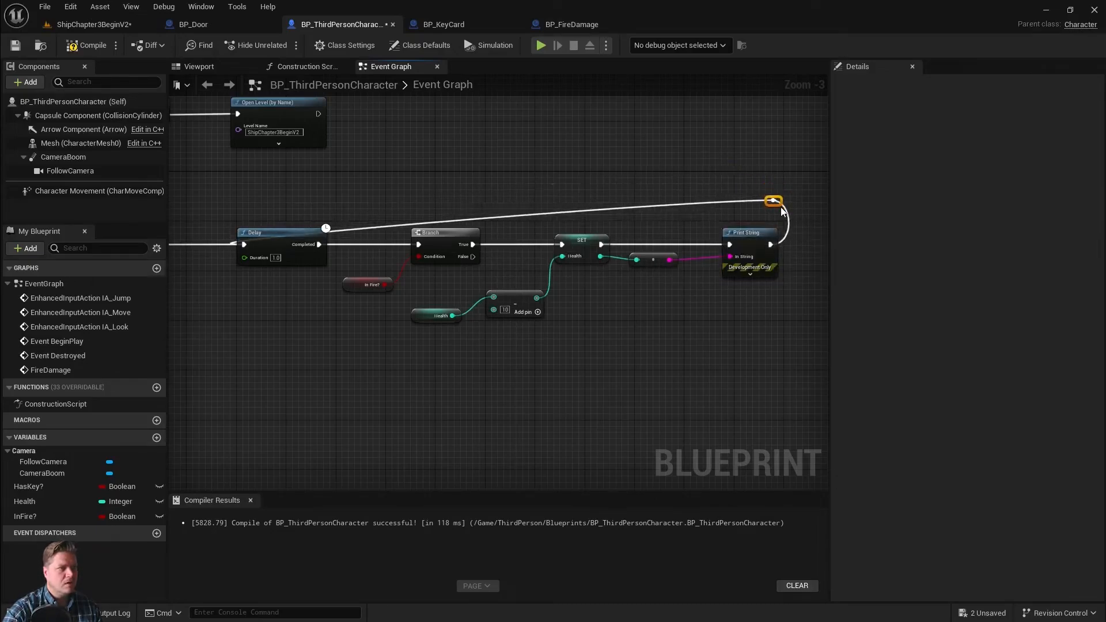
double_click(528, 214)
left_click_drag(527, 213, 241, 203)
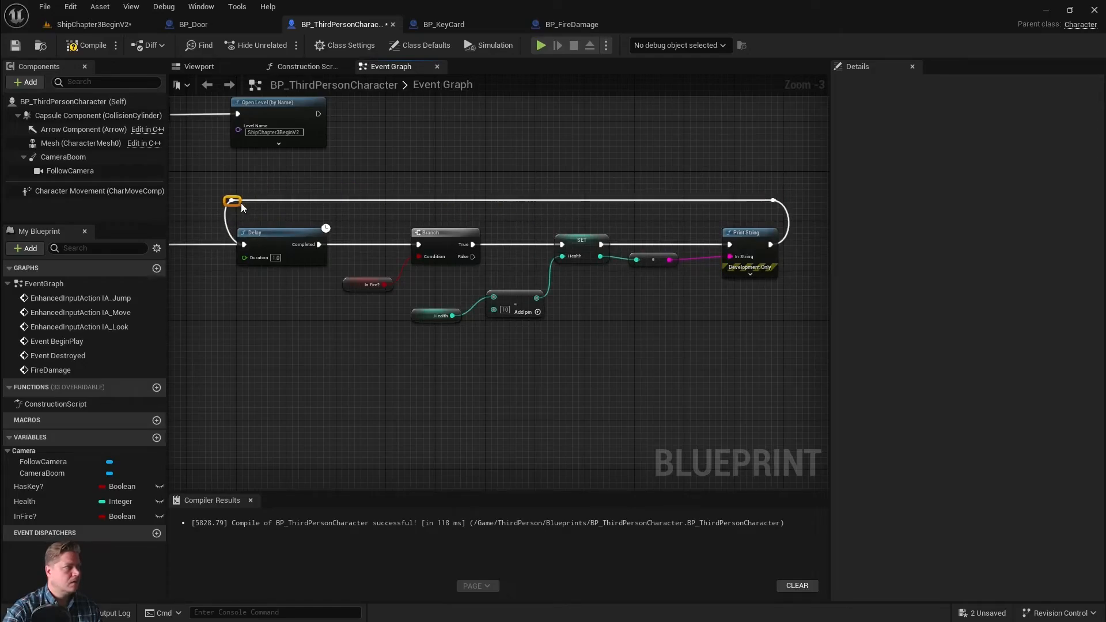
left_click(365, 173)
Step: Review the looped FireDamage chain, and compile and save the BP_ThirdPersonCharacter blueprint
scroll(513, 245, "down", 1)
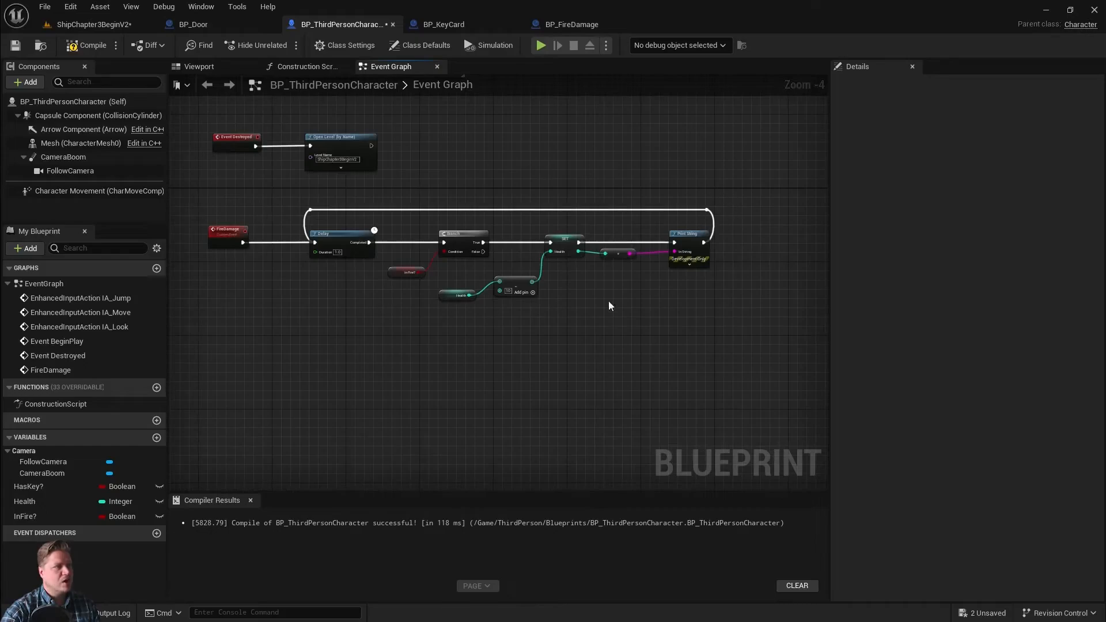
scroll(346, 269, "up", 1)
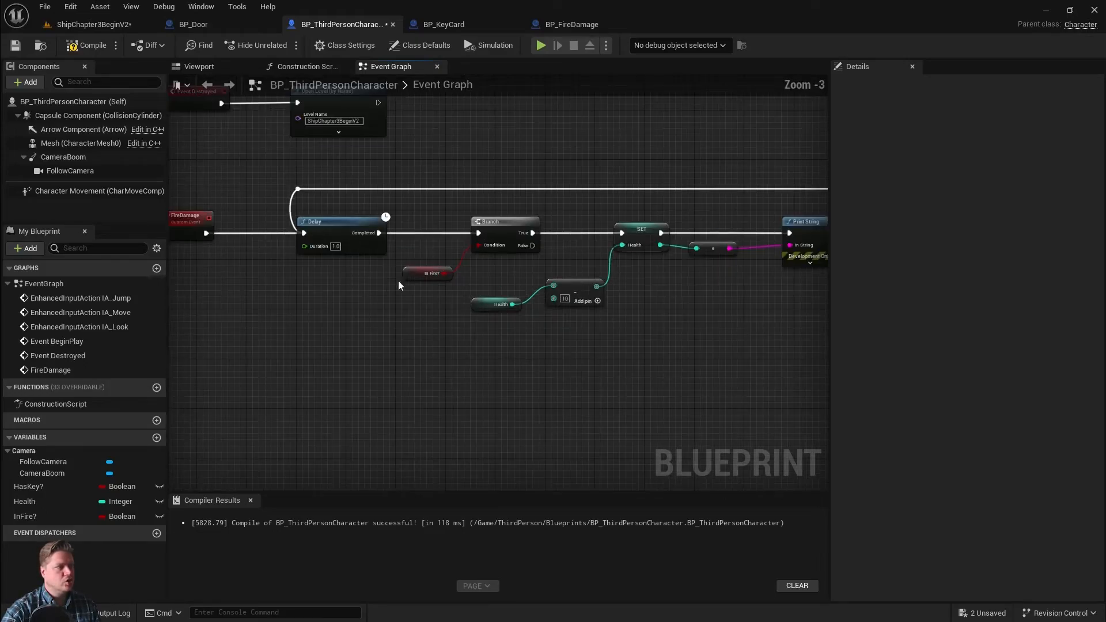
right_click_drag(436, 278, 381, 290)
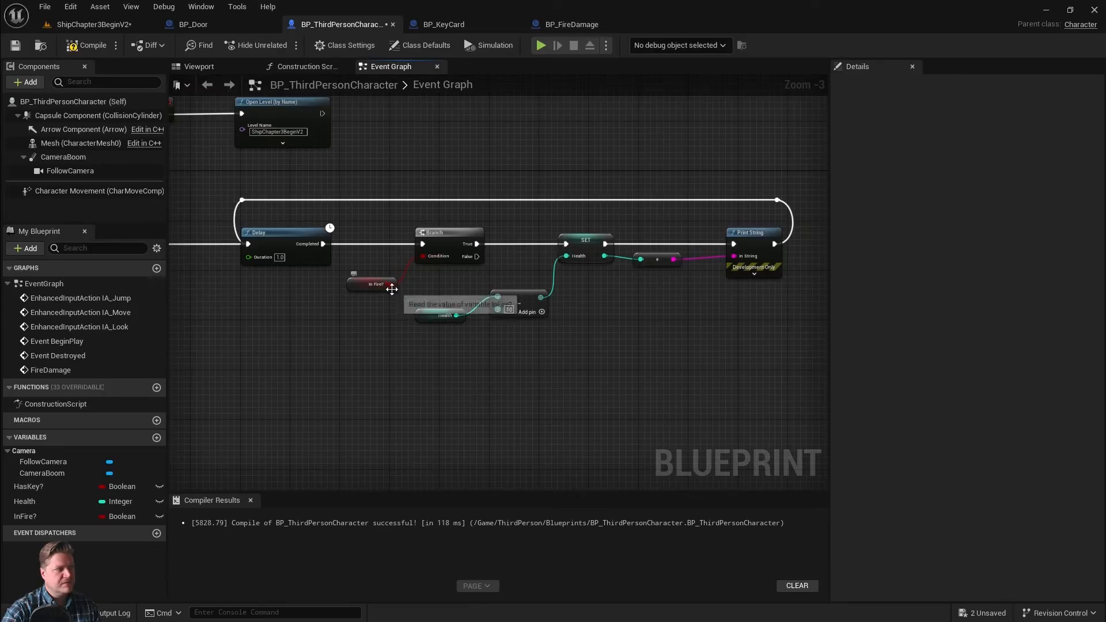
left_click(86, 45)
left_click(15, 45)
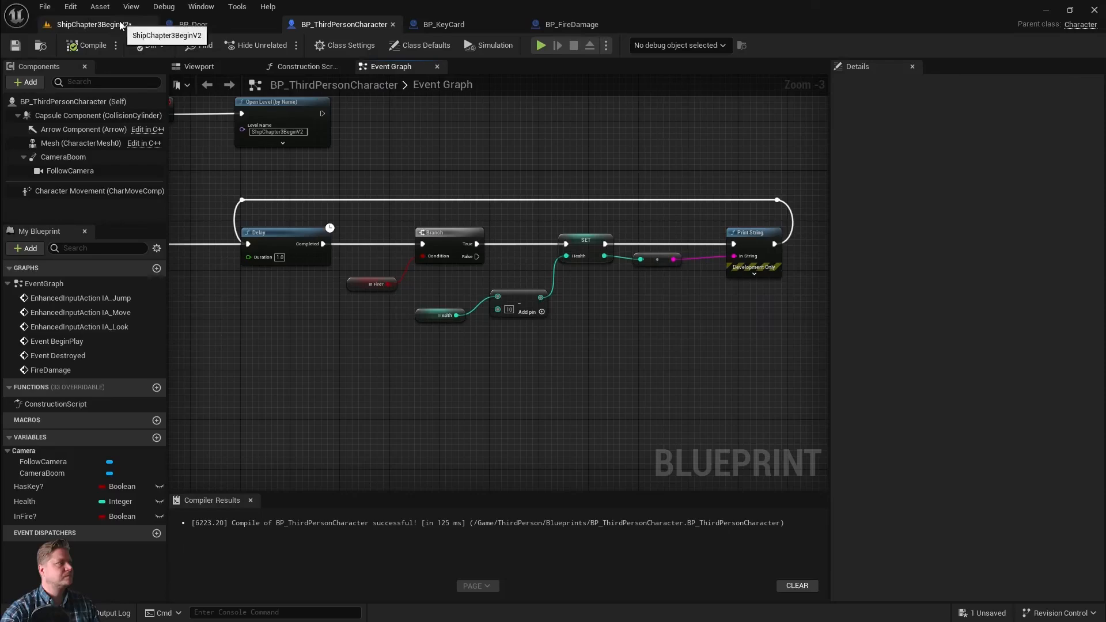
Step: Play-test ShipChapter3BeginV2 by walking the character through the fire damage box to check the looping Health damage, and end the session
left_click(98, 24)
left_click(282, 44)
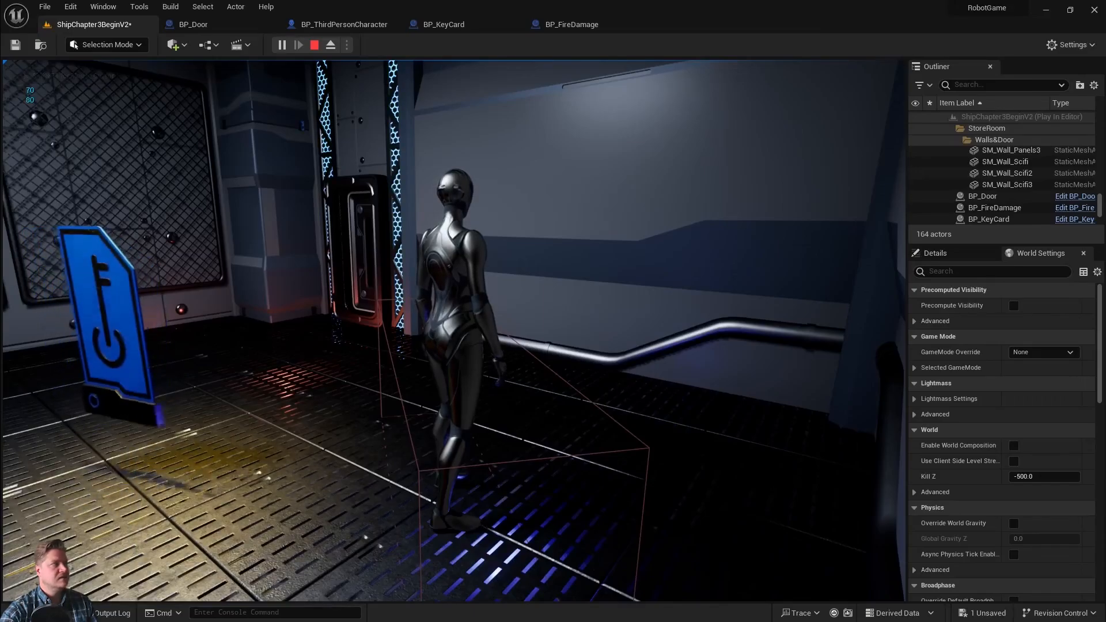
key("a")
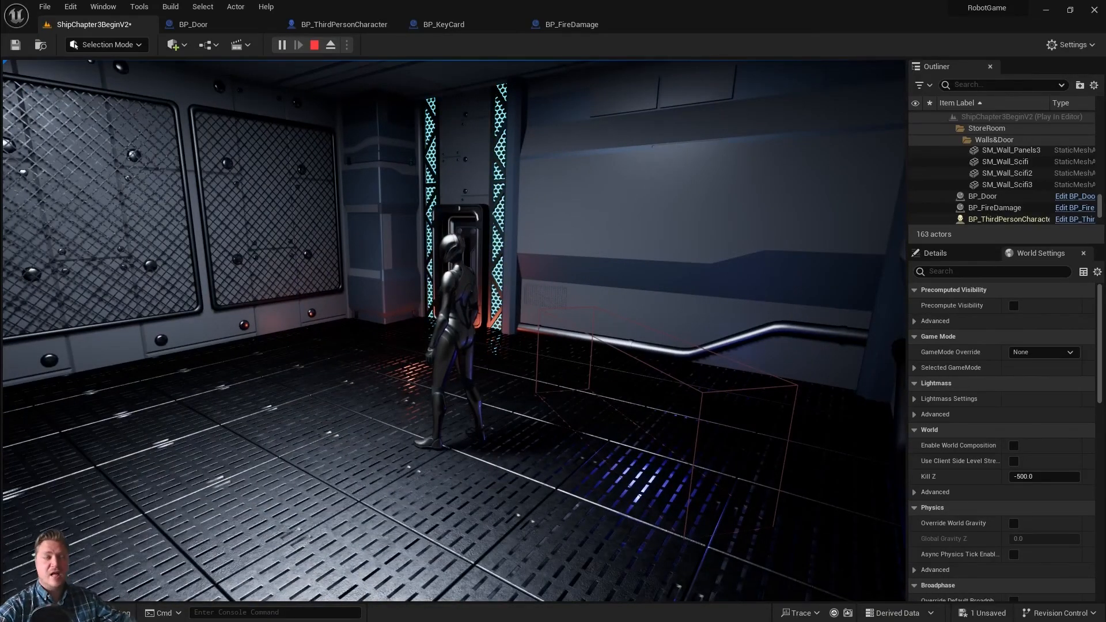
key("d")
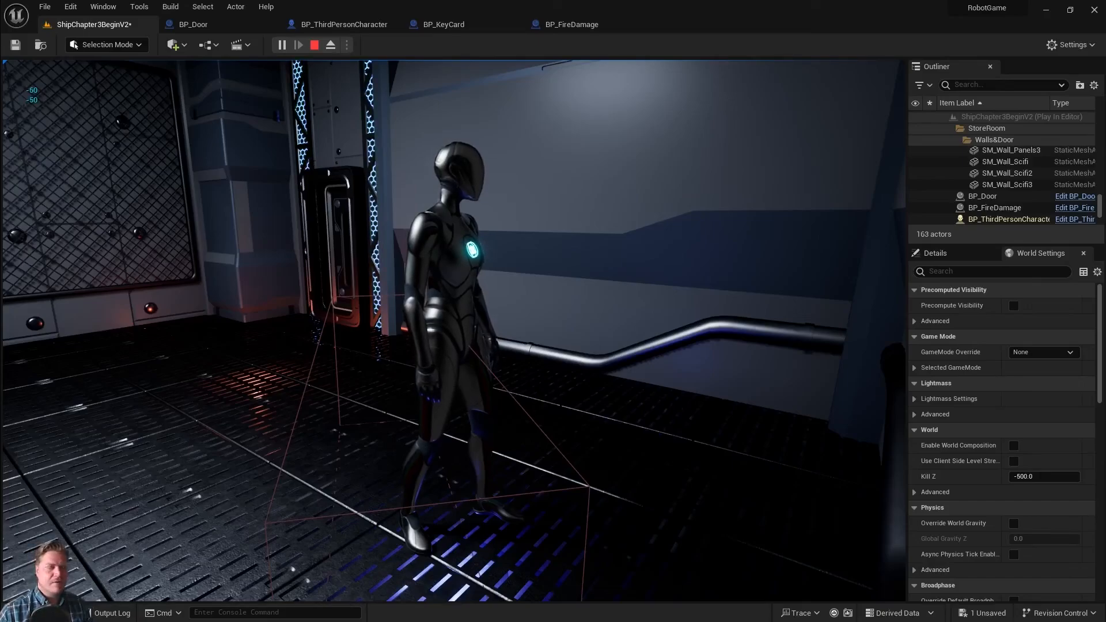
key("Escape")
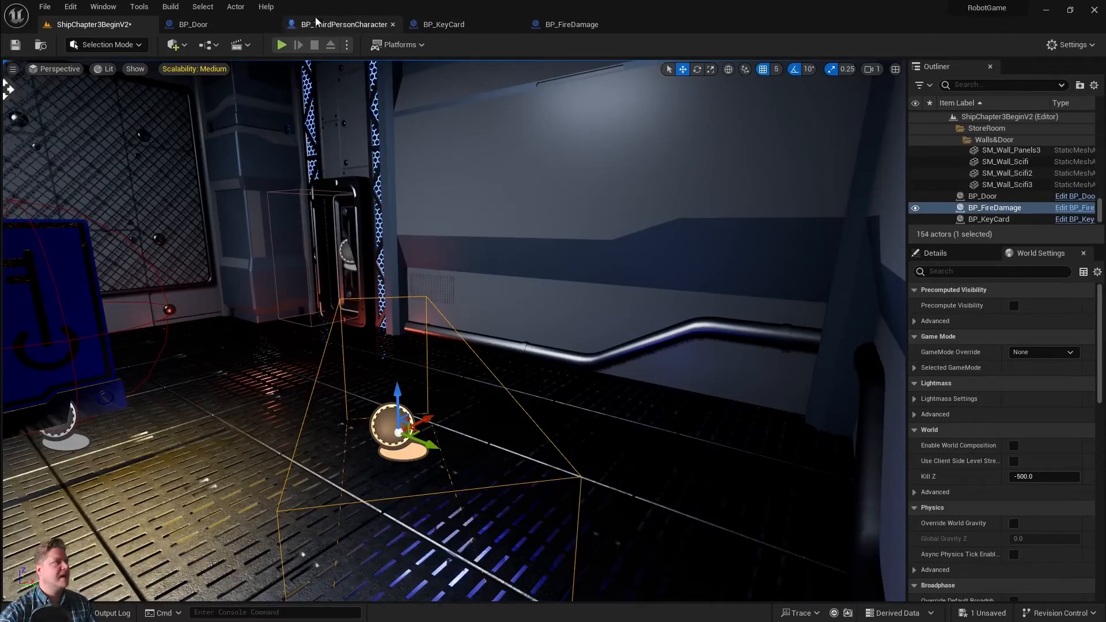
Step: In BP_ThirdPersonCharacter's FireDamage chain, move the Health and subtract nodes aside and add a Clamp (Integer) fed by the subtract result
left_click(357, 24)
right_click_drag(416, 371, 541, 387)
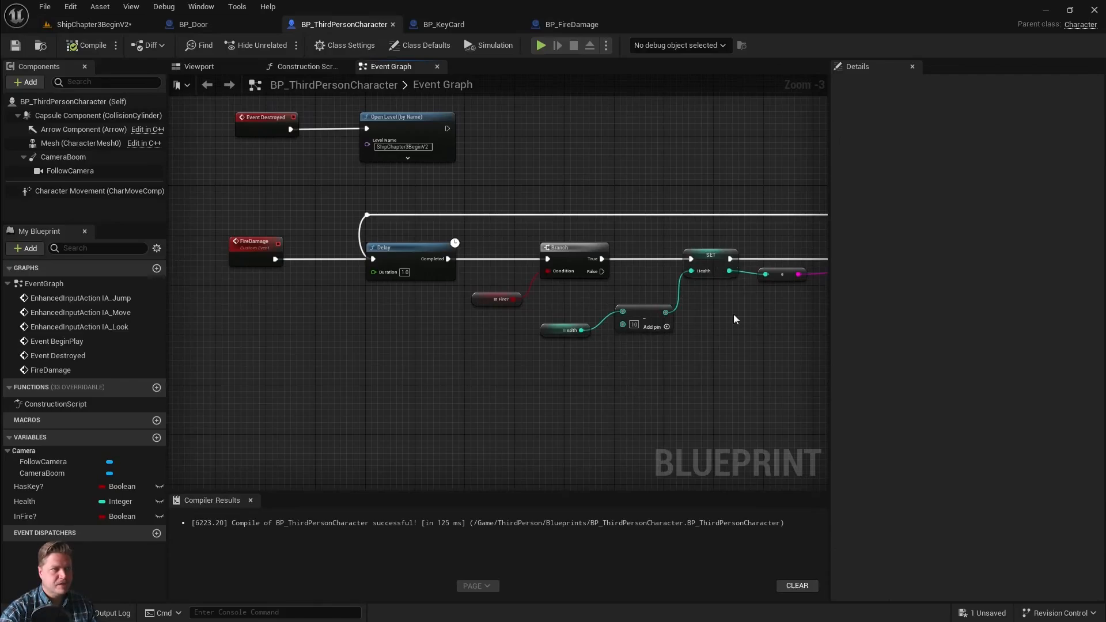
right_click_drag(734, 320, 644, 315)
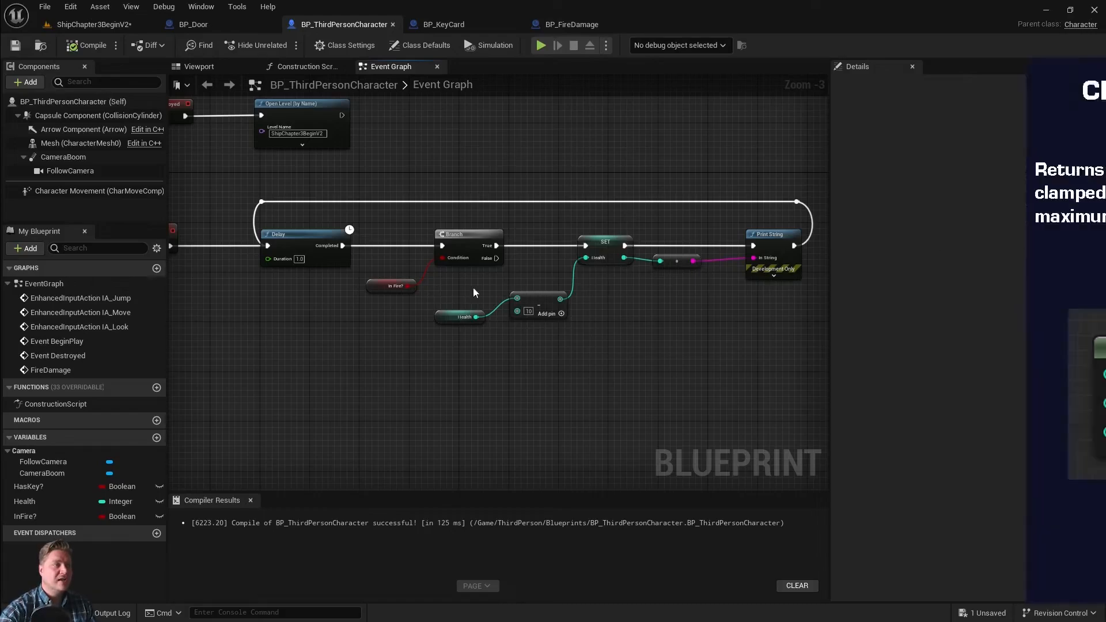
left_click_drag(465, 290, 545, 348)
mouse_move(536, 295)
left_mouse_down()
mouse_move(474, 327)
mouse_move(552, 319)
left_mouse_up()
type("clamp")
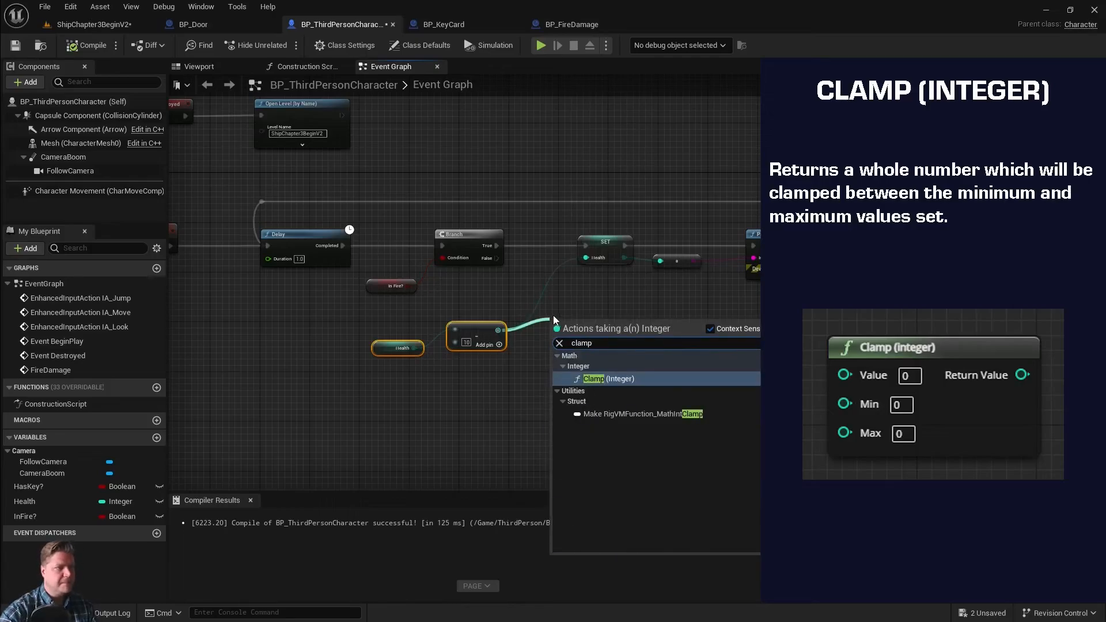
left_click(628, 378)
Step: Set the Clamp node's range to Min 0 and Max 100, and connect its Return Value to the SET Health input
mouse_move(594, 321)
left_mouse_down()
mouse_move(577, 321)
mouse_move(585, 315)
left_mouse_up()
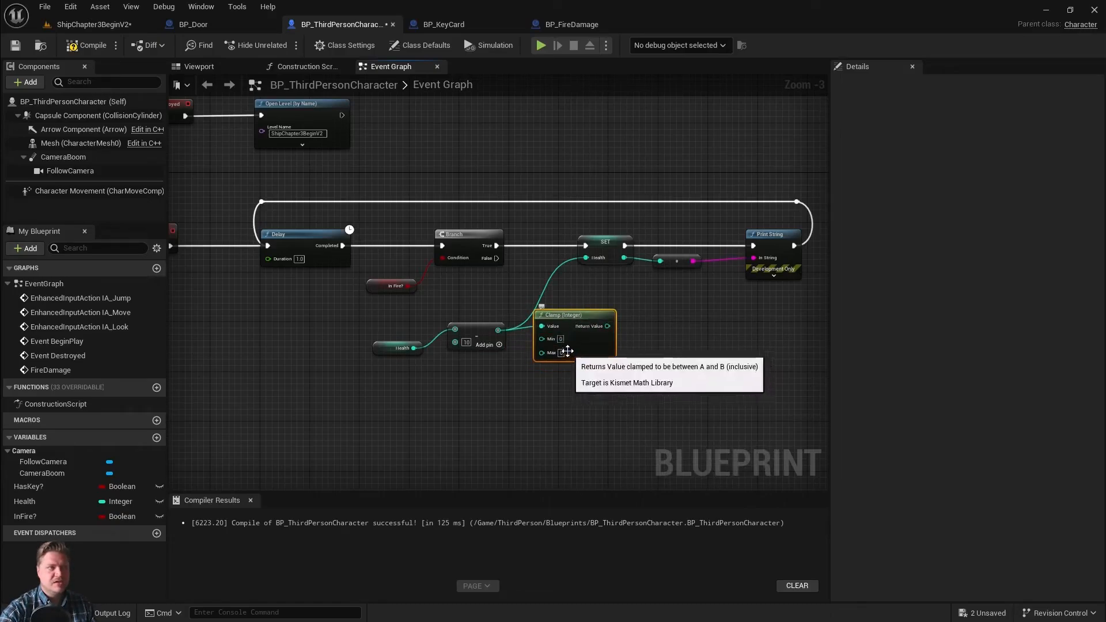
left_click(560, 339)
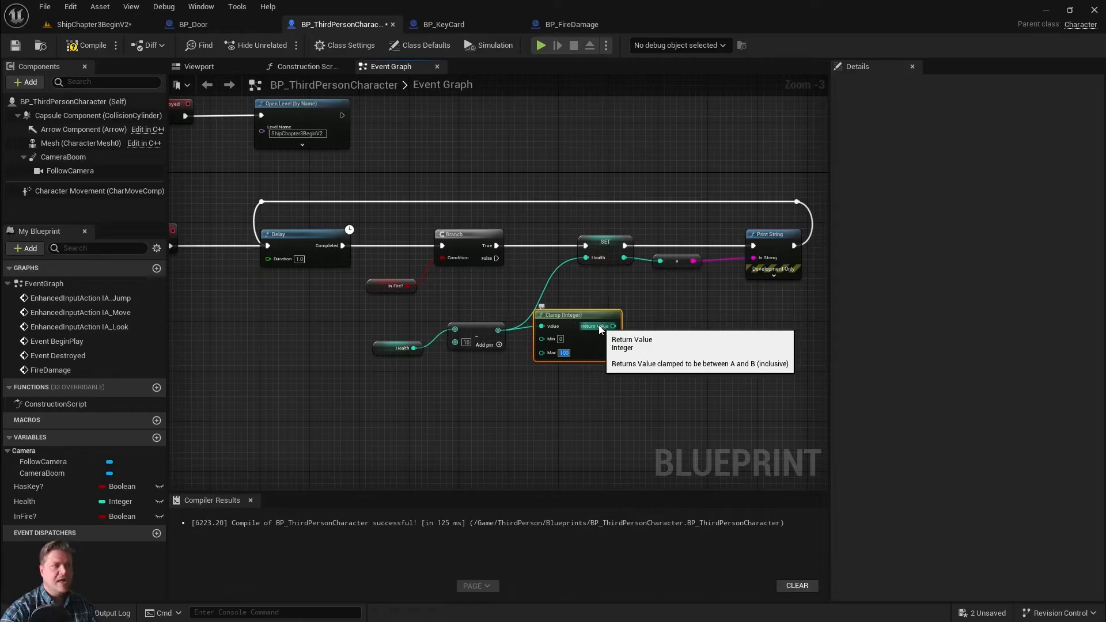
mouse_move(599, 327)
left_mouse_down()
mouse_move(599, 279)
mouse_move(585, 262)
left_mouse_up()
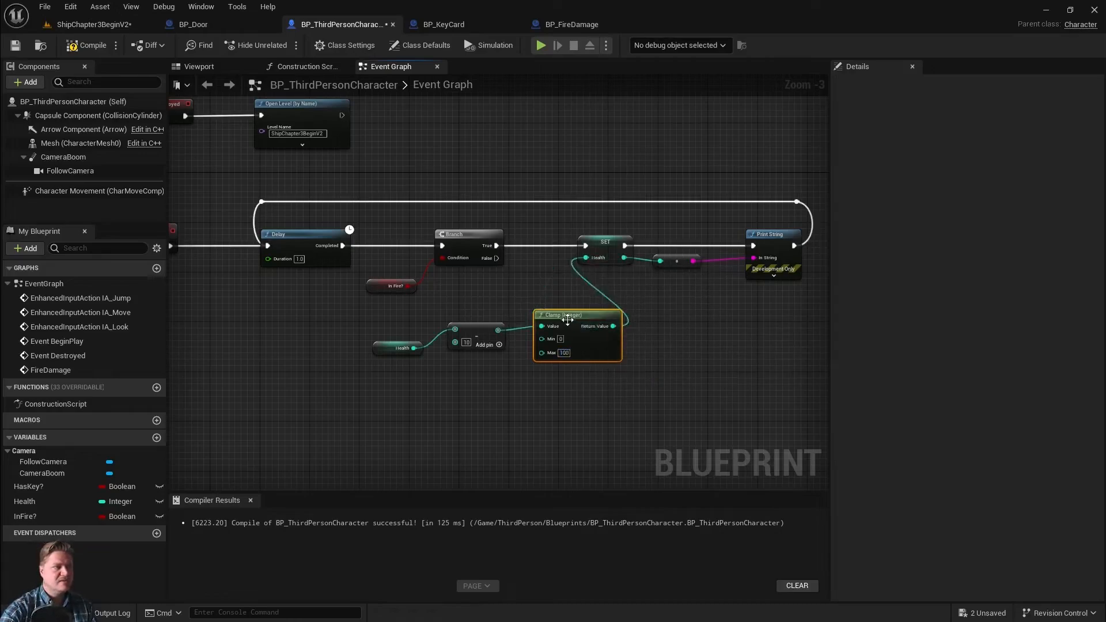
Step: Tidy the FireDamage chain by spacing out SET, Print String, Clamp, subtract and Health, and realign the loop's reroute point above Print String
left_click_drag(575, 174, 796, 236)
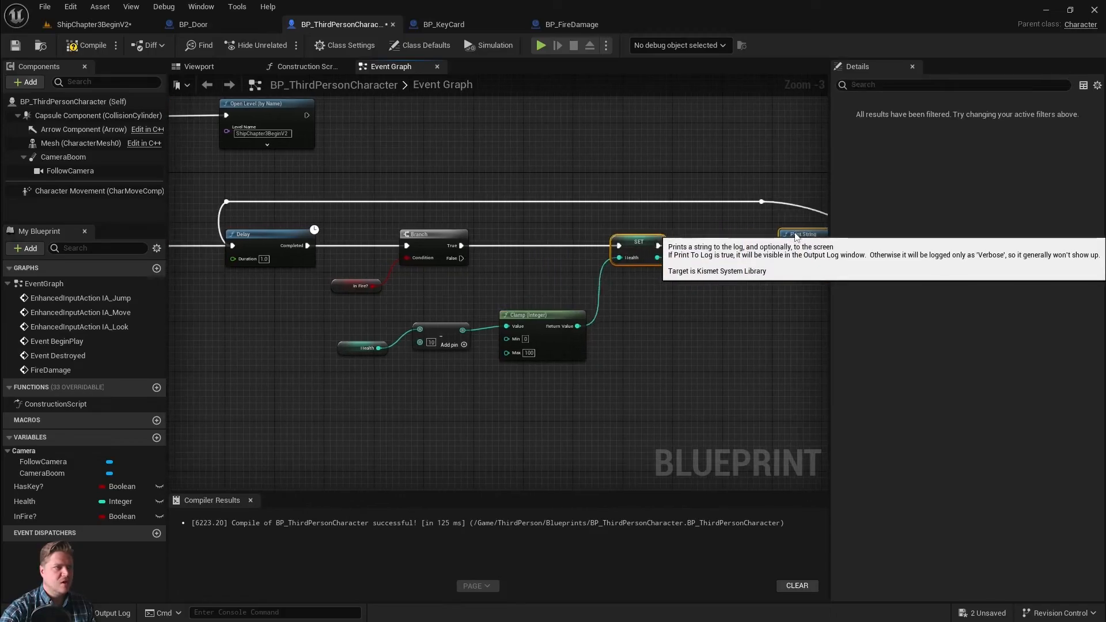
left_click_drag(574, 315, 593, 277)
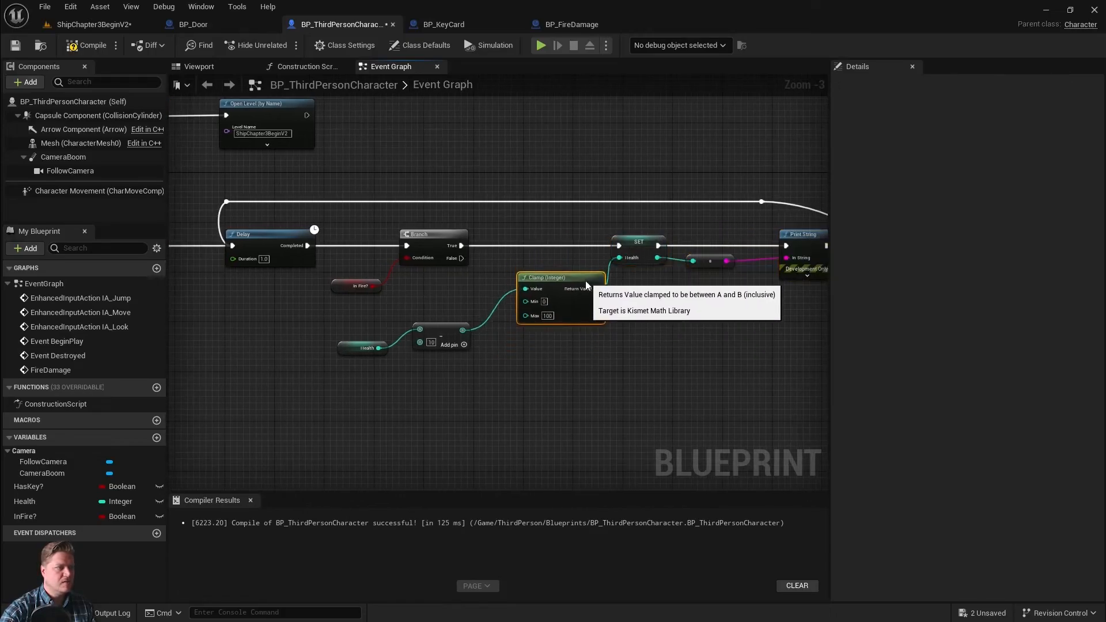
left_click_drag(447, 338, 483, 299)
left_click_drag(363, 348, 413, 330)
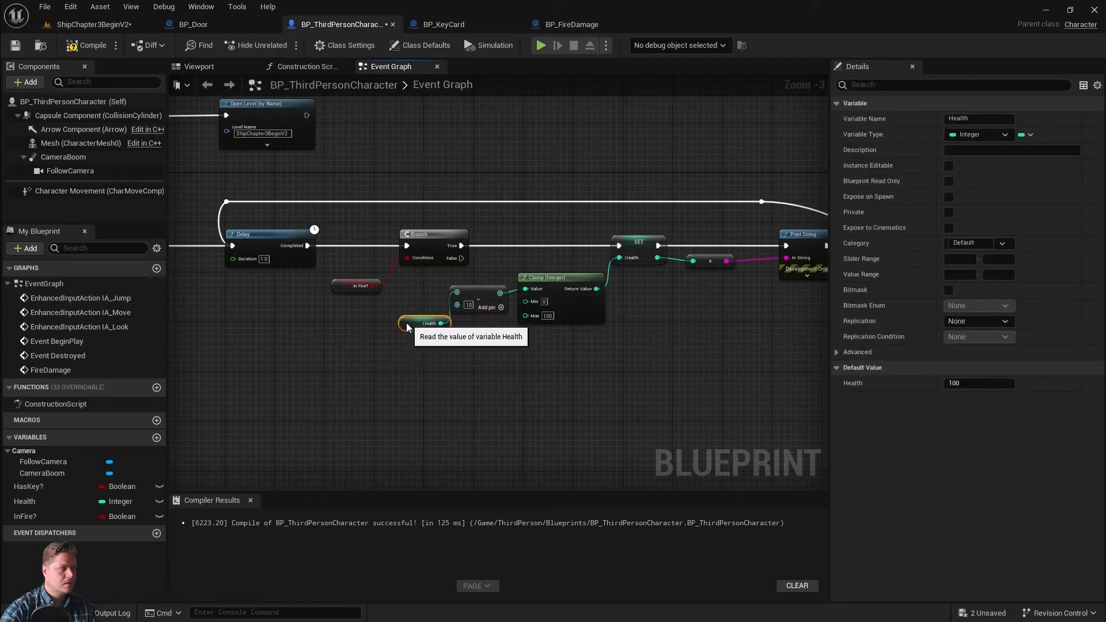
right_click_drag(704, 414, 567, 418)
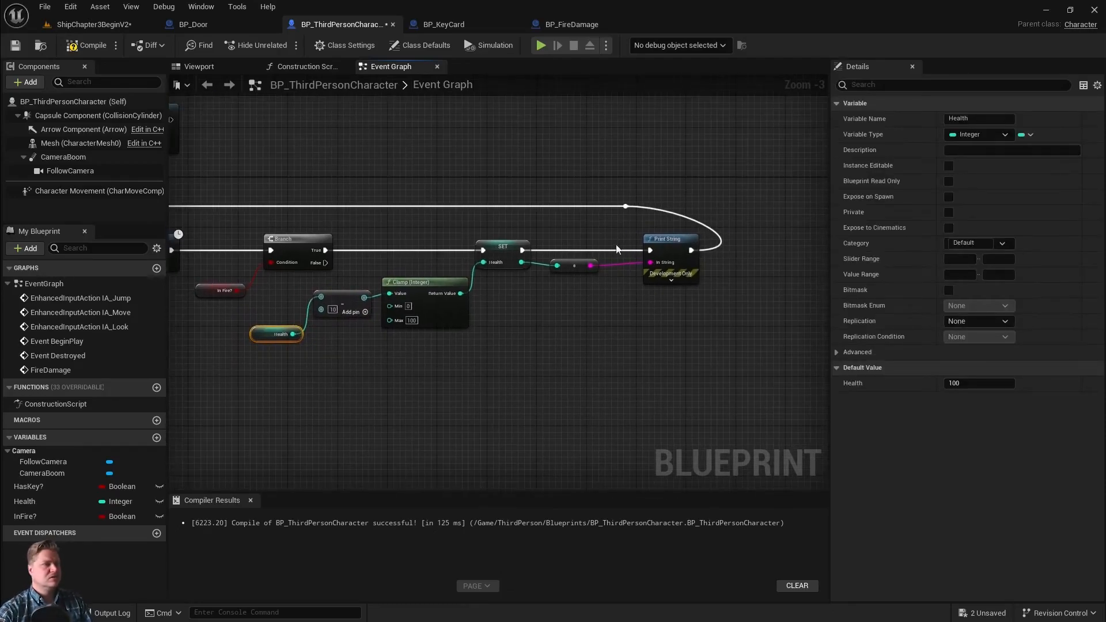
left_click_drag(628, 207, 694, 210)
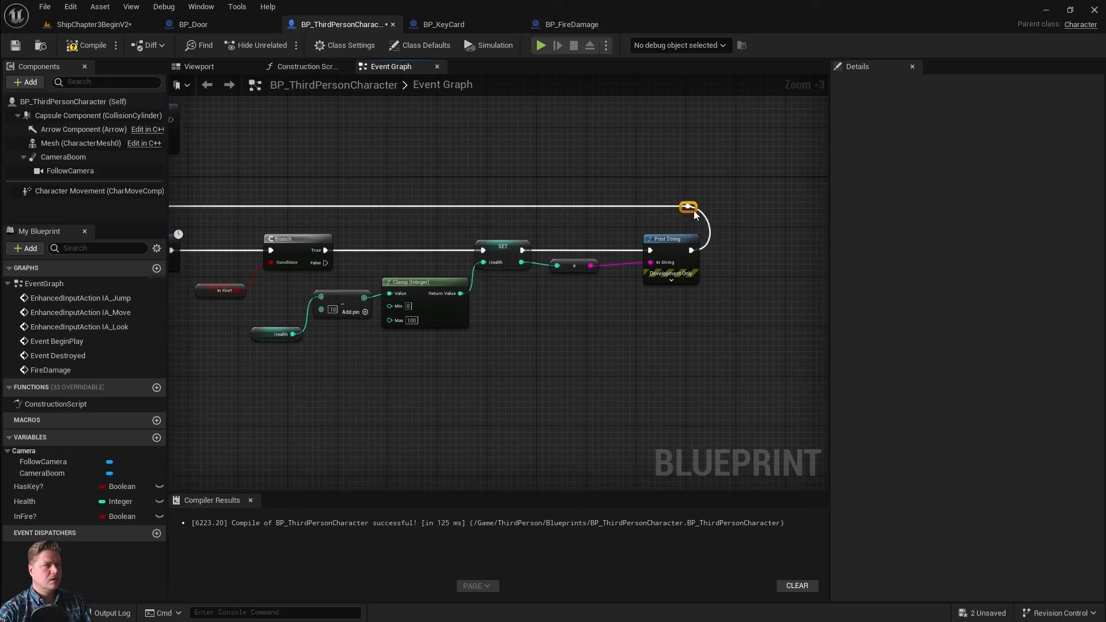
Step: Play-test ShipChapter3BeginV2 by walking the character into the fire damage box to check the clamped Health, and end the session
left_click(82, 29)
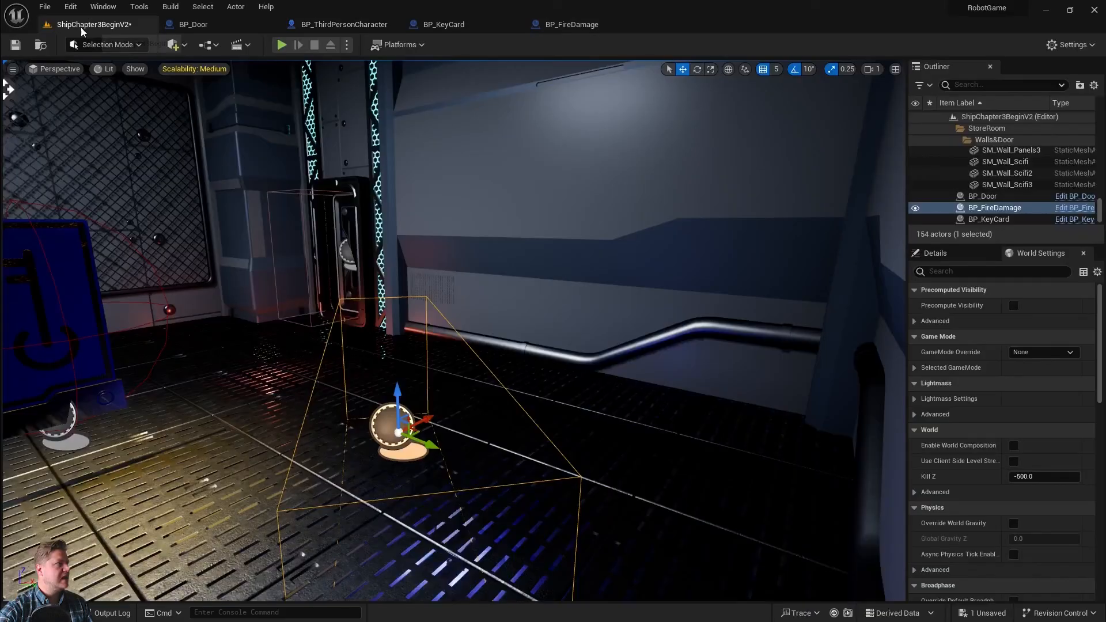
left_click(281, 44)
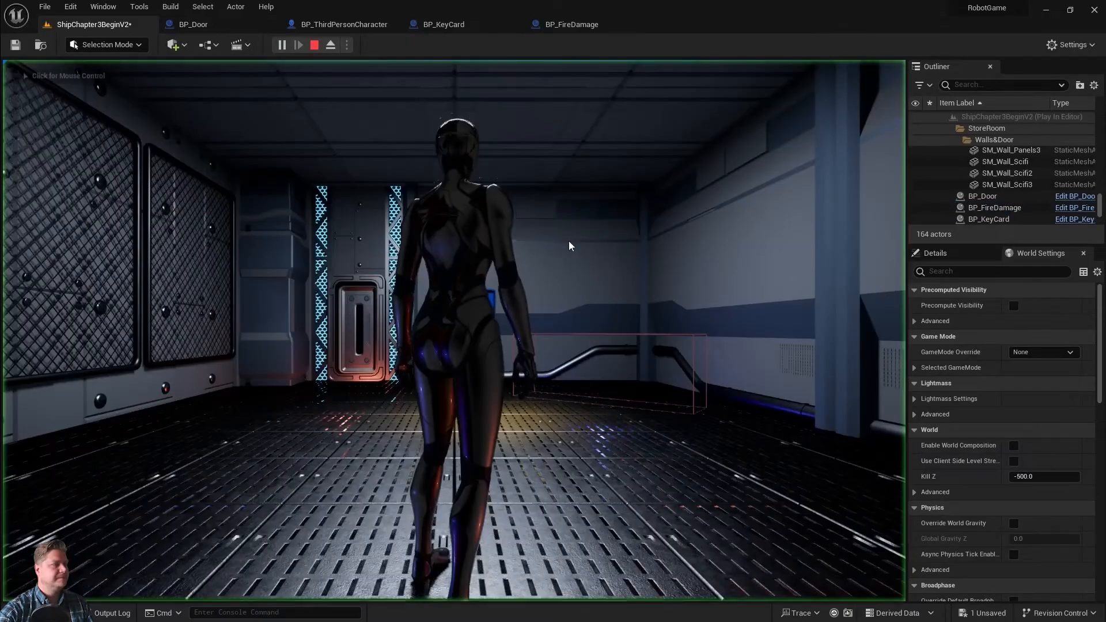
left_click(569, 246)
key("w")
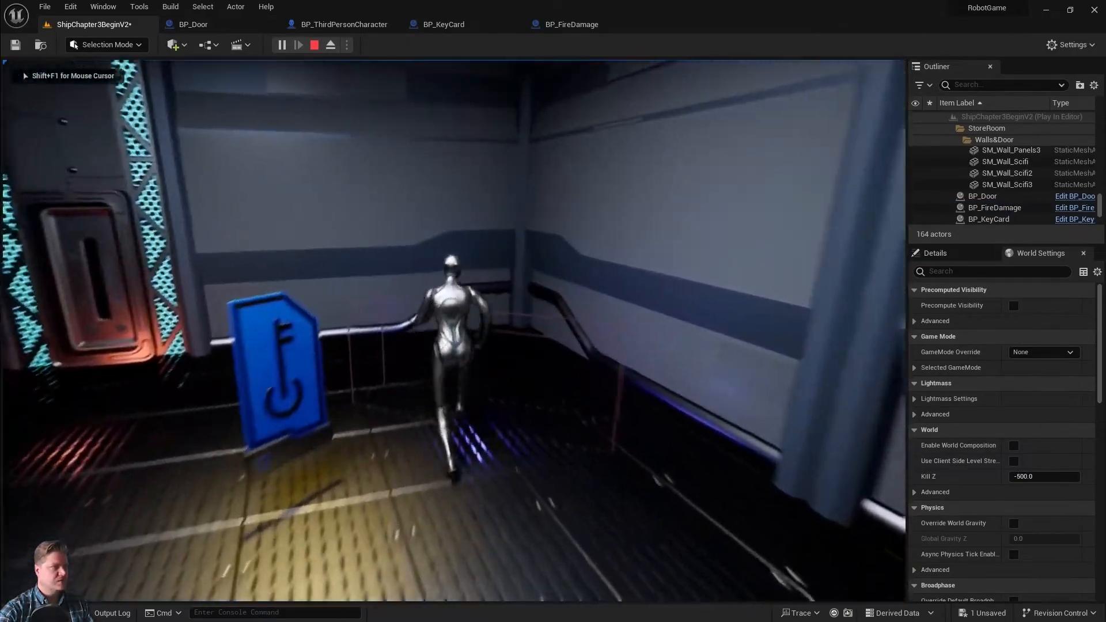
key("w")
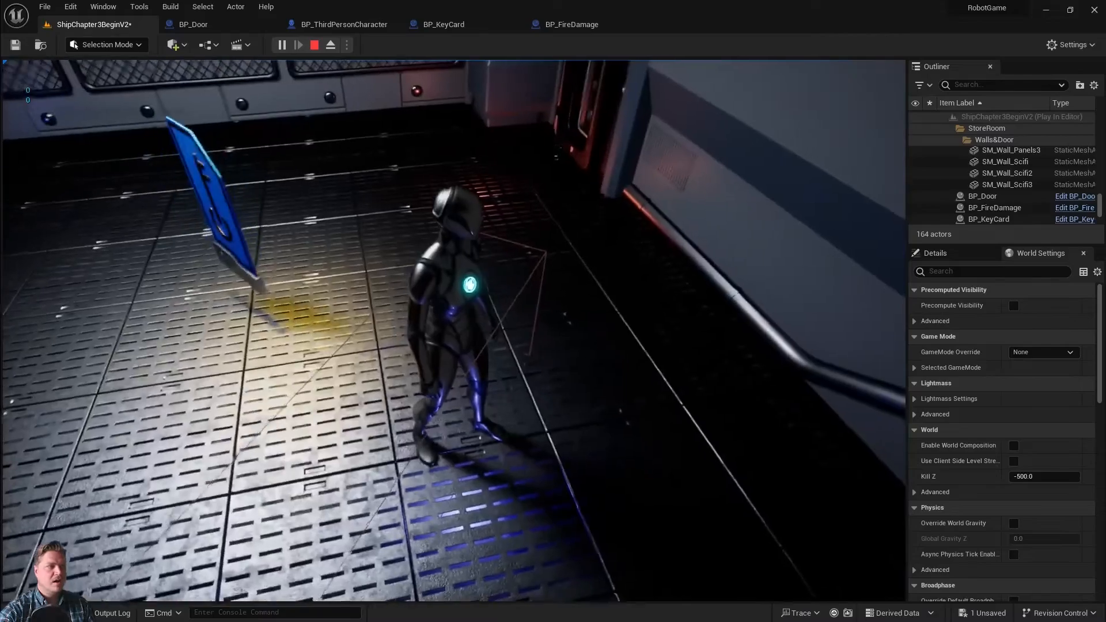
key("Escape")
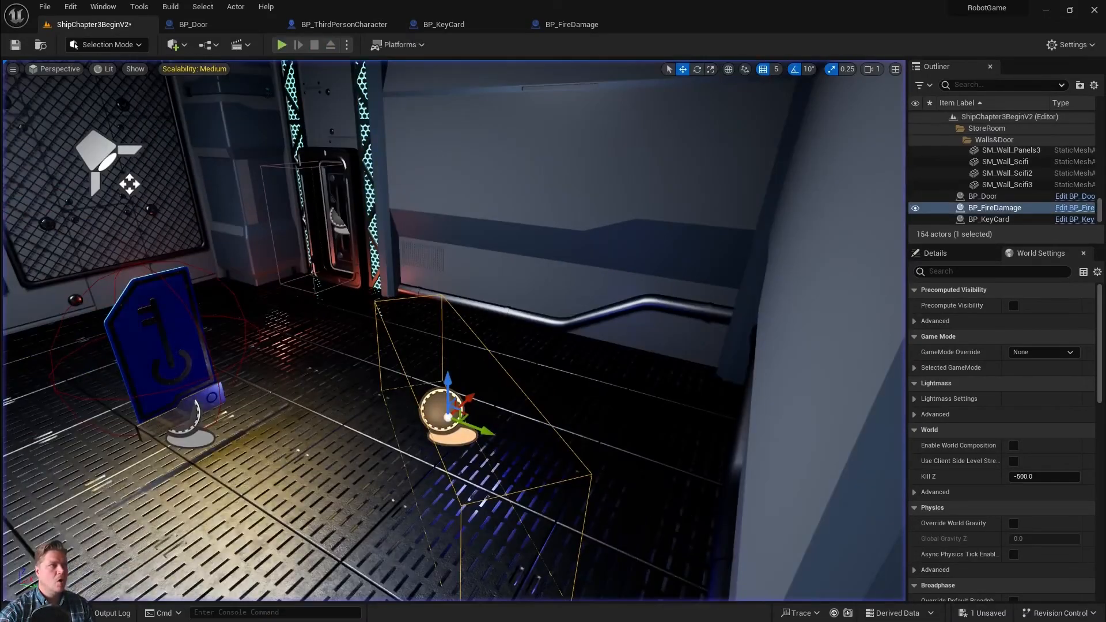
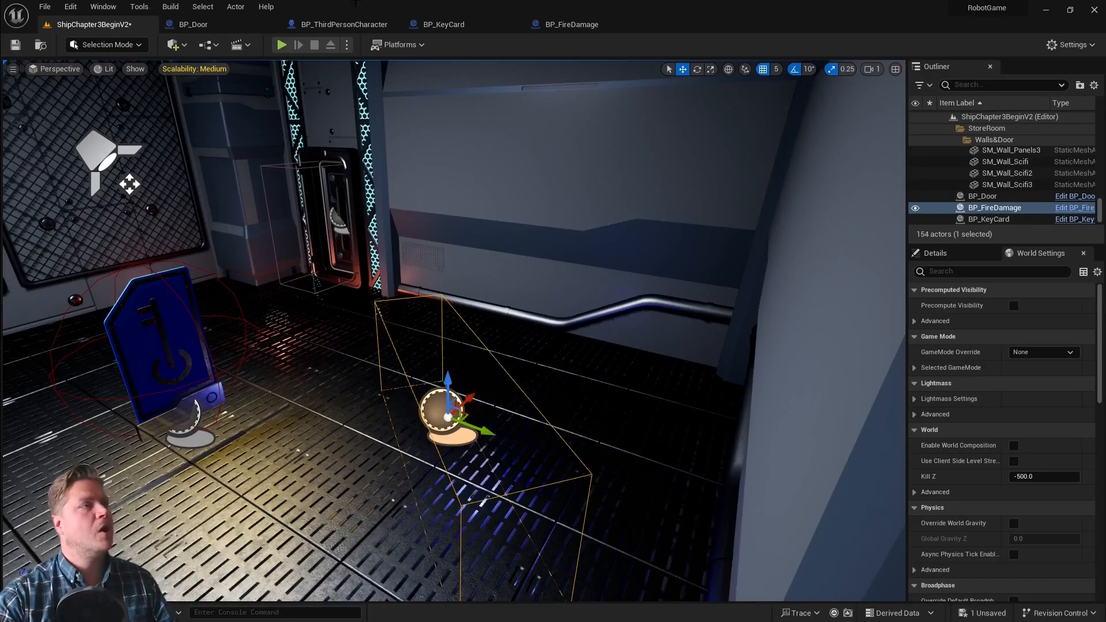
Step: In BP_ThirdPersonCharacter's Event Graph, add a custom event named Death below the FireDamage chain
left_click(352, 26)
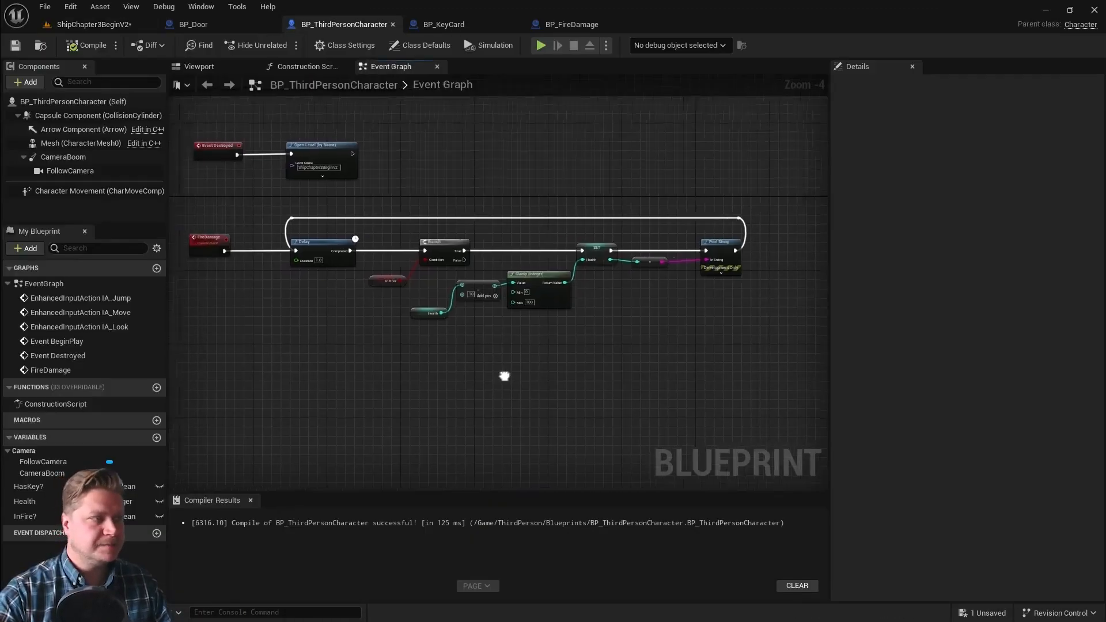
right_click_drag(504, 376, 570, 430)
scroll(398, 346, "up", 1)
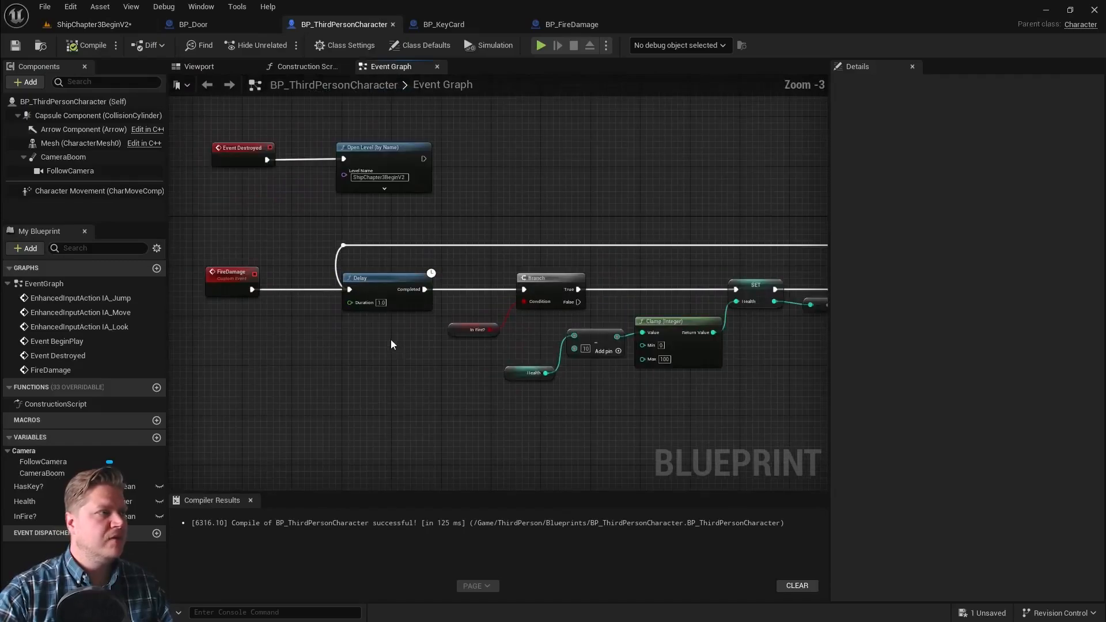
right_click_drag(391, 344, 440, 336)
scroll(410, 314, "down", 2)
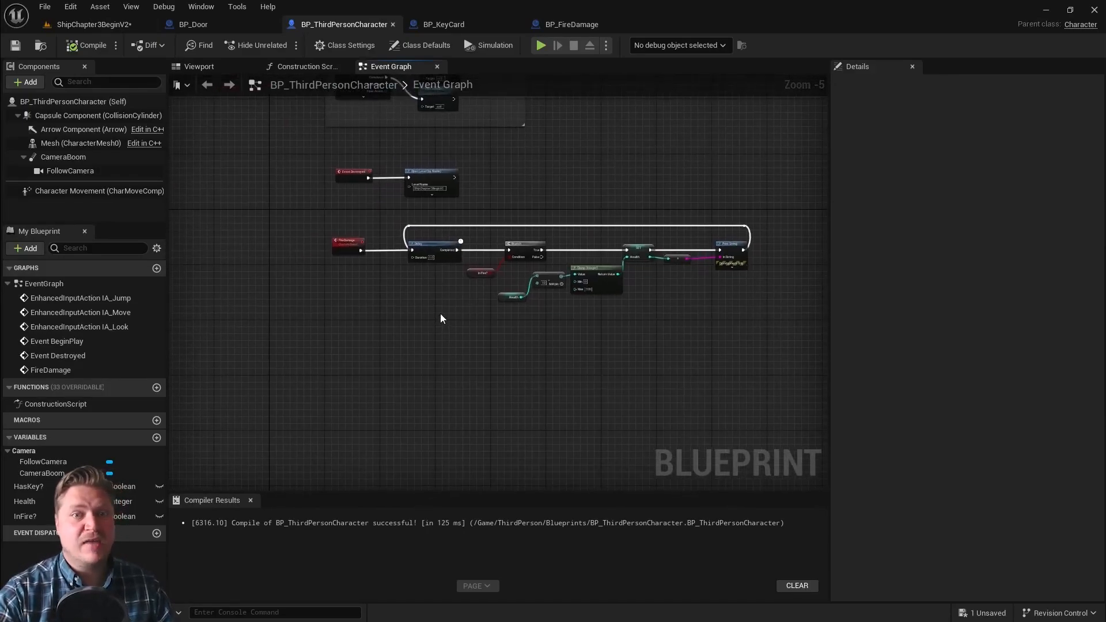
right_click(331, 345)
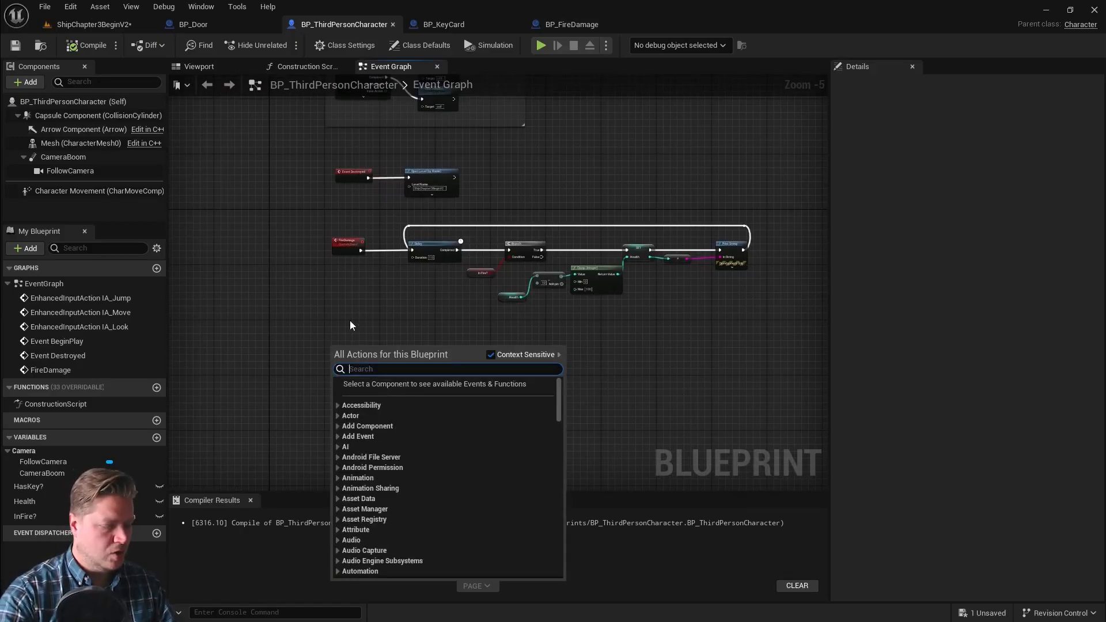
type("custom")
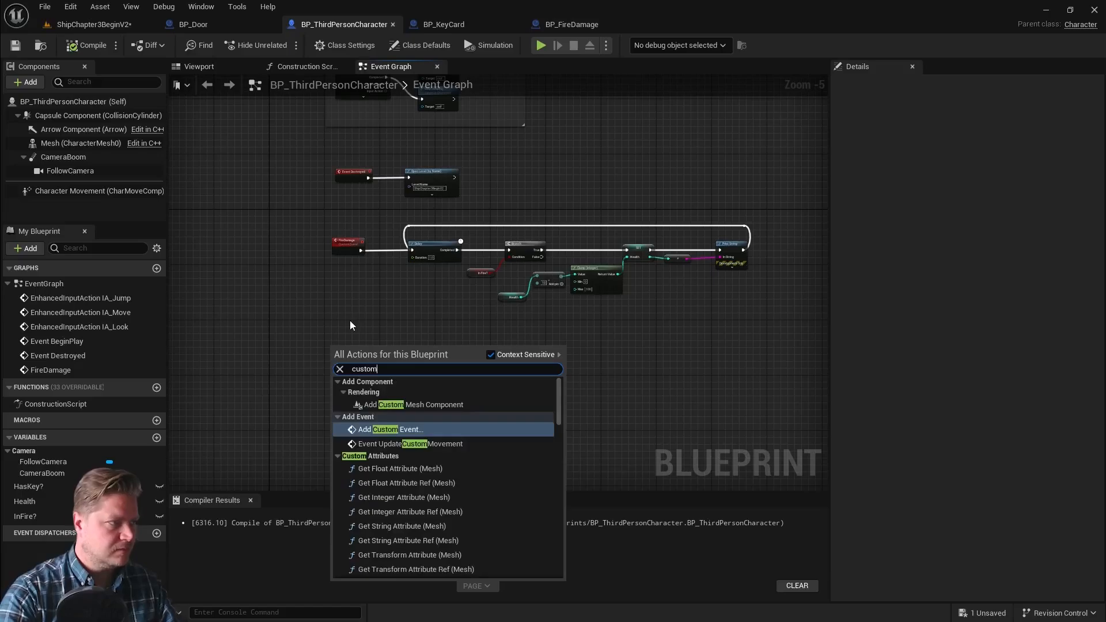
left_click(411, 430)
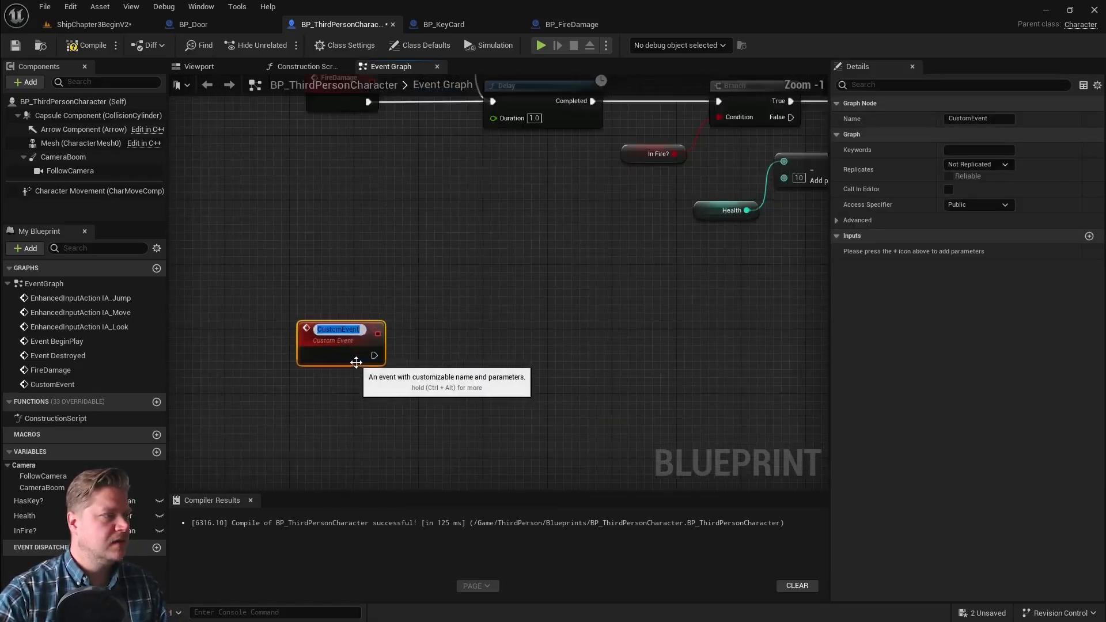
type("Death")
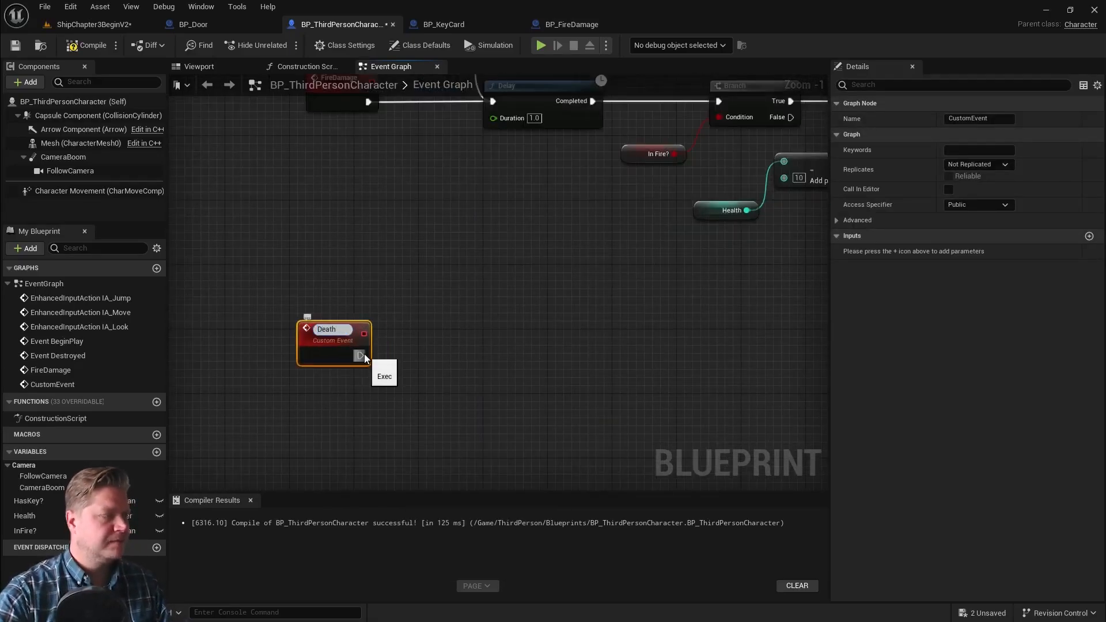
key("Return")
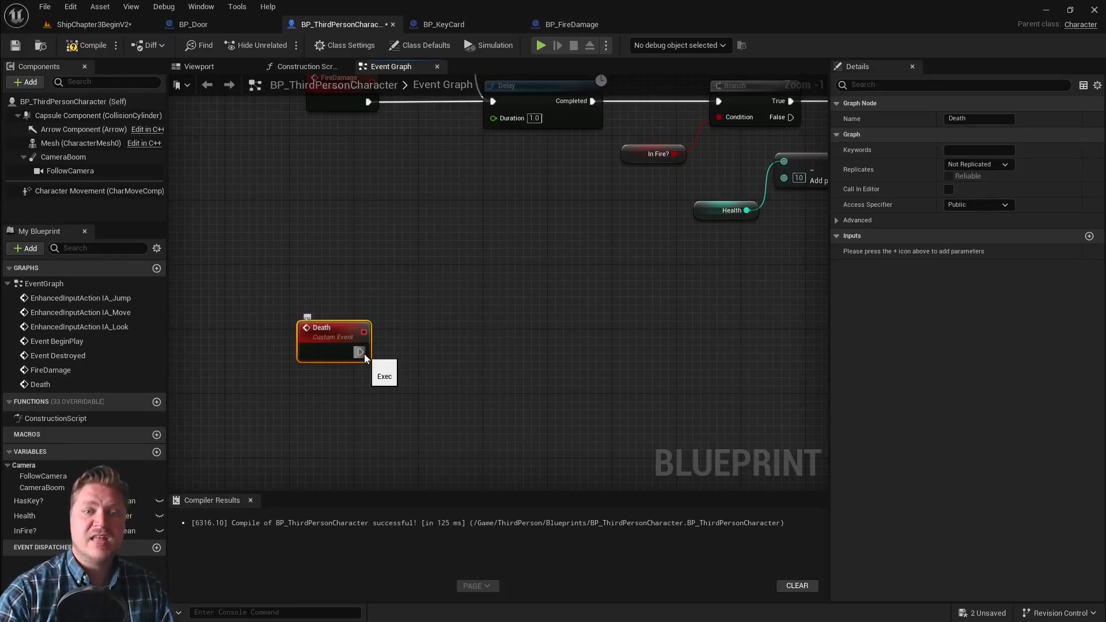
left_click(387, 382)
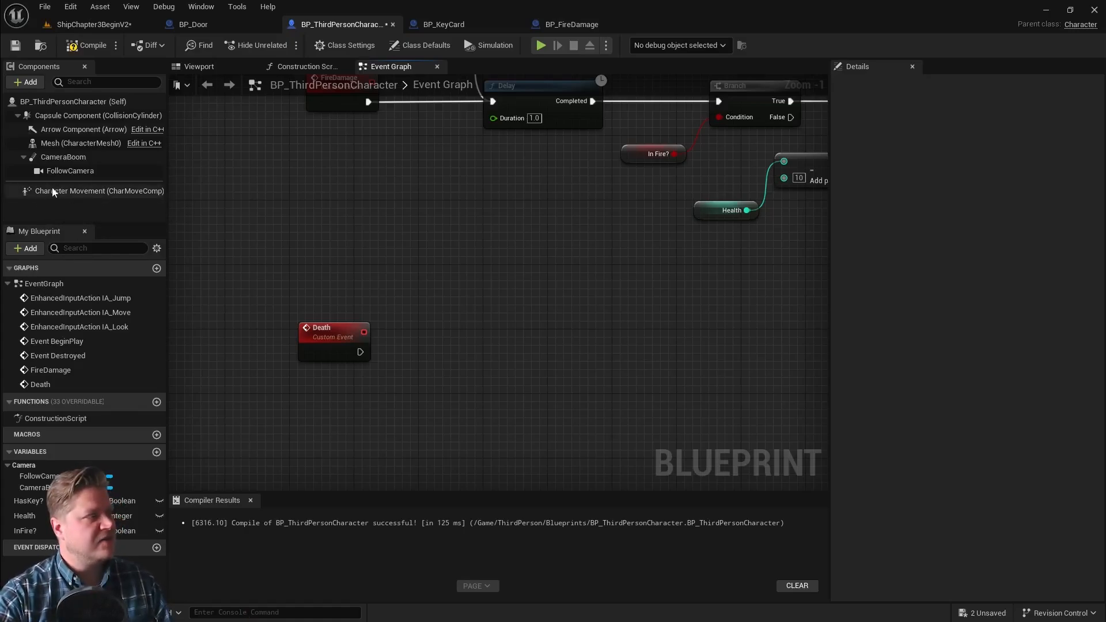
Step: Add a Character Movement reference with a Disable Movement node targeting it, and run that node from the Death event
left_click_drag(52, 190, 343, 415)
left_click_drag(415, 412, 468, 350)
type("disable")
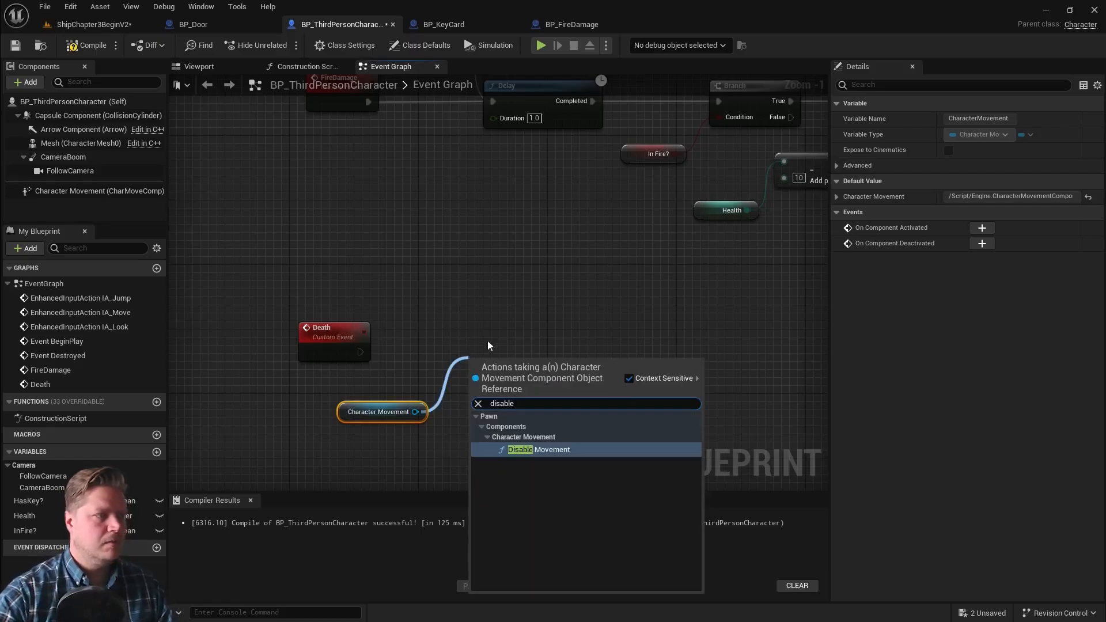
left_click(527, 450)
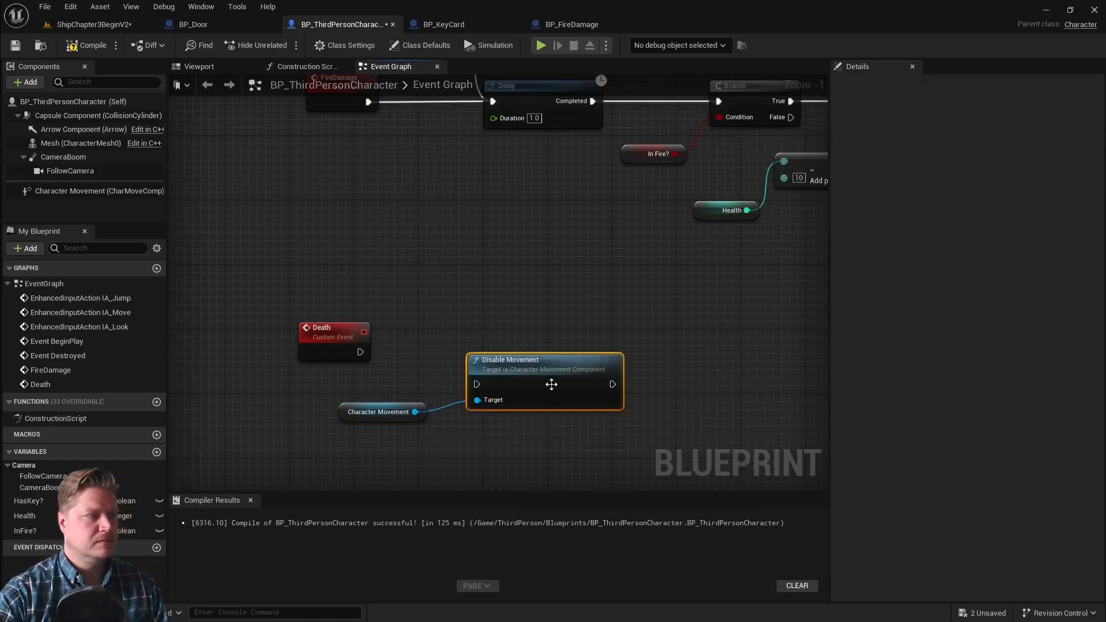
left_click_drag(553, 383, 533, 337)
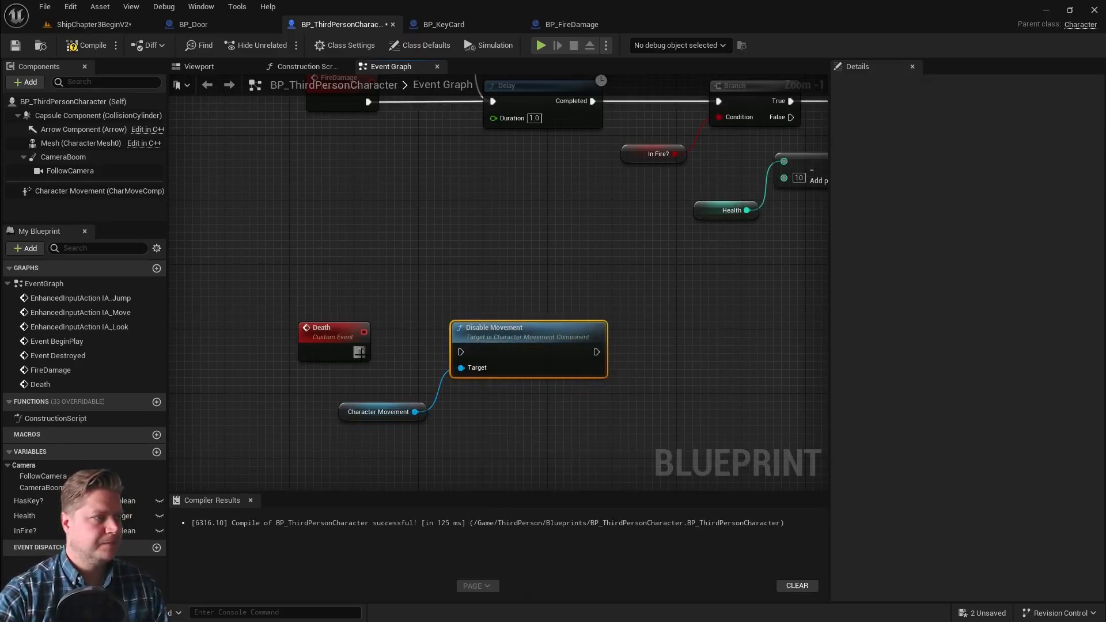
left_click_drag(360, 352, 461, 353)
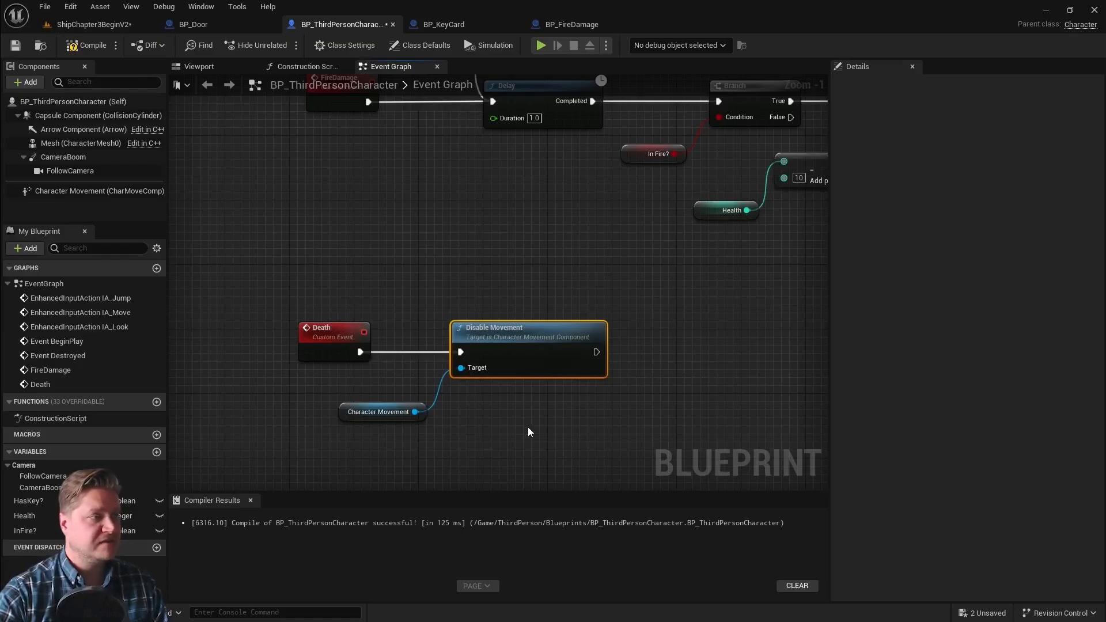
Step: Set the collision preset of the character's Mesh component to Ragdoll
right_click_drag(548, 415, 523, 390)
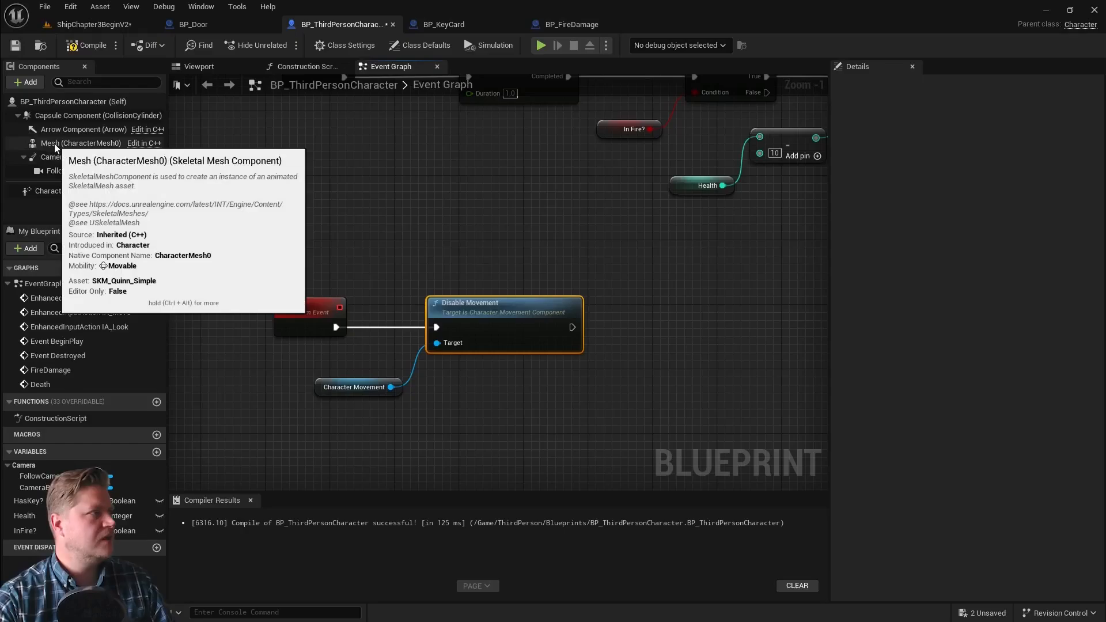
left_click(75, 144)
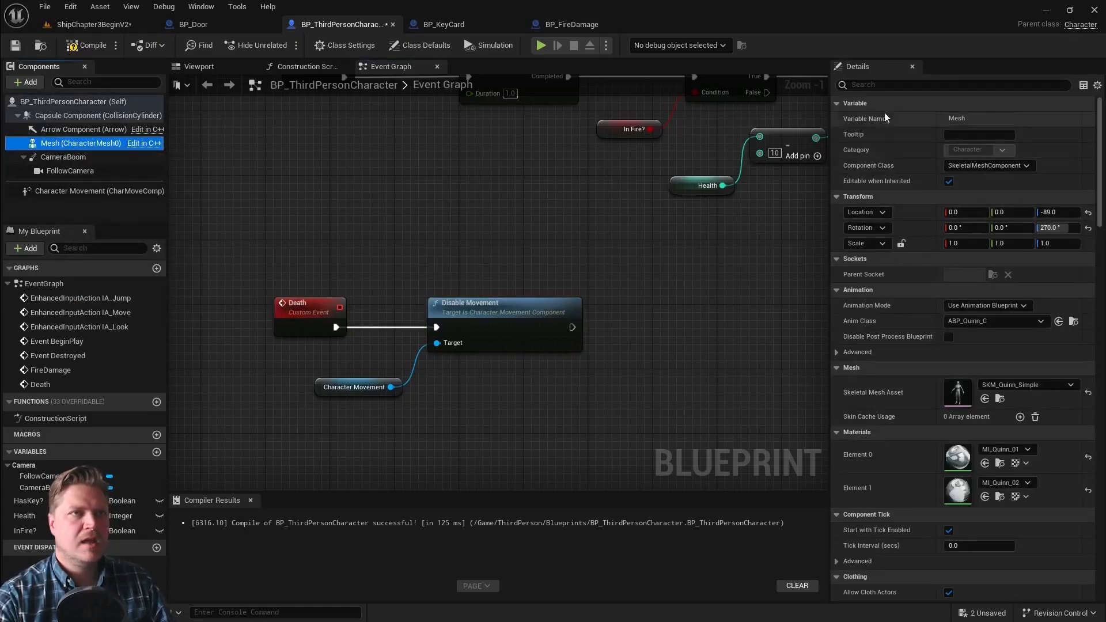
scroll(960, 326, "down", 1)
scroll(960, 325, "down", 15)
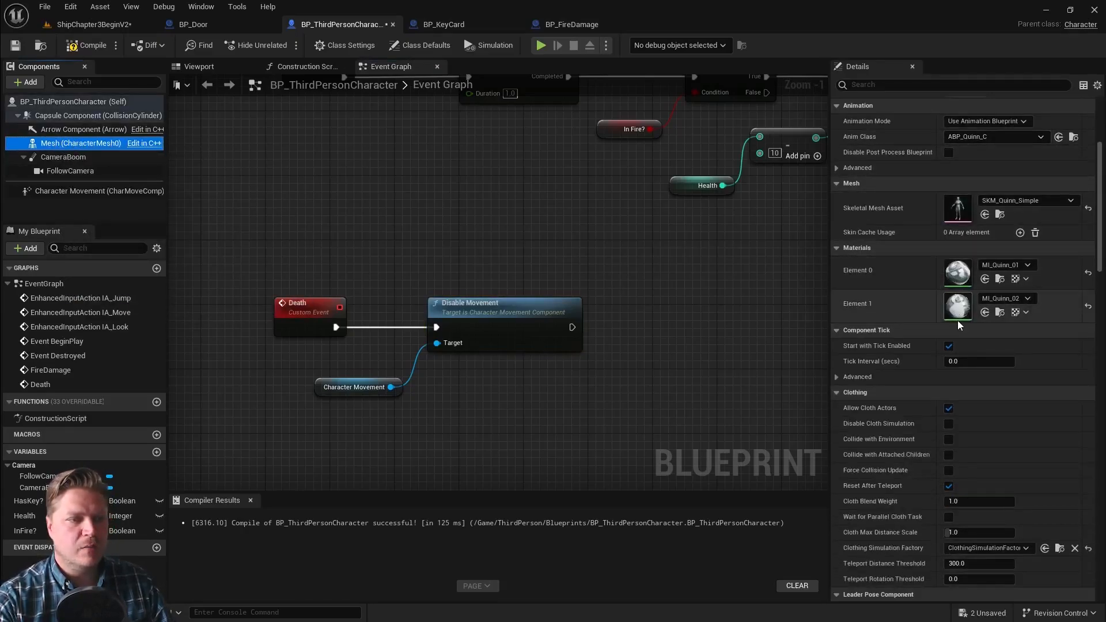
scroll(948, 321, "down", 13)
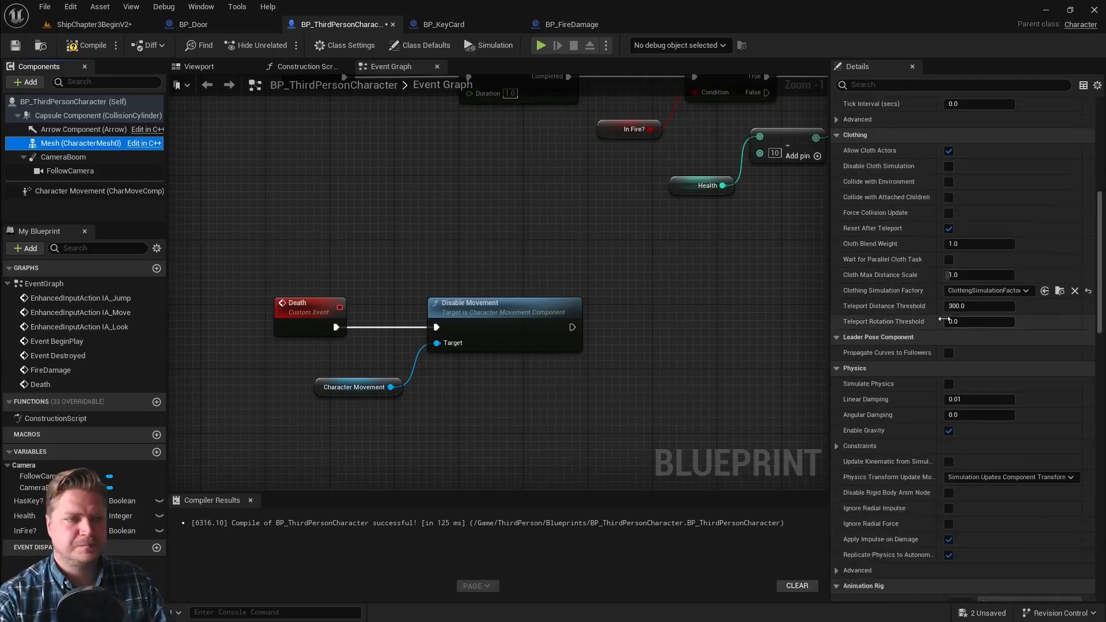
scroll(1019, 321, "down", 13)
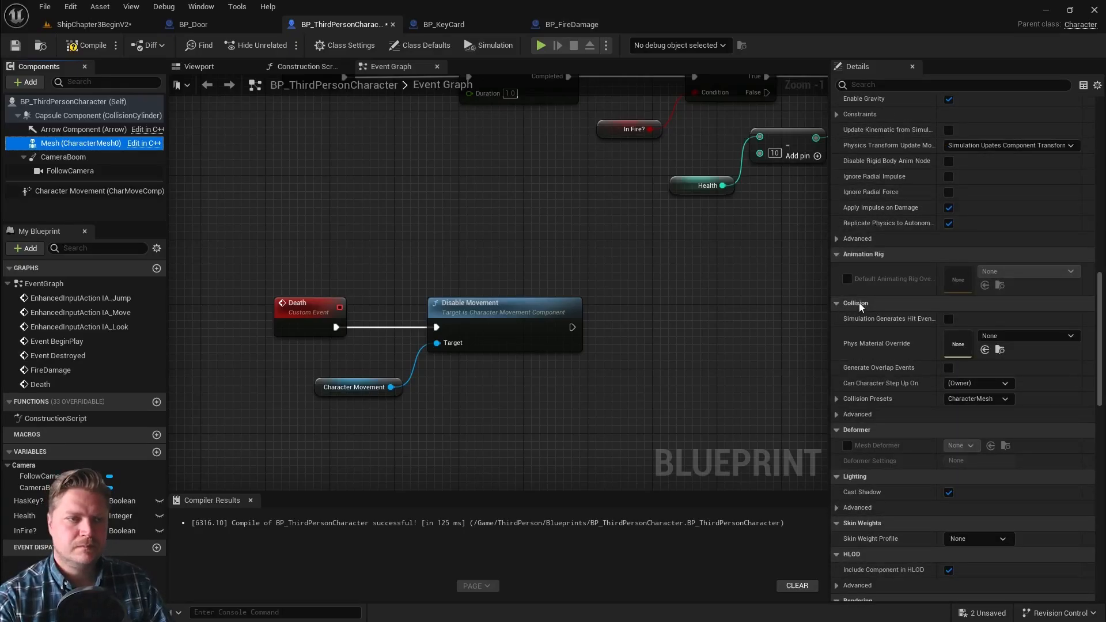
left_click(981, 401)
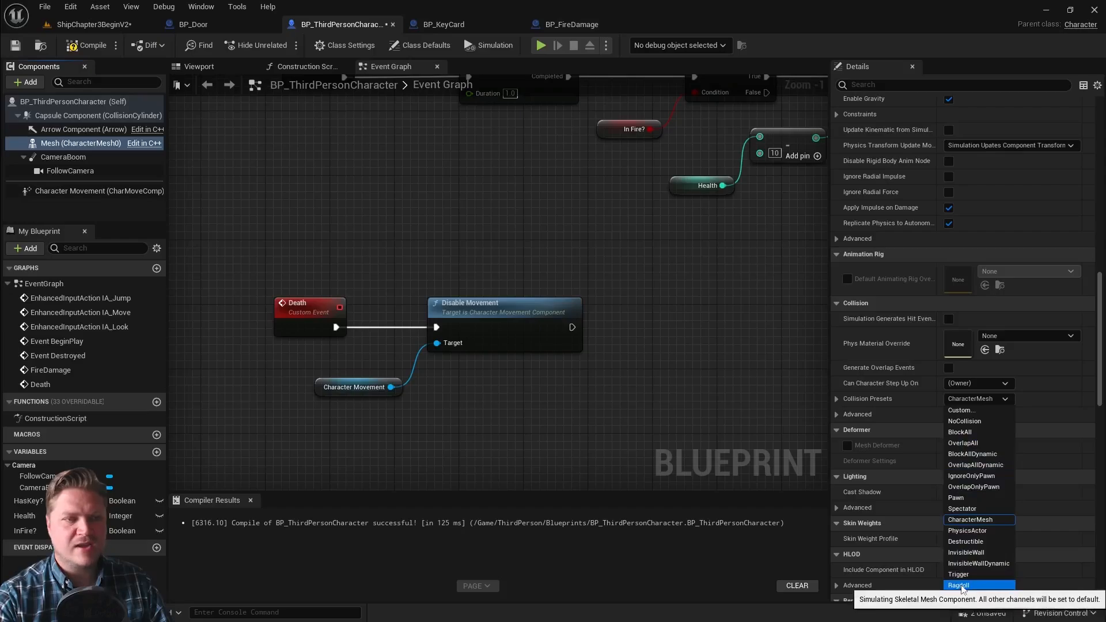
left_click(960, 585)
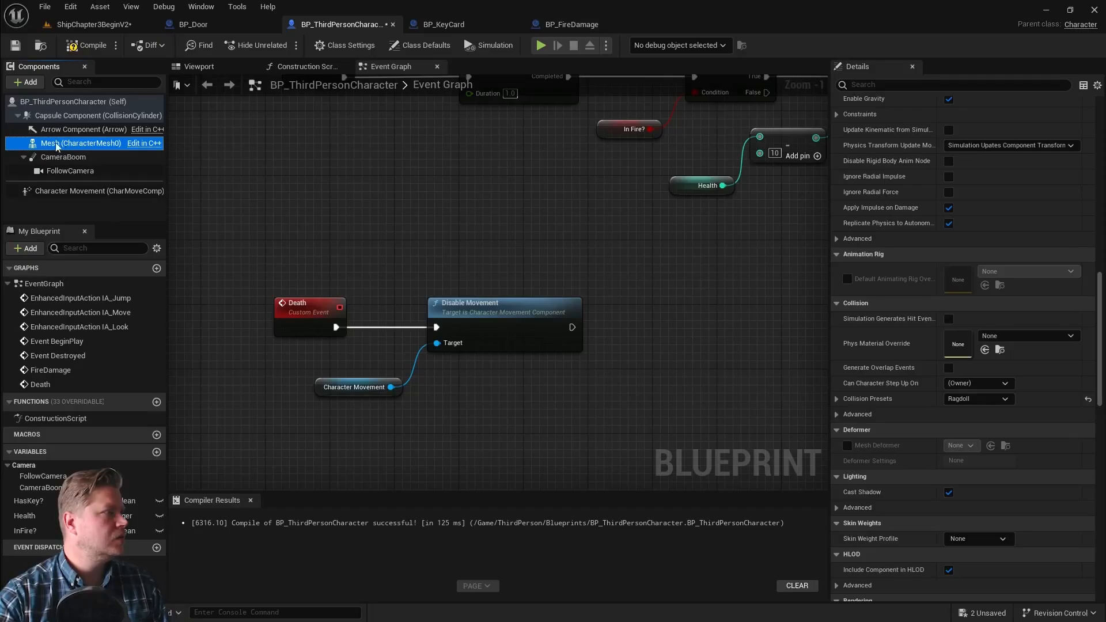
Step: Add a Mesh reference feeding a Set Simulate Physics node with Simulate enabled, and connect it after Disable Movement
left_click_drag(71, 148, 590, 399)
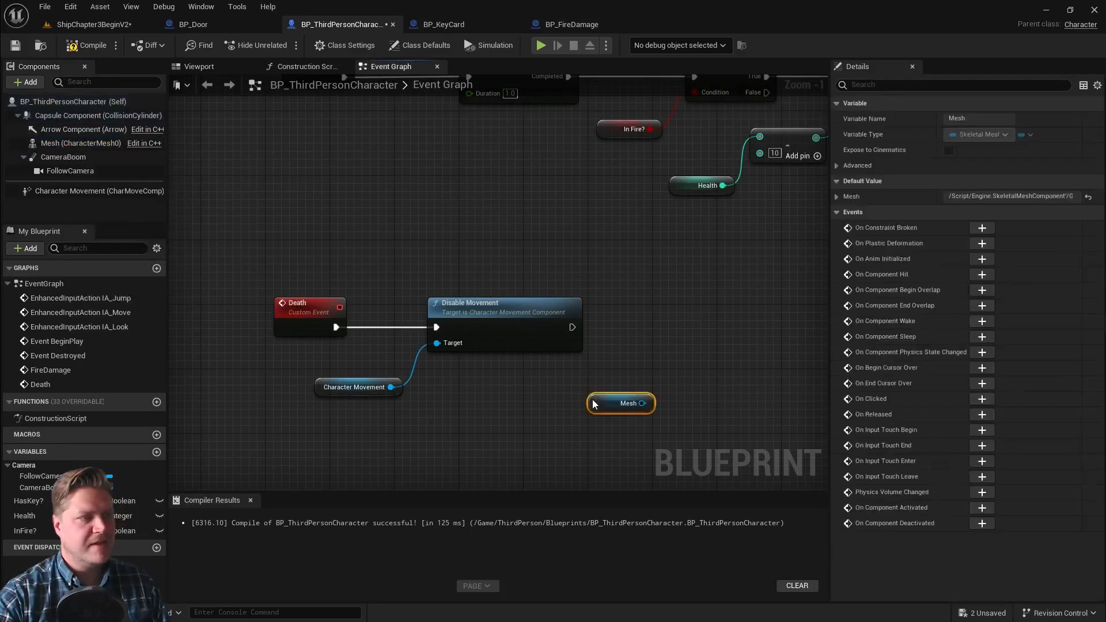
right_click_drag(702, 409, 596, 387)
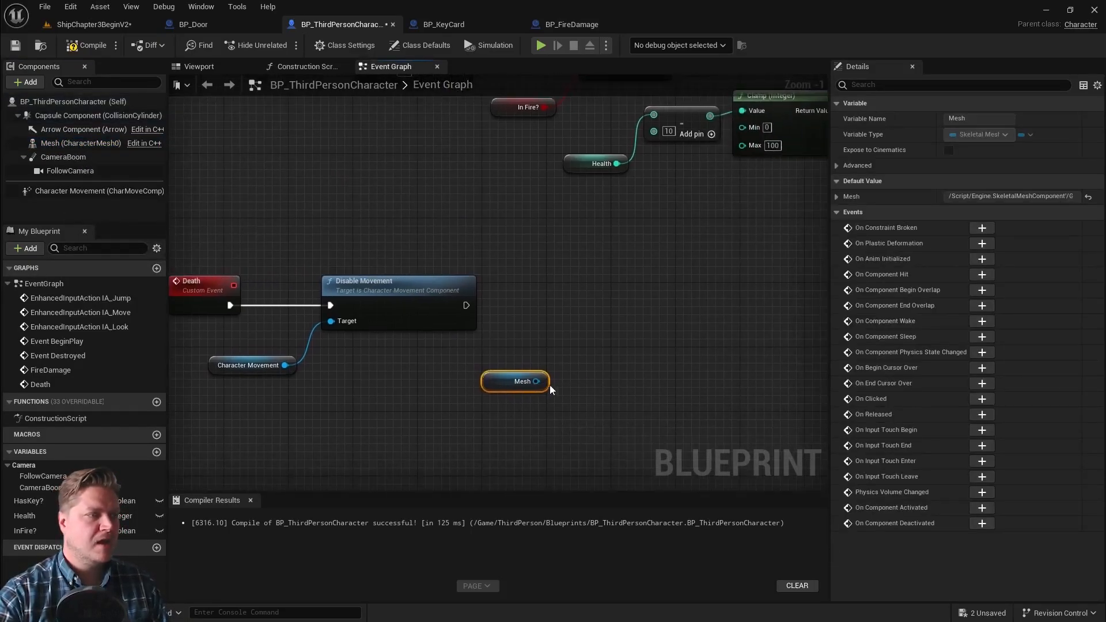
left_click_drag(545, 381, 582, 338)
type("set sim")
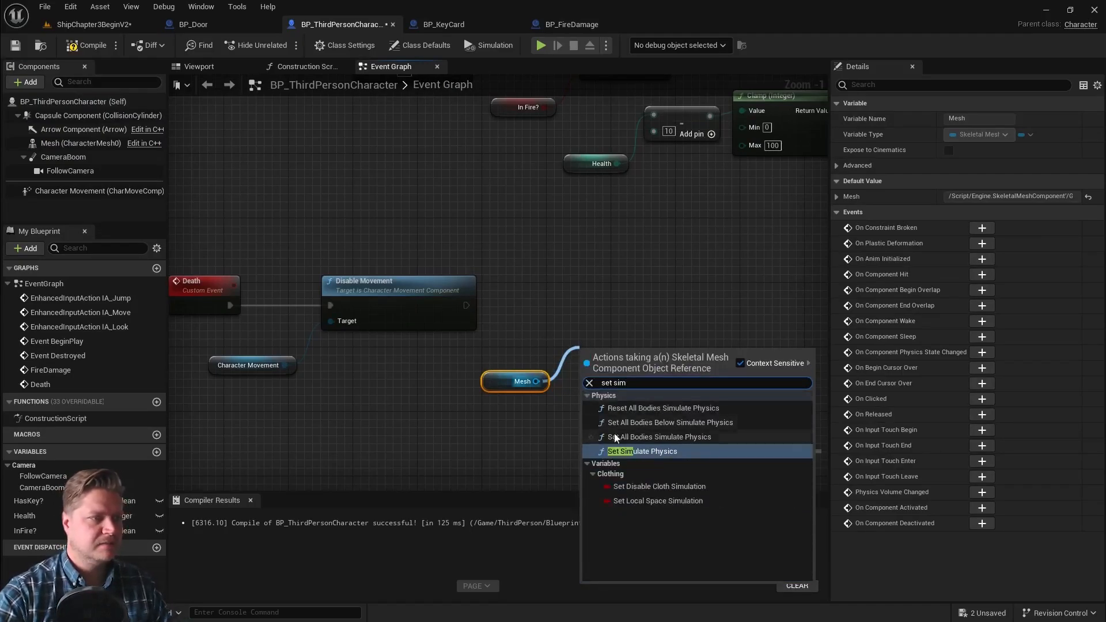
left_click(637, 452)
left_click(629, 410)
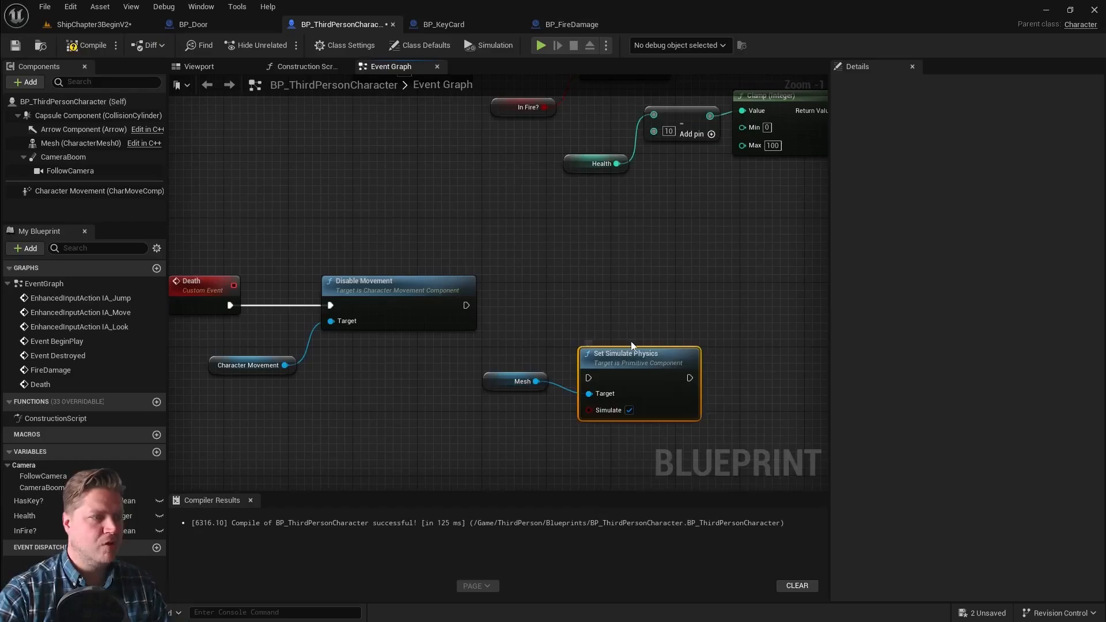
left_click_drag(625, 353, 618, 281)
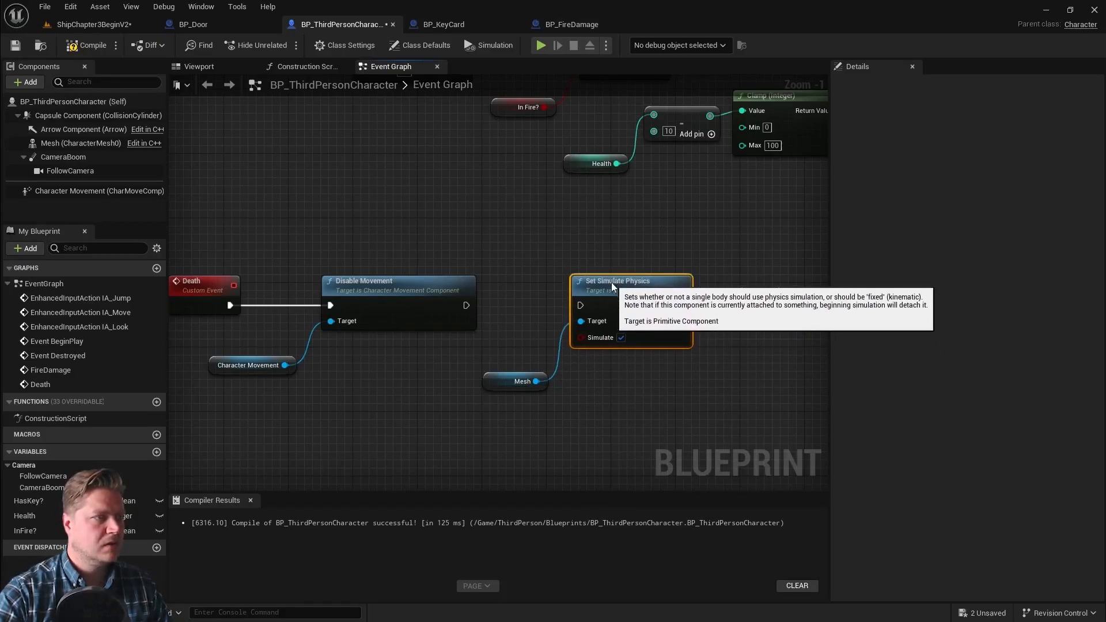
left_click_drag(465, 306, 581, 306)
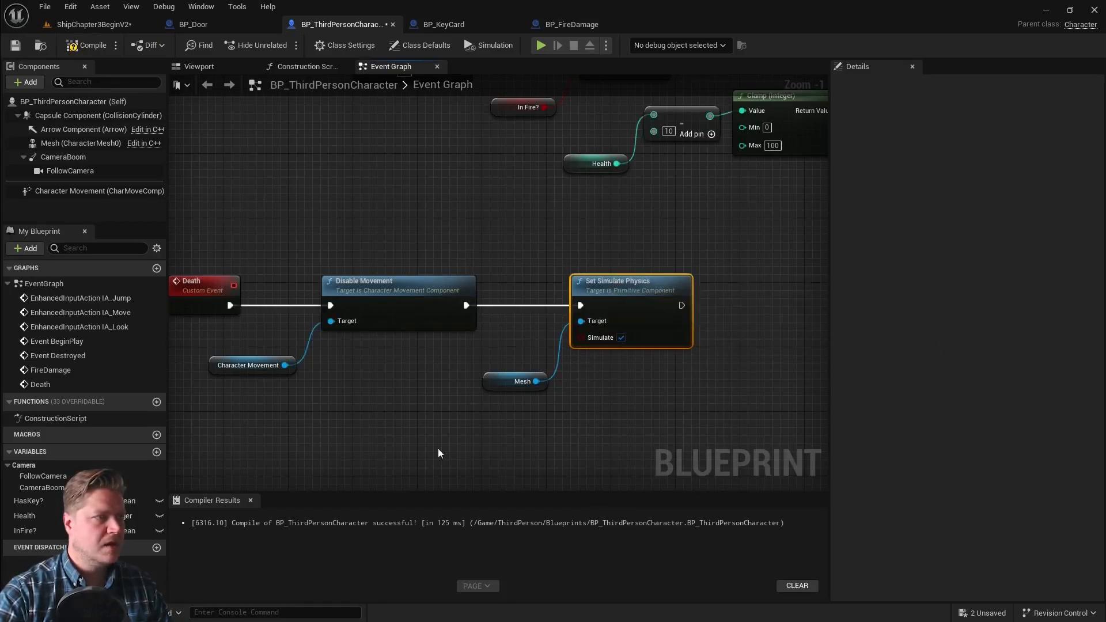
right_click_drag(438, 448, 462, 408)
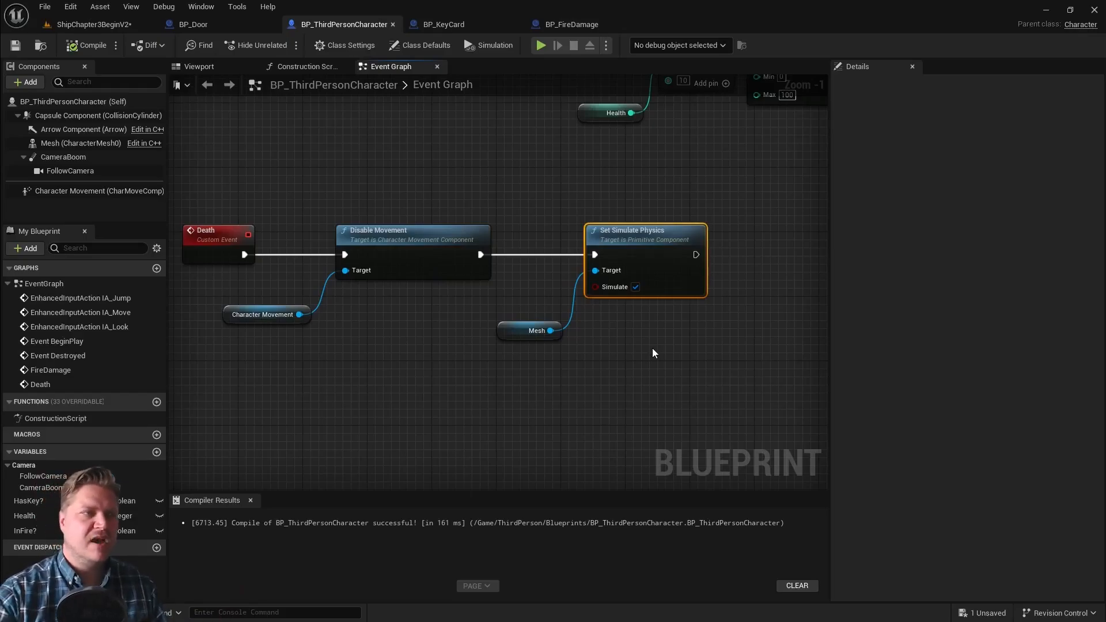
Step: Add a Delay node after Set Simulate Physics and set its Duration to 4 seconds
right_click_drag(680, 337, 523, 334)
left_click_drag(539, 252, 661, 238)
left_click(644, 361)
left_click(674, 267)
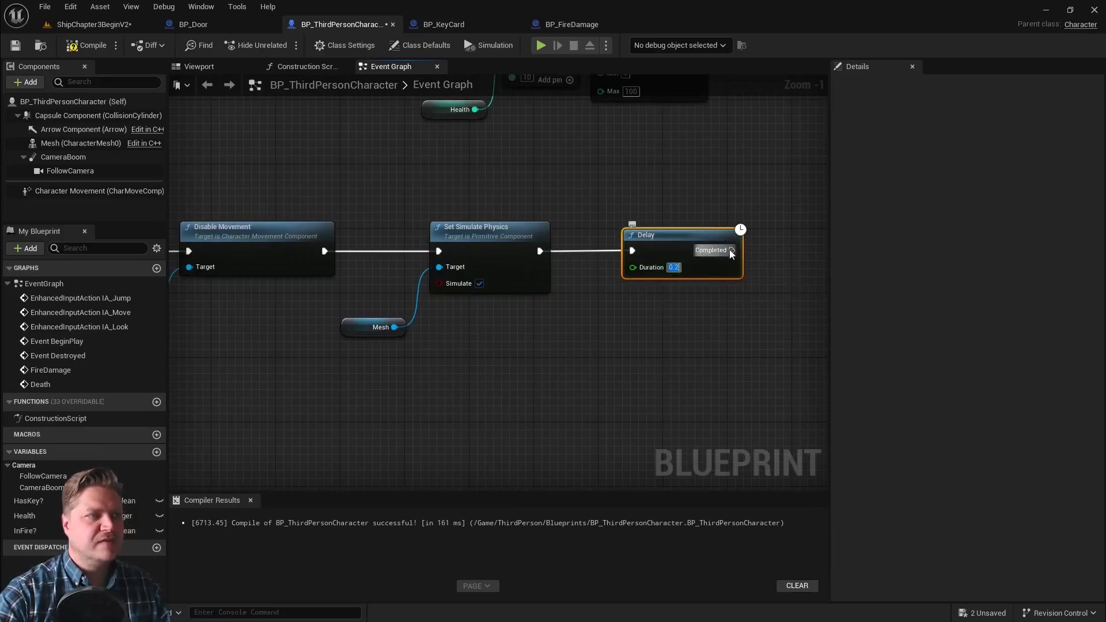
type("4")
key("Return")
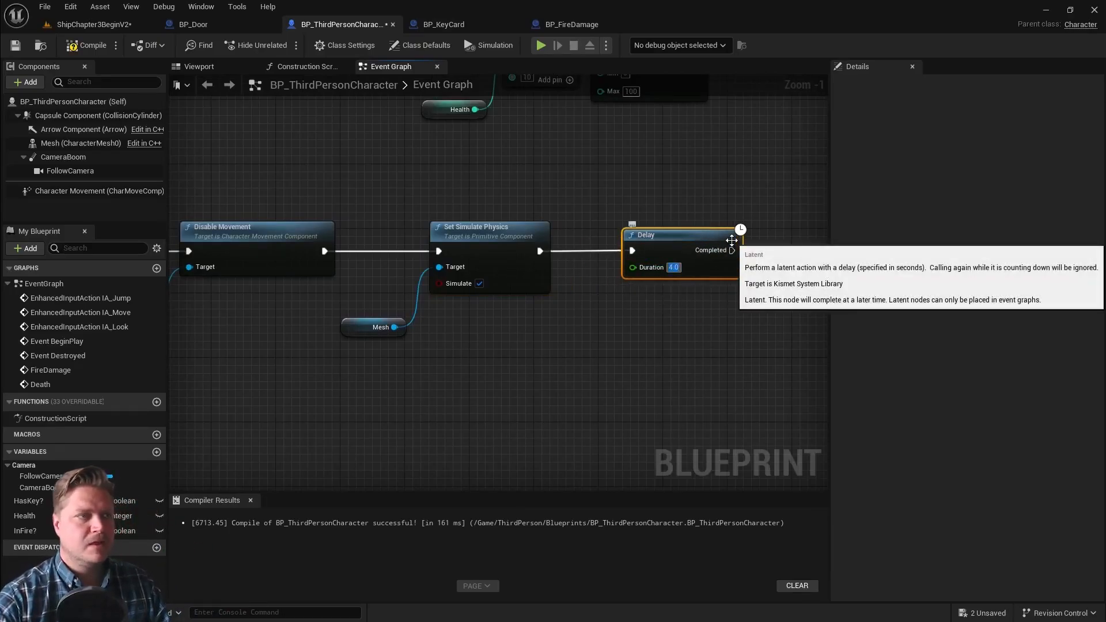
Step: Add a Destroy Actor node targeting self after the 4-second Delay and align it with the Death chain
right_click_drag(647, 351, 591, 365)
scroll(560, 386, "down", 4)
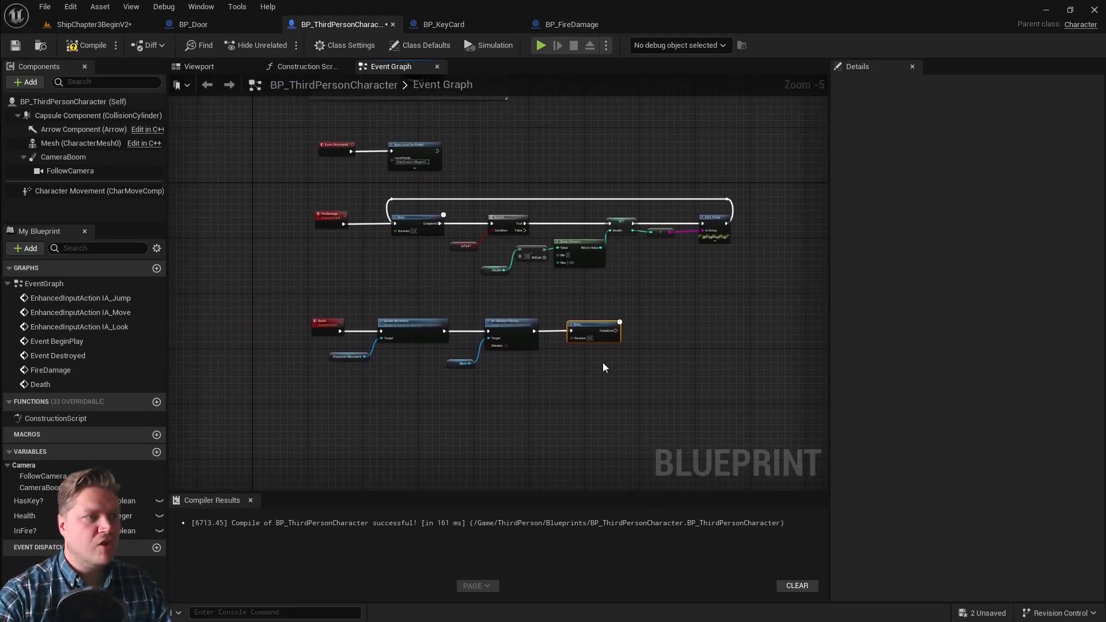
scroll(605, 362, "up", 2)
left_click_drag(620, 305, 662, 301)
type("destr")
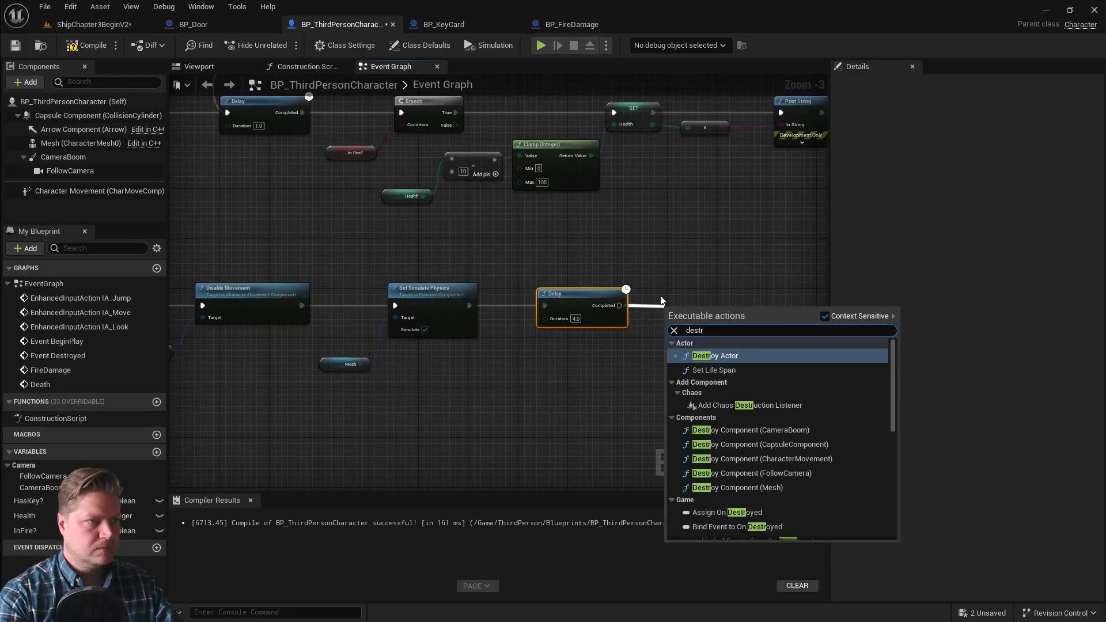
left_click(720, 356)
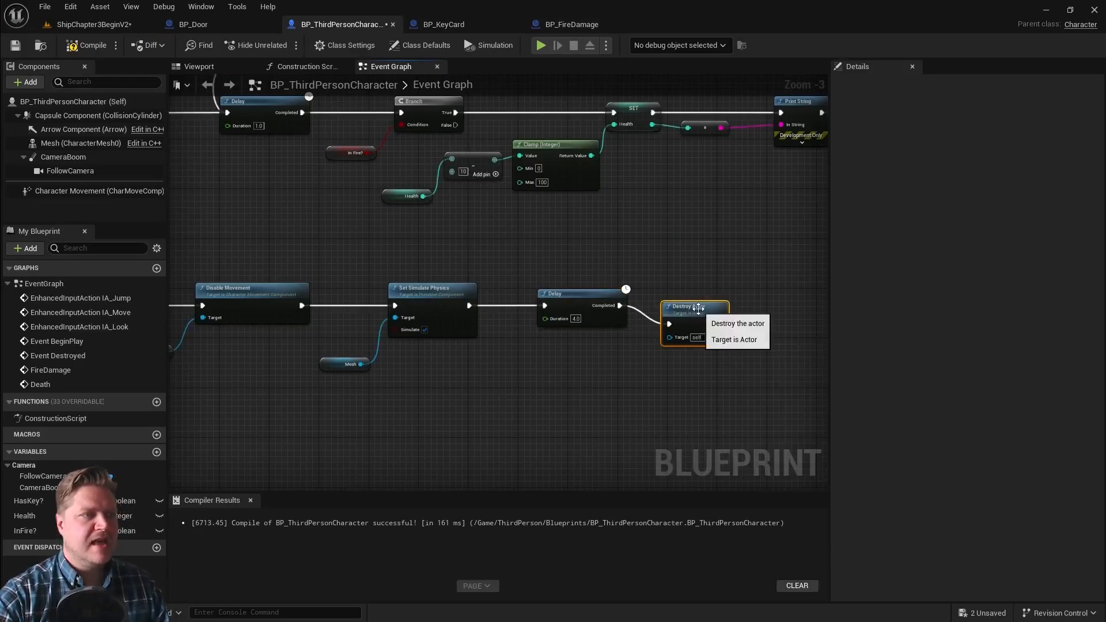
left_click_drag(699, 309, 730, 290)
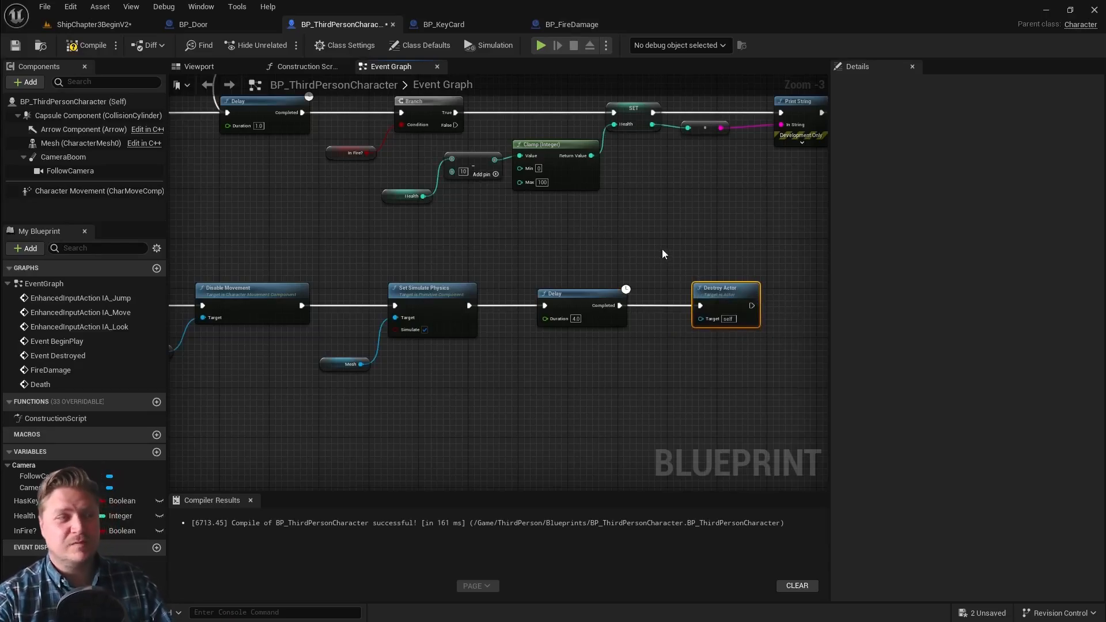
right_click_drag(662, 249, 890, 490)
scroll(413, 314, "up", 1)
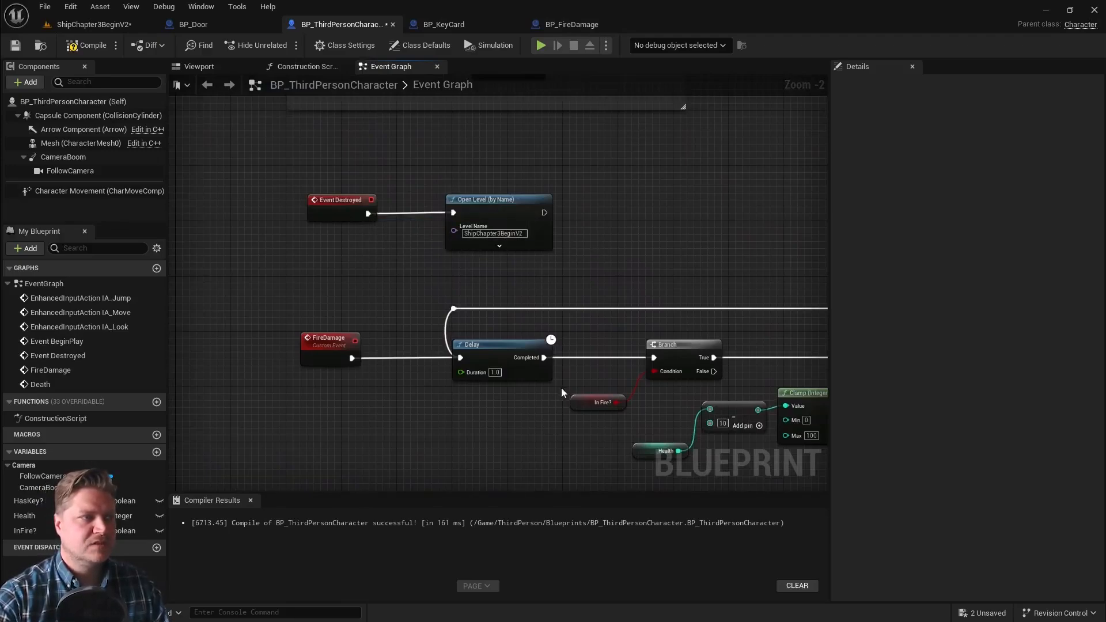
right_click_drag(562, 388, 420, 171)
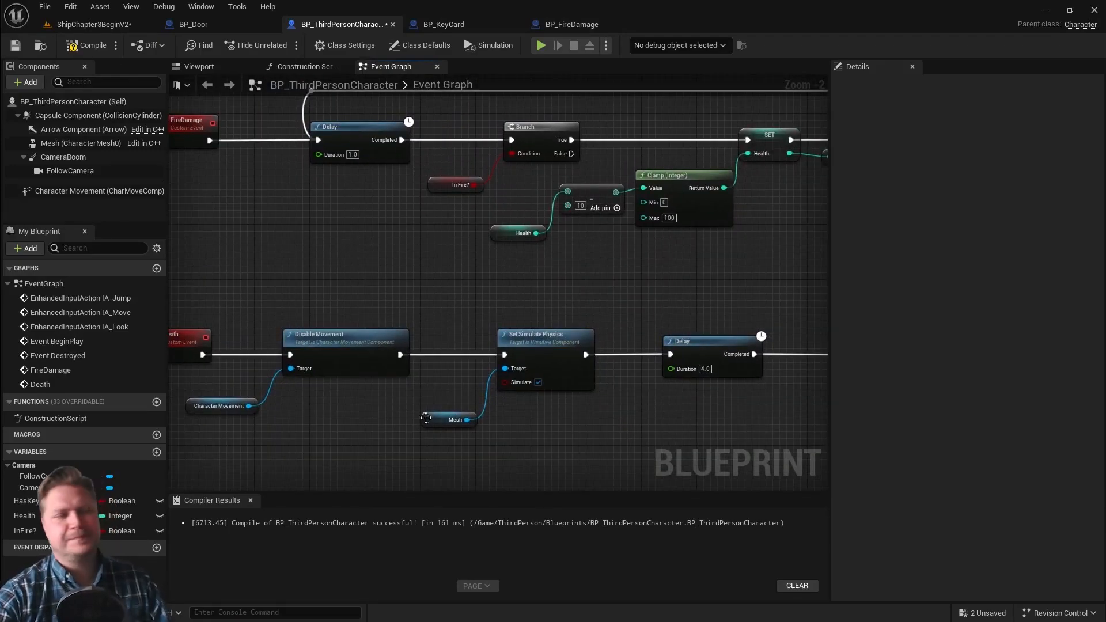
Step: Tighten the Death chain's layout by moving Delay, Destroy Actor, Set Simulate Physics and Mesh toward Disable Movement and the Death event closer
scroll(515, 346, "down", 2)
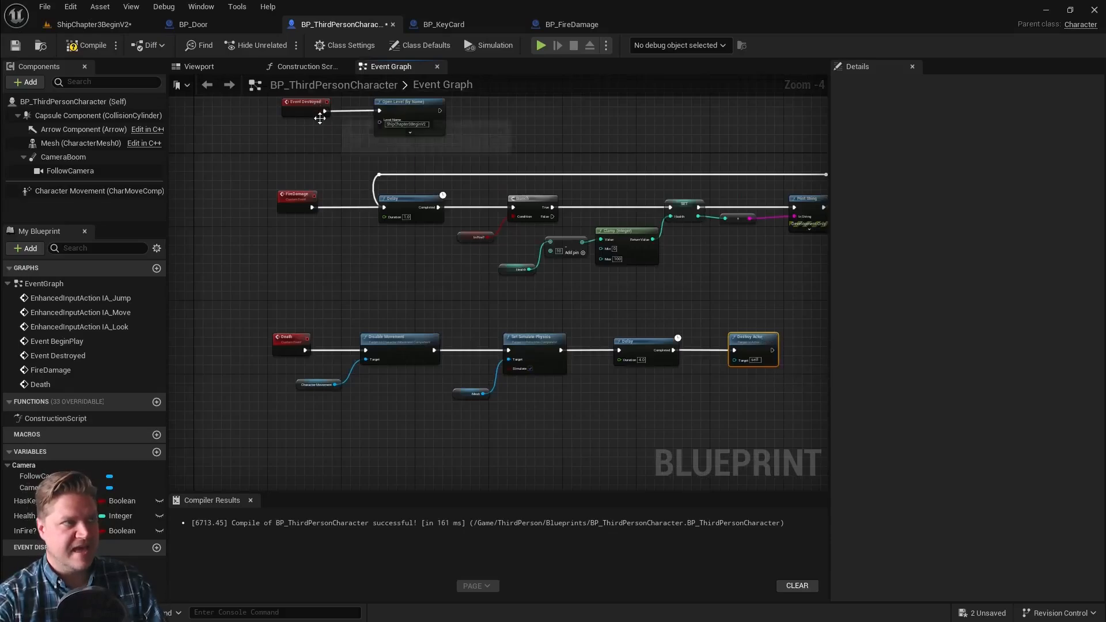
scroll(630, 288, "down", 2)
scroll(554, 300, "up", 3)
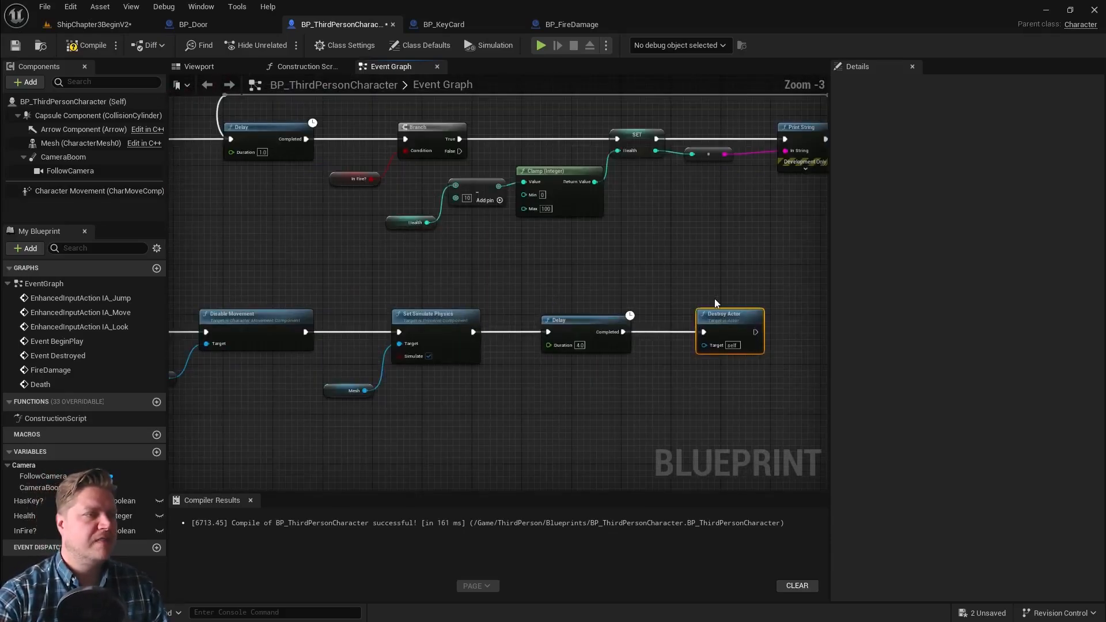
left_click_drag(581, 291, 781, 379)
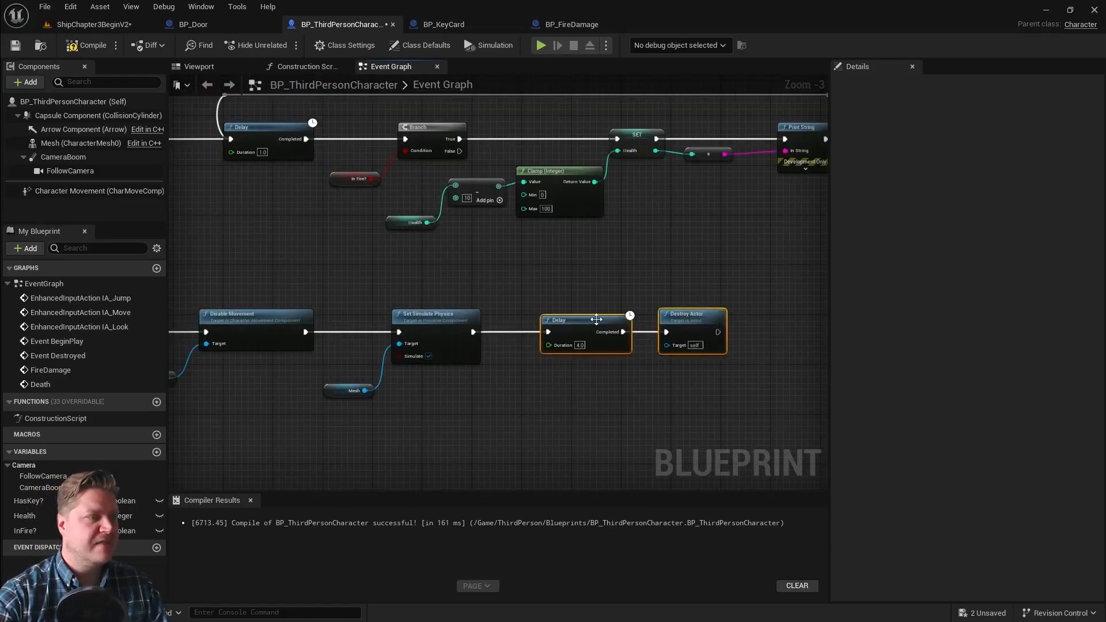
left_click_drag(597, 320, 559, 321)
left_click_drag(383, 287, 369, 394)
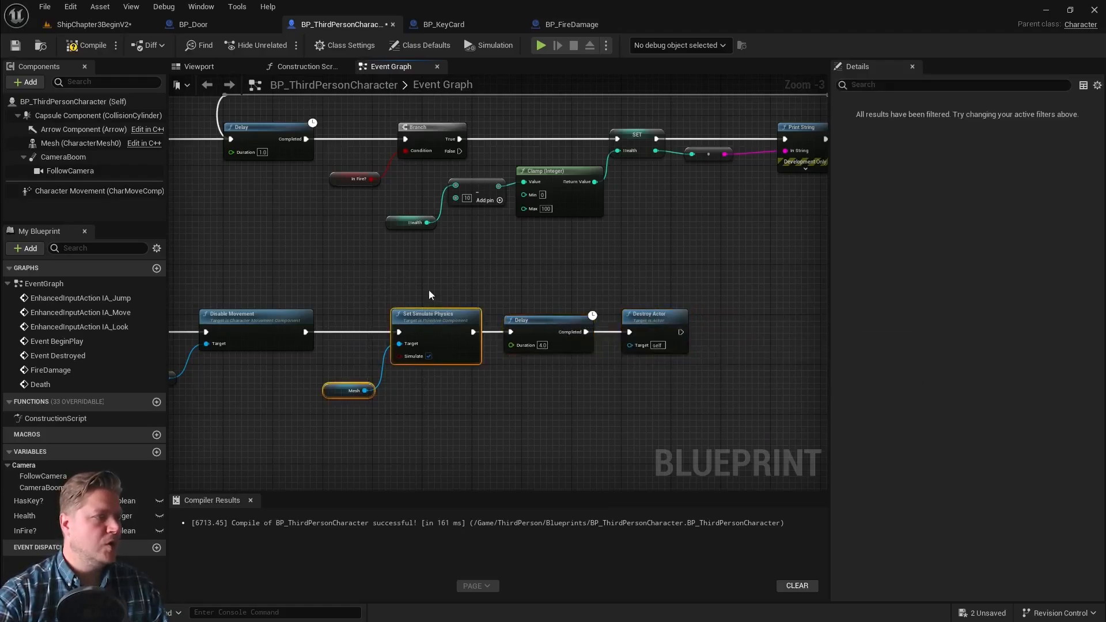
left_click_drag(433, 314, 393, 317)
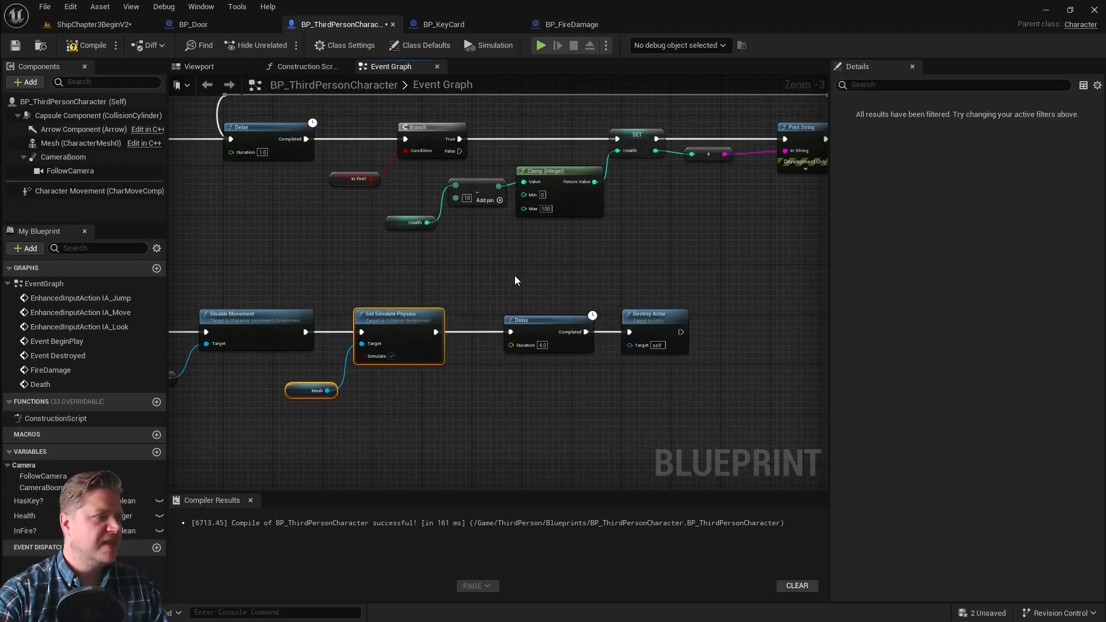
left_click_drag(490, 293, 692, 346)
left_click_drag(572, 328, 541, 329)
right_click_drag(333, 354, 544, 339)
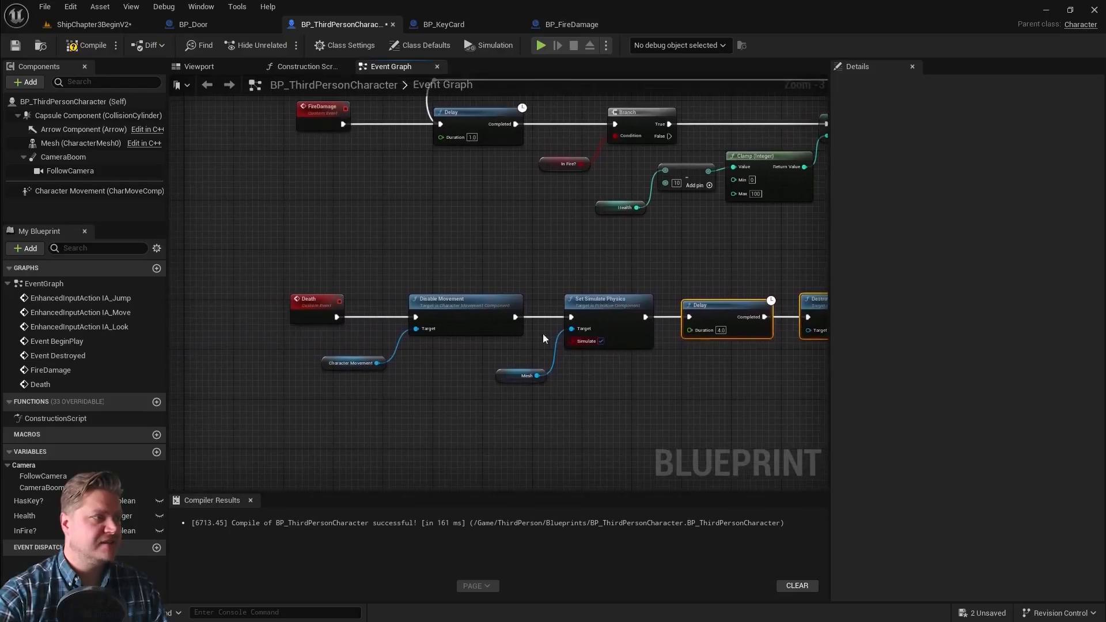
left_click_drag(311, 298, 330, 304)
left_click(687, 412)
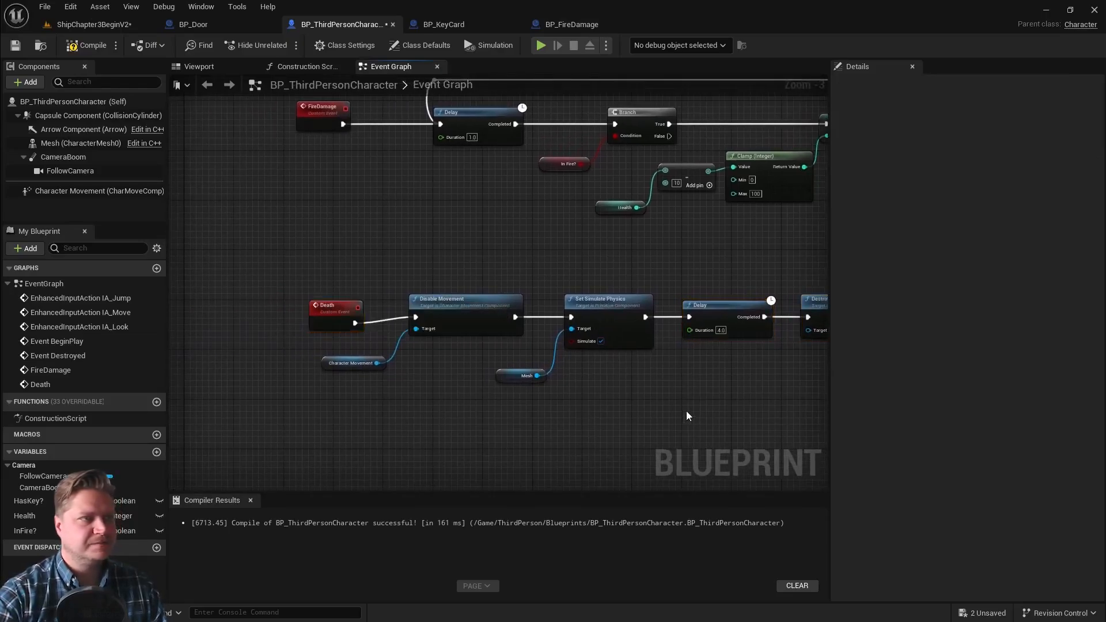
Step: Add a Branch node after the Print String in the FireDamage chain and align it with the execution line
right_click_drag(743, 294, 613, 362)
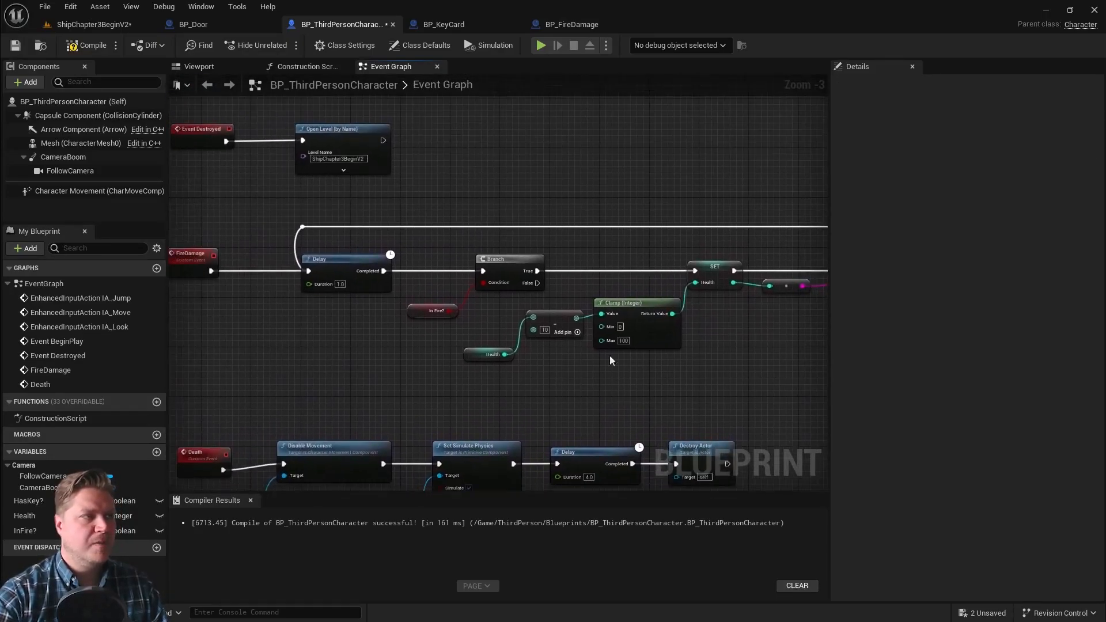
scroll(389, 288, "down", 1)
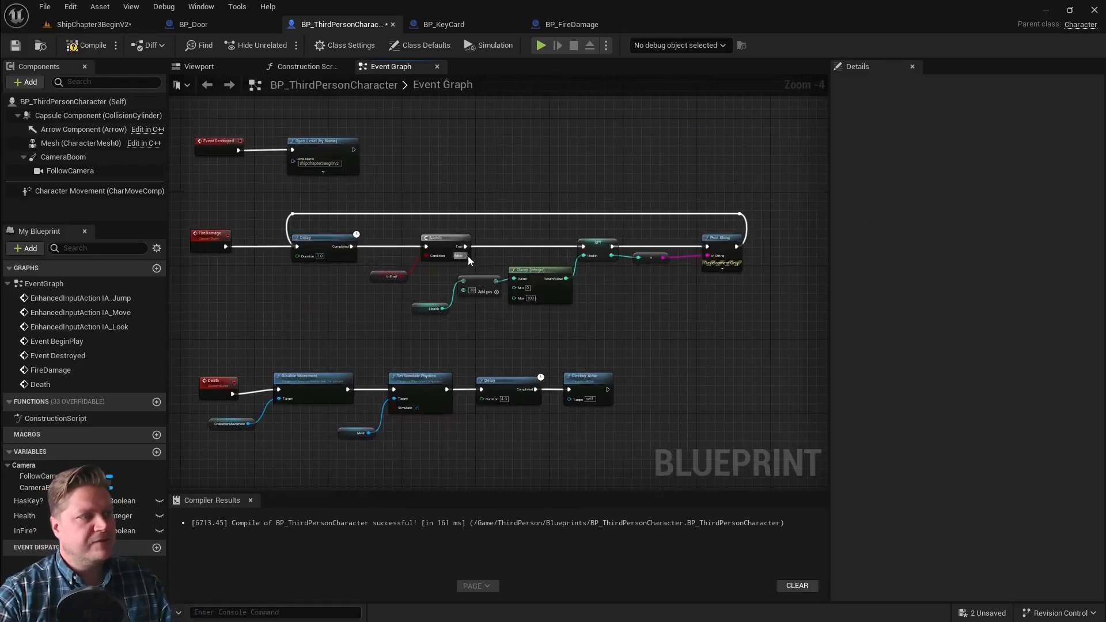
scroll(642, 297, "up", 3)
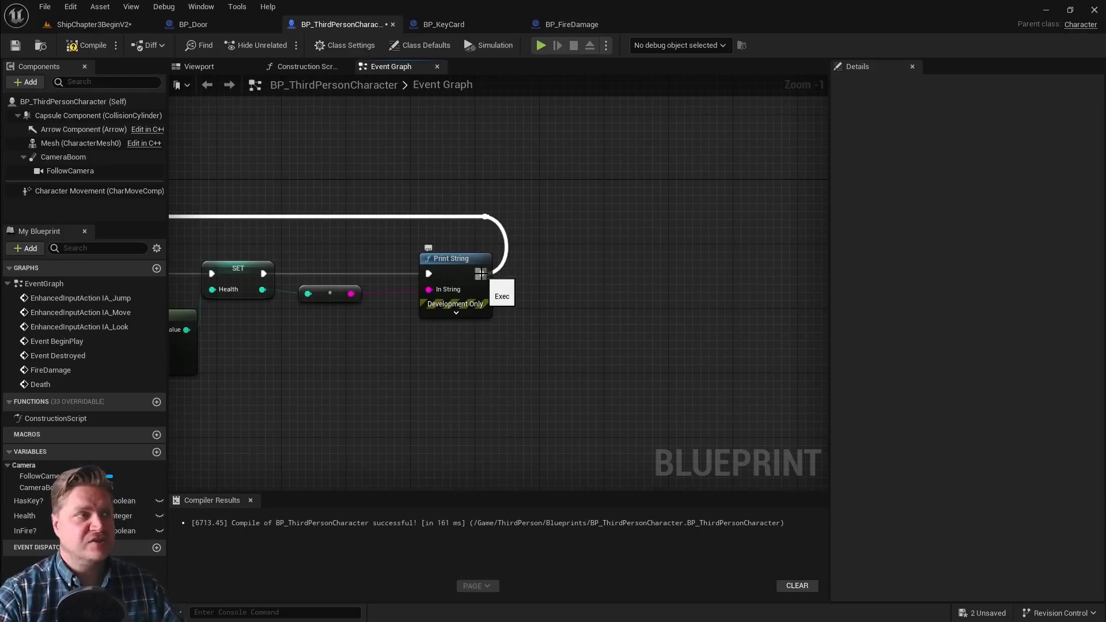
left_click_drag(480, 274, 576, 273)
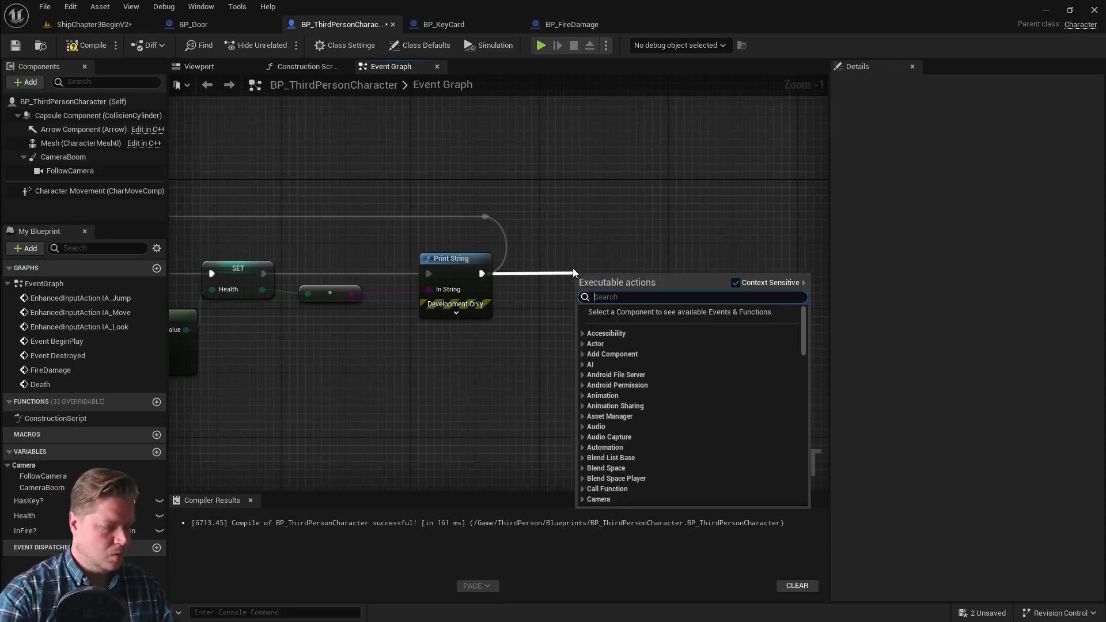
type("branch")
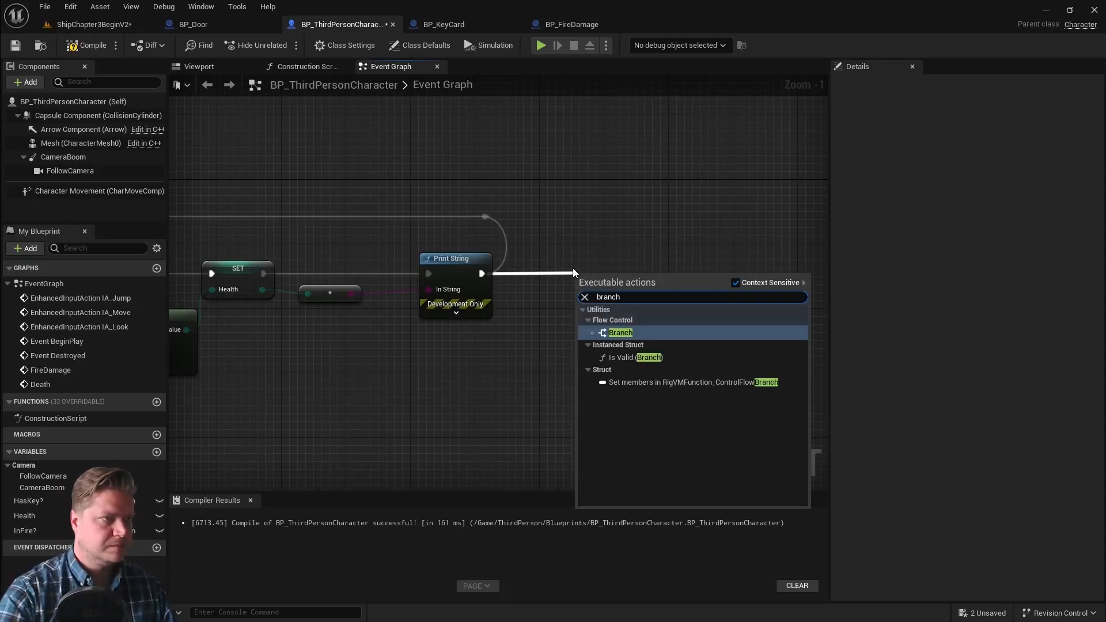
left_click(618, 333)
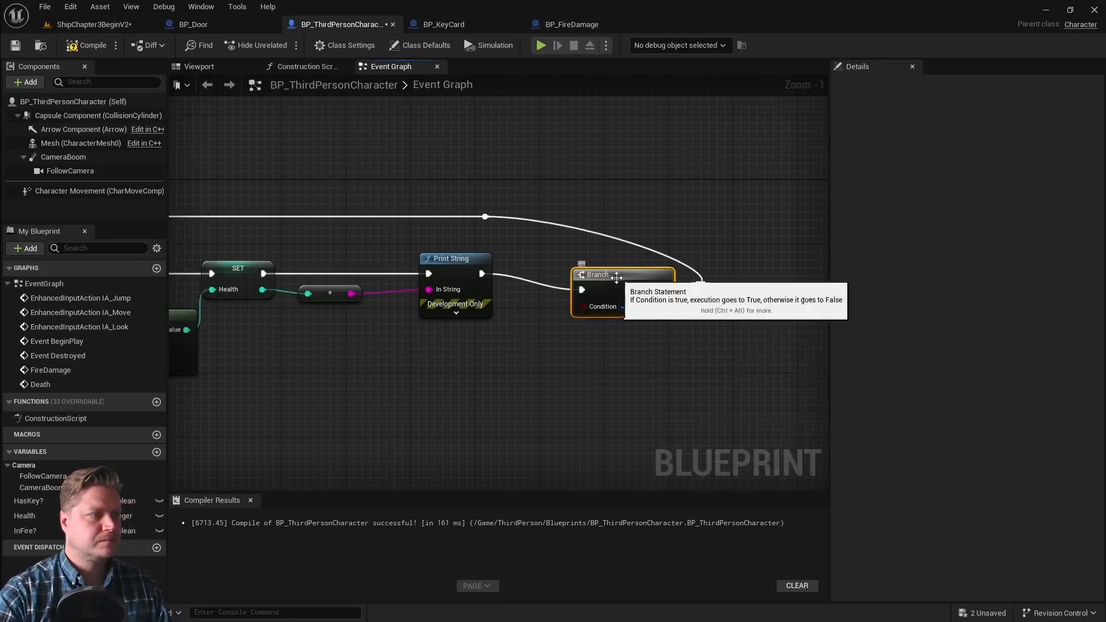
left_click_drag(585, 265, 582, 261)
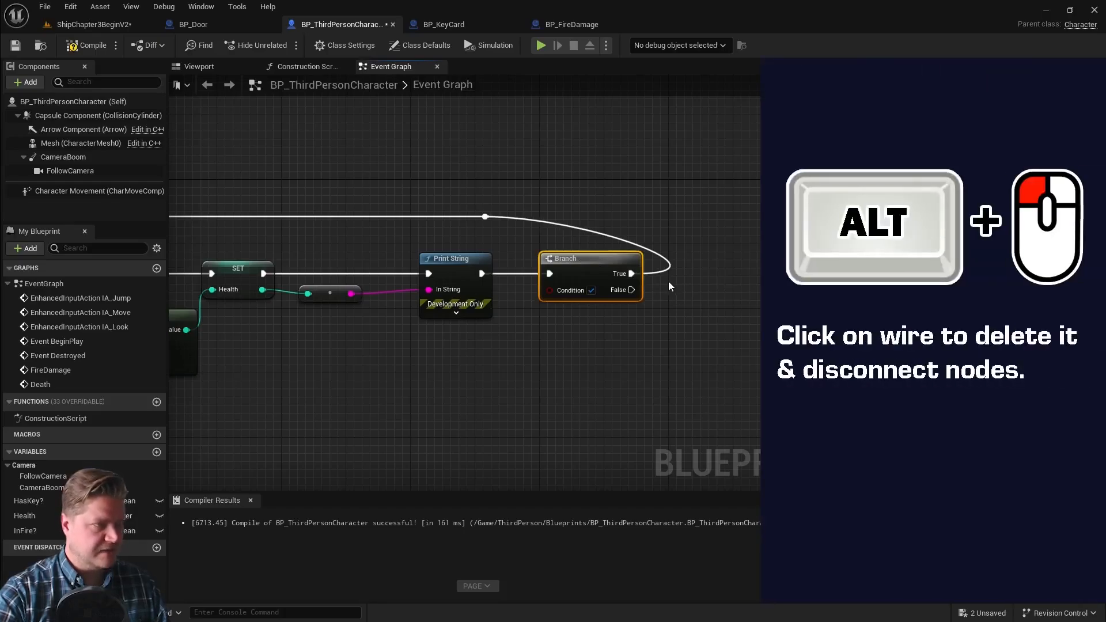
Step: Disconnect the new Branch's True output from the loop's reroute node and space the Branch further from Print String
left_click(662, 274, "alt")
right_click_drag(627, 335, 623, 328)
left_click_drag(599, 261, 639, 257)
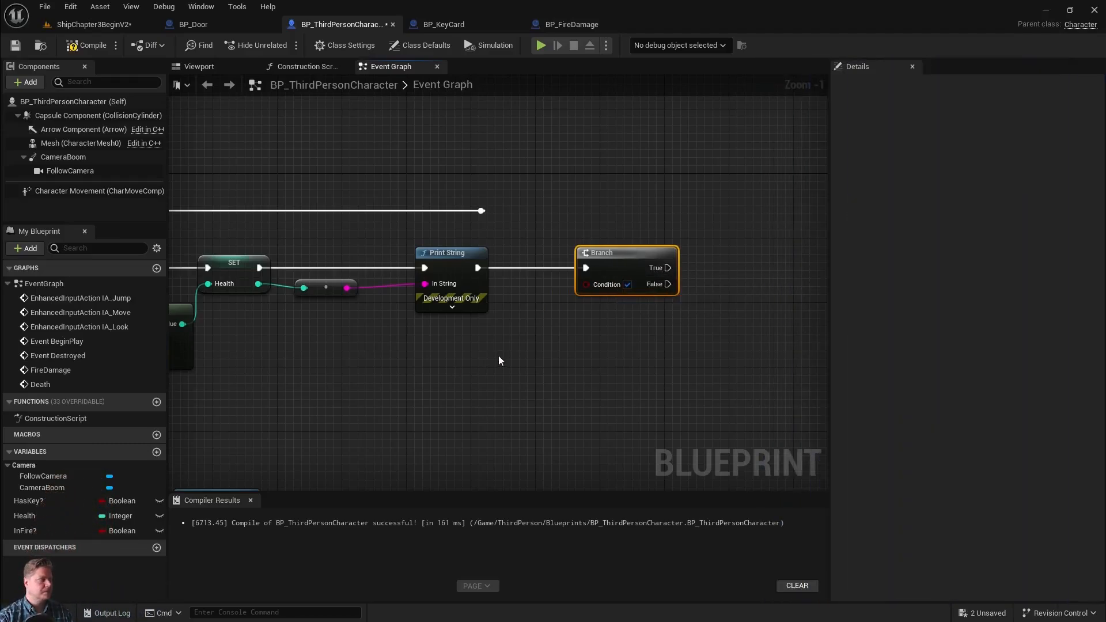
Step: Add a Health reference with a Less Equal comparison against 0 and connect its result to the new Branch's Condition
left_click_drag(20, 517, 408, 368)
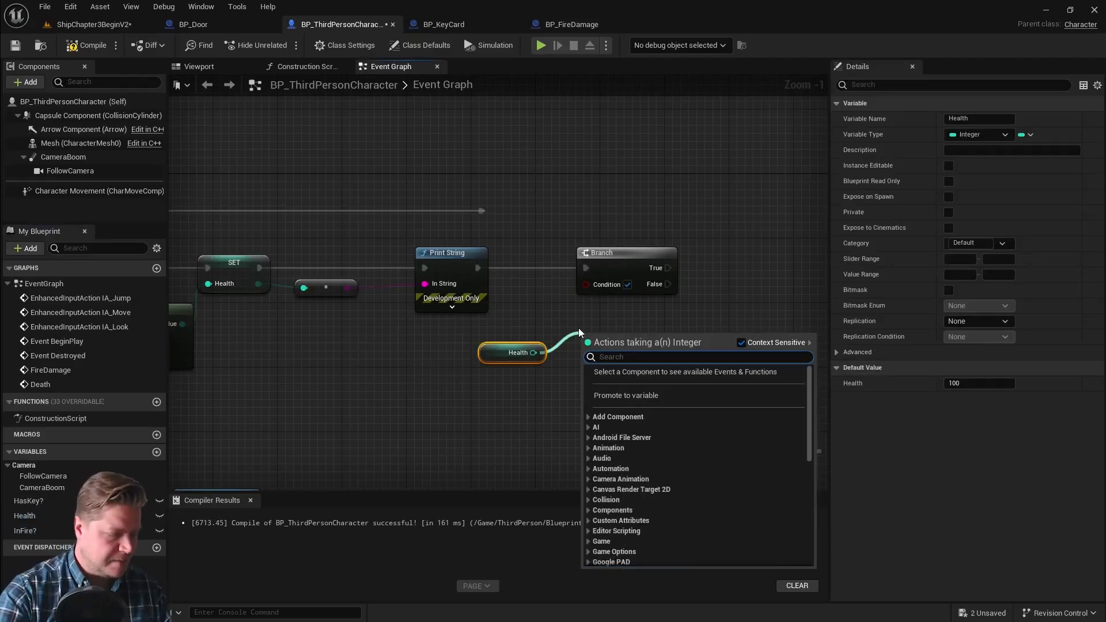
type("<")
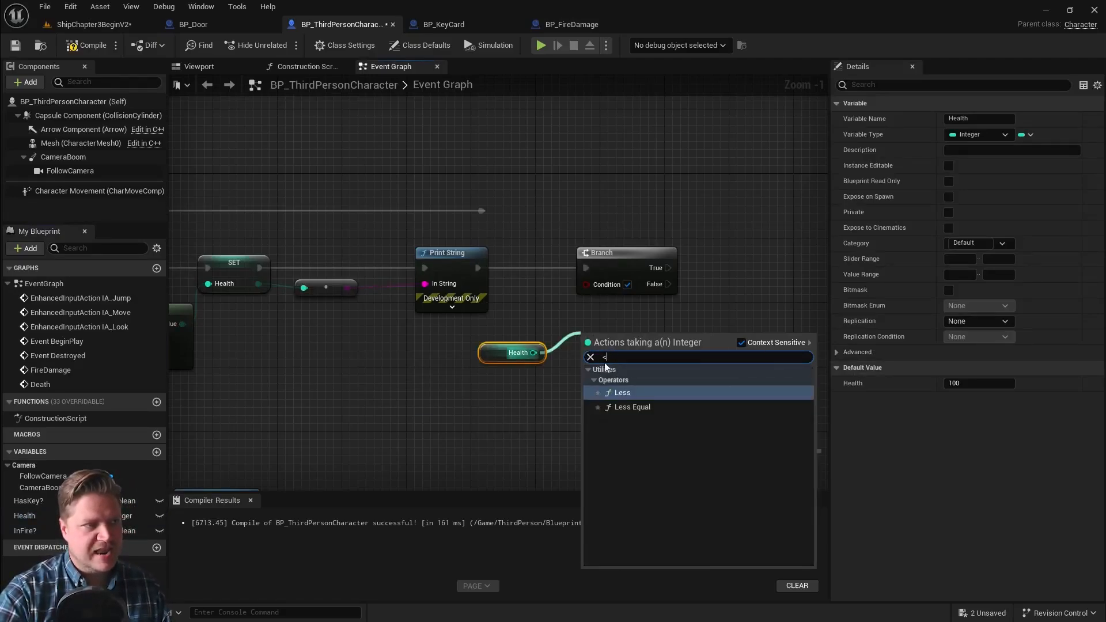
left_click(630, 407)
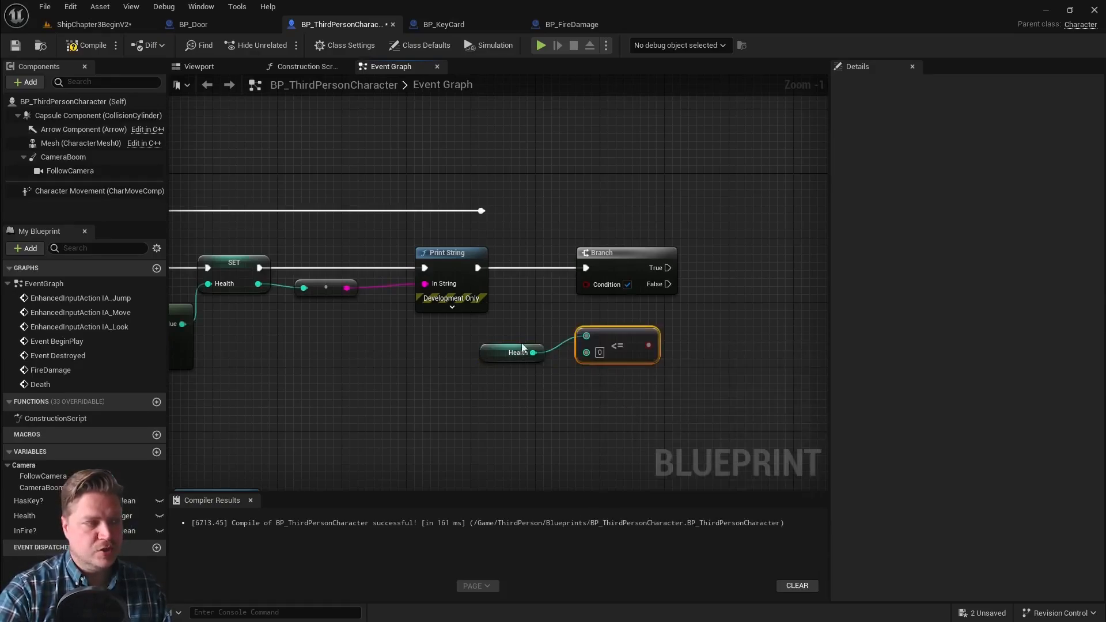
mouse_move(558, 350)
left_mouse_down()
mouse_move(600, 360)
mouse_move(560, 347)
mouse_move(524, 352)
left_mouse_up()
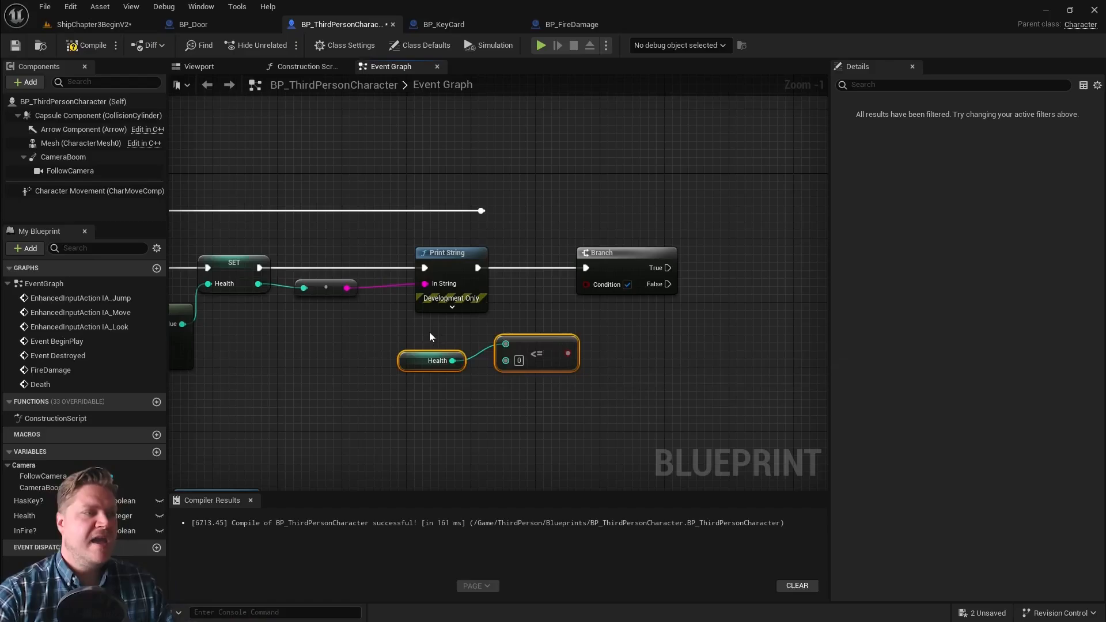
mouse_move(538, 365)
left_mouse_down()
mouse_move(516, 366)
mouse_move(584, 285)
left_mouse_up()
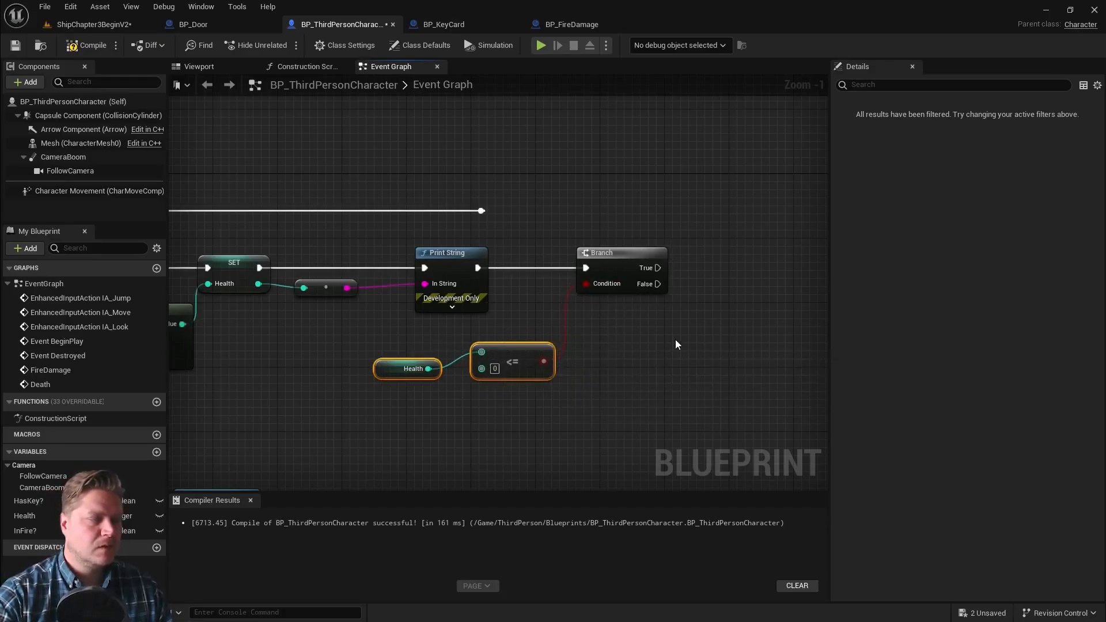
Step: Call the Death event from the Branch's True output and align its node with the FireDamage chain
right_click_drag(676, 341, 578, 335)
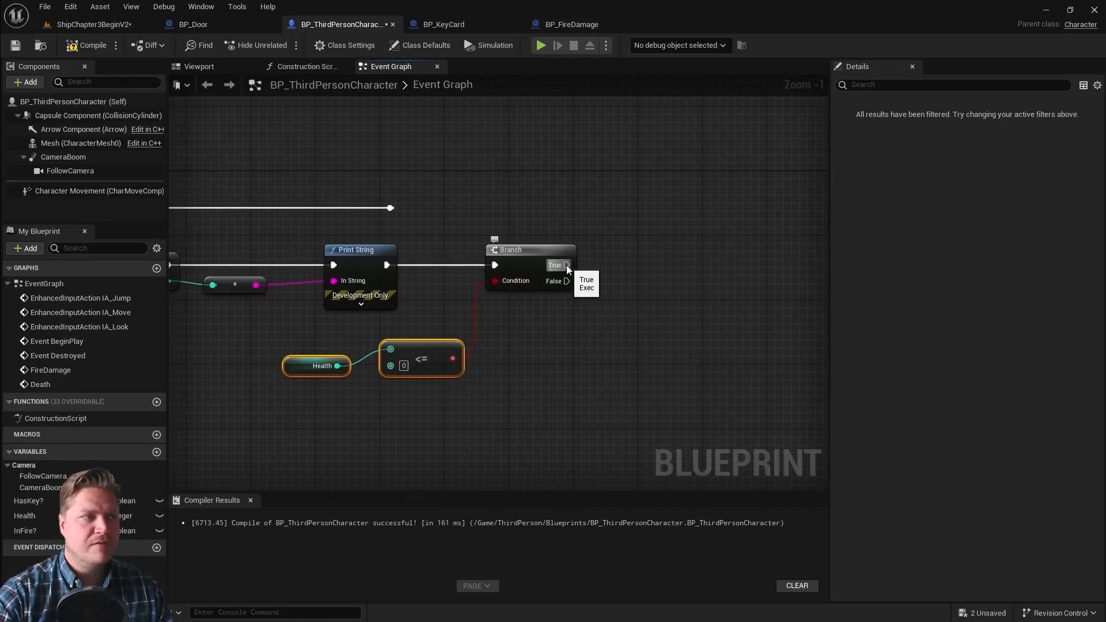
left_click_drag(568, 268, 628, 260)
type("dea")
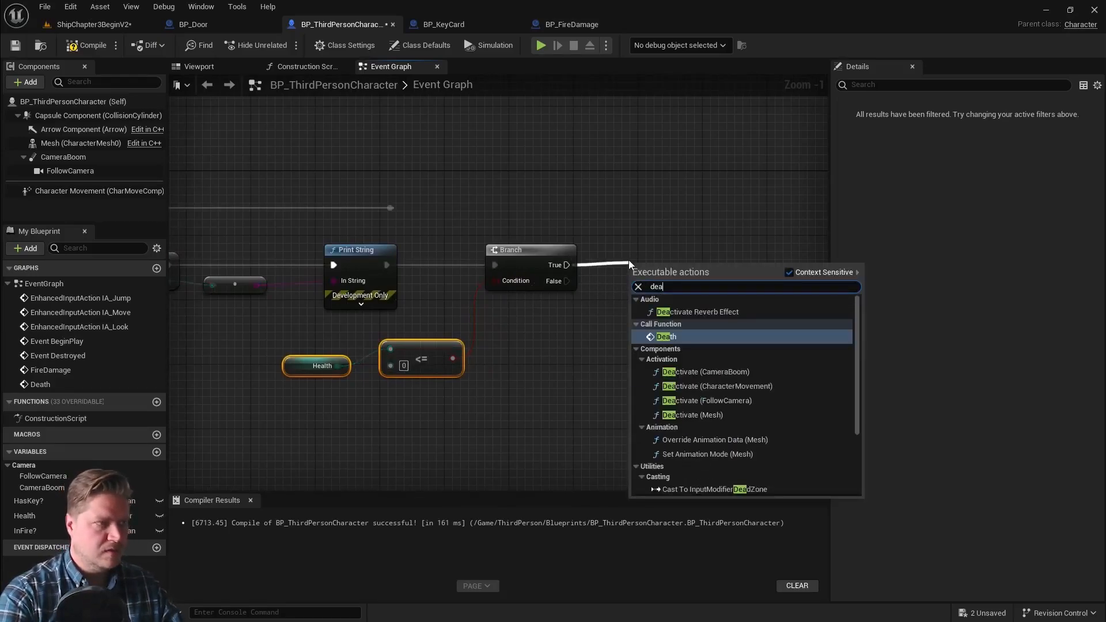
type("th")
key("Return")
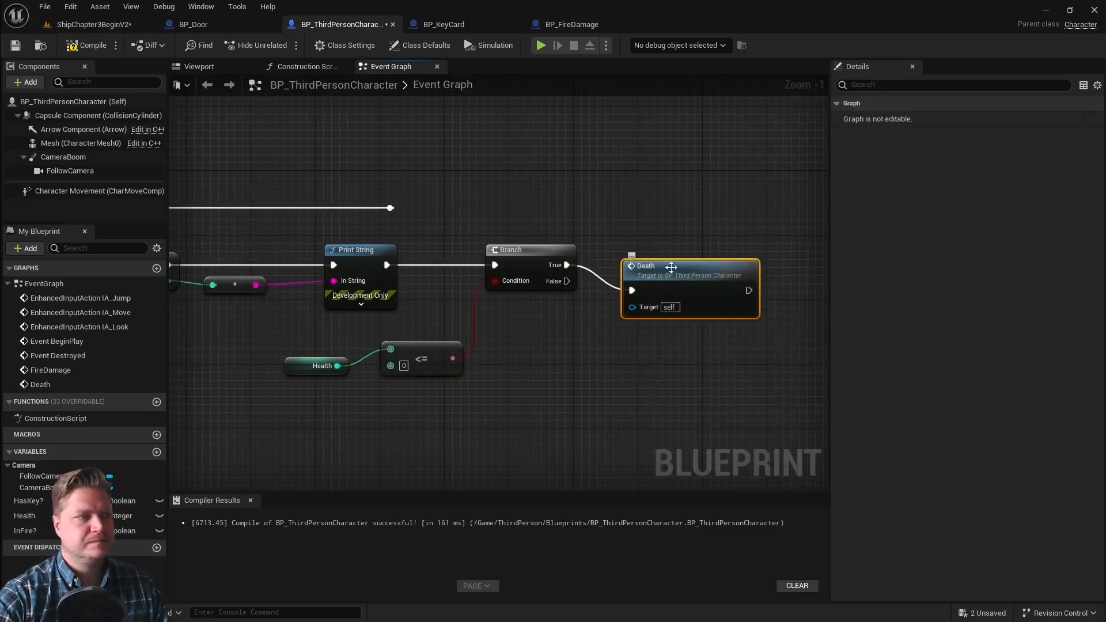
left_click_drag(671, 267, 711, 242)
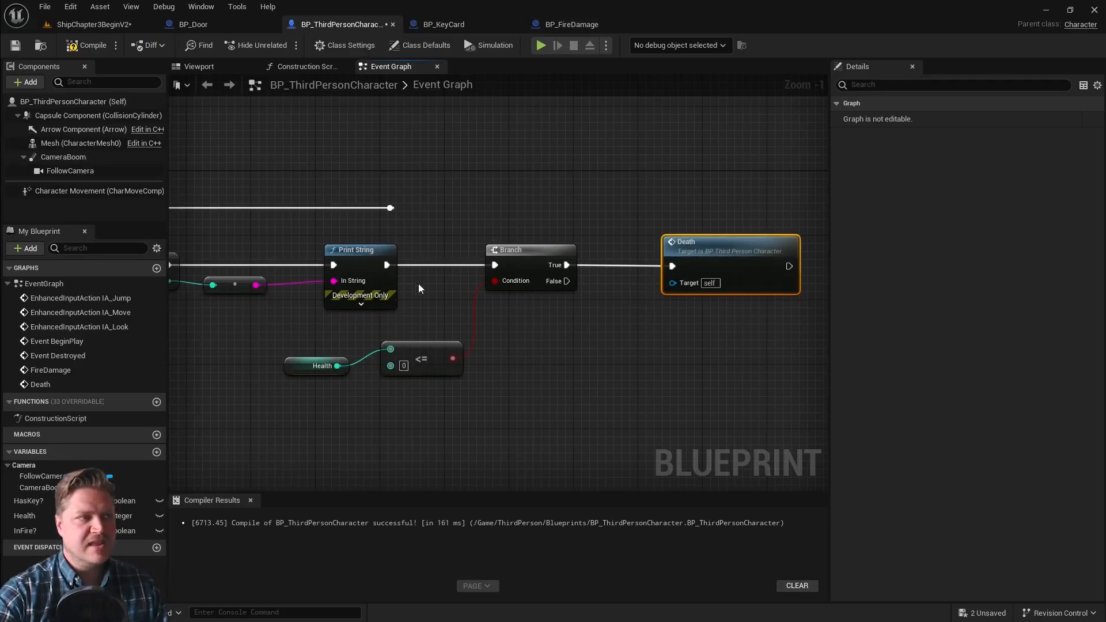
Step: Connect the Branch's False output to the loop's reroute node positioned above it, and compile and save the Blueprint
left_click_drag(567, 281, 585, 217)
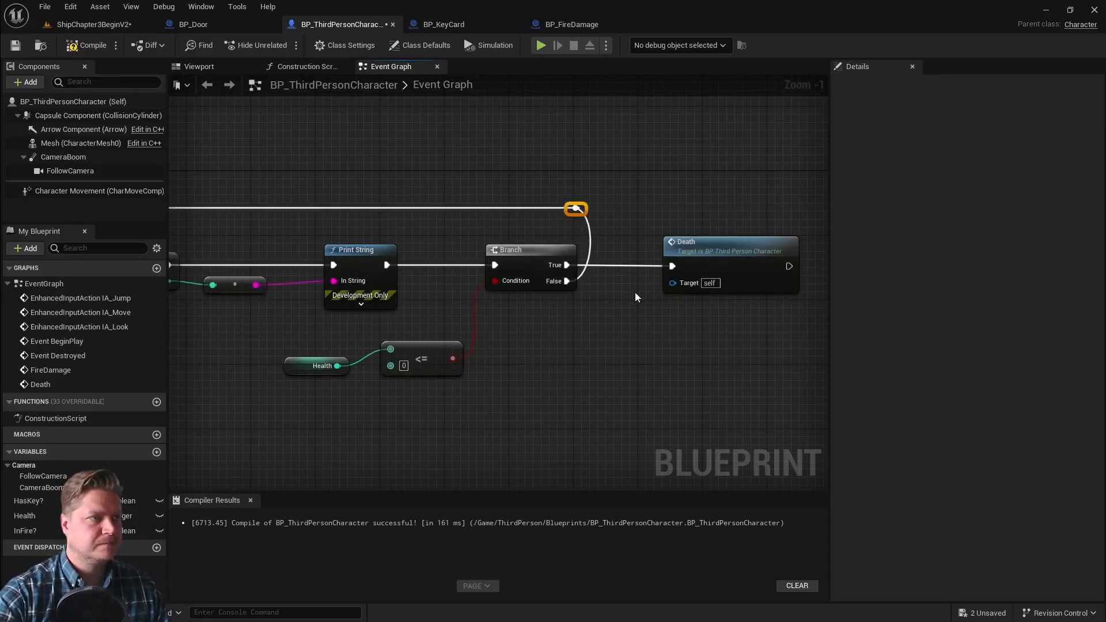
scroll(611, 322, "down", 1)
right_click_drag(579, 349, 684, 320)
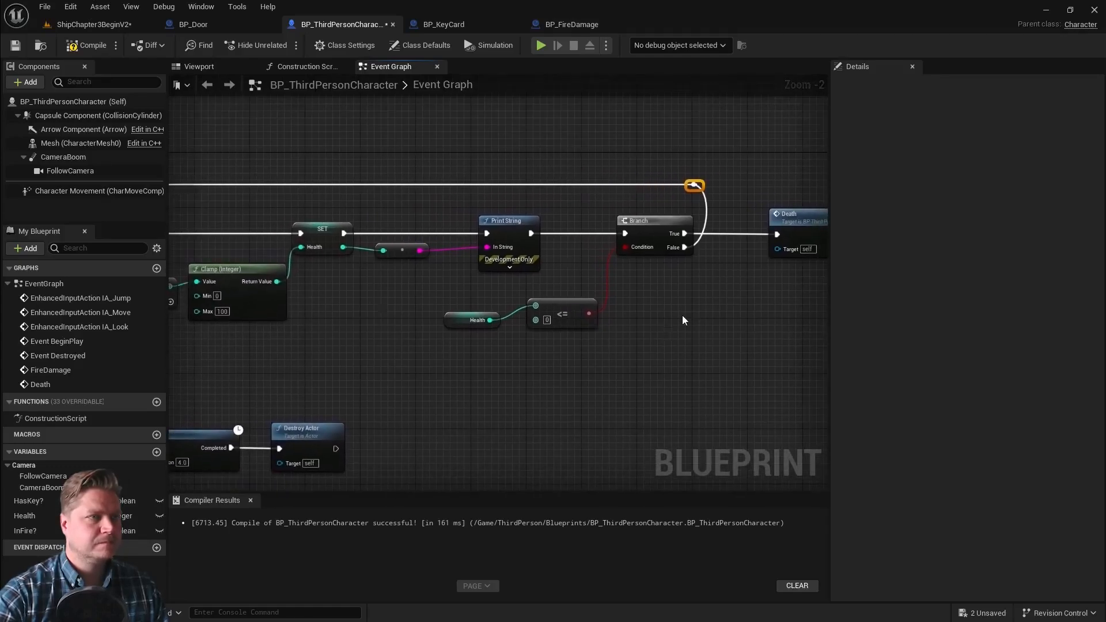
scroll(684, 317, "down", 2)
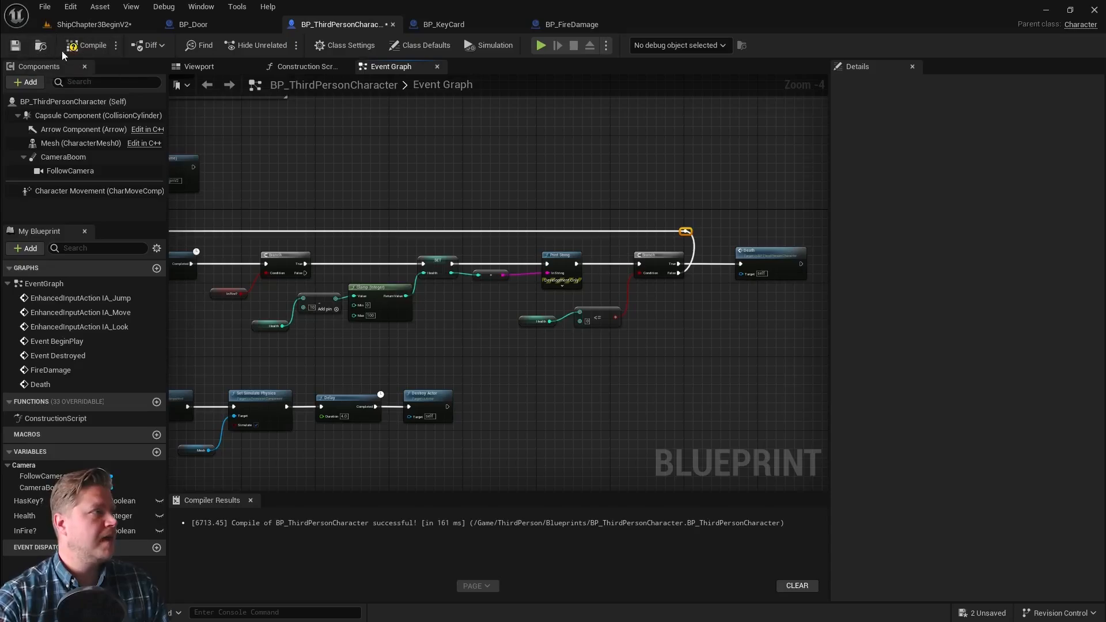
left_click(85, 47)
left_click(15, 45)
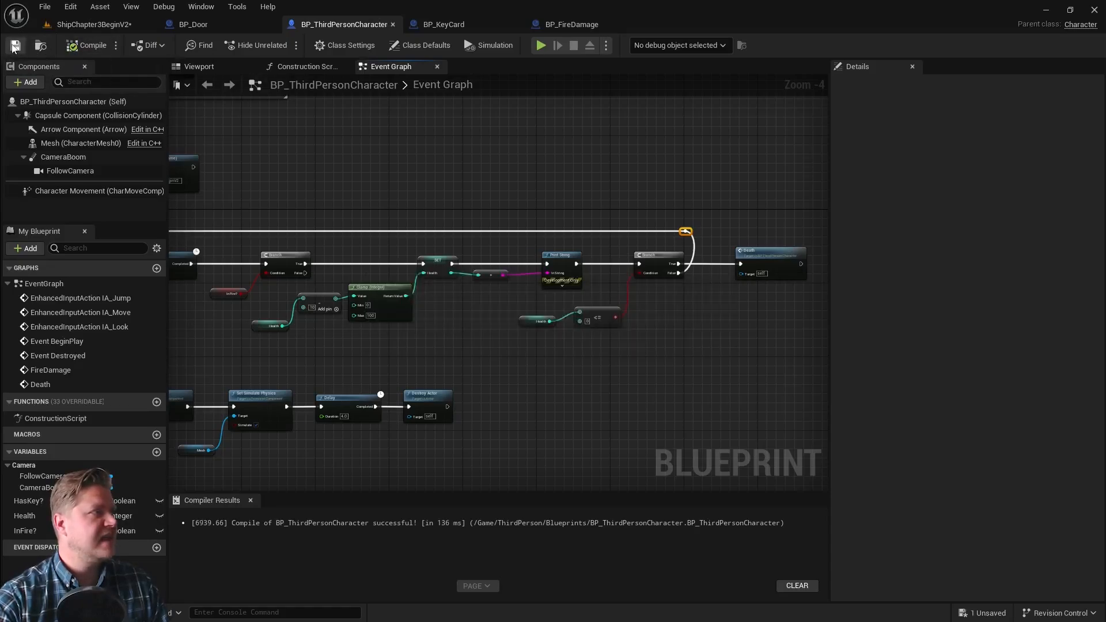
Step: Play the ShipChapter3BeginV2 level, walk the character into the fire damage volume to test the death sequence, and stop playing
left_click(94, 25)
left_click(281, 44)
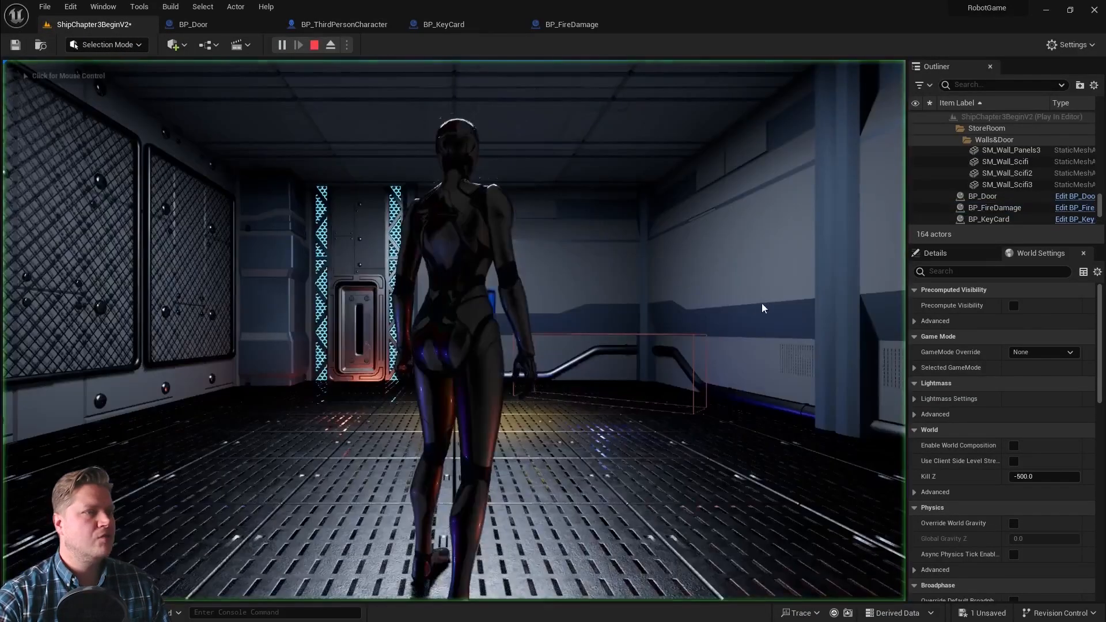
key("w")
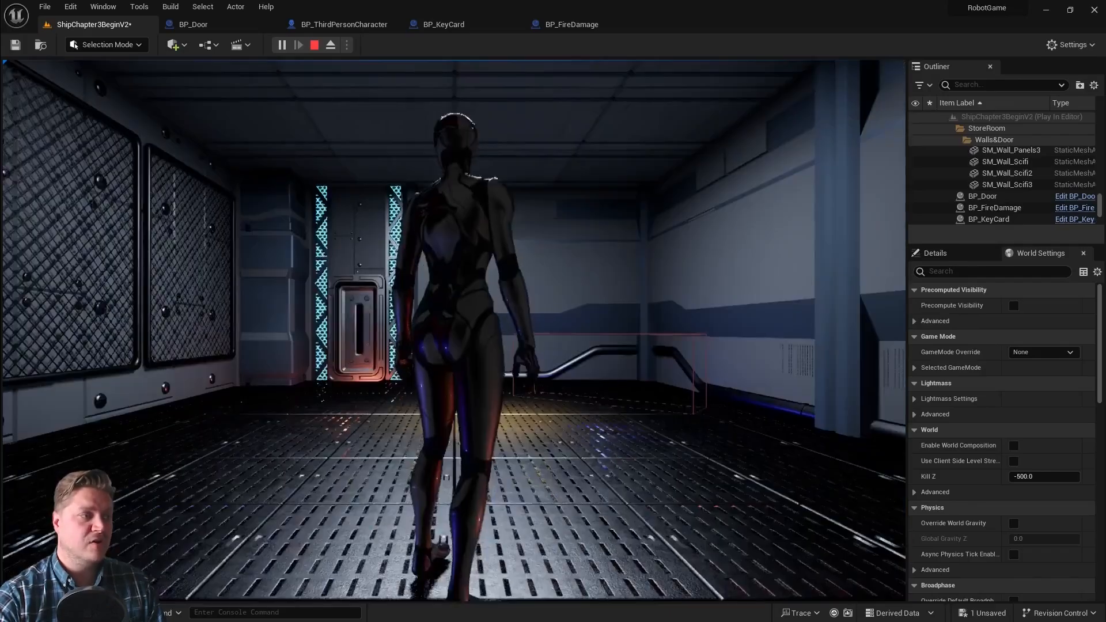
key("w")
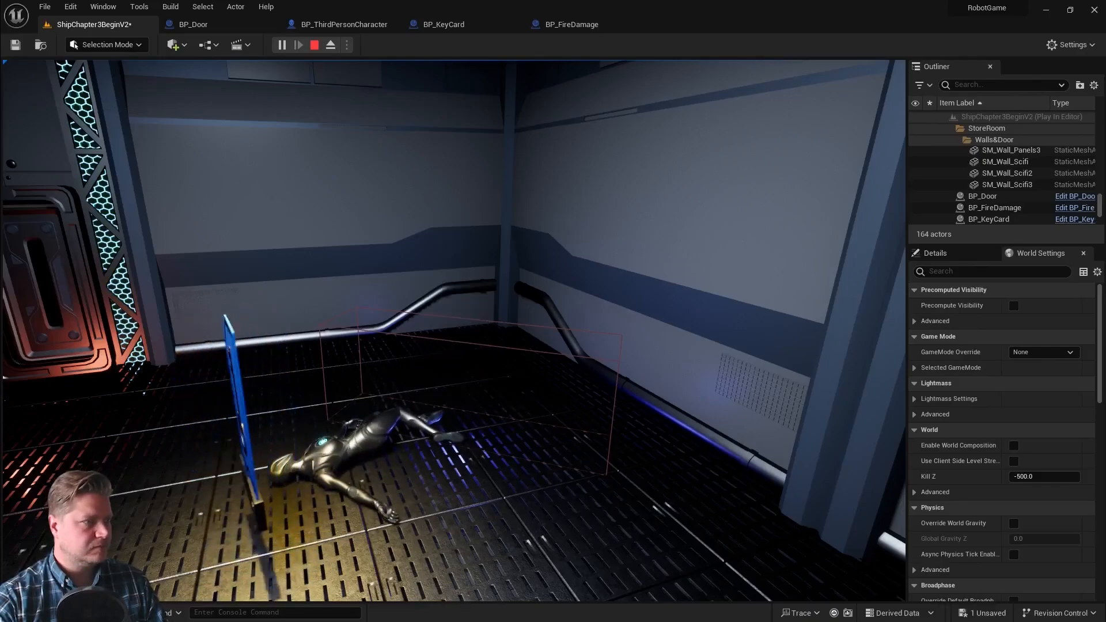
key("Escape")
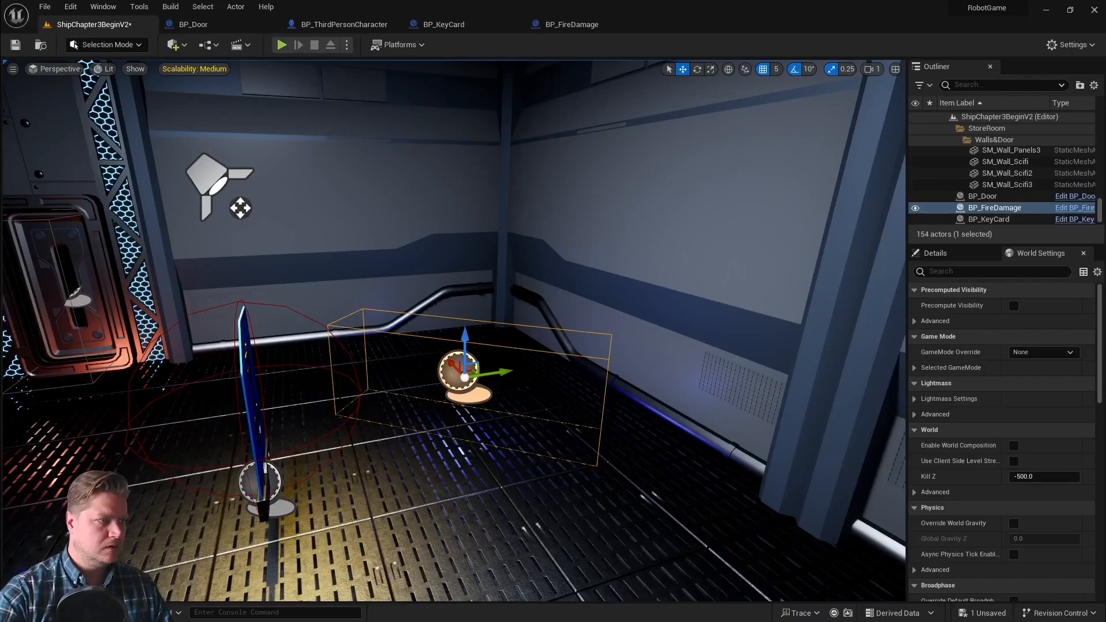
Step: Lengthen the fire damage volume and shift it so it stretches diagonally across the room's corner
right_click_drag(550, 388, 478, 409)
key("f")
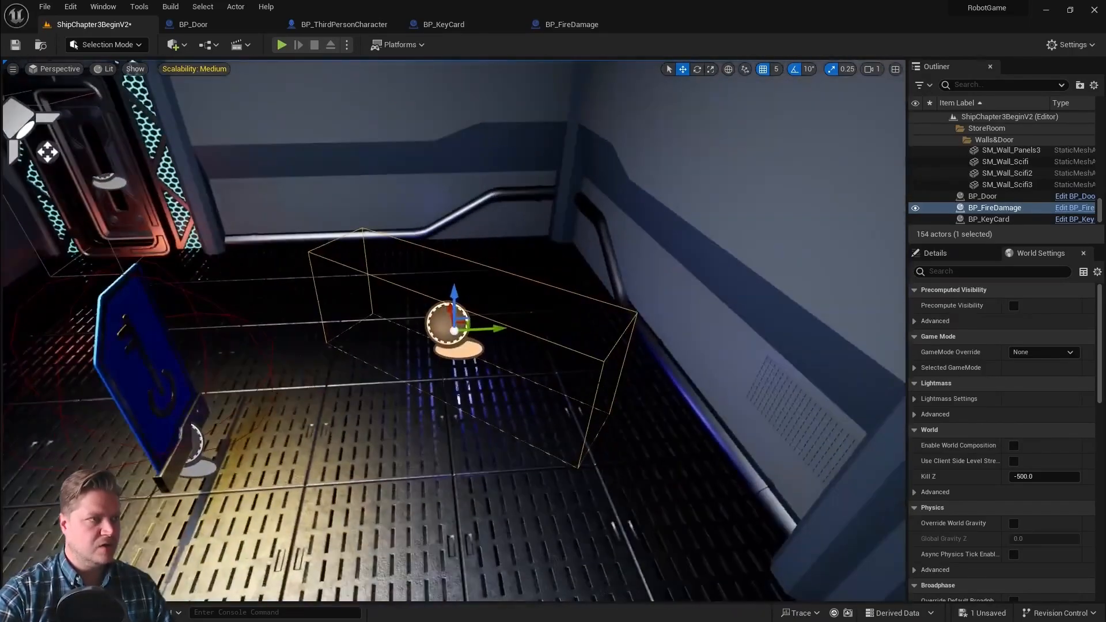
left_click_drag(451, 430, 496, 434, "alt")
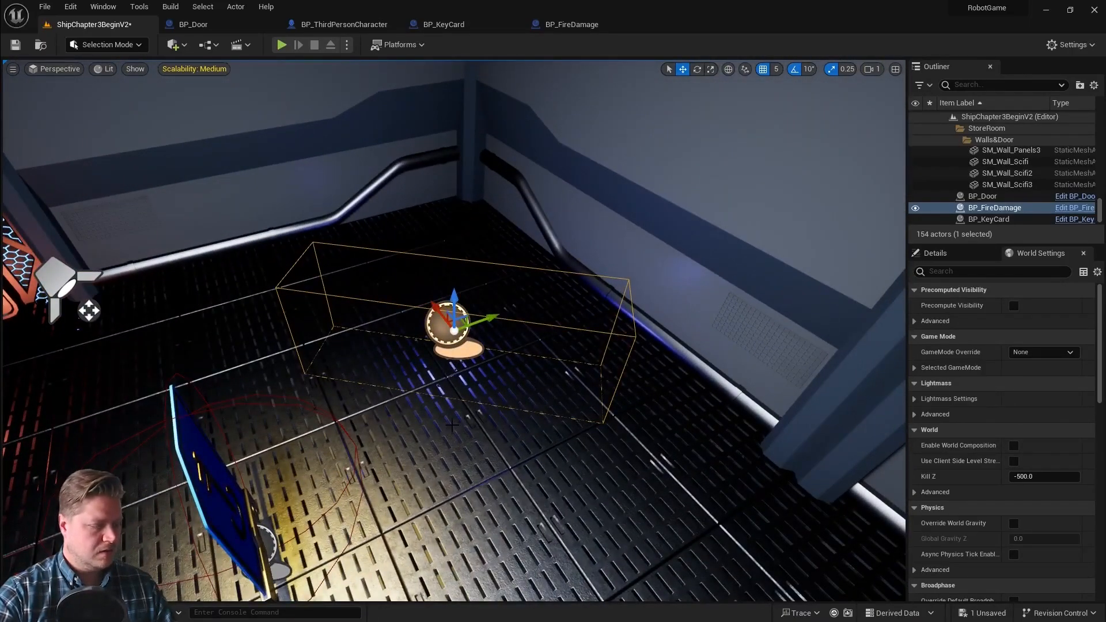
key("r")
left_click_drag(487, 336, 628, 366)
key("w")
left_click_drag(408, 330, 392, 331)
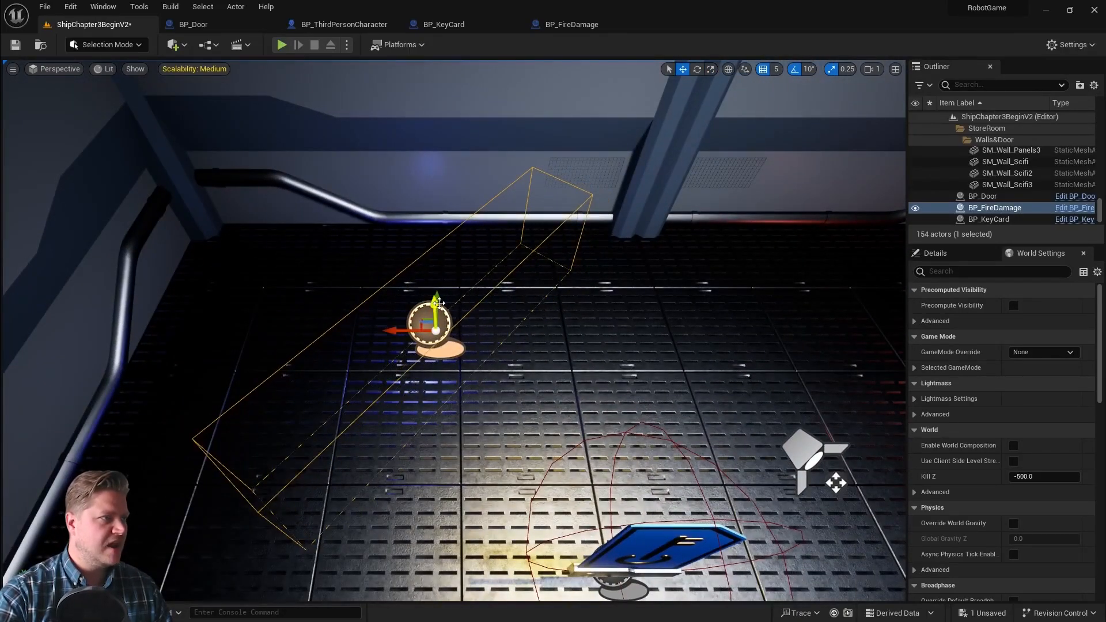
Step: Move the fire damage volume closer to the corner and adjust its scale so it closes off the corner from wall to wall
left_click_drag(438, 296, 451, 273)
left_click_drag(456, 262, 465, 247)
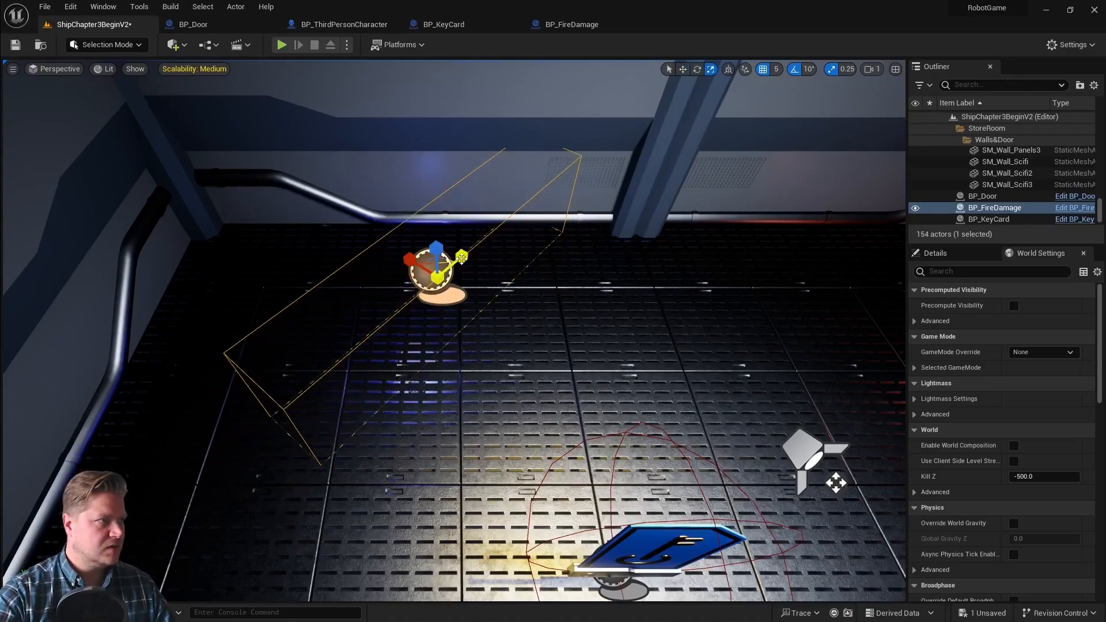
left_click_drag(462, 346, 548, 239, "alt")
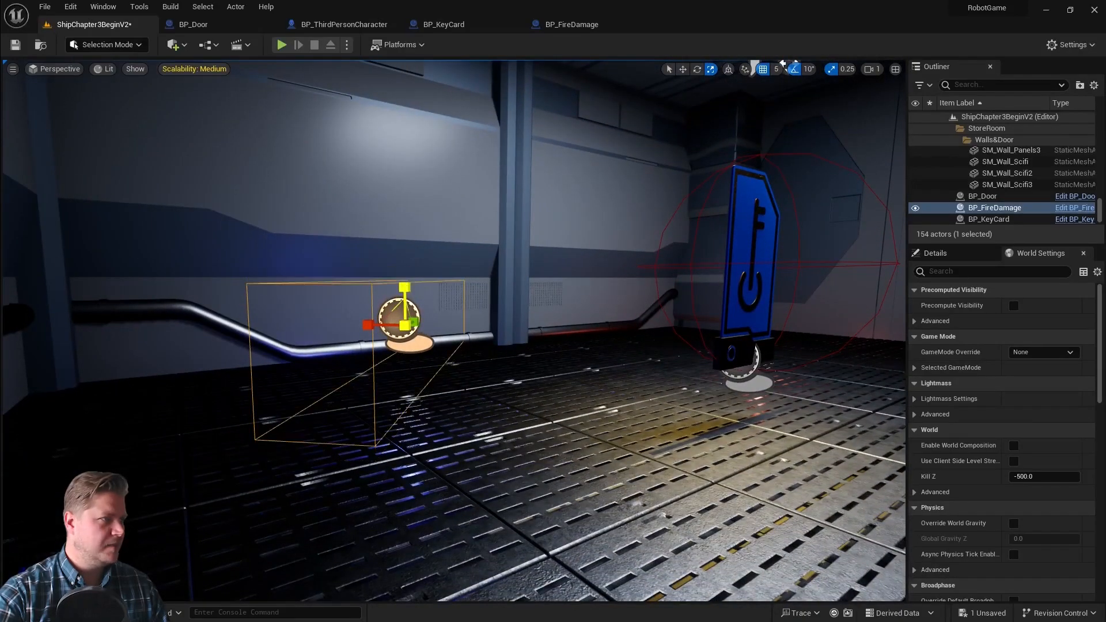
left_click_drag(406, 276, 643, 285)
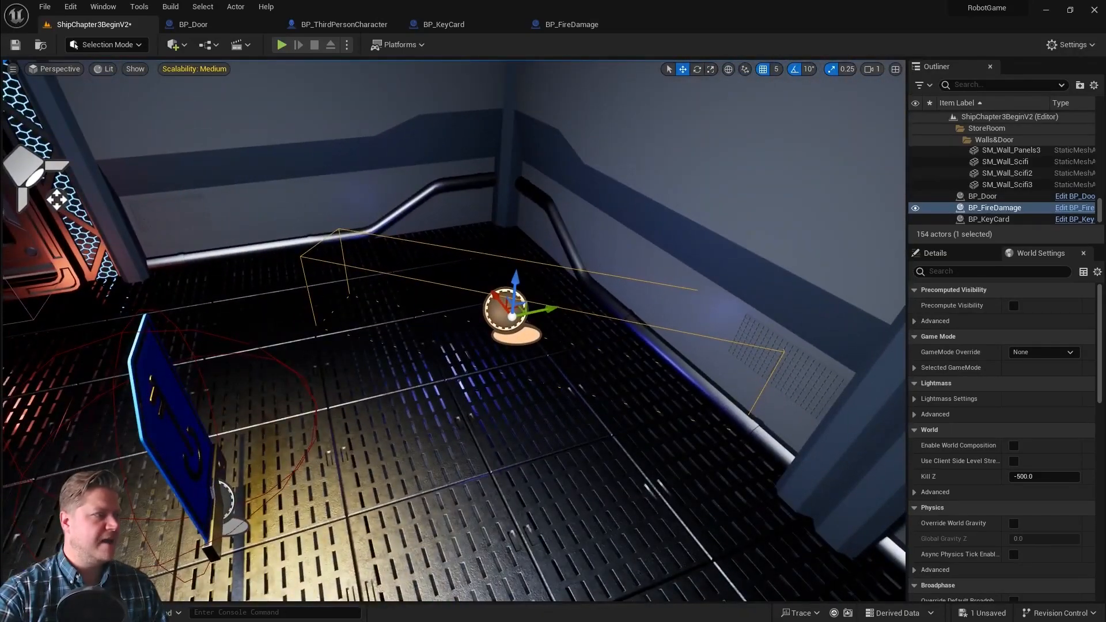
Step: Move the BP_KeyCard actor into the room corner behind the fire damage volume and clear the selection
left_click(173, 434)
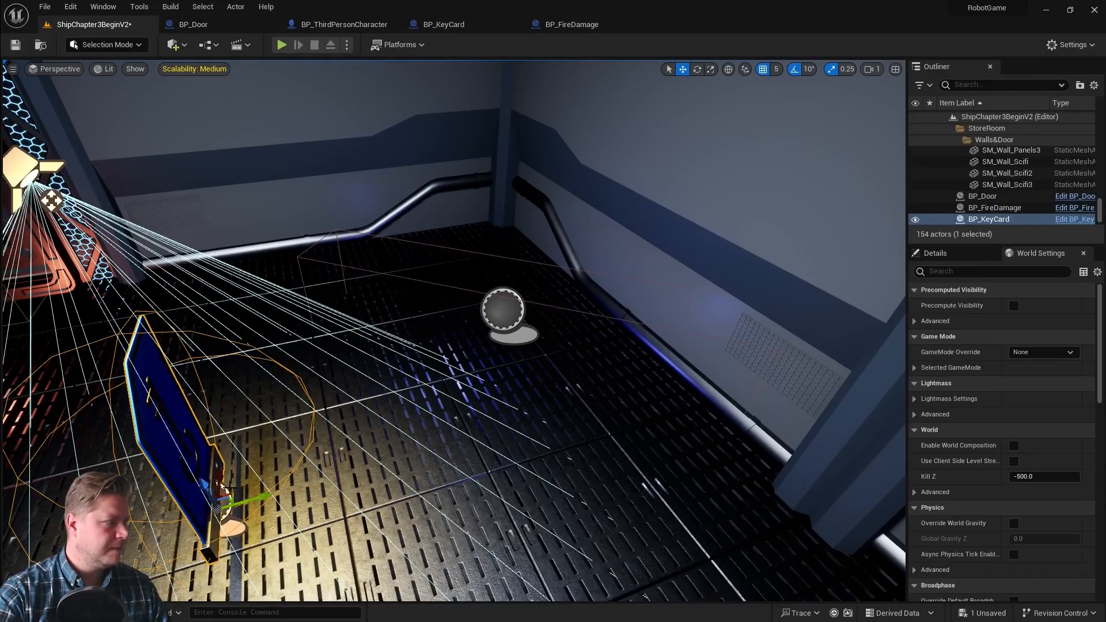
left_click_drag(231, 493, 488, 232)
left_click(457, 492)
scroll(450, 487, "down", 5)
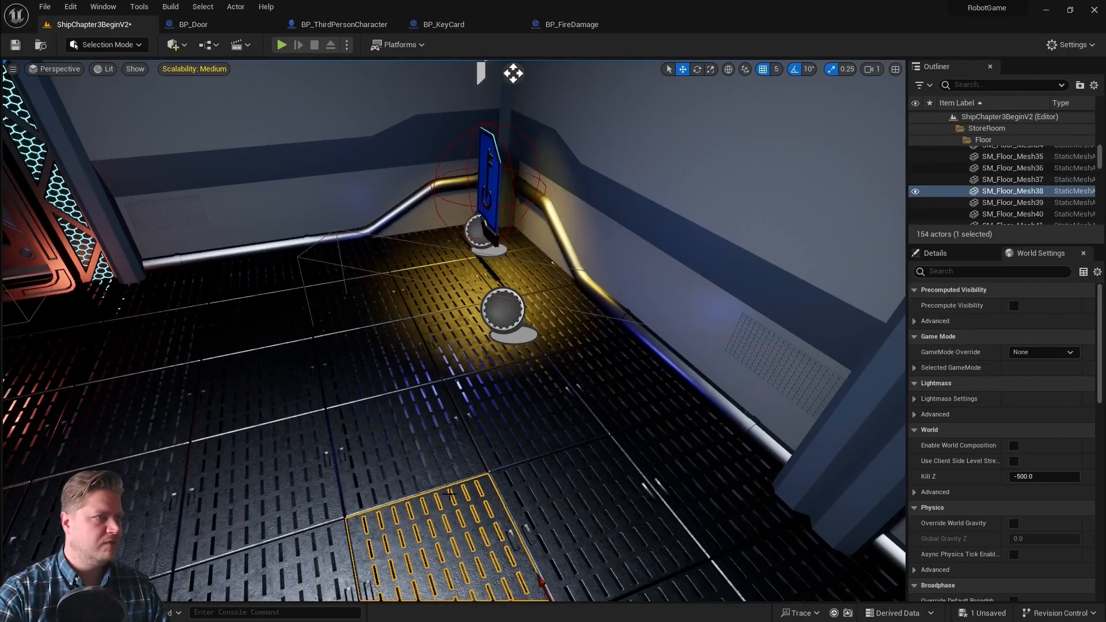
key("Escape")
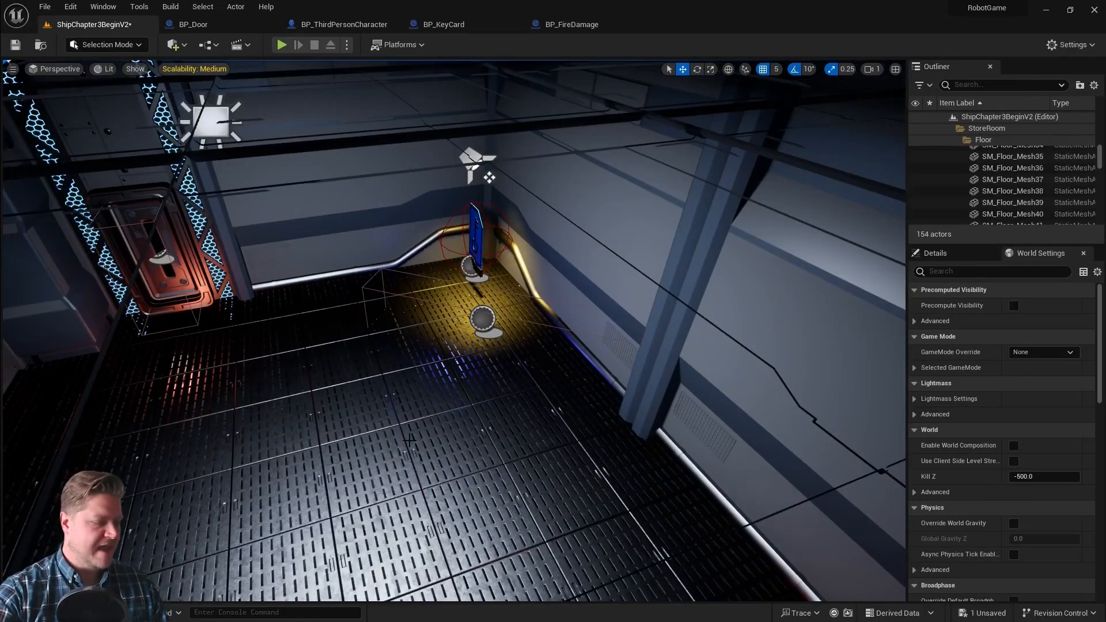
Step: Place Blueprint_Effect_Fire from StarterContent/Blueprints on the floor beside the wall, at one end of the fire damage volume
left_click_drag(409, 440, 419, 390, "alt")
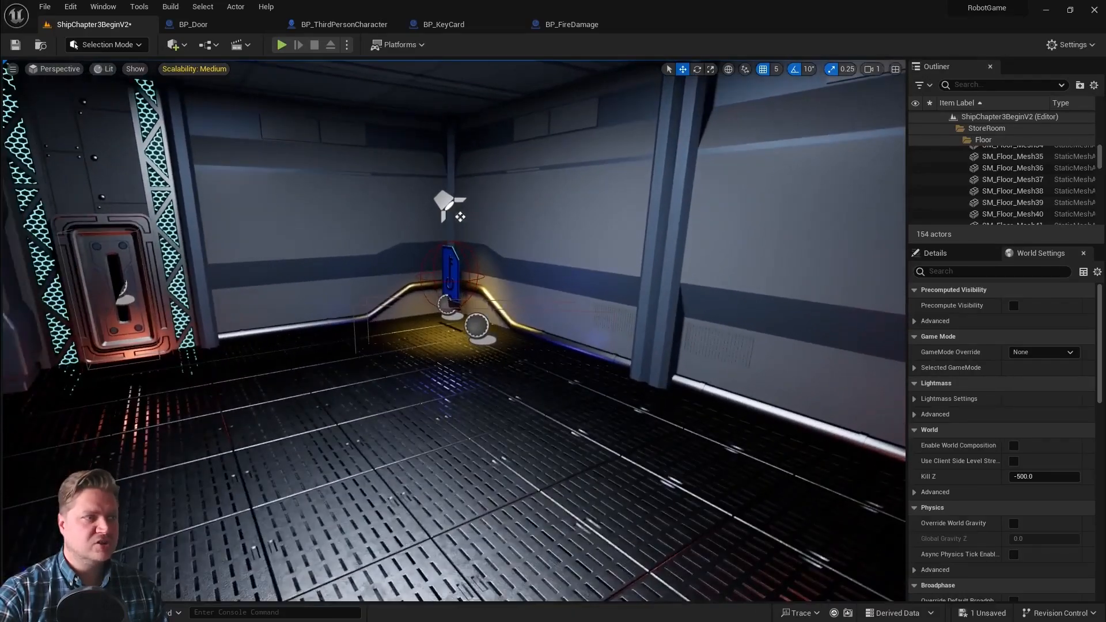
key("ctrl+space")
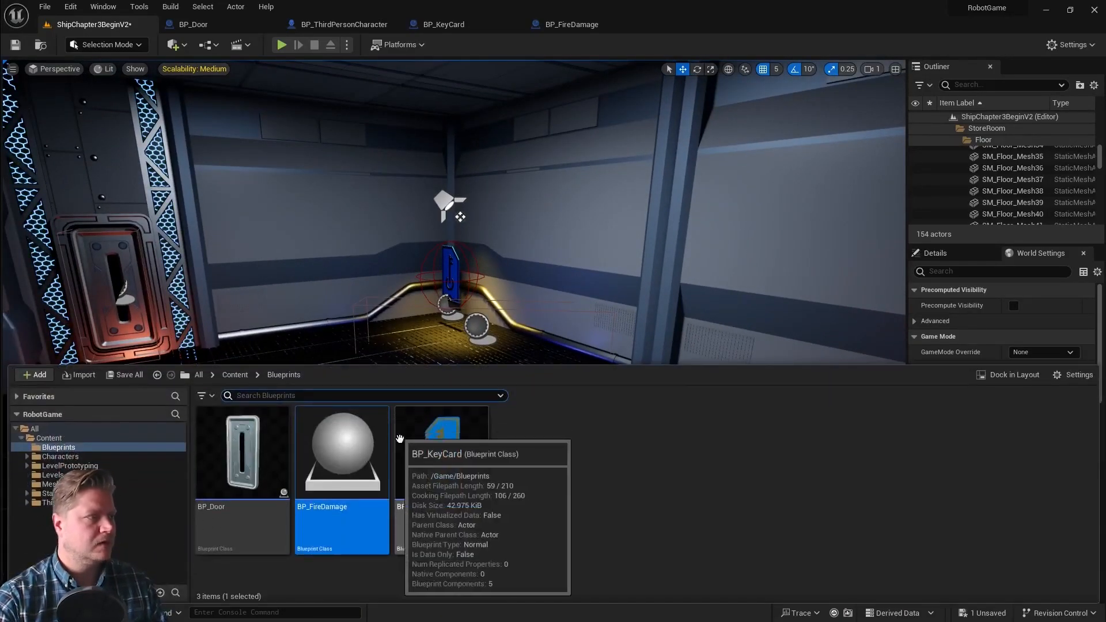
left_click(242, 375)
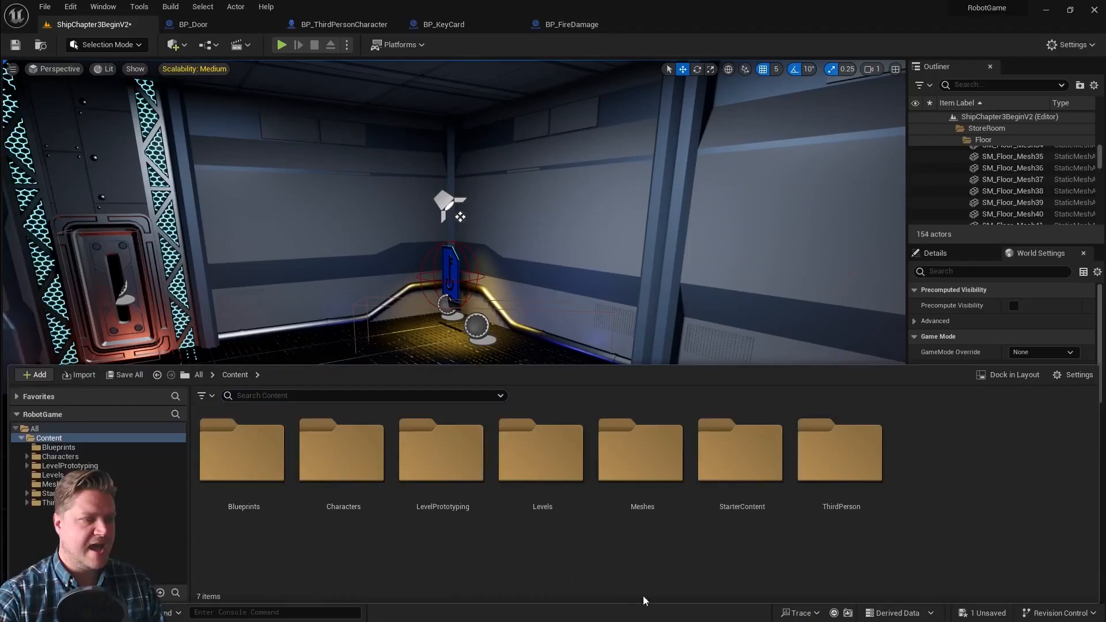
double_click(751, 457)
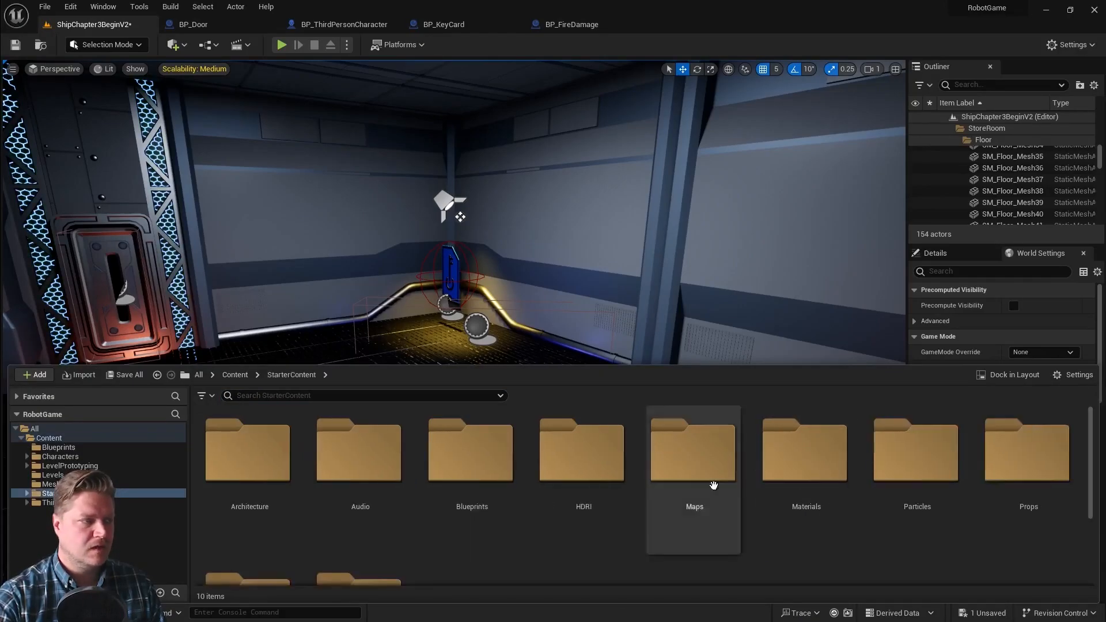
double_click(474, 462)
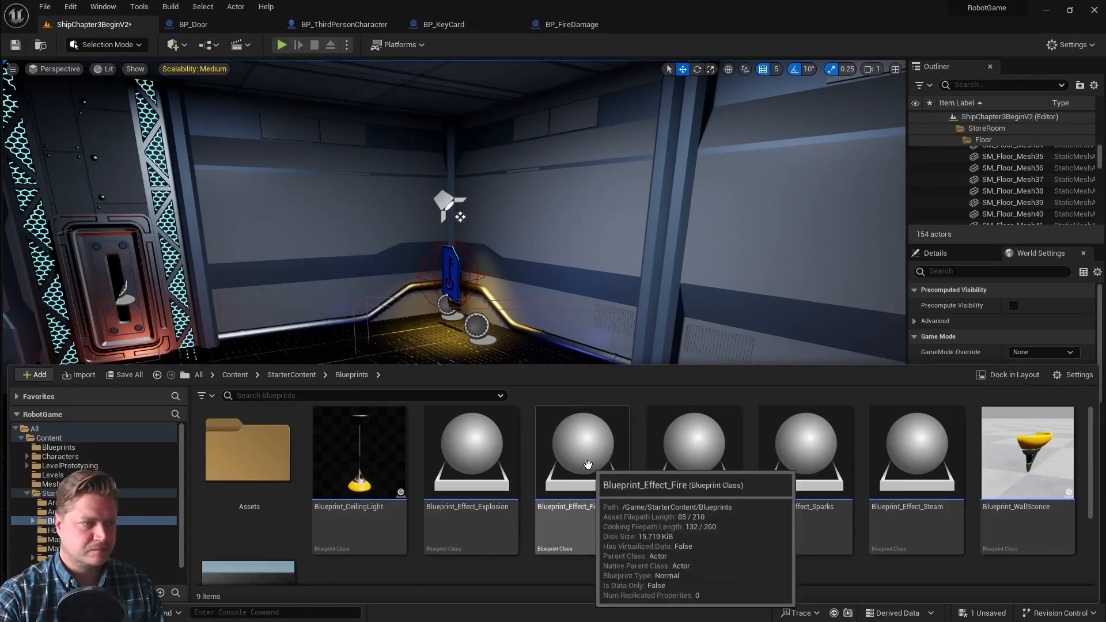
left_click_drag(576, 450, 539, 352)
right_click_drag(539, 352, 654, 444)
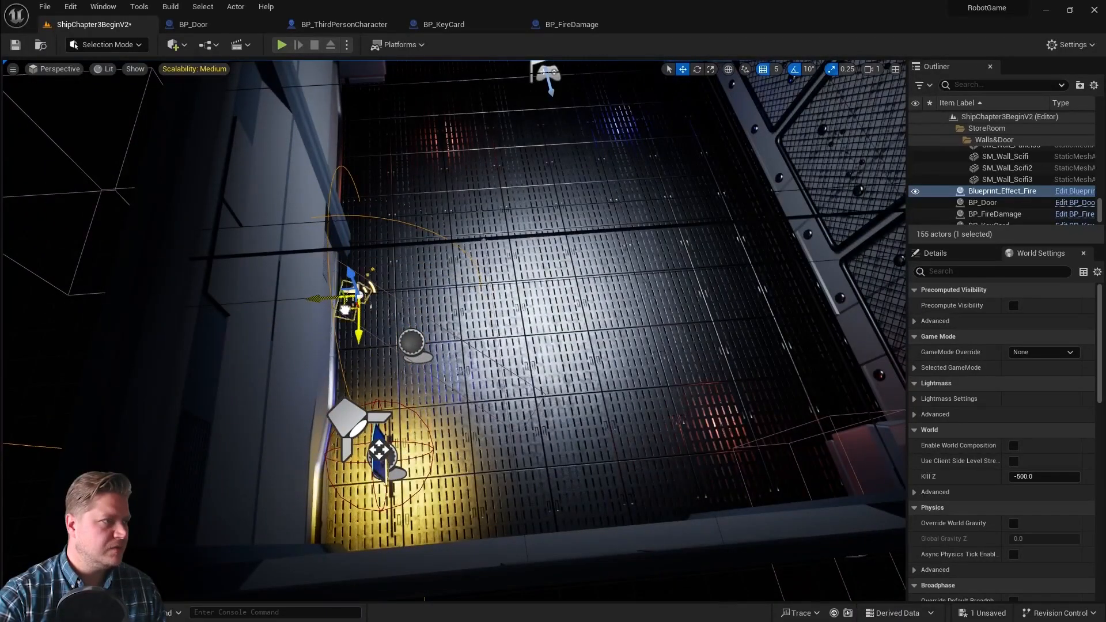
mouse_move(497, 310)
right_mouse_down()
mouse_move(452, 286)
mouse_move(499, 309)
right_mouse_up()
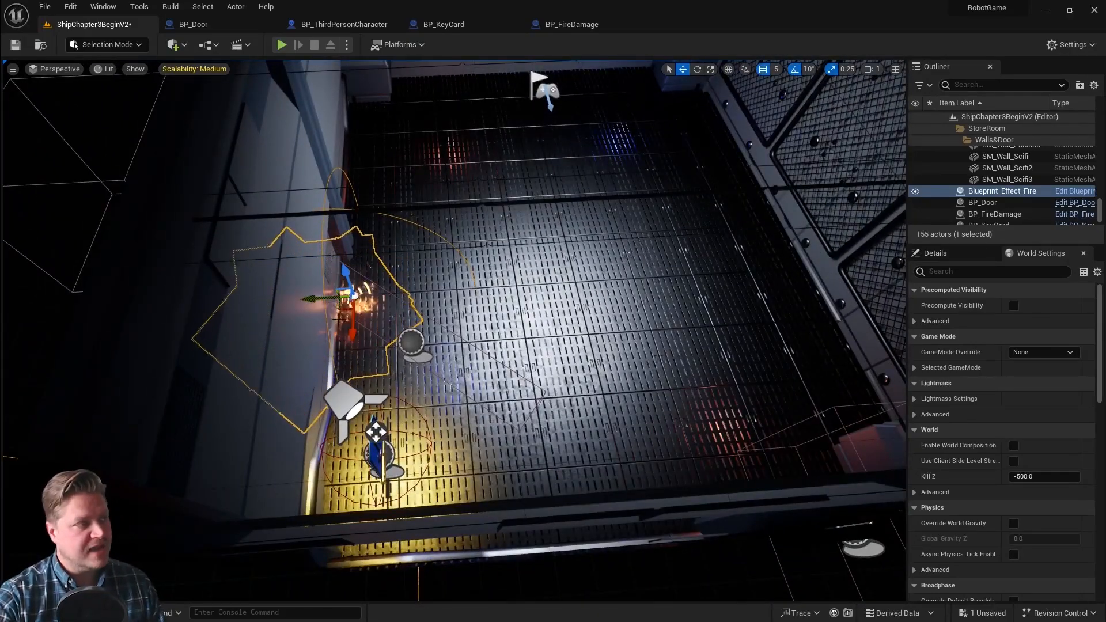
Step: Duplicate the fire effect into a row of six flames spread along the damage volume across the corner
left_click_drag(340, 309, 359, 311, "alt")
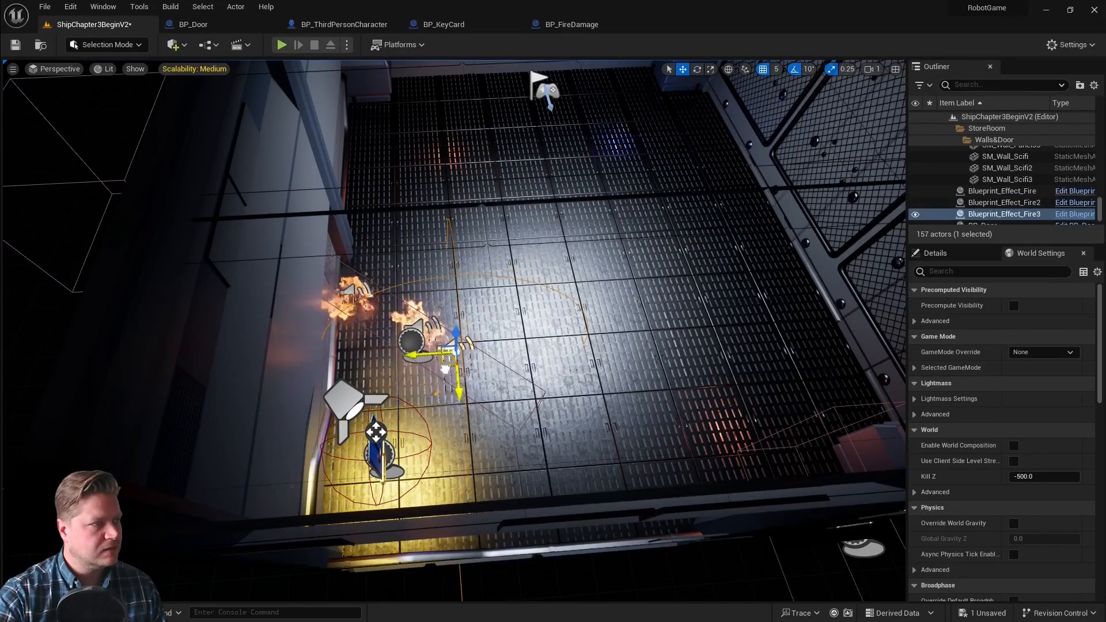
left_click_drag(444, 365, 520, 414, "alt")
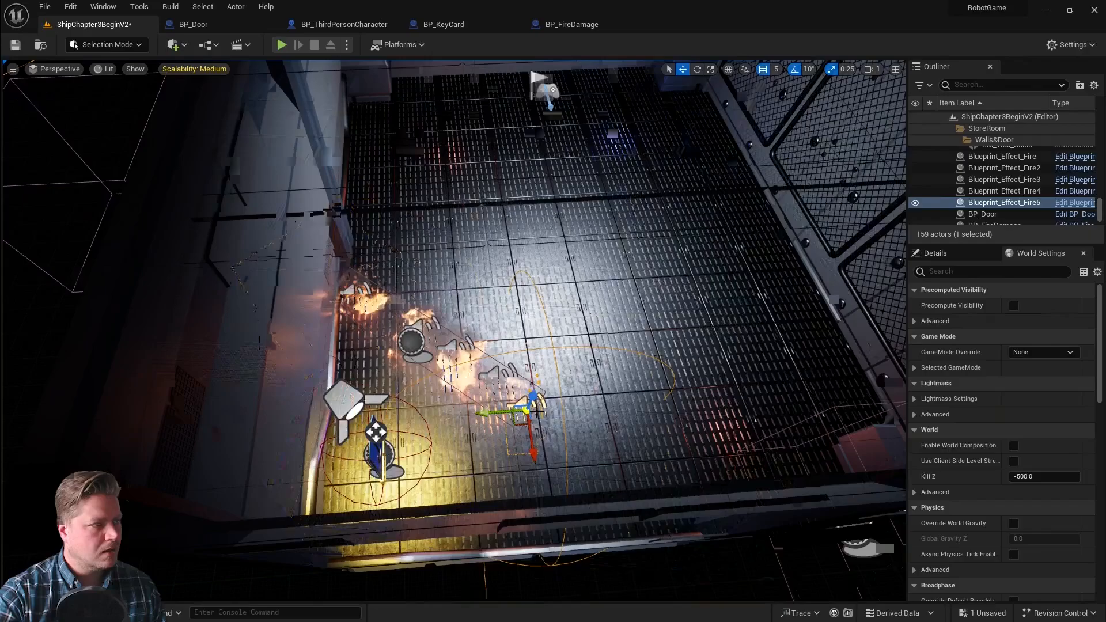
left_click(236, 338)
right_click_drag(235, 339, 296, 302)
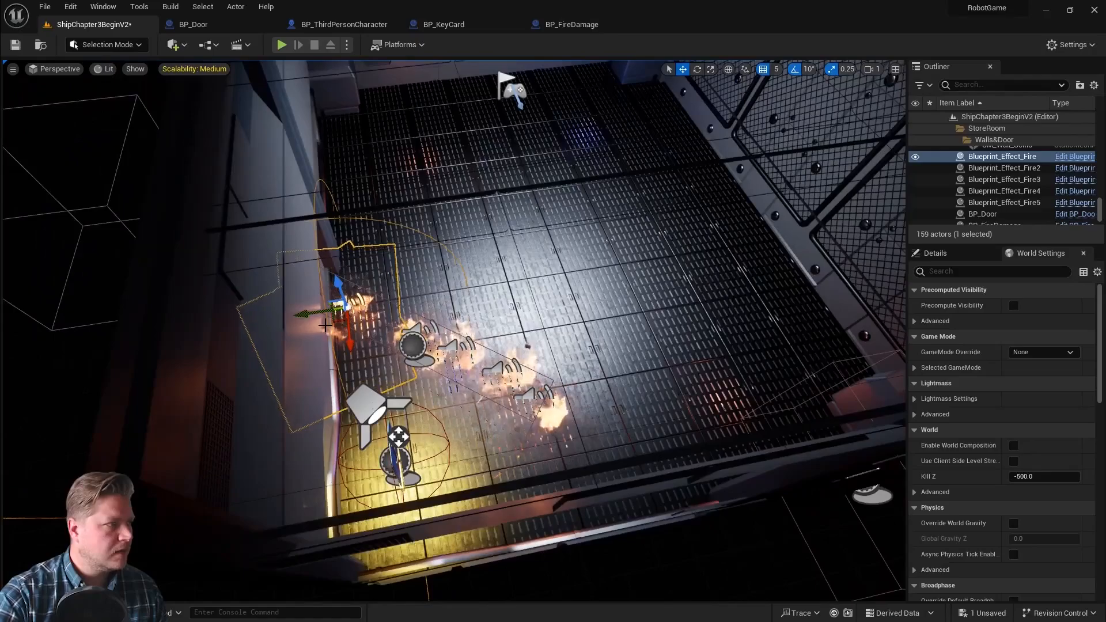
left_click_drag(333, 321, 362, 317, "alt")
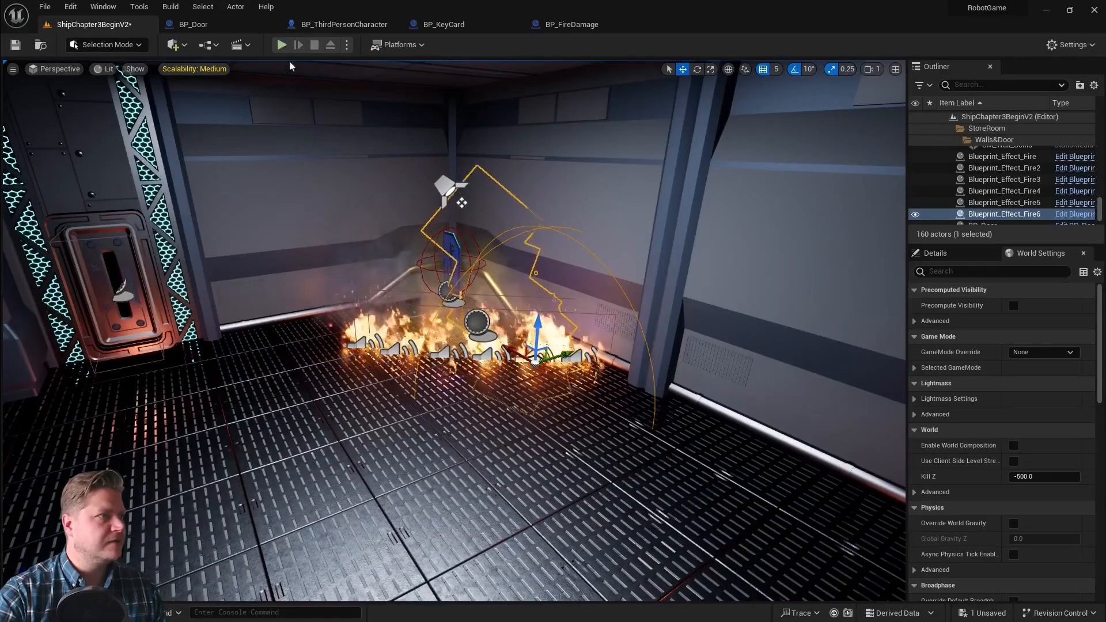
Step: Play the level, walk the character through the flames and the key card corner to test the damage, and stop playing
mouse_move(291, 67)
right_mouse_down()
mouse_move(242, 72)
mouse_move(300, 67)
right_mouse_up()
mouse_move(378, 101)
right_mouse_down()
mouse_move(340, 104)
mouse_move(378, 101)
right_mouse_up()
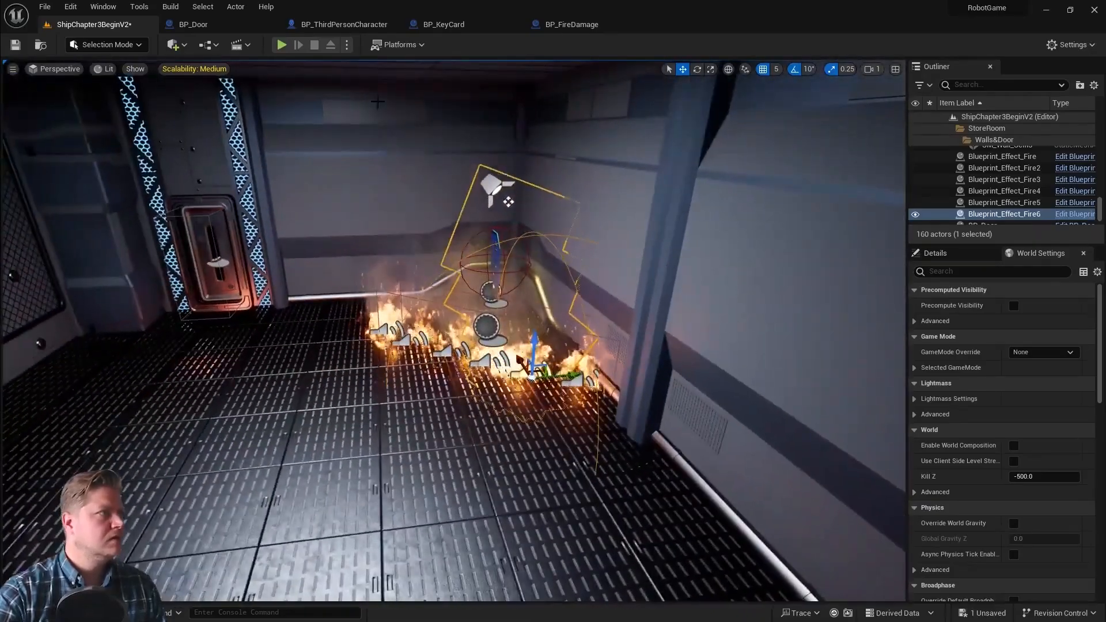
left_click(282, 45)
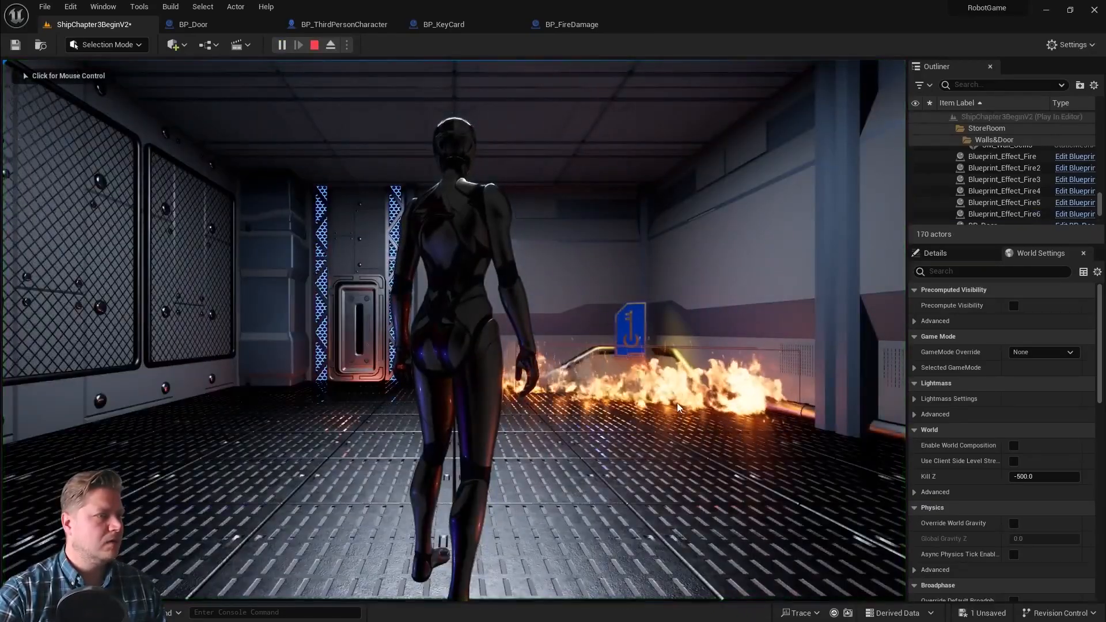
left_click(678, 407)
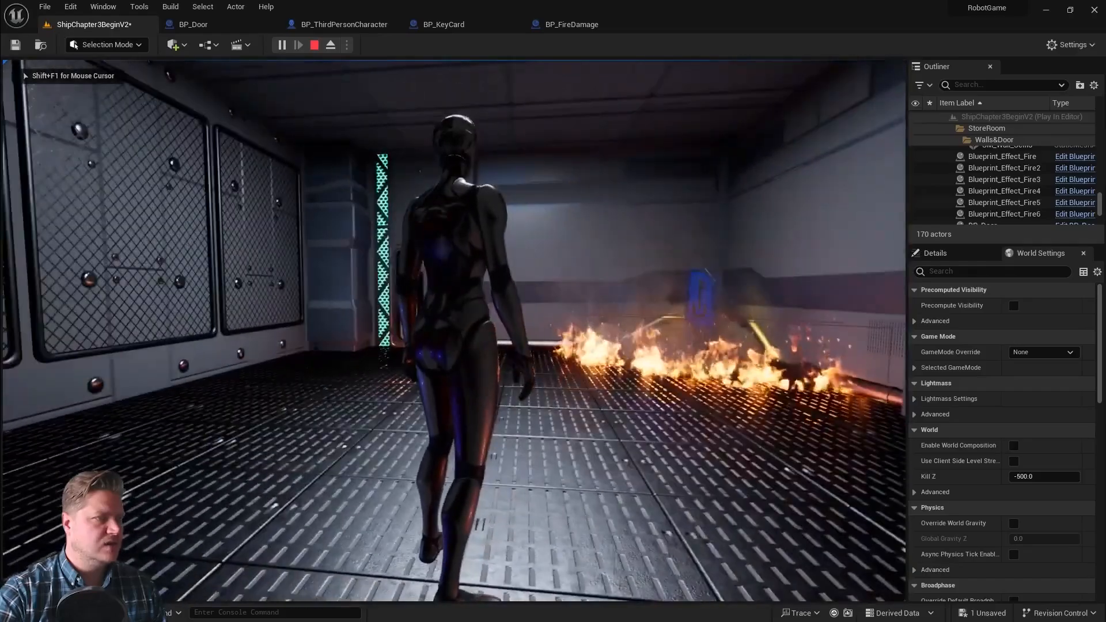
key("w")
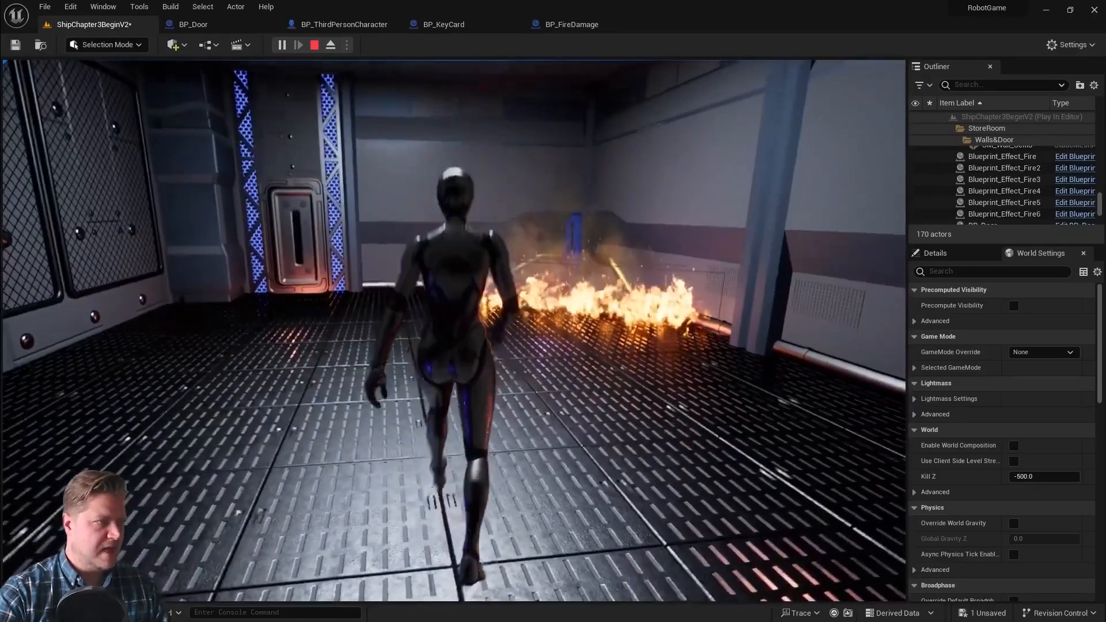
key("w")
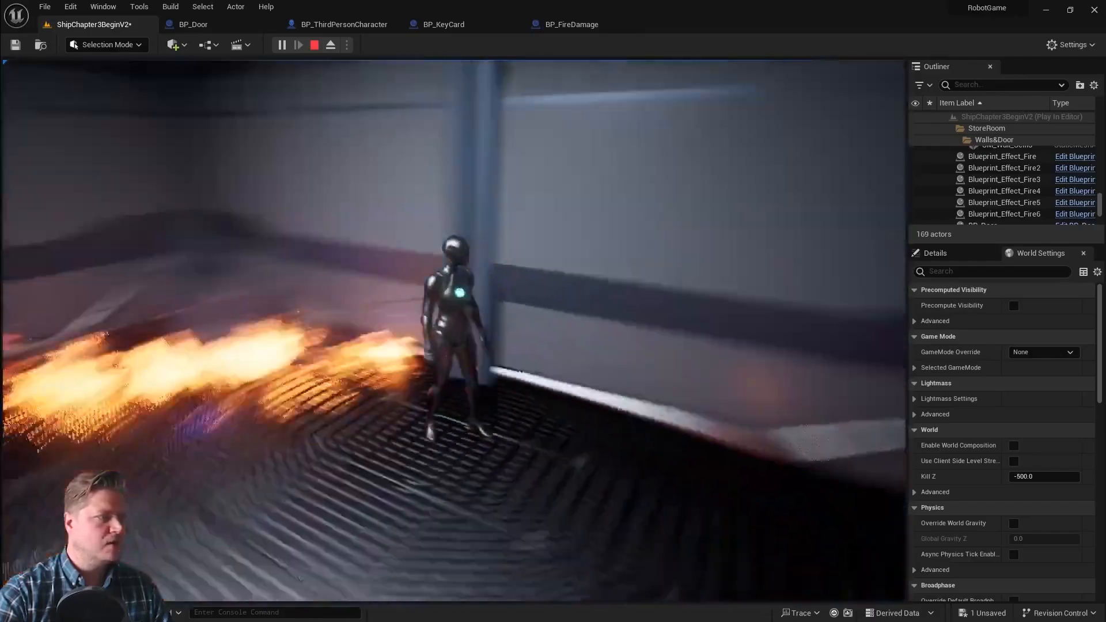
key("w")
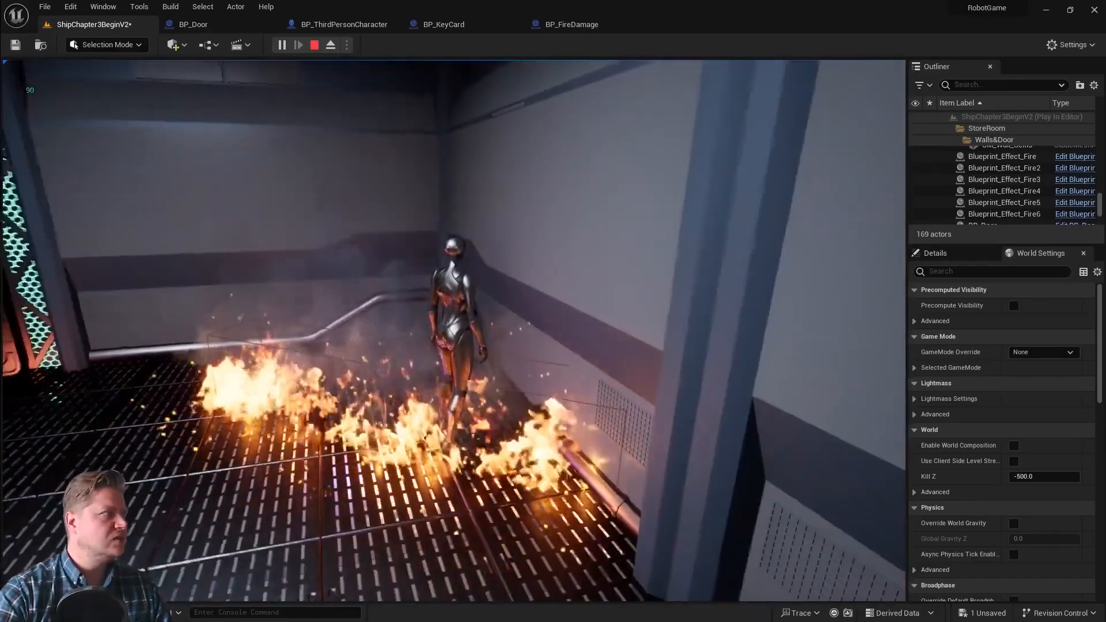
key("w")
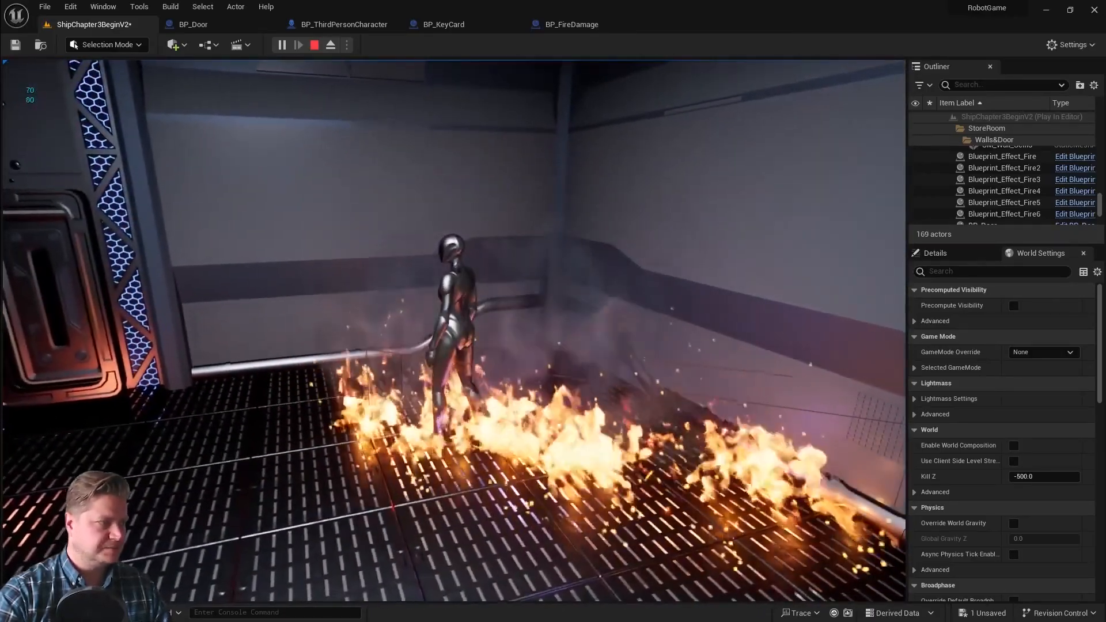
key("Escape")
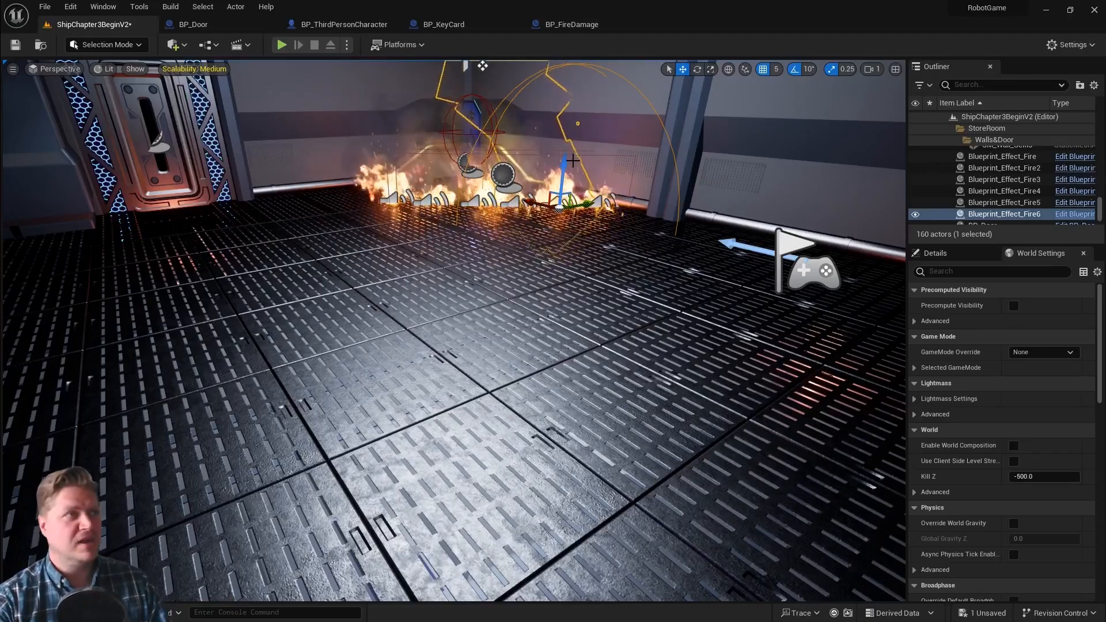
Step: Enable Hidden in Game on the Box collision component of BP_FireDamage
left_click(567, 24)
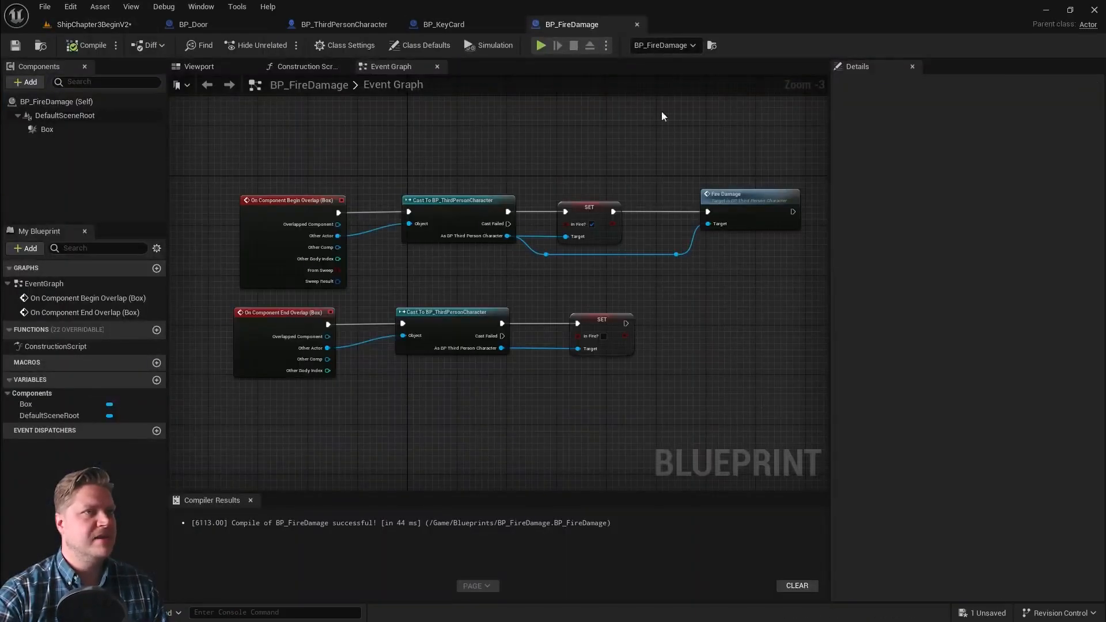
left_click(48, 130)
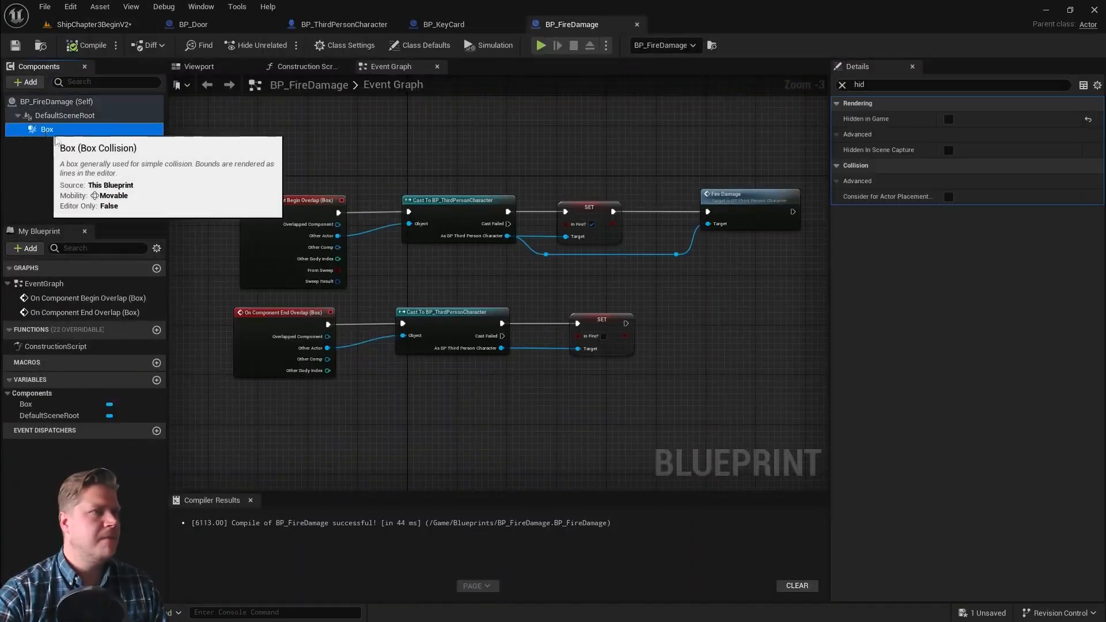
left_click(949, 118)
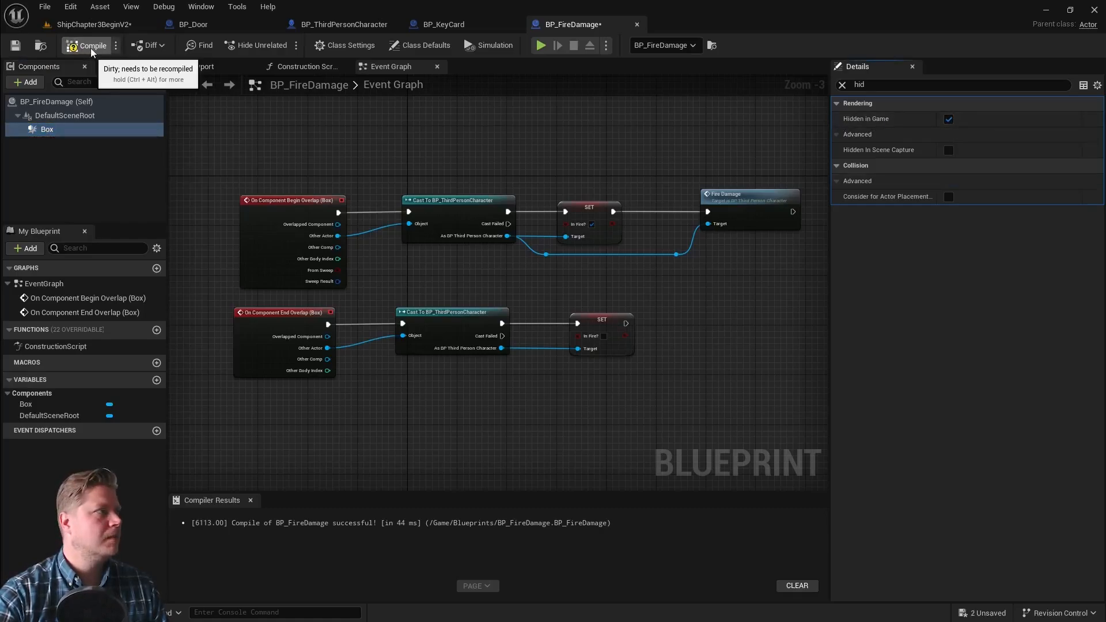
Step: Play the level and run the character past the locked door and around the flames to the key card in the corner
left_click(96, 26)
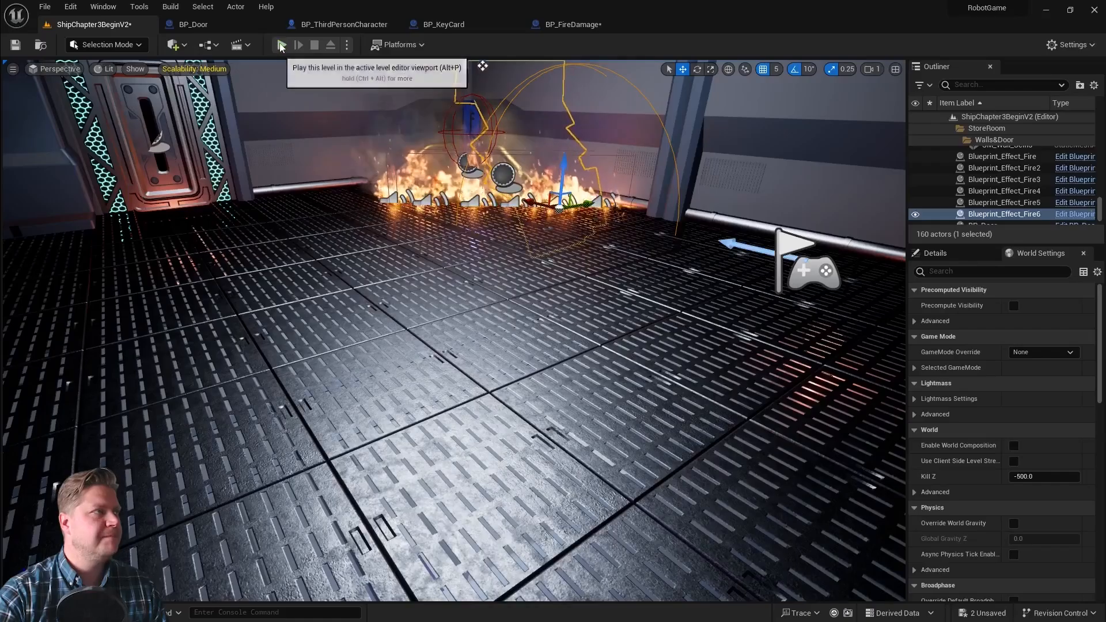
left_click(281, 46)
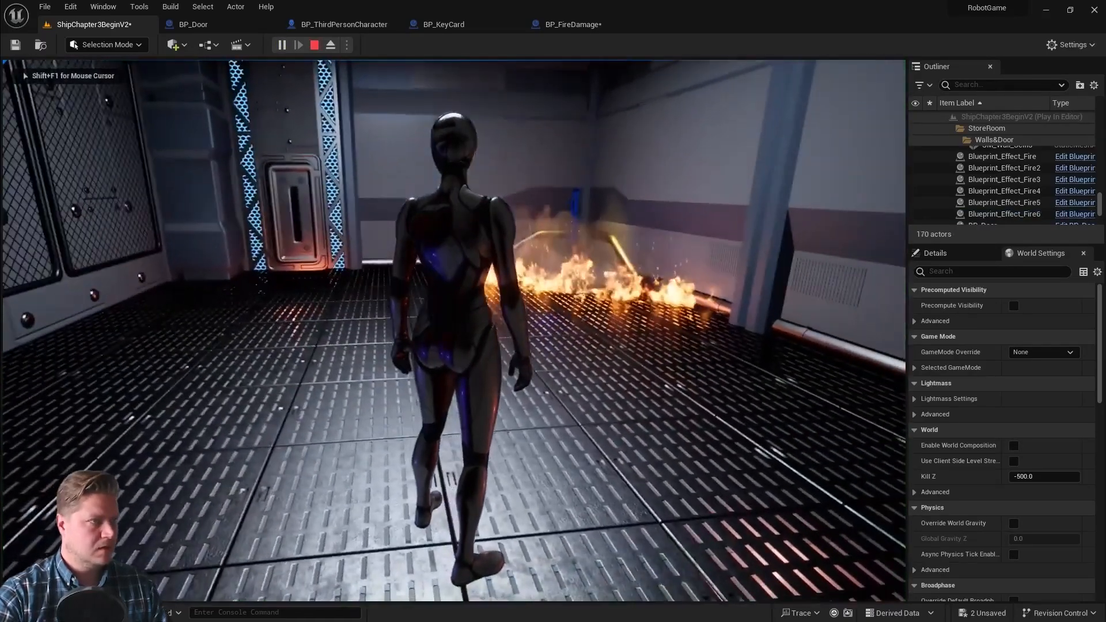
key("w")
key("d")
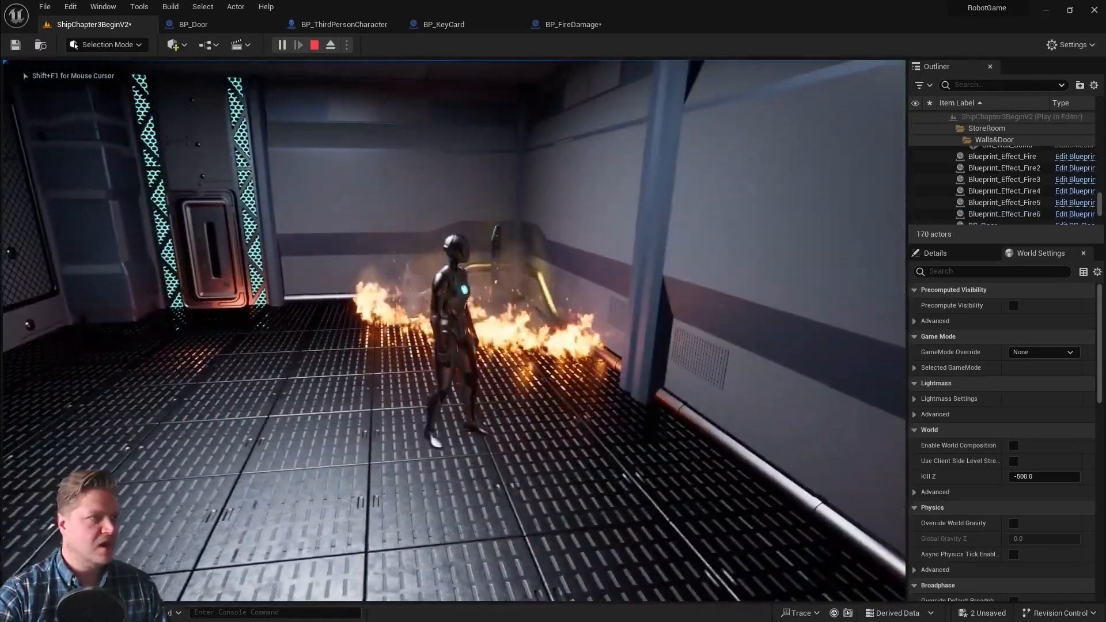
key("a")
key("w")
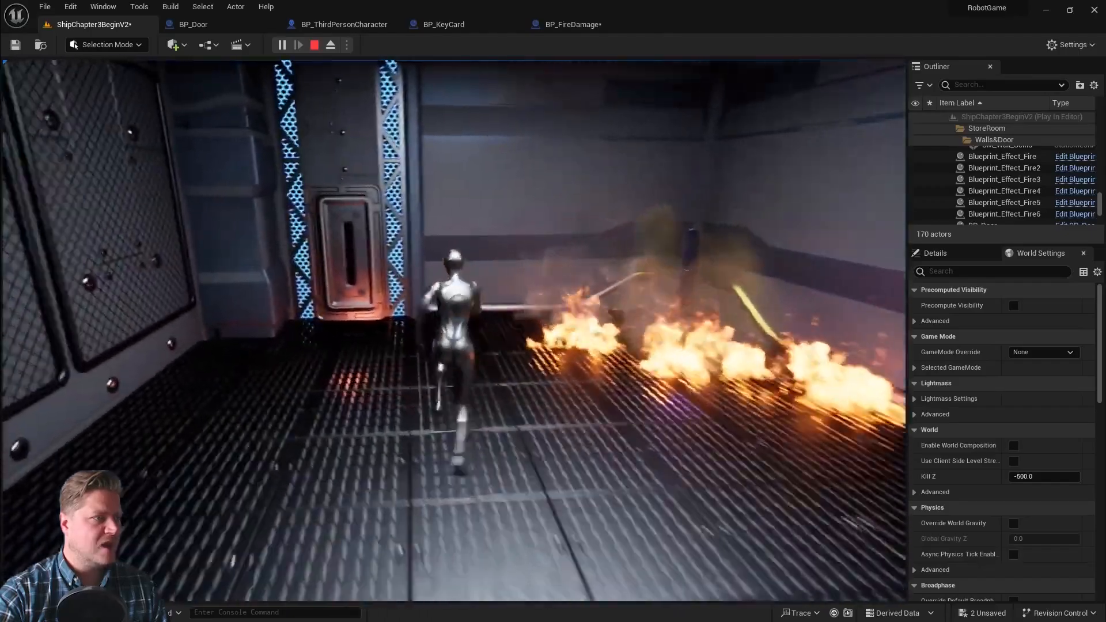
key("a")
key("w")
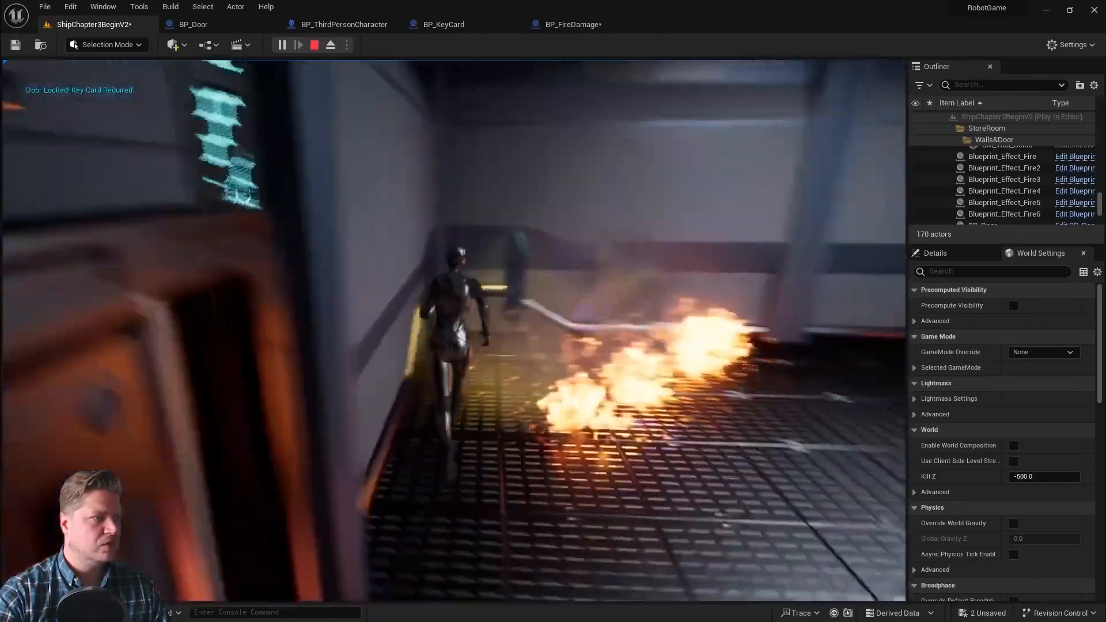
key("w")
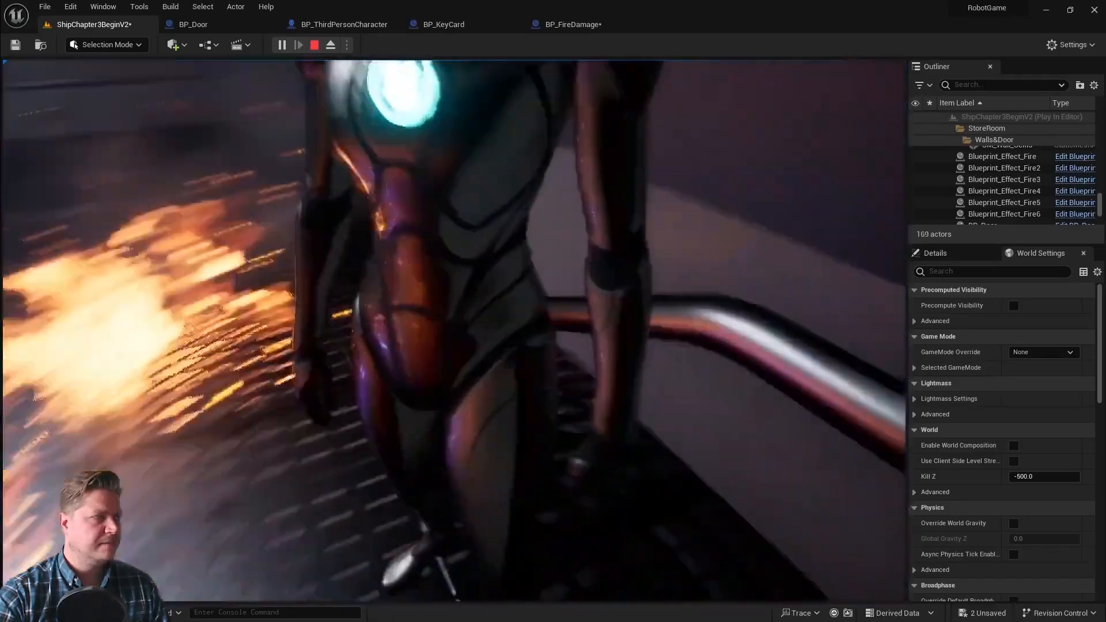
Step: Run the character from the key card corner back past the flames to test the door, return to the open floor, and stop playing
key("s")
key("a")
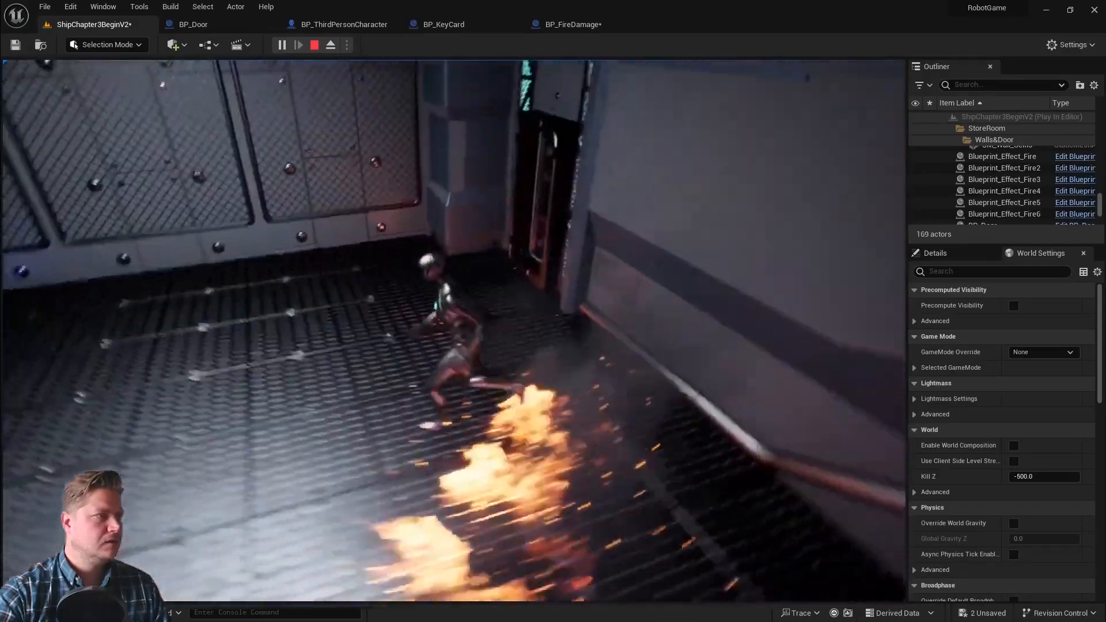
key("w")
key("s")
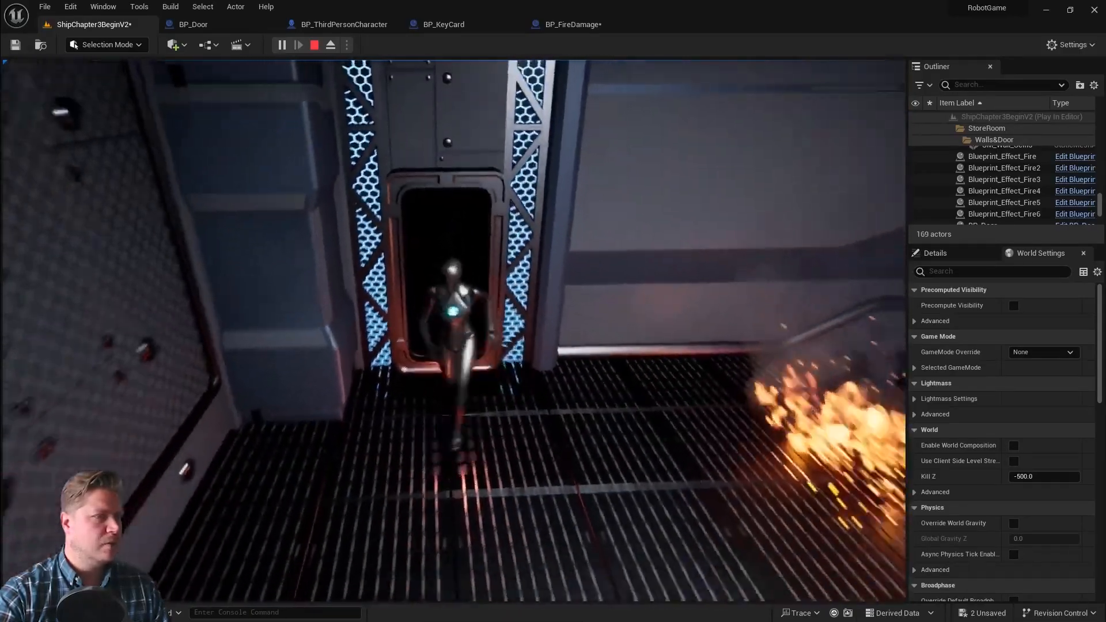
key("d")
key("s")
key("d")
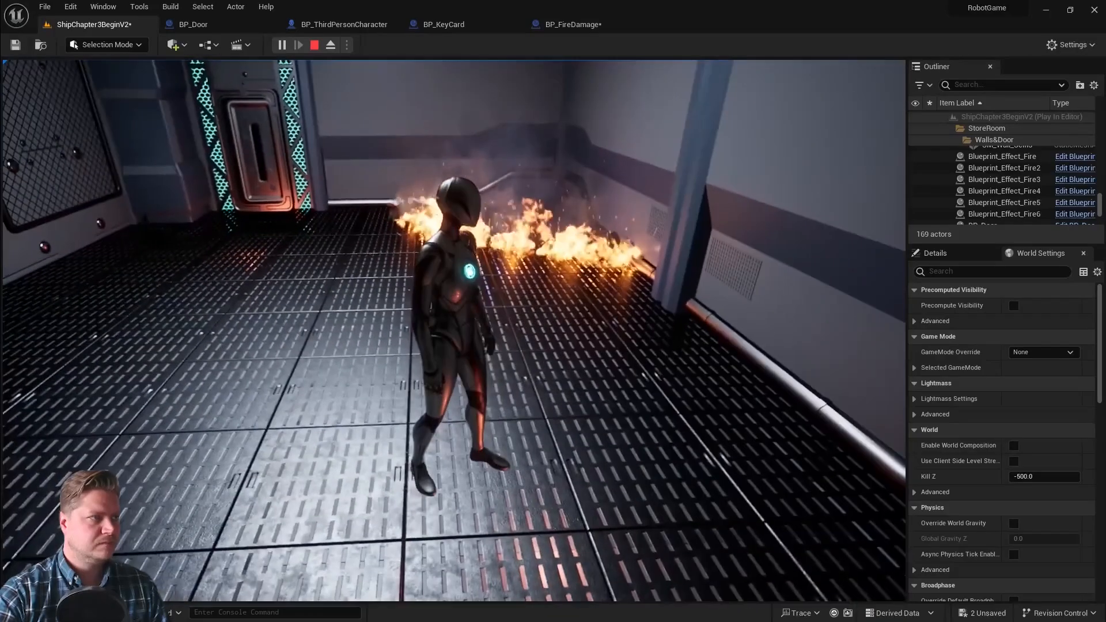
key("Escape")
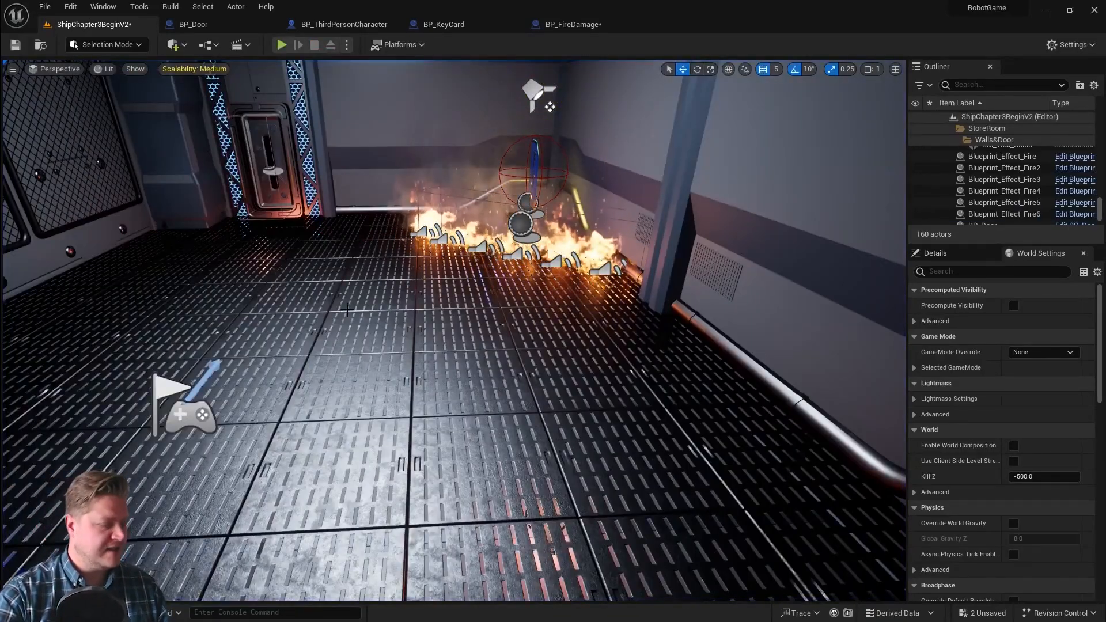
Step: Place Blueprint_Effect_Smoke from StarterContent/Blueprints on the open floor and move it close to the player start
key("ctrl+space")
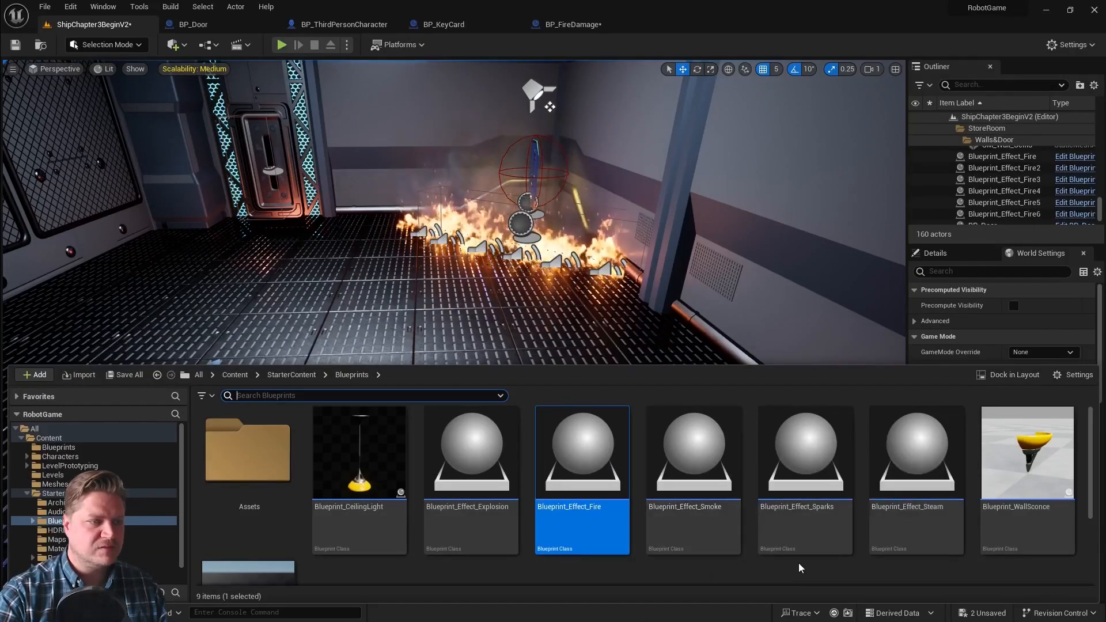
left_click_drag(705, 459, 141, 344)
key("f")
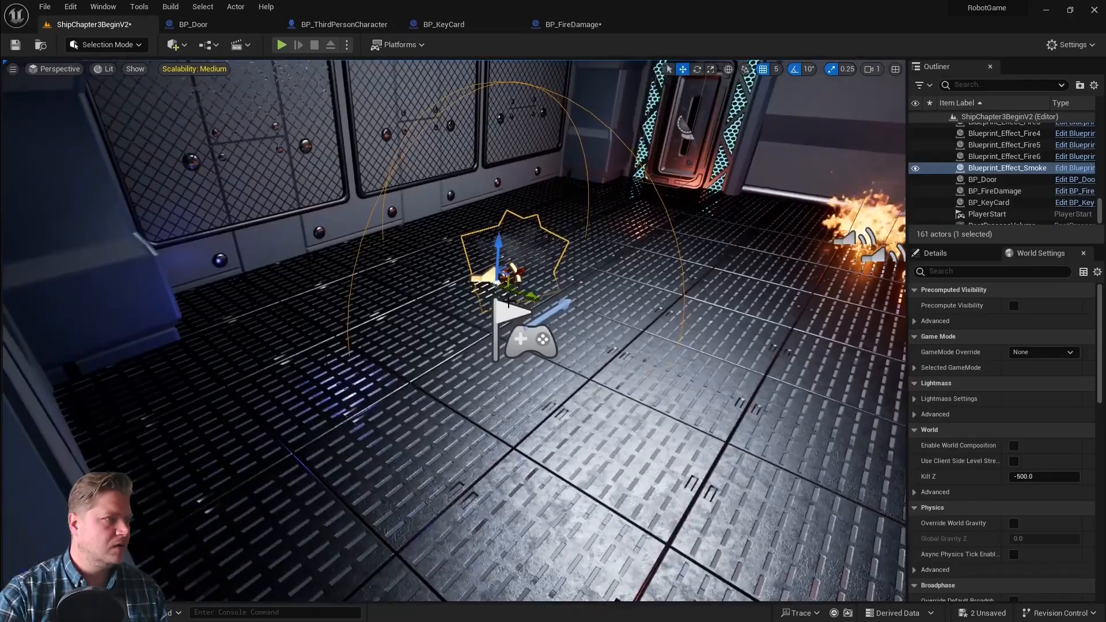
key("d")
right_click_drag(508, 302, 381, 318)
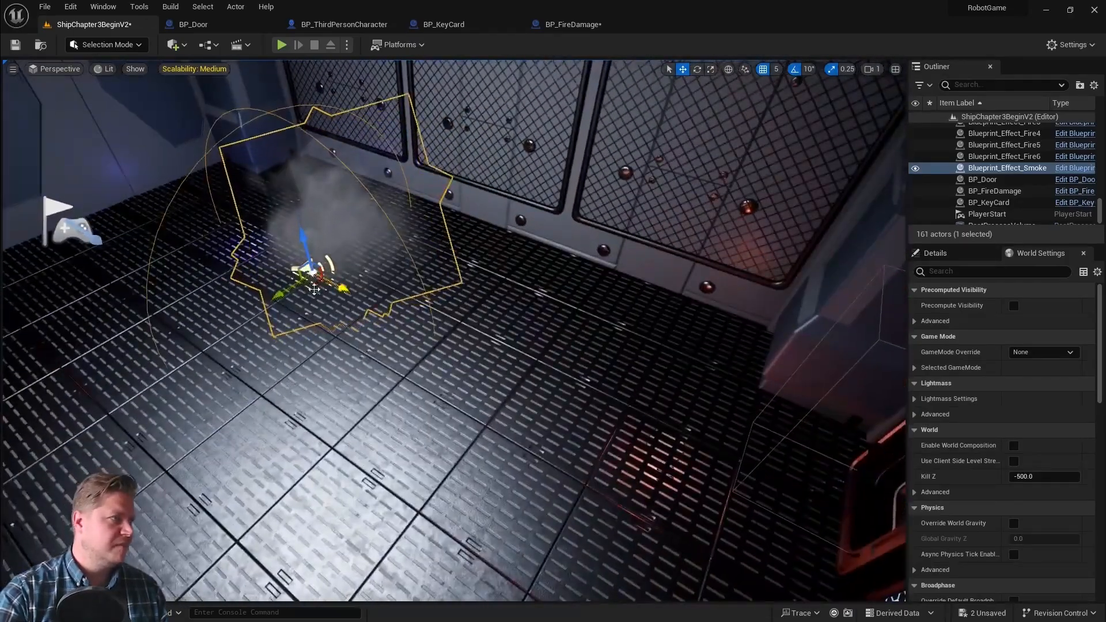
left_click_drag(314, 290, 165, 296)
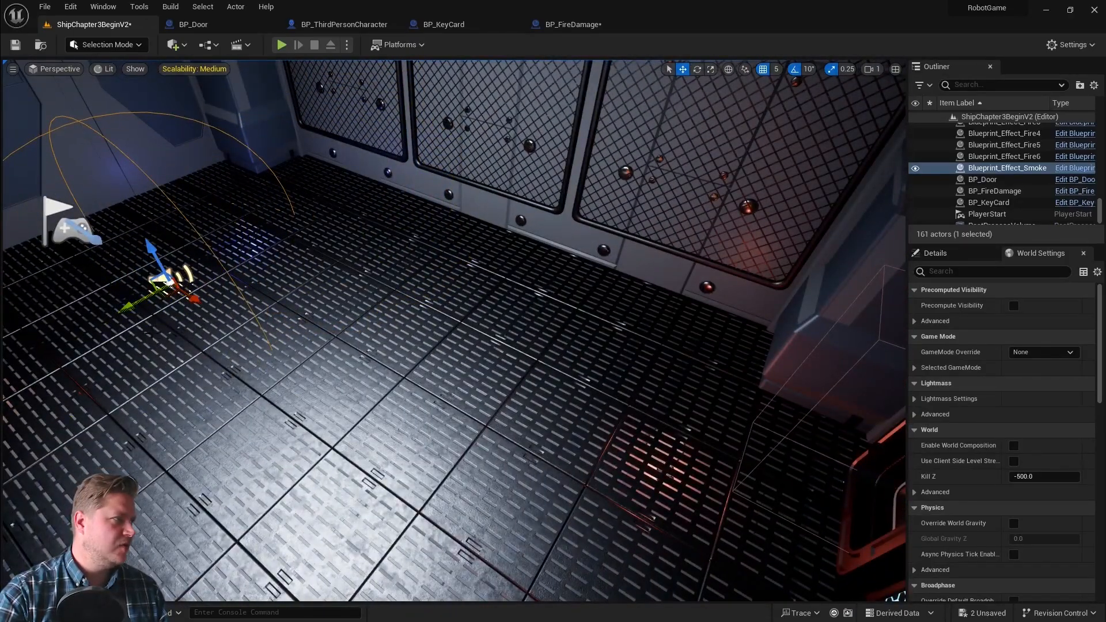
key("s")
right_click_drag(204, 330, 297, 321)
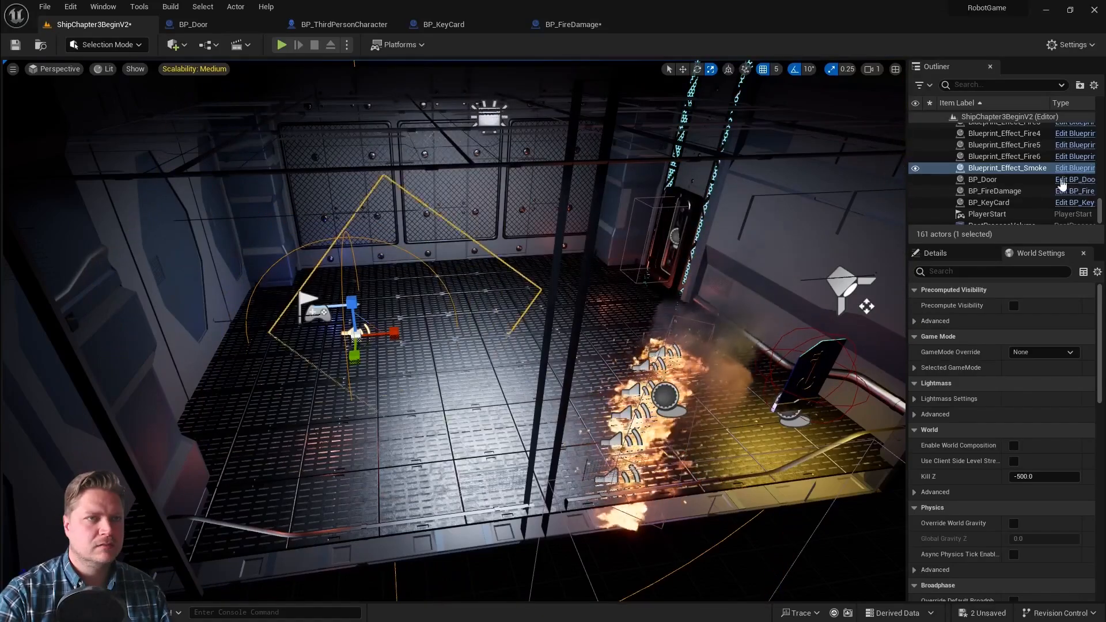
Step: Scale the smoke effect uniformly to 7.5 and move it to location -515, 370, 50
left_click(935, 253)
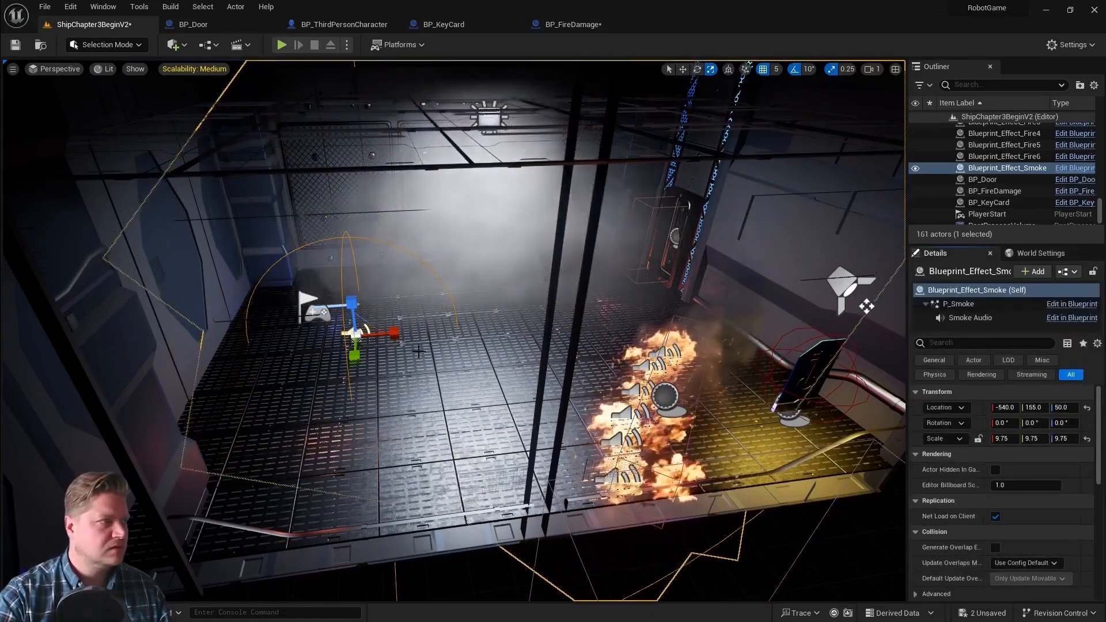
left_click_drag(356, 334, 342, 341)
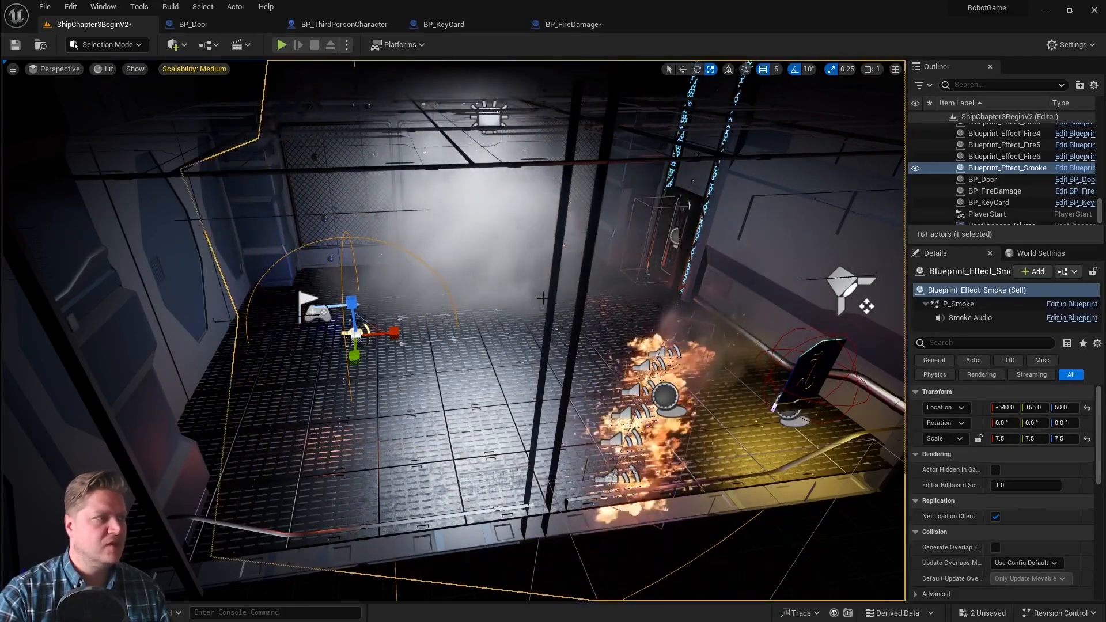
key("w")
left_click_drag(357, 329, 386, 367)
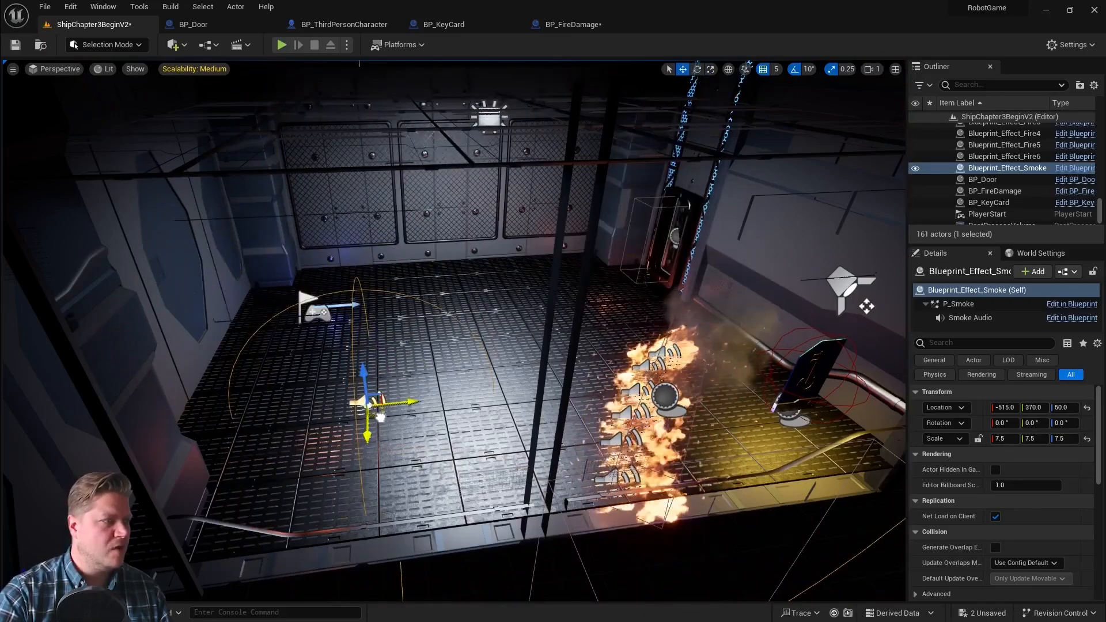
Step: Play the level, run the character through the smoke toward the door and the fire corner and back, and stop playing
left_click(281, 45)
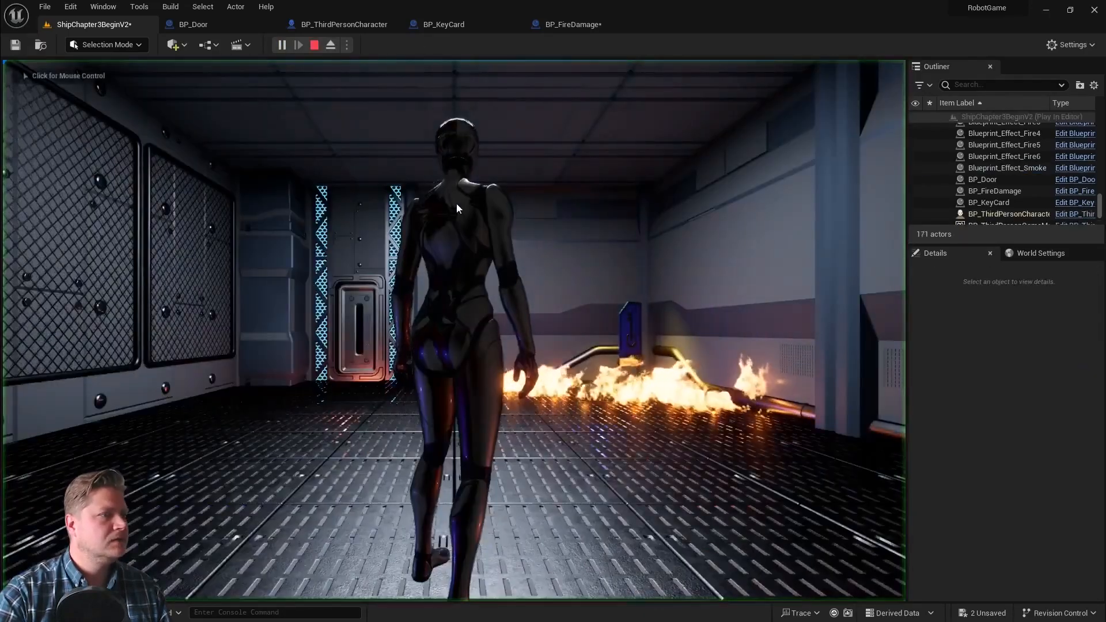
left_click(462, 205)
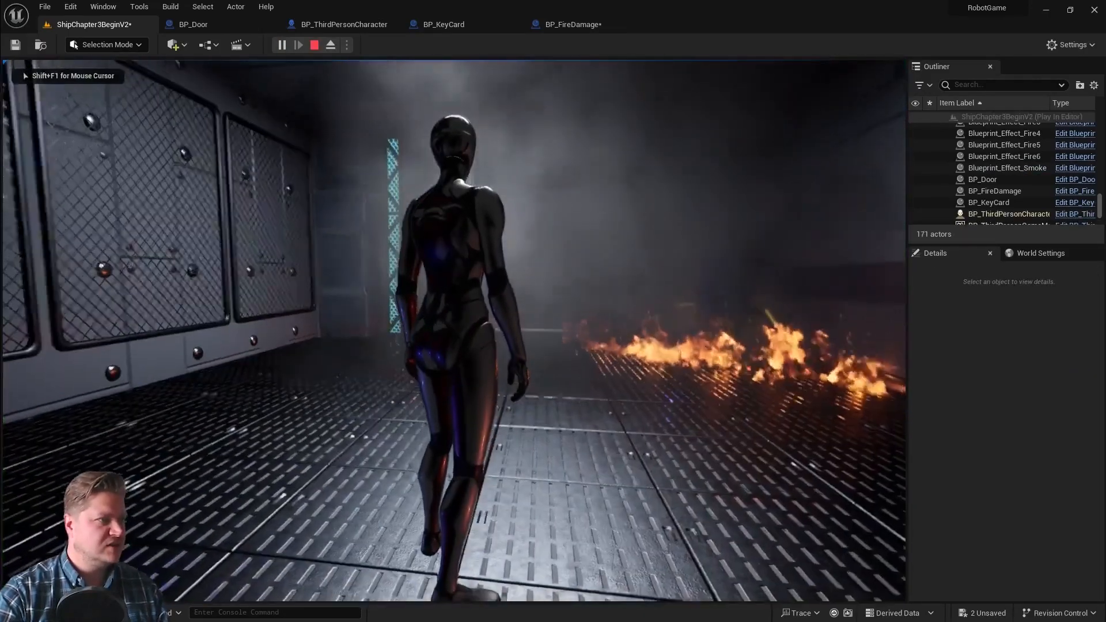
key("w")
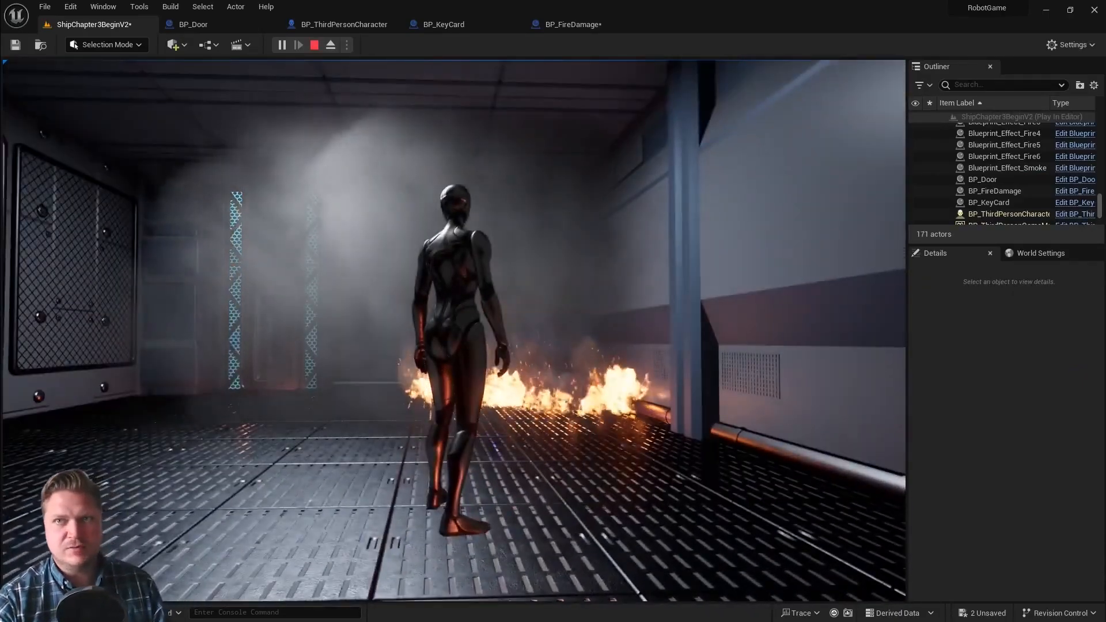
key("w")
key("w")
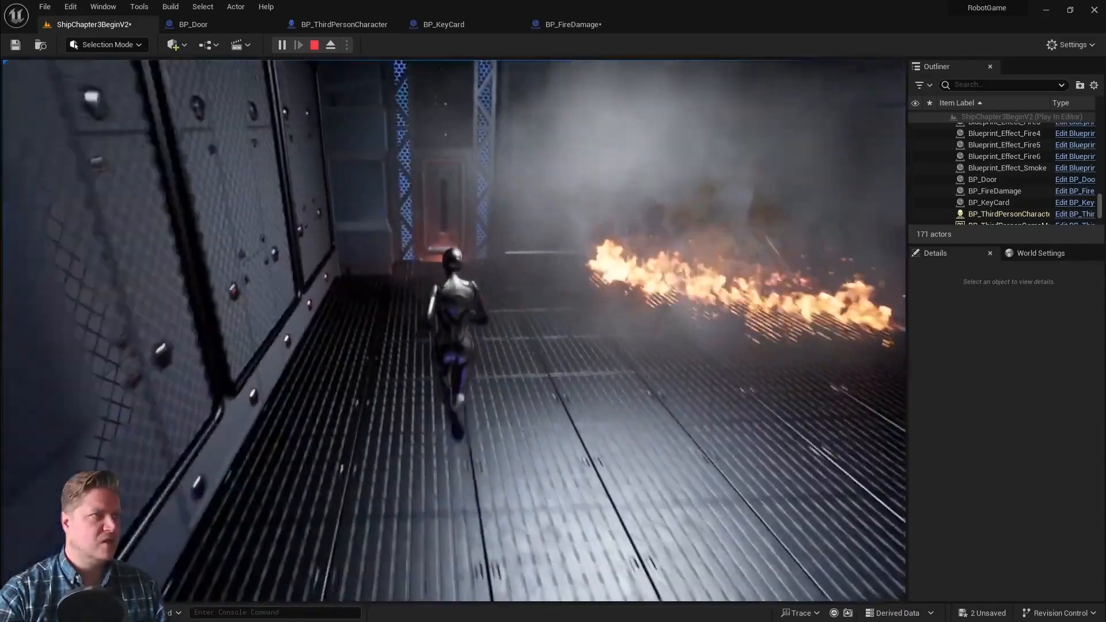
key("w")
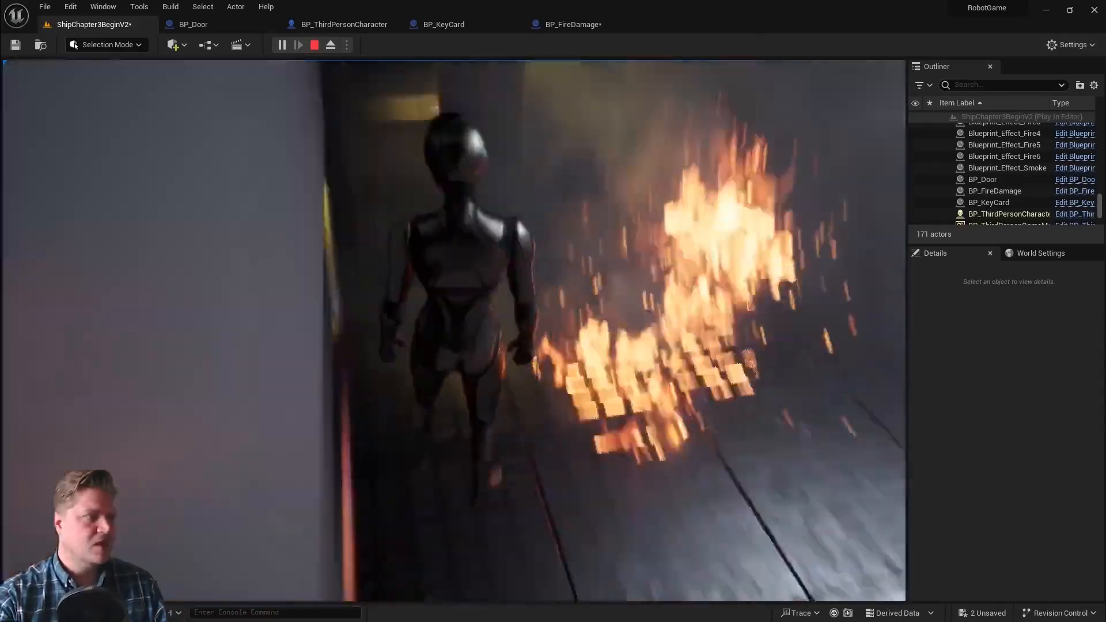
key("s")
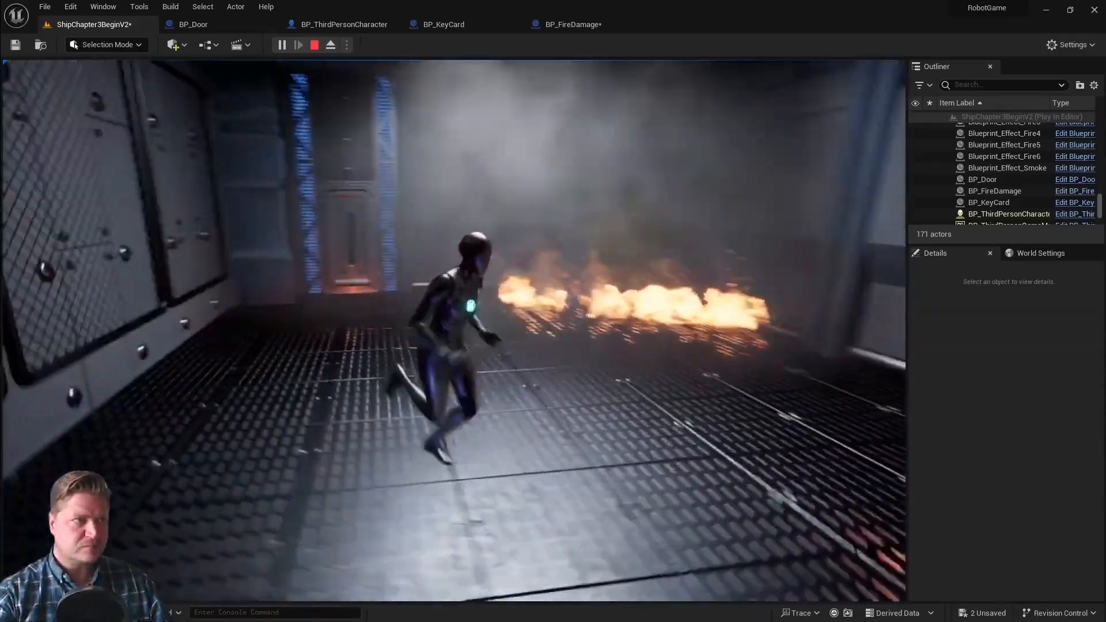
key("w")
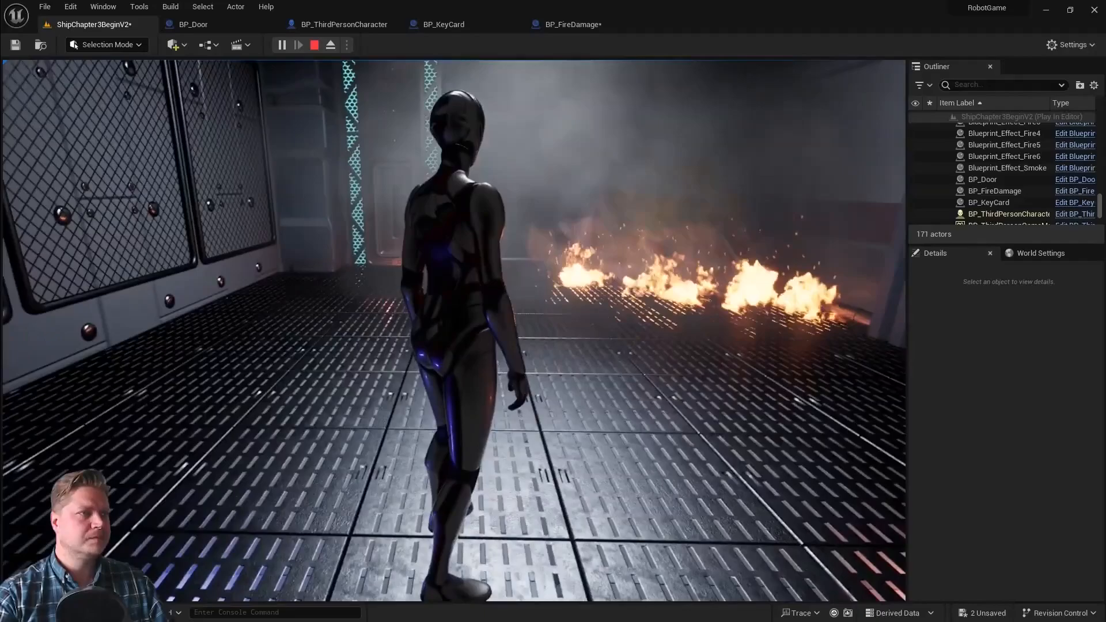
key("Escape")
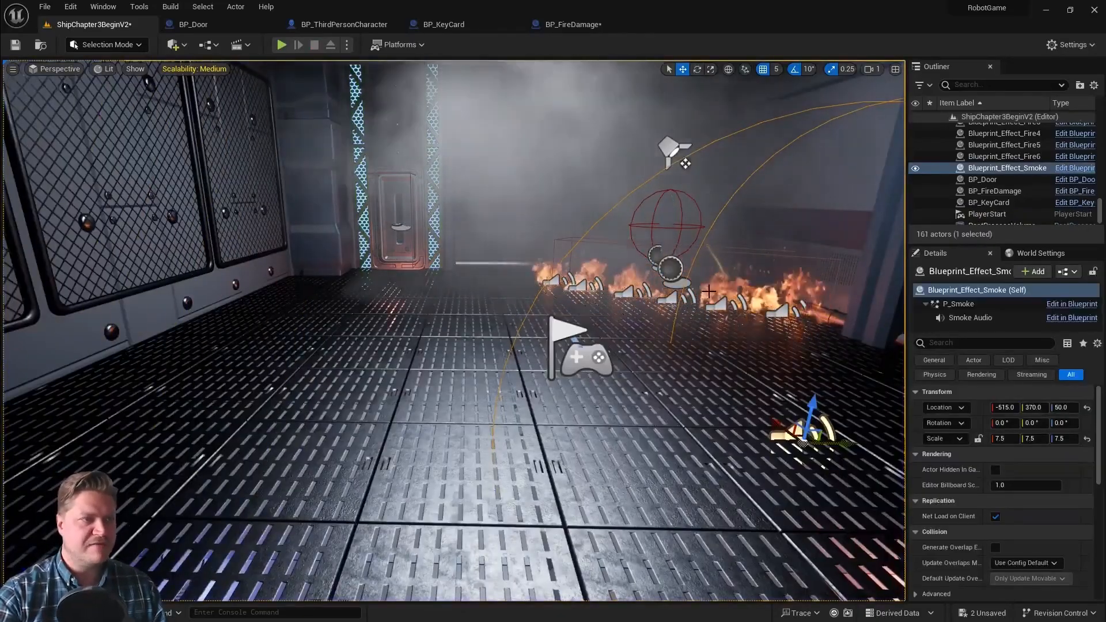
key("f")
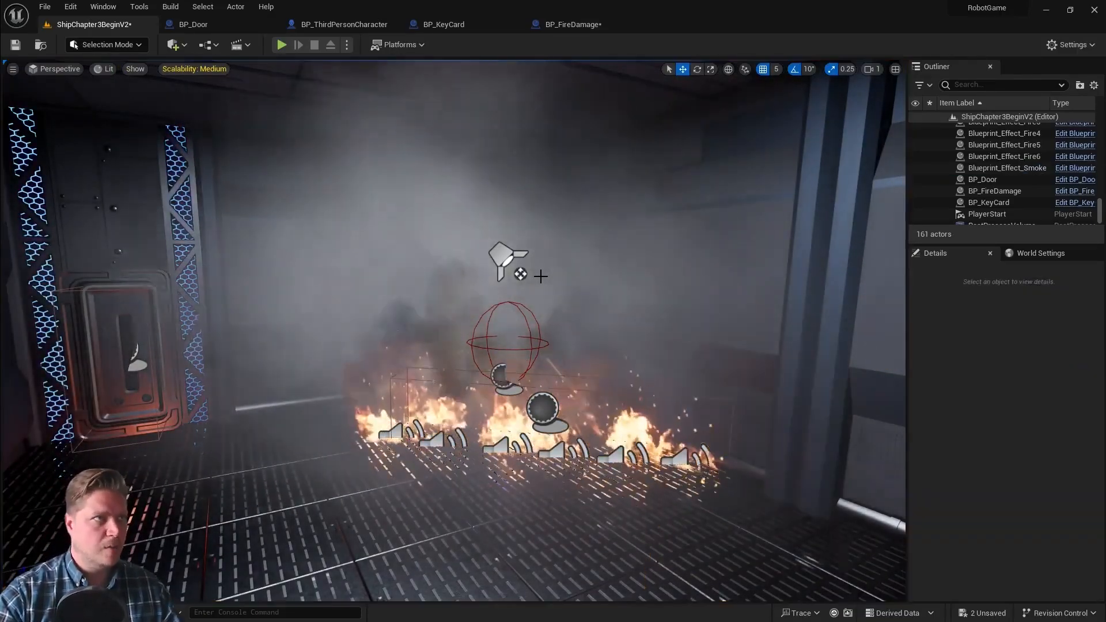
Step: In the BP_ThirdPersonCharacter event graph, wrap the Event Destroyed and Open Level (by Name) nodes in a comment titled "Destroy&Reset"
left_click(209, 24)
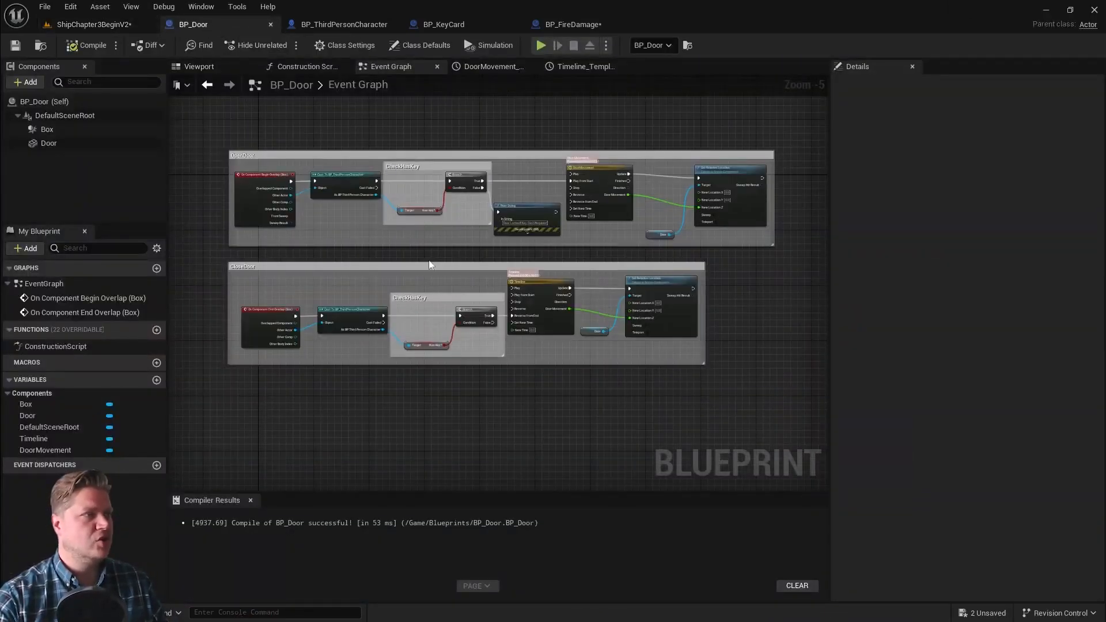
left_click(333, 23)
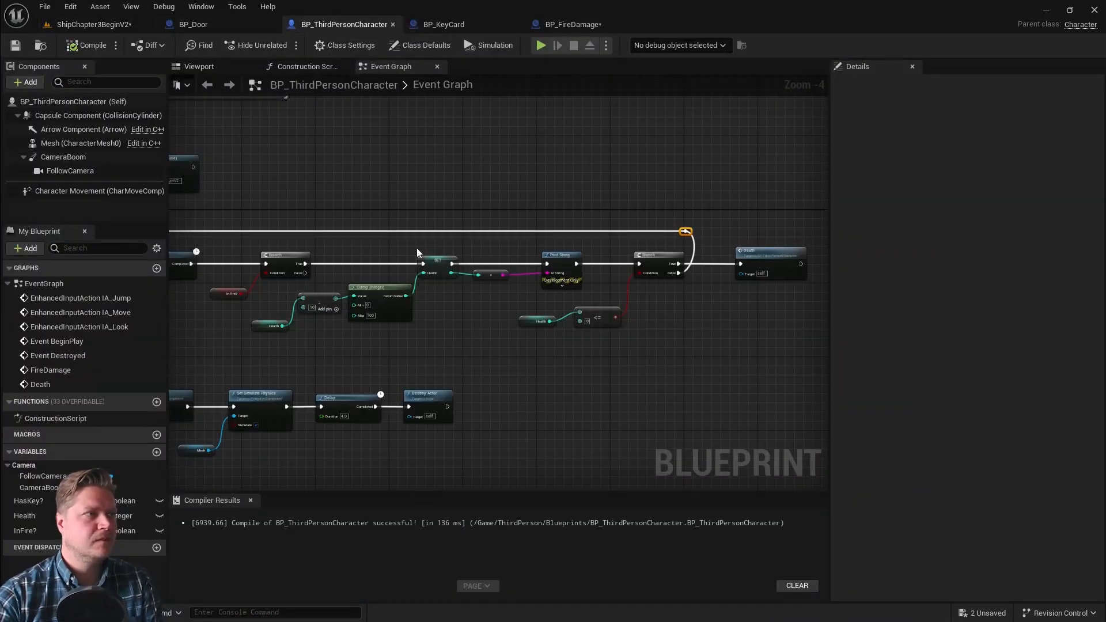
right_click_drag(416, 337, 682, 353)
scroll(449, 286, "down", 1)
scroll(406, 280, "up", 2)
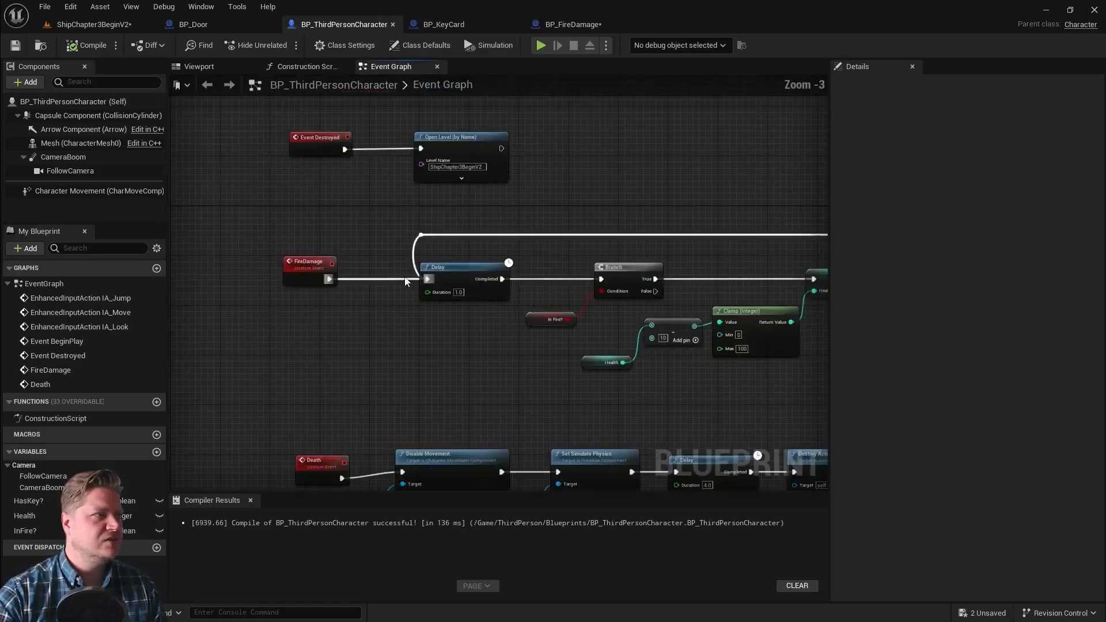
right_click_drag(407, 279, 474, 399)
left_click_drag(328, 212, 569, 294)
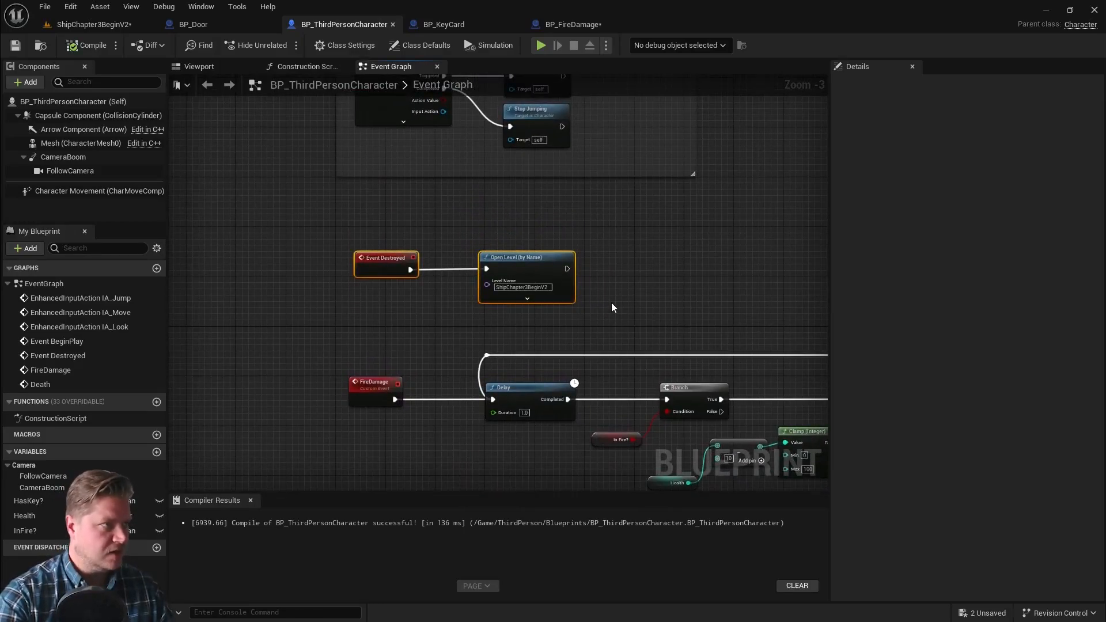
key("c")
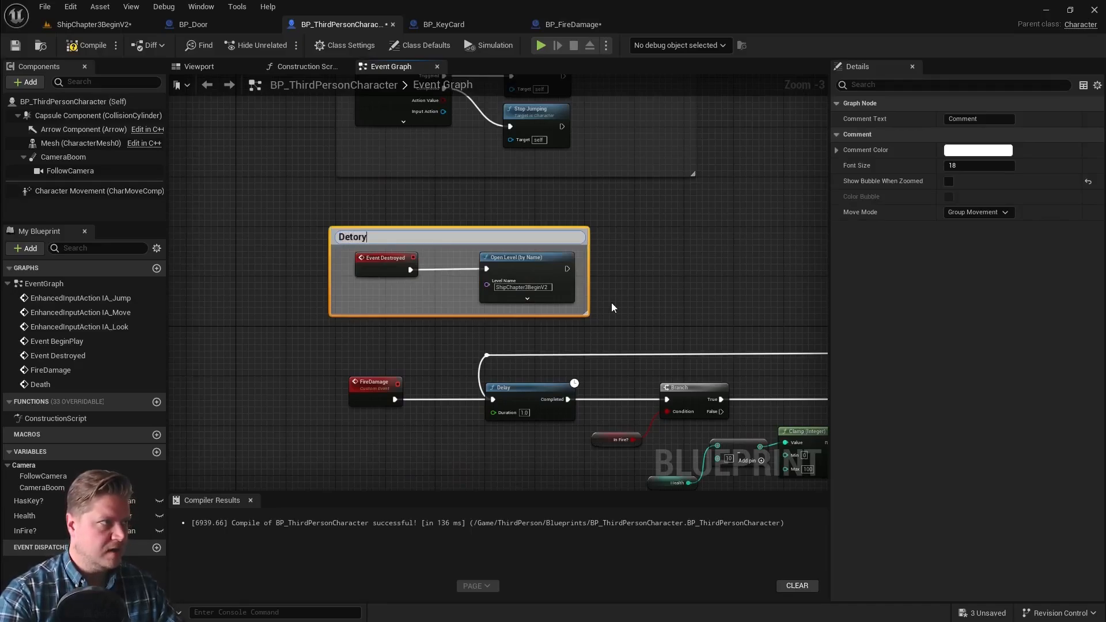
type("De")
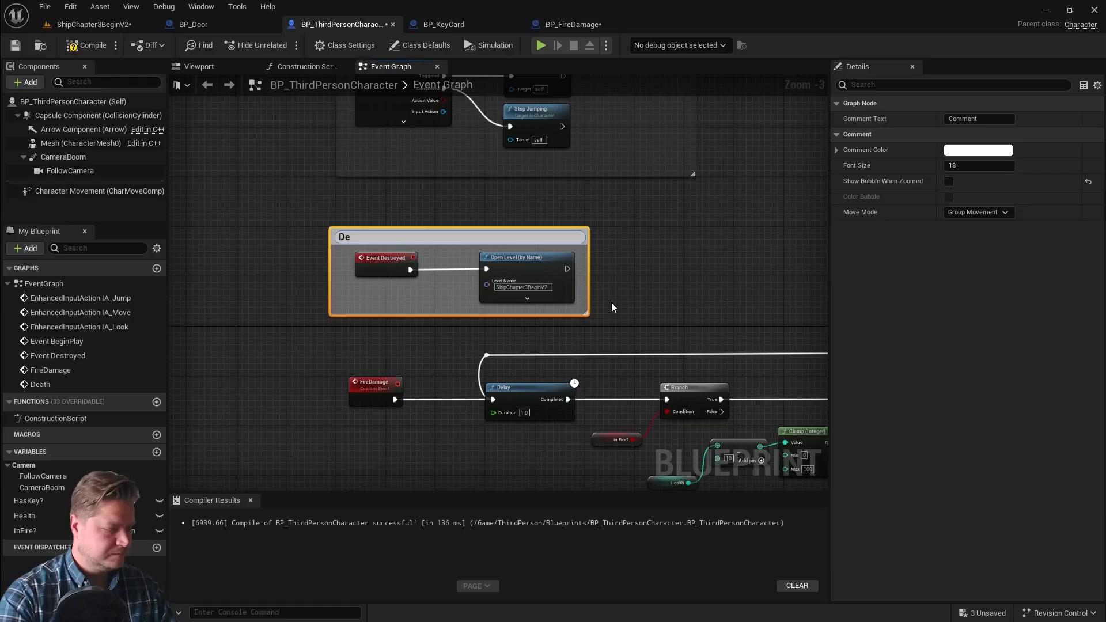
type("stro")
right_click_drag(610, 302, 604, 297)
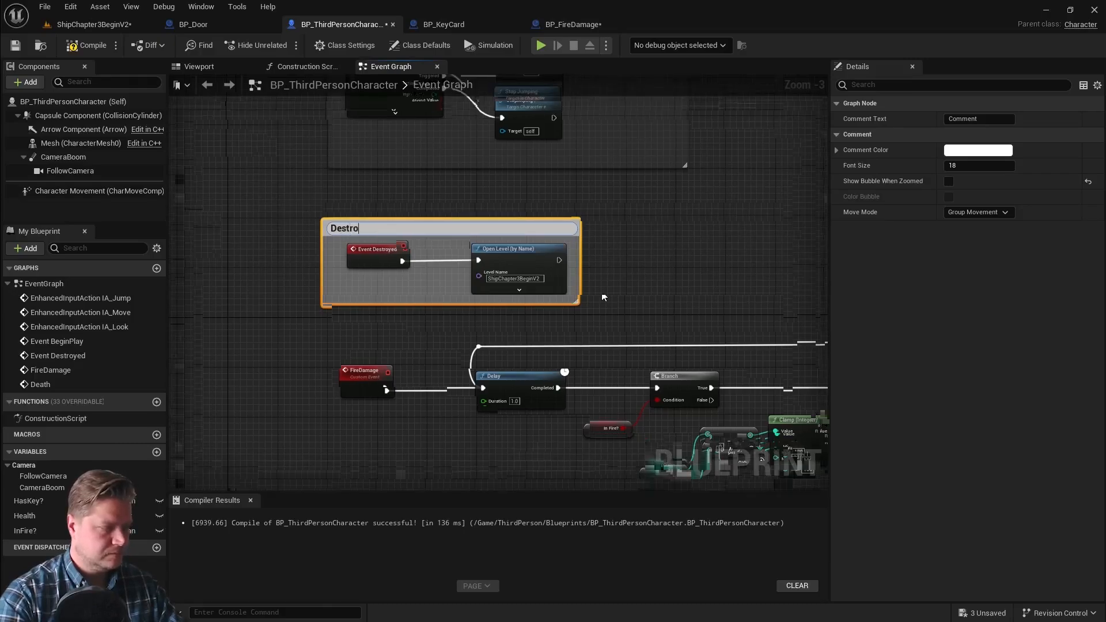
type("y&Reset")
key("Return")
right_click_drag(603, 297, 563, 254)
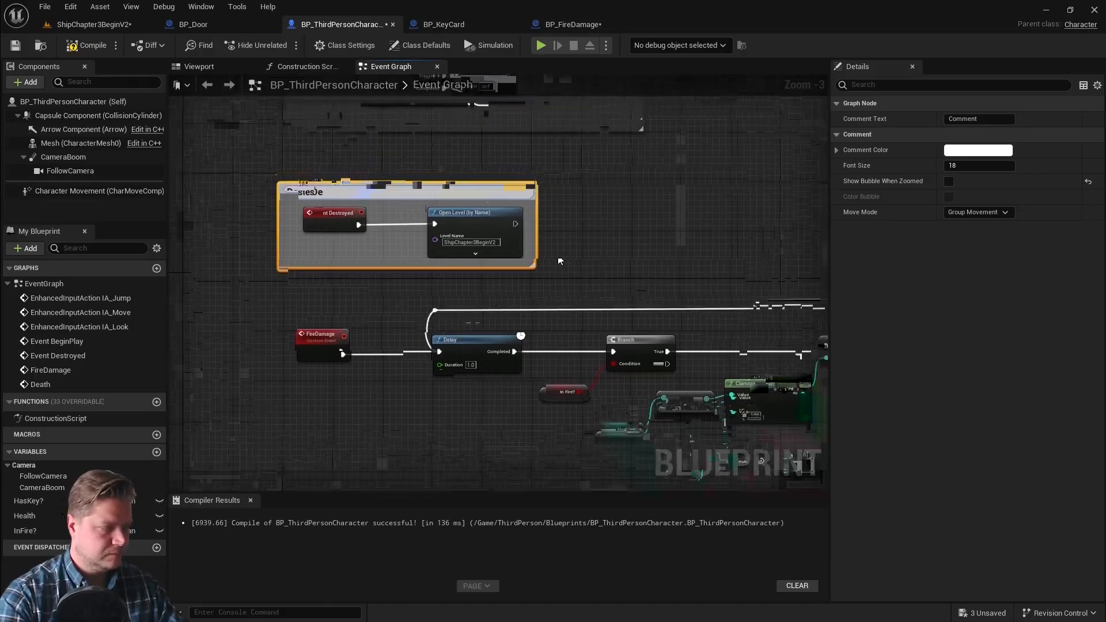
Step: Wrap the node chain of the FireDamage event in a comment titled "FireDamage"
scroll(563, 254, "down", 2)
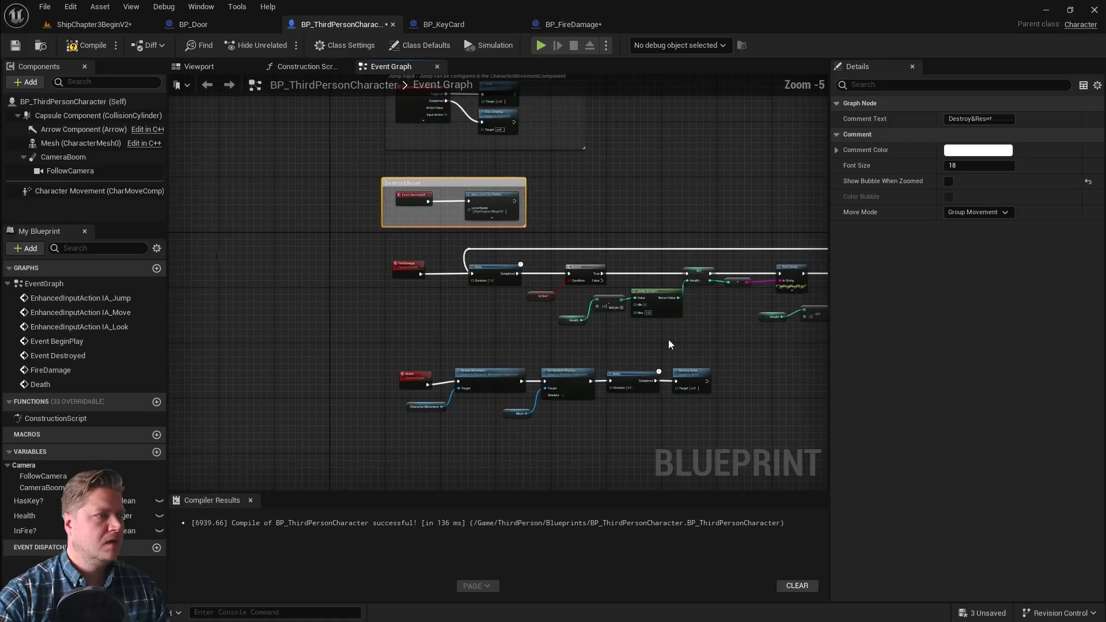
type("c")
type("Fire")
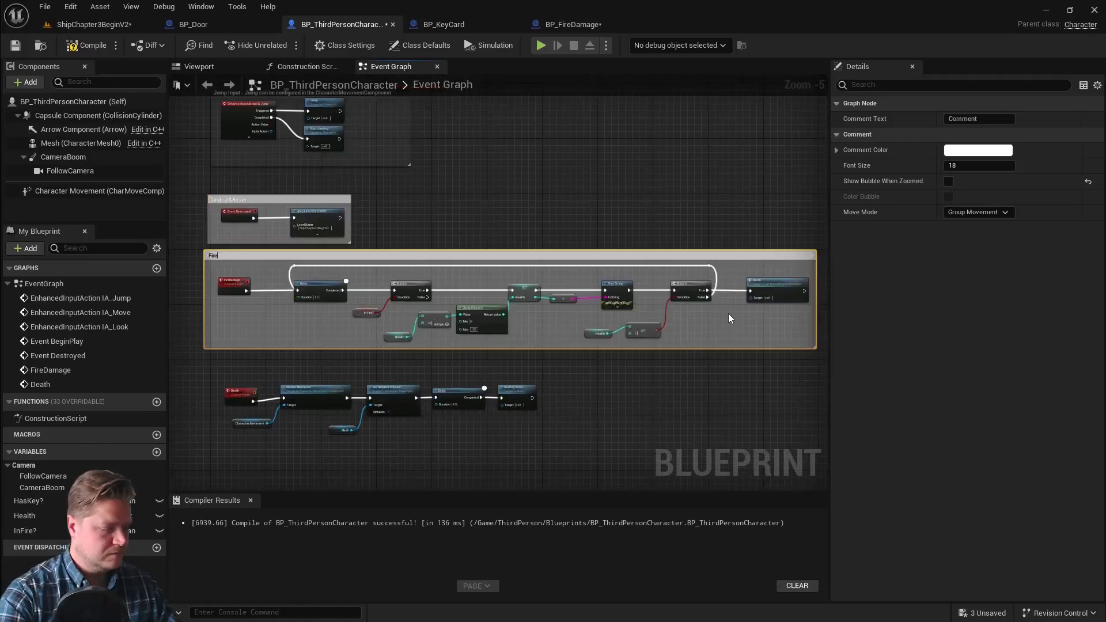
type("Damage")
key("Return")
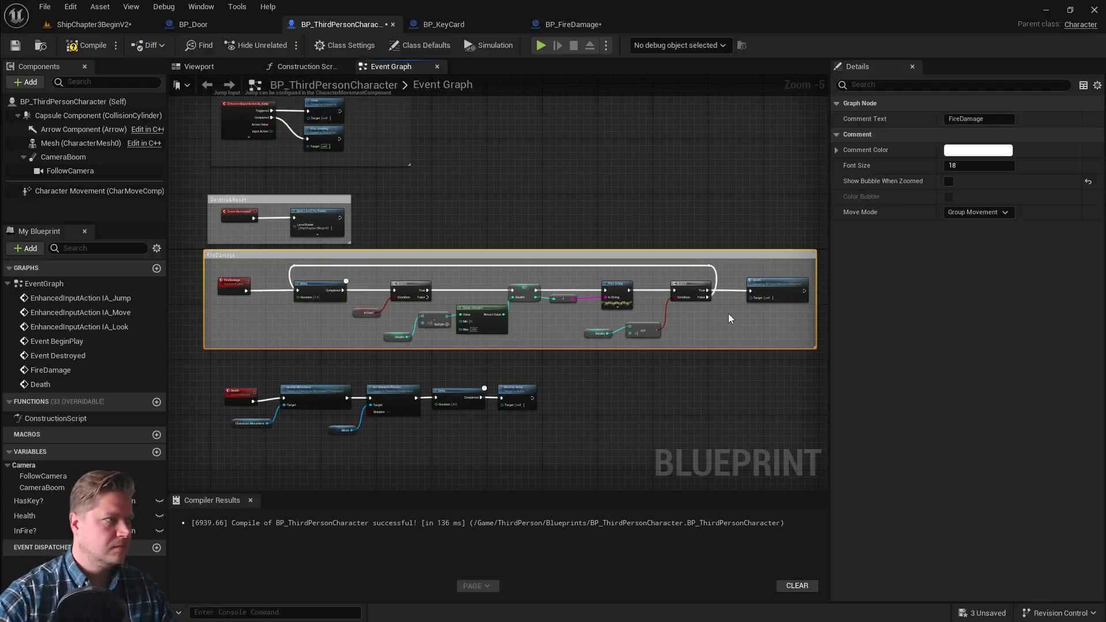
Step: Wrap the Death event chain, from the Death event through Destroy Actor, in a comment titled "Death"
right_click_drag(752, 424, 807, 314)
scroll(600, 366, "up", 2)
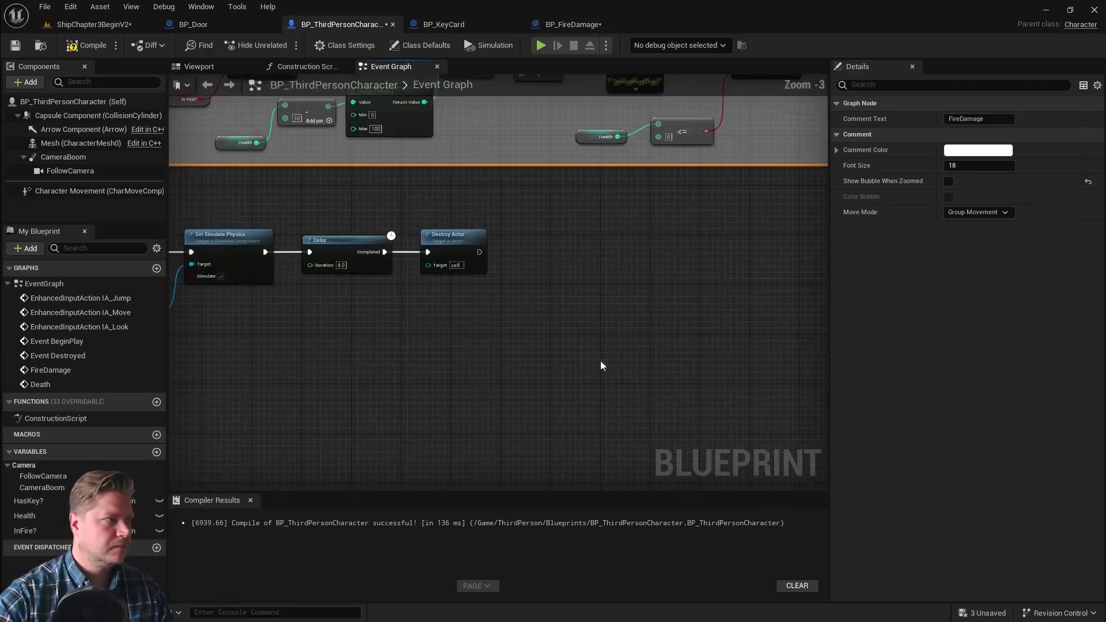
left_click_drag(231, 214, 786, 369)
key("c")
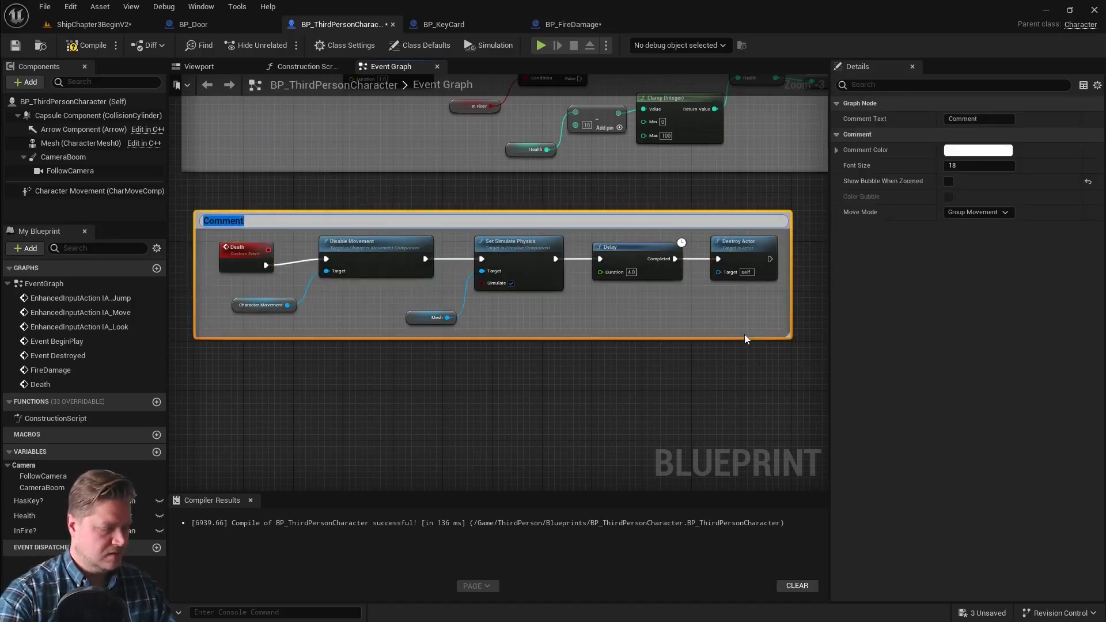
key("Return")
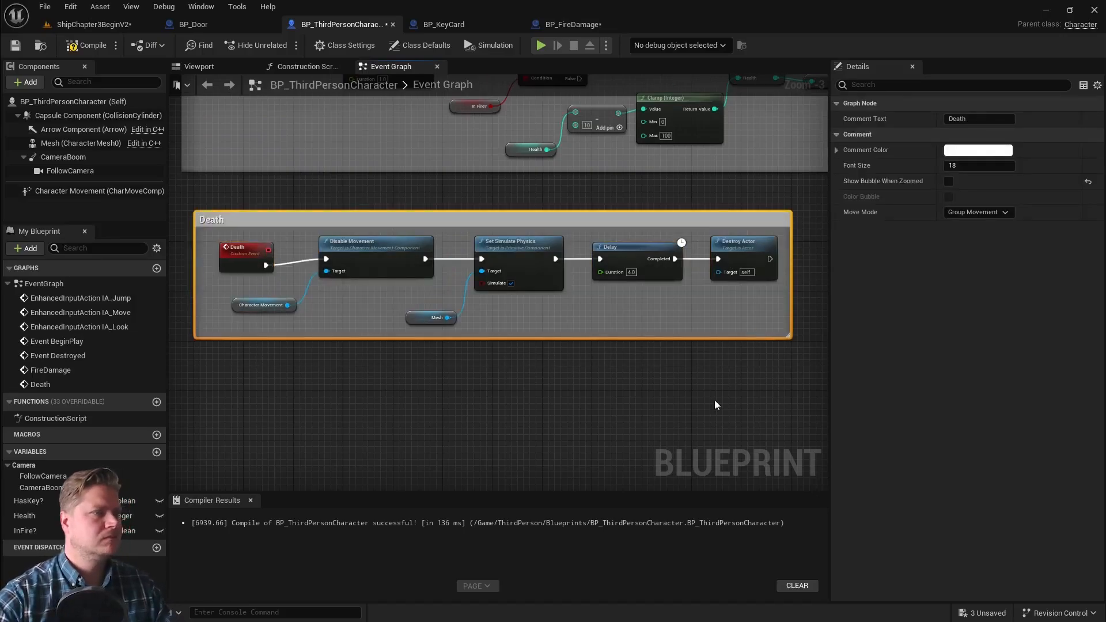
left_click(704, 385)
scroll(704, 385, "down", 3)
right_click_drag(723, 338, 460, 360)
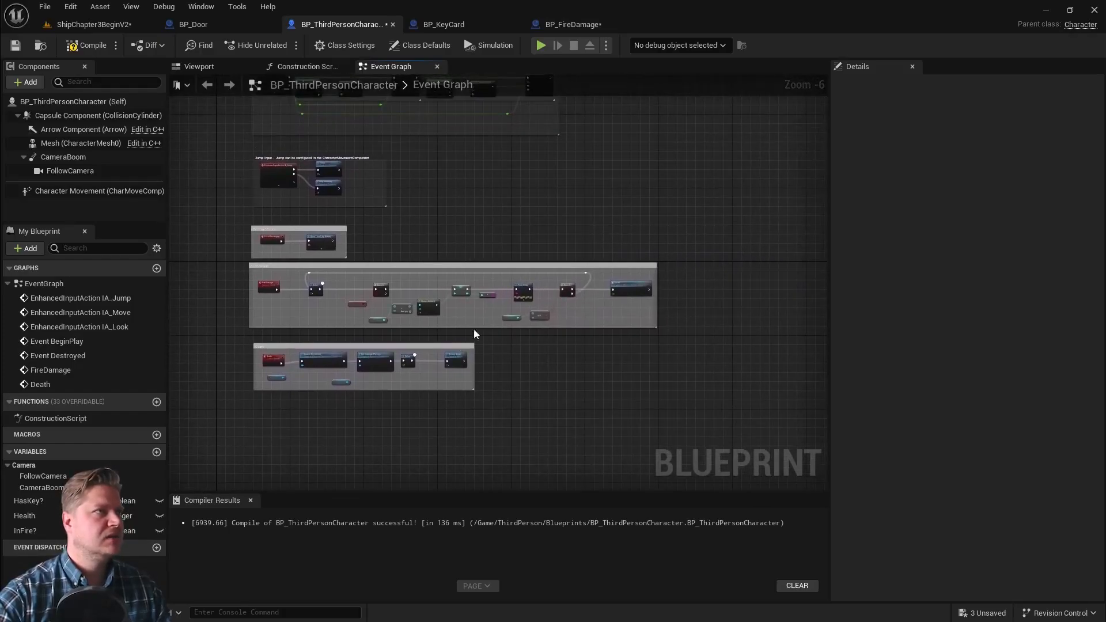
Step: In the BP_KeyCard event graph, wrap the whole sphere overlap chain in a comment titled "CollectKeyCard"
left_click(445, 25)
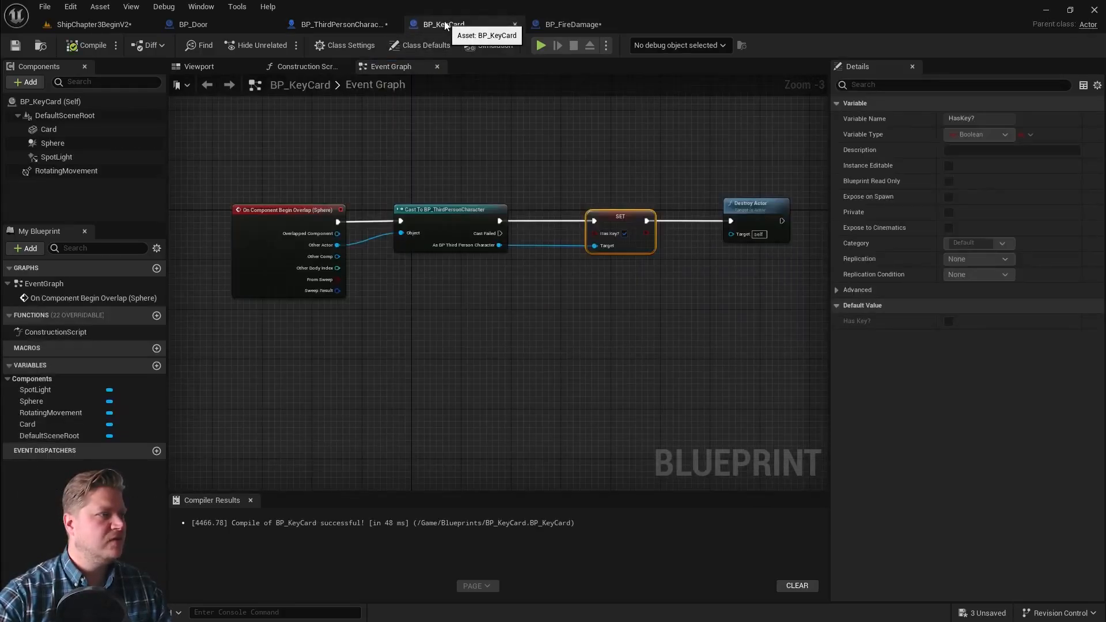
right_click_drag(581, 336, 497, 286)
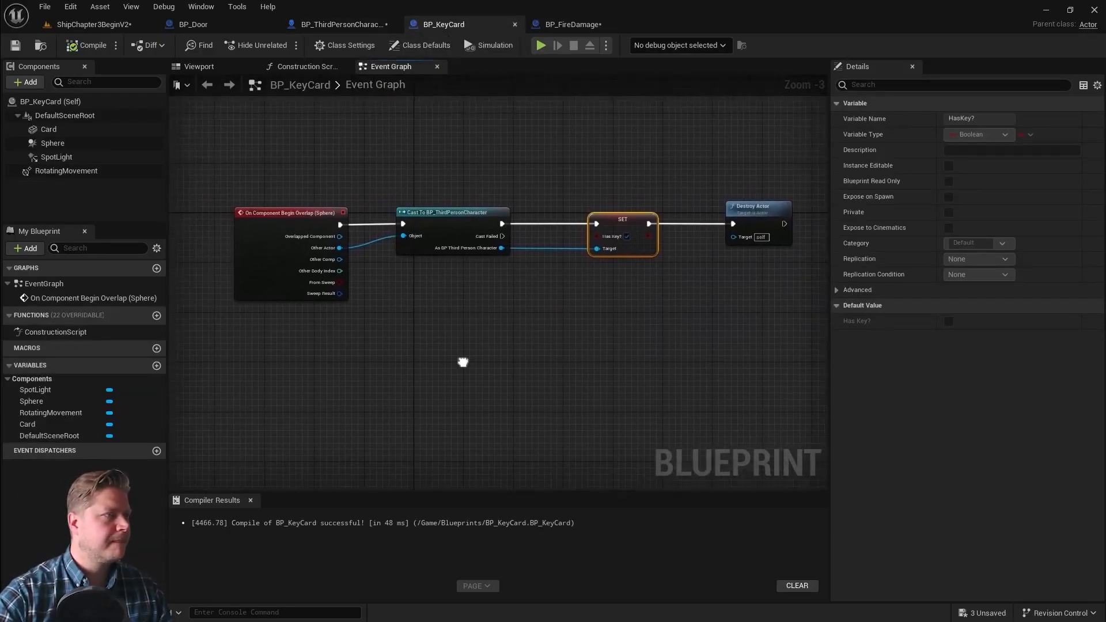
left_click_drag(269, 167, 751, 386)
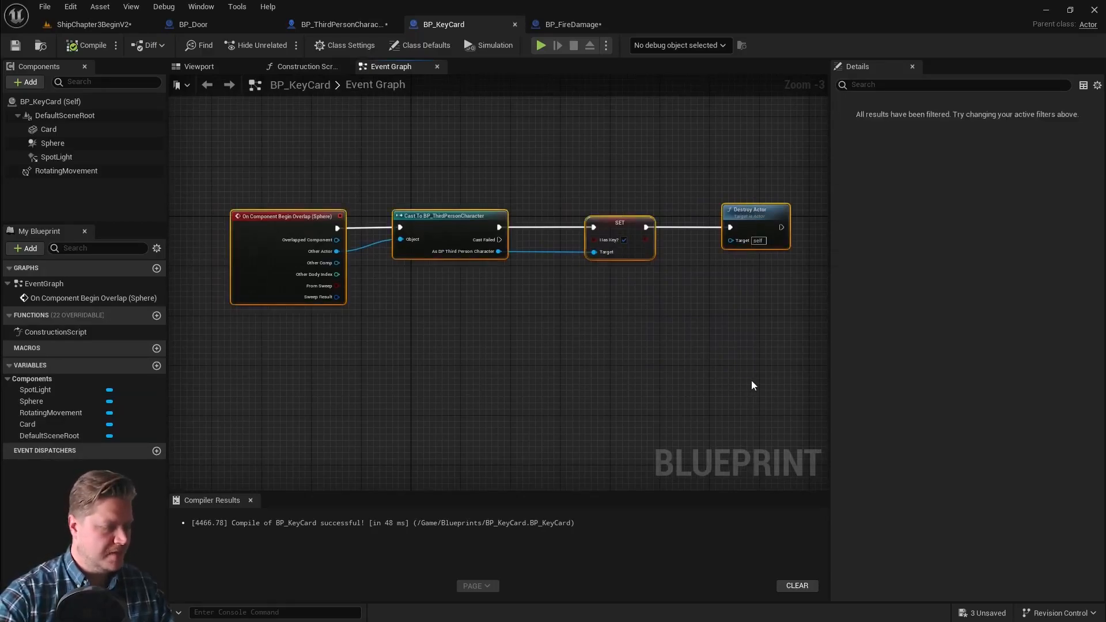
key("c")
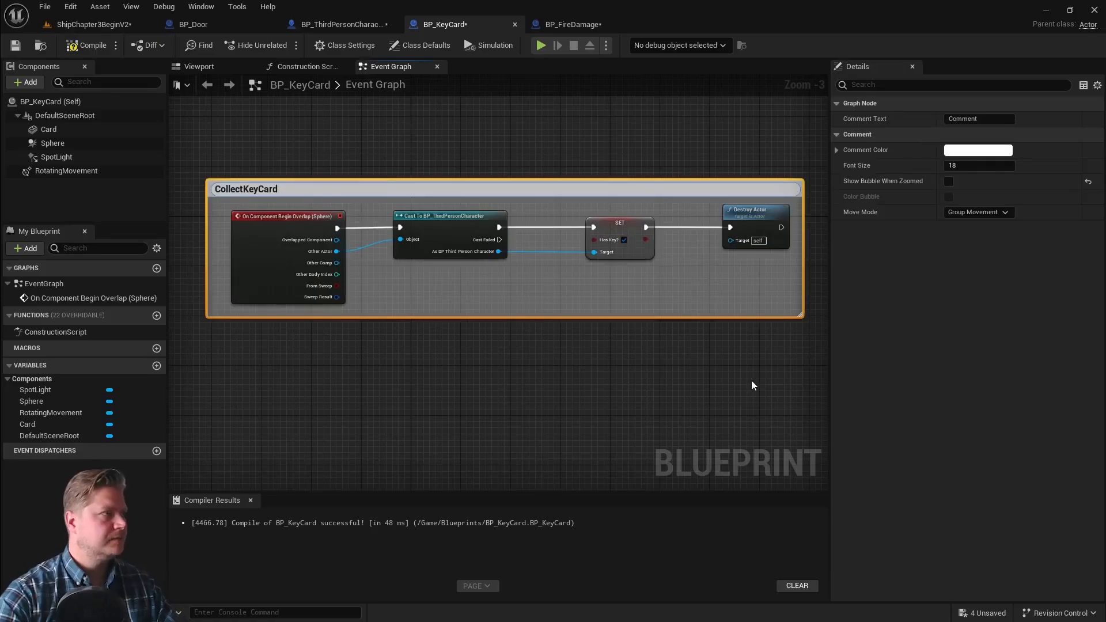
type("CollectKeyCard")
key("Return")
Step: In the BP_FireDamage event graph, move the On Component End Overlap chain down, away from the Begin Overlap chain
left_click(550, 24)
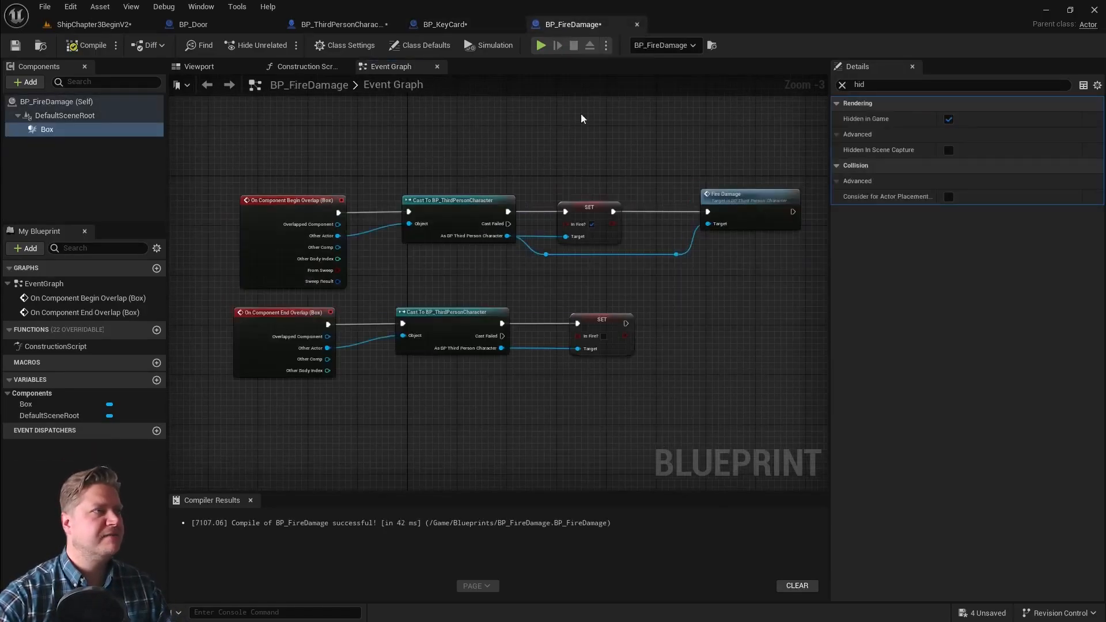
left_click_drag(739, 387, 268, 369)
left_click(462, 315)
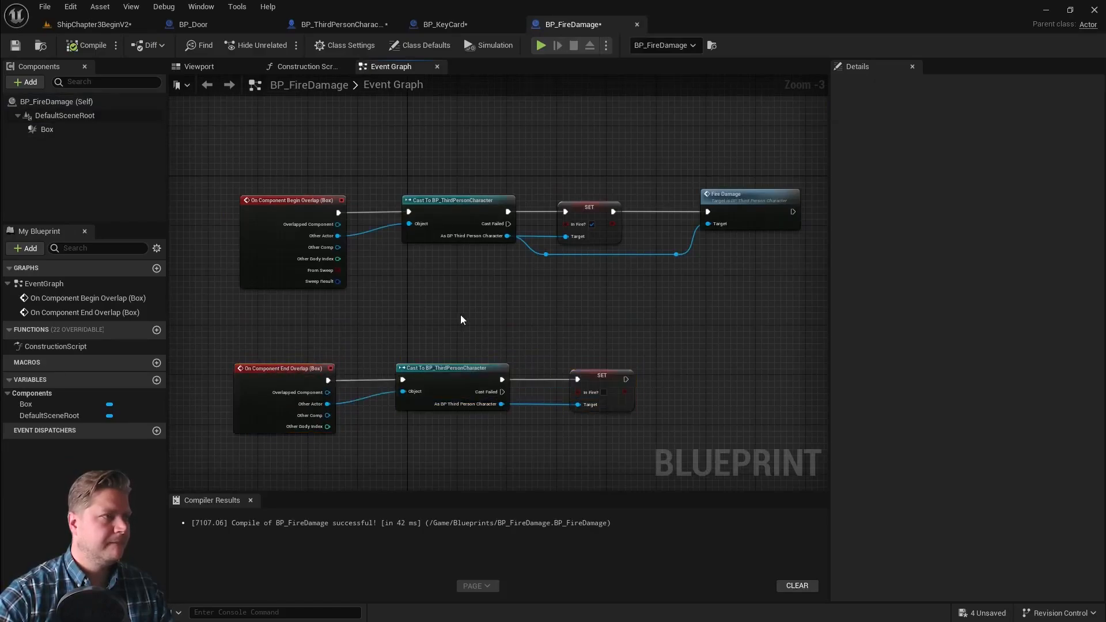
Step: Wrap the On Component Begin Overlap chain, including the Fire Damage call, in a comment titled "InFire"
right_click_drag(508, 292, 442, 298)
left_click_drag(200, 149, 613, 337)
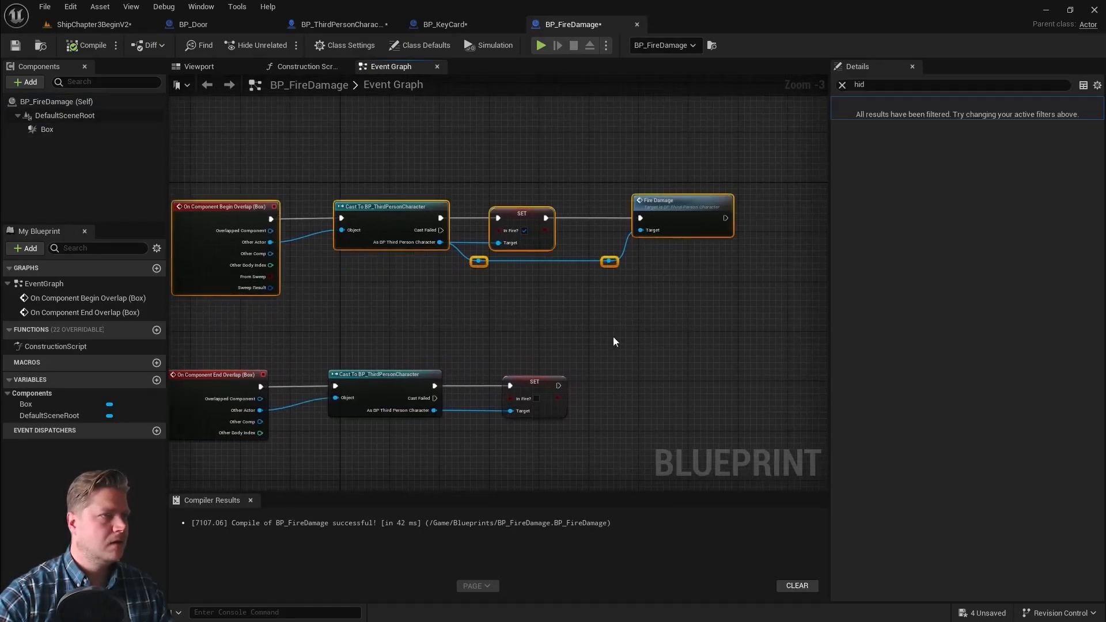
right_click_drag(591, 337, 691, 322)
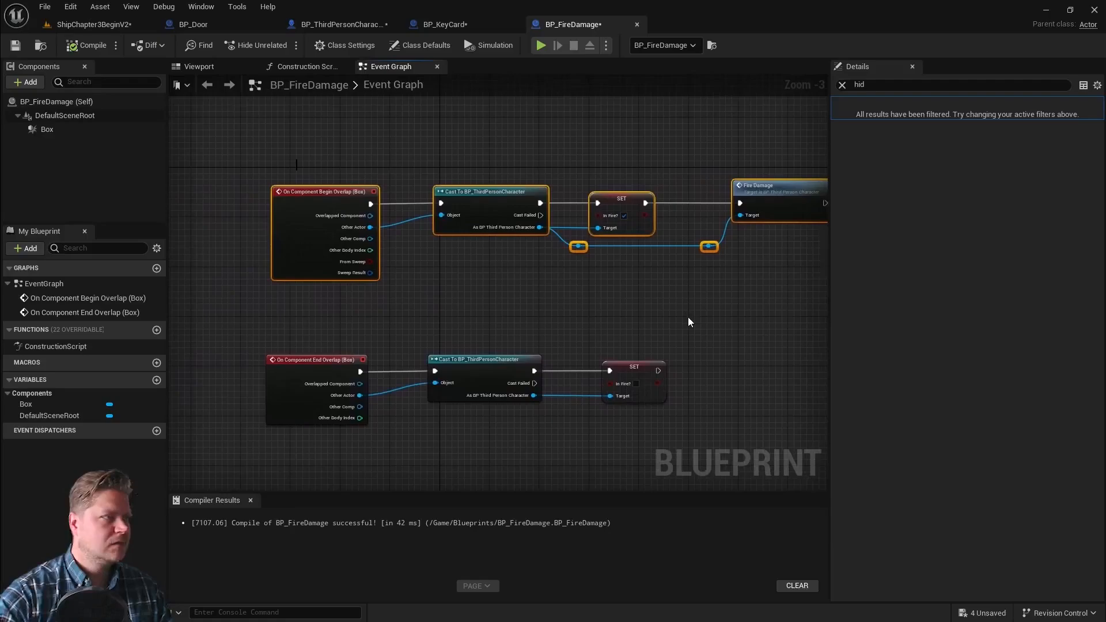
key("c")
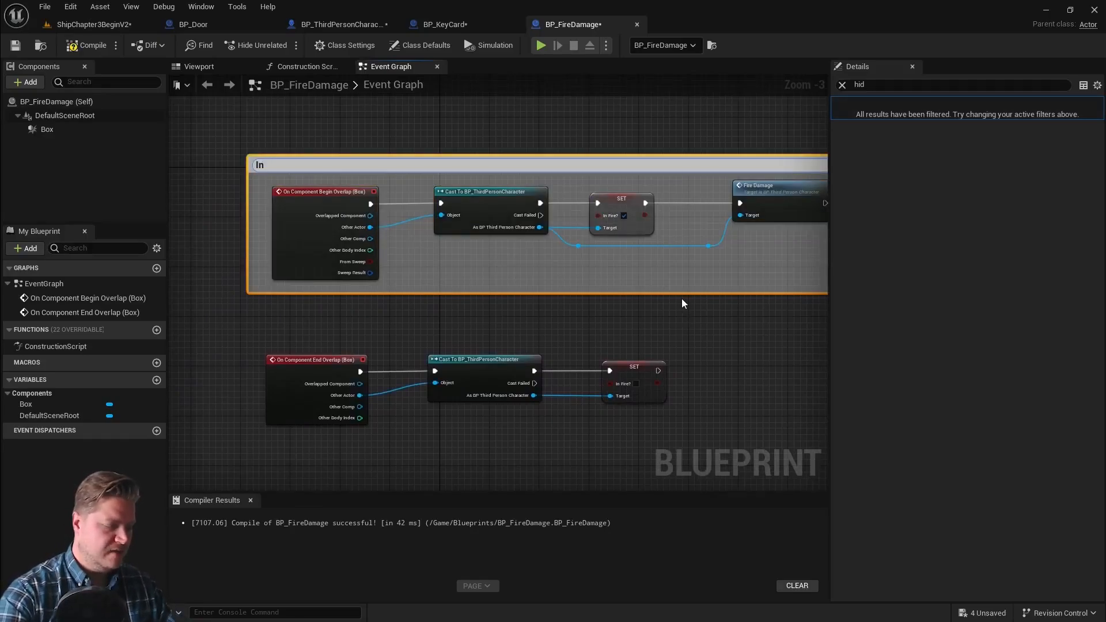
type("InFire")
key("Return")
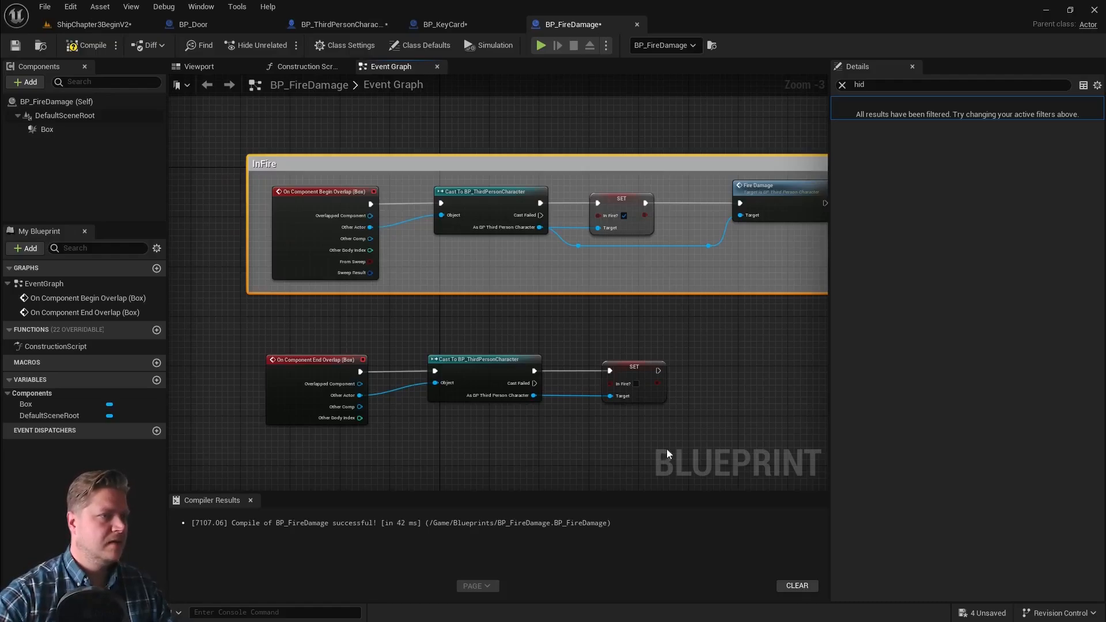
Step: Wrap the On Component End Overlap chain in a comment titled "OutofFire"
left_click_drag(671, 459, 293, 337)
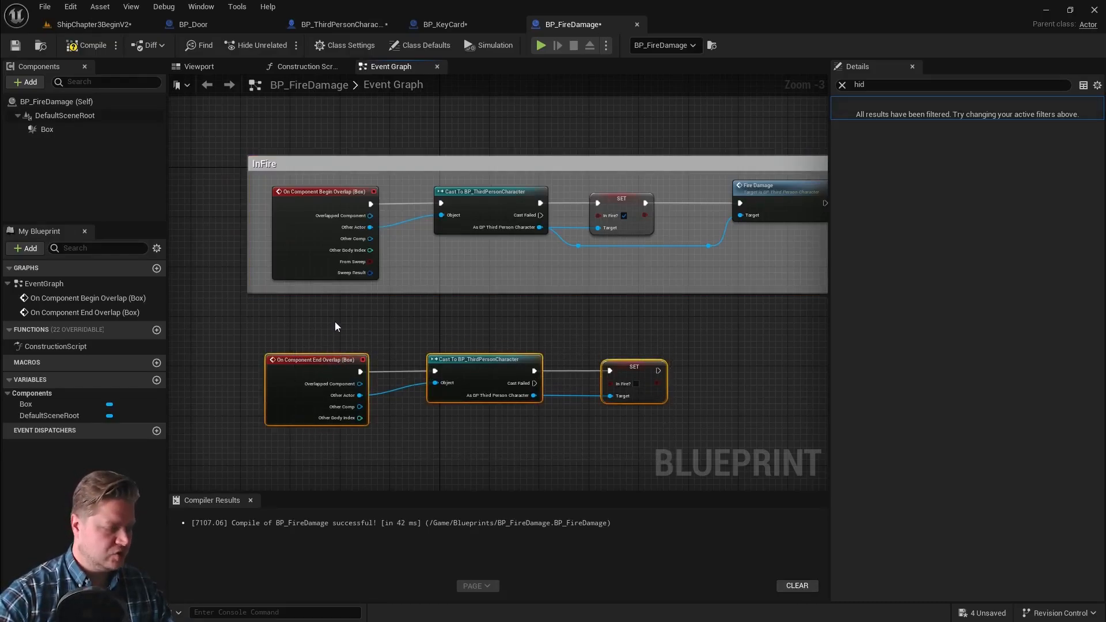
type("cOu")
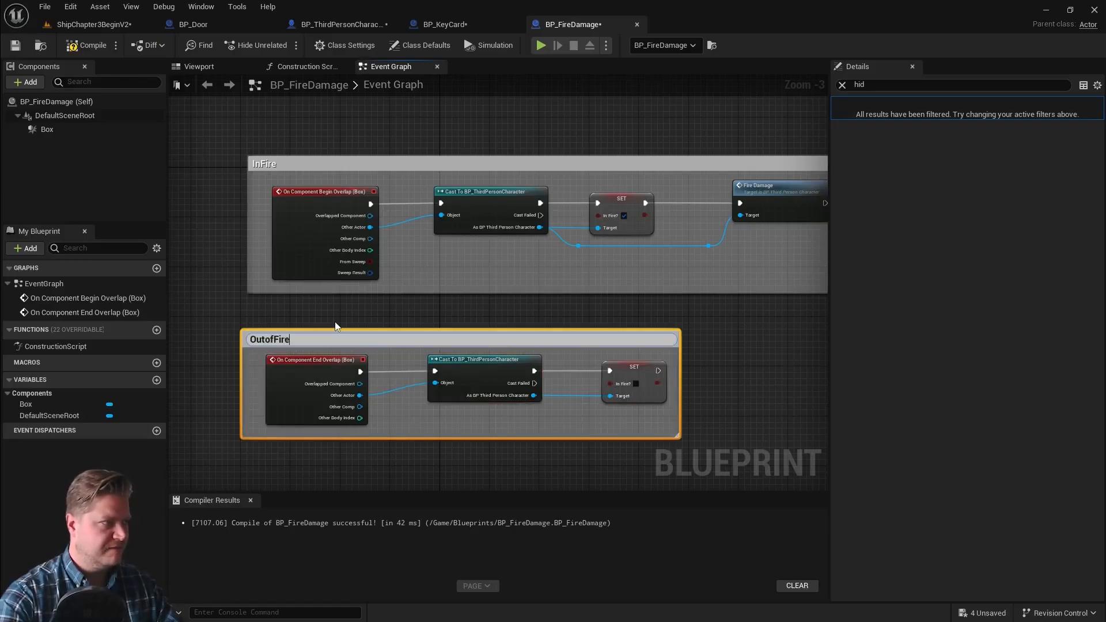
key("Return")
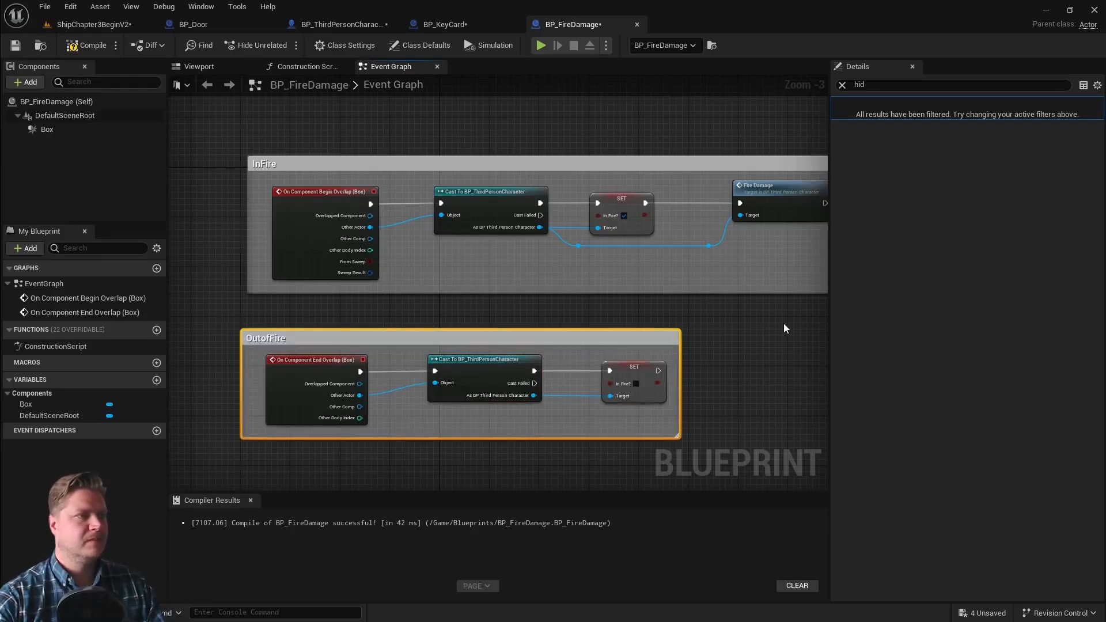
Step: Compile and save the BP_FireDamage, BP_KeyCard and BP_ThirdPersonCharacter blueprints
scroll(785, 328, "down", 1)
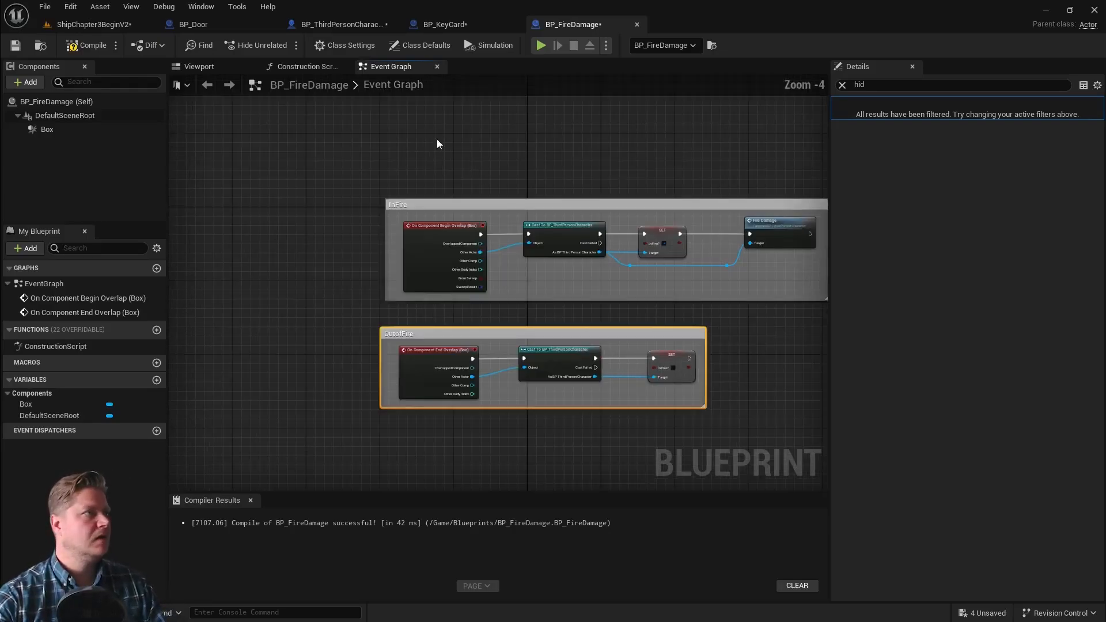
left_click(15, 45)
left_click(419, 24)
left_click(86, 45)
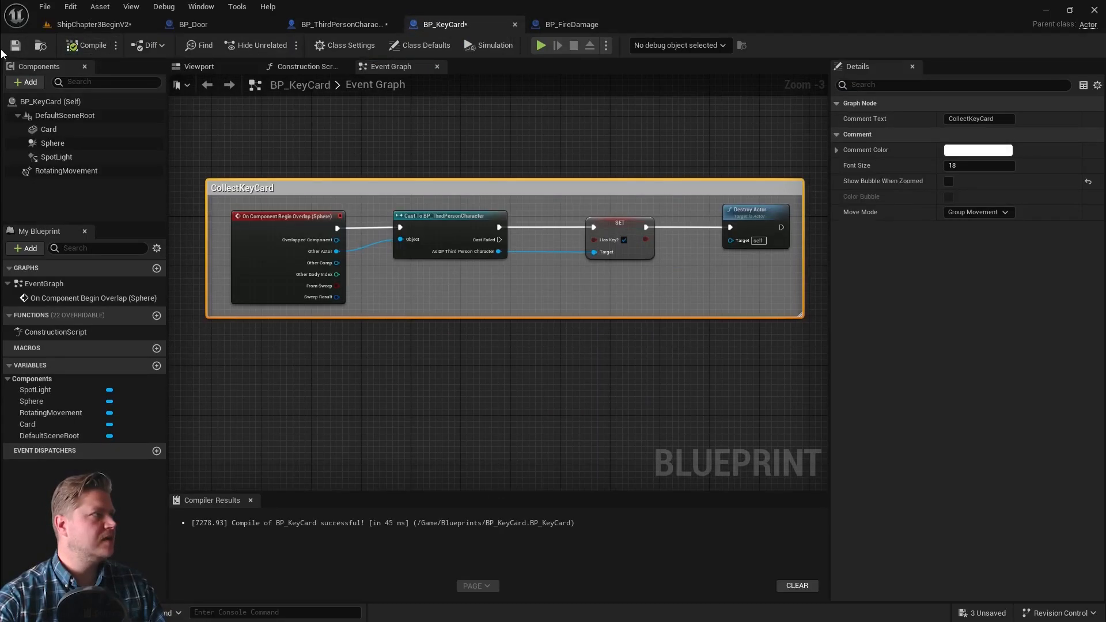
left_click(15, 45)
left_click(340, 24)
left_click(86, 45)
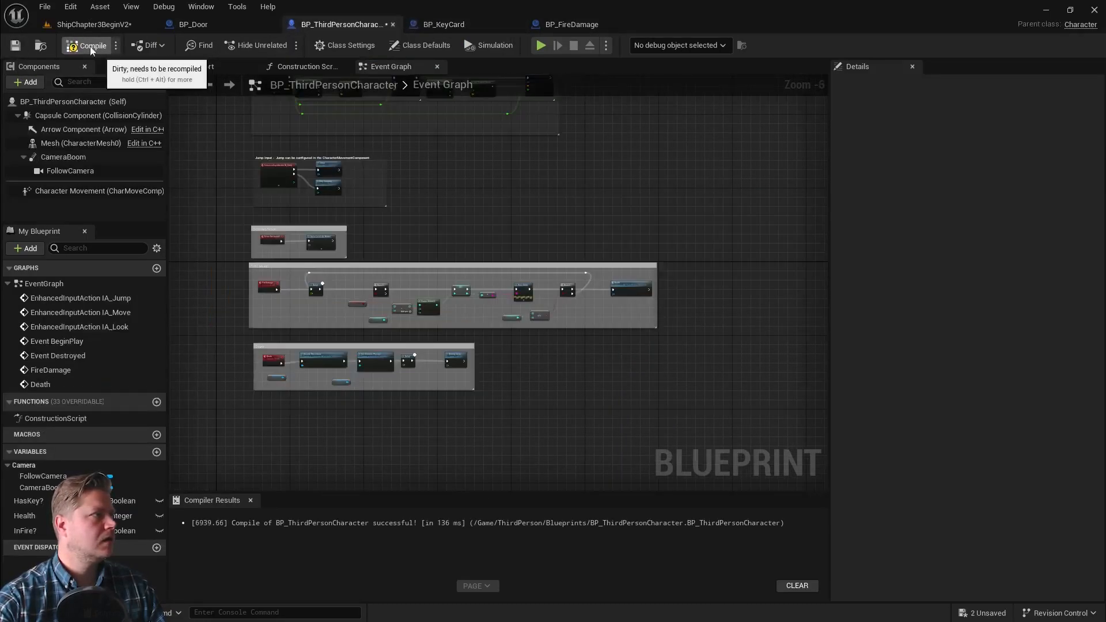
left_click(15, 45)
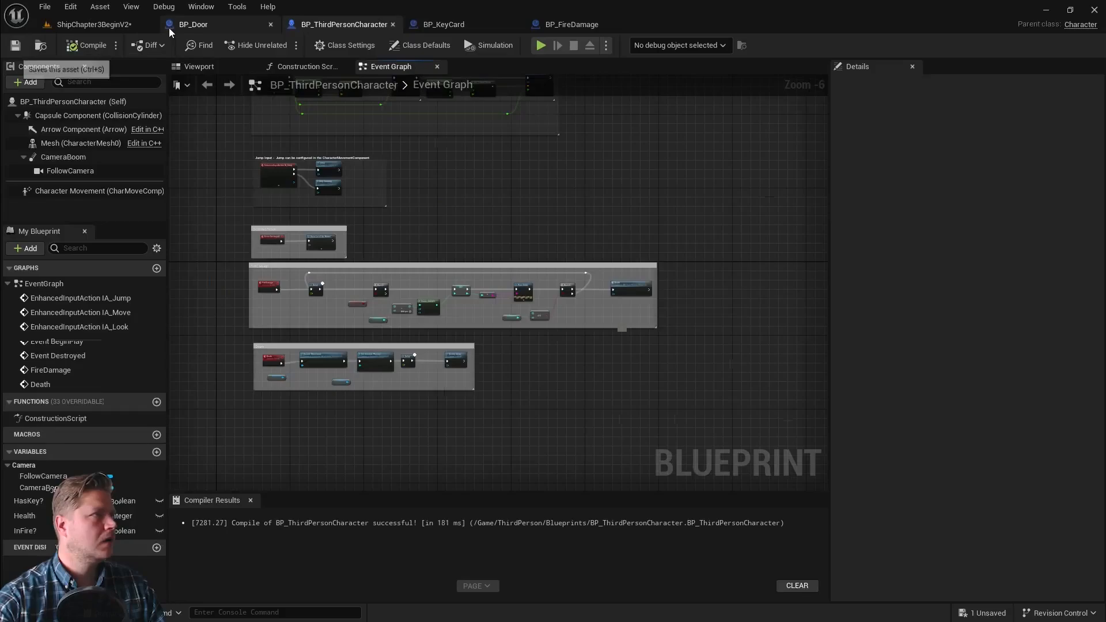
Step: Return to the ShipChapter3BeginV2 level and save it
left_click(169, 28)
left_click(92, 24)
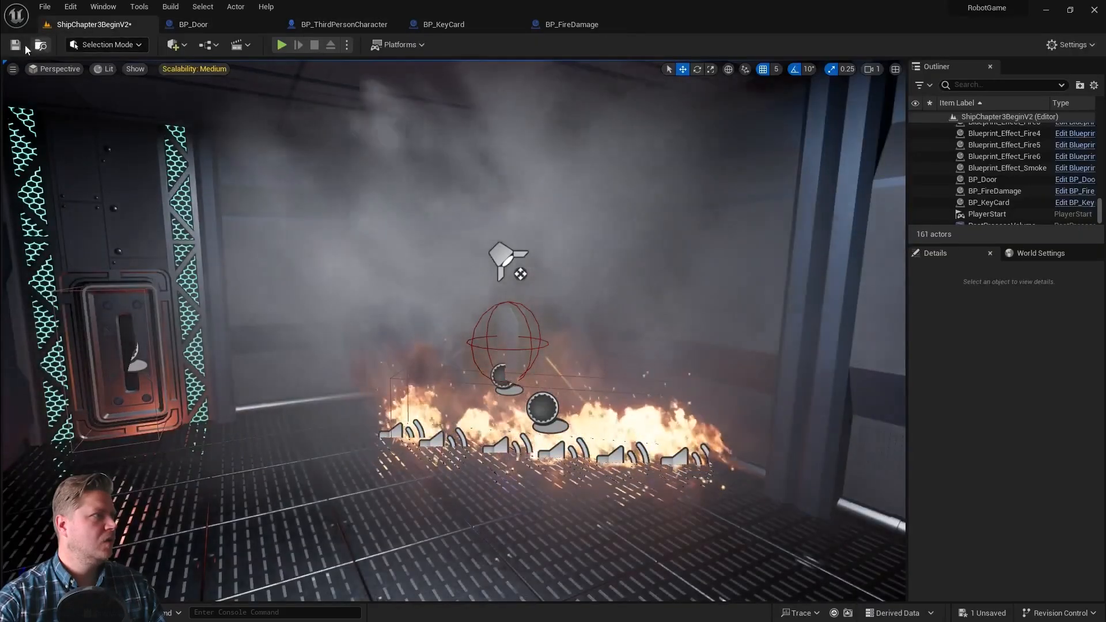
left_click(15, 45)
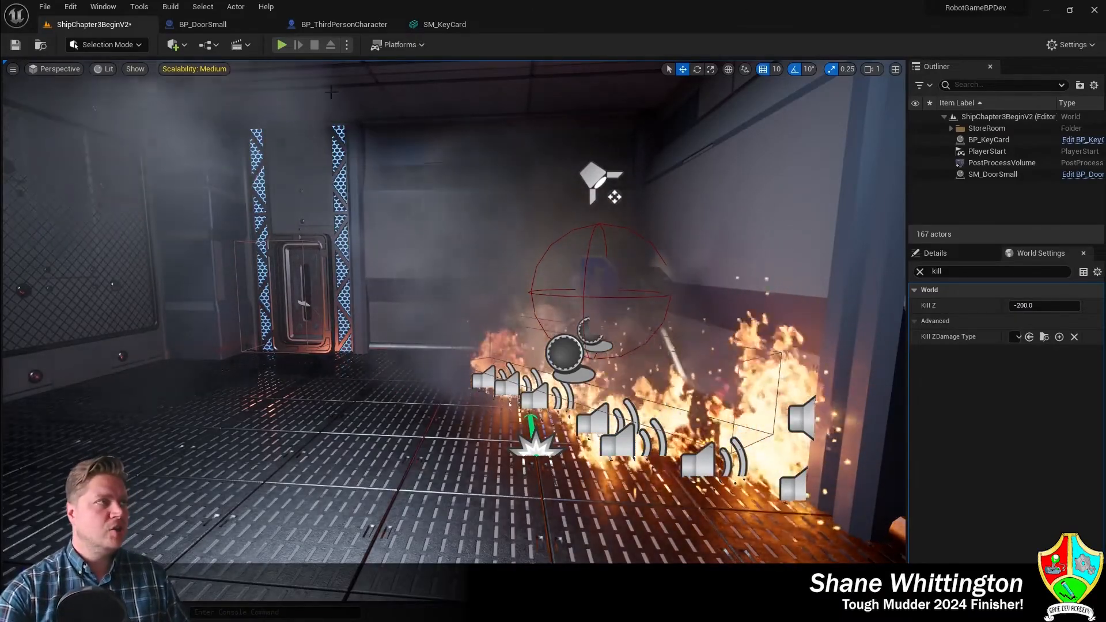
Step: Play the level and run the character into the corner fire and back out onto the open floor
key("alt+p")
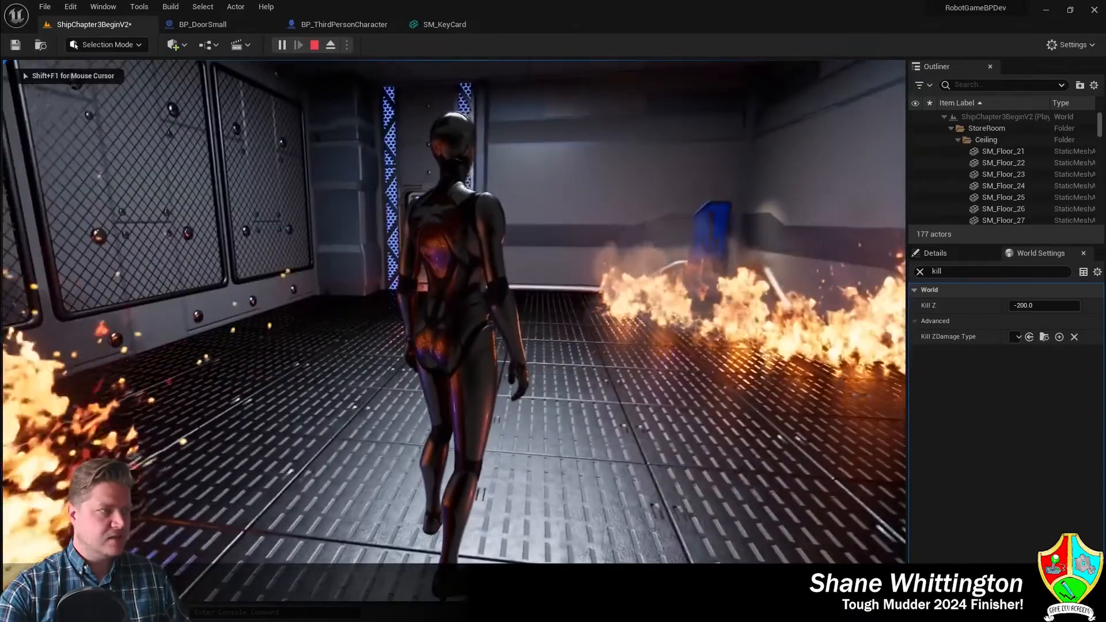
key("s")
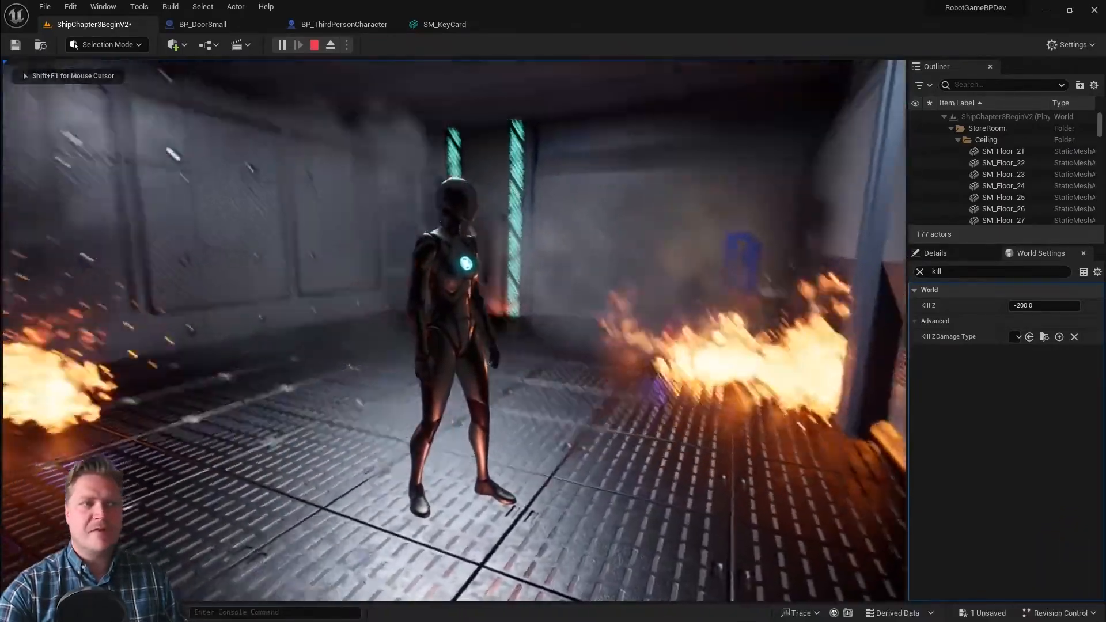
key("d")
key("w")
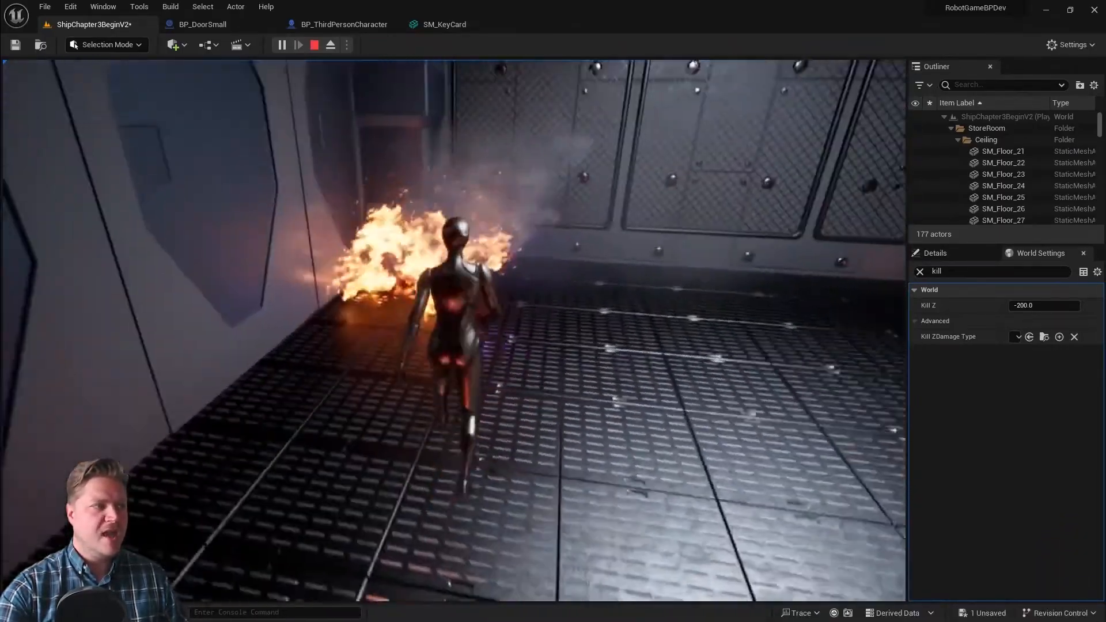
key("s")
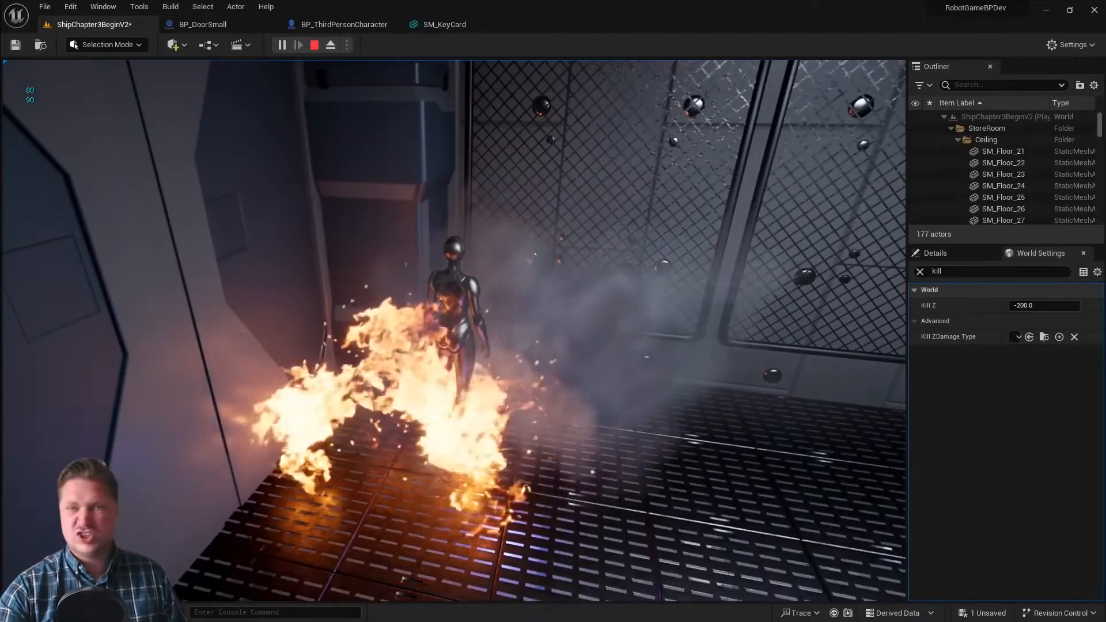
key("s")
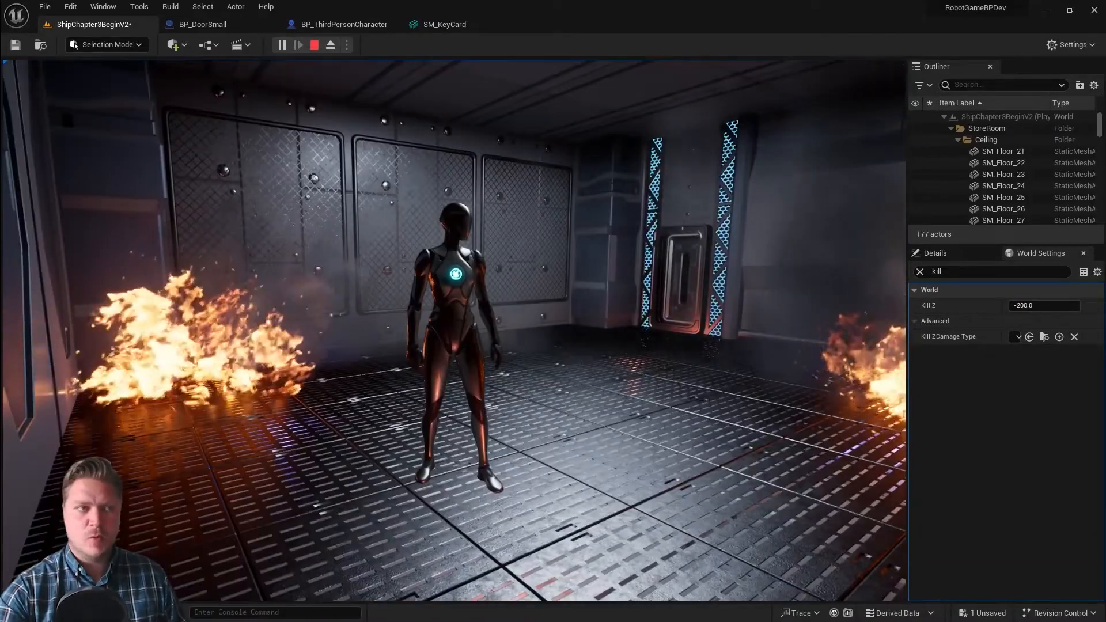
Step: Run the character past the door and around the fires to collect the key card, return to the open floor, and stop the playtest
key("w")
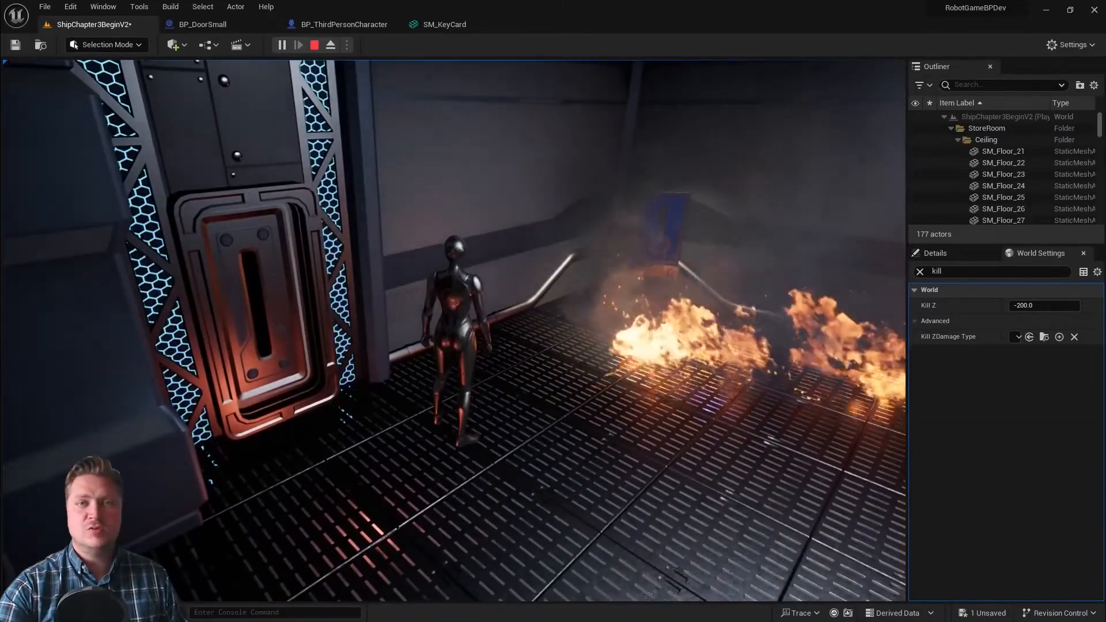
key("w")
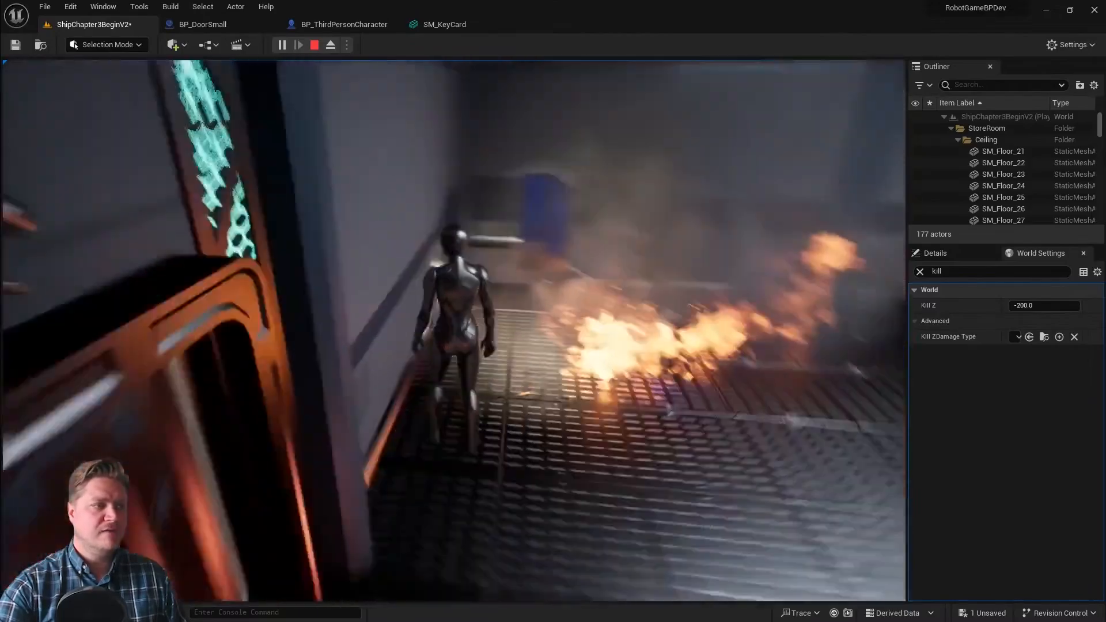
key("w")
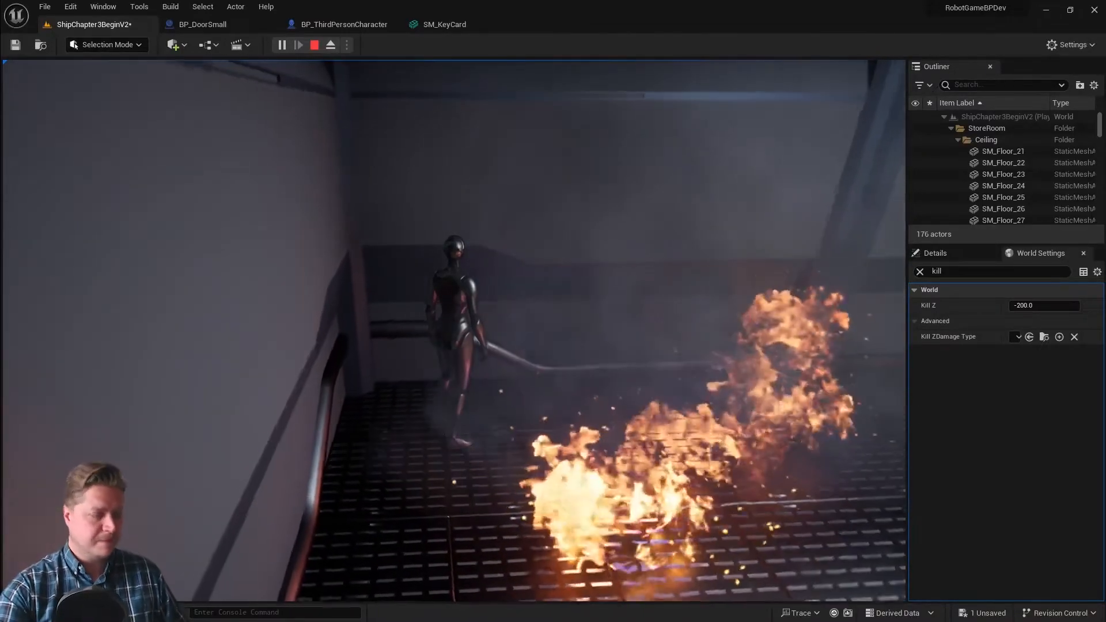
key("w")
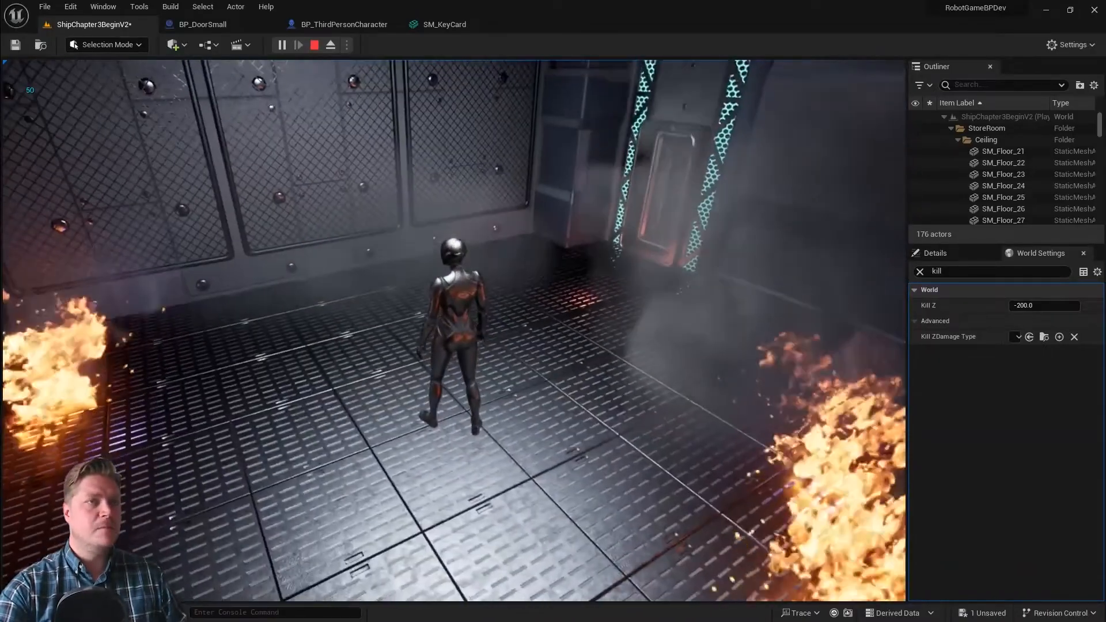
key("Escape")
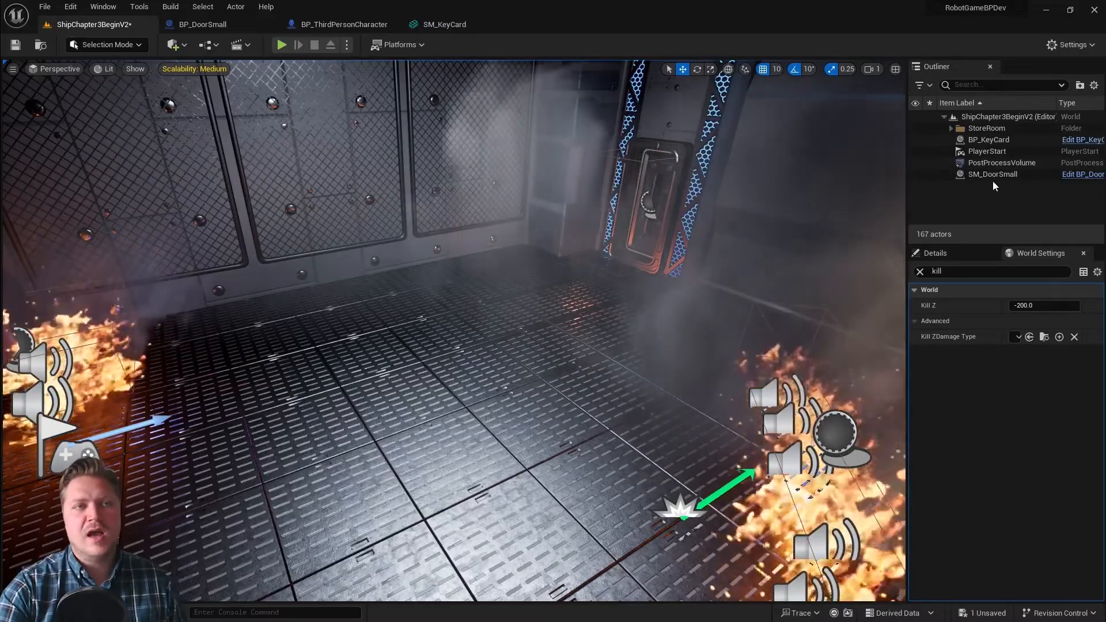
Step: Check SM_DoorSmall and BP_KeyCard in the level, and reduce the StoreRoom folder's contents to its collapsed subfolders
left_click(992, 175)
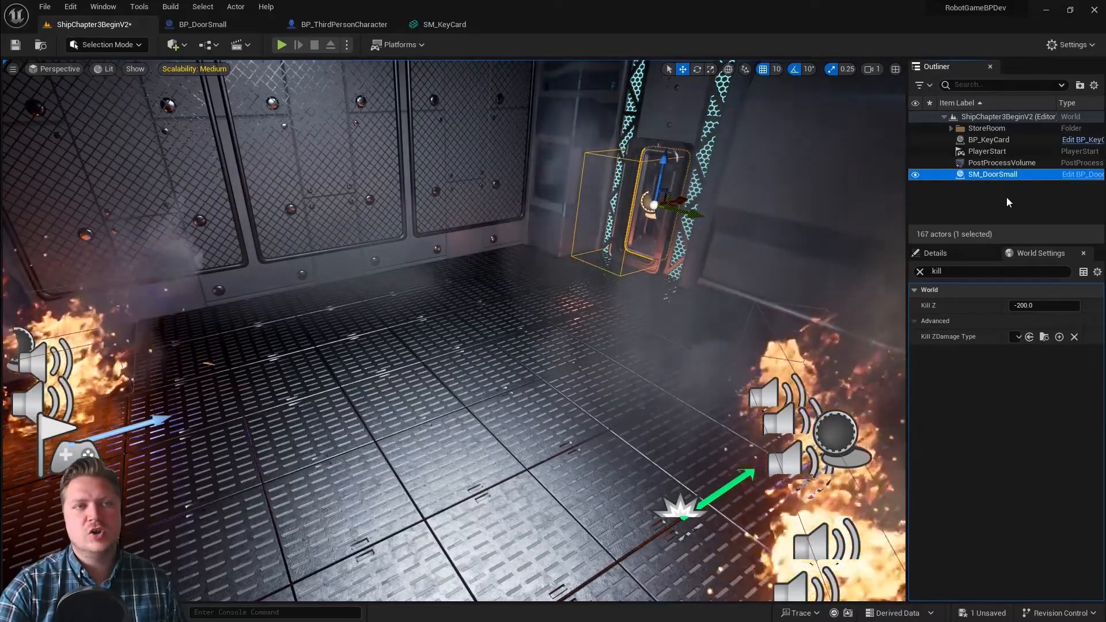
left_click(989, 140)
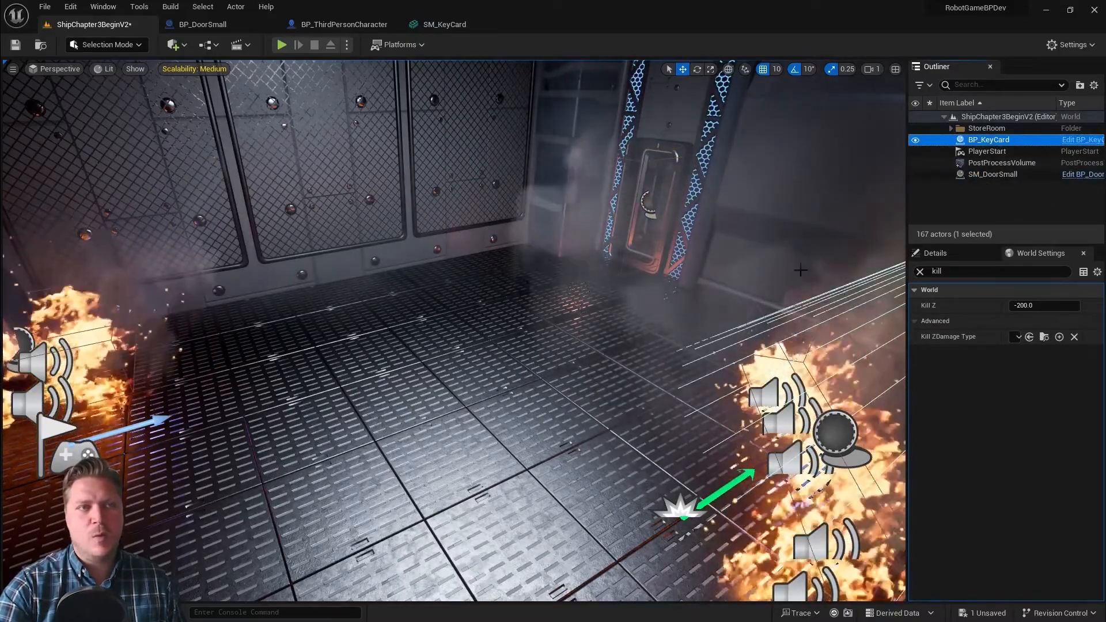
left_click(951, 128)
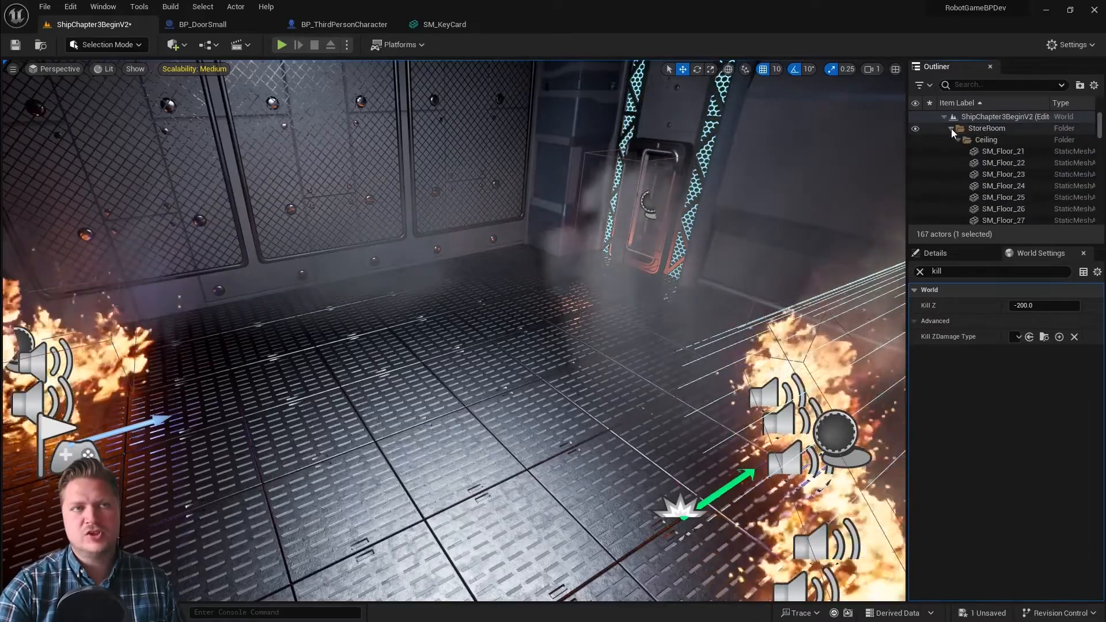
left_click(958, 140)
left_click(958, 162)
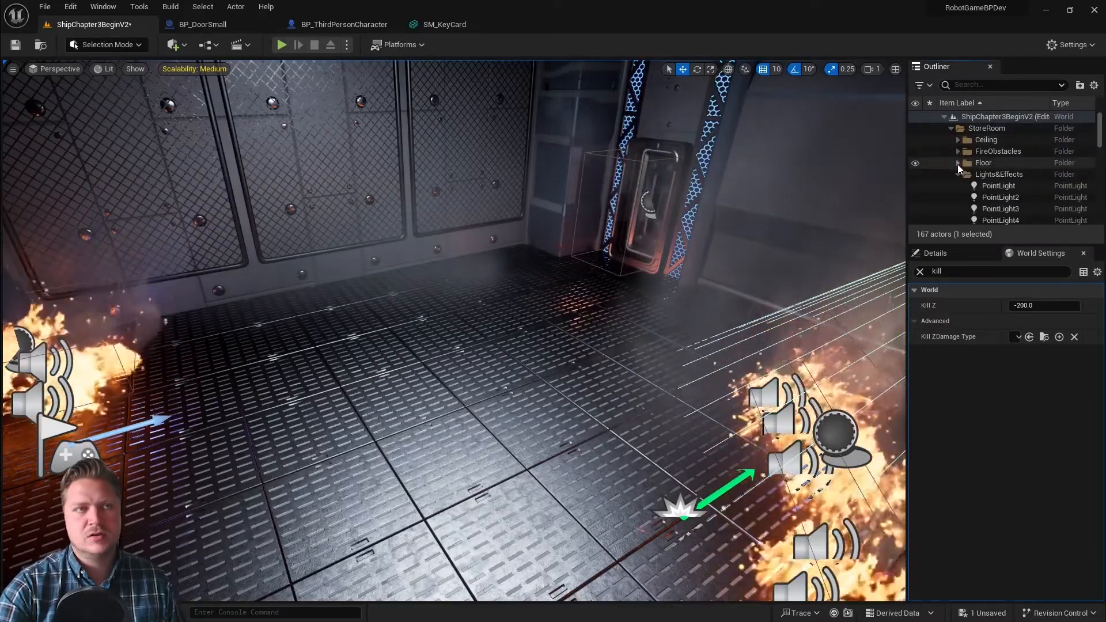
left_click(958, 174)
left_click(959, 186)
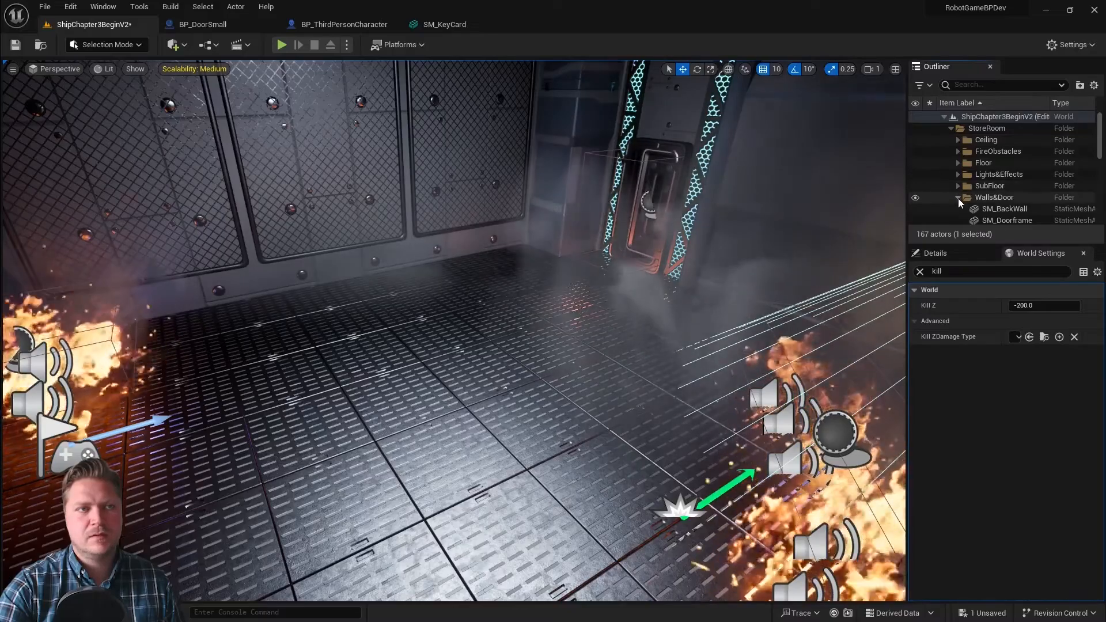
left_click(958, 197)
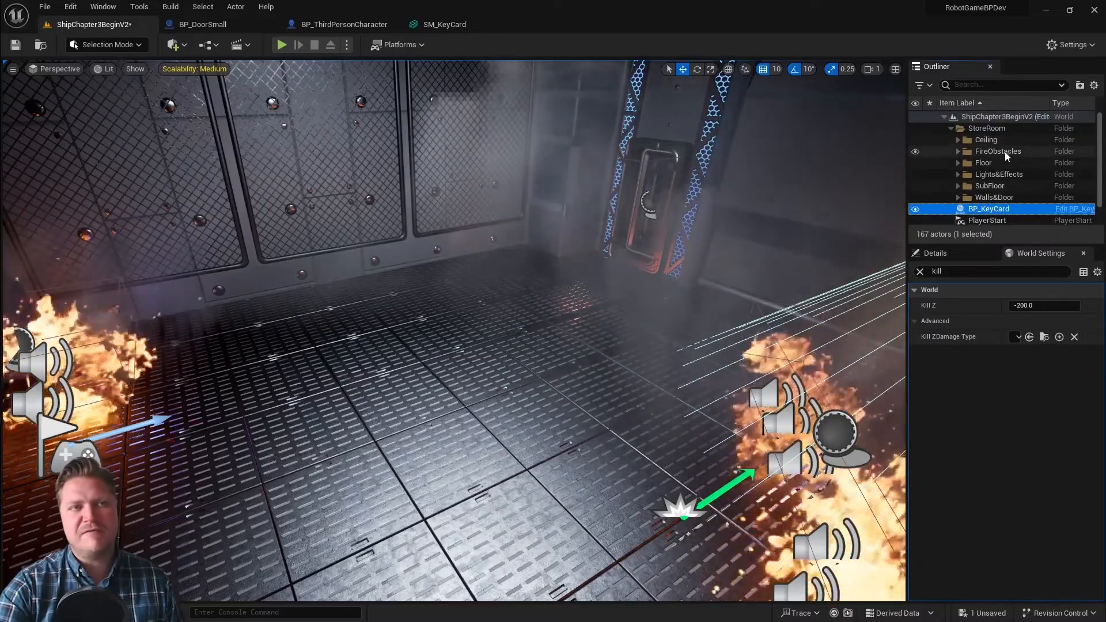
Step: Review the fire, damage and smoke actors in the FireObstacles folder, and collapse it together with the StoreRoom folder
left_click(988, 152)
left_click(958, 151)
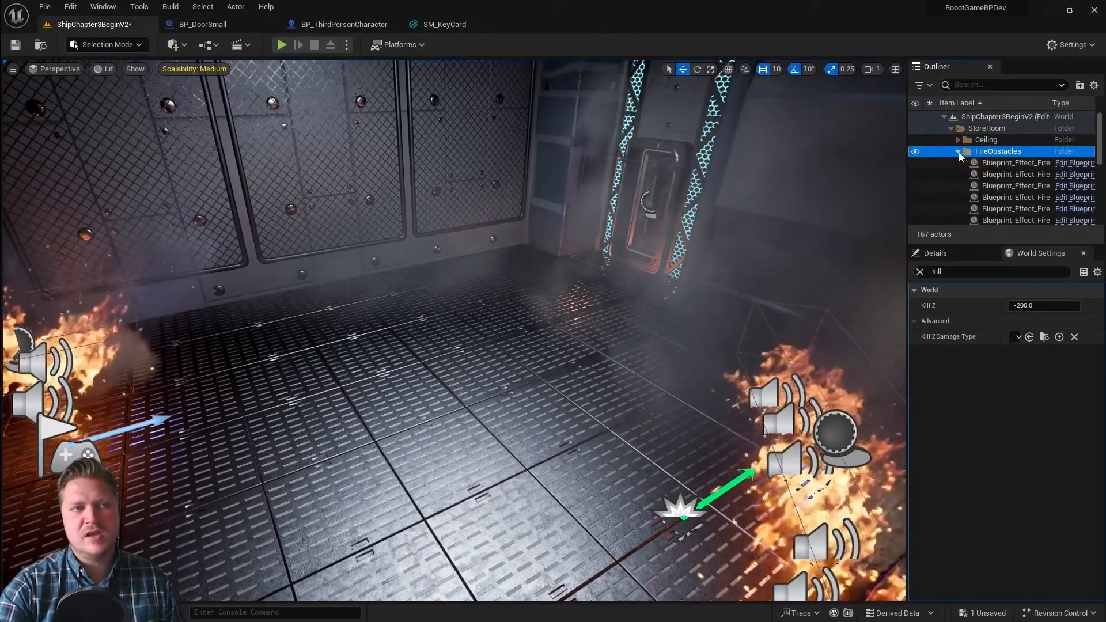
scroll(1008, 169, "down", 3)
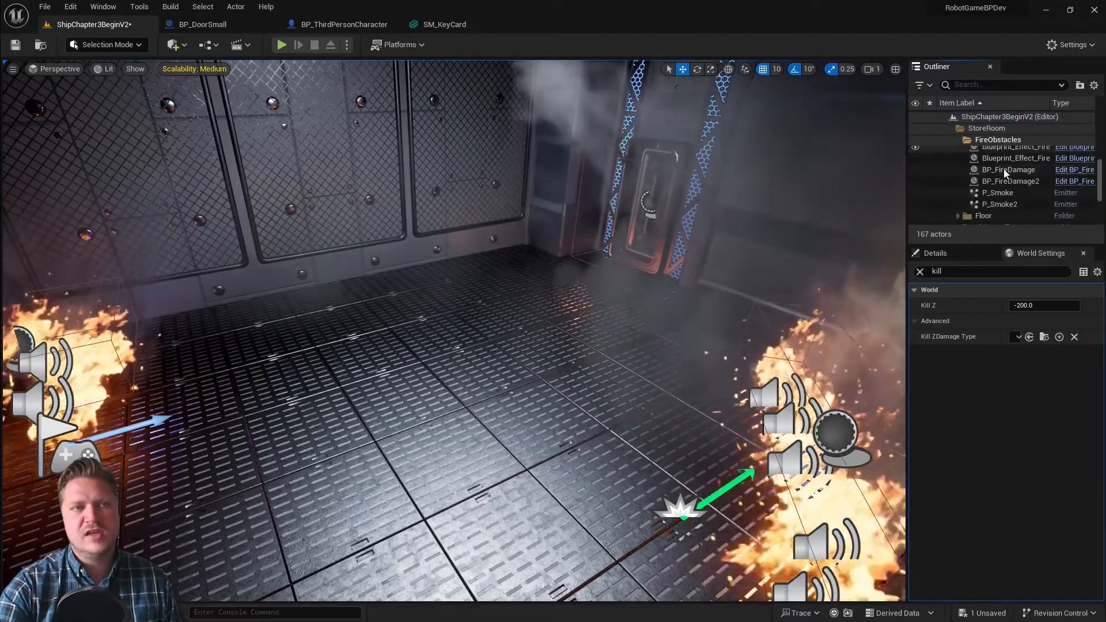
scroll(1004, 168, "up", 3)
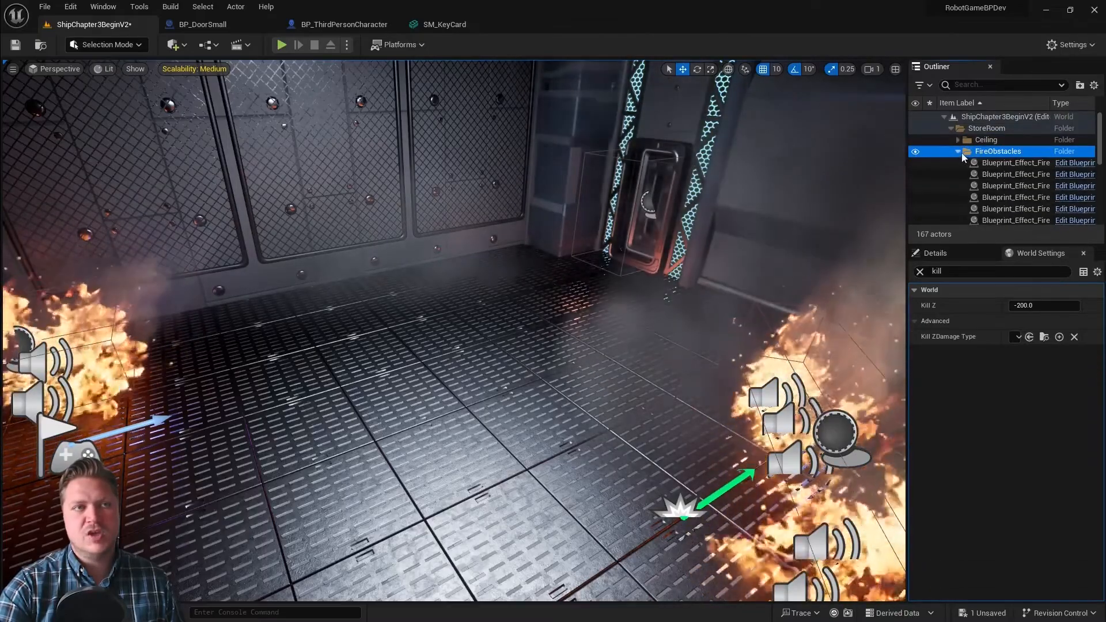
left_click(959, 151)
left_click(951, 128)
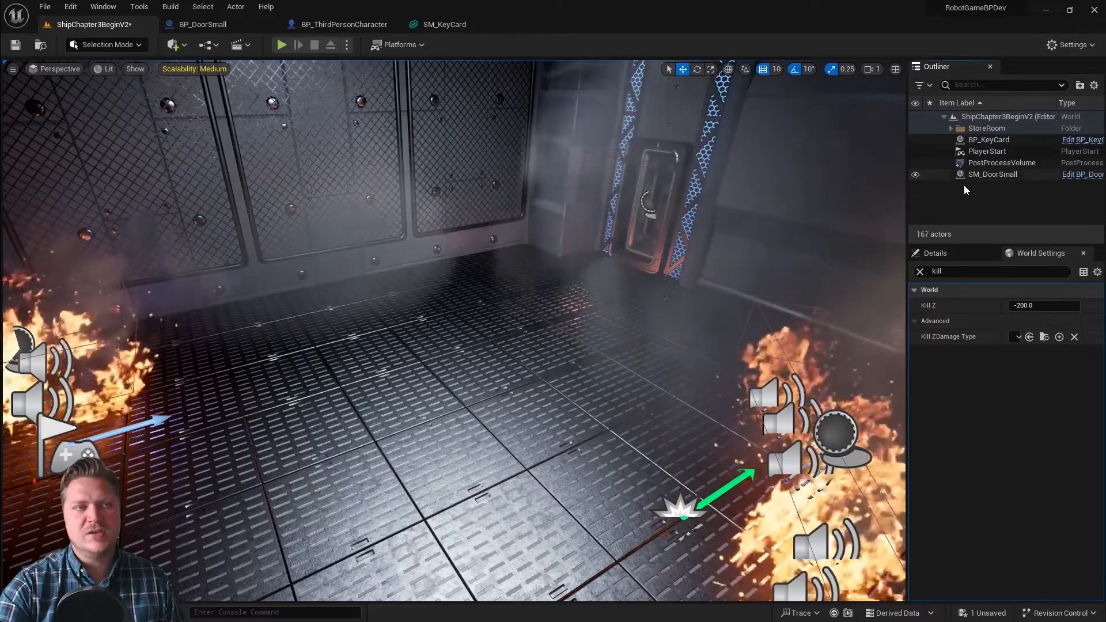